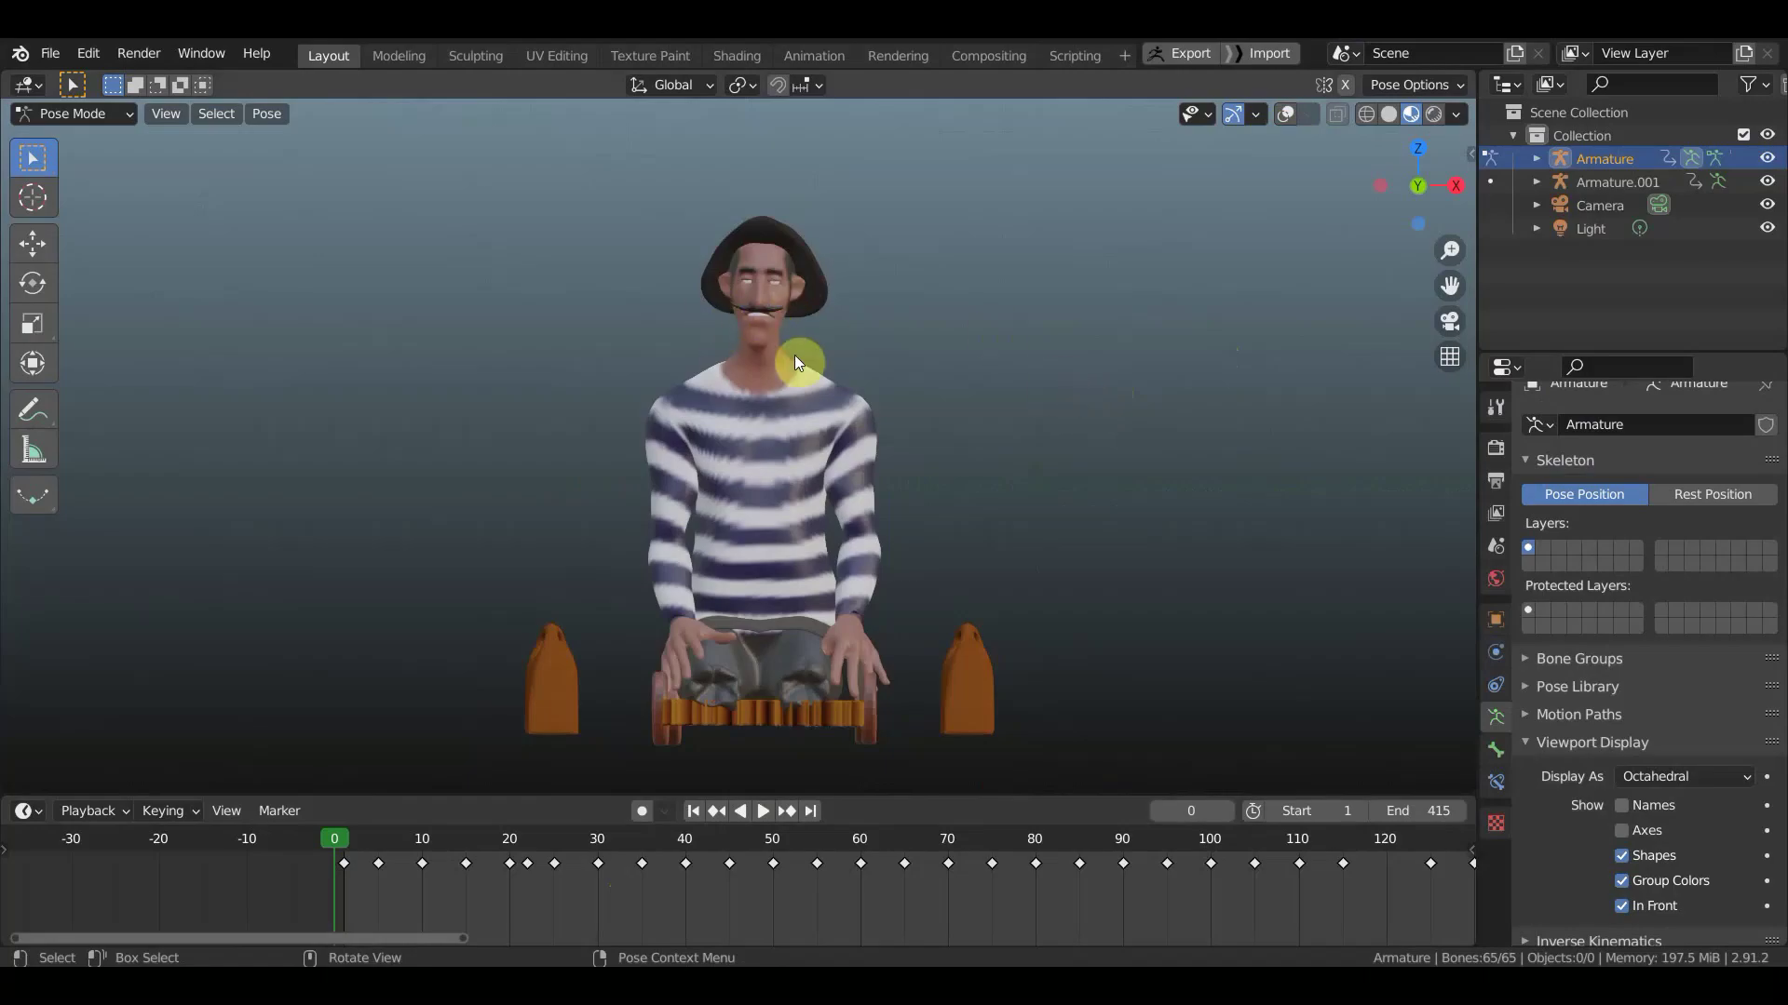
- Orbit to a three-quarter angle and display the armature bones over the mime
{"action": "mouse_move", "coordinate": [848, 366]}
{"action": "middle_mouse_down"}
{"action": "mouse_move", "coordinate": [1082, 388]}
{"action": "mouse_move", "coordinate": [880, 391]}
{"action": "mouse_move", "coordinate": [901, 370]}
{"action": "middle_mouse_up"}
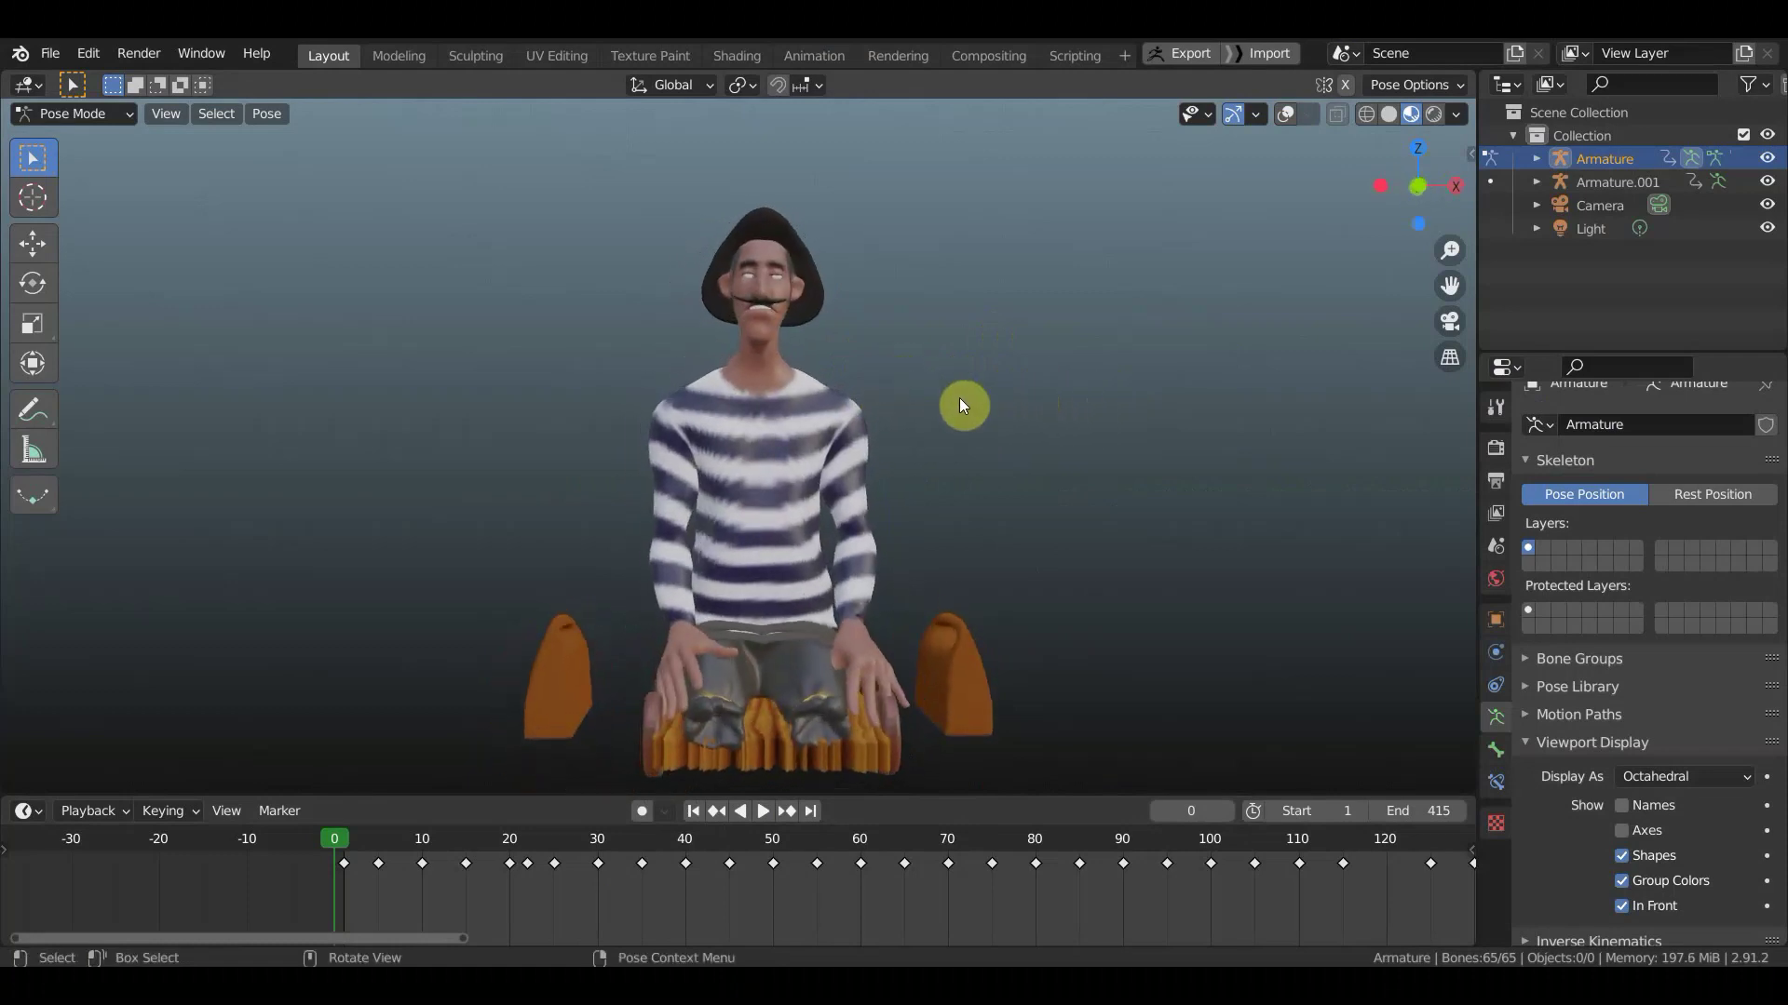
{"action": "mouse_move", "coordinate": [958, 399]}
{"action": "middle_mouse_down"}
{"action": "mouse_move", "coordinate": [1012, 413]}
{"action": "mouse_move", "coordinate": [1092, 366]}
{"action": "mouse_move", "coordinate": [1081, 378]}
{"action": "middle_mouse_up"}
{"action": "left_click", "coordinate": [1288, 120]}
- Select the jaw bone and trial-rotate it open in the right side view
{"action": "scroll", "coordinate": [927, 340], "scroll_direction": "up", "scroll_amount": 5}
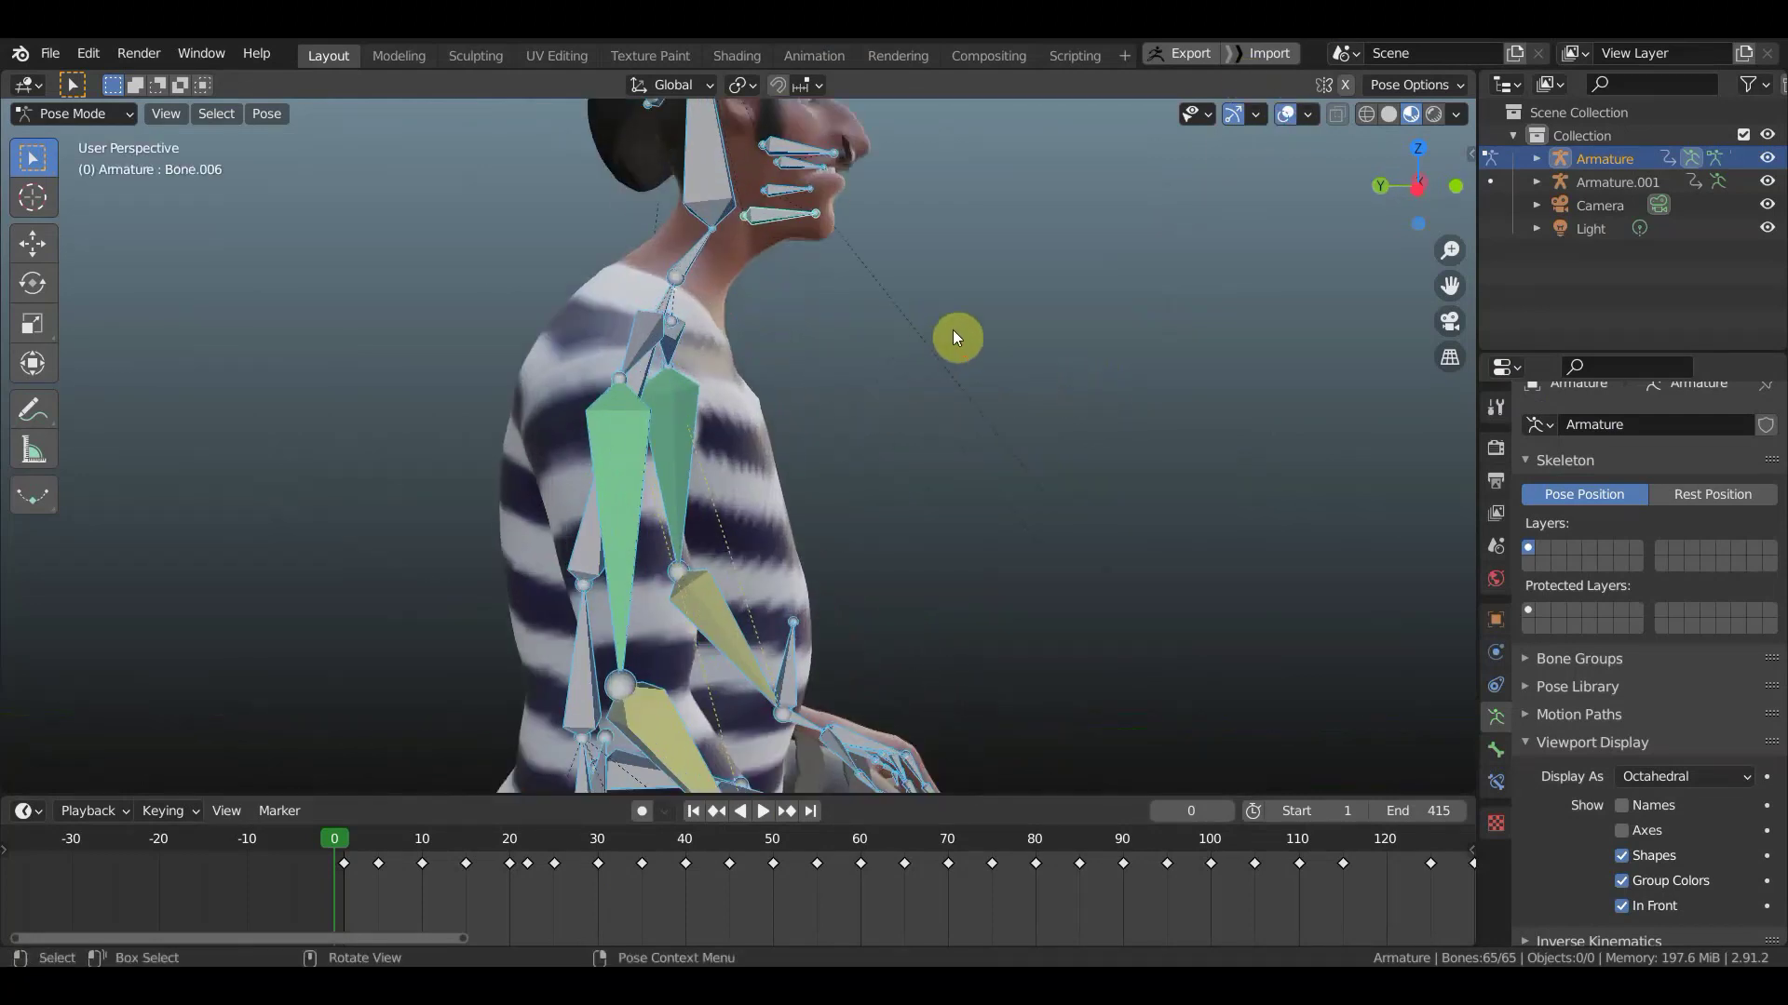
{"action": "middle_click_drag", "start_coordinate": [952, 329], "coordinate": [802, 433], "text": "shift"}
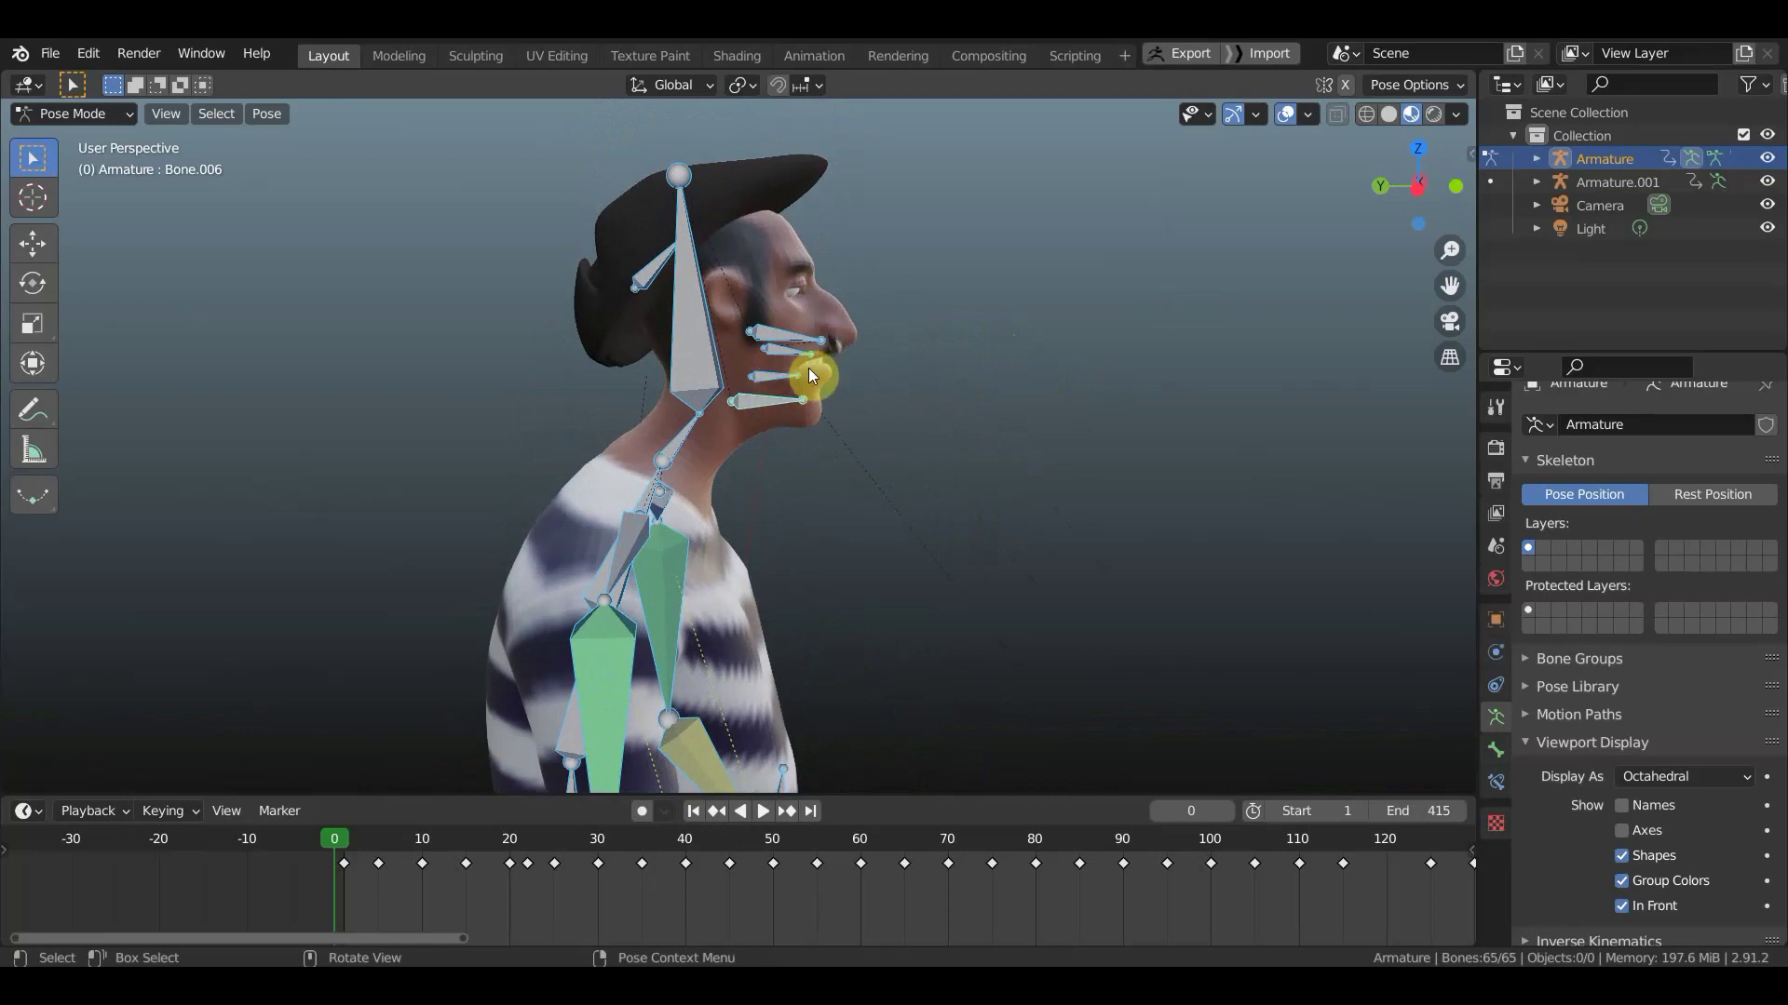
{"action": "left_click", "coordinate": [763, 400]}
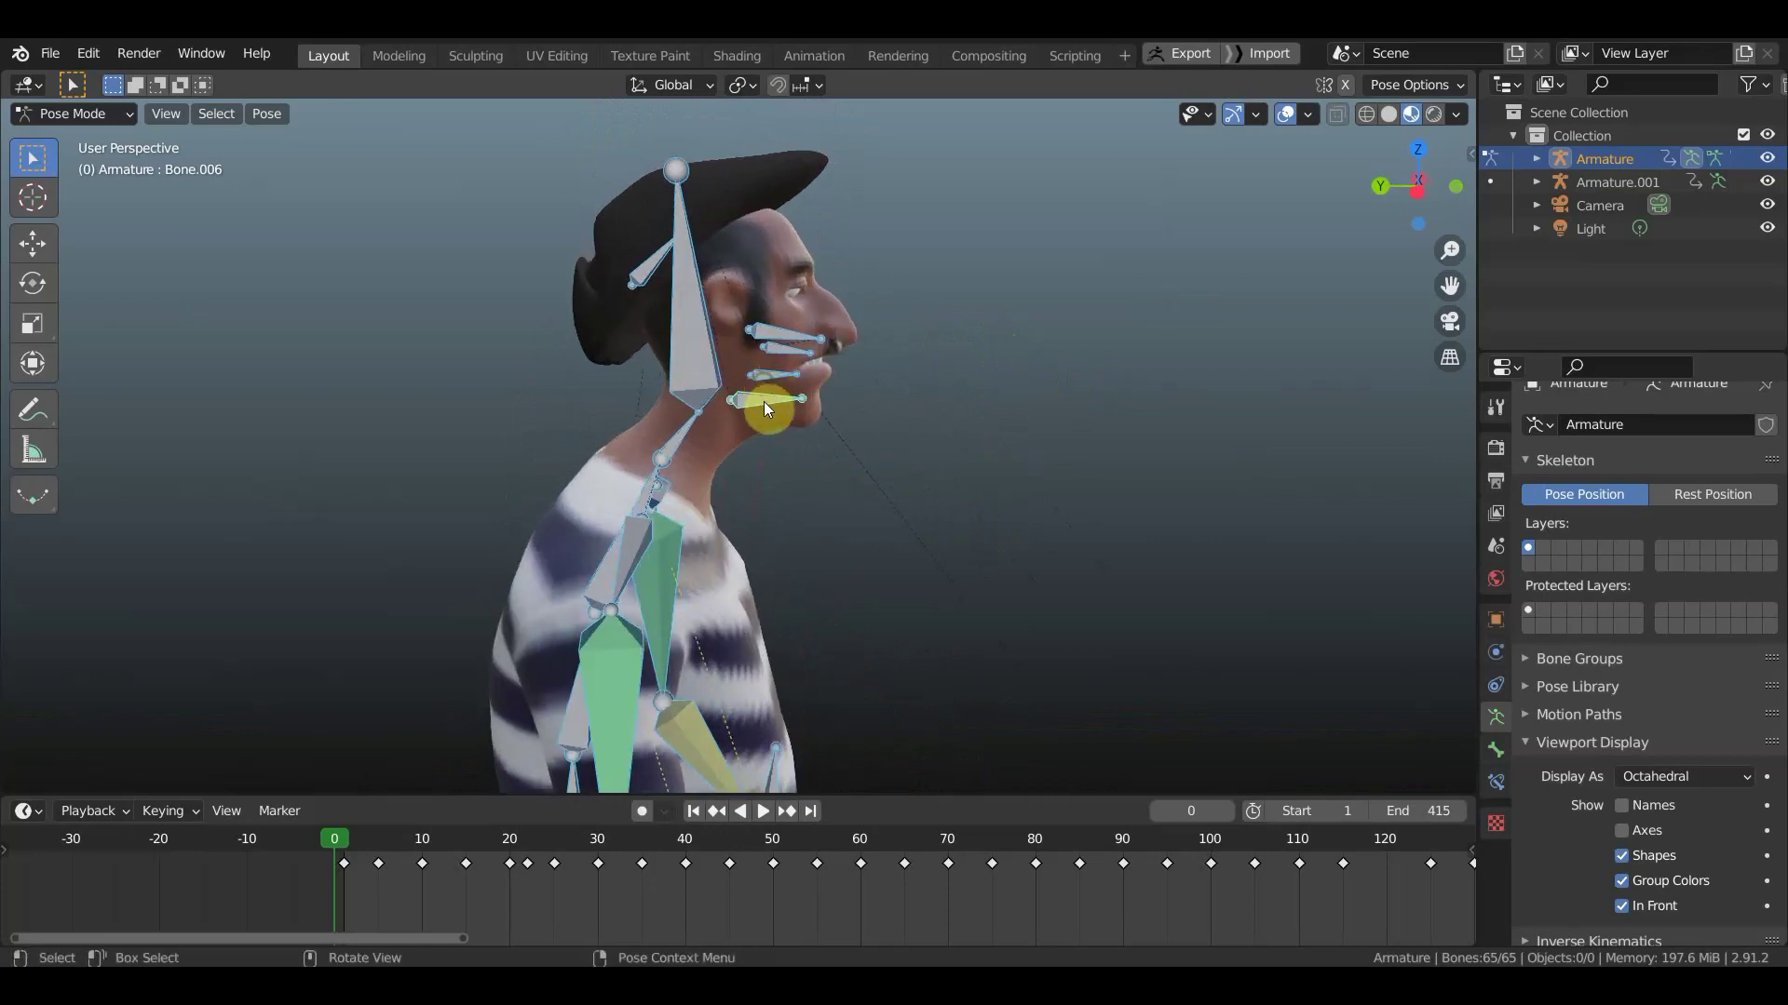
{"action": "key", "text": "KP_3"}
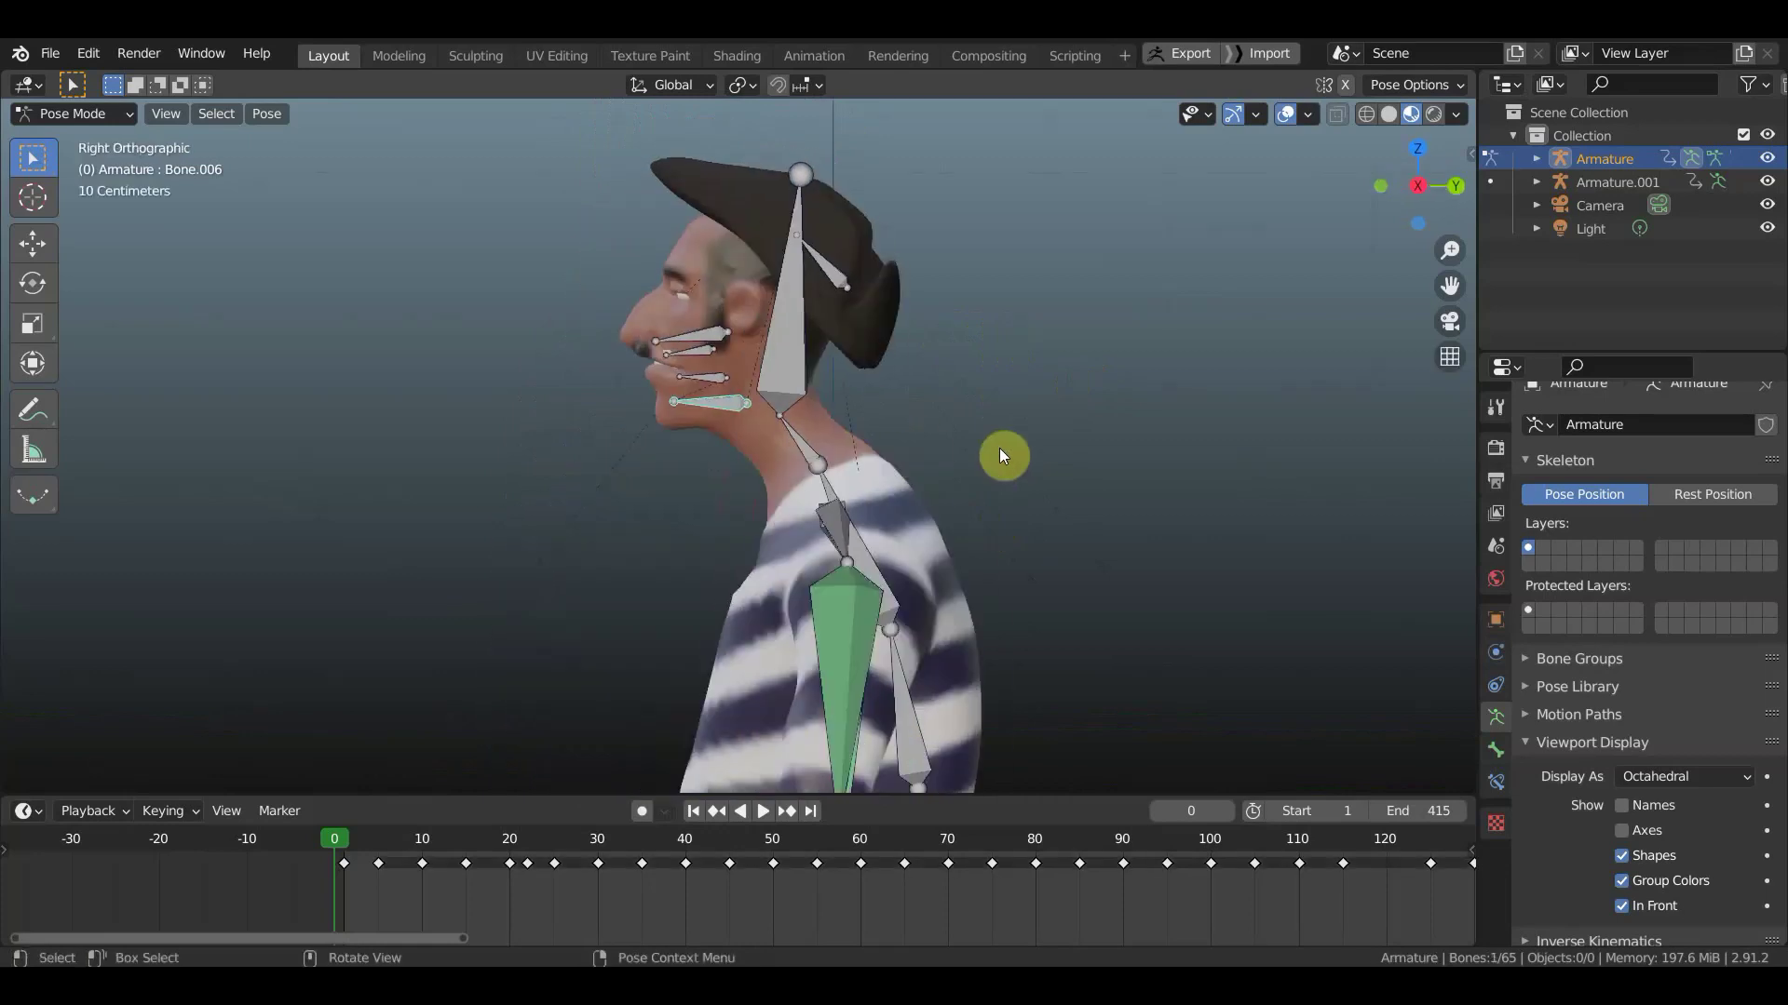
{"action": "key", "text": "r"}
{"action": "left_click", "coordinate": [989, 355]}
{"action": "mouse_move", "coordinate": [989, 356]}
{"action": "middle_mouse_down"}
{"action": "mouse_move", "coordinate": [1167, 400]}
{"action": "mouse_move", "coordinate": [1199, 391]}
{"action": "middle_mouse_up"}
{"action": "scroll", "coordinate": [989, 389], "scroll_direction": "up", "scroll_amount": 5}
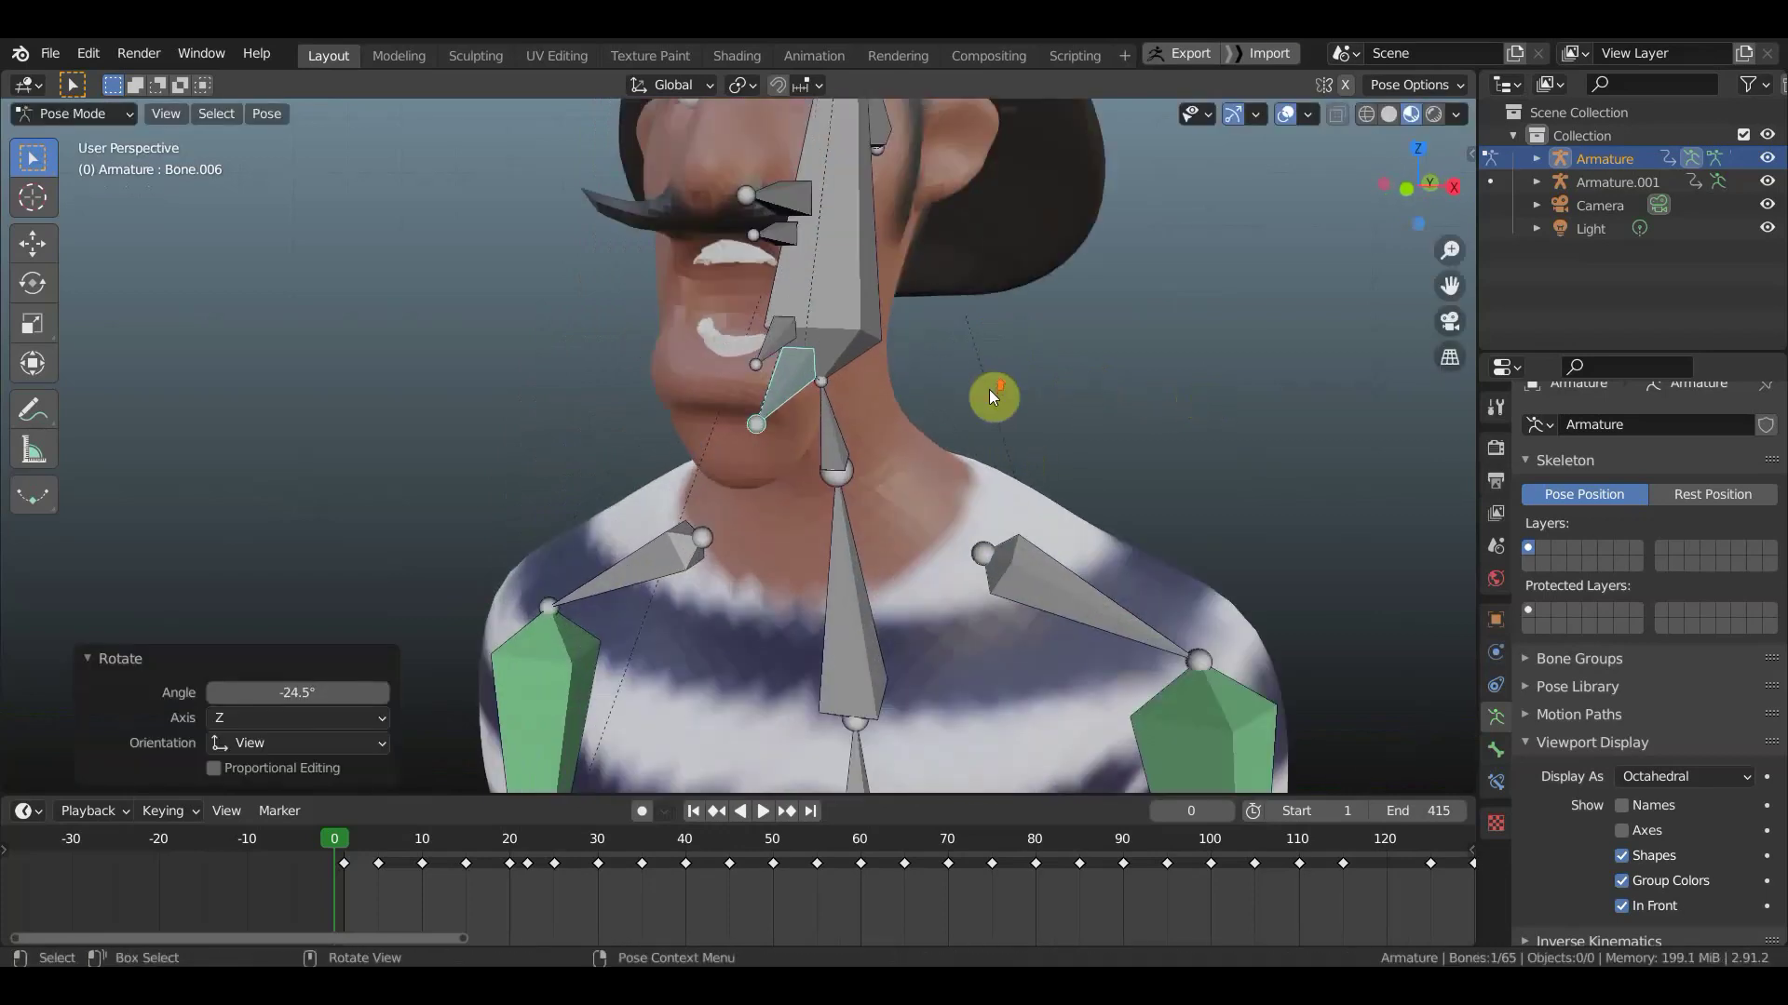
- Hide the bones, inspect the open mouth from the front, then undo the jaw rotation
{"action": "left_click", "coordinate": [1288, 113]}
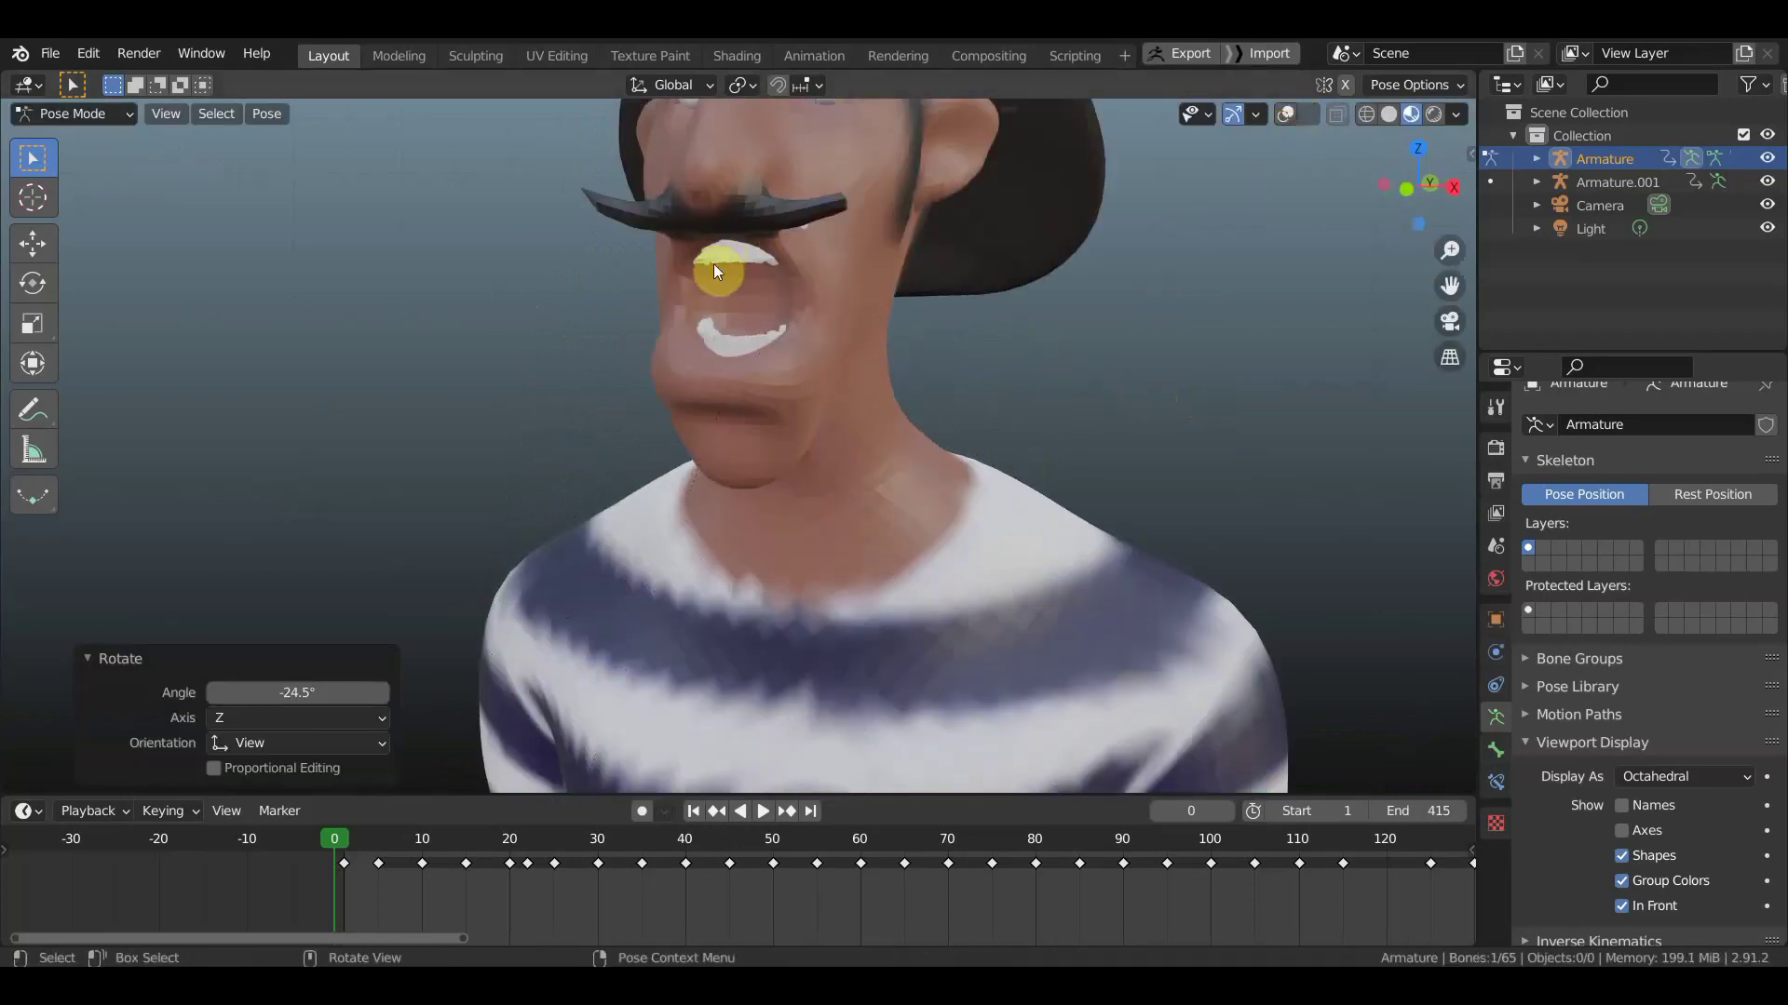
{"action": "scroll", "coordinate": [771, 272], "scroll_direction": "down", "scroll_amount": 3}
{"action": "mouse_move", "coordinate": [762, 322]}
{"action": "middle_mouse_down"}
{"action": "mouse_move", "coordinate": [924, 335]}
{"action": "mouse_move", "coordinate": [797, 330]}
{"action": "mouse_move", "coordinate": [967, 270]}
{"action": "middle_mouse_up"}
{"action": "key", "text": "KP_1"}
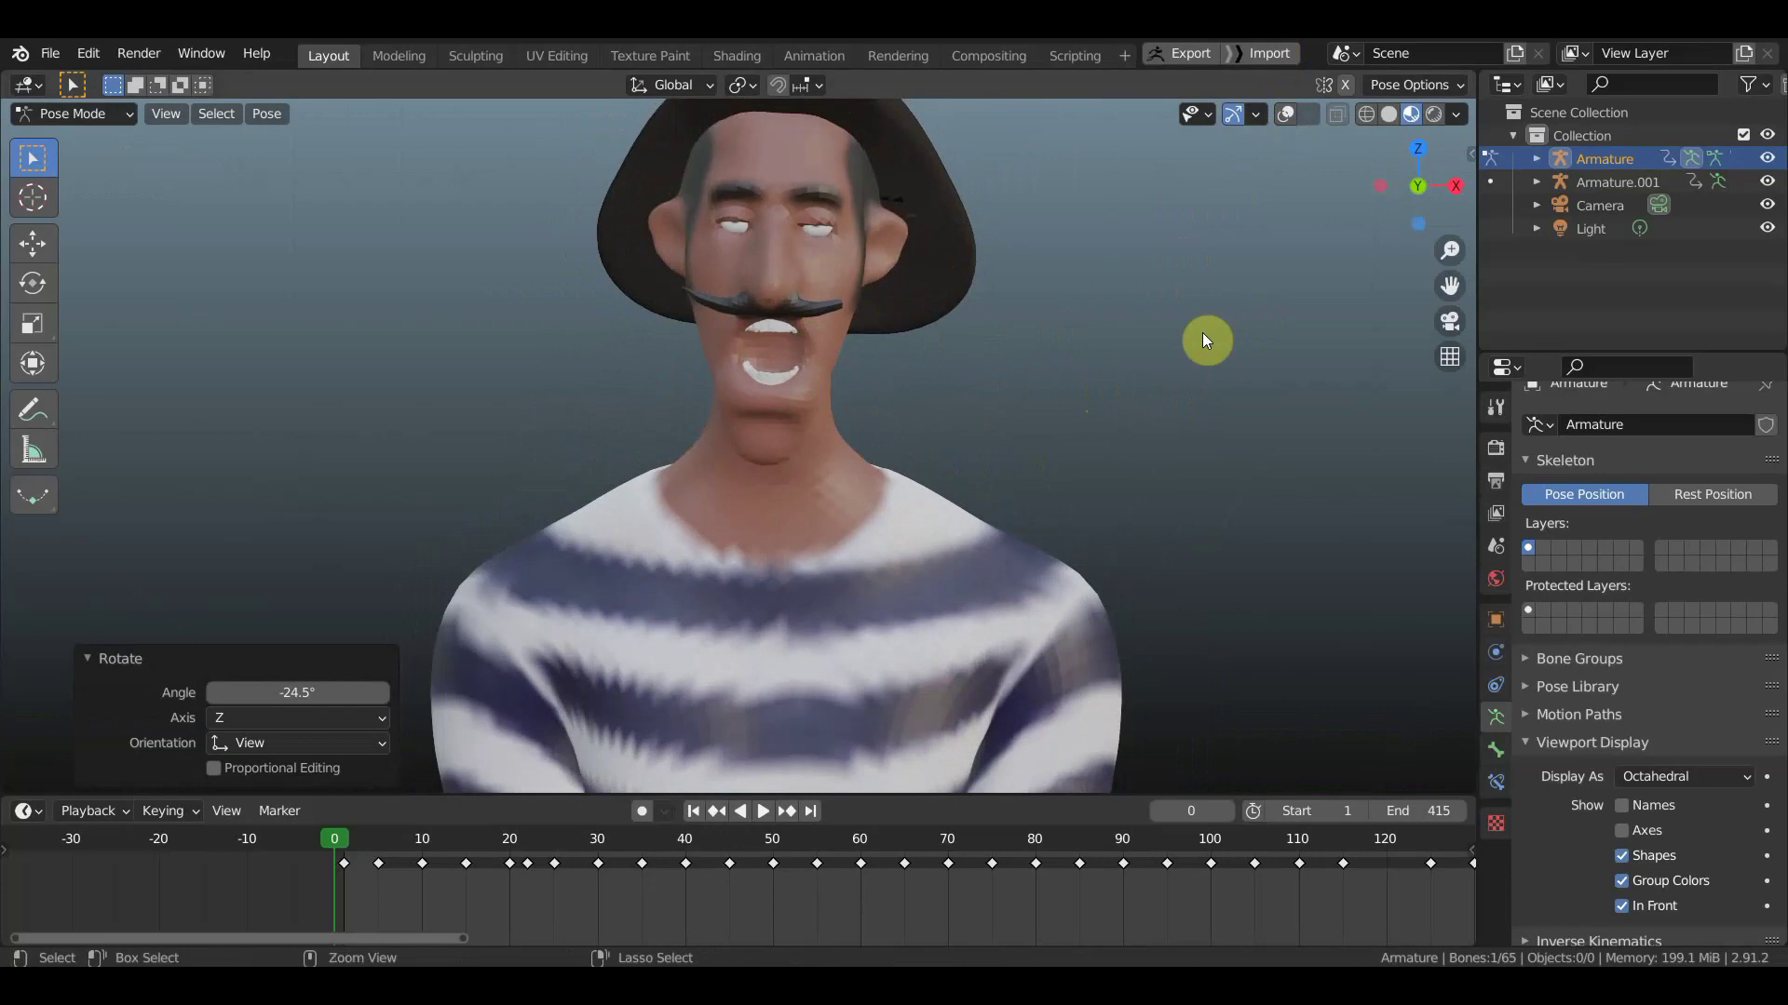
{"action": "key", "text": "ctrl+z"}
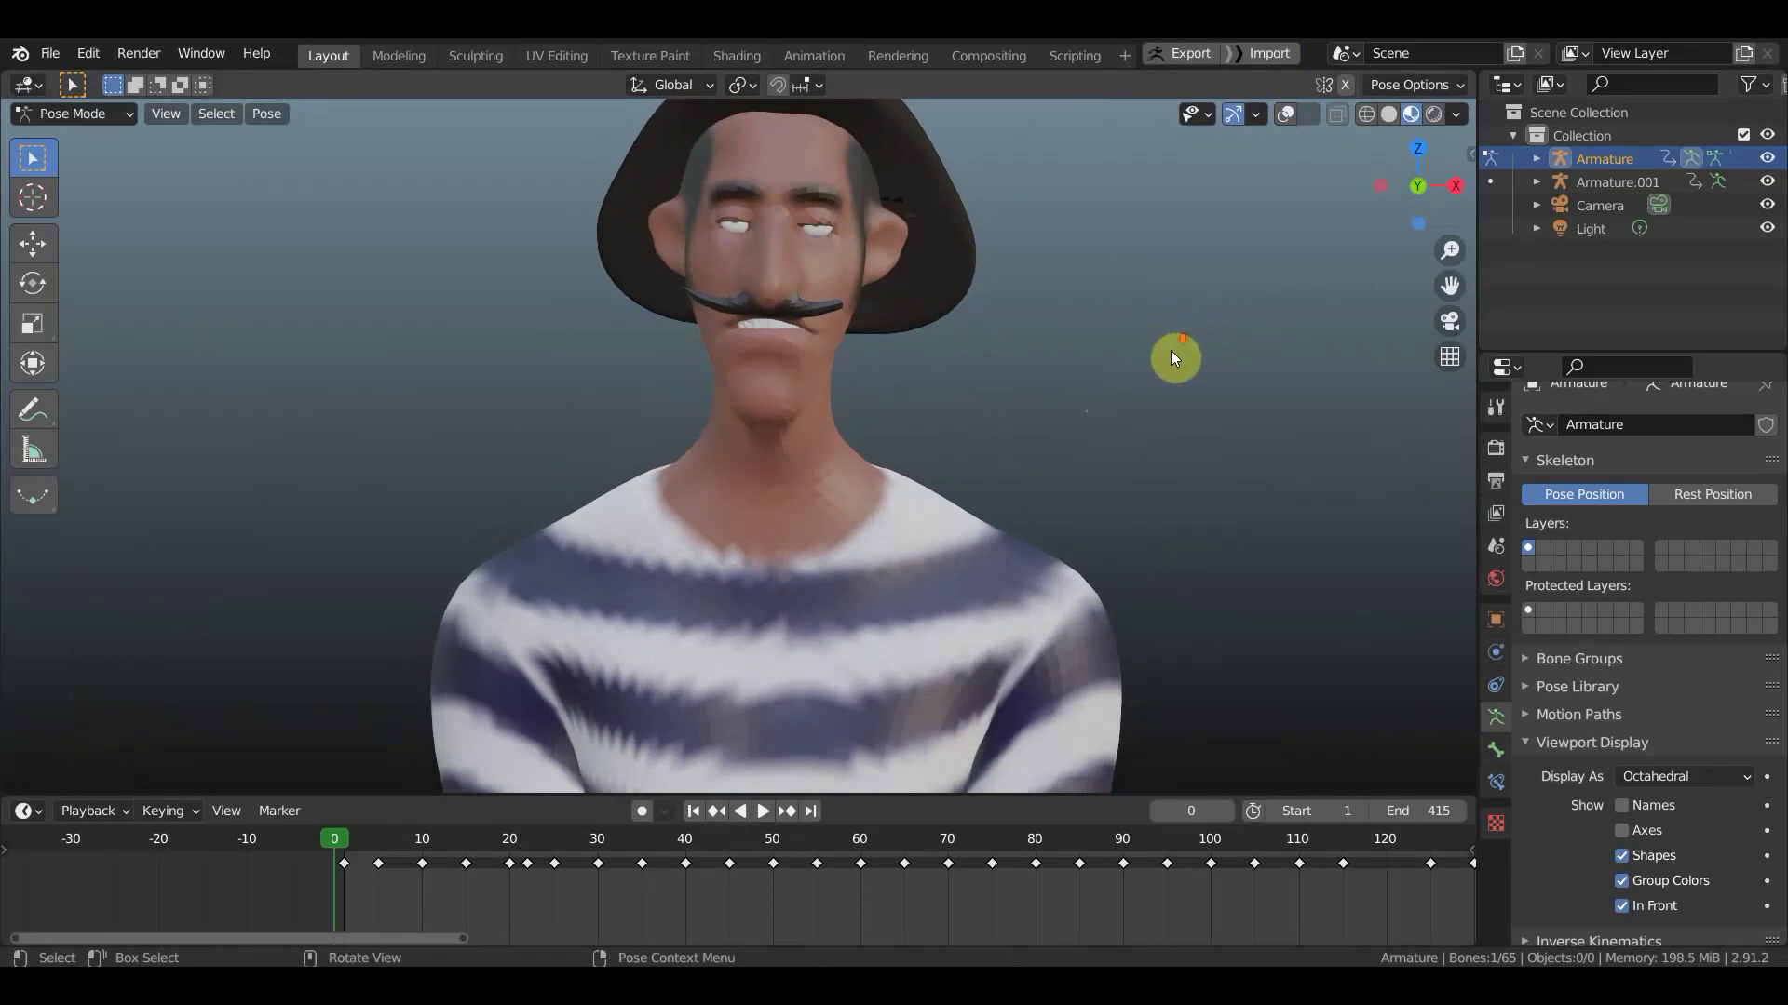
{"action": "scroll", "coordinate": [1171, 350], "scroll_direction": "down", "scroll_amount": 4}
{"action": "mouse_move", "coordinate": [1069, 477]}
{"action": "middle_mouse_down"}
{"action": "mouse_move", "coordinate": [838, 482]}
{"action": "mouse_move", "coordinate": [617, 785]}
{"action": "middle_mouse_up"}
- Play and scrub the hand-clapping animation, settling on frame 10
{"action": "left_click_drag", "start_coordinate": [331, 856], "coordinate": [348, 856]}
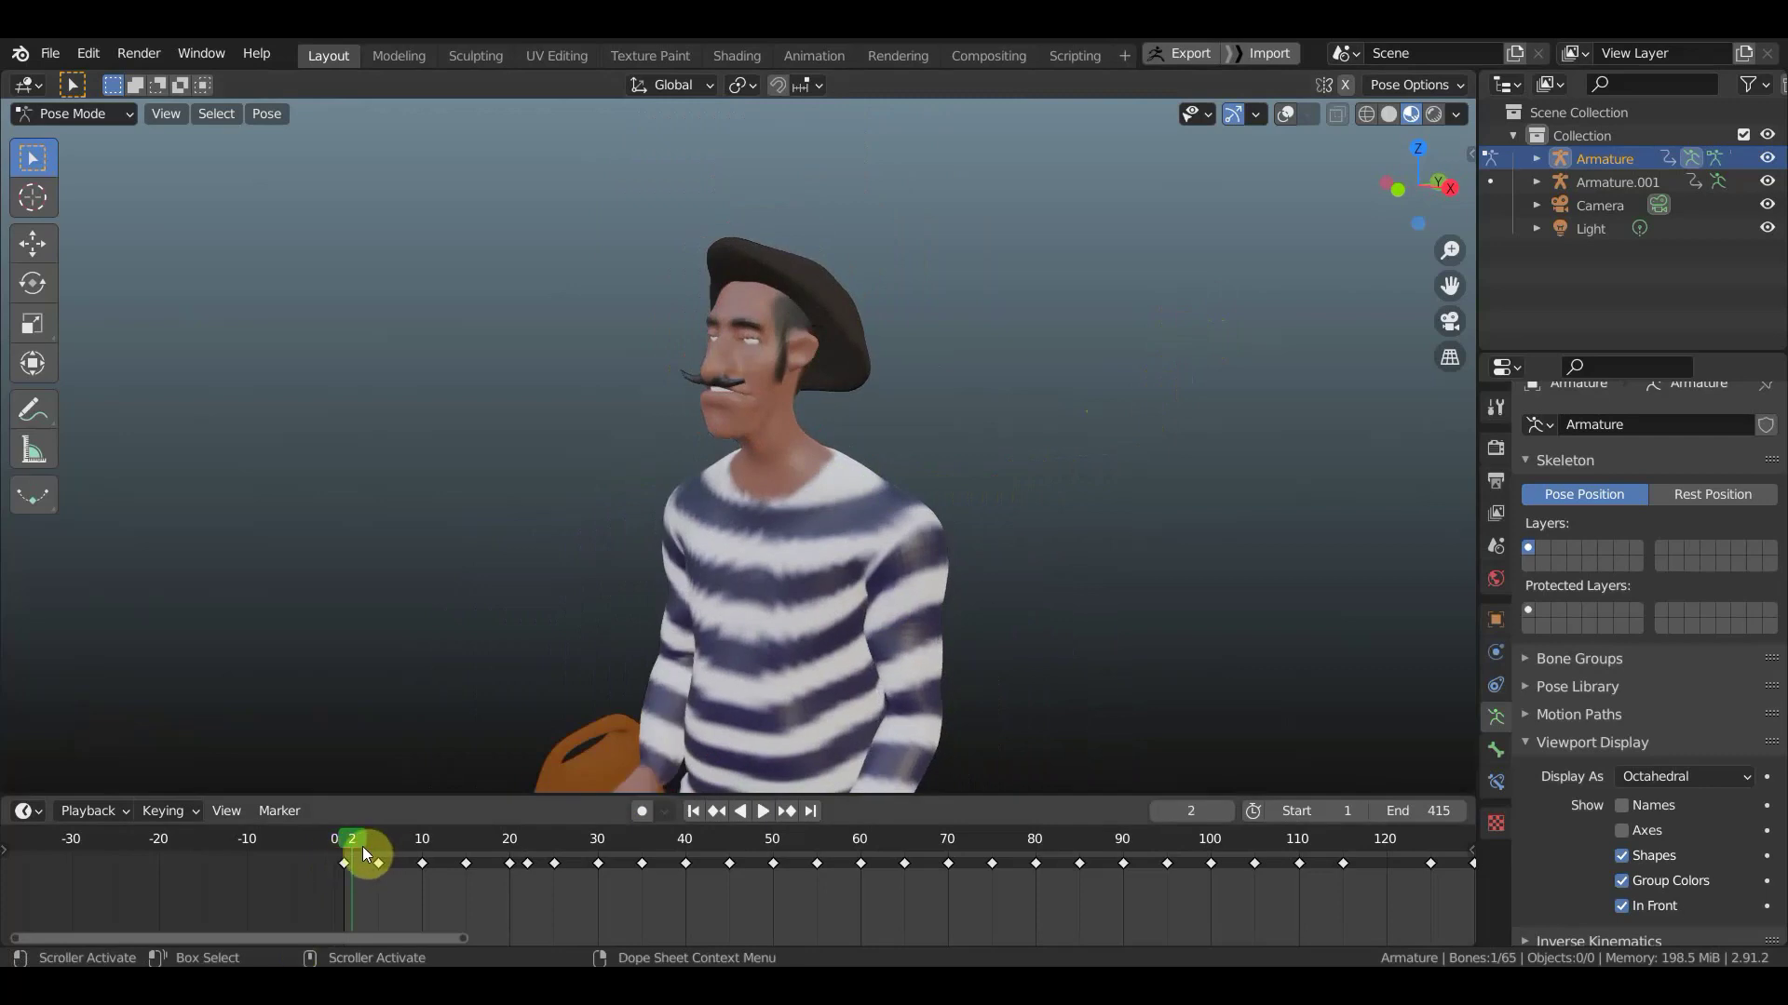
{"action": "key", "text": "space"}
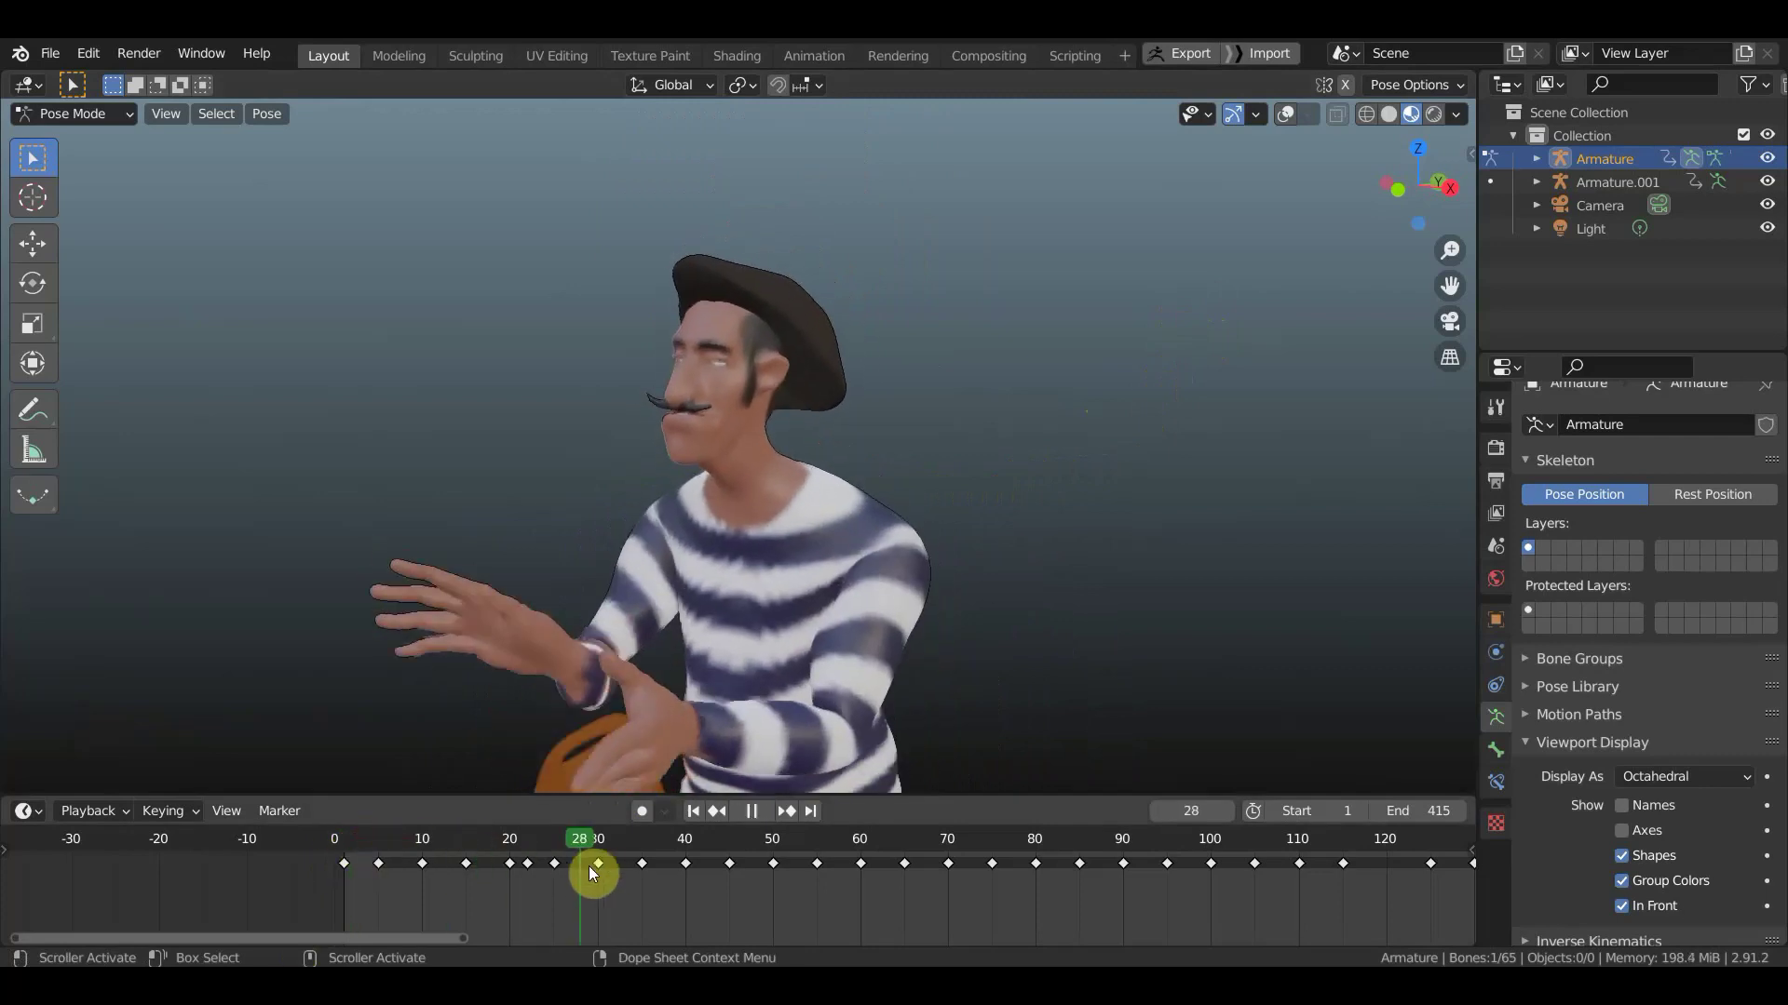
{"action": "left_click", "coordinate": [404, 858]}
{"action": "mouse_move", "coordinate": [402, 863]}
{"action": "left_mouse_down"}
{"action": "mouse_move", "coordinate": [759, 907]}
{"action": "mouse_move", "coordinate": [345, 894]}
{"action": "left_mouse_up"}
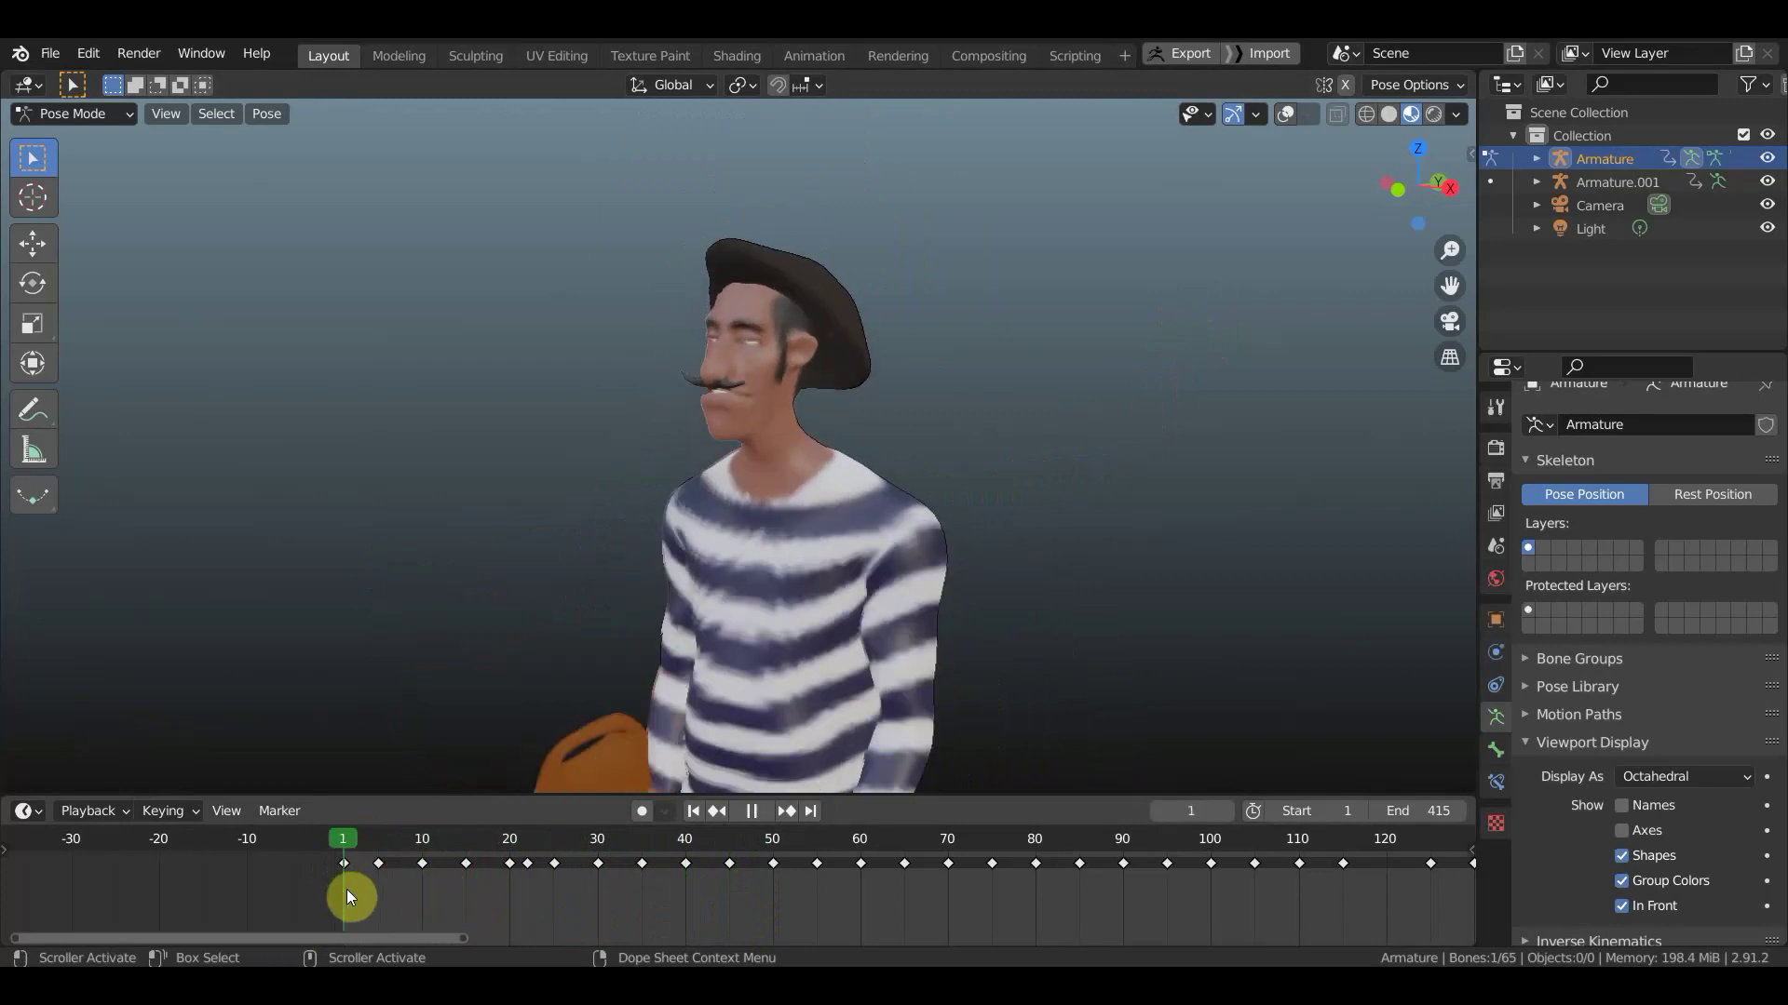
{"action": "left_click_drag", "start_coordinate": [348, 897], "coordinate": [419, 906]}
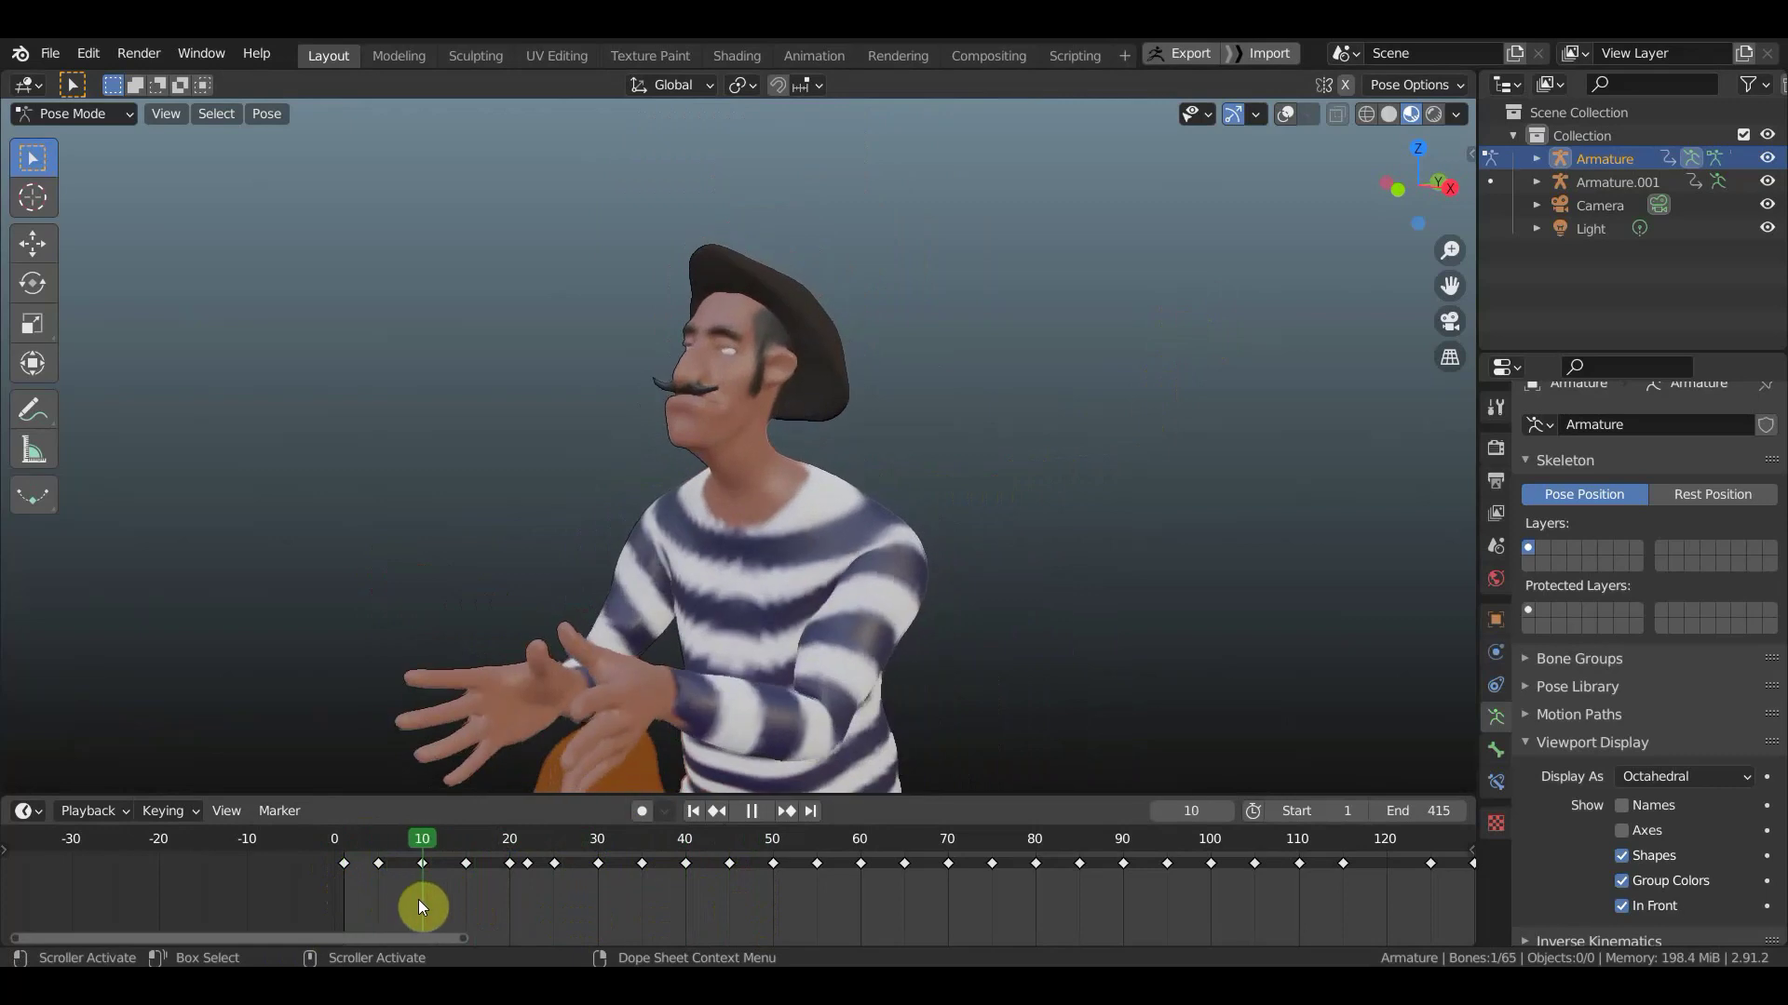
{"action": "mouse_move", "coordinate": [756, 578]}
{"action": "middle_mouse_down"}
{"action": "mouse_move", "coordinate": [795, 455]}
{"action": "mouse_move", "coordinate": [678, 452]}
{"action": "middle_mouse_up"}
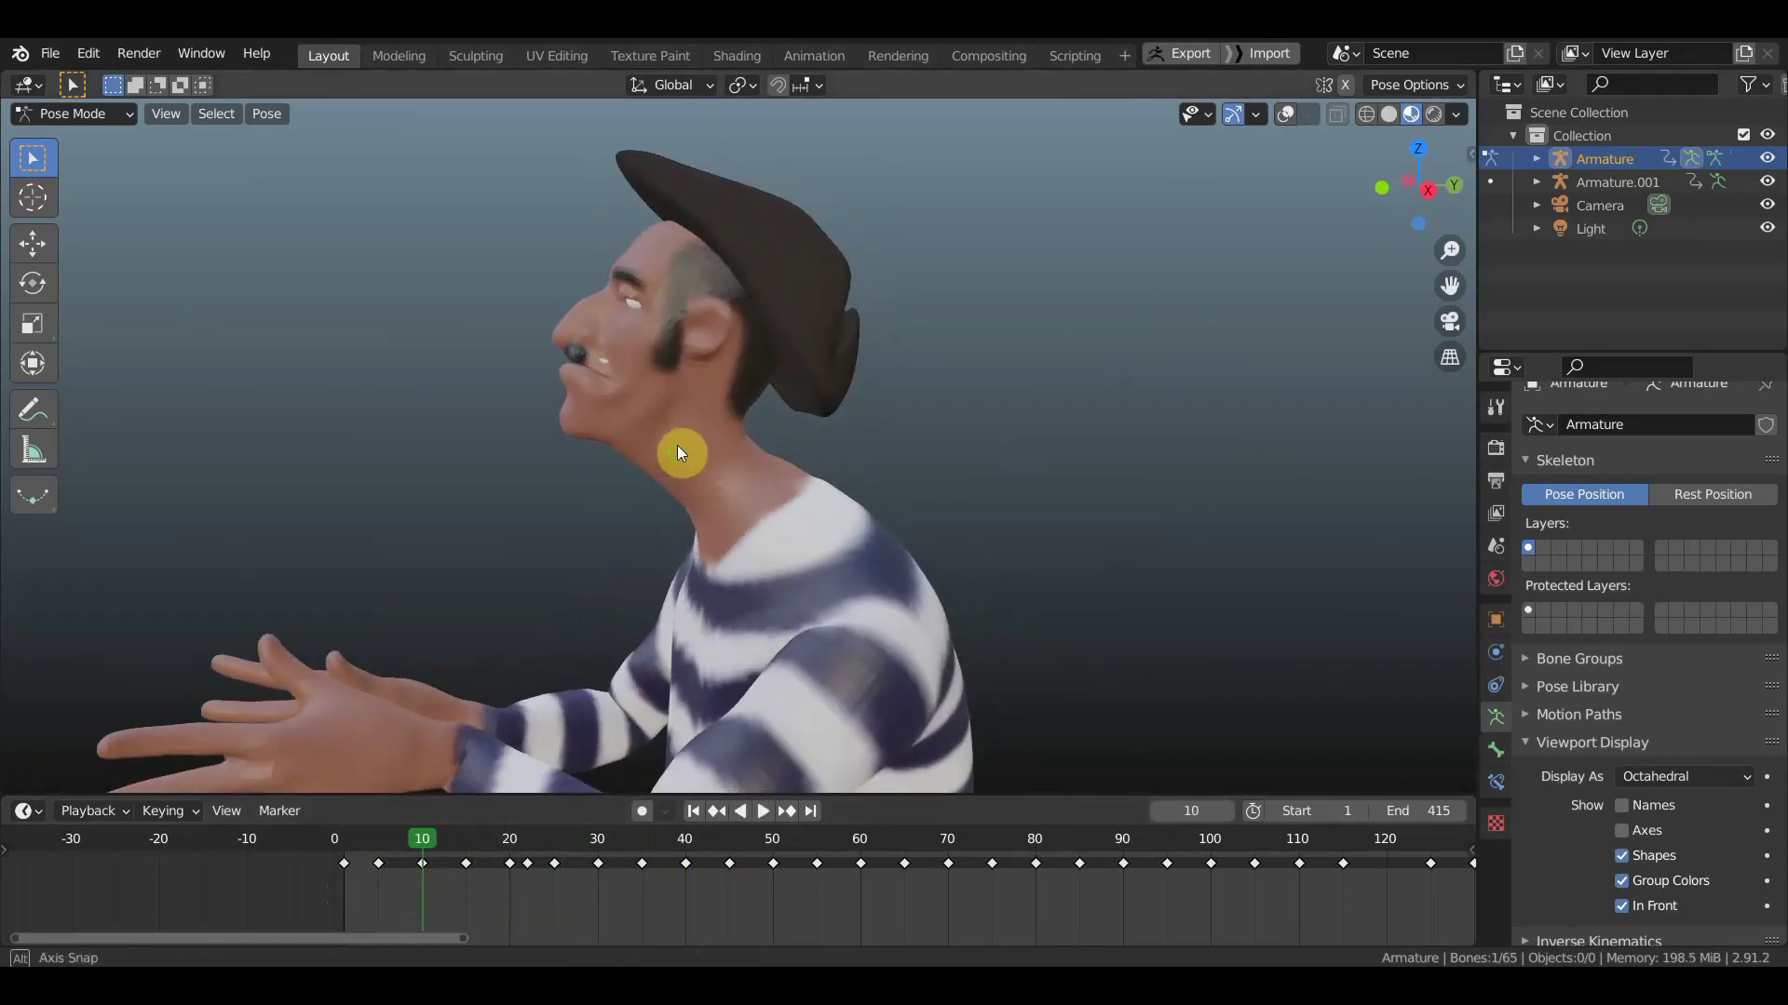
- Show the bones and open the jaw -19.4° with a small shift in side profile
{"action": "left_click", "coordinate": [1288, 115]}
{"action": "middle_click_drag", "start_coordinate": [959, 389], "coordinate": [790, 423], "text": "alt"}
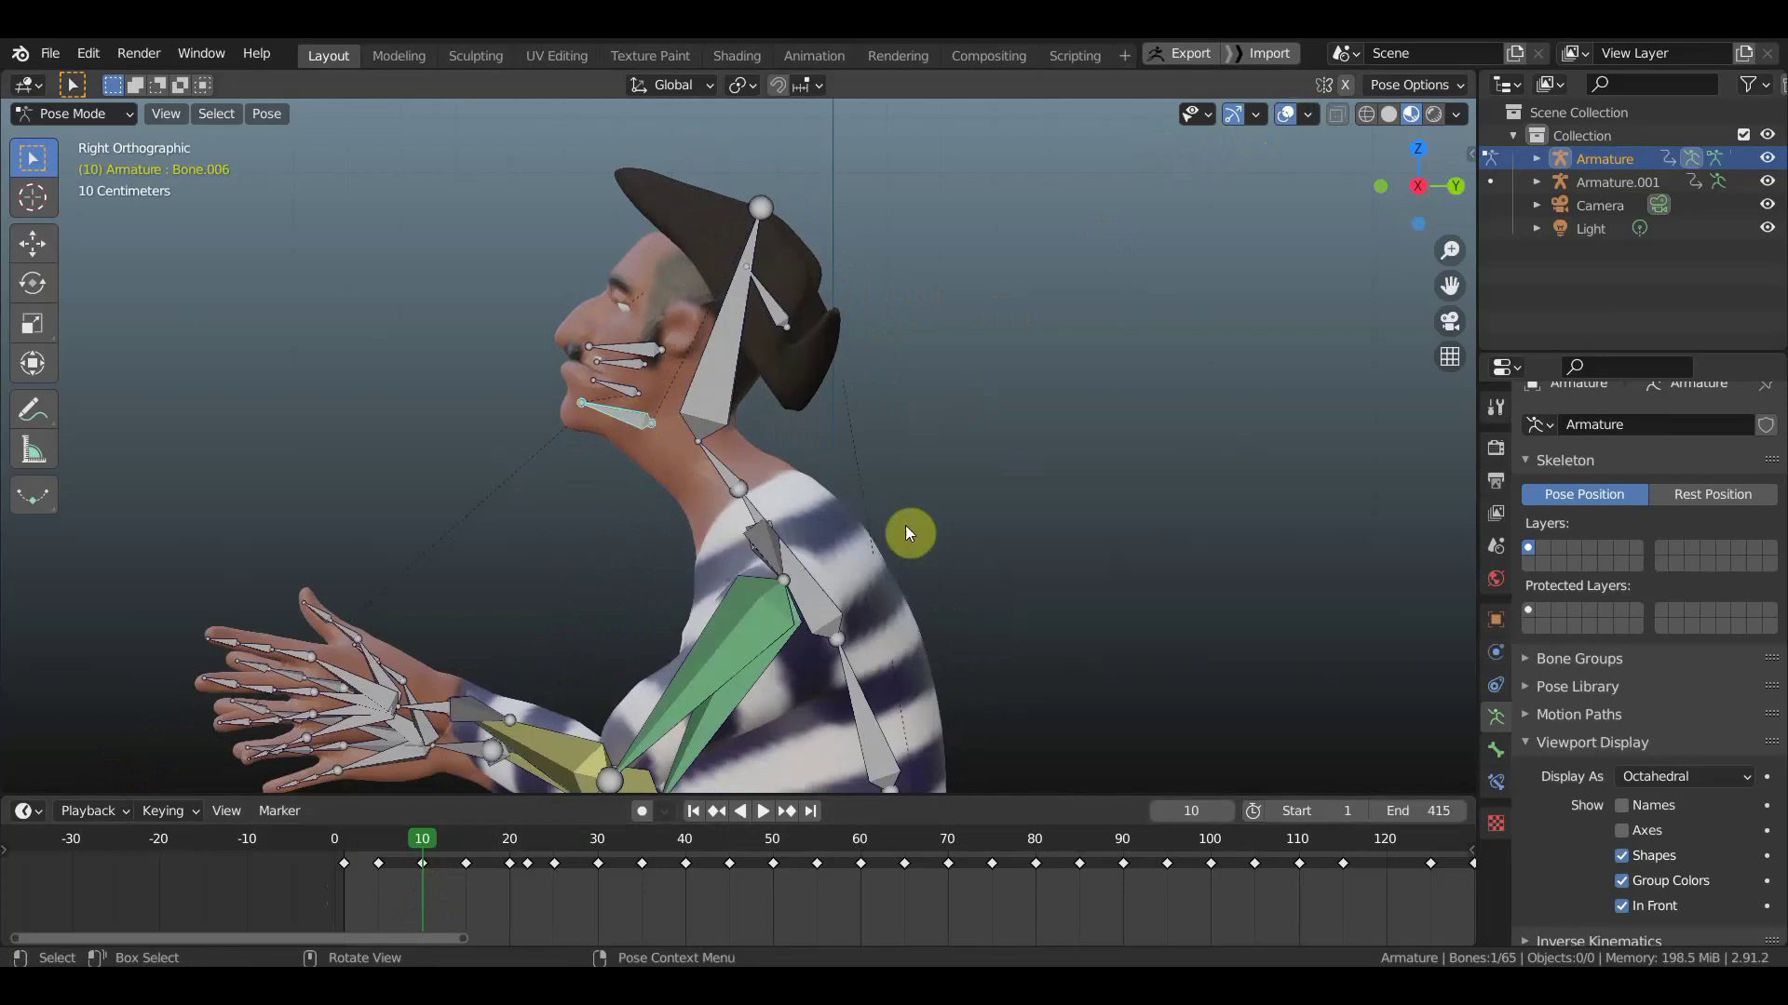
{"action": "key", "text": "r"}
{"action": "left_click", "coordinate": [975, 412]}
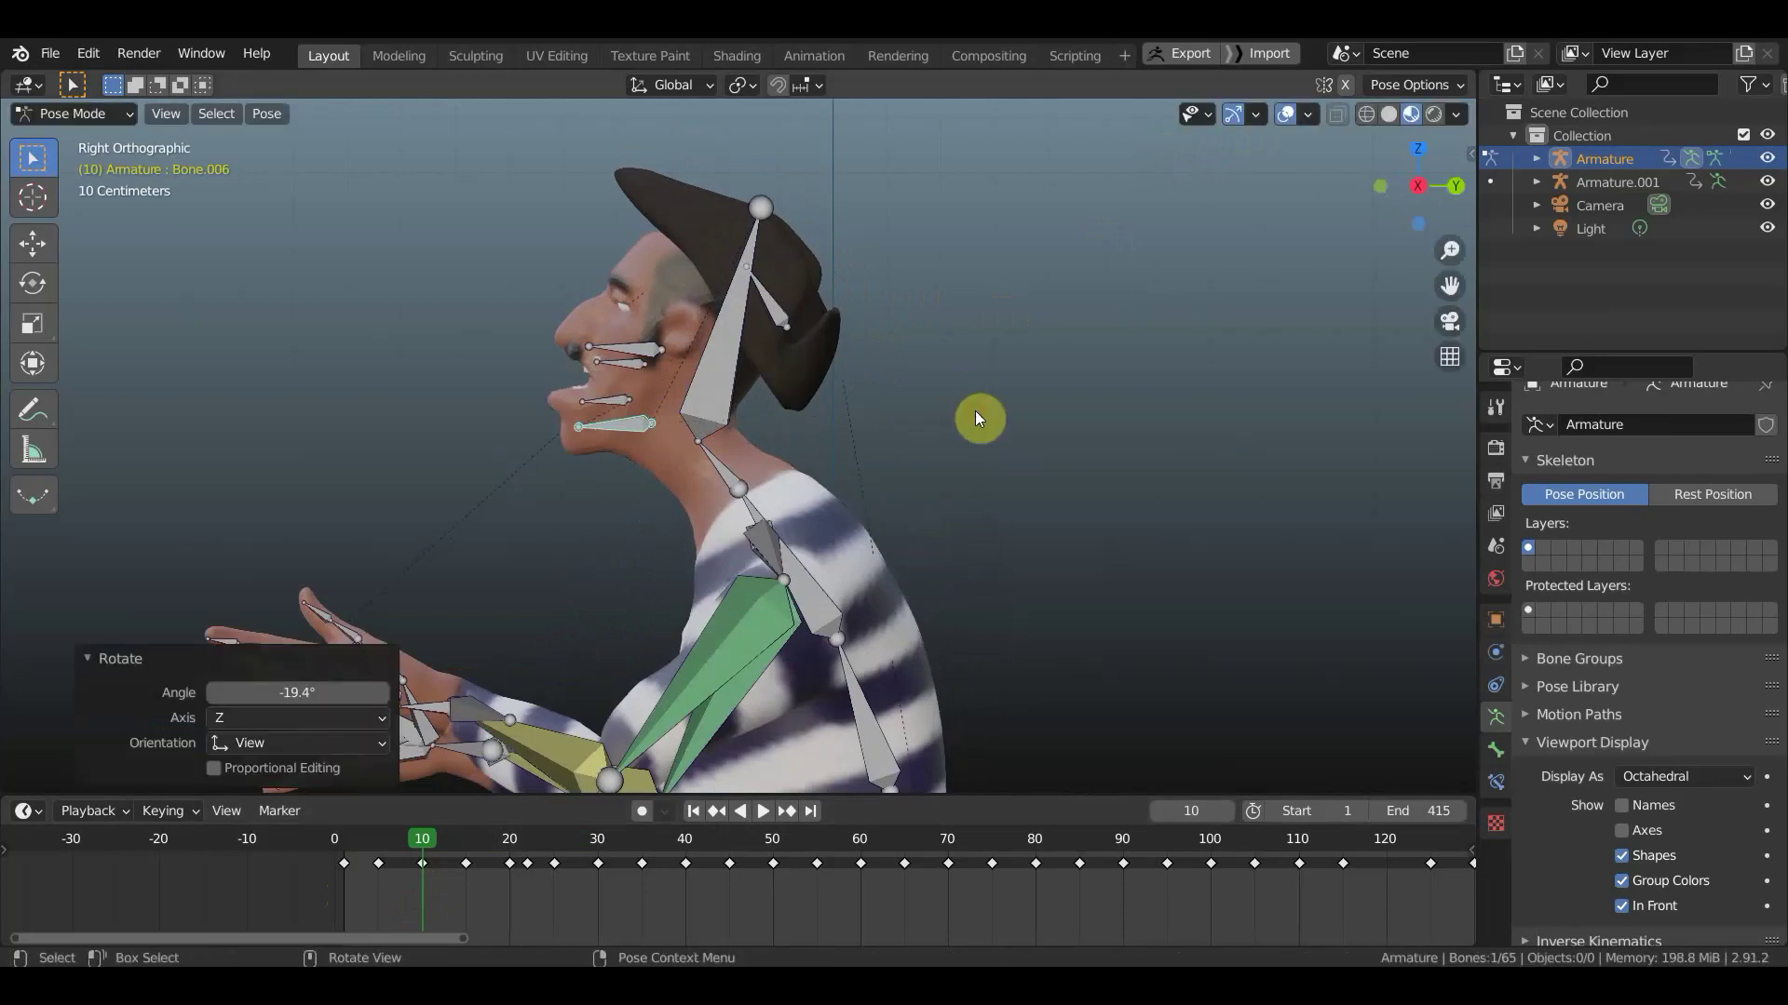
{"action": "key", "text": "g"}
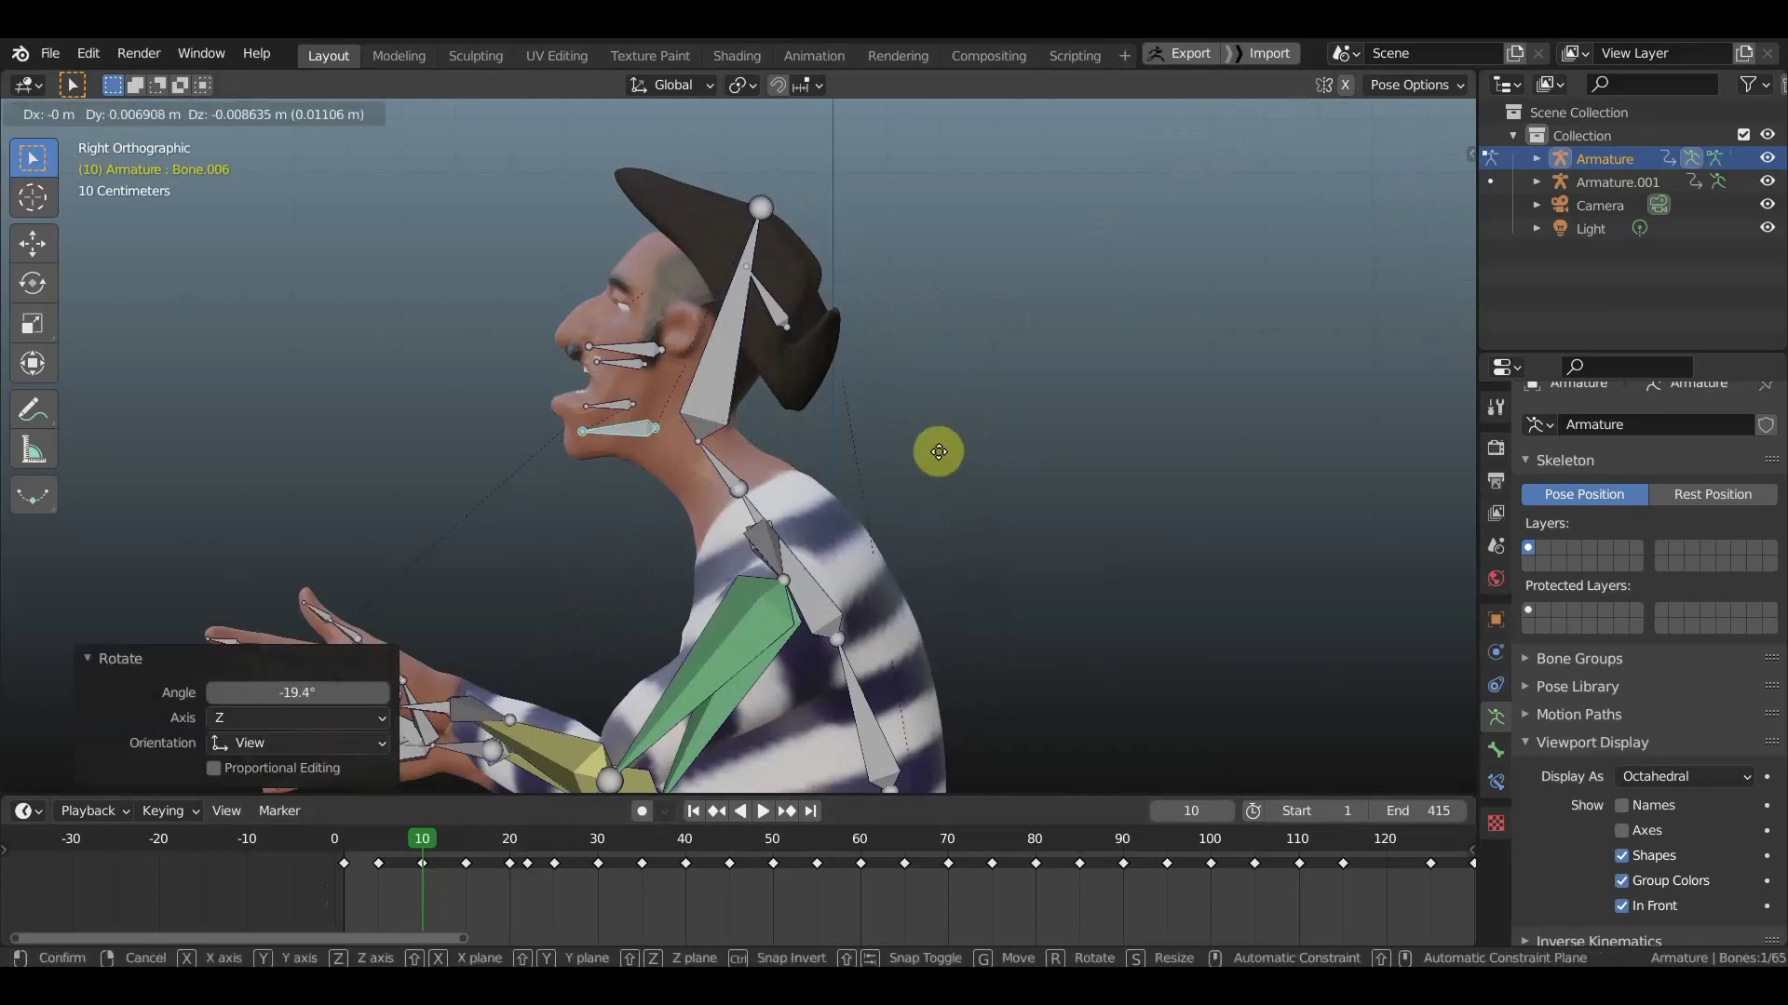
{"action": "left_click", "coordinate": [940, 445]}
{"action": "mouse_move", "coordinate": [942, 443]}
{"action": "middle_mouse_down"}
{"action": "mouse_move", "coordinate": [1161, 486]}
{"action": "mouse_move", "coordinate": [955, 477]}
{"action": "middle_mouse_up"}
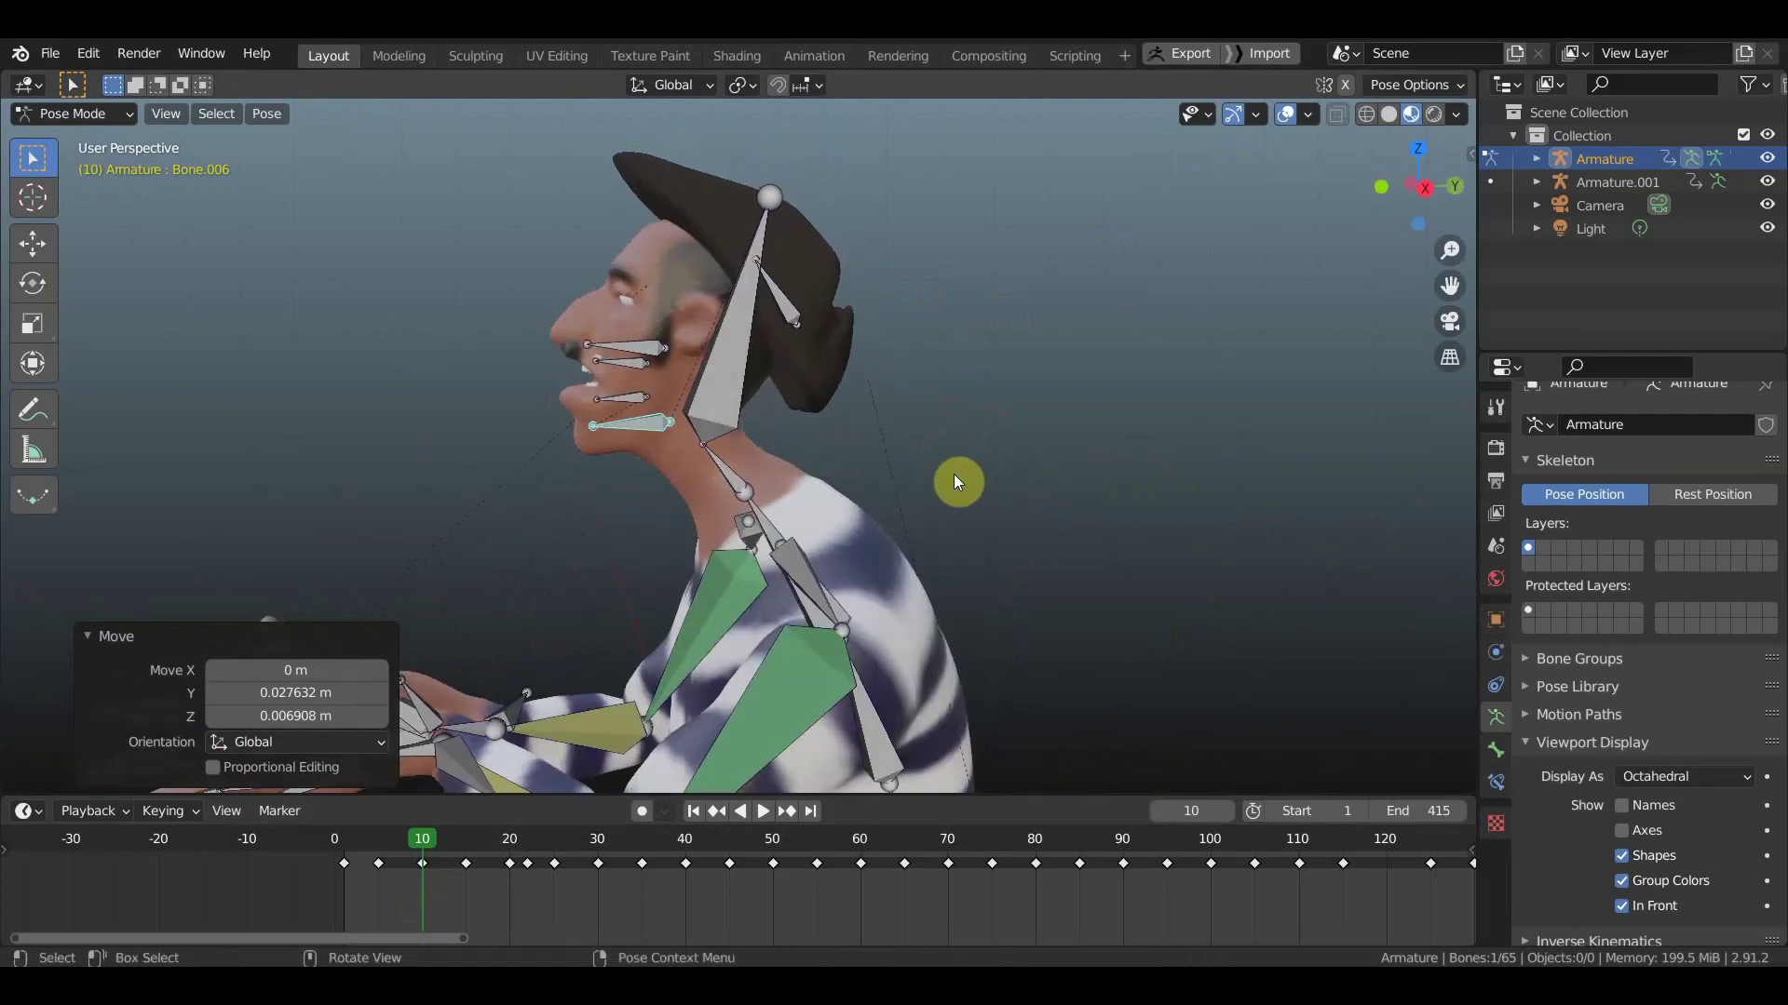
- Key location and rotation for all bones at frame 10
{"action": "key", "text": "a"}
{"action": "key", "text": "i"}
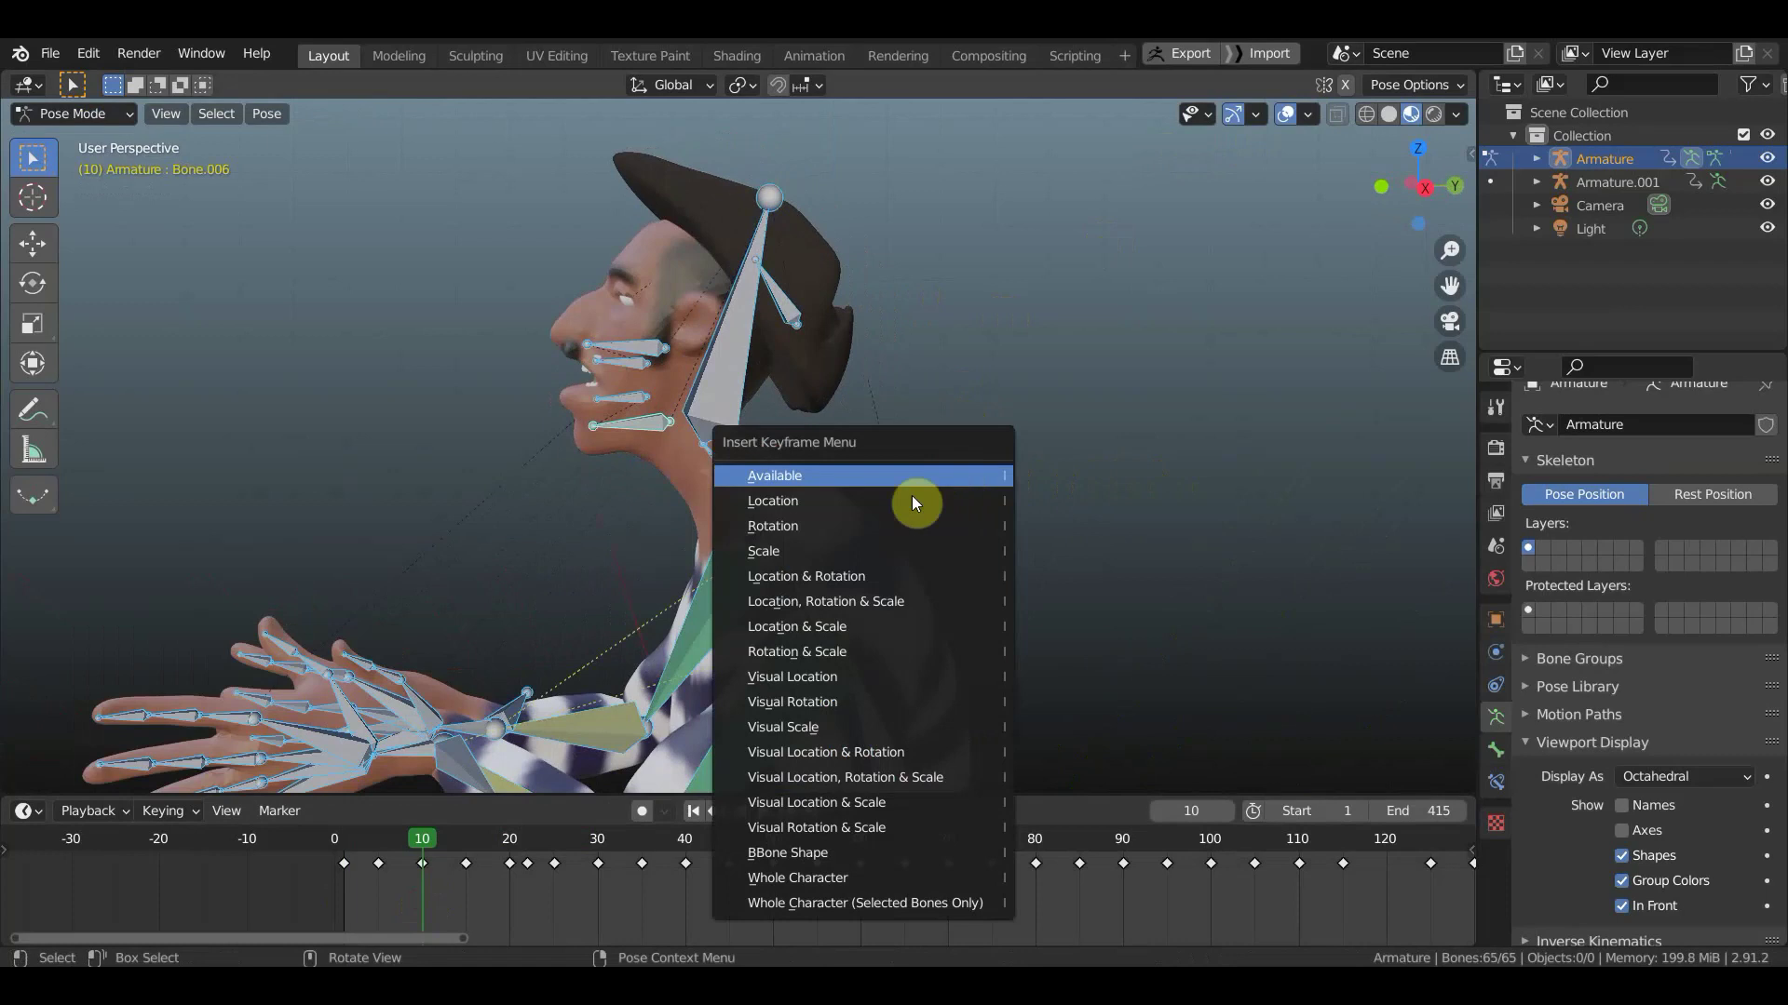
{"action": "left_click", "coordinate": [868, 579]}
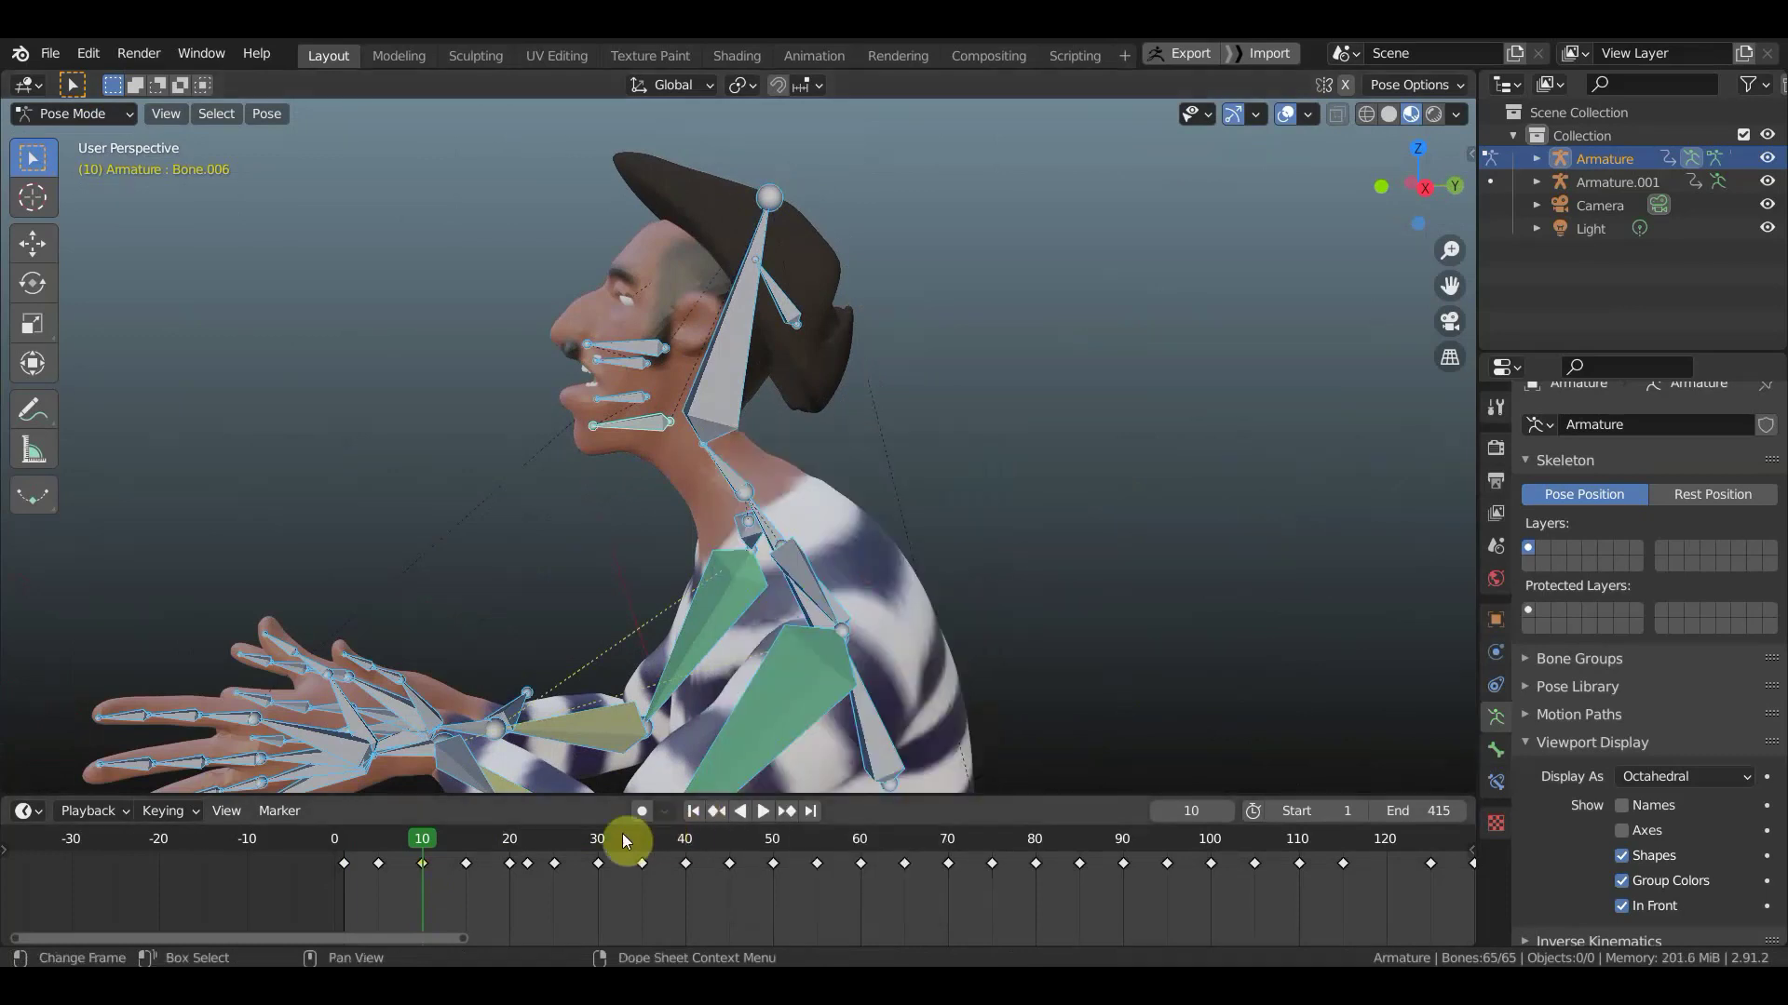
- Move to frame 30 and undo an accidental rotation of the whole pose
{"action": "left_click", "coordinate": [509, 842]}
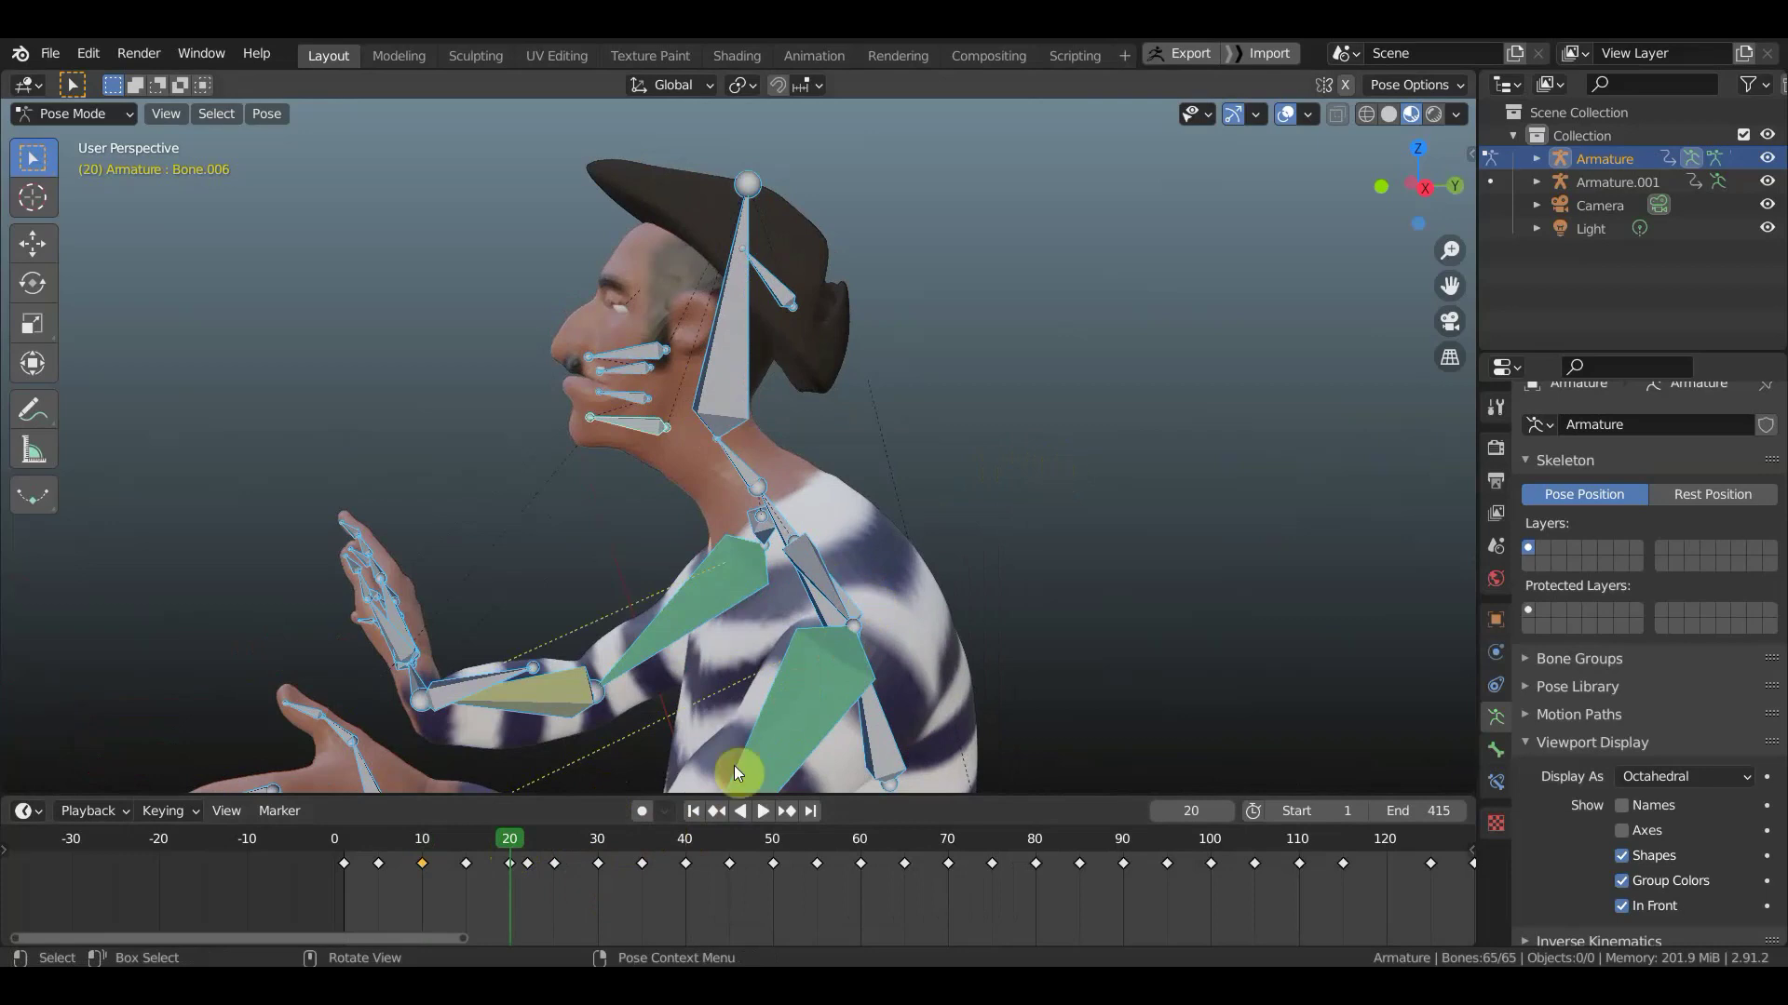
{"action": "left_click", "coordinate": [555, 843]}
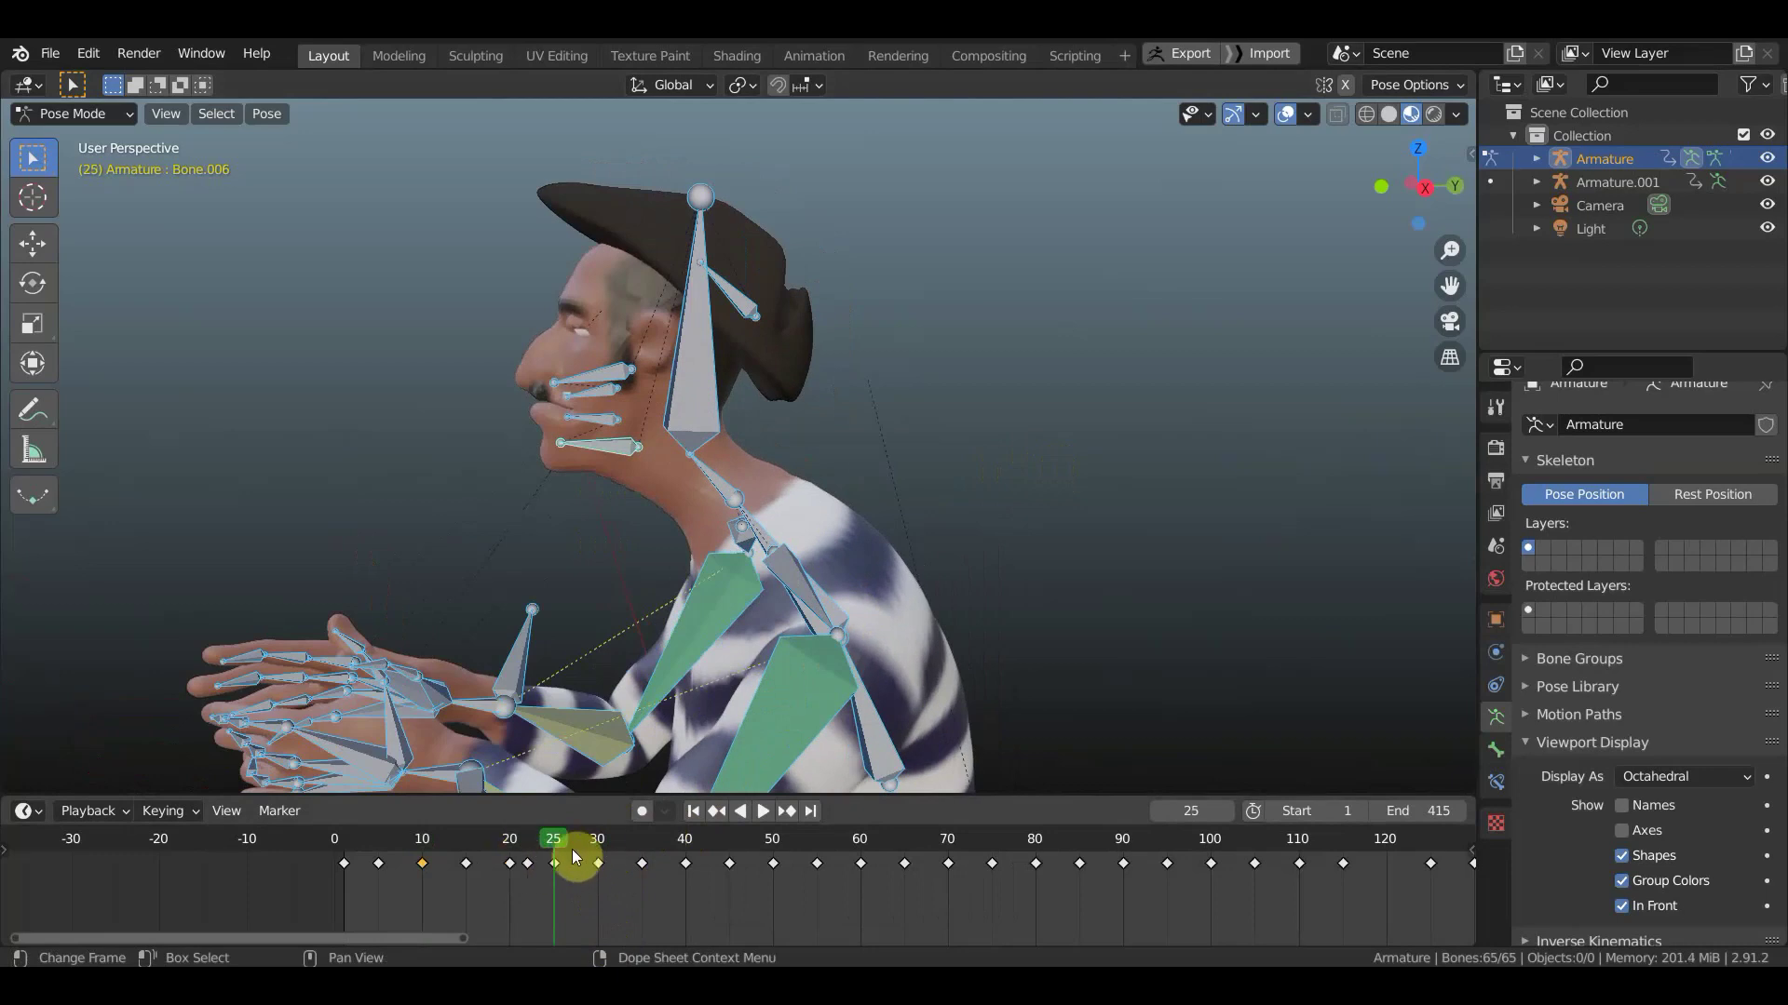
{"action": "left_click", "coordinate": [596, 846]}
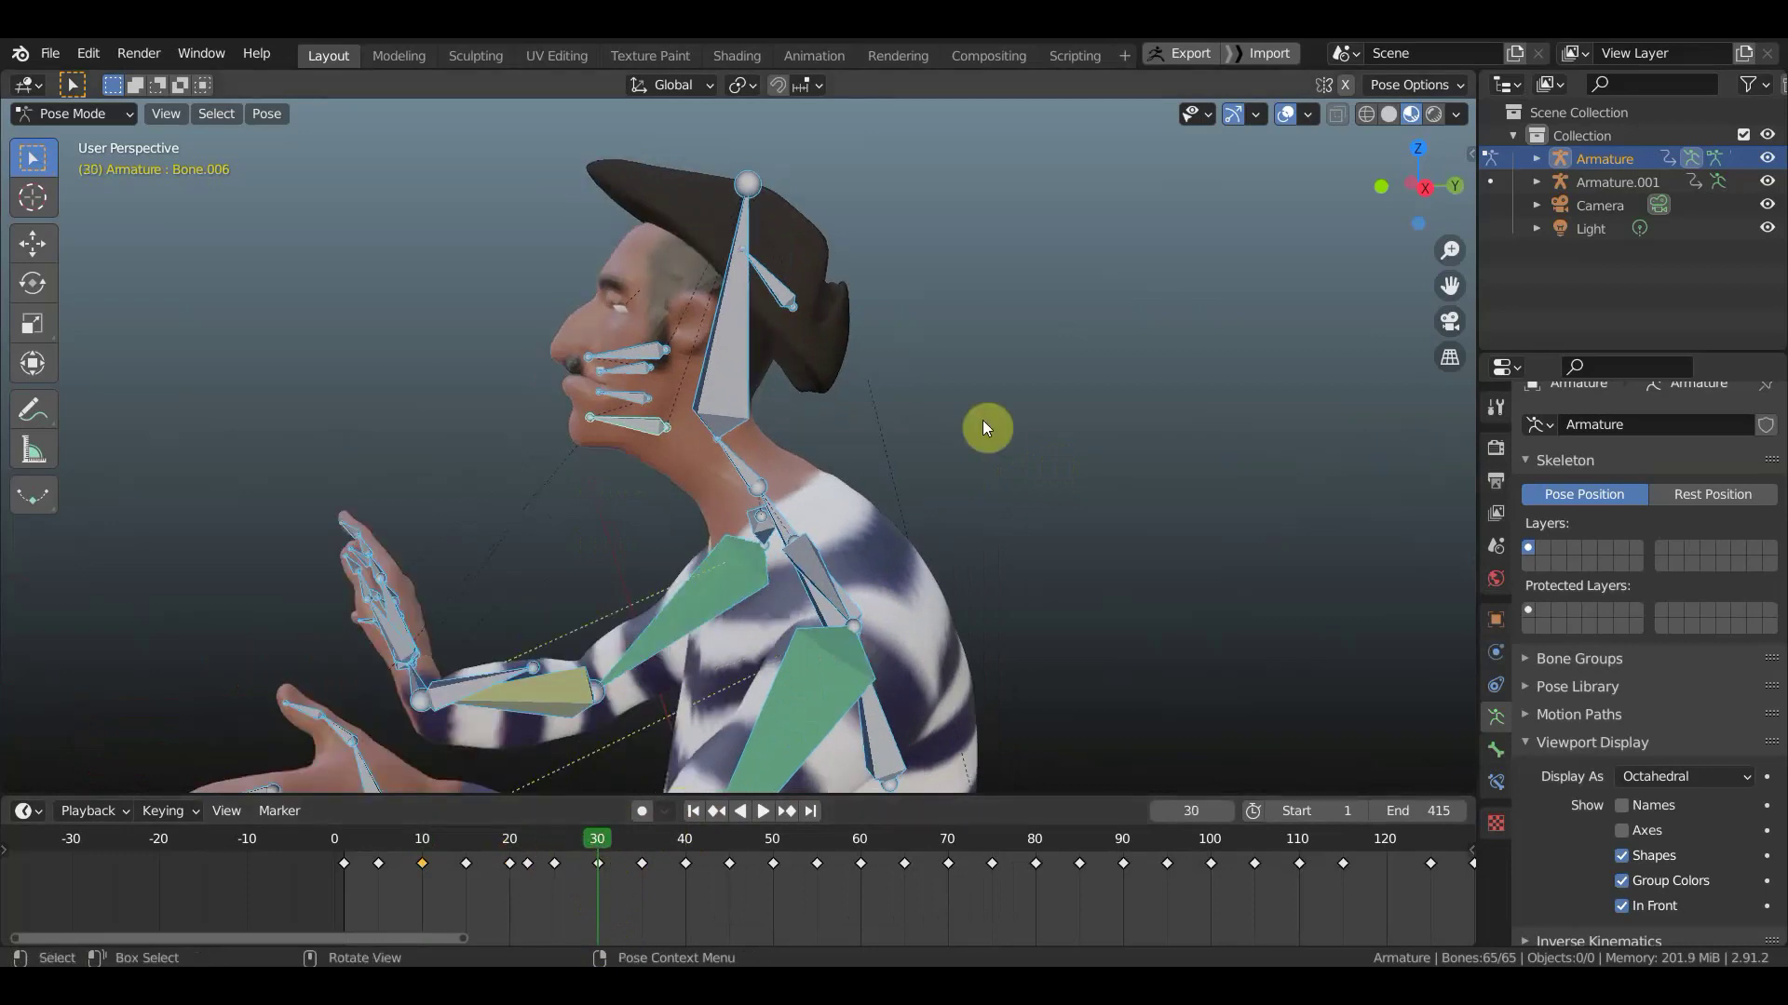
{"action": "key", "text": "r"}
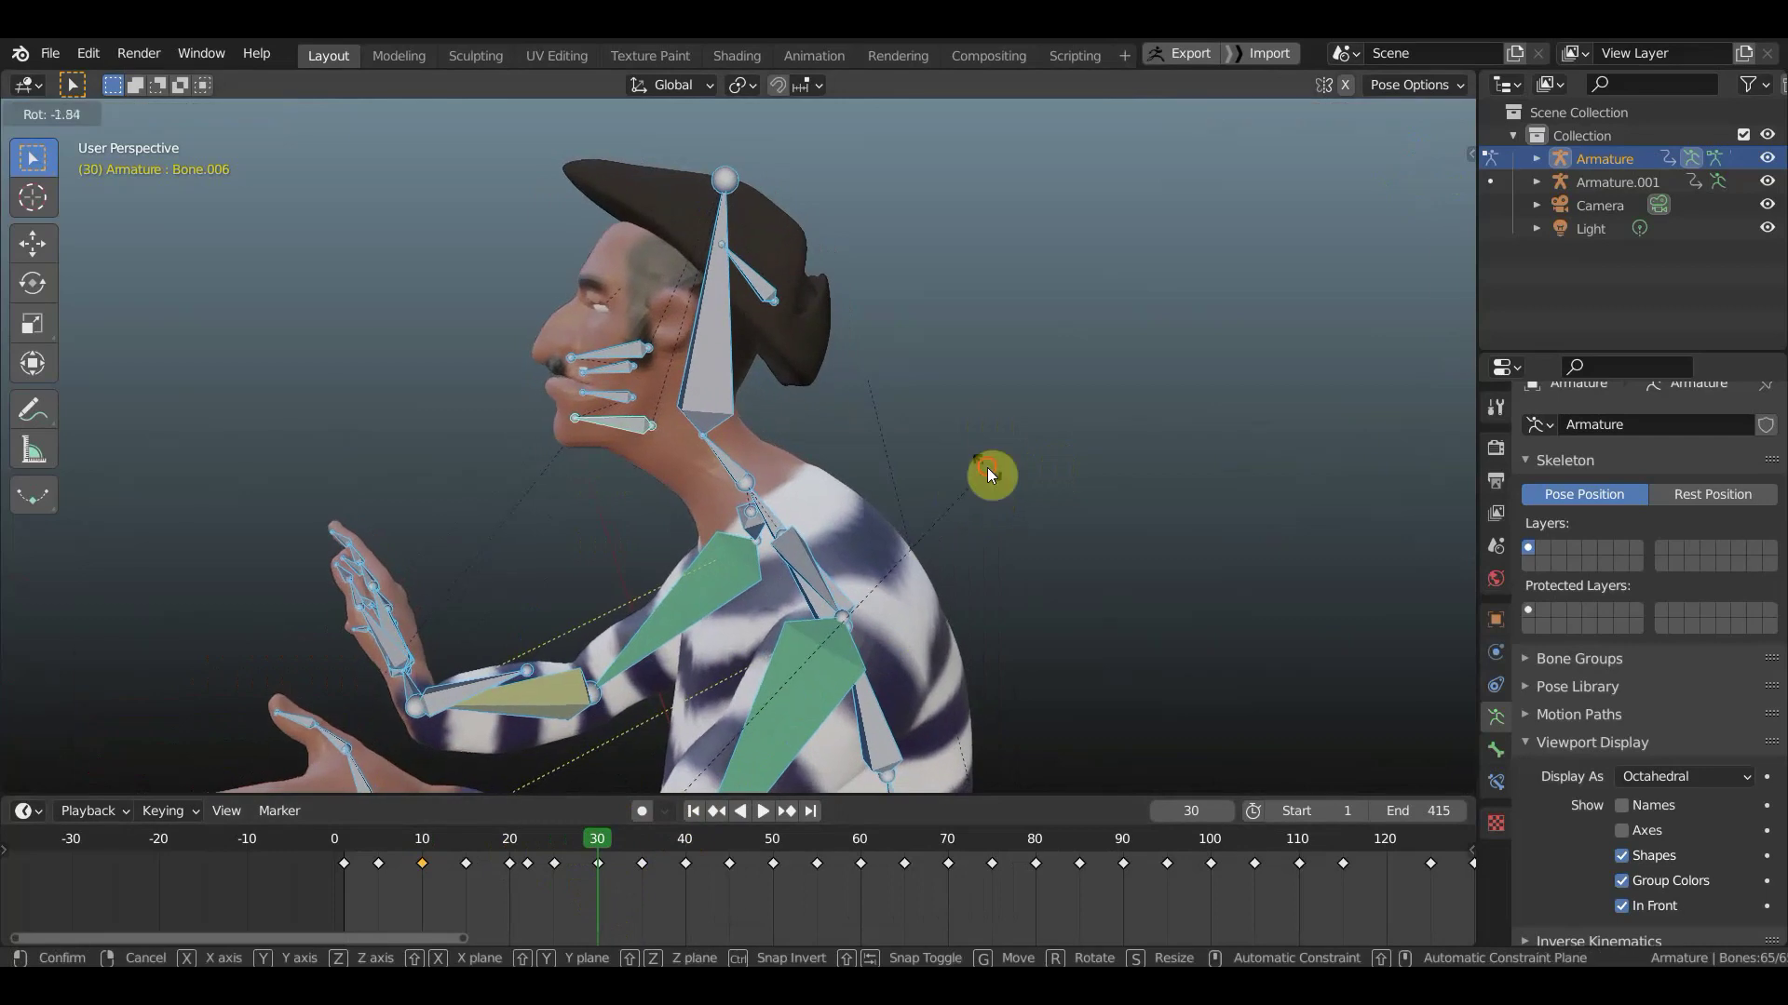
{"action": "left_click", "coordinate": [987, 468]}
{"action": "key", "text": "ctrl+z"}
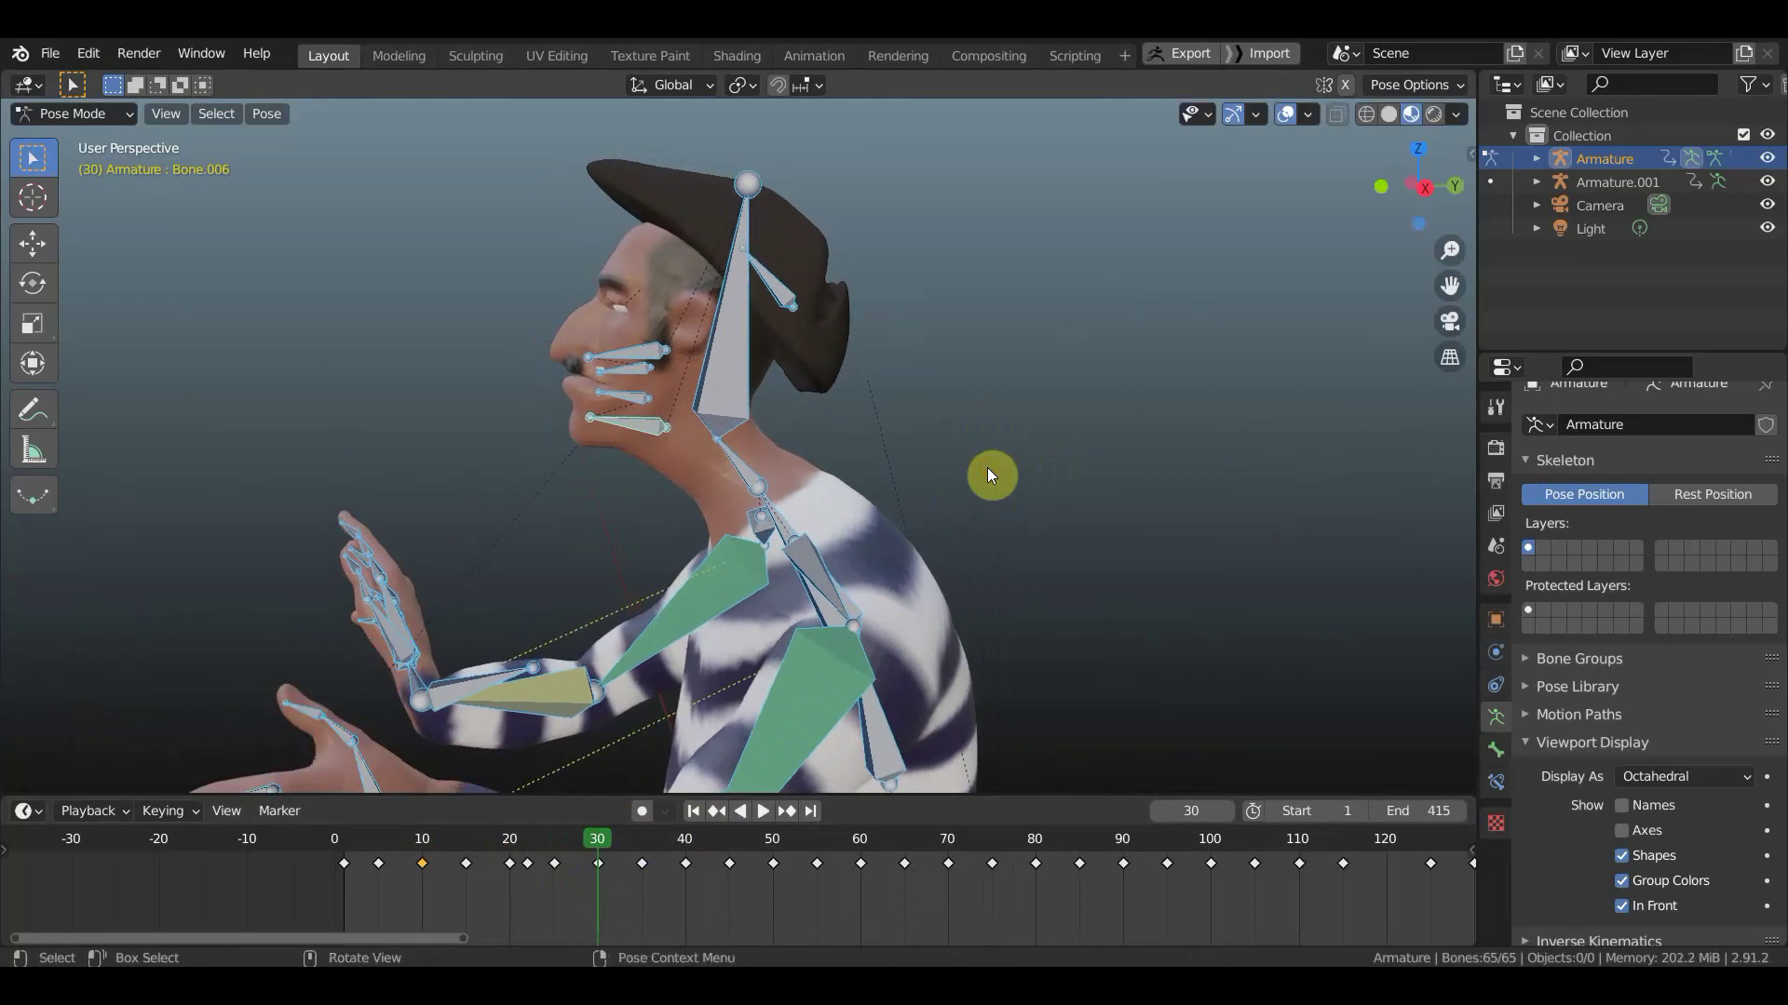
- Rotate the jaw -10.9°, nudge it, and key location and rotation for all bones
{"action": "left_click", "coordinate": [656, 426]}
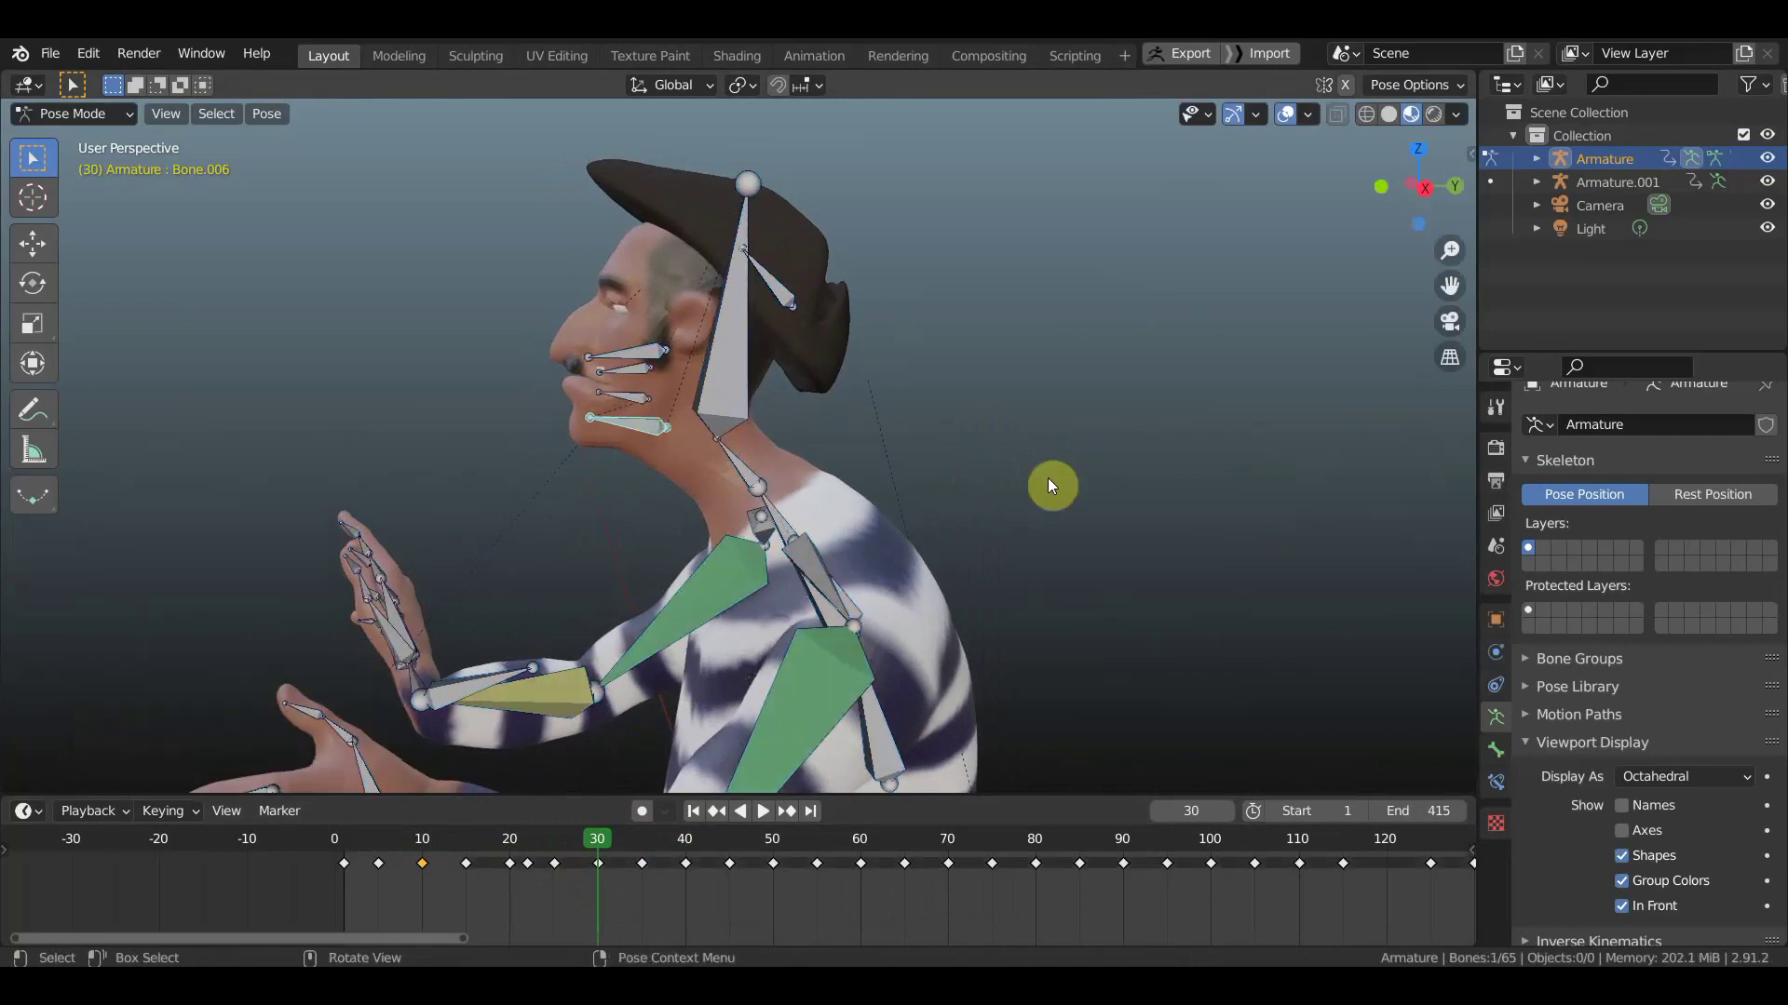
{"action": "key", "text": "r"}
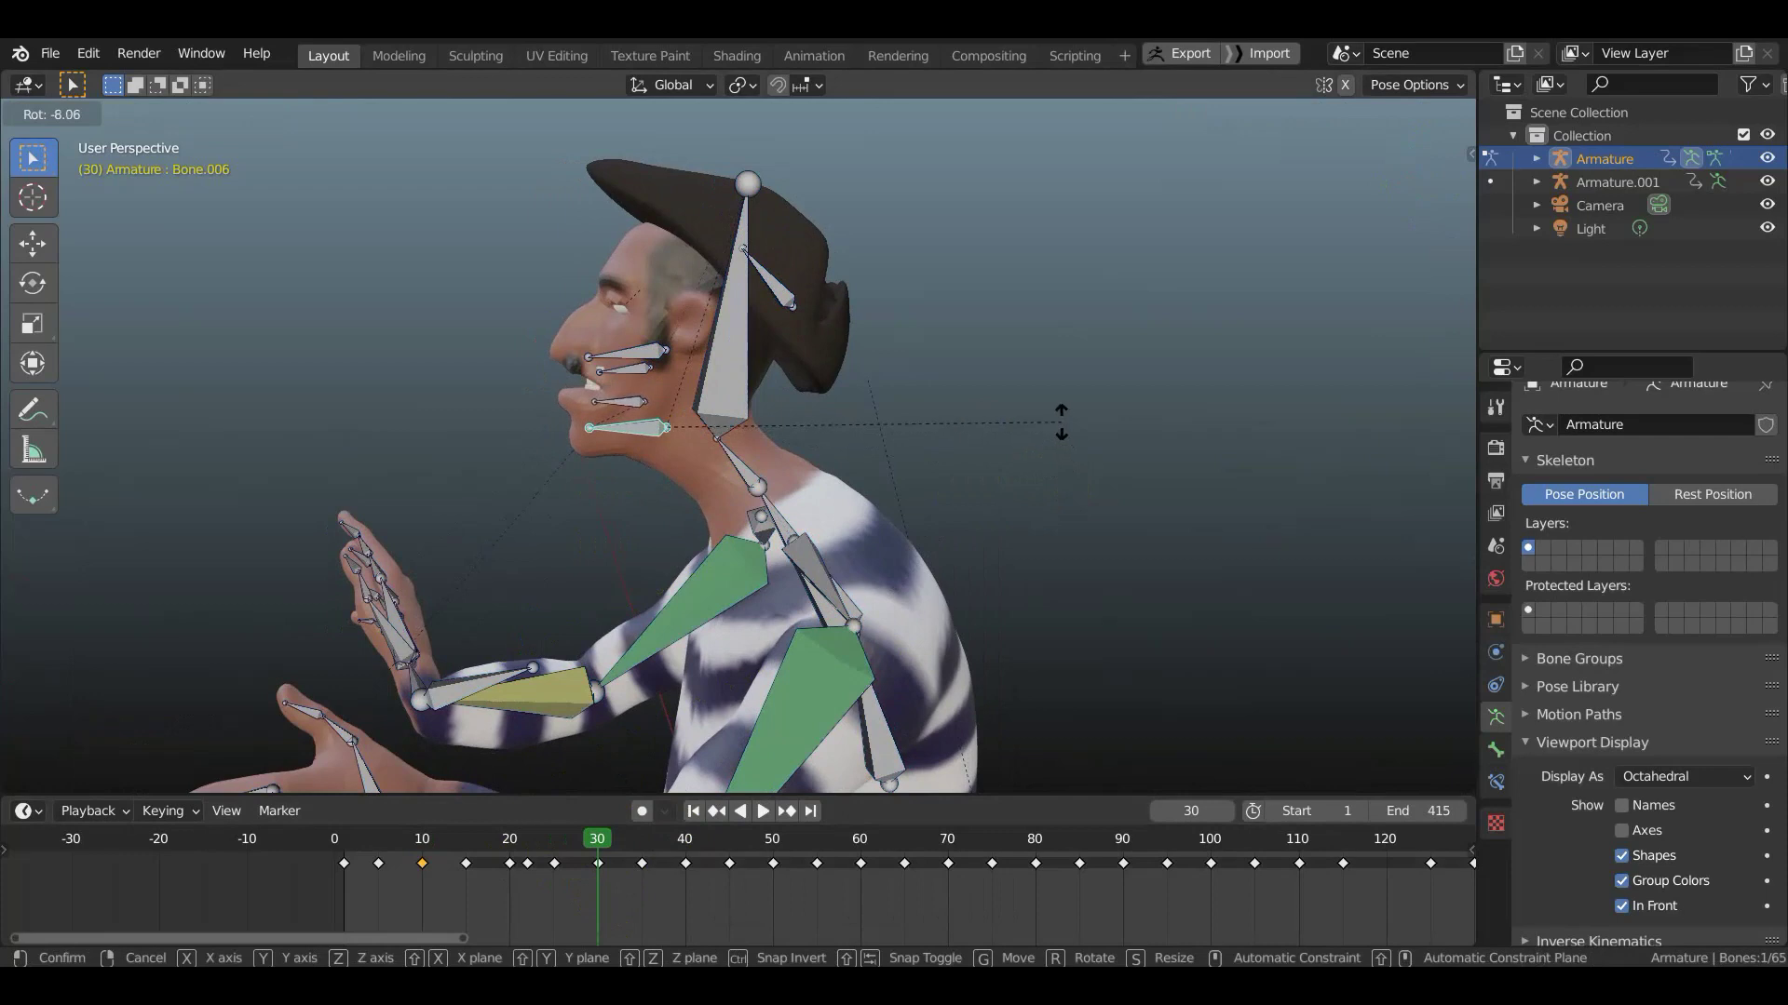
{"action": "left_click", "coordinate": [1047, 409]}
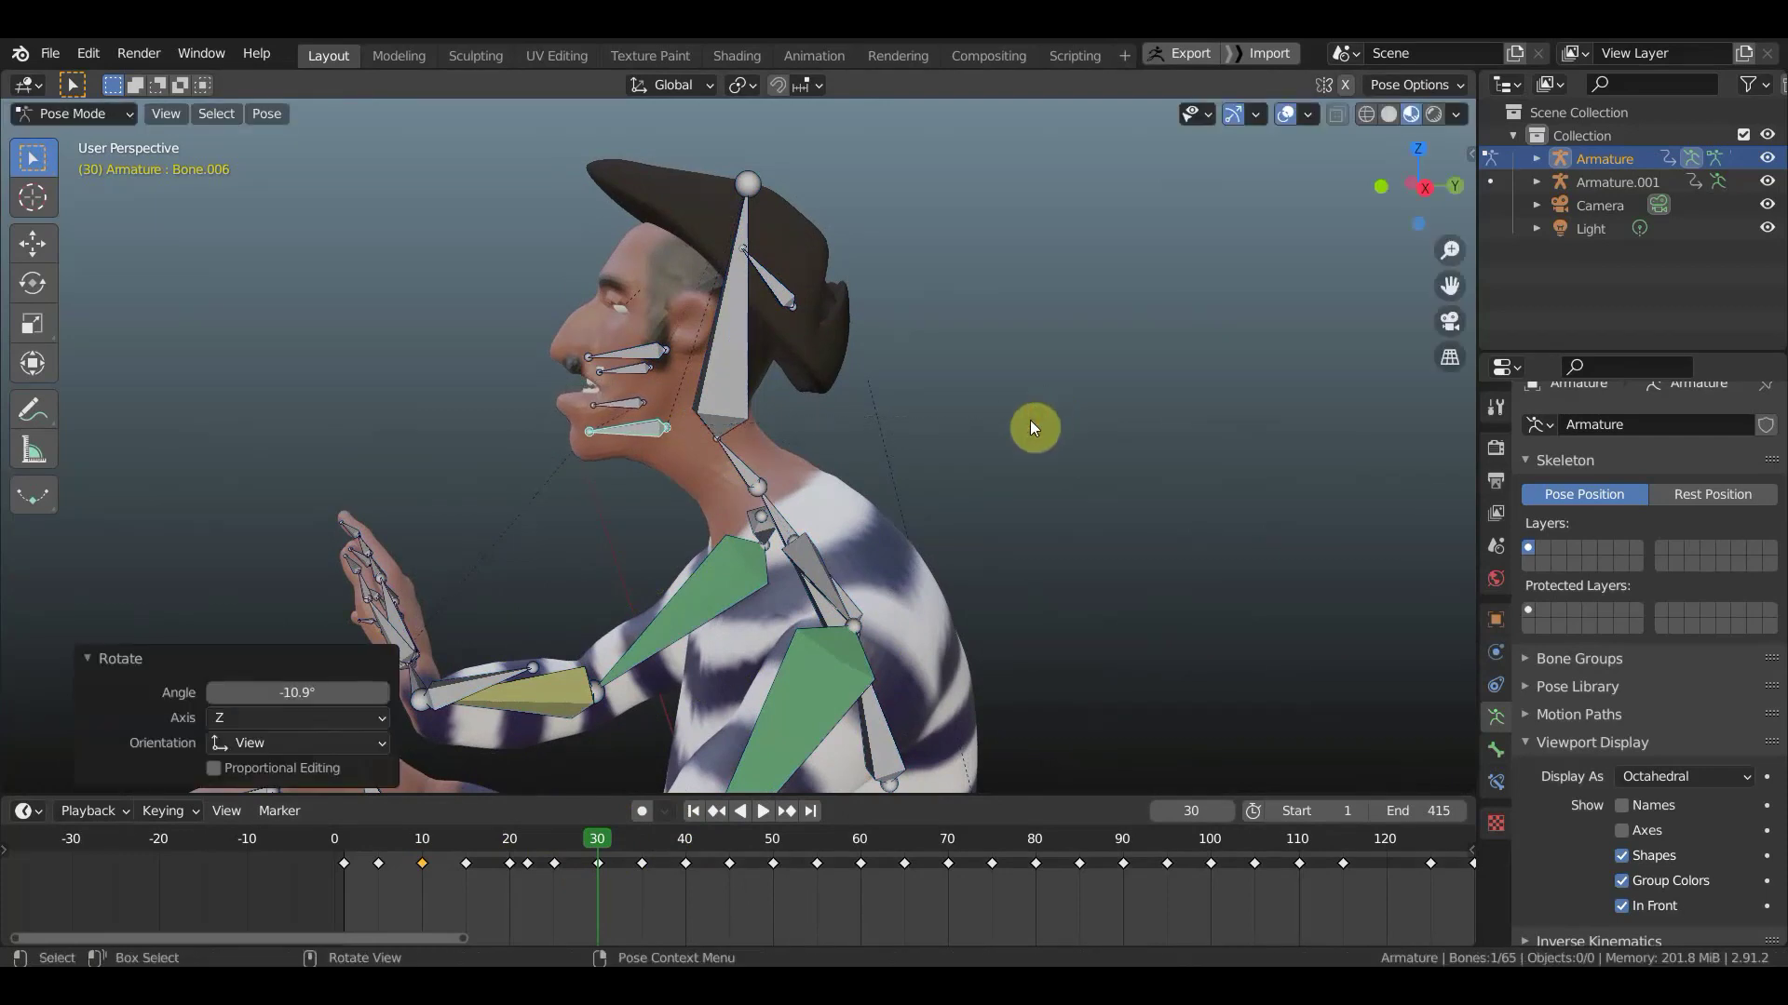
{"action": "key", "text": "g"}
{"action": "left_click", "coordinate": [1003, 434]}
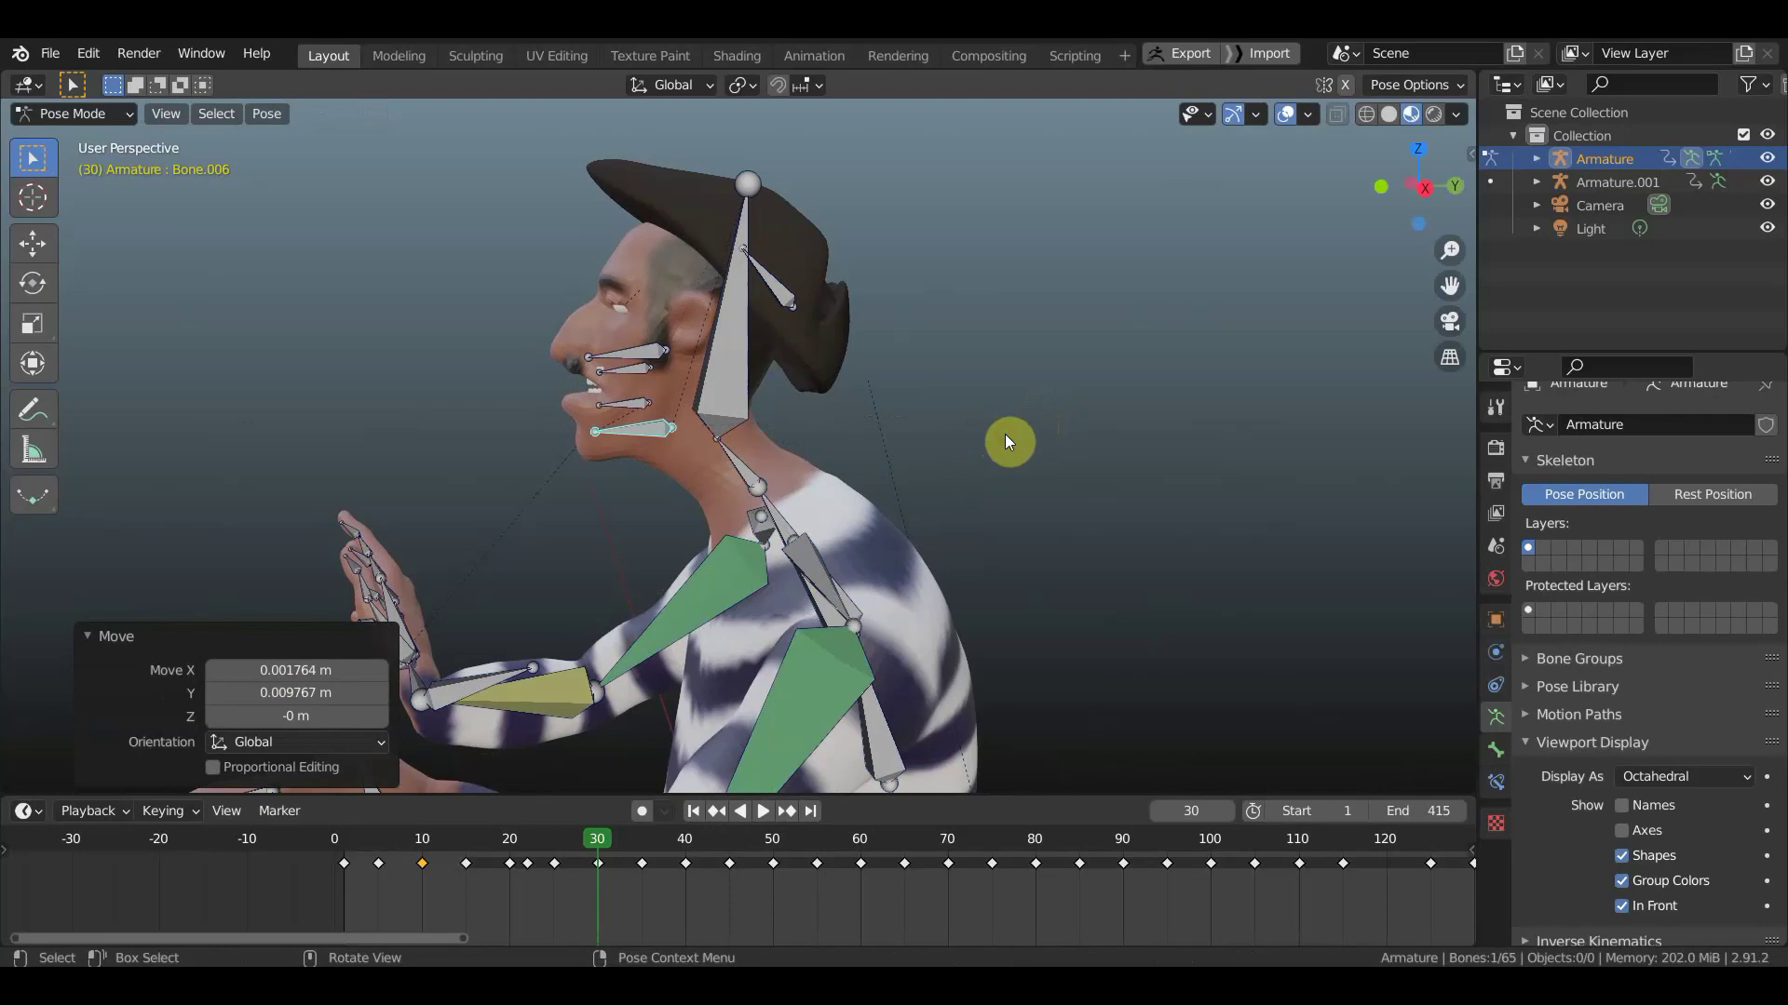
{"action": "key", "text": "a"}
{"action": "key", "text": "i"}
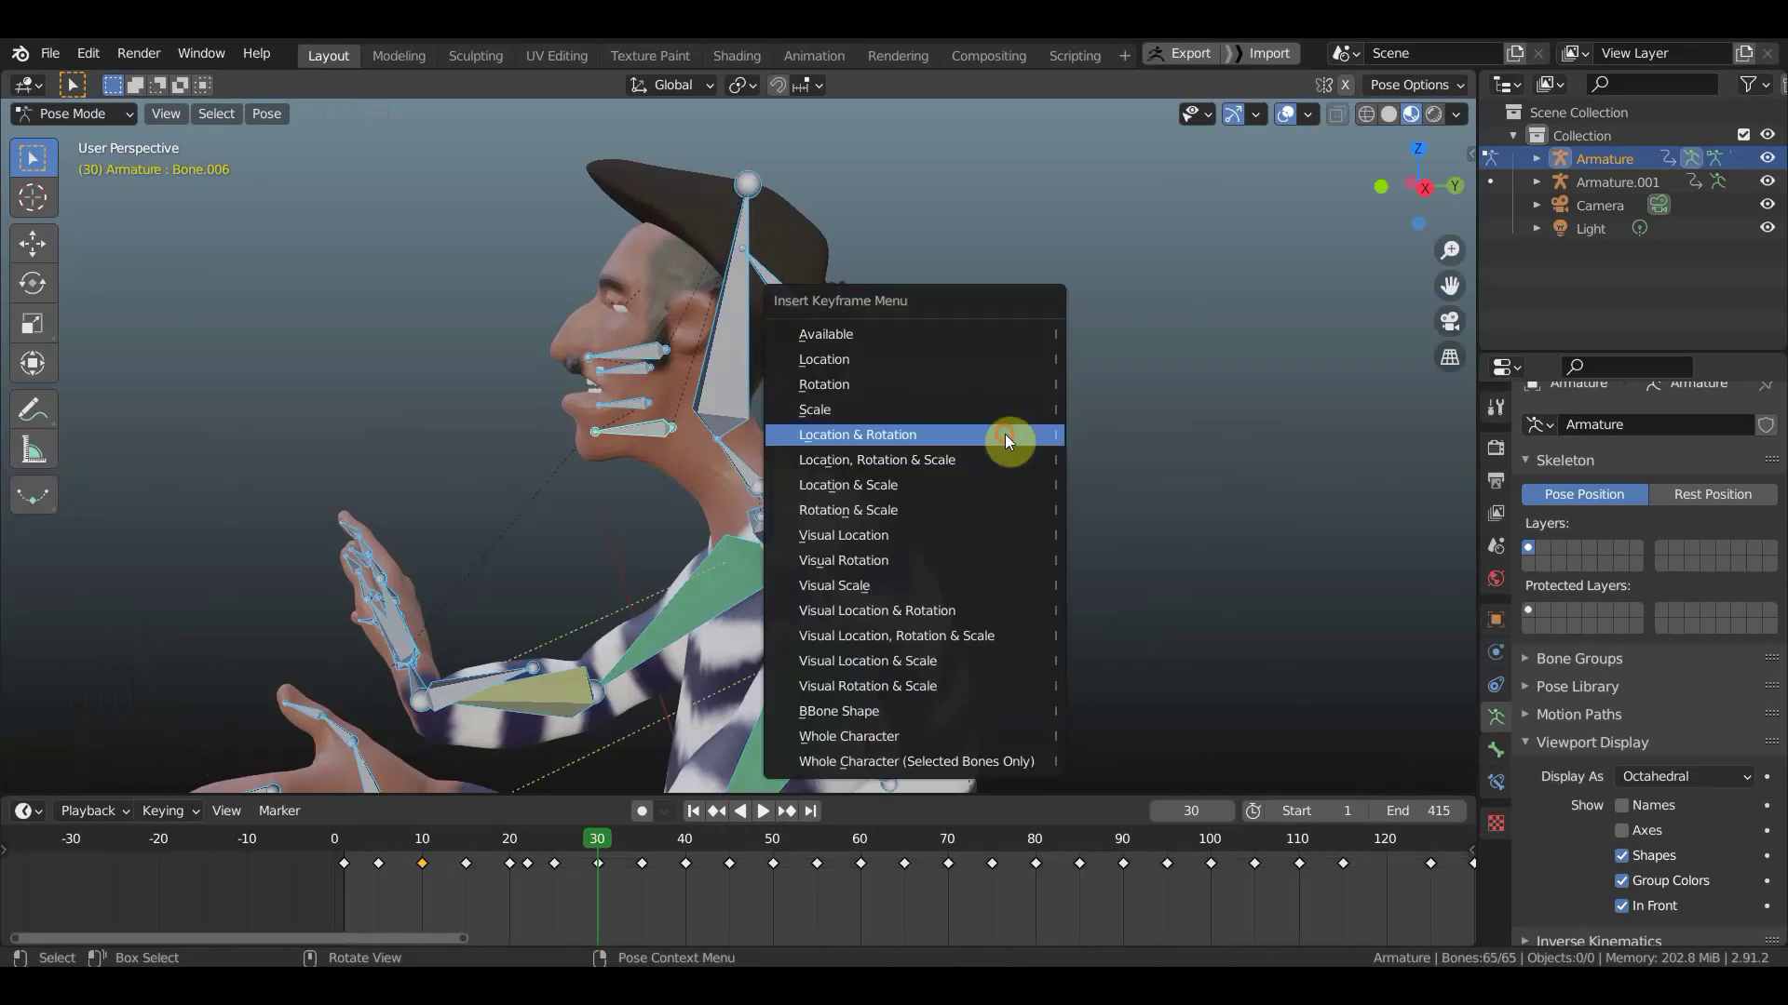
{"action": "left_click", "coordinate": [1004, 434]}
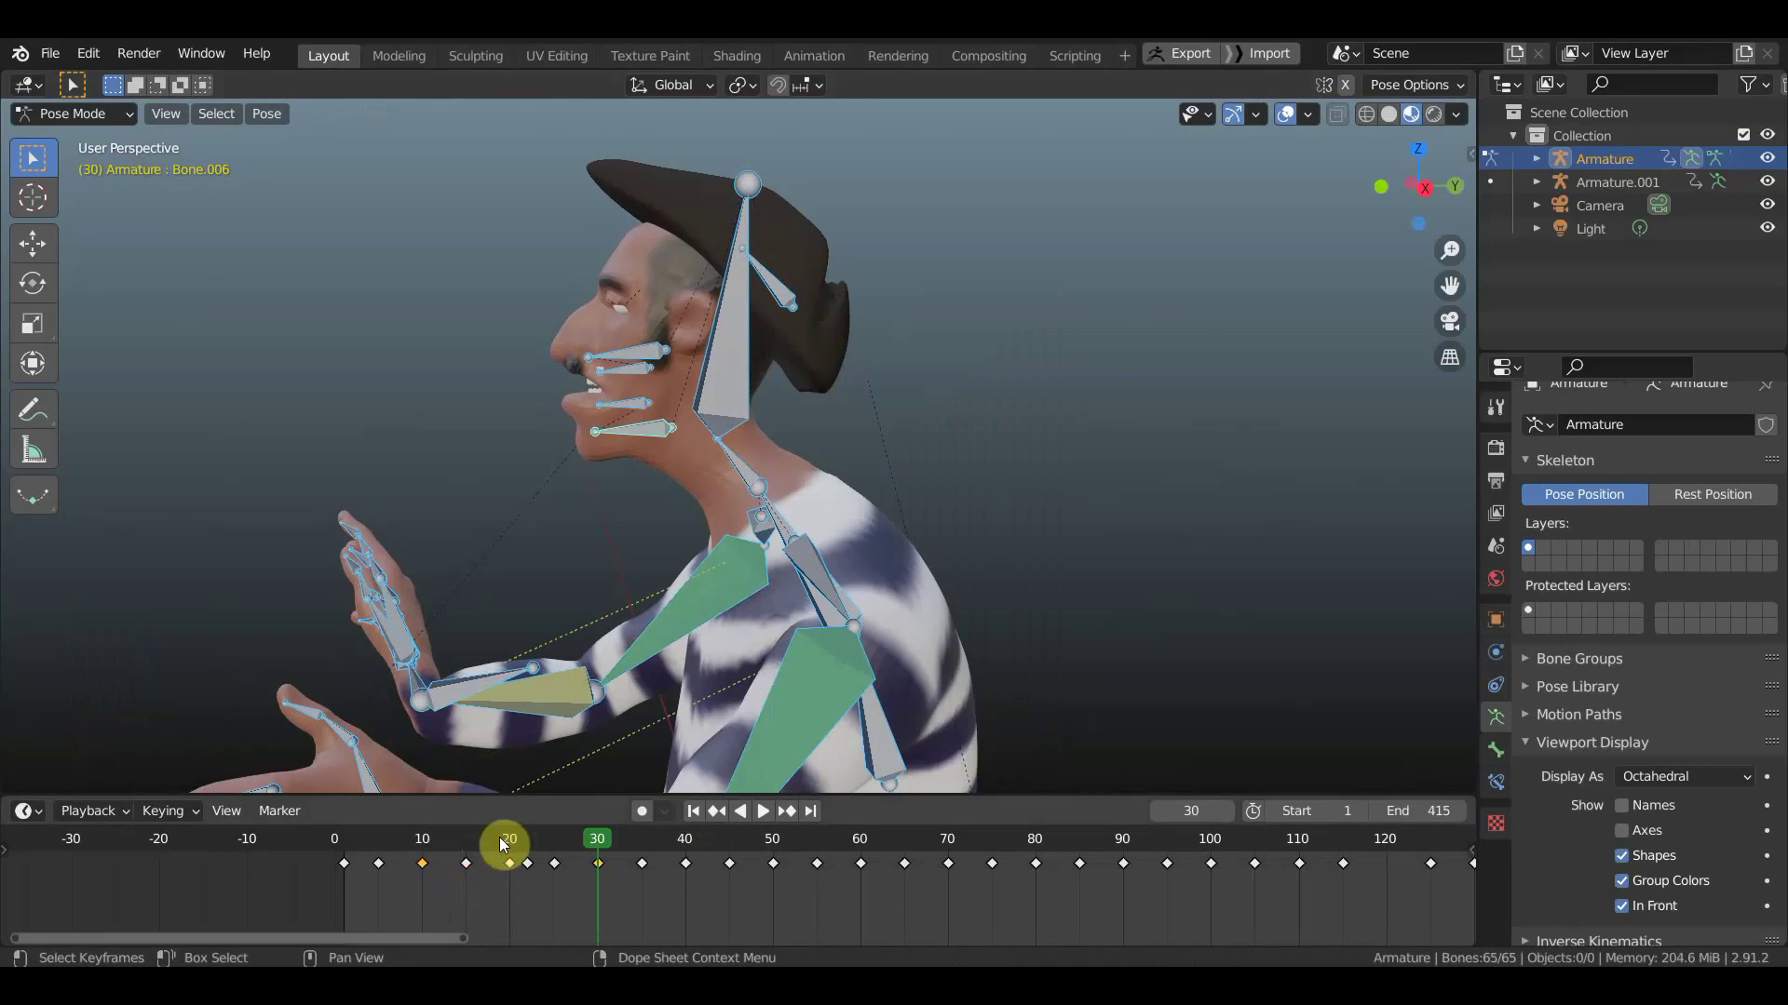
- Play the animation and stop it at frame 40
{"action": "left_click", "coordinate": [419, 850]}
{"action": "key", "text": "space"}
{"action": "mouse_move", "coordinate": [543, 840]}
{"action": "left_mouse_down"}
{"action": "mouse_move", "coordinate": [427, 841]}
{"action": "mouse_move", "coordinate": [643, 874]}
{"action": "left_mouse_up"}
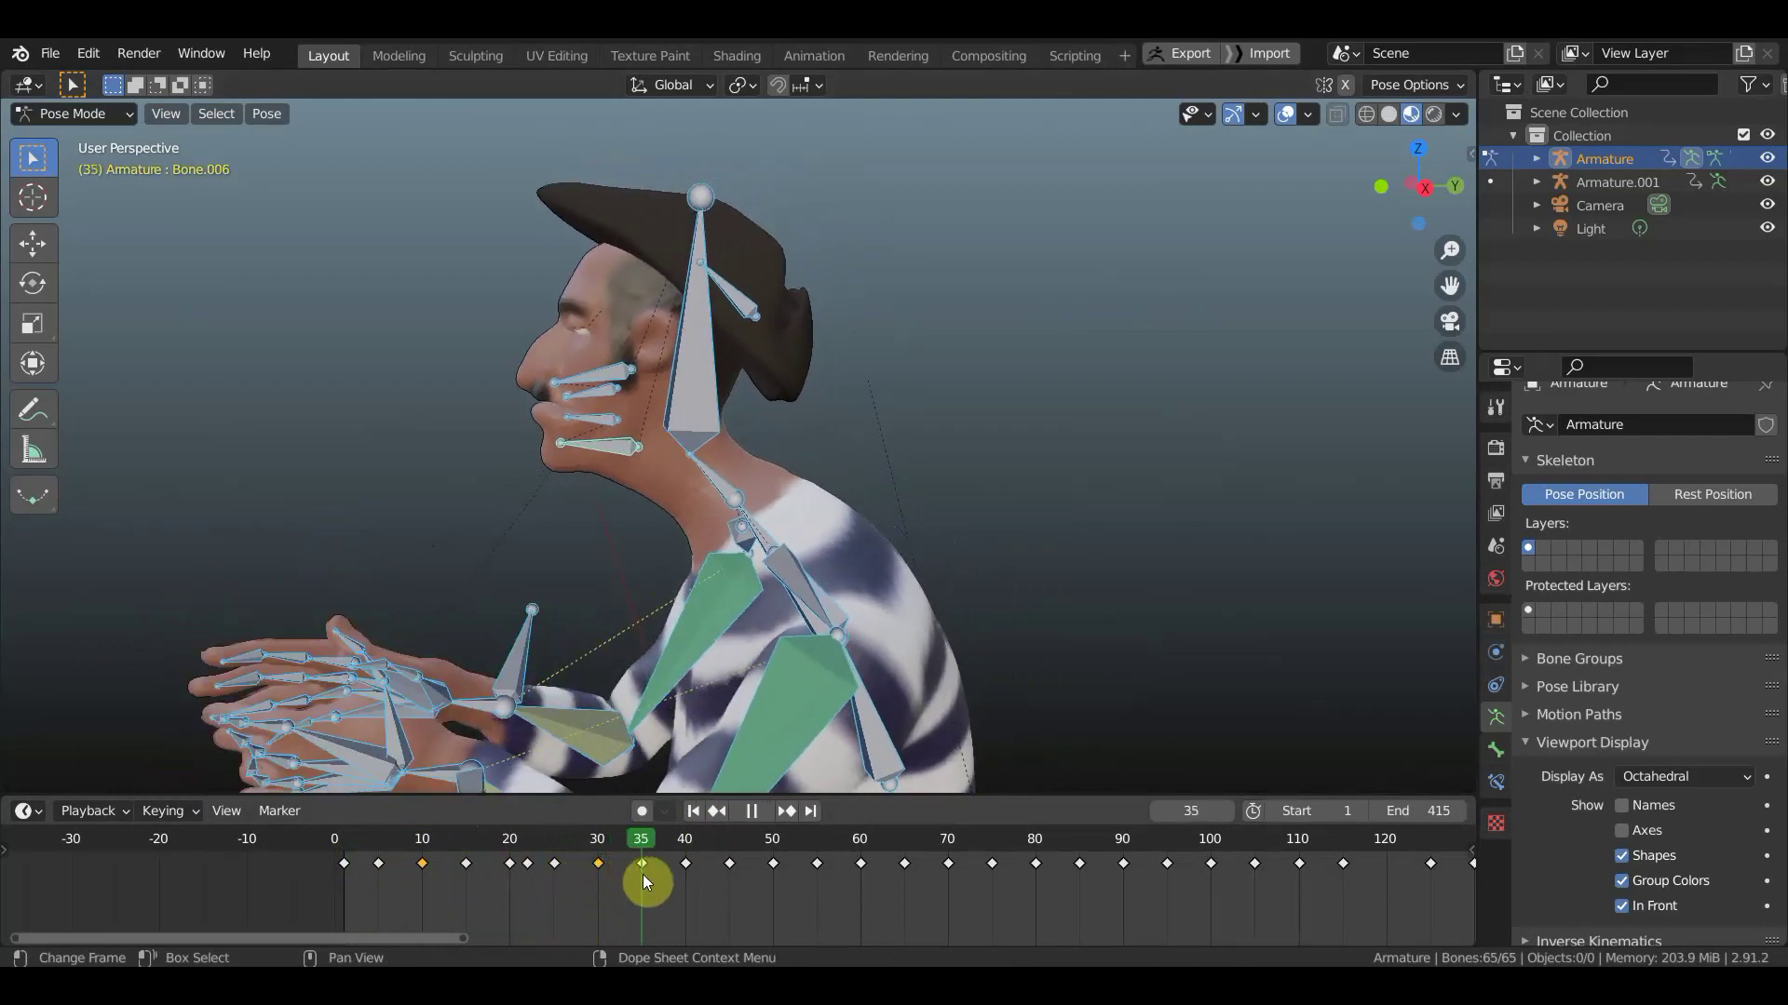
{"action": "key", "text": "Escape"}
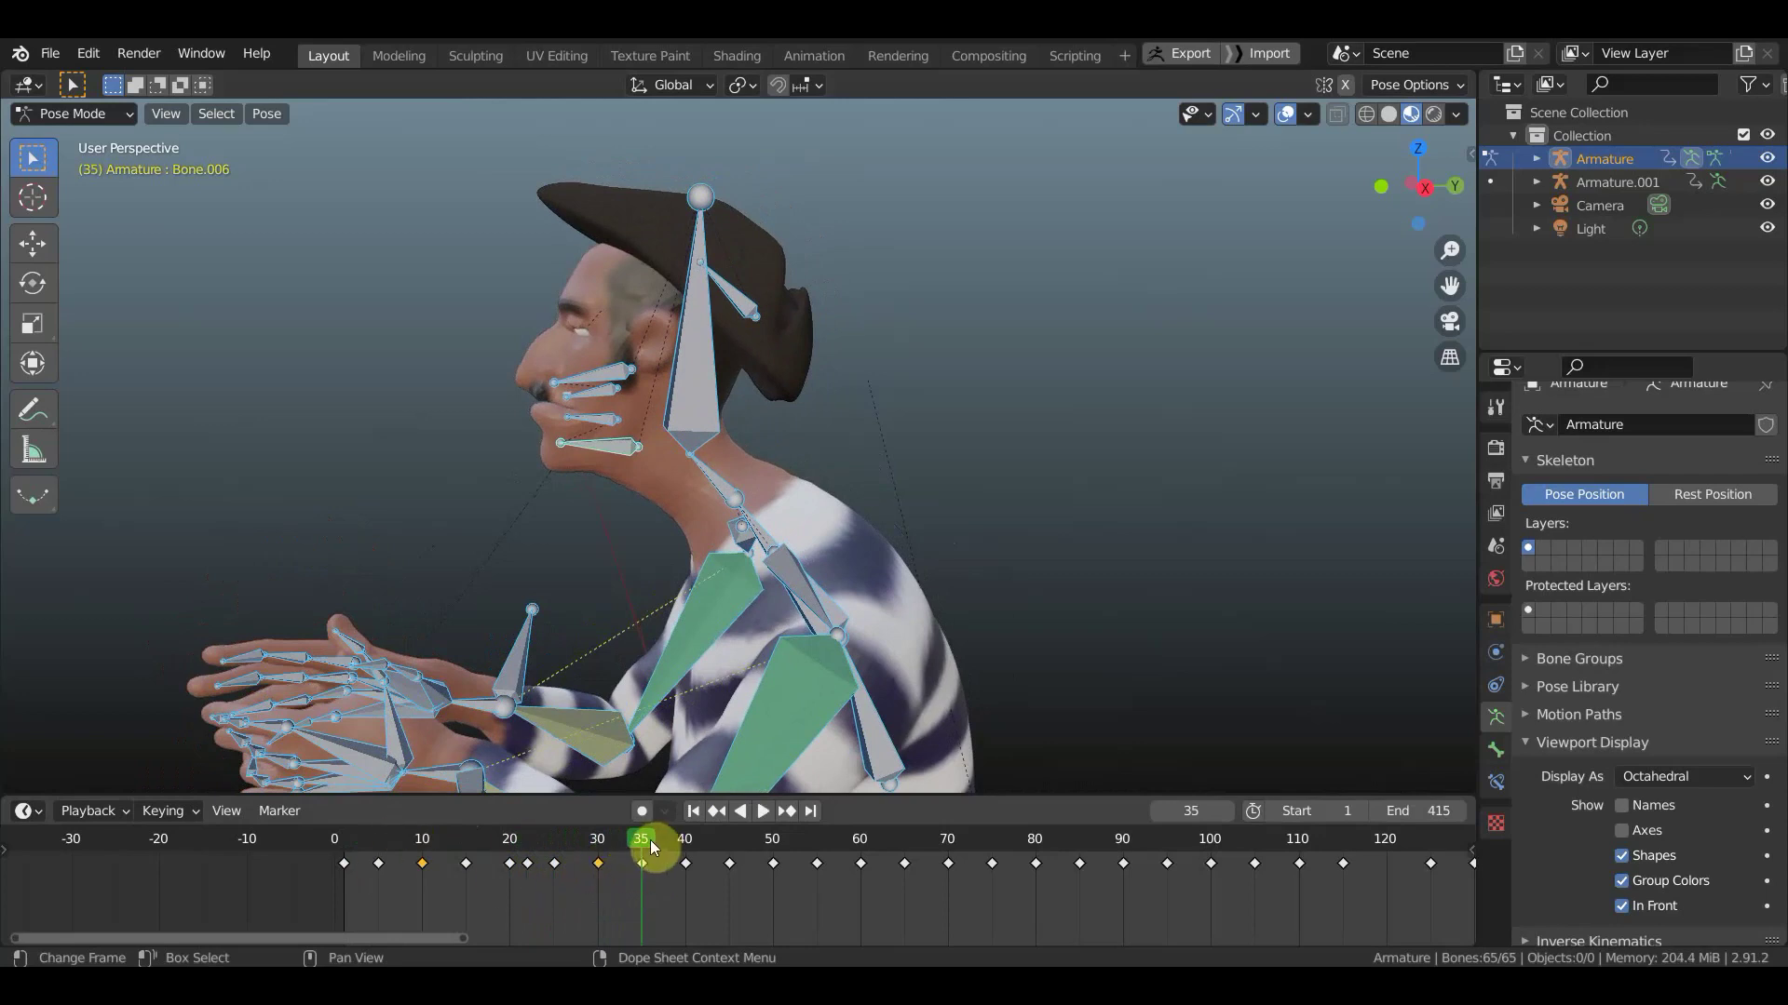
{"action": "key", "text": "space"}
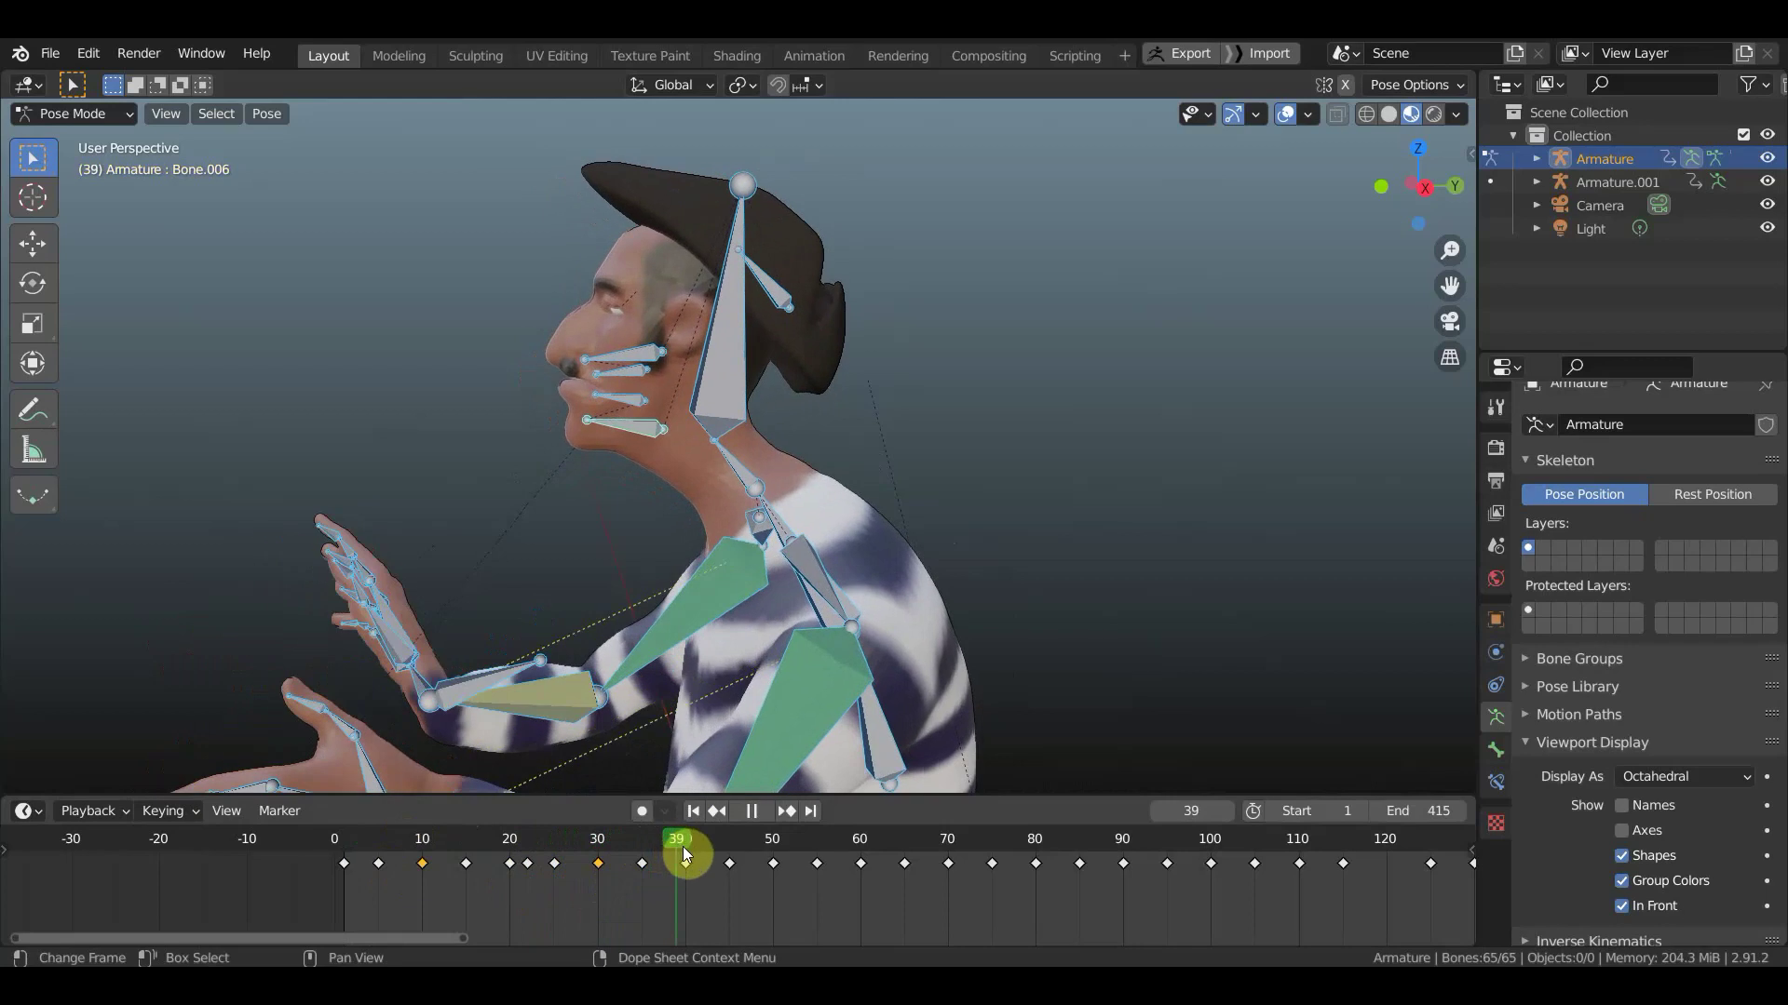
{"action": "key", "text": "space"}
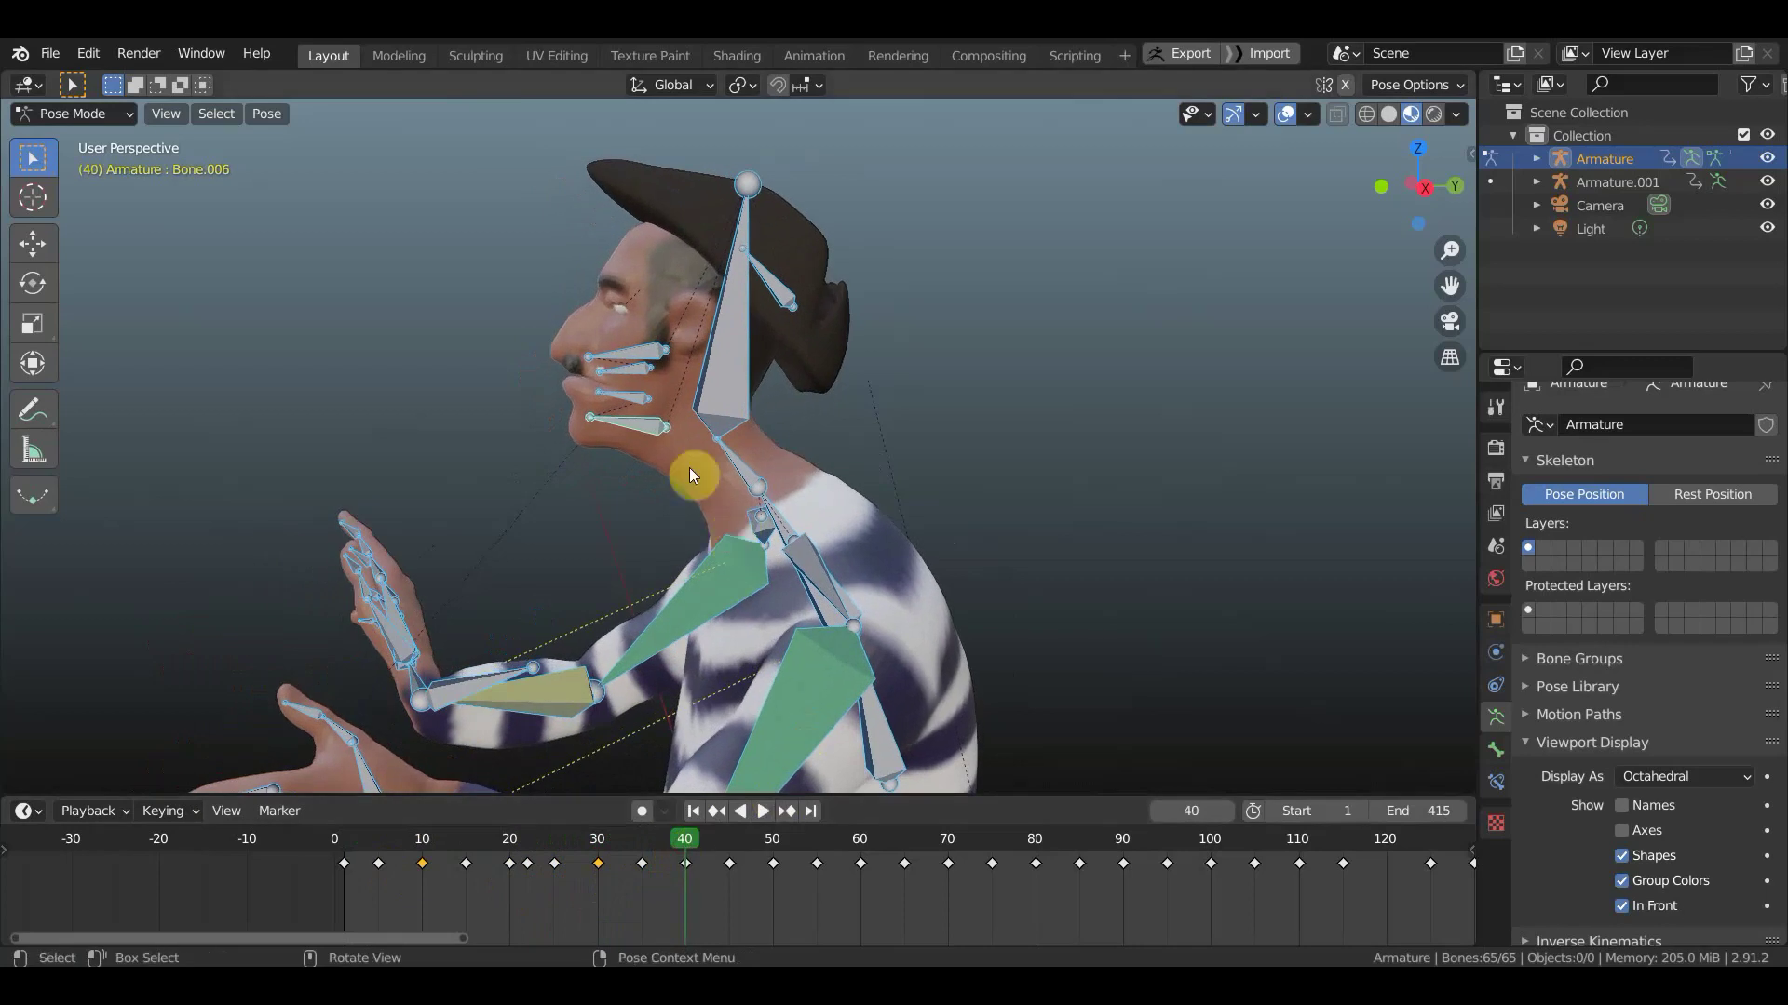
- Rotate the chin bone -12.6° and shift it to open the mouth
{"action": "left_click", "coordinate": [650, 430]}
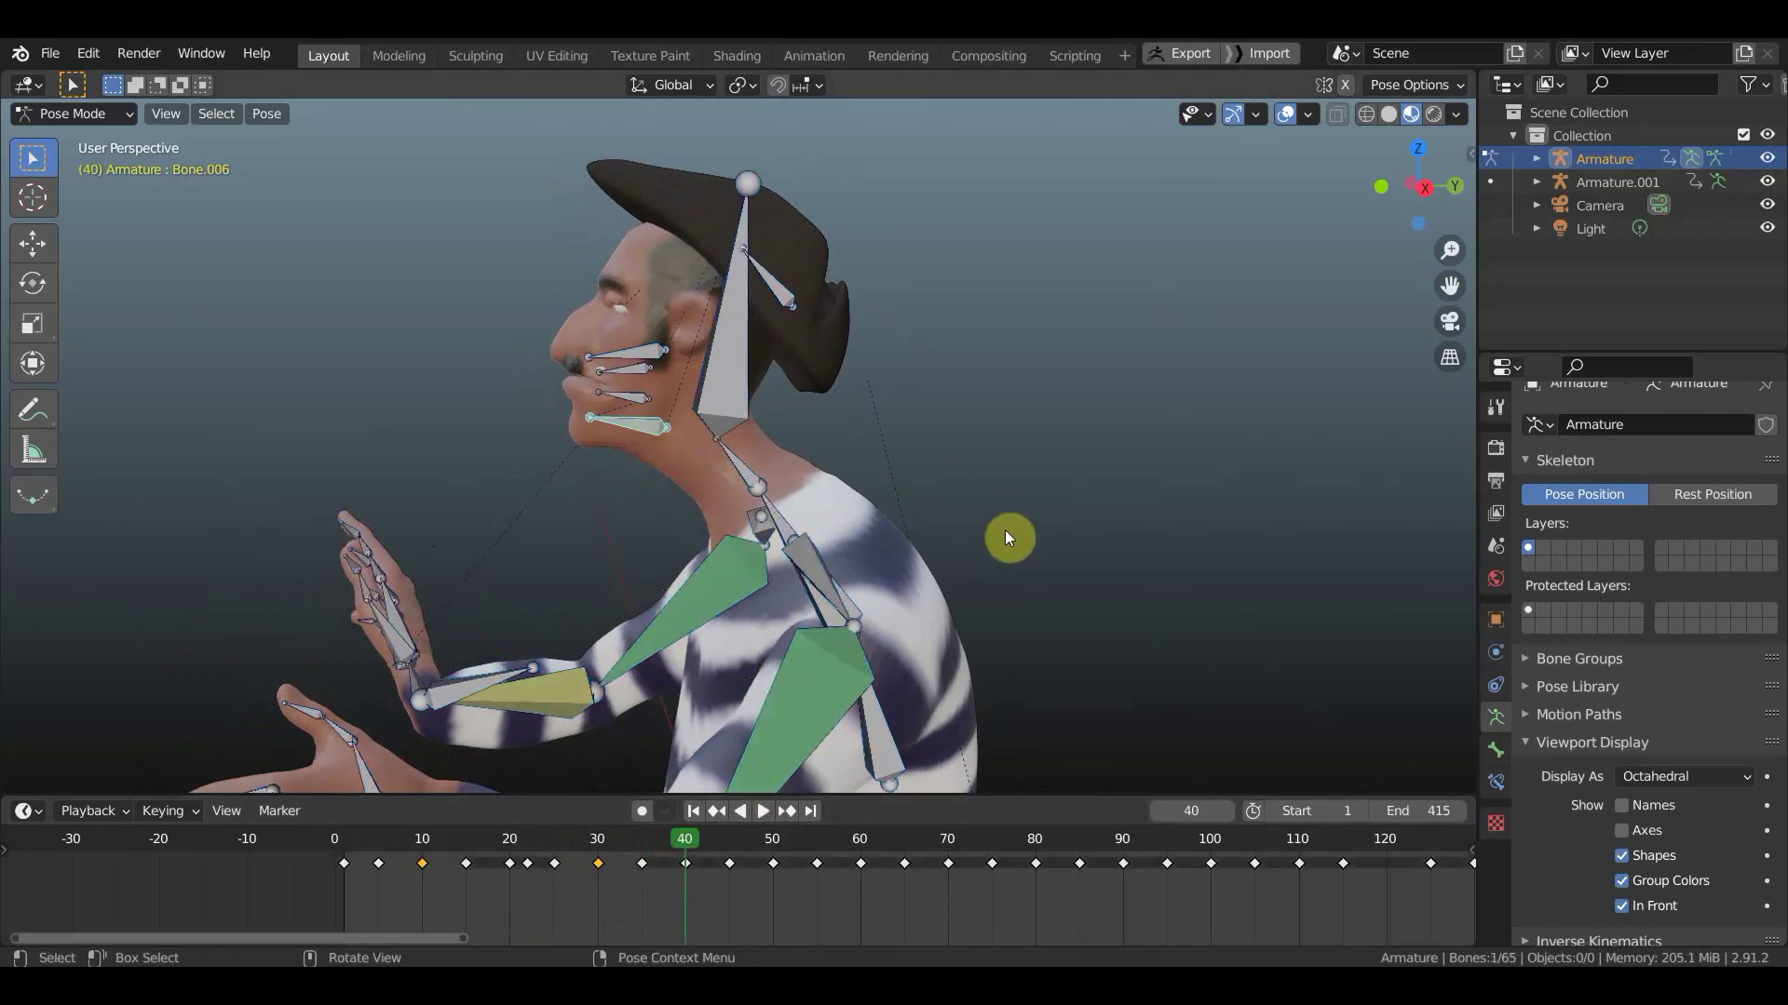
{"action": "key", "text": "r"}
{"action": "left_click", "coordinate": [1003, 430]}
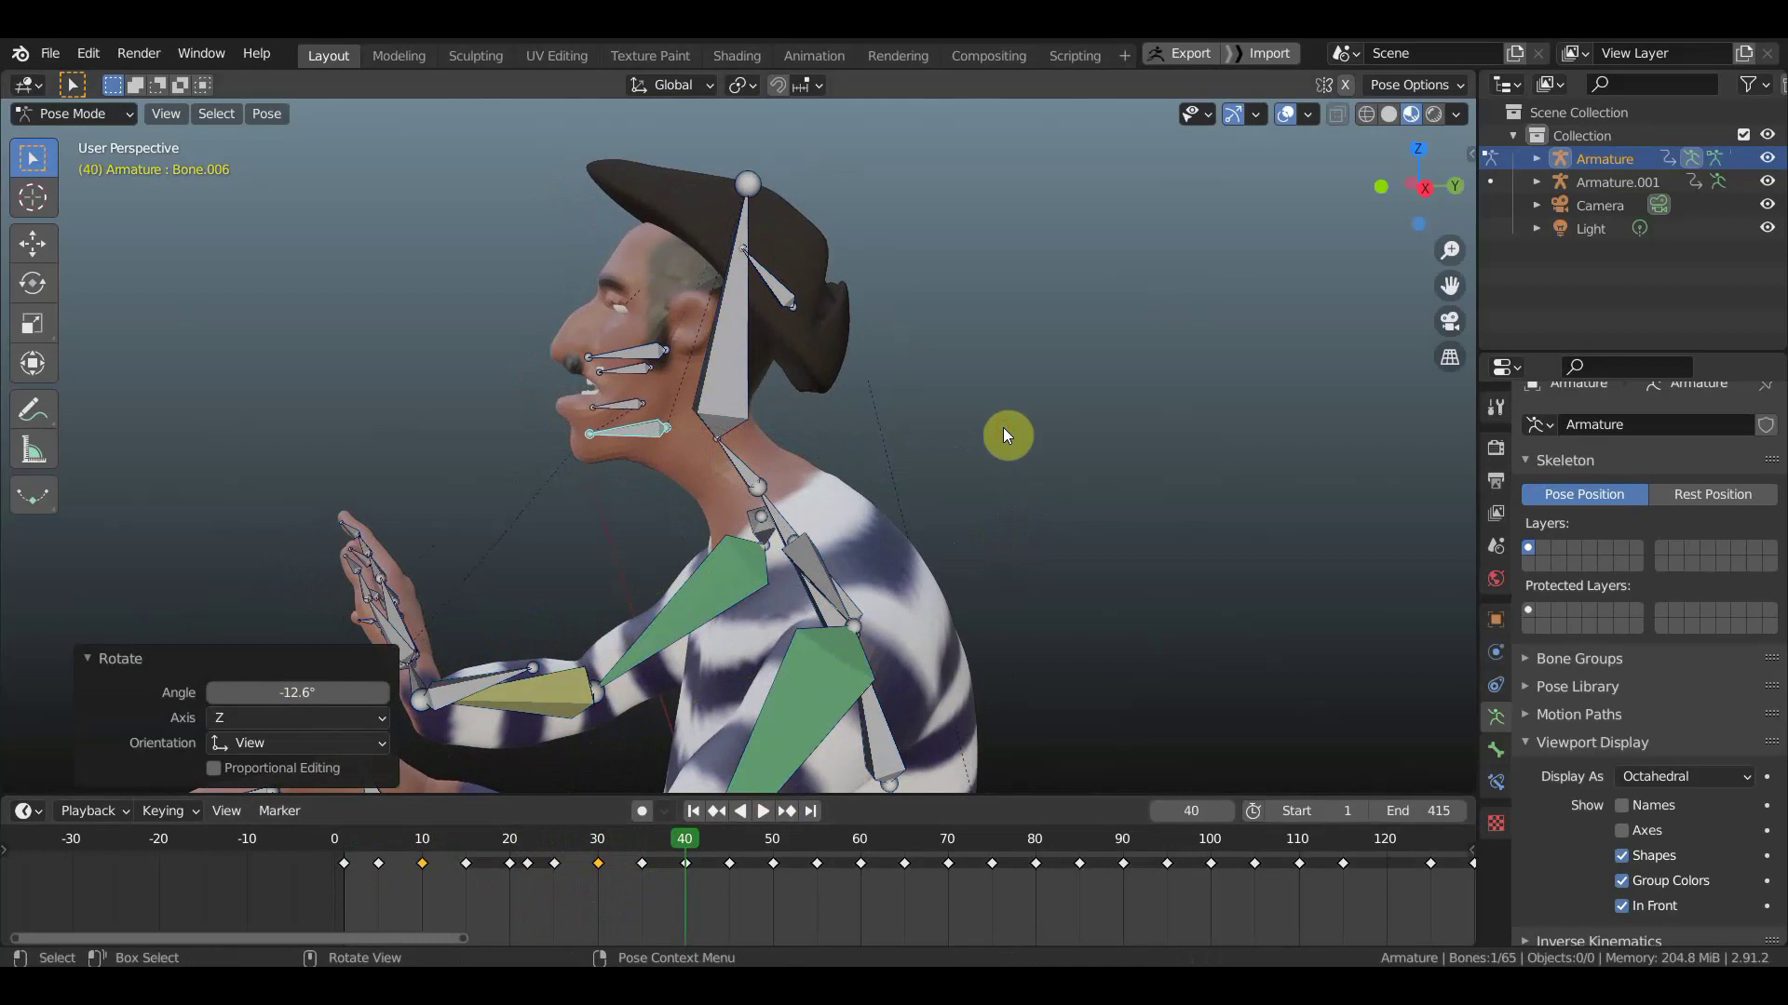
{"action": "key", "text": "g"}
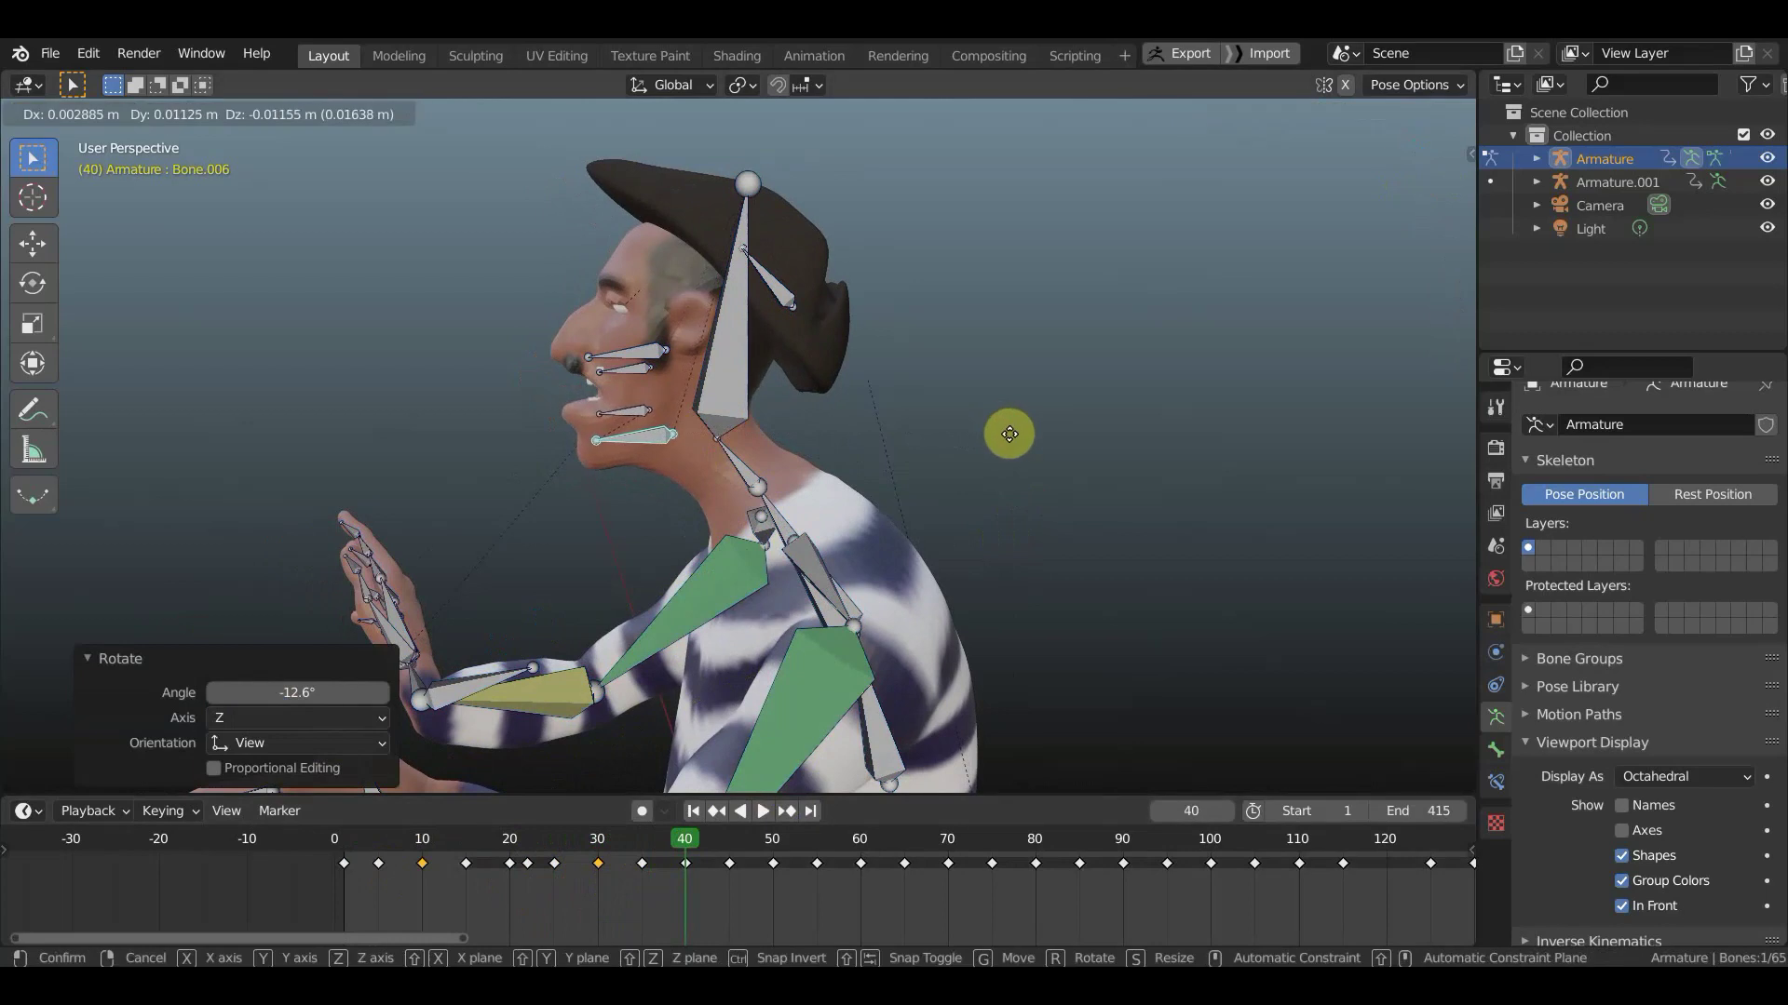
{"action": "left_click", "coordinate": [1010, 433]}
- From the front with bones hidden, refine the jaw with a 7.29° rotation and a nudge
{"action": "middle_click_drag", "start_coordinate": [1009, 434], "coordinate": [1244, 449]}
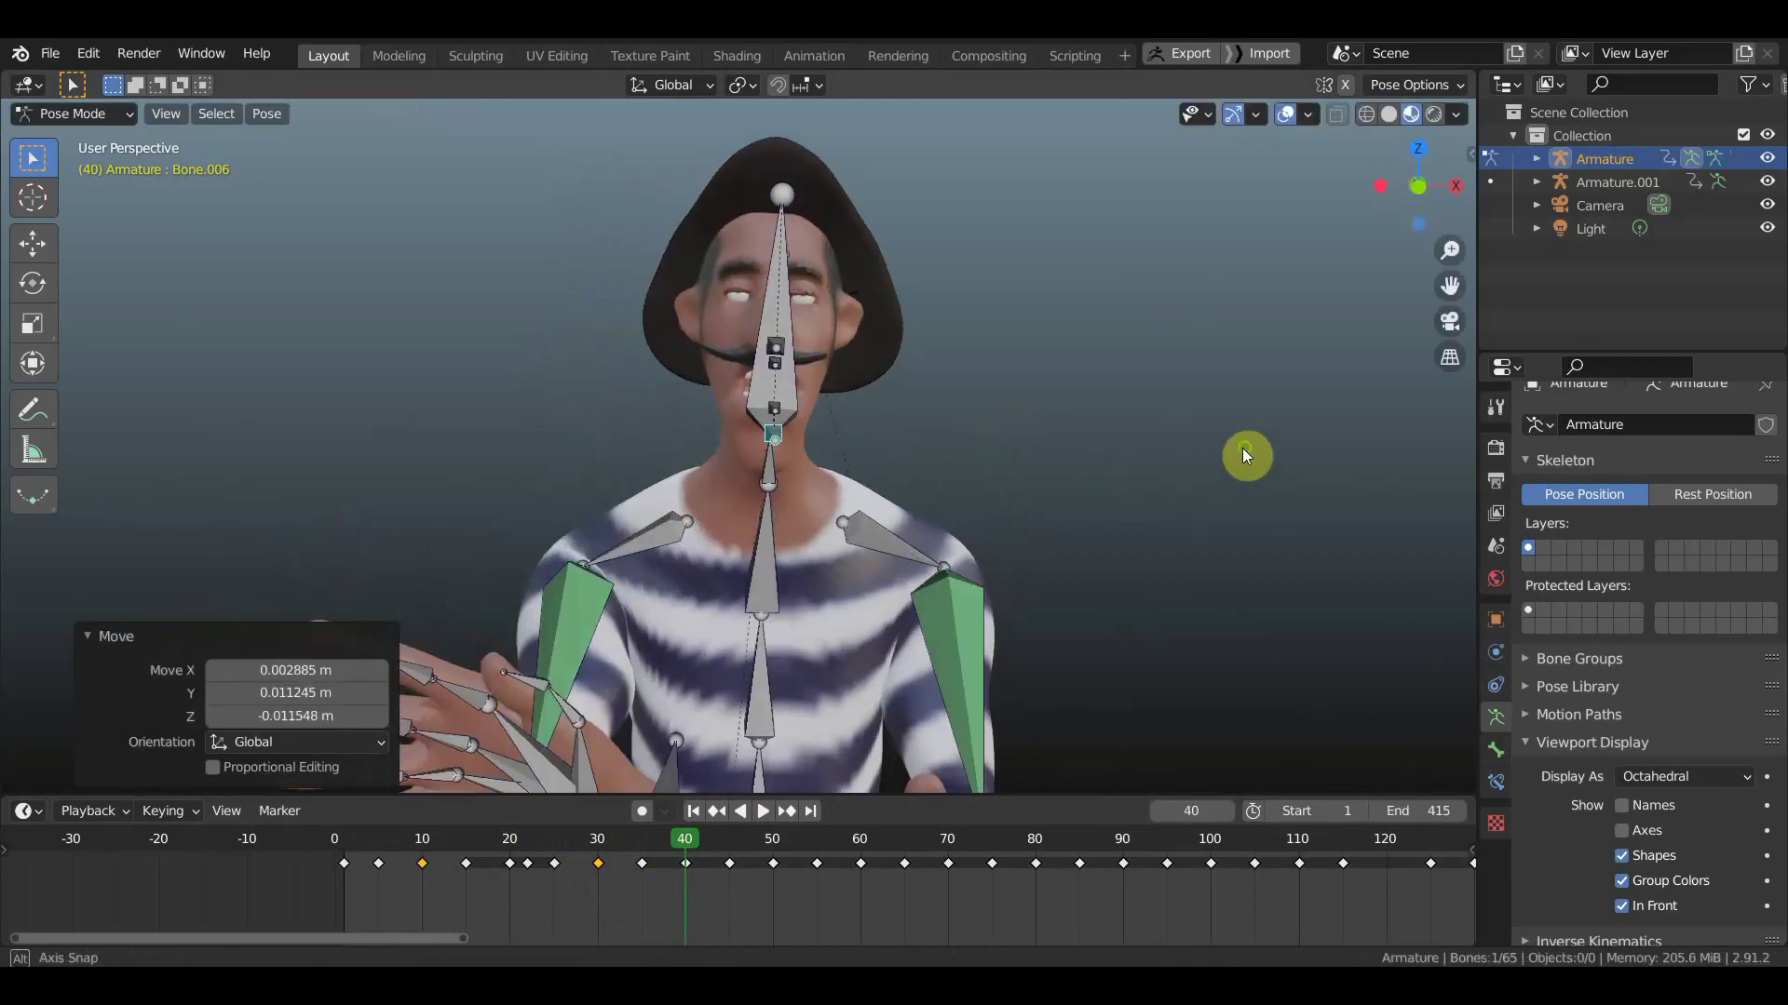
{"action": "left_click", "coordinate": [1284, 114]}
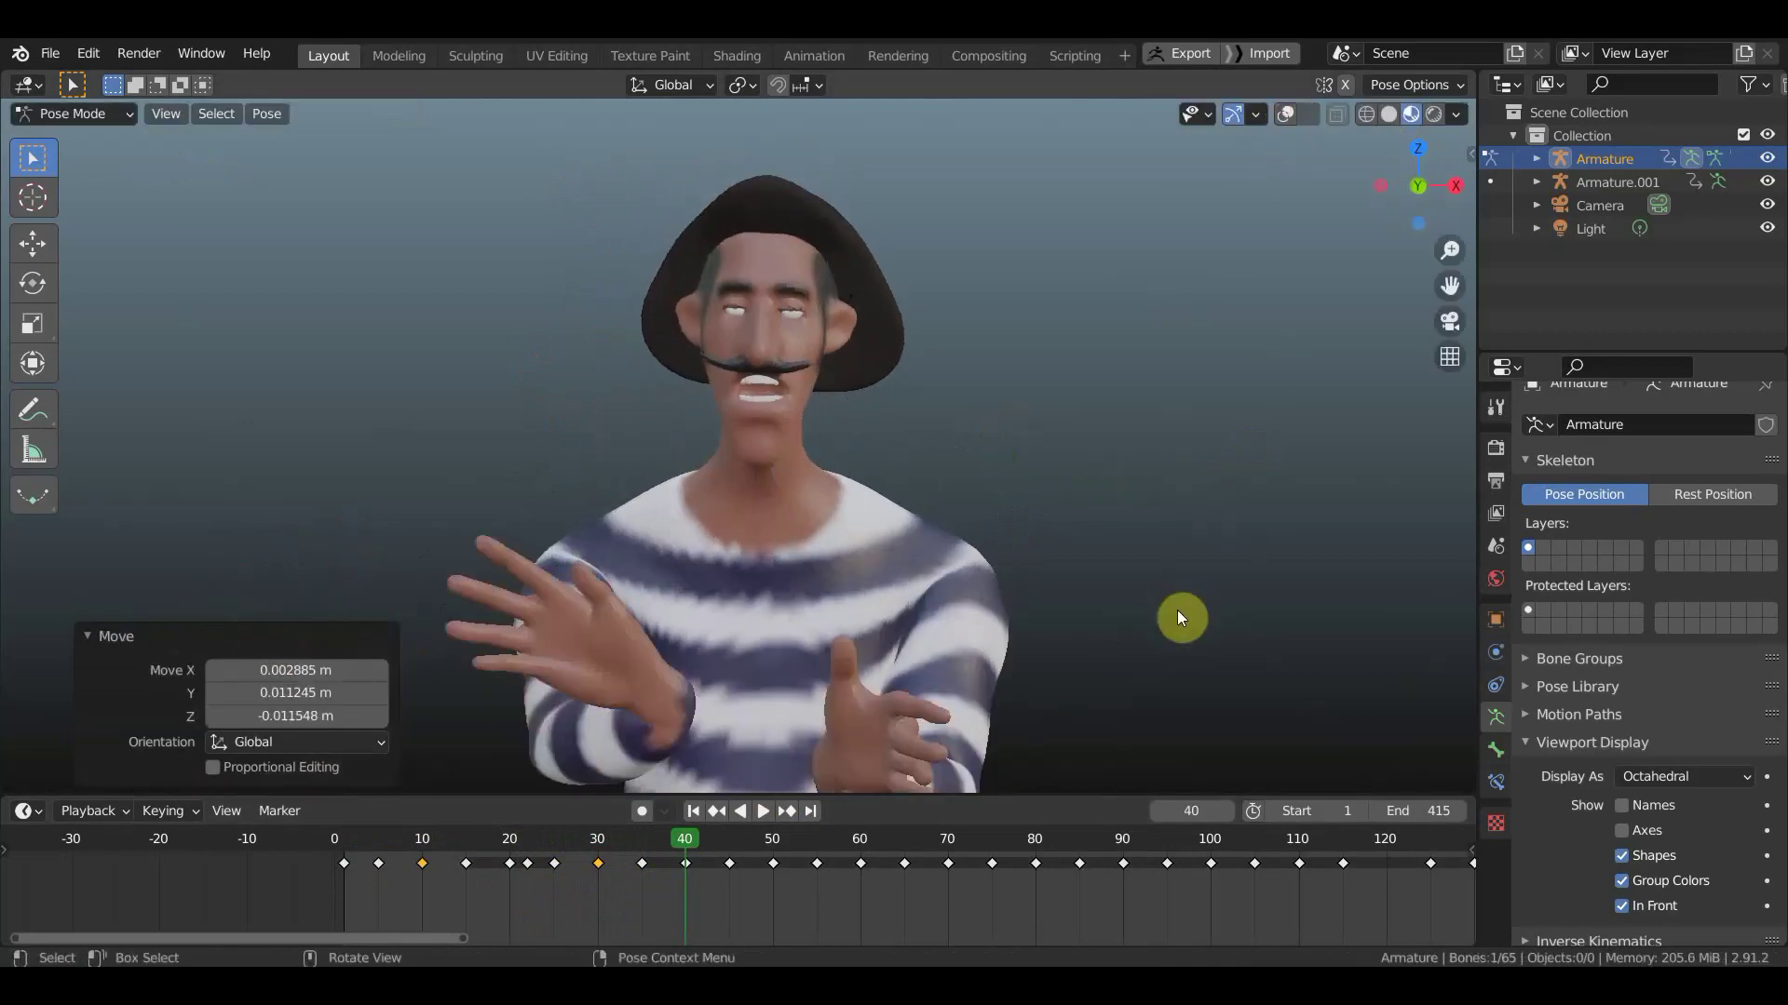
{"action": "key", "text": "r"}
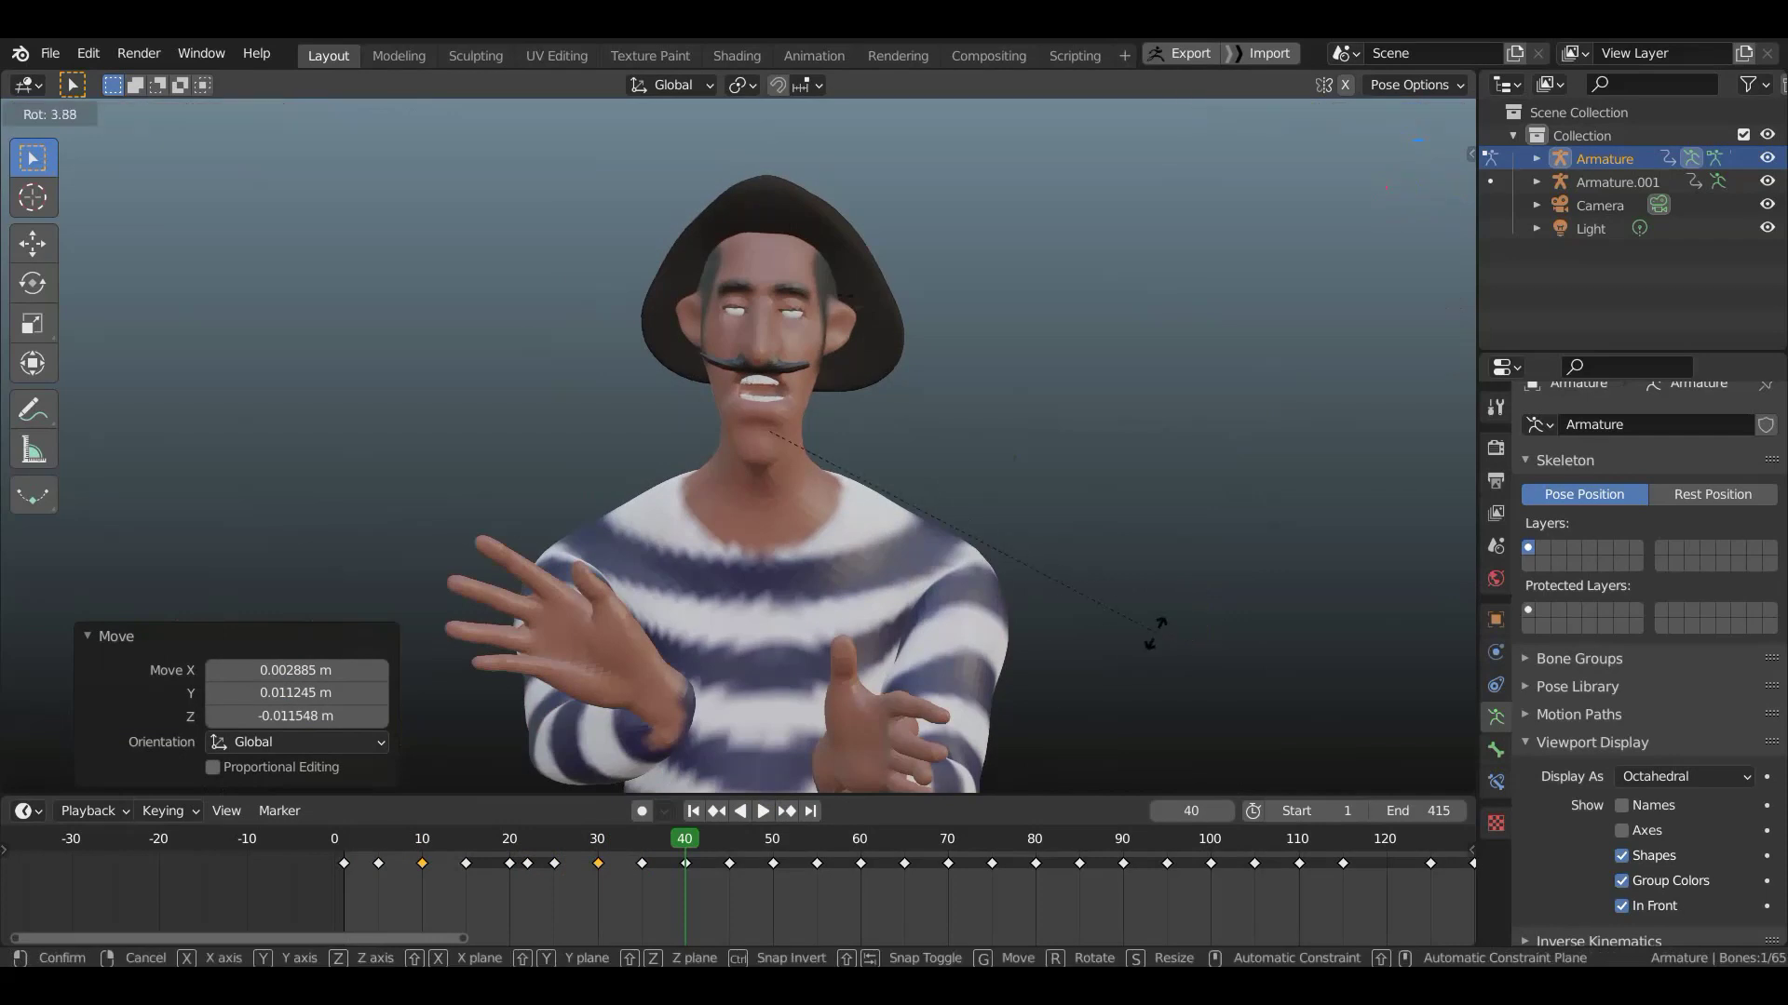
{"action": "left_click", "coordinate": [1145, 635]}
{"action": "key", "text": "g"}
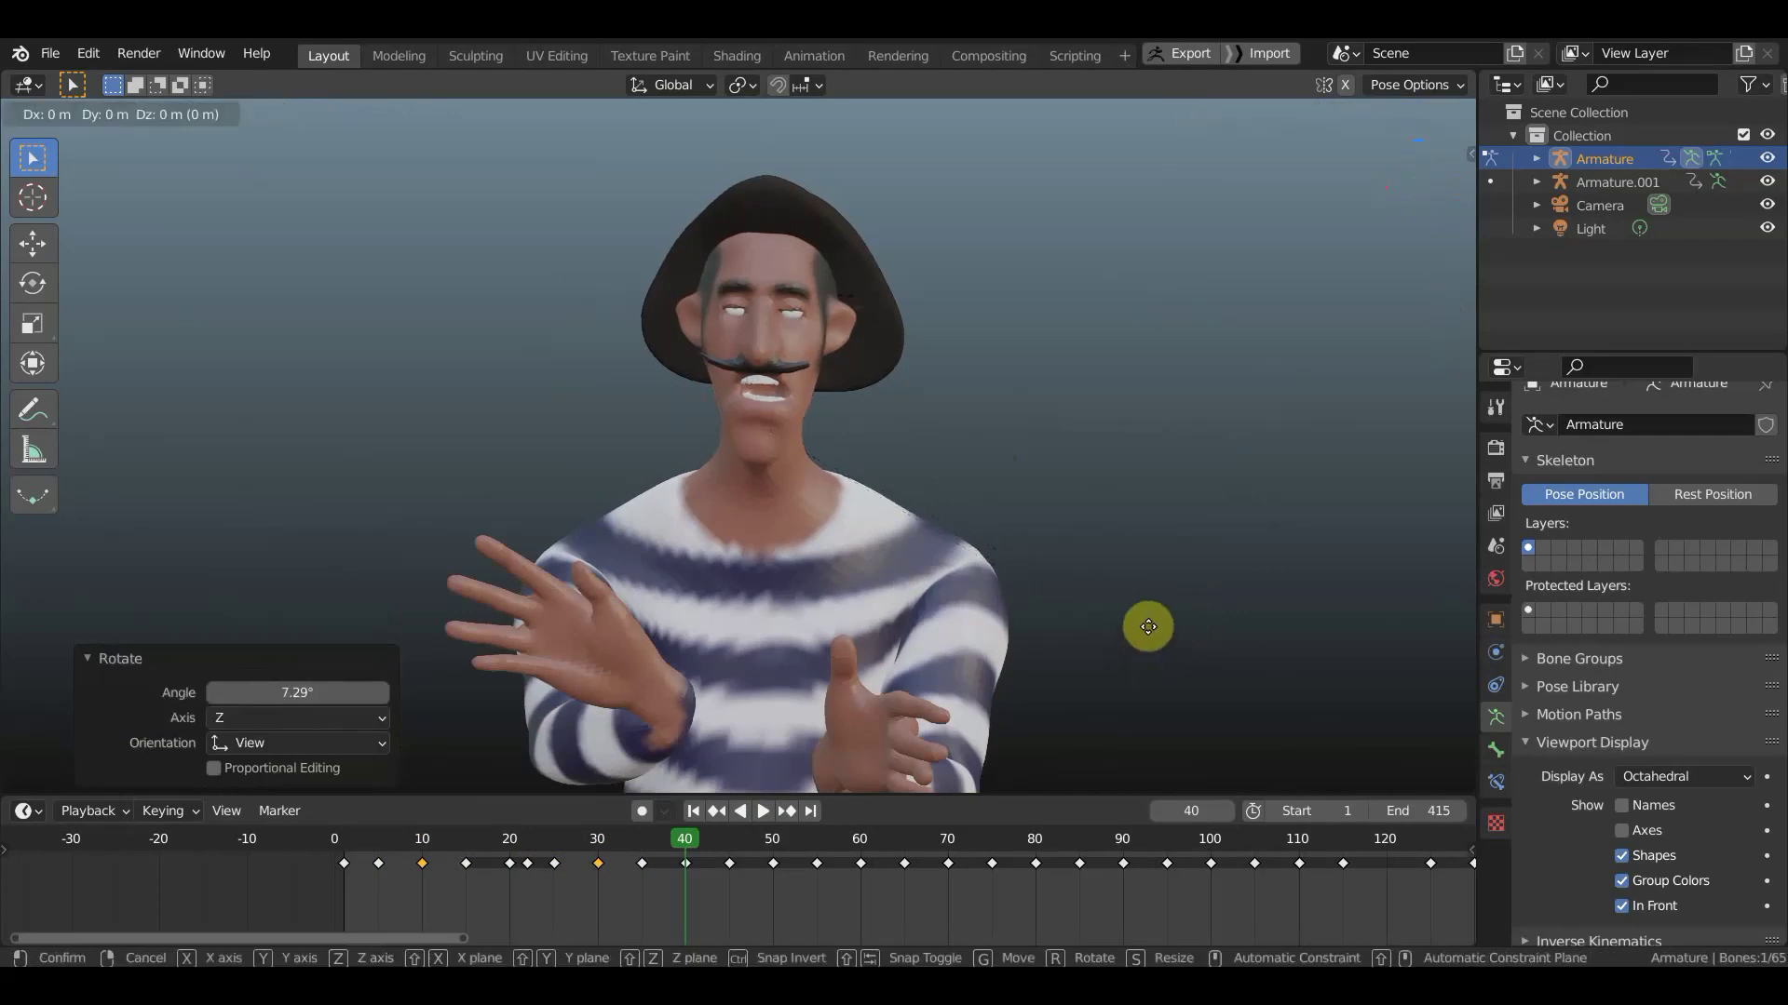
{"action": "left_click", "coordinate": [1150, 632]}
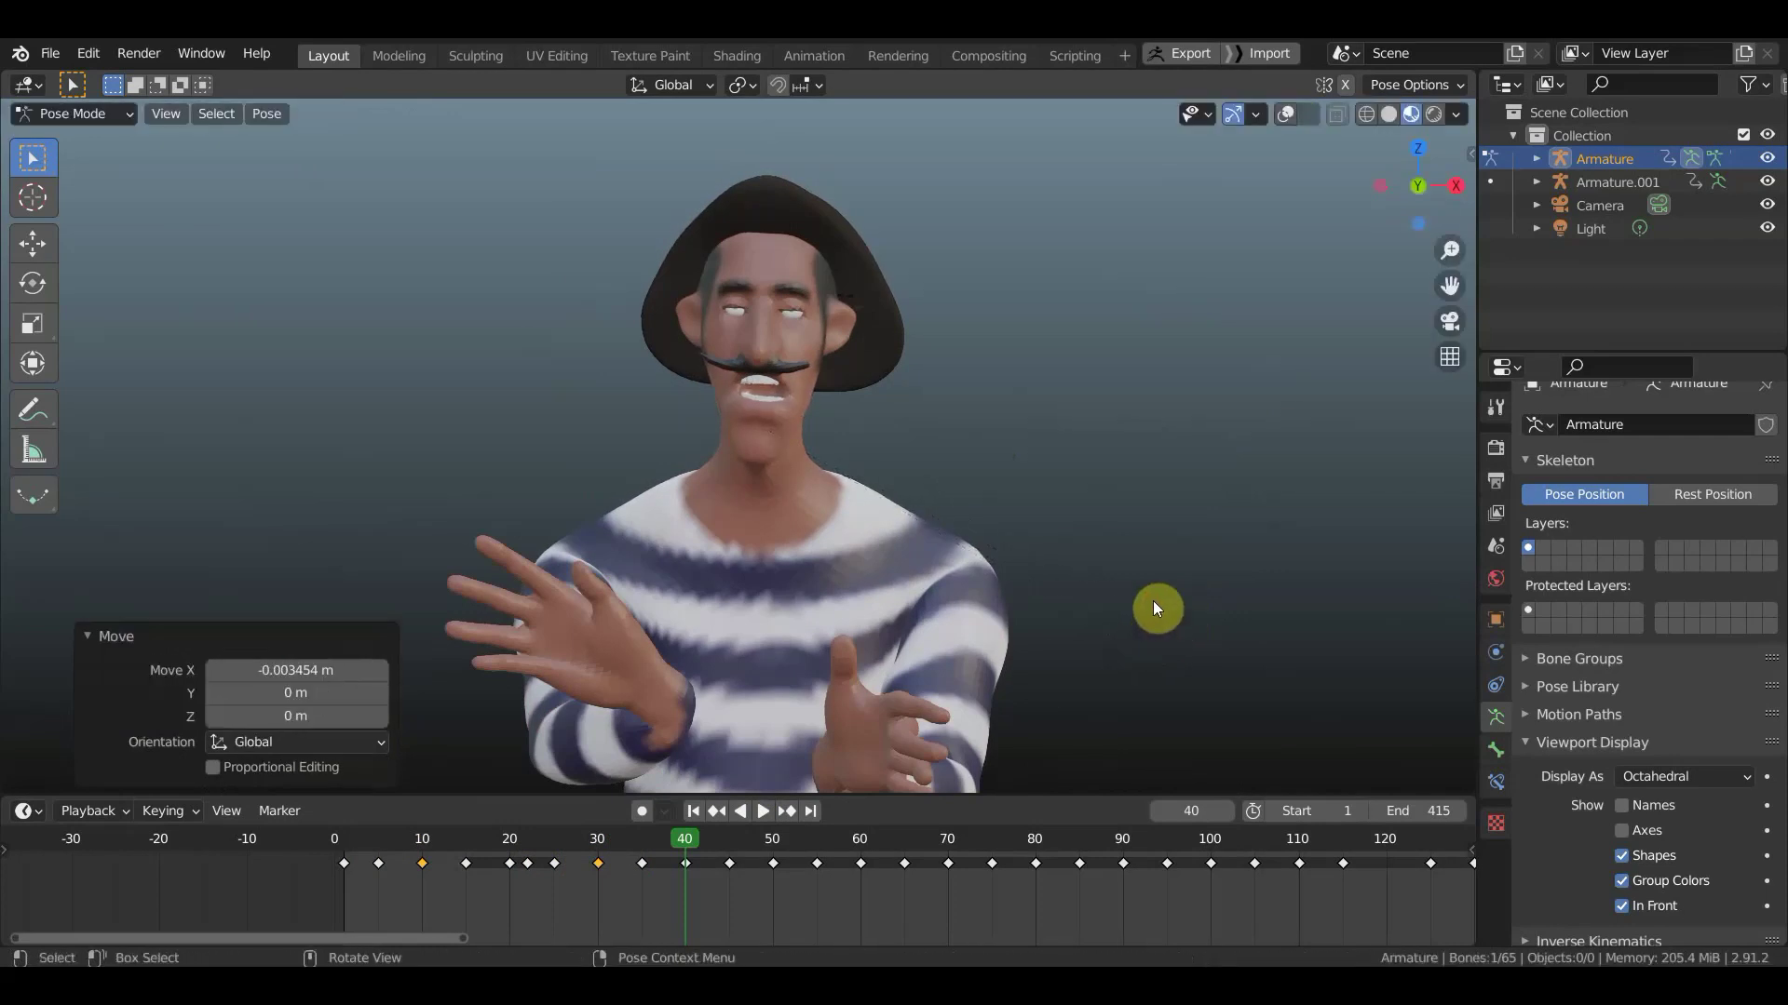
- Key location and rotation for all bones at frame 40
{"action": "key", "text": "a"}
{"action": "key", "text": "i"}
{"action": "left_click", "coordinate": [1132, 518]}
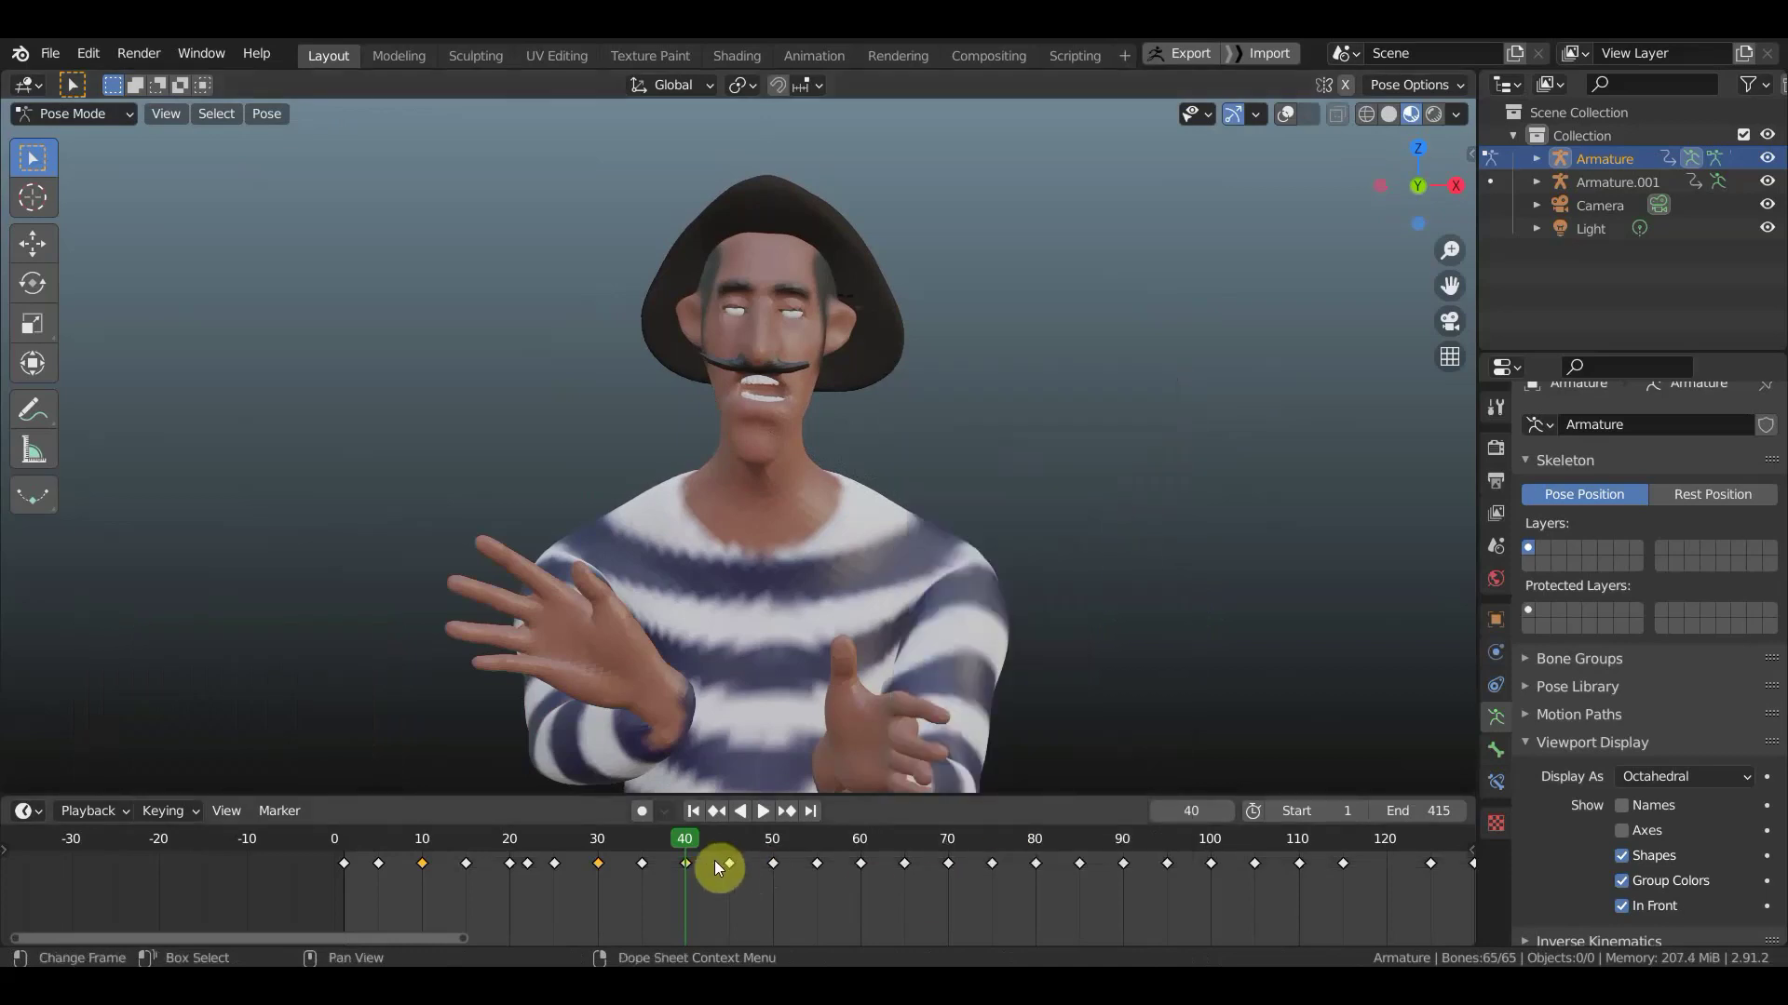
- Play and scrub the animation to review it, dismissing browser popups along the way
{"action": "key", "text": "space"}
{"action": "left_click_drag", "start_coordinate": [674, 836], "coordinate": [600, 842]}
{"action": "key", "text": "space"}
{"action": "mouse_move", "coordinate": [987, 622]}
{"action": "middle_mouse_down"}
{"action": "mouse_move", "coordinate": [776, 644]}
{"action": "mouse_move", "coordinate": [751, 668]}
{"action": "middle_mouse_up"}
{"action": "key", "text": "space"}
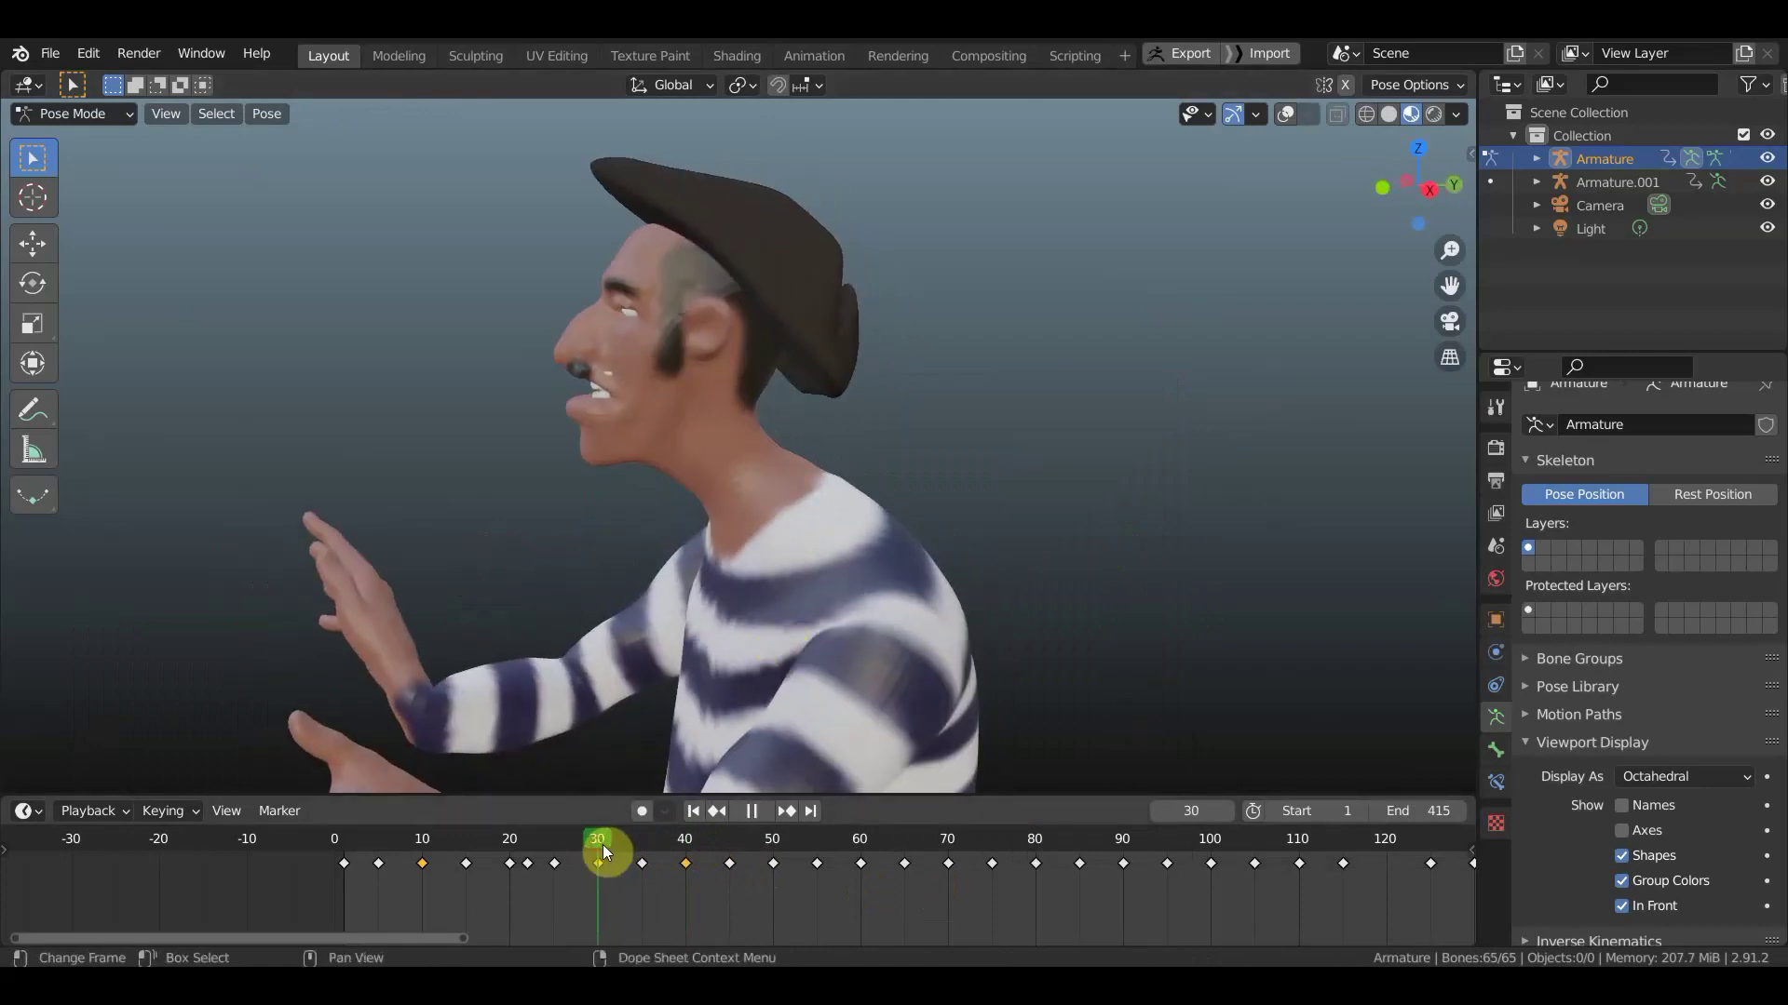
{"action": "mouse_move", "coordinate": [681, 854]}
{"action": "left_mouse_down"}
{"action": "mouse_move", "coordinate": [642, 864]}
{"action": "mouse_move", "coordinate": [702, 866]}
{"action": "left_mouse_up"}
{"action": "left_click", "coordinate": [1750, 875]}
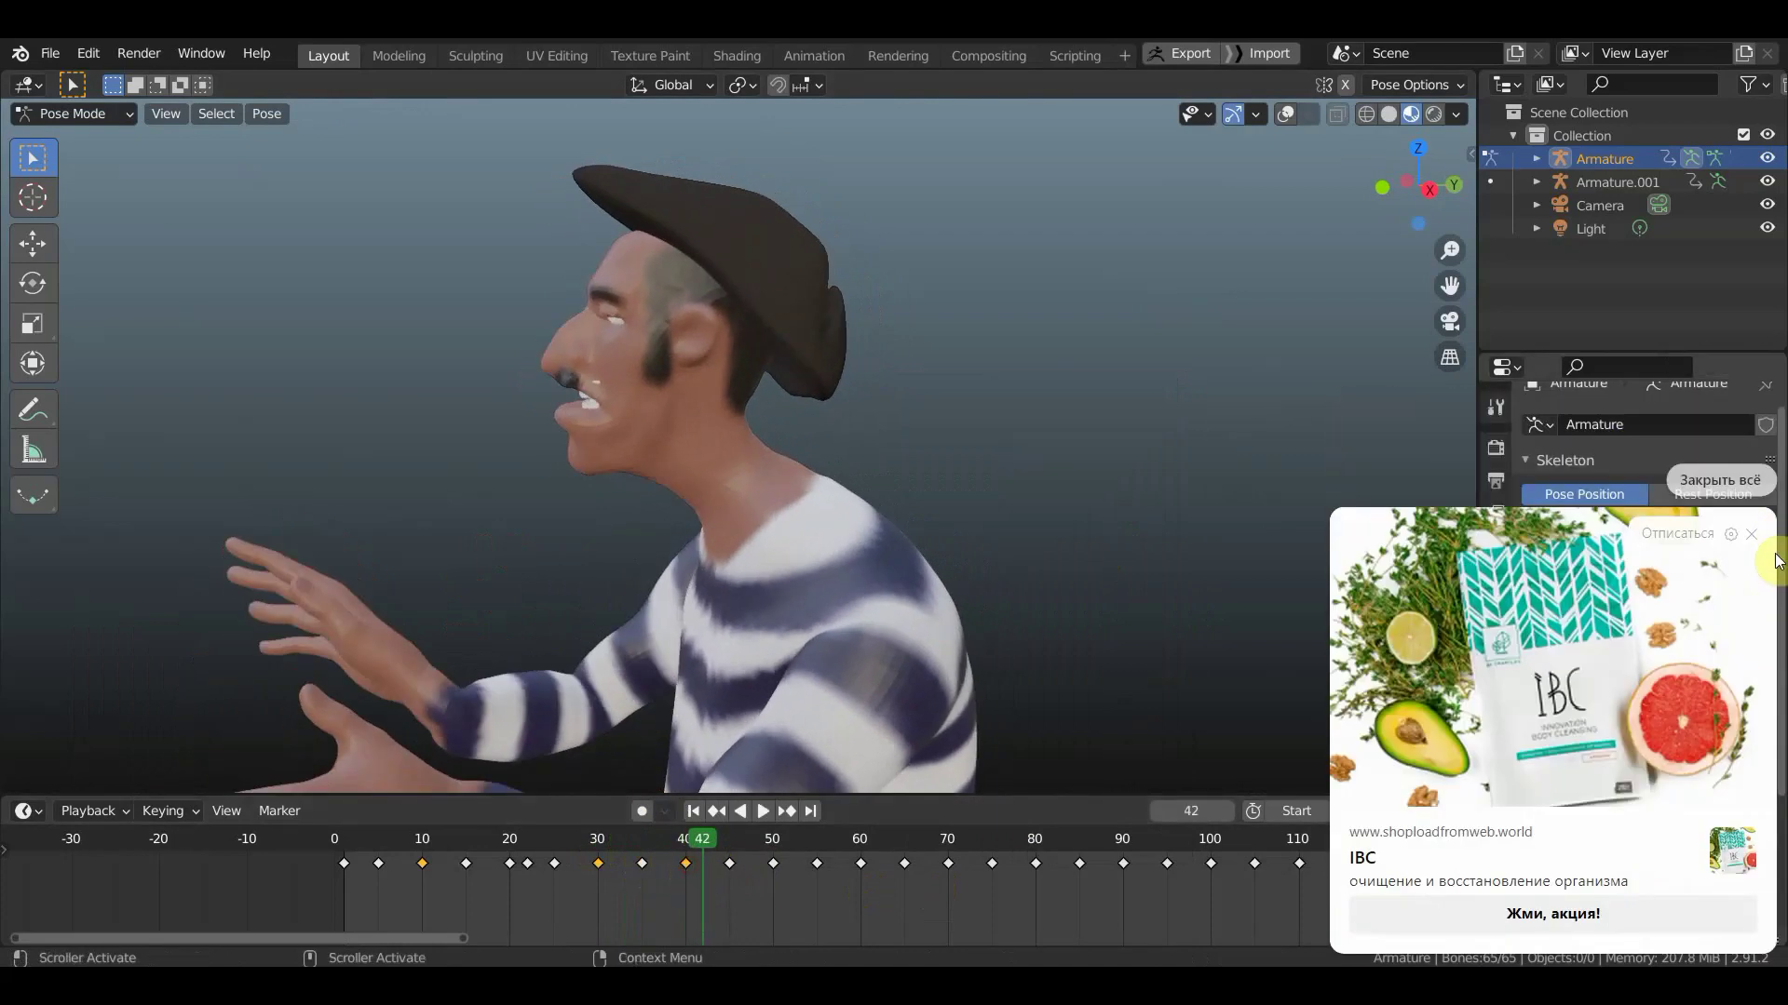
{"action": "left_click", "coordinate": [1751, 534]}
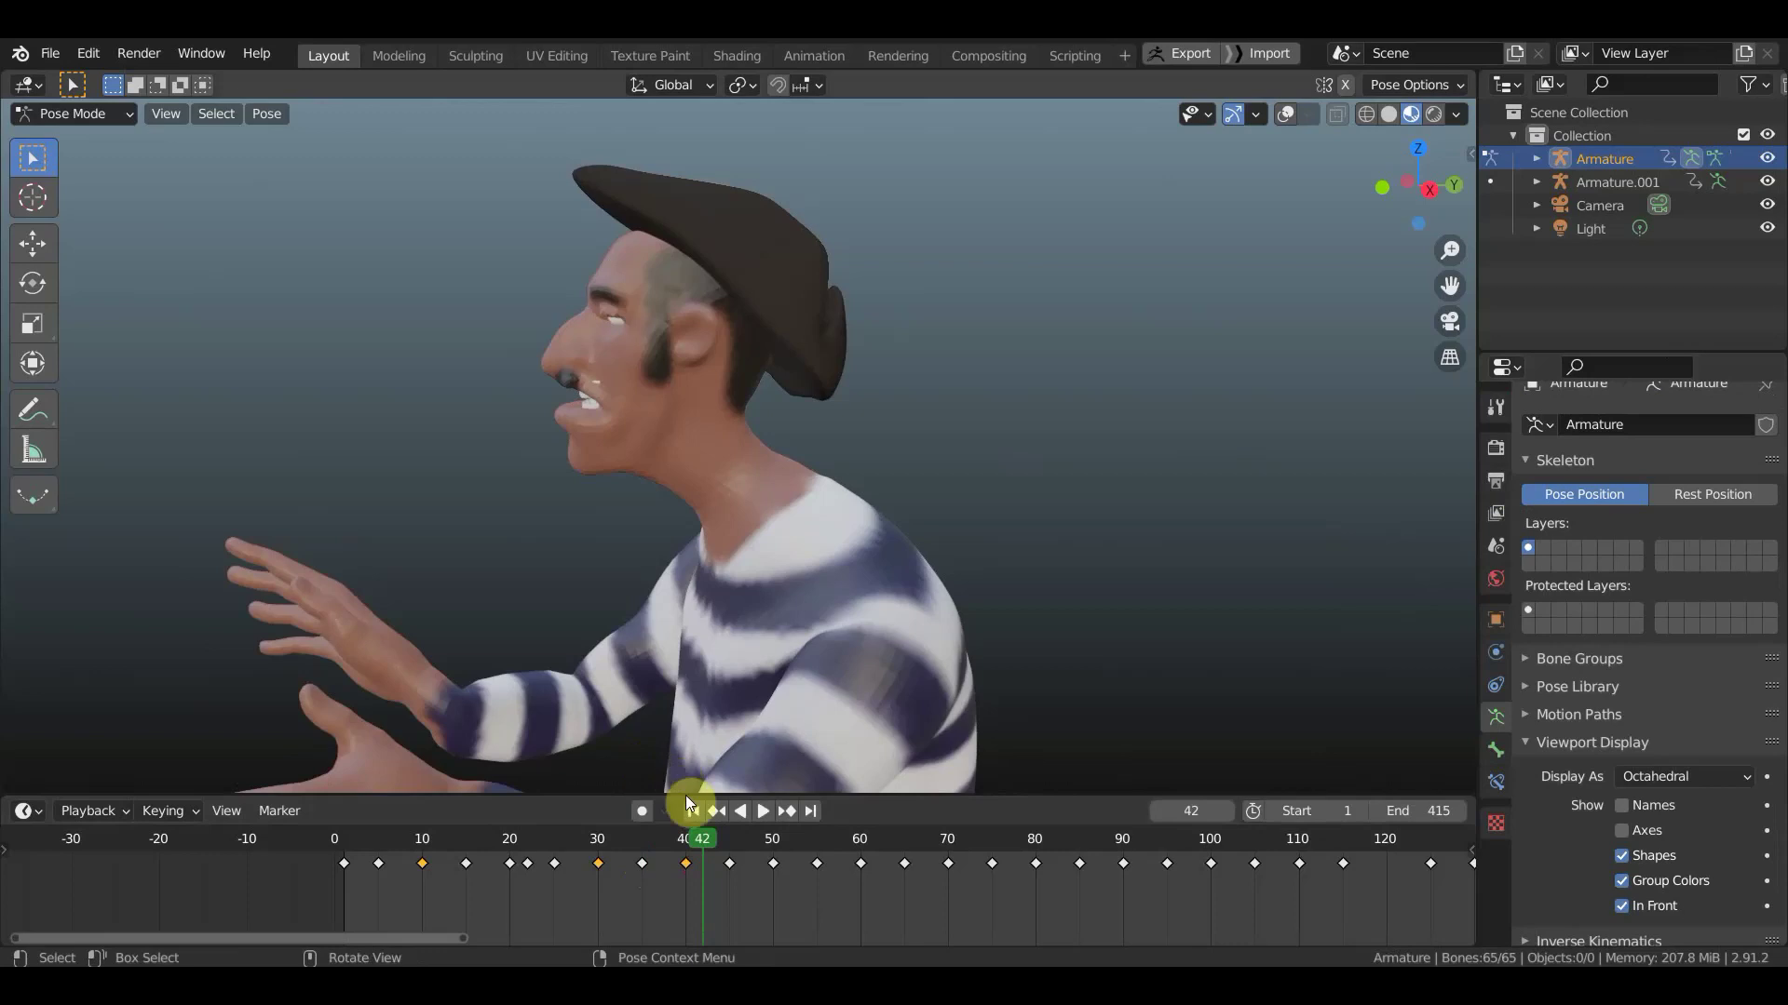
{"action": "mouse_move", "coordinate": [690, 842]}
{"action": "left_mouse_down"}
{"action": "mouse_move", "coordinate": [428, 858]}
{"action": "mouse_move", "coordinate": [510, 874]}
{"action": "mouse_move", "coordinate": [469, 869]}
{"action": "left_mouse_up"}
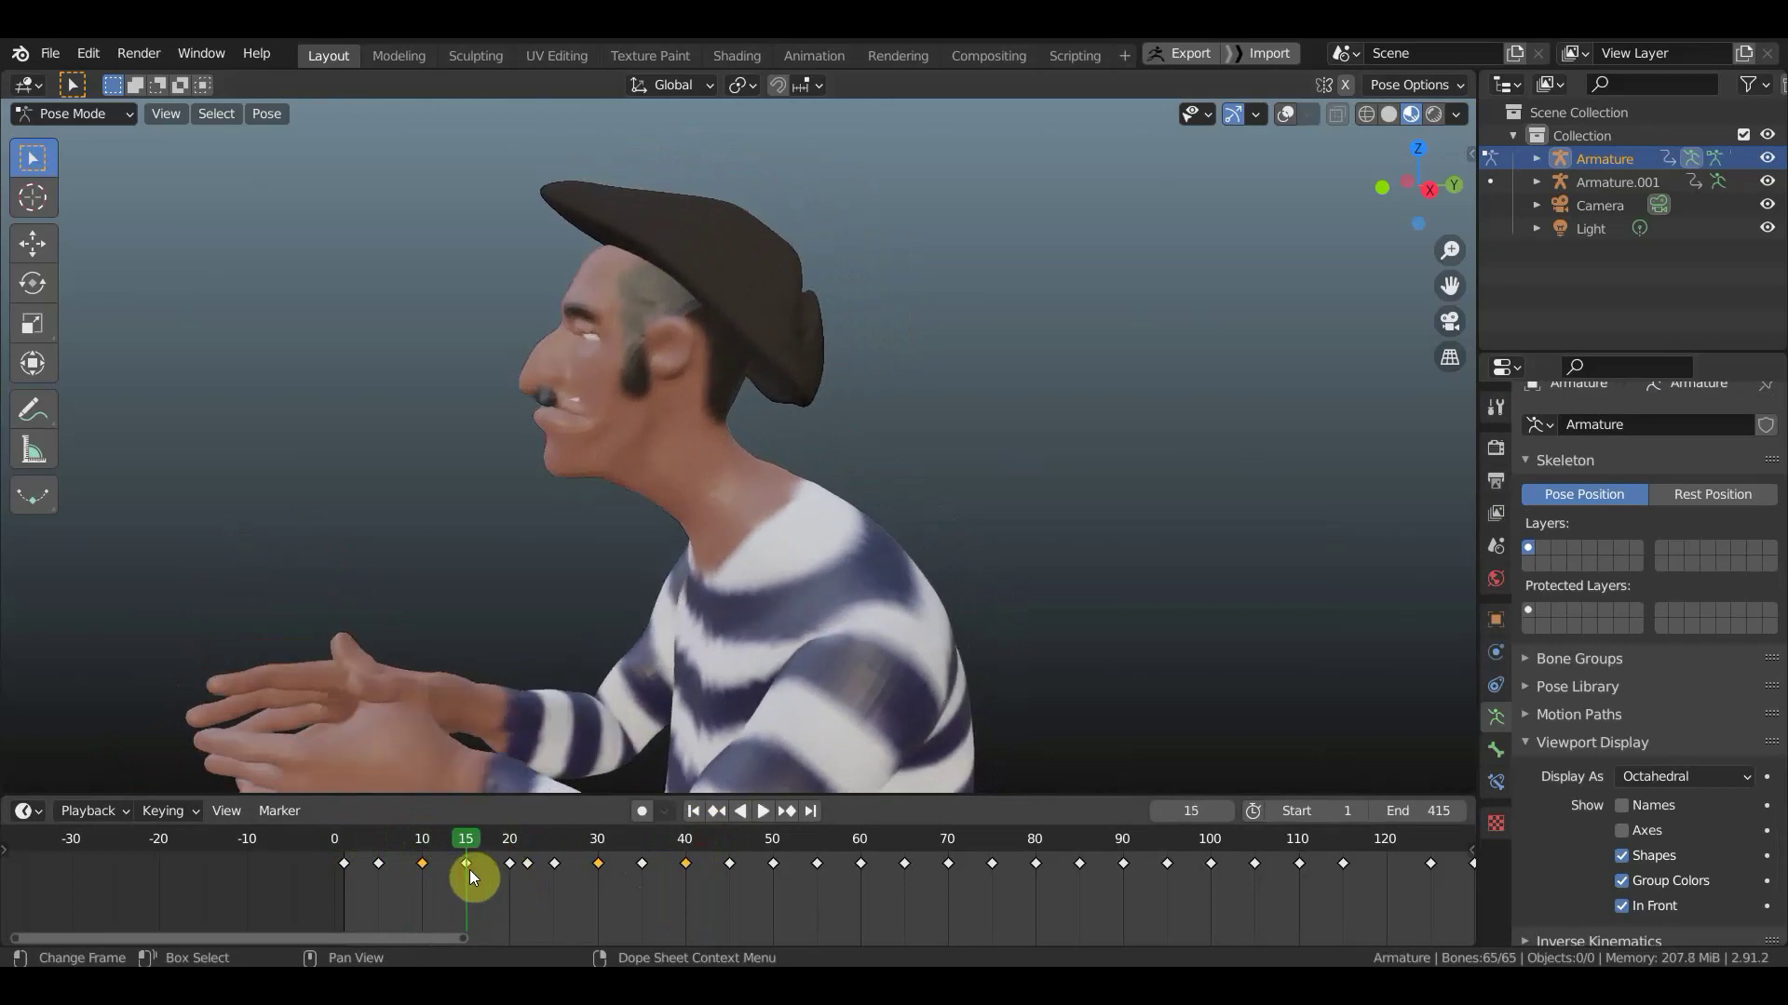
- Check the pose at frames 40, 30, 10, 20 and 15, ending on frame 20 with bones shown
{"action": "left_click", "coordinate": [856, 635]}
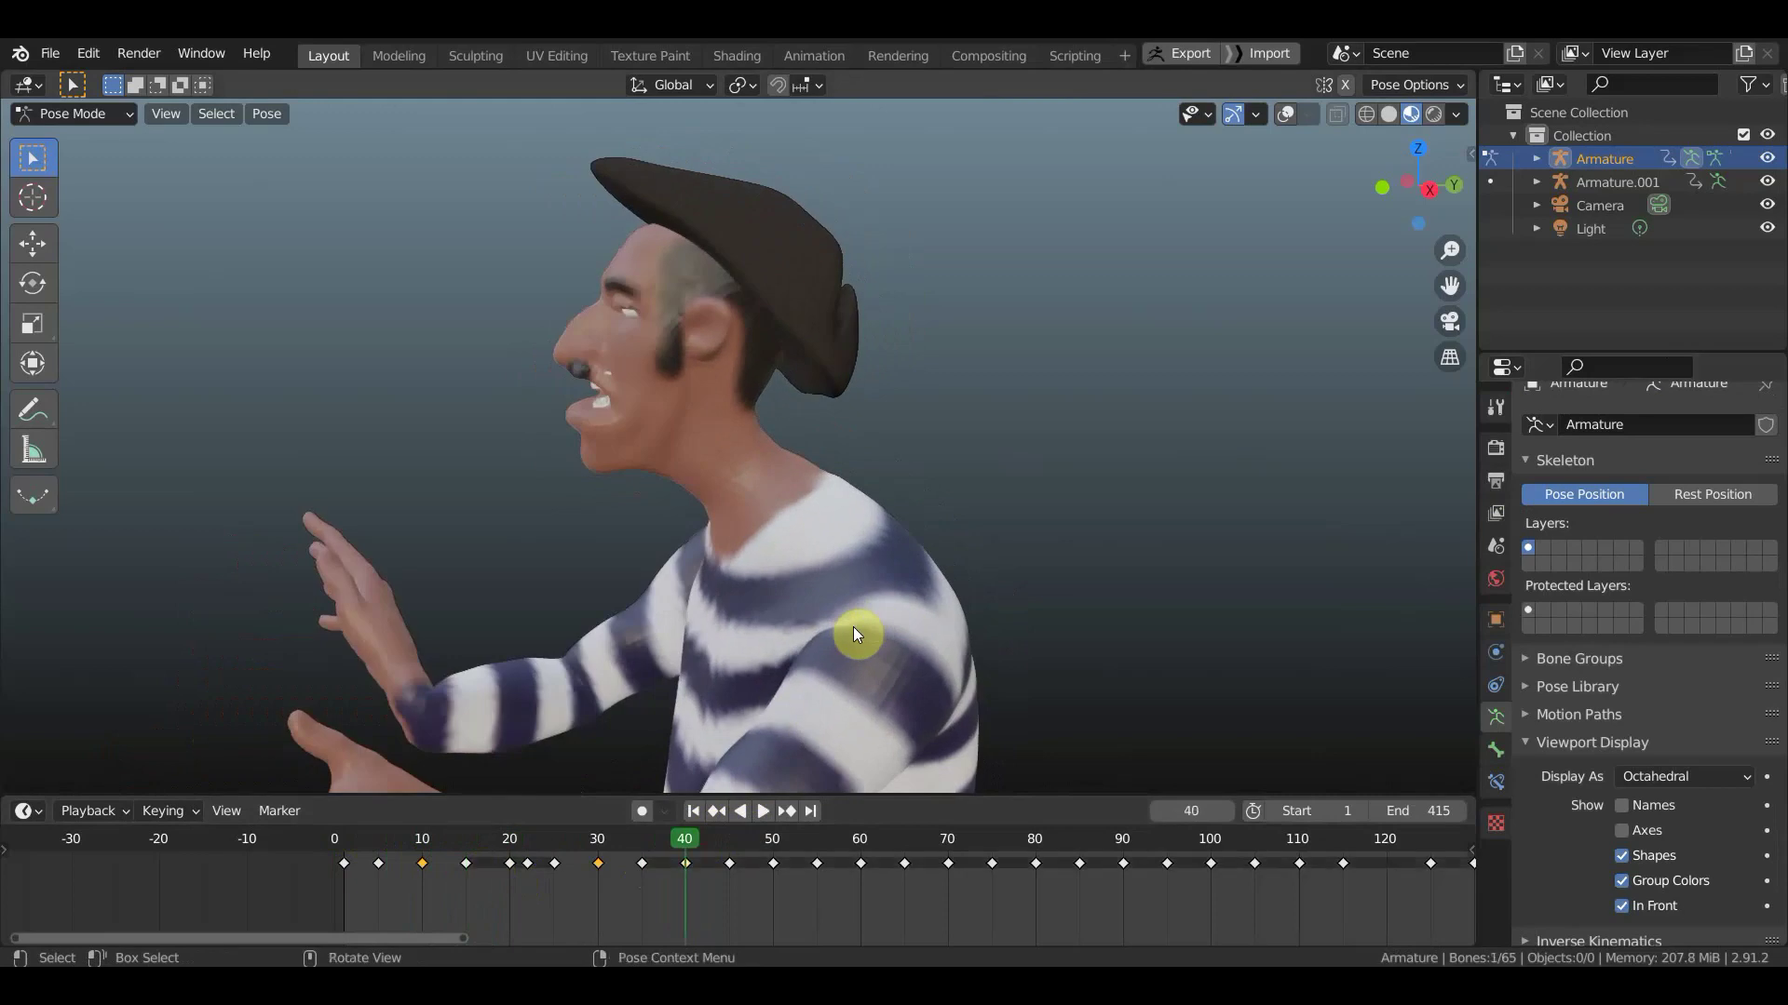
{"action": "key", "text": "a"}
{"action": "key", "text": "Down"}
{"action": "left_click", "coordinate": [857, 635]}
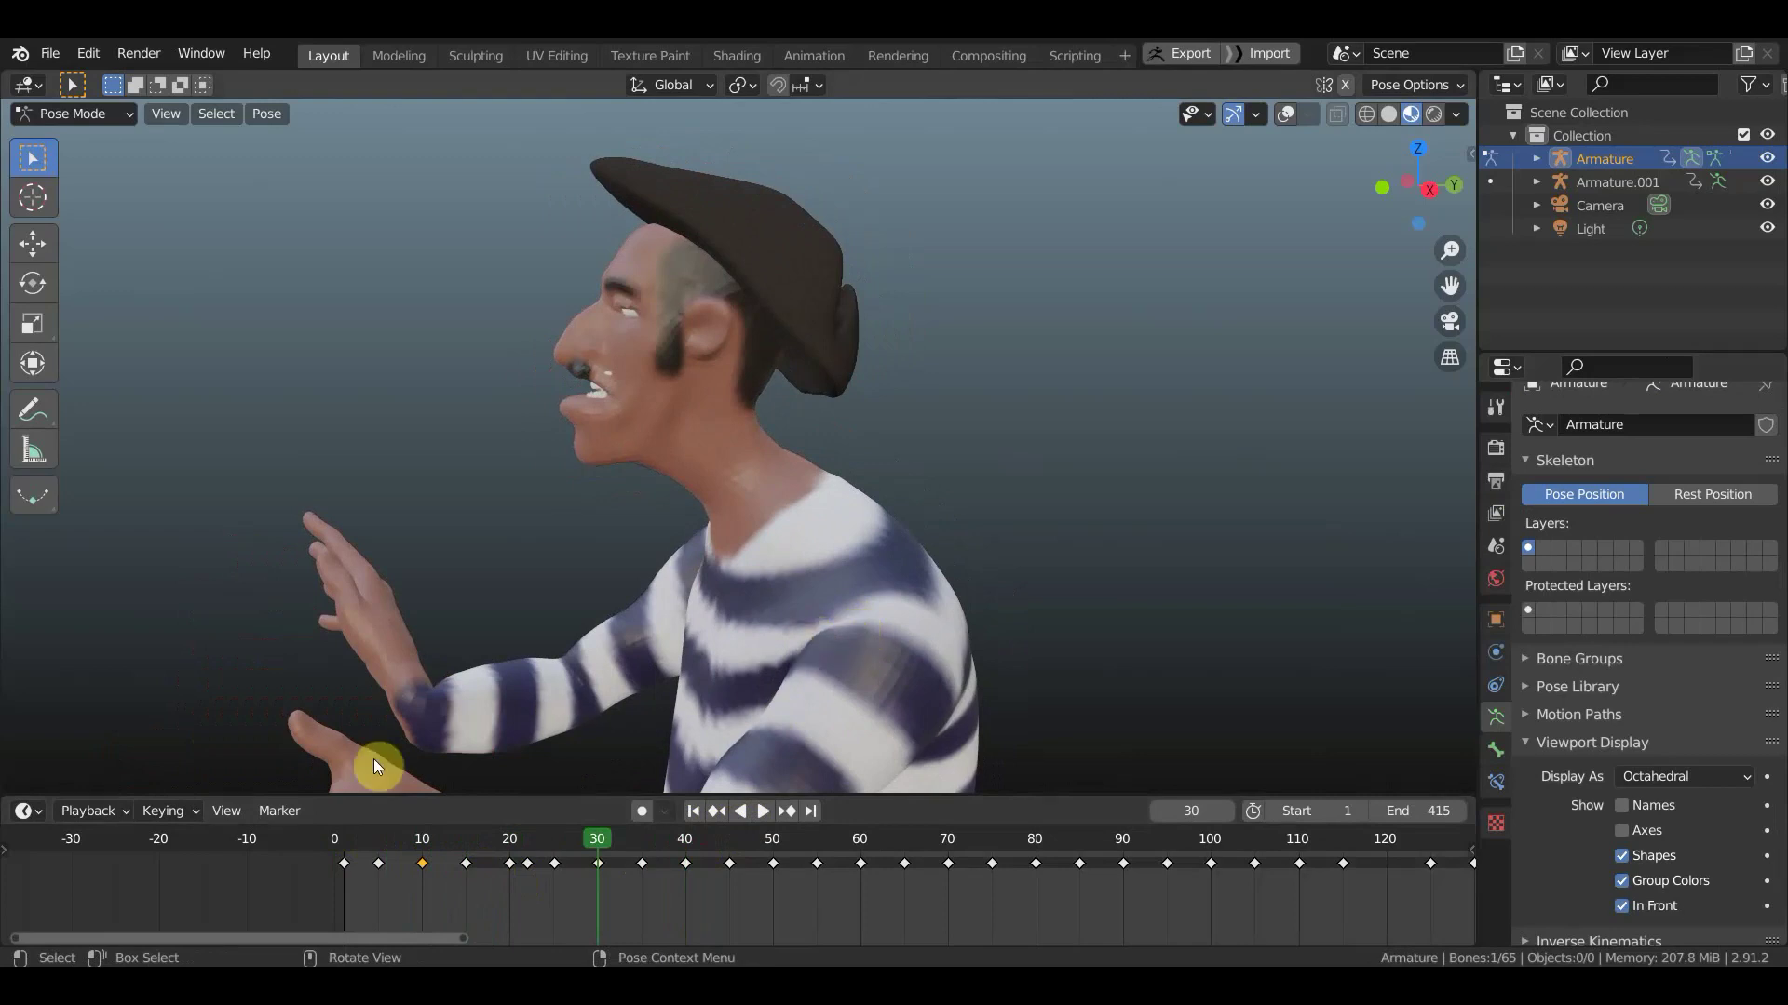
{"action": "left_click", "coordinate": [422, 844]}
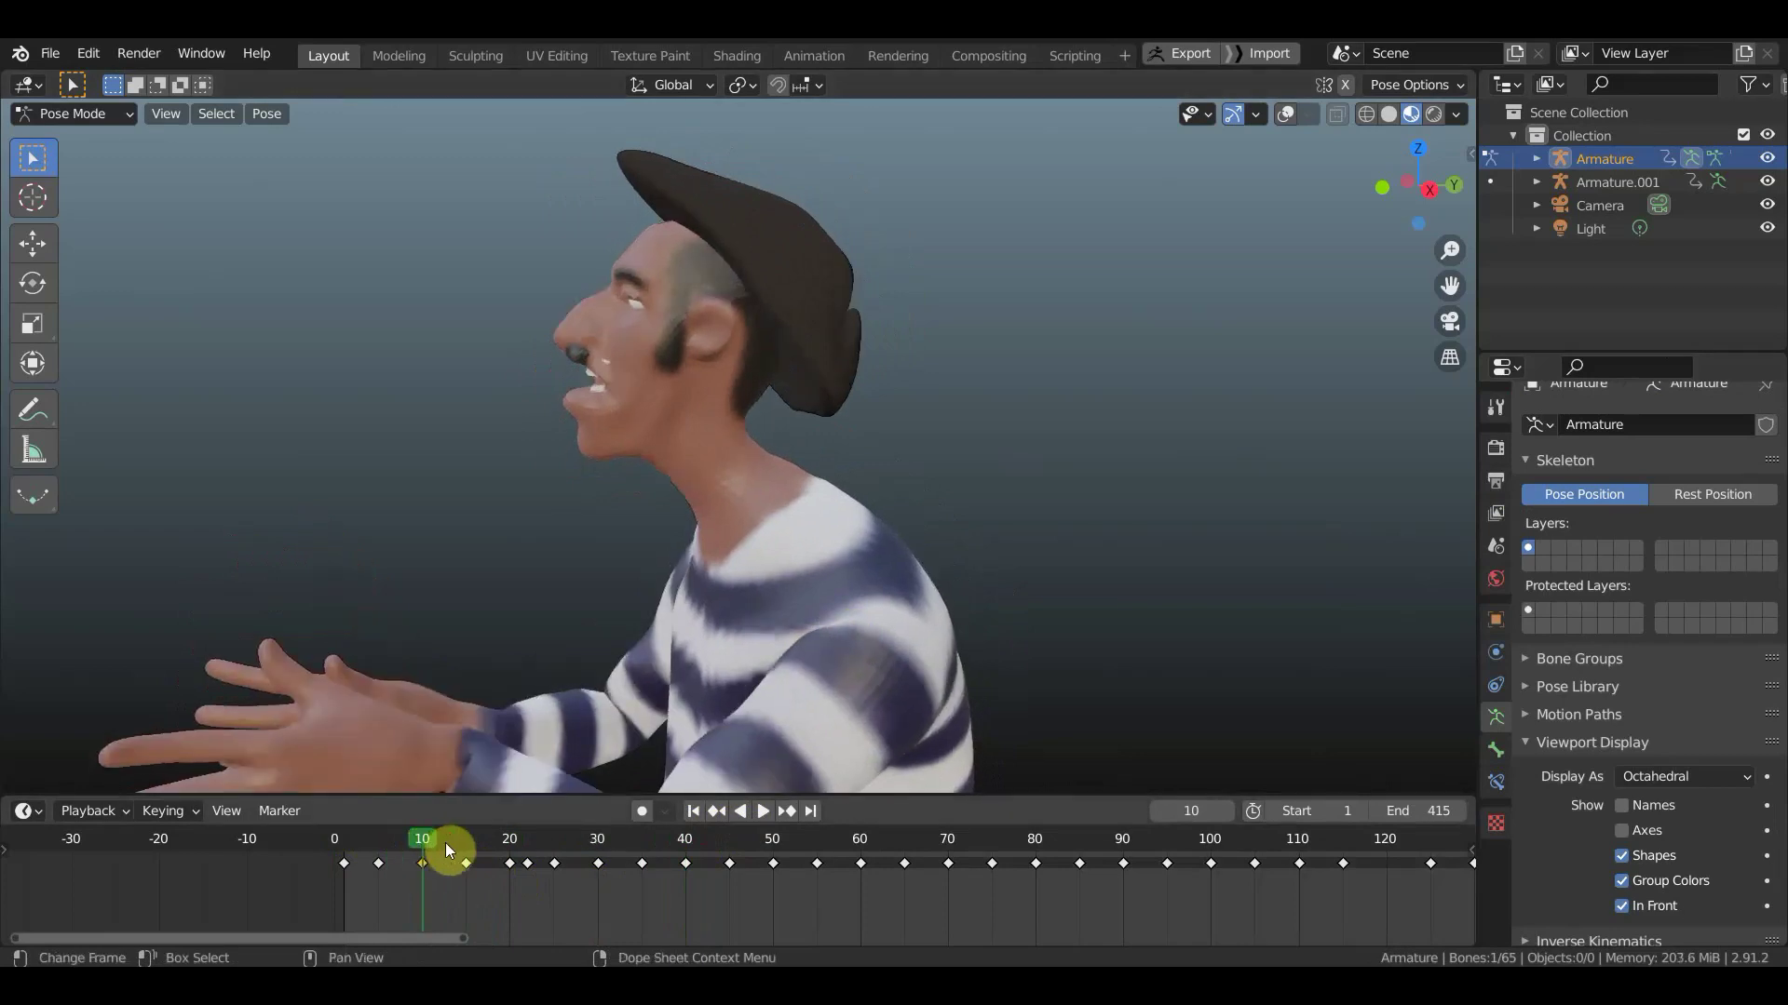
{"action": "left_click", "coordinate": [508, 846]}
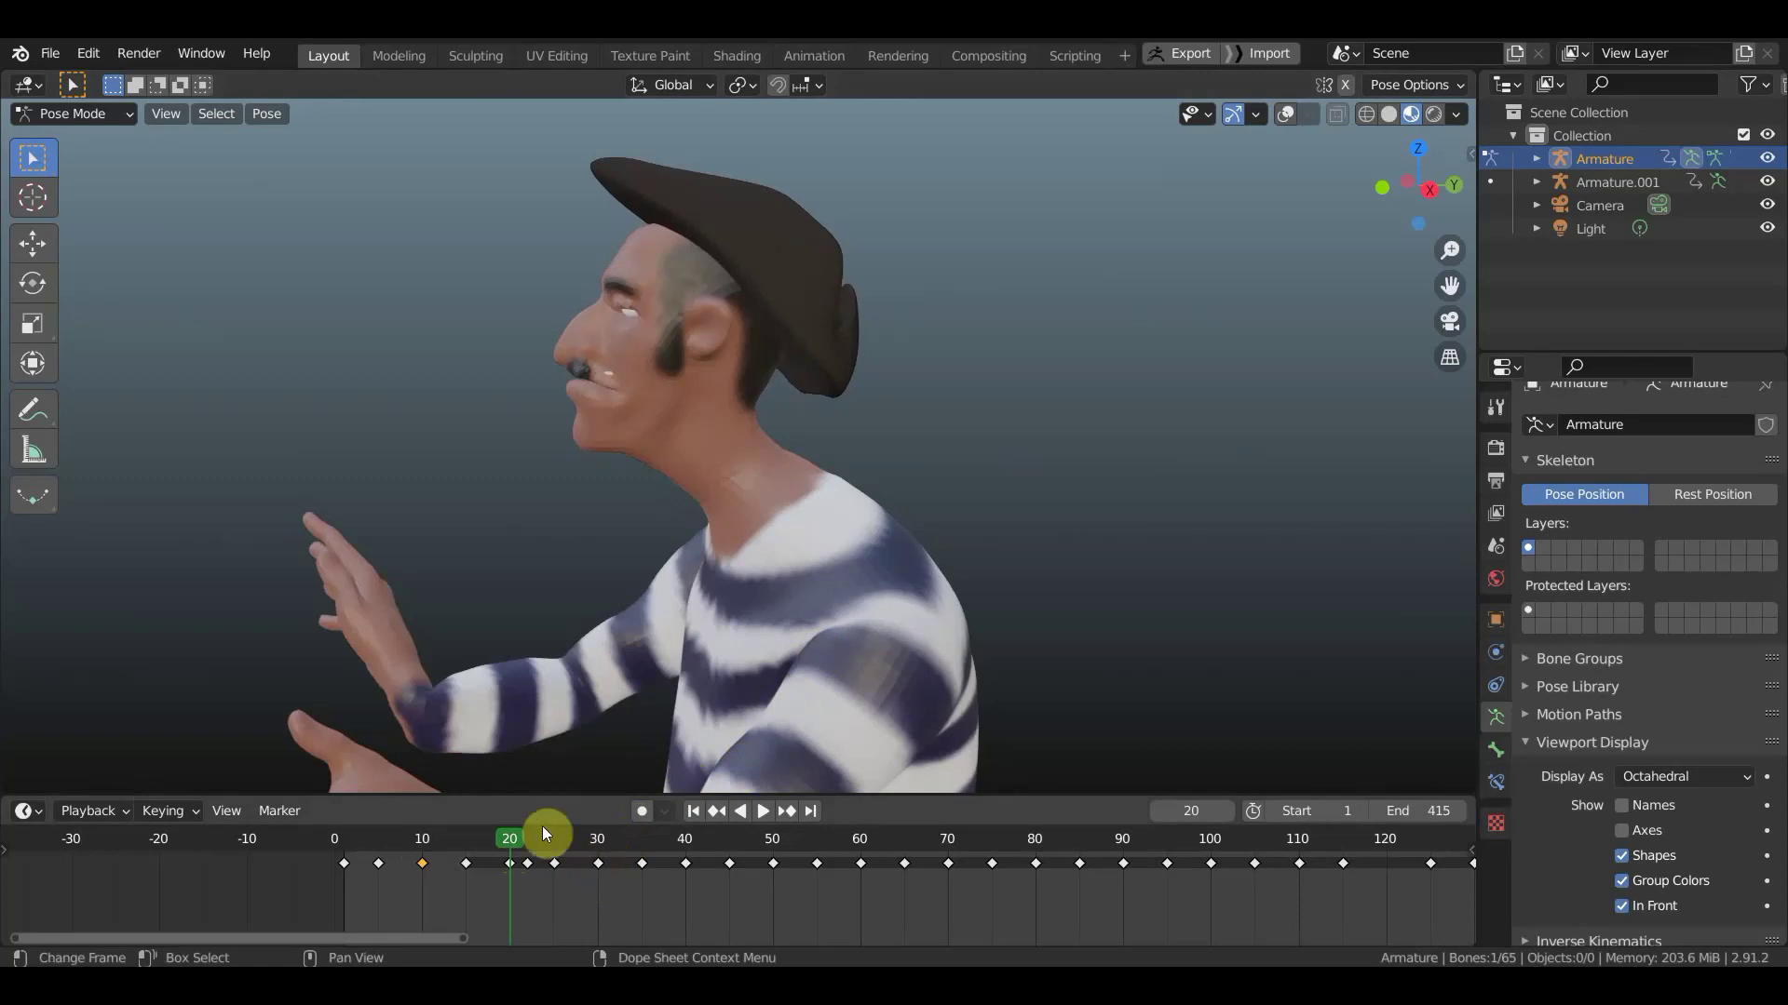
{"action": "left_click", "coordinate": [466, 842]}
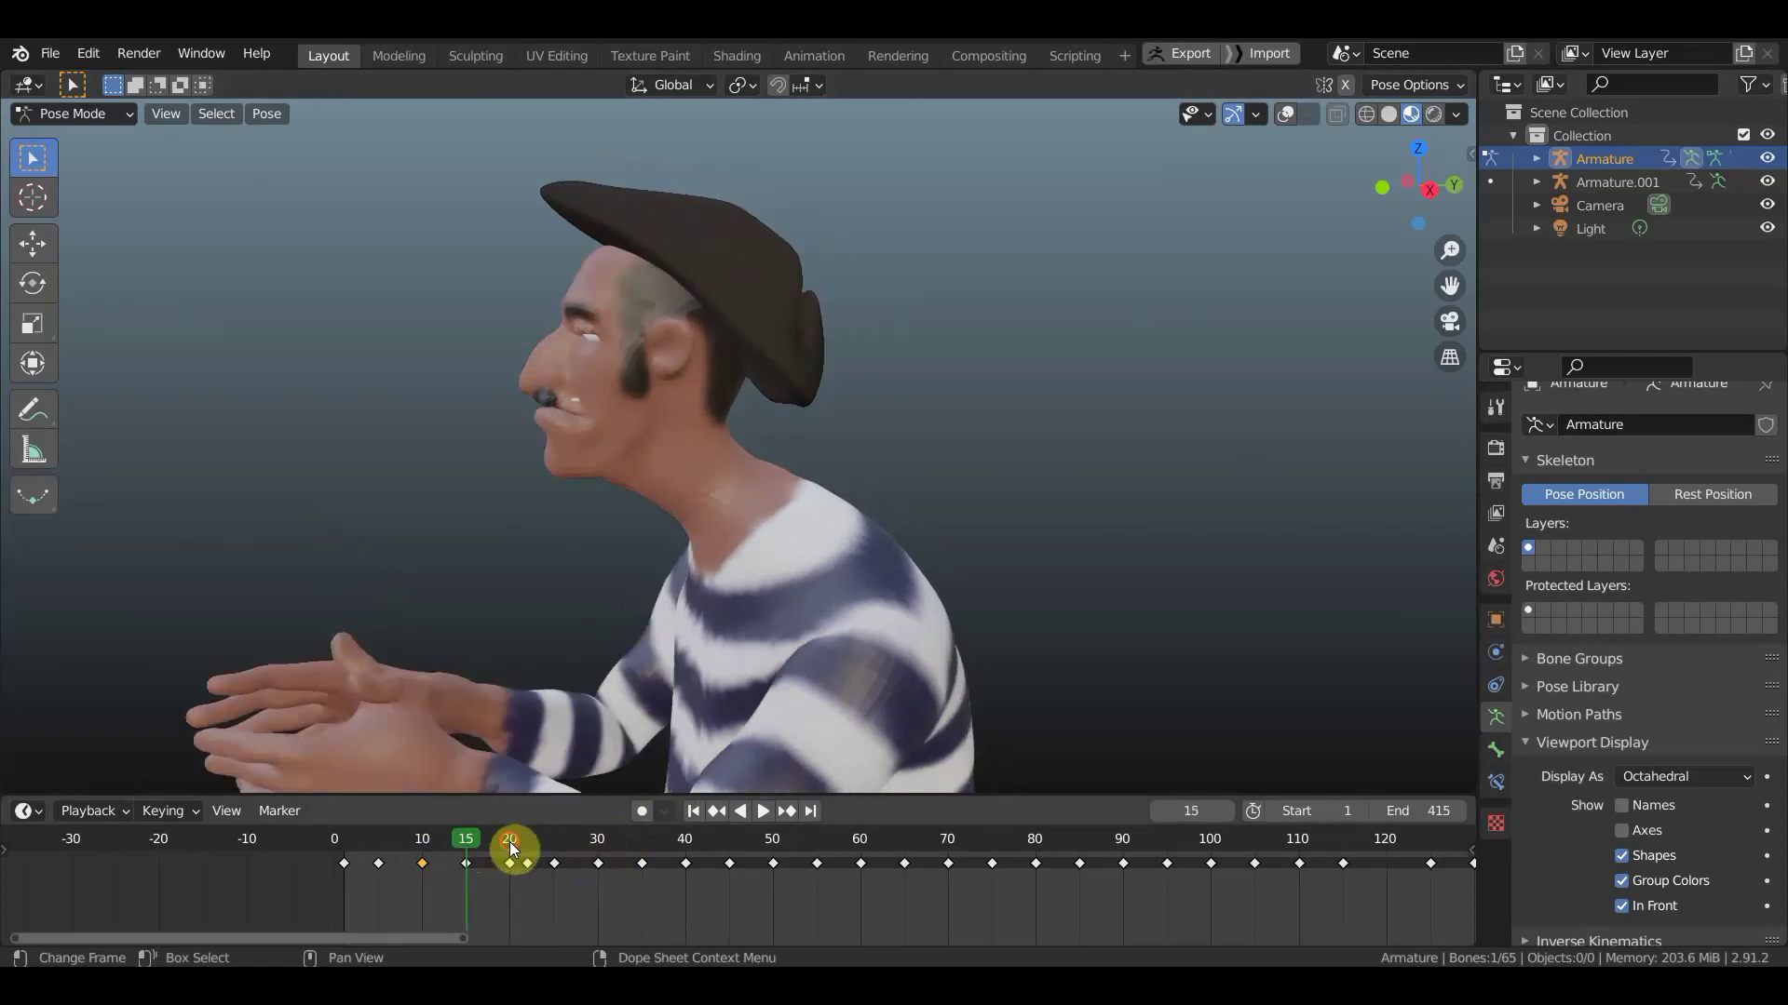
{"action": "left_click", "coordinate": [510, 842]}
{"action": "left_click", "coordinate": [1285, 113]}
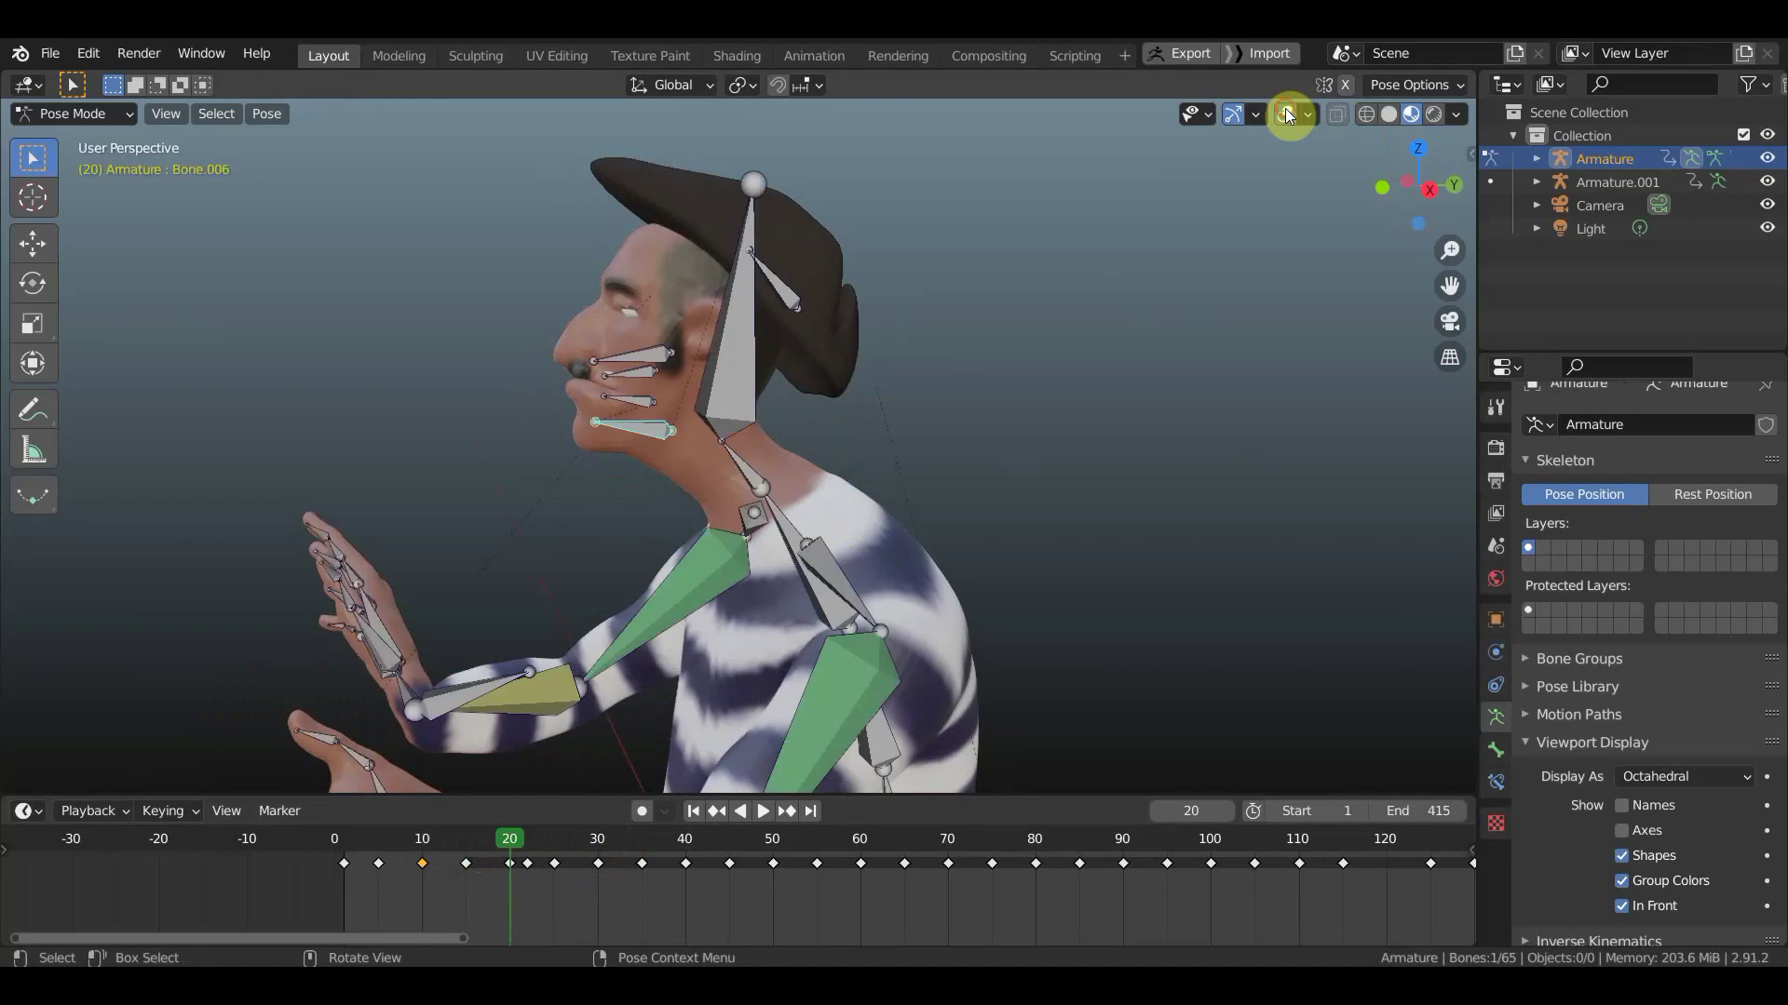
- Rotate the jaw -13.8°, nudge it, and key all bones' location and rotation at frame 20
{"action": "key", "text": "KP_3"}
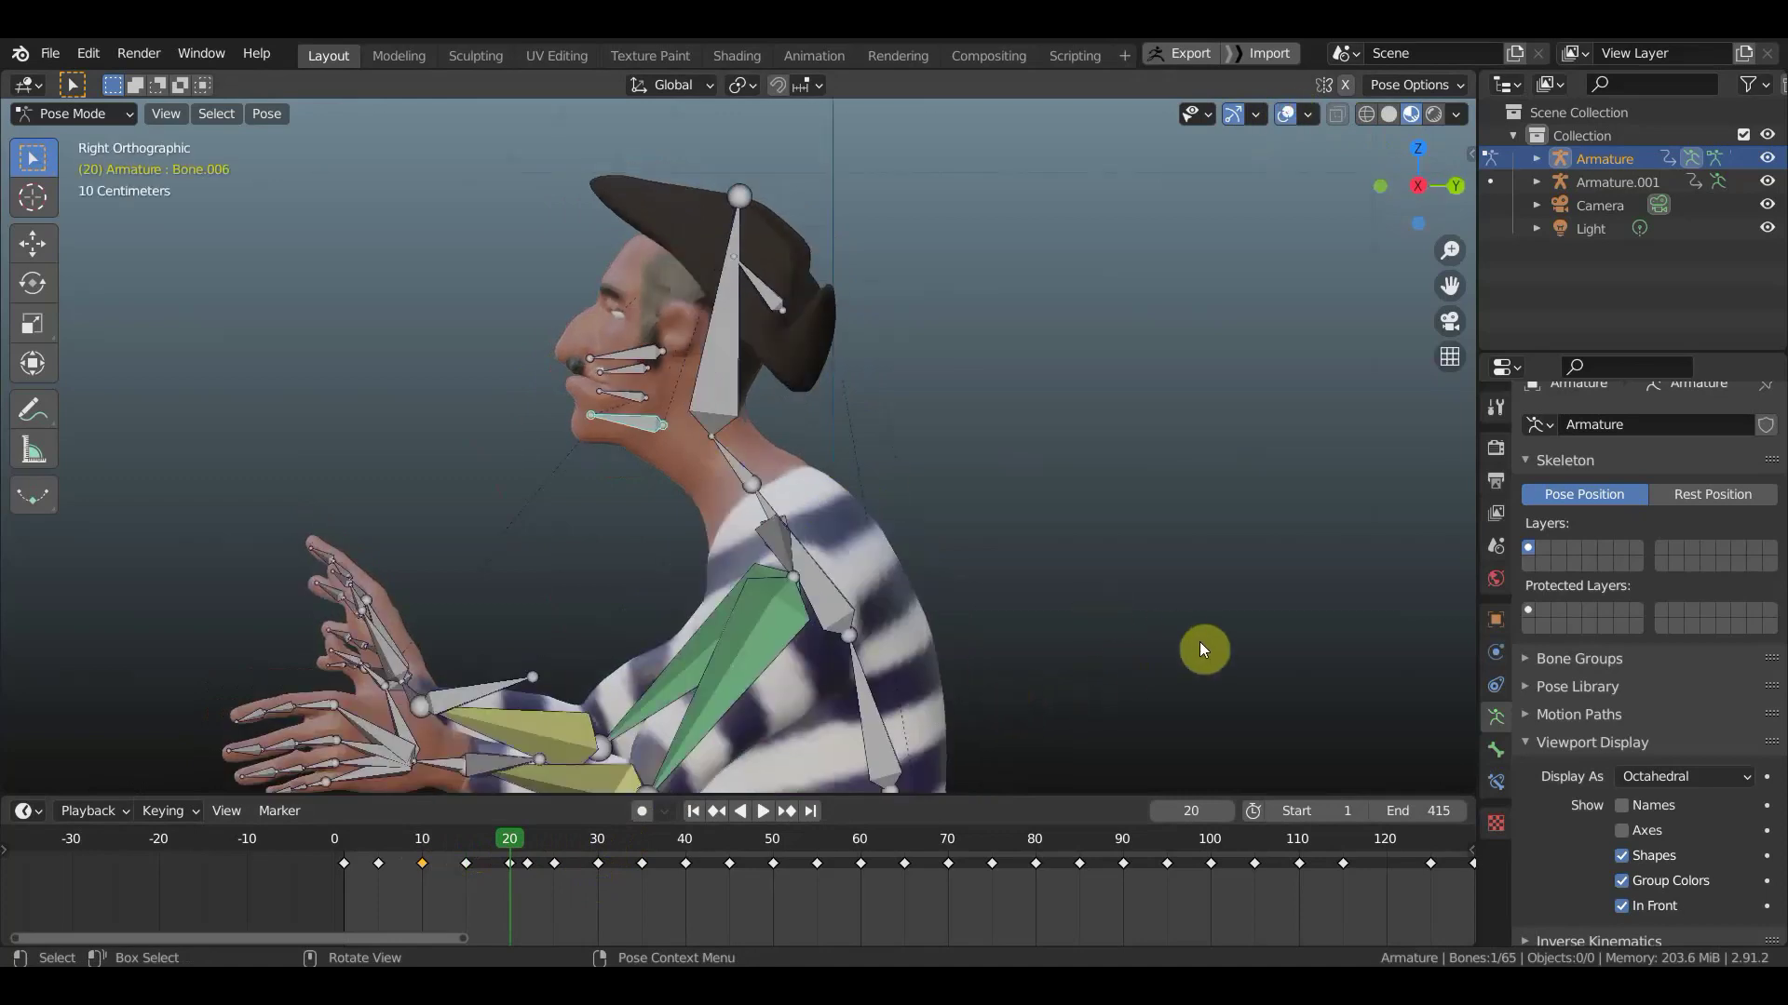
{"action": "key", "text": "r"}
{"action": "left_click", "coordinate": [1141, 488]}
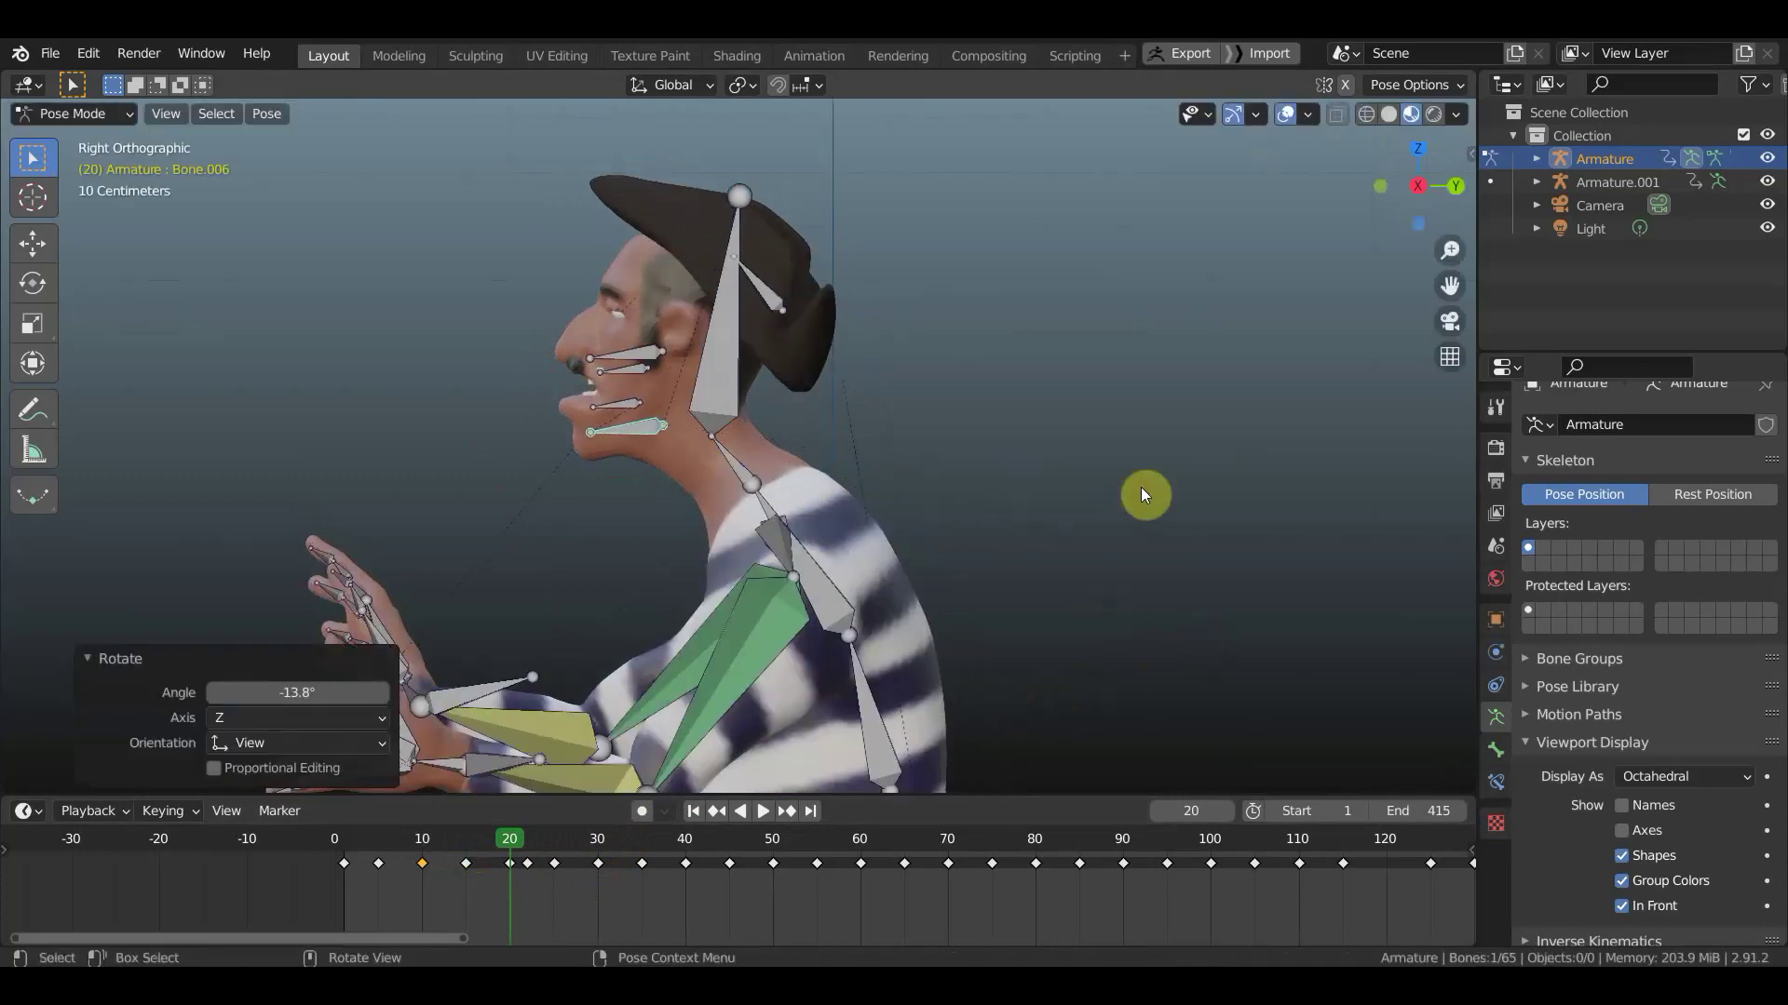
{"action": "key", "text": "g"}
{"action": "left_click", "coordinate": [1136, 498]}
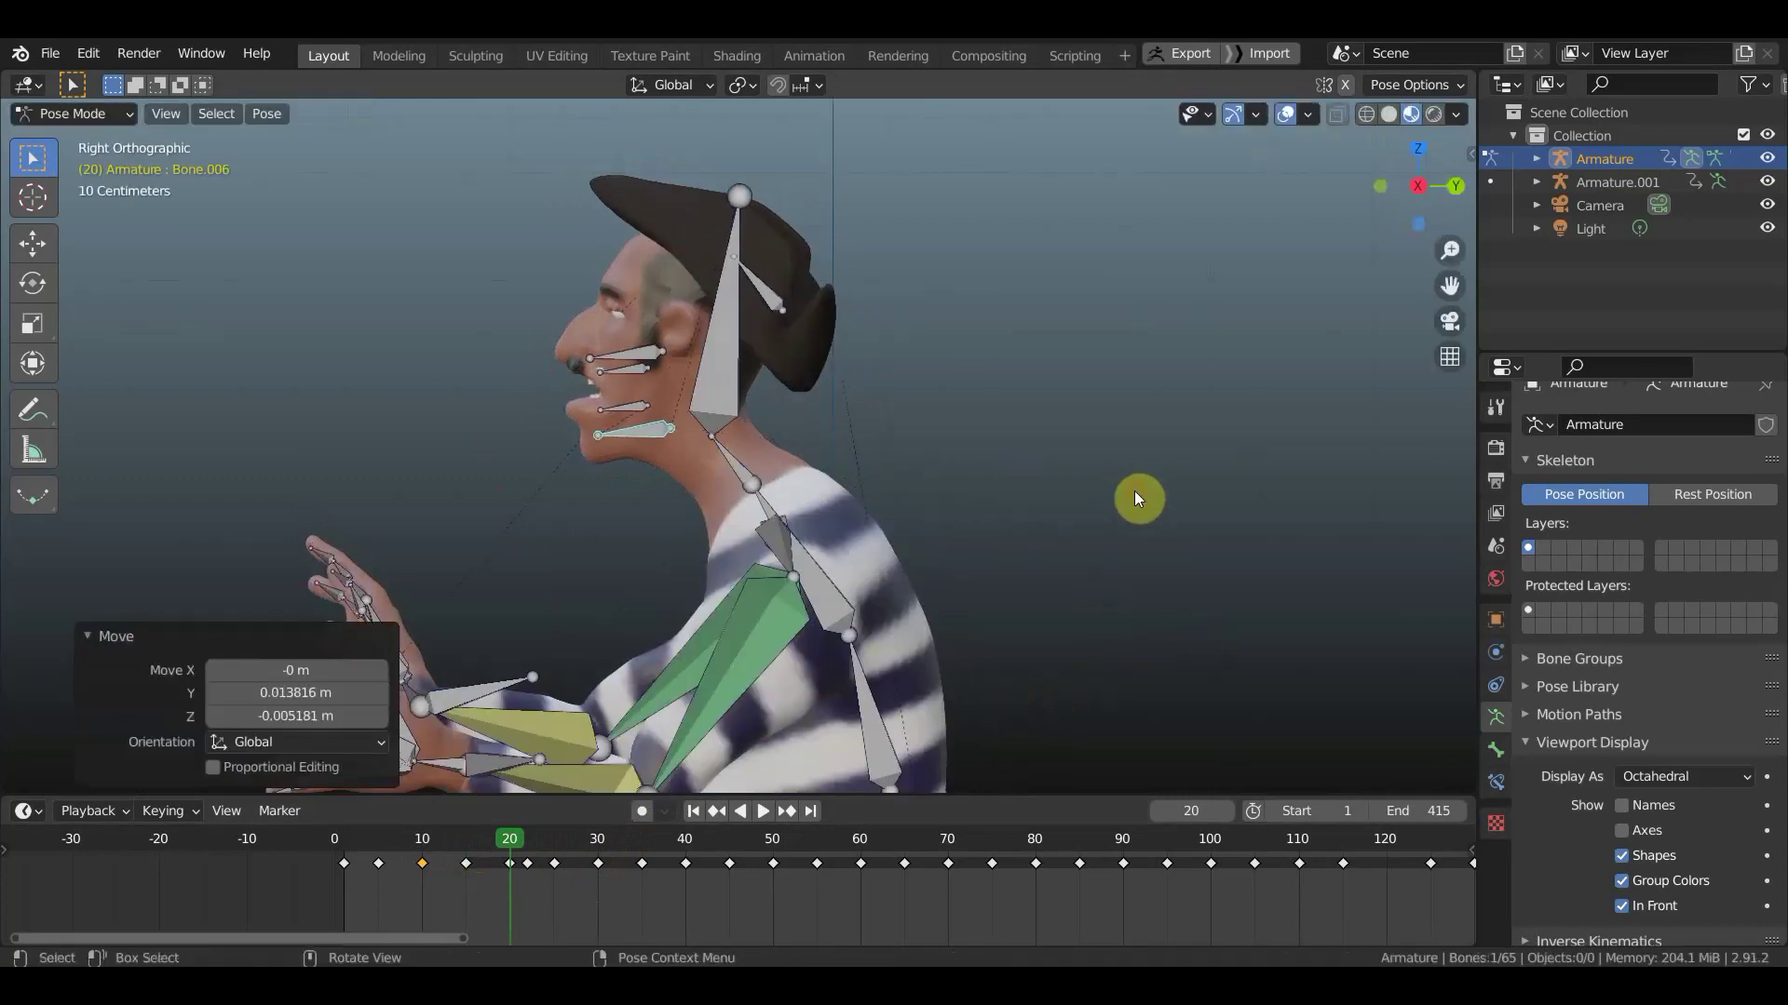
{"action": "key", "text": "a"}
{"action": "key", "text": "i"}
{"action": "left_click", "coordinate": [1041, 517]}
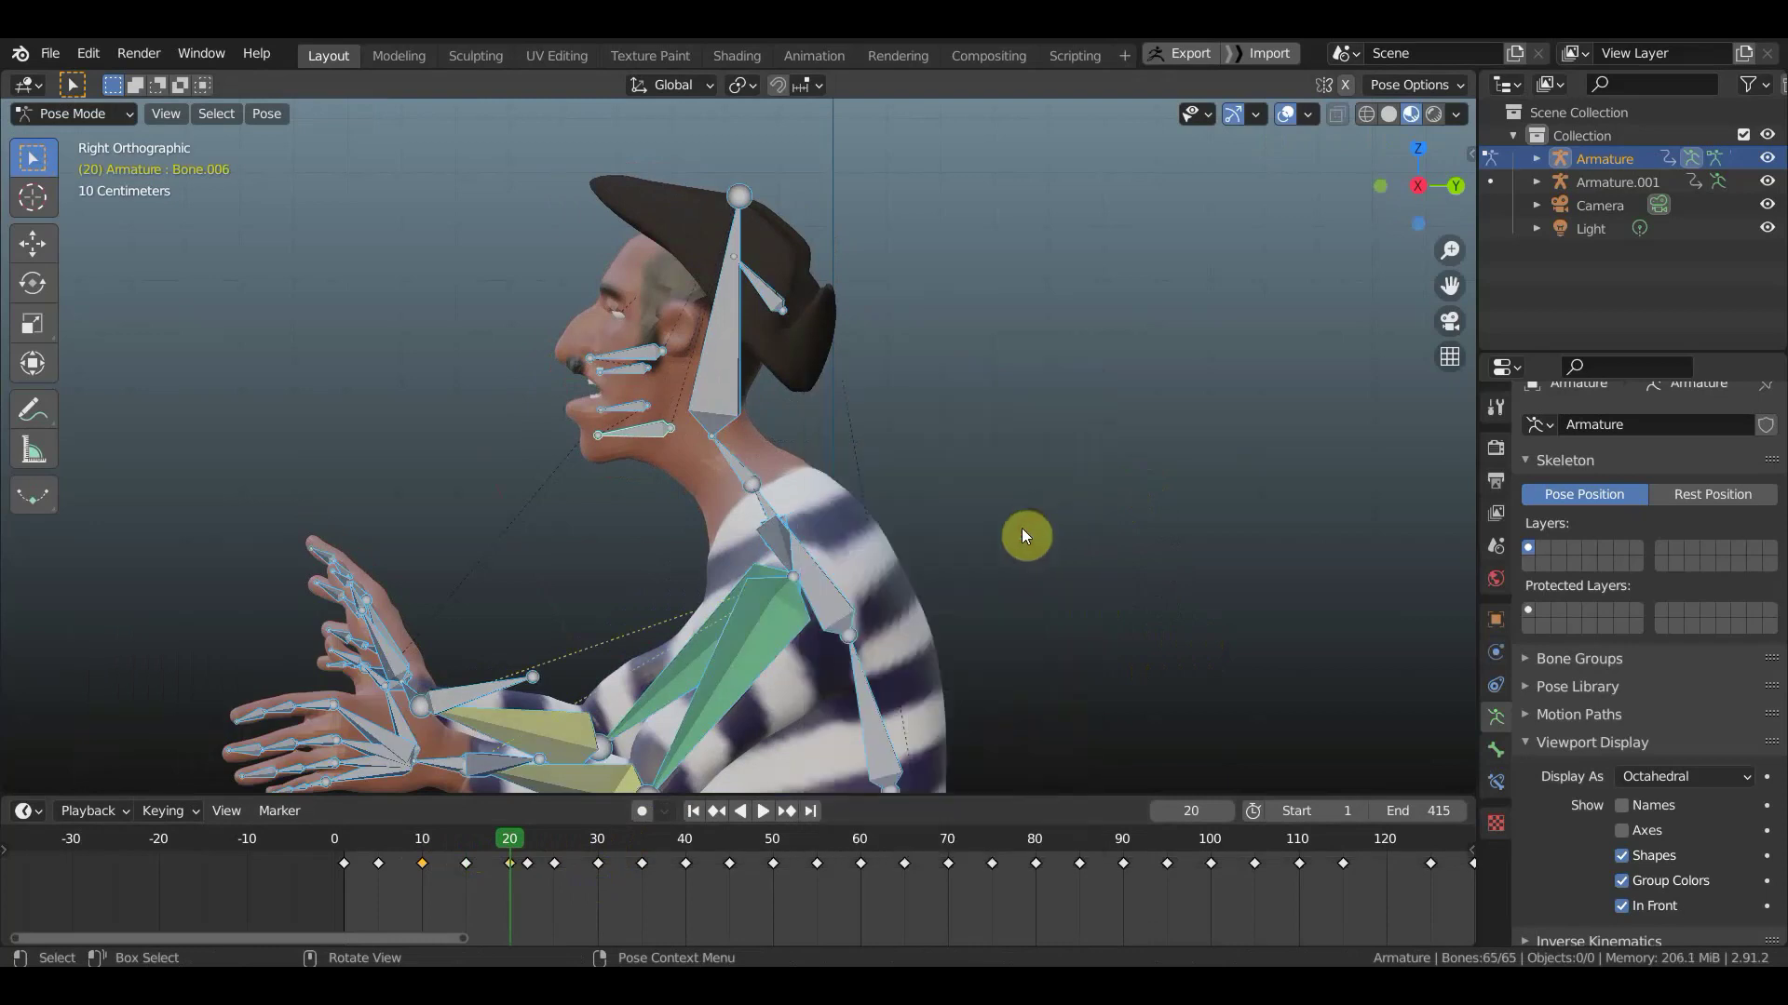
- Step to frames 25 and 30 and pick the keyframe near frame 21
{"action": "left_click", "coordinate": [555, 843]}
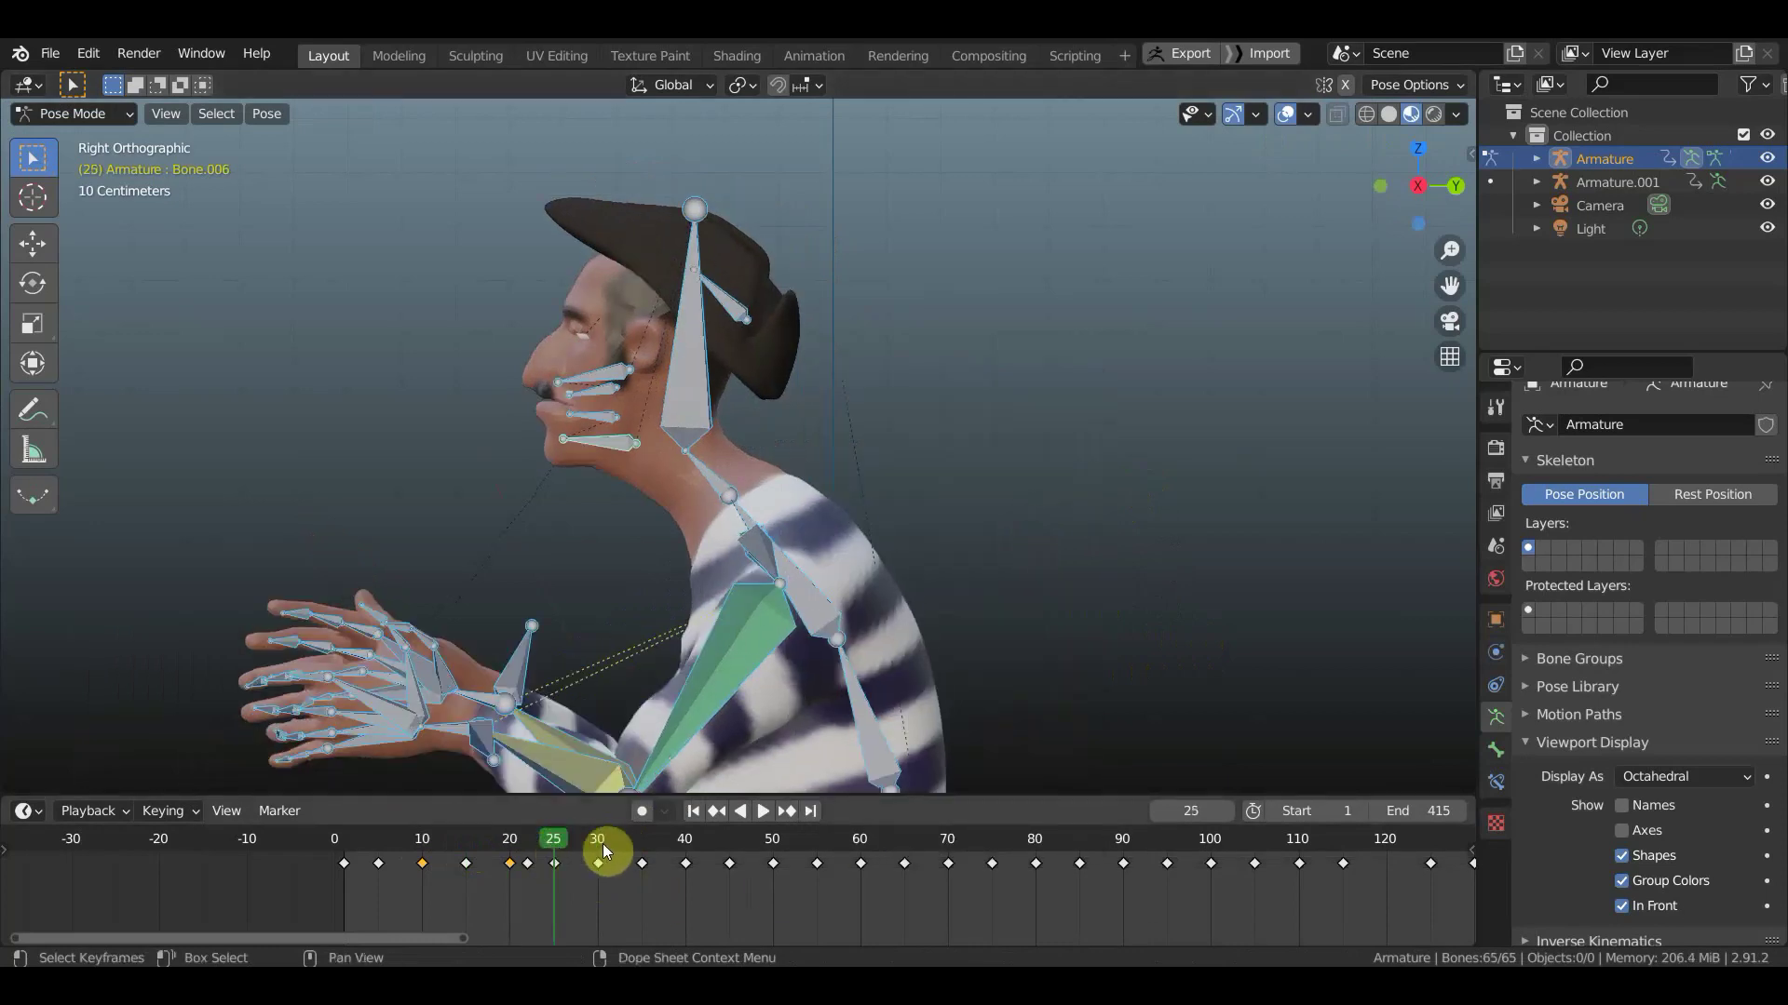
{"action": "left_click", "coordinate": [595, 836]}
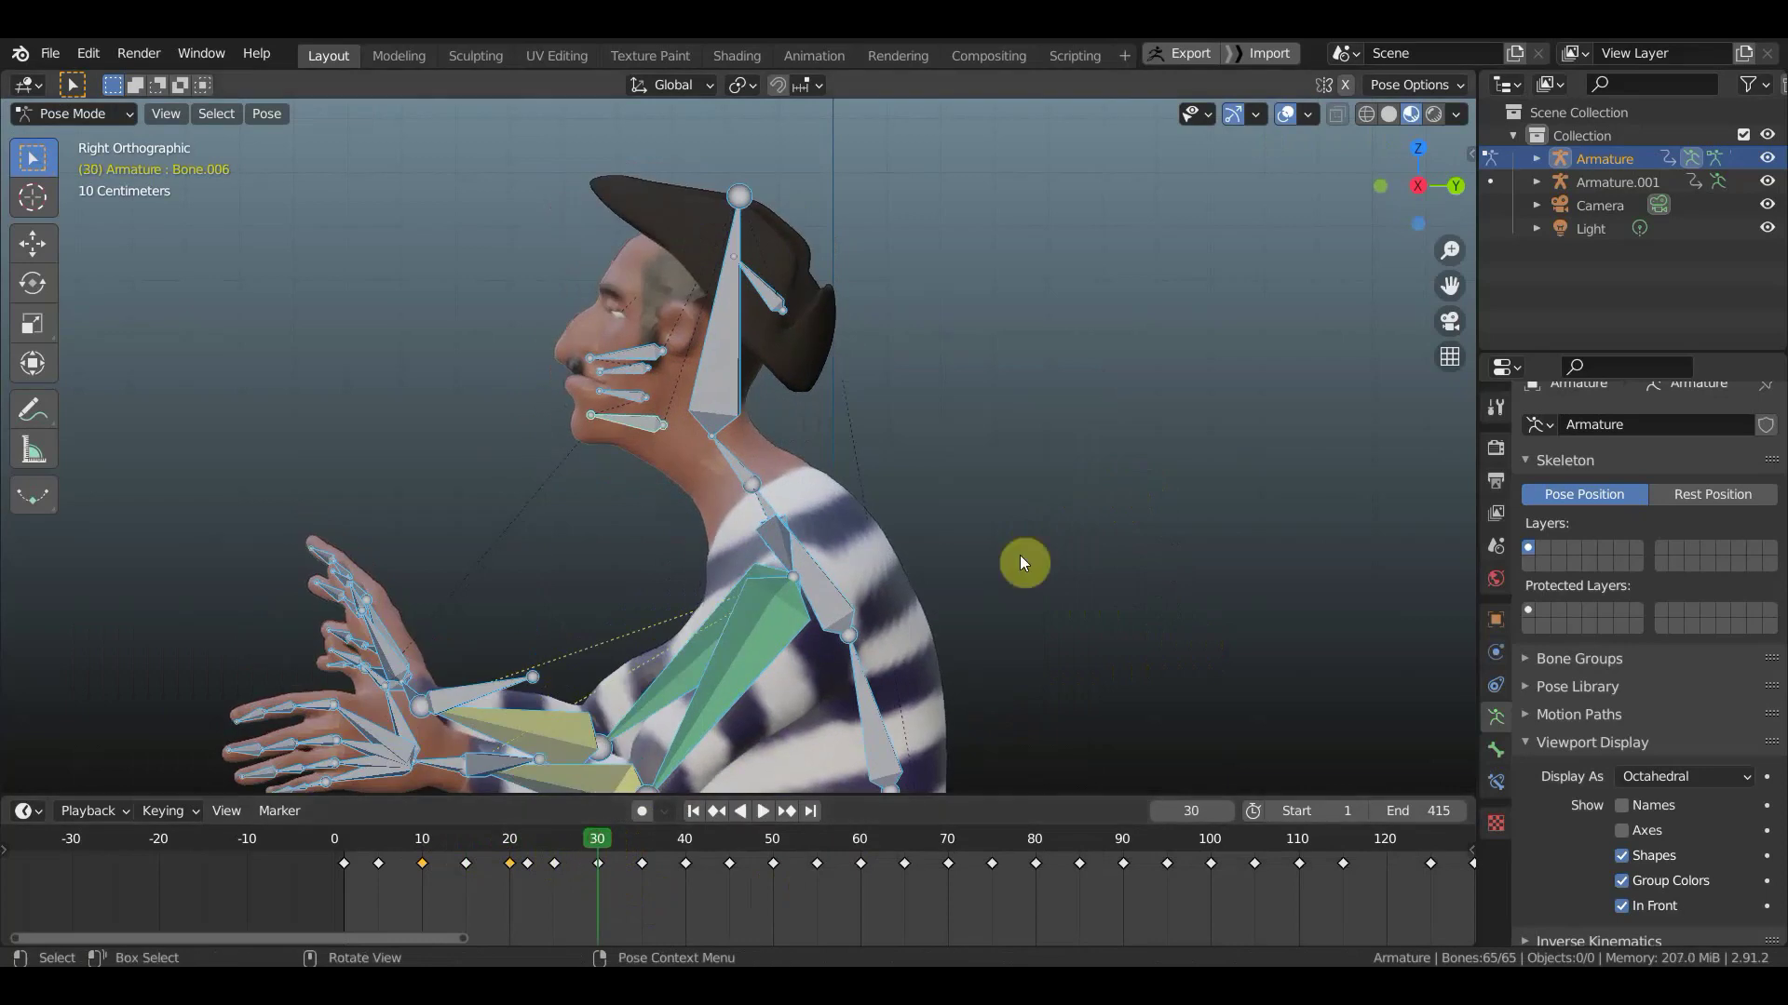
{"action": "left_click", "coordinate": [522, 862]}
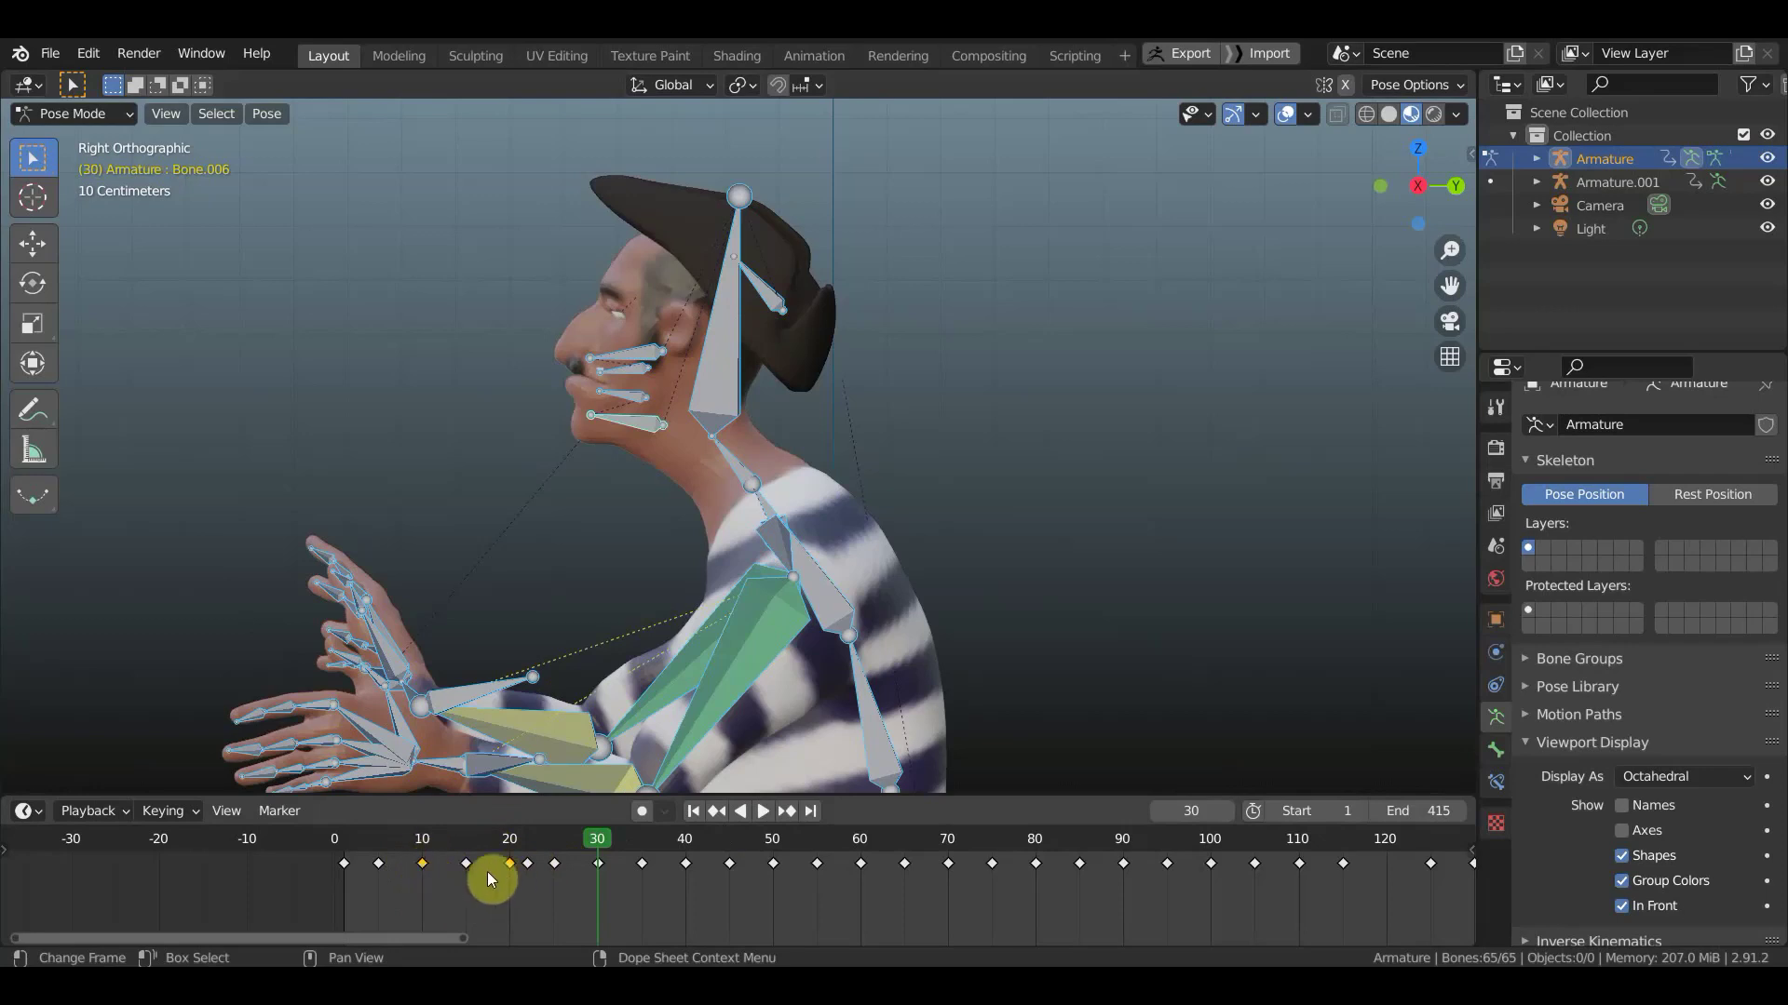
- Preview the motion across frames 6 to 25 and settle on frame 30
{"action": "left_click", "coordinate": [417, 837]}
{"action": "key", "text": "space"}
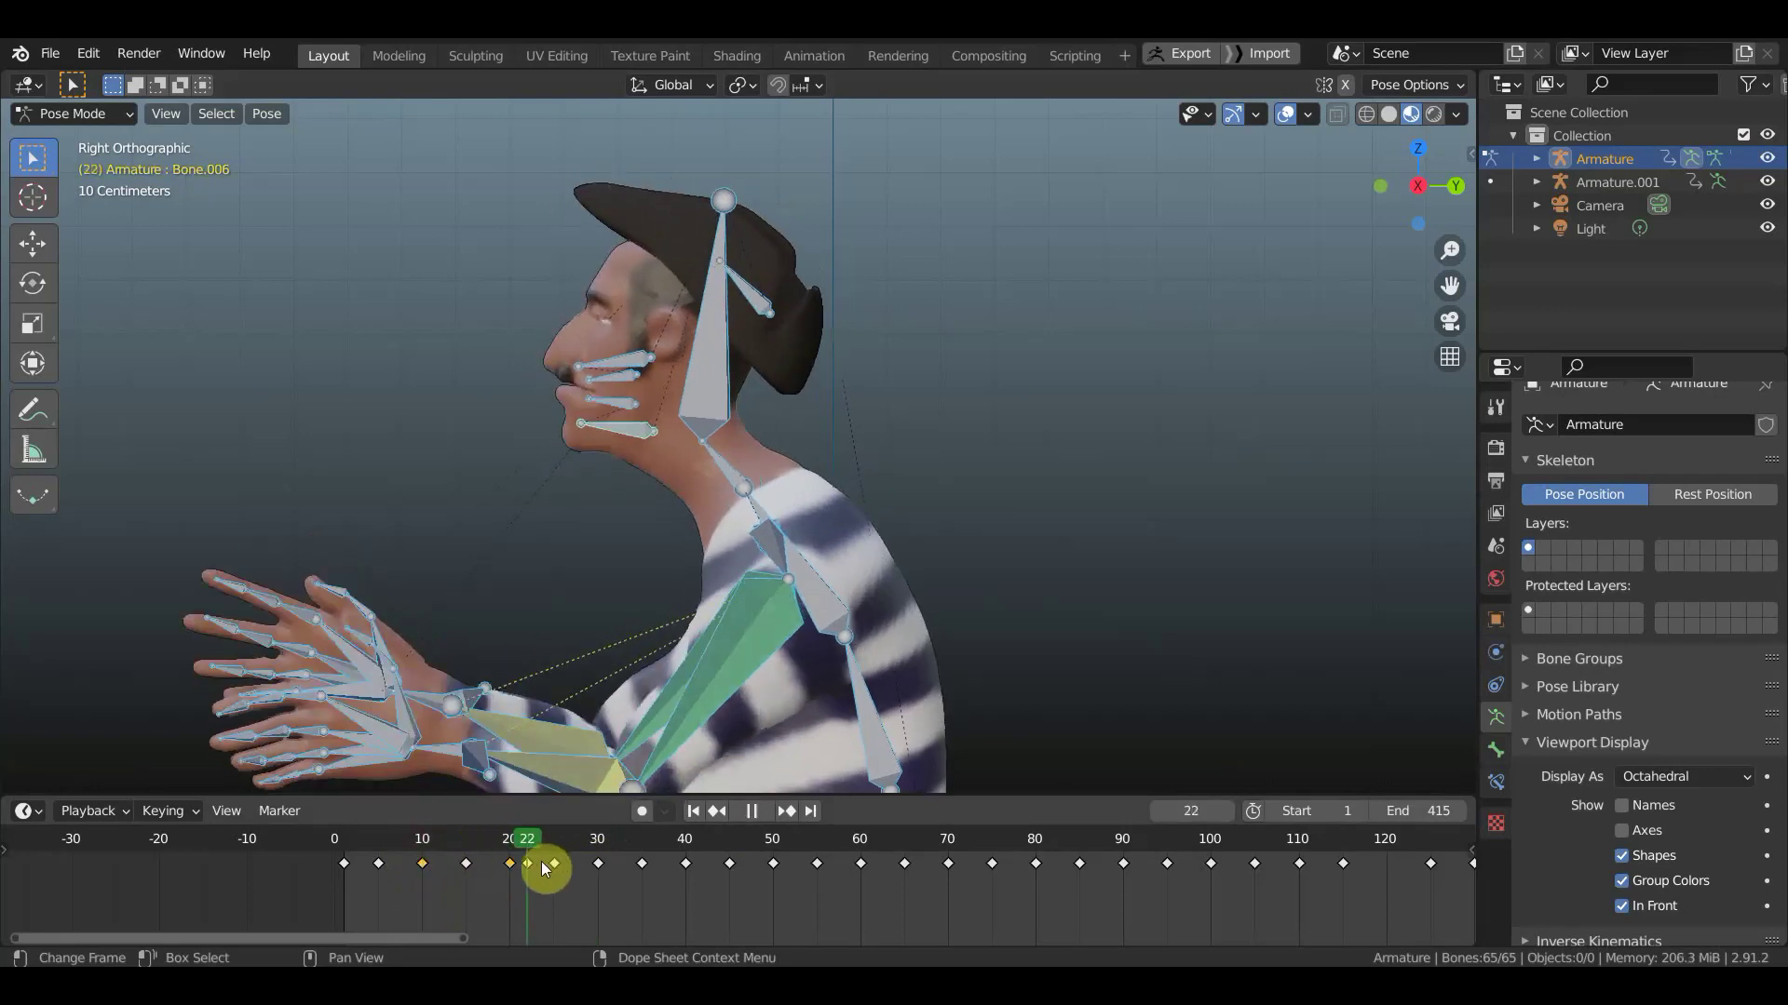
{"action": "mouse_move", "coordinate": [467, 865]}
{"action": "left_mouse_down"}
{"action": "mouse_move", "coordinate": [556, 890]}
{"action": "mouse_move", "coordinate": [407, 878]}
{"action": "mouse_move", "coordinate": [596, 909]}
{"action": "left_mouse_up"}
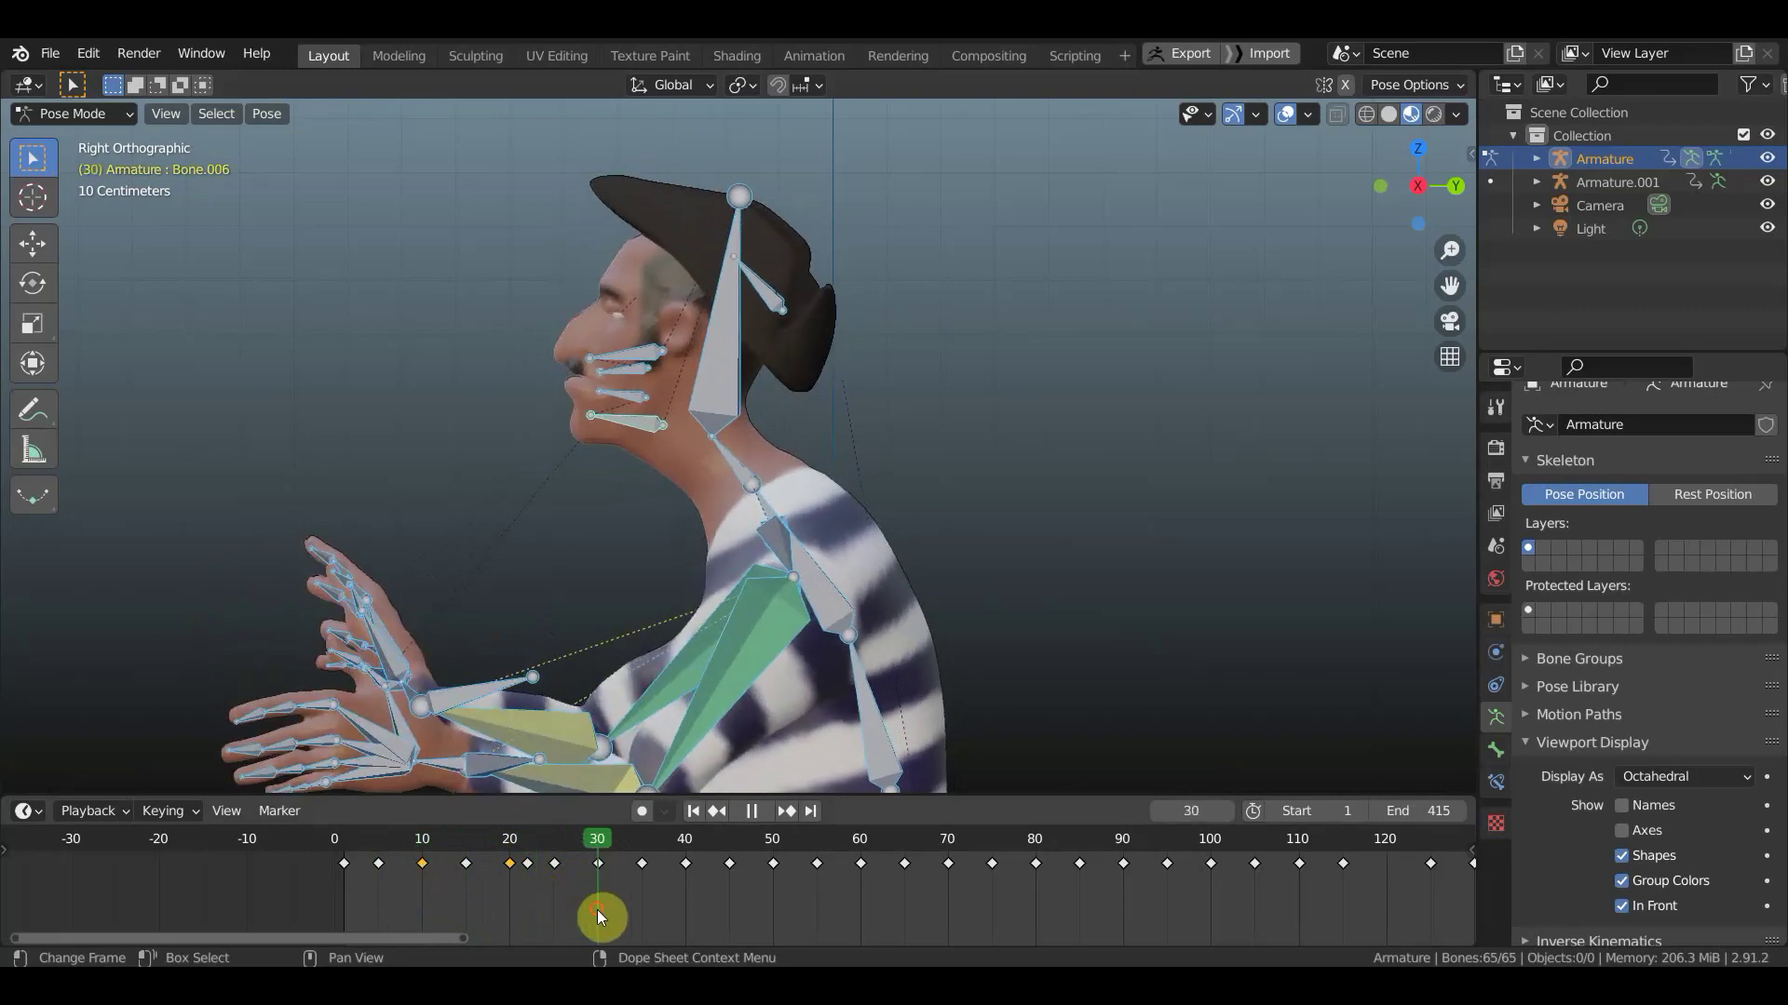
{"action": "left_click", "coordinate": [773, 582]}
- Rotate the jaw bone -11.7° and shift it slightly to close the mouth
{"action": "left_click", "coordinate": [635, 416]}
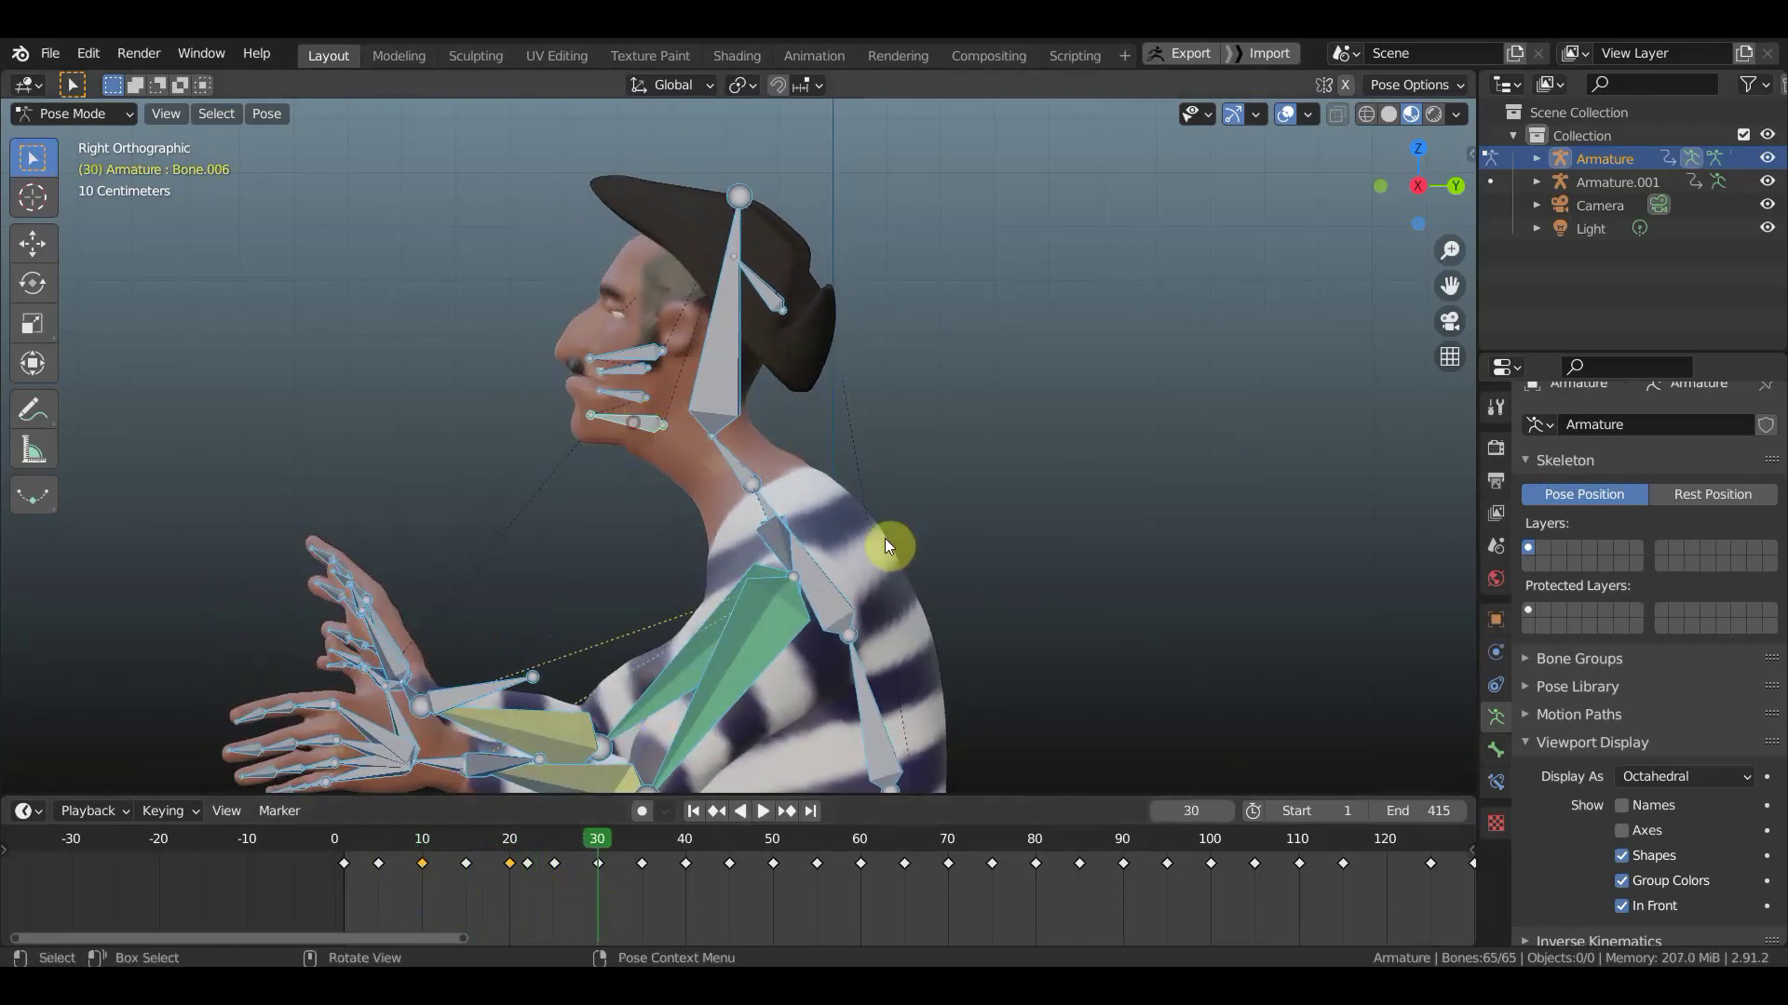
{"action": "key", "text": "r"}
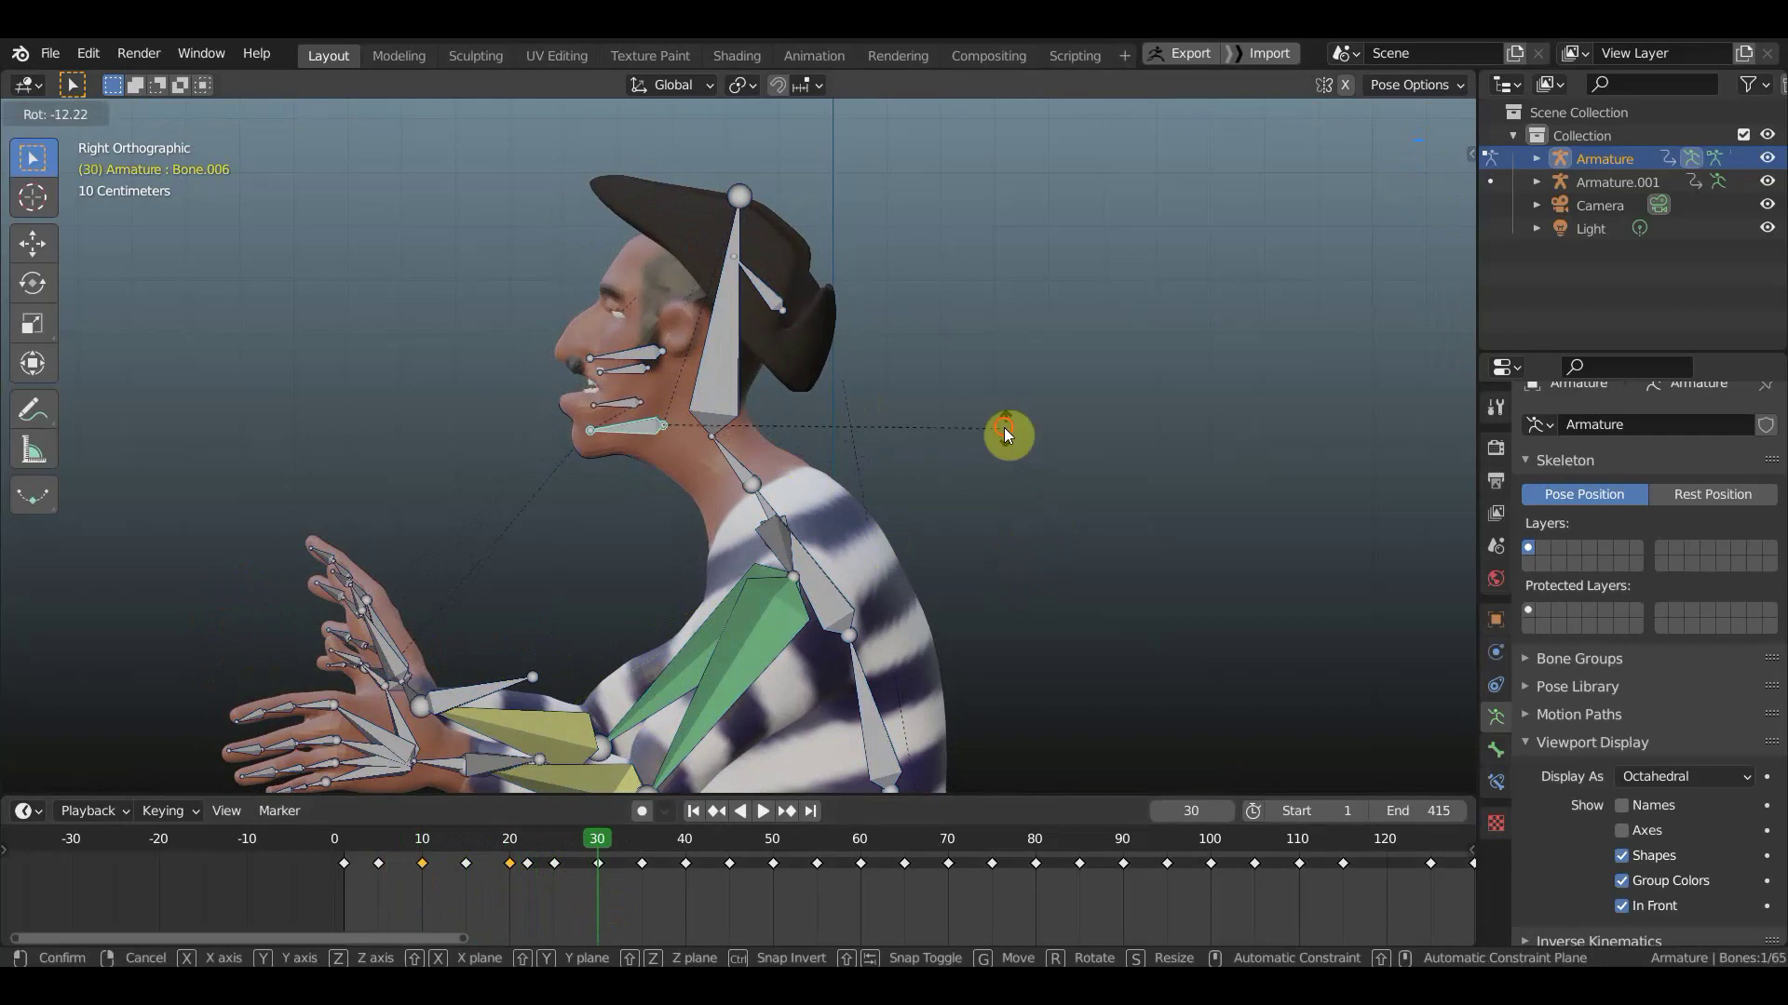
{"action": "left_click", "coordinate": [1004, 427]}
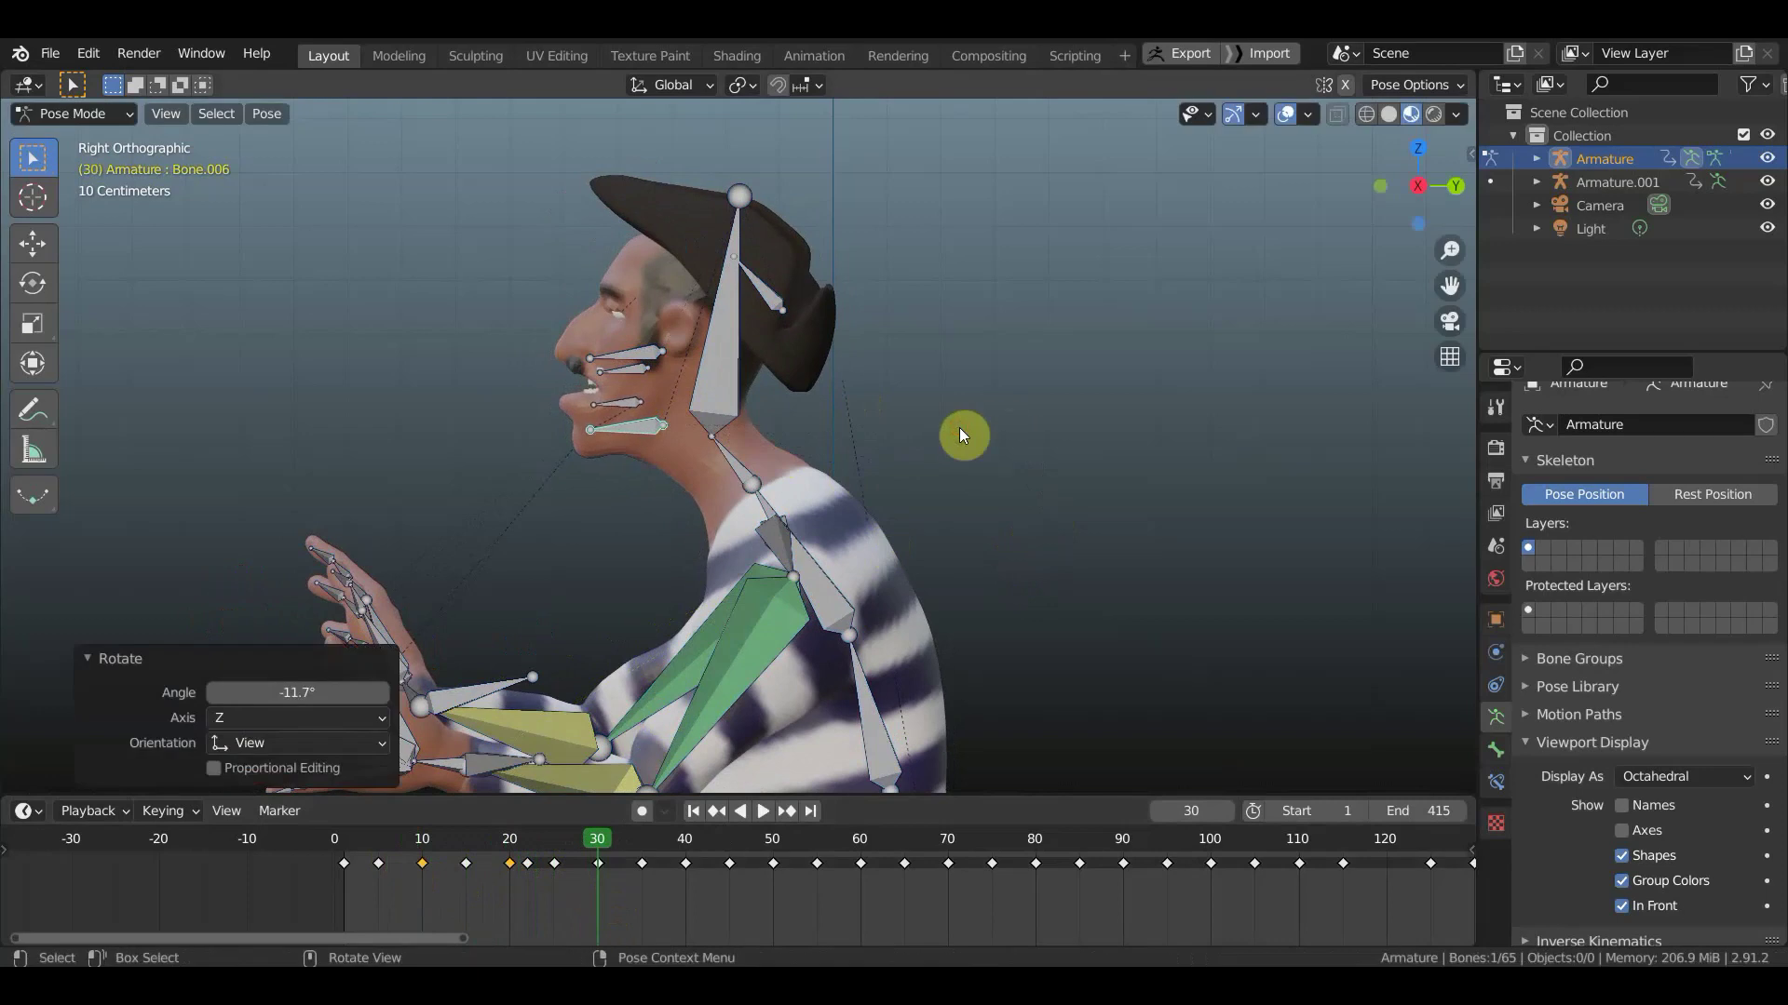
{"action": "key", "text": "g"}
{"action": "left_click", "coordinate": [970, 429]}
- From the front with bones hidden, rotate the jaw 10.8°, reposition it, and keyframe frame 30
{"action": "key", "text": "KP_1"}
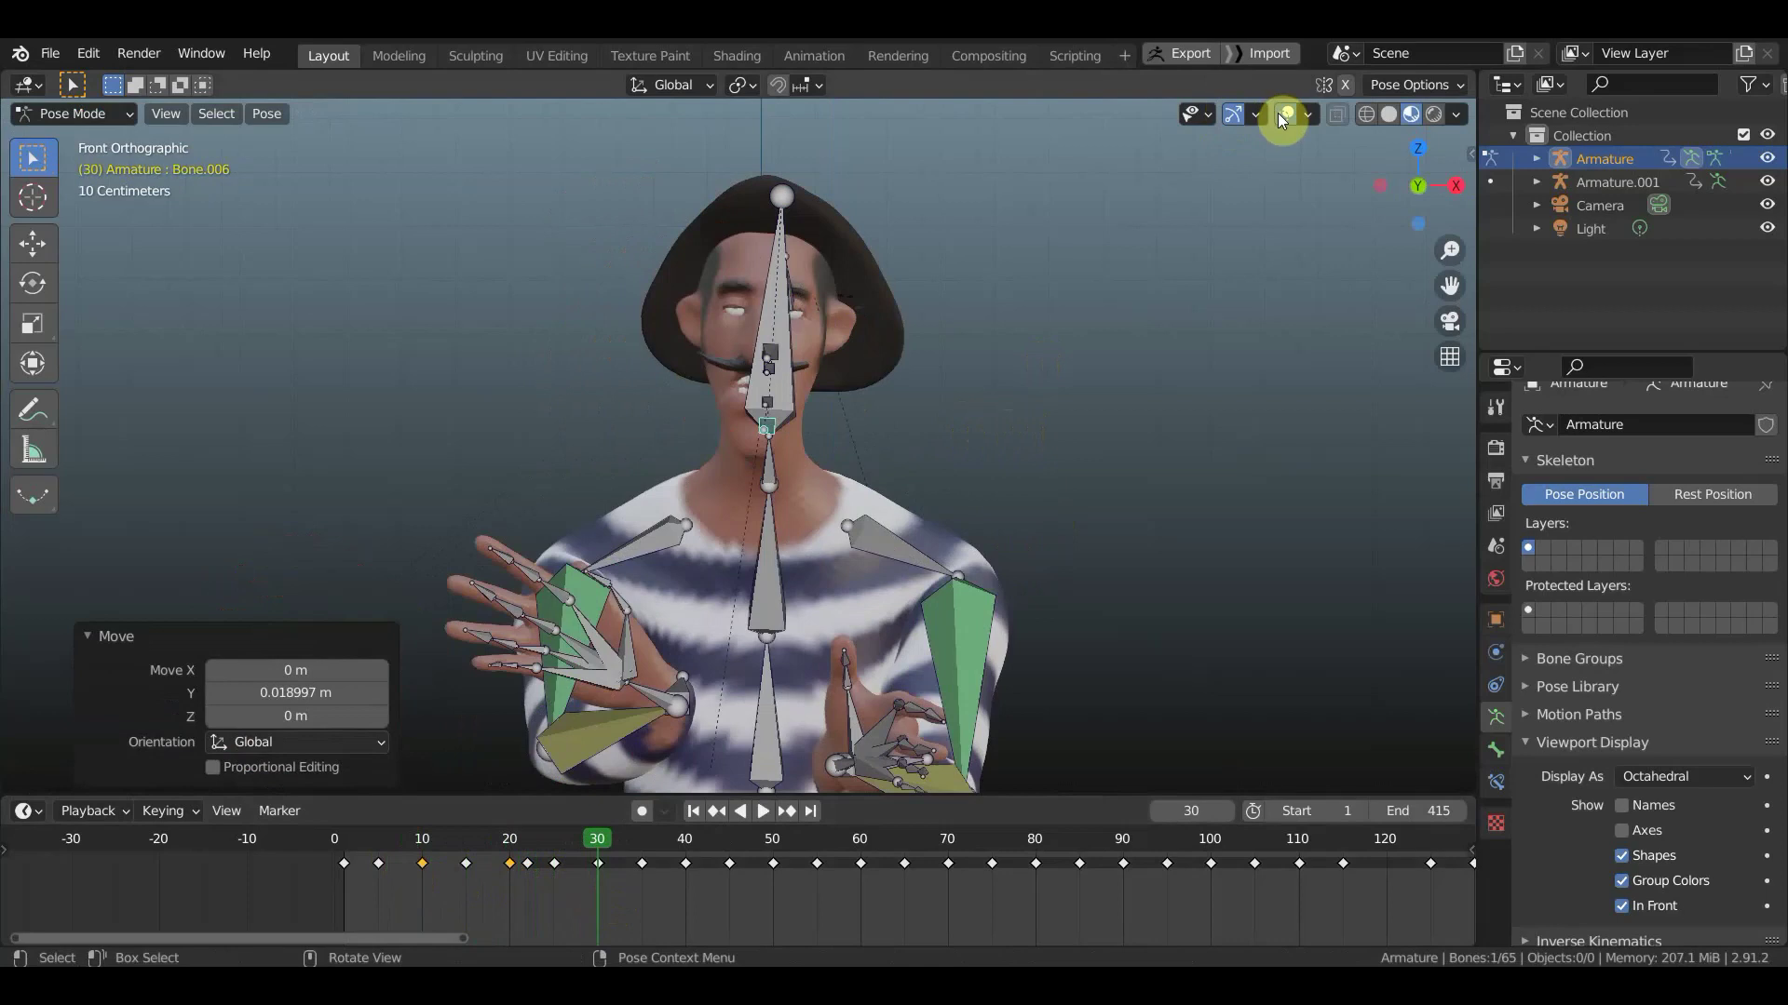
{"action": "left_click", "coordinate": [1283, 114]}
{"action": "key", "text": "r"}
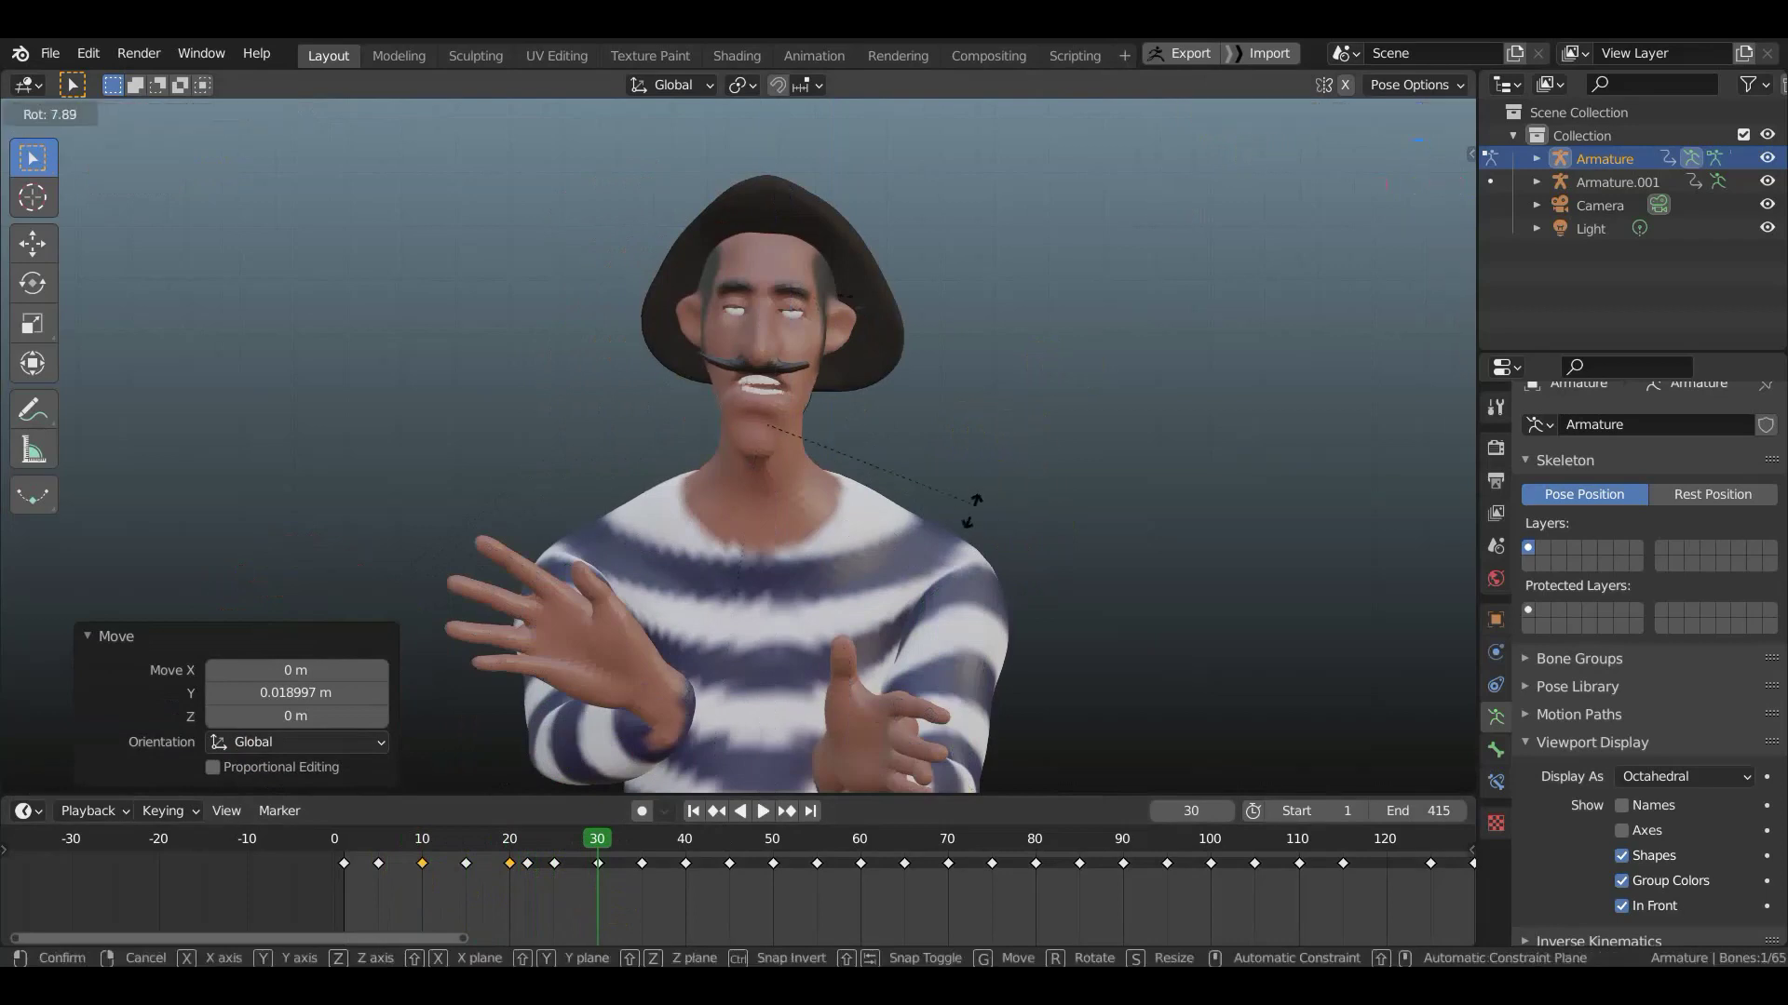
{"action": "left_click", "coordinate": [969, 515]}
{"action": "key", "text": "g"}
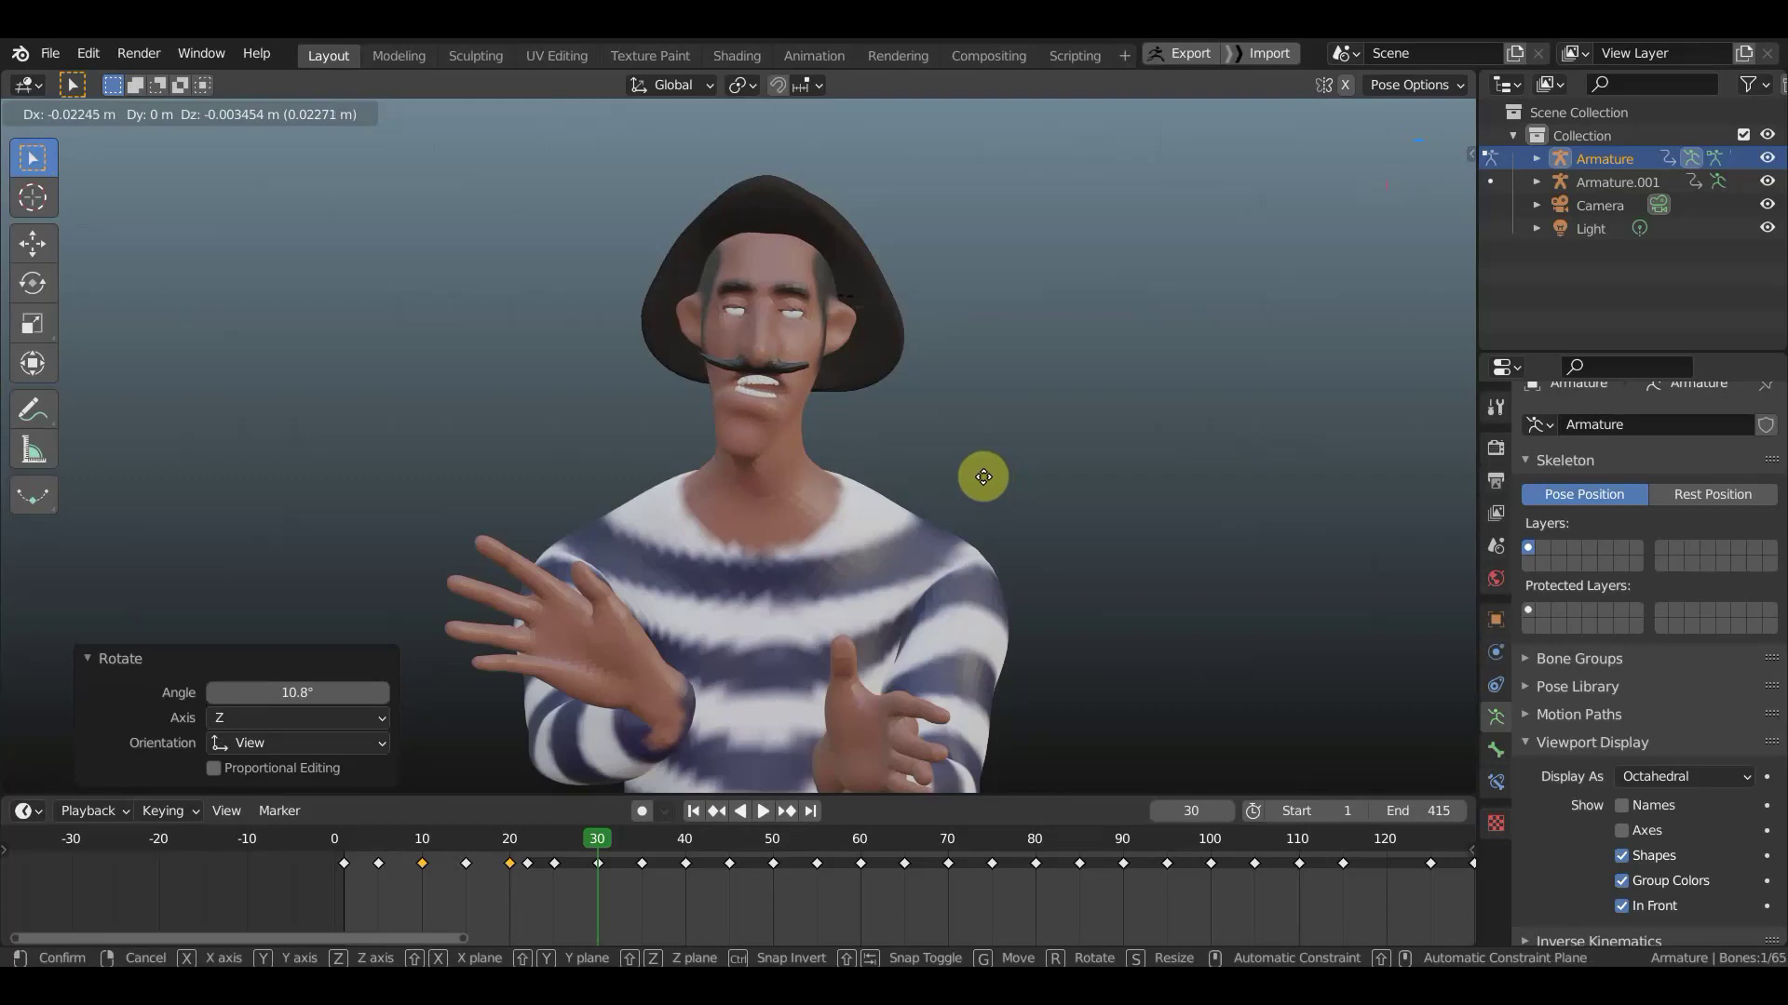
{"action": "left_click", "coordinate": [983, 477]}
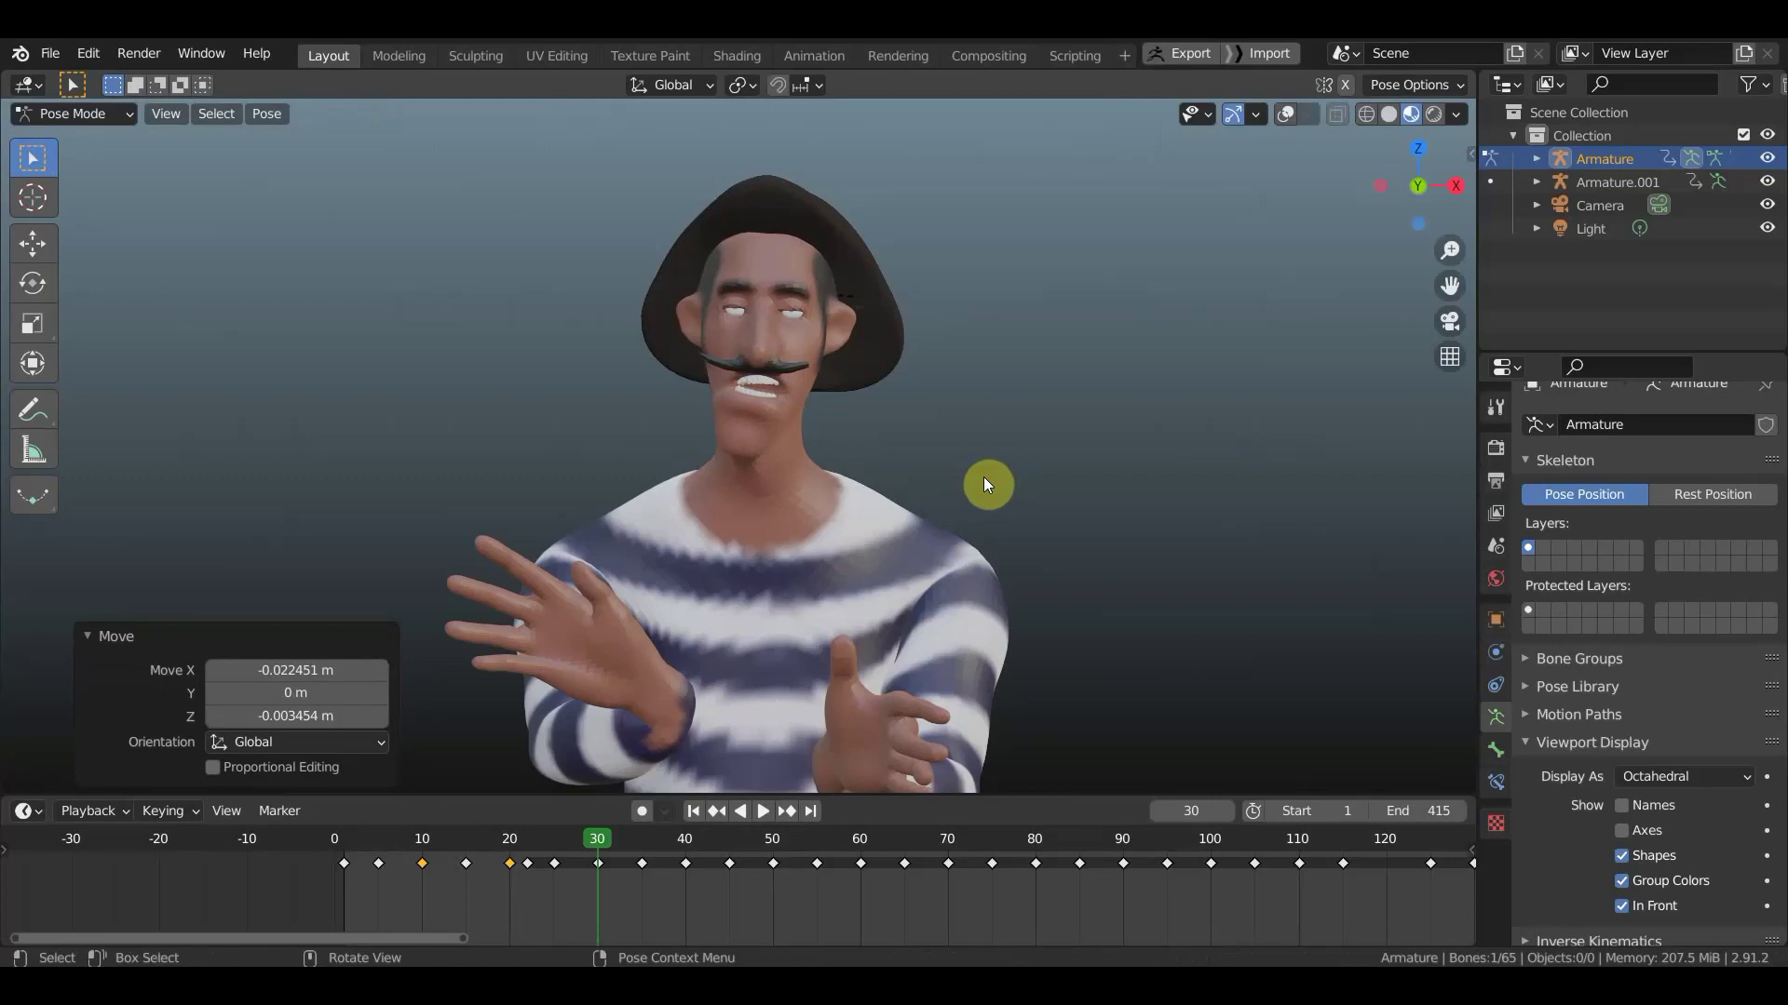
{"action": "key", "text": "i"}
{"action": "left_click", "coordinate": [984, 476]}
{"action": "left_click", "coordinate": [689, 847]}
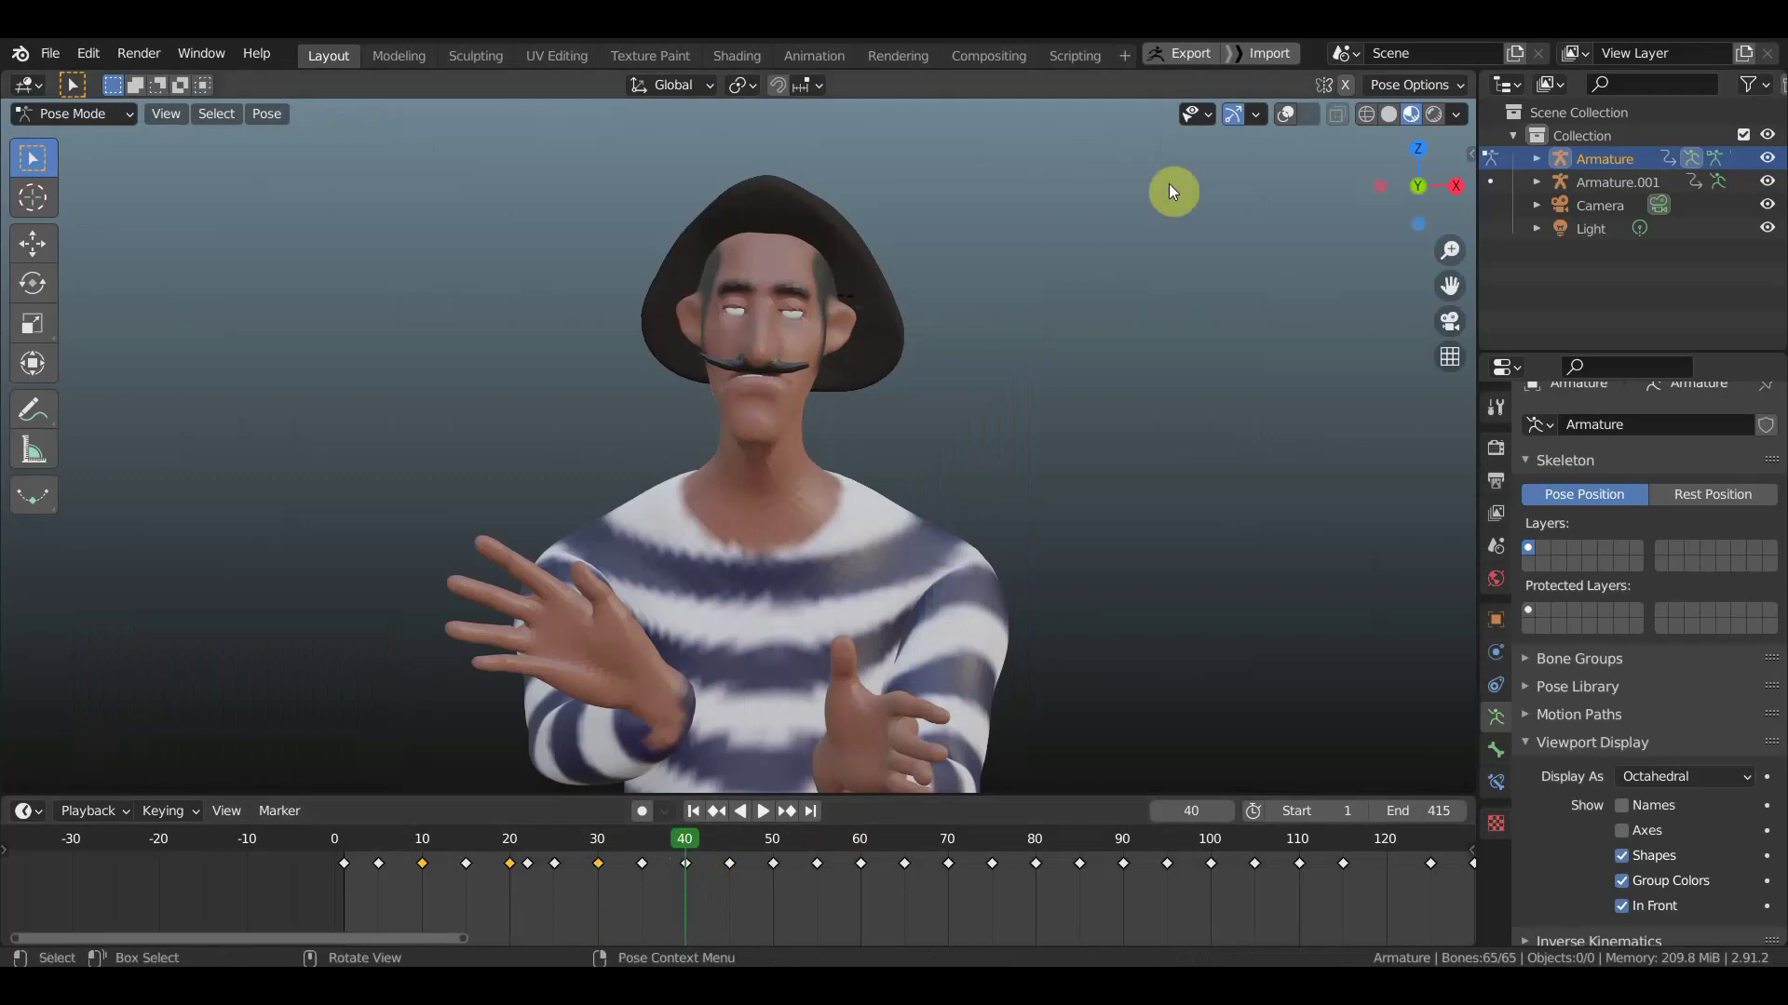
- Show the bones and rotate the jaw -11.7° with a nudge in side profile
{"action": "left_click", "coordinate": [1291, 116]}
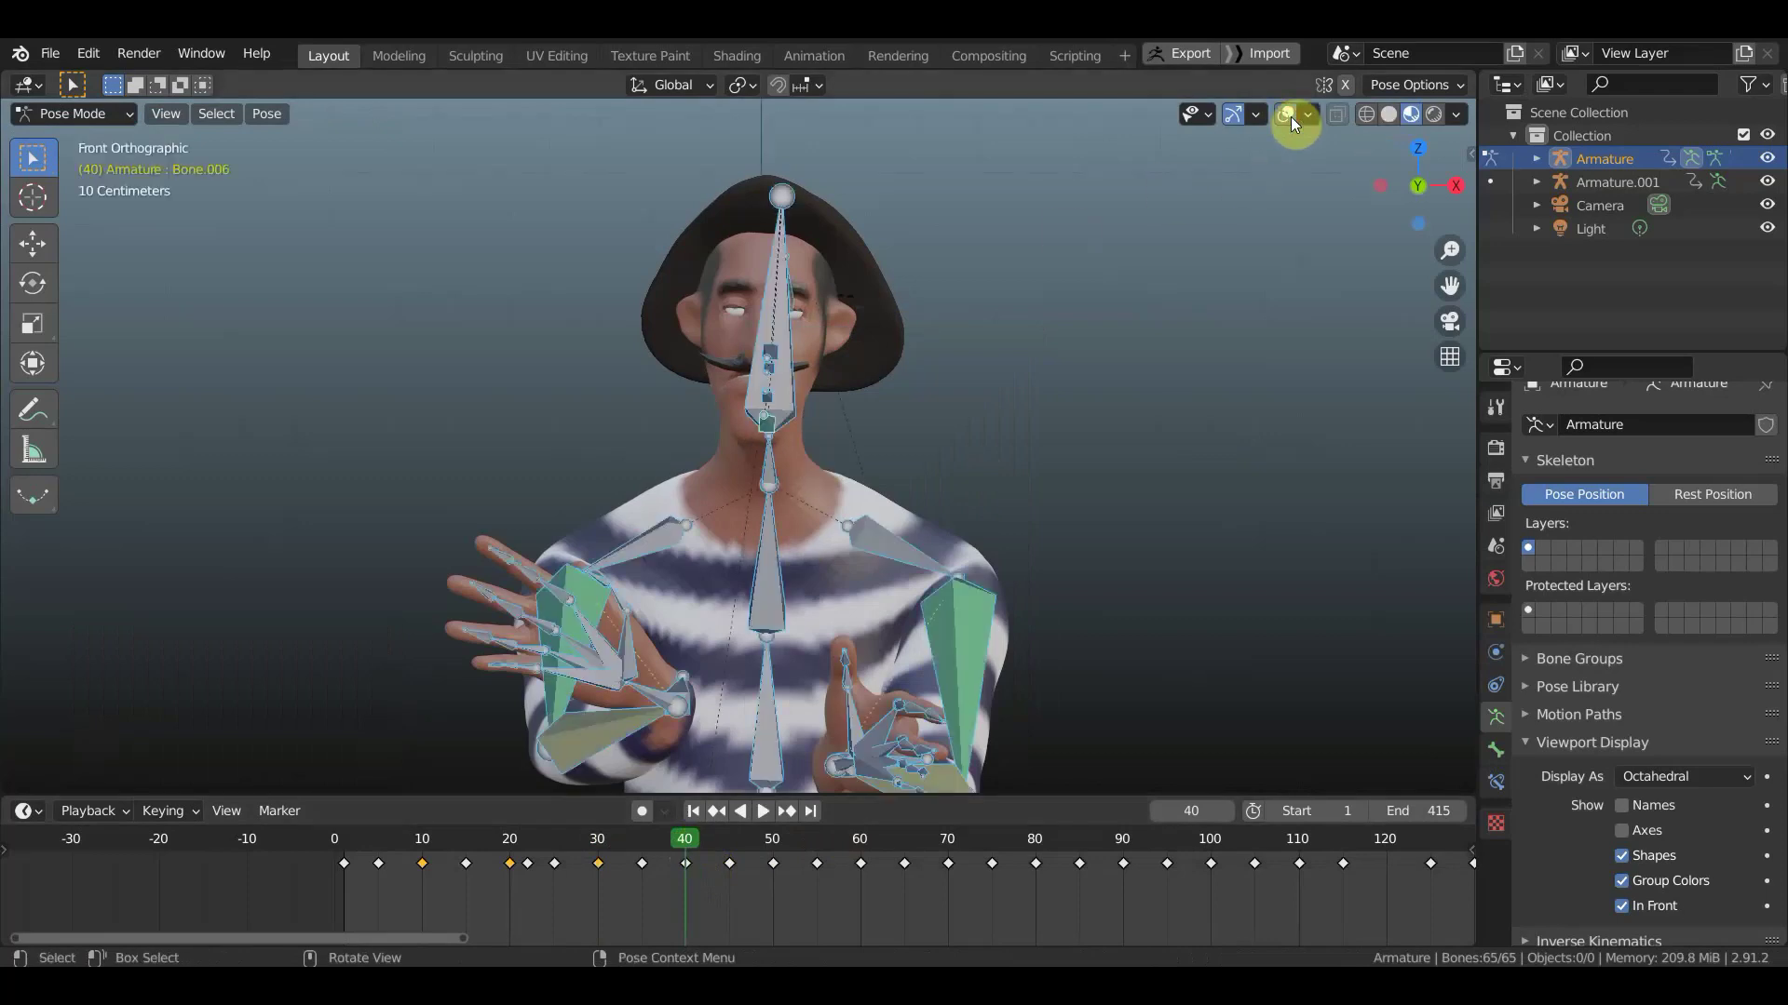
{"action": "middle_click_drag", "start_coordinate": [1247, 177], "coordinate": [1195, 256], "text": "alt"}
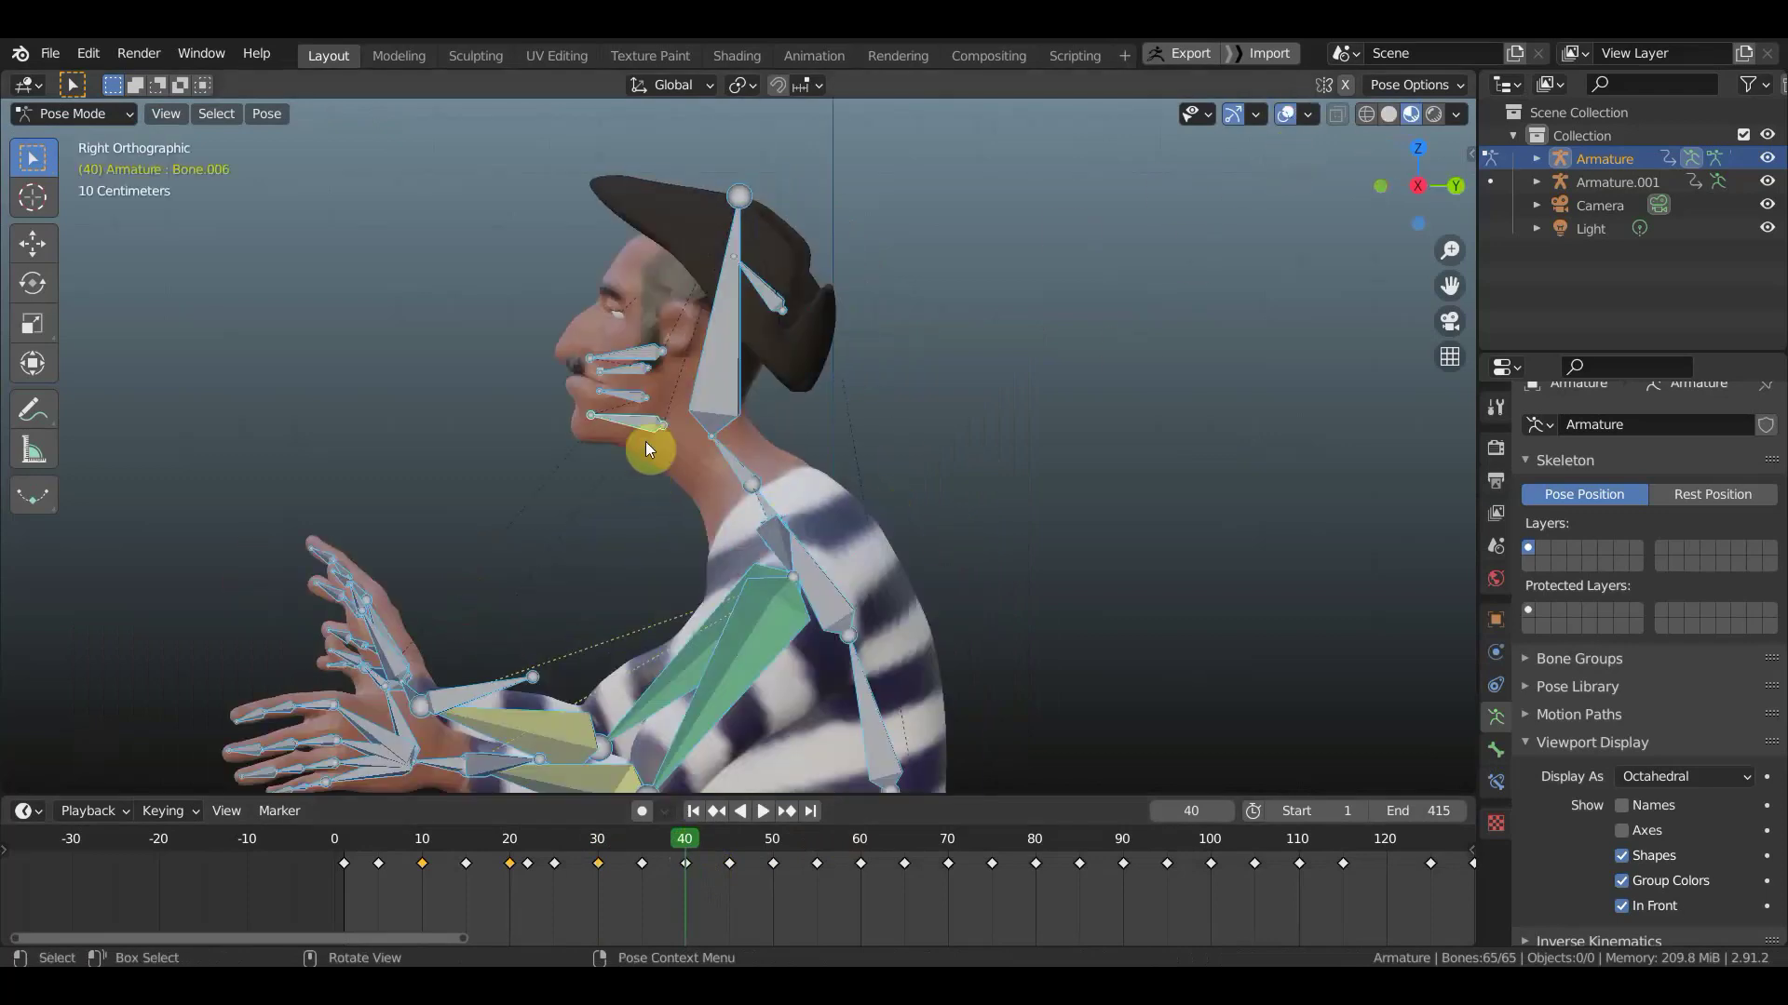
{"action": "left_click", "coordinate": [690, 429]}
{"action": "key", "text": "r"}
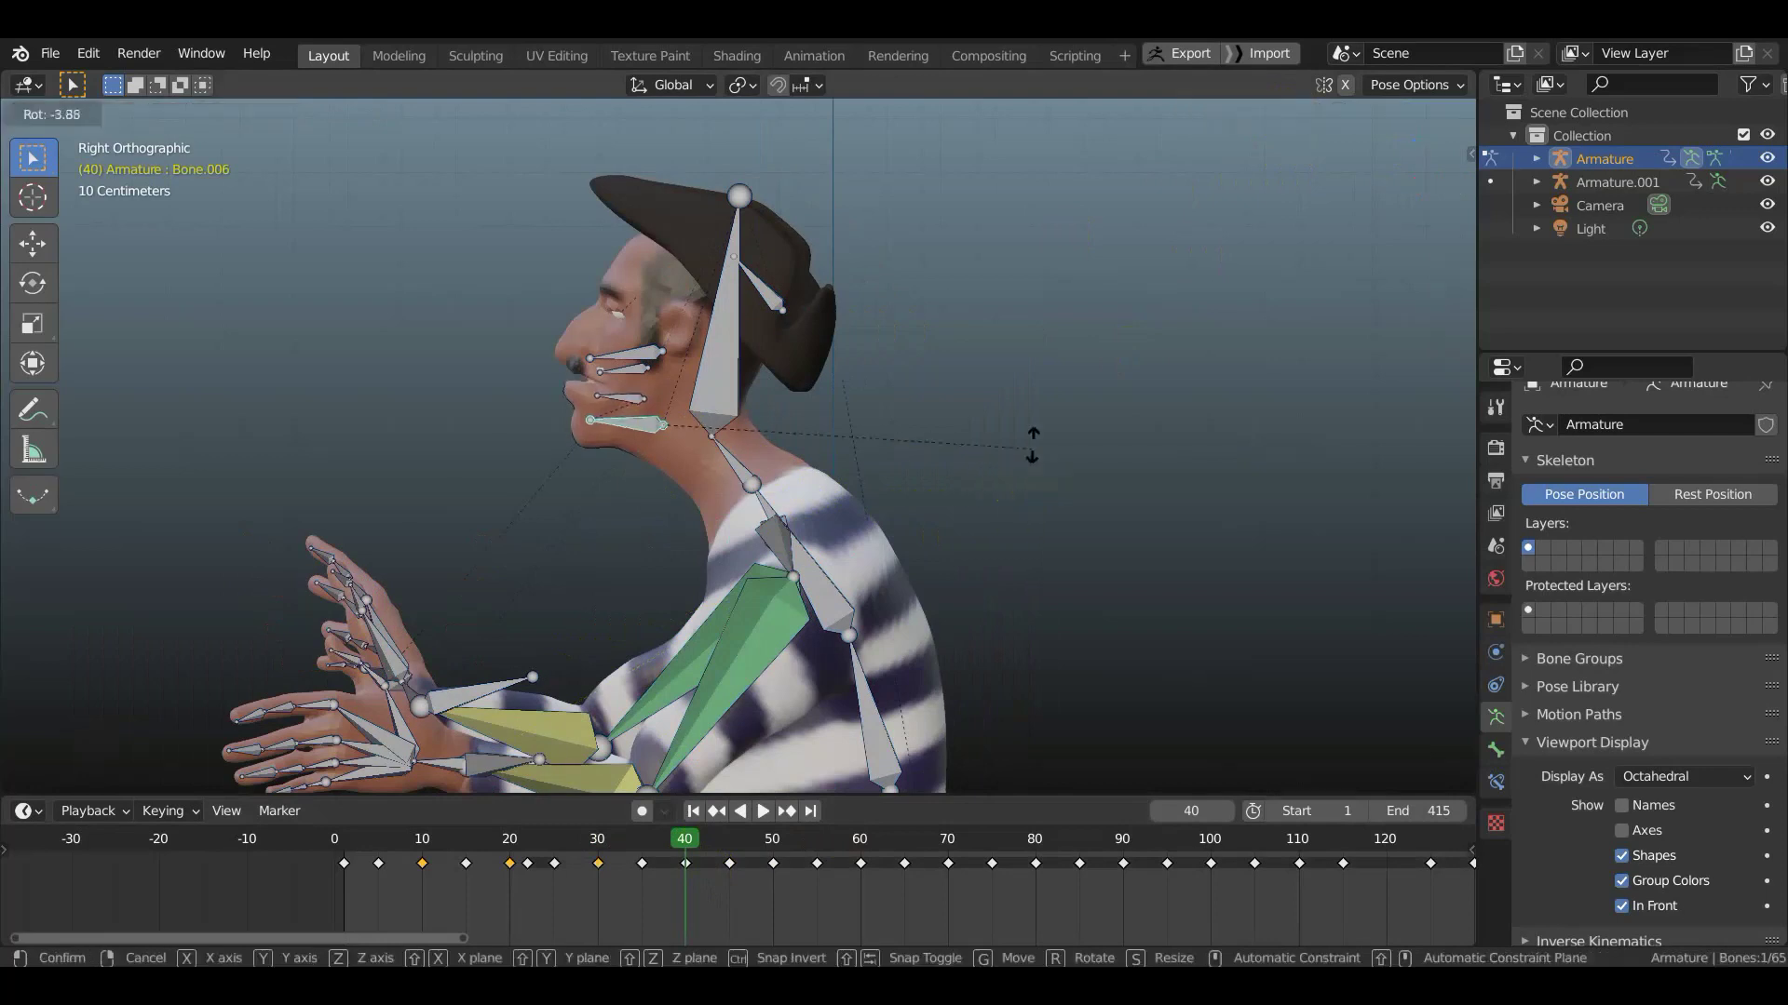
{"action": "left_click", "coordinate": [1024, 406]}
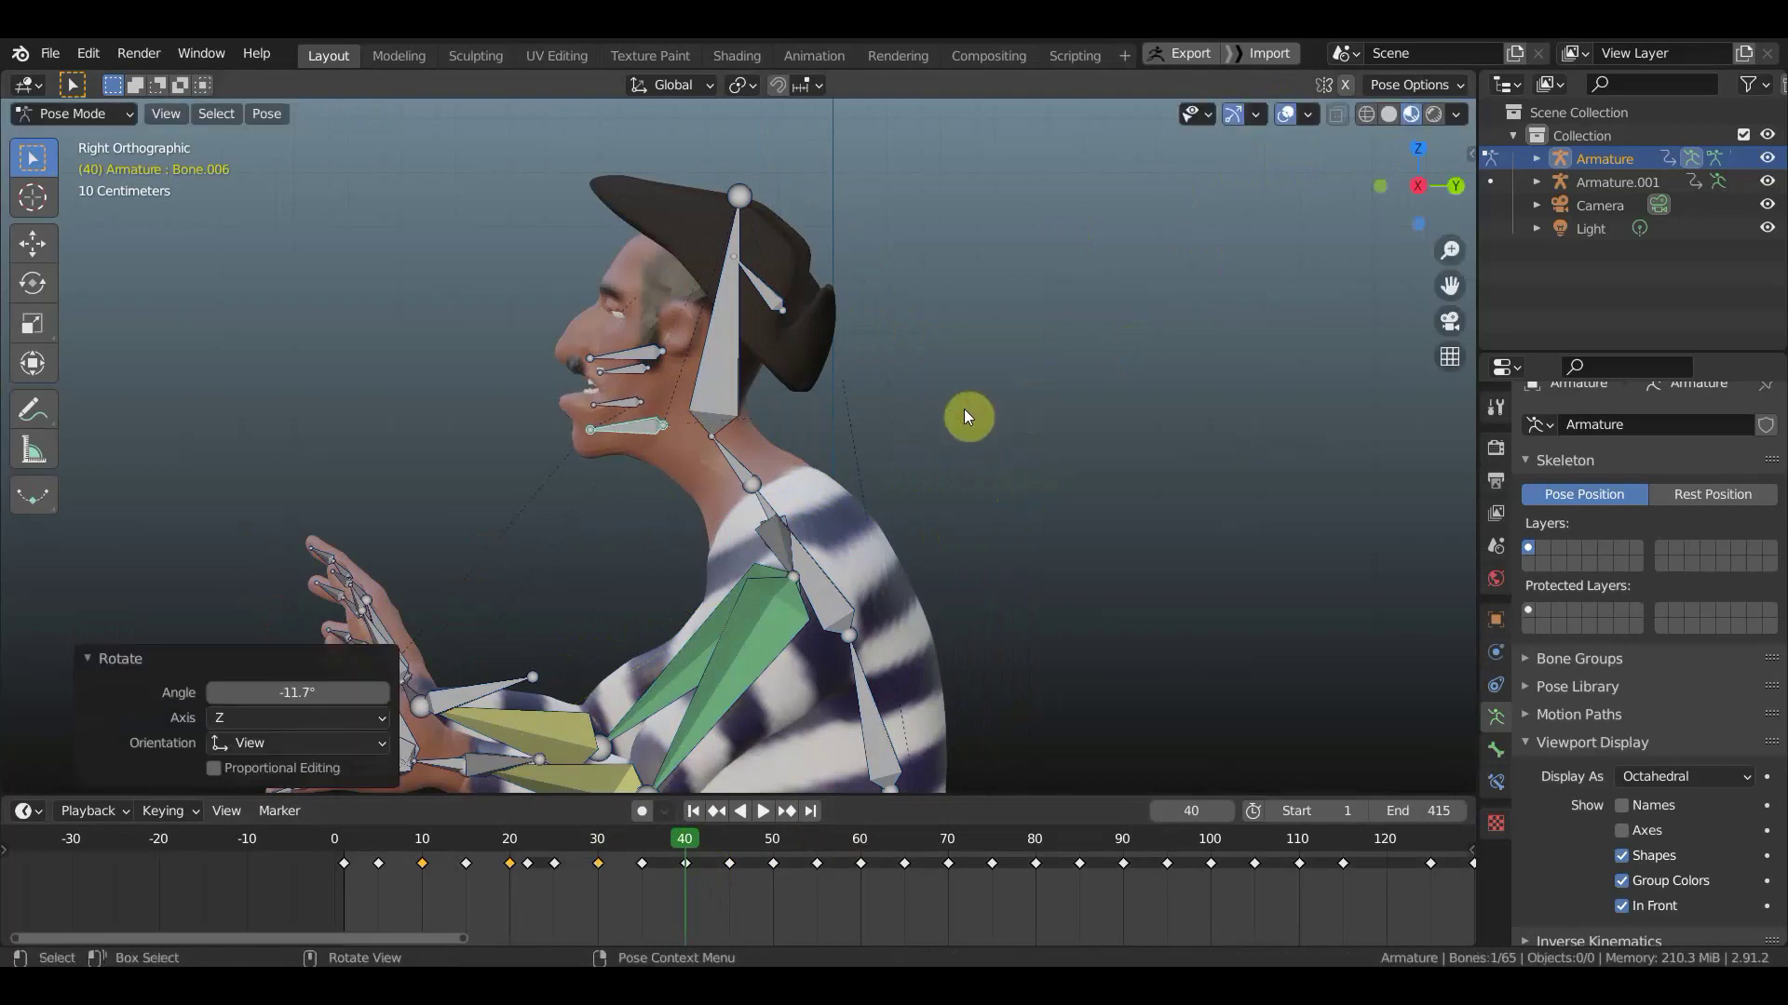
{"action": "key", "text": "g"}
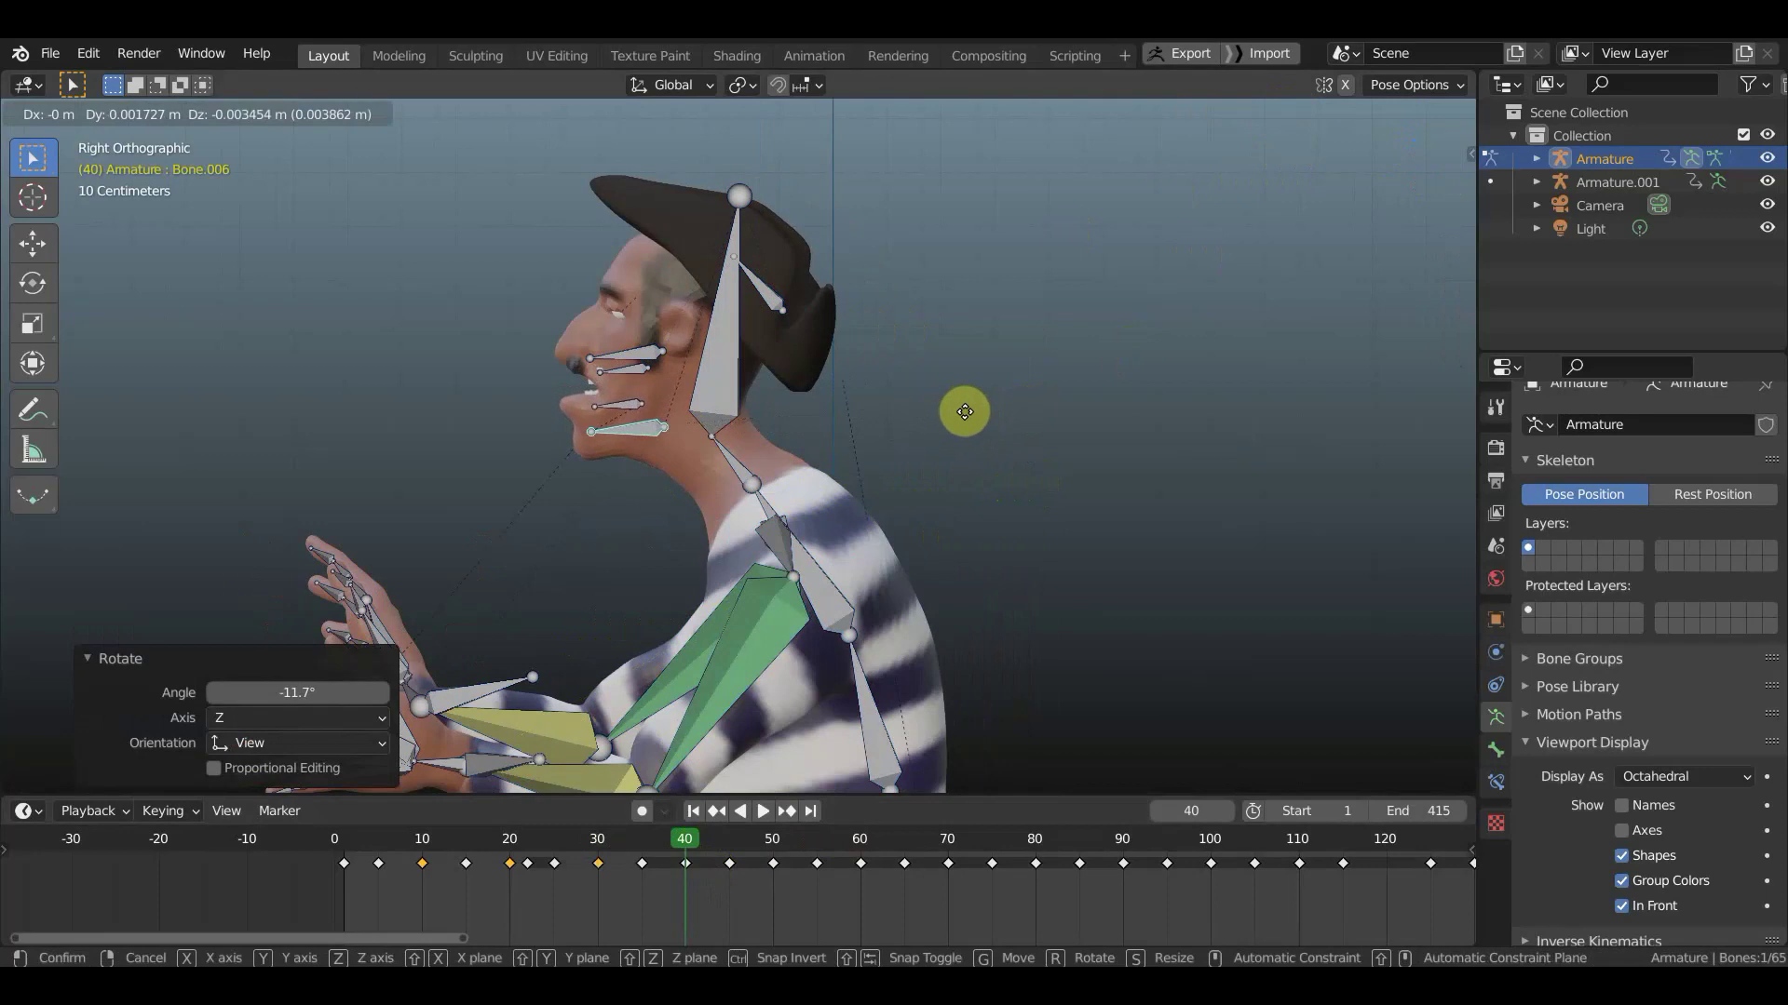
{"action": "left_click", "coordinate": [964, 411]}
- From the front with bones hidden, rotate the jaw -11° and shift it 0.008635 m
{"action": "key", "text": "KP_1"}
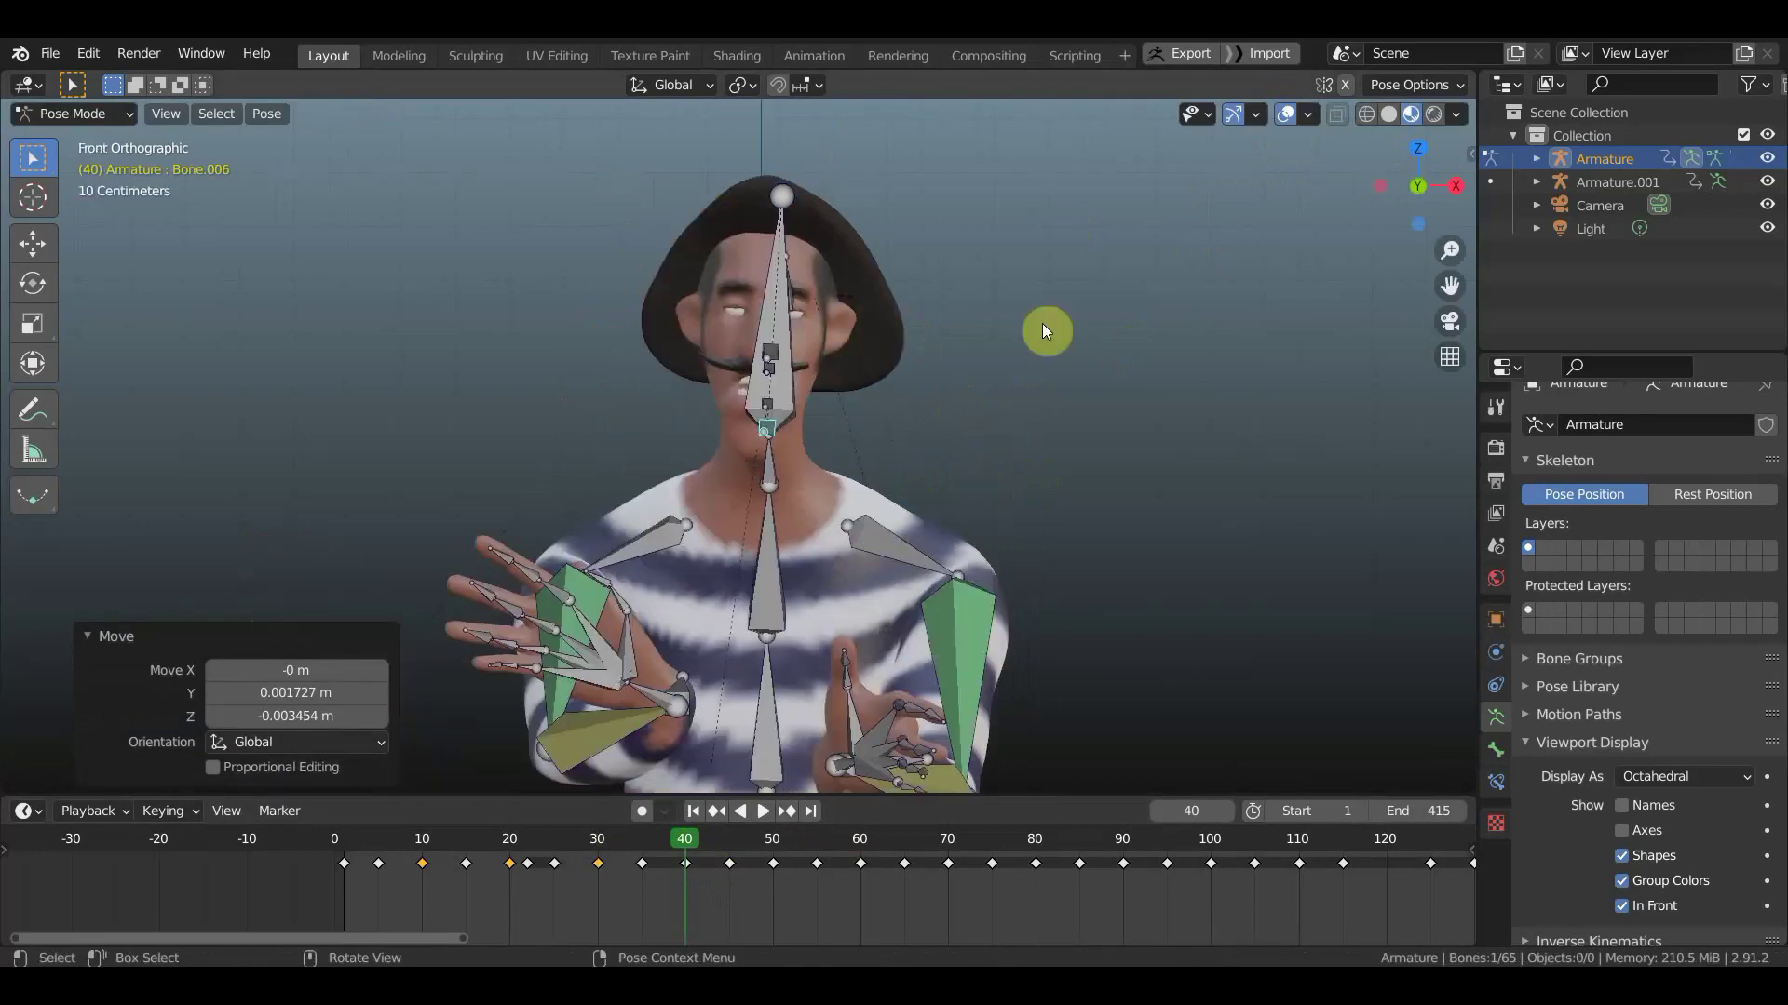
{"action": "left_click", "coordinate": [1286, 114]}
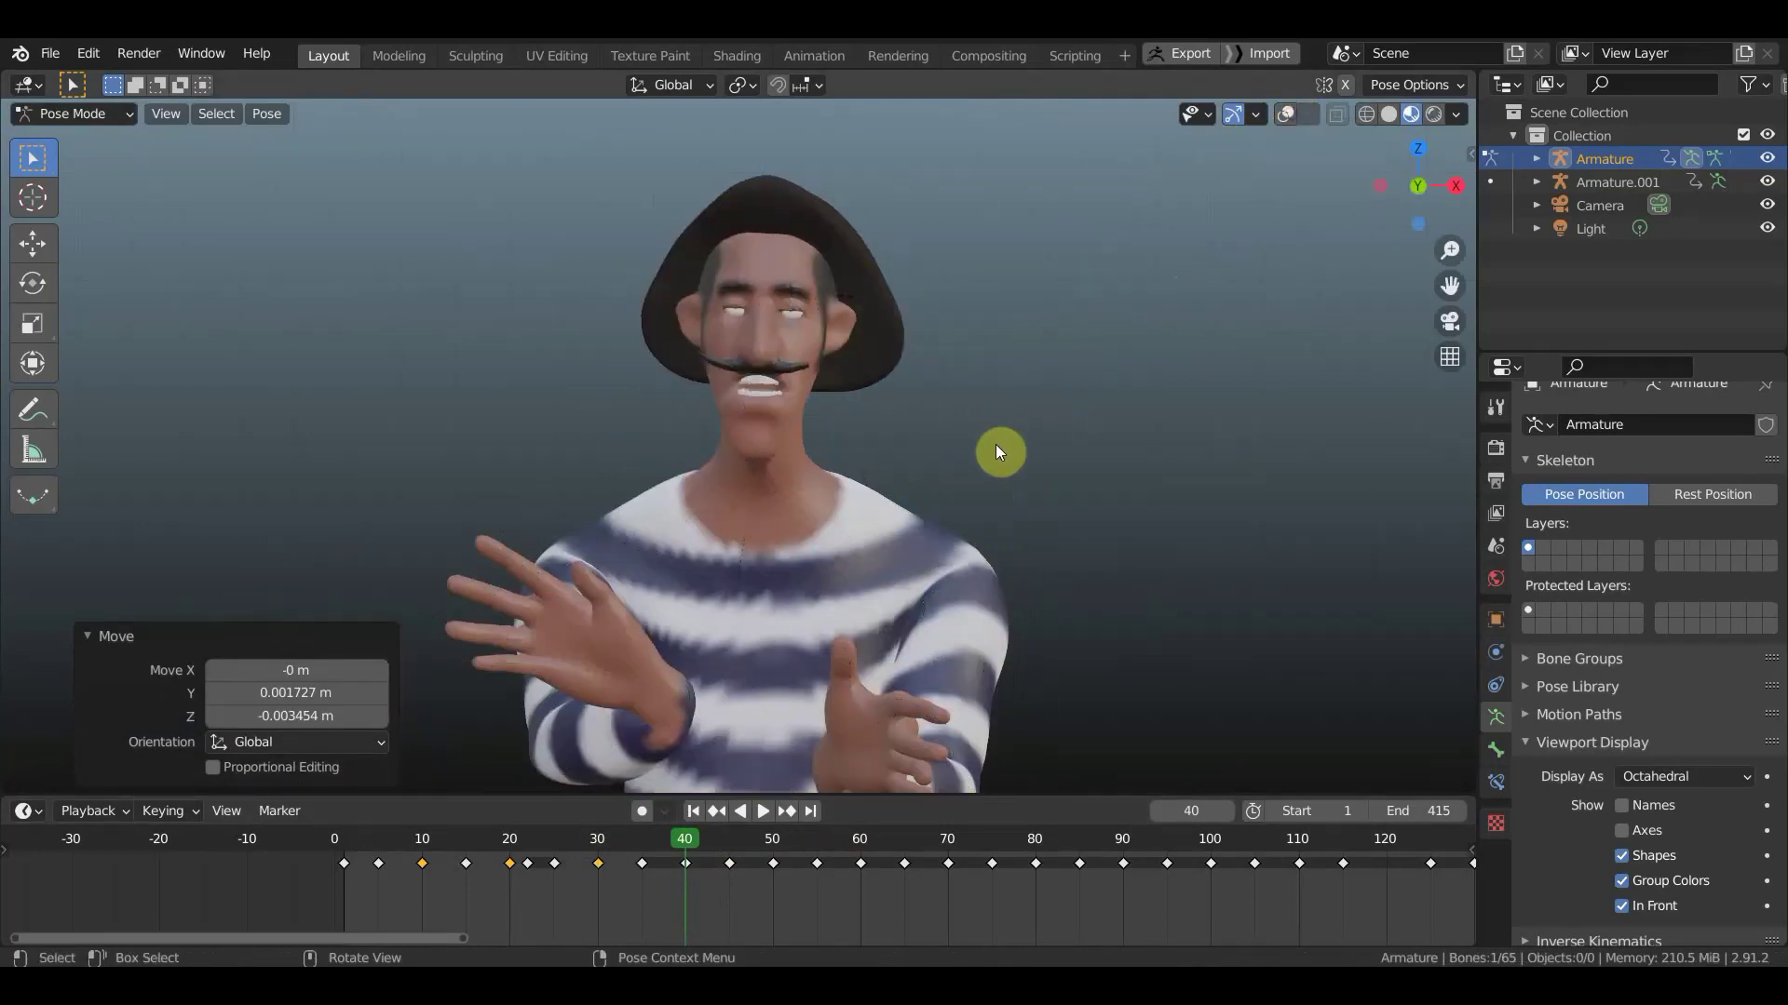
{"action": "key", "text": "r"}
{"action": "left_click", "coordinate": [1005, 412]}
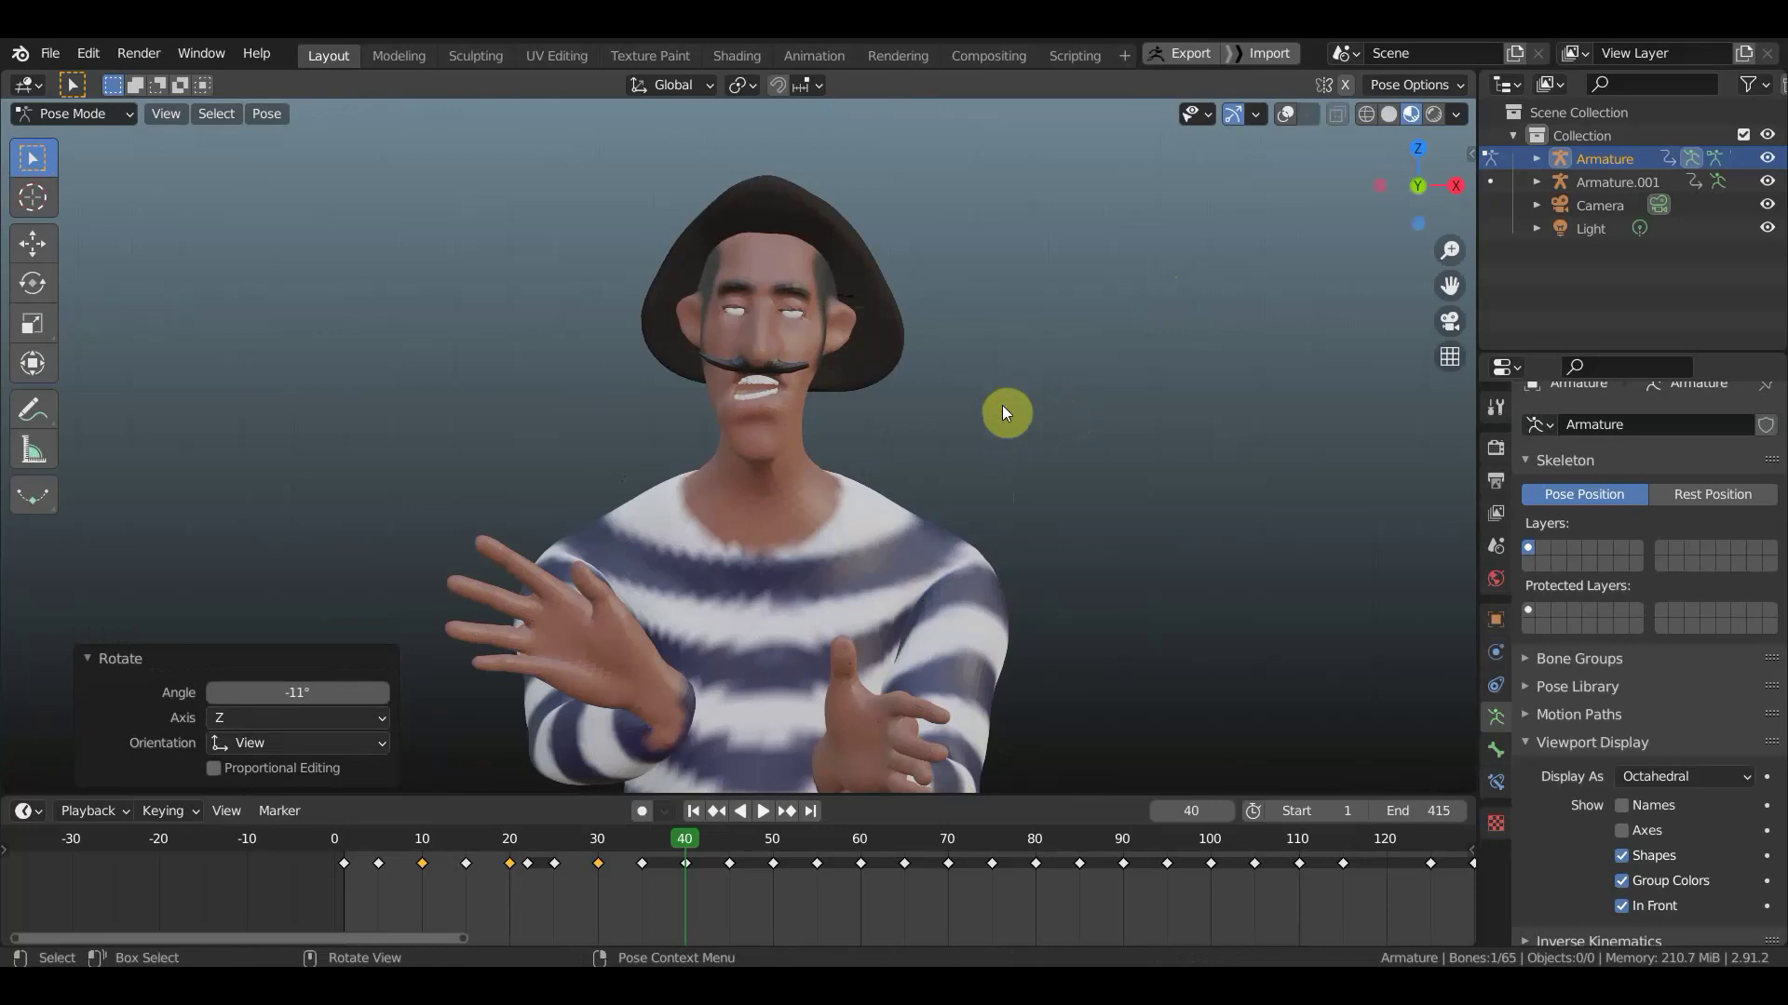
{"action": "key", "text": "g"}
{"action": "left_click", "coordinate": [1008, 409]}
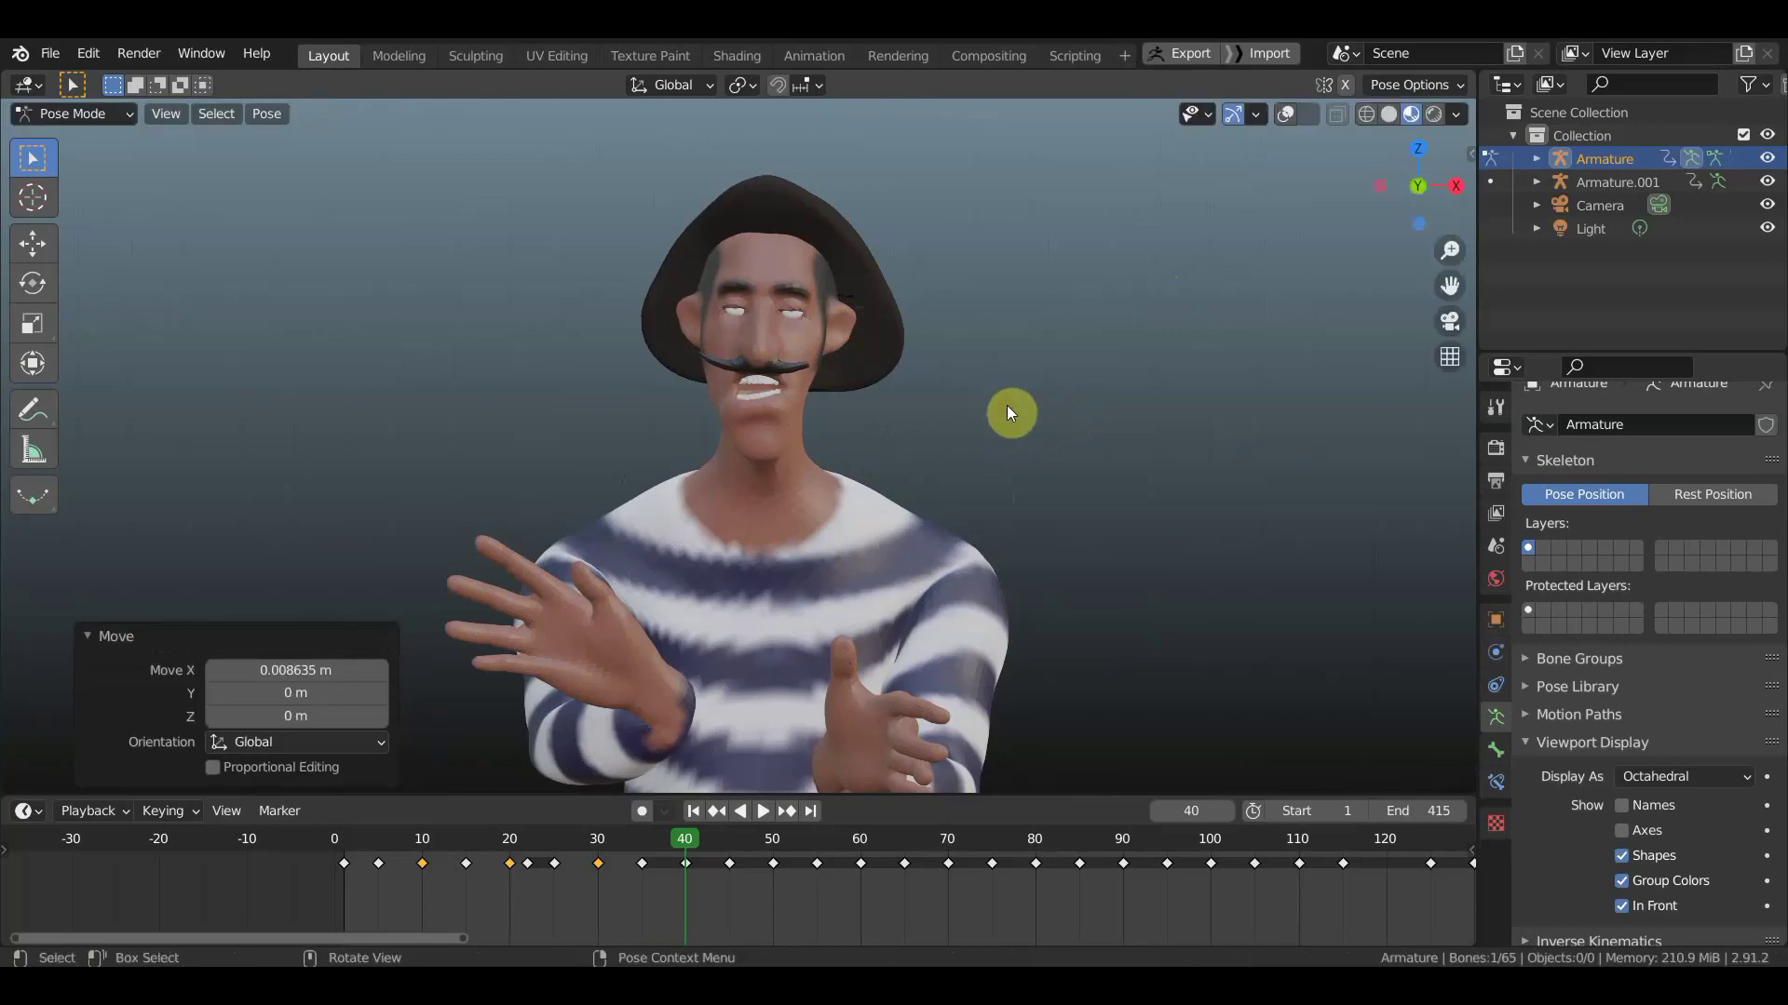
- Keyframe all bones at frame 40, play through to frame 50, and show the bones
{"action": "key", "text": "a"}
{"action": "key", "text": "i"}
{"action": "left_click", "coordinate": [1018, 407]}
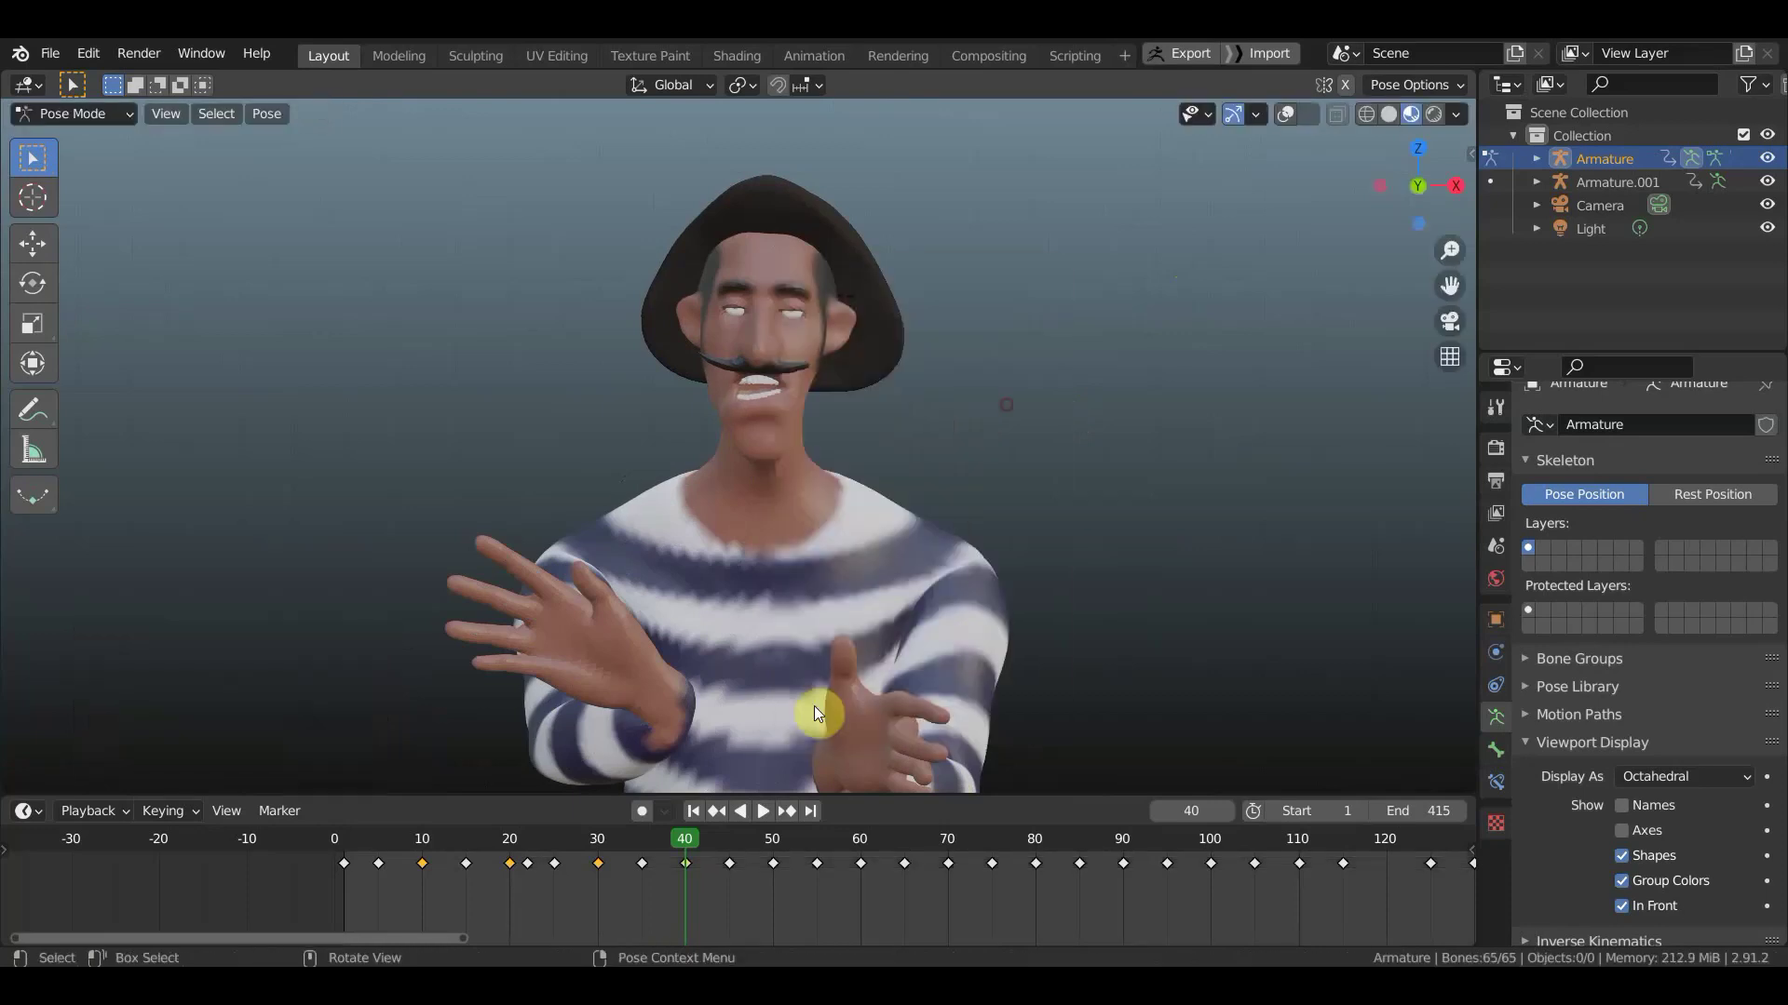
{"action": "key", "text": "space"}
{"action": "mouse_move", "coordinate": [685, 843]}
{"action": "left_mouse_down"}
{"action": "mouse_move", "coordinate": [432, 849]}
{"action": "mouse_move", "coordinate": [775, 851]}
{"action": "left_mouse_up"}
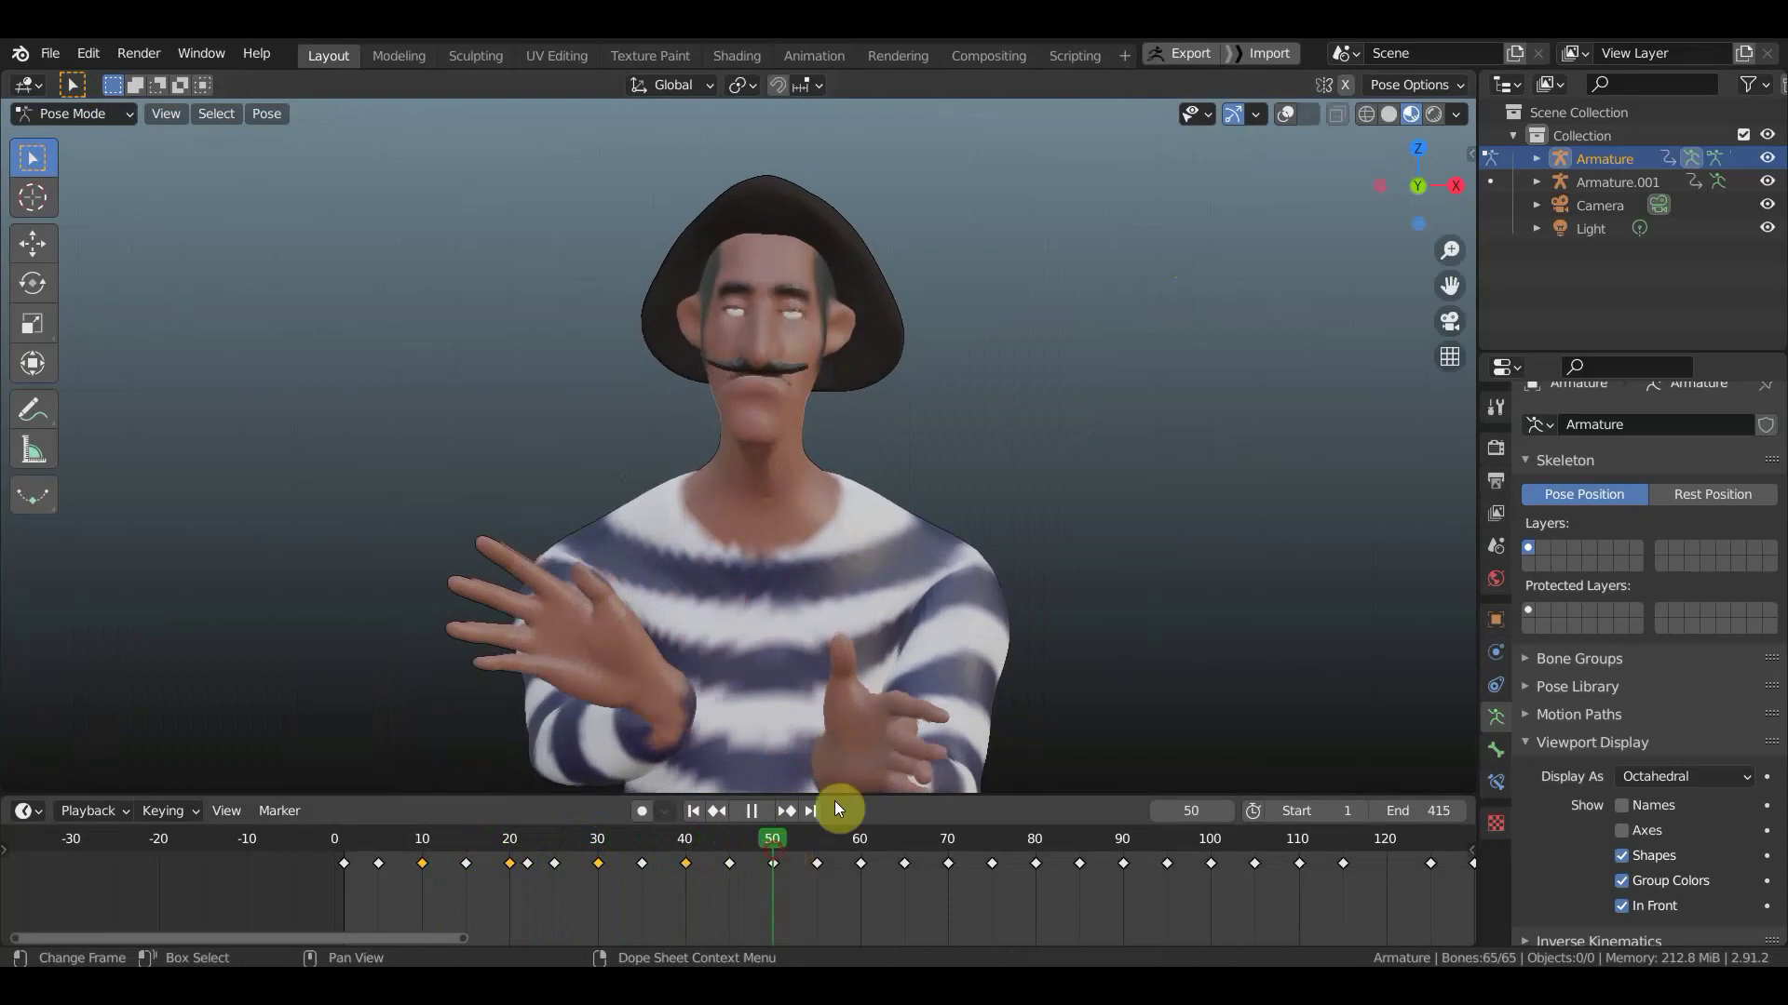
{"action": "left_click", "coordinate": [1288, 115]}
- Rotate the jaw -7.65°, key location and rotation on all bones at frame 50, and preview frames 40–50
{"action": "mouse_move", "coordinate": [1176, 296]}
{"action": "middle_mouse_down"}
{"action": "mouse_move", "coordinate": [876, 406]}
{"action": "mouse_move", "coordinate": [838, 399]}
{"action": "middle_mouse_up"}
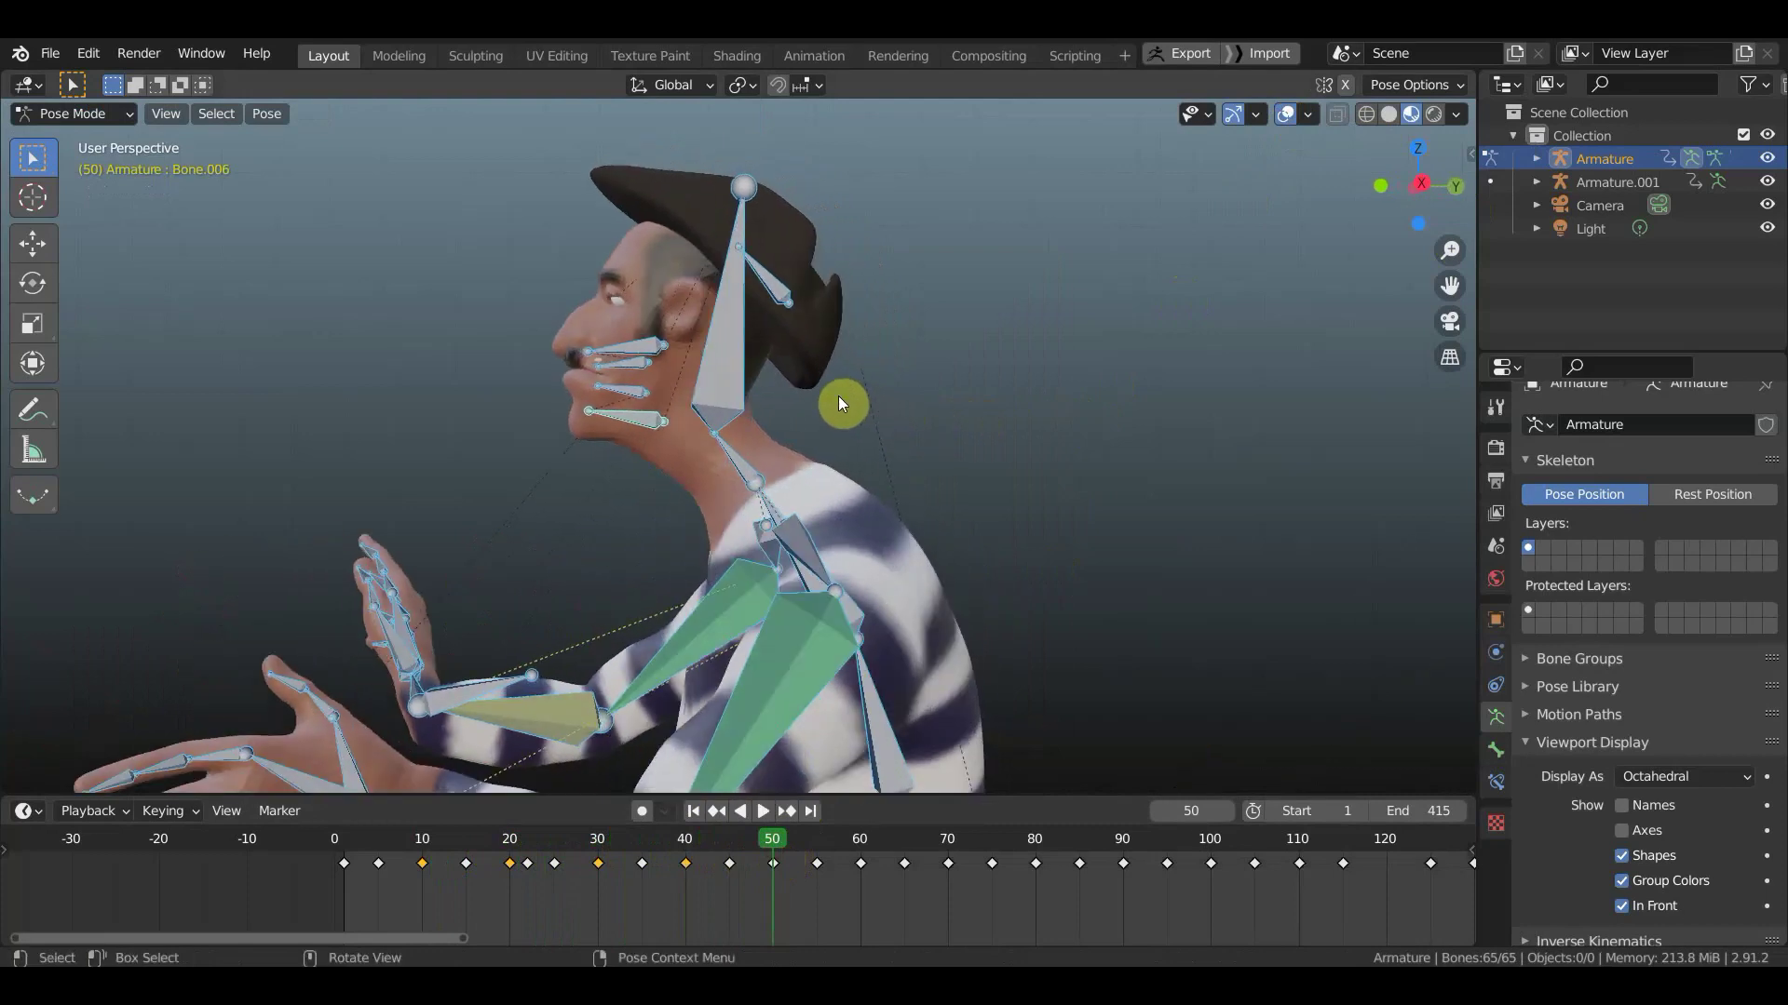
{"action": "left_click", "coordinate": [641, 419]}
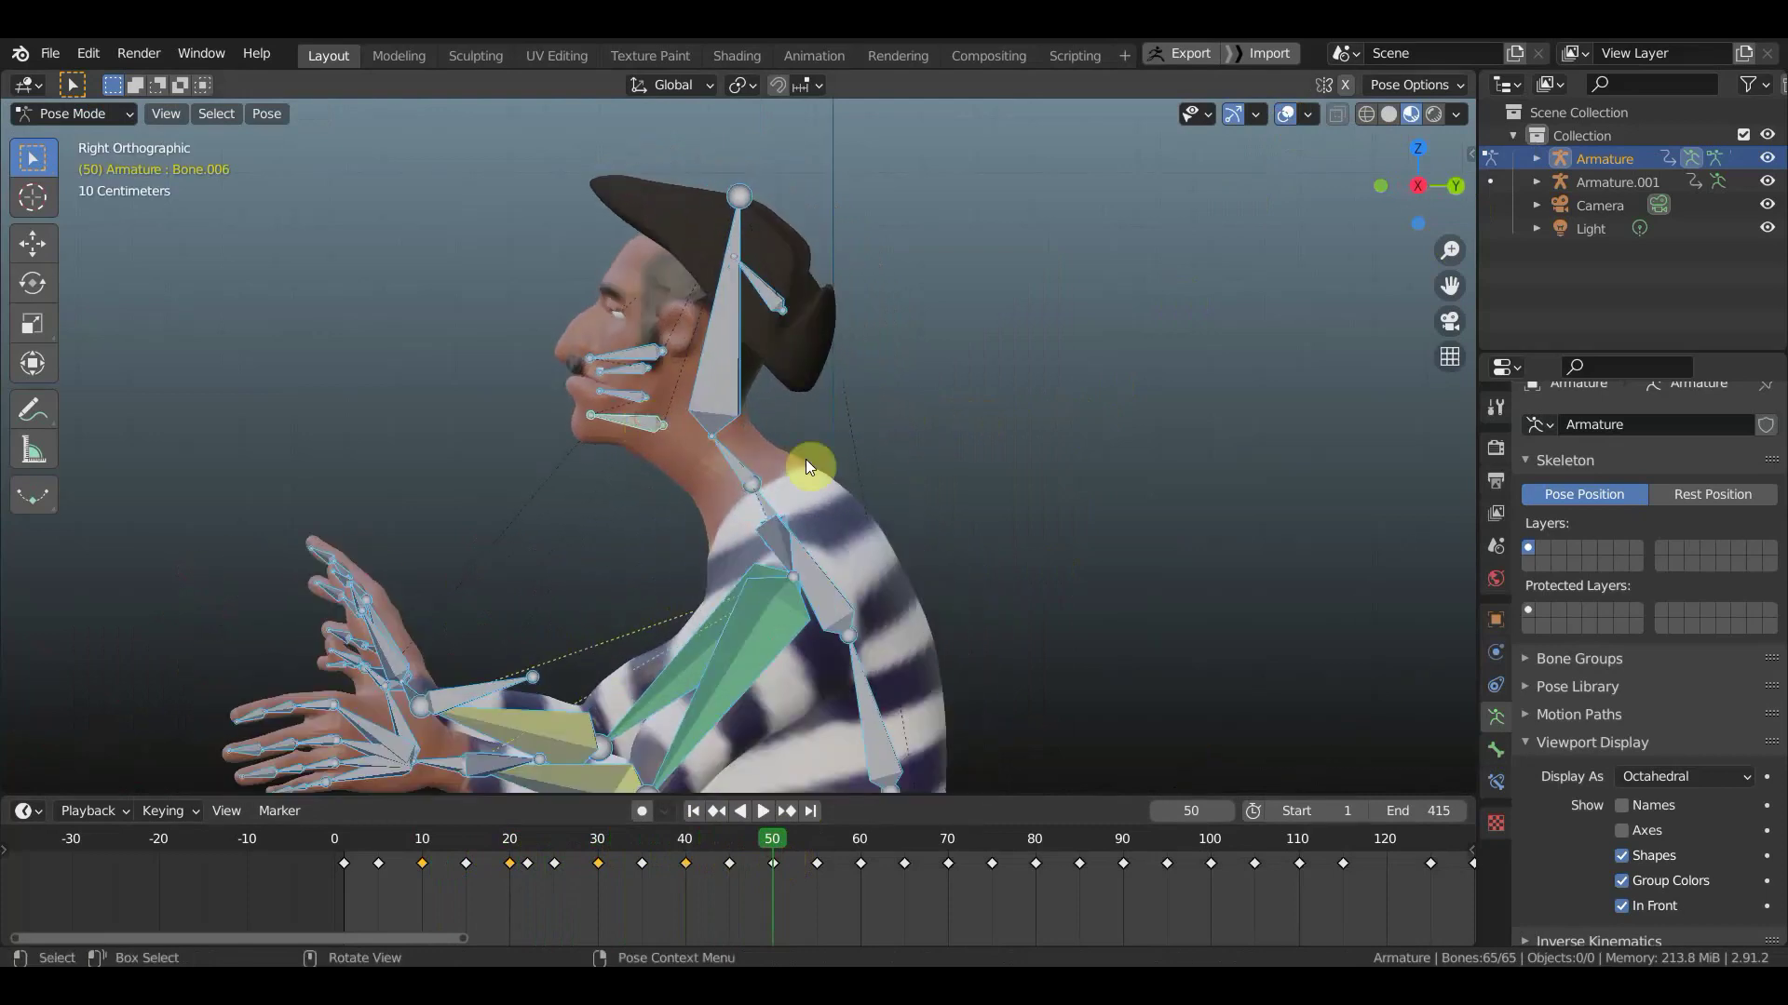
{"action": "key", "text": "r"}
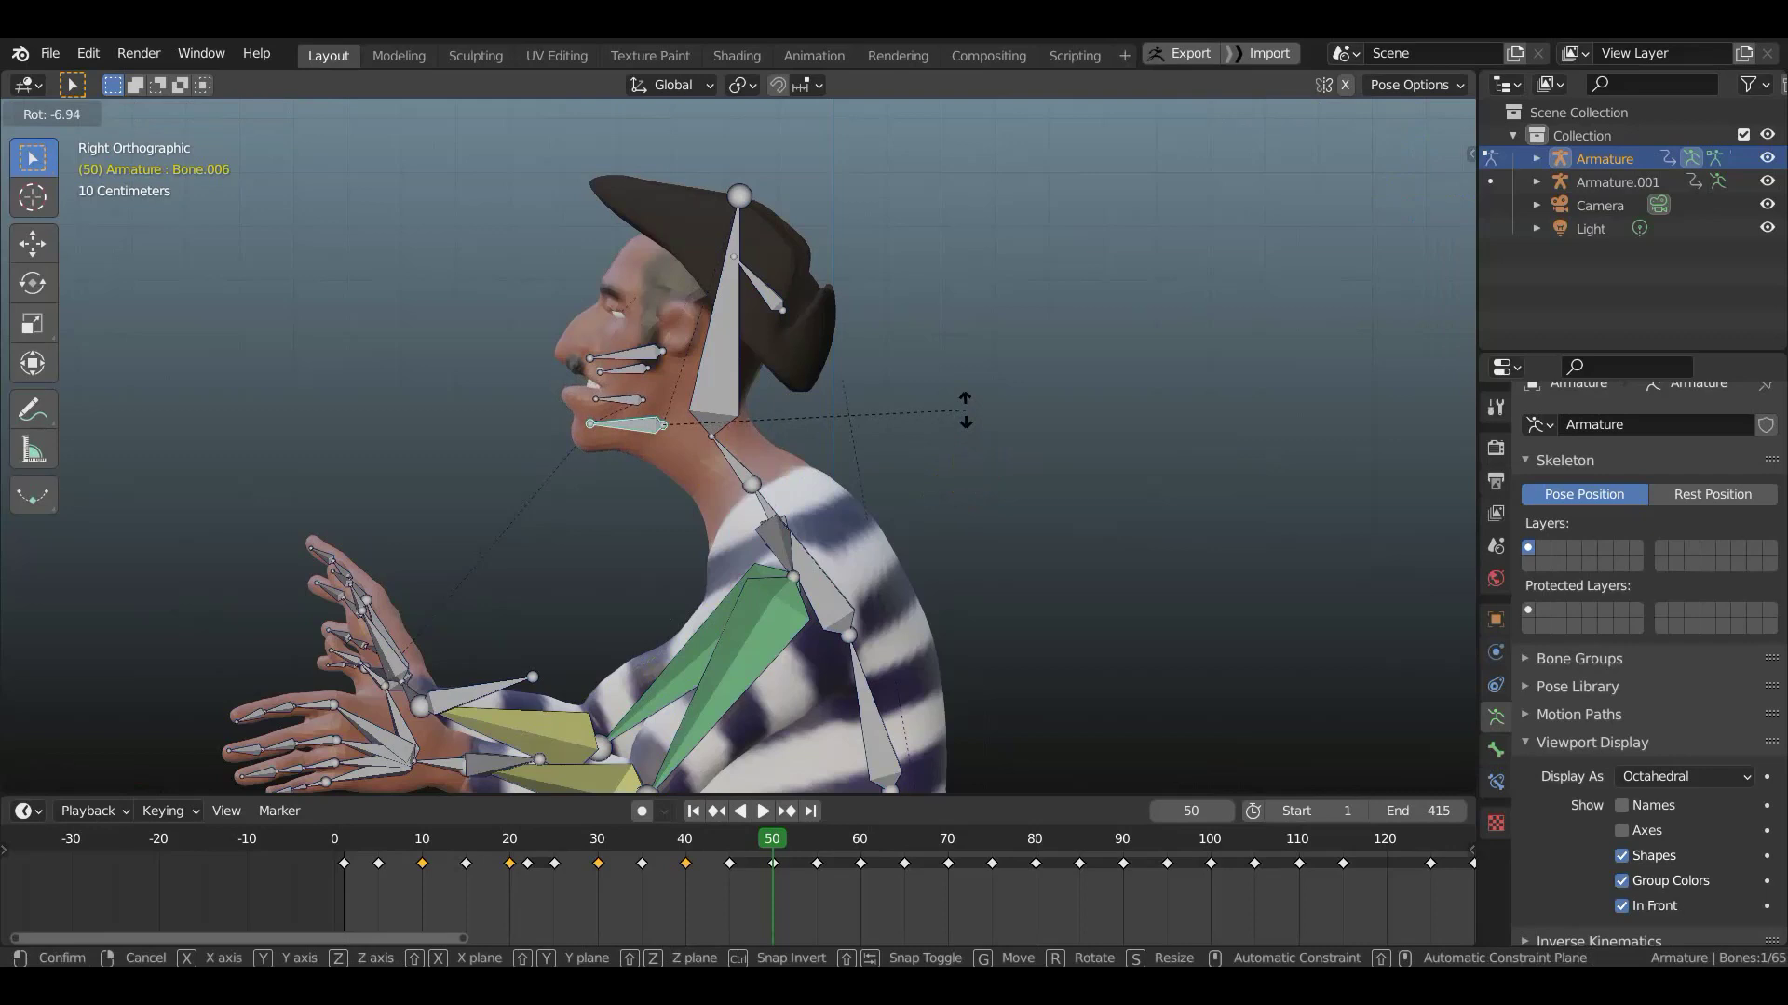
{"action": "left_click", "coordinate": [967, 411]}
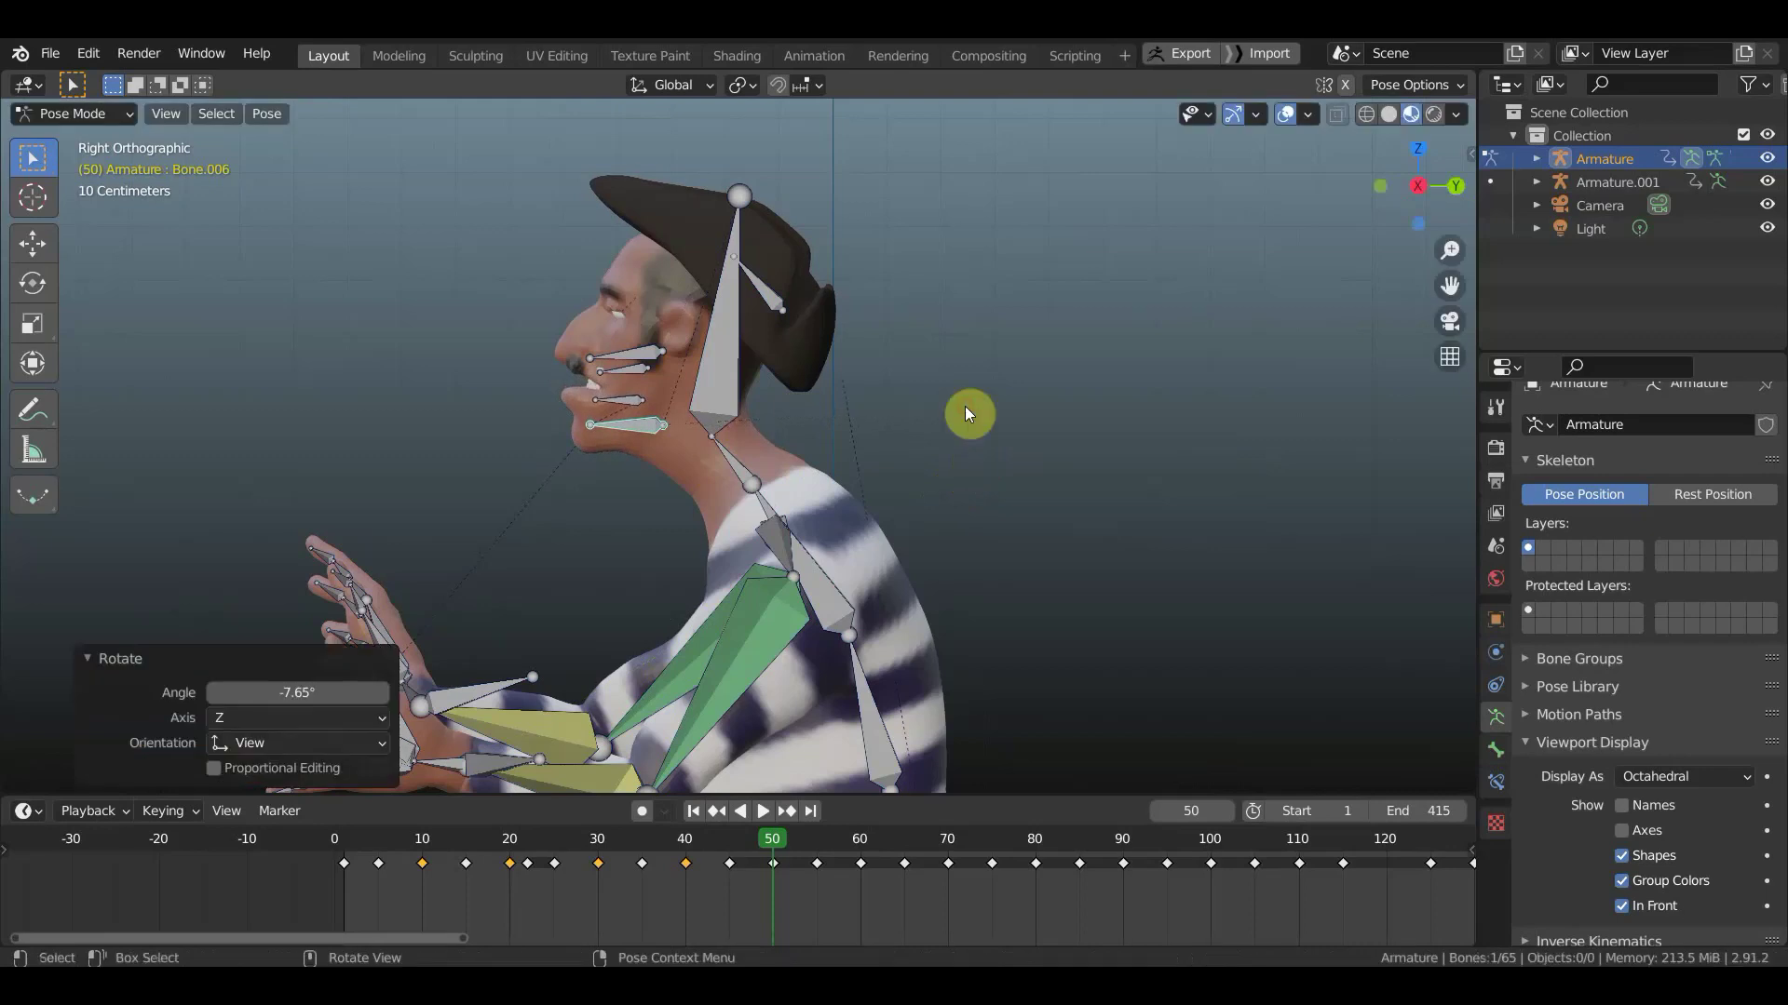
{"action": "key", "text": "a"}
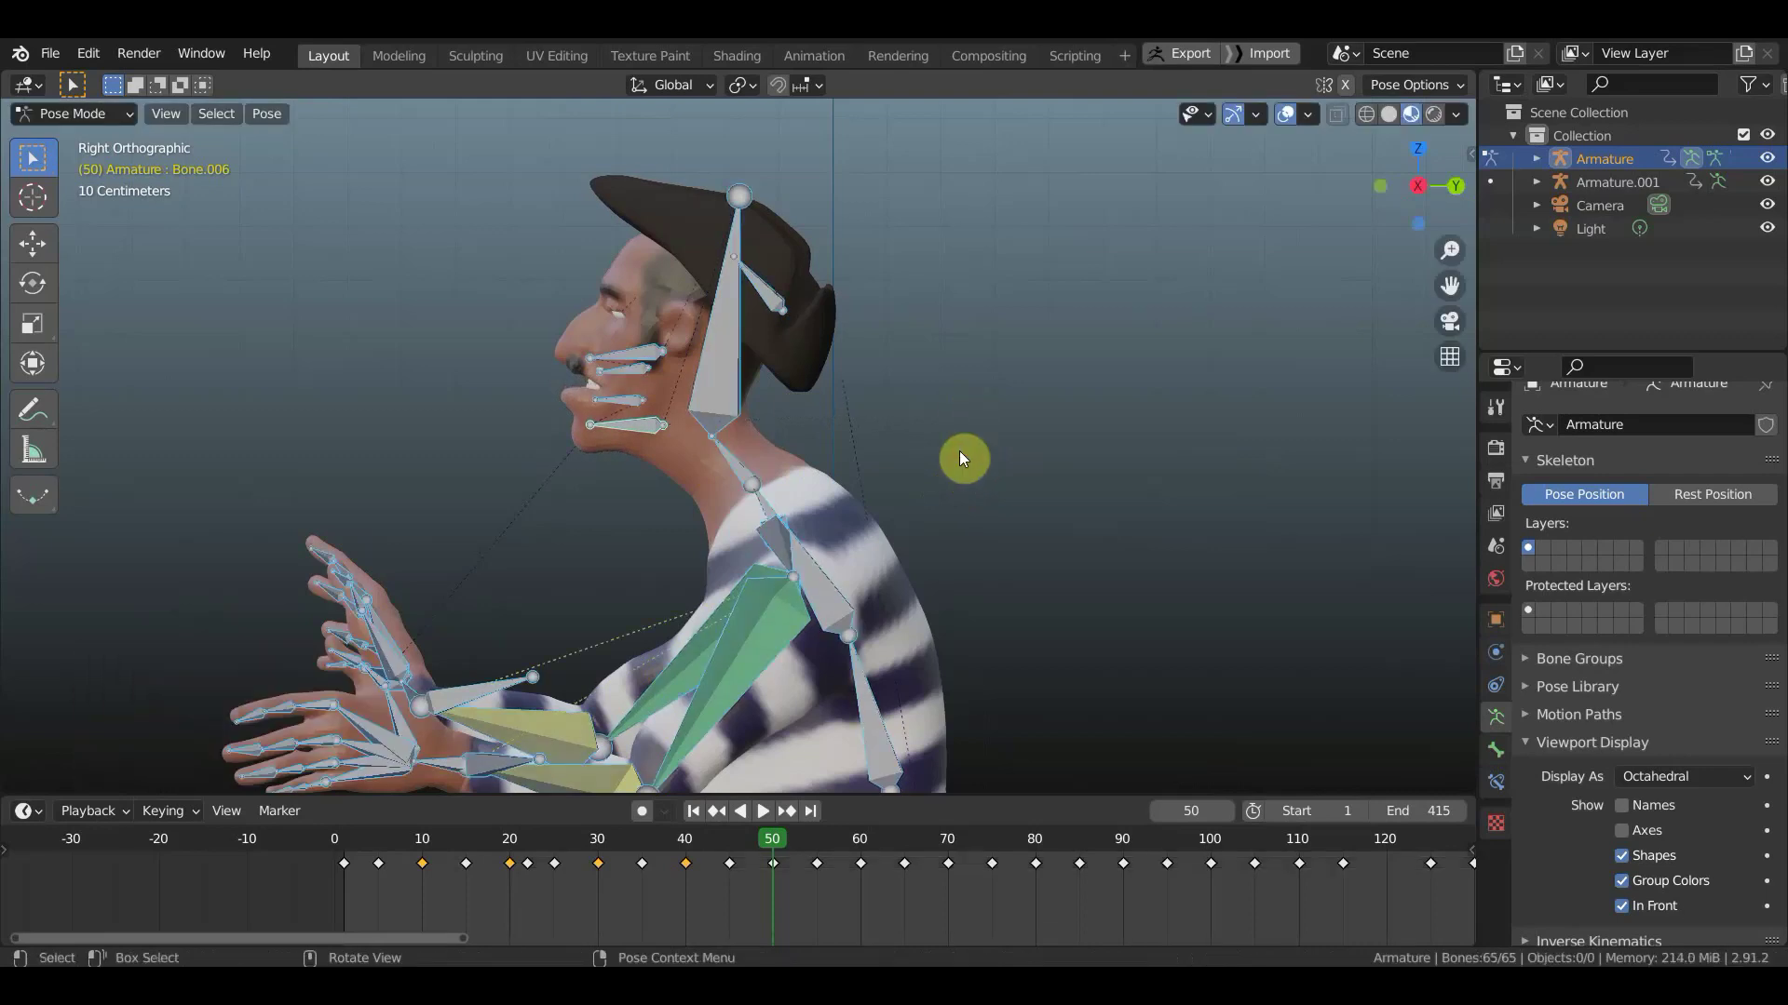
{"action": "key", "text": "i"}
{"action": "left_click", "coordinate": [958, 451]}
{"action": "left_click_drag", "start_coordinate": [688, 843], "coordinate": [858, 869]}
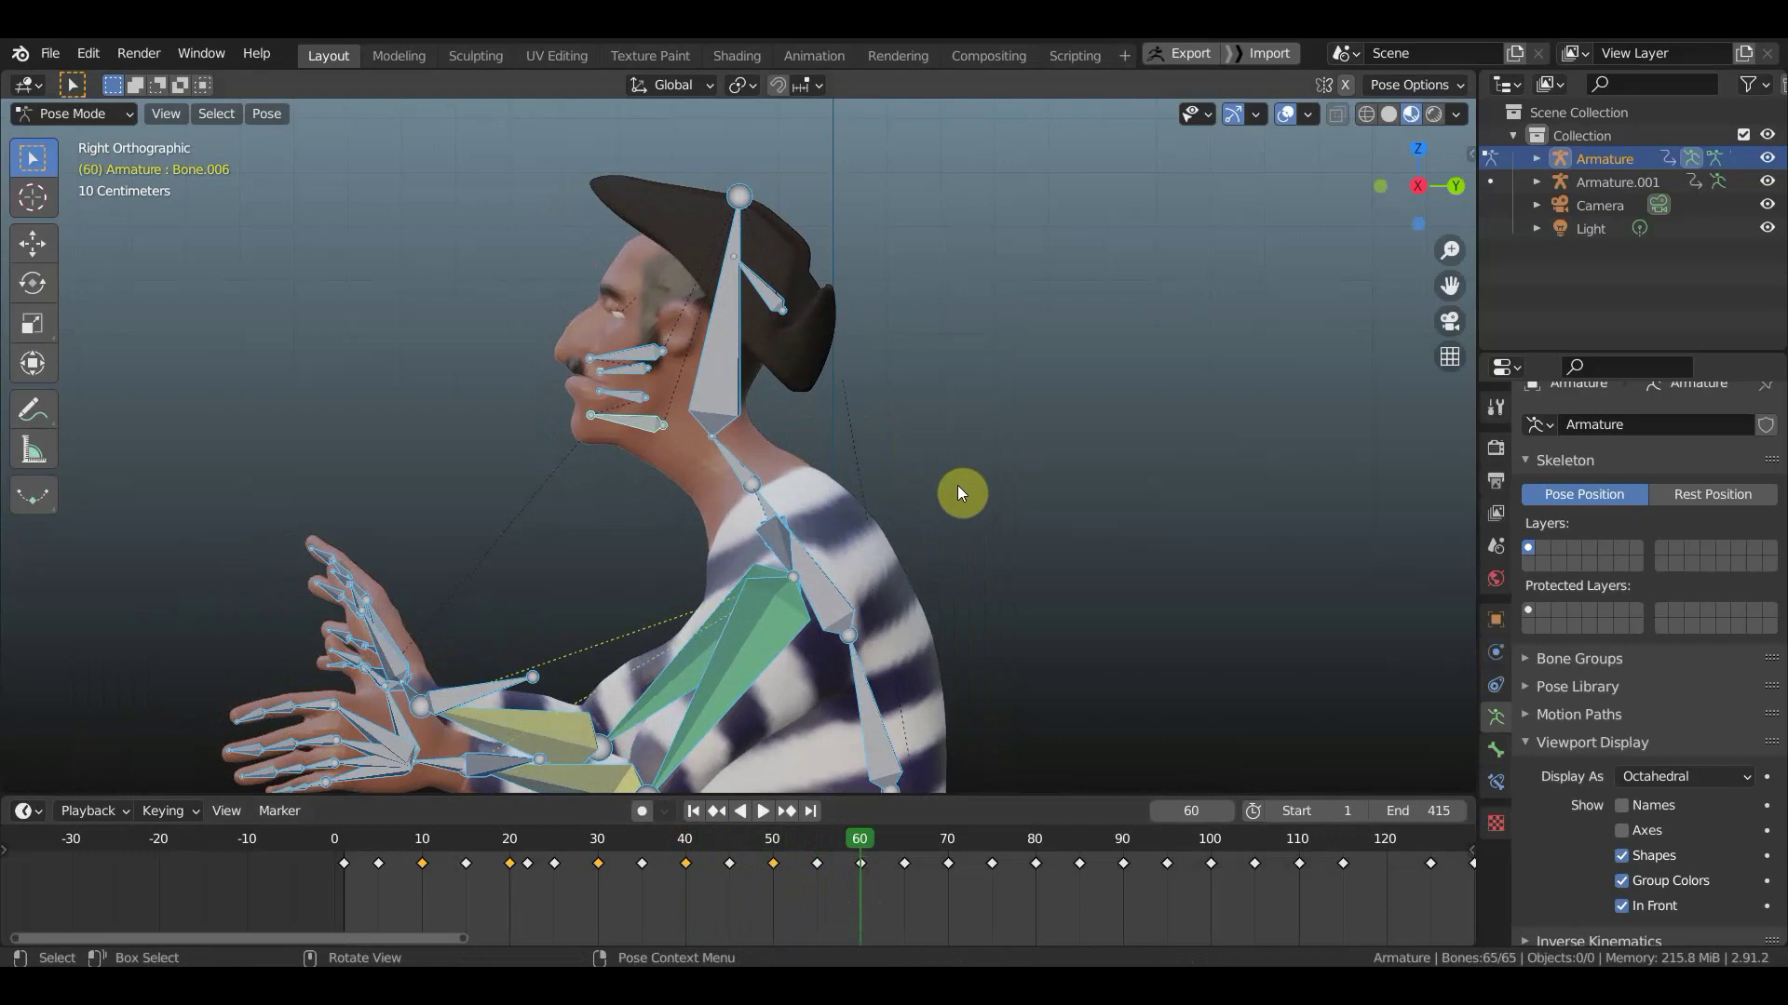
- Undo a stray rotation, then rotate the jaw -11° open and nudge it slightly
{"action": "key", "text": "r"}
{"action": "left_click", "coordinate": [963, 427]}
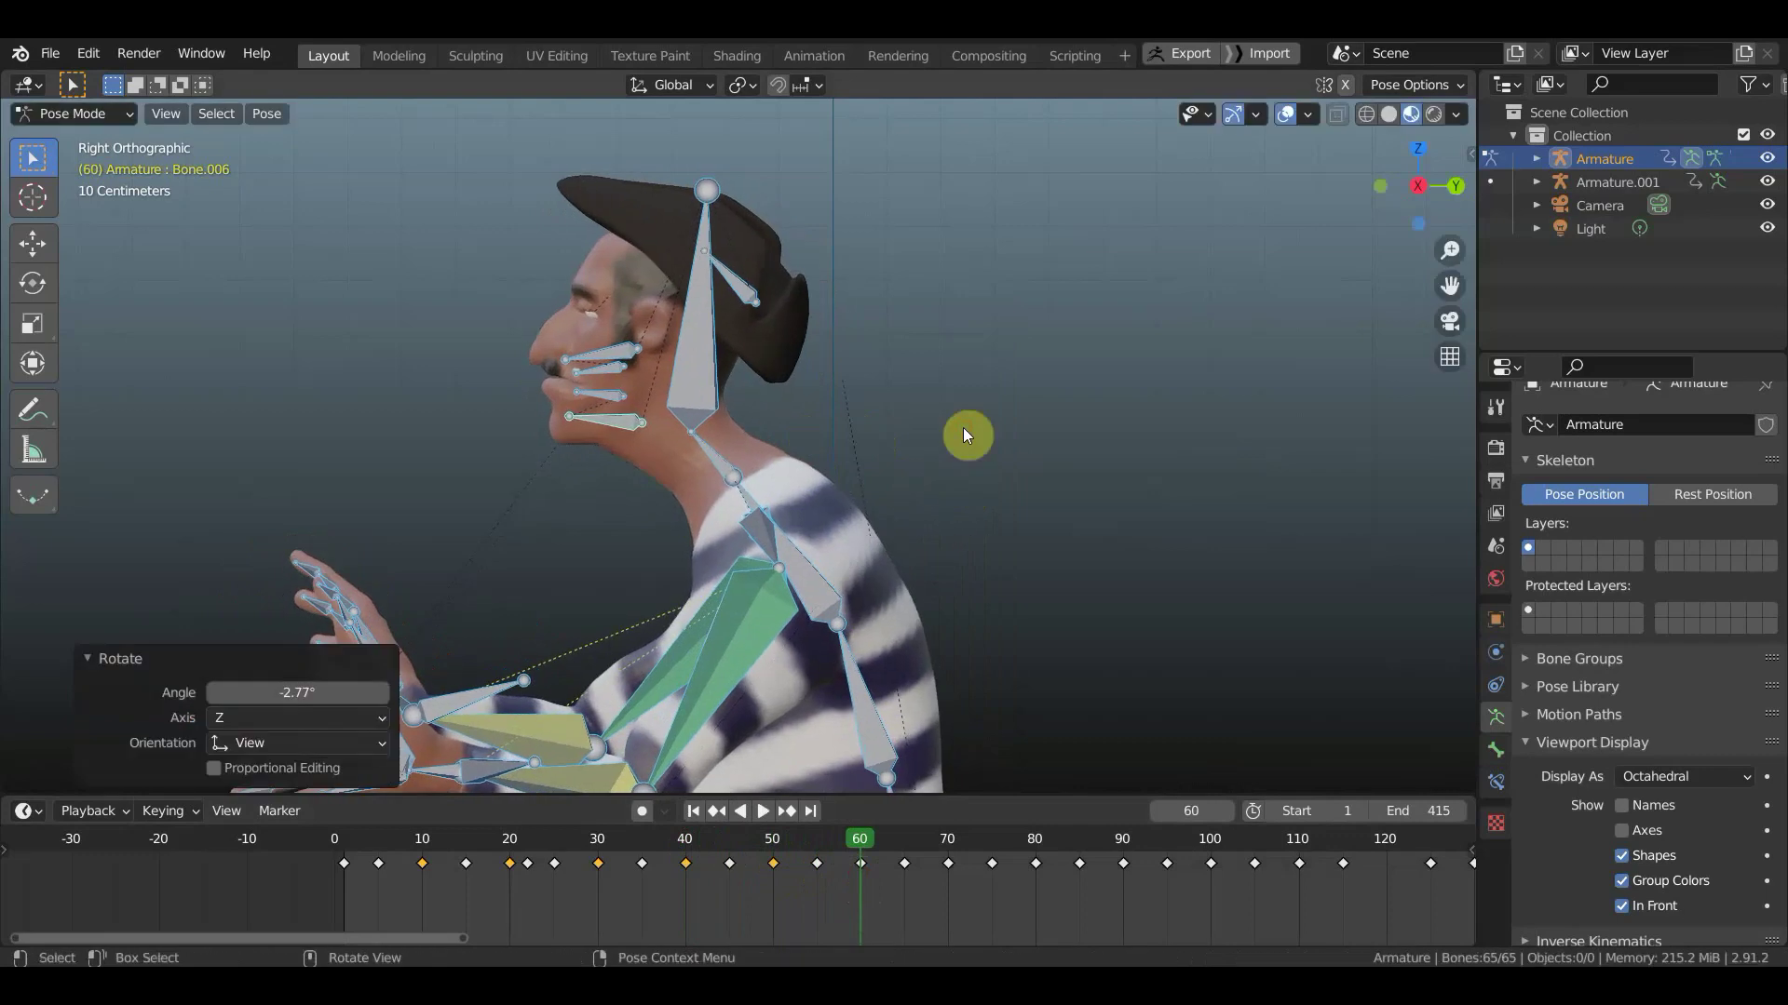
{"action": "key", "text": "ctrl+z"}
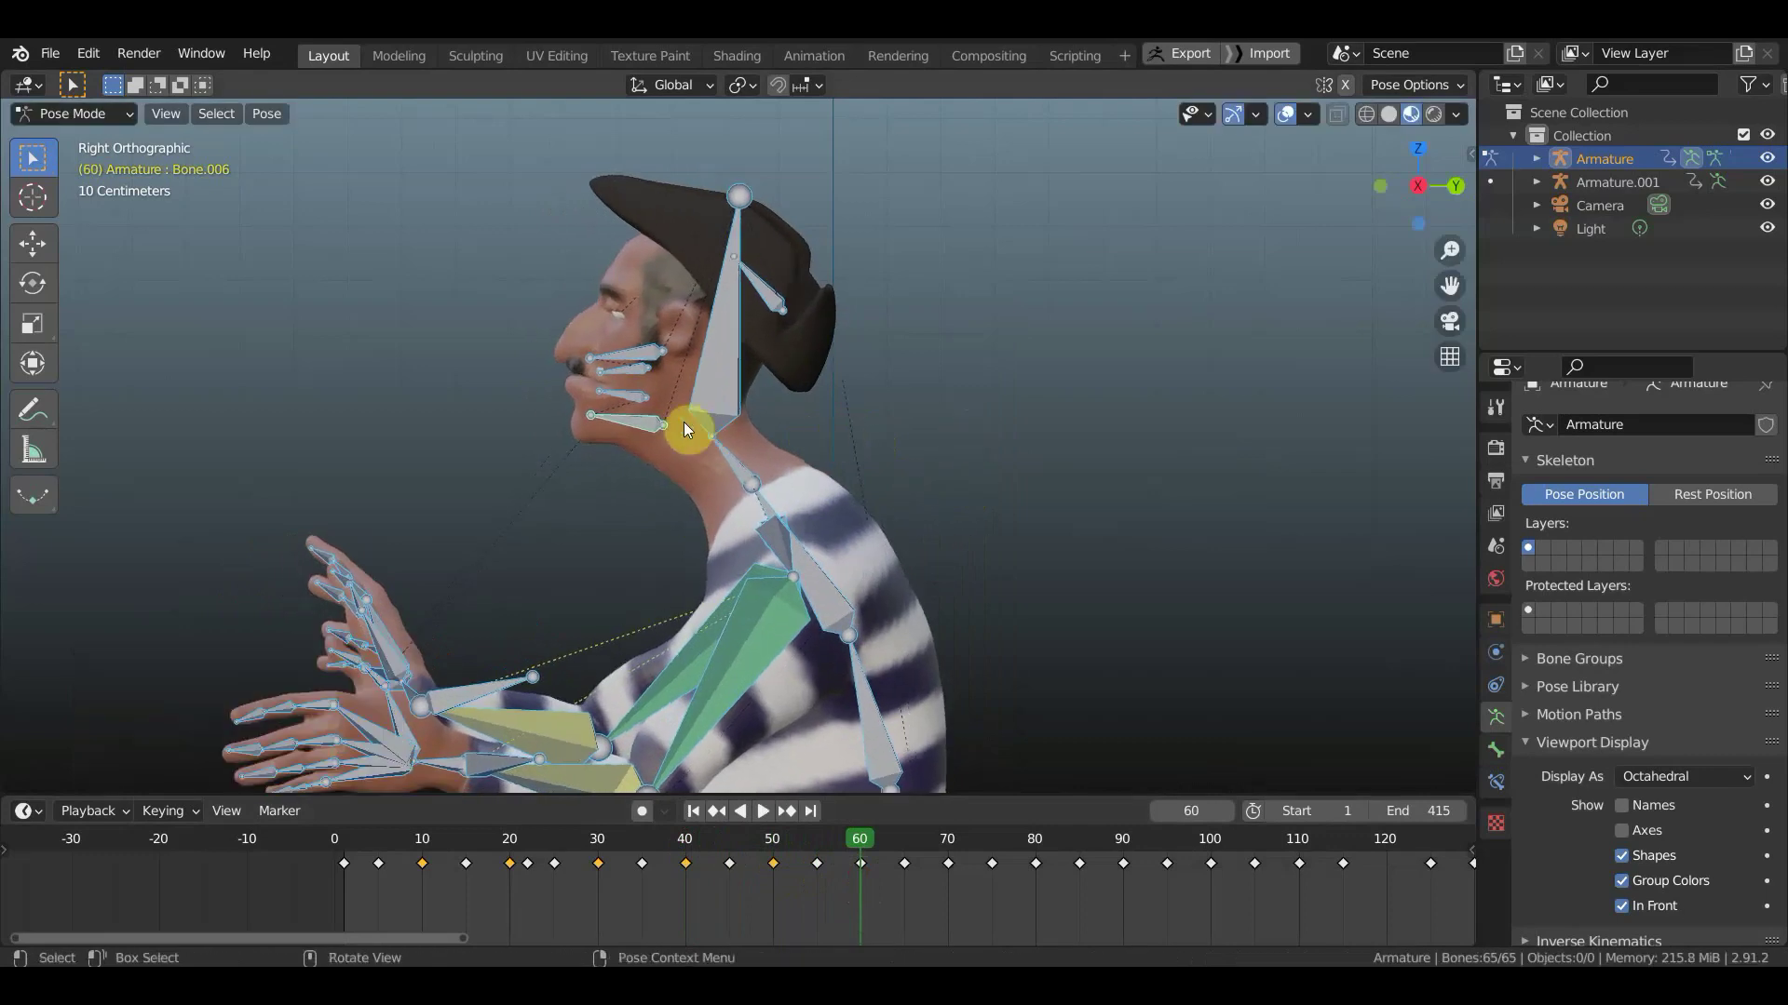
{"action": "left_click", "coordinate": [631, 419]}
{"action": "key", "text": "r"}
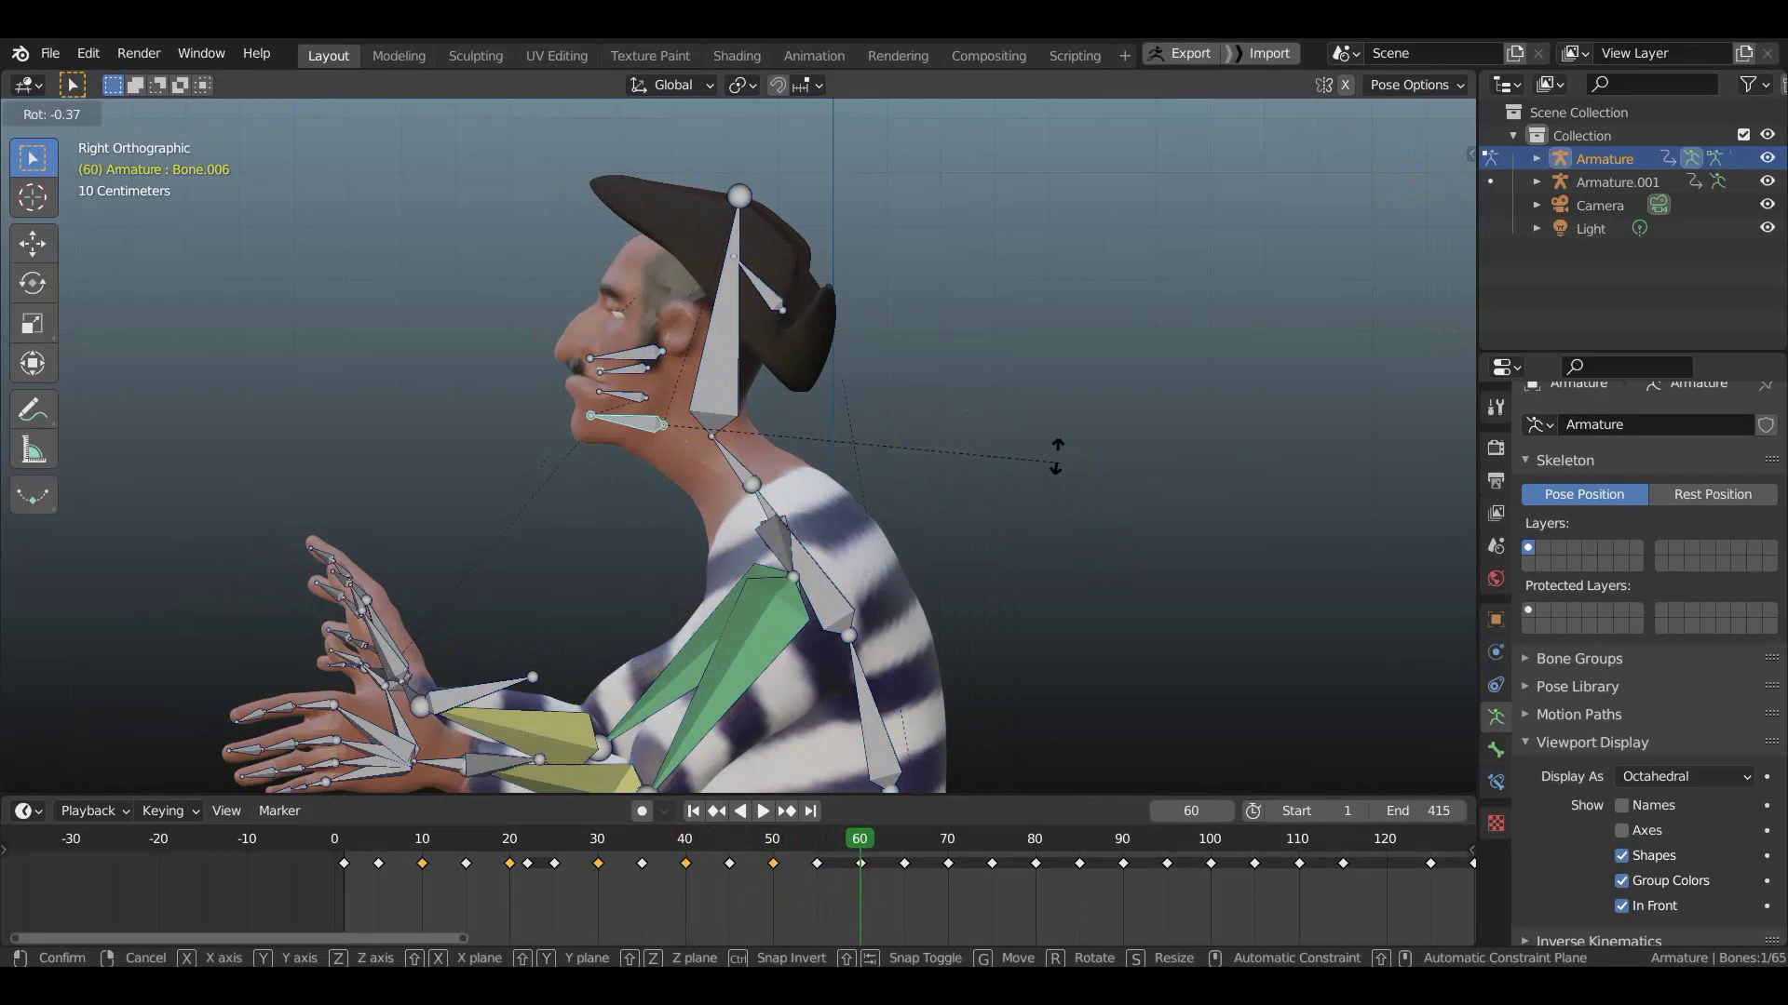
{"action": "left_click", "coordinate": [1002, 400]}
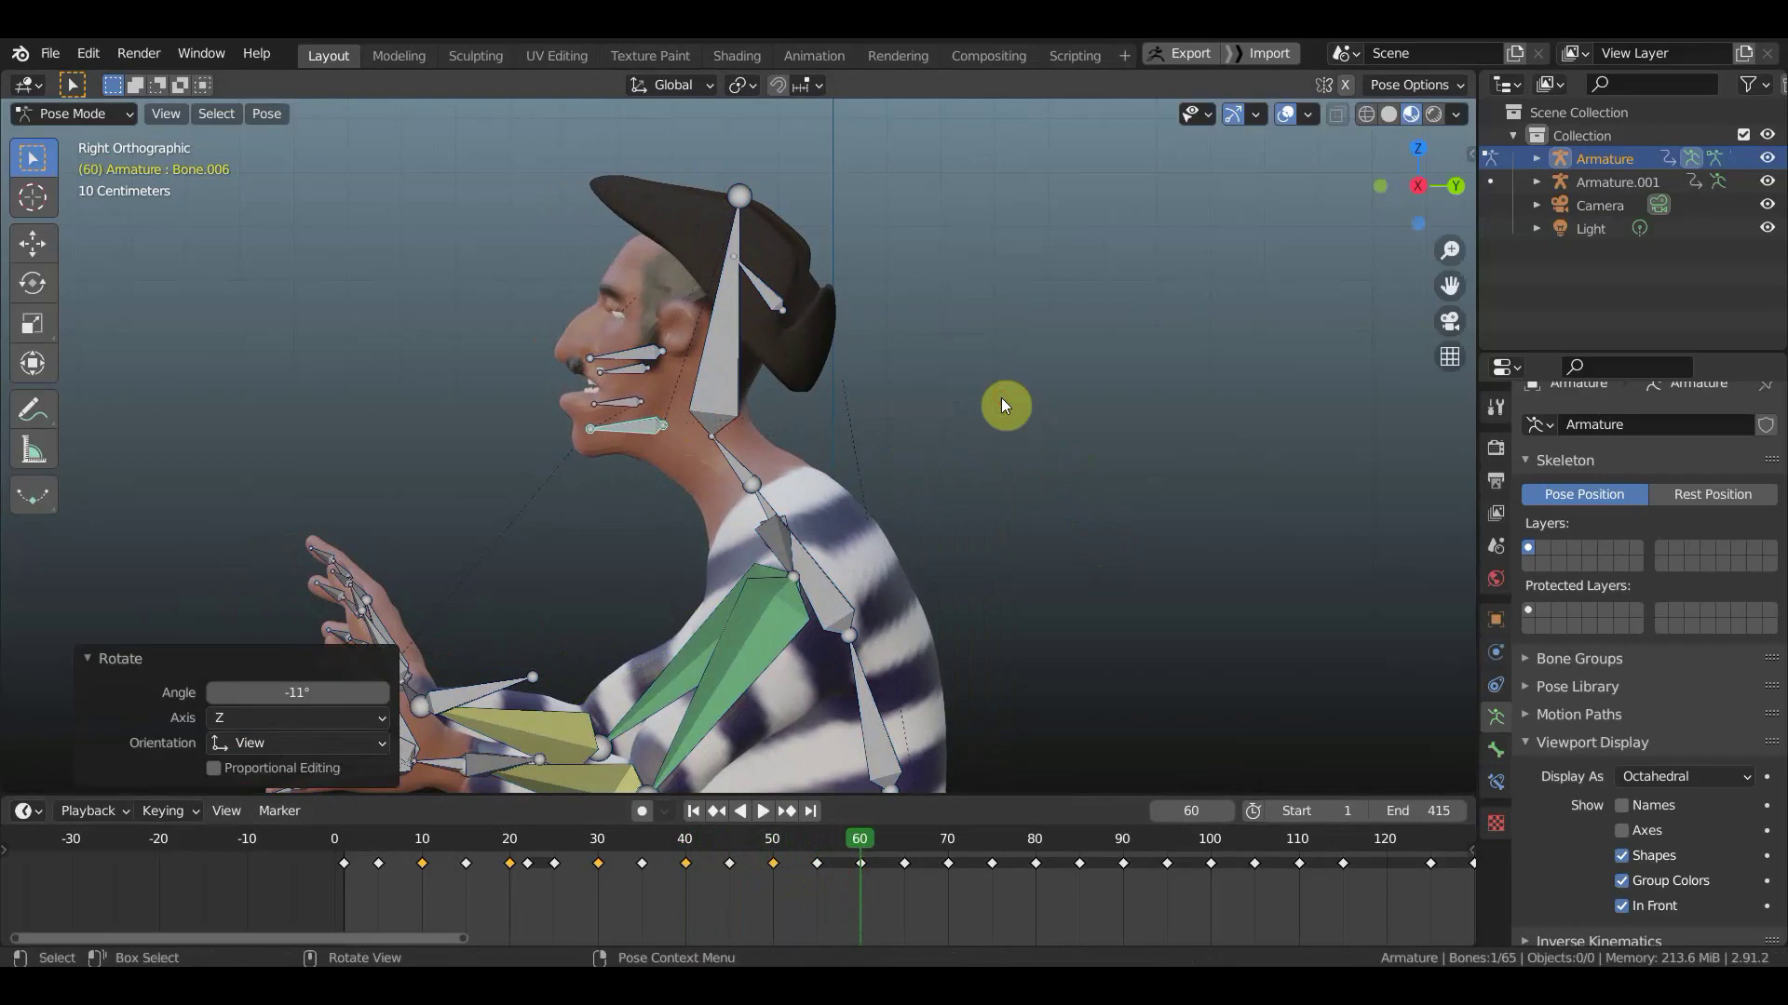
{"action": "key", "text": "g"}
{"action": "left_click", "coordinate": [1009, 405]}
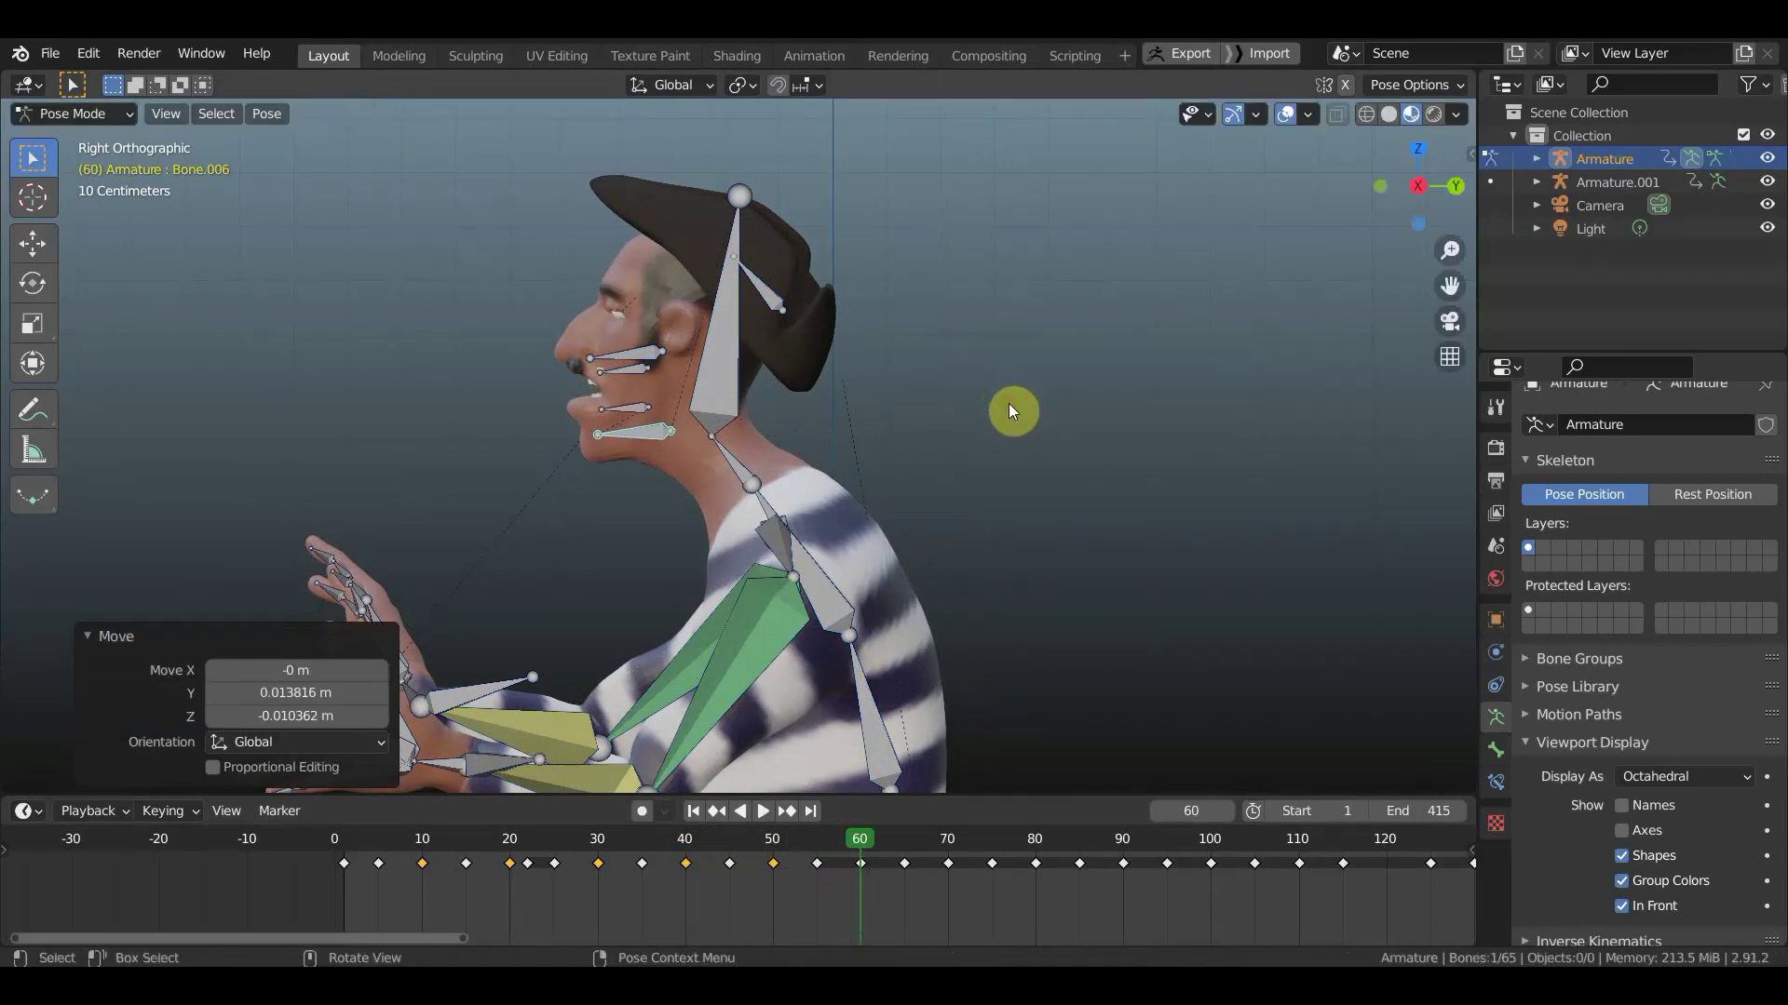
- Key location and rotation for all bones at frame 60, then play the animation back
{"action": "key", "text": "a"}
{"action": "key", "text": "i"}
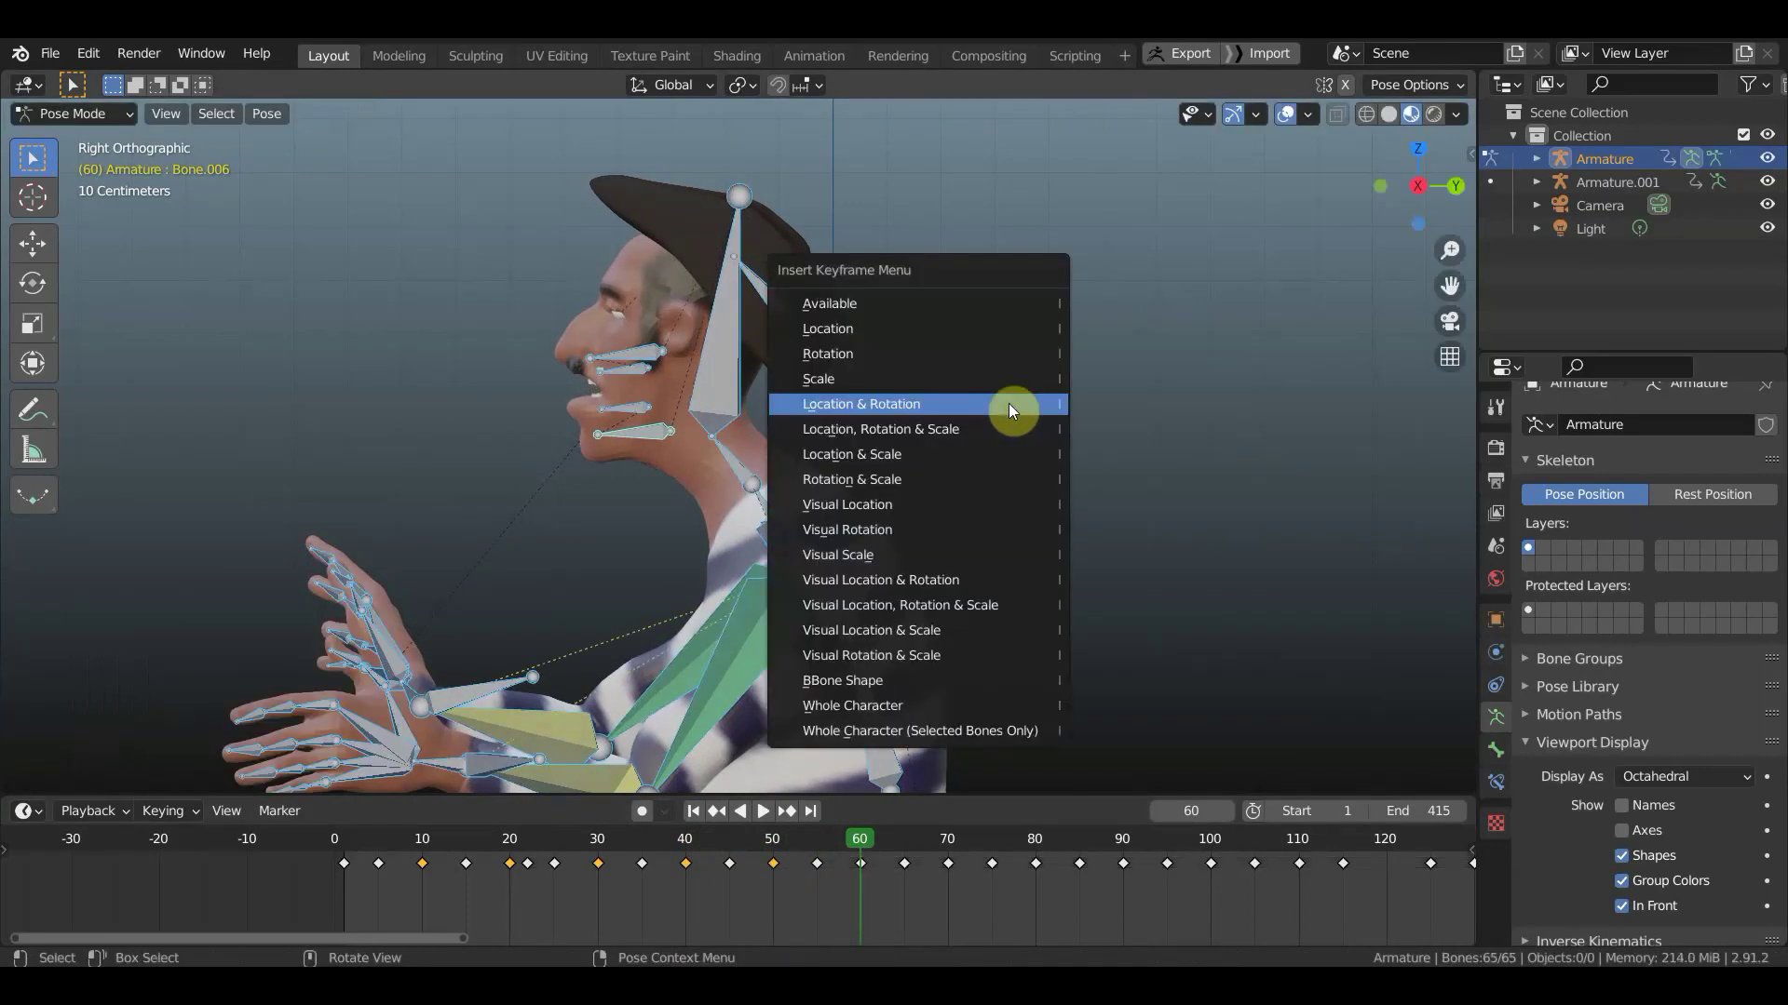
{"action": "left_click", "coordinate": [1000, 404]}
{"action": "left_click_drag", "start_coordinate": [857, 841], "coordinate": [438, 848]}
{"action": "key", "text": "space"}
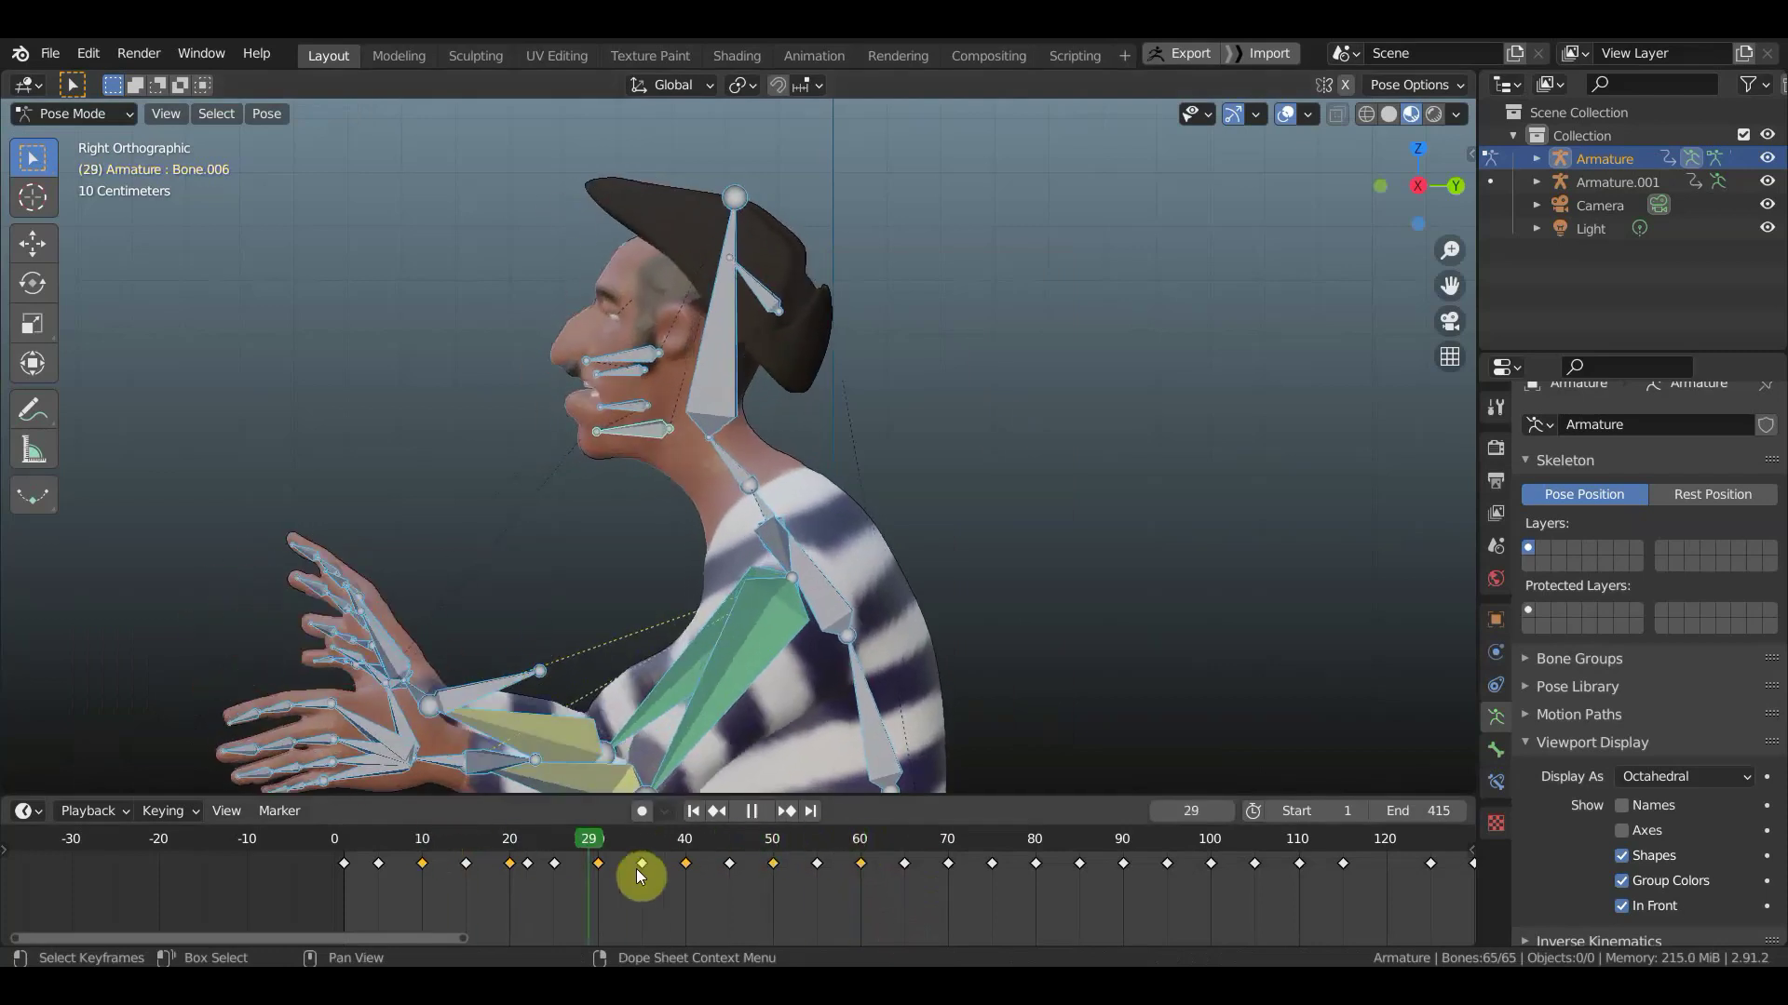
{"action": "mouse_move", "coordinate": [652, 884]}
{"action": "left_mouse_down"}
{"action": "mouse_move", "coordinate": [347, 852]}
{"action": "mouse_move", "coordinate": [1182, 940]}
{"action": "mouse_move", "coordinate": [953, 904]}
{"action": "left_mouse_up"}
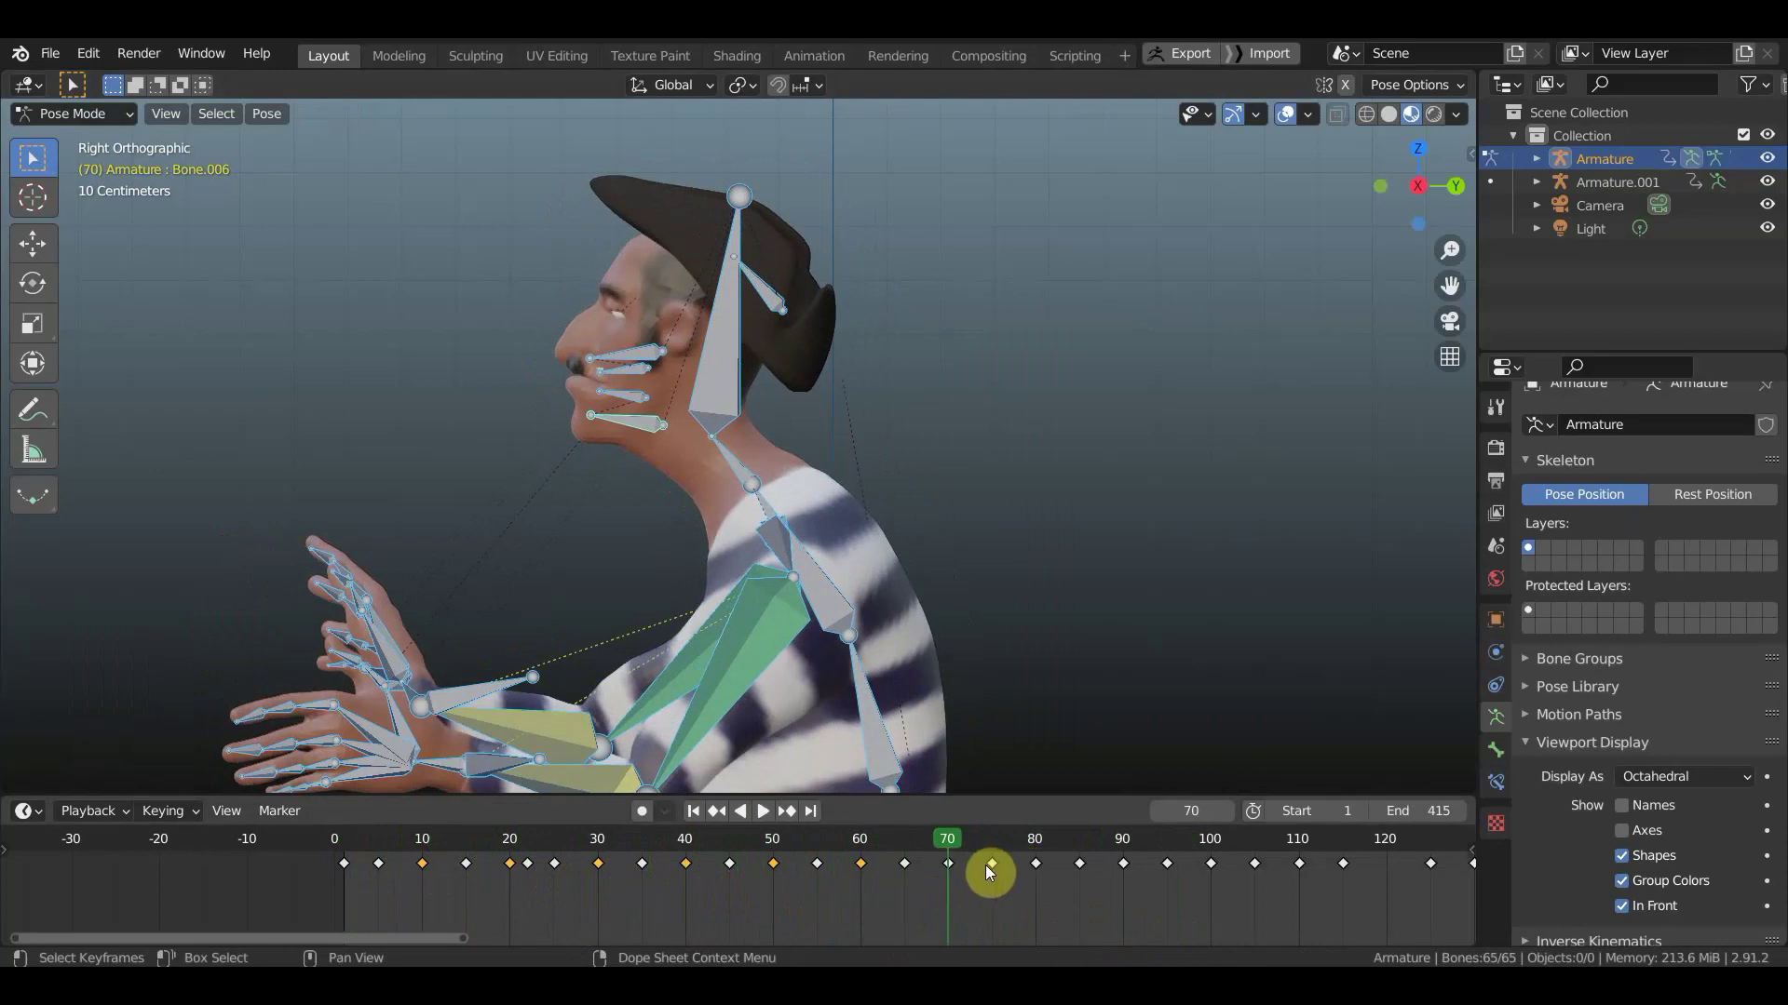
- Rotate the jaw -15.3°, nudge it, and key location and rotation for all bones at frame 70
{"action": "left_click", "coordinate": [634, 419]}
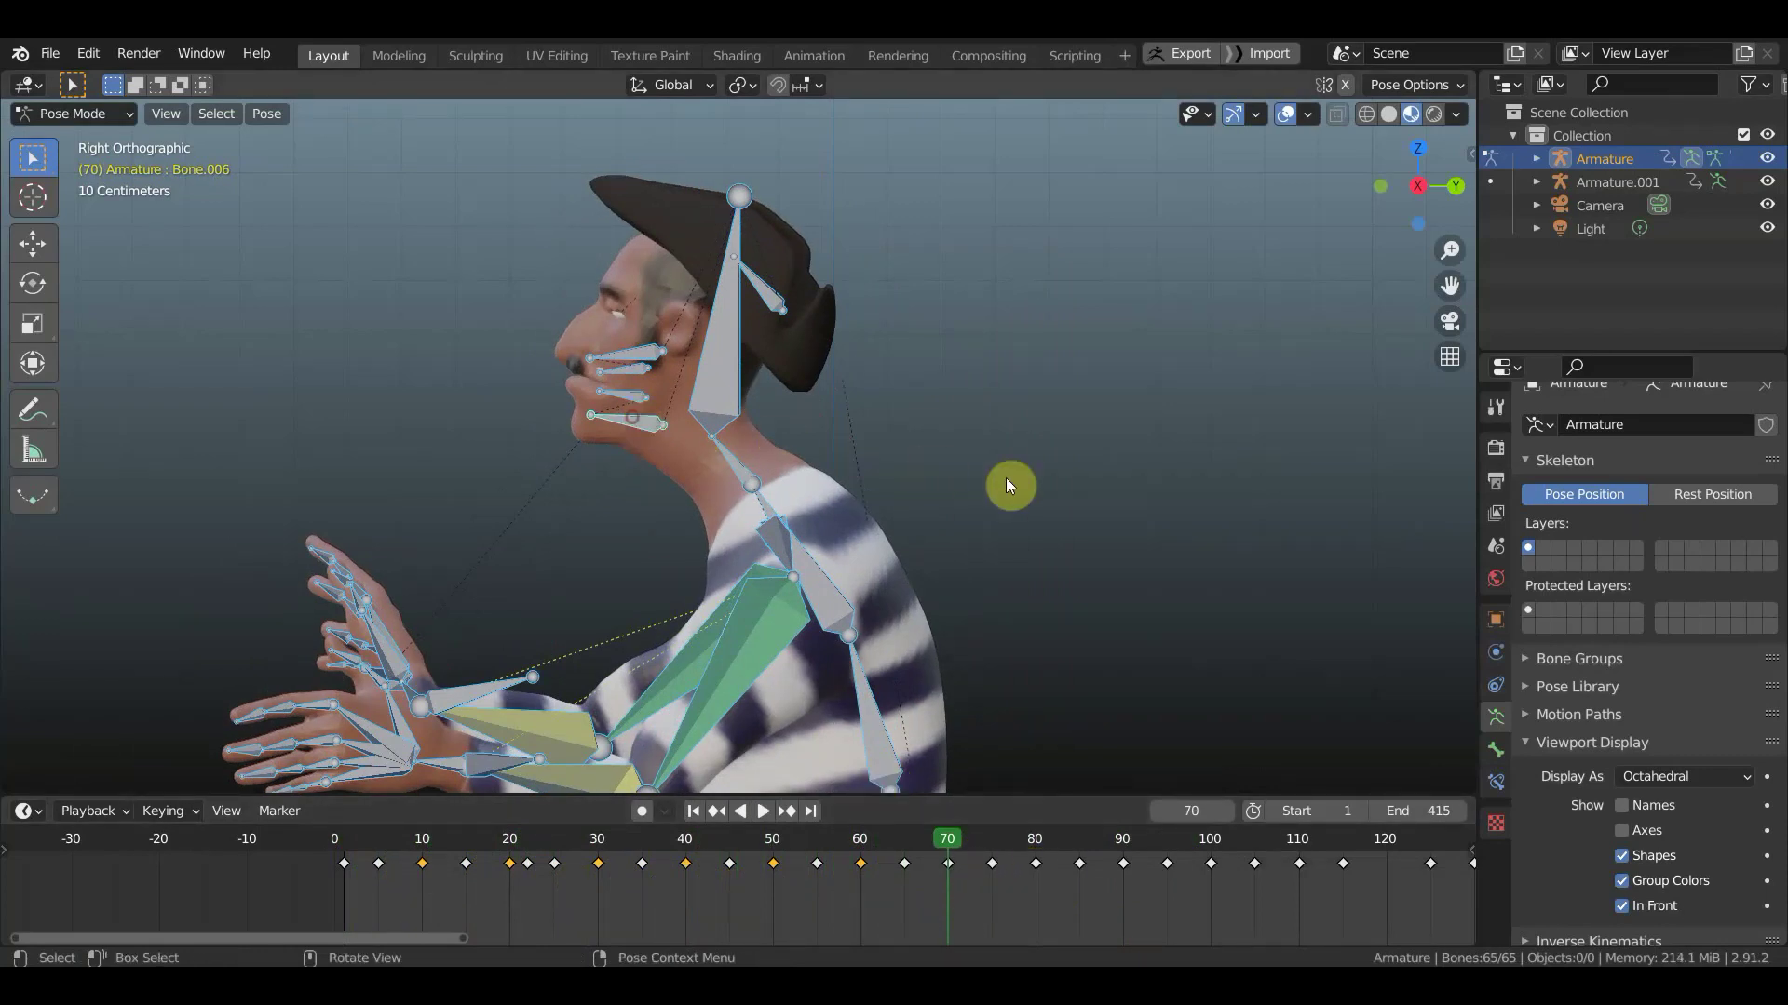
{"action": "key", "text": "r"}
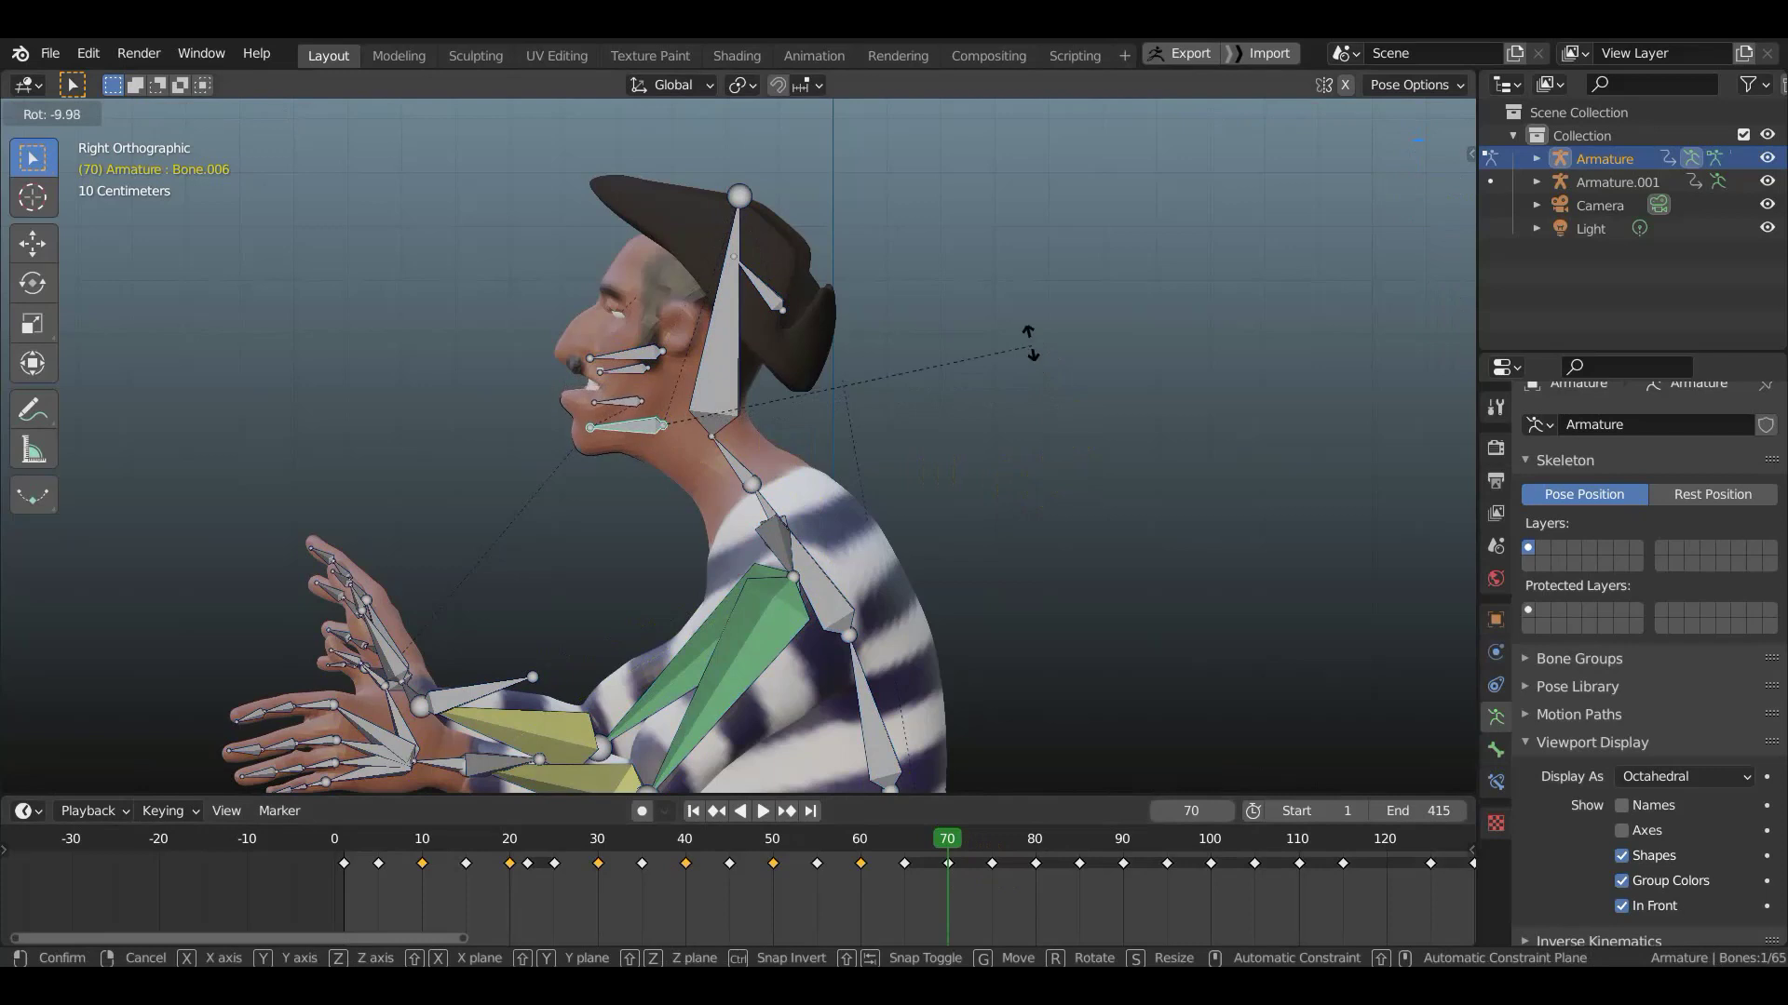
{"action": "left_click", "coordinate": [999, 334]}
{"action": "key", "text": "g"}
{"action": "left_click", "coordinate": [992, 349]}
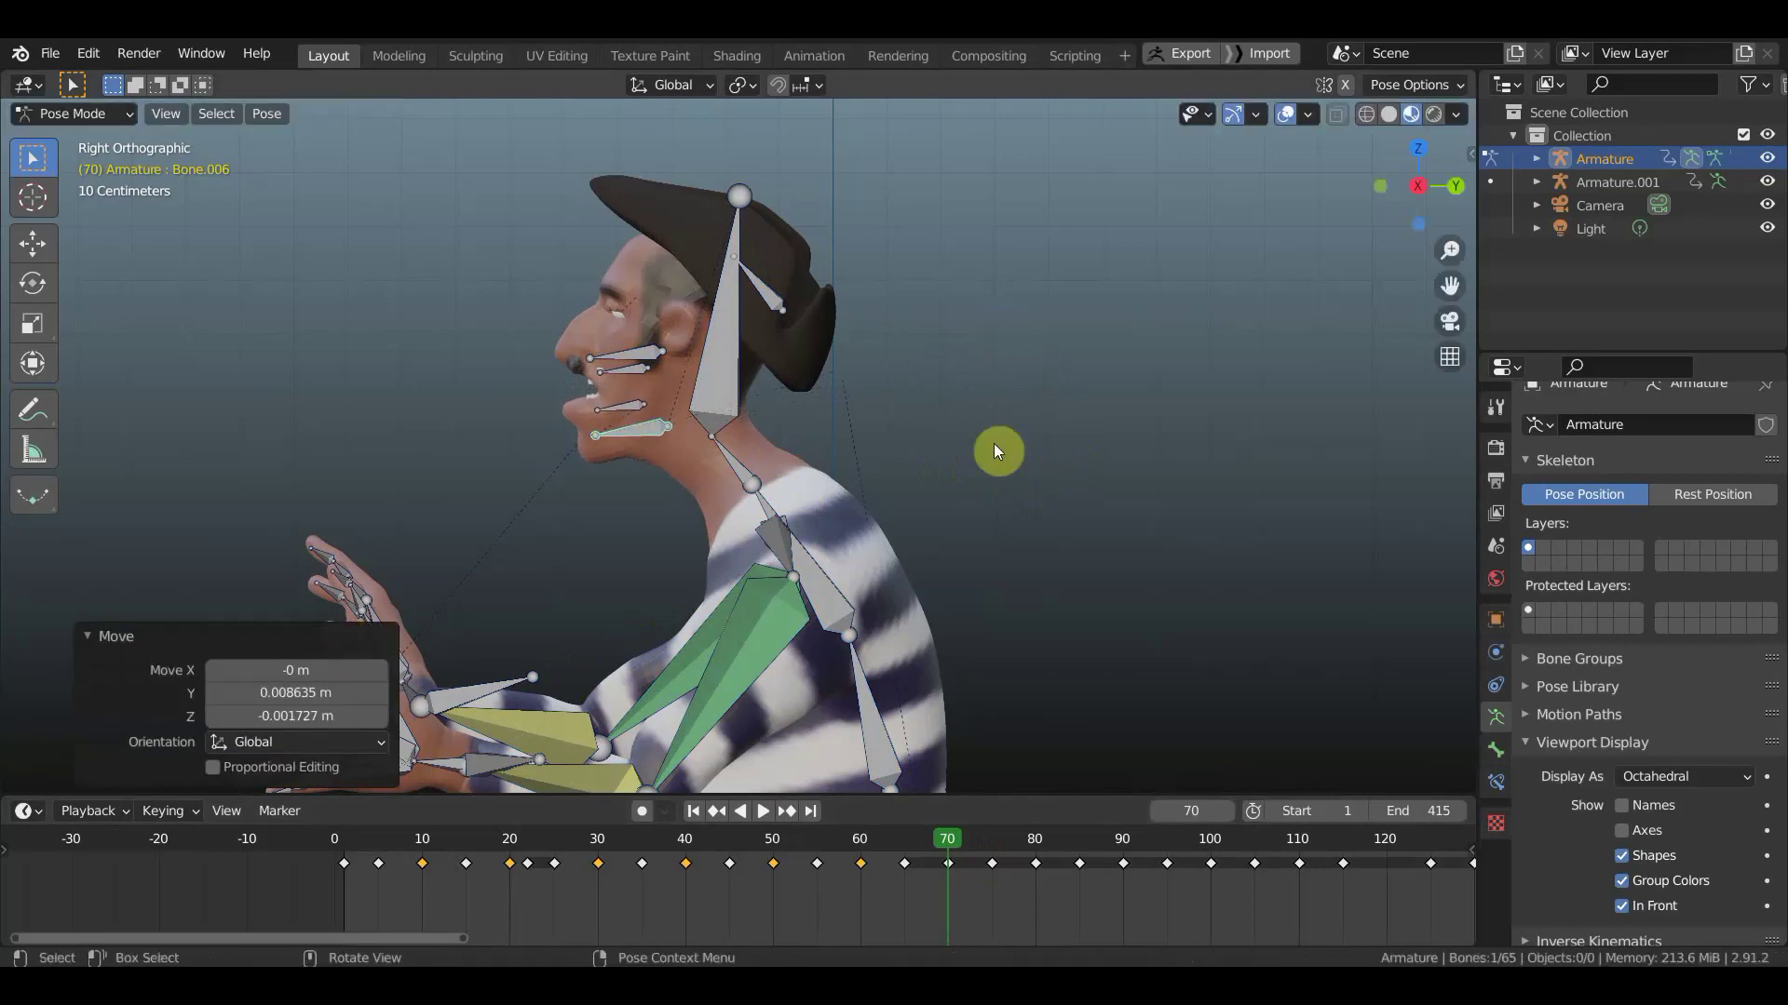
{"action": "key", "text": "a"}
{"action": "key", "text": "i"}
{"action": "left_click", "coordinate": [1046, 466]}
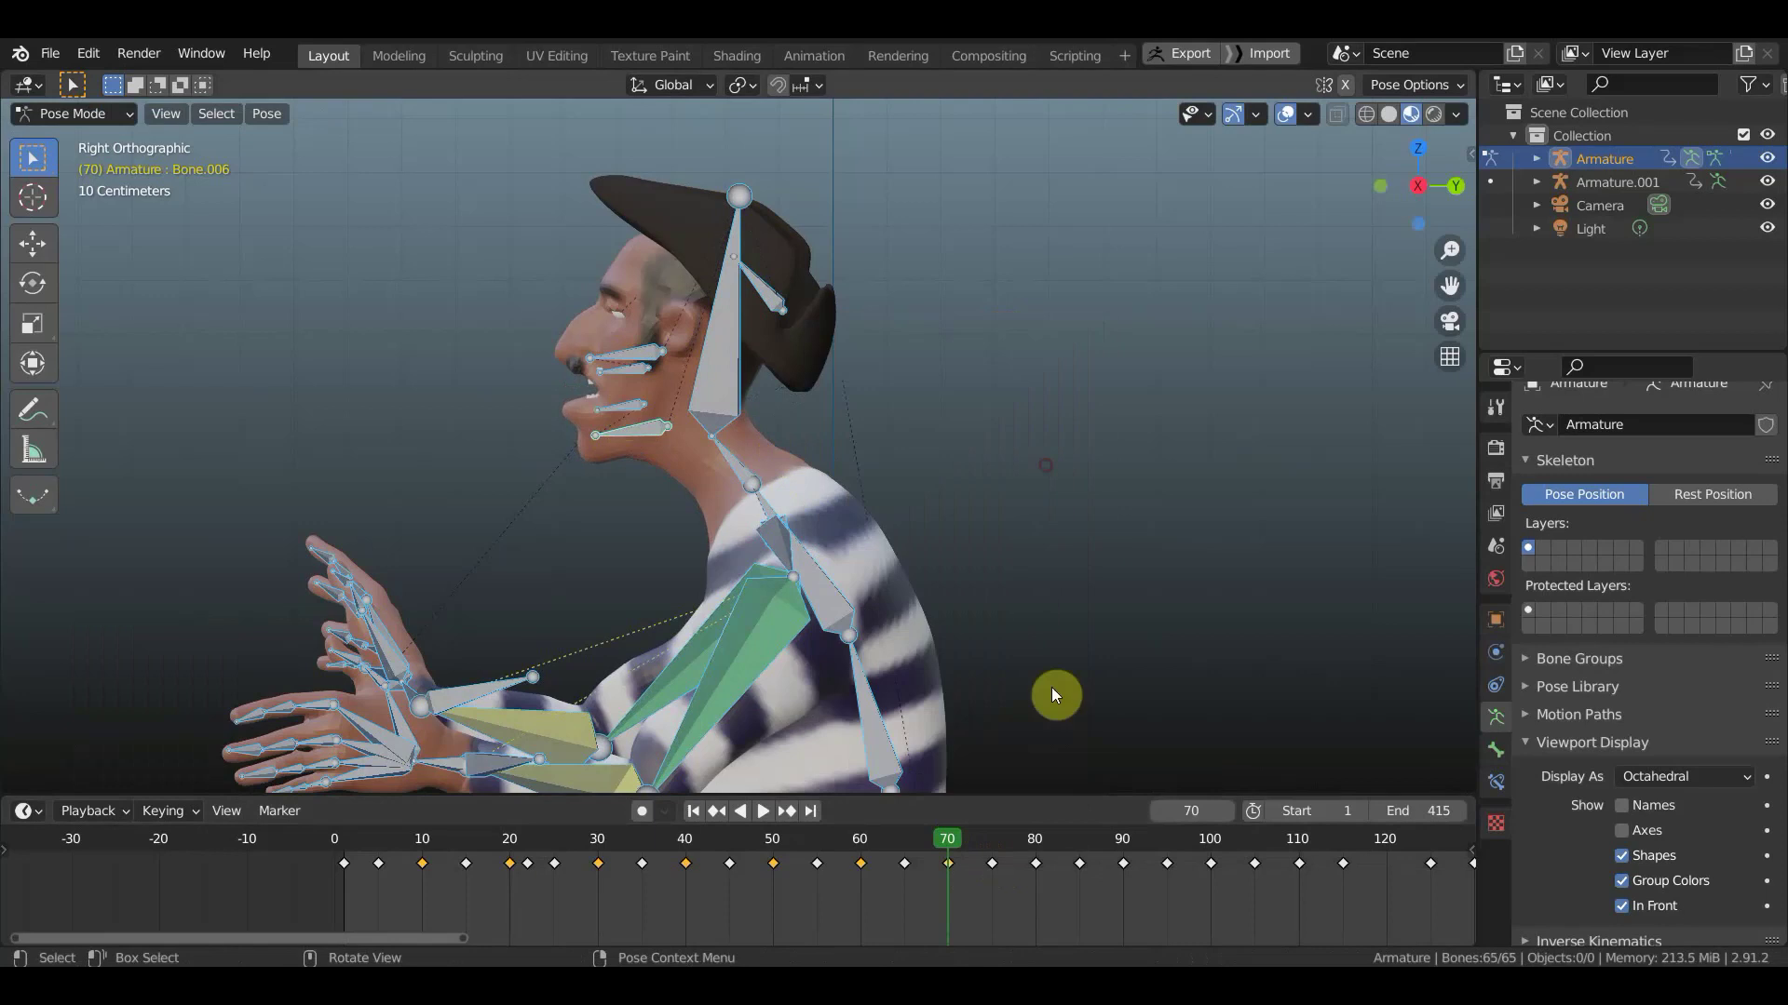
- At frame 80, undo a stray whole-armature rotation and rotate the jaw -19.9° open
{"action": "left_click", "coordinate": [1035, 840]}
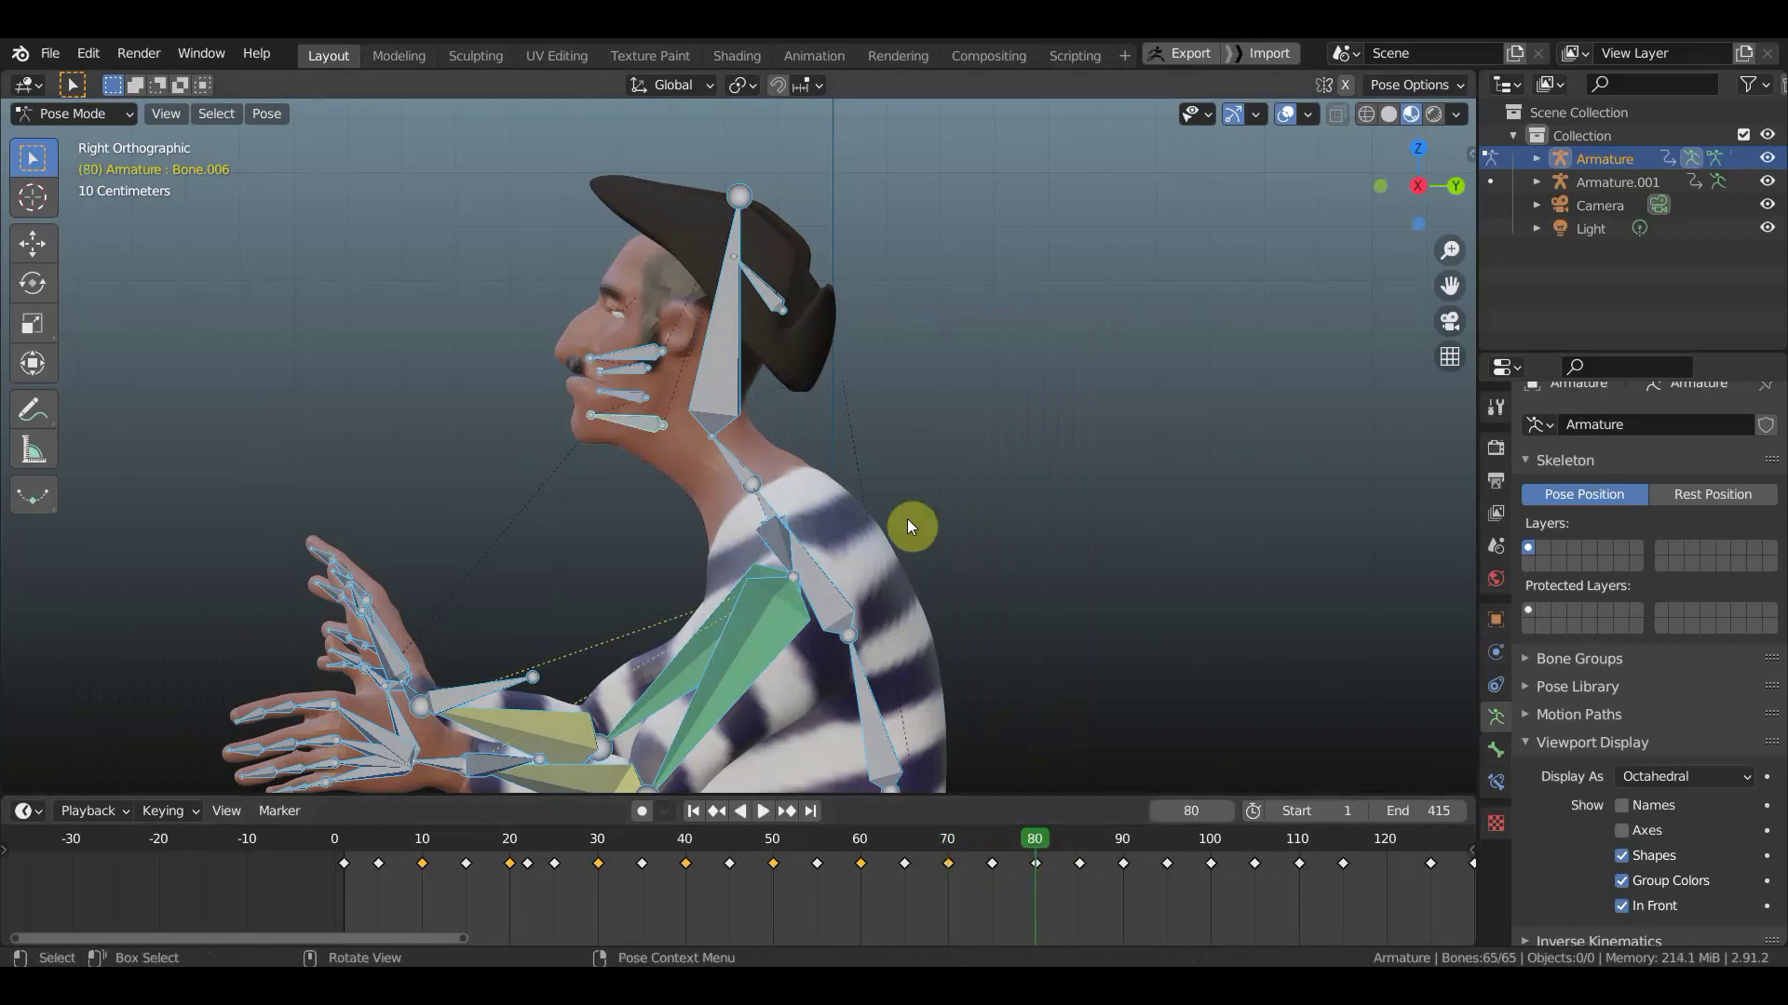
{"action": "key", "text": "r"}
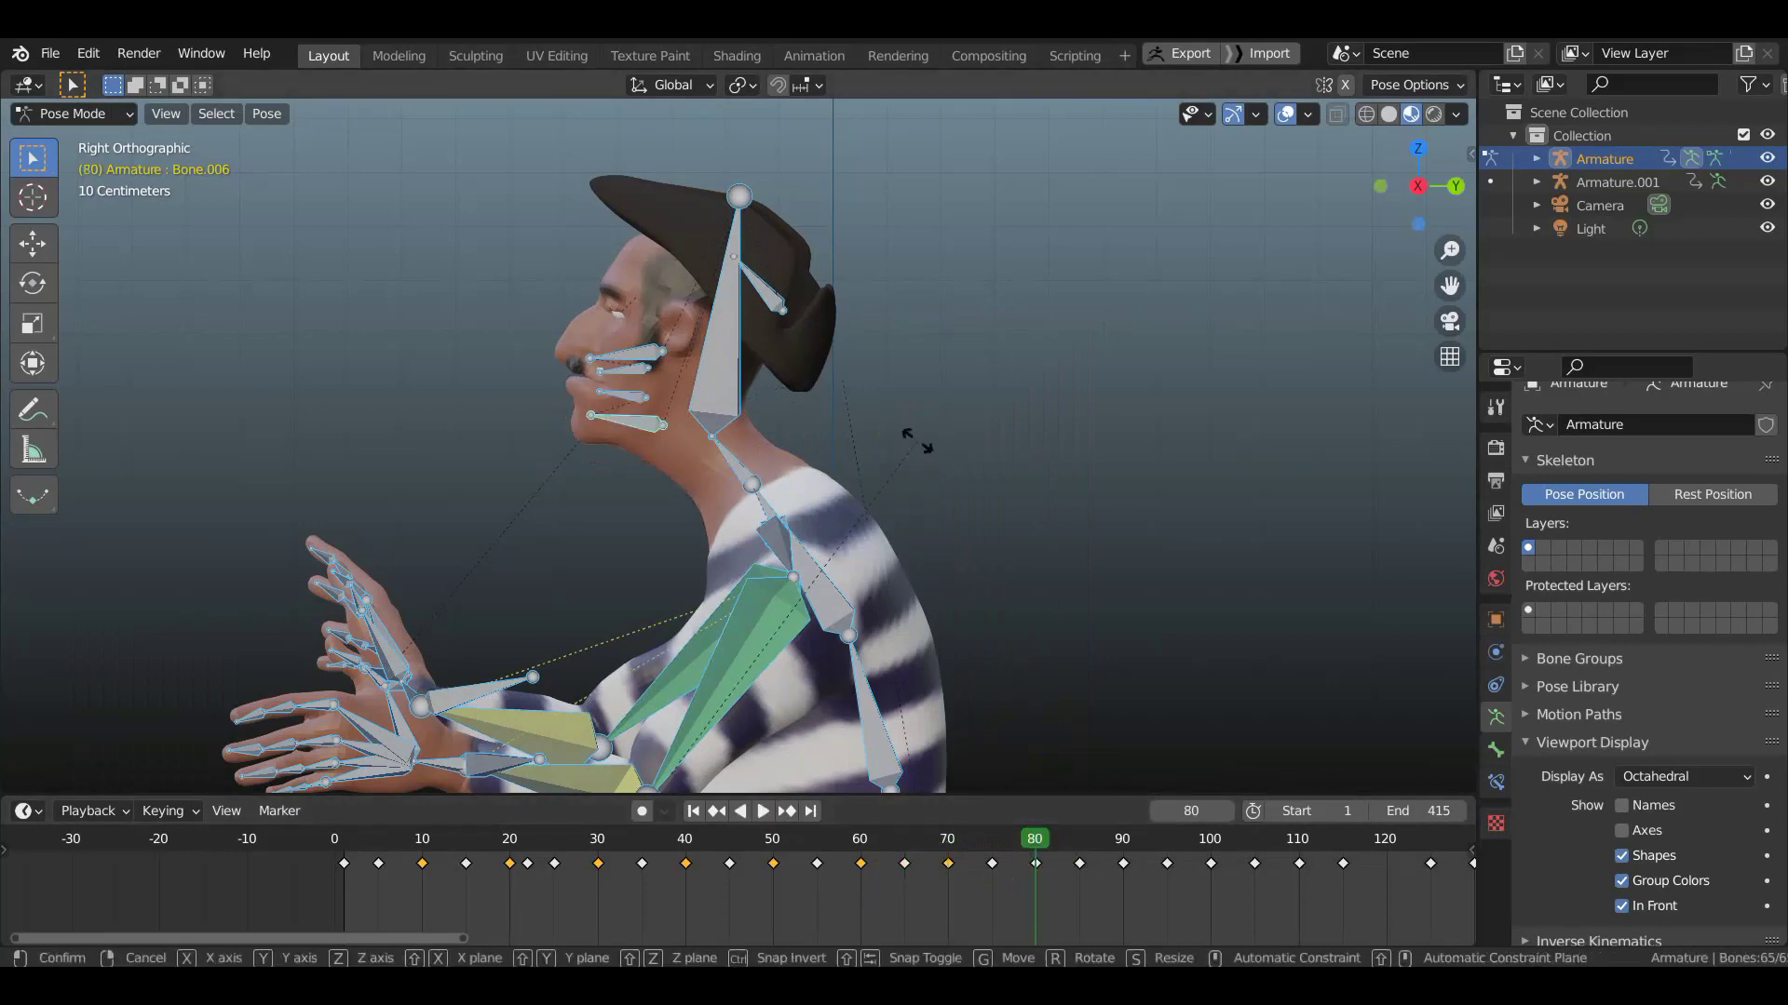
{"action": "left_click", "coordinate": [893, 360]}
{"action": "key", "text": "ctrl+z"}
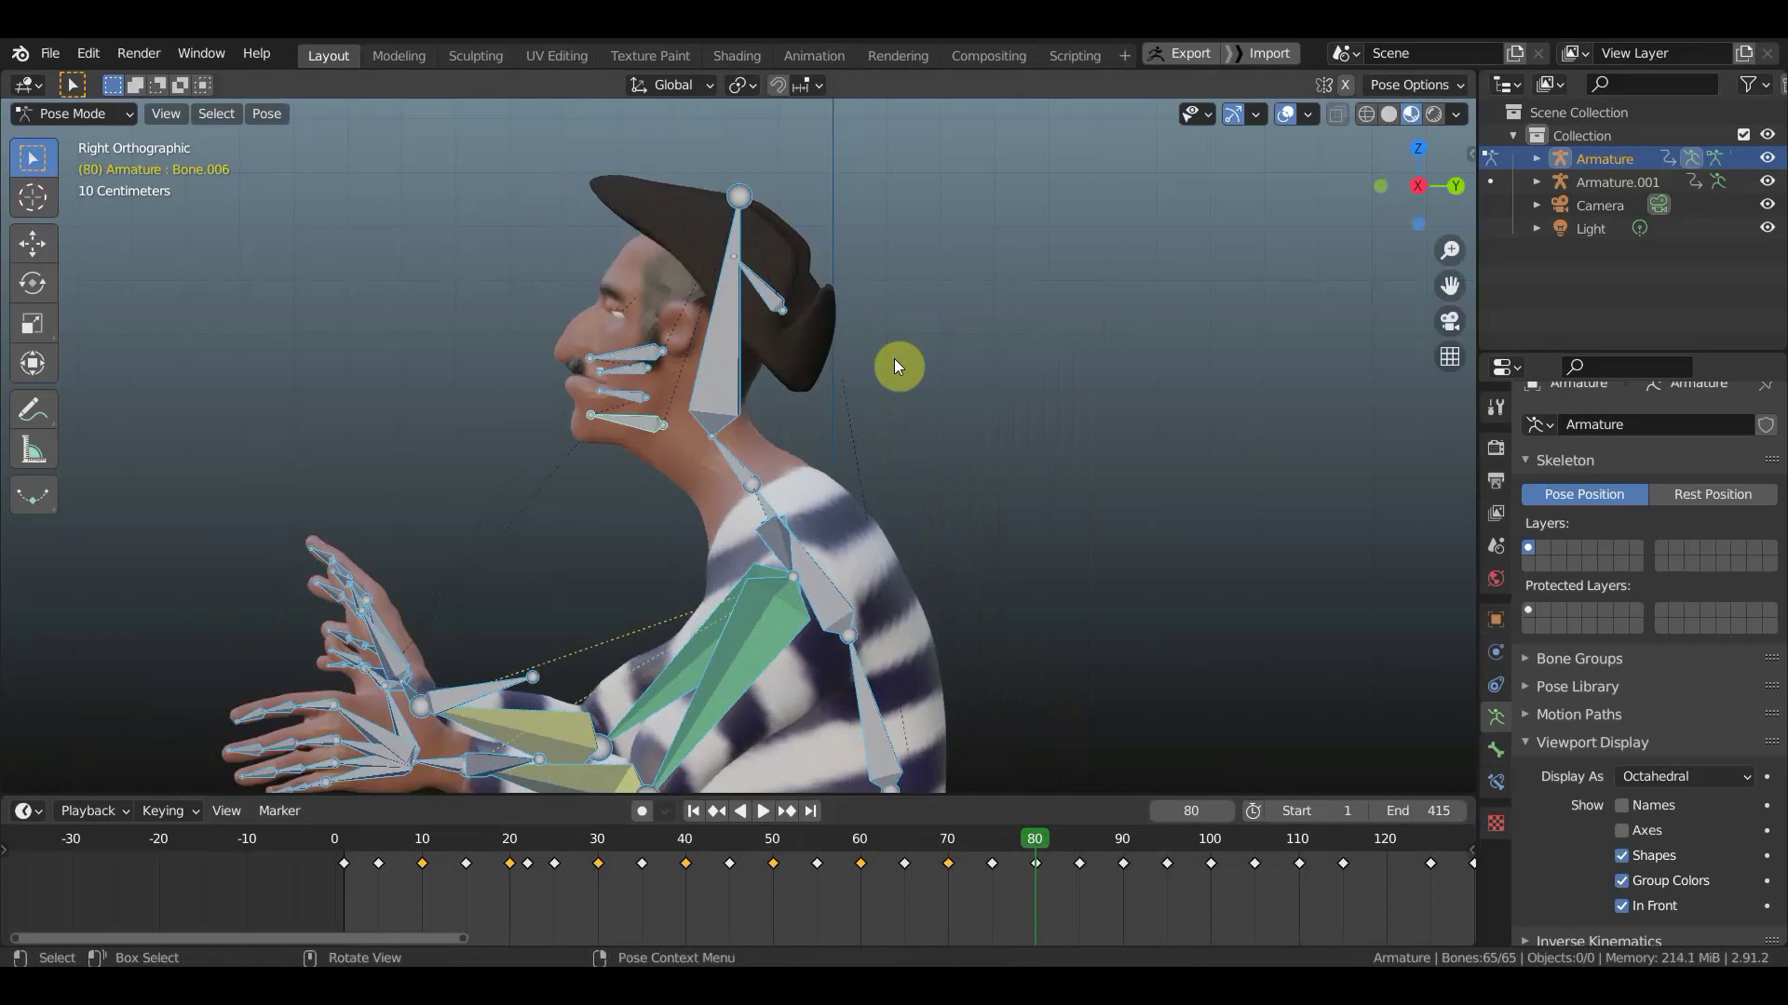
{"action": "left_click", "coordinate": [627, 418]}
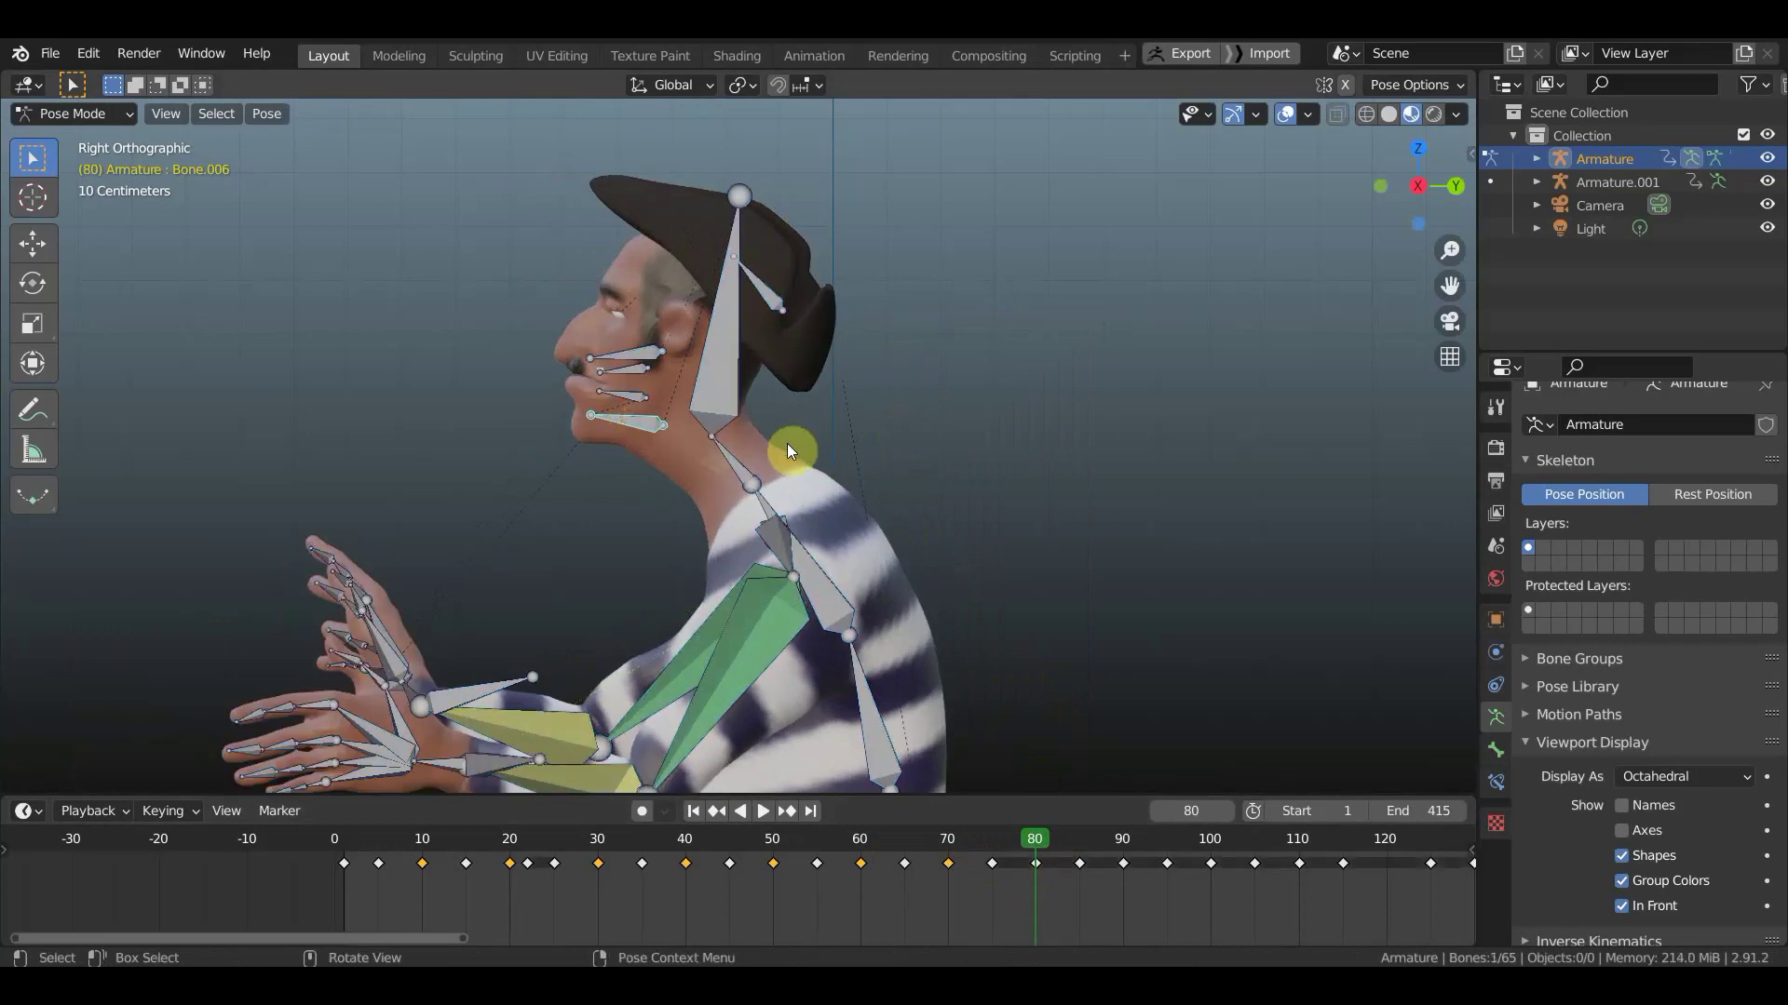
{"action": "key", "text": "r"}
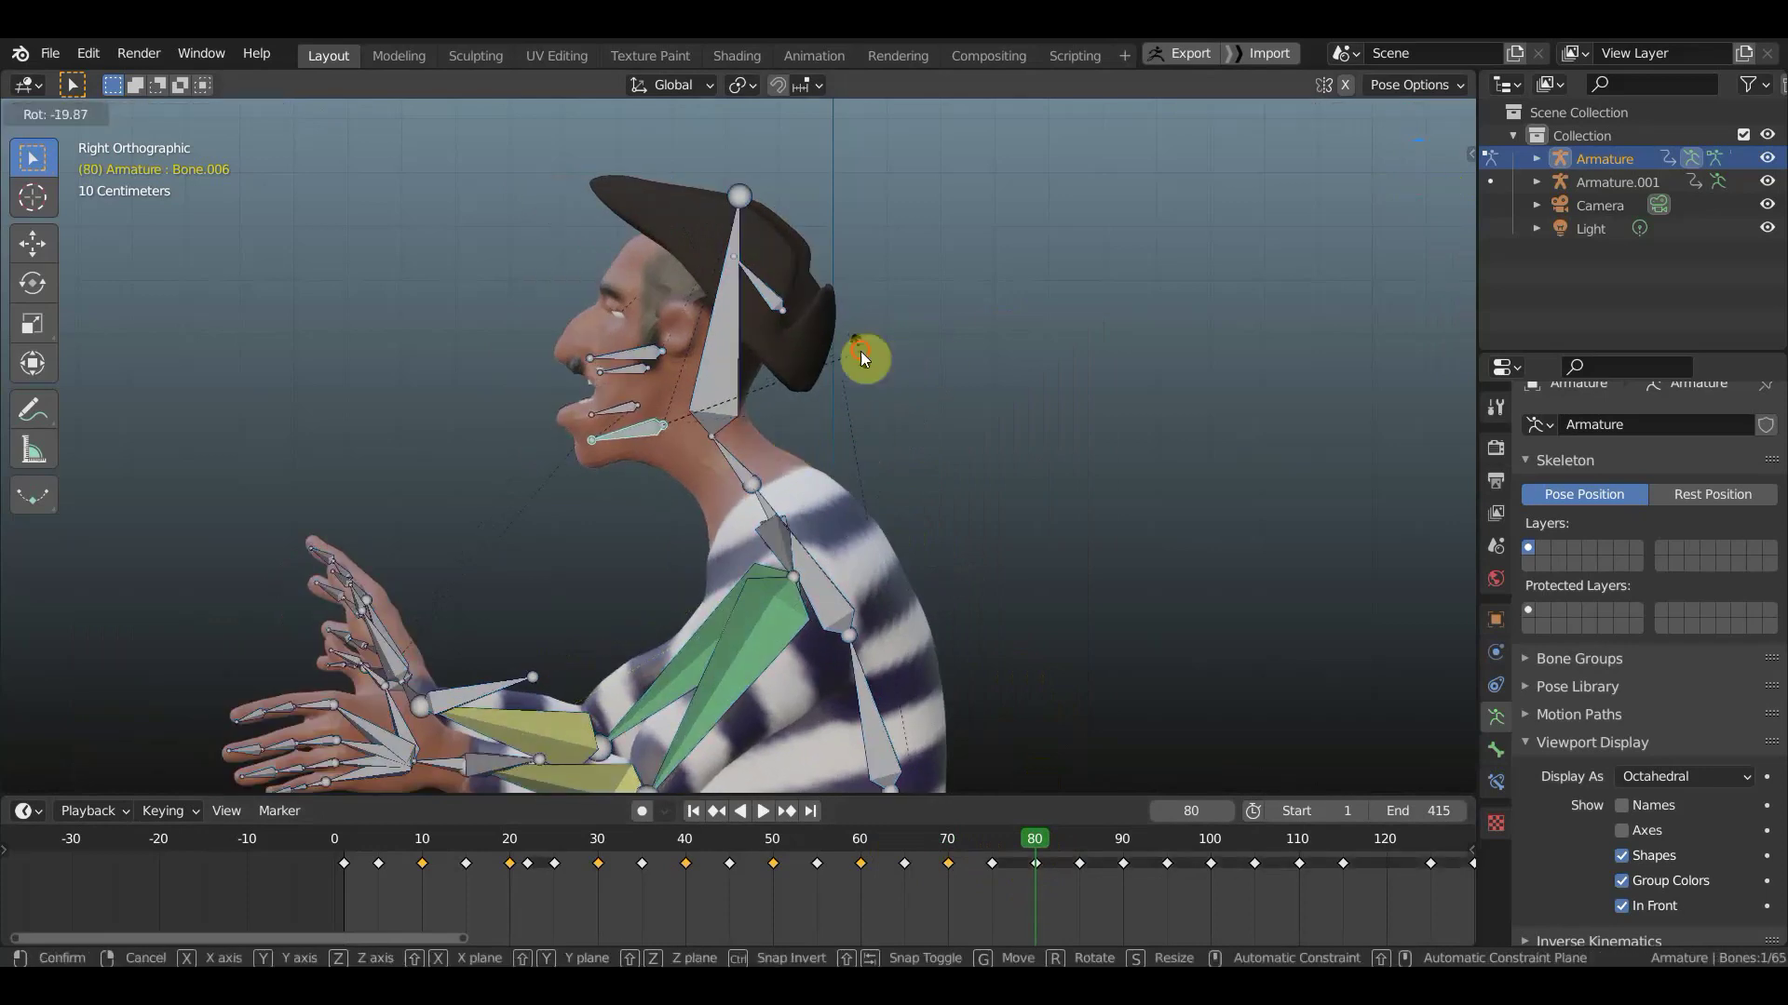
{"action": "left_click", "coordinate": [858, 353]}
- Nudge the jaw into place, key all bones at frame 80, then review and stop playback
{"action": "middle_click_drag", "start_coordinate": [853, 421], "coordinate": [1097, 428]}
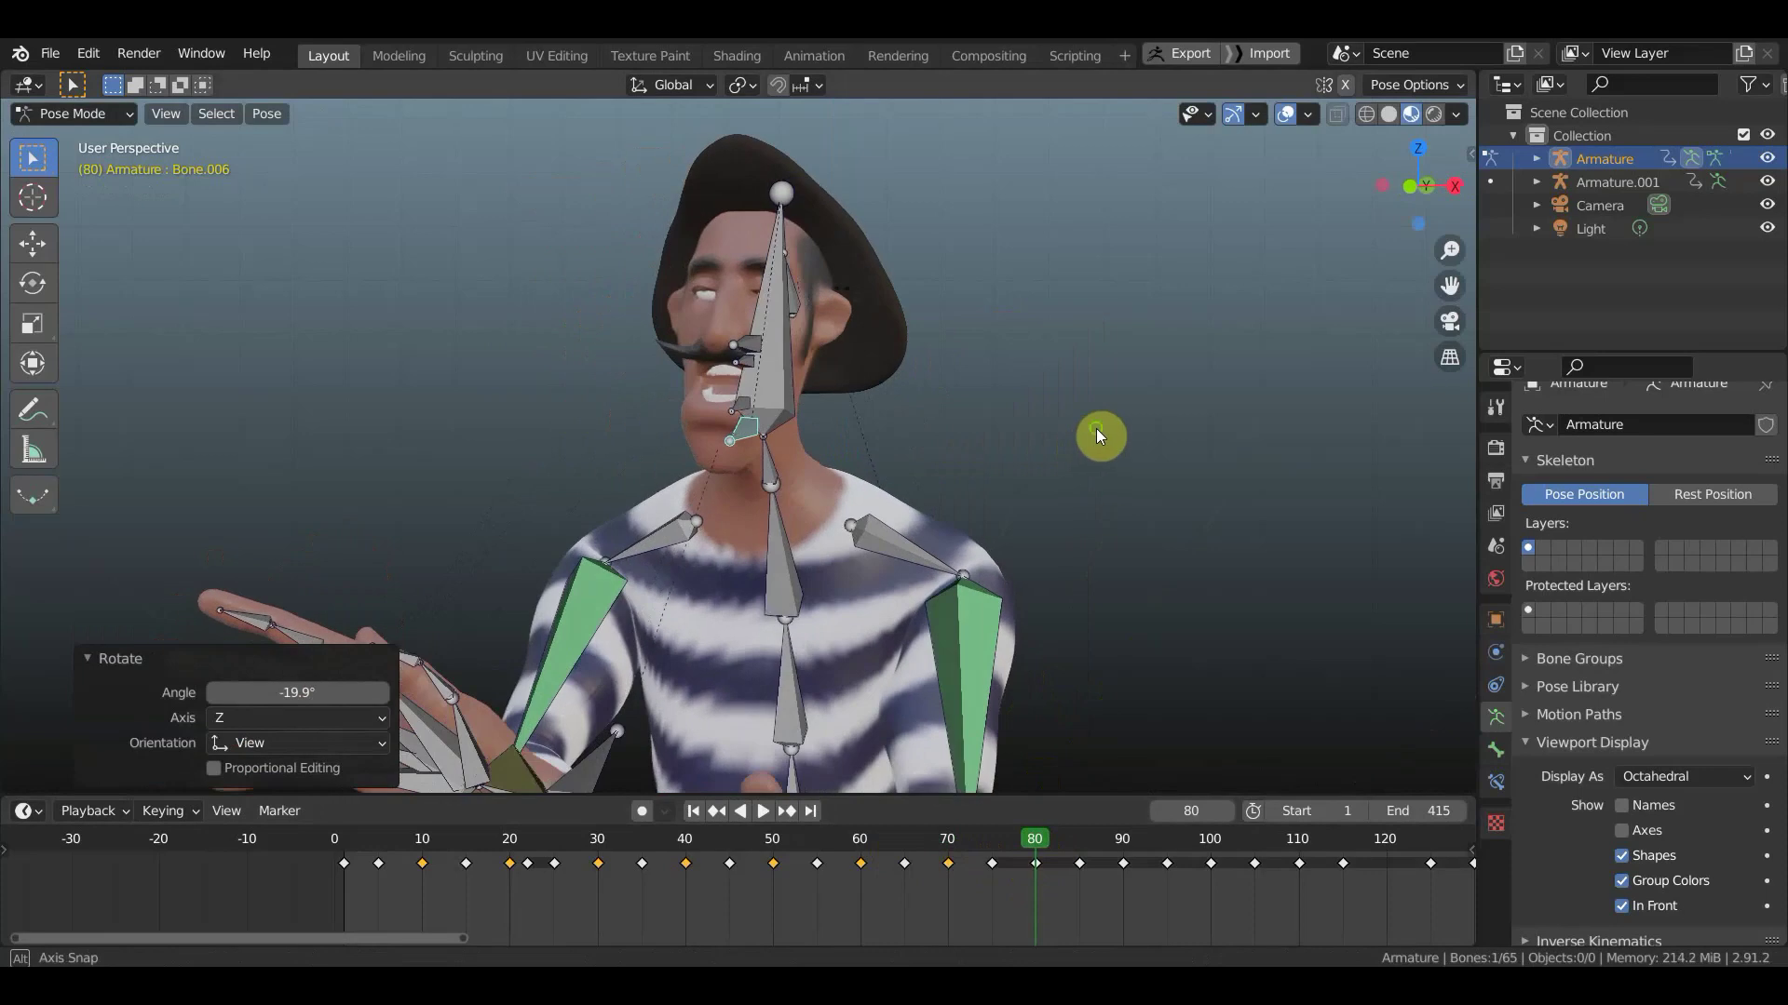
{"action": "middle_click_drag", "start_coordinate": [1310, 188], "coordinate": [1067, 224]}
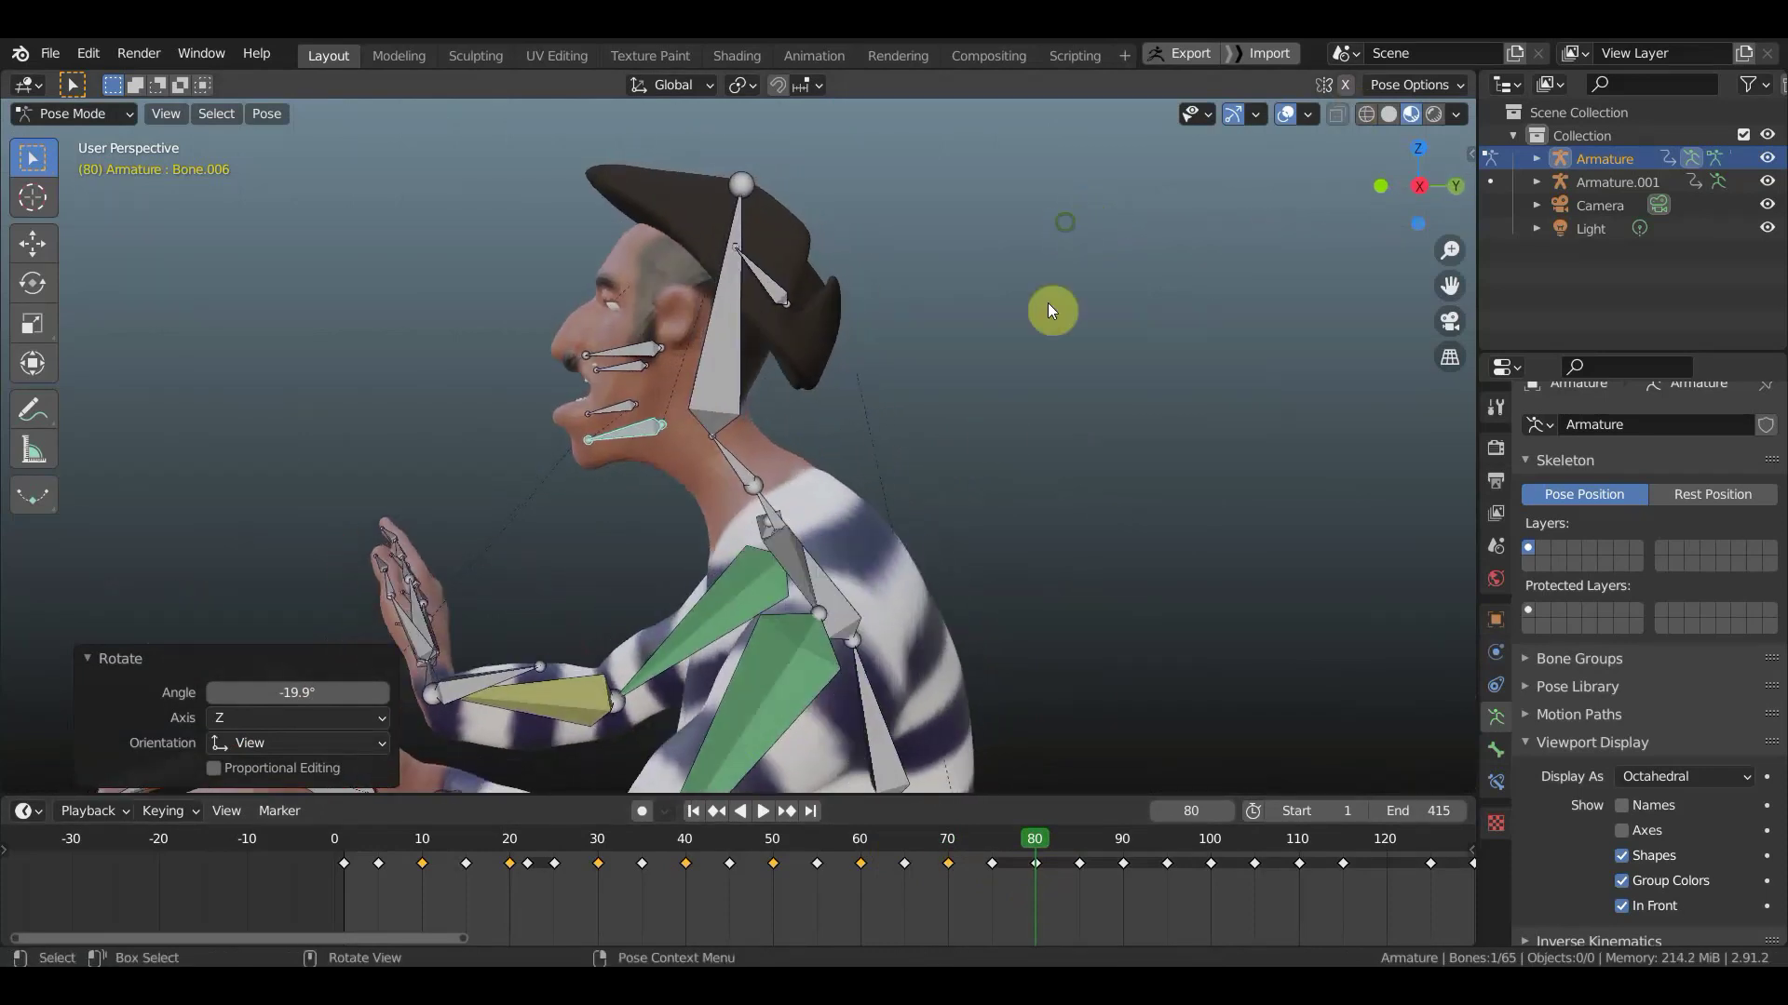
{"action": "key", "text": "g"}
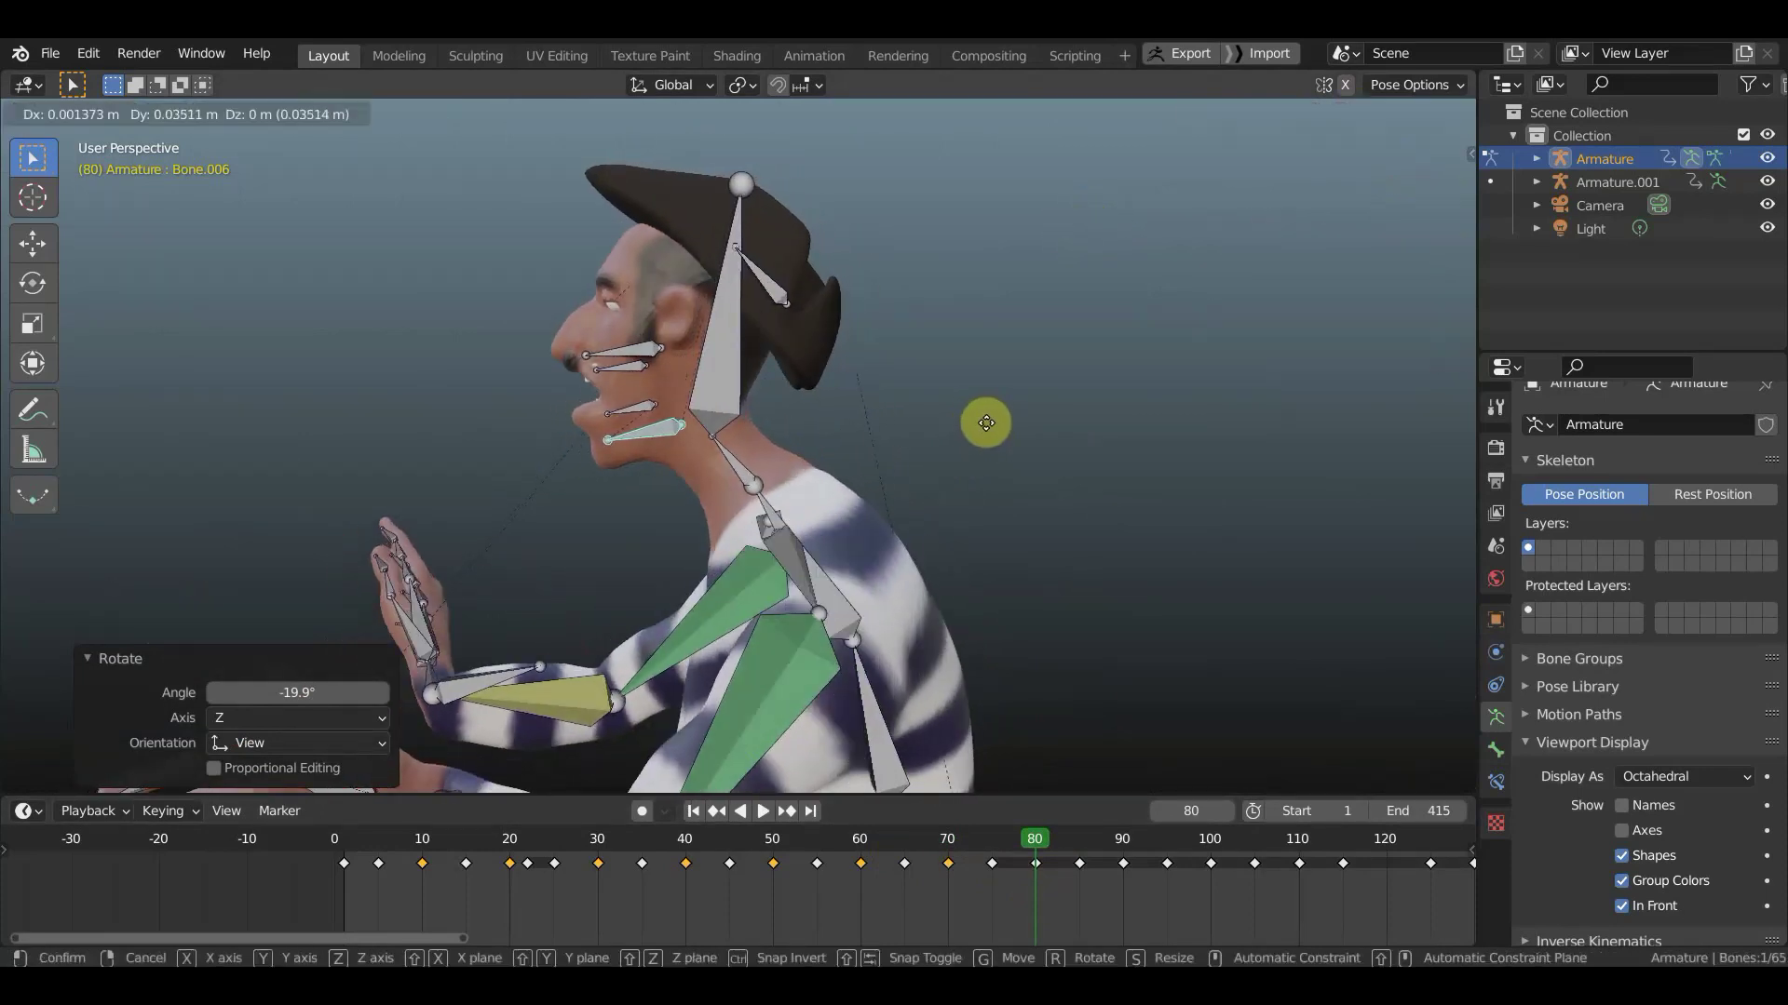
{"action": "left_click", "coordinate": [989, 430]}
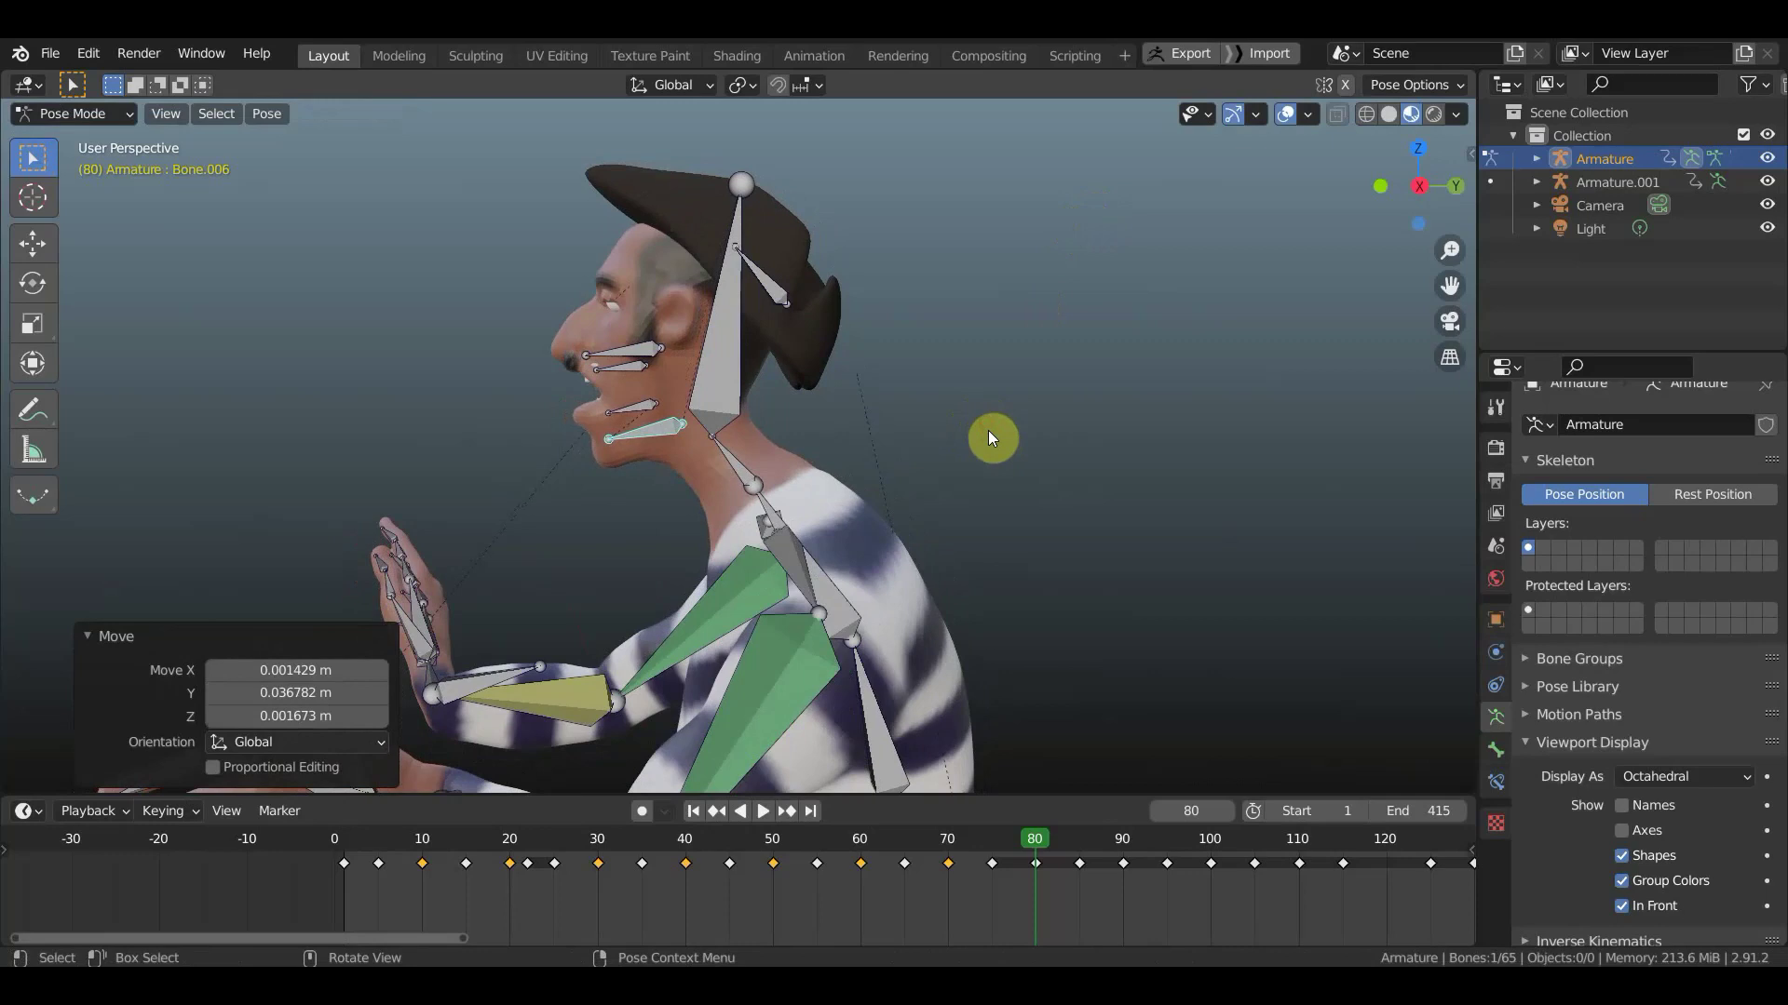
{"action": "key", "text": "a"}
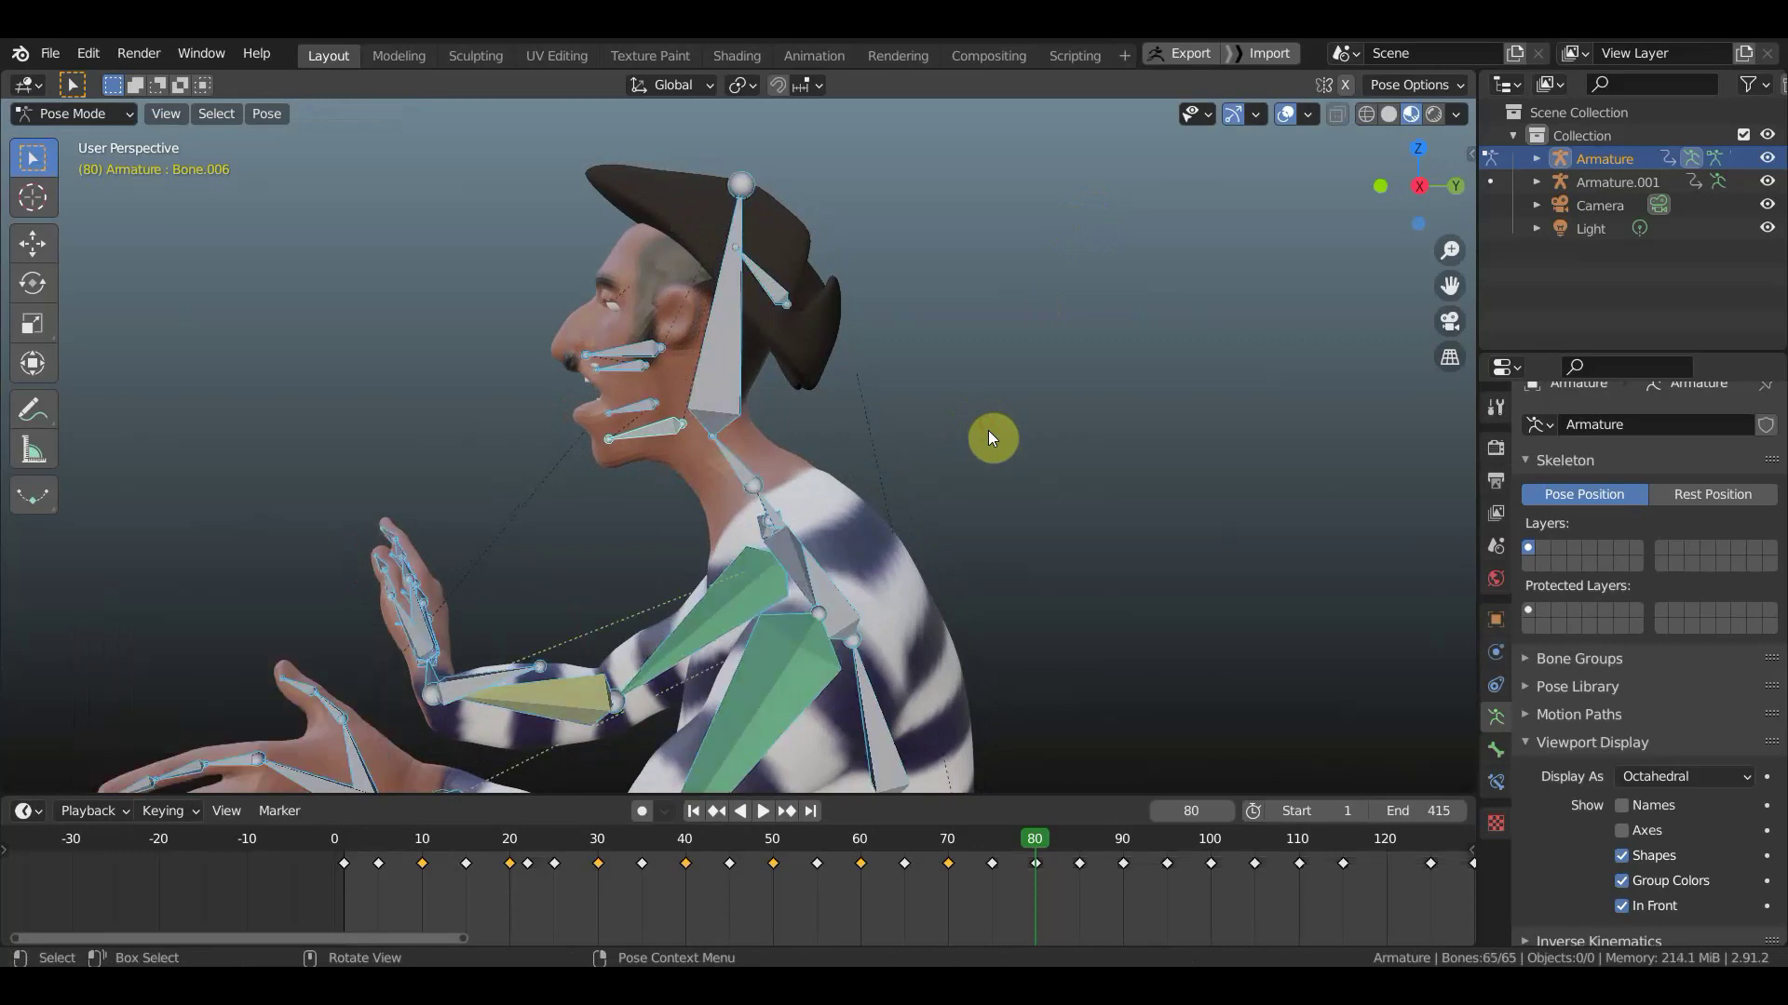
{"action": "key", "text": "i"}
{"action": "left_click", "coordinate": [987, 430]}
{"action": "left_click_drag", "start_coordinate": [1022, 851], "coordinate": [387, 778]}
{"action": "key", "text": "Escape"}
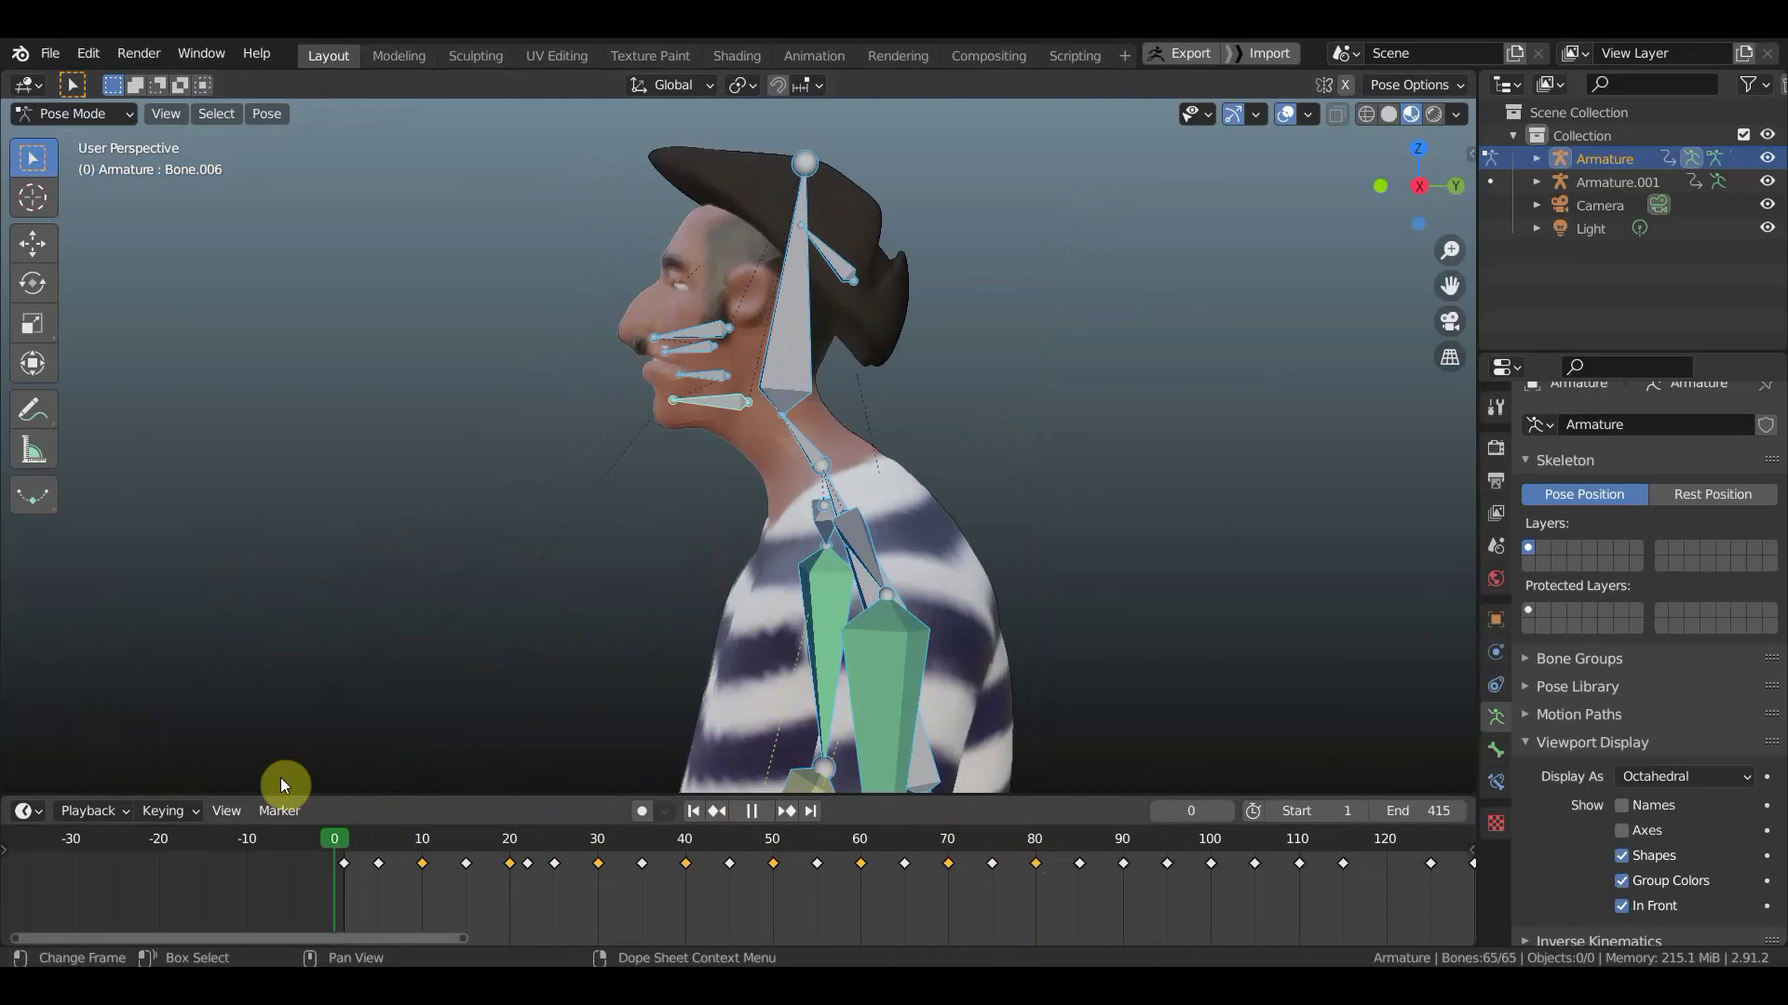
- Hide the bones and overlays and play the animation from the first frame to review it
{"action": "left_click", "coordinate": [1285, 112]}
{"action": "middle_click_drag", "start_coordinate": [1052, 395], "coordinate": [1121, 411]}
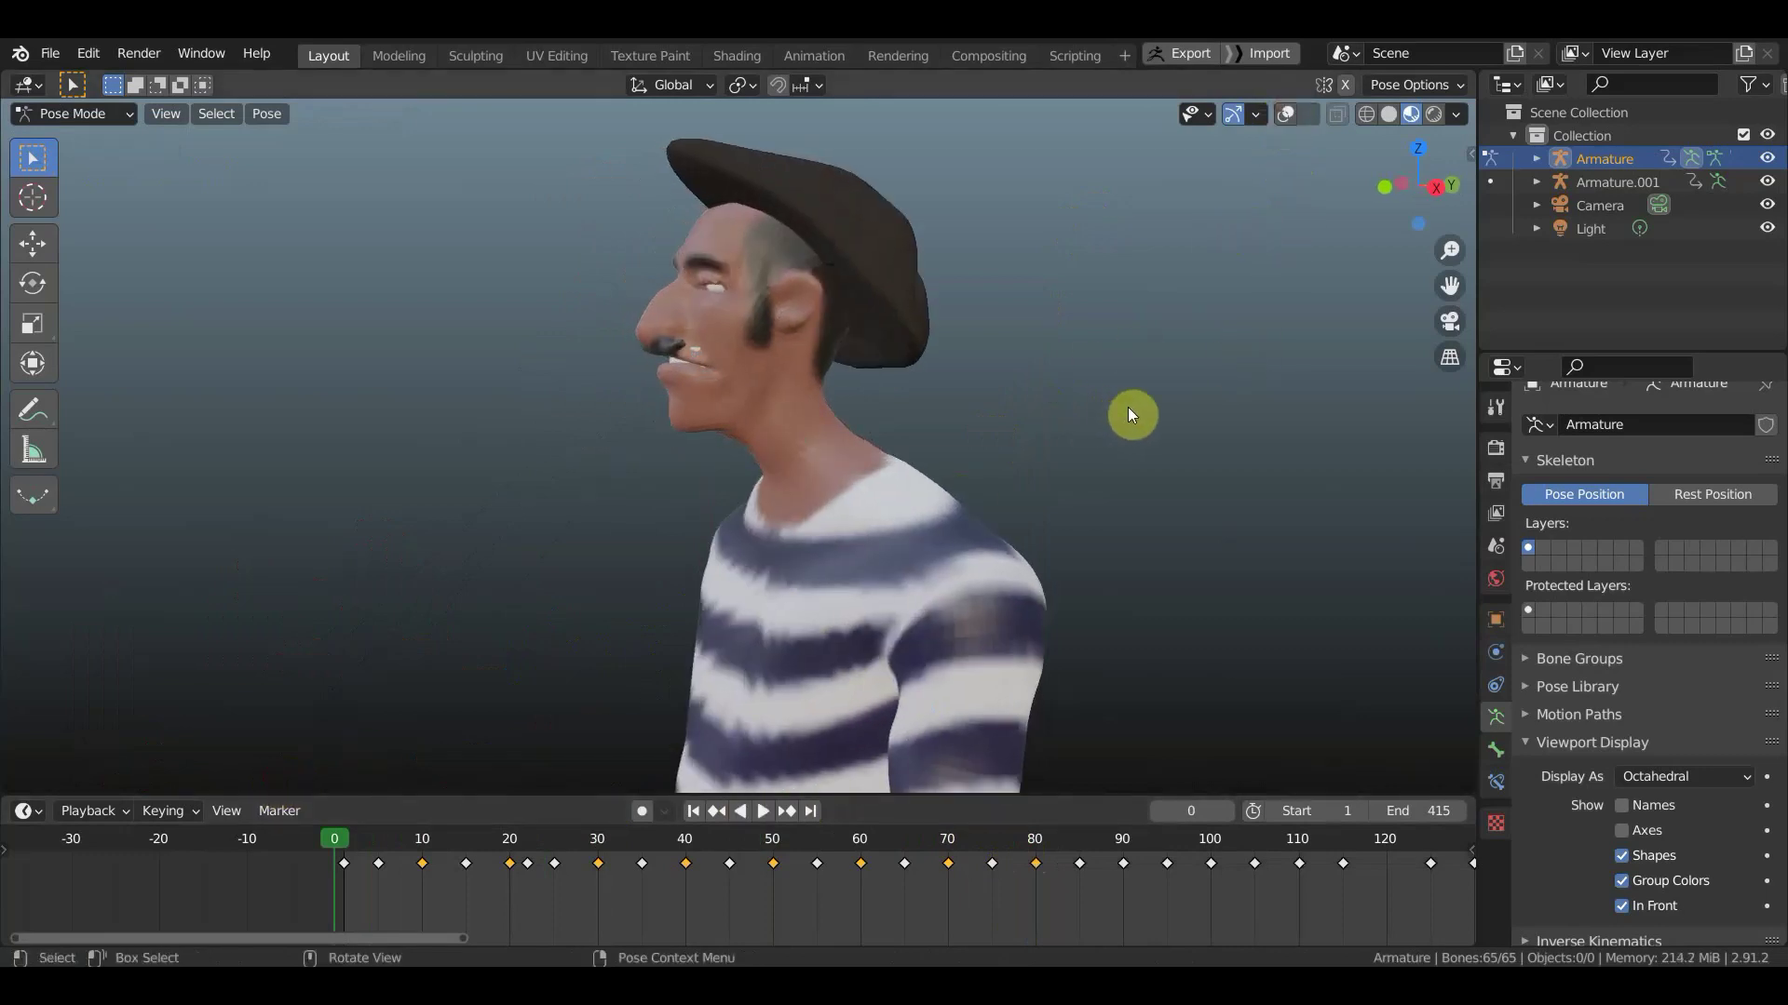
{"action": "key", "text": "space"}
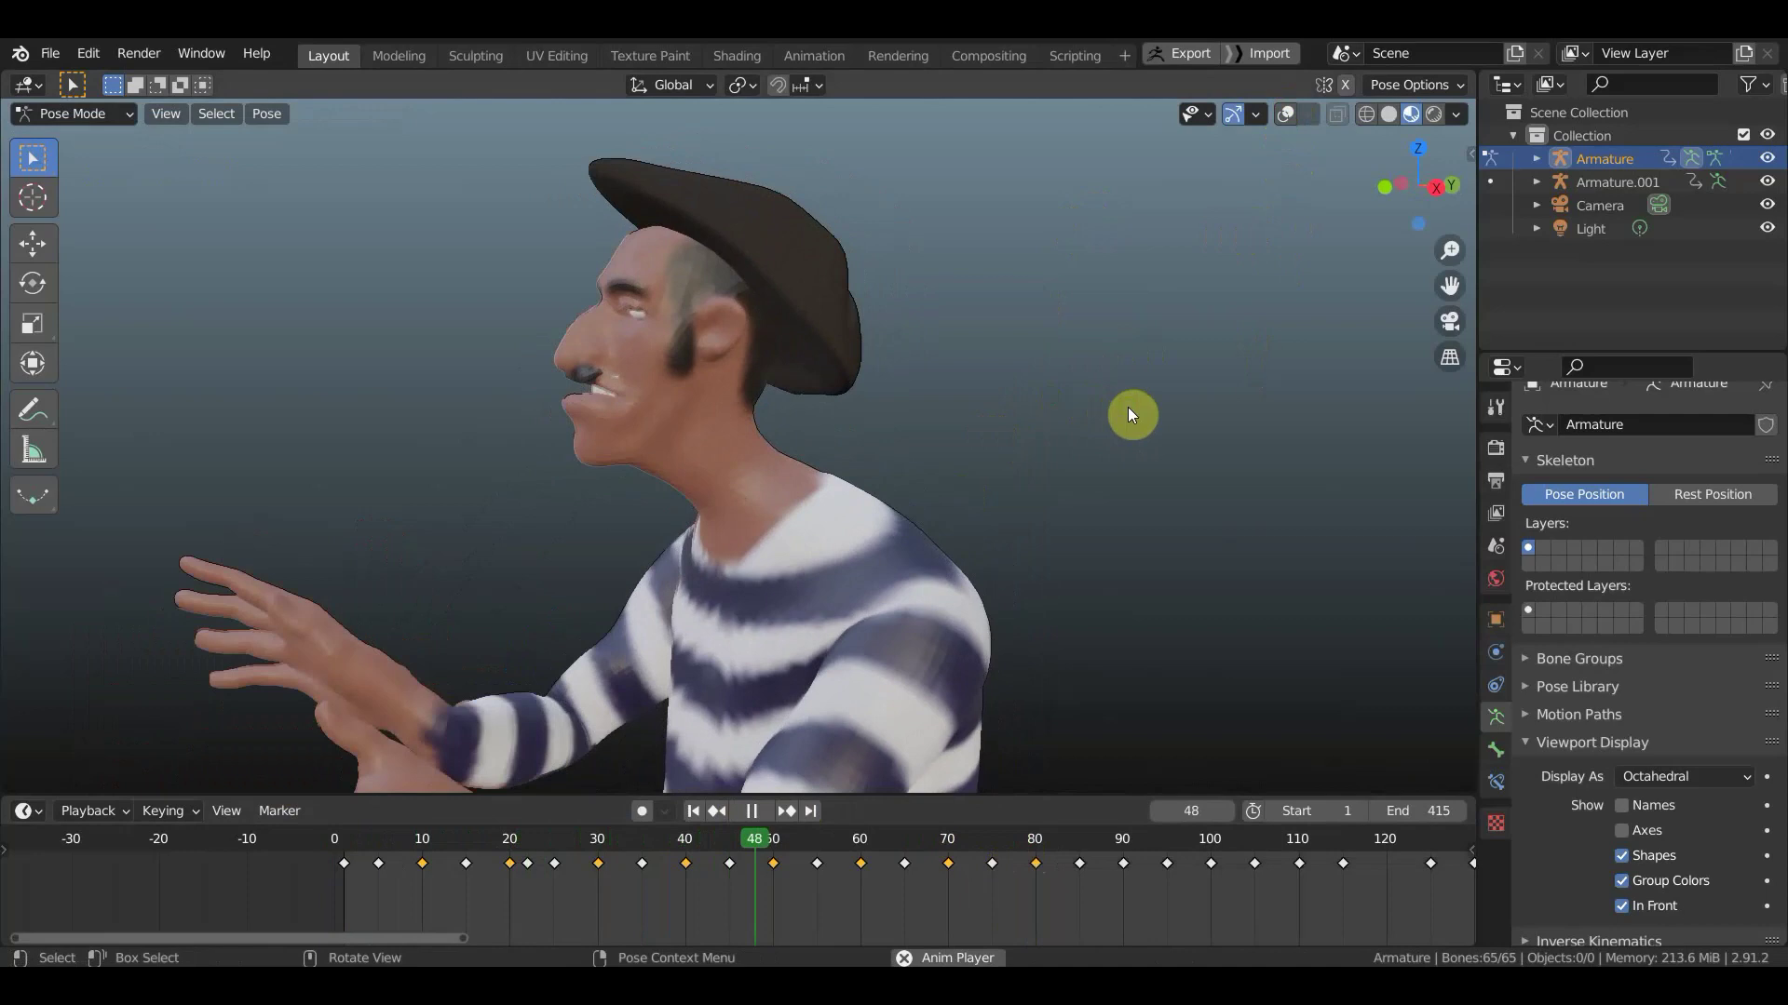
{"action": "key", "text": "space"}
{"action": "middle_click_drag", "start_coordinate": [1141, 427], "coordinate": [1328, 421]}
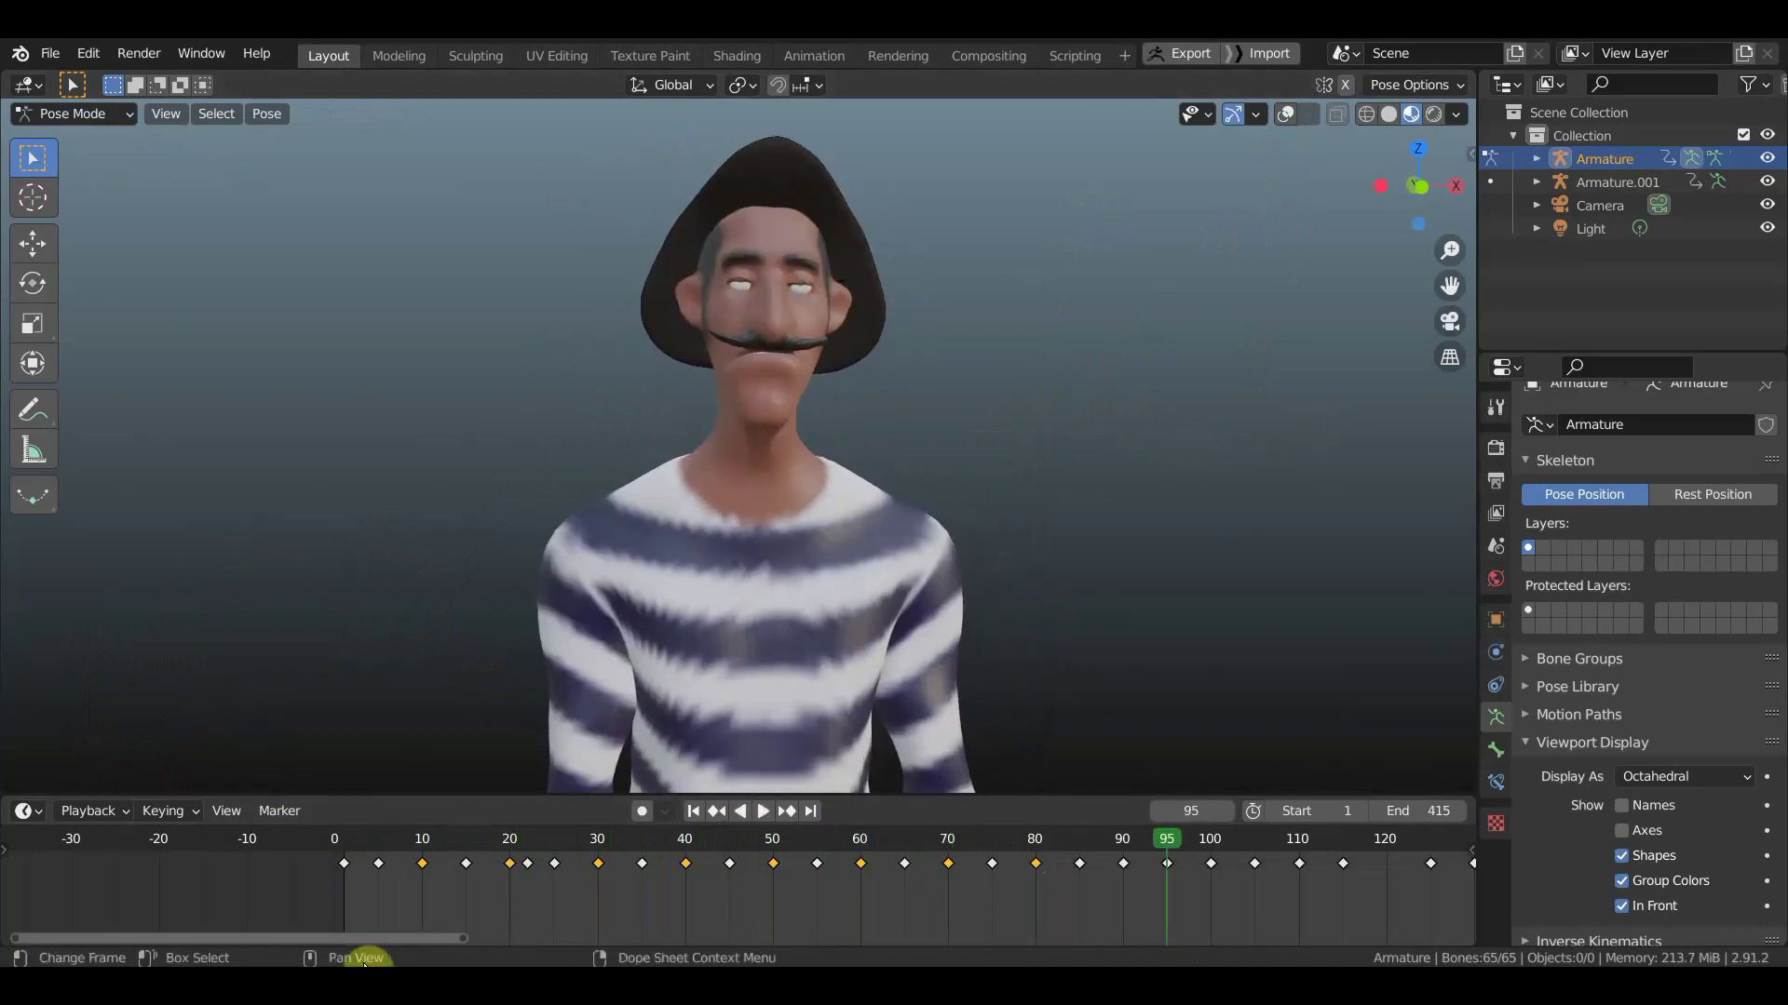
{"action": "left_click", "coordinate": [344, 841]}
{"action": "key", "text": "space"}
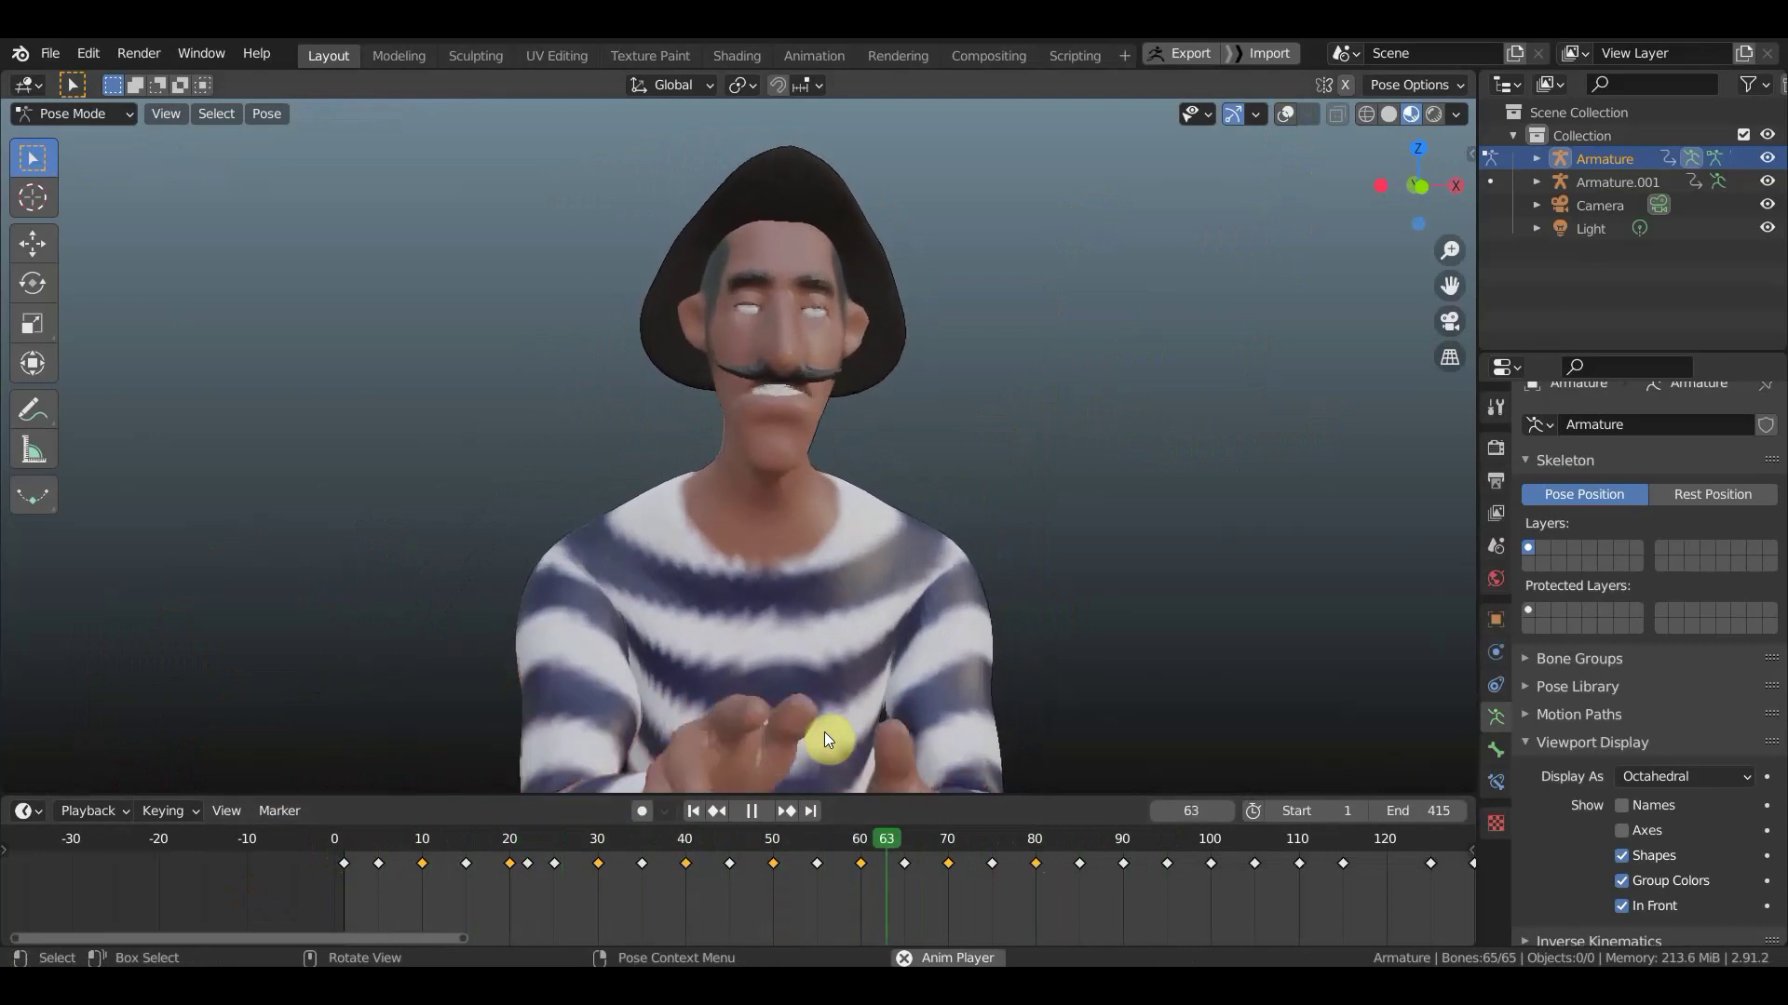
{"action": "key", "text": "space"}
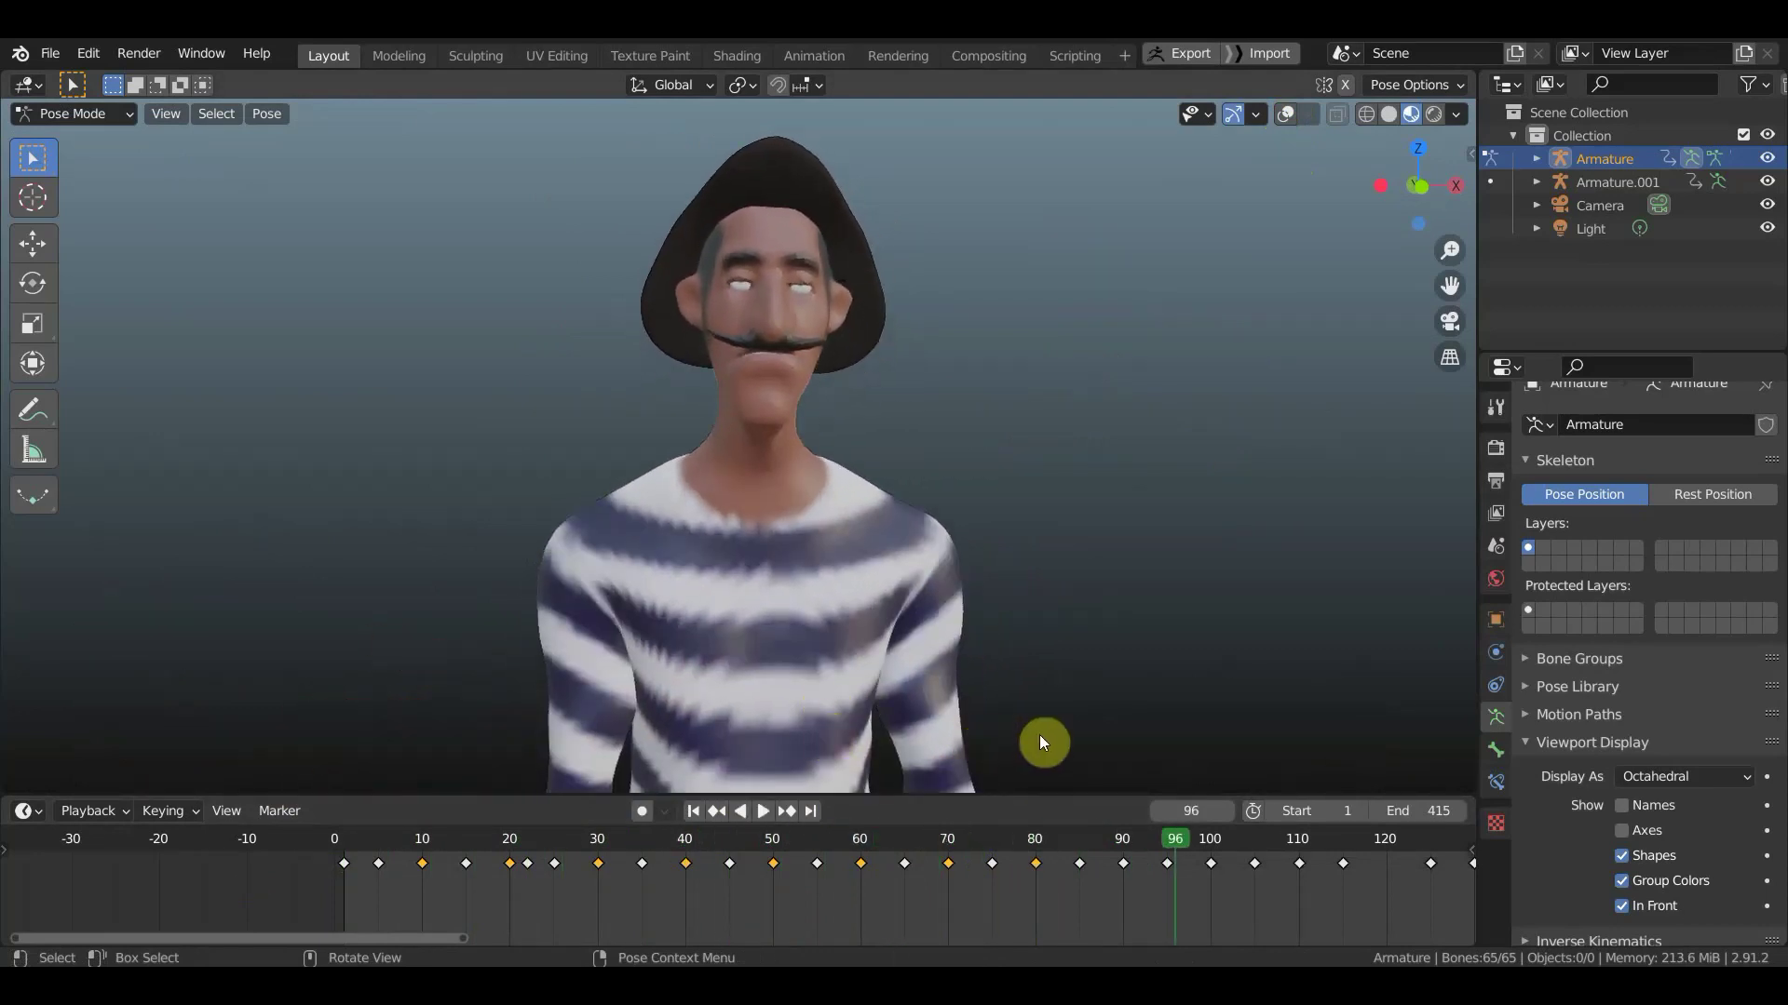
- Zoom out and tilt the view from above, then play the animation again
{"action": "scroll", "coordinate": [1198, 918], "scroll_direction": "down", "scroll_amount": 2}
{"action": "scroll", "coordinate": [1205, 663], "scroll_direction": "down", "scroll_amount": 3}
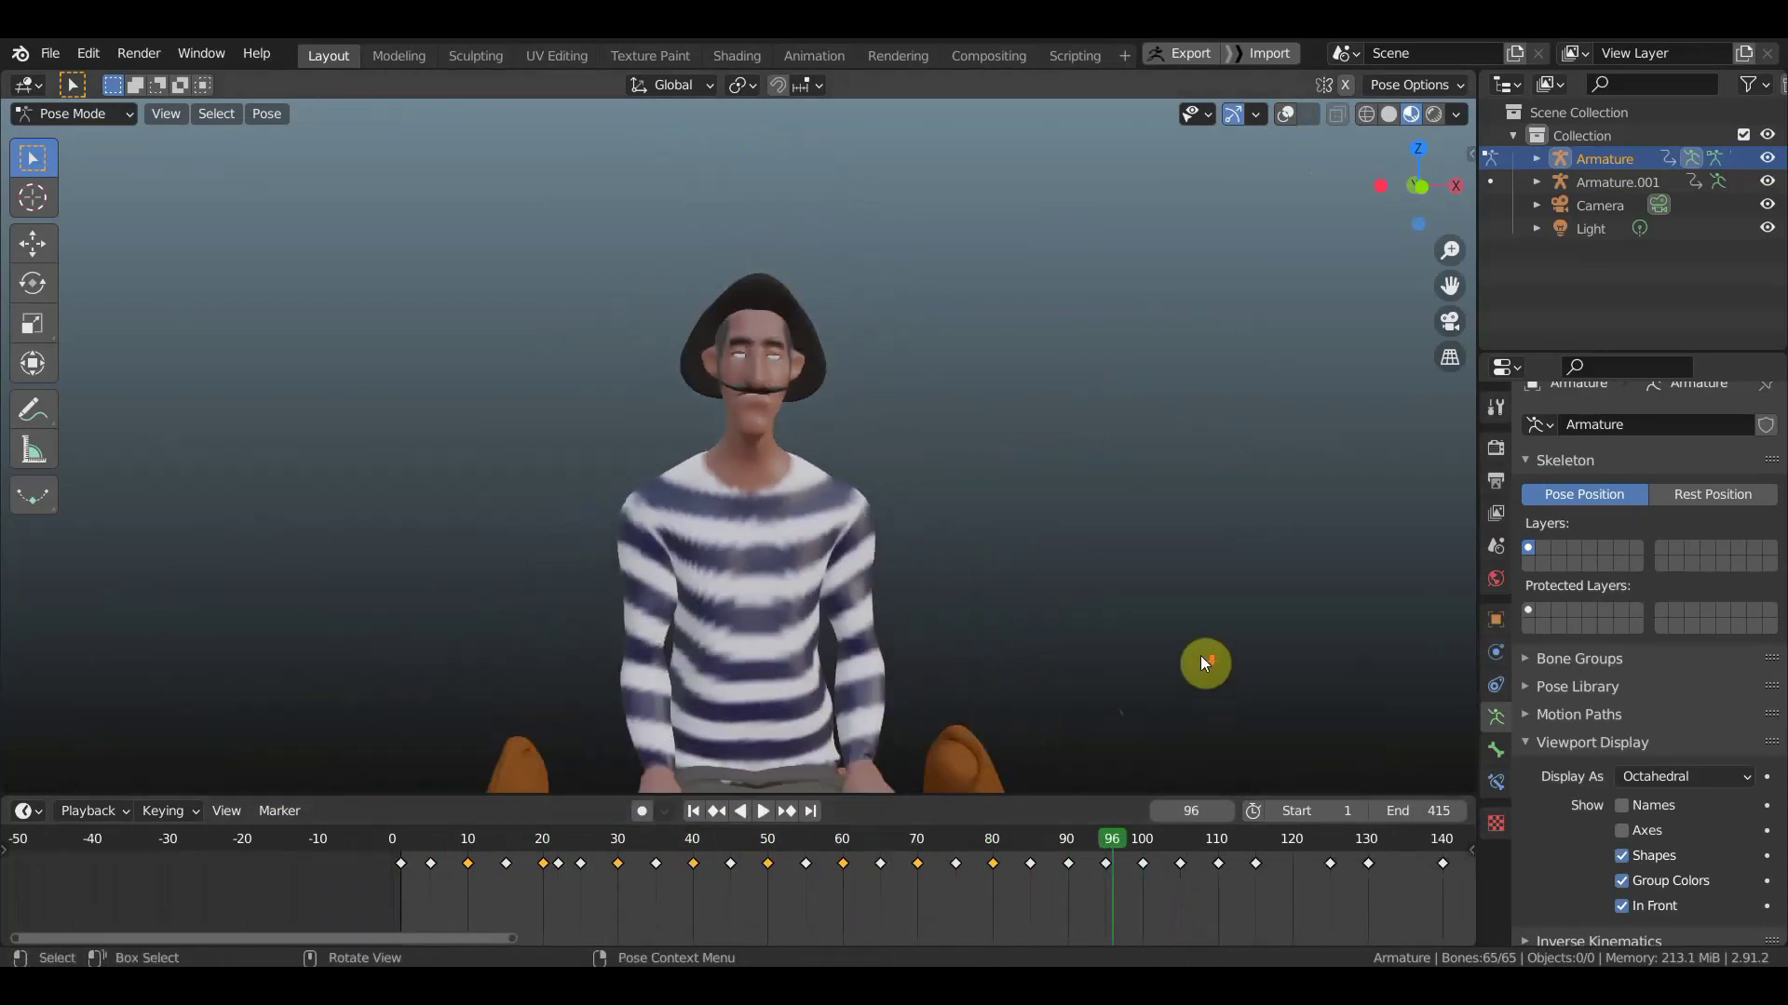
{"action": "middle_click_drag", "start_coordinate": [1204, 663], "coordinate": [1137, 503]}
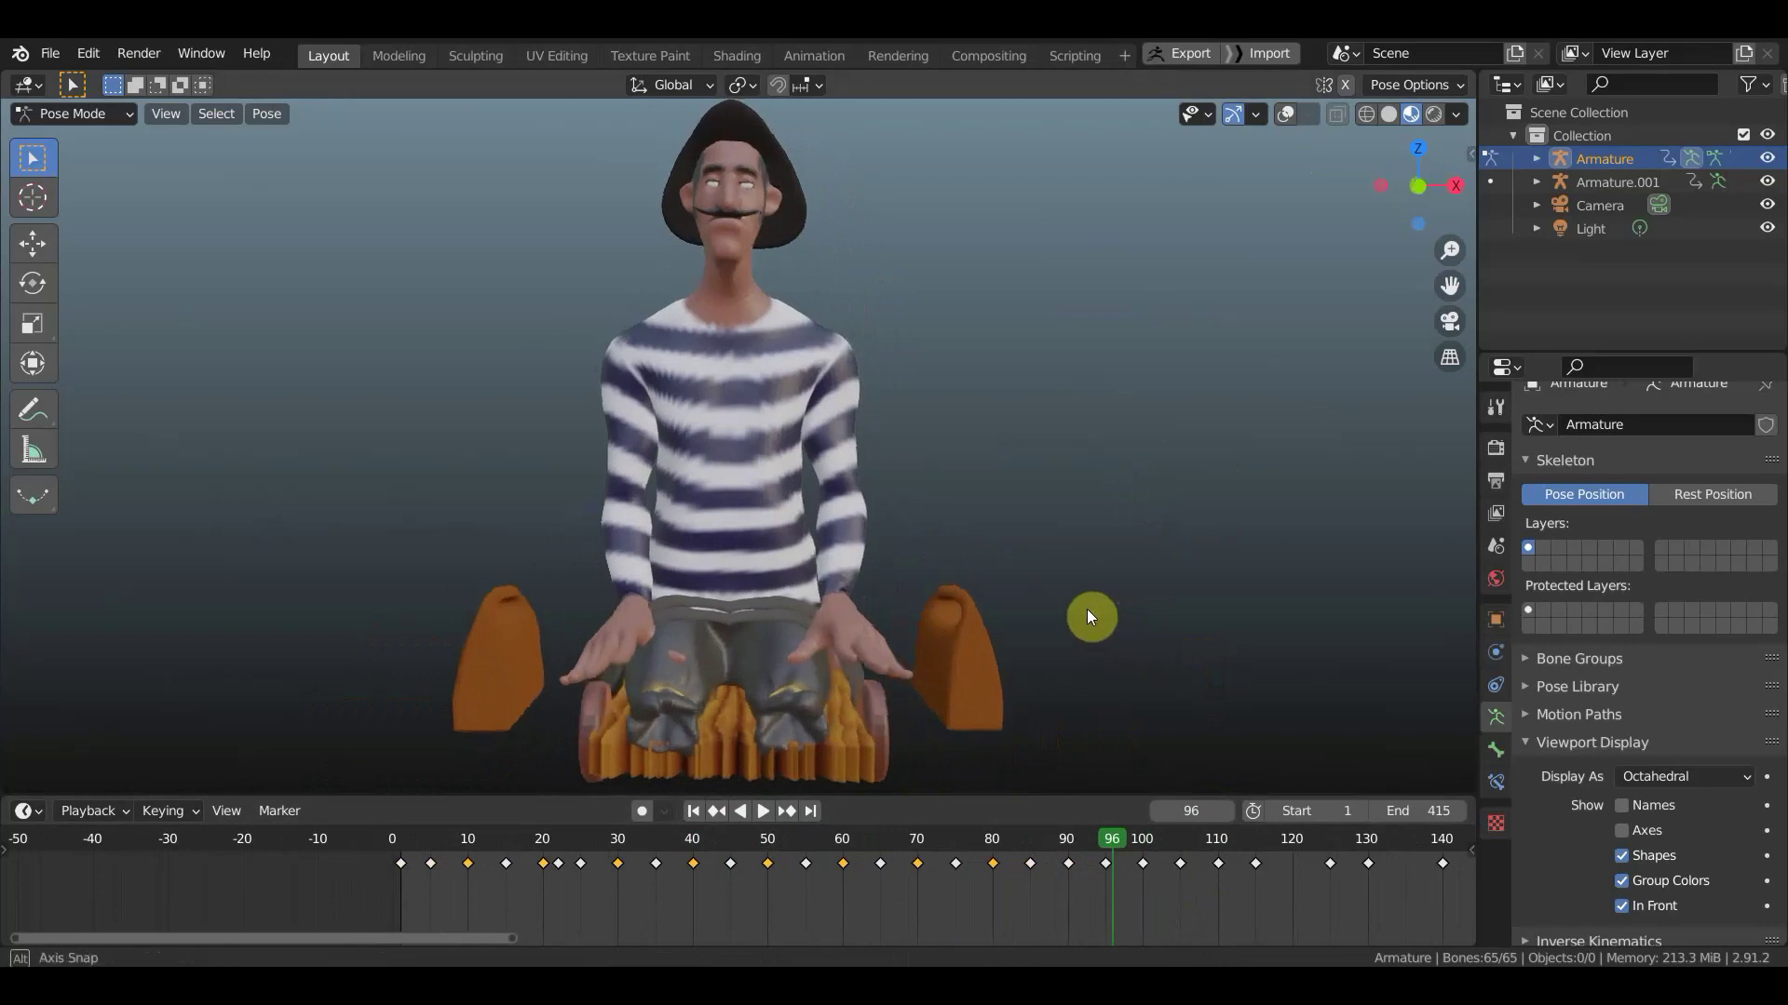
{"action": "key", "text": "space"}
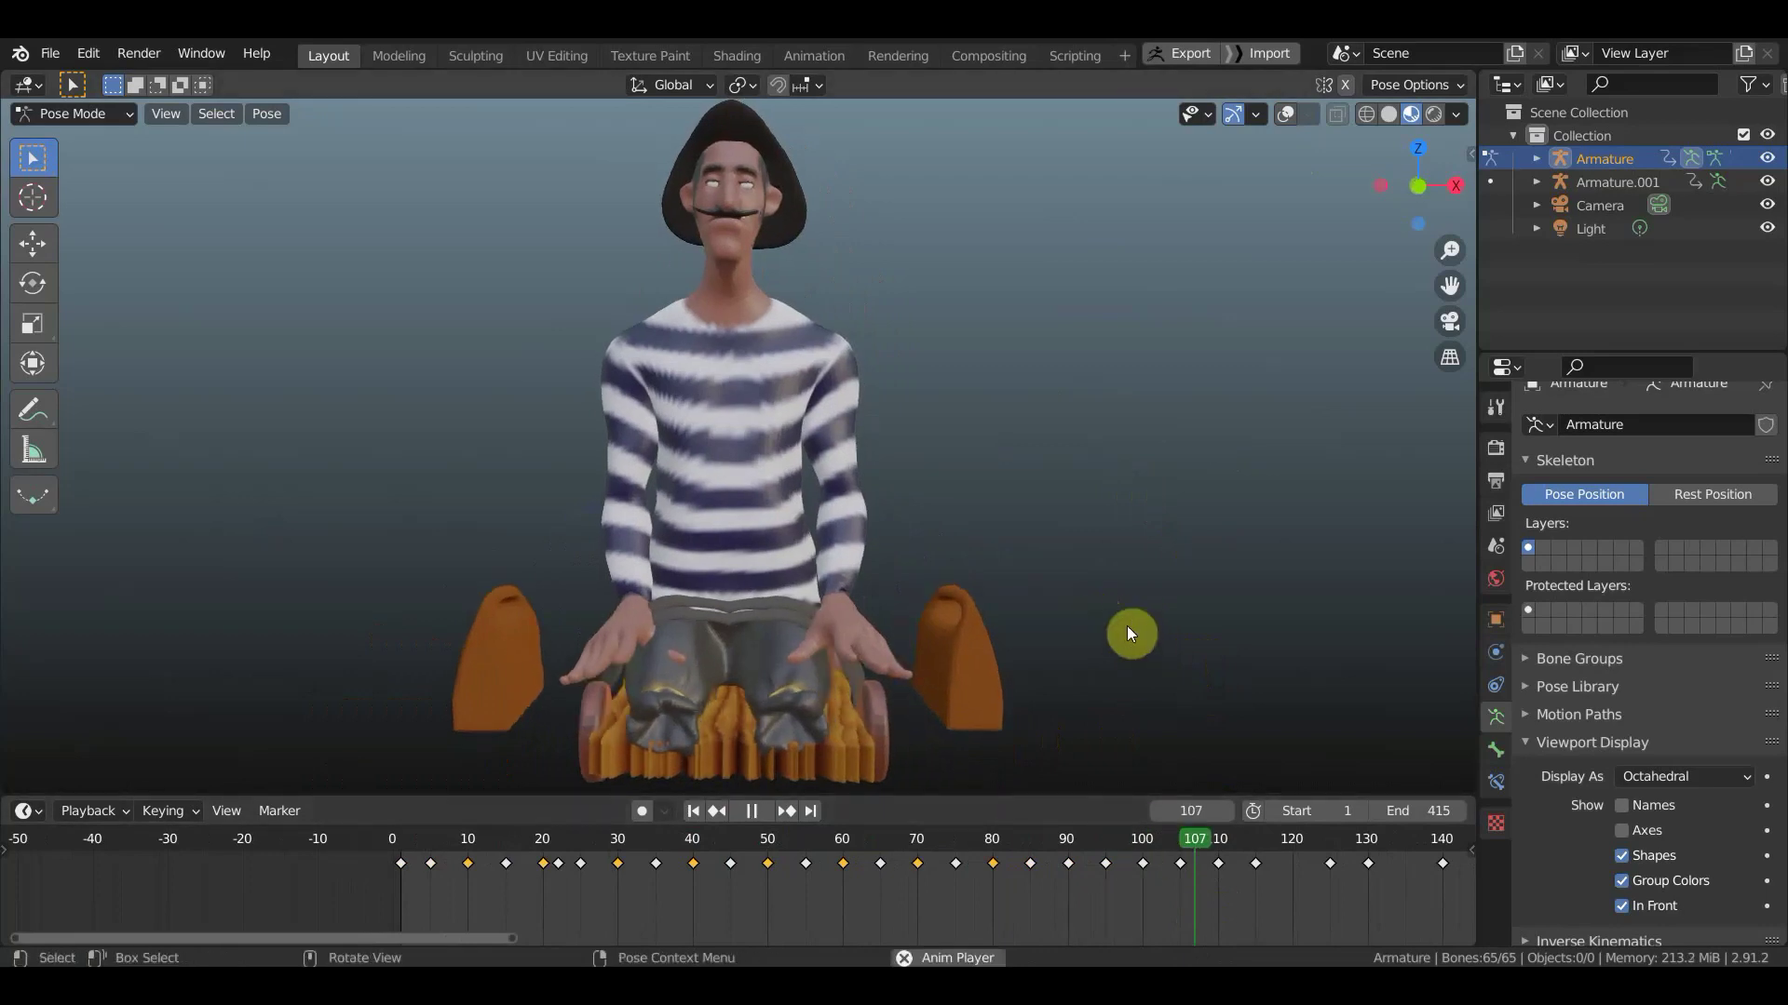
{"action": "key", "text": "space"}
{"action": "scroll", "coordinate": [1126, 625], "scroll_direction": "down", "scroll_amount": 1}
{"action": "mouse_move", "coordinate": [1127, 628]}
{"action": "middle_mouse_down"}
{"action": "mouse_move", "coordinate": [1133, 601]}
{"action": "mouse_move", "coordinate": [1066, 650]}
{"action": "mouse_move", "coordinate": [1099, 649]}
{"action": "middle_mouse_up"}
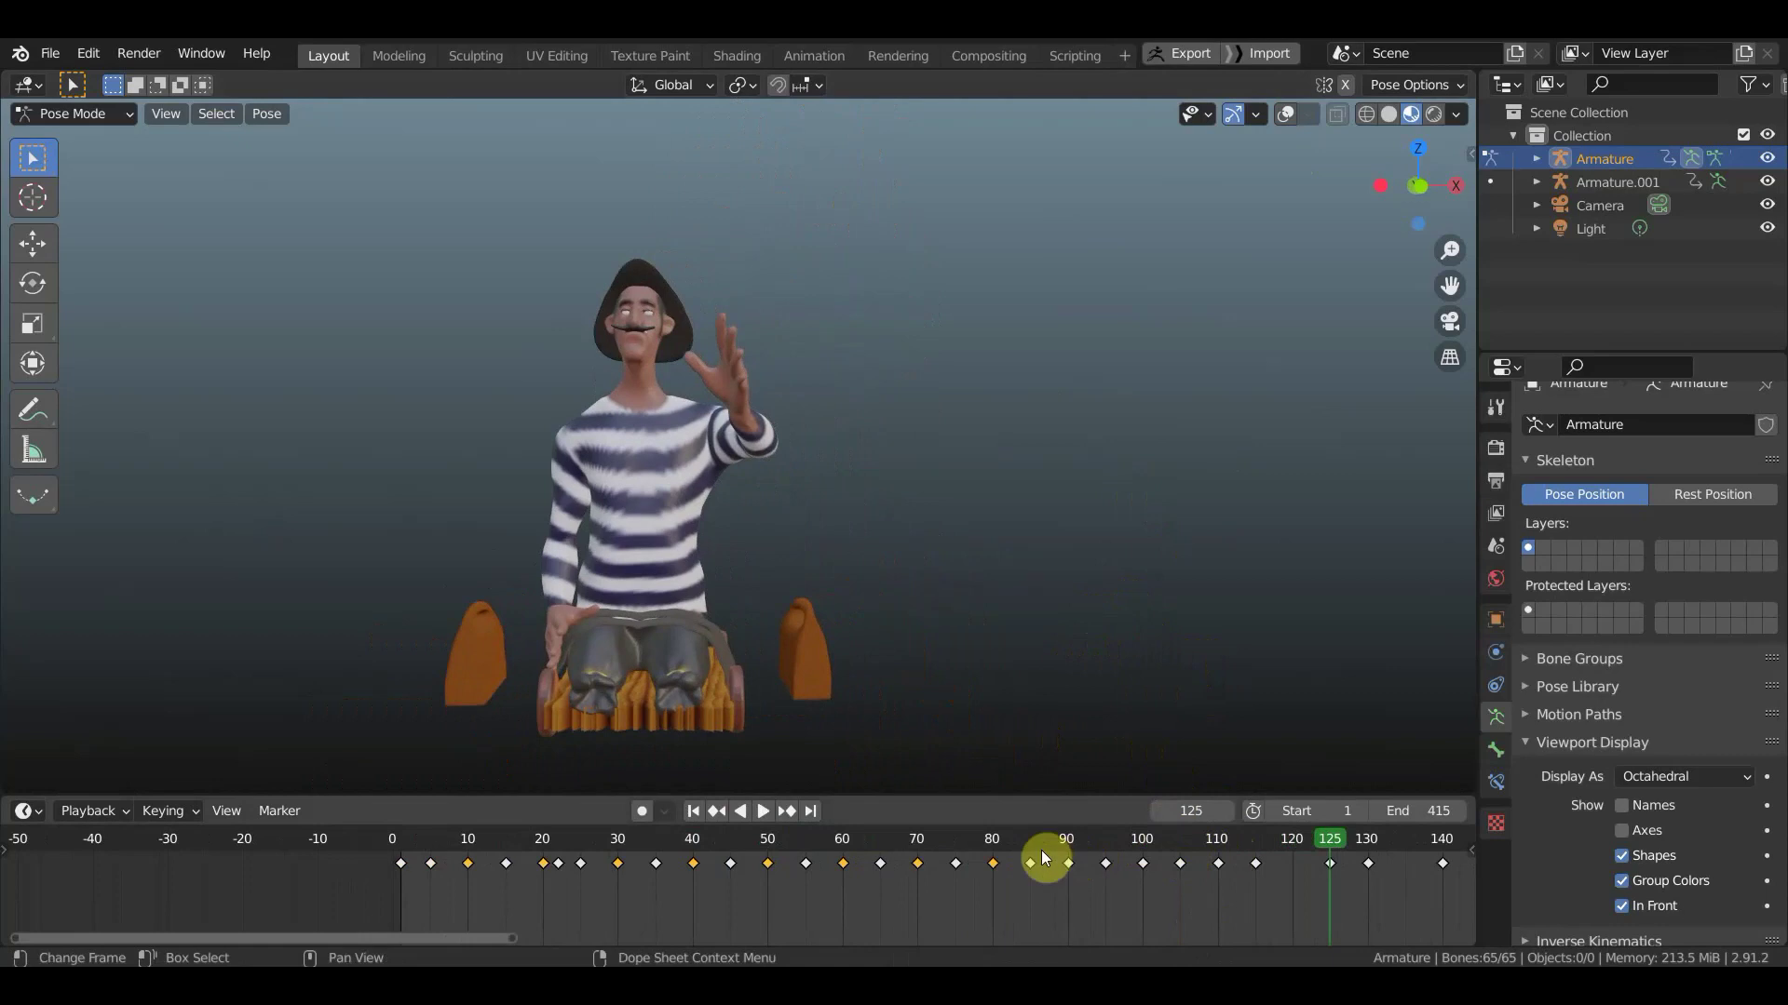
- Jump to frames 100 and 110, and frame the mime's head from the side at frame 110
{"action": "left_click", "coordinate": [1139, 854]}
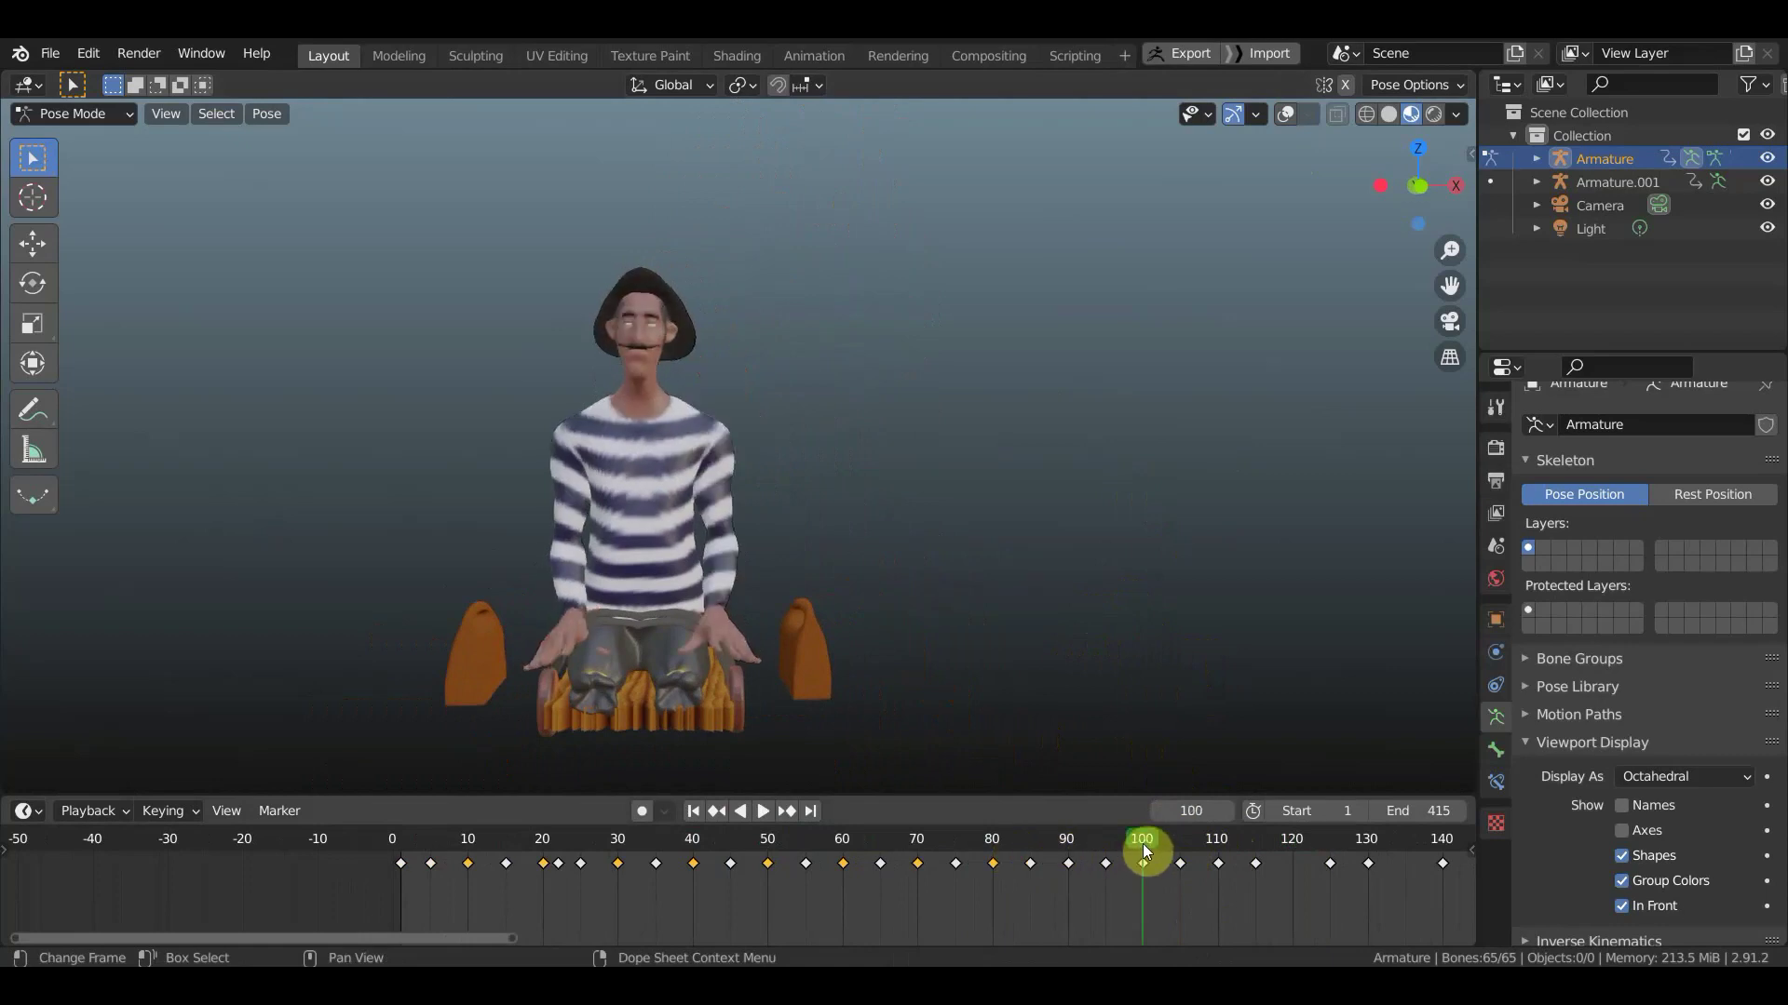
{"action": "left_click", "coordinate": [1218, 852]}
{"action": "key", "text": "space"}
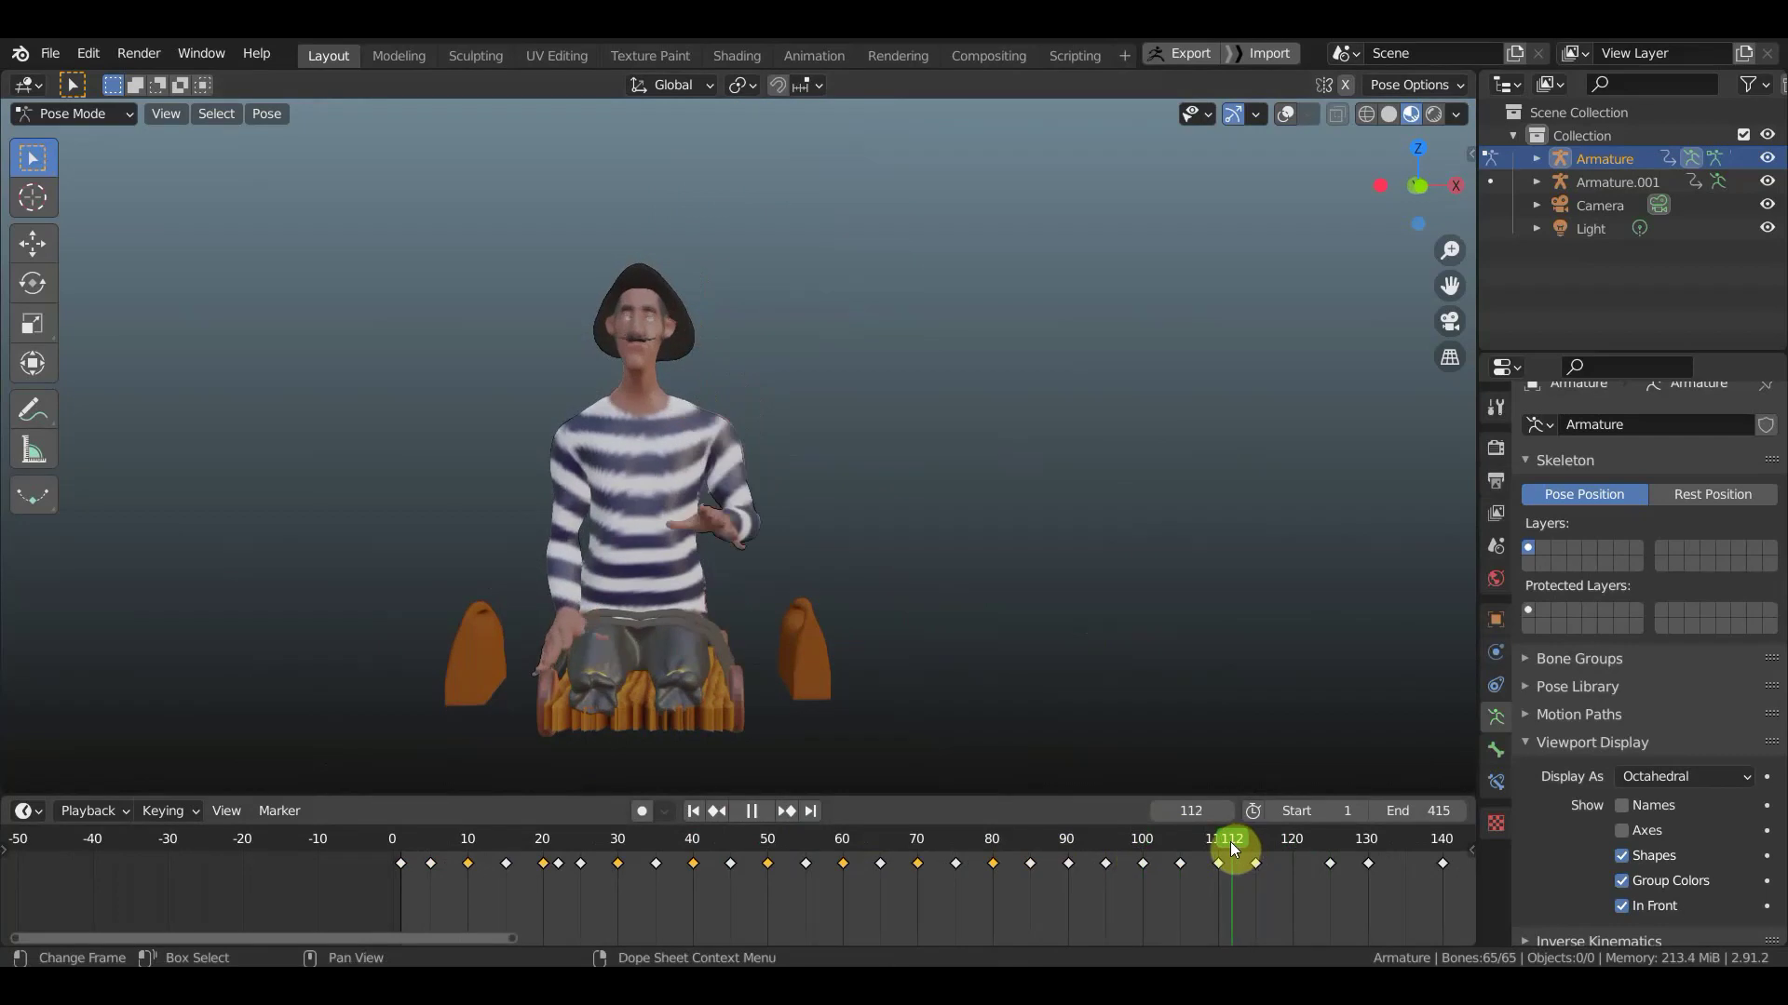
{"action": "key", "text": "space"}
{"action": "left_click_drag", "start_coordinate": [1201, 841], "coordinate": [1216, 841]}
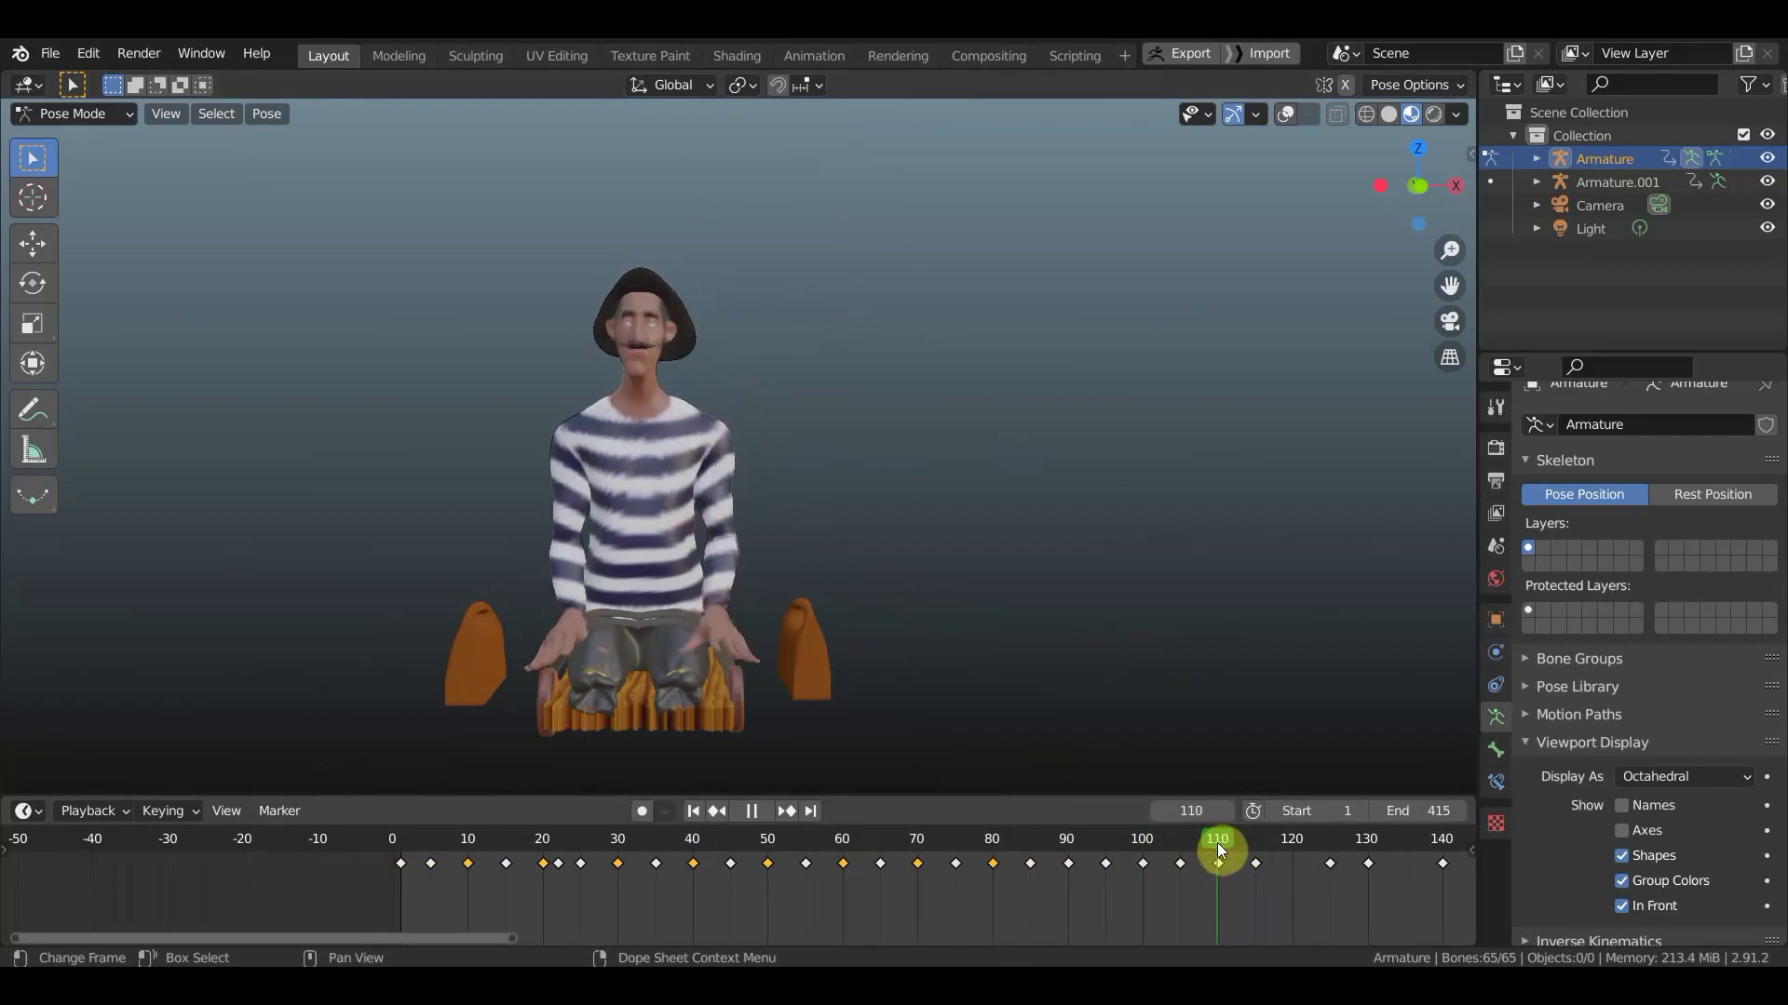
{"action": "middle_click_drag", "start_coordinate": [847, 416], "coordinate": [661, 410]}
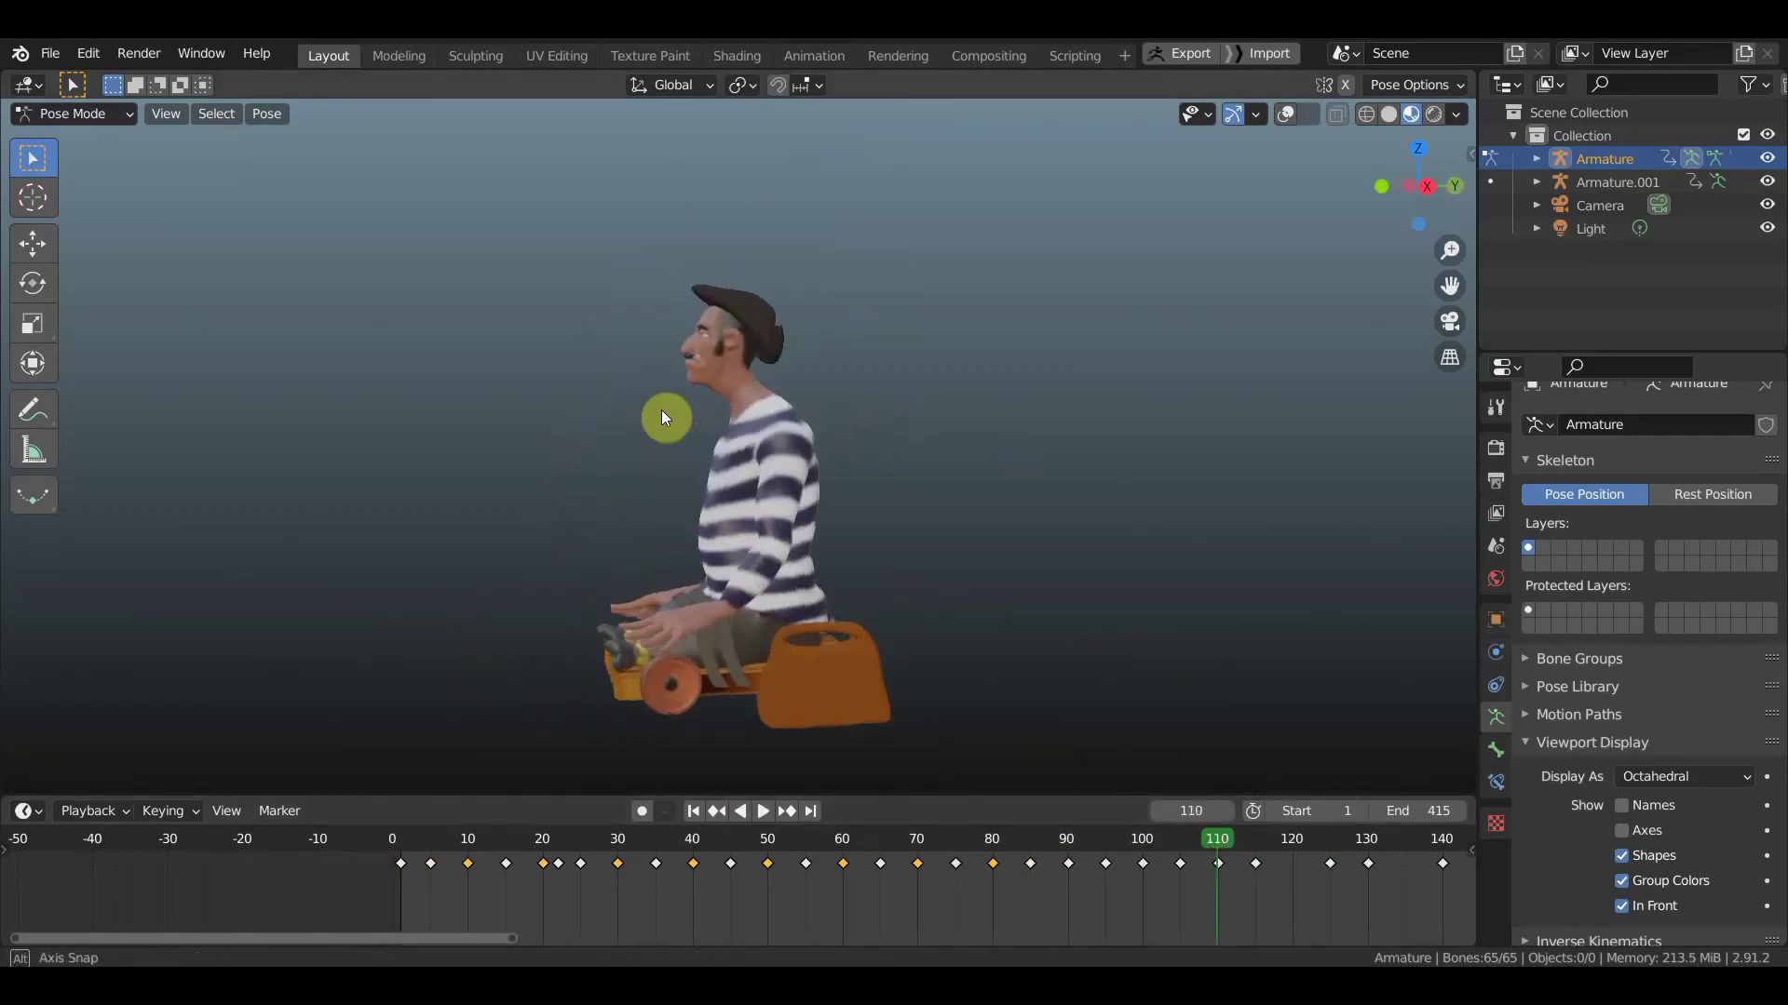
{"action": "scroll", "coordinate": [808, 423], "scroll_direction": "up", "scroll_amount": 4}
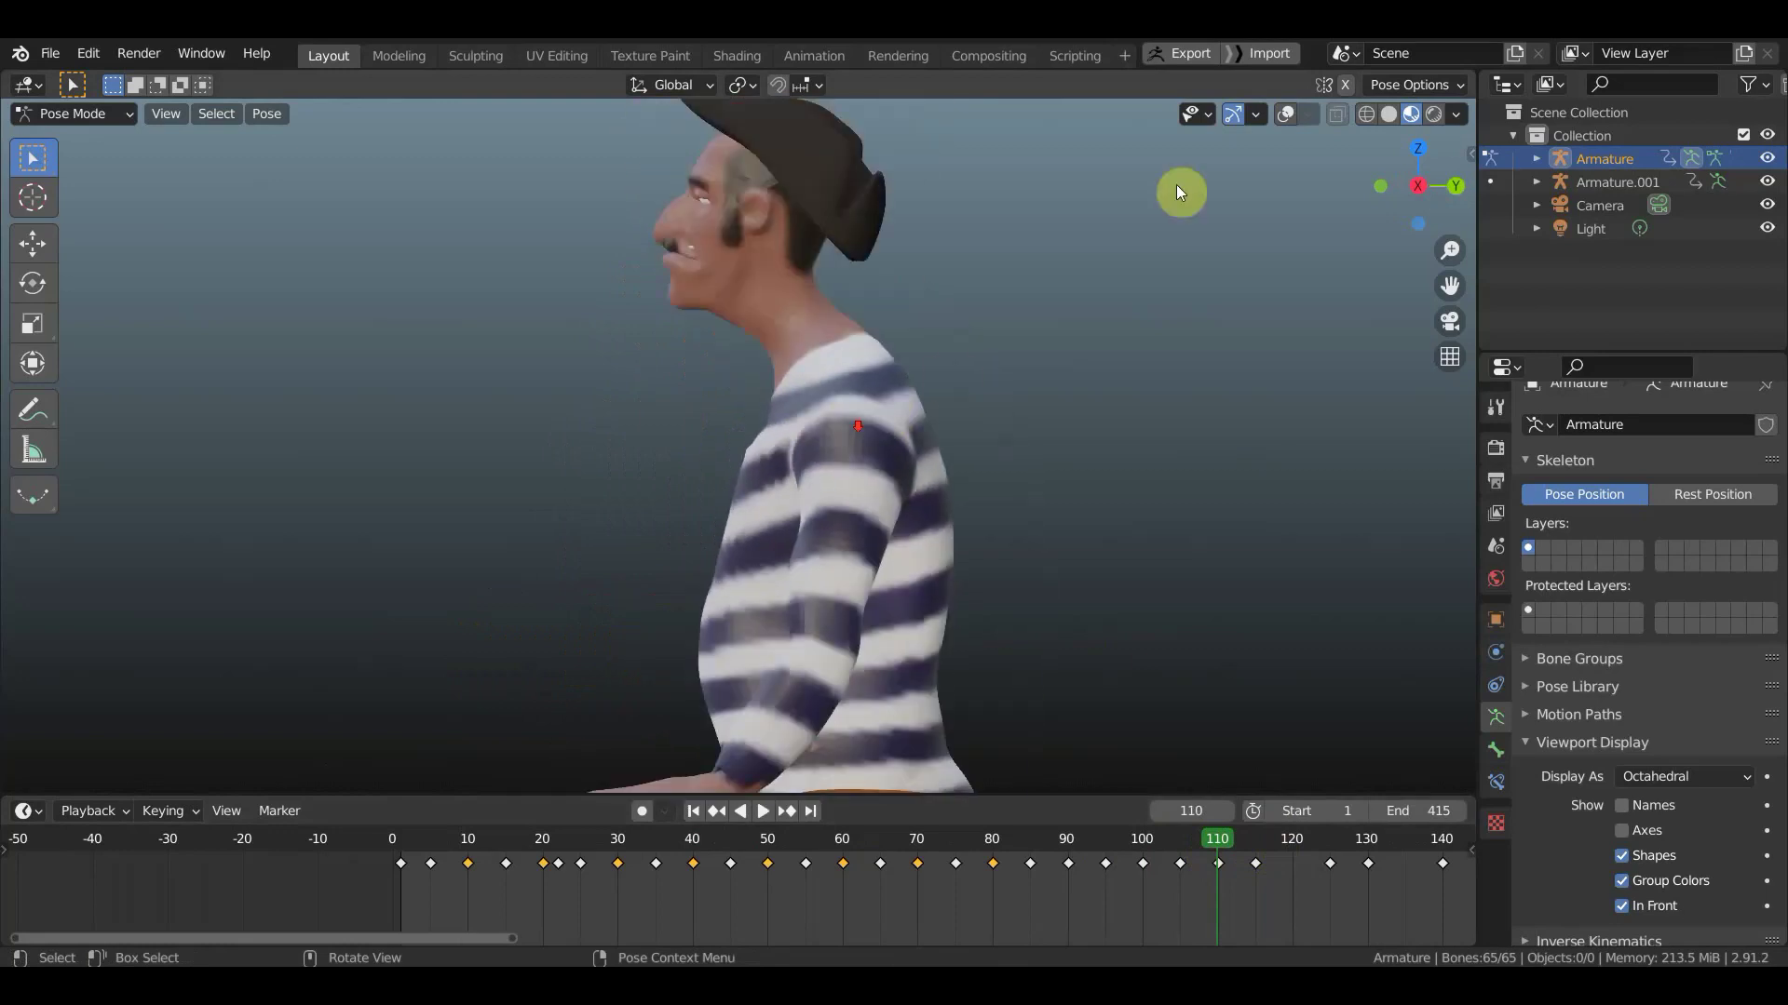
- Show the bones, then rotate and move the jaw down and back to open the mouth
{"action": "left_click", "coordinate": [1294, 120]}
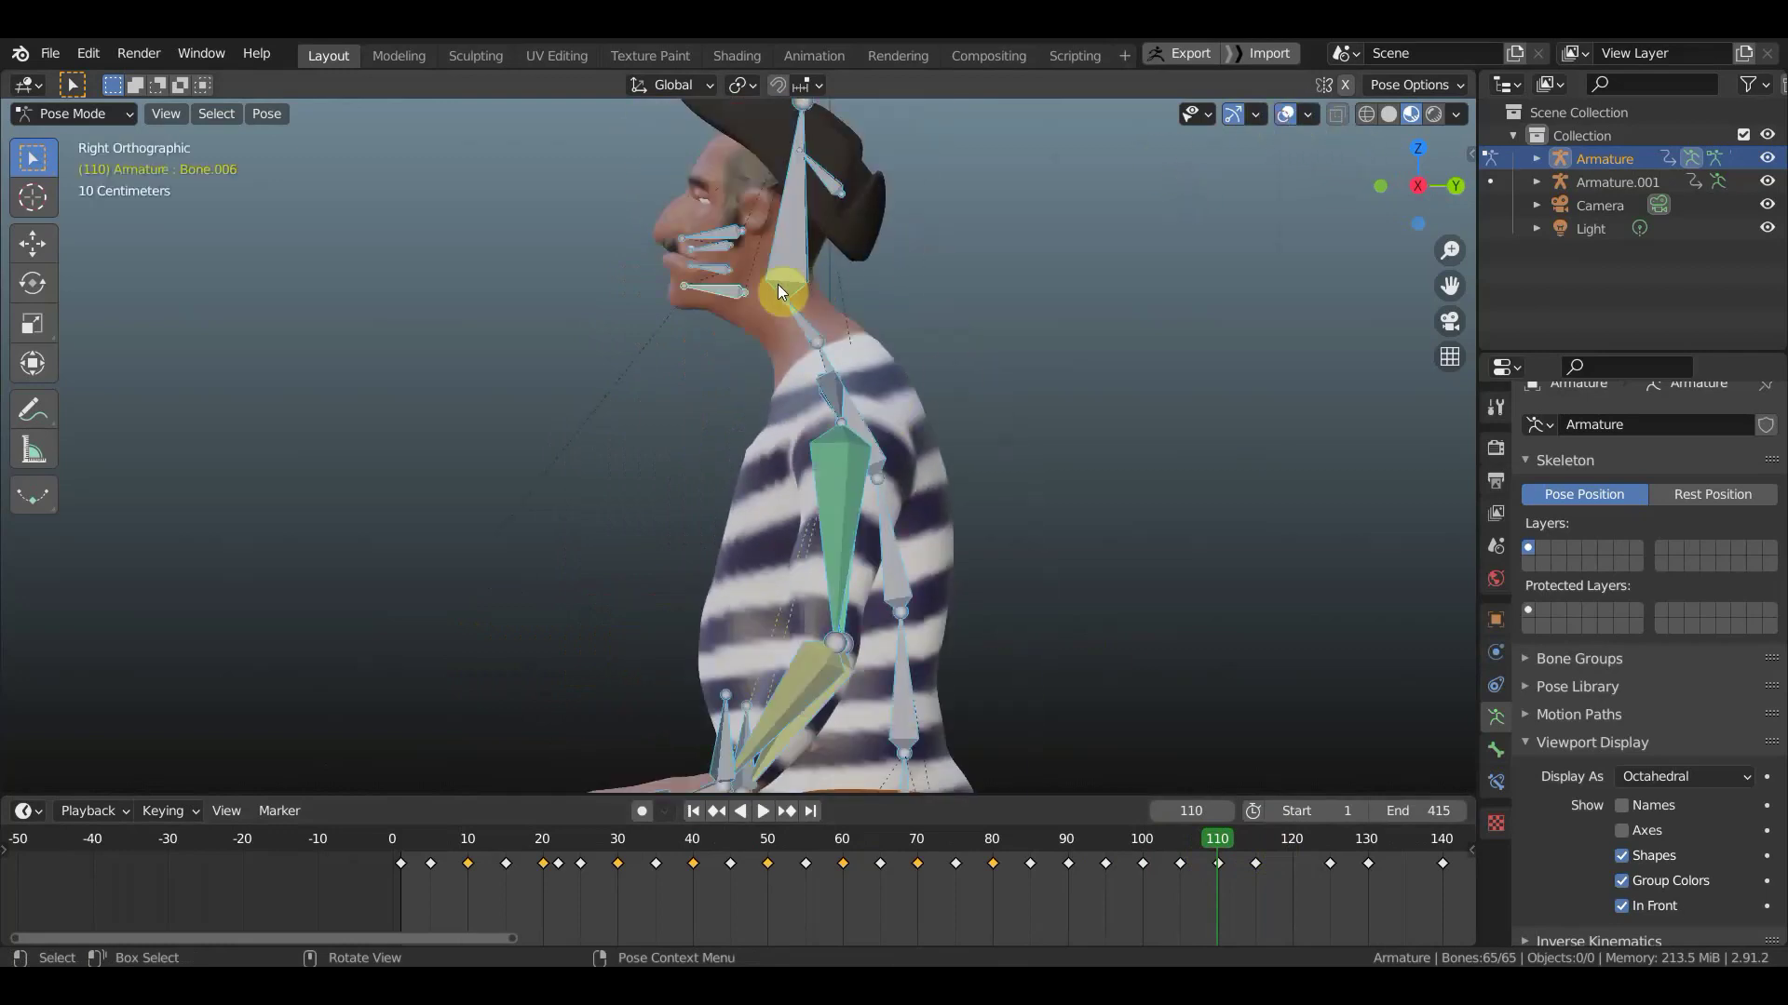
{"action": "left_click", "coordinate": [719, 293]}
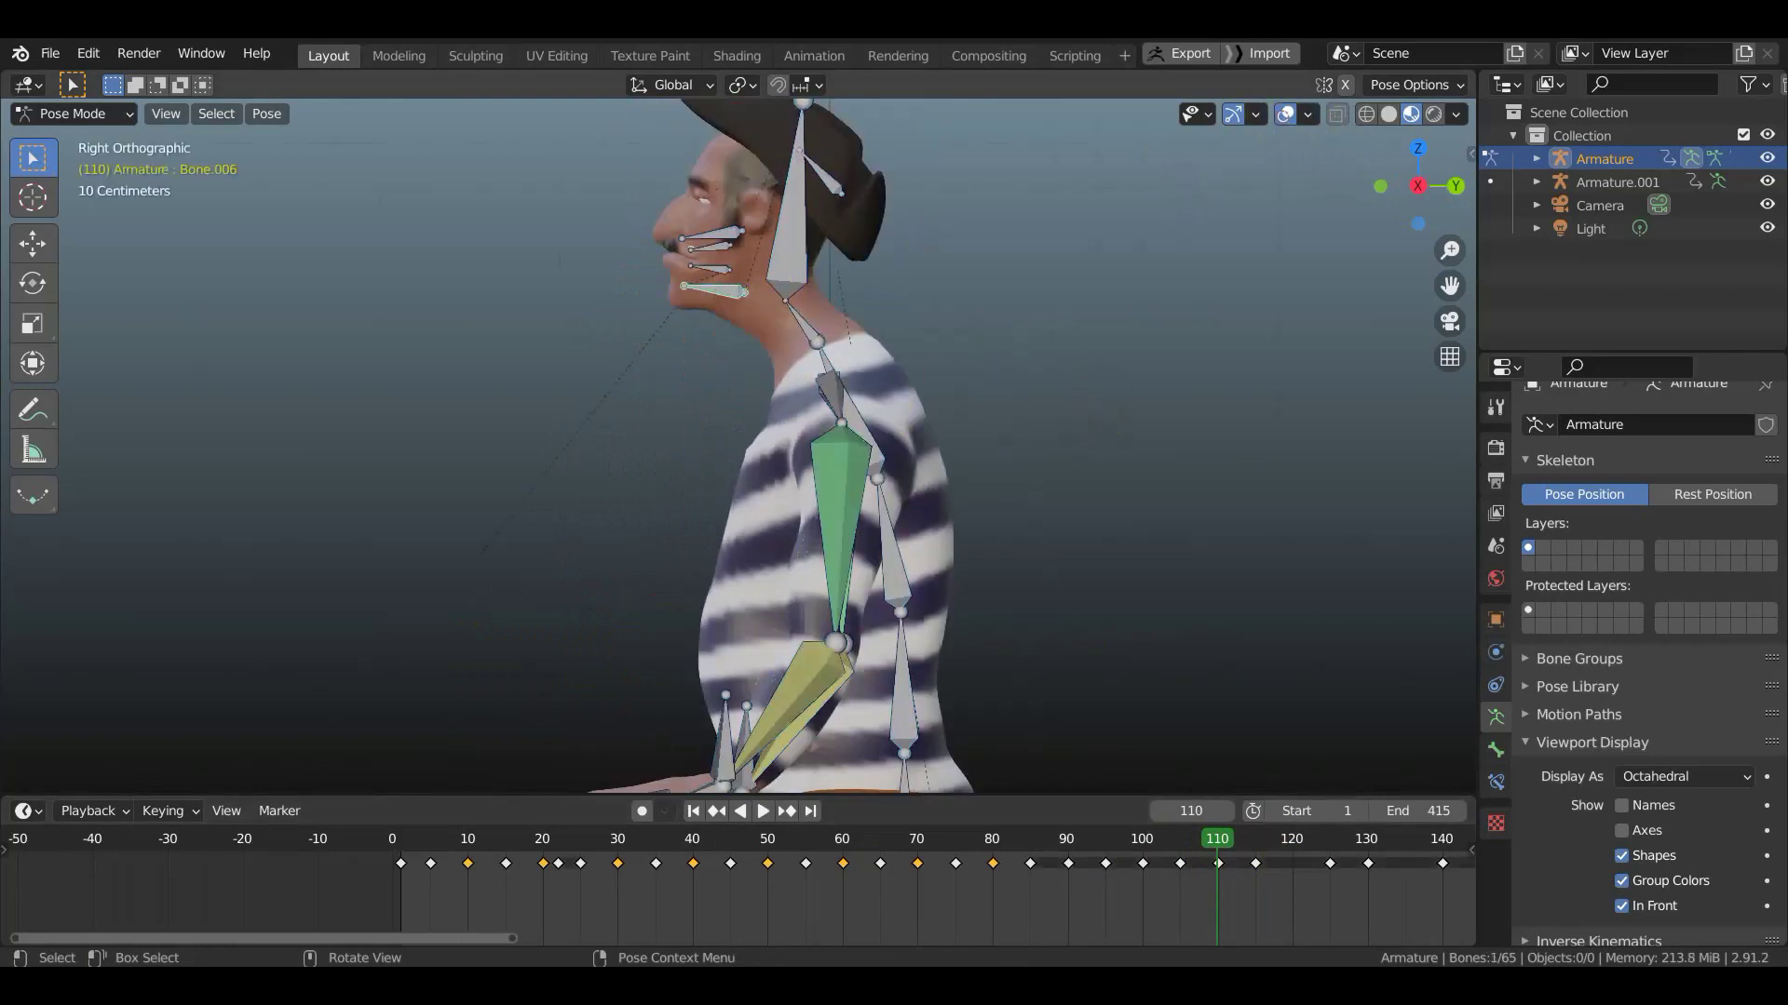
{"action": "key", "text": "r"}
{"action": "left_click", "coordinate": [1061, 298]}
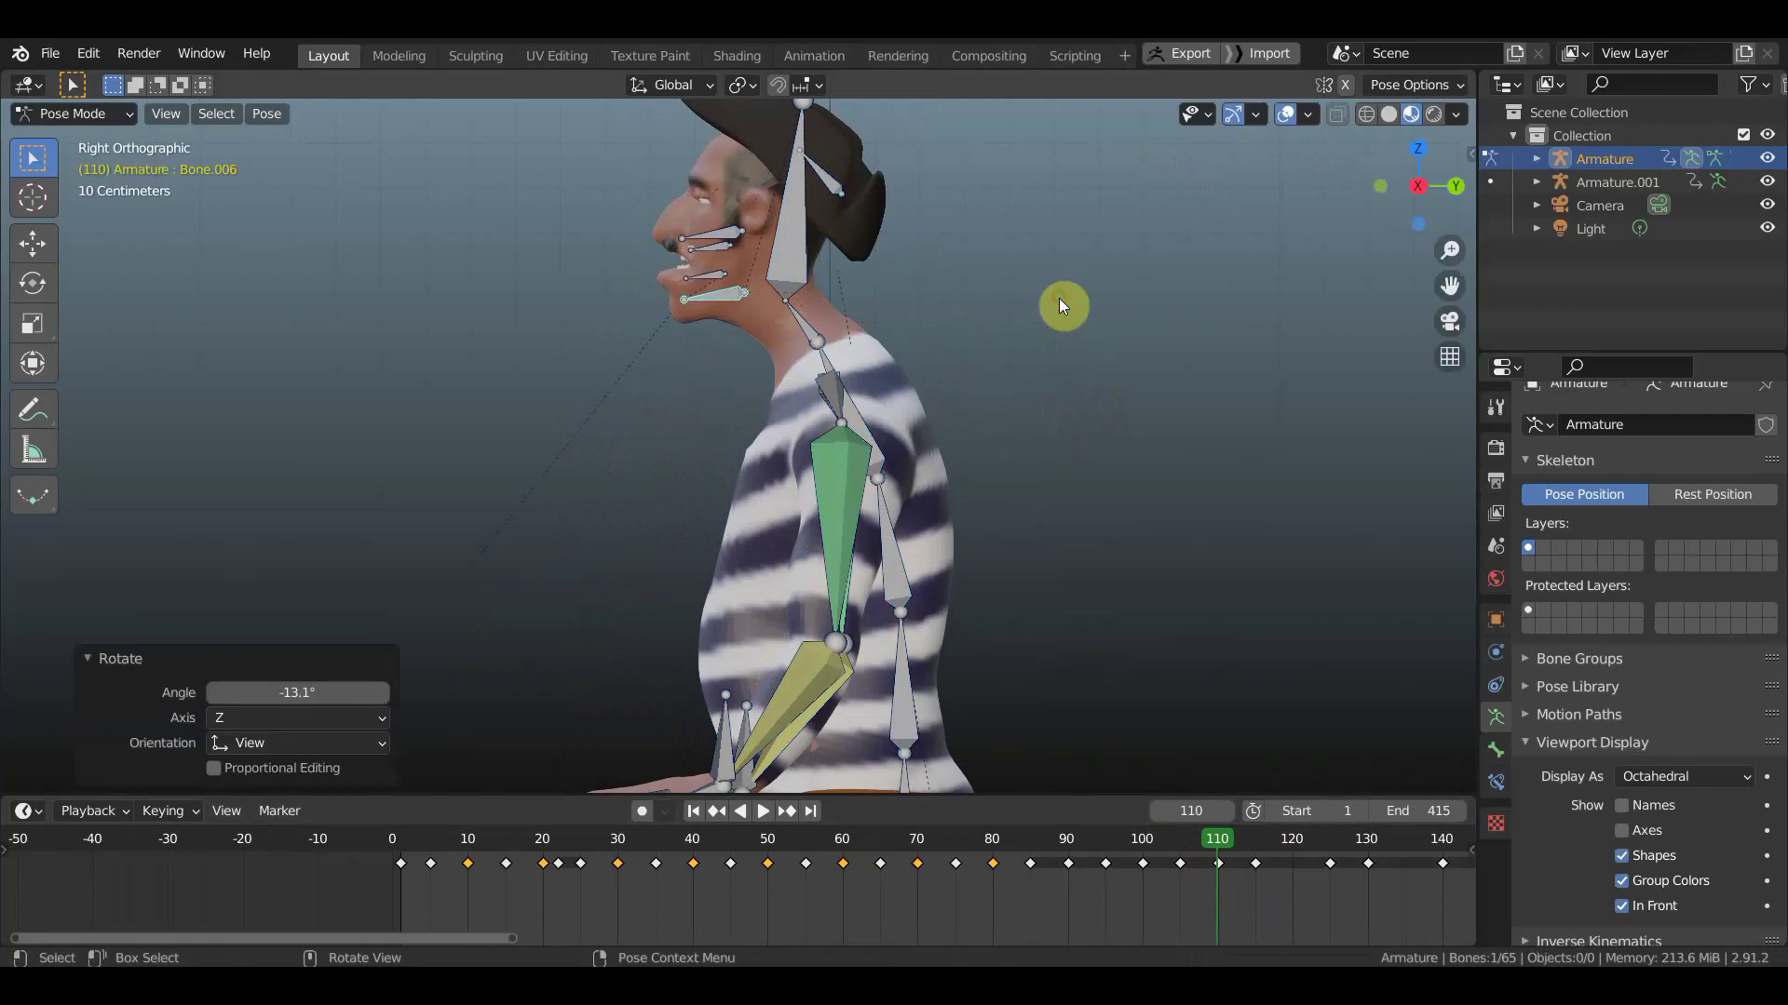
{"action": "key", "text": "g"}
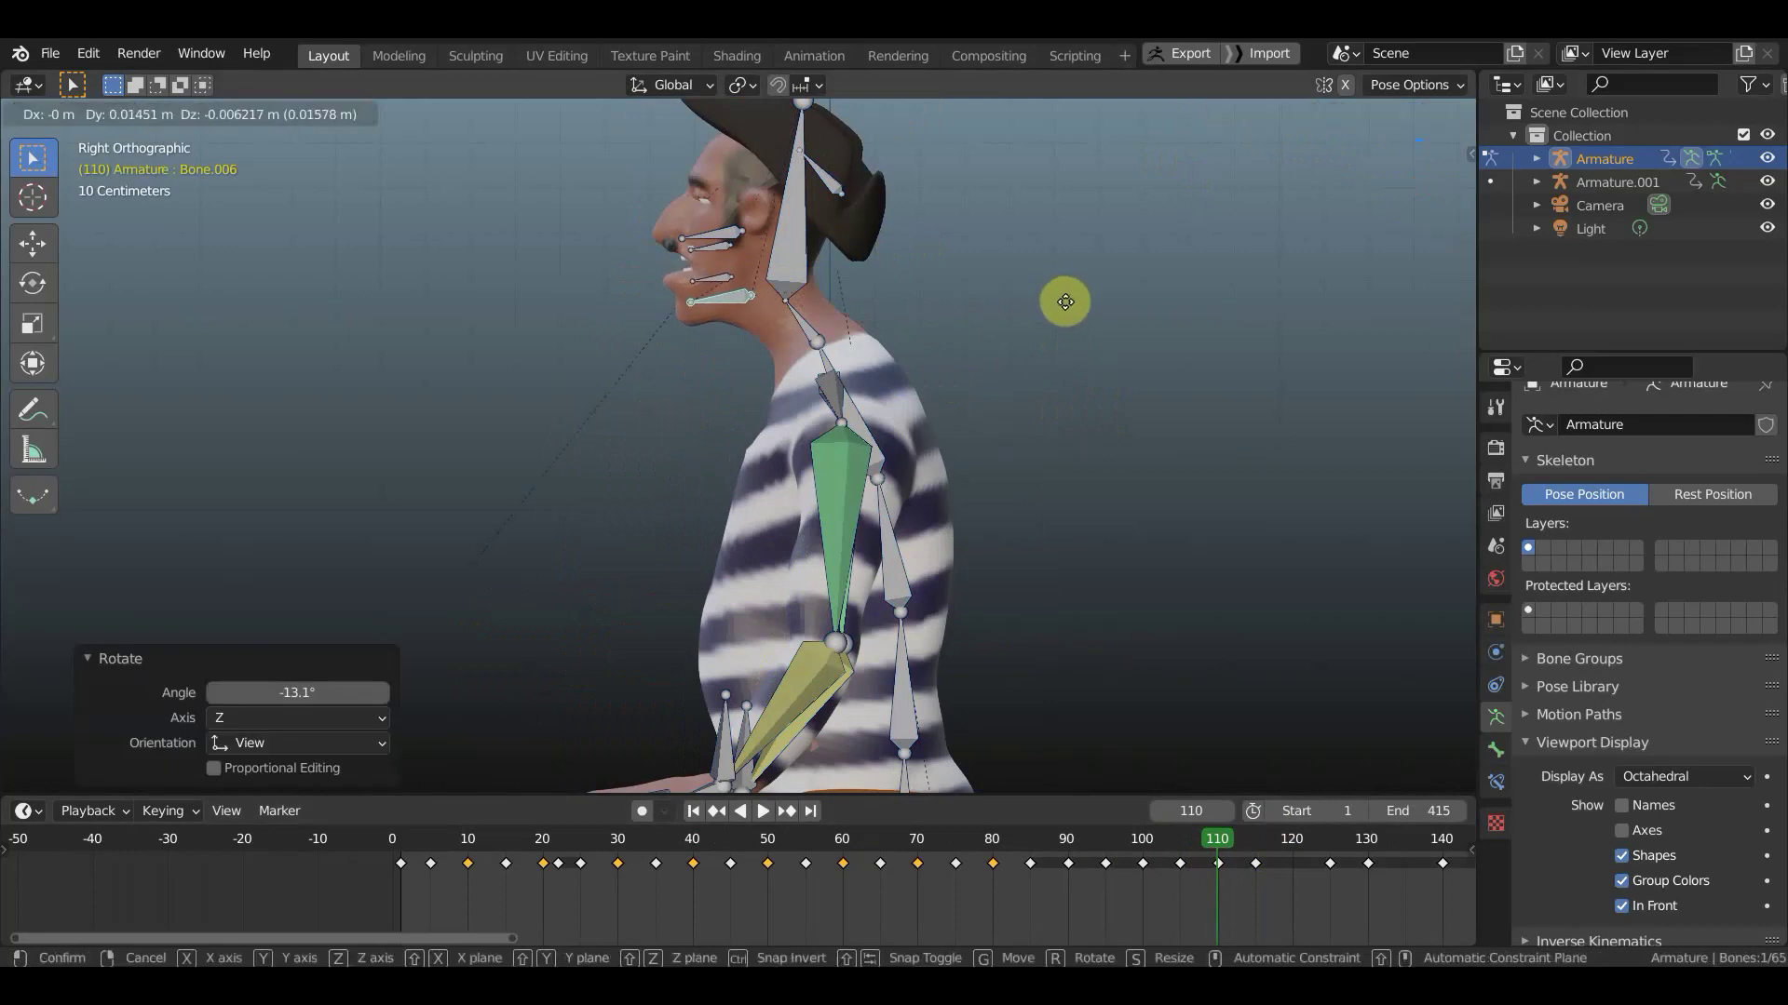
{"action": "left_click", "coordinate": [1016, 350]}
{"action": "mouse_move", "coordinate": [1019, 352]}
{"action": "middle_mouse_down"}
{"action": "mouse_move", "coordinate": [1154, 389]}
{"action": "mouse_move", "coordinate": [1301, 375]}
{"action": "mouse_move", "coordinate": [1154, 386]}
{"action": "middle_mouse_up"}
{"action": "scroll", "coordinate": [828, 363], "scroll_direction": "down", "scroll_amount": 2}
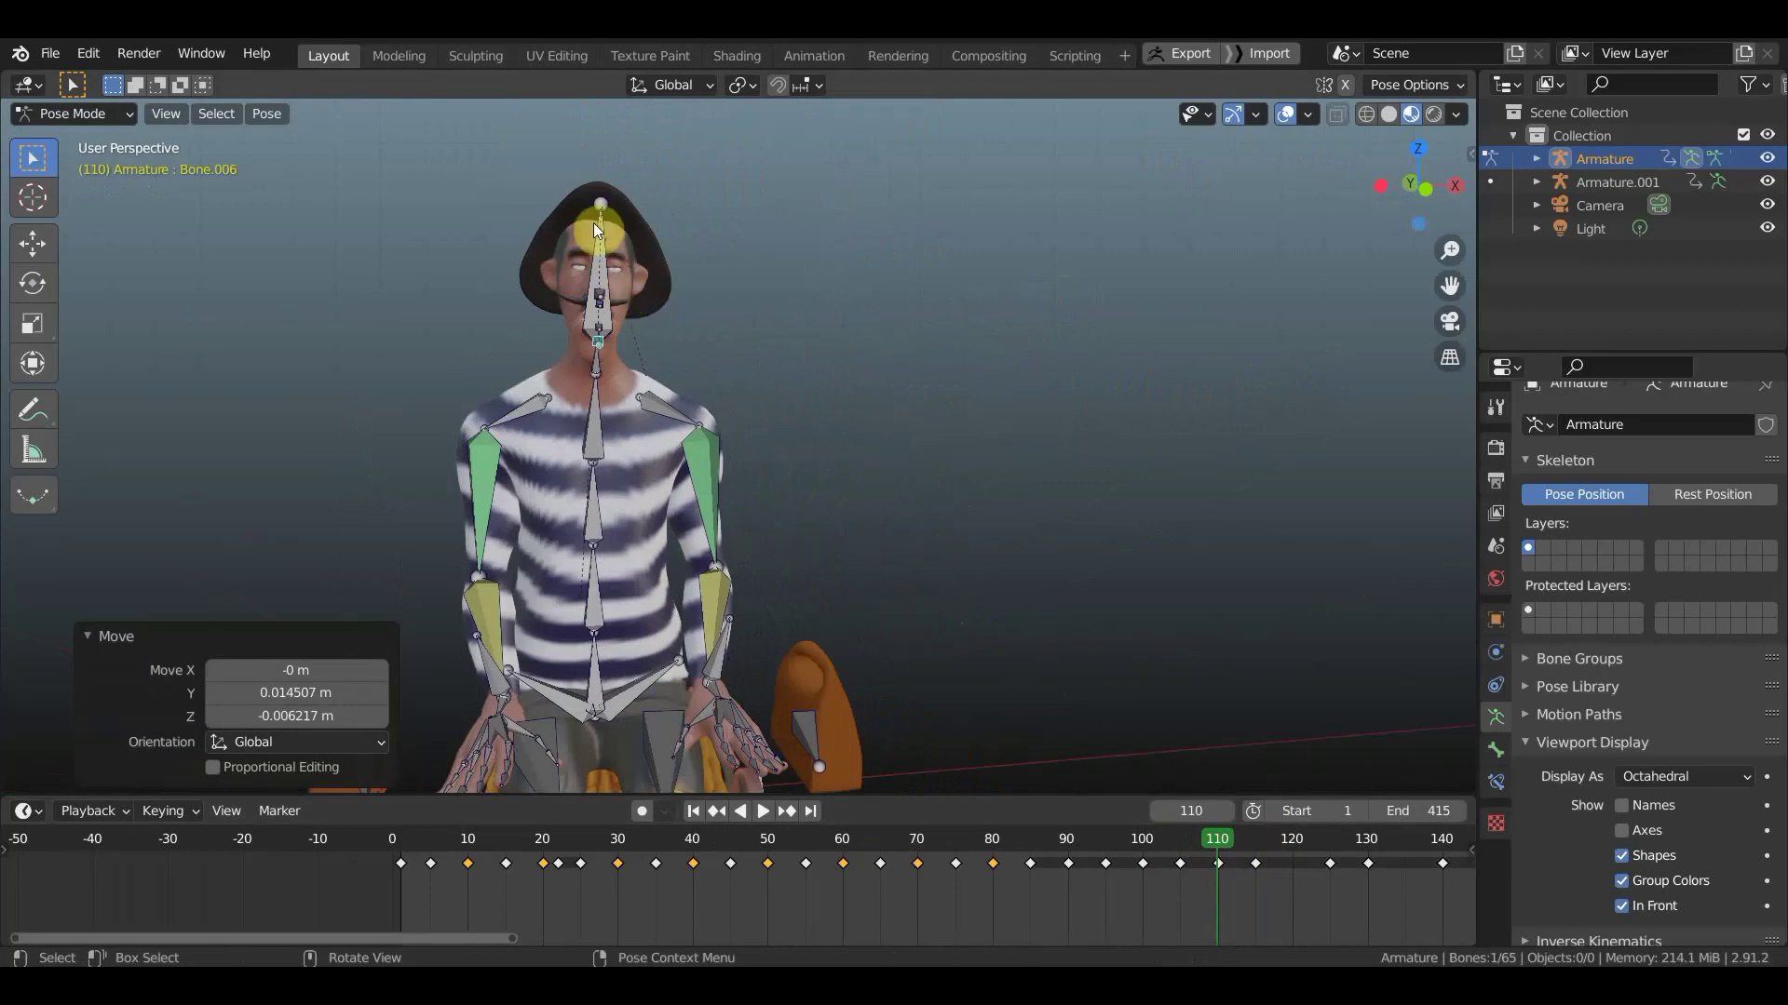
- Tilt the head bone 7.65° and key location and rotation for all bones at frame 110
{"action": "left_click", "coordinate": [597, 254]}
{"action": "mouse_move", "coordinate": [856, 305]}
{"action": "middle_mouse_down"}
{"action": "mouse_move", "coordinate": [678, 323]}
{"action": "mouse_move", "coordinate": [570, 306]}
{"action": "mouse_move", "coordinate": [596, 312]}
{"action": "middle_mouse_up"}
{"action": "key", "text": "r"}
{"action": "left_click", "coordinate": [936, 396]}
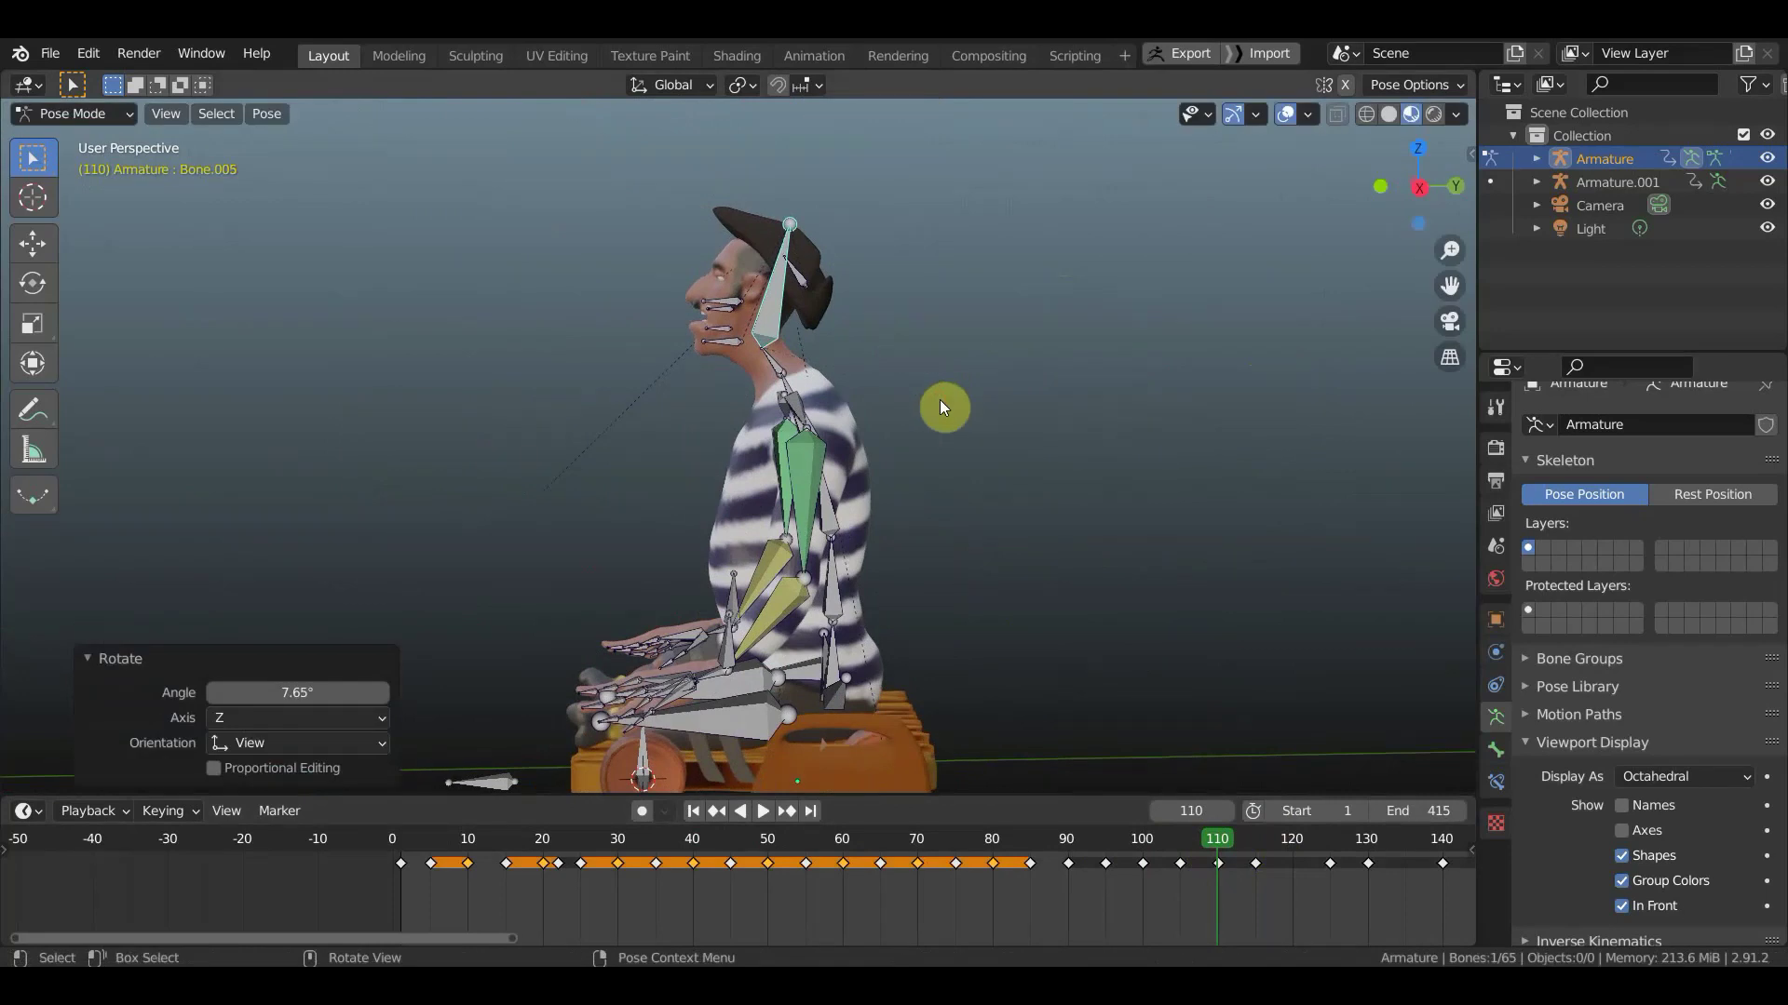
{"action": "key", "text": "a"}
{"action": "key", "text": "i"}
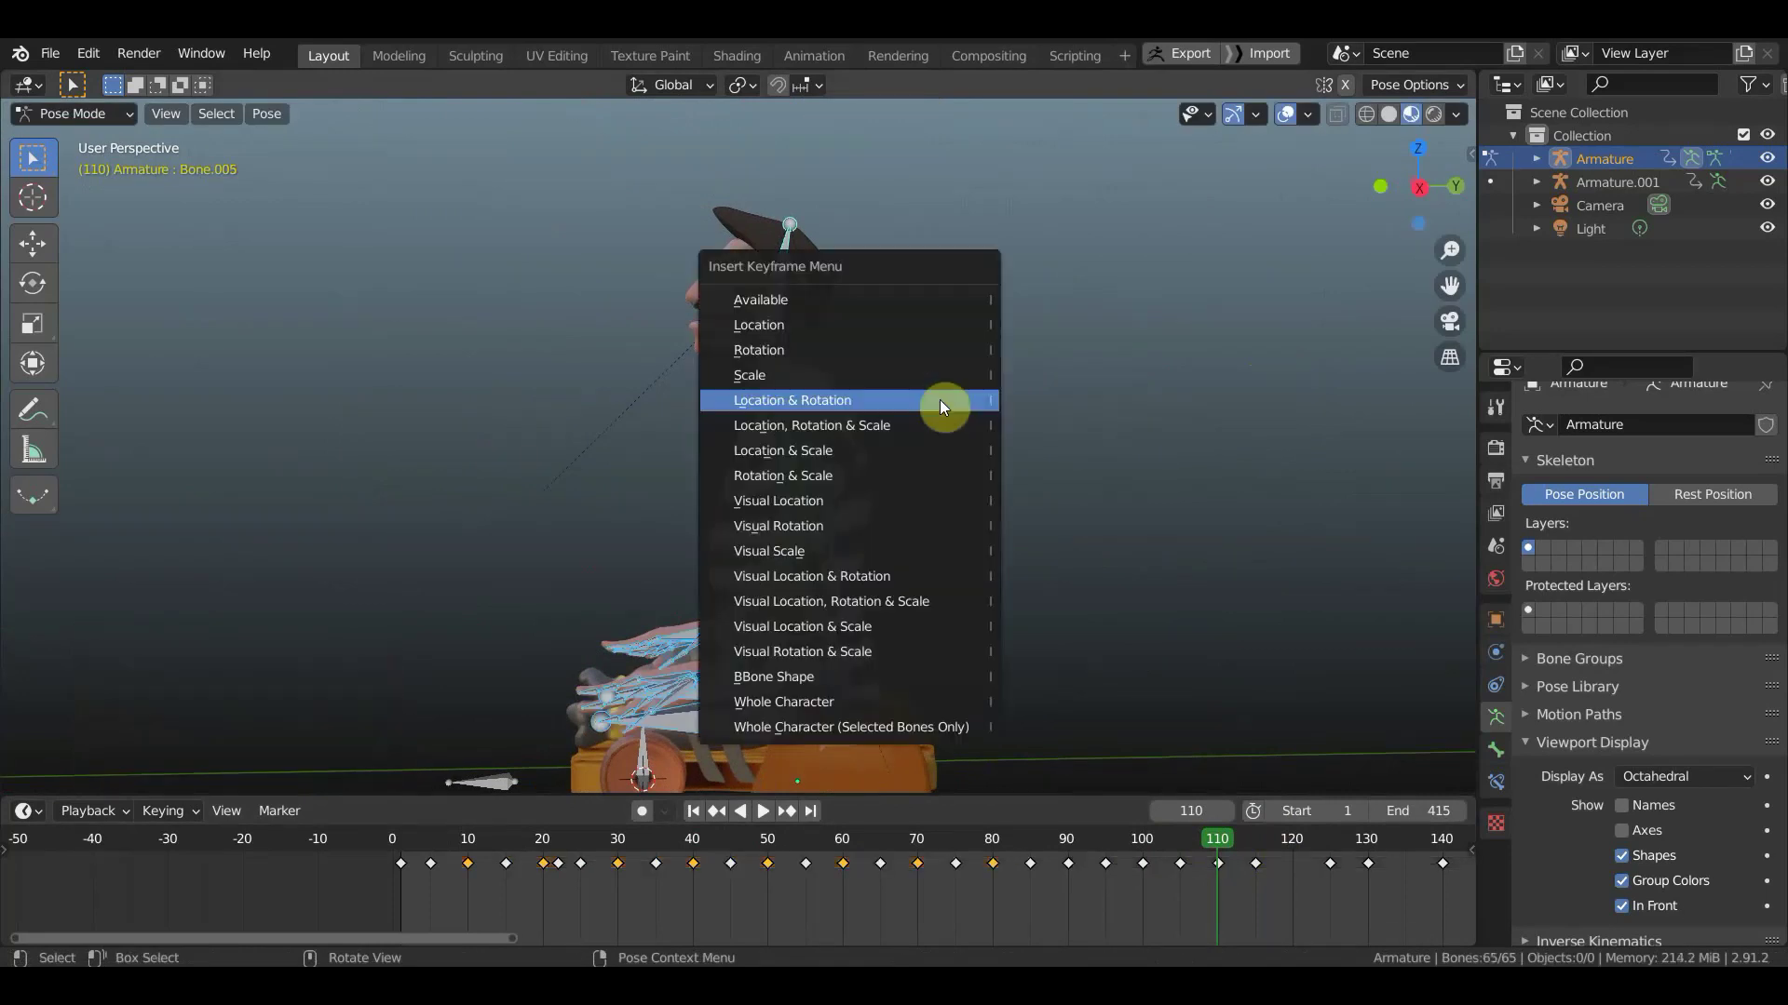
{"action": "left_click", "coordinate": [936, 410]}
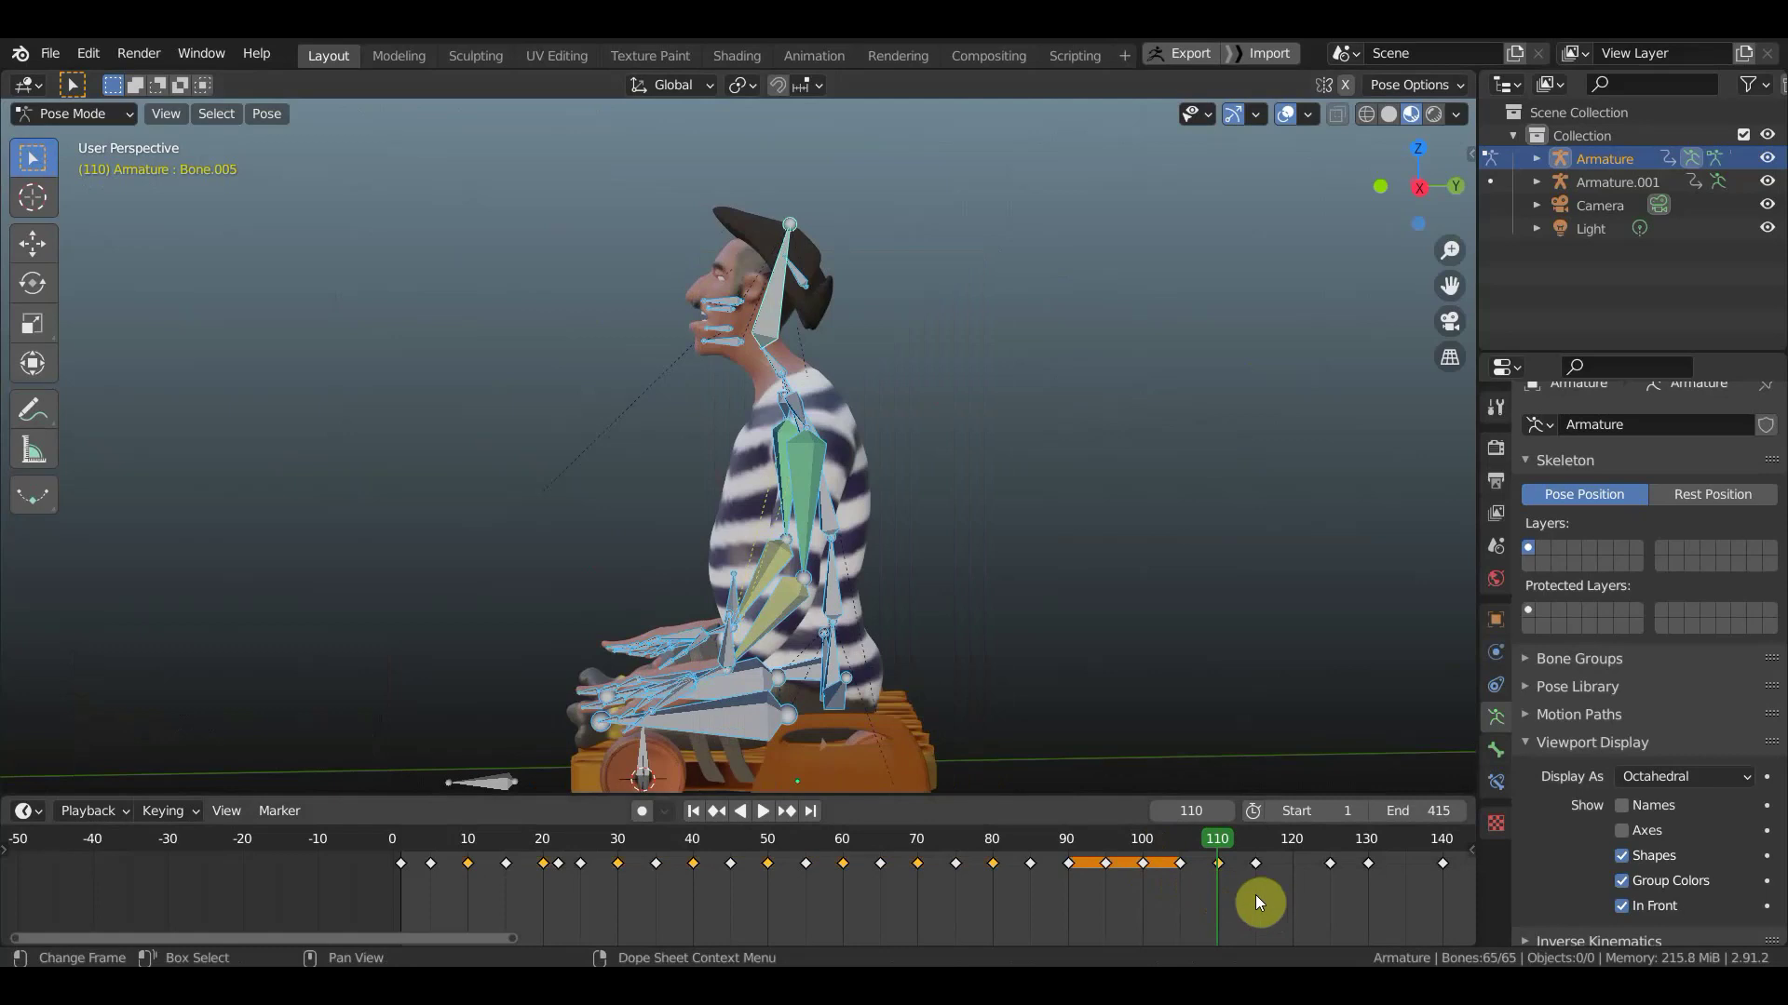
{"action": "mouse_move", "coordinate": [1227, 852]}
{"action": "left_mouse_down"}
{"action": "mouse_move", "coordinate": [1211, 844]}
{"action": "mouse_move", "coordinate": [1293, 856]}
{"action": "left_mouse_up"}
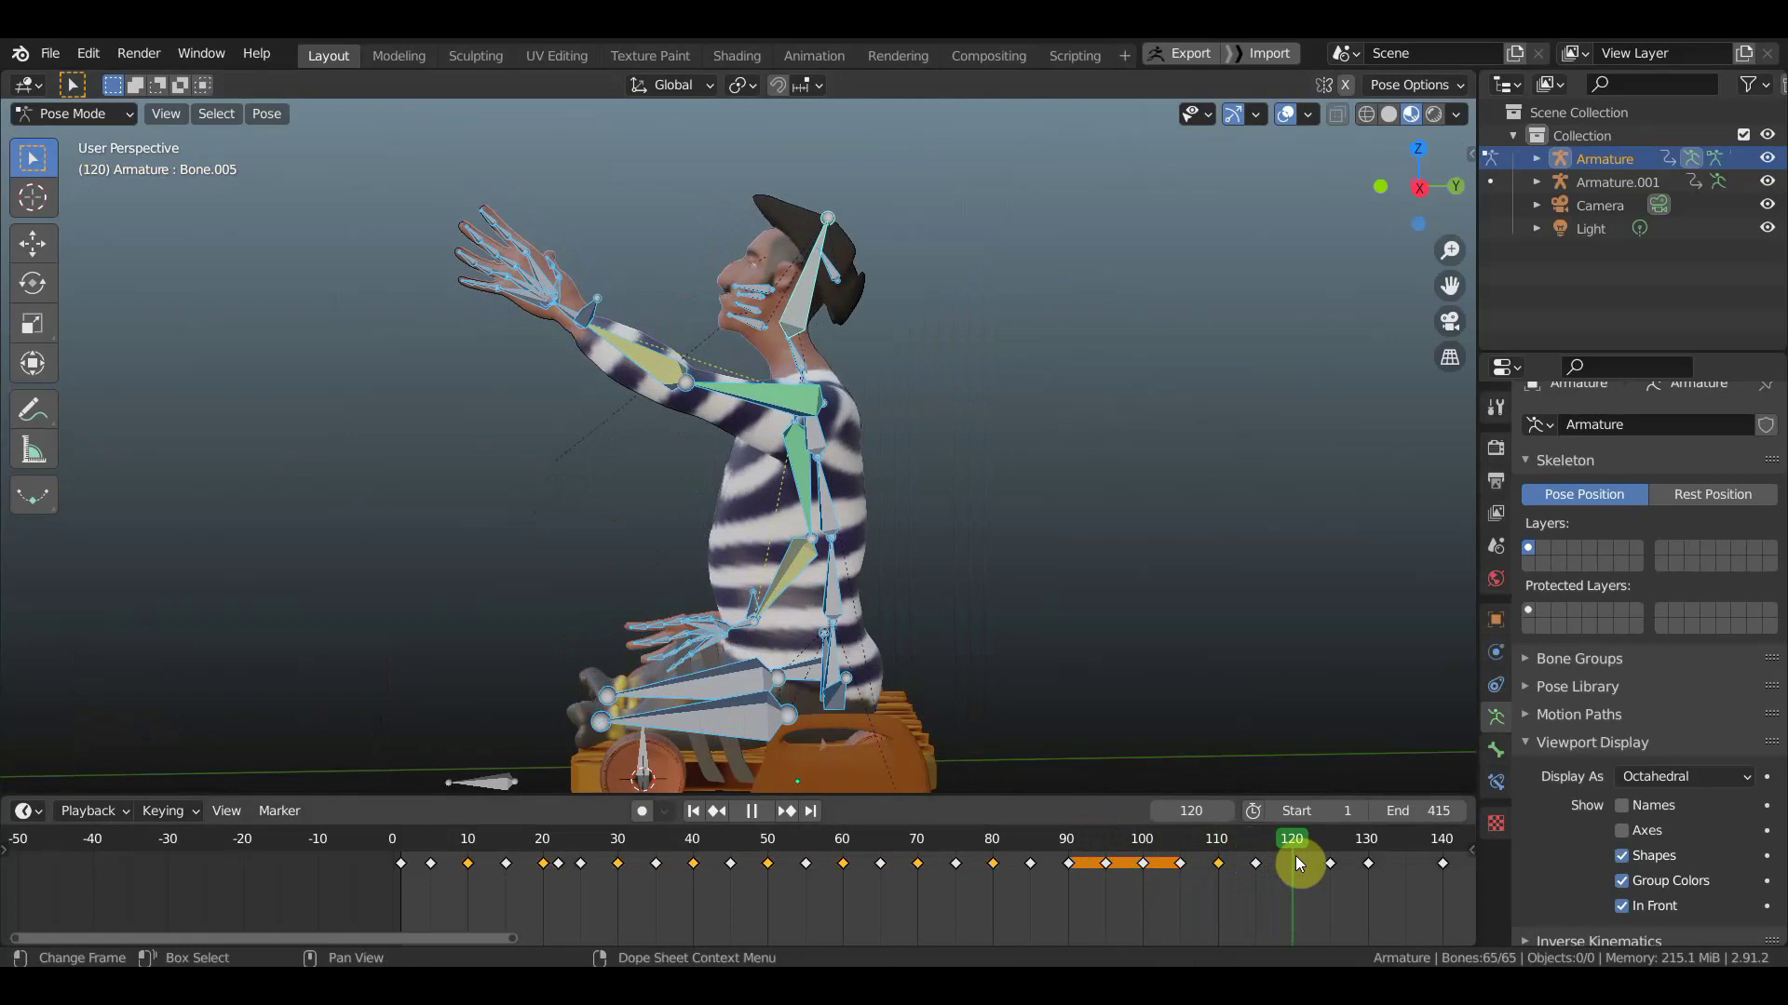
- Rotate the jaw -12.7° open and shift it into position at frame 120
{"action": "scroll", "coordinate": [757, 308], "scroll_direction": "up", "scroll_amount": 3}
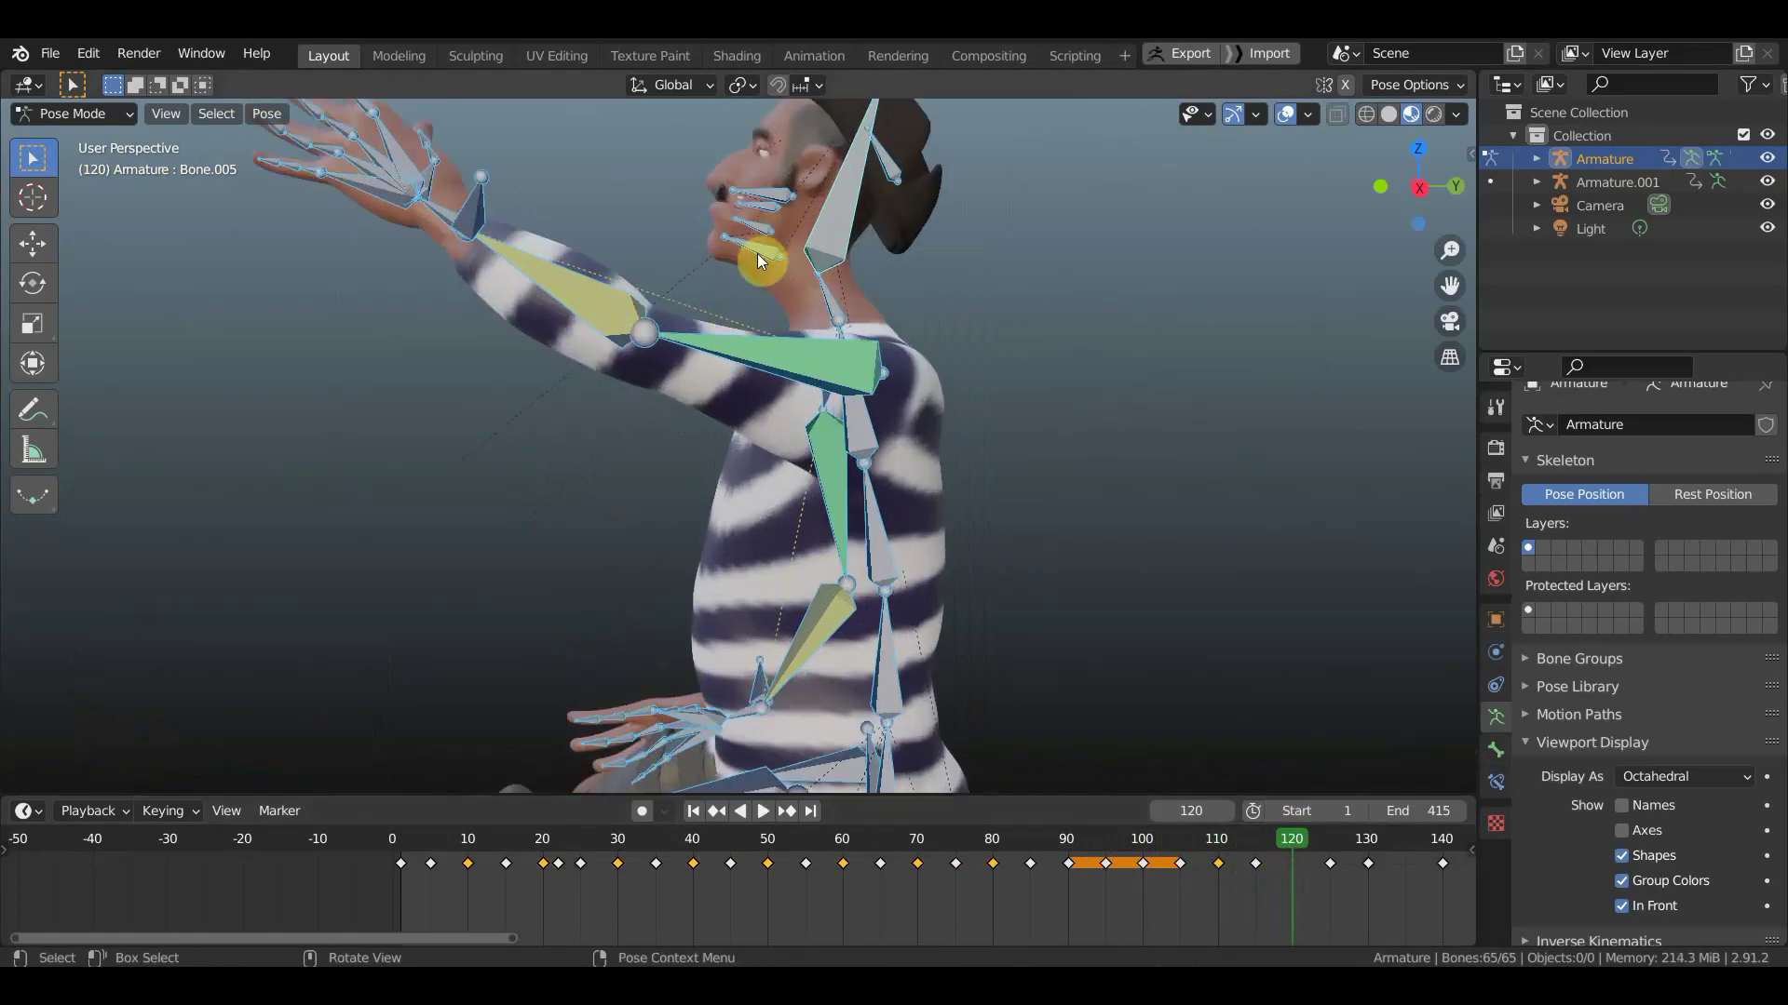
{"action": "key", "text": "ctrl+z"}
{"action": "key", "text": "r"}
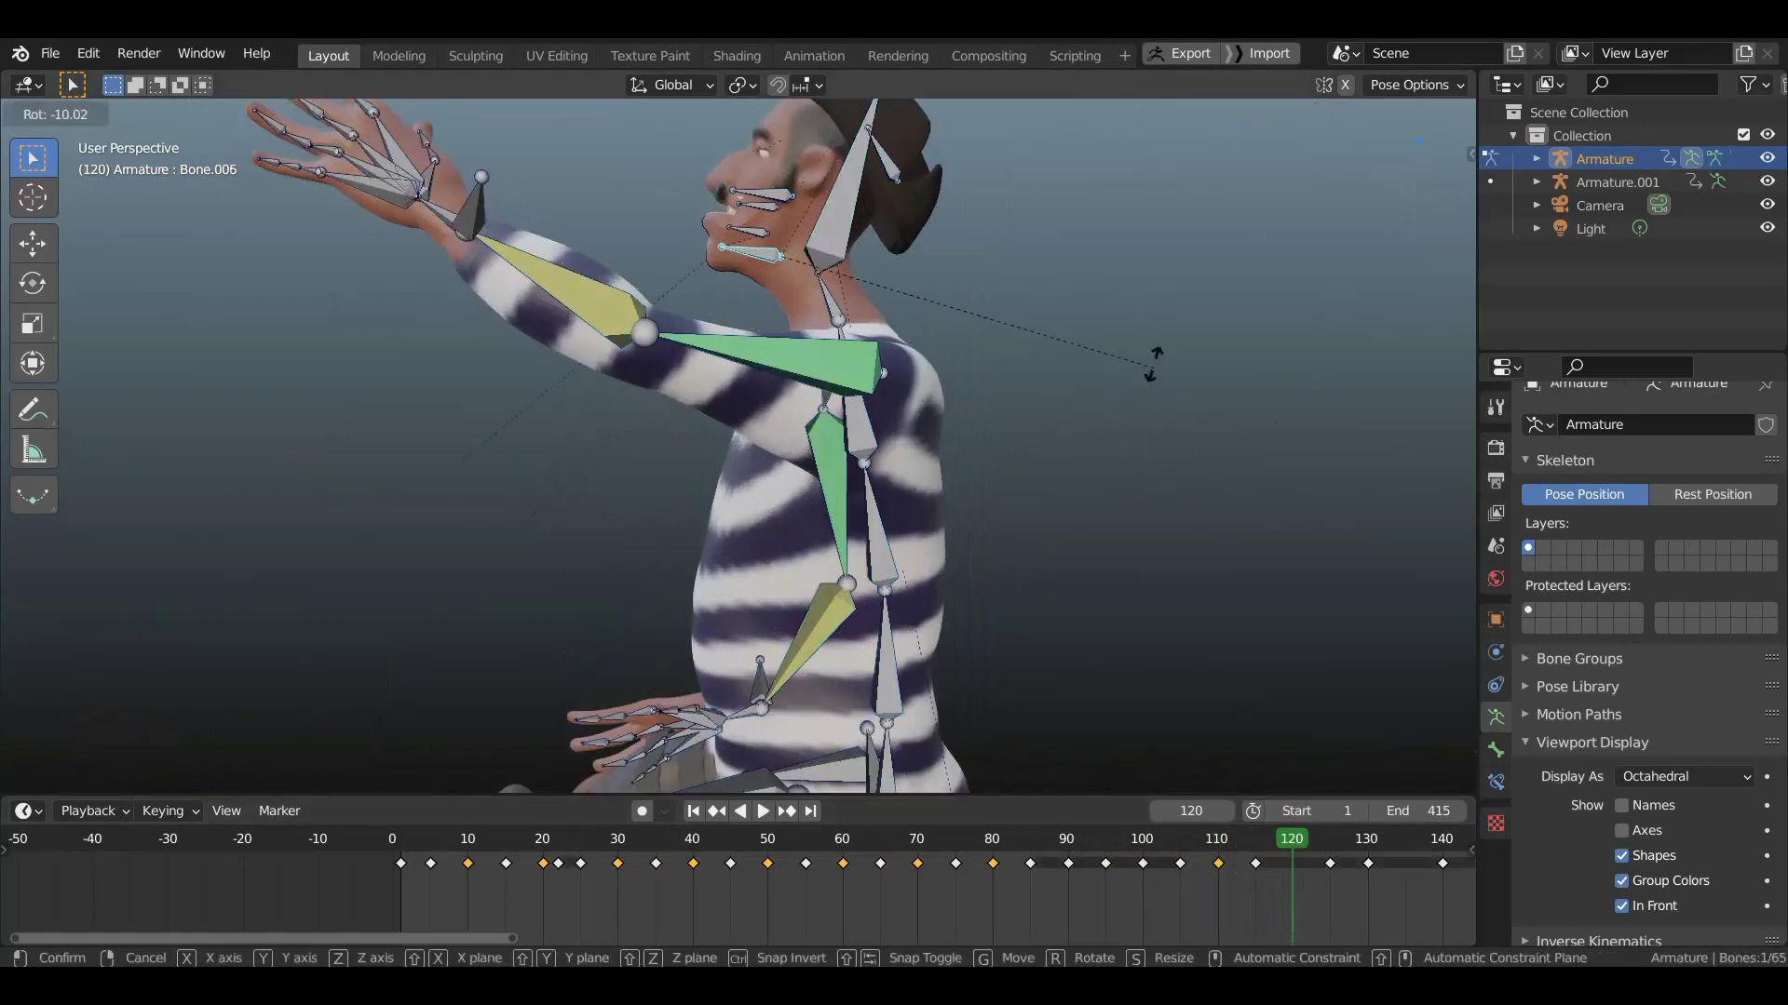
{"action": "left_click", "coordinate": [1126, 343]}
{"action": "key", "text": "g"}
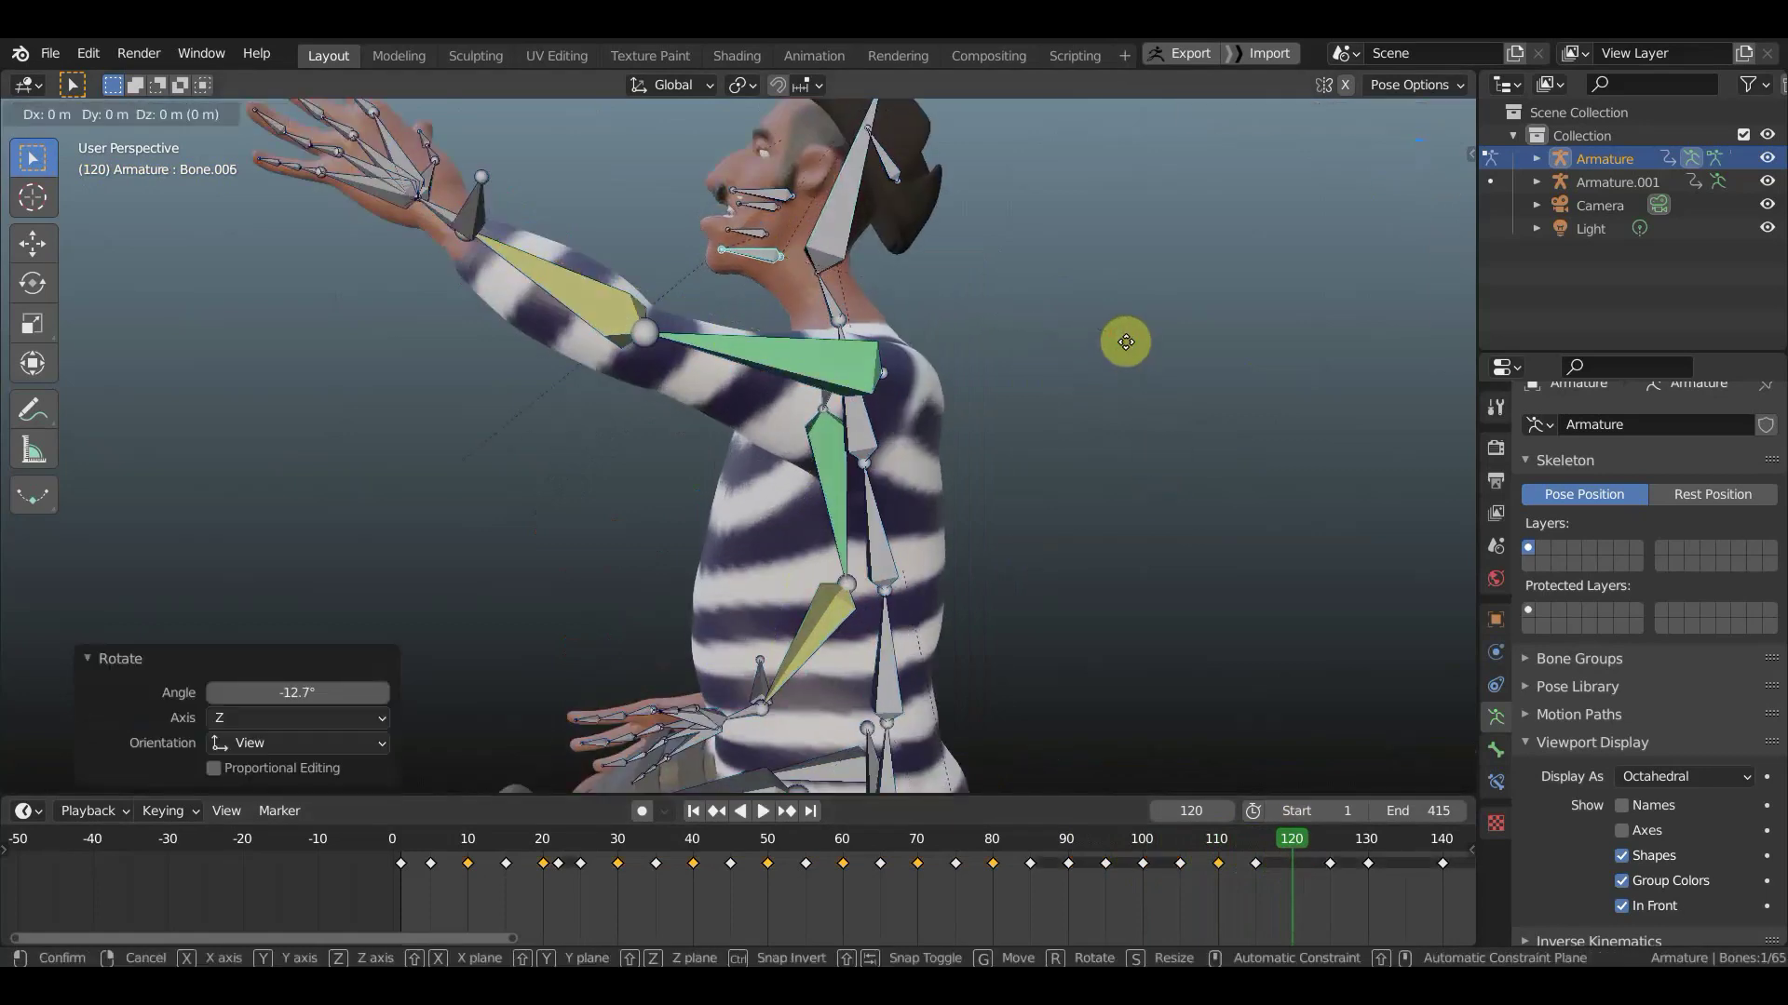
{"action": "left_click", "coordinate": [1128, 354]}
- With bones hidden, rotate the selected bone -9.82° about Z and shift it 0.014324 m along X
{"action": "mouse_move", "coordinate": [1128, 355]}
{"action": "middle_mouse_down"}
{"action": "mouse_move", "coordinate": [1382, 365]}
{"action": "mouse_move", "coordinate": [1214, 153]}
{"action": "middle_mouse_up"}
{"action": "left_click", "coordinate": [1288, 114]}
{"action": "scroll", "coordinate": [1044, 279], "scroll_direction": "down", "scroll_amount": 5}
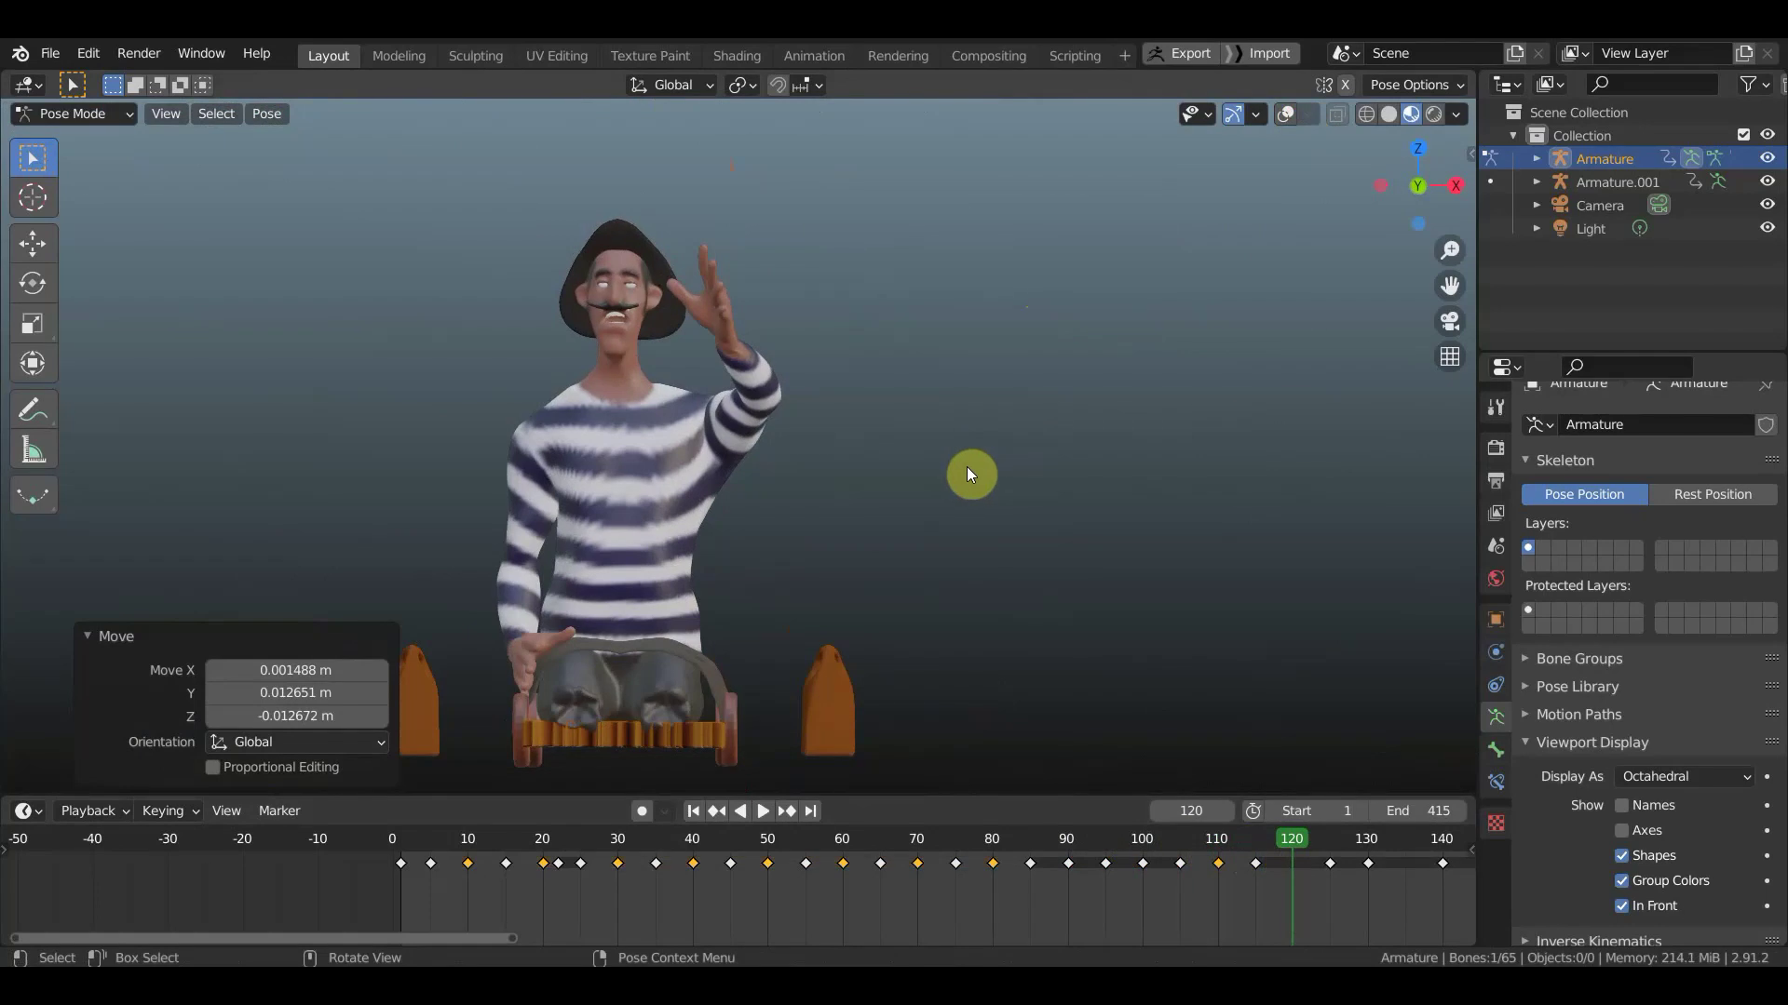
{"action": "key", "text": "r"}
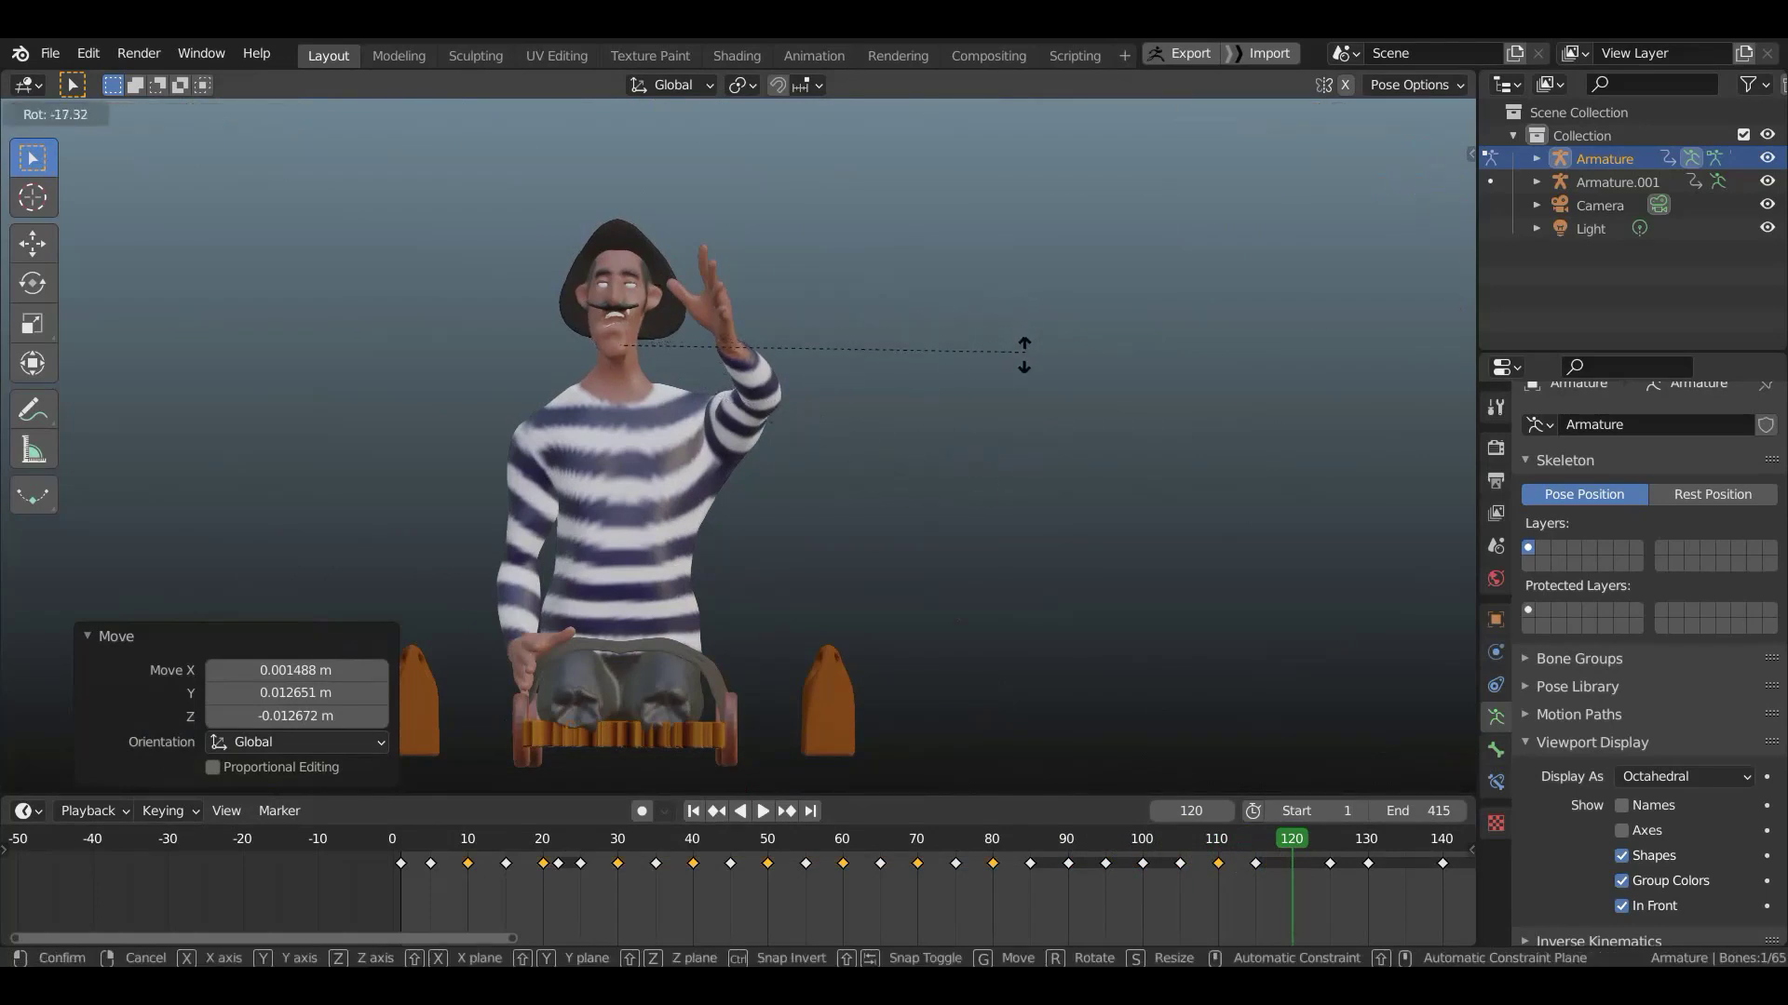
{"action": "left_click", "coordinate": [985, 399]}
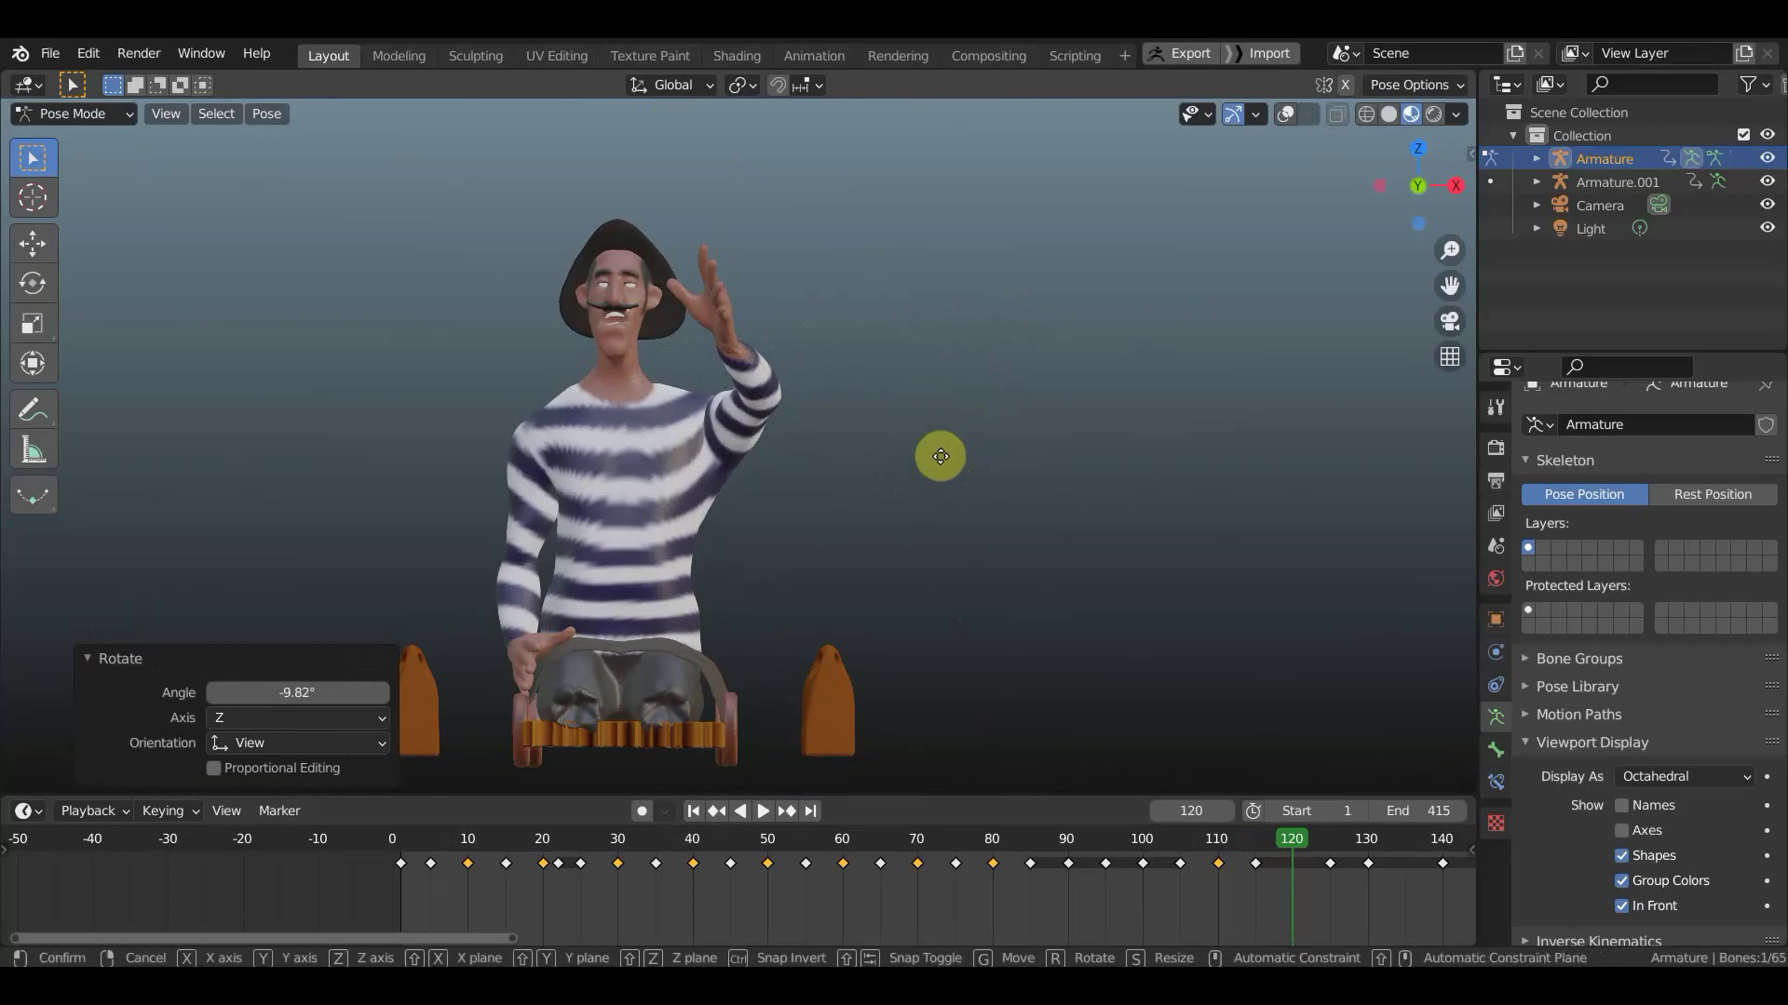
{"action": "key", "text": "g"}
{"action": "left_click", "coordinate": [942, 456]}
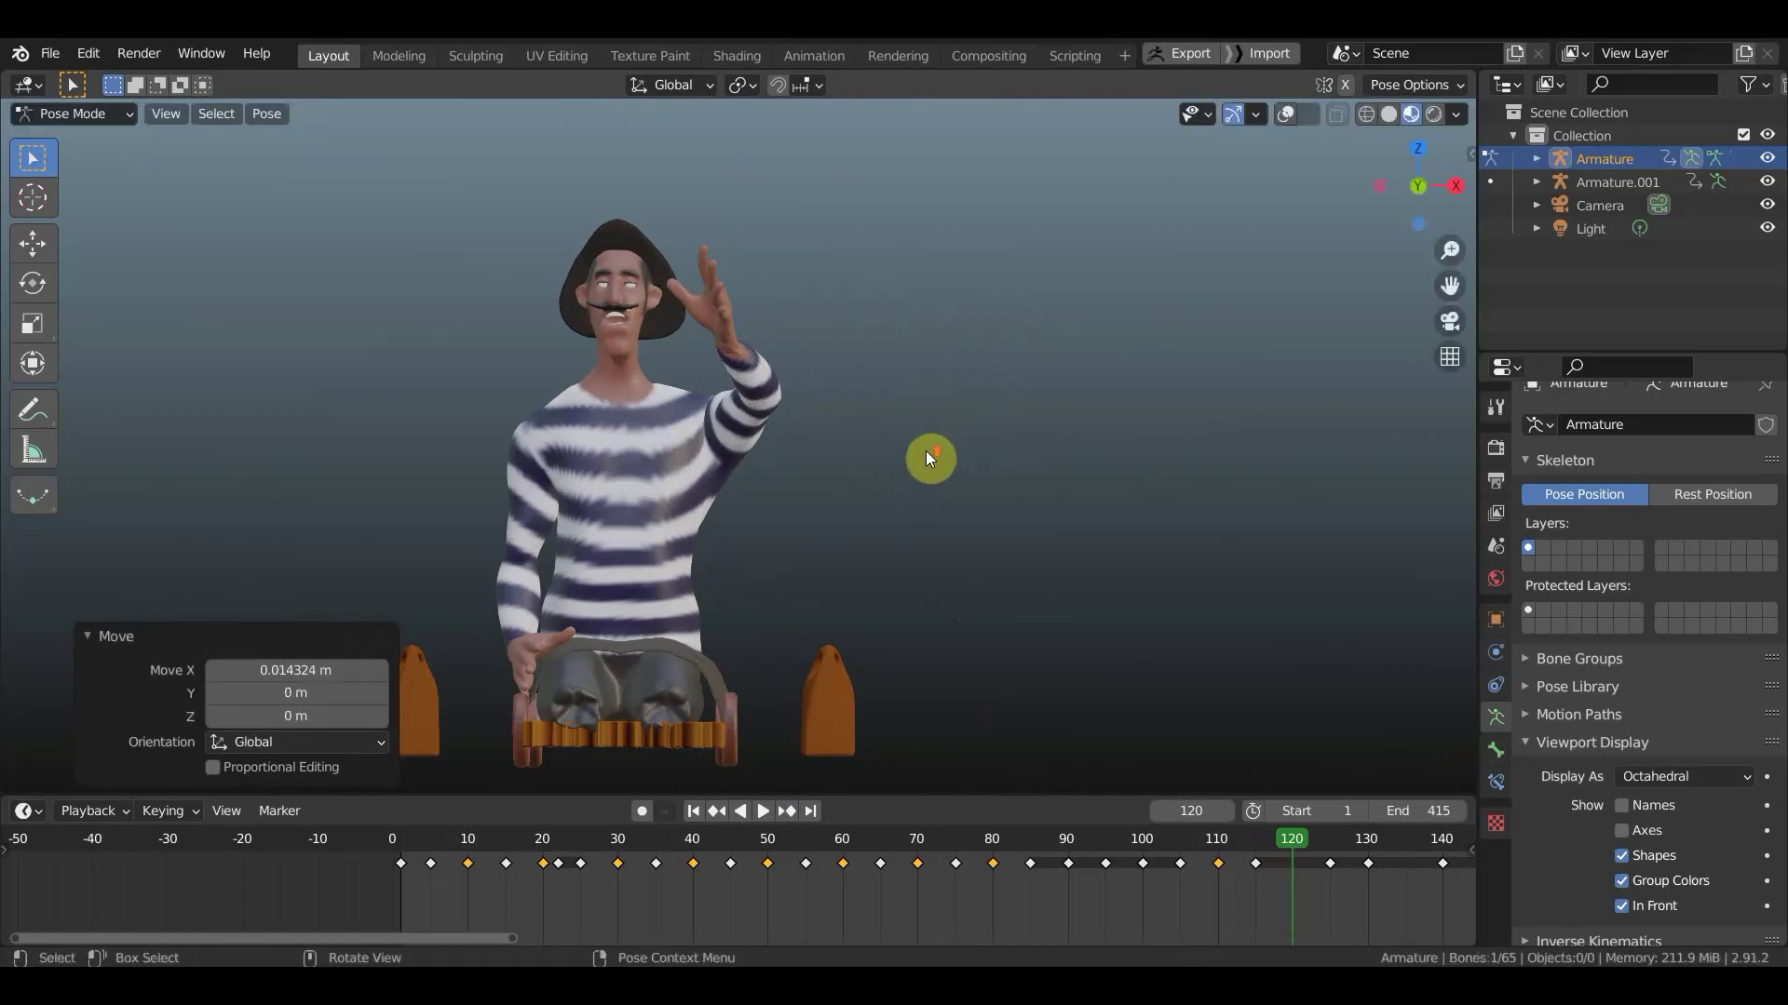
{"action": "scroll", "coordinate": [927, 447], "scroll_direction": "up", "scroll_amount": 3}
{"action": "scroll", "coordinate": [1006, 456], "scroll_direction": "up", "scroll_amount": 2}
- Key location and rotation for all bones at frame 120 and play the animation to frame 134
{"action": "key", "text": "a"}
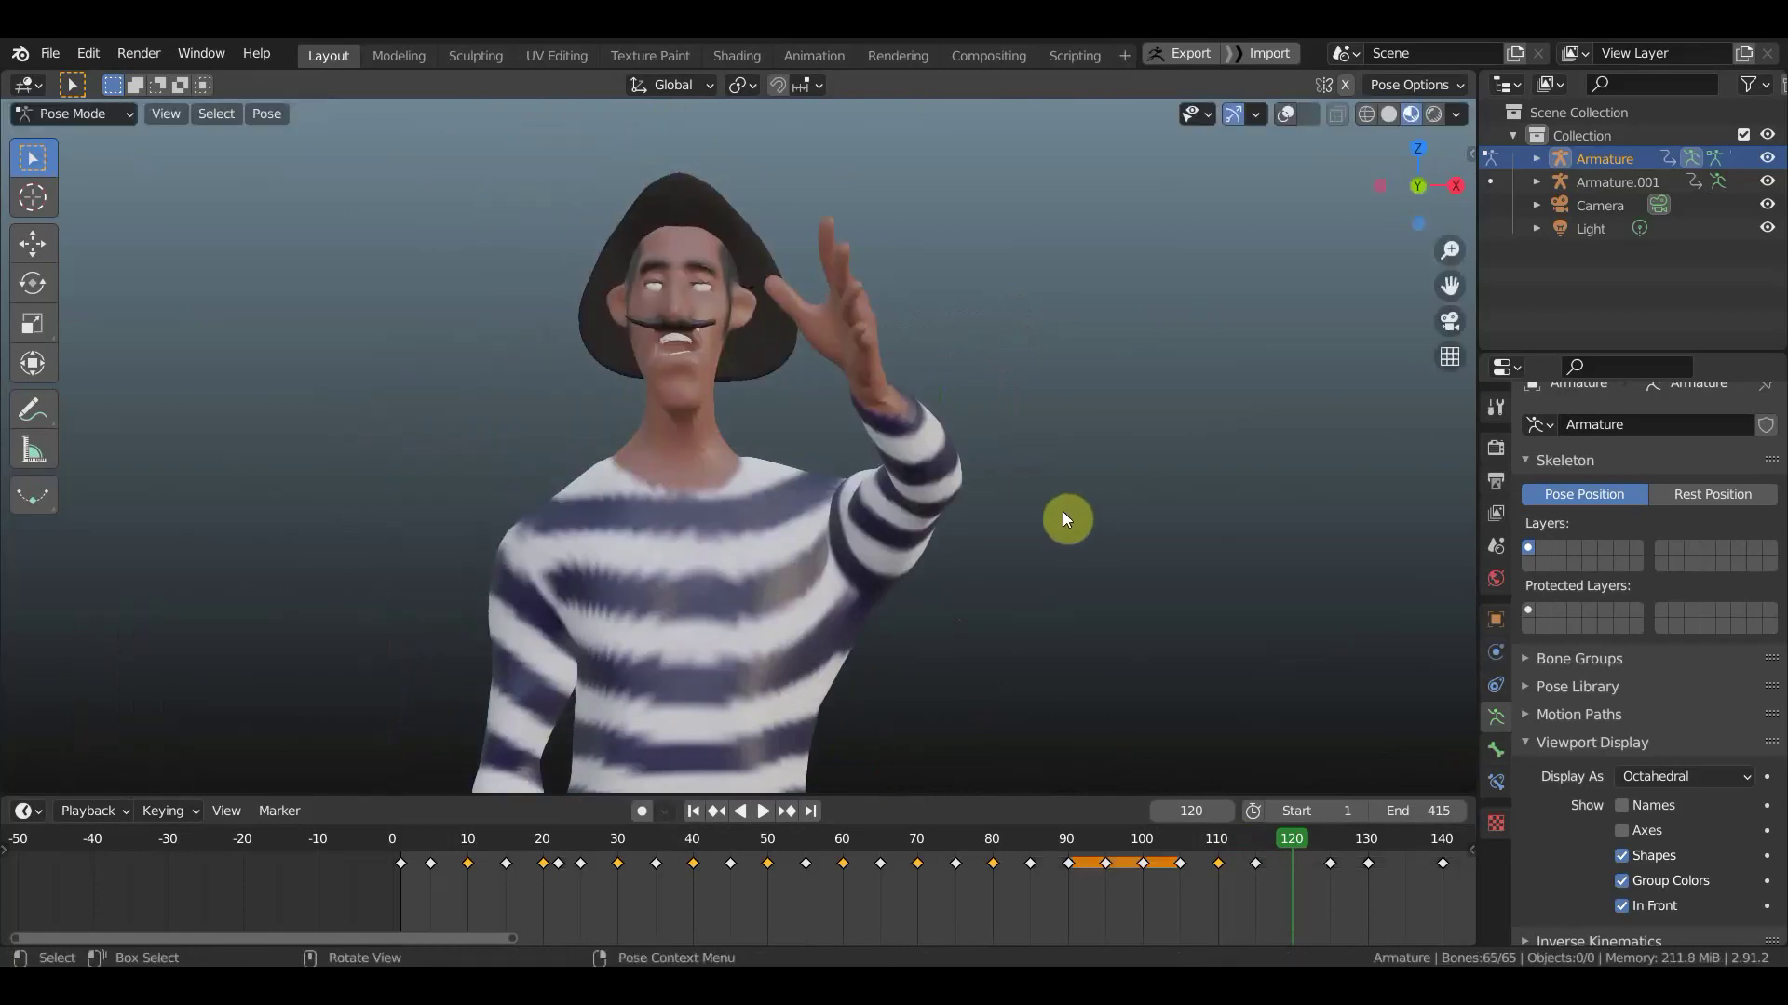
{"action": "key", "text": "i"}
{"action": "left_click", "coordinate": [1061, 511]}
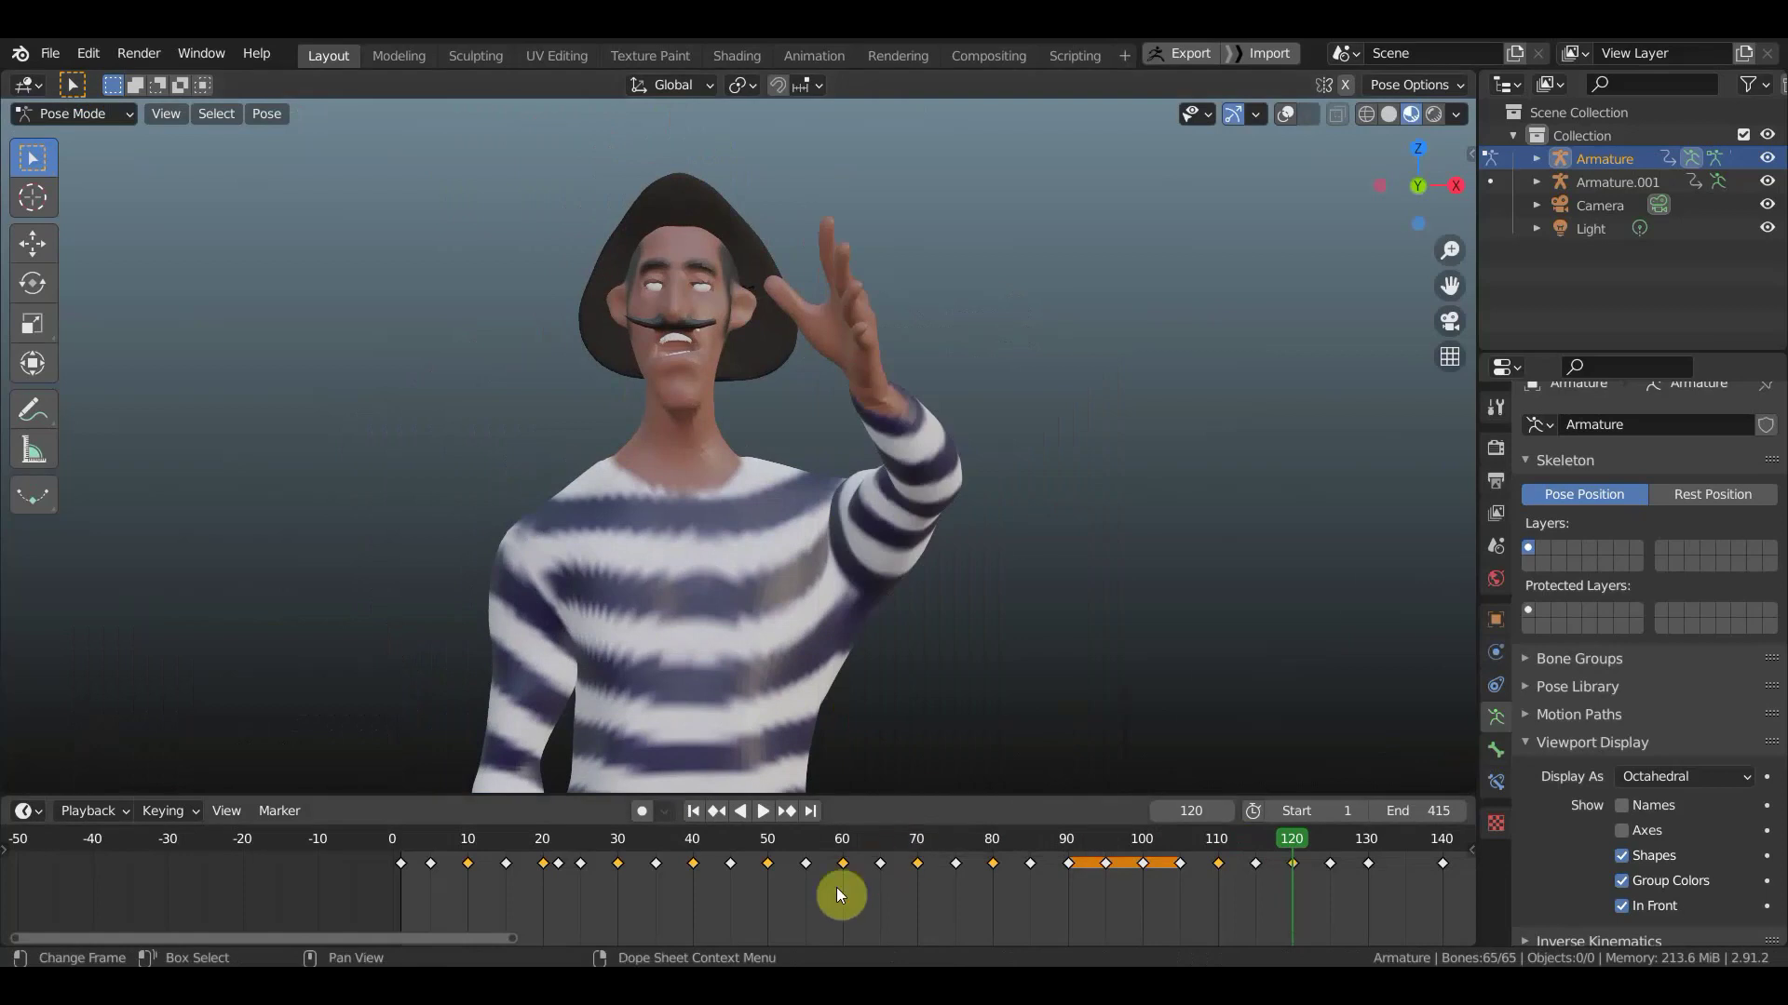
{"action": "key", "text": "space"}
{"action": "key", "text": "shift+Left"}
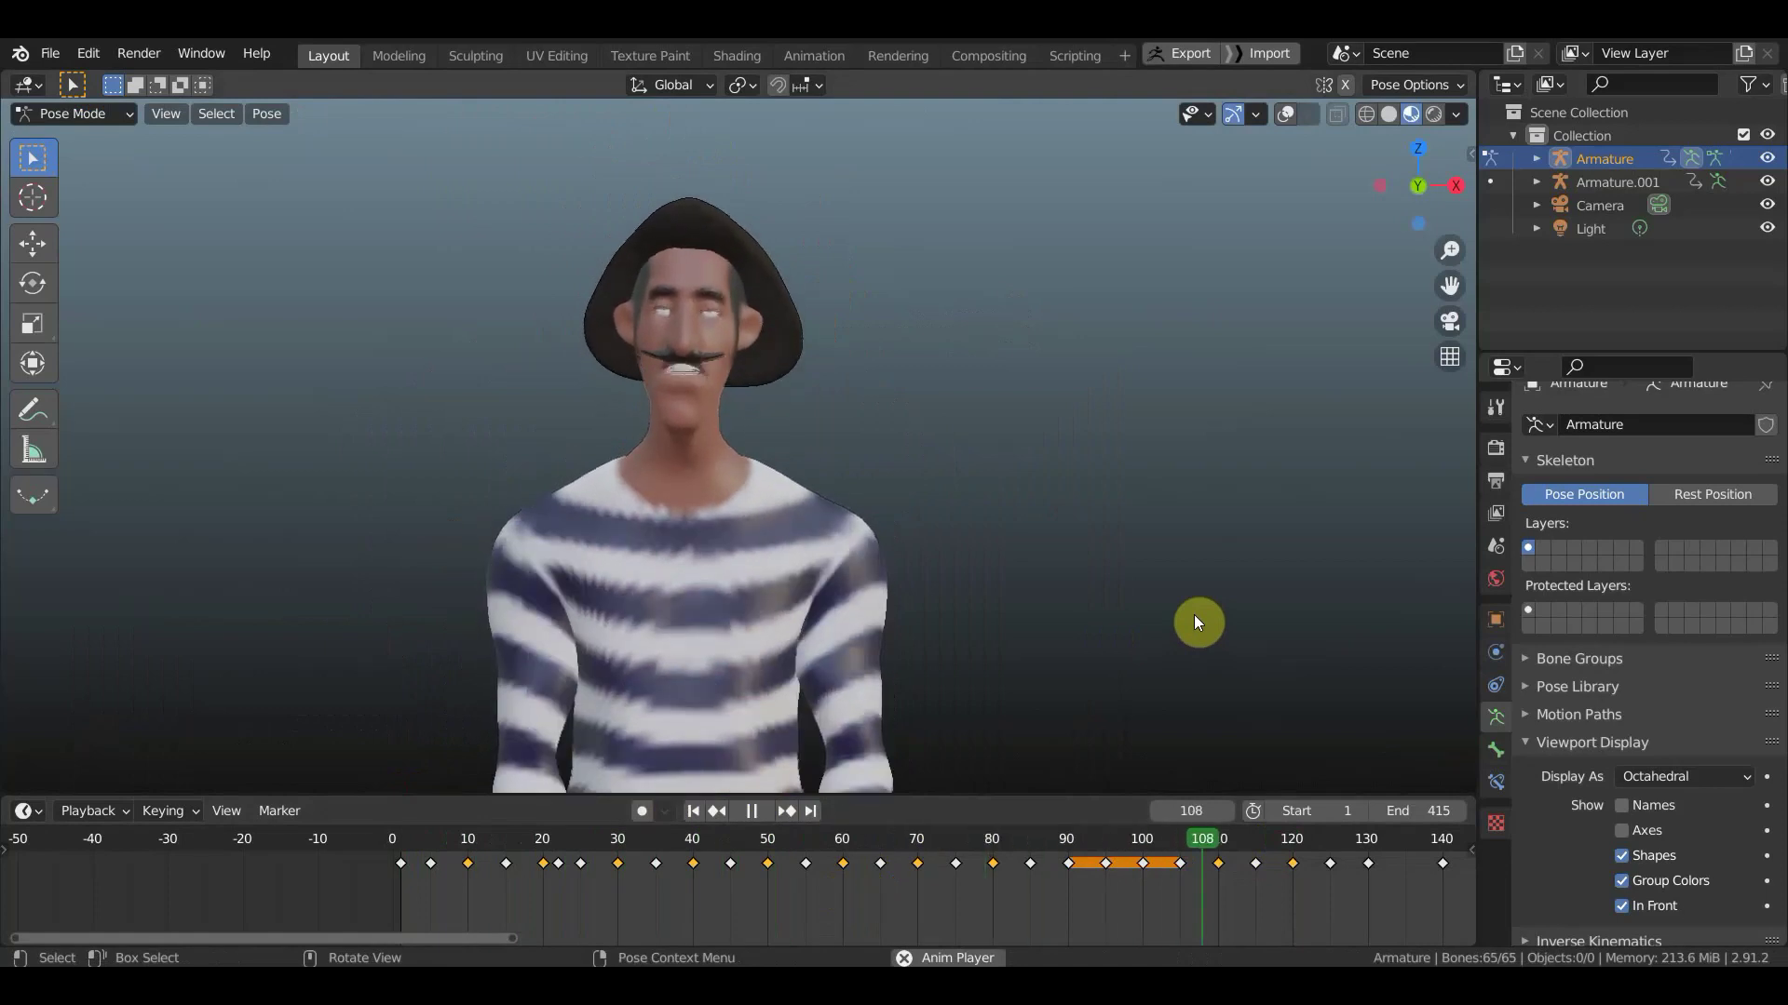
{"action": "key", "text": "space"}
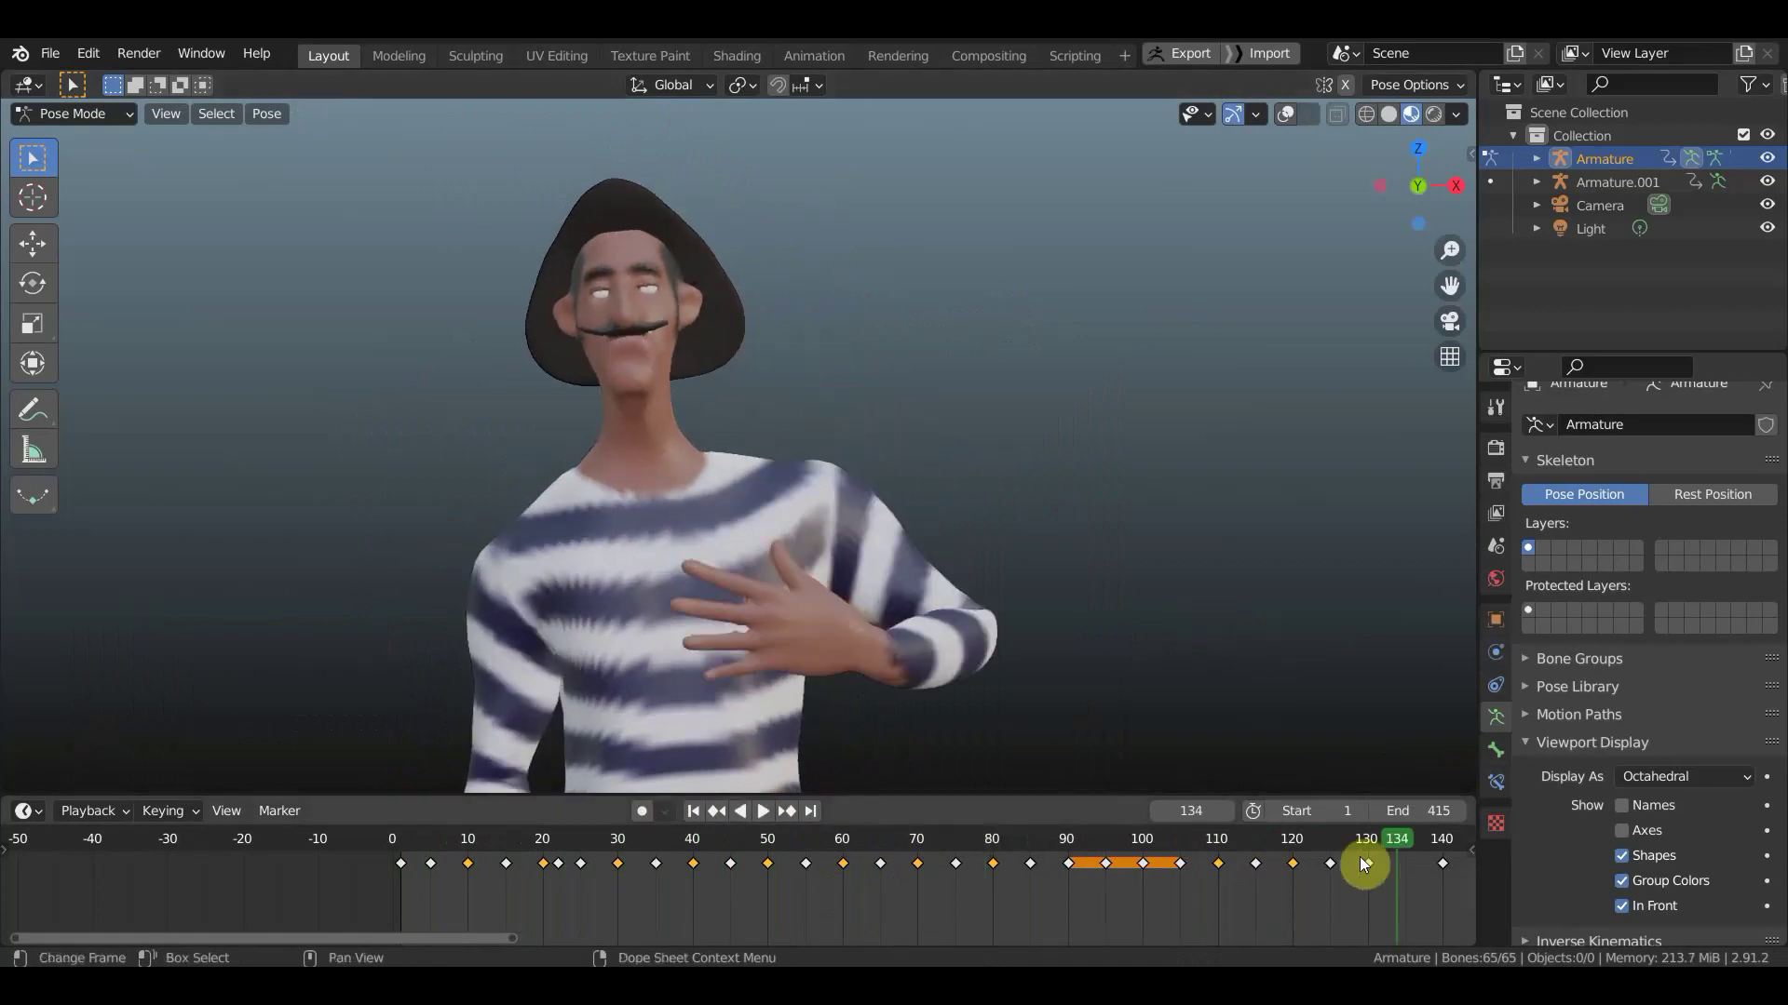
- Replay from frame 110, scrub to about frame 130, and orbit to a side view
{"action": "key", "text": "Home"}
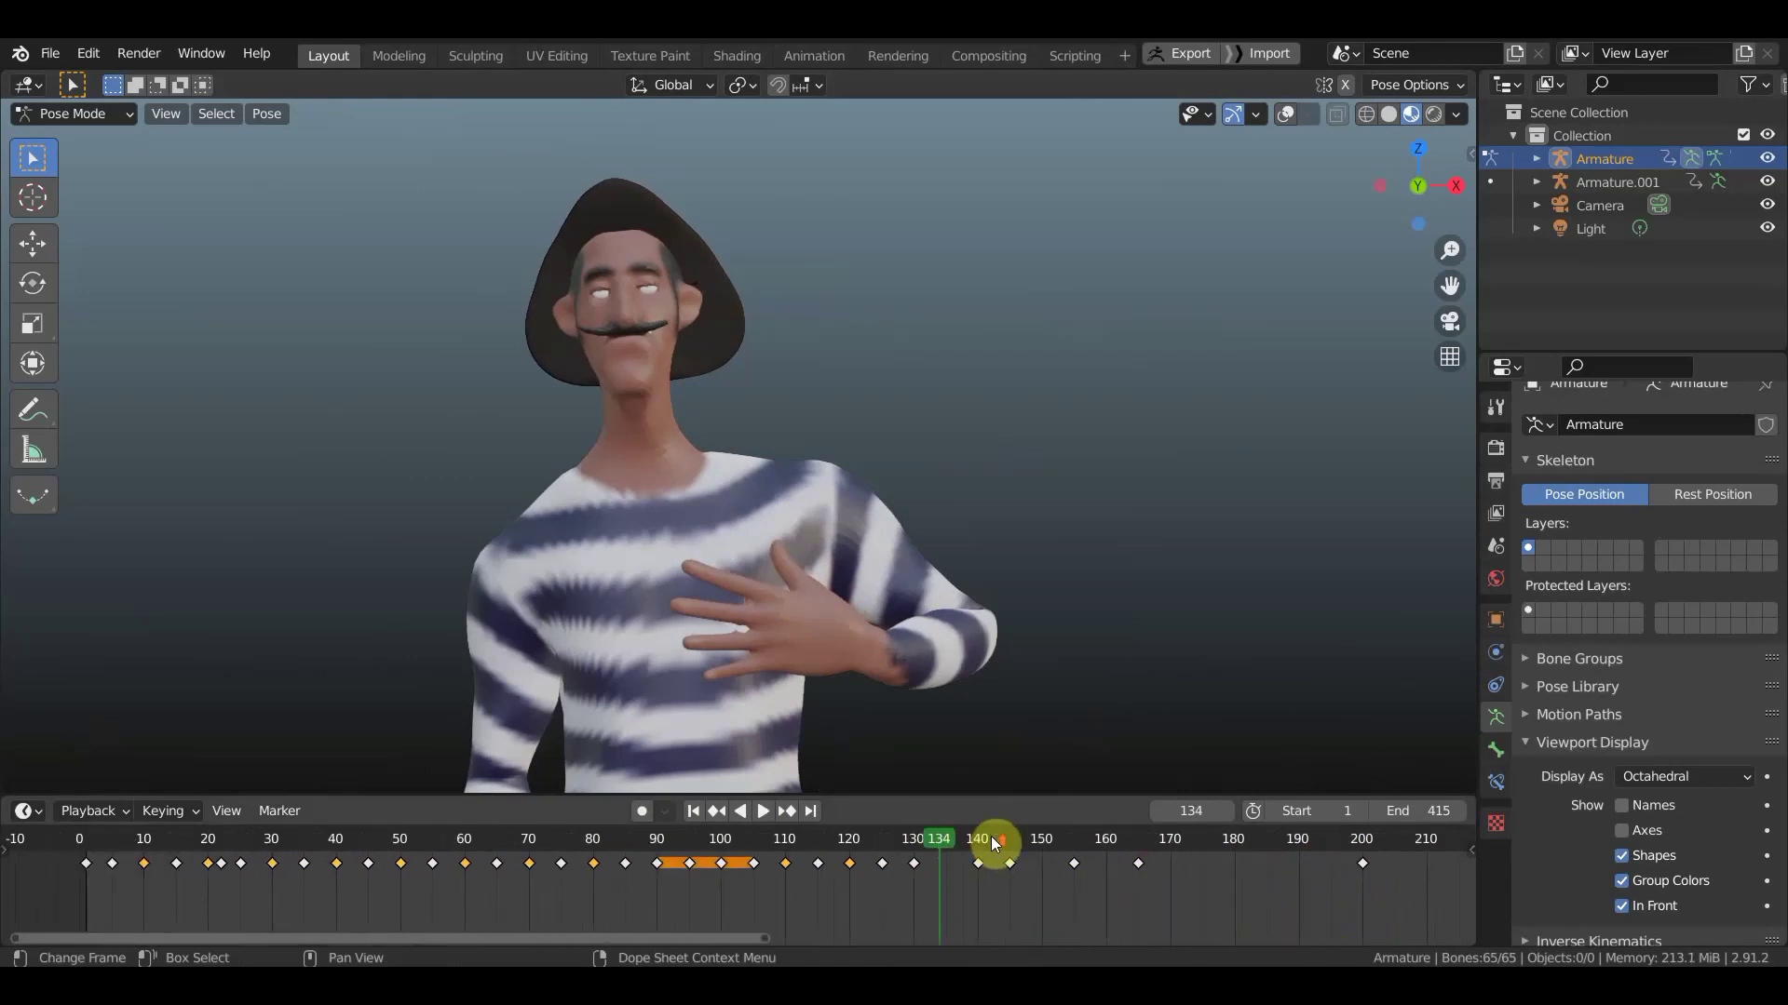
{"action": "scroll", "coordinate": [992, 836], "scroll_direction": "up", "scroll_amount": 3}
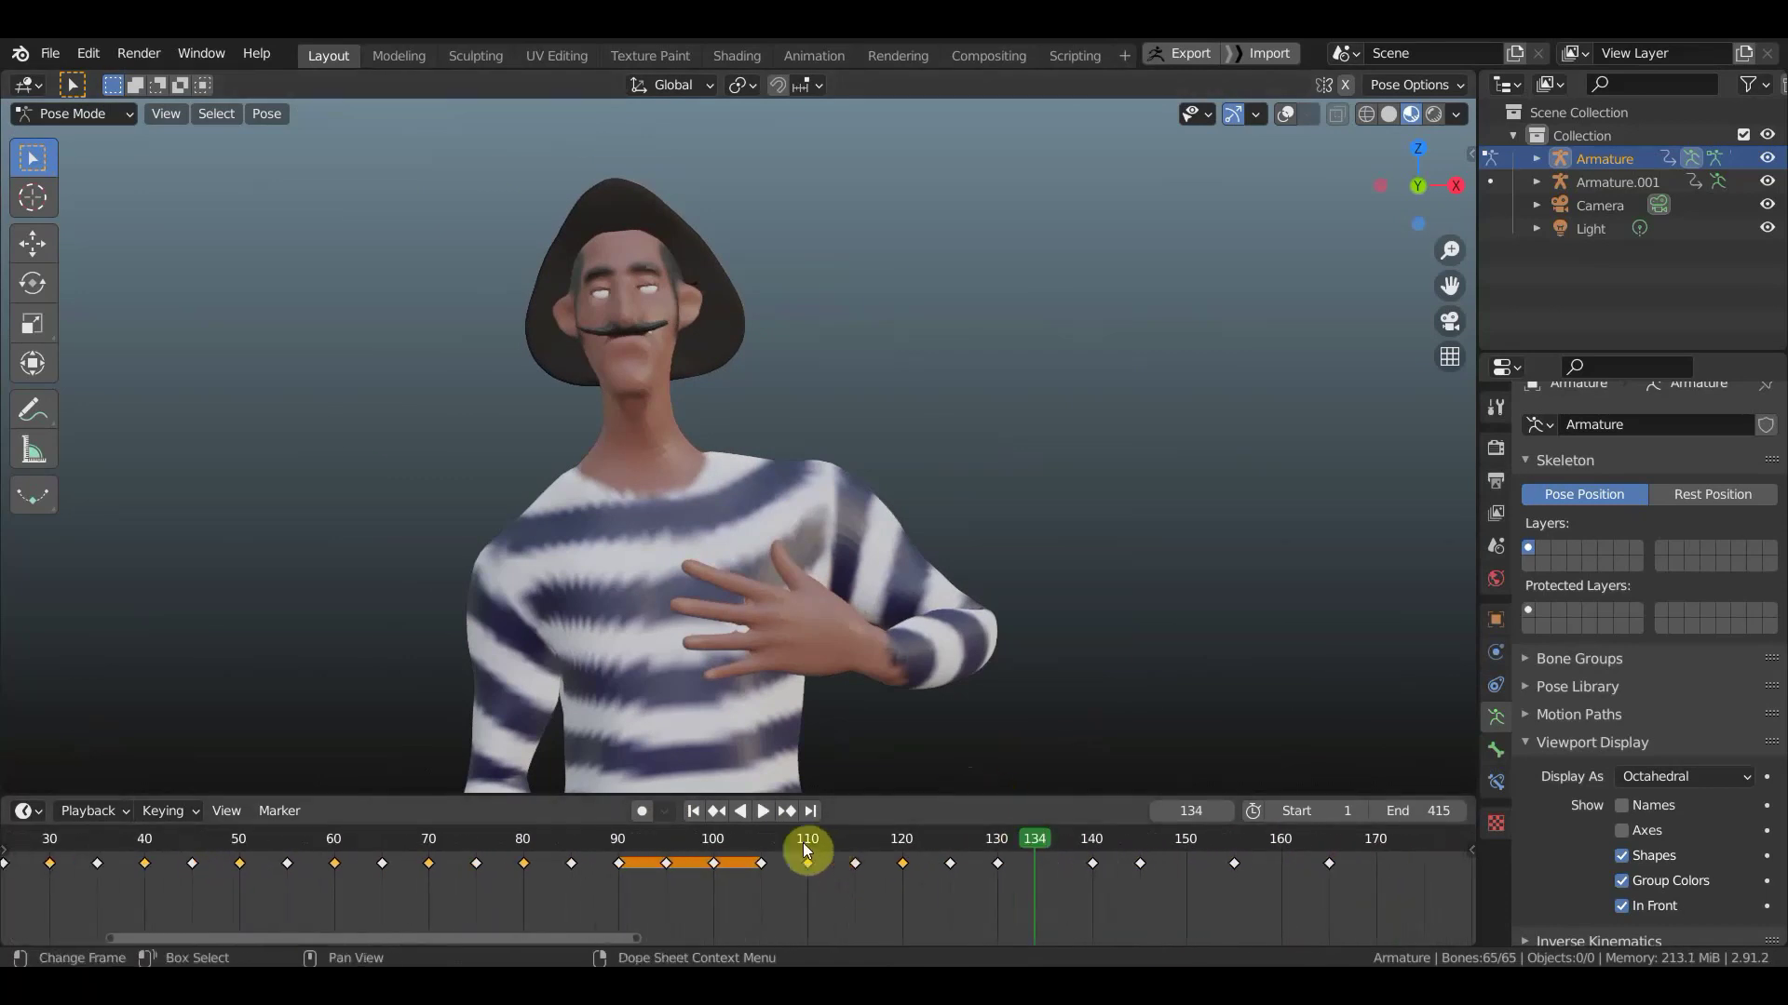
{"action": "left_click", "coordinate": [802, 841]}
{"action": "key", "text": "space"}
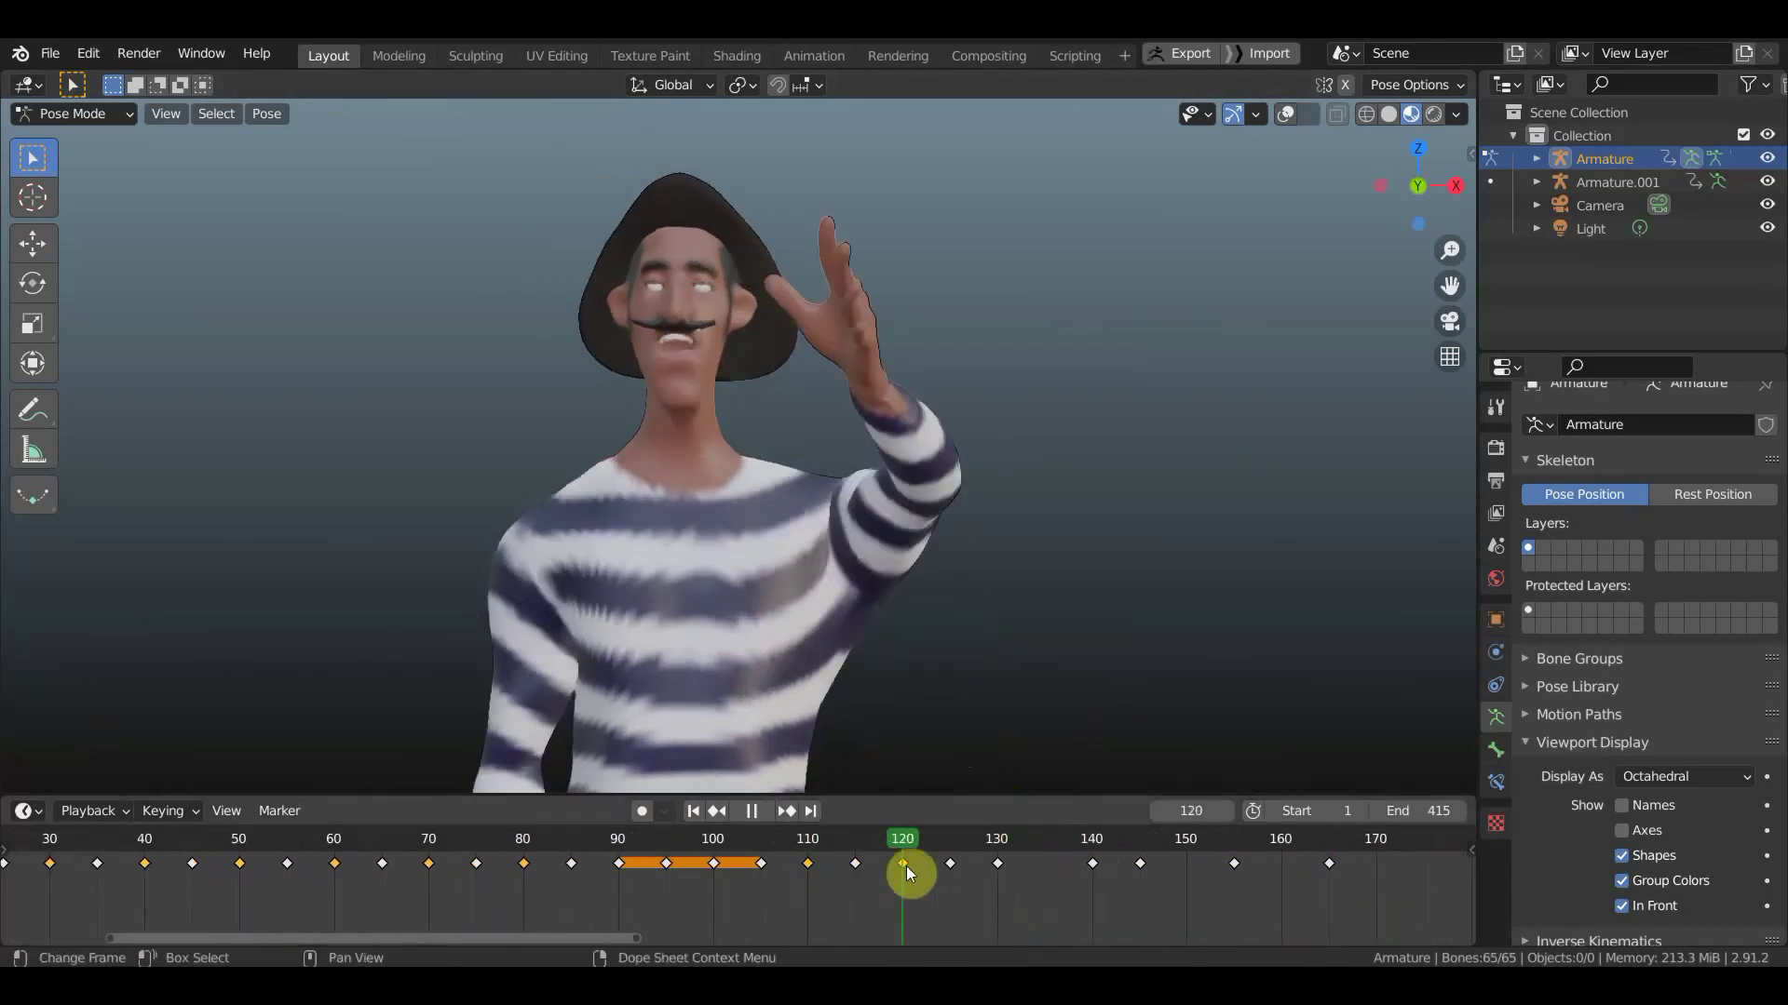
{"action": "left_click", "coordinate": [808, 857]}
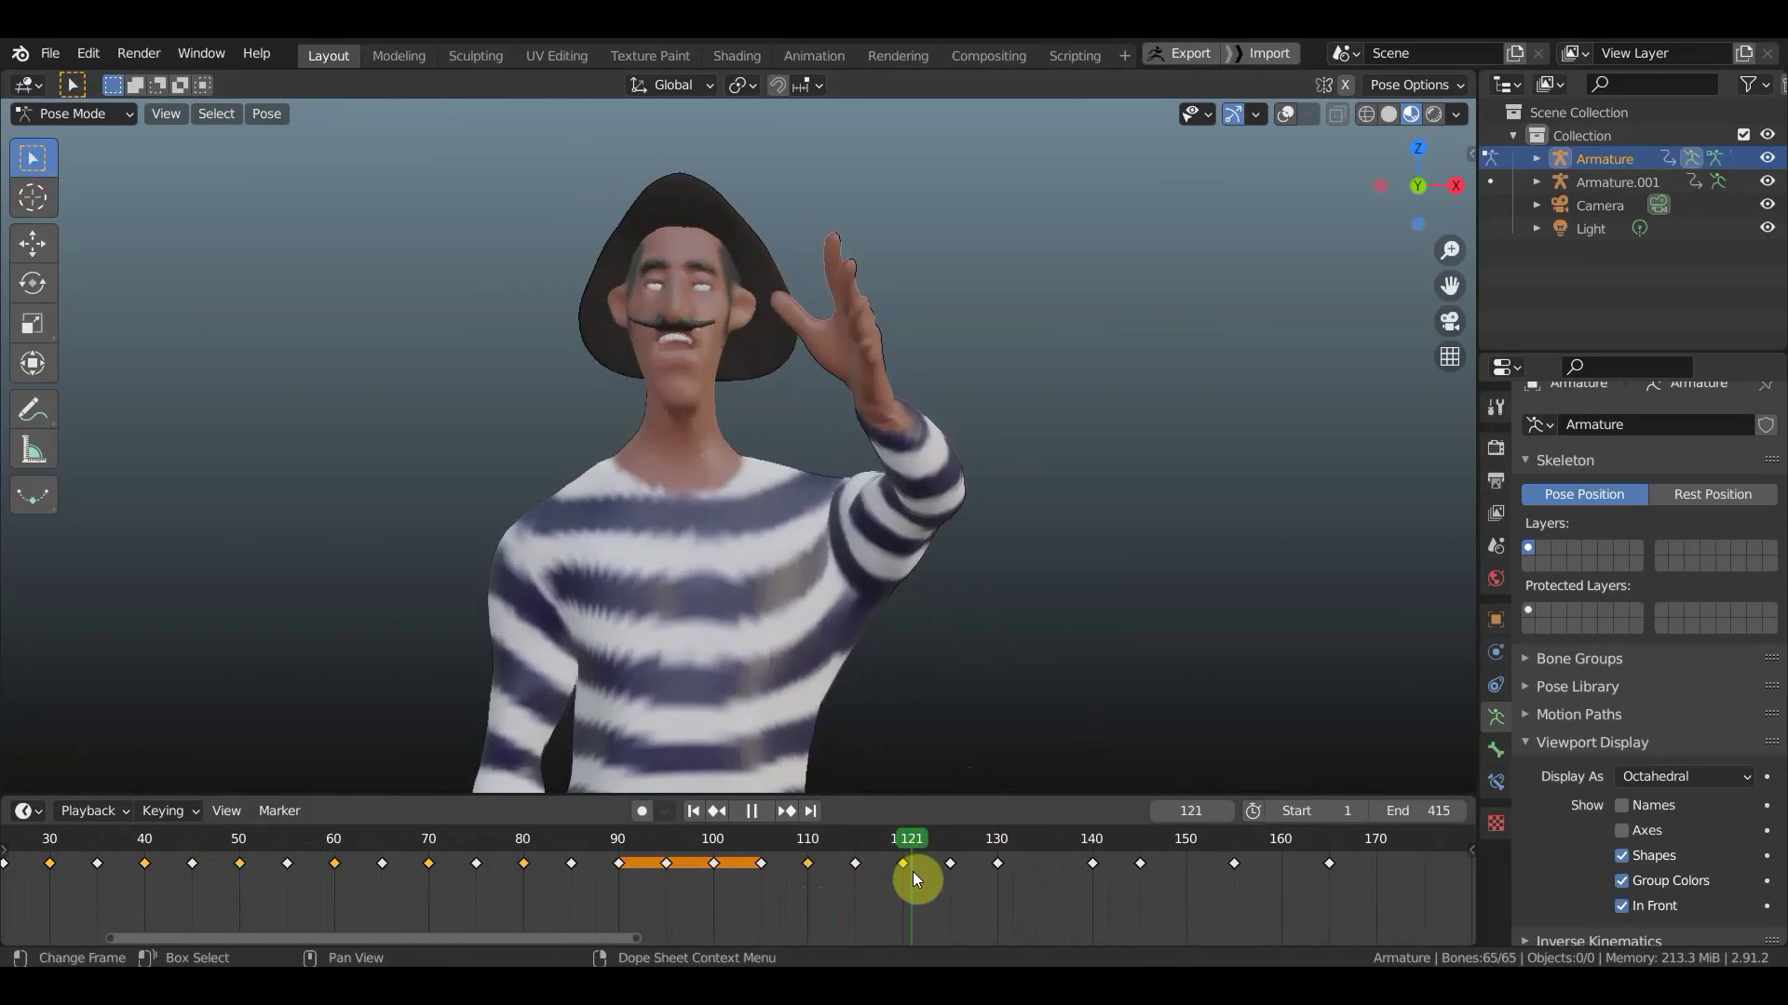
{"action": "left_click_drag", "start_coordinate": [1020, 897], "coordinate": [1003, 901]}
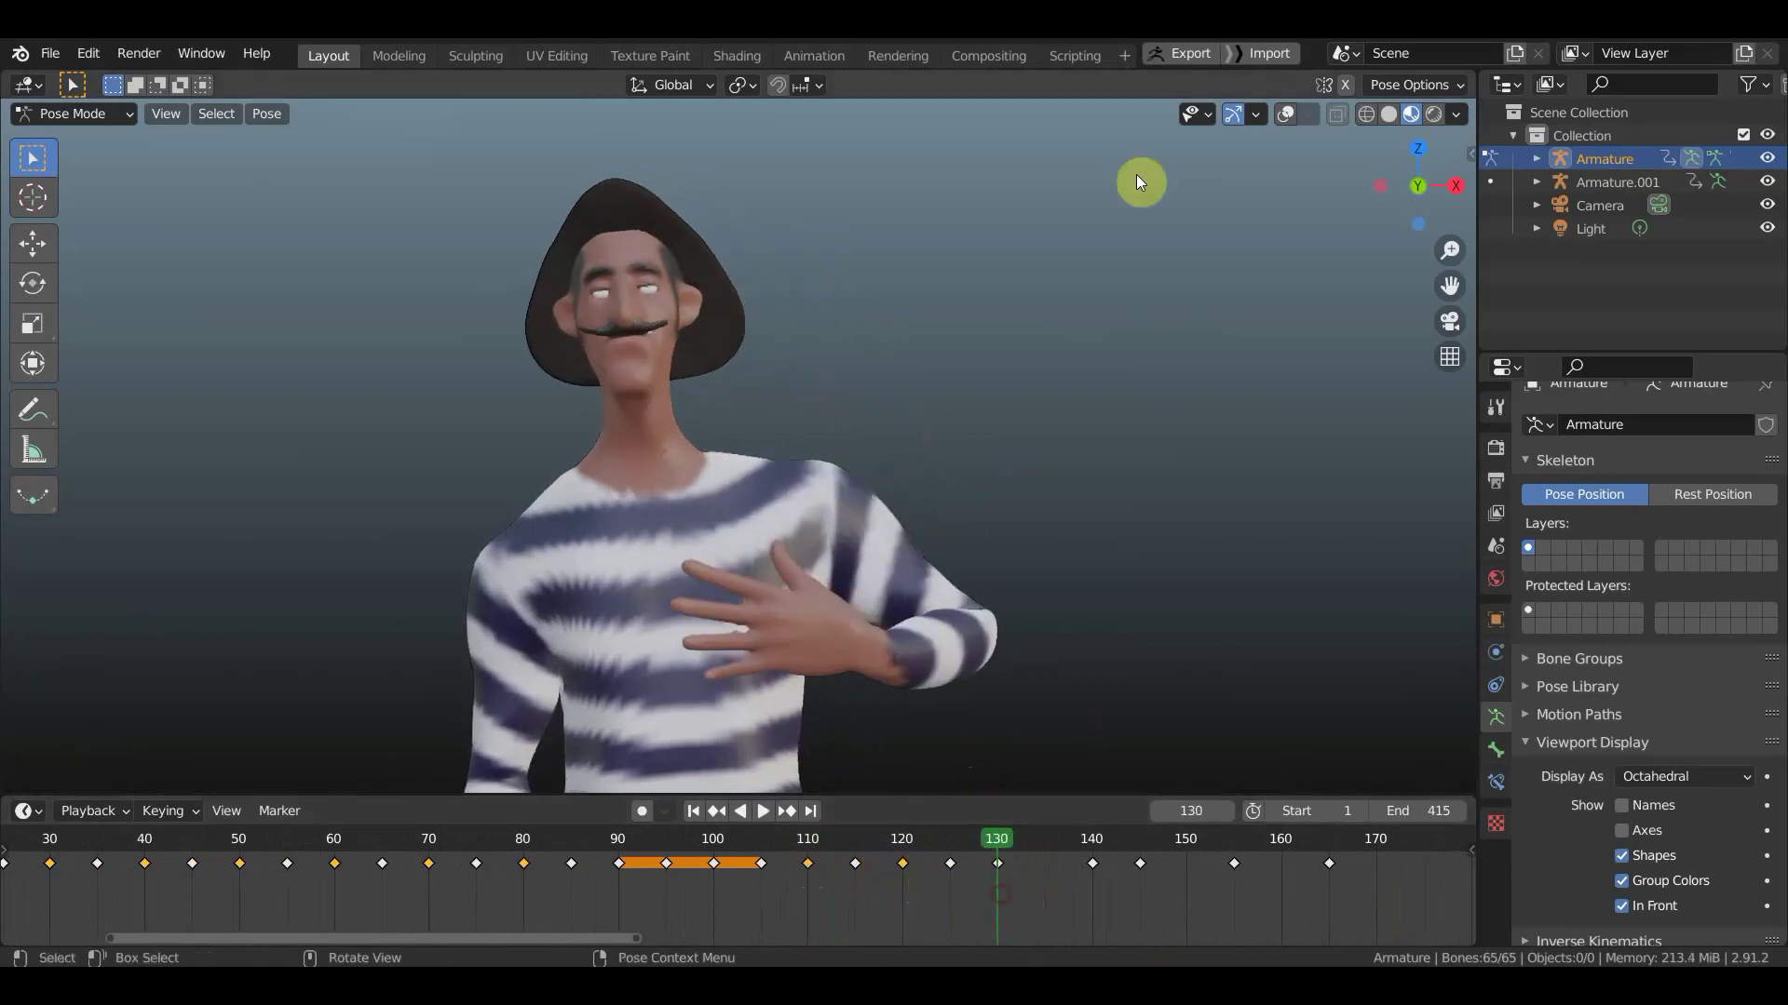
{"action": "middle_click_drag", "start_coordinate": [1108, 324], "coordinate": [938, 318]}
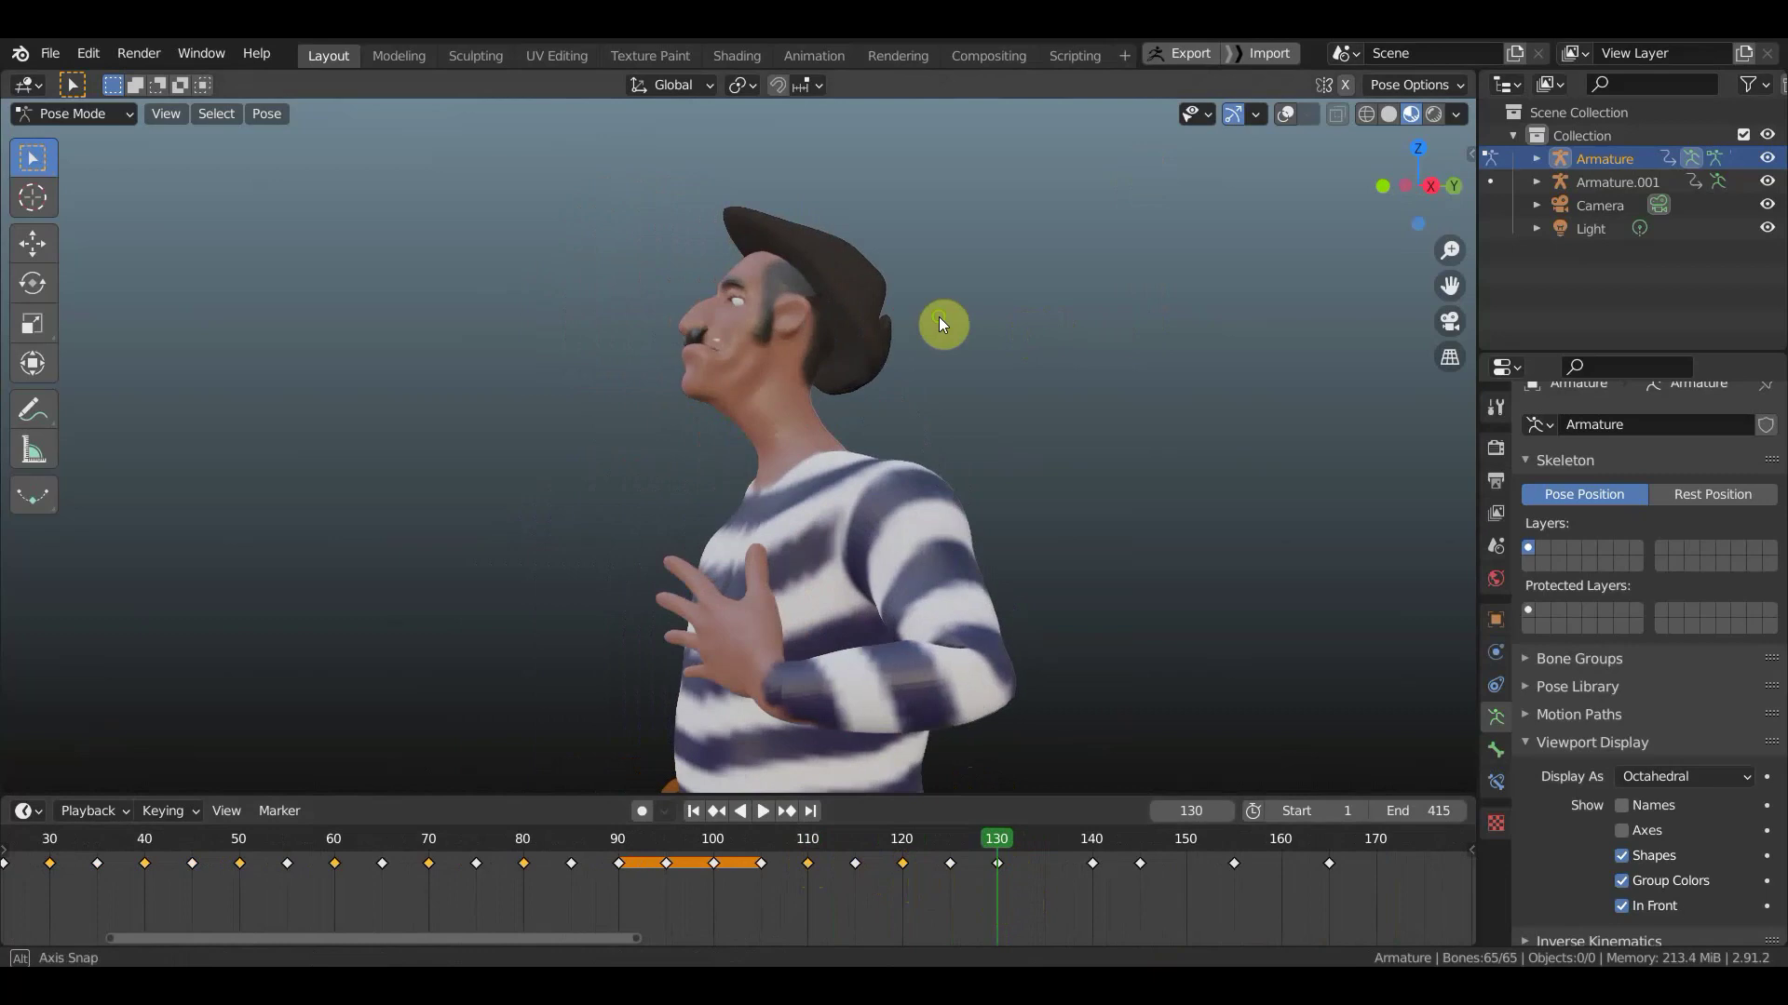
- In right side view, rotate the jaw -13.9° and key location and rotation on all bones at frame 130
{"action": "left_click", "coordinate": [1296, 112]}
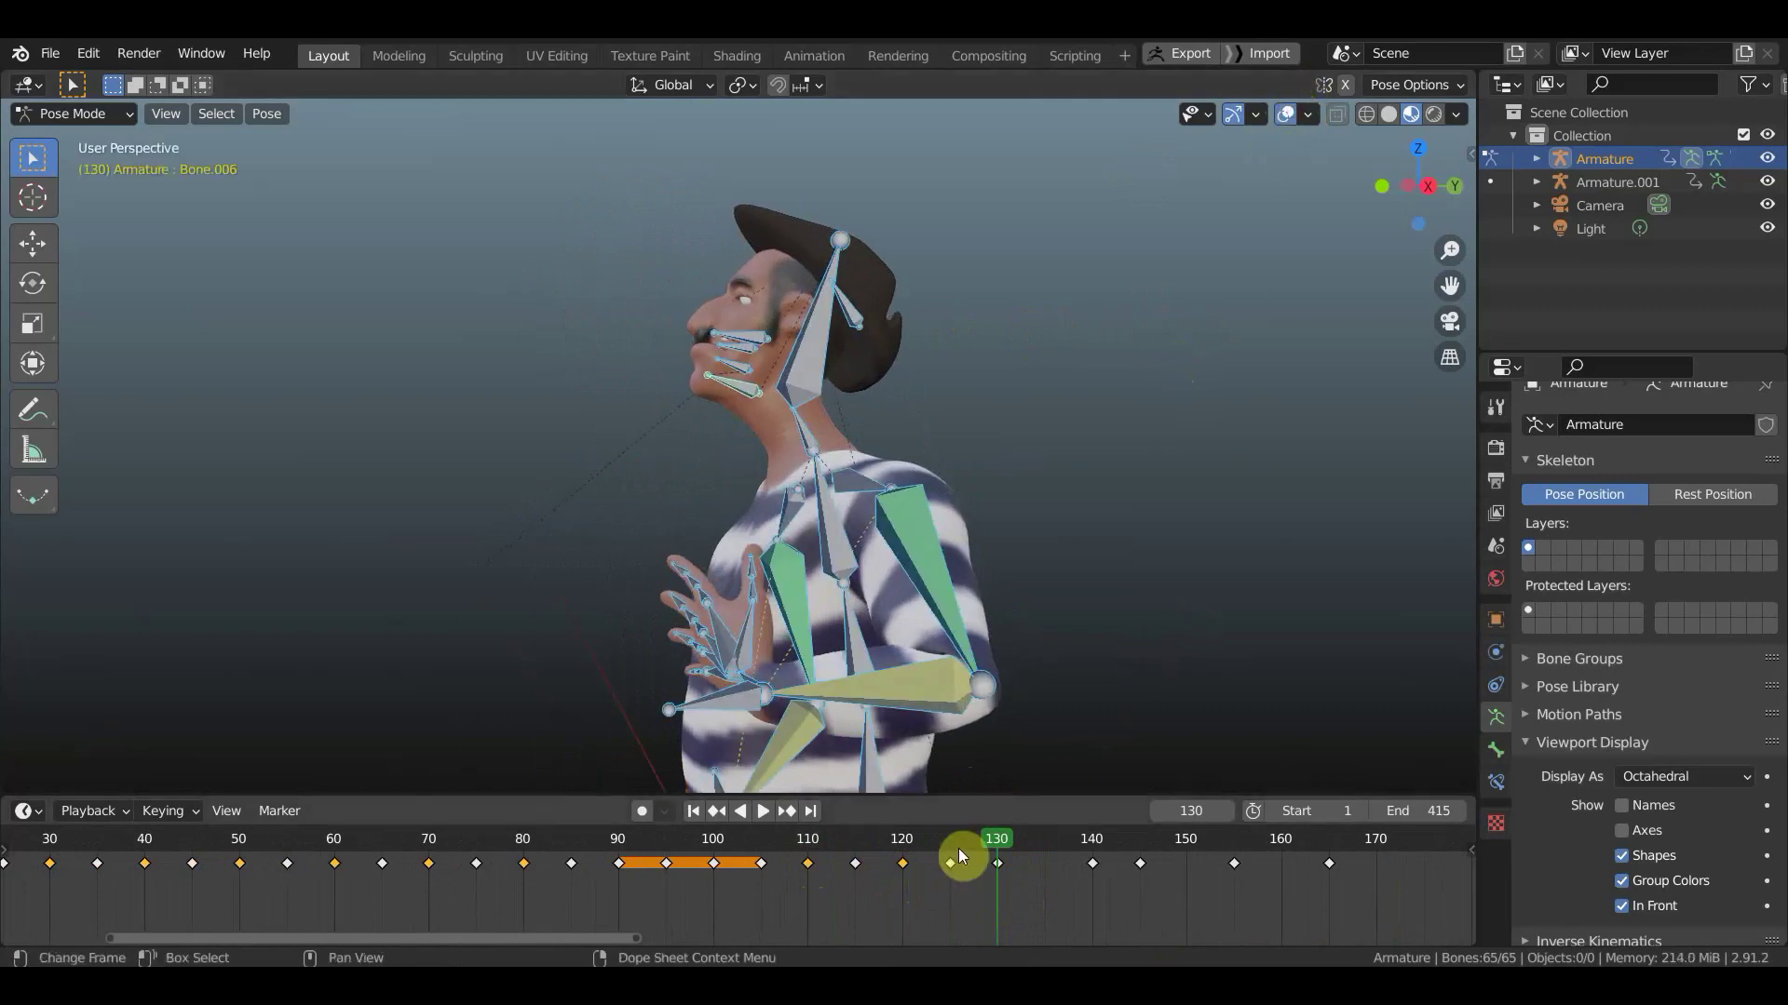
{"action": "mouse_move", "coordinate": [1020, 847]}
{"action": "left_mouse_down"}
{"action": "mouse_move", "coordinate": [856, 840]}
{"action": "mouse_move", "coordinate": [996, 869]}
{"action": "left_mouse_up"}
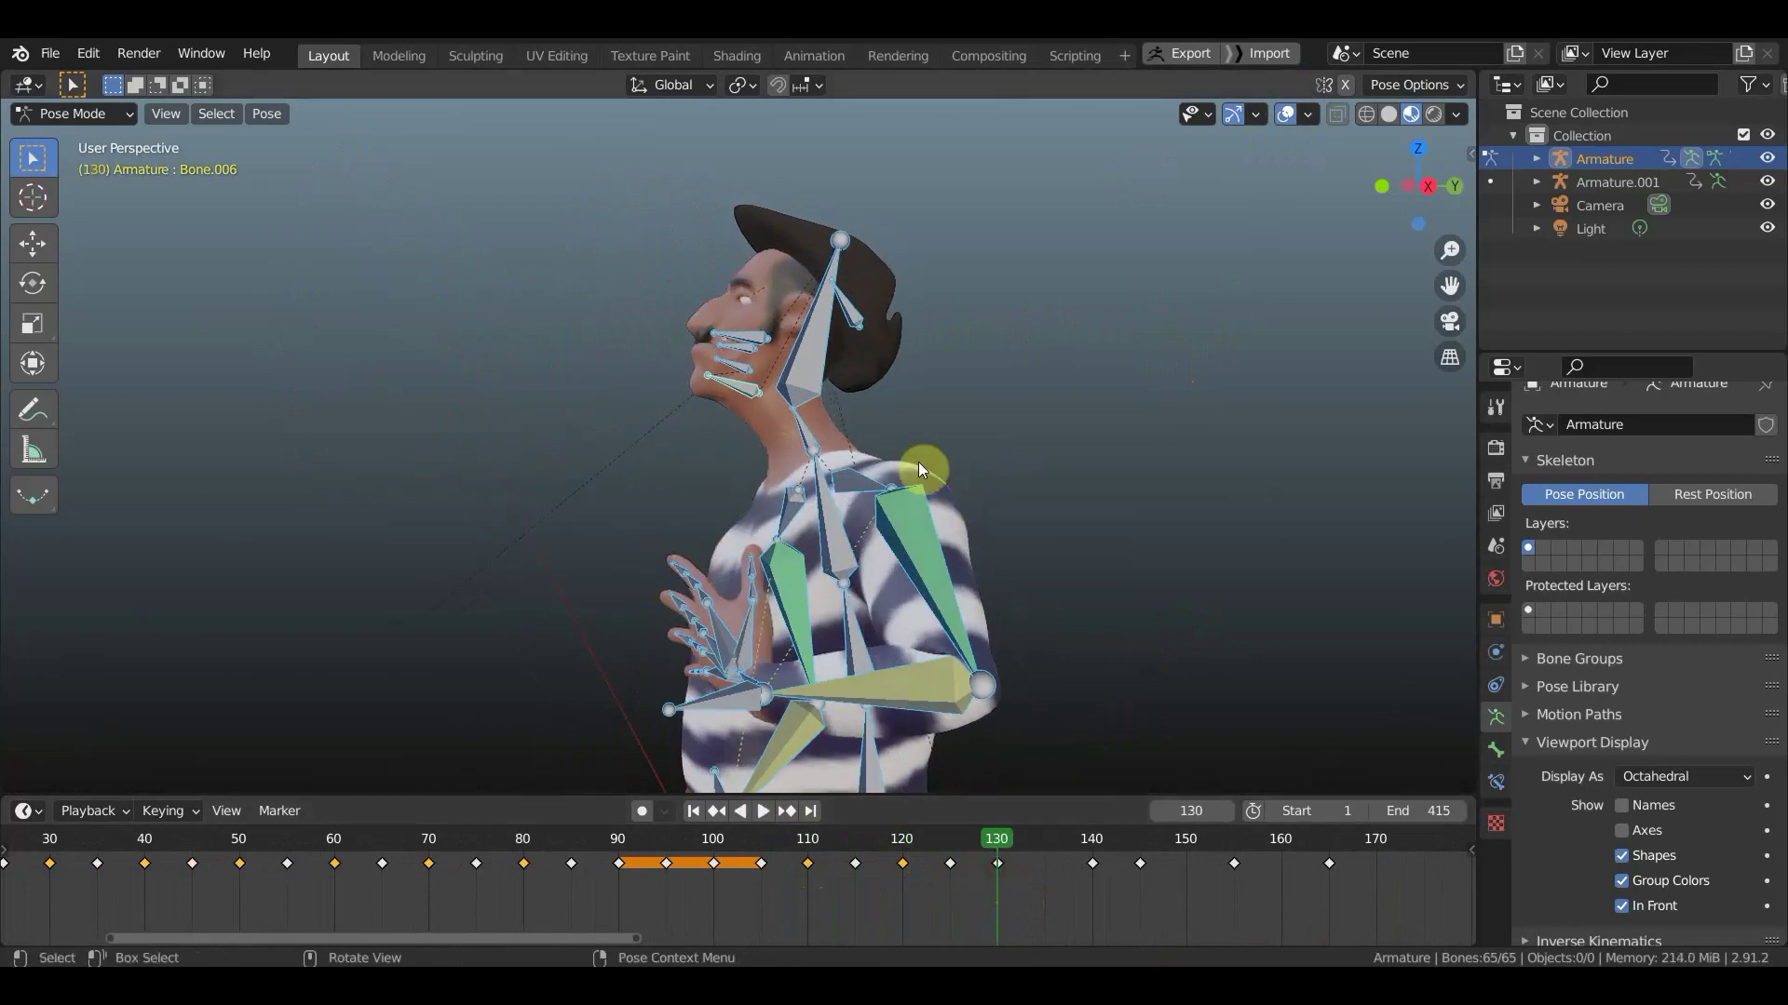
{"action": "key", "text": "KP_3"}
{"action": "left_click", "coordinate": [760, 389]}
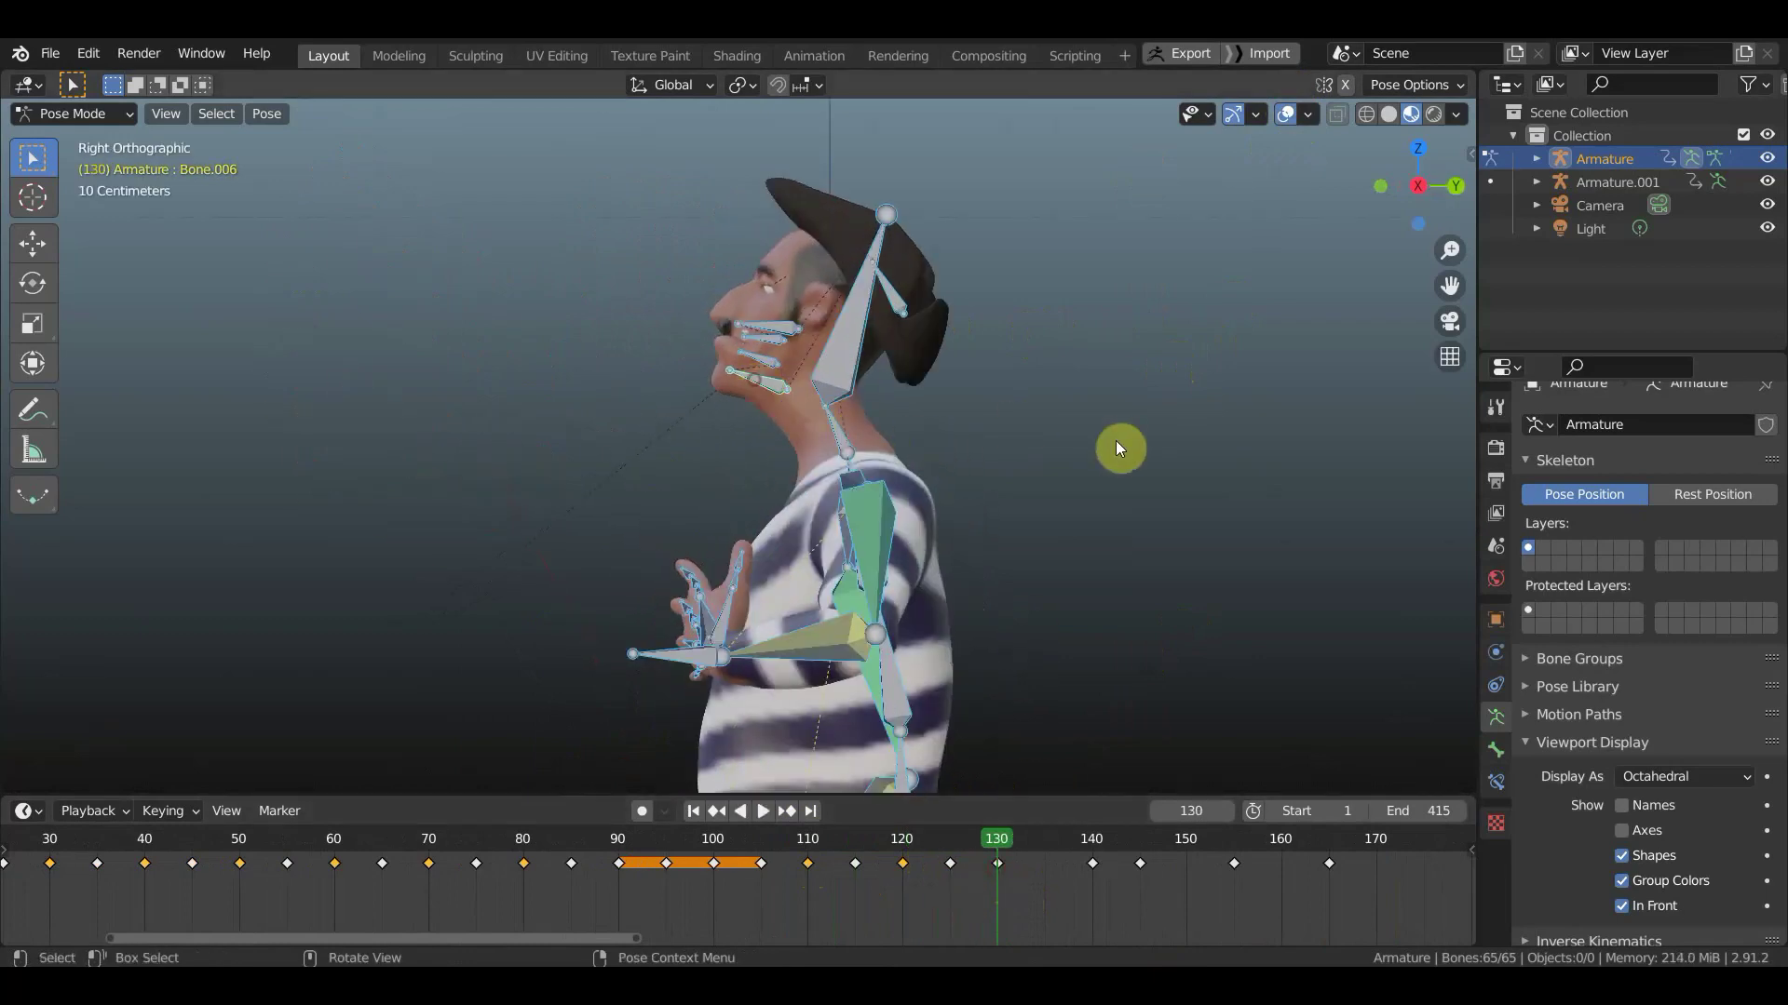
{"action": "key", "text": "r"}
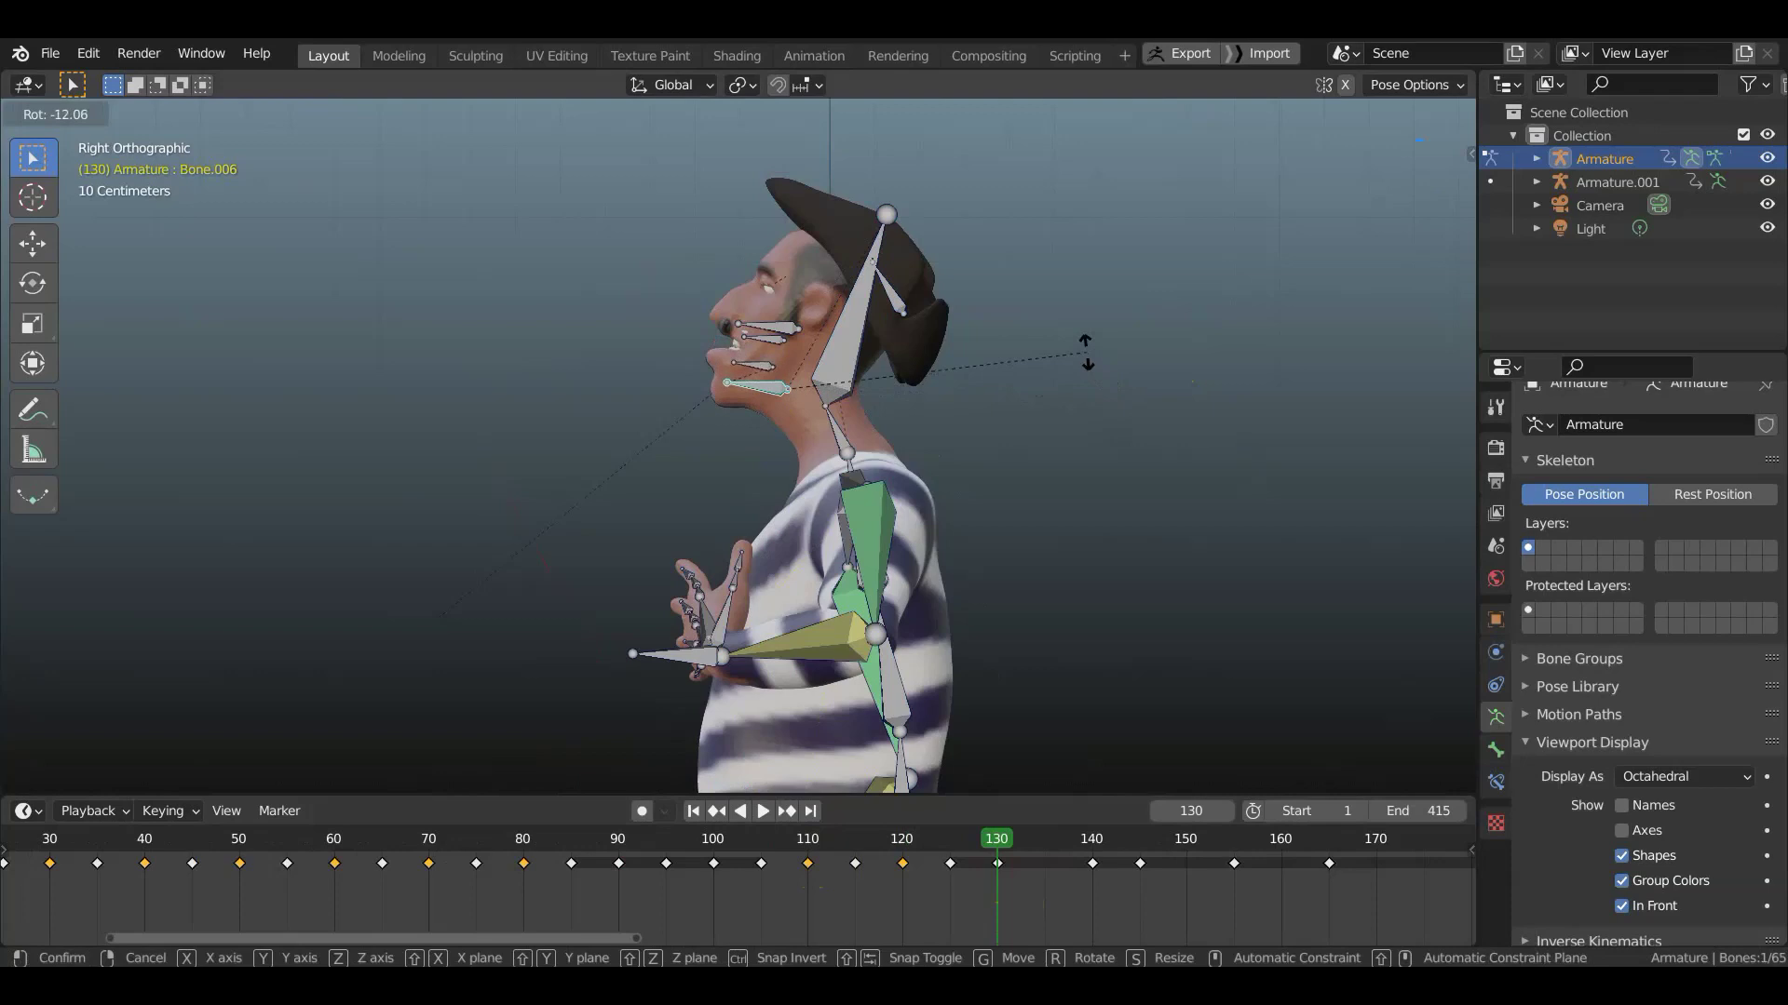
{"action": "left_click", "coordinate": [1071, 350]}
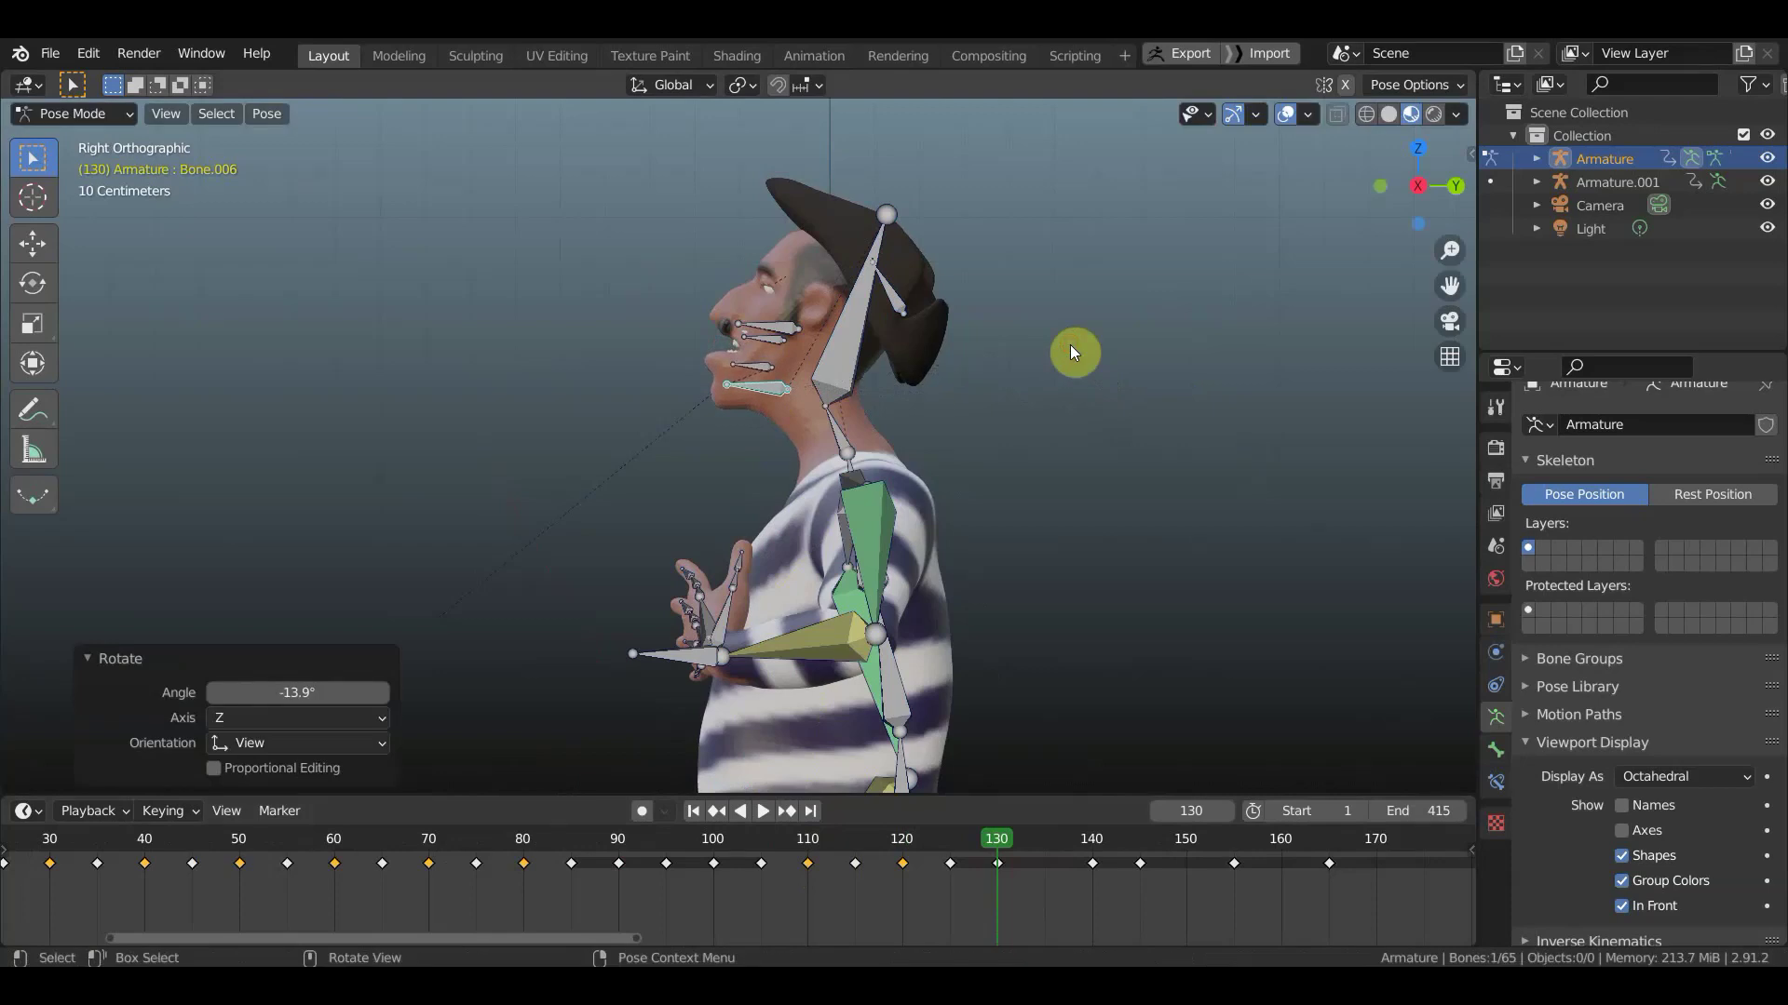
{"action": "key", "text": "a"}
{"action": "key", "text": "i"}
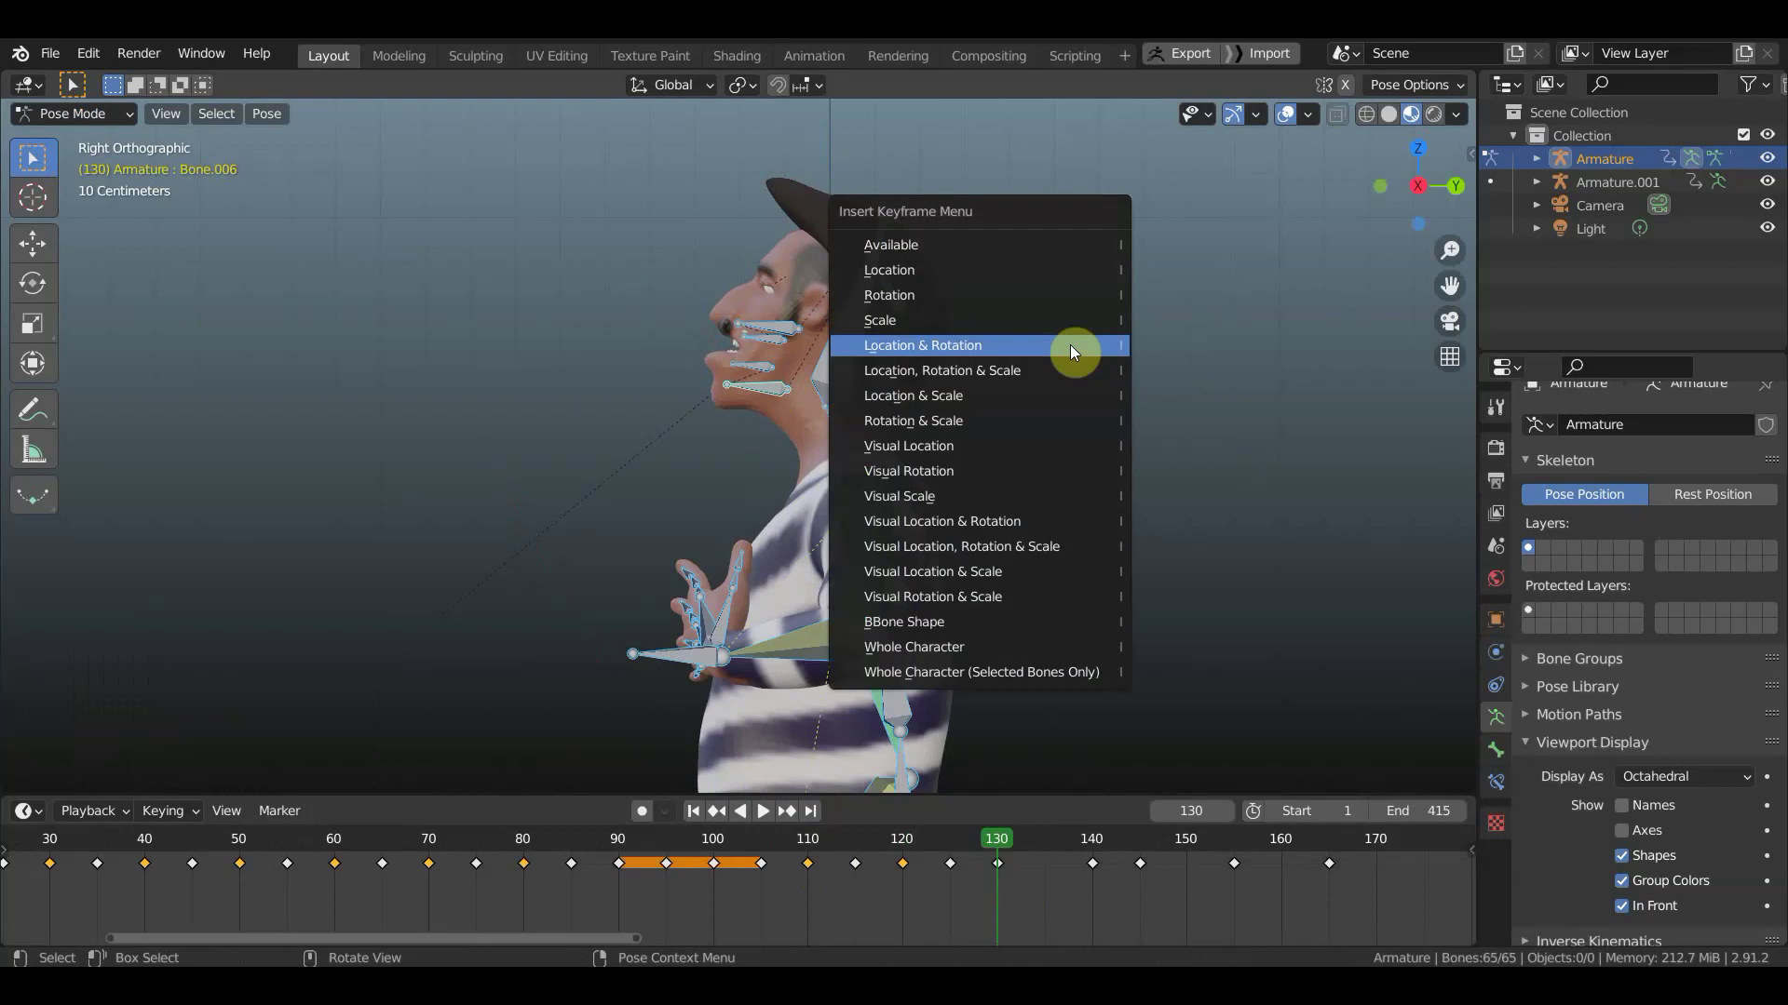
{"action": "left_click", "coordinate": [1070, 347]}
{"action": "key", "text": "space"}
{"action": "left_click_drag", "start_coordinate": [1055, 855], "coordinate": [1249, 892]}
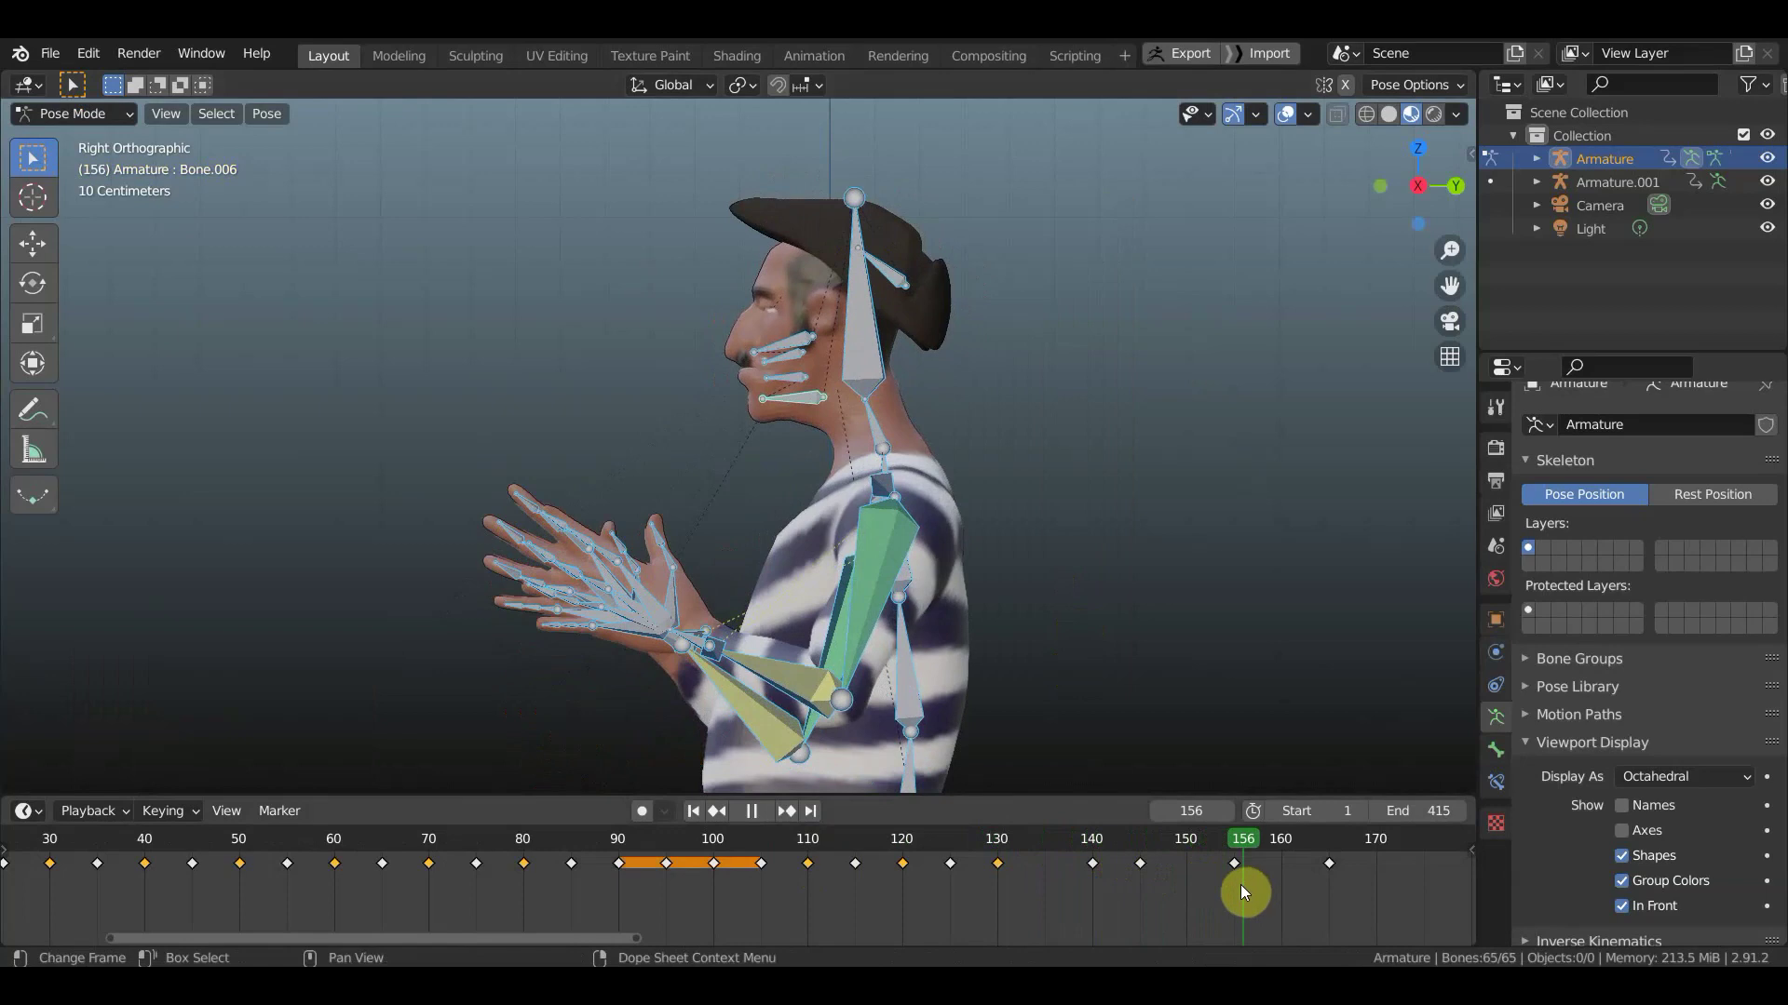
- Play and scrub around frames 155–160 to position the playhead for the next jaw pose
{"action": "left_click_drag", "start_coordinate": [1242, 886], "coordinate": [1235, 886]}
{"action": "scroll", "coordinate": [1185, 868], "scroll_direction": "down", "scroll_amount": 2}
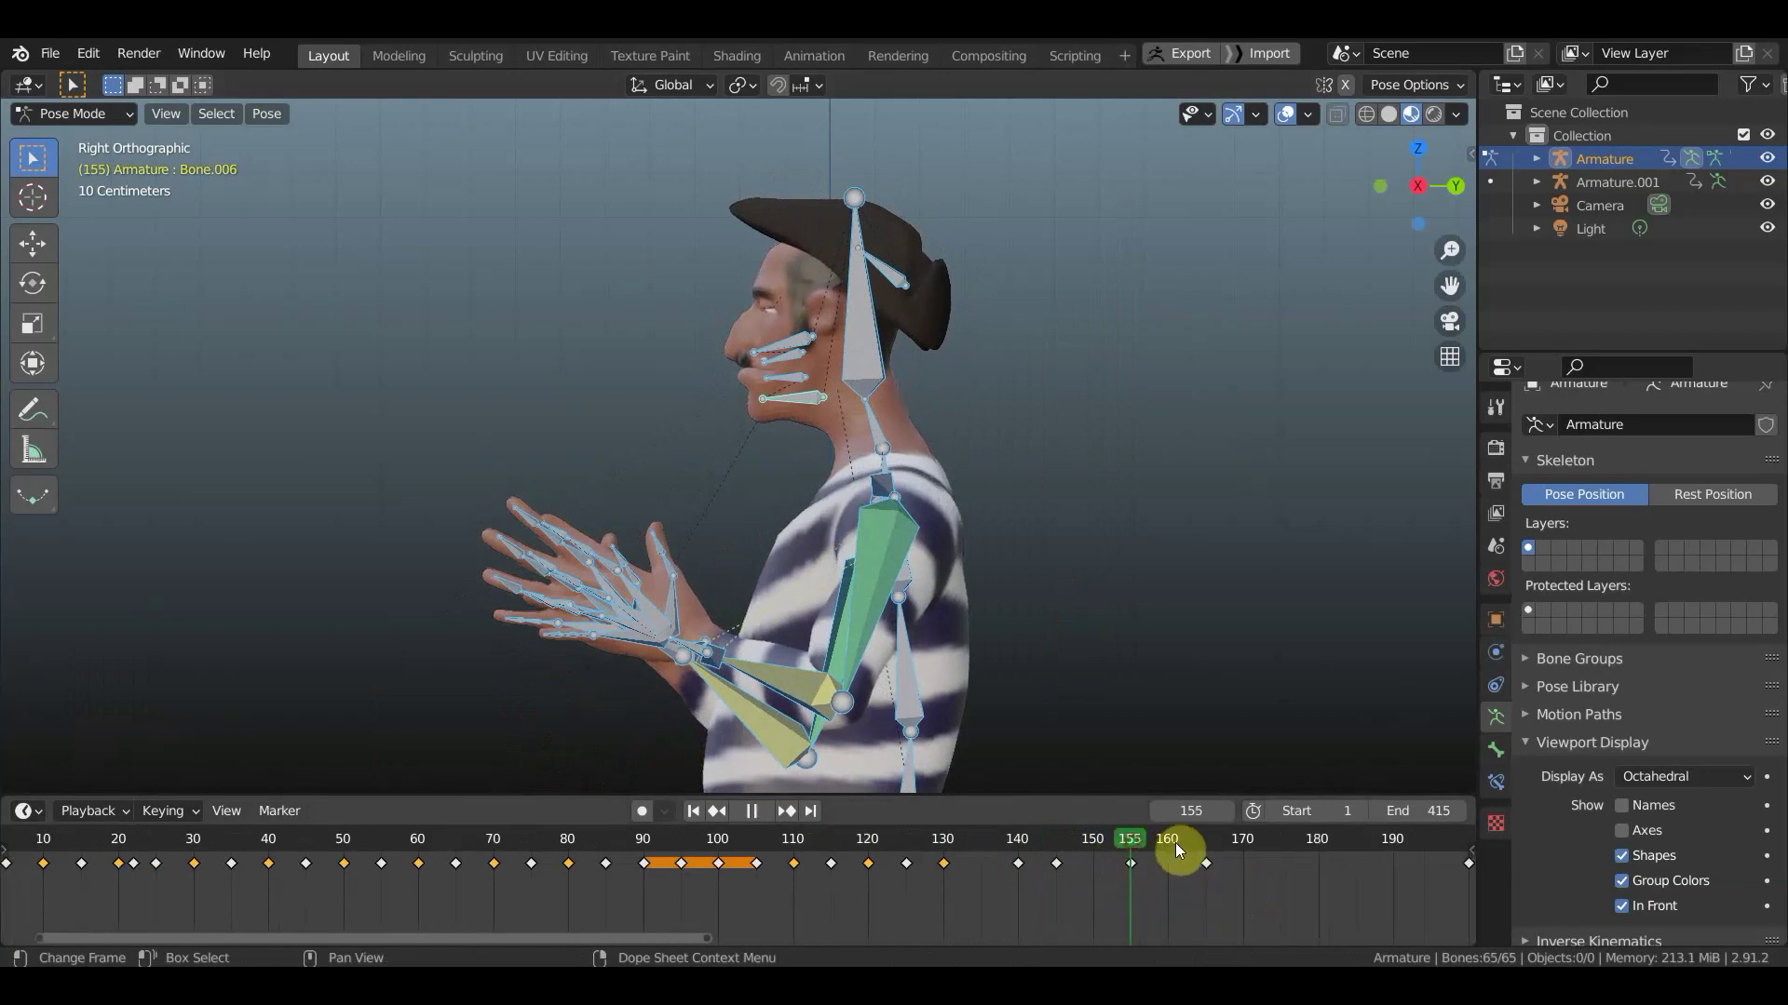
{"action": "key", "text": "space"}
{"action": "key", "text": "space"}
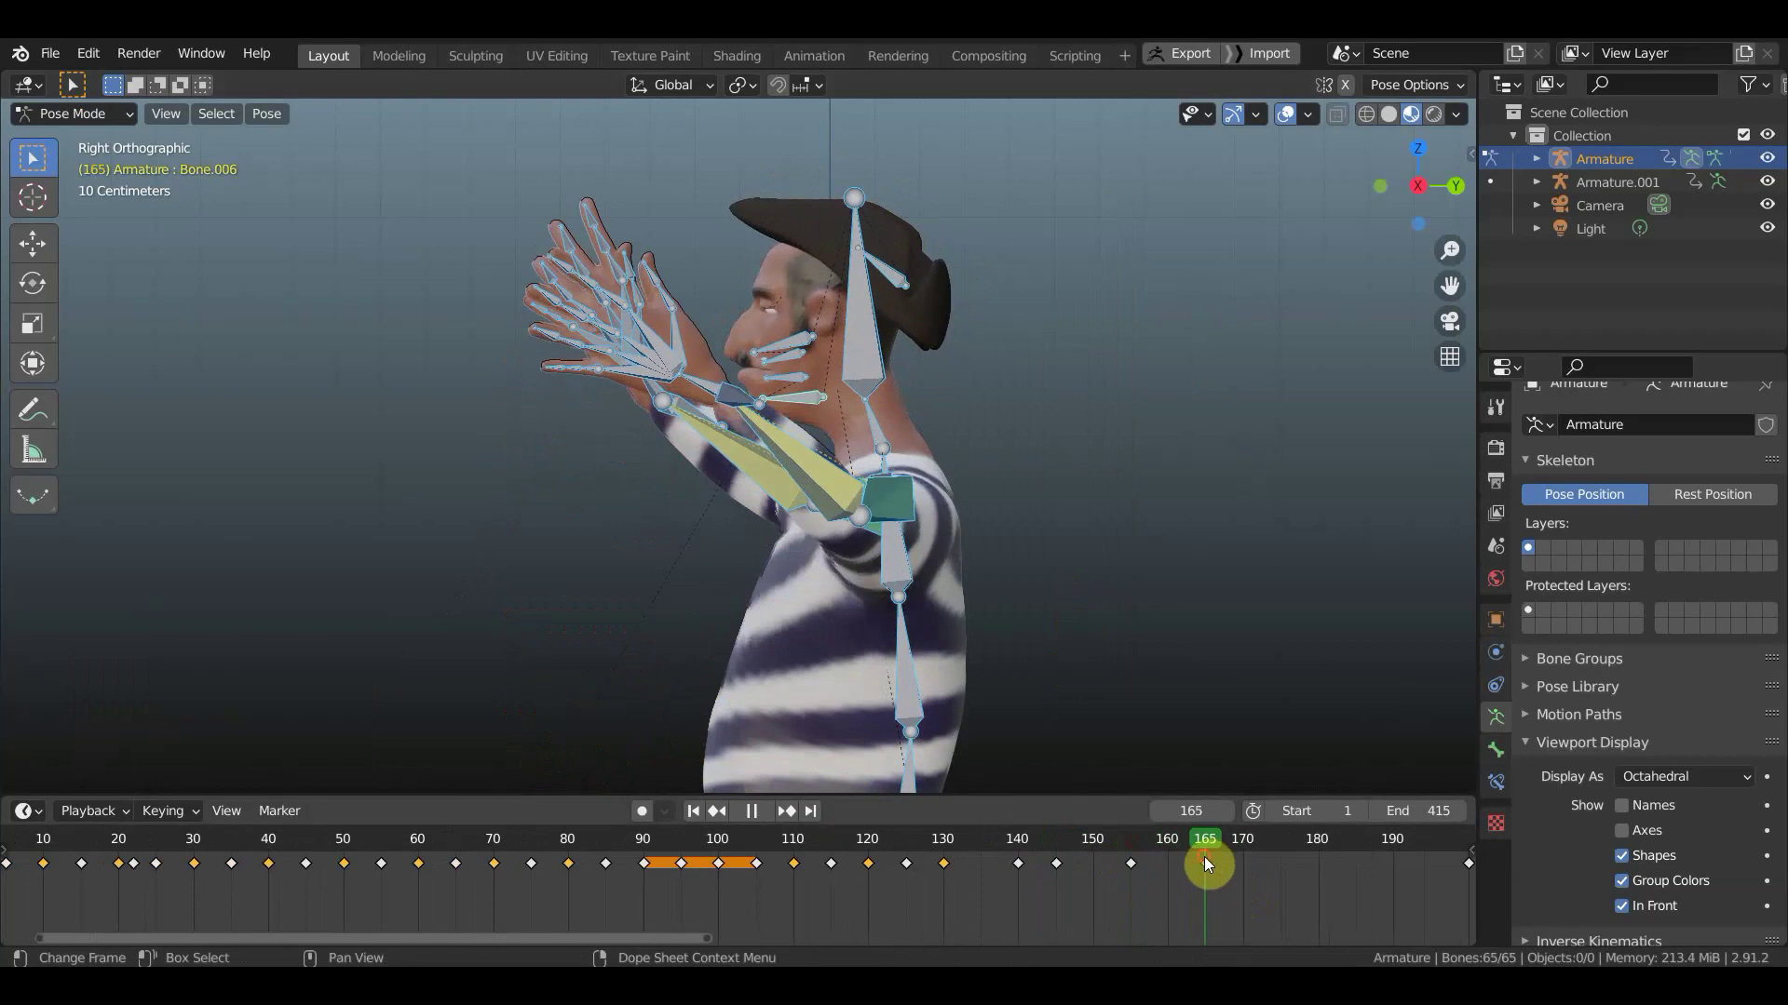
{"action": "left_click_drag", "start_coordinate": [1204, 847], "coordinate": [1171, 843]}
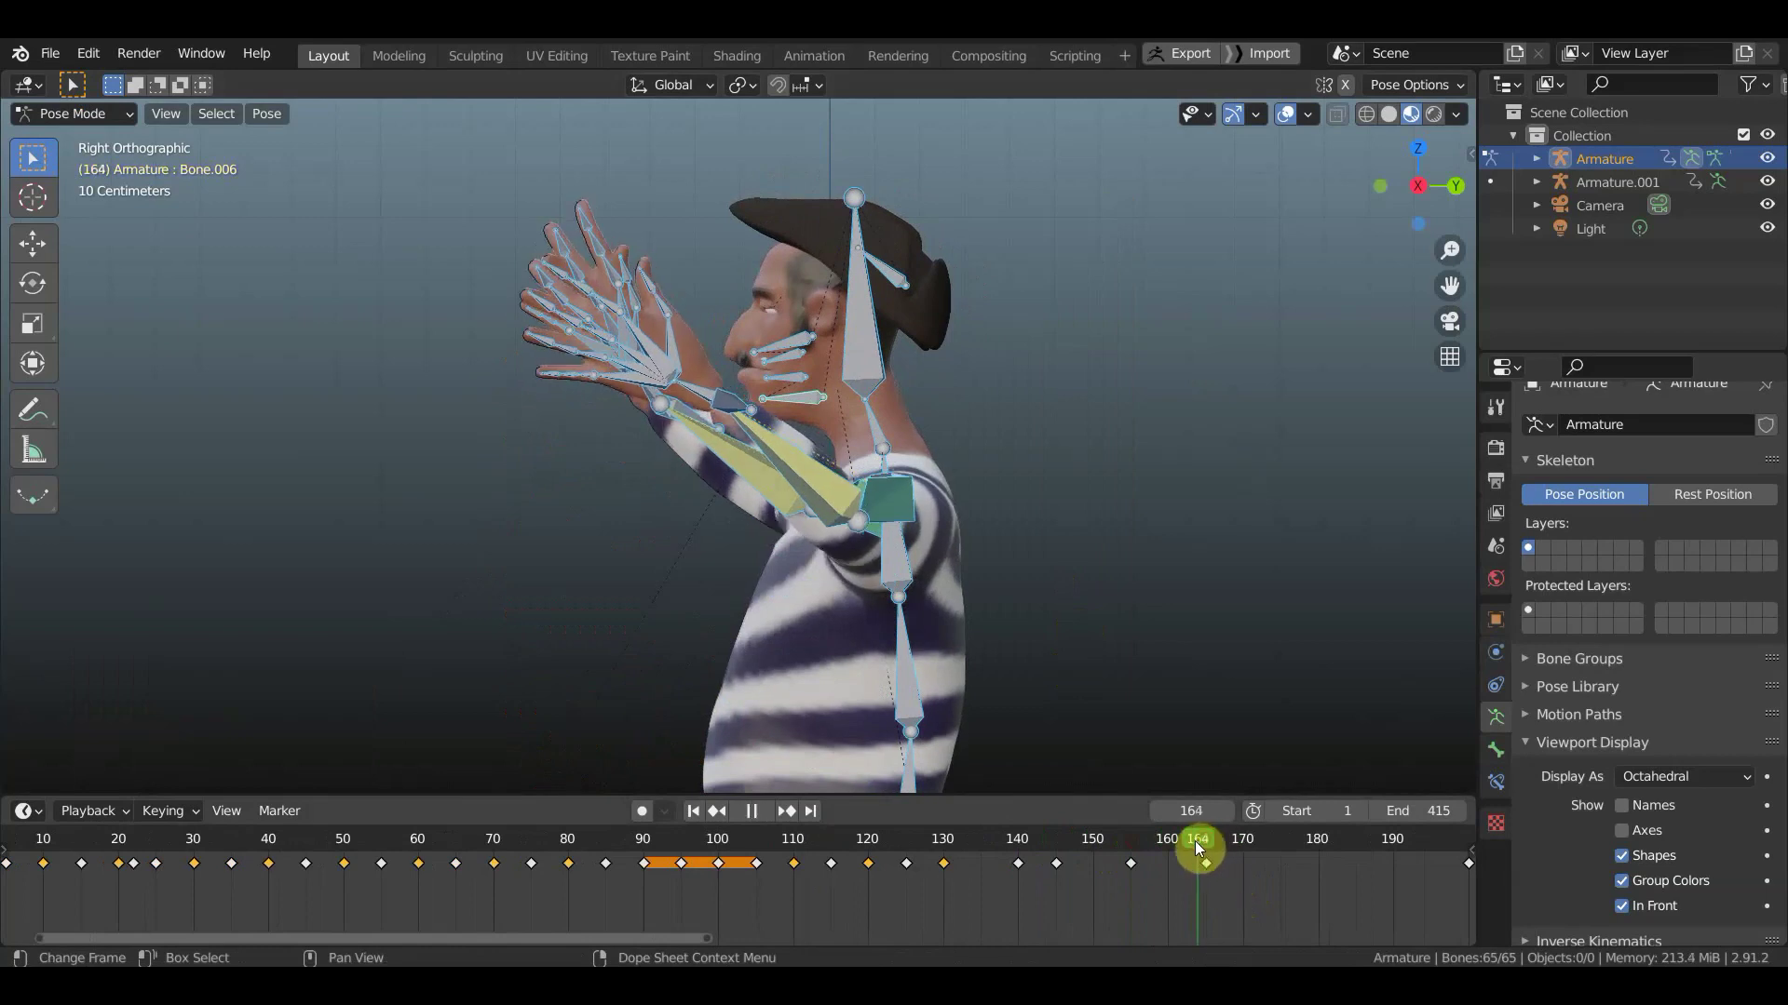
{"action": "left_click", "coordinate": [1145, 841]}
{"action": "key", "text": "space"}
{"action": "left_click", "coordinate": [1129, 847]}
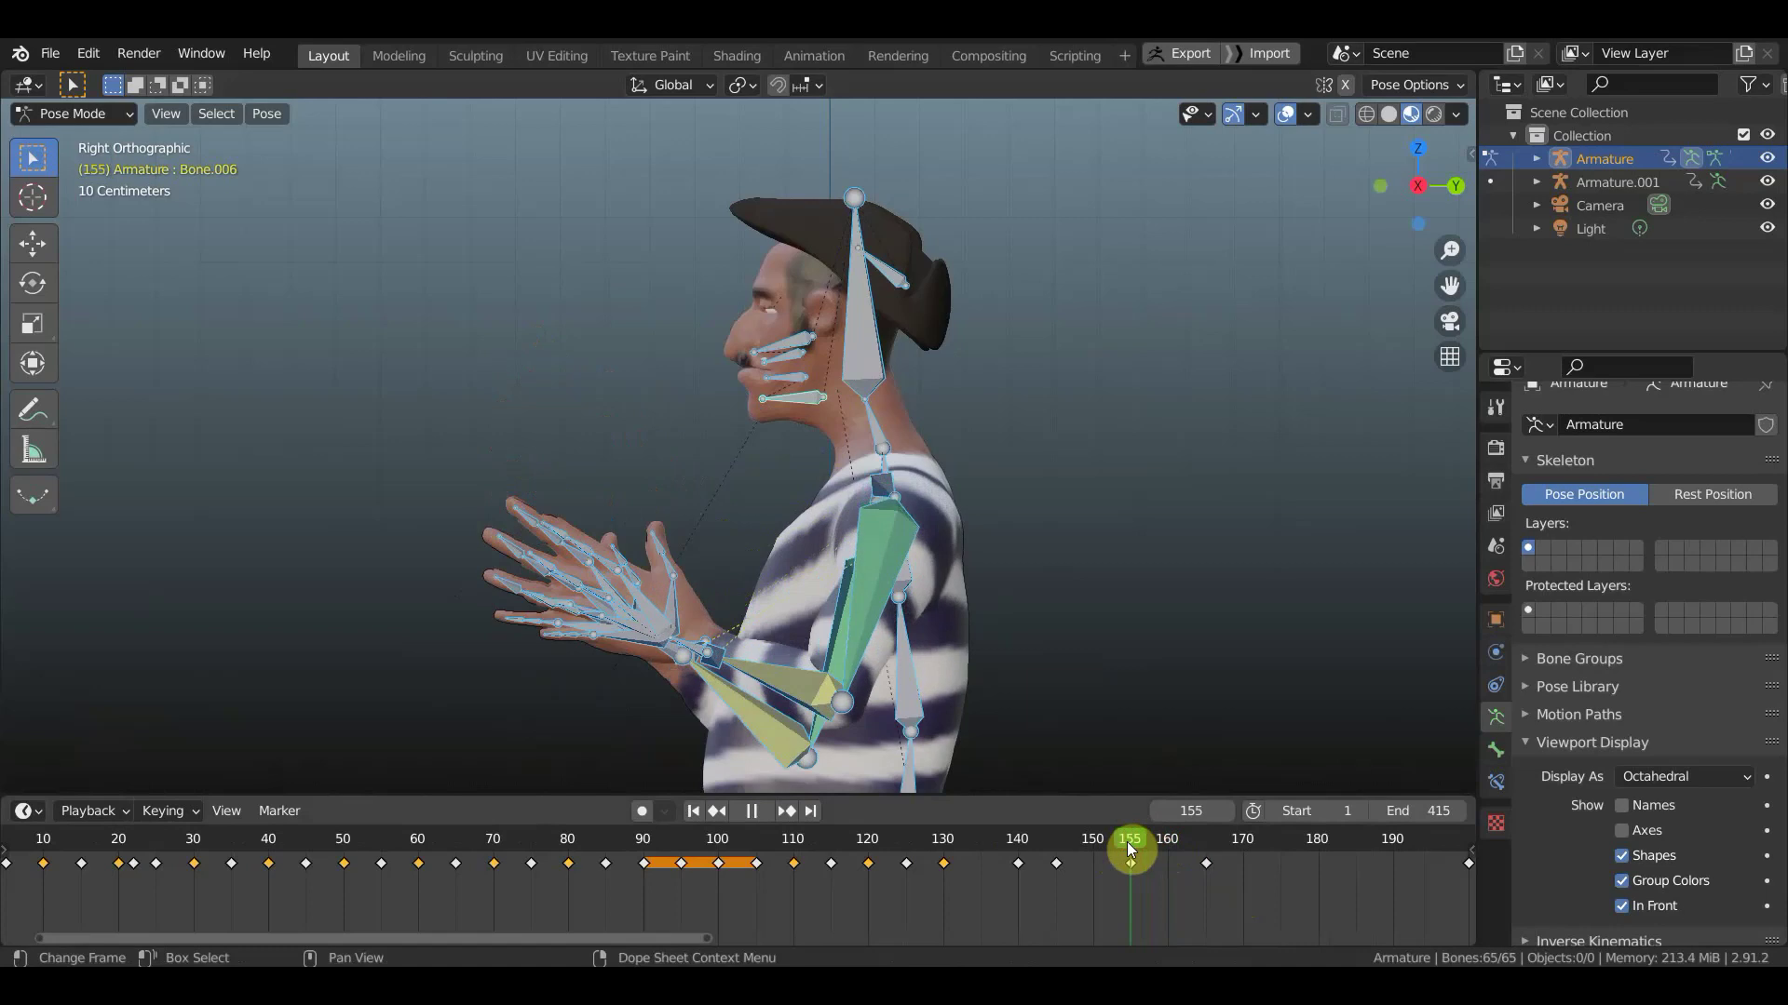
{"action": "mouse_move", "coordinate": [1127, 842]}
{"action": "left_mouse_down"}
{"action": "mouse_move", "coordinate": [1093, 842]}
{"action": "mouse_move", "coordinate": [1376, 903]}
{"action": "mouse_move", "coordinate": [1169, 847]}
{"action": "left_mouse_up"}
- Rotate the jaw -20.1°, nudge it slightly, and key all bones at frame 160
{"action": "left_click", "coordinate": [796, 397]}
{"action": "key", "text": "r"}
{"action": "left_click", "coordinate": [1085, 336]}
{"action": "key", "text": "g"}
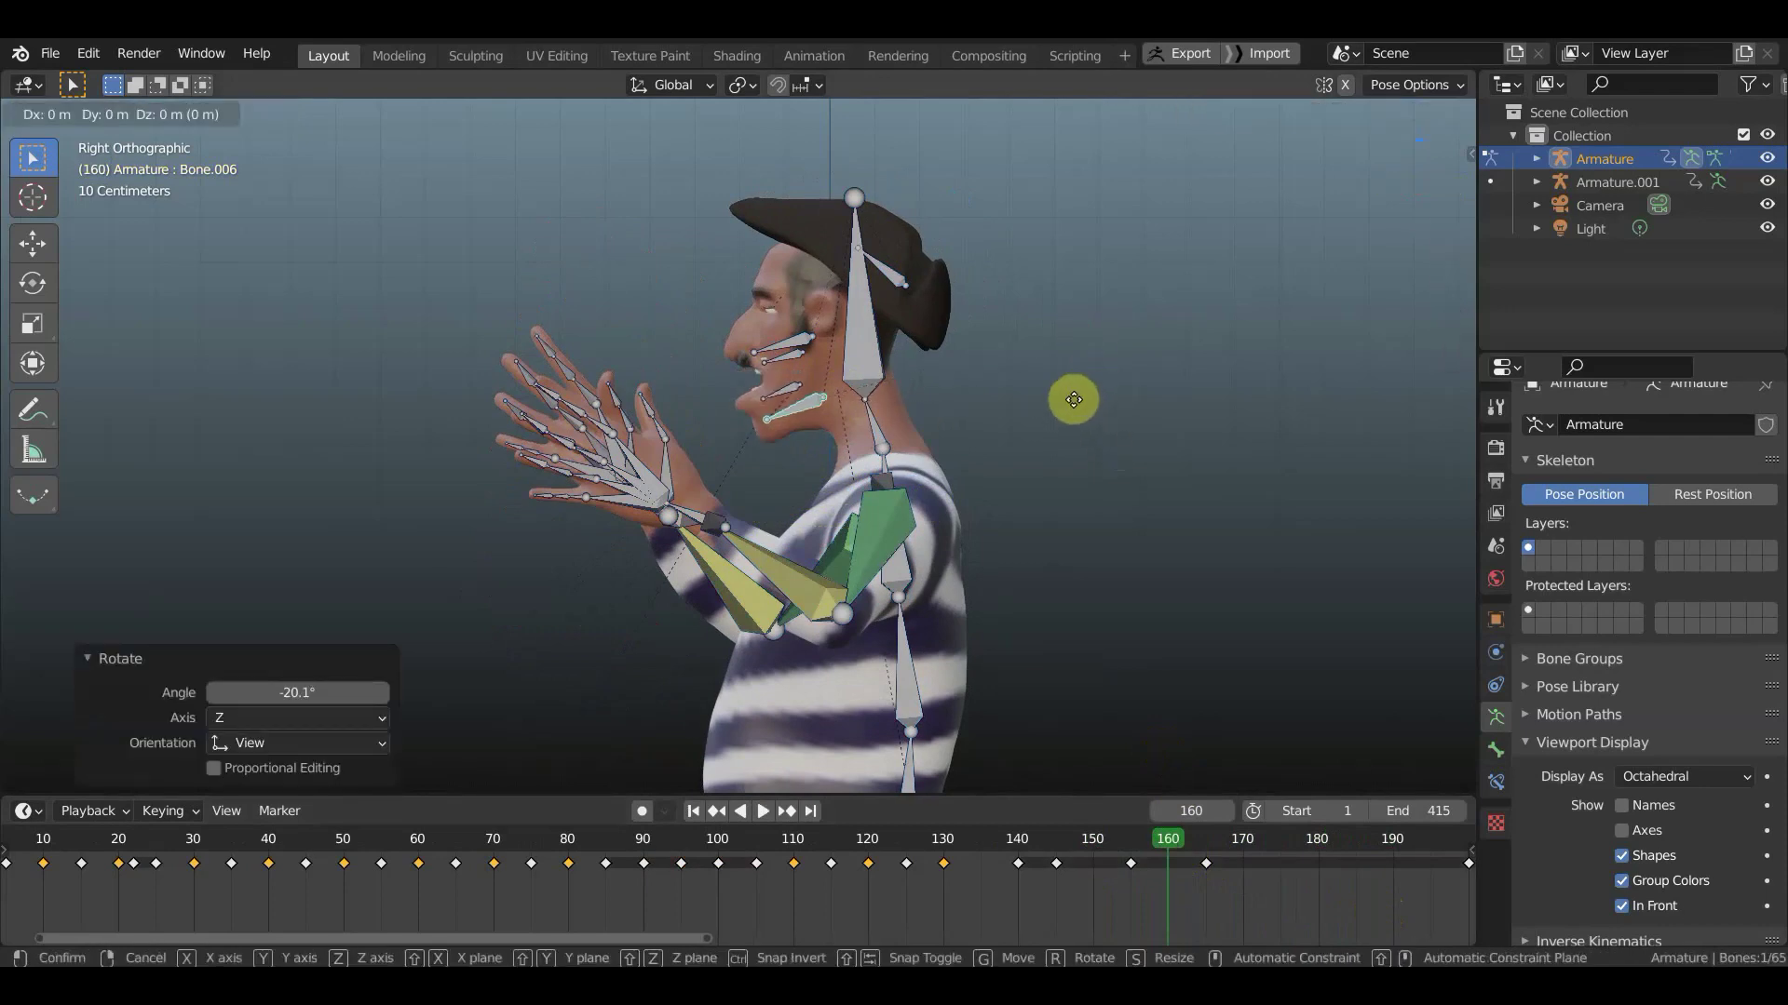
{"action": "left_click", "coordinate": [1087, 443]}
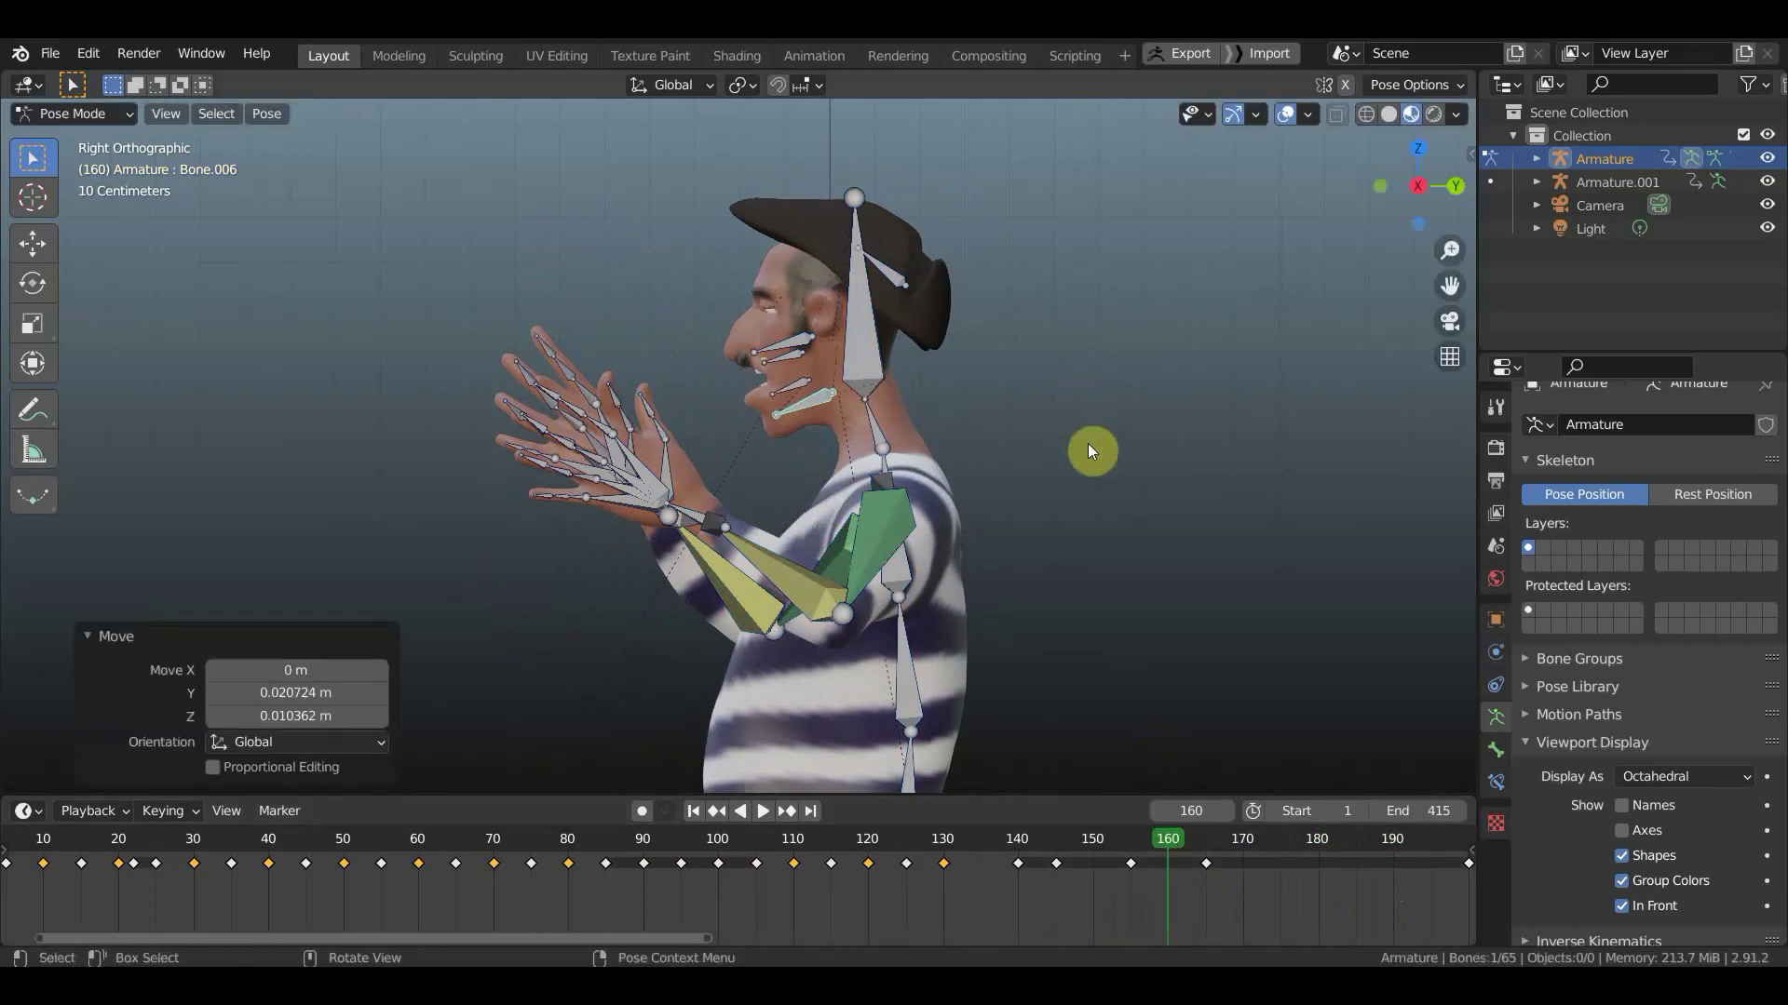
{"action": "key", "text": "a"}
{"action": "key", "text": "i"}
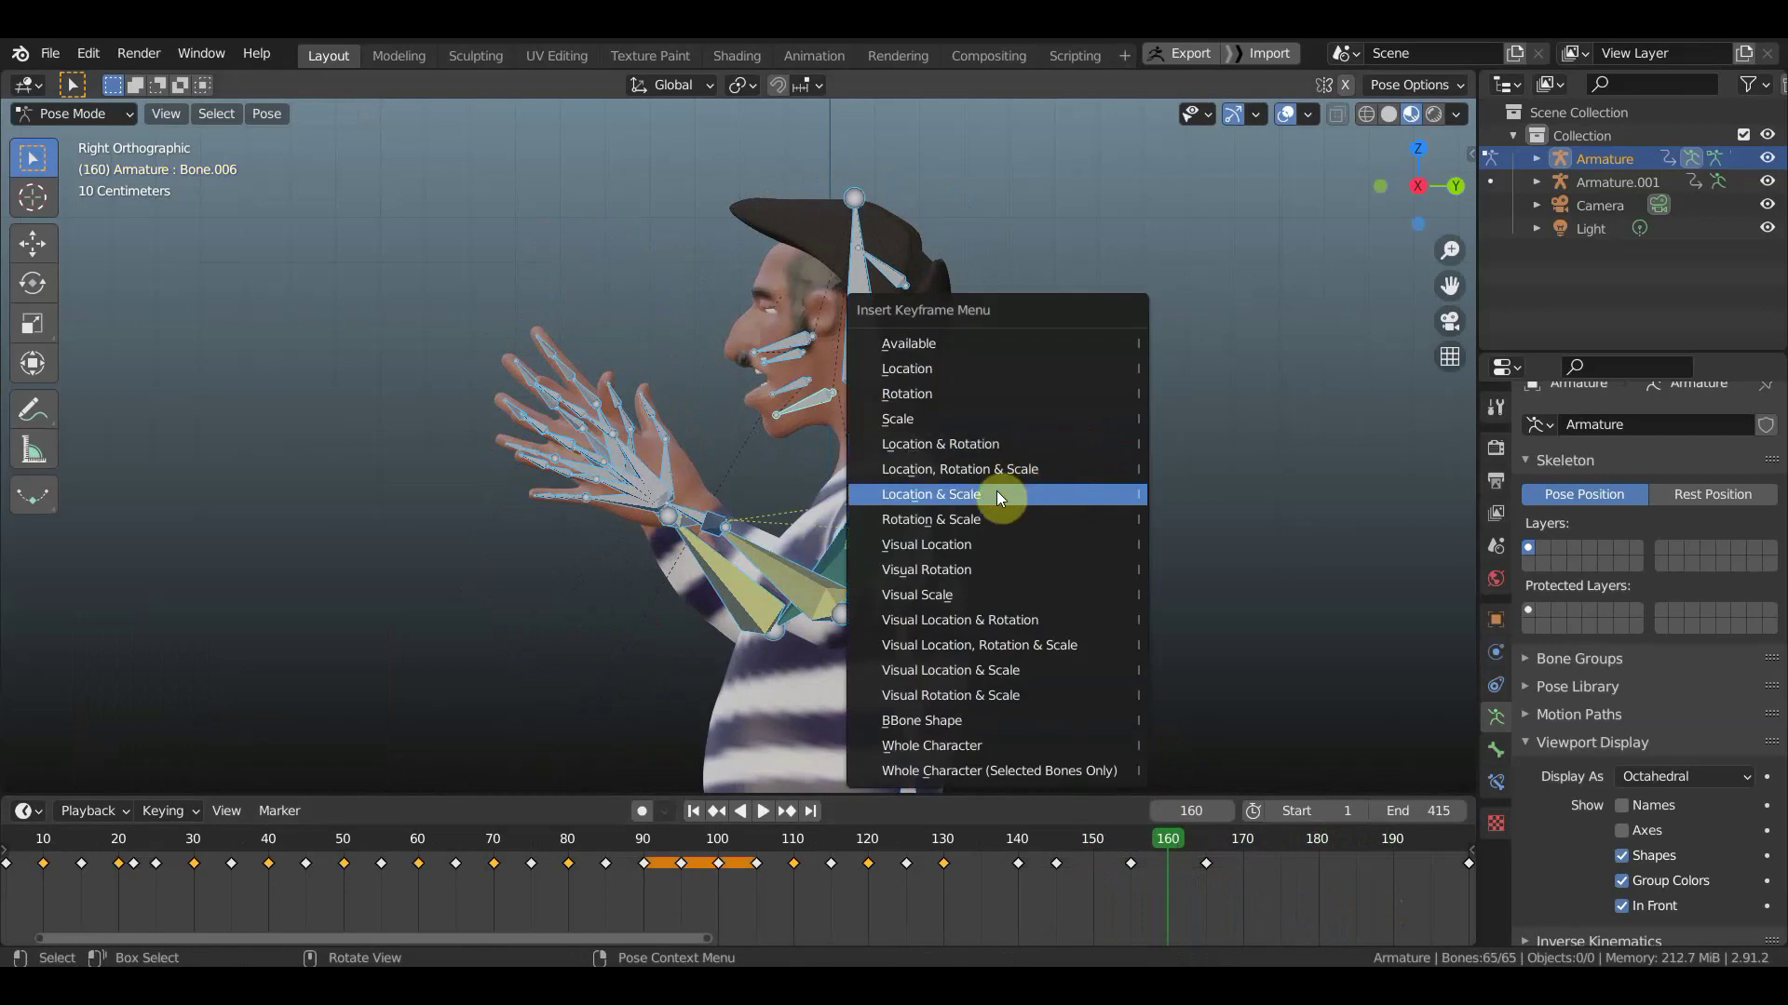
{"action": "left_click", "coordinate": [1001, 443]}
{"action": "middle_click_drag", "start_coordinate": [994, 510], "coordinate": [1263, 416]}
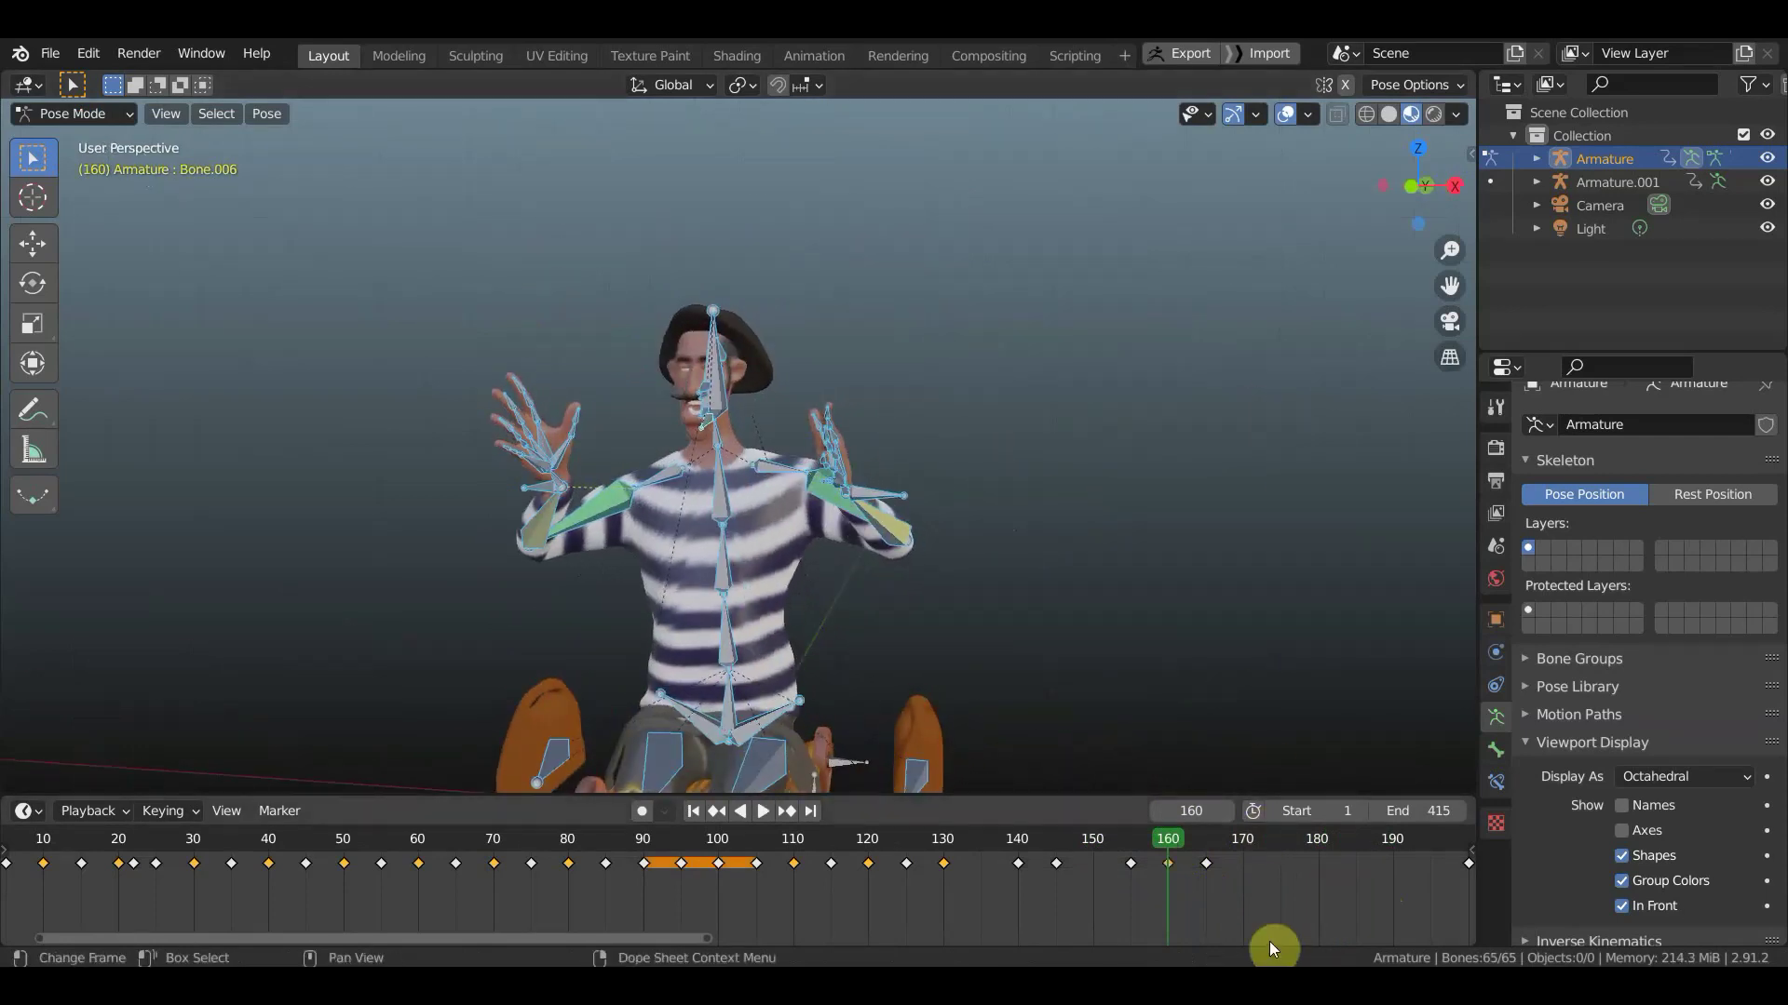
- At frame 170, select the jaw bone and rotate it -16.1° in right-side view
{"action": "mouse_move", "coordinate": [1292, 907]}
{"action": "middle_mouse_down"}
{"action": "mouse_move", "coordinate": [1045, 927]}
{"action": "mouse_move", "coordinate": [963, 842]}
{"action": "mouse_move", "coordinate": [882, 857]}
{"action": "mouse_move", "coordinate": [851, 897]}
{"action": "middle_mouse_up"}
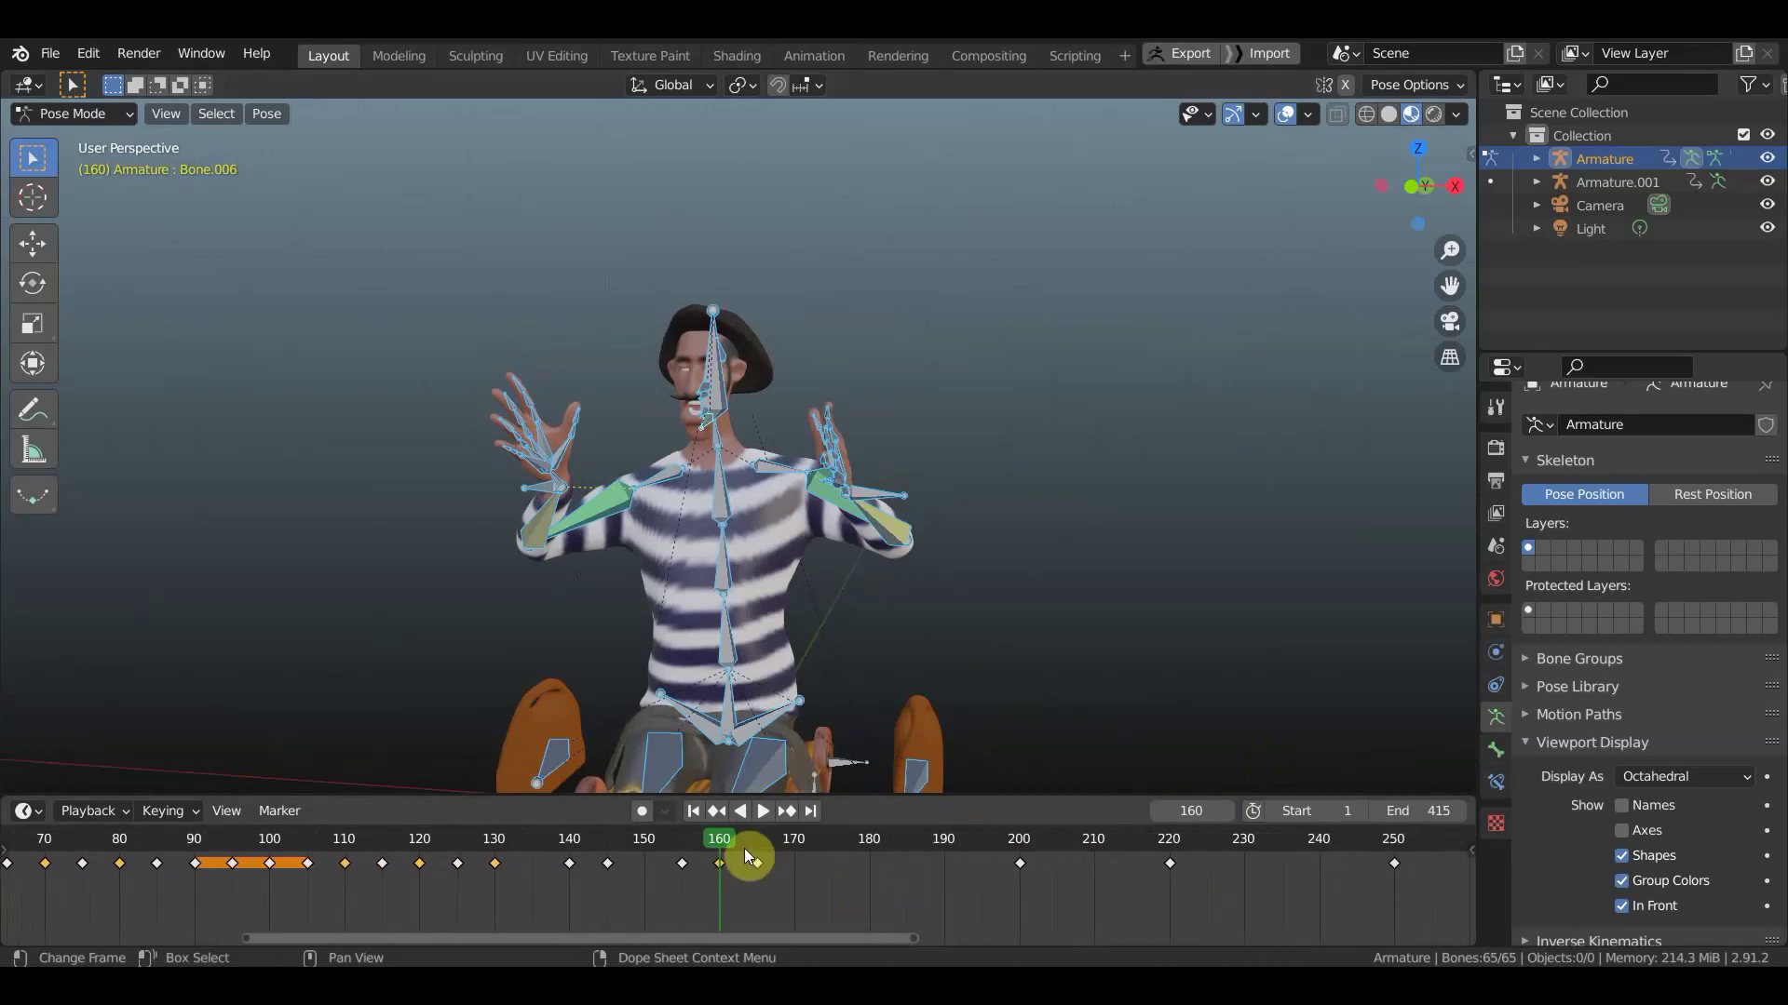
{"action": "left_click_drag", "start_coordinate": [732, 846], "coordinate": [793, 875]}
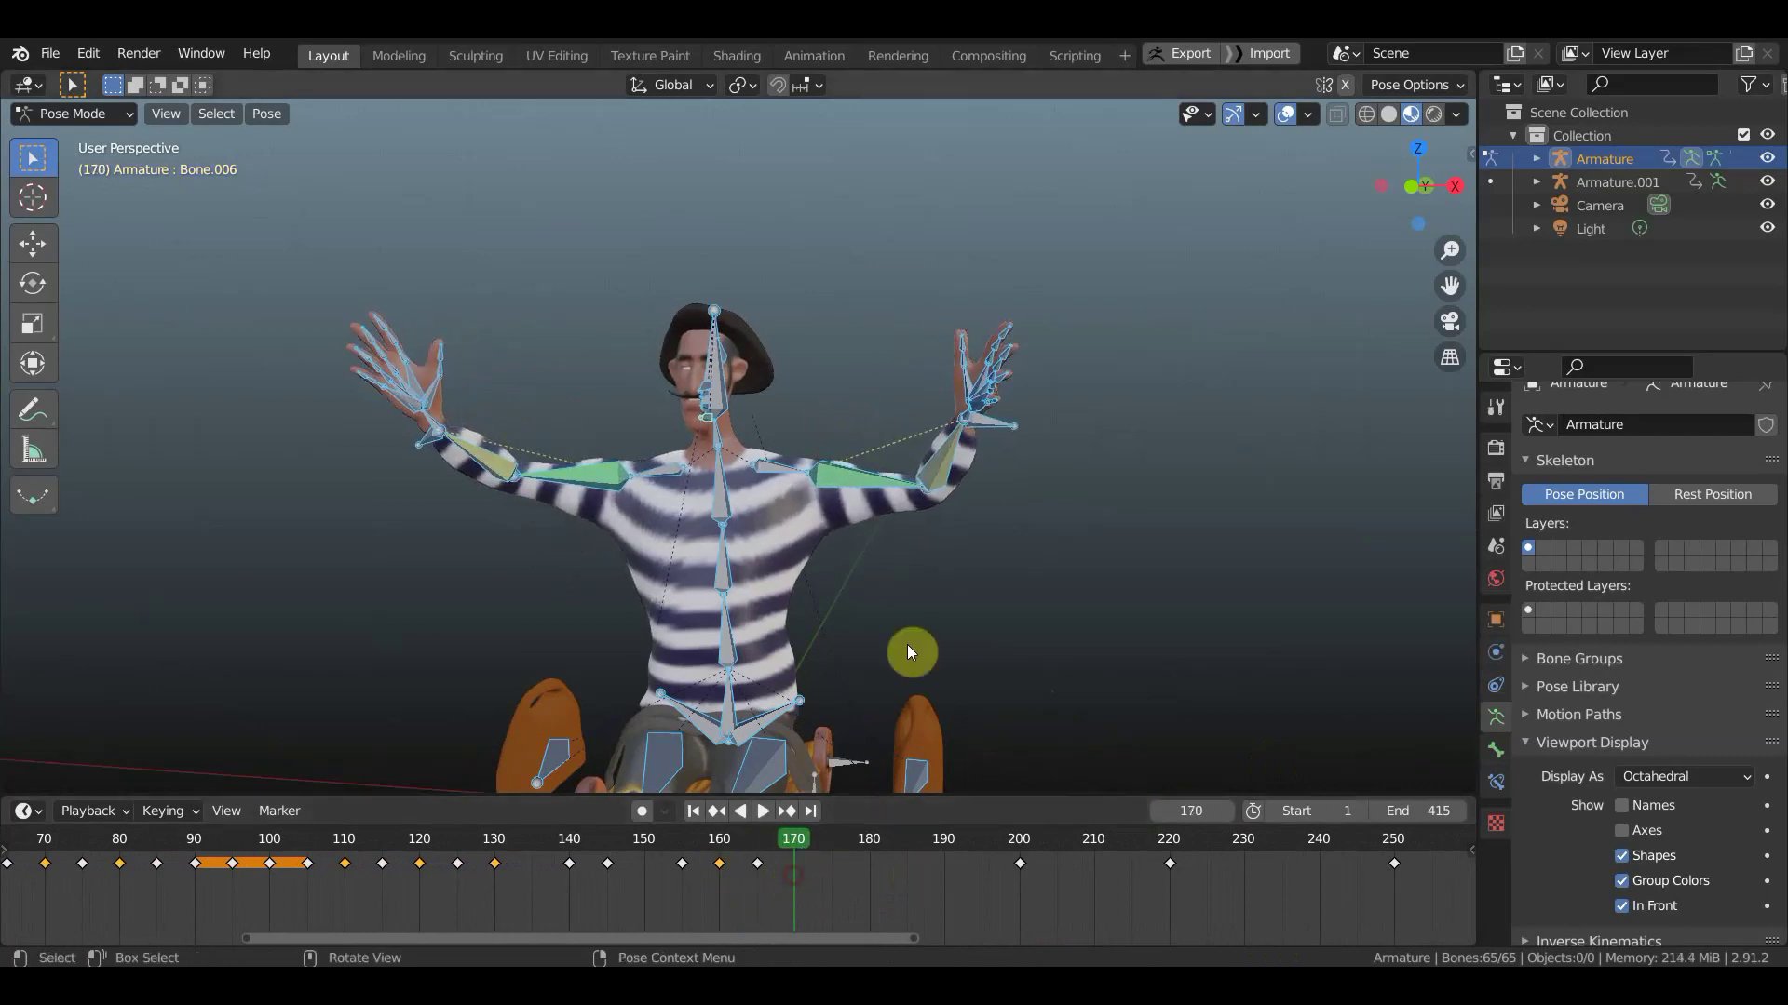
{"action": "mouse_move", "coordinate": [1091, 582]}
{"action": "middle_mouse_down"}
{"action": "mouse_move", "coordinate": [963, 585]}
{"action": "mouse_move", "coordinate": [952, 651]}
{"action": "middle_mouse_up"}
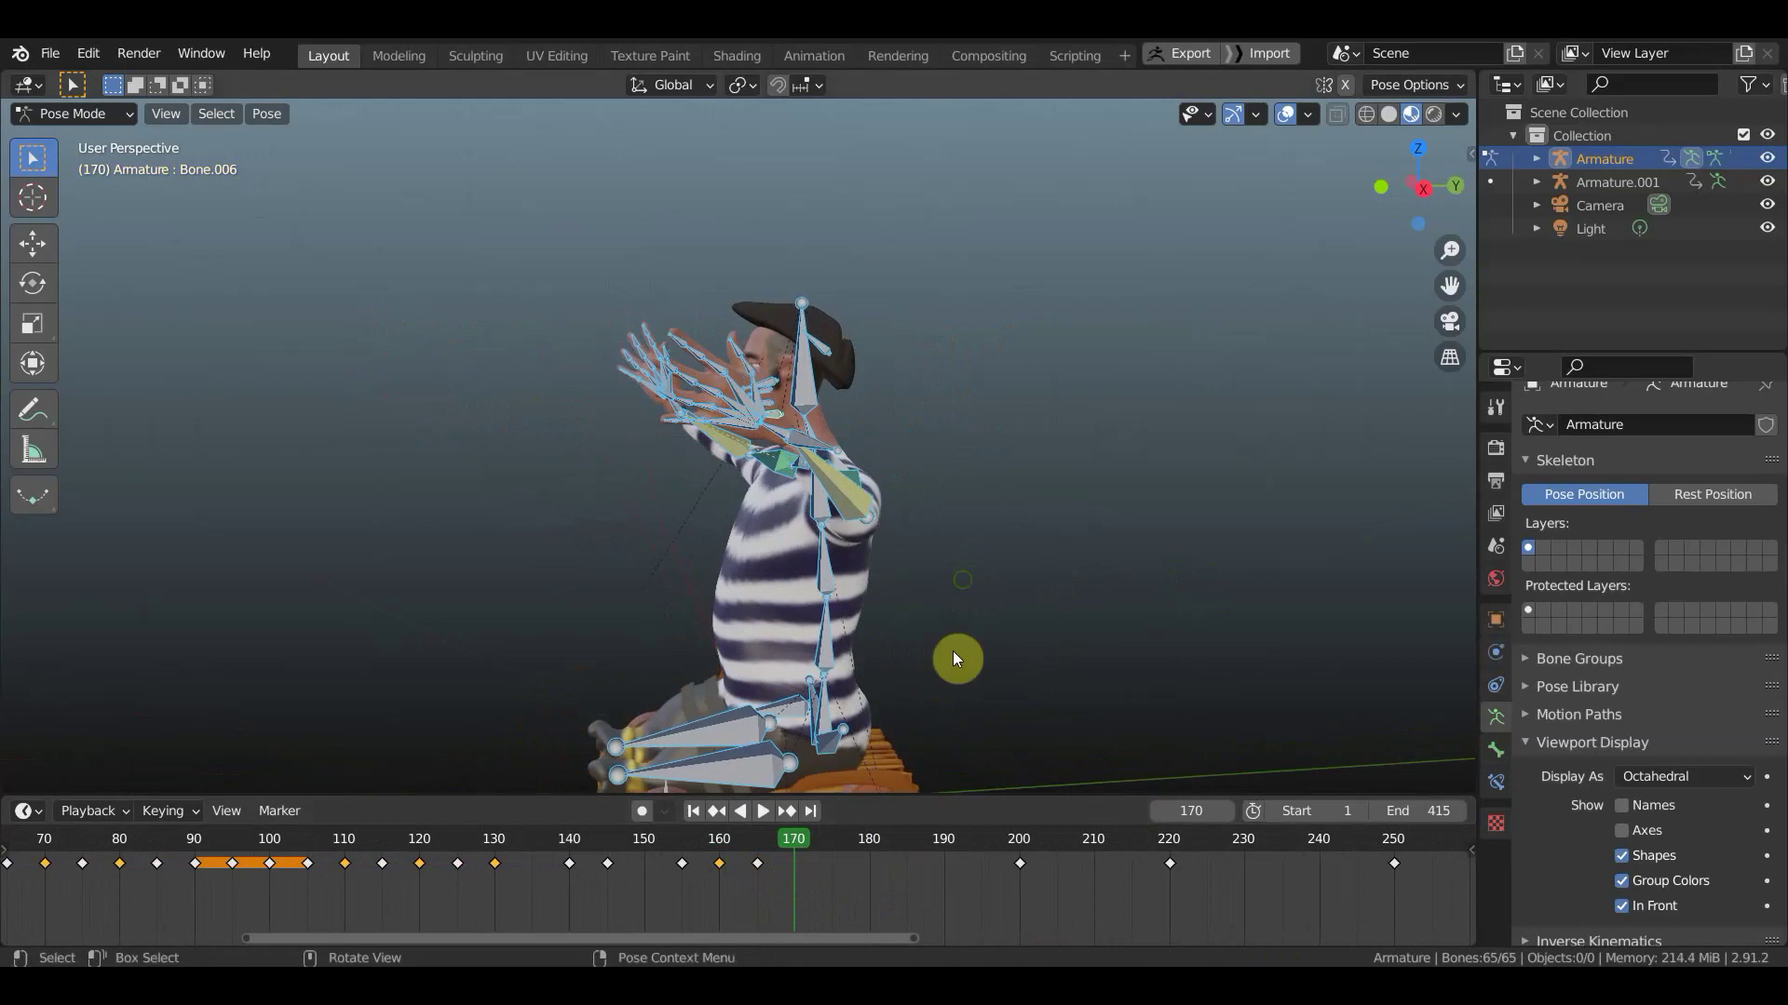
{"action": "middle_click_drag", "start_coordinate": [974, 488], "coordinate": [918, 427], "text": "ctrl"}
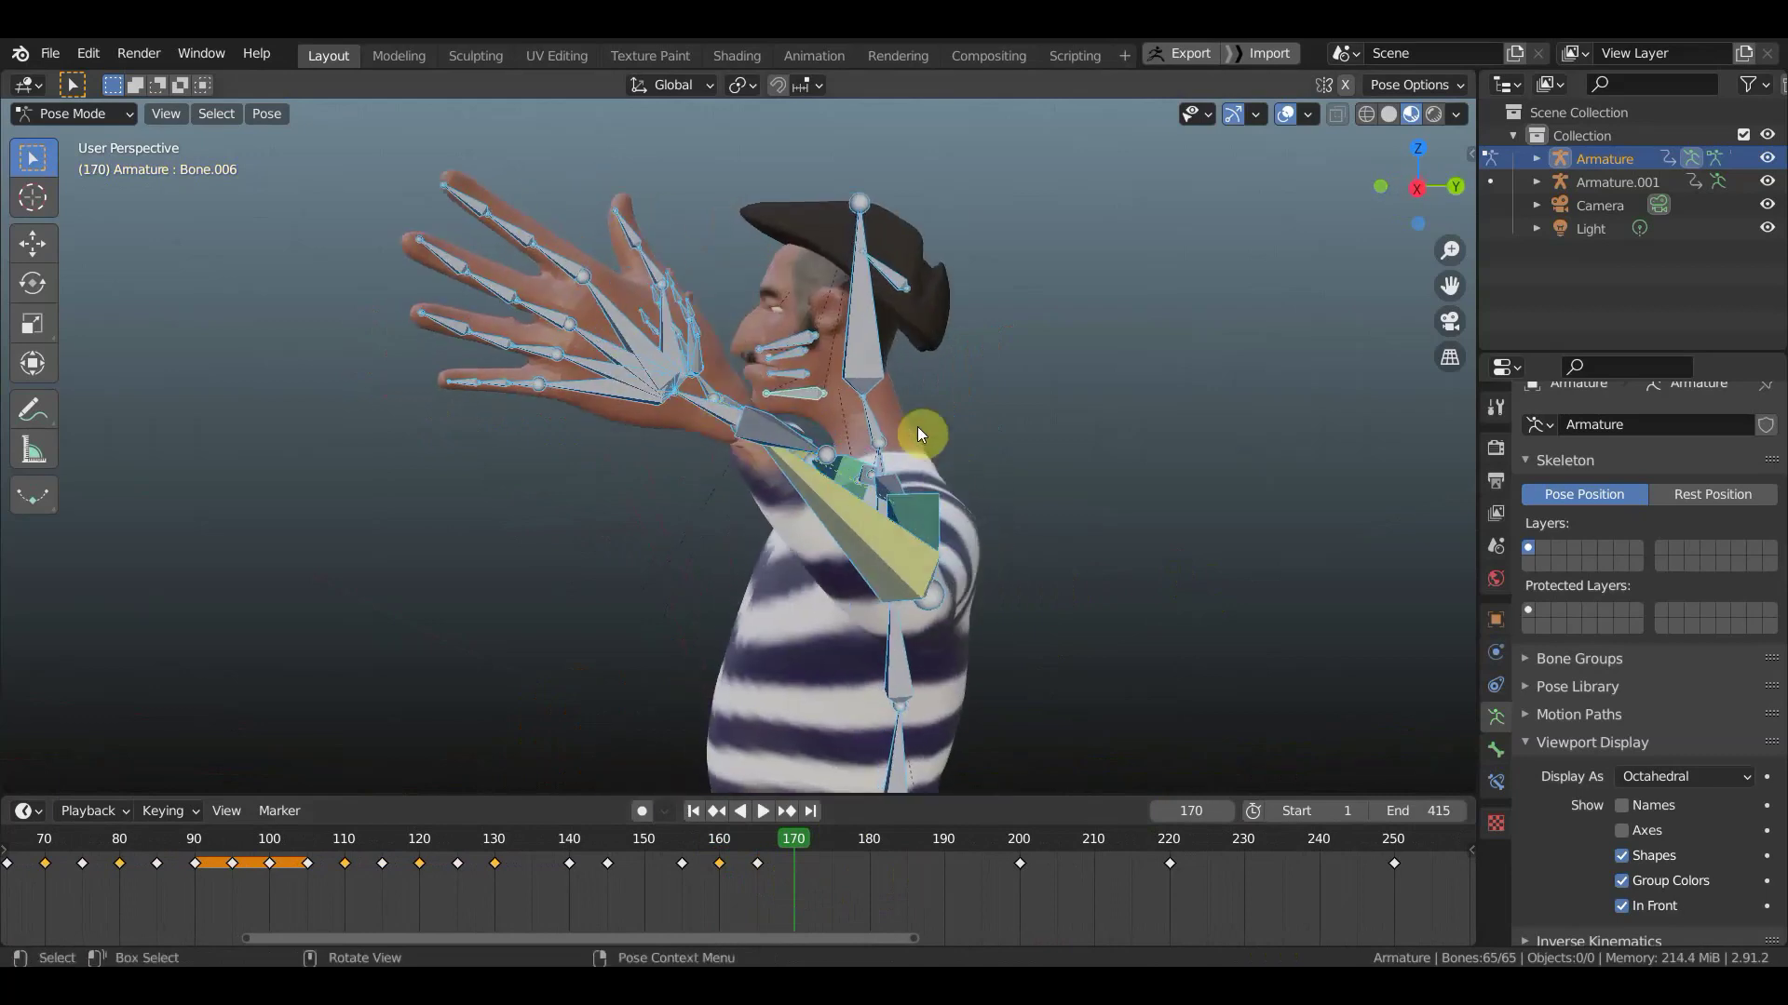
{"action": "left_click", "coordinate": [832, 395]}
{"action": "key", "text": "KP_3"}
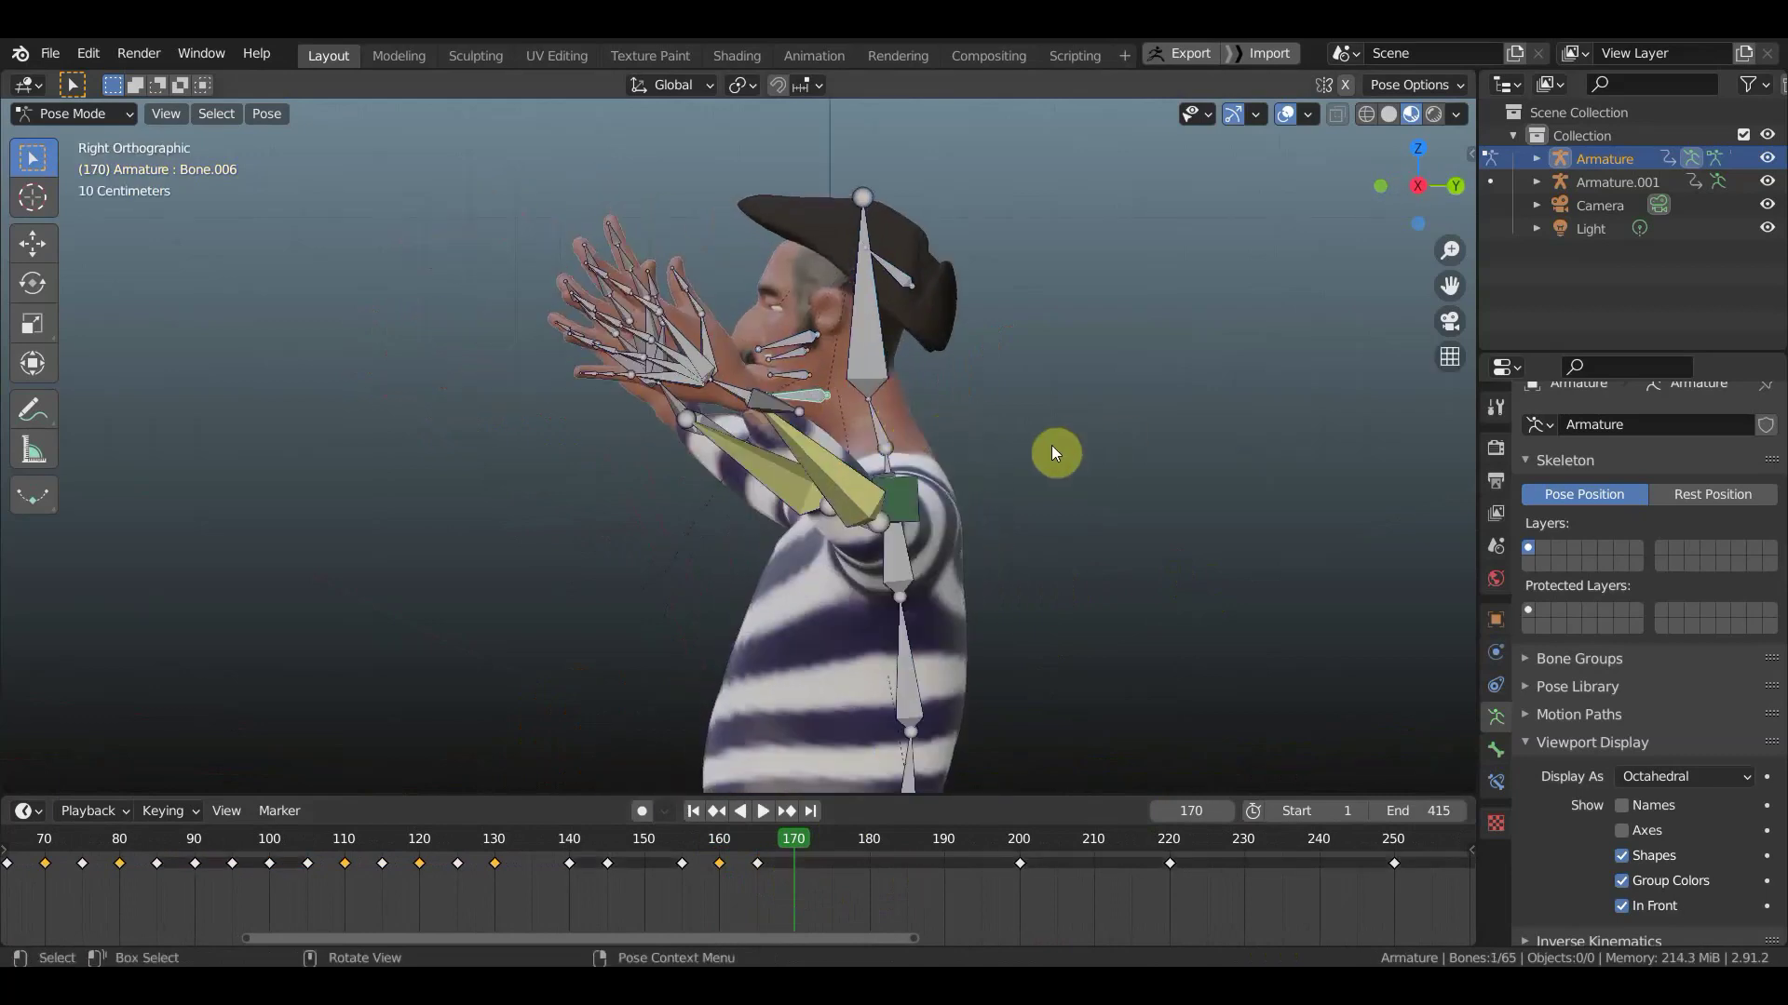
{"action": "key", "text": "r"}
{"action": "left_click", "coordinate": [1064, 369]}
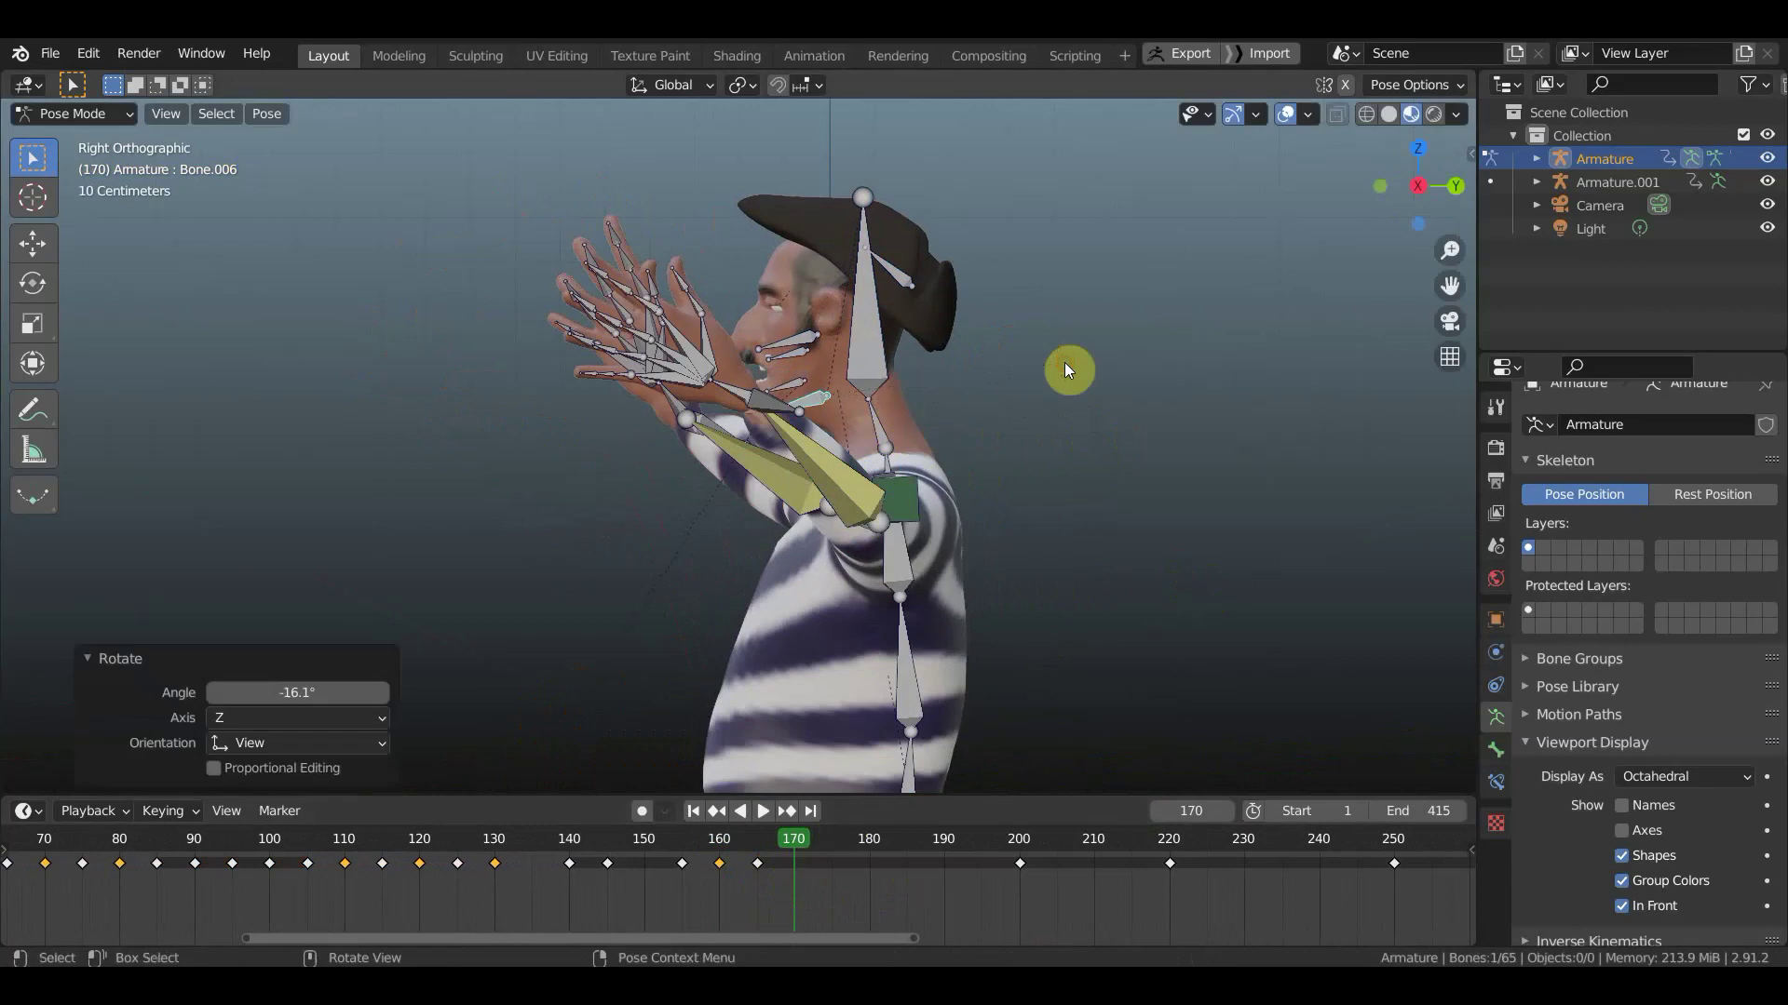
- With bones hidden in front view, rotate the jaw to 5.69° and nudge it slightly
{"action": "mouse_move", "coordinate": [1024, 389]}
{"action": "middle_mouse_down"}
{"action": "mouse_move", "coordinate": [1001, 407]}
{"action": "mouse_move", "coordinate": [1244, 410]}
{"action": "mouse_move", "coordinate": [932, 378]}
{"action": "middle_mouse_up"}
{"action": "key", "text": "KP_1"}
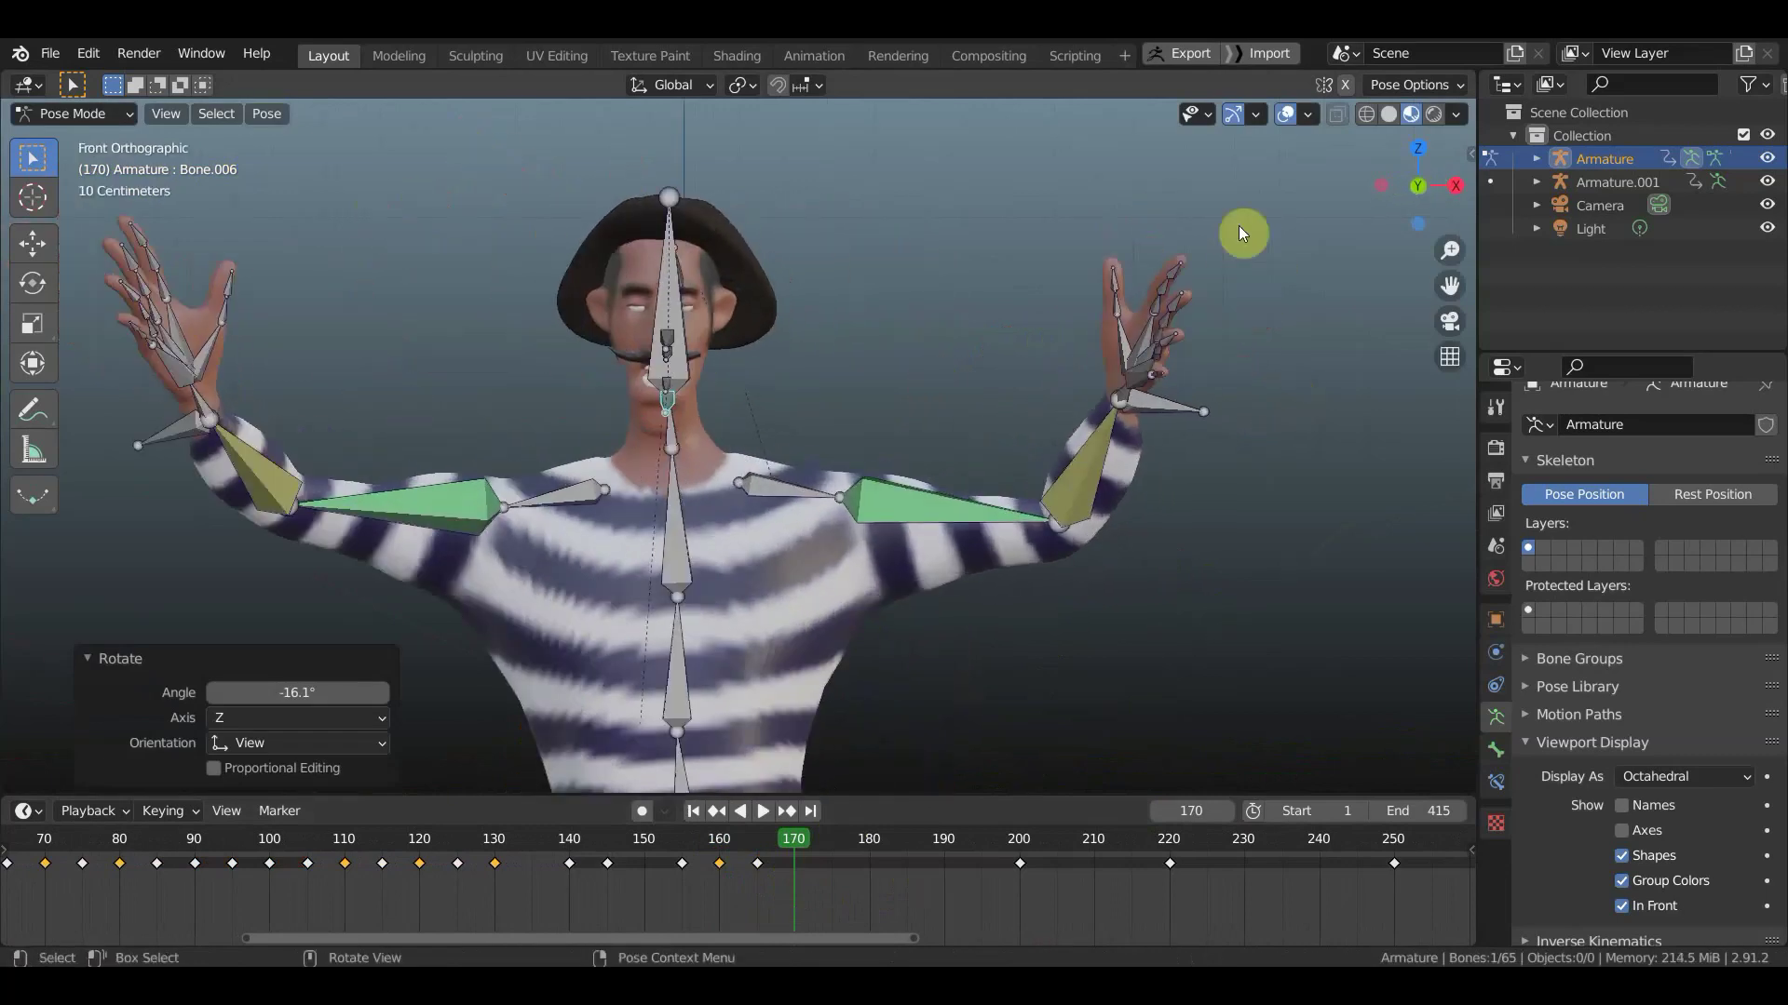
{"action": "left_click", "coordinate": [1283, 113]}
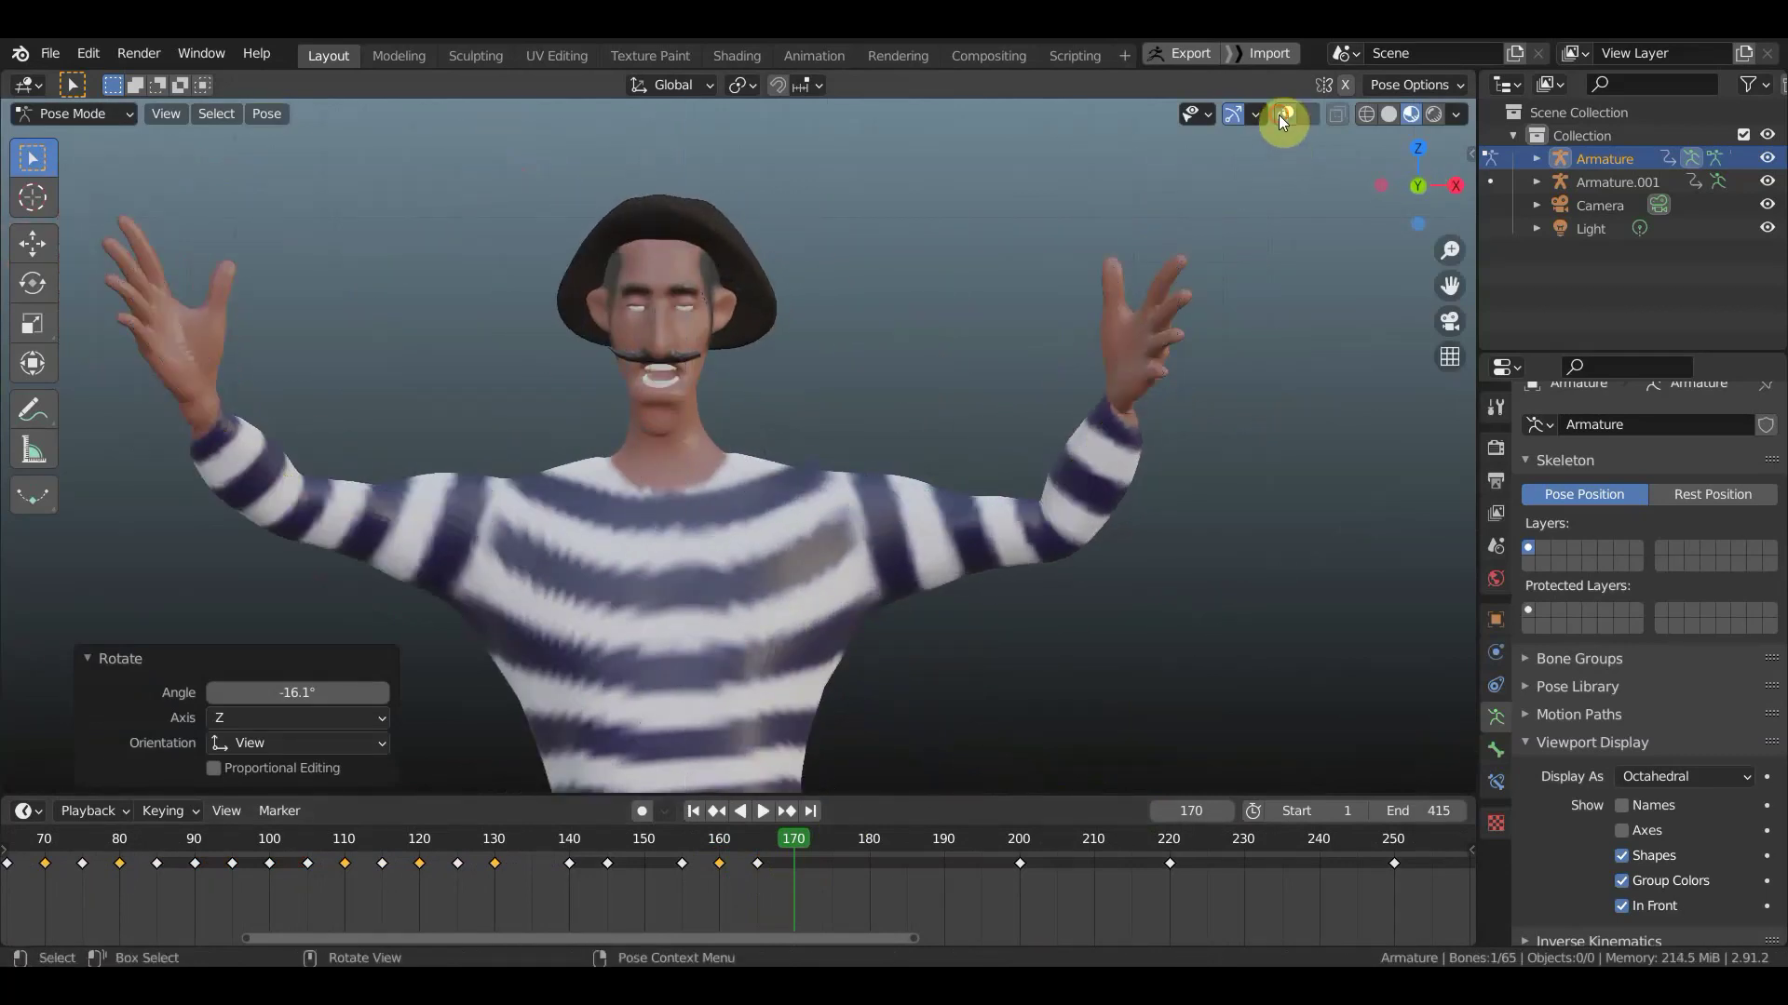
{"action": "key", "text": "r"}
{"action": "left_click", "coordinate": [906, 399]}
{"action": "key", "text": "g"}
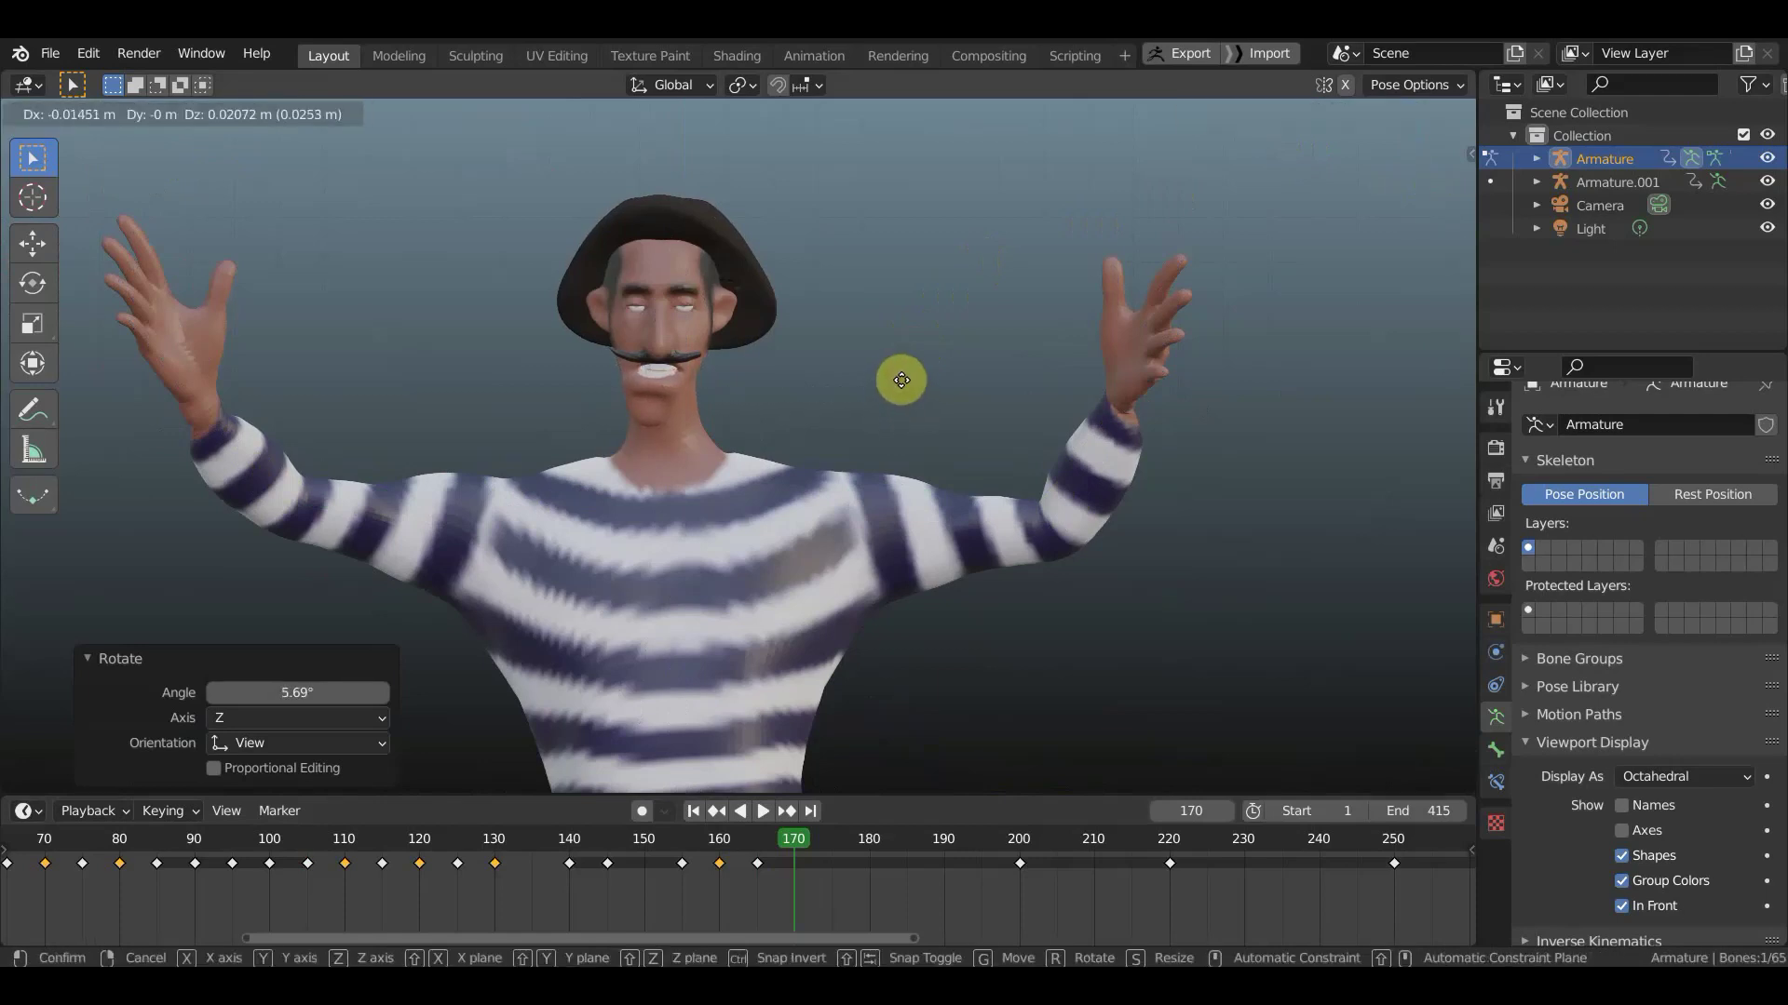
{"action": "left_click", "coordinate": [902, 388]}
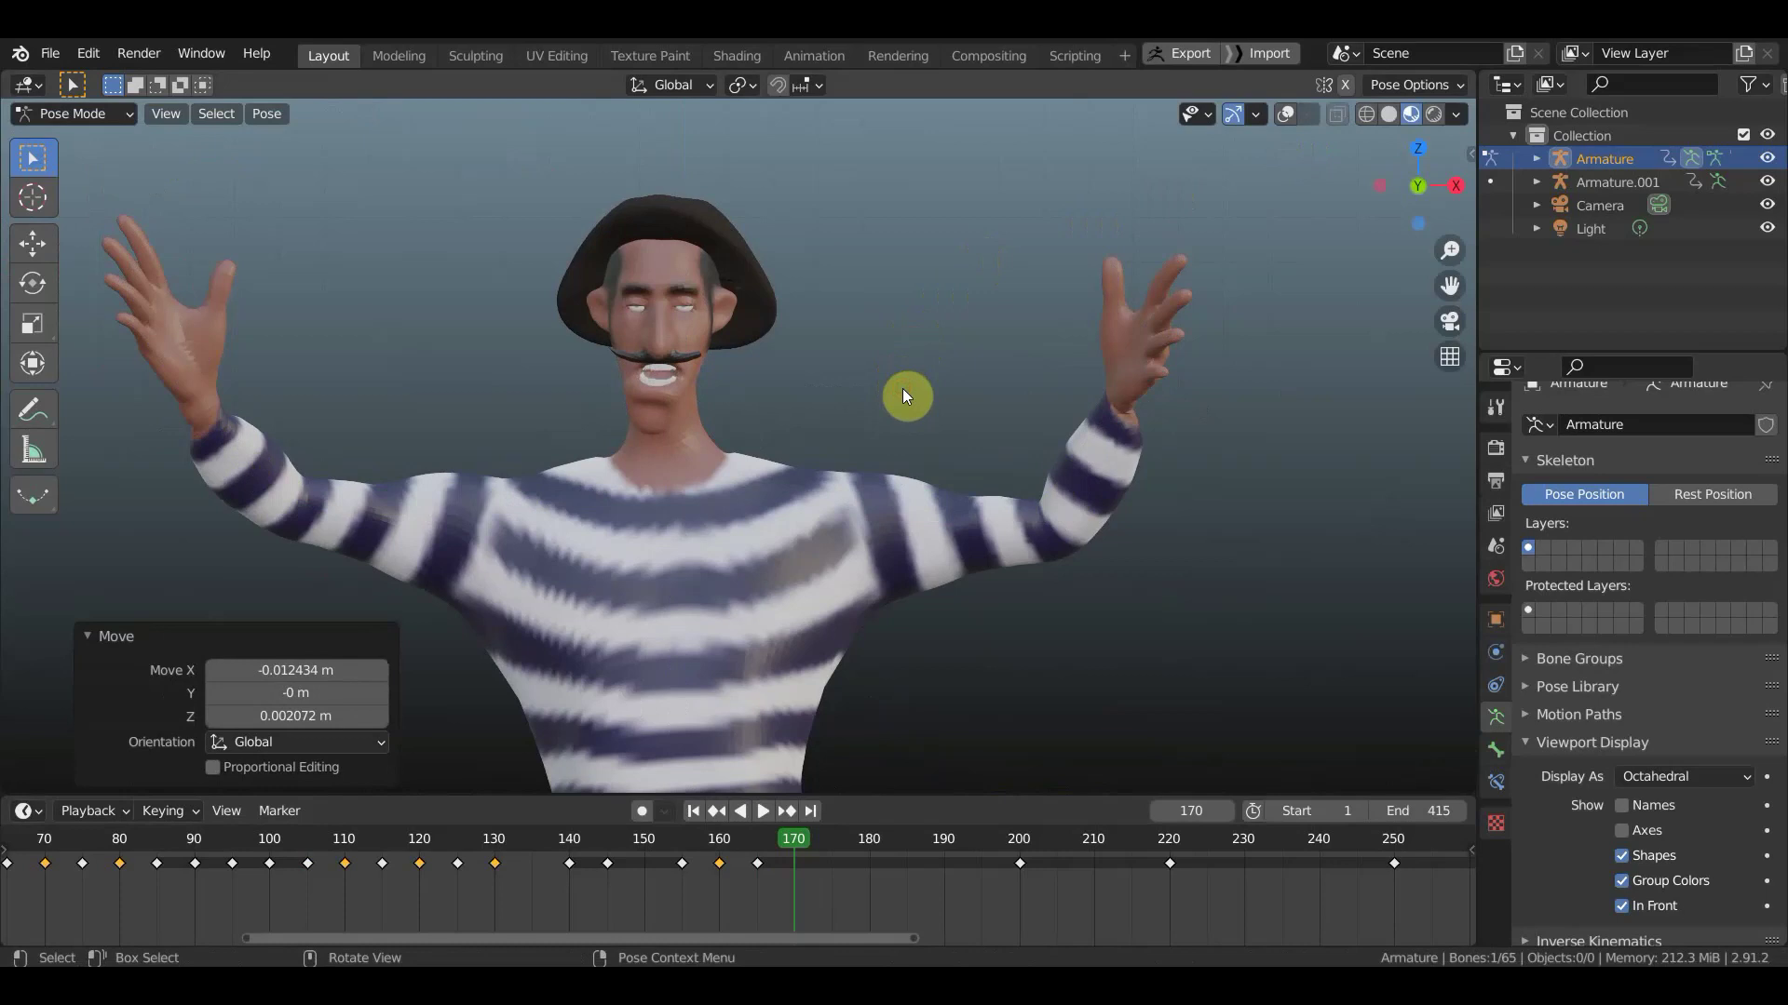
- Keyframe all bones at frame 170 and play back to review the mouth
{"action": "key", "text": "a"}
{"action": "key", "text": "i"}
{"action": "left_click", "coordinate": [903, 388]}
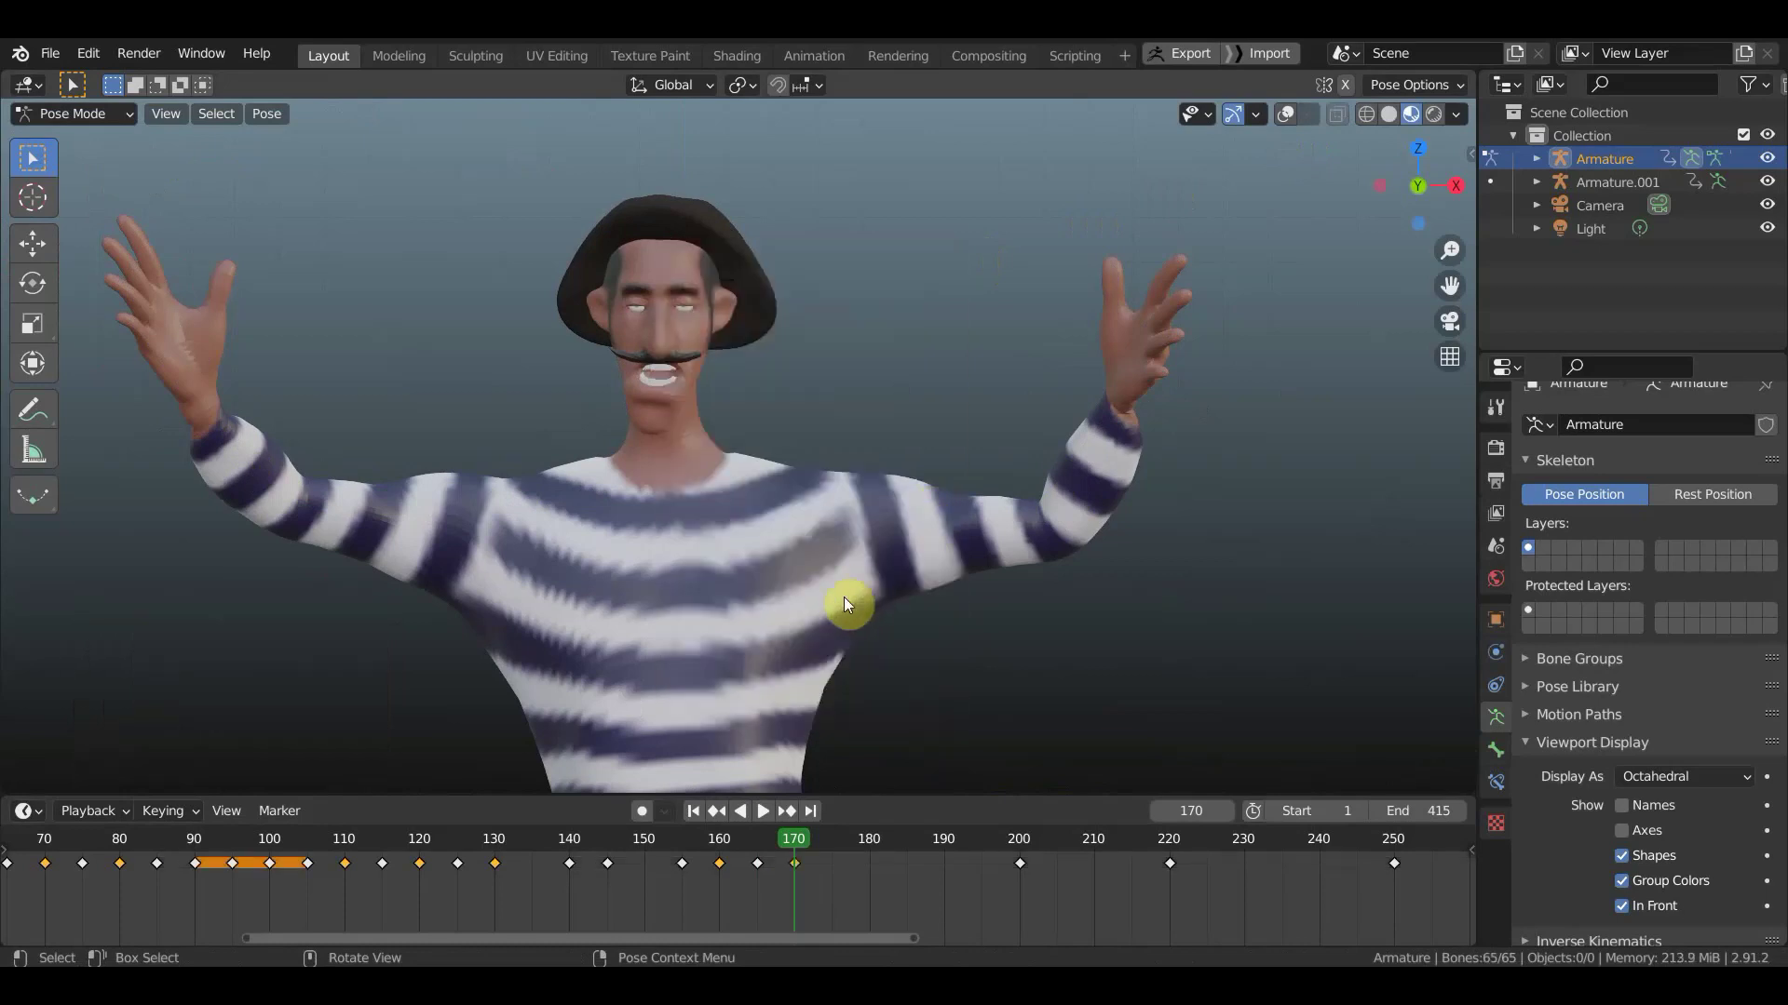
{"action": "left_click", "coordinate": [761, 811]}
{"action": "mouse_move", "coordinate": [779, 840]}
{"action": "left_mouse_down"}
{"action": "mouse_move", "coordinate": [332, 834]}
{"action": "mouse_move", "coordinate": [931, 864]}
{"action": "mouse_move", "coordinate": [863, 852]}
{"action": "left_mouse_up"}
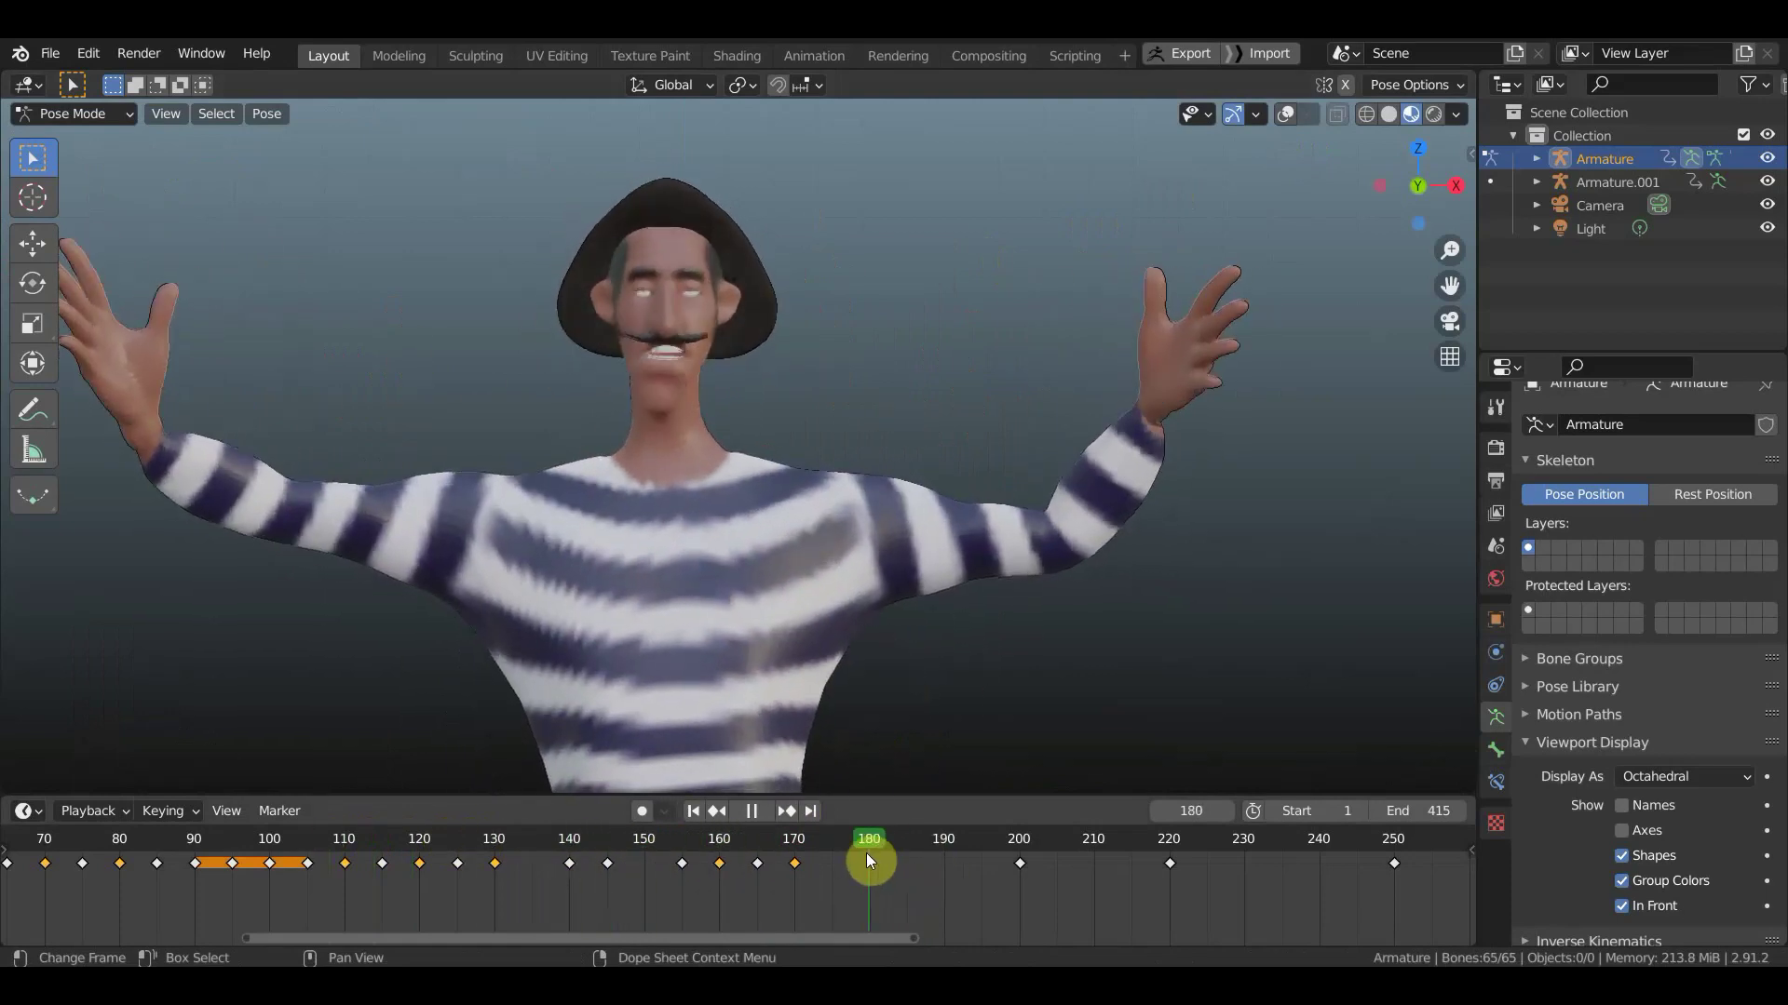
- Show the bones and rotate the jaw bone twice from the side view
{"action": "middle_click_drag", "start_coordinate": [1053, 594], "coordinate": [763, 600]}
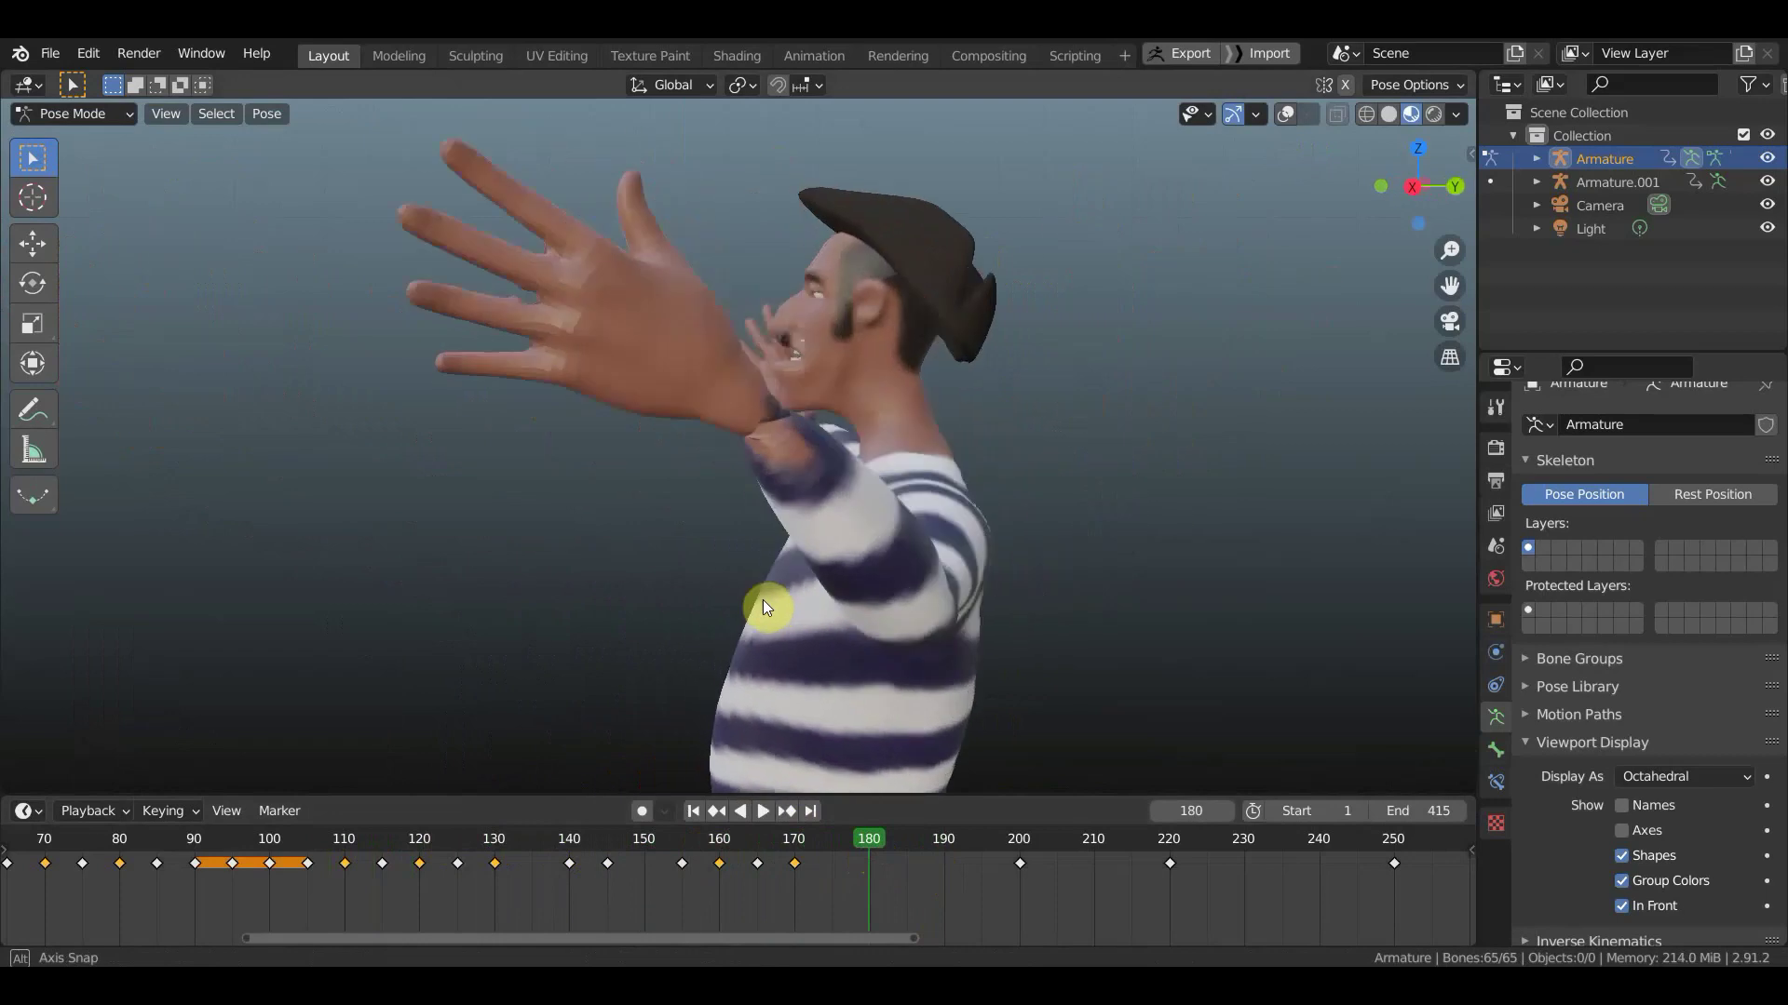
{"action": "left_click", "coordinate": [1286, 113]}
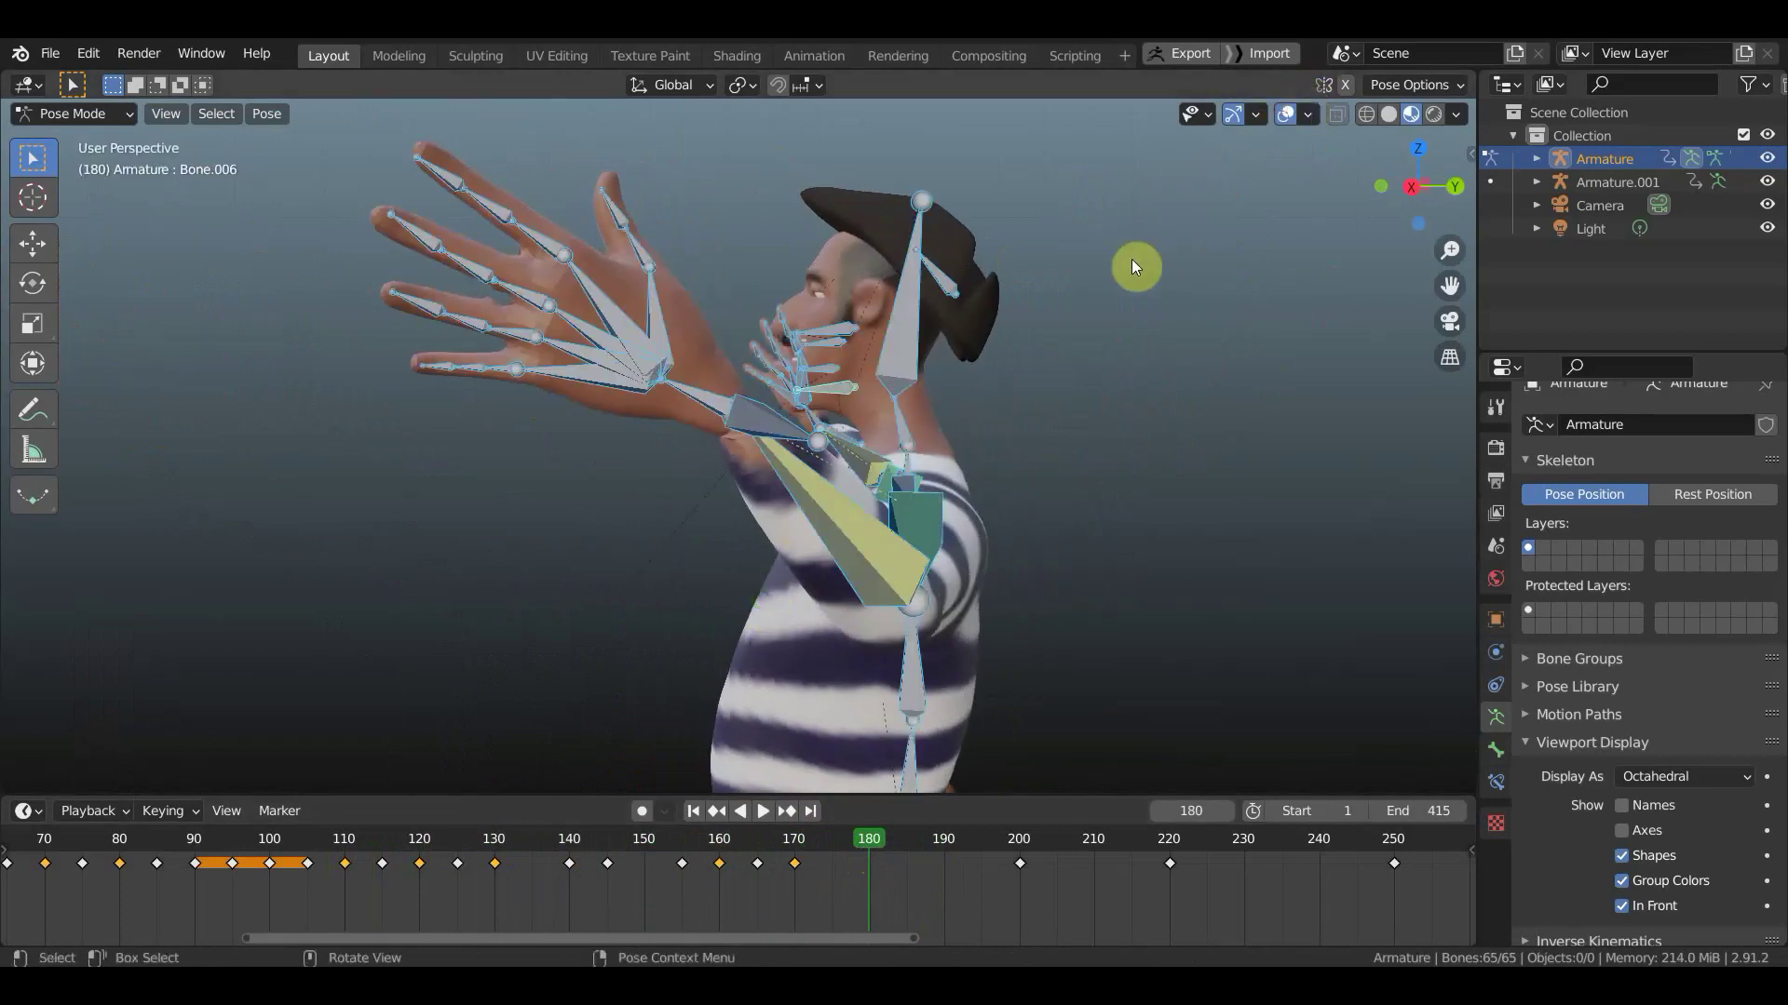
{"action": "key", "text": "KP_3"}
{"action": "left_click", "coordinate": [840, 388]}
{"action": "key", "text": "r"}
{"action": "left_click", "coordinate": [1197, 375]}
{"action": "mouse_move", "coordinate": [1187, 377]}
{"action": "middle_mouse_down"}
{"action": "mouse_move", "coordinate": [1262, 416]}
{"action": "mouse_move", "coordinate": [1074, 386]}
{"action": "middle_mouse_up"}
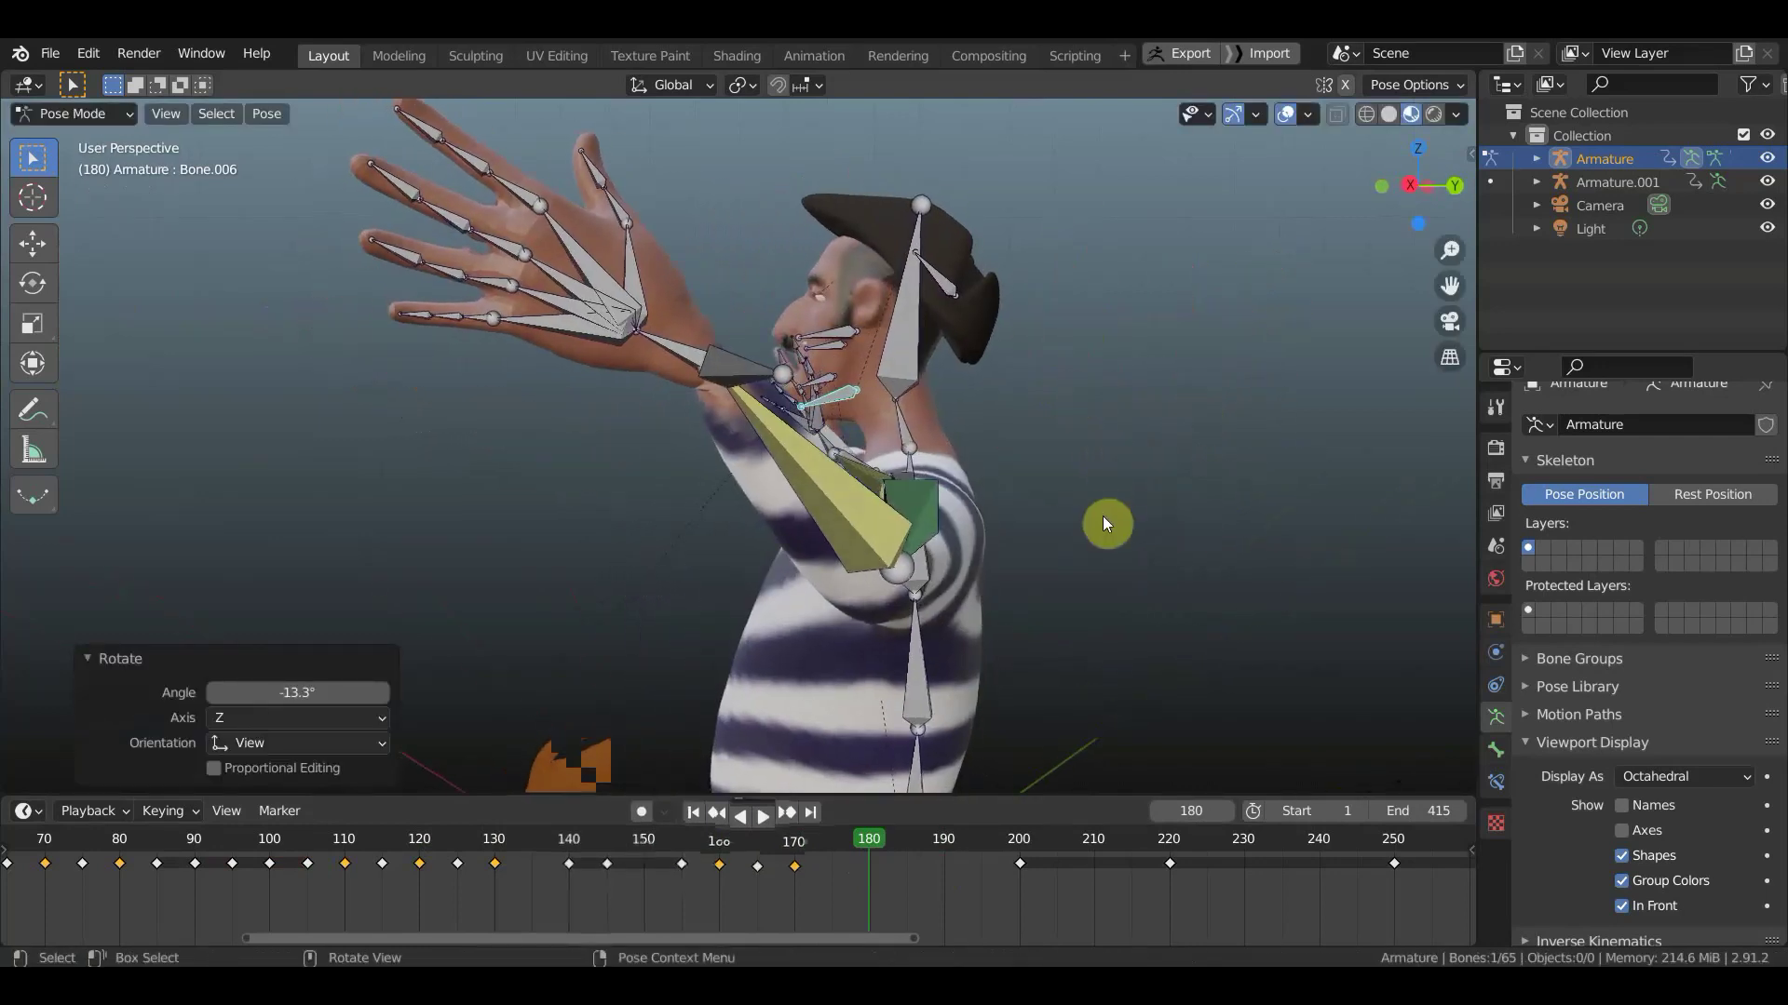
{"action": "key", "text": "r"}
{"action": "left_click", "coordinate": [1024, 486]}
- With bones hidden in front view, rotate the jaw to -5.12° and shift it slightly
{"action": "middle_click_drag", "start_coordinate": [1024, 486], "coordinate": [1295, 488]}
{"action": "middle_click_drag", "start_coordinate": [869, 356], "coordinate": [892, 352]}
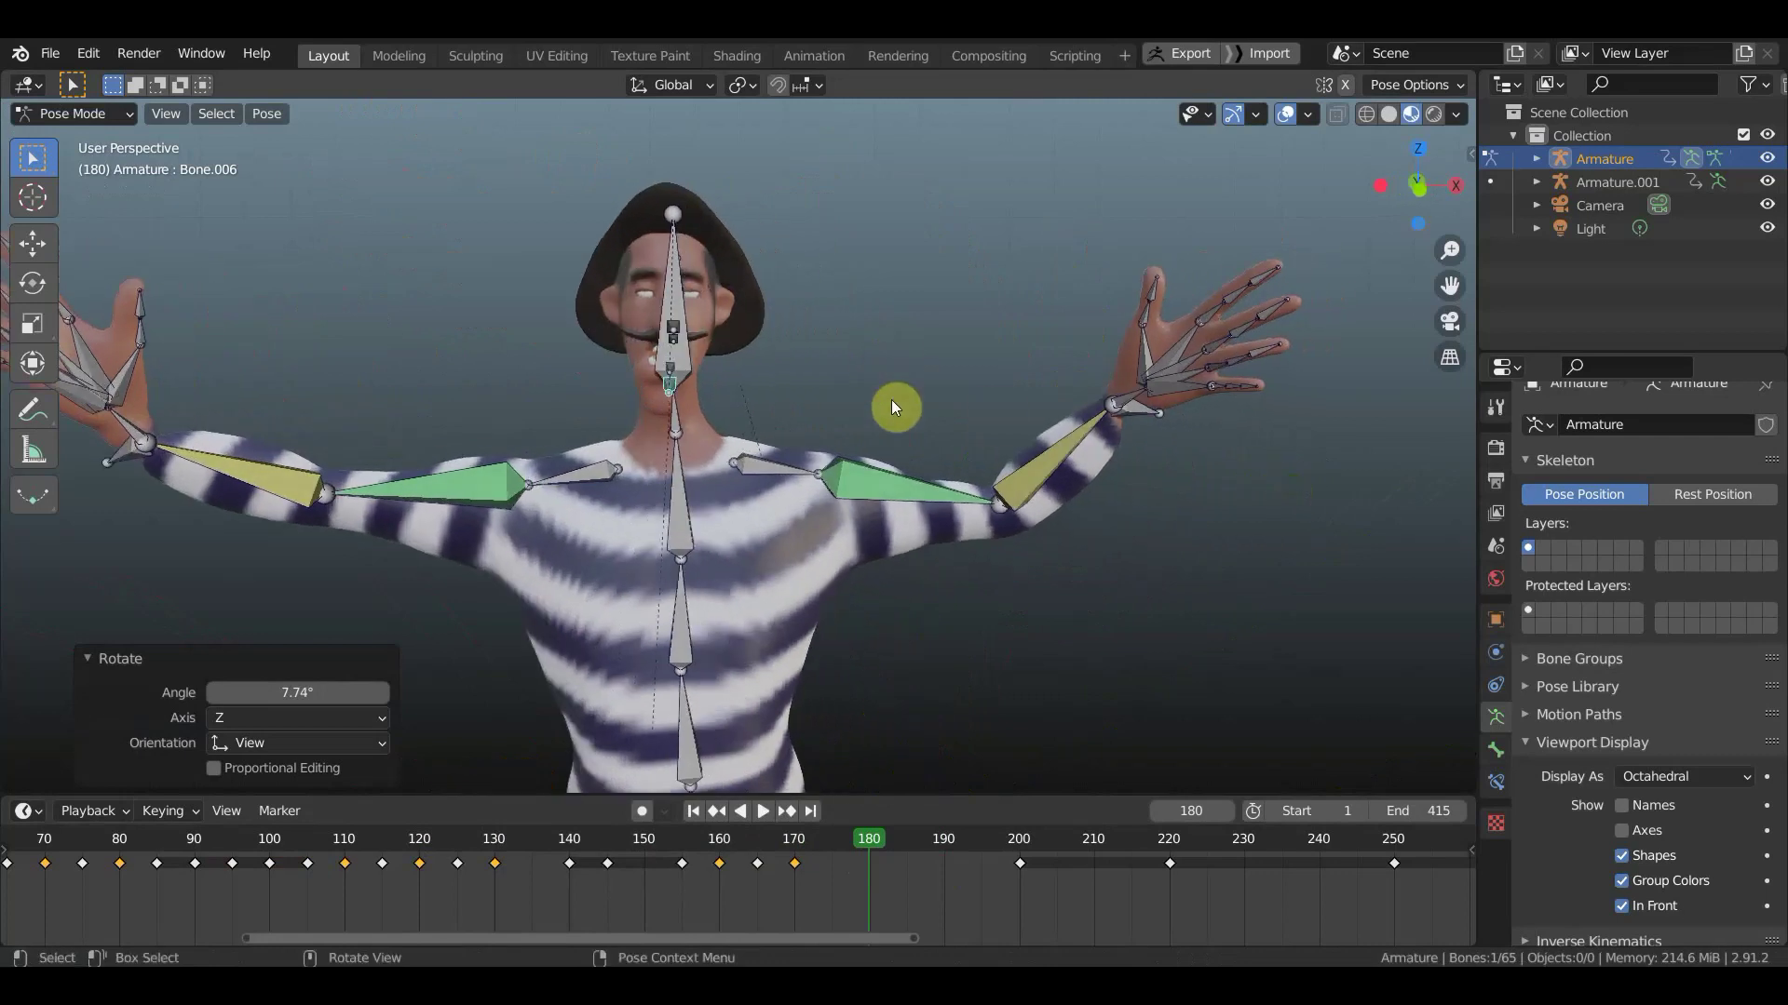
{"action": "key", "text": "KP_1"}
{"action": "left_click", "coordinate": [1283, 114]}
{"action": "key", "text": "r"}
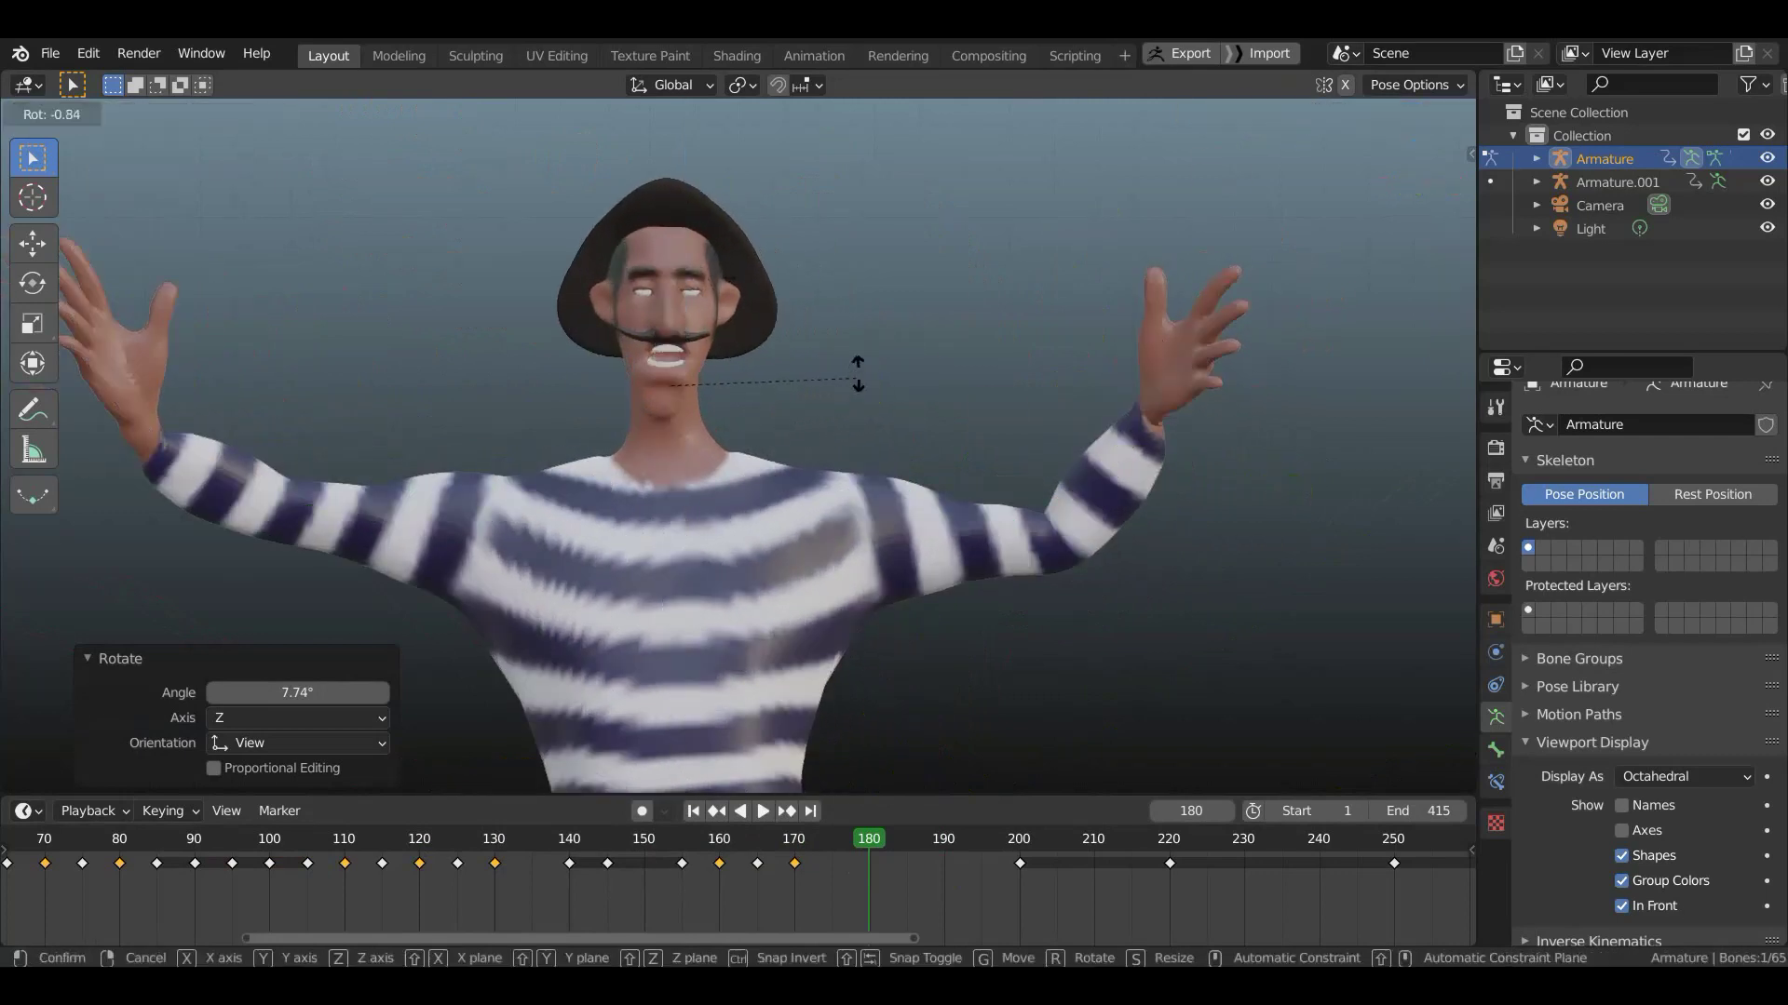
{"action": "left_click", "coordinate": [866, 377]}
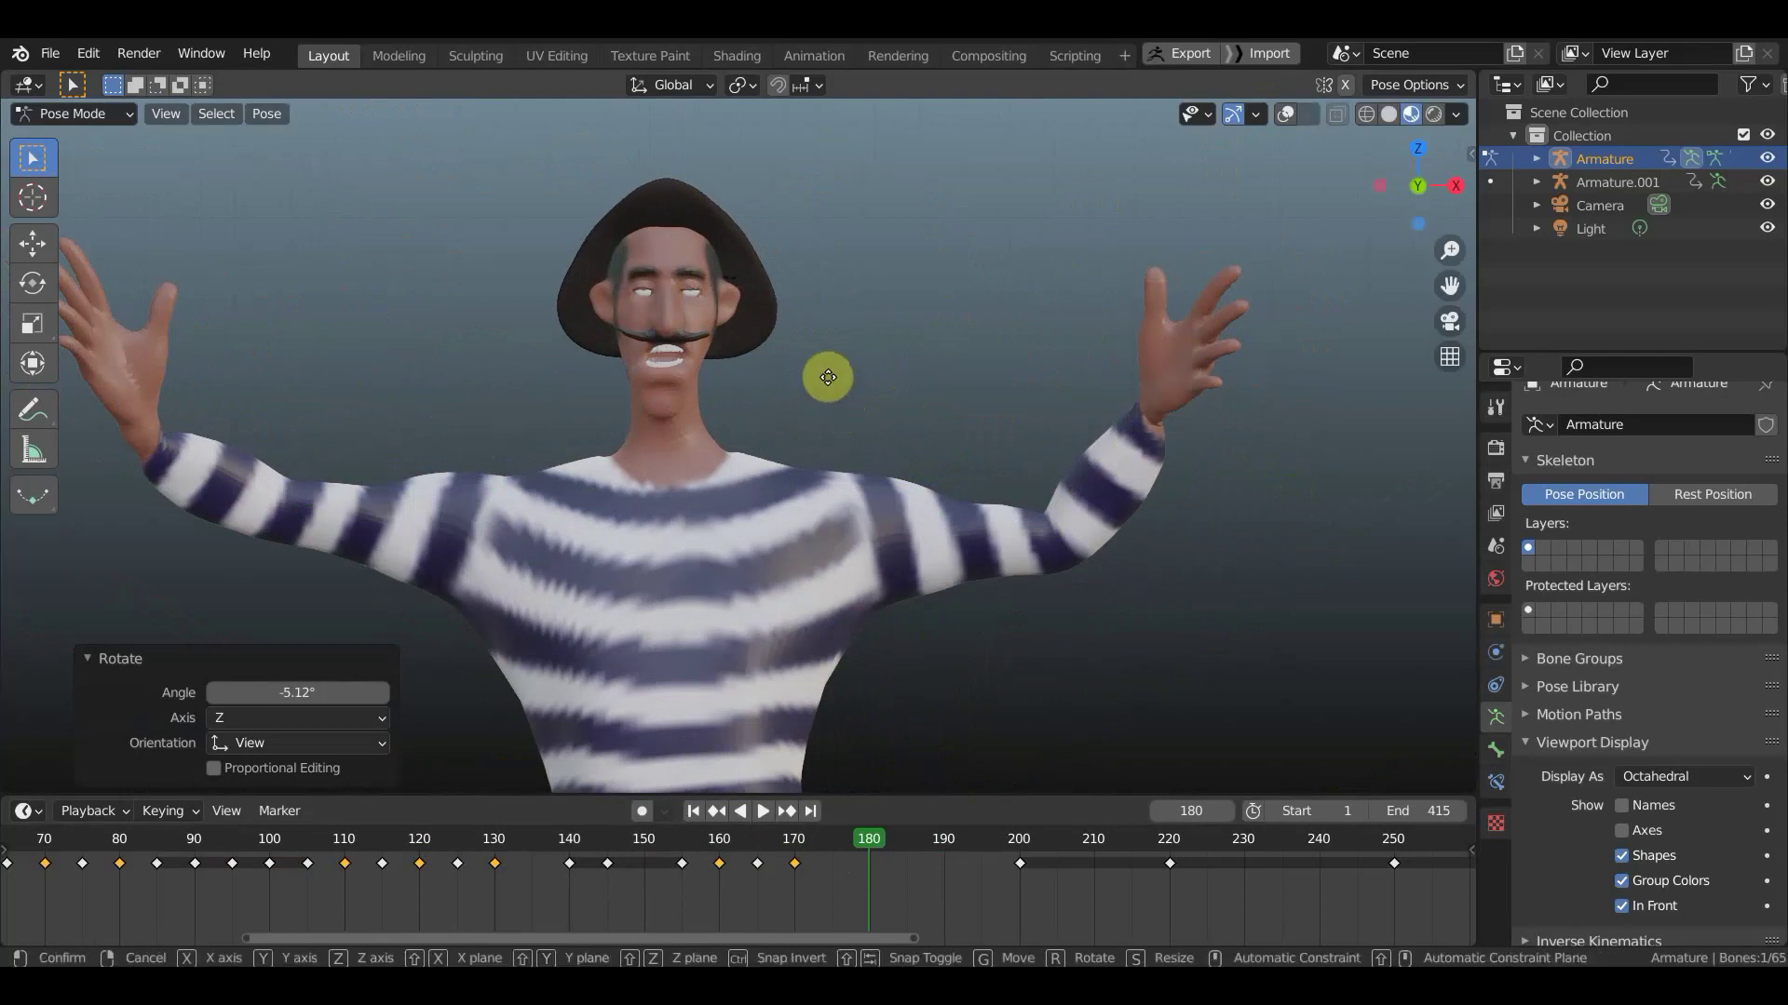
{"action": "key", "text": "g"}
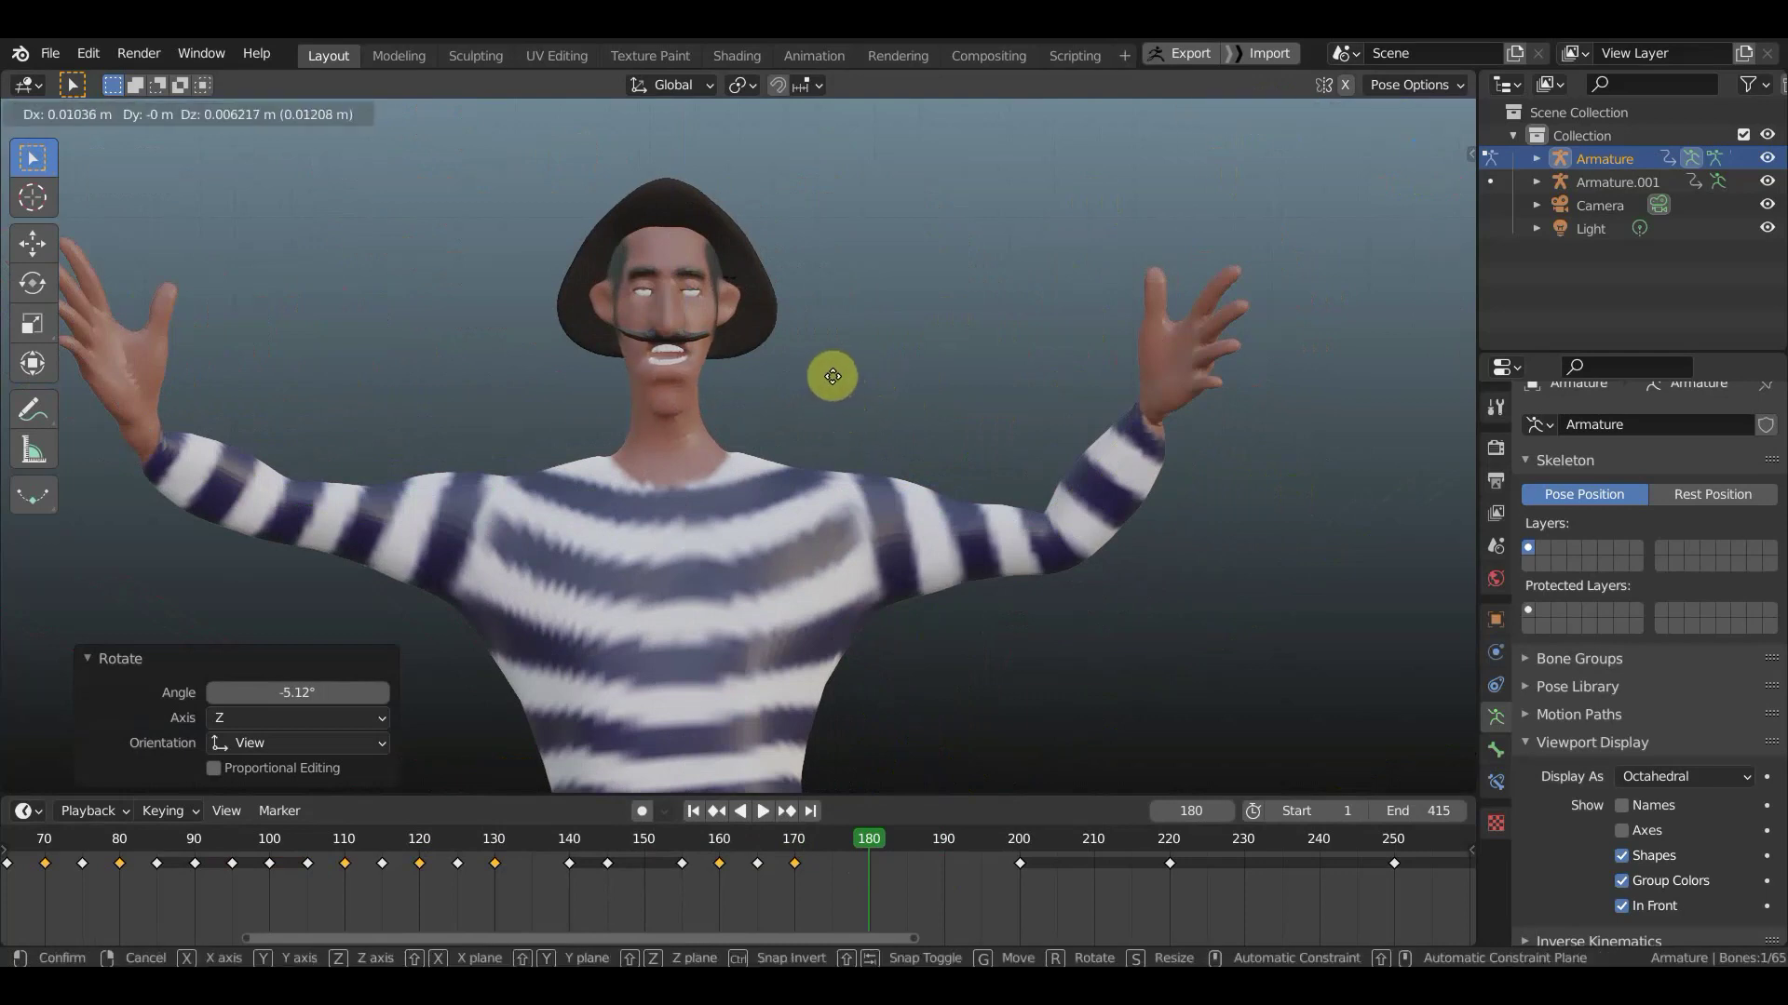
{"action": "left_click", "coordinate": [866, 383]}
- Key location and rotation on all bones at frame 180, then play backwards
{"action": "middle_click_drag", "start_coordinate": [875, 387], "coordinate": [662, 406]}
{"action": "key", "text": "a"}
{"action": "key", "text": "i"}
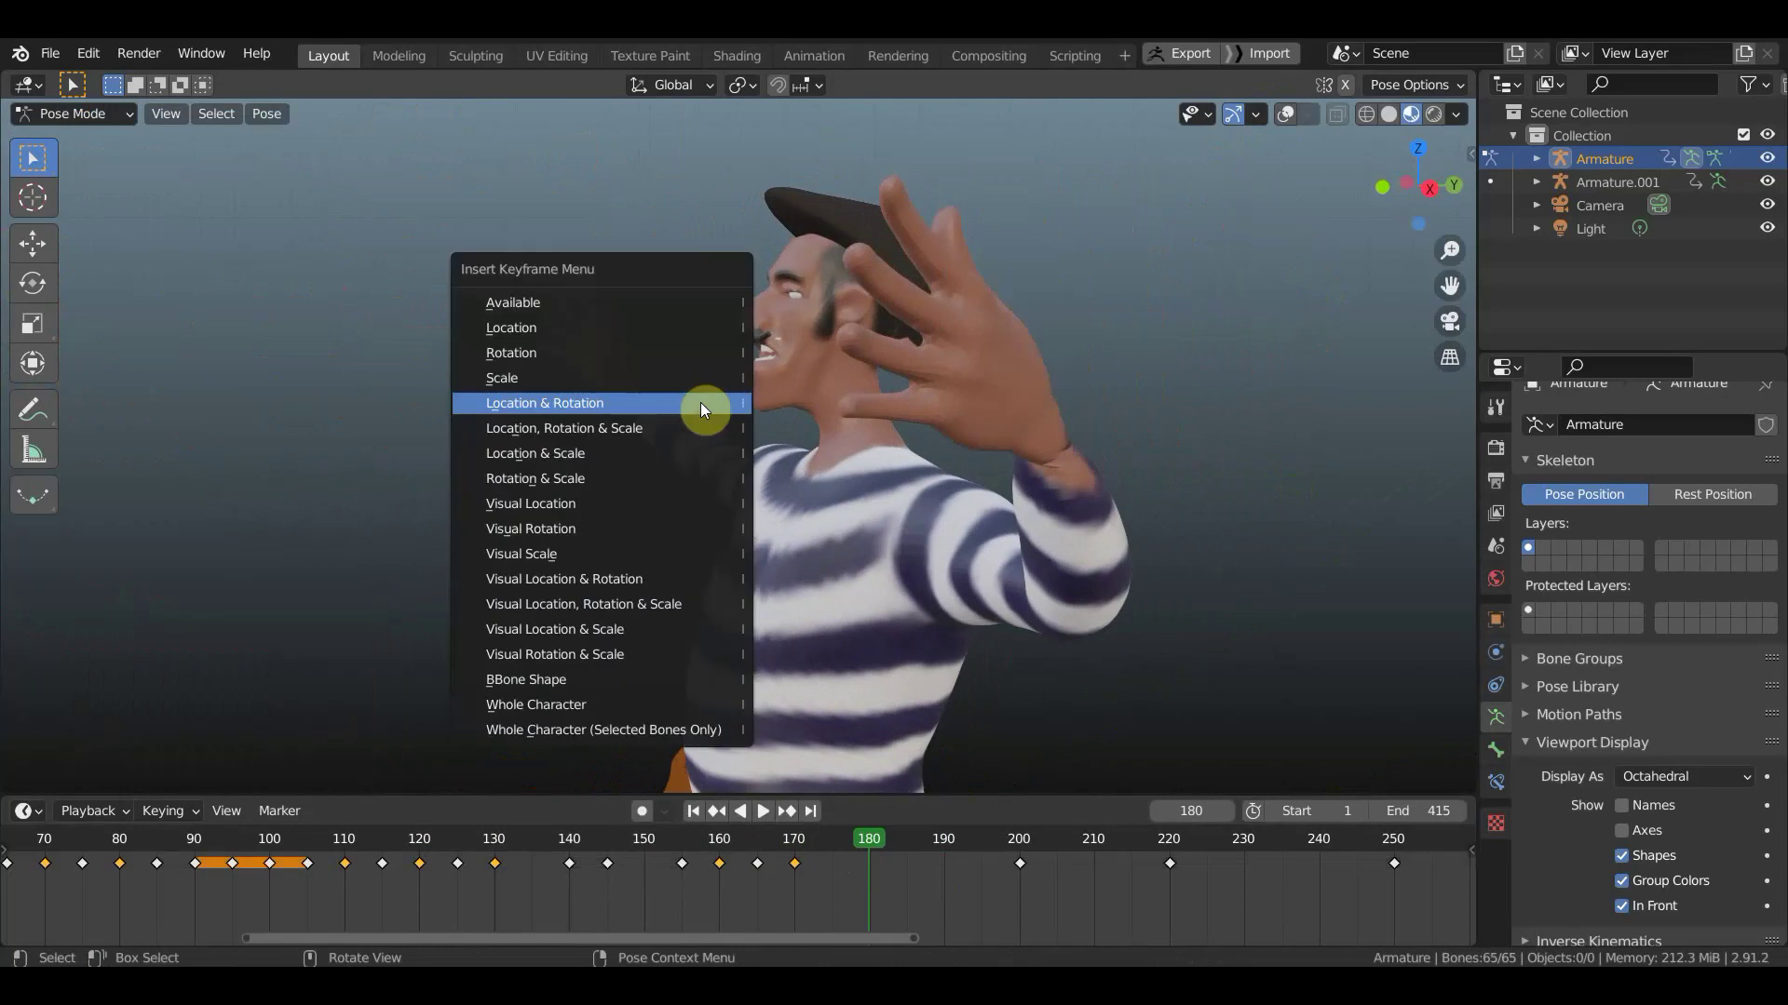
{"action": "left_click", "coordinate": [651, 402]}
{"action": "key", "text": "ctrl+shift+space"}
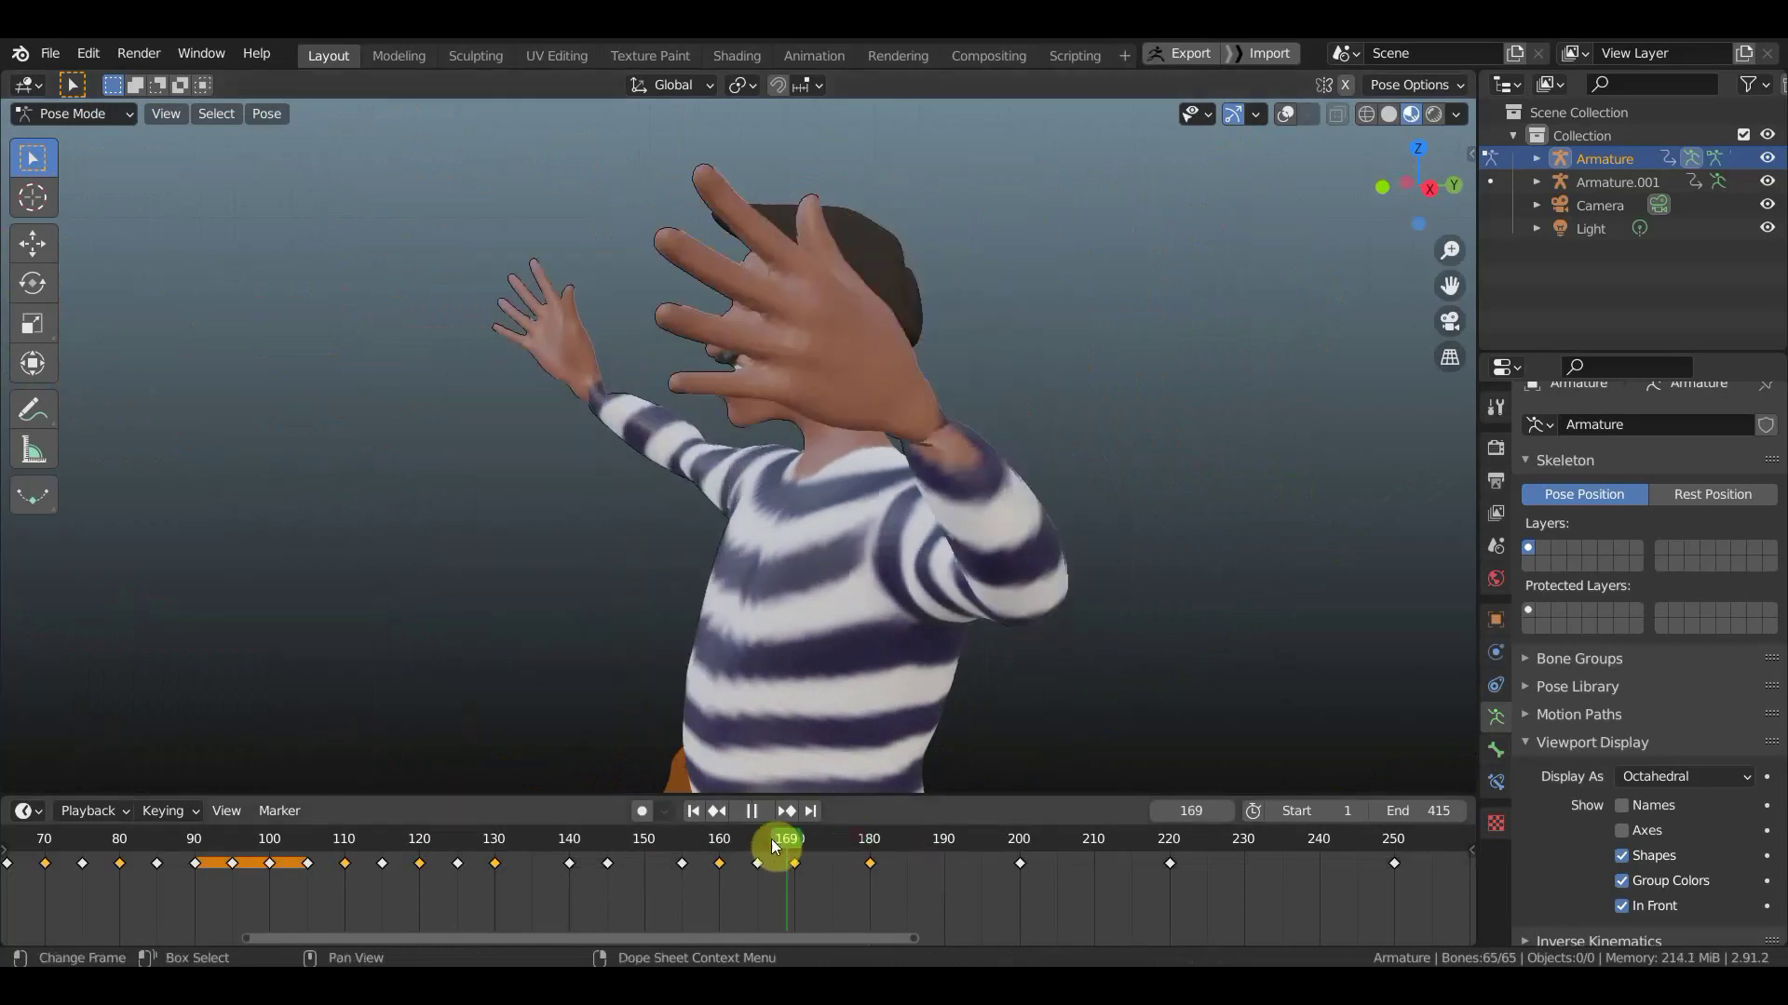
- At frame 200, show the bones and pose the jaw rotated -9.69° with a slight nudge
{"action": "mouse_move", "coordinate": [648, 851]}
{"action": "left_mouse_down"}
{"action": "mouse_move", "coordinate": [974, 853]}
{"action": "mouse_move", "coordinate": [746, 856]}
{"action": "mouse_move", "coordinate": [1023, 876]}
{"action": "left_mouse_up"}
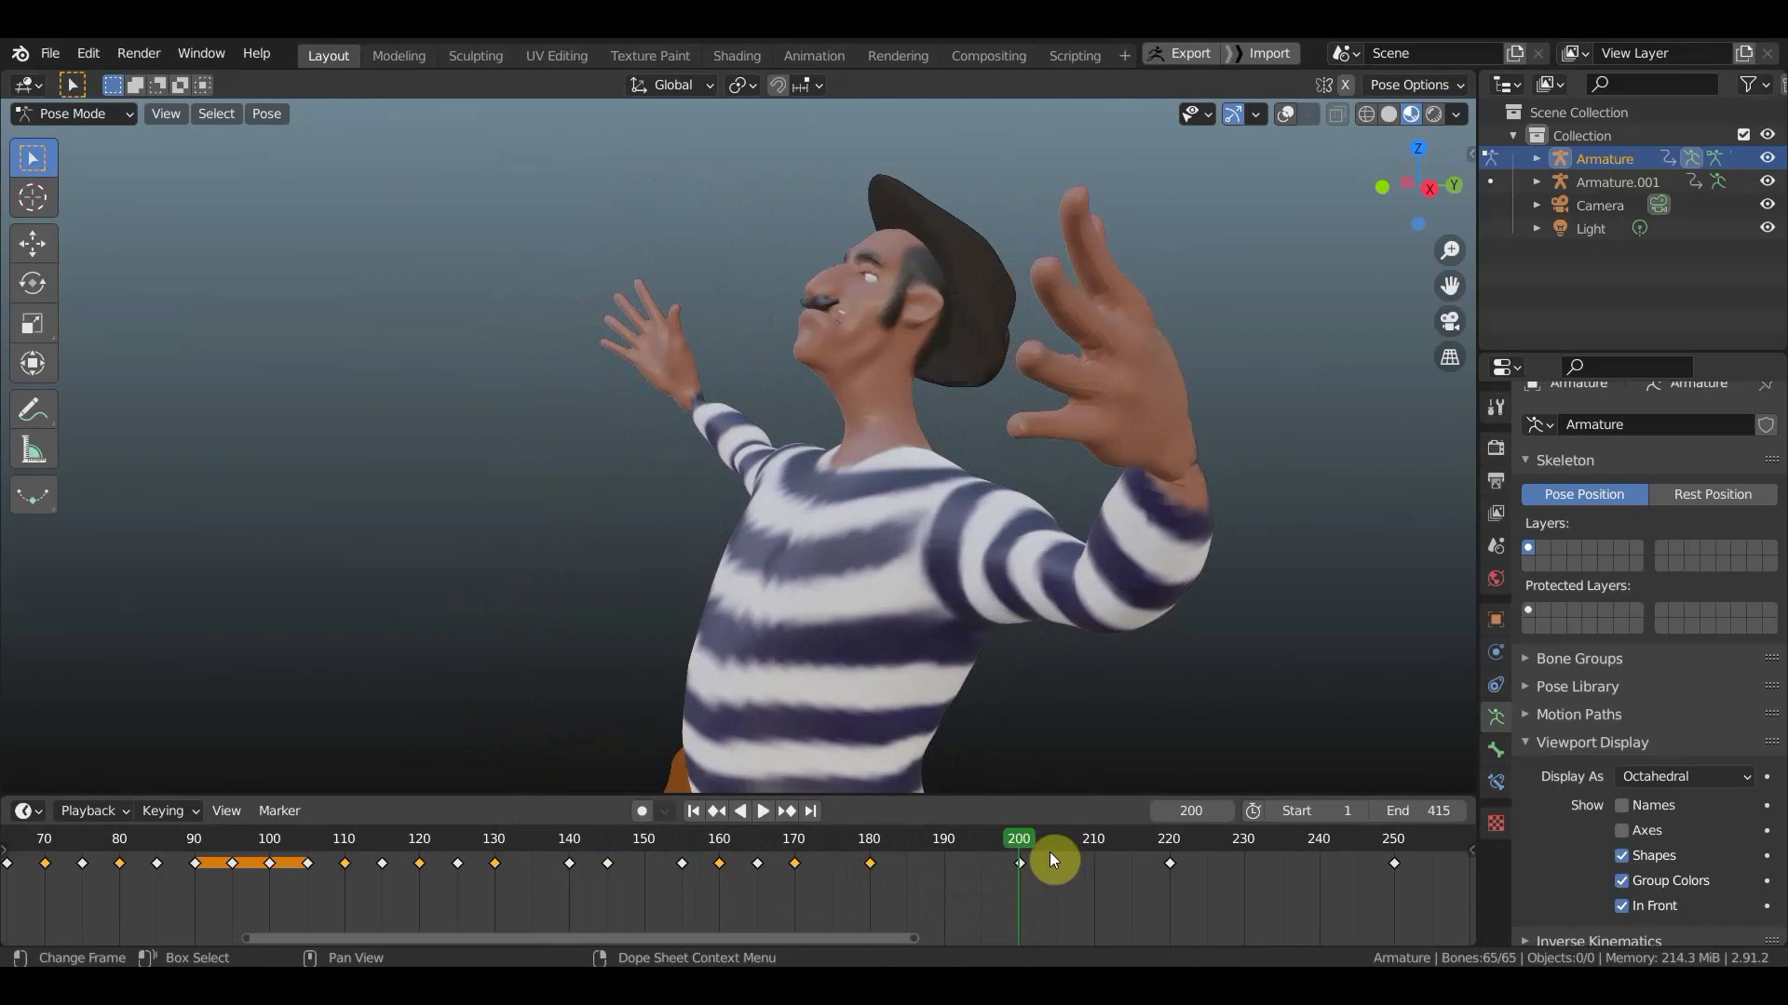
{"action": "middle_click_drag", "start_coordinate": [1186, 677], "coordinate": [1114, 674]}
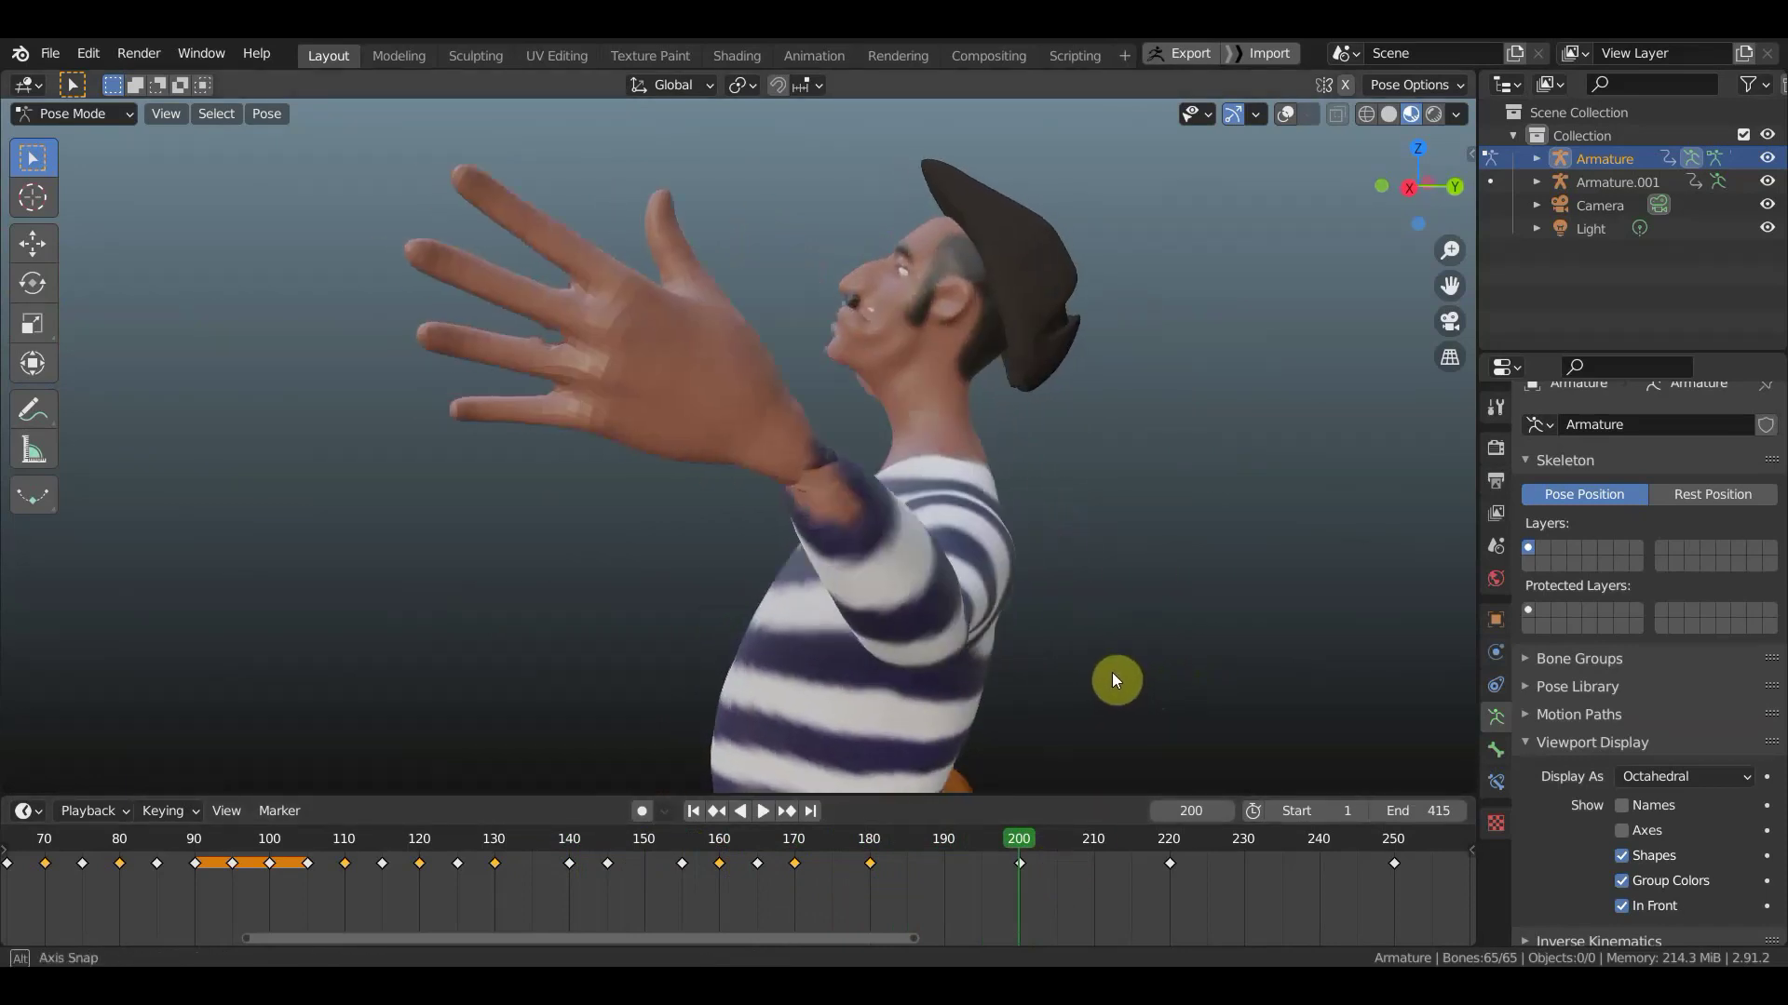
{"action": "left_click", "coordinate": [1285, 114]}
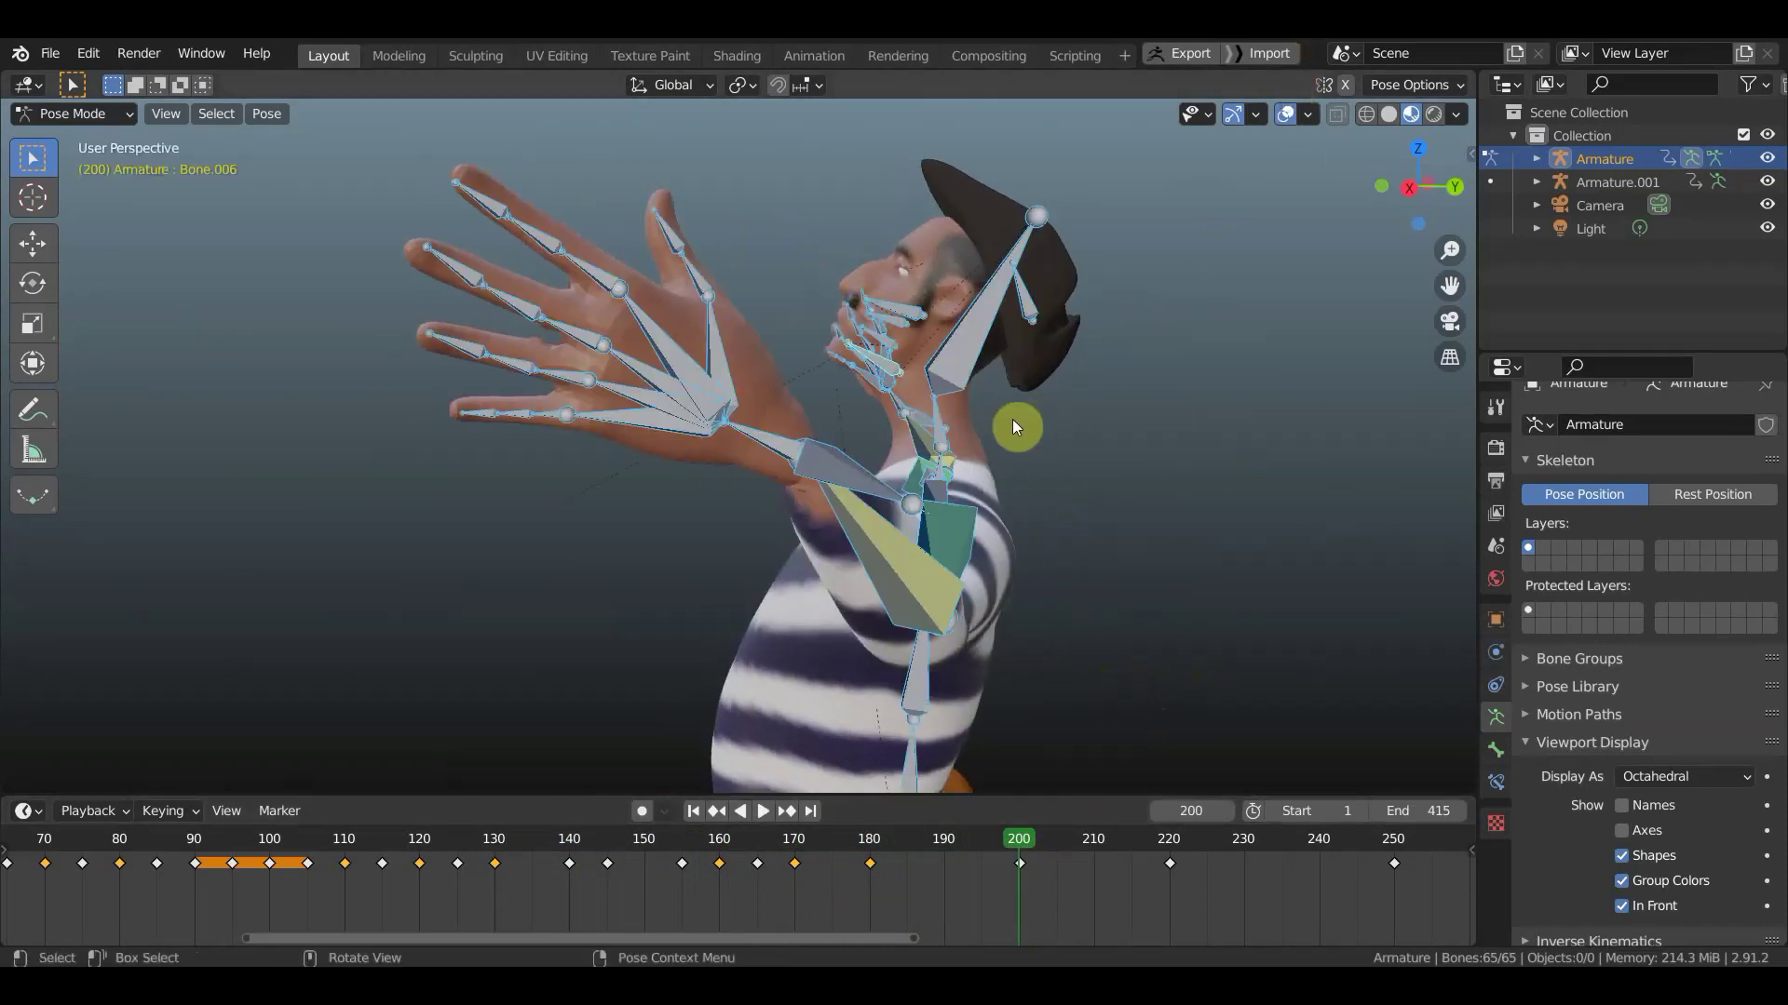
{"action": "left_click", "coordinate": [883, 365]}
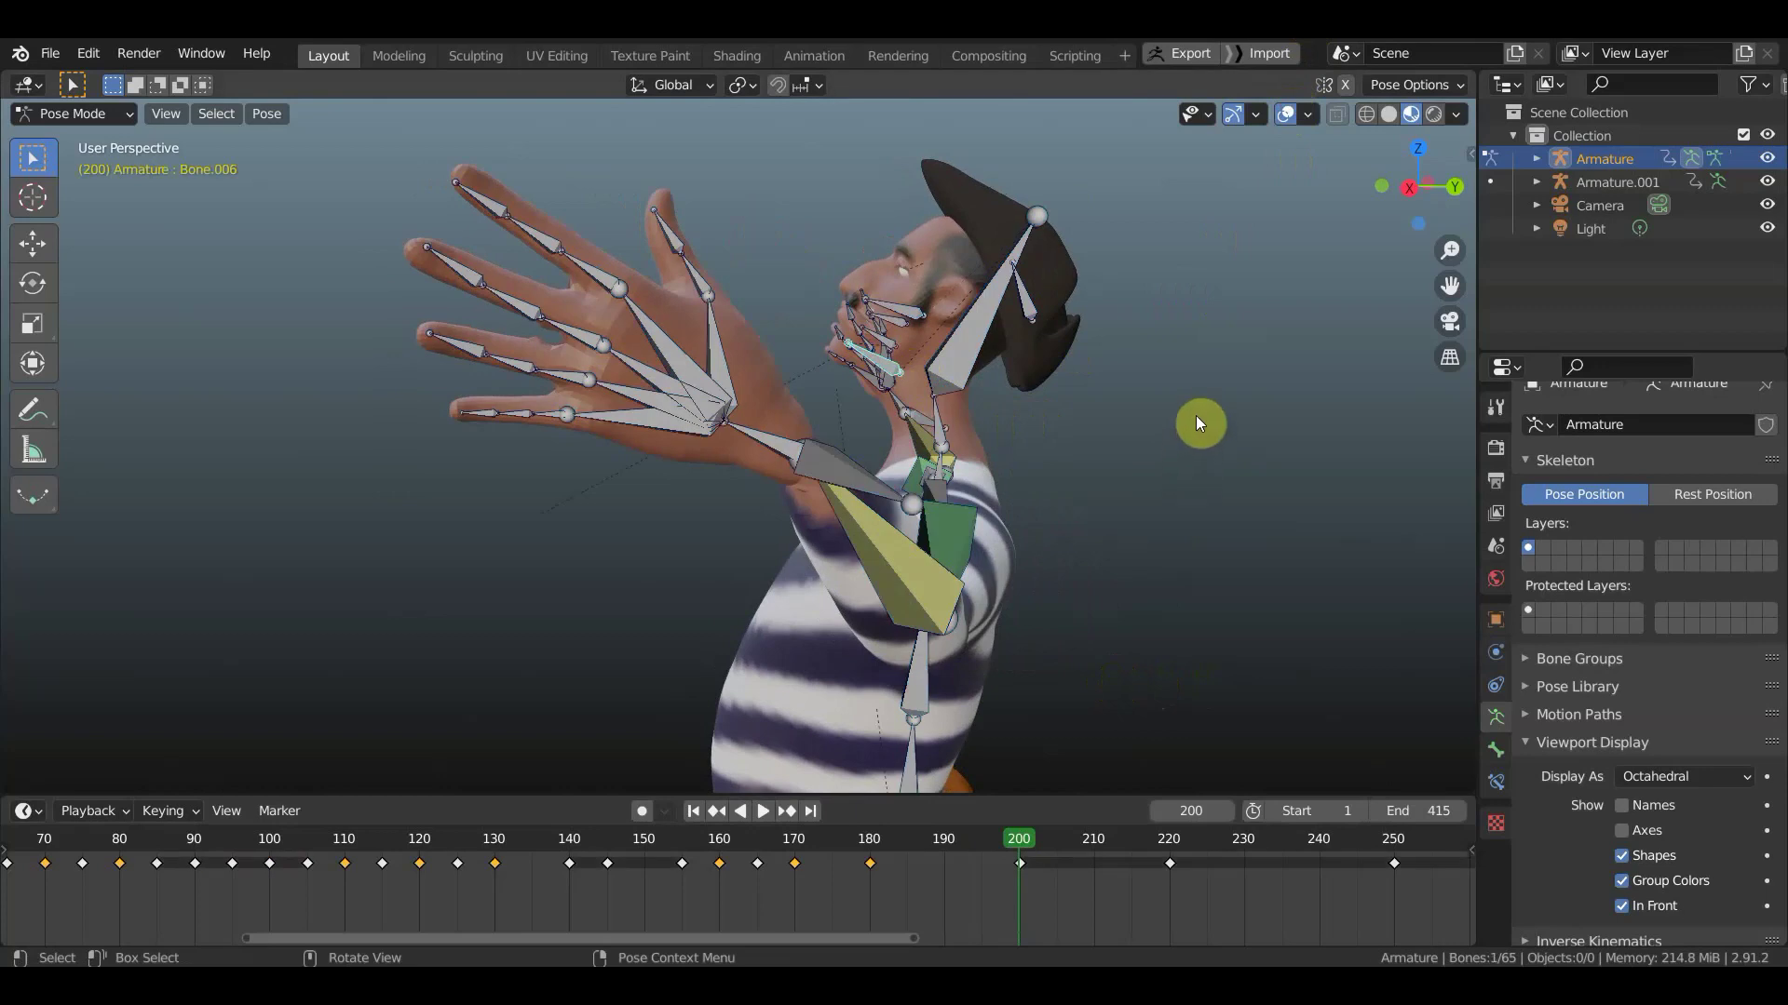
{"action": "key", "text": "r"}
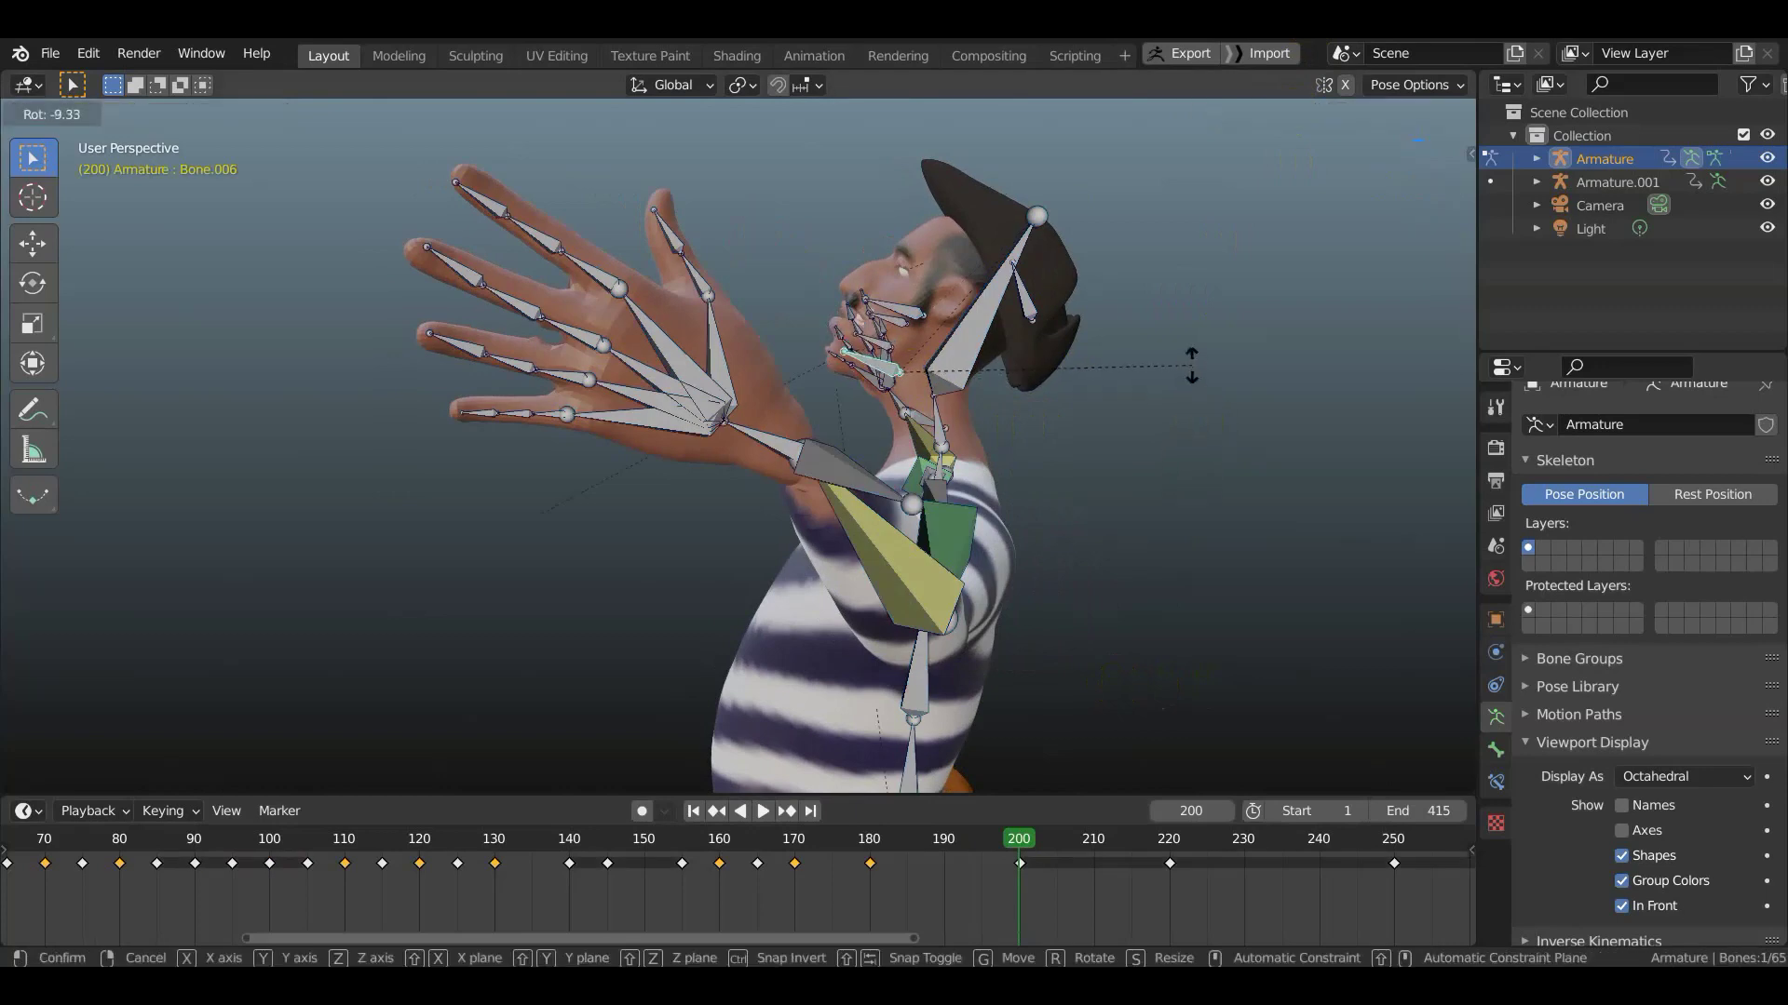
{"action": "left_click", "coordinate": [1190, 365]}
{"action": "key", "text": "g"}
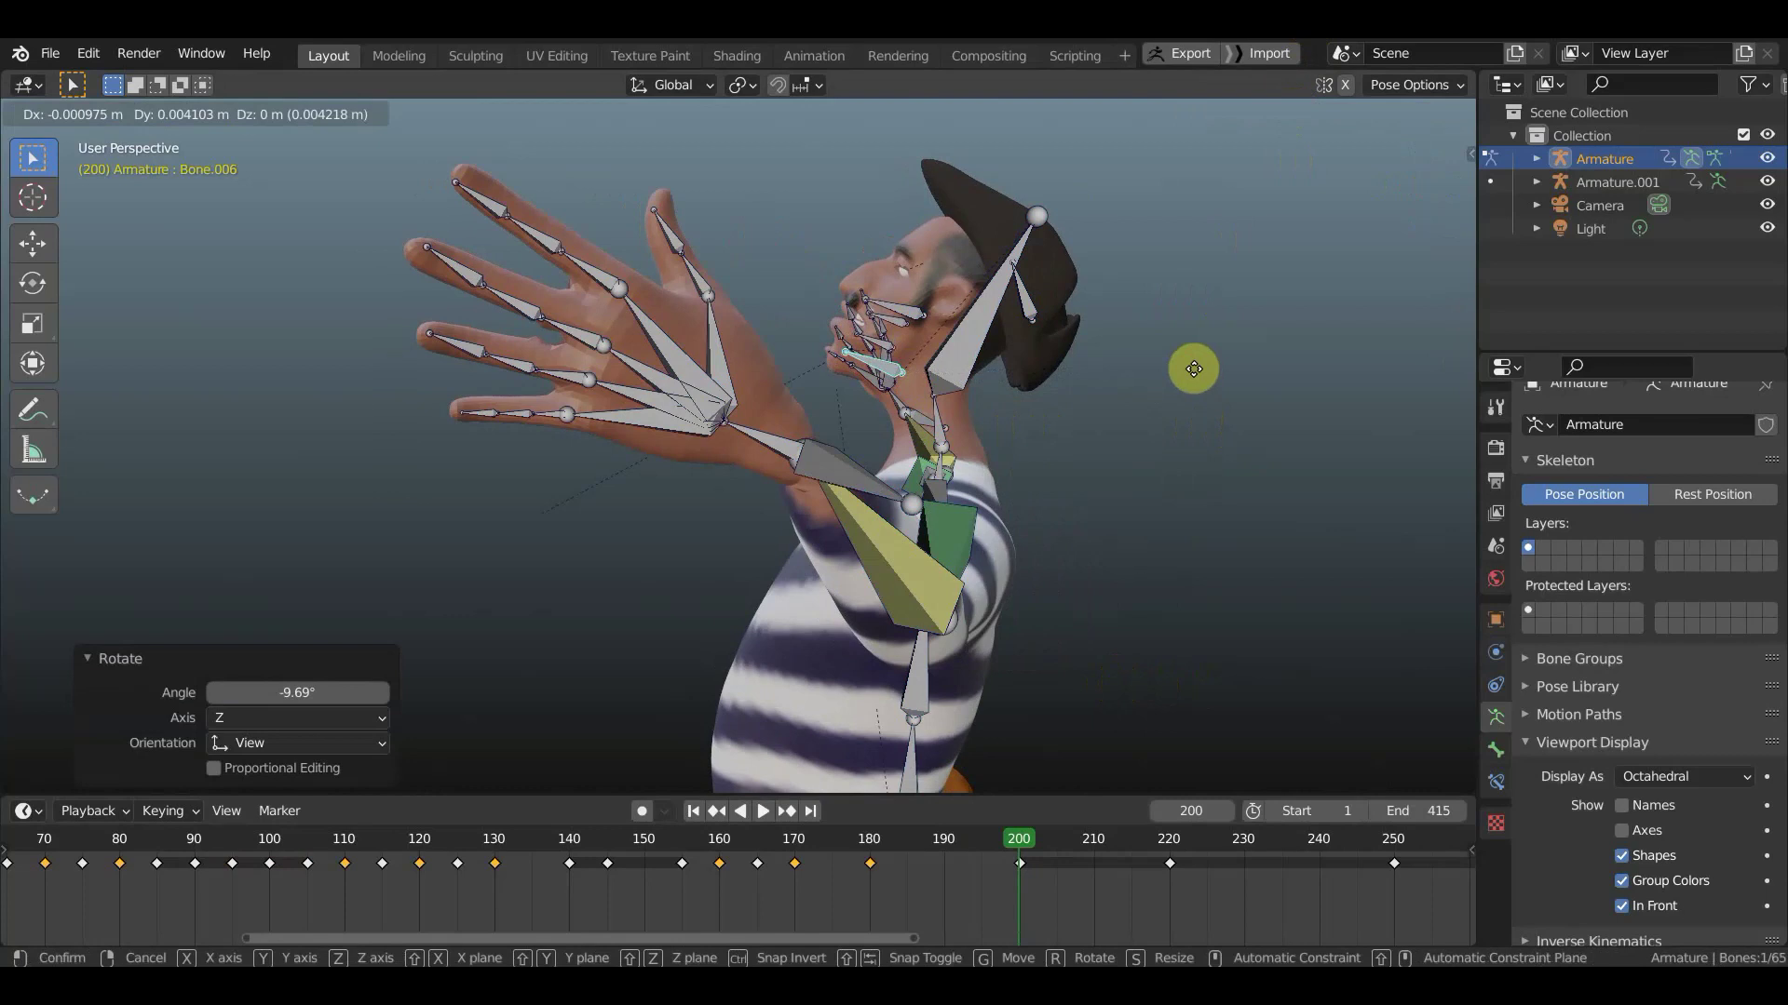
{"action": "left_click", "coordinate": [1194, 370]}
- Key location and rotation on all bones at frame 200
{"action": "key", "text": "a"}
{"action": "key", "text": "i"}
{"action": "left_click", "coordinate": [1177, 409]}
{"action": "middle_click_drag", "start_coordinate": [1109, 858], "coordinate": [934, 844]}
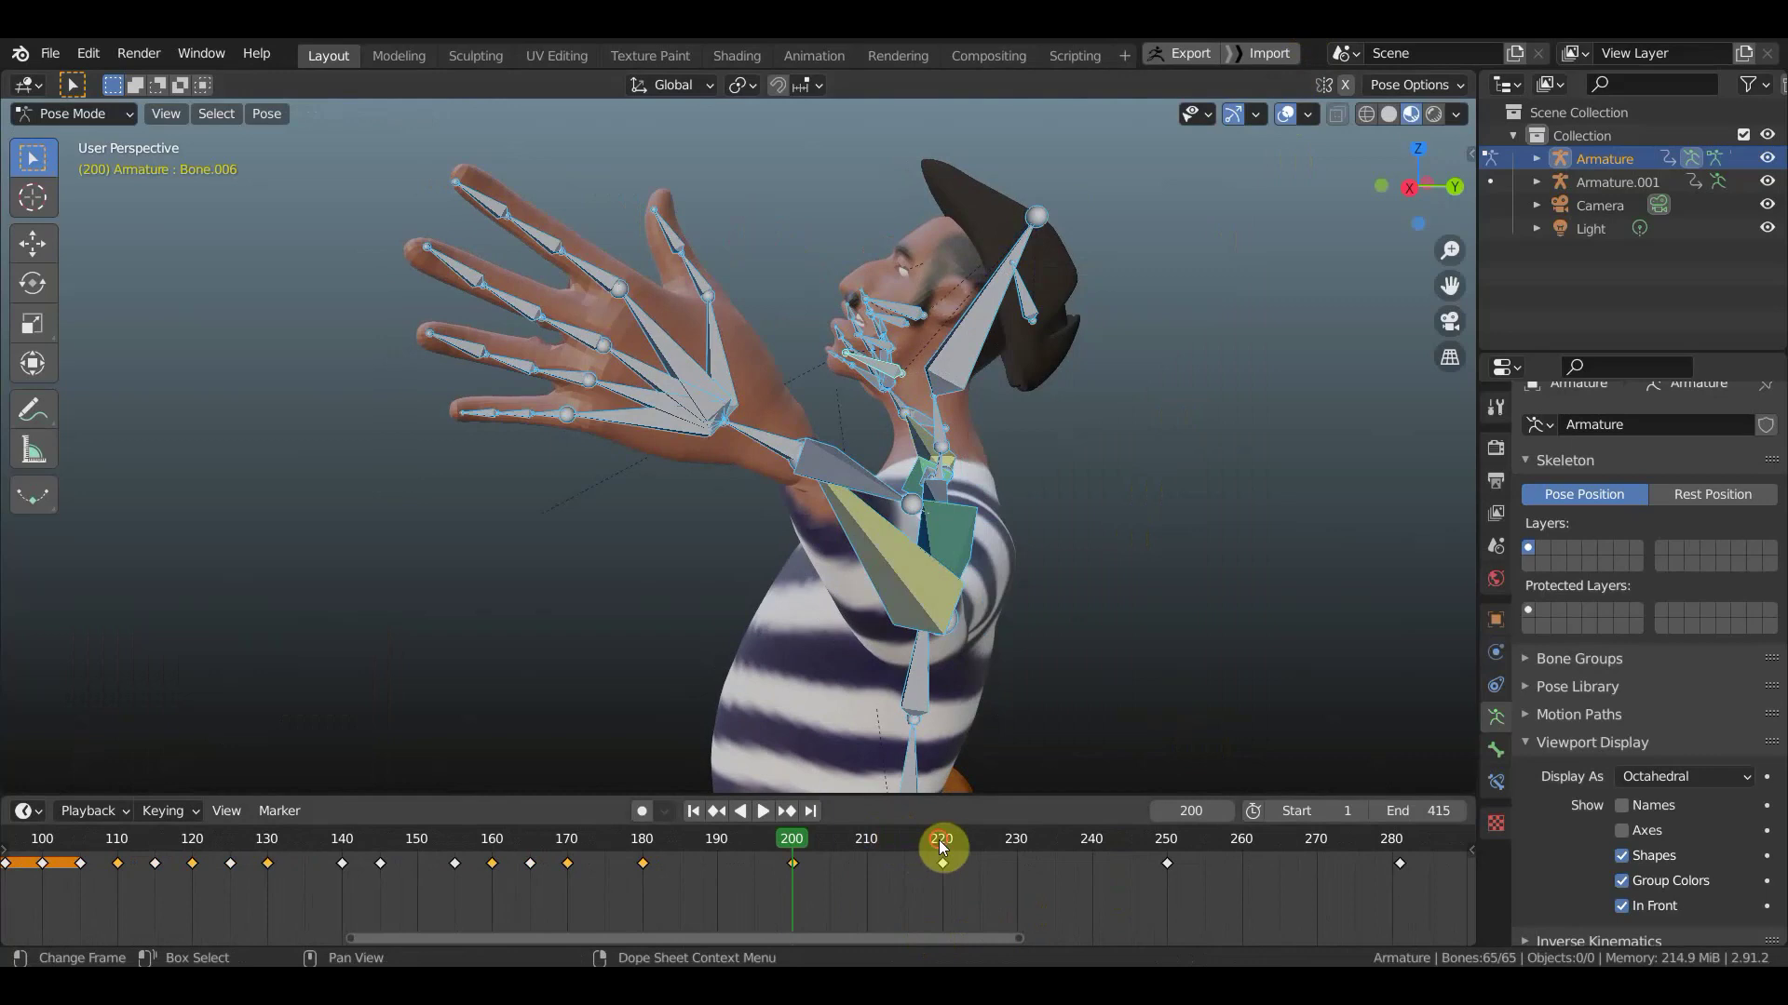
- At frame 220, select the jaw bone, rotate it, and refine the angle
{"action": "left_click", "coordinate": [938, 840]}
{"action": "mouse_move", "coordinate": [938, 551]}
{"action": "middle_mouse_down"}
{"action": "mouse_move", "coordinate": [1124, 550]}
{"action": "mouse_move", "coordinate": [1004, 409]}
{"action": "middle_mouse_up"}
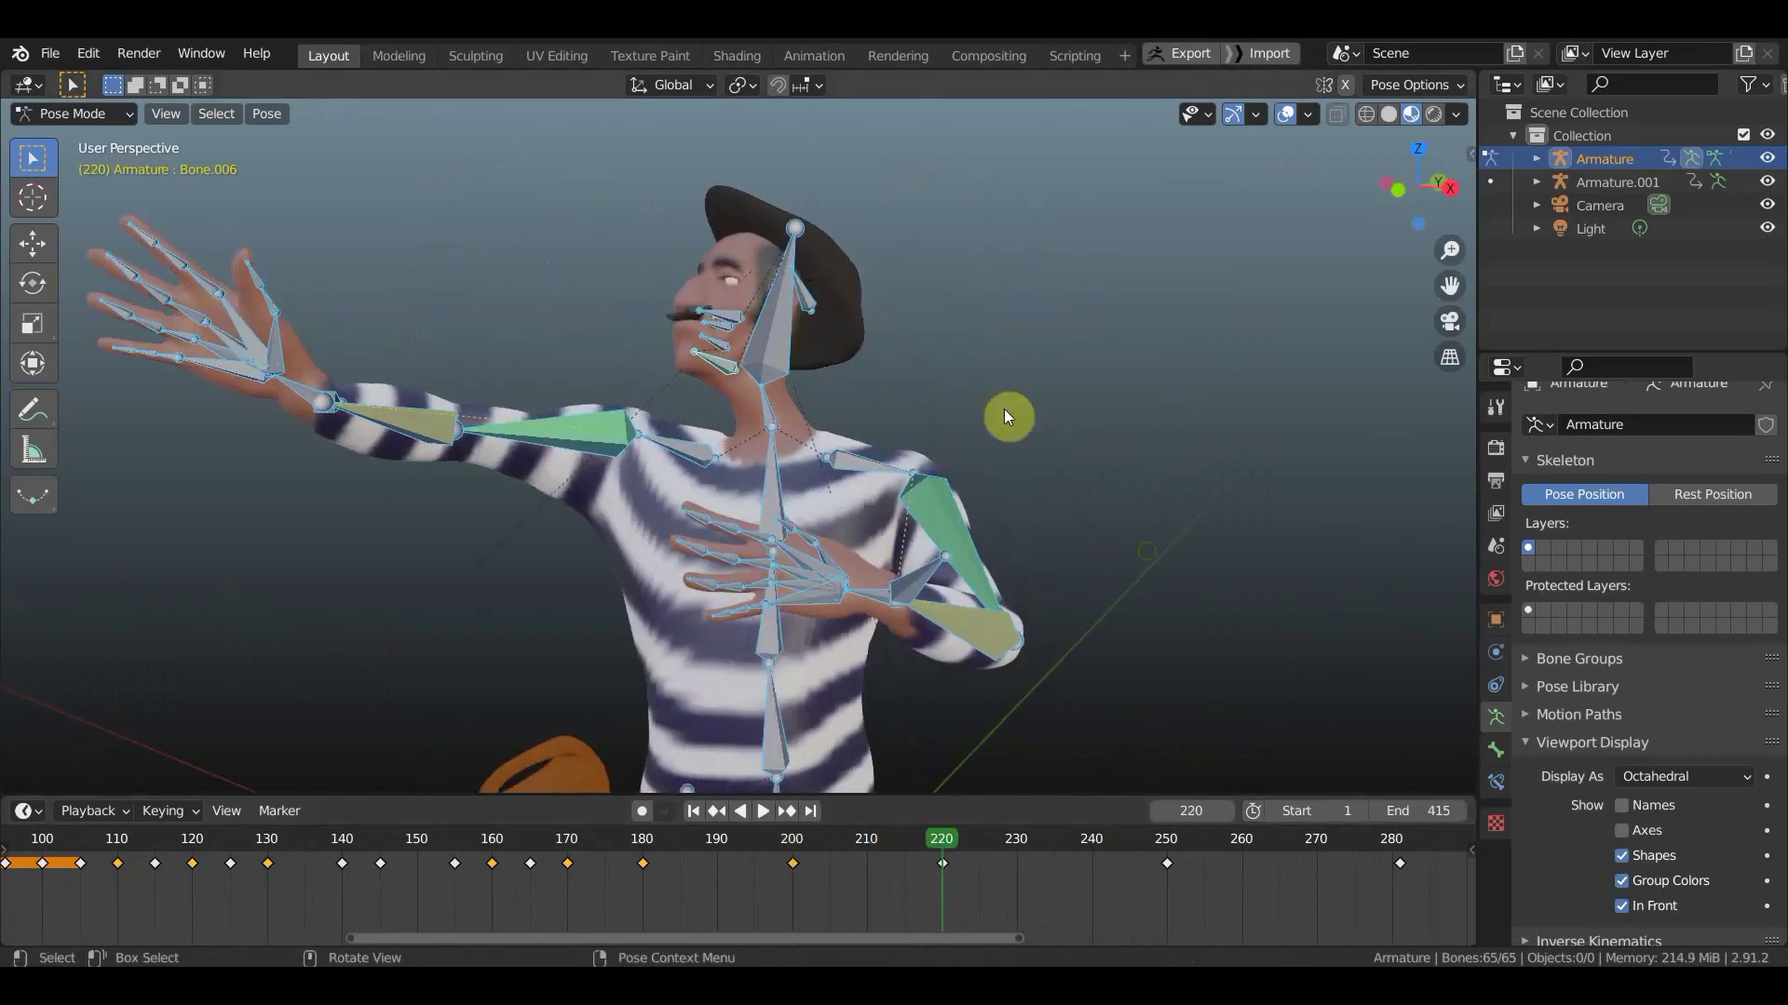
{"action": "middle_click_drag", "start_coordinate": [920, 333], "coordinate": [812, 335]}
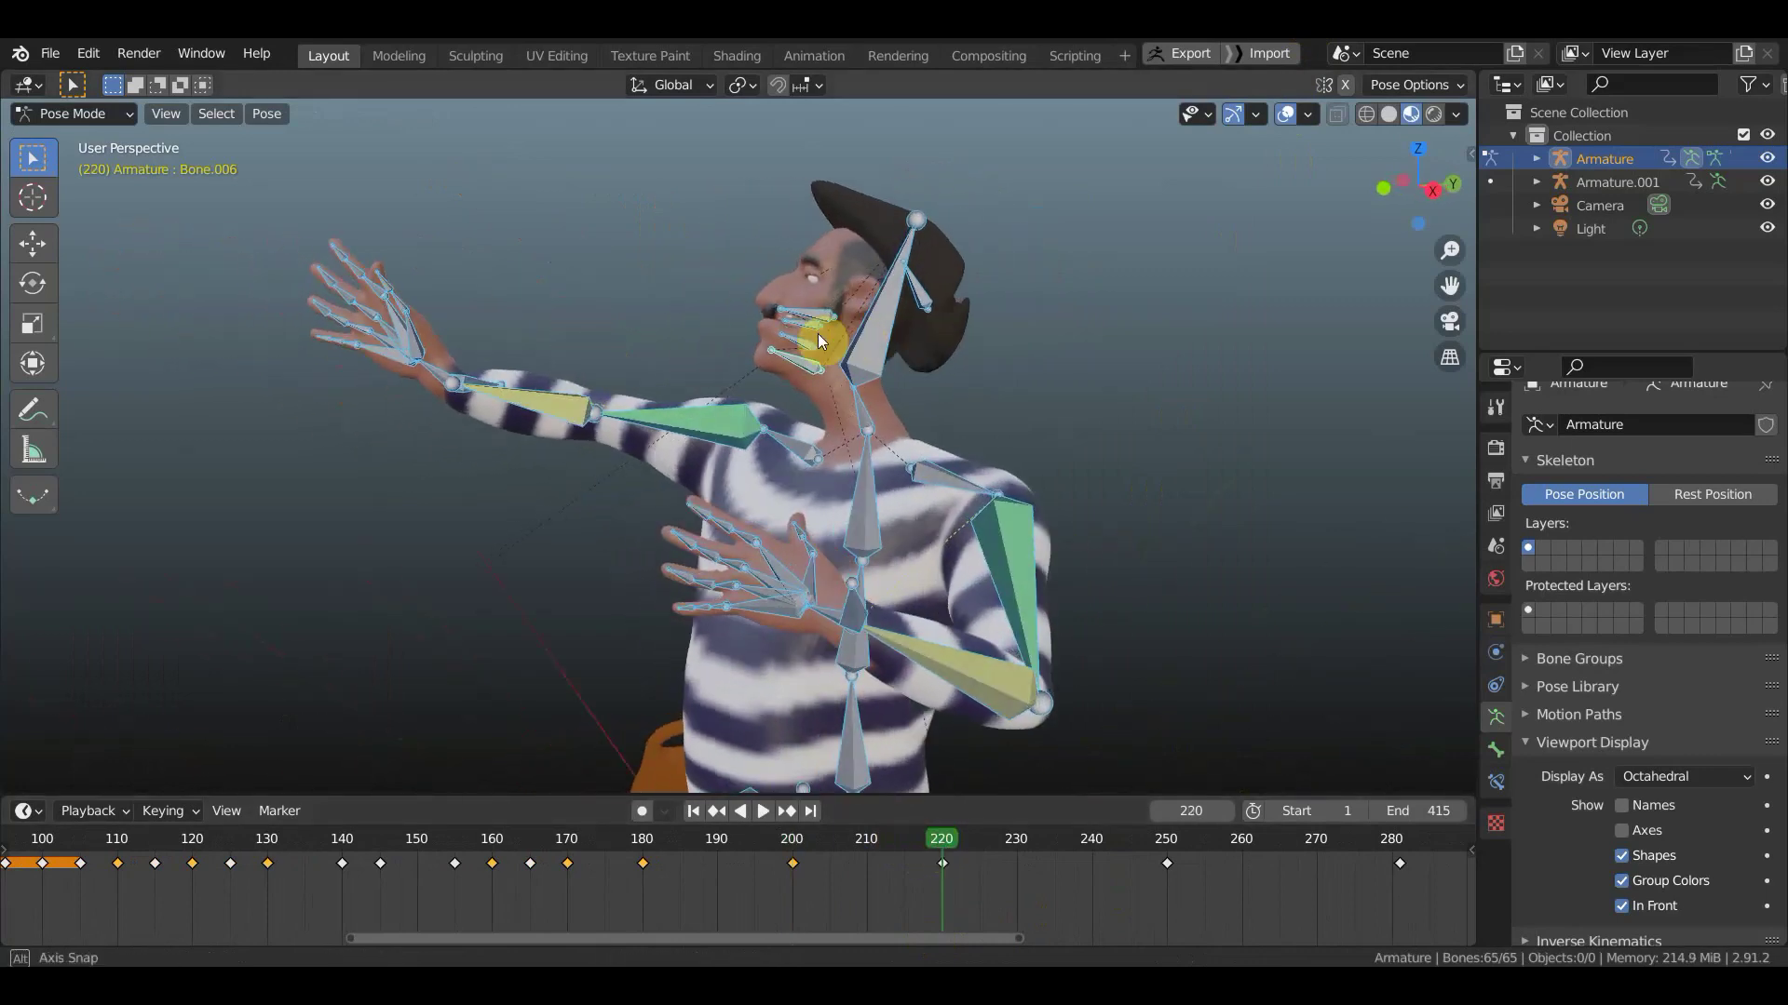
{"action": "left_click", "coordinate": [813, 335]}
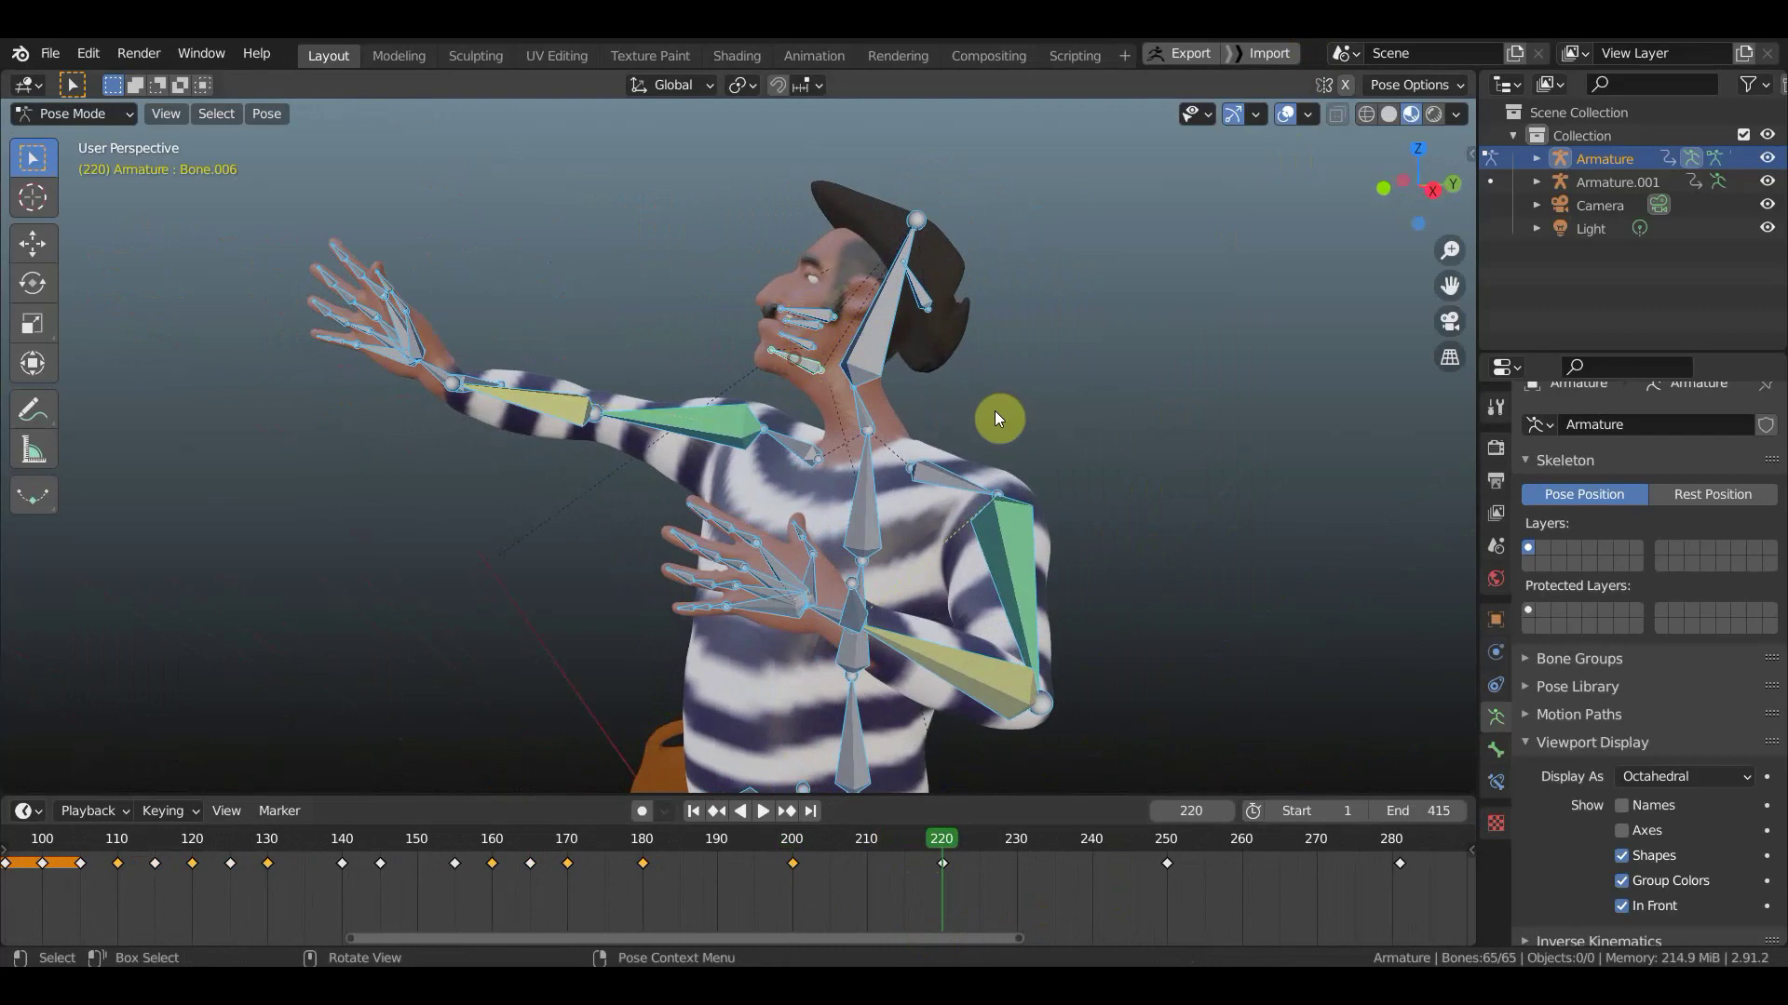
{"action": "key", "text": "r"}
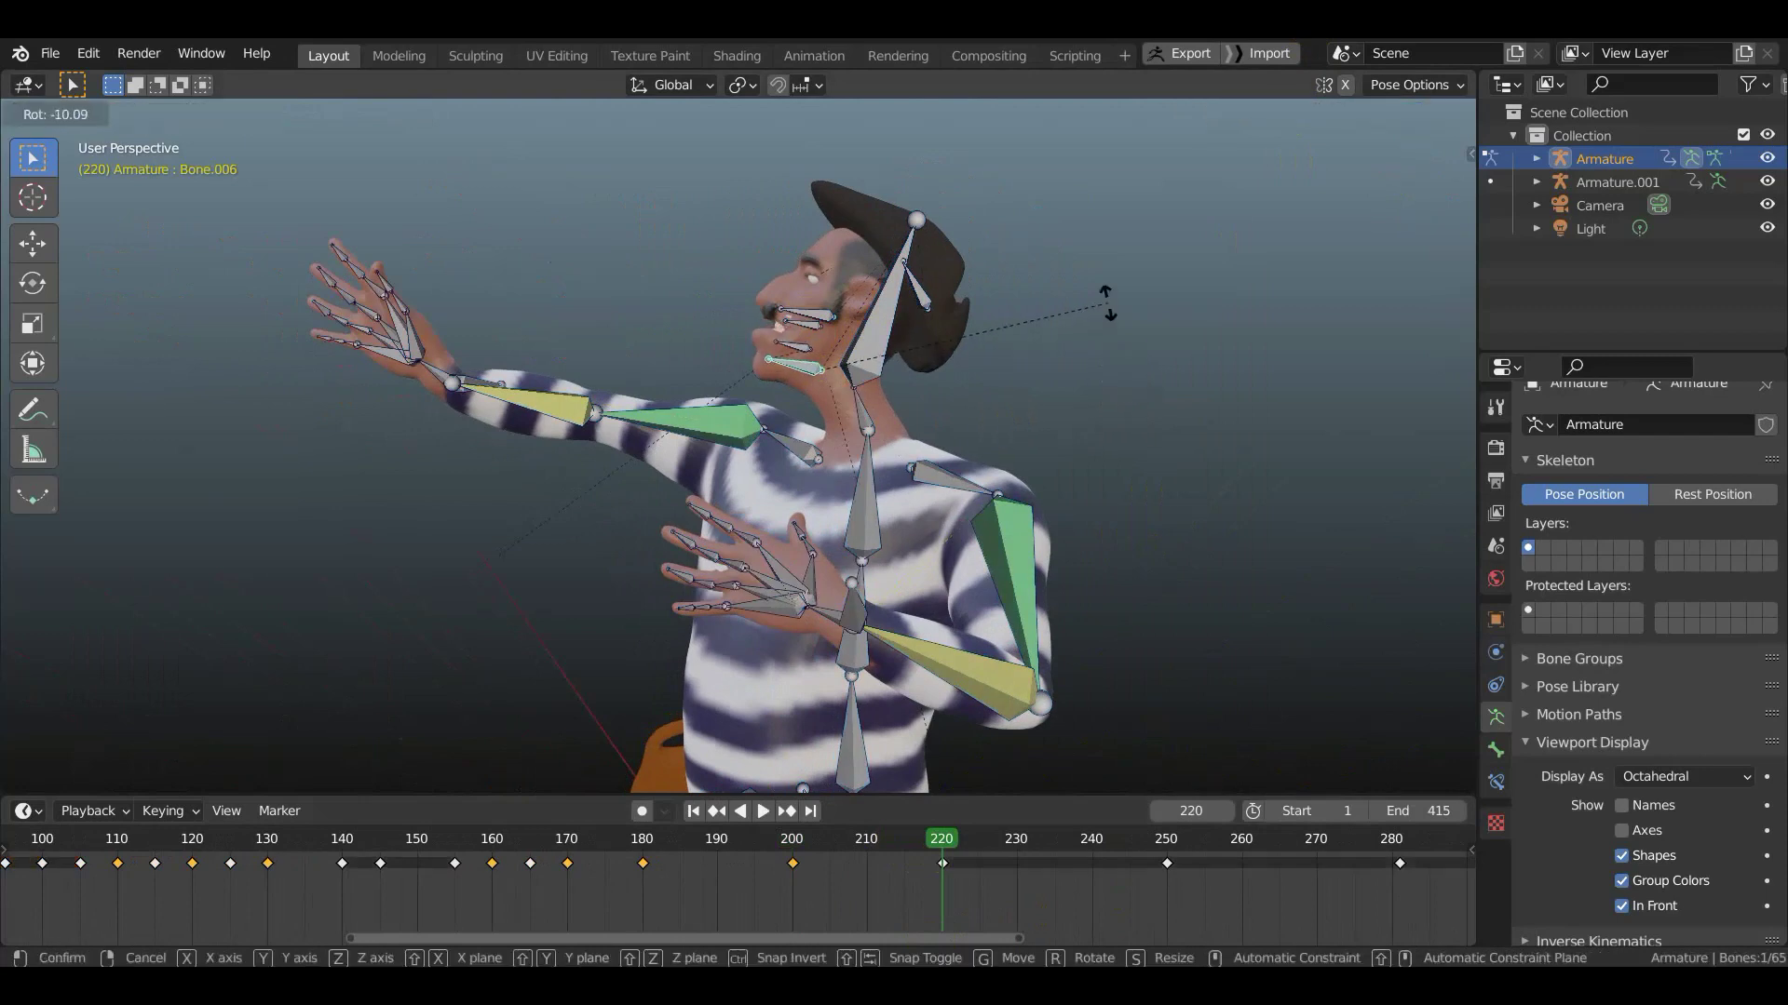
{"action": "left_click", "coordinate": [978, 399]}
{"action": "mouse_move", "coordinate": [980, 400]}
{"action": "middle_mouse_down"}
{"action": "mouse_move", "coordinate": [1181, 398]}
{"action": "mouse_move", "coordinate": [947, 406]}
{"action": "middle_mouse_up"}
{"action": "key", "text": "r"}
{"action": "left_click", "coordinate": [950, 369]}
- Move the jaw, adjust its rotation again, and hide the bones
{"action": "key", "text": "g"}
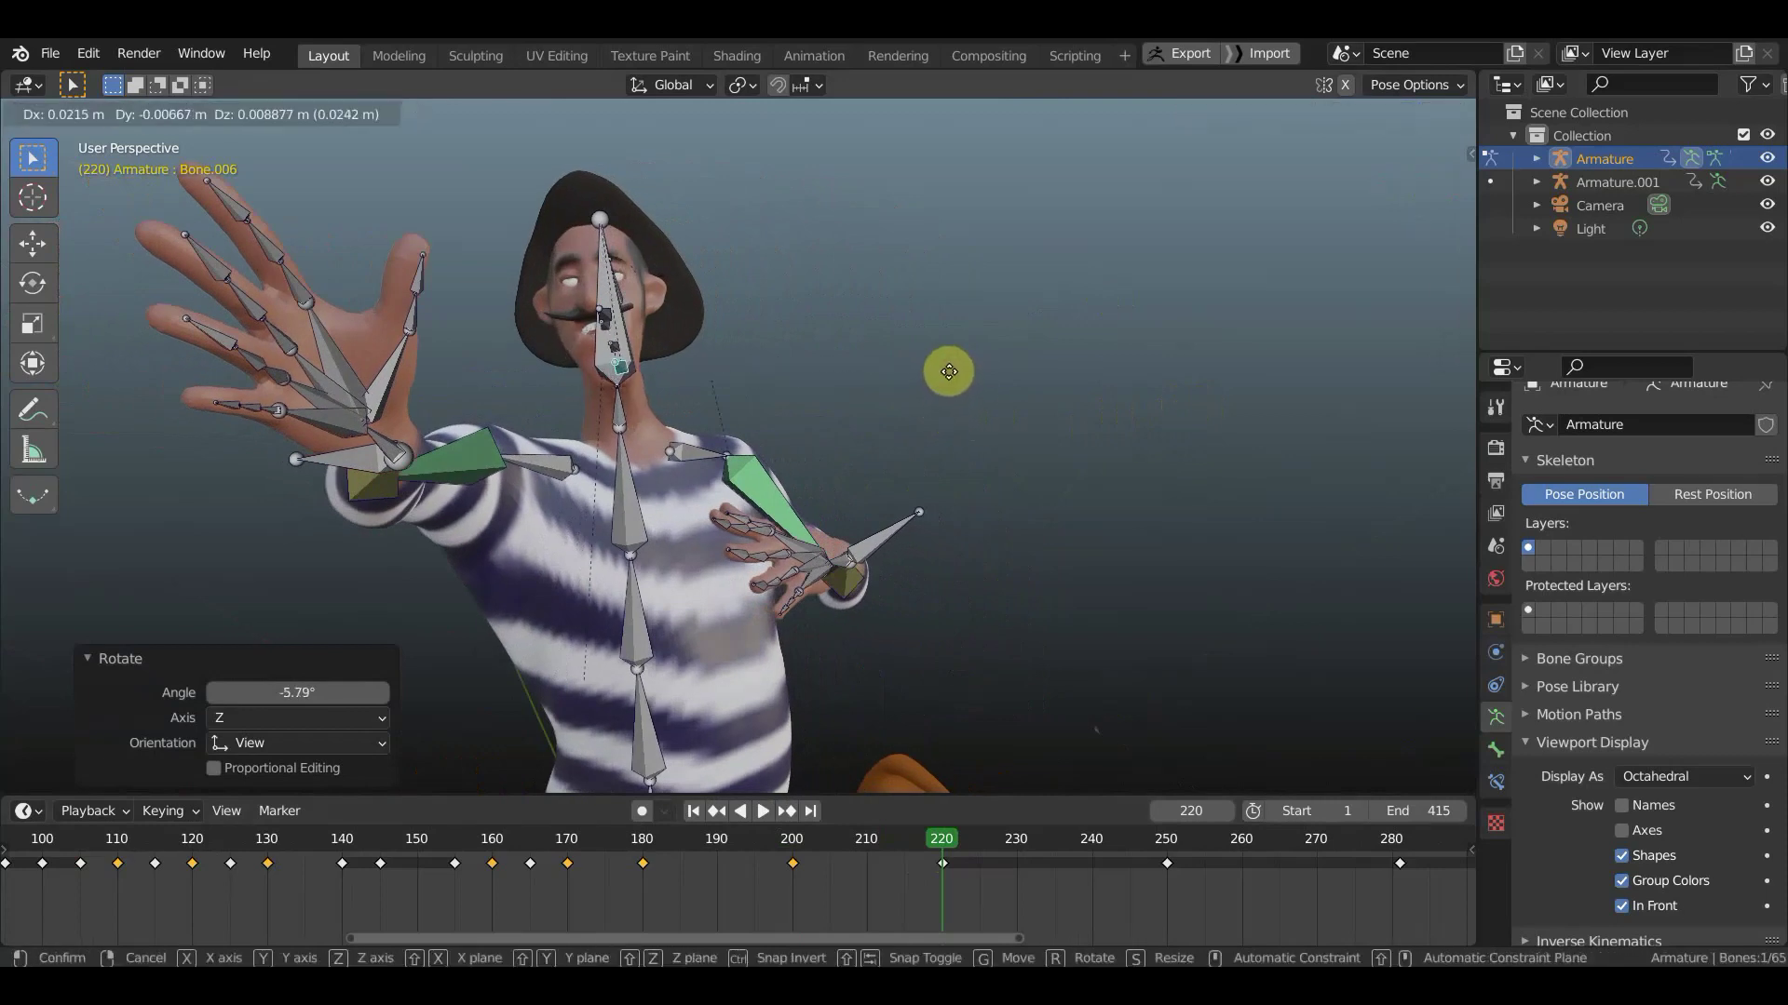
{"action": "left_click", "coordinate": [942, 376]}
{"action": "key", "text": "r"}
{"action": "left_click", "coordinate": [941, 352]}
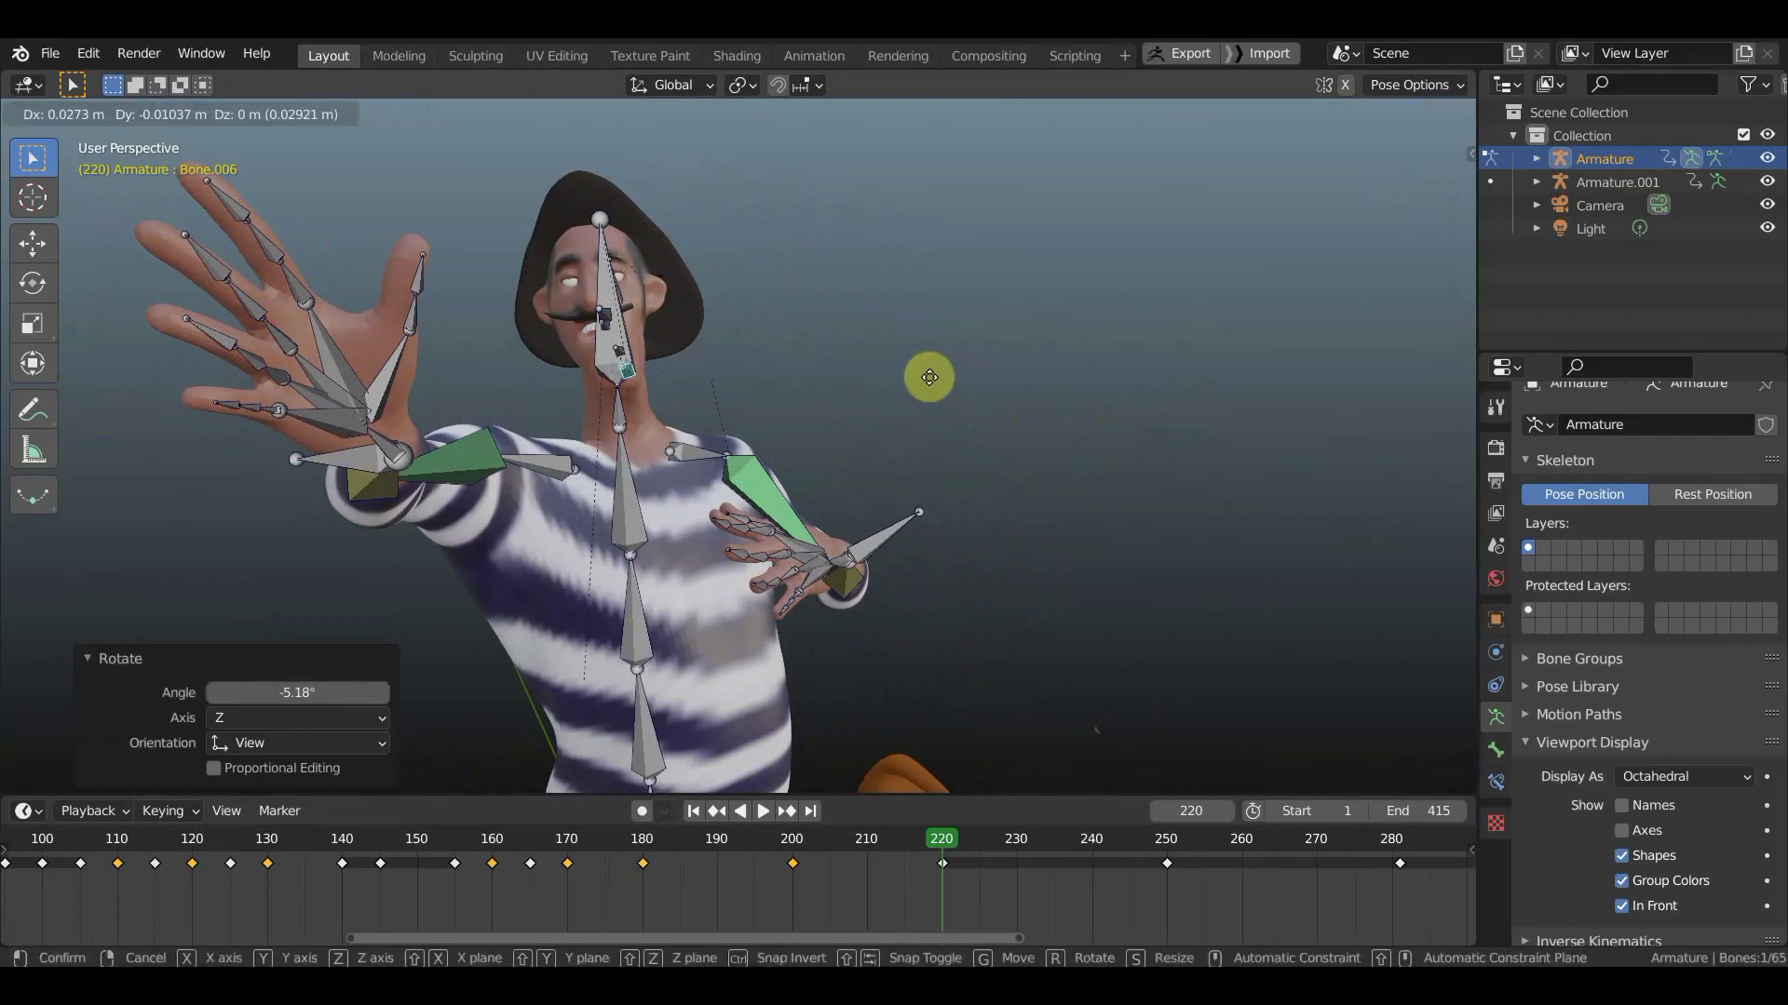
{"action": "left_click", "coordinate": [924, 376]}
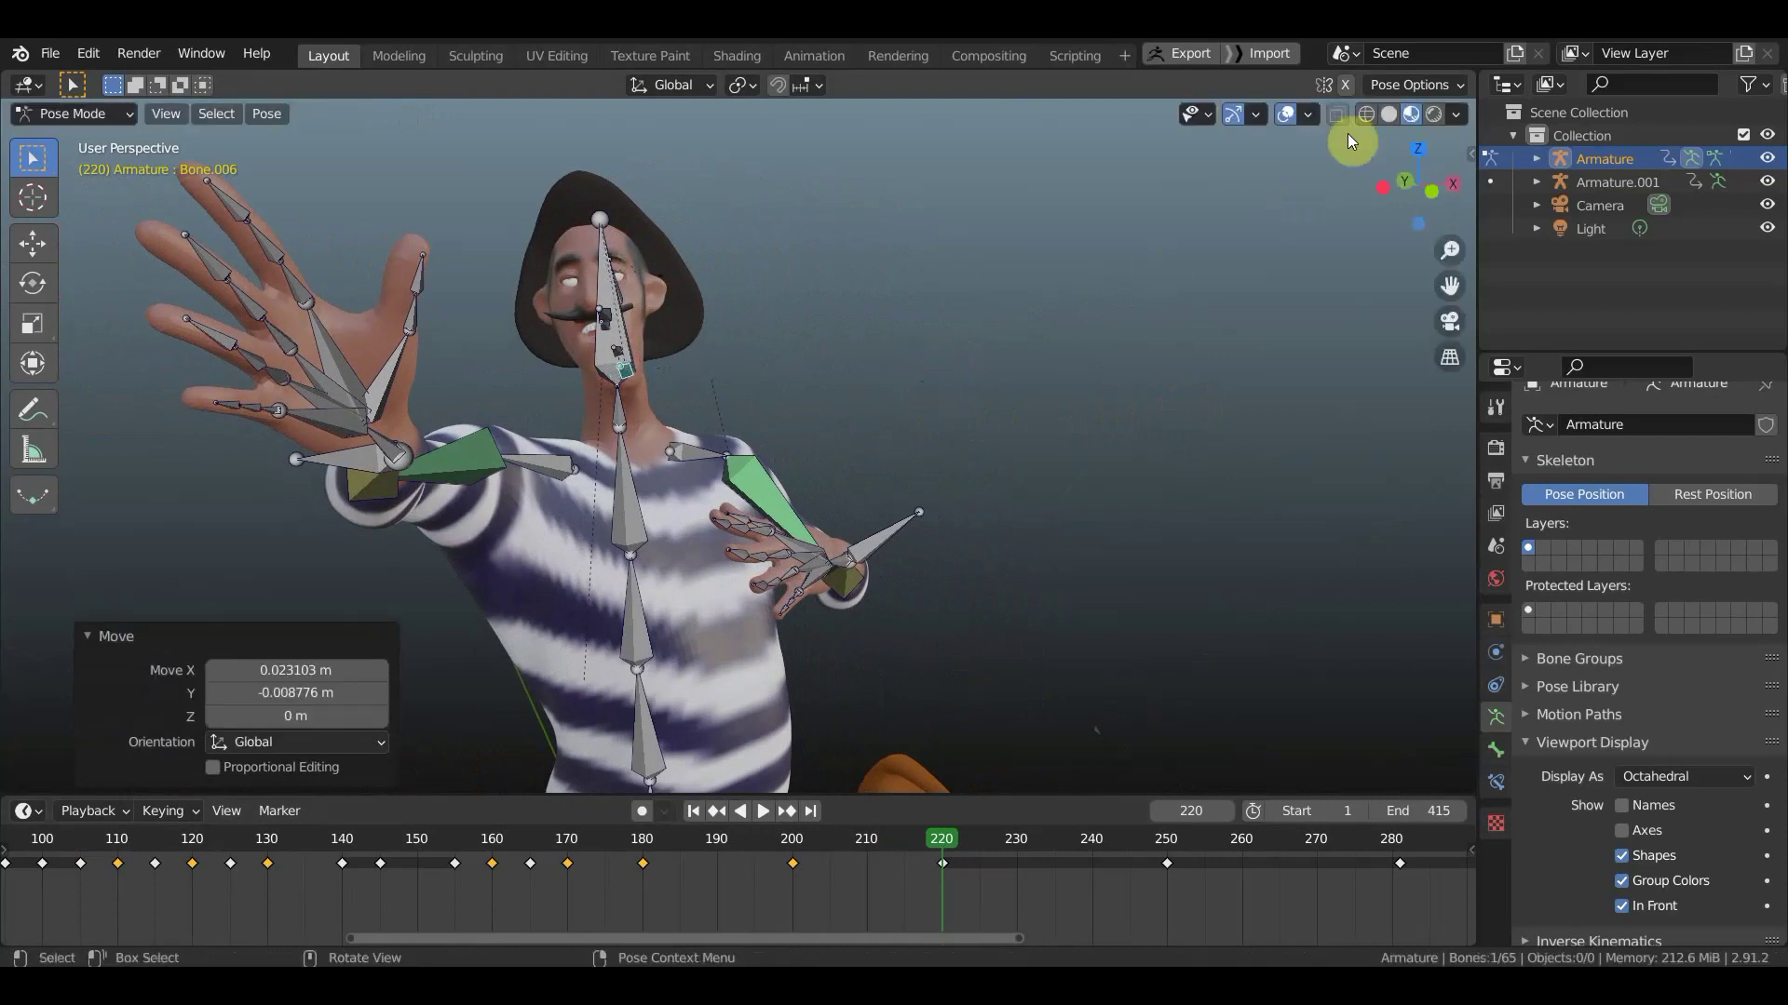
{"action": "left_click", "coordinate": [1288, 119]}
- Nudge the jaw from the side, ending at -5.18°, and key all bones' location and rotation
{"action": "mouse_move", "coordinate": [1226, 176]}
{"action": "middle_mouse_down"}
{"action": "mouse_move", "coordinate": [1143, 410]}
{"action": "mouse_move", "coordinate": [1232, 331]}
{"action": "middle_mouse_up"}
{"action": "key", "text": "g"}
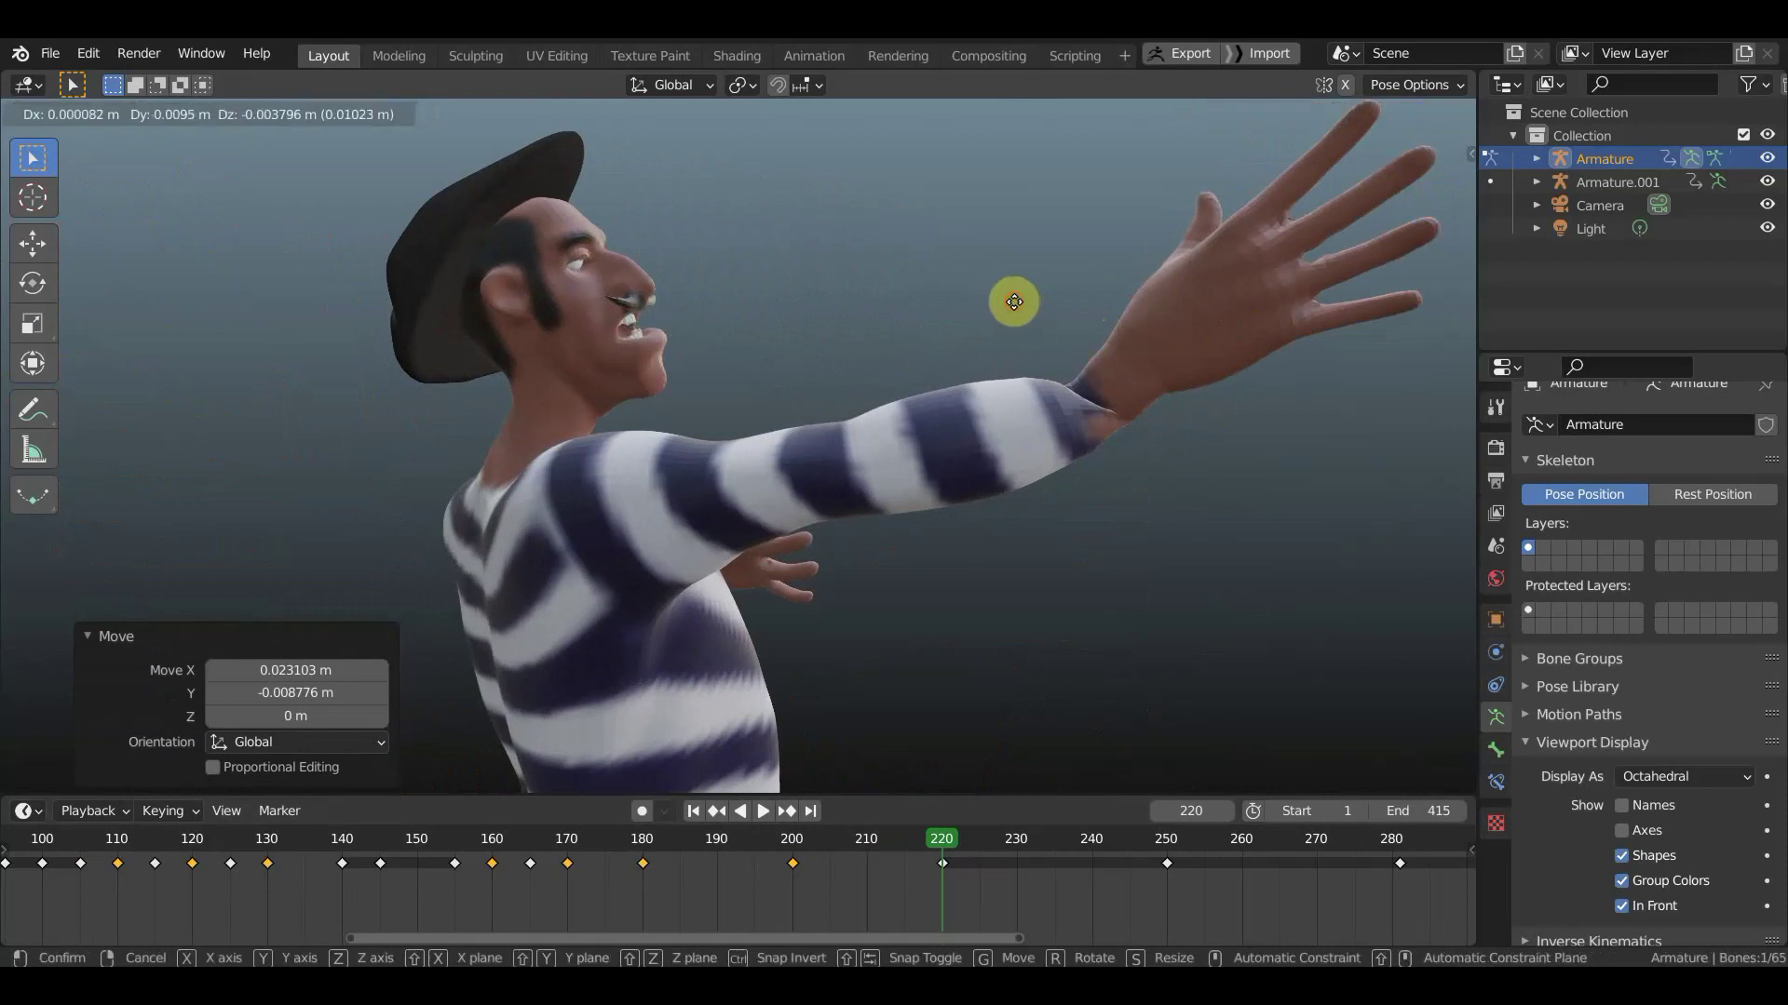
{"action": "left_click", "coordinate": [1010, 372]}
{"action": "key", "text": "a"}
{"action": "key", "text": "i"}
{"action": "left_click", "coordinate": [1007, 371]}
{"action": "scroll", "coordinate": [1055, 881], "scroll_direction": "down", "scroll_amount": 2}
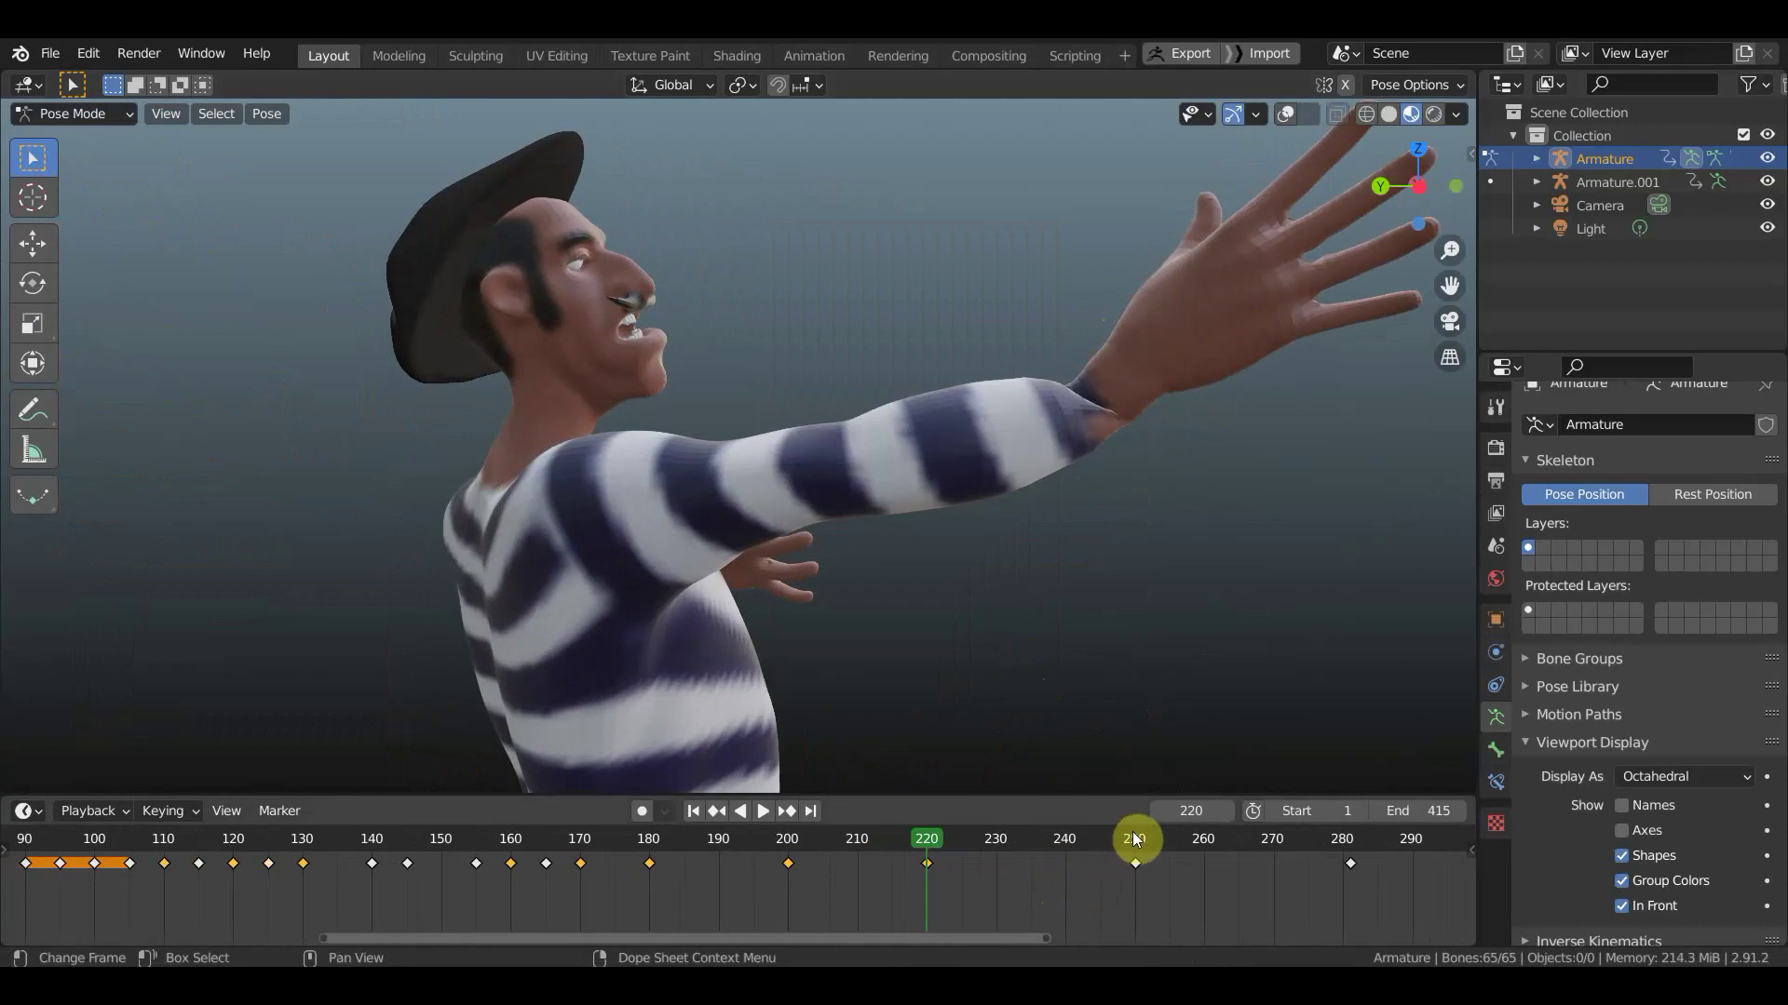
{"action": "left_click", "coordinate": [1136, 831]}
{"action": "middle_click_drag", "start_coordinate": [1125, 622], "coordinate": [758, 545]}
{"action": "scroll", "coordinate": [757, 545], "scroll_direction": "down", "scroll_amount": 3}
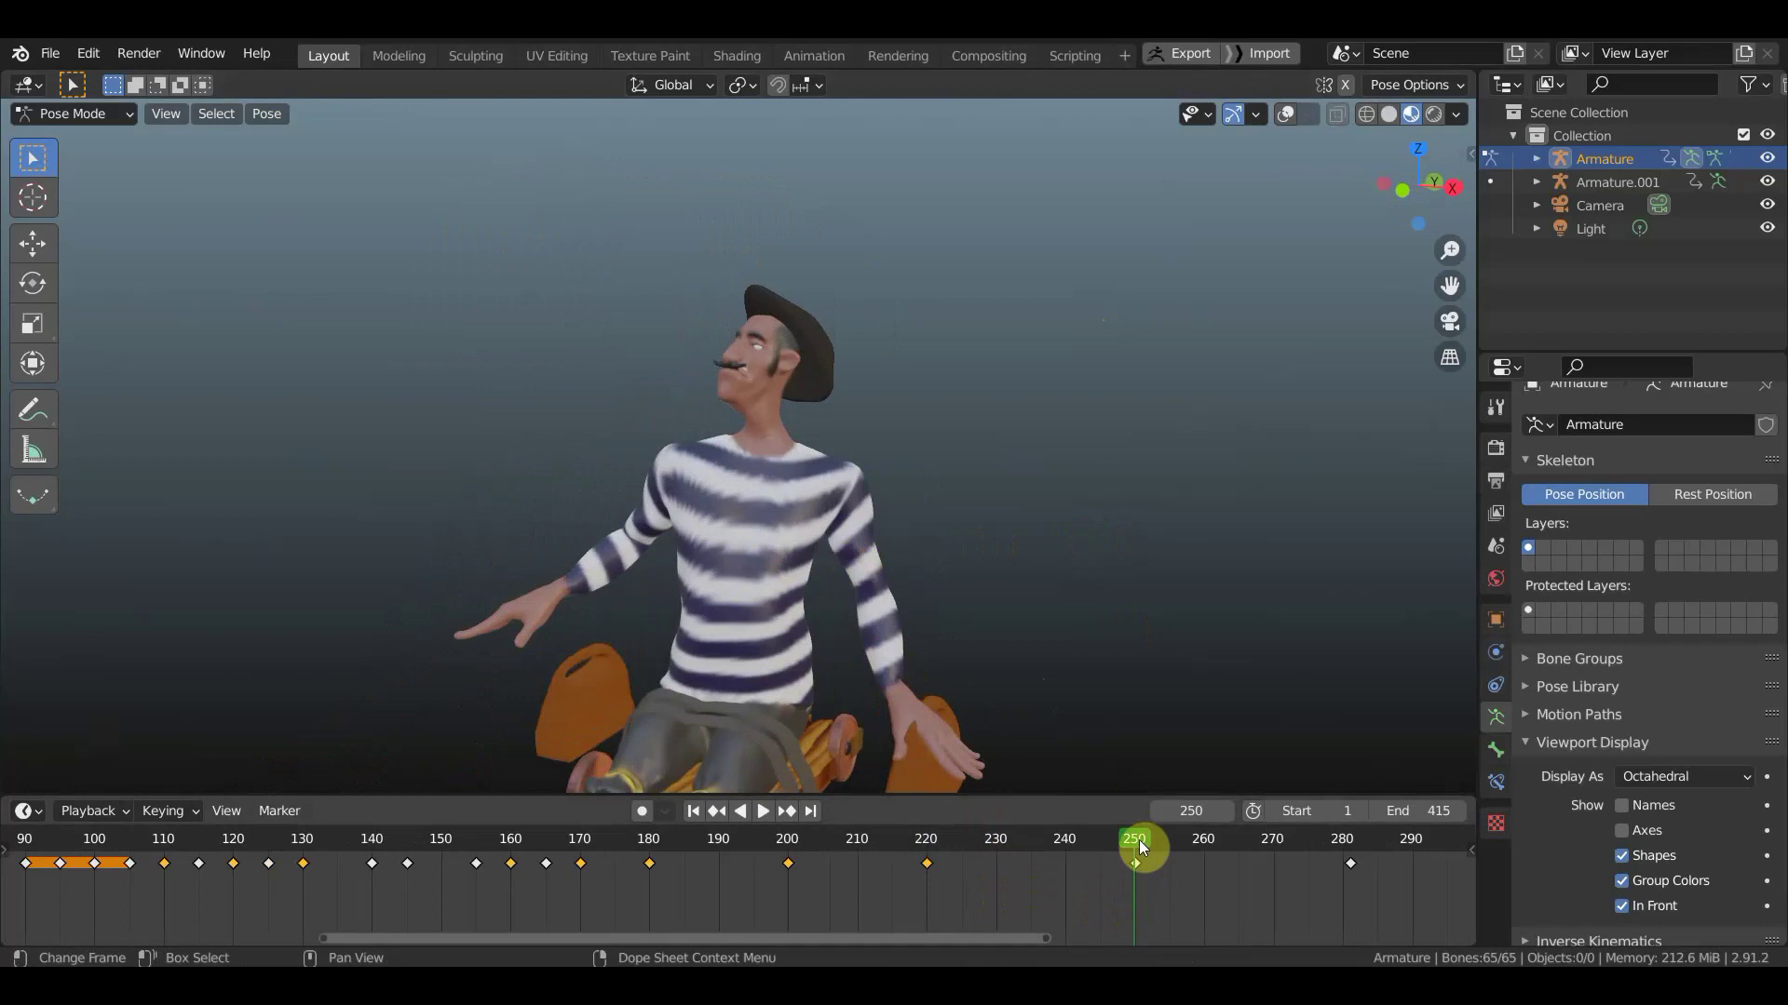
{"action": "left_click", "coordinate": [740, 811]}
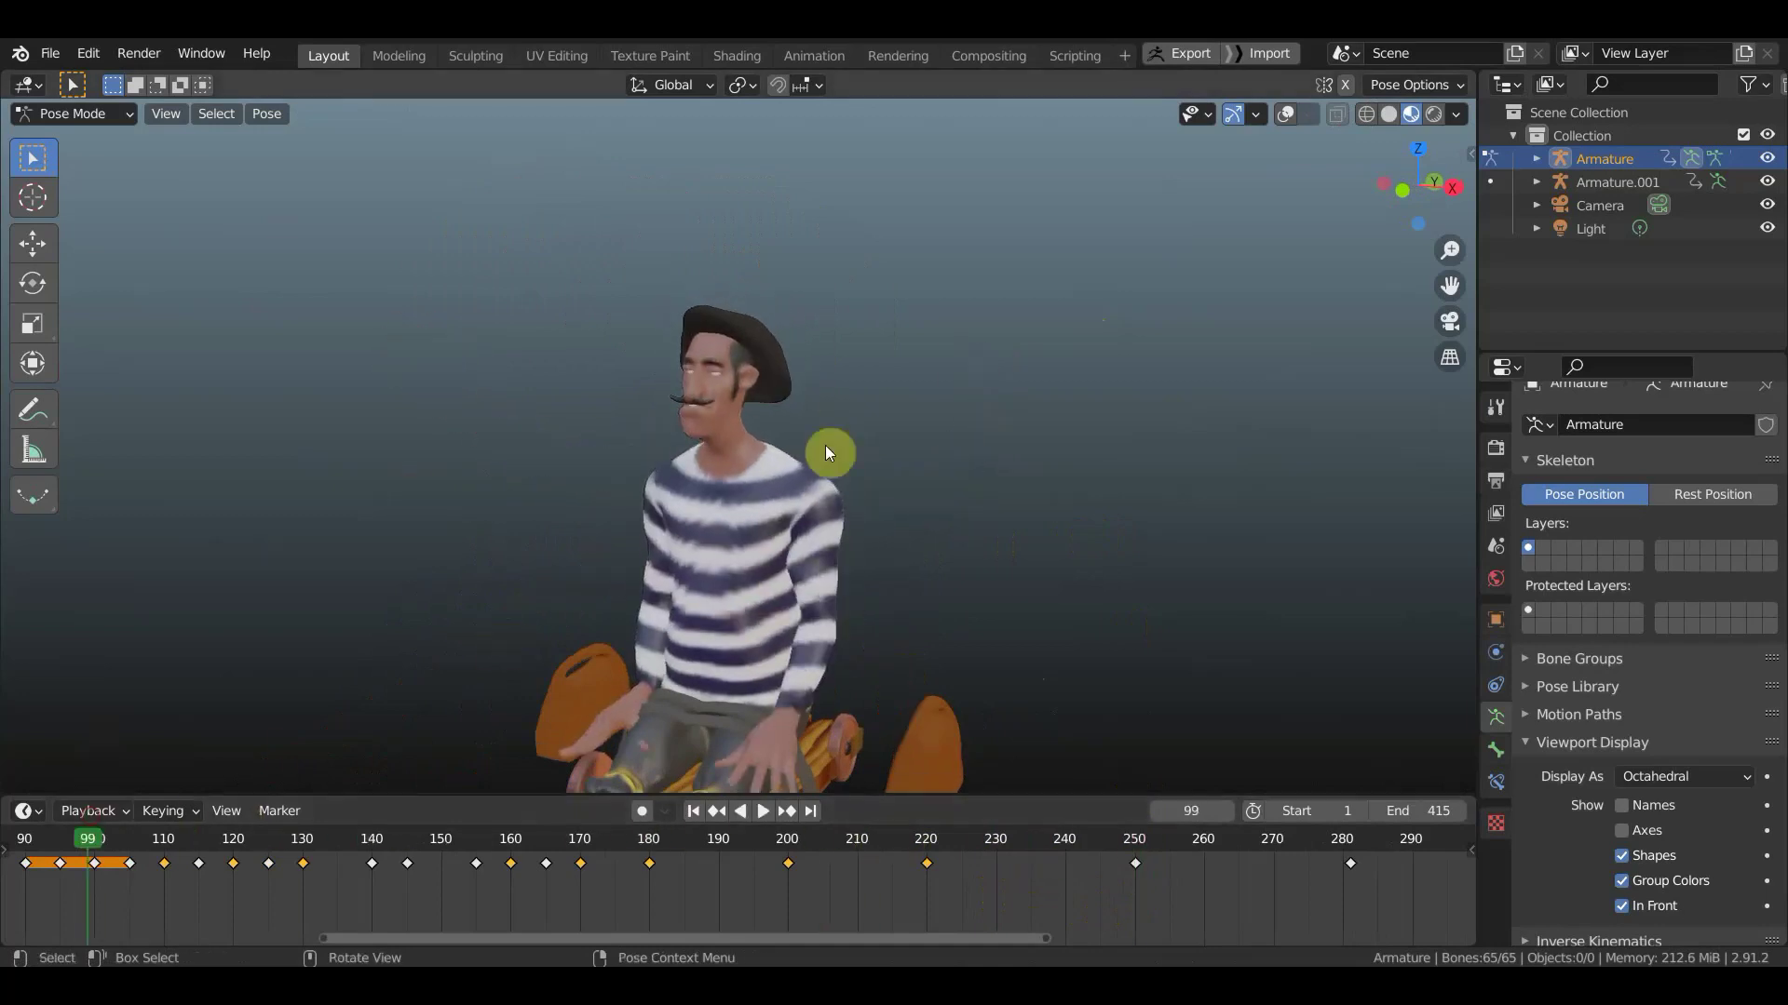
{"action": "key", "text": "space"}
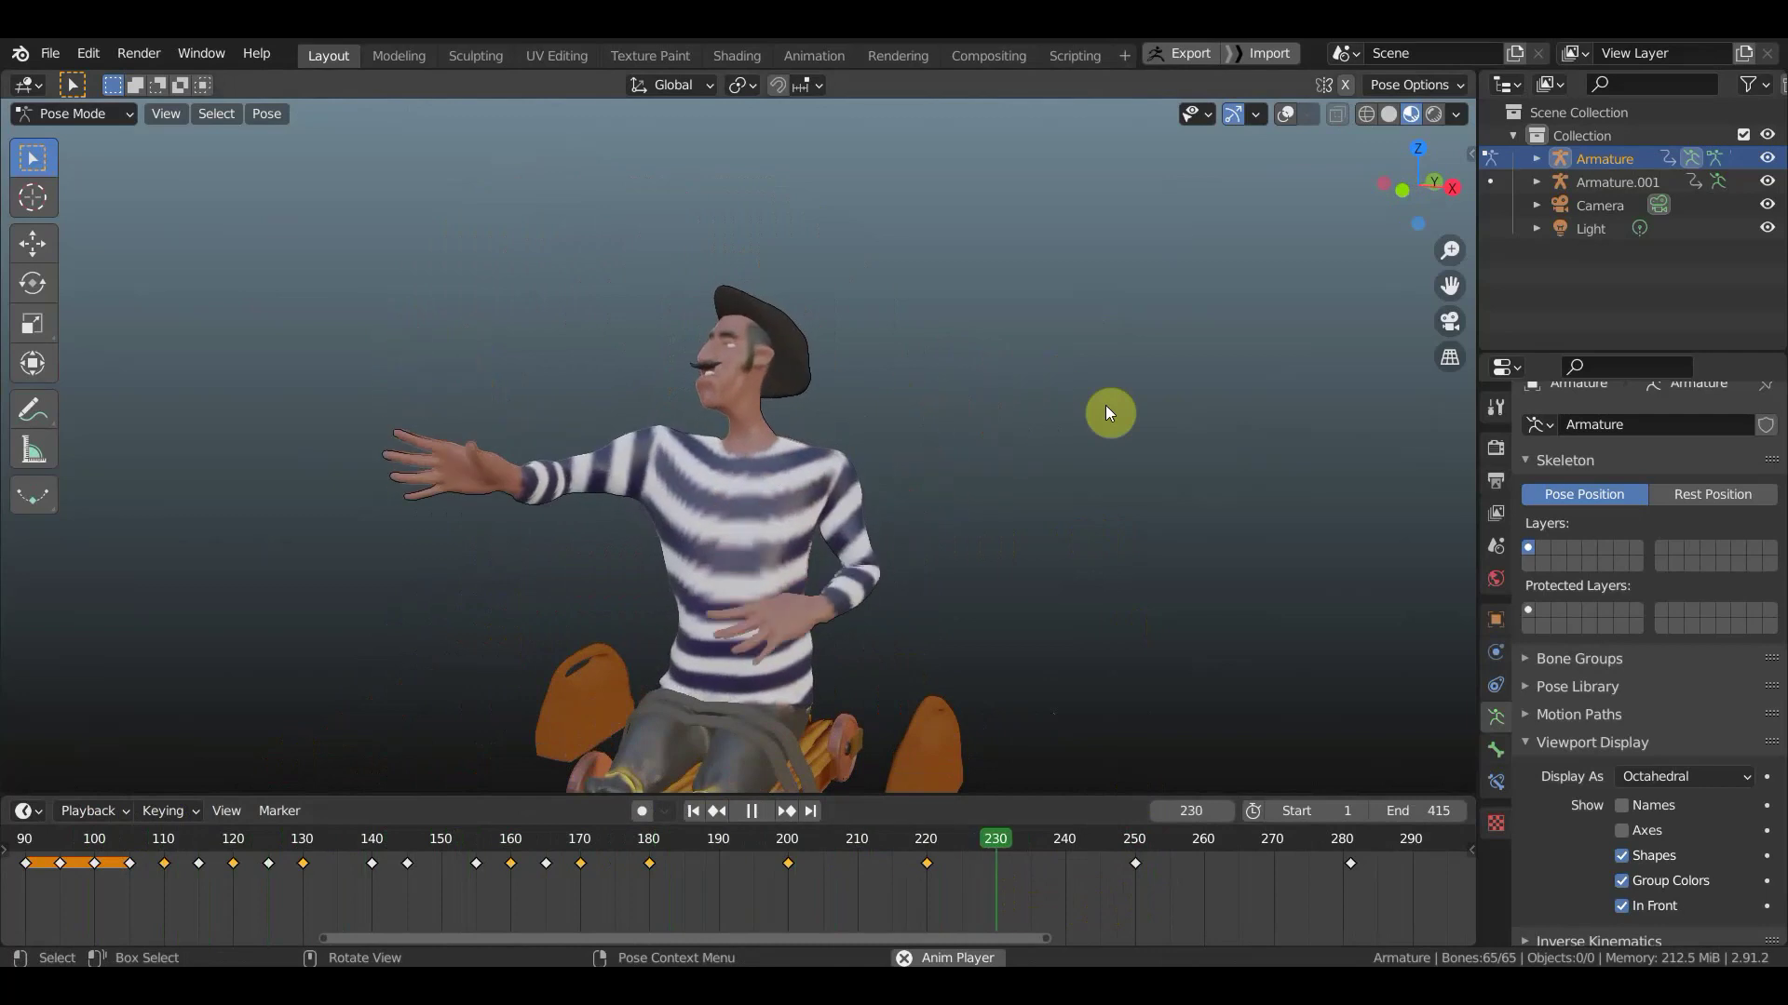
{"action": "key", "text": "space"}
{"action": "middle_click_drag", "start_coordinate": [1285, 922], "coordinate": [455, 927]}
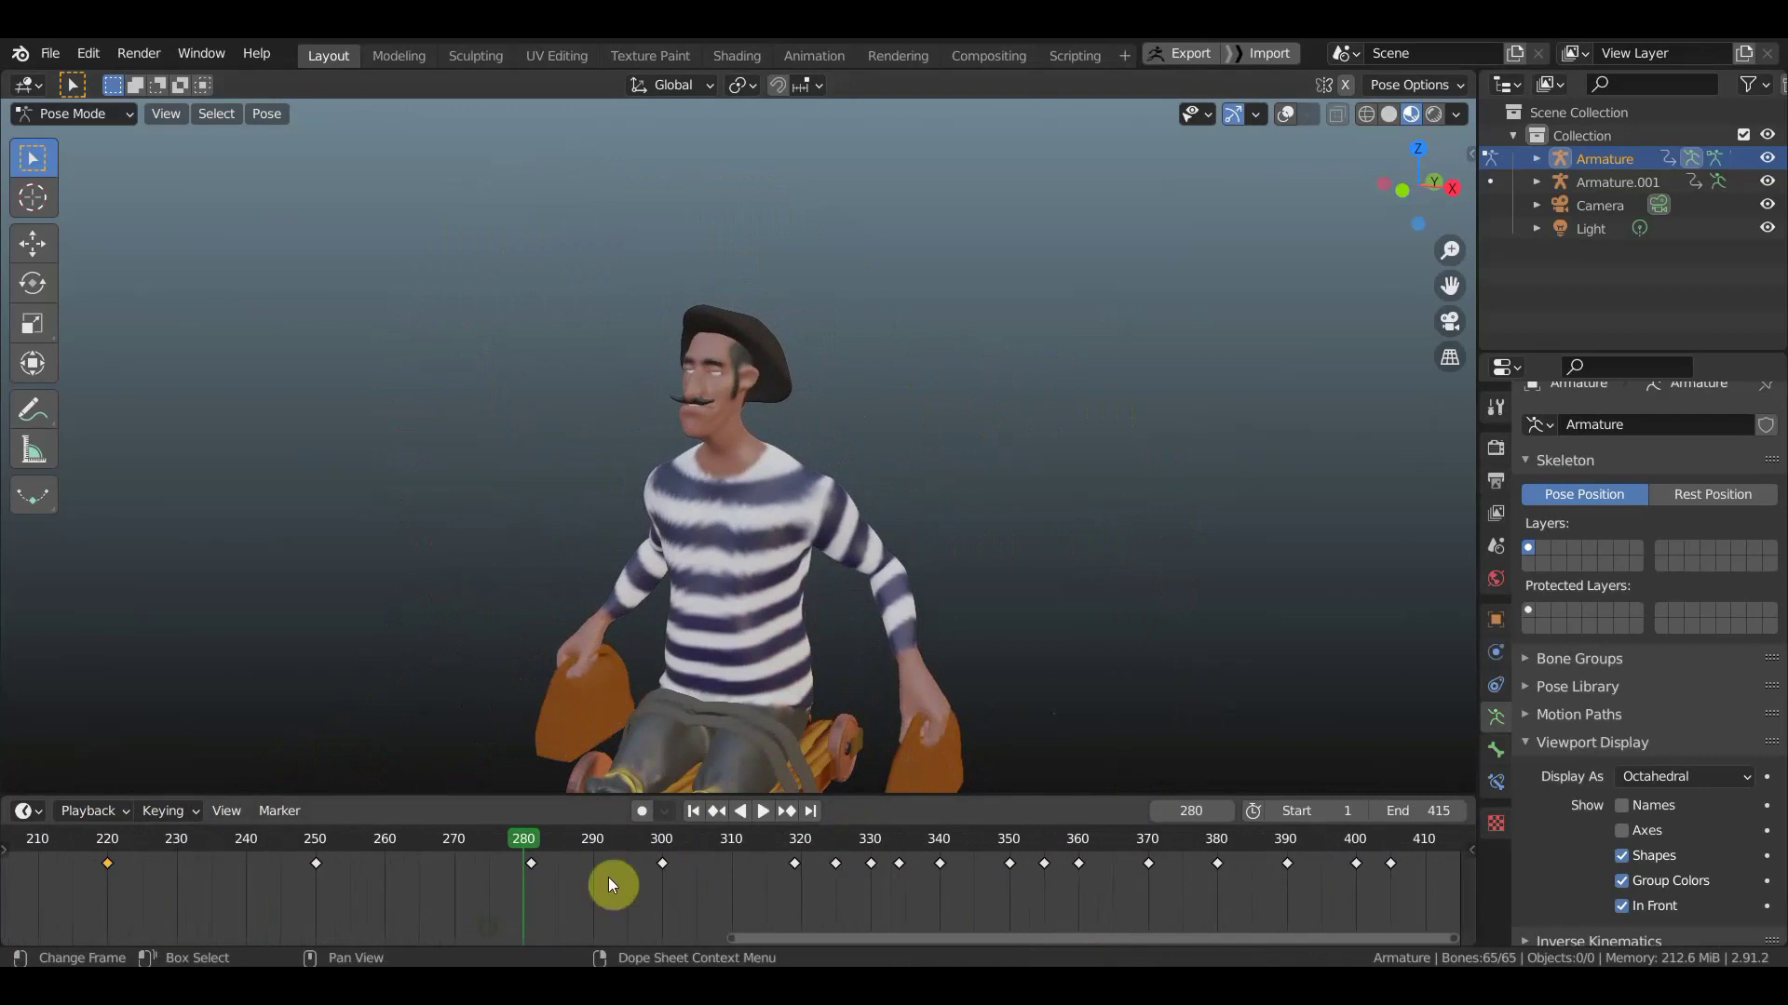
- At frame 299, show the bones and rotate the jaw open to -18.2° with a slight move
{"action": "left_click", "coordinate": [657, 837]}
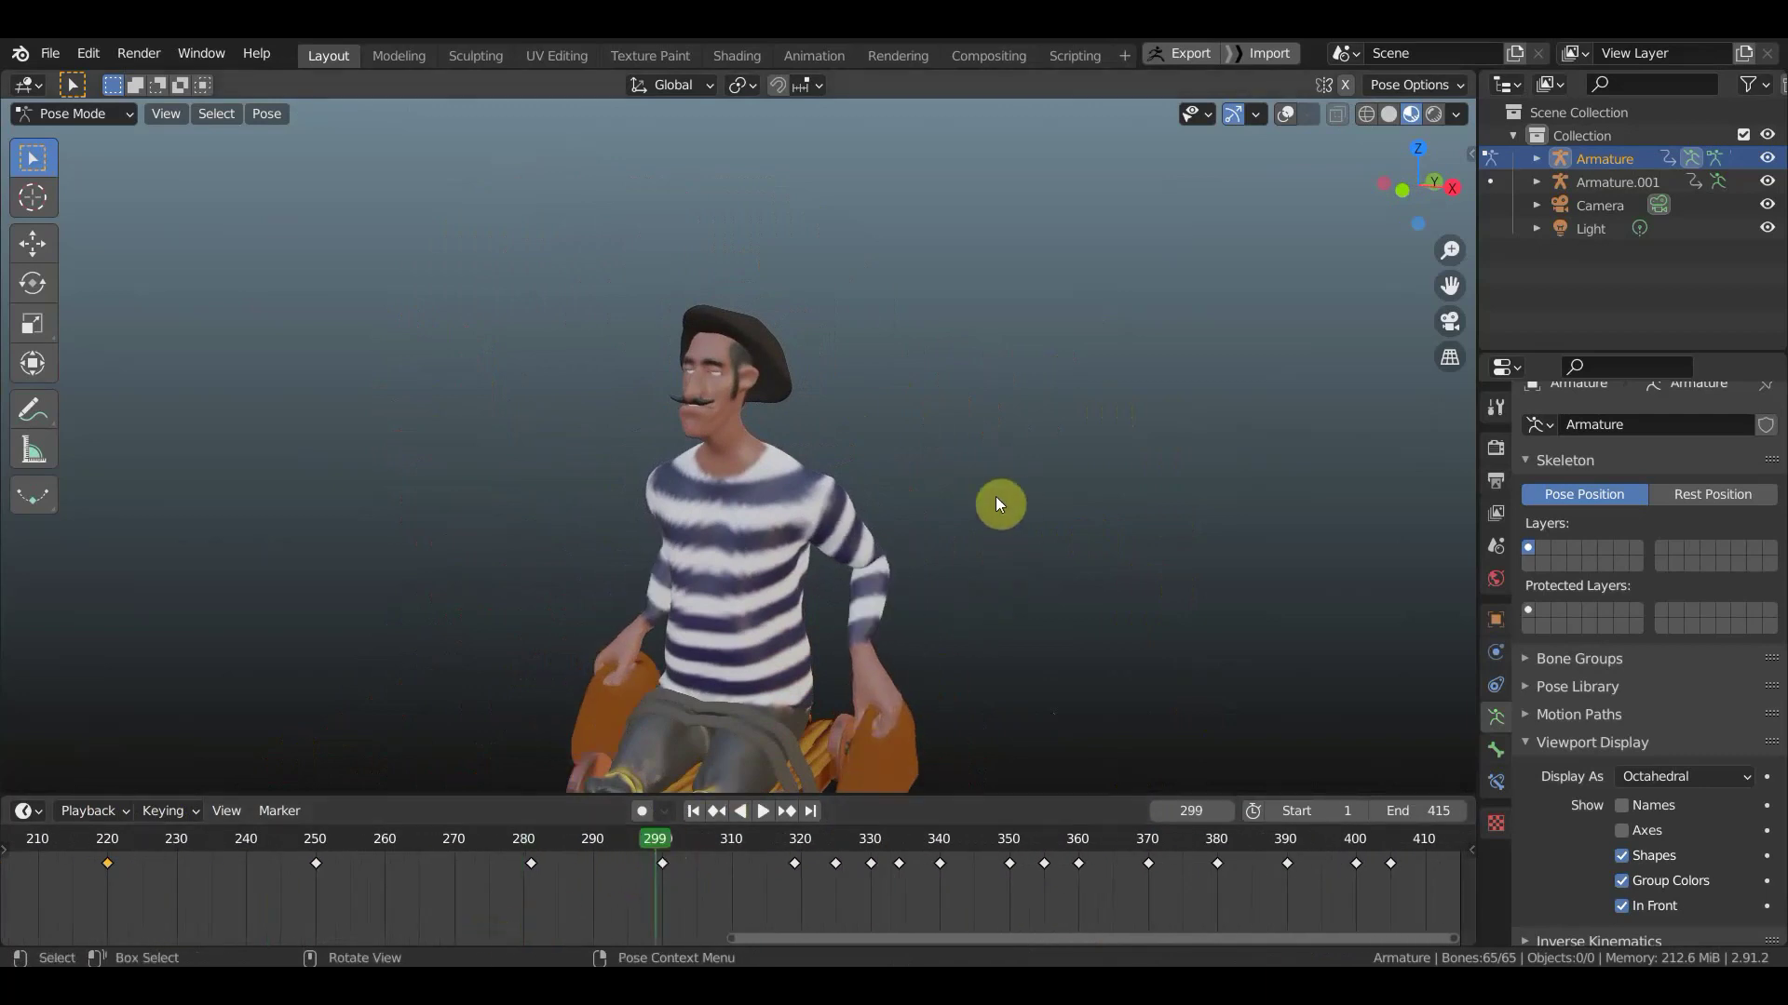
{"action": "middle_click_drag", "start_coordinate": [936, 517], "coordinate": [734, 494]}
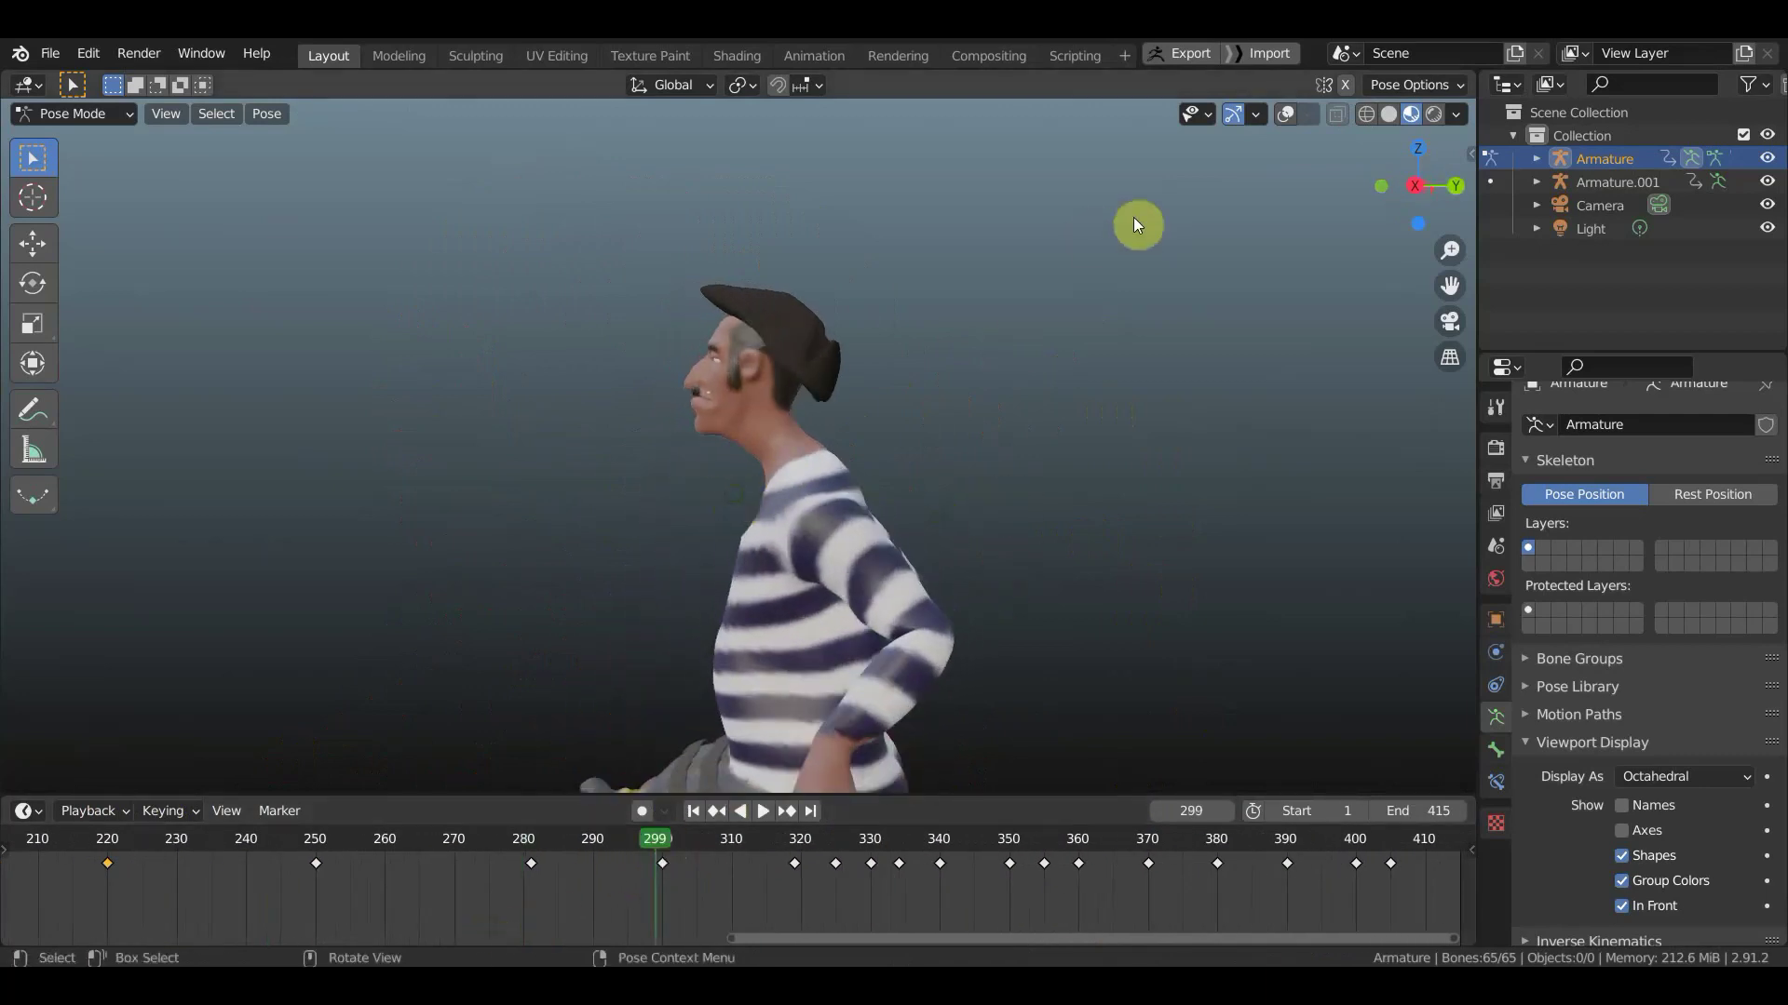
{"action": "left_click", "coordinate": [1287, 111]}
{"action": "scroll", "coordinate": [728, 432], "scroll_direction": "up", "scroll_amount": 2}
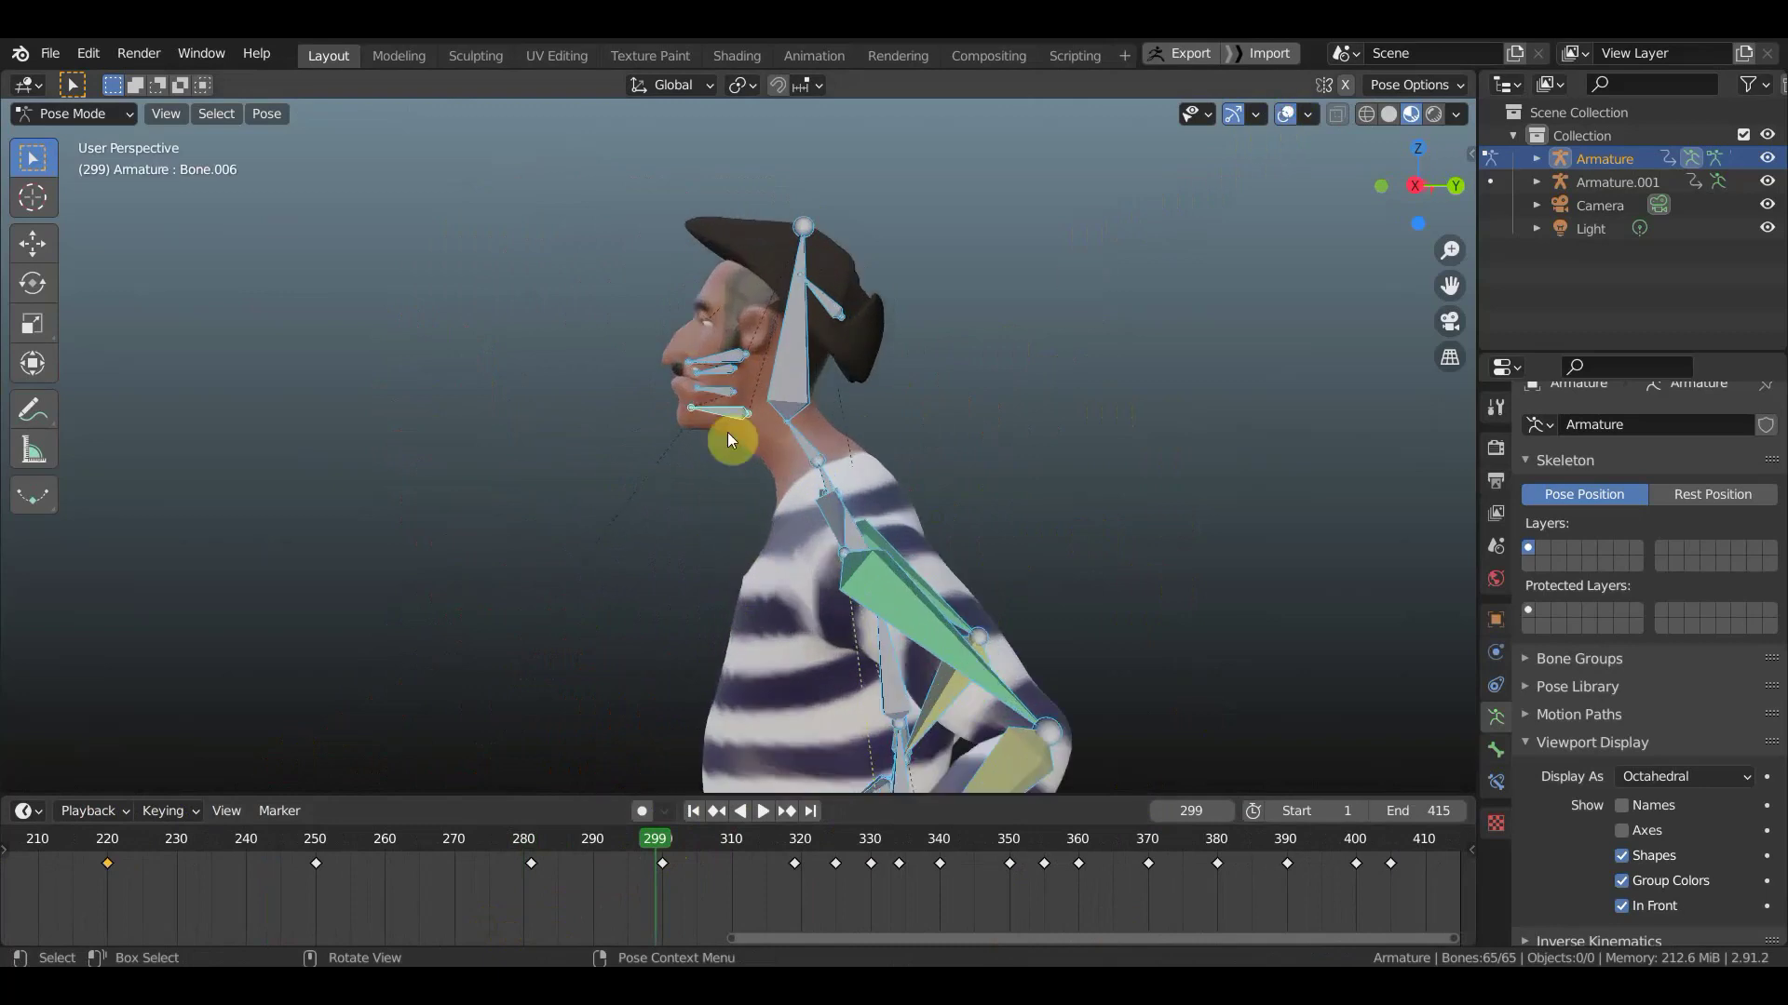
{"action": "left_click", "coordinate": [729, 411]}
{"action": "key", "text": "KP_3"}
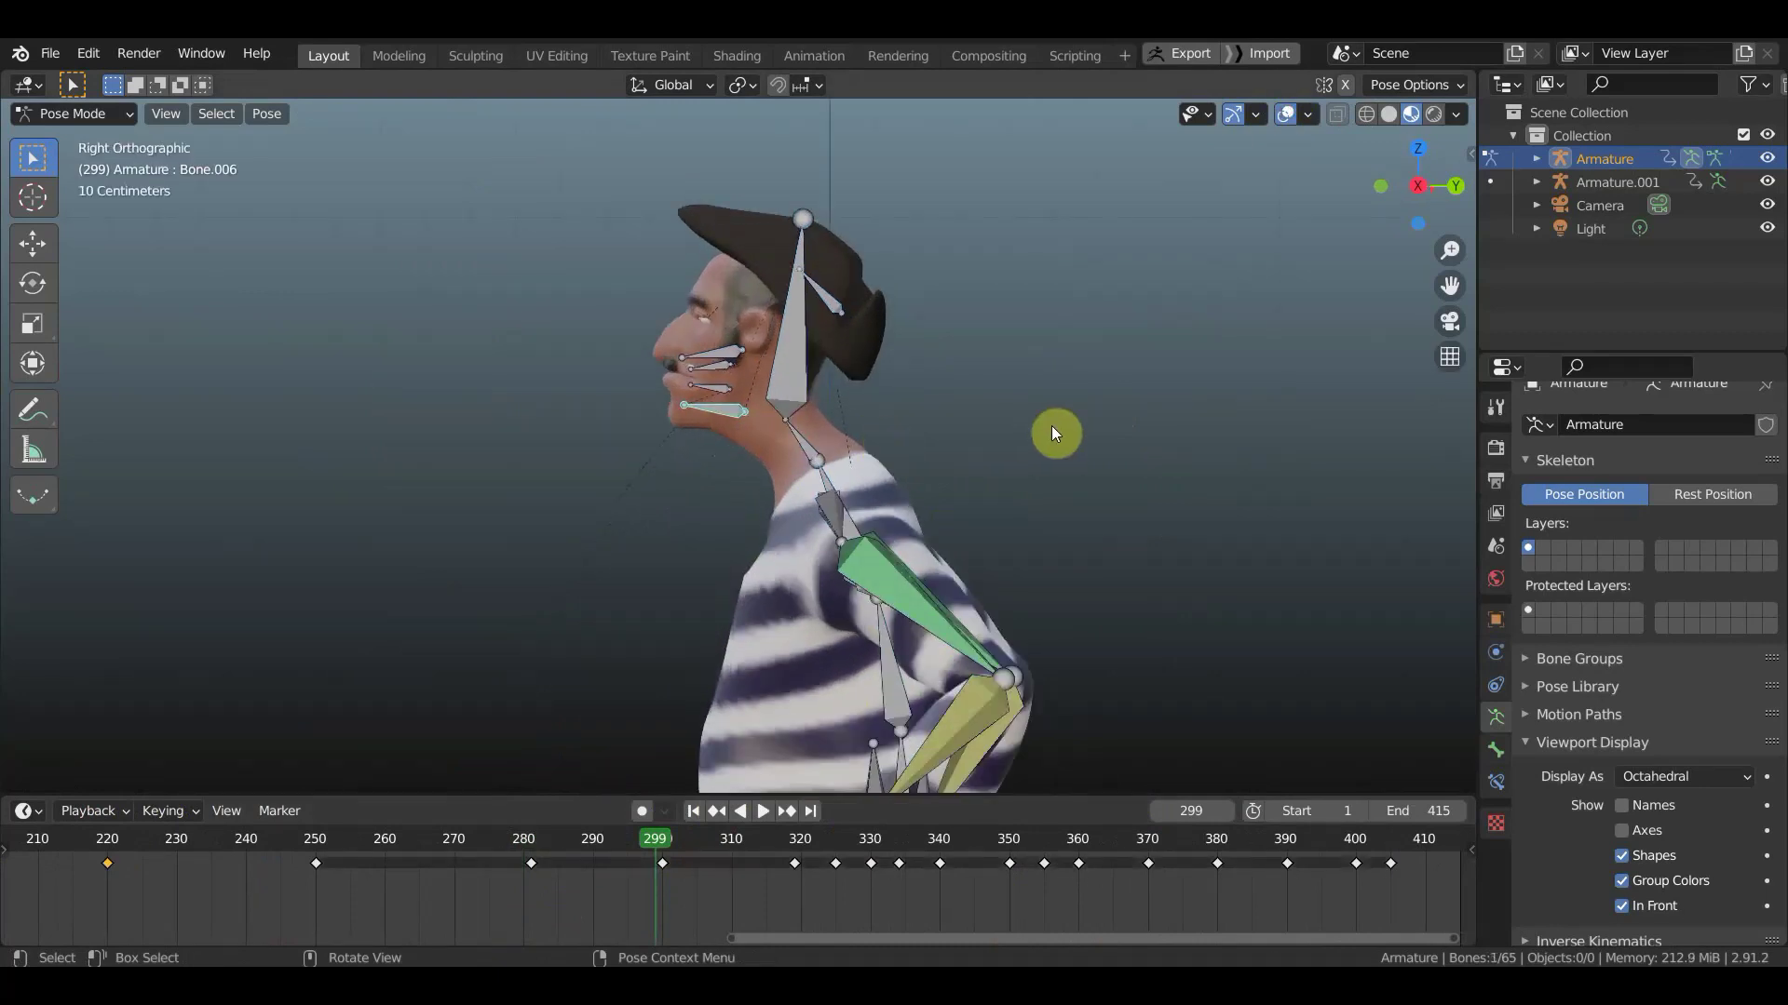
{"action": "key", "text": "r"}
{"action": "left_click", "coordinate": [1002, 359]}
{"action": "key", "text": "g"}
{"action": "left_click", "coordinate": [1013, 357]}
- Key location and rotation on all bones at frame 299, then move to frame 311
{"action": "key", "text": "a"}
{"action": "key", "text": "i"}
{"action": "left_click", "coordinate": [1013, 356]}
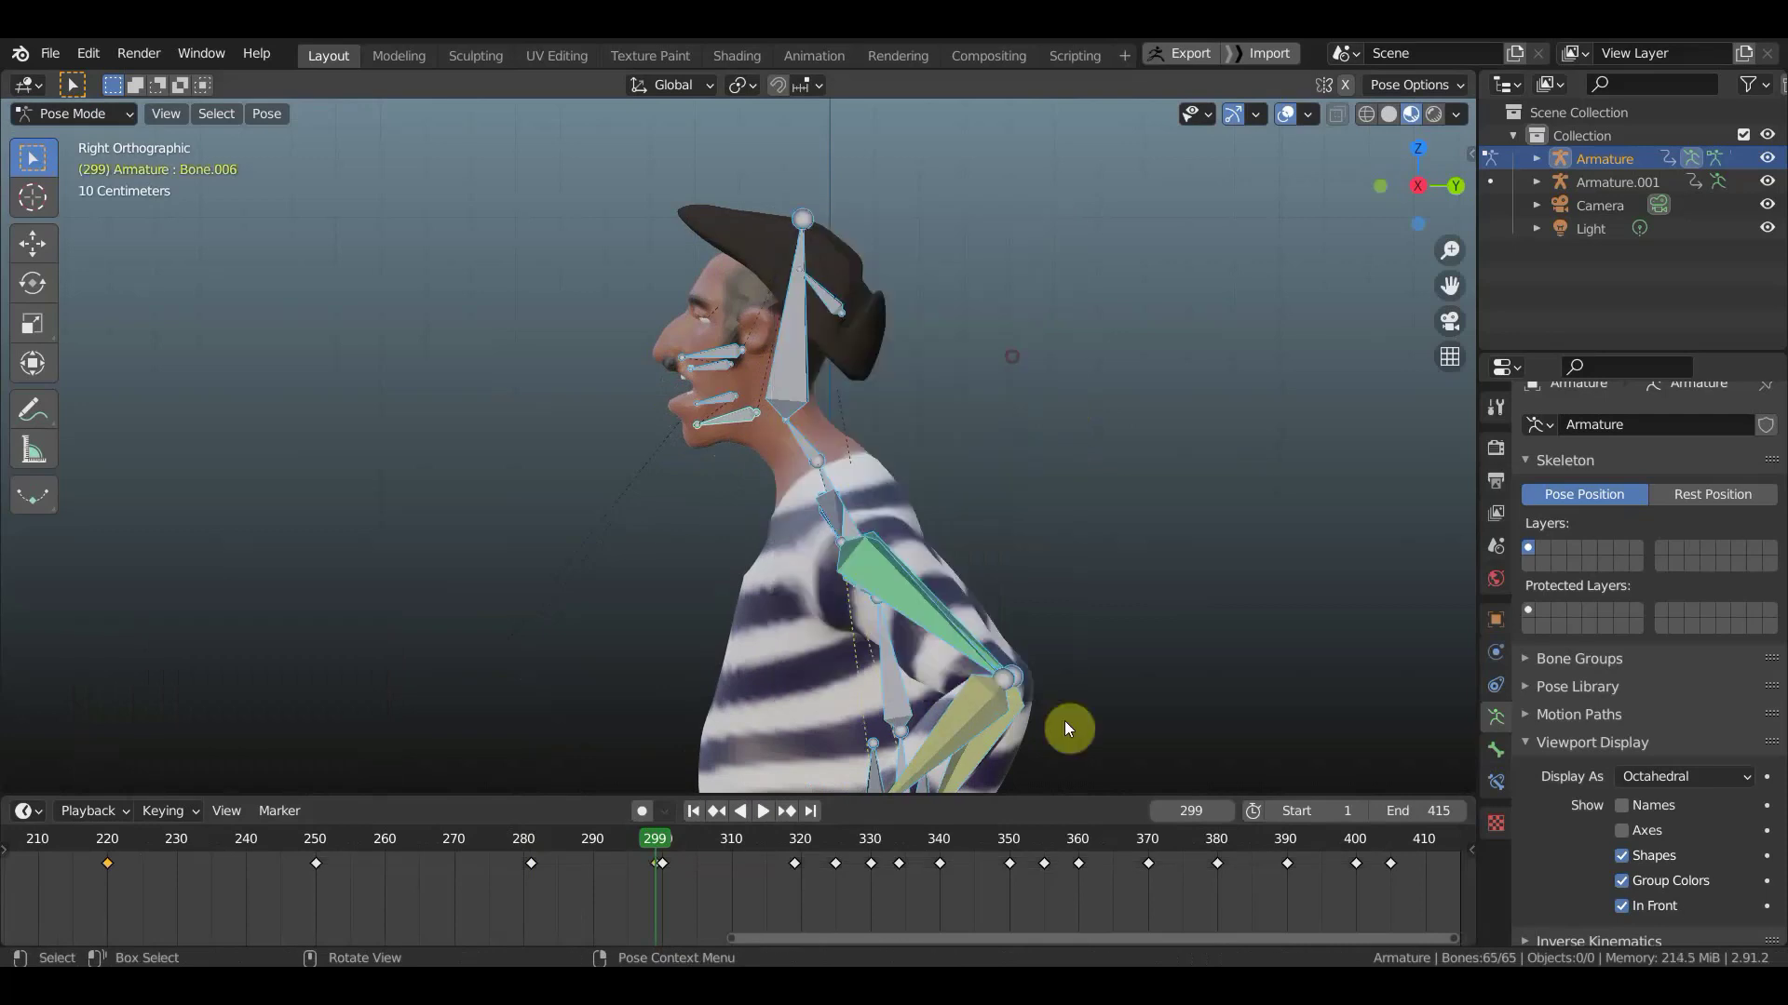
{"action": "left_click", "coordinate": [737, 841]}
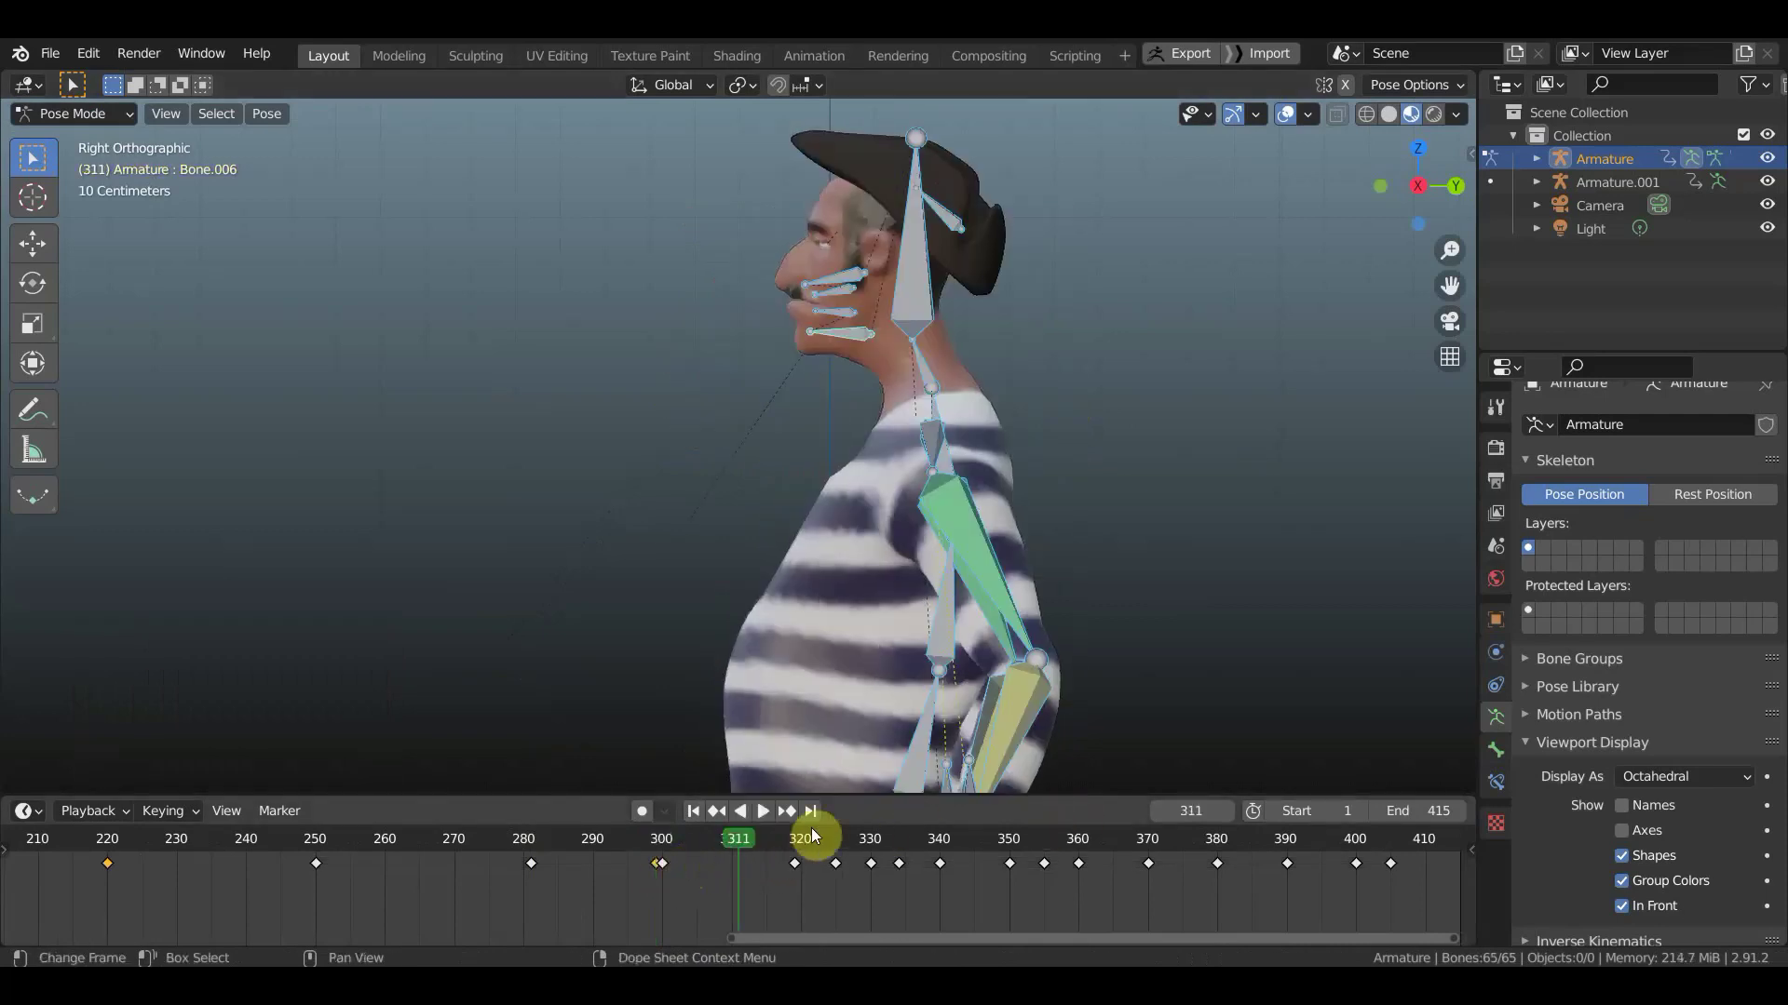
- Rotate the jaw -13.5°, nudge it, and key all bones around frame 314
{"action": "left_click", "coordinate": [730, 839]}
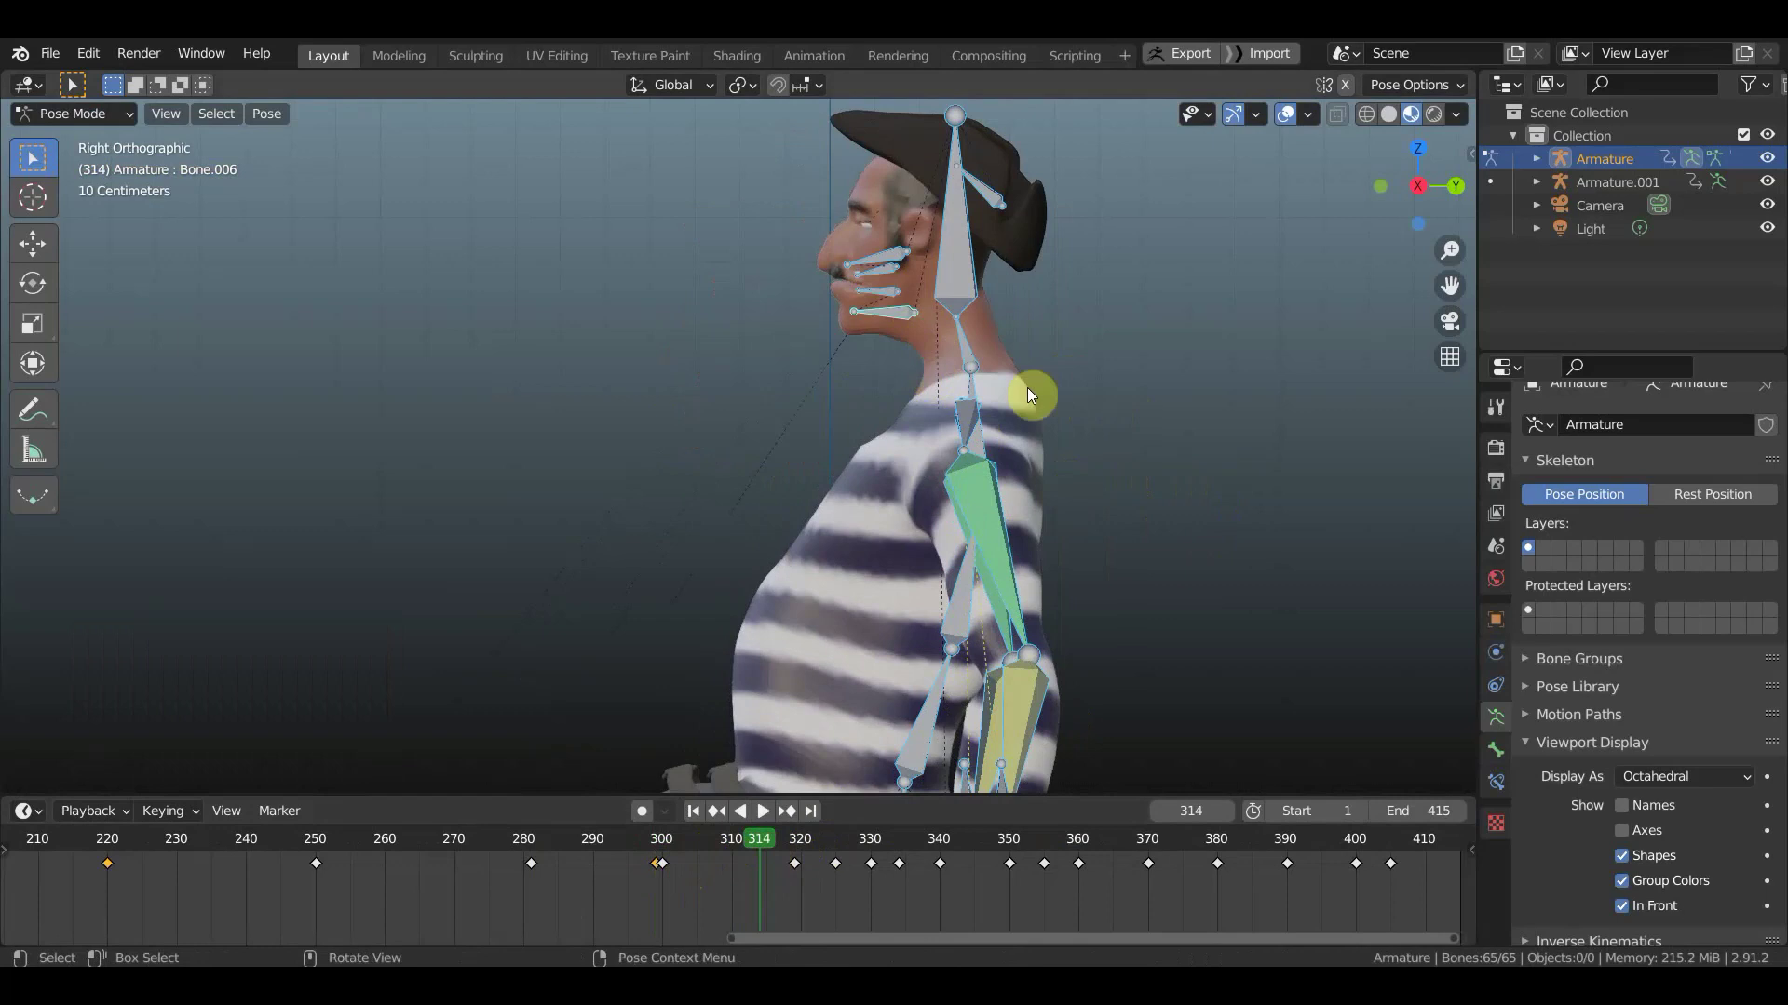
{"action": "left_click", "coordinate": [884, 311]}
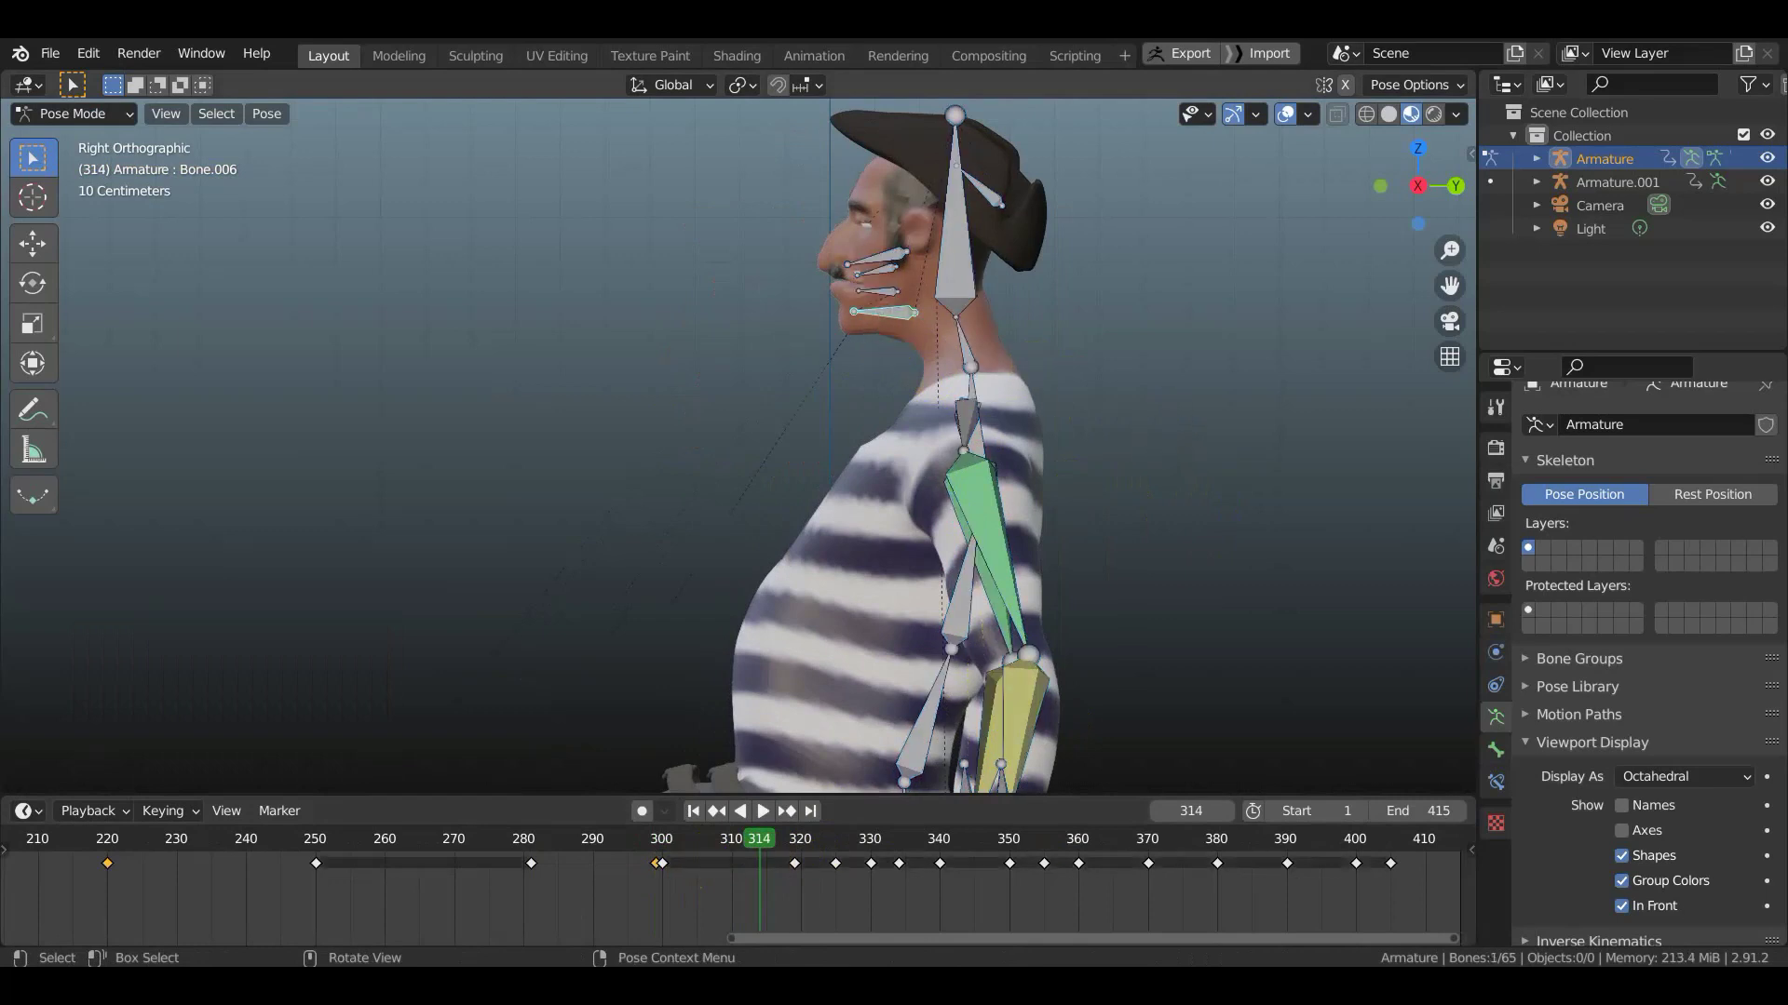
{"action": "key", "text": "r"}
{"action": "left_click", "coordinate": [1152, 353]}
{"action": "key", "text": "g"}
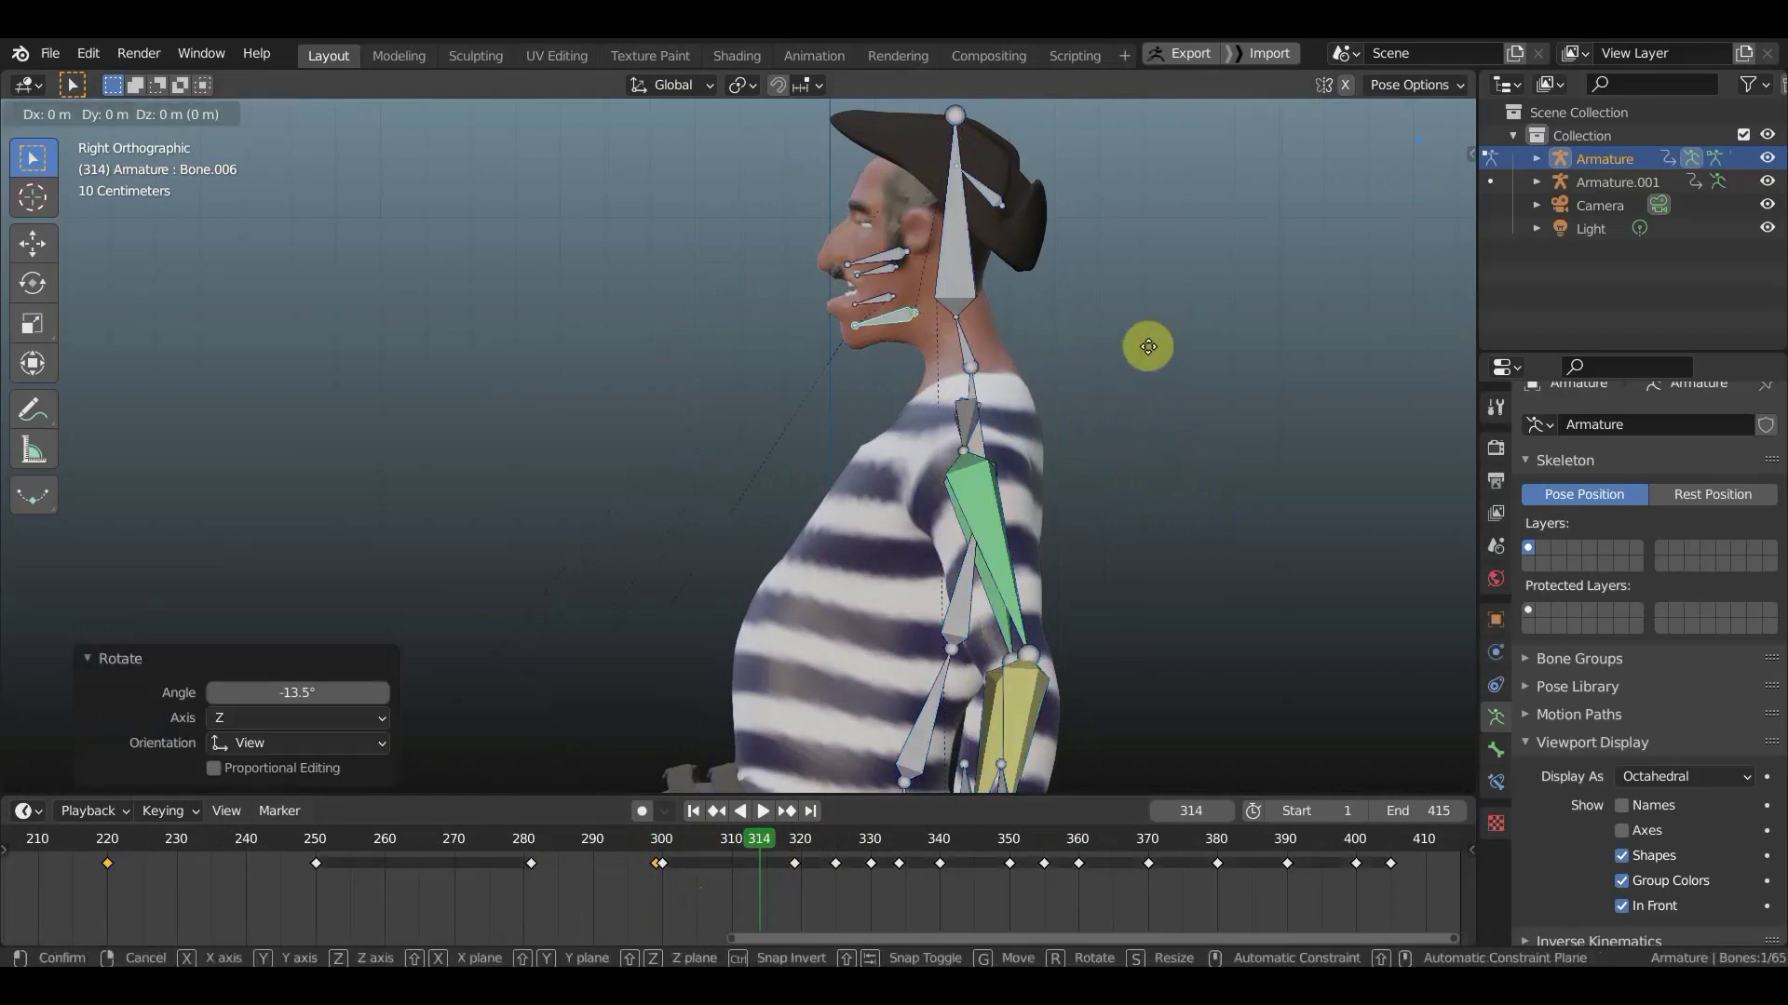
{"action": "left_click", "coordinate": [1157, 357]}
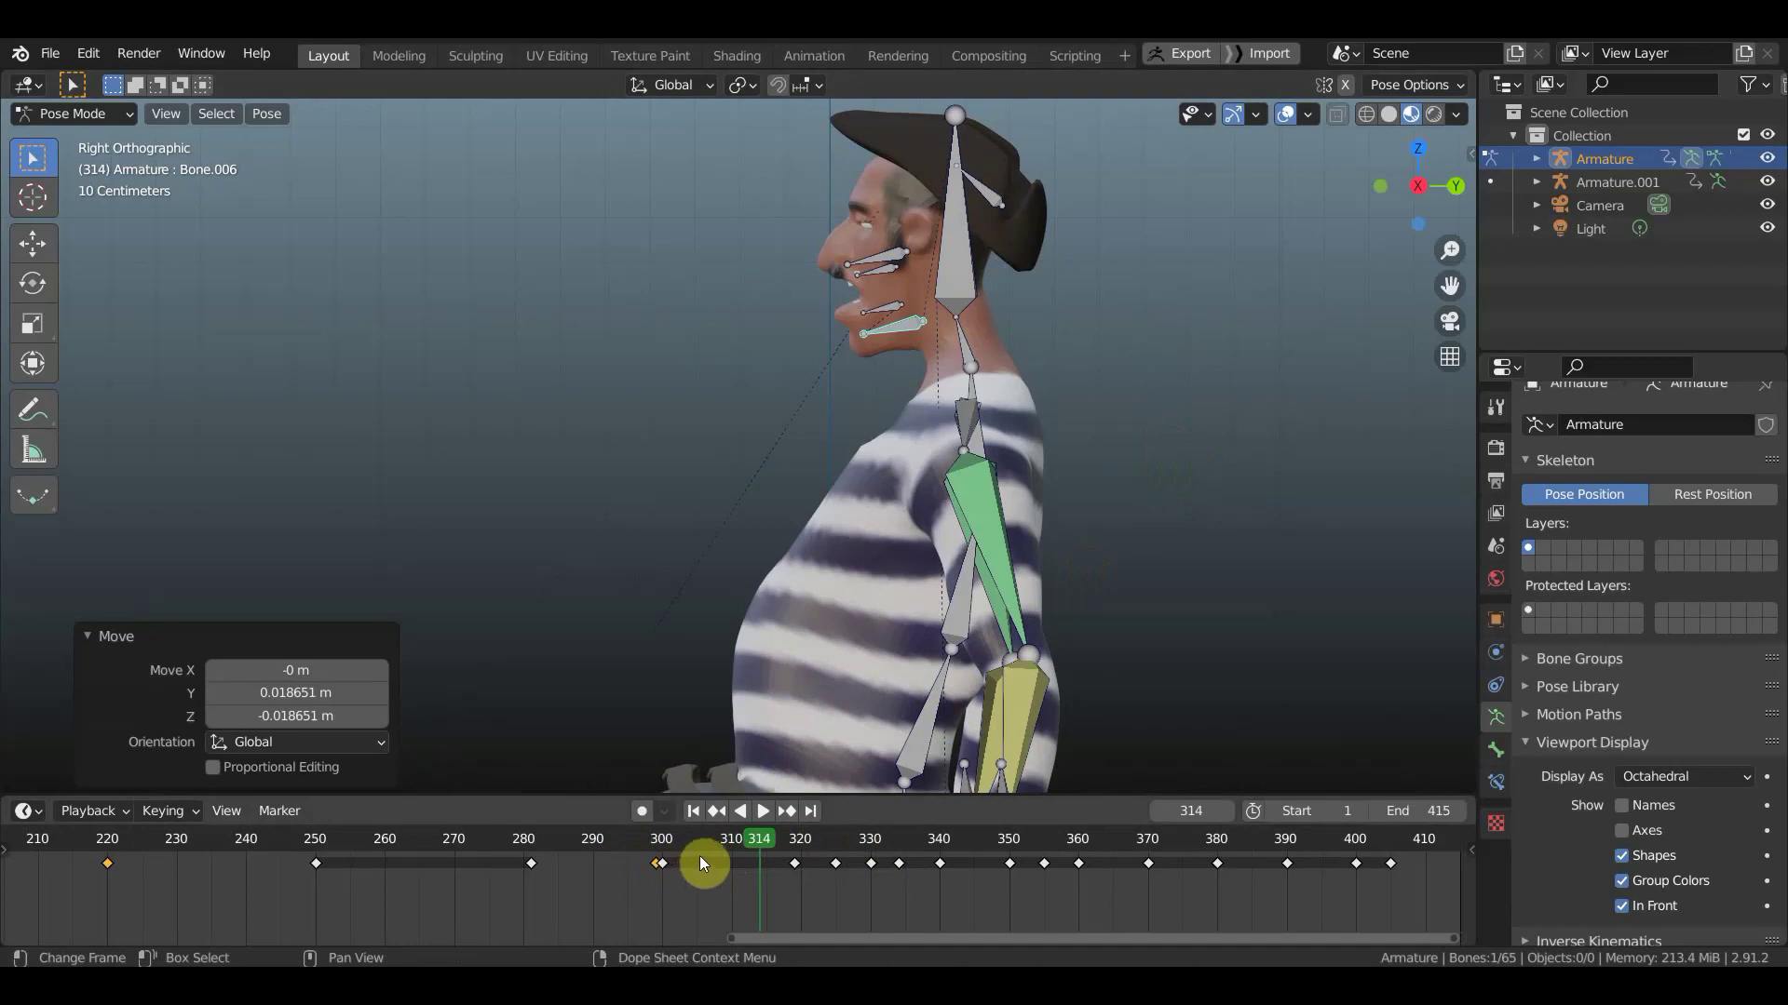
{"action": "key", "text": "a"}
{"action": "key", "text": "i"}
{"action": "left_click", "coordinate": [1097, 434]}
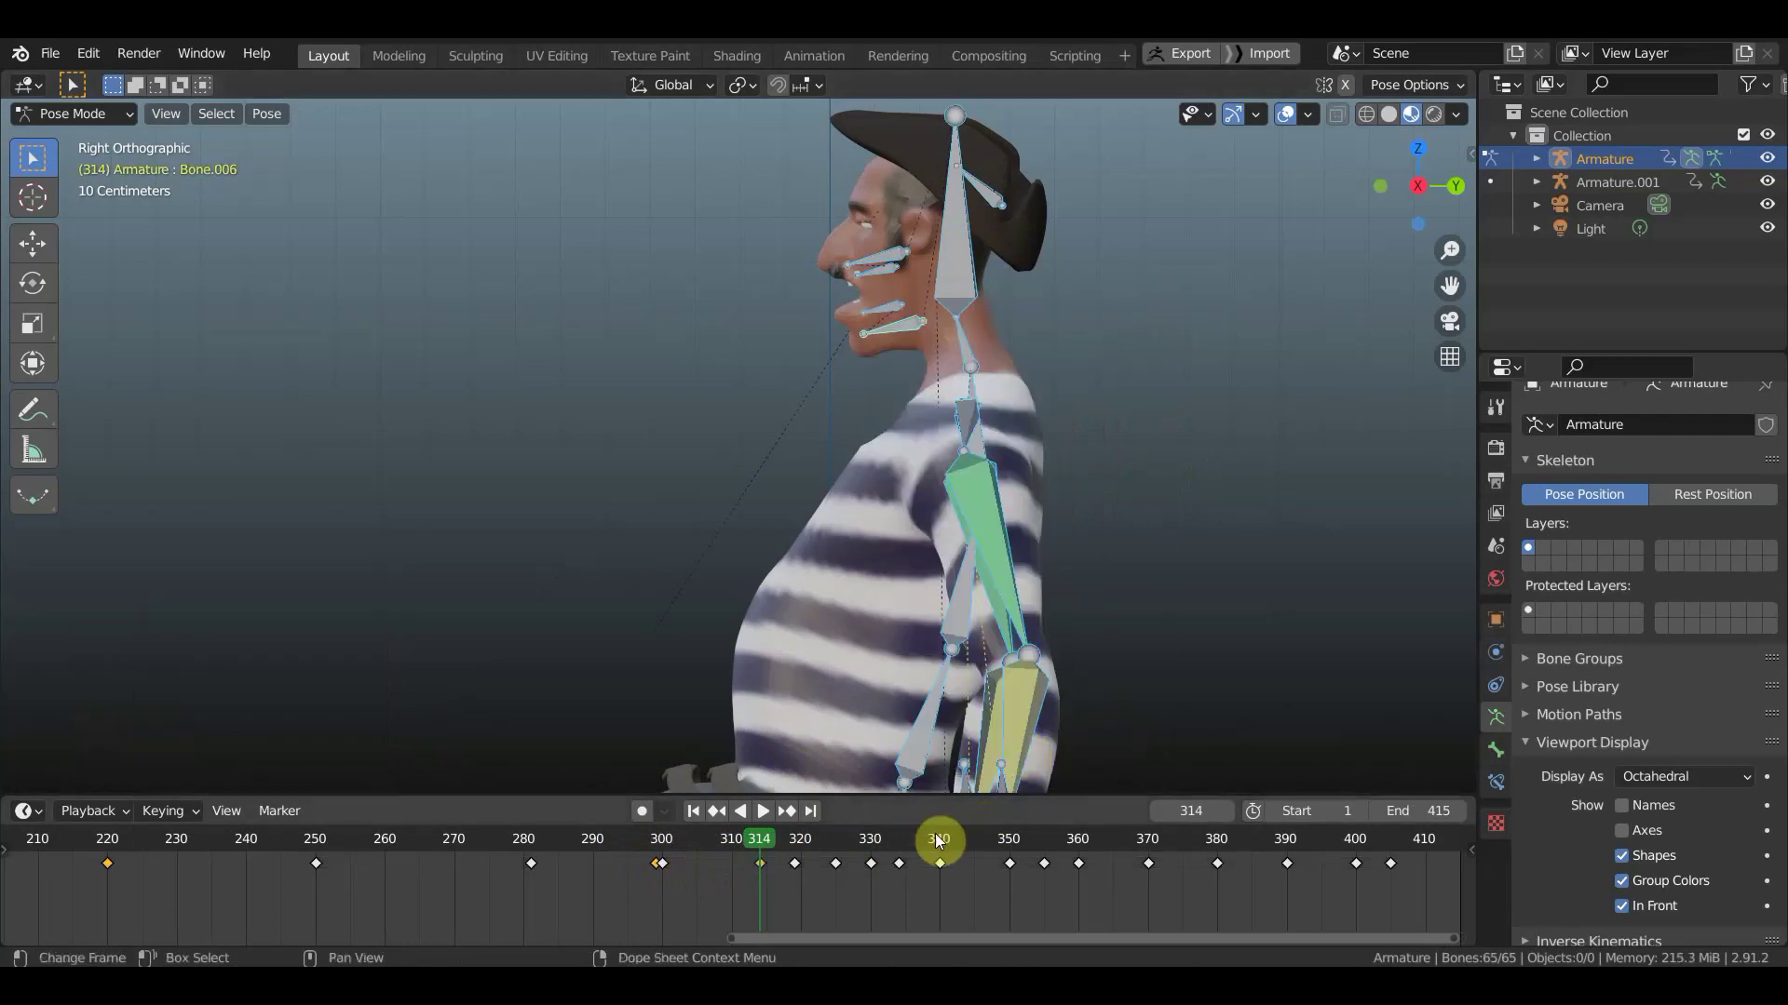
- Go to frame 323 and rotate the jaw bone -15.9° further open
{"action": "left_click", "coordinate": [834, 837]}
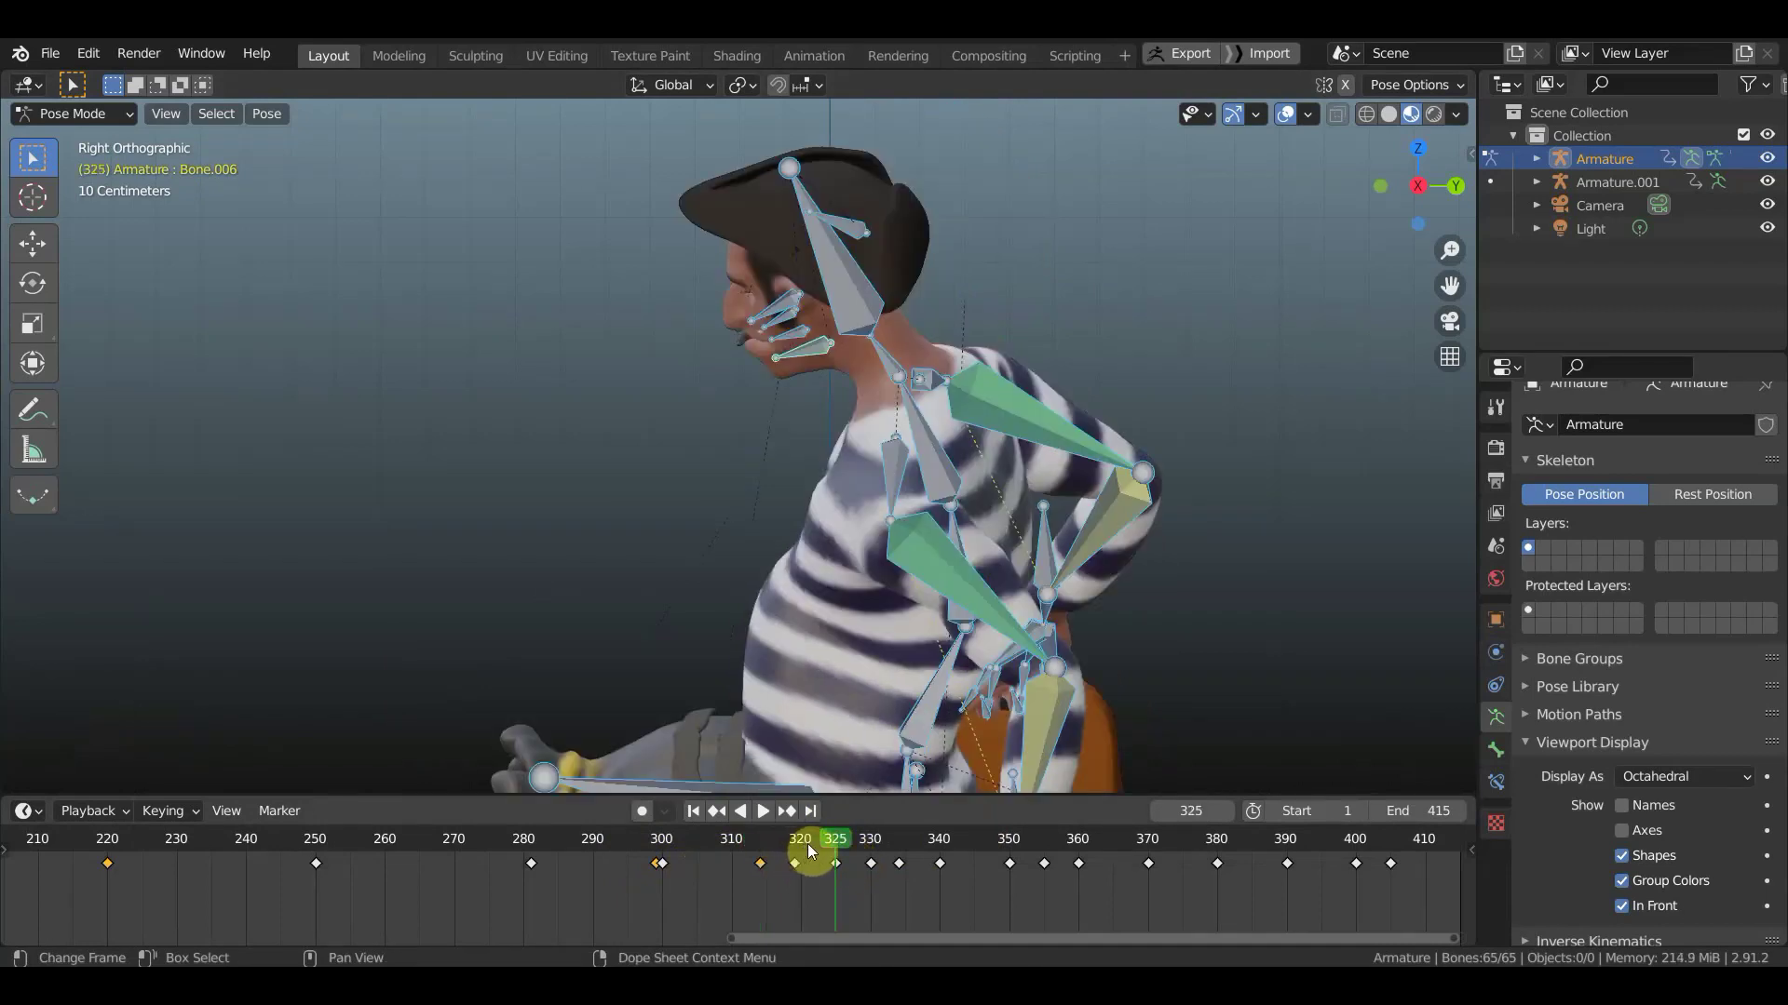
{"action": "left_click", "coordinate": [821, 844]}
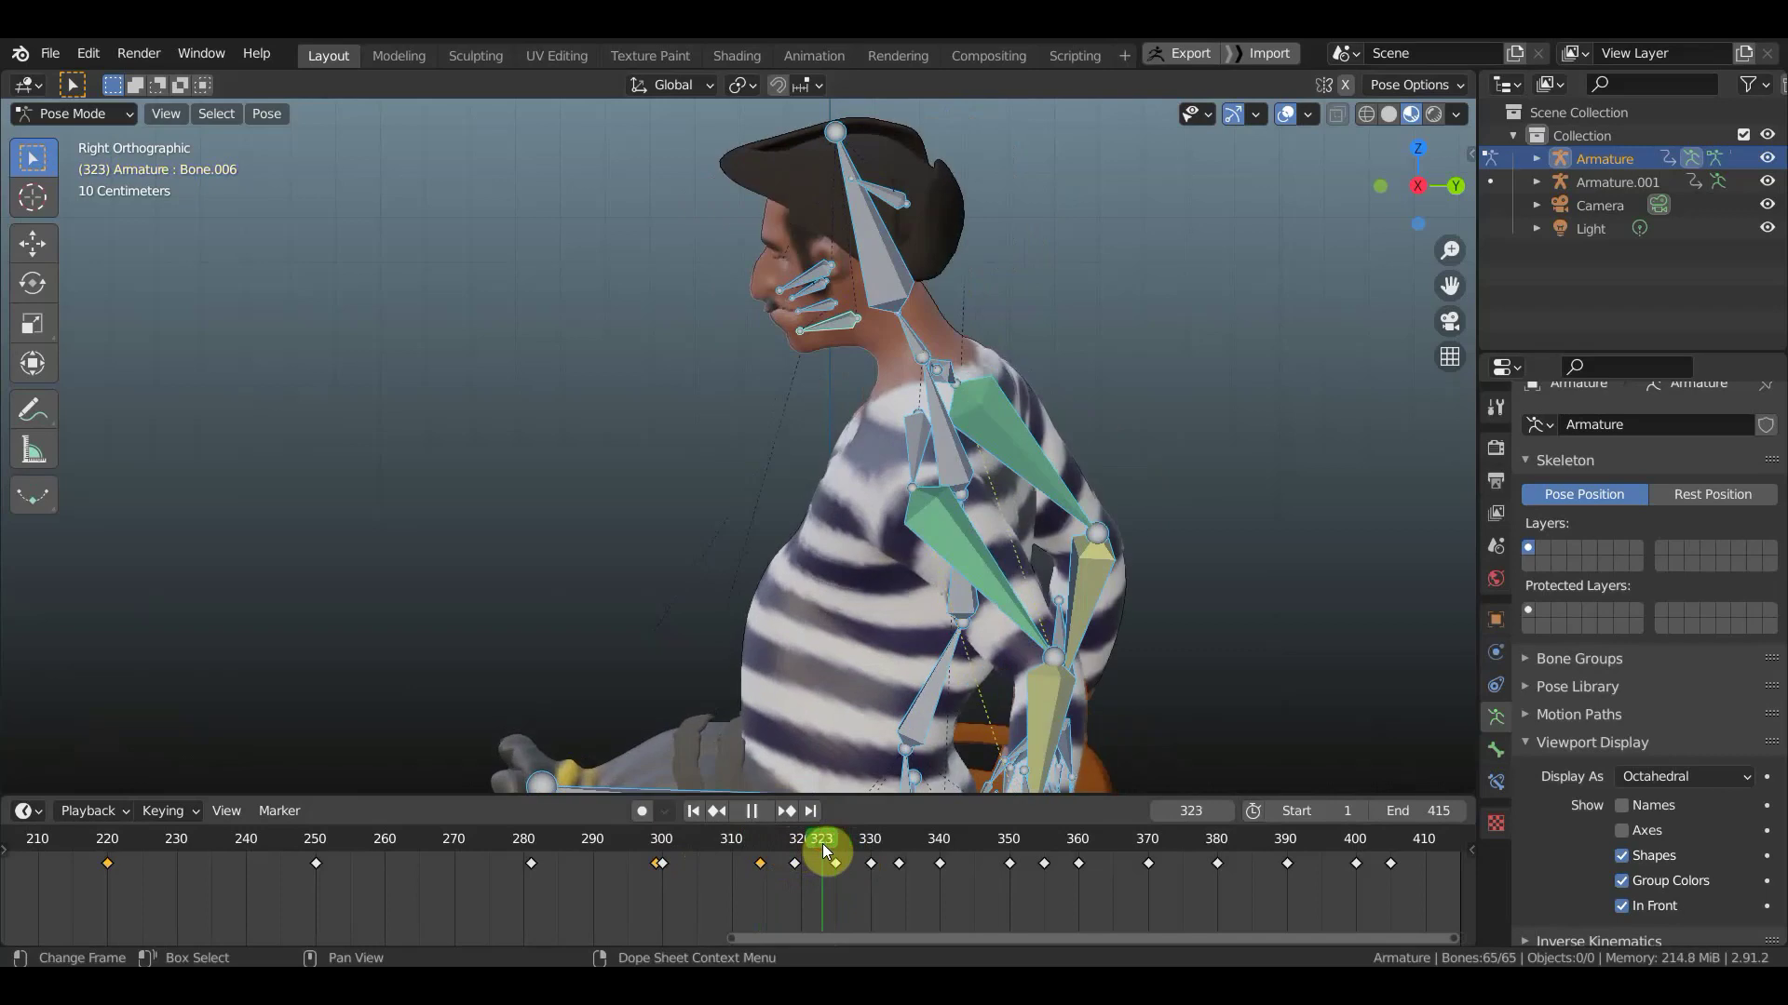
{"action": "mouse_move", "coordinate": [1015, 432]}
{"action": "middle_mouse_down"}
{"action": "mouse_move", "coordinate": [1108, 395]}
{"action": "mouse_move", "coordinate": [1076, 376]}
{"action": "middle_mouse_up"}
{"action": "left_click", "coordinate": [854, 321]}
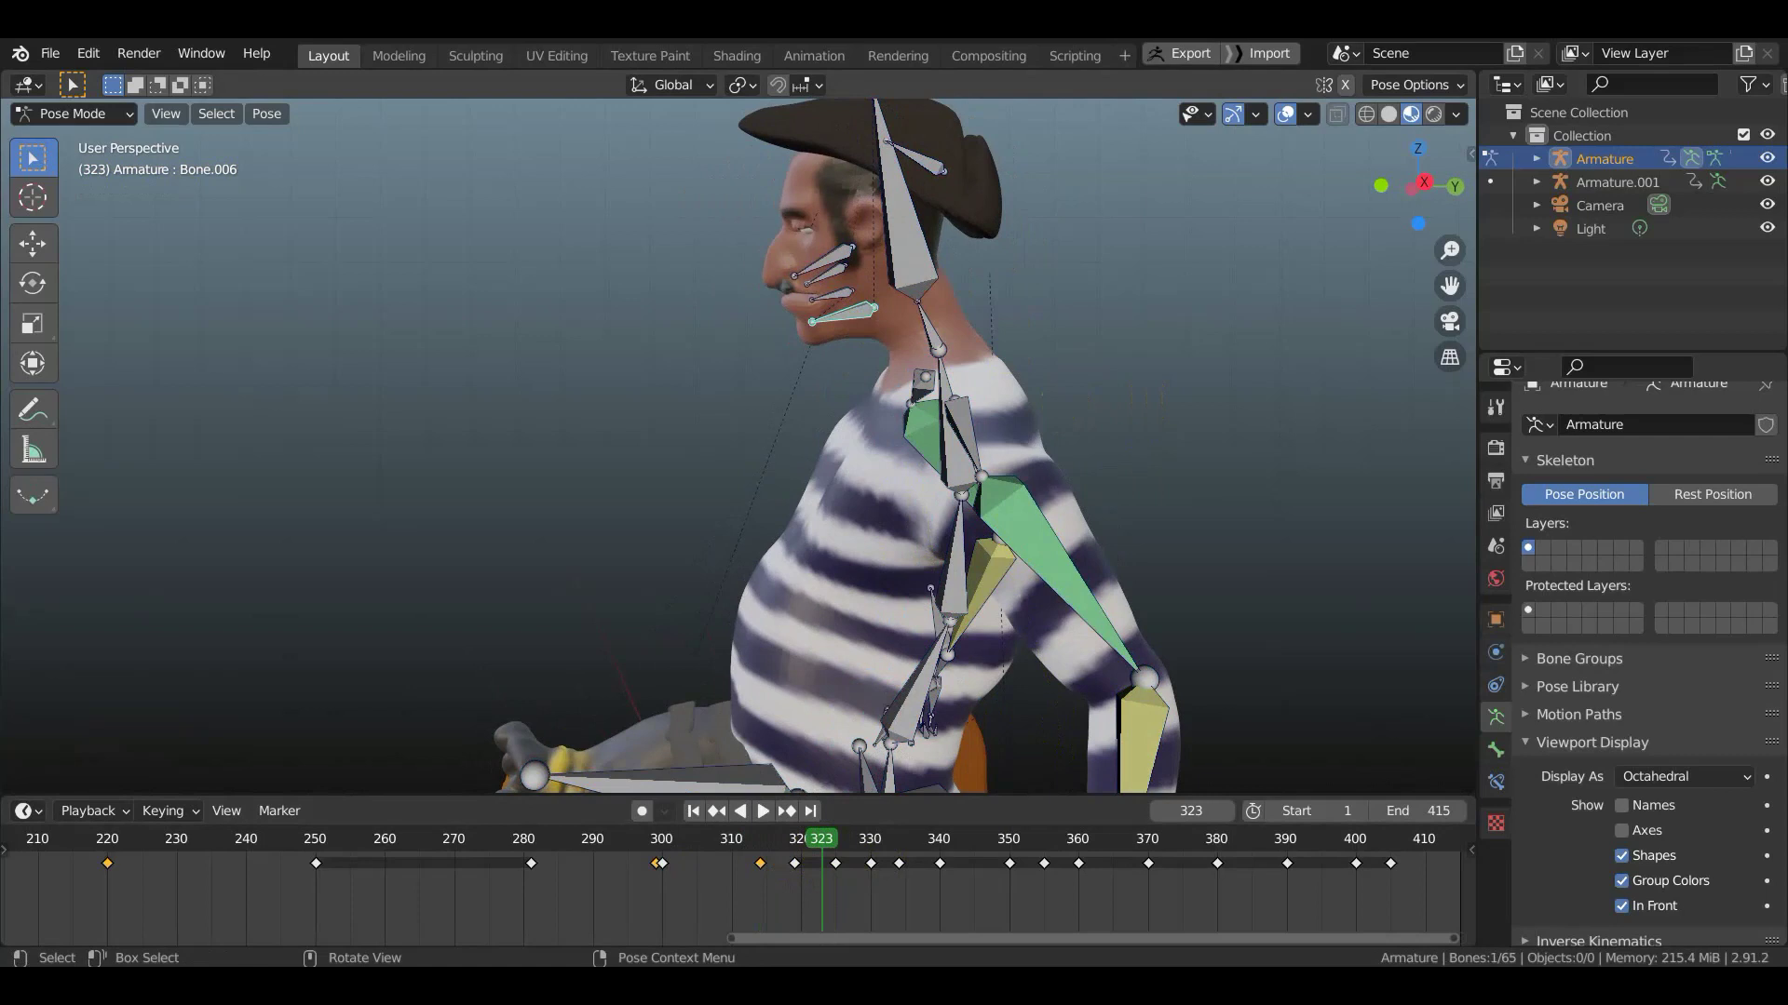
{"action": "key", "text": "r"}
{"action": "left_click", "coordinate": [1068, 372]}
{"action": "middle_click_drag", "start_coordinate": [1068, 372], "coordinate": [1076, 412]}
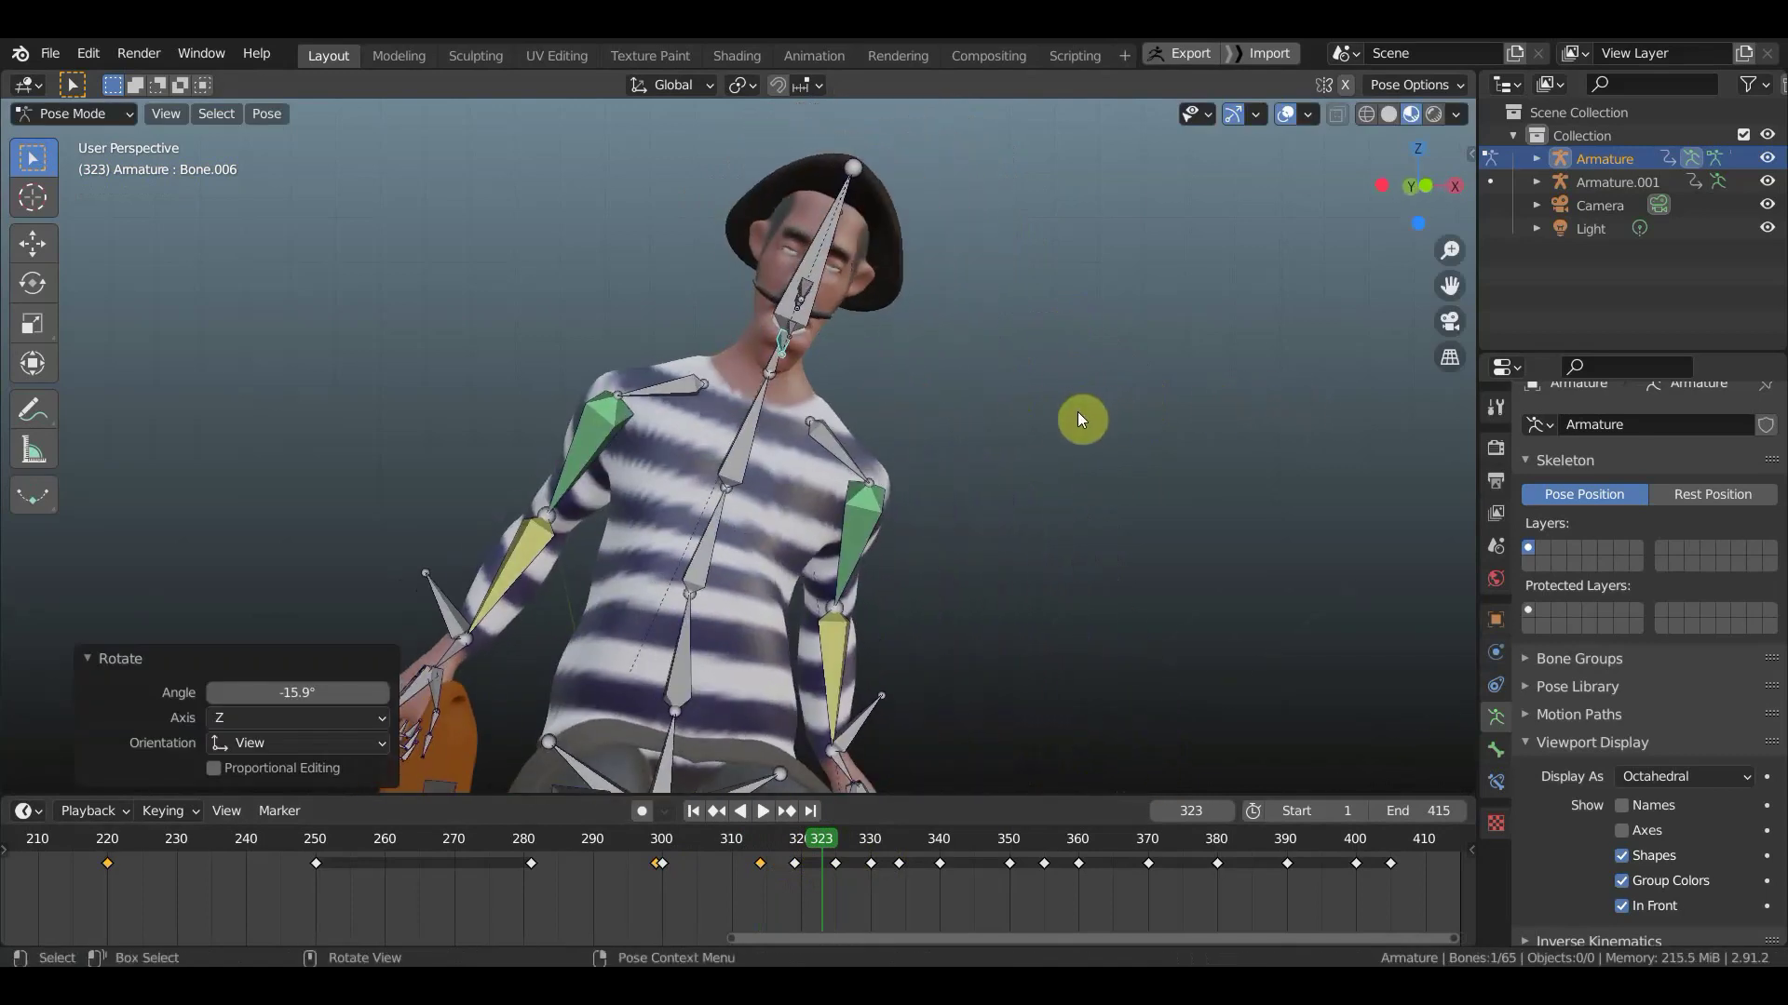
- Rotate the jaw 12.5°, move it, and key location and rotation on all bones at 323
{"action": "key", "text": "r"}
{"action": "left_click", "coordinate": [1035, 465]}
{"action": "key", "text": "g"}
{"action": "left_click", "coordinate": [1036, 436]}
{"action": "key", "text": "a"}
{"action": "key", "text": "i"}
{"action": "left_click", "coordinate": [1036, 435]}
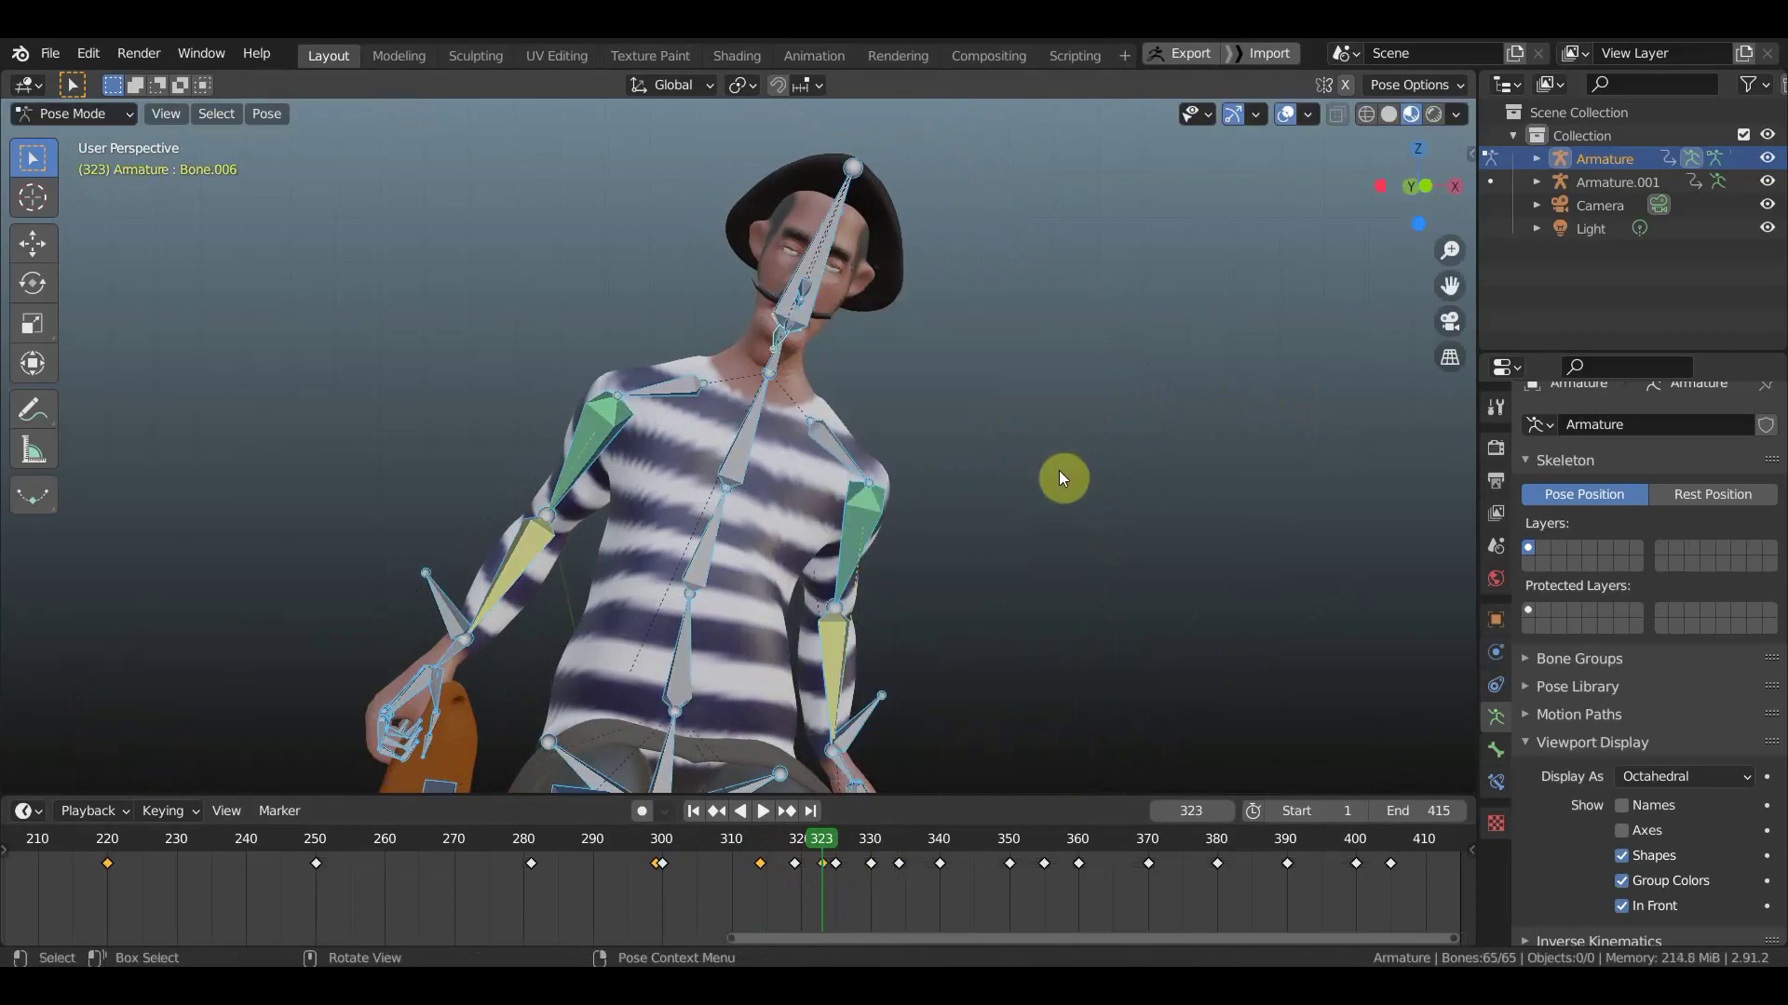
- Jump to frame 330 and play the animation to review the mouth
{"action": "middle_click_drag", "start_coordinate": [1059, 471], "coordinate": [764, 444]}
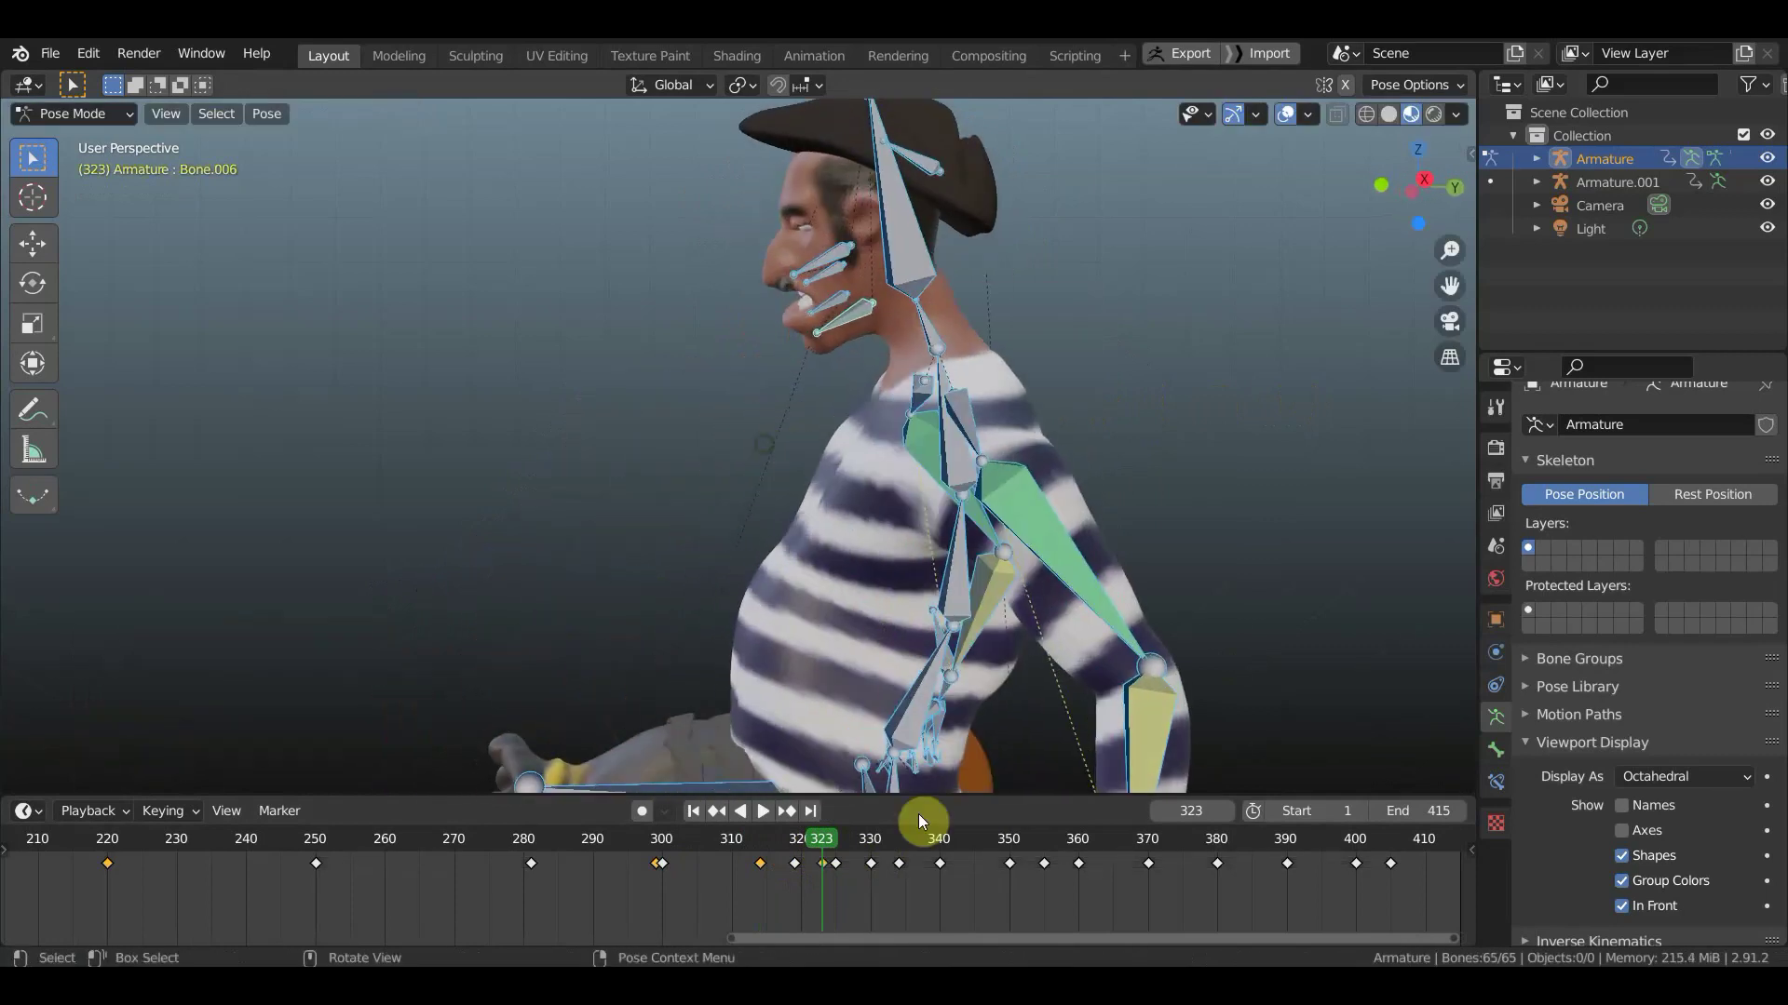
{"action": "left_click", "coordinate": [875, 843]}
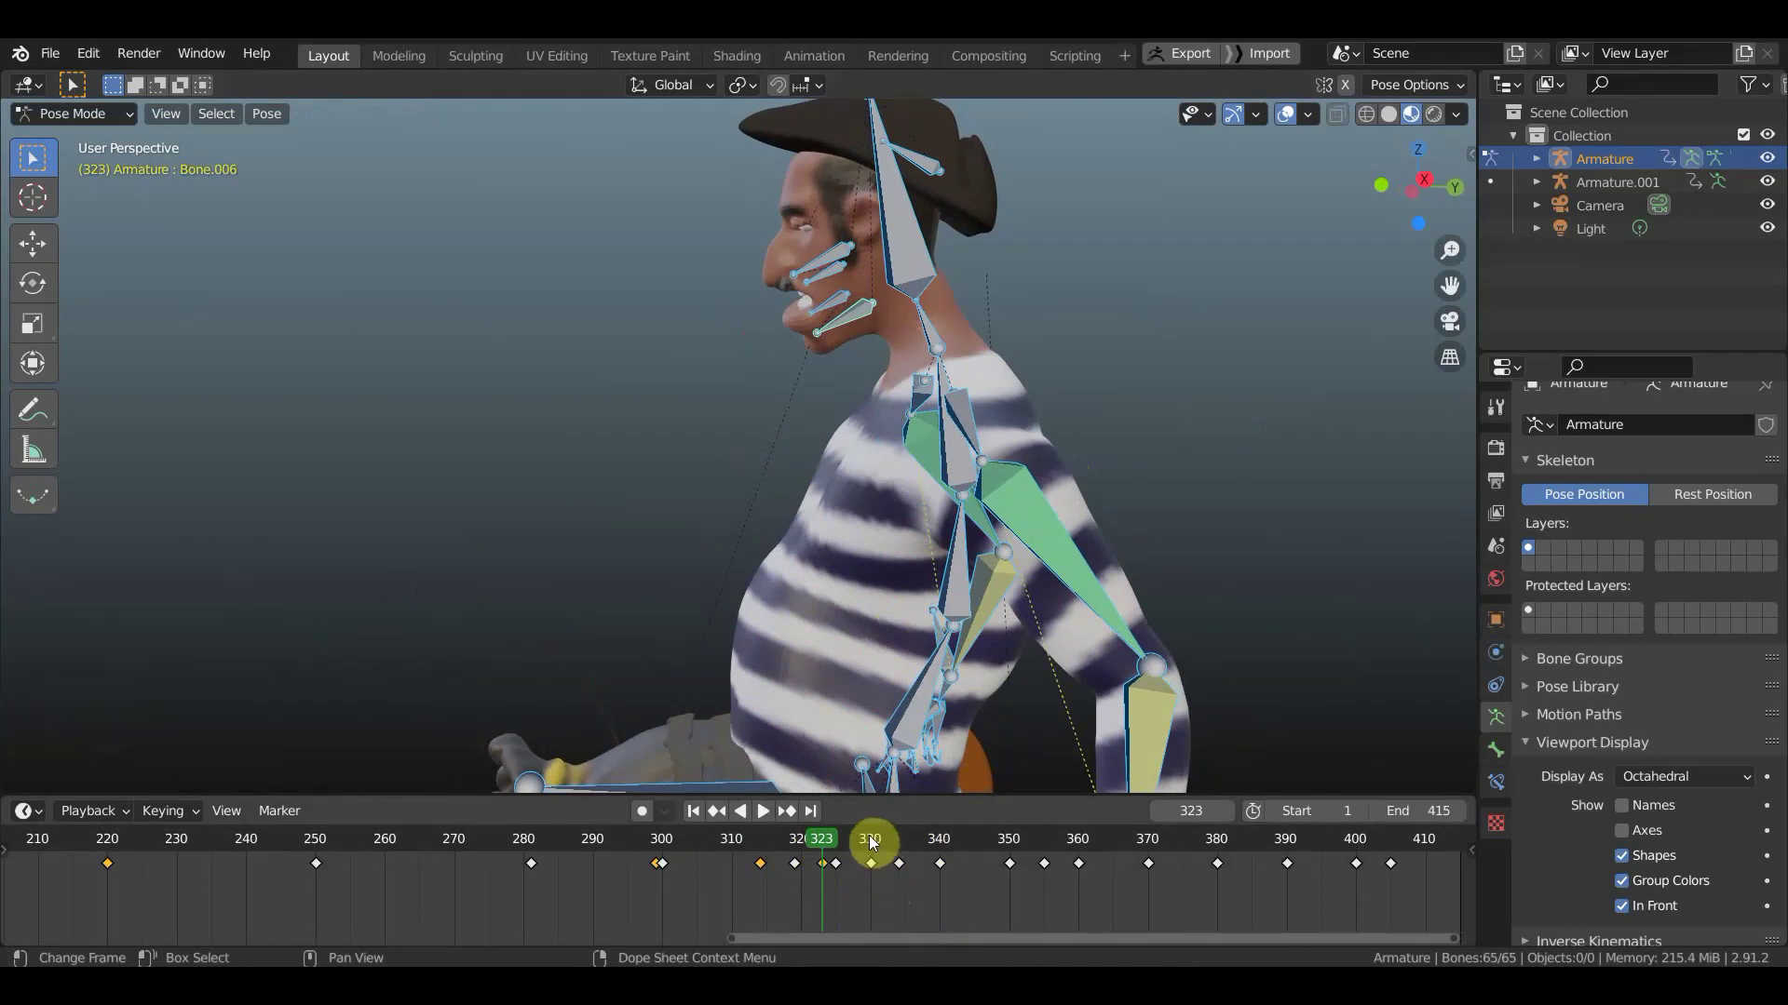
{"action": "left_click", "coordinate": [869, 835]}
{"action": "mouse_move", "coordinate": [1080, 433]}
{"action": "middle_mouse_down"}
{"action": "mouse_move", "coordinate": [968, 431]}
{"action": "mouse_move", "coordinate": [931, 507]}
{"action": "mouse_move", "coordinate": [894, 810]}
{"action": "middle_mouse_up"}
{"action": "key", "text": "space"}
{"action": "mouse_move", "coordinate": [869, 843]}
{"action": "left_mouse_down"}
{"action": "mouse_move", "coordinate": [576, 841]}
{"action": "mouse_move", "coordinate": [874, 882]}
{"action": "left_mouse_up"}
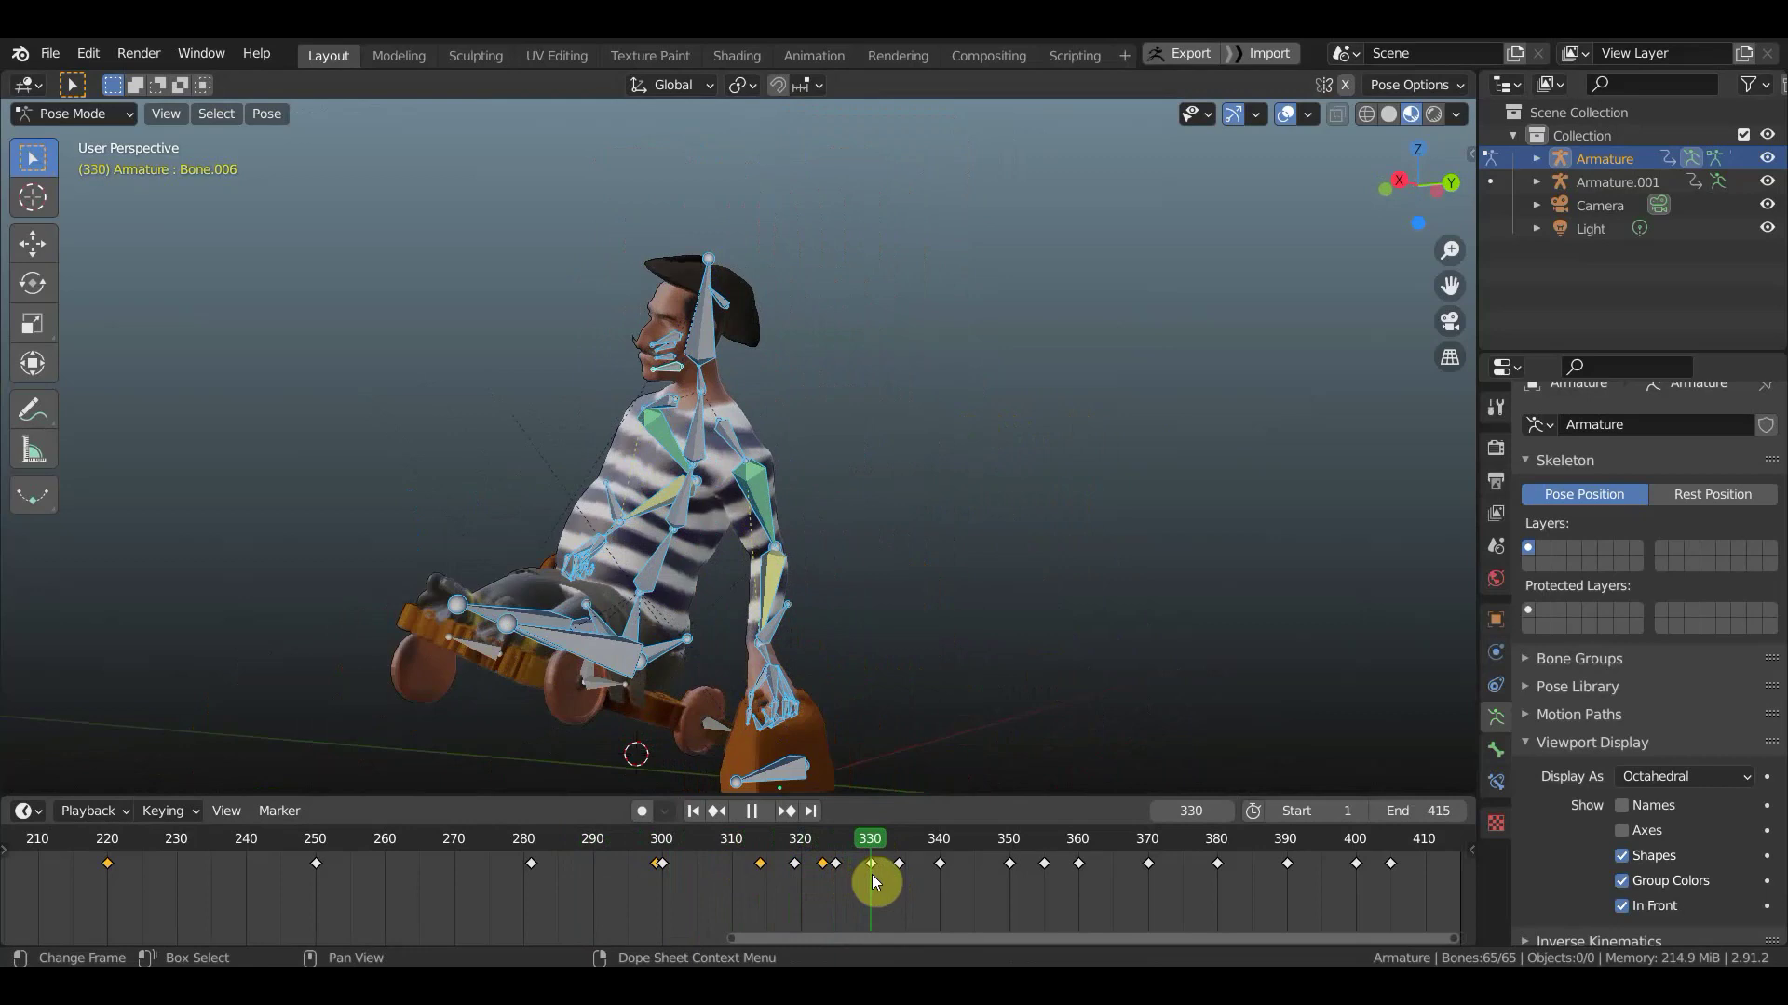
- Near frame 340, zoom in, select the jaw, and rotate it 14.3° in front view
{"action": "left_click_drag", "start_coordinate": [875, 883], "coordinate": [943, 891]}
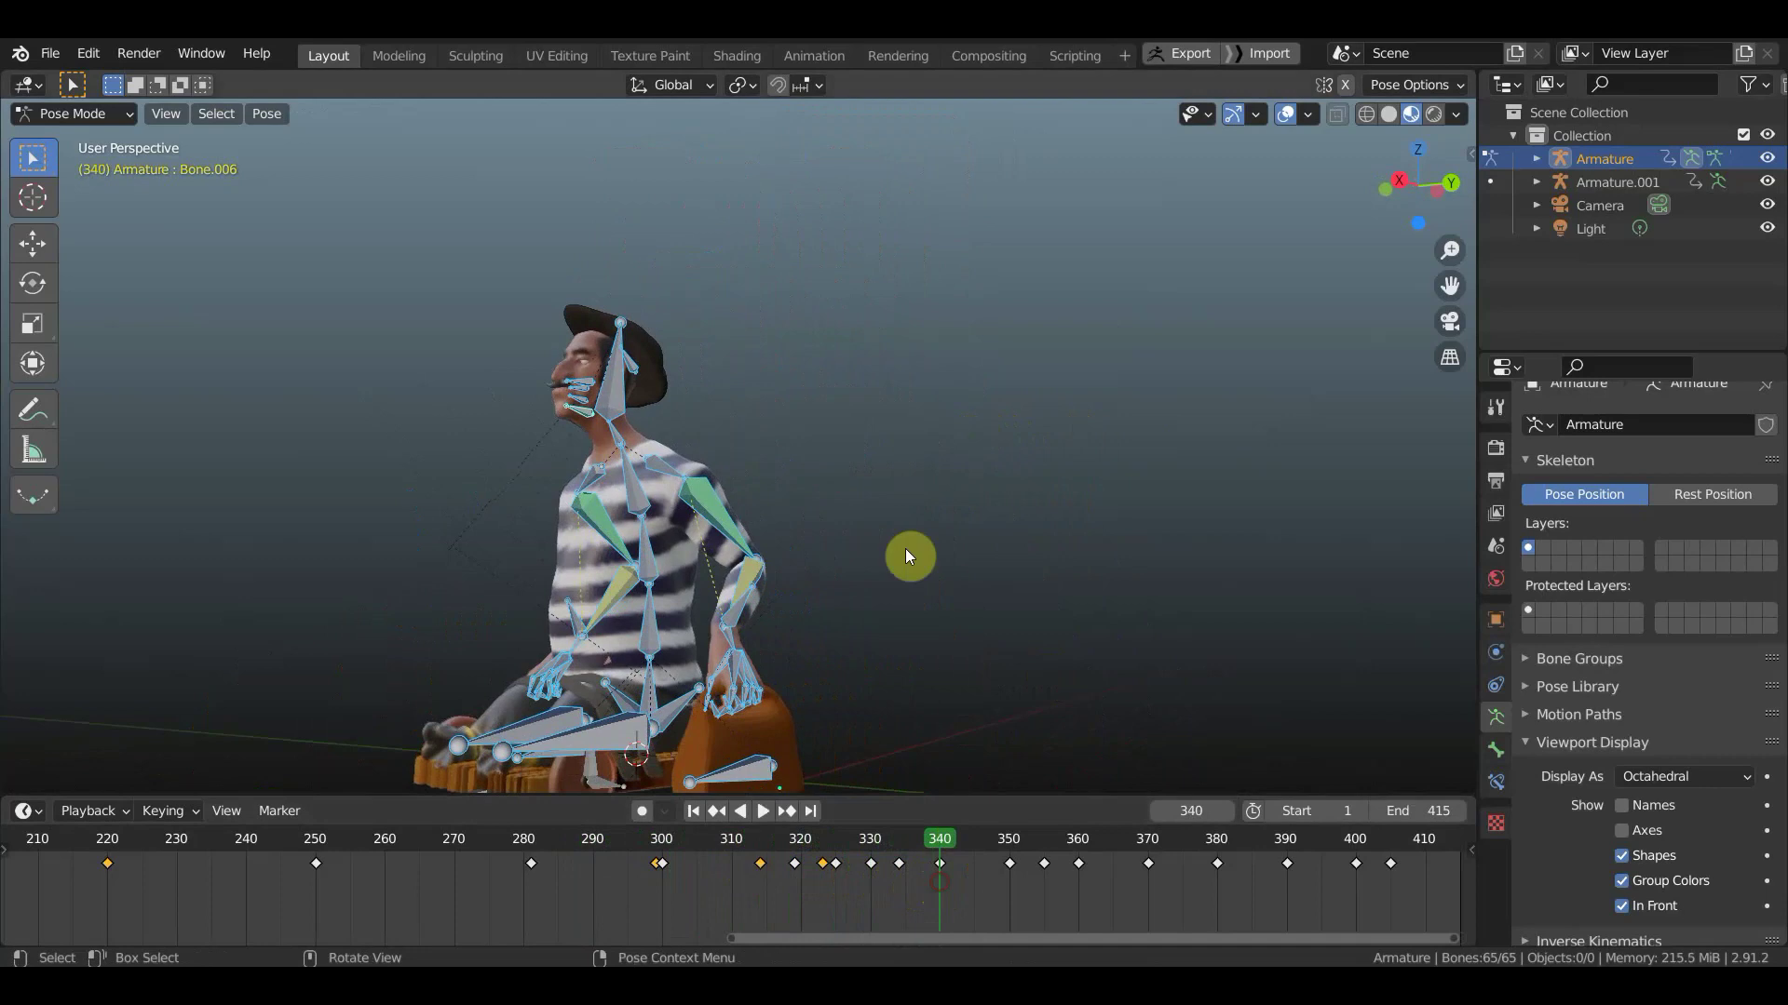
{"action": "mouse_move", "coordinate": [862, 494]}
{"action": "middle_mouse_down"}
{"action": "mouse_move", "coordinate": [651, 498]}
{"action": "mouse_move", "coordinate": [1001, 529]}
{"action": "middle_mouse_up"}
{"action": "scroll", "coordinate": [997, 521], "scroll_direction": "up", "scroll_amount": 2}
{"action": "scroll", "coordinate": [926, 455], "scroll_direction": "up", "scroll_amount": 1}
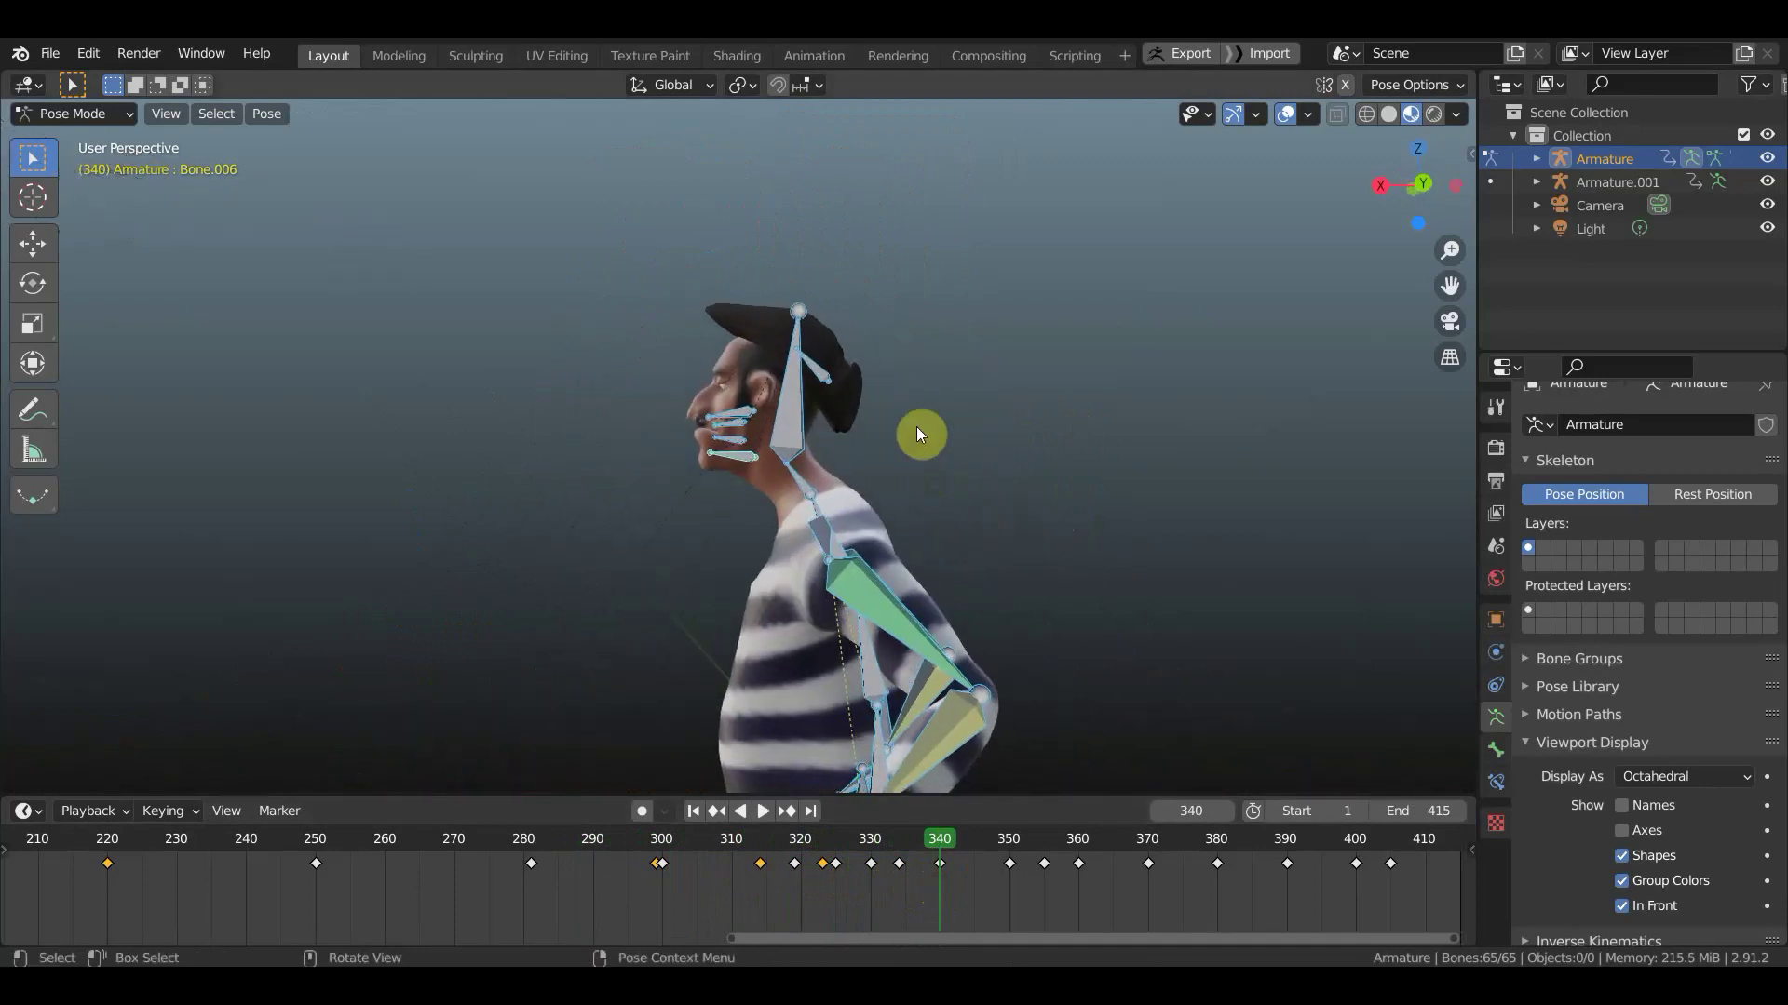
{"action": "scroll", "coordinate": [838, 423], "scroll_direction": "up", "scroll_amount": 2}
{"action": "left_click", "coordinate": [736, 462]}
{"action": "key", "text": "KP_3"}
{"action": "key", "text": "KP_1"}
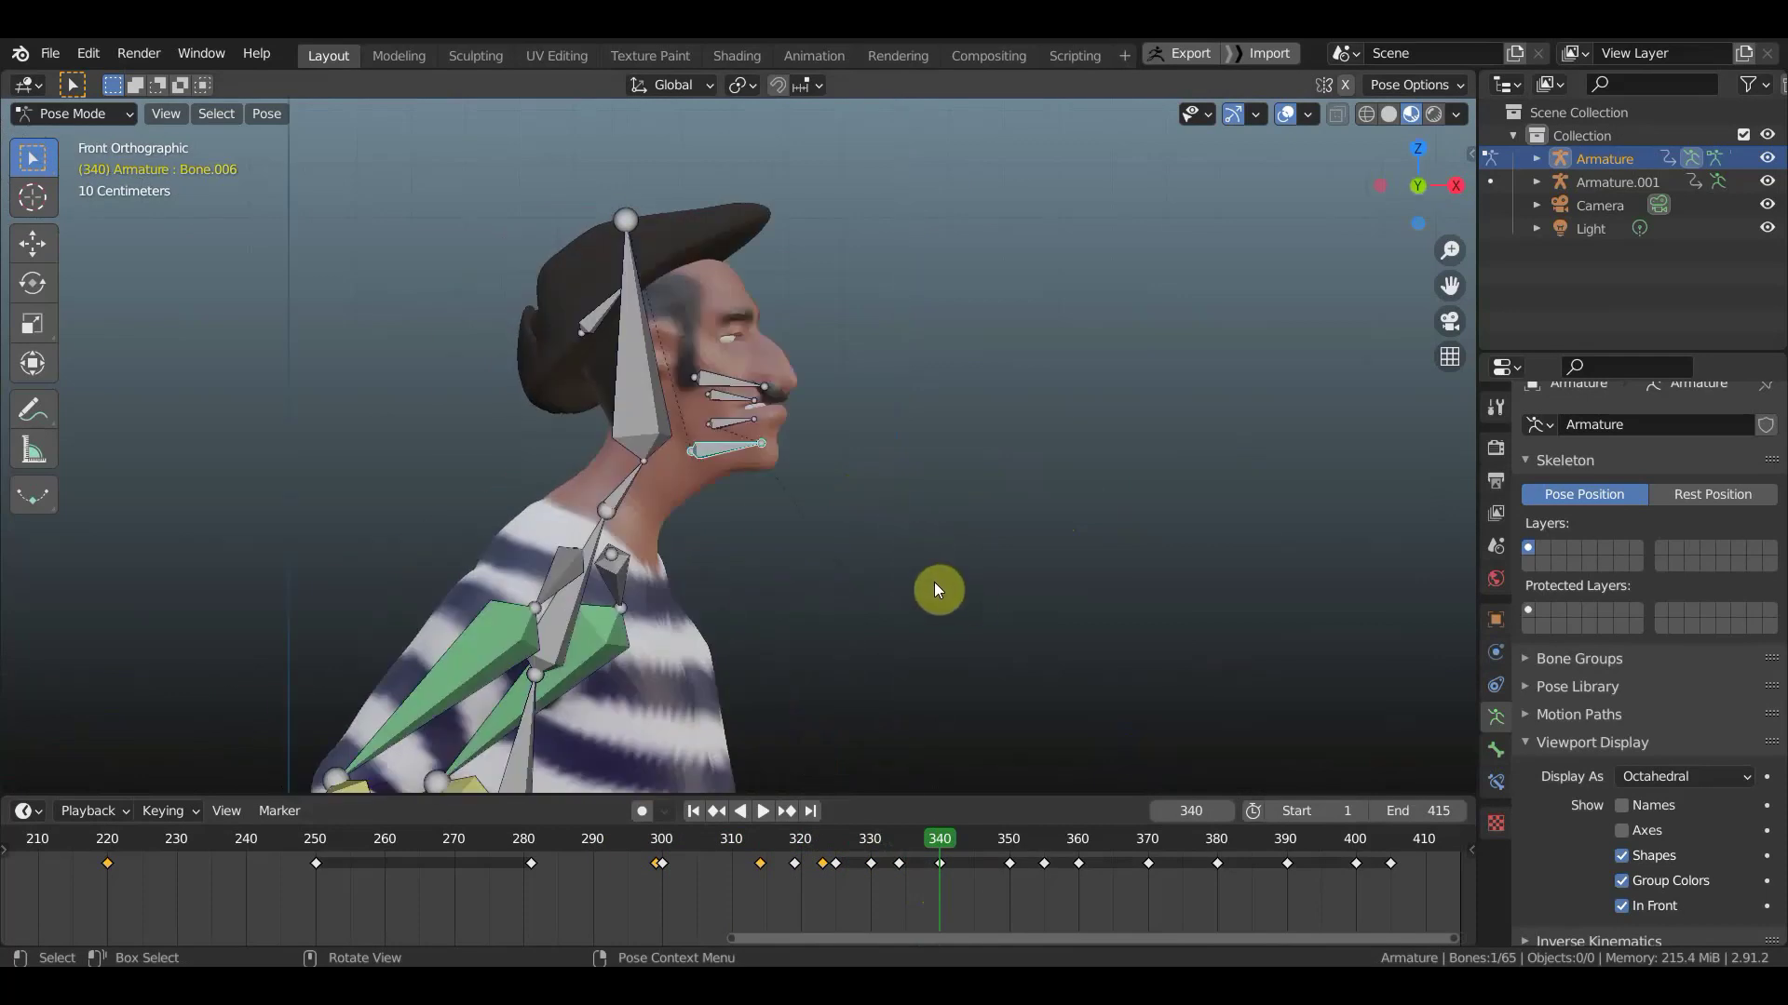
{"action": "key", "text": "r"}
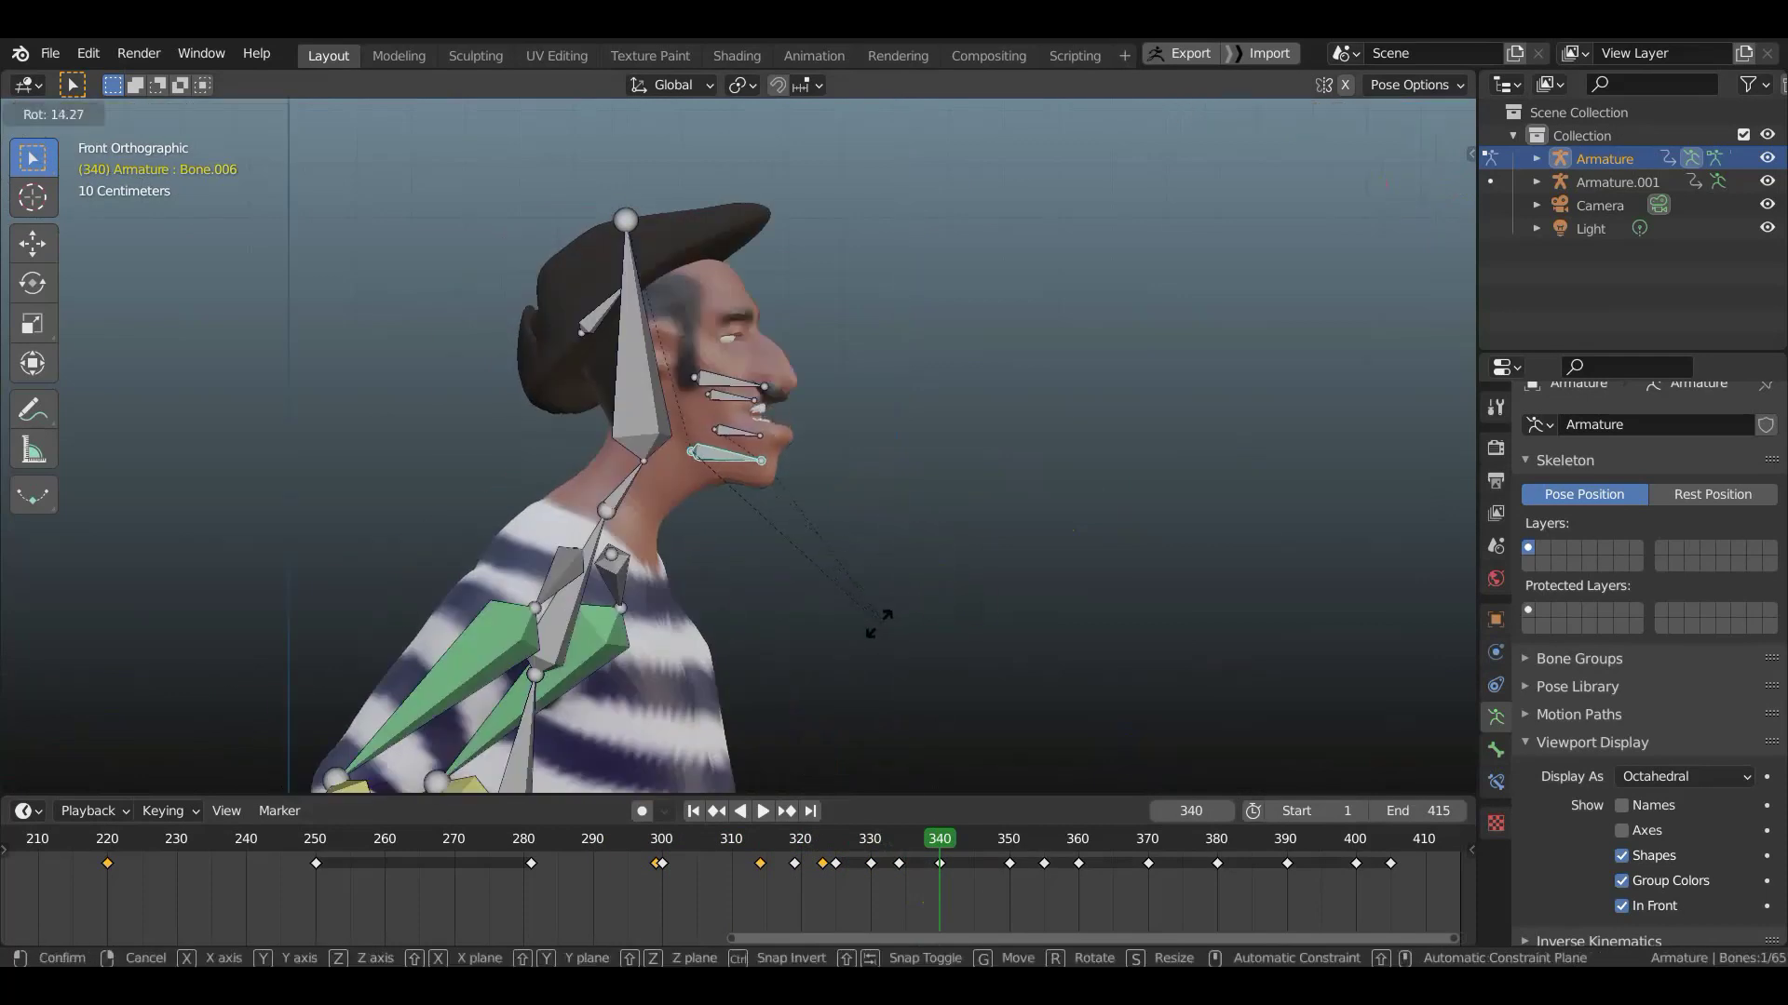
{"action": "left_click", "coordinate": [895, 626]}
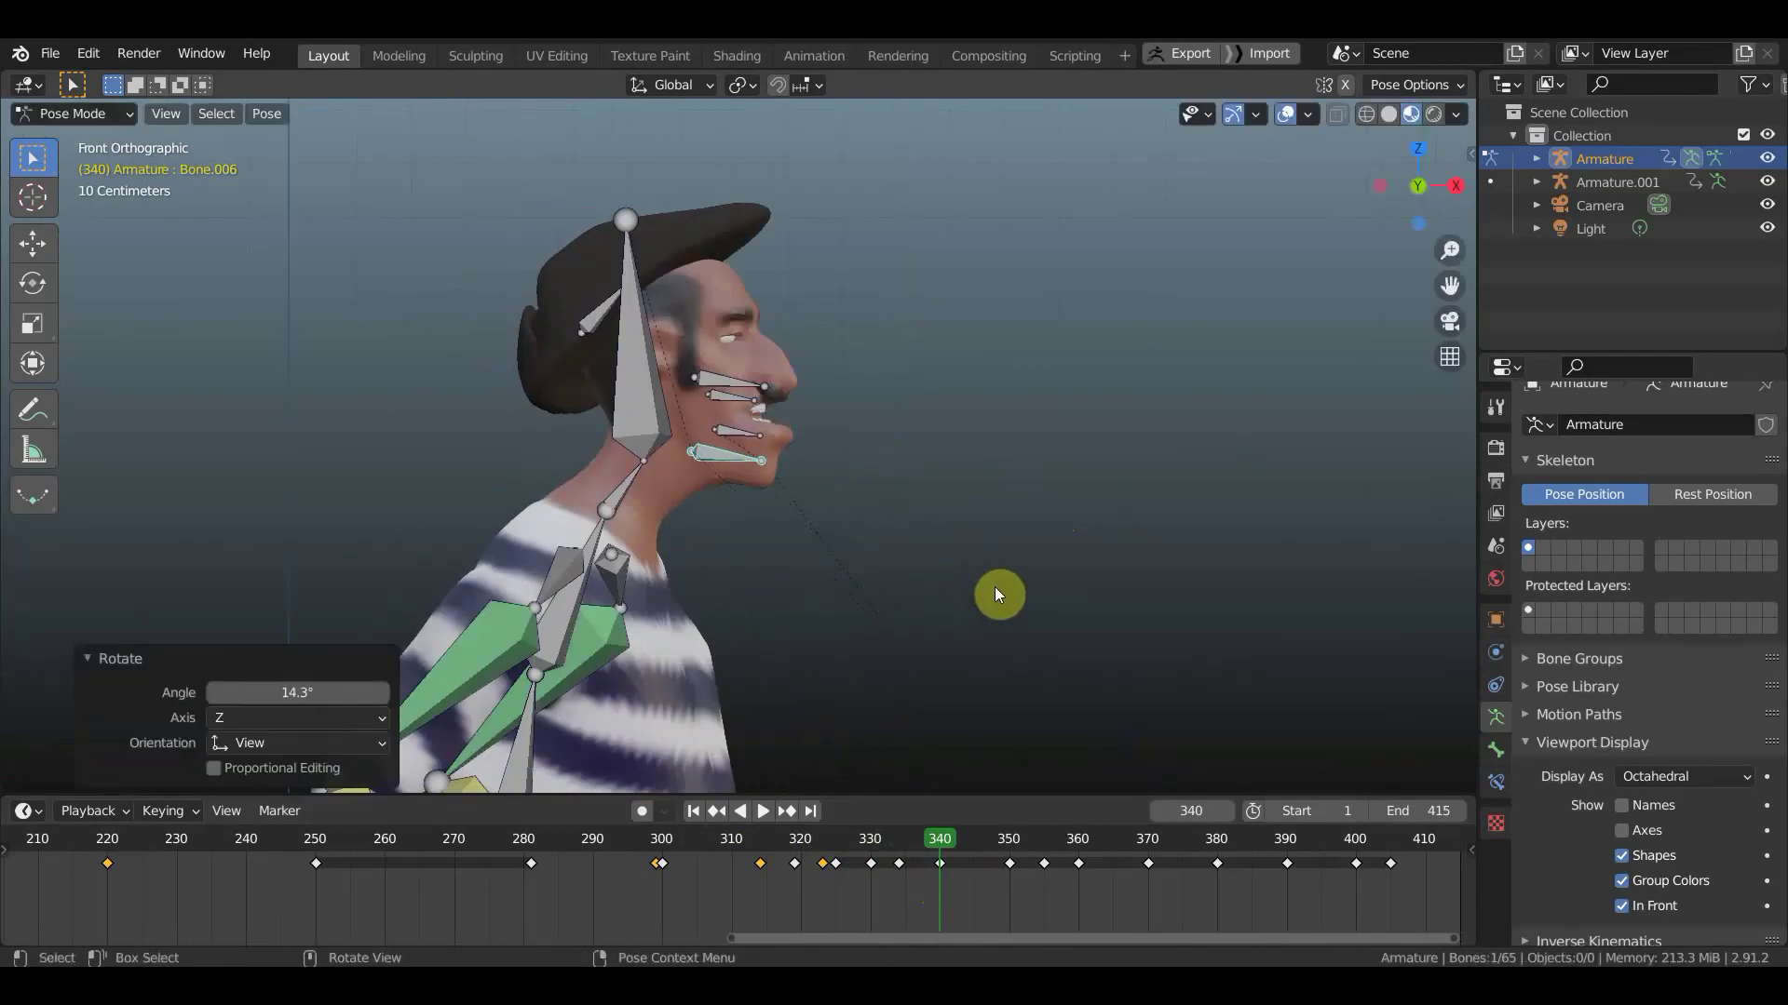
- Shift the jaw slightly, key all bones at frame 340, and select head bone Bone.005
{"action": "key", "text": "g"}
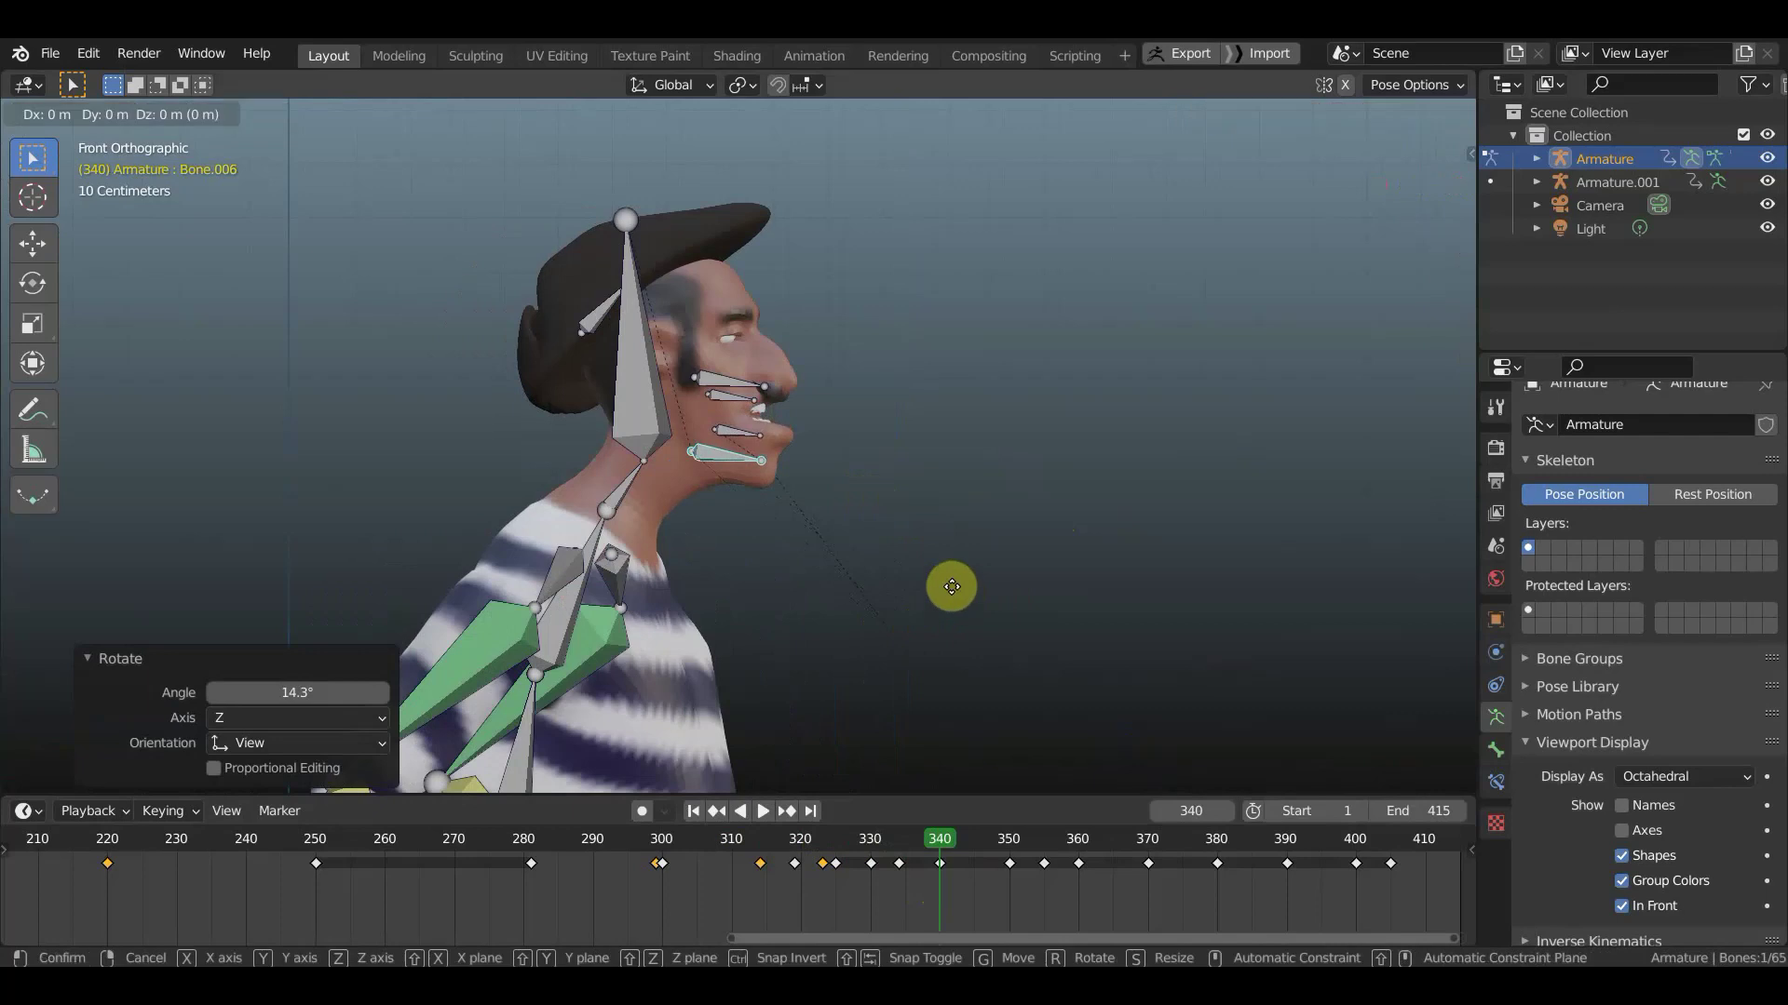
{"action": "left_click", "coordinate": [943, 586]}
{"action": "key", "text": "a"}
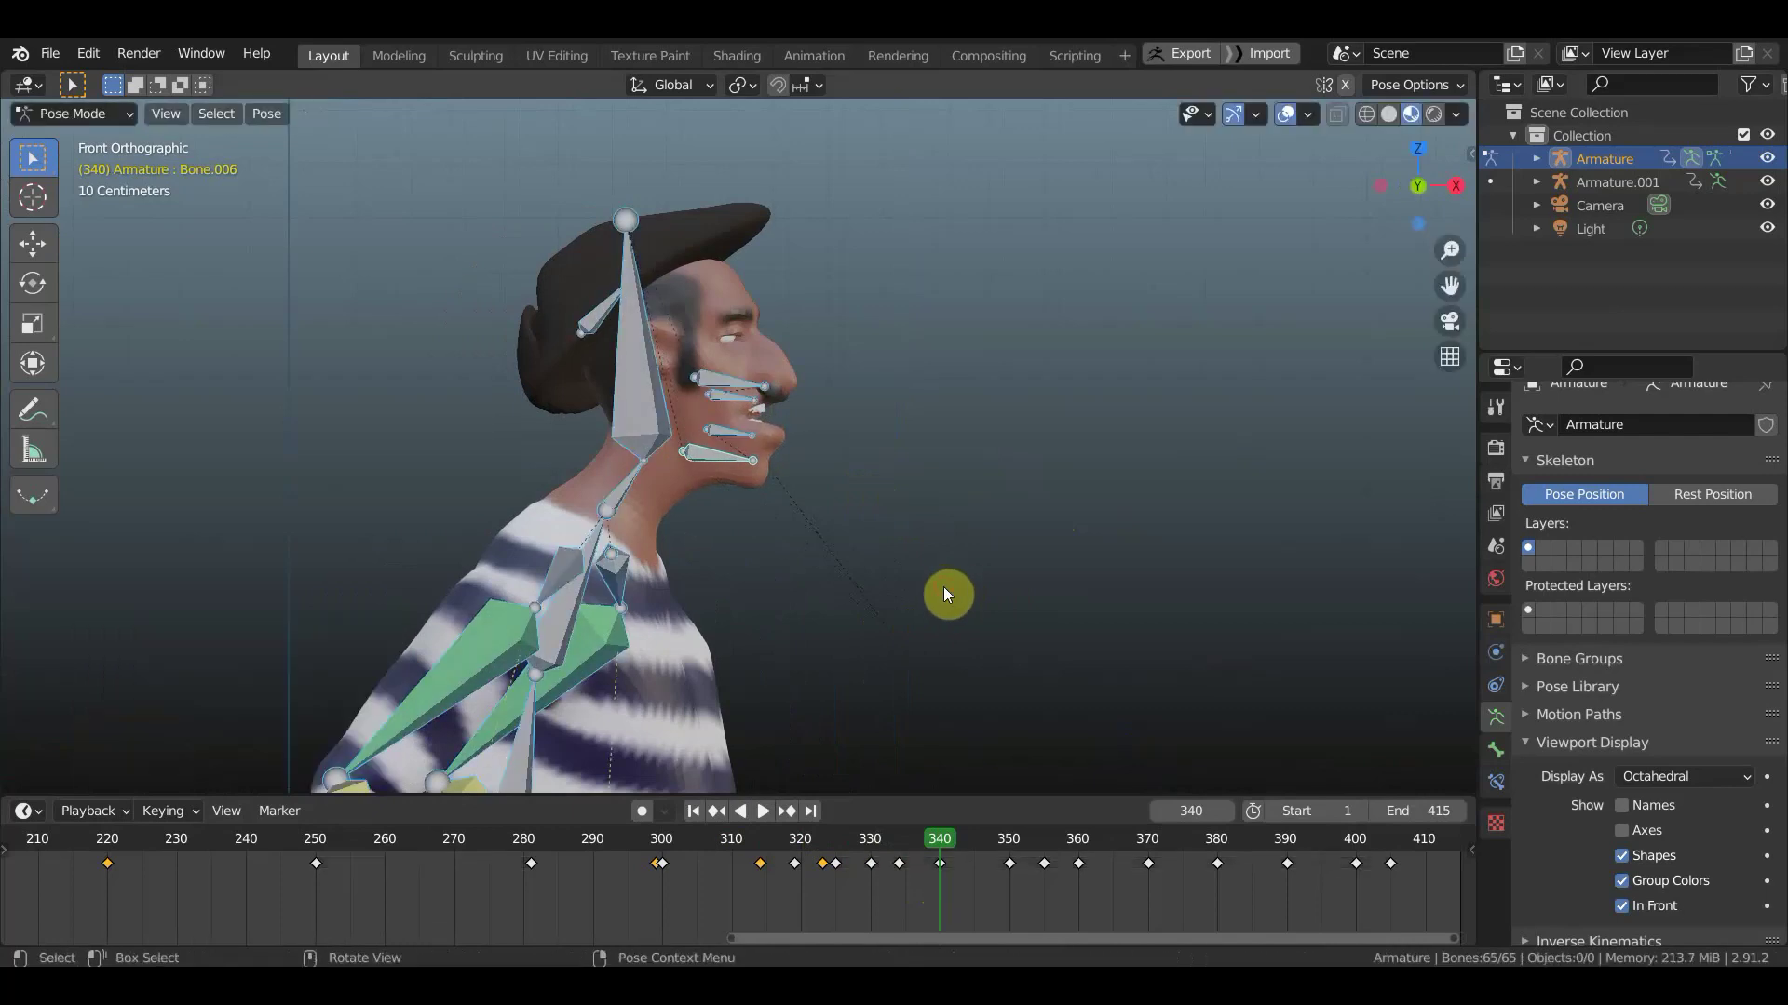
{"action": "key", "text": "i"}
{"action": "left_click", "coordinate": [942, 587]}
{"action": "left_click", "coordinate": [652, 402]}
{"action": "key", "text": "KP_7"}
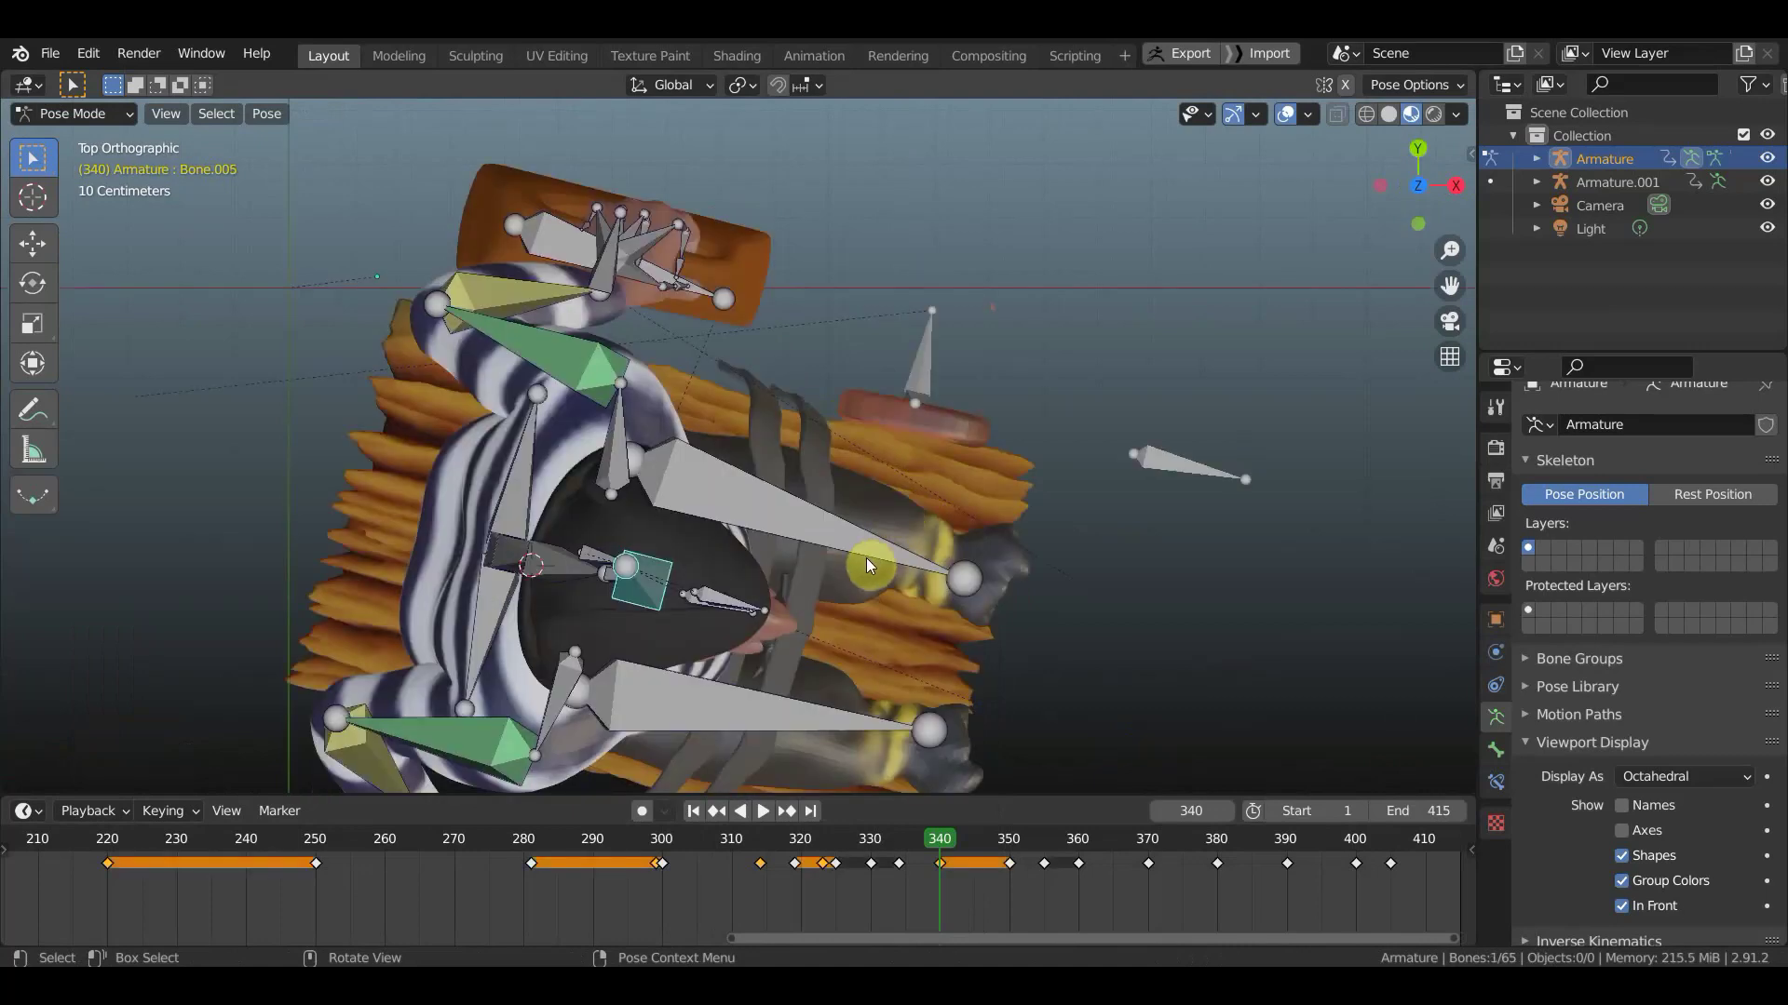
- Rotate the head bone 50.1° and key Location & Rotation for all bones at frame 340
{"action": "key", "text": "r"}
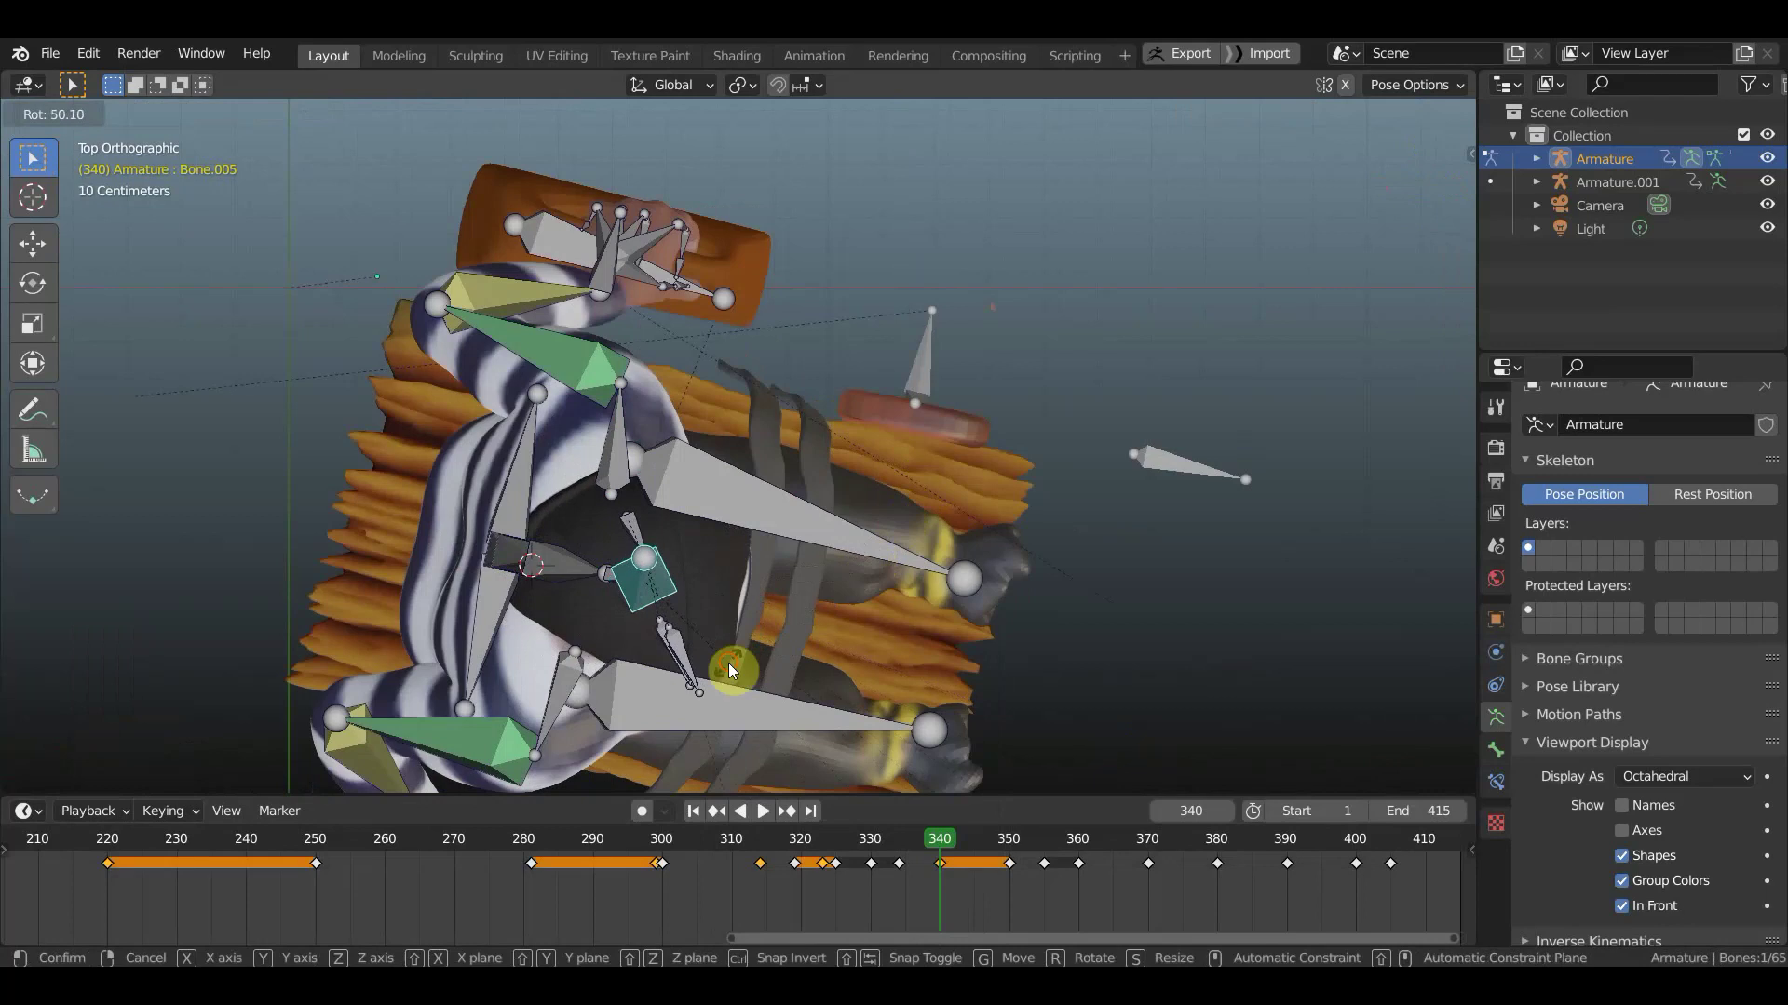
{"action": "left_click", "coordinate": [728, 663]}
{"action": "middle_click_drag", "start_coordinate": [766, 611], "coordinate": [762, 384]}
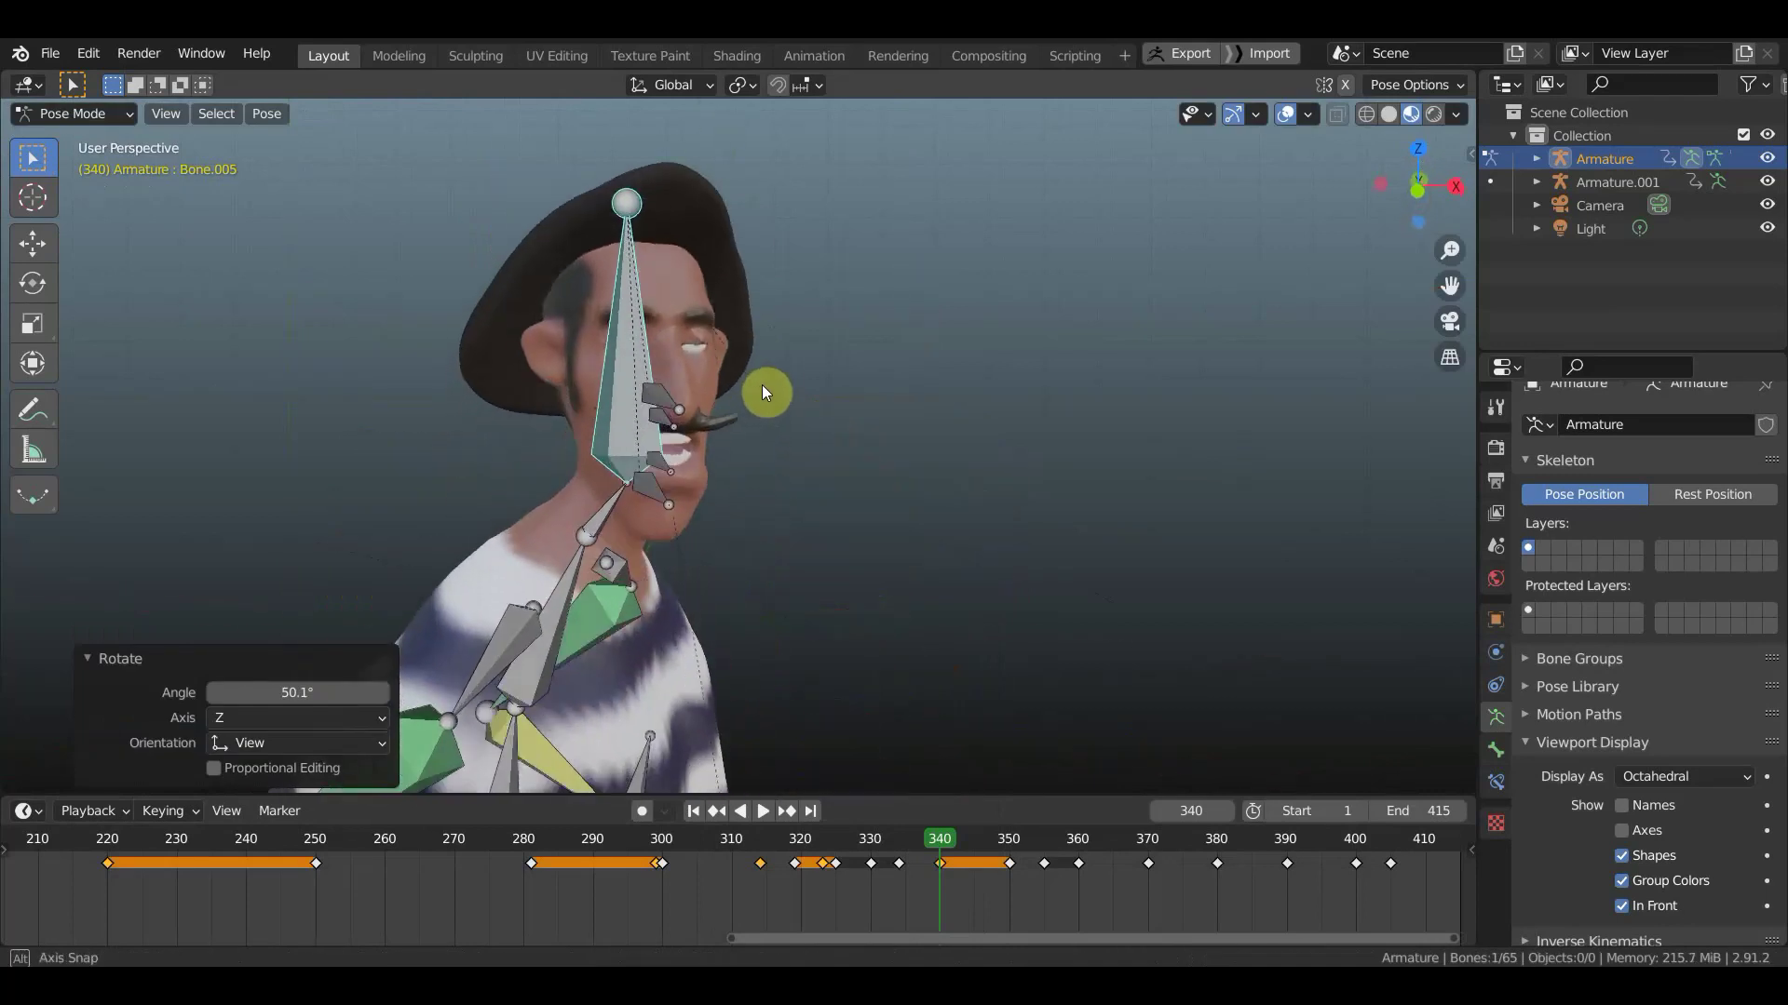
{"action": "key", "text": "a"}
{"action": "key", "text": "i"}
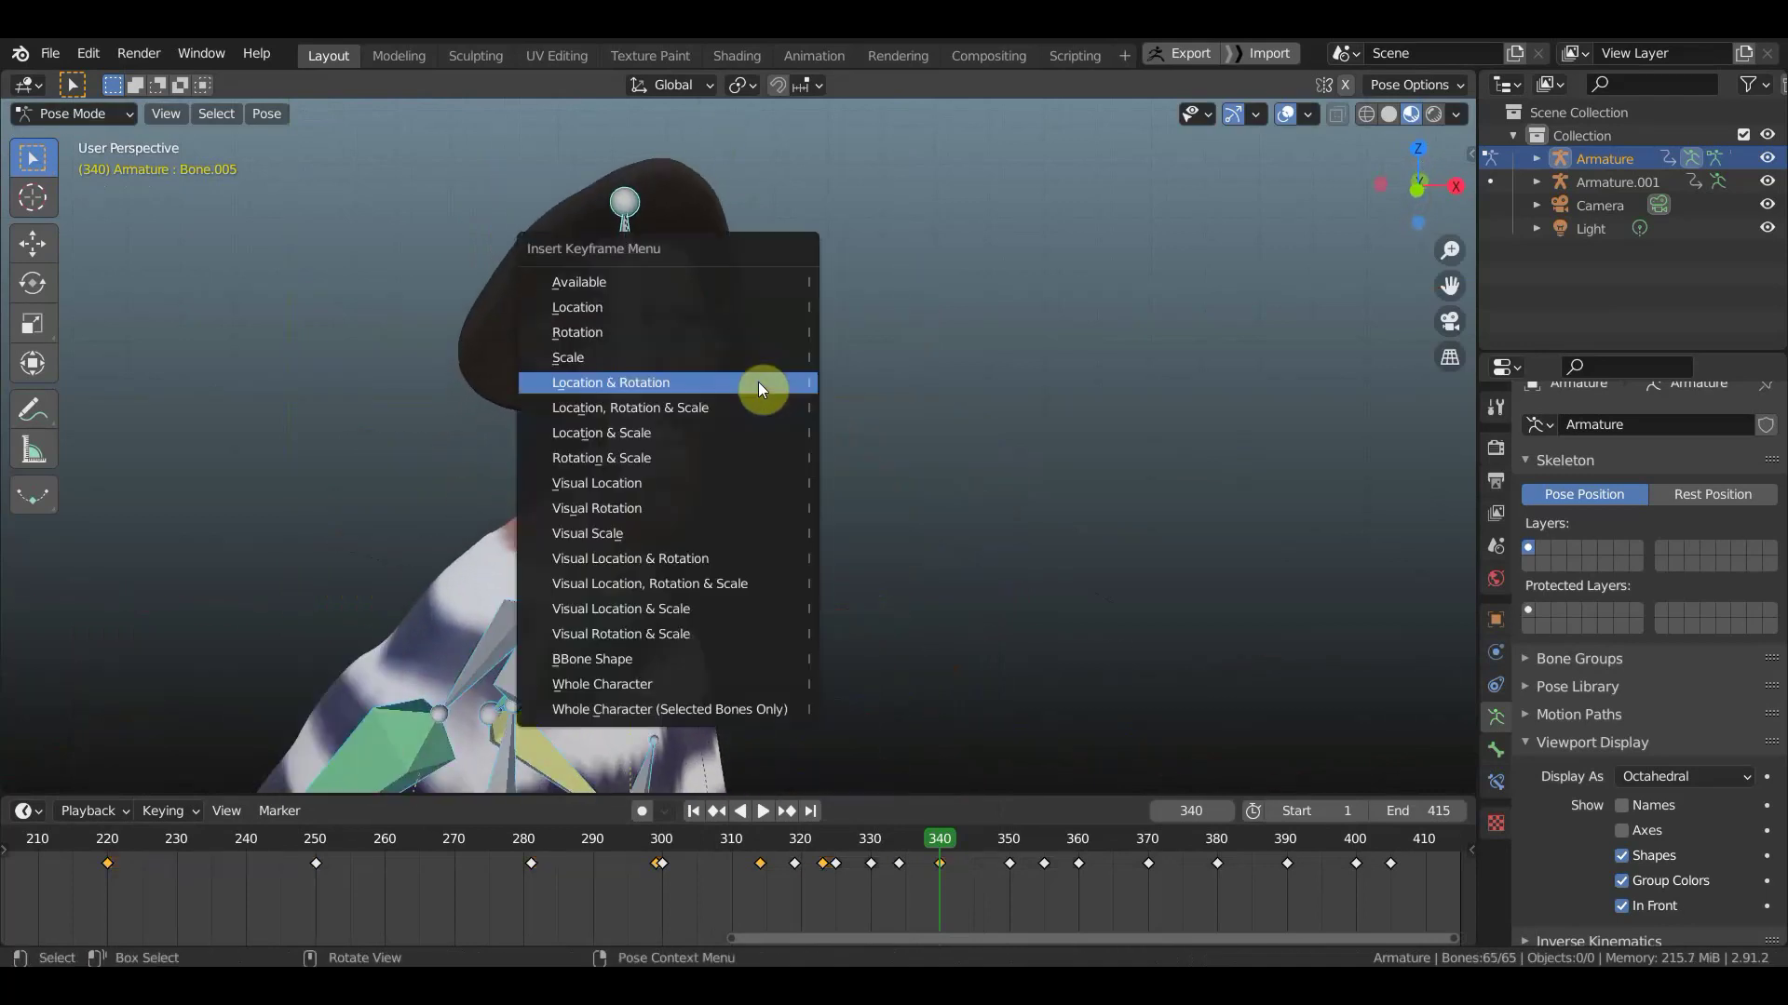
{"action": "left_click", "coordinate": [743, 382]}
- At frame 350, rotate a selected bone and tilt the head bone 11.6°
{"action": "left_click_drag", "start_coordinate": [935, 848], "coordinate": [1017, 860]}
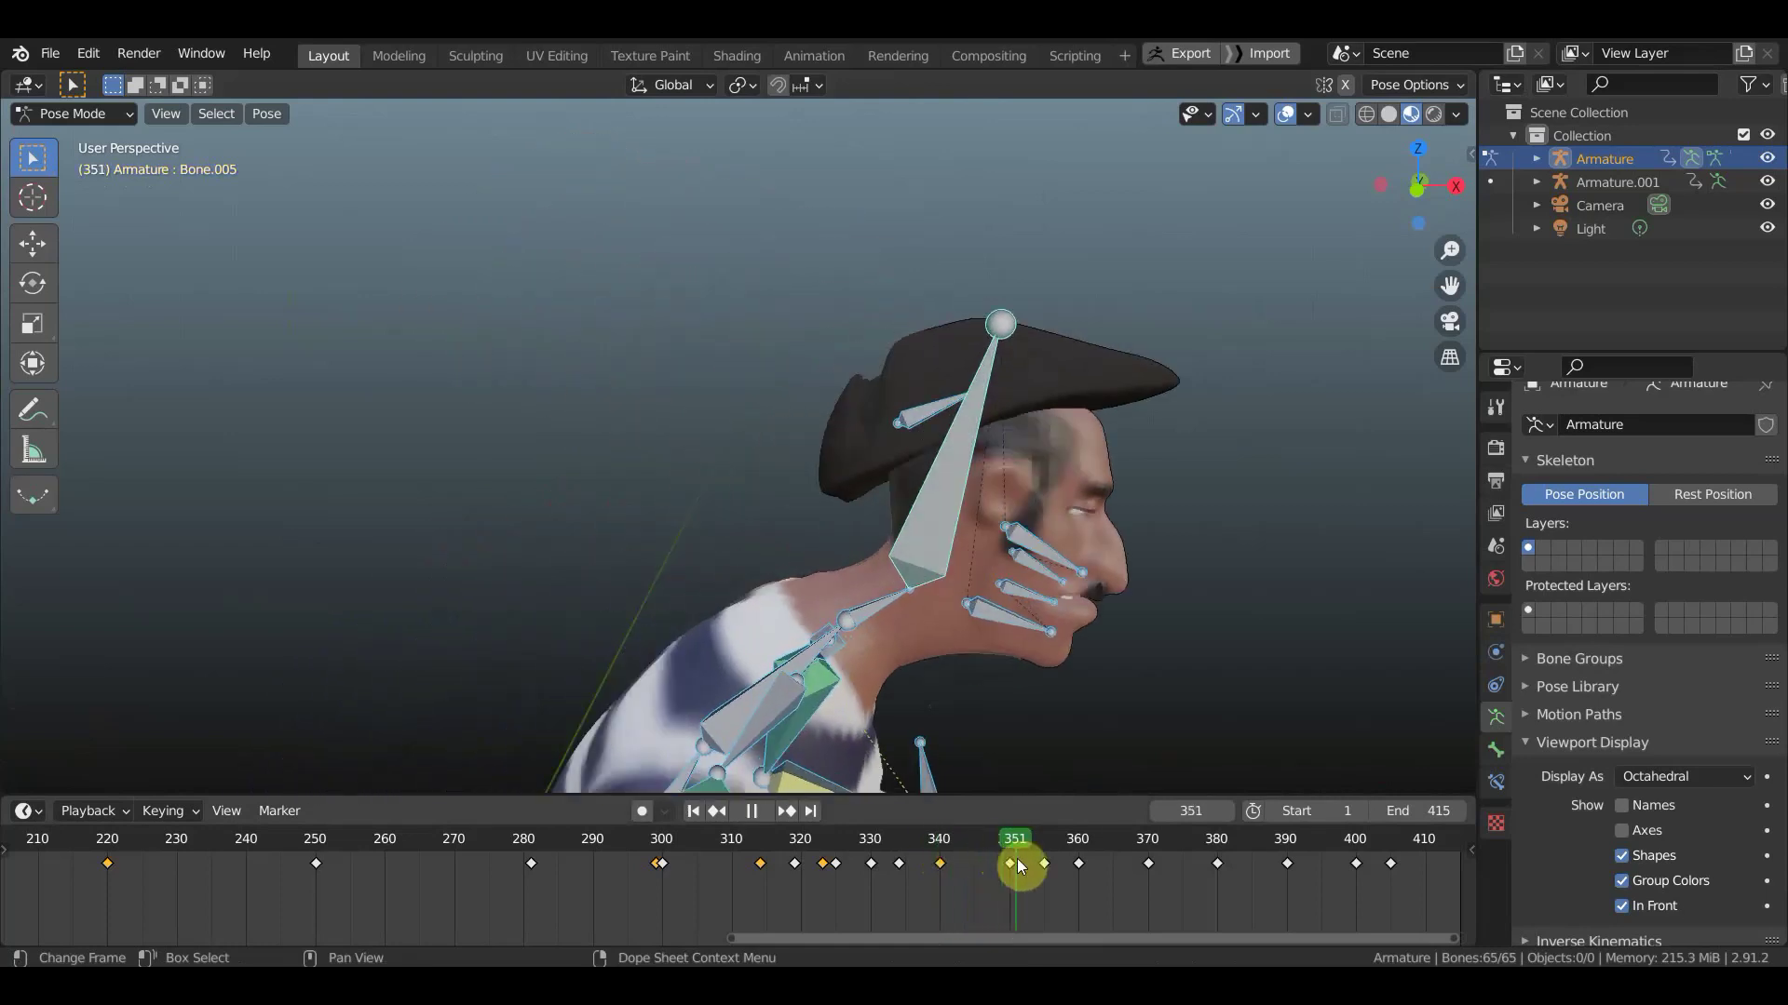
{"action": "left_click_drag", "start_coordinate": [1016, 858], "coordinate": [1012, 859]}
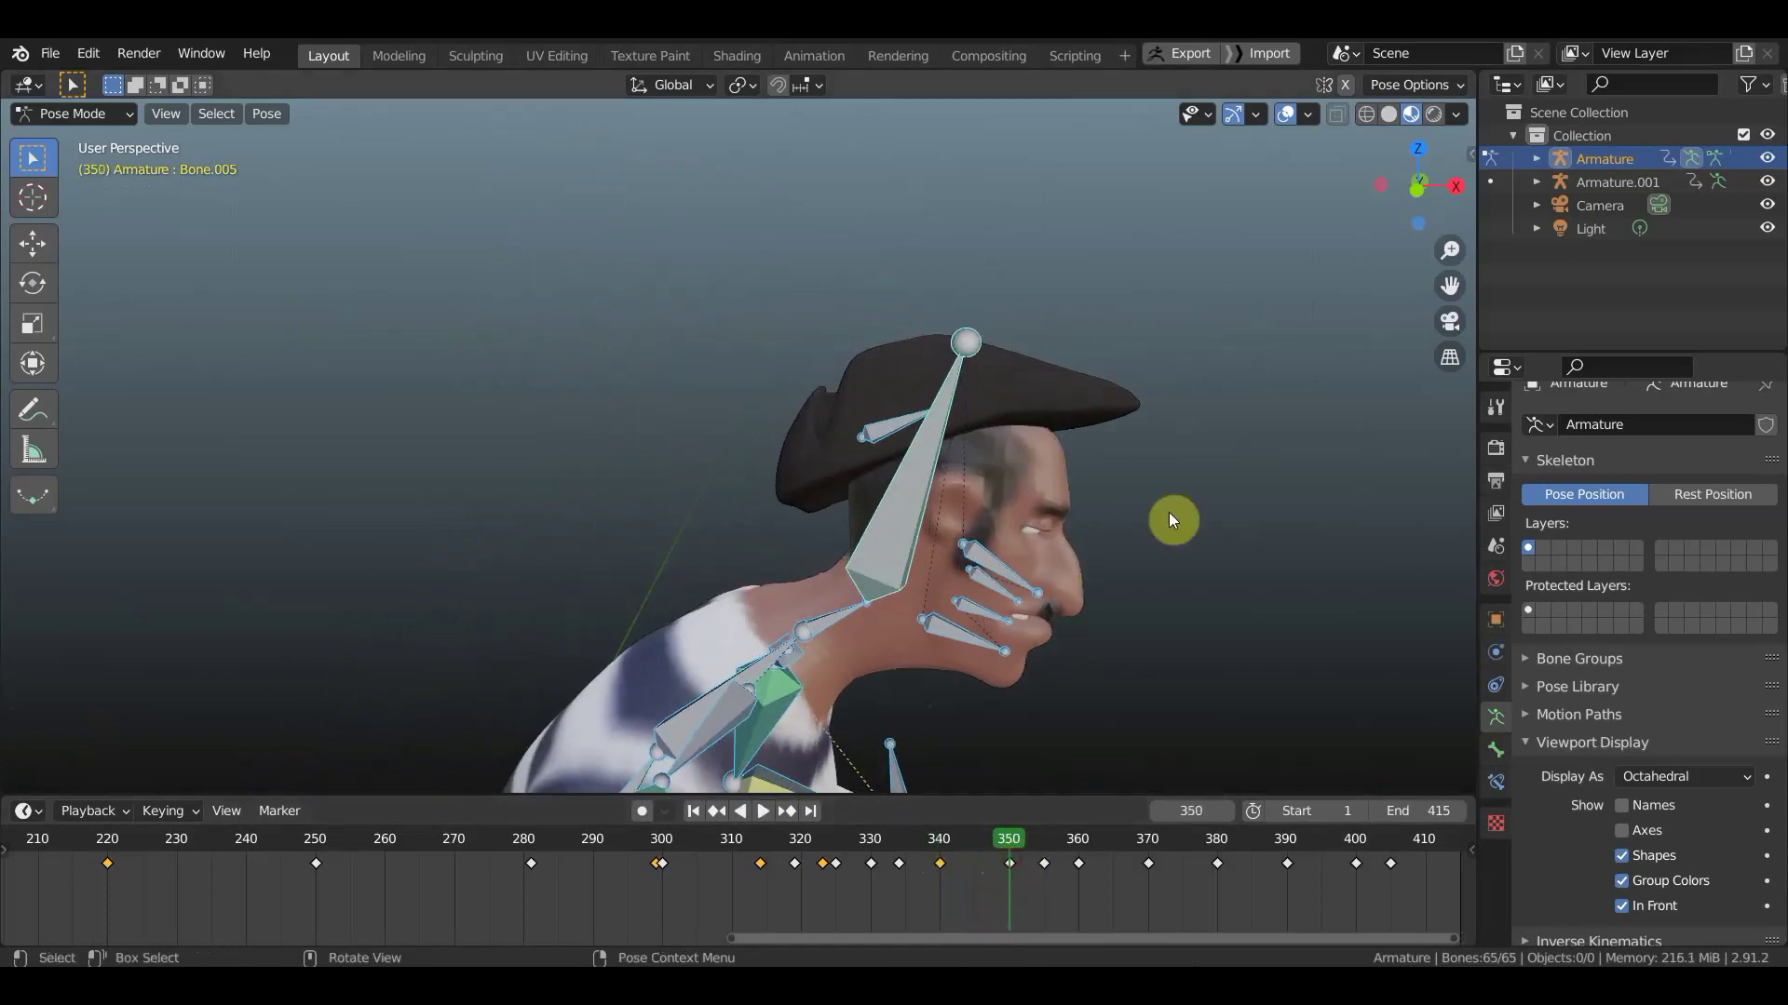
{"action": "key", "text": "KP_7"}
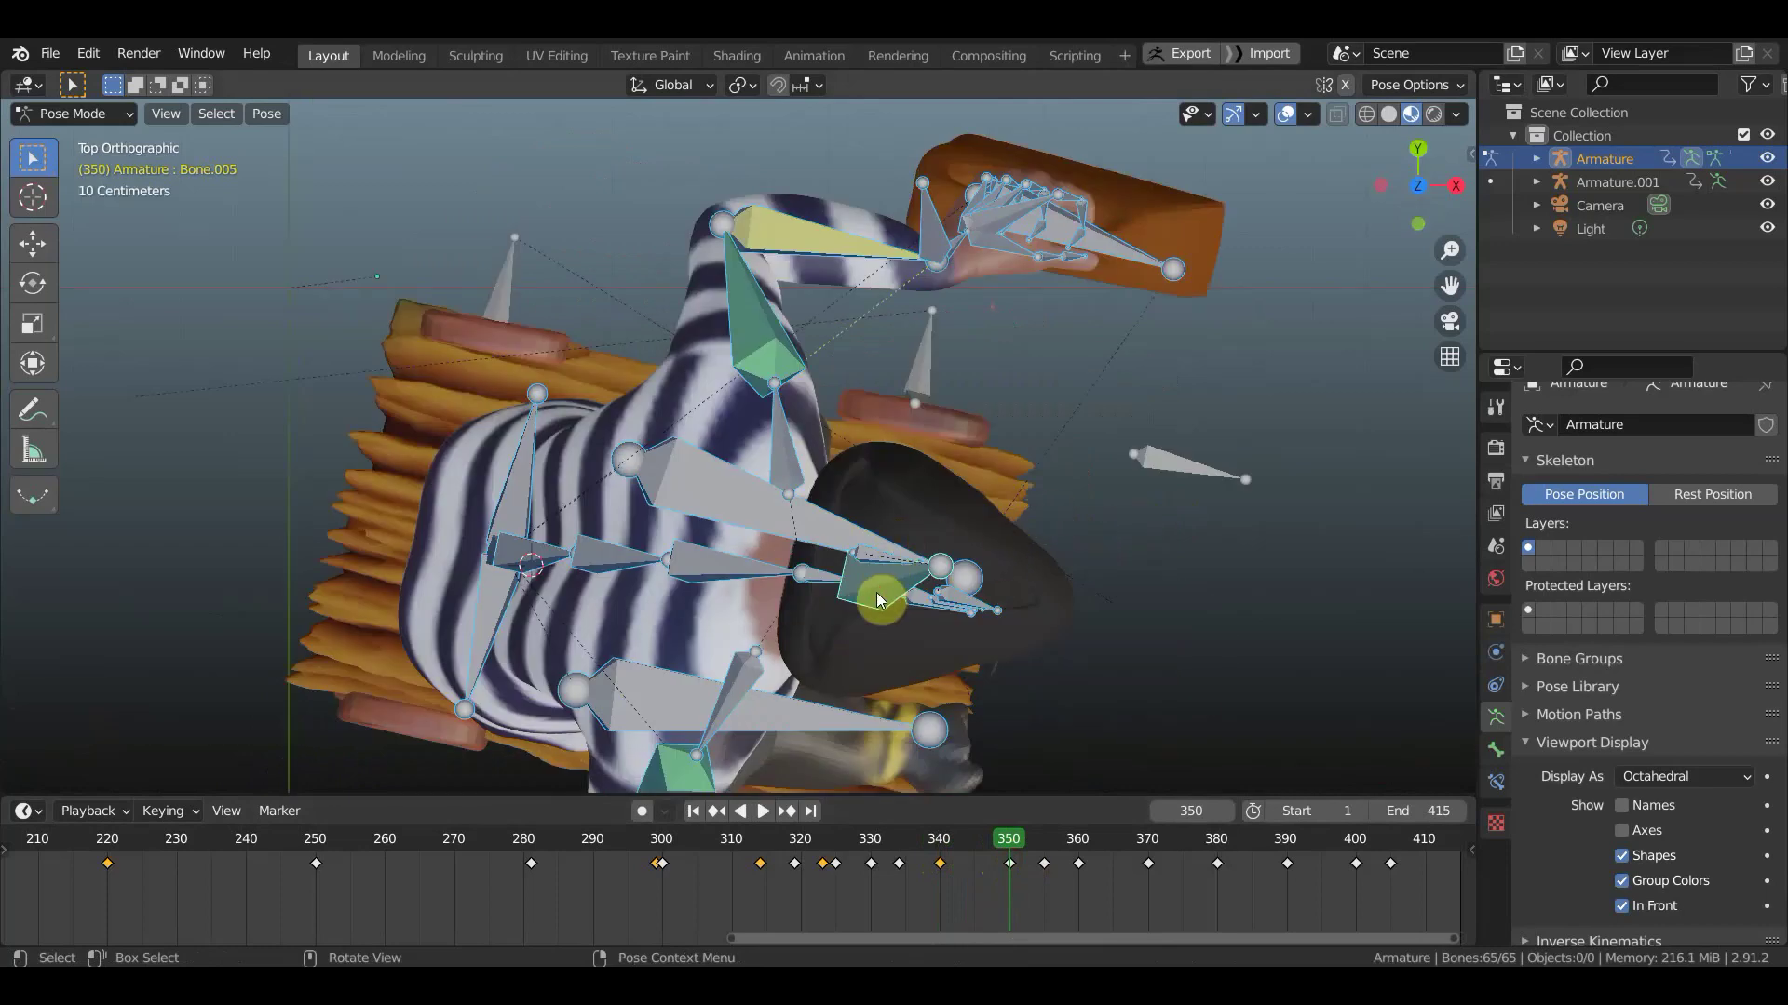
{"action": "left_click", "coordinate": [882, 600]}
{"action": "key", "text": "r"}
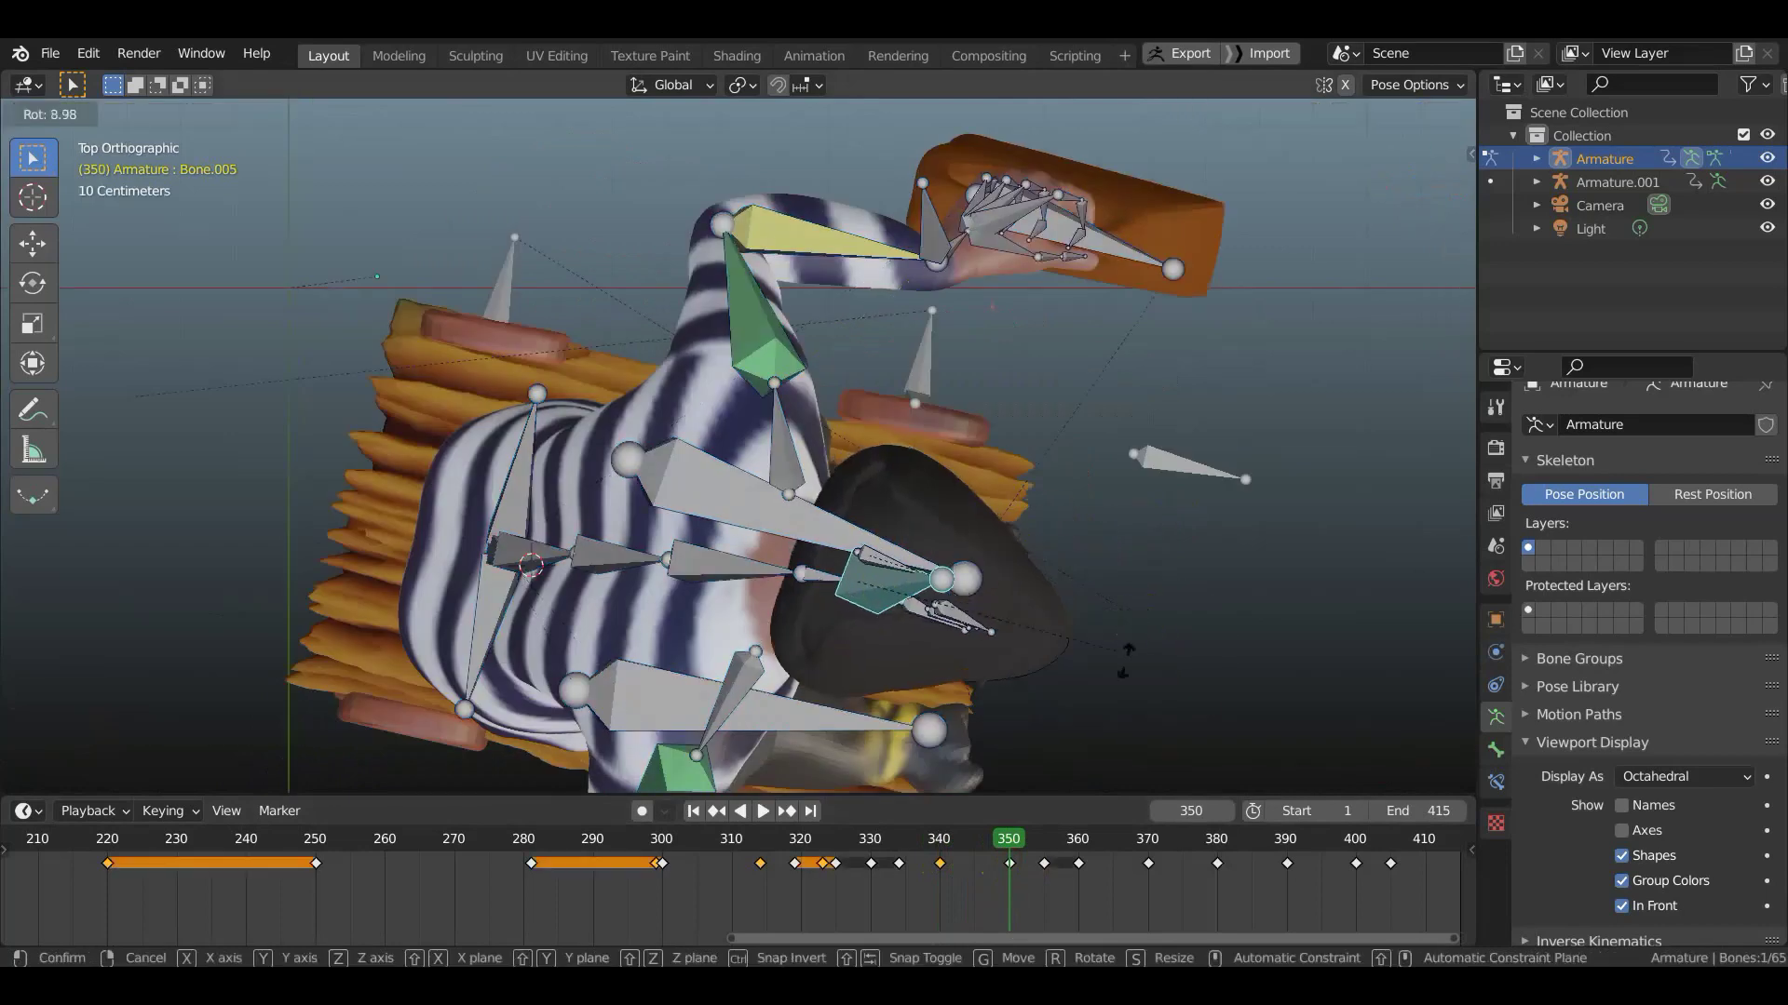
{"action": "left_click", "coordinate": [938, 741]}
{"action": "middle_click_drag", "start_coordinate": [1058, 724], "coordinate": [1035, 540]}
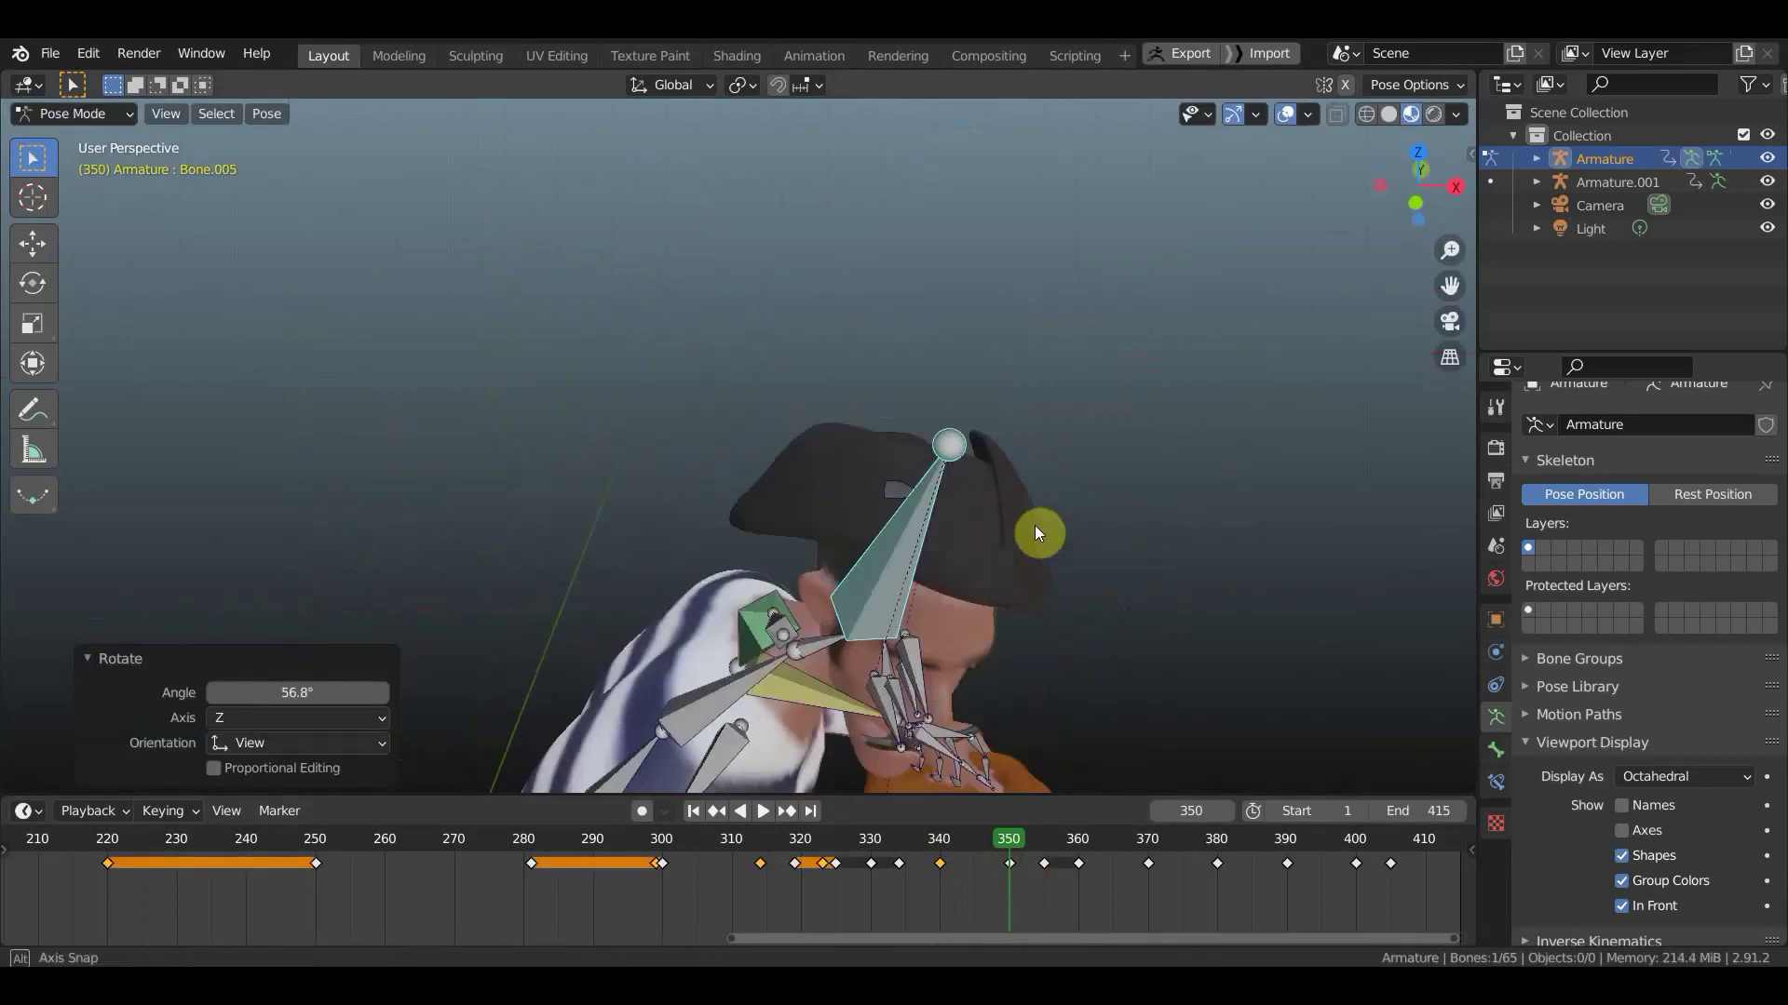
{"action": "scroll", "coordinate": [1069, 478], "scroll_direction": "up", "scroll_amount": 3}
{"action": "key", "text": "r"}
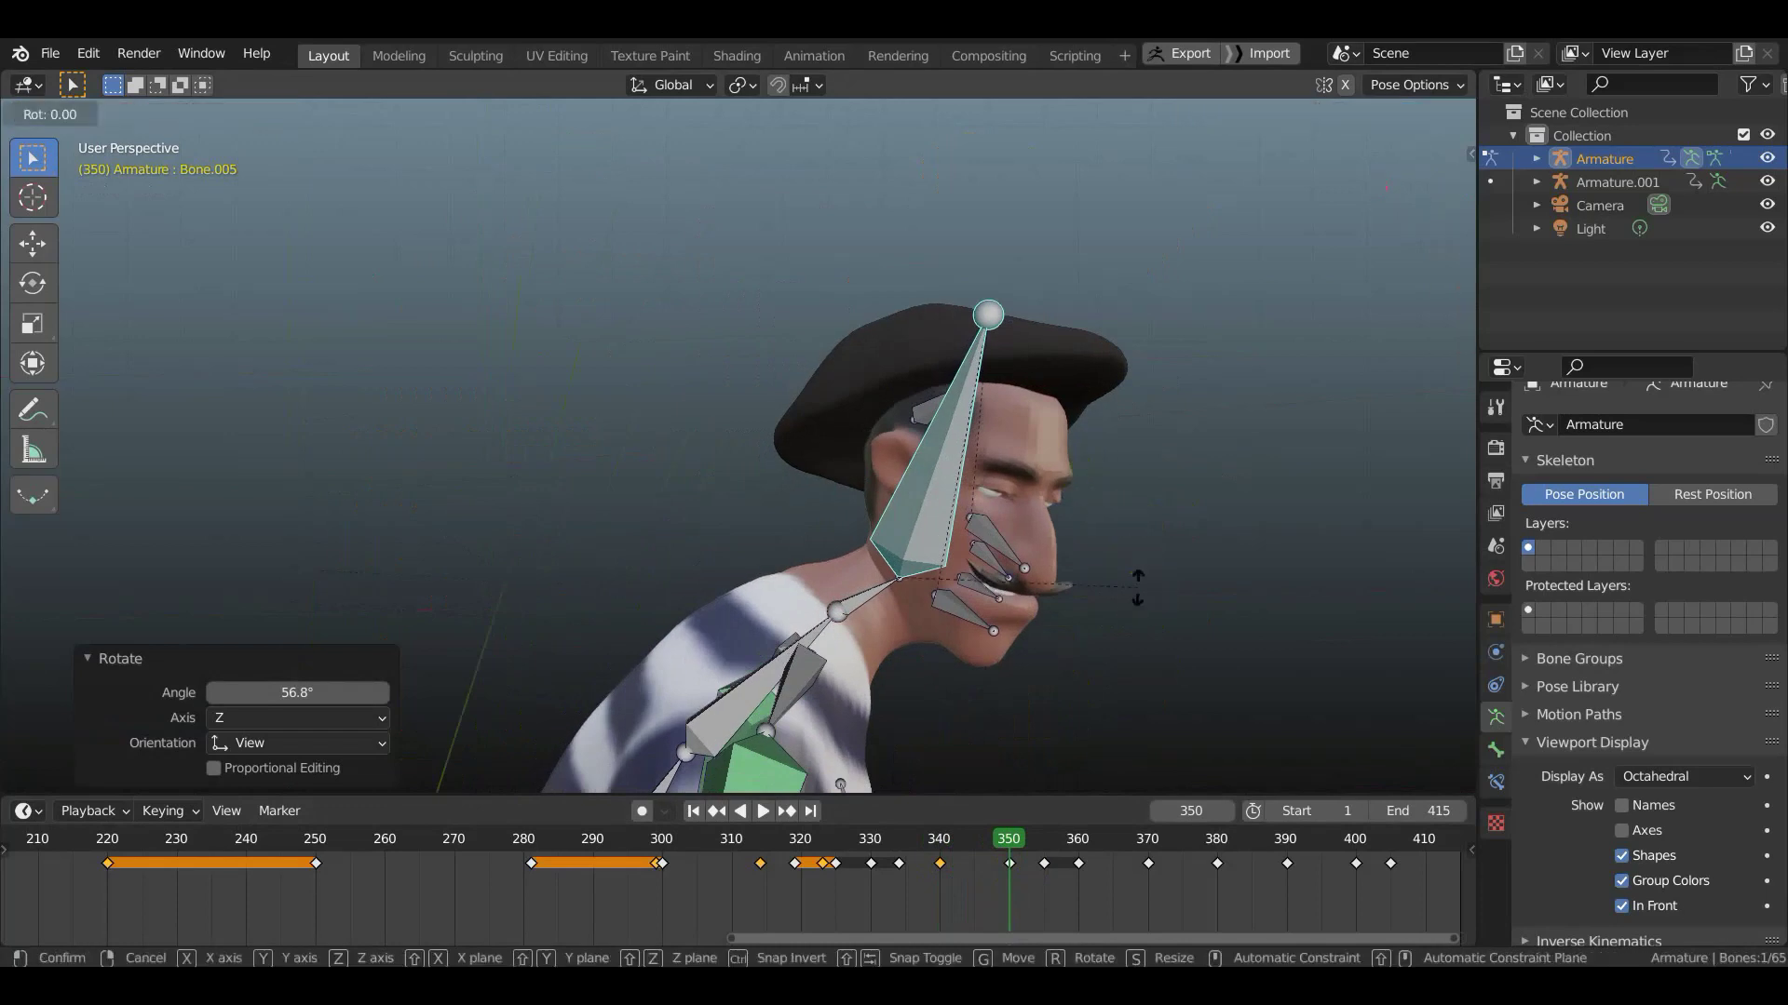
{"action": "left_click", "coordinate": [1096, 633]}
- Rotate the jaw bone open and key Location & Rotation for all bones at frame 350
{"action": "middle_click_drag", "start_coordinate": [1071, 619], "coordinate": [1093, 602]}
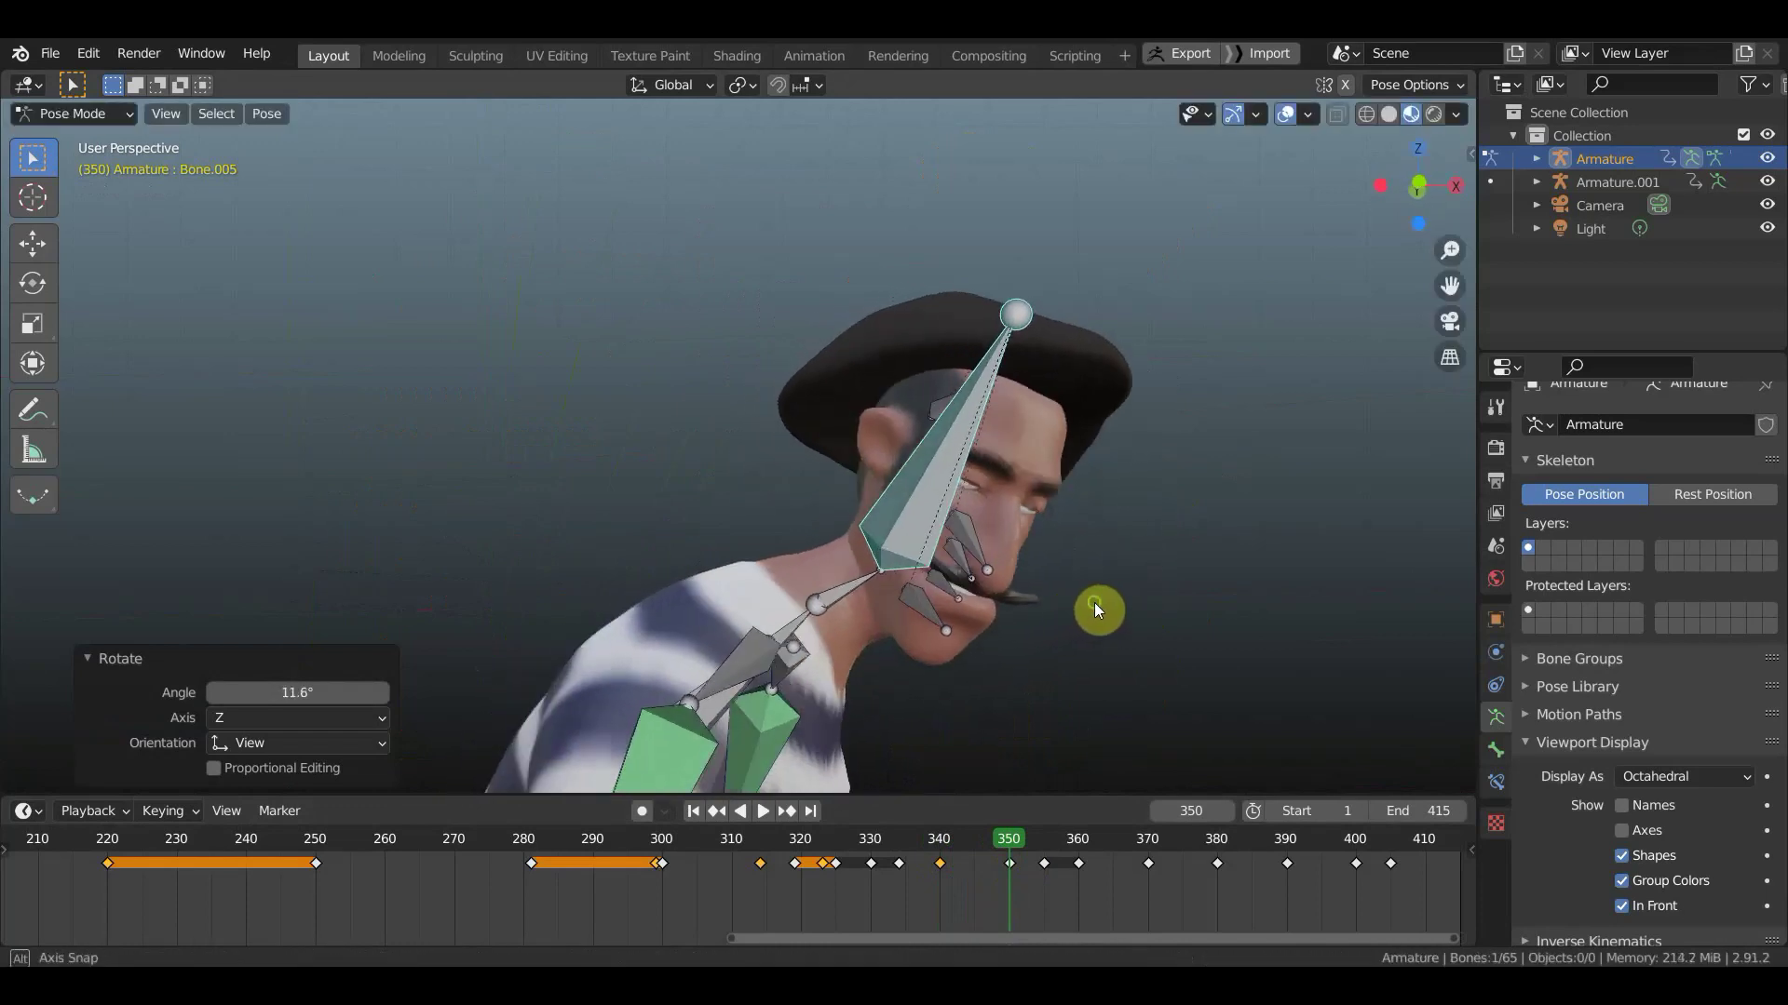
{"action": "left_click", "coordinate": [964, 610]}
{"action": "mouse_move", "coordinate": [983, 613]}
{"action": "middle_mouse_down"}
{"action": "mouse_move", "coordinate": [1175, 622]}
{"action": "mouse_move", "coordinate": [1159, 643]}
{"action": "middle_mouse_up"}
{"action": "key", "text": "r"}
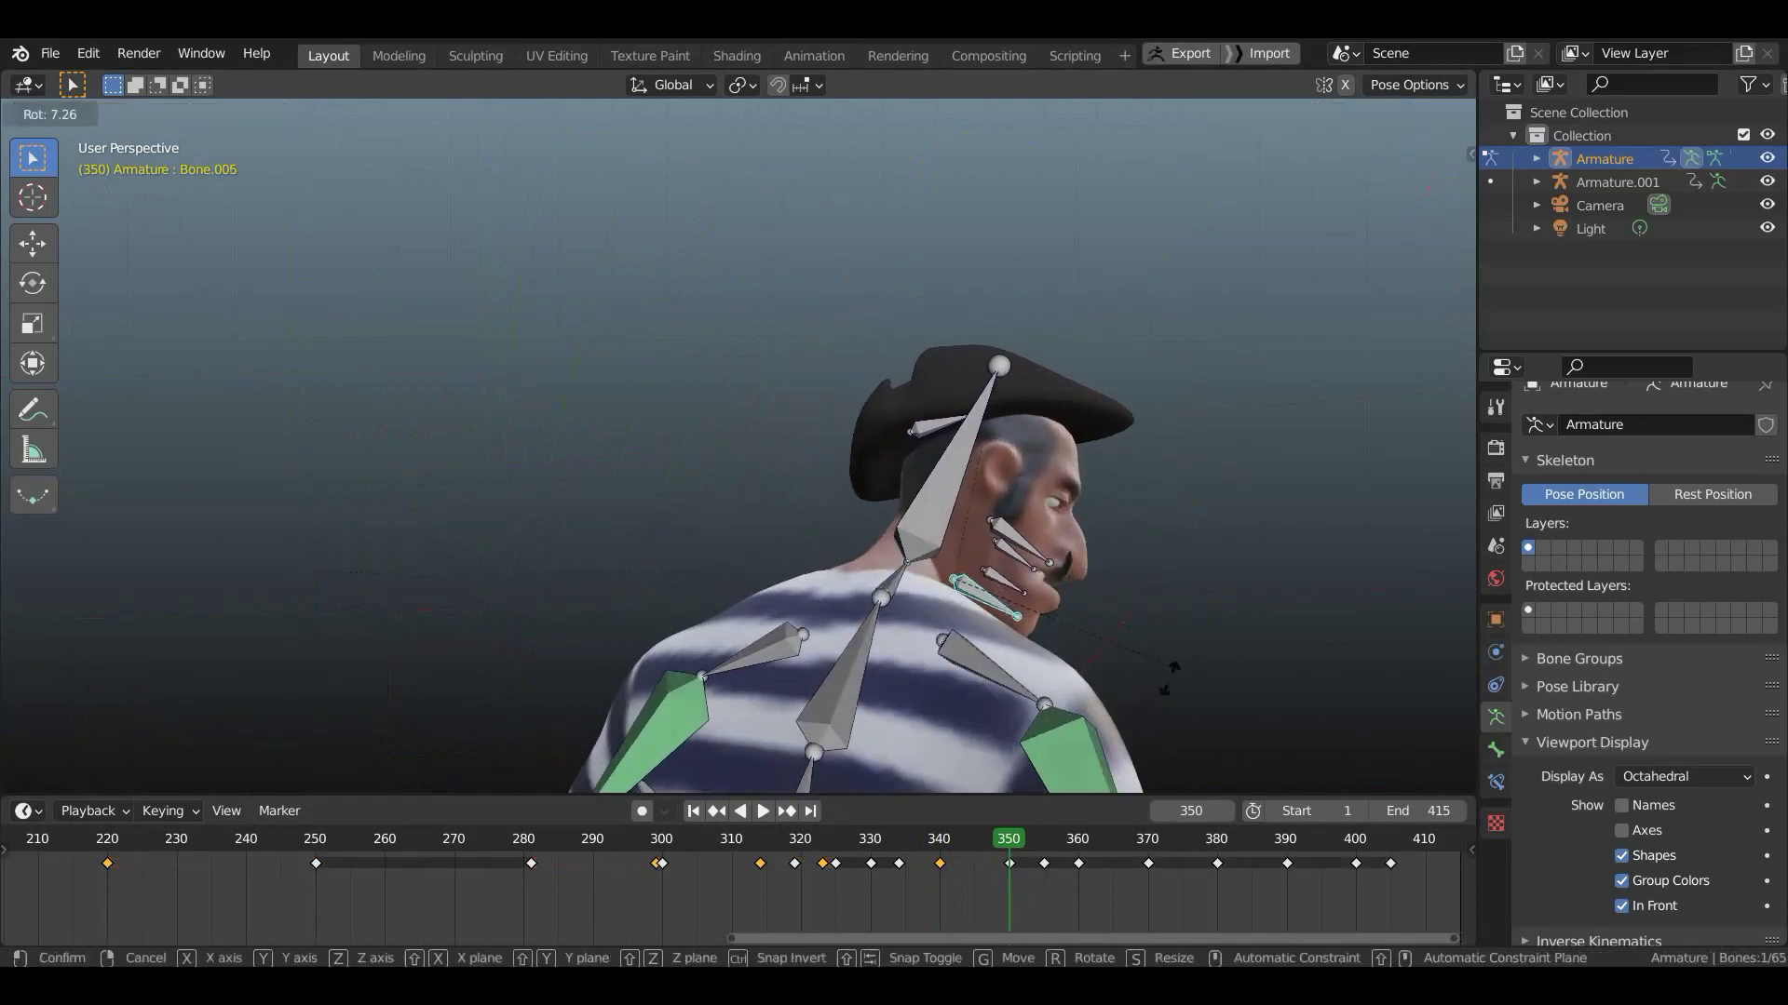
{"action": "left_click", "coordinate": [1132, 702]}
{"action": "key", "text": "a"}
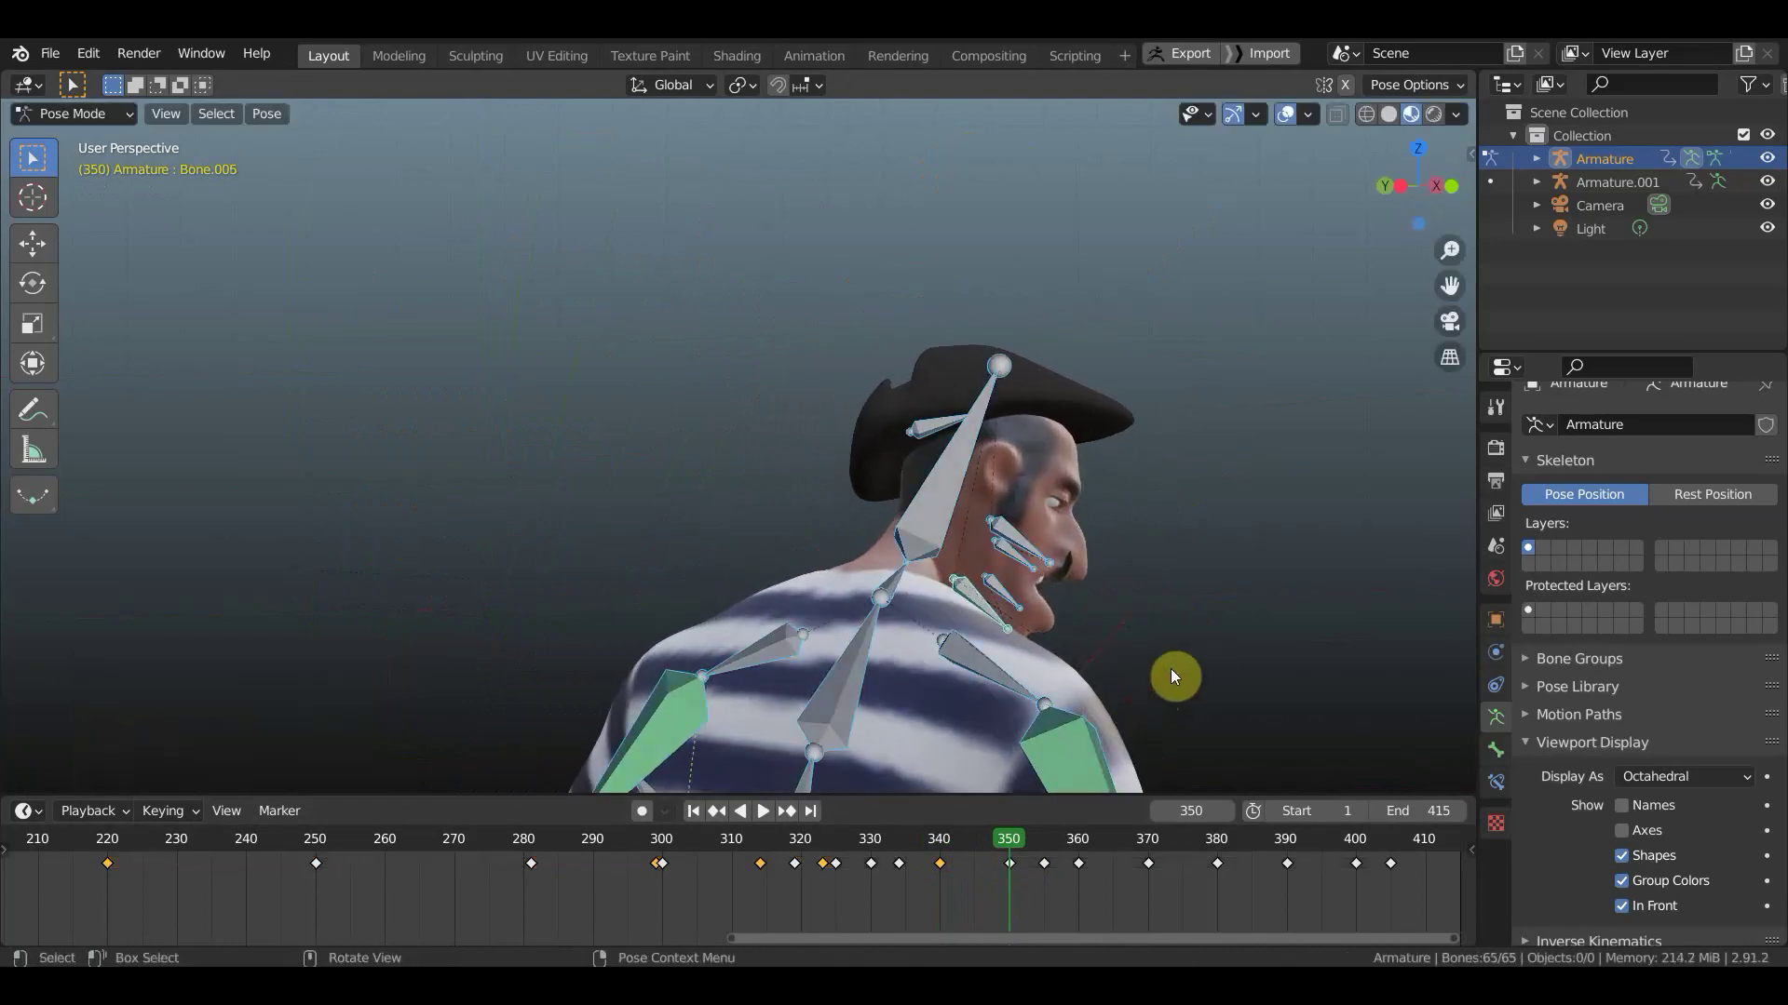
{"action": "key", "text": "i"}
{"action": "left_click", "coordinate": [1113, 623]}
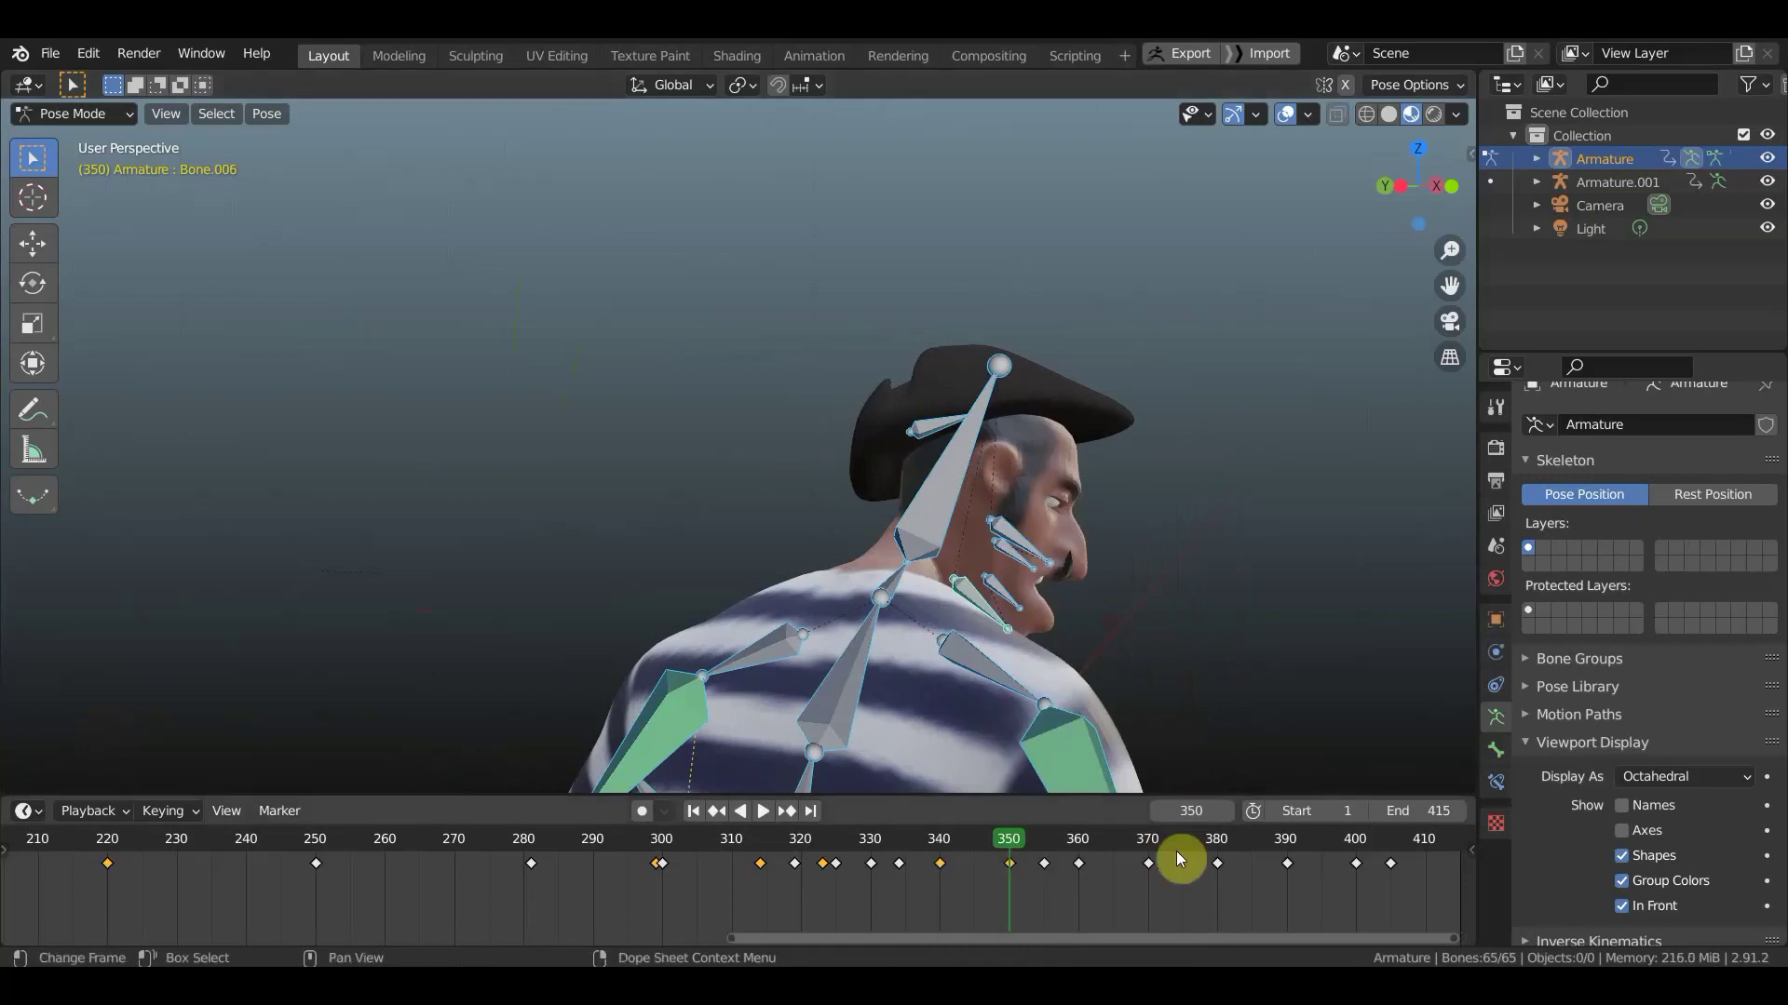
- At frame 360, rotate the jaw bone 12.2° and nudge its position
{"action": "left_click", "coordinate": [1077, 842]}
{"action": "mouse_move", "coordinate": [1252, 581]}
{"action": "middle_mouse_down"}
{"action": "mouse_move", "coordinate": [1099, 581]}
{"action": "mouse_move", "coordinate": [1091, 560]}
{"action": "mouse_move", "coordinate": [539, 427]}
{"action": "mouse_move", "coordinate": [865, 429]}
{"action": "middle_mouse_up"}
{"action": "left_click", "coordinate": [1025, 515]}
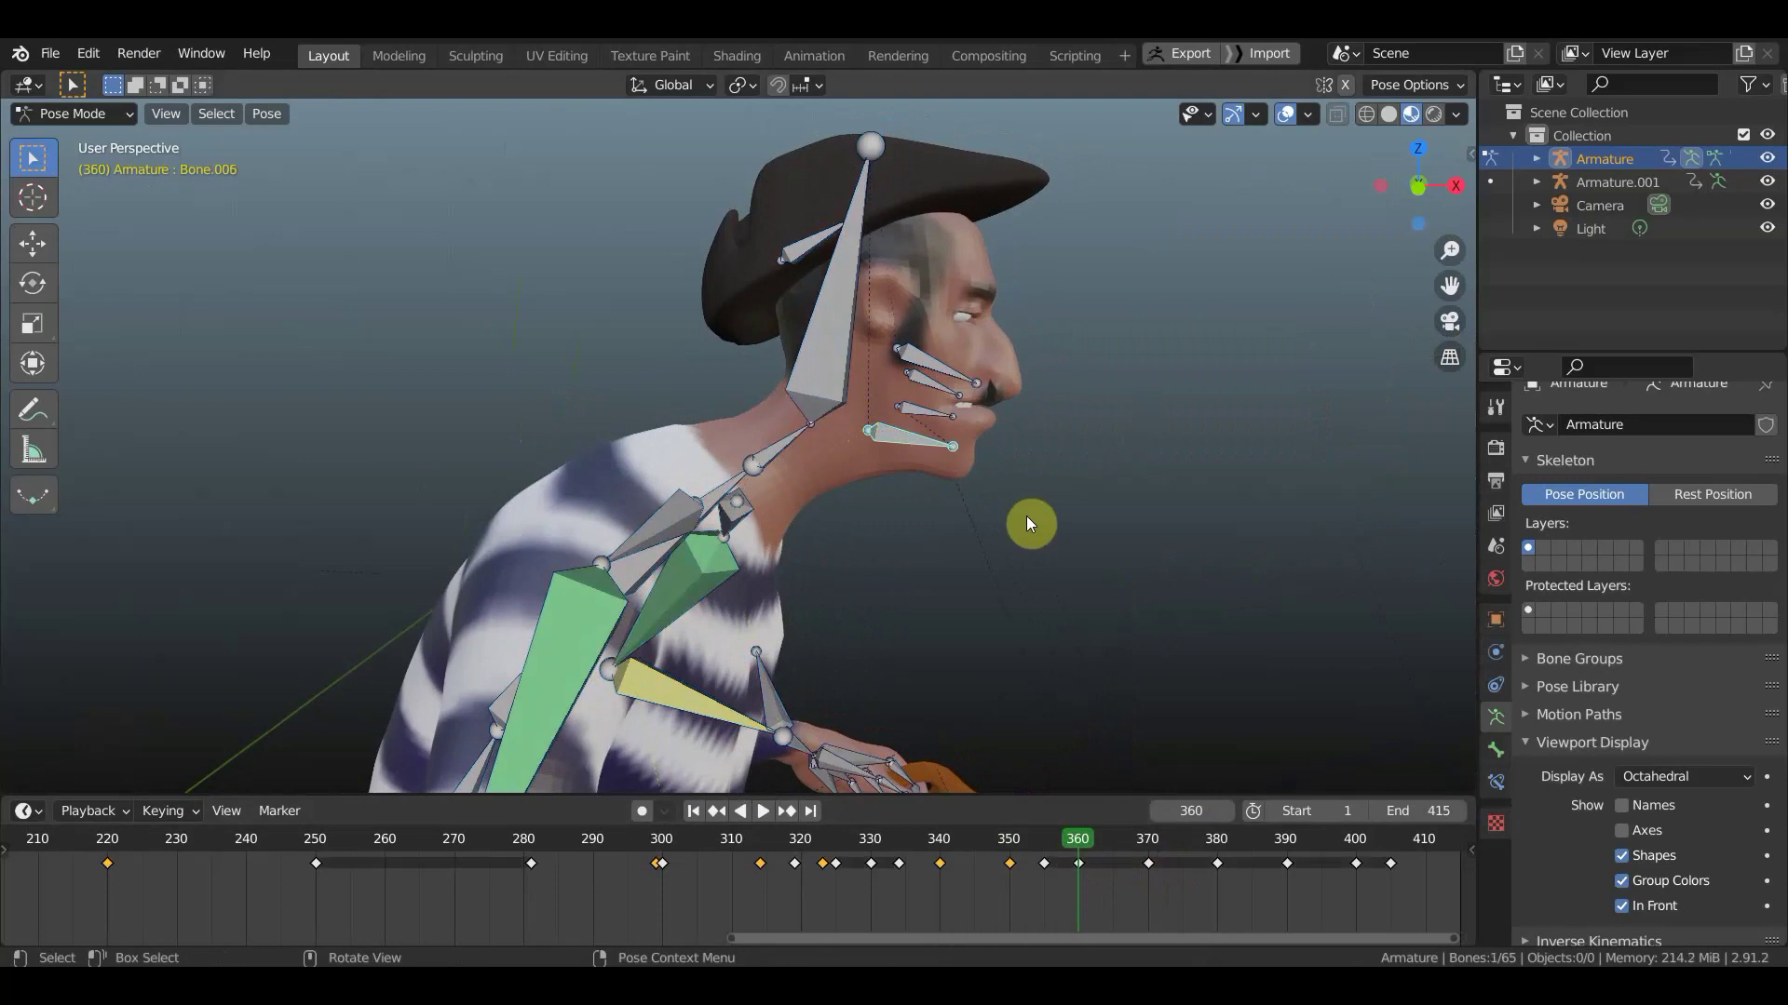
{"action": "key", "text": "r"}
{"action": "left_click", "coordinate": [1041, 559]}
{"action": "key", "text": "g"}
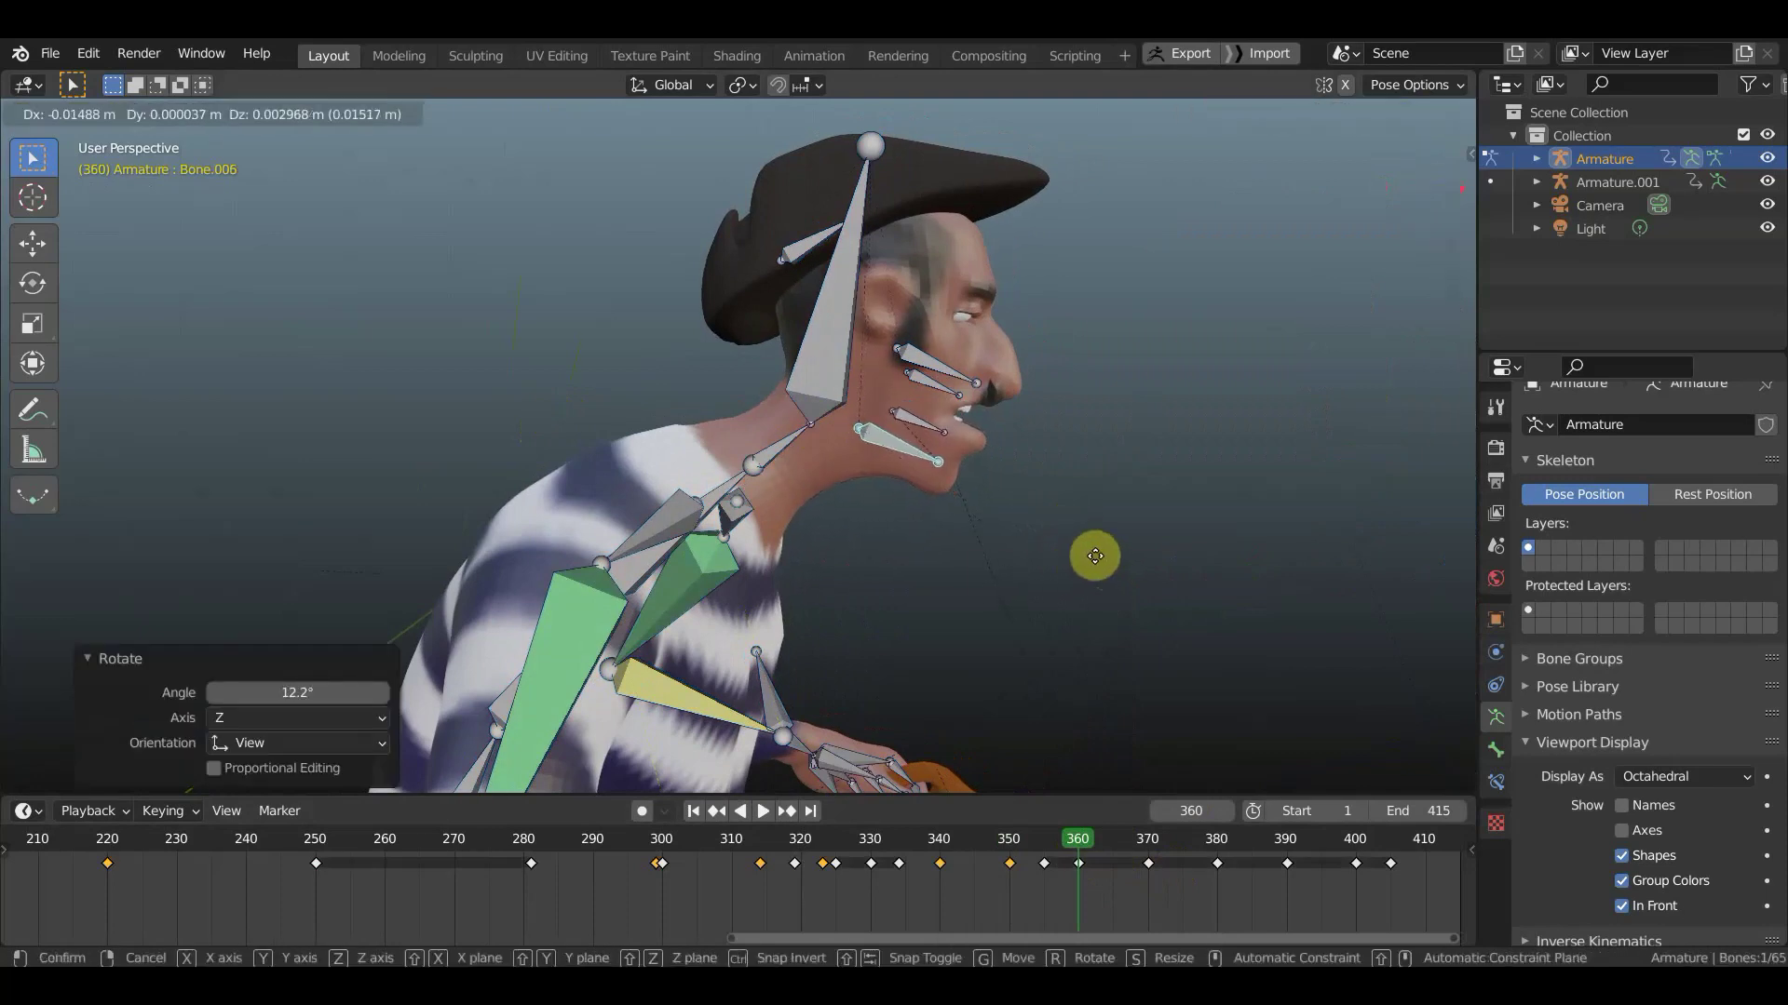
{"action": "left_click", "coordinate": [1098, 556]}
- Rotate the jaw -7.01°, shift it slightly, and key Location & Rotation for all bones at 360
{"action": "middle_click_drag", "start_coordinate": [1098, 557], "coordinate": [858, 572]}
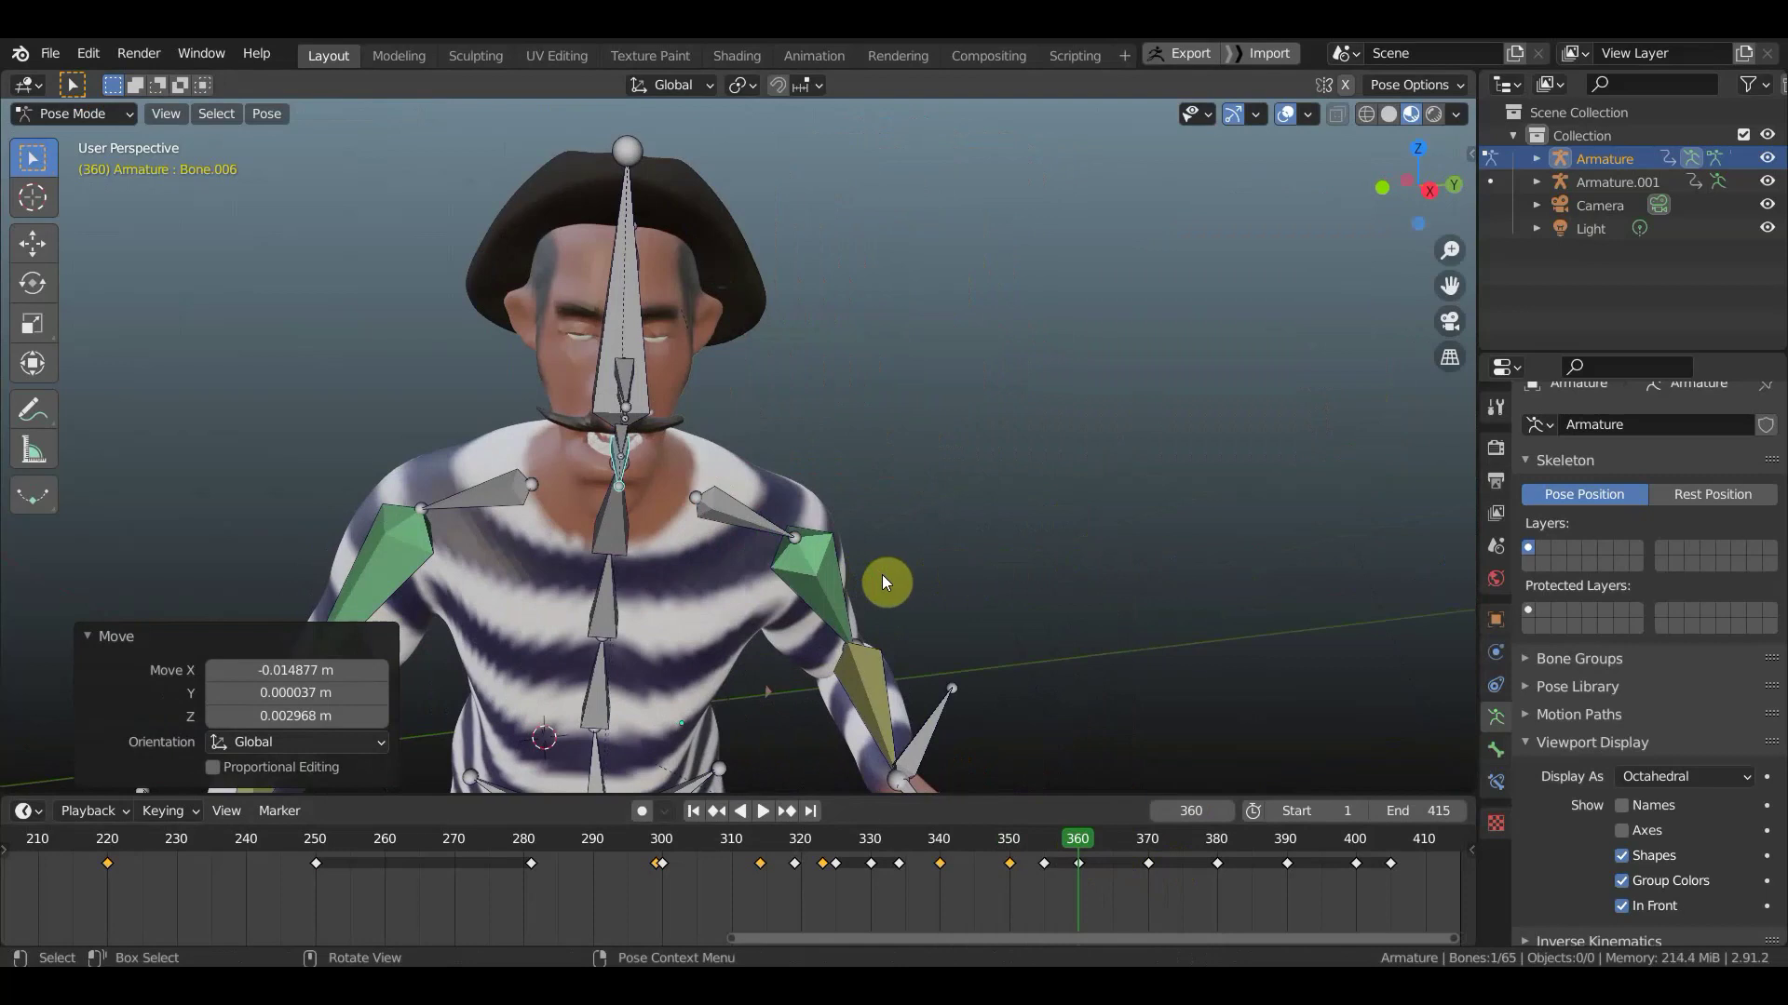
{"action": "key", "text": "r"}
{"action": "left_click", "coordinate": [959, 557]}
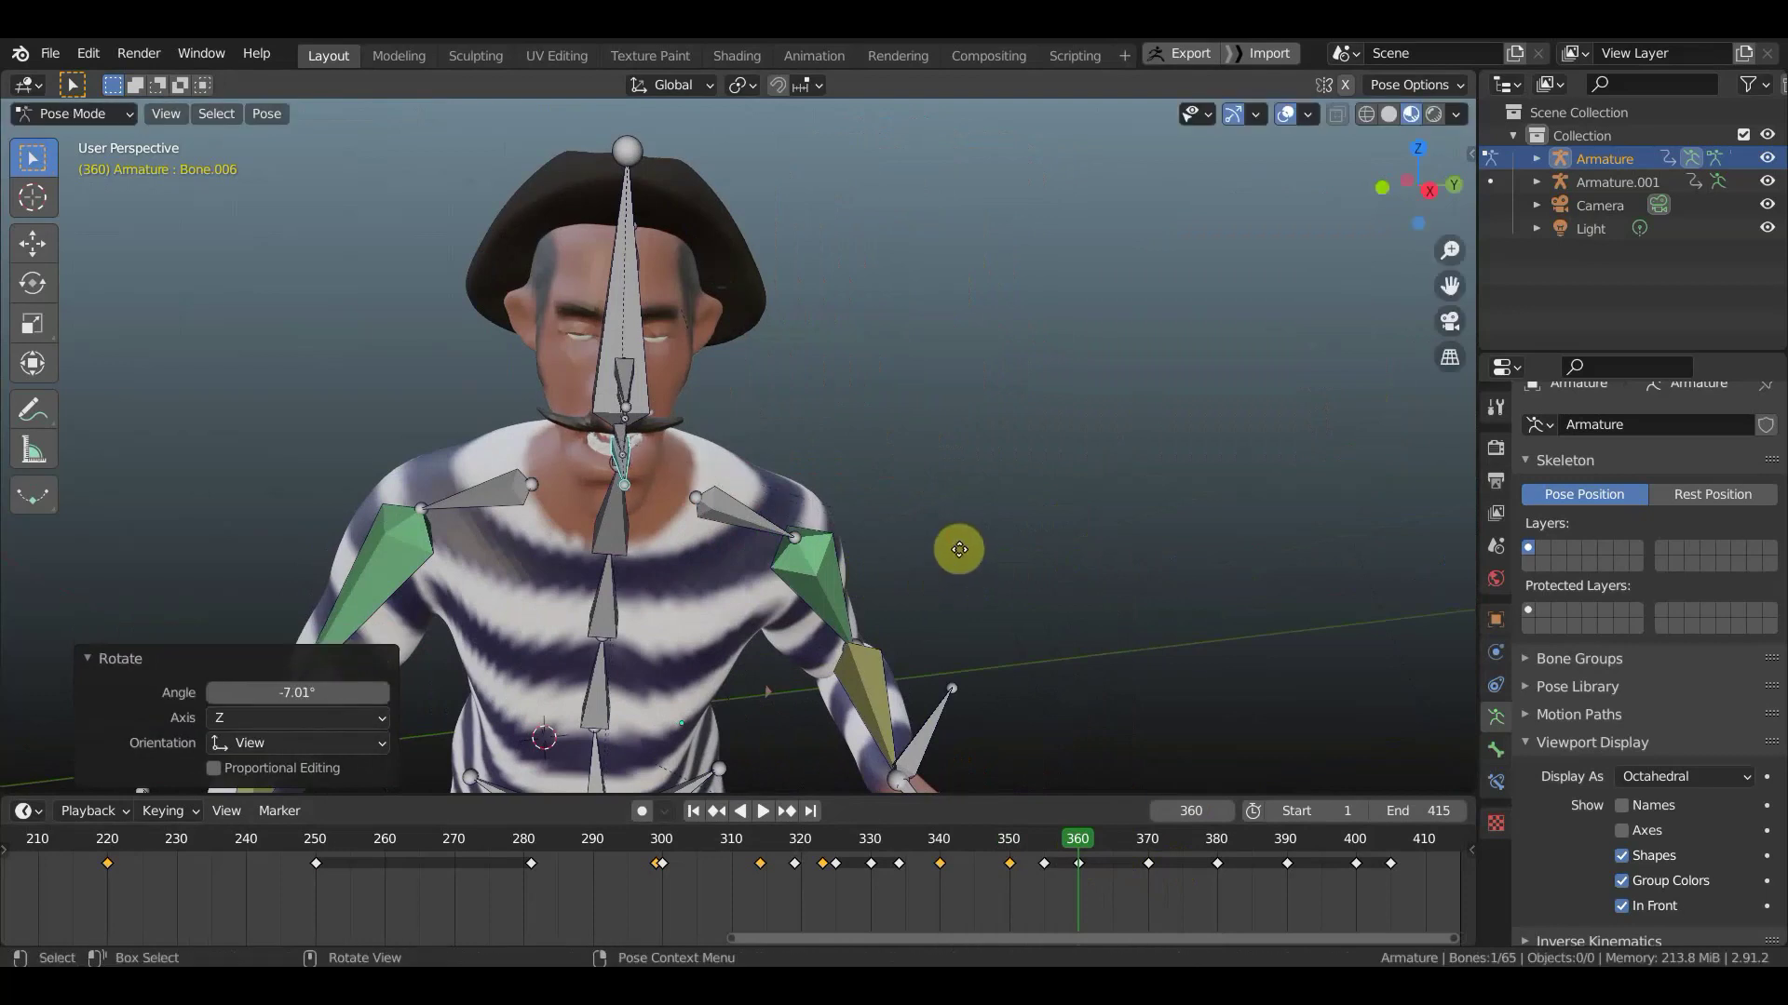
{"action": "key", "text": "g"}
{"action": "left_click", "coordinate": [965, 550]}
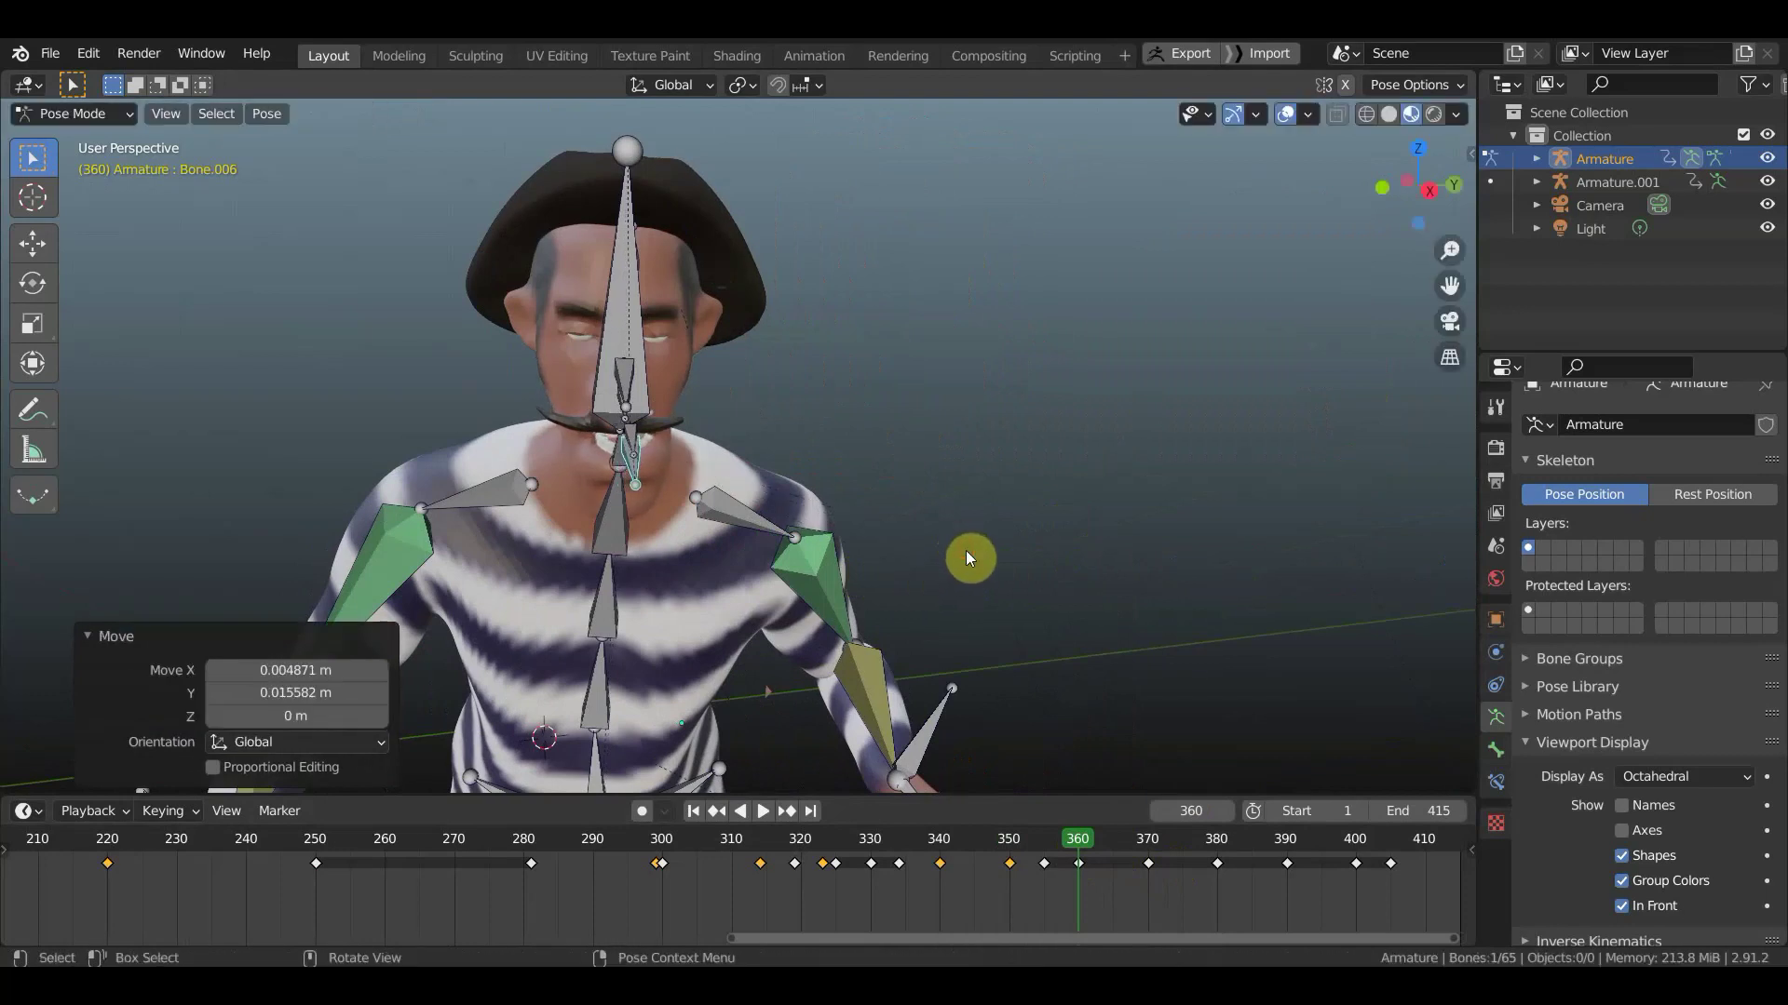
{"action": "key", "text": "a"}
{"action": "key", "text": "i"}
{"action": "left_click", "coordinate": [965, 551]}
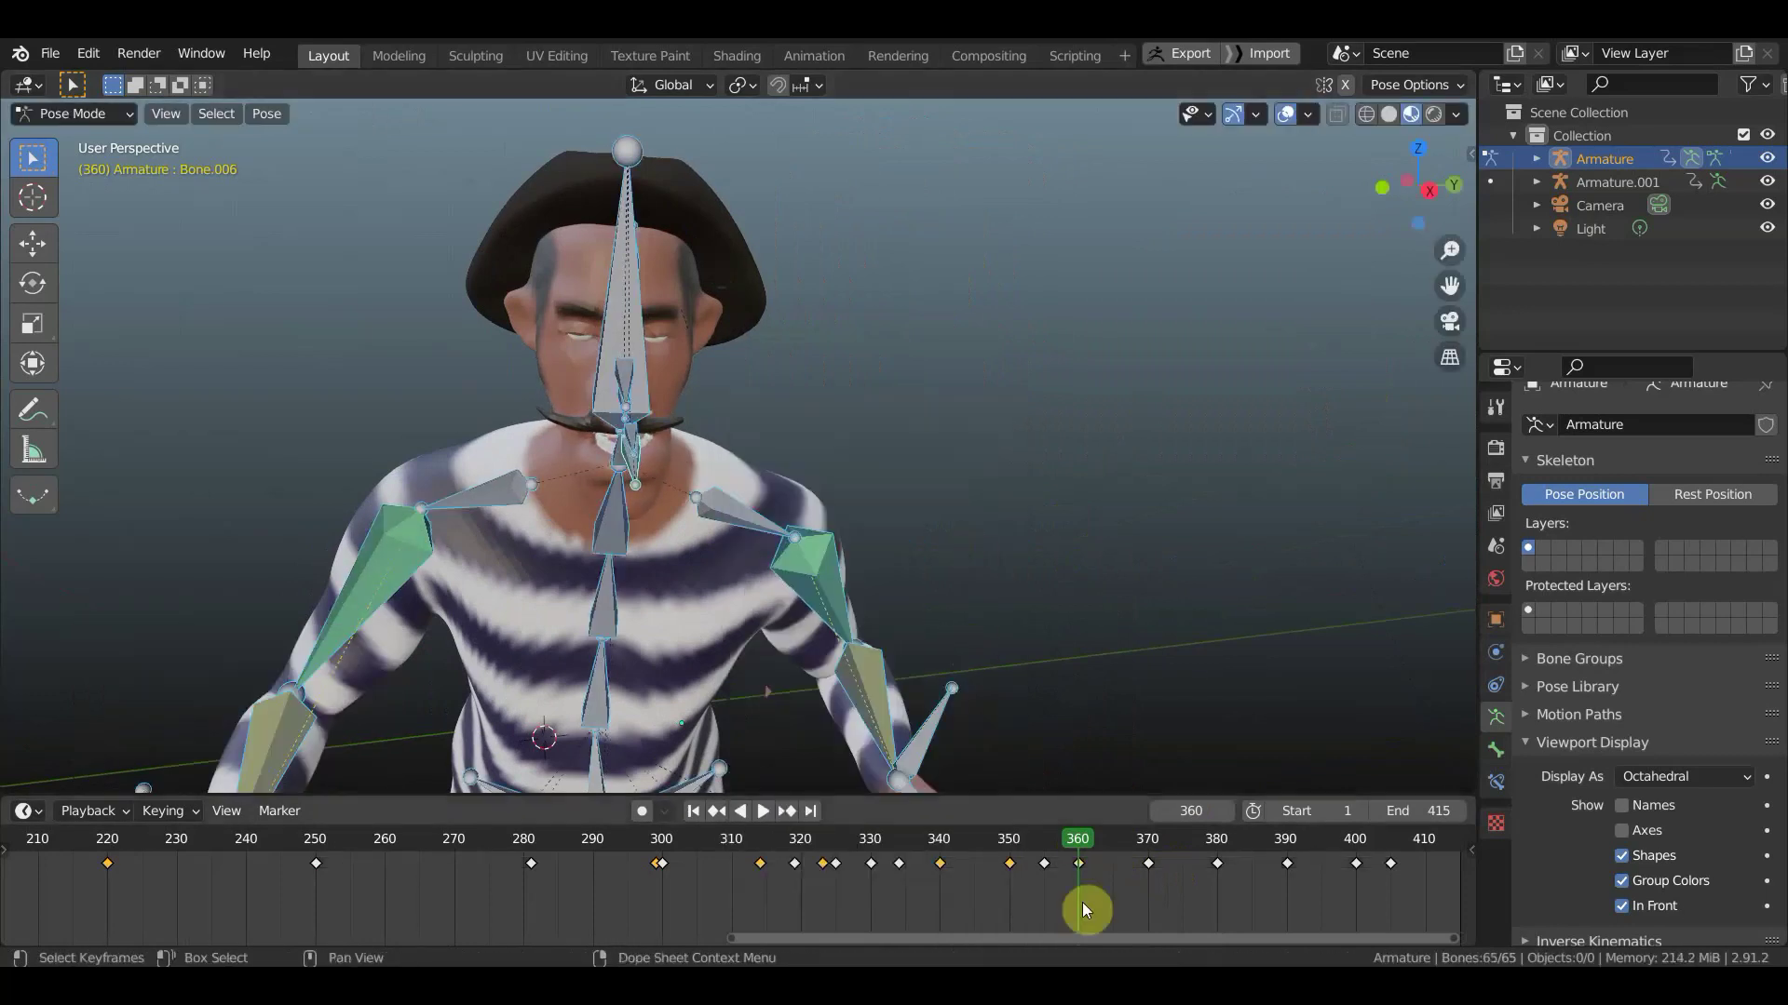
{"action": "middle_click_drag", "start_coordinate": [1030, 565], "coordinate": [1148, 549]}
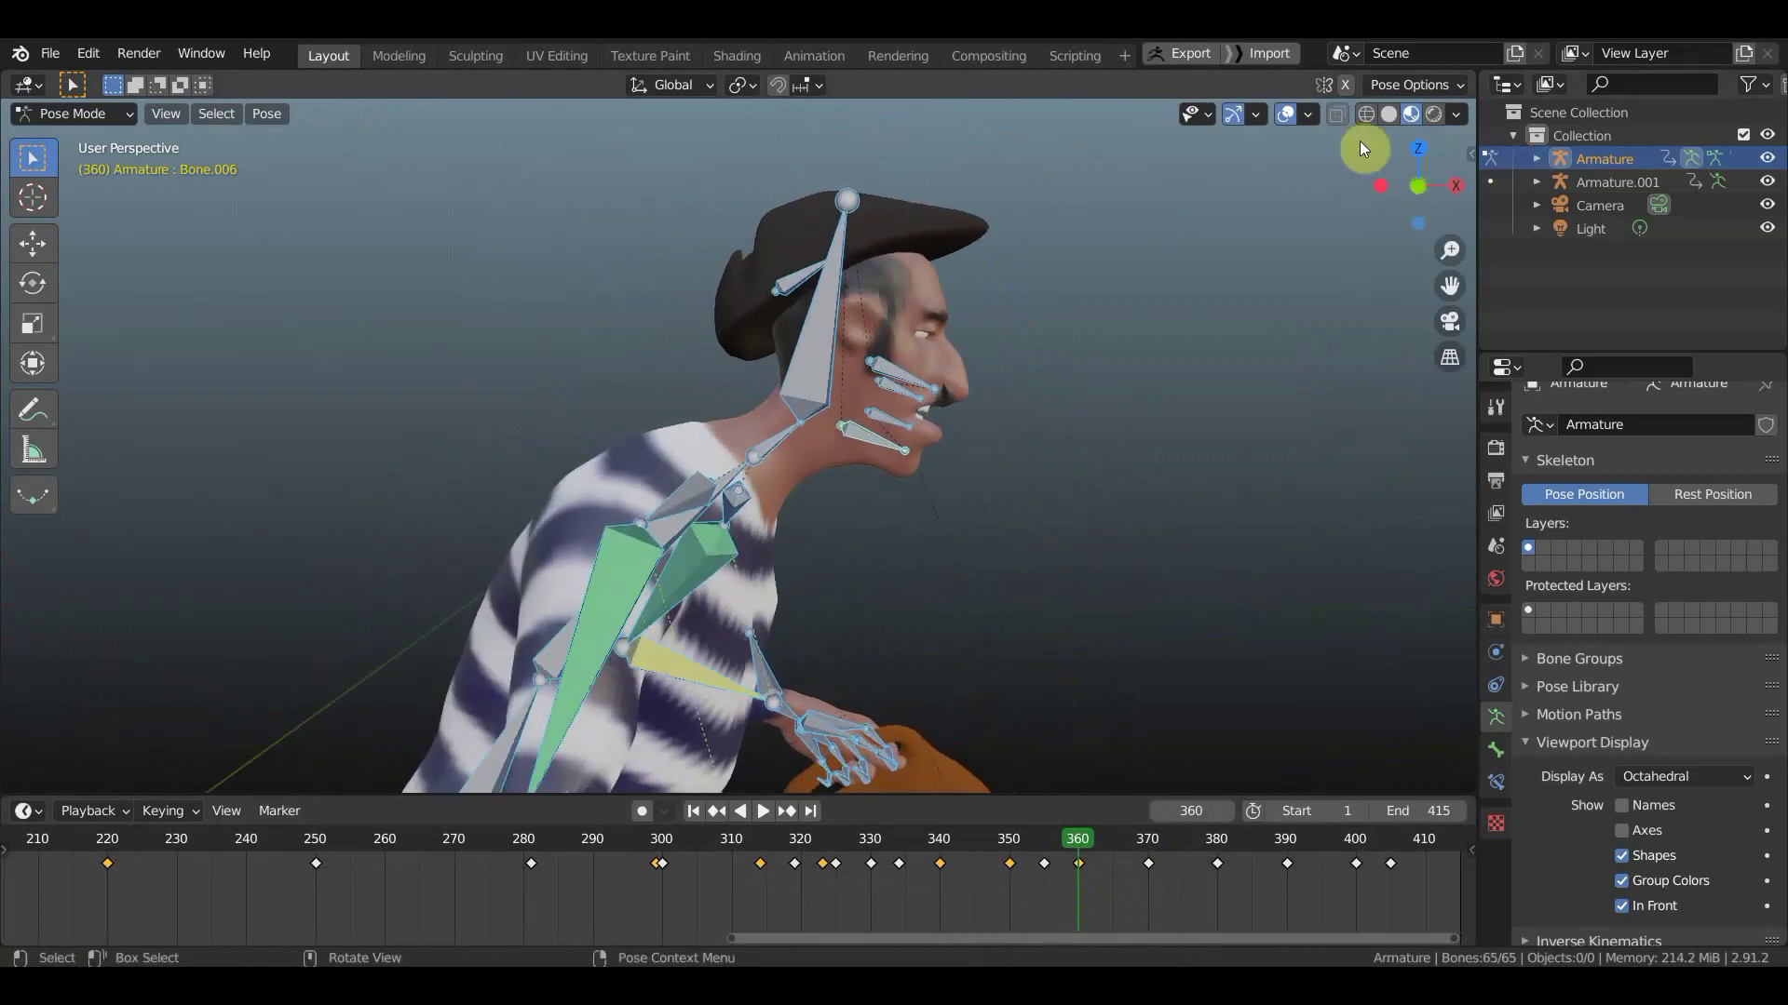
- Hide the viewport overlays and play back the animation to review the mouth movement
{"action": "left_click", "coordinate": [1287, 114]}
{"action": "middle_click_drag", "start_coordinate": [1247, 406], "coordinate": [978, 485]}
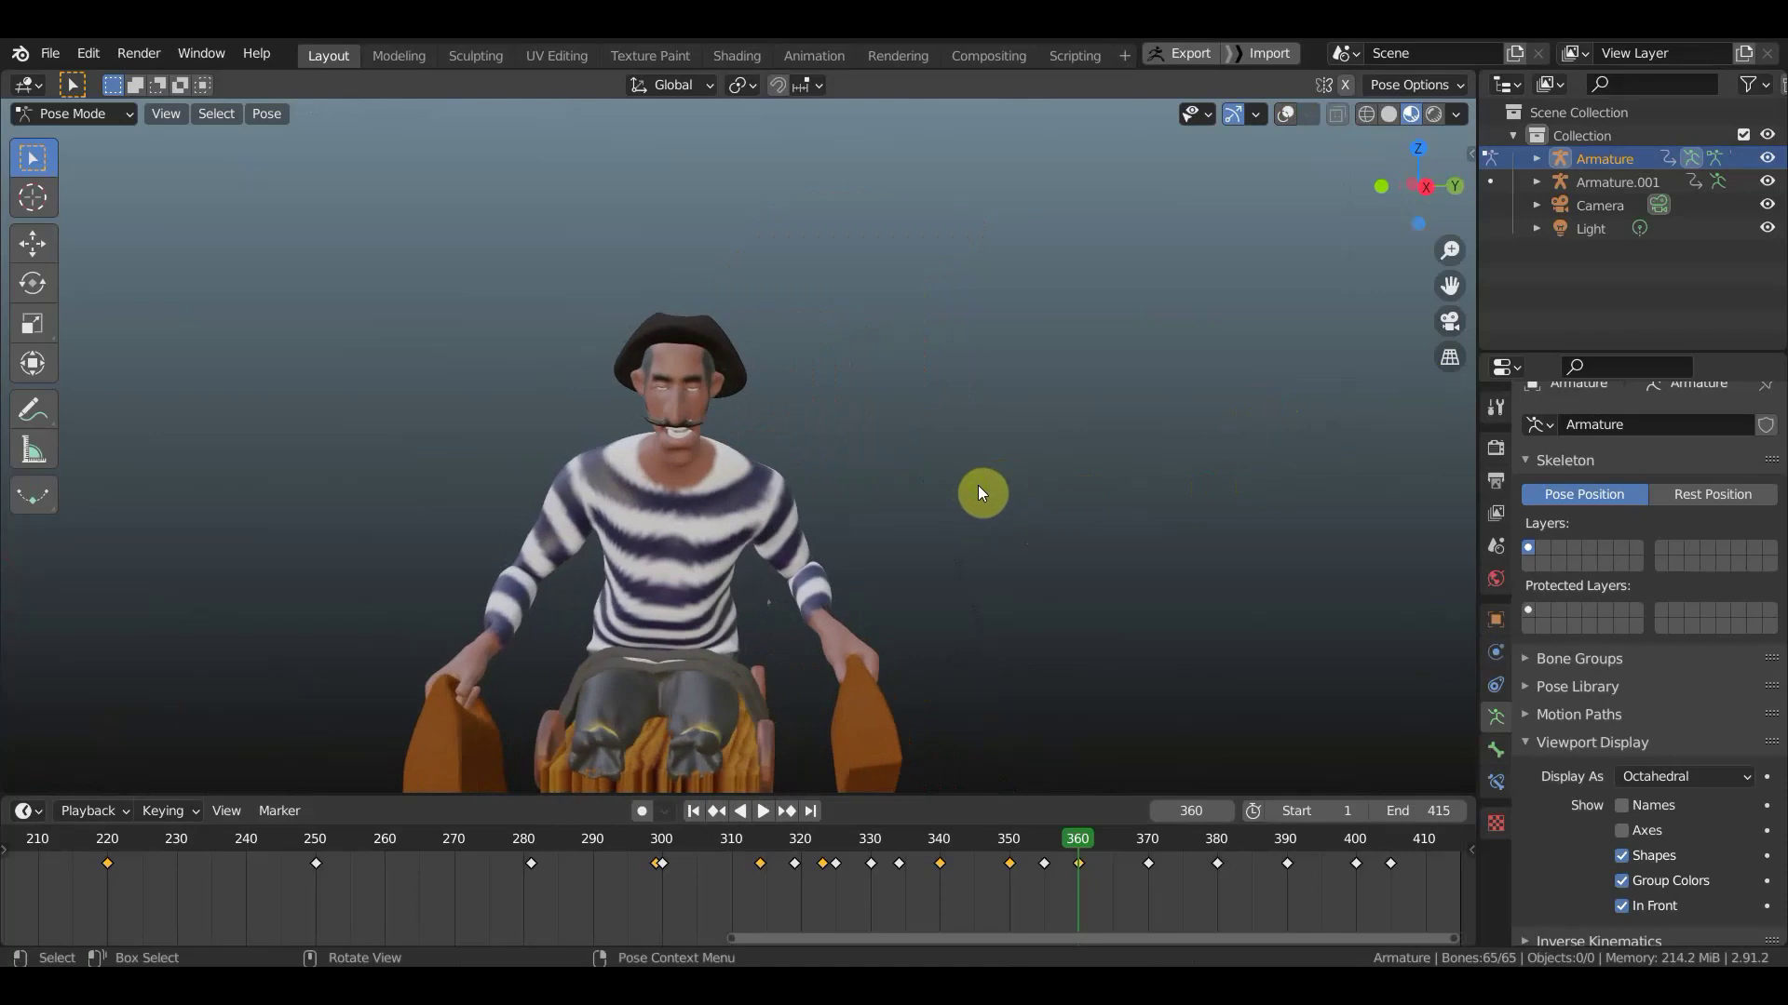
{"action": "mouse_move", "coordinate": [1034, 847]}
{"action": "left_mouse_down"}
{"action": "mouse_move", "coordinate": [669, 868]}
{"action": "mouse_move", "coordinate": [1145, 905]}
{"action": "left_mouse_up"}
{"action": "key", "text": "space"}
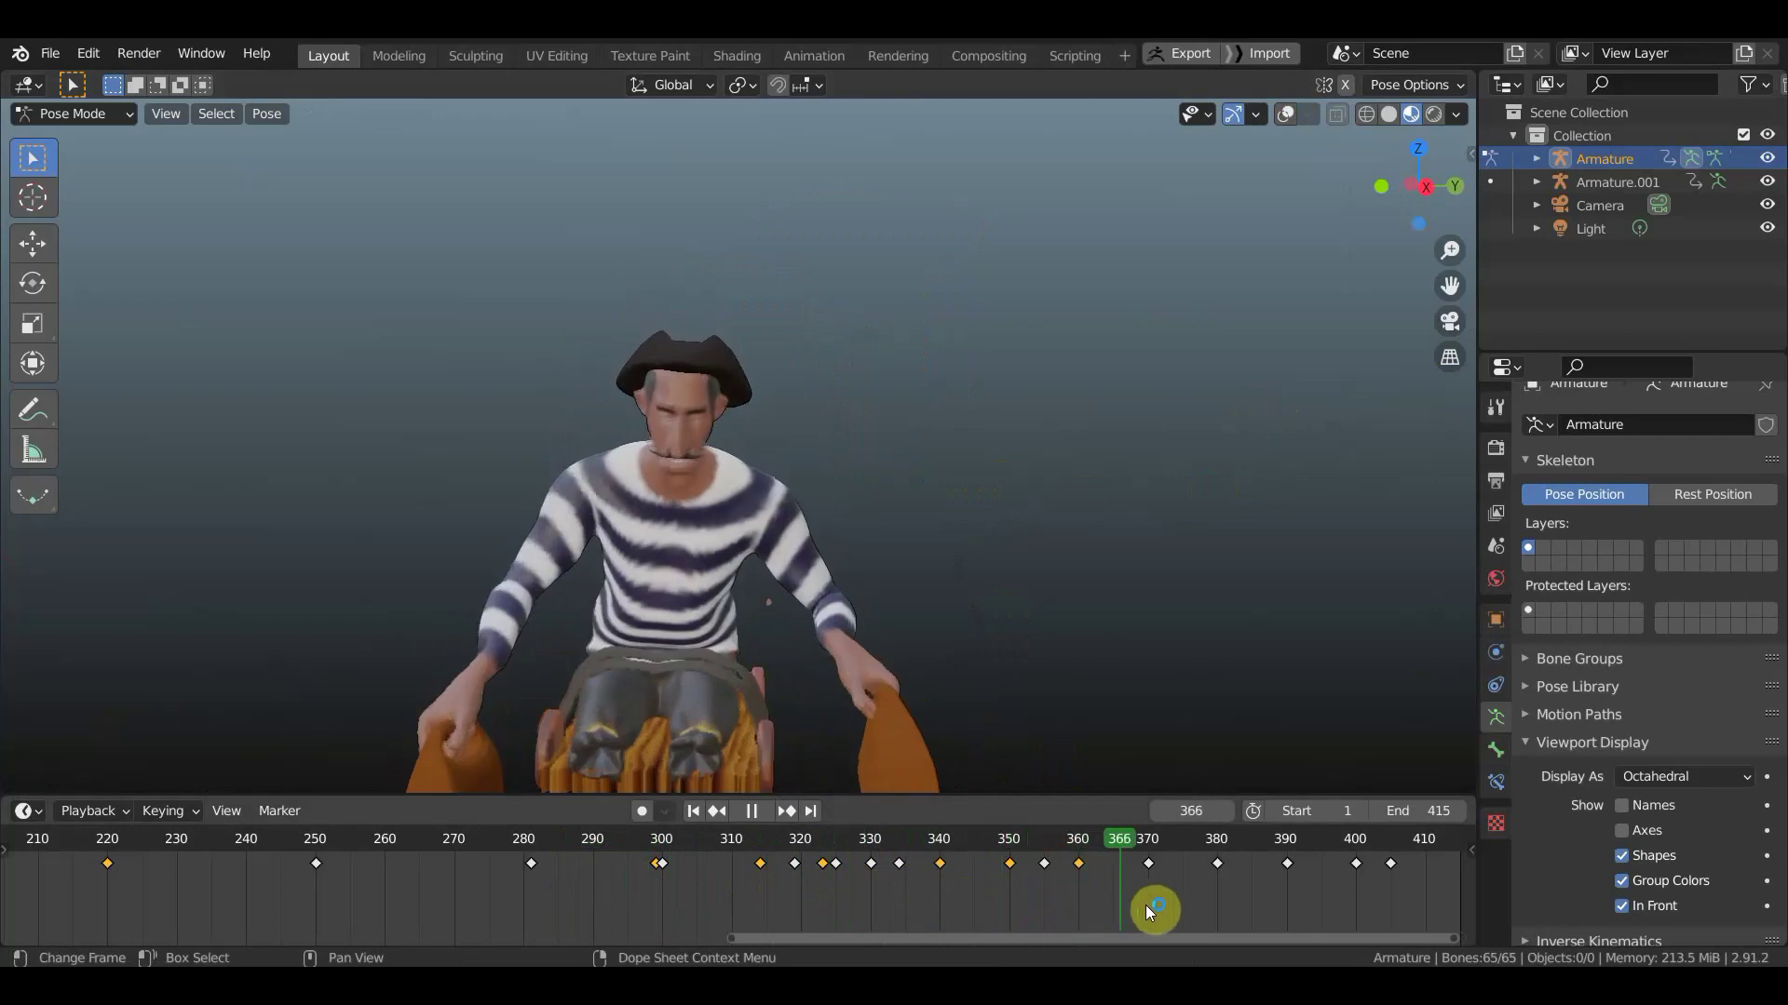
{"action": "left_click", "coordinate": [378, 876]}
{"action": "mouse_move", "coordinate": [479, 875]}
{"action": "left_mouse_down"}
{"action": "mouse_move", "coordinate": [1339, 938]}
{"action": "mouse_move", "coordinate": [977, 921]}
{"action": "mouse_move", "coordinate": [1108, 948]}
{"action": "left_mouse_up"}
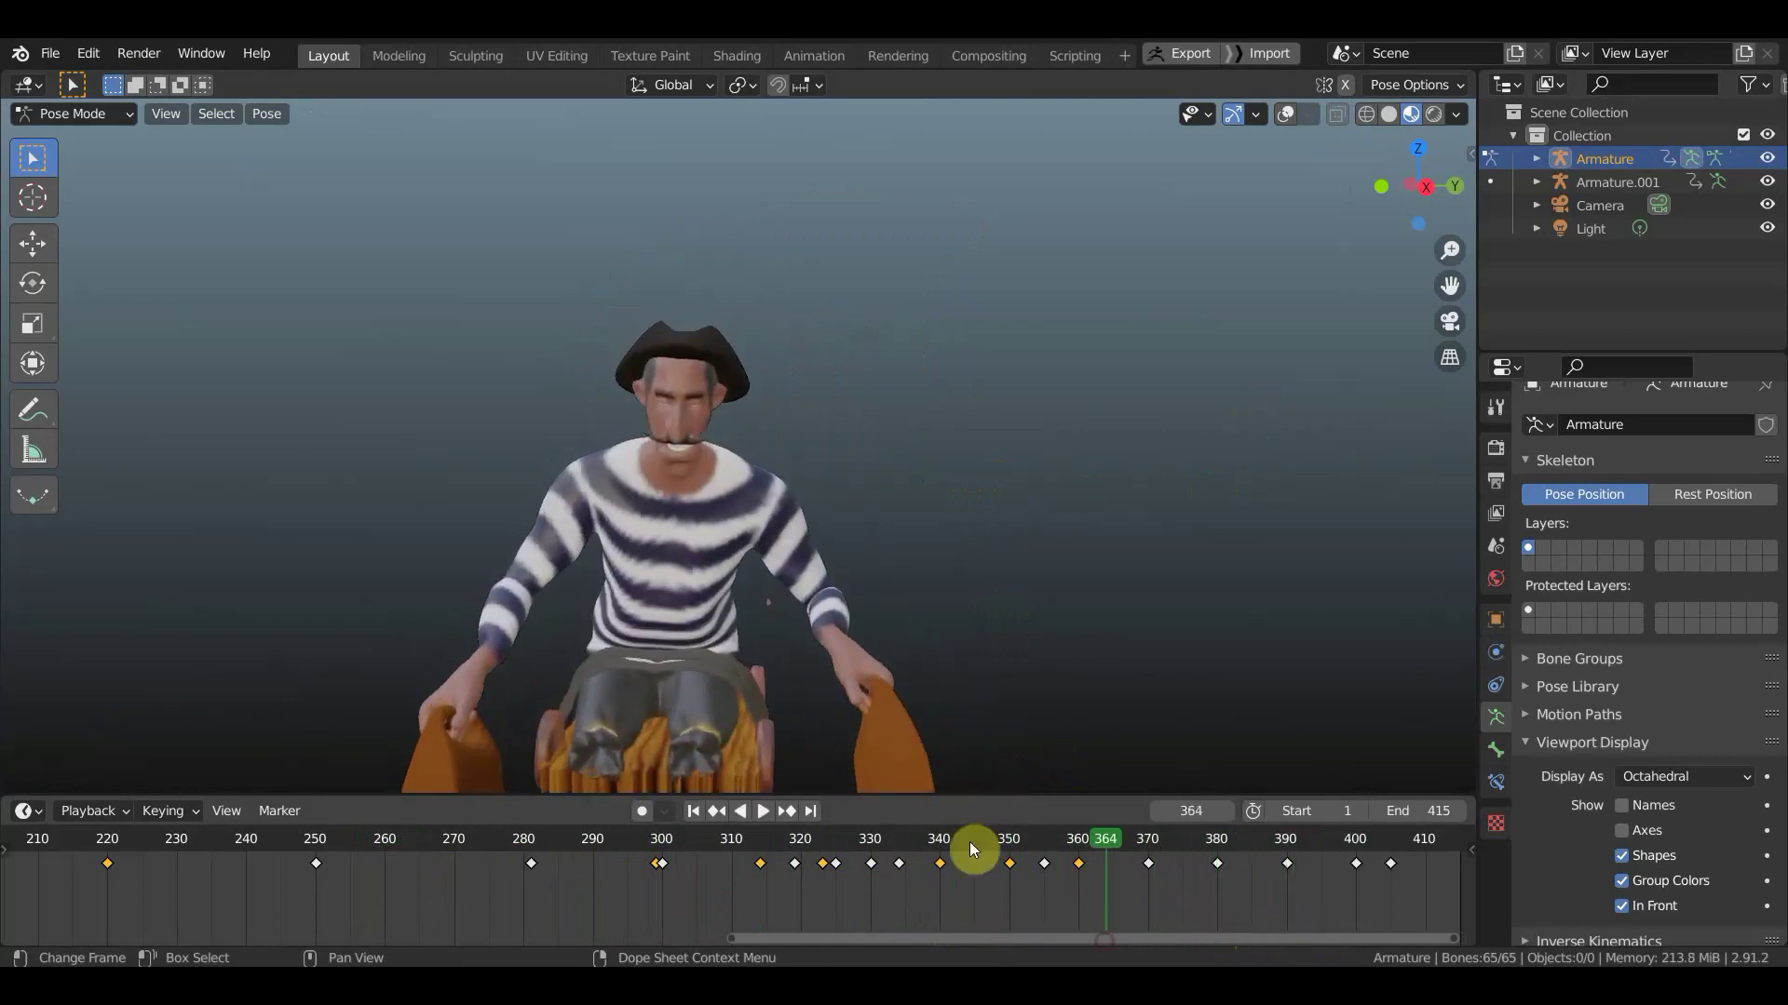
- Return the playhead to frame 1 and view the mime from the front
{"action": "scroll", "coordinate": [982, 898], "scroll_direction": "down", "scroll_amount": 2}
{"action": "mouse_move", "coordinate": [981, 895]}
{"action": "middle_mouse_down"}
{"action": "mouse_move", "coordinate": [1112, 926]}
{"action": "mouse_move", "coordinate": [1469, 869]}
{"action": "mouse_move", "coordinate": [366, 850]}
{"action": "mouse_move", "coordinate": [888, 854]}
{"action": "middle_mouse_up"}
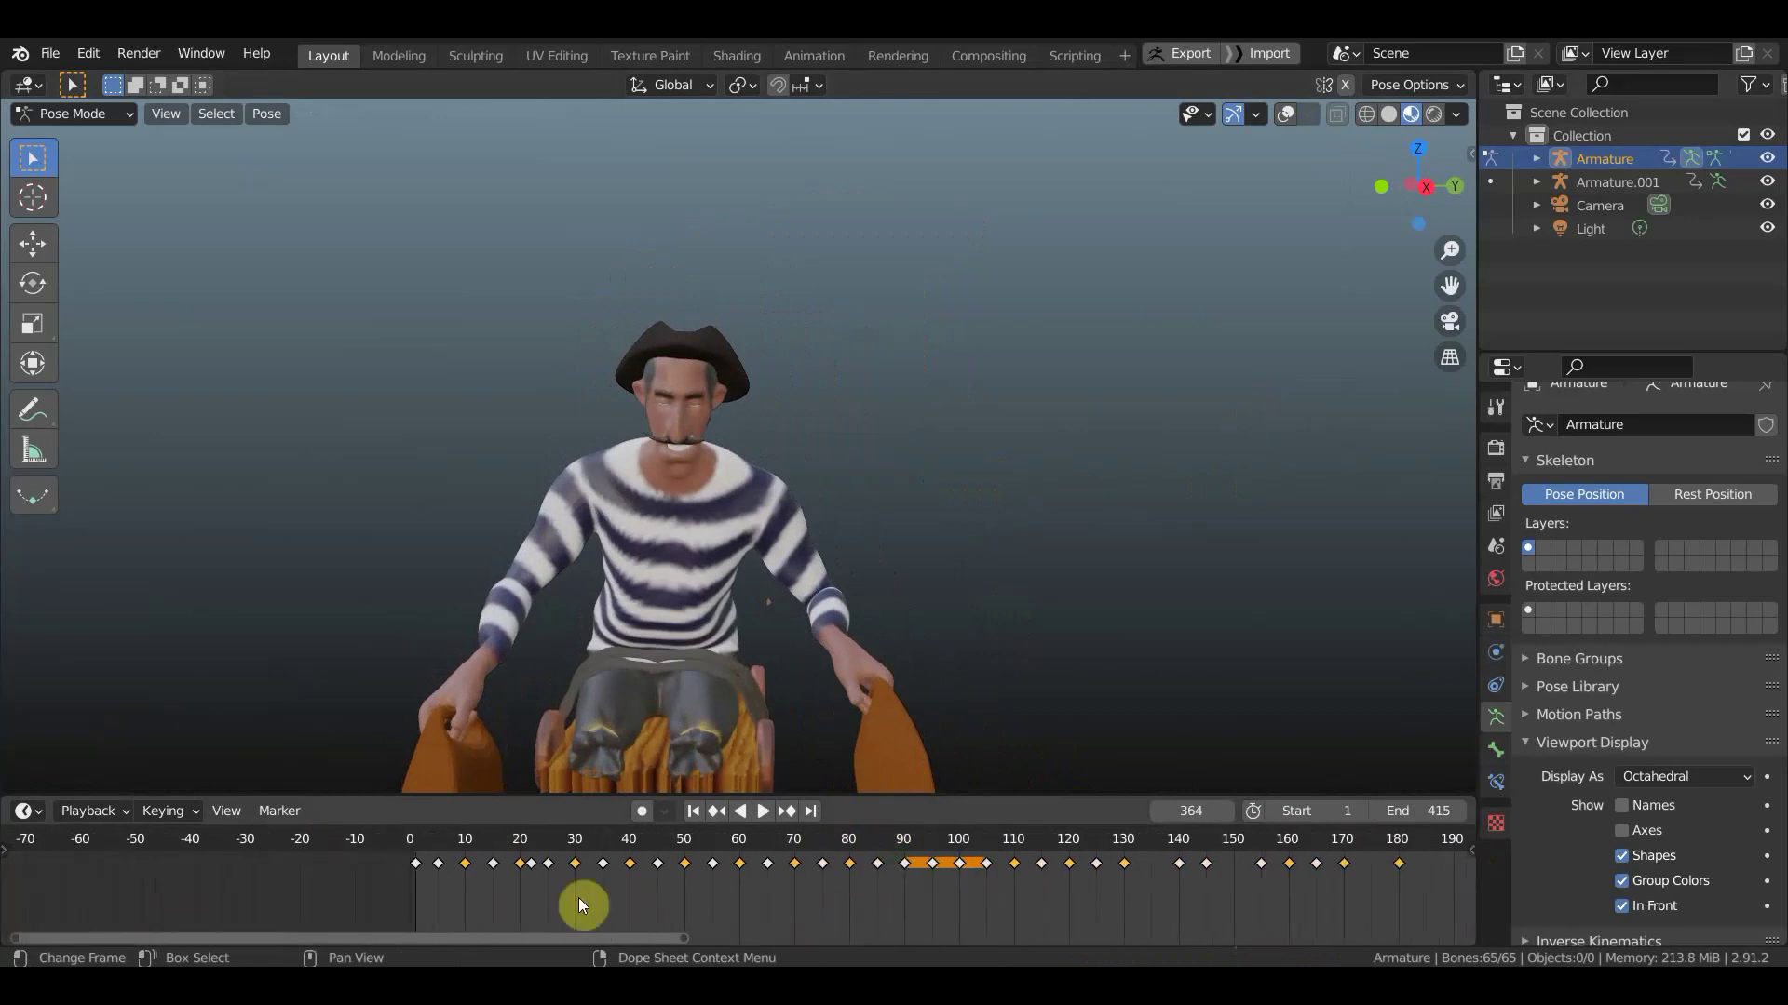
{"action": "left_click", "coordinate": [411, 833]}
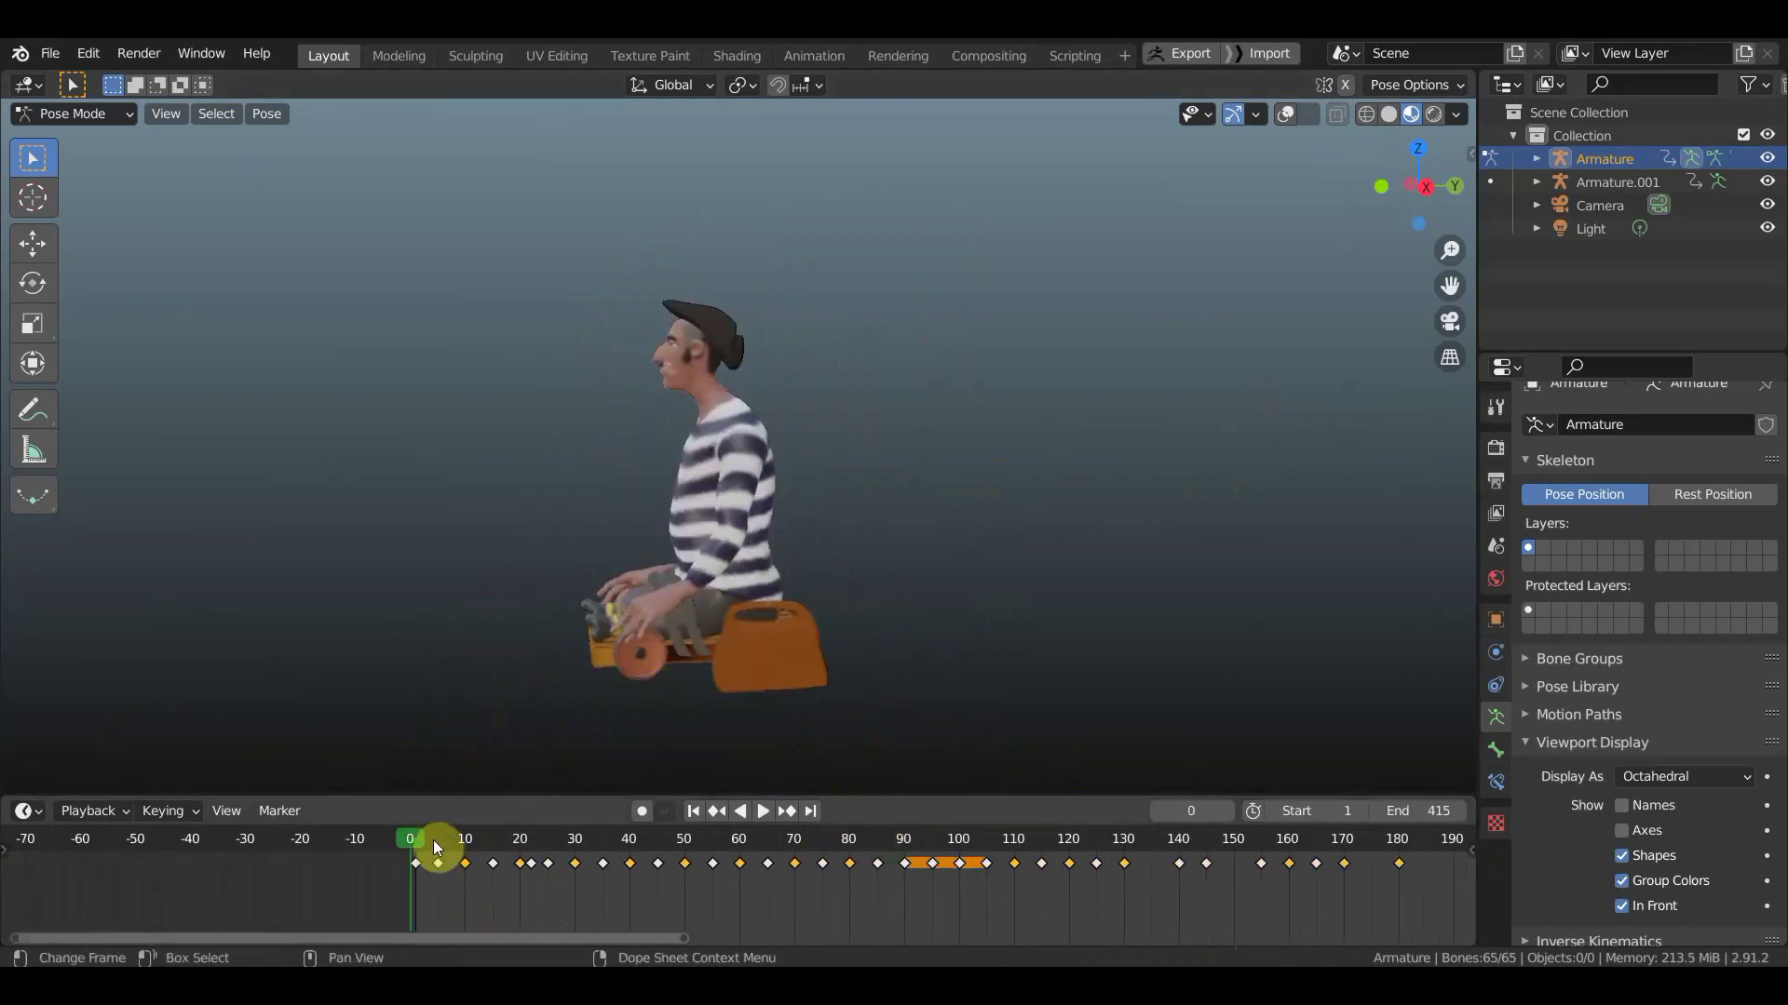
{"action": "left_click_drag", "start_coordinate": [419, 836], "coordinate": [413, 840]}
{"action": "middle_click_drag", "start_coordinate": [693, 577], "coordinate": [883, 590]}
{"action": "mouse_move", "coordinate": [669, 590]}
{"action": "middle_mouse_down"}
{"action": "mouse_move", "coordinate": [1026, 588]}
{"action": "mouse_move", "coordinate": [1209, 557]}
{"action": "middle_mouse_up"}
{"action": "scroll", "coordinate": [1129, 582], "scroll_direction": "up", "scroll_amount": 2}
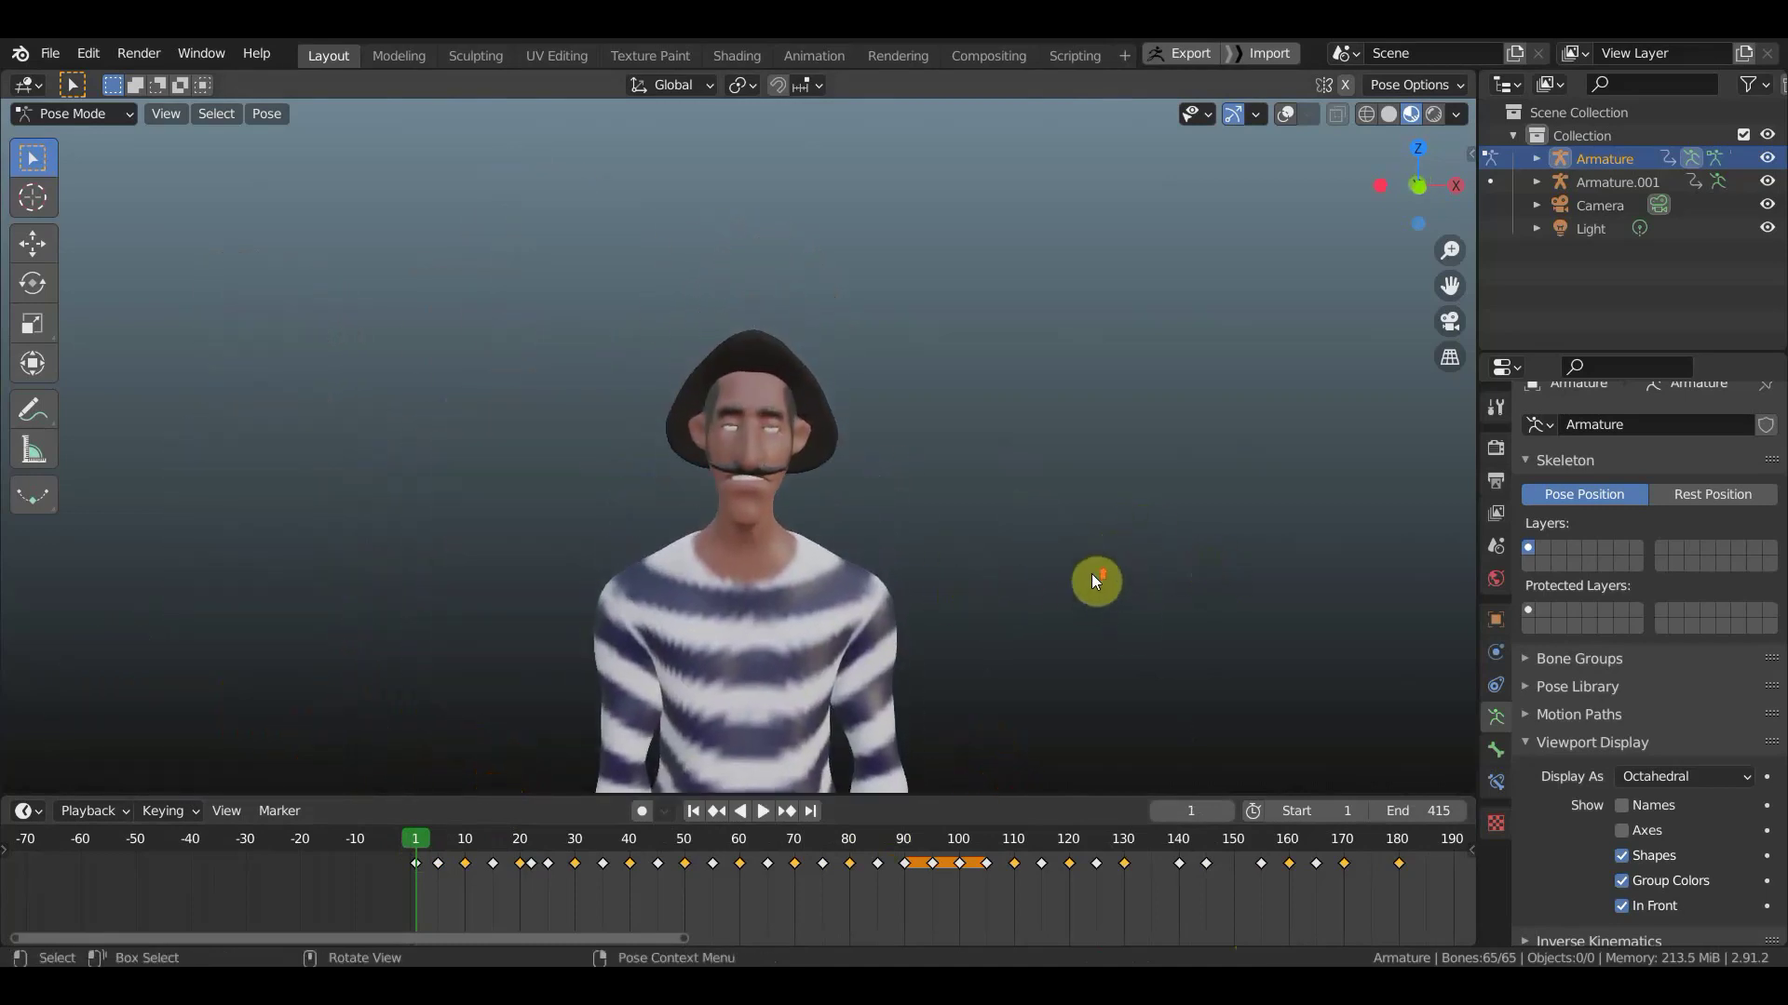
{"action": "scroll", "coordinate": [1091, 573], "scroll_direction": "up", "scroll_amount": 3}
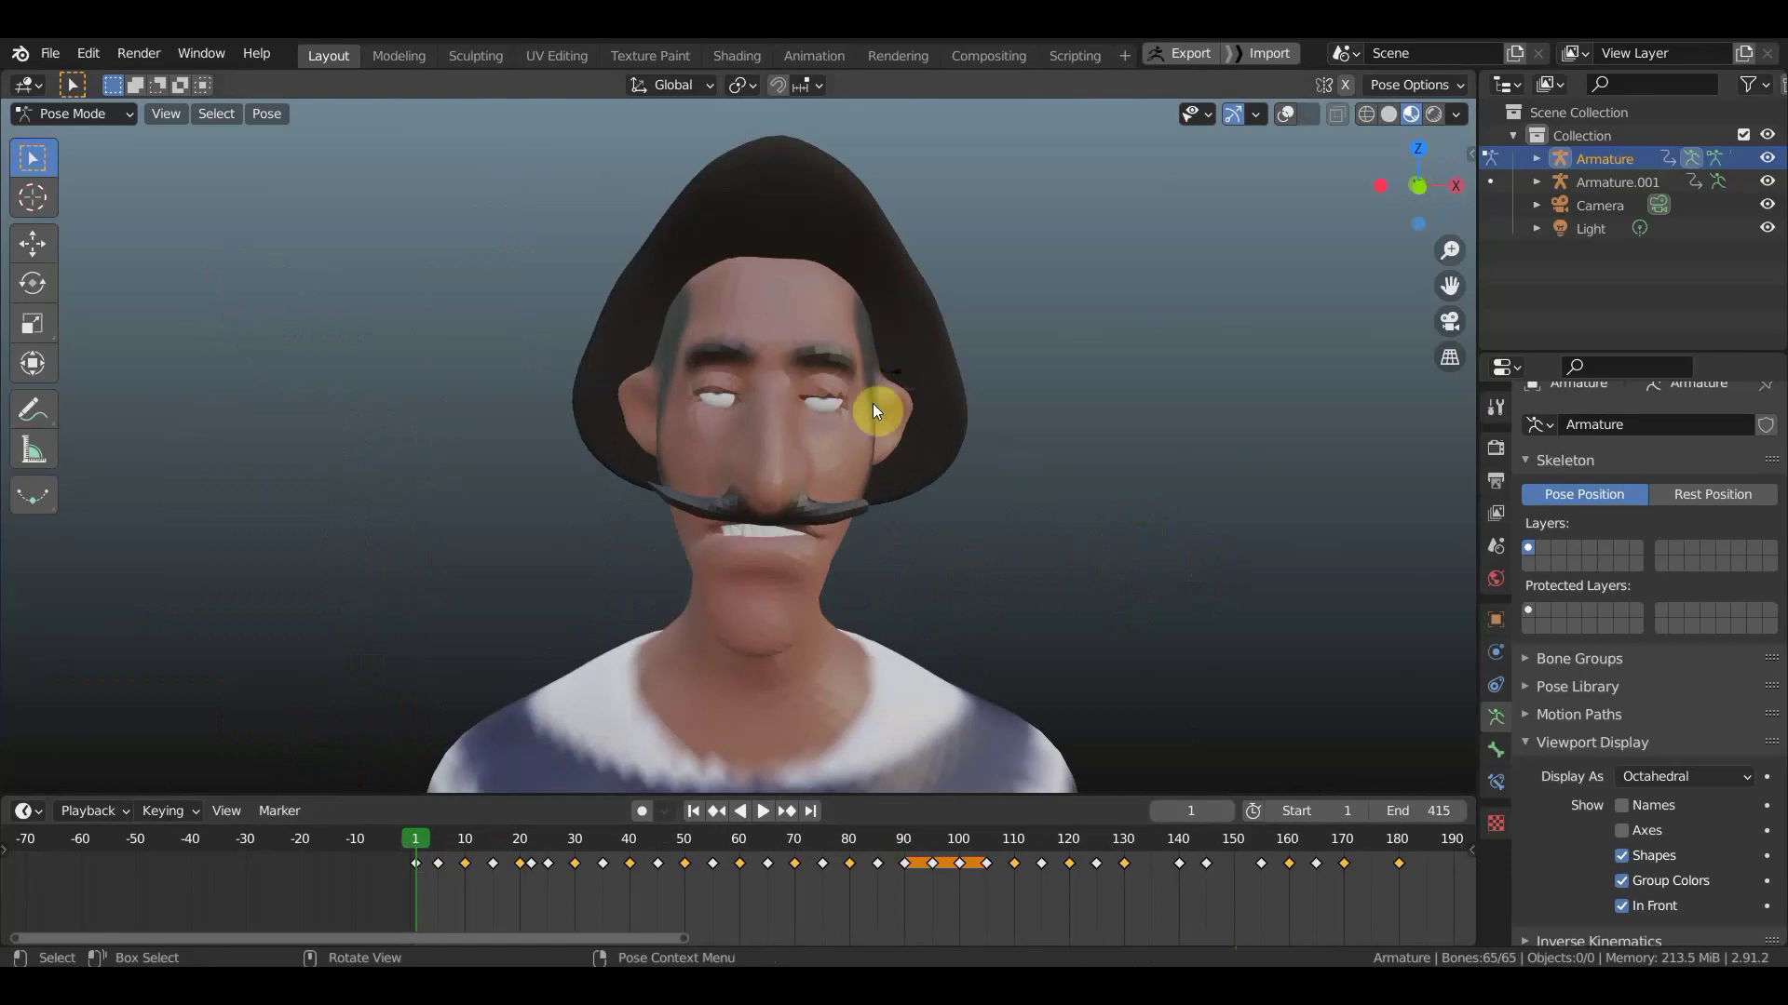
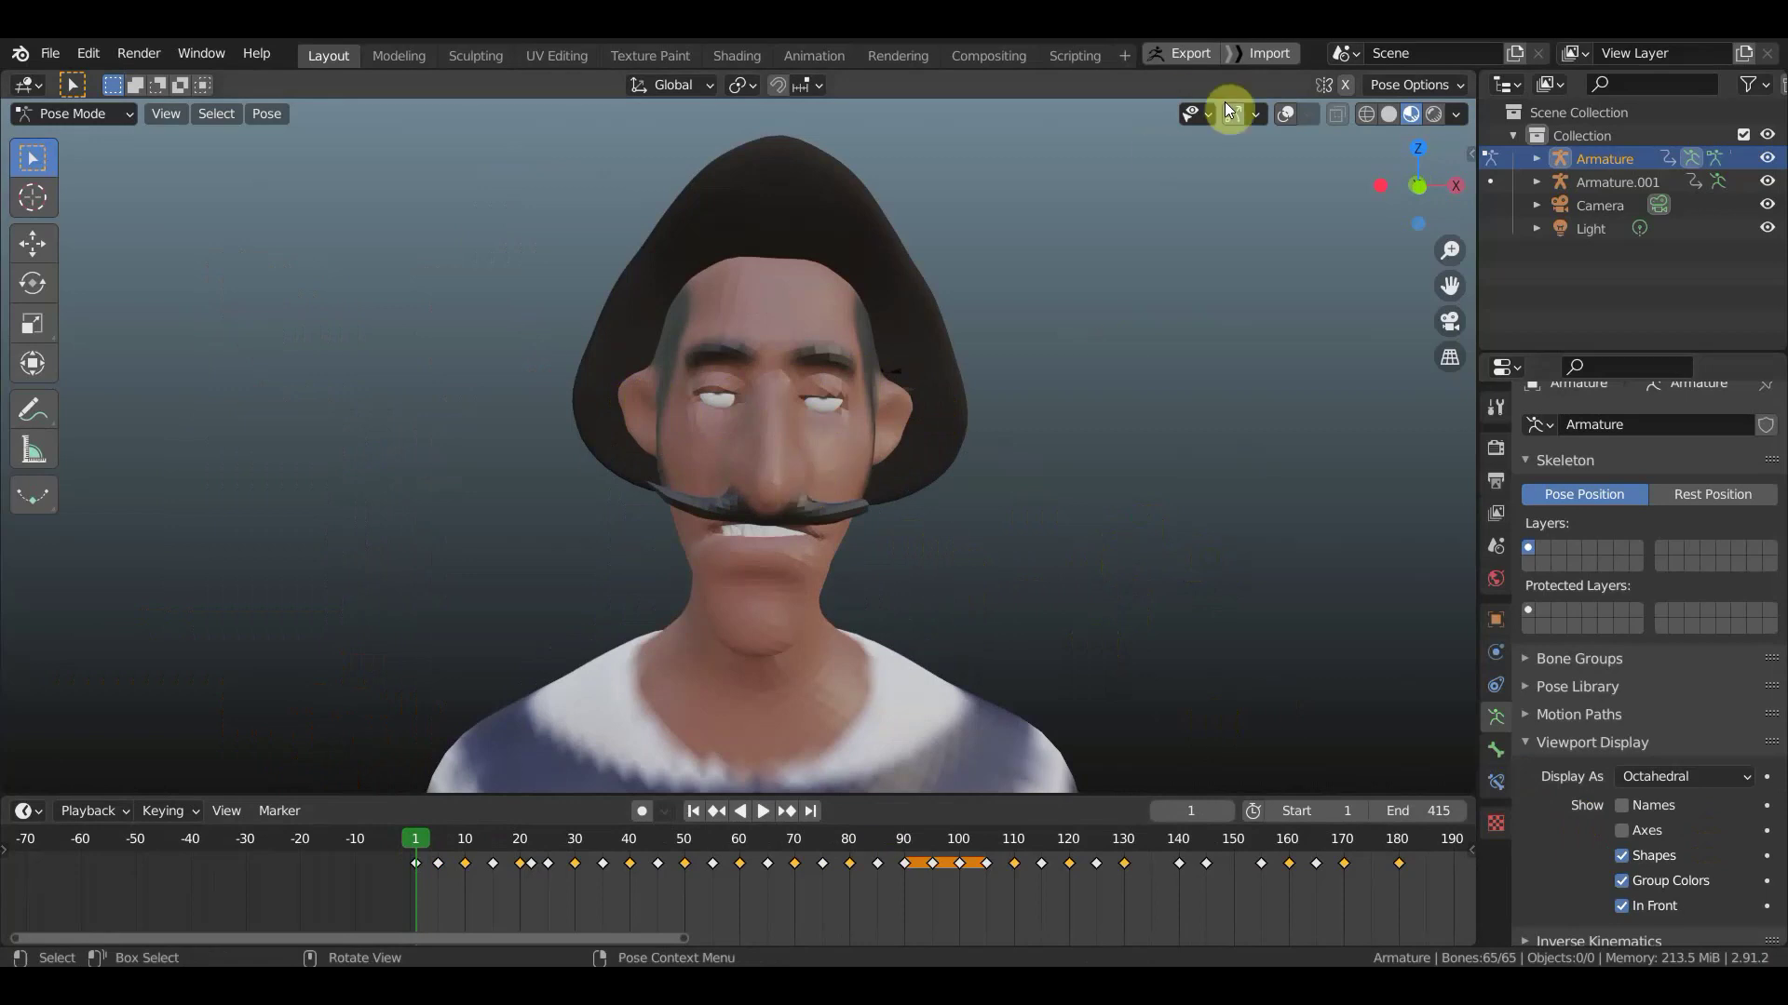
- Show the bones, return from Pose Mode to Object Mode and hide the armature
{"action": "left_click", "coordinate": [1286, 113]}
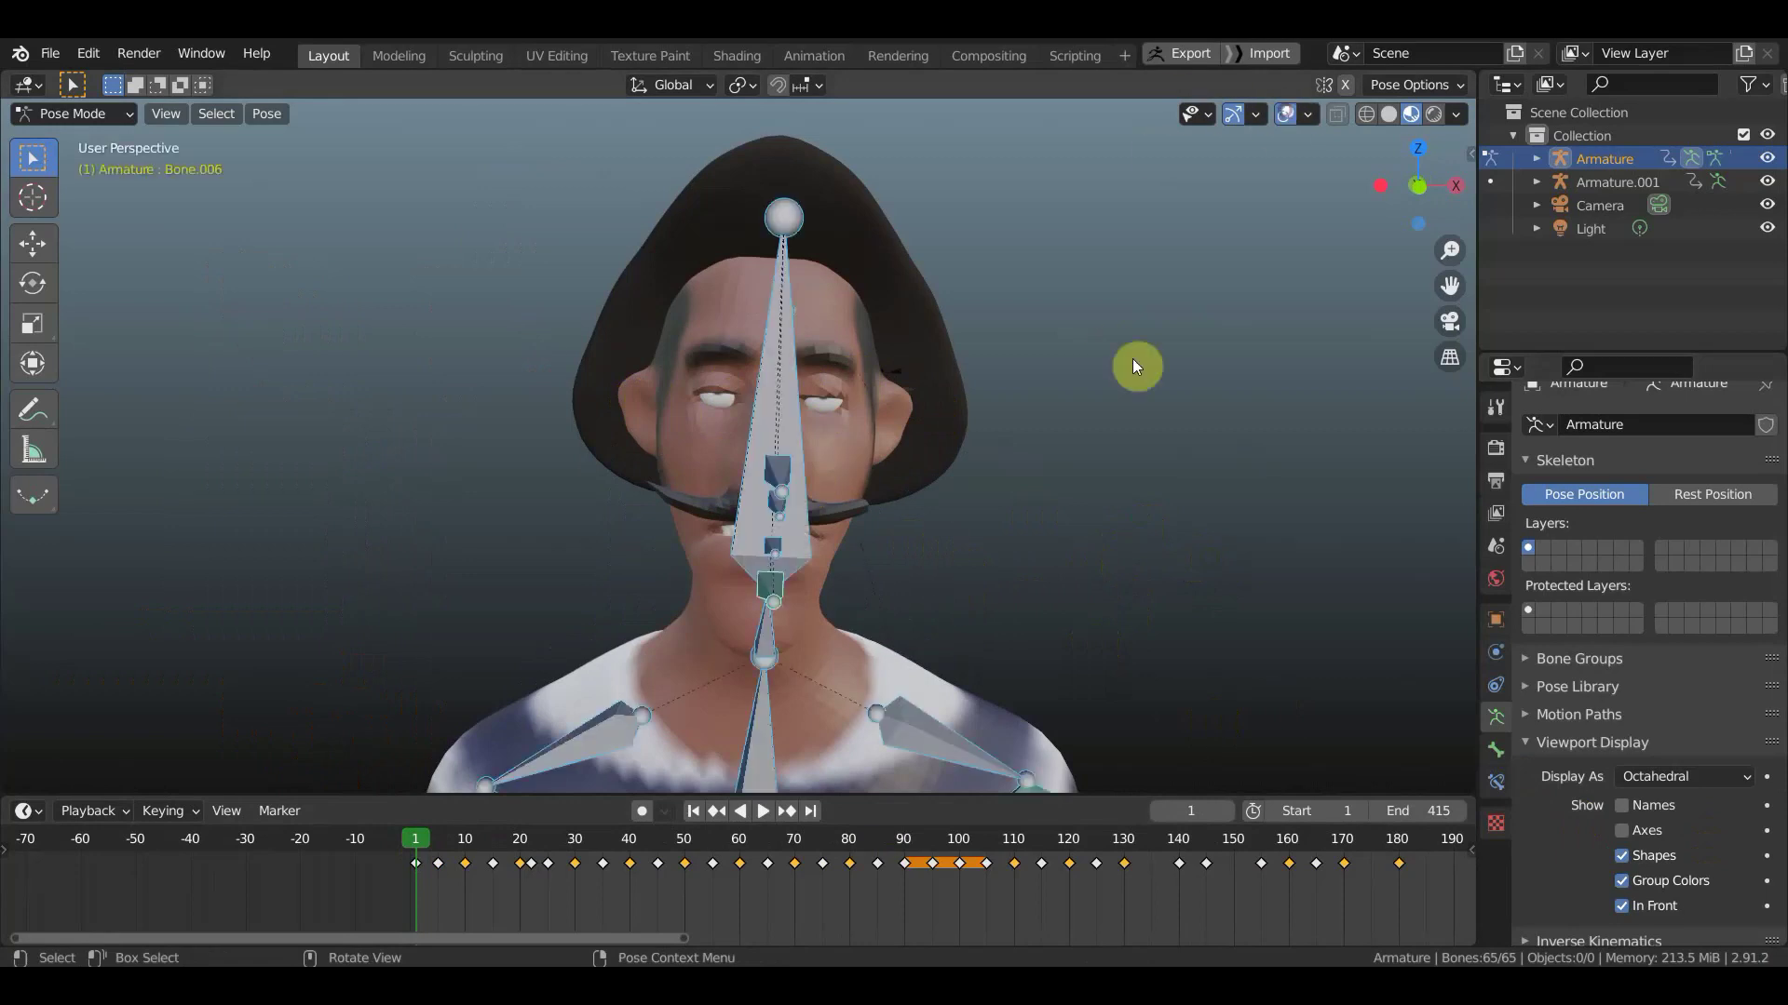
{"action": "left_click", "coordinate": [788, 426]}
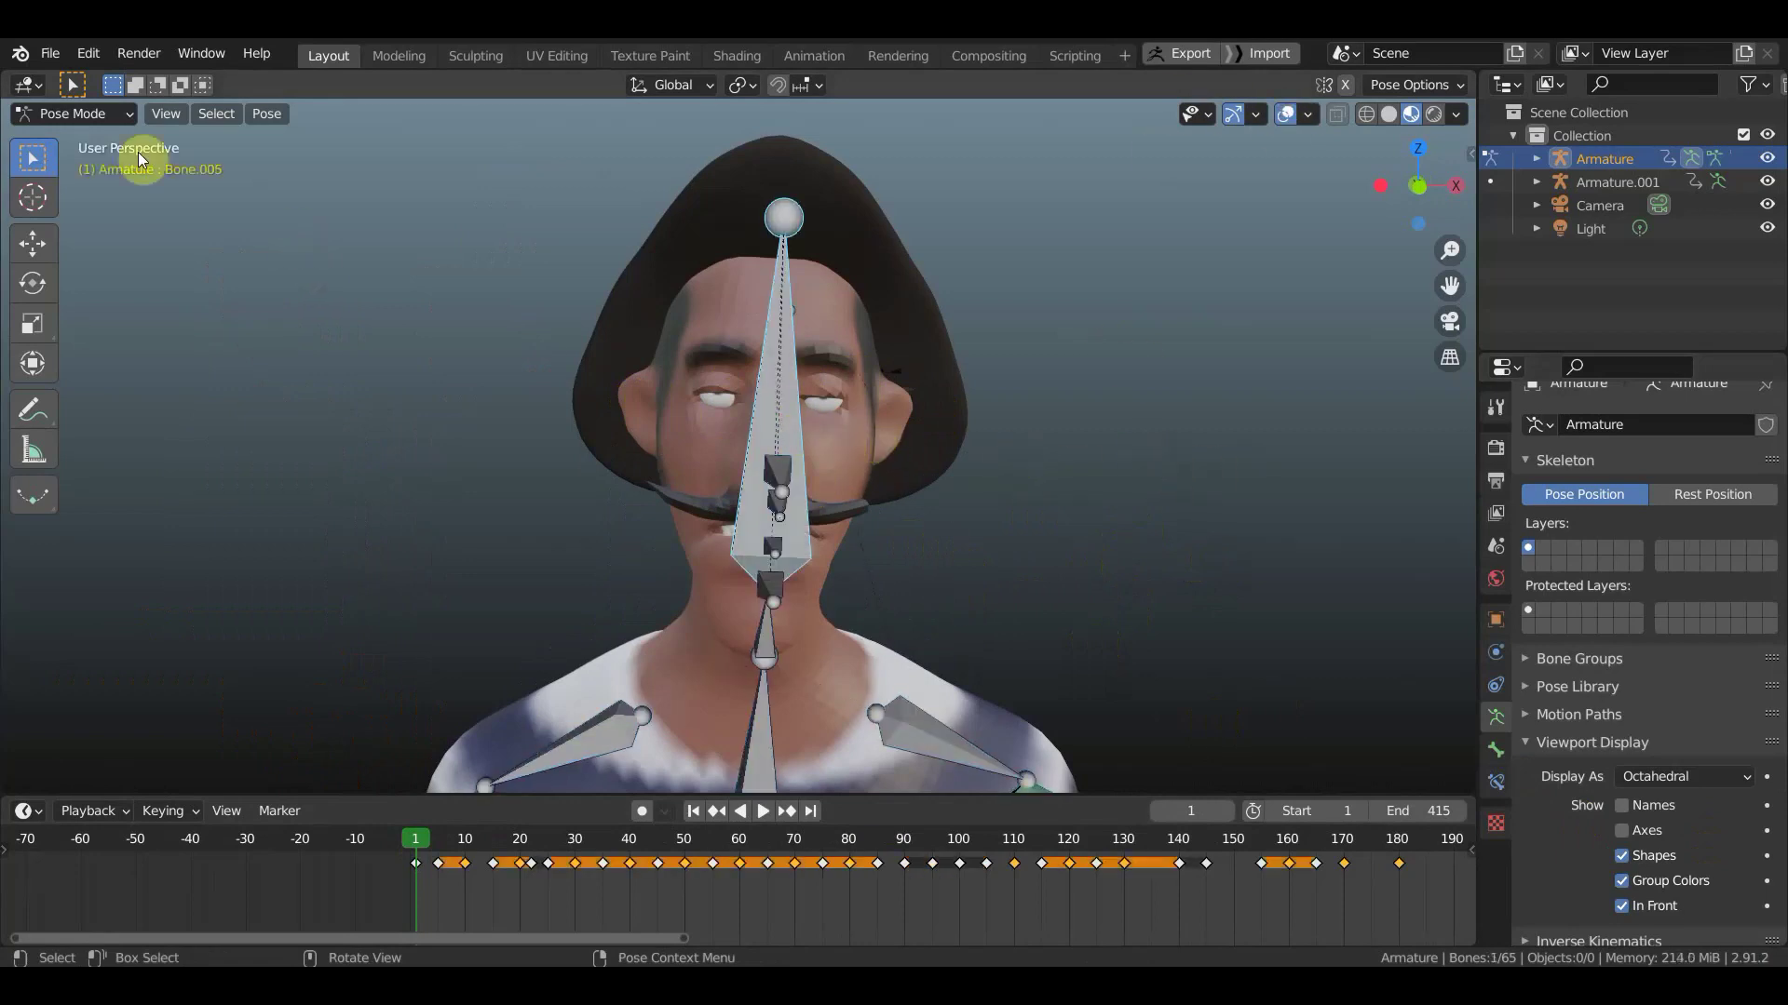
{"action": "left_click", "coordinate": [88, 113]}
{"action": "left_click", "coordinate": [93, 133]}
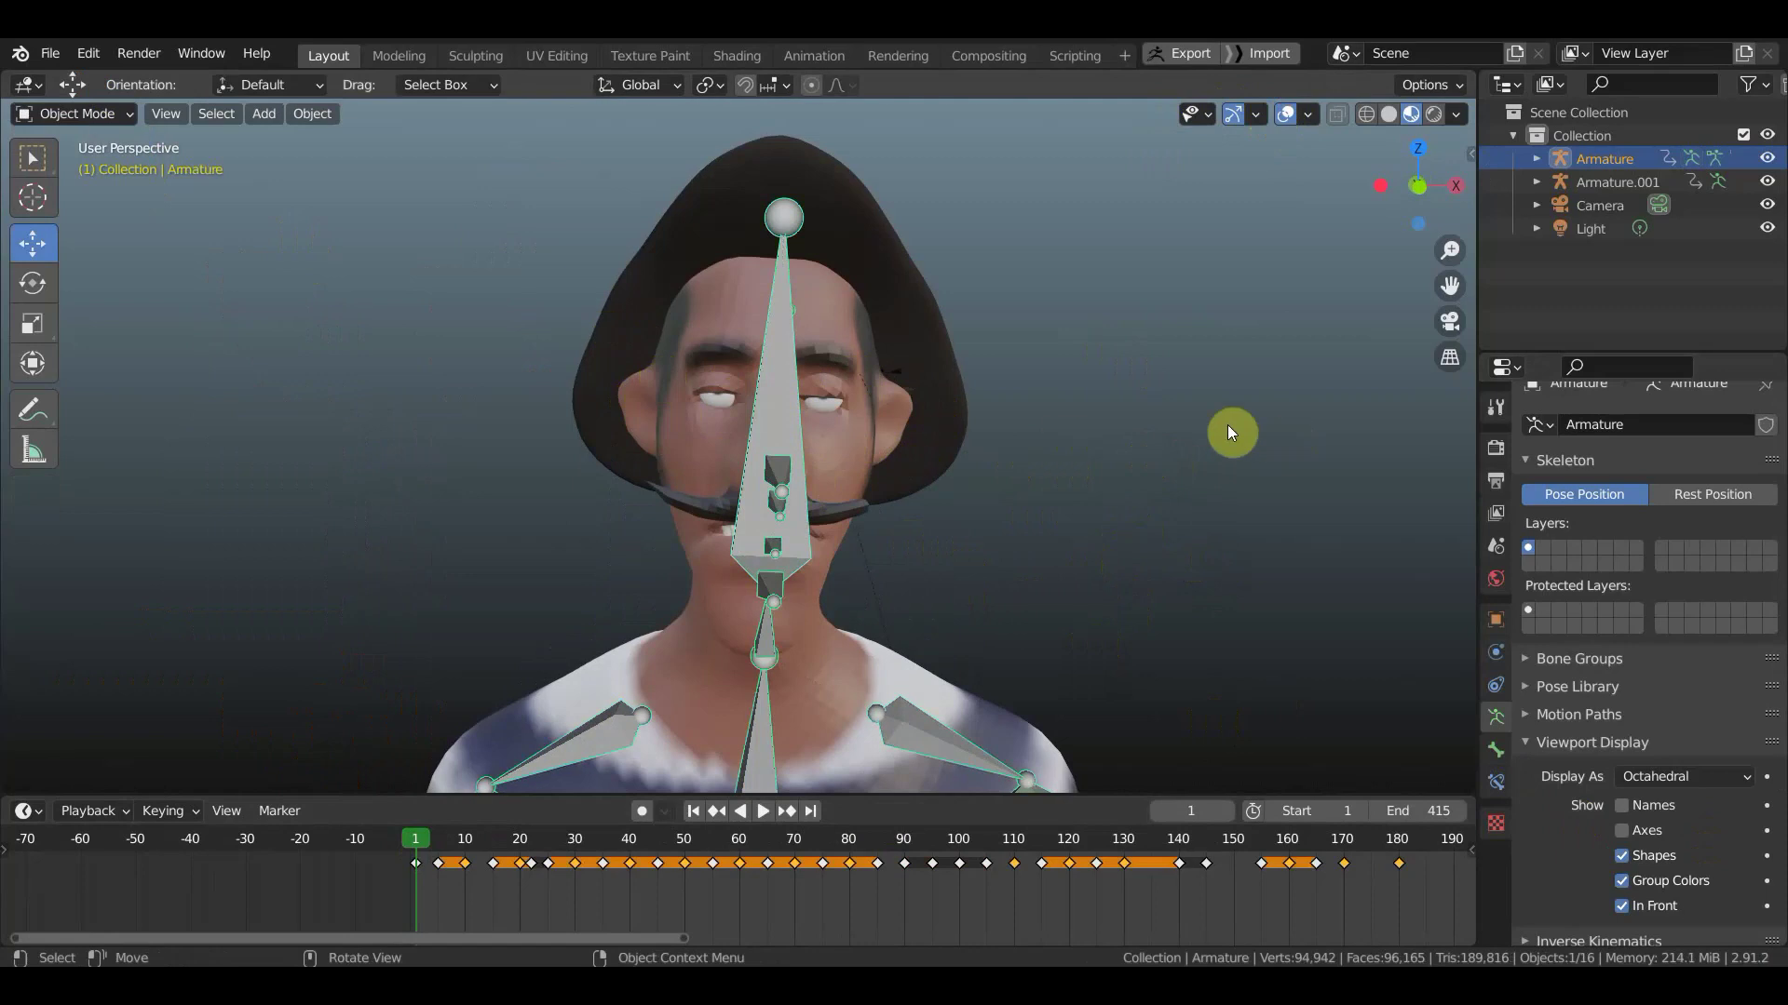
{"action": "key", "text": "h"}
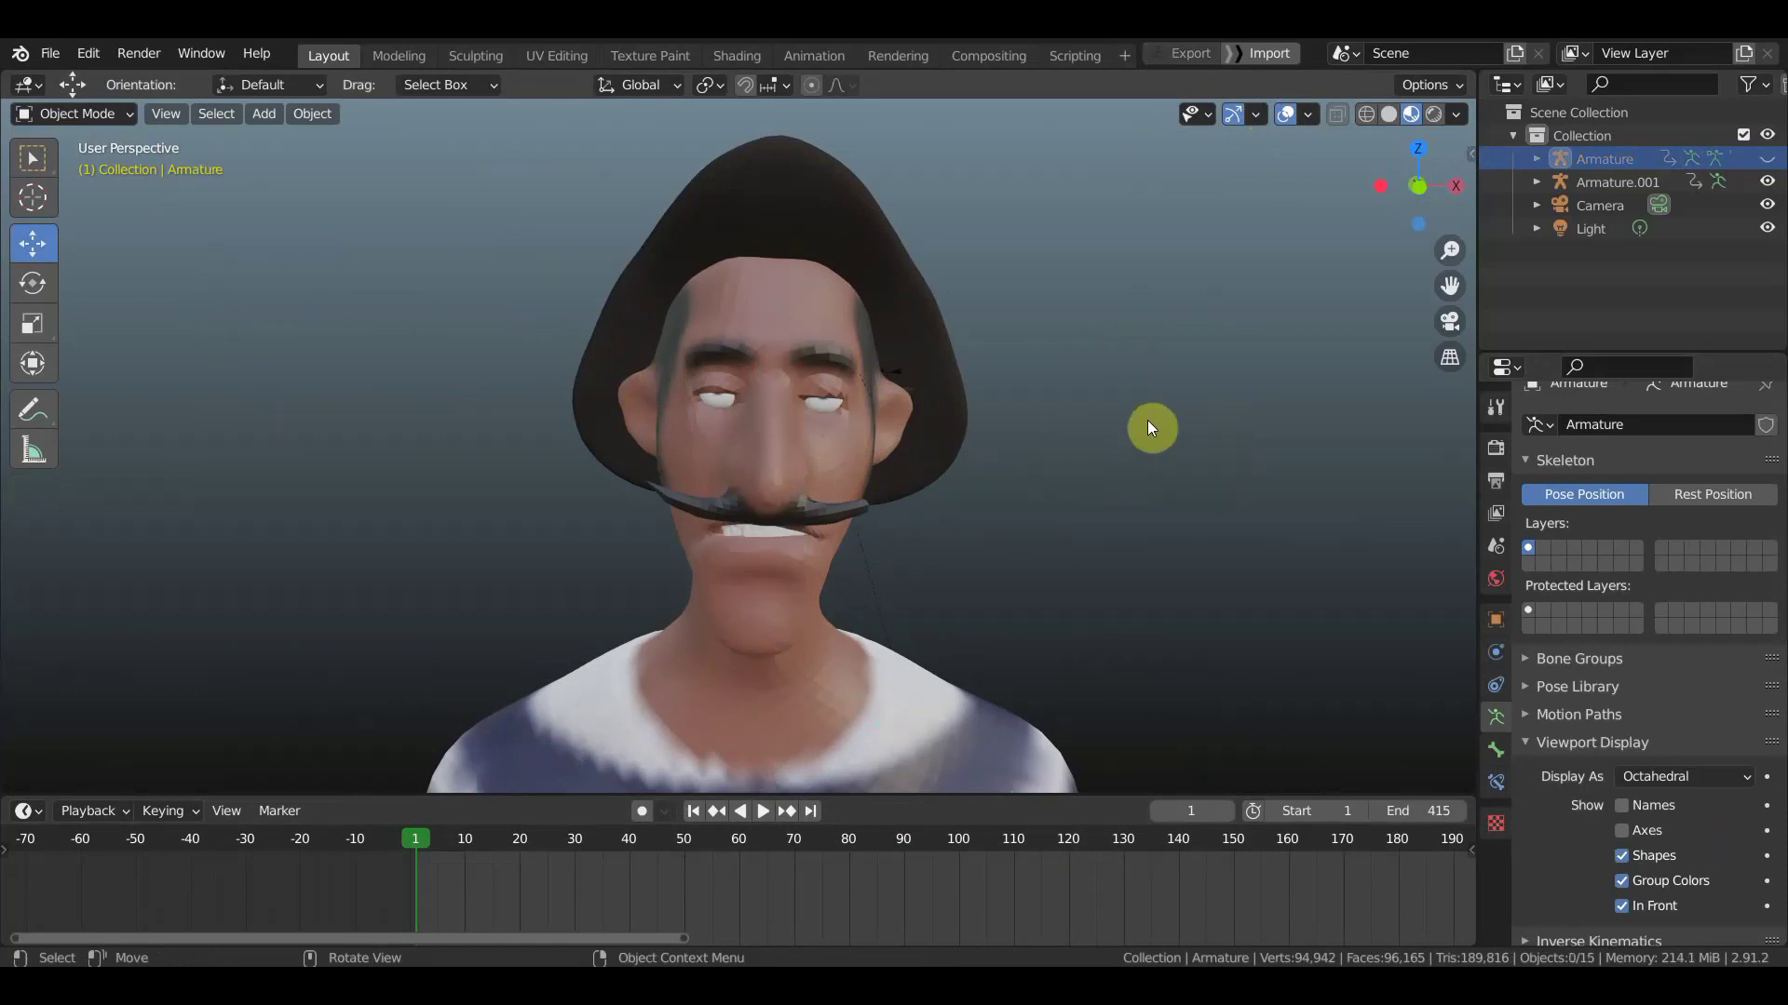
- Zoom the view around the head and select the hat
{"action": "scroll", "coordinate": [894, 638], "scroll_direction": "down", "scroll_amount": 1}
{"action": "scroll", "coordinate": [978, 568], "scroll_direction": "down", "scroll_amount": 1}
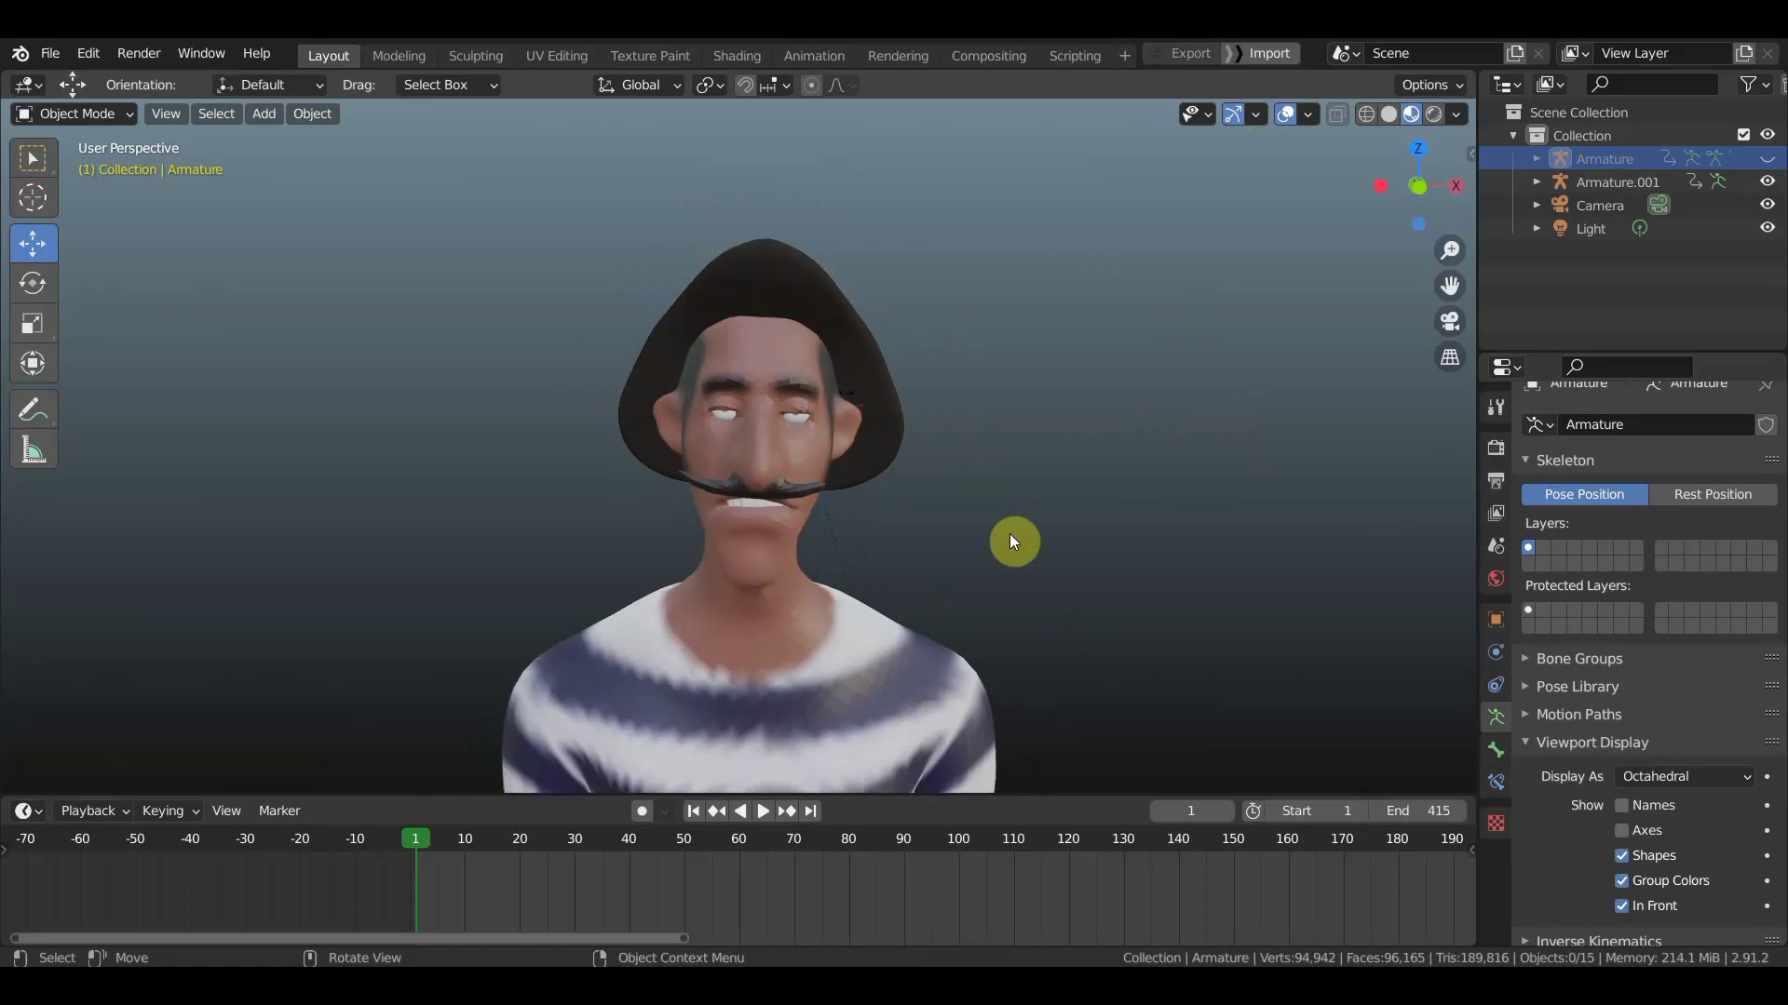
{"action": "scroll", "coordinate": [985, 555], "scroll_direction": "up", "scroll_amount": 1}
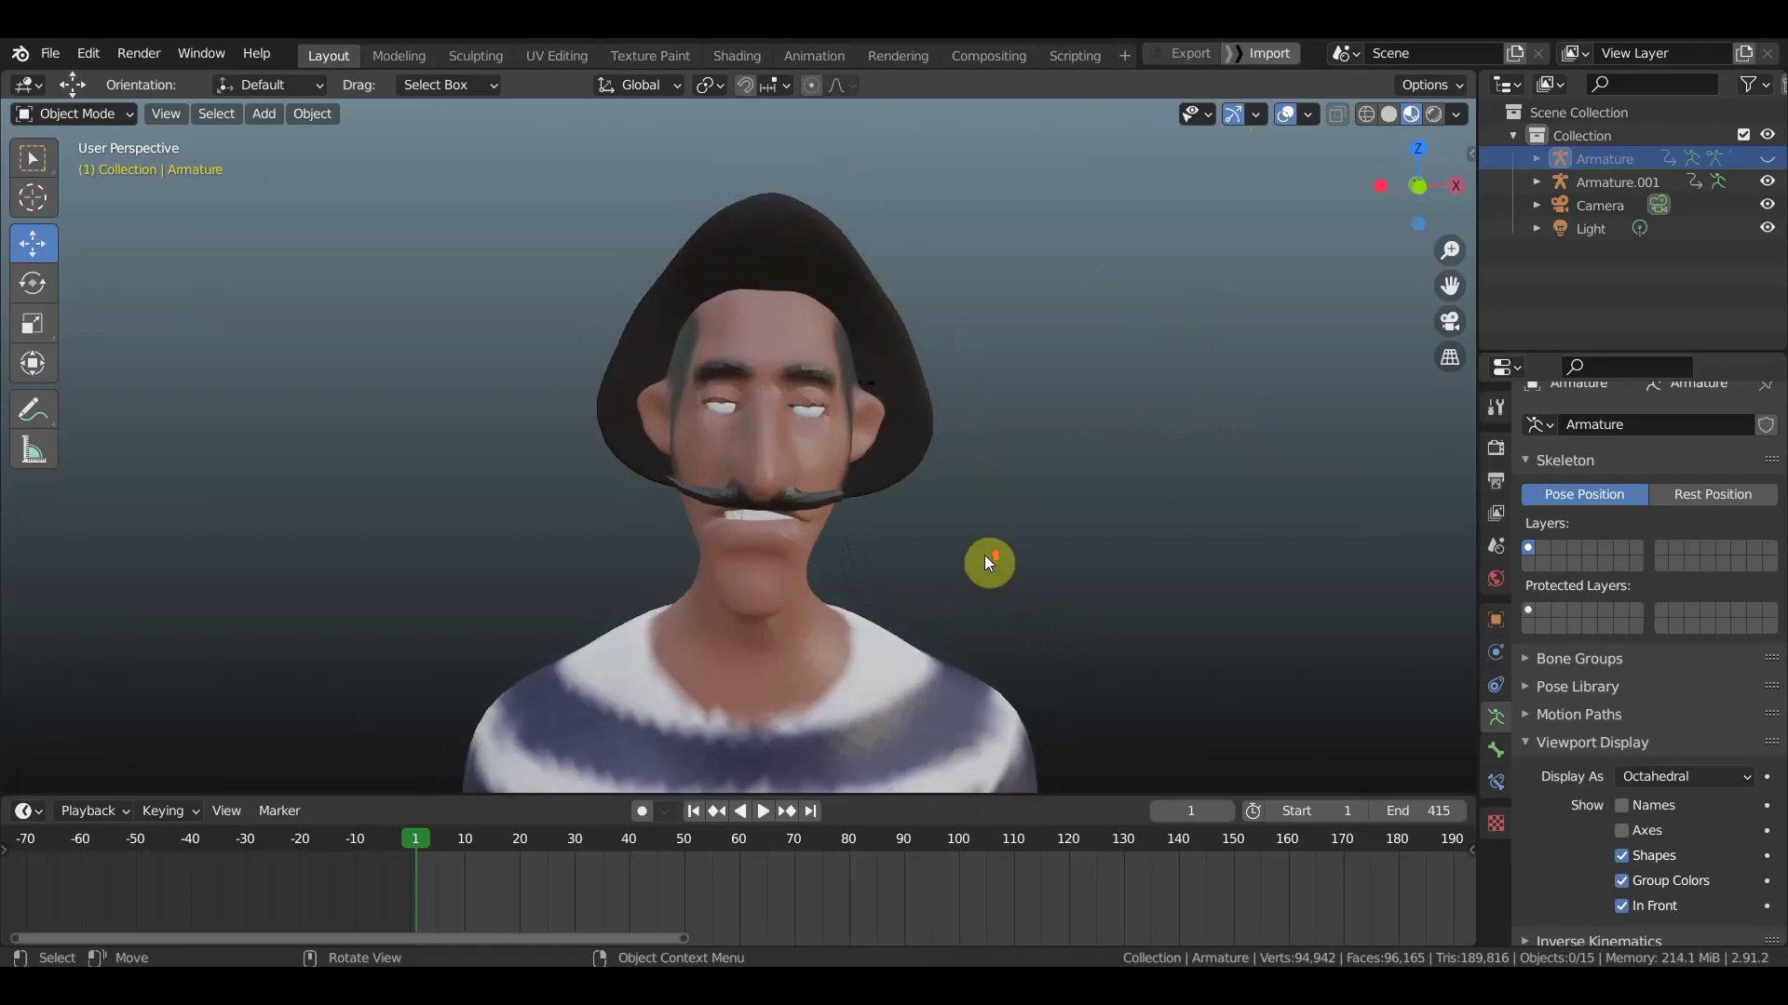
{"action": "scroll", "coordinate": [821, 410], "scroll_direction": "up", "scroll_amount": 1}
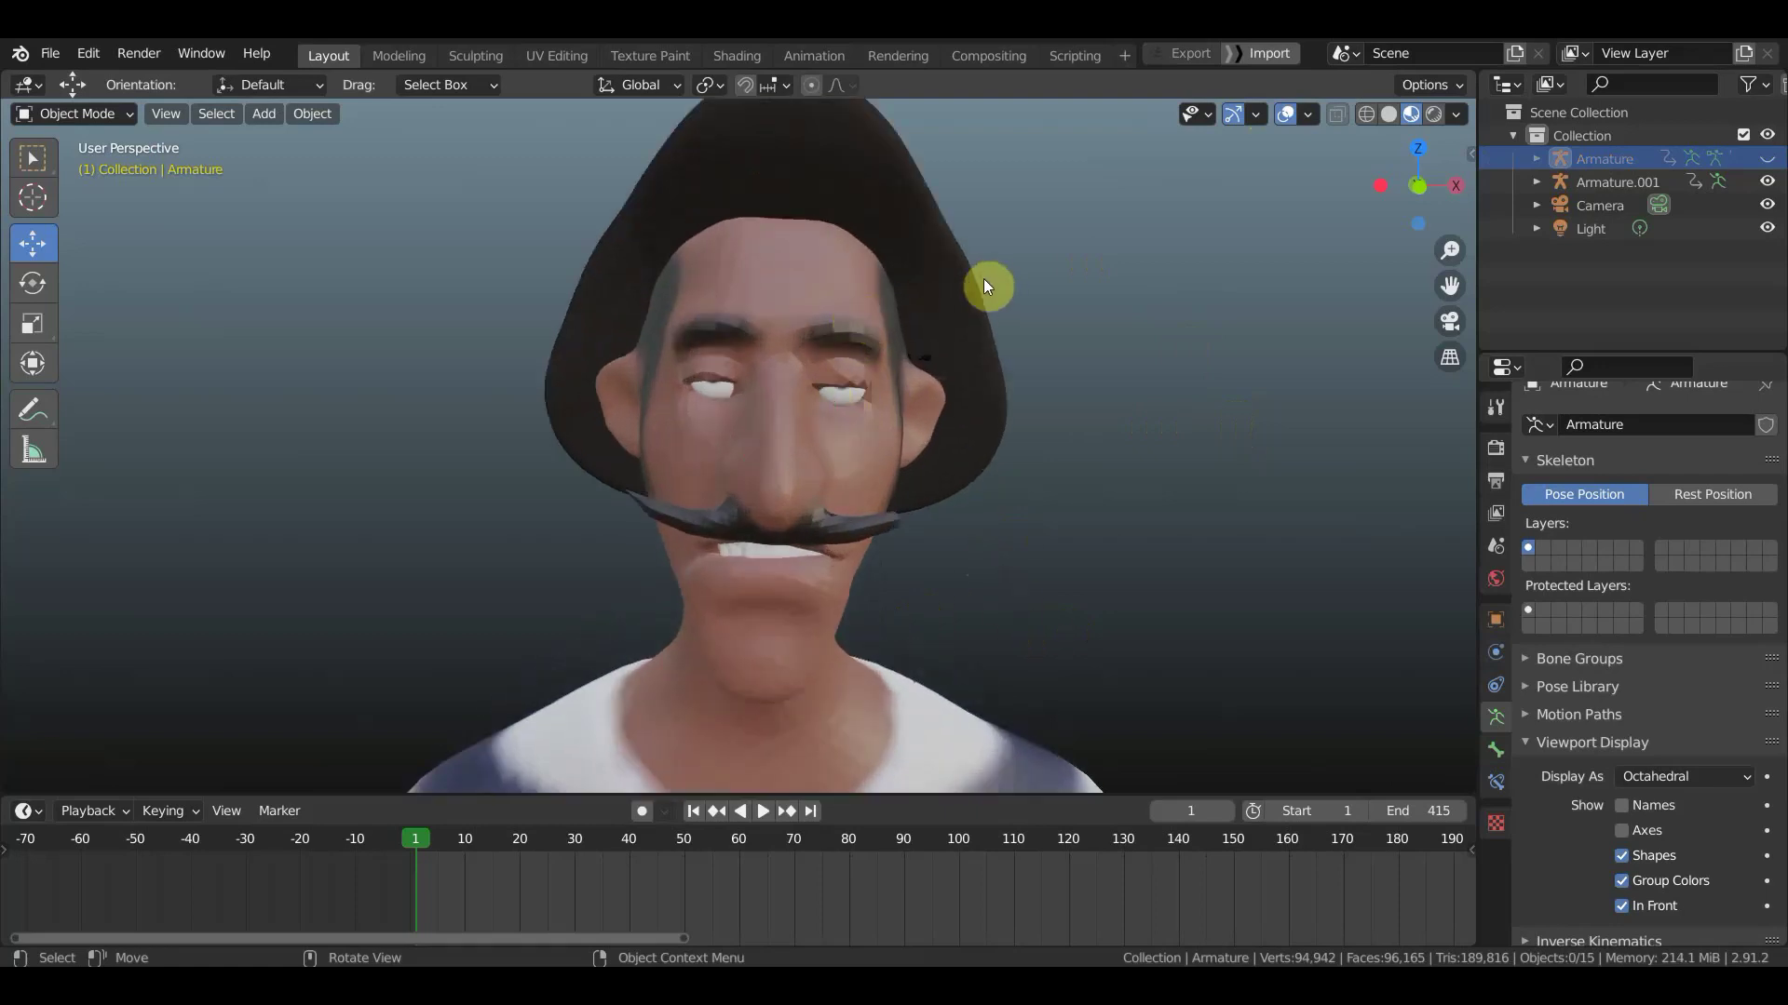
{"action": "left_click", "coordinate": [947, 296]}
- Select the hat, both eyes and the teeth together and hide them
{"action": "left_click", "coordinate": [842, 395], "text": "shift"}
{"action": "left_click", "coordinate": [712, 389], "text": "shift"}
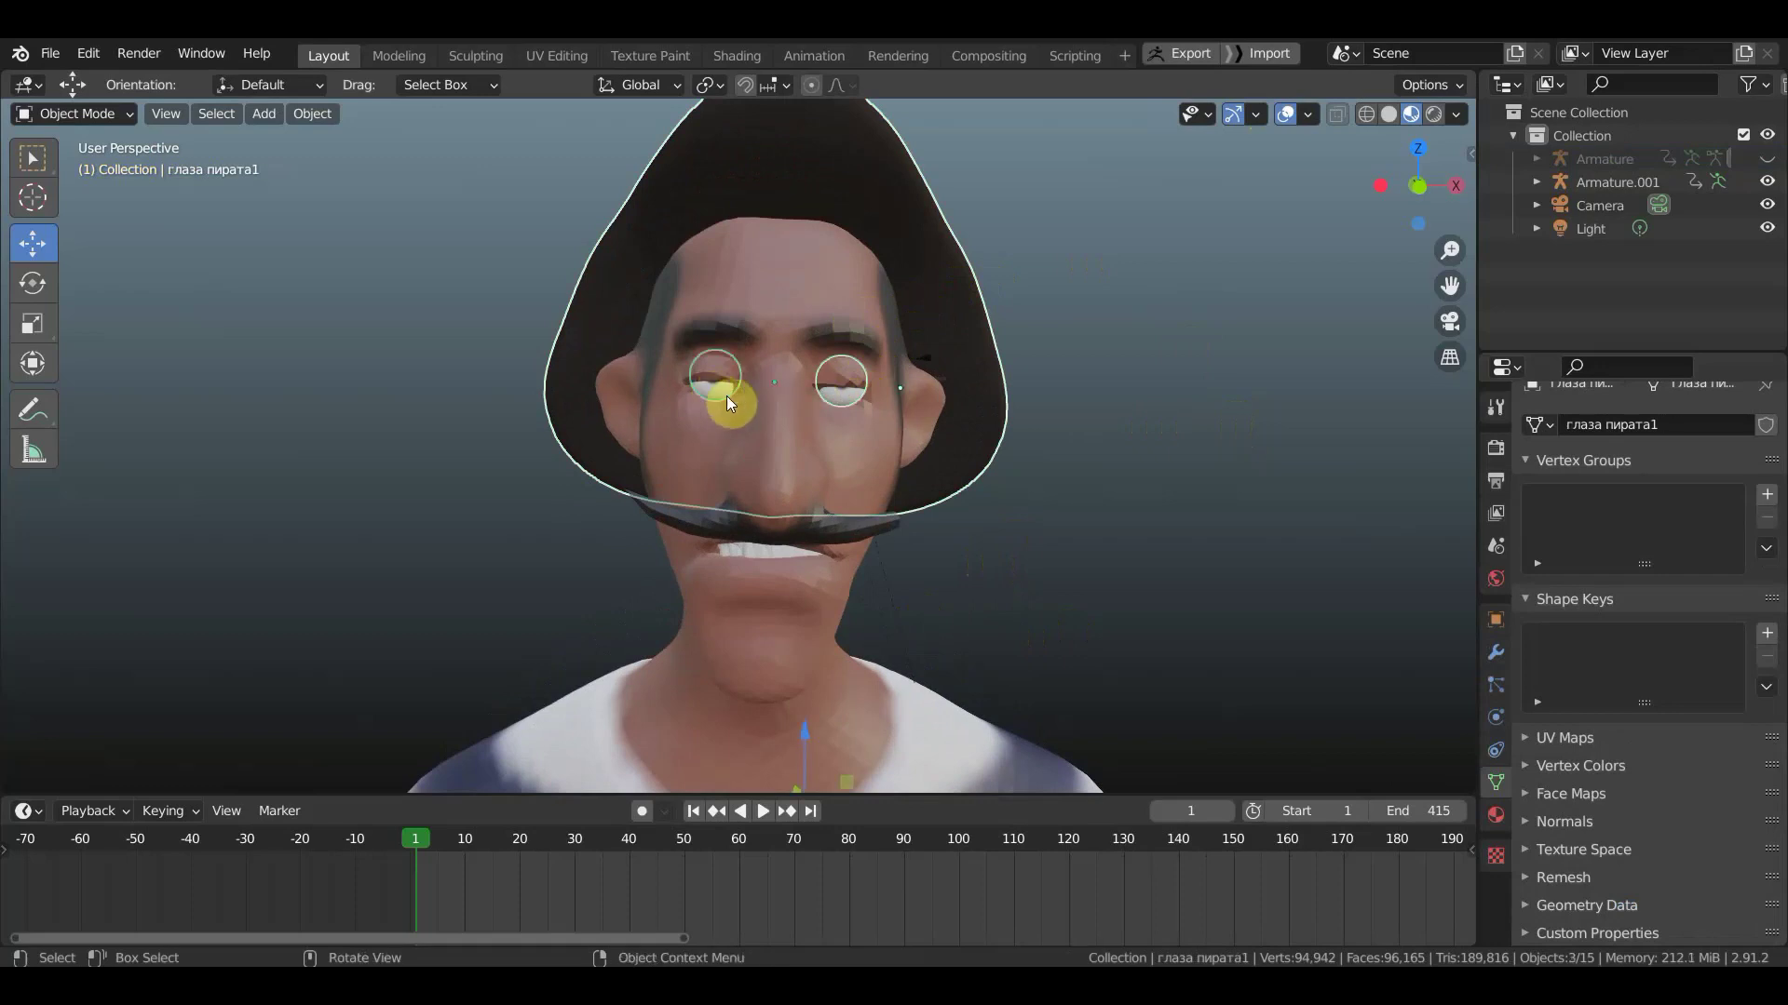
{"action": "left_click", "coordinate": [1117, 438]}
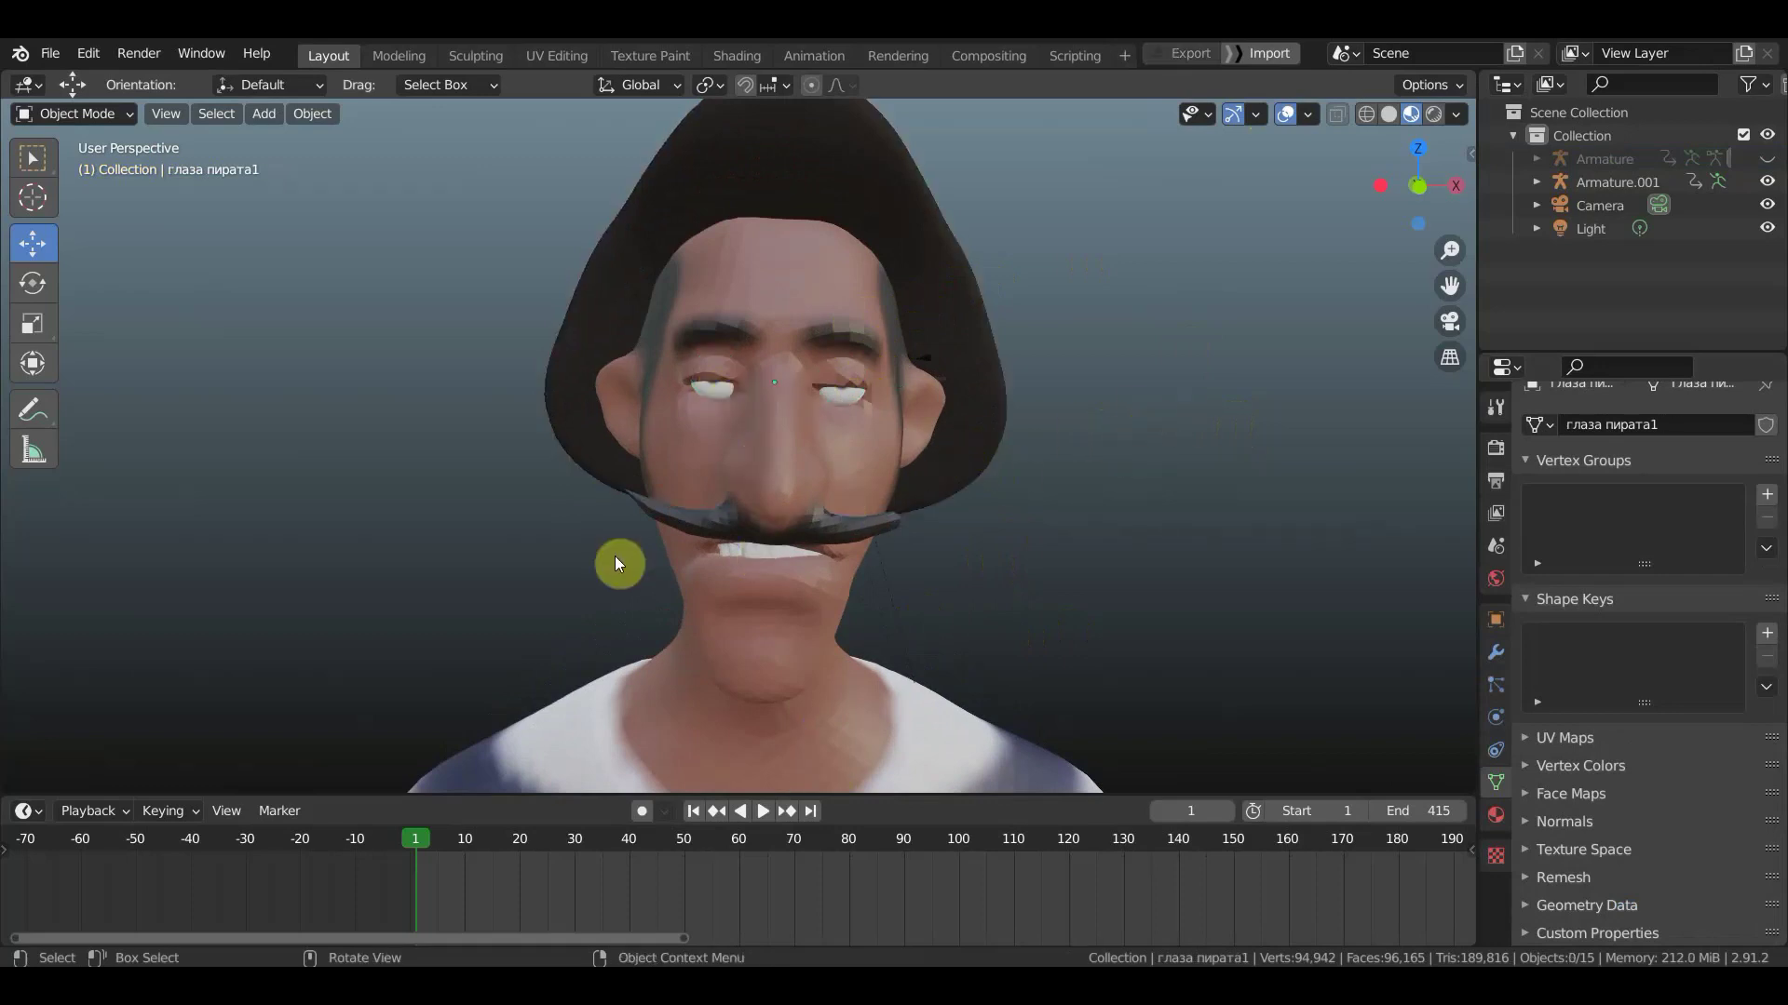
{"action": "left_click", "coordinate": [942, 320]}
{"action": "left_click", "coordinate": [841, 393], "text": "shift"}
{"action": "left_click", "coordinate": [711, 389], "text": "shift"}
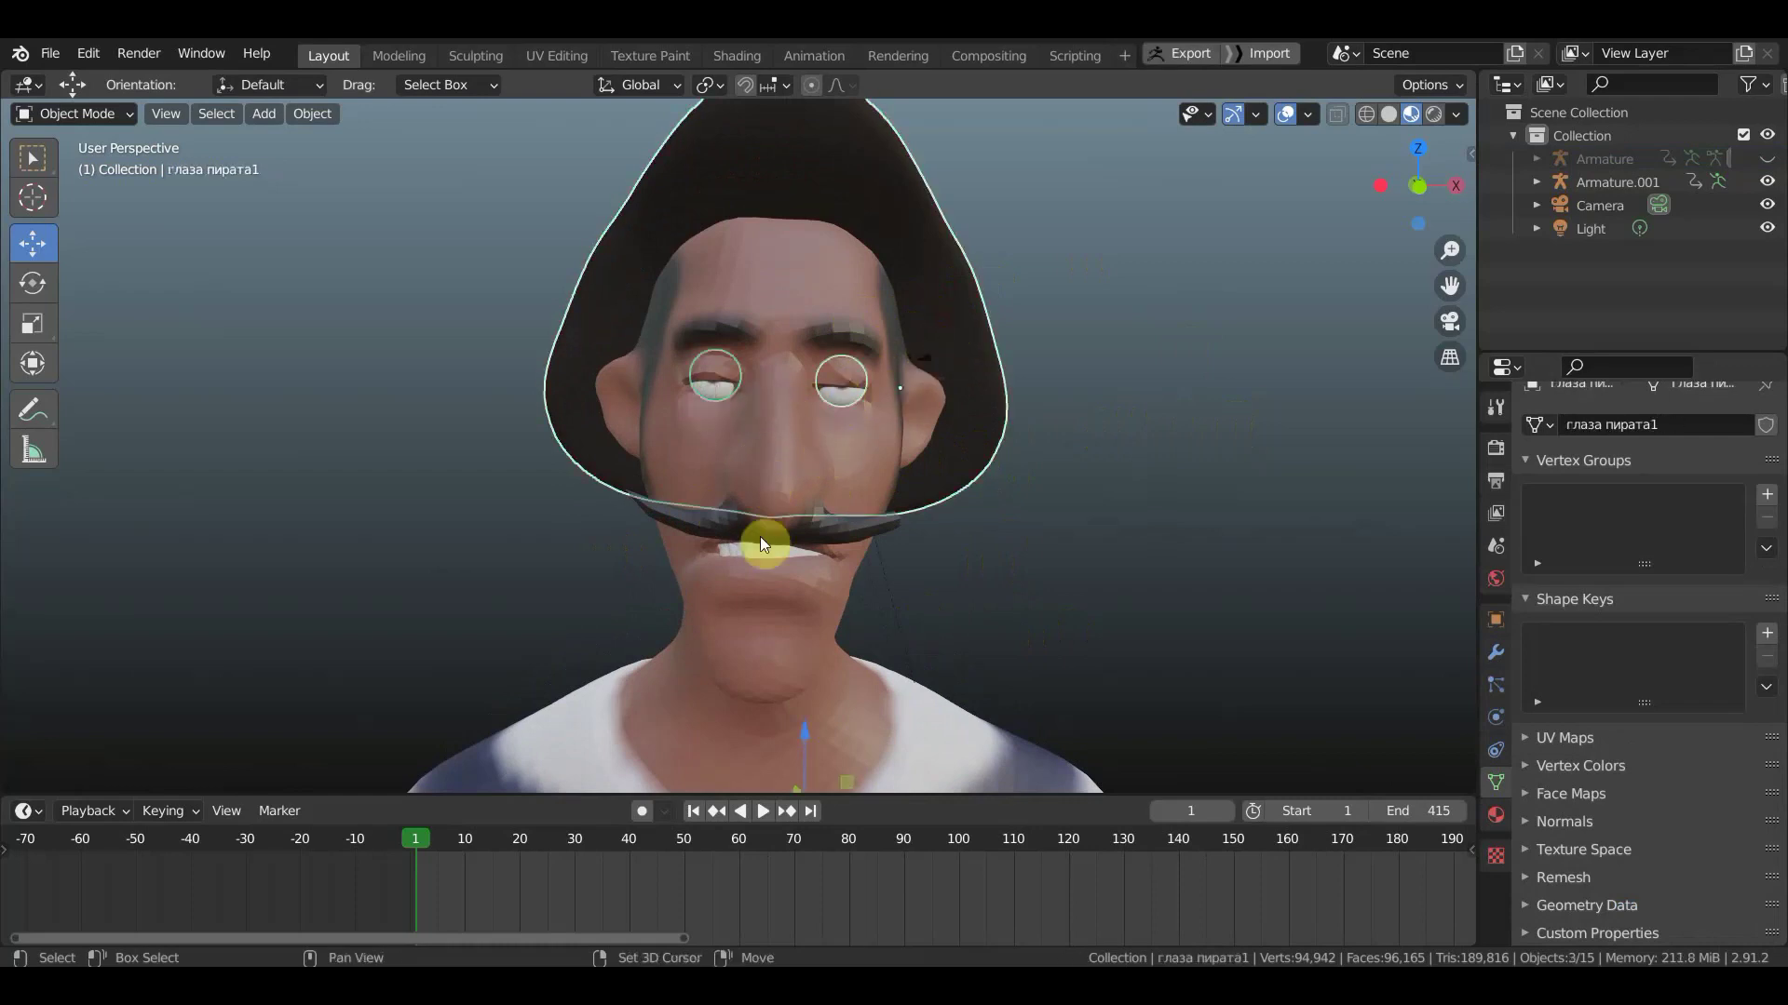
{"action": "left_click", "coordinate": [762, 556], "text": "shift"}
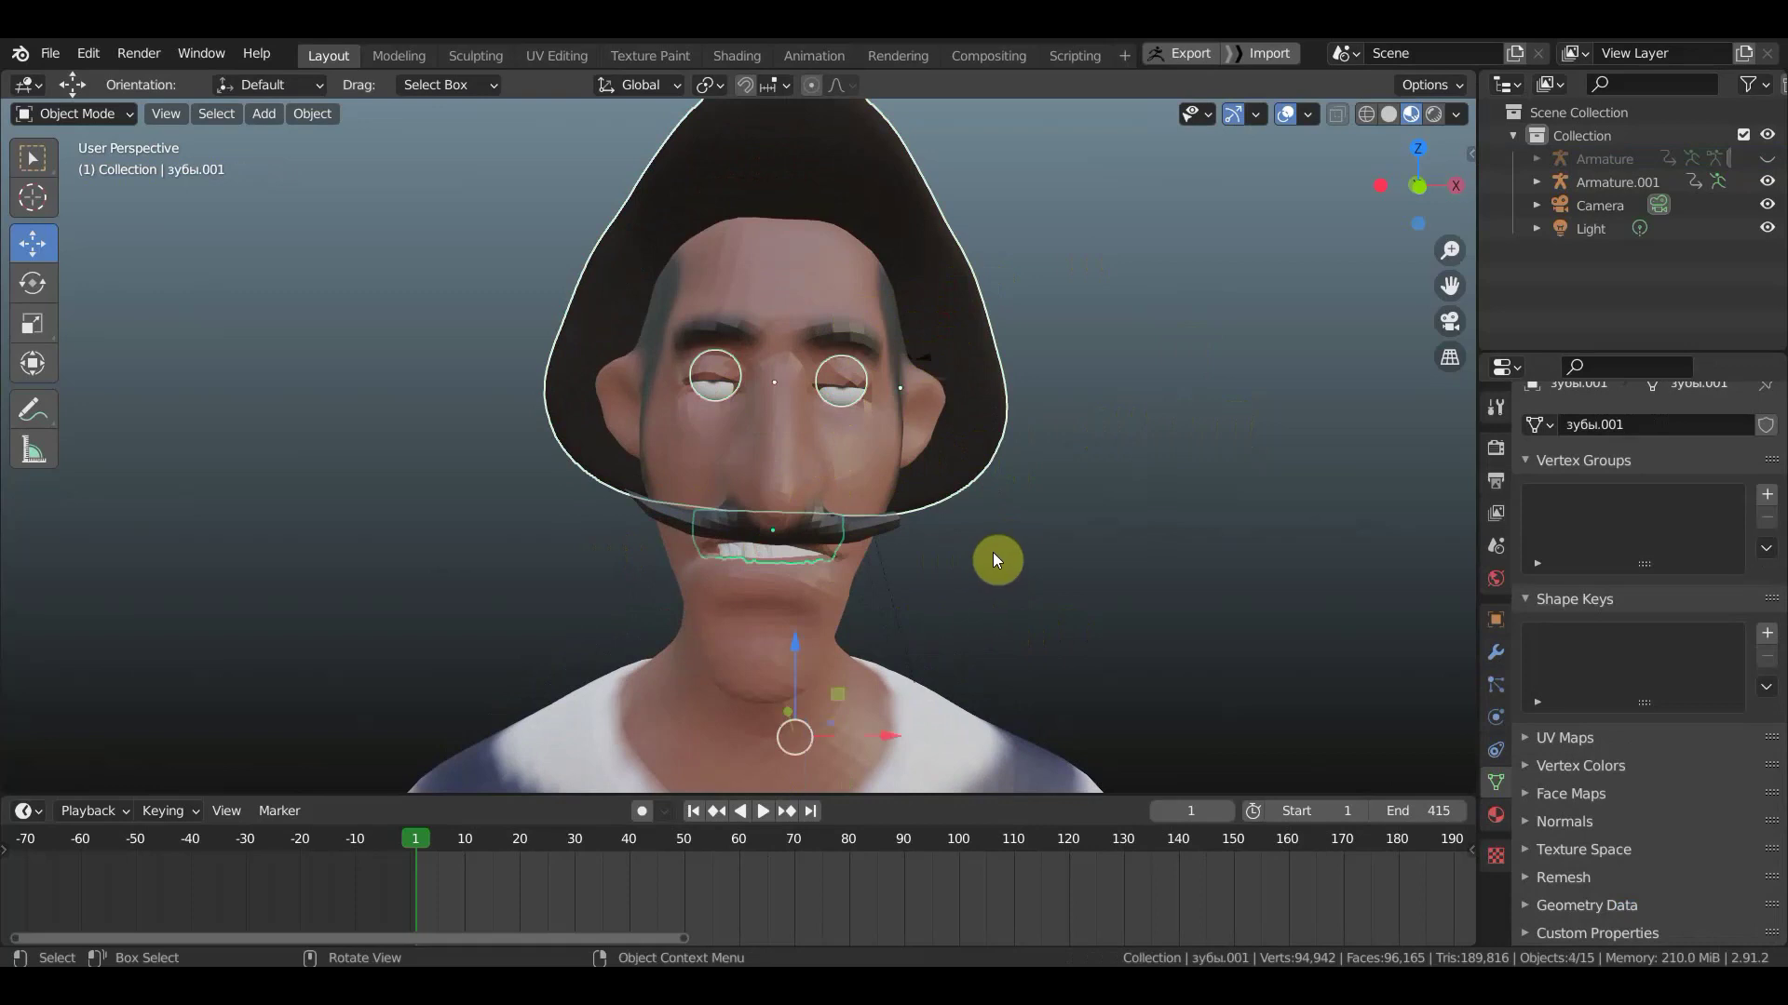
{"action": "key", "text": "Delete"}
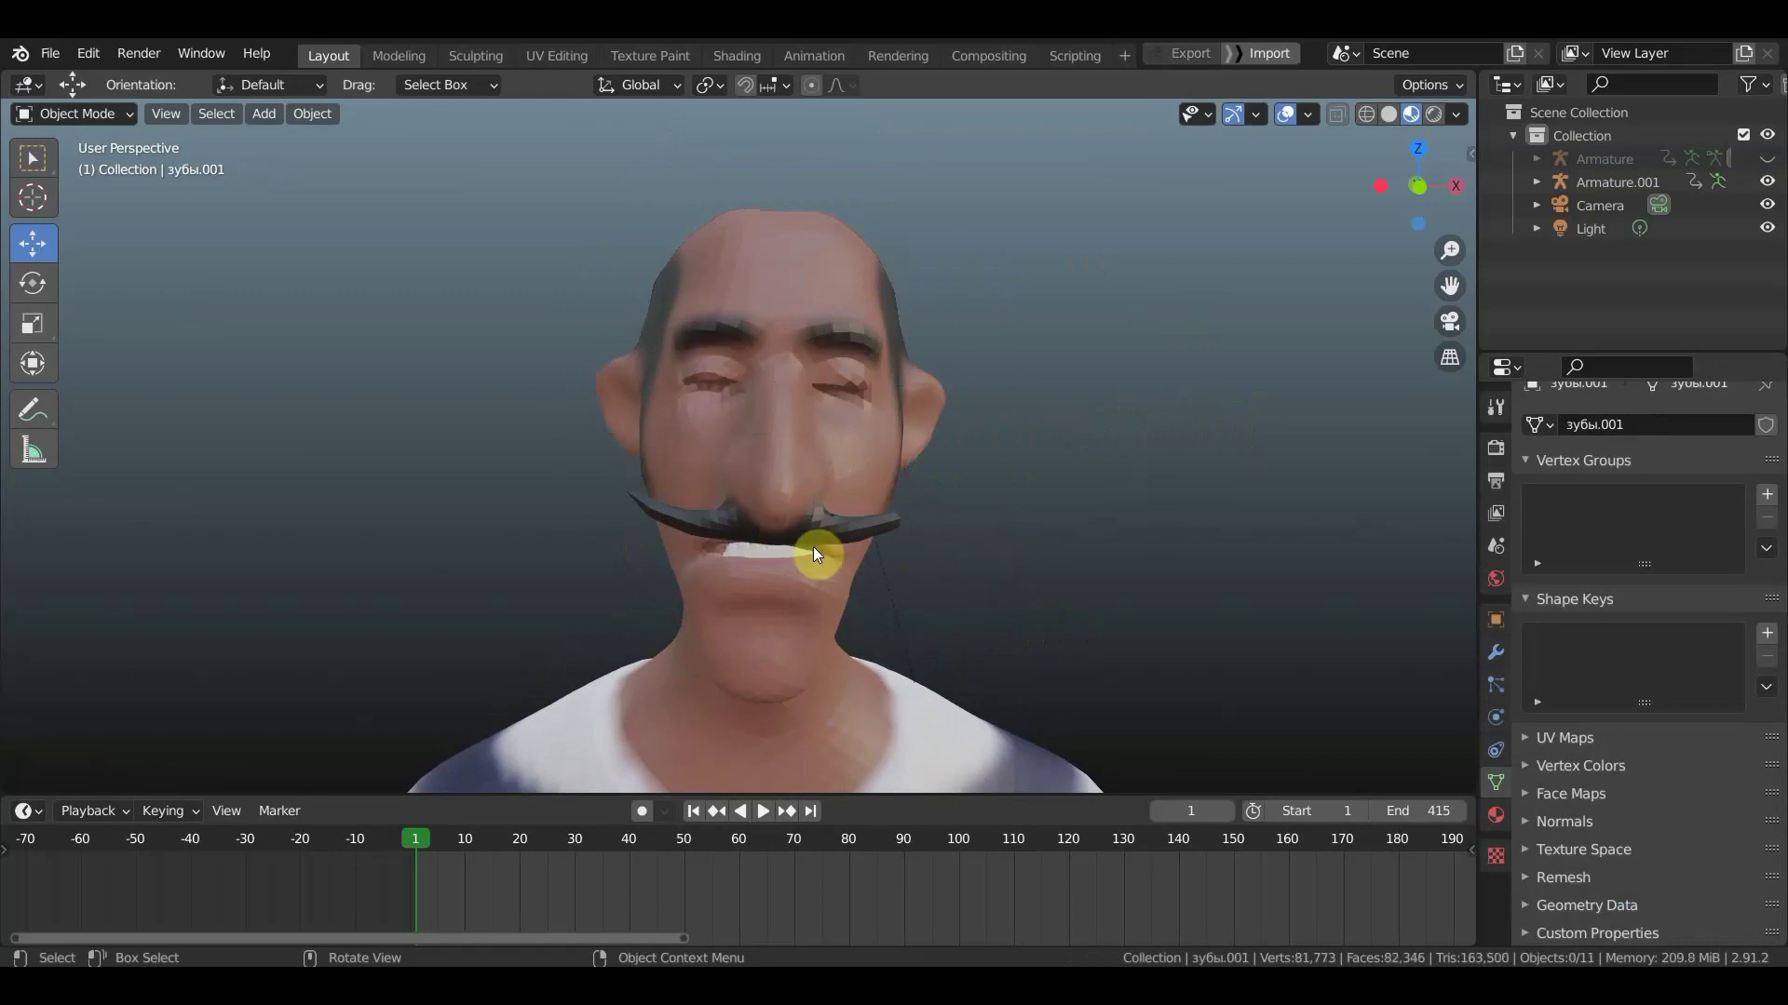
- Hide the remaining teeth object and orbit around the bald head
{"action": "left_click", "coordinate": [761, 557]}
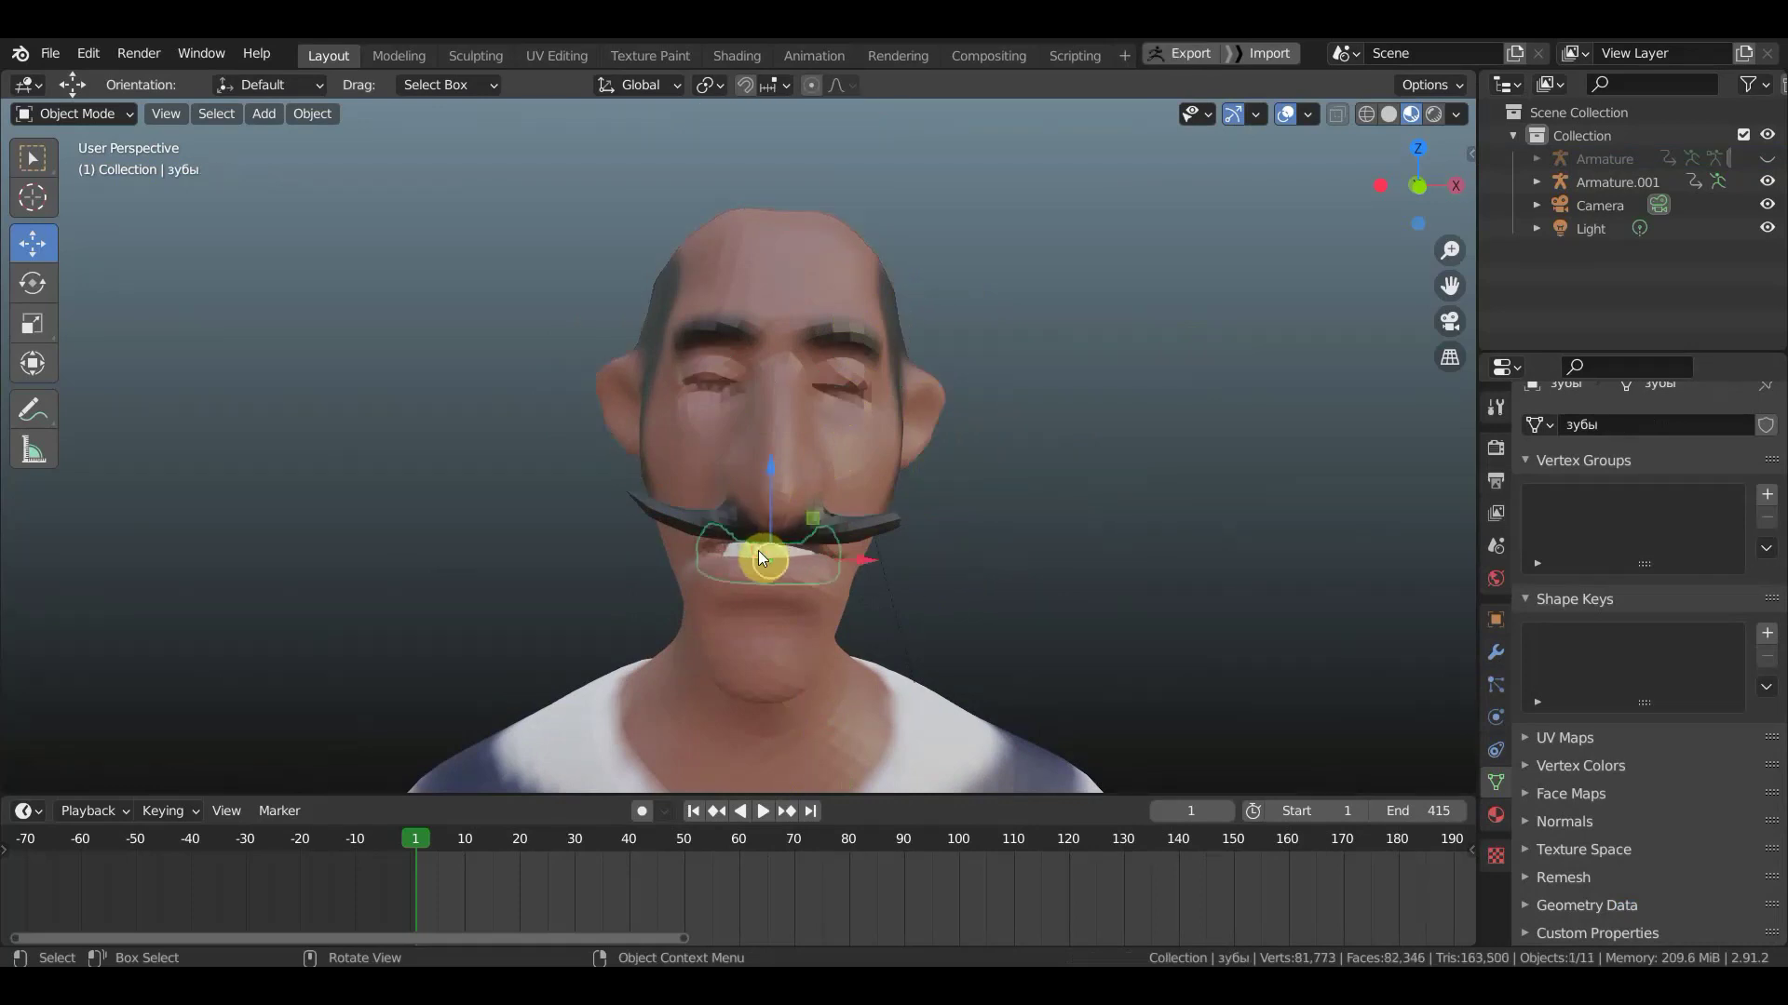
{"action": "key", "text": "Delete"}
{"action": "scroll", "coordinate": [771, 545], "scroll_direction": "down", "scroll_amount": 3}
{"action": "middle_click_drag", "start_coordinate": [903, 505], "coordinate": [734, 518]}
{"action": "right_click", "coordinate": [734, 518], "text": "shift"}
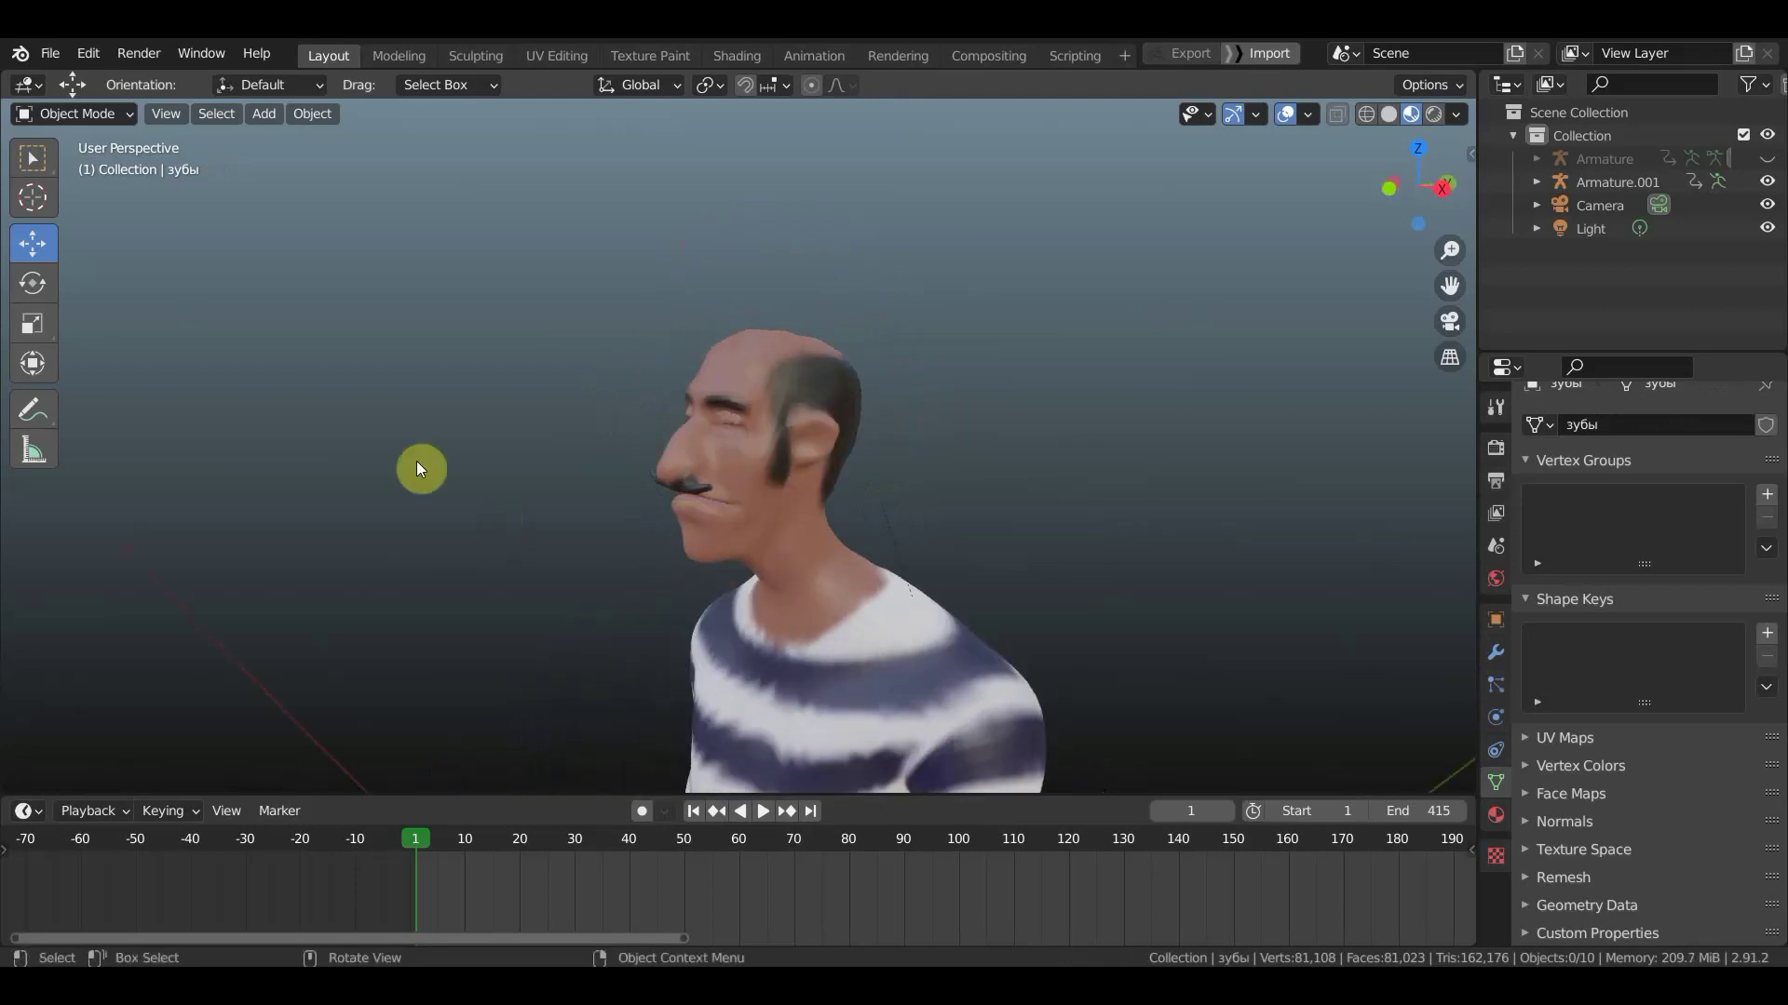
{"action": "mouse_move", "coordinate": [538, 522]}
{"action": "middle_mouse_down"}
{"action": "mouse_move", "coordinate": [499, 565]}
{"action": "mouse_move", "coordinate": [561, 528]}
{"action": "middle_mouse_up"}
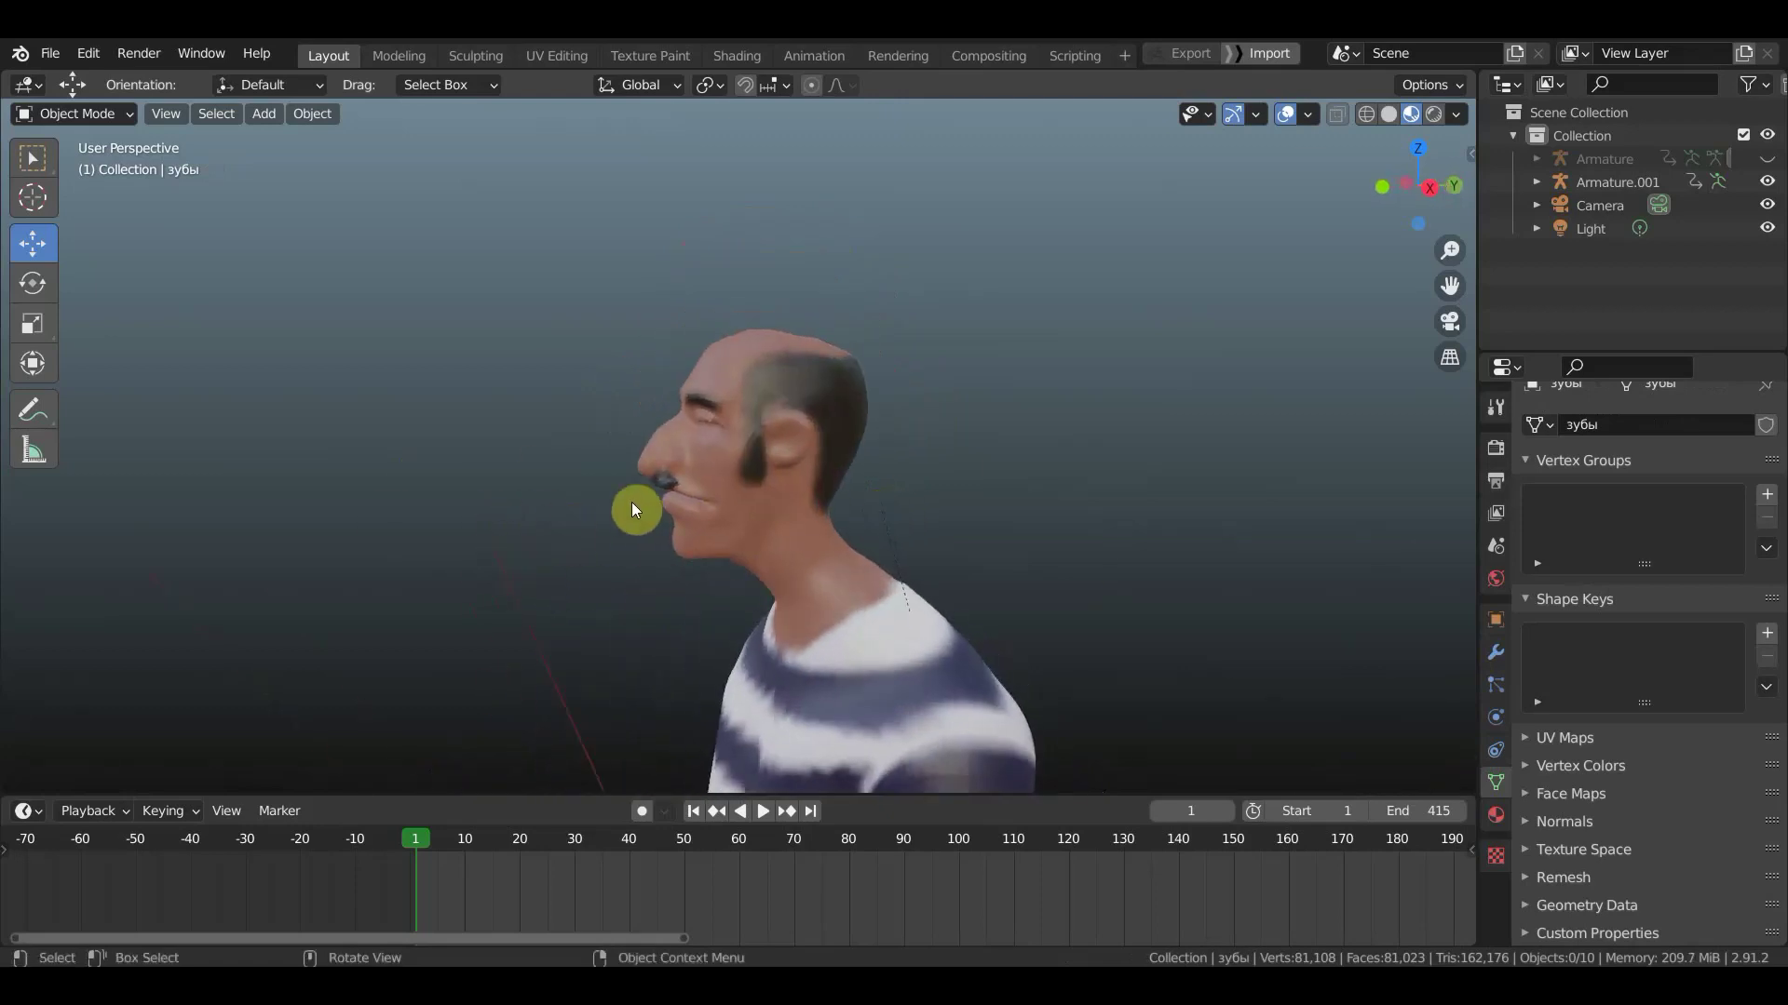
{"action": "middle_click_drag", "start_coordinate": [482, 461], "coordinate": [754, 456]}
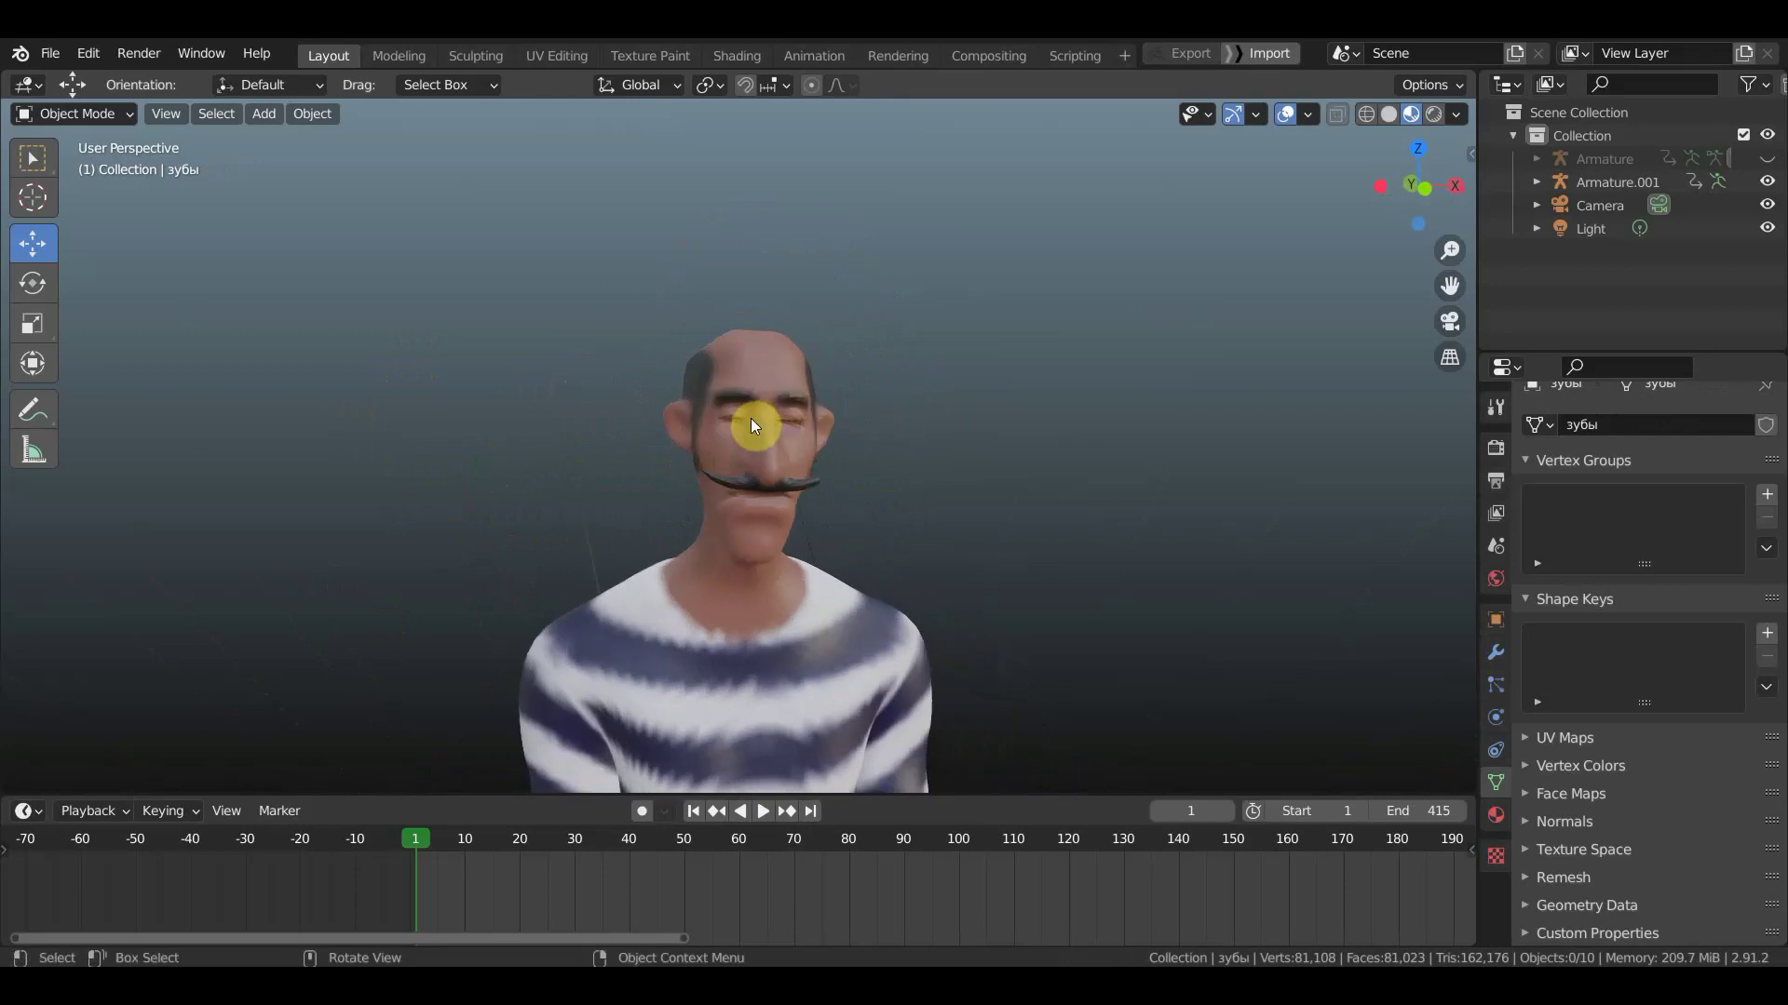
- Go to front orthographic view and add Basis and Key 1 shape keys to the head mesh
{"action": "key", "text": "KP_1"}
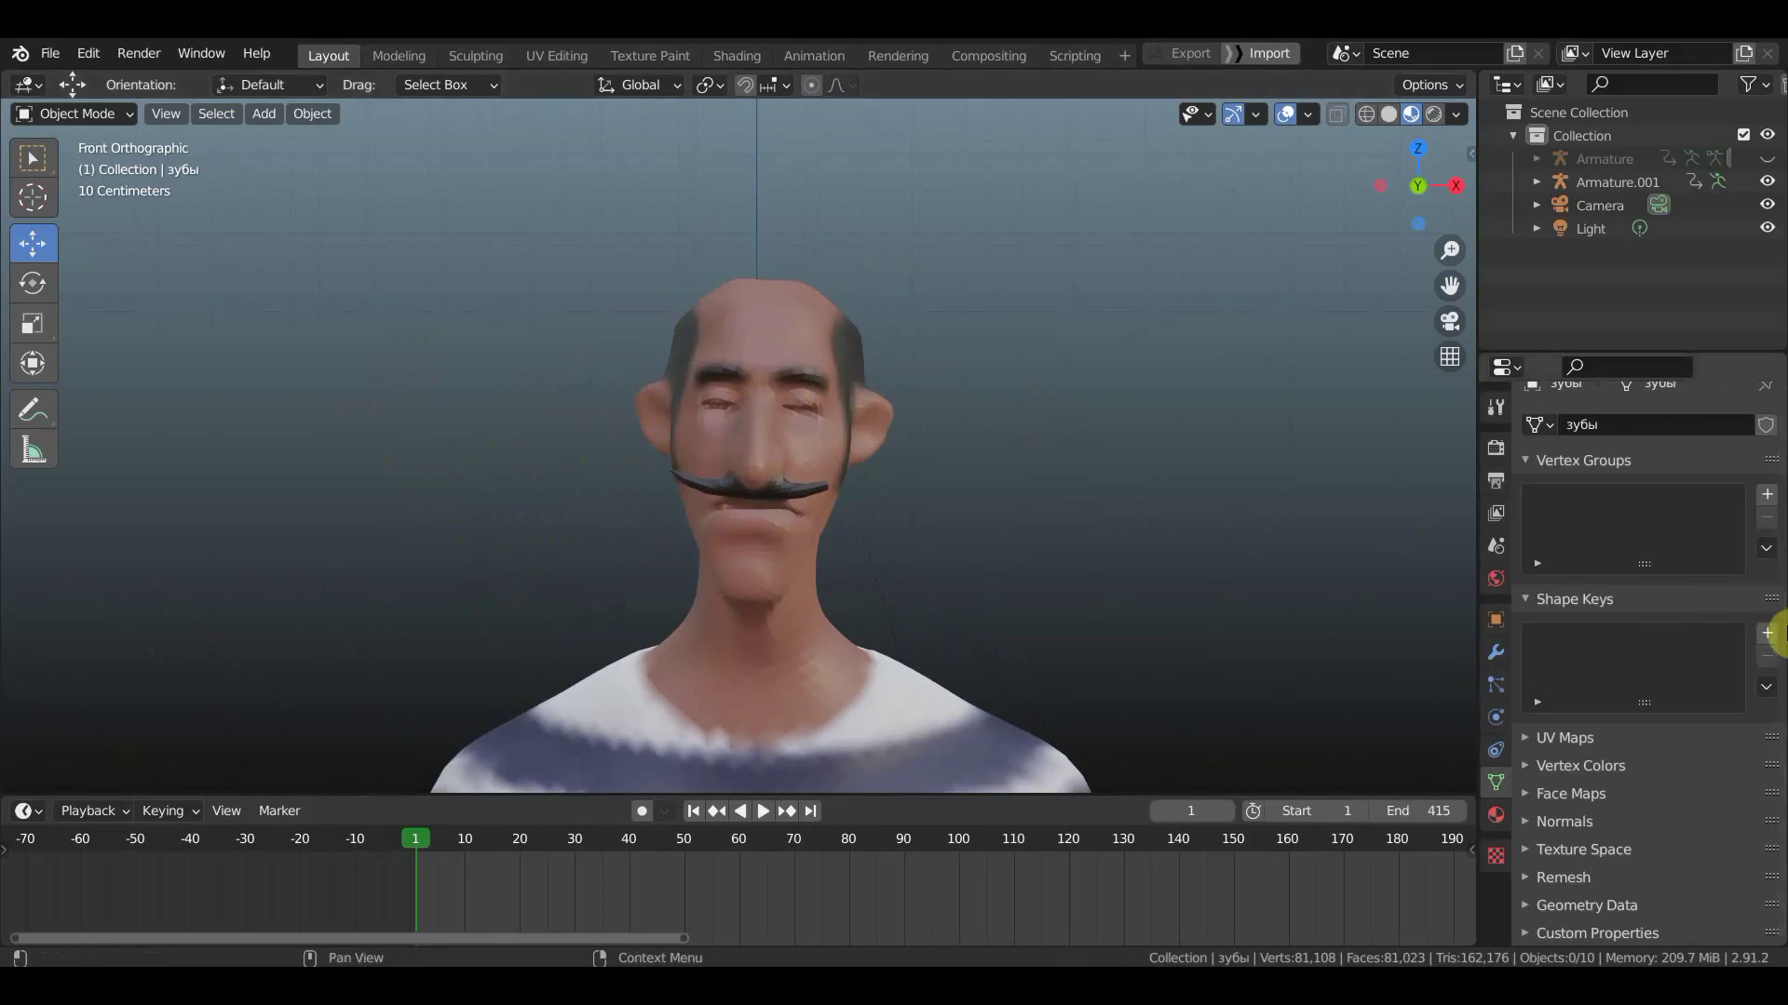
{"action": "left_click", "coordinate": [1767, 635]}
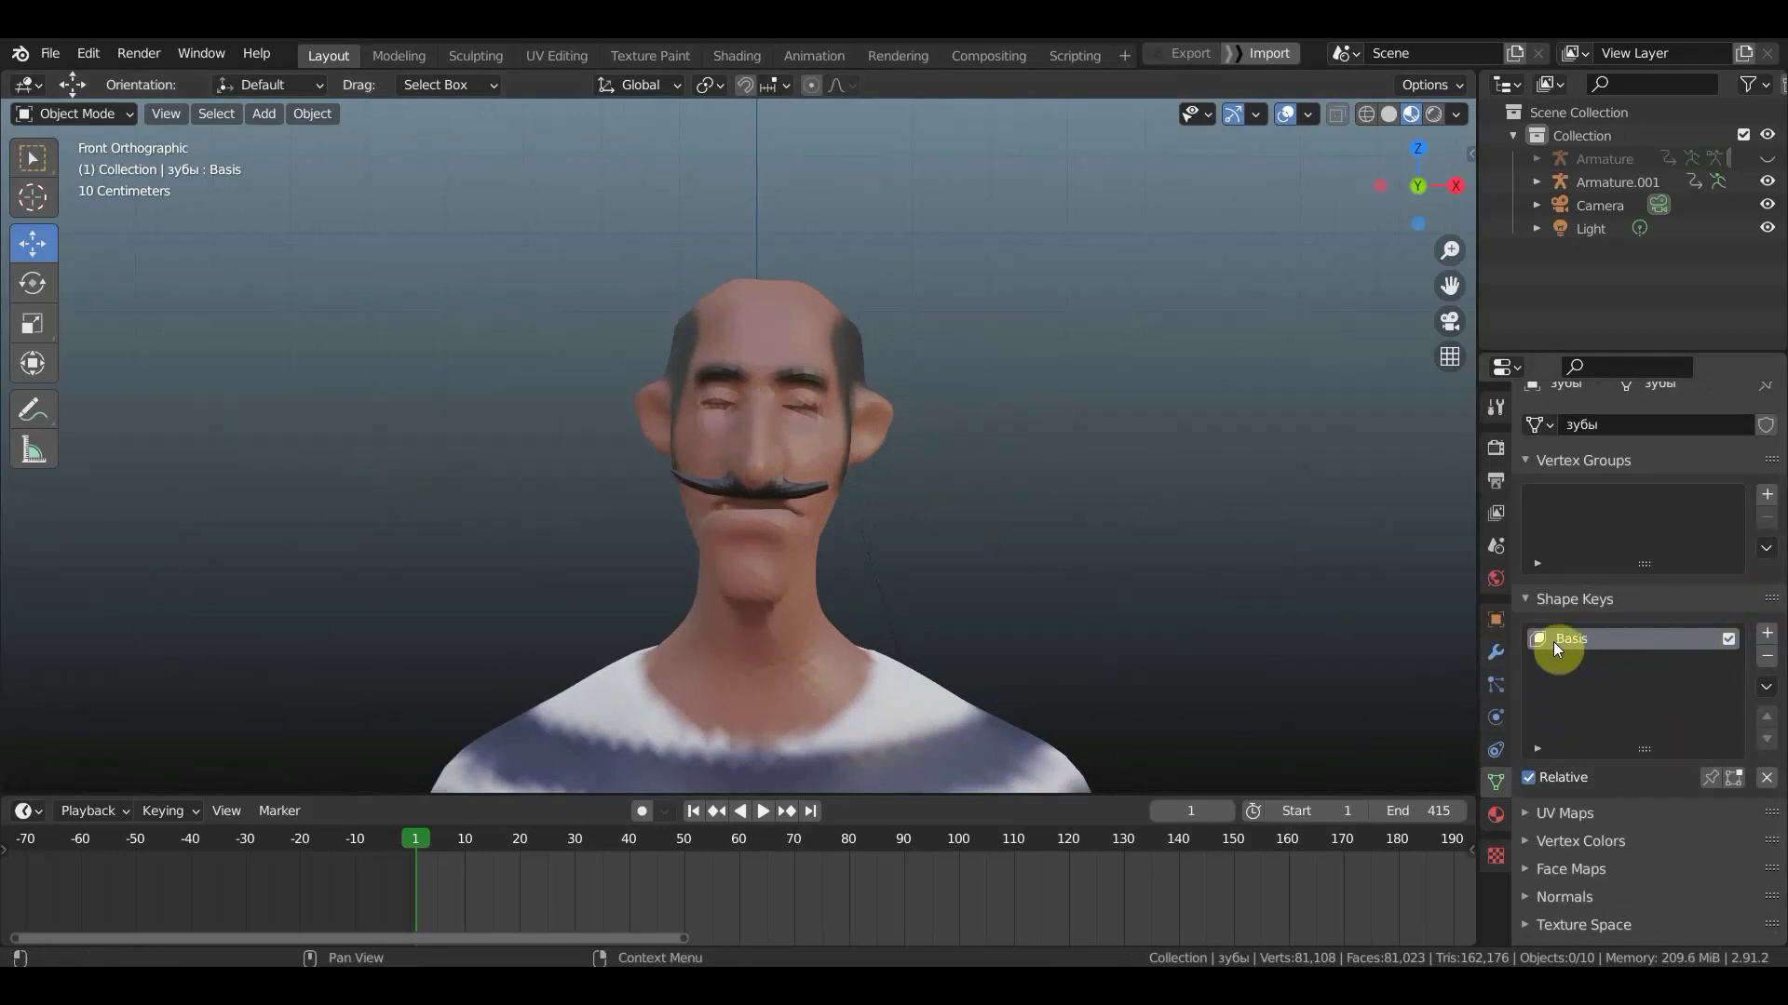
{"action": "left_click", "coordinate": [1767, 638]}
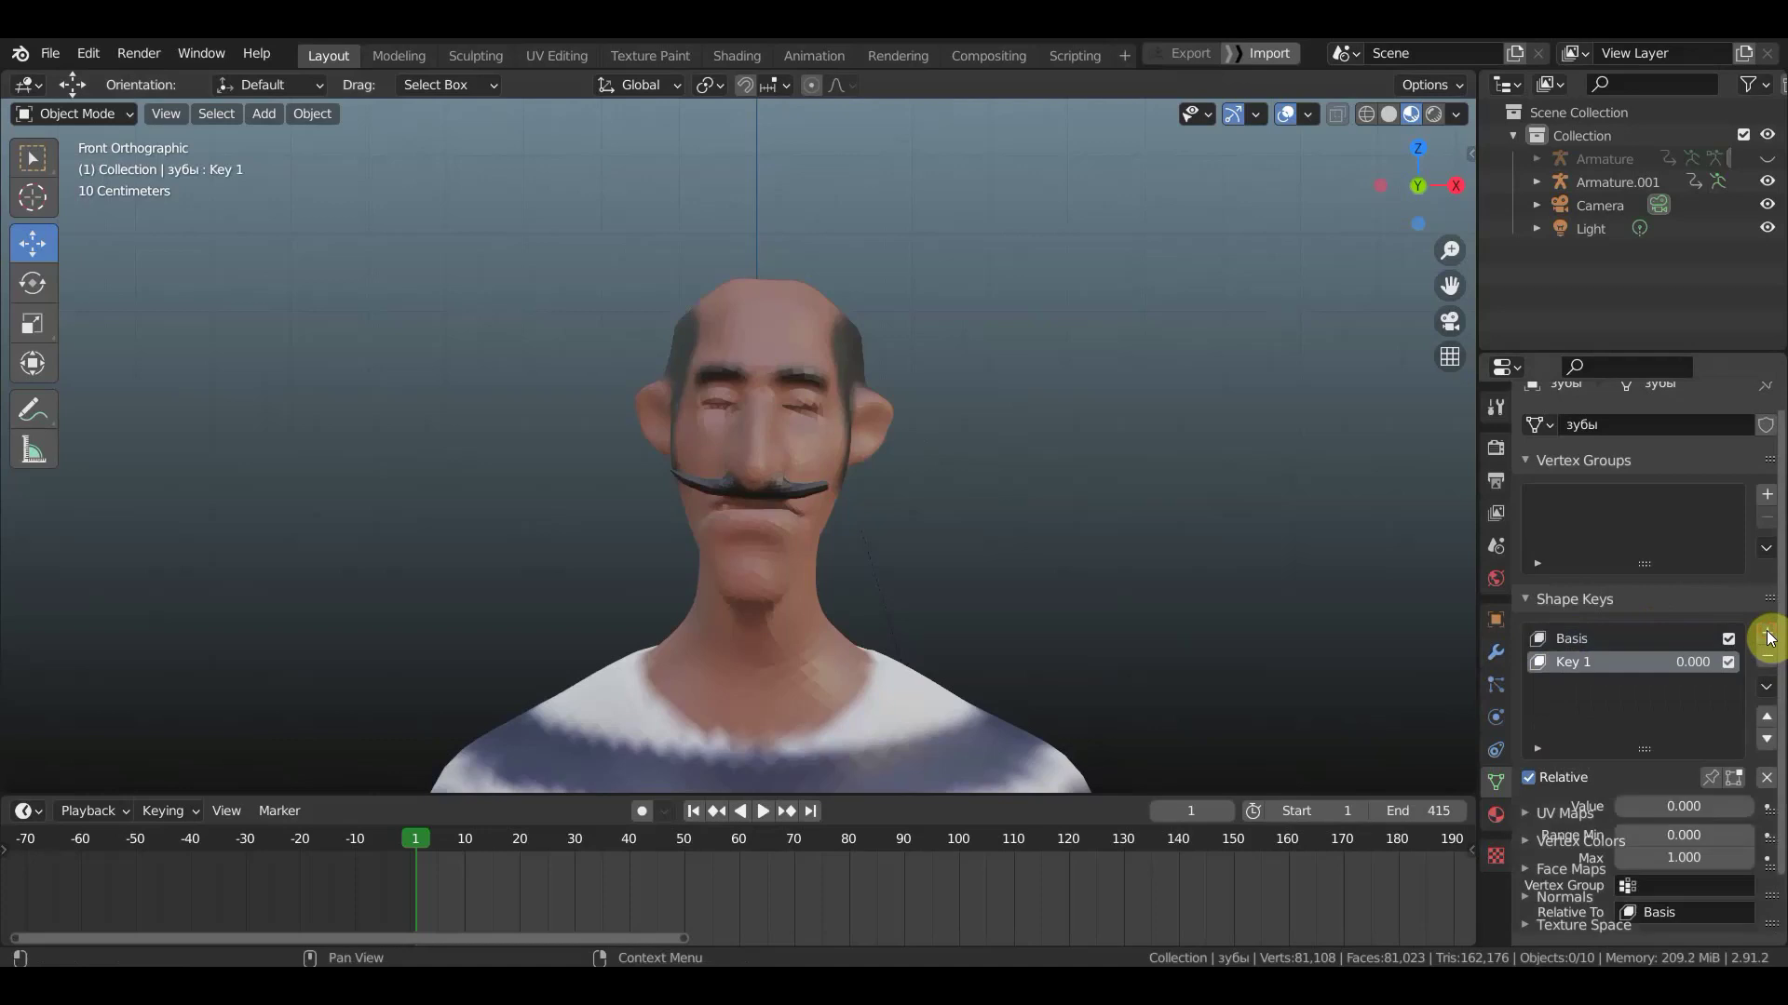
{"action": "left_click", "coordinate": [796, 343]}
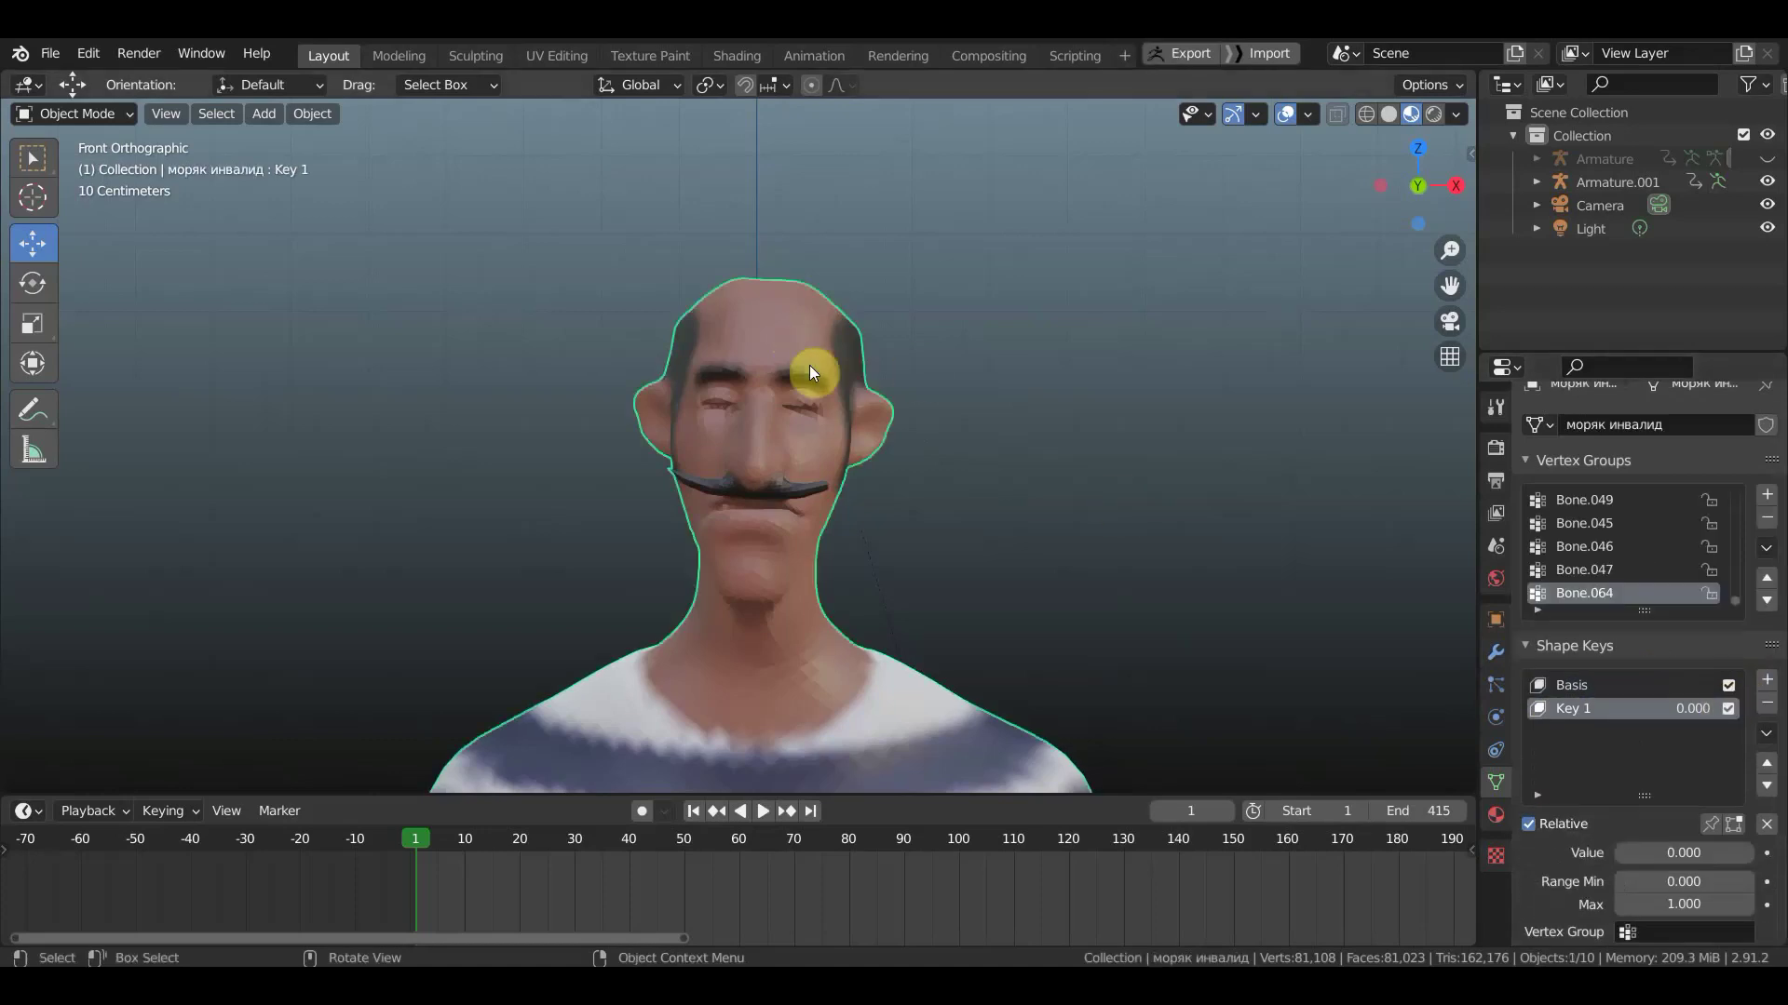
{"action": "left_click", "coordinate": [98, 117]}
- Put the head mesh in Edit Mode and zoom in below one eye
{"action": "left_click", "coordinate": [95, 164]}
{"action": "scroll", "coordinate": [789, 319], "scroll_direction": "up", "scroll_amount": 2}
{"action": "scroll", "coordinate": [850, 304], "scroll_direction": "up", "scroll_amount": 2}
{"action": "scroll", "coordinate": [872, 360], "scroll_direction": "down", "scroll_amount": 1}
{"action": "scroll", "coordinate": [847, 377], "scroll_direction": "up", "scroll_amount": 1}
{"action": "mouse_move", "coordinate": [642, 387]}
{"action": "middle_mouse_down"}
{"action": "mouse_move", "coordinate": [953, 400]}
{"action": "mouse_move", "coordinate": [1158, 458]}
{"action": "middle_mouse_up"}
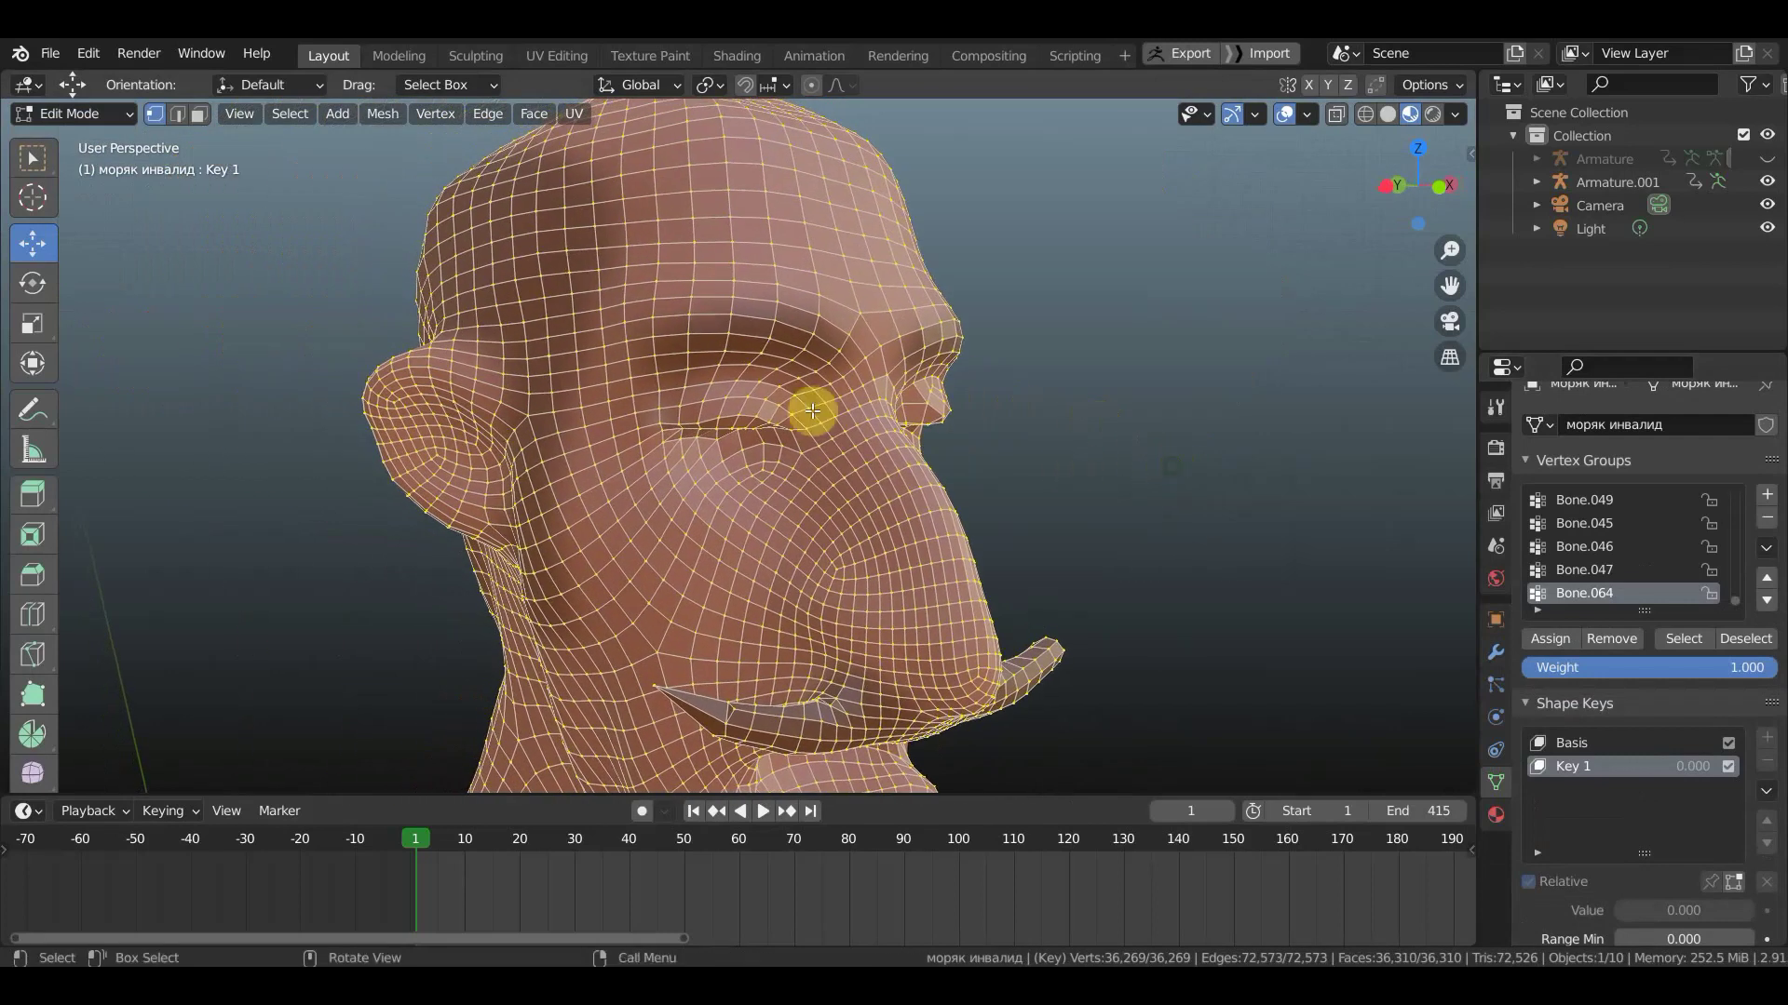
{"action": "scroll", "coordinate": [806, 407], "scroll_direction": "up", "scroll_amount": 2}
{"action": "scroll", "coordinate": [801, 407], "scroll_direction": "up", "scroll_amount": 2}
{"action": "mouse_move", "coordinate": [786, 415]}
{"action": "middle_mouse_down"}
{"action": "mouse_move", "coordinate": [738, 427]}
{"action": "mouse_move", "coordinate": [878, 363]}
{"action": "mouse_move", "coordinate": [891, 309]}
{"action": "mouse_move", "coordinate": [827, 438]}
{"action": "middle_mouse_up"}
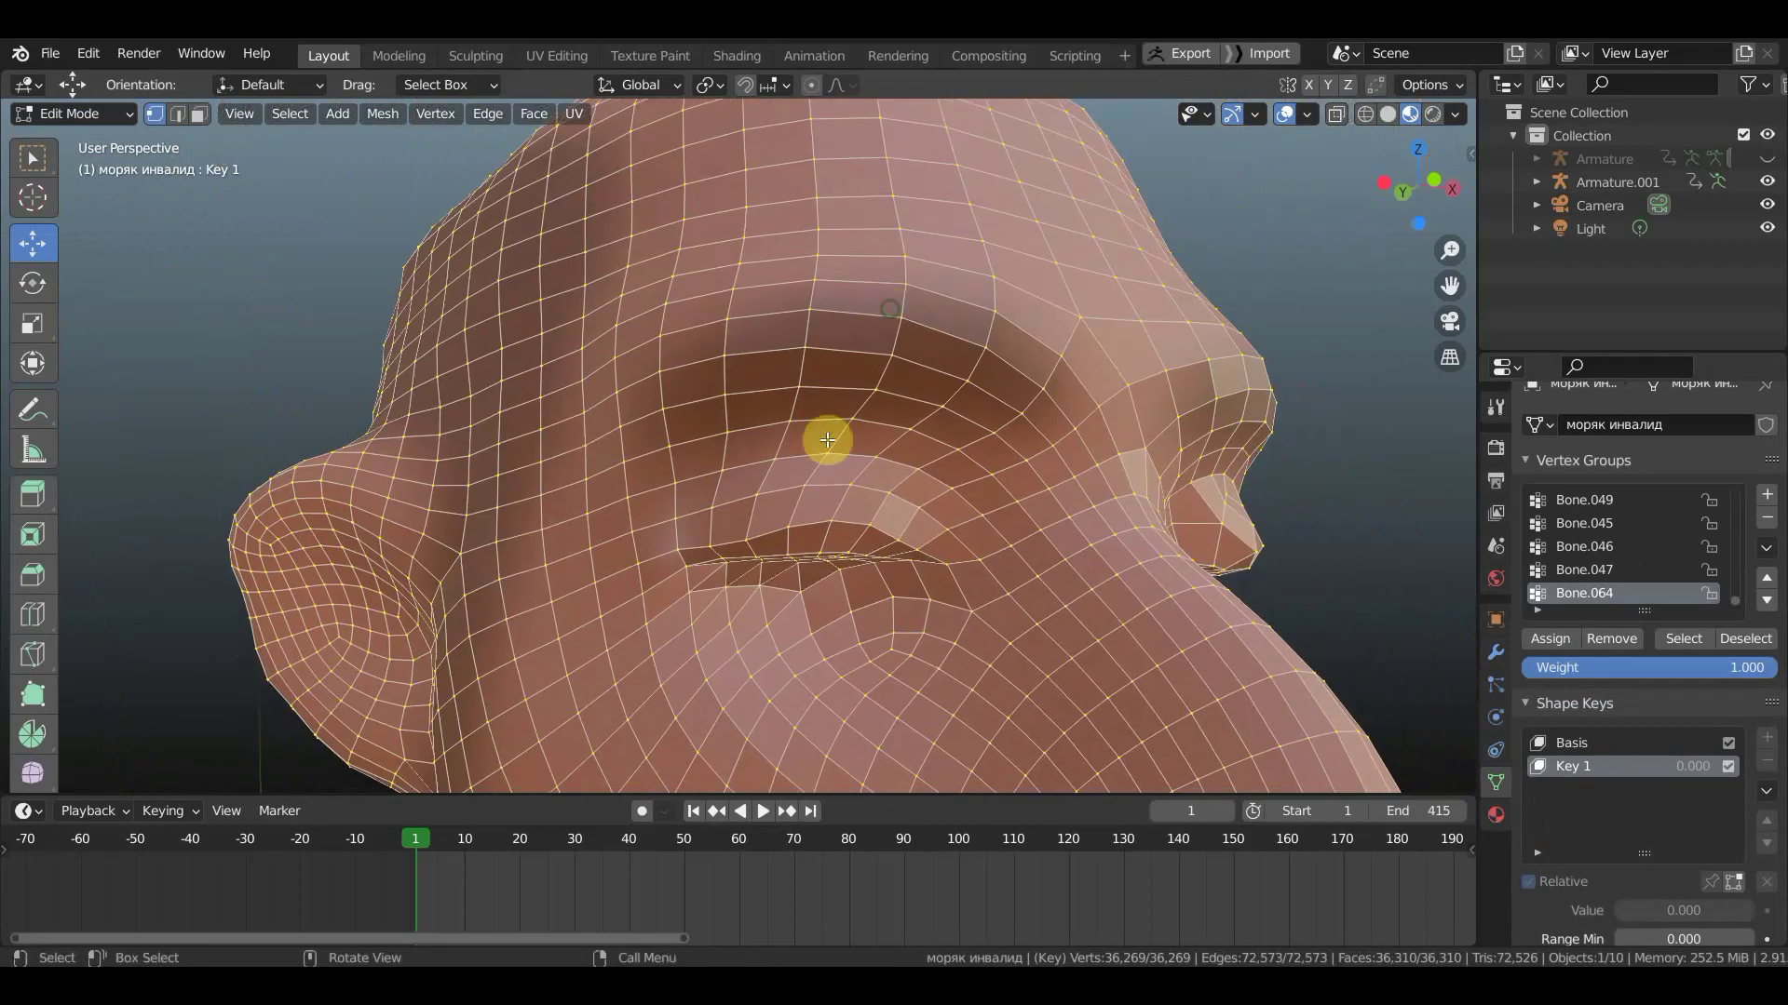
- Select seven vertices along the upper eyelid
{"action": "left_click", "coordinate": [710, 546]}
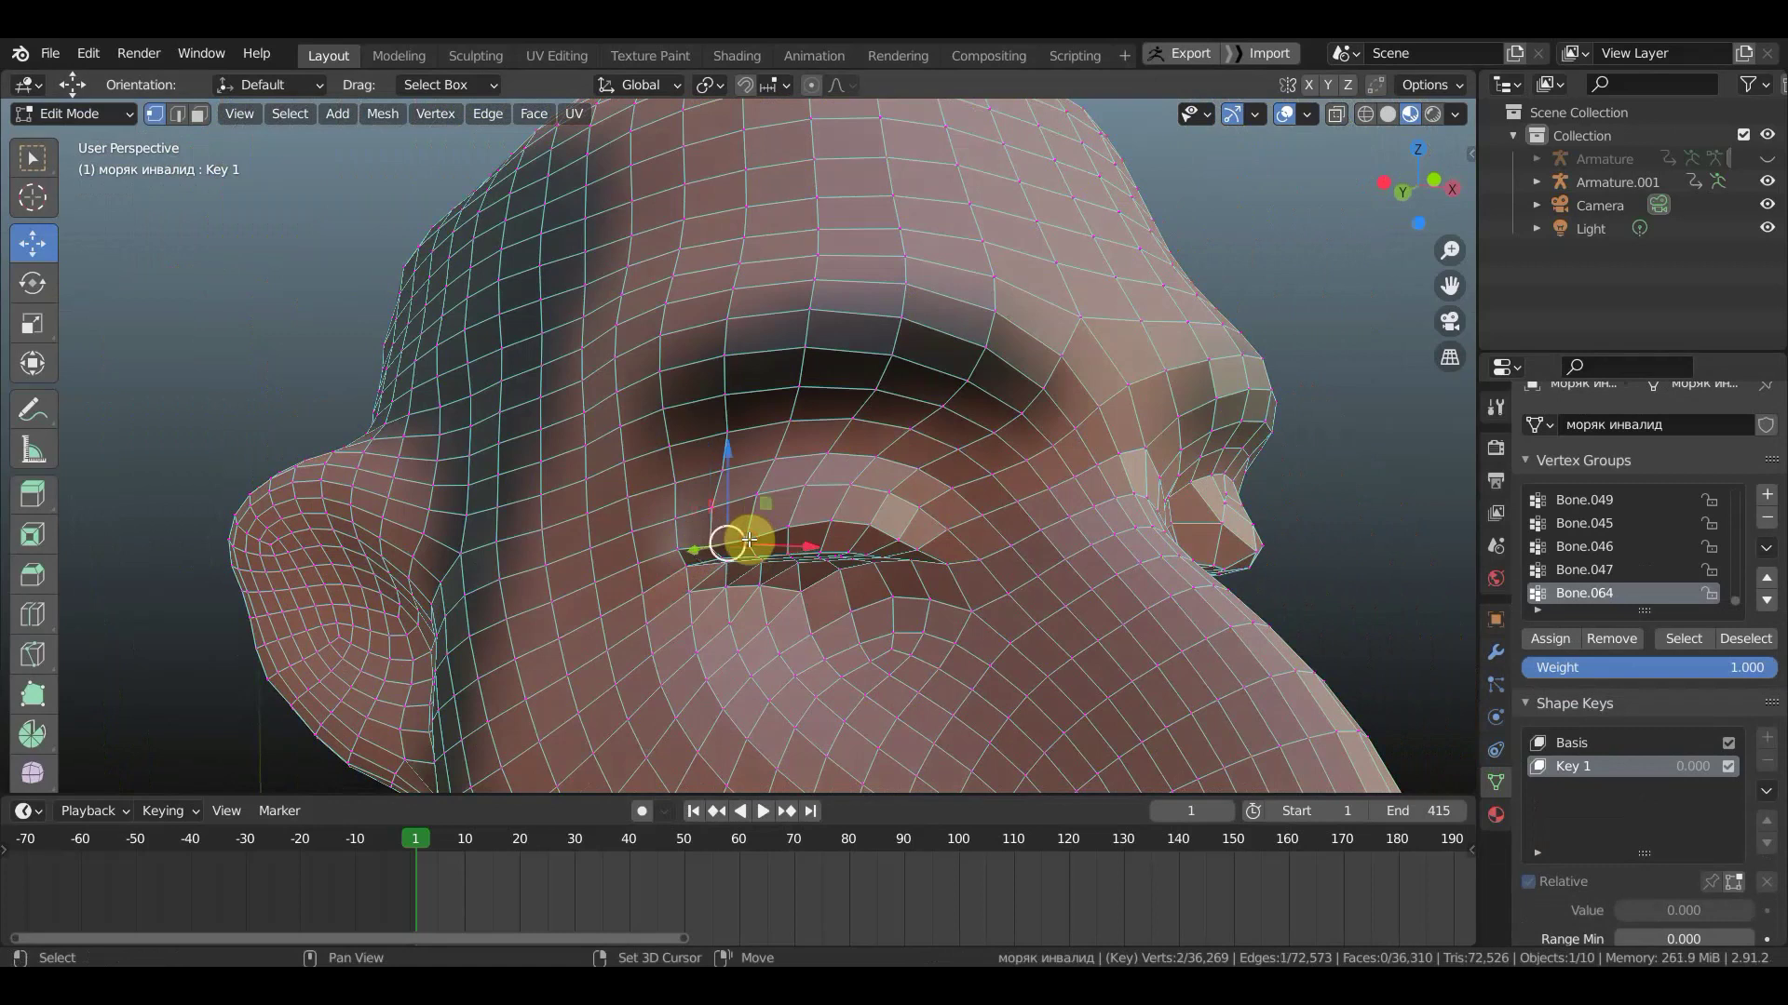
{"action": "left_click", "coordinate": [749, 540], "text": "shift"}
{"action": "left_click", "coordinate": [793, 527], "text": "shift"}
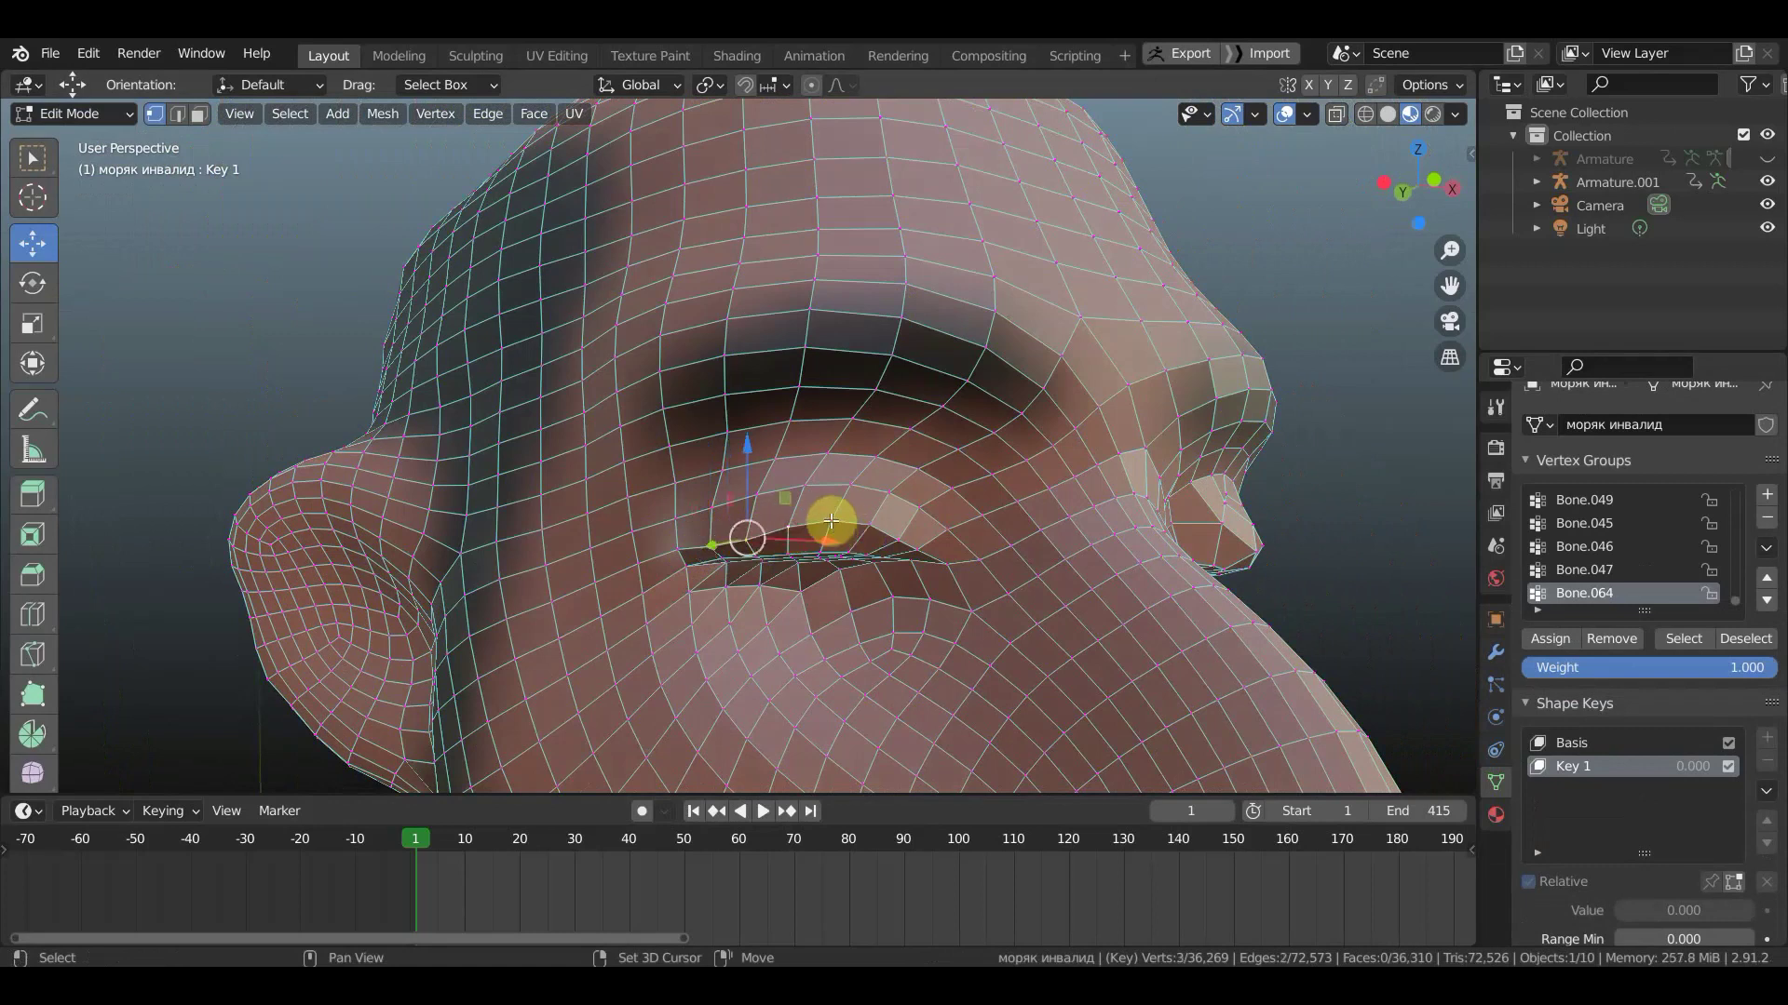
{"action": "left_click", "coordinate": [861, 524], "text": "shift"}
{"action": "left_click", "coordinate": [902, 546], "text": "shift"}
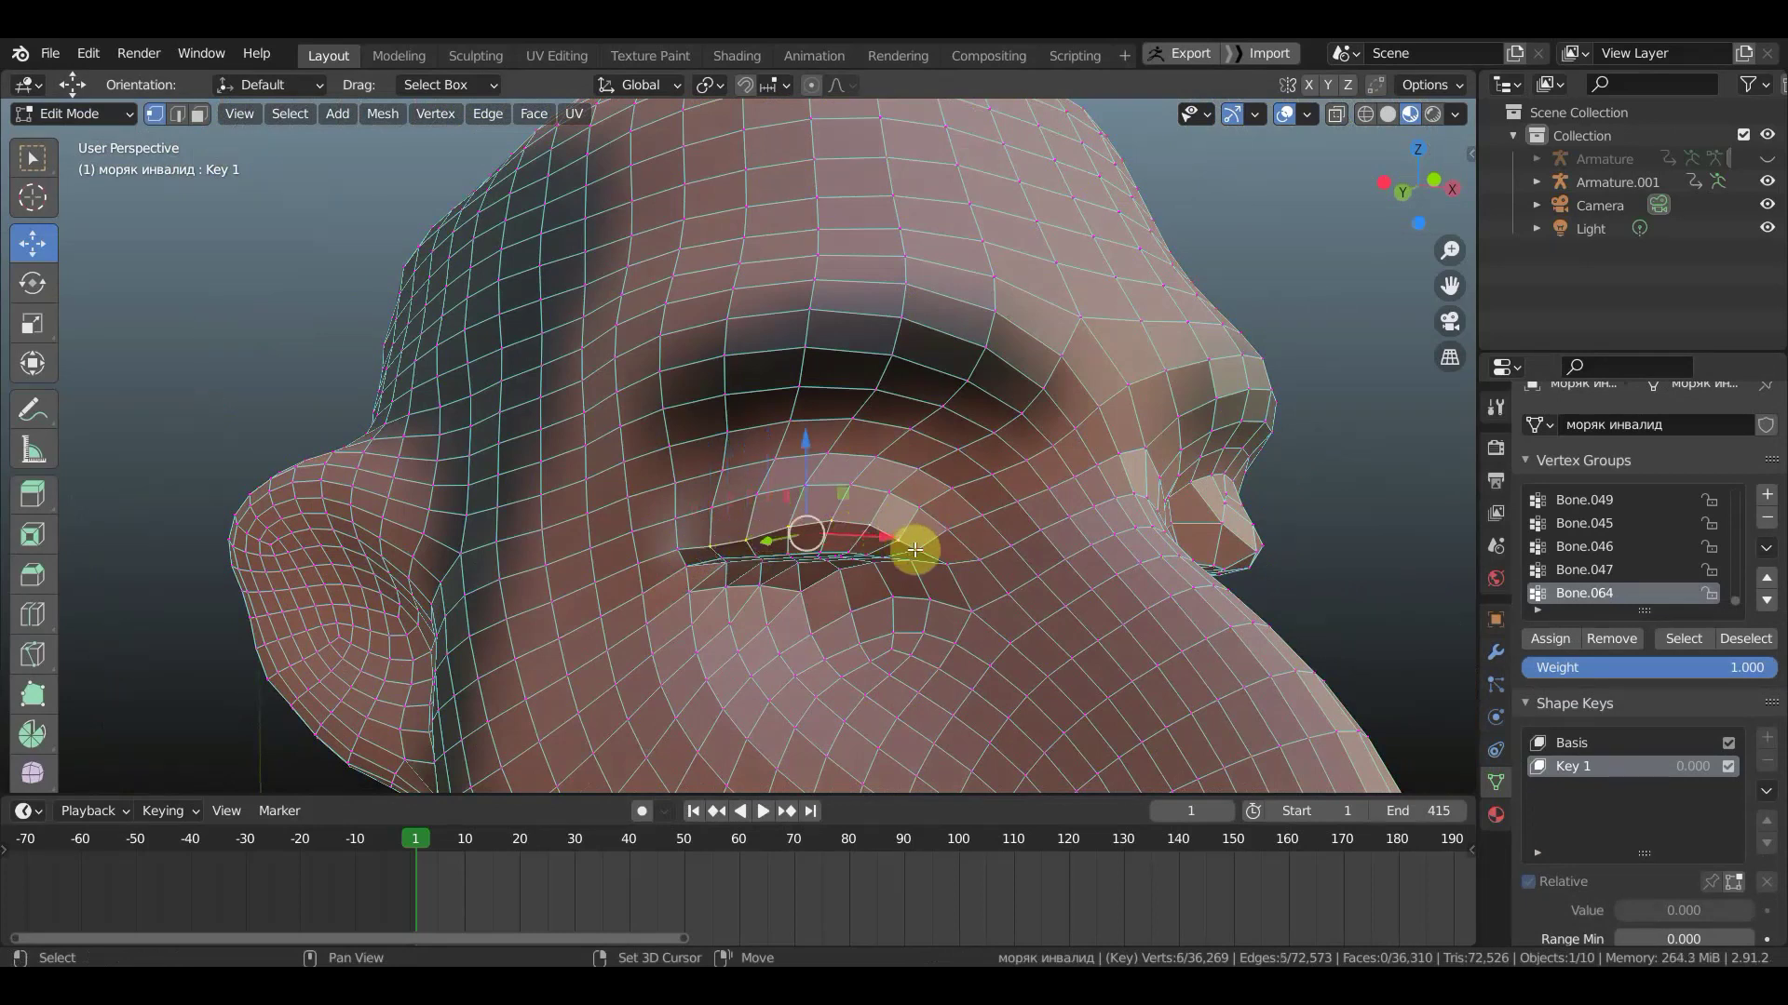
{"action": "left_click", "coordinate": [917, 551], "text": "shift"}
{"action": "mouse_move", "coordinate": [1056, 540]}
{"action": "middle_mouse_down"}
{"action": "mouse_move", "coordinate": [990, 555]}
{"action": "mouse_move", "coordinate": [1049, 558]}
{"action": "mouse_move", "coordinate": [782, 587]}
{"action": "mouse_move", "coordinate": [387, 571]}
{"action": "mouse_move", "coordinate": [632, 570]}
{"action": "middle_mouse_up"}
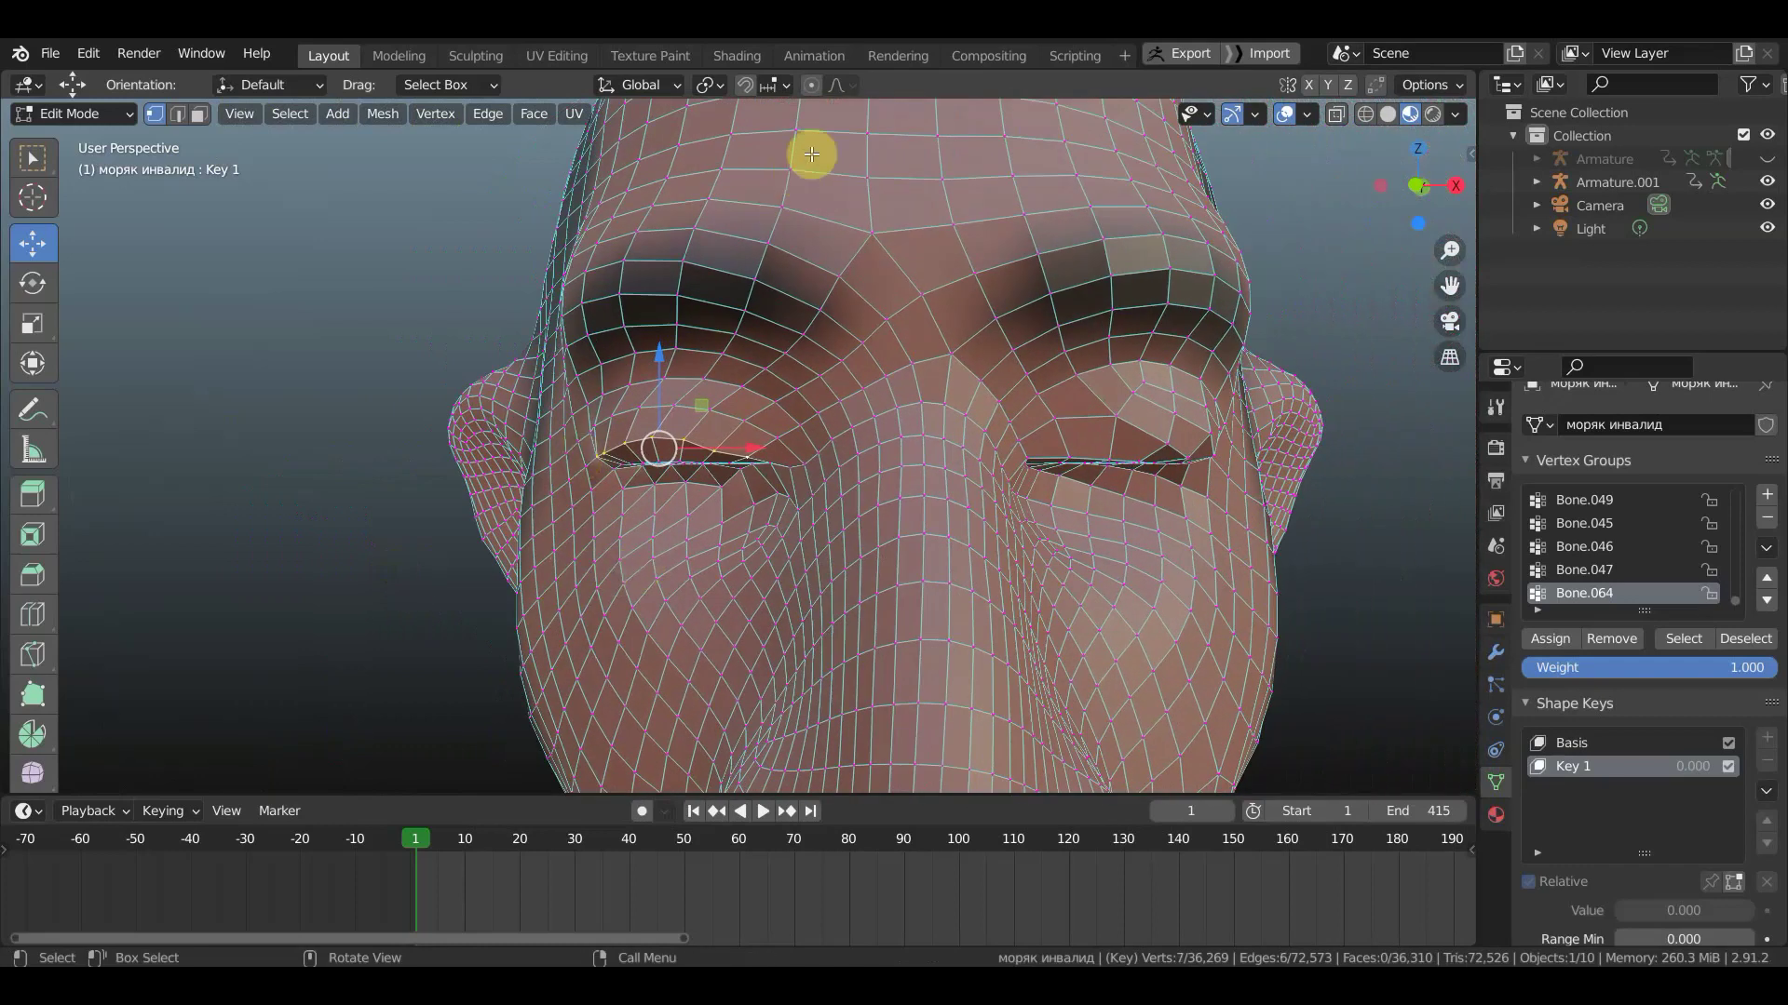
{"action": "left_click", "coordinate": [841, 87]}
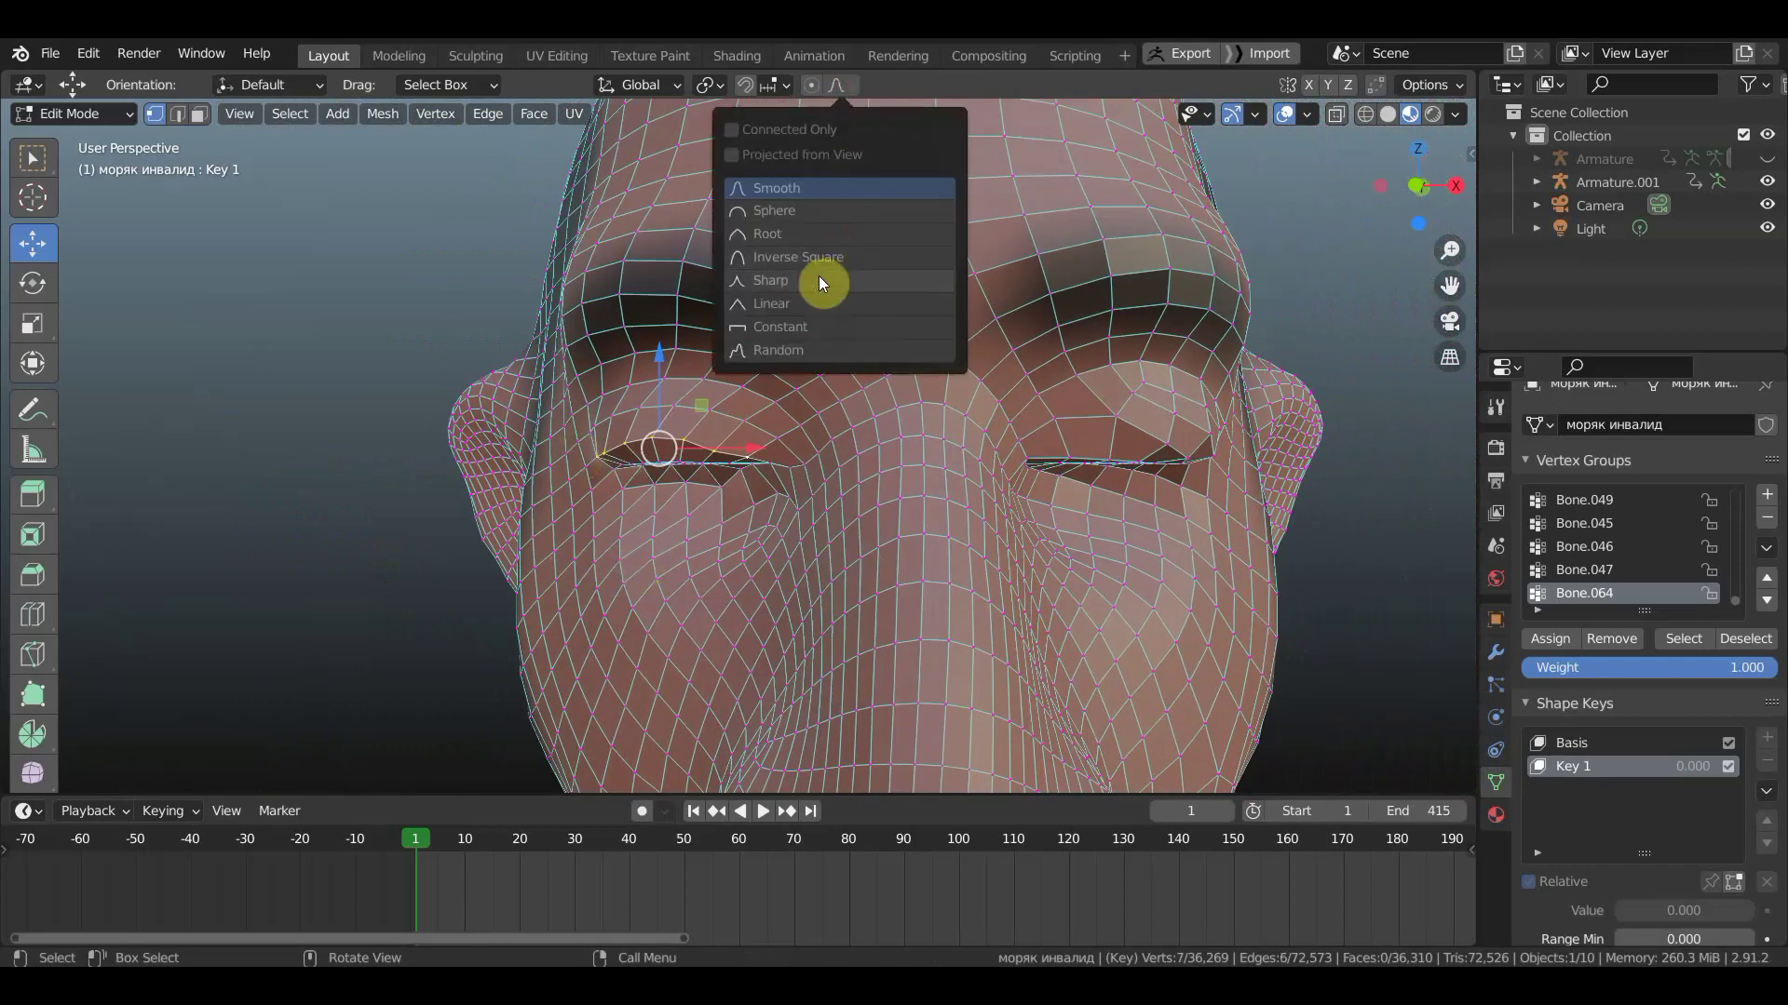
- Set falloff to Sharp, disable proportional editing, and lower the selected eyelid vertices
{"action": "left_click", "coordinate": [795, 280]}
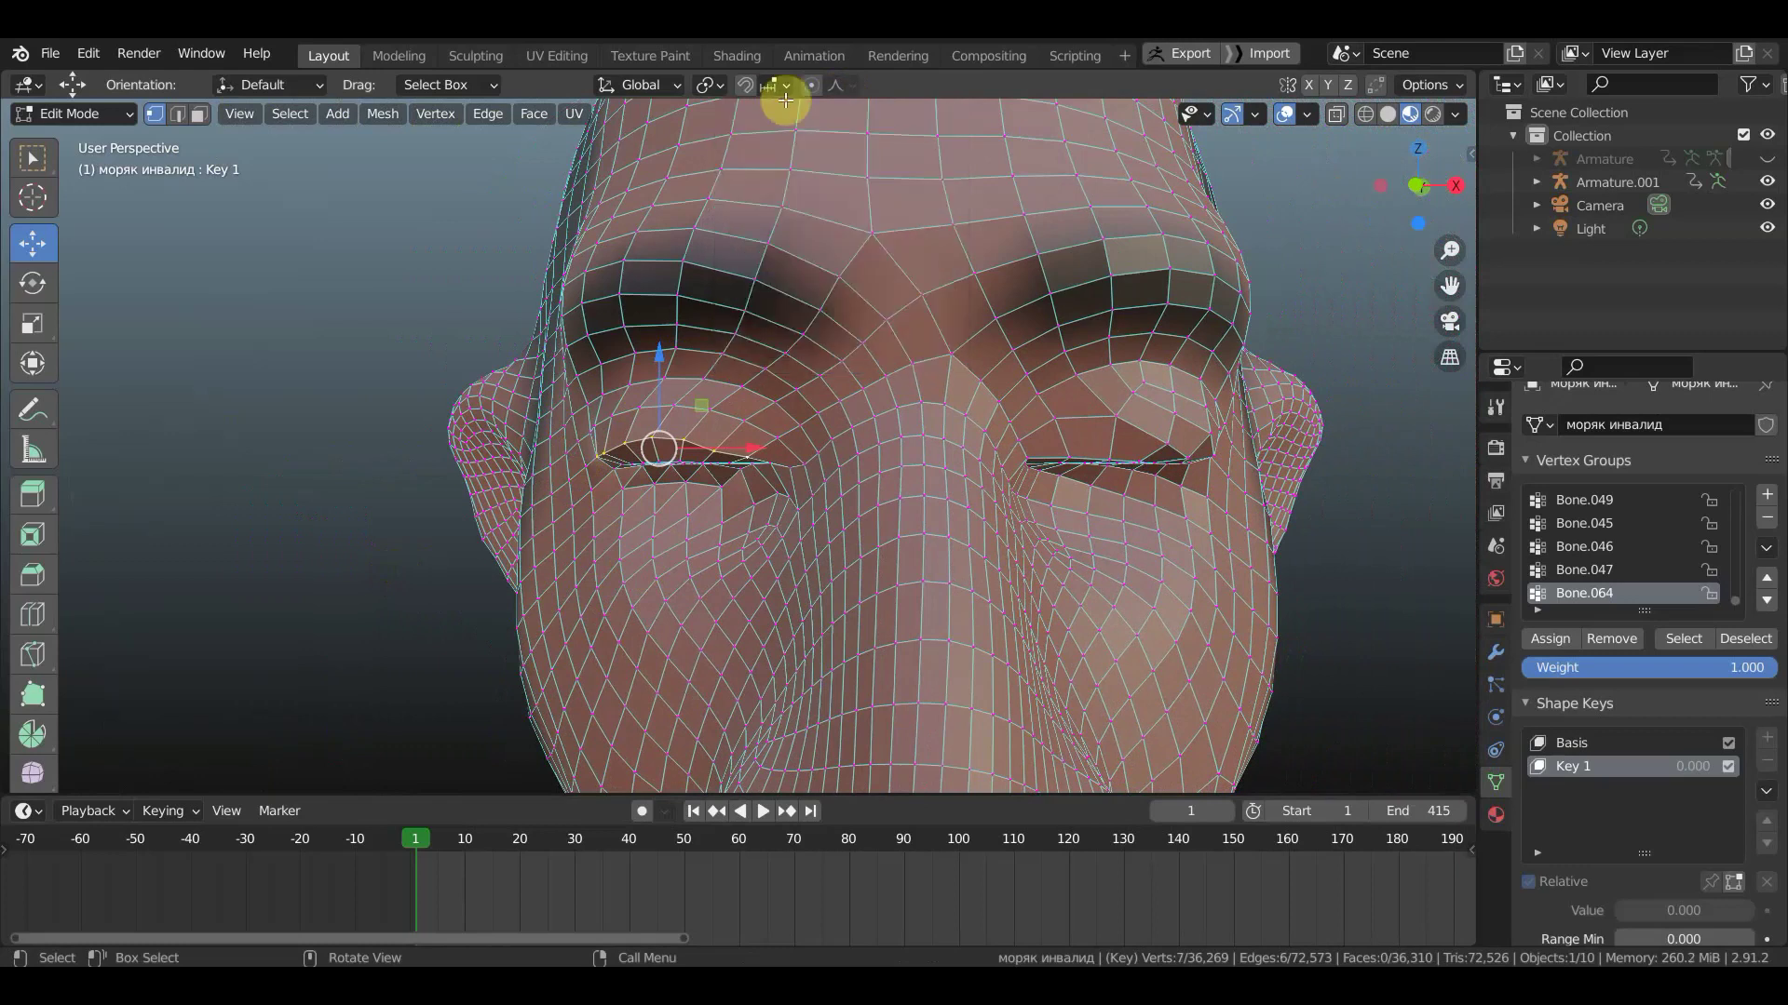
{"action": "left_click", "coordinate": [816, 84]}
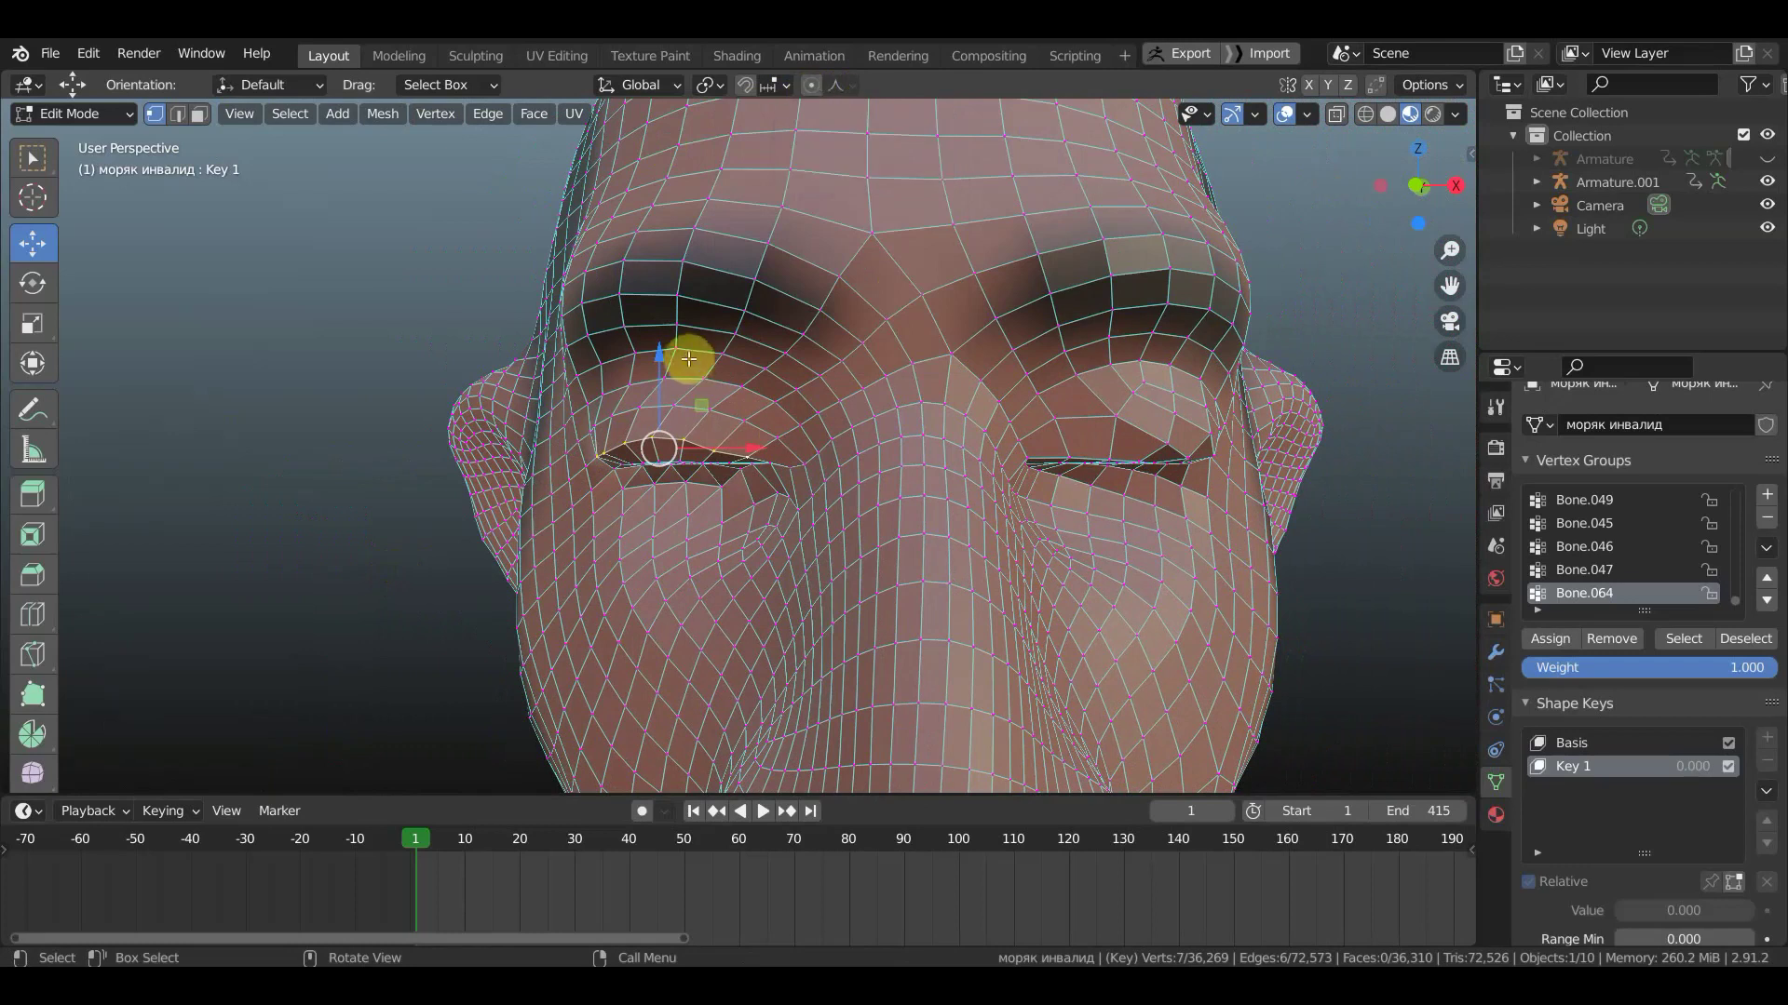
{"action": "left_click_drag", "start_coordinate": [659, 353], "coordinate": [658, 388]}
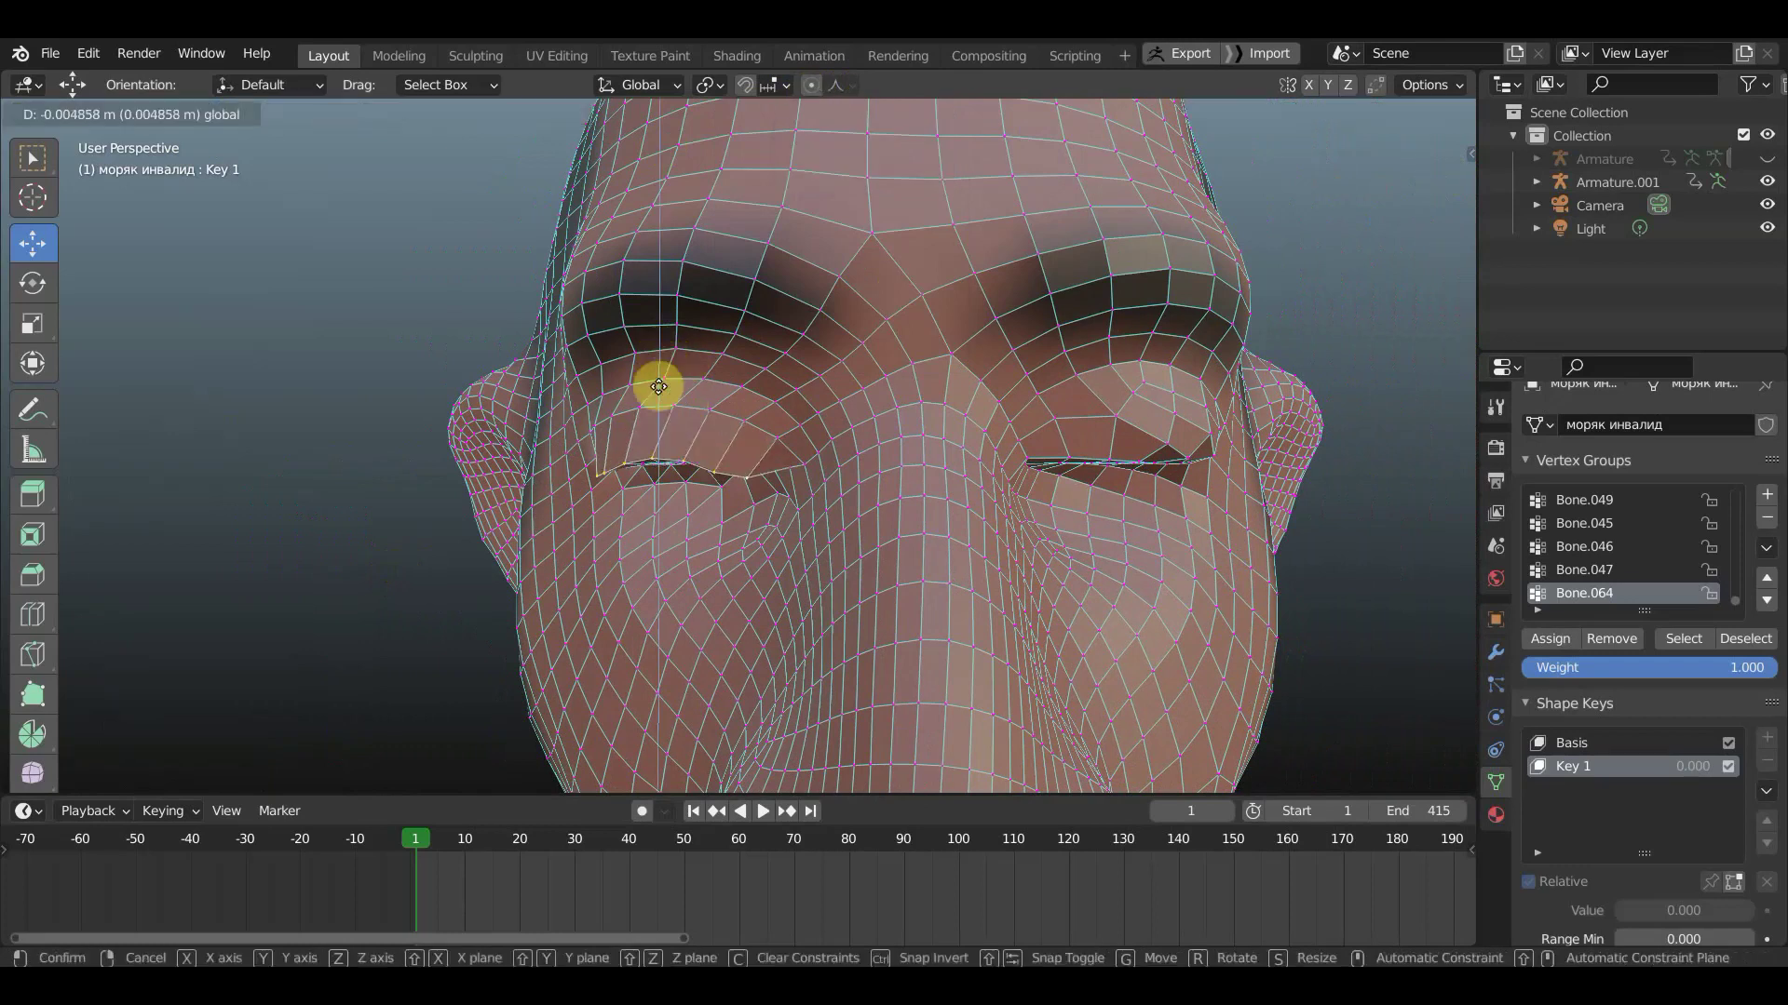
{"action": "left_click", "coordinate": [750, 492]}
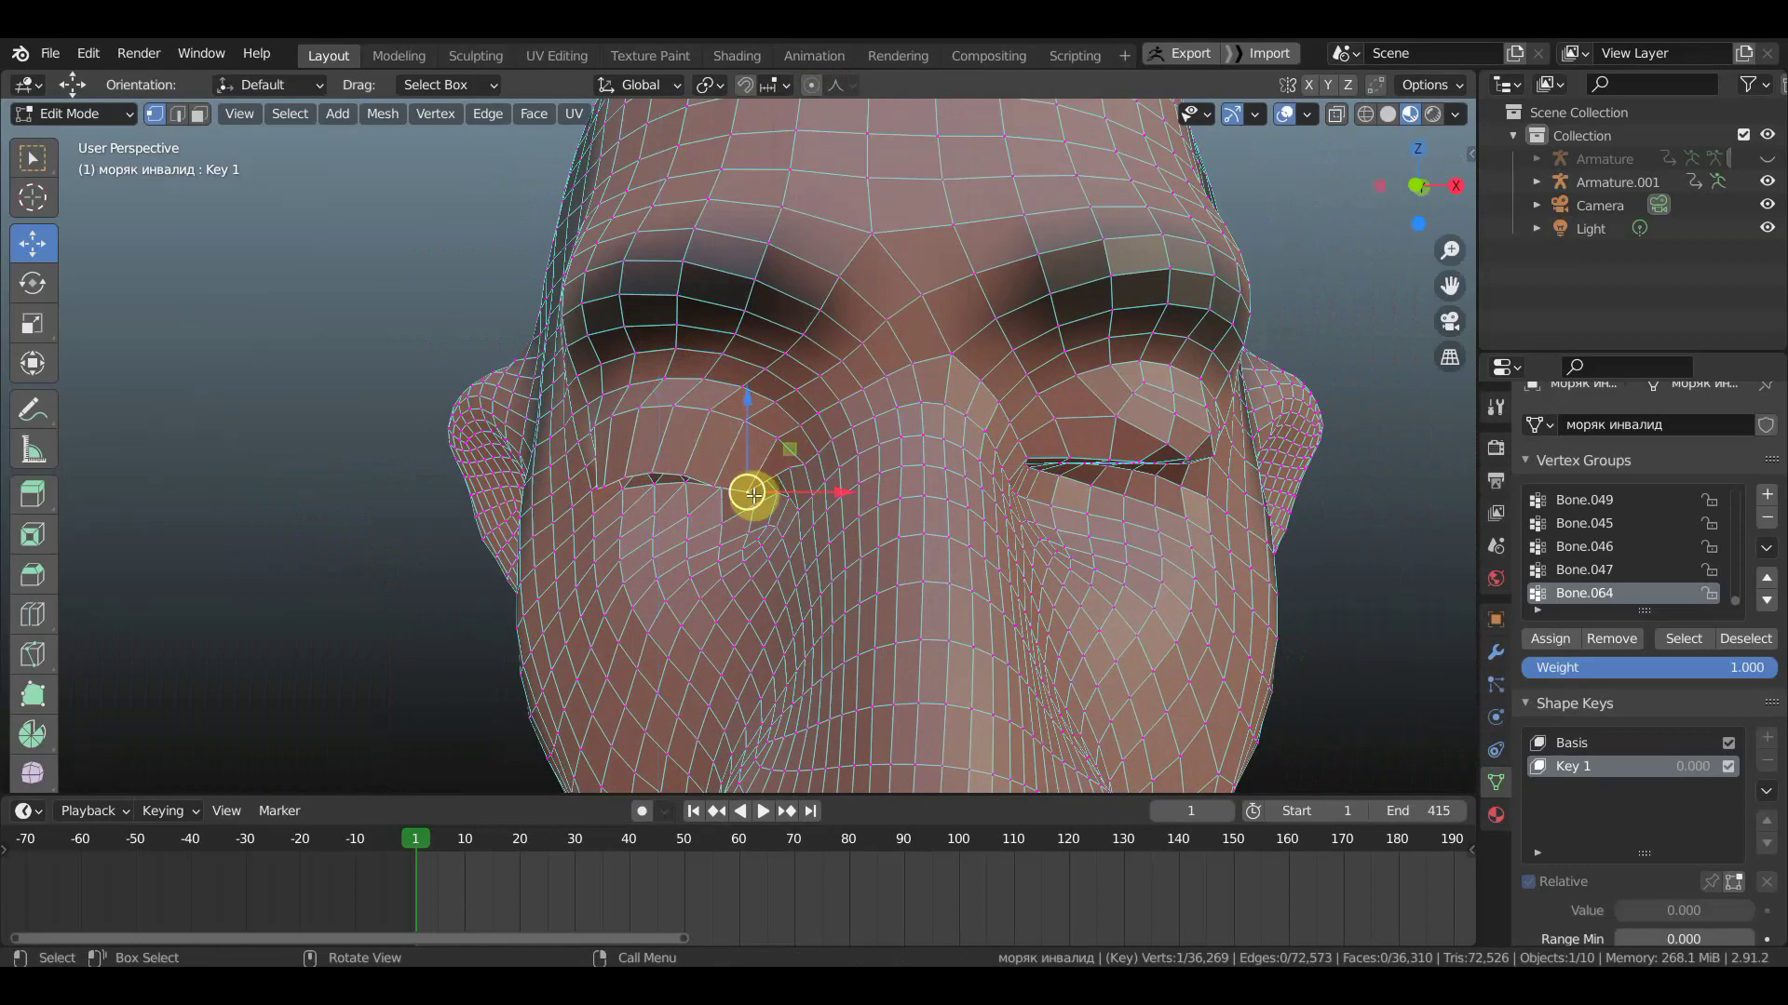
{"action": "left_click_drag", "start_coordinate": [752, 492], "coordinate": [756, 478]}
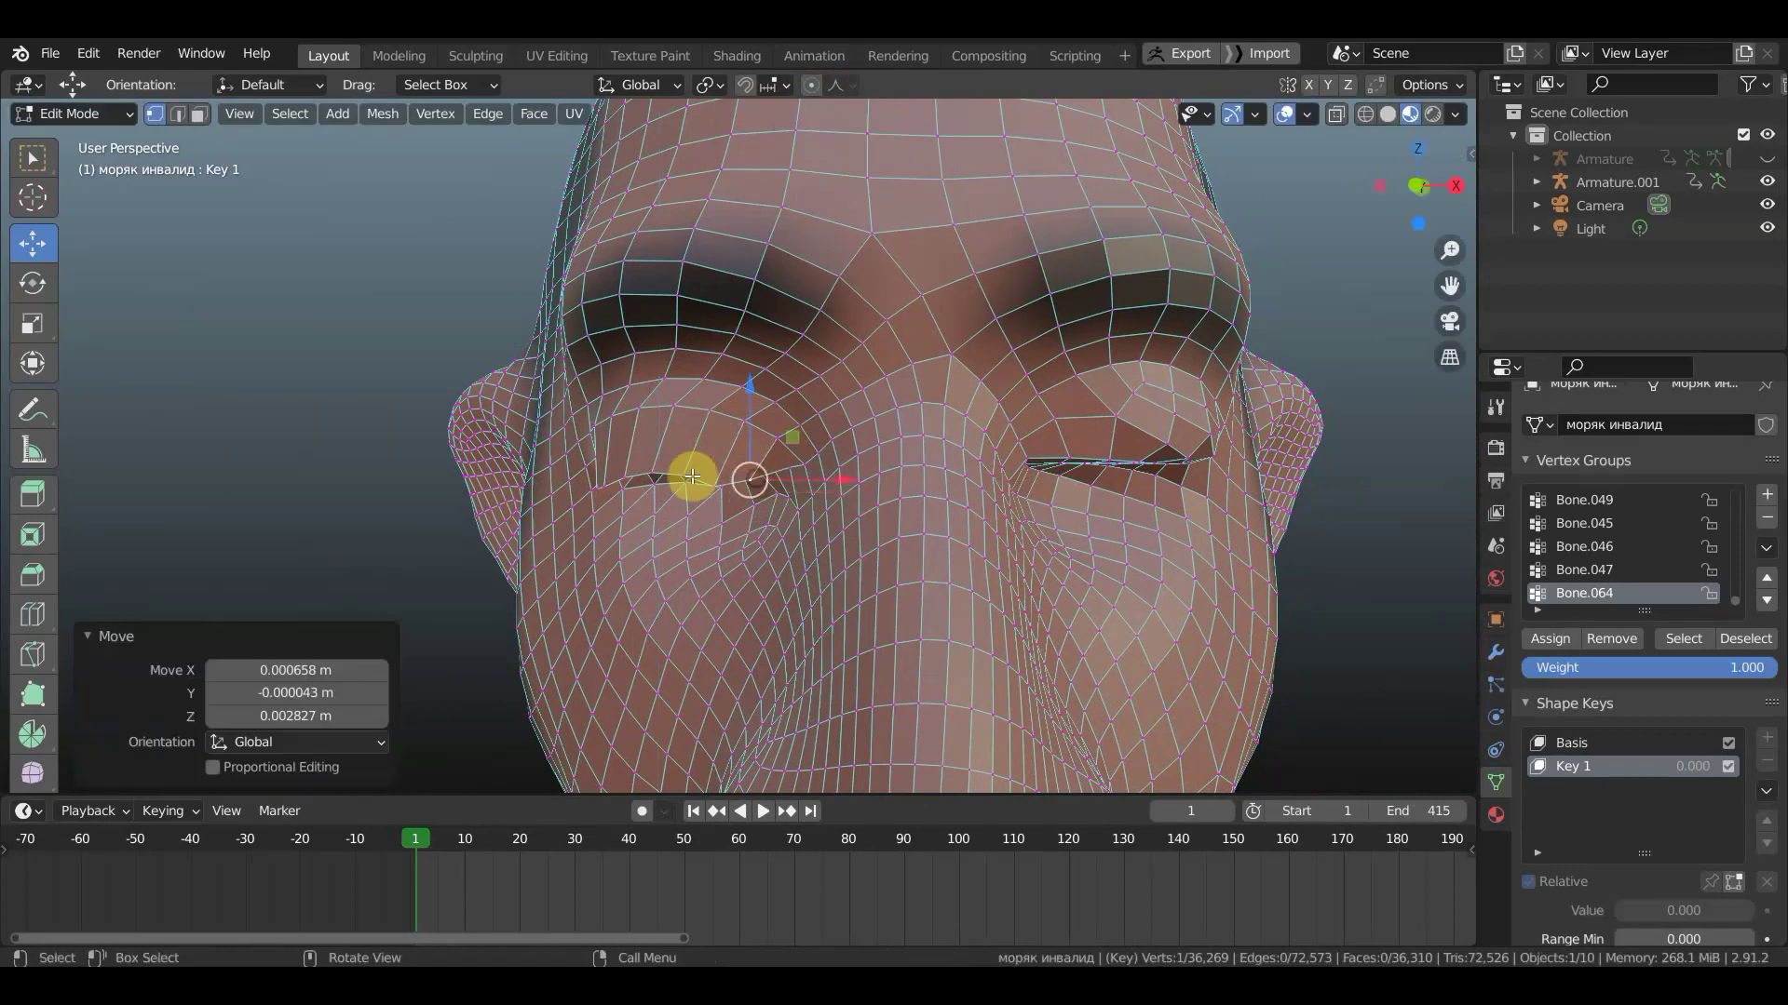
{"action": "left_click", "coordinate": [687, 477]}
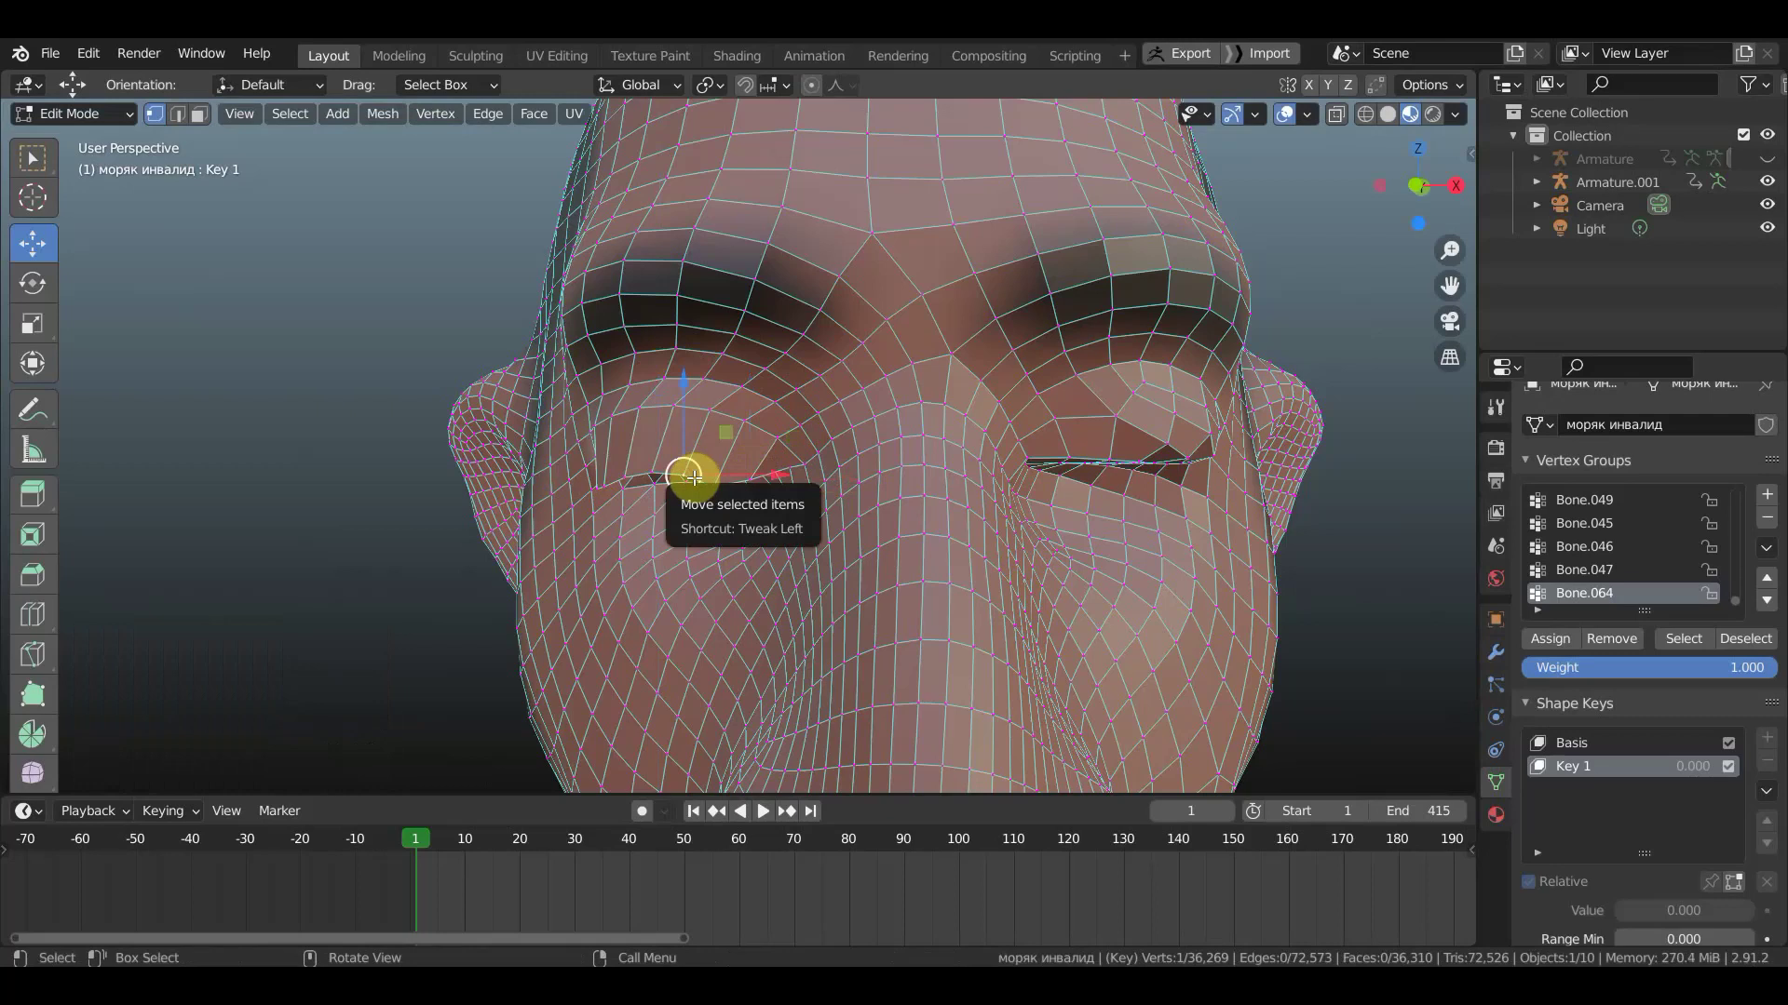
{"action": "left_click_drag", "start_coordinate": [687, 474], "coordinate": [687, 480]}
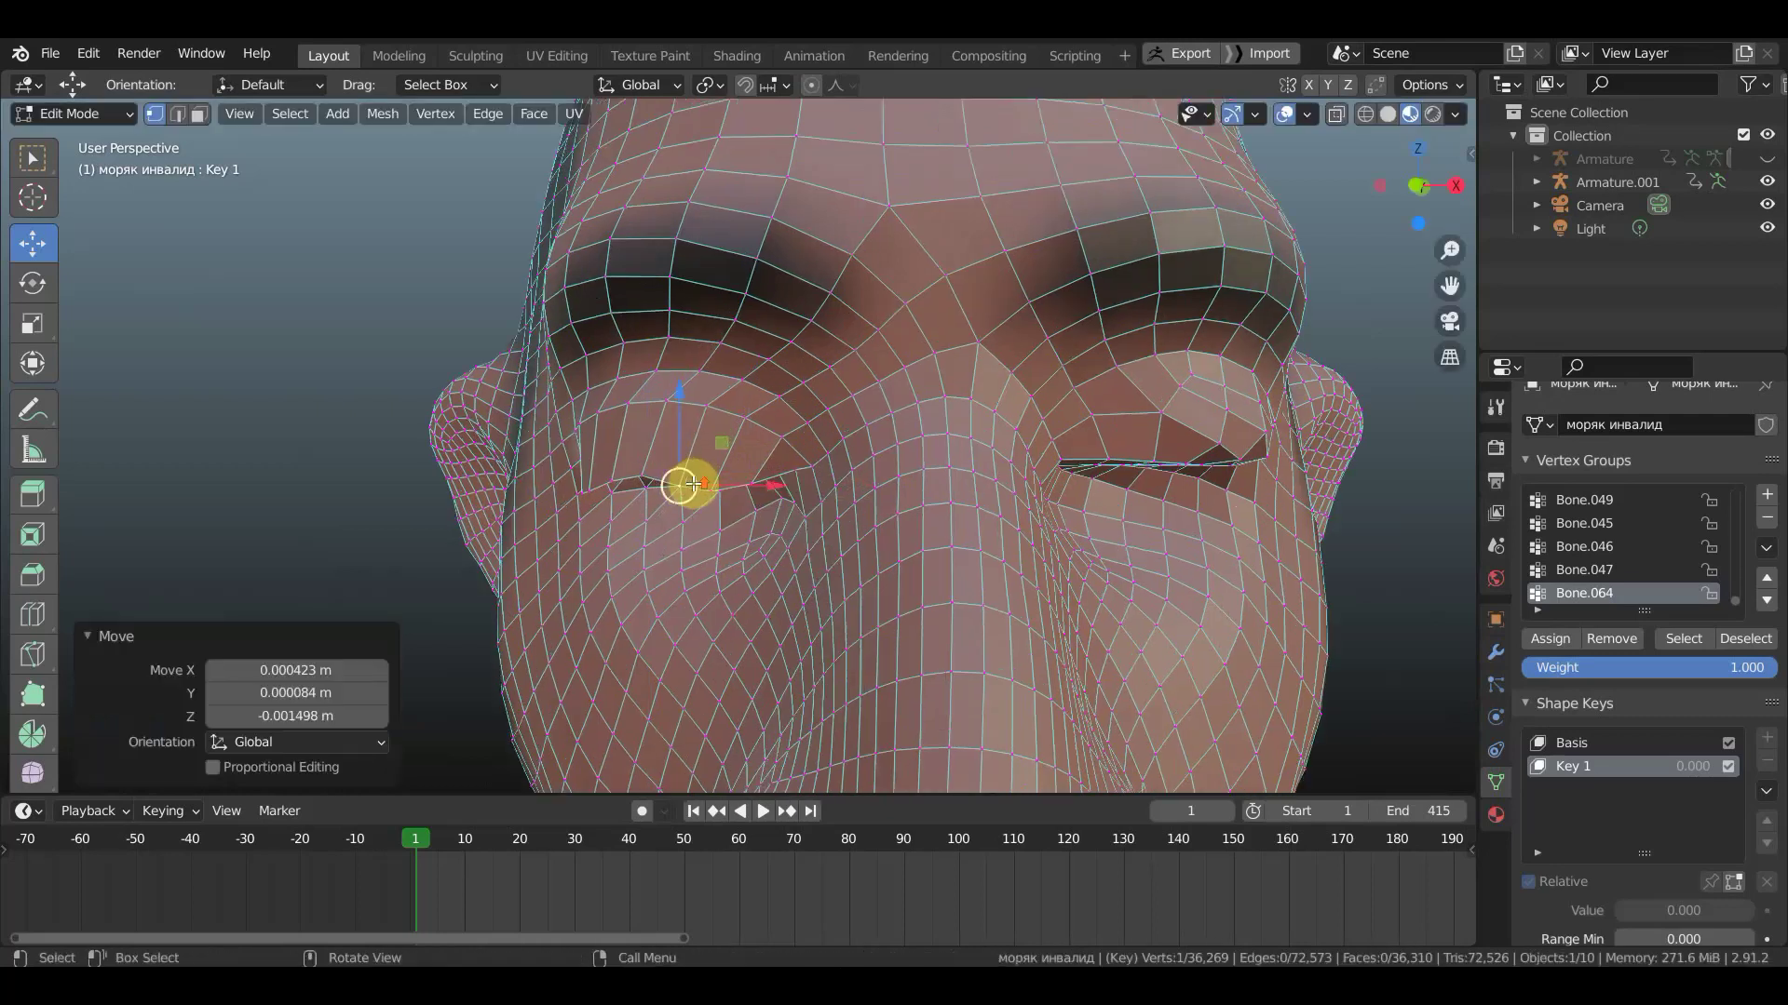
- Pull several more upper-eyelid vertices down toward the lower lid on Key 1
{"action": "scroll", "coordinate": [687, 481], "scroll_direction": "up", "scroll_amount": 3}
{"action": "scroll", "coordinate": [693, 498], "scroll_direction": "up", "scroll_amount": 2}
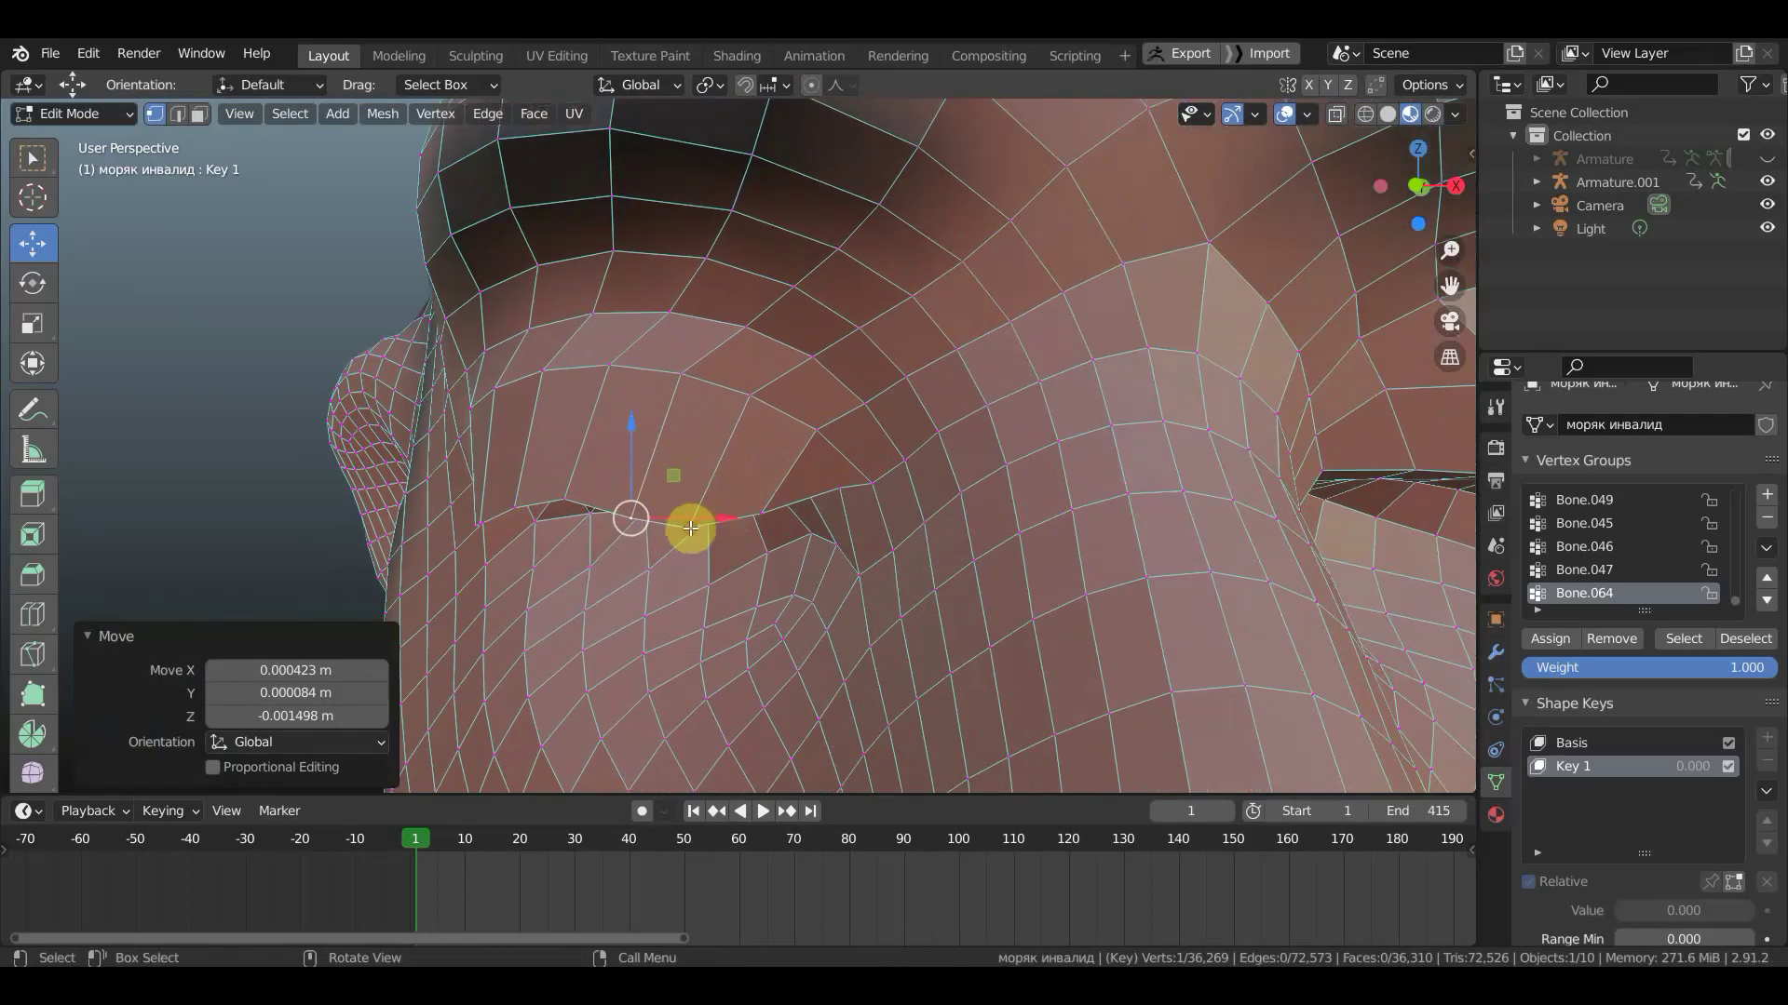
{"action": "left_click", "coordinate": [692, 524]}
{"action": "left_click_drag", "start_coordinate": [693, 527], "coordinate": [845, 500]}
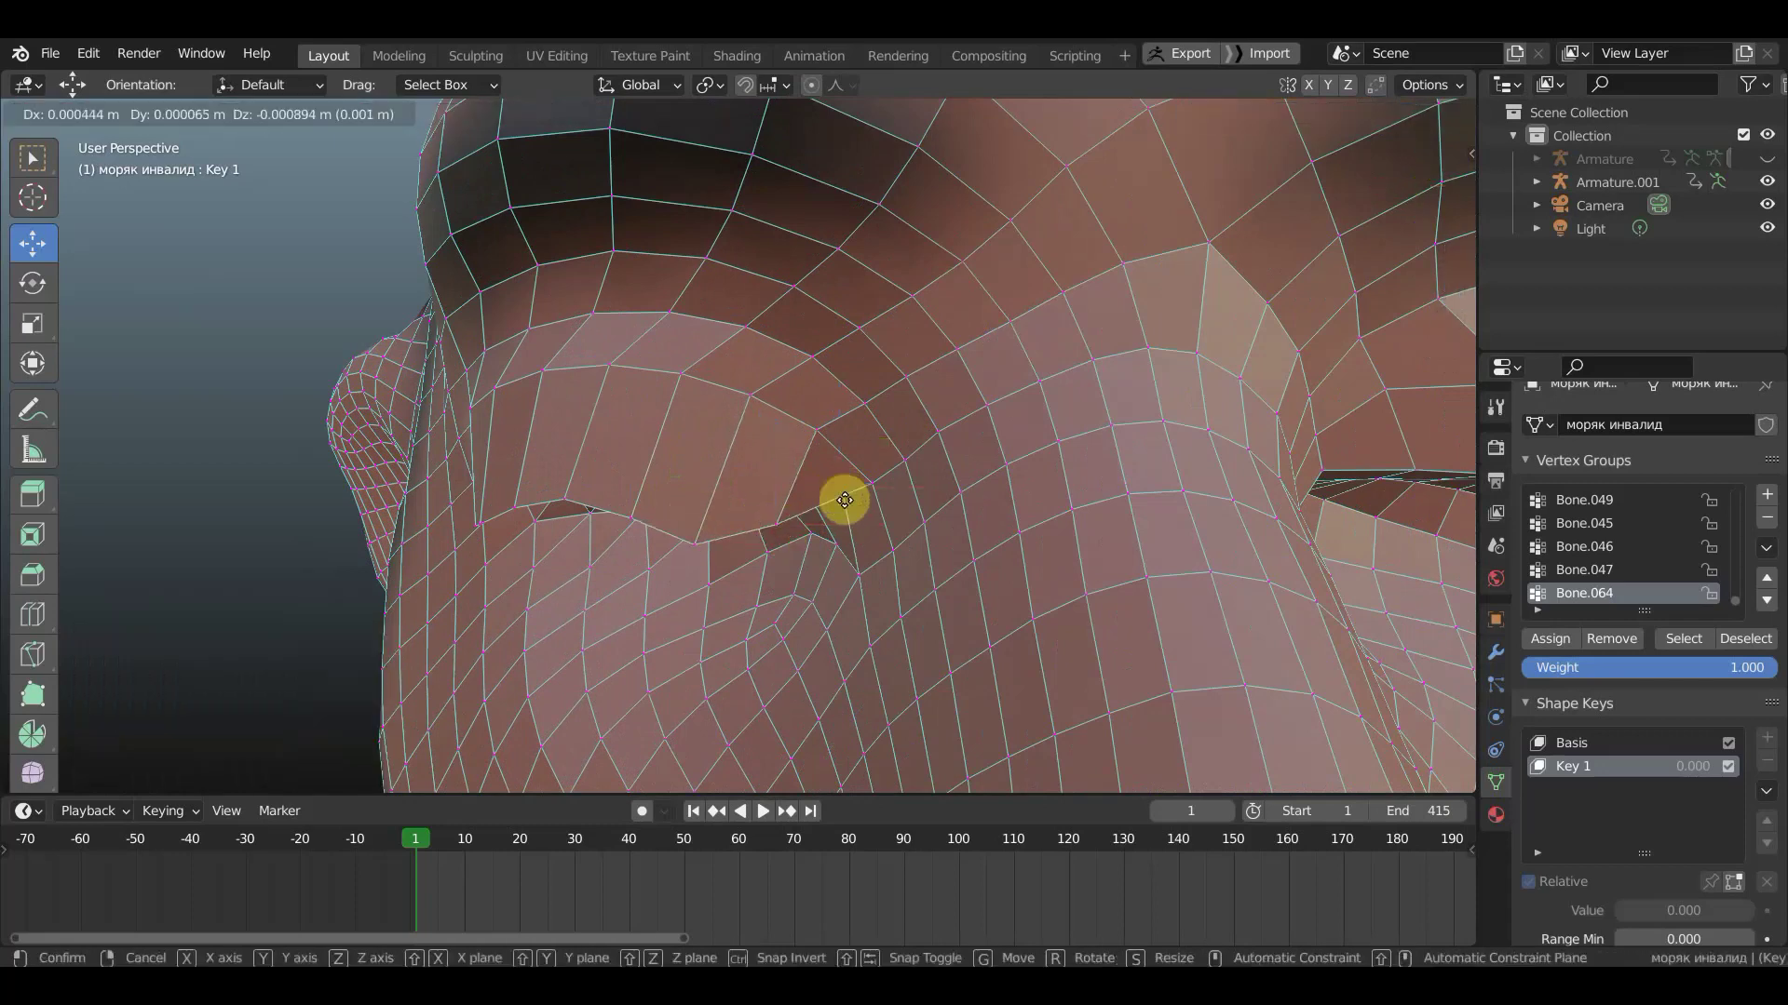
{"action": "left_click", "coordinate": [562, 500]}
{"action": "mouse_move", "coordinate": [563, 500]}
{"action": "left_mouse_down"}
{"action": "mouse_move", "coordinate": [586, 533]}
{"action": "mouse_move", "coordinate": [728, 526]}
{"action": "left_mouse_up"}
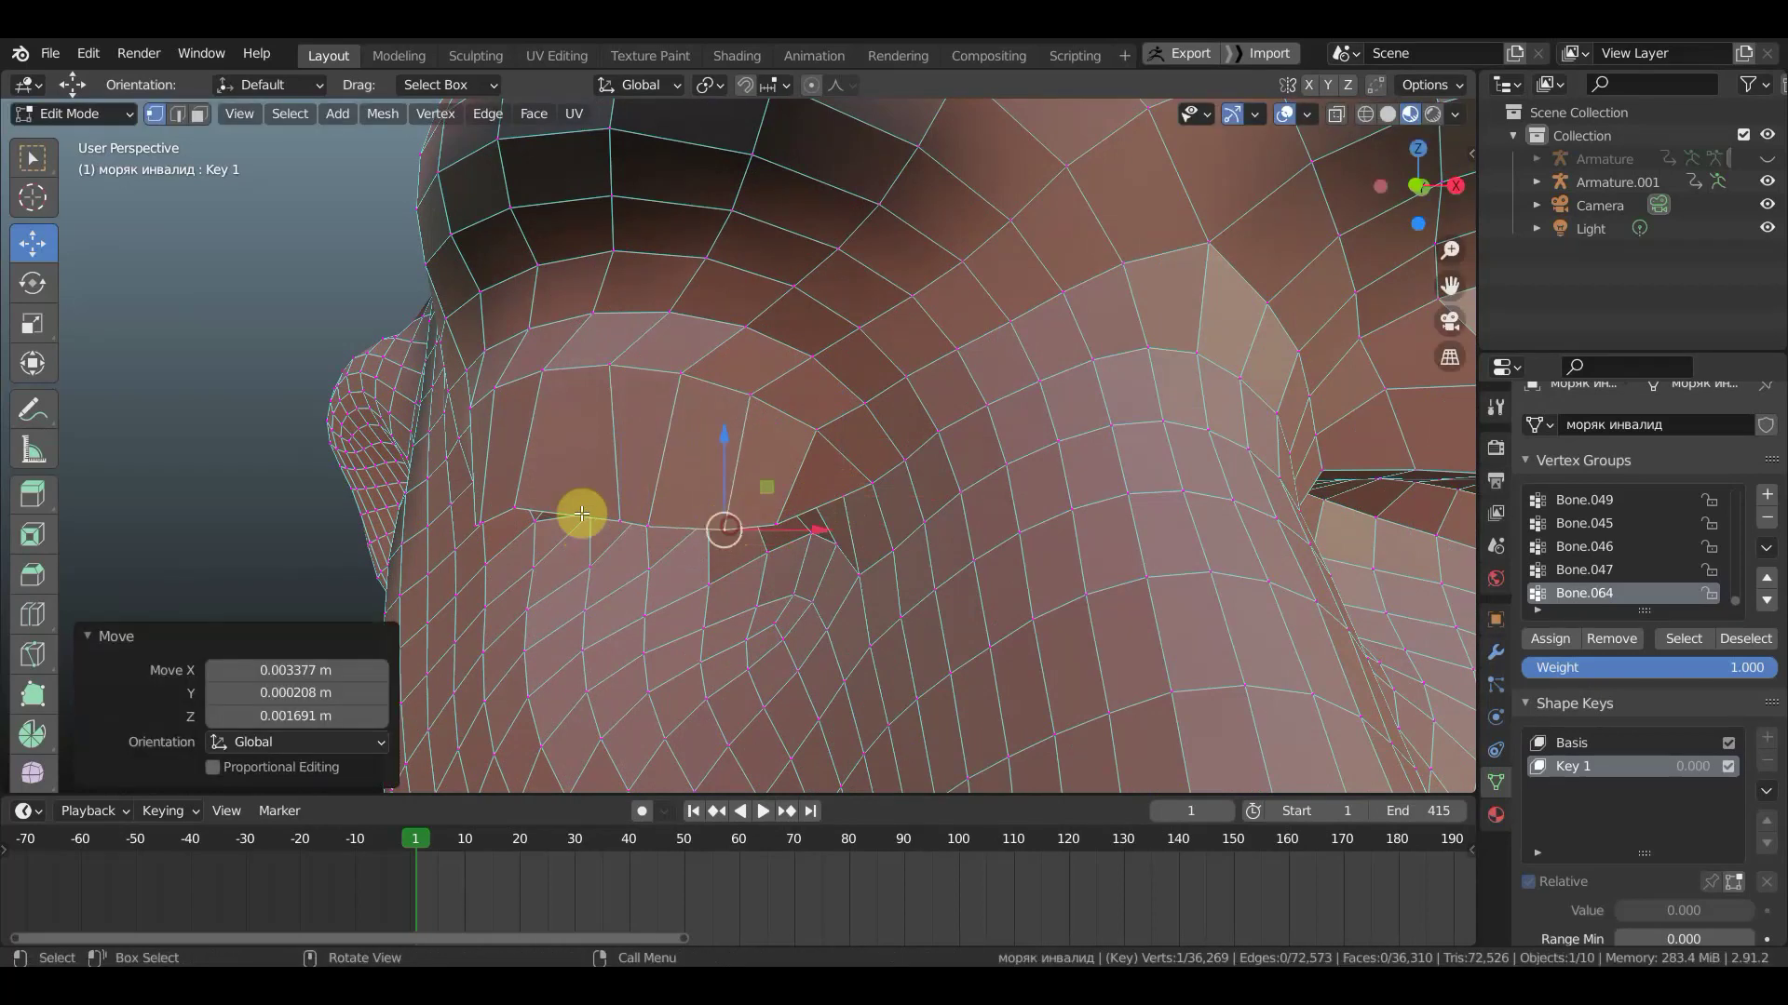
{"action": "left_click", "coordinate": [521, 504]}
{"action": "mouse_move", "coordinate": [516, 506]}
{"action": "left_mouse_down"}
{"action": "mouse_move", "coordinate": [533, 529]}
{"action": "mouse_move", "coordinate": [592, 538]}
{"action": "left_mouse_up"}
- Move the eye-corner vertices so the eye corner closes into a slit
{"action": "left_click", "coordinate": [619, 518]}
{"action": "mouse_move", "coordinate": [667, 518]}
{"action": "middle_mouse_down"}
{"action": "mouse_move", "coordinate": [559, 515]}
{"action": "mouse_move", "coordinate": [727, 523]}
{"action": "middle_mouse_up"}
{"action": "middle_click_drag", "start_coordinate": [180, 494], "coordinate": [131, 483]}
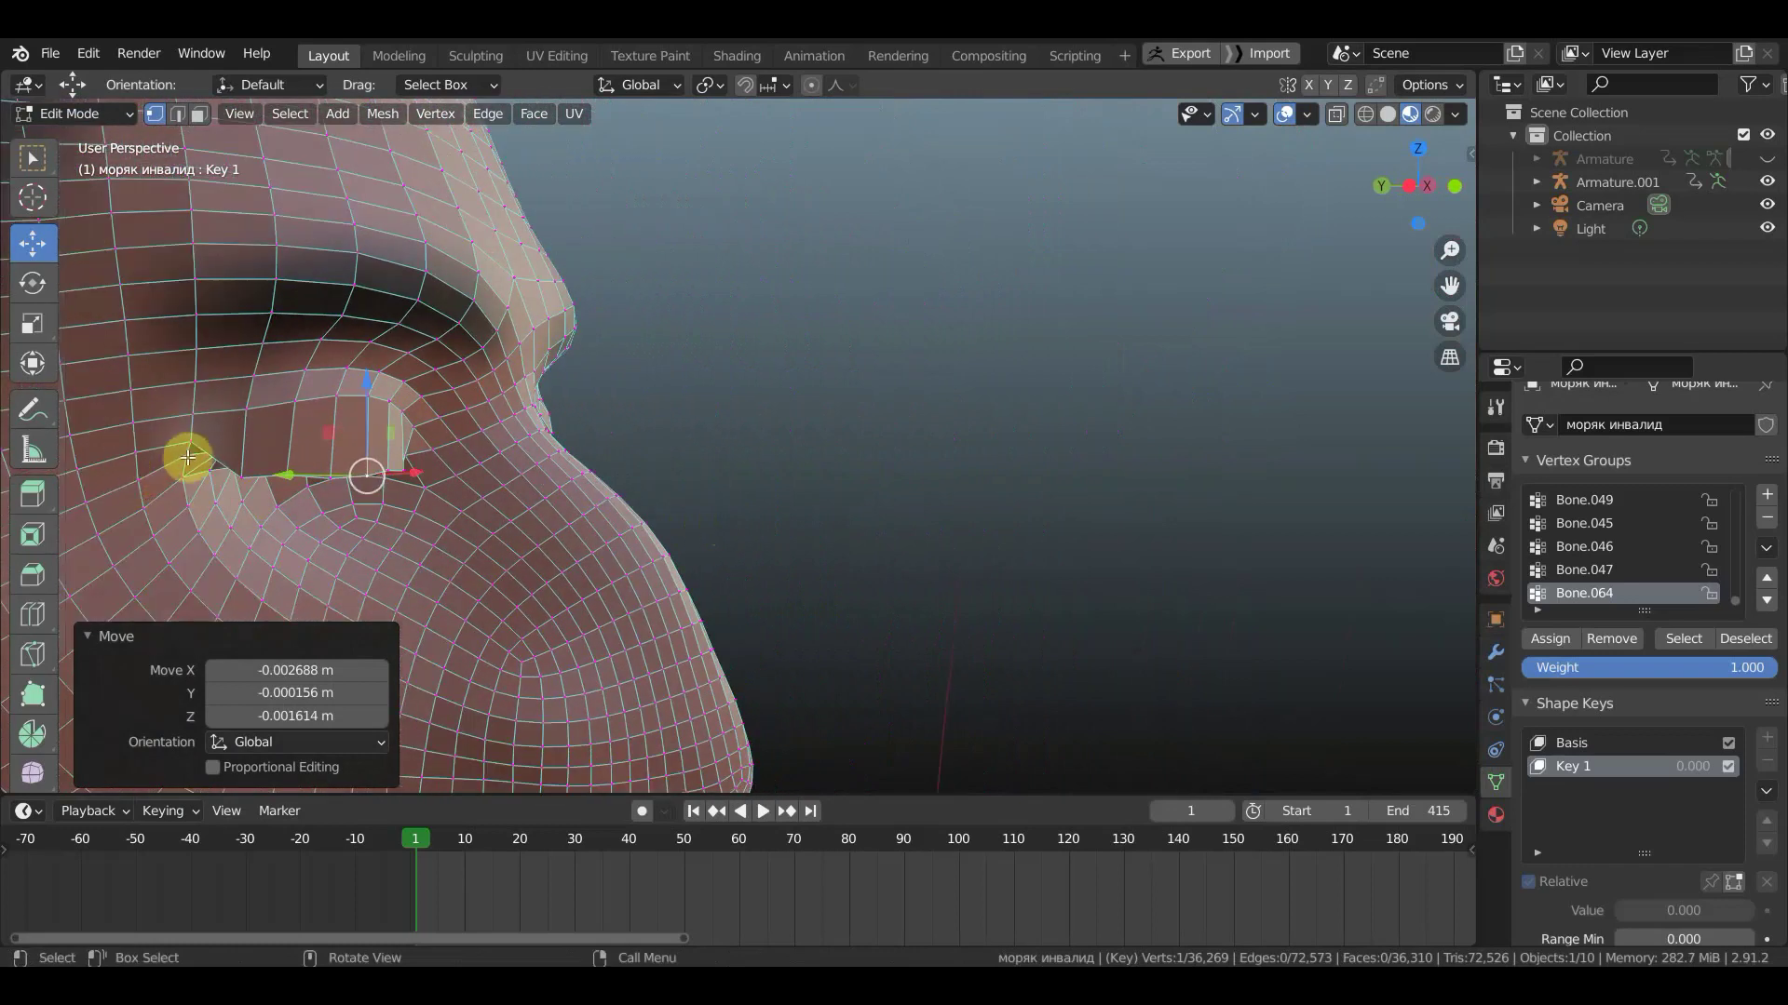
{"action": "left_click_drag", "start_coordinate": [190, 446], "coordinate": [197, 472]}
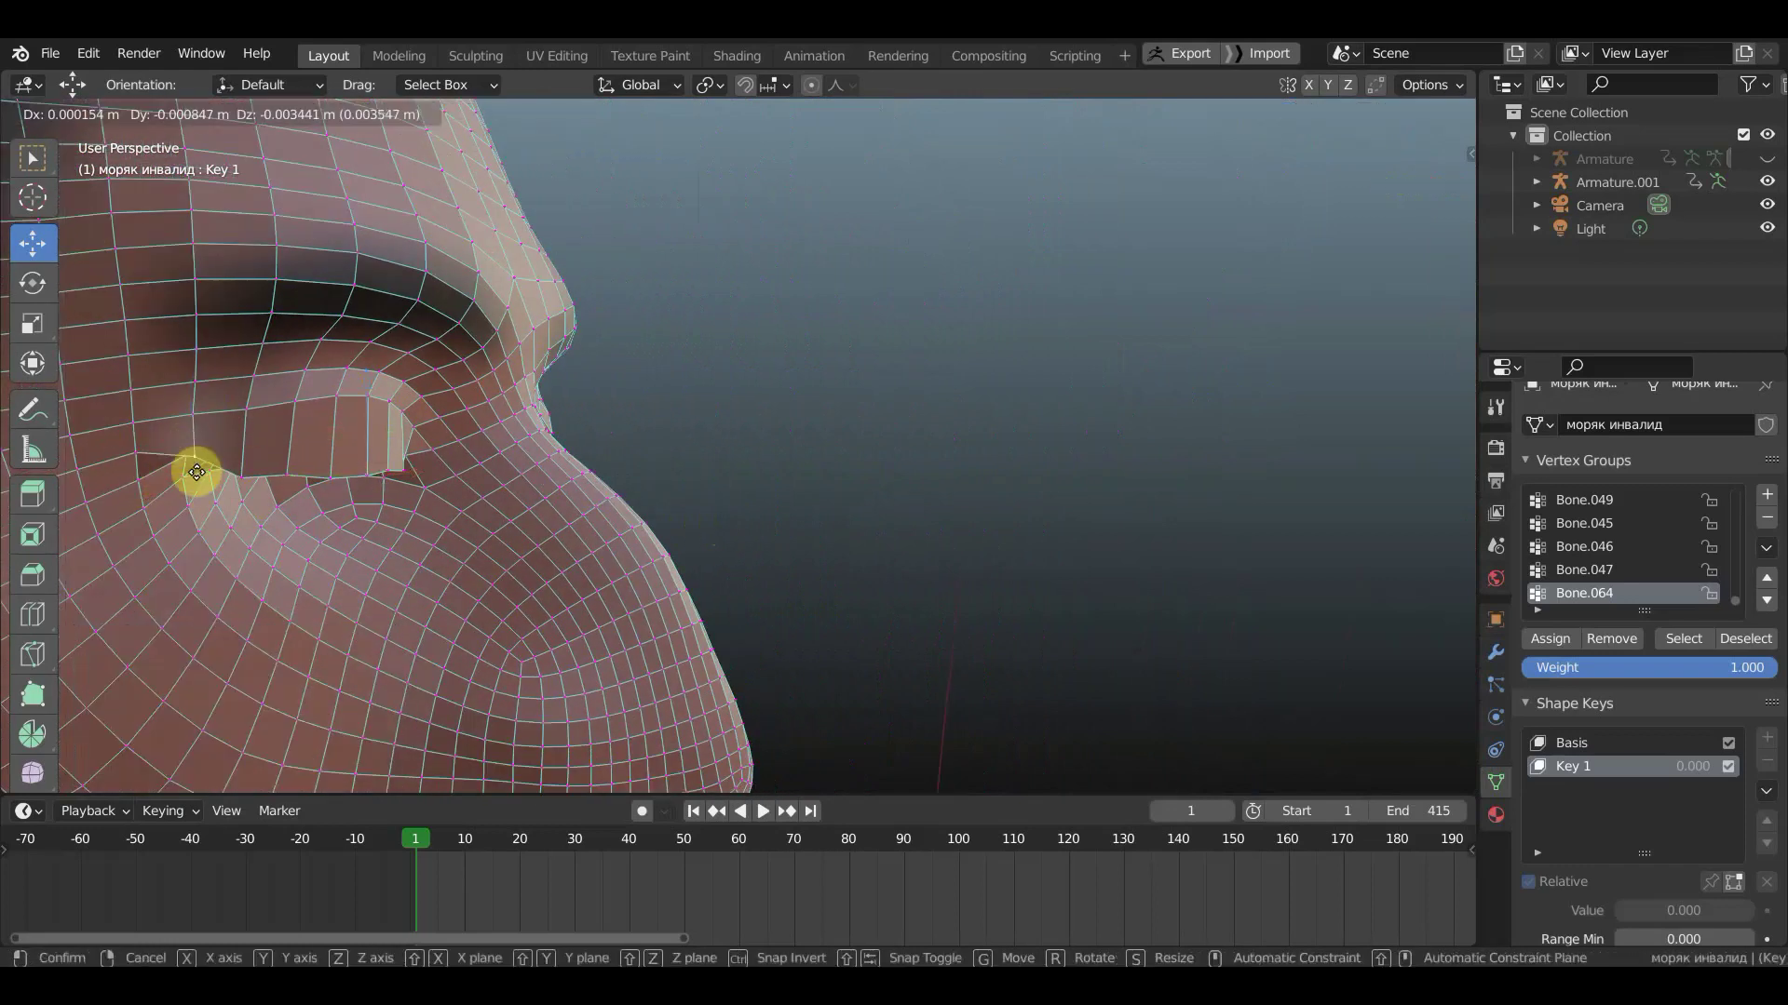
{"action": "left_click_drag", "start_coordinate": [197, 474], "coordinate": [289, 482]}
{"action": "left_click", "coordinate": [279, 472]}
{"action": "middle_click_drag", "start_coordinate": [411, 494], "coordinate": [490, 491]}
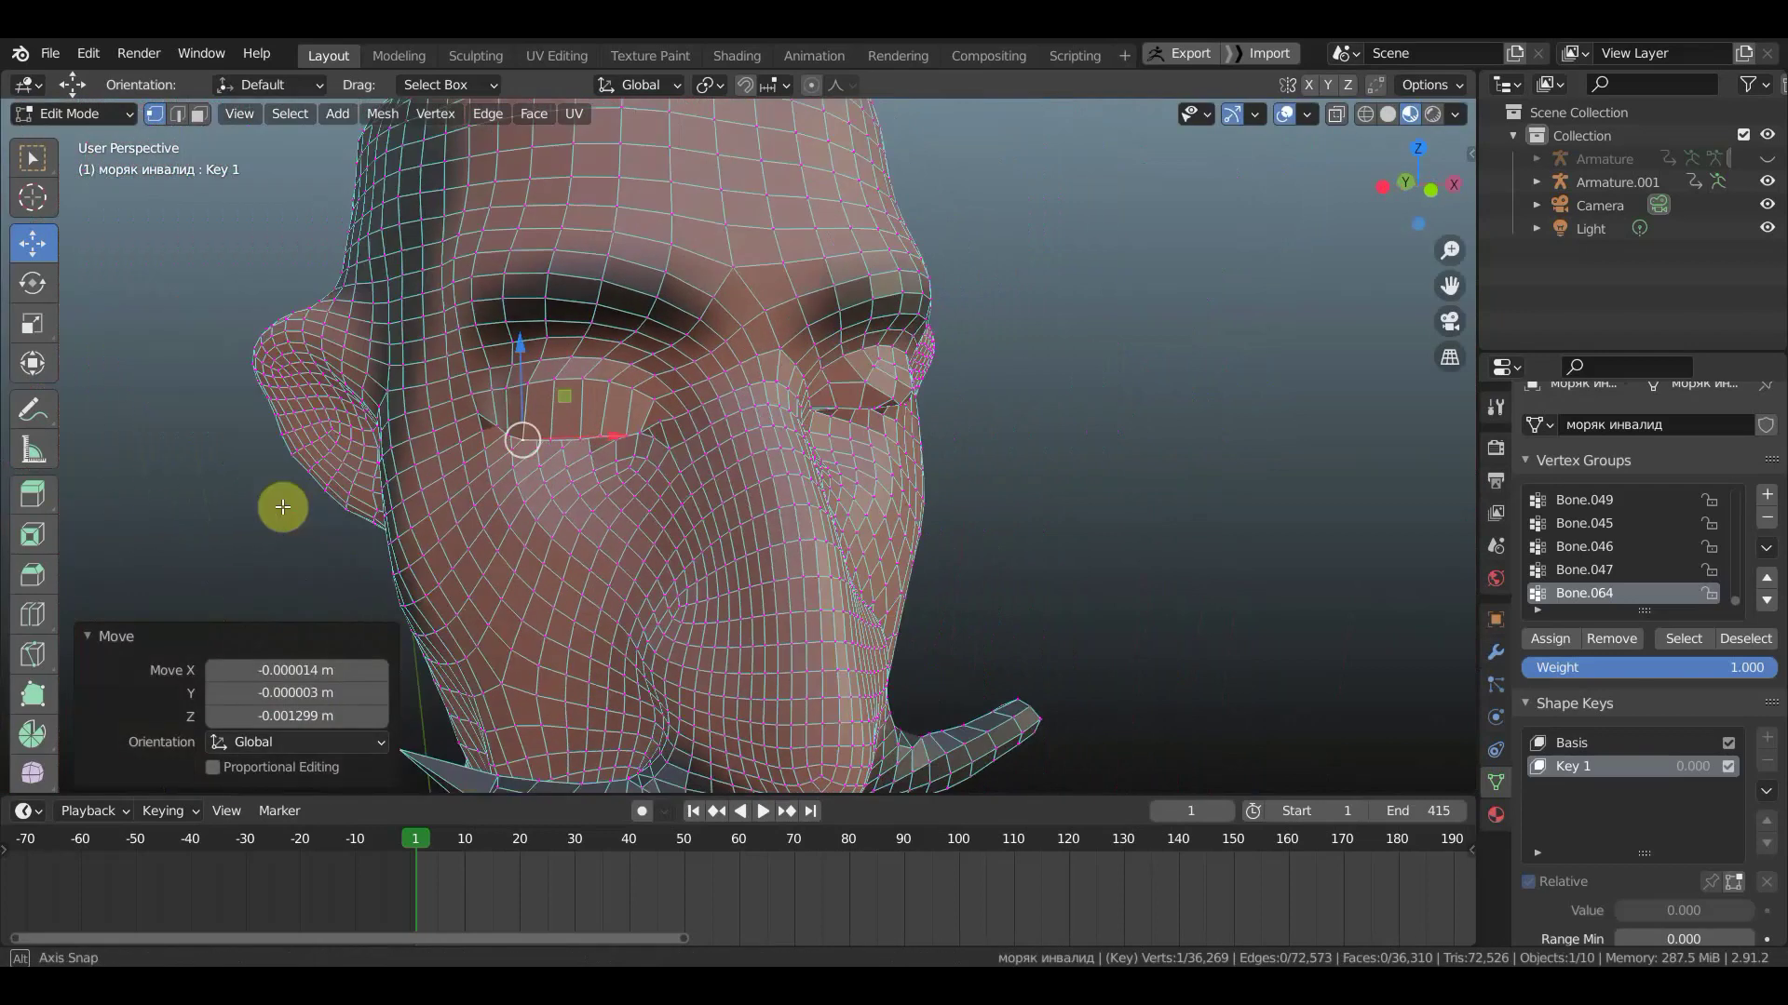
- Orbit around the eye and select several eyelid-edge vertices
{"action": "middle_click_drag", "start_coordinate": [599, 499], "coordinate": [115, 483]}
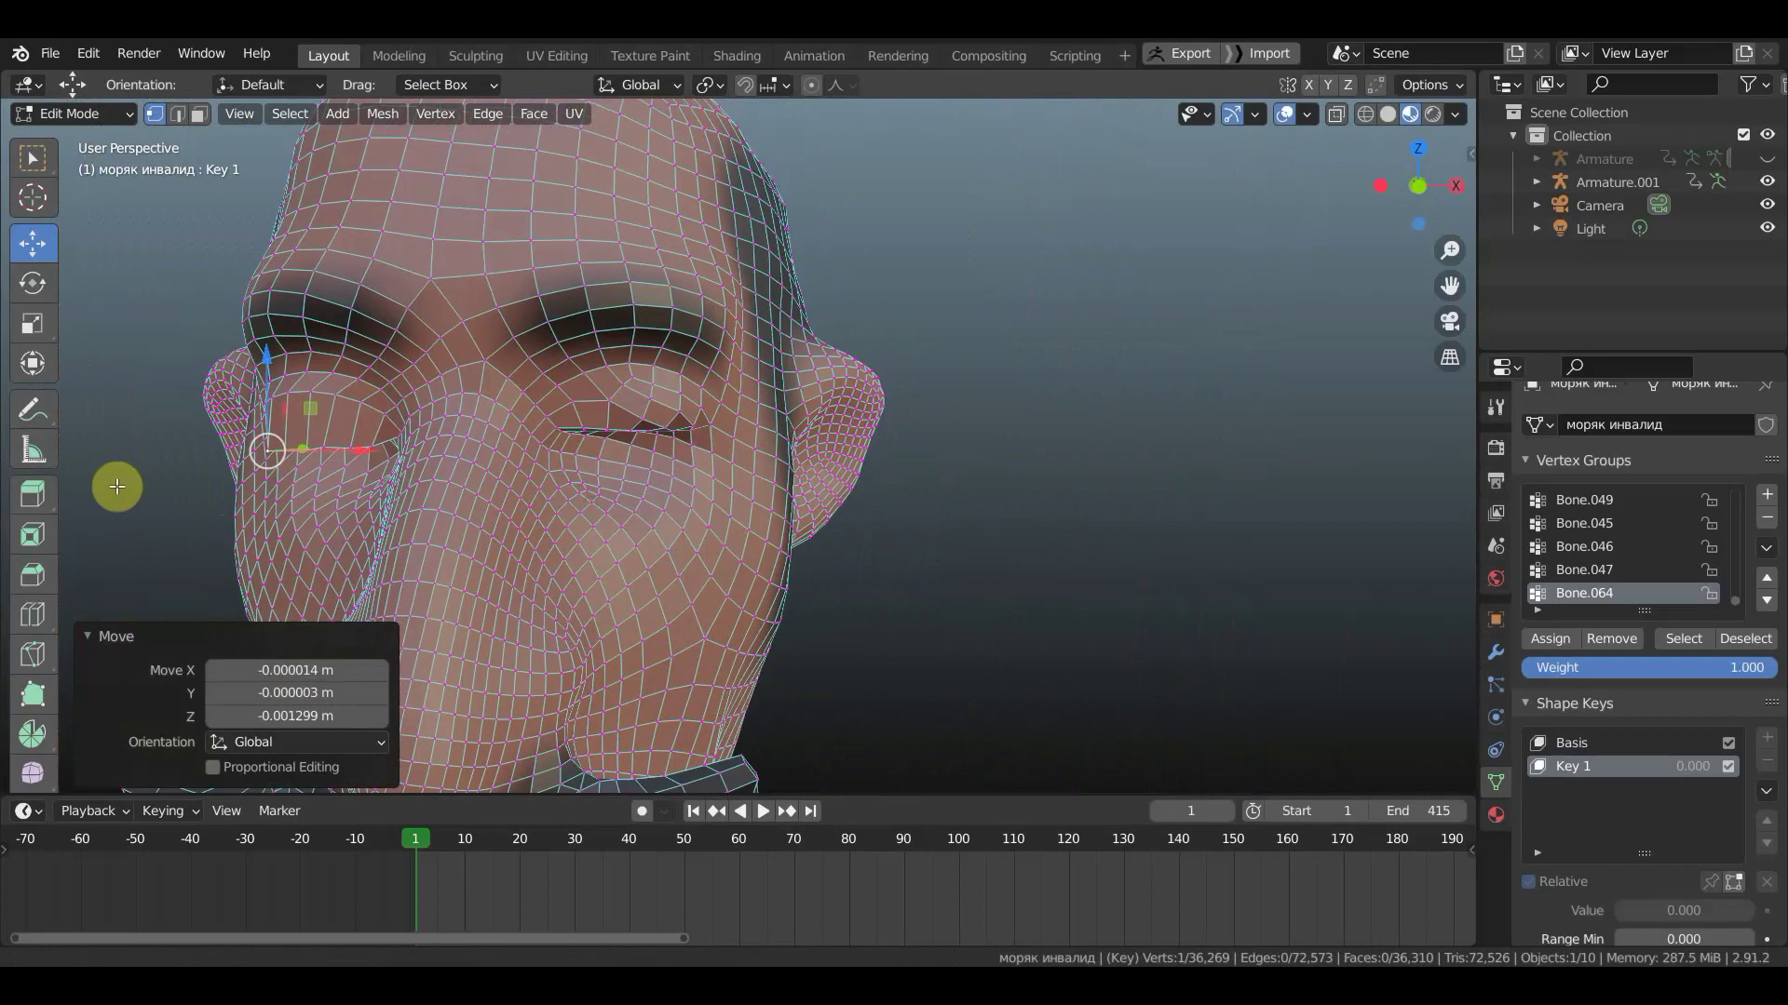
{"action": "scroll", "coordinate": [406, 454], "scroll_direction": "up", "scroll_amount": 3}
{"action": "middle_click_drag", "start_coordinate": [438, 416], "coordinate": [467, 391]}
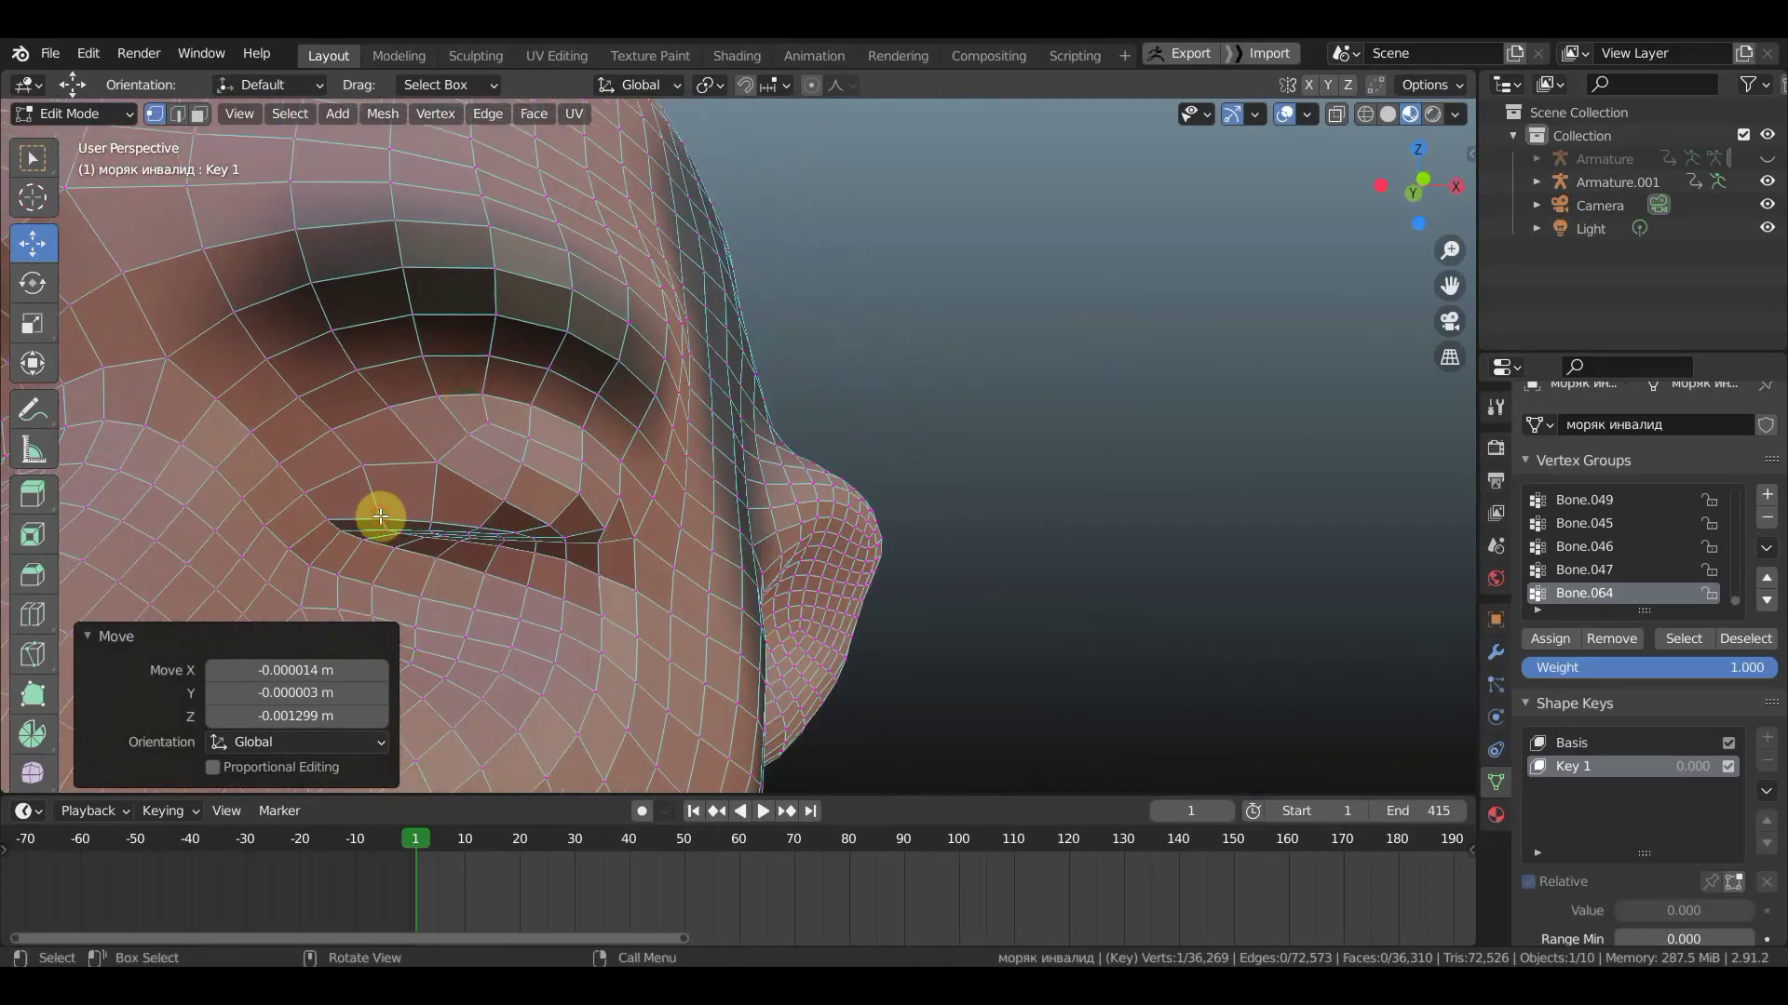
{"action": "left_click", "coordinate": [380, 516]}
{"action": "left_click", "coordinate": [434, 524], "text": "shift"}
{"action": "mouse_move", "coordinate": [466, 582]}
{"action": "middle_mouse_down"}
{"action": "mouse_move", "coordinate": [527, 511]}
{"action": "mouse_move", "coordinate": [606, 483]}
{"action": "mouse_move", "coordinate": [587, 543]}
{"action": "mouse_move", "coordinate": [522, 375]}
{"action": "mouse_move", "coordinate": [658, 618]}
{"action": "mouse_move", "coordinate": [590, 451]}
{"action": "mouse_move", "coordinate": [520, 364]}
{"action": "middle_mouse_up"}
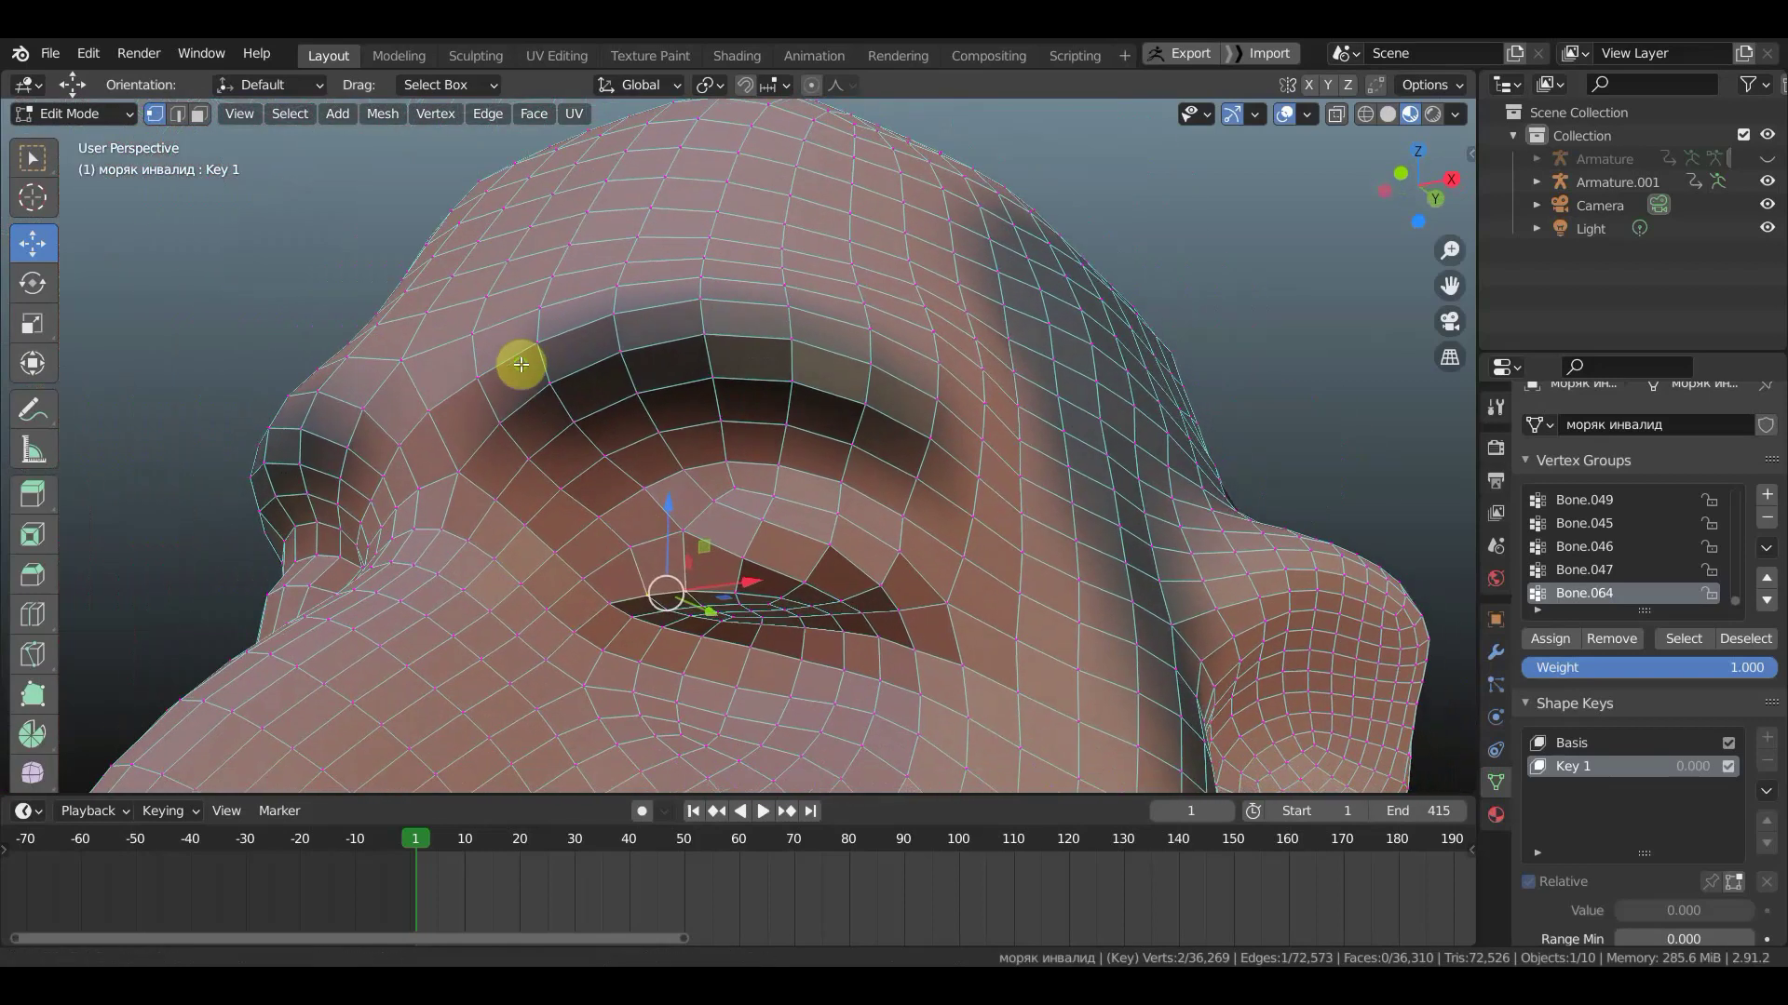
{"action": "mouse_move", "coordinate": [898, 770]}
{"action": "middle_mouse_down"}
{"action": "mouse_move", "coordinate": [822, 651]}
{"action": "mouse_move", "coordinate": [850, 689]}
{"action": "middle_mouse_up"}
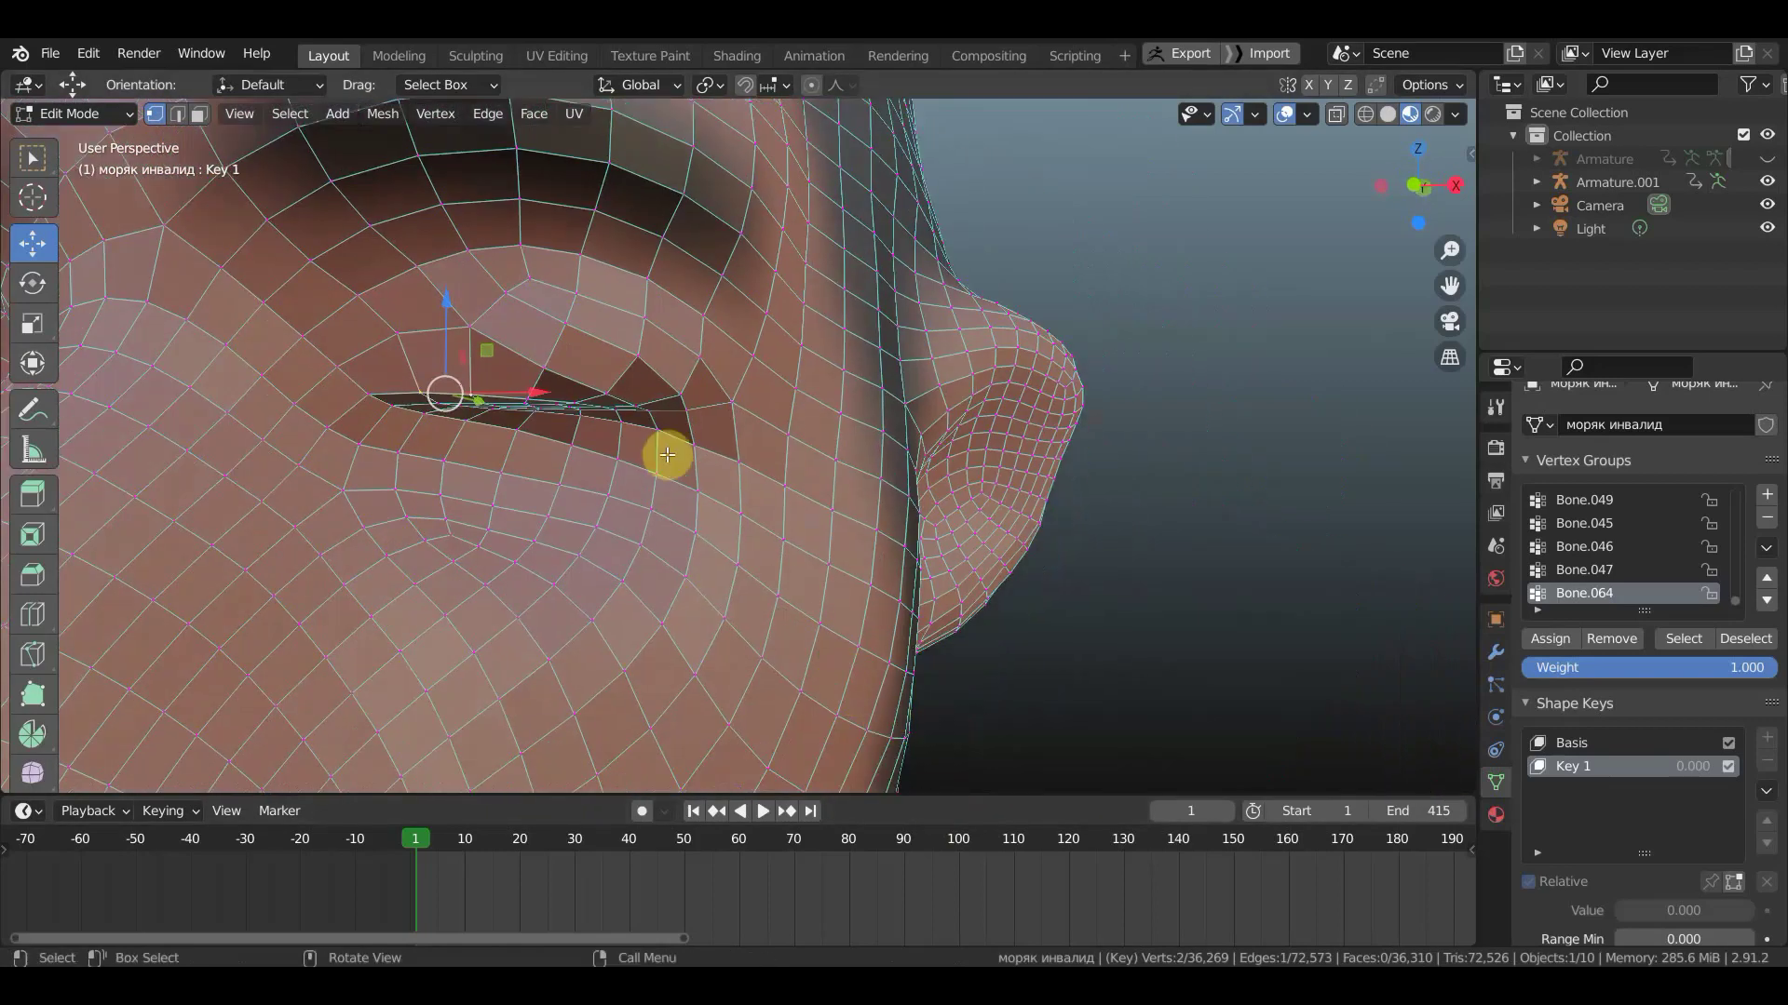
{"action": "left_click", "coordinate": [577, 399], "text": "shift"}
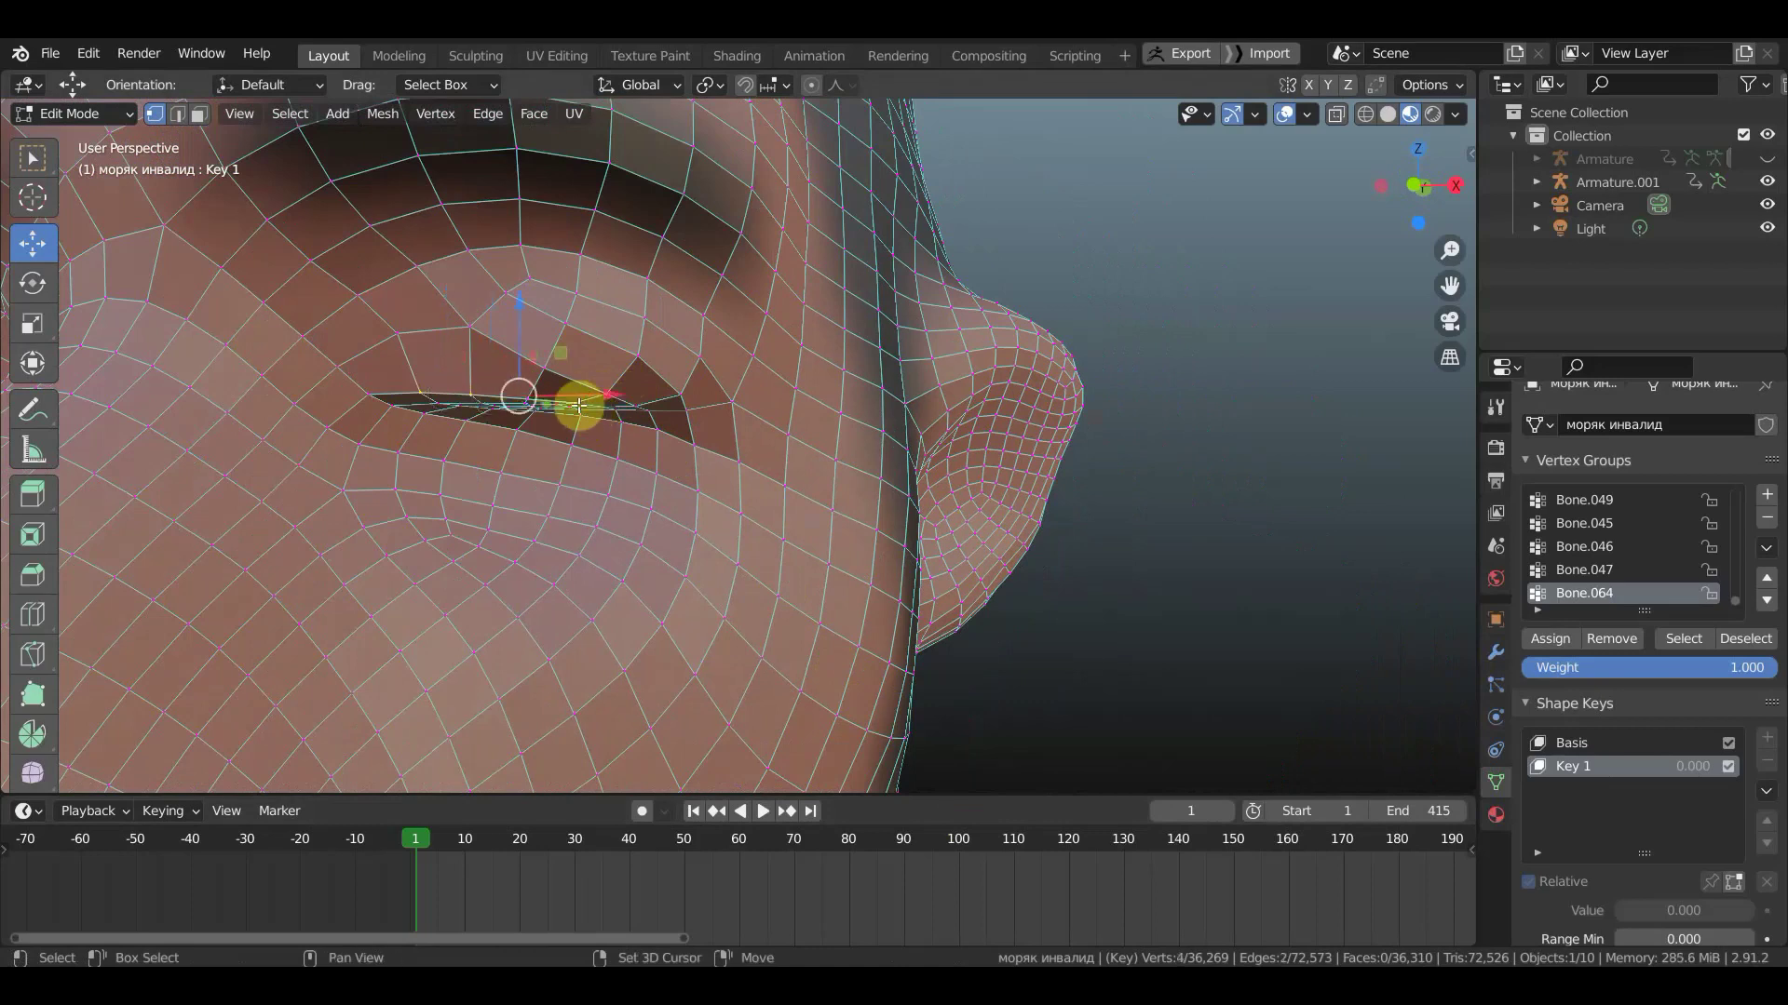
{"action": "left_click", "coordinate": [632, 437], "text": "shift"}
{"action": "mouse_move", "coordinate": [631, 507]}
{"action": "middle_mouse_down"}
{"action": "mouse_move", "coordinate": [679, 699]}
{"action": "mouse_move", "coordinate": [698, 39]}
{"action": "mouse_move", "coordinate": [678, 511]}
{"action": "mouse_move", "coordinate": [643, 439]}
{"action": "middle_mouse_up"}
- Move single eyelid vertices down to close the remaining slit
{"action": "left_click", "coordinate": [658, 451]}
{"action": "middle_click_drag", "start_coordinate": [654, 449], "coordinate": [645, 427]}
{"action": "mouse_move", "coordinate": [670, 491]}
{"action": "left_mouse_down"}
{"action": "mouse_move", "coordinate": [658, 538]}
{"action": "mouse_move", "coordinate": [568, 553]}
{"action": "left_mouse_up"}
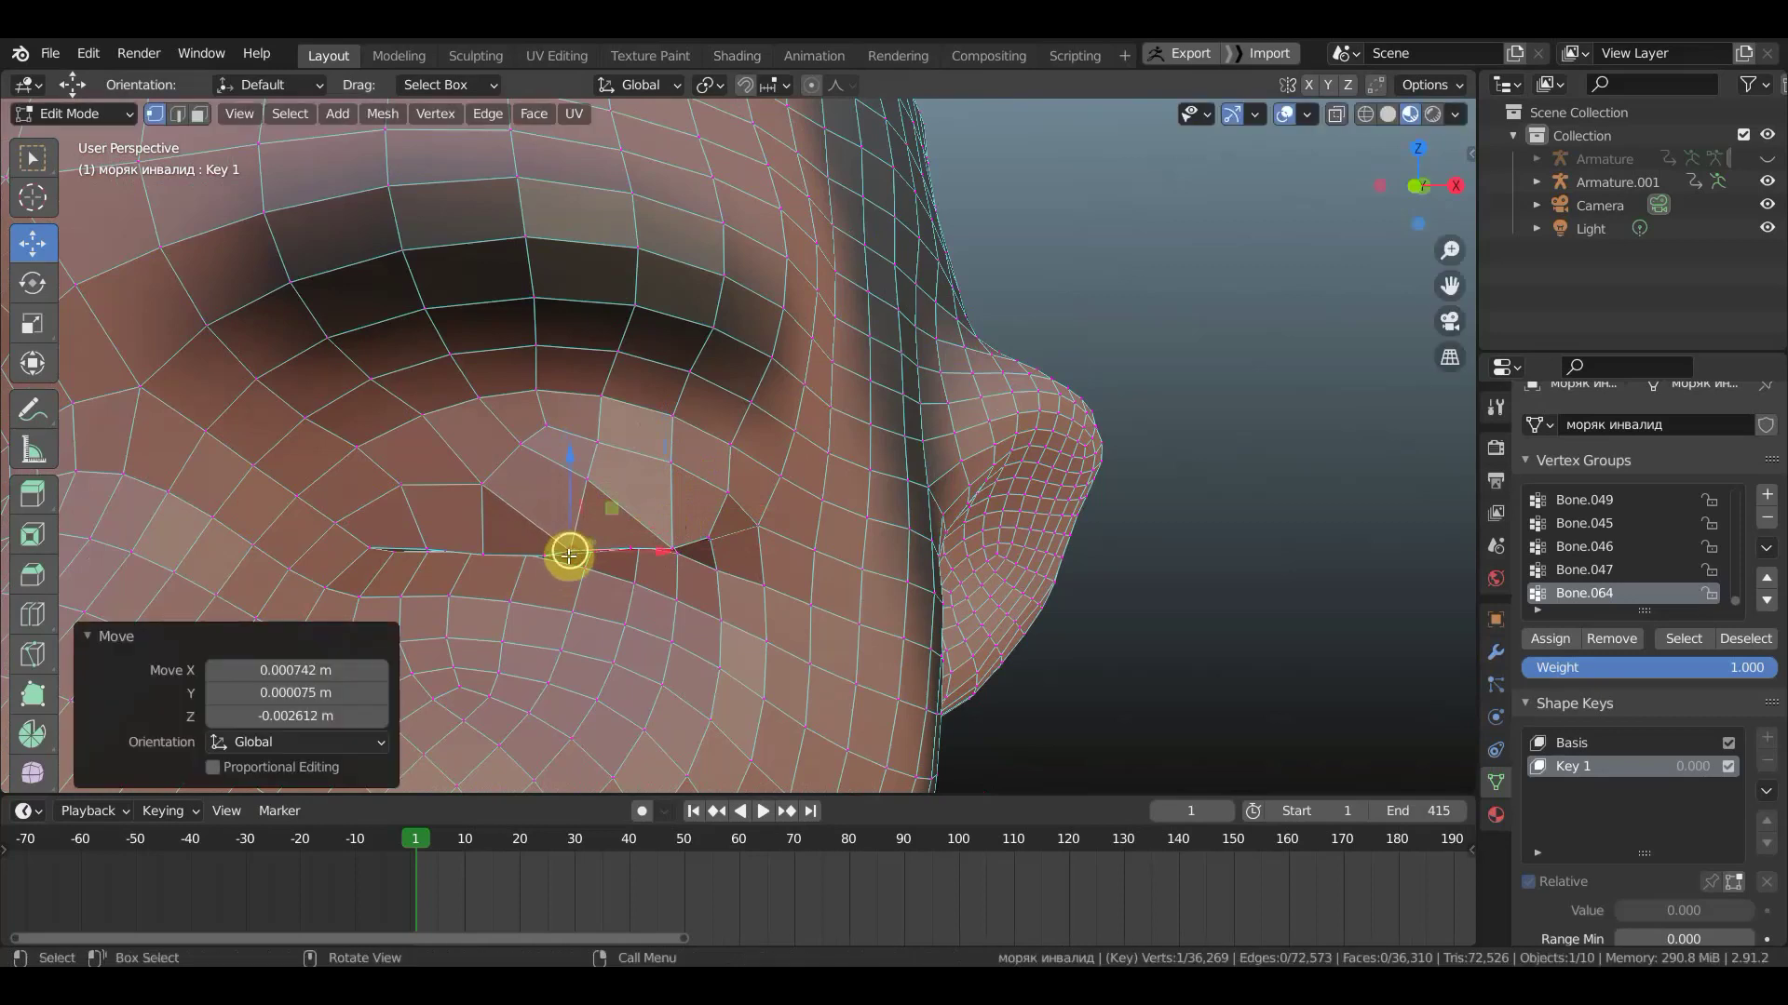
{"action": "mouse_move", "coordinate": [553, 540]}
{"action": "middle_mouse_down"}
{"action": "mouse_move", "coordinate": [563, 507]}
{"action": "mouse_move", "coordinate": [562, 530]}
{"action": "middle_mouse_up"}
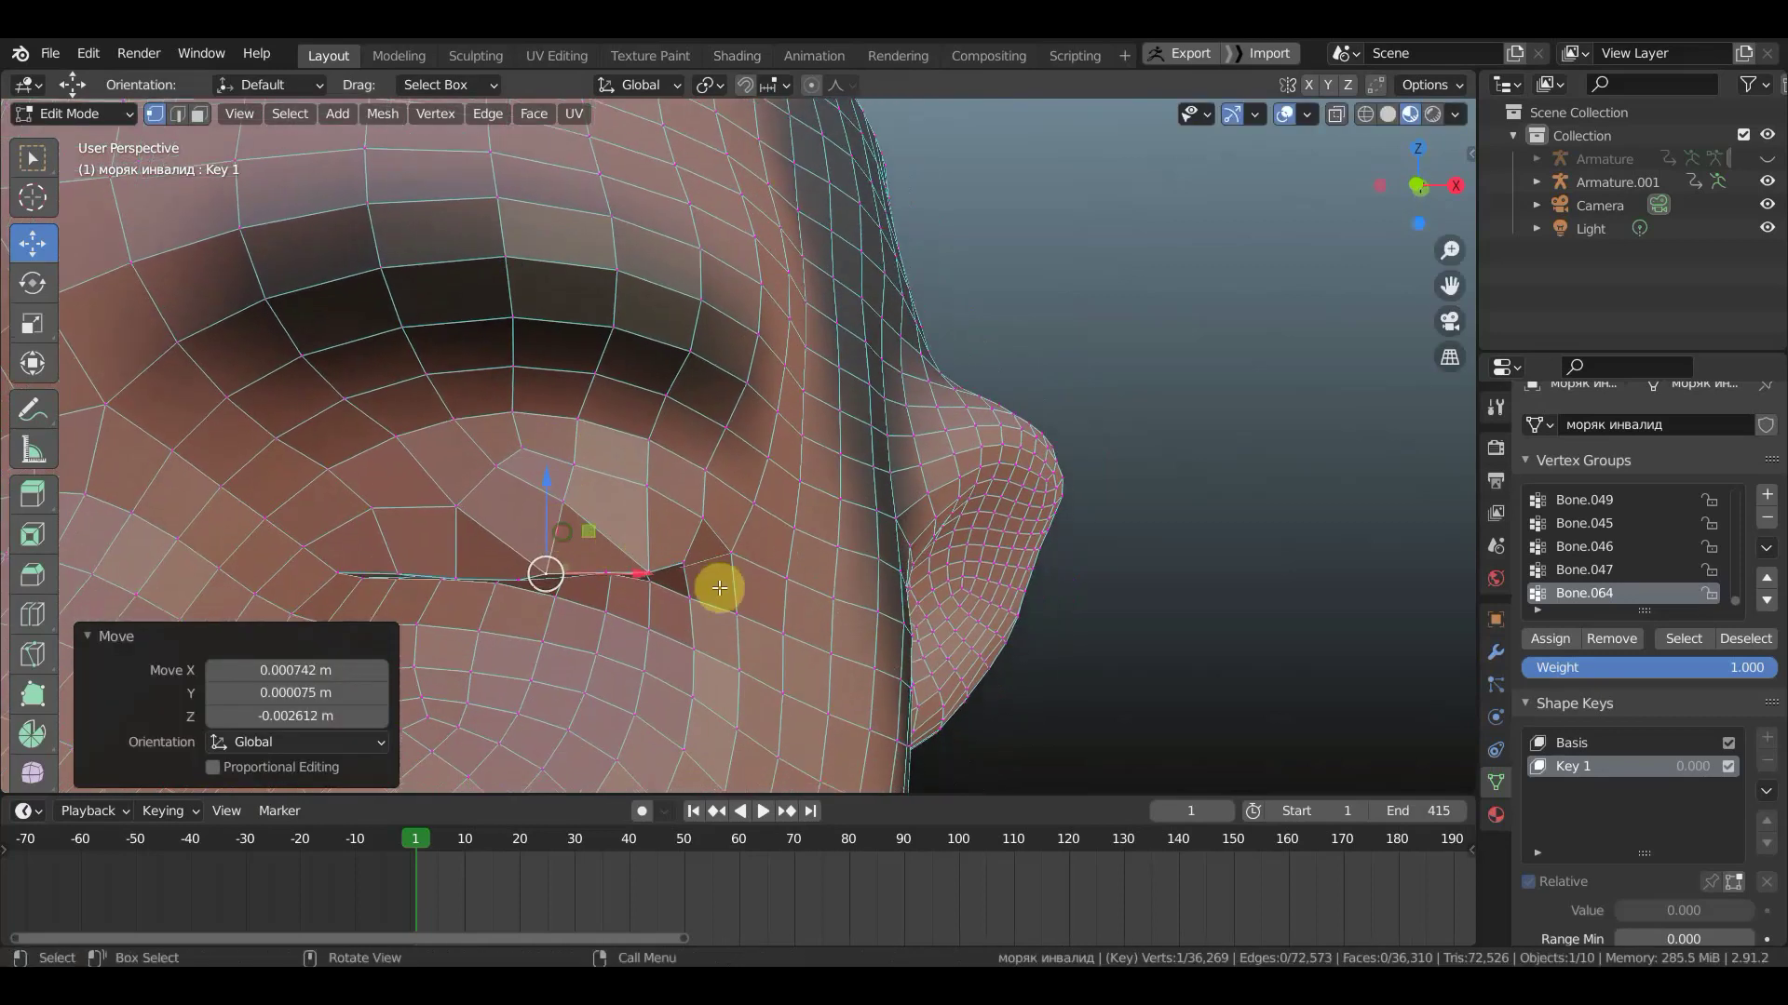
{"action": "mouse_move", "coordinate": [702, 583]}
{"action": "middle_mouse_down"}
{"action": "mouse_move", "coordinate": [662, 586]}
{"action": "mouse_move", "coordinate": [722, 582]}
{"action": "middle_mouse_up"}
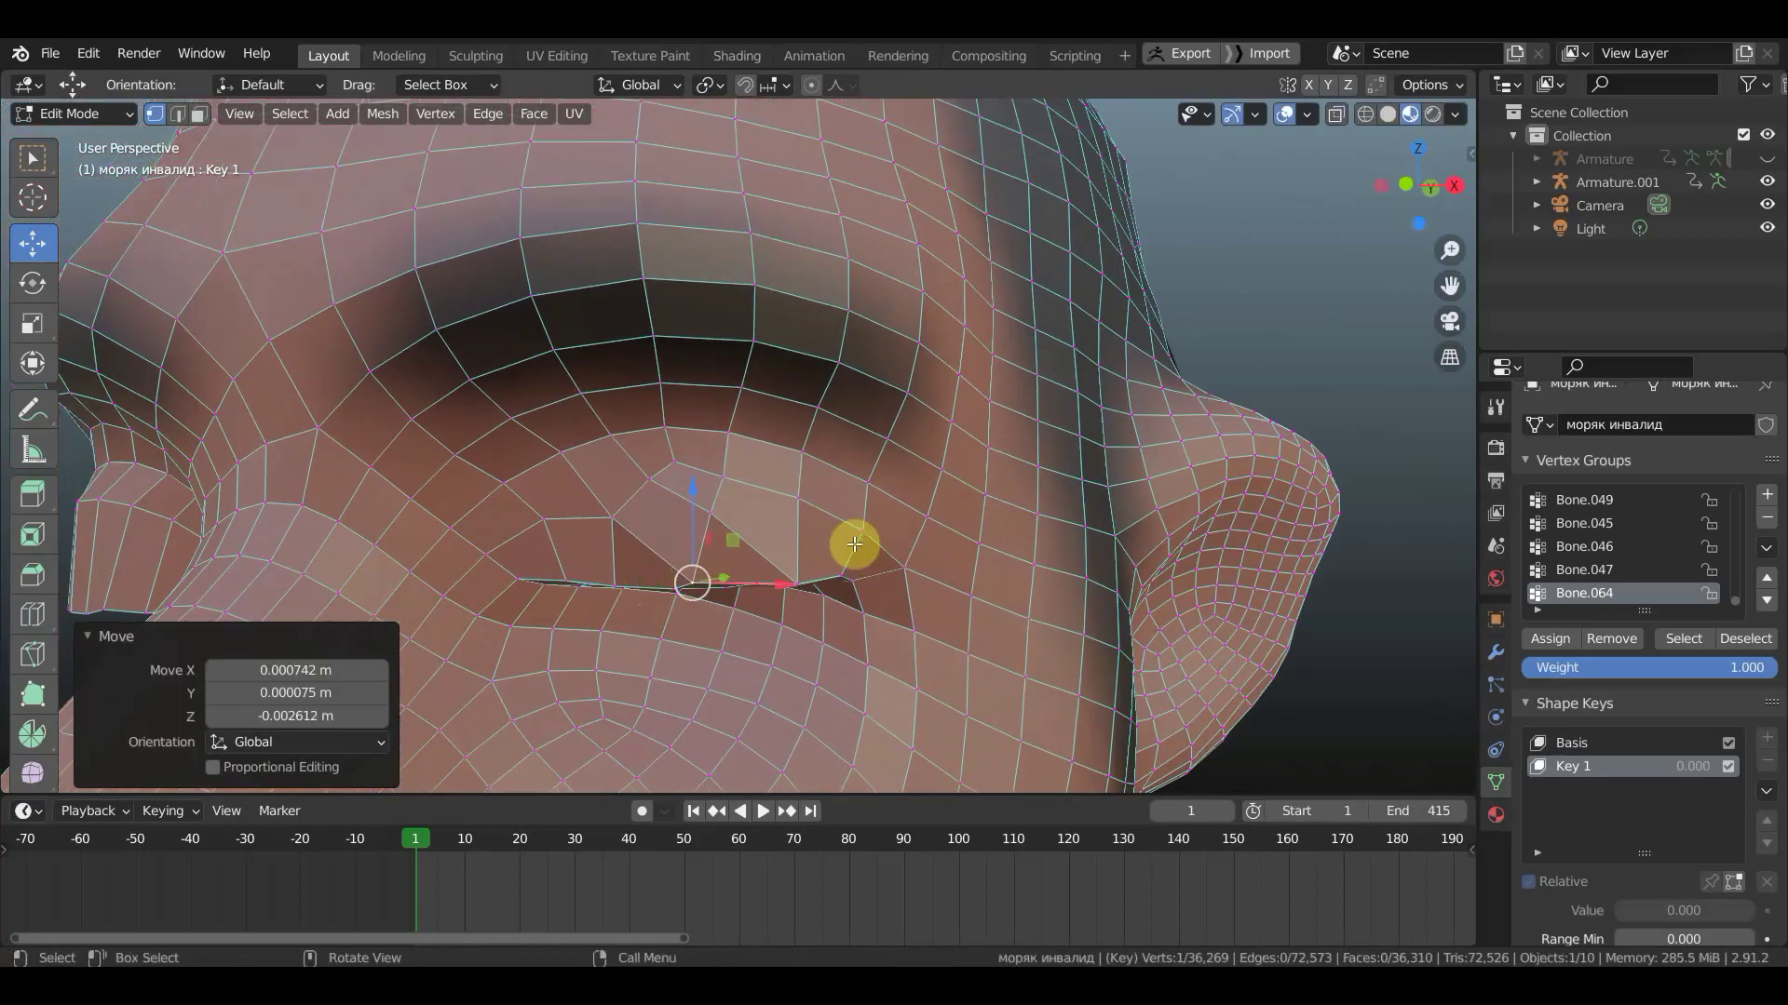
{"action": "left_click_drag", "start_coordinate": [857, 533], "coordinate": [877, 563]}
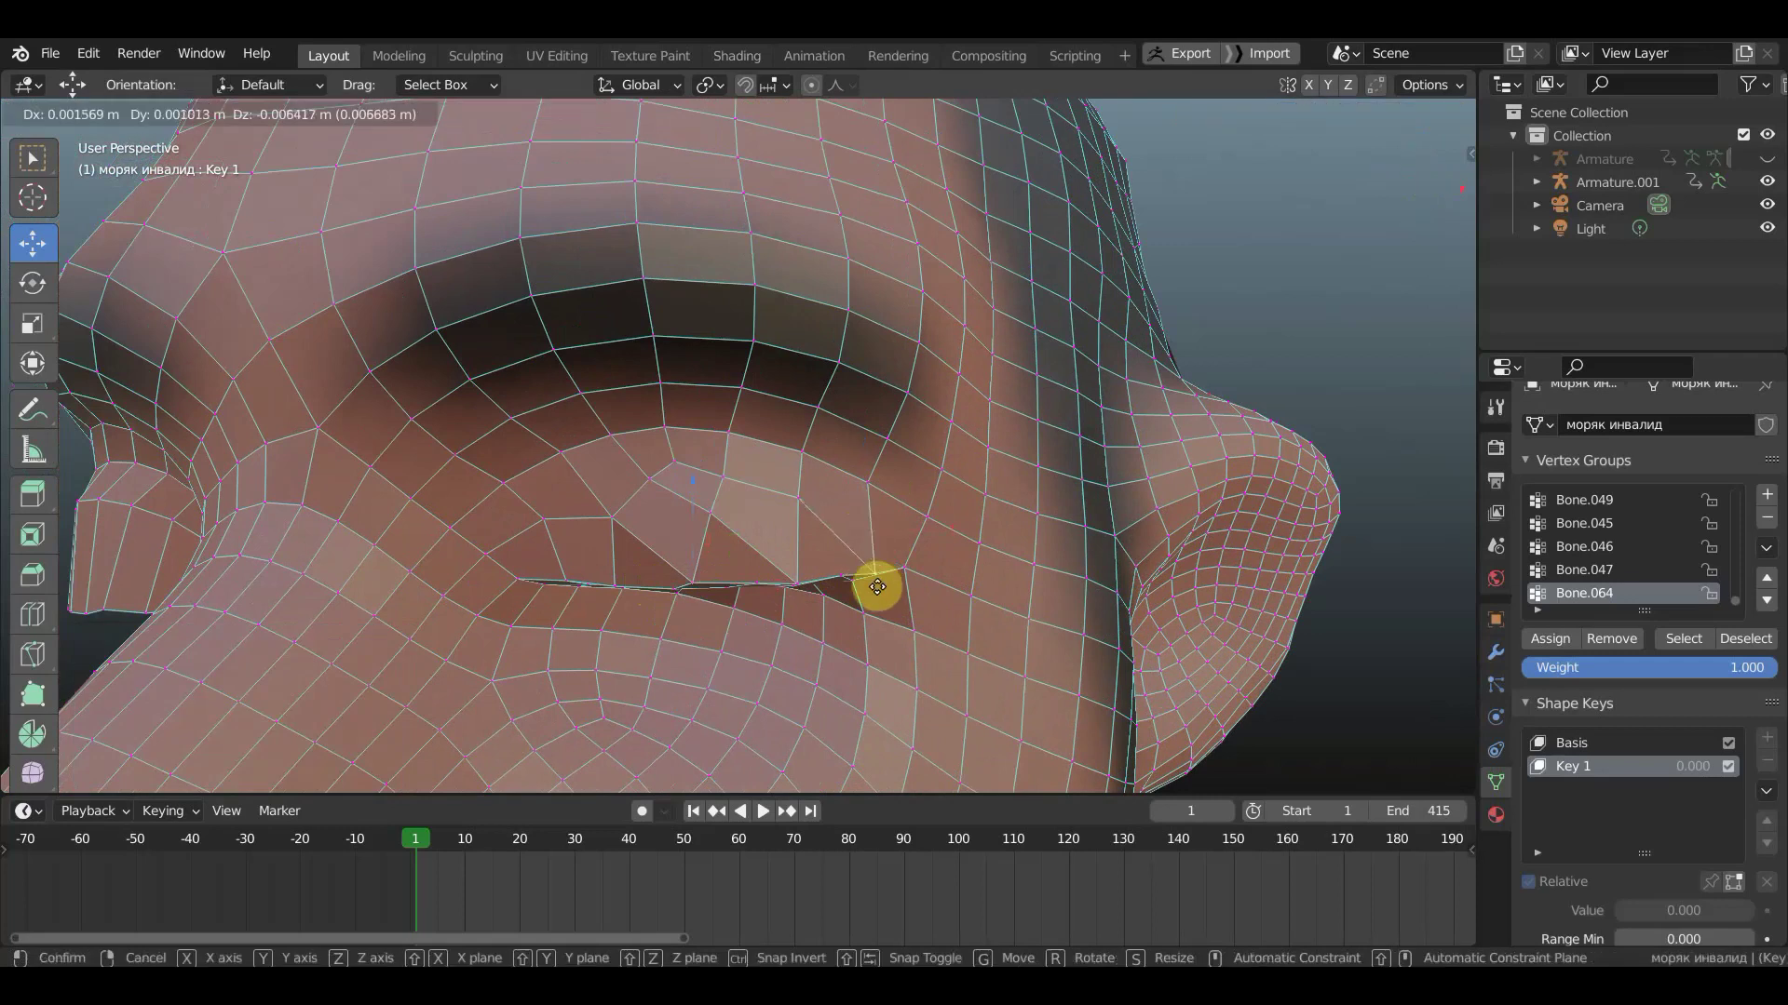
{"action": "mouse_move", "coordinate": [852, 582]}
{"action": "left_mouse_down"}
{"action": "mouse_move", "coordinate": [882, 584]}
{"action": "mouse_move", "coordinate": [863, 580]}
{"action": "left_mouse_up"}
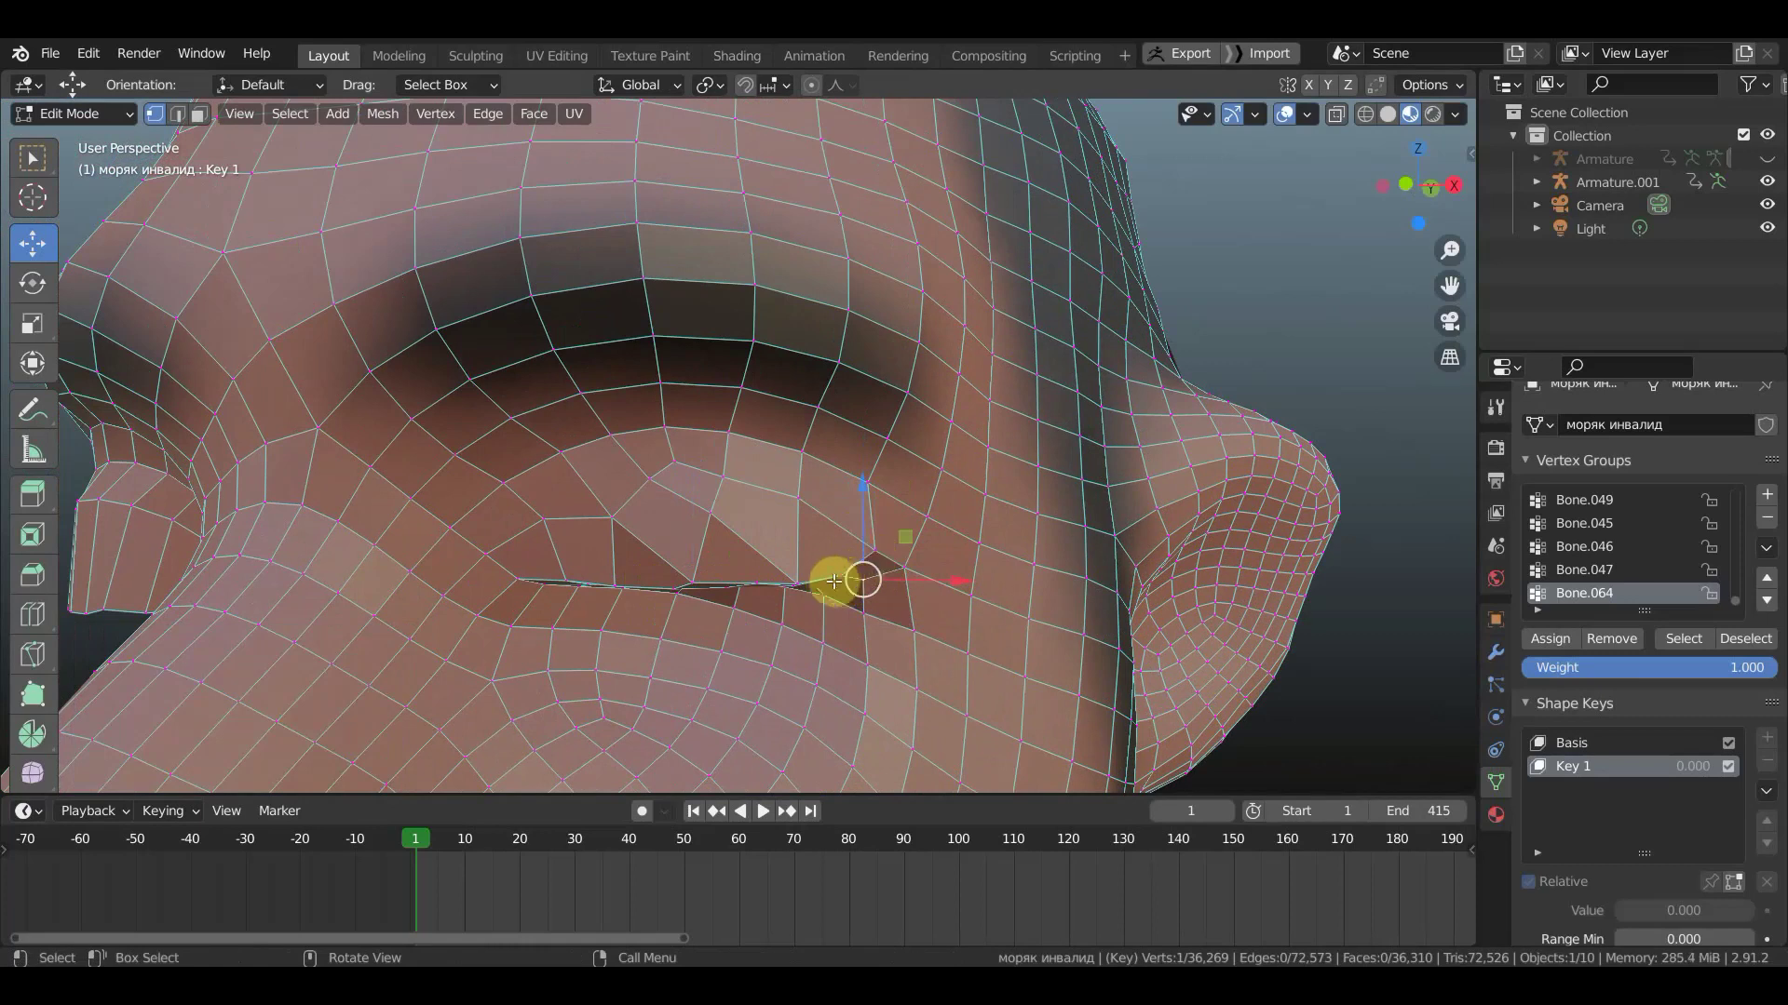
- Pull more eyelid and eye-corner vertices down to smooth the closed lid line
{"action": "left_click_drag", "start_coordinate": [837, 575], "coordinate": [839, 637]}
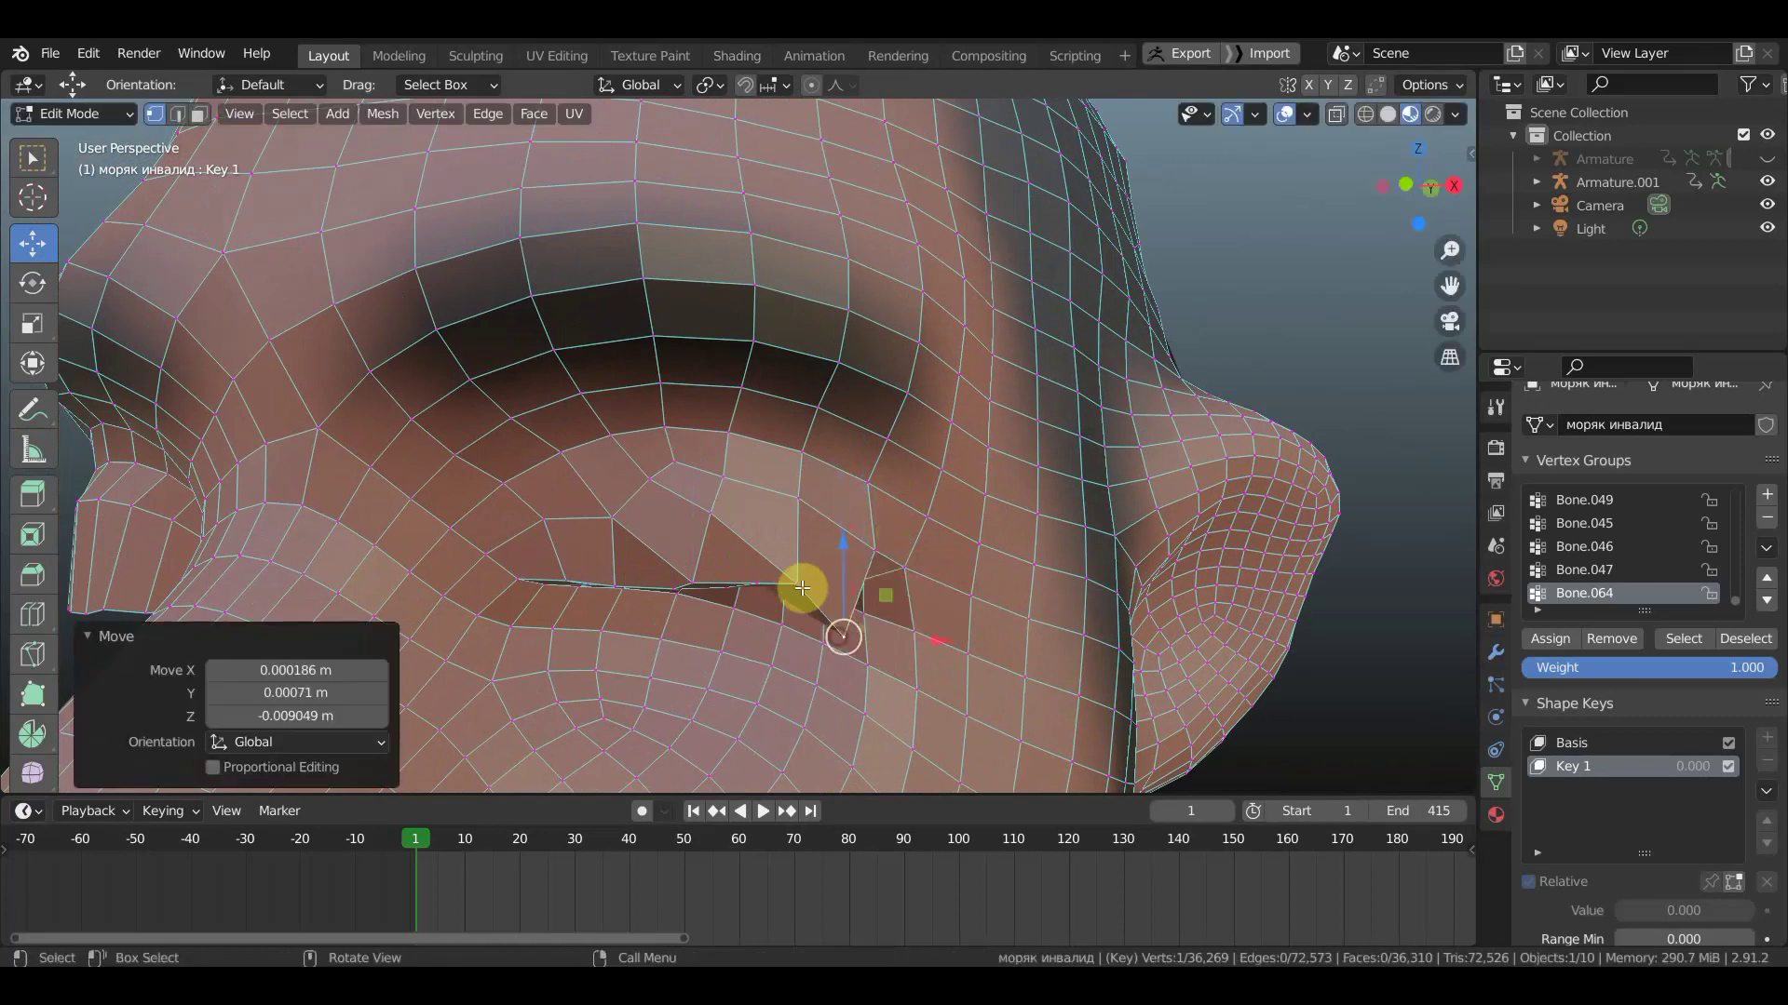
{"action": "left_click_drag", "start_coordinate": [796, 580], "coordinate": [736, 601]}
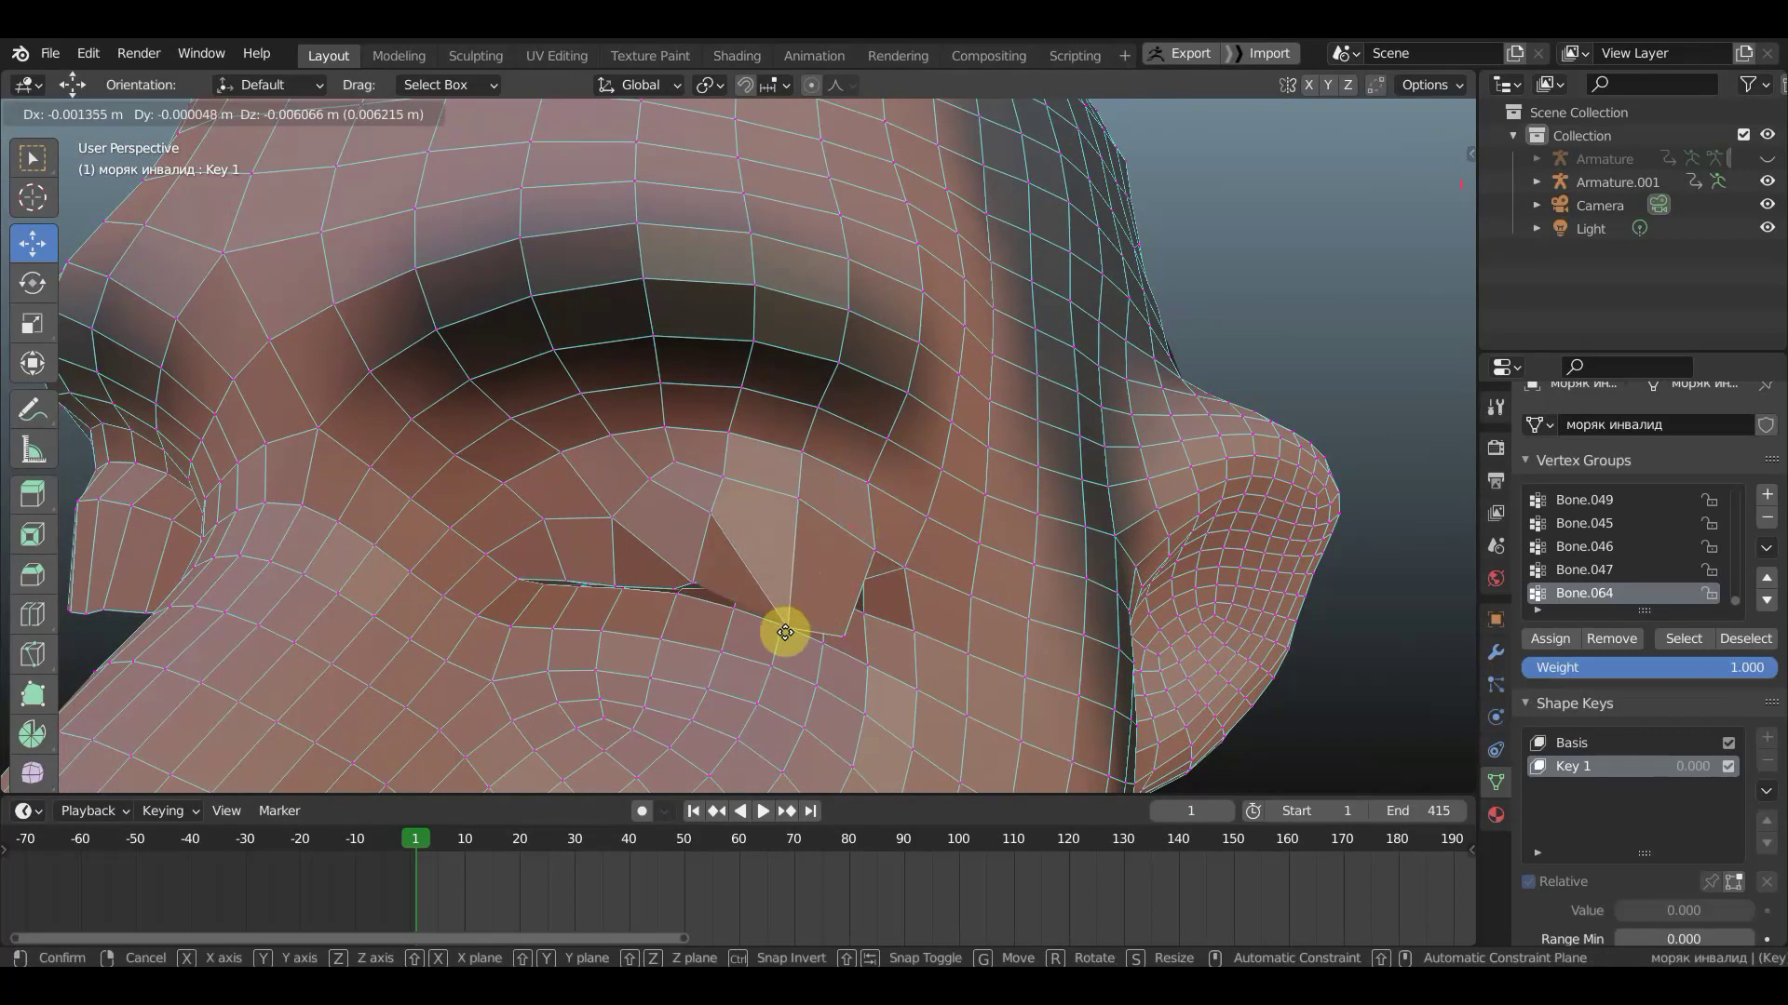
{"action": "left_click_drag", "start_coordinate": [690, 584], "coordinate": [690, 629]}
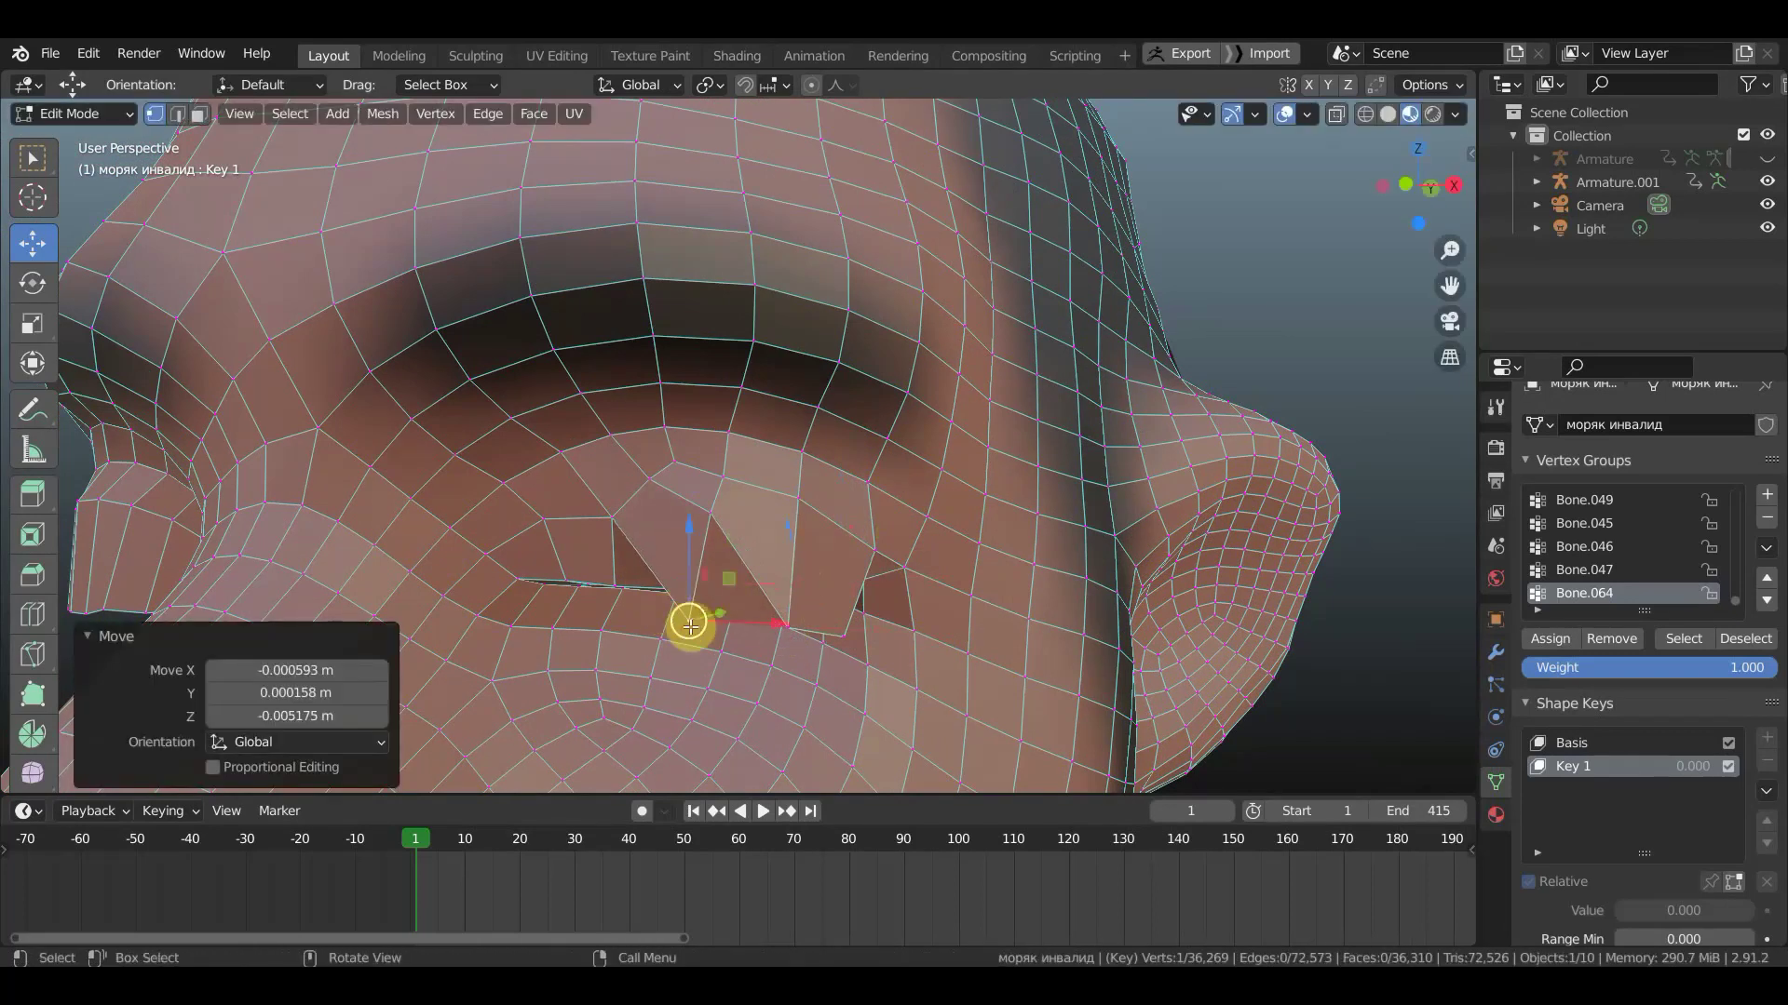
{"action": "left_click_drag", "start_coordinate": [616, 585], "coordinate": [607, 617]}
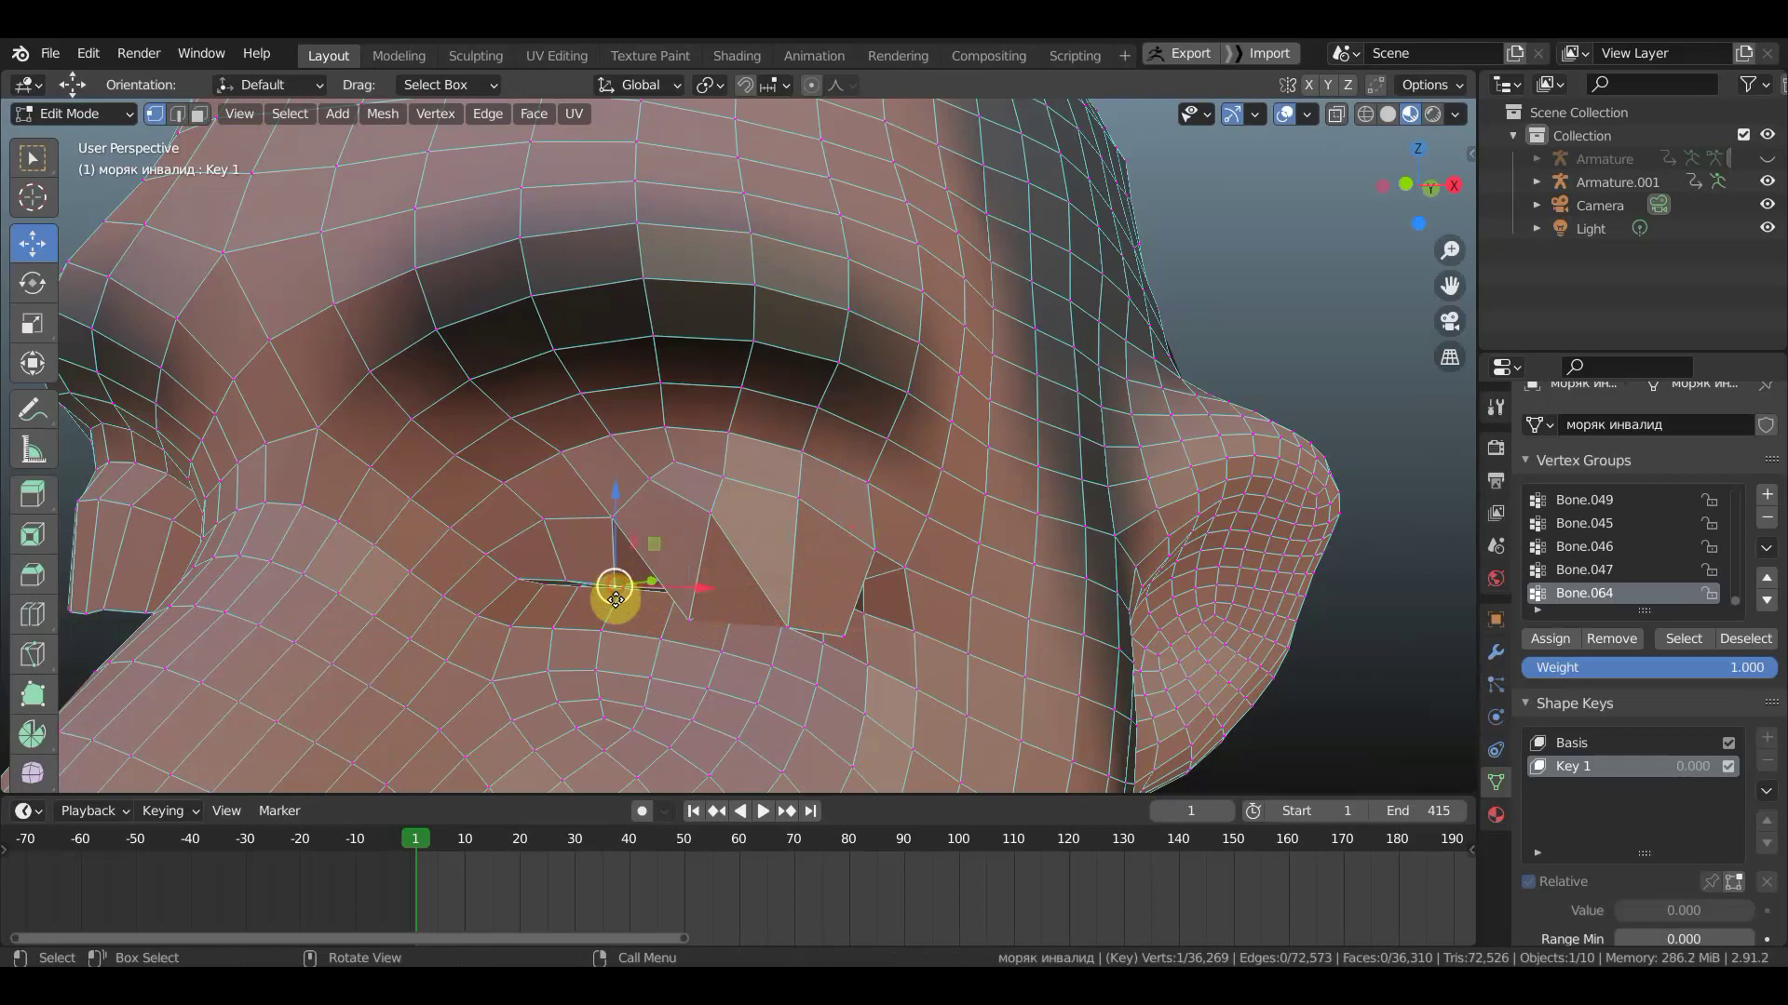
{"action": "left_click_drag", "start_coordinate": [607, 617], "coordinate": [560, 610]}
{"action": "mouse_move", "coordinate": [559, 610]}
{"action": "middle_mouse_down"}
{"action": "mouse_move", "coordinate": [735, 606]}
{"action": "mouse_move", "coordinate": [682, 618]}
{"action": "mouse_move", "coordinate": [819, 551]}
{"action": "middle_mouse_up"}
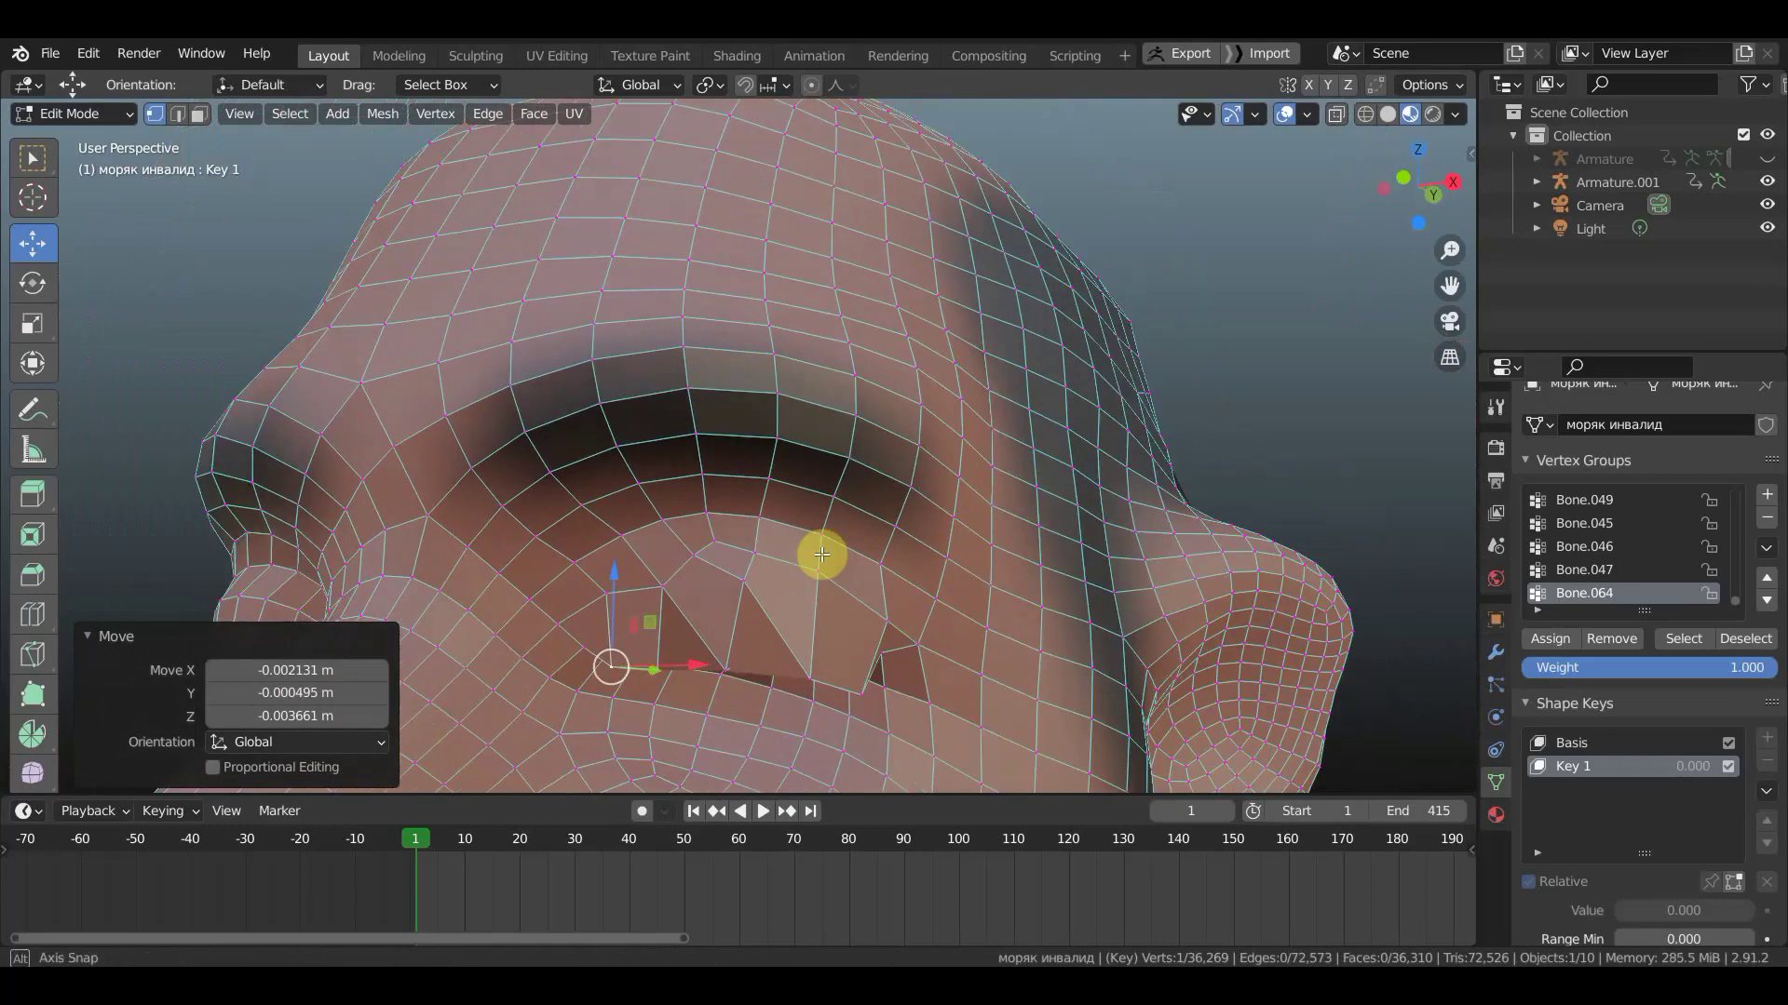
{"action": "left_click_drag", "start_coordinate": [886, 655], "coordinate": [894, 679]}
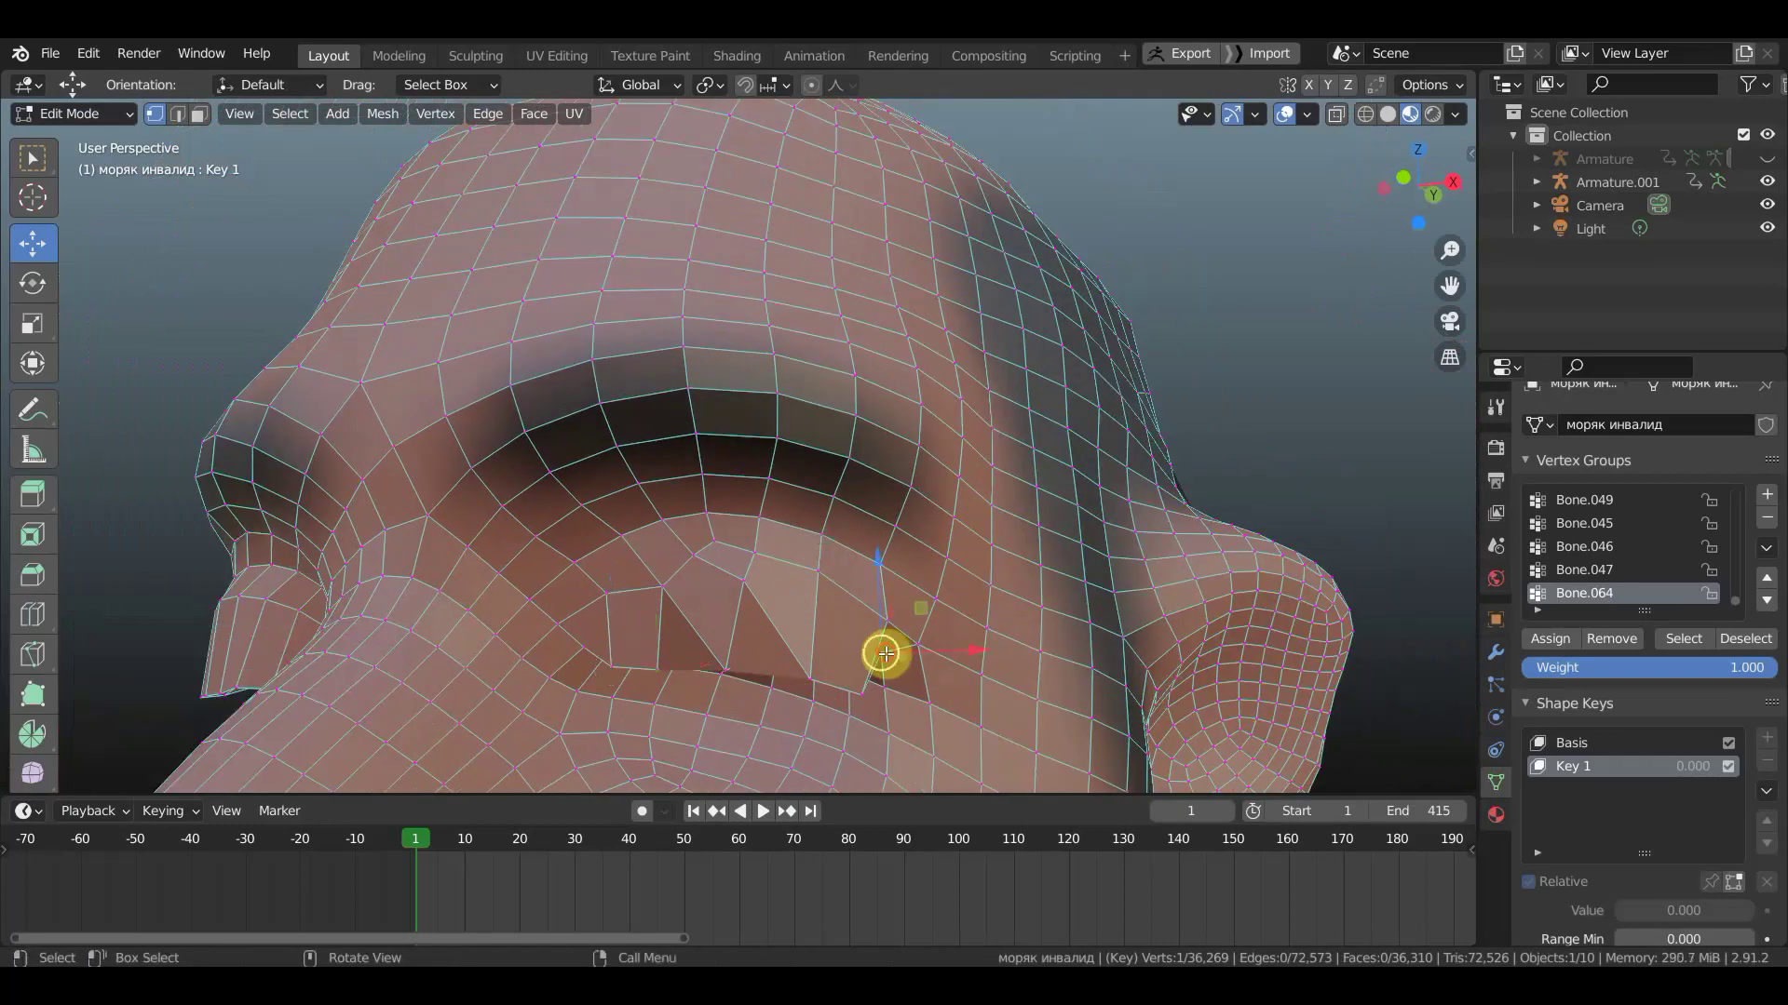
{"action": "scroll", "coordinate": [864, 671], "scroll_direction": "down", "scroll_amount": 1}
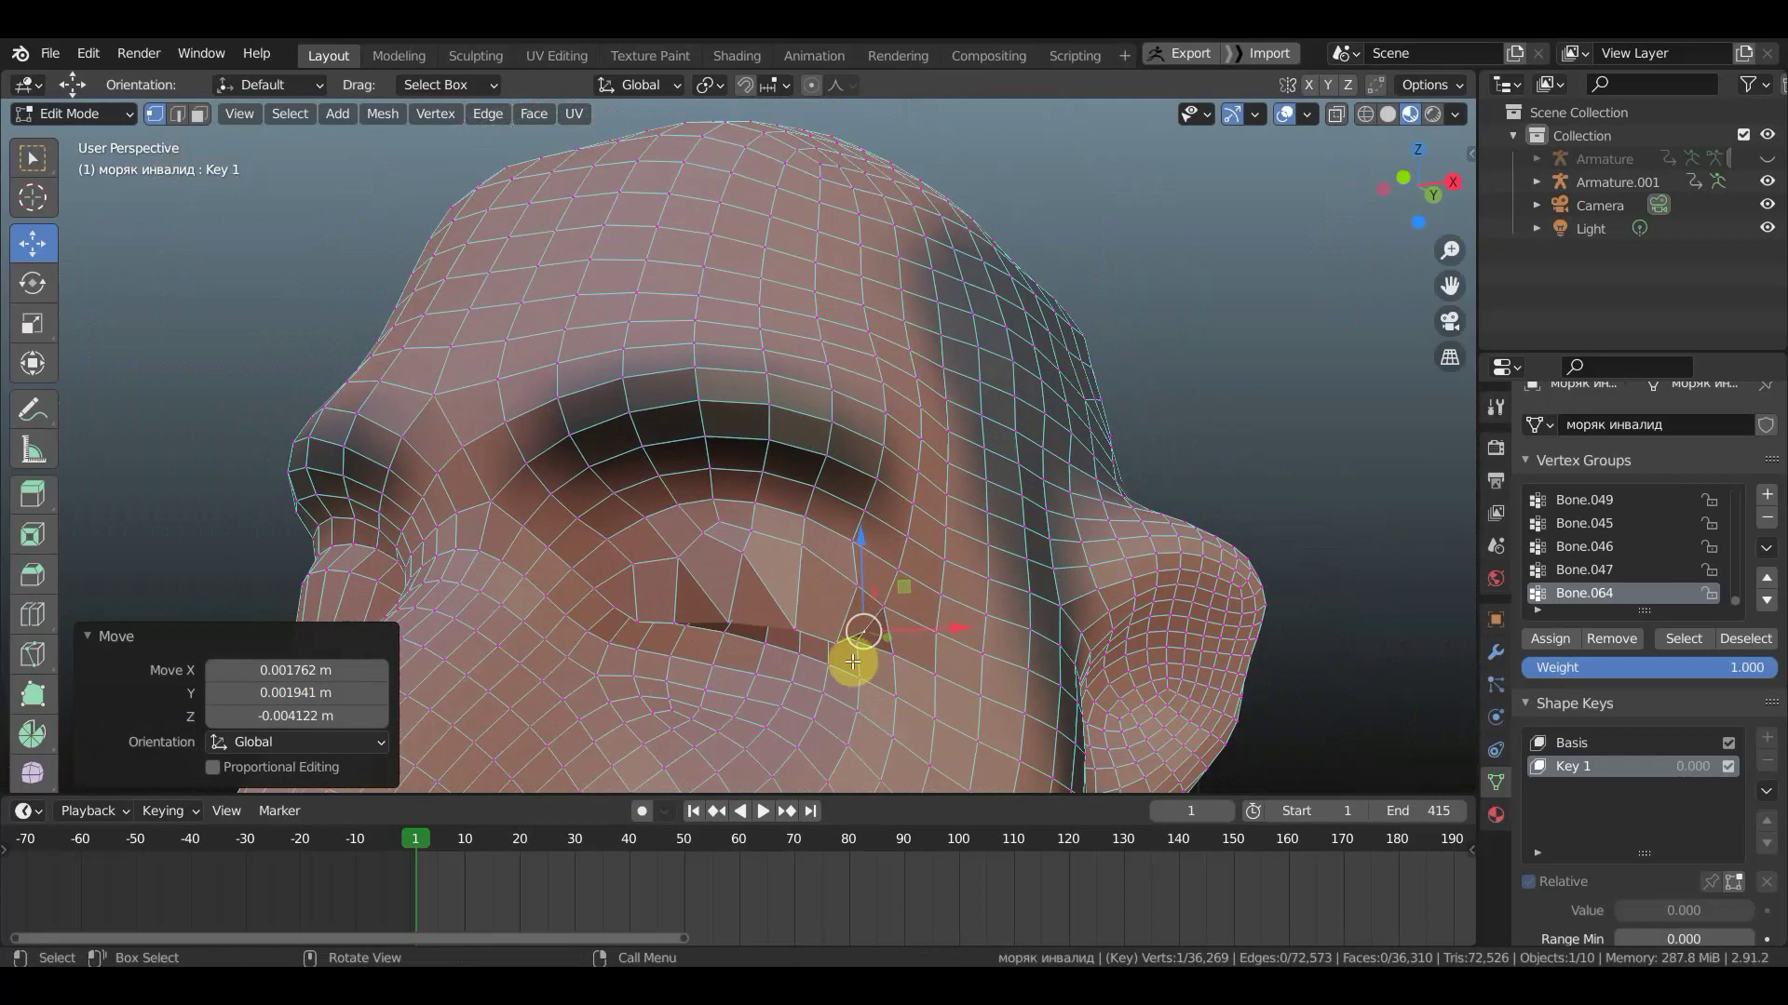
{"action": "left_click_drag", "start_coordinate": [832, 642], "coordinate": [838, 638]}
{"action": "key", "text": "KP_6"}
{"action": "key", "text": "KP_6"}
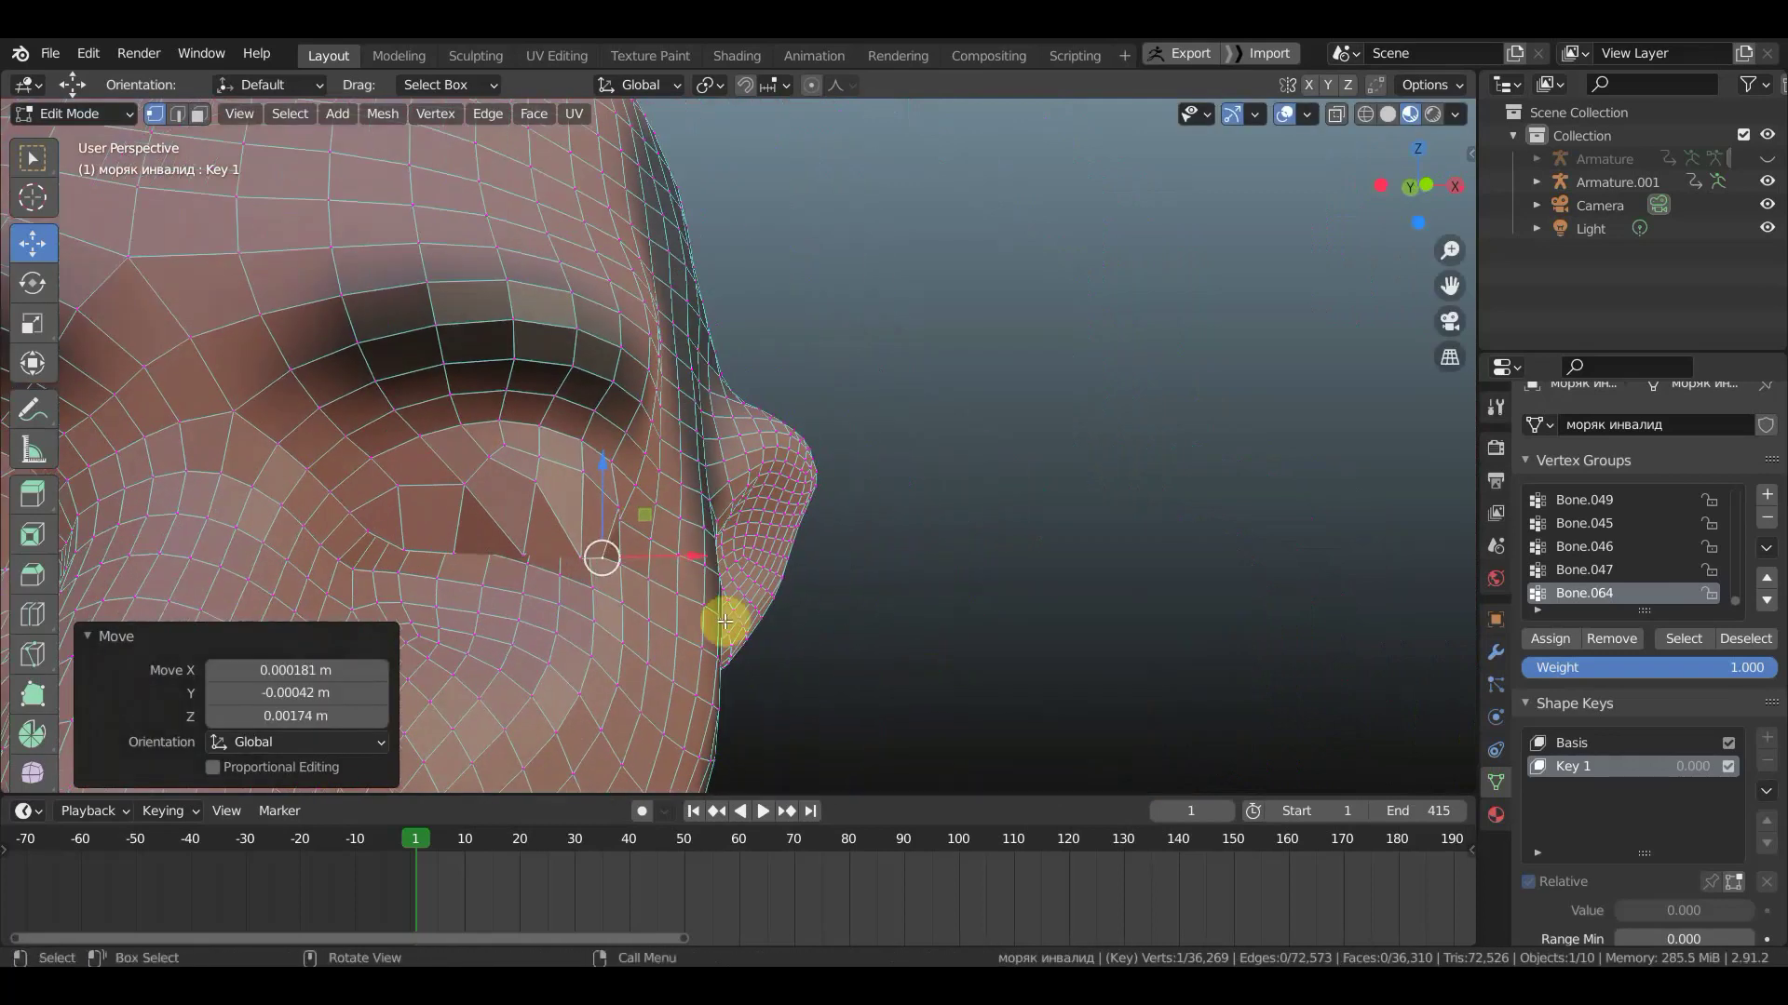
- Shift two inner eye-corner vertices on Key 1 to tidy the closed eye's corner
{"action": "left_click_drag", "start_coordinate": [519, 555], "coordinate": [499, 557]}
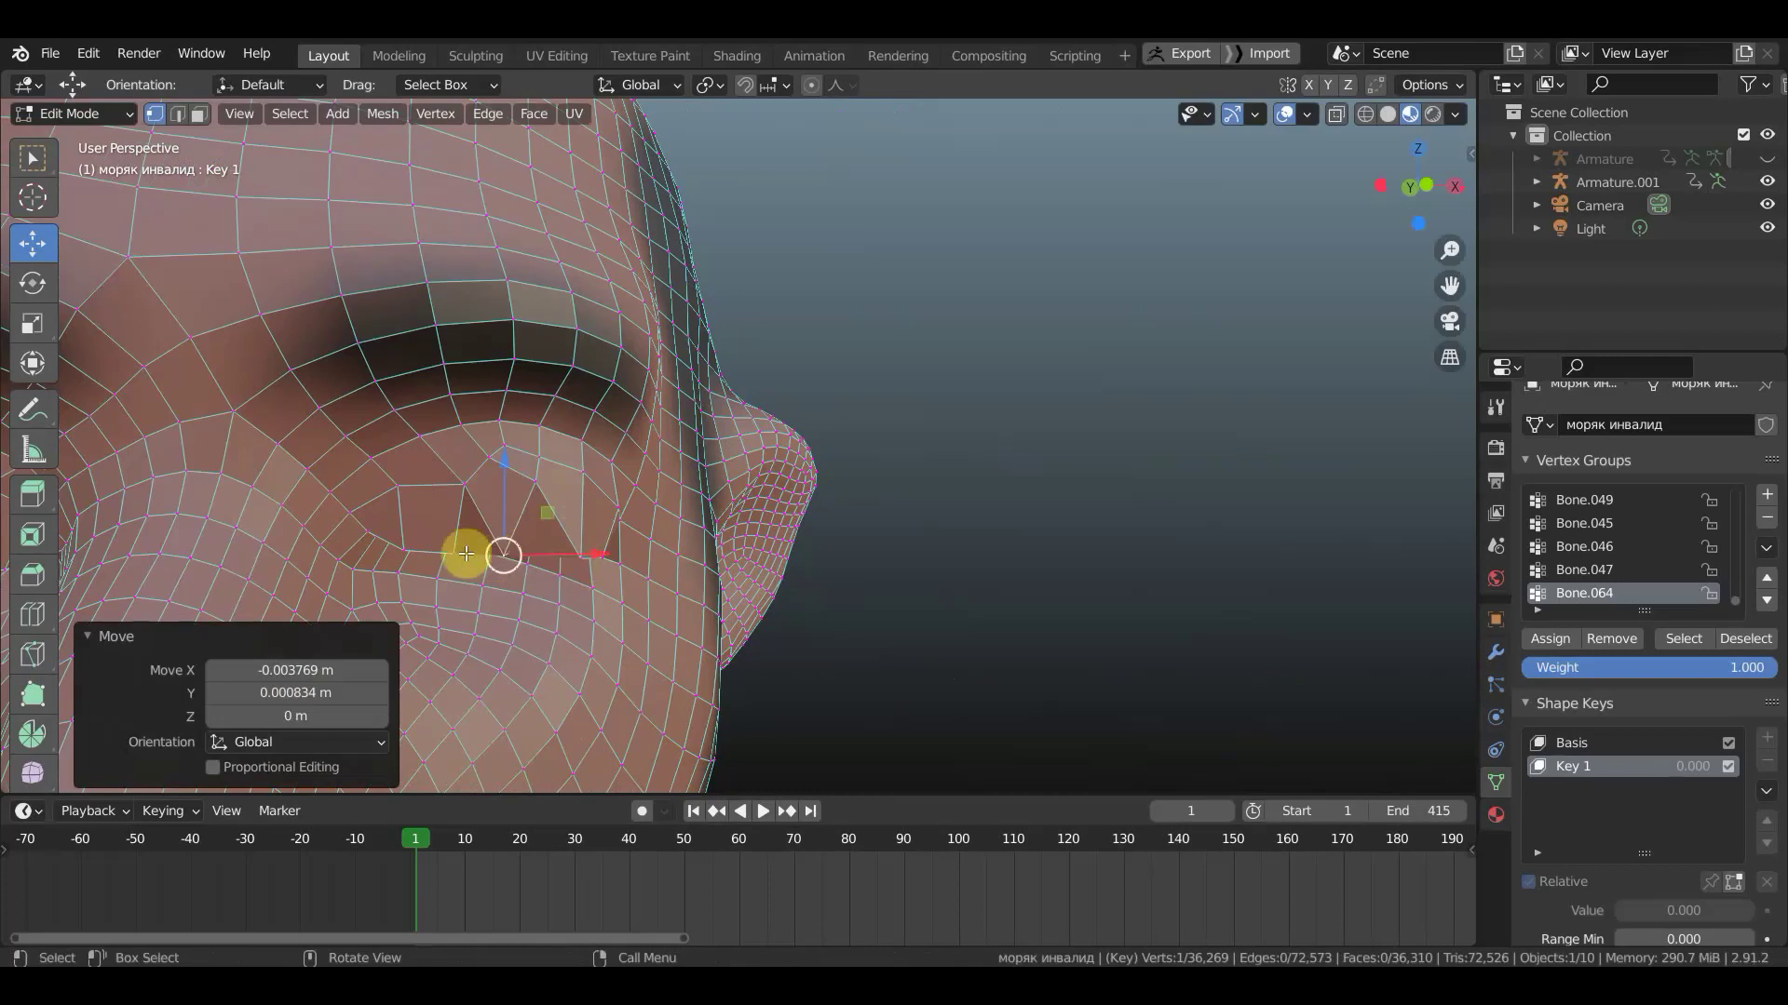
{"action": "mouse_move", "coordinate": [494, 558]}
{"action": "middle_mouse_down"}
{"action": "mouse_move", "coordinate": [622, 611]}
{"action": "mouse_move", "coordinate": [627, 630]}
{"action": "mouse_move", "coordinate": [466, 679]}
{"action": "mouse_move", "coordinate": [610, 567]}
{"action": "mouse_move", "coordinate": [546, 575]}
{"action": "mouse_move", "coordinate": [345, 446]}
{"action": "middle_mouse_up"}
{"action": "scroll", "coordinate": [850, 511], "scroll_direction": "up", "scroll_amount": 1}
{"action": "scroll", "coordinate": [878, 523], "scroll_direction": "up", "scroll_amount": 1}
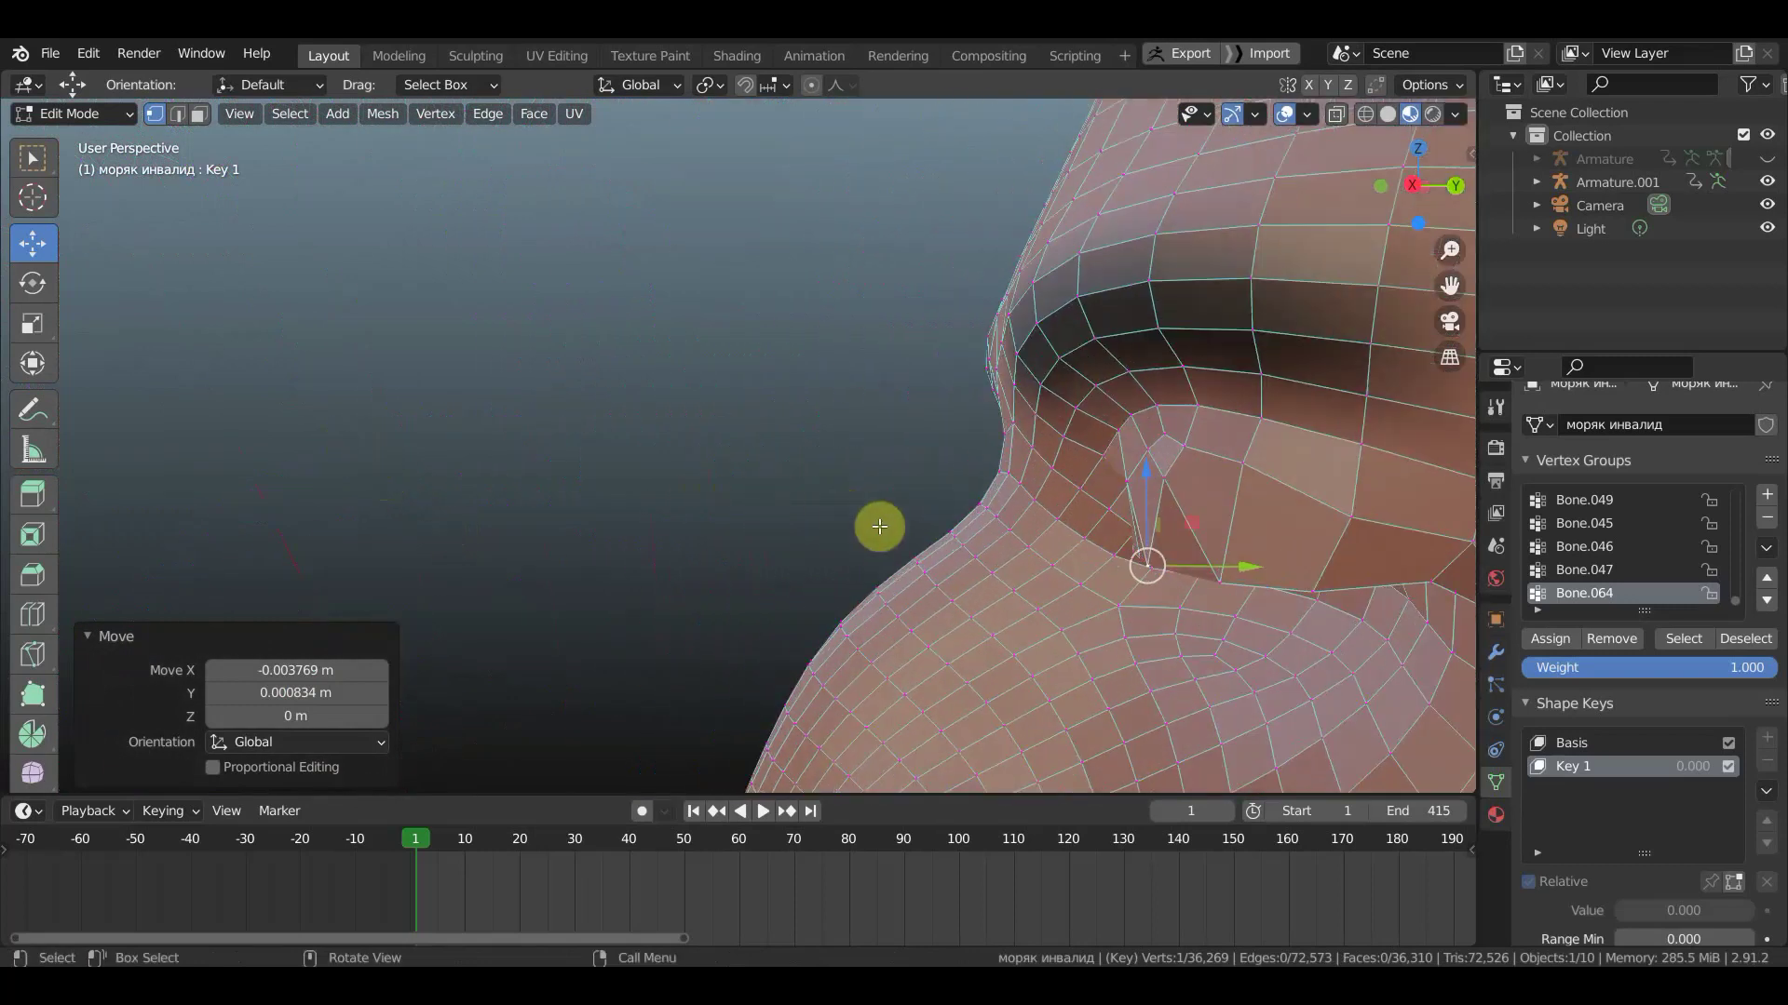
{"action": "scroll", "coordinate": [941, 531], "scroll_direction": "up", "scroll_amount": 1}
{"action": "mouse_move", "coordinate": [1046, 542]}
{"action": "left_mouse_down"}
{"action": "mouse_move", "coordinate": [1030, 533]}
{"action": "mouse_move", "coordinate": [1094, 563]}
{"action": "left_mouse_up"}
{"action": "middle_click_drag", "start_coordinate": [1102, 607], "coordinate": [1036, 630]}
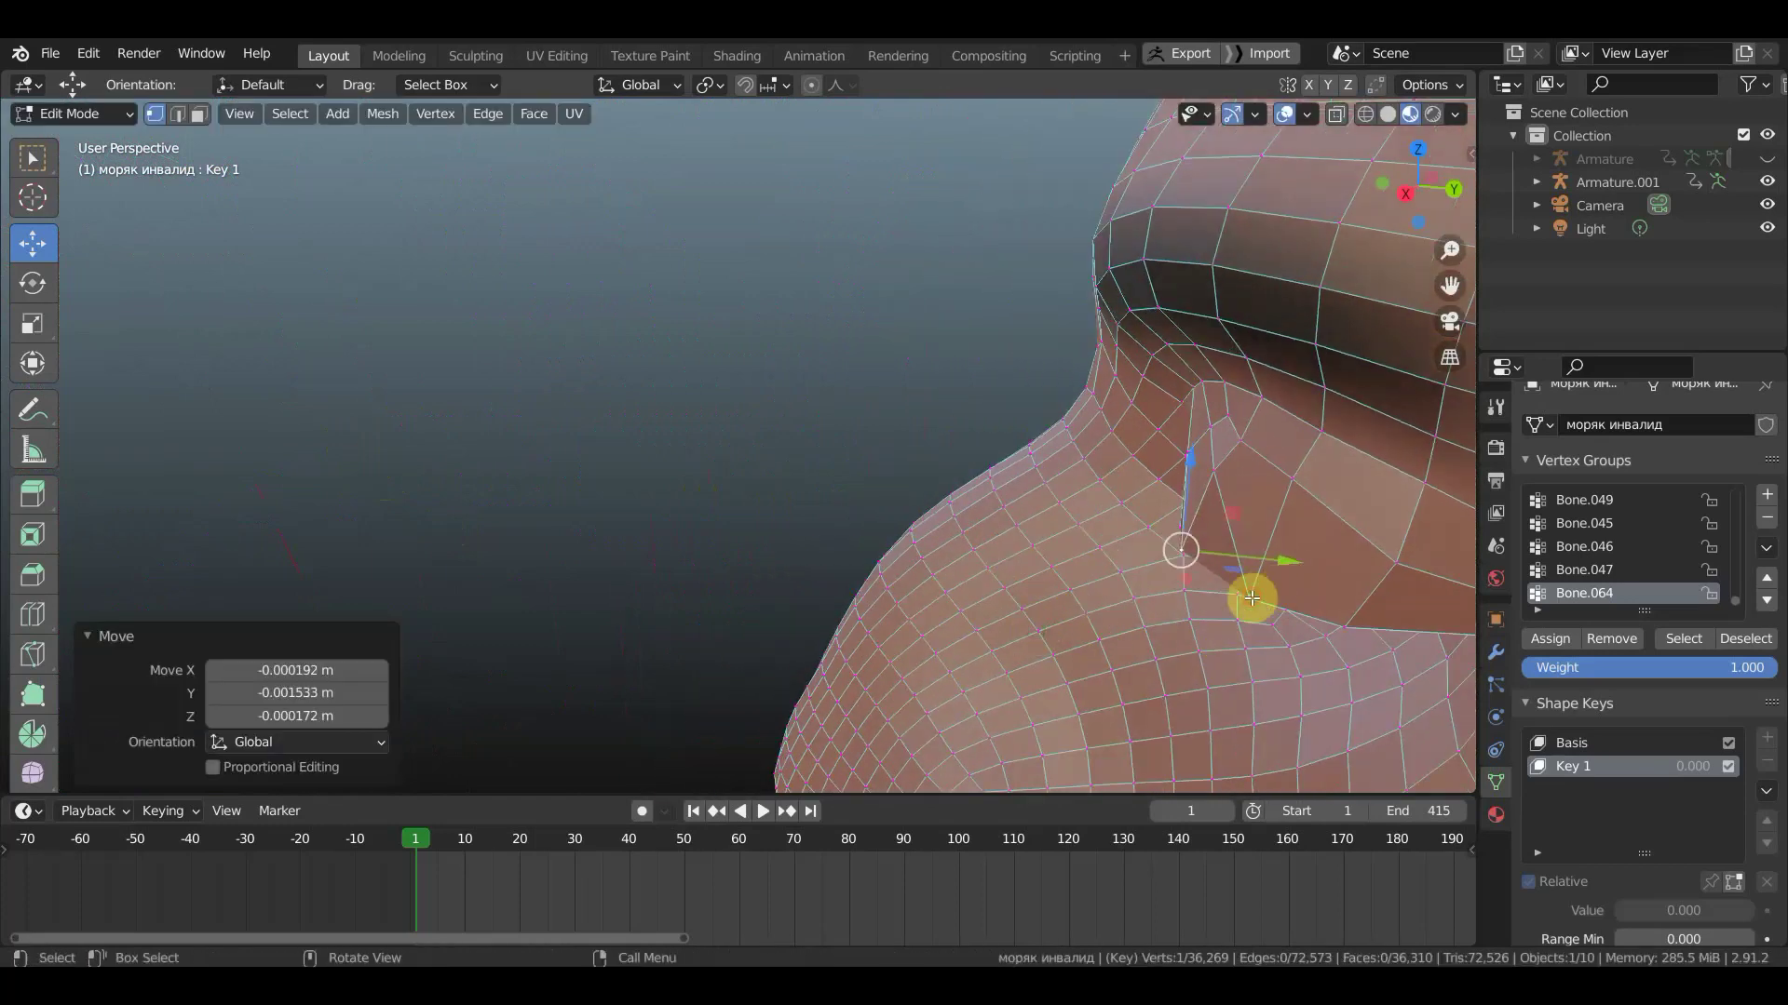
{"action": "left_click_drag", "start_coordinate": [1251, 597], "coordinate": [1225, 598]}
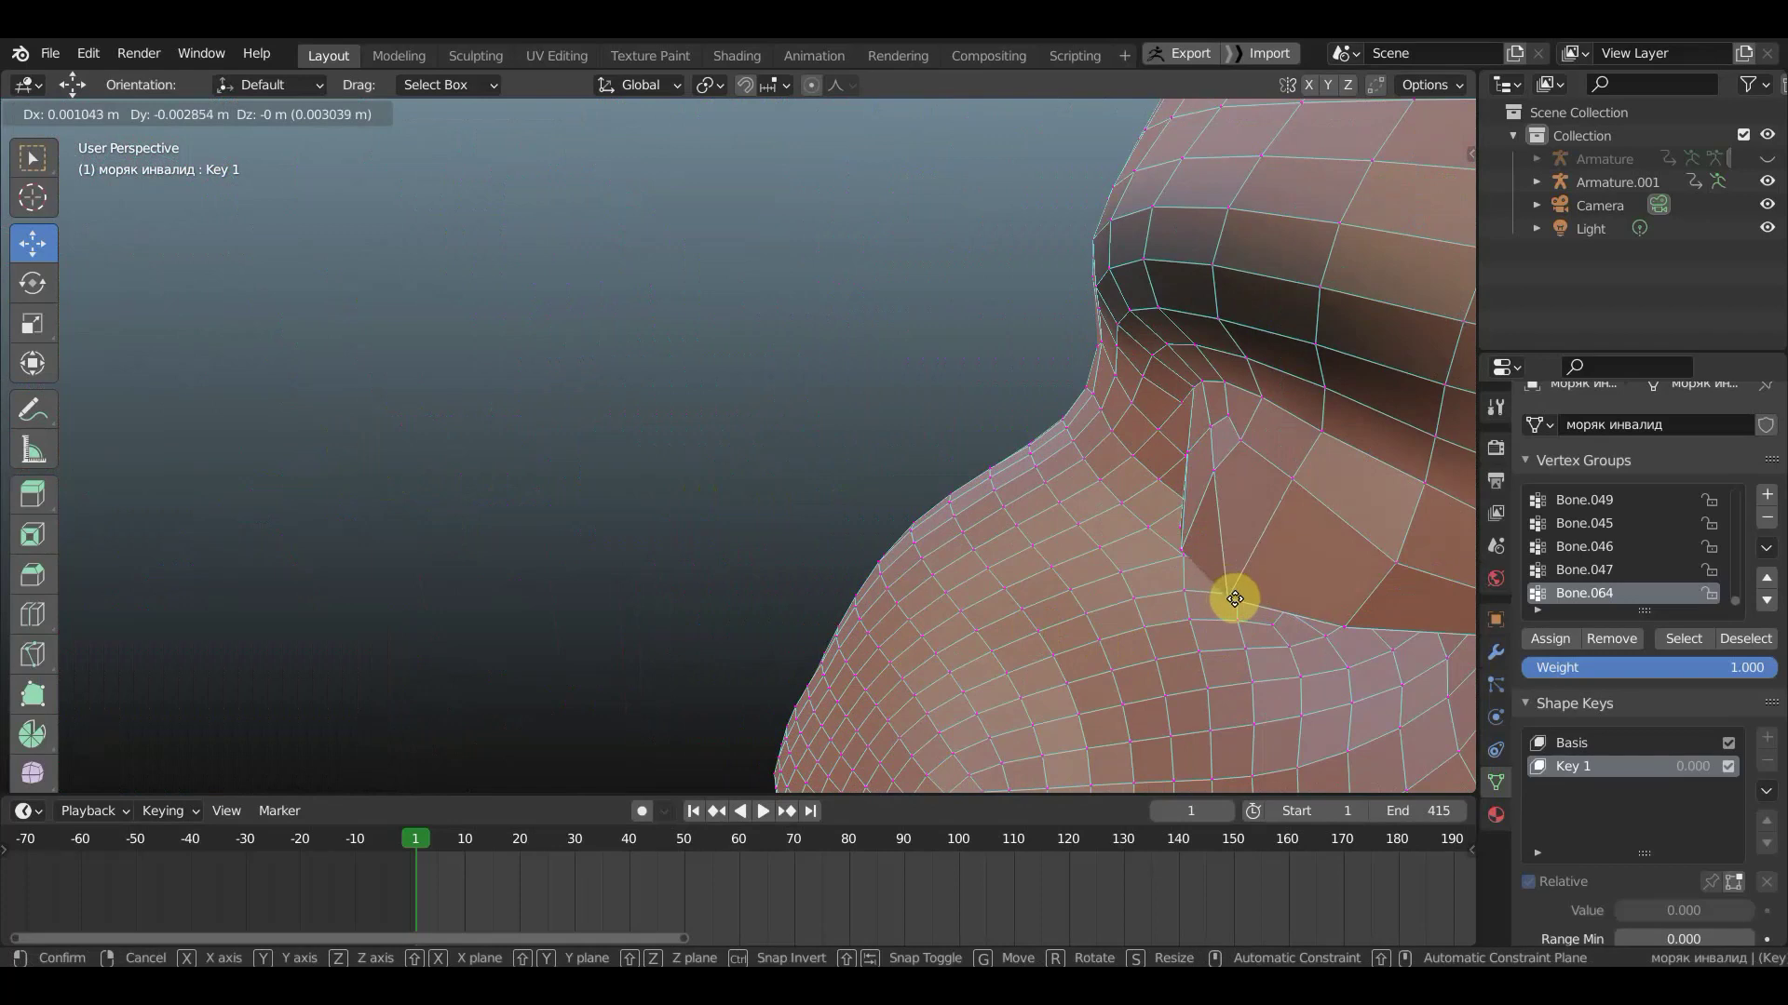
{"action": "left_click_drag", "start_coordinate": [1228, 598], "coordinate": [1231, 597]}
{"action": "mouse_move", "coordinate": [1231, 598]}
{"action": "middle_mouse_down"}
{"action": "mouse_move", "coordinate": [1149, 599]}
{"action": "mouse_move", "coordinate": [1464, 559]}
{"action": "mouse_move", "coordinate": [18, 580]}
{"action": "mouse_move", "coordinate": [184, 563]}
{"action": "middle_mouse_up"}
{"action": "mouse_move", "coordinate": [652, 588]}
{"action": "middle_mouse_down"}
{"action": "mouse_move", "coordinate": [953, 534]}
{"action": "mouse_move", "coordinate": [917, 516]}
{"action": "middle_mouse_up"}
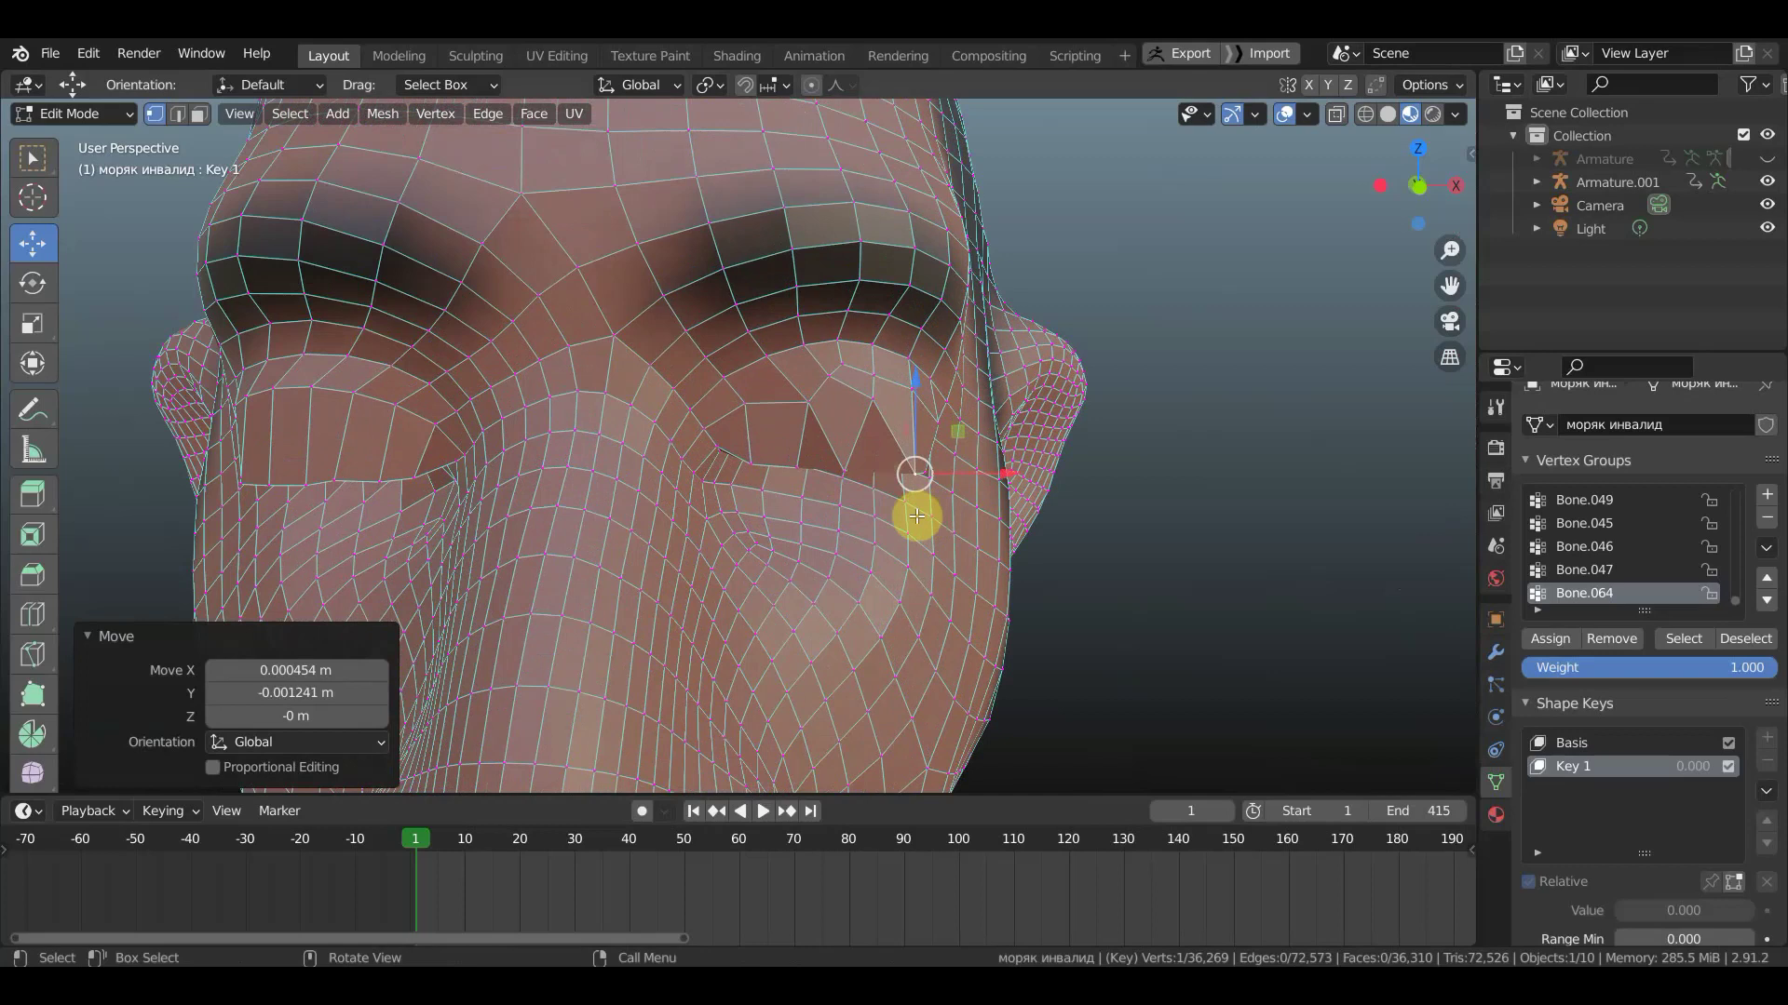
- Lower the right eye's upper-eyelid and outer-corner vertices, pulling one down about 0.006 m
{"action": "left_click", "coordinate": [845, 472]}
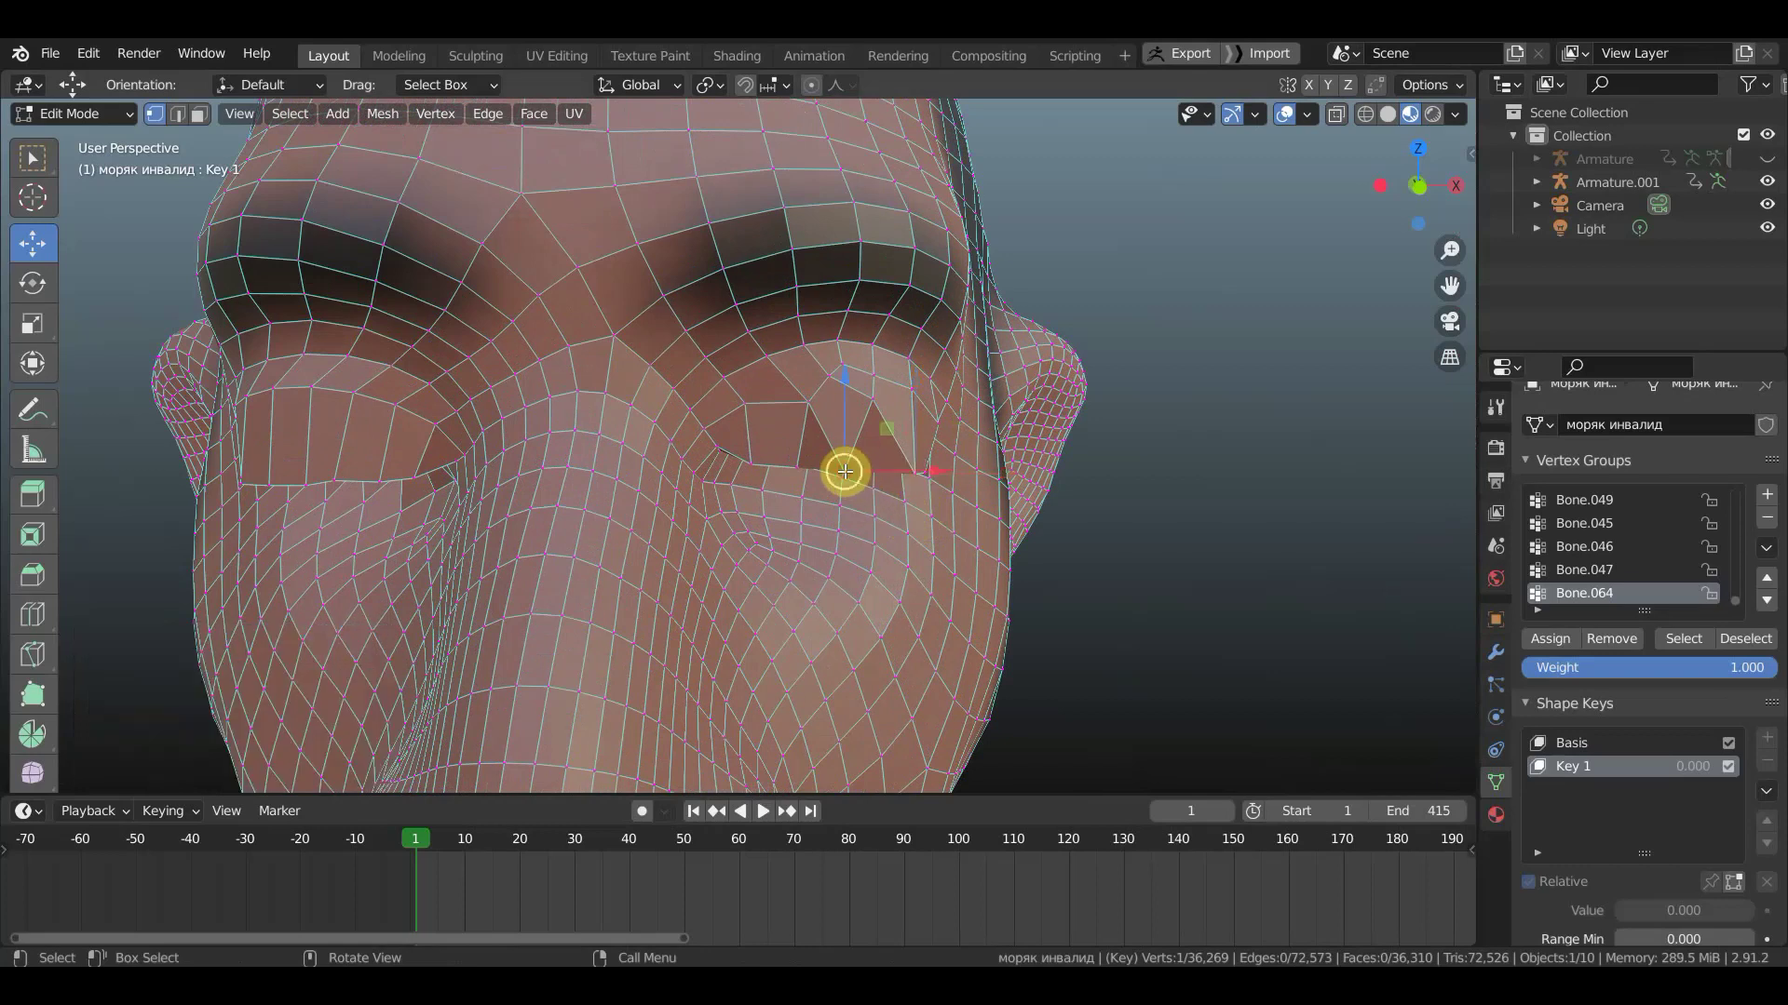
{"action": "mouse_move", "coordinate": [843, 473]}
{"action": "left_mouse_down"}
{"action": "mouse_move", "coordinate": [797, 494]}
{"action": "mouse_move", "coordinate": [736, 470]}
{"action": "left_mouse_up"}
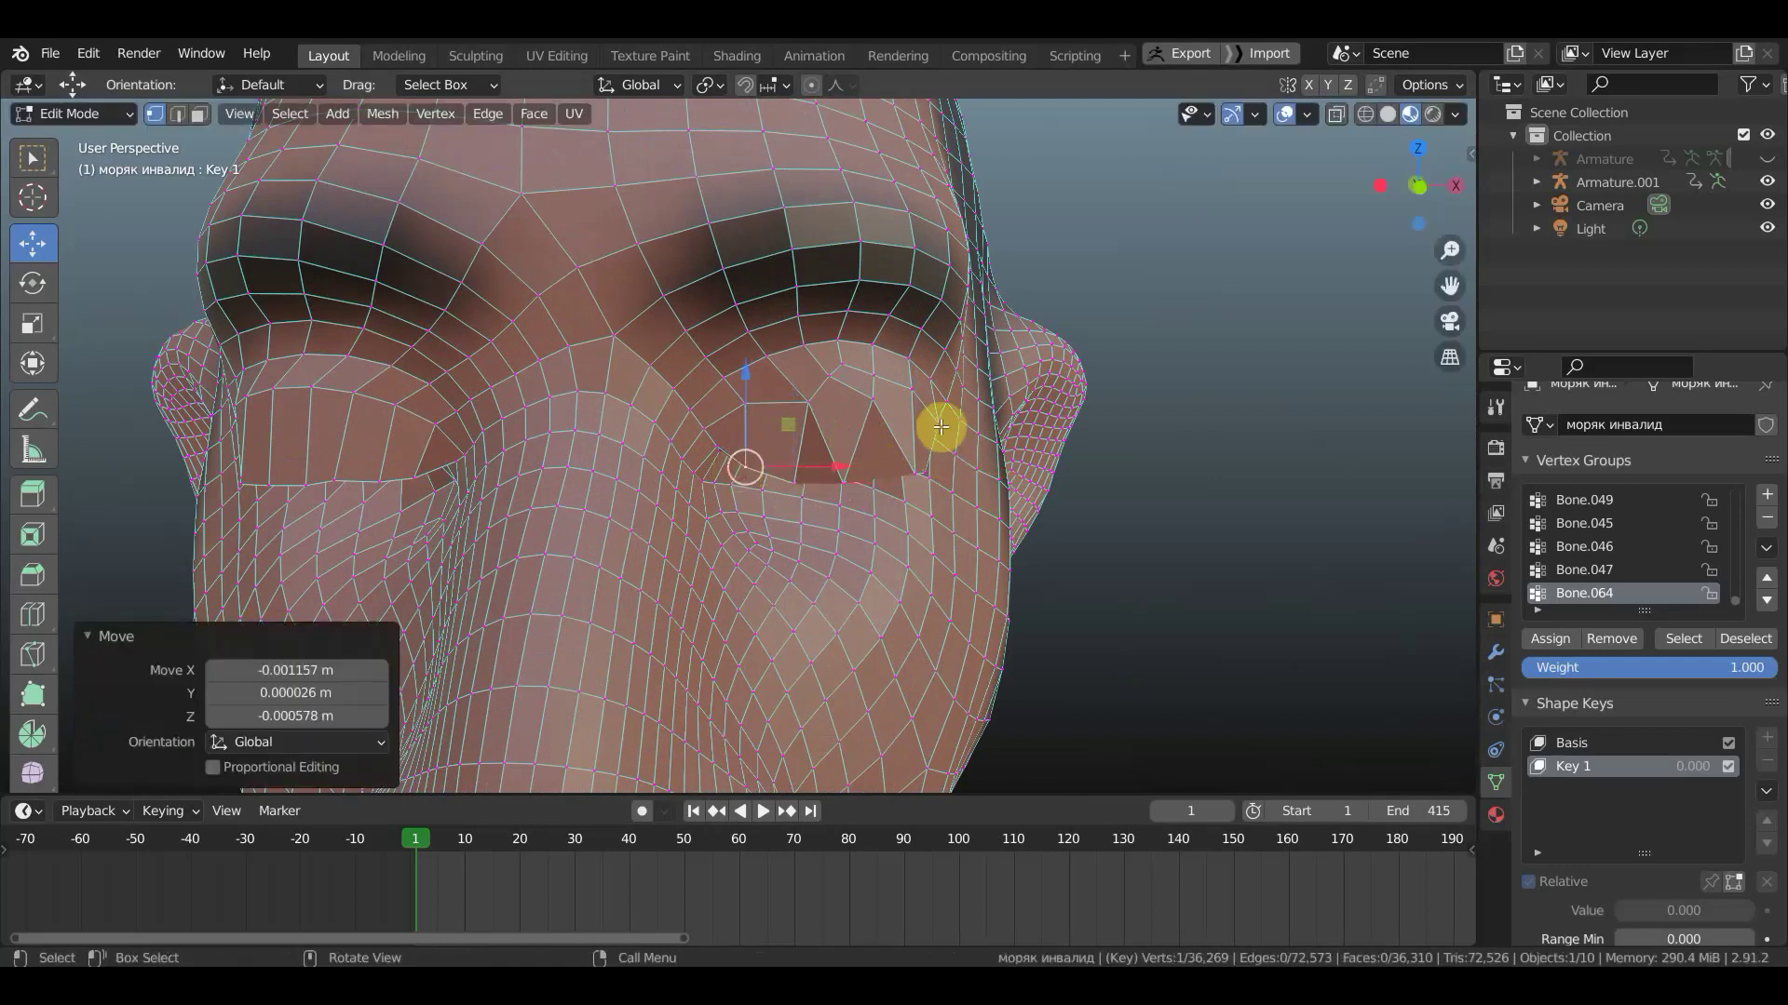
{"action": "left_click_drag", "start_coordinate": [938, 427], "coordinate": [942, 435]}
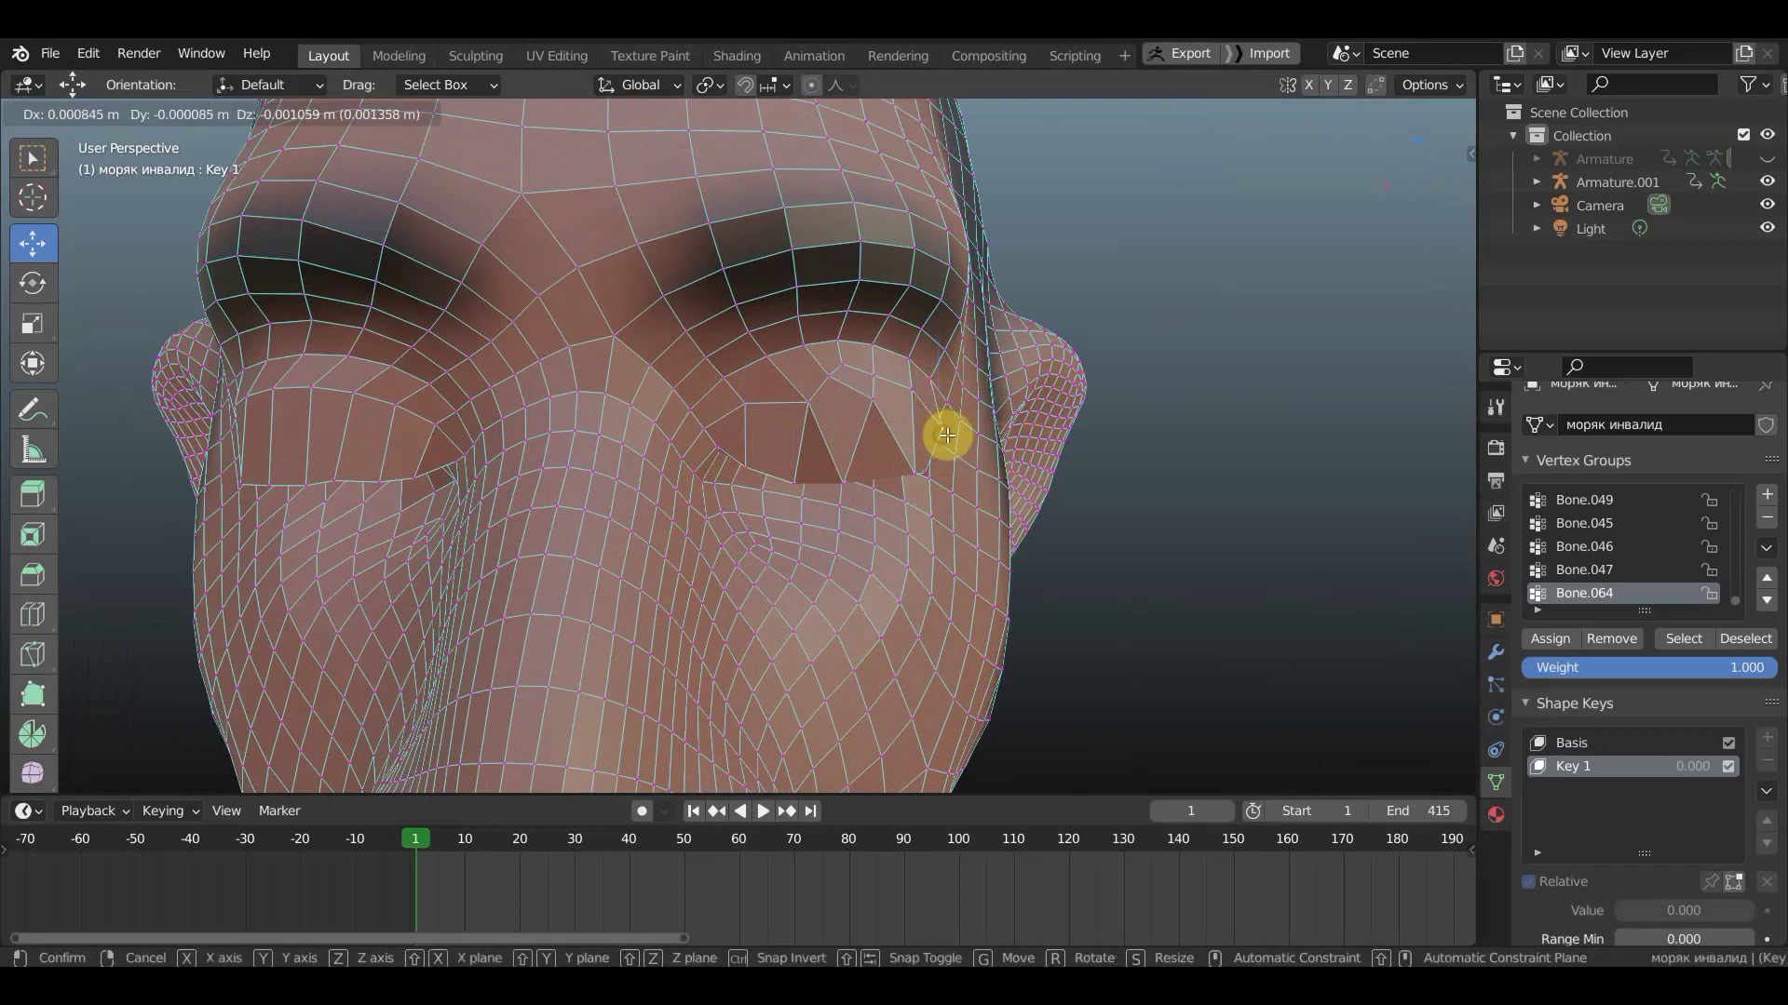
{"action": "left_click", "coordinate": [946, 434]}
{"action": "middle_click_drag", "start_coordinate": [947, 434], "coordinate": [1161, 428]}
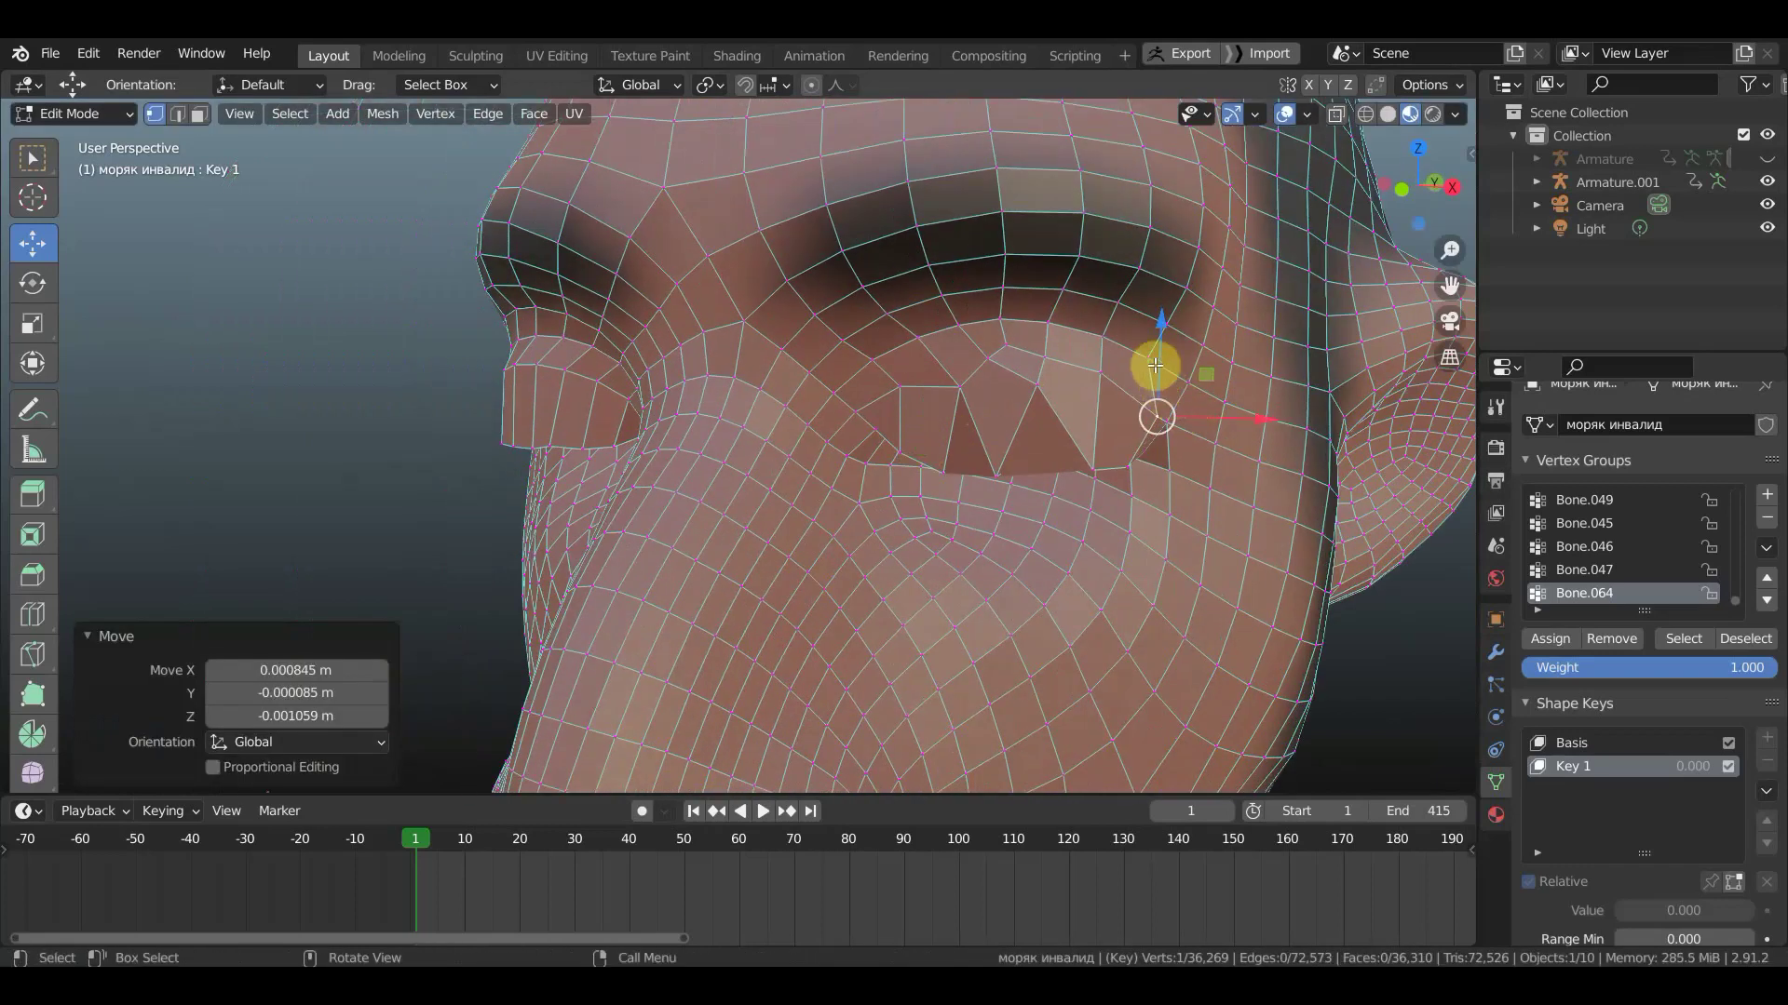
{"action": "middle_click_drag", "start_coordinate": [1172, 398], "coordinate": [1296, 419]}
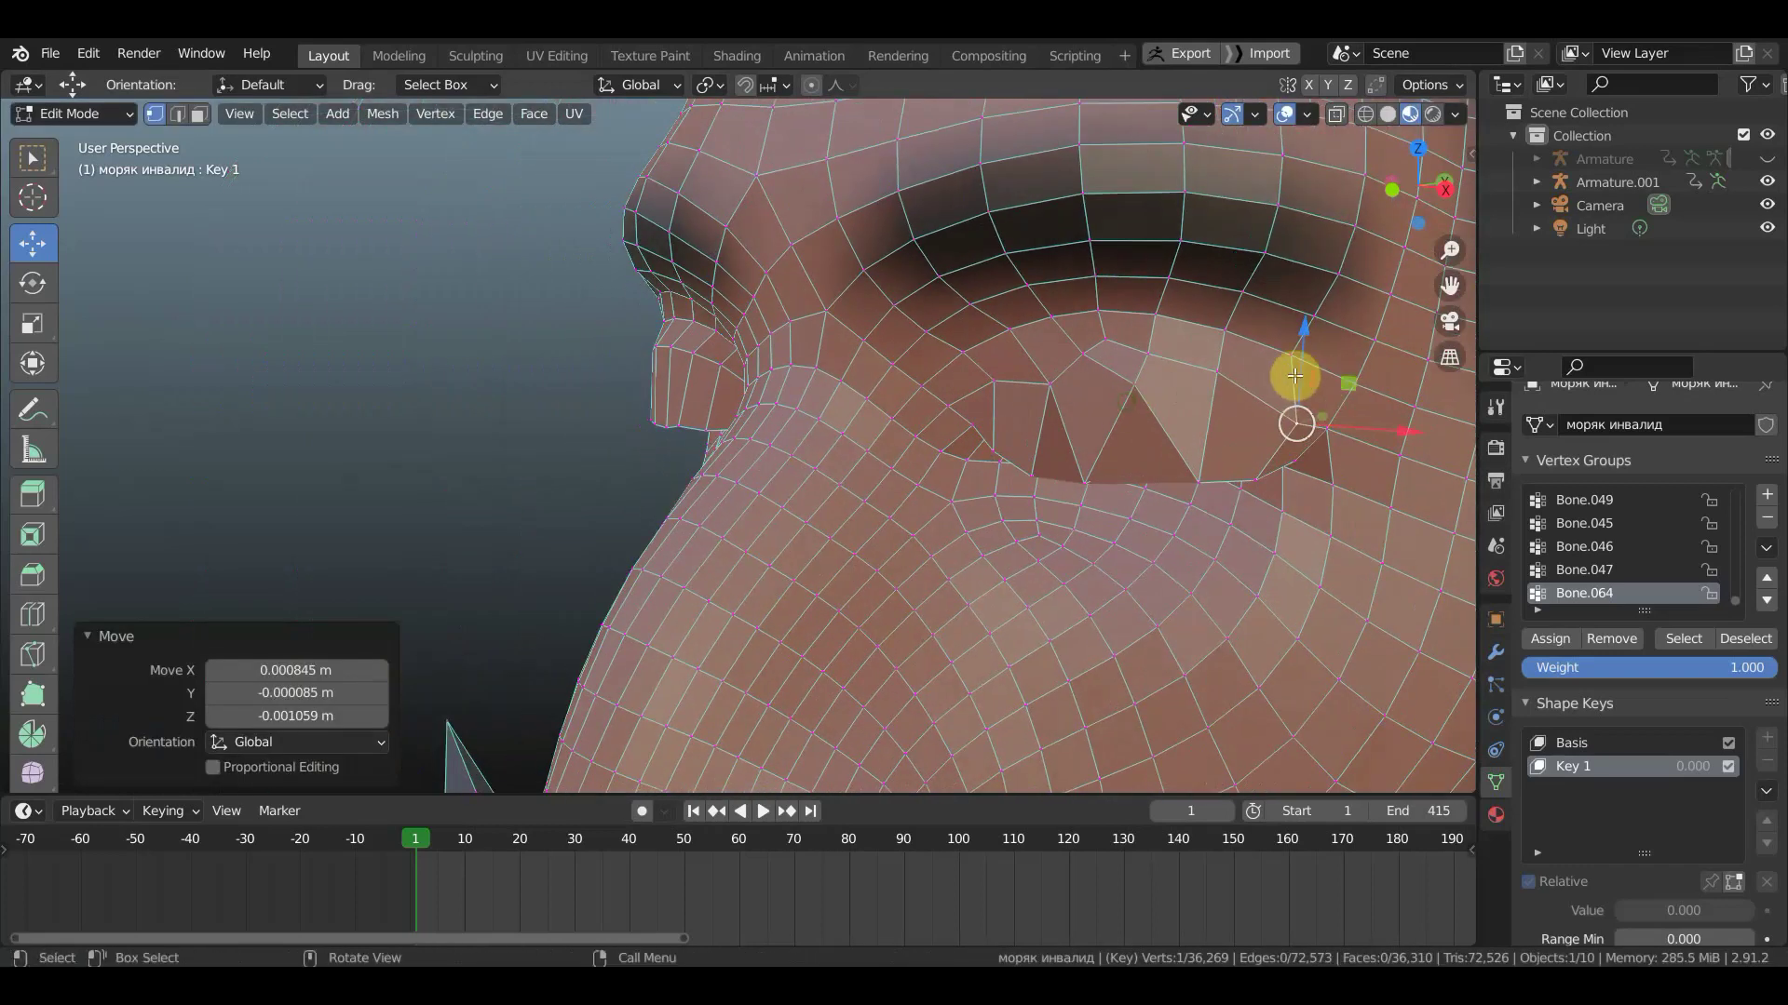
{"action": "left_click_drag", "start_coordinate": [1291, 364], "coordinate": [1333, 387]}
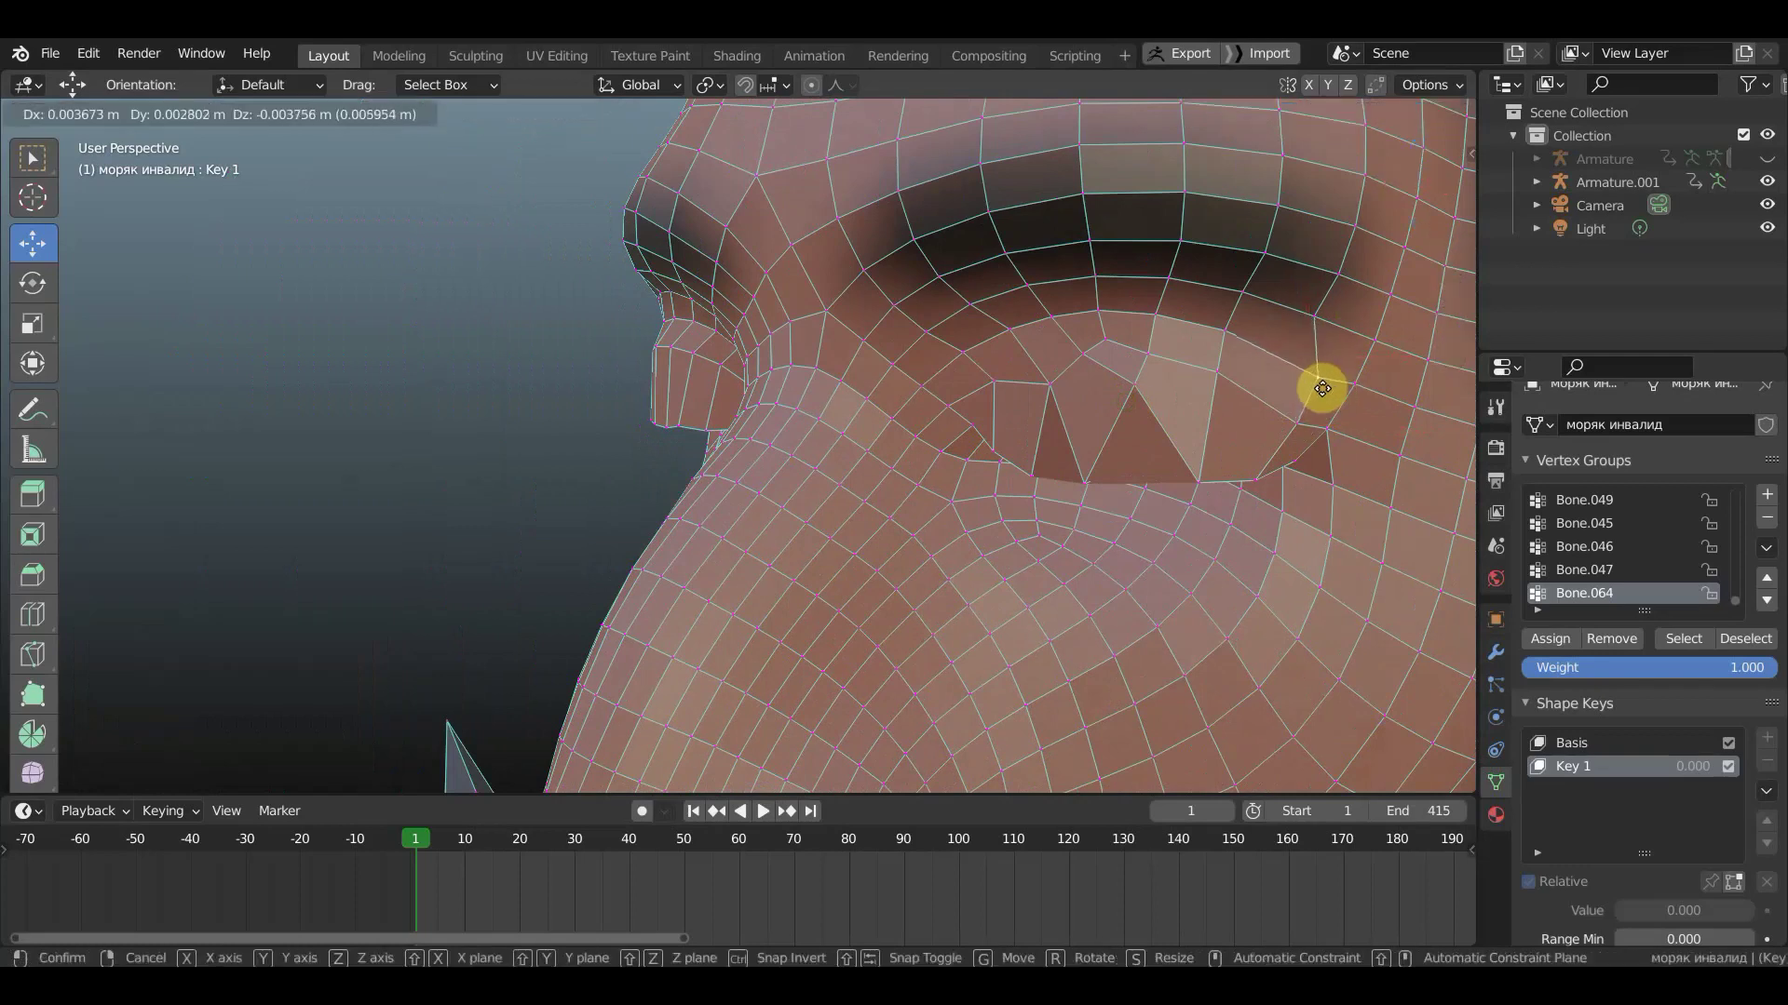
{"action": "mouse_move", "coordinate": [1334, 387]}
{"action": "left_mouse_down"}
{"action": "mouse_move", "coordinate": [1317, 387]}
{"action": "mouse_move", "coordinate": [1356, 407]}
{"action": "mouse_move", "coordinate": [1327, 463]}
{"action": "mouse_move", "coordinate": [1266, 479]}
{"action": "left_mouse_up"}
{"action": "mouse_move", "coordinate": [1301, 482]}
{"action": "middle_mouse_down"}
{"action": "mouse_move", "coordinate": [1418, 490]}
{"action": "mouse_move", "coordinate": [971, 491]}
{"action": "mouse_move", "coordinate": [990, 463]}
{"action": "mouse_move", "coordinate": [1229, 467]}
{"action": "mouse_move", "coordinate": [962, 380]}
{"action": "middle_mouse_up"}
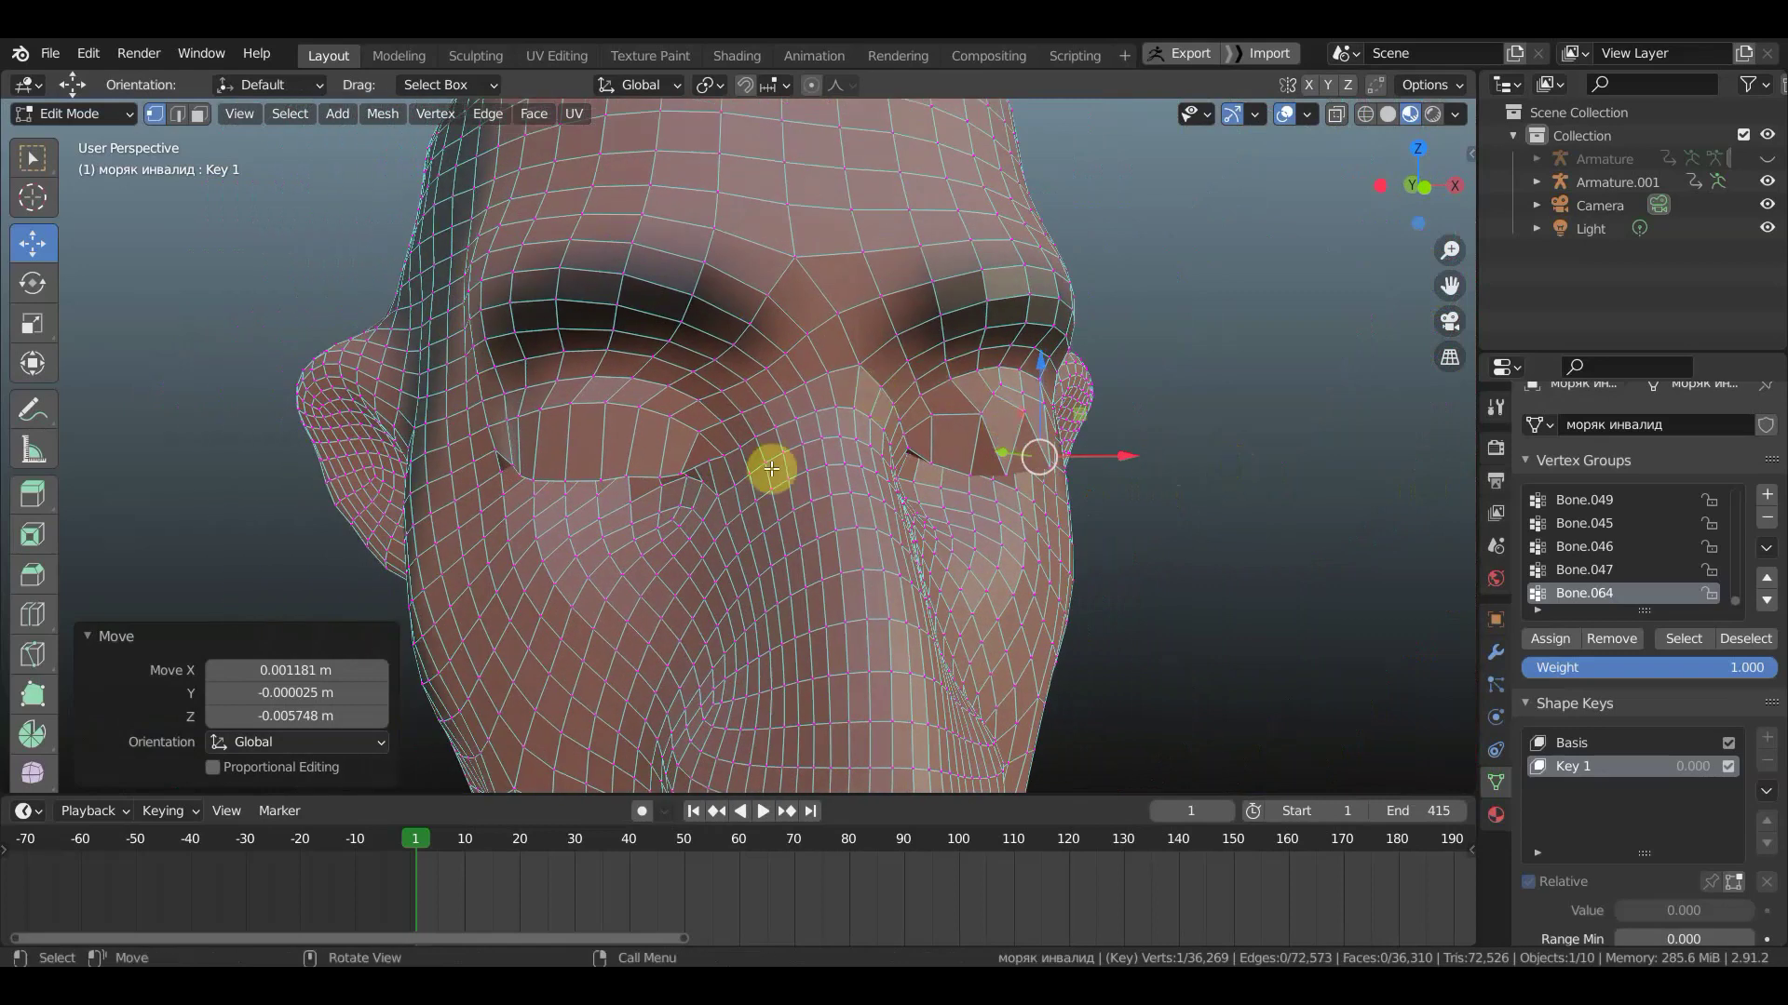
- Grab and reposition an eye-corner vertex three times, nudging it about 0.0014 m down
{"action": "middle_click_drag", "start_coordinate": [785, 464], "coordinate": [884, 499], "text": "shift"}
{"action": "key", "text": "g"}
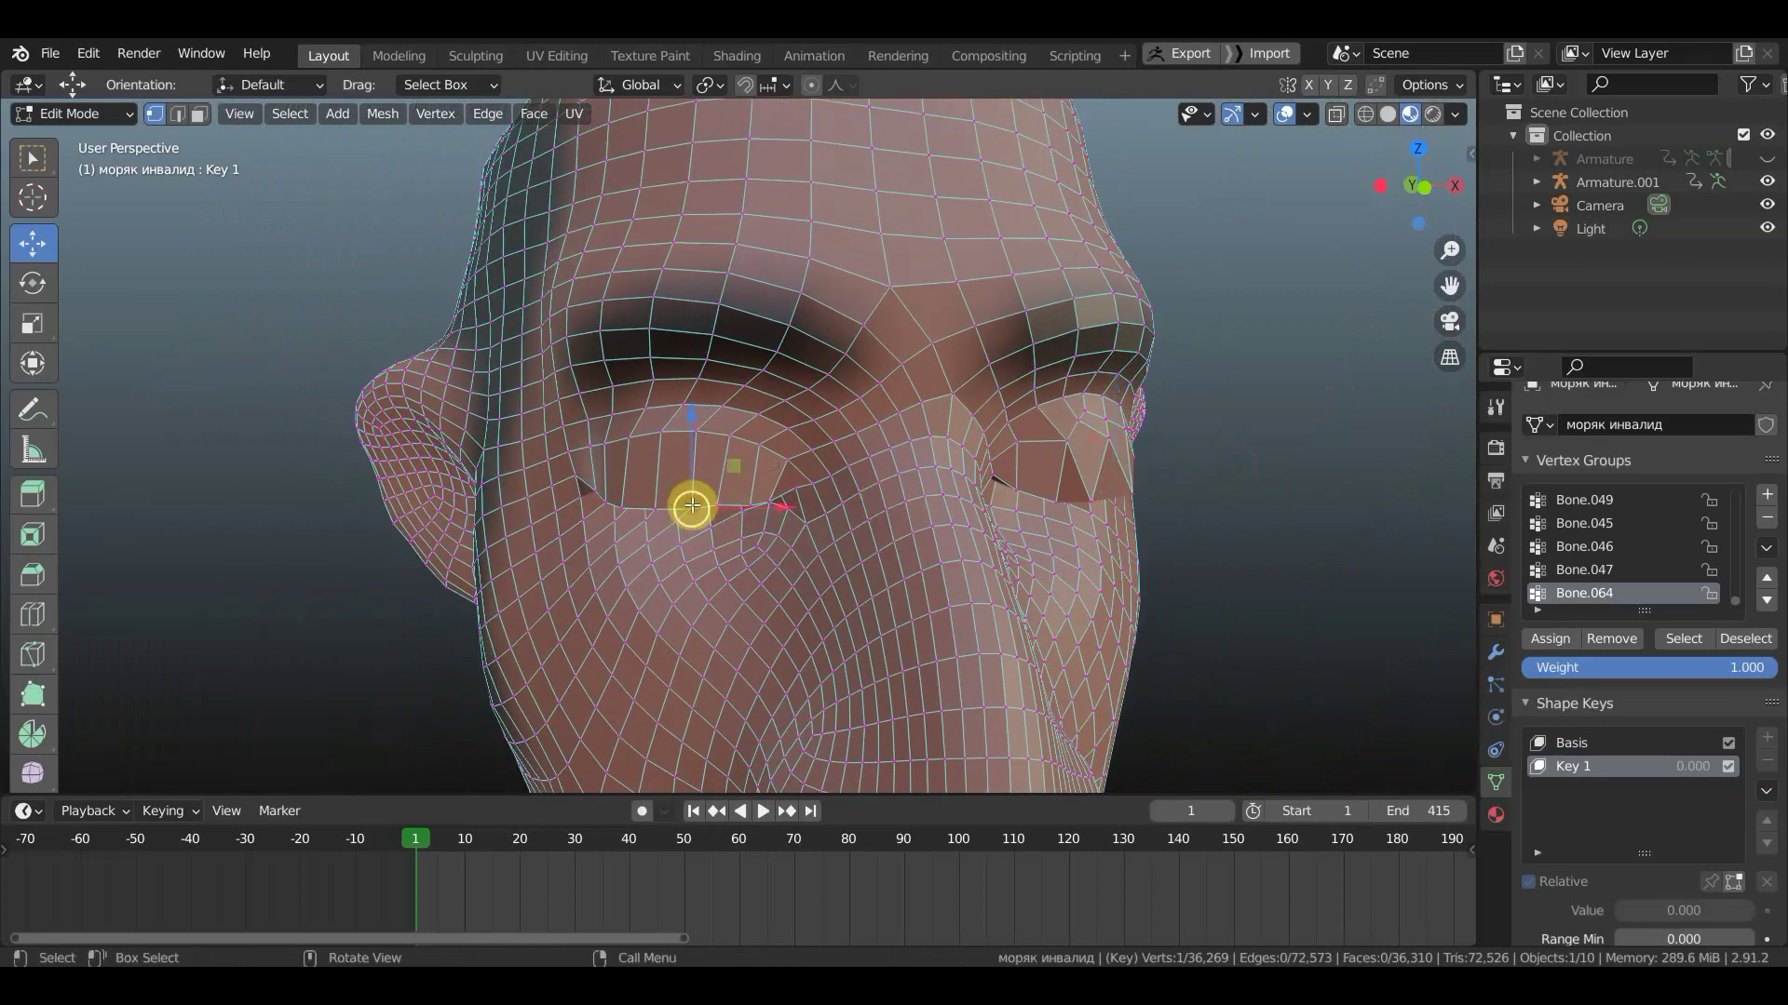
{"action": "left_click", "coordinate": [696, 518]}
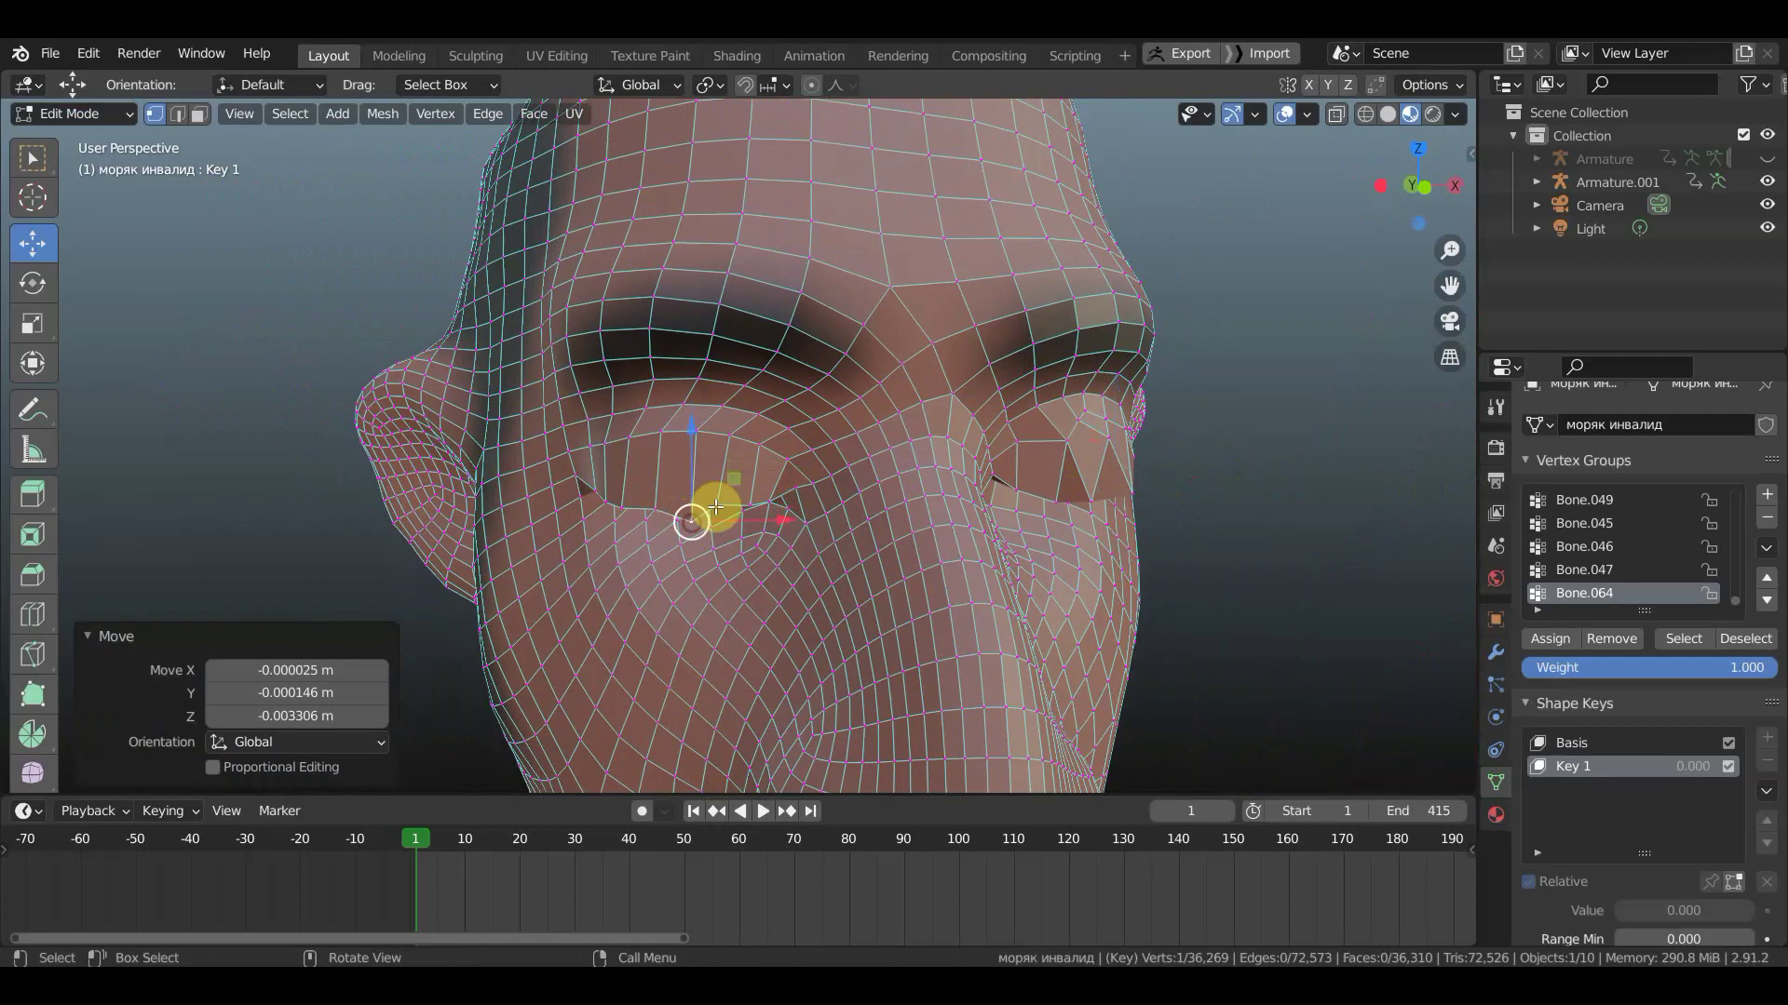
{"action": "key", "text": "g"}
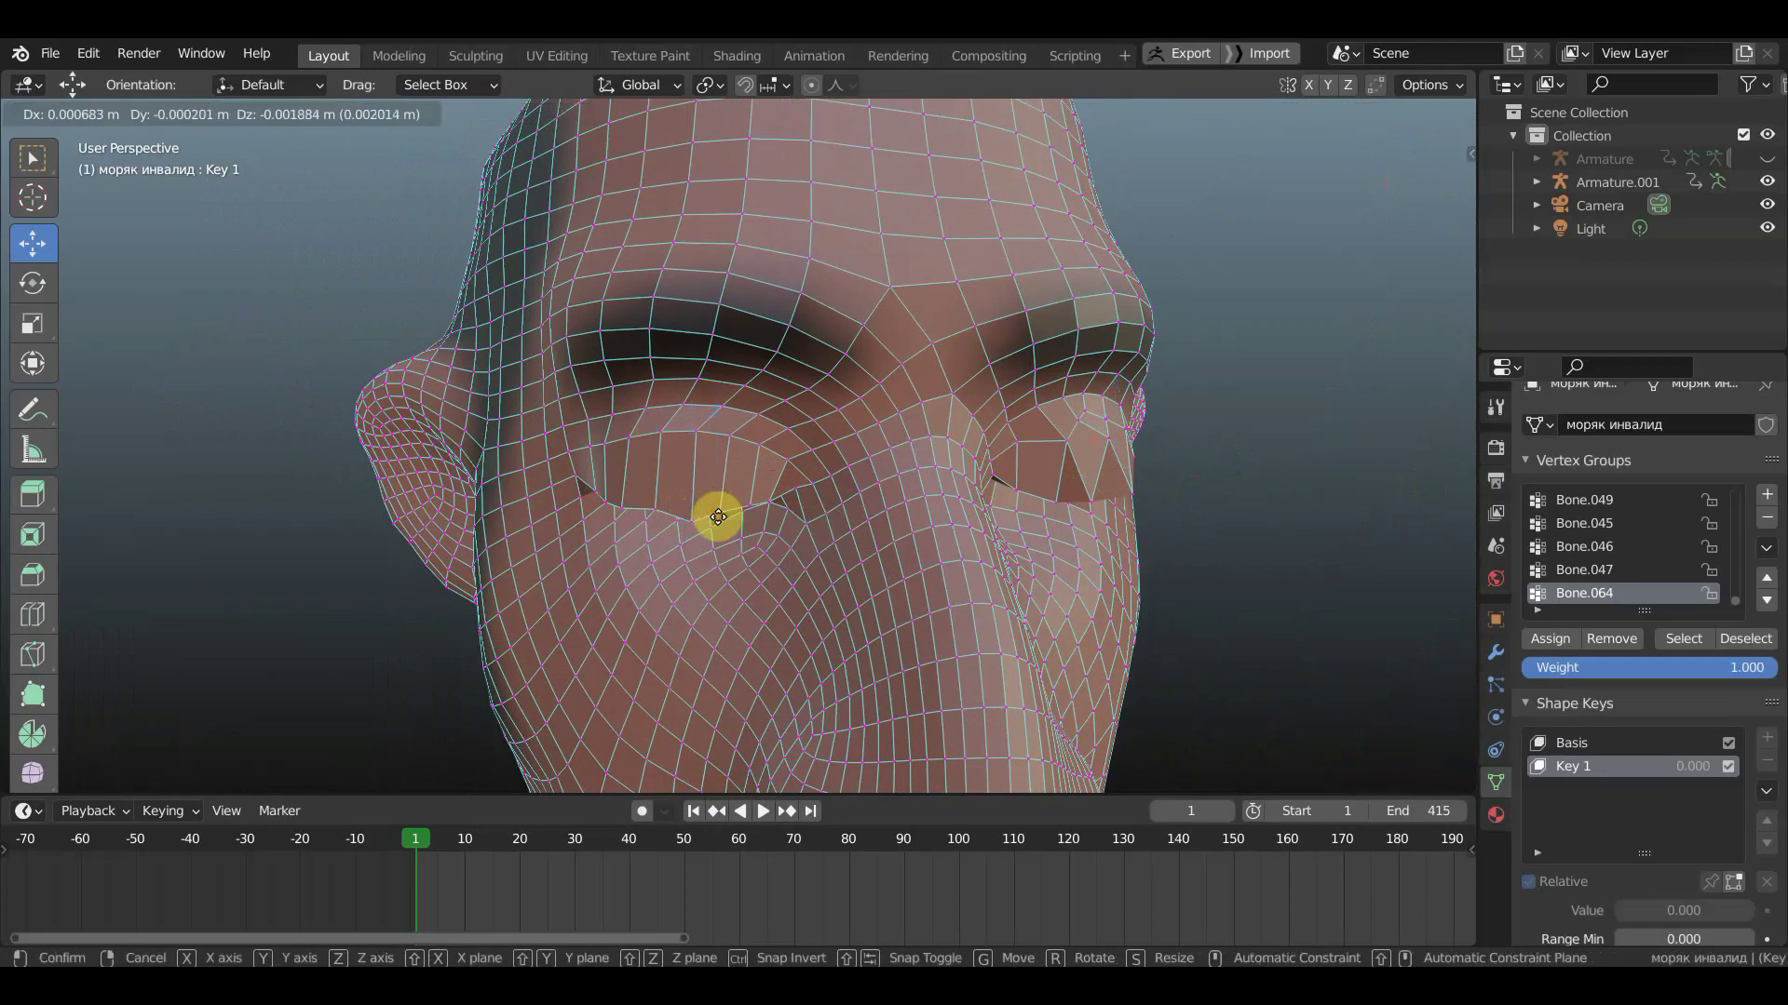
{"action": "left_click", "coordinate": [718, 518]}
{"action": "key", "text": "g"}
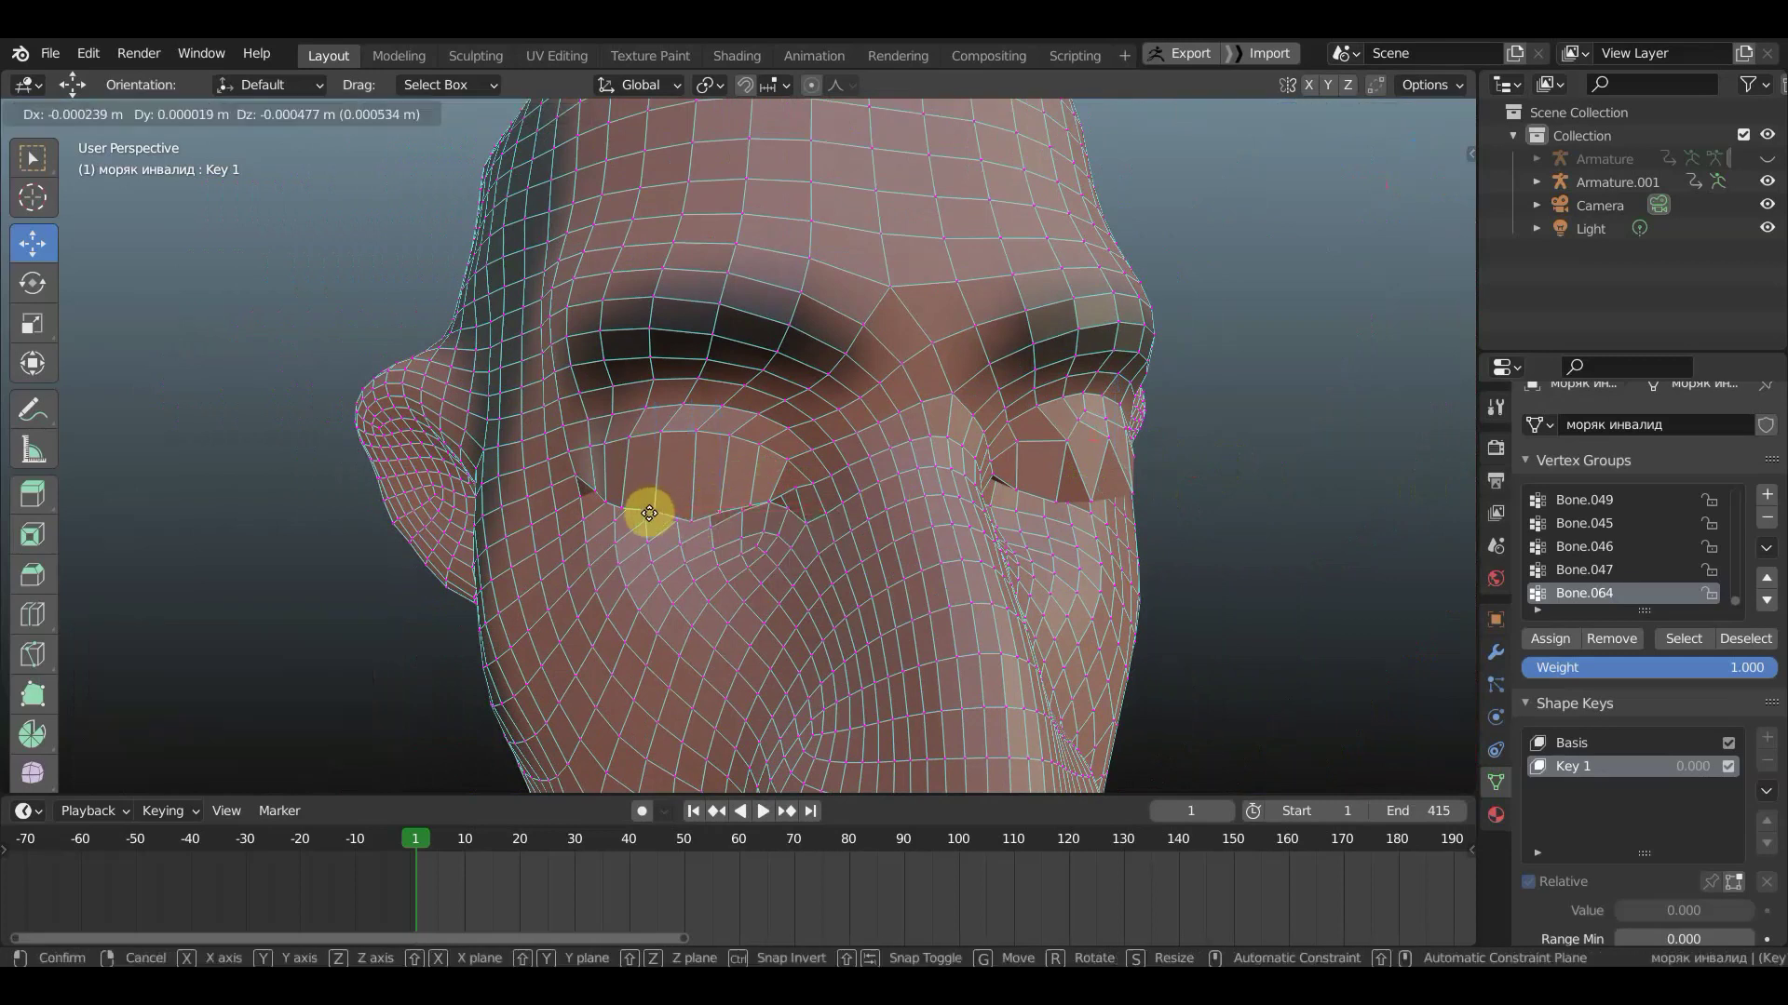
{"action": "left_click", "coordinate": [641, 516]}
{"action": "mouse_move", "coordinate": [659, 518]}
{"action": "middle_mouse_down"}
{"action": "mouse_move", "coordinate": [750, 518]}
{"action": "mouse_move", "coordinate": [700, 529]}
{"action": "middle_mouse_up"}
- In front orthographic view, lower two right-eyelid vertices and adjust a left-eyelid vertex
{"action": "key", "text": "KP_1"}
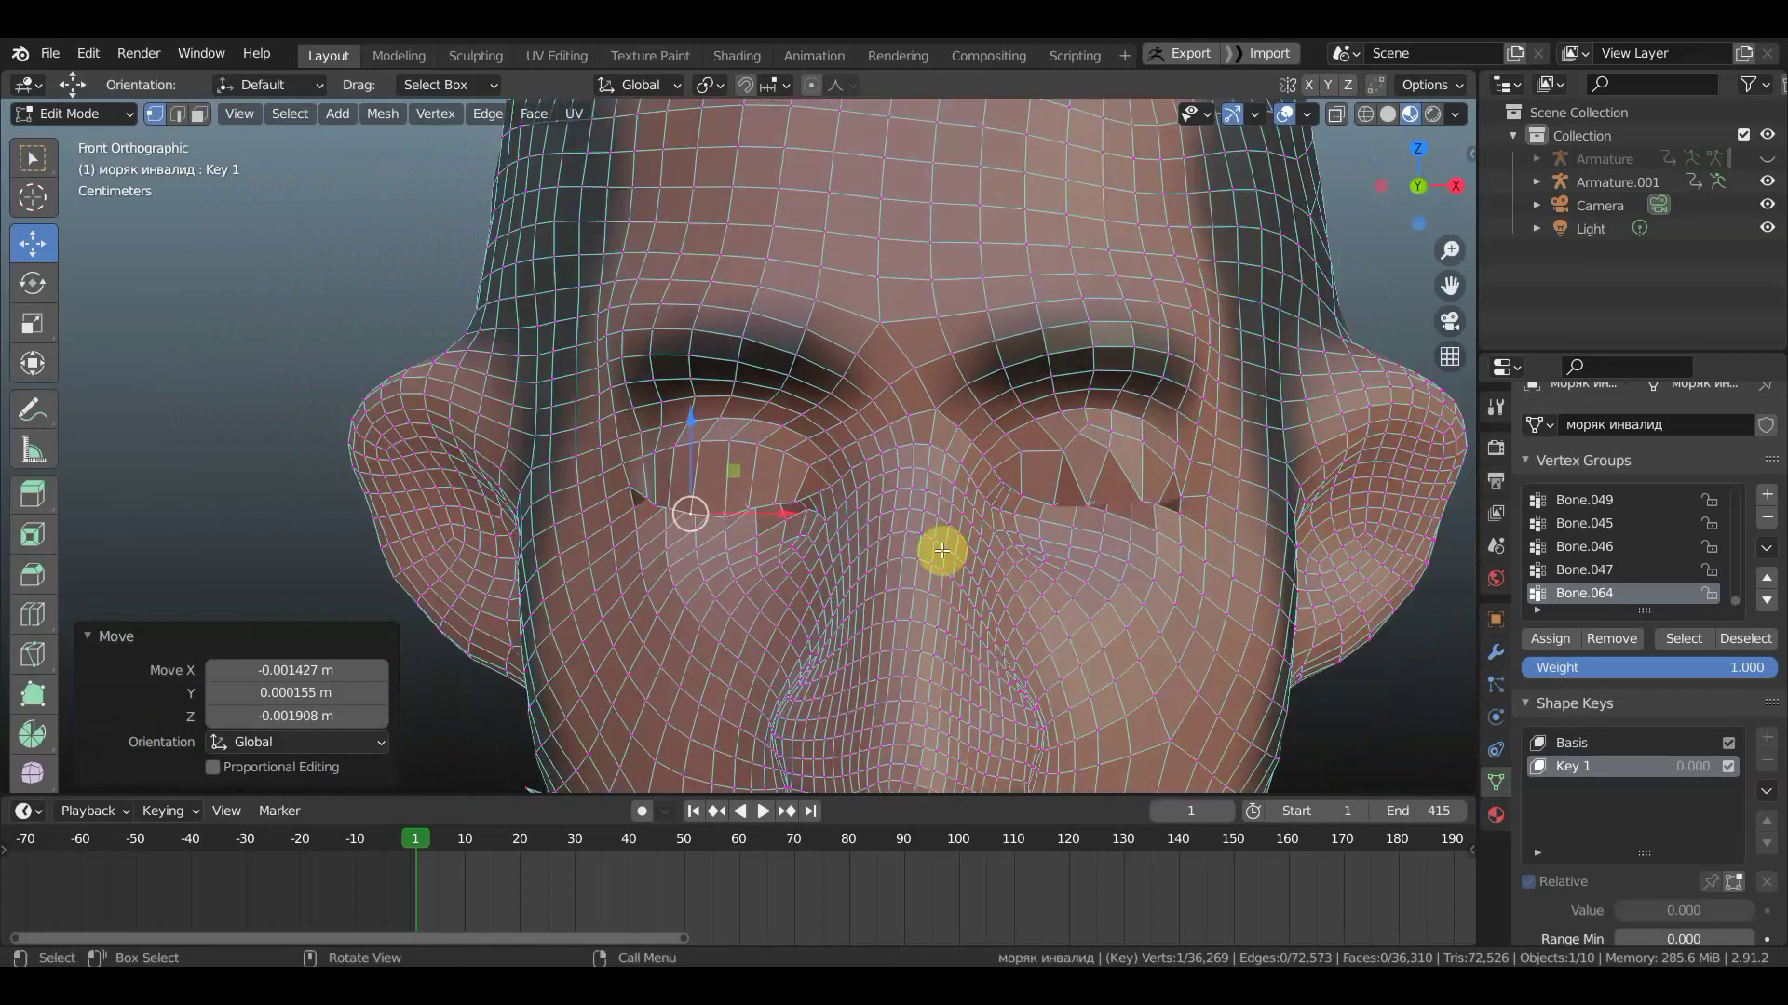
{"action": "left_click", "coordinate": [1089, 507]}
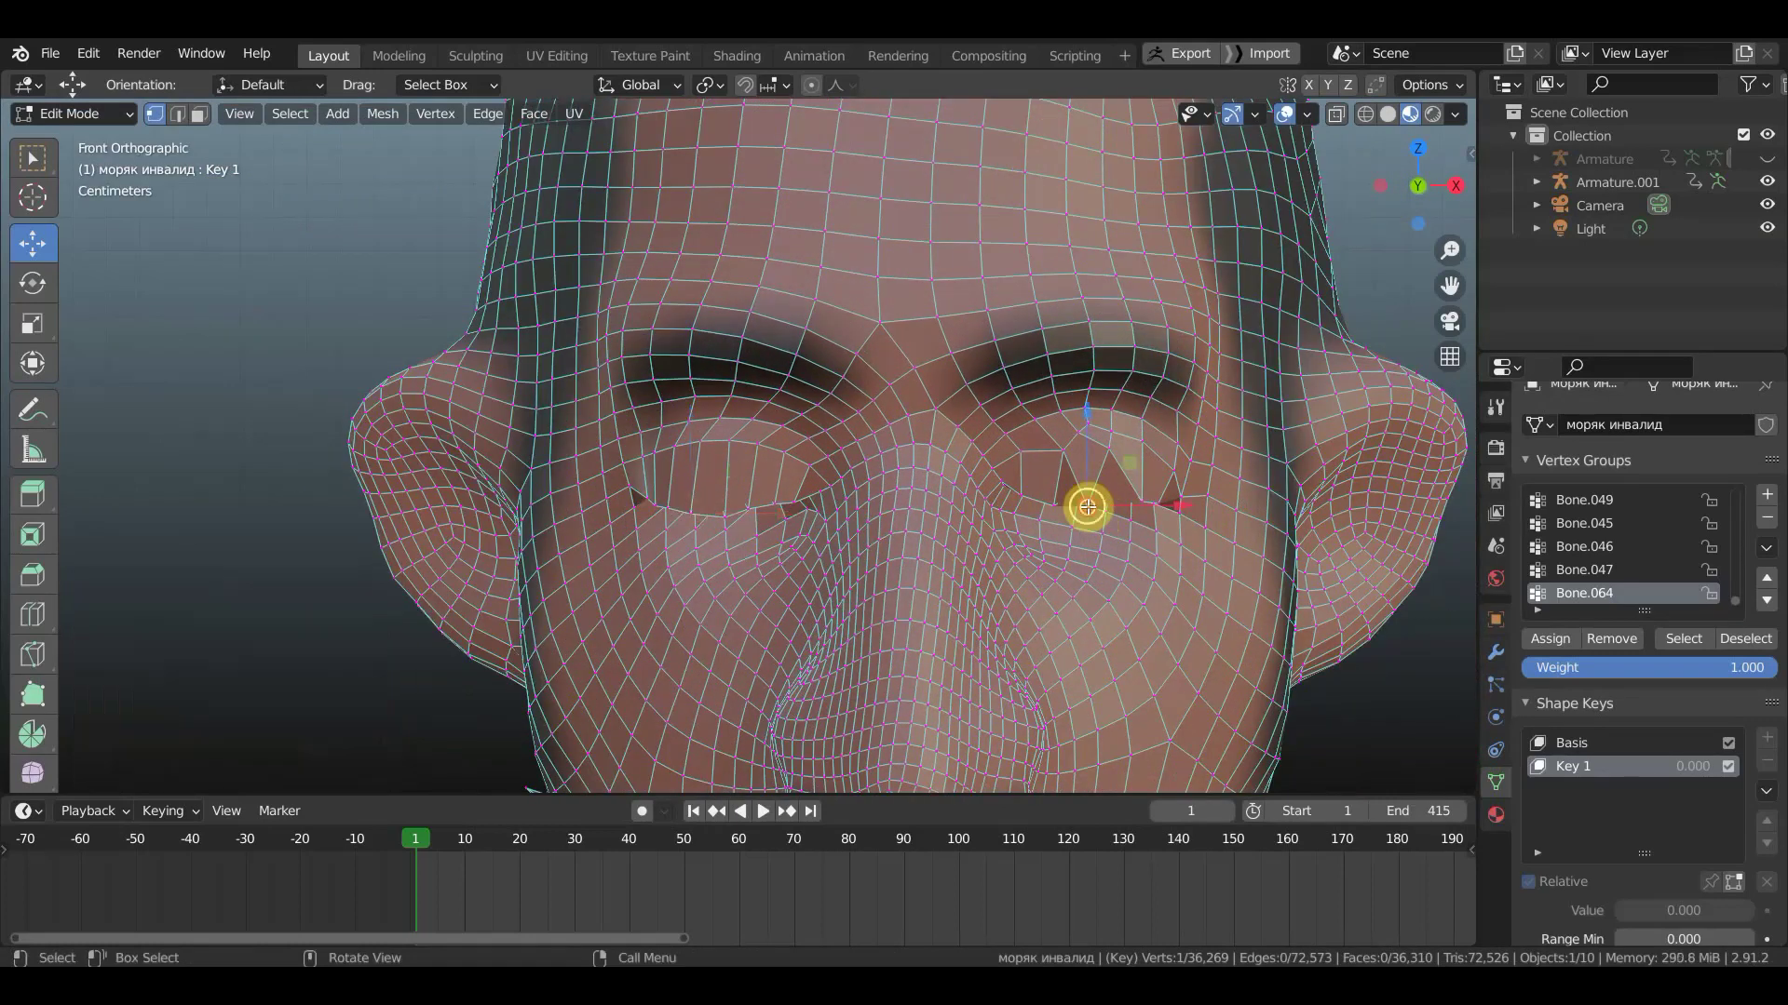
{"action": "left_click_drag", "start_coordinate": [1089, 506], "coordinate": [1148, 501]}
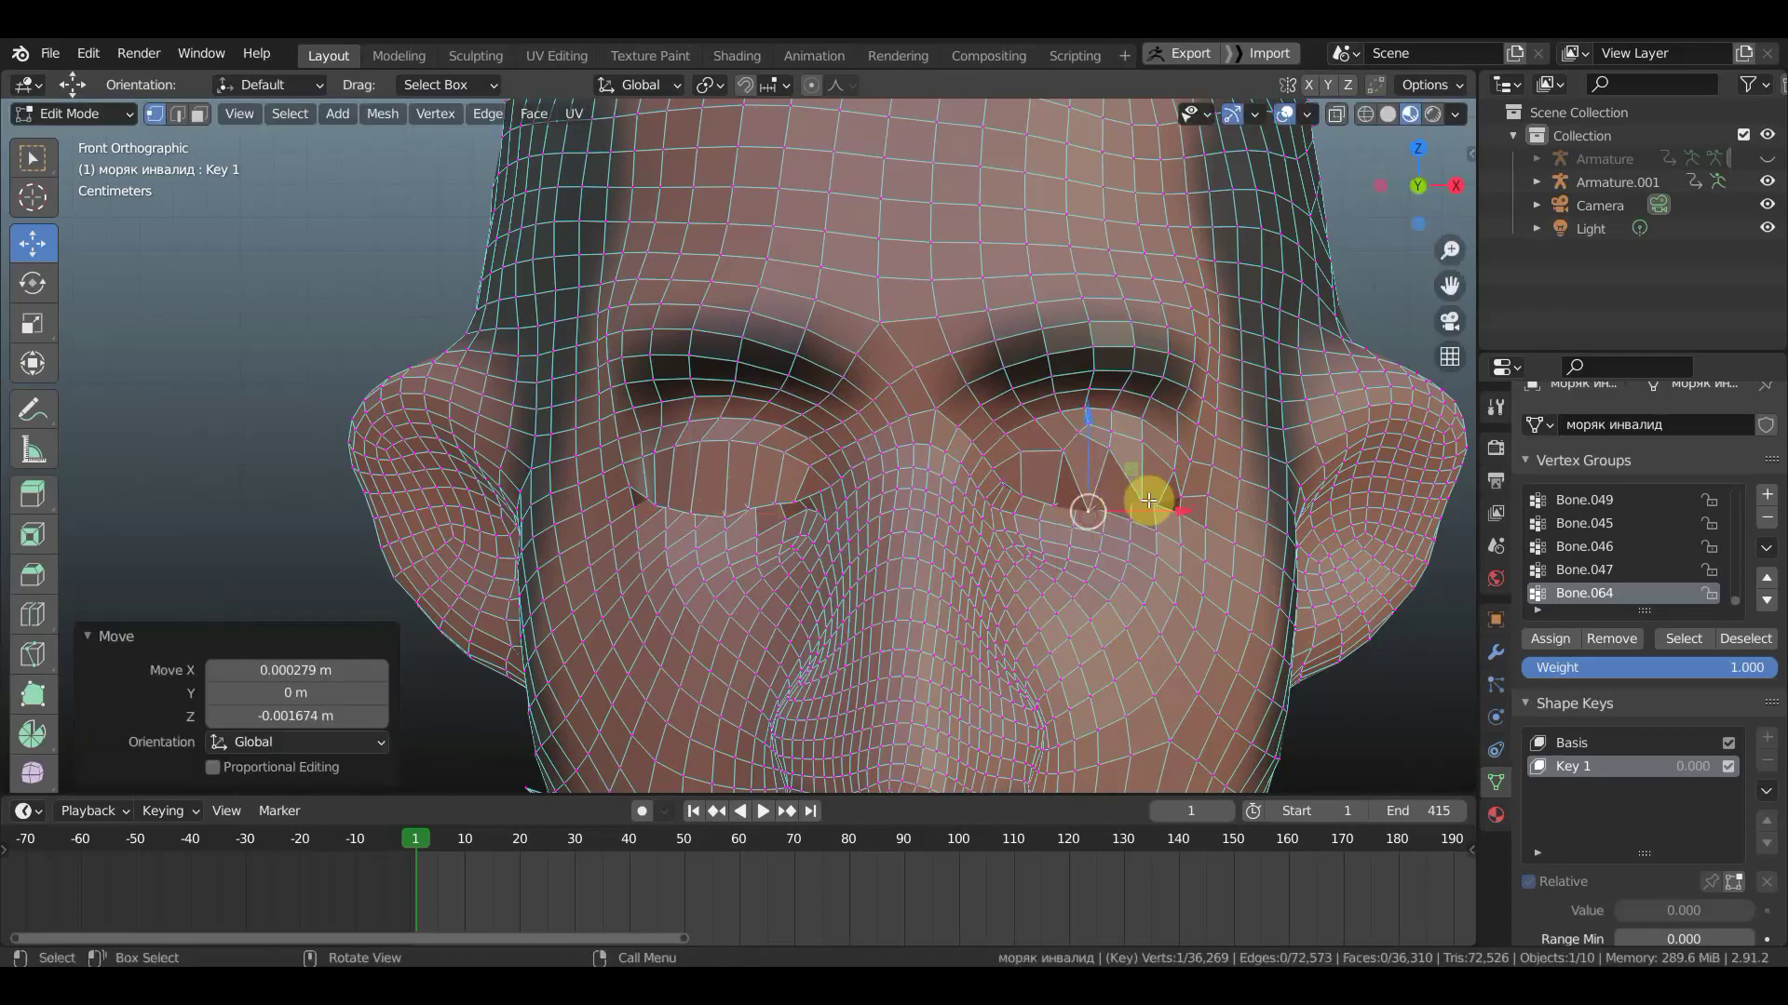
{"action": "left_click", "coordinate": [1141, 500]}
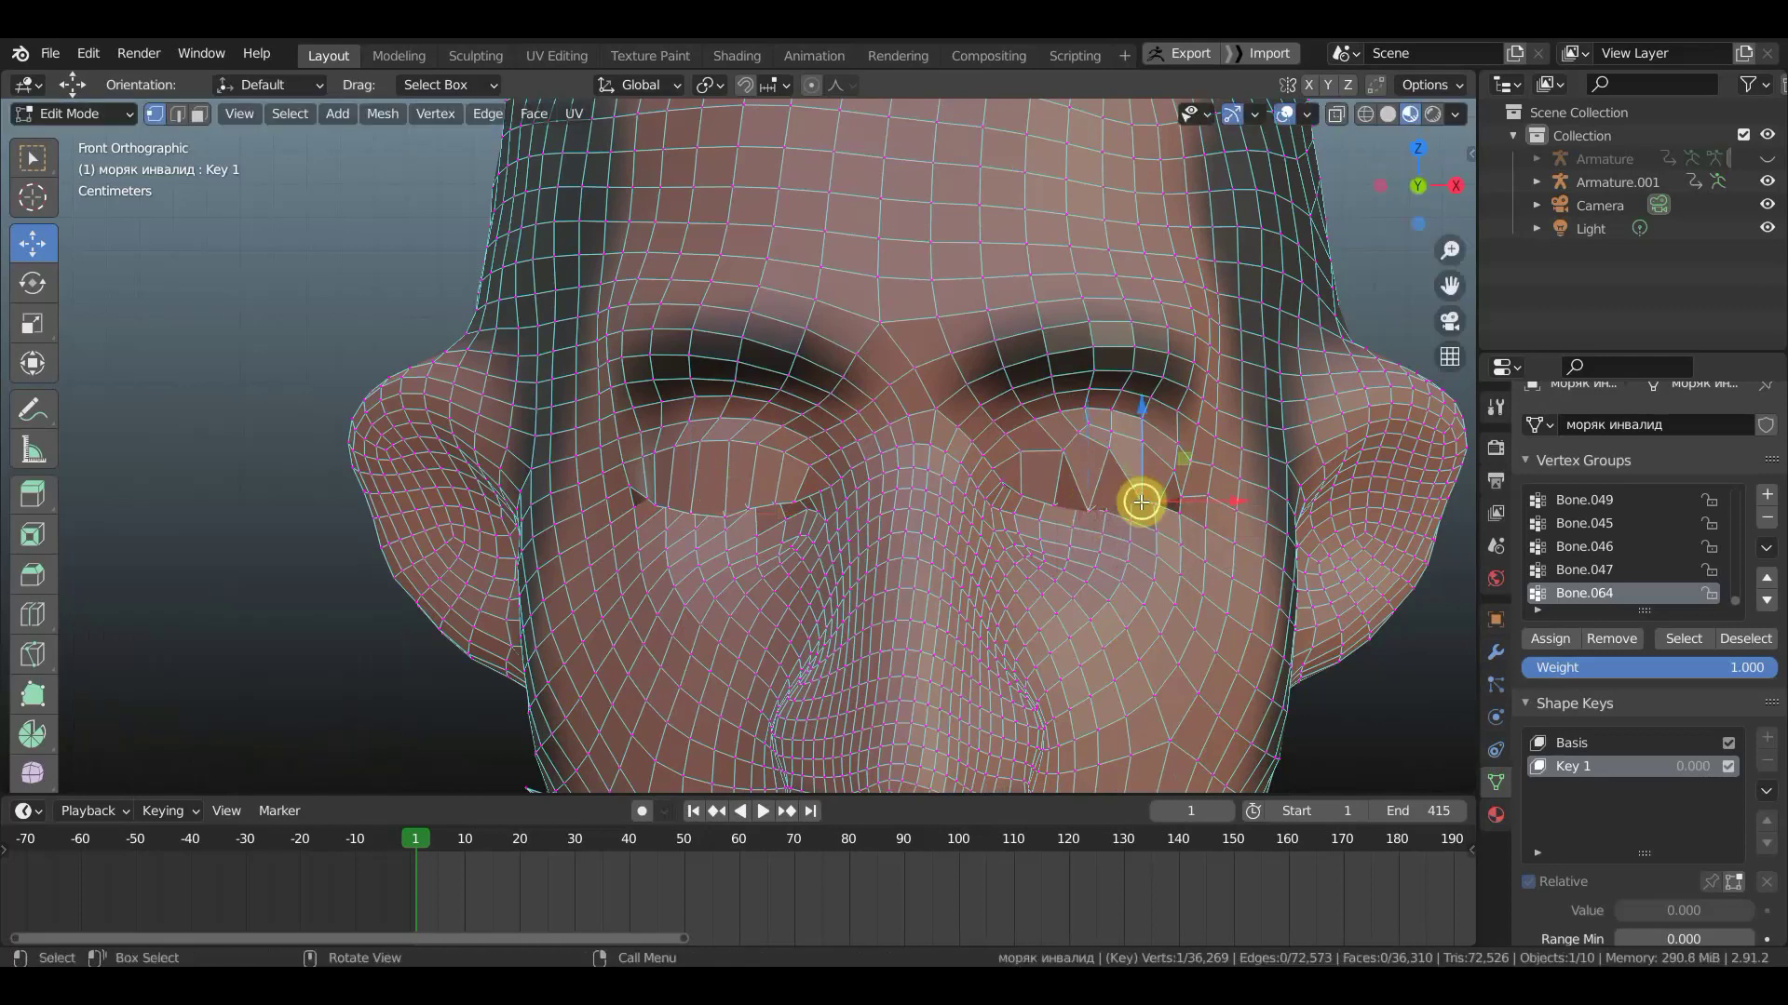
{"action": "left_click_drag", "start_coordinate": [1141, 502], "coordinate": [1140, 513]}
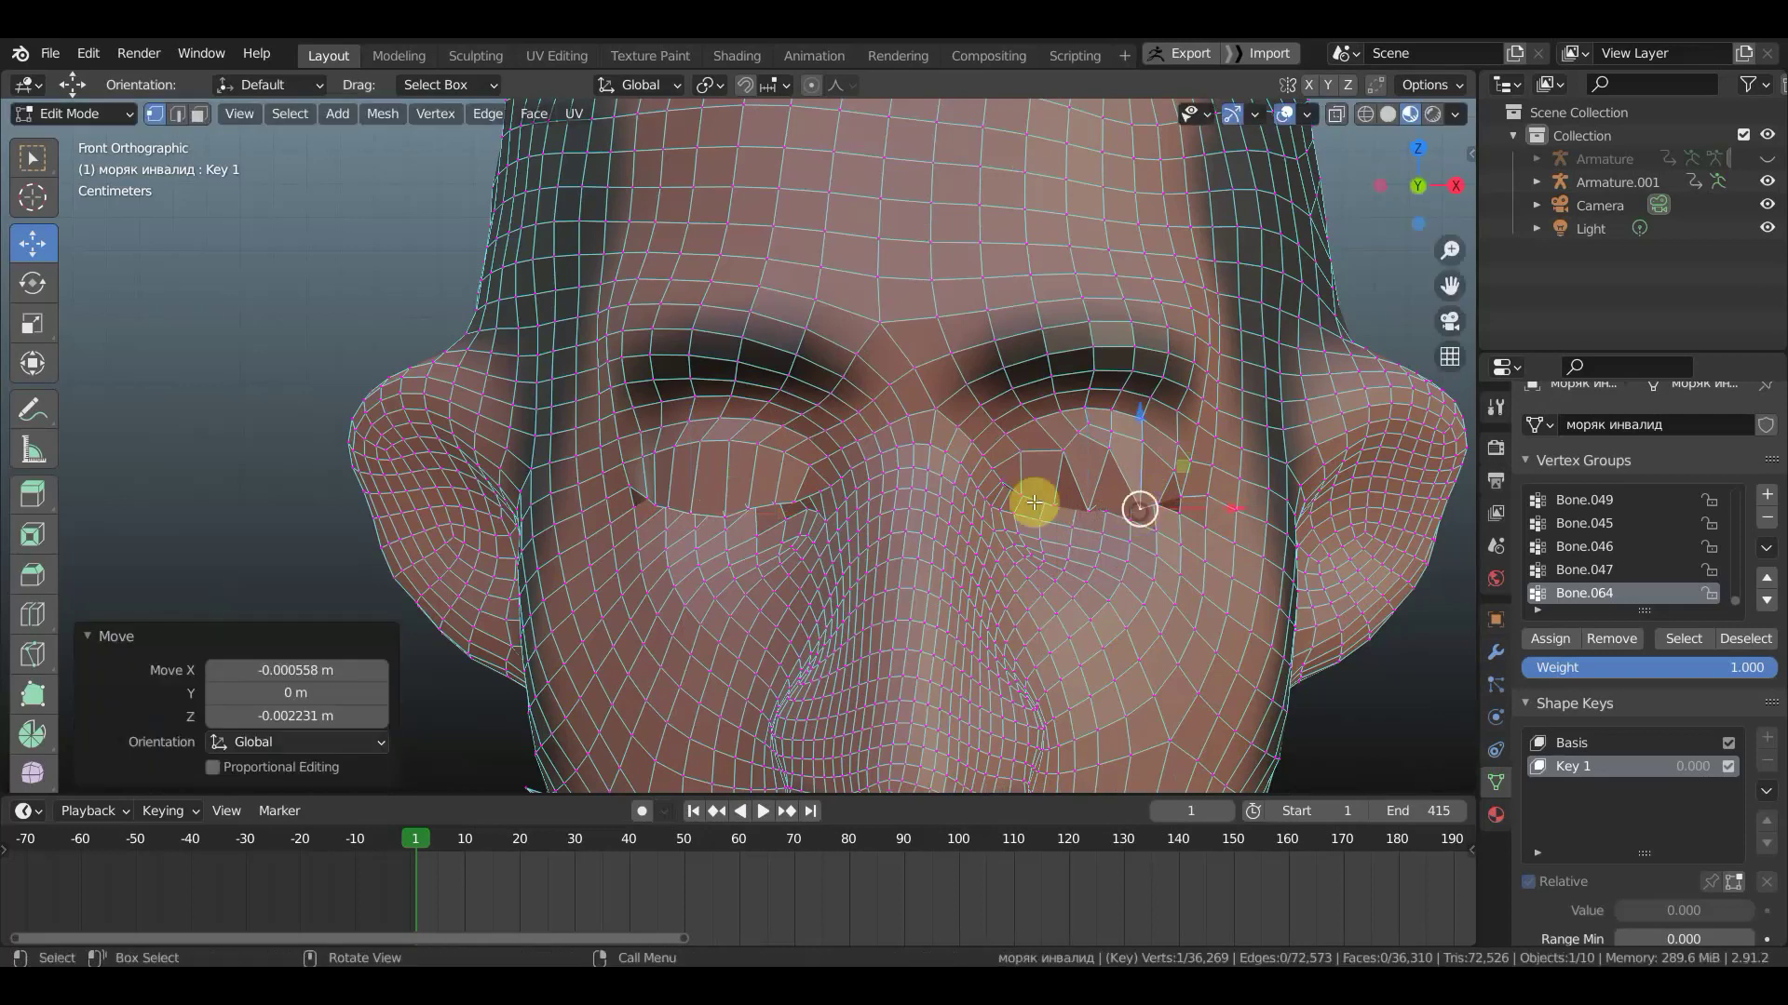
{"action": "left_click", "coordinate": [749, 503]}
{"action": "left_click_drag", "start_coordinate": [750, 512], "coordinate": [767, 511]}
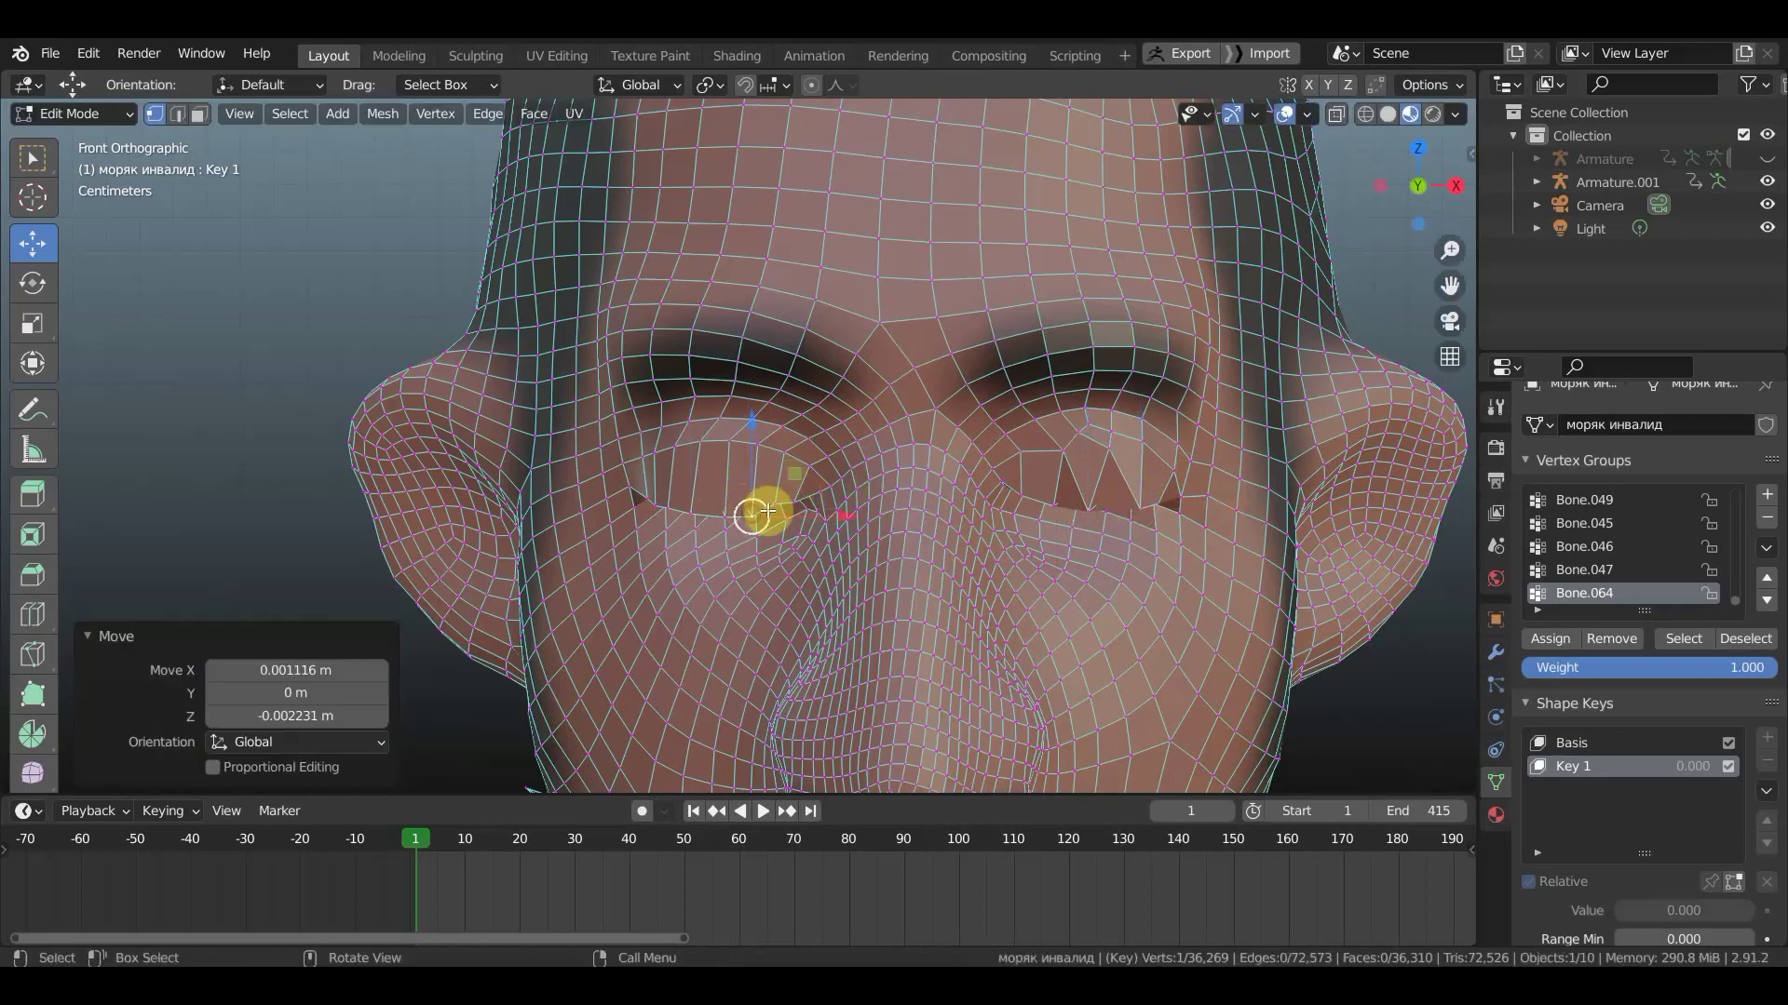
{"action": "left_click_drag", "start_coordinate": [774, 502], "coordinate": [774, 511]}
{"action": "mouse_move", "coordinate": [1137, 524]}
{"action": "middle_mouse_down"}
{"action": "mouse_move", "coordinate": [977, 522]}
{"action": "mouse_move", "coordinate": [934, 371]}
{"action": "mouse_move", "coordinate": [934, 431]}
{"action": "mouse_move", "coordinate": [869, 503]}
{"action": "mouse_move", "coordinate": [1008, 528]}
{"action": "mouse_move", "coordinate": [1106, 511]}
{"action": "mouse_move", "coordinate": [986, 507]}
{"action": "mouse_move", "coordinate": [1157, 547]}
{"action": "middle_mouse_up"}
- Nudge three more right upper-eyelid vertices so the lid closes evenly
{"action": "key", "text": "g"}
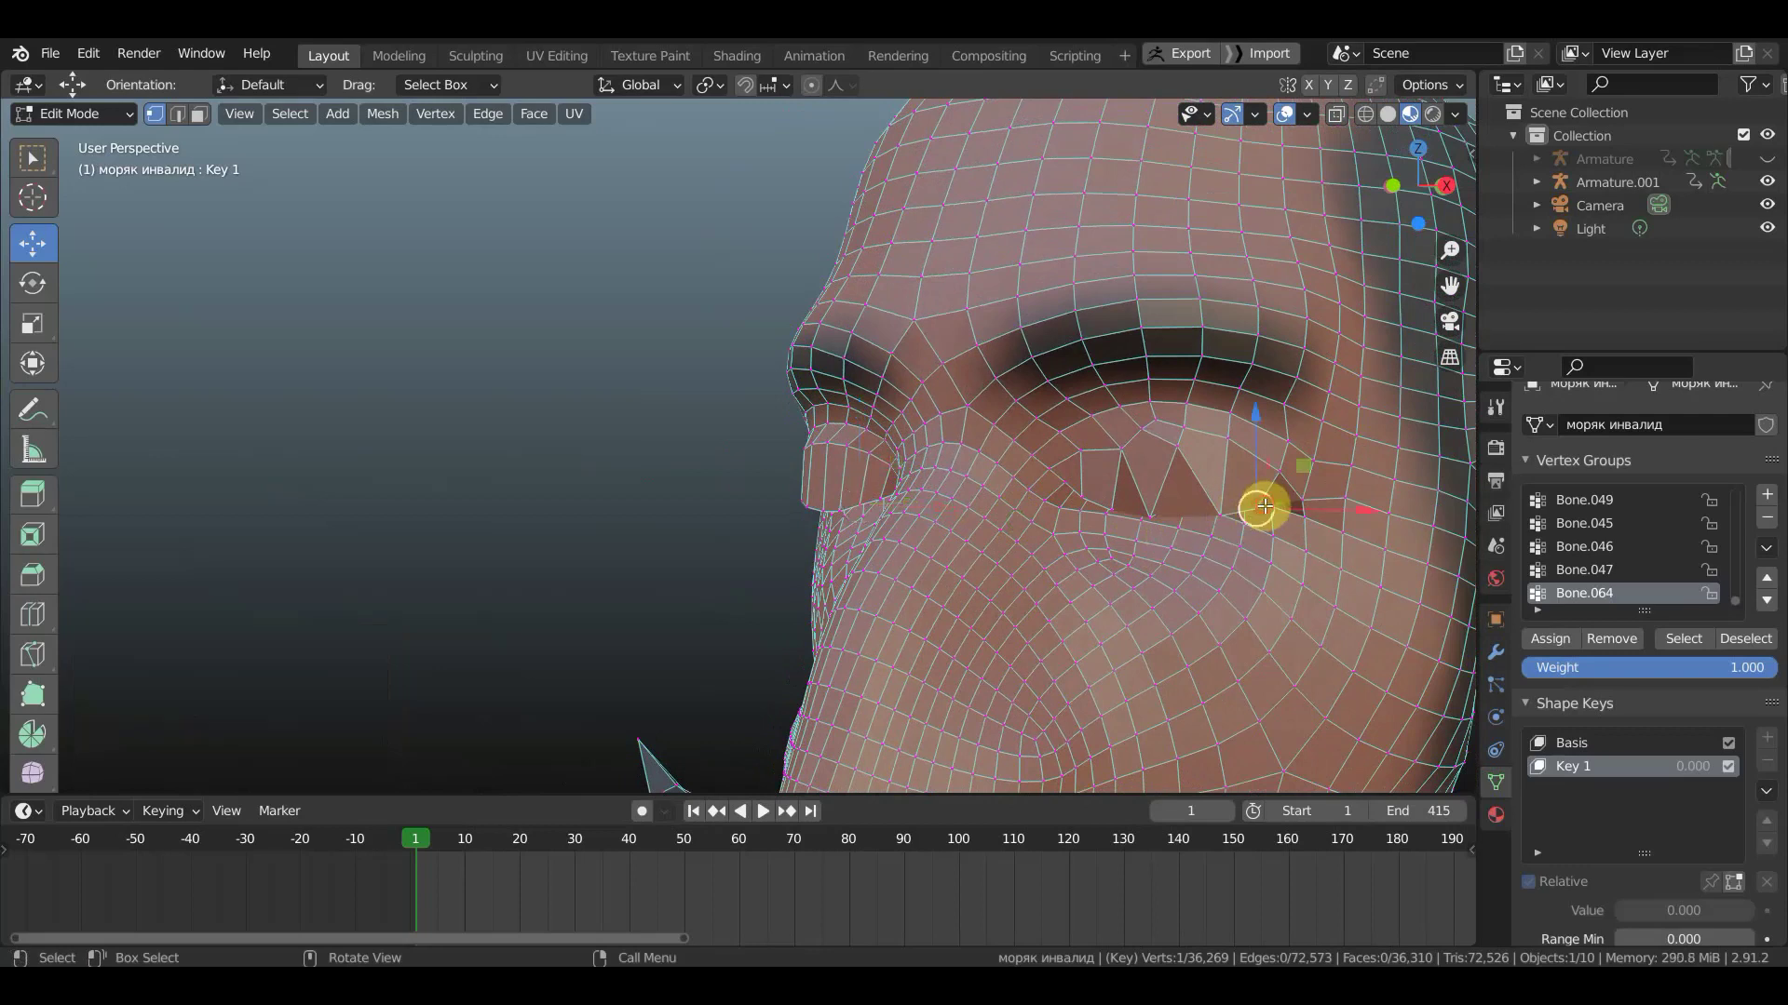
{"action": "left_click", "coordinate": [1271, 510]}
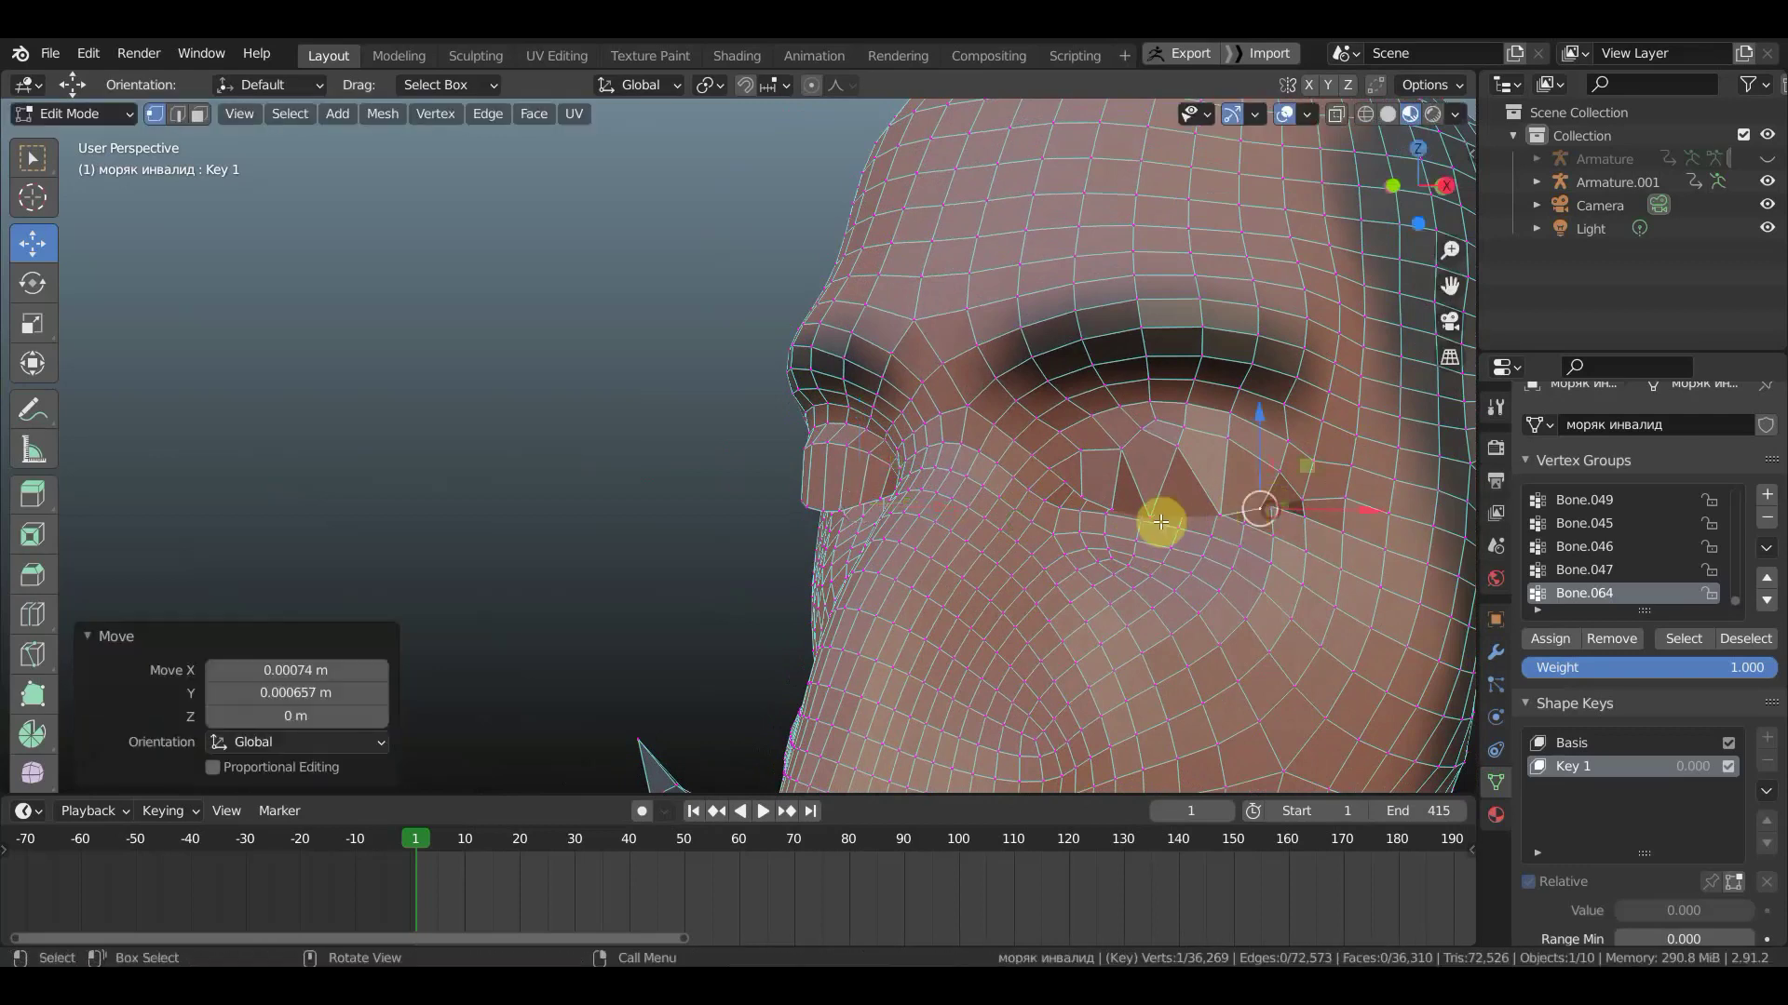
{"action": "left_click", "coordinate": [1078, 454]}
{"action": "key", "text": "g"}
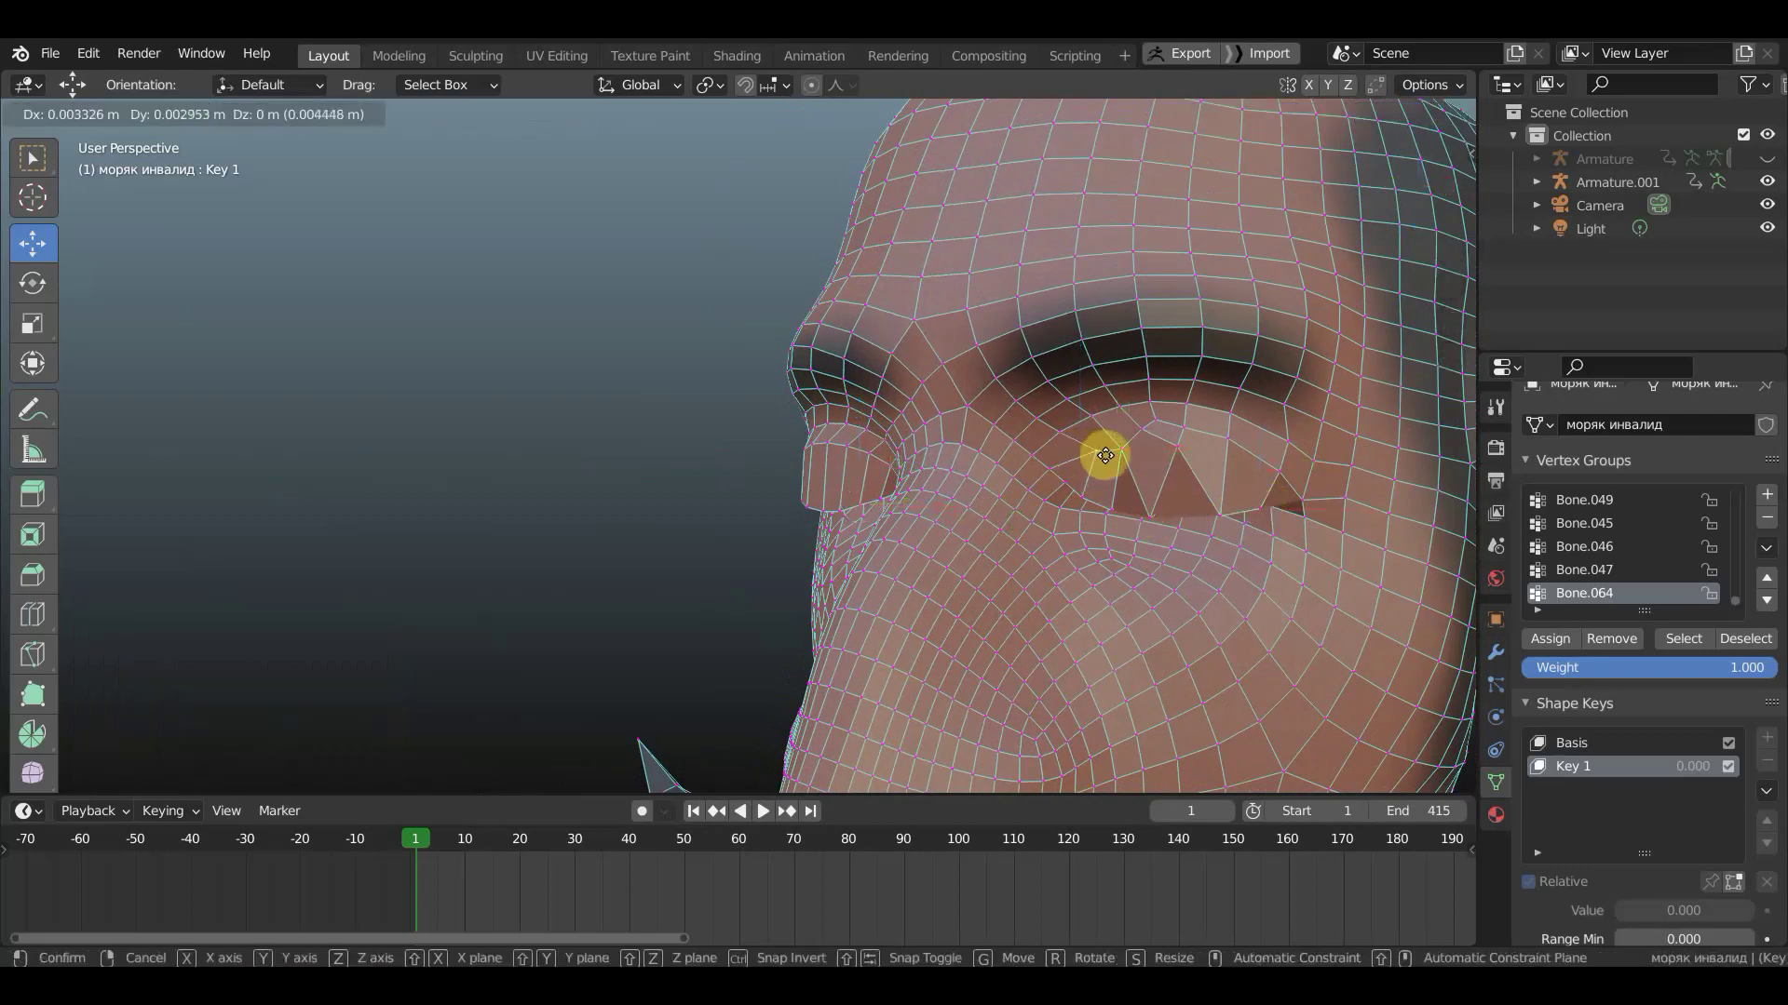
{"action": "left_click", "coordinate": [1089, 456]}
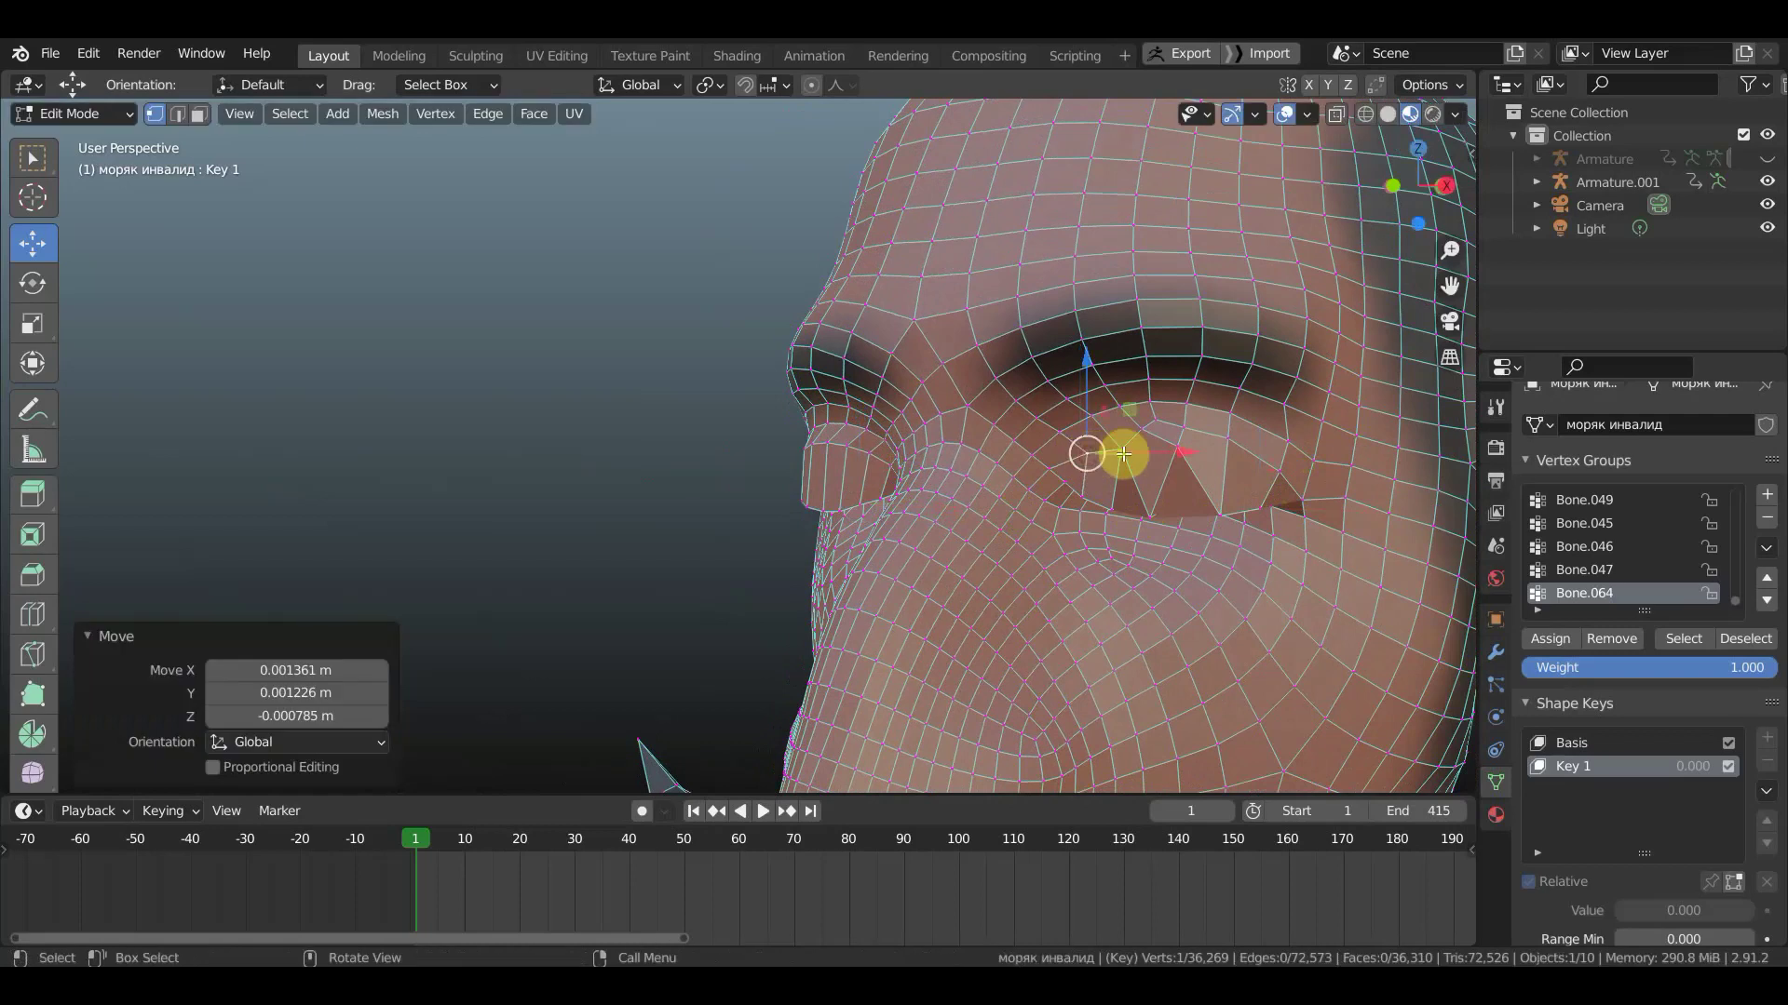
{"action": "key", "text": "g"}
{"action": "left_click", "coordinate": [1111, 439]}
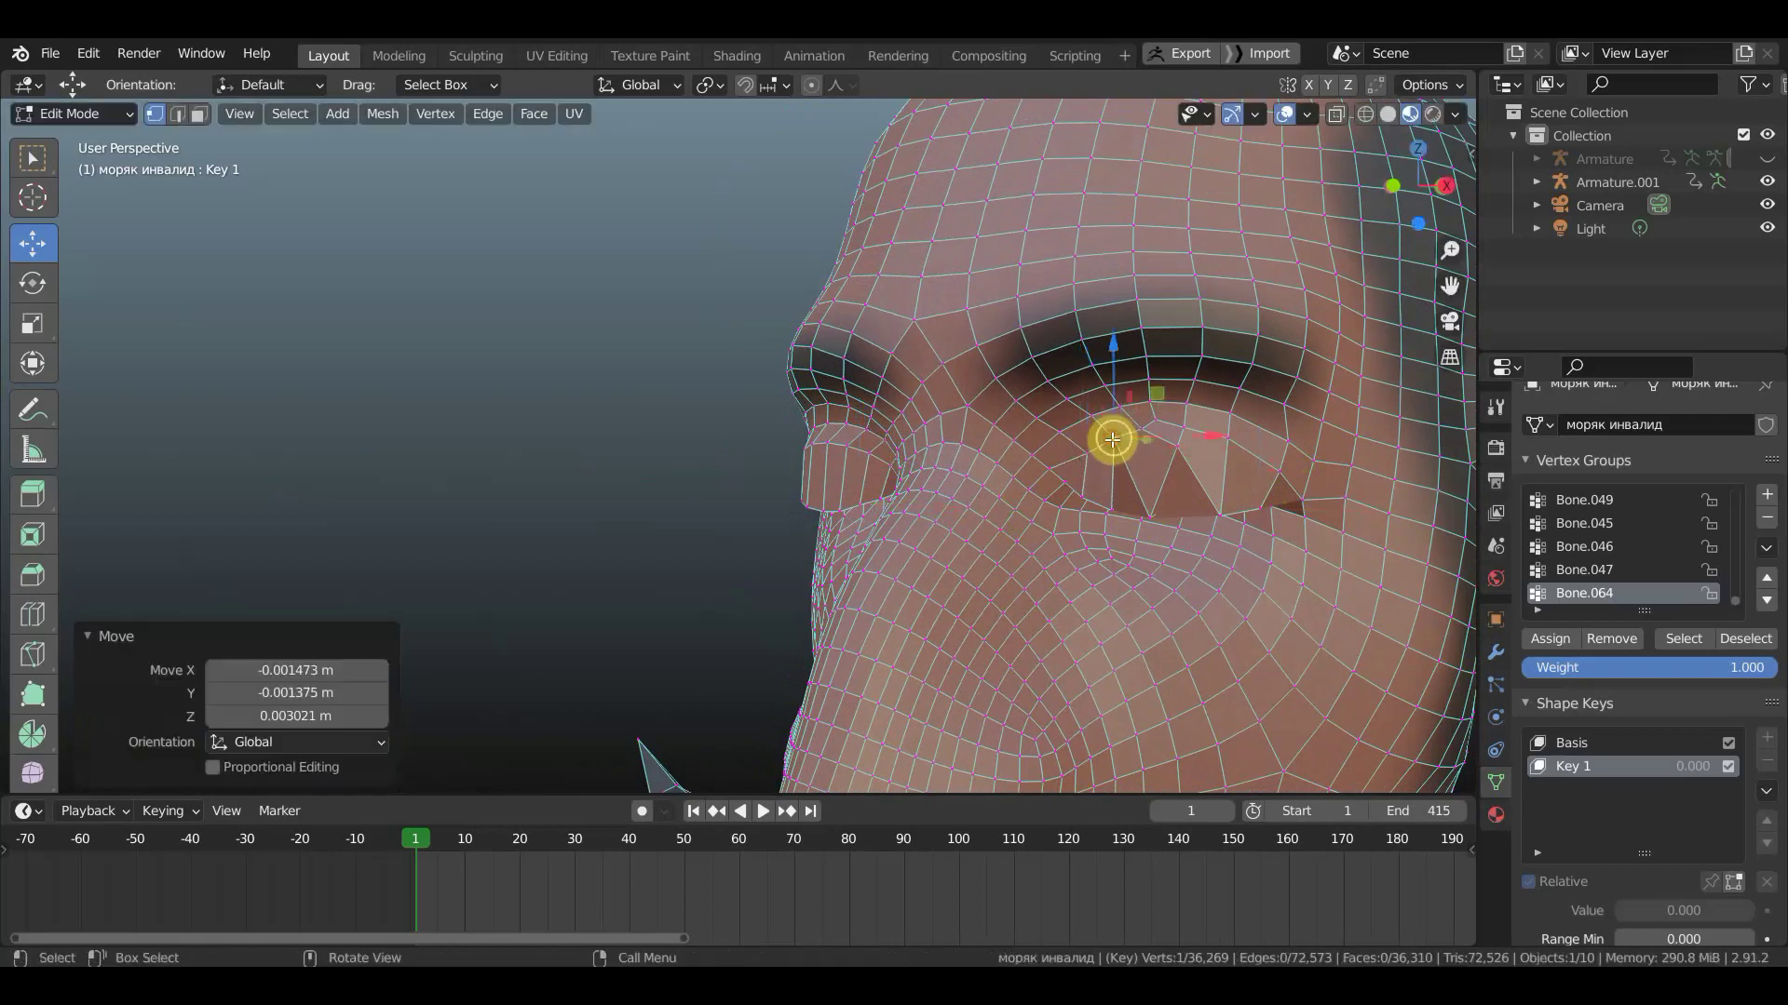
- Bring the head into Front Orthographic view
{"action": "scroll", "coordinate": [1070, 456], "scroll_direction": "down", "scroll_amount": 5}
{"action": "mouse_move", "coordinate": [1029, 471]}
{"action": "middle_mouse_down"}
{"action": "mouse_move", "coordinate": [958, 471]}
{"action": "mouse_move", "coordinate": [1030, 475]}
{"action": "middle_mouse_up"}
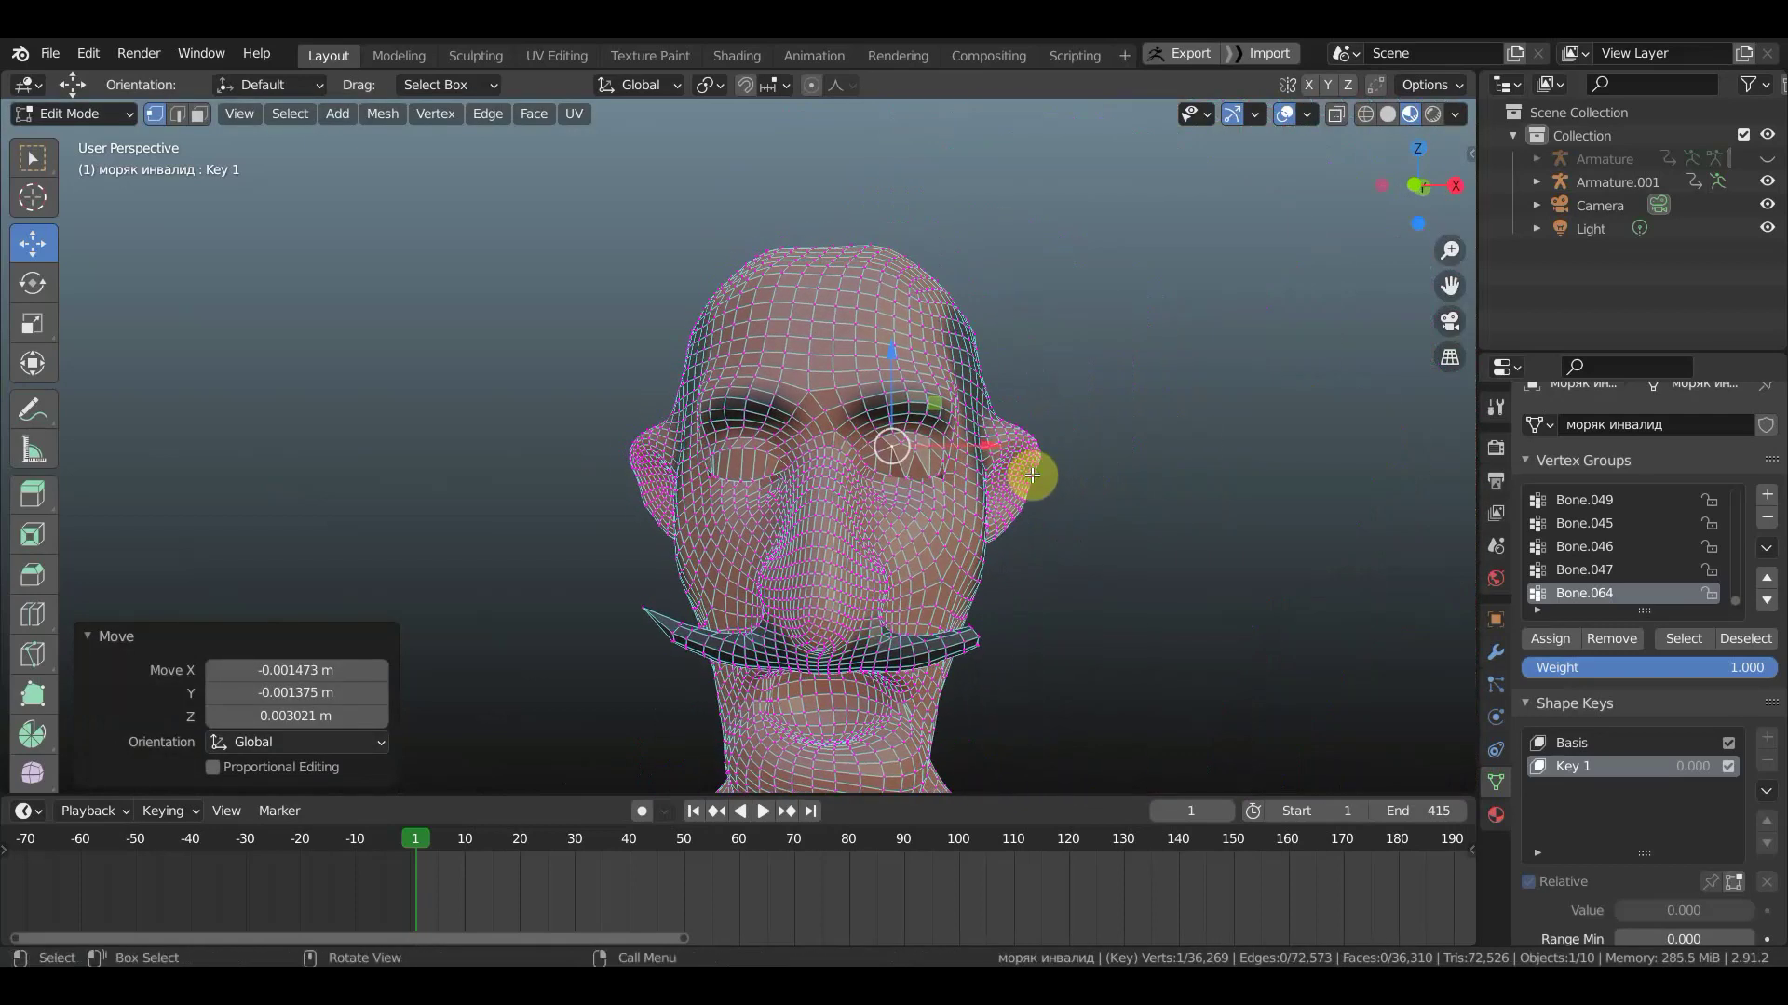
{"action": "scroll", "coordinate": [1024, 473], "scroll_direction": "up", "scroll_amount": 3}
{"action": "scroll", "coordinate": [1075, 501], "scroll_direction": "down", "scroll_amount": 1}
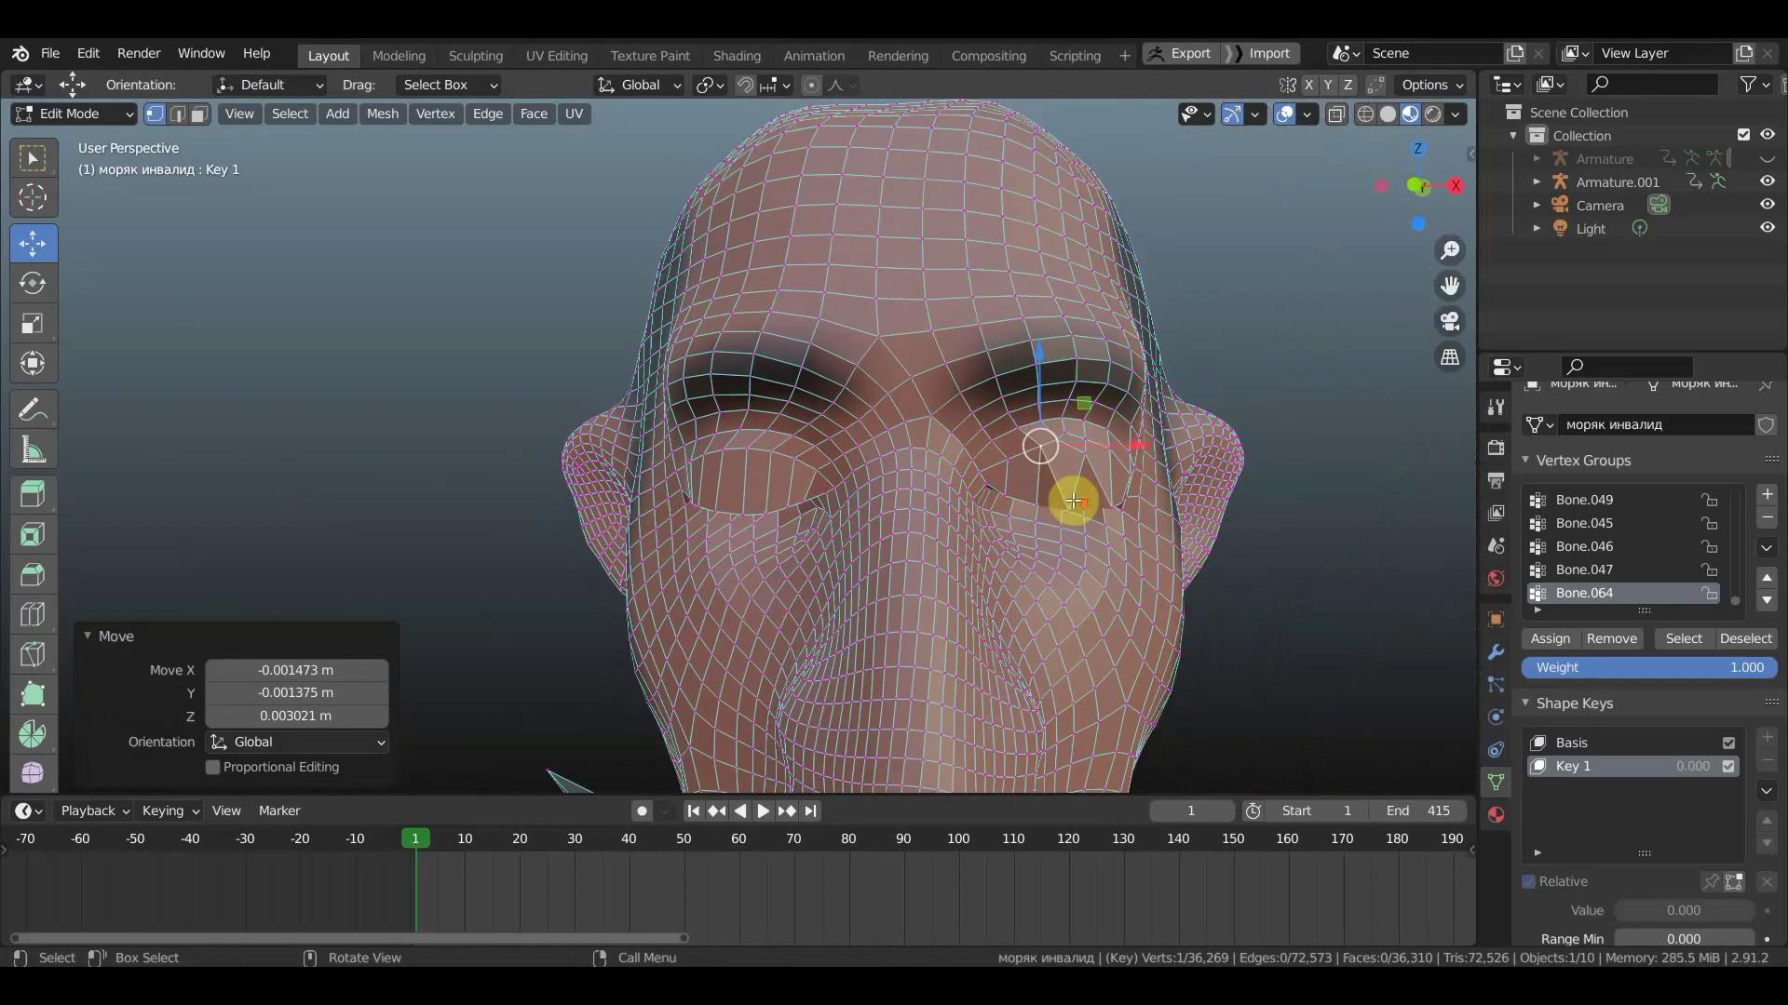
{"action": "key", "text": "KP_1"}
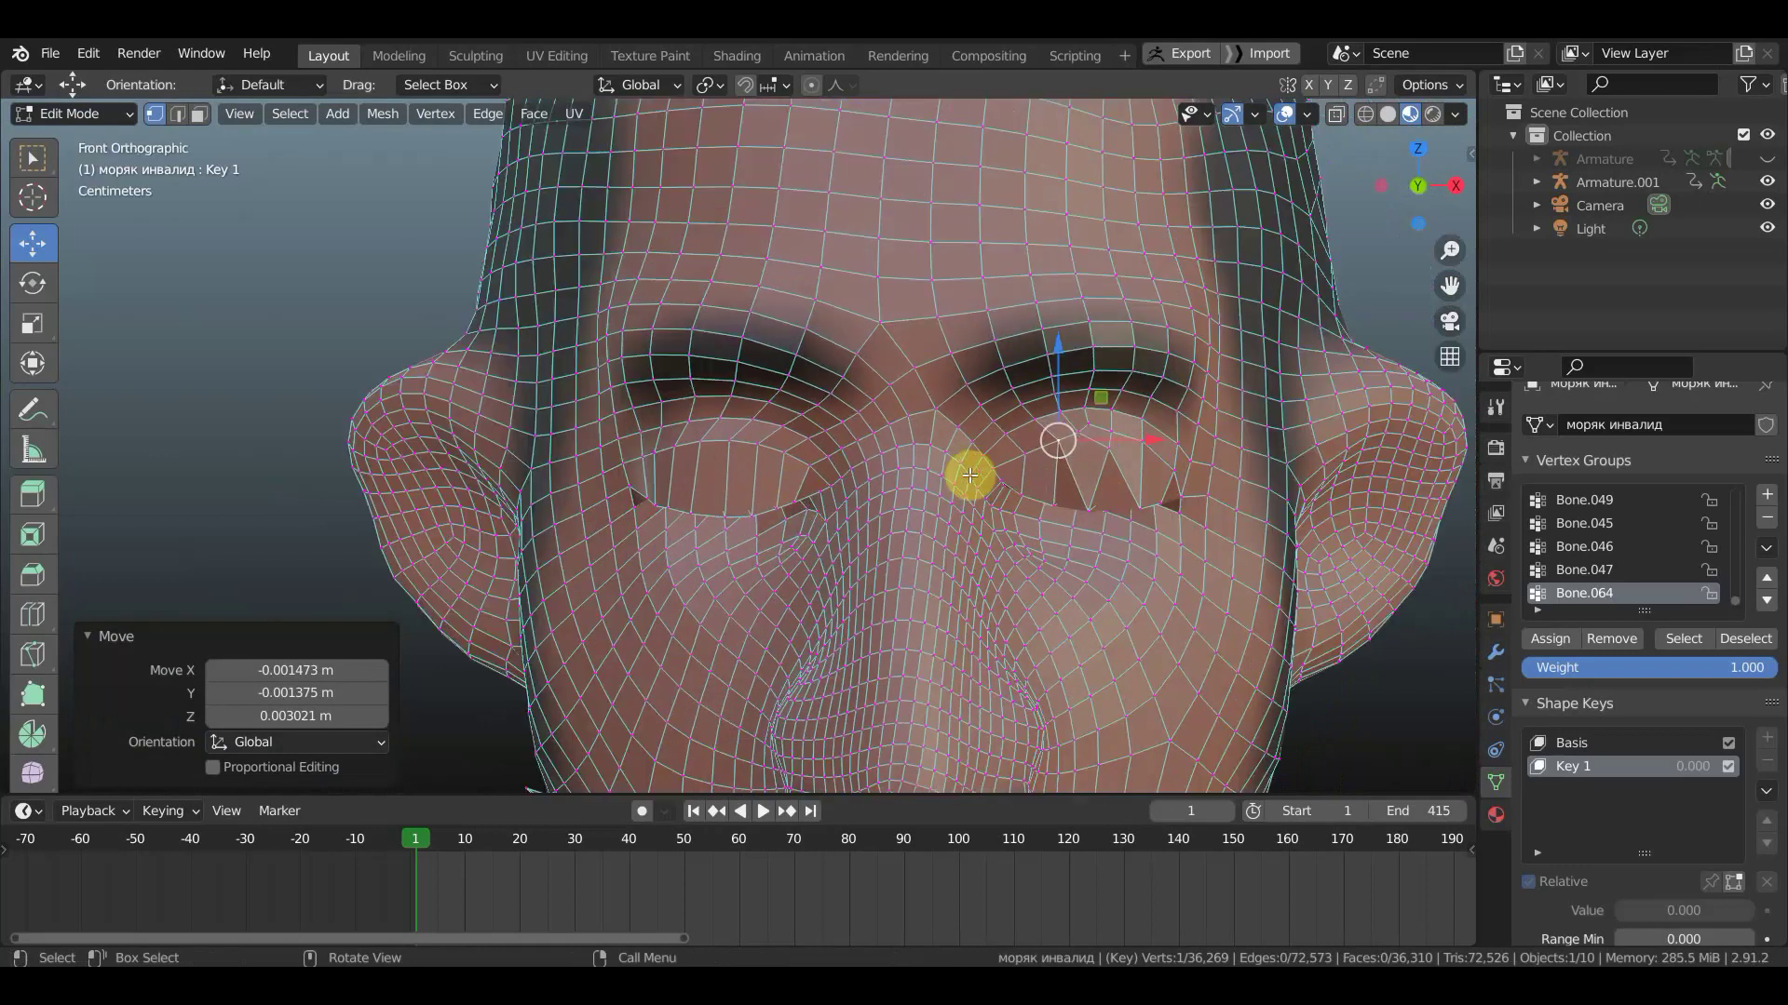
{"action": "left_click", "coordinate": [80, 119]}
- In Object Mode, test the Key 1 blink and return its value to 0
{"action": "left_click", "coordinate": [87, 143]}
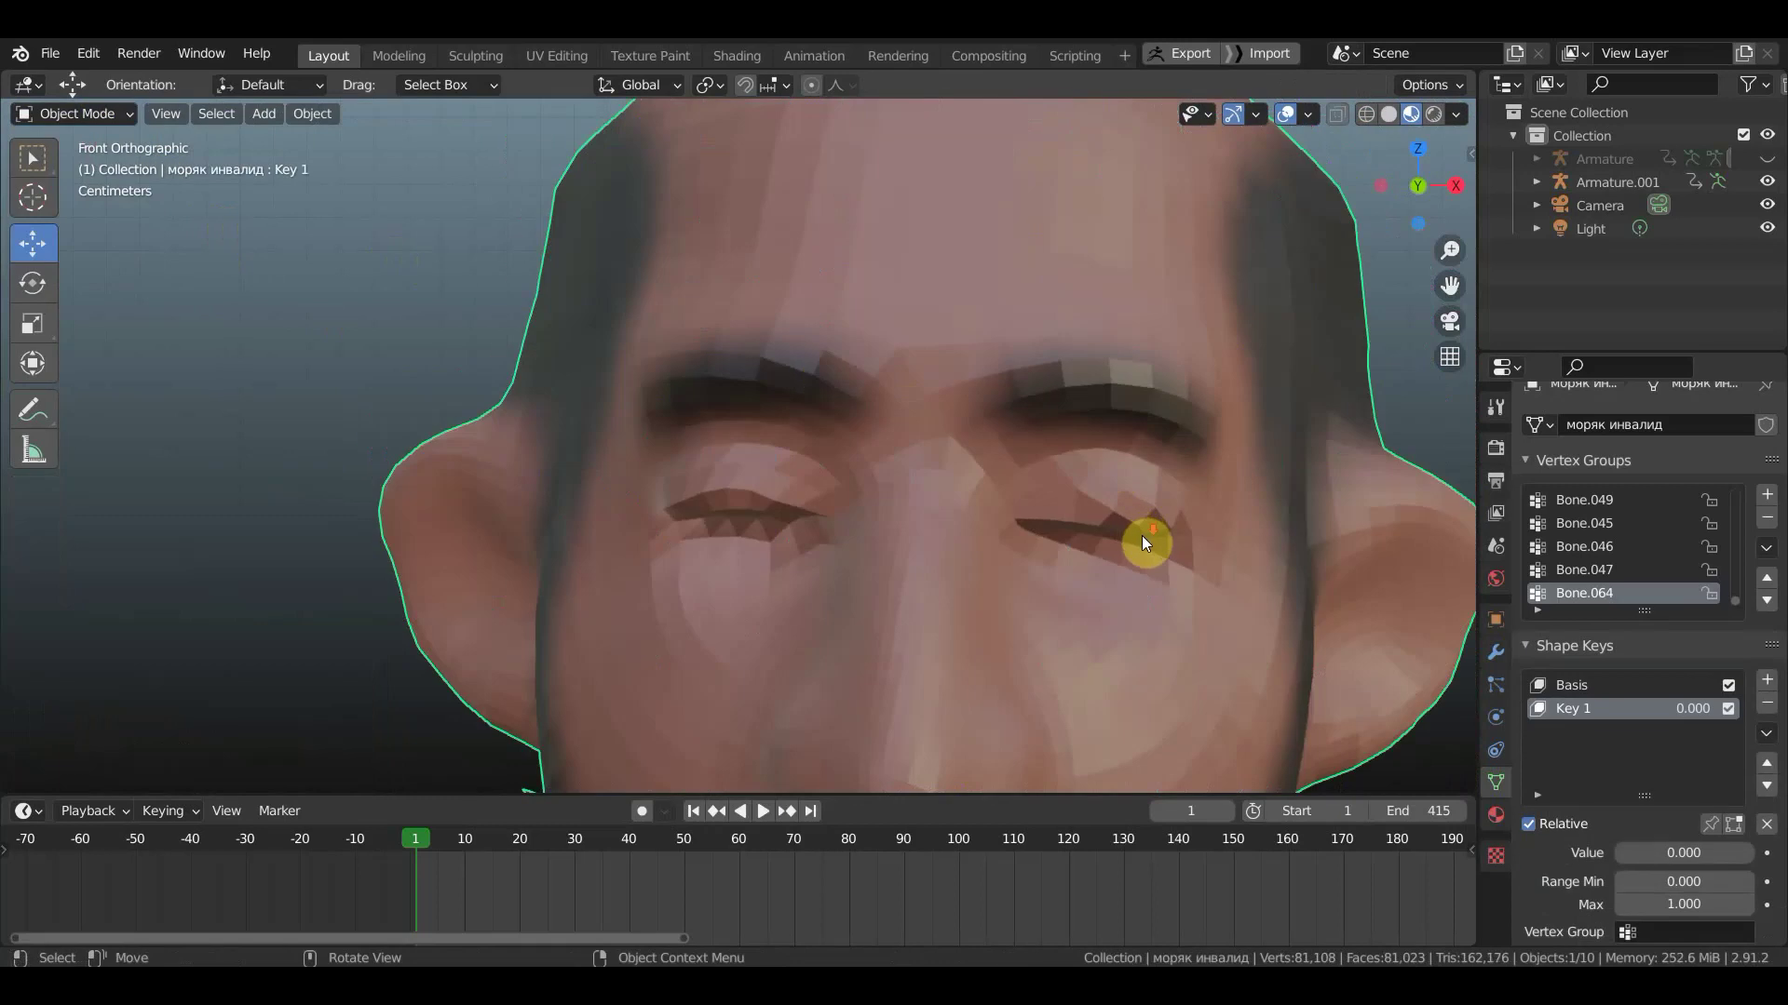
{"action": "scroll", "coordinate": [1140, 544], "scroll_direction": "down", "scroll_amount": 4}
{"action": "scroll", "coordinate": [1145, 568], "scroll_direction": "down", "scroll_amount": 1}
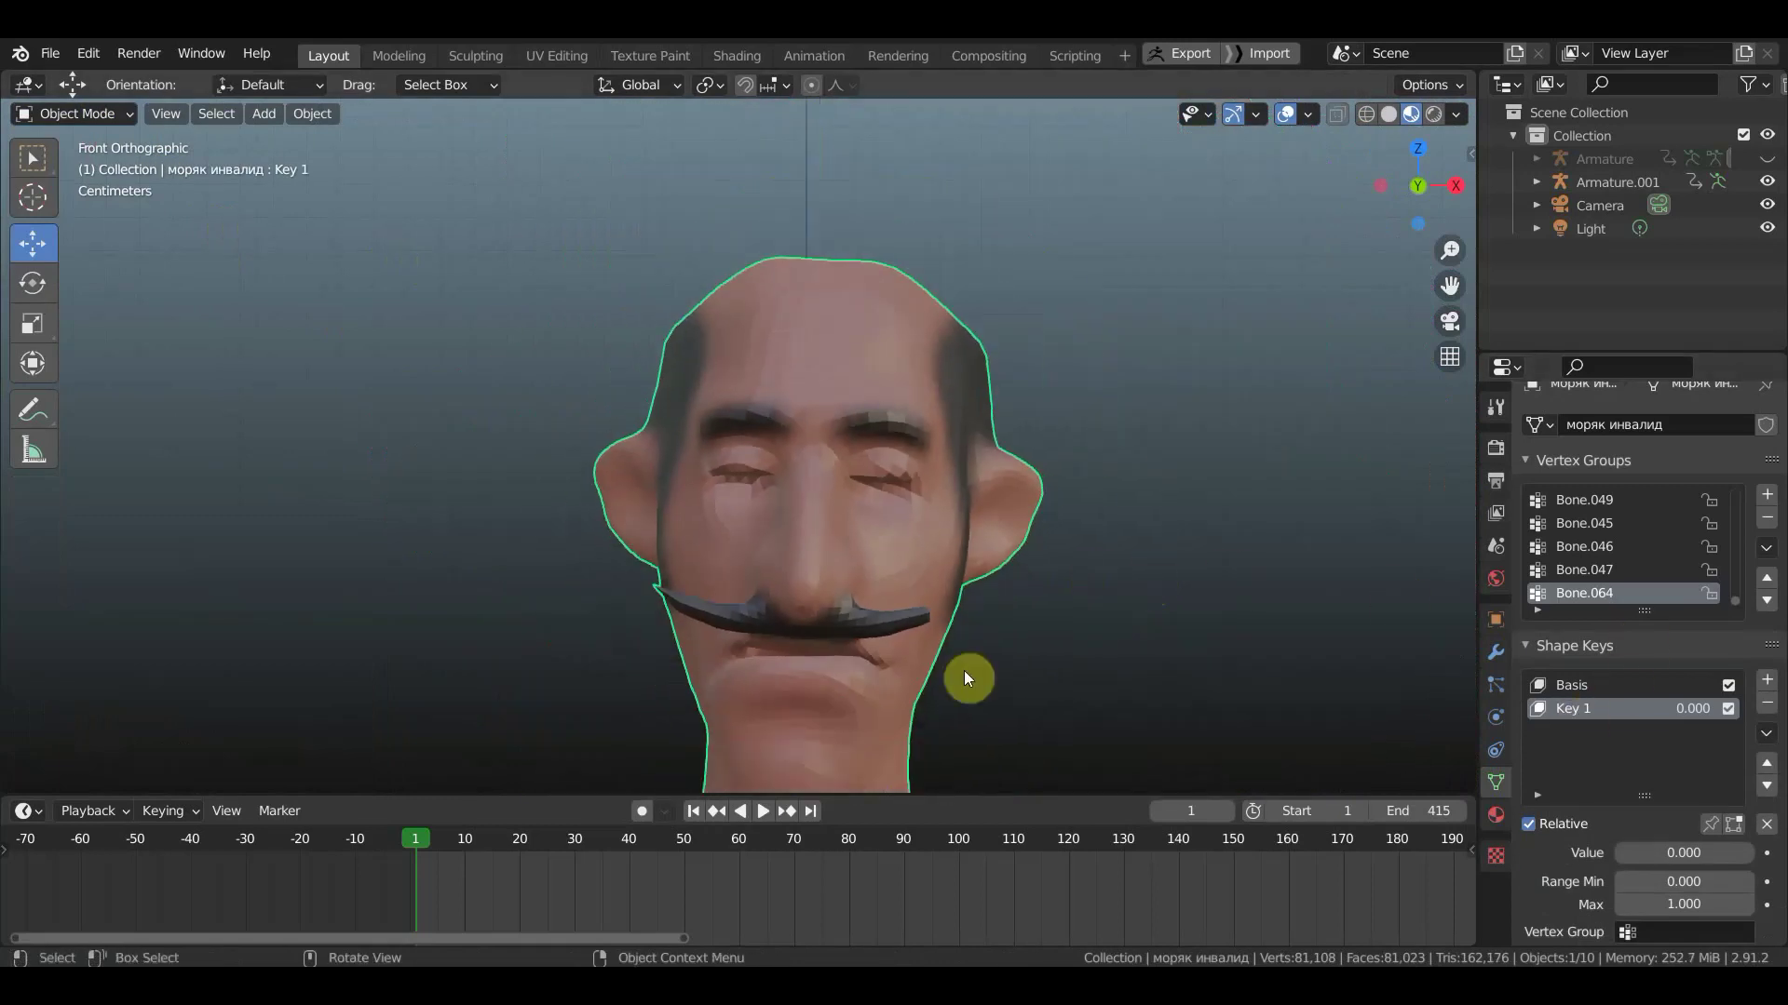
{"action": "mouse_move", "coordinate": [1639, 847]}
{"action": "left_mouse_down"}
{"action": "mouse_move", "coordinate": [1695, 853]}
{"action": "mouse_move", "coordinate": [1618, 853]}
{"action": "left_mouse_up"}
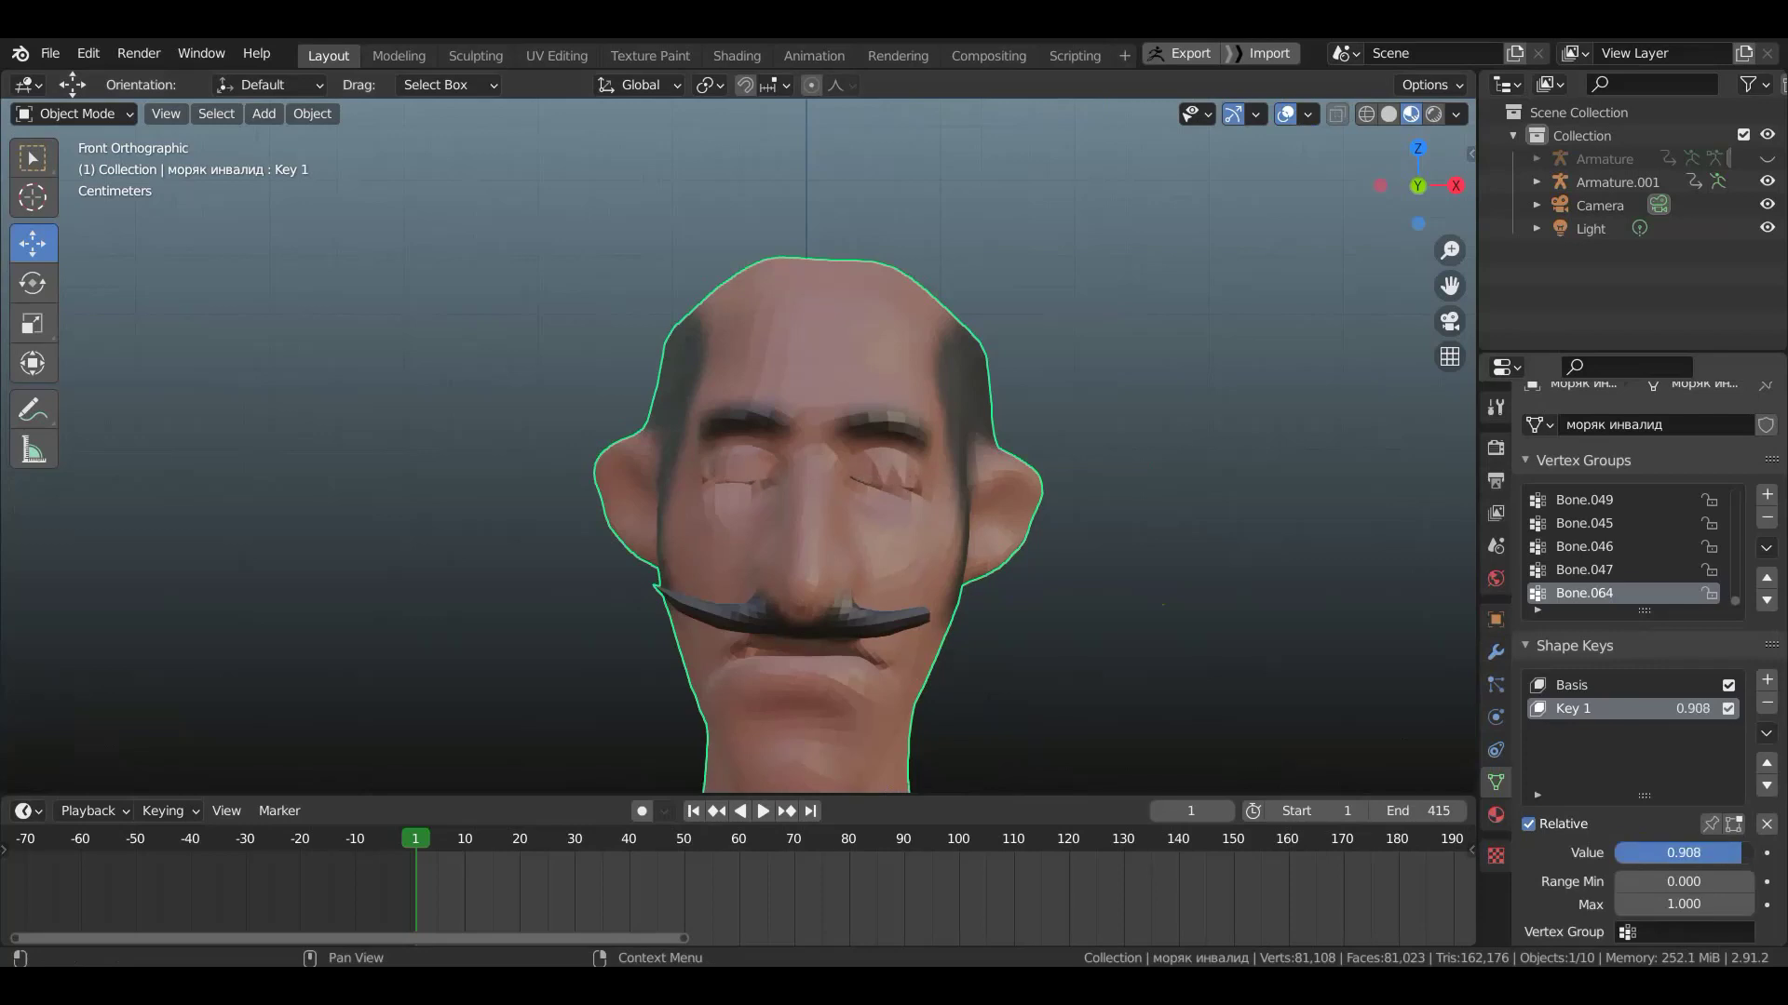
{"action": "left_click_drag", "start_coordinate": [1695, 853], "coordinate": [1652, 853]}
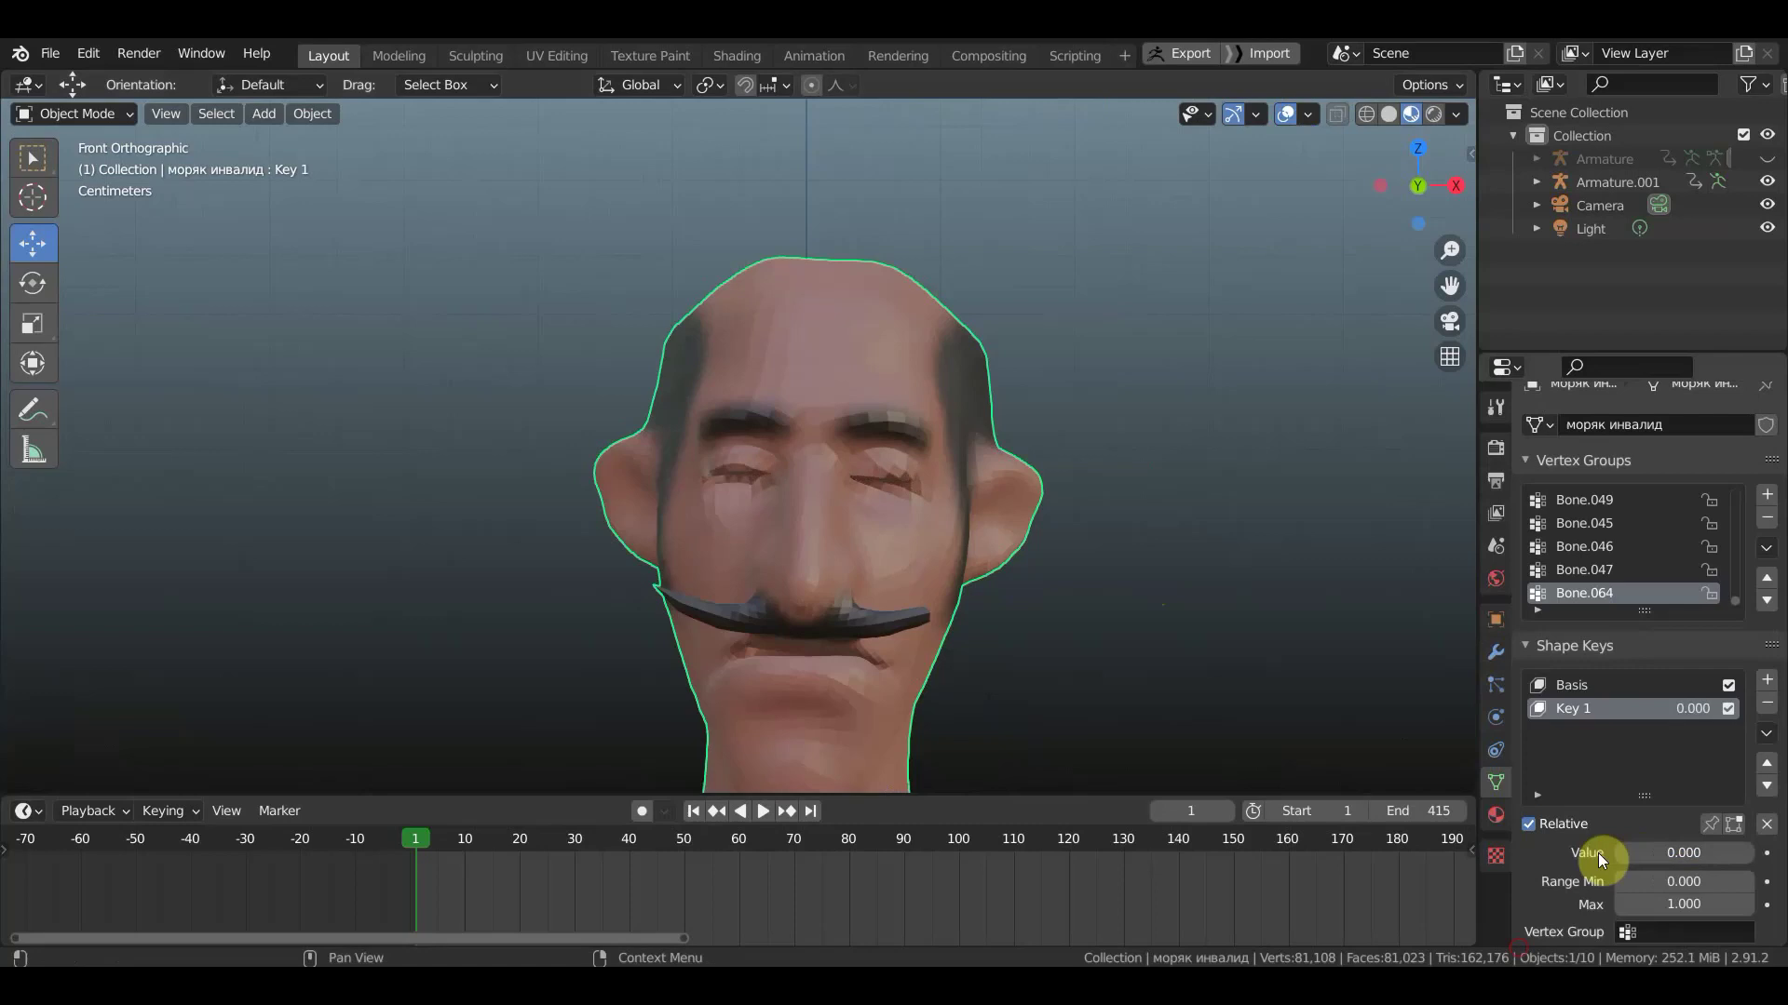
- Orbit from the front view to a three-quarter side view of the head
{"action": "scroll", "coordinate": [1125, 649], "scroll_direction": "down", "scroll_amount": 3}
{"action": "scroll", "coordinate": [1058, 494], "scroll_direction": "up", "scroll_amount": 2}
{"action": "mouse_move", "coordinate": [1050, 440]}
{"action": "middle_mouse_down"}
{"action": "mouse_move", "coordinate": [1094, 477]}
{"action": "mouse_move", "coordinate": [1026, 471]}
{"action": "middle_mouse_up"}
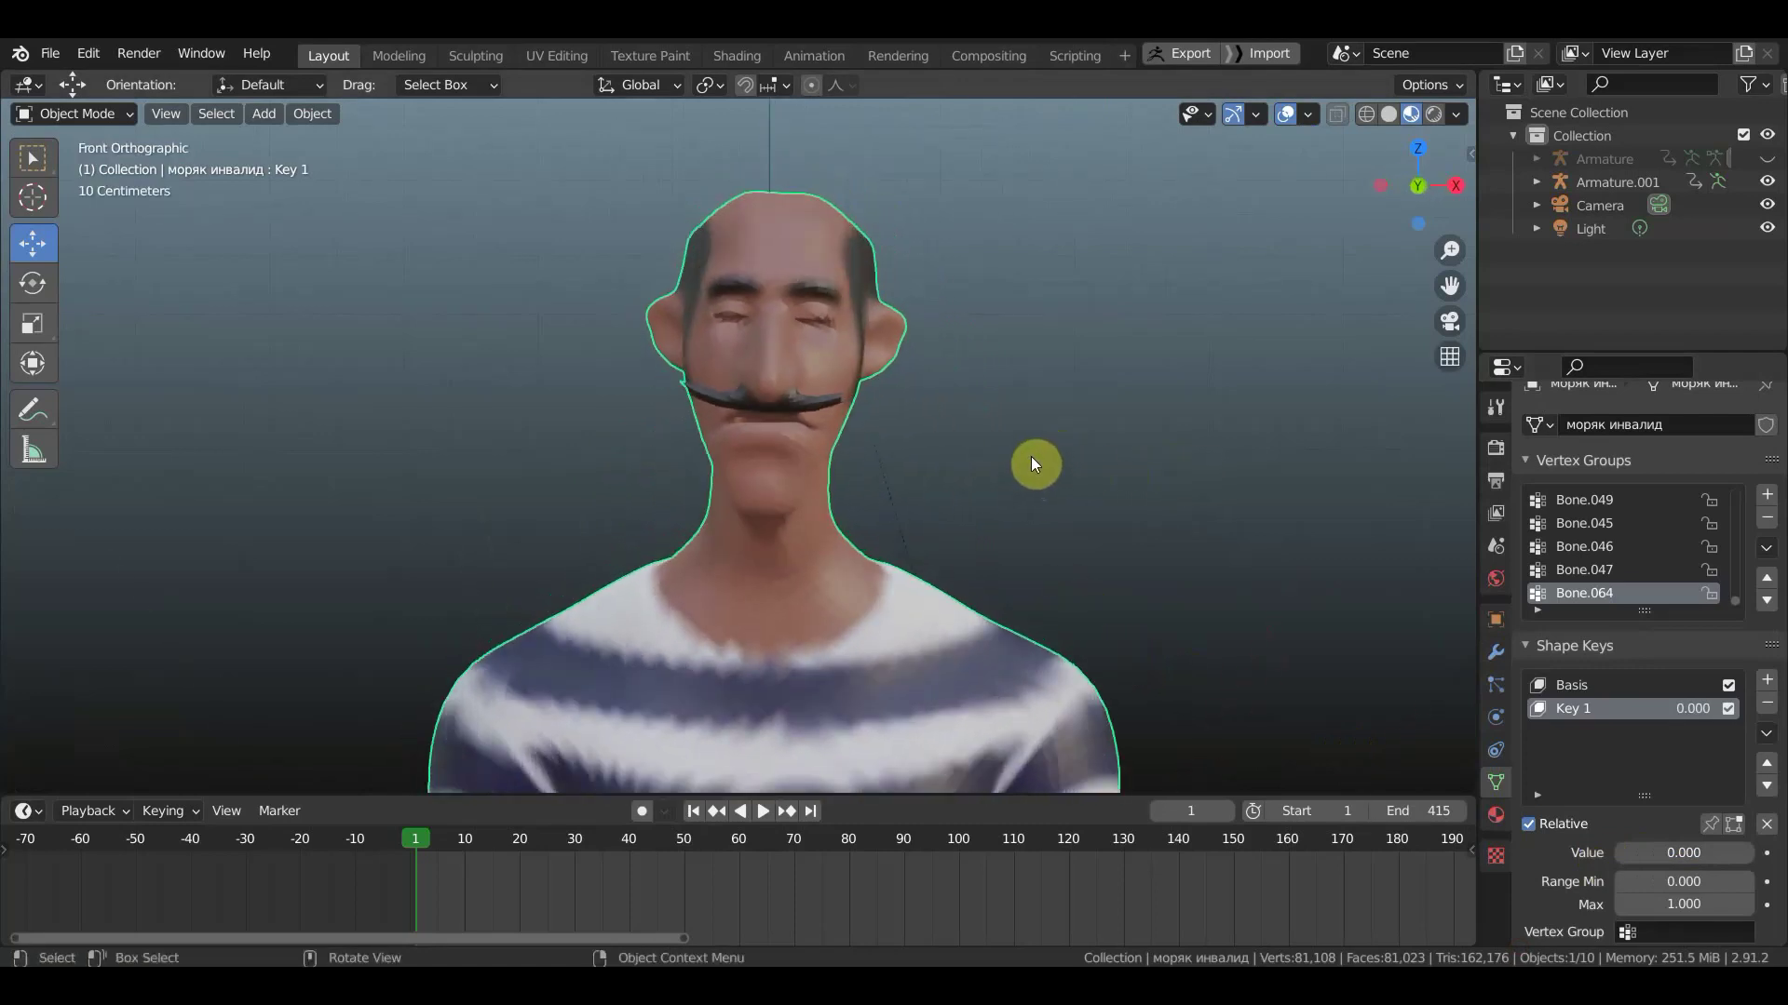
{"action": "scroll", "coordinate": [935, 454], "scroll_direction": "up", "scroll_amount": 2}
{"action": "scroll", "coordinate": [935, 455], "scroll_direction": "up", "scroll_amount": 2}
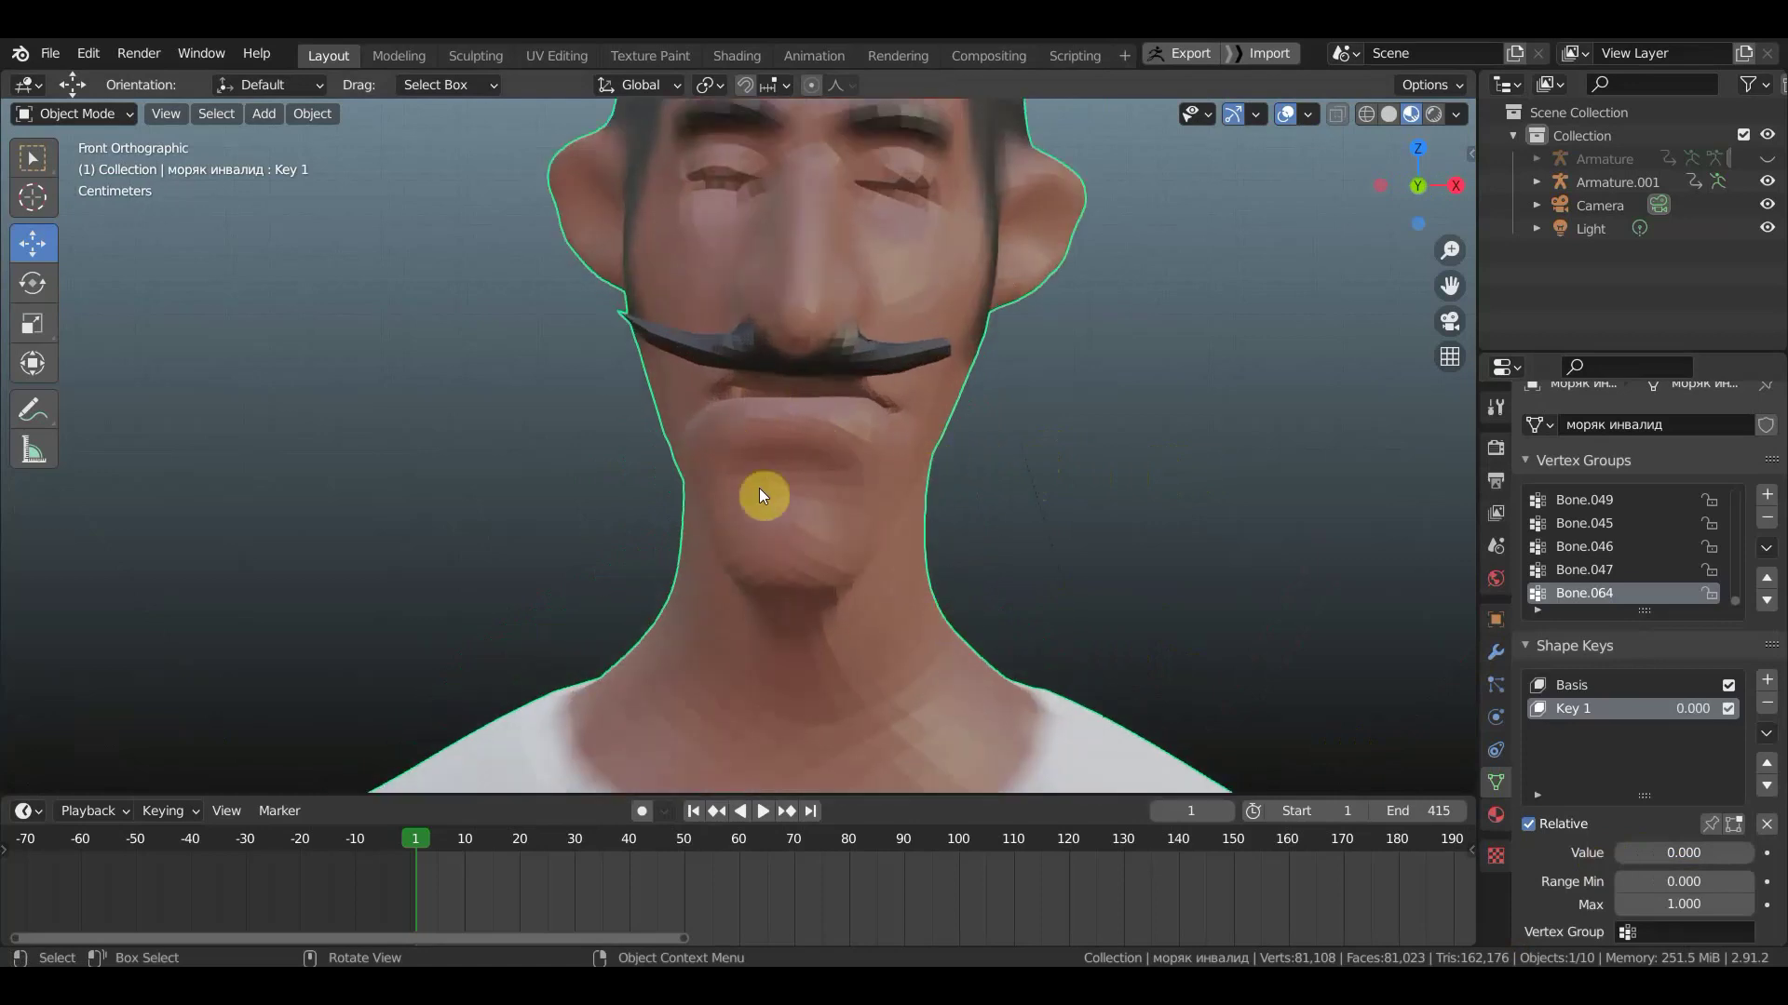
{"action": "scroll", "coordinate": [767, 473], "scroll_direction": "down", "scroll_amount": 2}
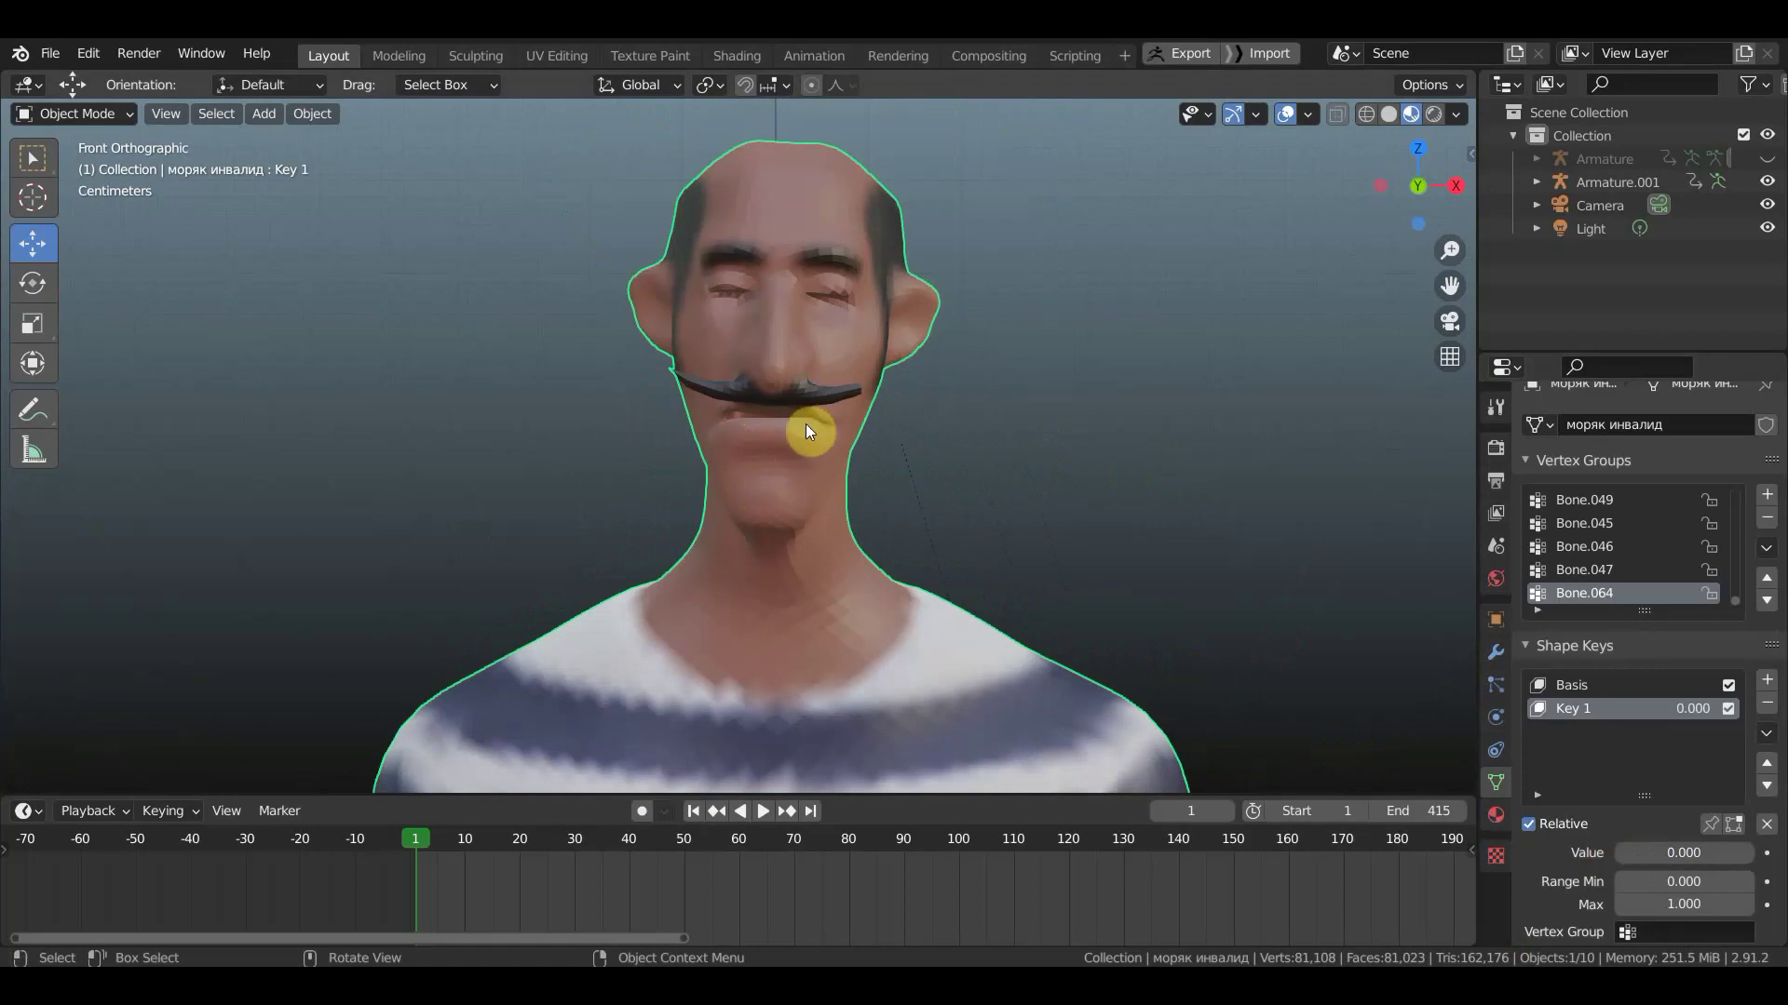
{"action": "middle_click_drag", "start_coordinate": [806, 430], "coordinate": [877, 437]}
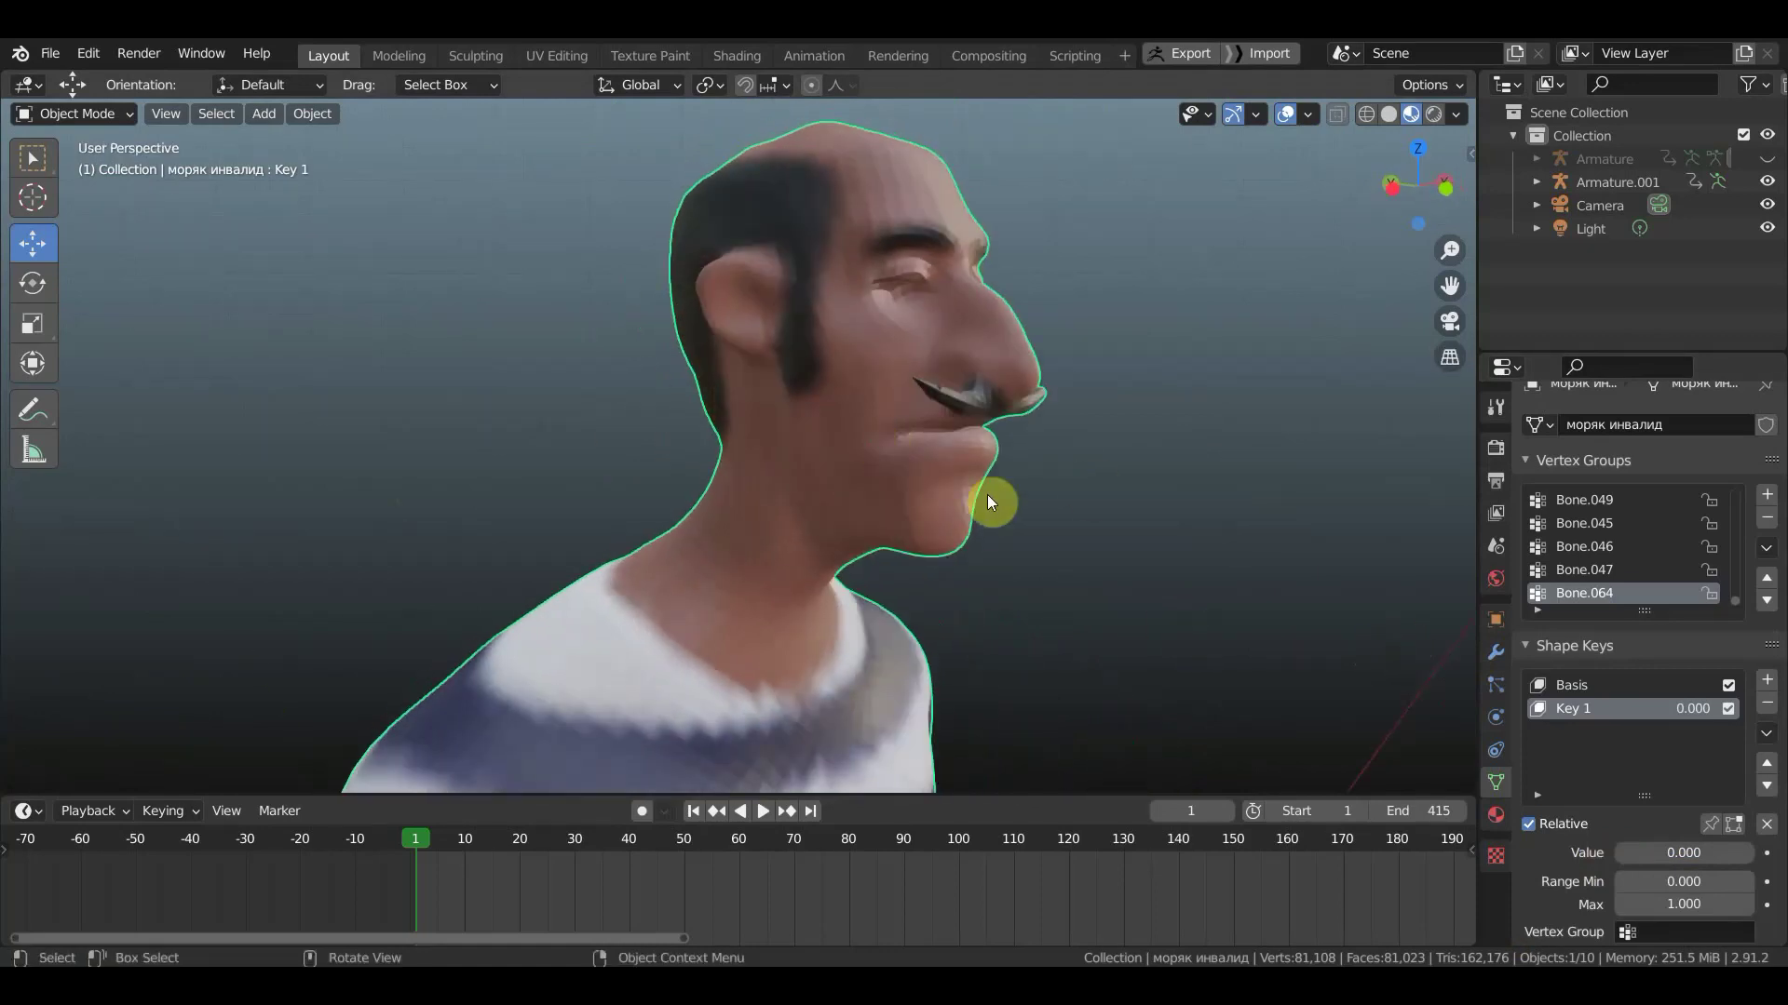
{"action": "left_click", "coordinate": [94, 113]}
- Add a shape key, name Key 1 моргание and the new one рот, then enter Sculpt Mode
{"action": "left_click", "coordinate": [1768, 682]}
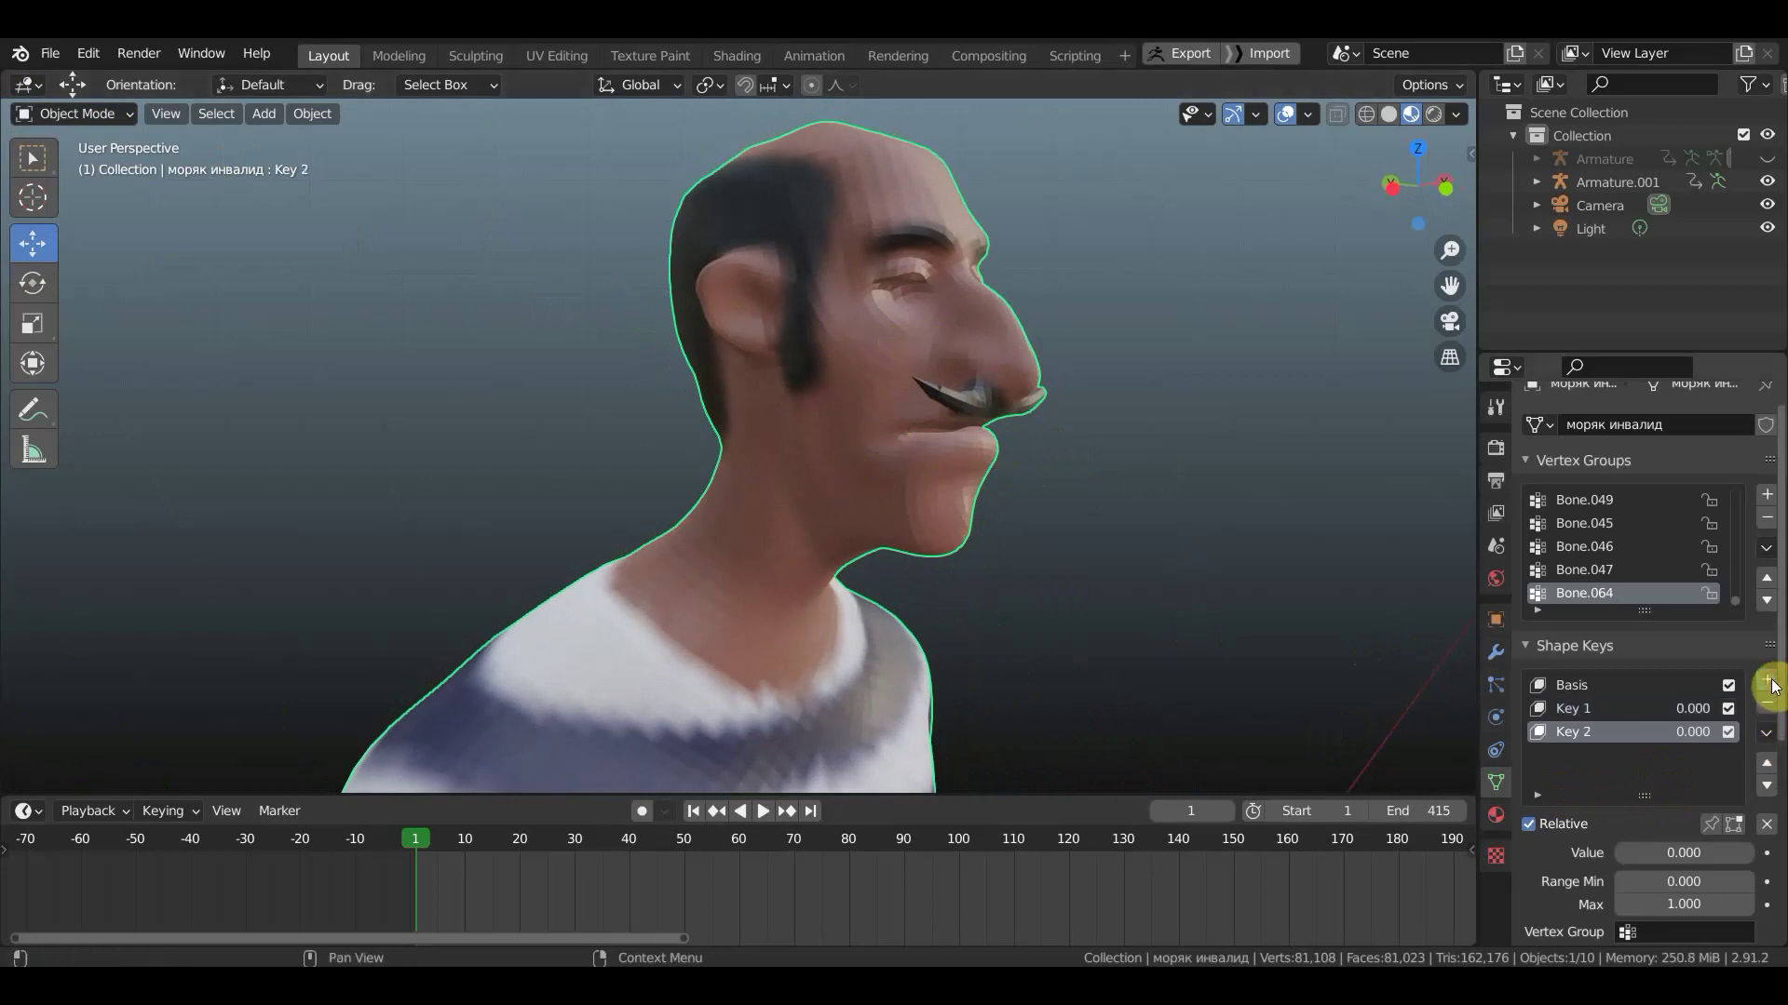
{"action": "left_click", "coordinate": [1573, 710]}
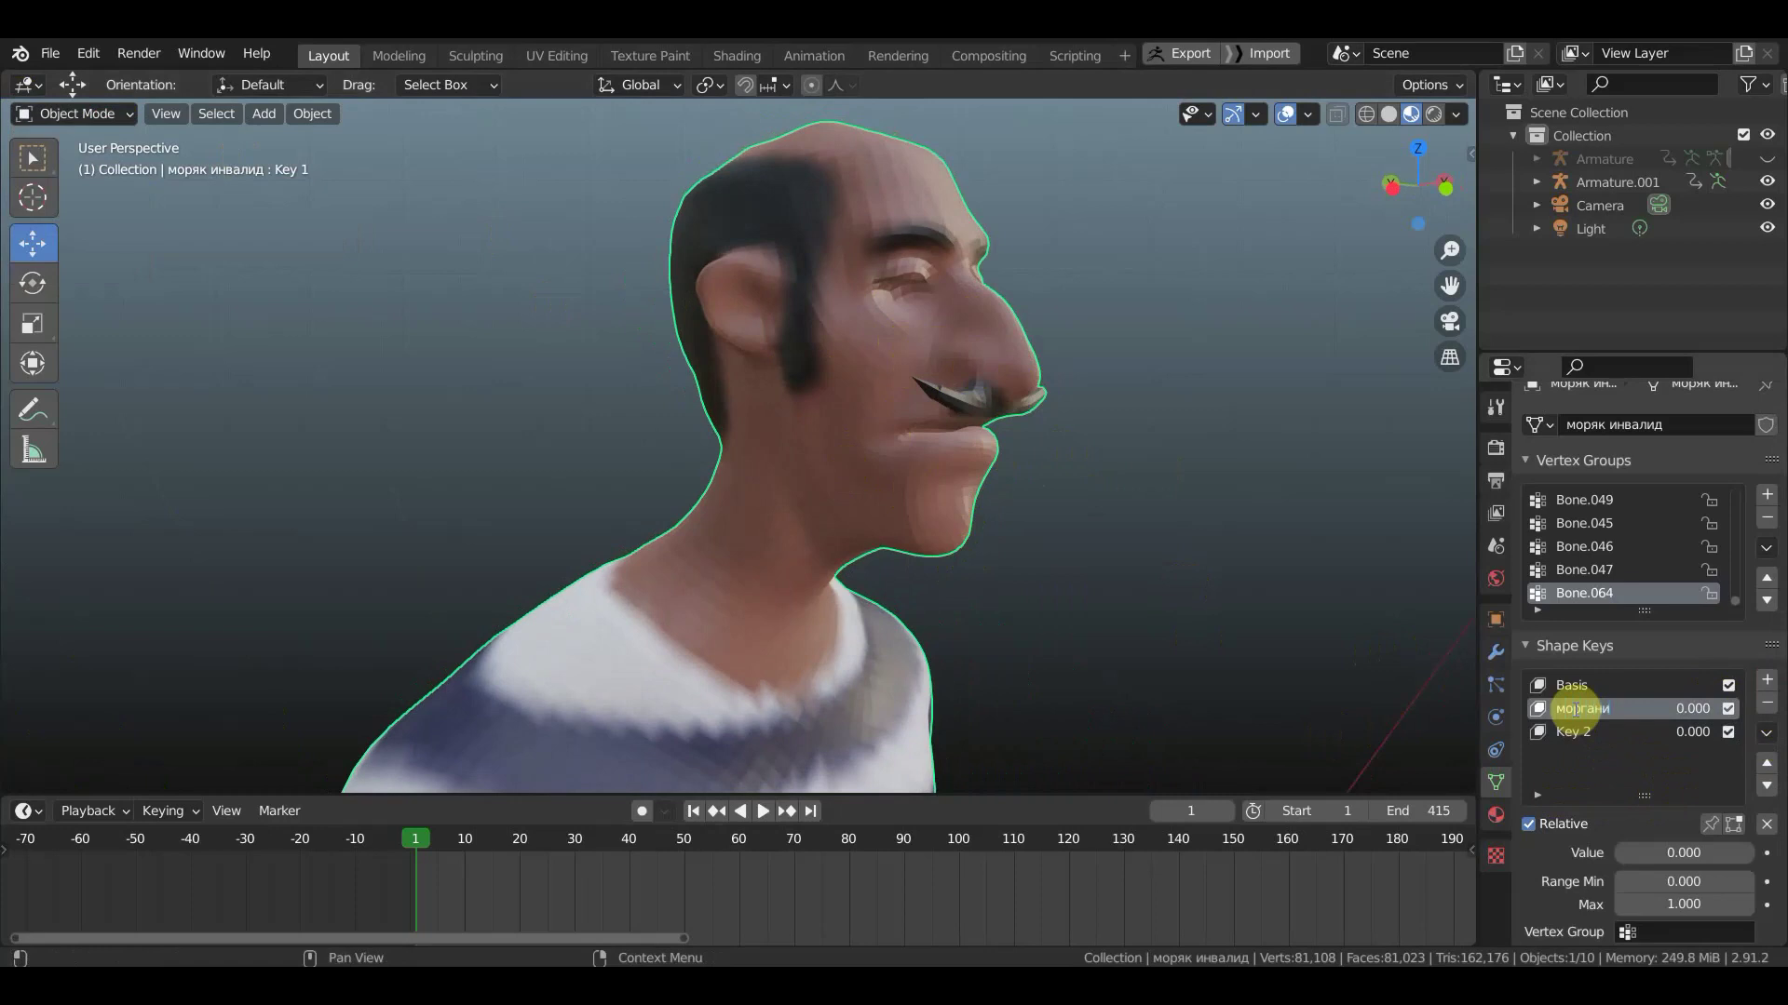
{"action": "type", "text": "моргание"}
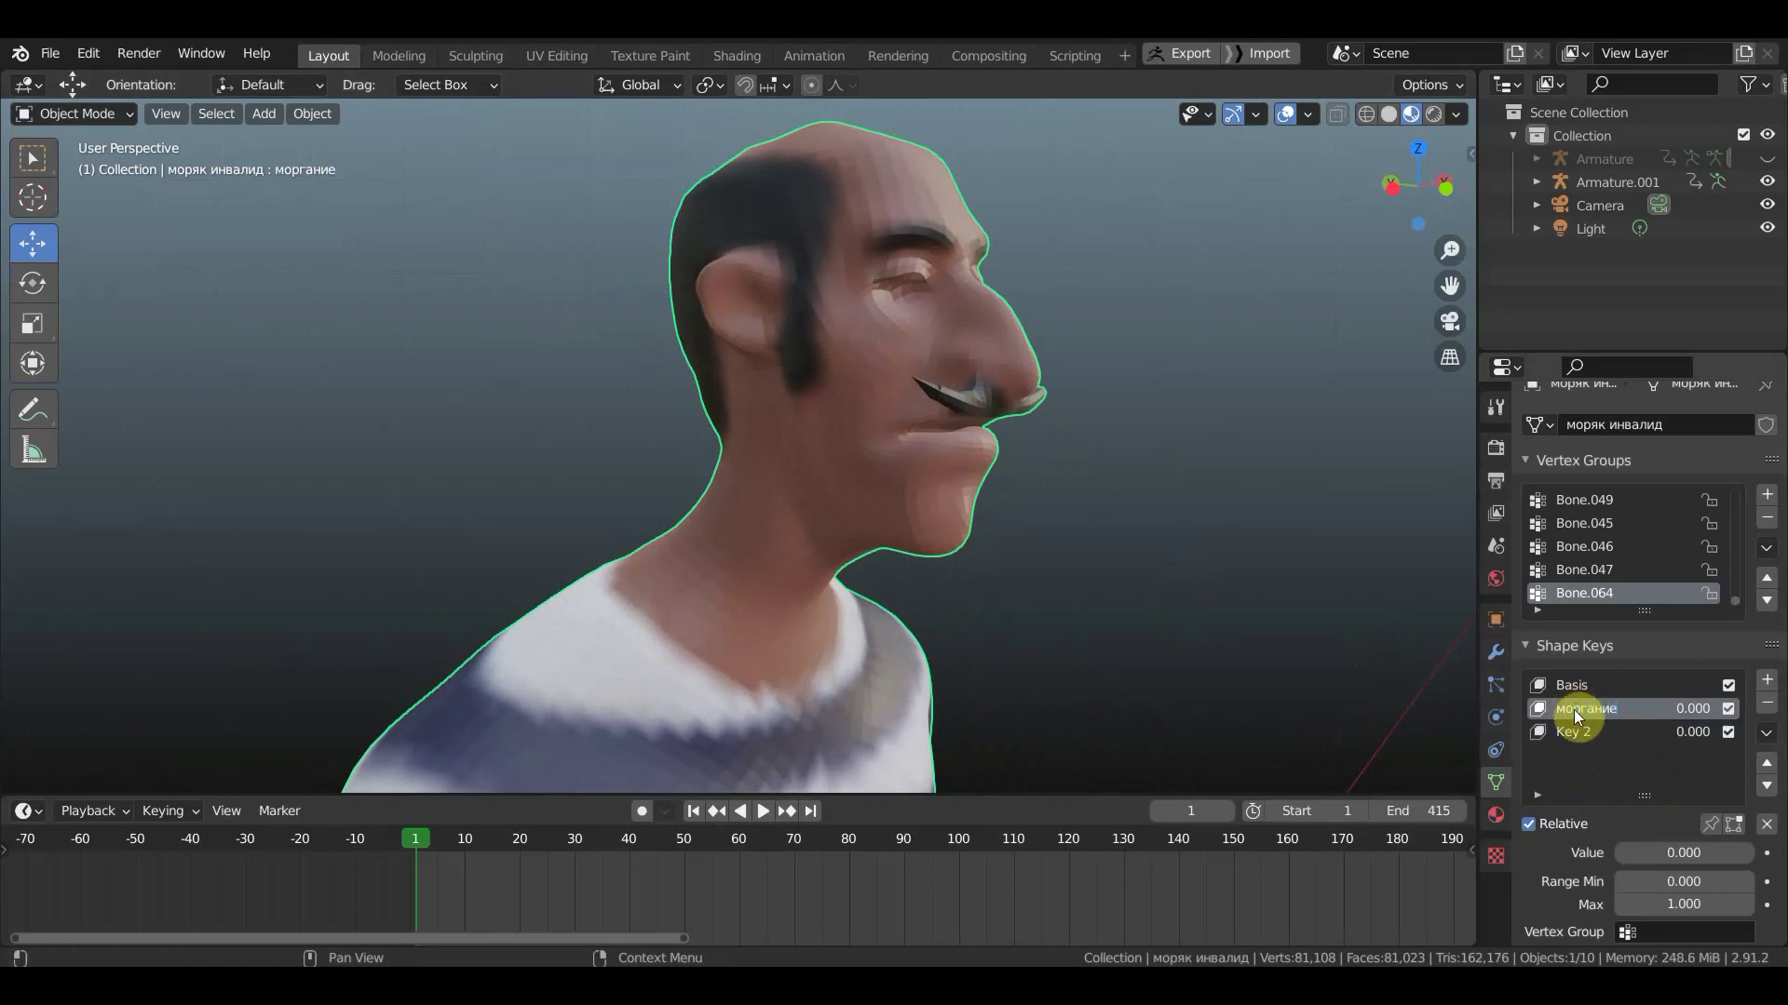
{"action": "left_click", "coordinate": [1575, 733]}
{"action": "type", "text": "рот"}
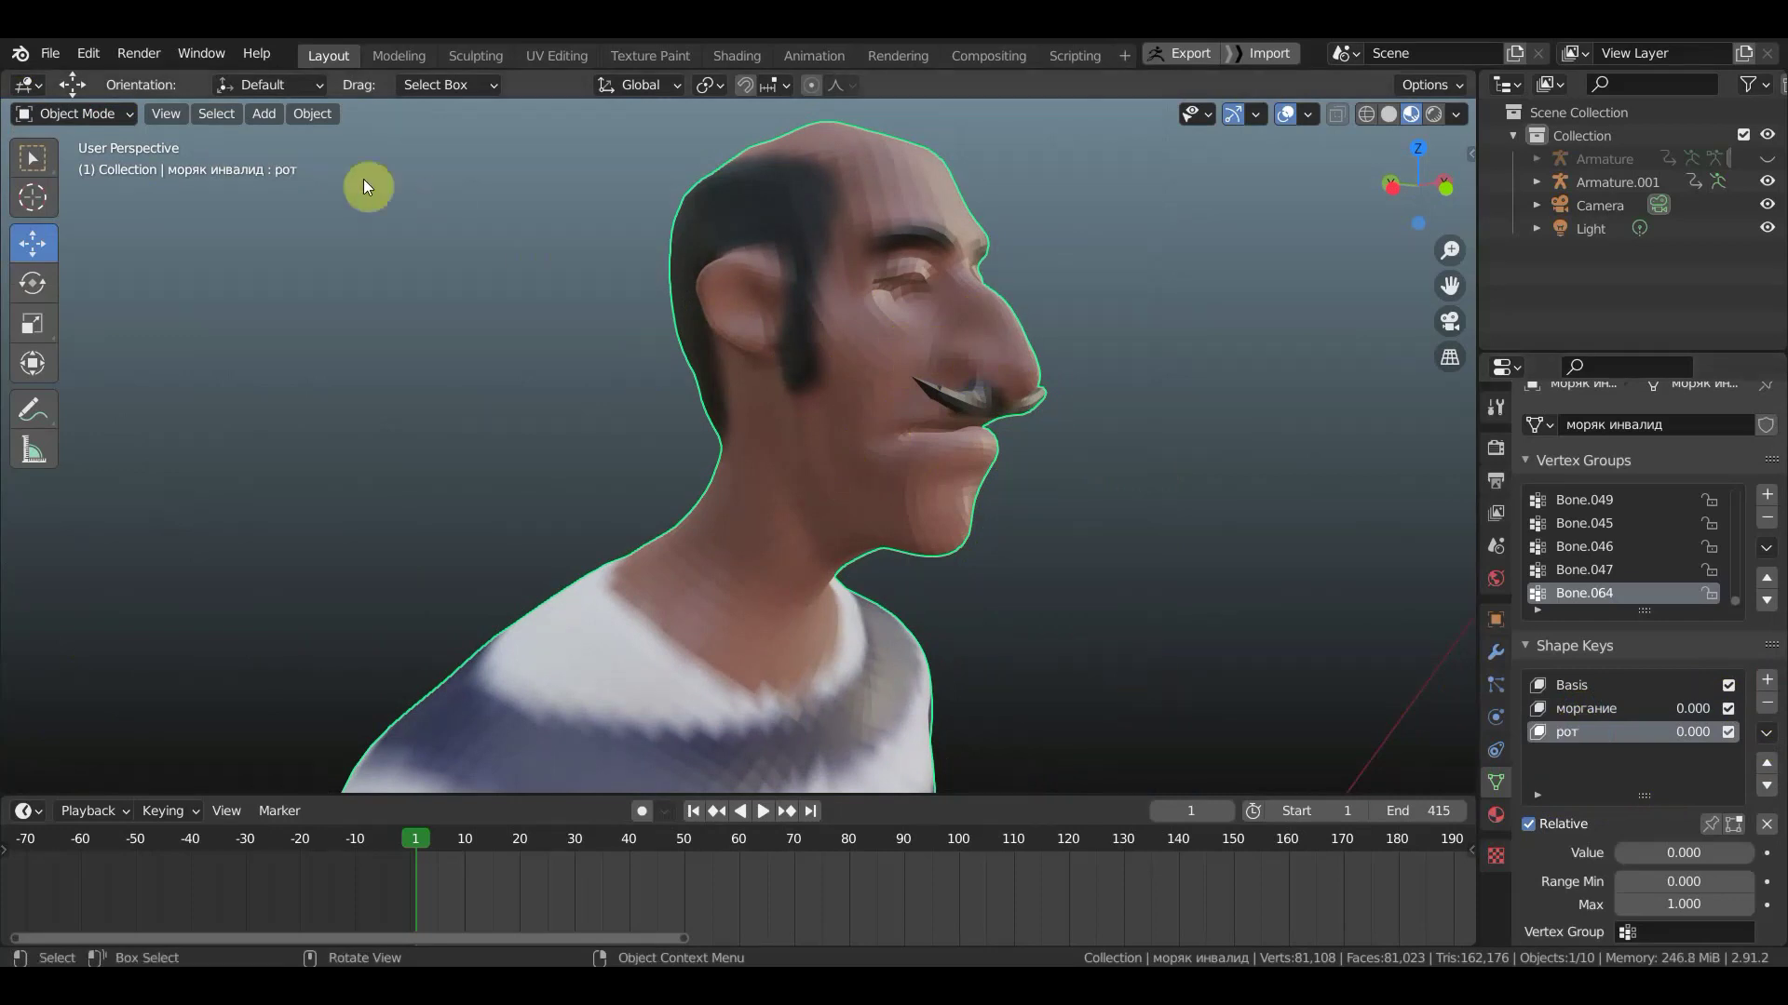
{"action": "left_click", "coordinate": [79, 115]}
{"action": "left_click", "coordinate": [81, 190]}
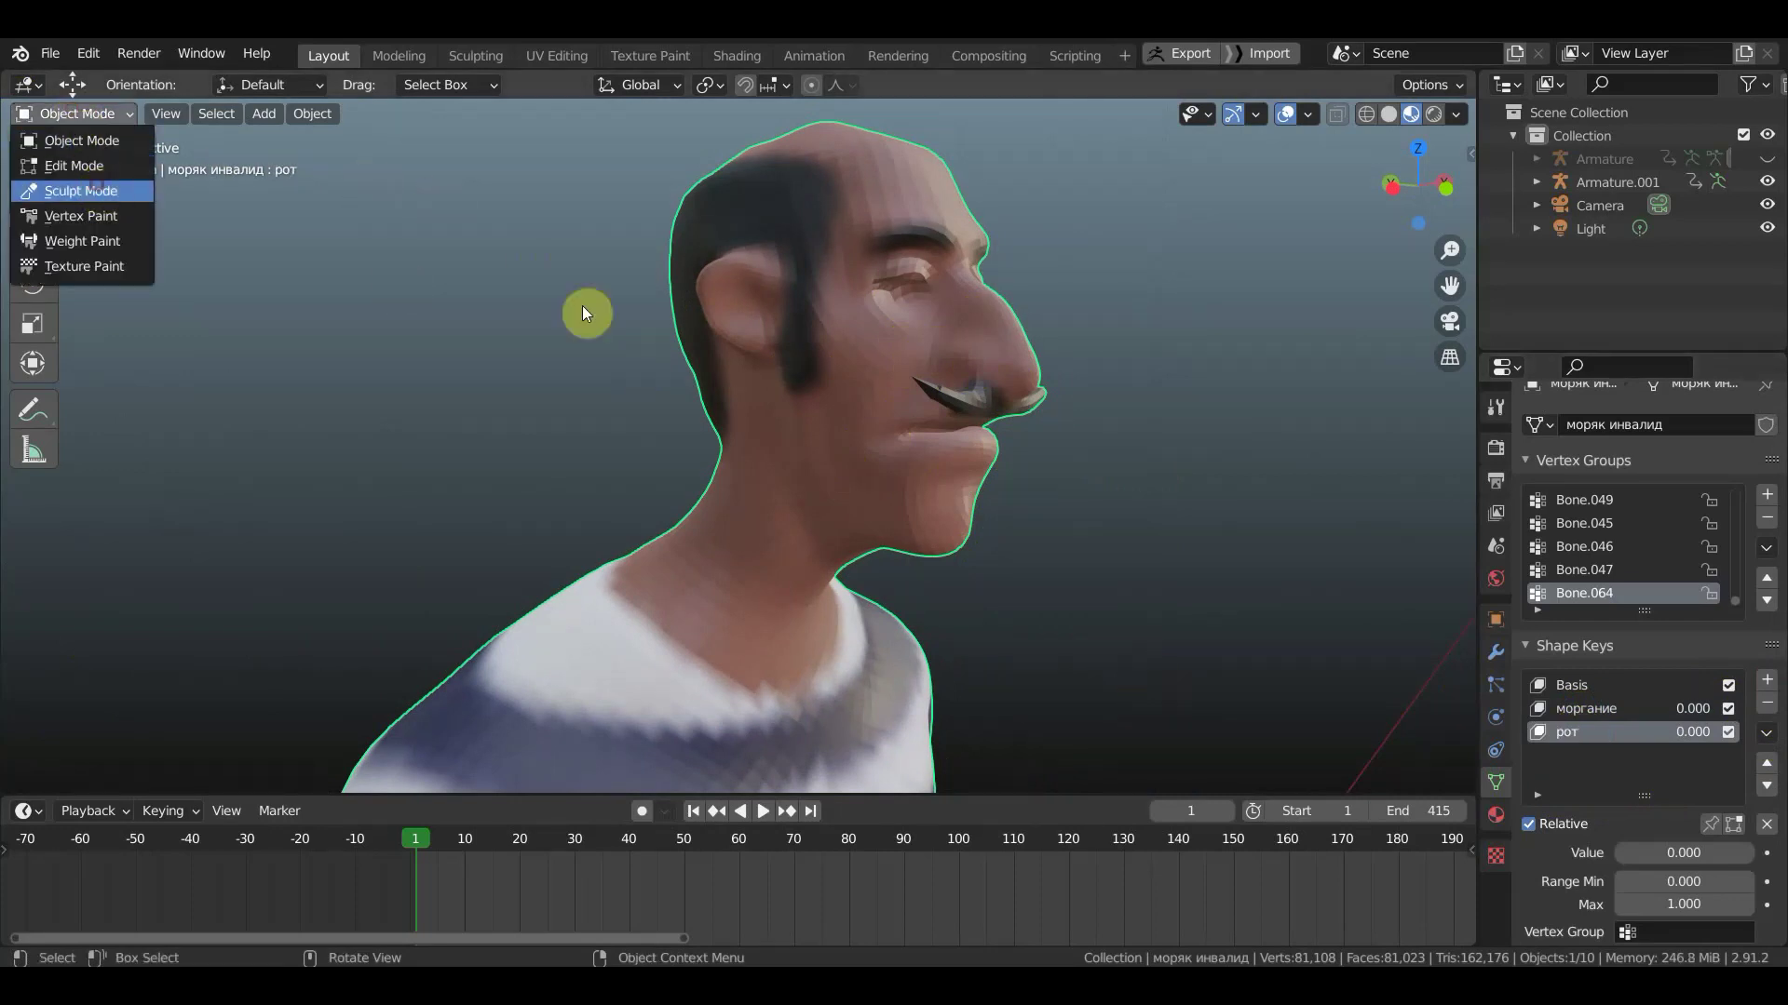
- Set up a 91 px Grab brush and pin the рот shape key
{"action": "key", "text": "f"}
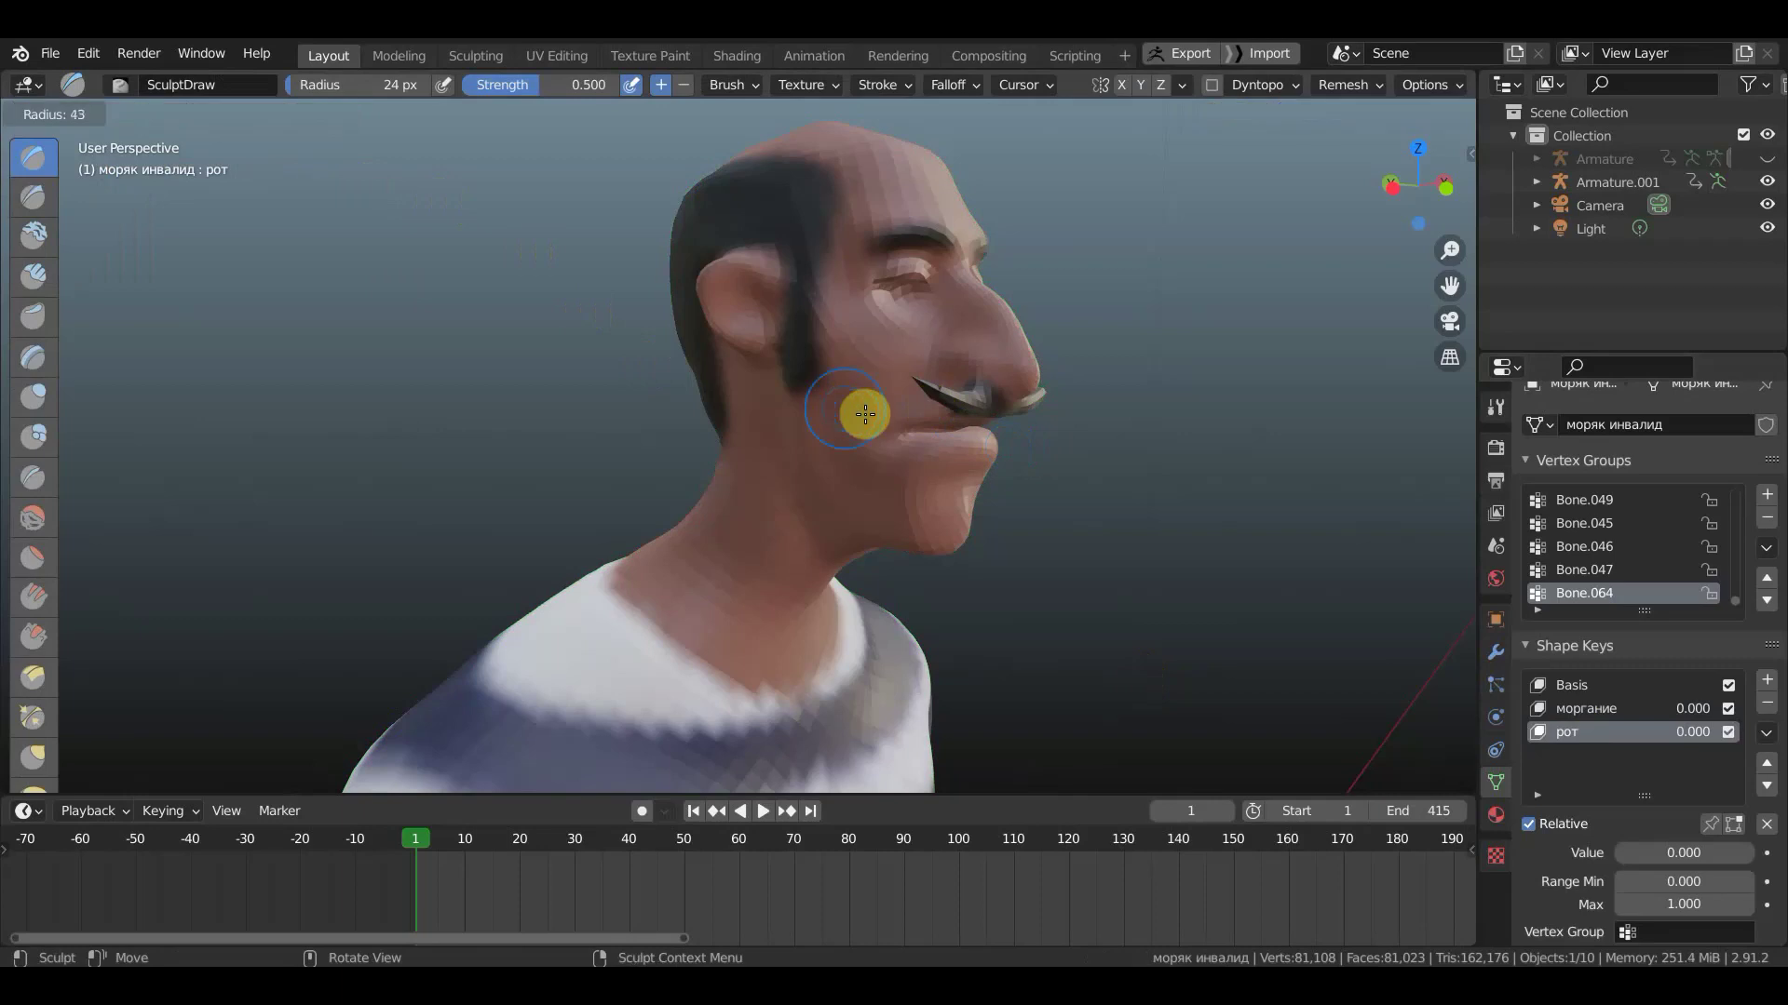
{"action": "left_click", "coordinate": [907, 448]}
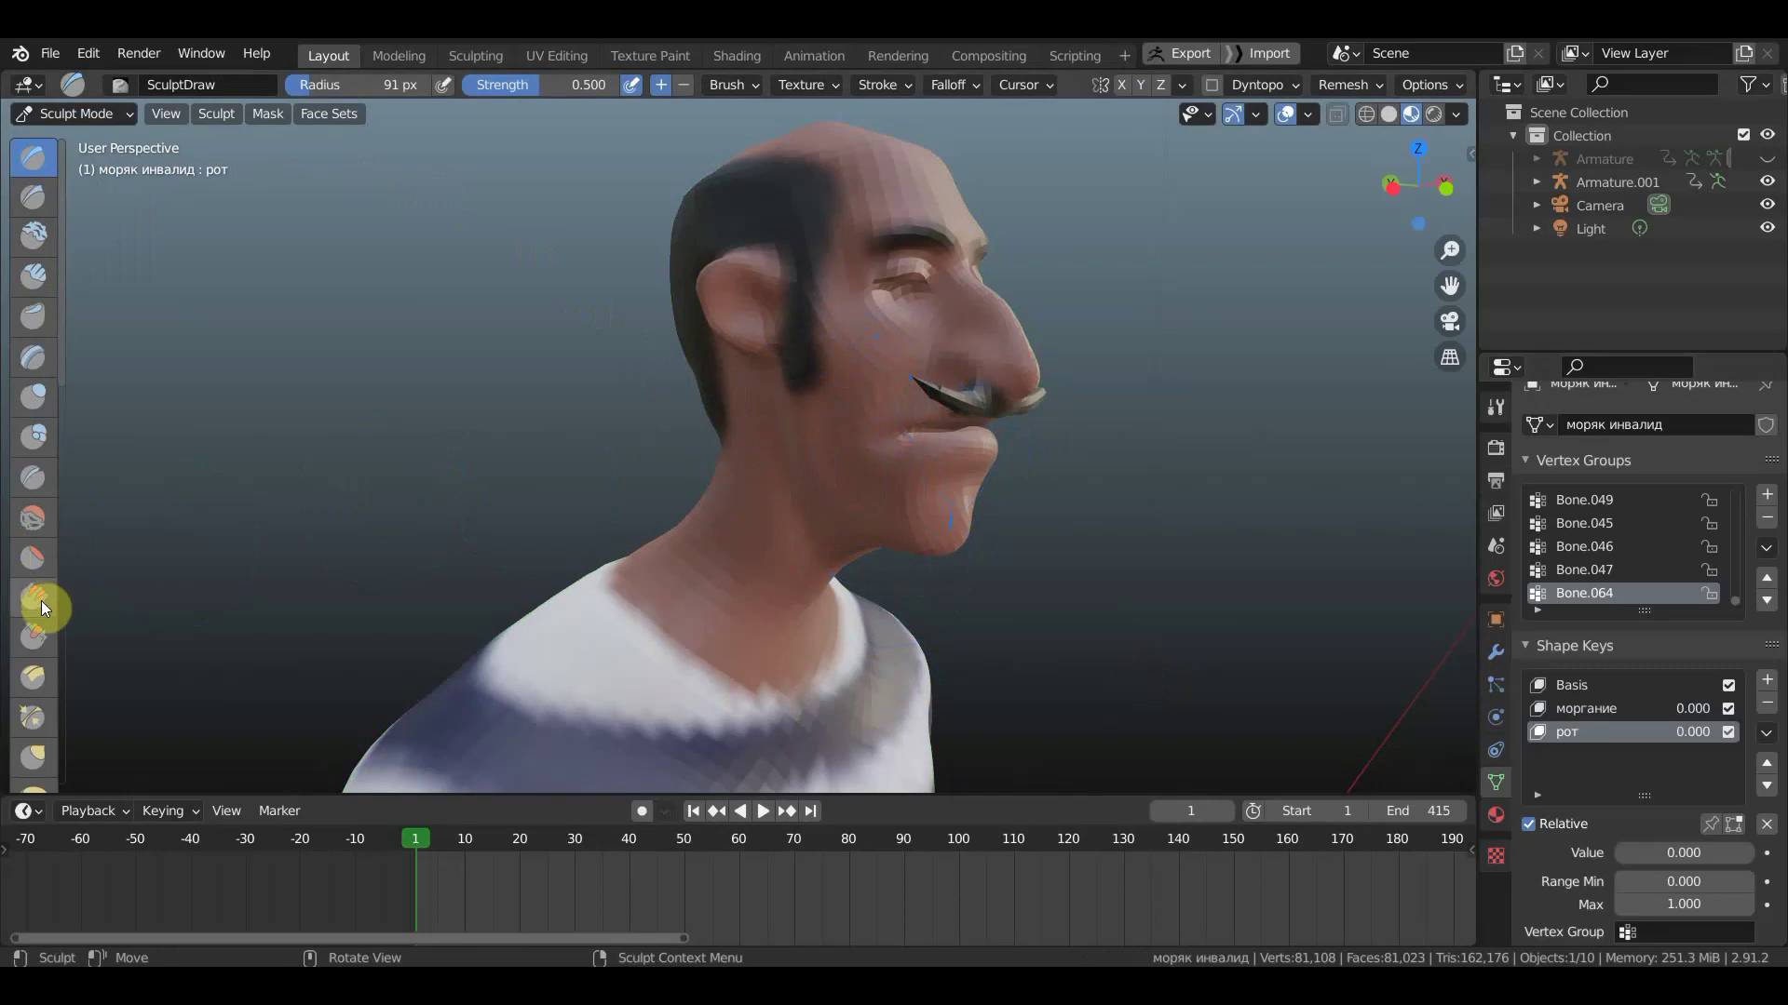
{"action": "scroll", "coordinate": [37, 642], "scroll_direction": "down", "scroll_amount": 4}
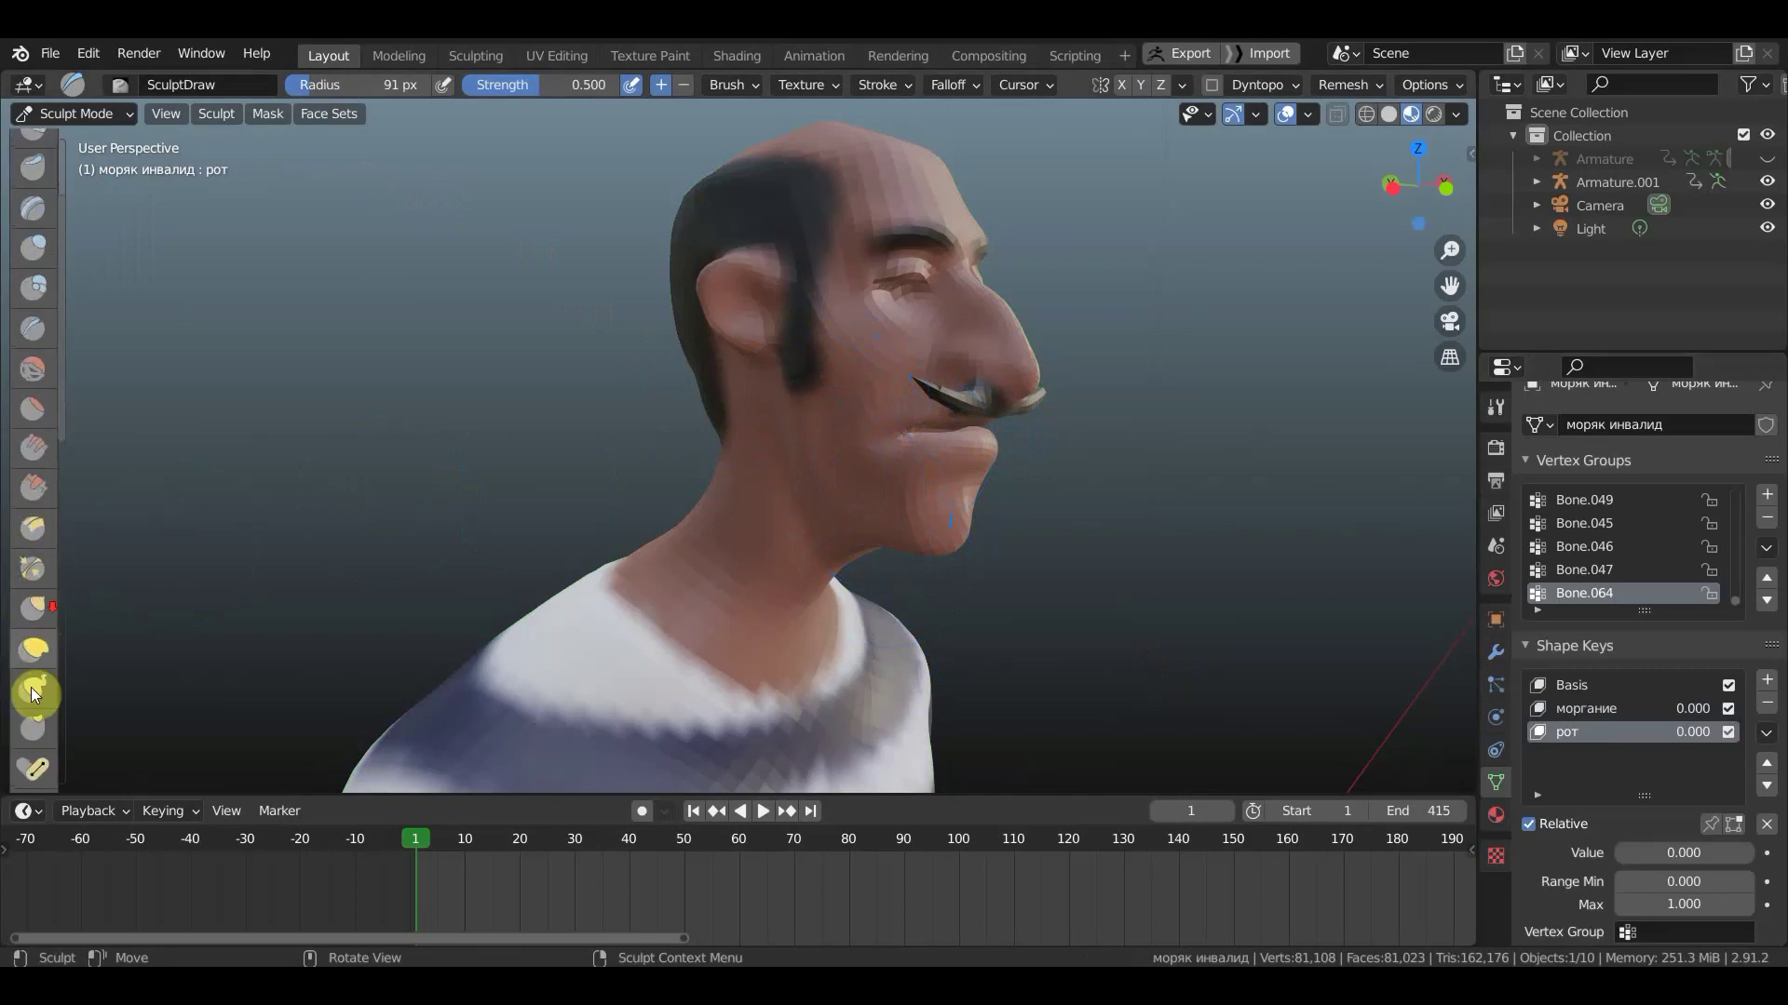
{"action": "left_click", "coordinate": [36, 612]}
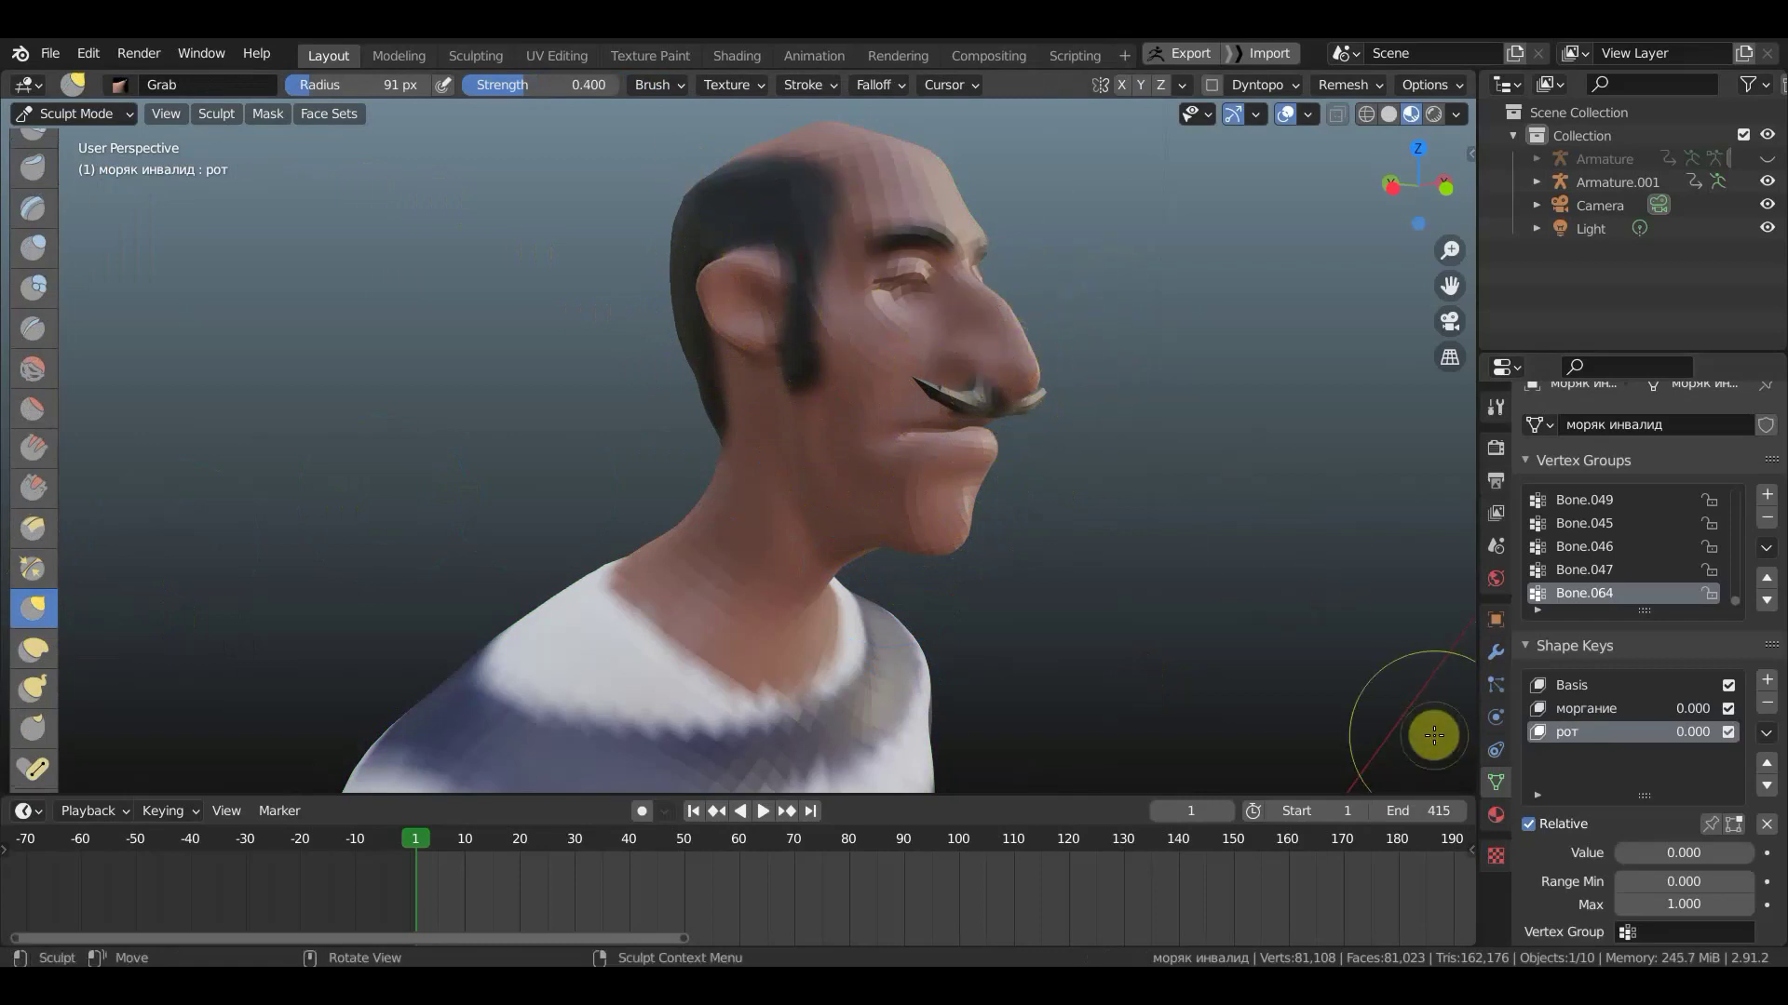
{"action": "left_click", "coordinate": [1713, 829]}
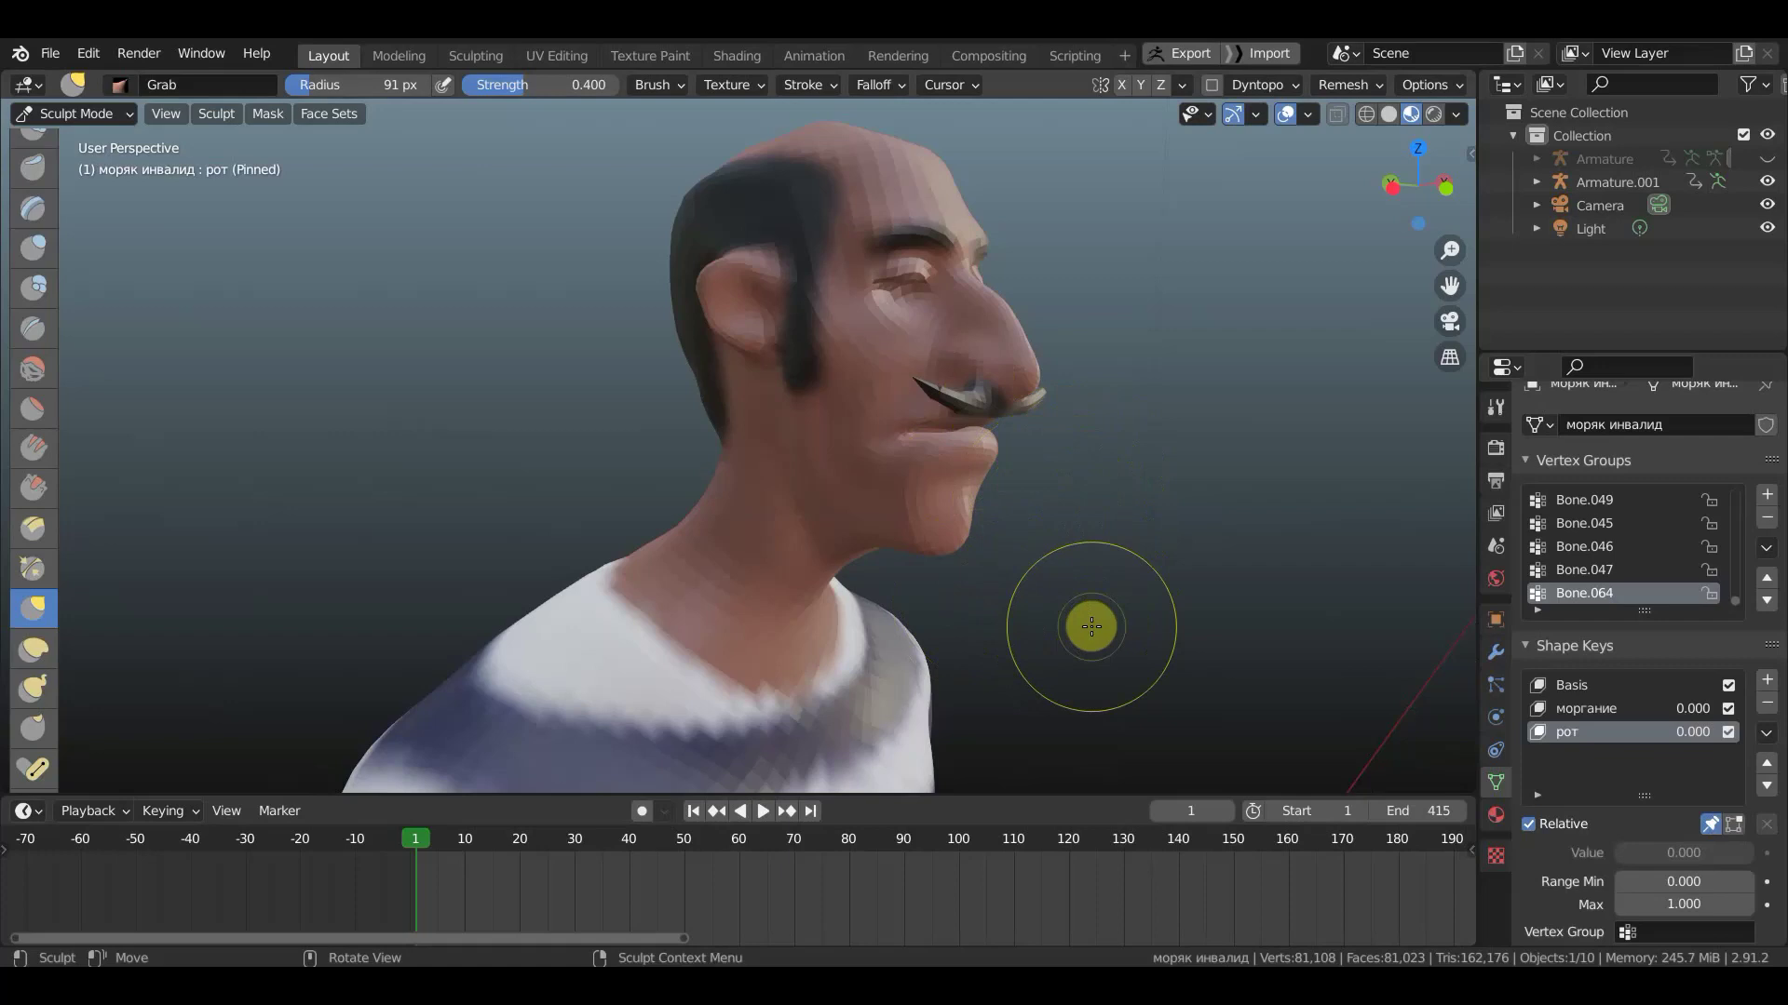
- At frame 9, grab the lower lip up toward the upper lip
{"action": "key", "text": "space"}
{"action": "key", "text": "space"}
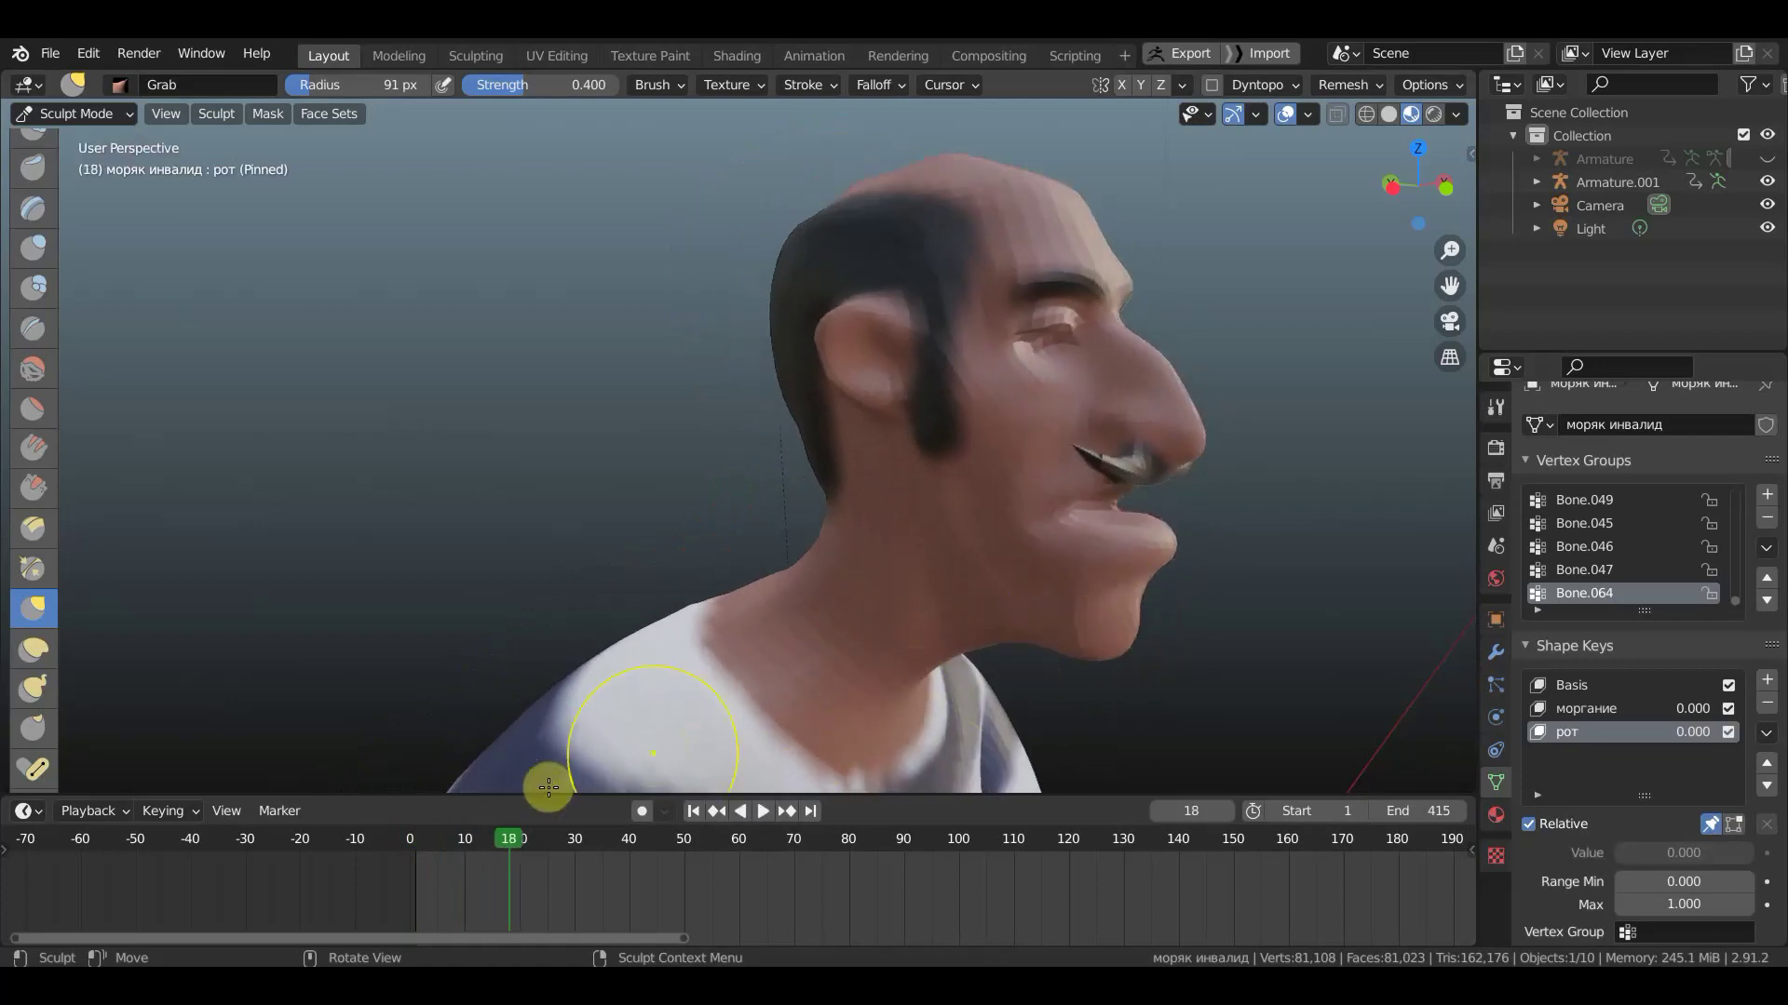
{"action": "left_click", "coordinate": [460, 844]}
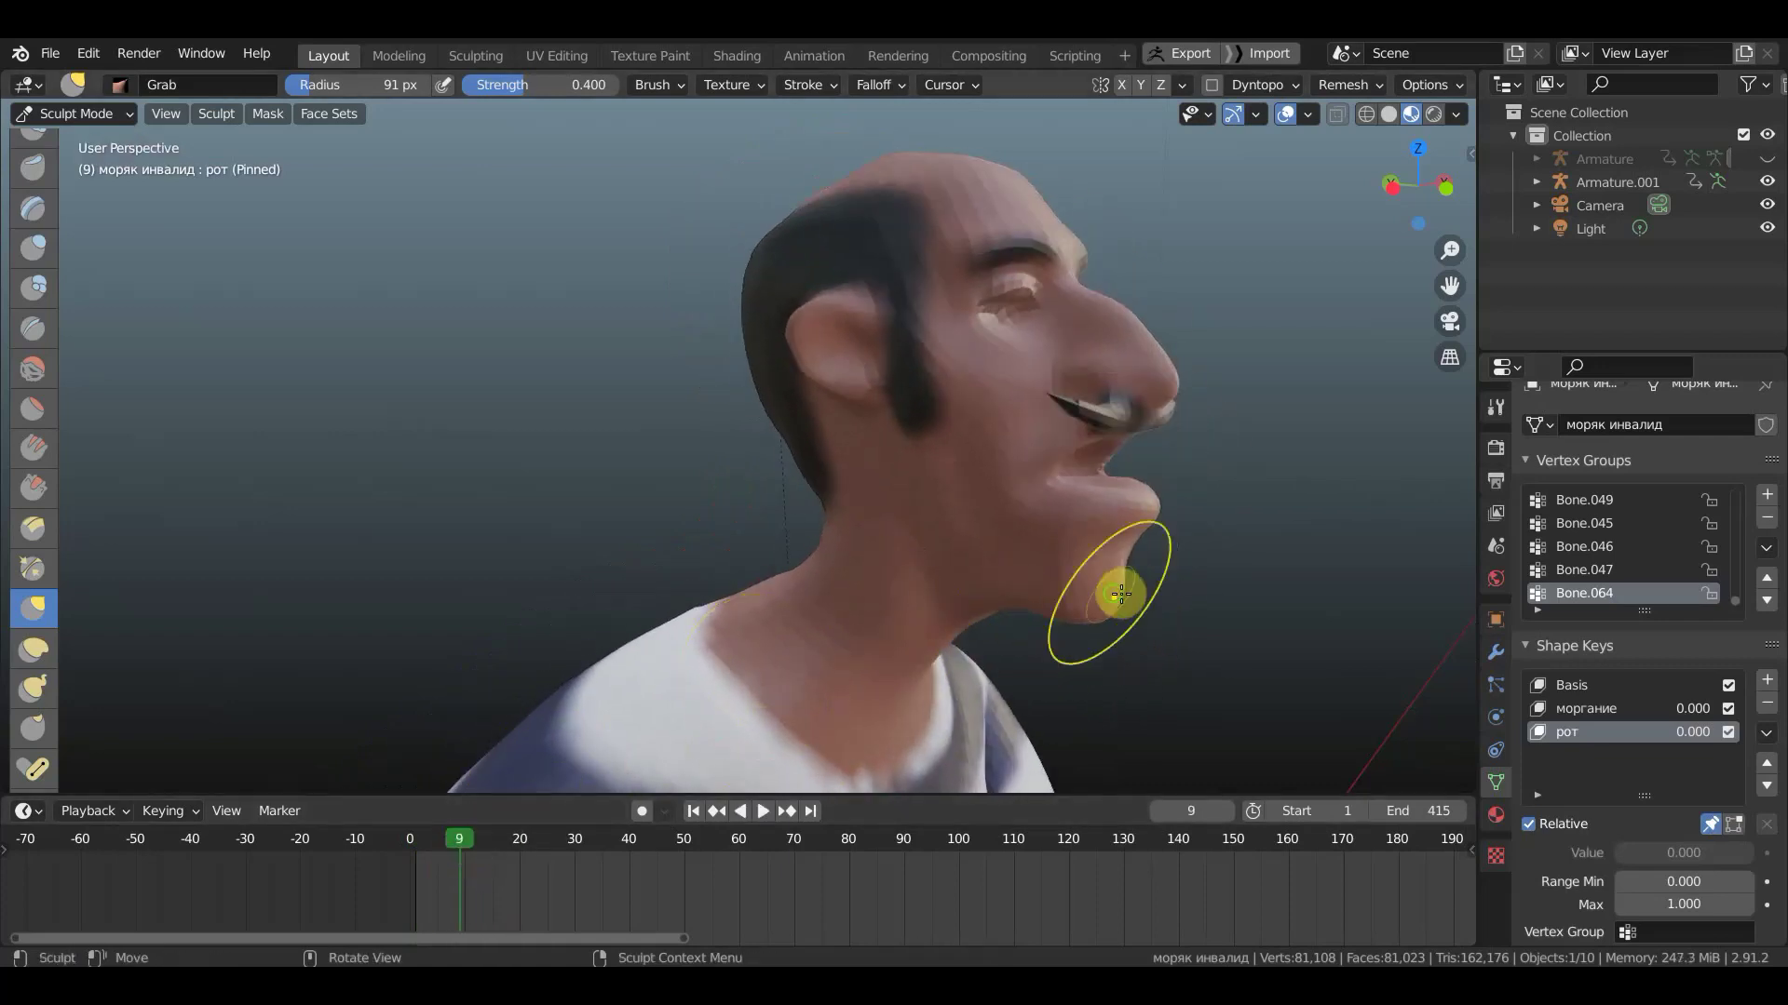
{"action": "middle_click_drag", "start_coordinate": [1120, 594], "coordinate": [1173, 595]}
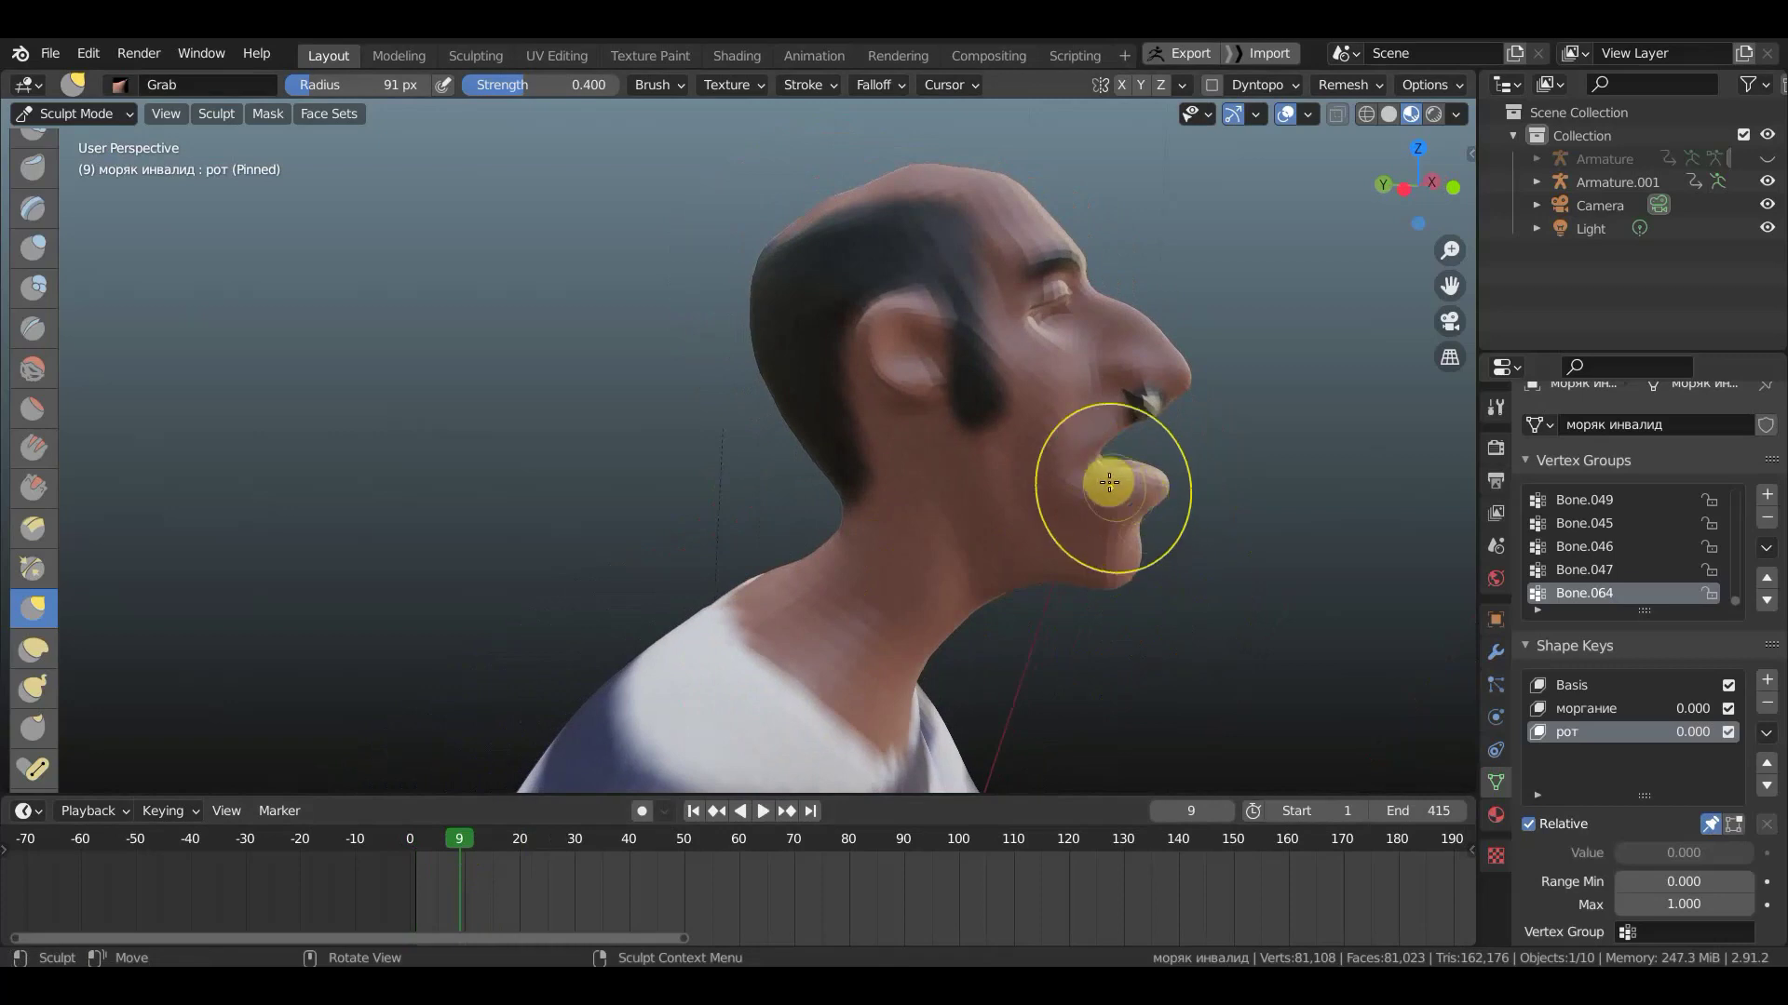
{"action": "mouse_move", "coordinate": [1125, 491]}
{"action": "left_mouse_down"}
{"action": "mouse_move", "coordinate": [1084, 430]}
{"action": "mouse_move", "coordinate": [1189, 365]}
{"action": "mouse_move", "coordinate": [1197, 398]}
{"action": "left_mouse_up"}
{"action": "middle_click_drag", "start_coordinate": [1198, 399], "coordinate": [1028, 431]}
{"action": "mouse_move", "coordinate": [941, 455]}
{"action": "left_mouse_down"}
{"action": "mouse_move", "coordinate": [742, 519]}
{"action": "mouse_move", "coordinate": [760, 502]}
{"action": "mouse_move", "coordinate": [862, 518]}
{"action": "left_mouse_up"}
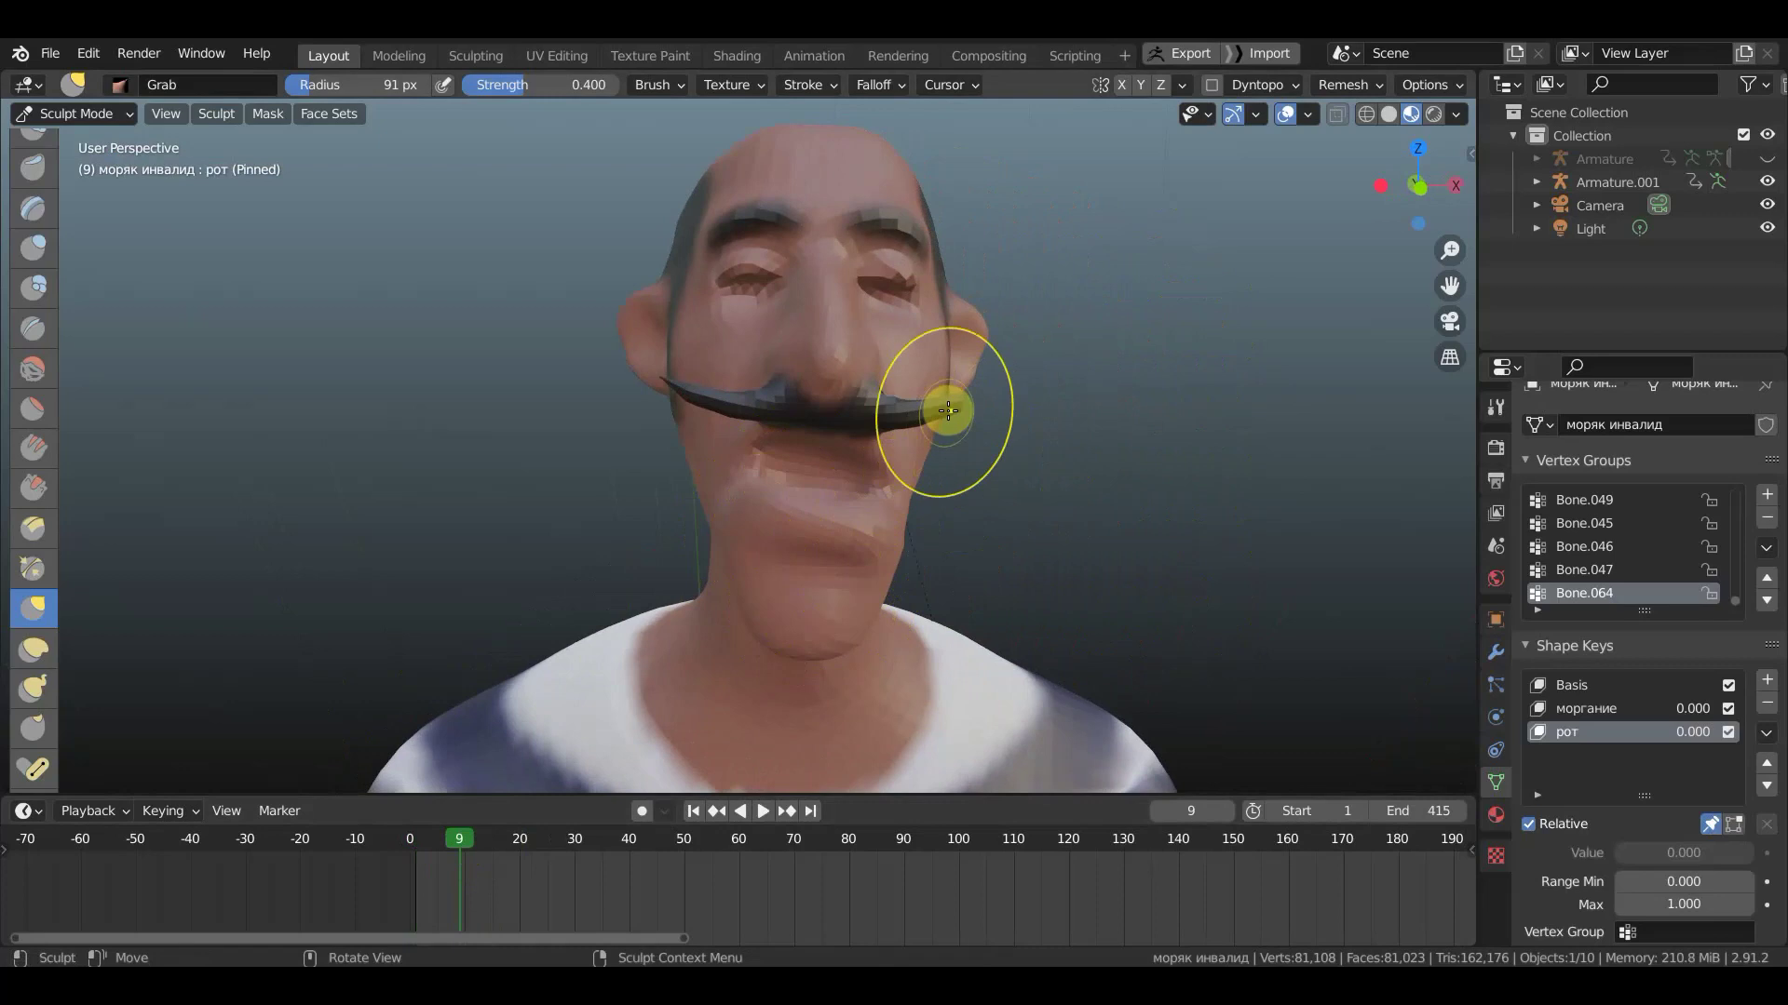
- Grab-reshape both moustache tips and the corner of the mouth
{"action": "left_click_drag", "start_coordinate": [948, 414], "coordinate": [955, 381]}
{"action": "mouse_move", "coordinate": [703, 387]}
{"action": "left_mouse_down"}
{"action": "mouse_move", "coordinate": [663, 382]}
{"action": "mouse_move", "coordinate": [713, 387]}
{"action": "left_mouse_up"}
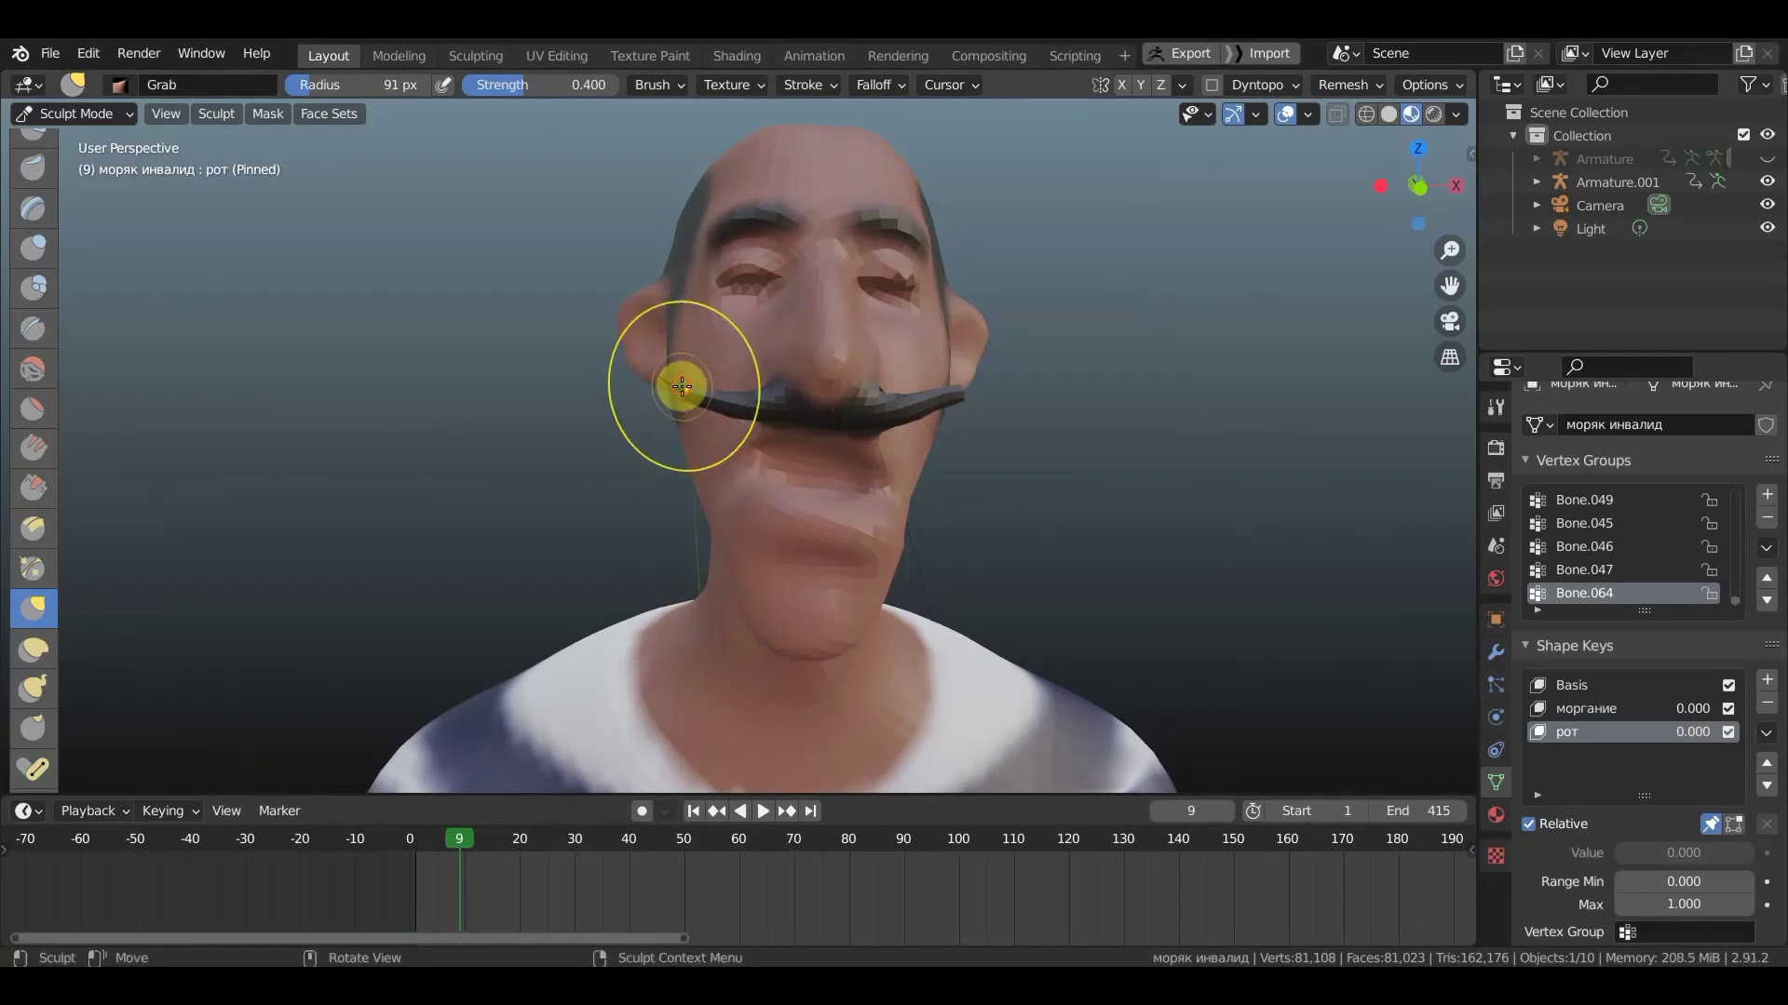
{"action": "left_click_drag", "start_coordinate": [713, 387], "coordinate": [746, 431]}
{"action": "left_click_drag", "start_coordinate": [898, 441], "coordinate": [917, 410]}
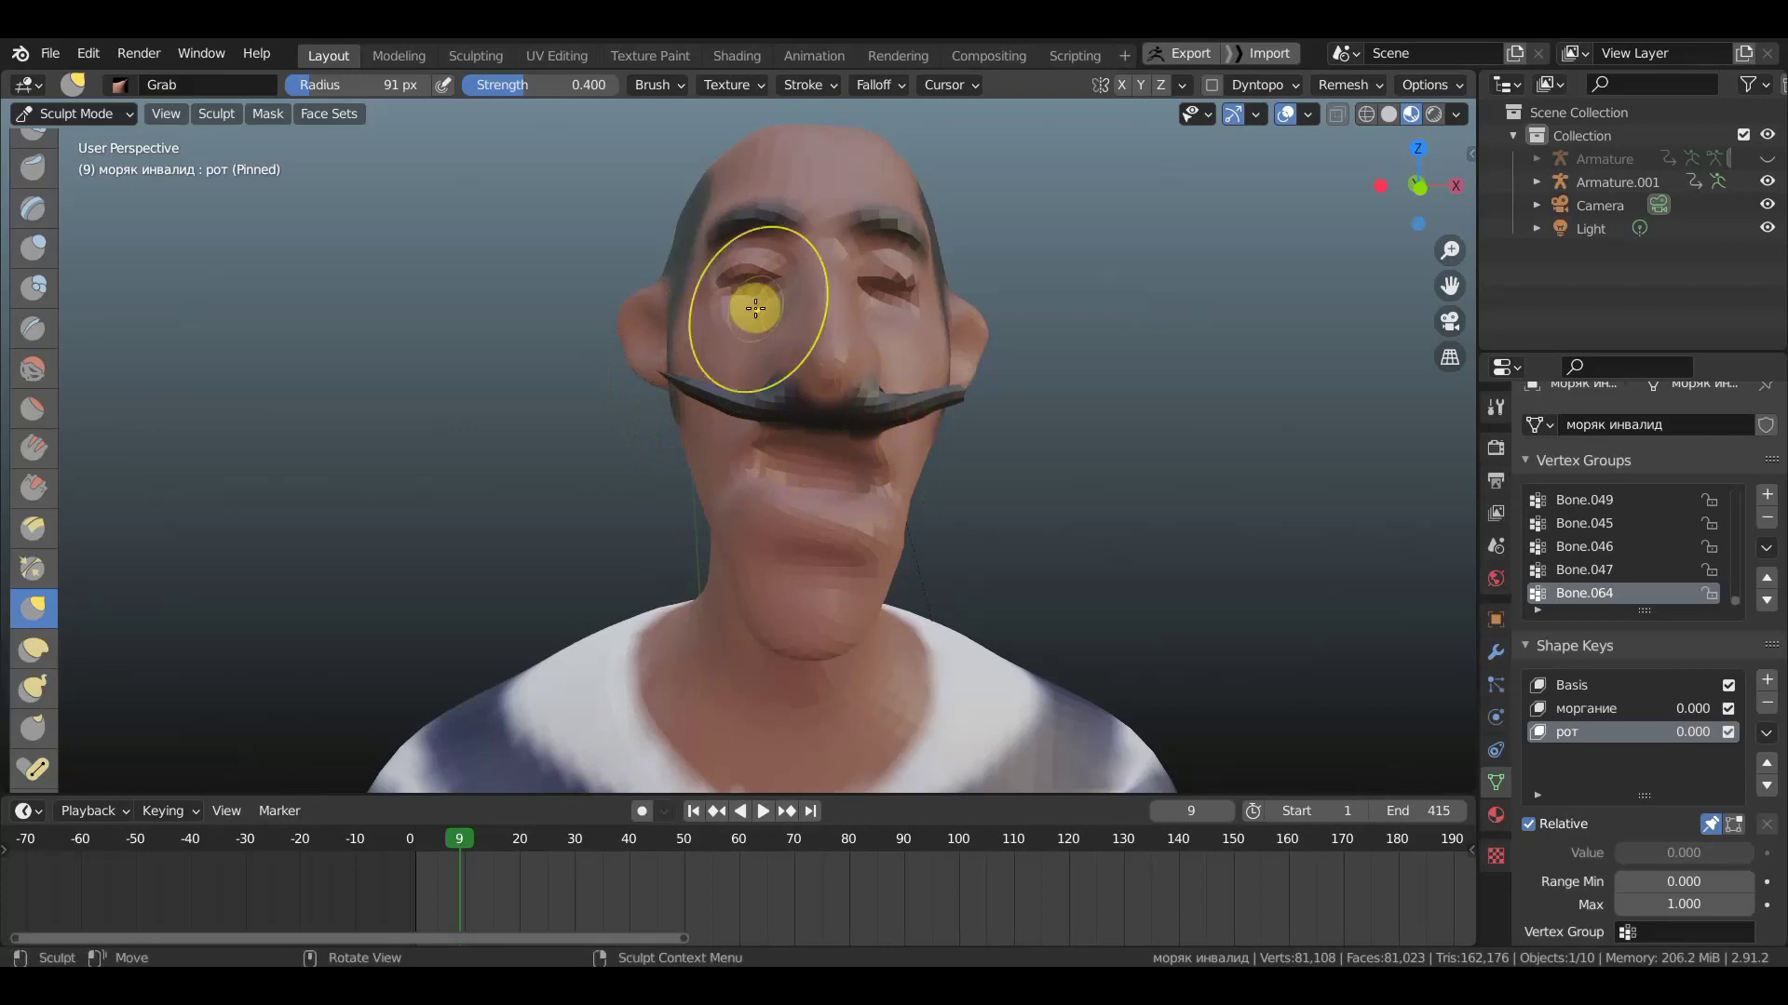
{"action": "middle_click_drag", "start_coordinate": [739, 310], "coordinate": [728, 324]}
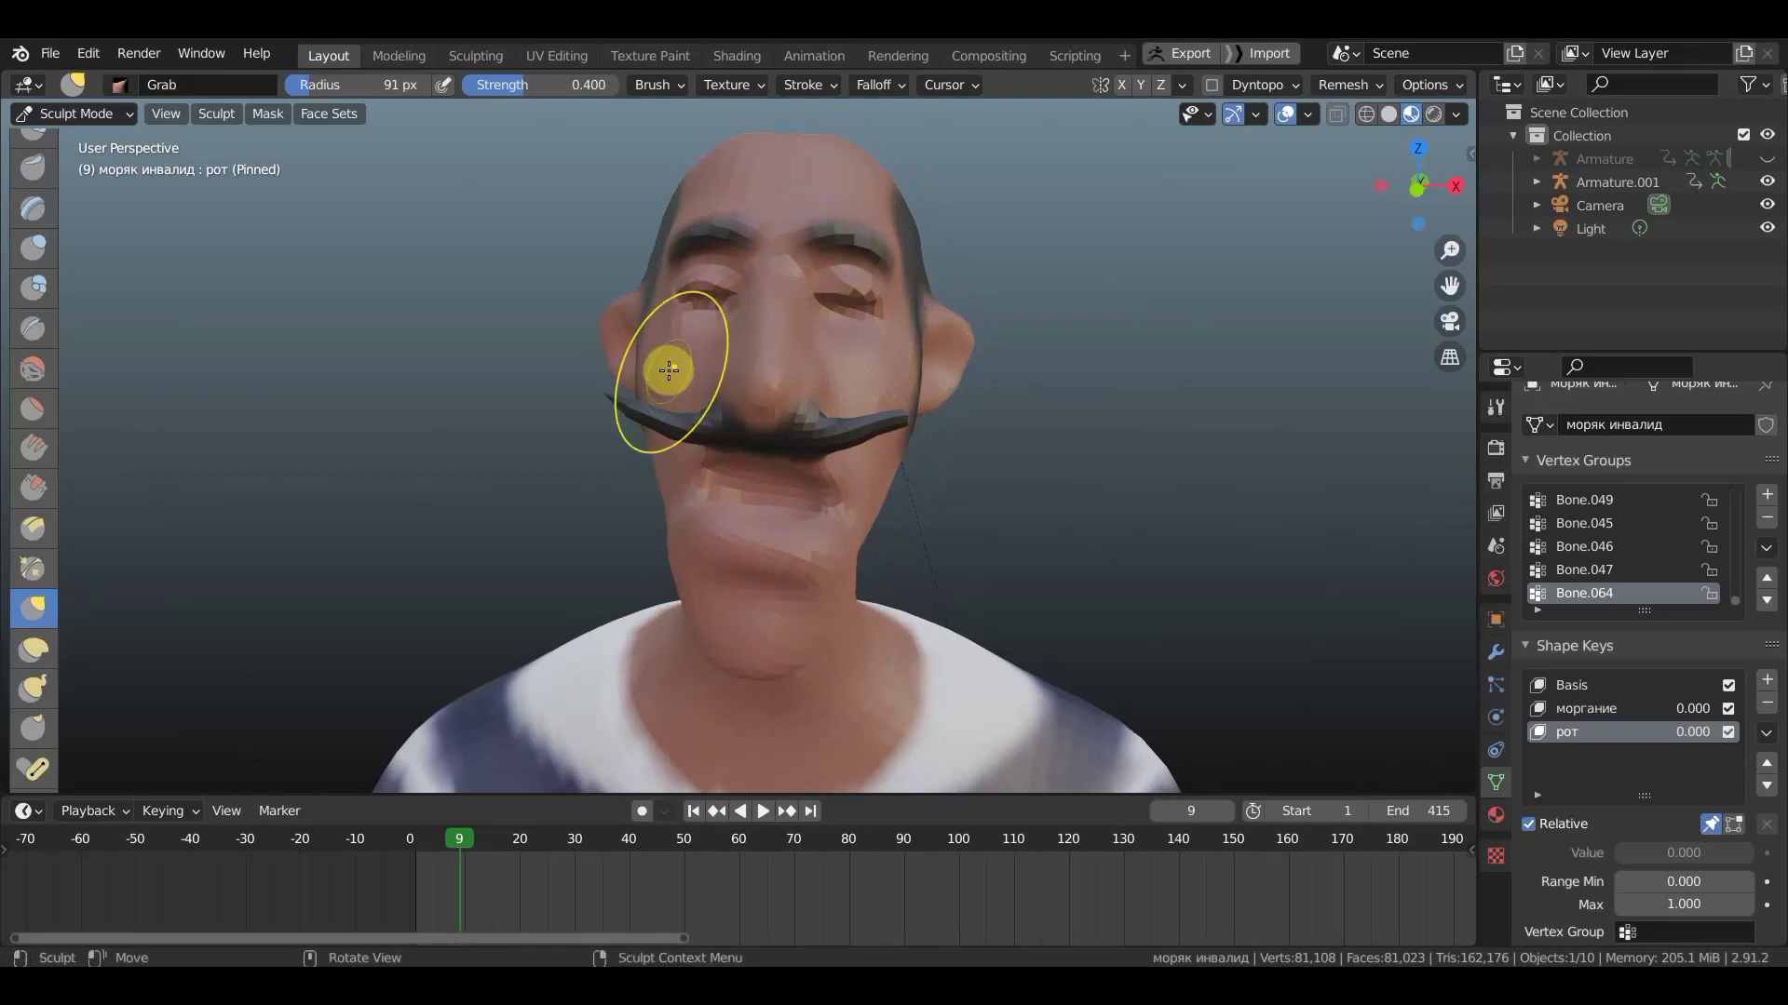
- Reshape the cheeks, moustache middle, chin and areas by the ears, then return to Object Mode
{"action": "left_click_drag", "start_coordinate": [871, 380], "coordinate": [870, 389]}
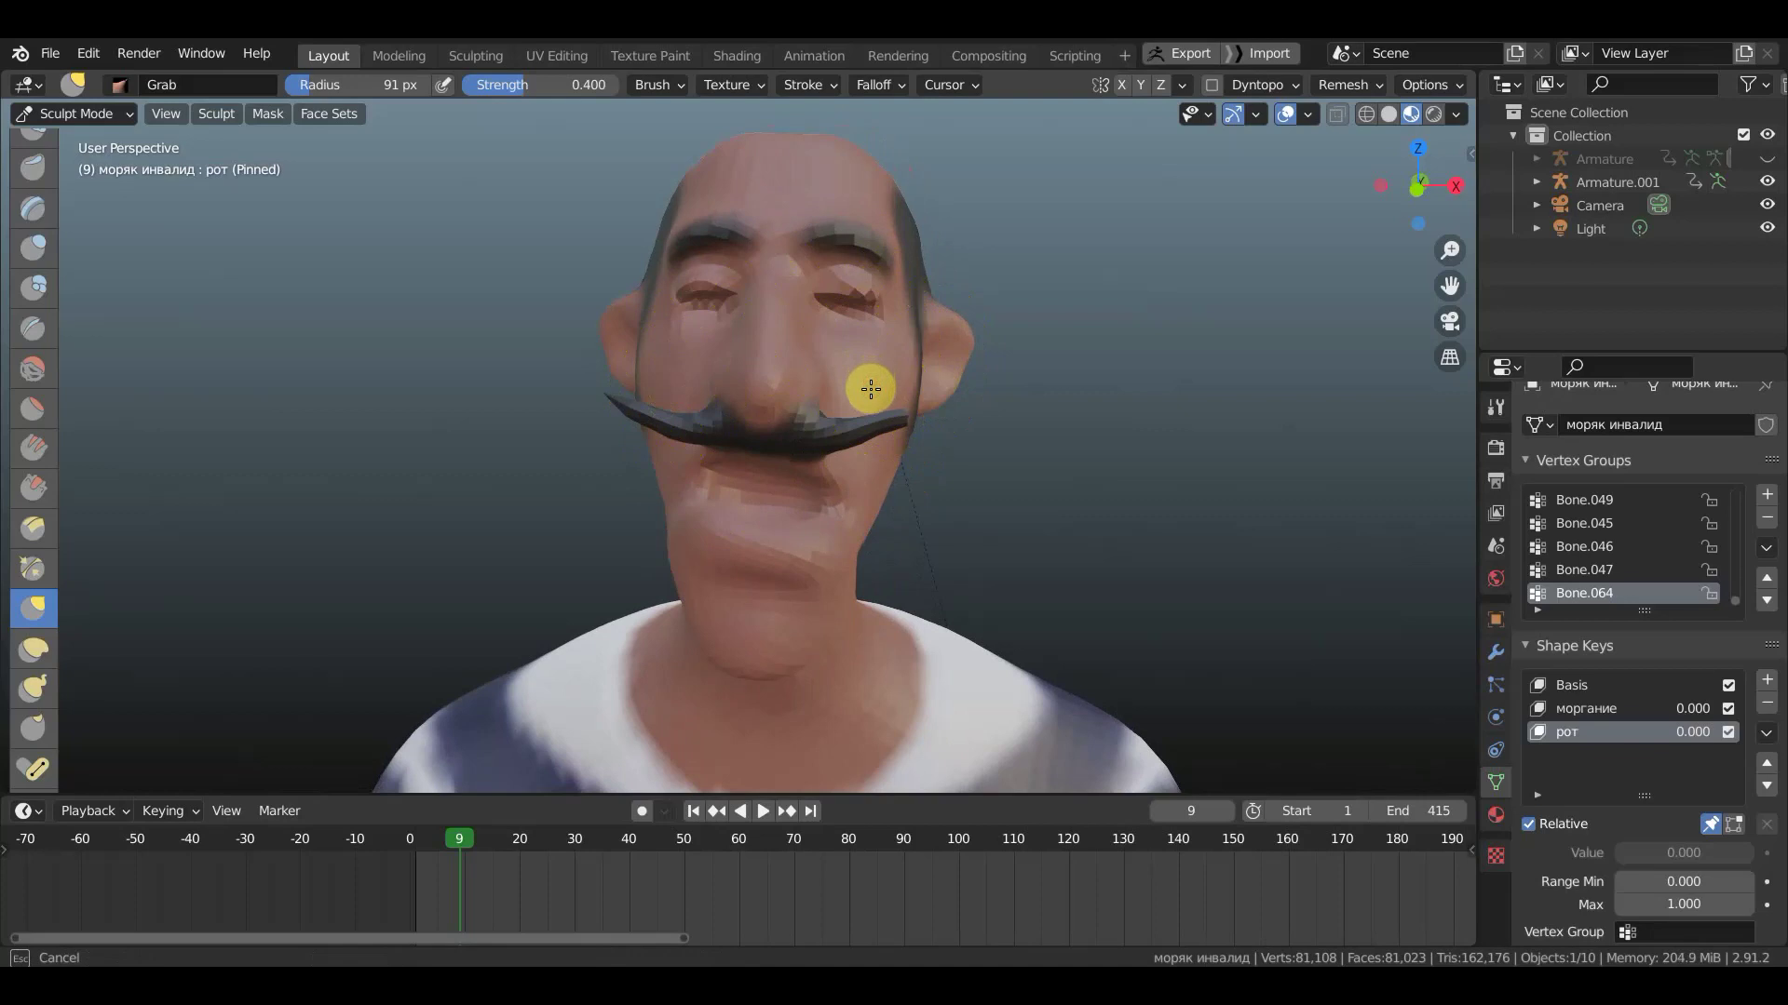
{"action": "left_click", "coordinate": [660, 377]}
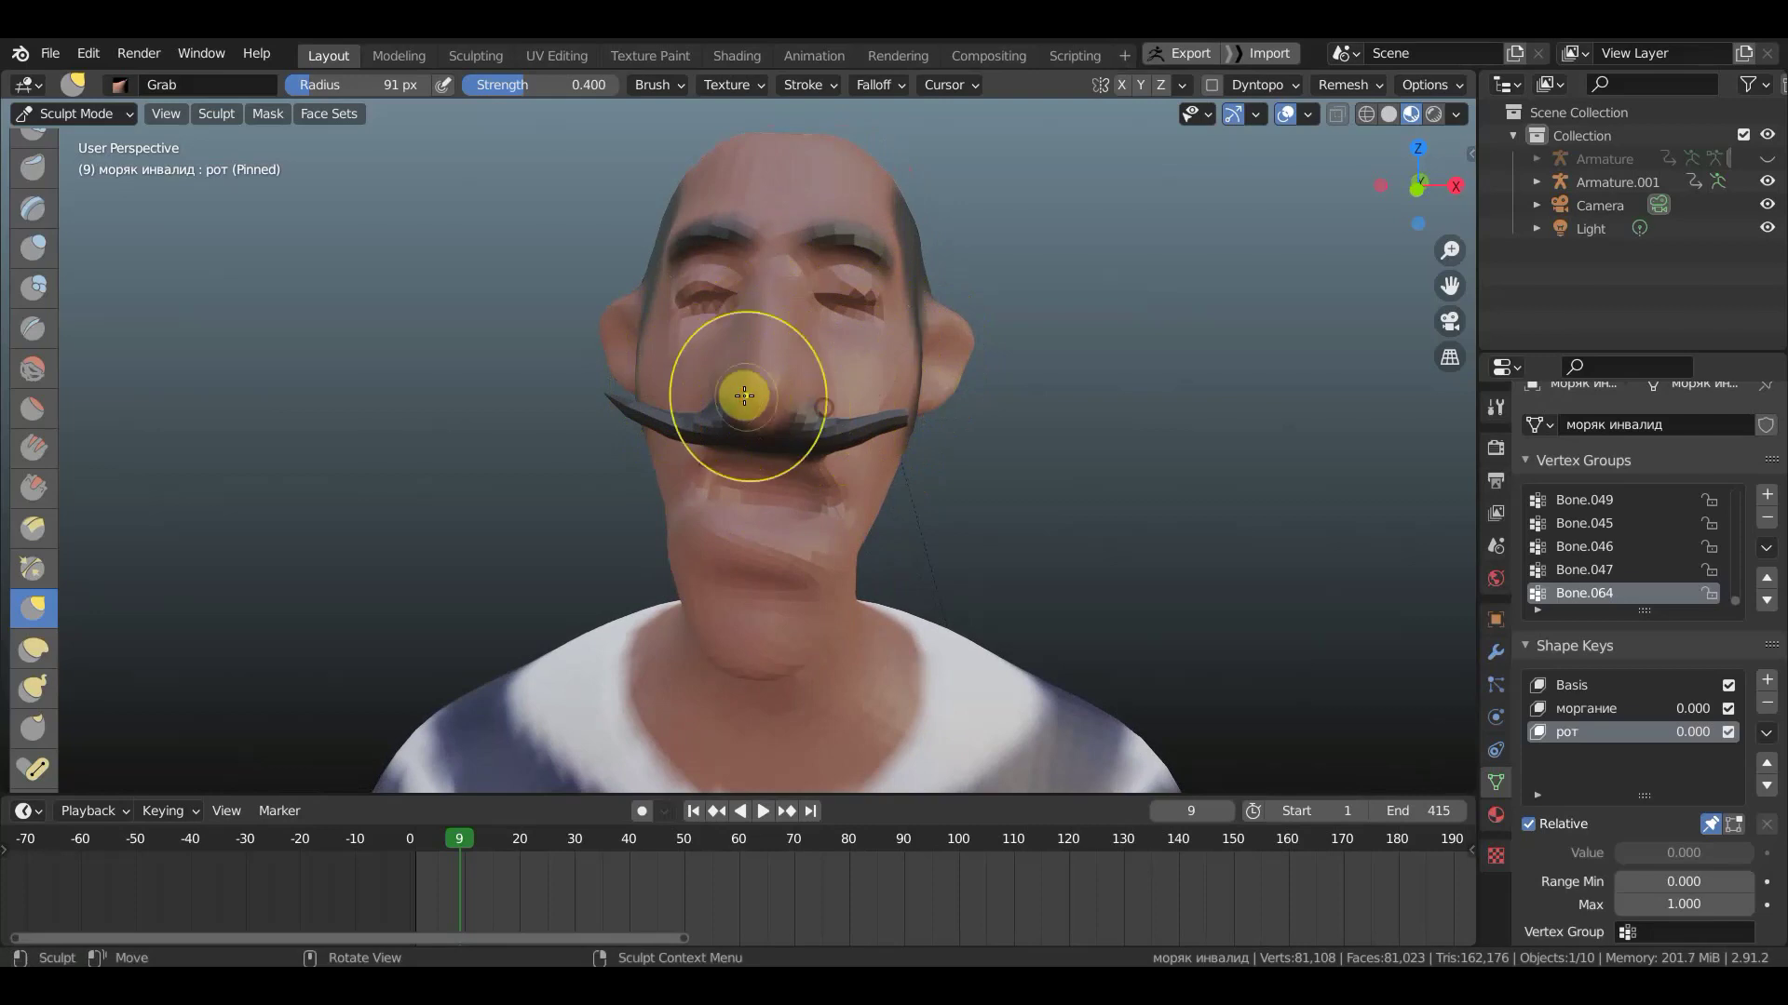
{"action": "left_click_drag", "start_coordinate": [698, 398], "coordinate": [767, 542]}
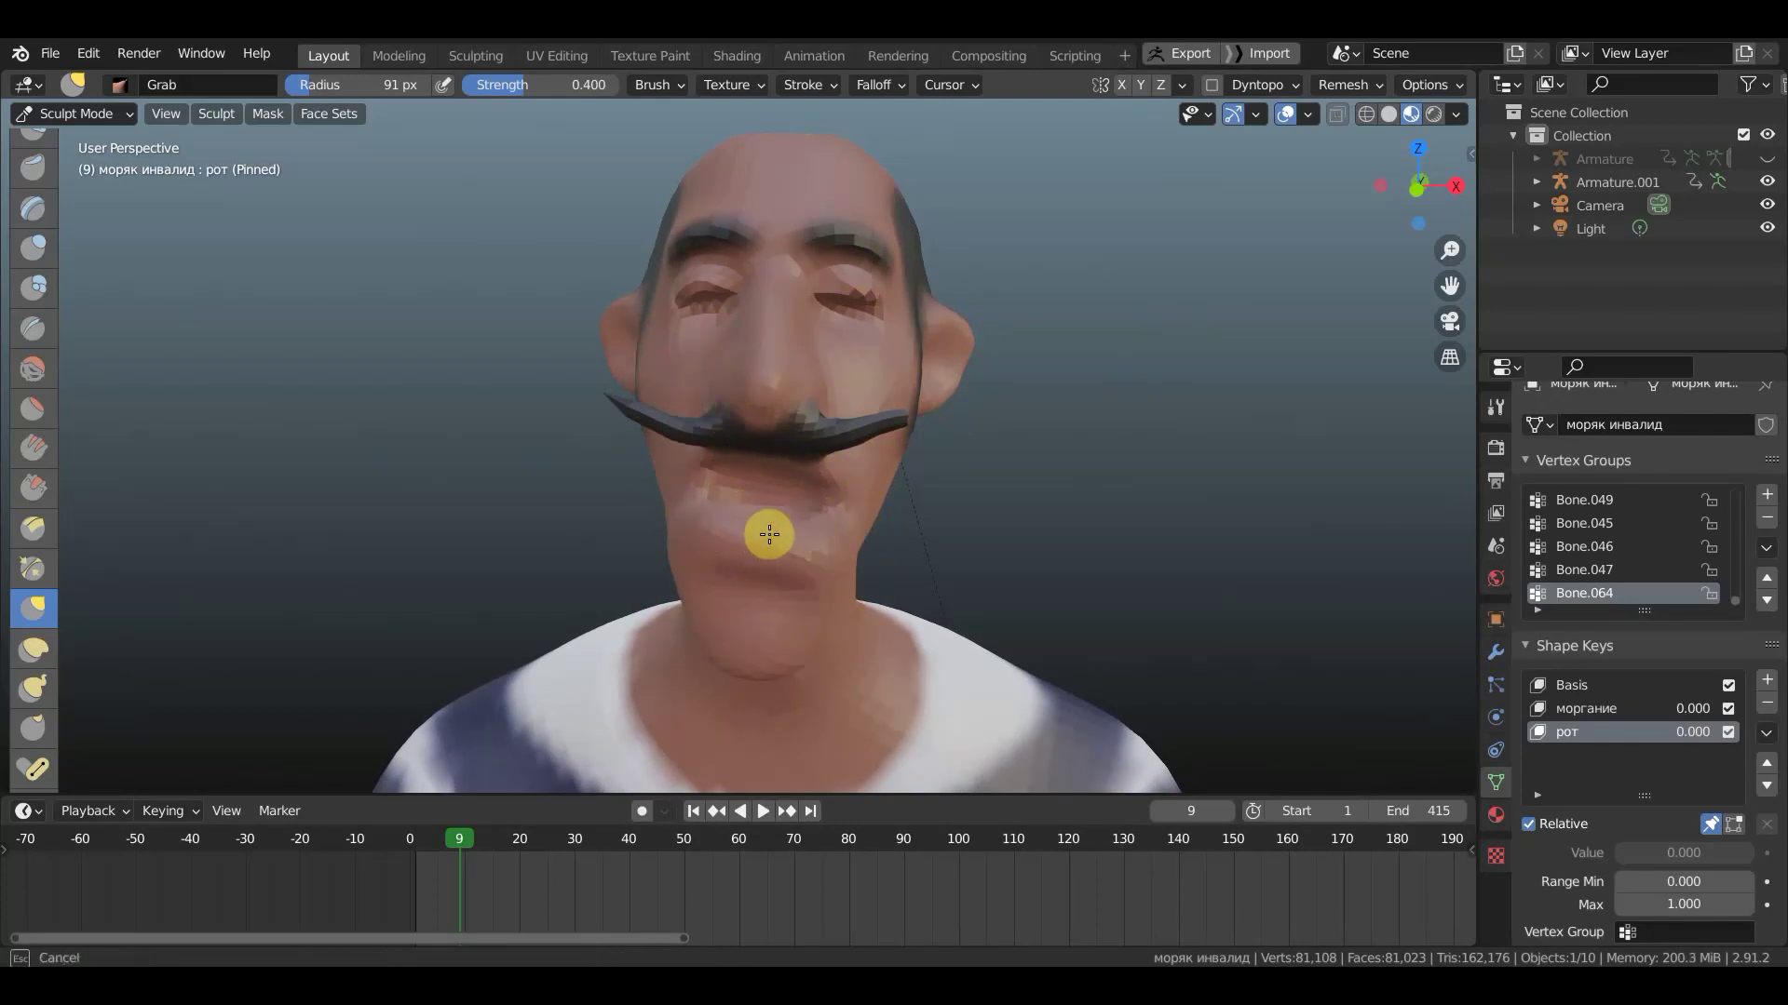
{"action": "left_click_drag", "start_coordinate": [766, 515], "coordinate": [896, 503]}
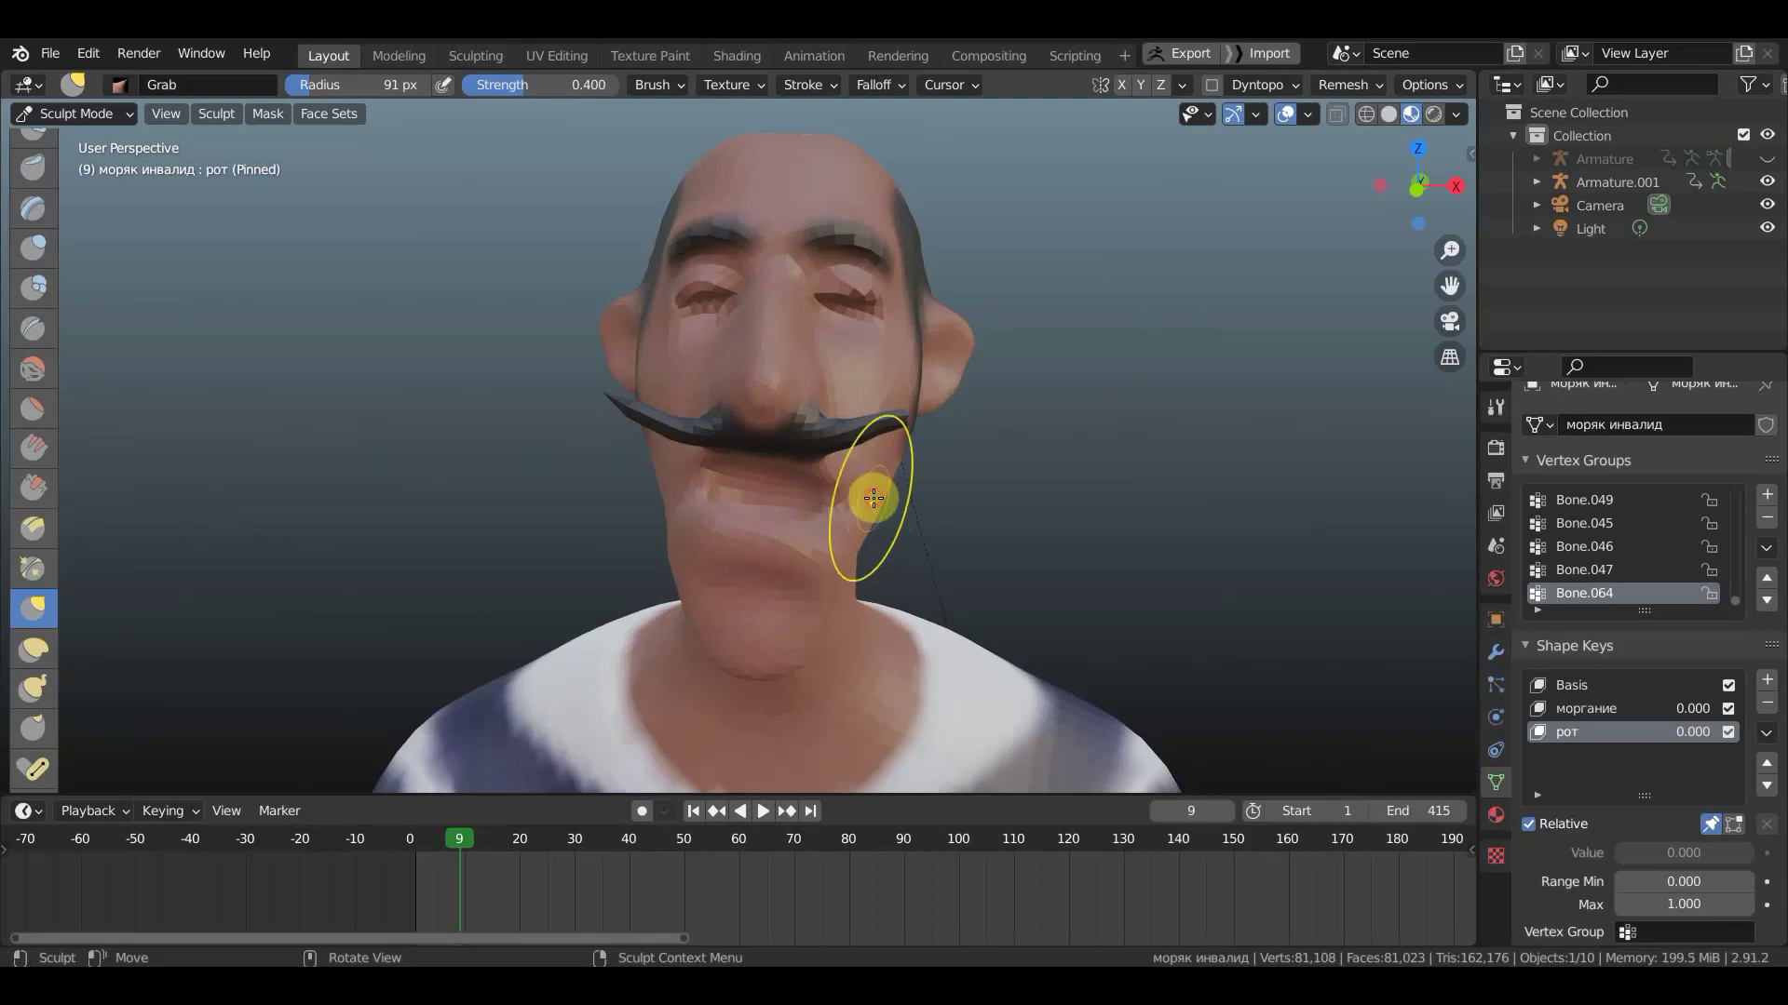
{"action": "left_click_drag", "start_coordinate": [888, 509], "coordinate": [899, 467]}
{"action": "left_click_drag", "start_coordinate": [964, 342], "coordinate": [969, 338]}
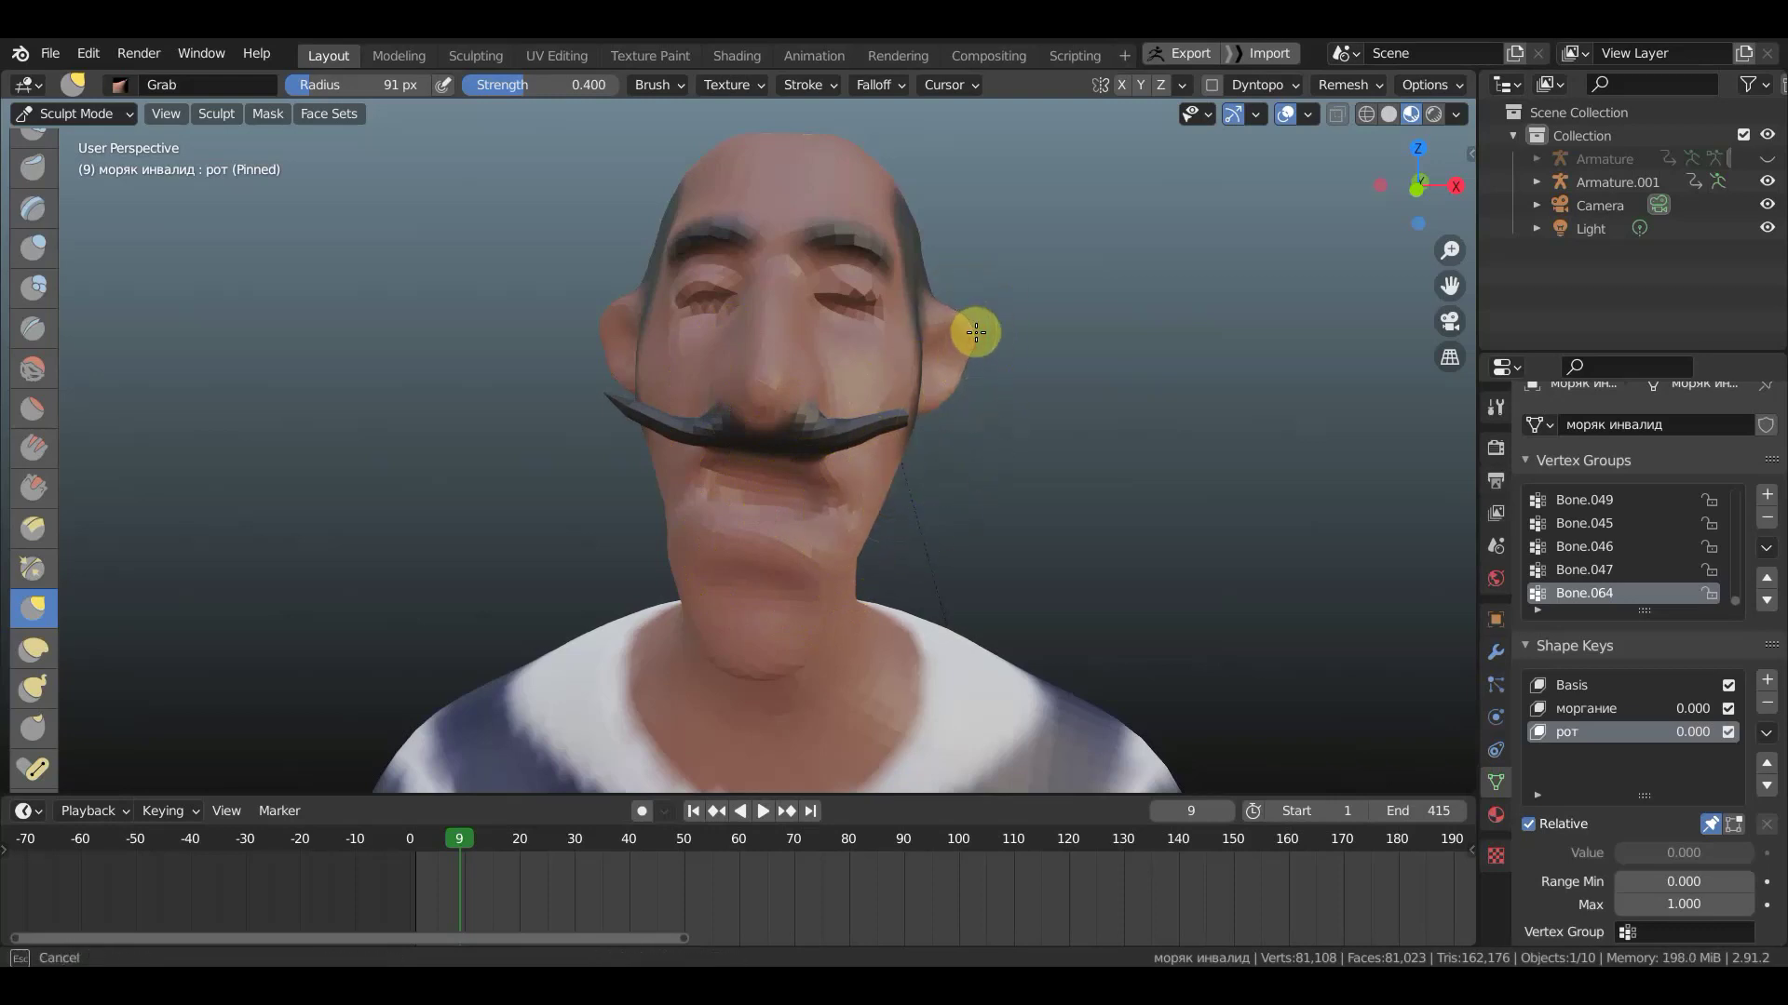
{"action": "left_click_drag", "start_coordinate": [618, 320], "coordinate": [615, 316]}
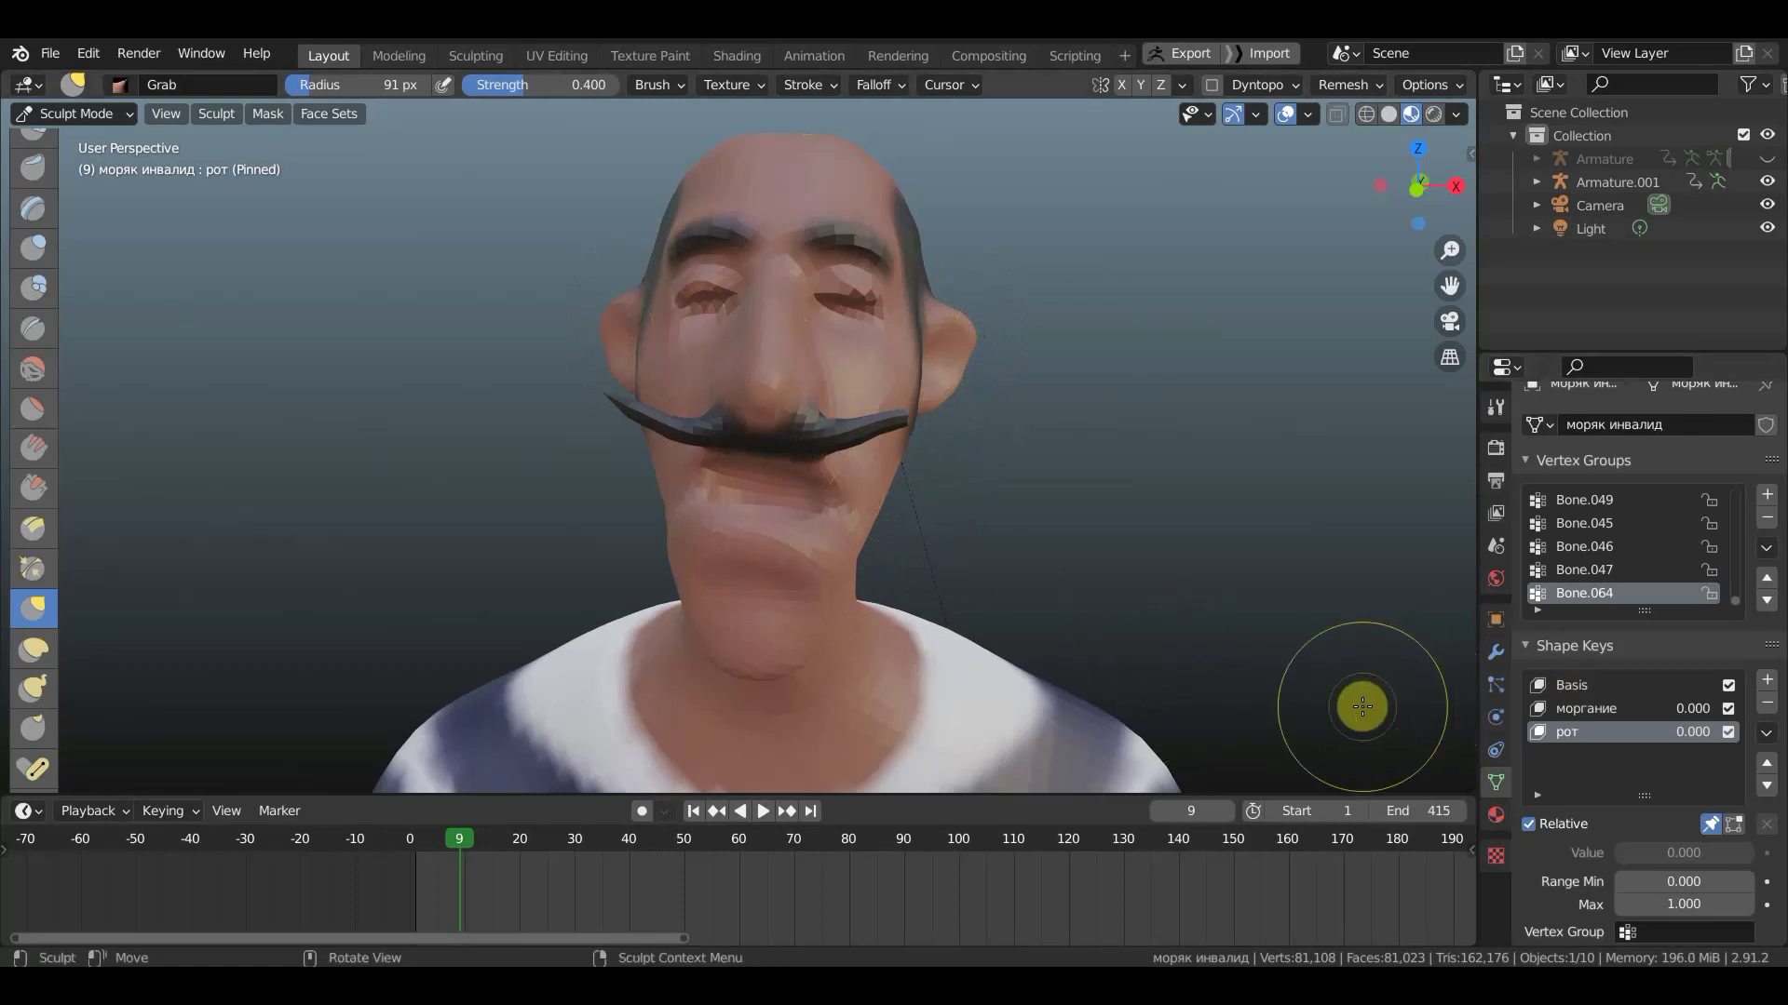
{"action": "left_click", "coordinate": [84, 115]}
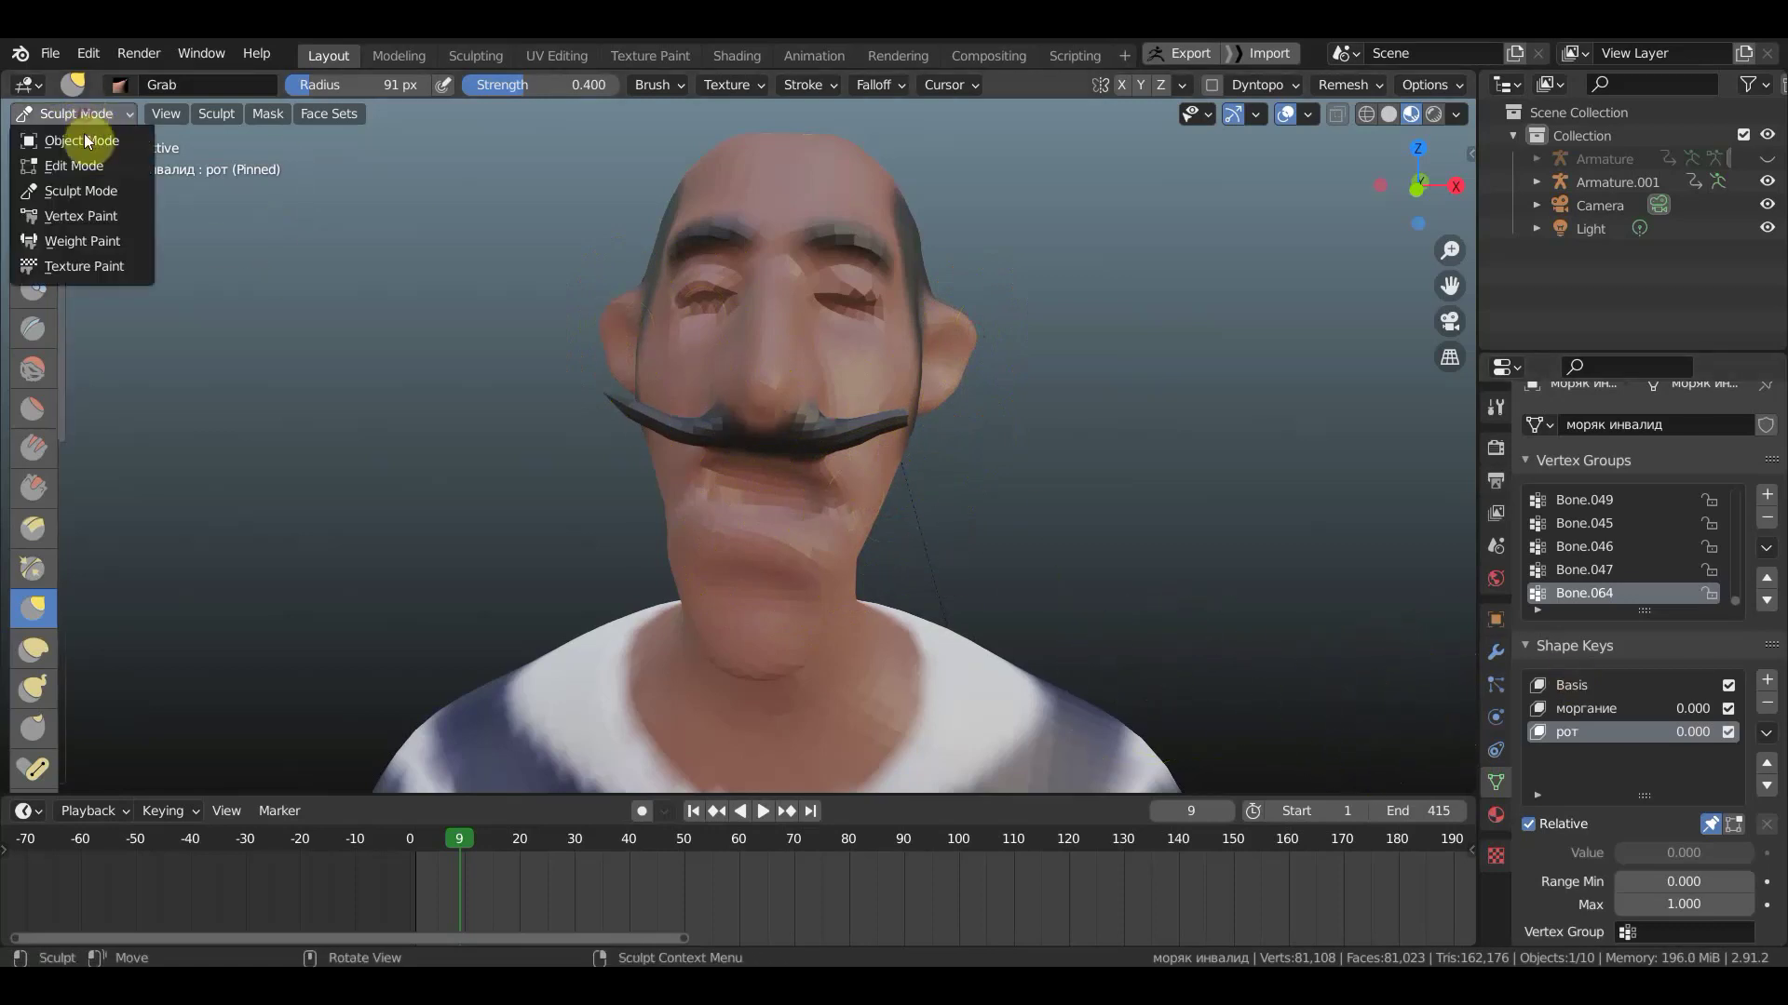
- Unpin рот, preview it at 1.000, then set its value back to 0.000
{"action": "left_click", "coordinate": [1710, 823]}
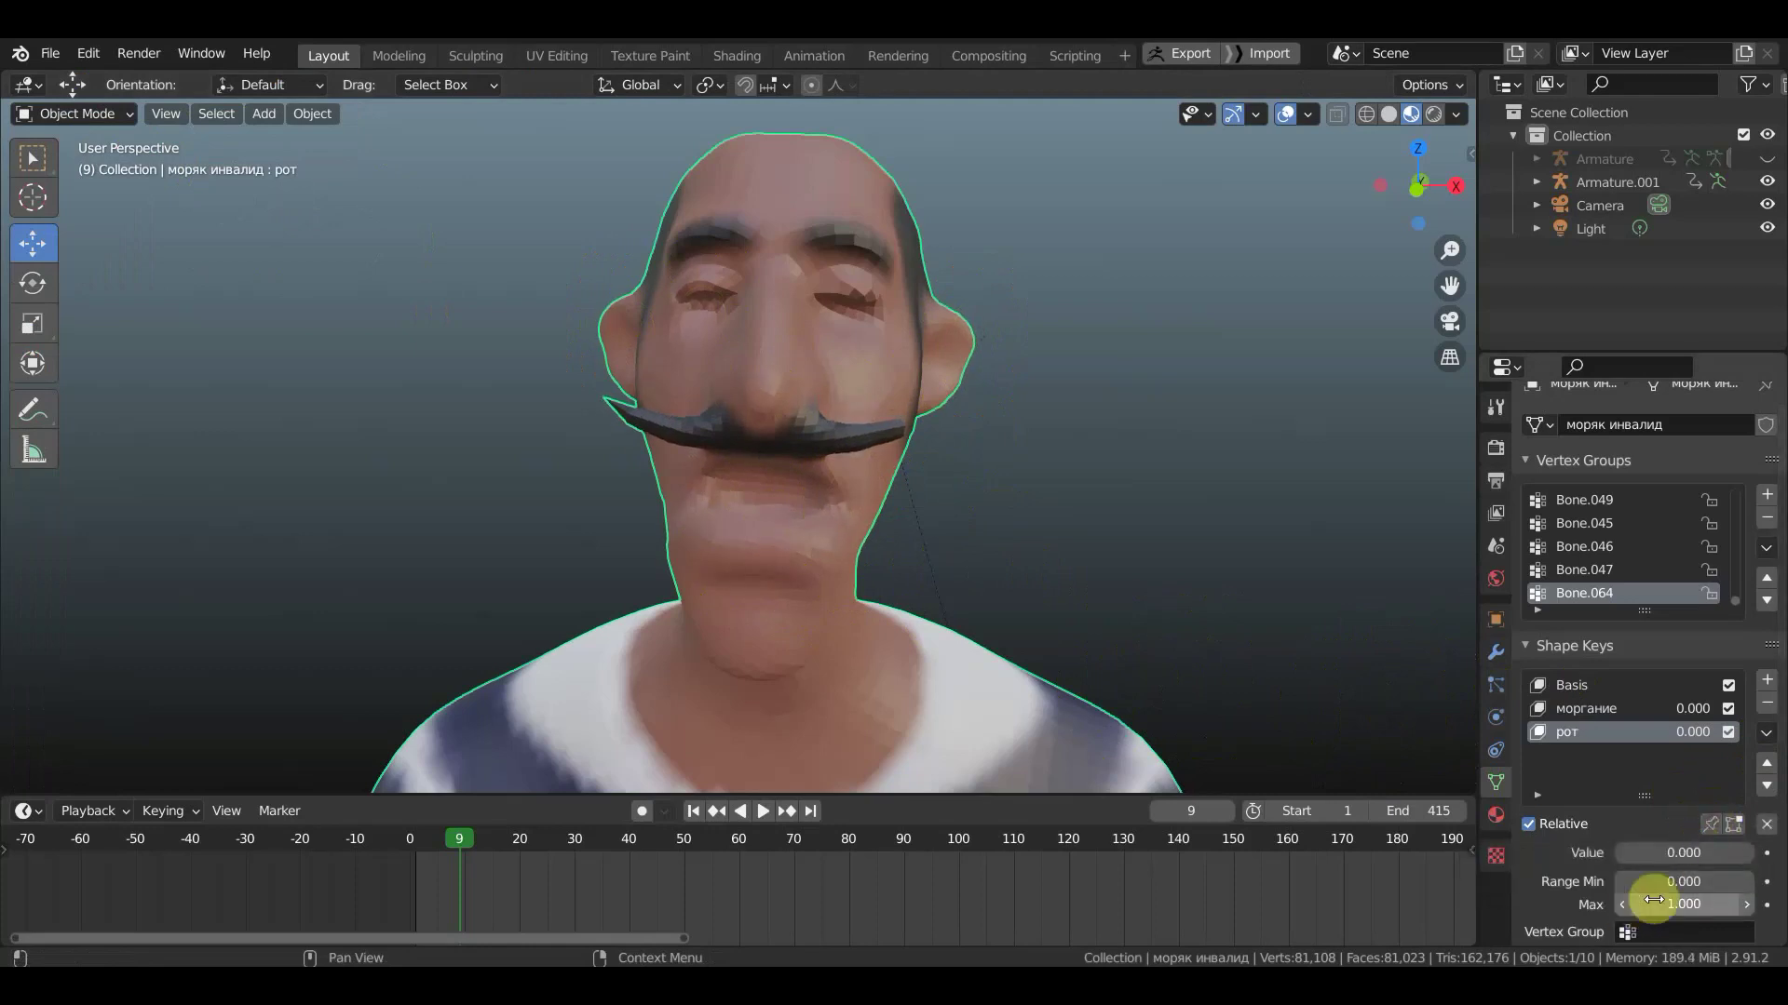
{"action": "left_click", "coordinate": [1667, 853]}
{"action": "mouse_move", "coordinate": [1666, 853]}
{"action": "left_mouse_down"}
{"action": "mouse_move", "coordinate": [1625, 853]}
{"action": "mouse_move", "coordinate": [1748, 852]}
{"action": "left_mouse_up"}
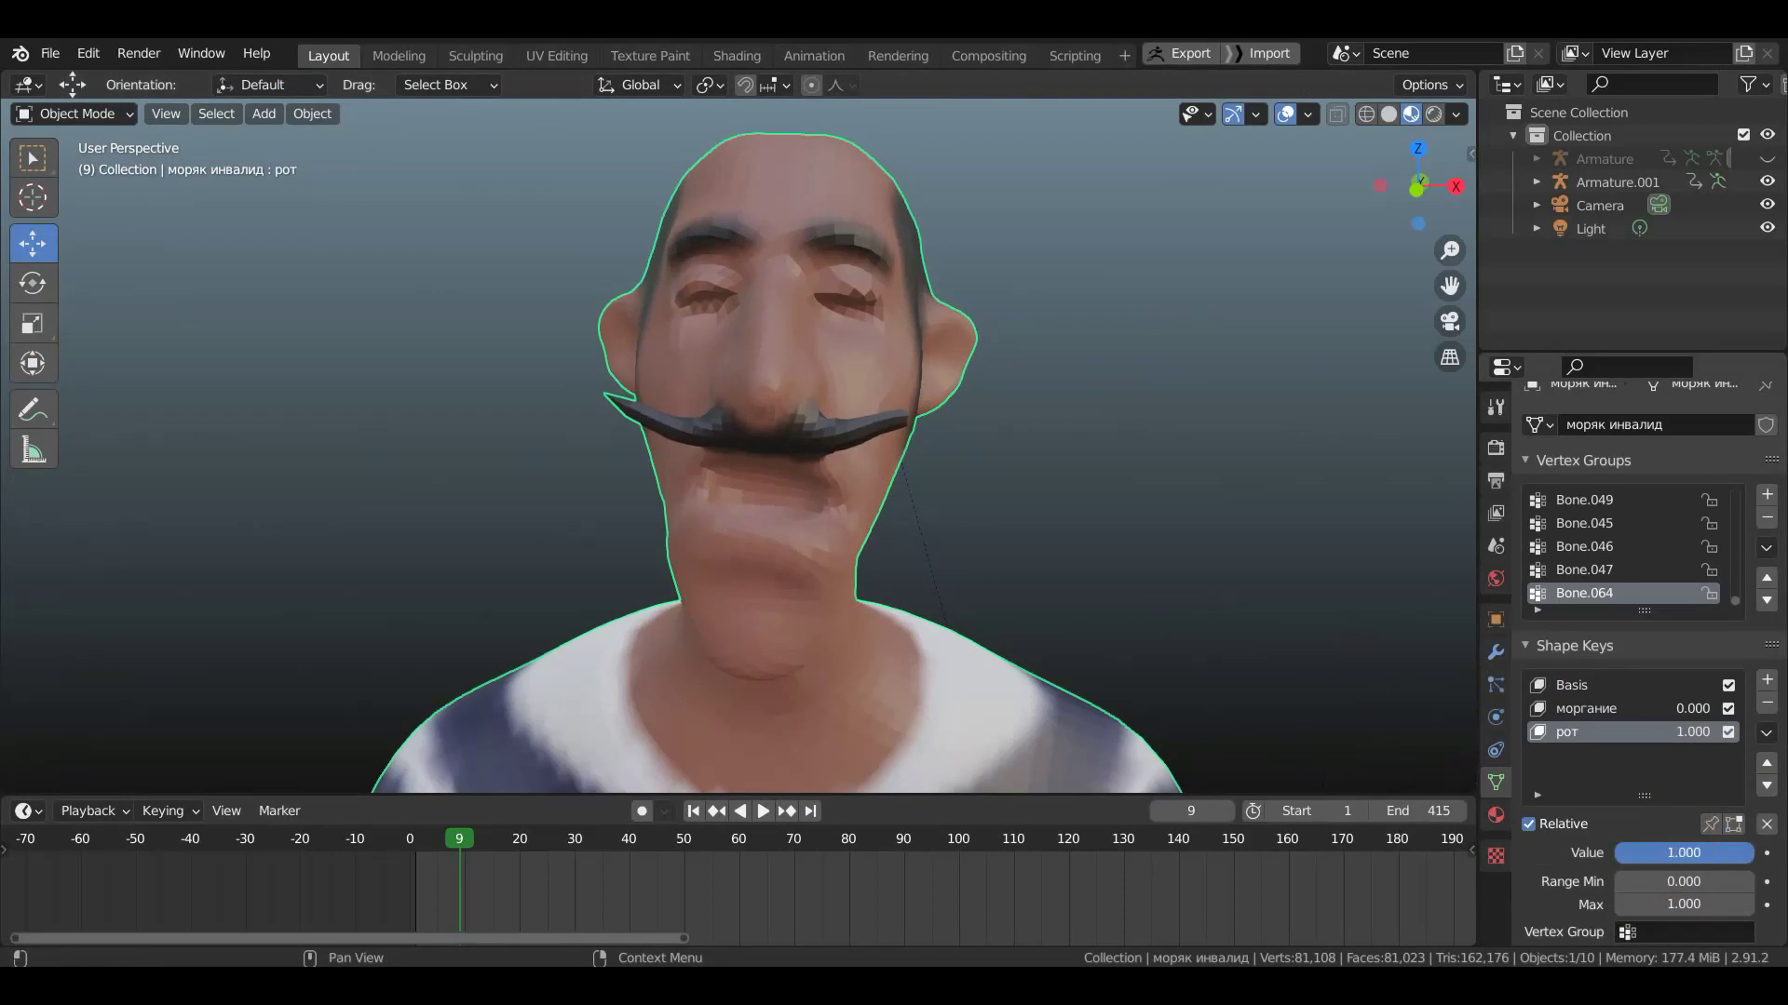
{"action": "left_click_drag", "start_coordinate": [1722, 857], "coordinate": [1619, 852]}
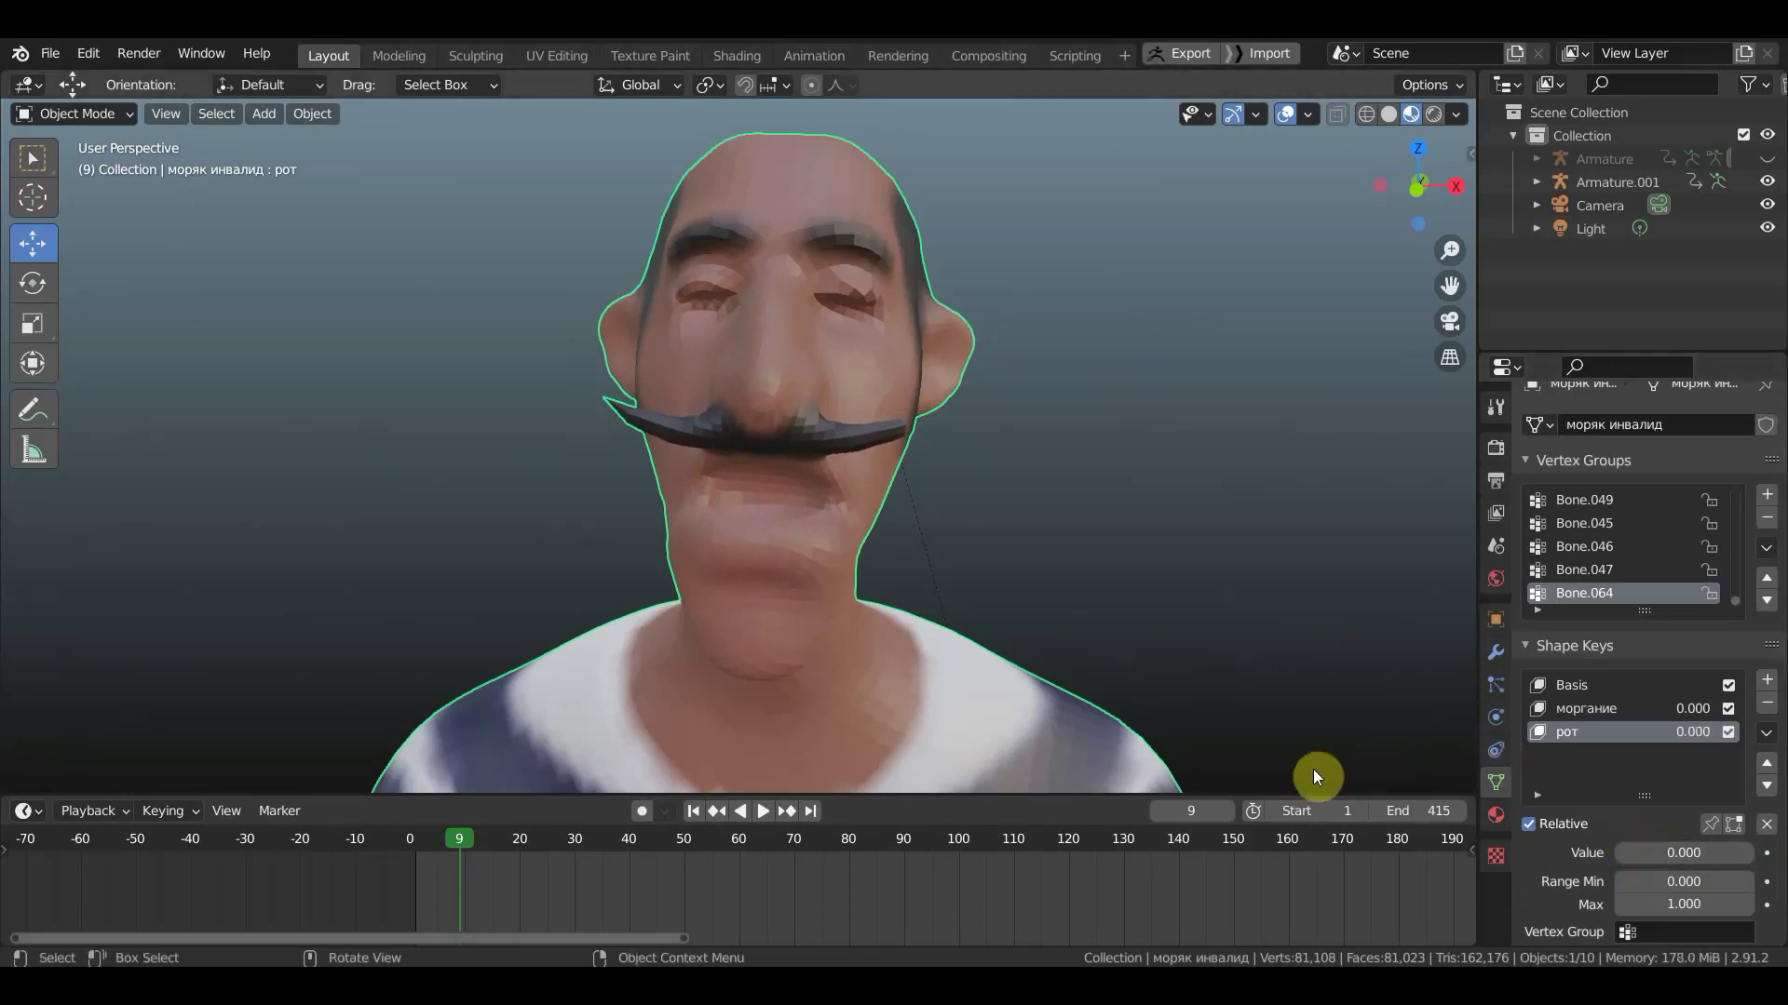
- Add shape key Key 3 at frame 19, pin it, and enter Sculpt Mode
{"action": "left_click", "coordinate": [1767, 684]}
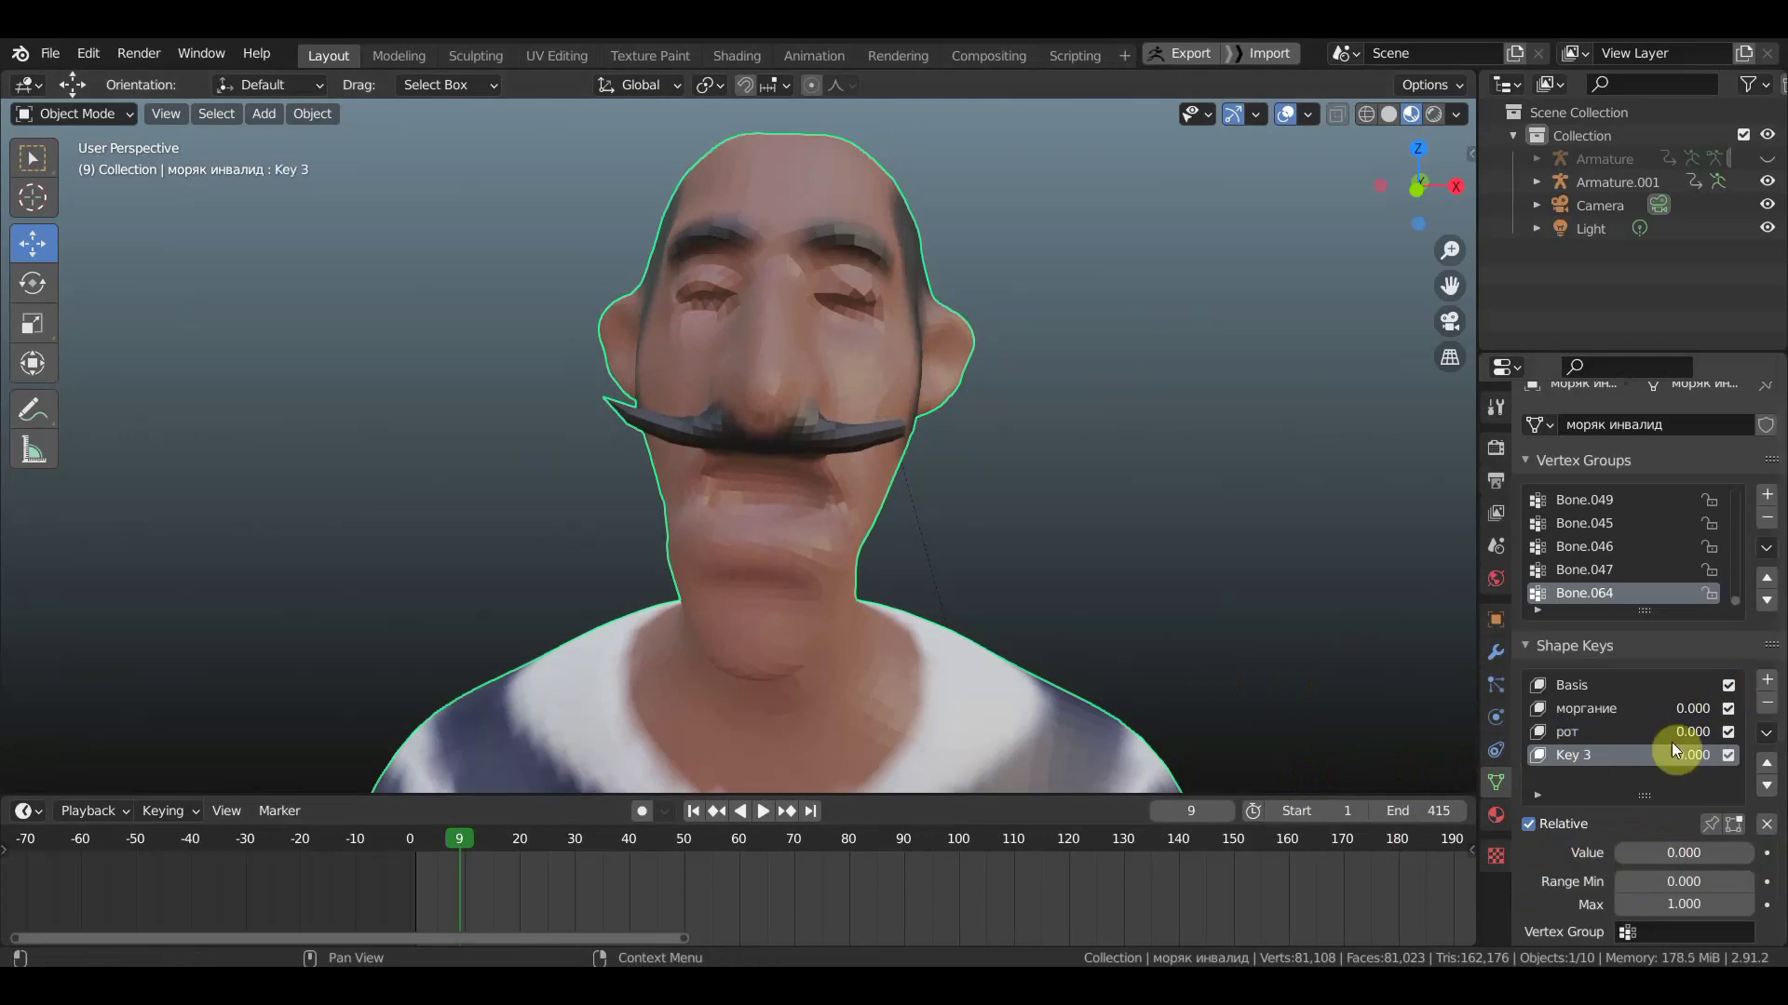
{"action": "left_click", "coordinate": [517, 841]}
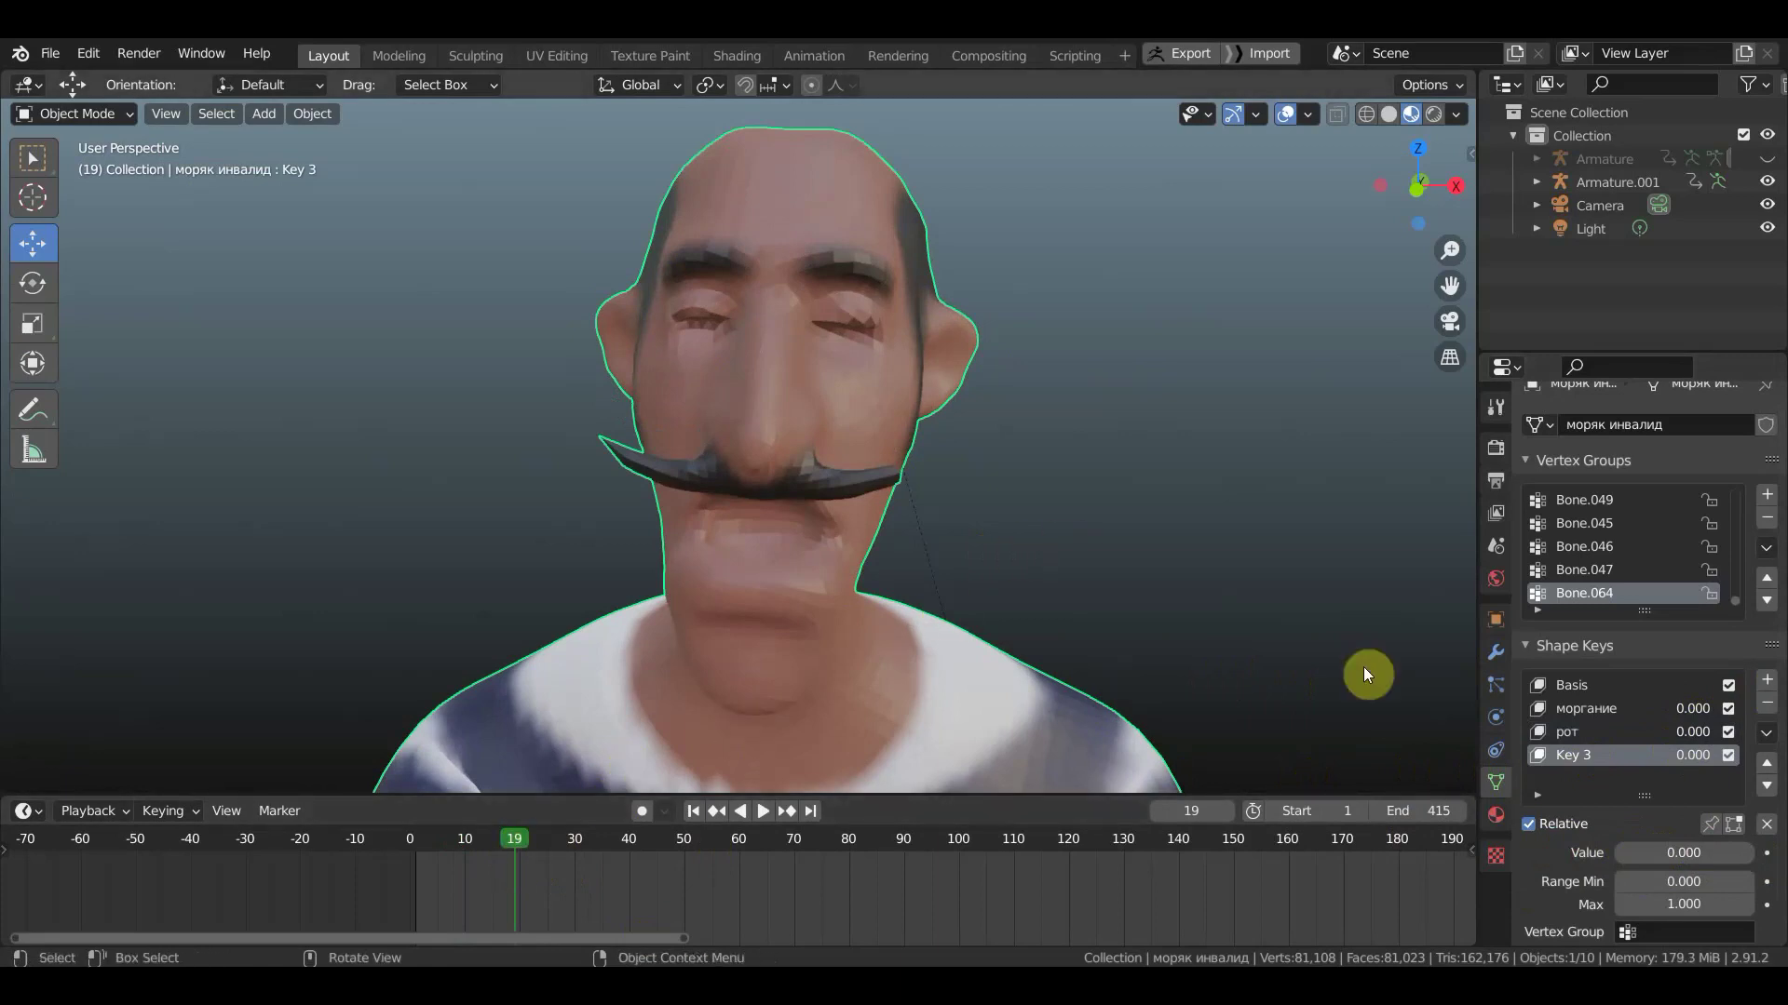
{"action": "mouse_move", "coordinate": [1024, 528]}
{"action": "middle_mouse_down"}
{"action": "mouse_move", "coordinate": [1000, 510]}
{"action": "mouse_move", "coordinate": [802, 594]}
{"action": "middle_mouse_up"}
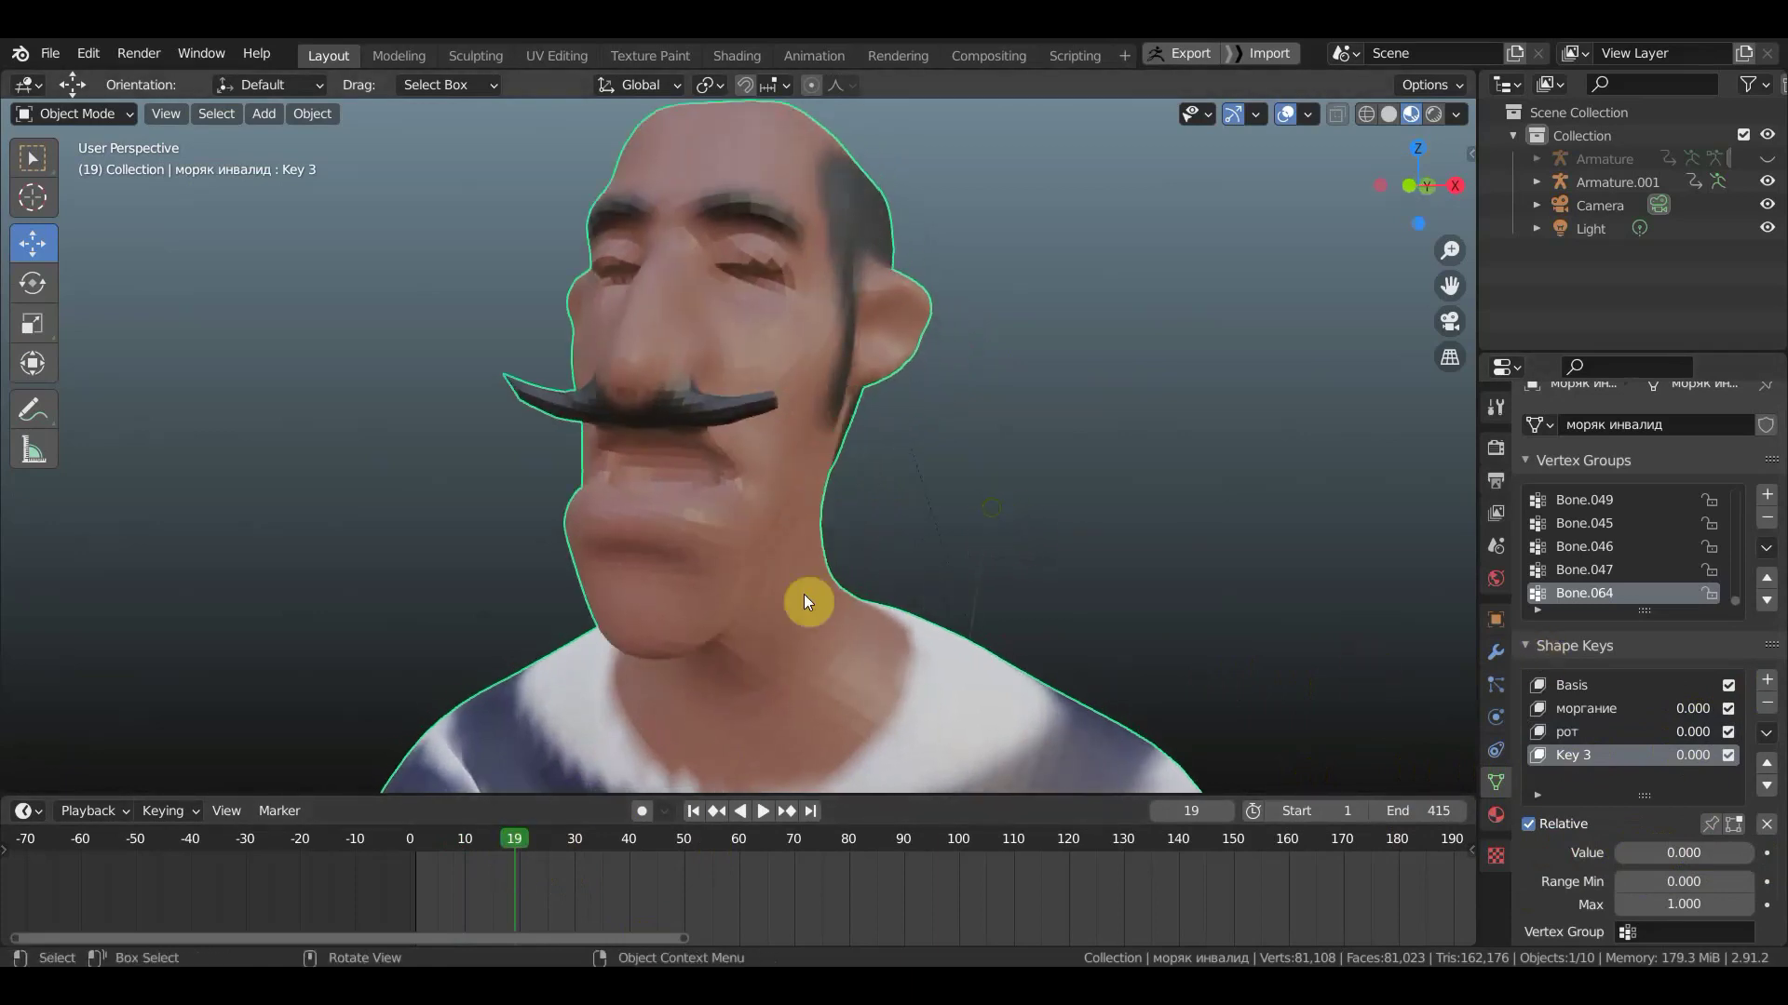
{"action": "middle_click_drag", "start_coordinate": [778, 668], "coordinate": [1262, 767]}
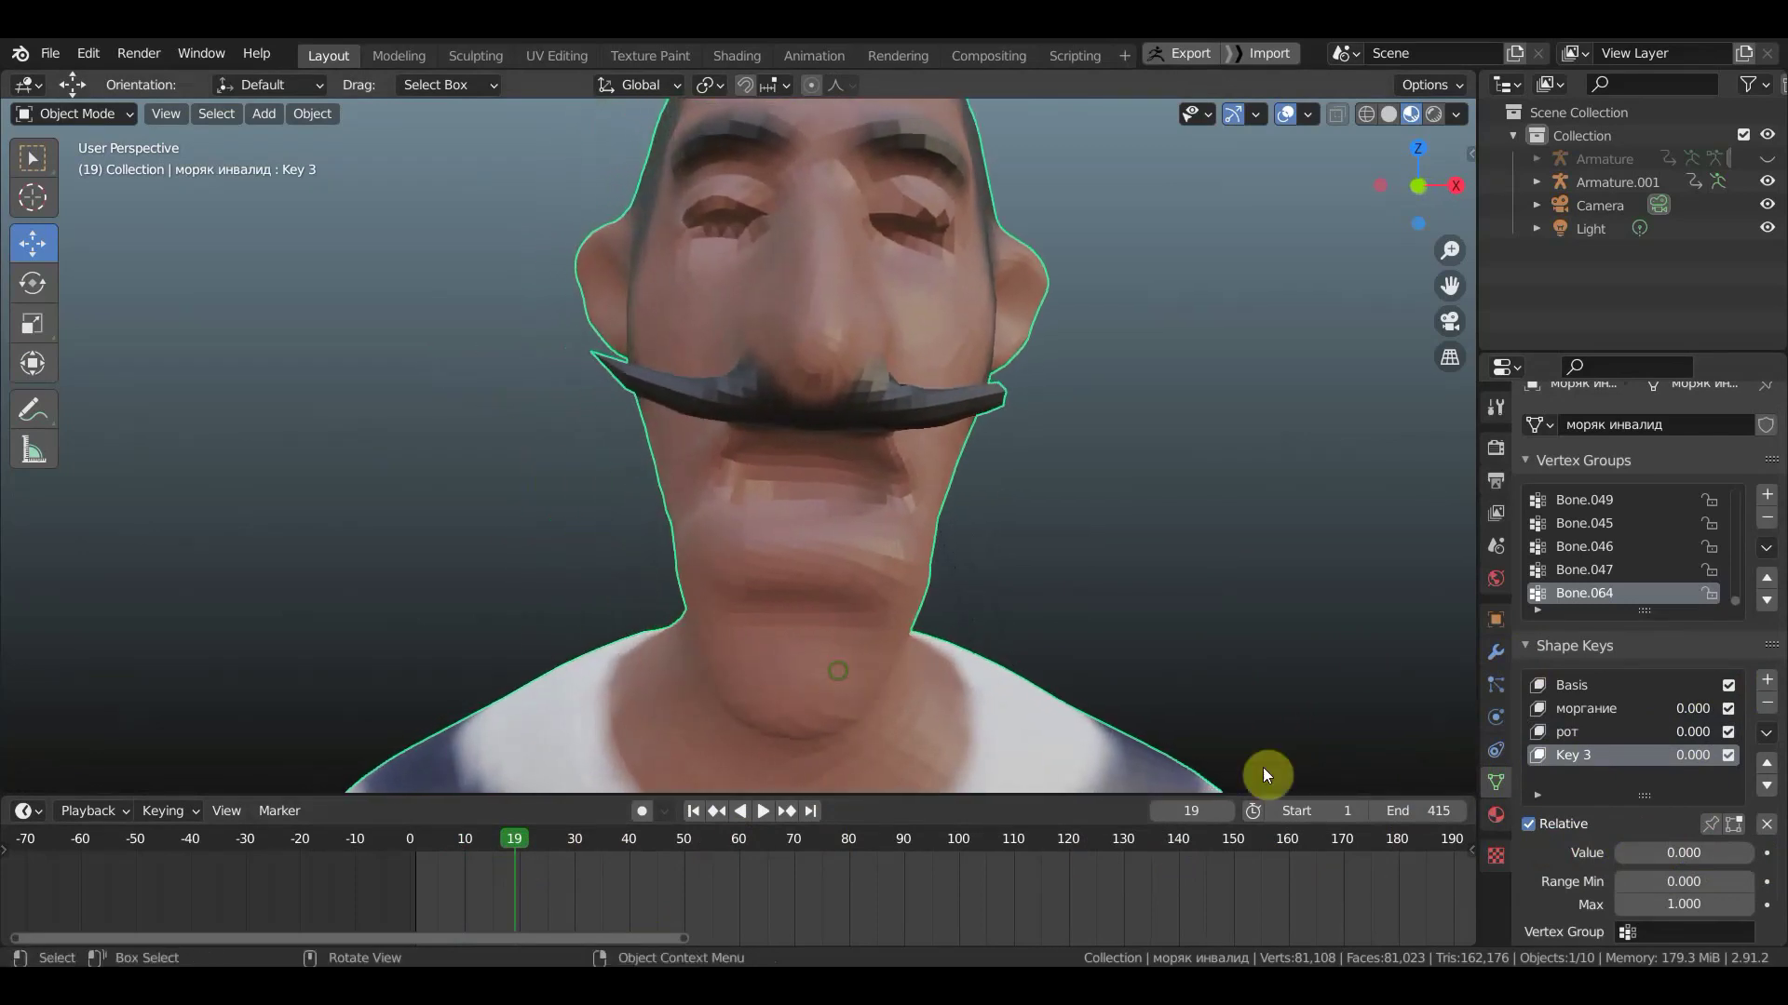
{"action": "left_click", "coordinate": [1708, 825]}
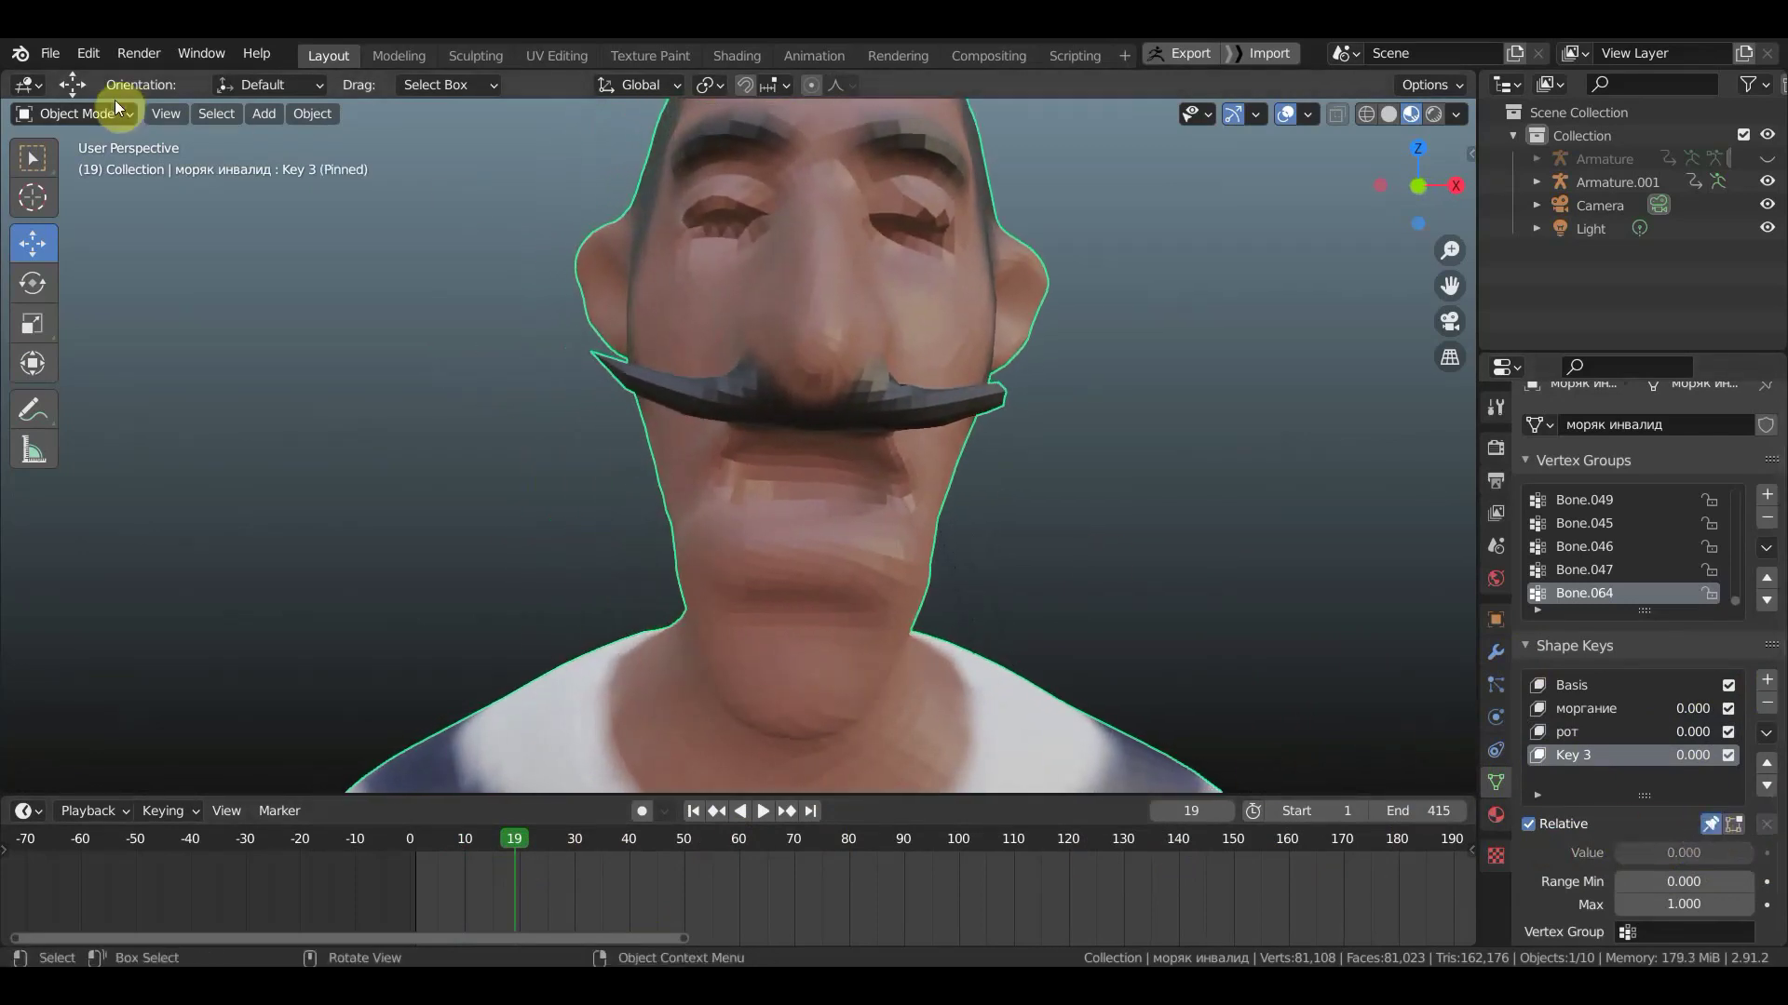
{"action": "left_click", "coordinate": [81, 112]}
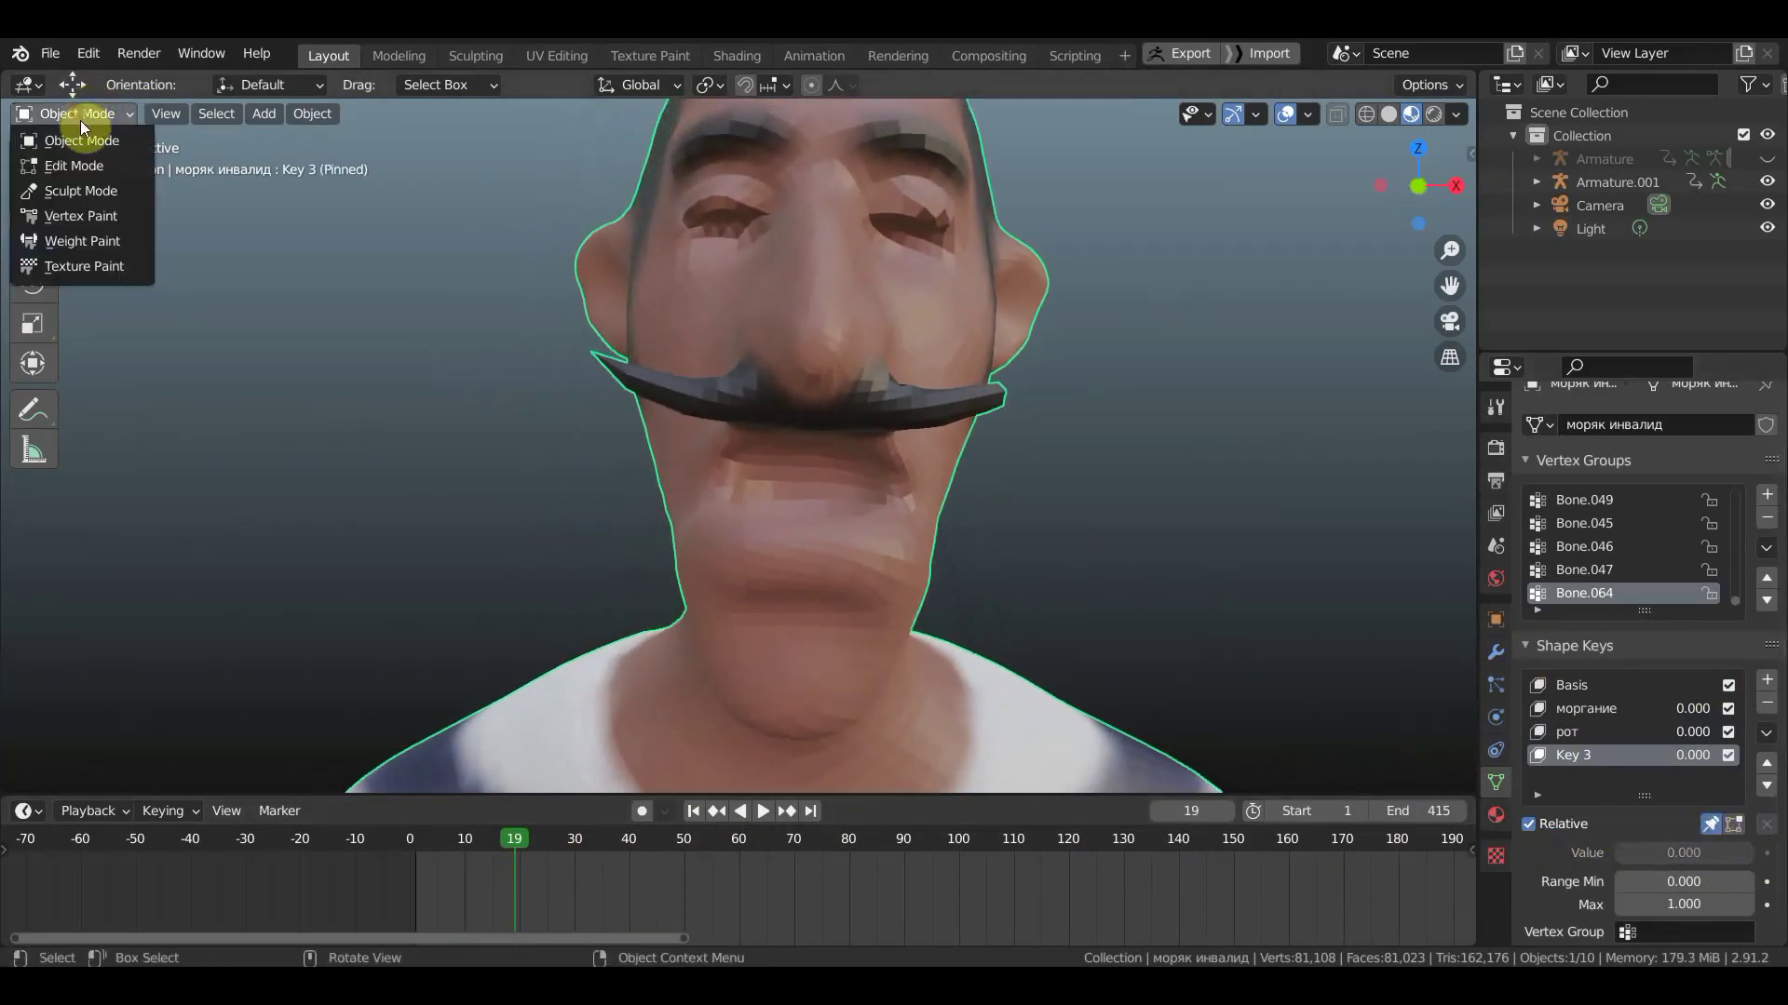
{"action": "left_click", "coordinate": [75, 190]}
- Grab around the left eye and brow, then pull the lower lip outward from the side
{"action": "left_click_drag", "start_coordinate": [718, 251], "coordinate": [722, 214]}
{"action": "mouse_move", "coordinate": [721, 214]}
{"action": "middle_mouse_down"}
{"action": "mouse_move", "coordinate": [770, 220]}
{"action": "mouse_move", "coordinate": [826, 271]}
{"action": "middle_mouse_up"}
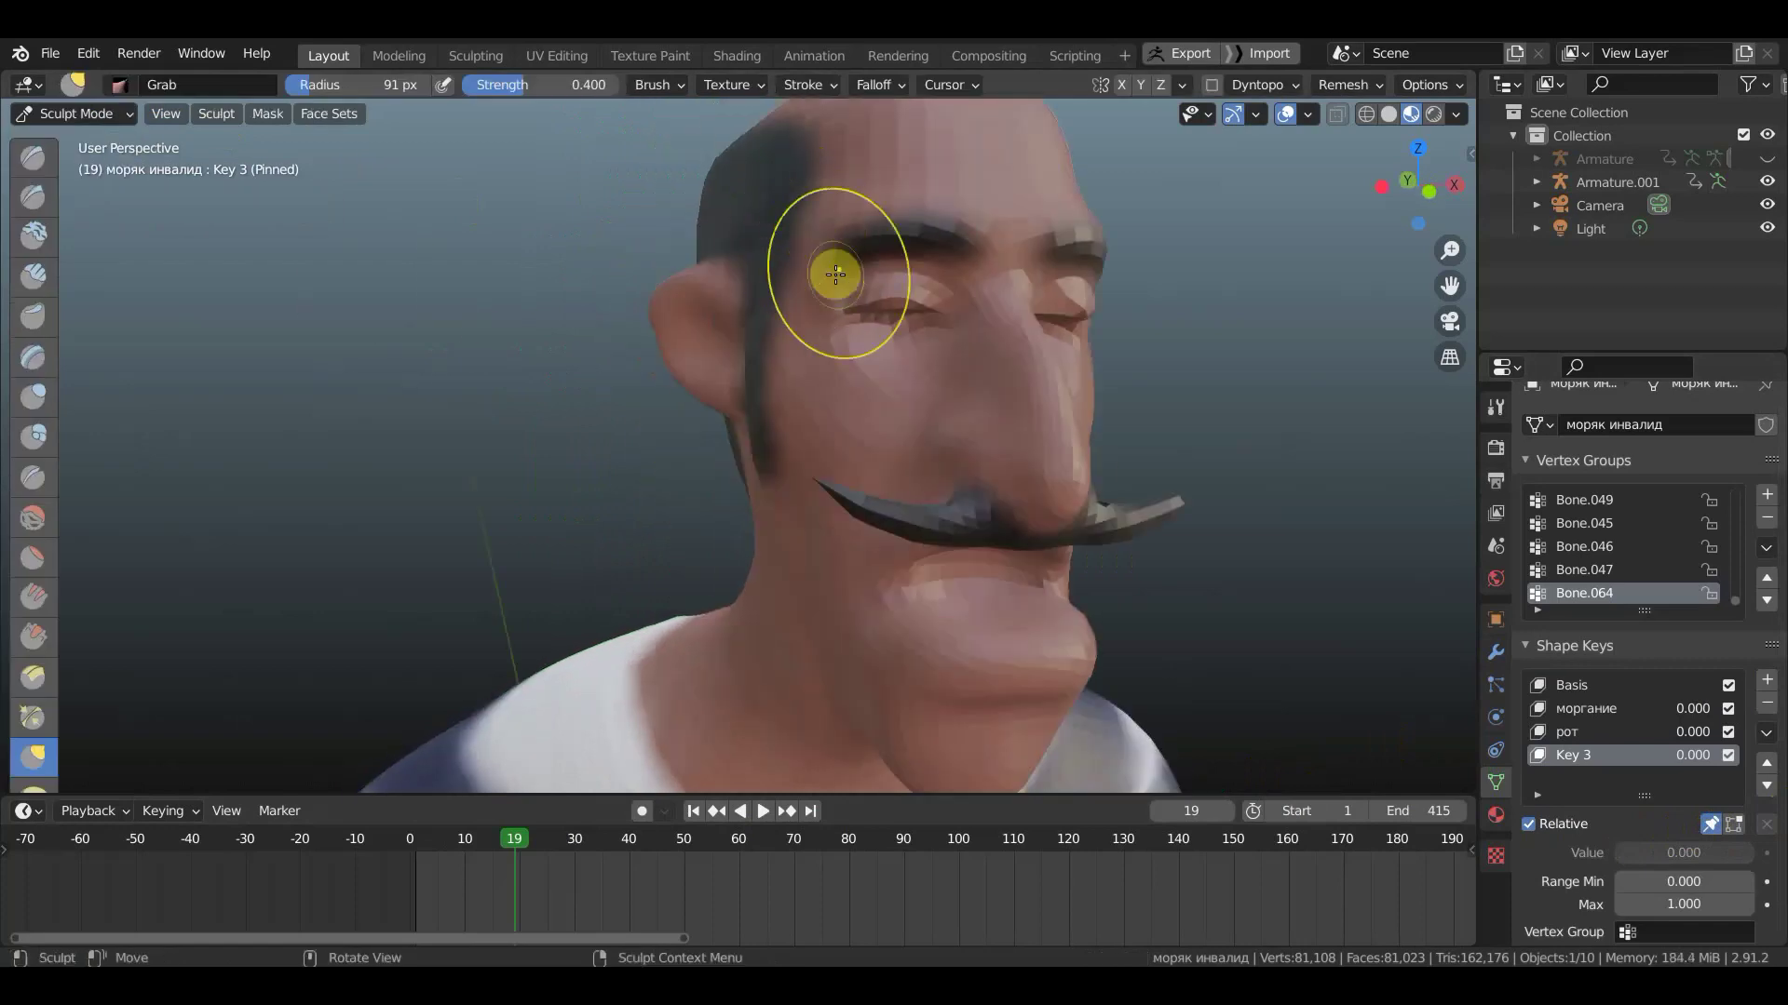
{"action": "left_click_drag", "start_coordinate": [947, 246], "coordinate": [906, 228]}
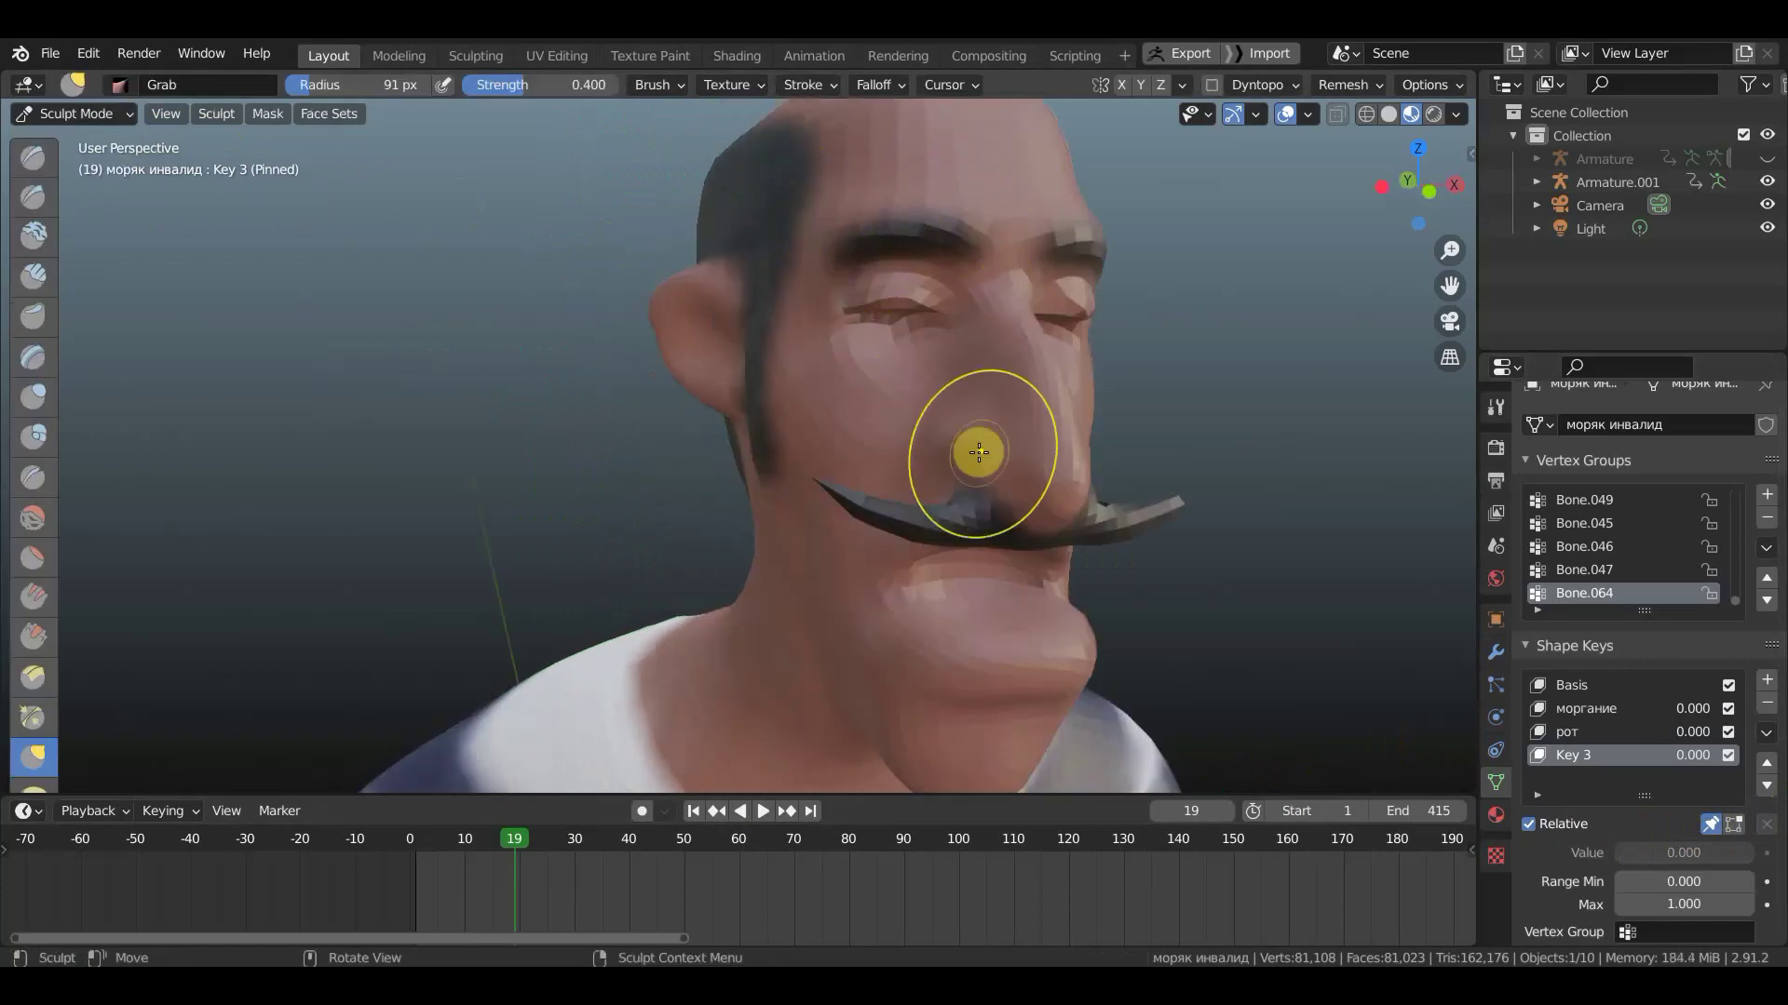
{"action": "middle_click_drag", "start_coordinate": [1009, 619], "coordinate": [741, 589]}
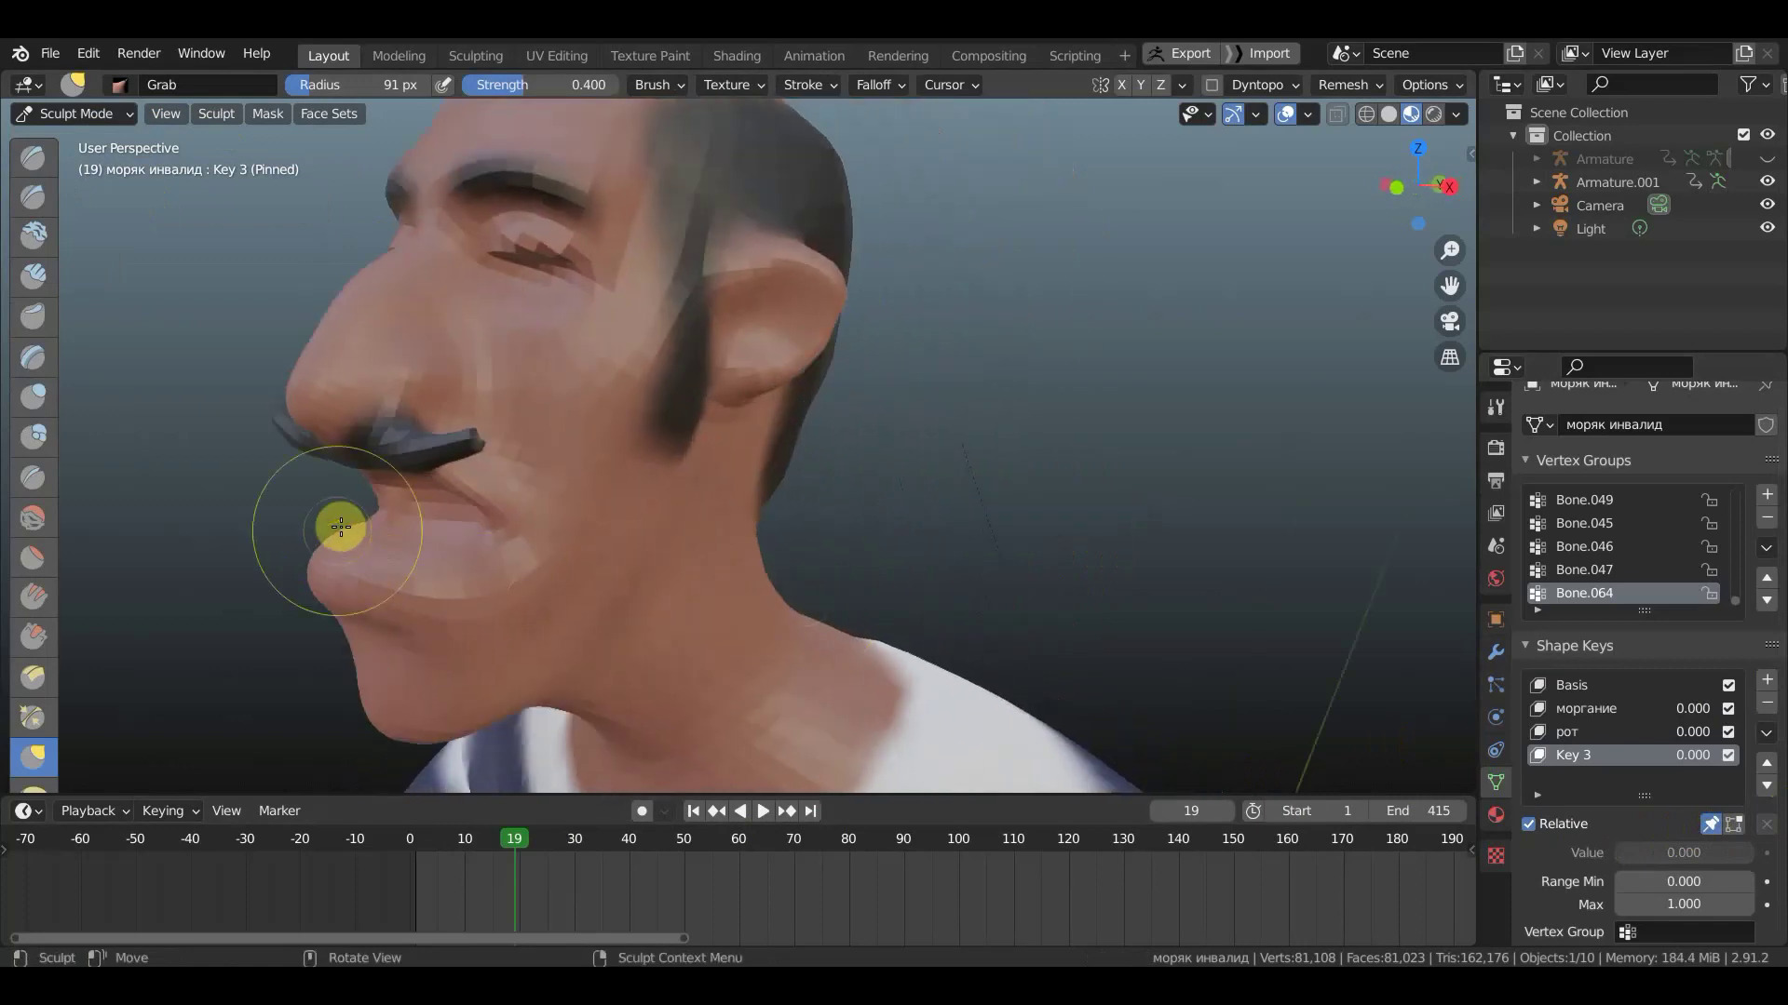
{"action": "left_click_drag", "start_coordinate": [415, 519], "coordinate": [428, 566]}
{"action": "mouse_move", "coordinate": [427, 566]}
{"action": "middle_mouse_down"}
{"action": "mouse_move", "coordinate": [365, 542]}
{"action": "mouse_move", "coordinate": [378, 517]}
{"action": "middle_mouse_up"}
{"action": "mouse_move", "coordinate": [379, 511]}
{"action": "left_mouse_down"}
{"action": "mouse_move", "coordinate": [271, 450]}
{"action": "mouse_move", "coordinate": [165, 489]}
{"action": "left_mouse_up"}
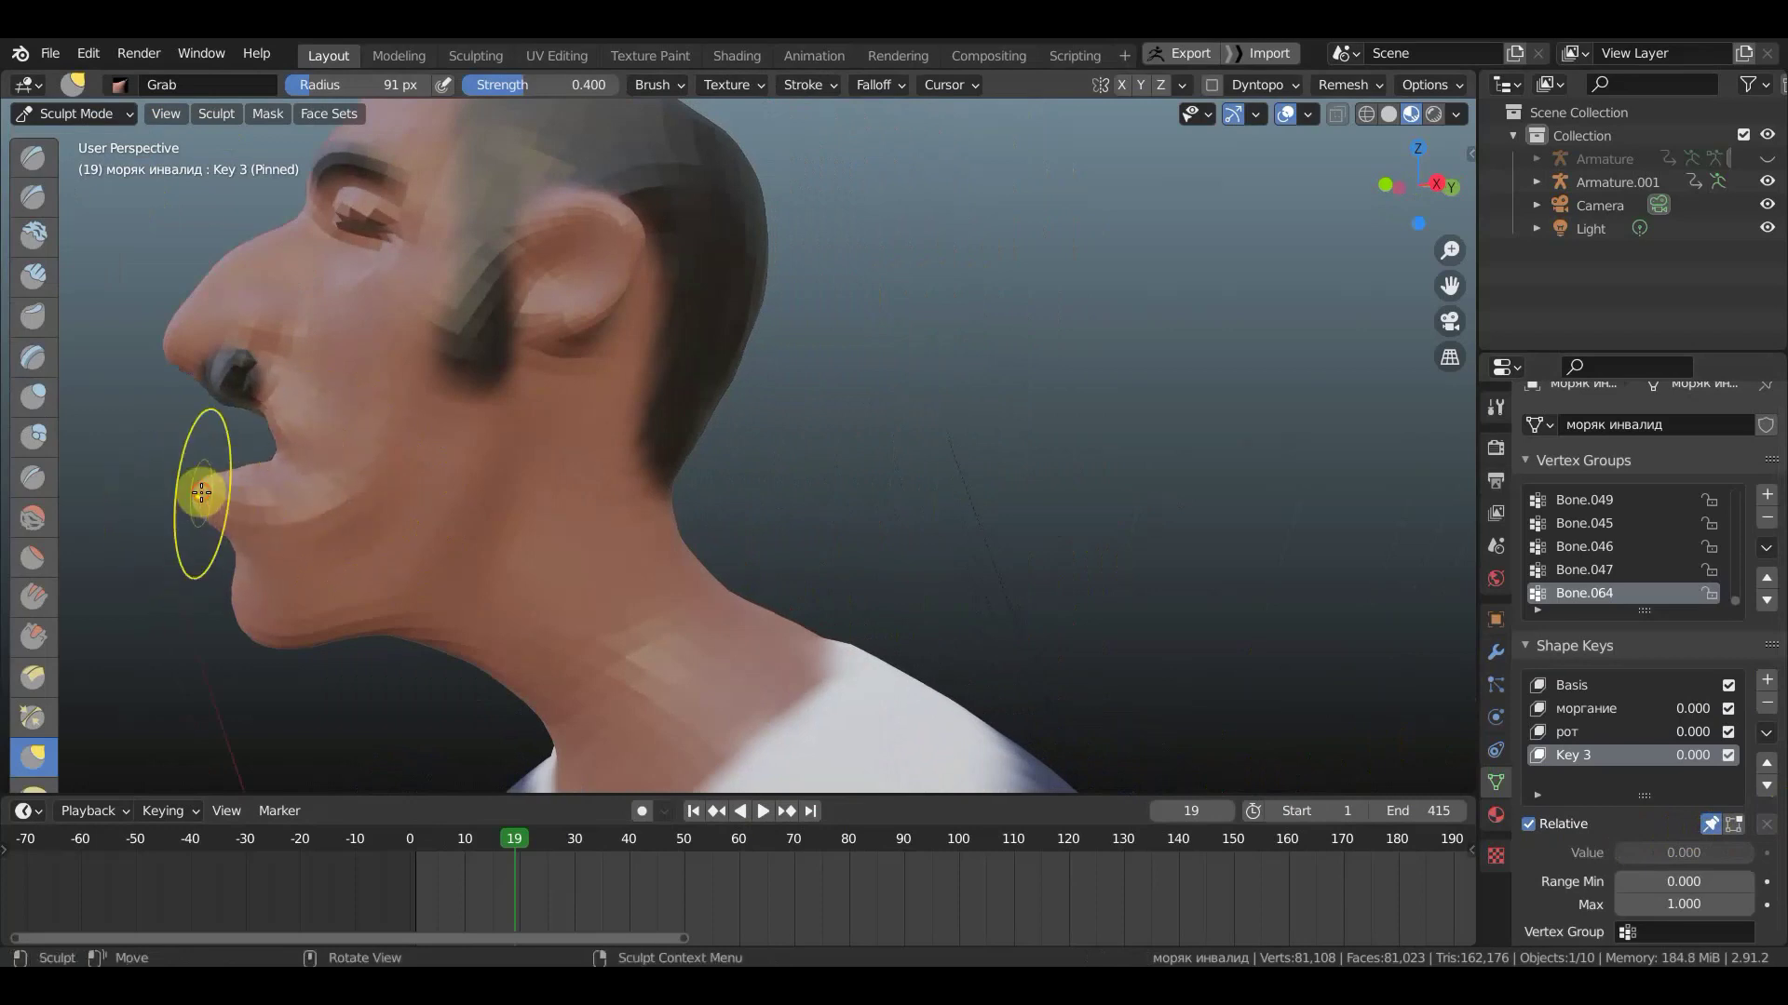
{"action": "left_click_drag", "start_coordinate": [169, 489], "coordinate": [170, 487]}
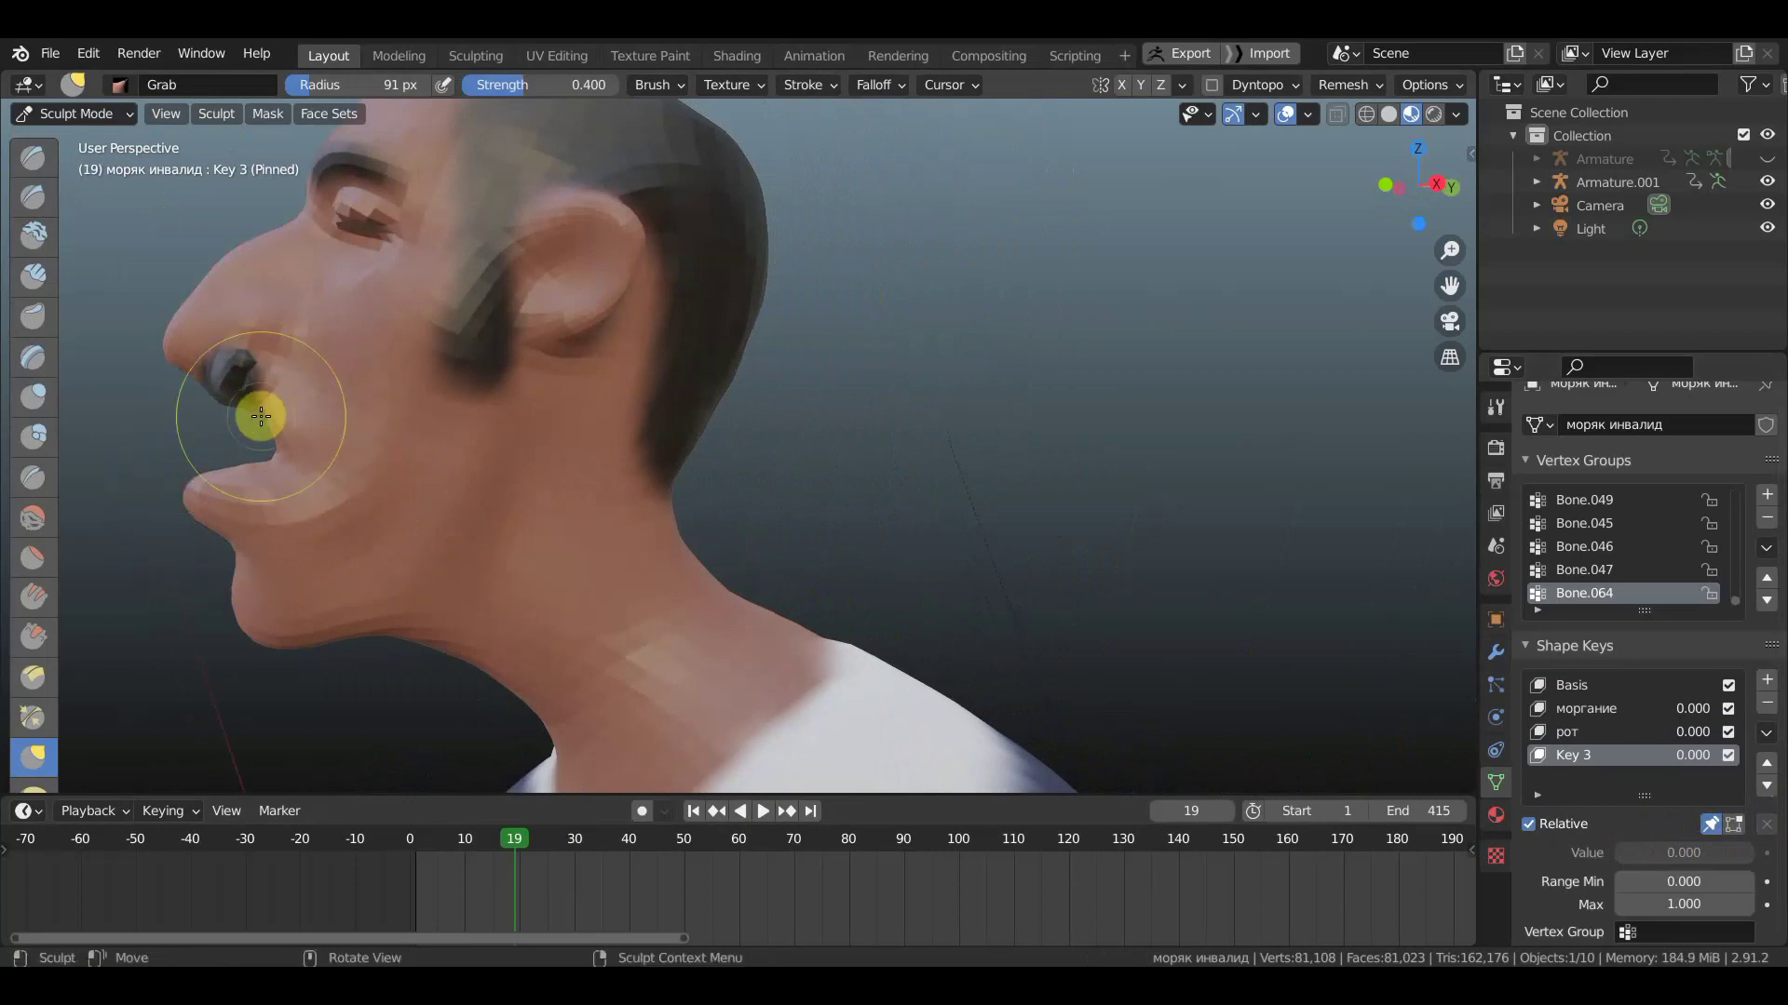
- Reshape the mouth area and pull both mustache tips
{"action": "mouse_move", "coordinate": [254, 408]}
{"action": "left_mouse_down"}
{"action": "mouse_move", "coordinate": [230, 409]}
{"action": "mouse_move", "coordinate": [339, 427]}
{"action": "left_mouse_up"}
{"action": "middle_click_drag", "start_coordinate": [339, 427], "coordinate": [599, 467]}
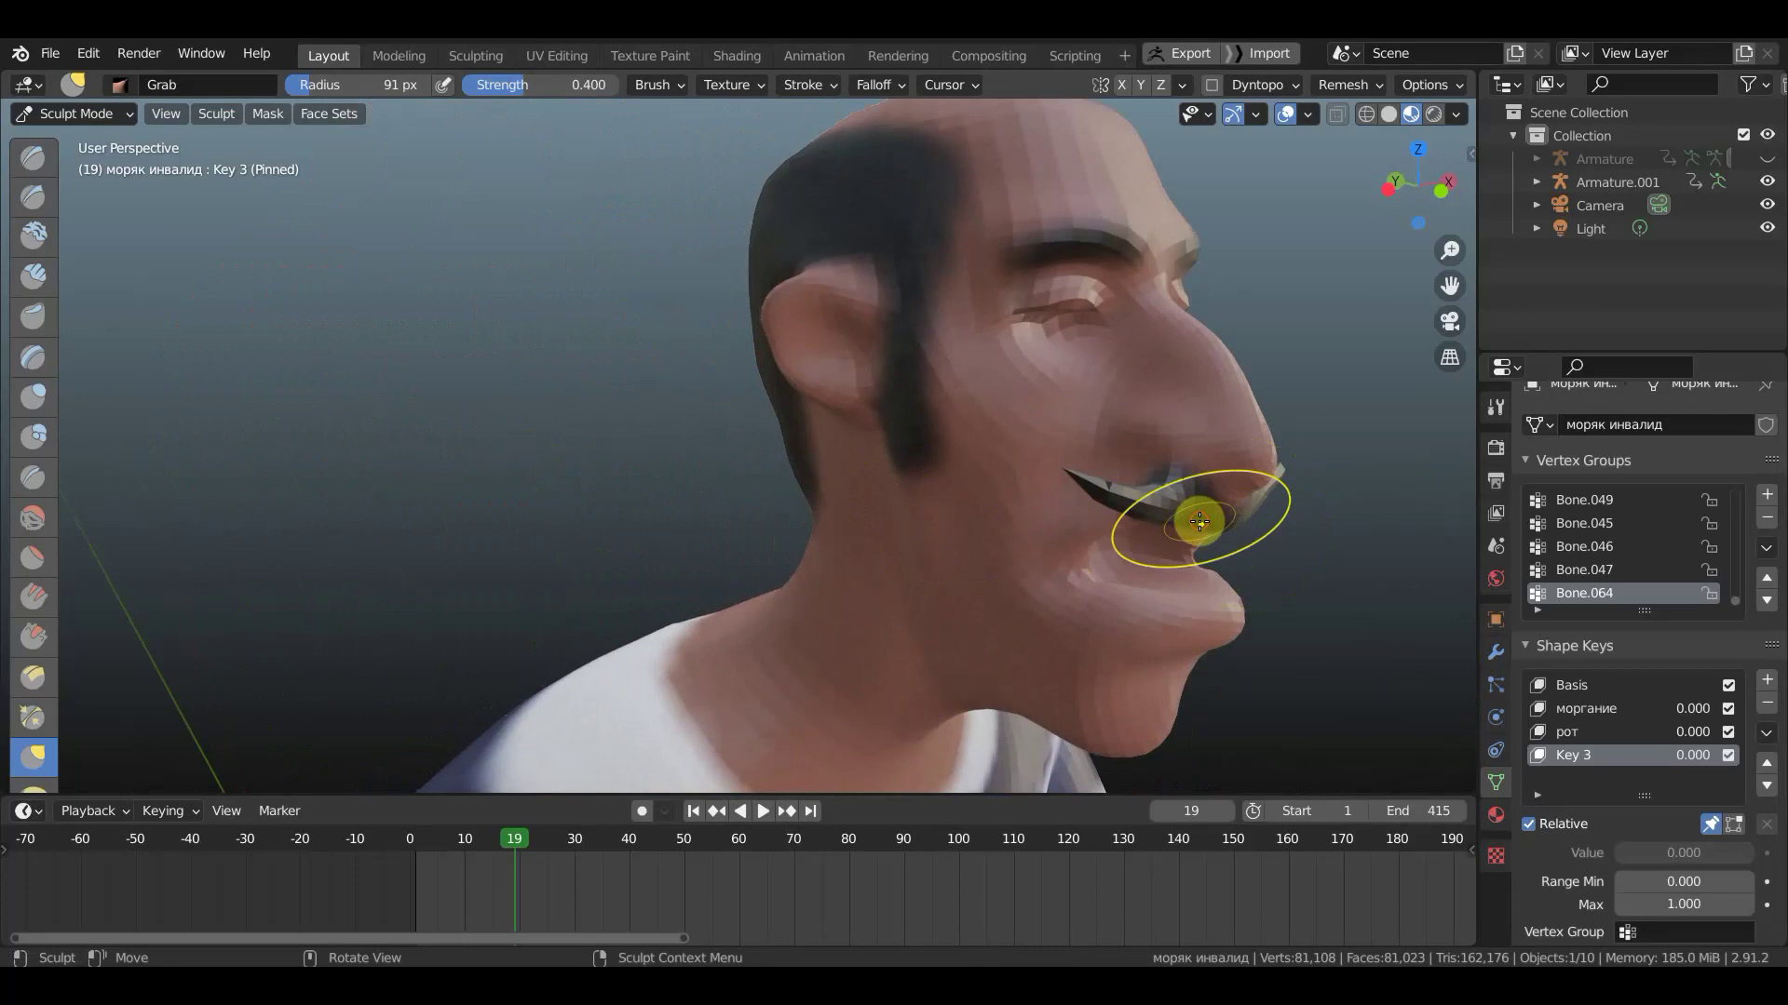
{"action": "mouse_move", "coordinate": [1136, 522]}
{"action": "middle_mouse_down"}
{"action": "mouse_move", "coordinate": [1049, 542]}
{"action": "mouse_move", "coordinate": [970, 511]}
{"action": "middle_mouse_up"}
{"action": "middle_click_drag", "start_coordinate": [782, 519], "coordinate": [755, 518], "text": "alt"}
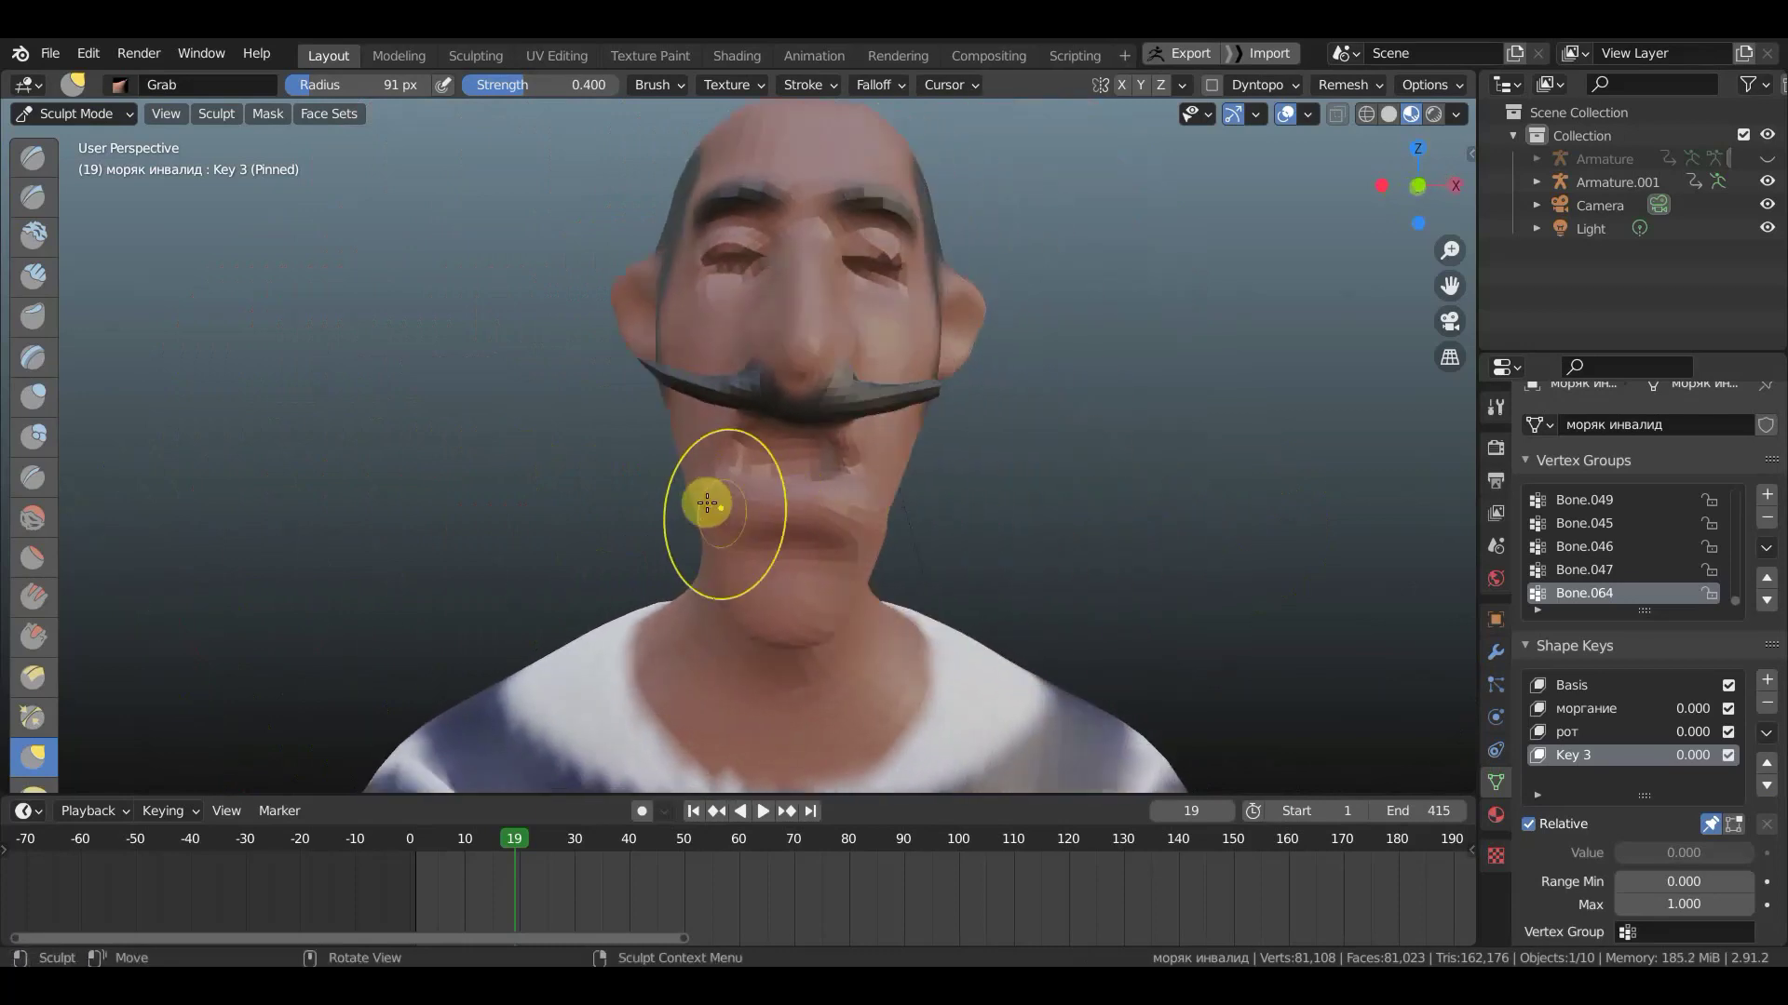
{"action": "mouse_move", "coordinate": [711, 500]}
{"action": "left_mouse_down"}
{"action": "mouse_move", "coordinate": [782, 511]}
{"action": "mouse_move", "coordinate": [767, 441]}
{"action": "left_mouse_up"}
{"action": "mouse_move", "coordinate": [668, 391]}
{"action": "left_mouse_down"}
{"action": "mouse_move", "coordinate": [686, 360]}
{"action": "mouse_move", "coordinate": [706, 406]}
{"action": "left_mouse_up"}
{"action": "left_click_drag", "start_coordinate": [918, 400], "coordinate": [931, 437]}
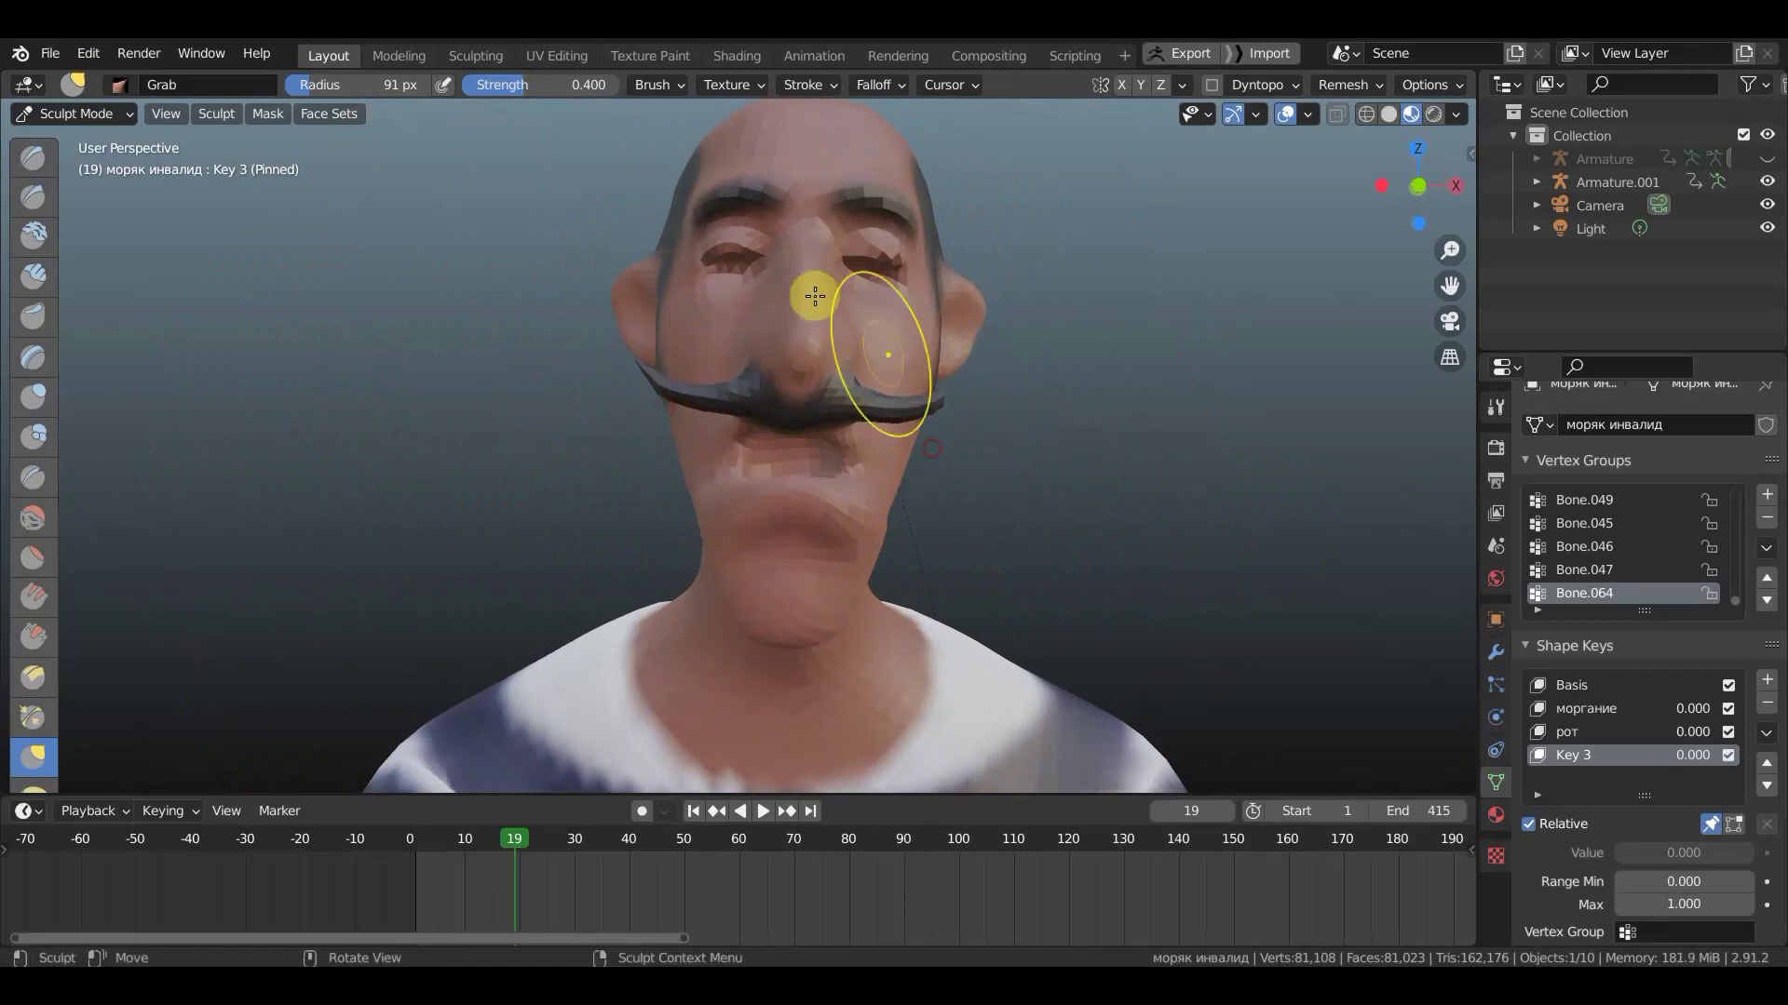
- Pull both brows down into a scowl and drag the chin and jaw up
{"action": "left_click_drag", "start_coordinate": [751, 183], "coordinate": [721, 230]}
{"action": "mouse_move", "coordinate": [885, 176]}
{"action": "left_mouse_down"}
{"action": "mouse_move", "coordinate": [880, 218]}
{"action": "mouse_move", "coordinate": [895, 192]}
{"action": "mouse_move", "coordinate": [838, 248]}
{"action": "left_mouse_up"}
{"action": "mouse_move", "coordinate": [838, 248]}
{"action": "middle_mouse_down"}
{"action": "mouse_move", "coordinate": [643, 255]}
{"action": "mouse_move", "coordinate": [850, 250]}
{"action": "middle_mouse_up"}
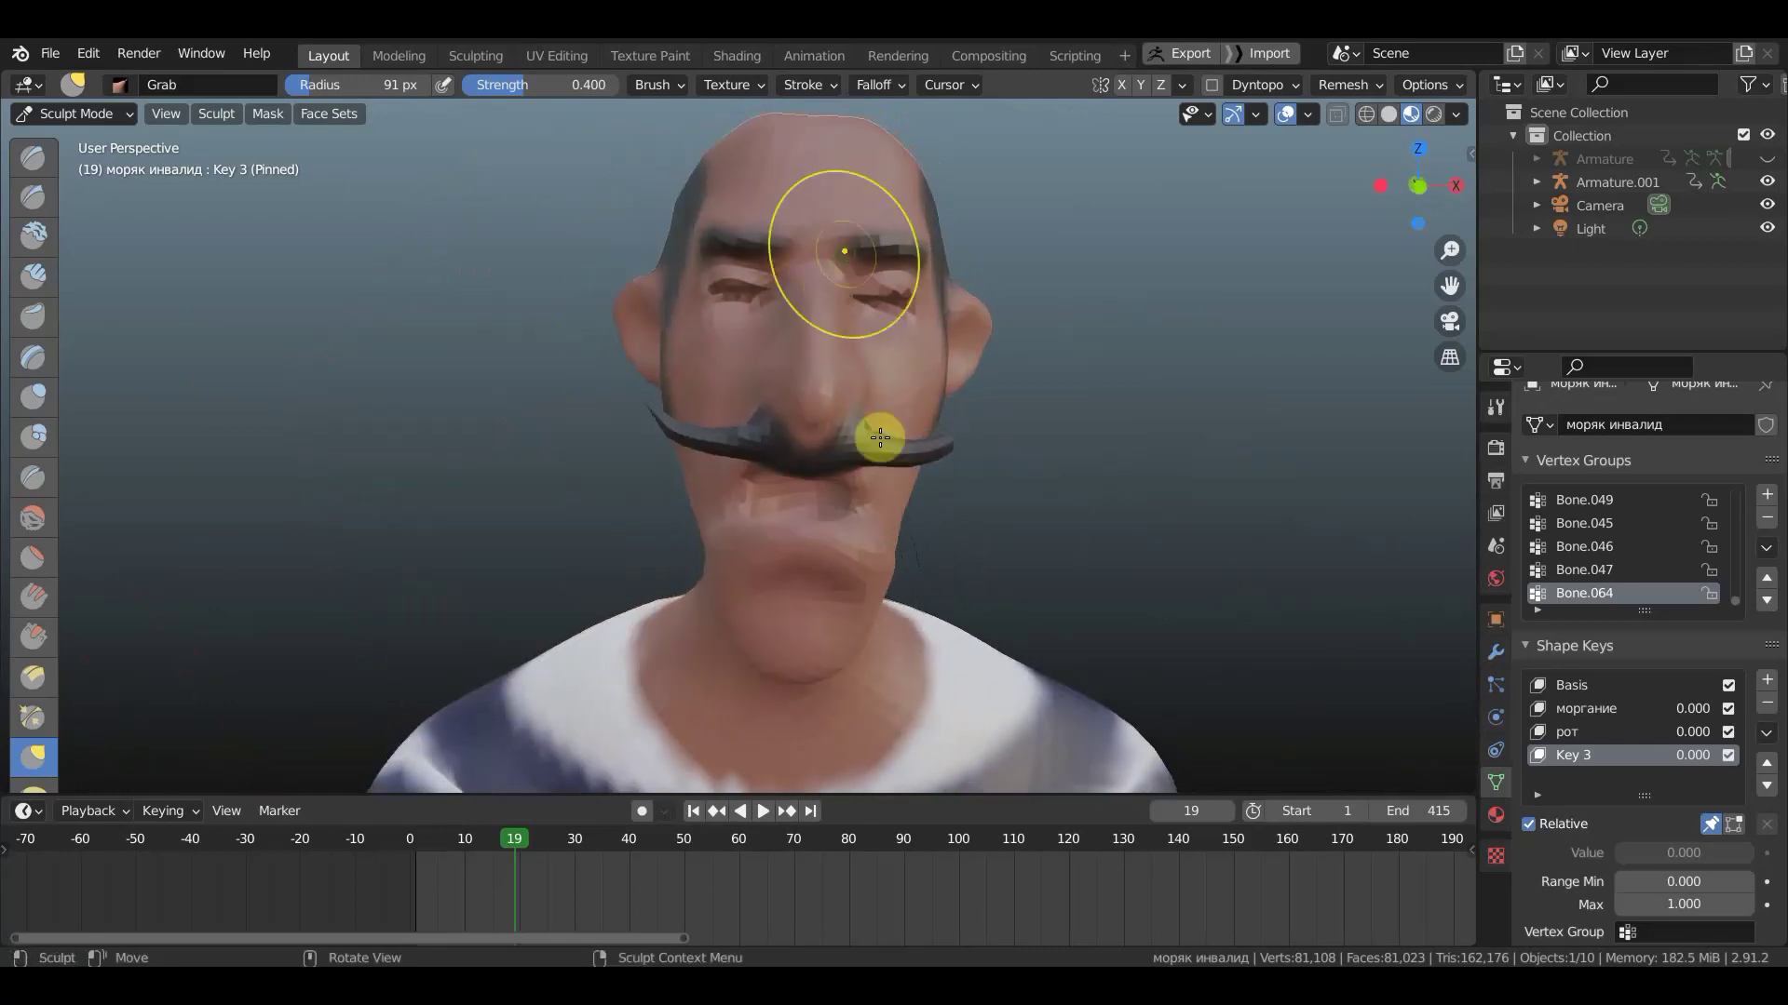
{"action": "middle_click_drag", "start_coordinate": [897, 619], "coordinate": [1145, 586]}
{"action": "mouse_move", "coordinate": [1060, 490]}
{"action": "left_mouse_down"}
{"action": "mouse_move", "coordinate": [1075, 493]}
{"action": "mouse_move", "coordinate": [1089, 431]}
{"action": "mouse_move", "coordinate": [1149, 461]}
{"action": "left_mouse_up"}
{"action": "mouse_move", "coordinate": [1099, 493]}
{"action": "middle_mouse_down"}
{"action": "mouse_move", "coordinate": [858, 487]}
{"action": "mouse_move", "coordinate": [918, 479]}
{"action": "mouse_move", "coordinate": [750, 519]}
{"action": "mouse_move", "coordinate": [707, 379]}
{"action": "mouse_move", "coordinate": [752, 456]}
{"action": "middle_mouse_up"}
{"action": "mouse_move", "coordinate": [751, 456]}
{"action": "left_mouse_down"}
{"action": "mouse_move", "coordinate": [730, 351]}
{"action": "mouse_move", "coordinate": [690, 339]}
{"action": "mouse_move", "coordinate": [715, 342]}
{"action": "left_mouse_up"}
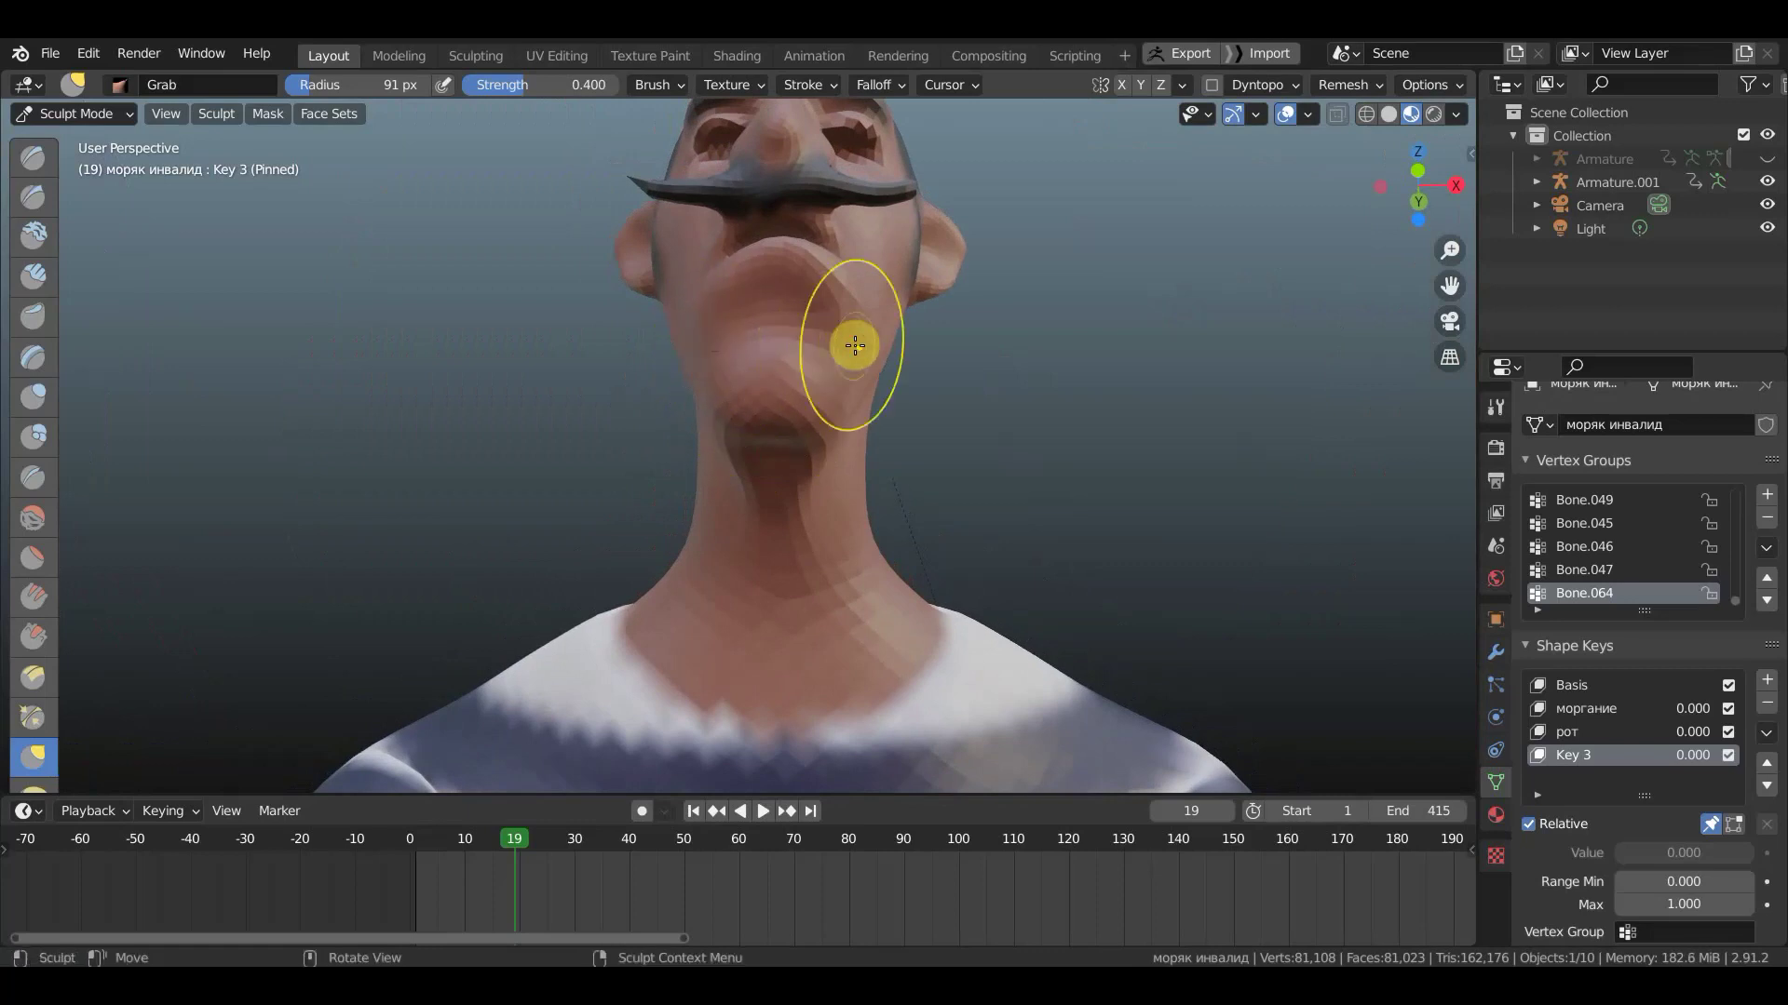
- Reshape the throat, both ears and the area around the left eye
{"action": "middle_click_drag", "start_coordinate": [829, 518], "coordinate": [986, 575]}
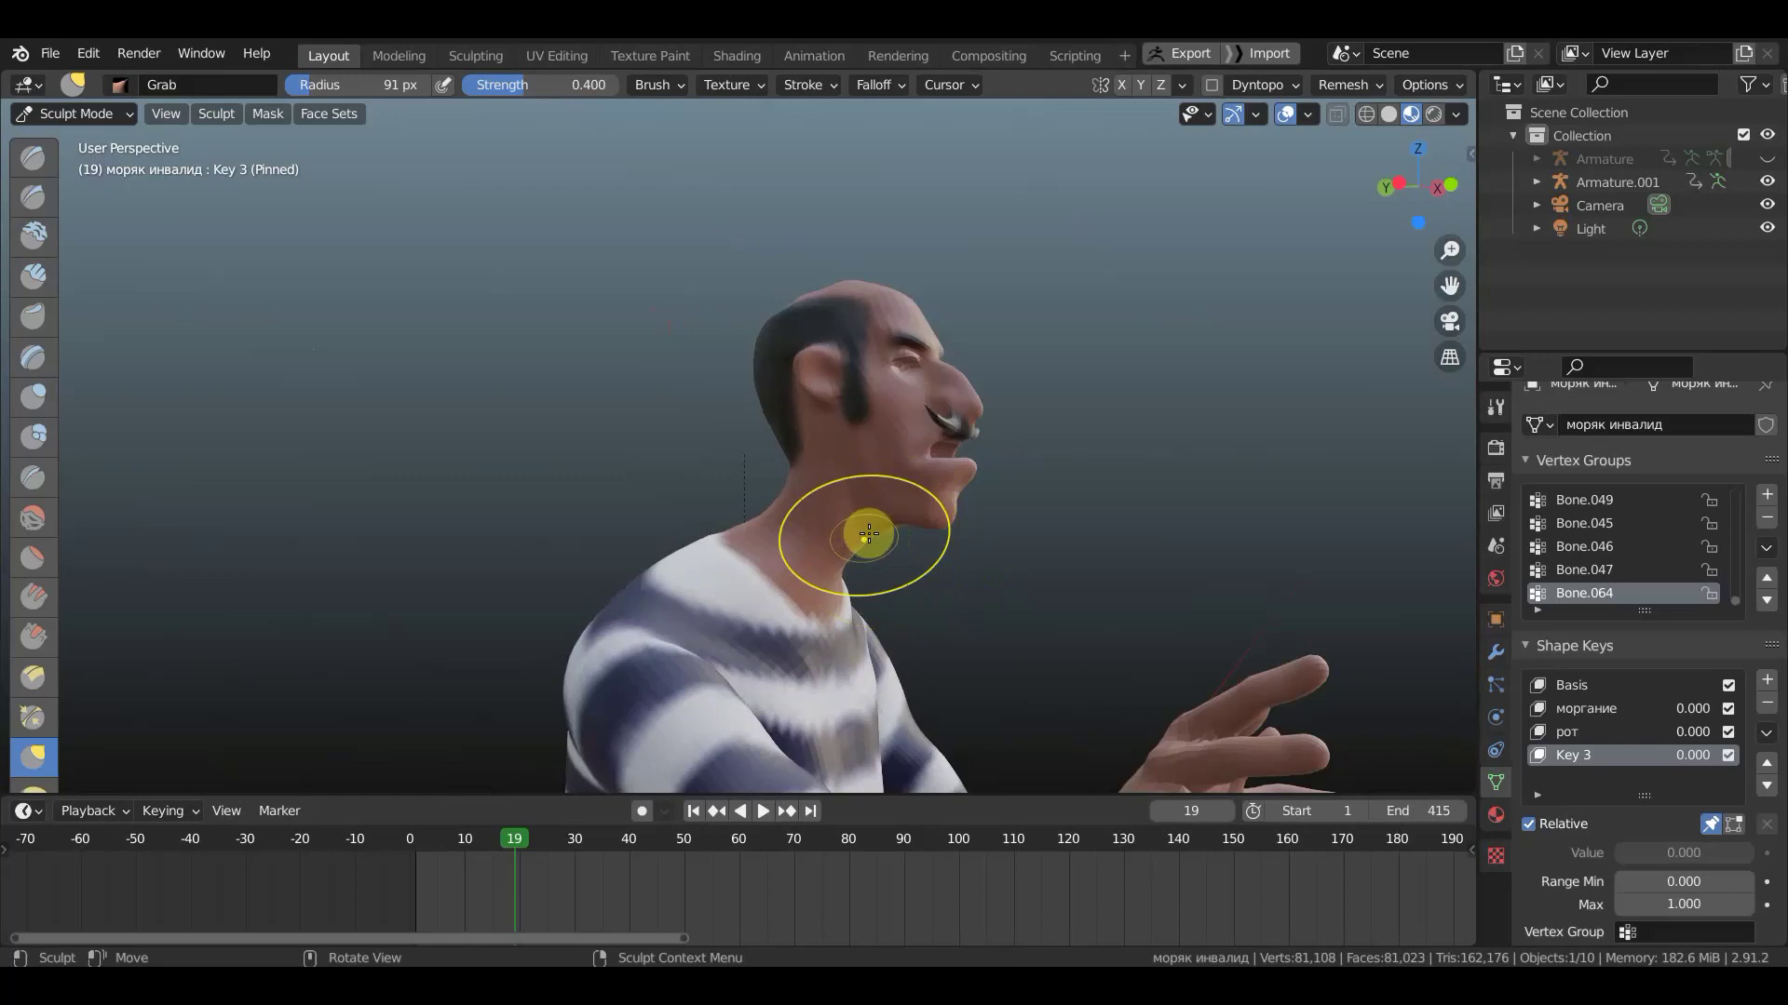
{"action": "left_click_drag", "start_coordinate": [870, 533], "coordinate": [858, 558]}
{"action": "mouse_move", "coordinate": [858, 558]}
{"action": "middle_mouse_down"}
{"action": "mouse_move", "coordinate": [951, 558]}
{"action": "mouse_move", "coordinate": [794, 571]}
{"action": "mouse_move", "coordinate": [751, 447]}
{"action": "mouse_move", "coordinate": [713, 415]}
{"action": "middle_mouse_up"}
{"action": "scroll", "coordinate": [751, 447], "scroll_direction": "up", "scroll_amount": 4}
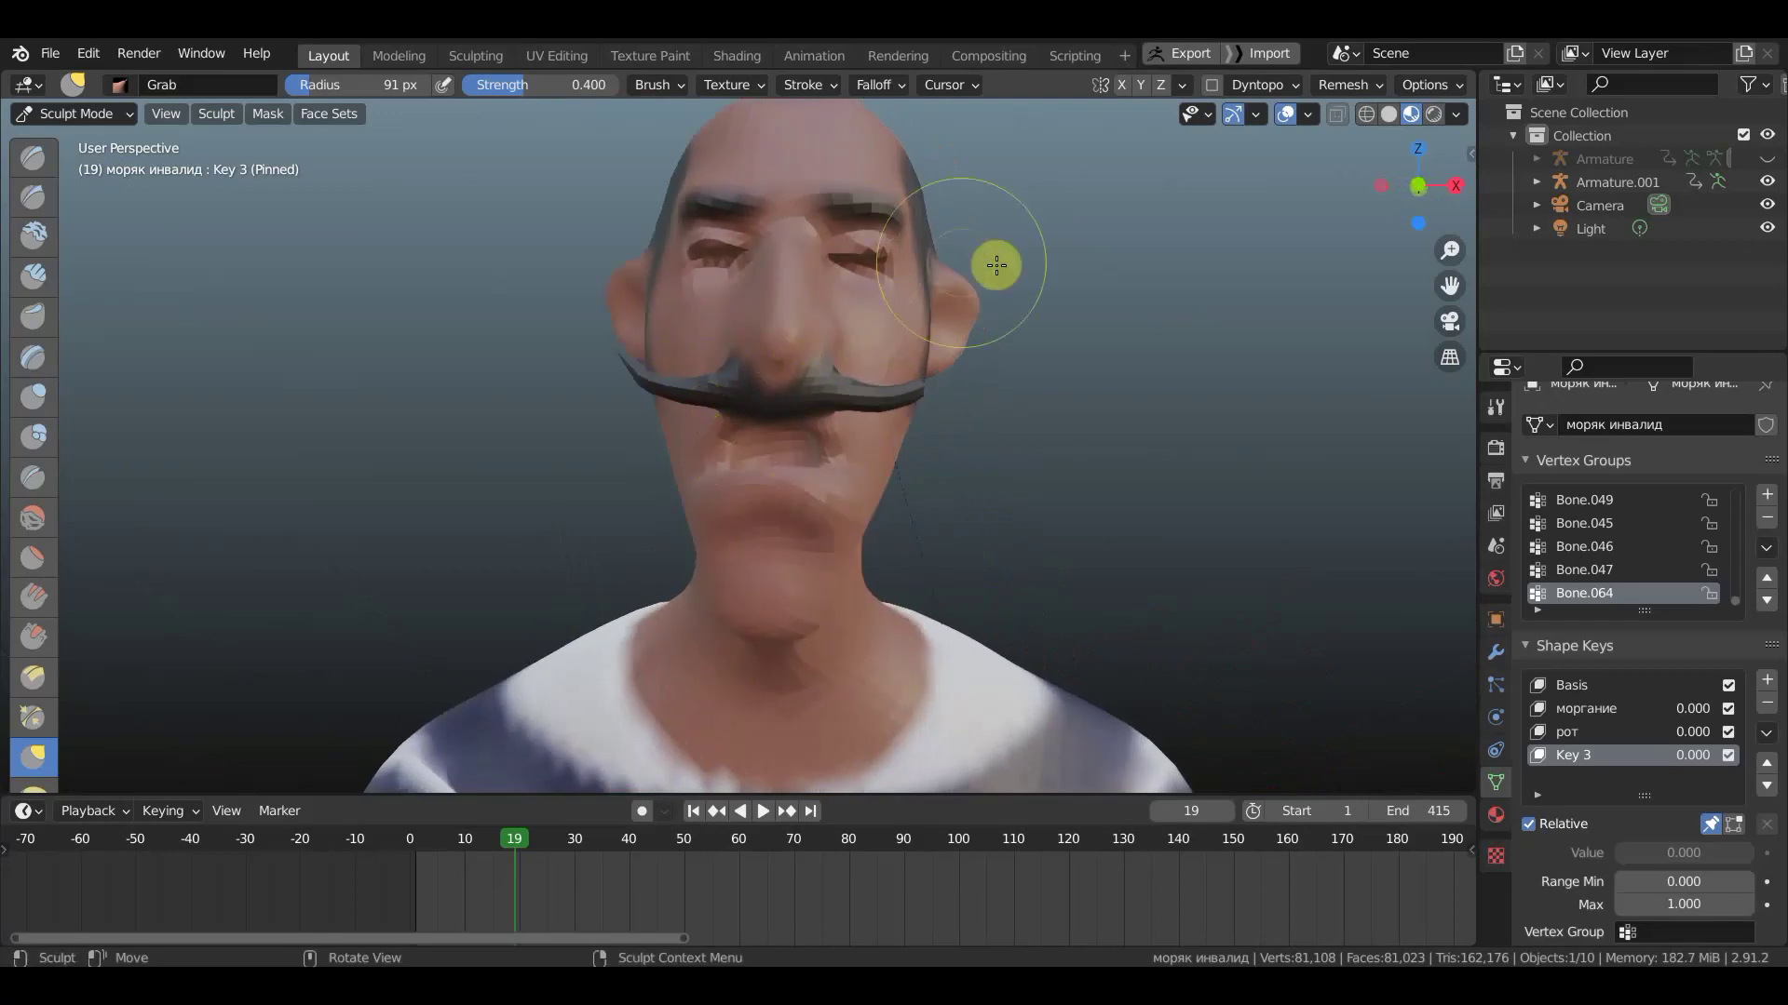
{"action": "left_click_drag", "start_coordinate": [959, 310], "coordinate": [966, 271]}
{"action": "left_click_drag", "start_coordinate": [626, 276], "coordinate": [571, 239]}
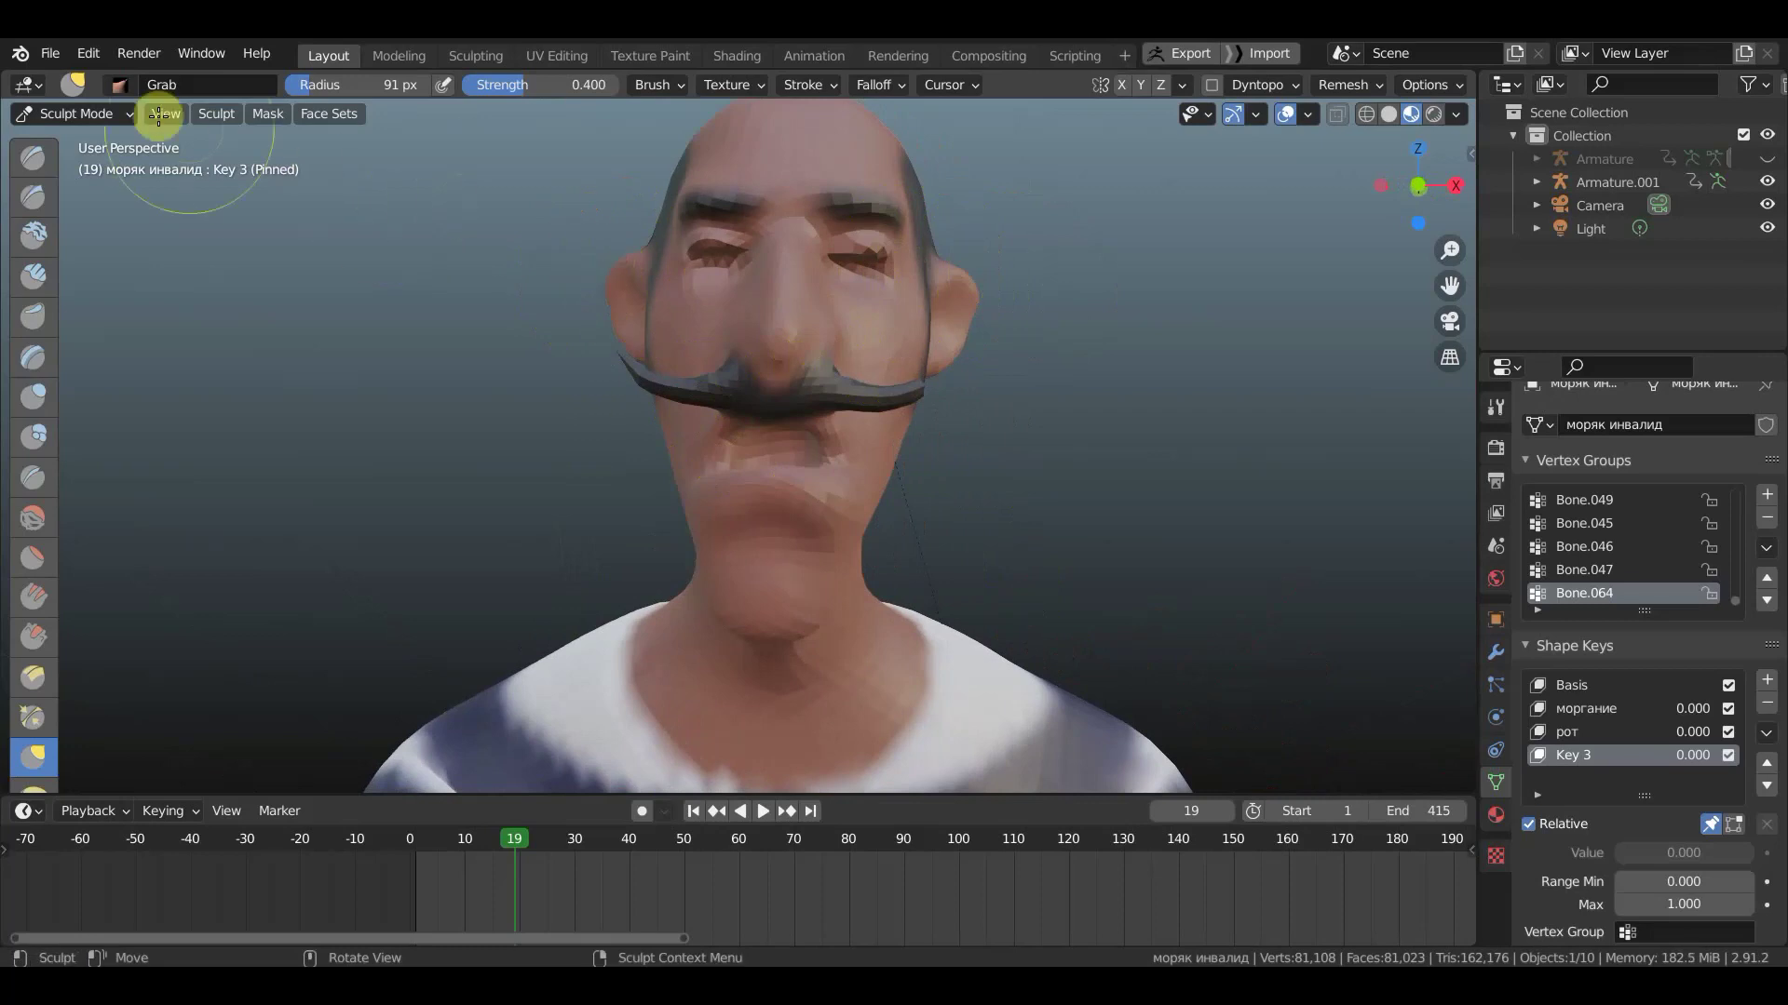
{"action": "left_click_drag", "start_coordinate": [709, 252], "coordinate": [698, 240]}
{"action": "left_click", "coordinate": [78, 115]}
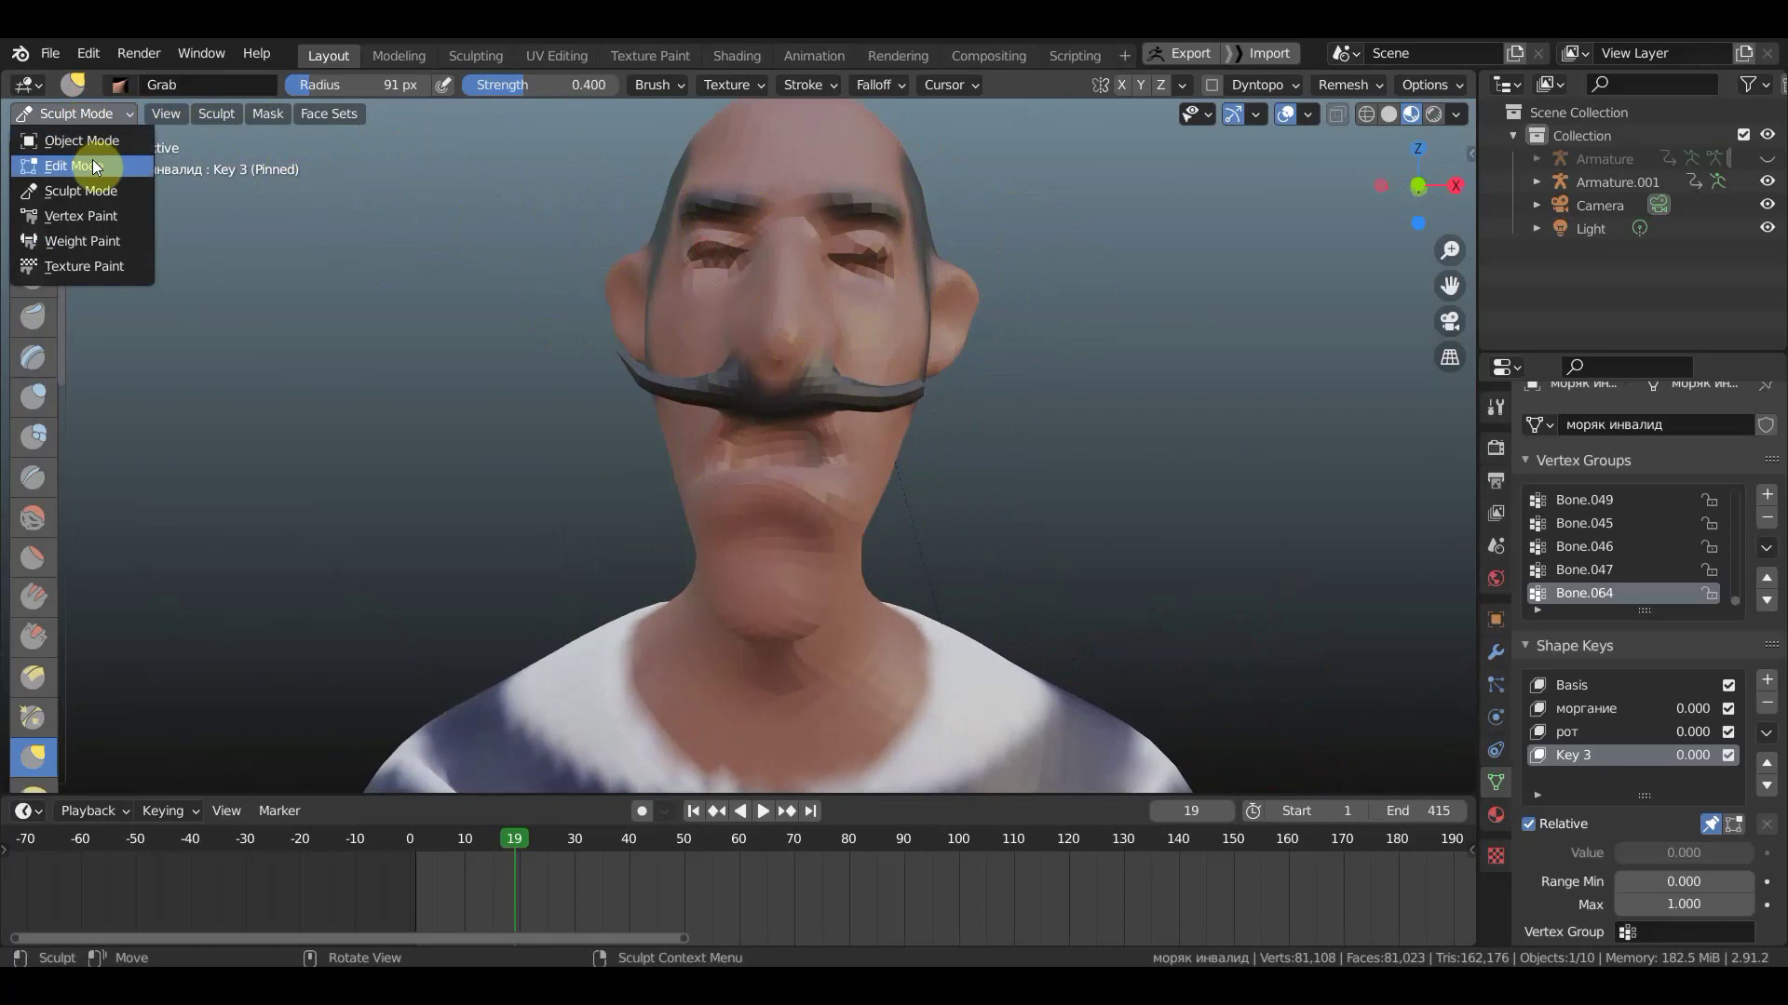
- Shrink the Grab brush to 44 px and refine the left eye and right ear
{"action": "left_click", "coordinate": [1287, 113]}
{"action": "left_click", "coordinate": [1288, 114]}
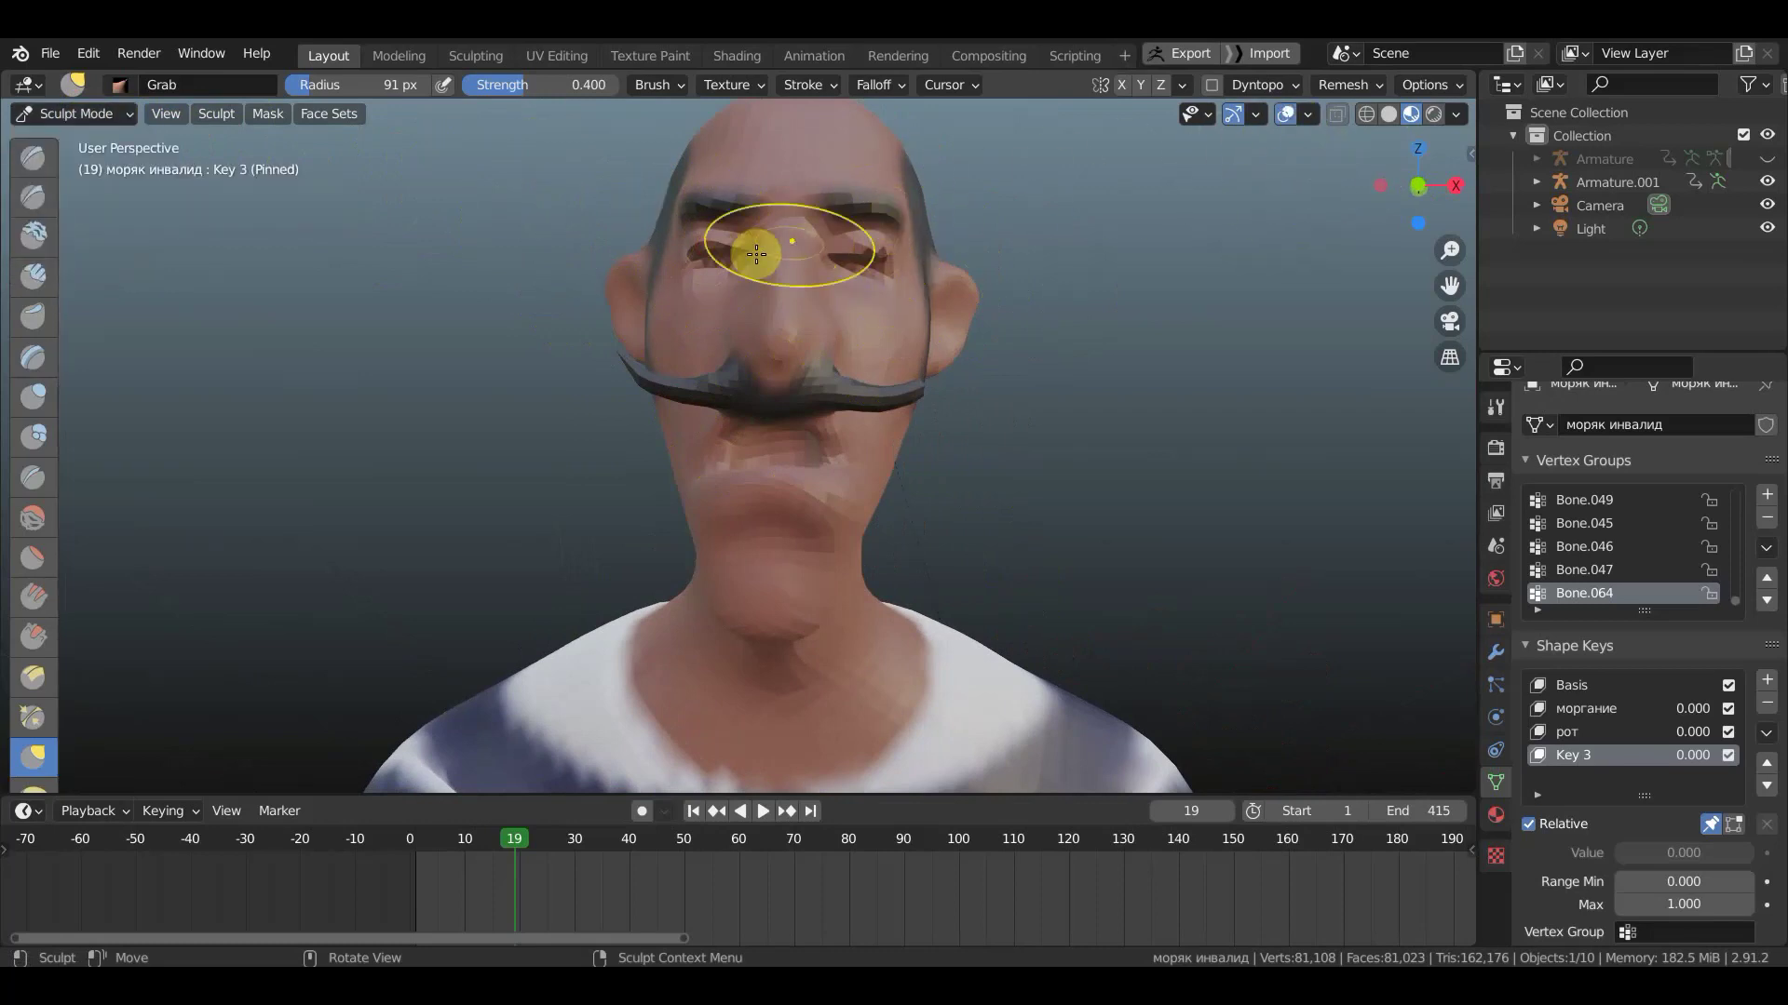
{"action": "left_click_drag", "start_coordinate": [698, 247], "coordinate": [838, 247]}
{"action": "key", "text": "f"}
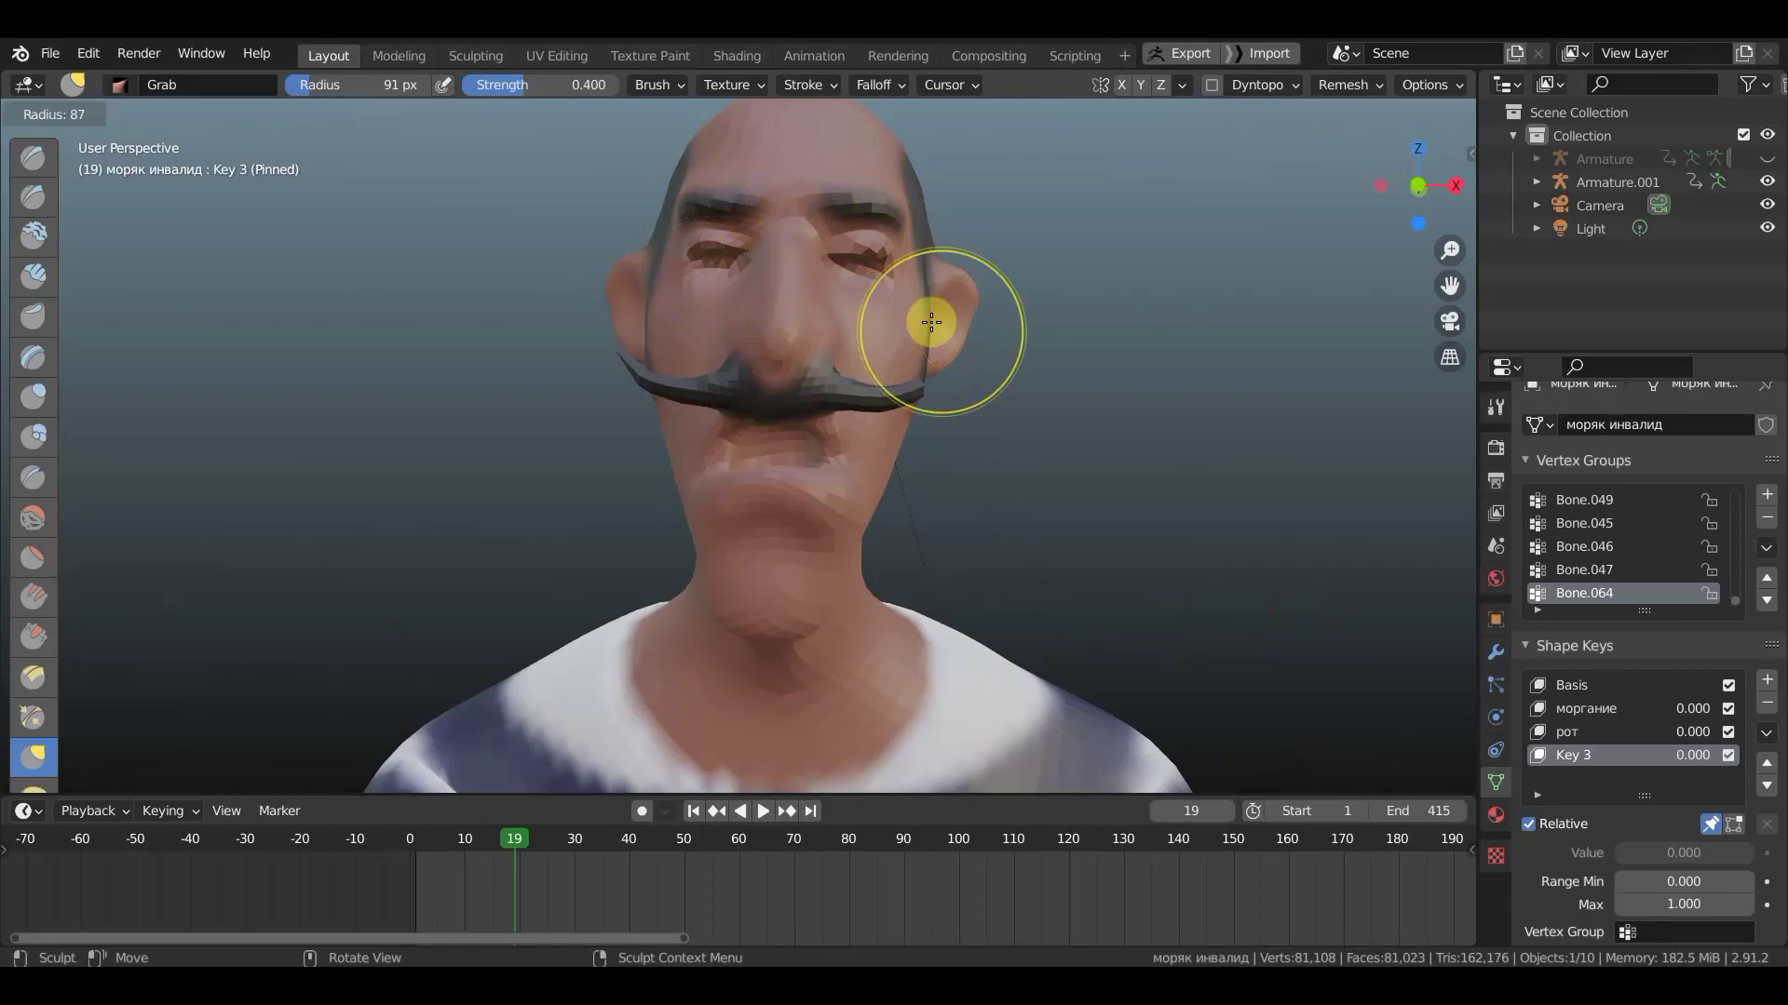
{"action": "left_click", "coordinate": [896, 297]}
{"action": "mouse_move", "coordinate": [743, 248]}
{"action": "left_mouse_down"}
{"action": "mouse_move", "coordinate": [719, 220]}
{"action": "mouse_move", "coordinate": [697, 247]}
{"action": "mouse_move", "coordinate": [862, 247]}
{"action": "left_mouse_up"}
{"action": "left_click_drag", "start_coordinate": [942, 289], "coordinate": [931, 288]}
- Back in Object Mode, unpin Key 3, preview it at full strength, then reset it to 0
{"action": "left_click", "coordinate": [74, 114]}
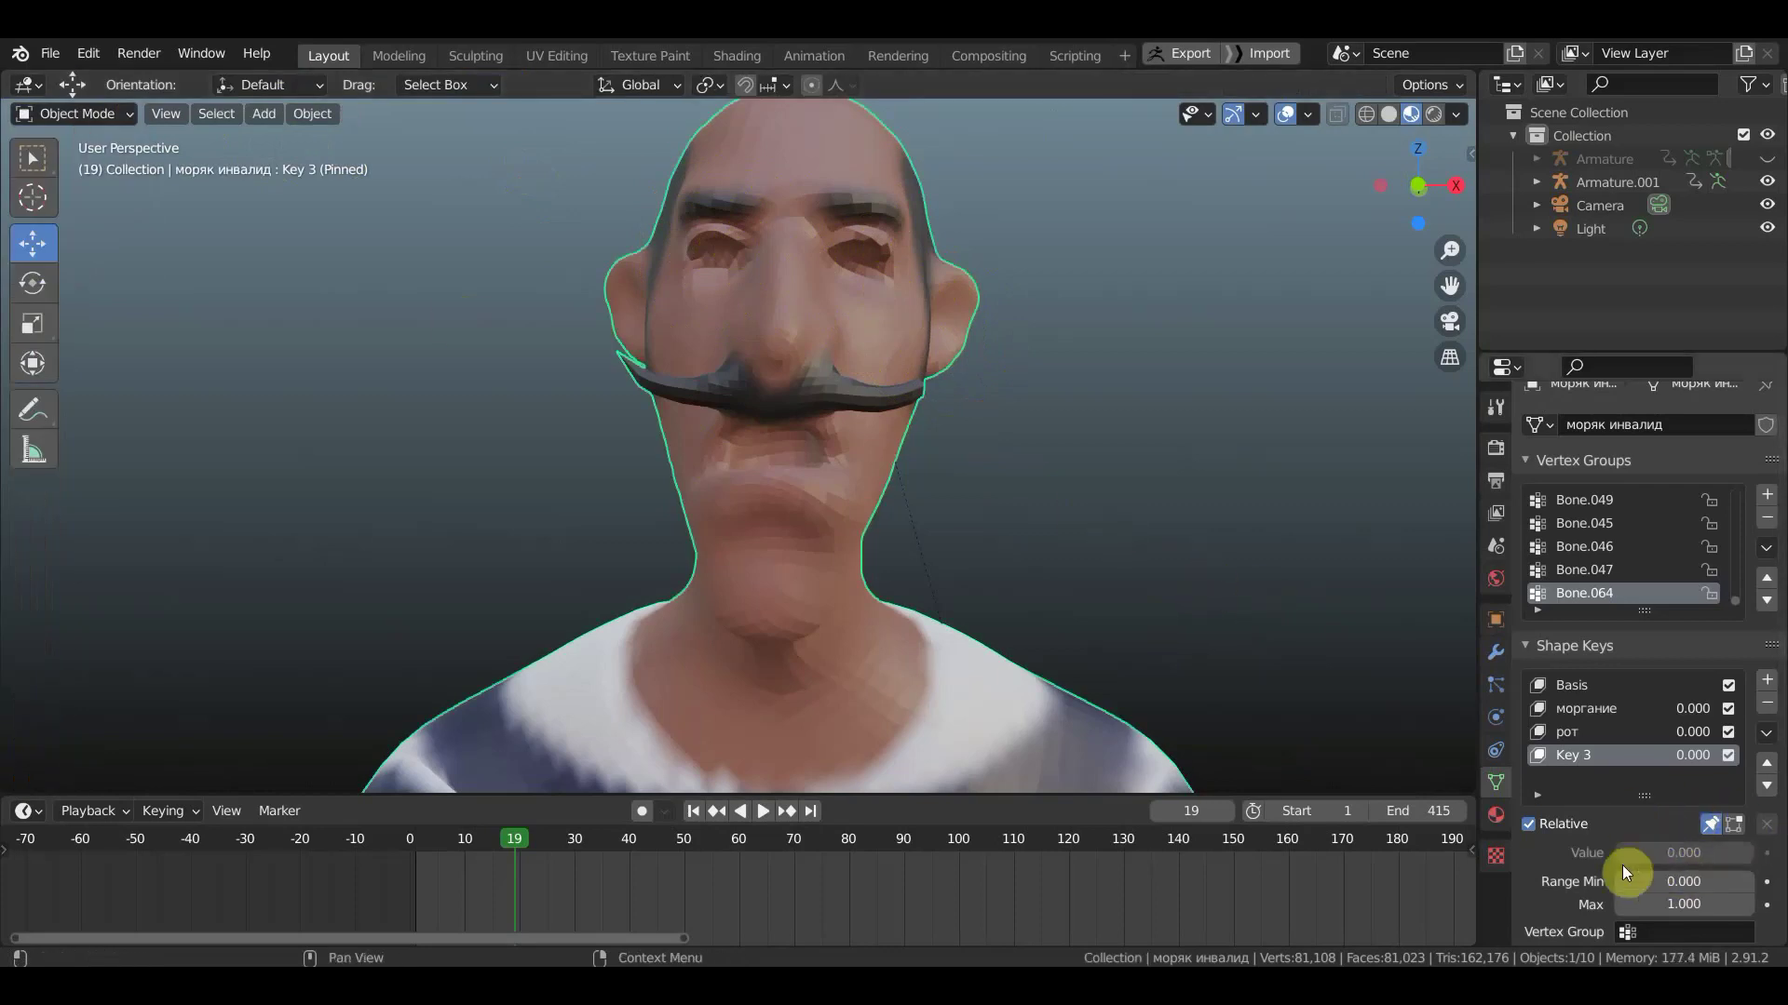
{"action": "left_click", "coordinate": [1711, 824]}
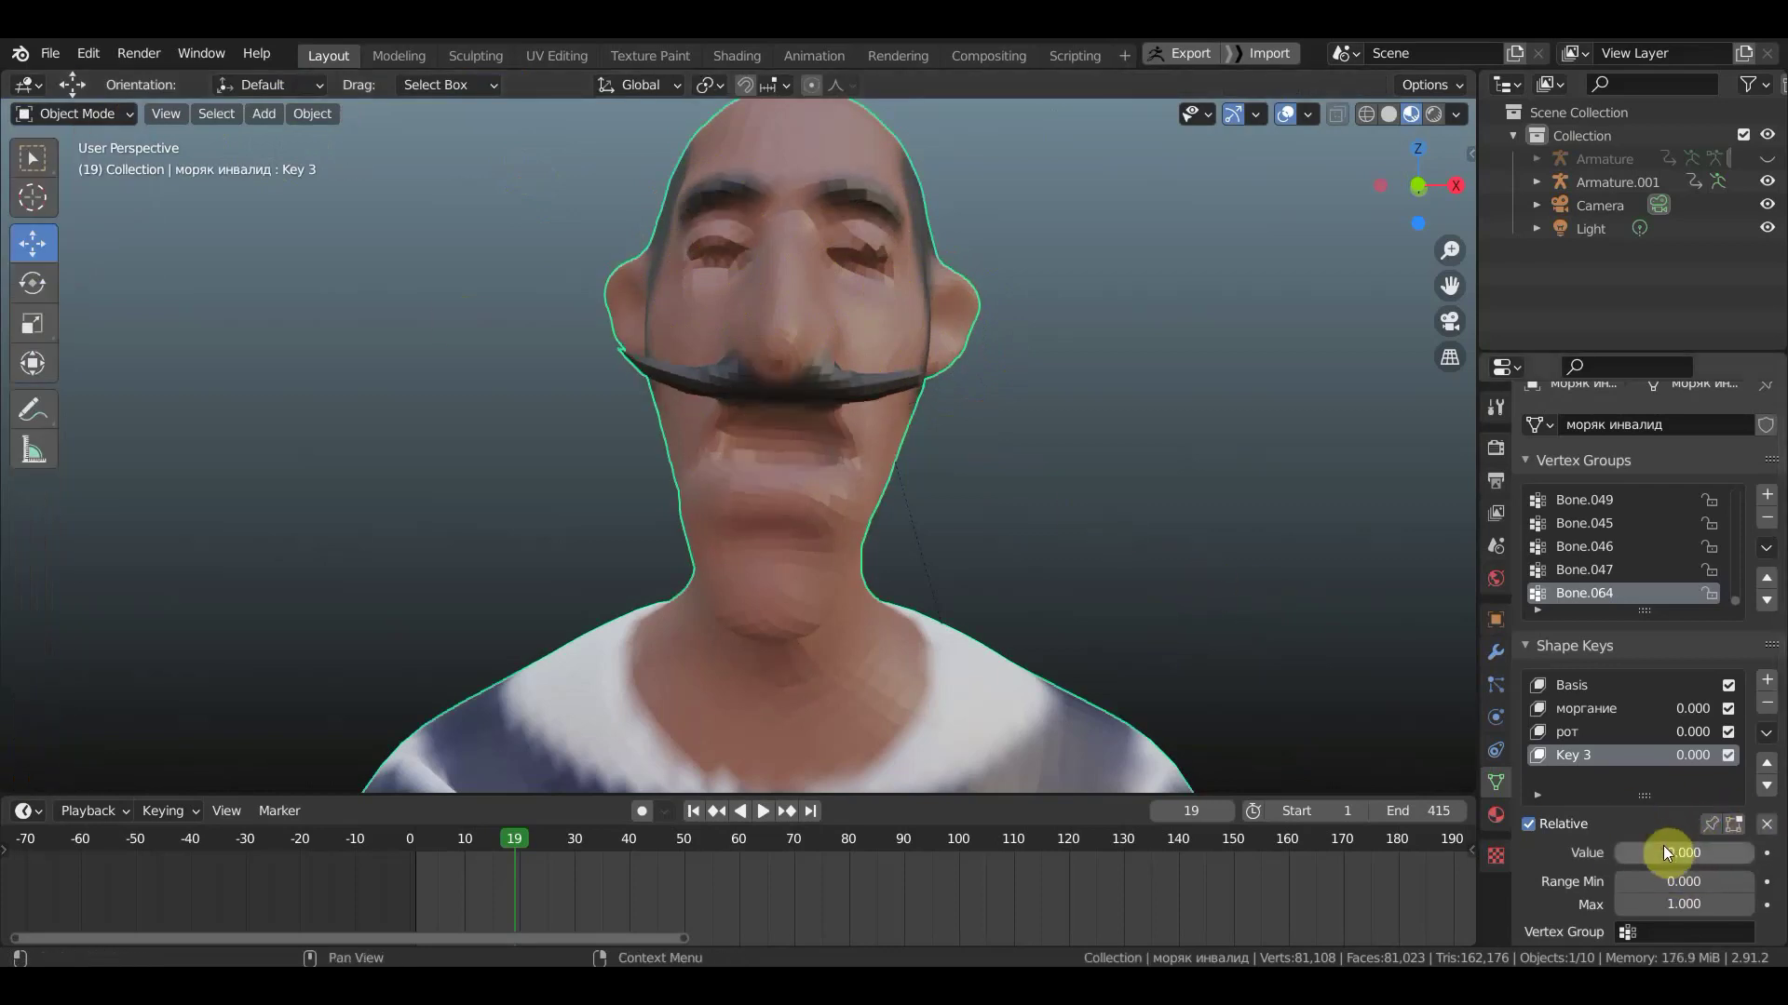
{"action": "left_click_drag", "start_coordinate": [1620, 853], "coordinate": [1713, 852]}
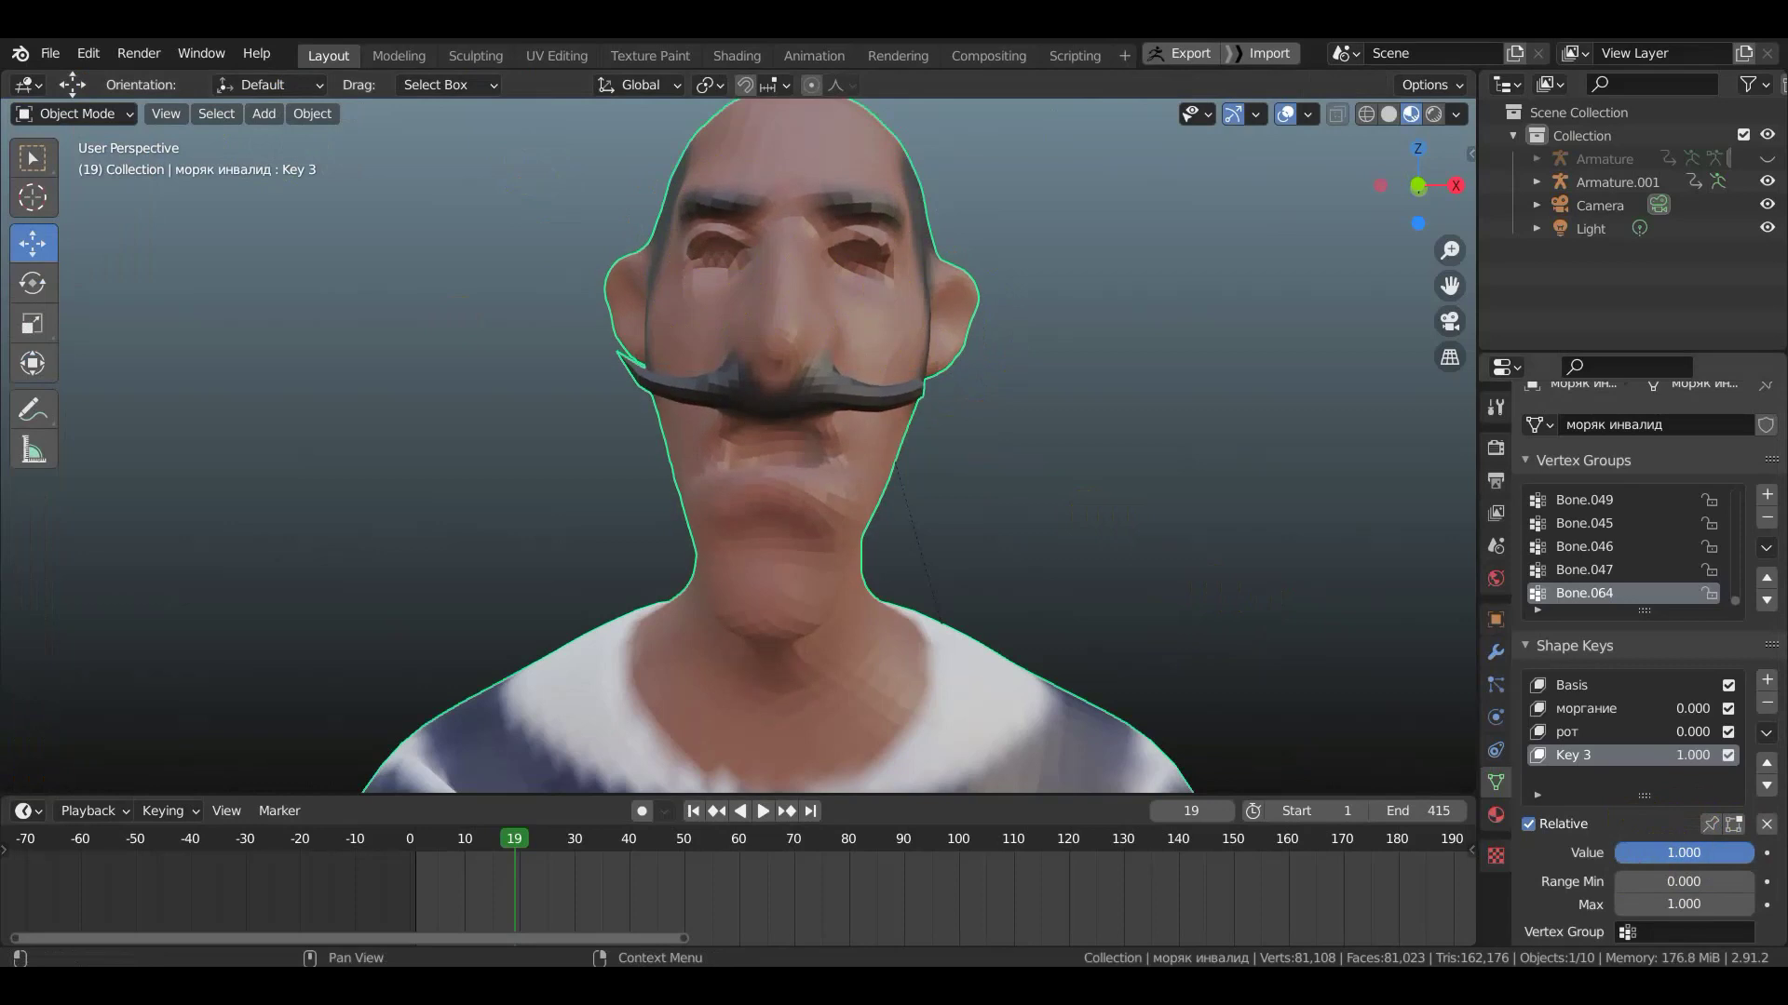
{"action": "left_click_drag", "start_coordinate": [1683, 853], "coordinate": [1589, 853]}
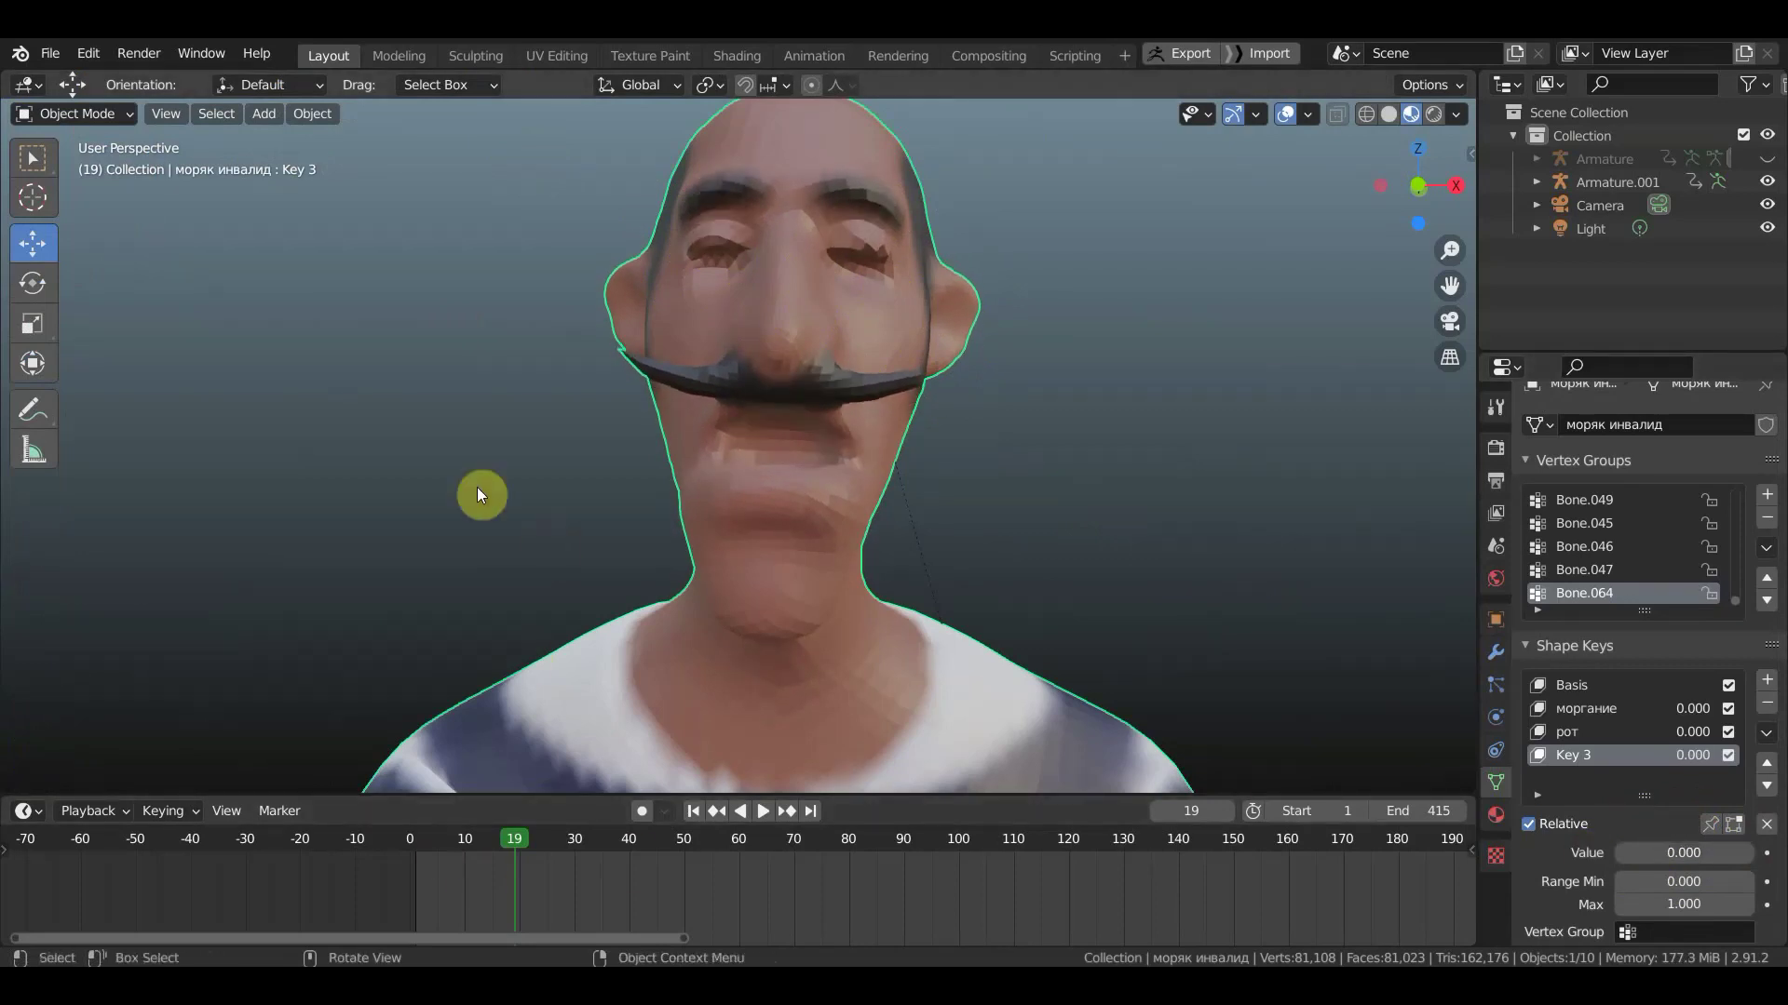
- Reveal the hidden hair, eyes and teeth with Alt+H and look around the character
{"action": "left_click", "coordinate": [97, 115]}
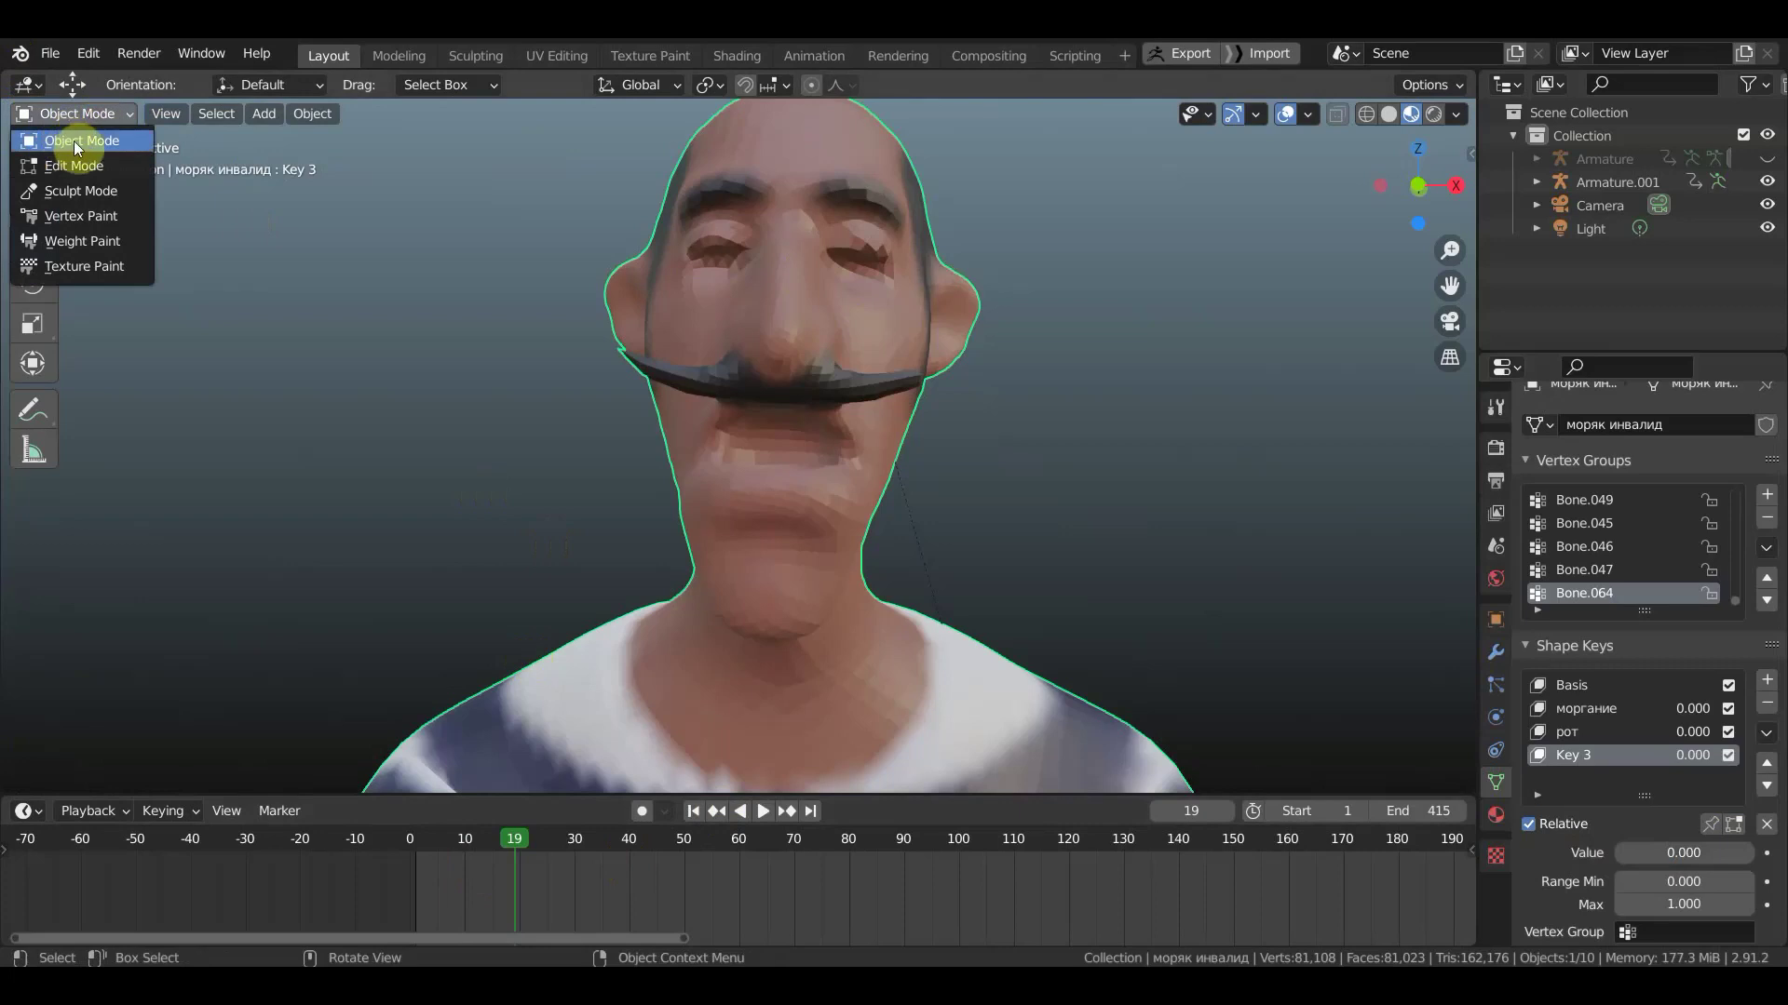
{"action": "left_click", "coordinate": [1287, 113]}
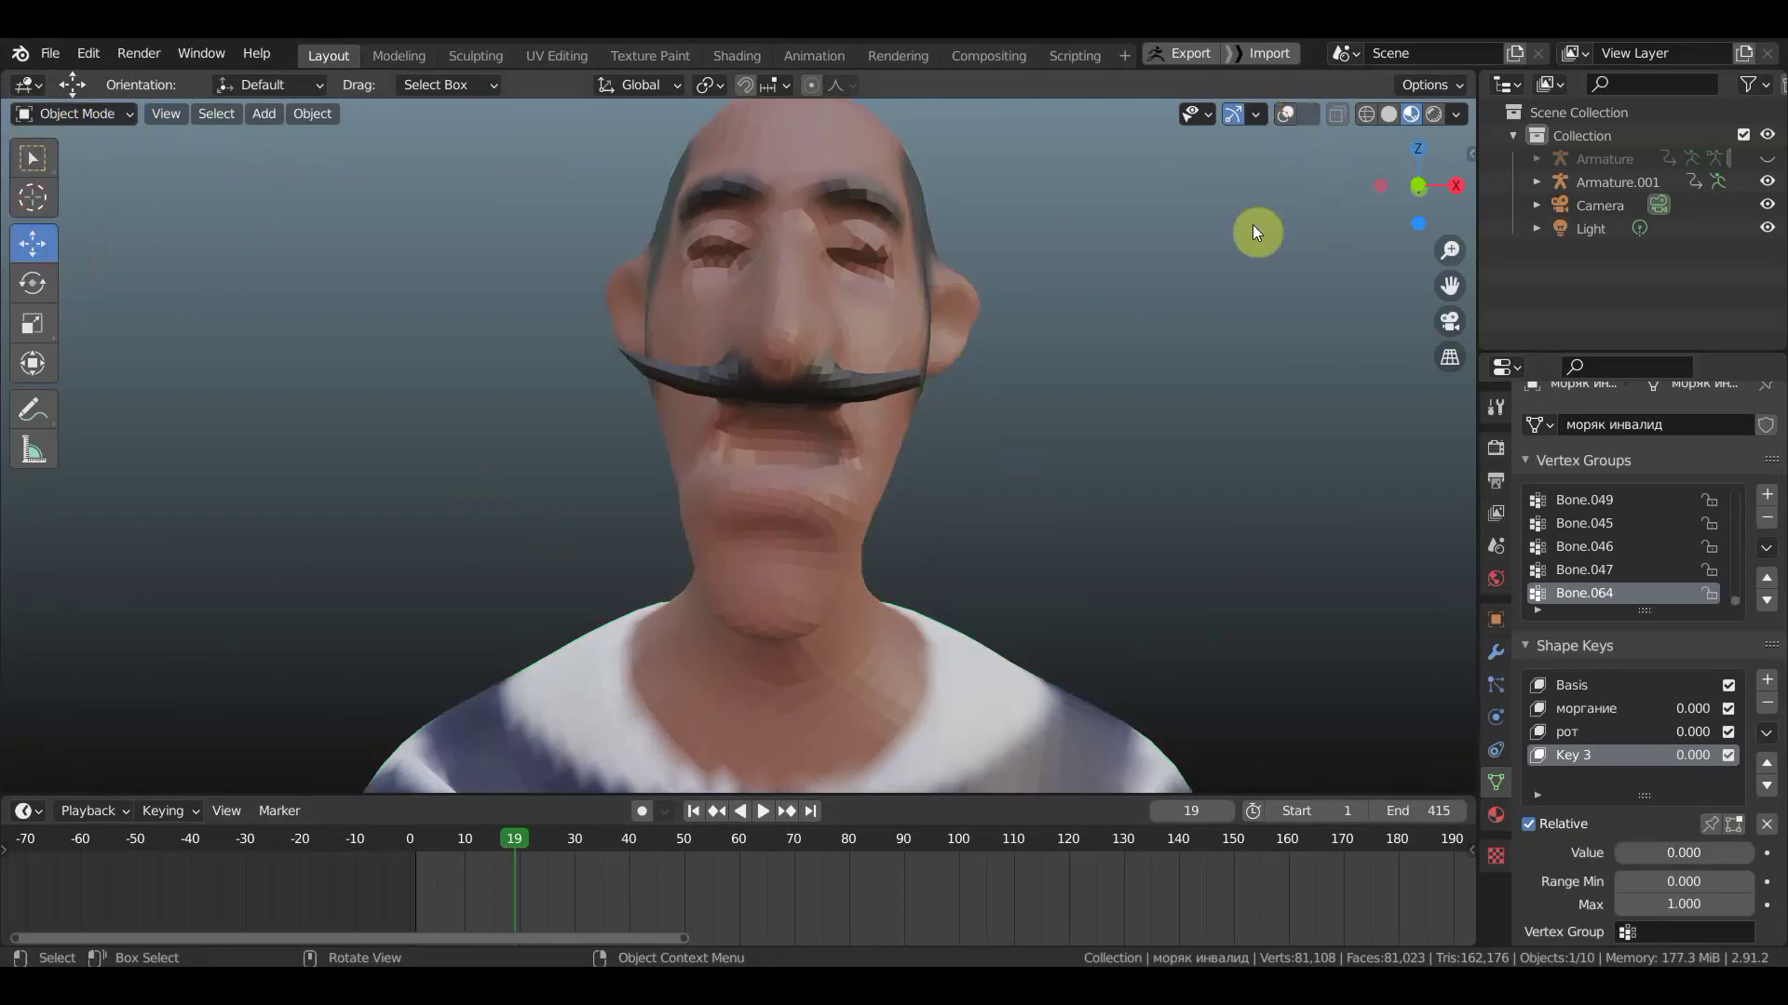
{"action": "key", "text": "alt"}
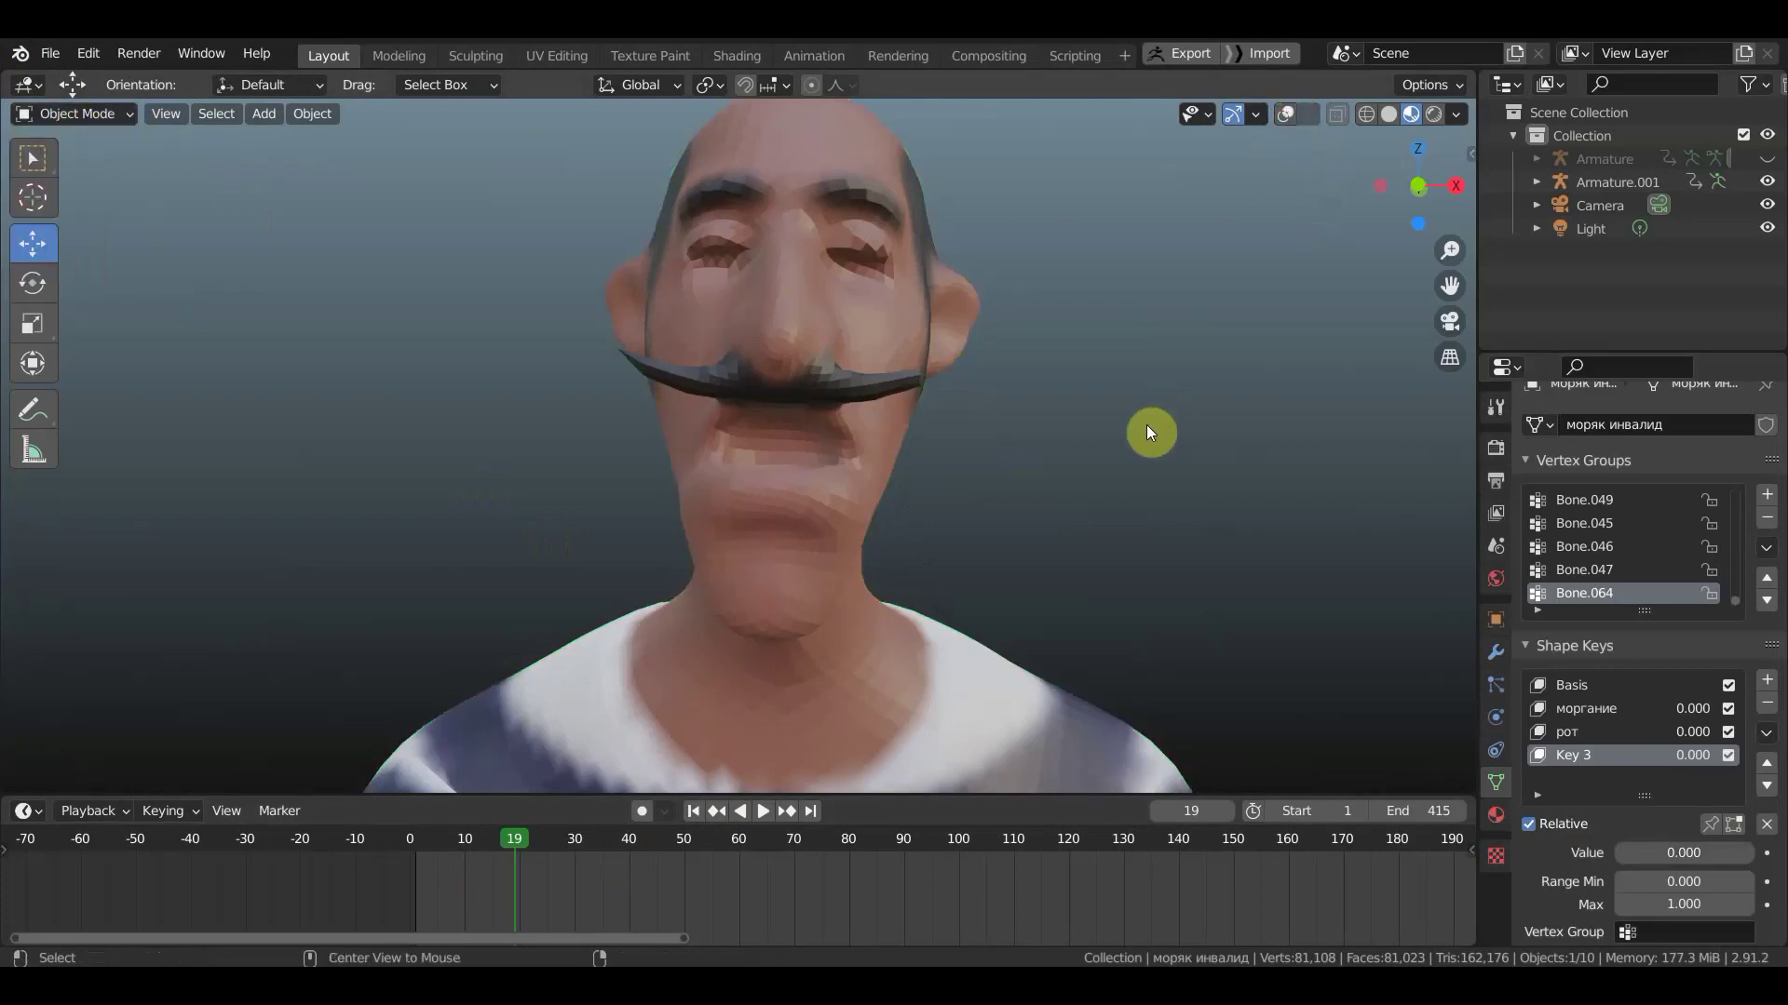
{"action": "key", "text": "alt+h"}
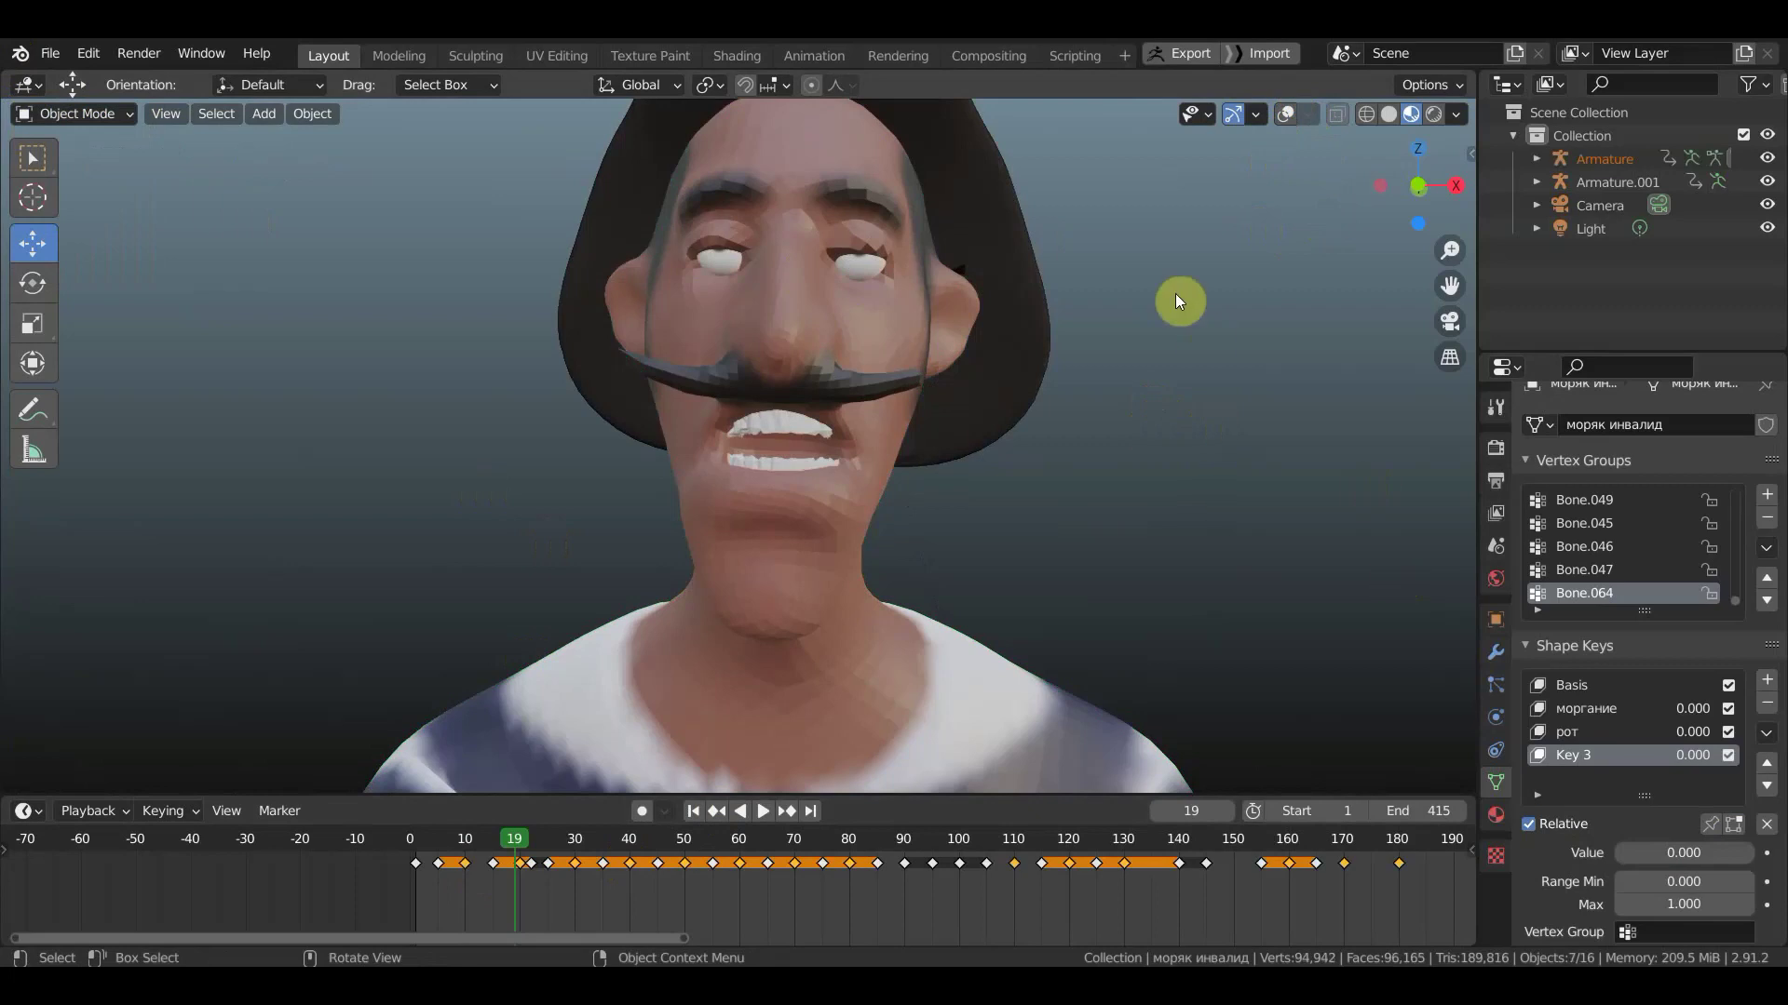
{"action": "middle_click_drag", "start_coordinate": [1084, 326], "coordinate": [1080, 310]}
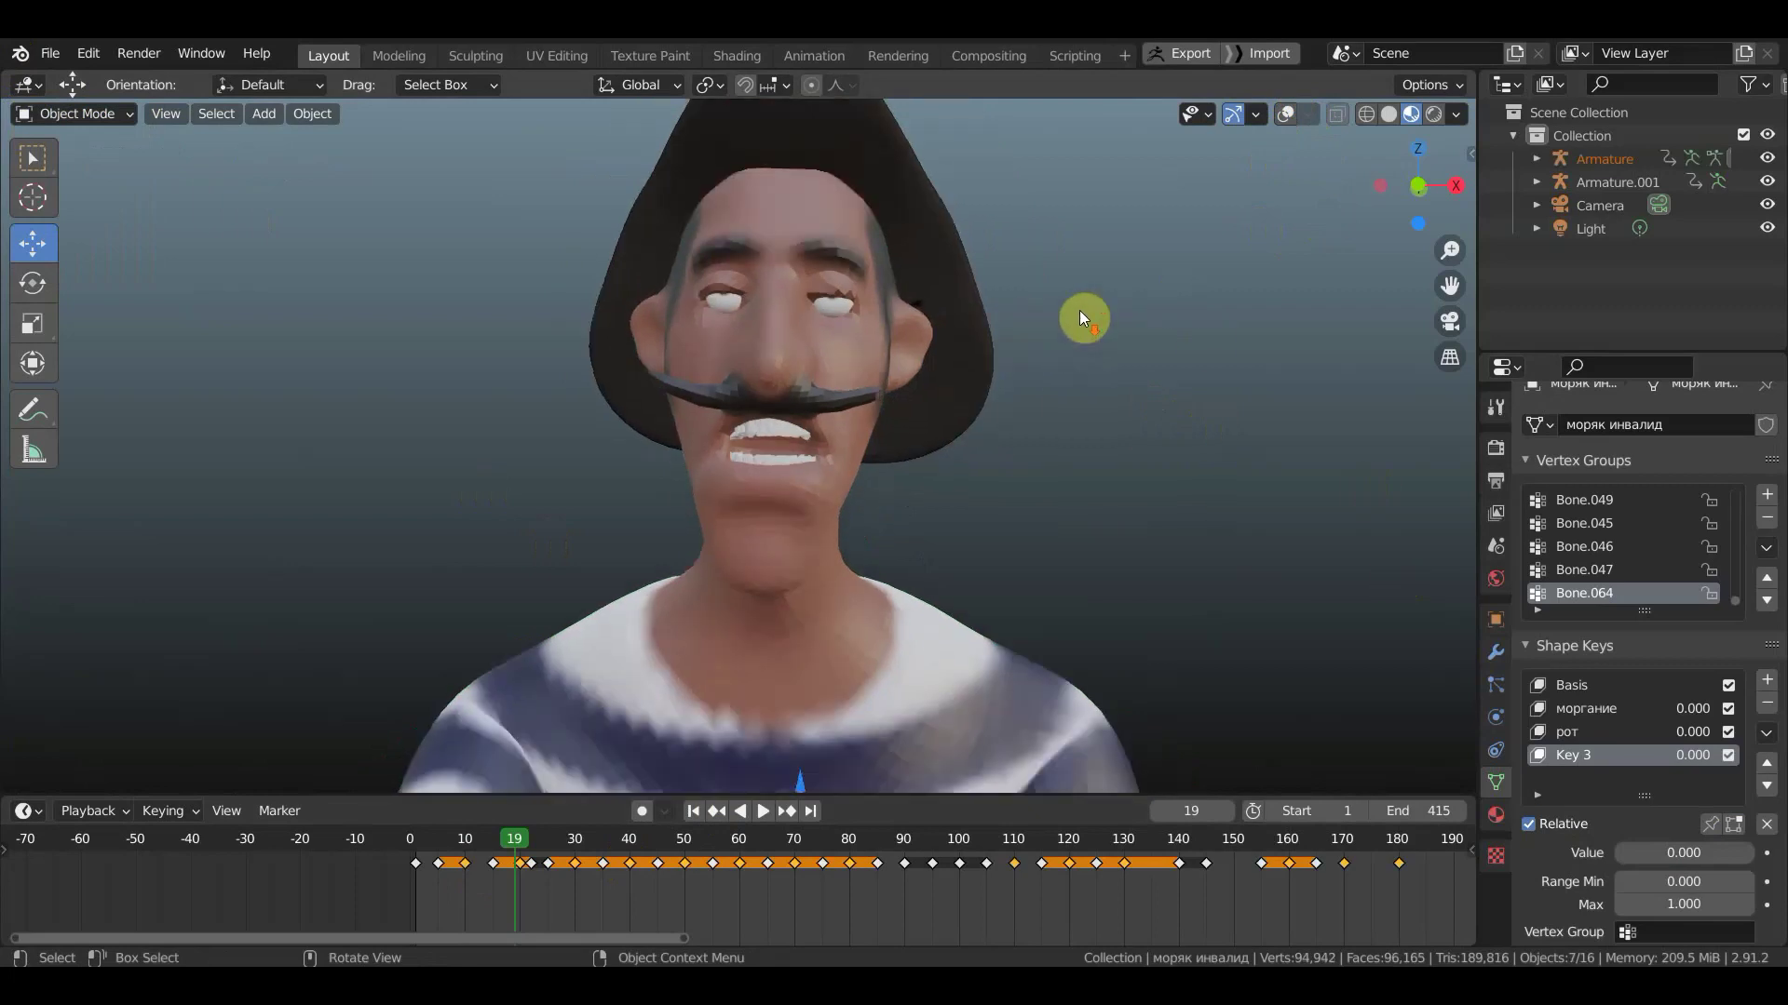
{"action": "left_click", "coordinate": [1281, 110]}
{"action": "mouse_move", "coordinate": [791, 355]}
{"action": "middle_mouse_down"}
{"action": "mouse_move", "coordinate": [875, 393]}
{"action": "mouse_move", "coordinate": [964, 311]}
{"action": "mouse_move", "coordinate": [976, 328]}
{"action": "middle_mouse_up"}
{"action": "middle_click_drag", "start_coordinate": [1102, 319], "coordinate": [1020, 315]}
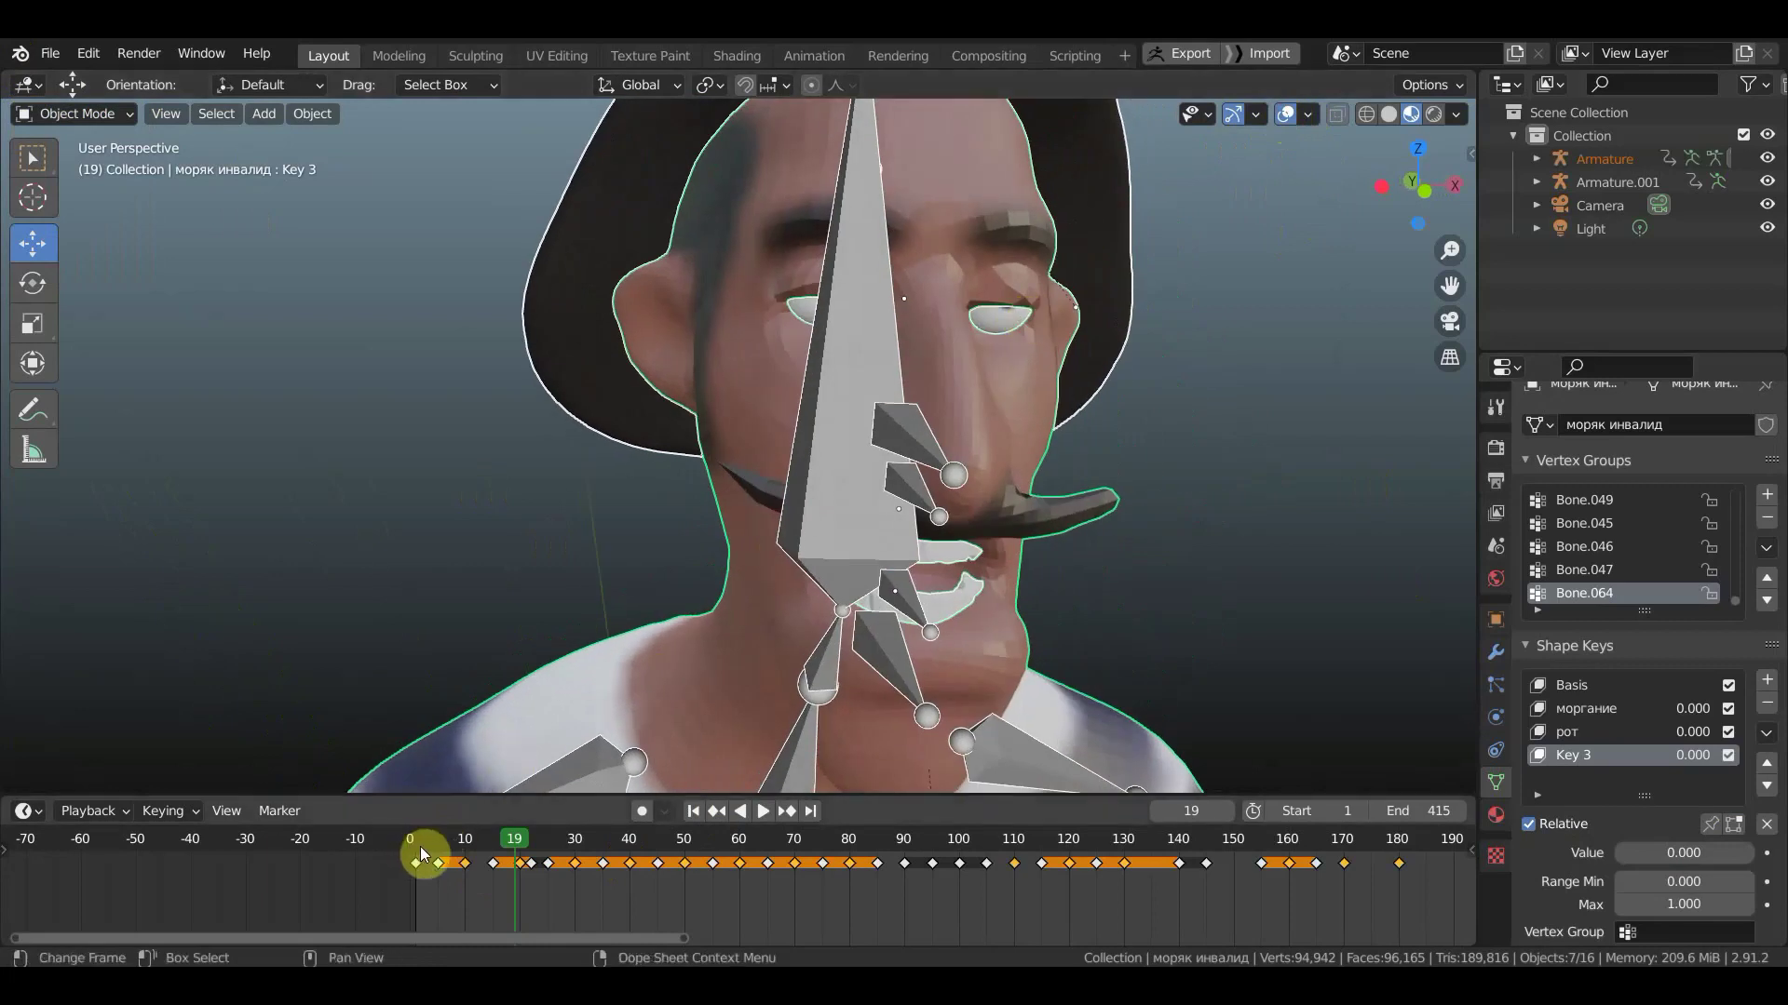
- At frame 2 in front view, hide the armature and sculpt the mesh's Basis shape key
{"action": "left_click", "coordinate": [420, 854]}
{"action": "key", "text": "KP_1"}
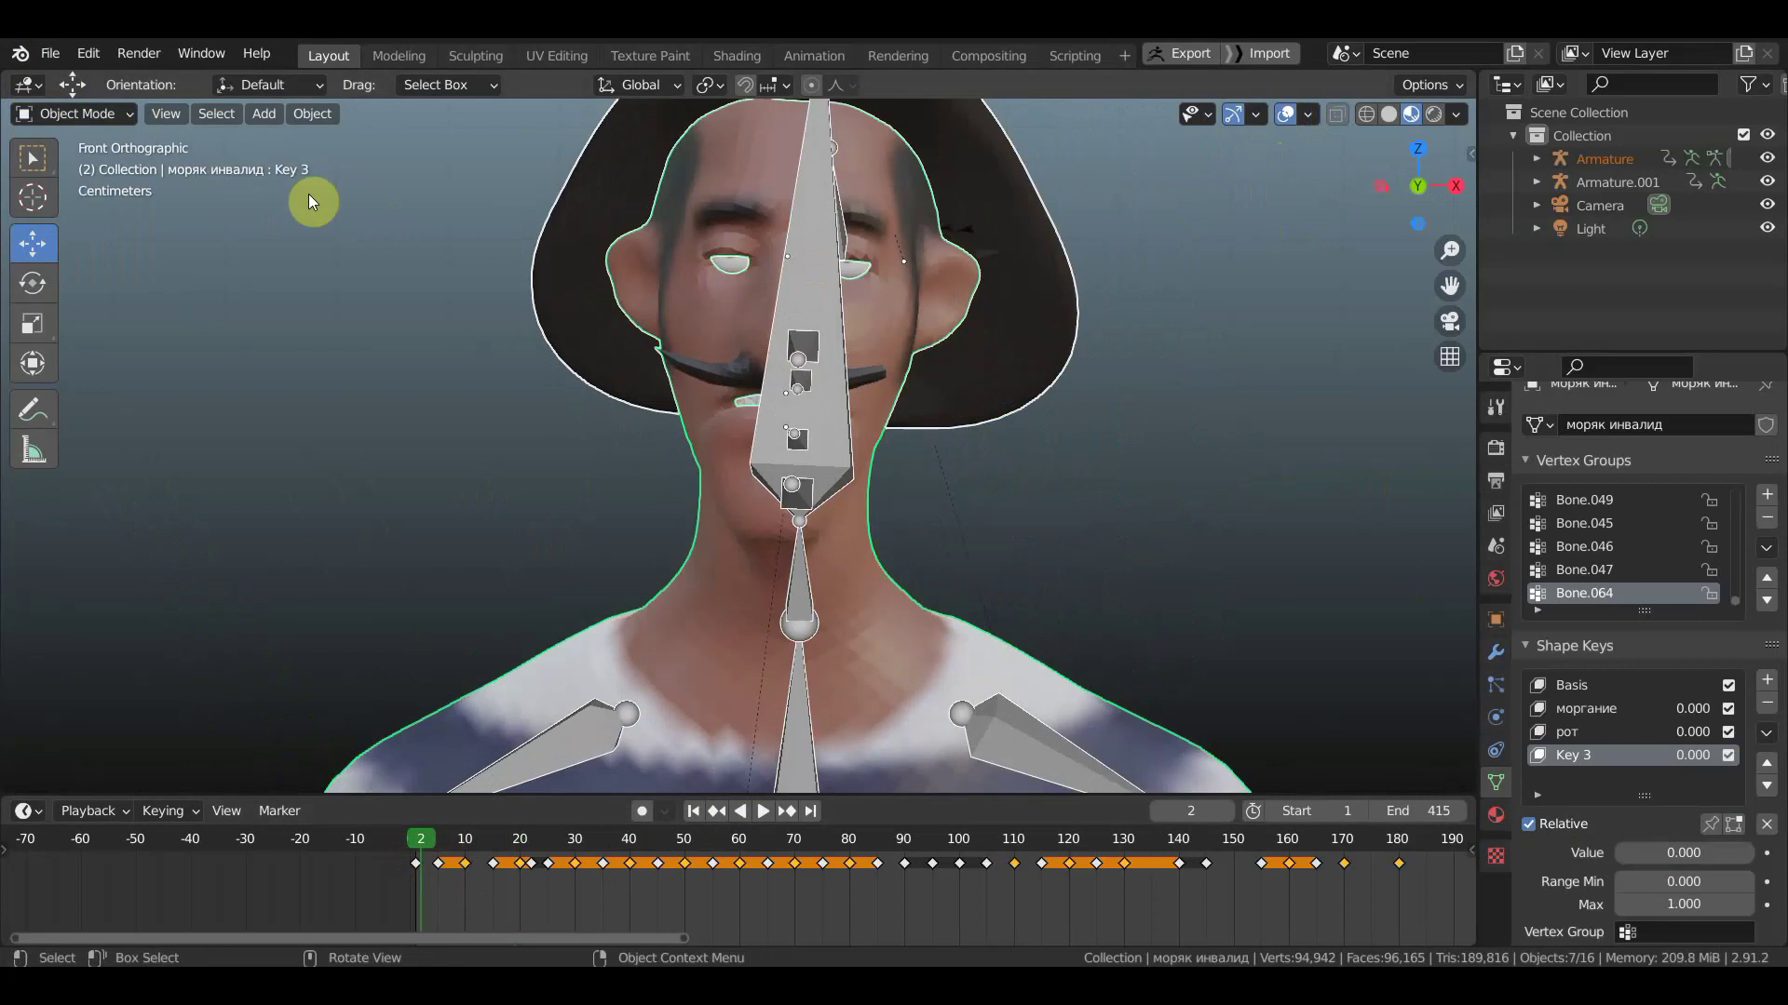
{"action": "left_click", "coordinate": [816, 298]}
{"action": "key", "text": "h"}
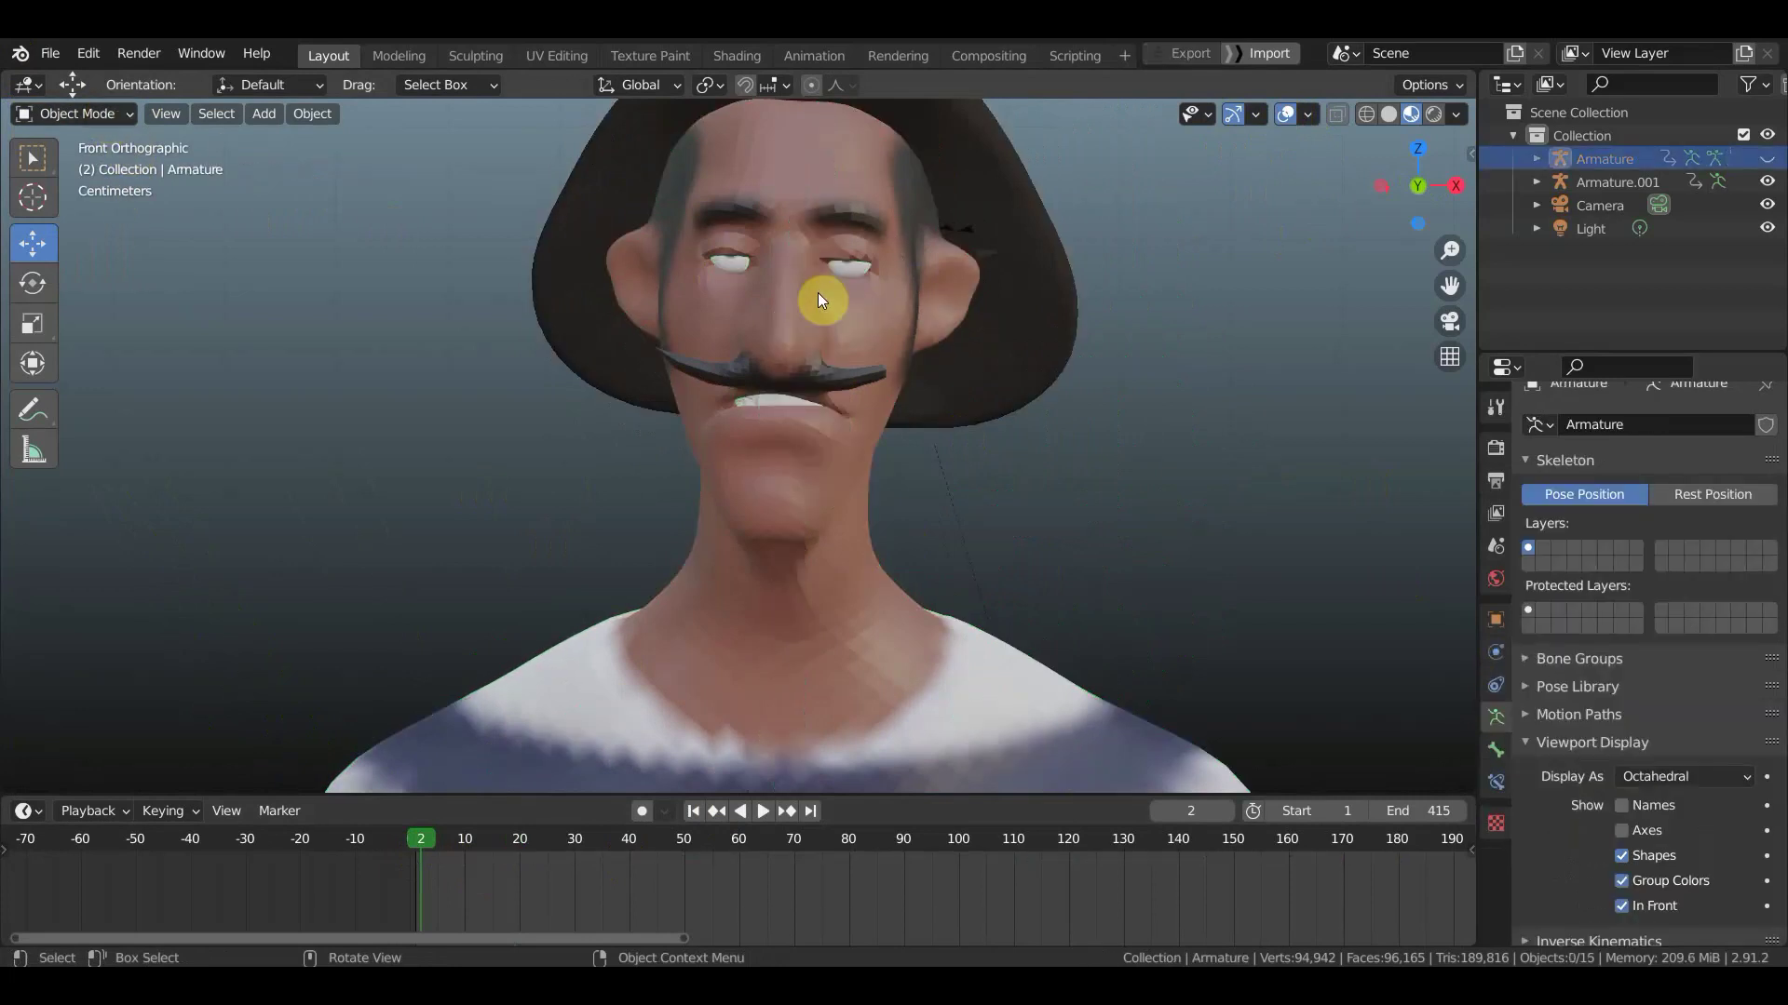
{"action": "left_click", "coordinate": [752, 221]}
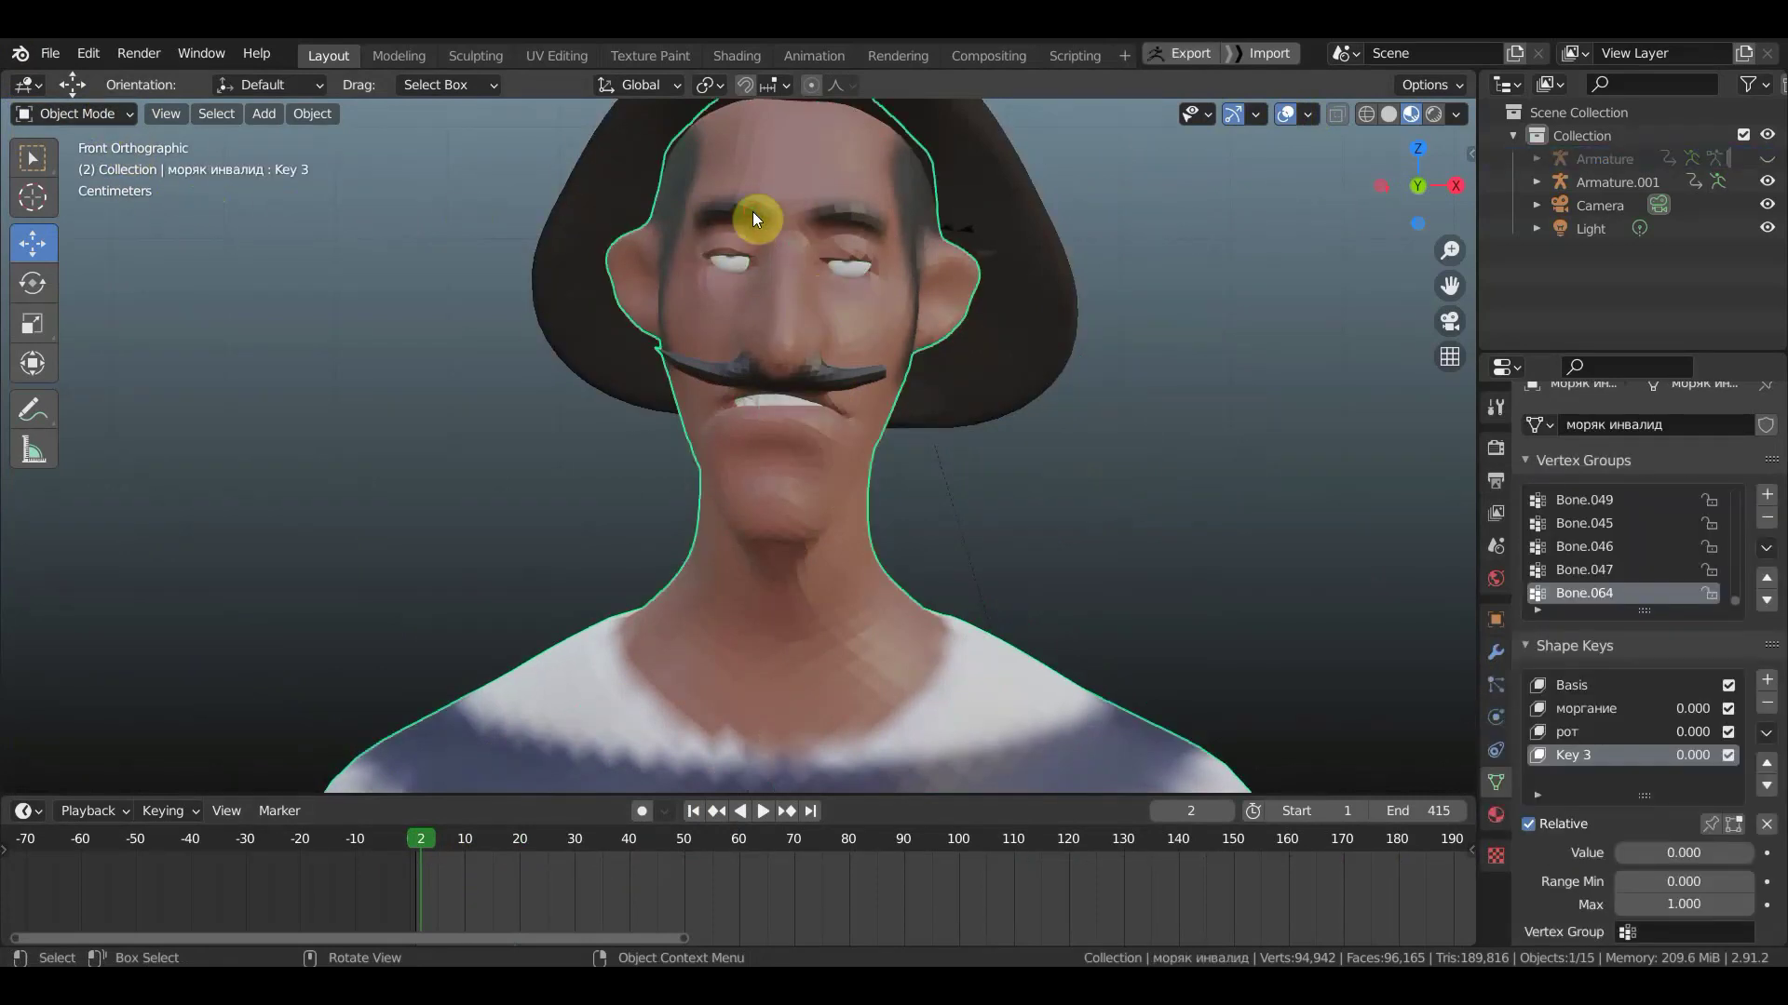
{"action": "left_click", "coordinate": [108, 115]}
{"action": "left_click", "coordinate": [1583, 693]}
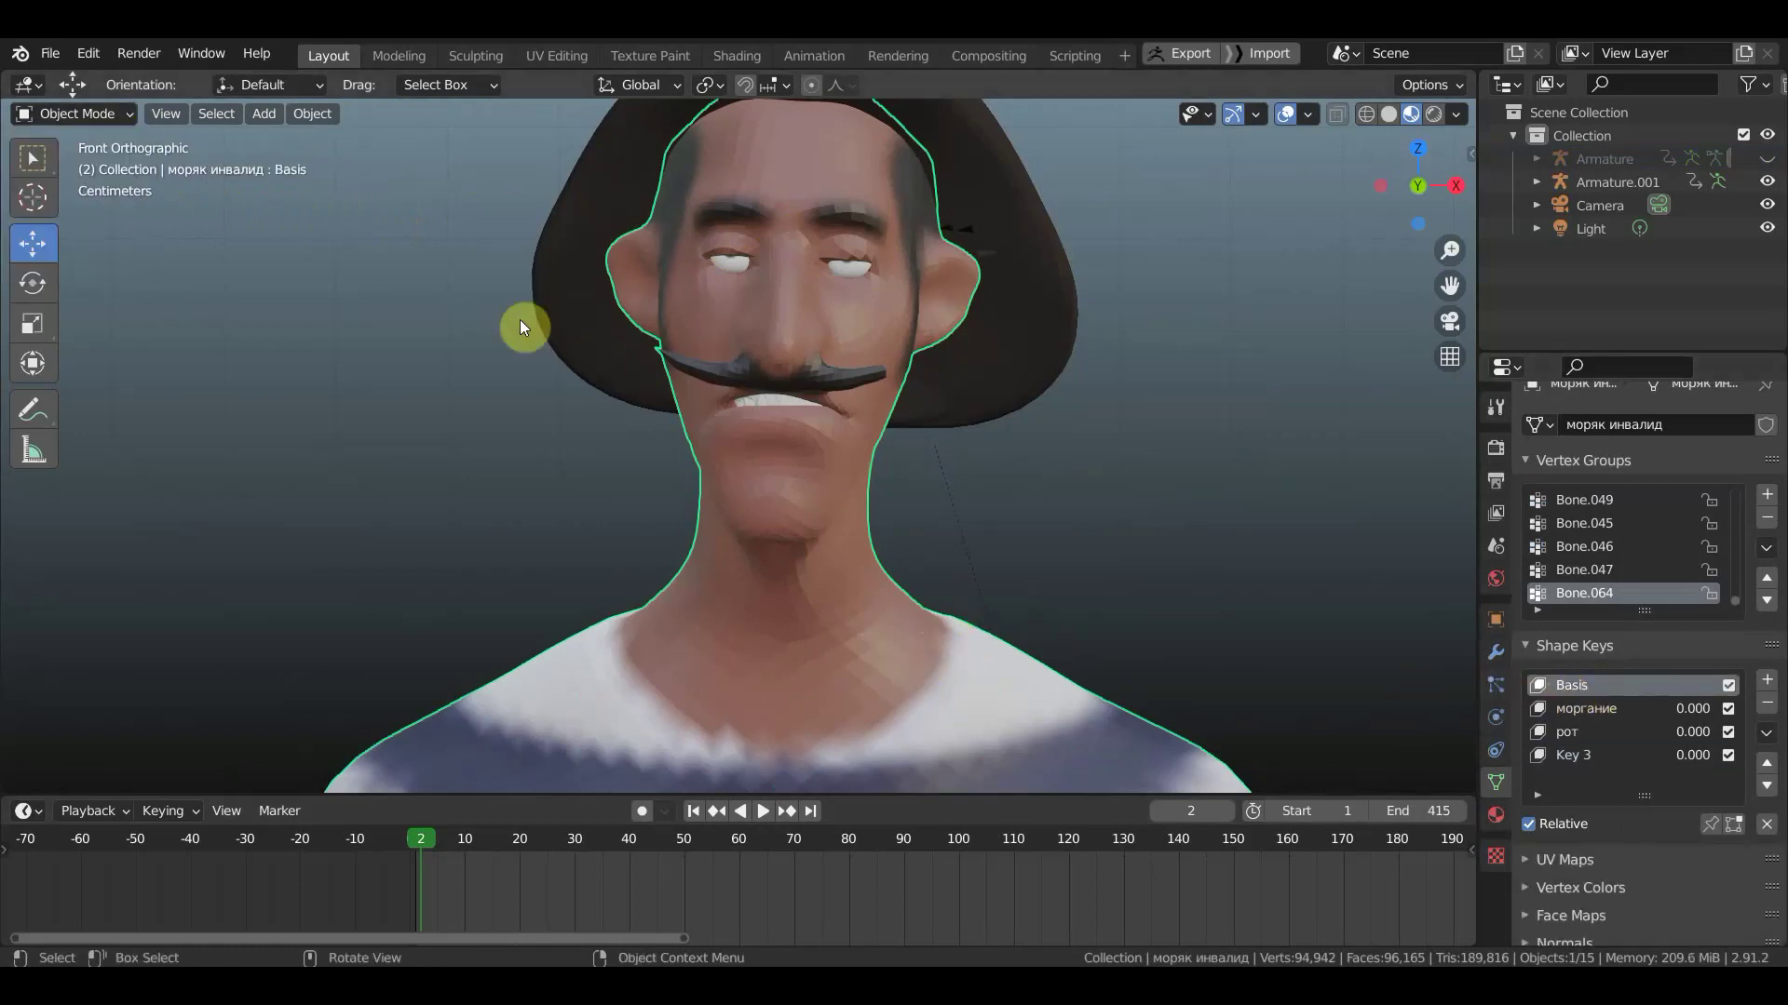
{"action": "left_click", "coordinate": [77, 115]}
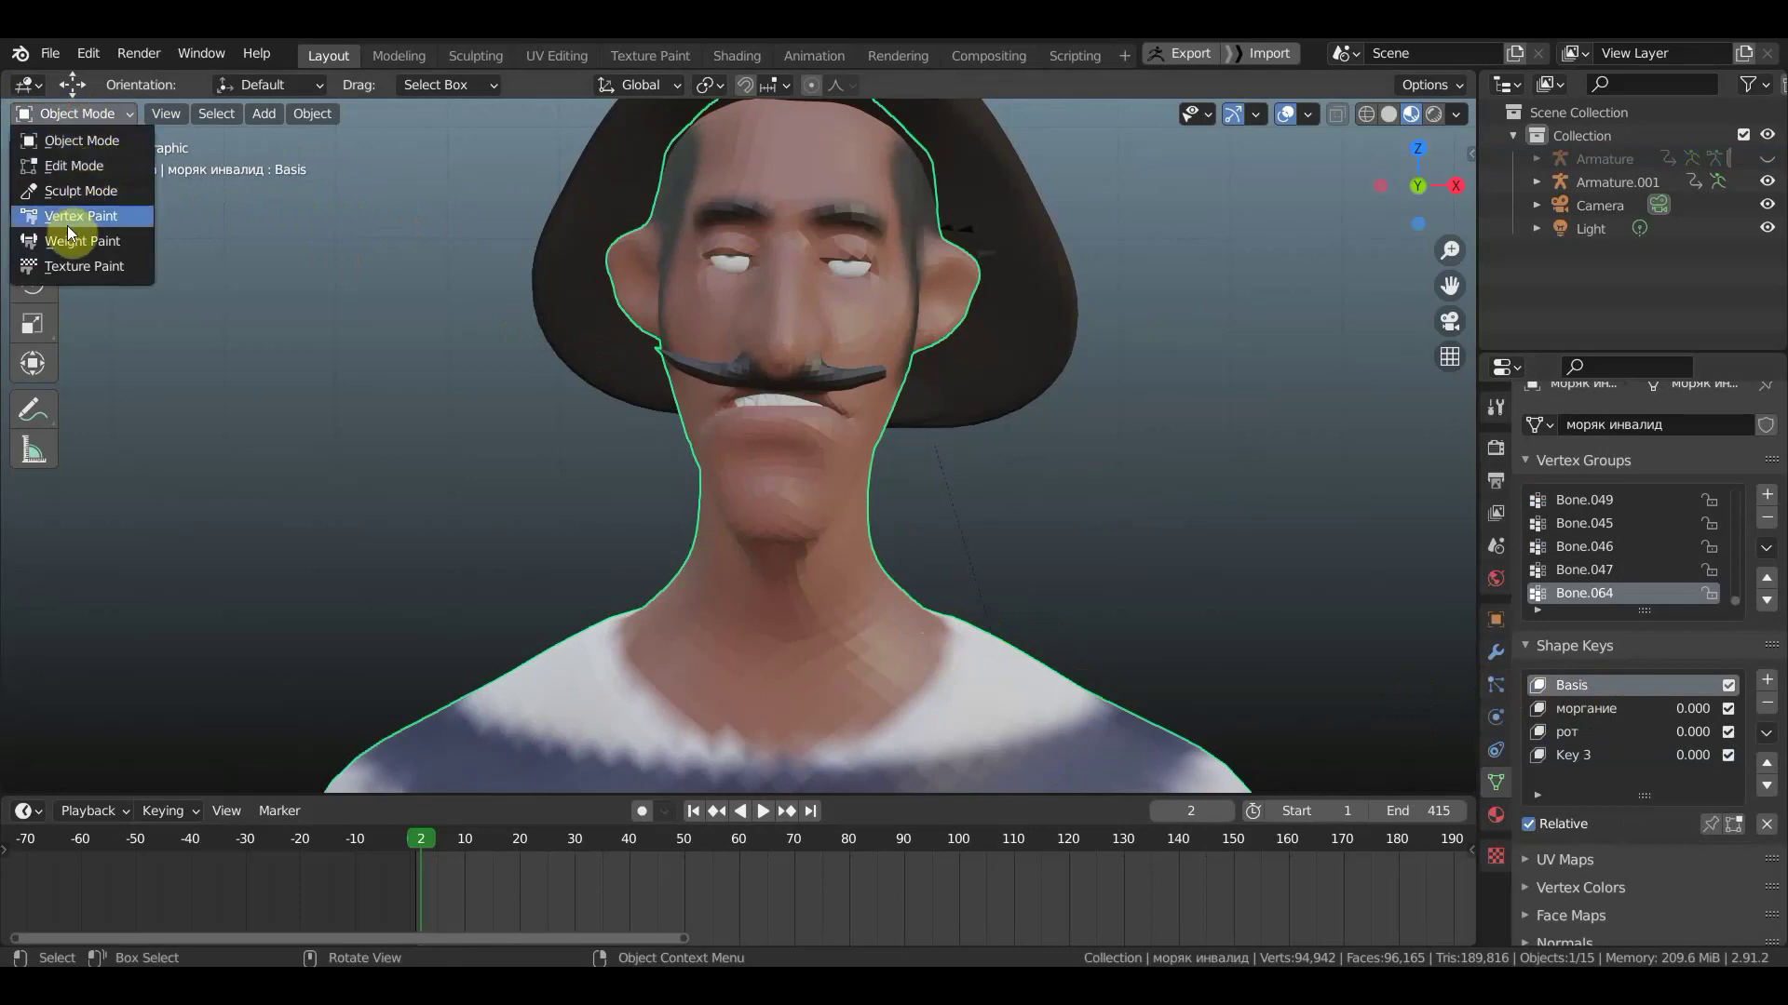
{"action": "left_click", "coordinate": [98, 194]}
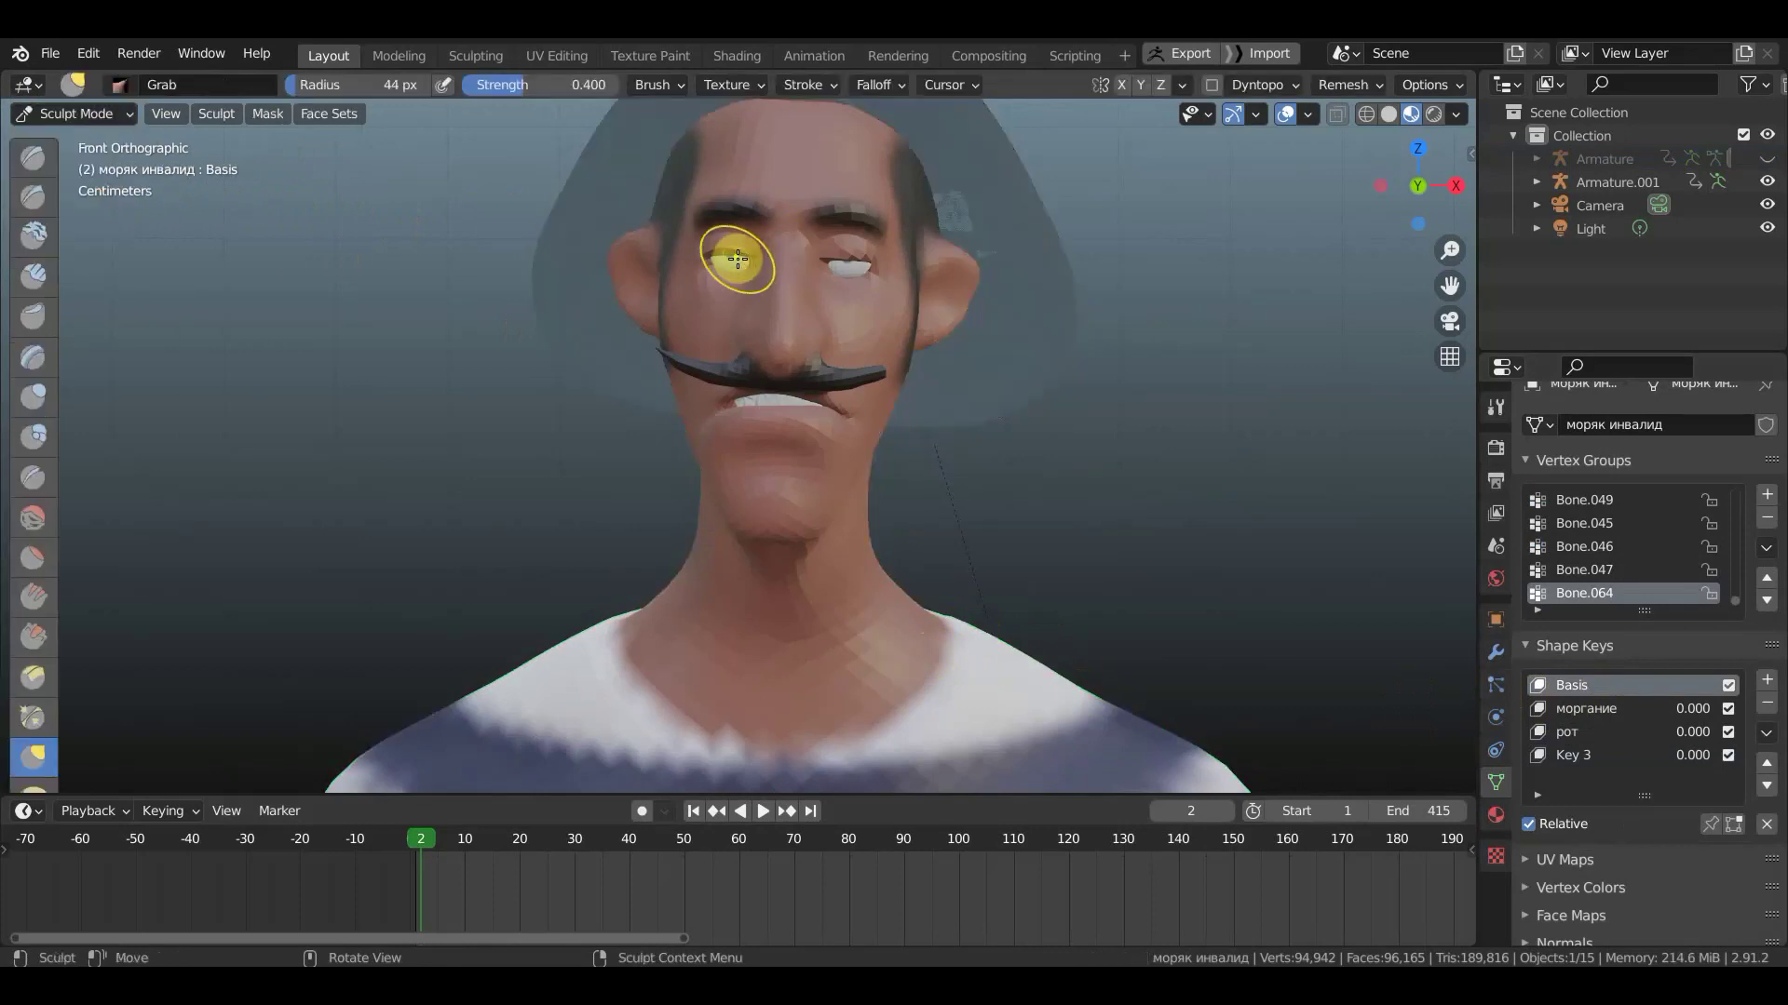
- With a 48 px Grab brush, lift both eyelids so the eyes open wide
{"action": "key", "text": "f"}
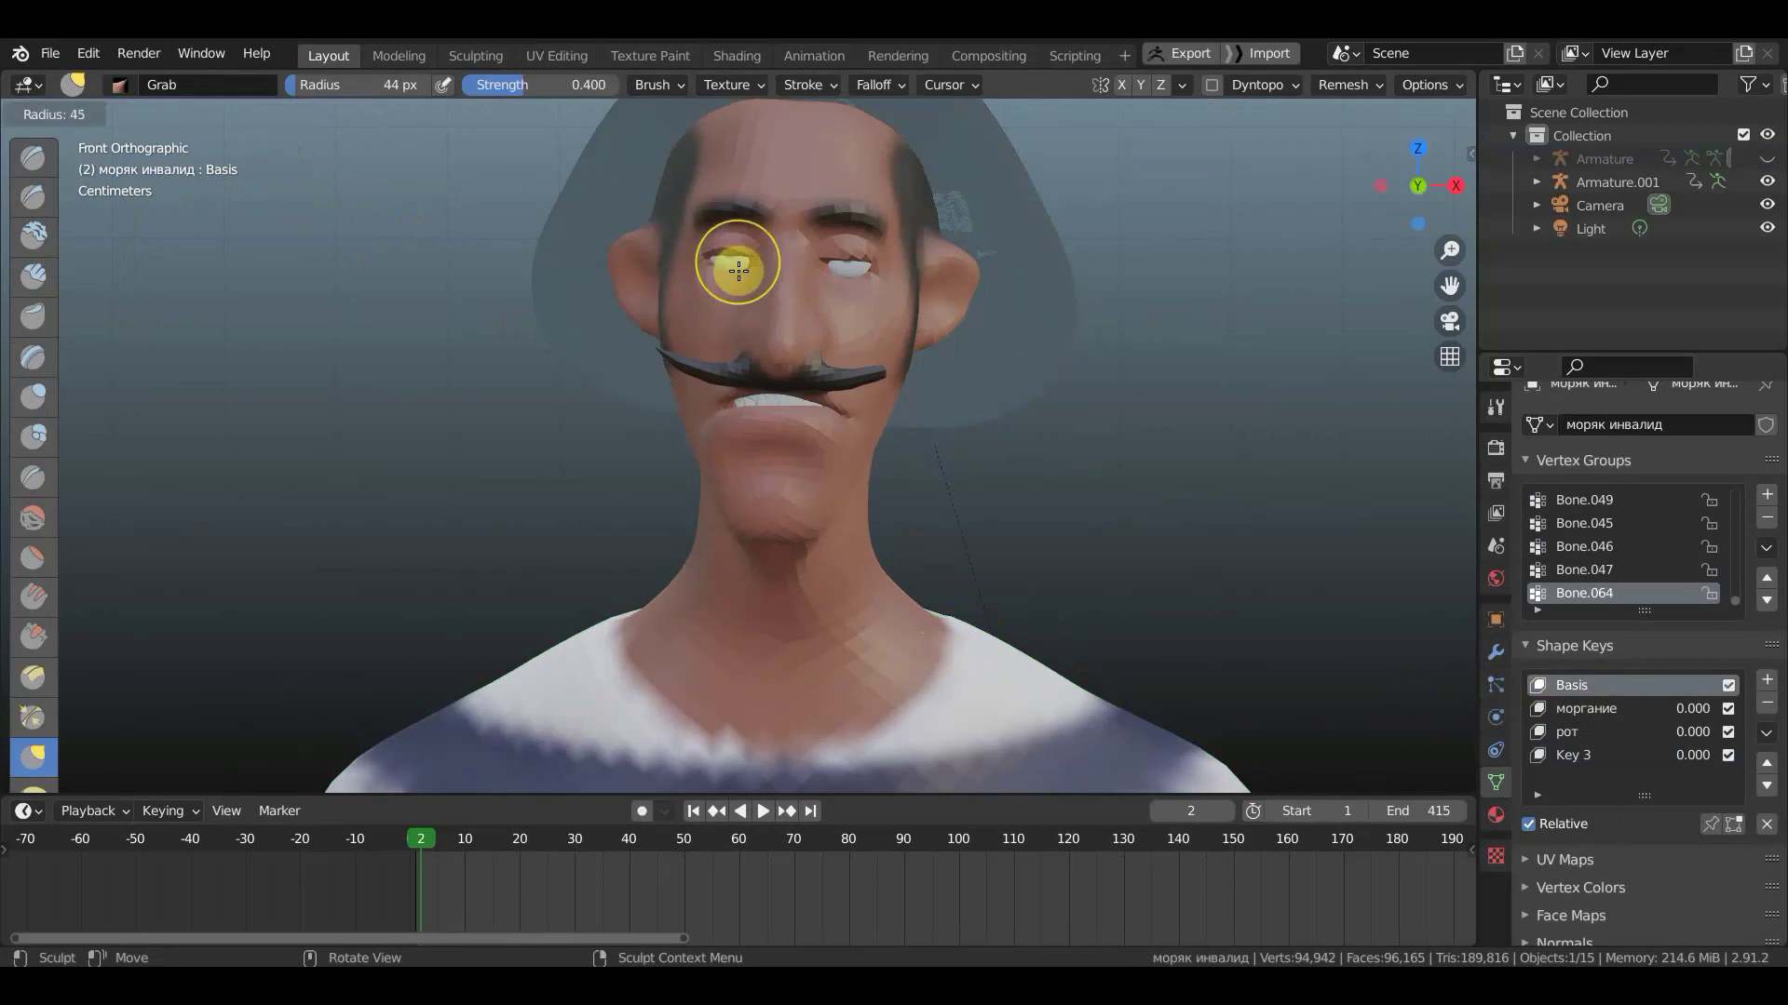
{"action": "left_click", "coordinate": [733, 272]}
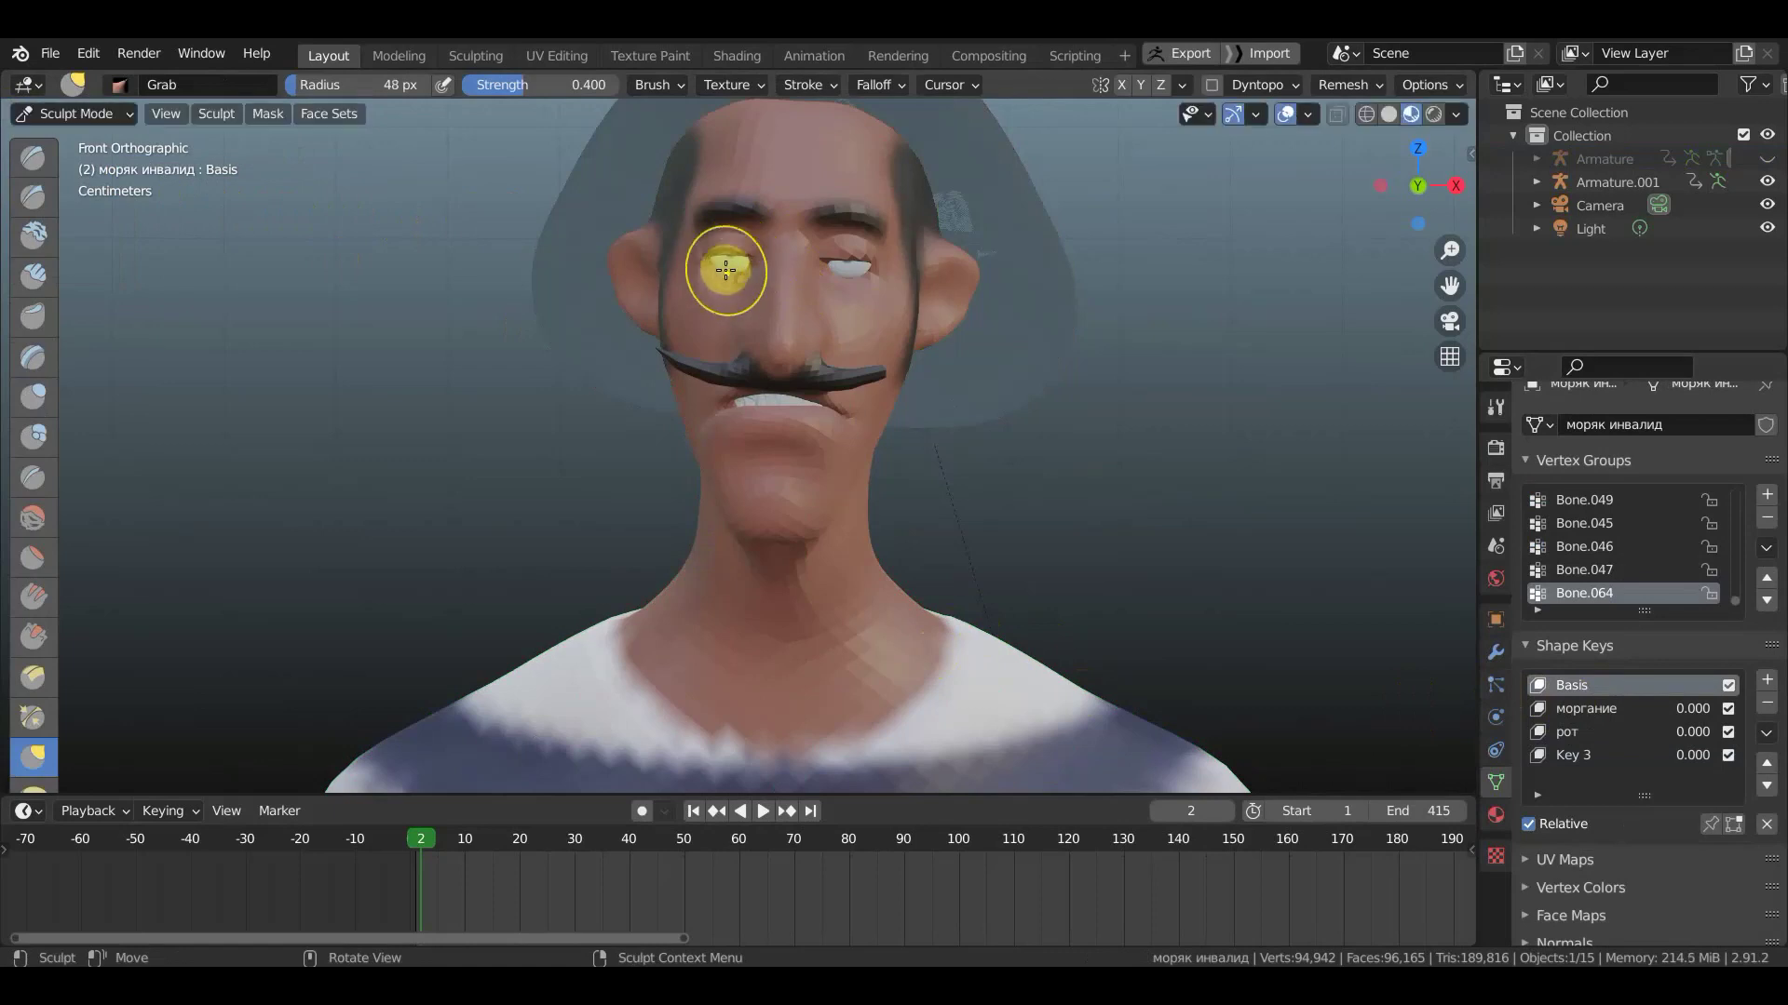
{"action": "left_click_drag", "start_coordinate": [732, 253], "coordinate": [729, 216]}
{"action": "left_click_drag", "start_coordinate": [850, 268], "coordinate": [852, 237]}
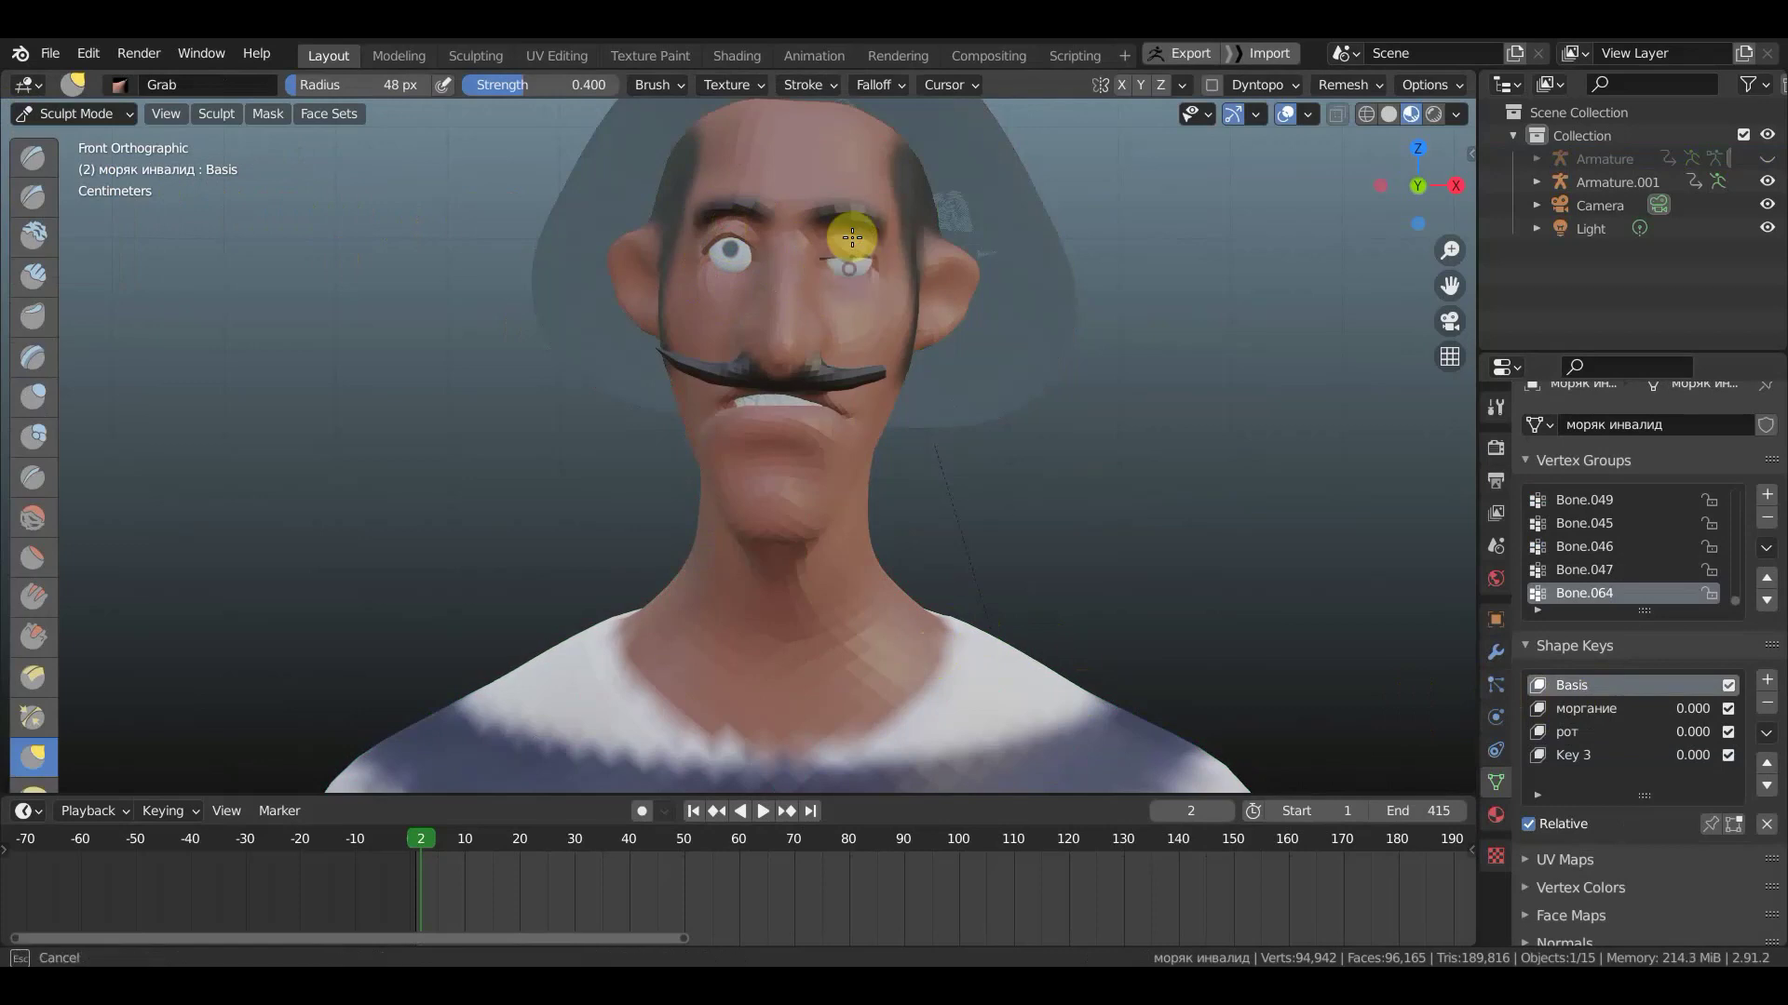
{"action": "mouse_move", "coordinate": [852, 237]}
{"action": "left_mouse_down"}
{"action": "mouse_move", "coordinate": [844, 220]}
{"action": "mouse_move", "coordinate": [850, 248]}
{"action": "mouse_move", "coordinate": [877, 249]}
{"action": "mouse_move", "coordinate": [878, 200]}
{"action": "mouse_move", "coordinate": [828, 234]}
{"action": "mouse_move", "coordinate": [738, 210]}
{"action": "mouse_move", "coordinate": [743, 242]}
{"action": "left_mouse_up"}
{"action": "key", "text": "ctrl+z"}
- Close the mouth into a downturn under the mustache, then return to Object Mode
{"action": "mouse_move", "coordinate": [871, 439]}
{"action": "left_mouse_down"}
{"action": "mouse_move", "coordinate": [965, 335]}
{"action": "mouse_move", "coordinate": [986, 331]}
{"action": "mouse_move", "coordinate": [991, 361]}
{"action": "left_mouse_up"}
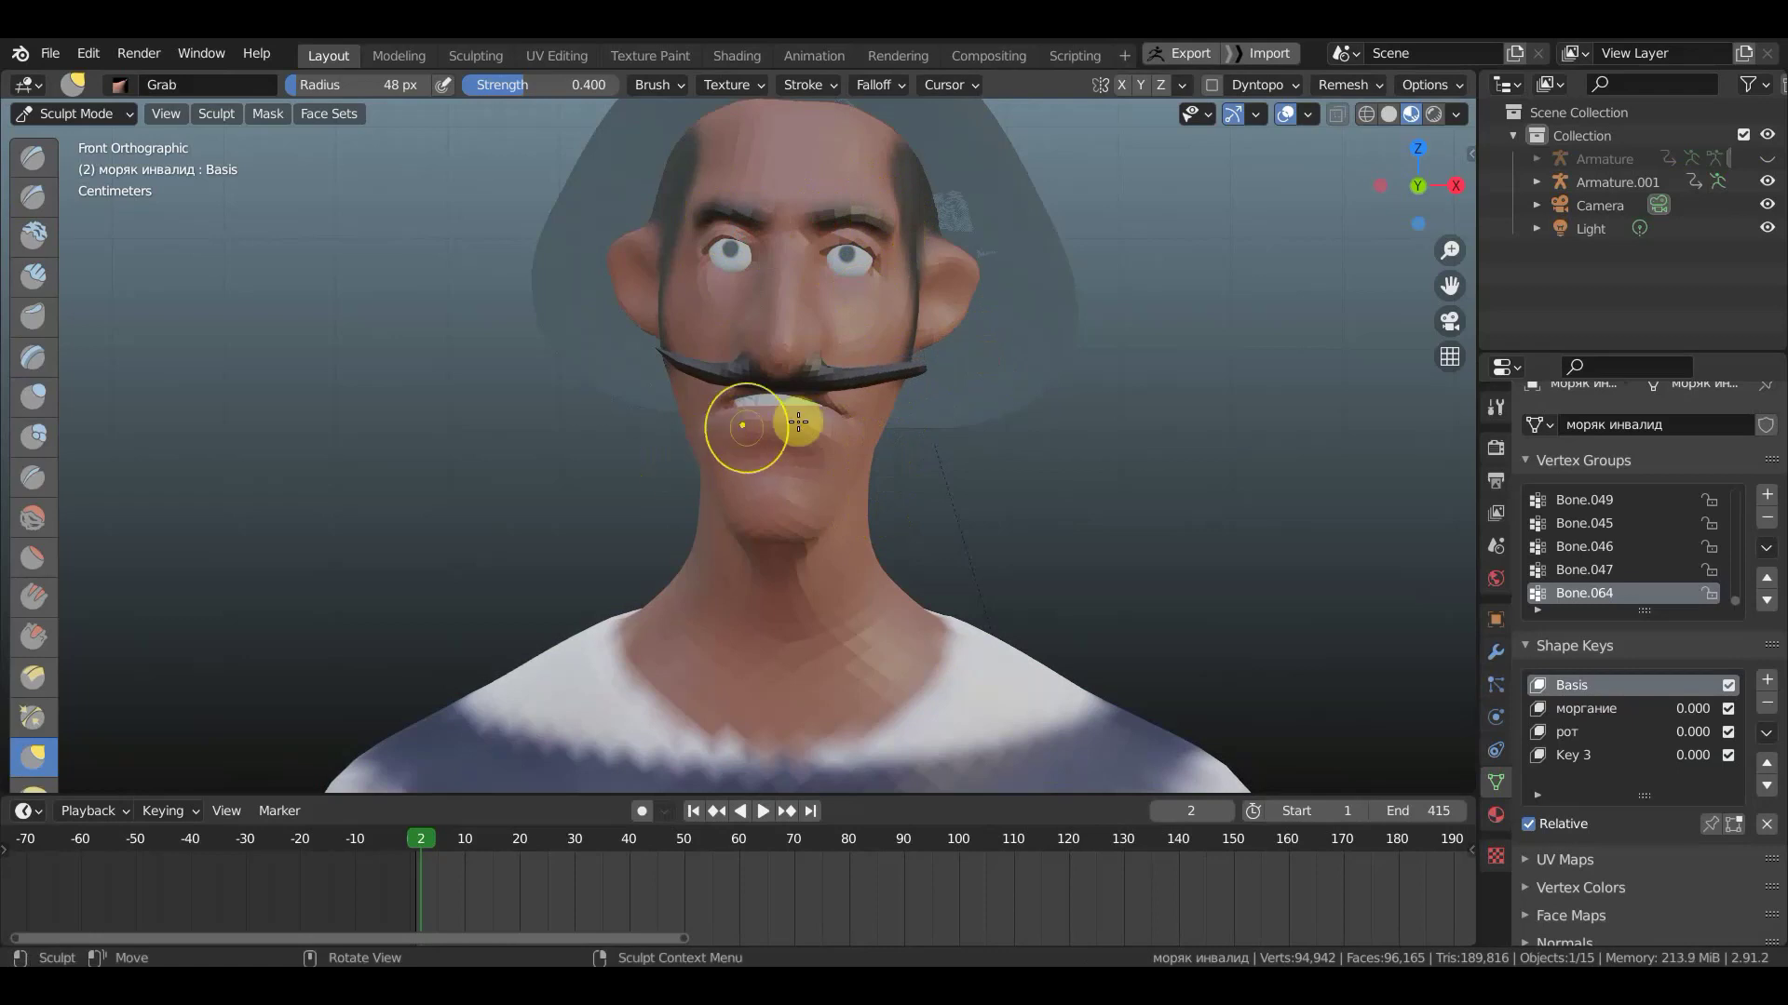
{"action": "mouse_move", "coordinate": [785, 415]}
{"action": "left_mouse_down"}
{"action": "mouse_move", "coordinate": [788, 384]}
{"action": "mouse_move", "coordinate": [746, 388]}
{"action": "mouse_move", "coordinate": [820, 408]}
{"action": "left_mouse_up"}
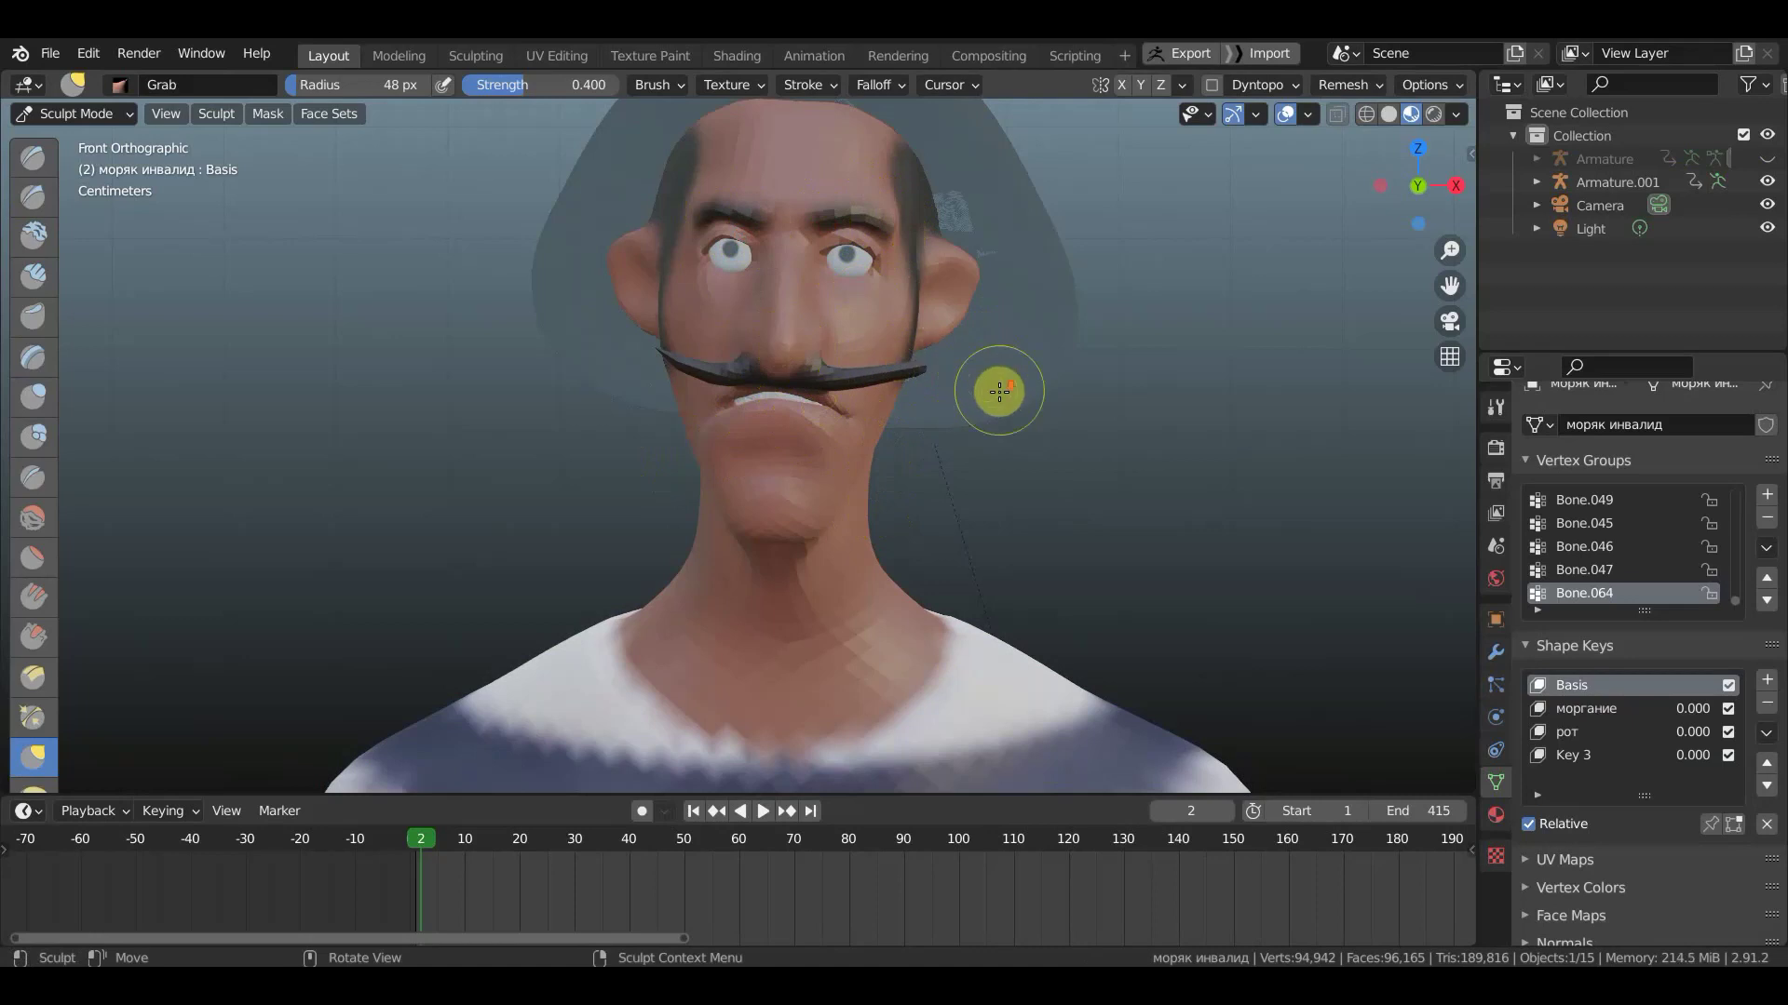
{"action": "scroll", "coordinate": [993, 401], "scroll_direction": "down", "scroll_amount": 3}
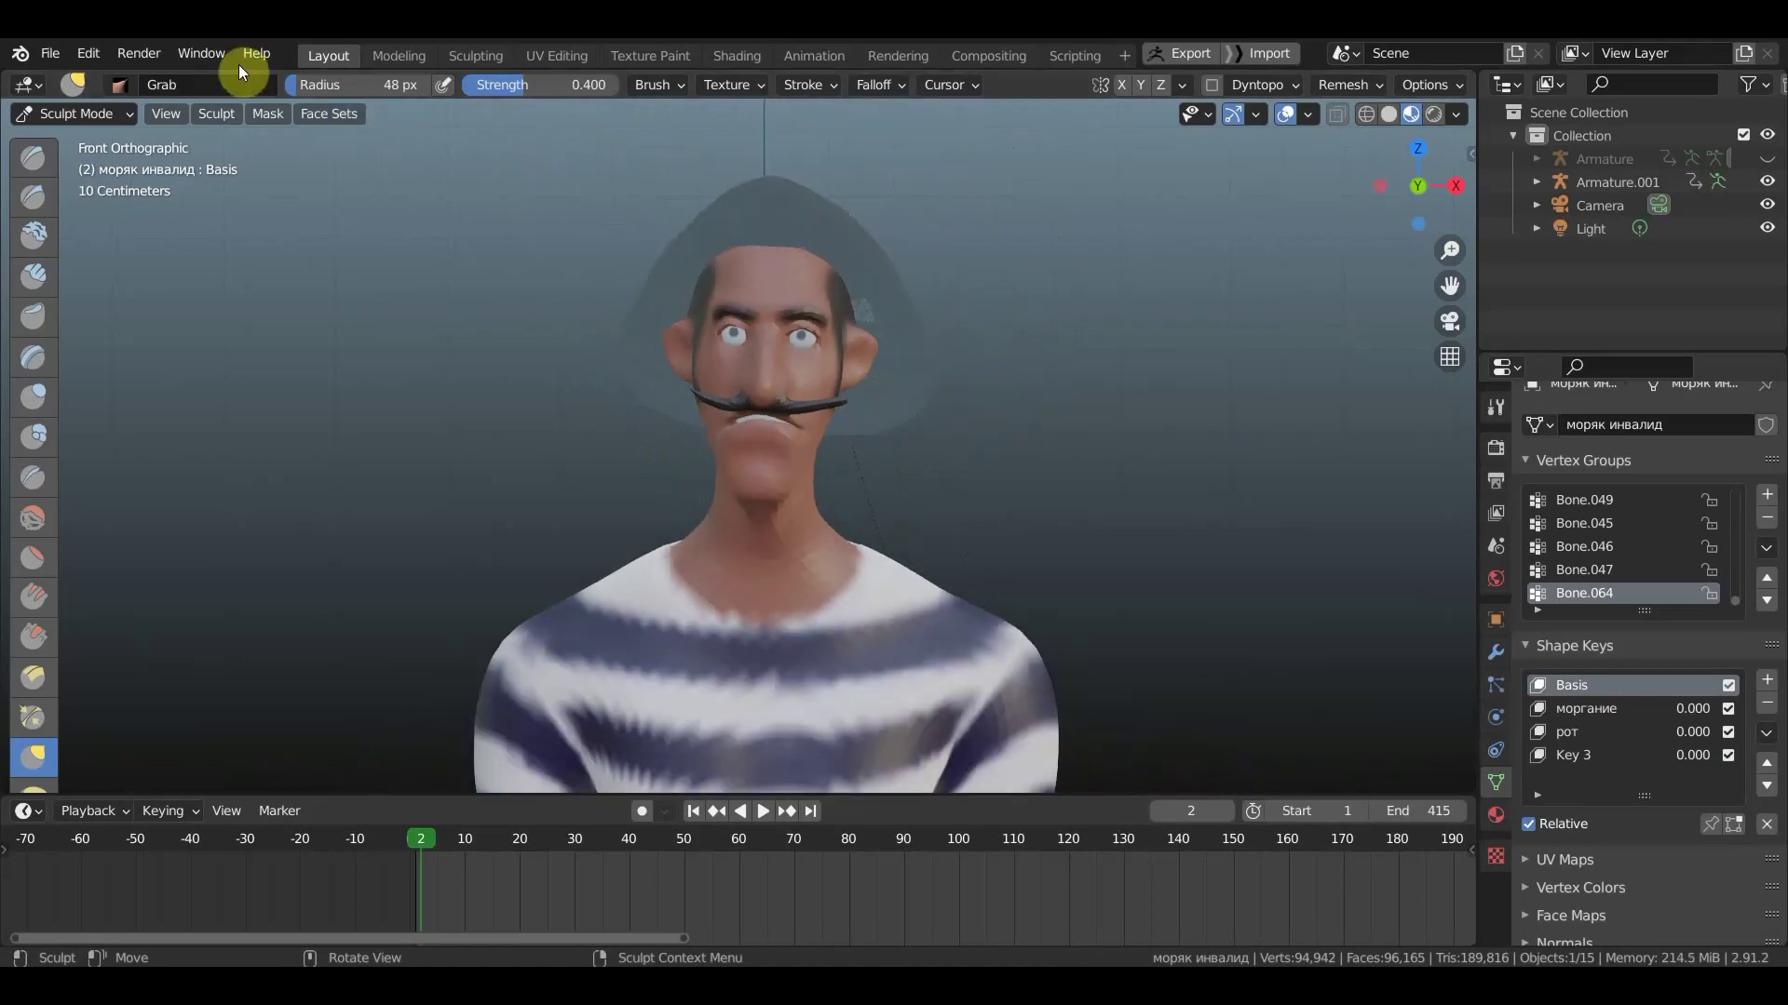
{"action": "left_click", "coordinate": [88, 115]}
- Return to Object Mode, play the animation, and park the playhead on frame 30
{"action": "left_click", "coordinate": [102, 142]}
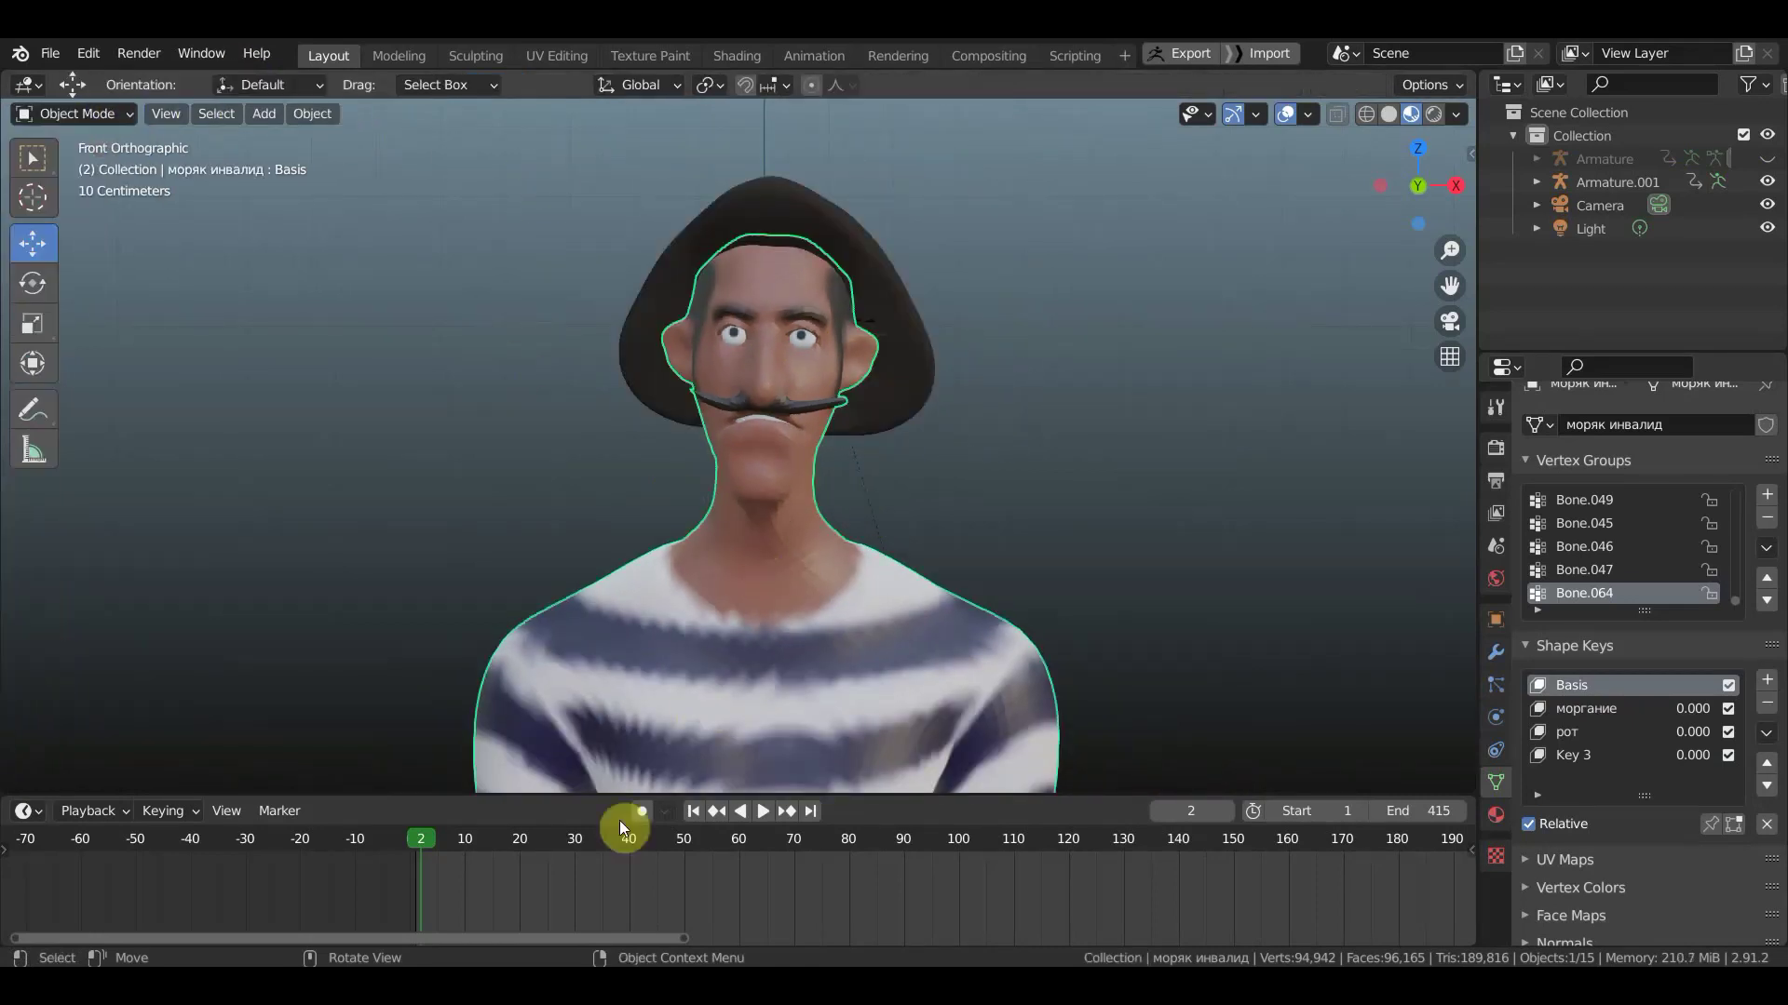
{"action": "key", "text": "space"}
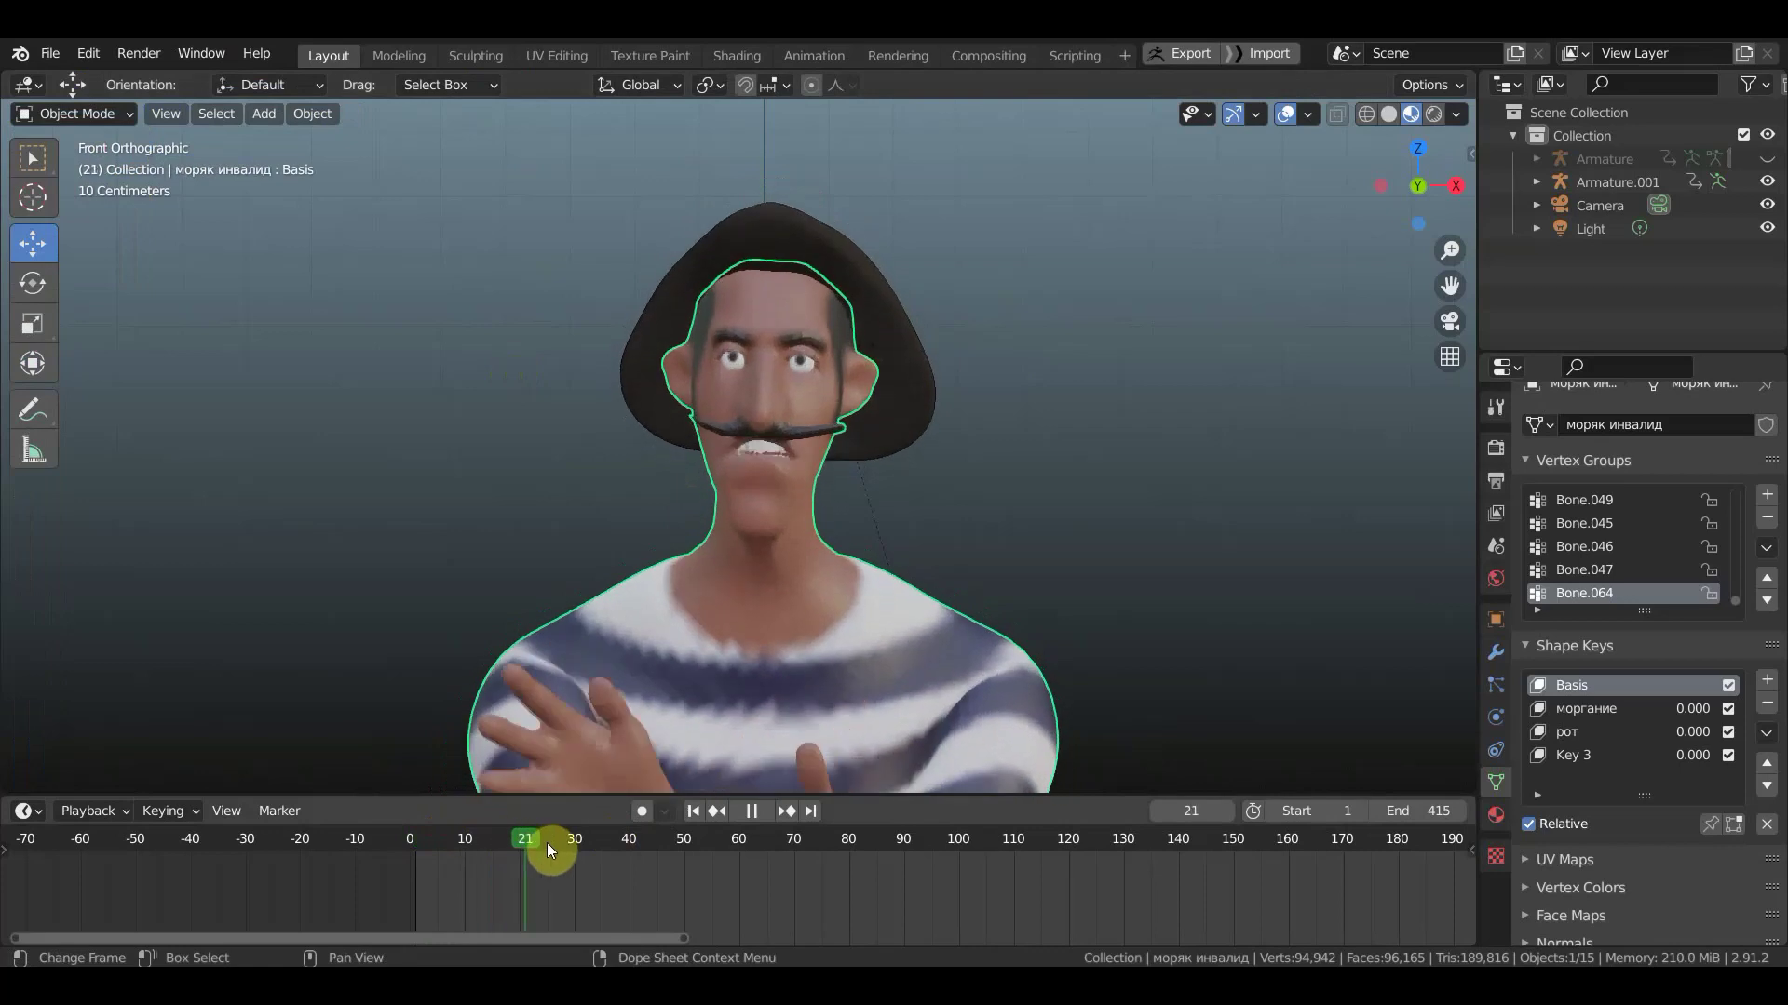
{"action": "mouse_move", "coordinate": [605, 845]}
{"action": "left_mouse_down"}
{"action": "mouse_move", "coordinate": [1327, 896]}
{"action": "mouse_move", "coordinate": [129, 914]}
{"action": "mouse_move", "coordinate": [1110, 944]}
{"action": "left_mouse_up"}
{"action": "key", "text": "space"}
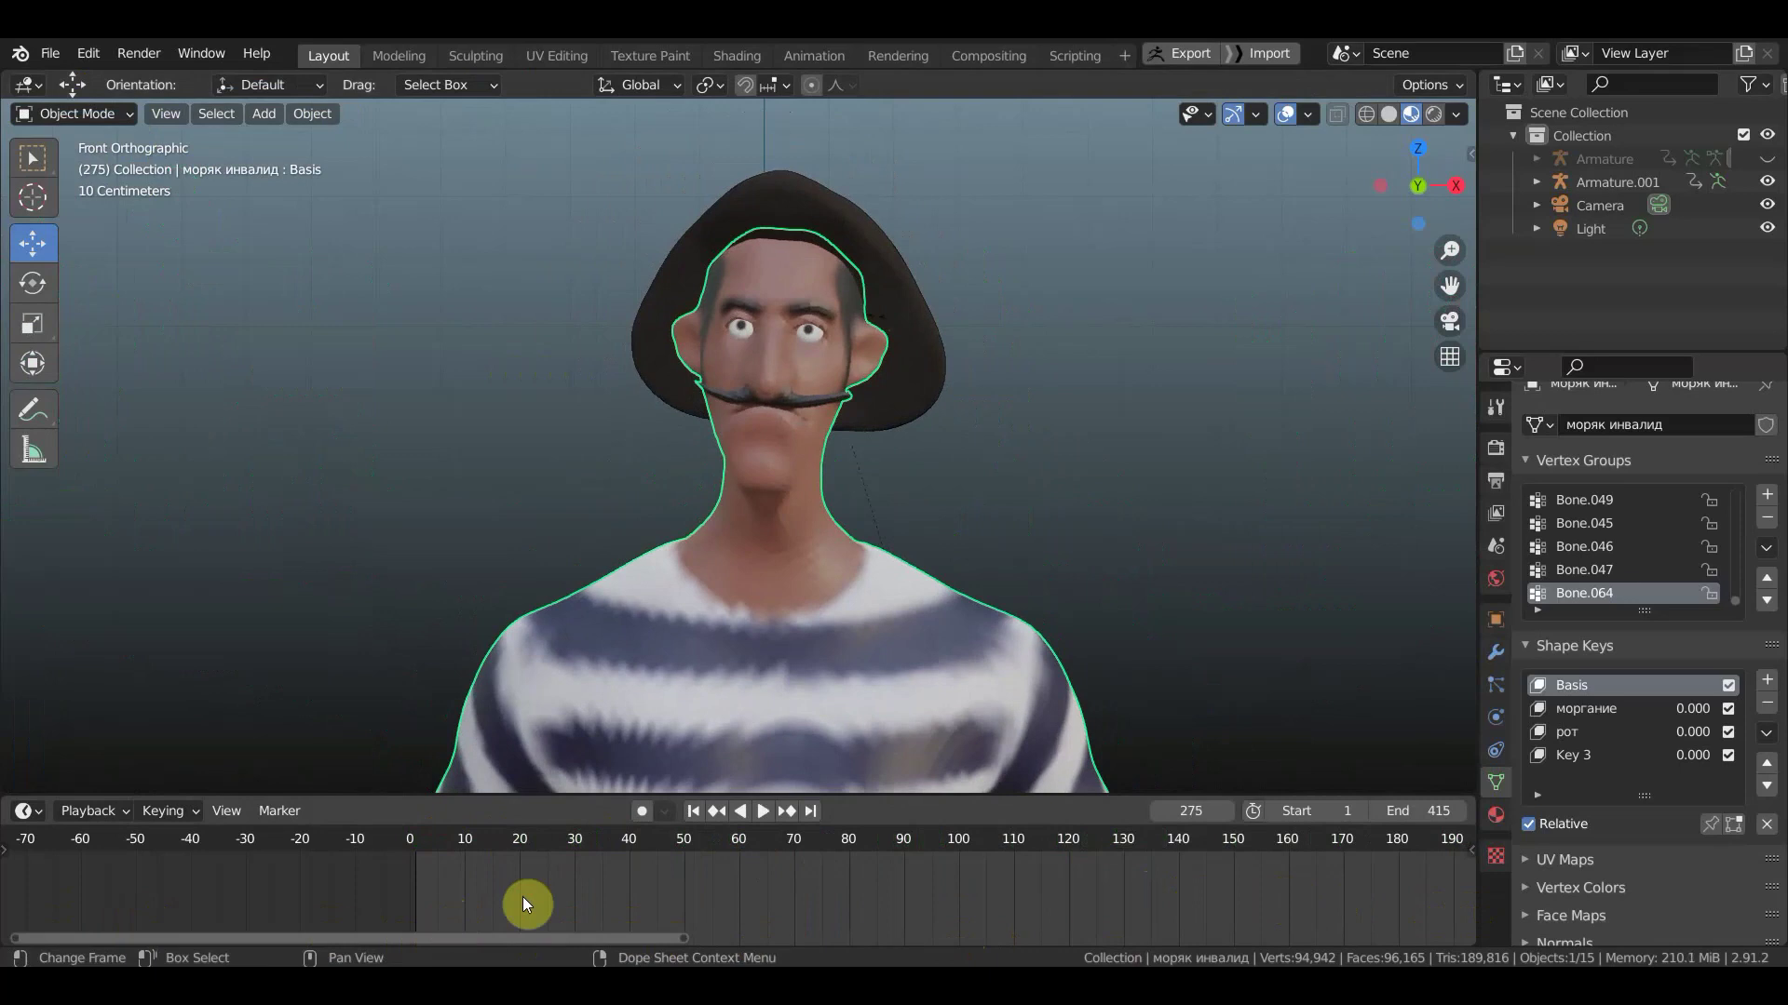
{"action": "left_click", "coordinate": [522, 846]}
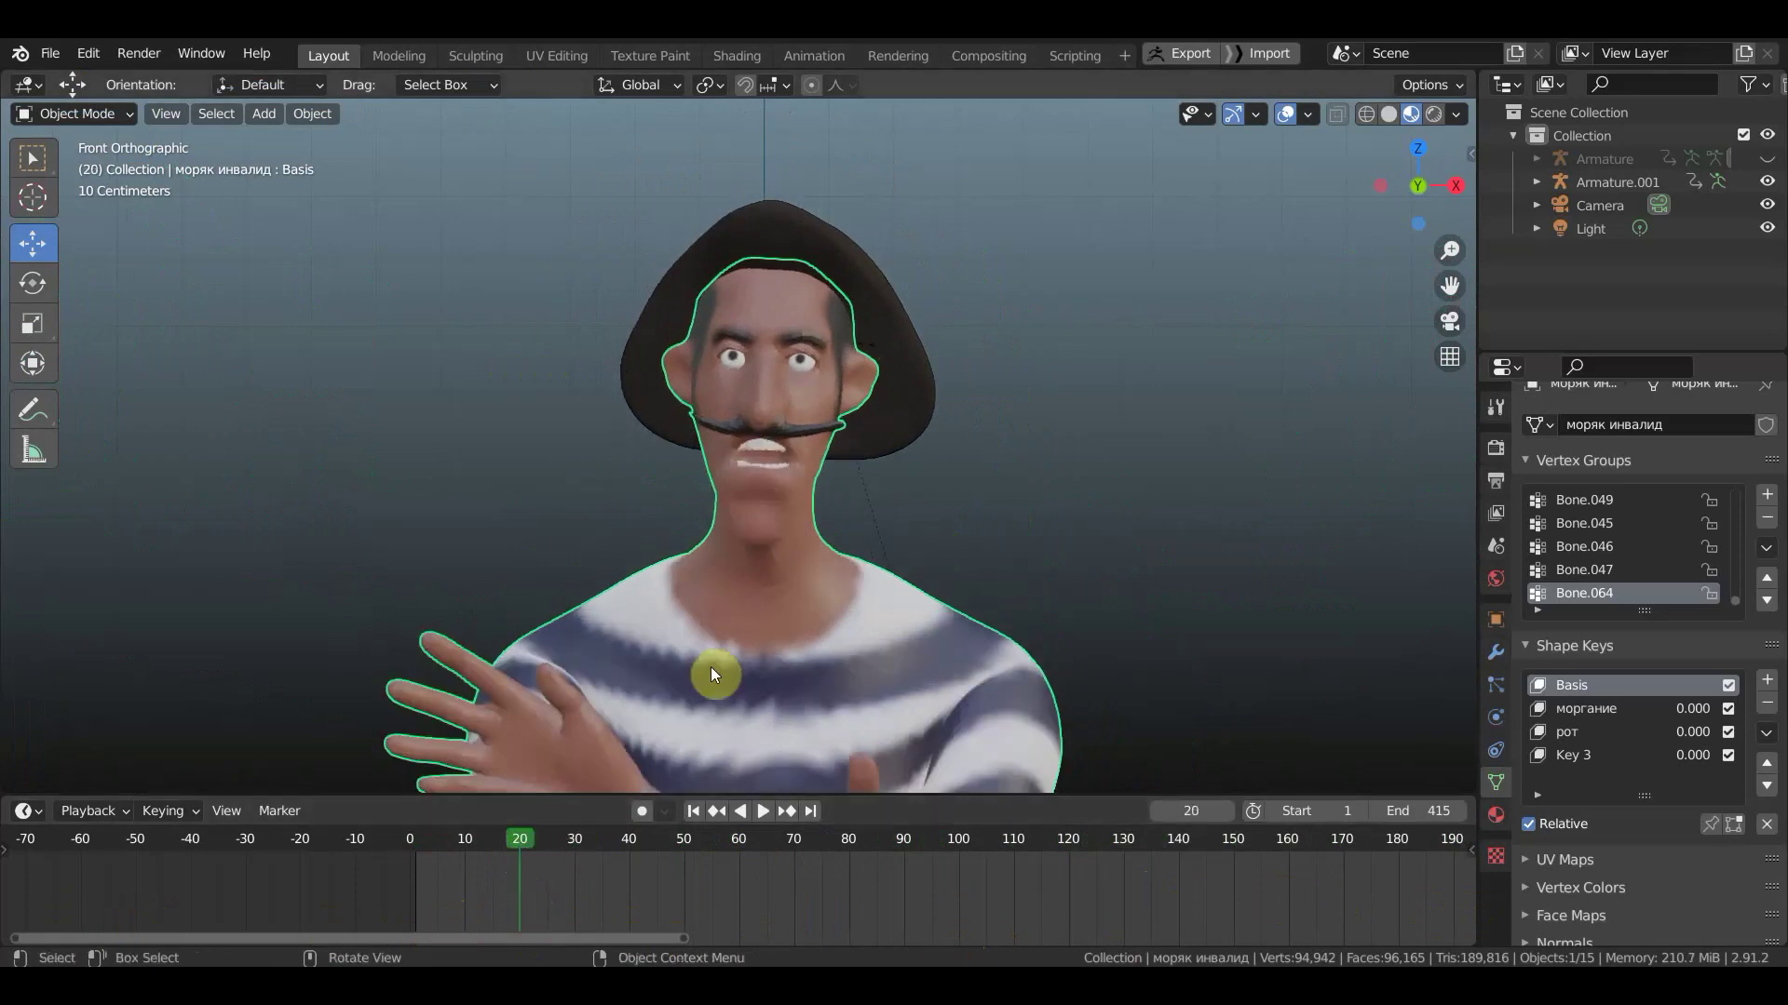
{"action": "left_click_drag", "start_coordinate": [467, 841], "coordinate": [516, 847]}
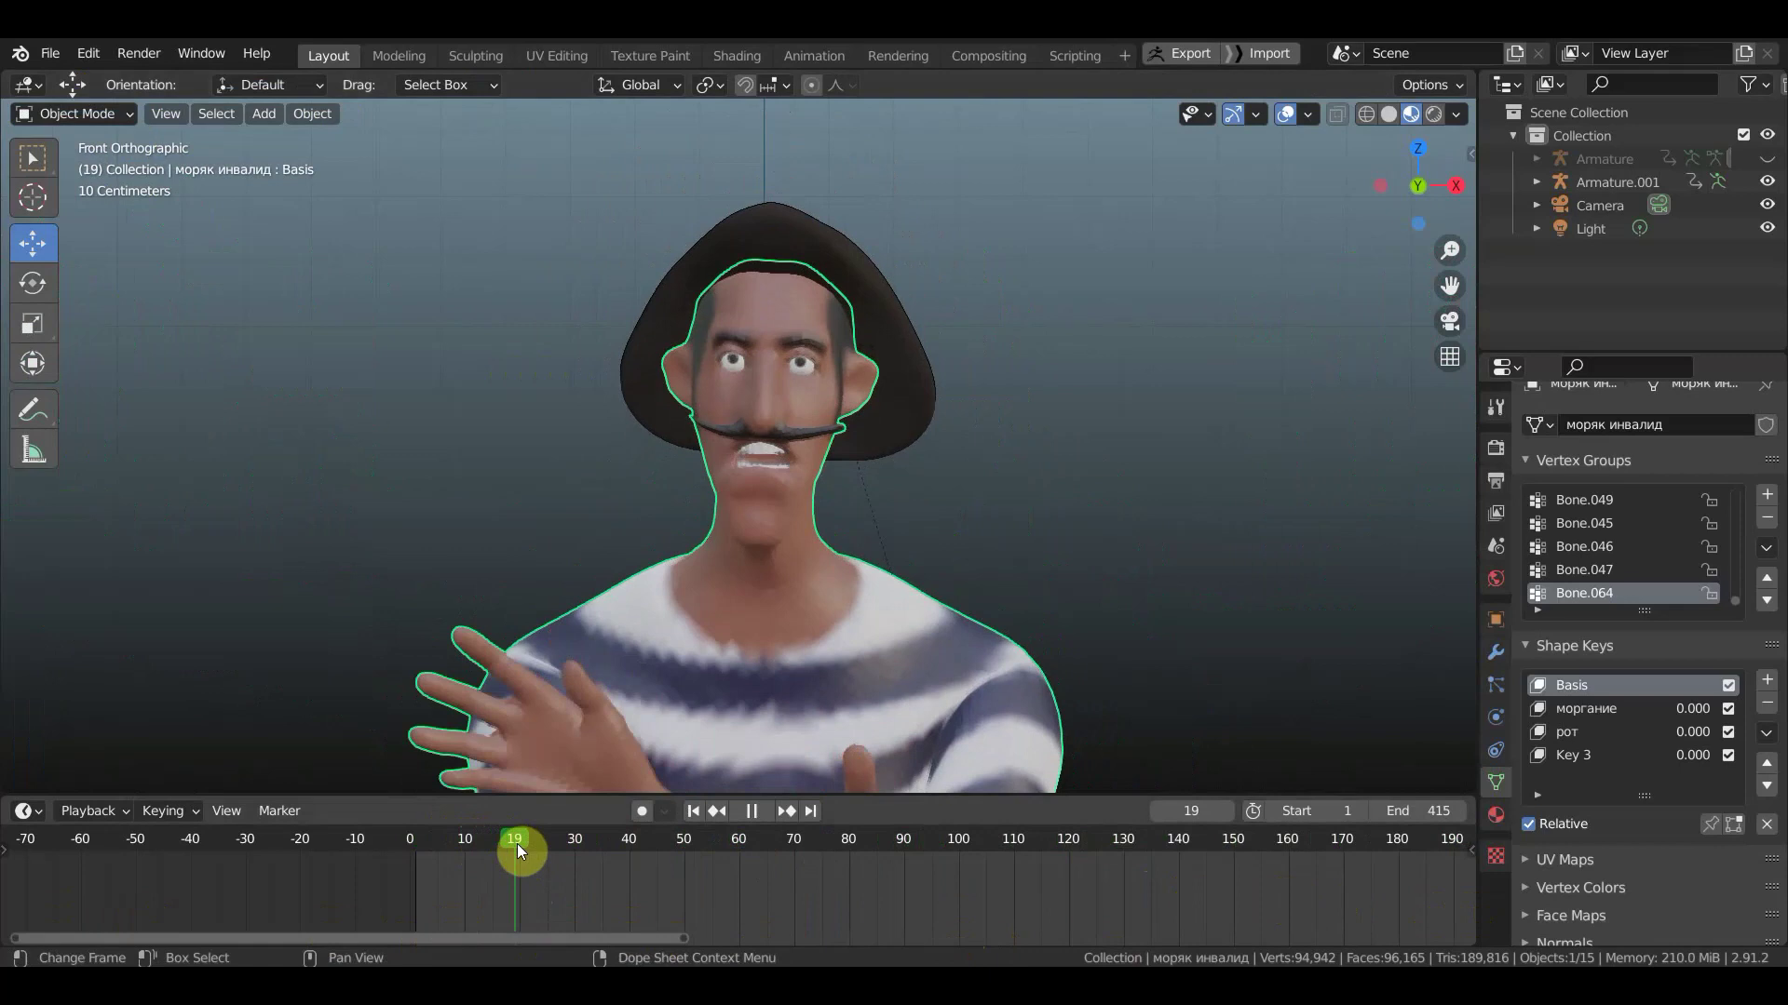
{"action": "left_click_drag", "start_coordinate": [516, 843], "coordinate": [577, 853]}
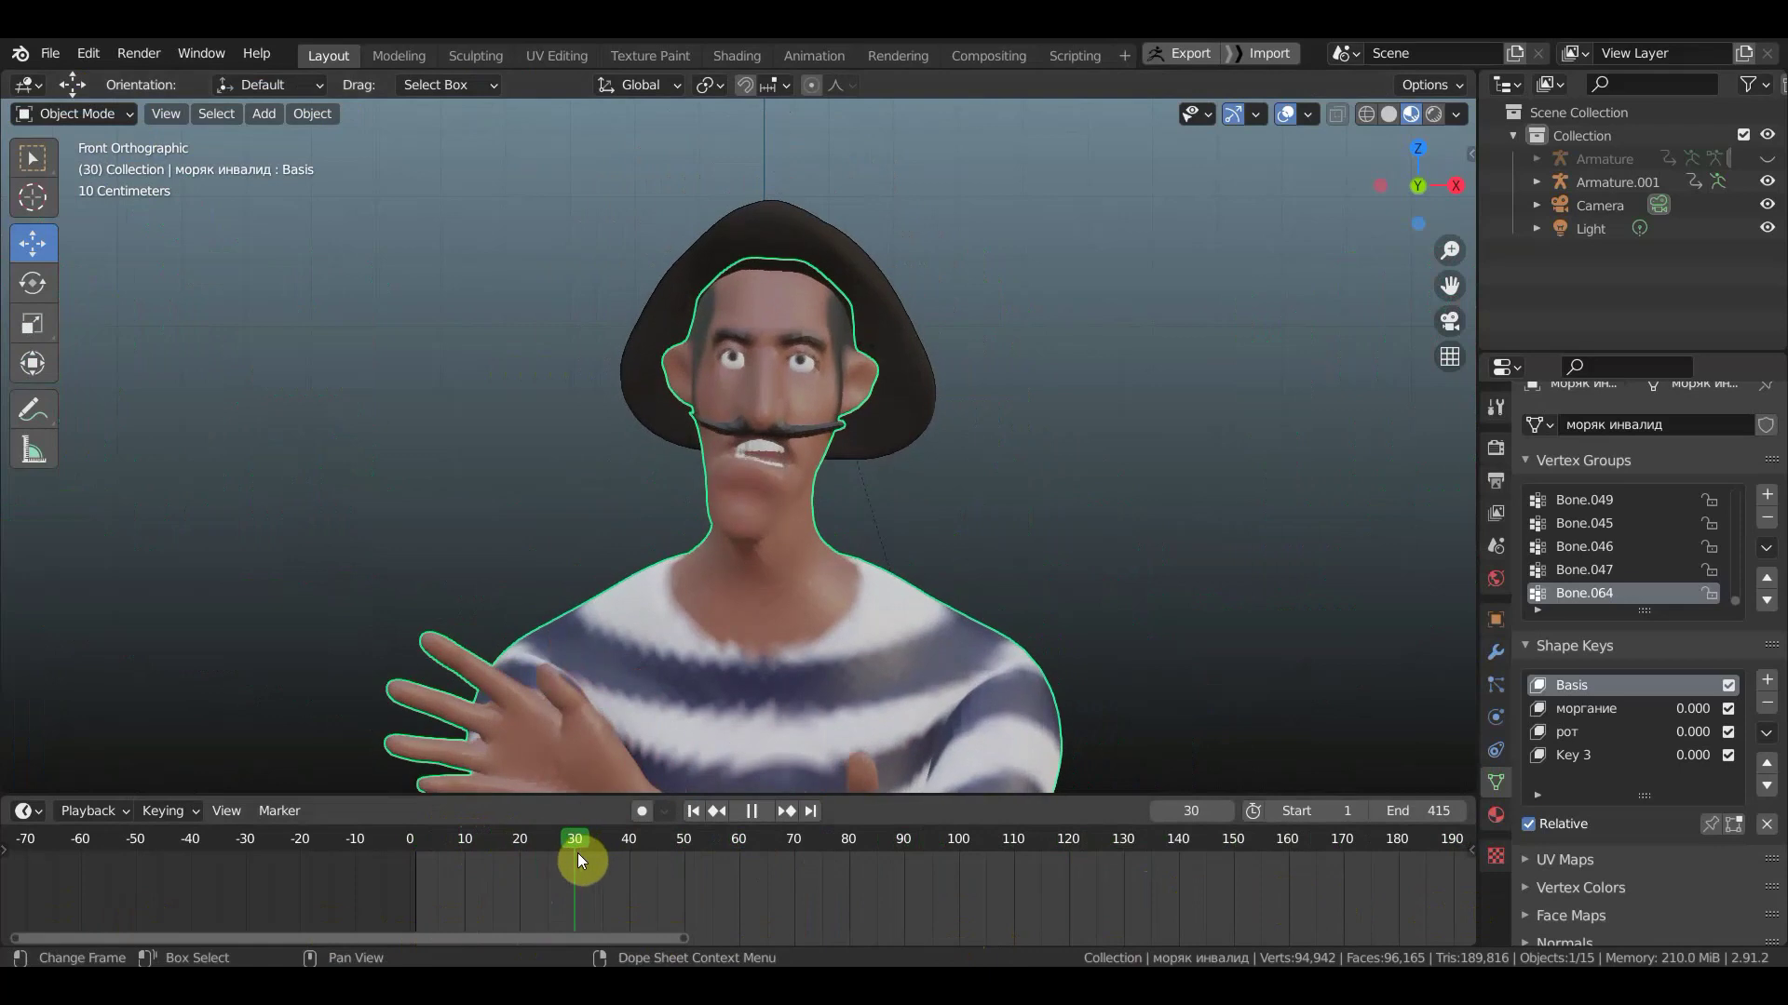
- Set the моргание shape key Value to 1.000 to half-close the eyes
{"action": "left_click", "coordinate": [1611, 709]}
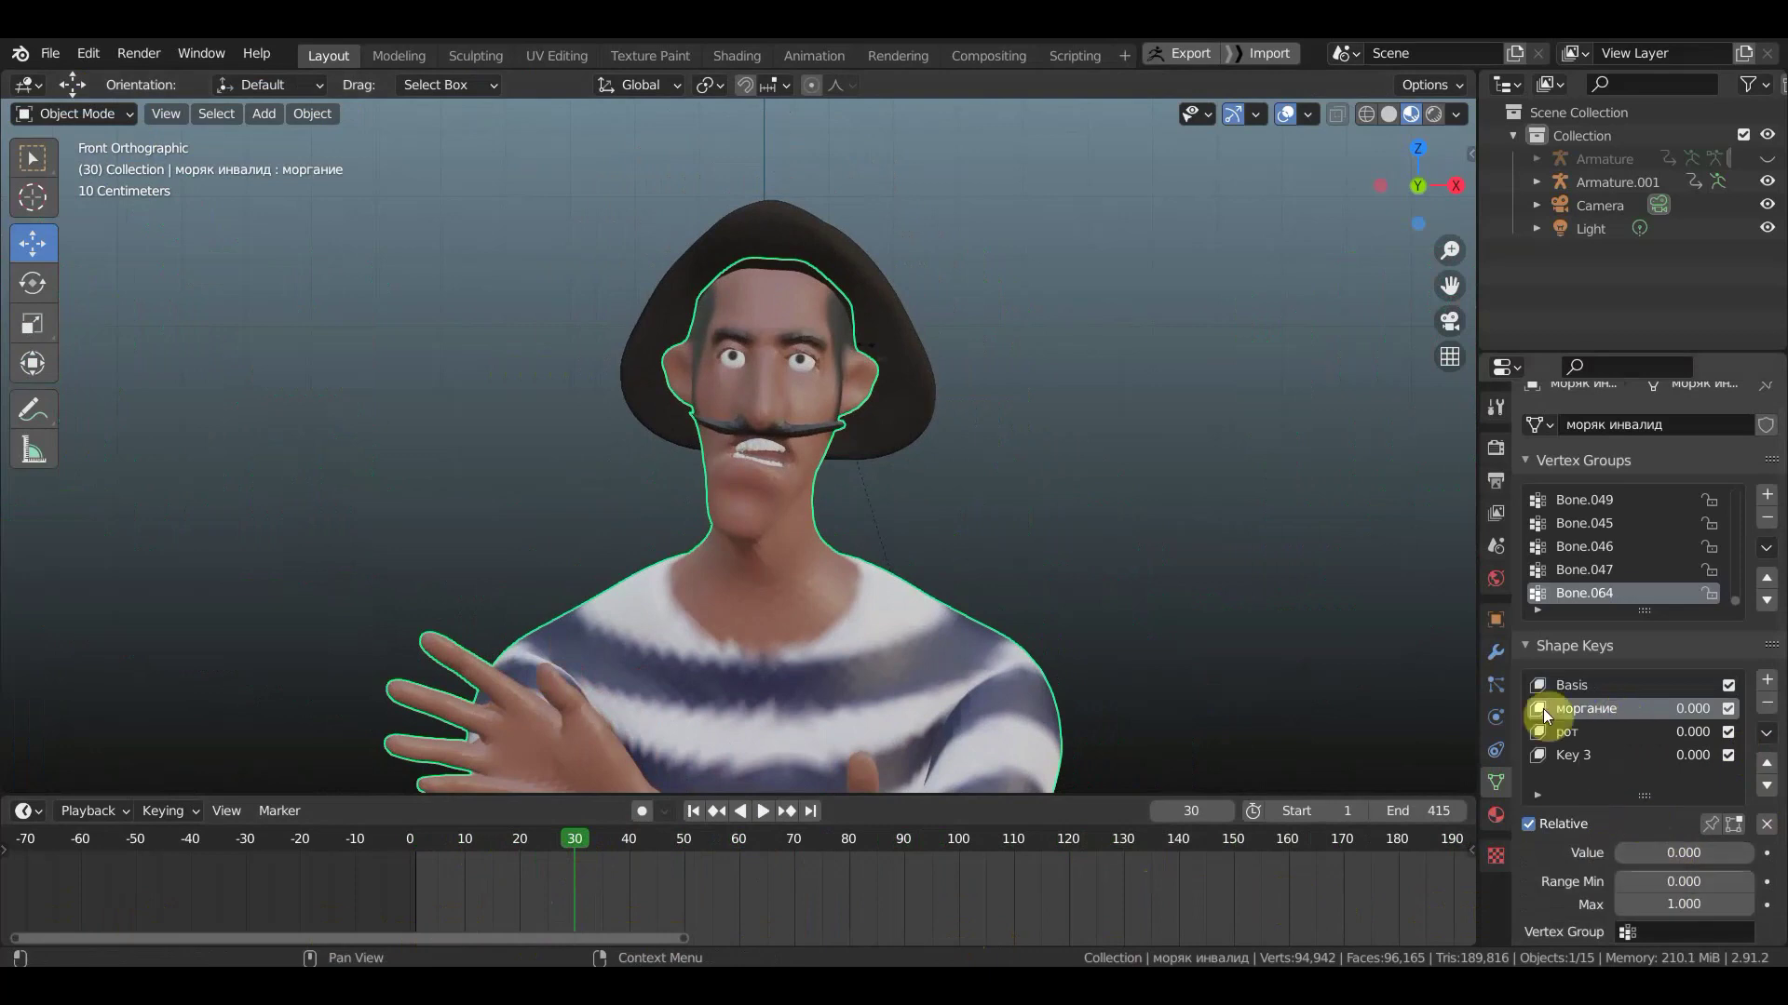
{"action": "left_click_drag", "start_coordinate": [1667, 857], "coordinate": [1769, 857]}
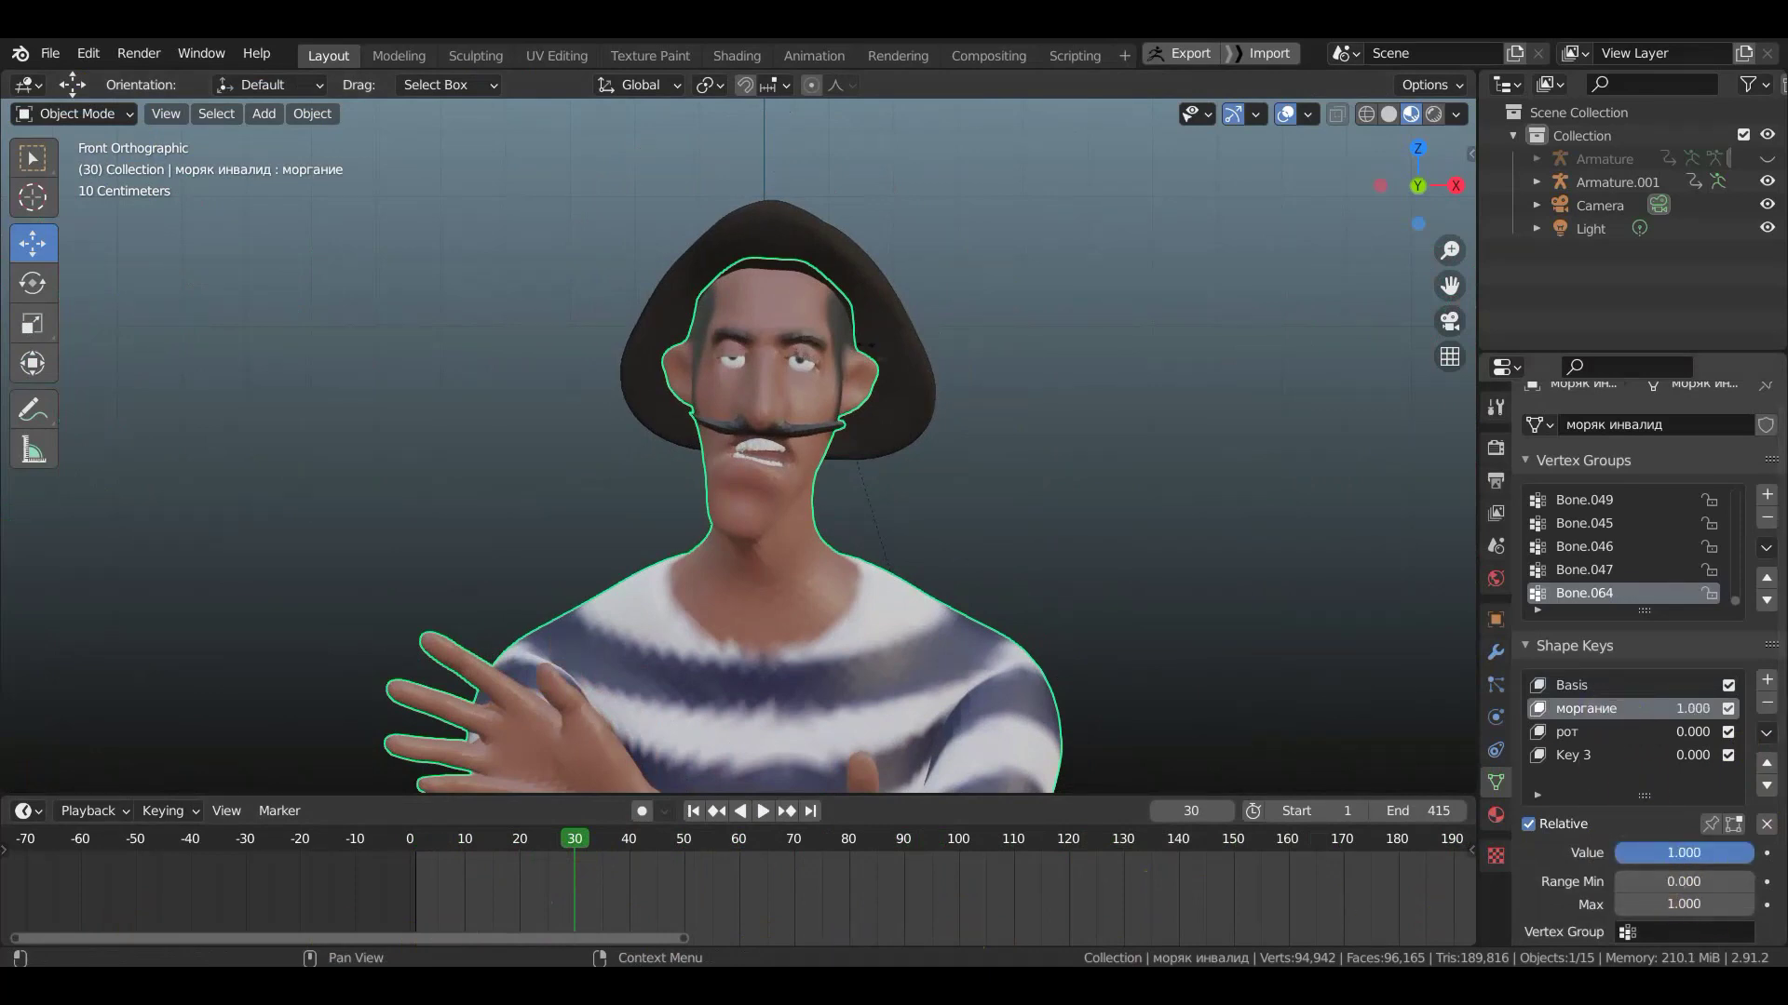
{"action": "scroll", "coordinate": [1019, 507], "scroll_direction": "up", "scroll_amount": 5}
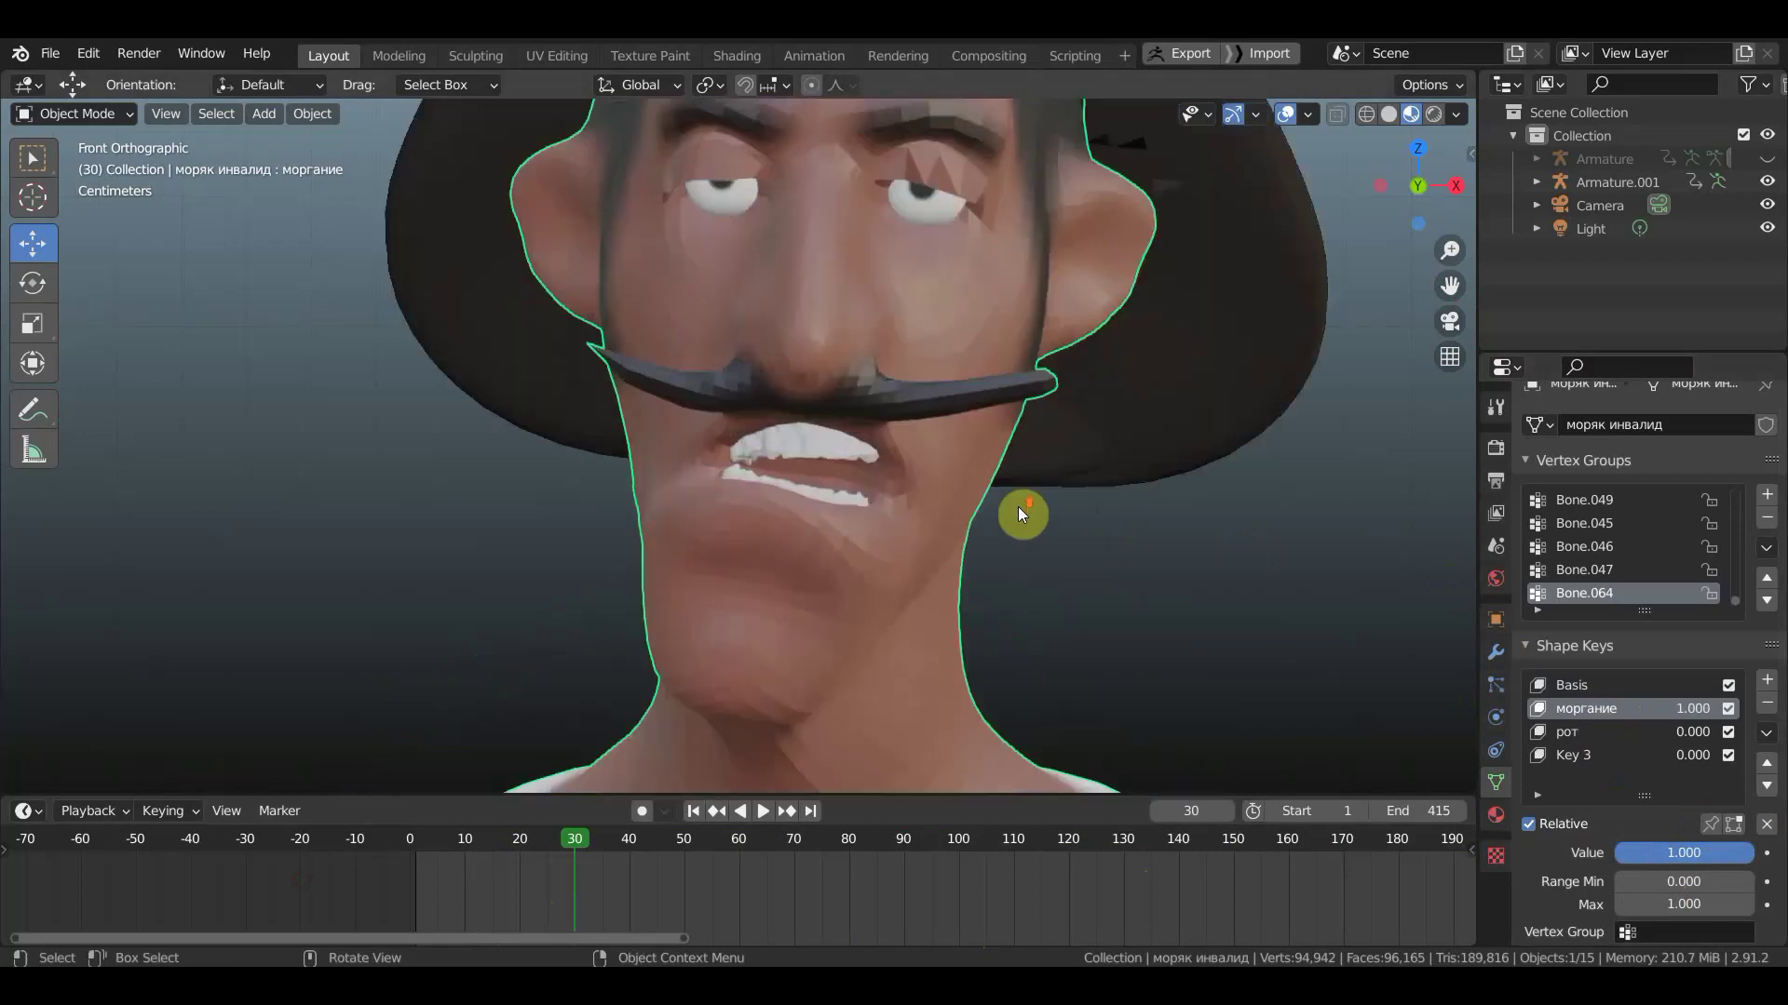
{"action": "scroll", "coordinate": [1018, 507], "scroll_direction": "down", "scroll_amount": 1}
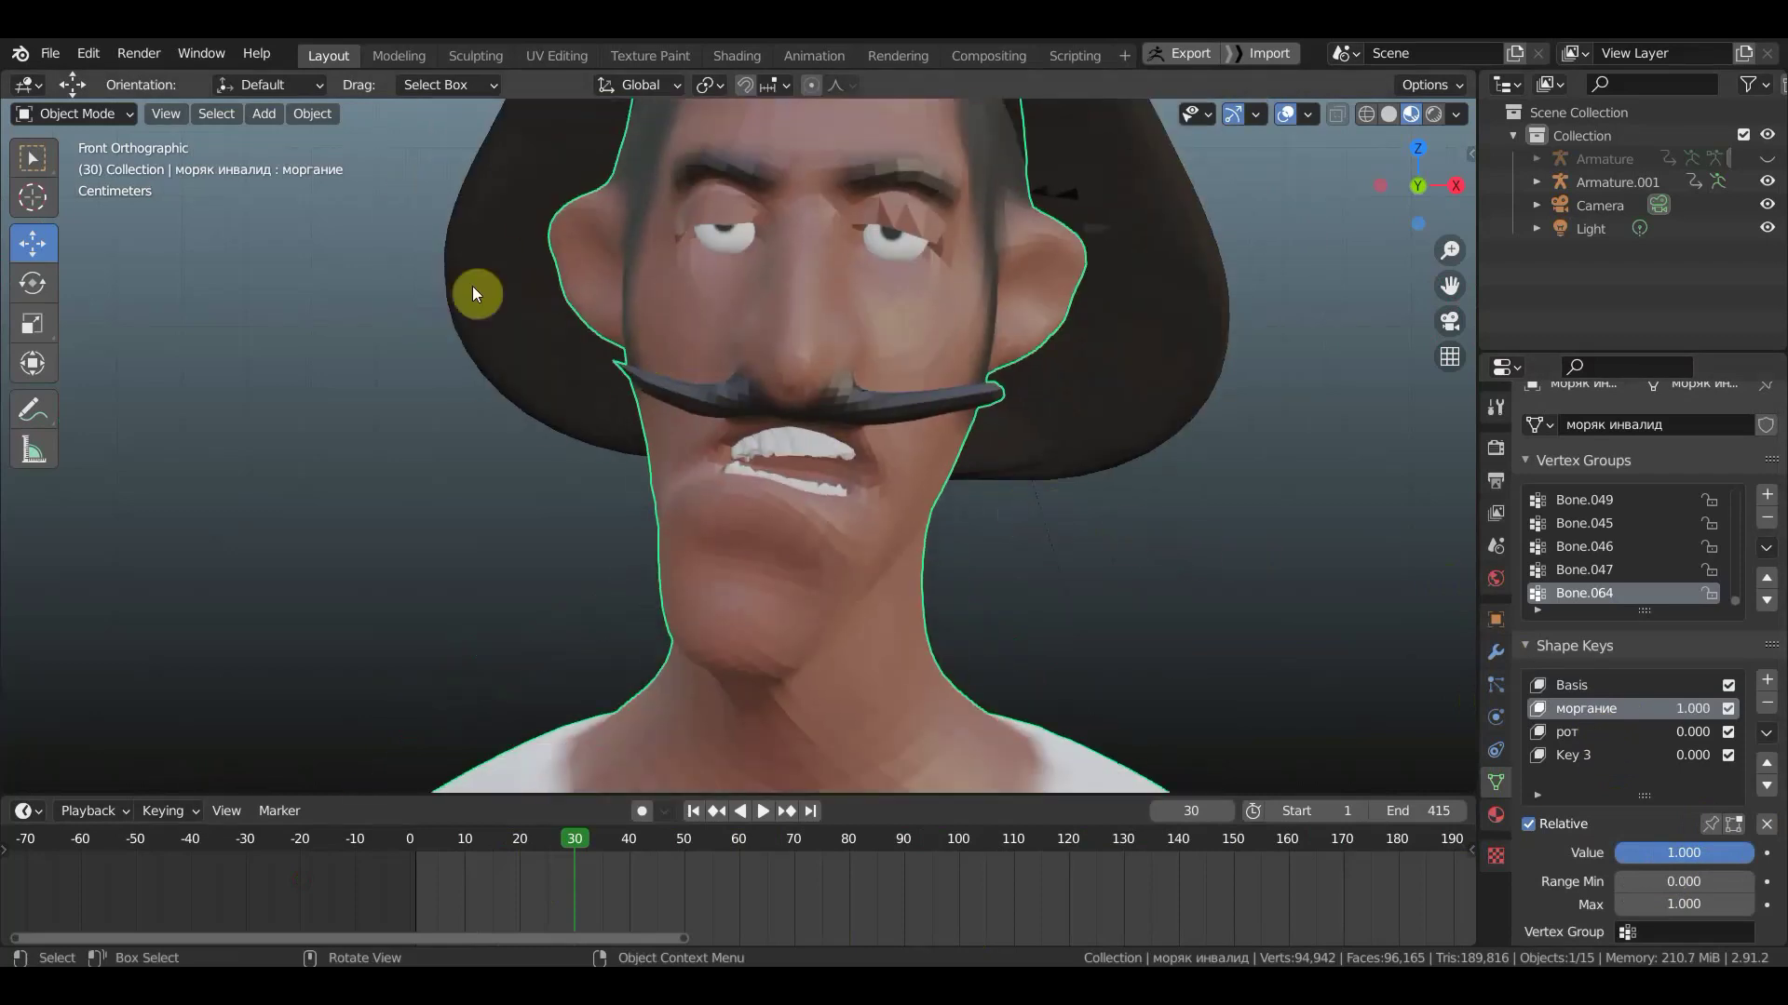
{"action": "left_click", "coordinate": [89, 112]}
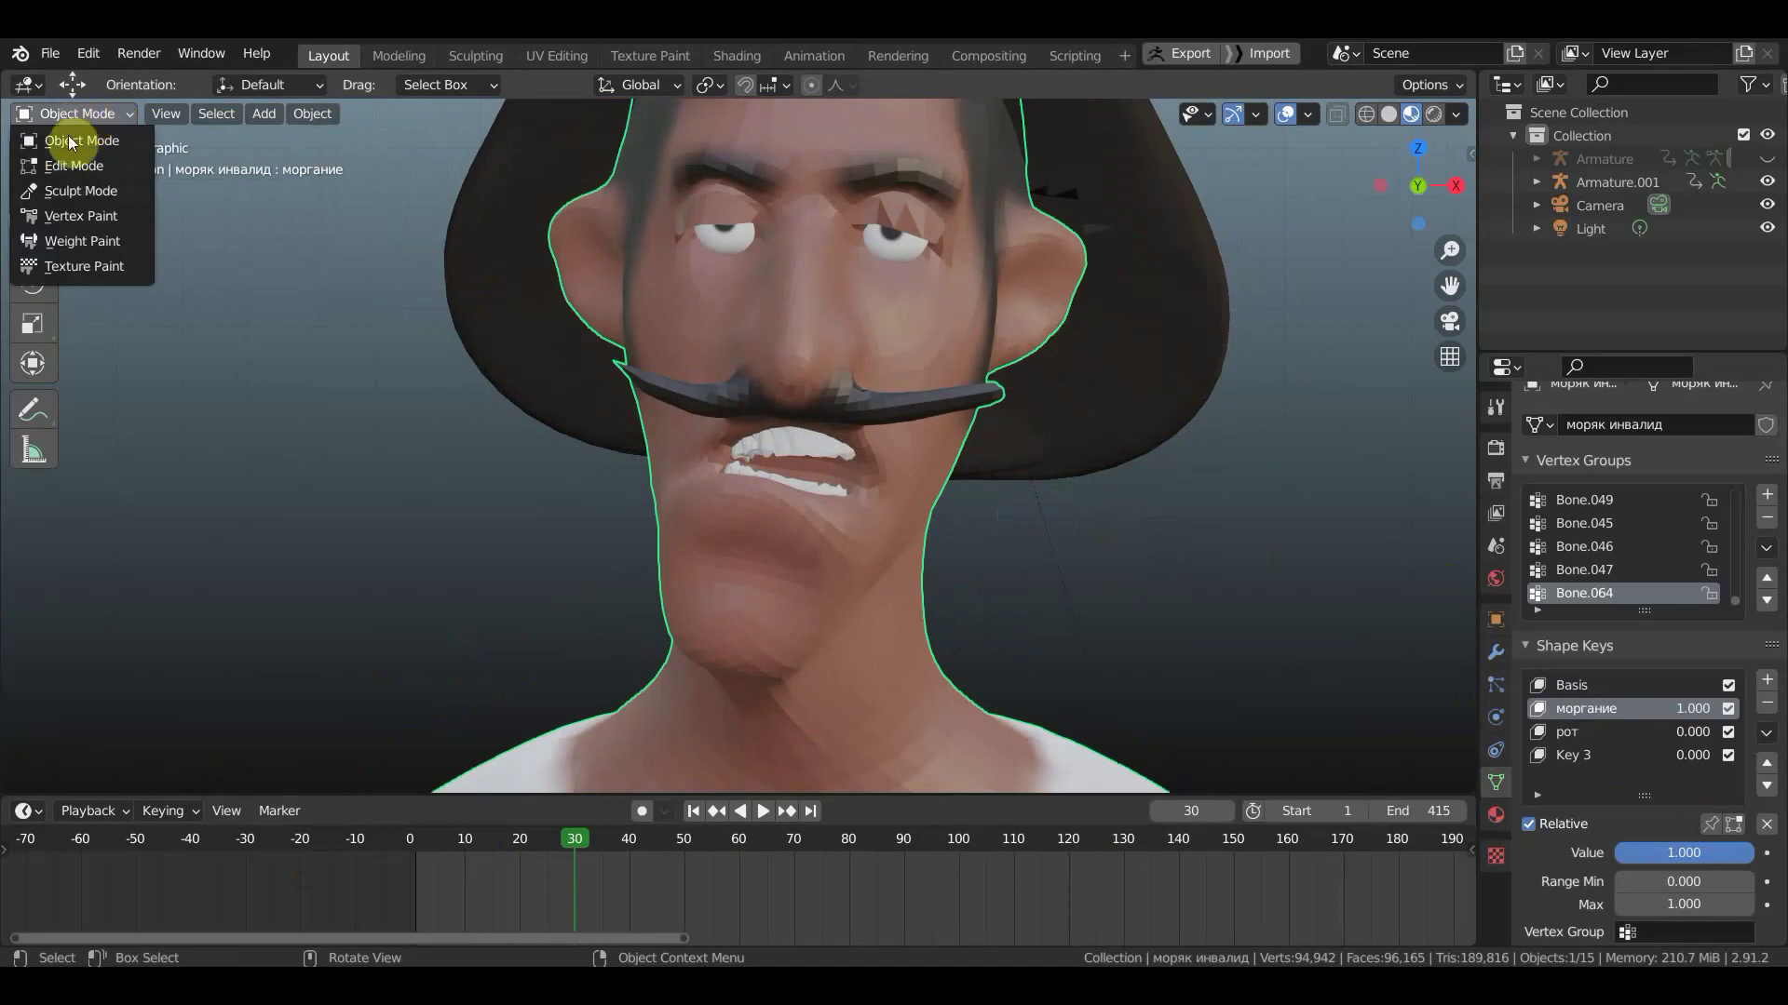
- In Sculpt Mode, Grab both eyelids downward and reshape the moustache centre
{"action": "left_click", "coordinate": [82, 190]}
{"action": "mouse_move", "coordinate": [670, 227]}
{"action": "left_mouse_down"}
{"action": "mouse_move", "coordinate": [723, 217]}
{"action": "mouse_move", "coordinate": [701, 258]}
{"action": "mouse_move", "coordinate": [746, 228]}
{"action": "mouse_move", "coordinate": [749, 257]}
{"action": "mouse_move", "coordinate": [702, 220]}
{"action": "mouse_move", "coordinate": [686, 236]}
{"action": "left_mouse_up"}
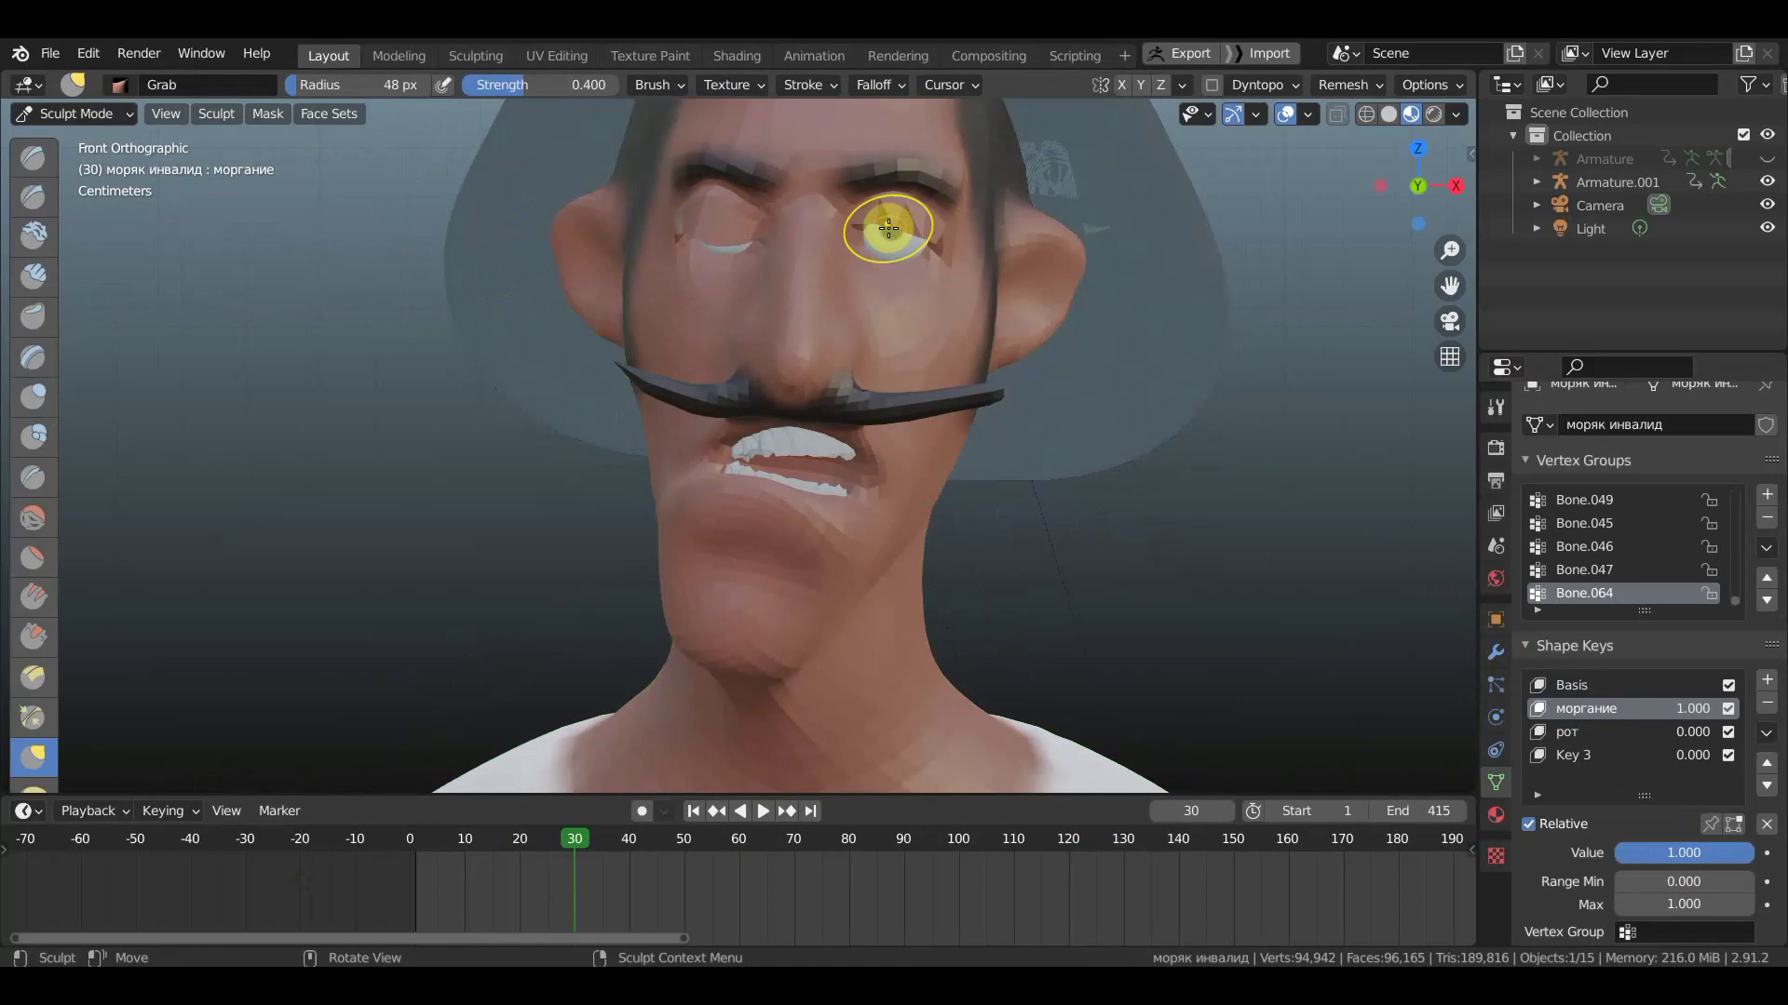
{"action": "mouse_move", "coordinate": [893, 232]}
{"action": "left_mouse_down"}
{"action": "mouse_move", "coordinate": [875, 293]}
{"action": "mouse_move", "coordinate": [902, 227]}
{"action": "mouse_move", "coordinate": [934, 268]}
{"action": "mouse_move", "coordinate": [853, 271]}
{"action": "left_mouse_up"}
{"action": "scroll", "coordinate": [853, 270], "scroll_direction": "up", "scroll_amount": 5}
{"action": "middle_click_drag", "start_coordinate": [850, 287], "coordinate": [782, 391]}
{"action": "scroll", "coordinate": [782, 391], "scroll_direction": "down", "scroll_amount": 5}
{"action": "left_click_drag", "start_coordinate": [751, 486], "coordinate": [742, 486]}
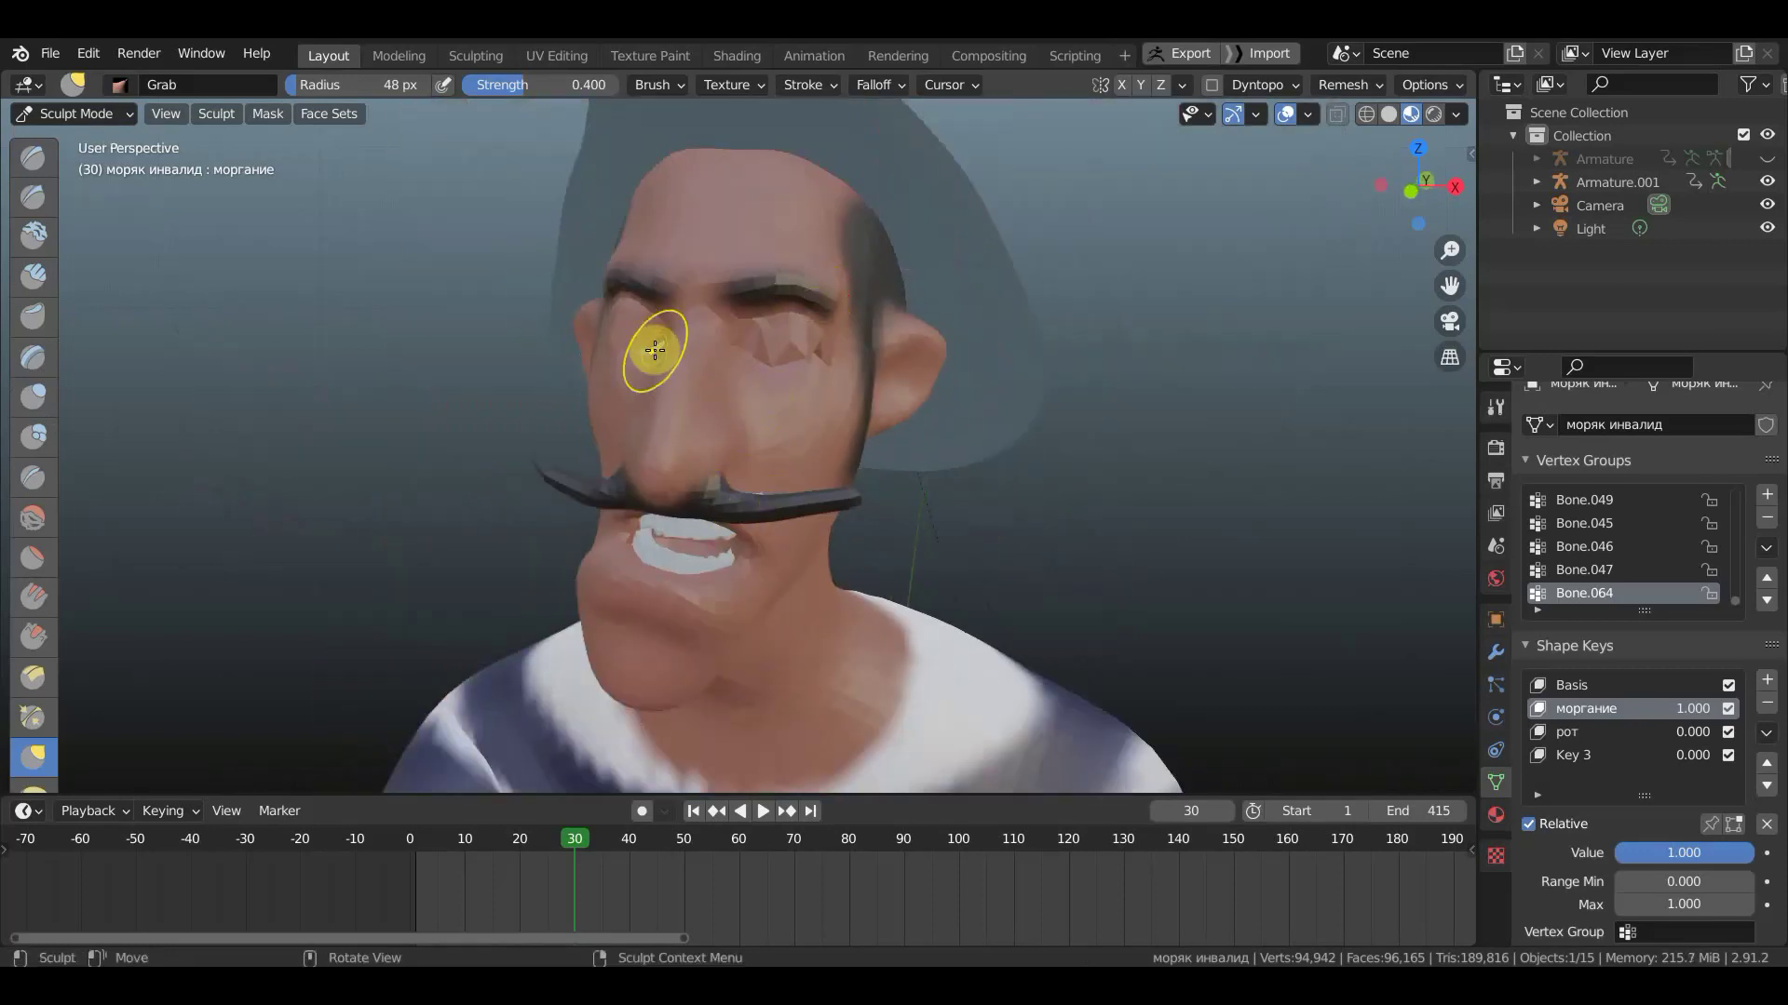
{"action": "mouse_move", "coordinate": [655, 343]}
{"action": "middle_mouse_down"}
{"action": "mouse_move", "coordinate": [702, 367]}
{"action": "mouse_move", "coordinate": [702, 419]}
{"action": "mouse_move", "coordinate": [662, 503]}
{"action": "middle_mouse_up"}
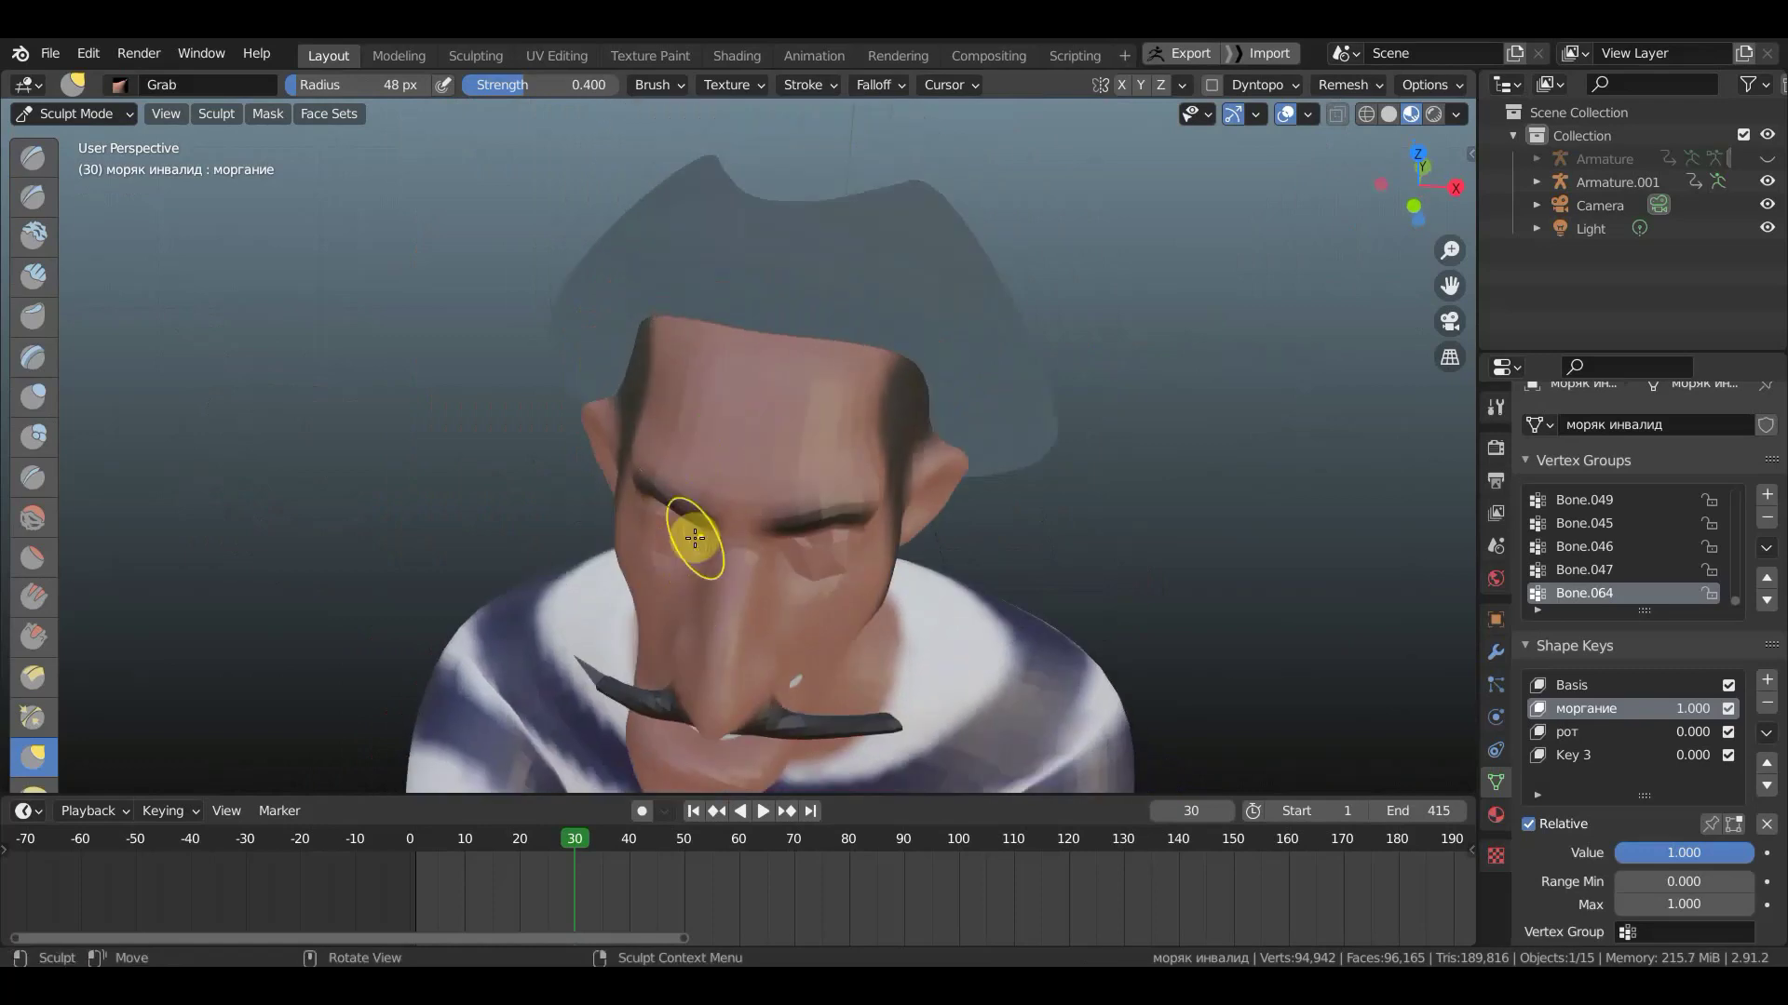
- Enlarge the Grab brush to 75 px and pull both eyelids fully shut
{"action": "key", "text": "f"}
{"action": "scroll", "coordinate": [686, 541], "scroll_direction": "down", "scroll_amount": 3}
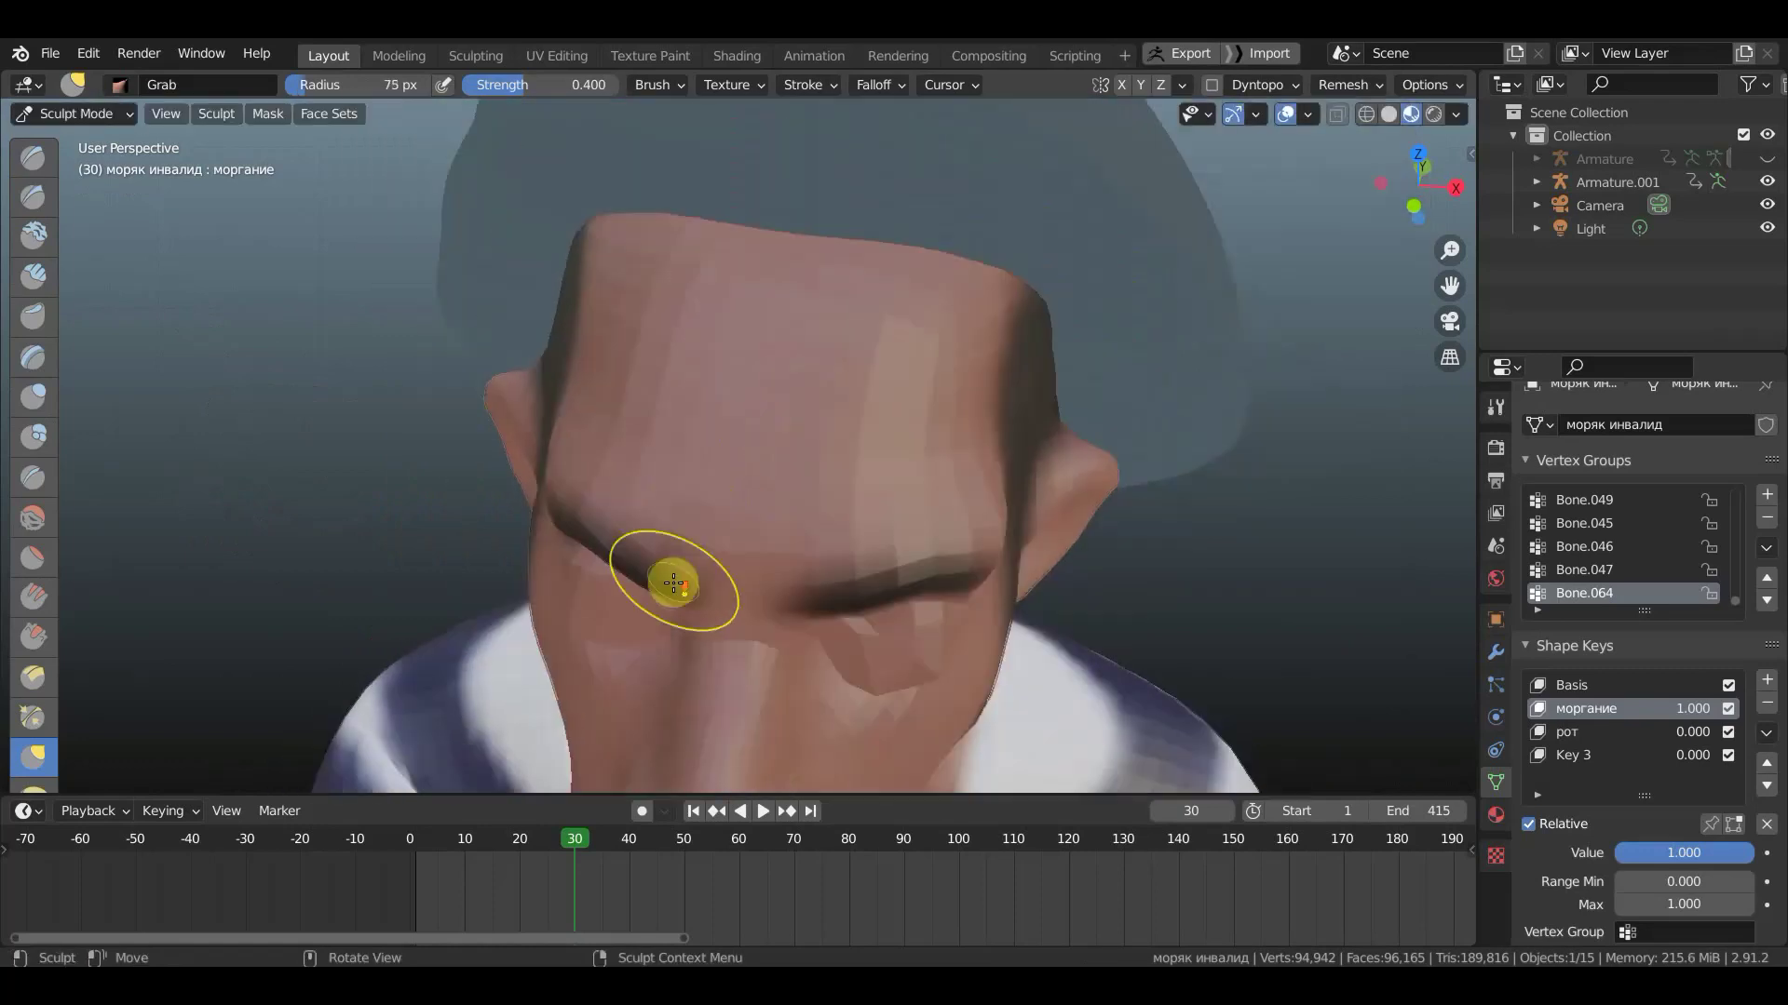
{"action": "scroll", "coordinate": [679, 587], "scroll_direction": "down", "scroll_amount": 2}
{"action": "left_click_drag", "start_coordinate": [638, 559], "coordinate": [658, 569]}
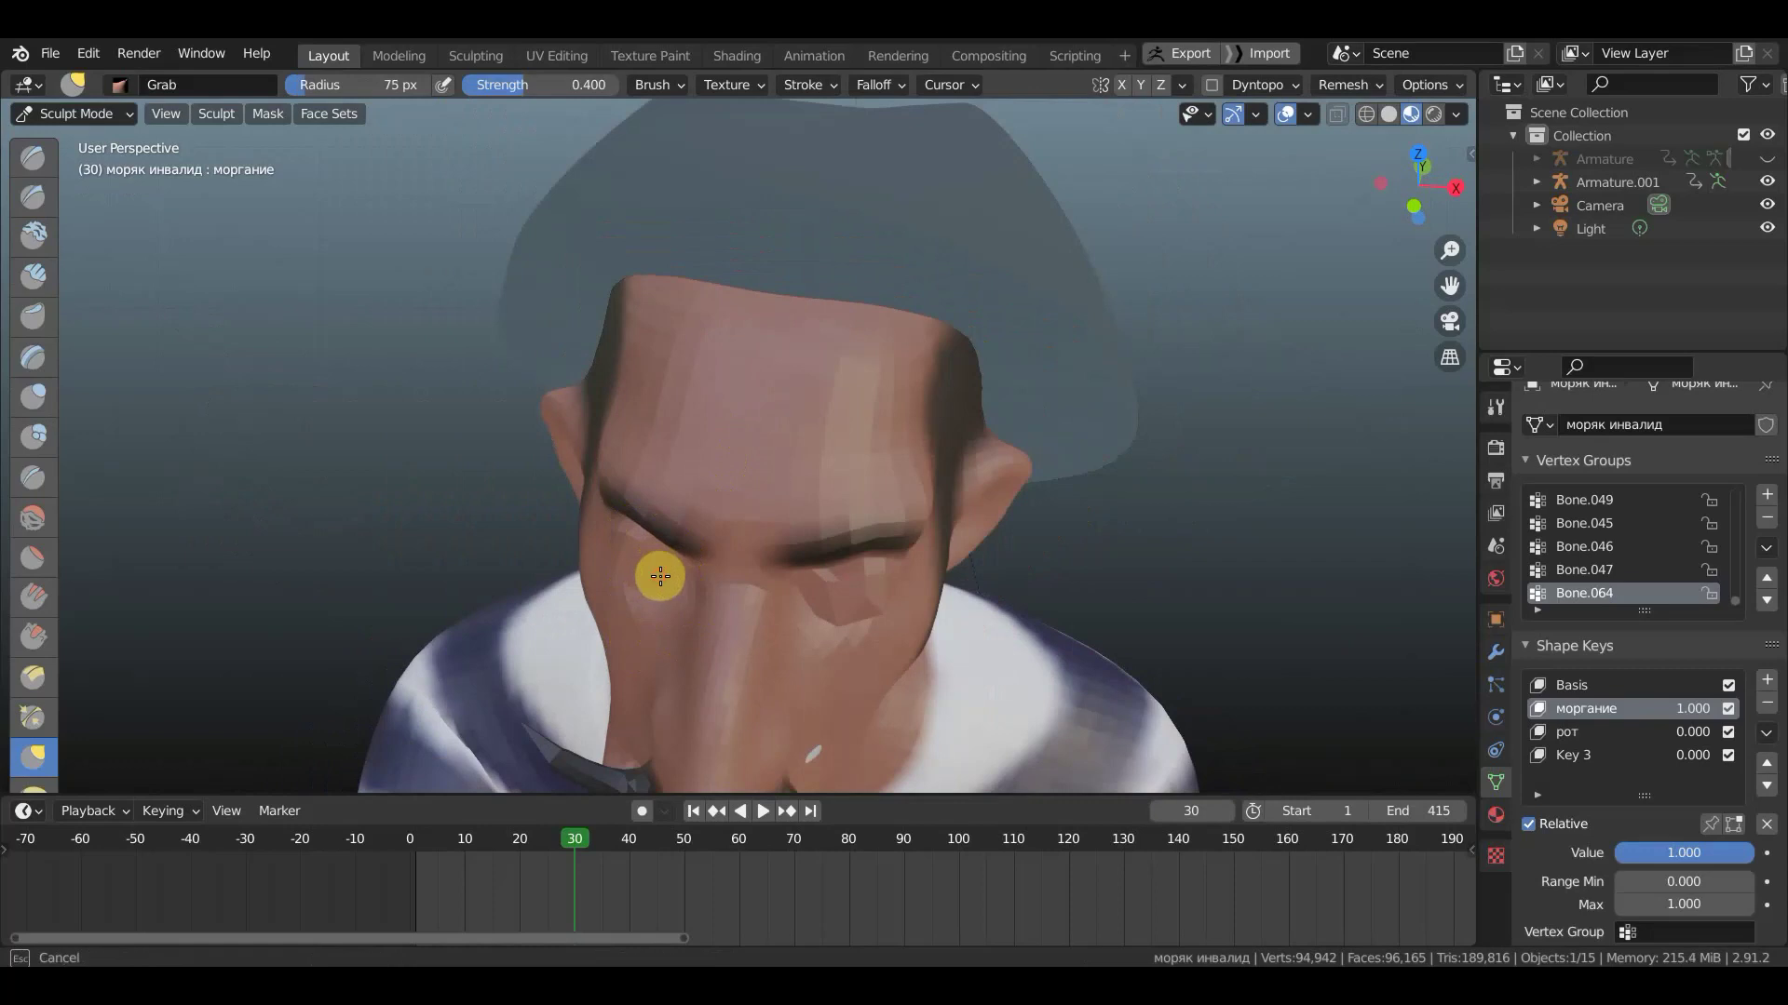
{"action": "left_click_drag", "start_coordinate": [850, 583], "coordinate": [860, 584]}
{"action": "mouse_move", "coordinate": [859, 583]}
{"action": "middle_mouse_down"}
{"action": "mouse_move", "coordinate": [718, 511]}
{"action": "mouse_move", "coordinate": [591, 480]}
{"action": "middle_mouse_up"}
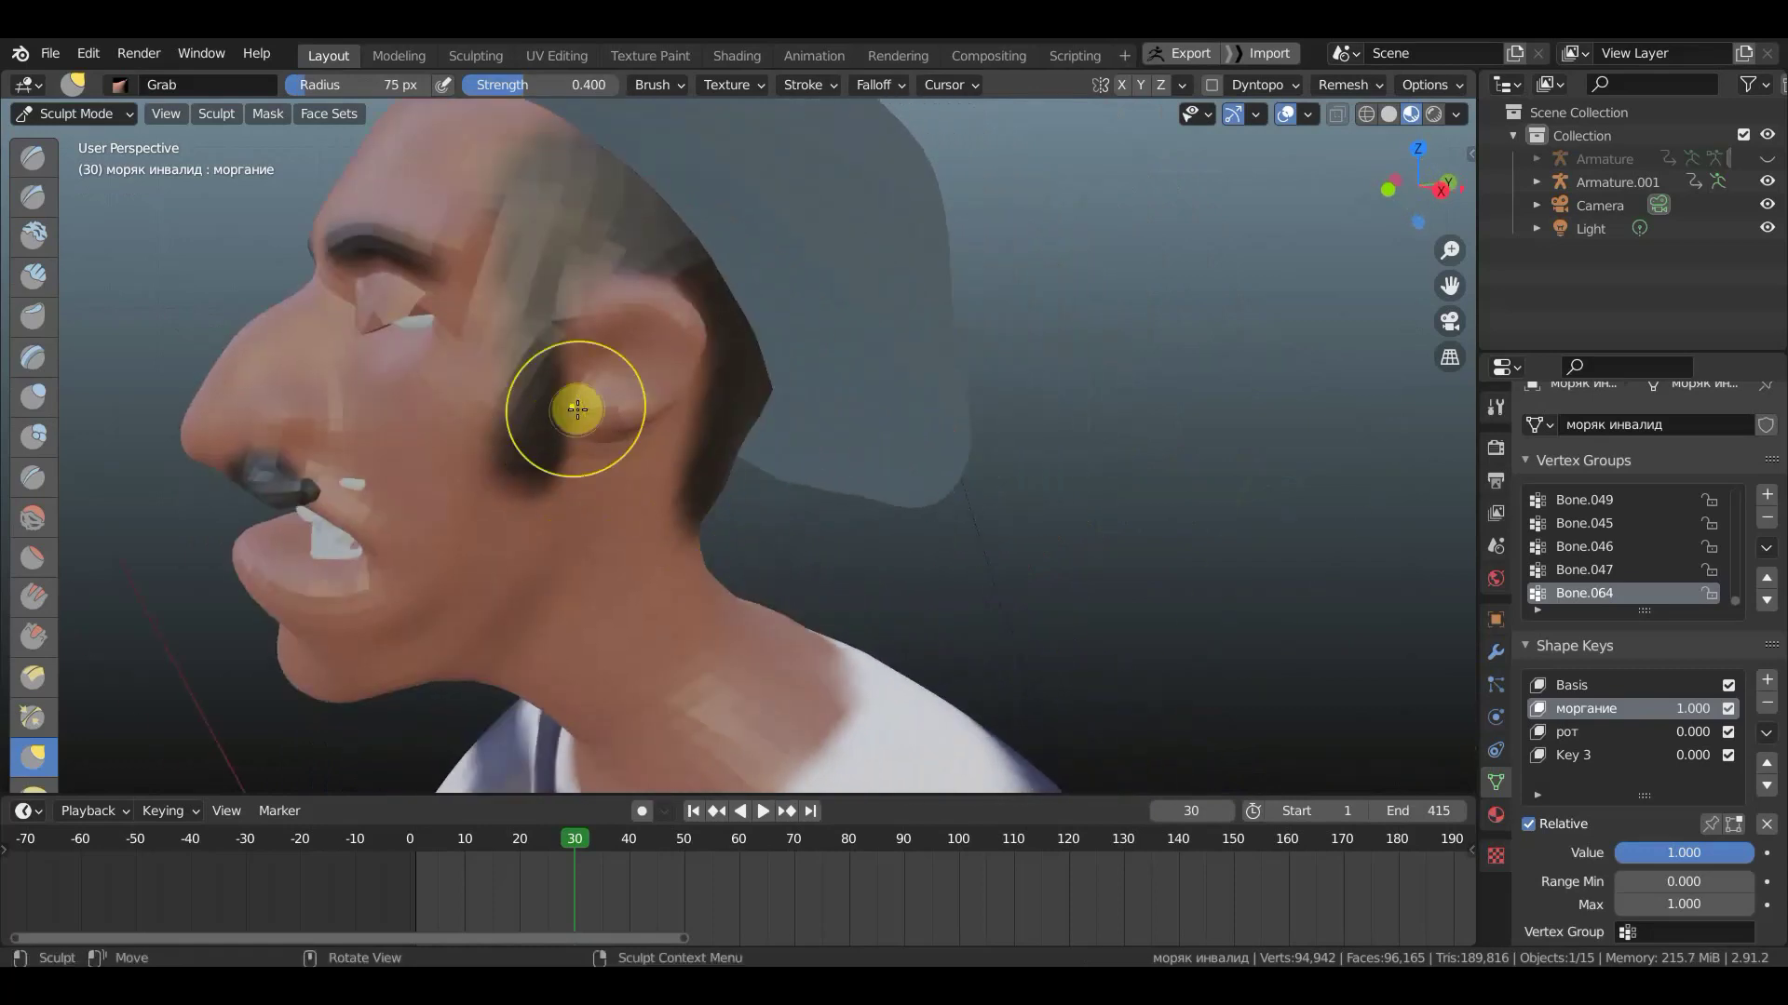
{"action": "mouse_move", "coordinate": [417, 306]}
{"action": "left_mouse_down"}
{"action": "mouse_move", "coordinate": [412, 340]}
{"action": "mouse_move", "coordinate": [372, 300]}
{"action": "mouse_move", "coordinate": [360, 328]}
{"action": "mouse_move", "coordinate": [419, 319]}
{"action": "left_mouse_up"}
{"action": "mouse_move", "coordinate": [419, 319]}
{"action": "middle_mouse_down"}
{"action": "mouse_move", "coordinate": [518, 359]}
{"action": "mouse_move", "coordinate": [571, 335]}
{"action": "mouse_move", "coordinate": [654, 342]}
{"action": "middle_mouse_up"}
{"action": "left_click_drag", "start_coordinate": [909, 311], "coordinate": [898, 351]}
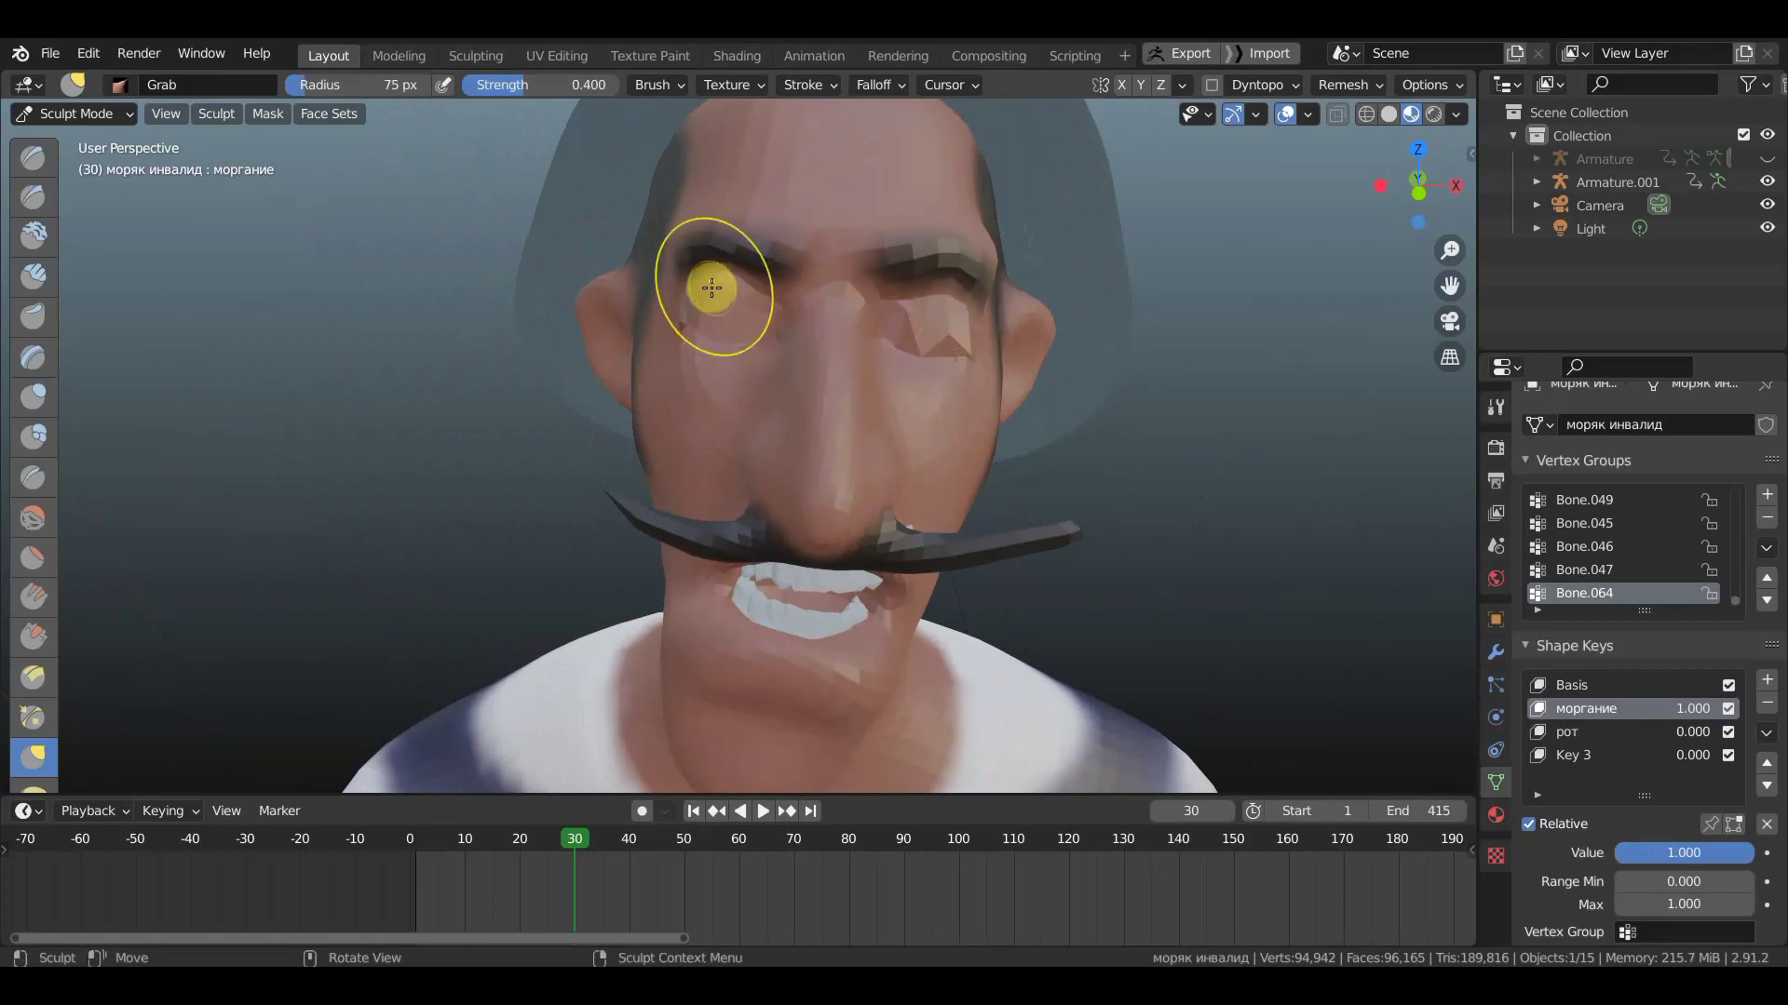
{"action": "mouse_move", "coordinate": [714, 269]}
{"action": "left_mouse_down"}
{"action": "mouse_move", "coordinate": [686, 271]}
{"action": "mouse_move", "coordinate": [686, 307]}
{"action": "mouse_move", "coordinate": [666, 307]}
{"action": "left_mouse_up"}
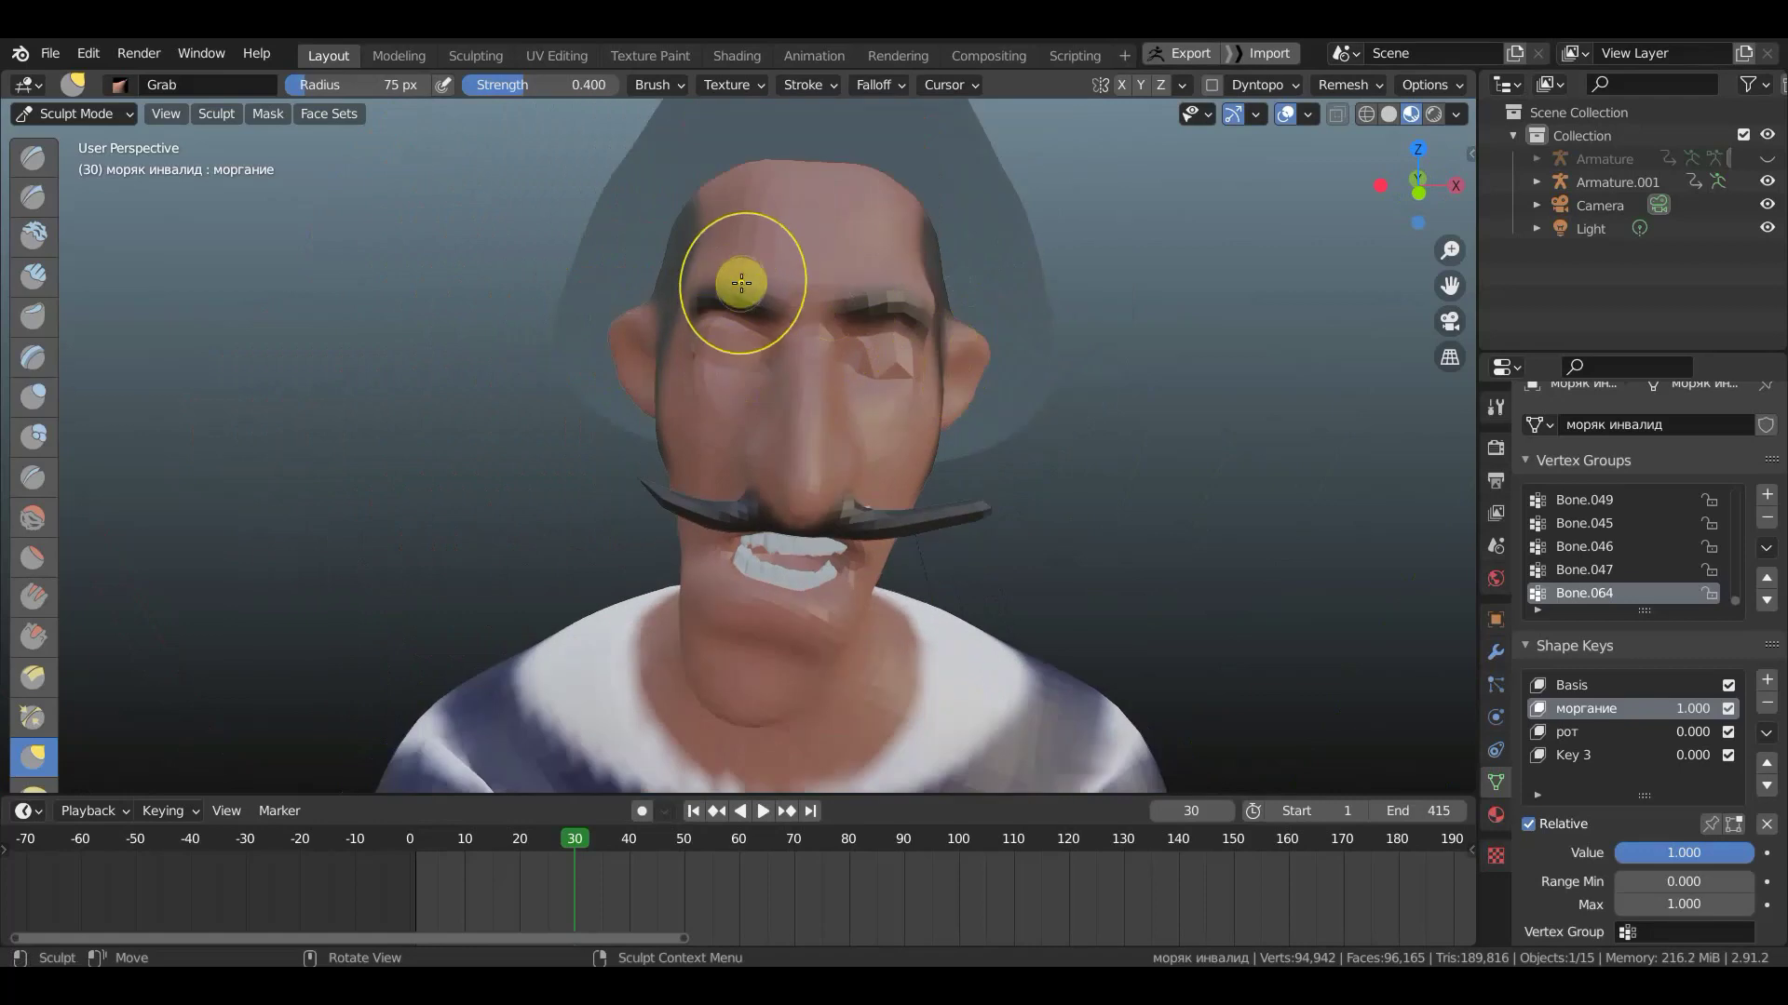
{"action": "left_click_drag", "start_coordinate": [738, 280], "coordinate": [735, 321]}
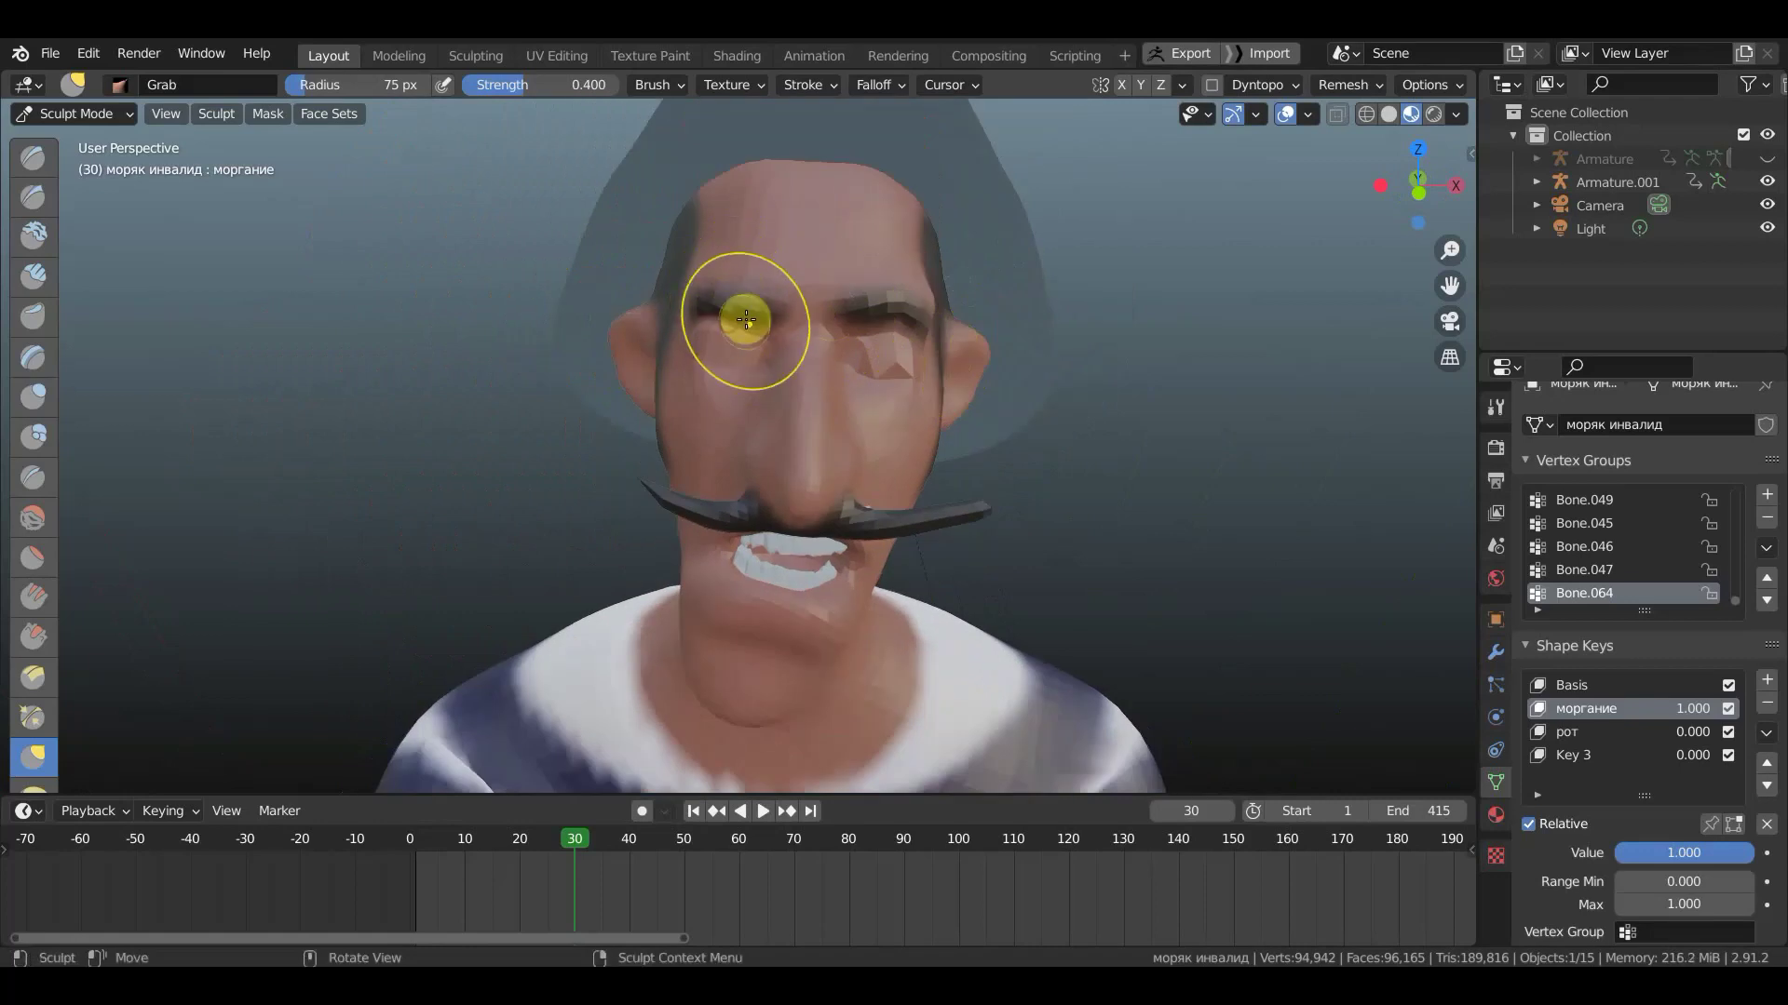
{"action": "left_click_drag", "start_coordinate": [885, 315], "coordinate": [884, 345]}
- Pull the moustache centre and tips down and push the lower lip up
{"action": "left_click_drag", "start_coordinate": [796, 509], "coordinate": [797, 521]}
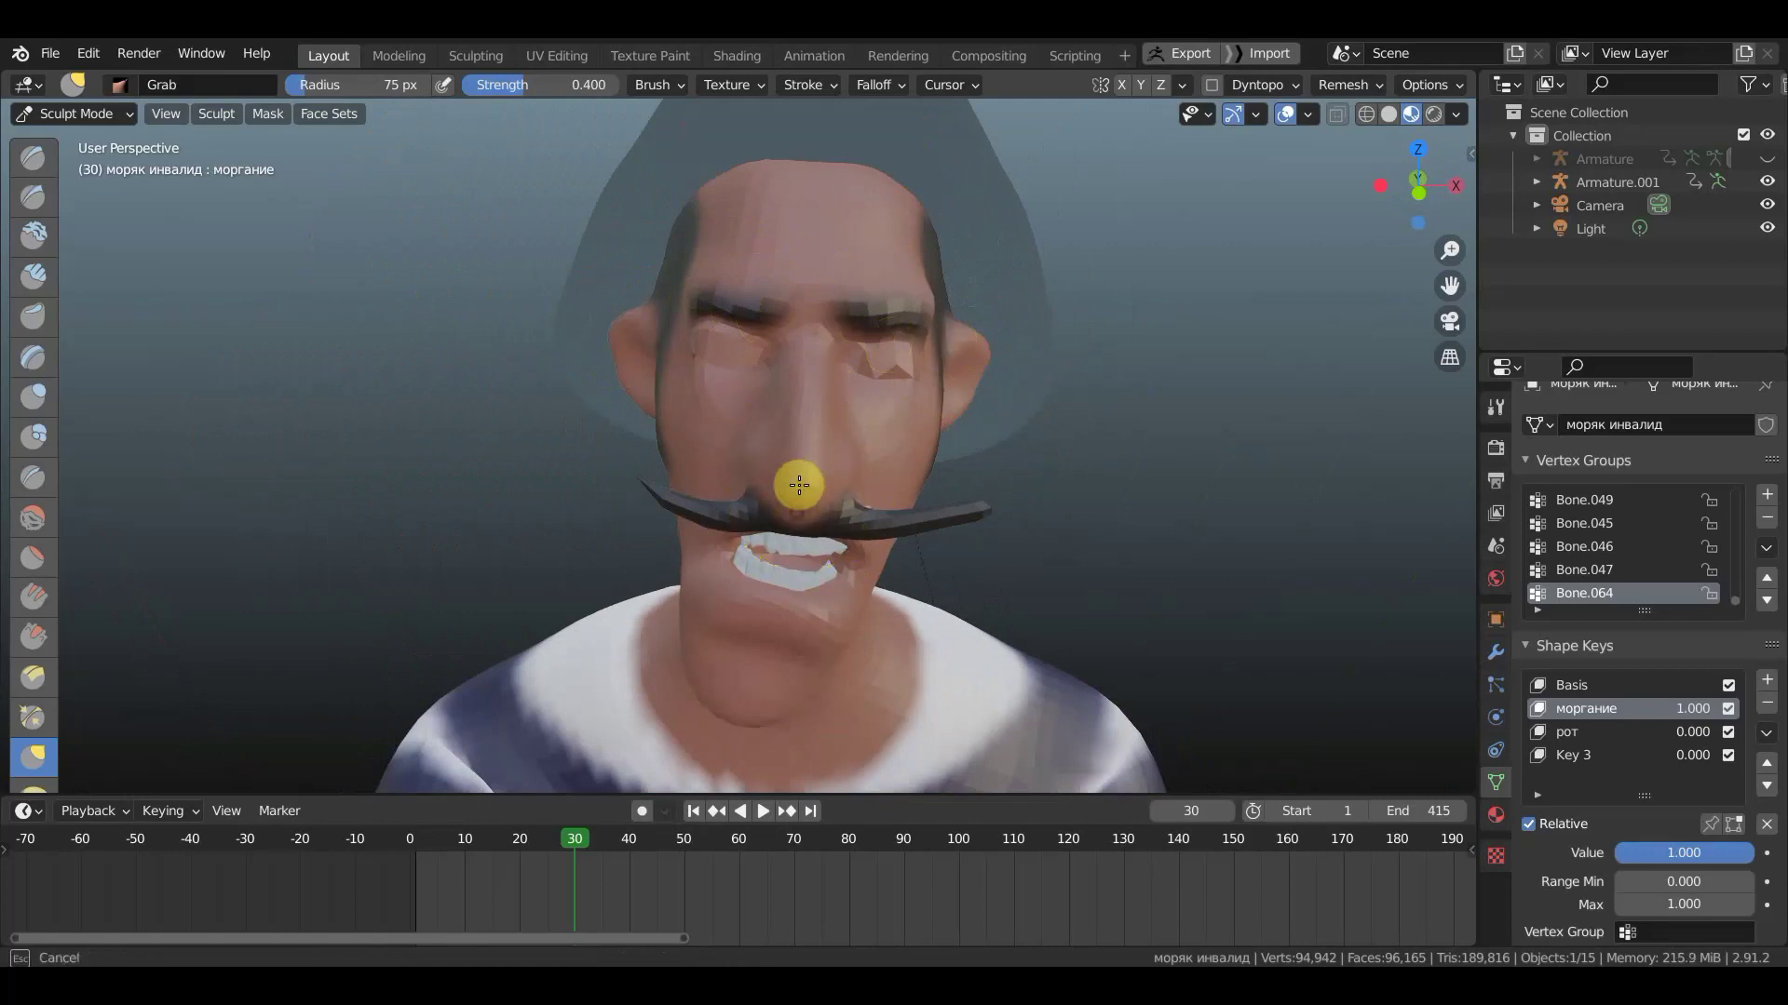
{"action": "left_click_drag", "start_coordinate": [688, 506], "coordinate": [667, 518]}
{"action": "left_click_drag", "start_coordinate": [897, 519], "coordinate": [906, 530]}
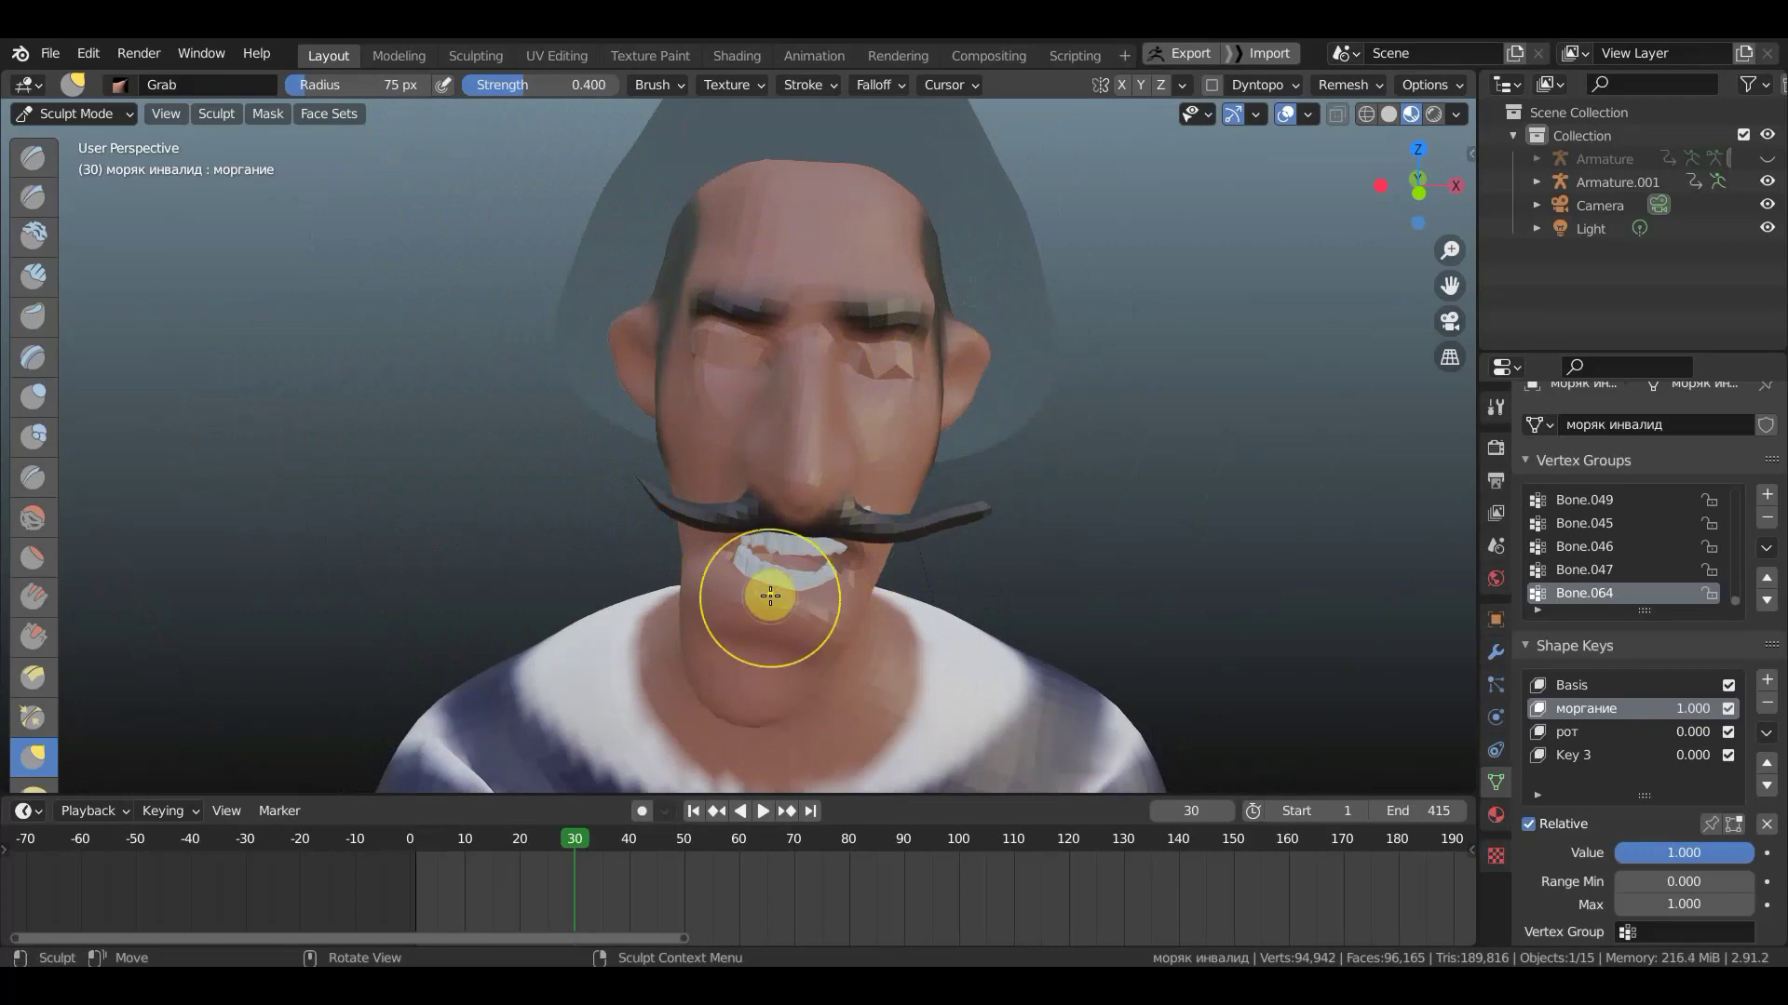
{"action": "left_click_drag", "start_coordinate": [816, 603], "coordinate": [810, 592]}
{"action": "left_click", "coordinate": [85, 115]}
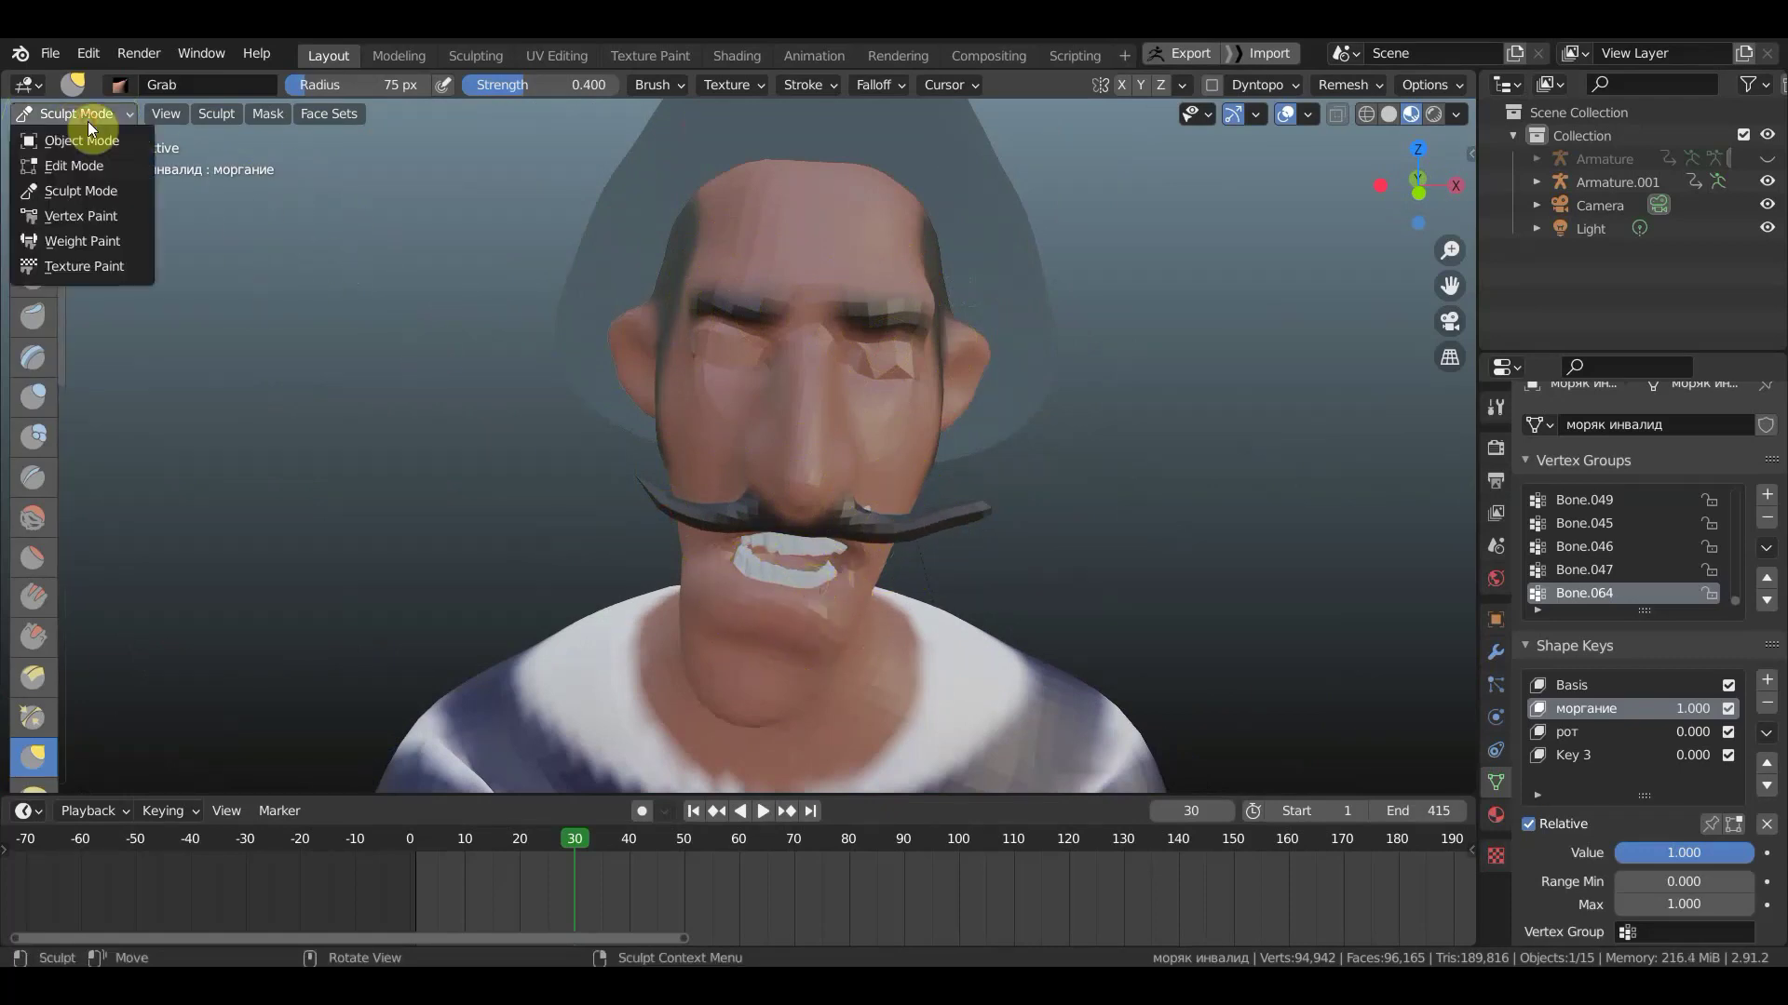
- In Object Mode, keyframe моргание at 1.000 on frame 30 and play the timeline
{"action": "left_click", "coordinate": [80, 136]}
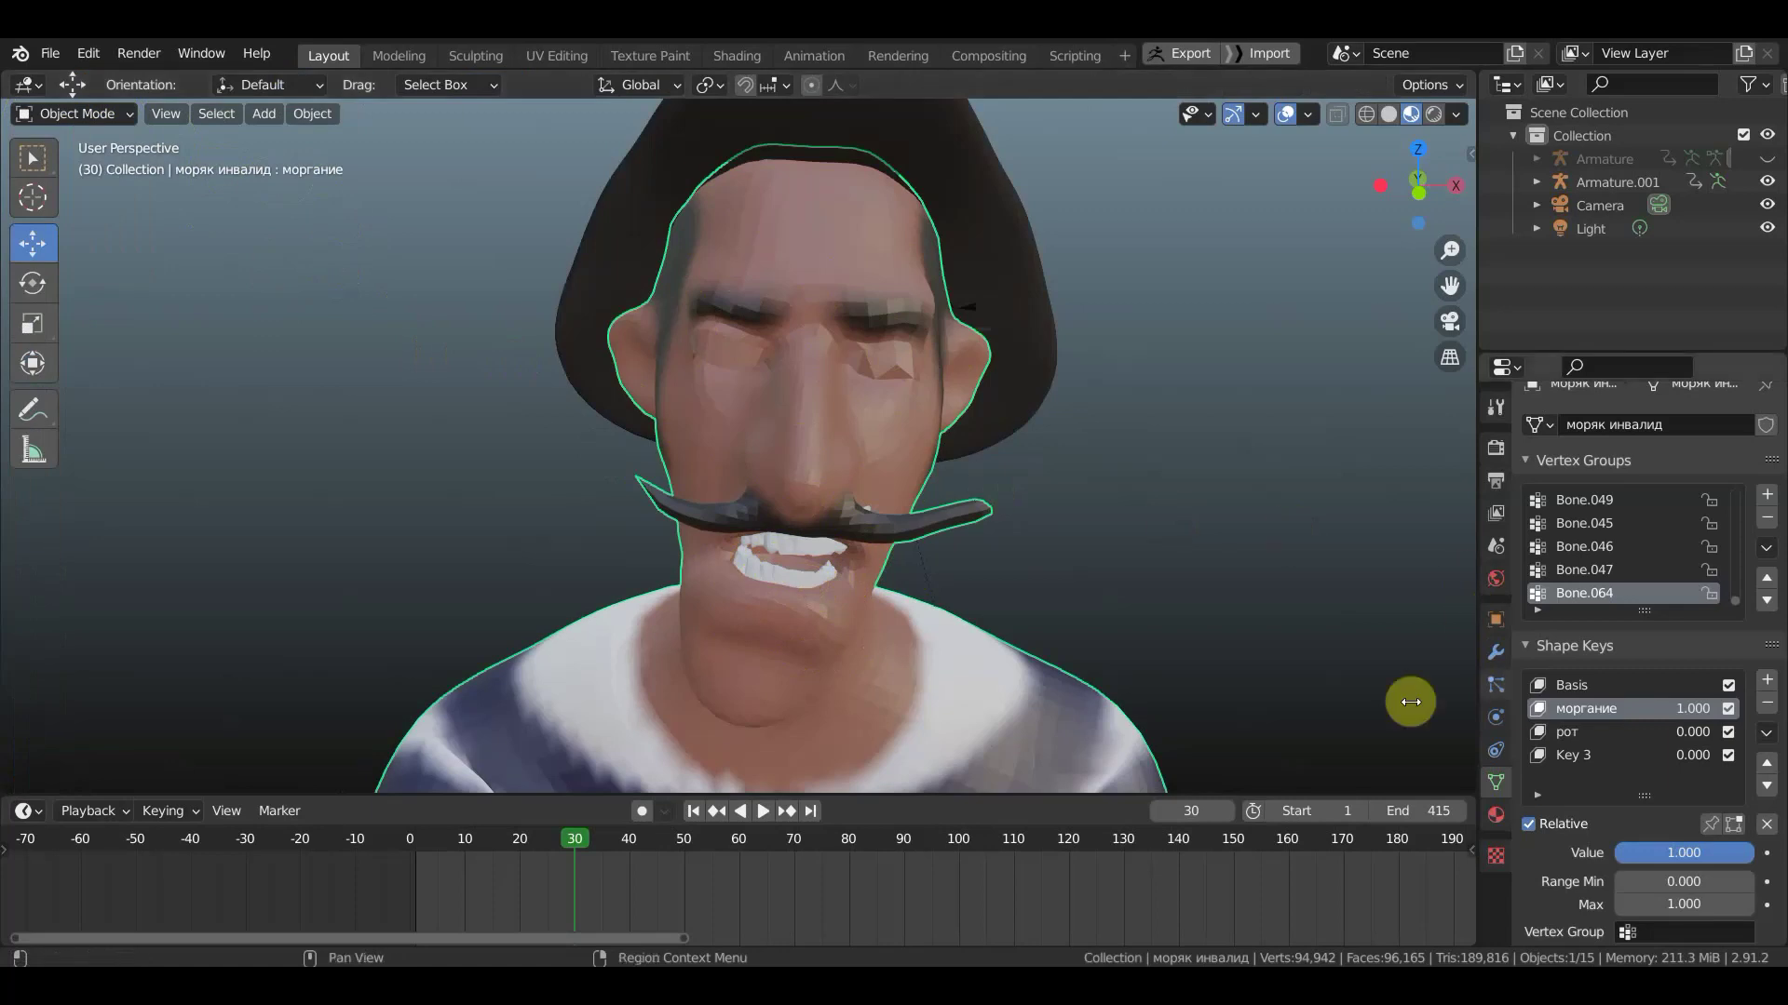
{"action": "mouse_move", "coordinate": [1683, 853]}
{"action": "left_mouse_down"}
{"action": "mouse_move", "coordinate": [1664, 853]}
{"action": "mouse_move", "coordinate": [1777, 858]}
{"action": "left_mouse_up"}
{"action": "left_click", "coordinate": [1766, 854]}
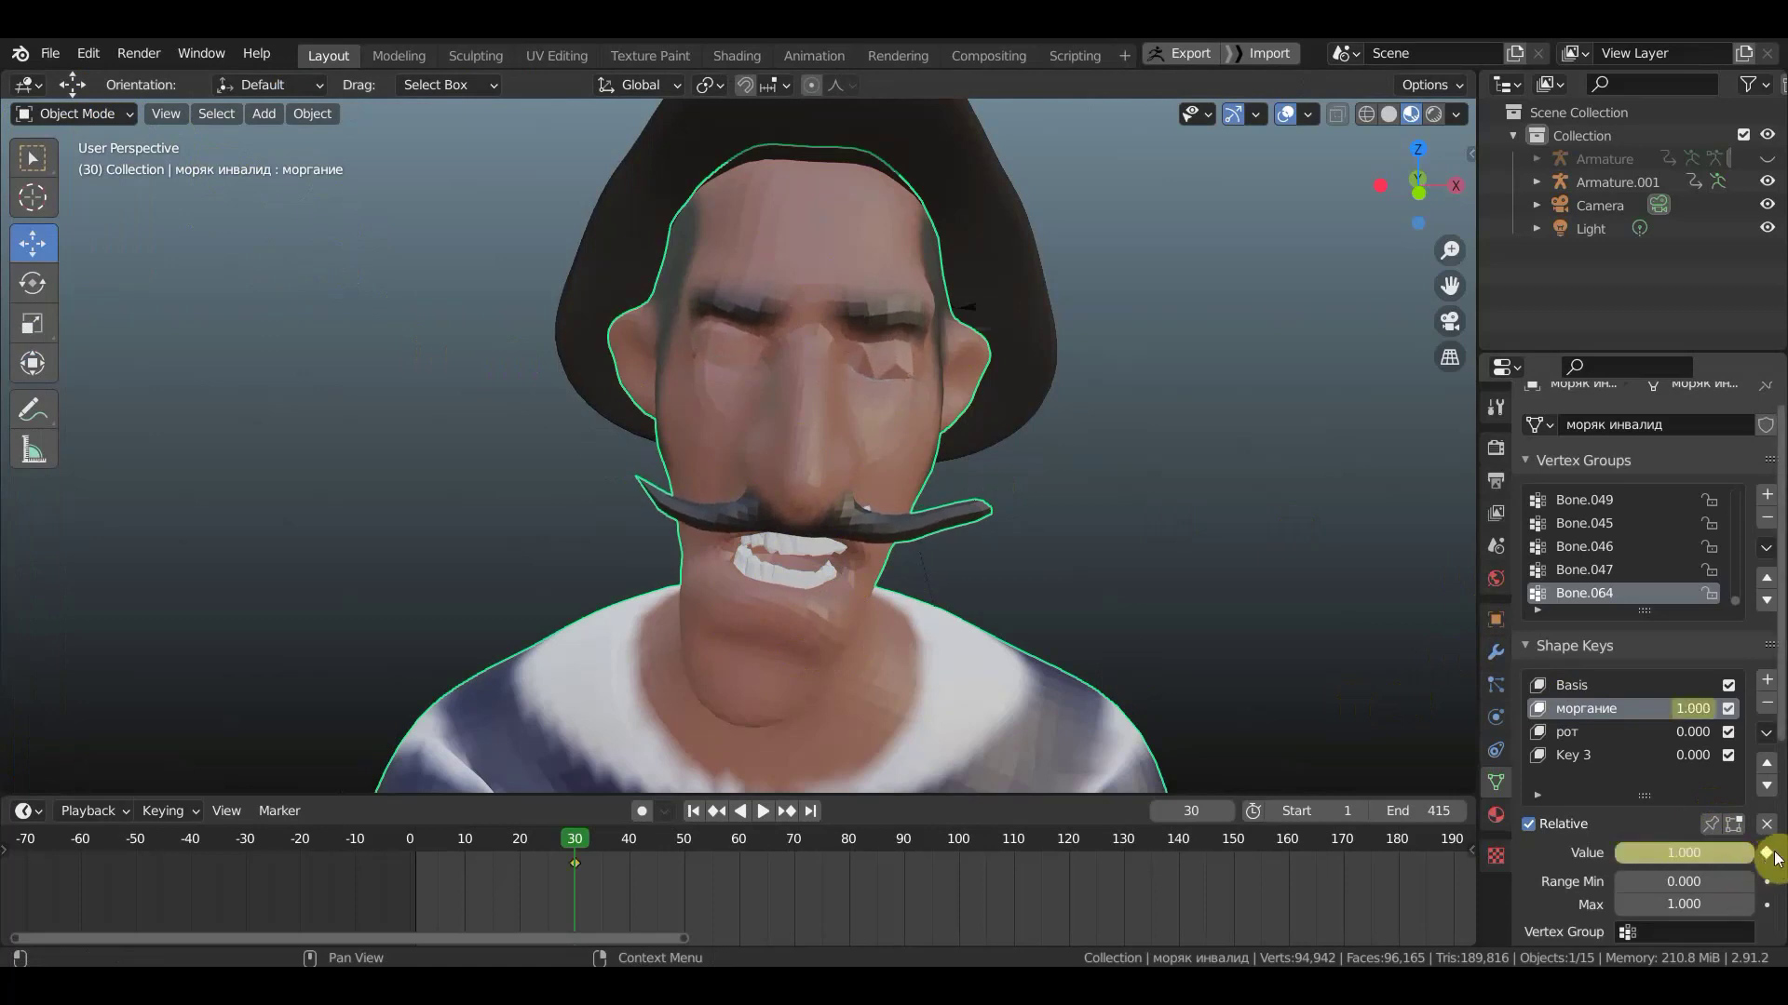
{"action": "left_click", "coordinate": [574, 845]}
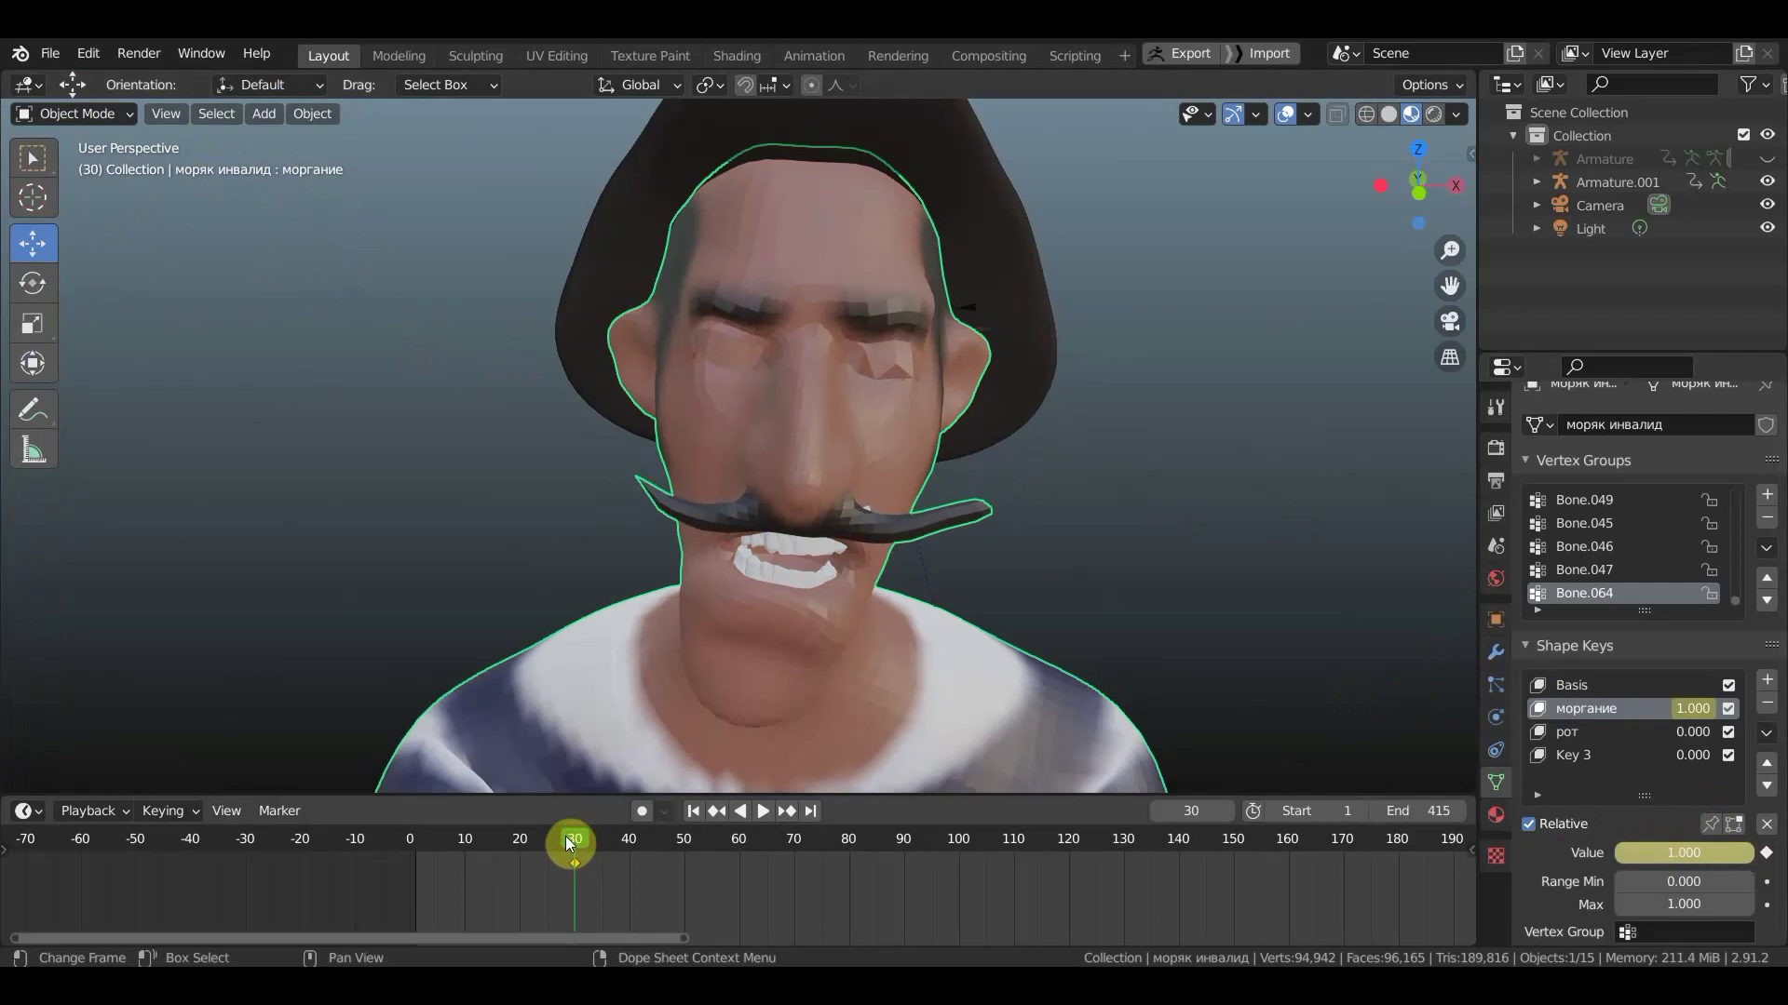
{"action": "key", "text": "space"}
{"action": "left_click_drag", "start_coordinate": [627, 834], "coordinate": [633, 833]}
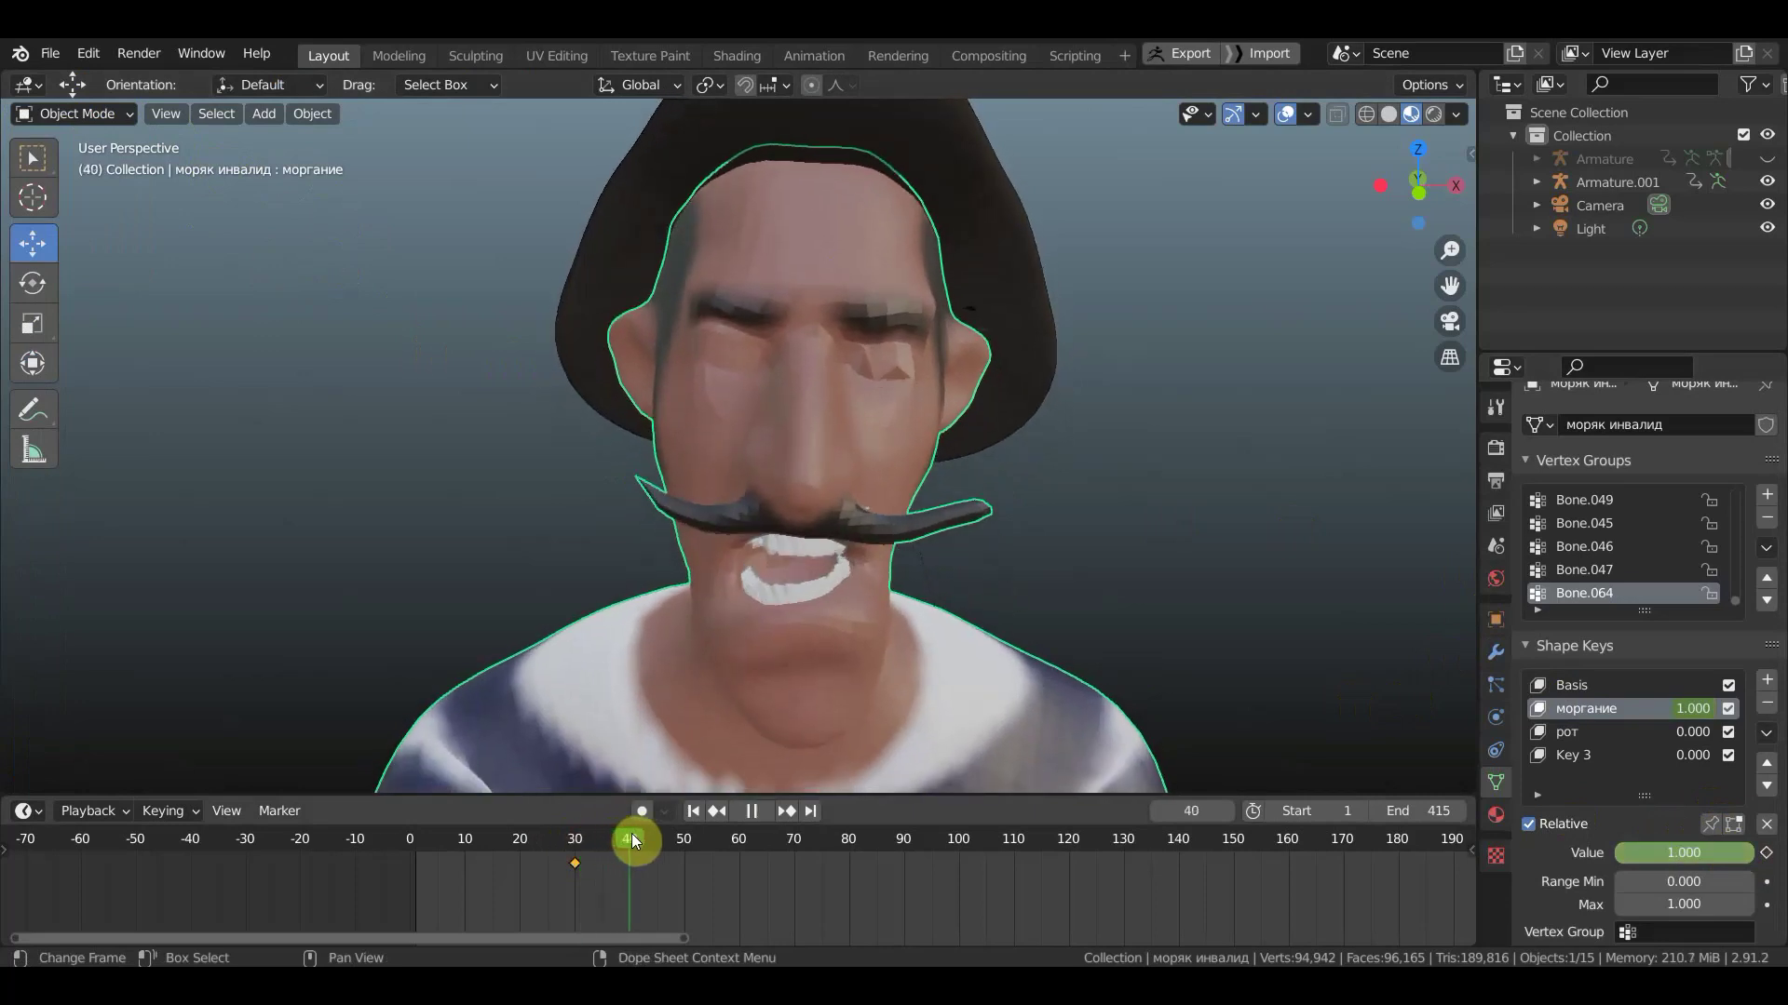
{"action": "key", "text": "space"}
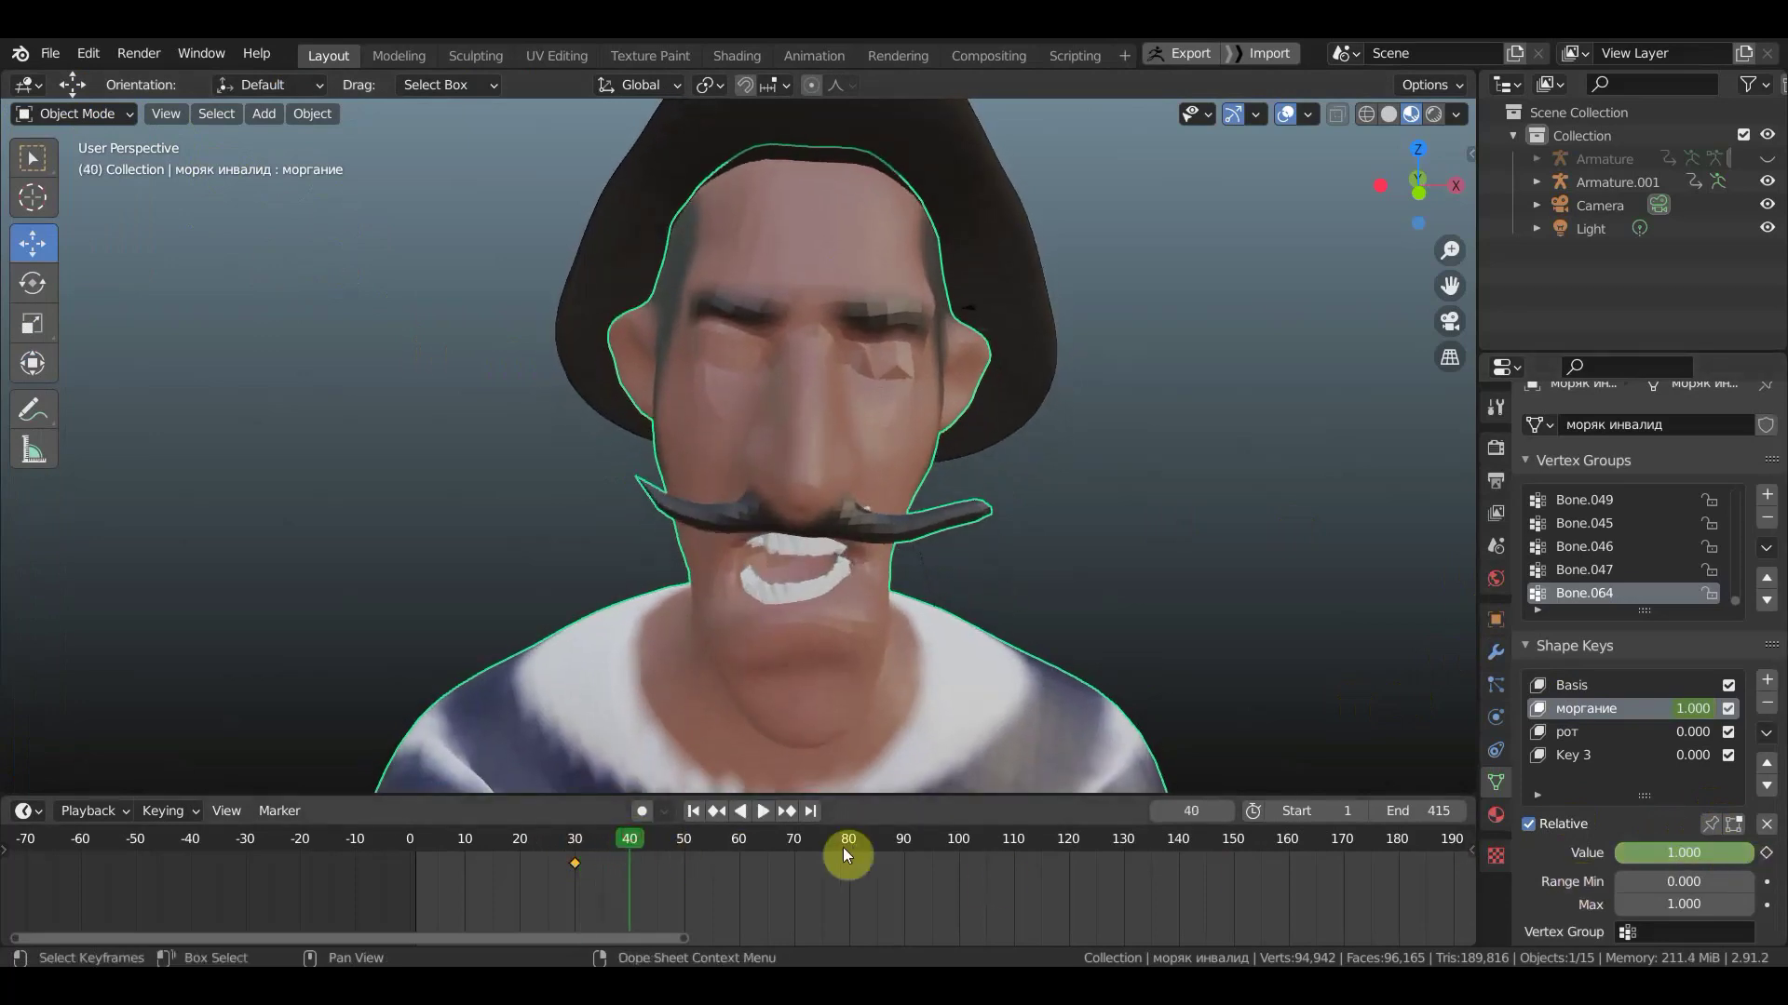
{"action": "scroll", "coordinate": [534, 863], "scroll_direction": "up", "scroll_amount": 2}
{"action": "scroll", "coordinate": [503, 852], "scroll_direction": "up", "scroll_amount": 3}
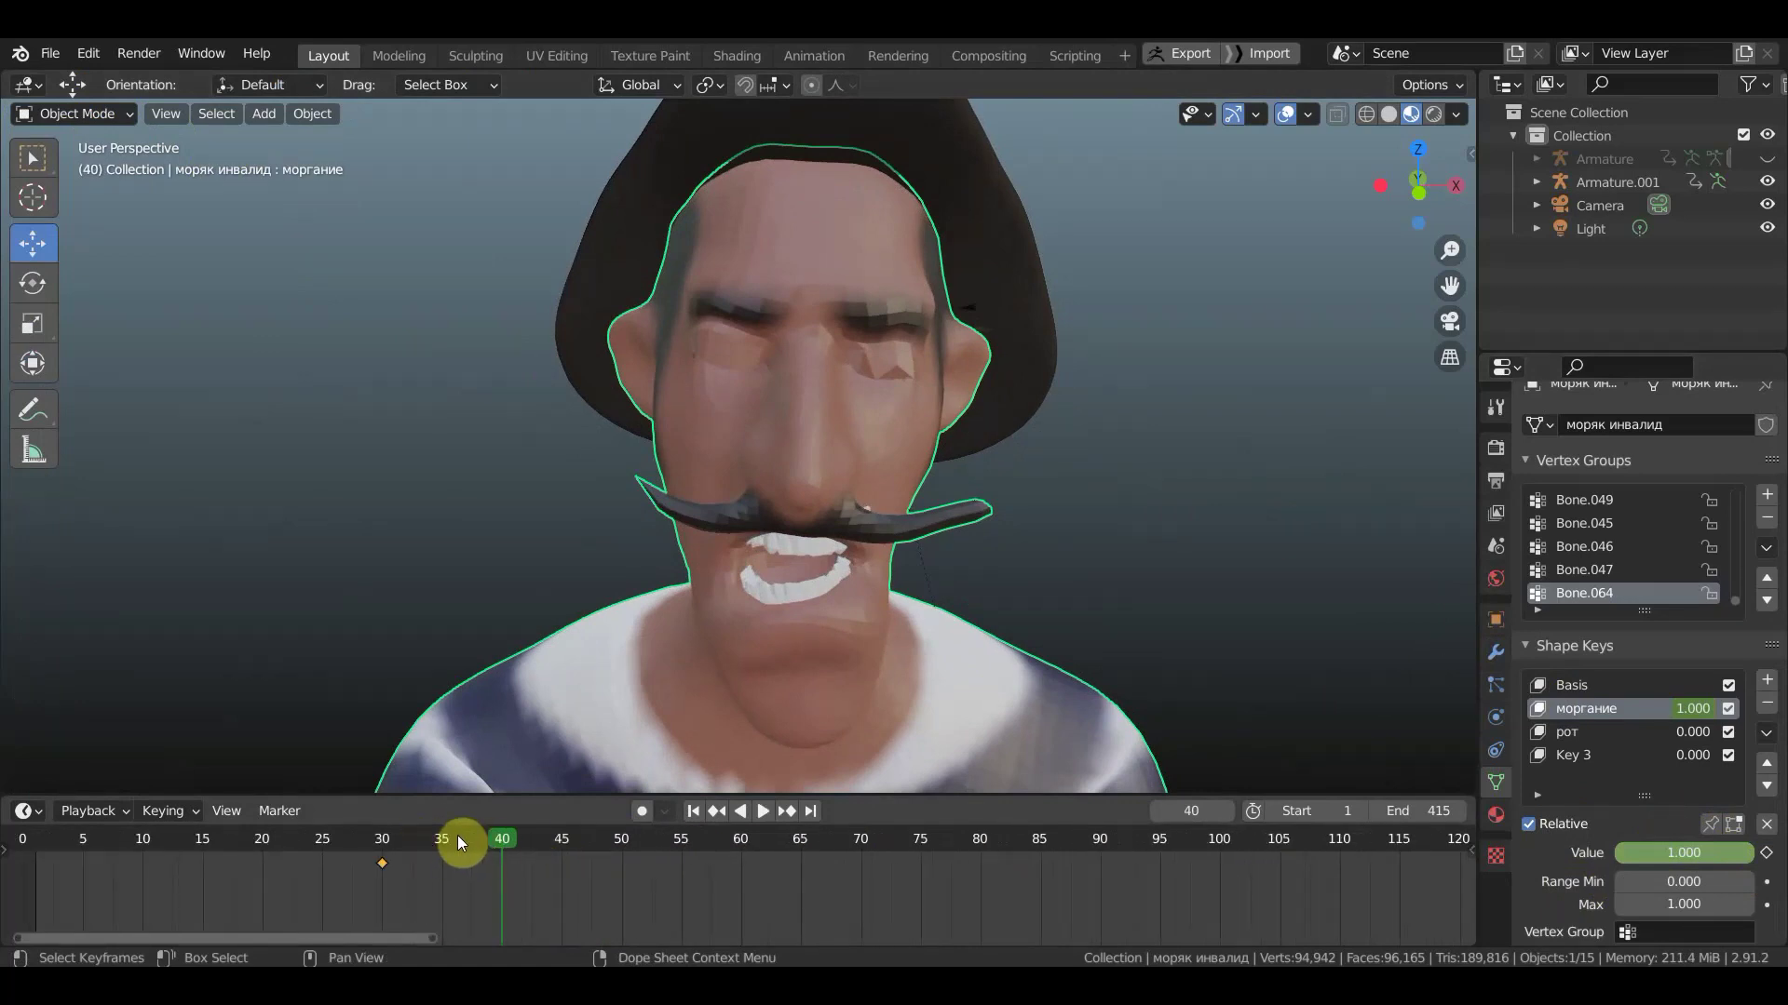
- Key моргание at 0.000 on frame 33 and scrub back to check the blink
{"action": "left_click", "coordinate": [417, 843]}
{"action": "key", "text": "space"}
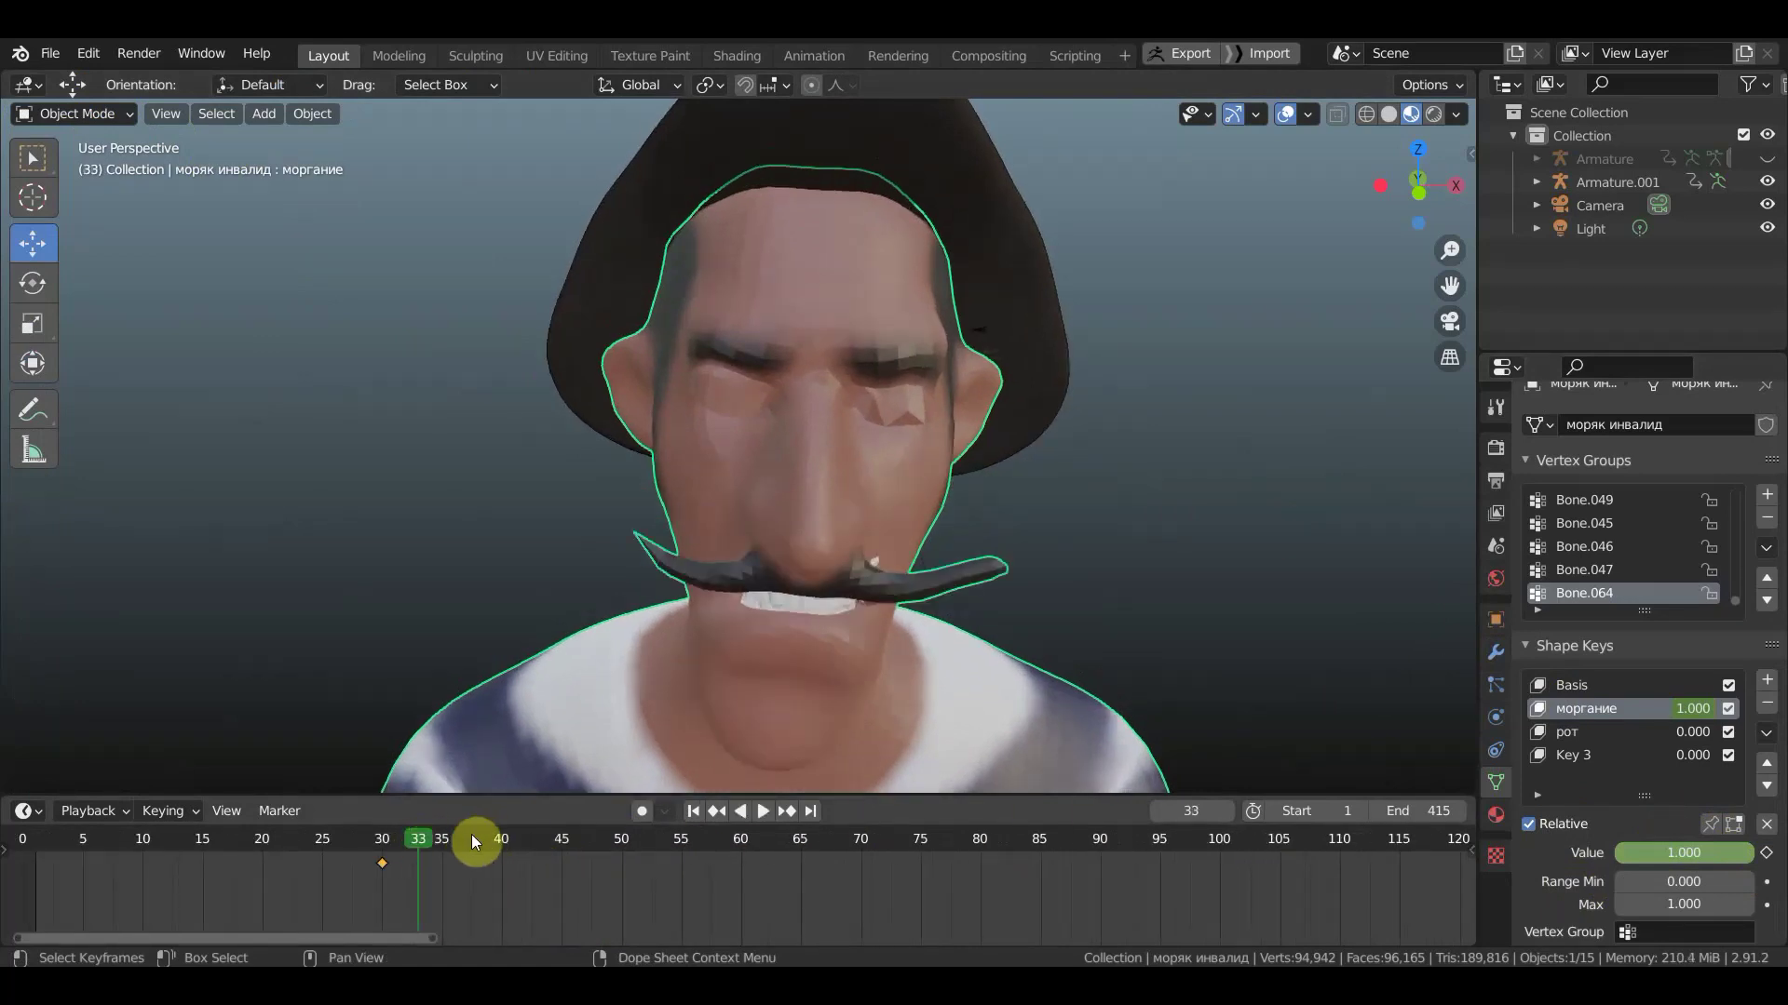
{"action": "left_click_drag", "start_coordinate": [1696, 851], "coordinate": [1602, 851]}
{"action": "left_click", "coordinate": [1765, 853]}
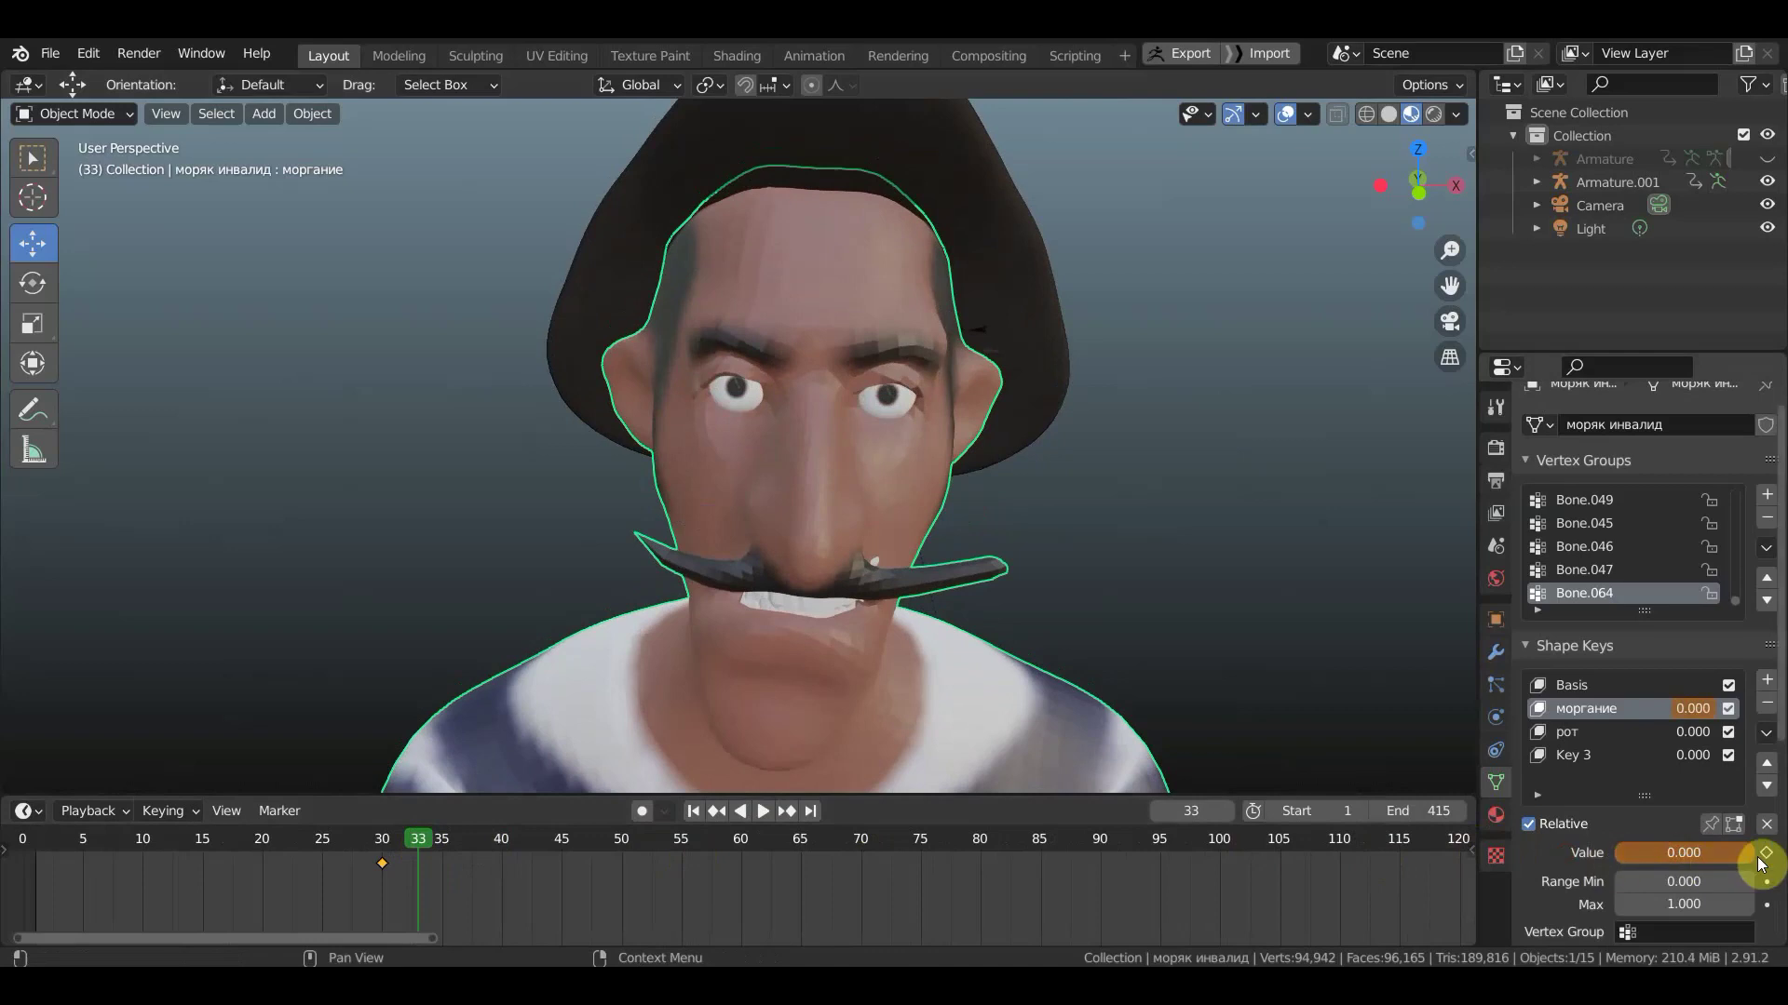
{"action": "mouse_move", "coordinate": [416, 841]}
{"action": "left_mouse_down"}
{"action": "mouse_move", "coordinate": [333, 841]}
{"action": "mouse_move", "coordinate": [846, 885]}
{"action": "mouse_move", "coordinate": [548, 866]}
{"action": "mouse_move", "coordinate": [568, 863]}
{"action": "left_mouse_up"}
{"action": "scroll", "coordinate": [683, 875], "scroll_direction": "down", "scroll_amount": 2}
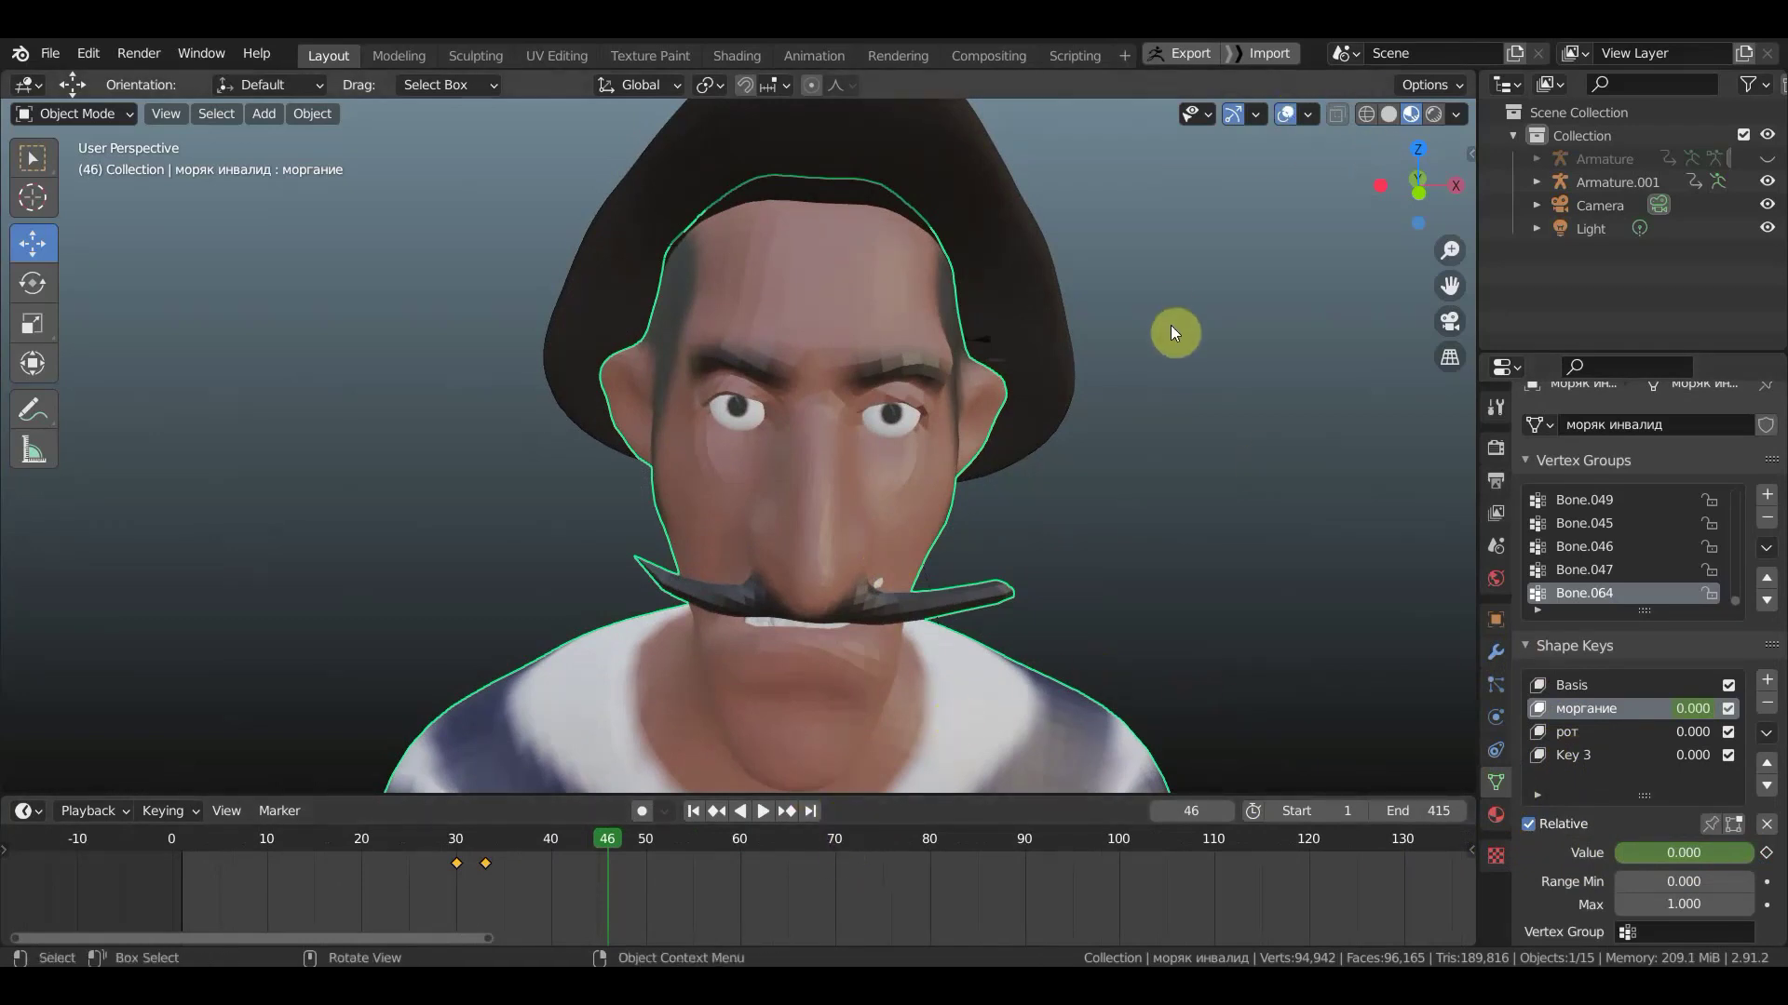
- Unhide and select the armature, switch to front view, and move to frame 70
{"action": "key", "text": "alt+h"}
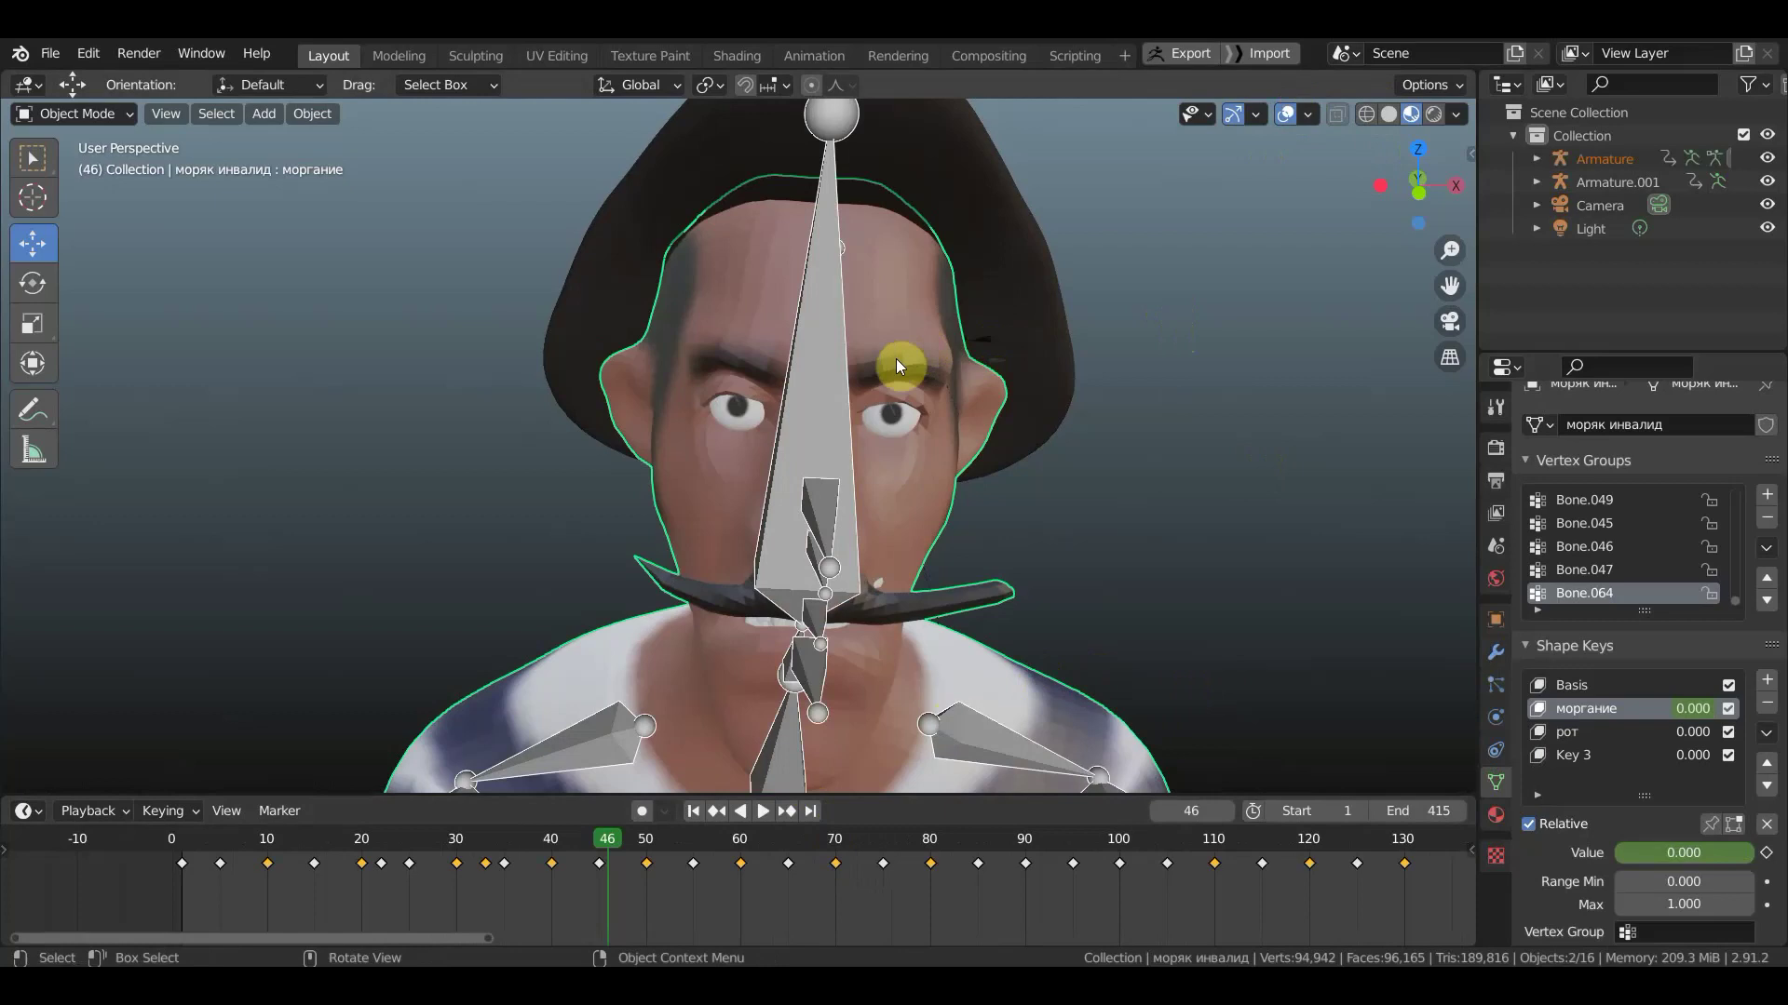
{"action": "left_click", "coordinate": [823, 406]}
{"action": "key", "text": "KP_1"}
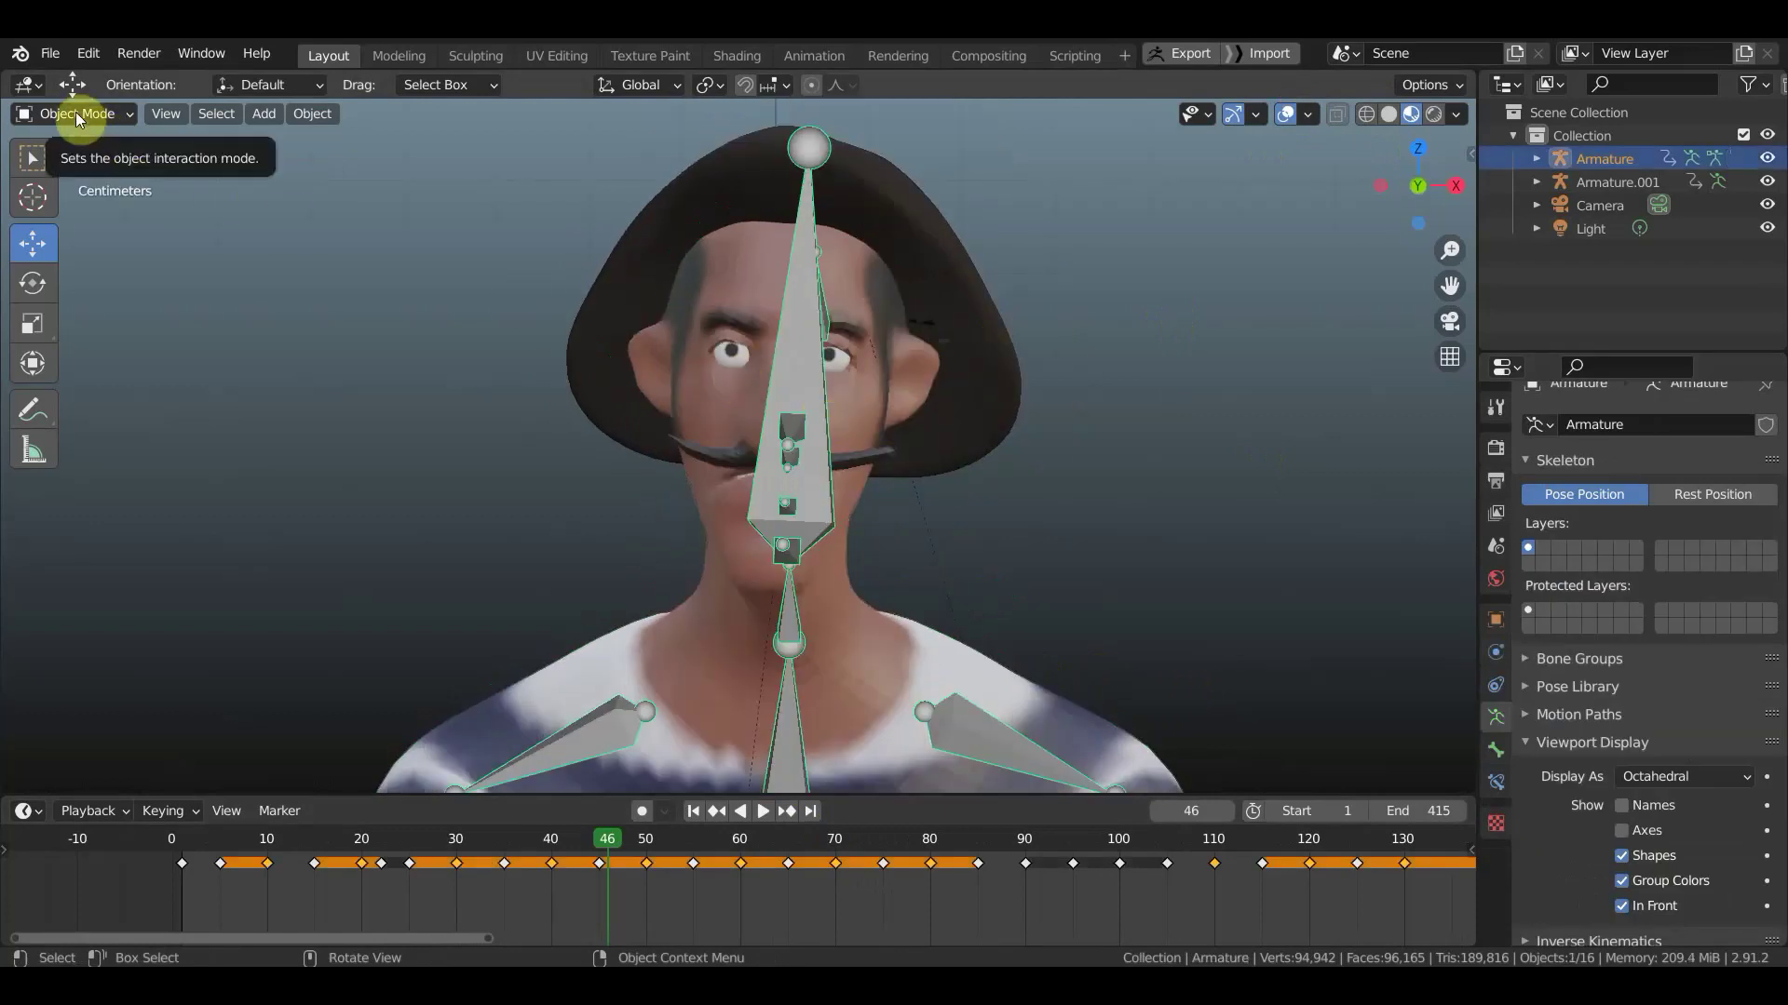
{"action": "left_click", "coordinate": [740, 836]}
{"action": "middle_click_drag", "start_coordinate": [787, 573], "coordinate": [927, 567]}
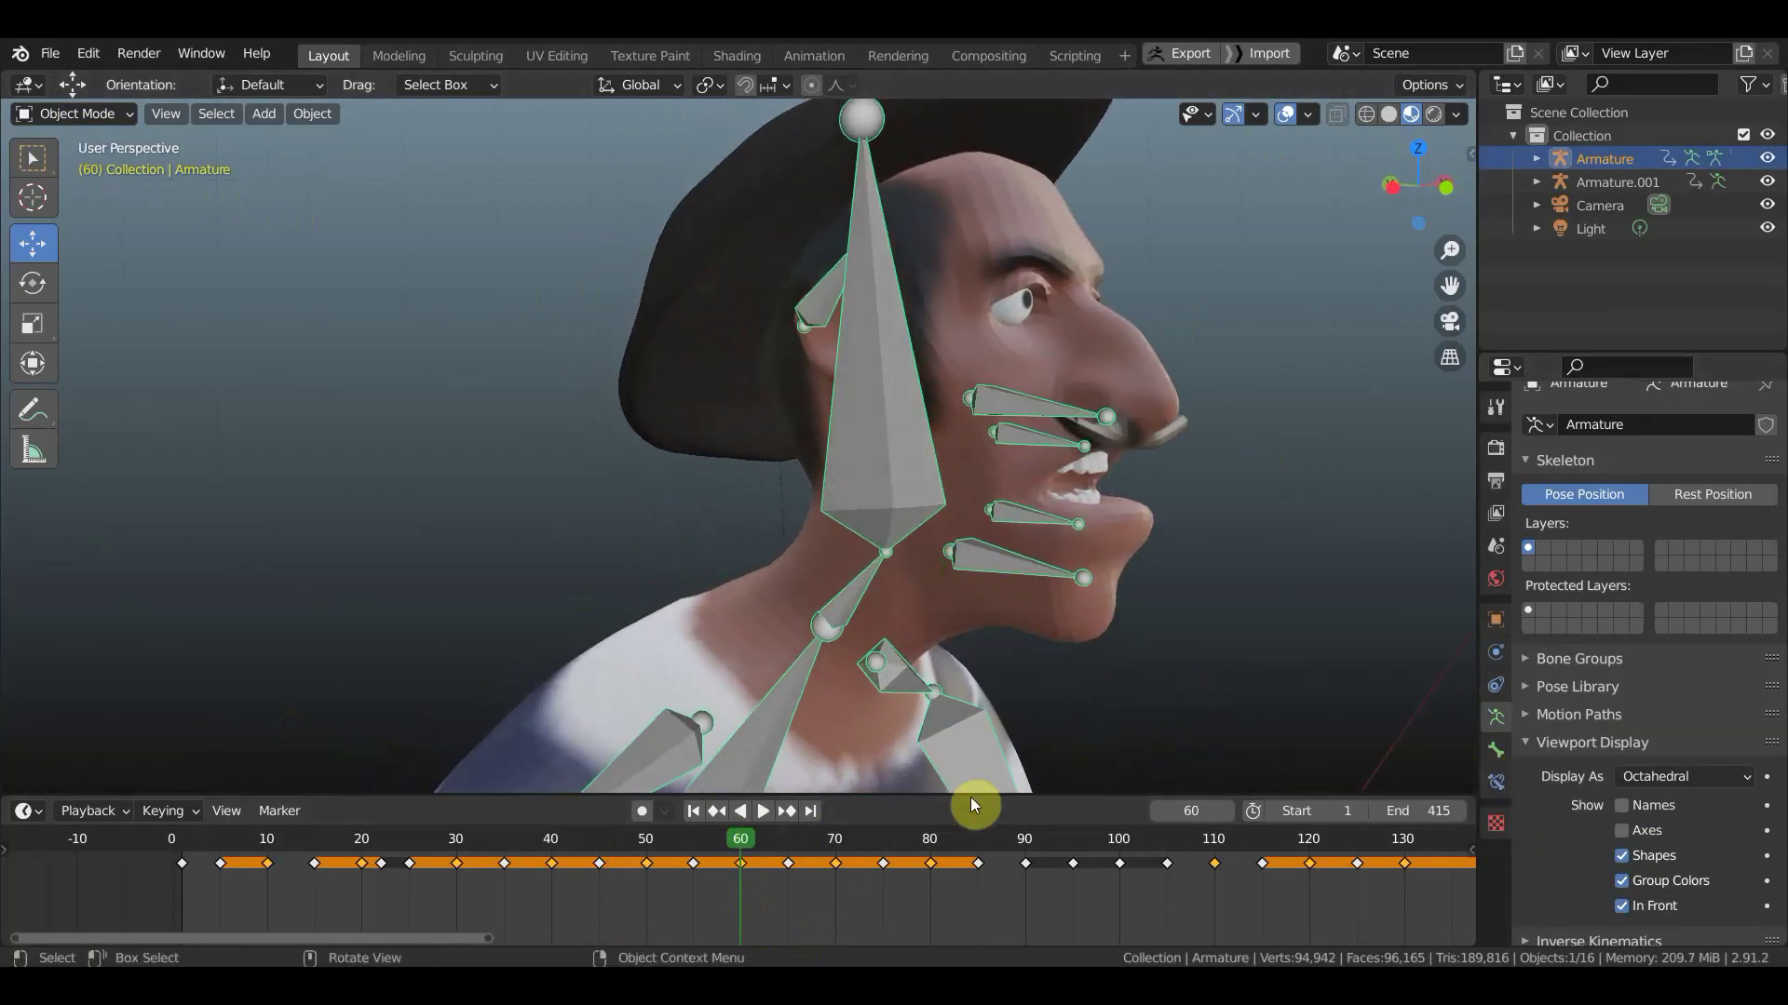
{"action": "left_click", "coordinate": [834, 841]}
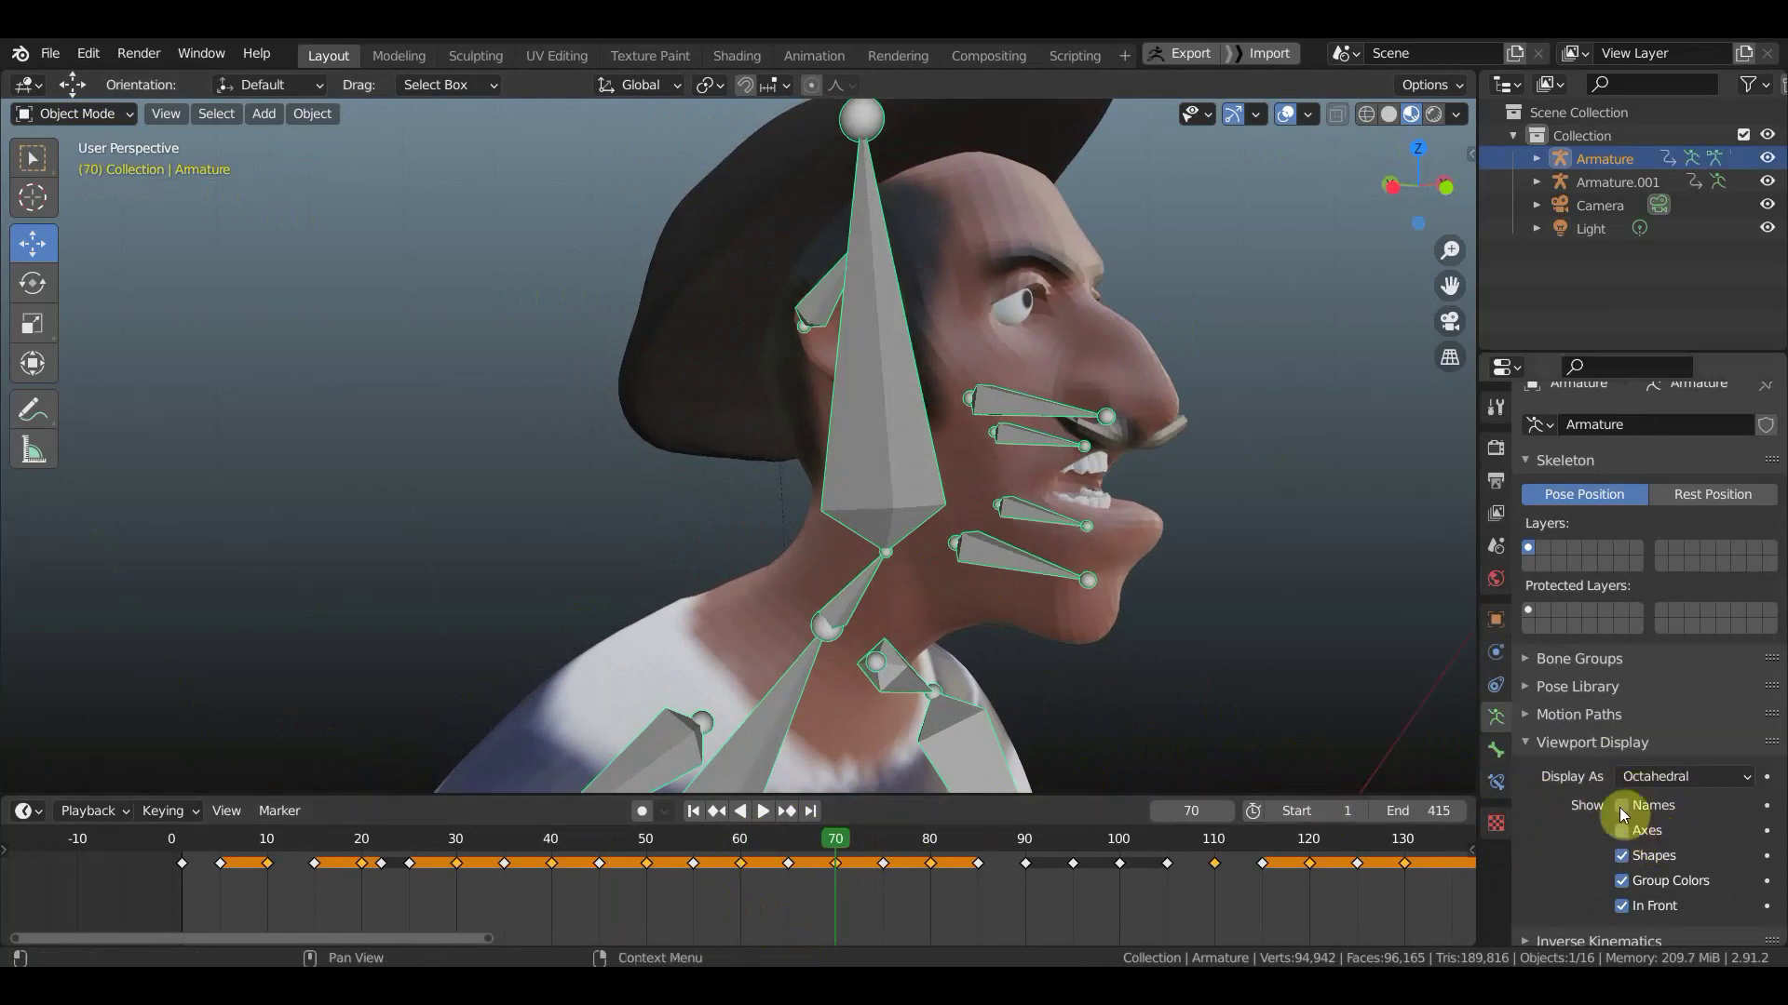
- Select the character mesh and set моргание to 1.000 to close the eyes
{"action": "left_click", "coordinate": [1039, 331]}
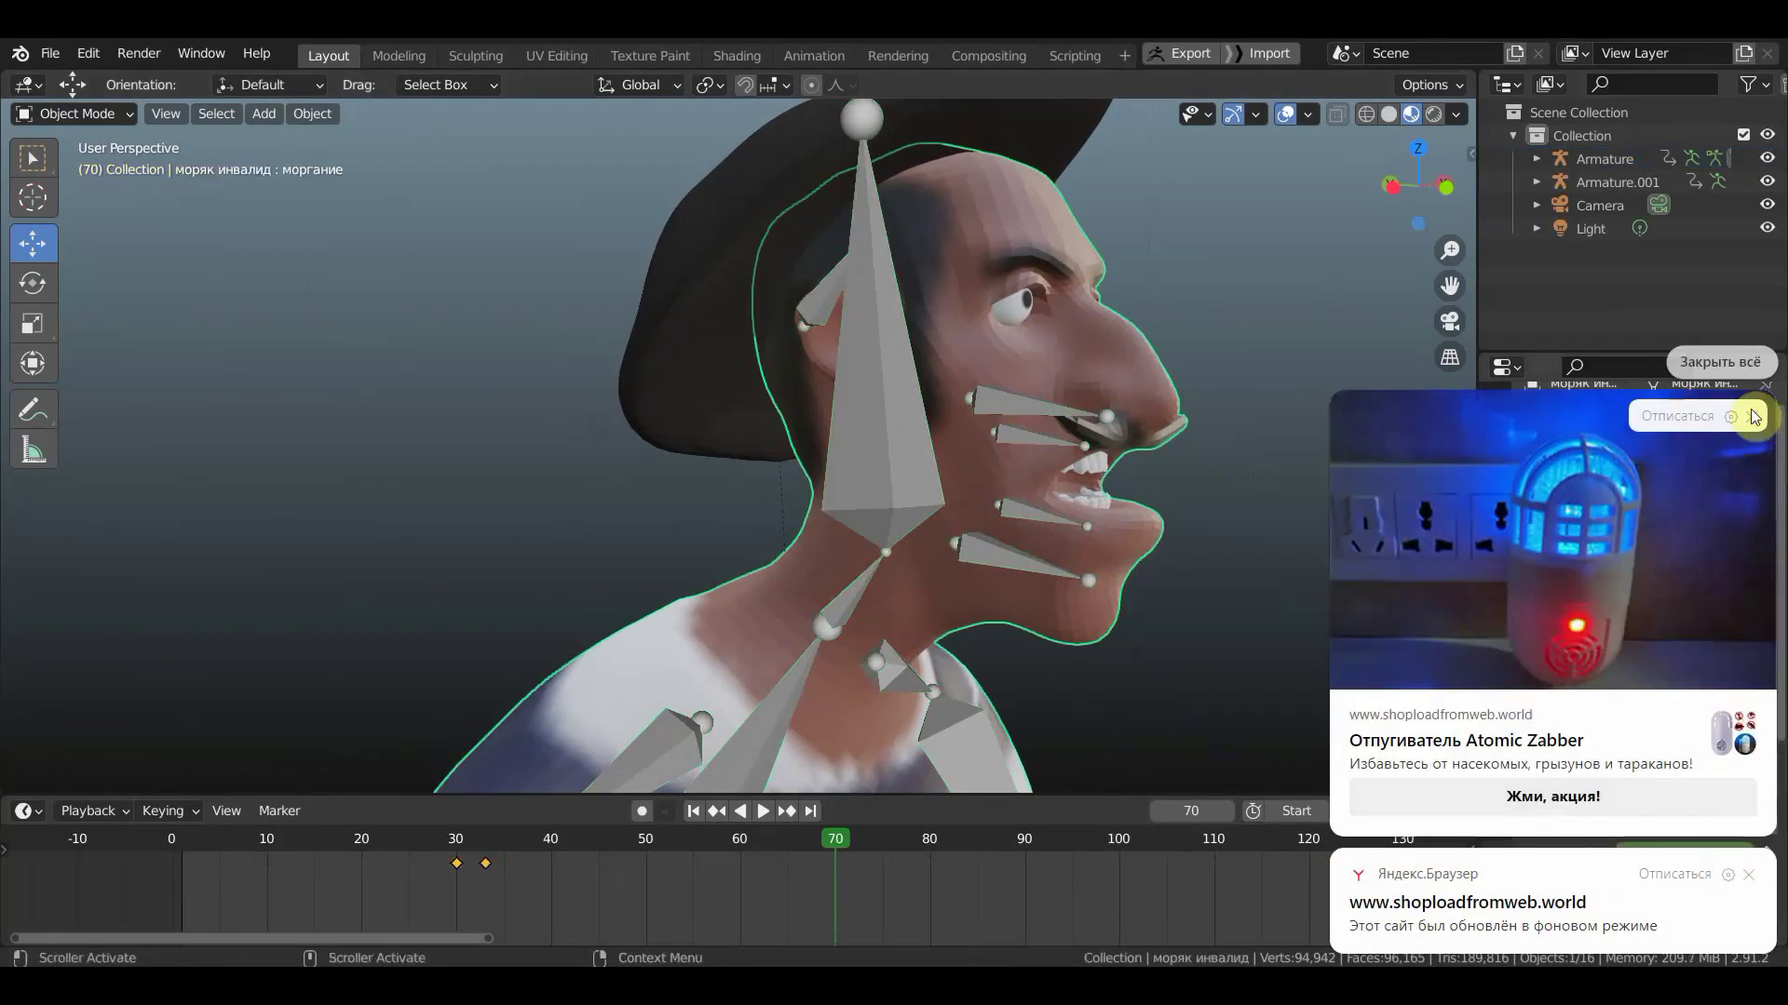
{"action": "left_click", "coordinate": [1752, 417]}
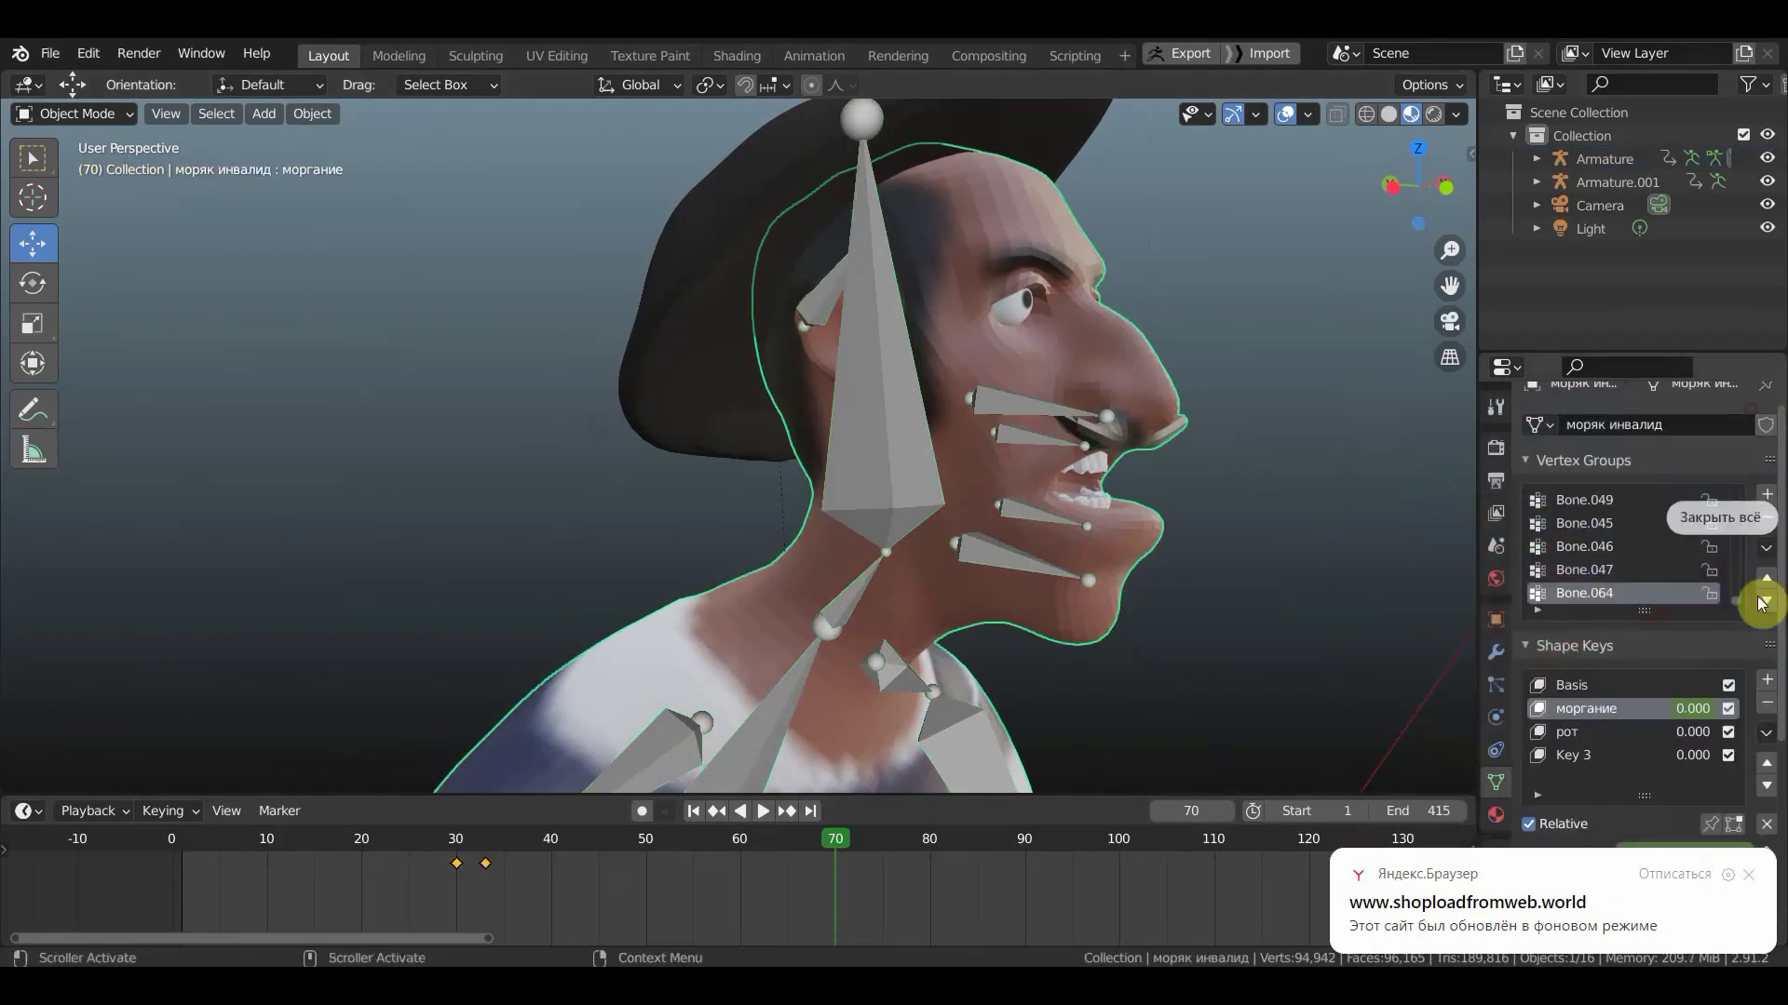
{"action": "left_click", "coordinate": [1753, 878]}
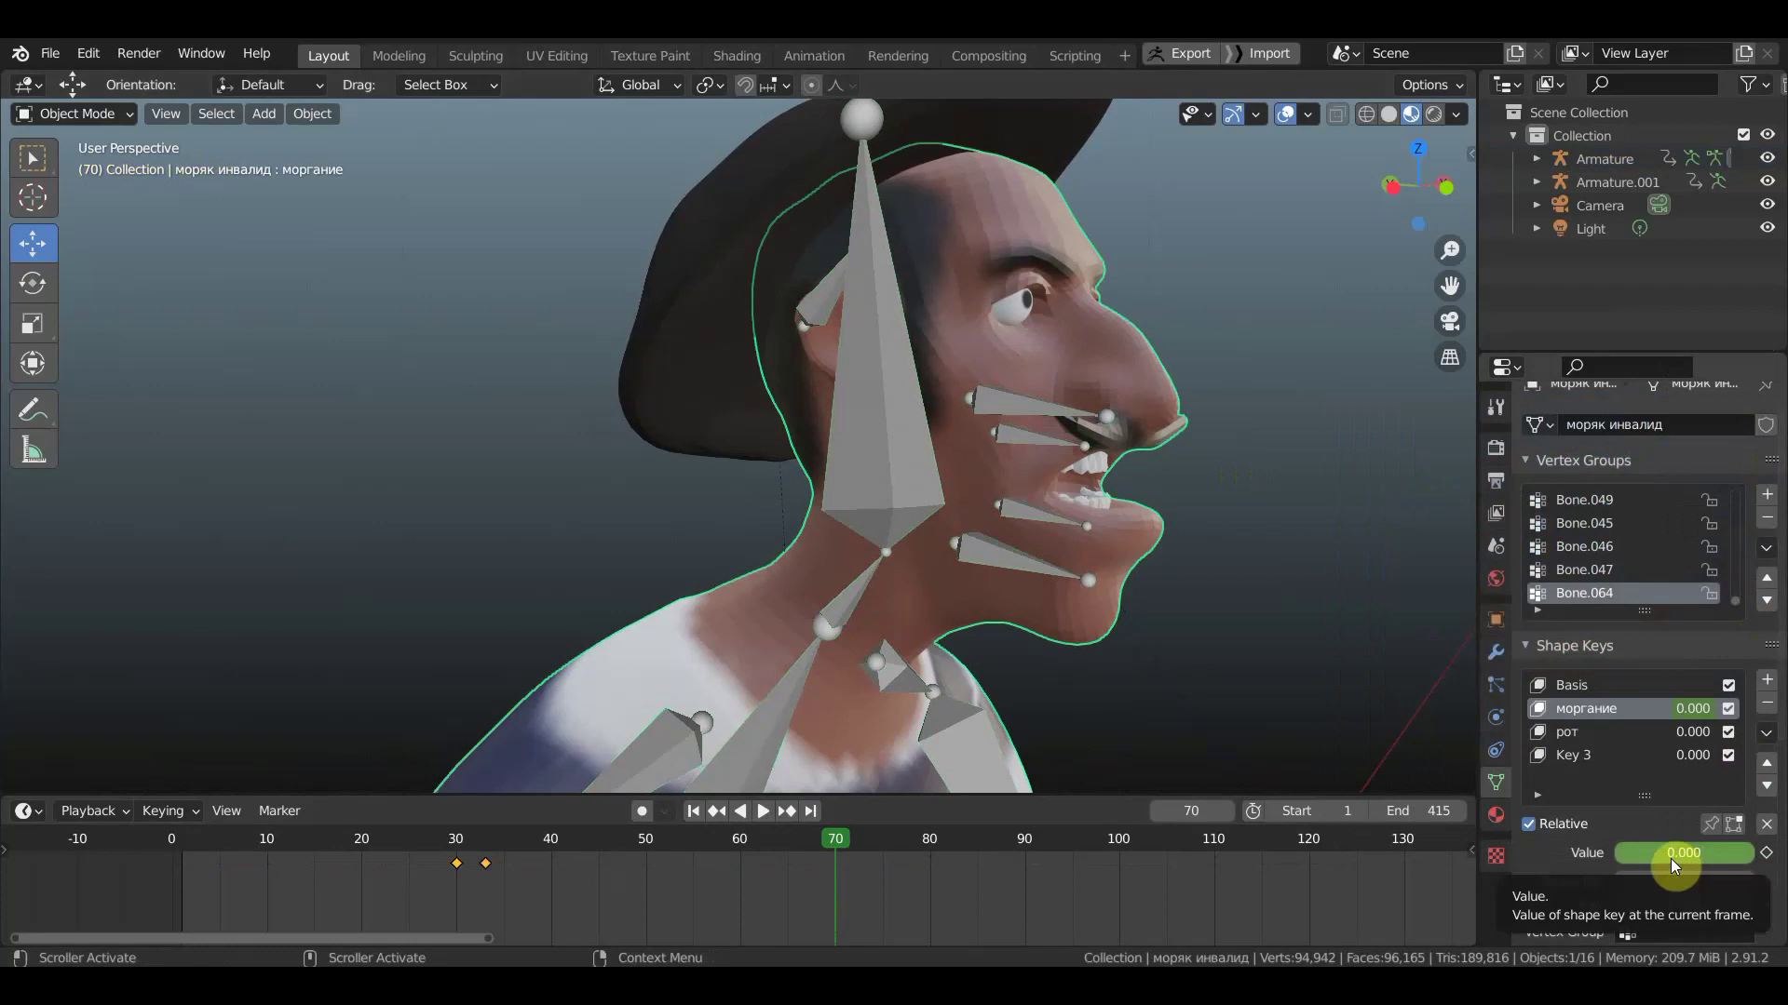
{"action": "left_click_drag", "start_coordinate": [1671, 852], "coordinate": [1750, 852]}
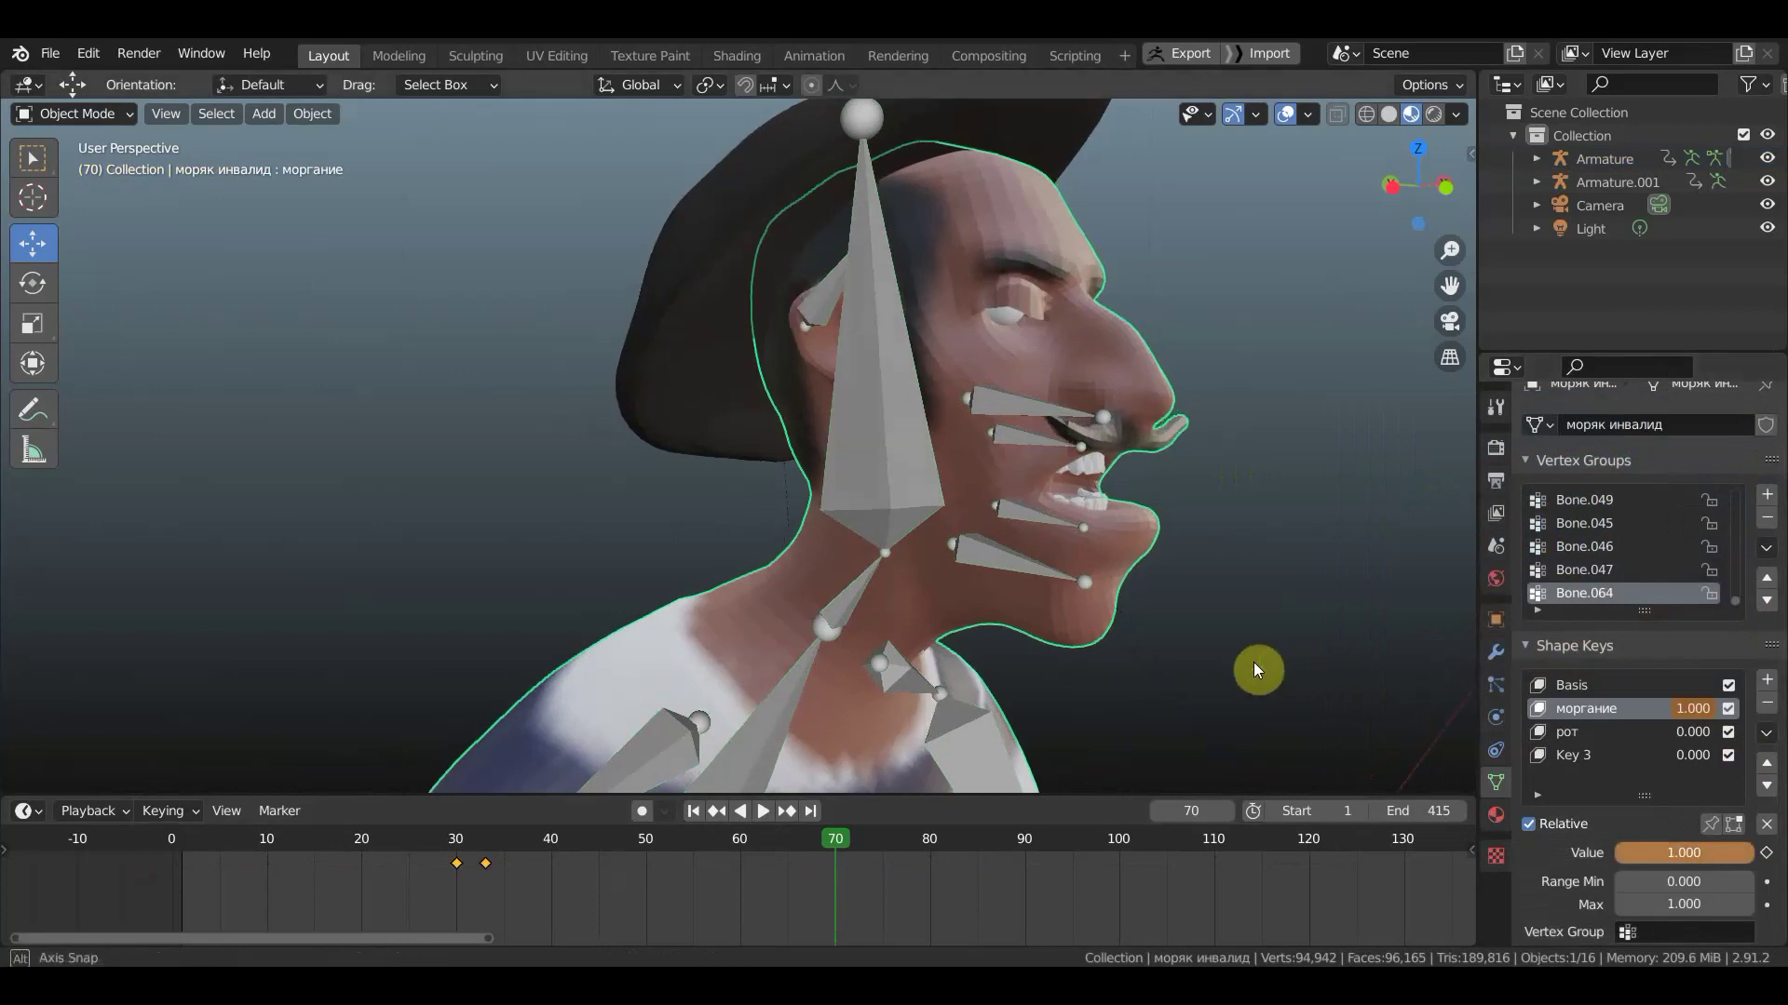
{"action": "middle_click_drag", "start_coordinate": [1291, 667], "coordinate": [1154, 666]}
{"action": "mouse_move", "coordinate": [879, 395]}
{"action": "middle_mouse_down"}
{"action": "mouse_move", "coordinate": [980, 410]}
{"action": "mouse_move", "coordinate": [1063, 382]}
{"action": "middle_mouse_up"}
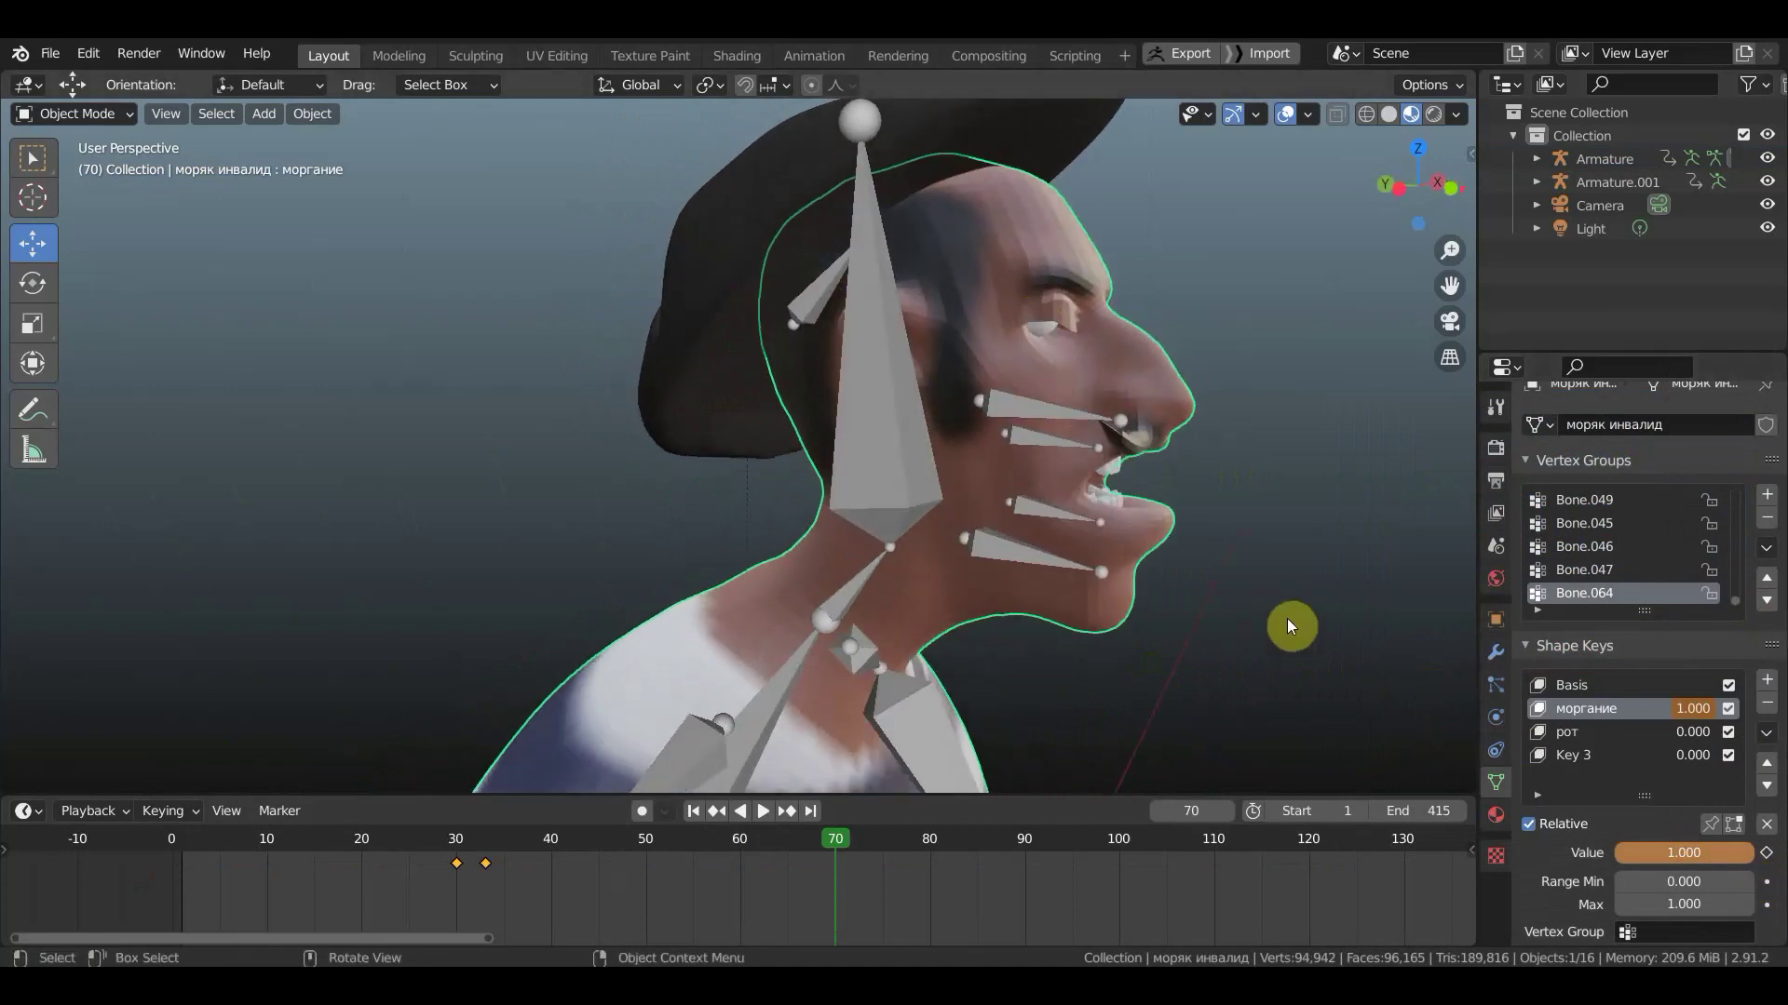
{"action": "key", "text": "ctrl+z"}
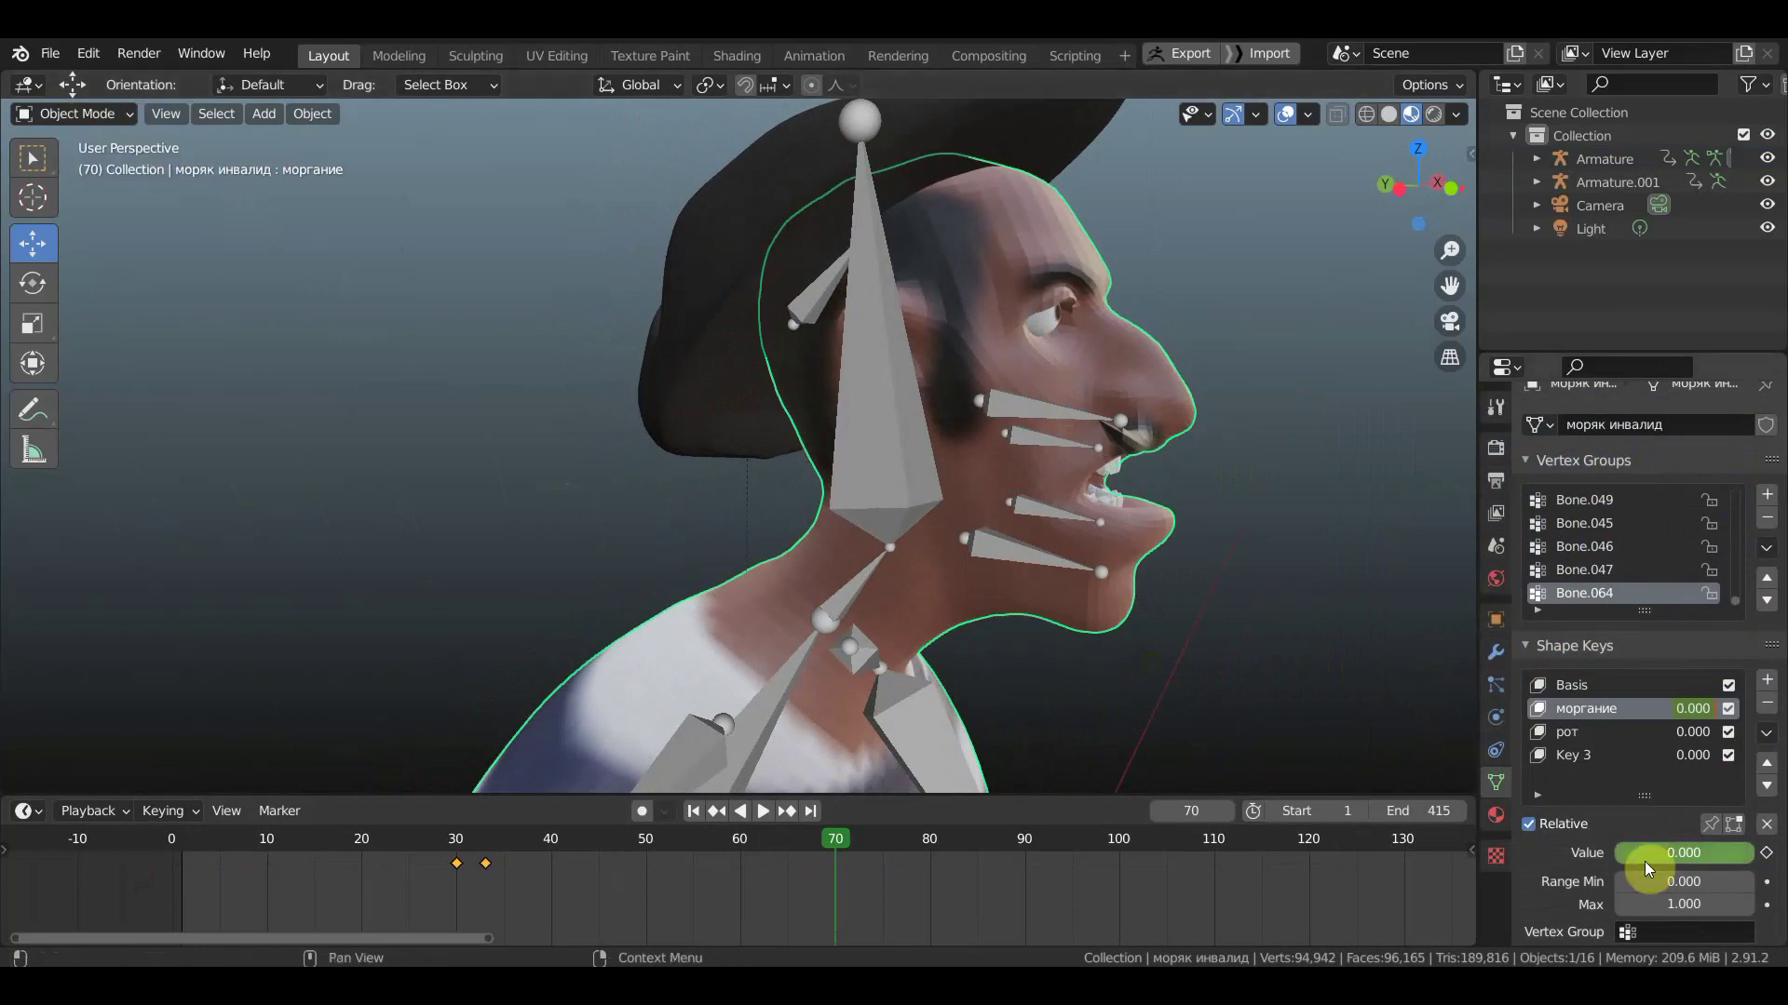
{"action": "left_click_drag", "start_coordinate": [1643, 858], "coordinate": [1750, 859]}
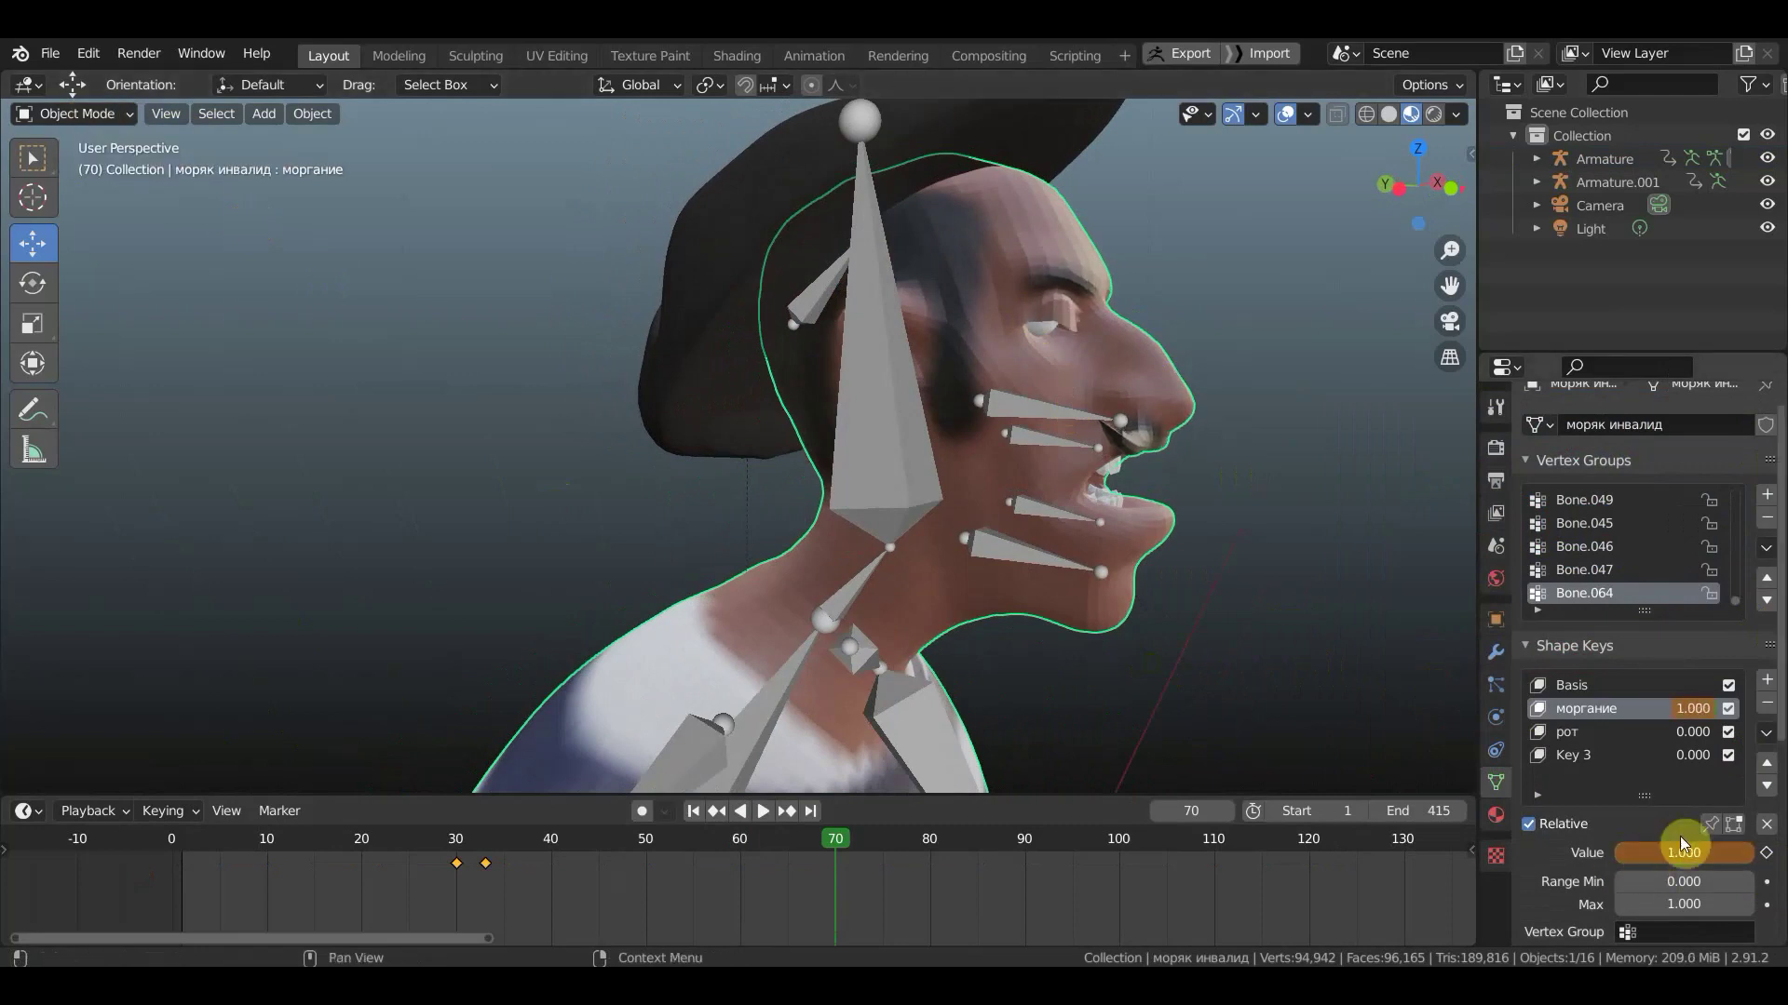
{"action": "left_click", "coordinate": [79, 112]}
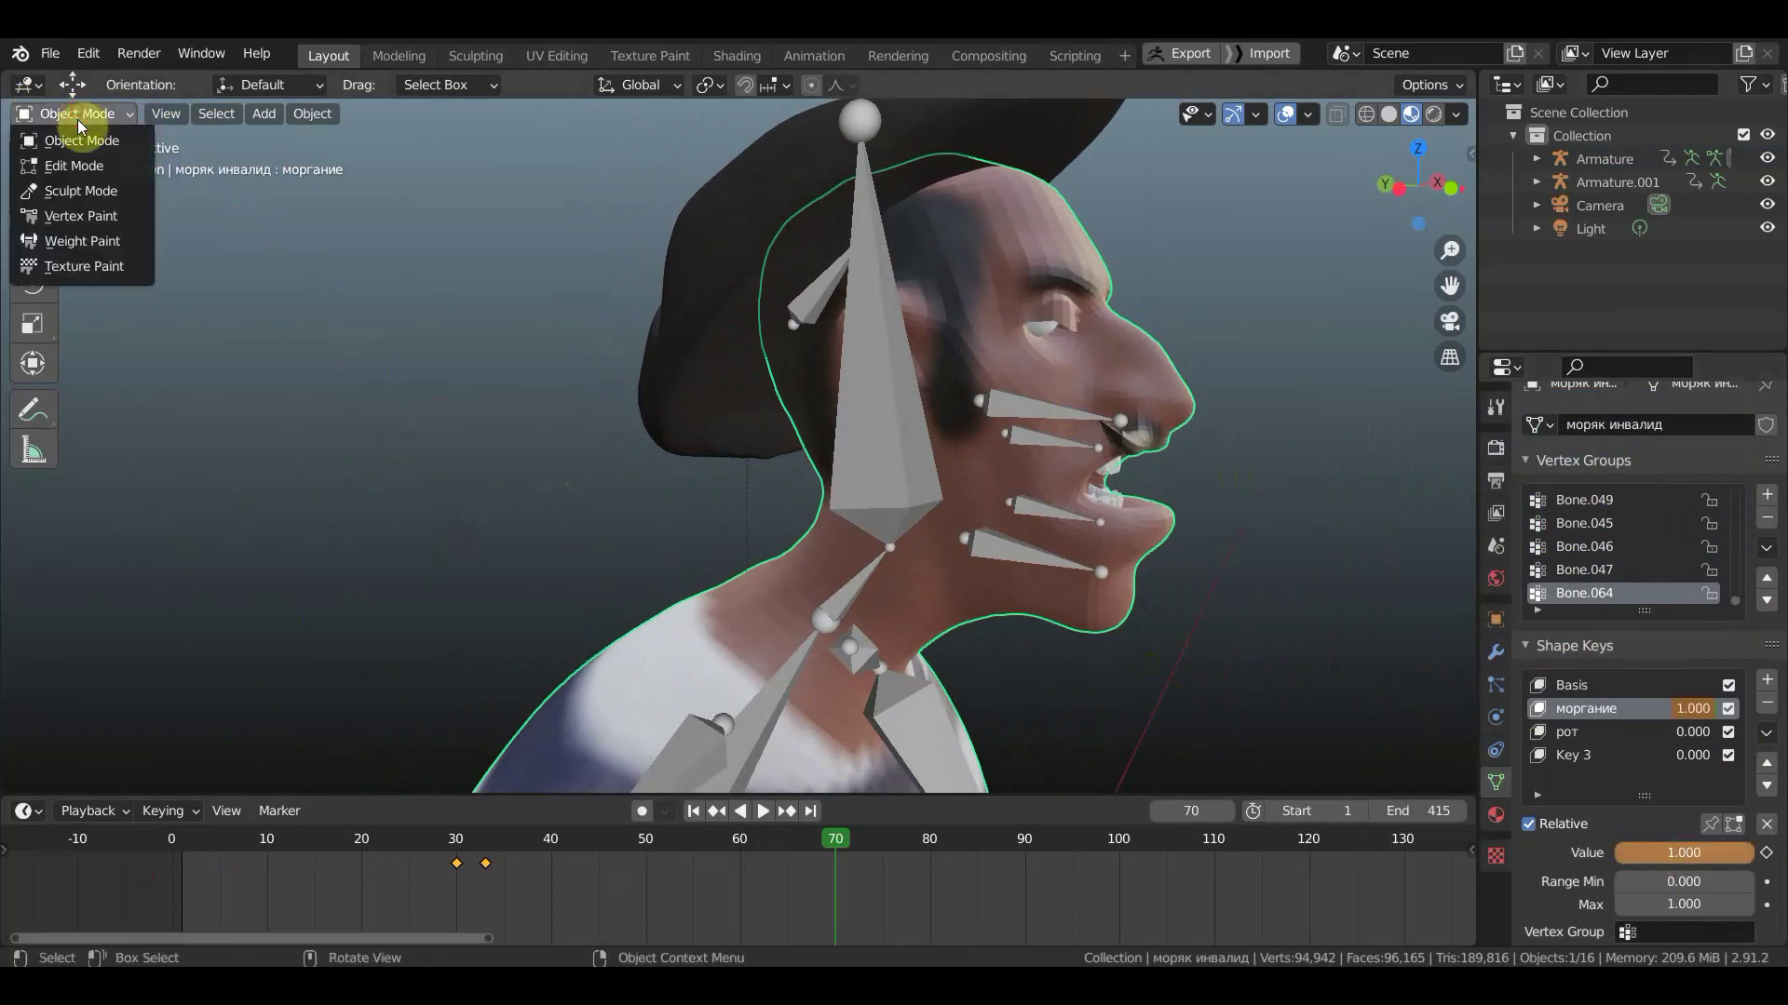
- Pin моргание in Sculpt Mode, pull the eye region down with Grab, then return to Object Mode
{"action": "left_click", "coordinate": [93, 191]}
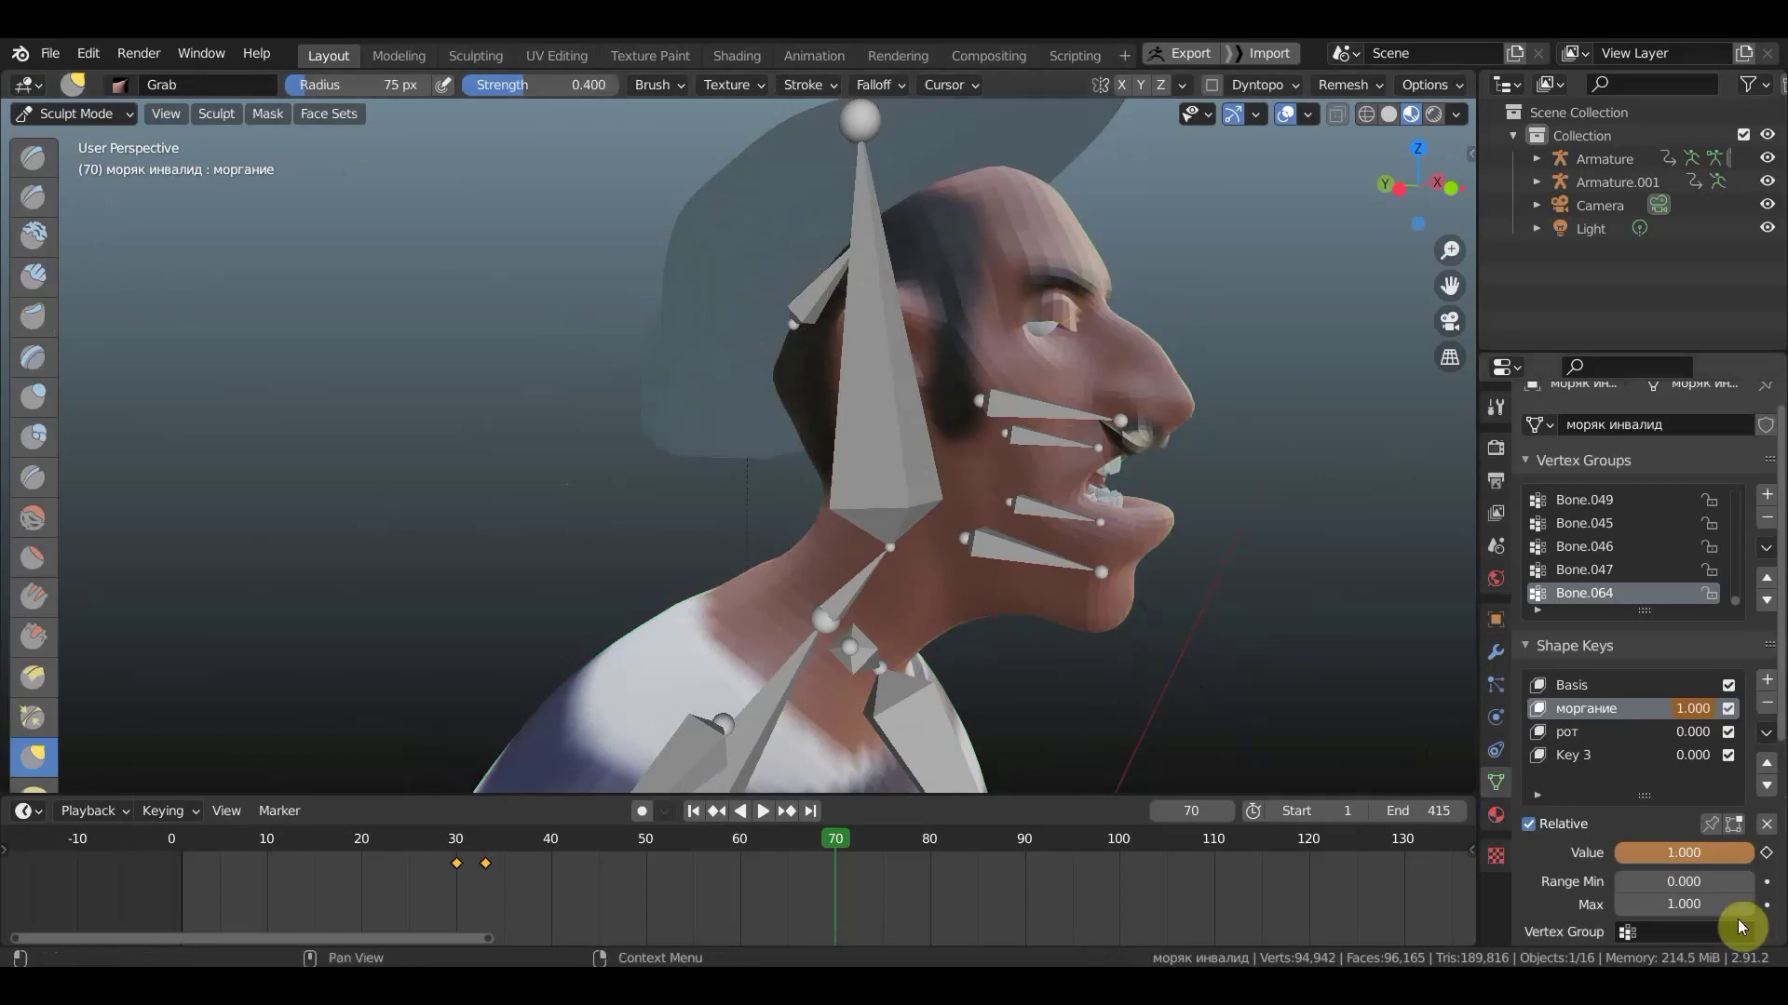
{"action": "left_click", "coordinate": [1712, 825]}
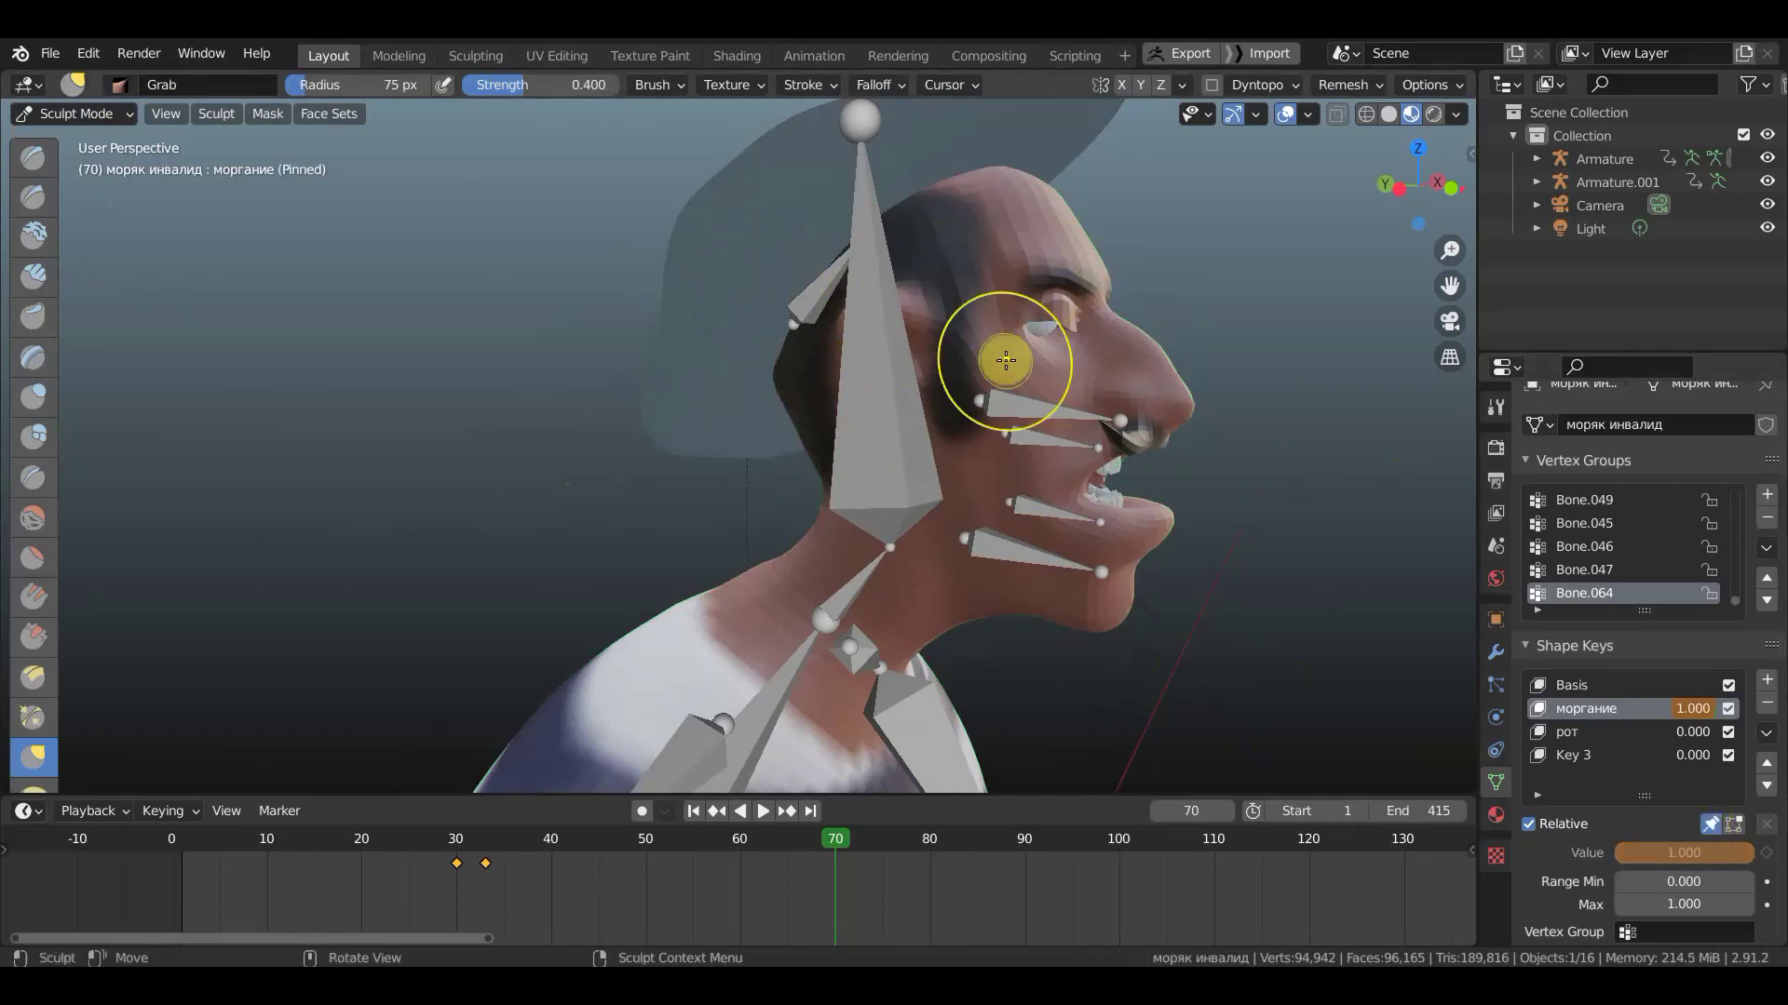
{"action": "left_click_drag", "start_coordinate": [1054, 317], "coordinate": [1035, 351]}
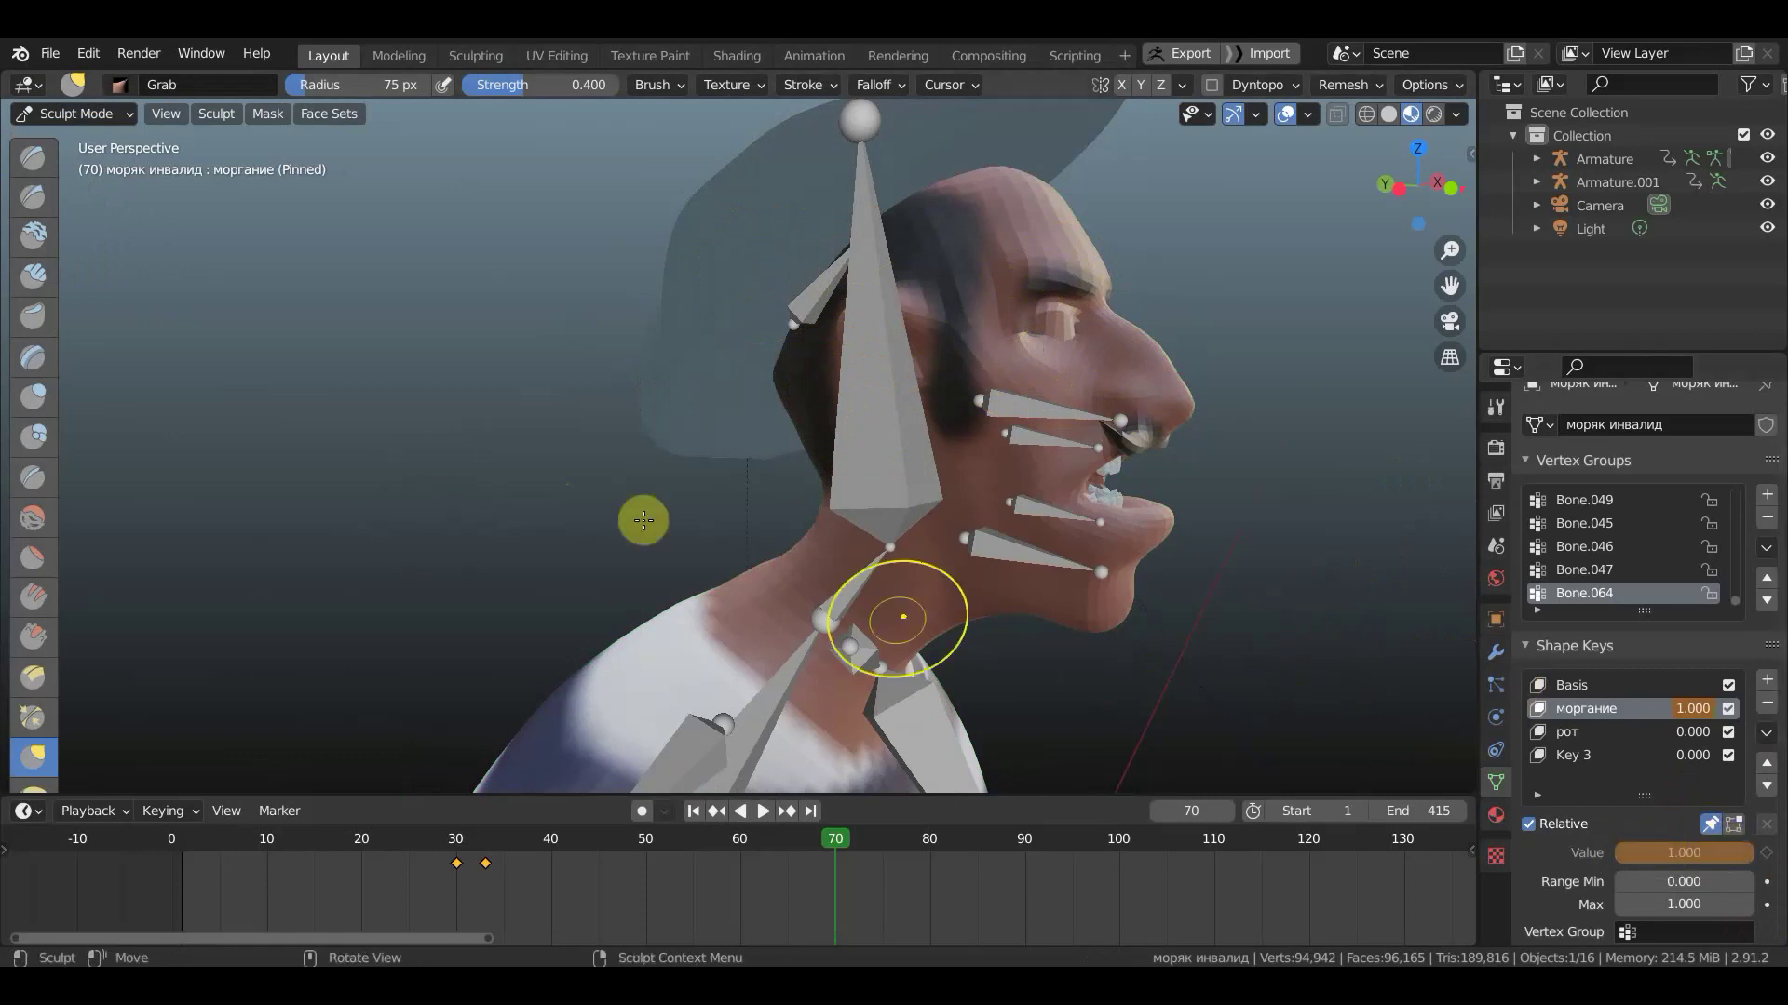
{"action": "left_click", "coordinate": [68, 60]}
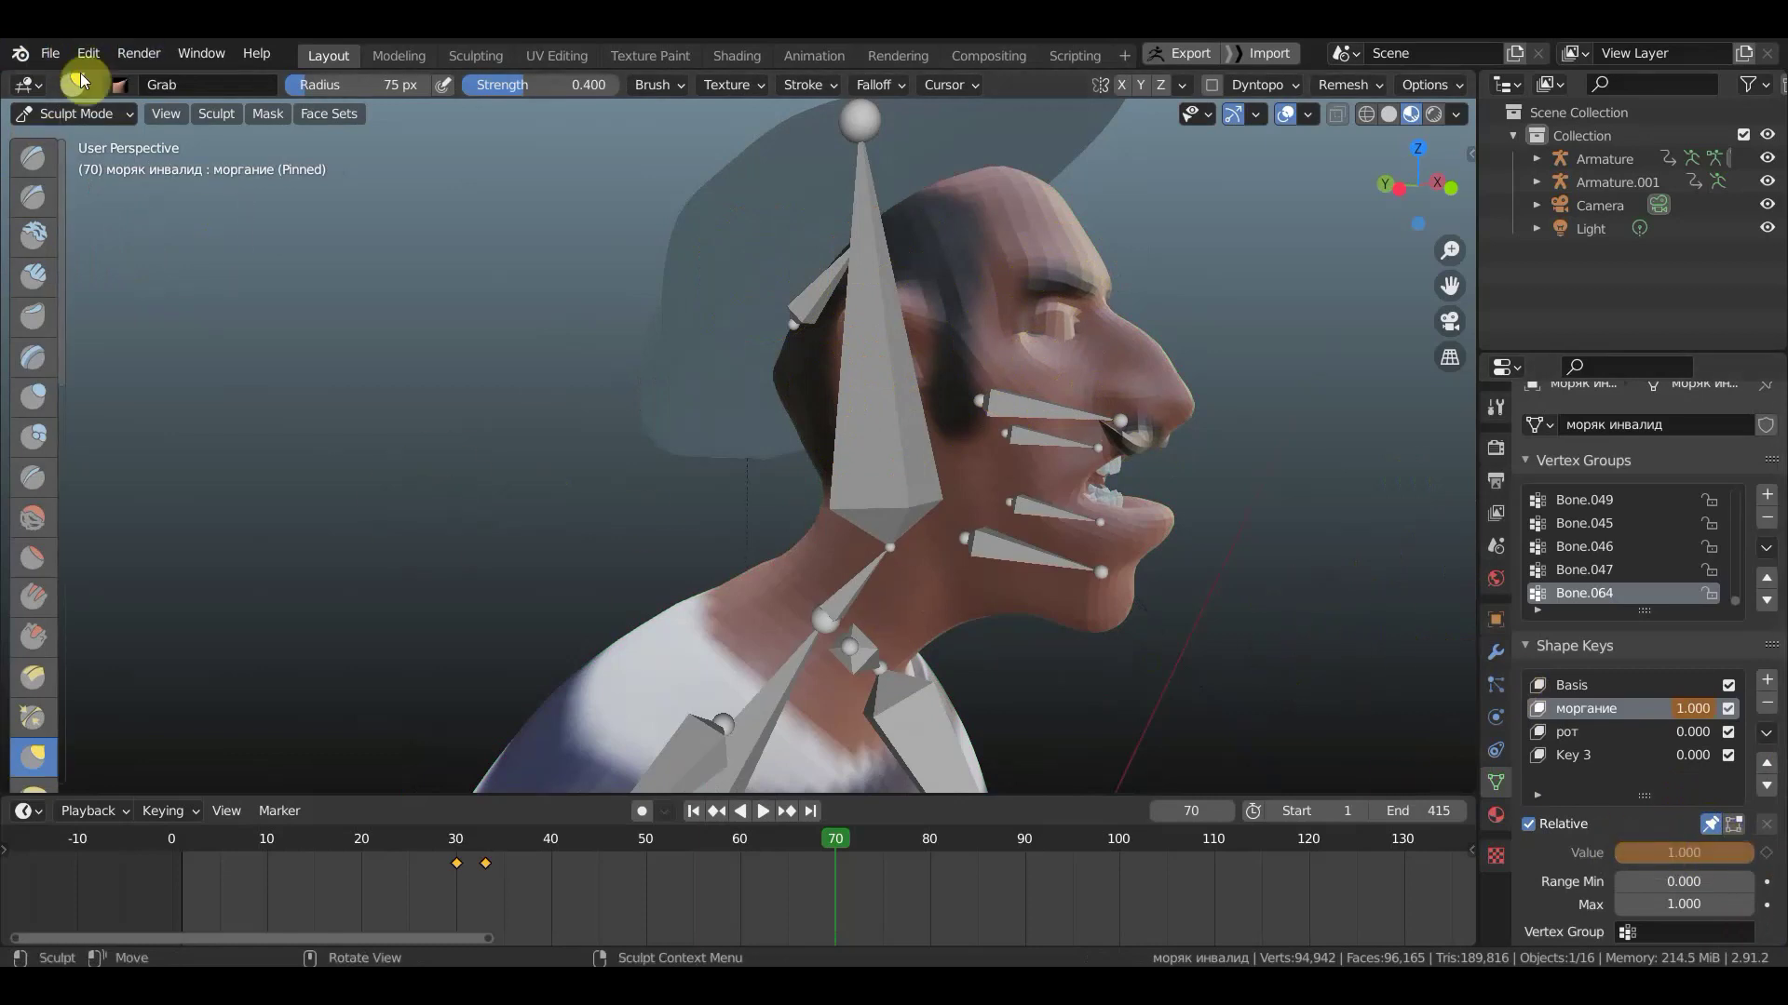
{"action": "left_click", "coordinate": [77, 121]}
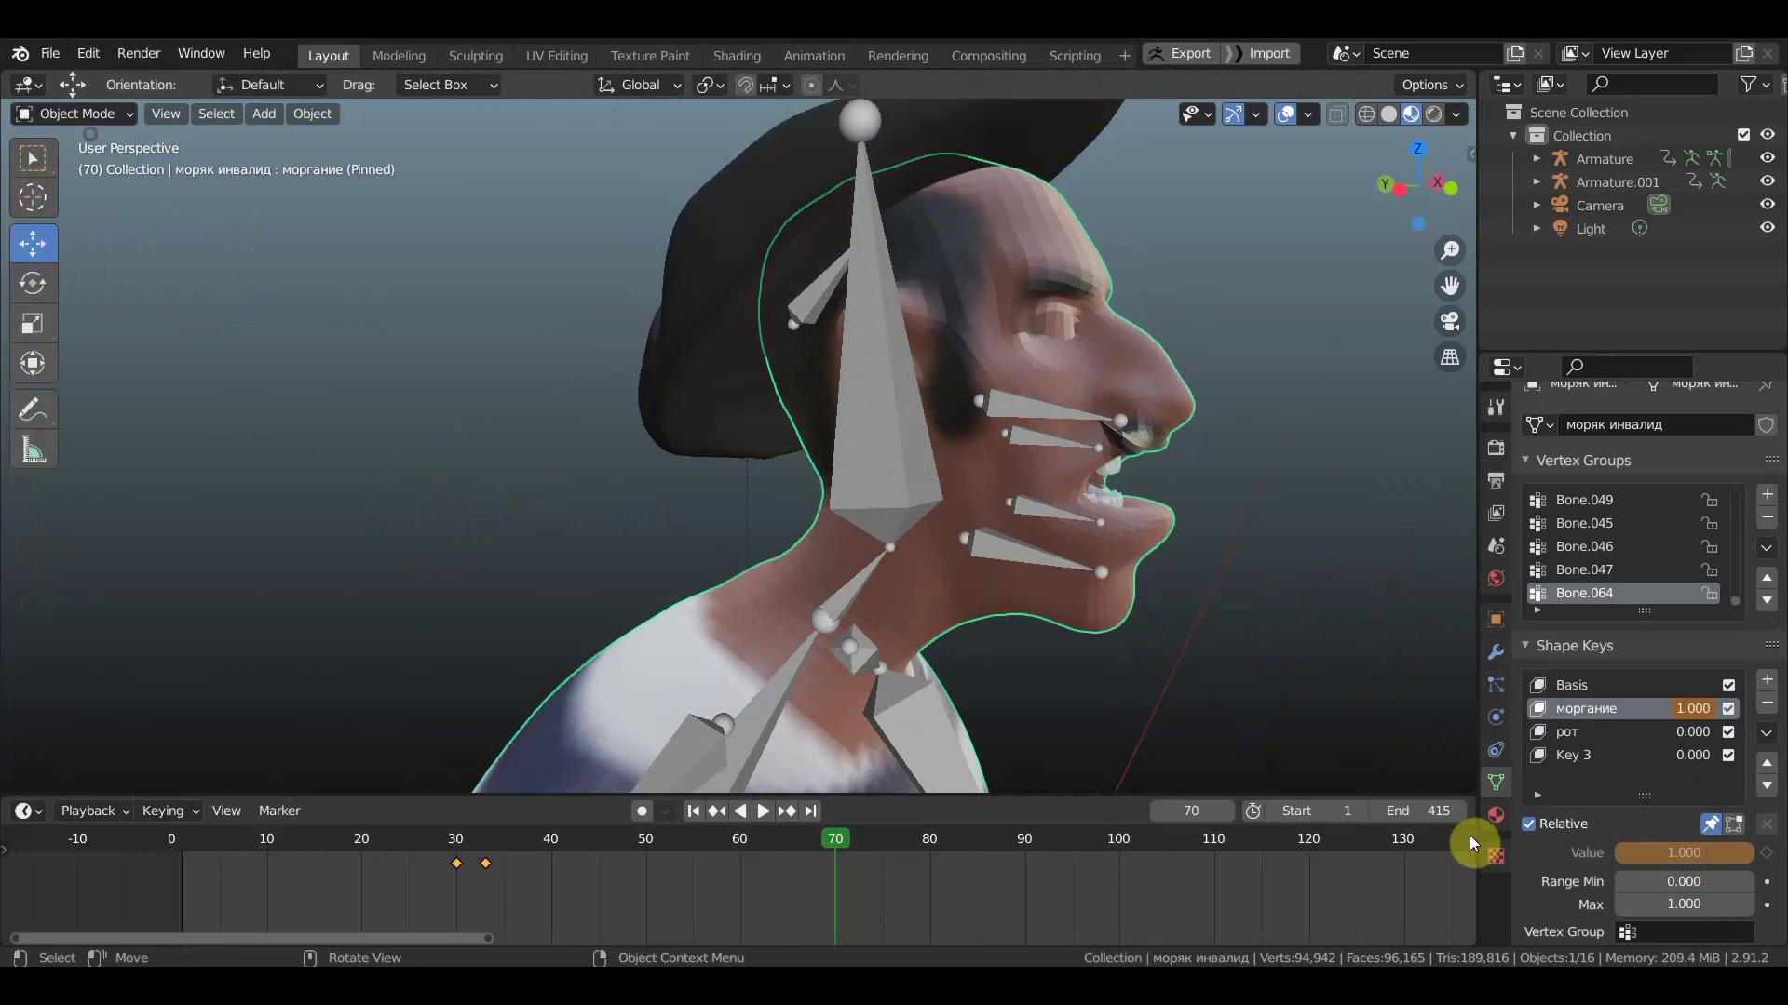
- Keyframe моргание at frame 70, reselect the mesh, and scrub through the blink
{"action": "left_click", "coordinate": [1766, 853]}
{"action": "left_click", "coordinate": [864, 856]}
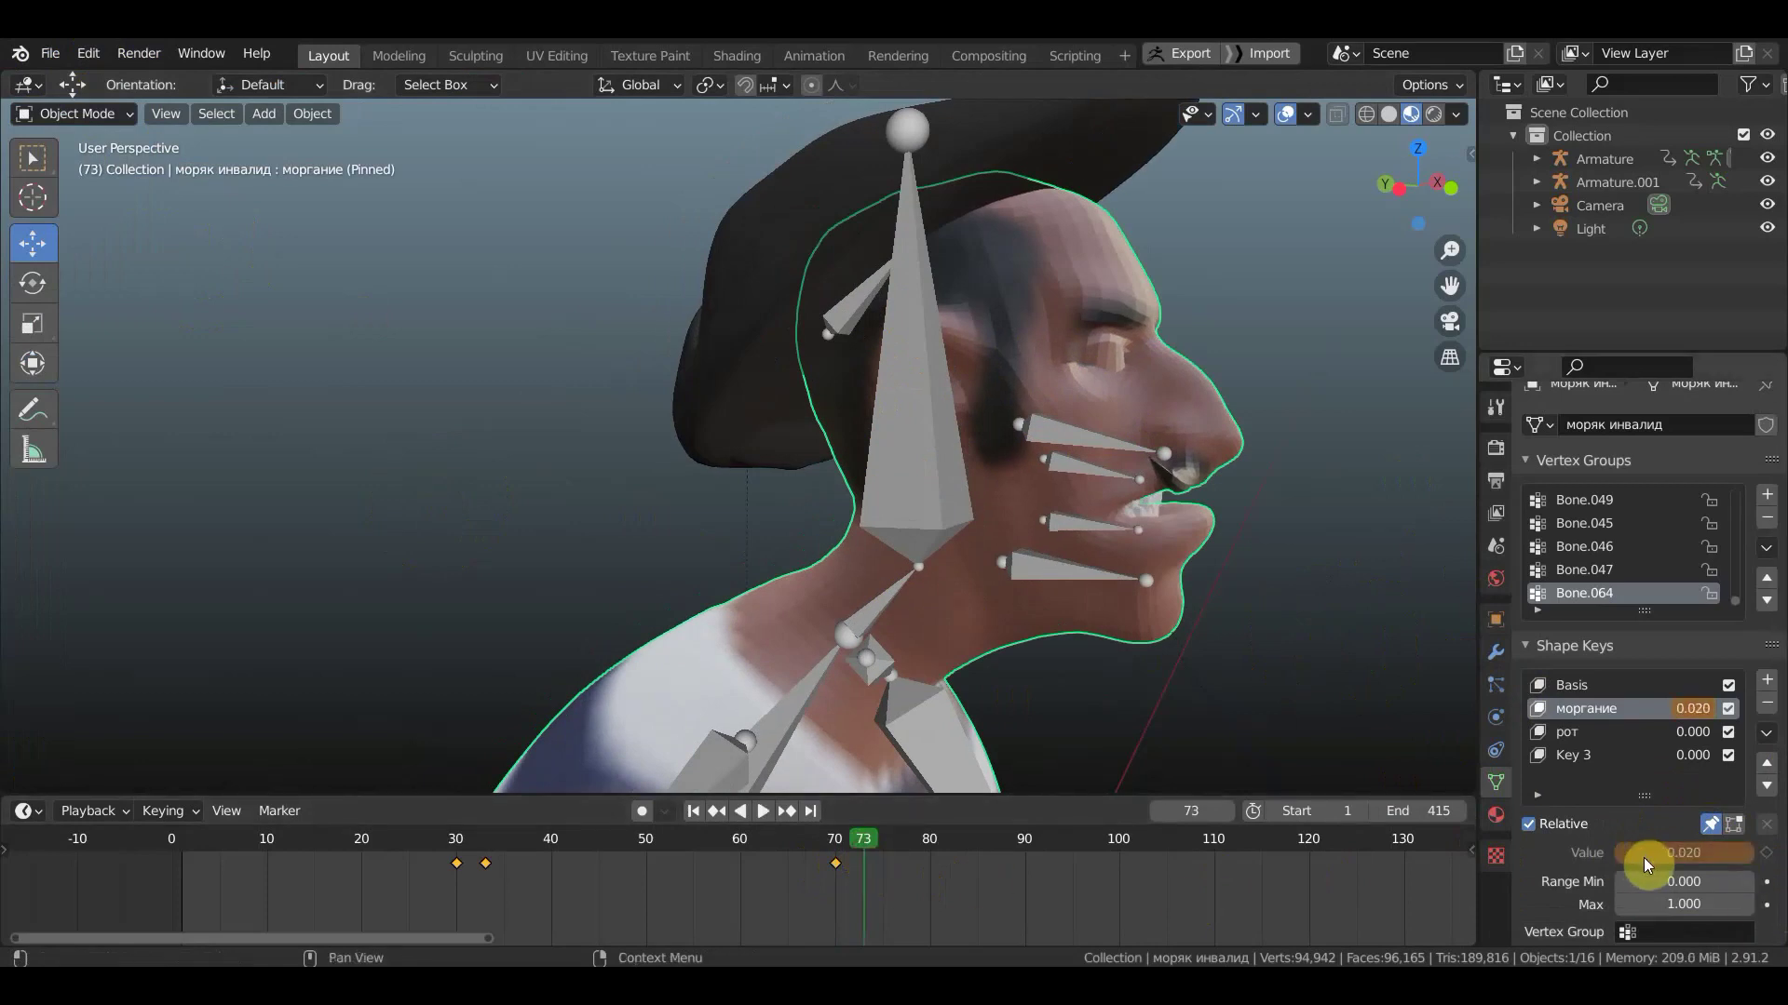
{"action": "mouse_move", "coordinate": [1638, 858]}
{"action": "left_mouse_down"}
{"action": "mouse_move", "coordinate": [1741, 853]}
{"action": "mouse_move", "coordinate": [1582, 853]}
{"action": "left_mouse_up"}
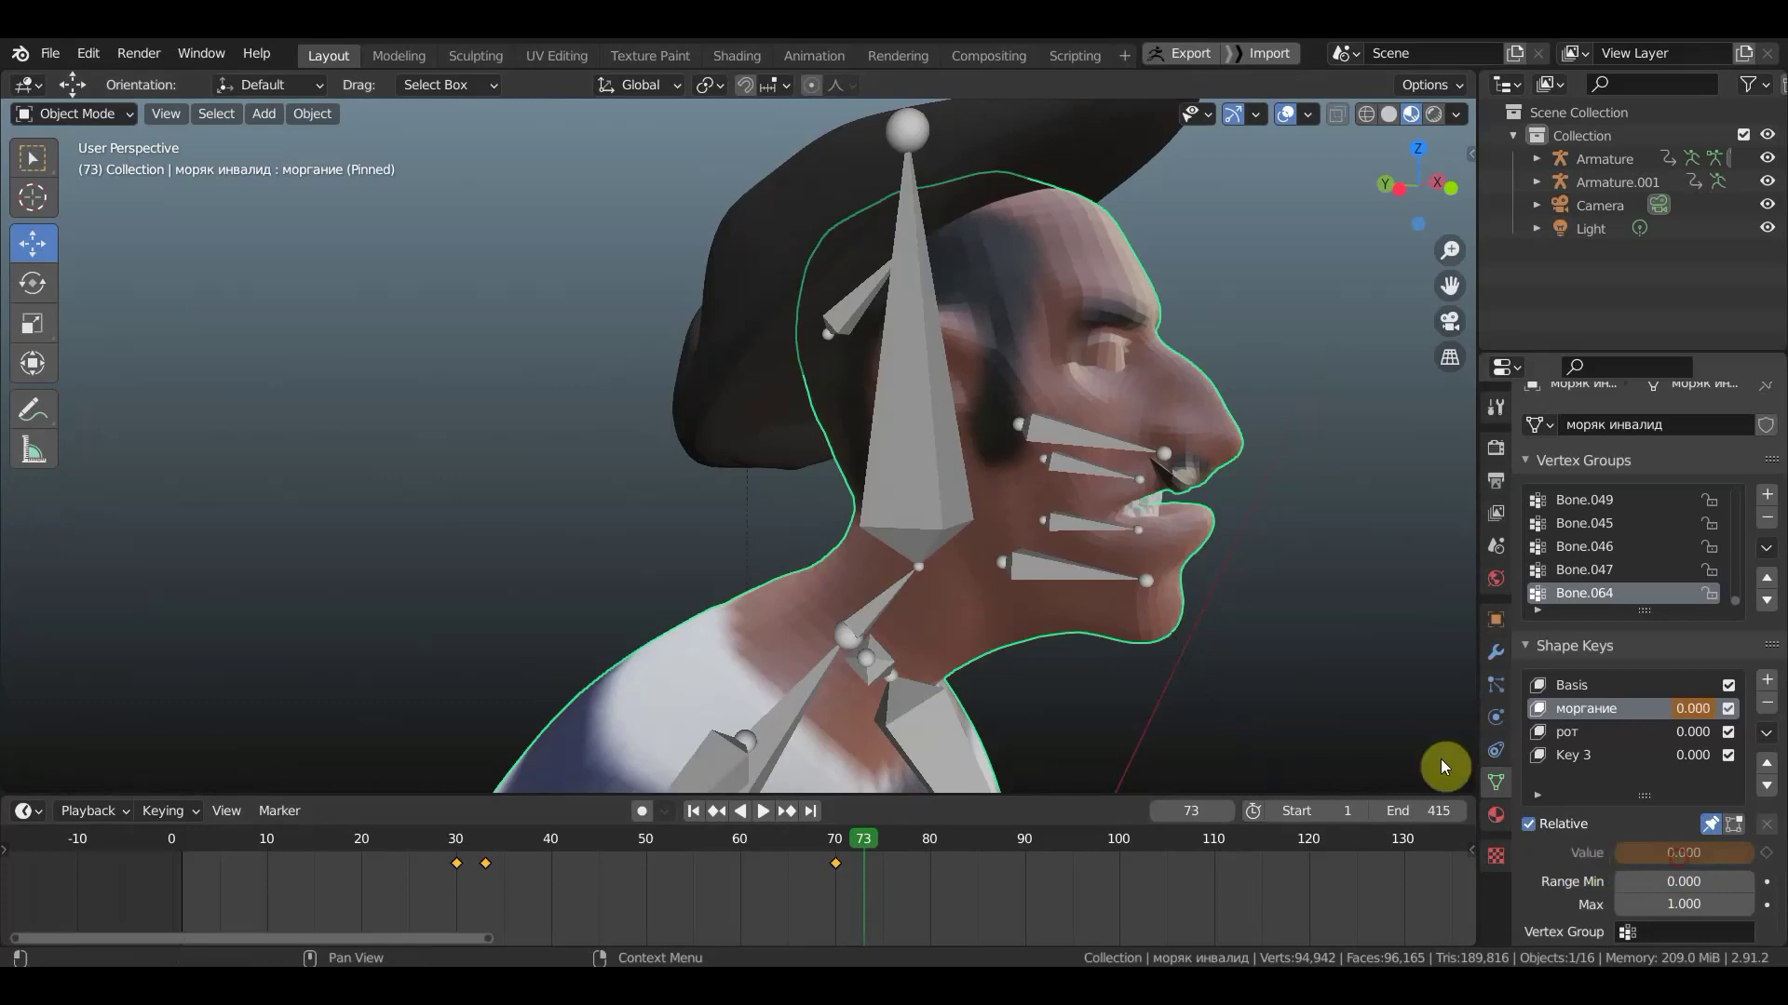
{"action": "left_click_drag", "start_coordinate": [880, 836], "coordinate": [830, 845]}
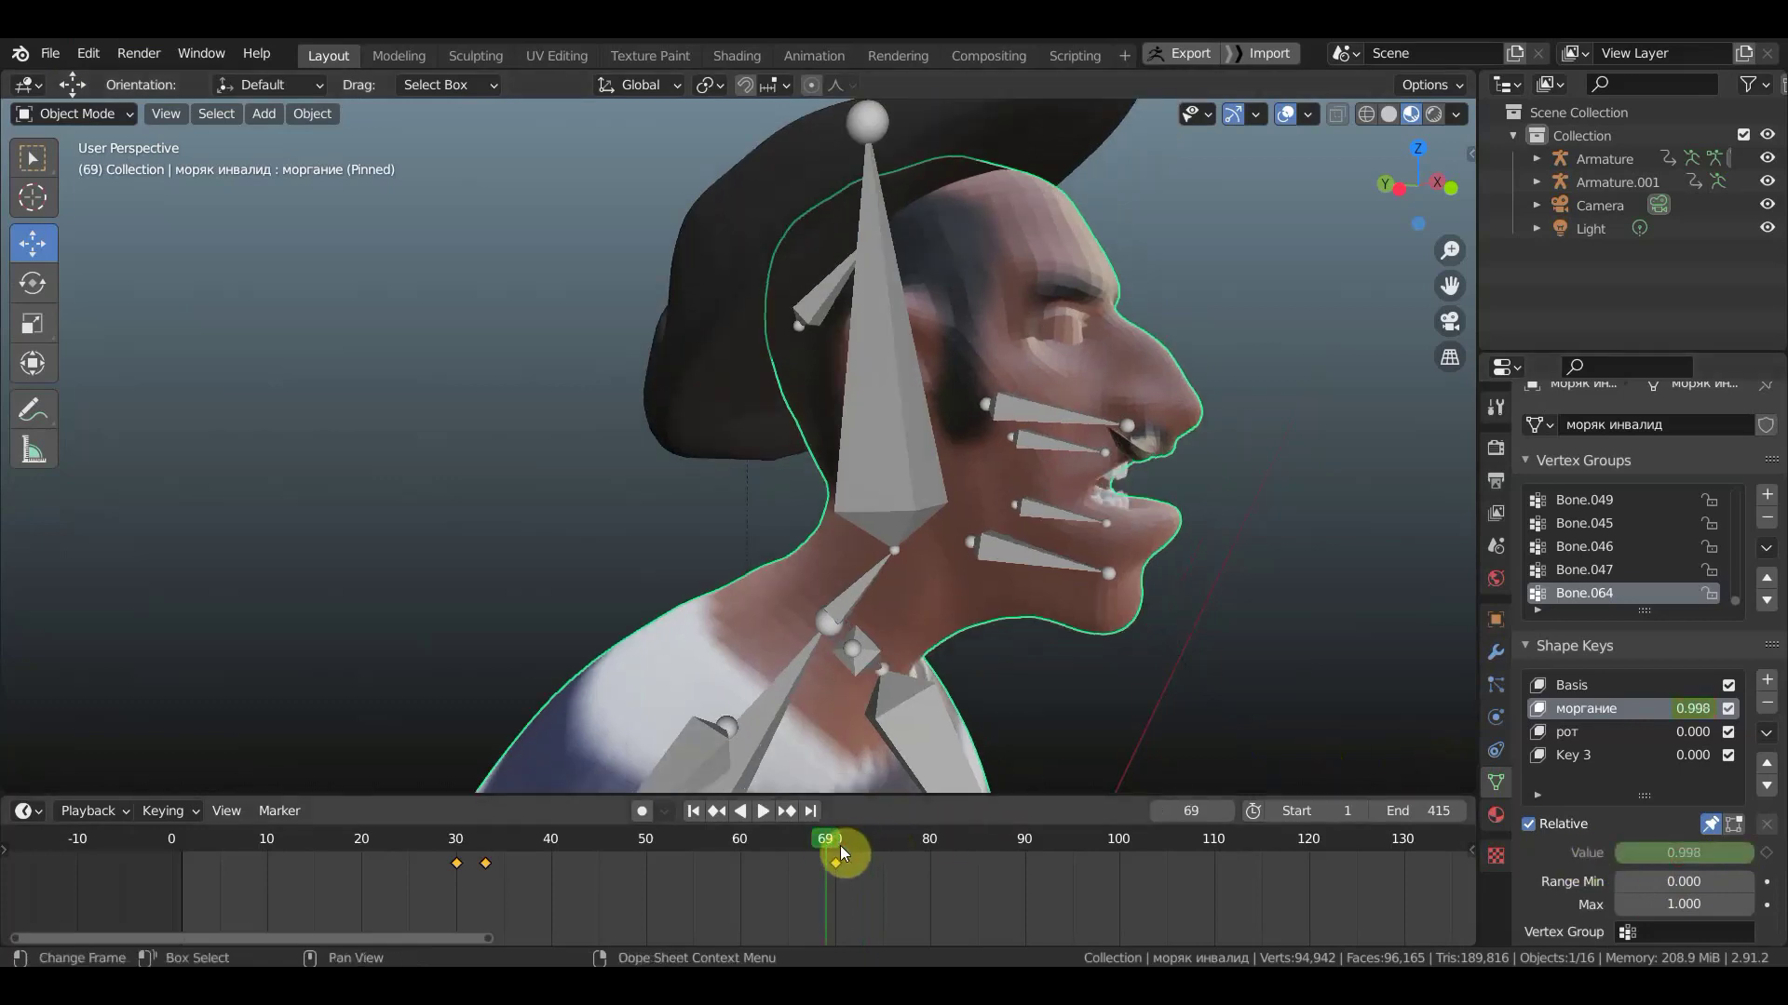
{"action": "left_click", "coordinate": [907, 460]}
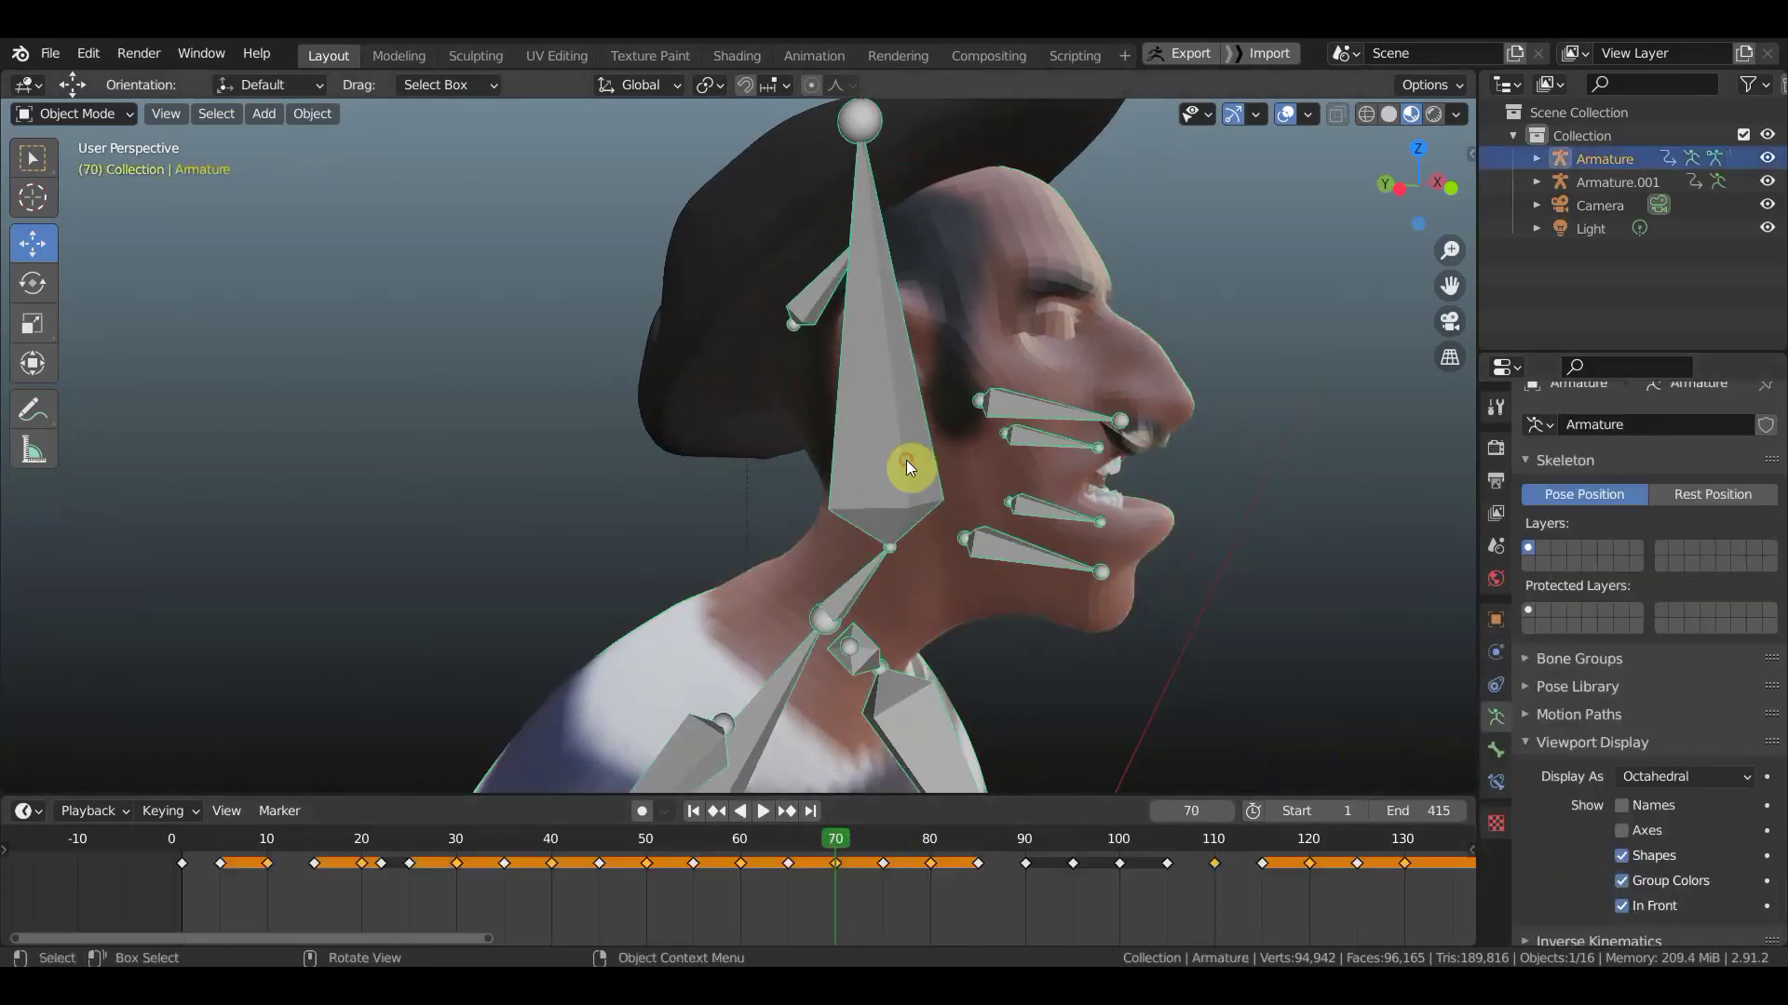
{"action": "left_click", "coordinate": [1132, 389]}
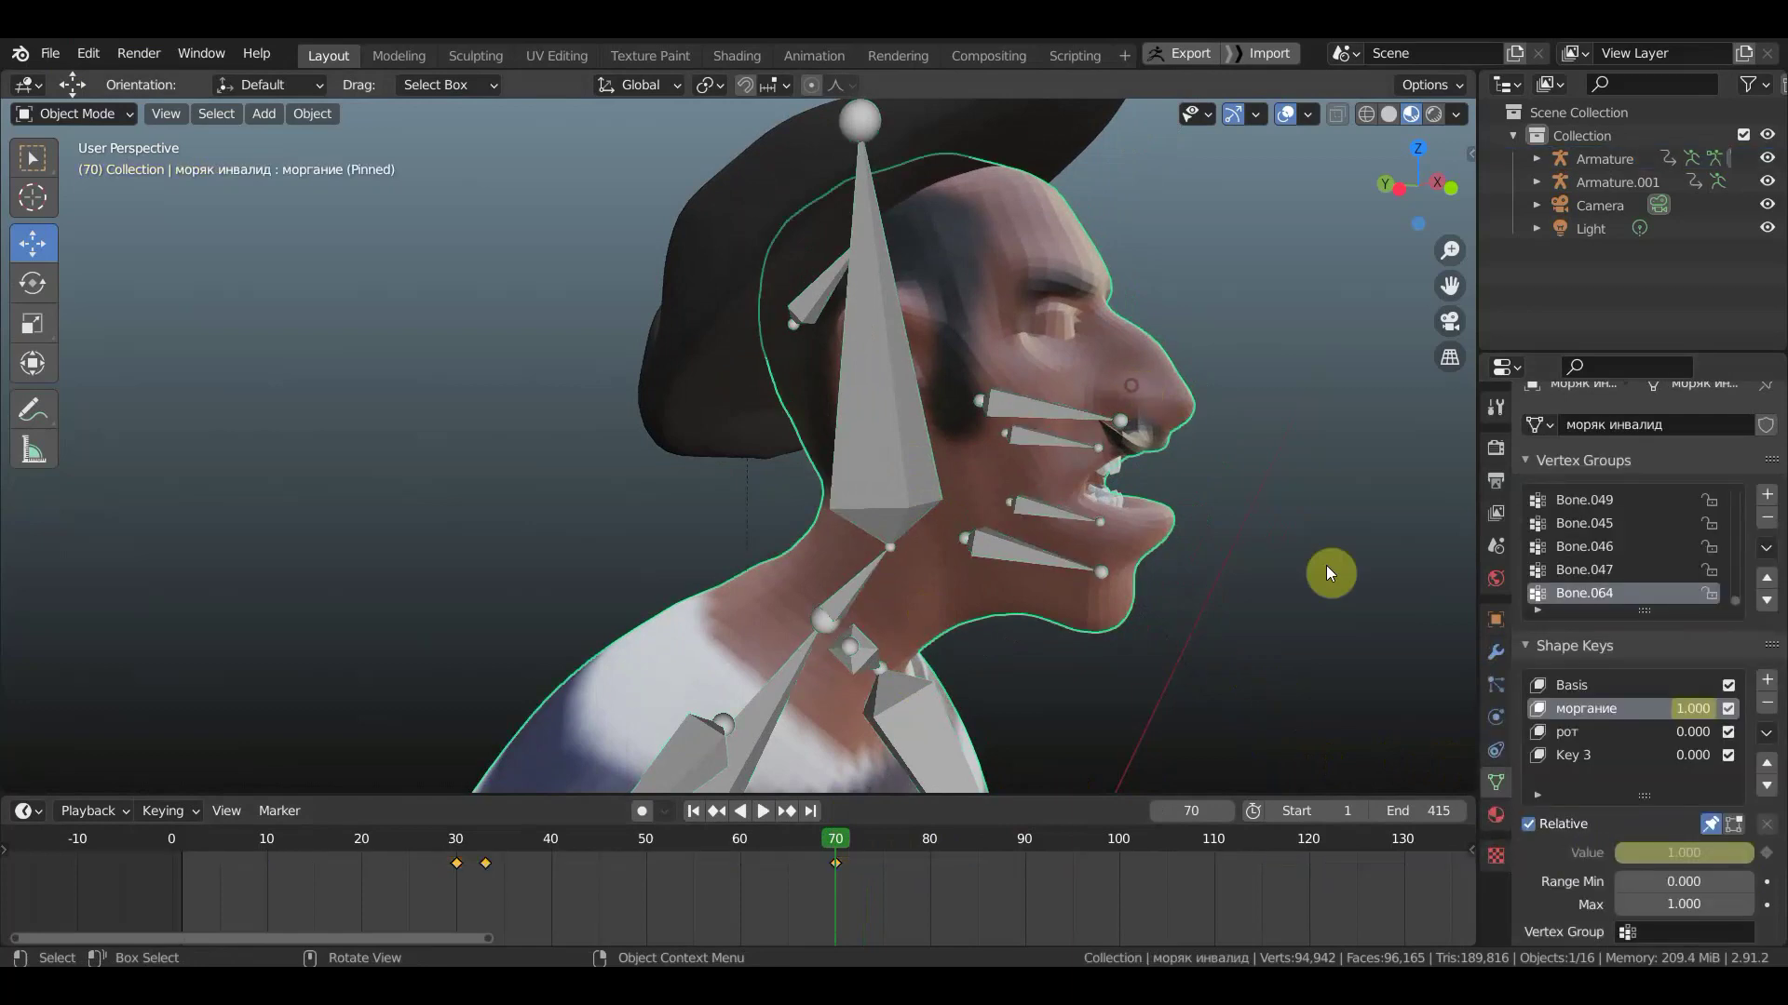
{"action": "mouse_move", "coordinate": [1320, 577]}
{"action": "middle_mouse_down"}
{"action": "mouse_move", "coordinate": [1119, 582]}
{"action": "mouse_move", "coordinate": [1136, 579]}
{"action": "middle_mouse_up"}
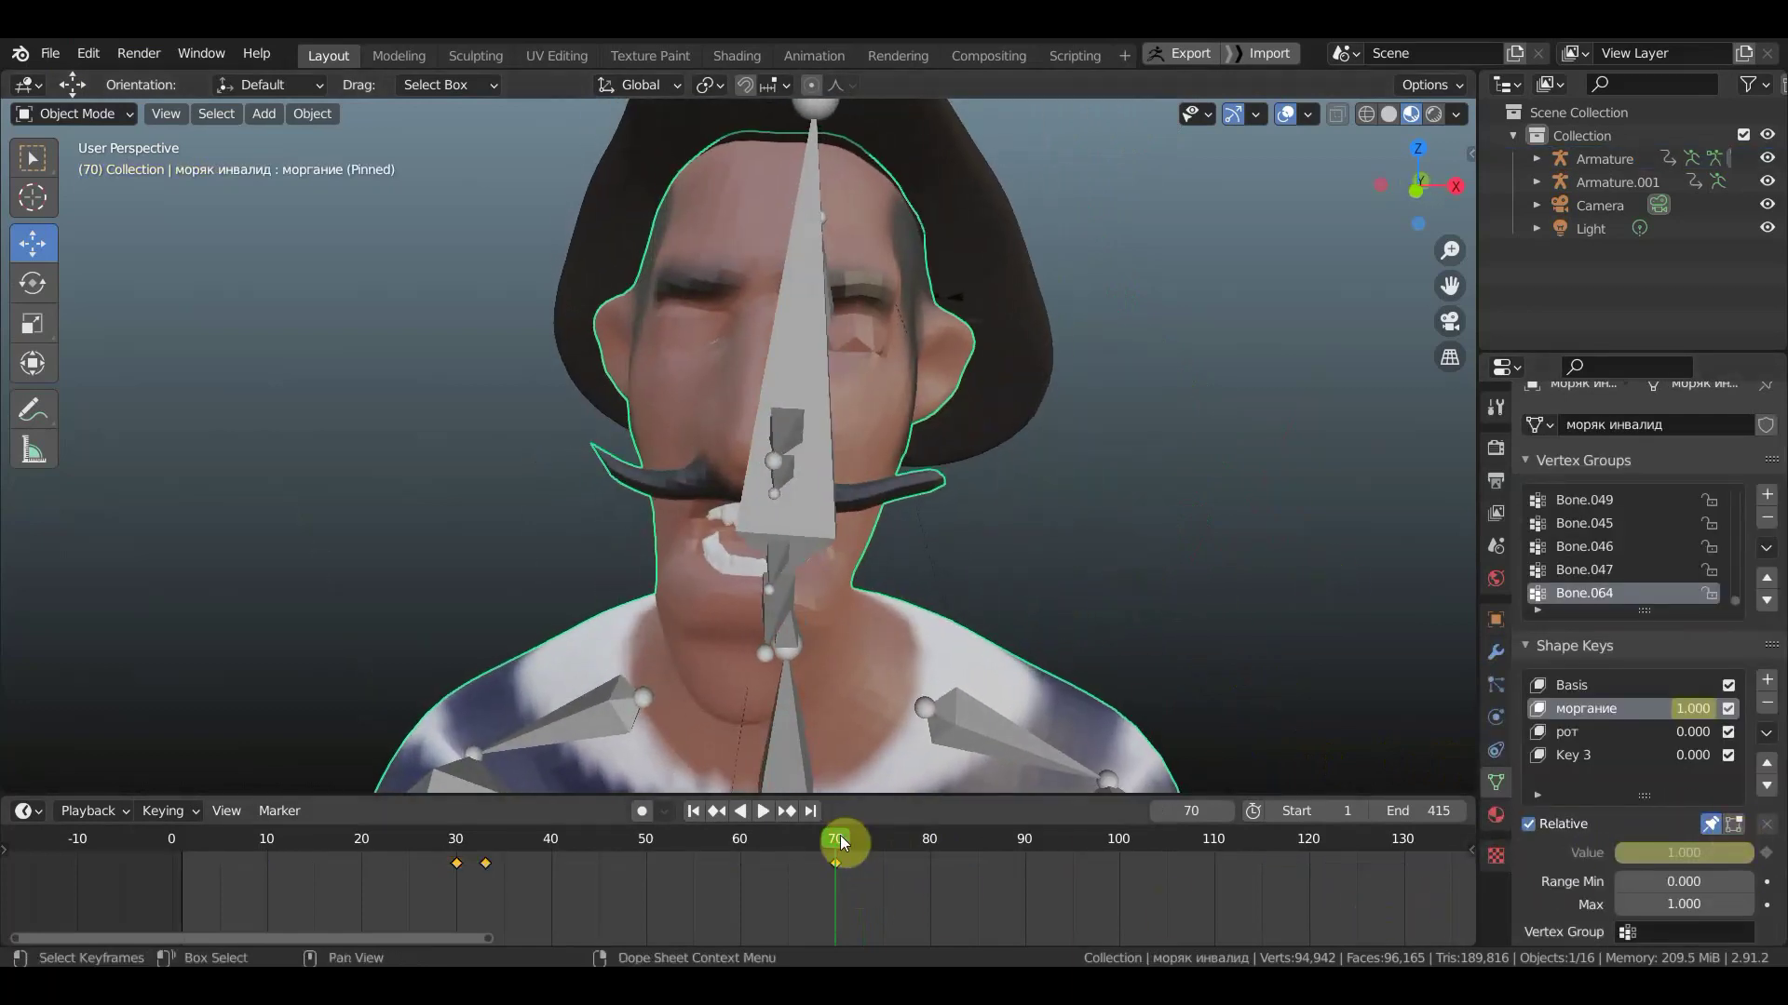
{"action": "mouse_move", "coordinate": [808, 838]}
{"action": "left_mouse_down"}
{"action": "mouse_move", "coordinate": [514, 838]}
{"action": "mouse_move", "coordinate": [823, 892]}
{"action": "left_mouse_up"}
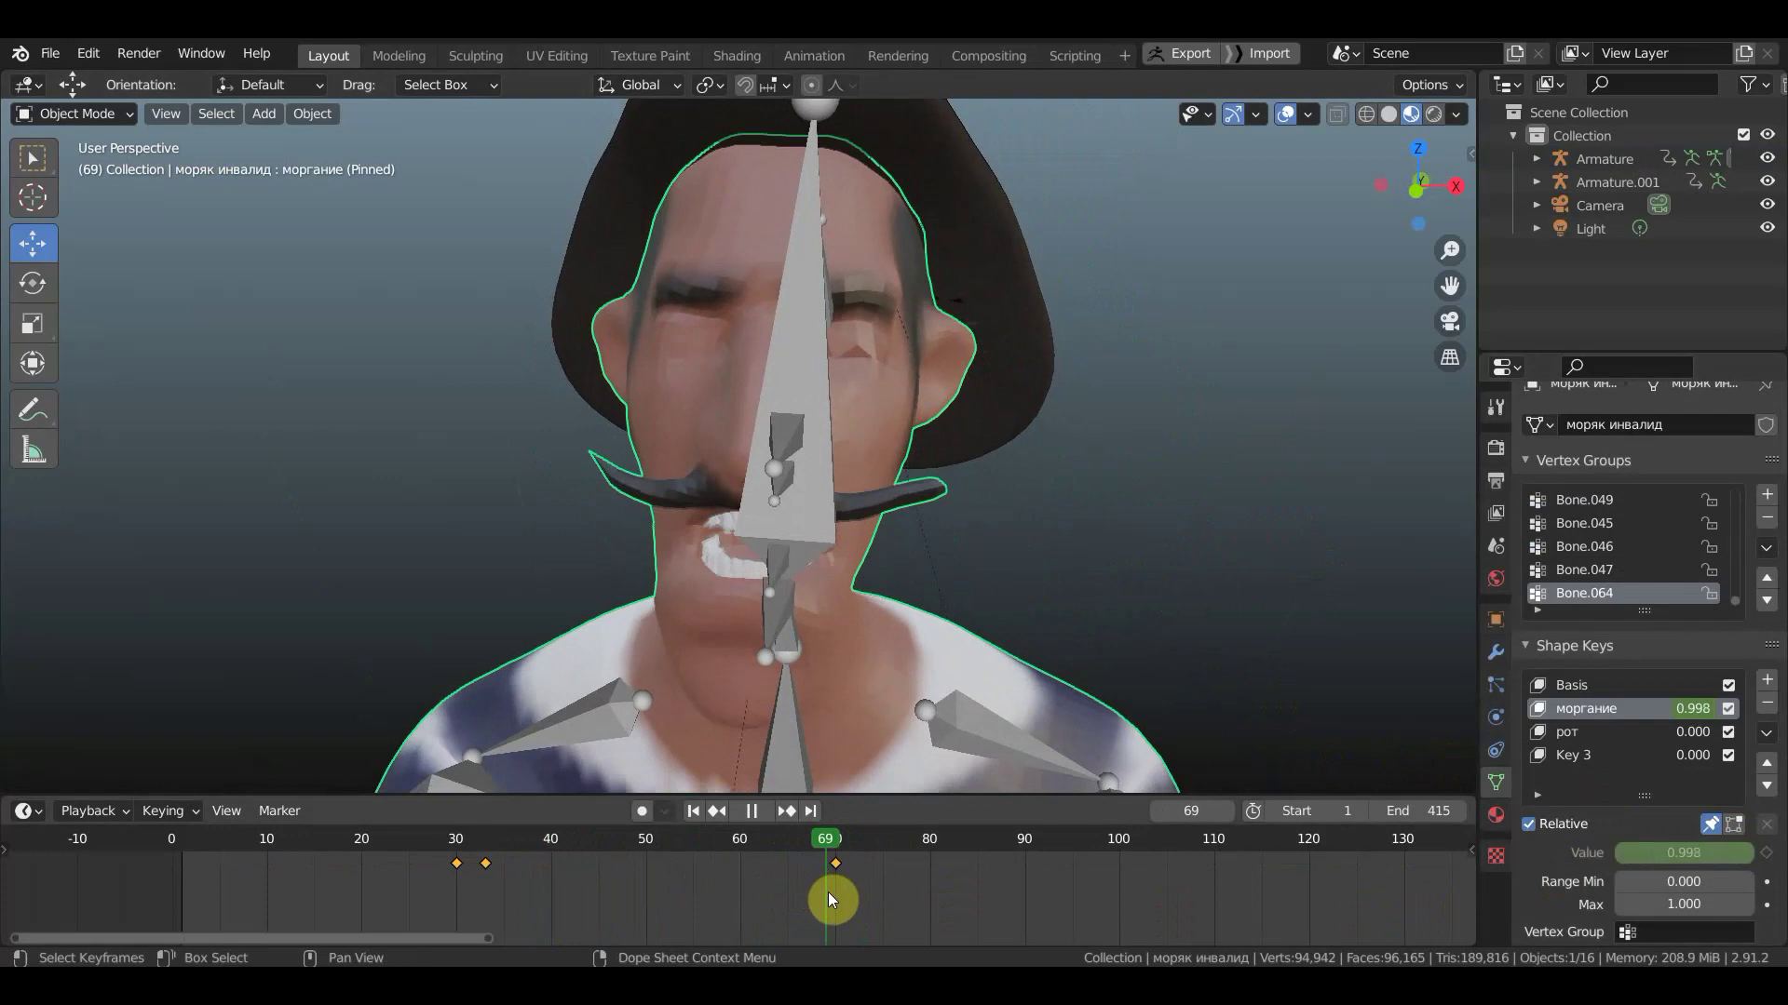
{"action": "left_click_drag", "start_coordinate": [825, 898], "coordinate": [825, 899]}
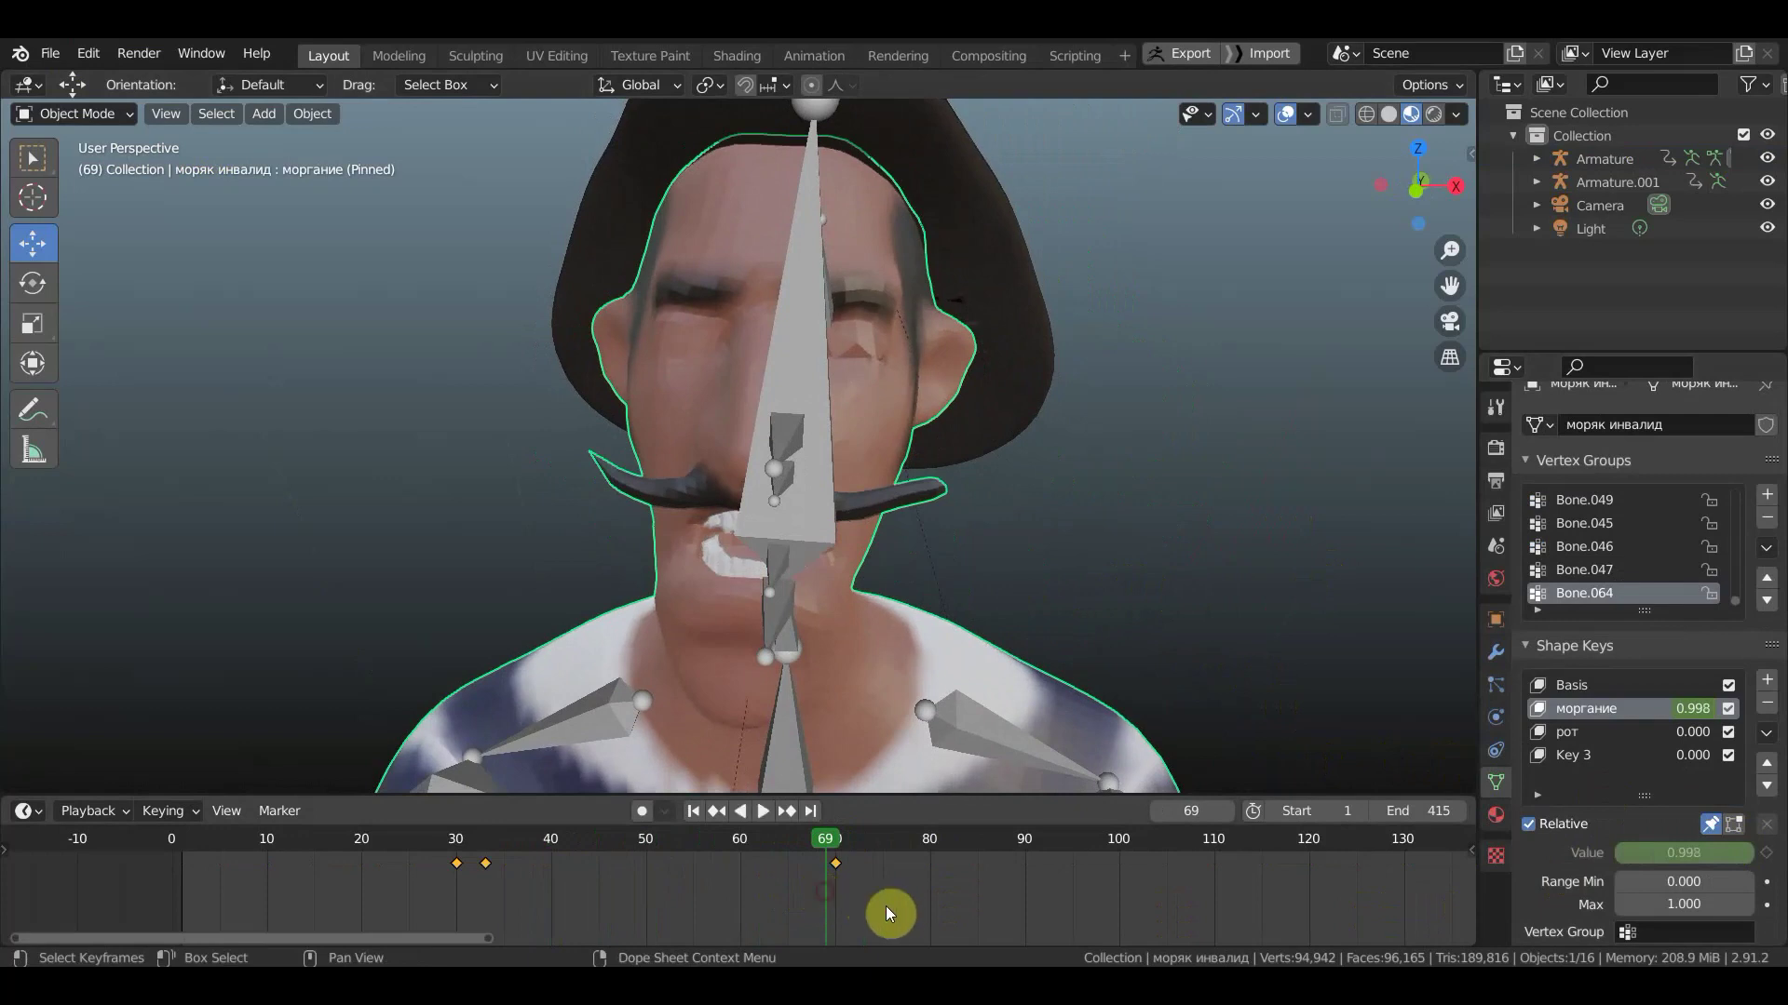
- Try a higher моргание value, play it back, then undo those changes and rescrub
{"action": "left_click", "coordinate": [1756, 854]}
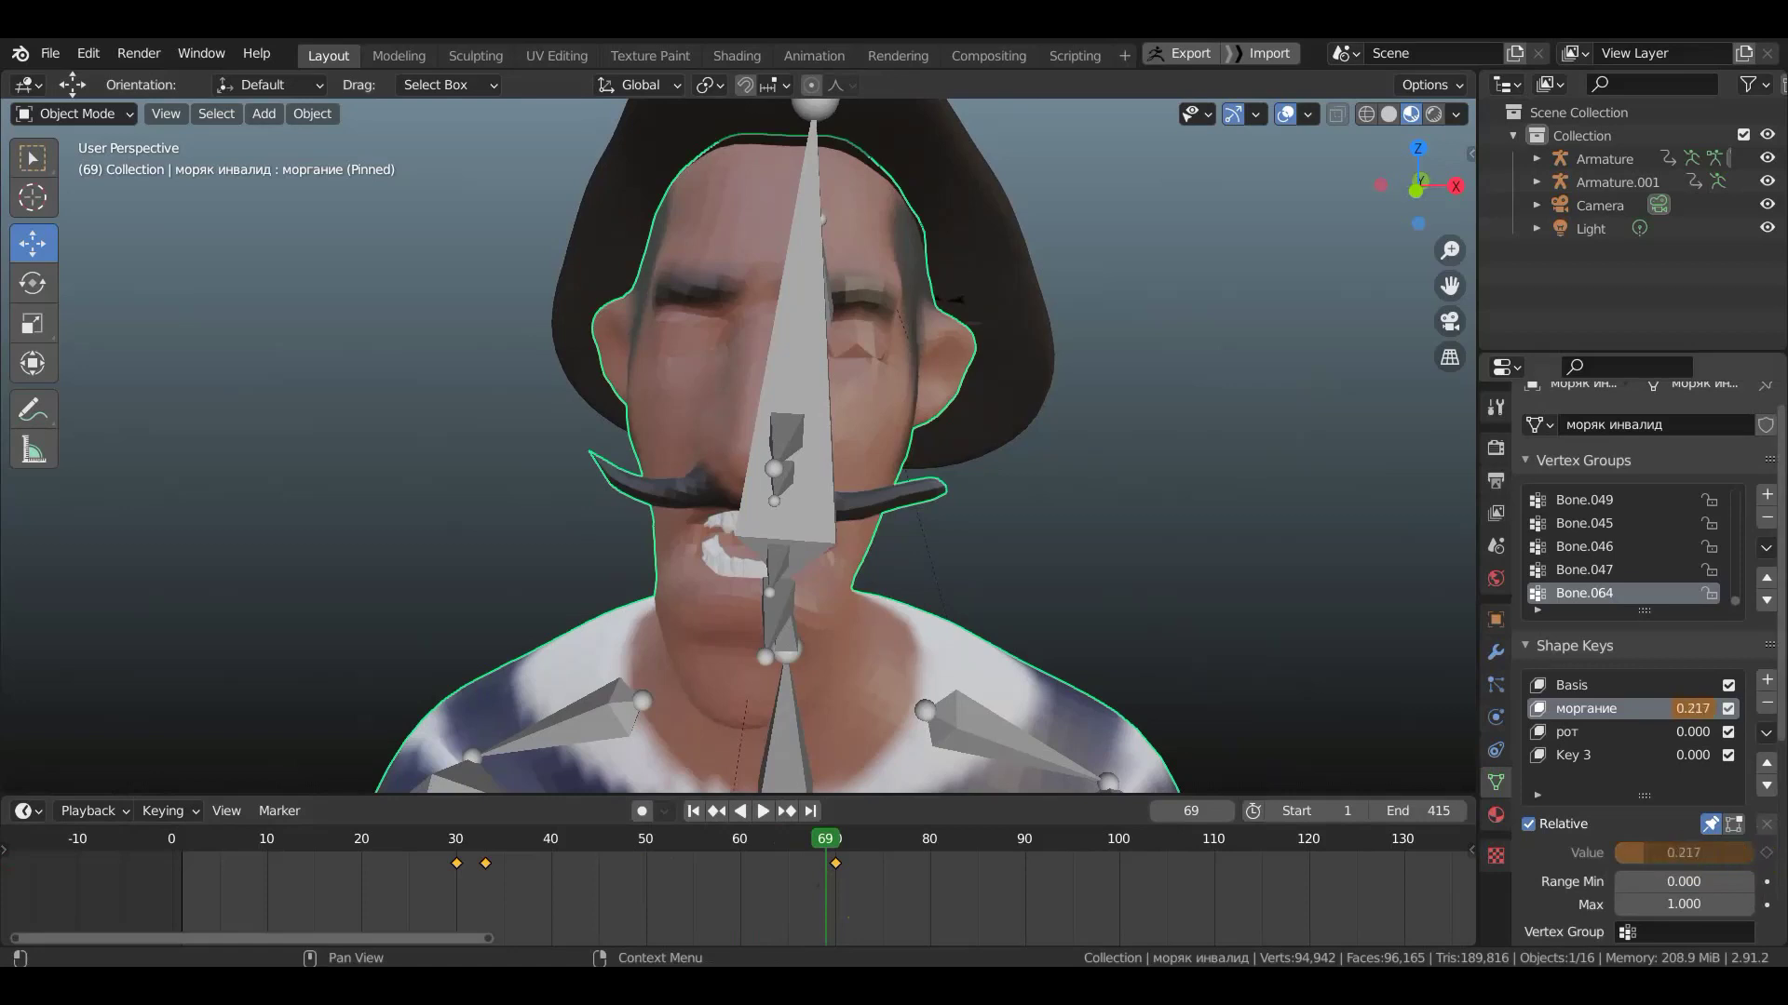
{"action": "left_click_drag", "start_coordinate": [1639, 853], "coordinate": [1741, 852]}
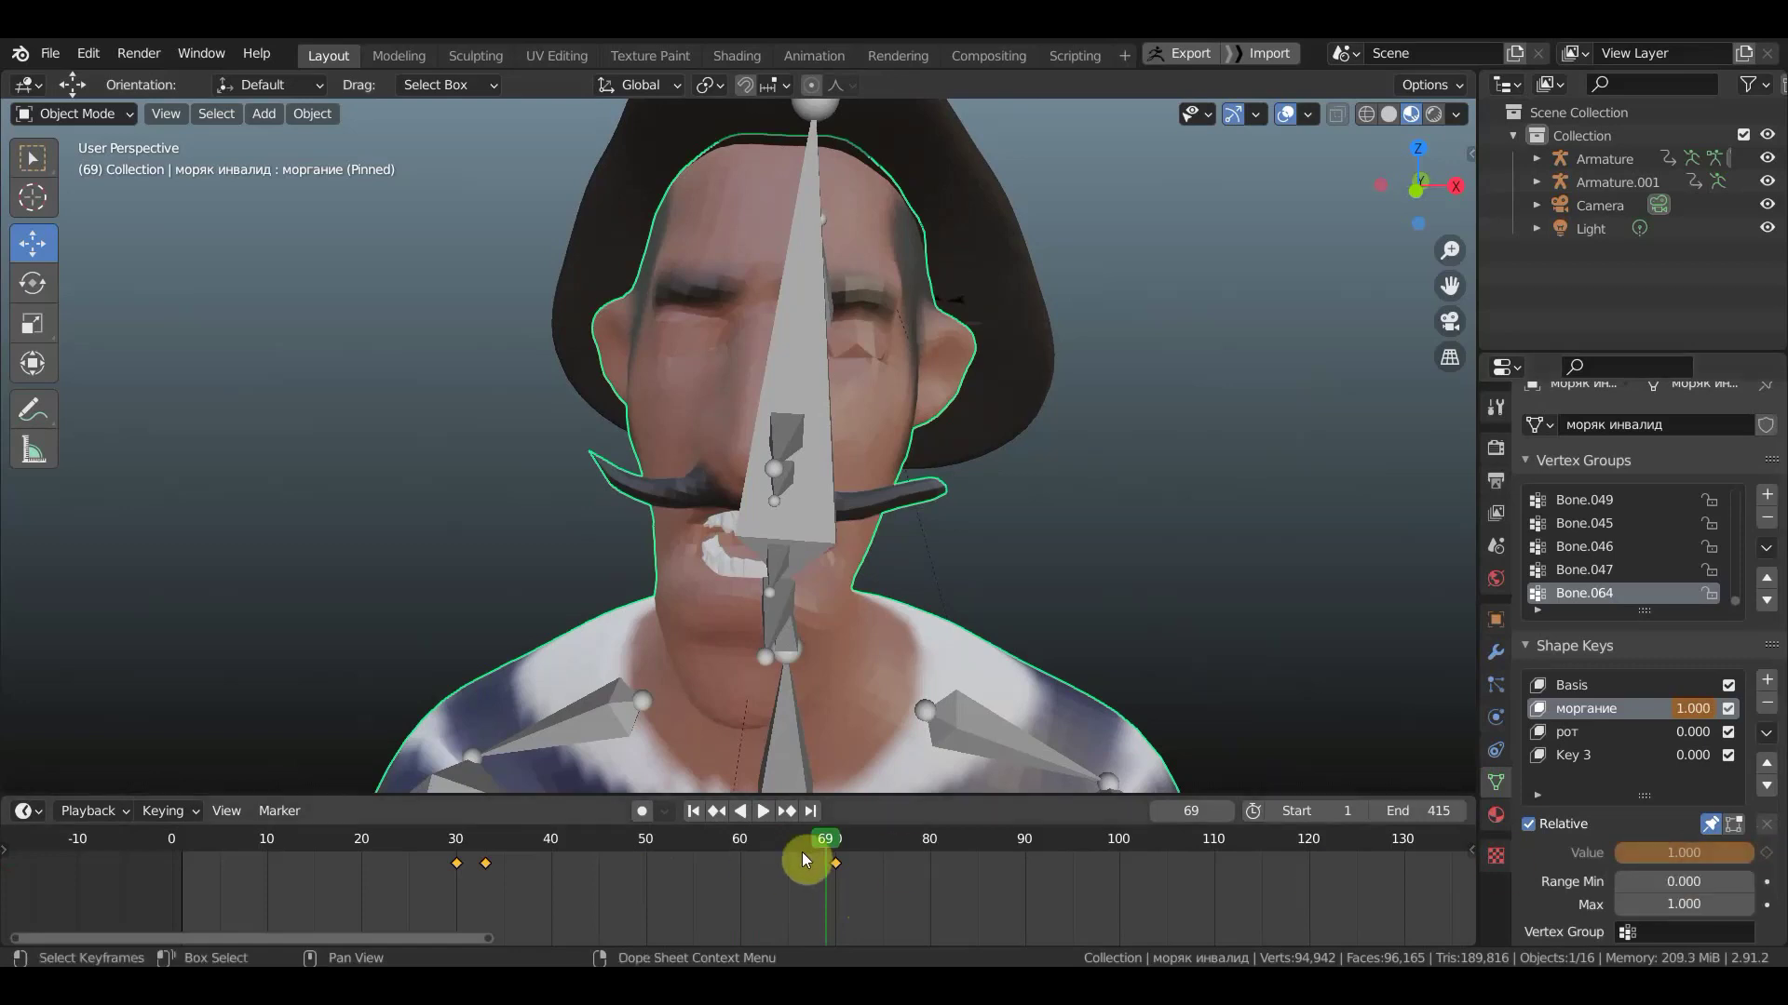
{"action": "key", "text": "shift+ctrl+space"}
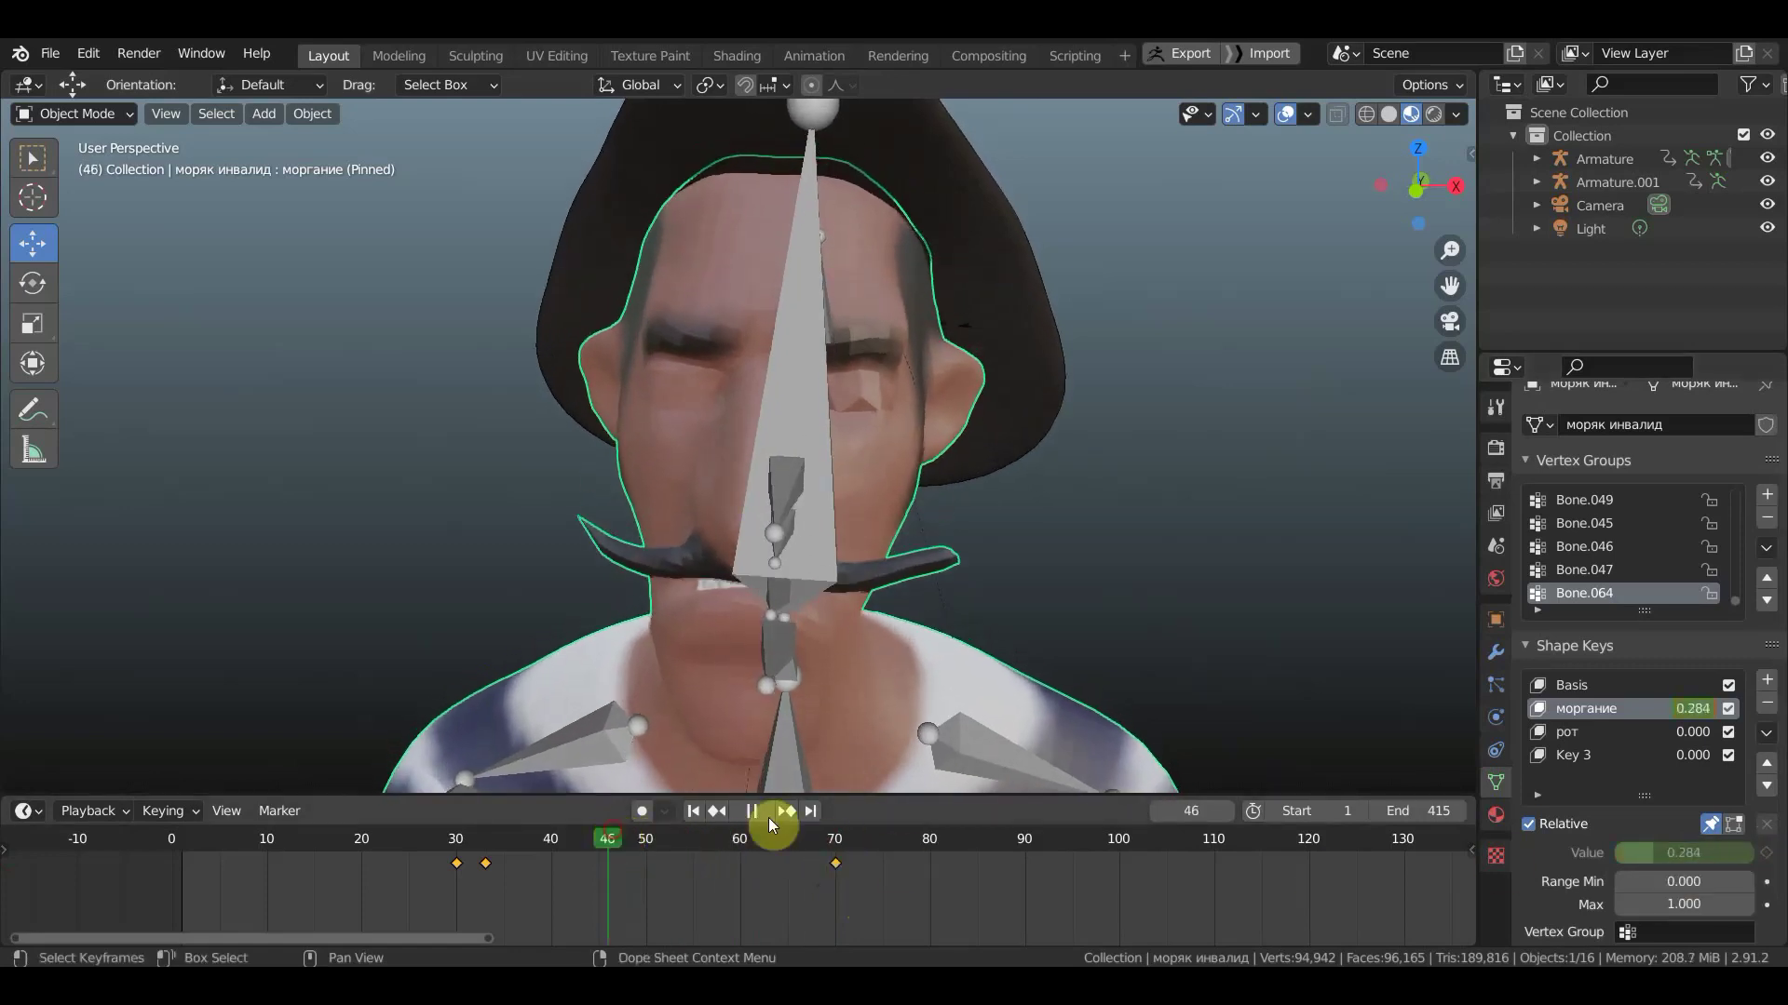
{"action": "key", "text": "space"}
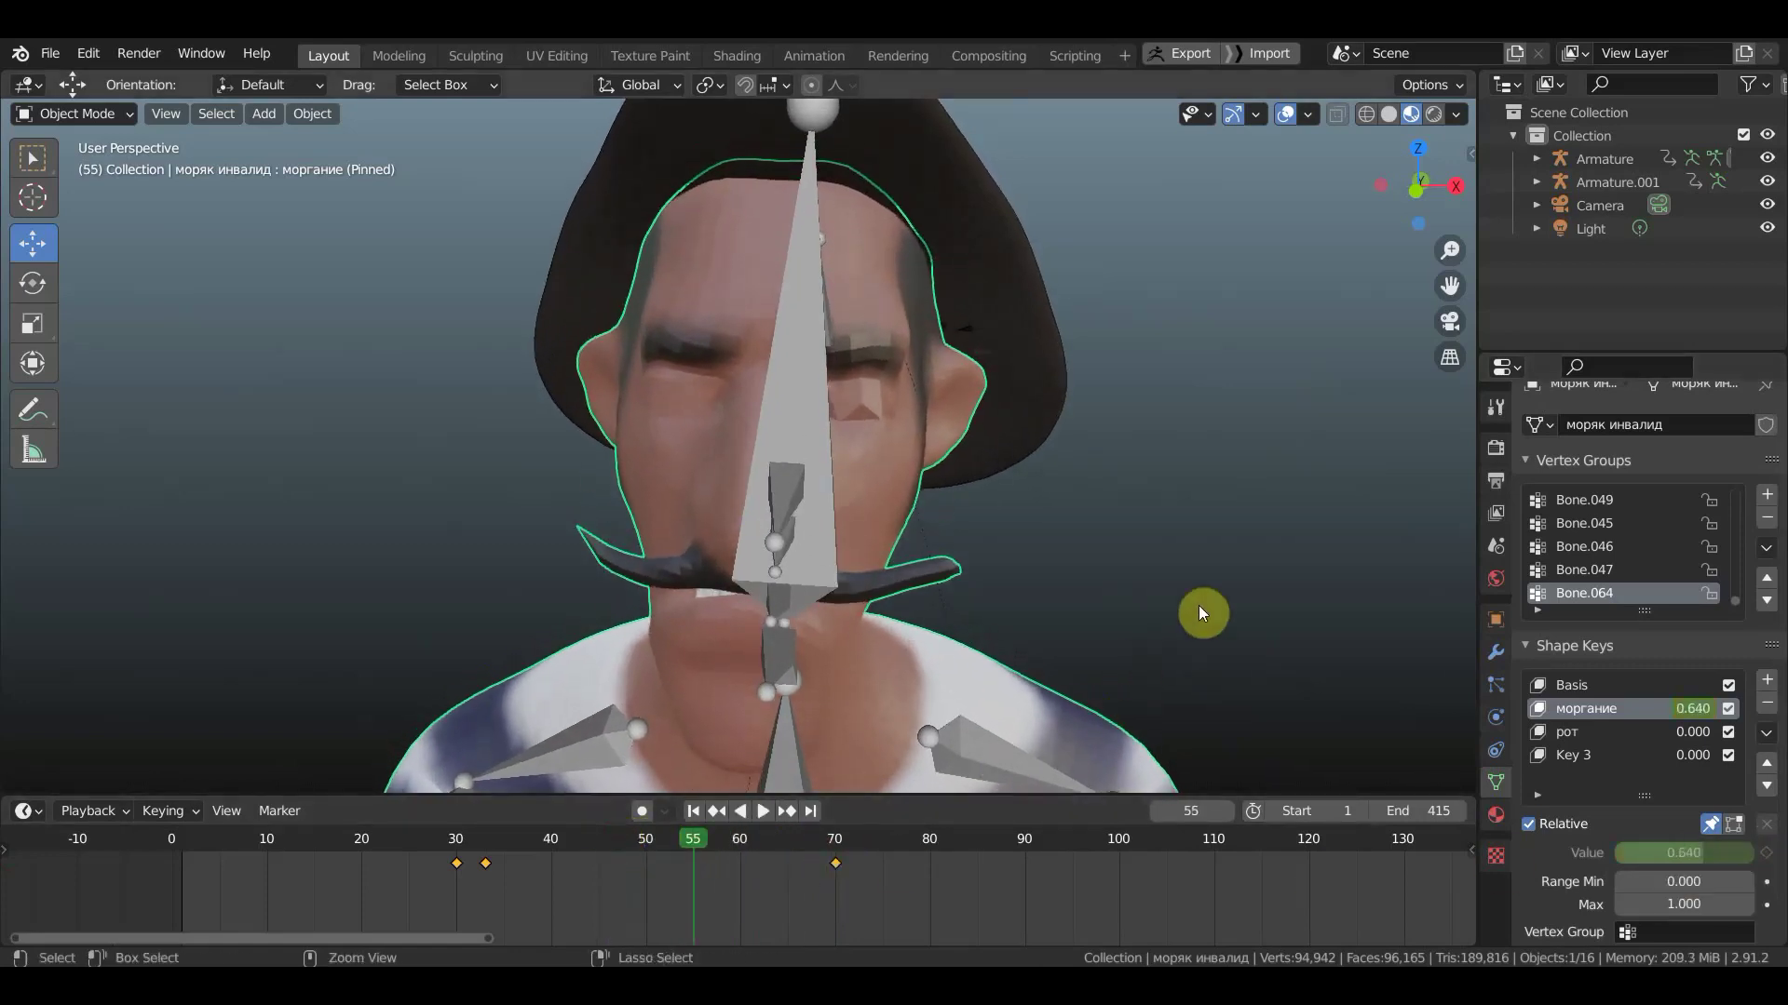
{"action": "key", "text": "ctrl+z"}
{"action": "key", "text": "Right"}
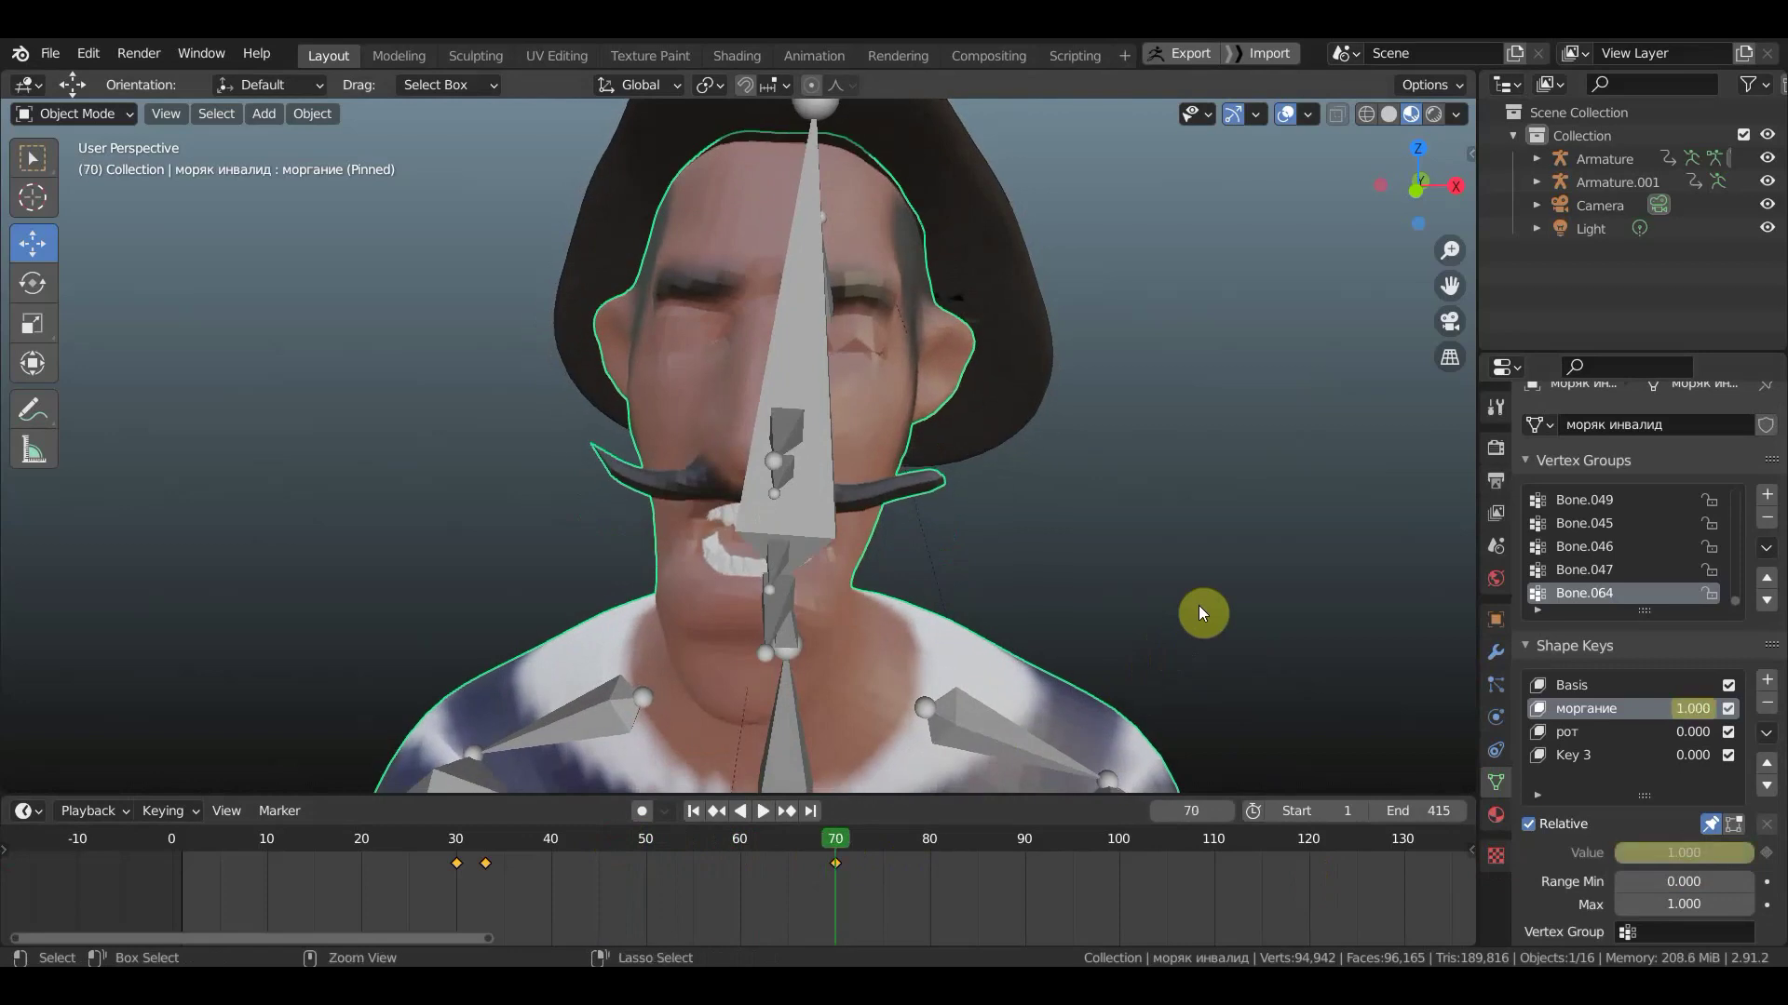
{"action": "key", "text": "Right"}
{"action": "key", "text": "Right"}
{"action": "key", "text": "Right"}
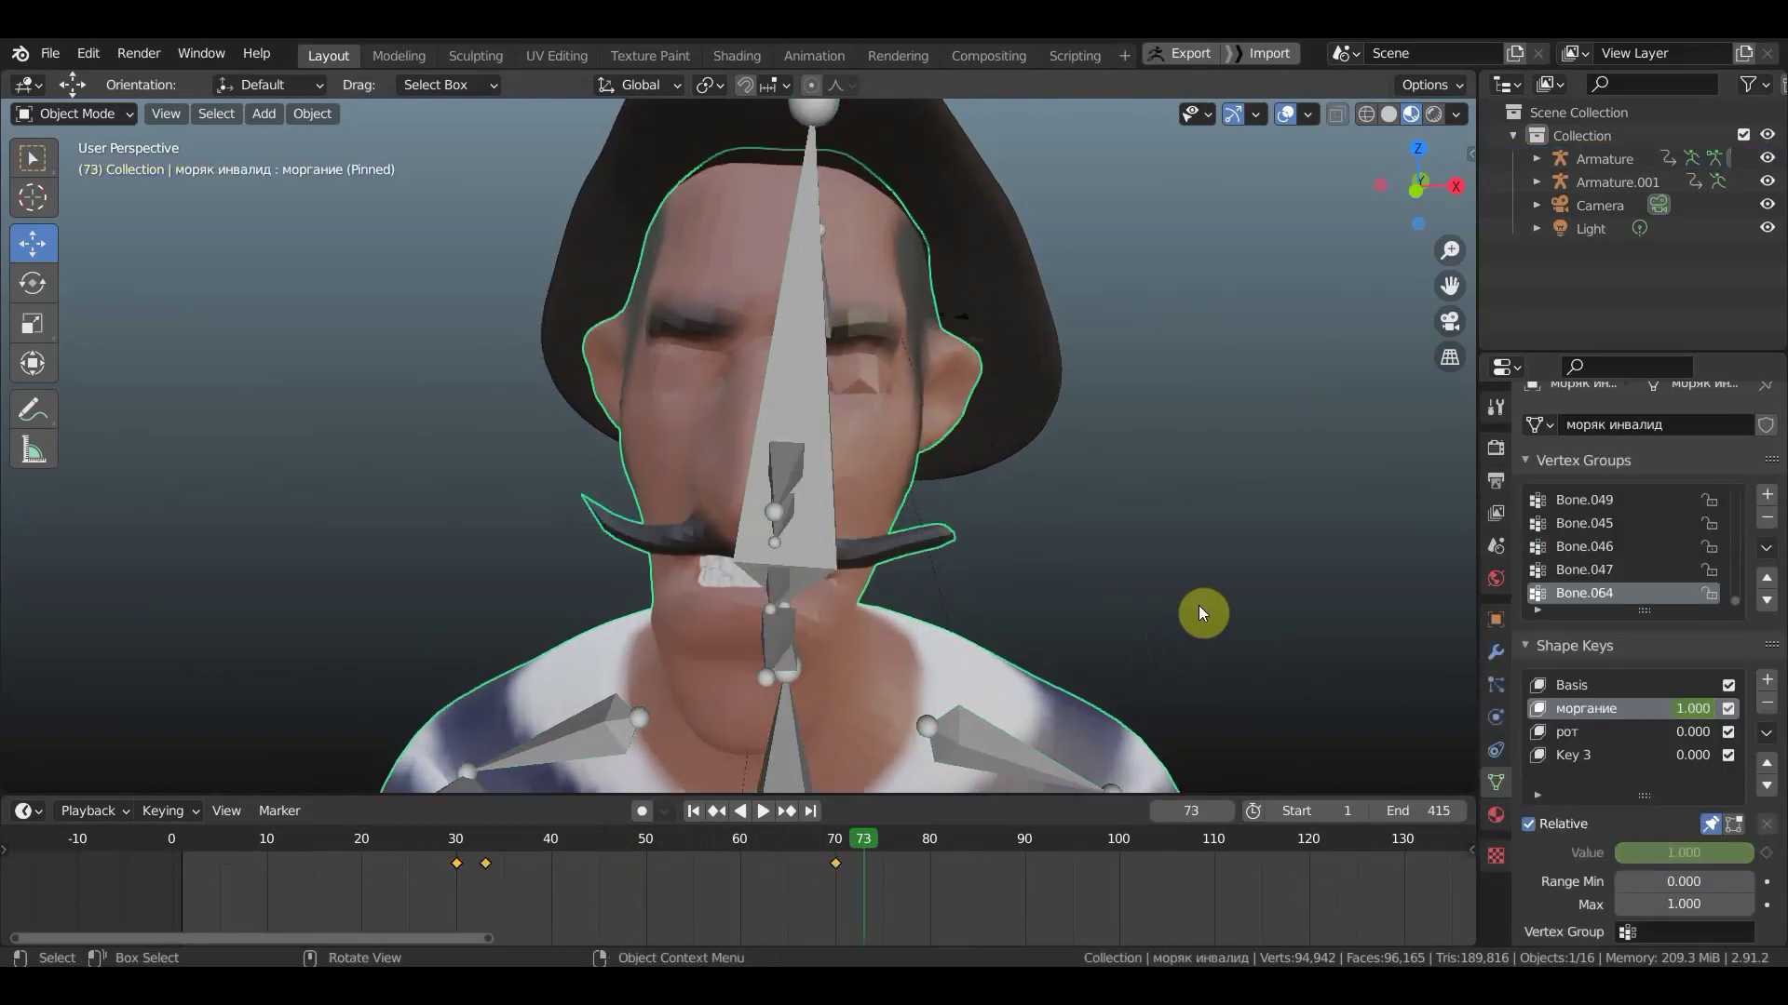
{"action": "key", "text": "ctrl+z"}
{"action": "key", "text": "ctrl+z"}
{"action": "key", "text": "ctrl+z"}
{"action": "key", "text": "ctrl+z"}
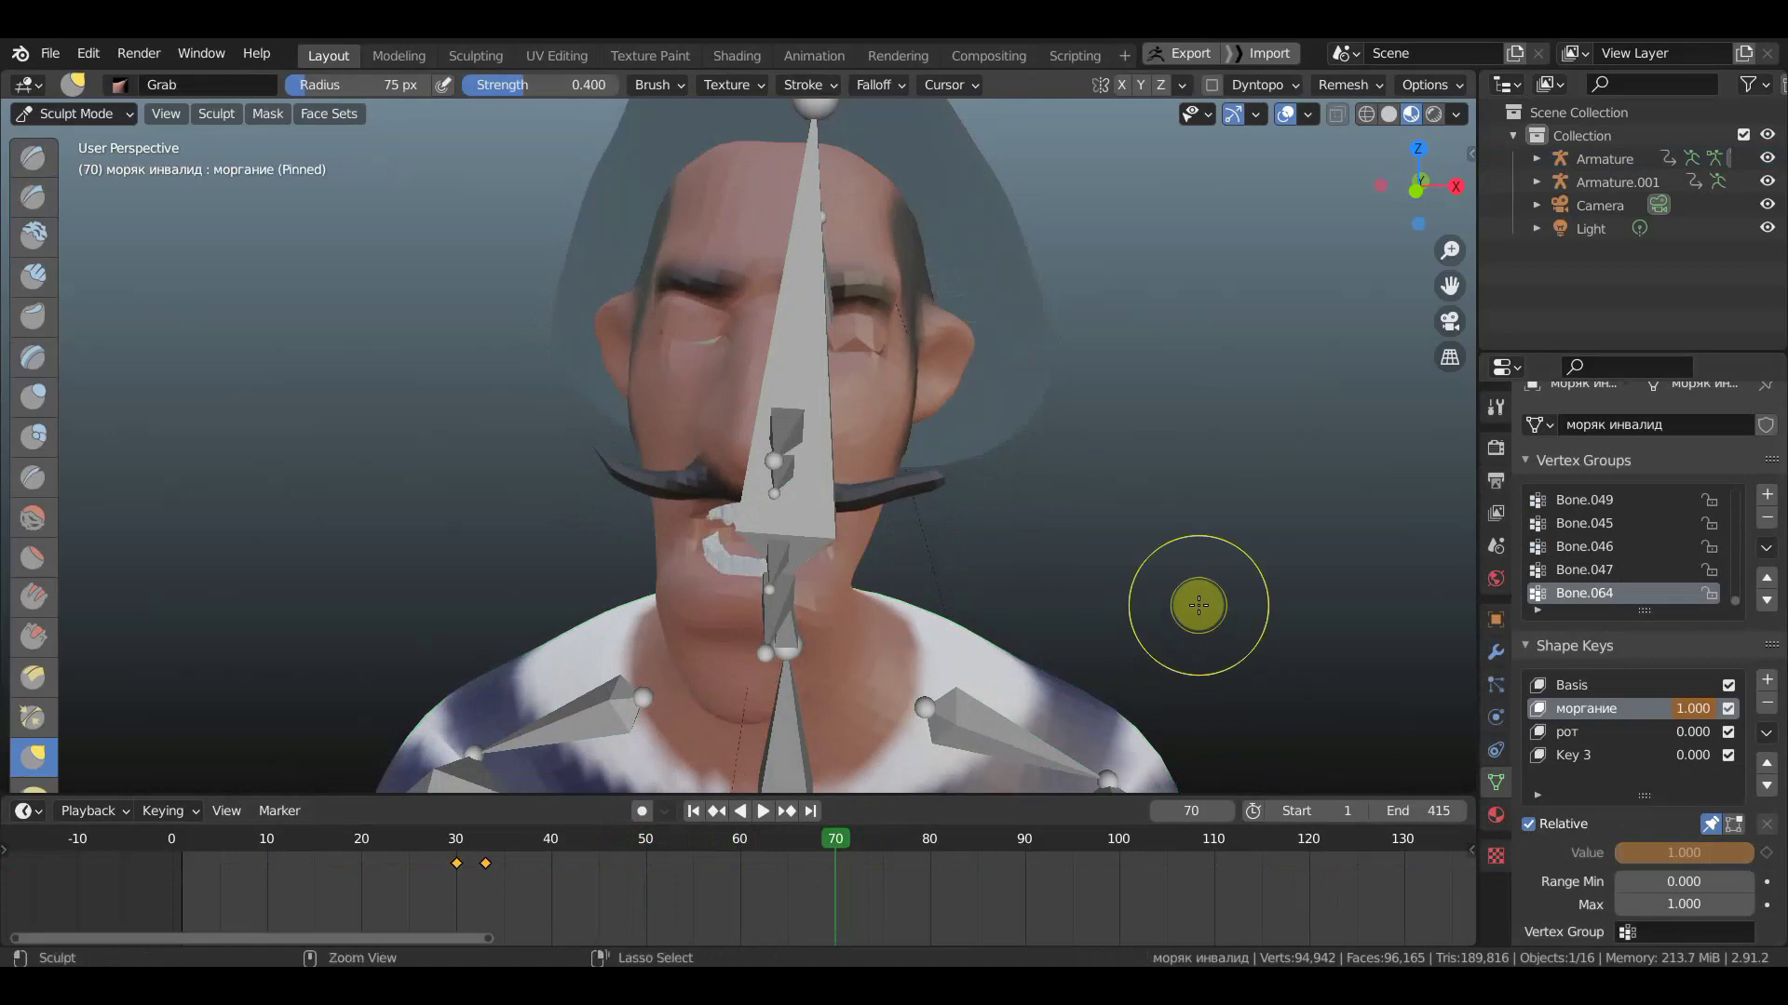
{"action": "key", "text": "ctrl+z"}
{"action": "key", "text": "ctrl+z"}
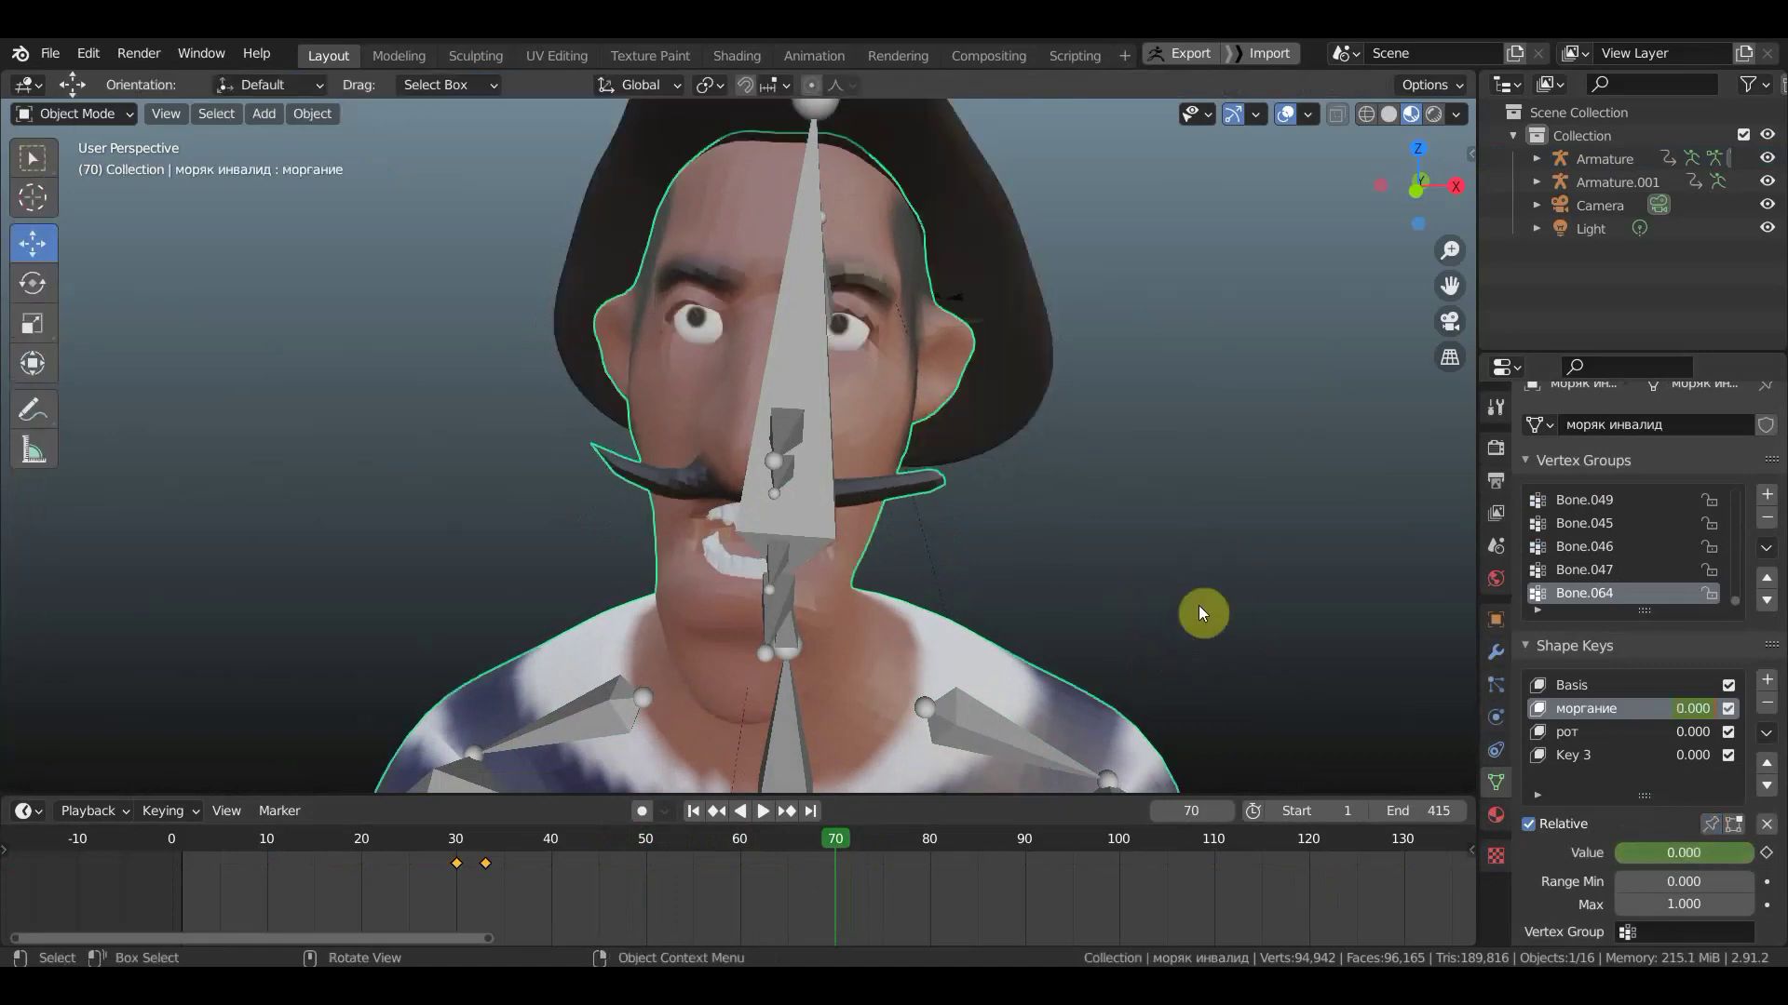
{"action": "mouse_move", "coordinate": [838, 840]}
{"action": "left_mouse_down"}
{"action": "mouse_move", "coordinate": [449, 842]}
{"action": "mouse_move", "coordinate": [836, 875]}
{"action": "left_mouse_up"}
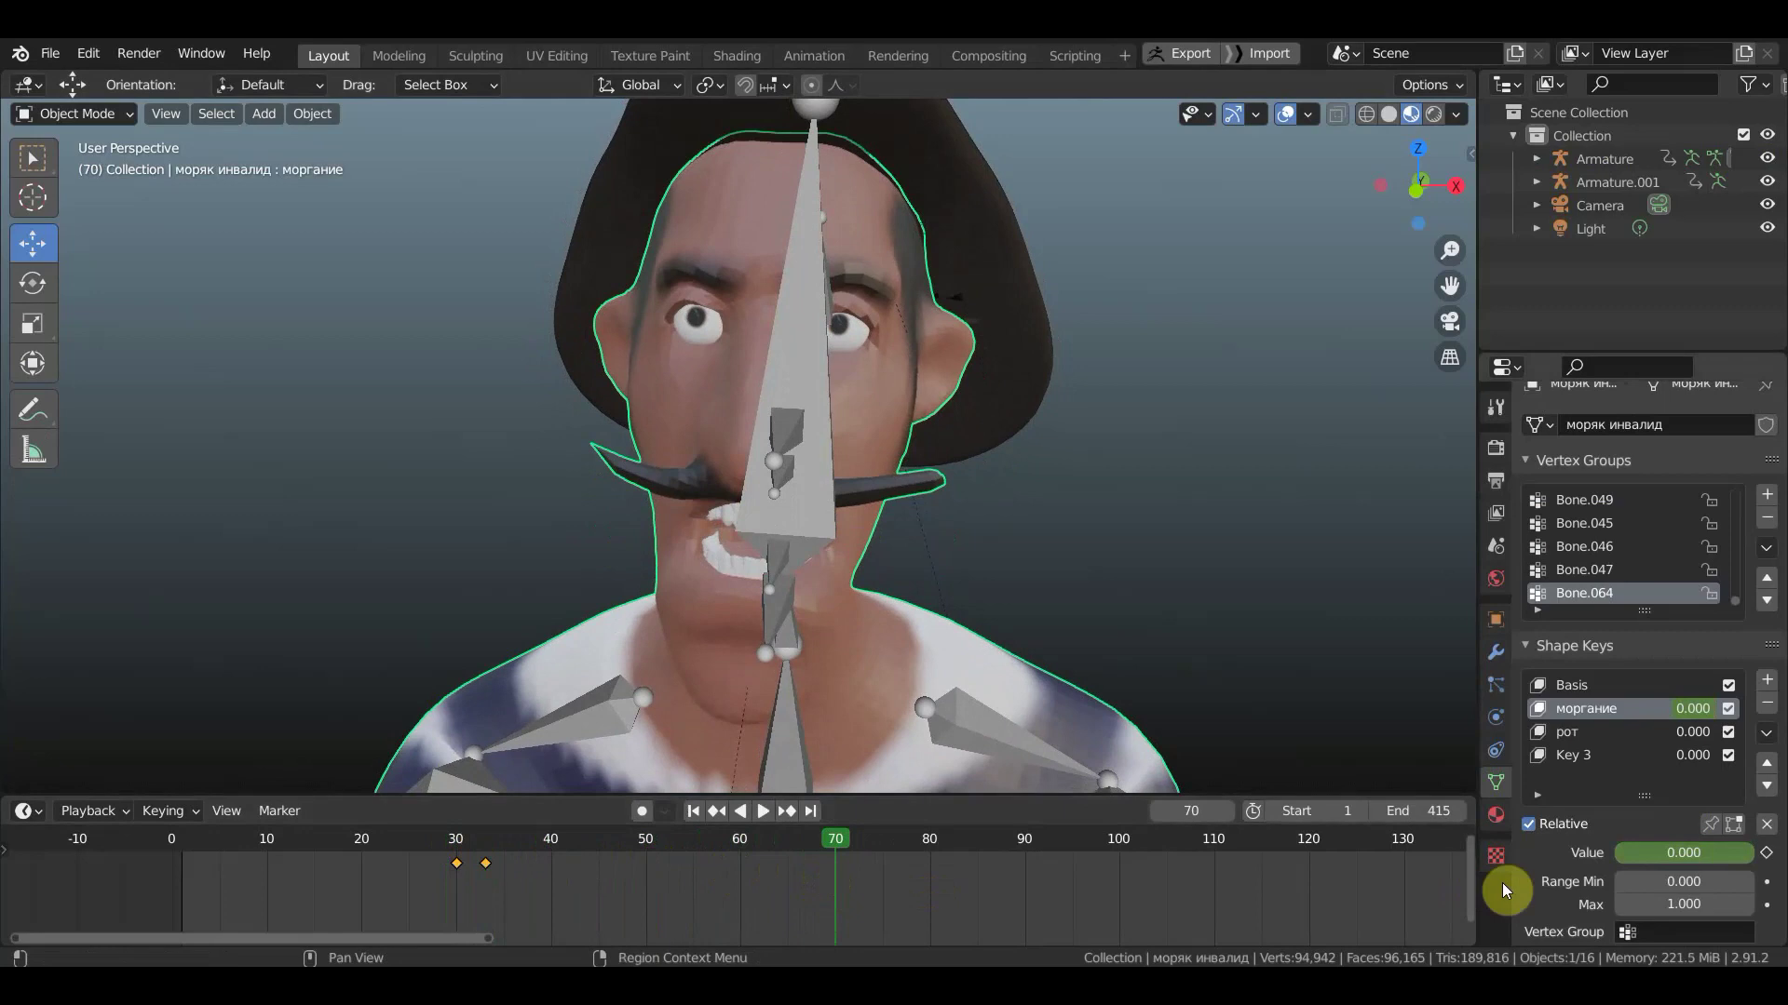
- Key моргание at 1.000 on frame 70 and 0.000 on frame 68
{"action": "left_click", "coordinate": [1691, 862]}
{"action": "left_click_drag", "start_coordinate": [1704, 856], "coordinate": [1750, 857]}
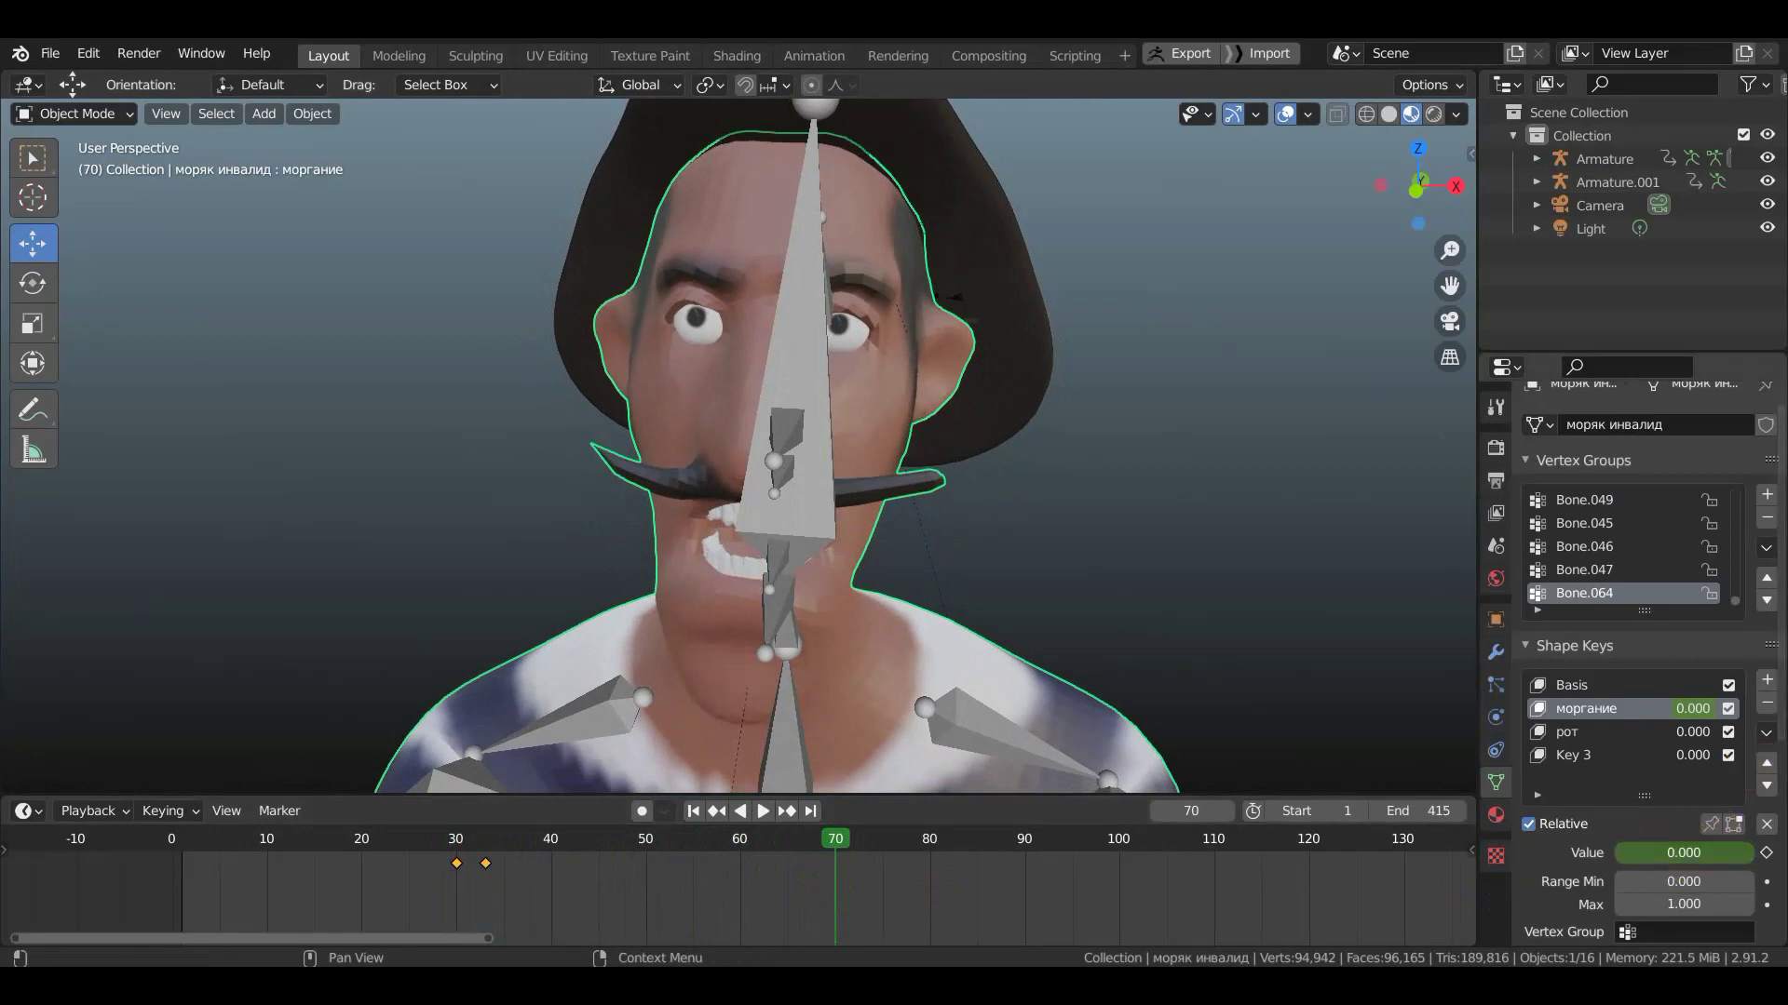
{"action": "left_click", "coordinate": [1766, 853]}
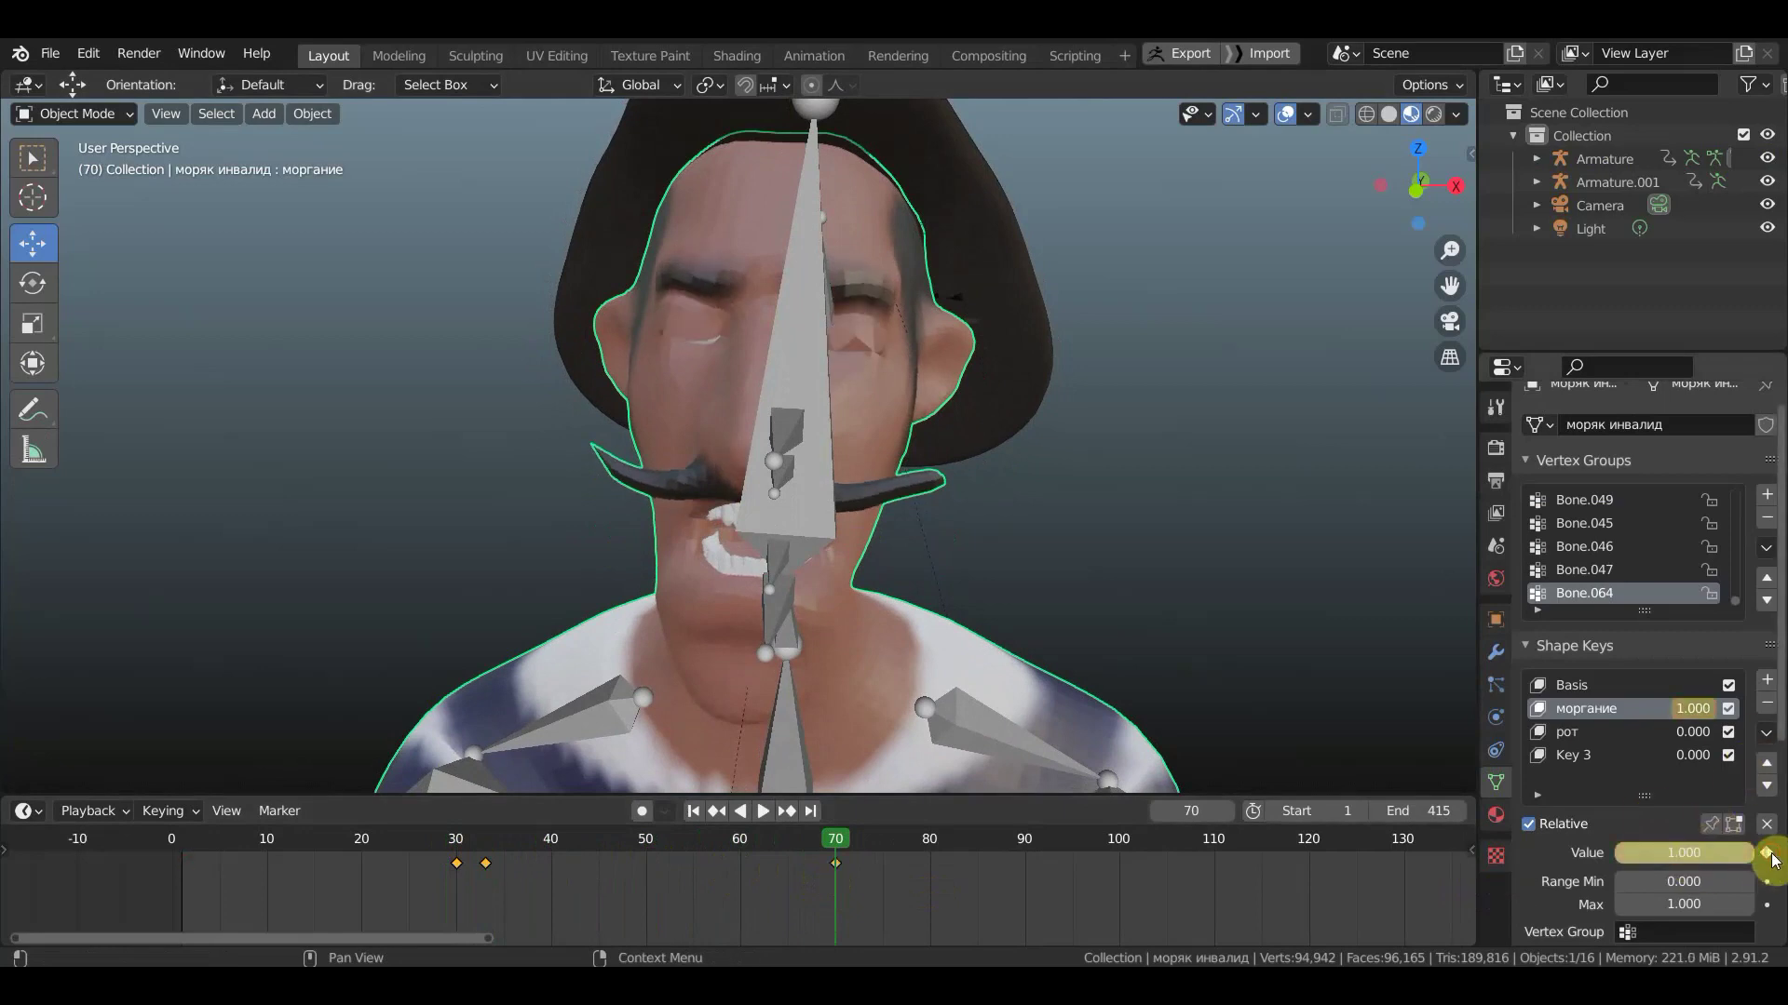
{"action": "mouse_move", "coordinate": [785, 837]}
{"action": "left_mouse_down"}
{"action": "mouse_move", "coordinate": [528, 826]}
{"action": "mouse_move", "coordinate": [821, 864]}
{"action": "left_mouse_up"}
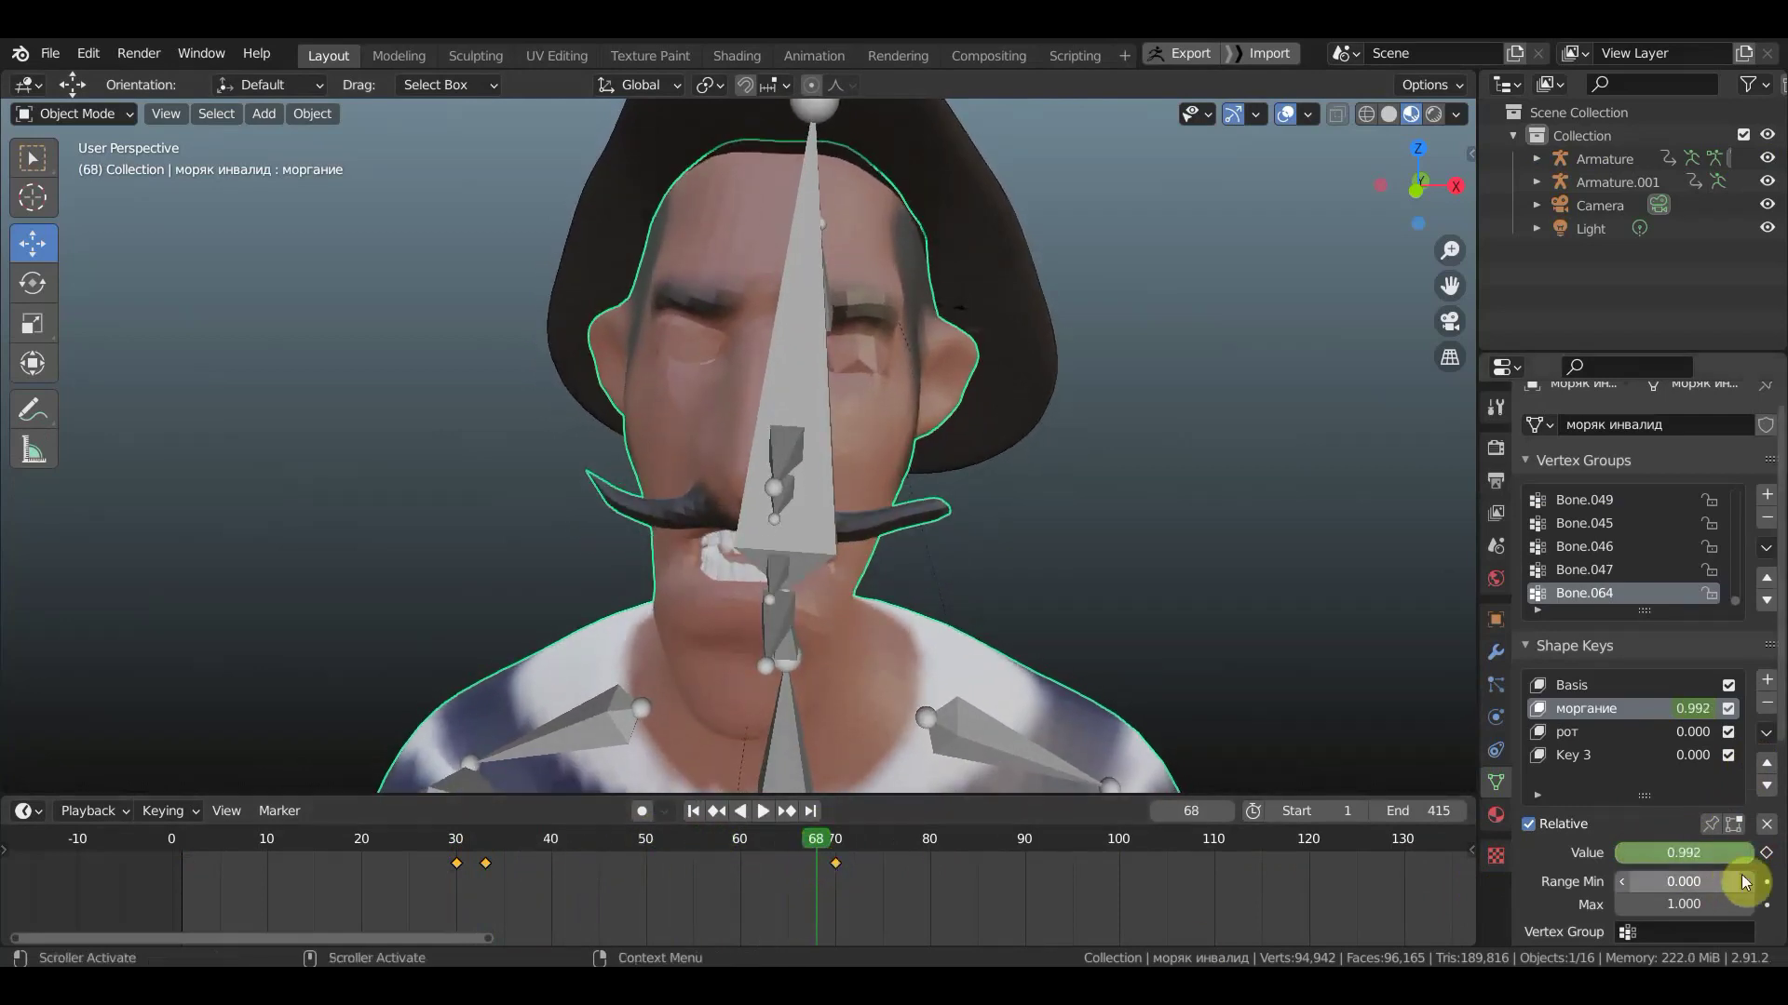
{"action": "left_click_drag", "start_coordinate": [1744, 852], "coordinate": [1620, 852]}
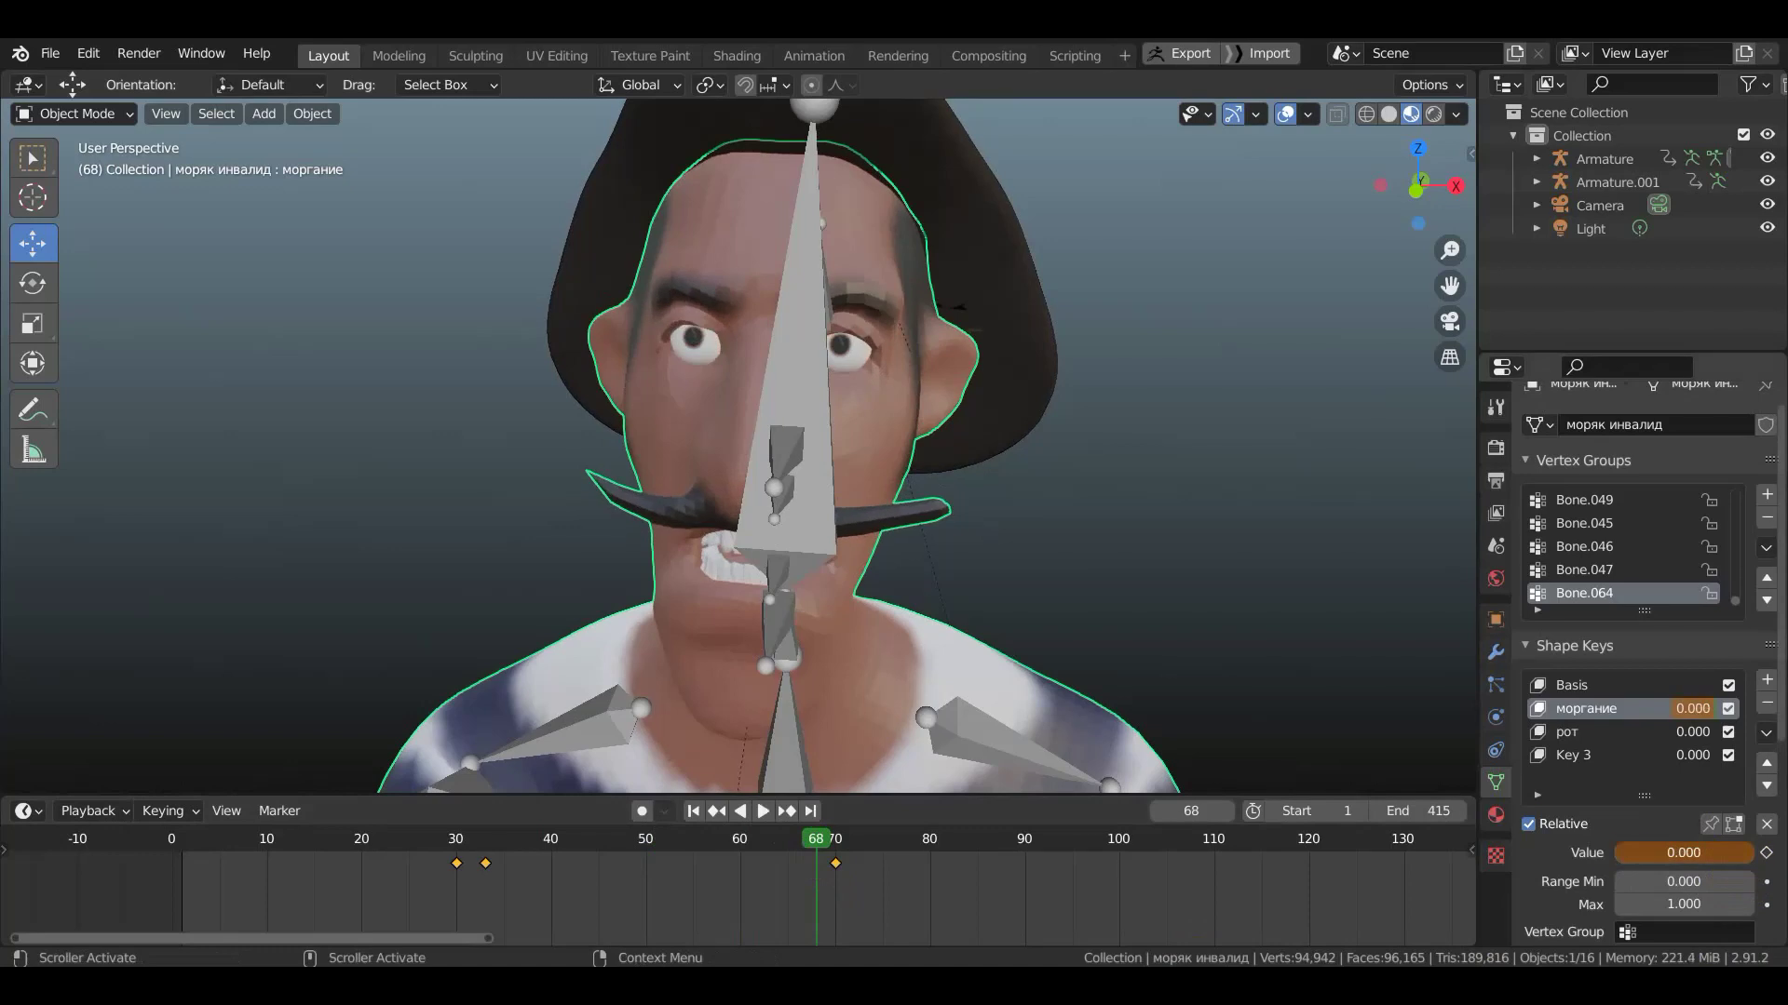
{"action": "left_click", "coordinate": [1766, 854]}
{"action": "mouse_move", "coordinate": [762, 838]}
{"action": "left_mouse_down"}
{"action": "mouse_move", "coordinate": [439, 805]}
{"action": "mouse_move", "coordinate": [477, 816]}
{"action": "left_mouse_up"}
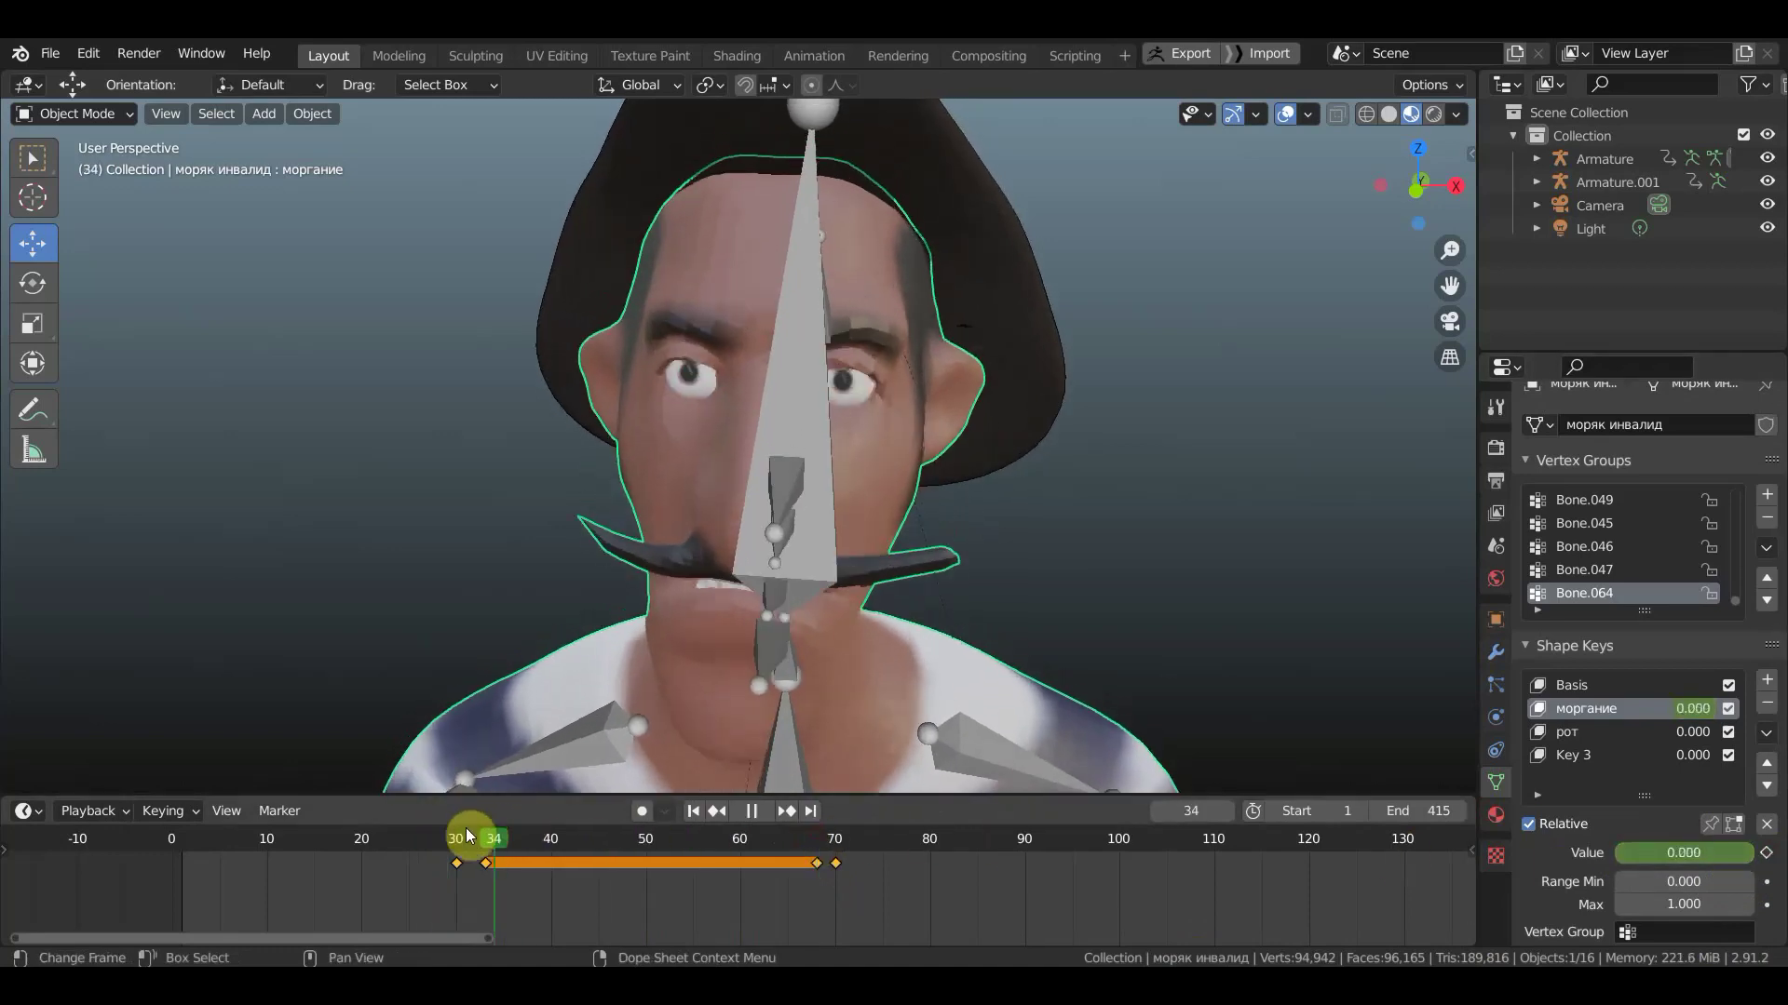
- Play the animation with viewport overlays hidden, then move to frame 74 near the blink
{"action": "key", "text": "space"}
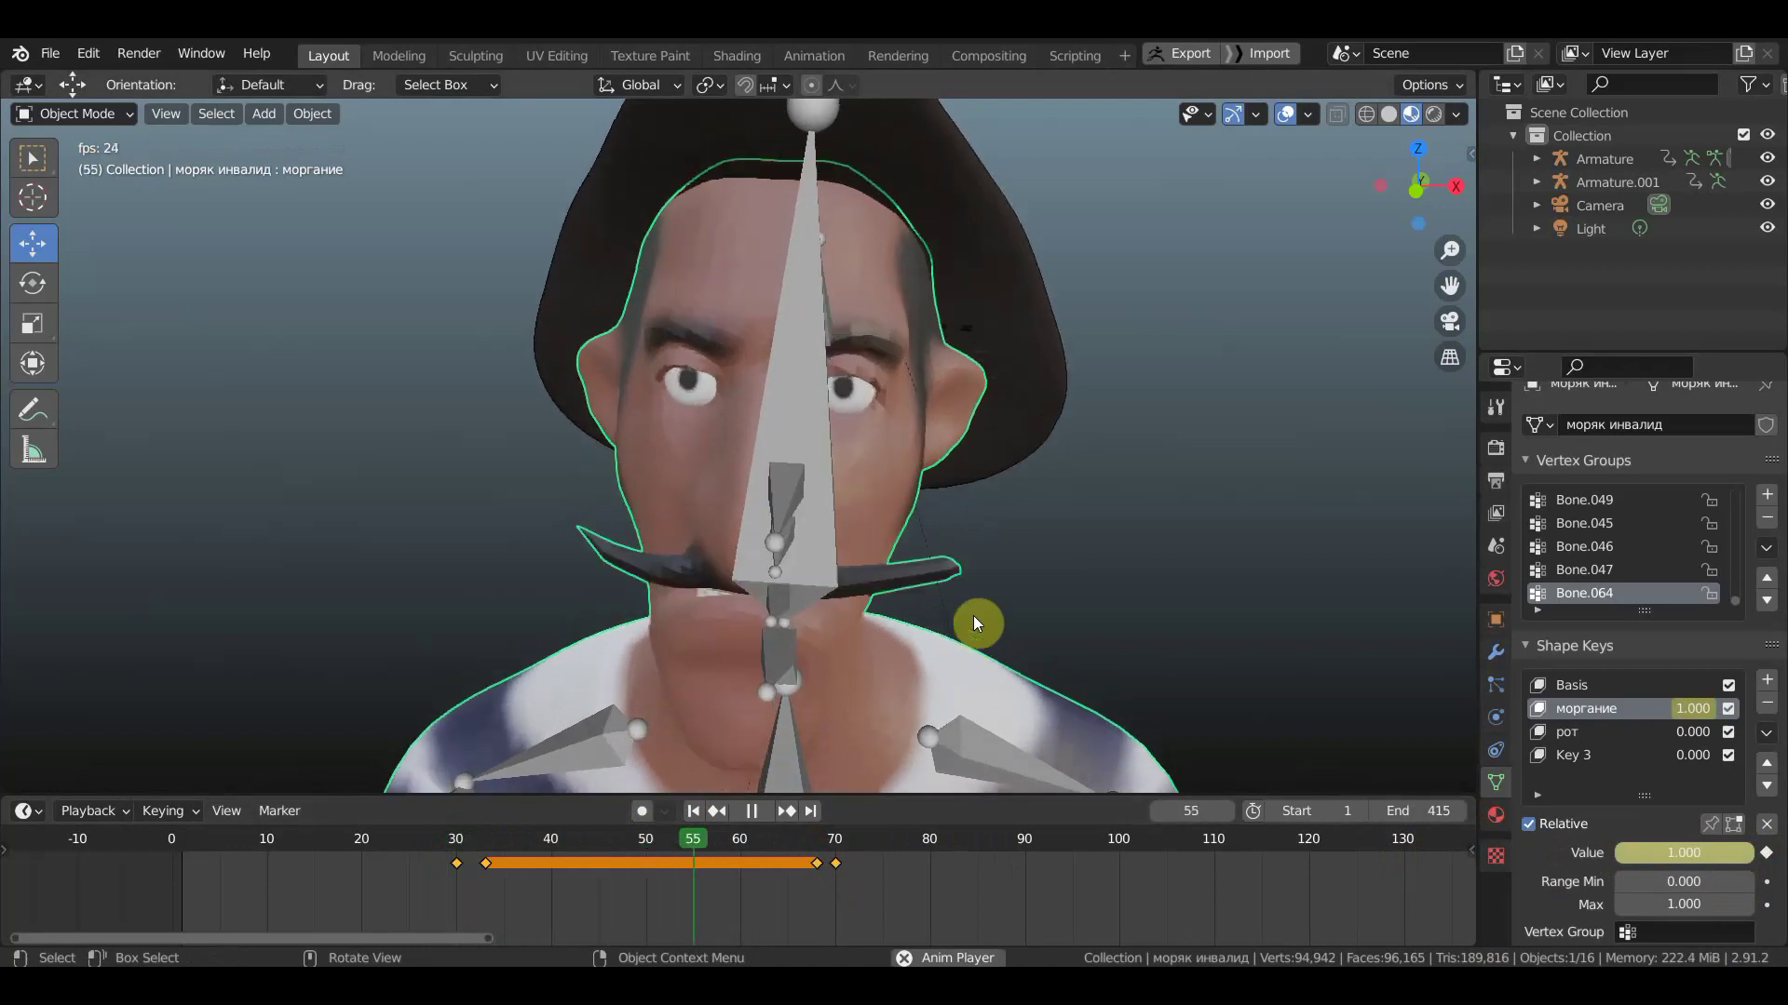
{"action": "scroll", "coordinate": [1147, 562], "scroll_direction": "down", "scroll_amount": 8}
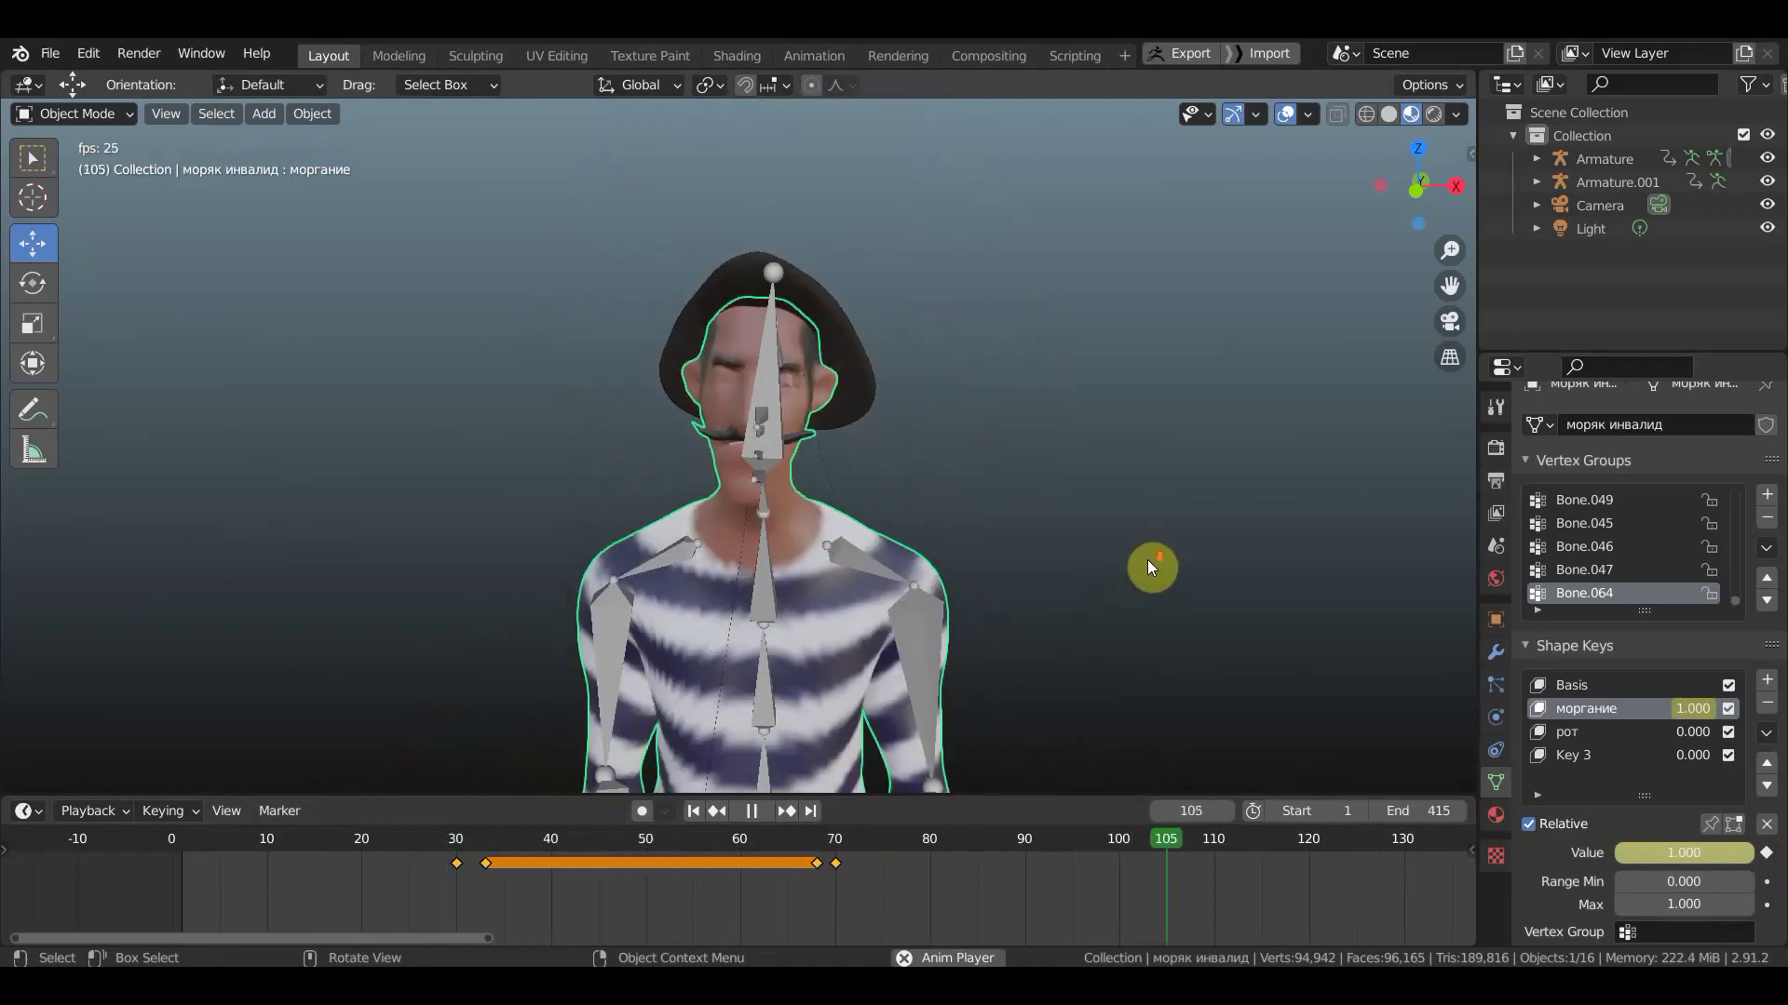
{"action": "left_click", "coordinate": [1301, 114]}
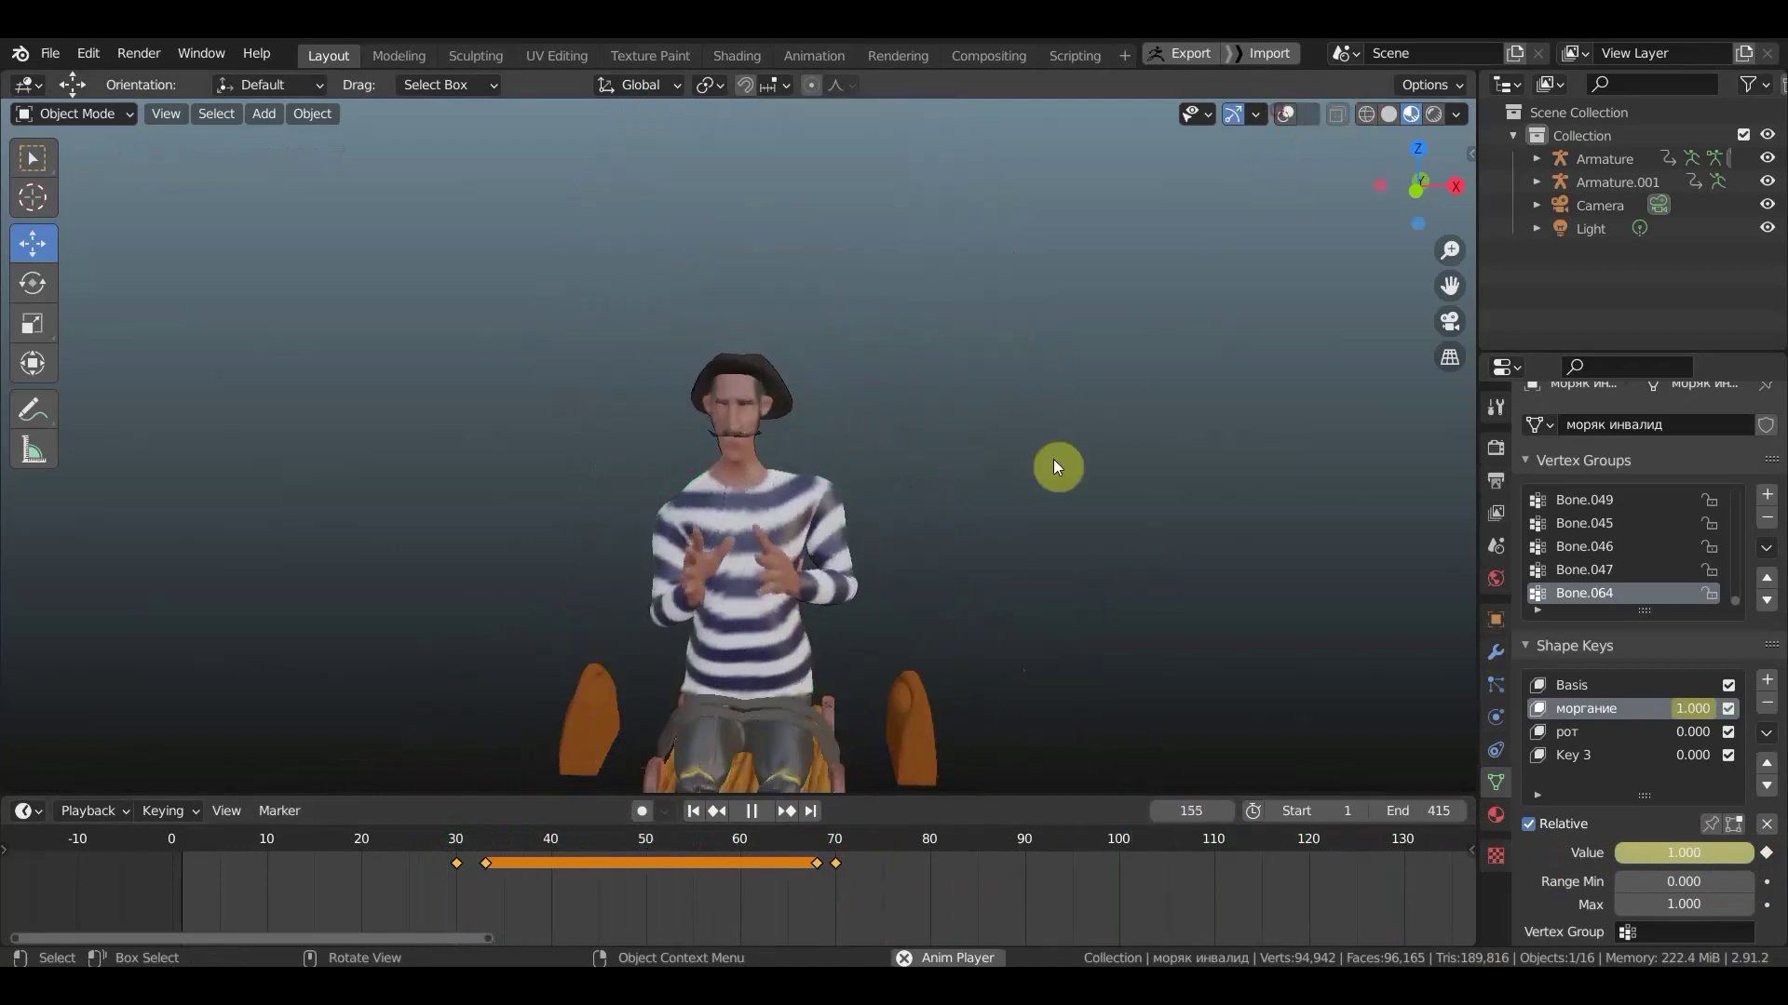
{"action": "scroll", "coordinate": [925, 596], "scroll_direction": "up", "scroll_amount": 2}
{"action": "scroll", "coordinate": [925, 595], "scroll_direction": "down", "scroll_amount": 2}
{"action": "mouse_move", "coordinate": [926, 596]}
{"action": "middle_mouse_down"}
{"action": "mouse_move", "coordinate": [1065, 609]}
{"action": "mouse_move", "coordinate": [1033, 603]}
{"action": "middle_mouse_up"}
{"action": "scroll", "coordinate": [1033, 602], "scroll_direction": "up", "scroll_amount": 4}
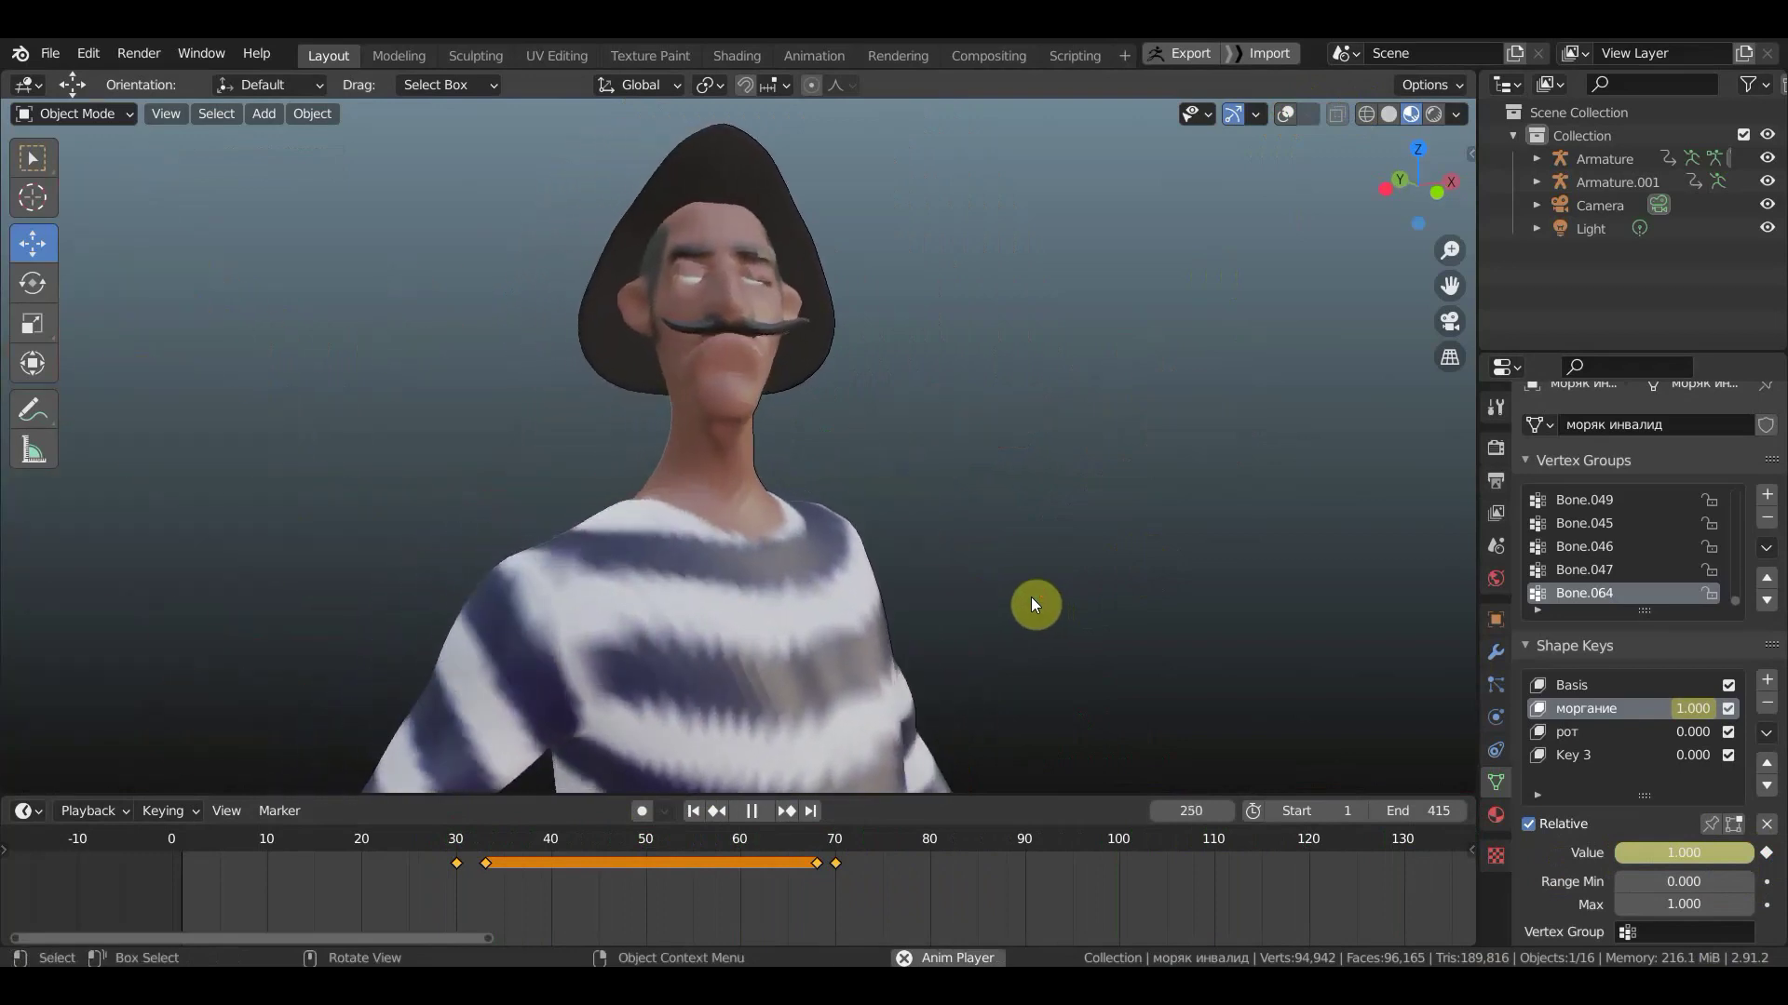
{"action": "key", "text": "space"}
{"action": "scroll", "coordinate": [1077, 898], "scroll_direction": "down", "scroll_amount": 2}
{"action": "scroll", "coordinate": [1078, 898], "scroll_direction": "down", "scroll_amount": 2}
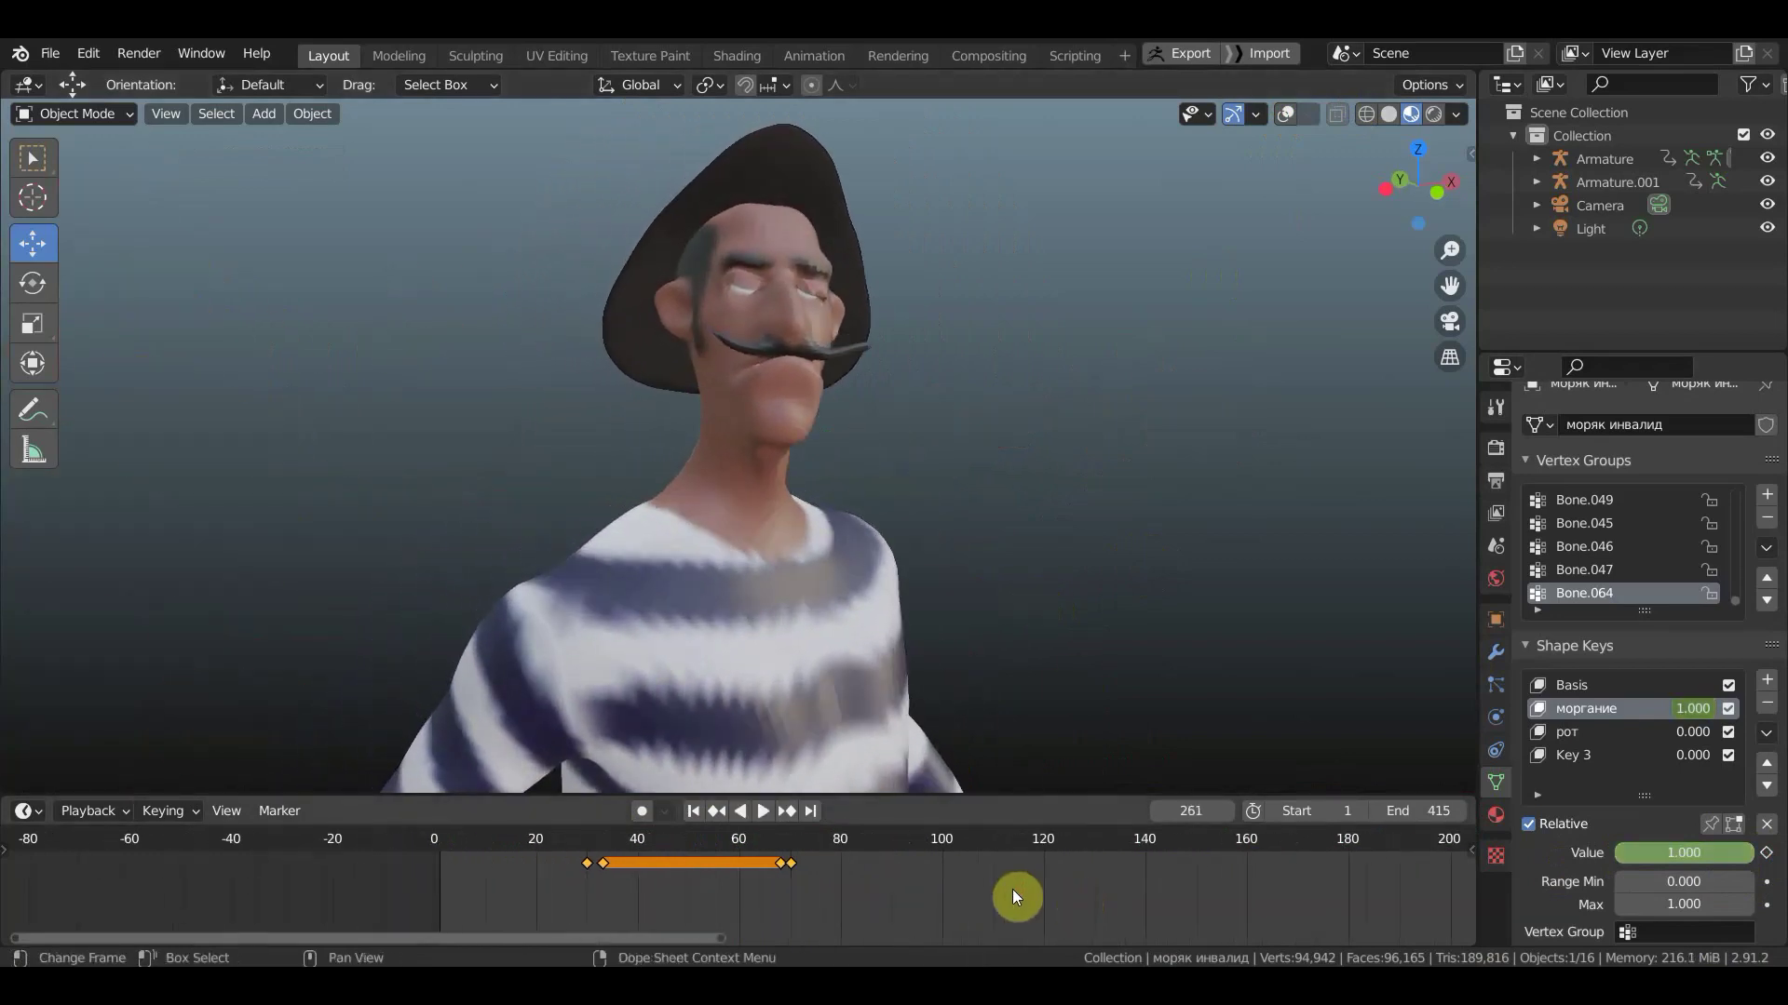
{"action": "left_click", "coordinate": [946, 844]}
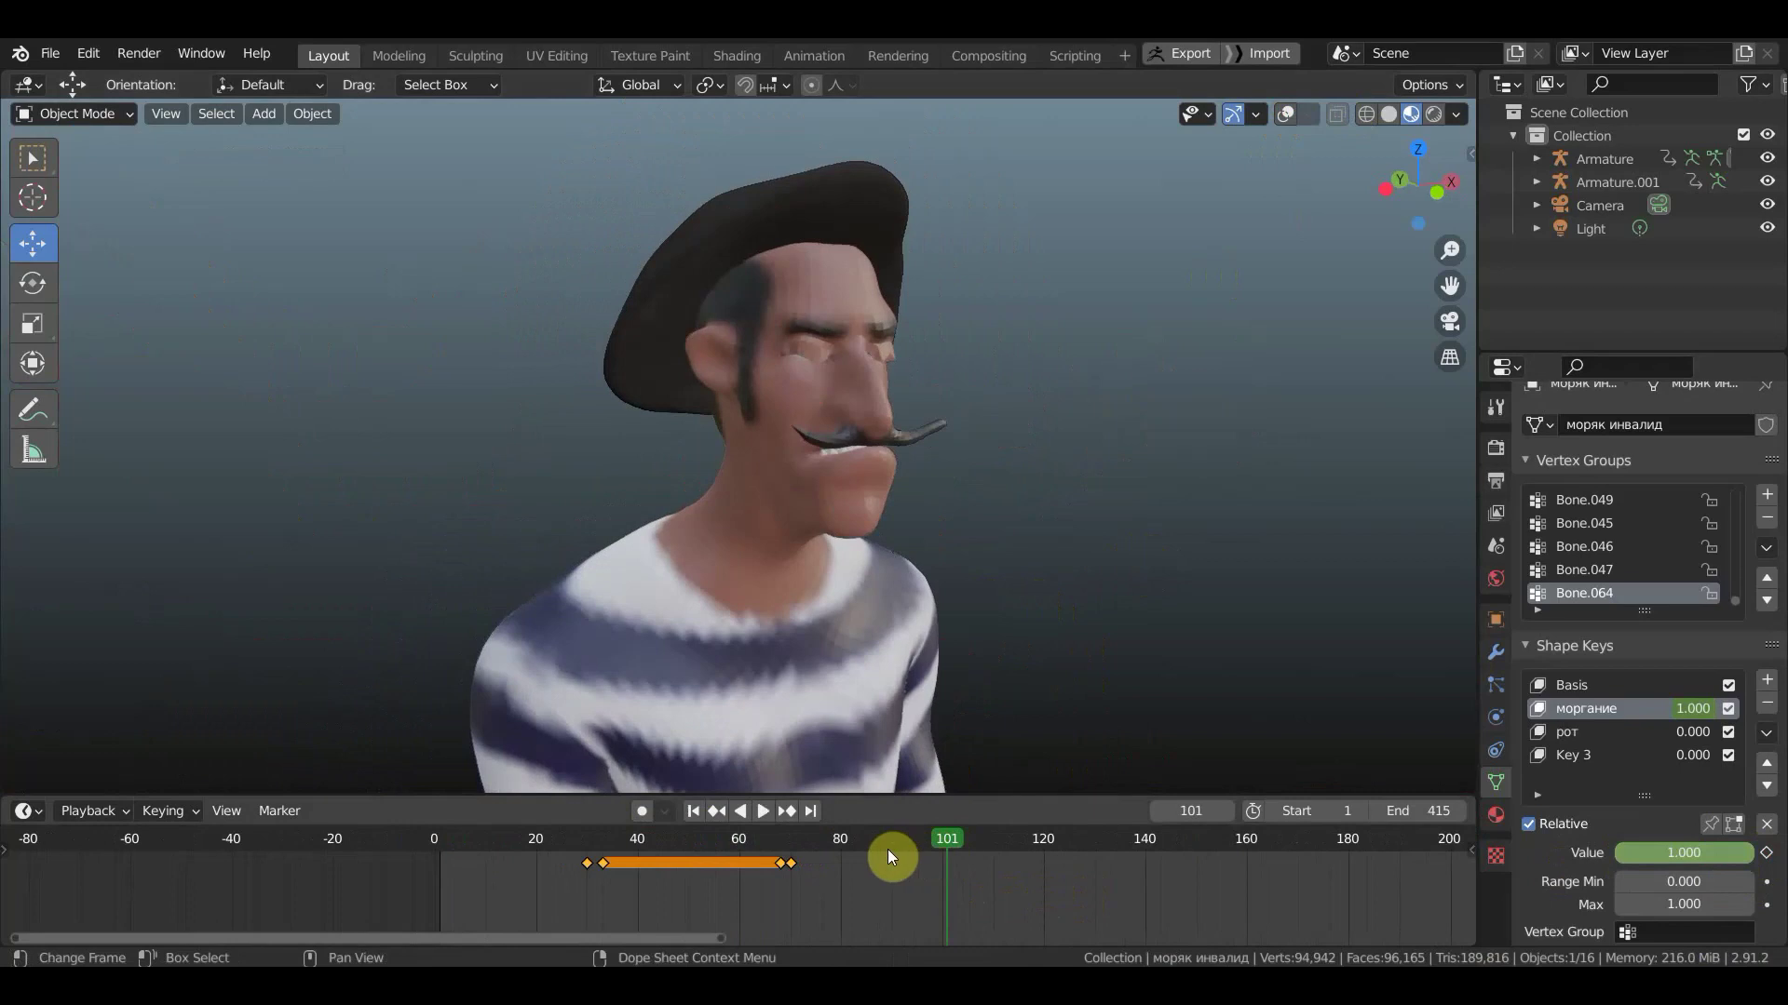
{"action": "left_click", "coordinate": [840, 843]}
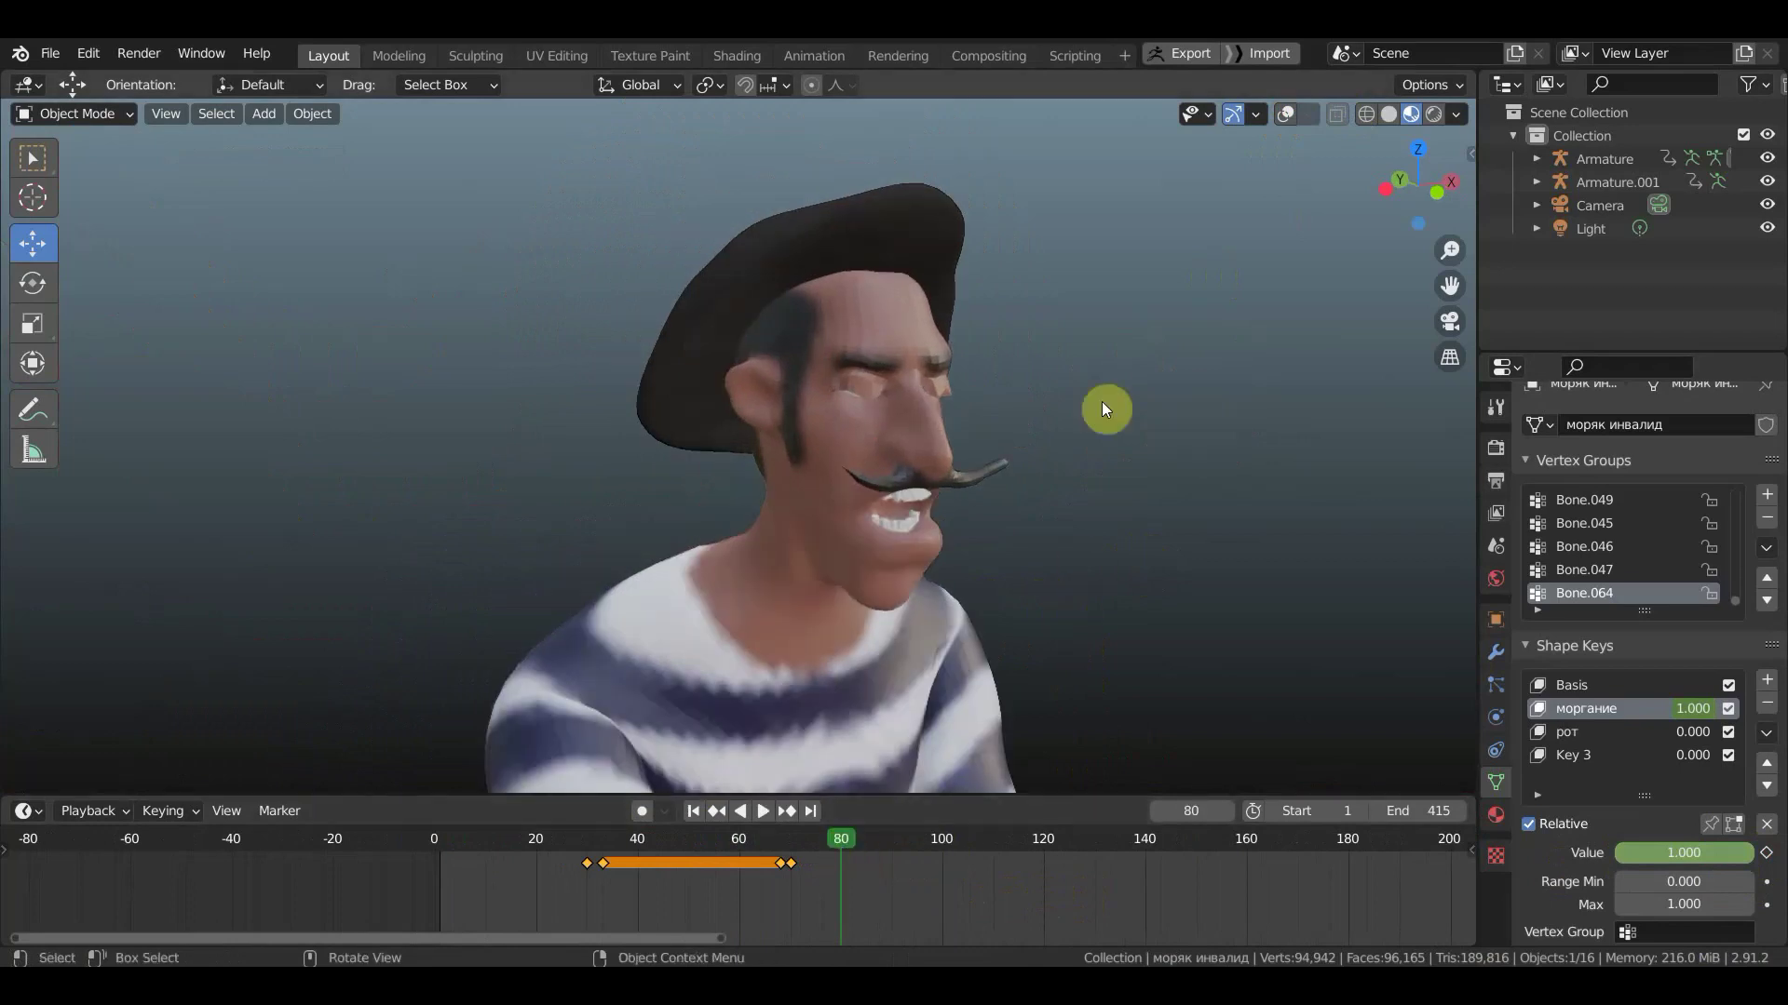
{"action": "mouse_move", "coordinate": [842, 843]}
{"action": "left_mouse_down"}
{"action": "mouse_move", "coordinate": [776, 840]}
{"action": "mouse_move", "coordinate": [805, 846]}
{"action": "left_mouse_up"}
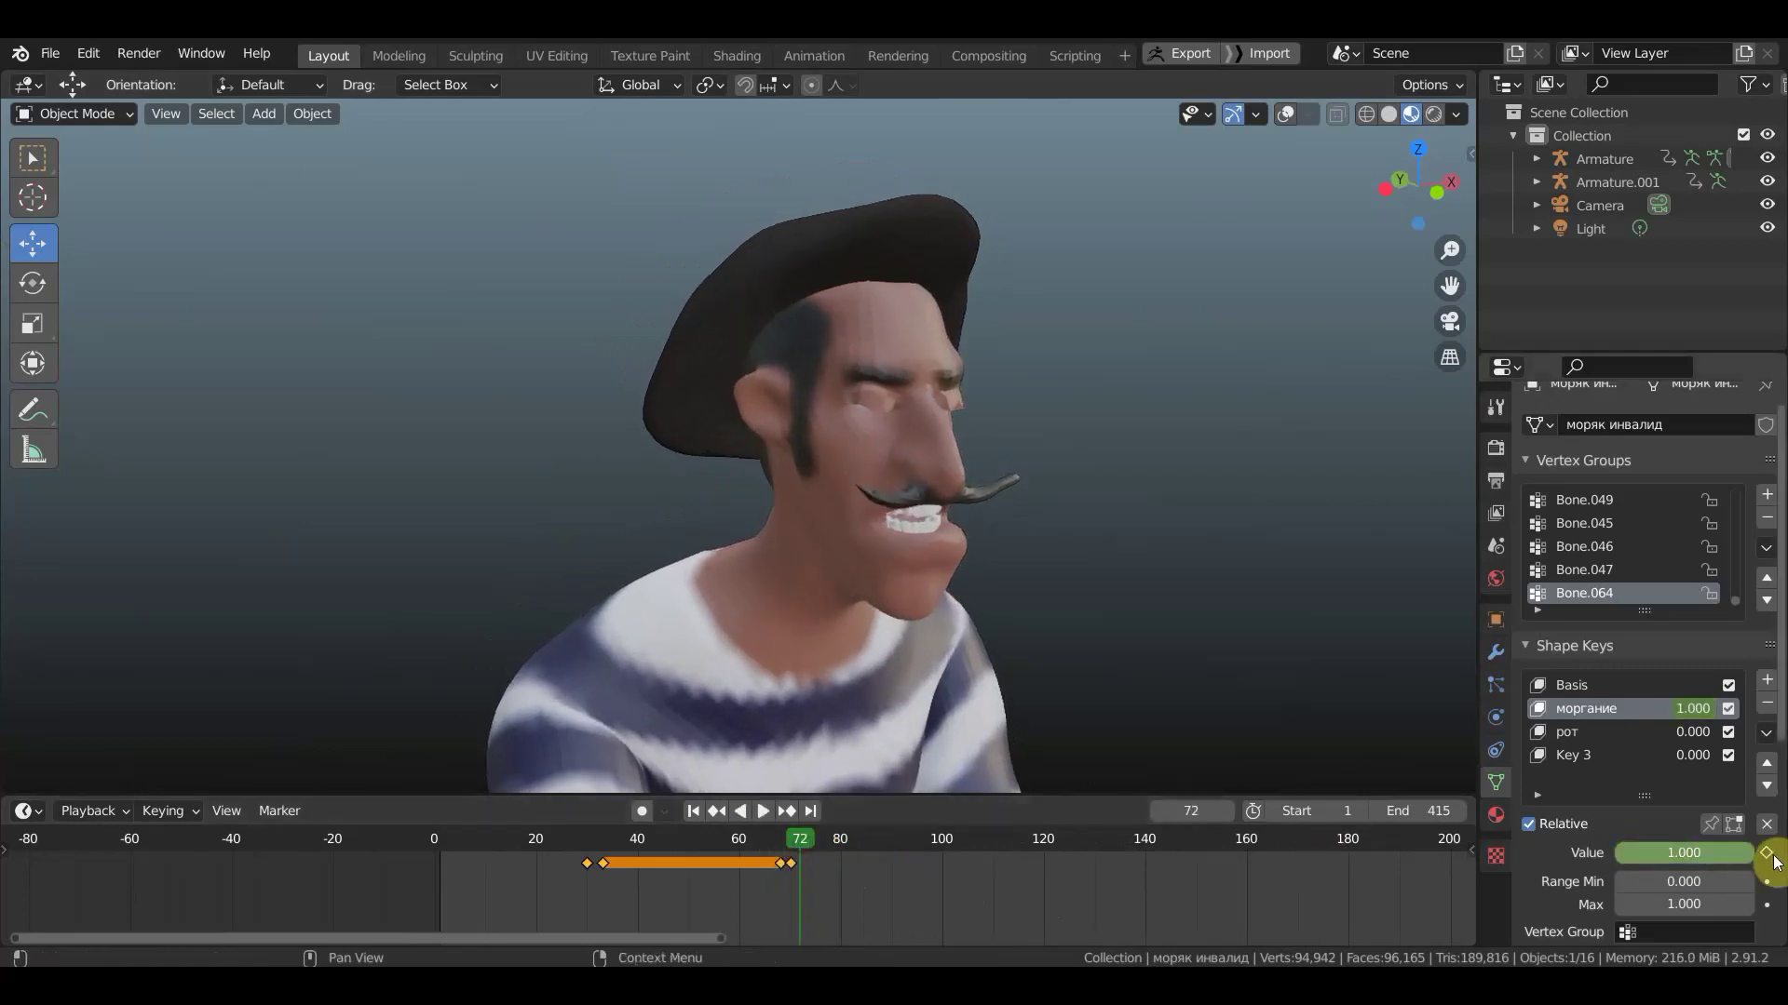
- Lower моргание and key it at frame 72, replay the blink, and select Key 3
{"action": "left_click_drag", "start_coordinate": [1748, 854], "coordinate": [1657, 853]}
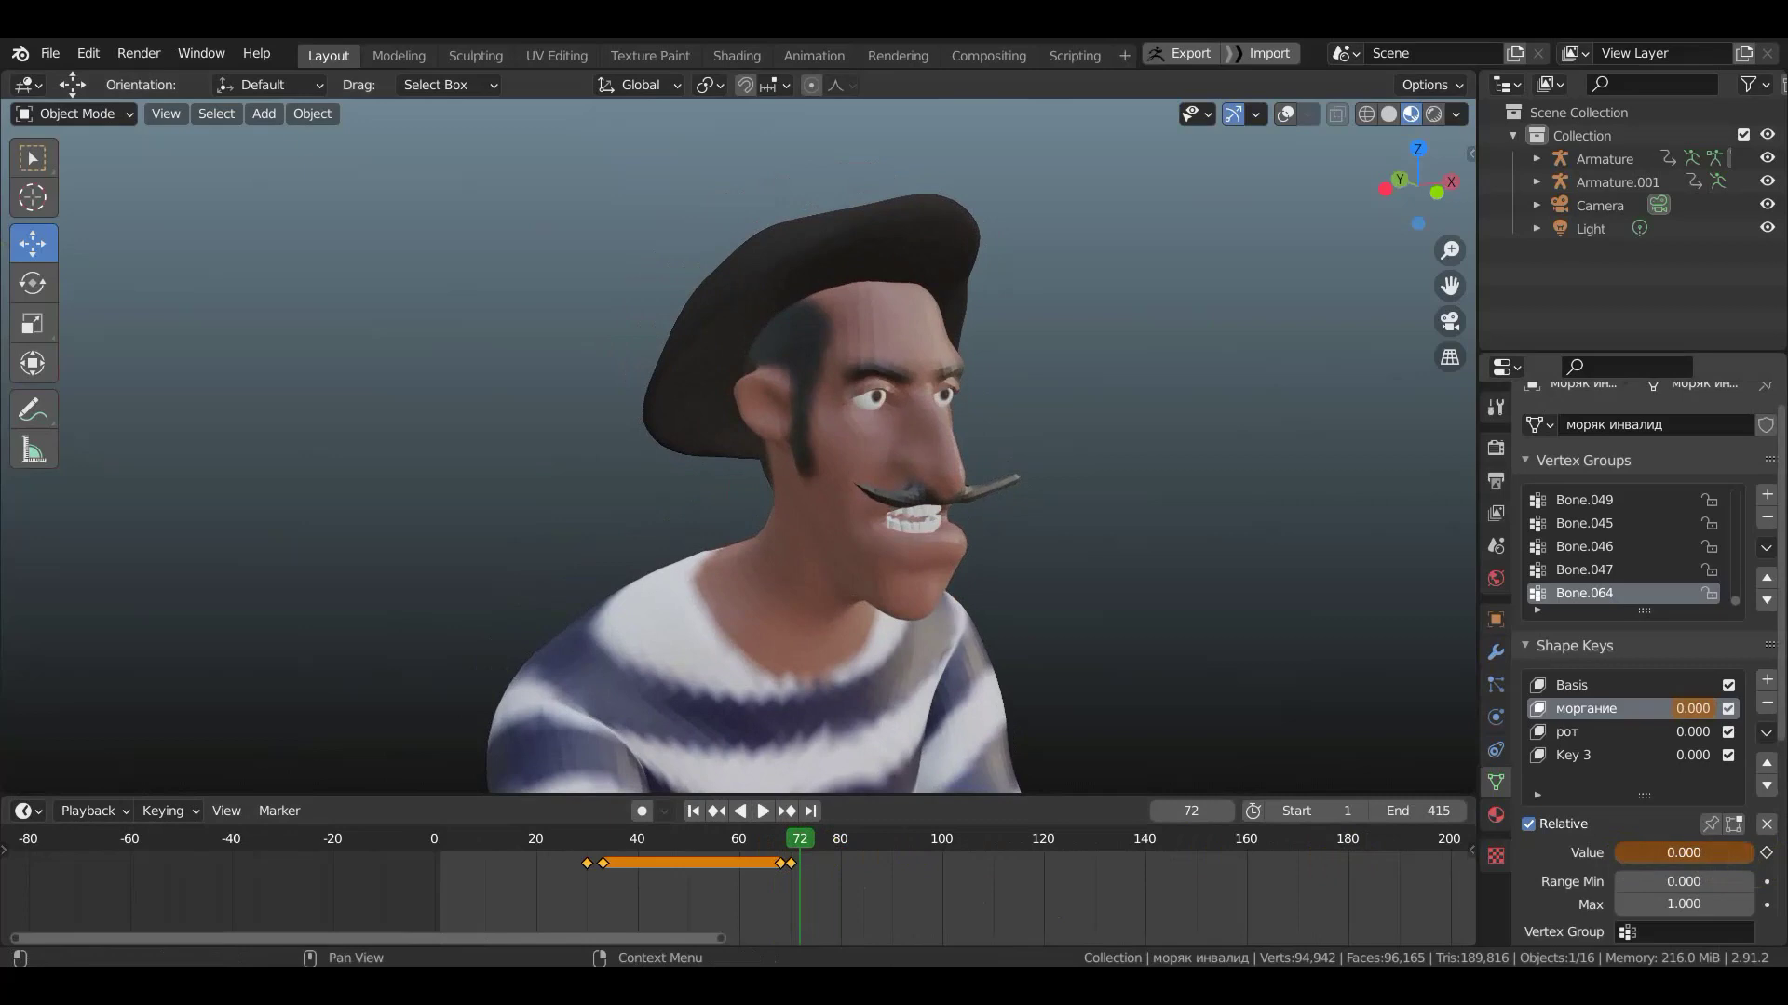
{"action": "left_click", "coordinate": [1768, 855]}
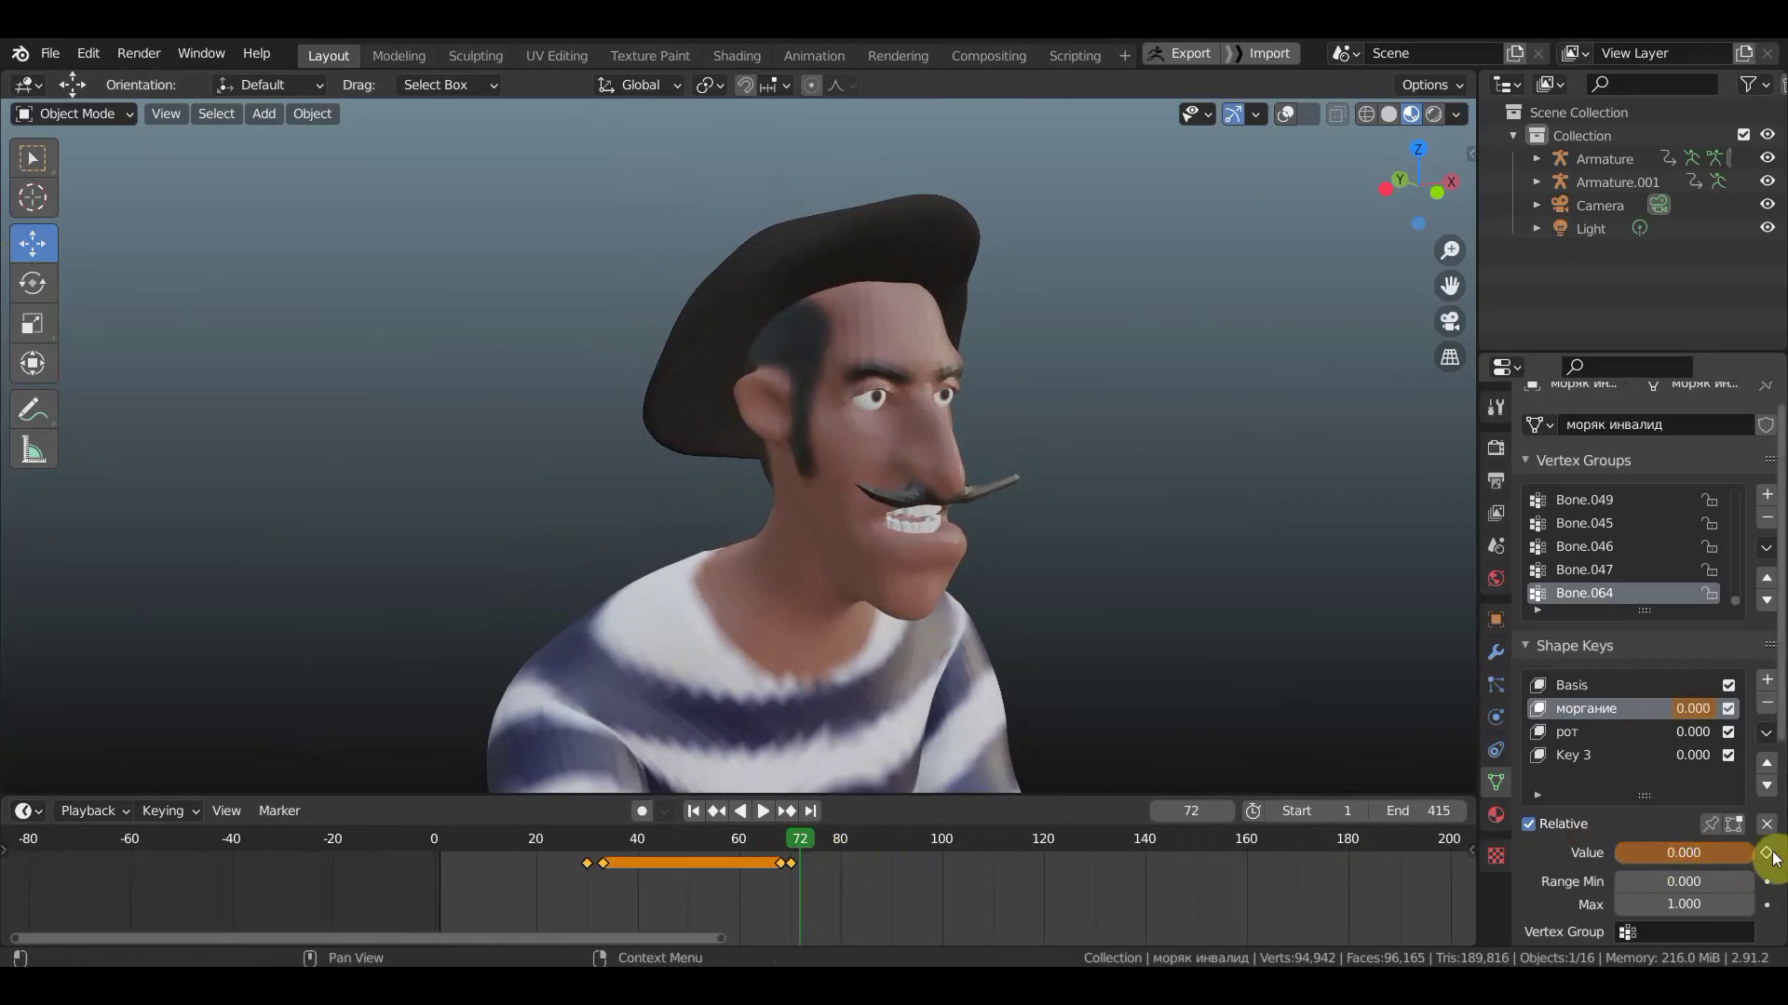
{"action": "left_click_drag", "start_coordinate": [807, 836], "coordinate": [739, 840]}
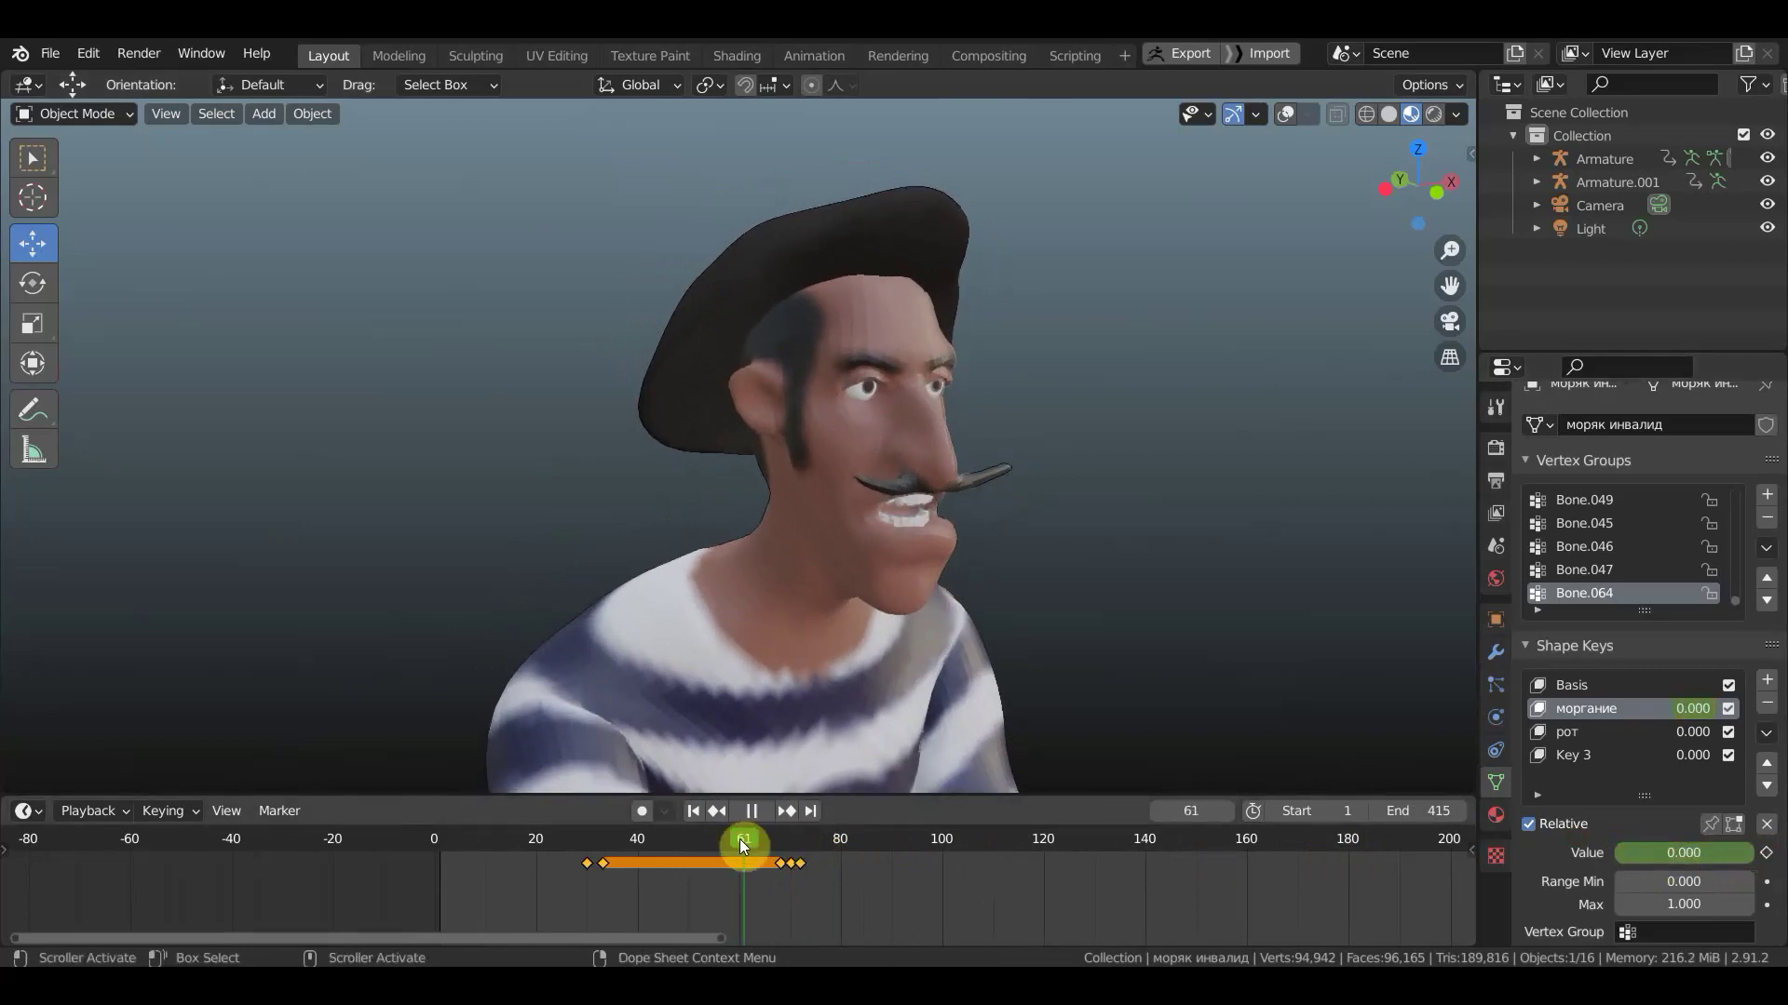
{"action": "key", "text": "space"}
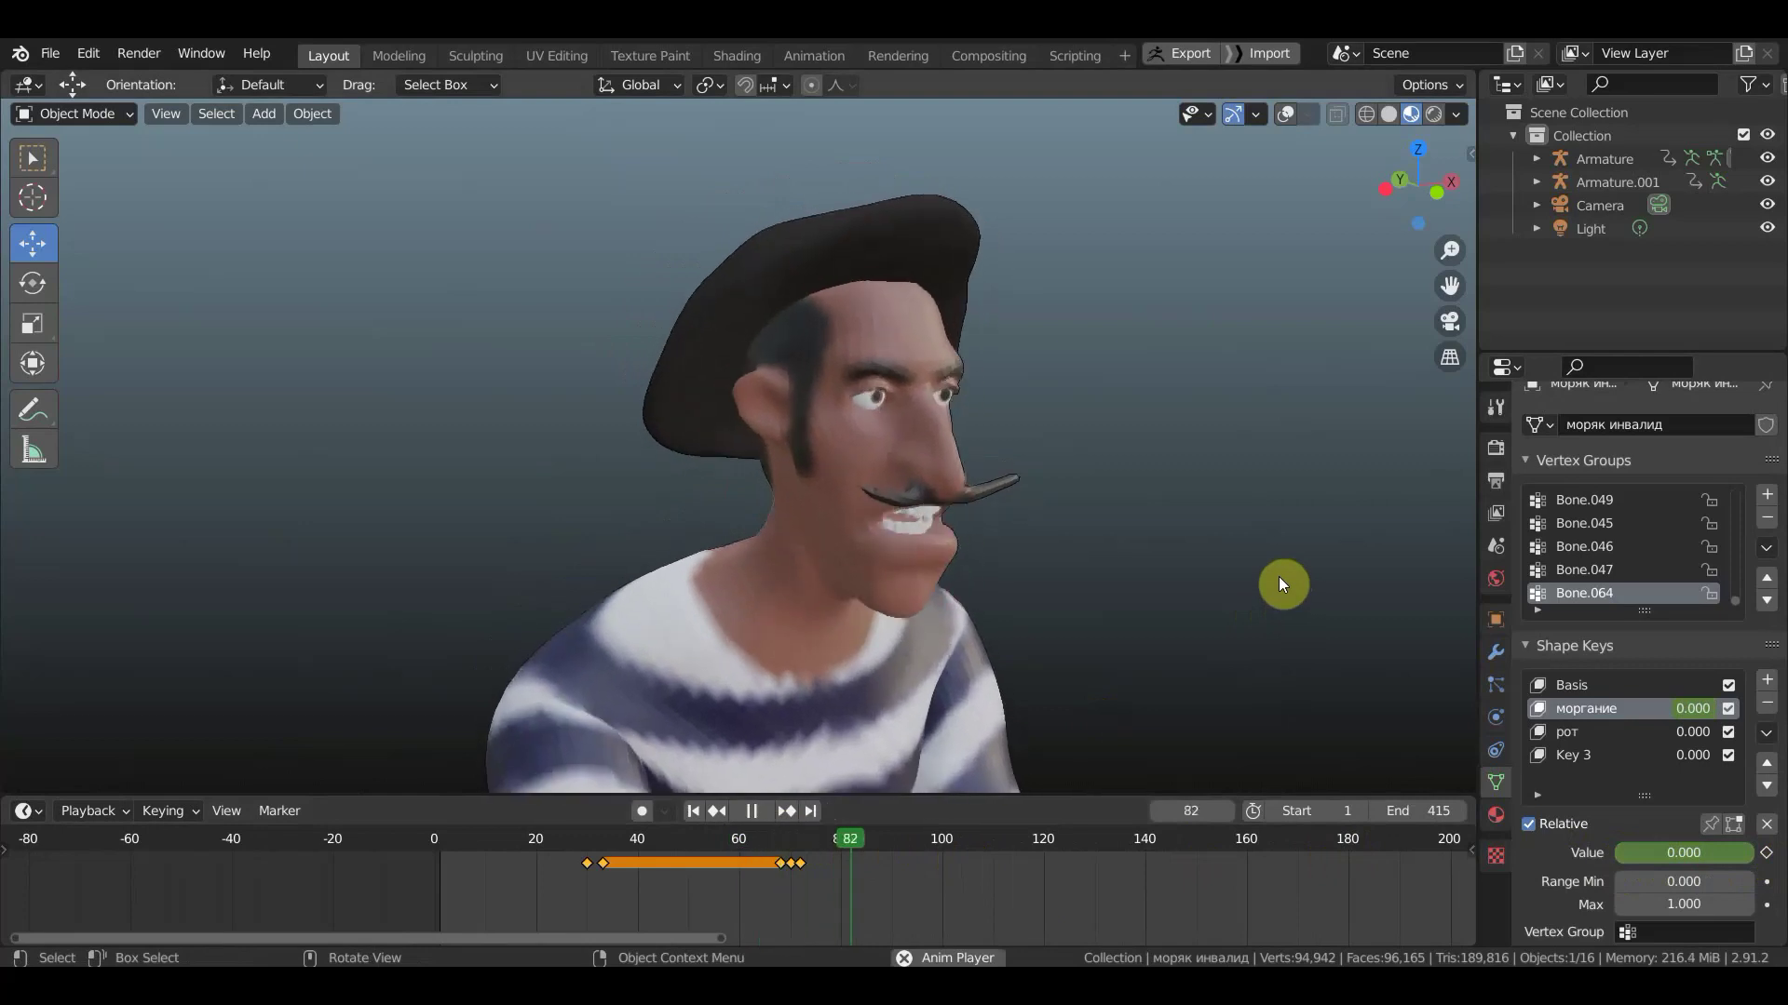
{"action": "key", "text": "space"}
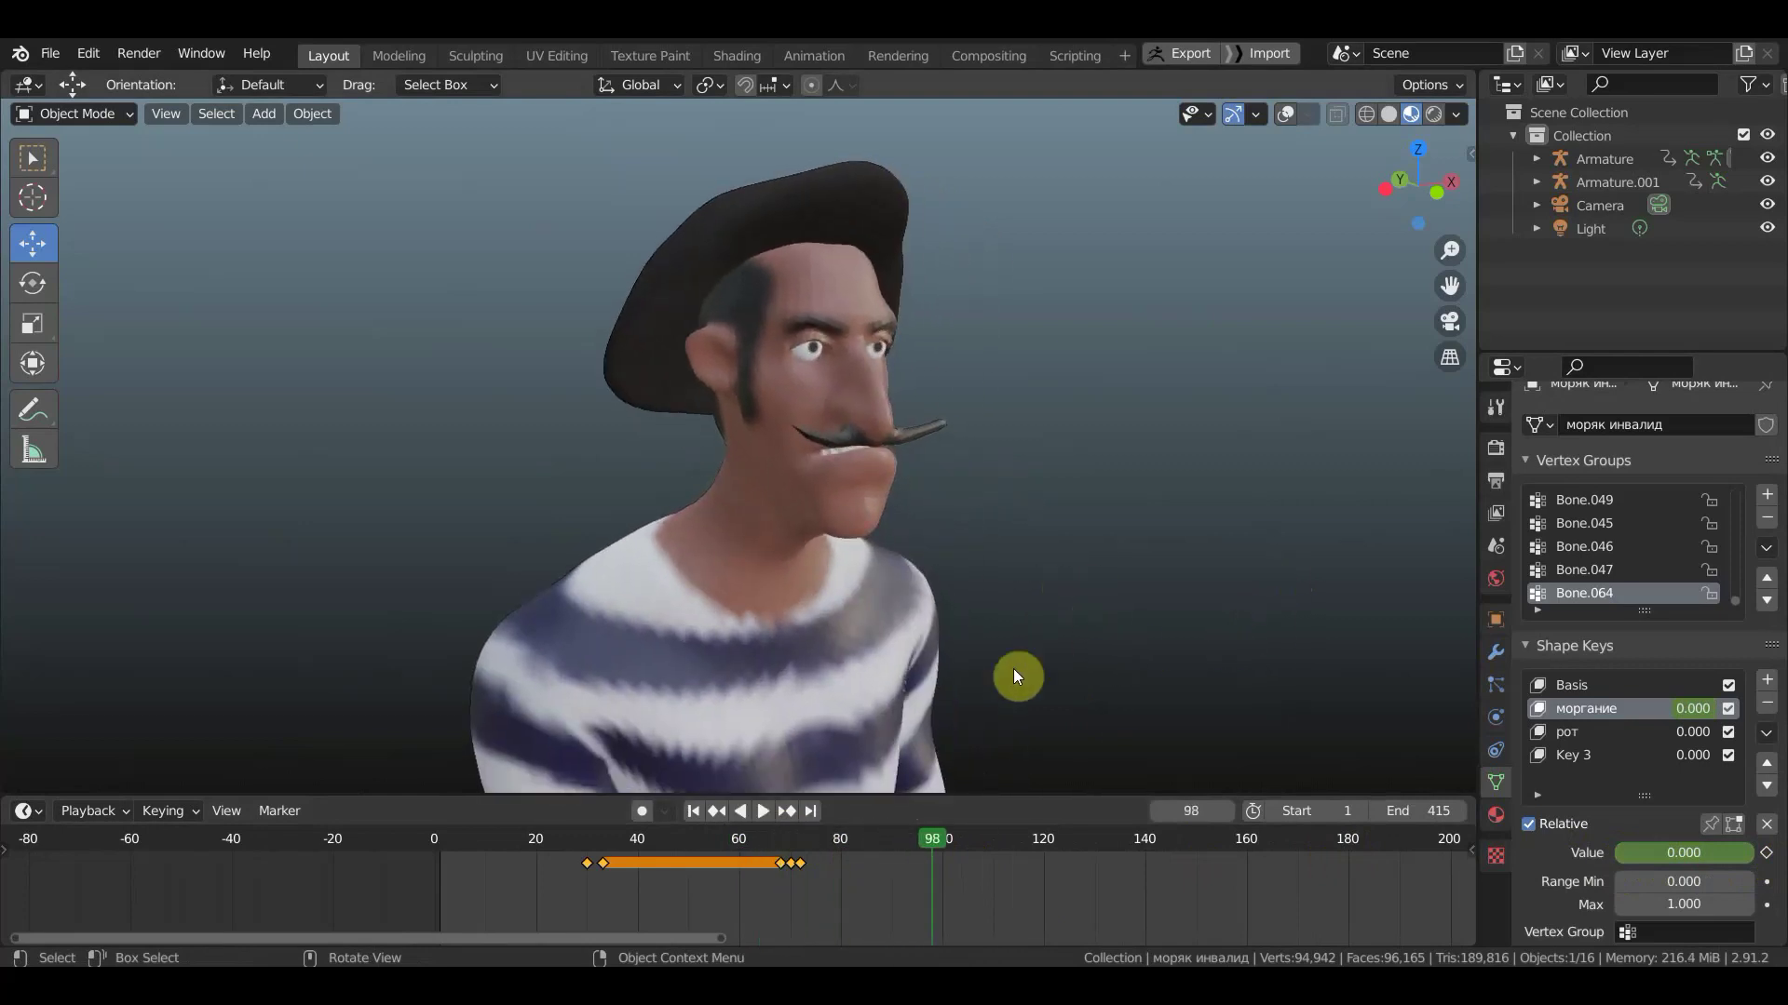
{"action": "key", "text": "space"}
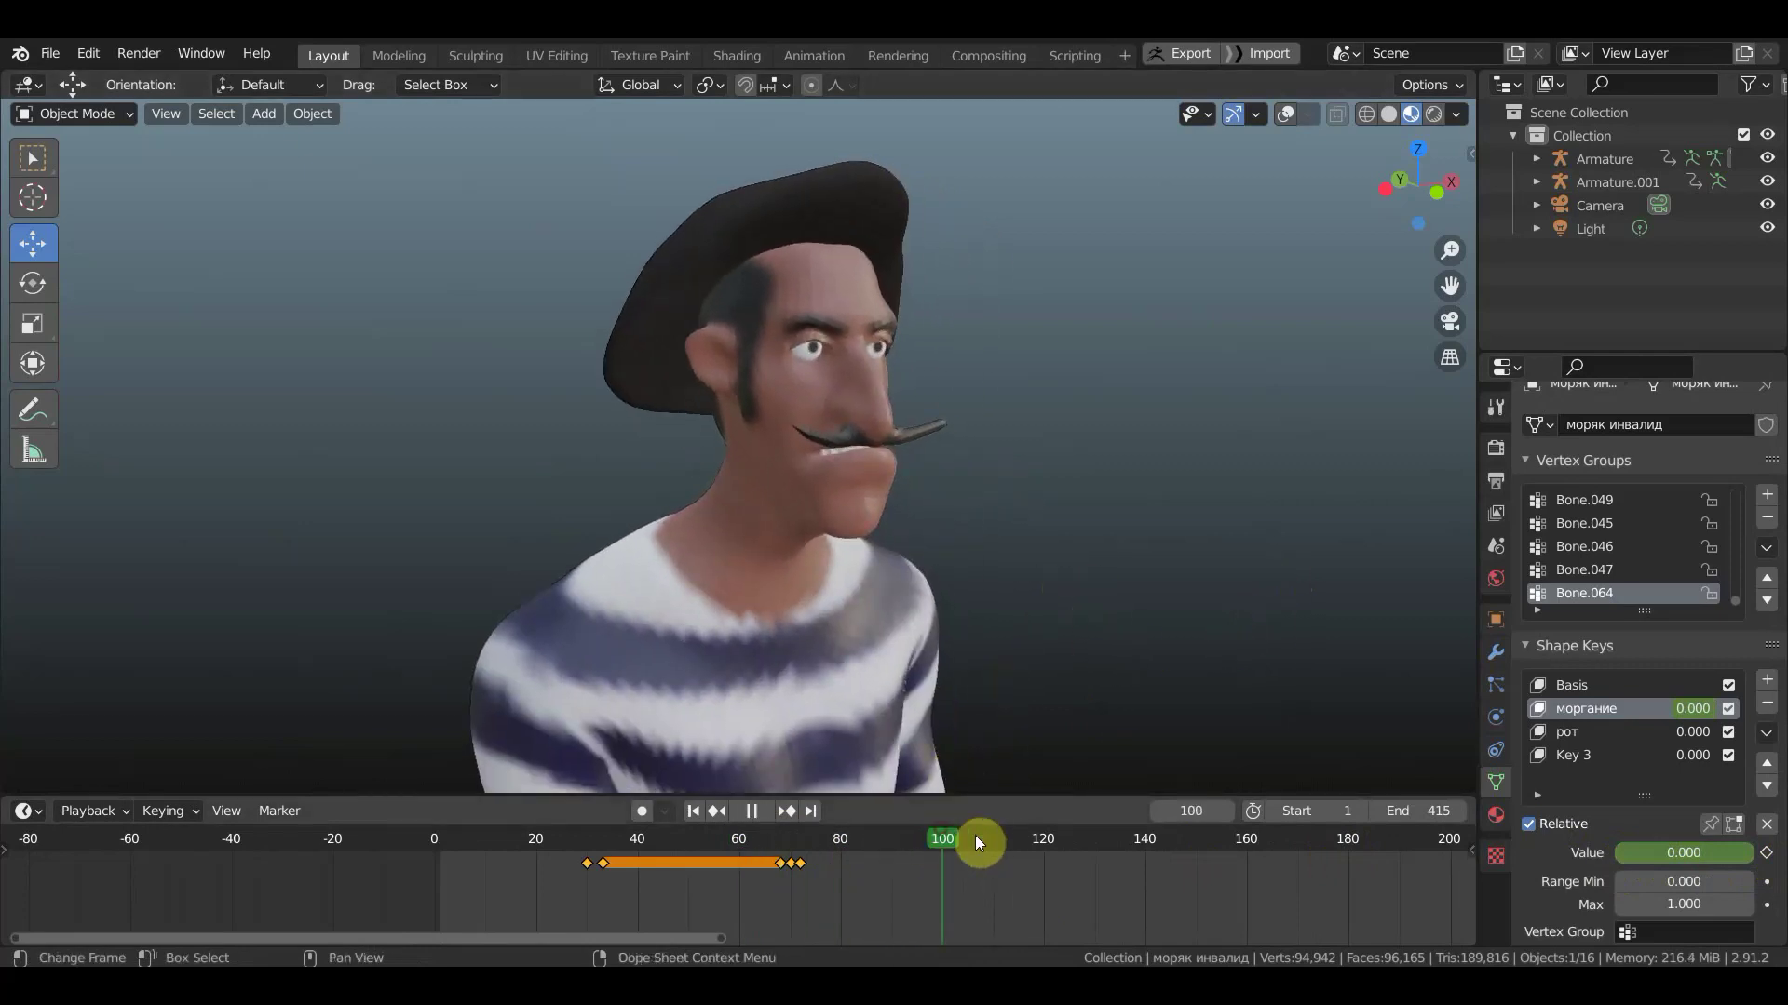
{"action": "mouse_move", "coordinate": [1026, 851]}
{"action": "left_mouse_down"}
{"action": "mouse_move", "coordinate": [949, 851]}
{"action": "mouse_move", "coordinate": [994, 853]}
{"action": "left_mouse_up"}
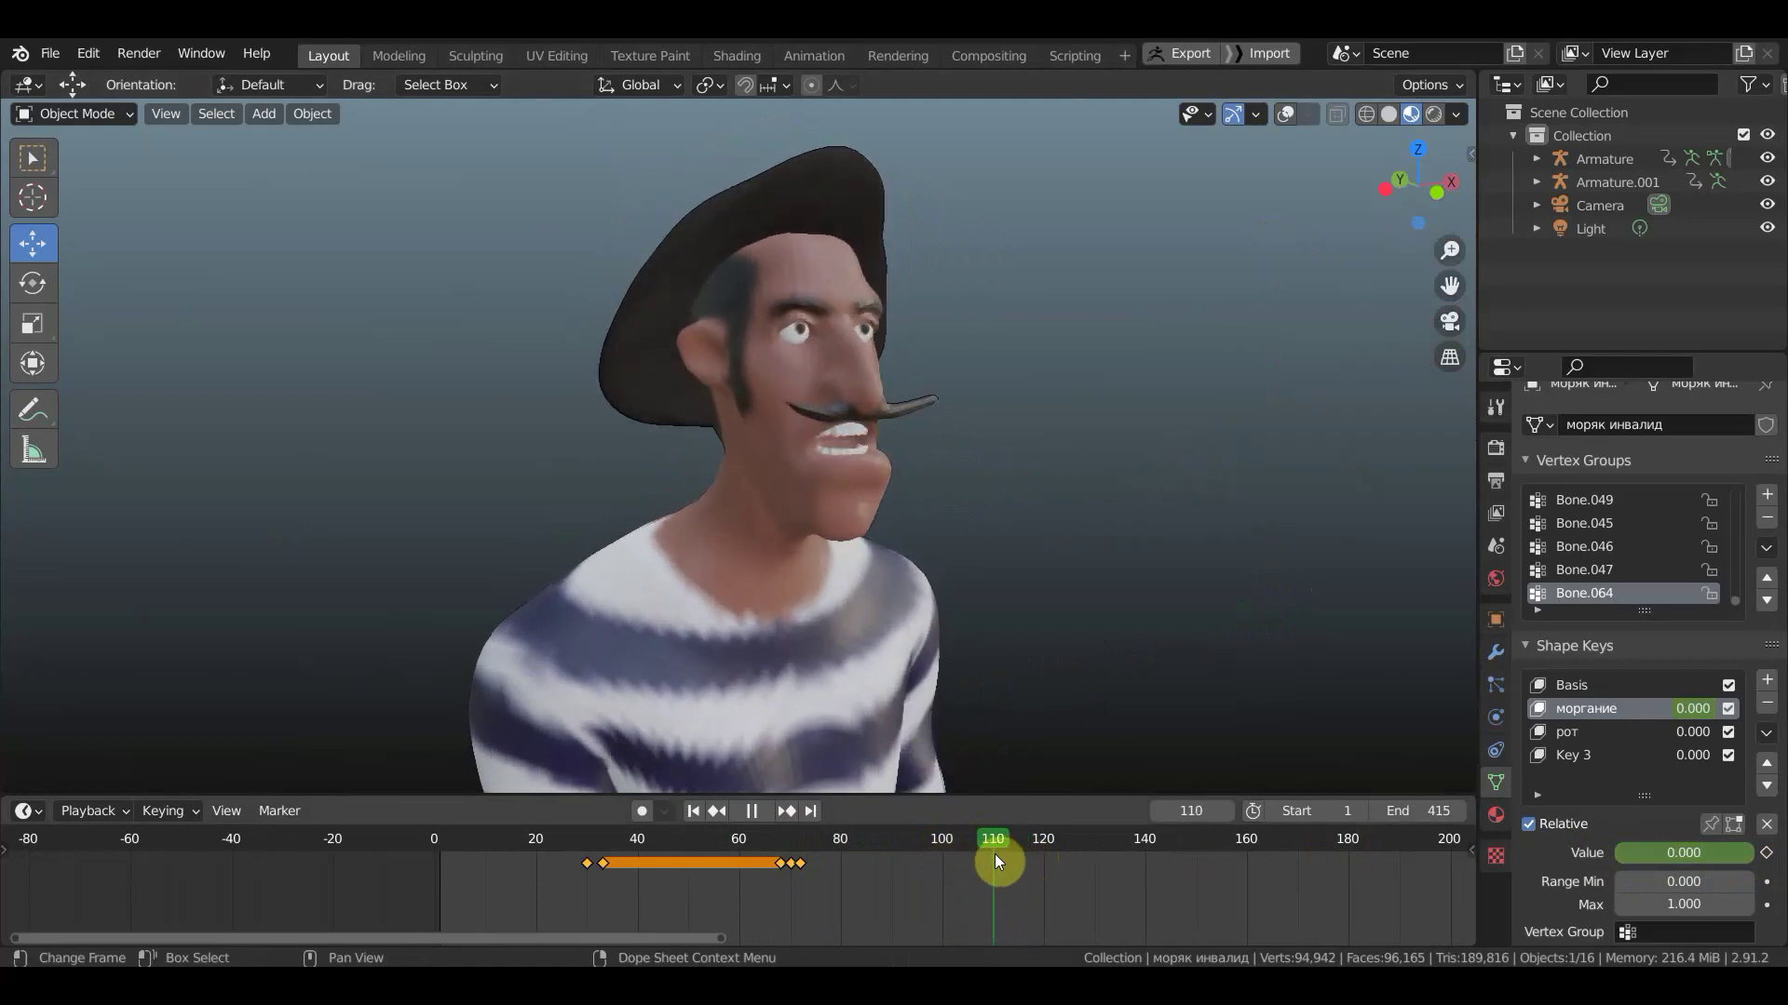
{"action": "left_click", "coordinate": [1573, 756]}
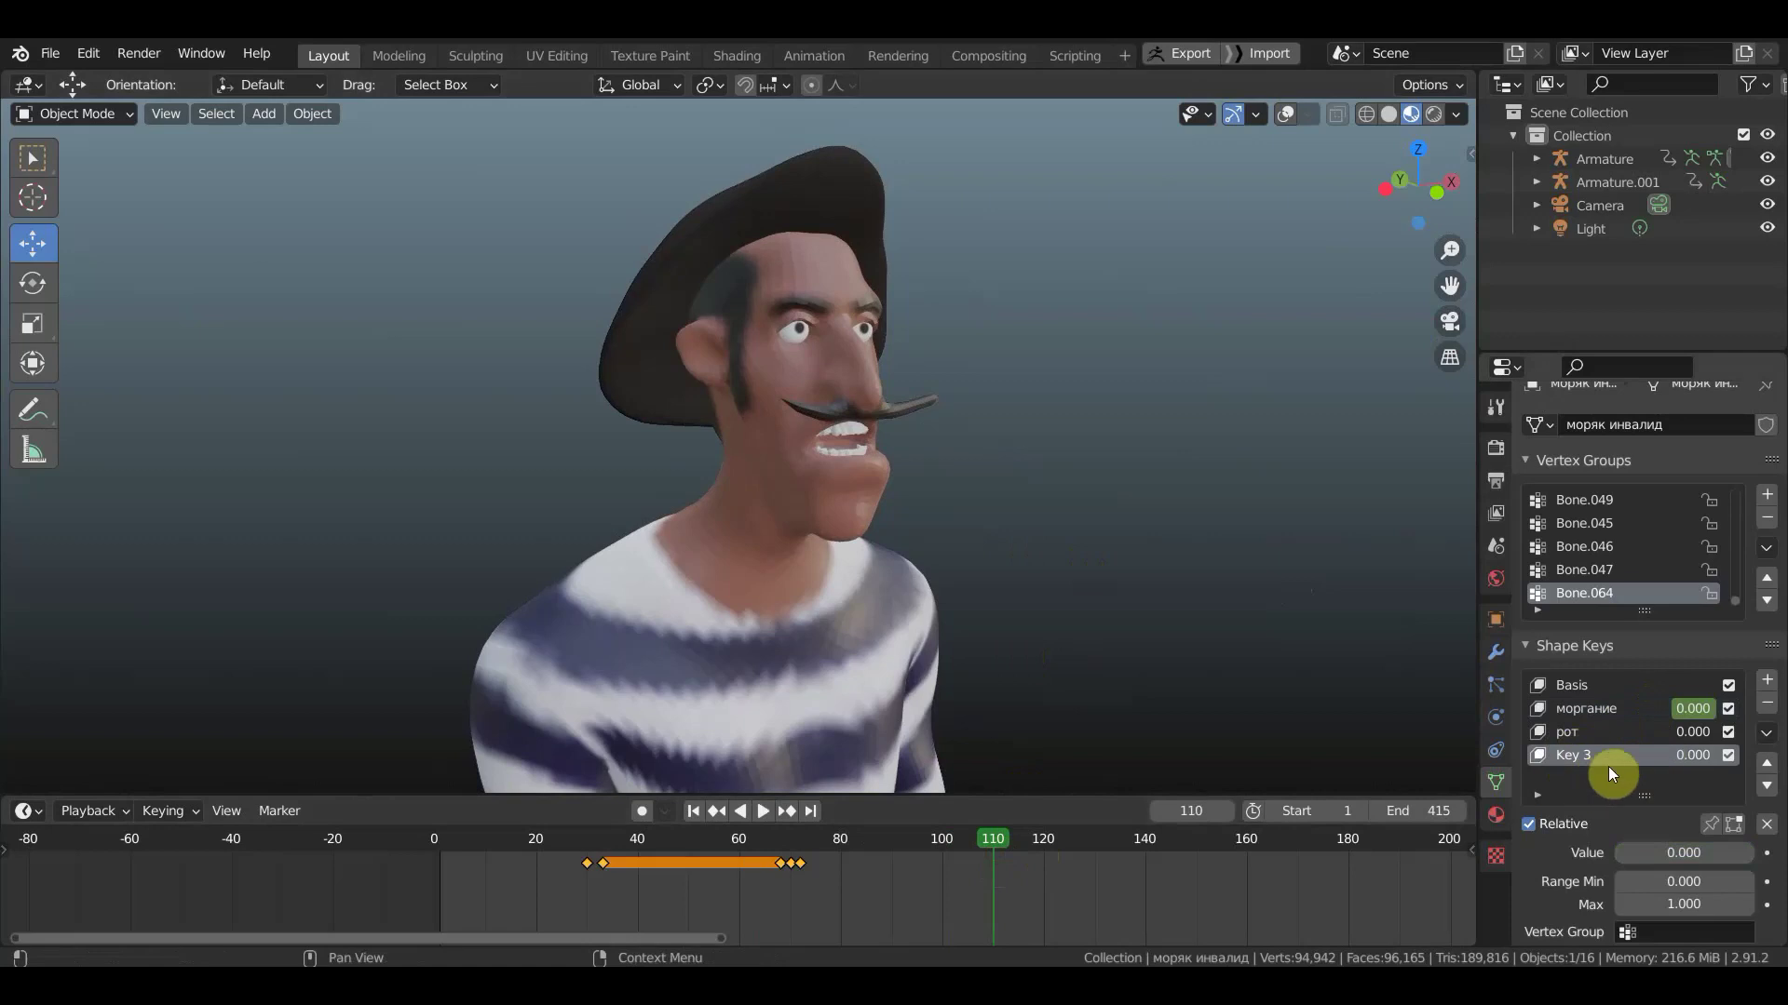
- Add shape key Key 4, enter Sculpt Mode, and pin it to show only that key
{"action": "left_click", "coordinate": [1766, 681]}
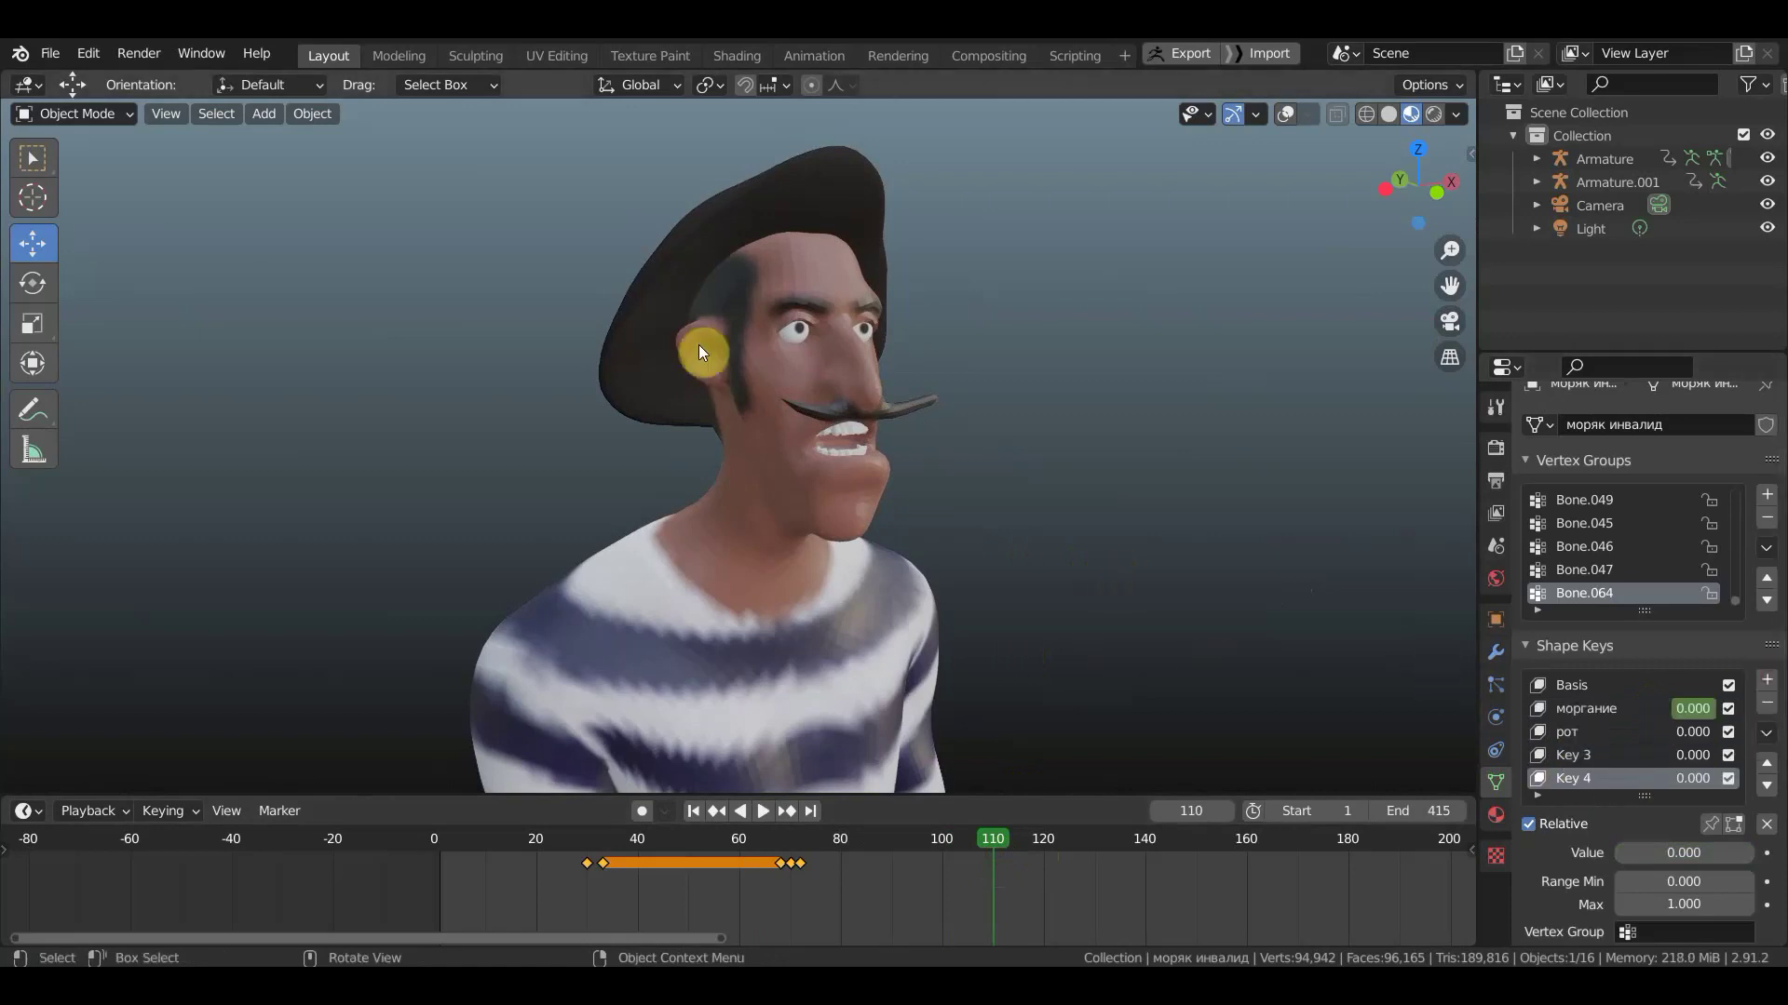
{"action": "left_click", "coordinate": [94, 112]}
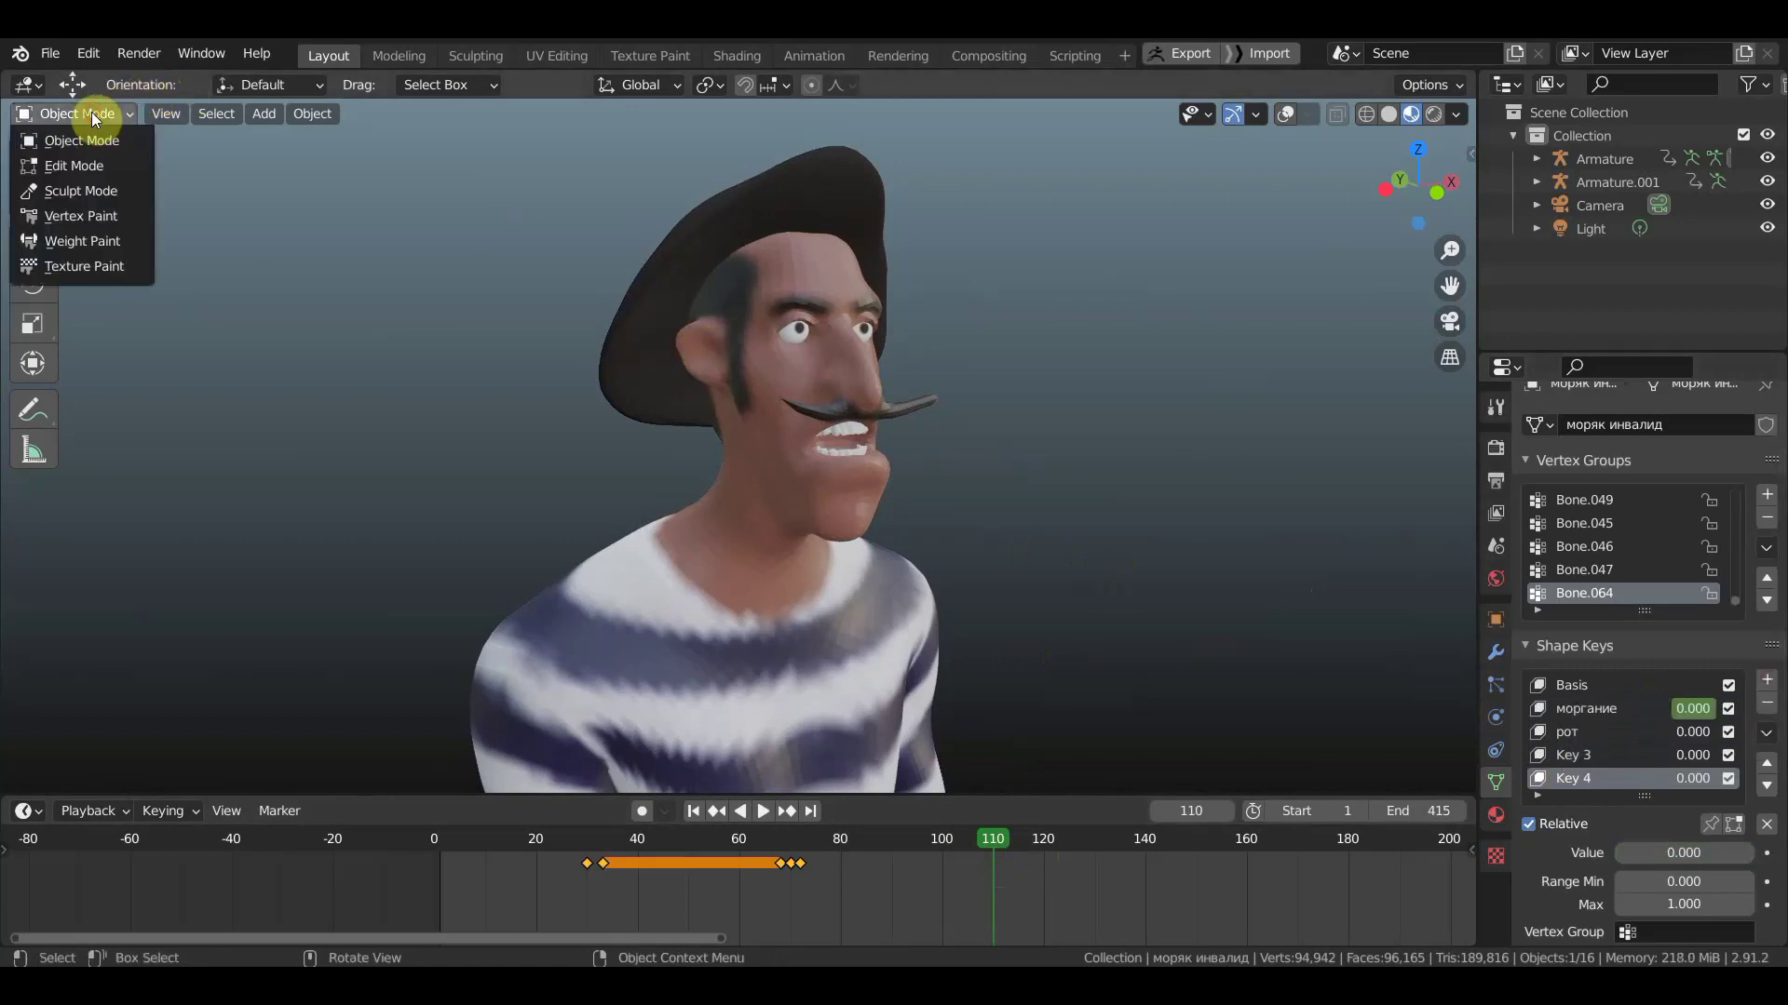
{"action": "left_click", "coordinate": [97, 182]}
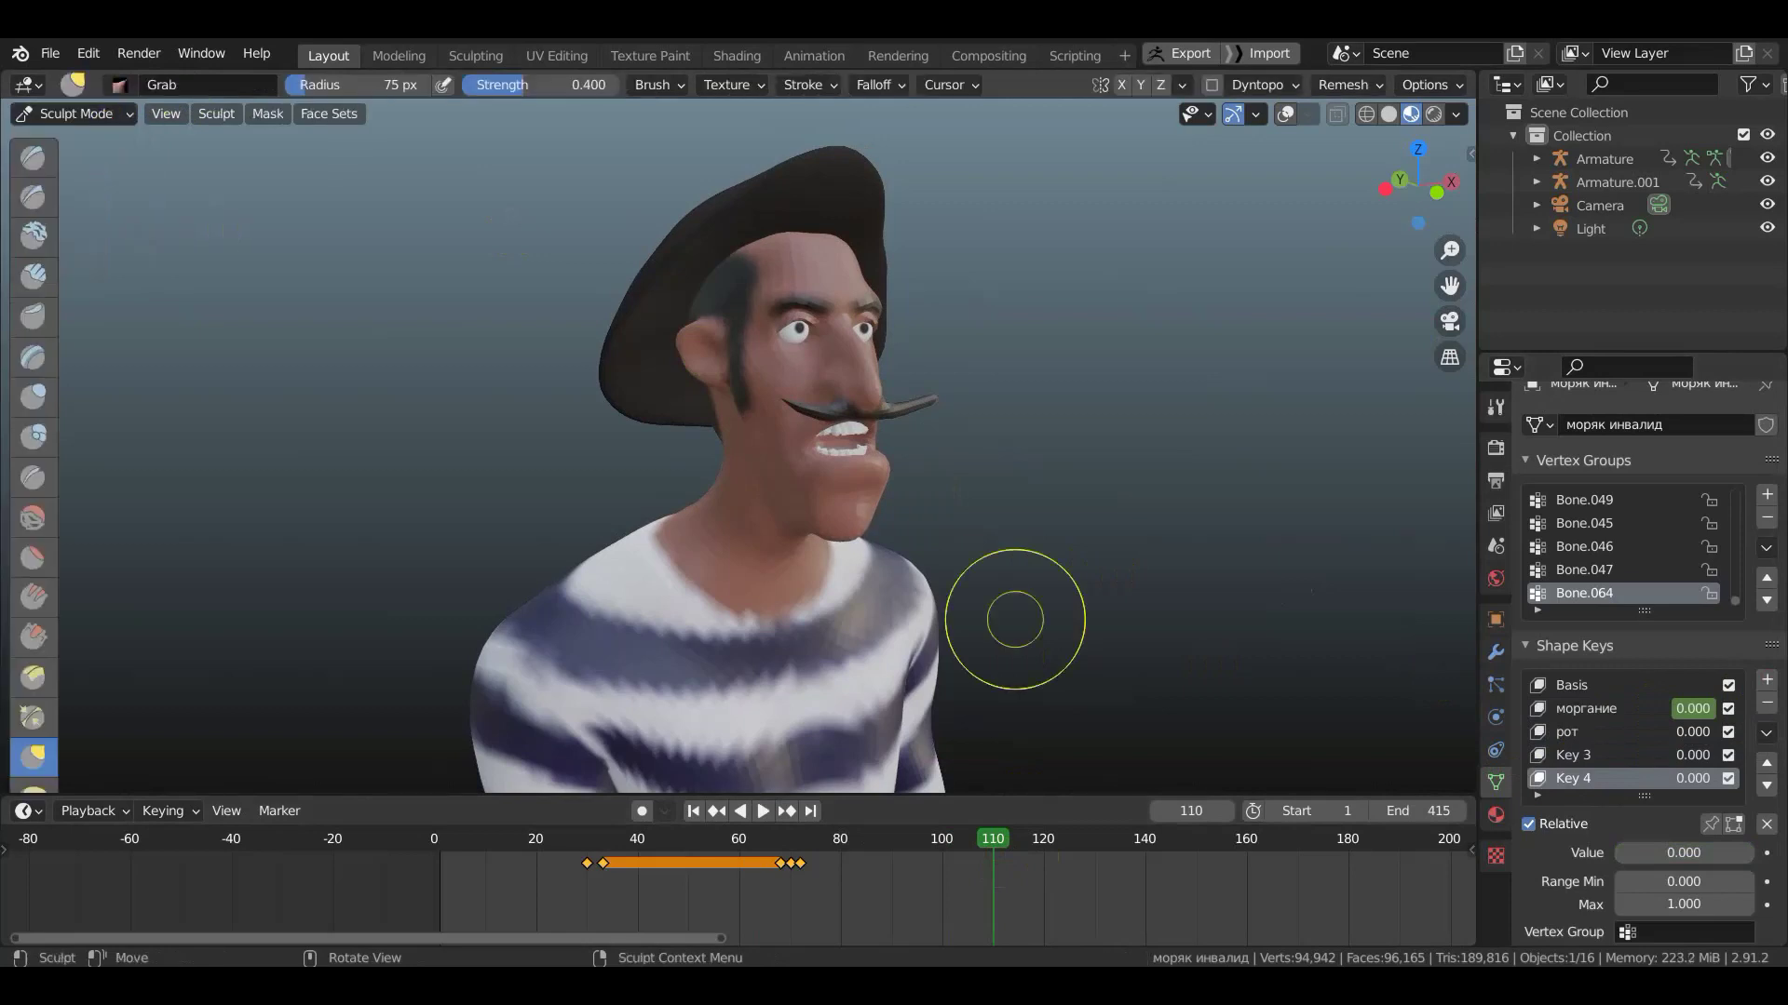
{"action": "left_click", "coordinate": [1710, 825]}
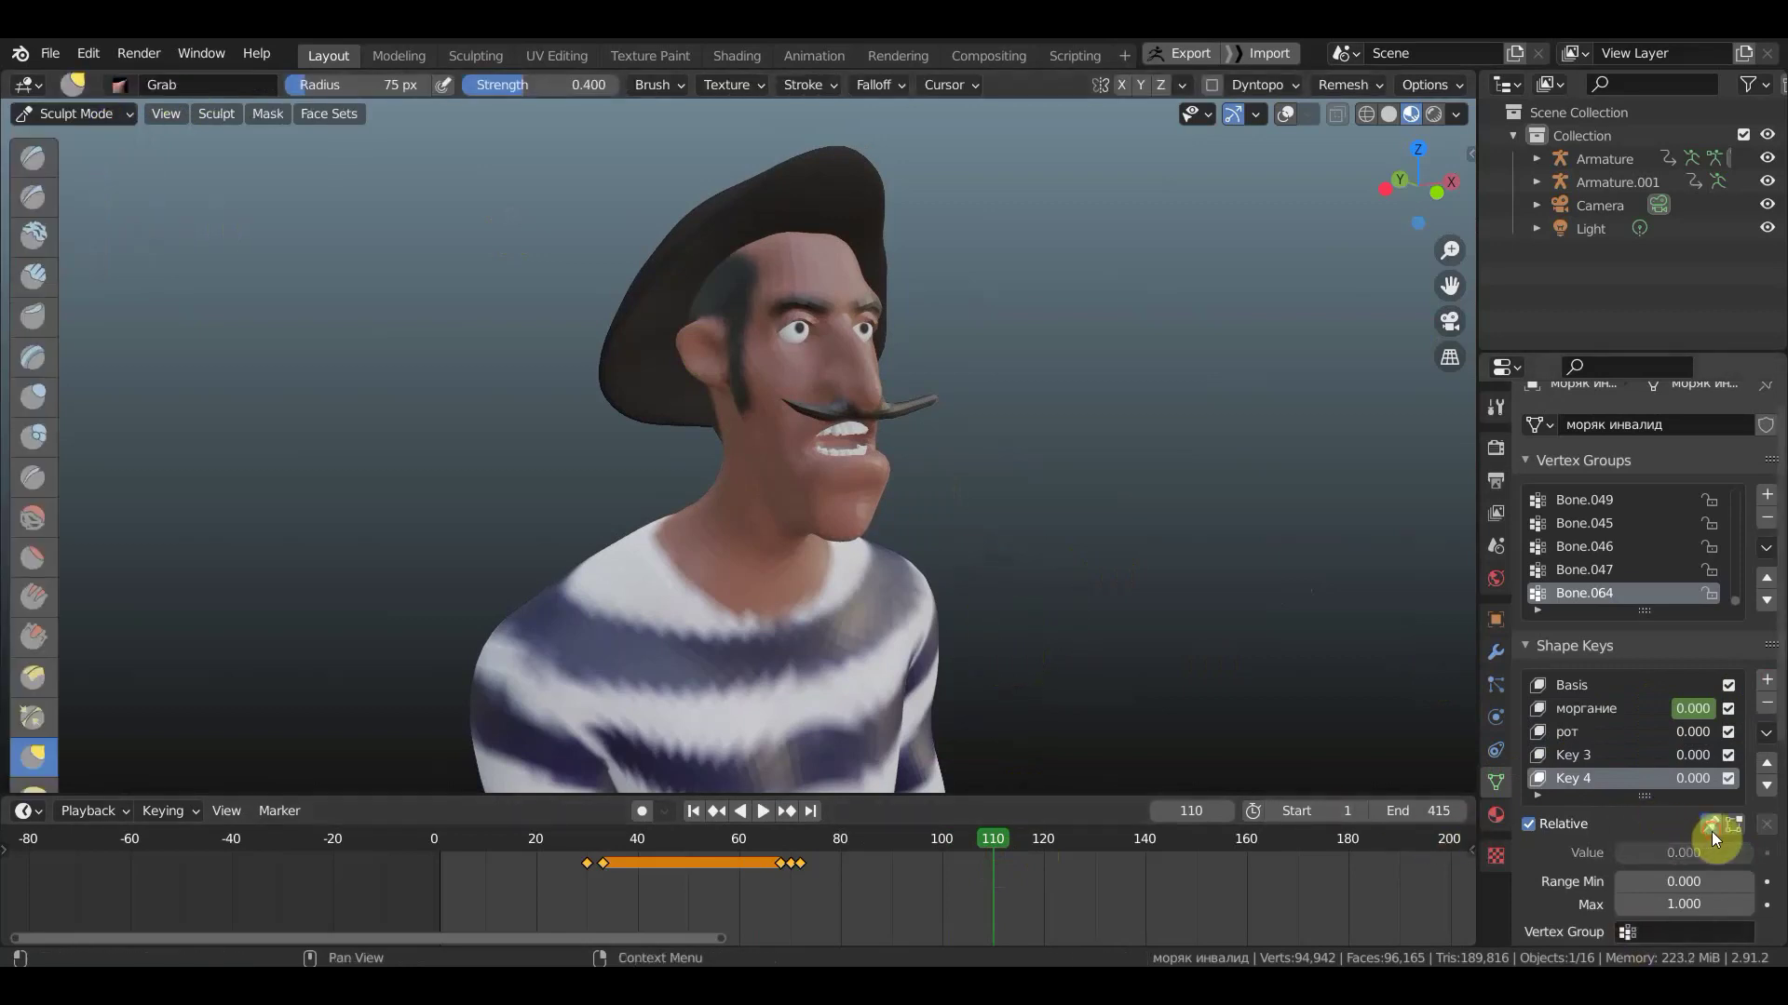
{"action": "scroll", "coordinate": [886, 368], "scroll_direction": "up", "scroll_amount": 2}
{"action": "scroll", "coordinate": [857, 326], "scroll_direction": "up", "scroll_amount": 2}
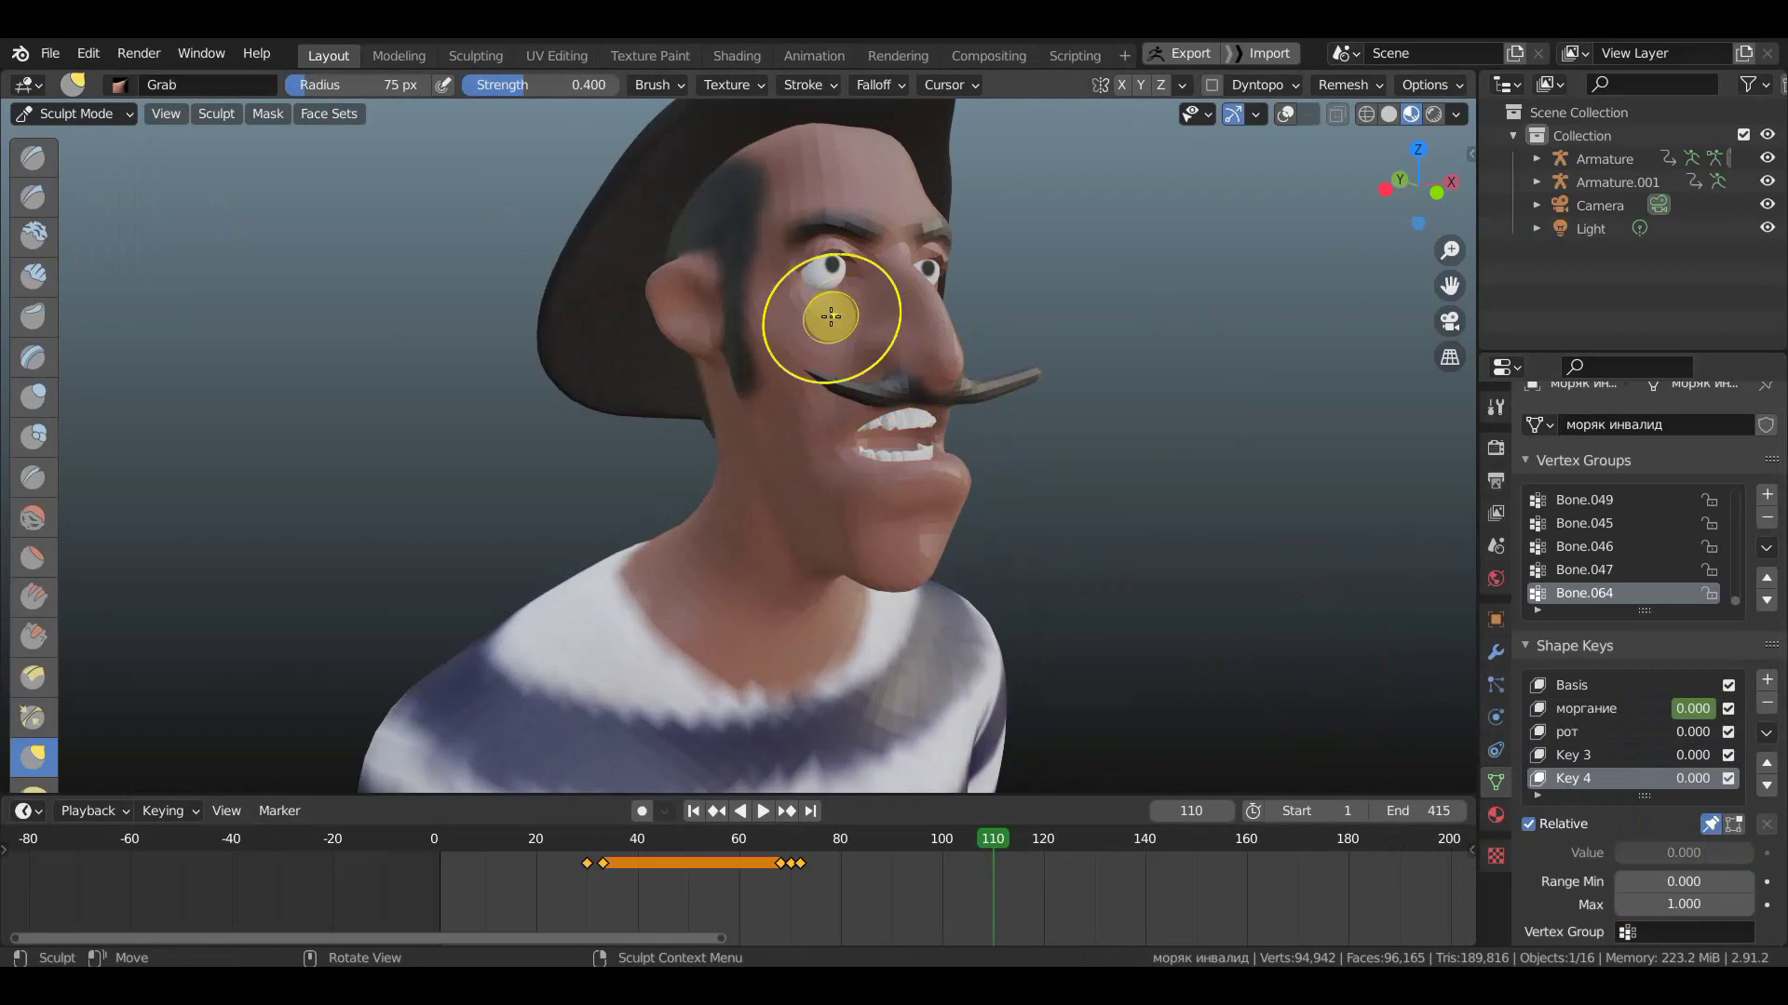
{"action": "middle_click_drag", "start_coordinate": [818, 347], "coordinate": [966, 328]}
- Grab the lower lip down and out, and pull the moustache centre and mouth corner down
{"action": "mouse_move", "coordinate": [966, 327]}
{"action": "left_mouse_down"}
{"action": "mouse_move", "coordinate": [931, 322]}
{"action": "mouse_move", "coordinate": [1009, 387]}
{"action": "mouse_move", "coordinate": [946, 411]}
{"action": "mouse_move", "coordinate": [953, 389]}
{"action": "left_mouse_up"}
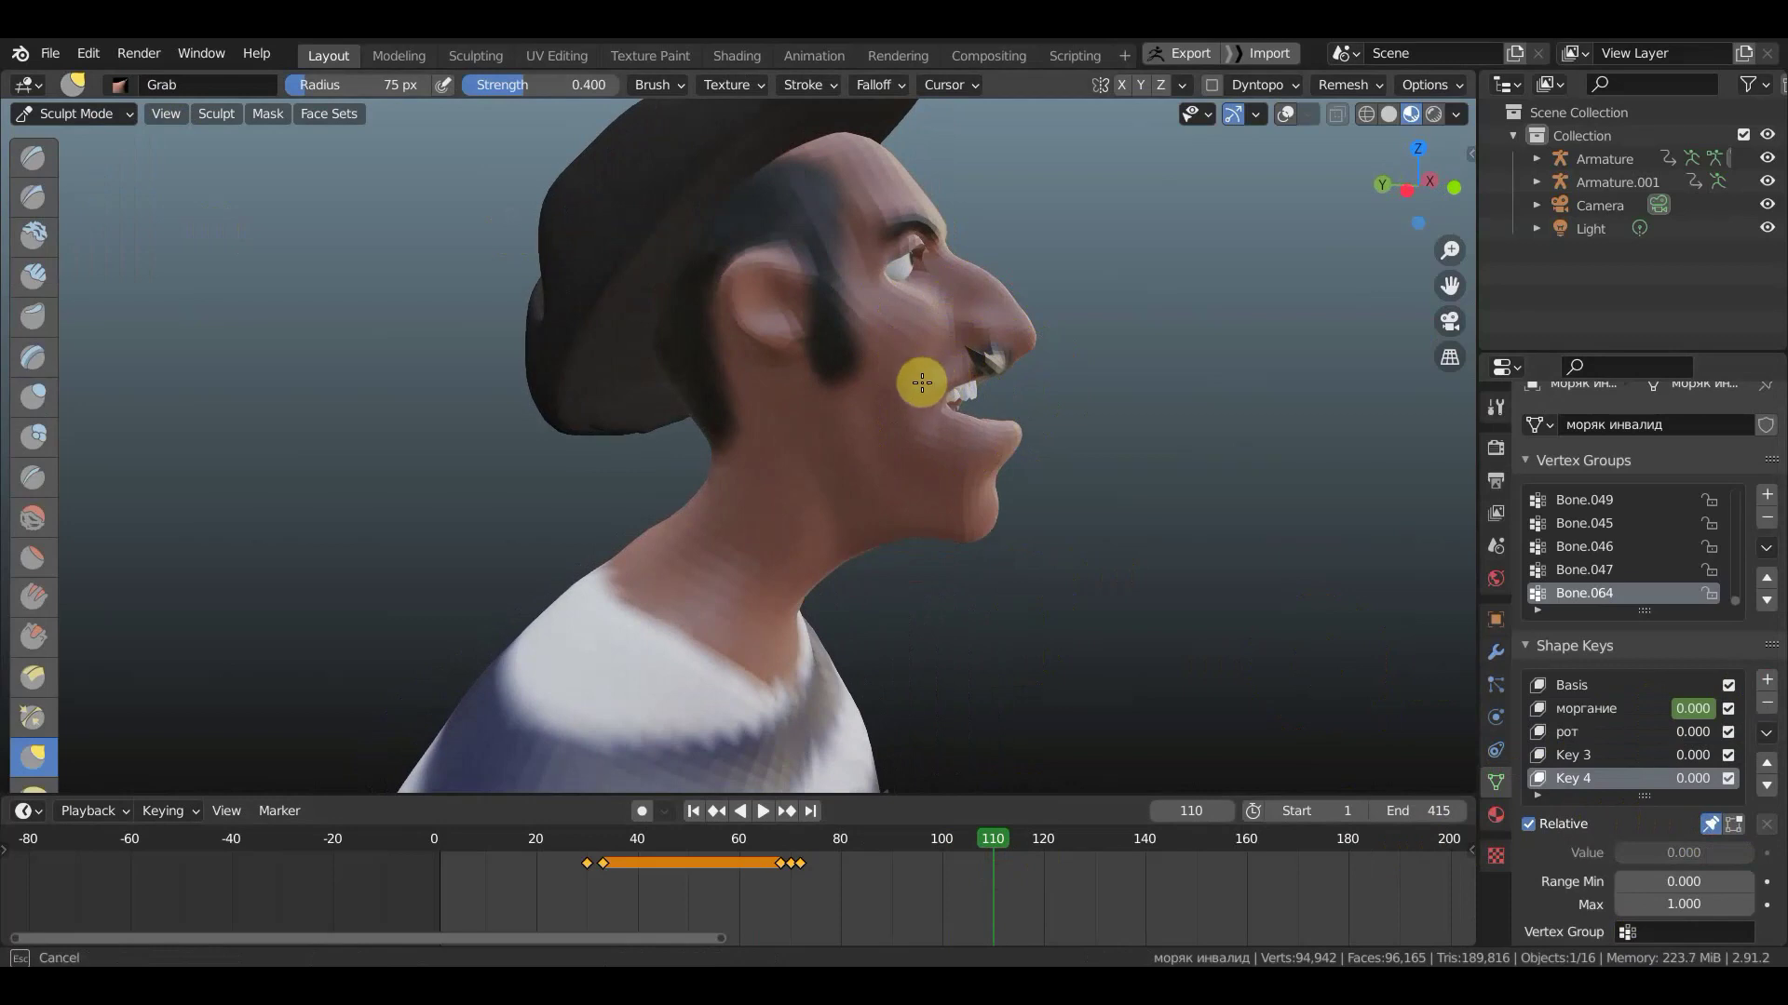
{"action": "mouse_move", "coordinate": [959, 385]}
{"action": "left_mouse_down"}
{"action": "mouse_move", "coordinate": [1018, 419]}
{"action": "mouse_move", "coordinate": [958, 558]}
{"action": "mouse_move", "coordinate": [992, 418]}
{"action": "left_mouse_up"}
{"action": "mouse_move", "coordinate": [992, 417]}
{"action": "middle_mouse_down"}
{"action": "mouse_move", "coordinate": [818, 429]}
{"action": "mouse_move", "coordinate": [798, 398]}
{"action": "middle_mouse_up"}
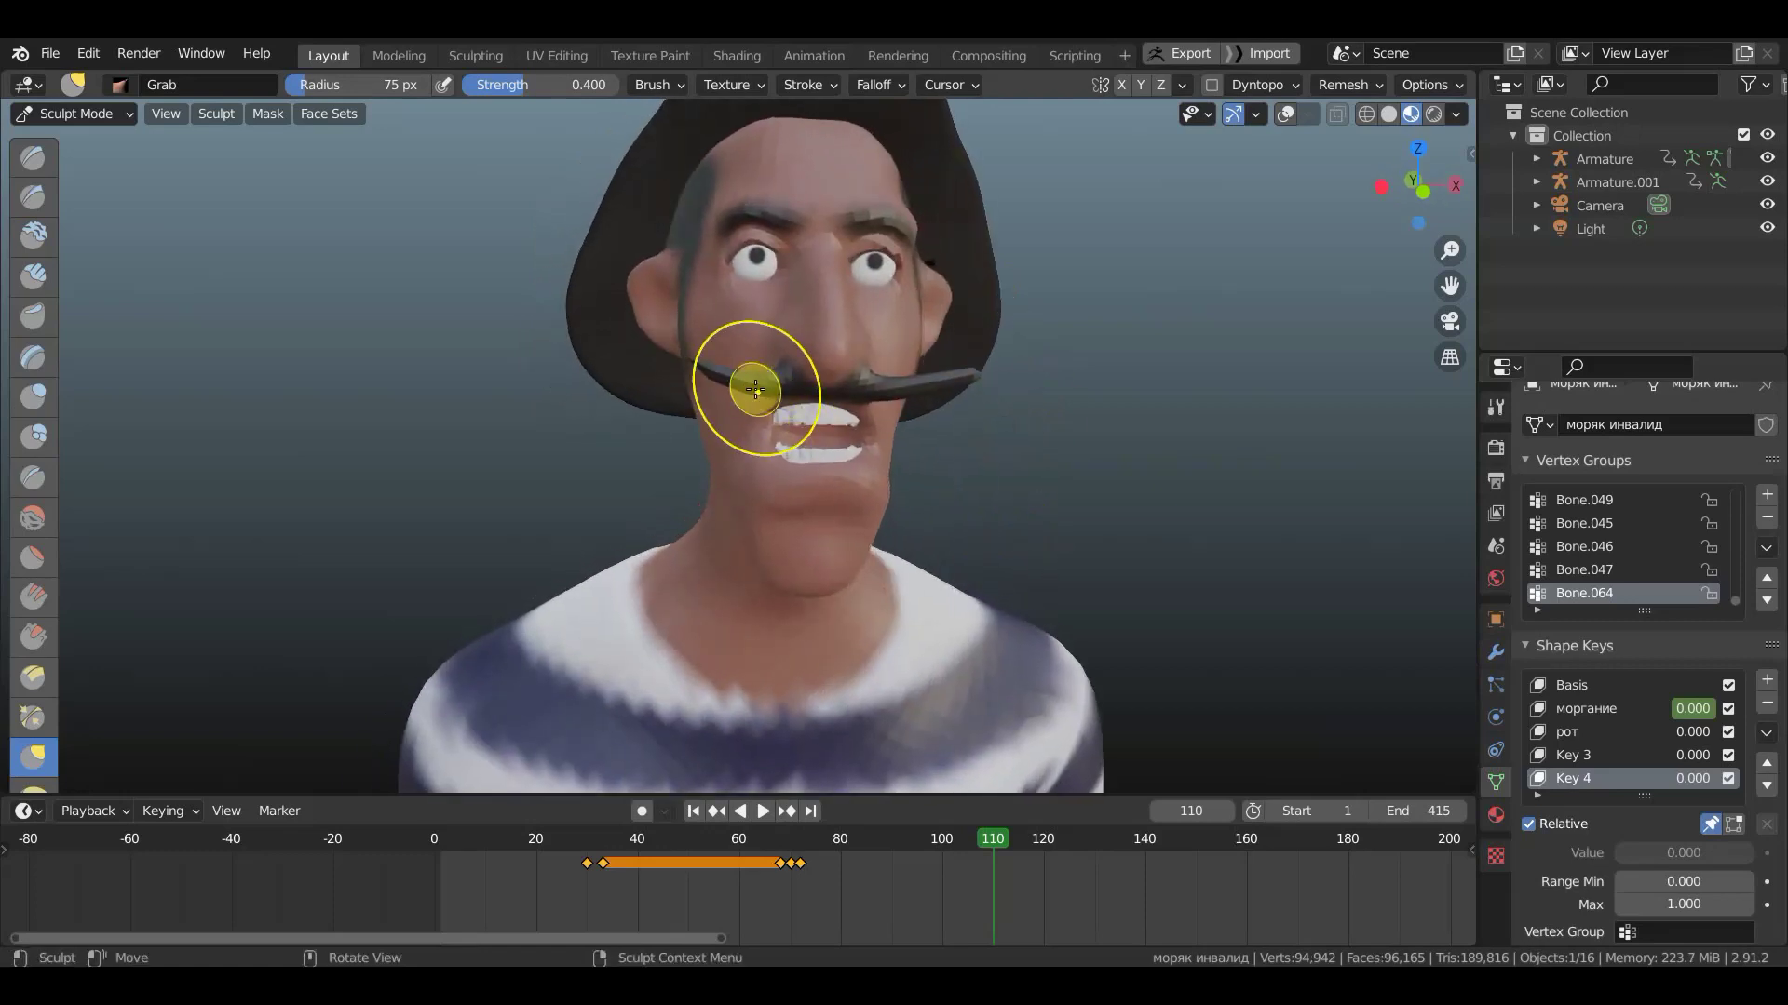
{"action": "mouse_move", "coordinate": [789, 377]}
{"action": "left_mouse_down"}
{"action": "mouse_move", "coordinate": [855, 400]}
{"action": "mouse_move", "coordinate": [836, 436]}
{"action": "left_mouse_up"}
{"action": "middle_click_drag", "start_coordinate": [836, 436], "coordinate": [799, 411]}
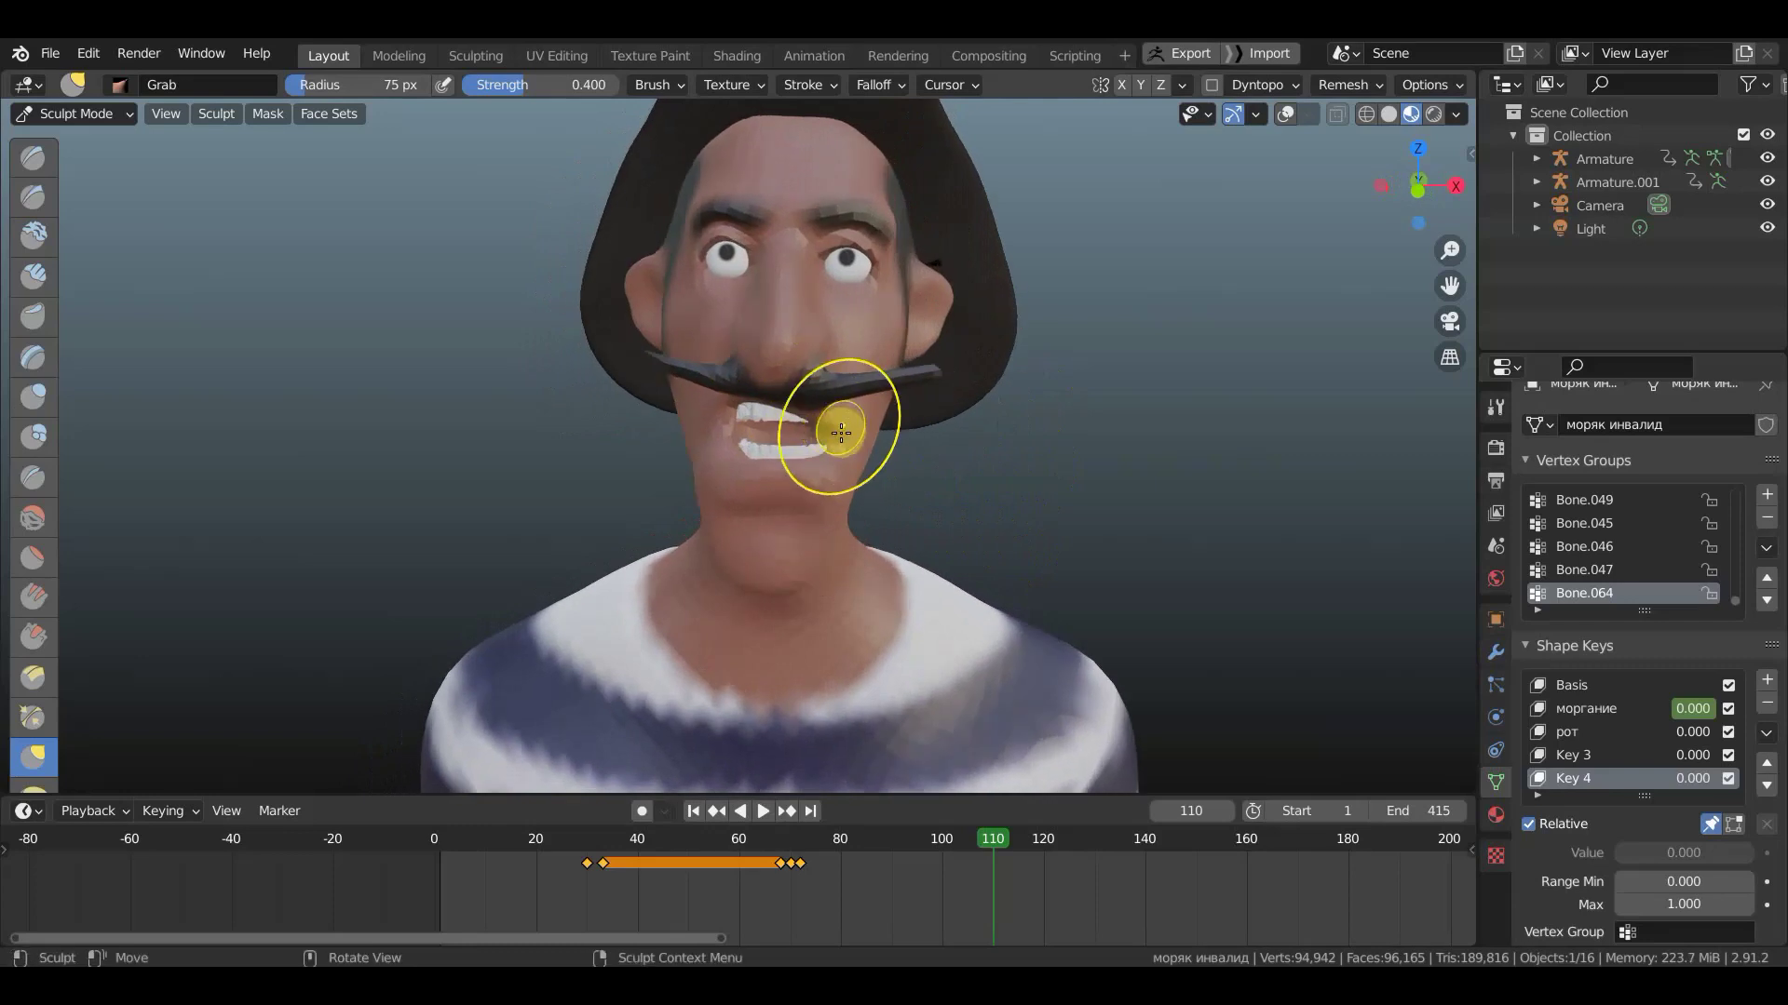
{"action": "left_click_drag", "start_coordinate": [836, 443], "coordinate": [862, 459]}
- Open the lower lip further, lift the right mouth corner, and raise the chin
{"action": "middle_click_drag", "start_coordinate": [861, 459], "coordinate": [702, 450]}
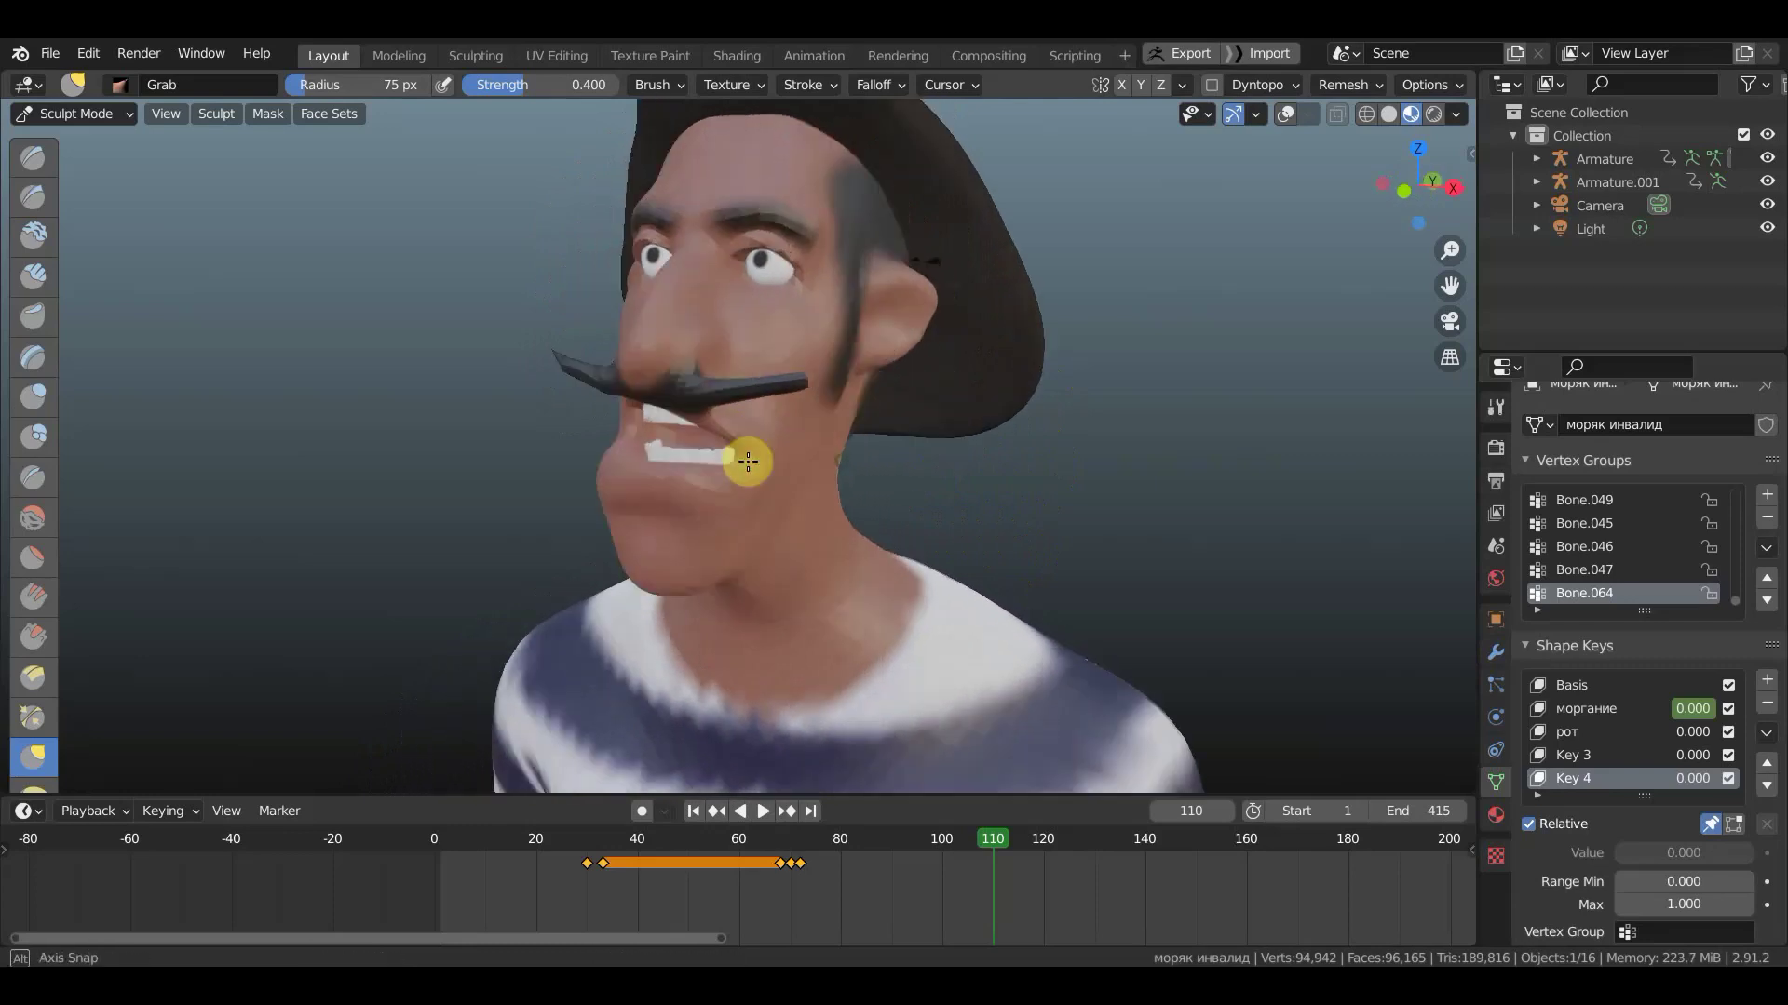
{"action": "mouse_move", "coordinate": [620, 453]}
{"action": "left_mouse_down"}
{"action": "mouse_move", "coordinate": [626, 489]}
{"action": "mouse_move", "coordinate": [630, 462]}
{"action": "left_mouse_up"}
{"action": "middle_click_drag", "start_coordinate": [630, 461], "coordinate": [798, 379]}
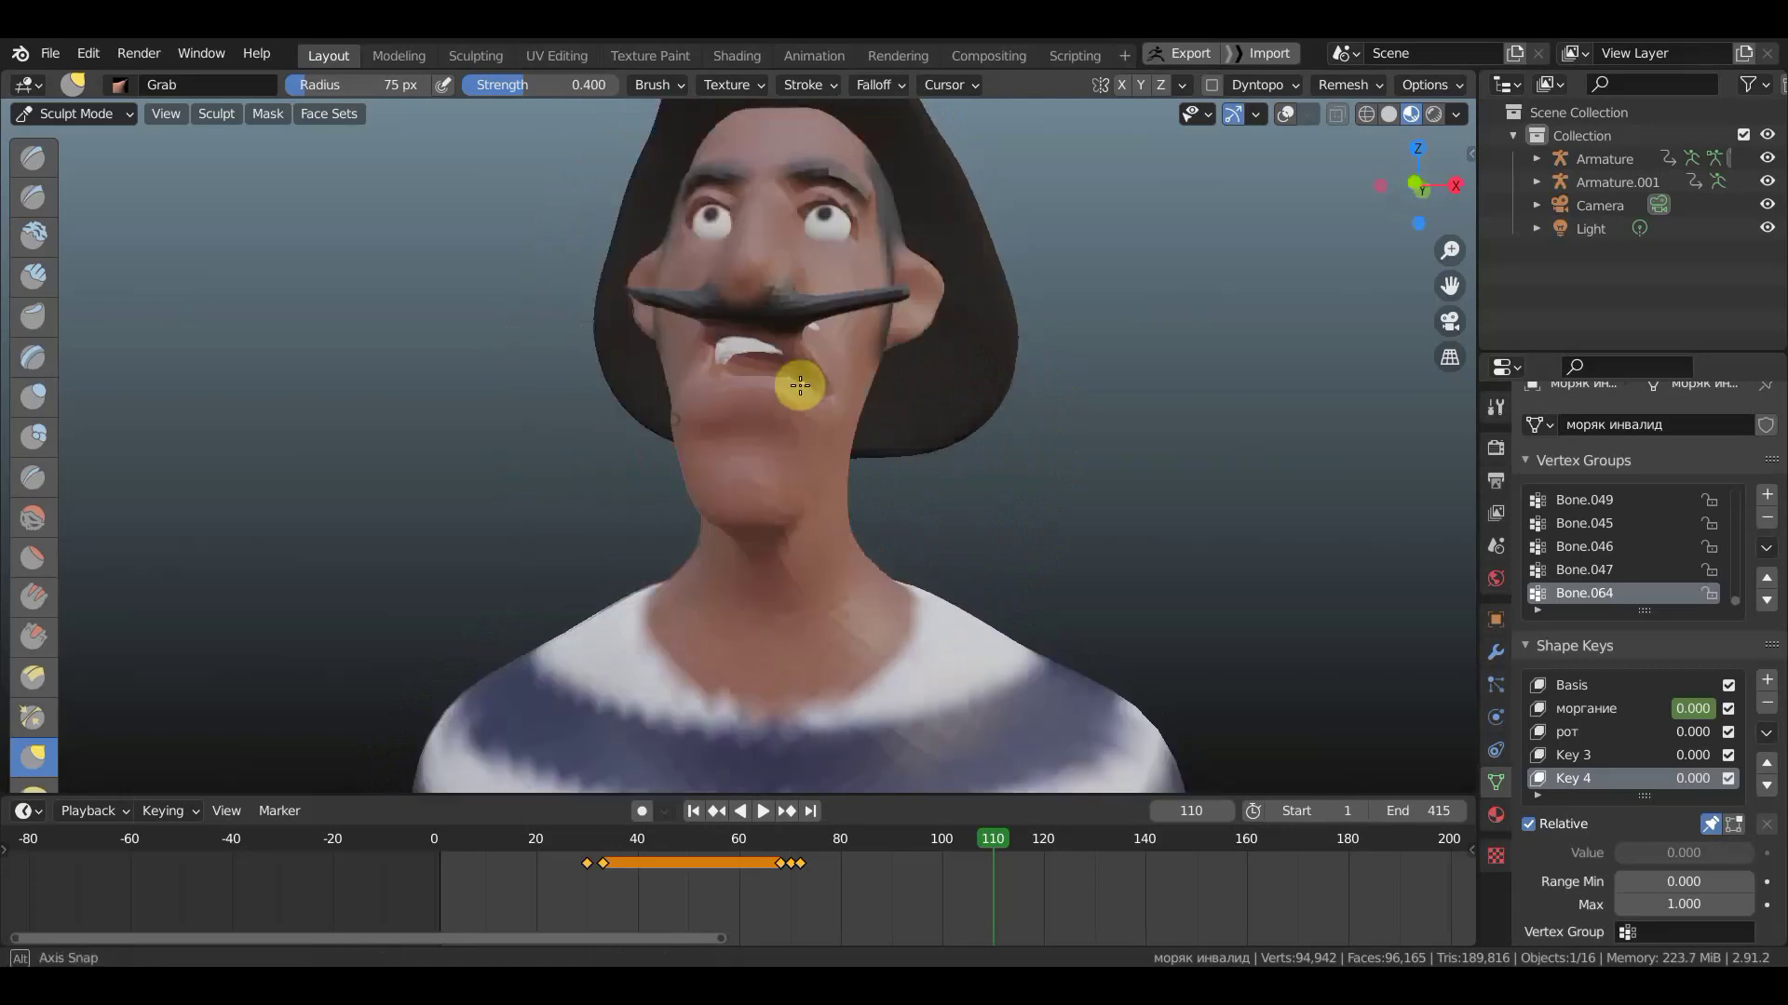
{"action": "left_click_drag", "start_coordinate": [843, 343], "coordinate": [899, 322]}
{"action": "middle_click_drag", "start_coordinate": [900, 321], "coordinate": [736, 605]}
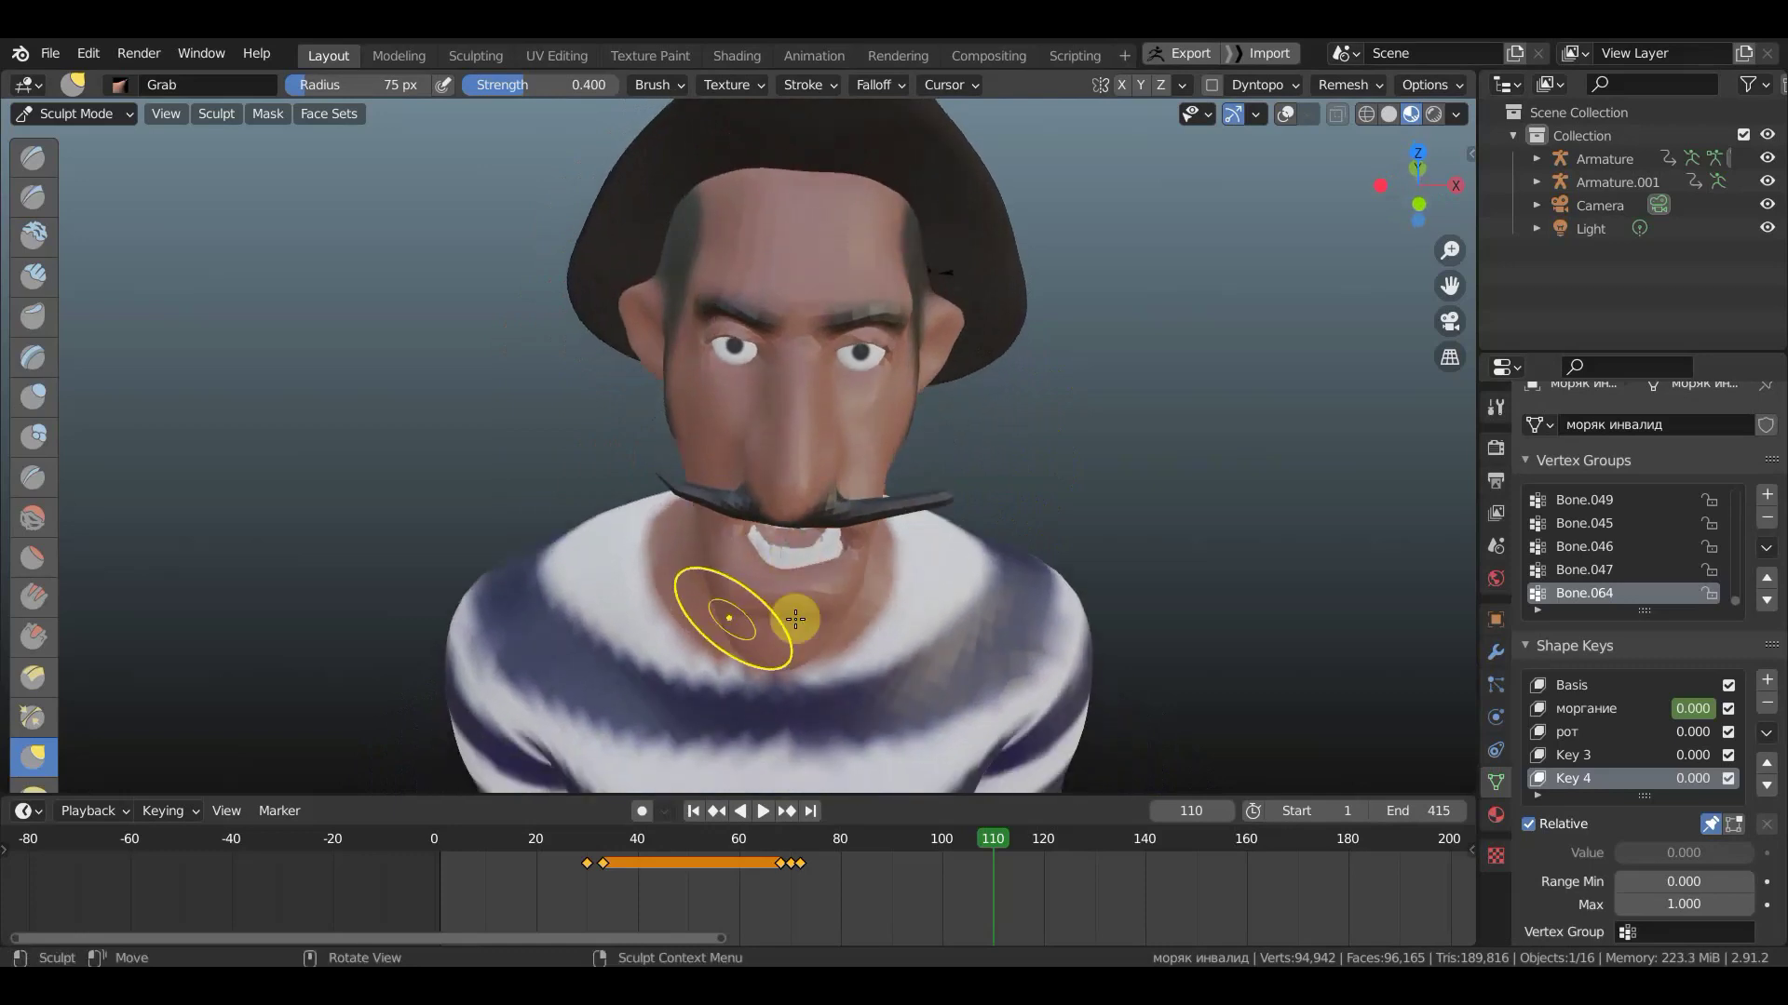
{"action": "mouse_move", "coordinate": [723, 598]}
{"action": "left_mouse_down"}
{"action": "mouse_move", "coordinate": [732, 574]}
{"action": "mouse_move", "coordinate": [847, 607]}
{"action": "mouse_move", "coordinate": [810, 599]}
{"action": "mouse_move", "coordinate": [783, 630]}
{"action": "mouse_move", "coordinate": [817, 499]}
{"action": "left_mouse_up"}
- Grab-sculpt the cheeks on both sides of the sailor's face, orbiting between profiles
{"action": "middle_click_drag", "start_coordinate": [817, 499], "coordinate": [878, 367]}
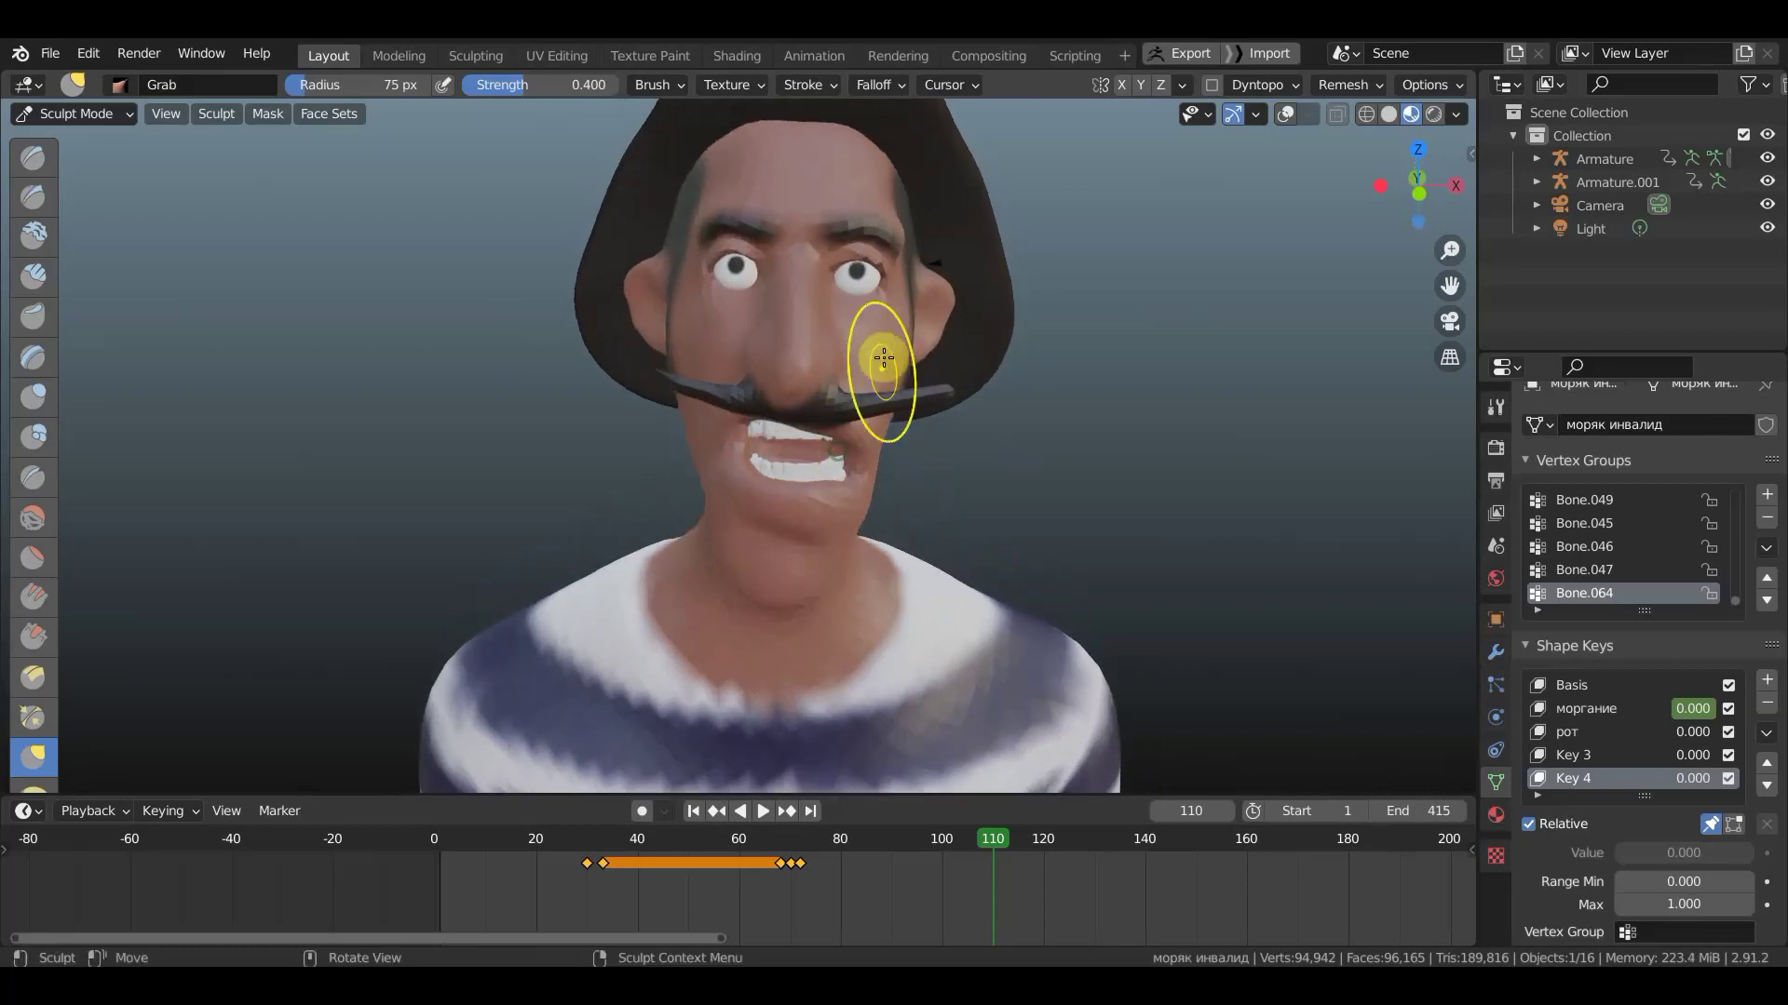
{"action": "mouse_move", "coordinate": [872, 340]}
{"action": "left_mouse_down"}
{"action": "mouse_move", "coordinate": [866, 280]}
{"action": "mouse_move", "coordinate": [864, 303]}
{"action": "left_mouse_up"}
{"action": "mouse_move", "coordinate": [864, 303]}
{"action": "middle_mouse_down"}
{"action": "mouse_move", "coordinate": [619, 335]}
{"action": "mouse_move", "coordinate": [508, 244]}
{"action": "middle_mouse_up"}
{"action": "left_click_drag", "start_coordinate": [452, 225], "coordinate": [457, 222]}
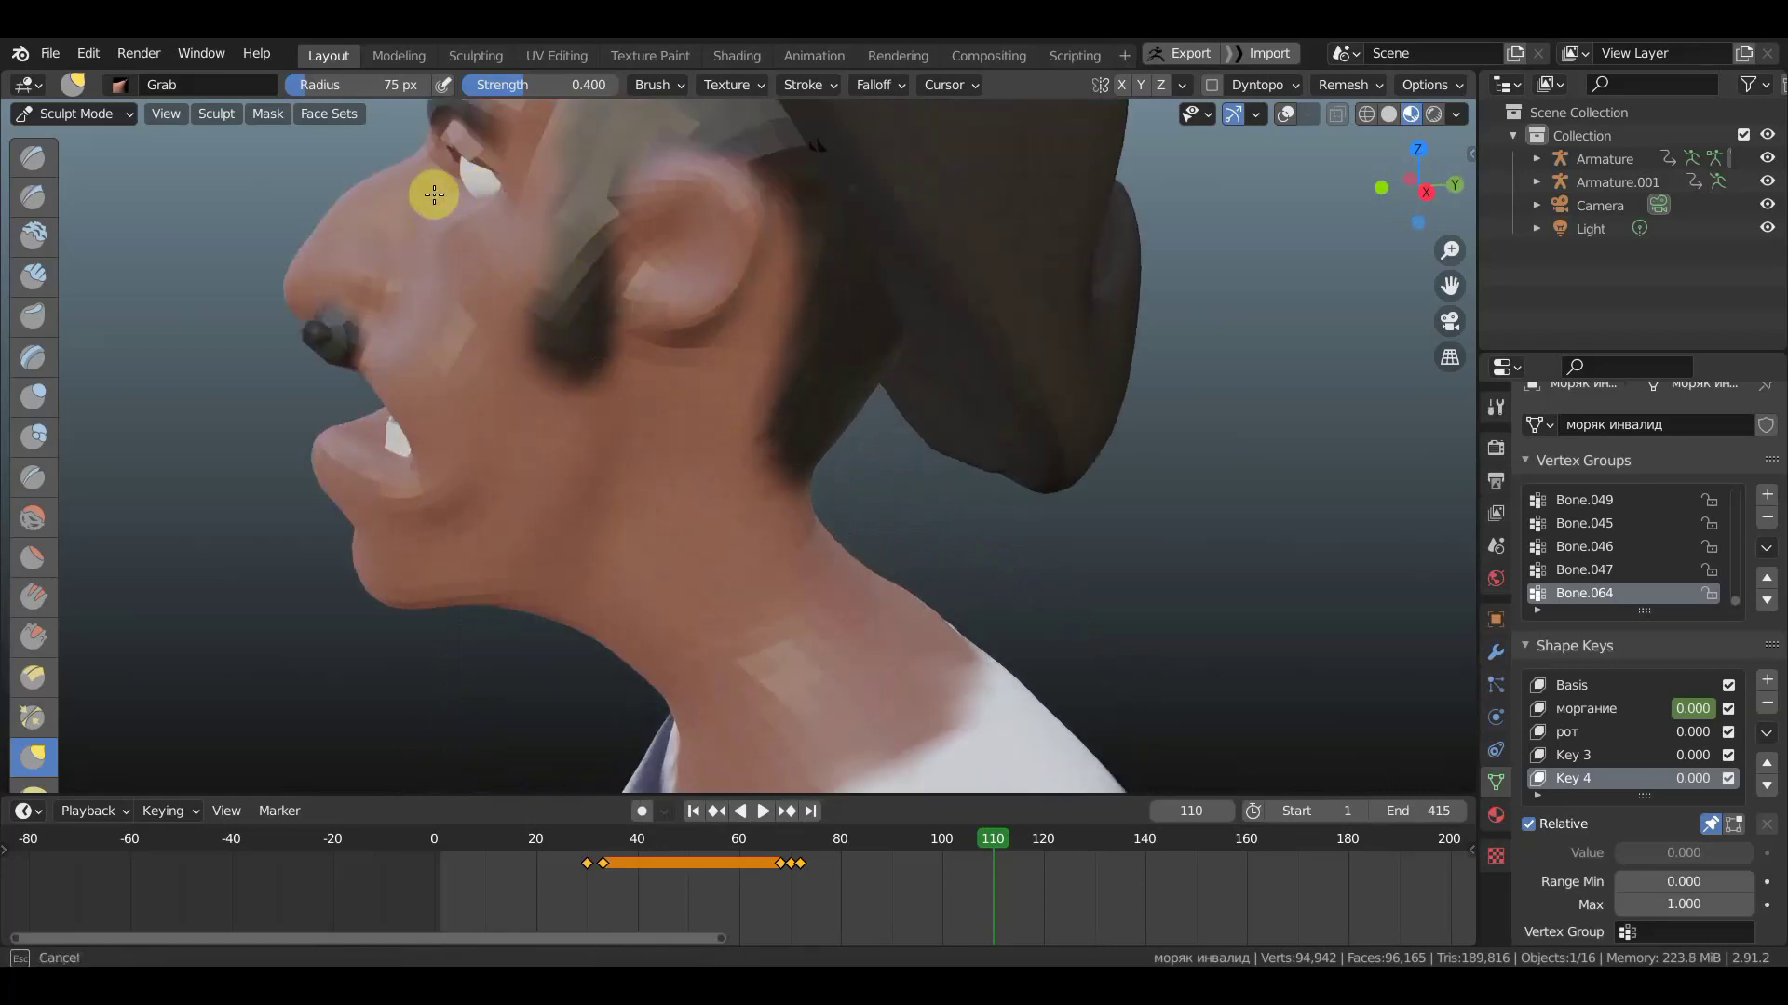
{"action": "left_click_drag", "start_coordinate": [477, 269], "coordinate": [447, 256]}
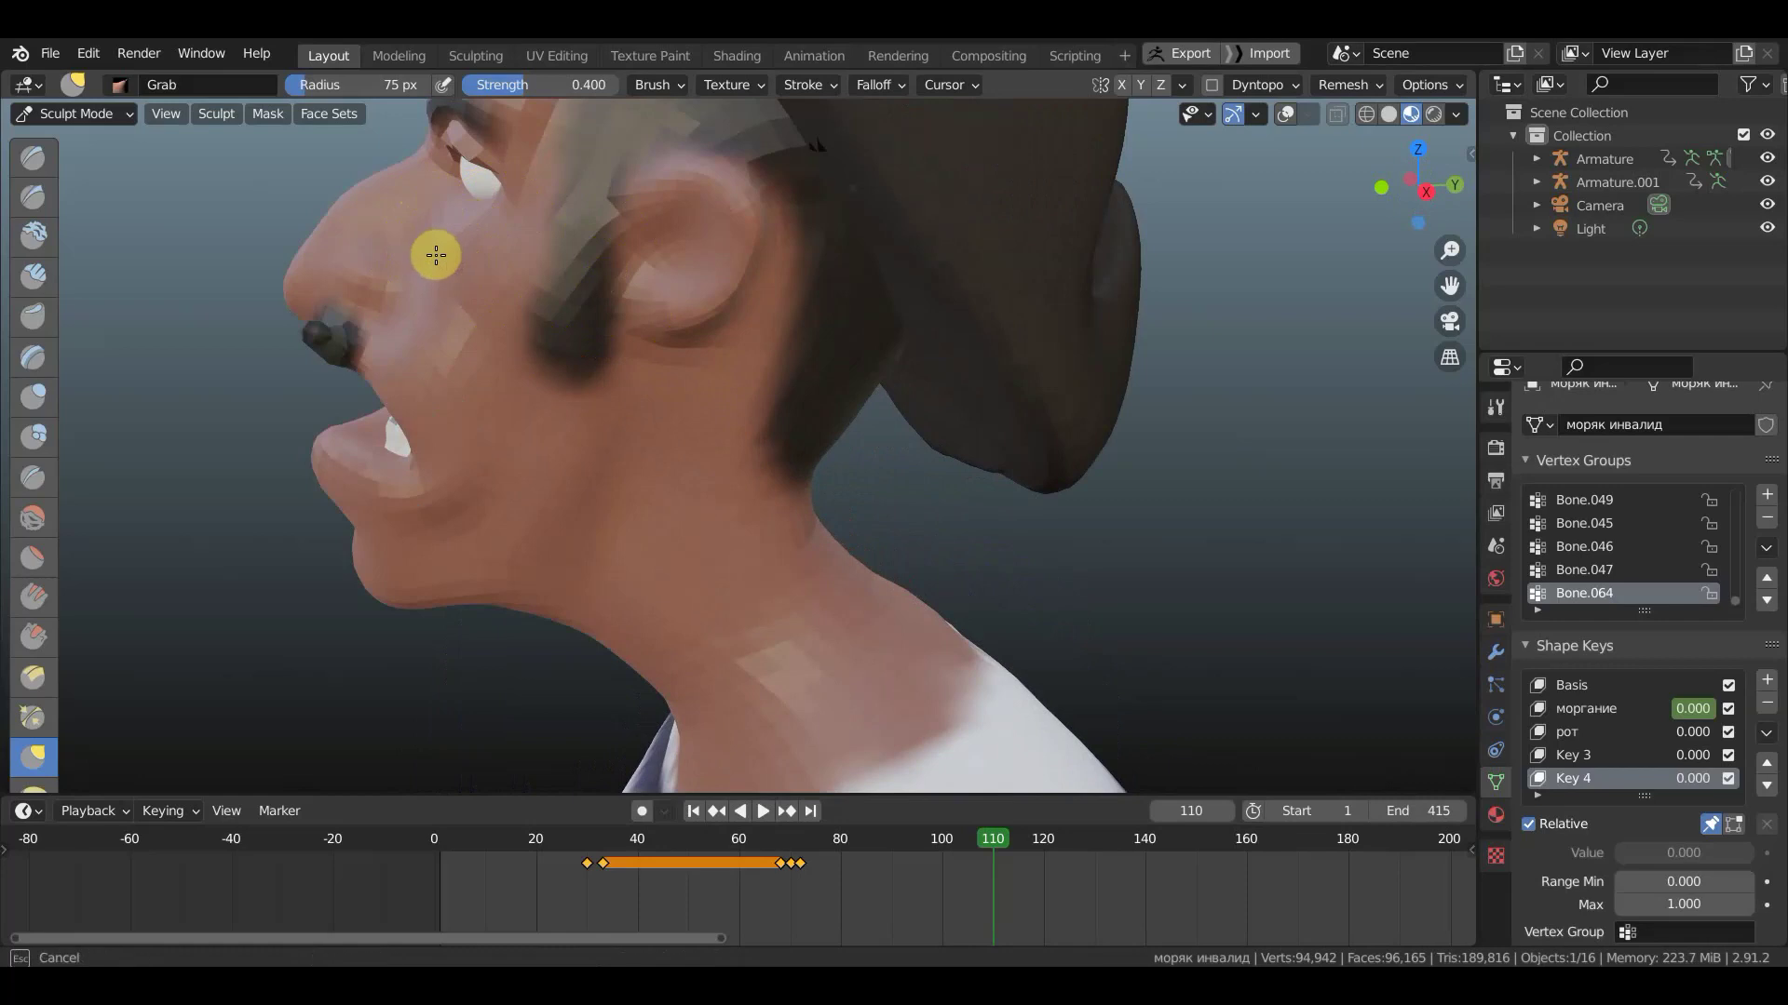
{"action": "mouse_move", "coordinate": [743, 368]}
{"action": "middle_mouse_down"}
{"action": "mouse_move", "coordinate": [1016, 363]}
{"action": "mouse_move", "coordinate": [1029, 345]}
{"action": "middle_mouse_up"}
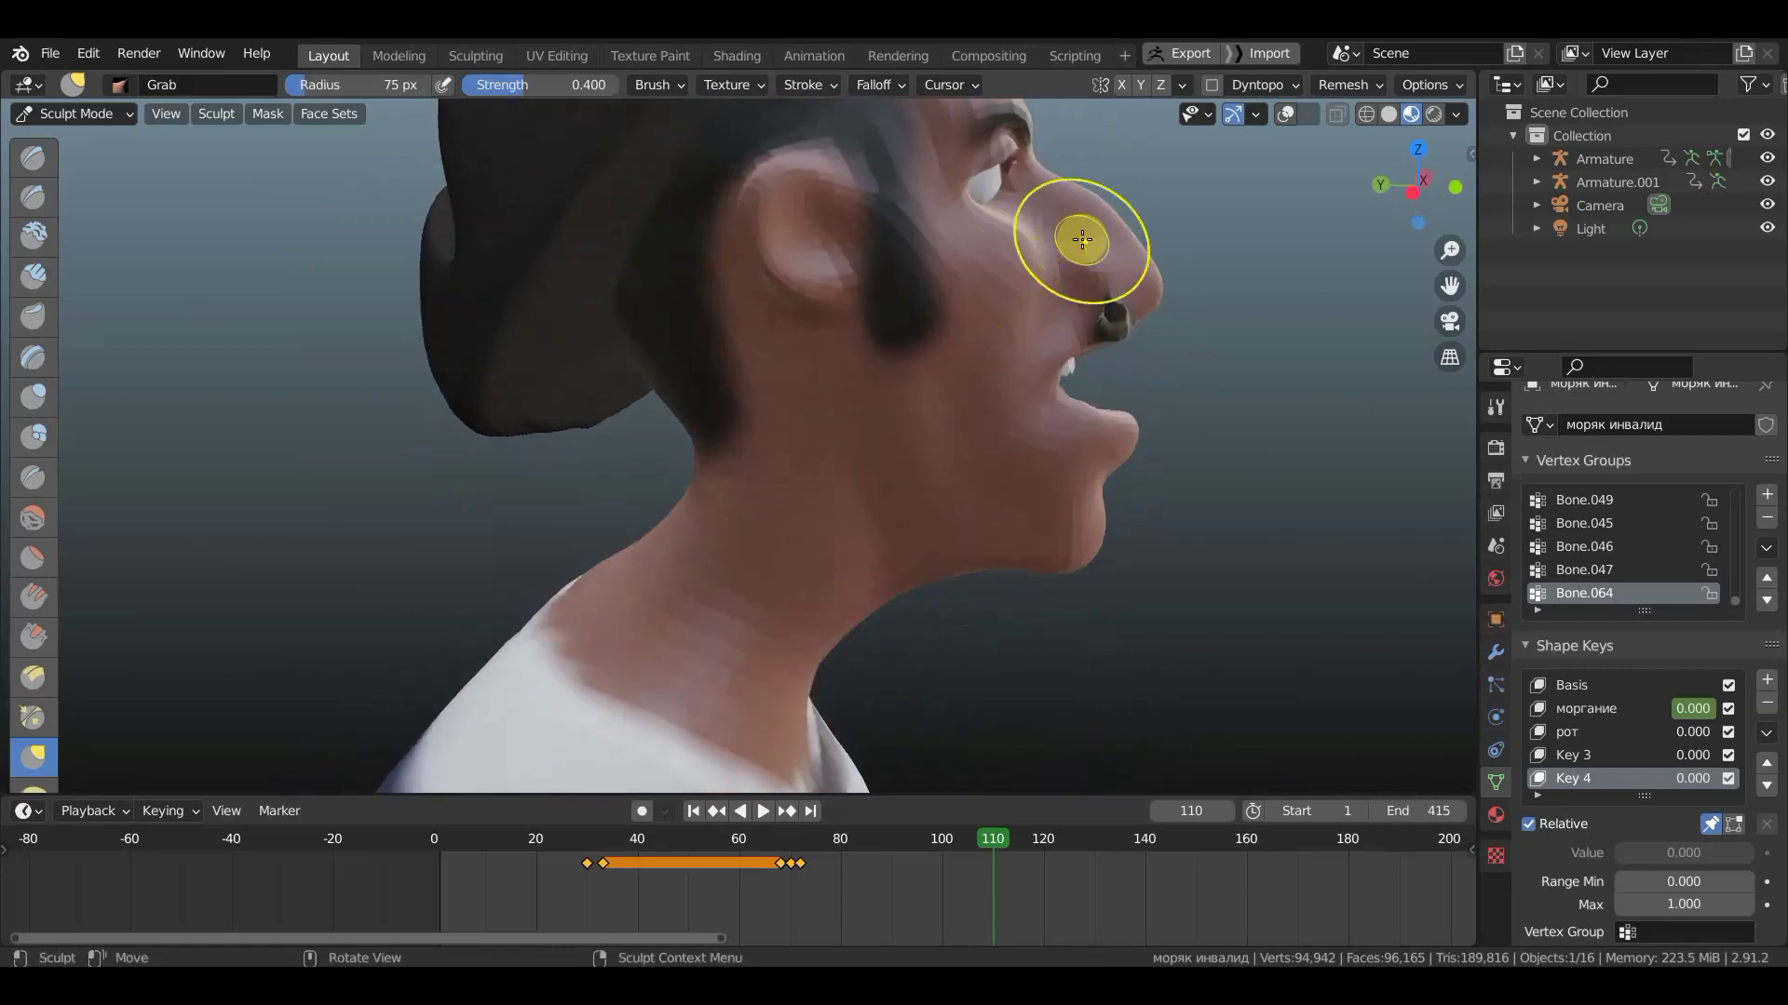
- Pull the nose tip up and reshape the upper lip and moustache
{"action": "mouse_move", "coordinate": [1157, 296]}
{"action": "left_mouse_down"}
{"action": "mouse_move", "coordinate": [1161, 273]}
{"action": "mouse_move", "coordinate": [1109, 321]}
{"action": "mouse_move", "coordinate": [1097, 311]}
{"action": "mouse_move", "coordinate": [1109, 352]}
{"action": "left_mouse_up"}
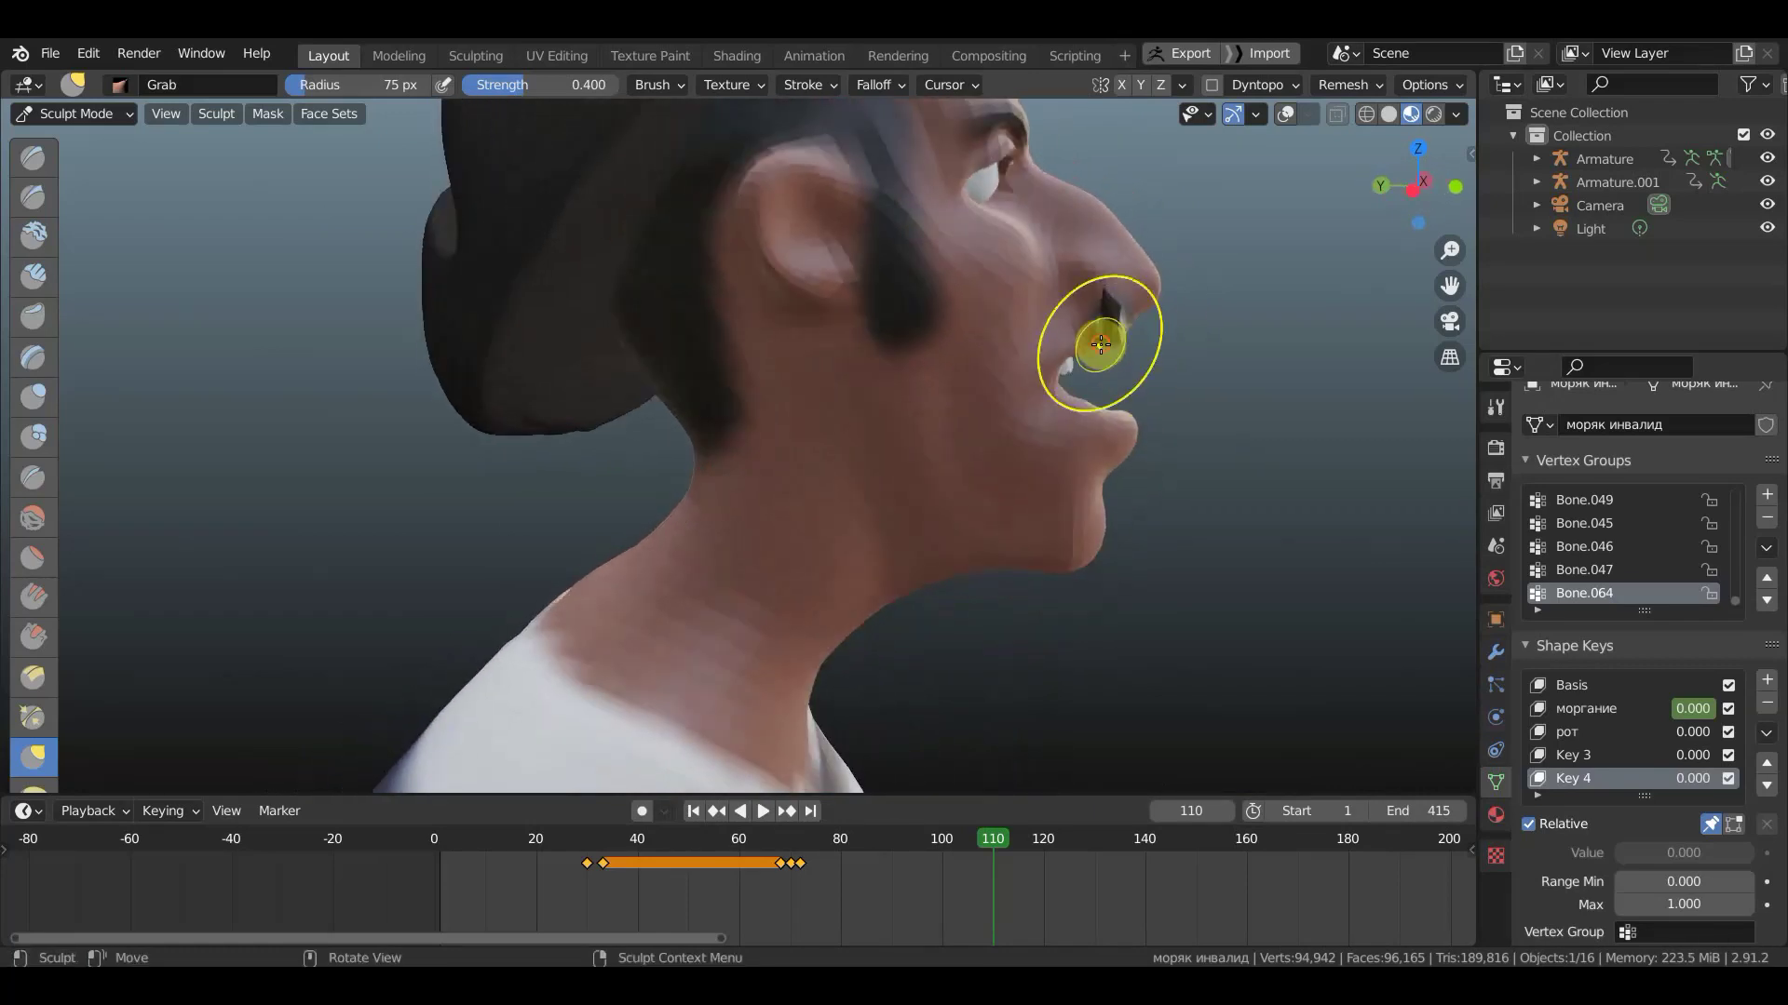
{"action": "left_click_drag", "start_coordinate": [1095, 344], "coordinate": [1074, 340]}
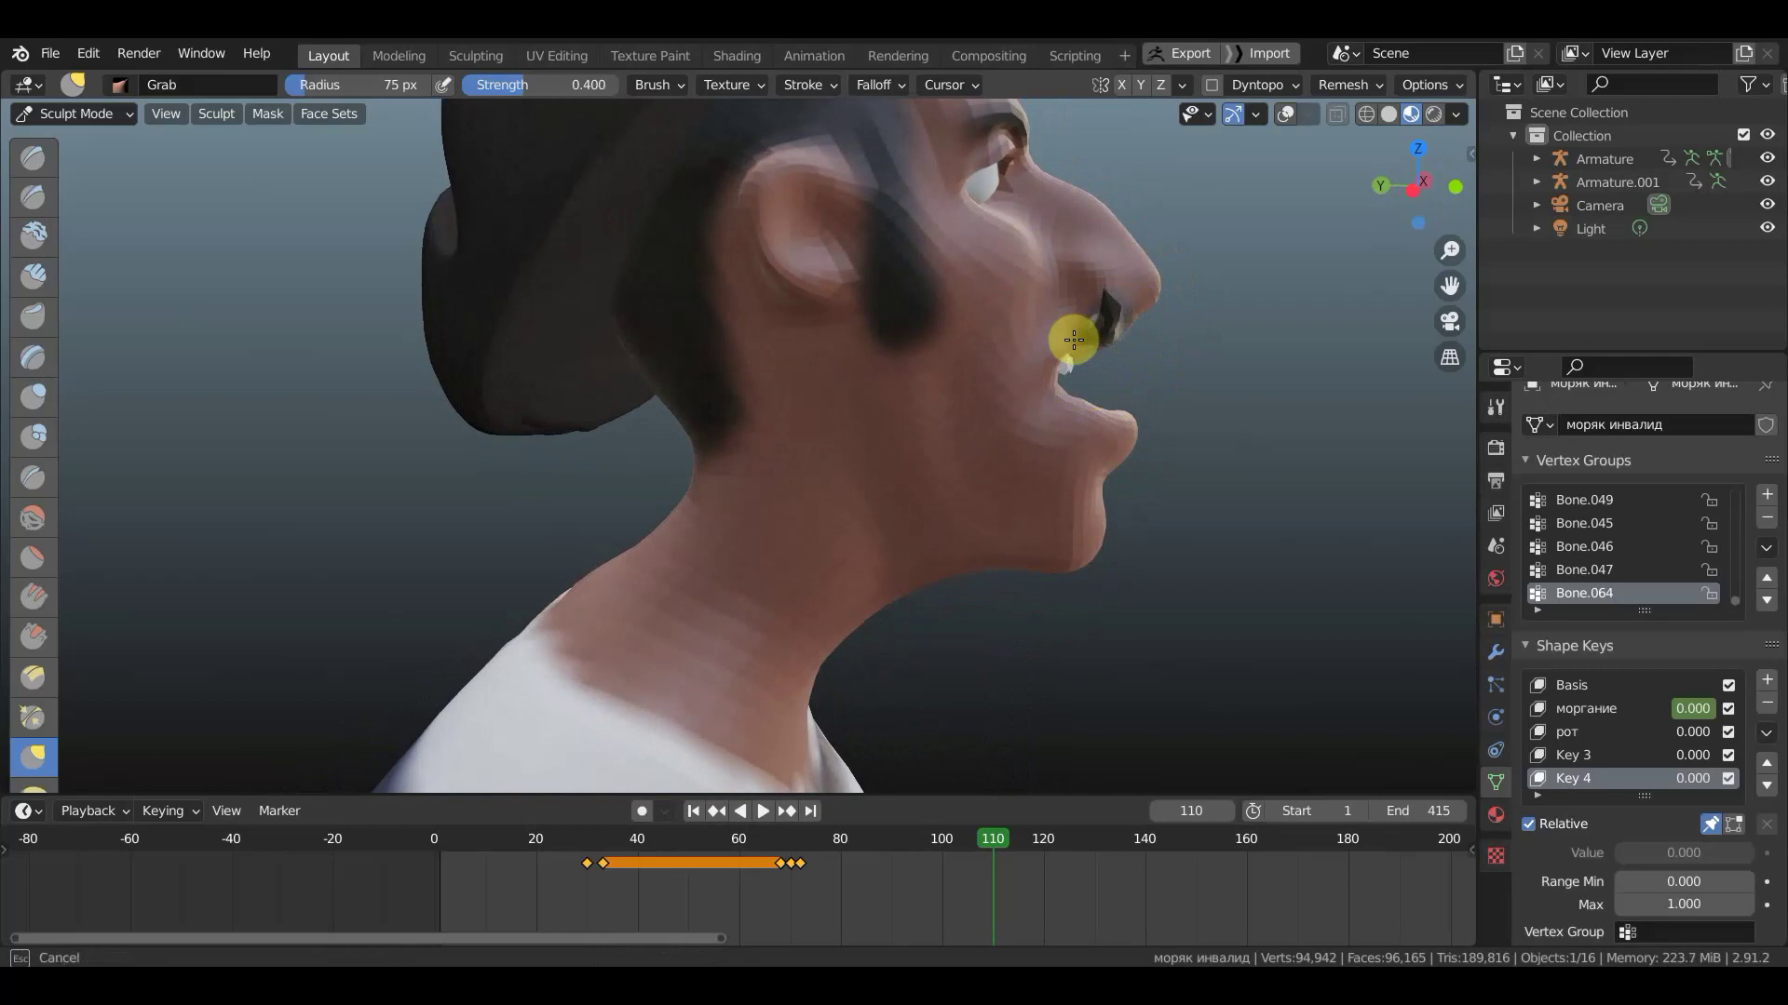
{"action": "middle_click_drag", "start_coordinate": [1106, 371], "coordinate": [466, 349]}
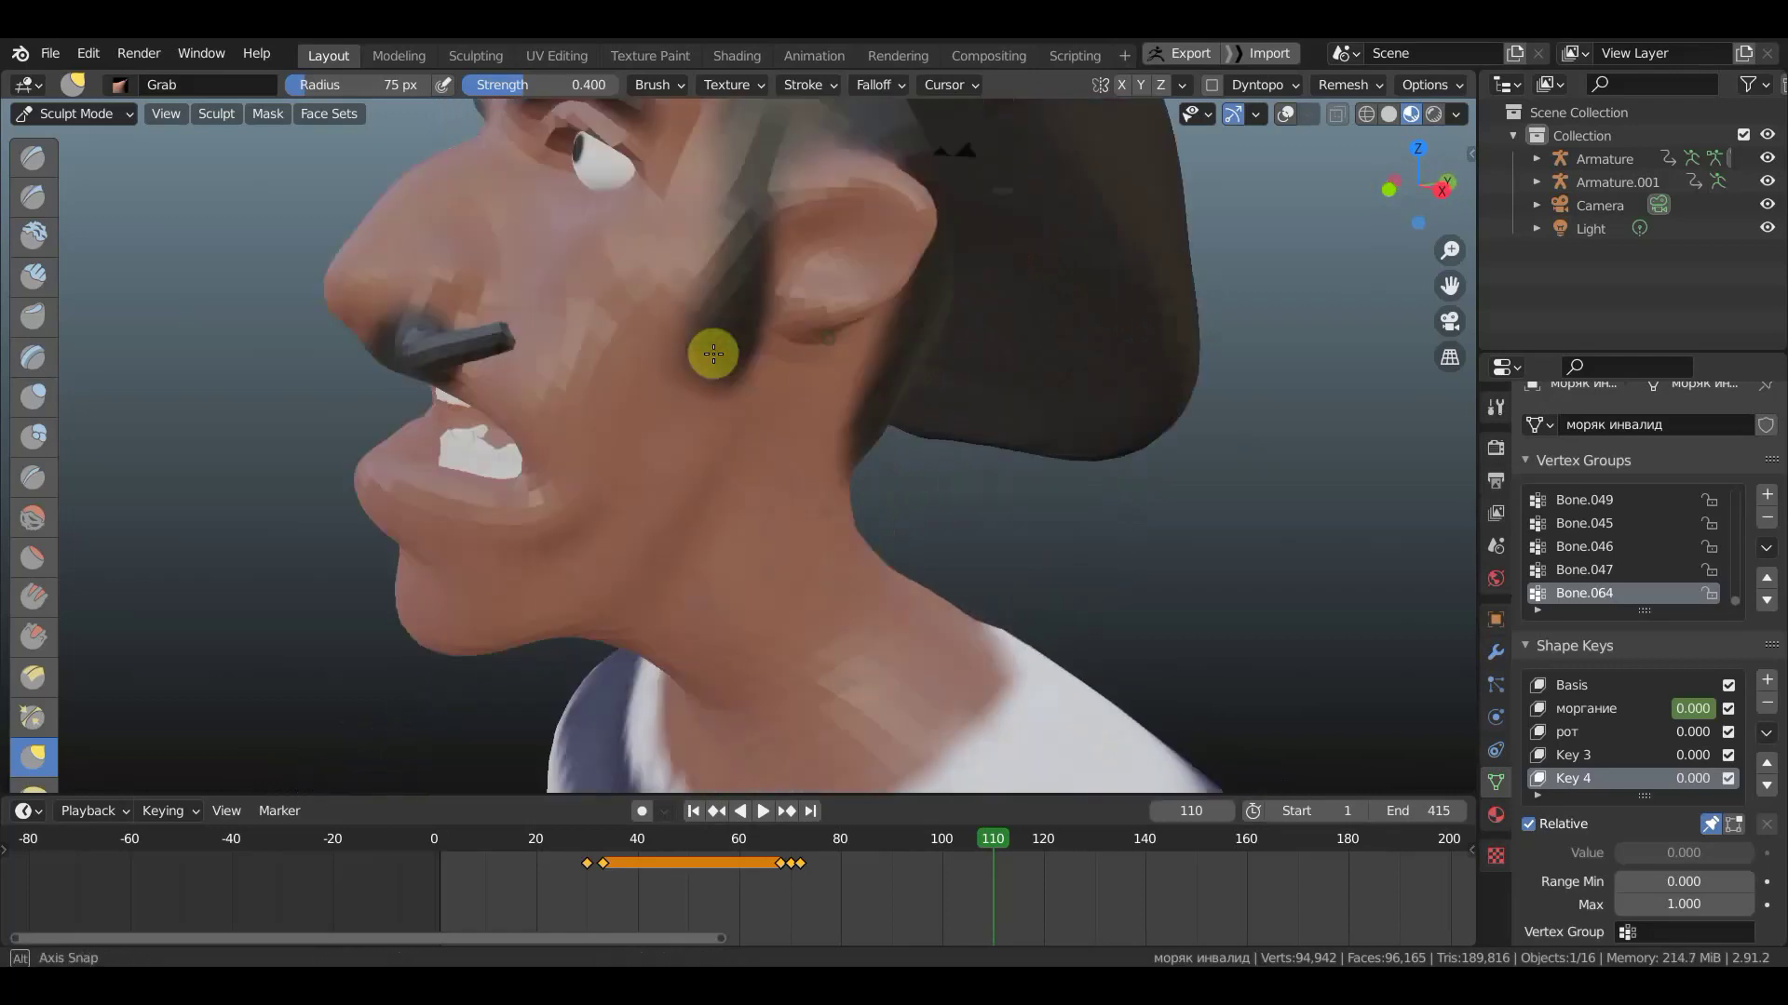
{"action": "left_click_drag", "start_coordinate": [418, 367], "coordinate": [456, 366]}
- Reshape the area around both ears, then zoom out
{"action": "middle_click_drag", "start_coordinate": [457, 366], "coordinate": [888, 412]}
{"action": "mouse_move", "coordinate": [850, 367]}
{"action": "left_mouse_down"}
{"action": "mouse_move", "coordinate": [852, 347]}
{"action": "mouse_move", "coordinate": [819, 354]}
{"action": "left_mouse_up"}
{"action": "left_click_drag", "start_coordinate": [679, 344], "coordinate": [682, 349]}
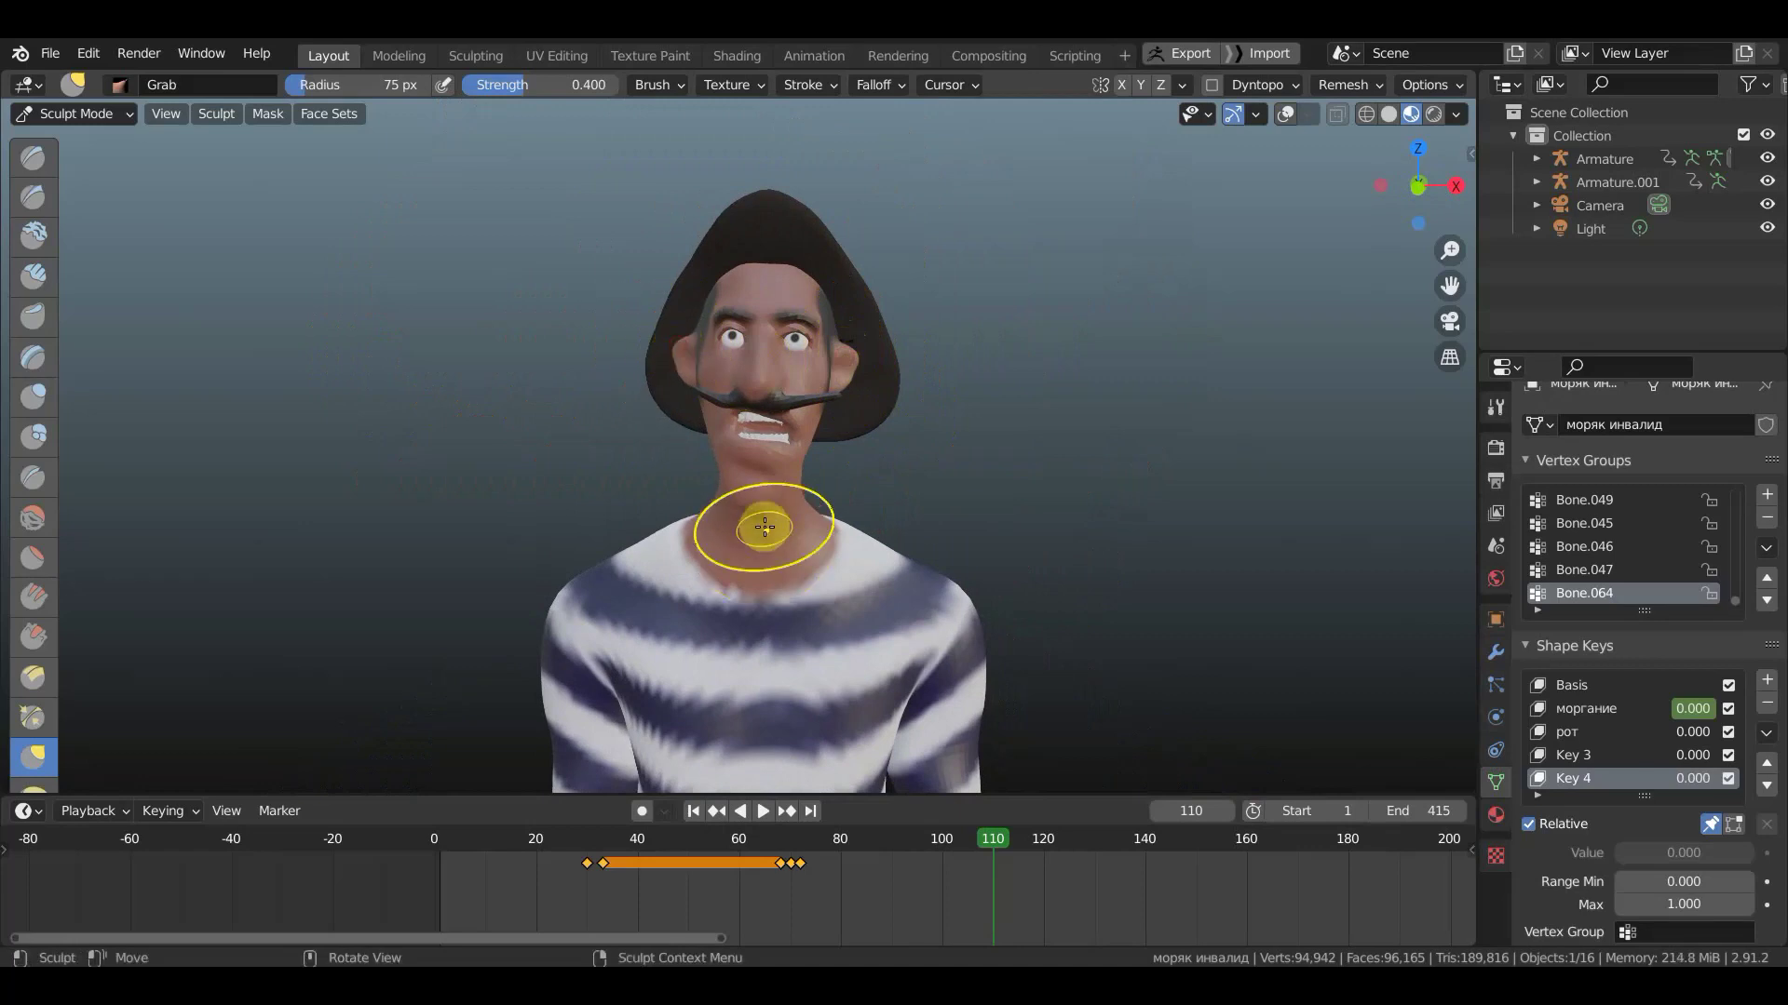
{"action": "scroll", "coordinate": [850, 539], "scroll_direction": "down", "scroll_amount": 3}
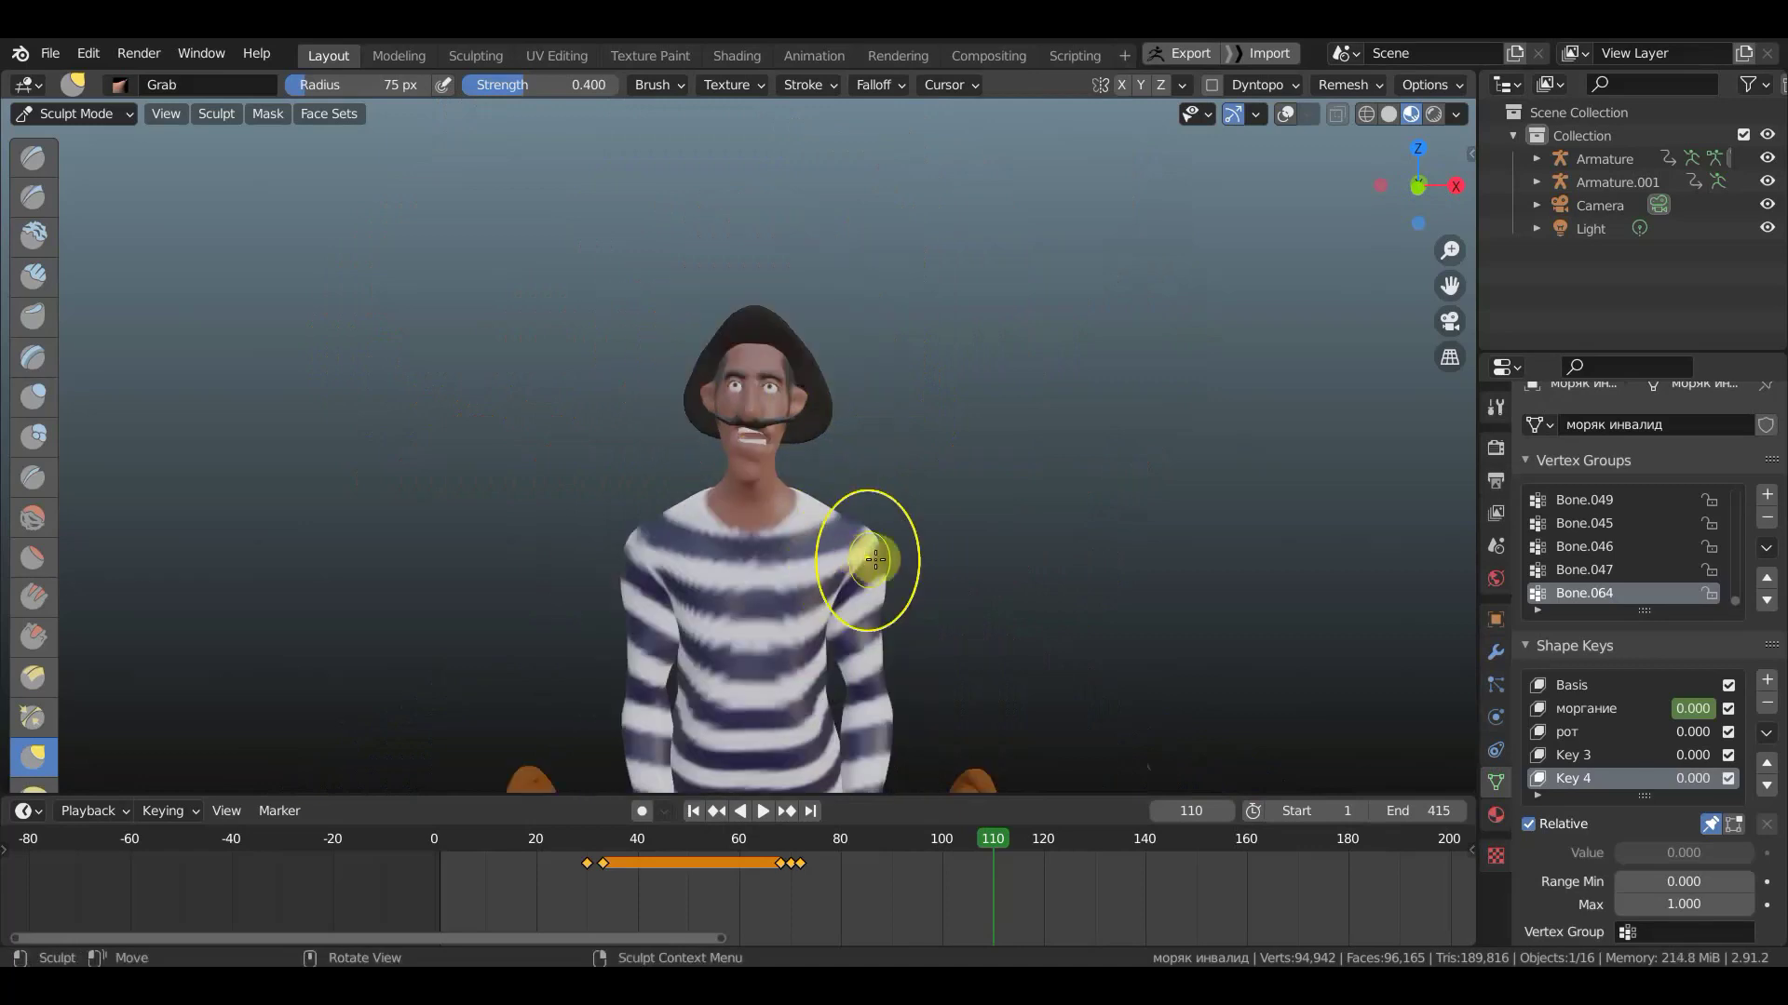
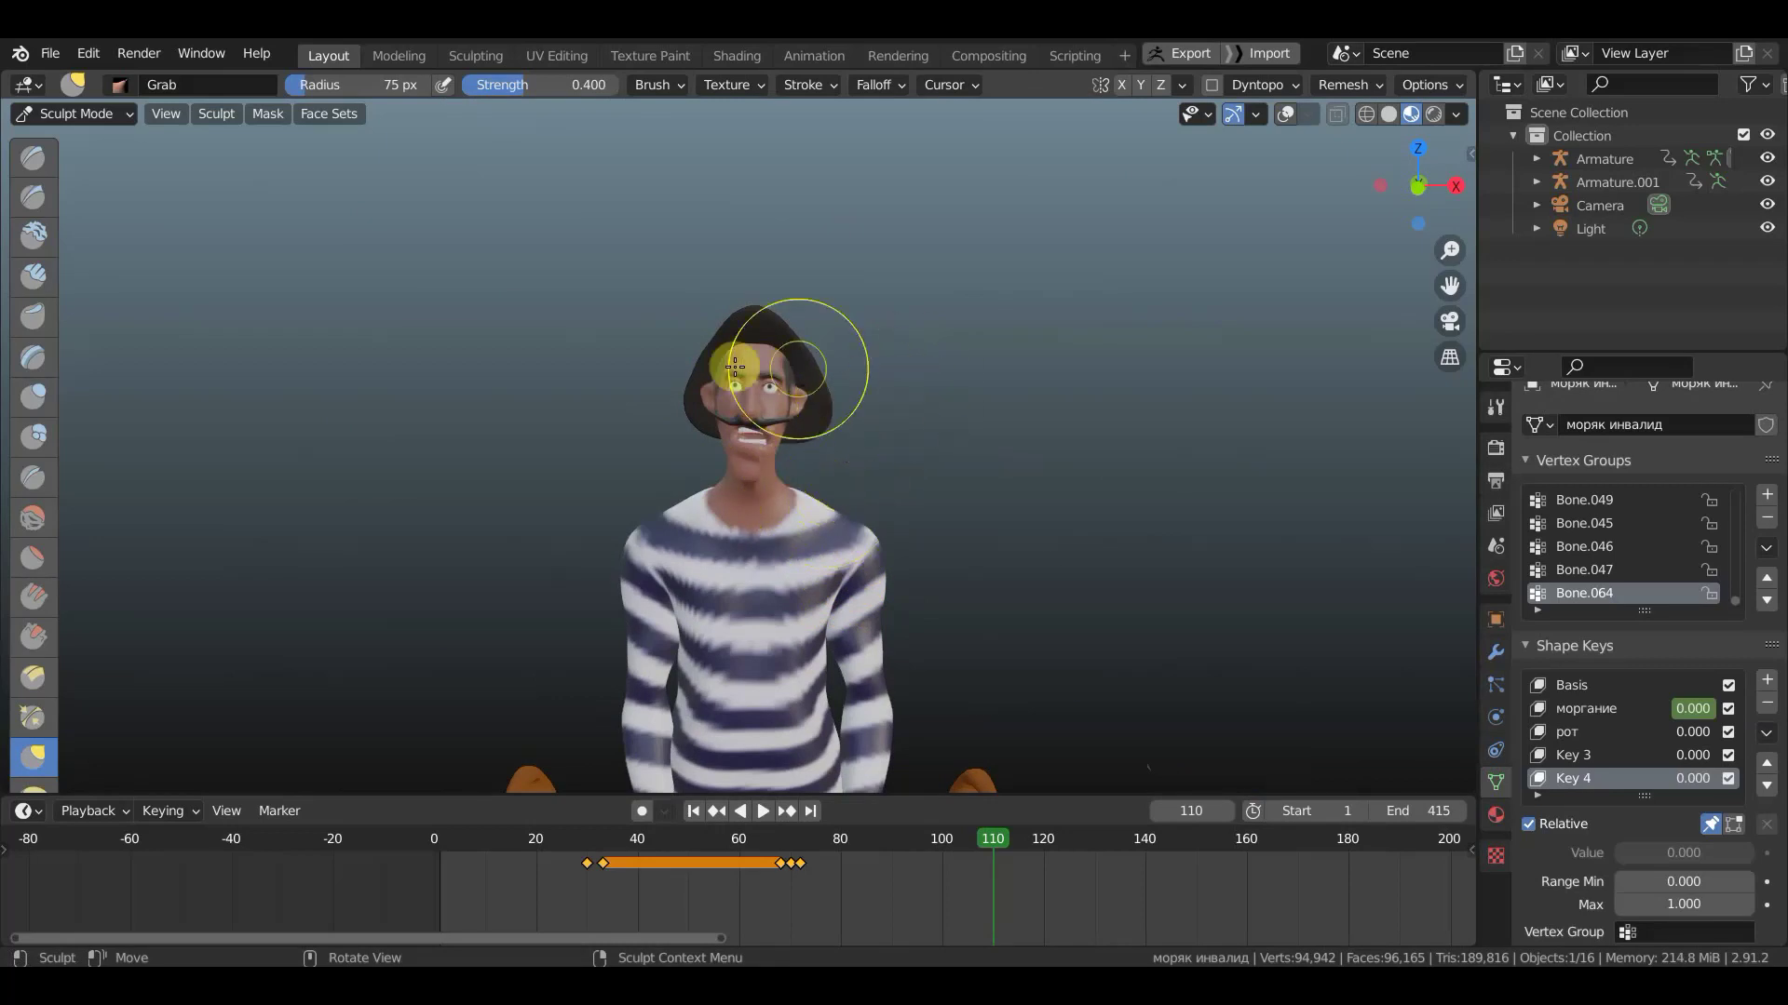
- Switch the sailor mesh from Sculpt Mode back to Object Mode
{"action": "scroll", "coordinate": [791, 522], "scroll_direction": "down", "scroll_amount": 2}
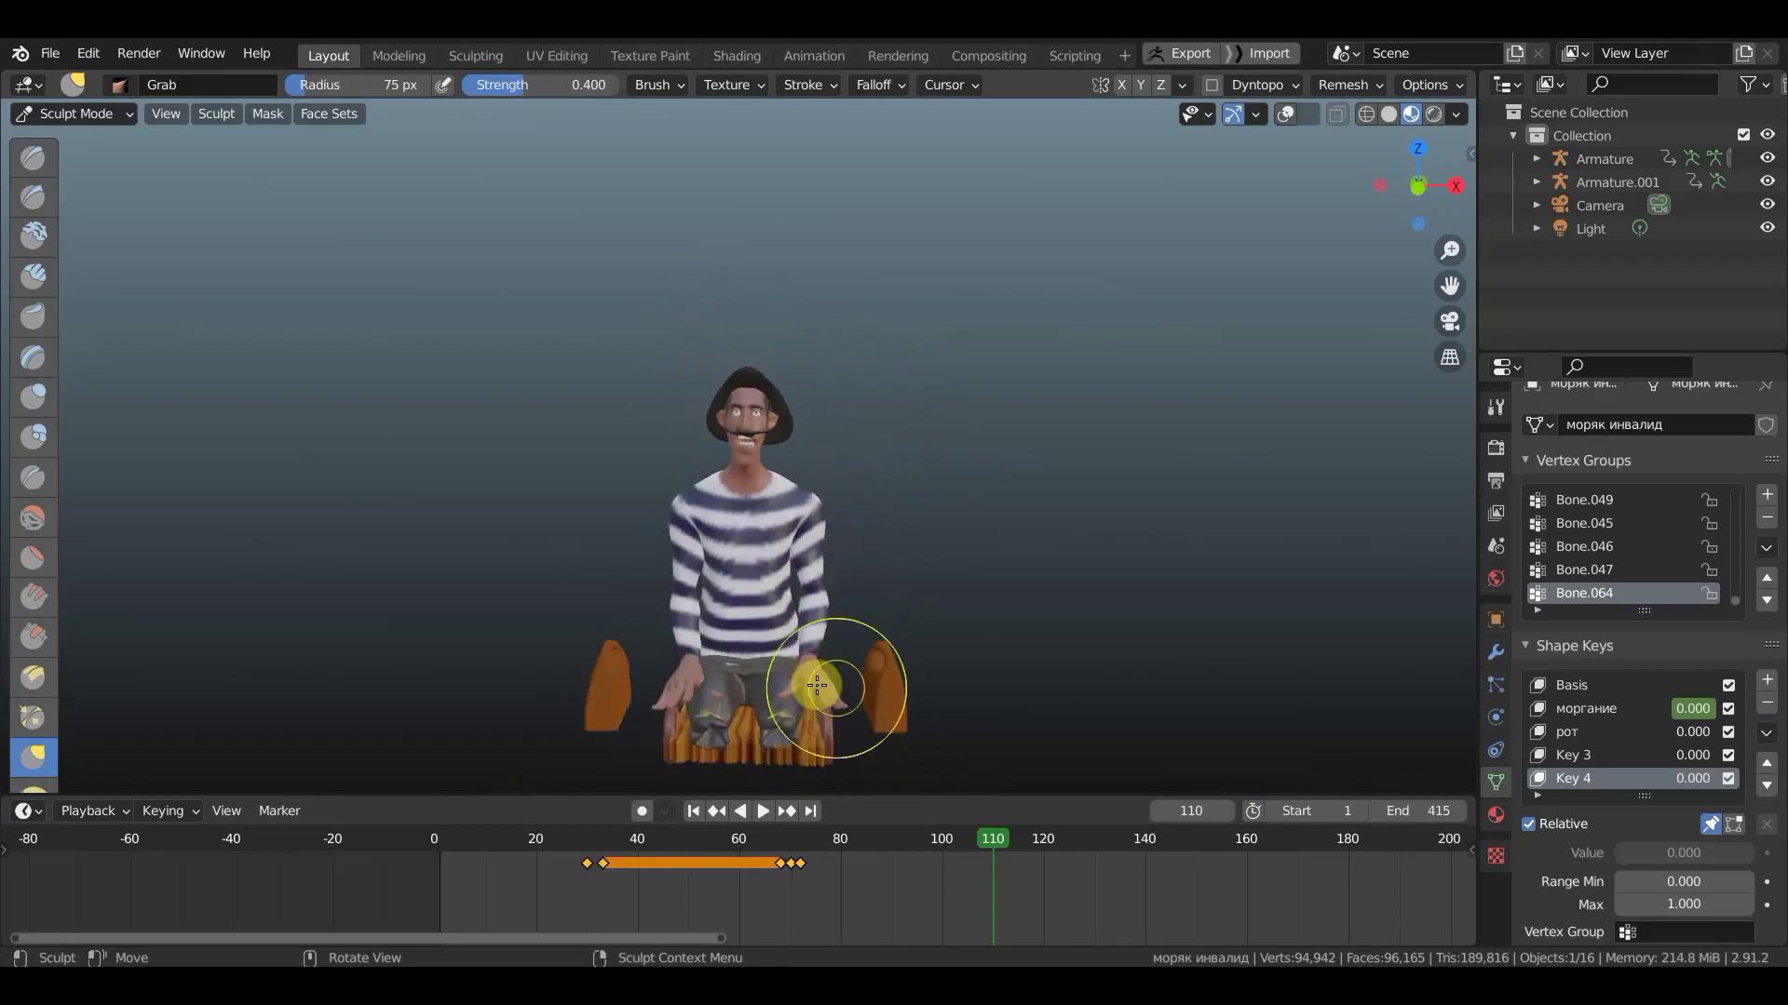
{"action": "left_click", "coordinate": [91, 115]}
{"action": "left_click", "coordinate": [82, 141]}
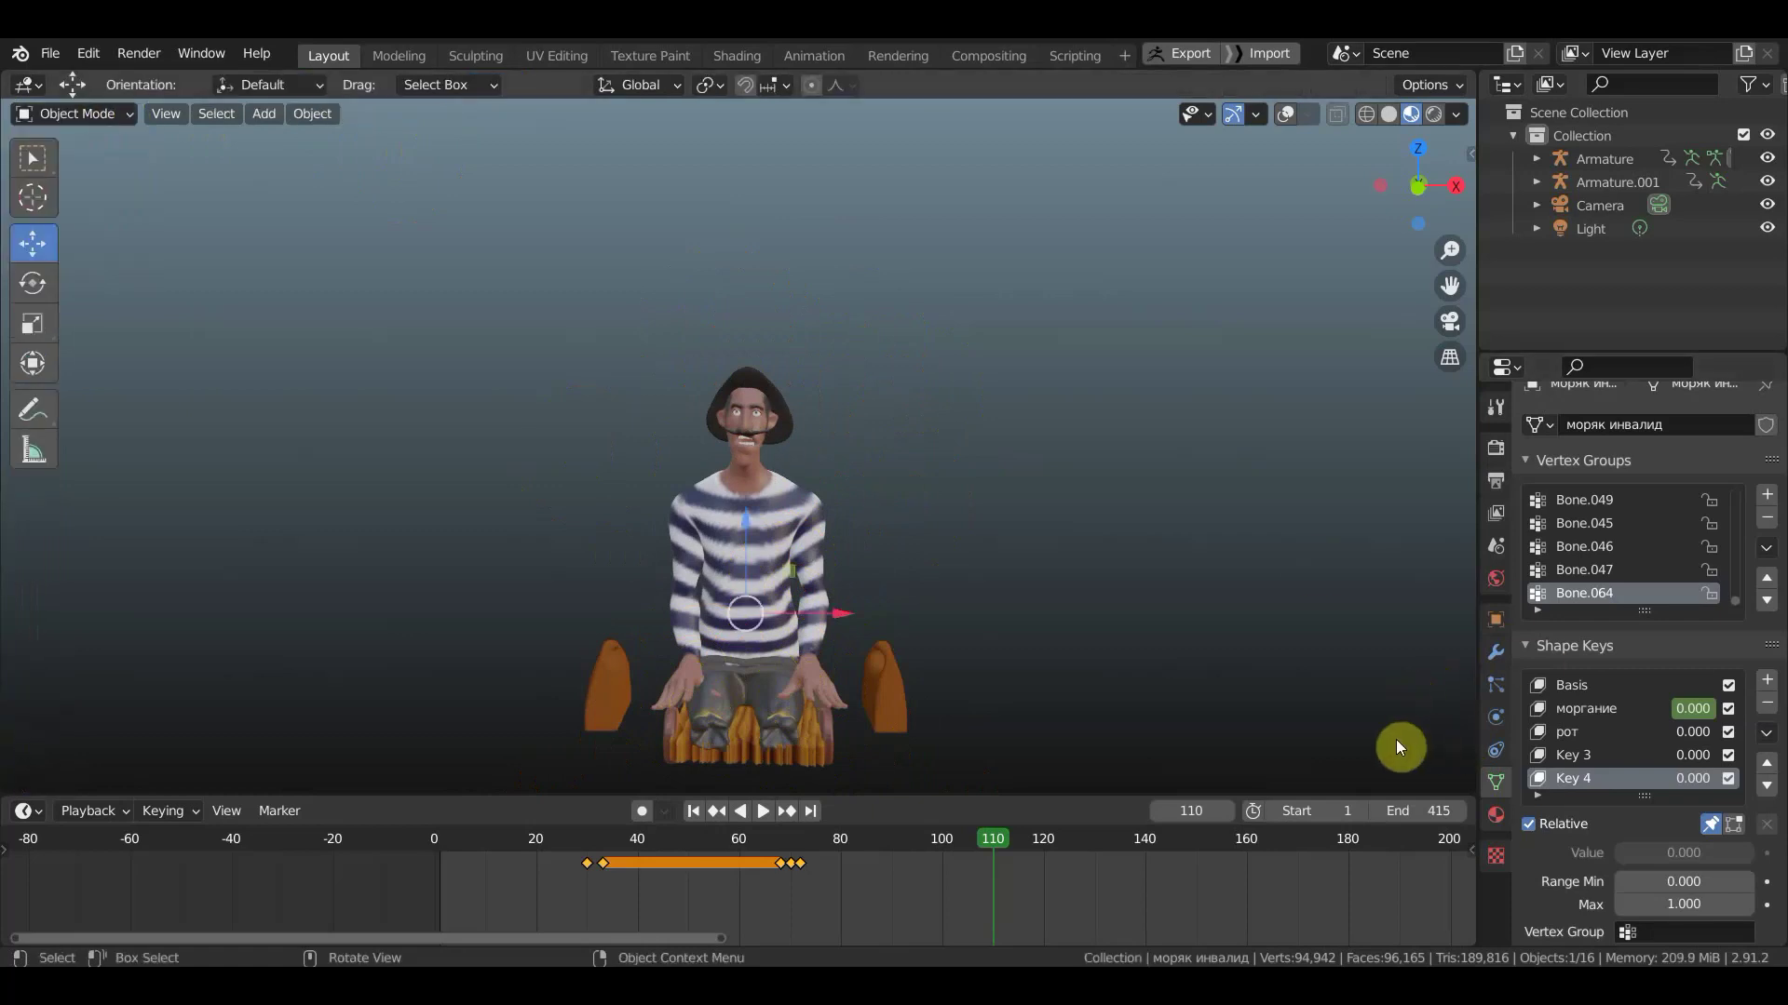
- Move the playhead to frame 130 and select the Key 3 shape key
{"action": "scroll", "coordinate": [837, 730], "scroll_direction": "up", "scroll_amount": 2}
{"action": "scroll", "coordinate": [912, 740], "scroll_direction": "up", "scroll_amount": 2}
{"action": "scroll", "coordinate": [953, 670], "scroll_direction": "up", "scroll_amount": 2}
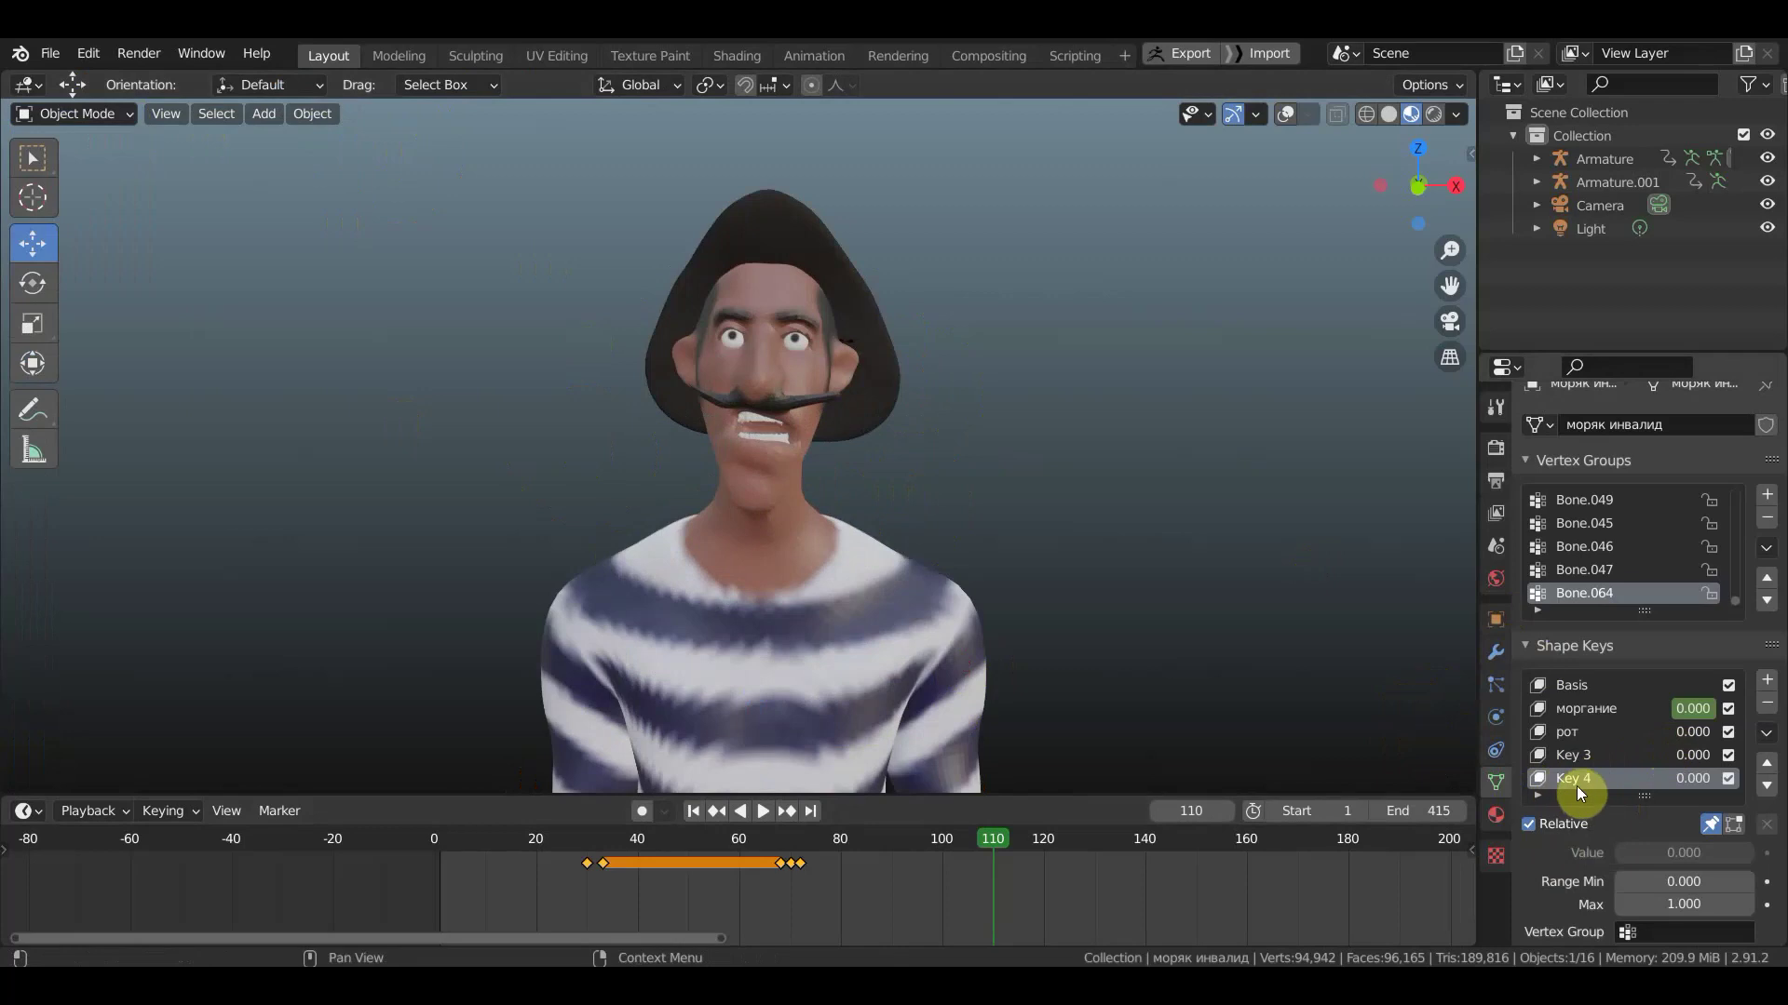
{"action": "left_click", "coordinate": [1041, 840]}
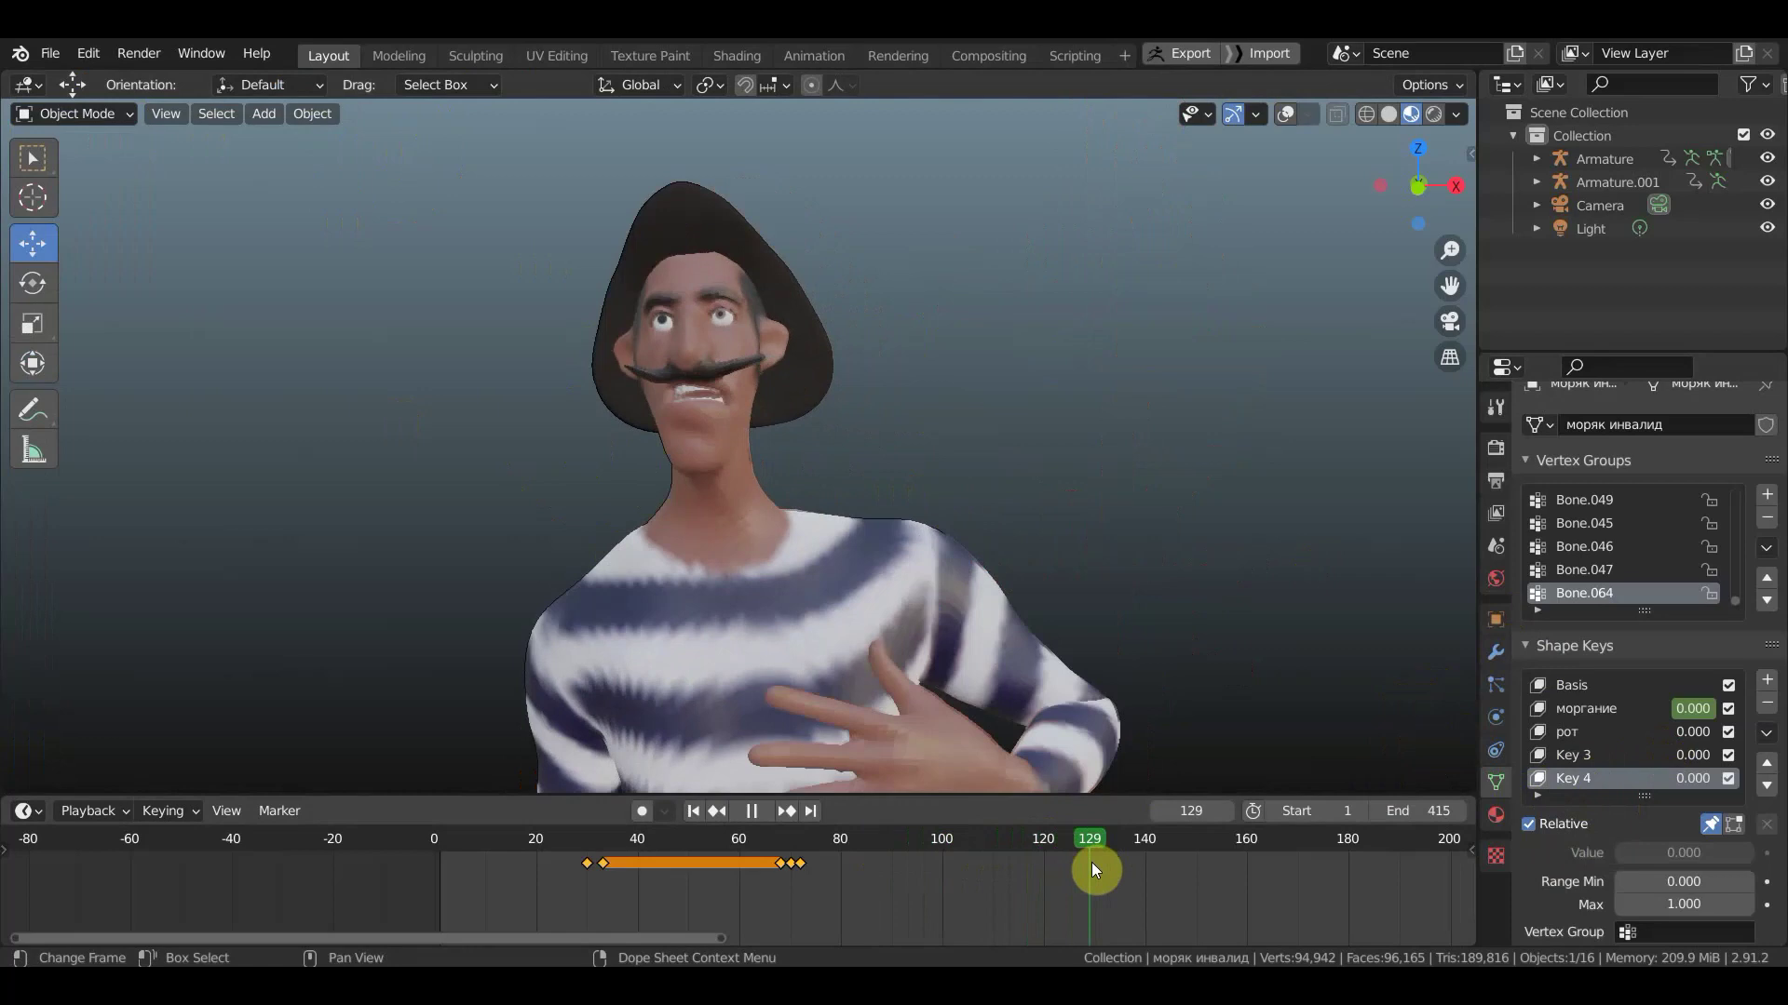
{"action": "mouse_move", "coordinate": [1091, 862]}
{"action": "left_mouse_down"}
{"action": "mouse_move", "coordinate": [1139, 890]}
{"action": "mouse_move", "coordinate": [1080, 886]}
{"action": "mouse_move", "coordinate": [1095, 890]}
{"action": "left_mouse_up"}
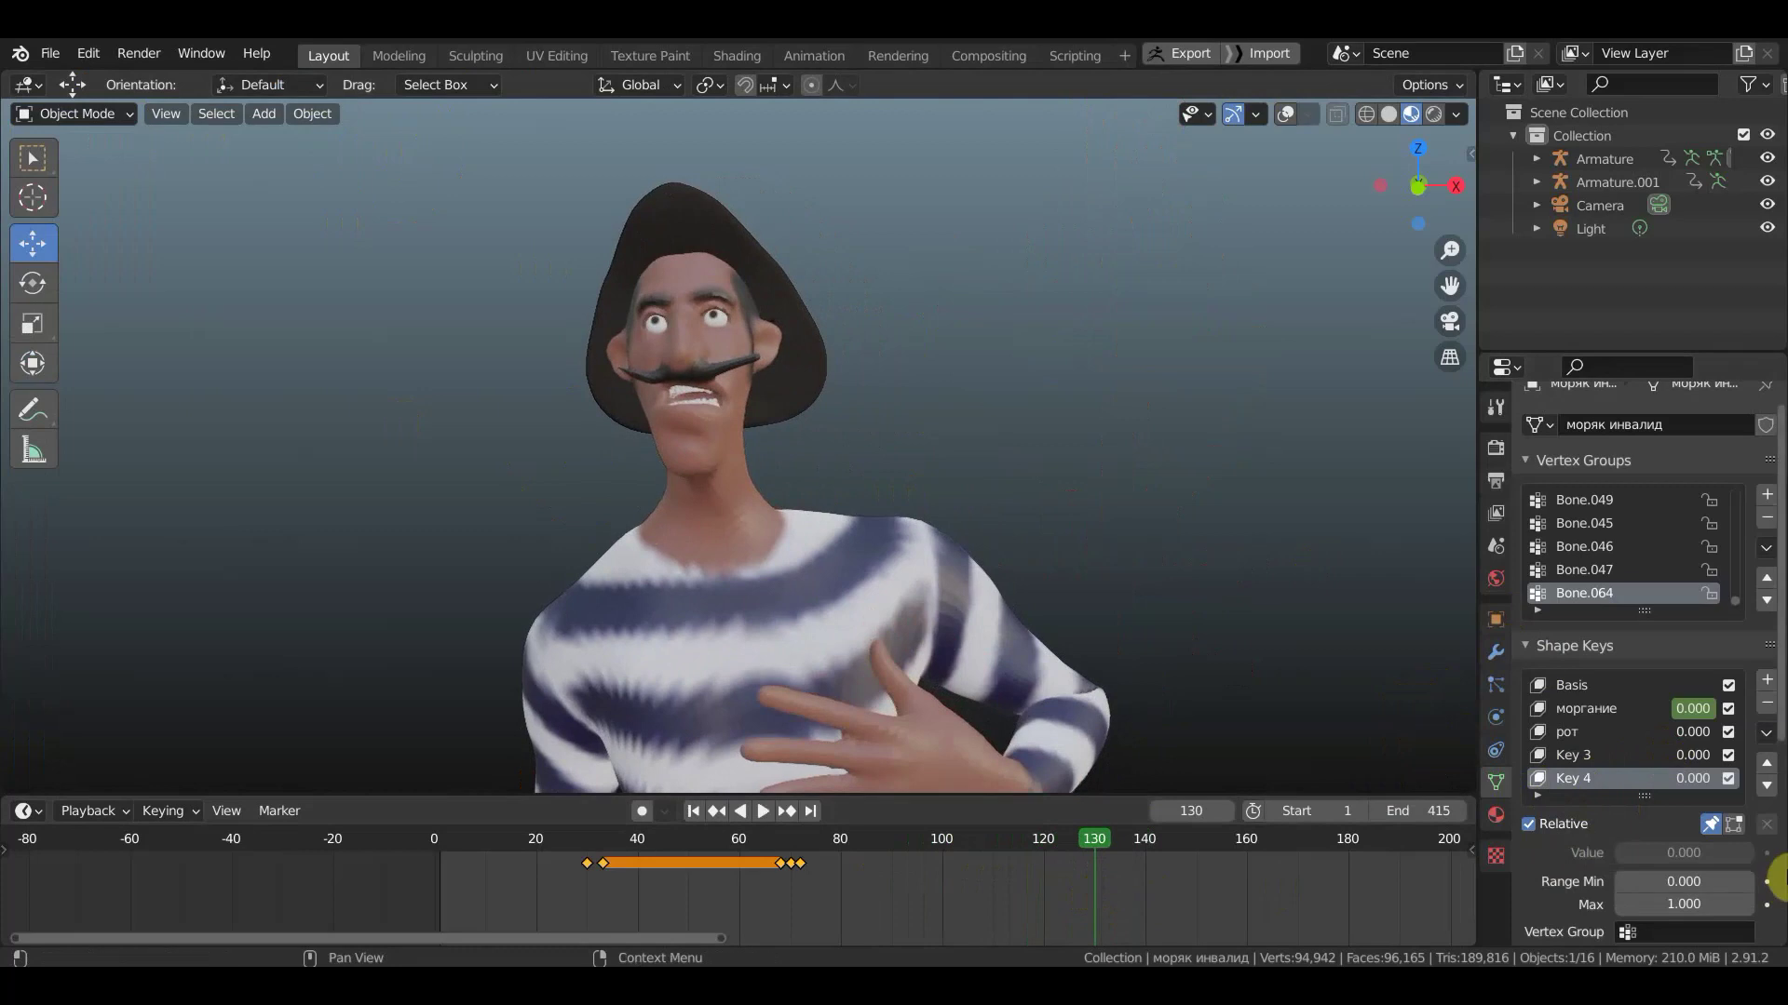
{"action": "left_click", "coordinate": [1568, 734]}
{"action": "left_click", "coordinate": [1570, 755]}
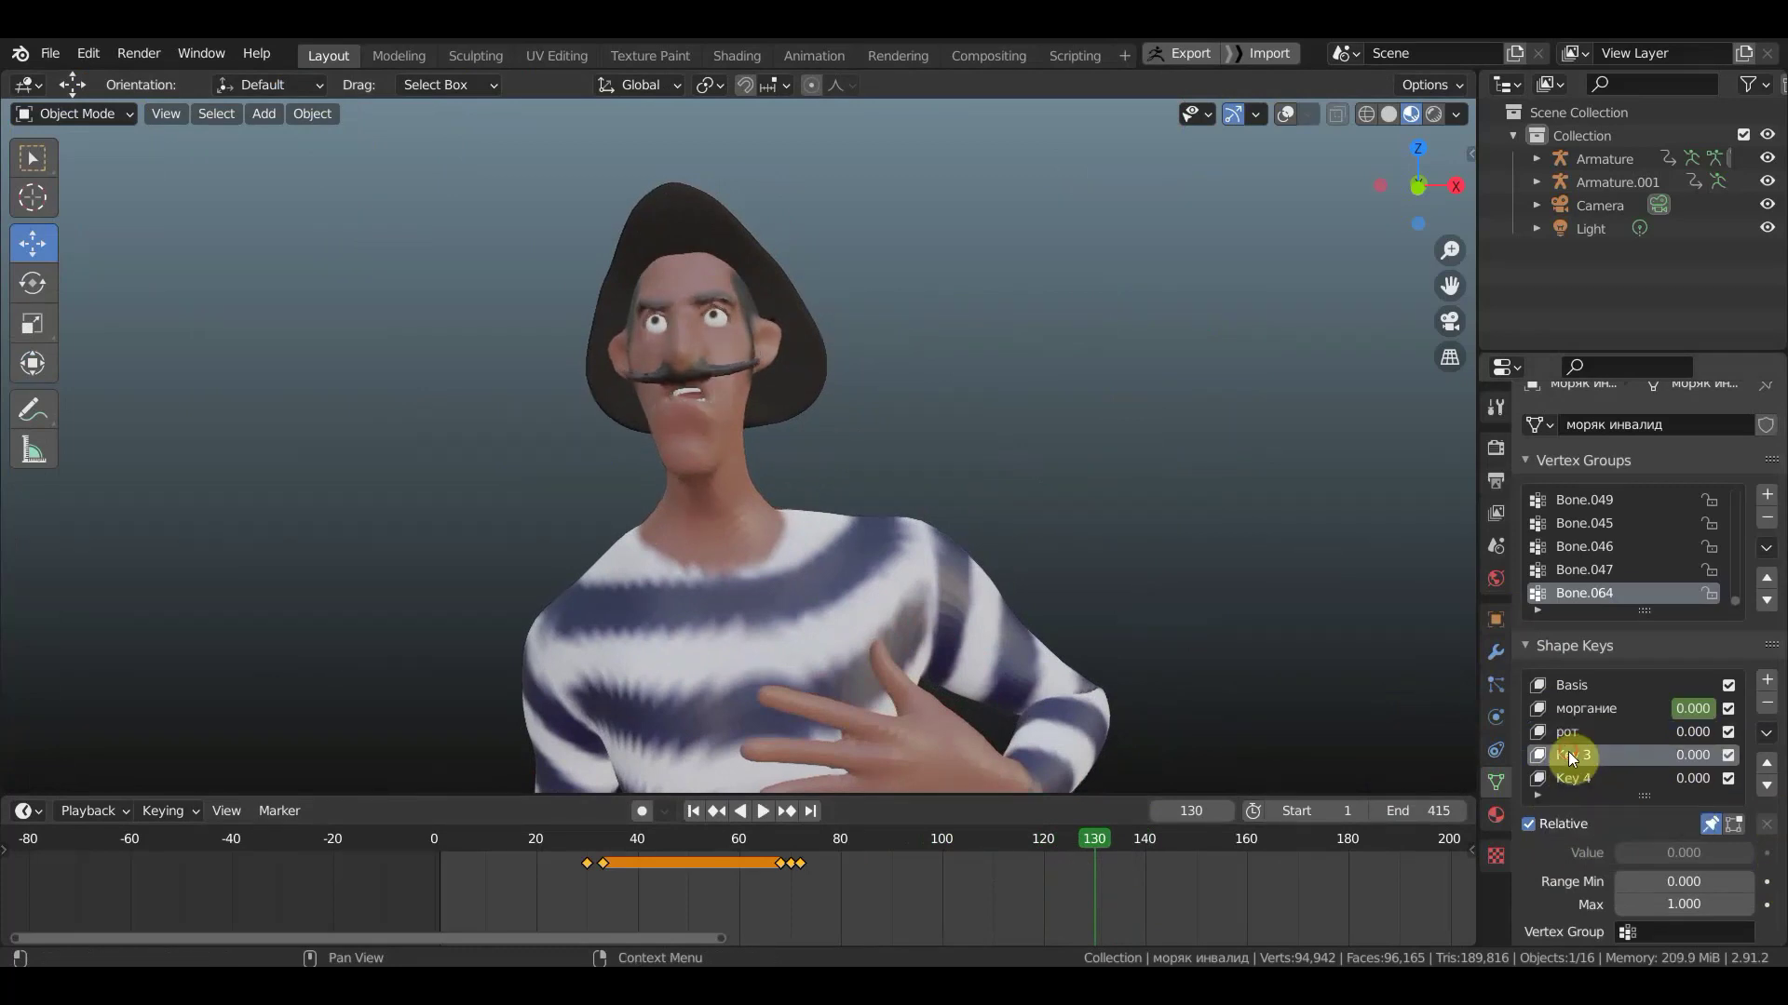
{"action": "mouse_move", "coordinate": [921, 652]}
{"action": "middle_mouse_down"}
{"action": "mouse_move", "coordinate": [1015, 682]}
{"action": "mouse_move", "coordinate": [1083, 671]}
{"action": "middle_mouse_up"}
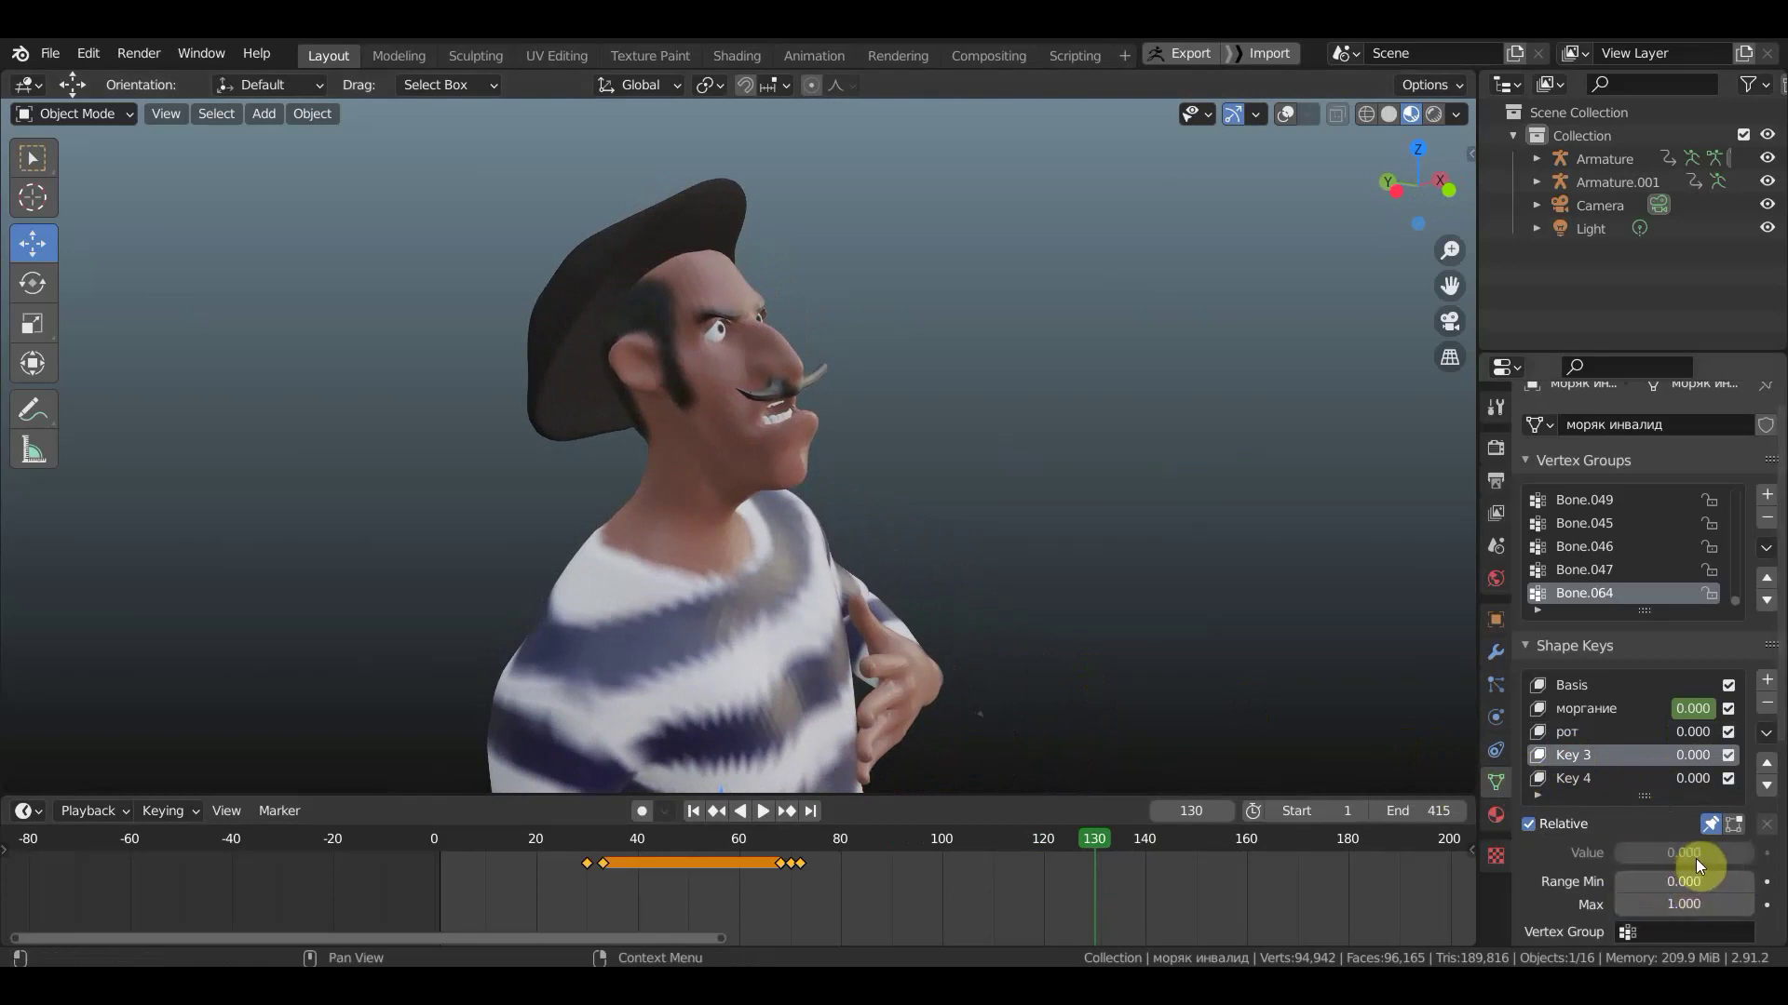
- Keyframe Key 3 at 1.000 on frame 130, then return to frame 110
{"action": "left_click", "coordinate": [1711, 828]}
{"action": "left_click_drag", "start_coordinate": [1680, 858], "coordinate": [1754, 858]}
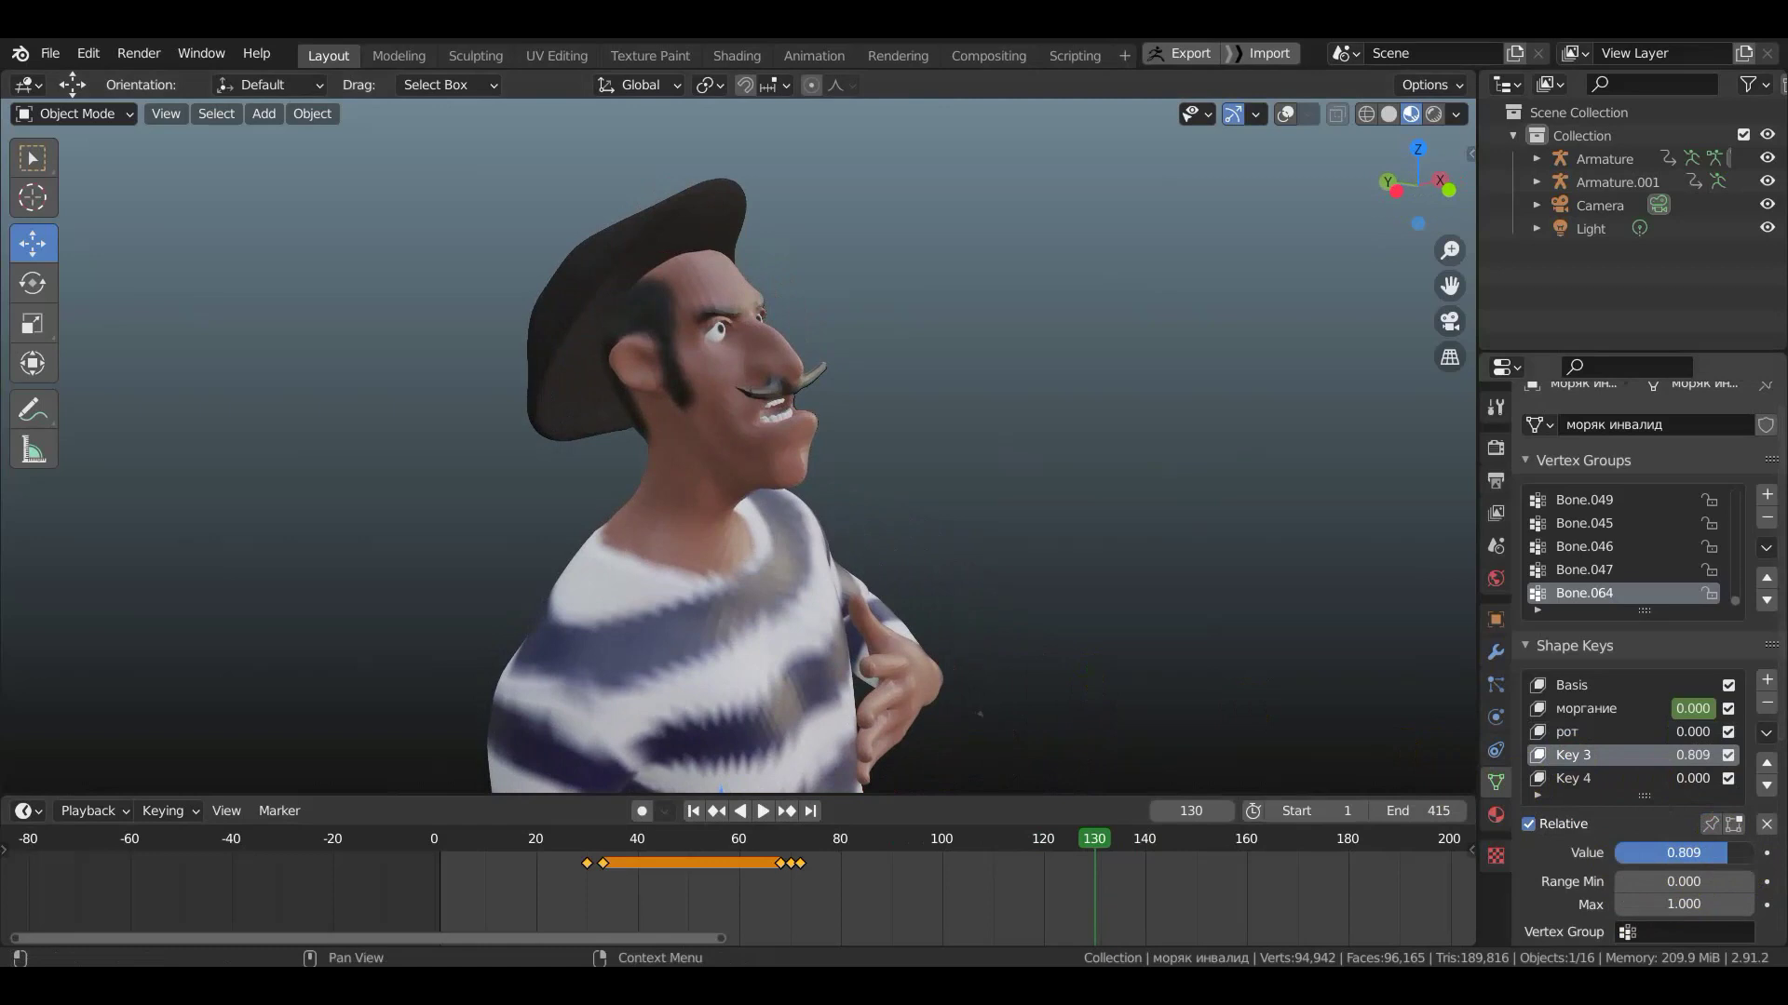
{"action": "left_click", "coordinate": [1768, 854]}
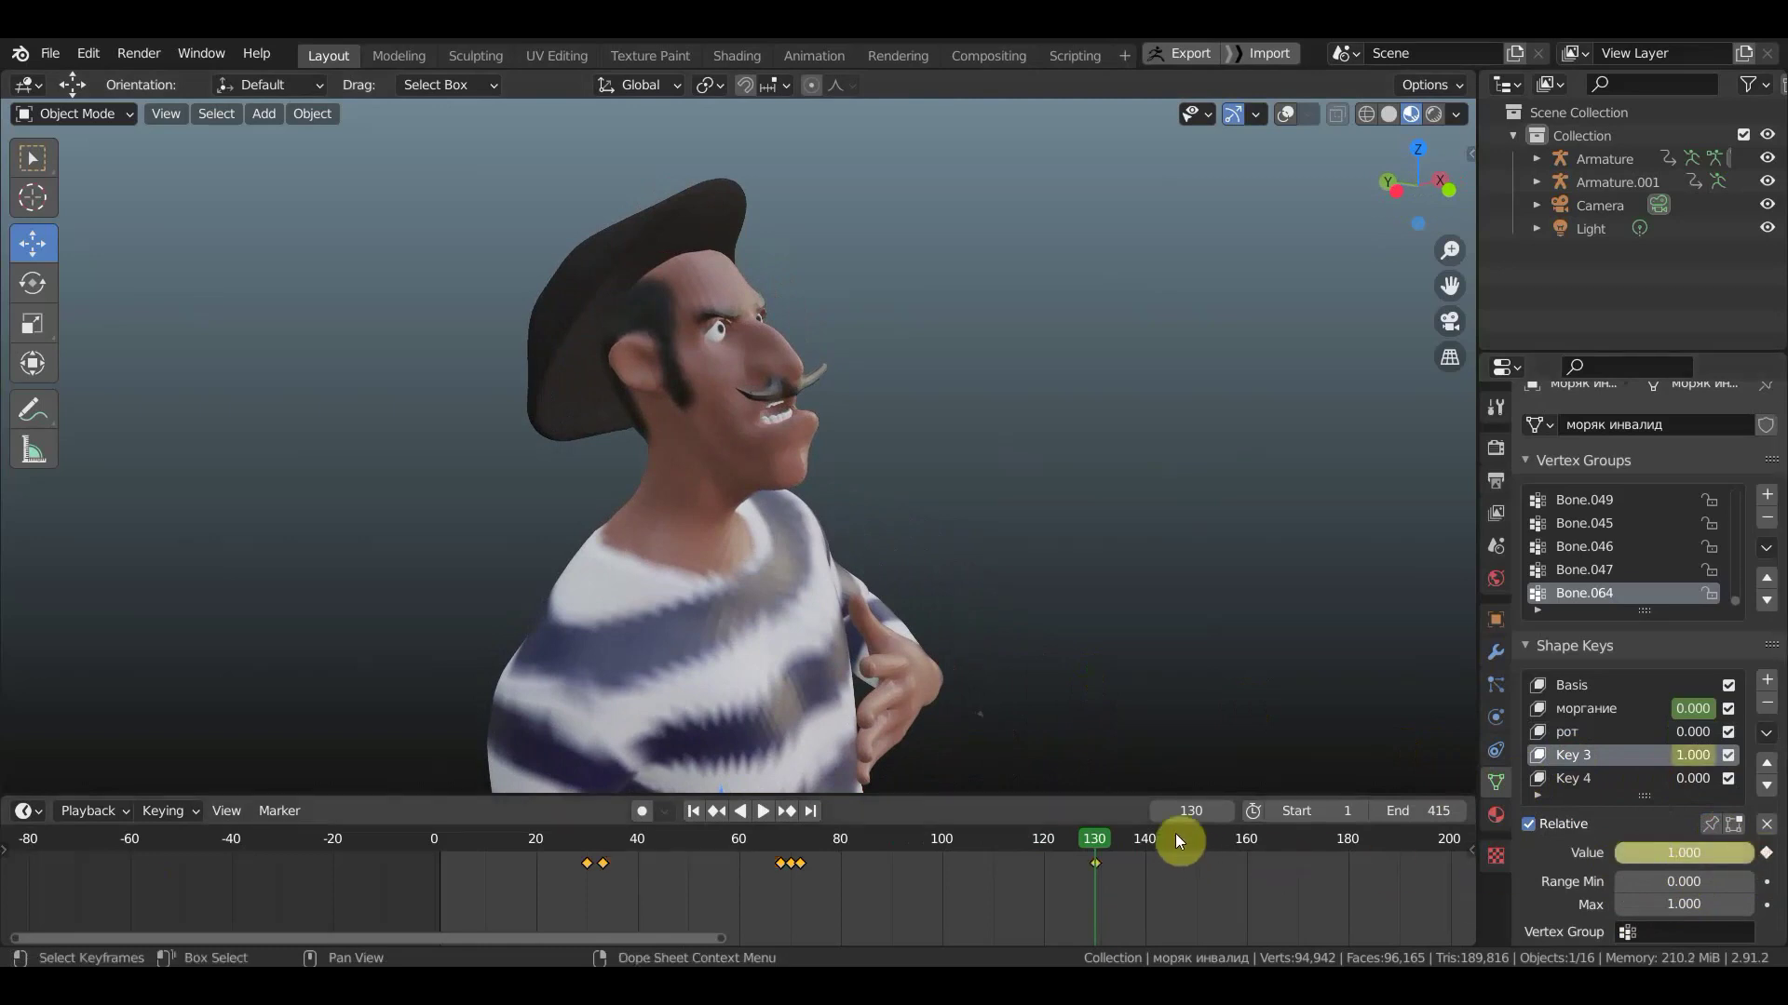
{"action": "middle_click_drag", "start_coordinate": [1188, 666], "coordinate": [1088, 651]}
{"action": "mouse_move", "coordinate": [1096, 857]}
{"action": "left_mouse_down"}
{"action": "mouse_move", "coordinate": [771, 838]}
{"action": "mouse_move", "coordinate": [1015, 873]}
{"action": "mouse_move", "coordinate": [935, 863]}
{"action": "mouse_move", "coordinate": [1015, 877]}
{"action": "mouse_move", "coordinate": [993, 877]}
{"action": "left_mouse_up"}
{"action": "left_click", "coordinate": [1673, 680]}
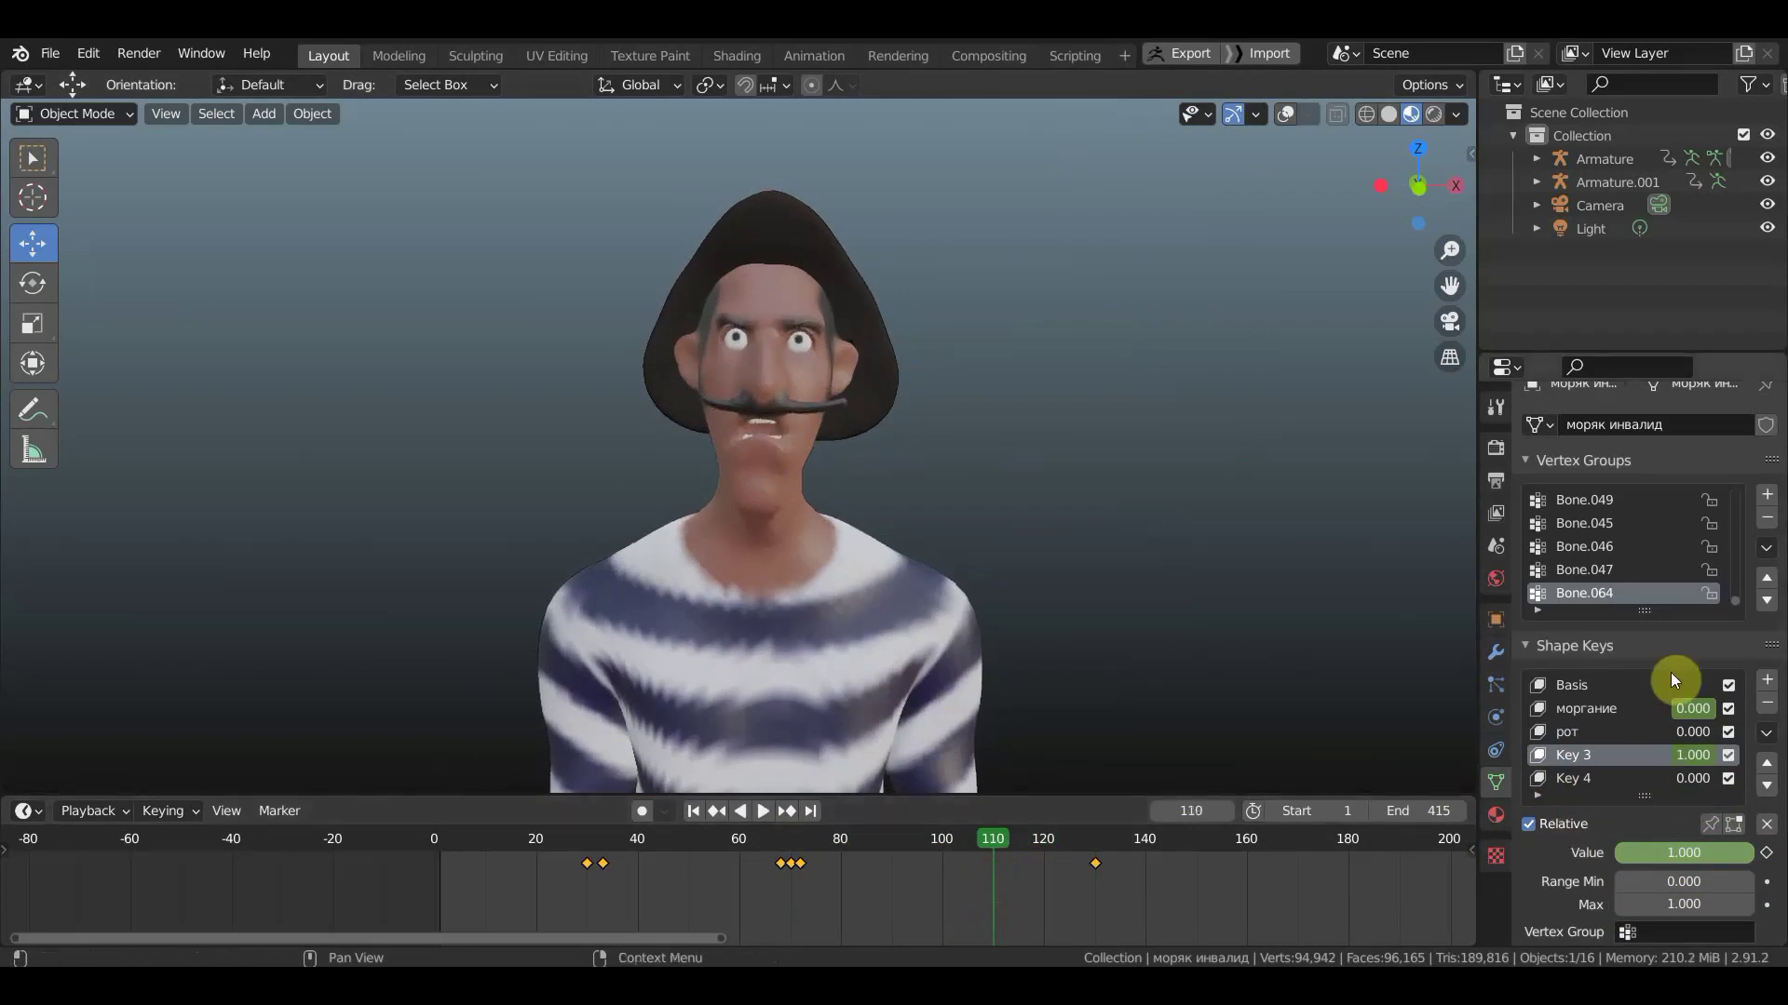
- Set the рот and Key 4 shape keys to full value 1.000
{"action": "left_click", "coordinate": [1573, 734]}
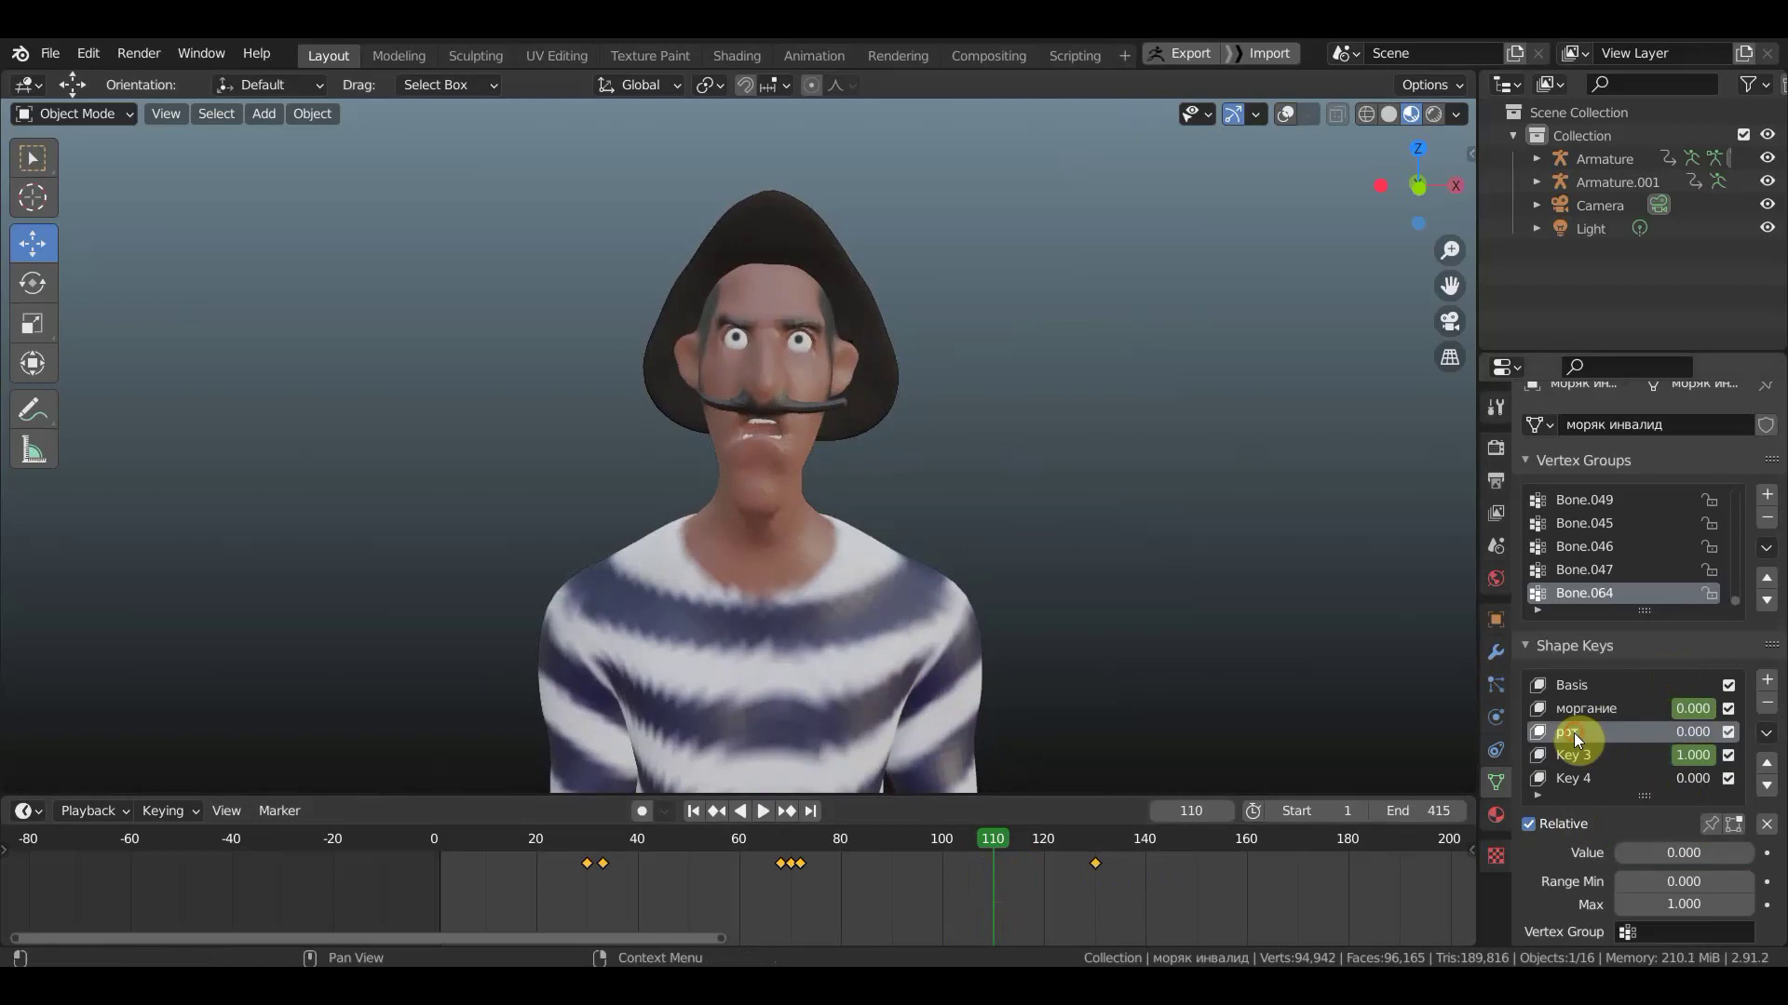
{"action": "left_click", "coordinate": [1710, 825]}
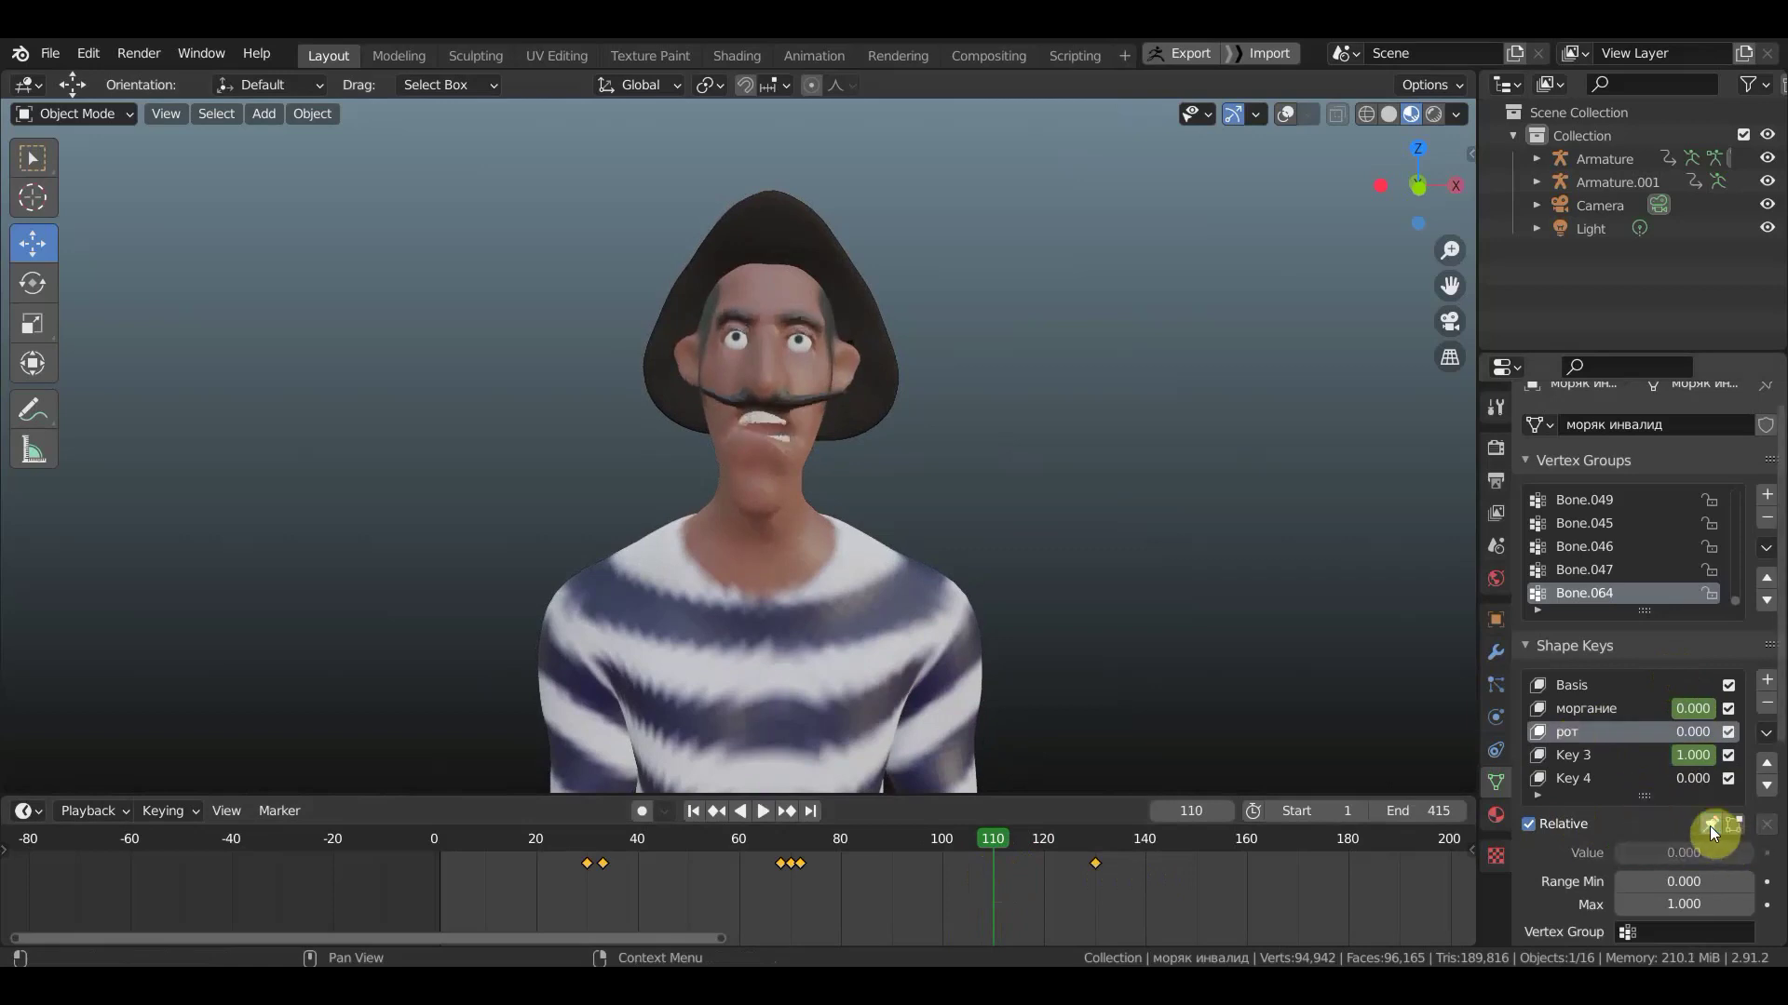
{"action": "left_click", "coordinate": [1571, 777]}
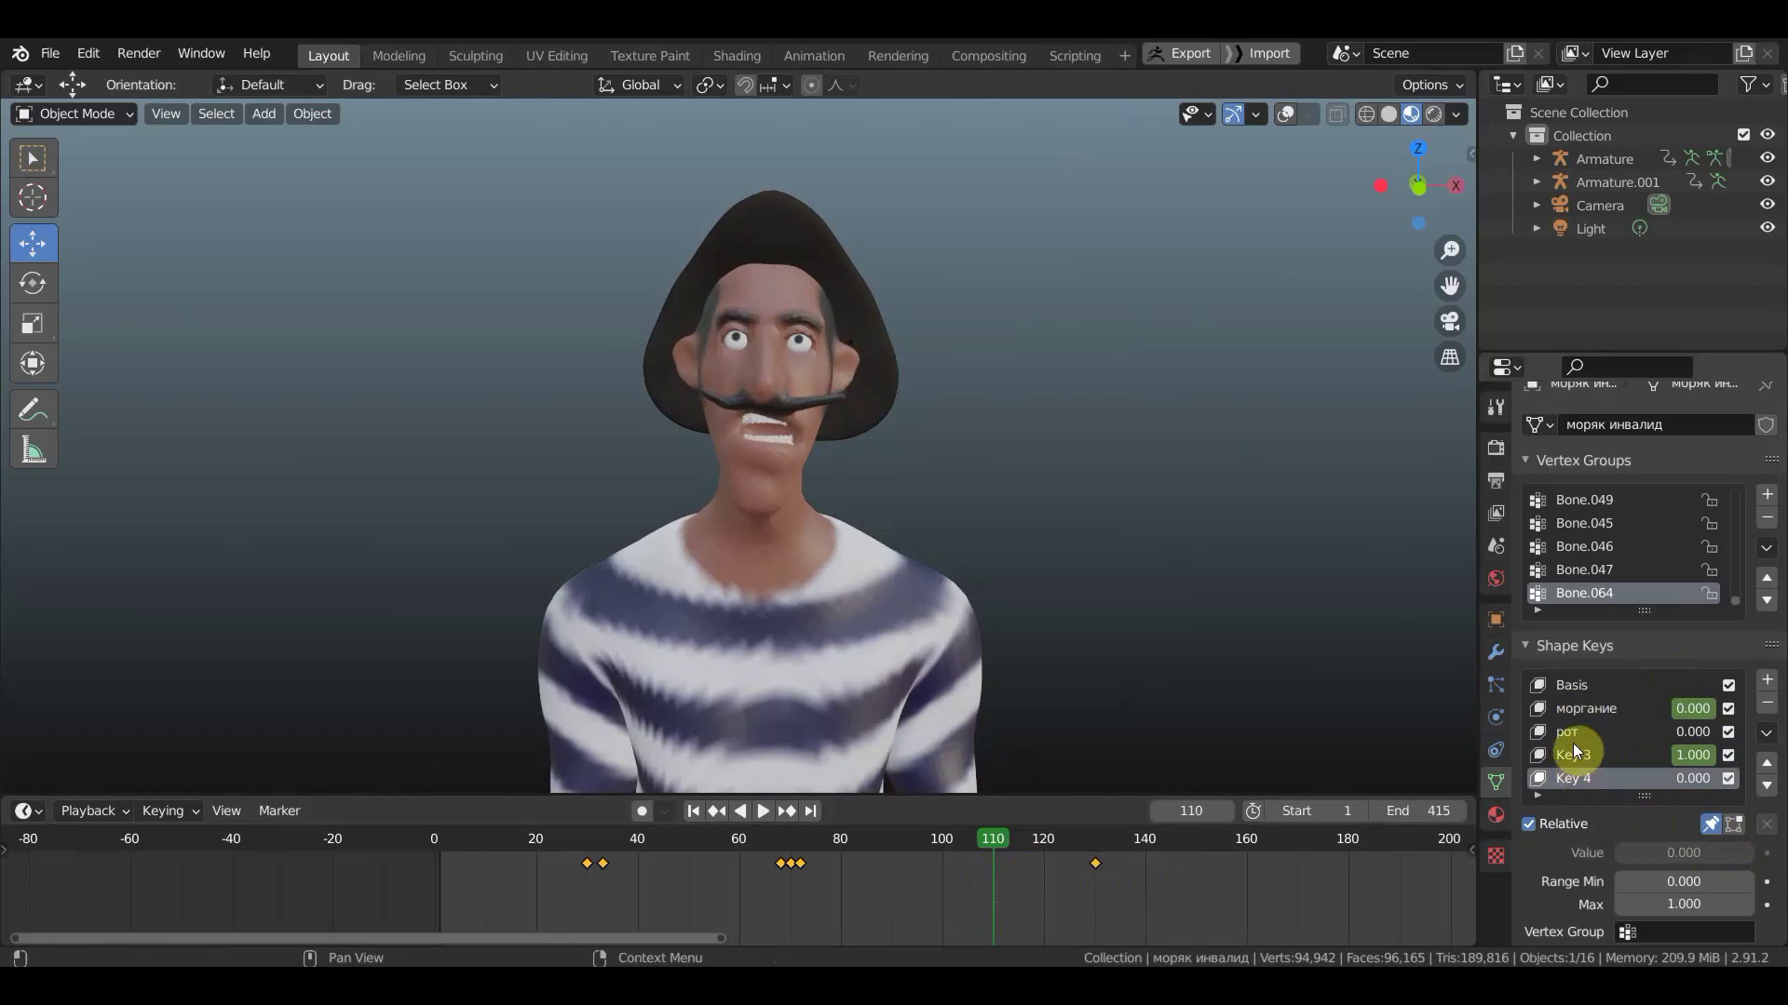
{"action": "left_click", "coordinate": [1572, 741]}
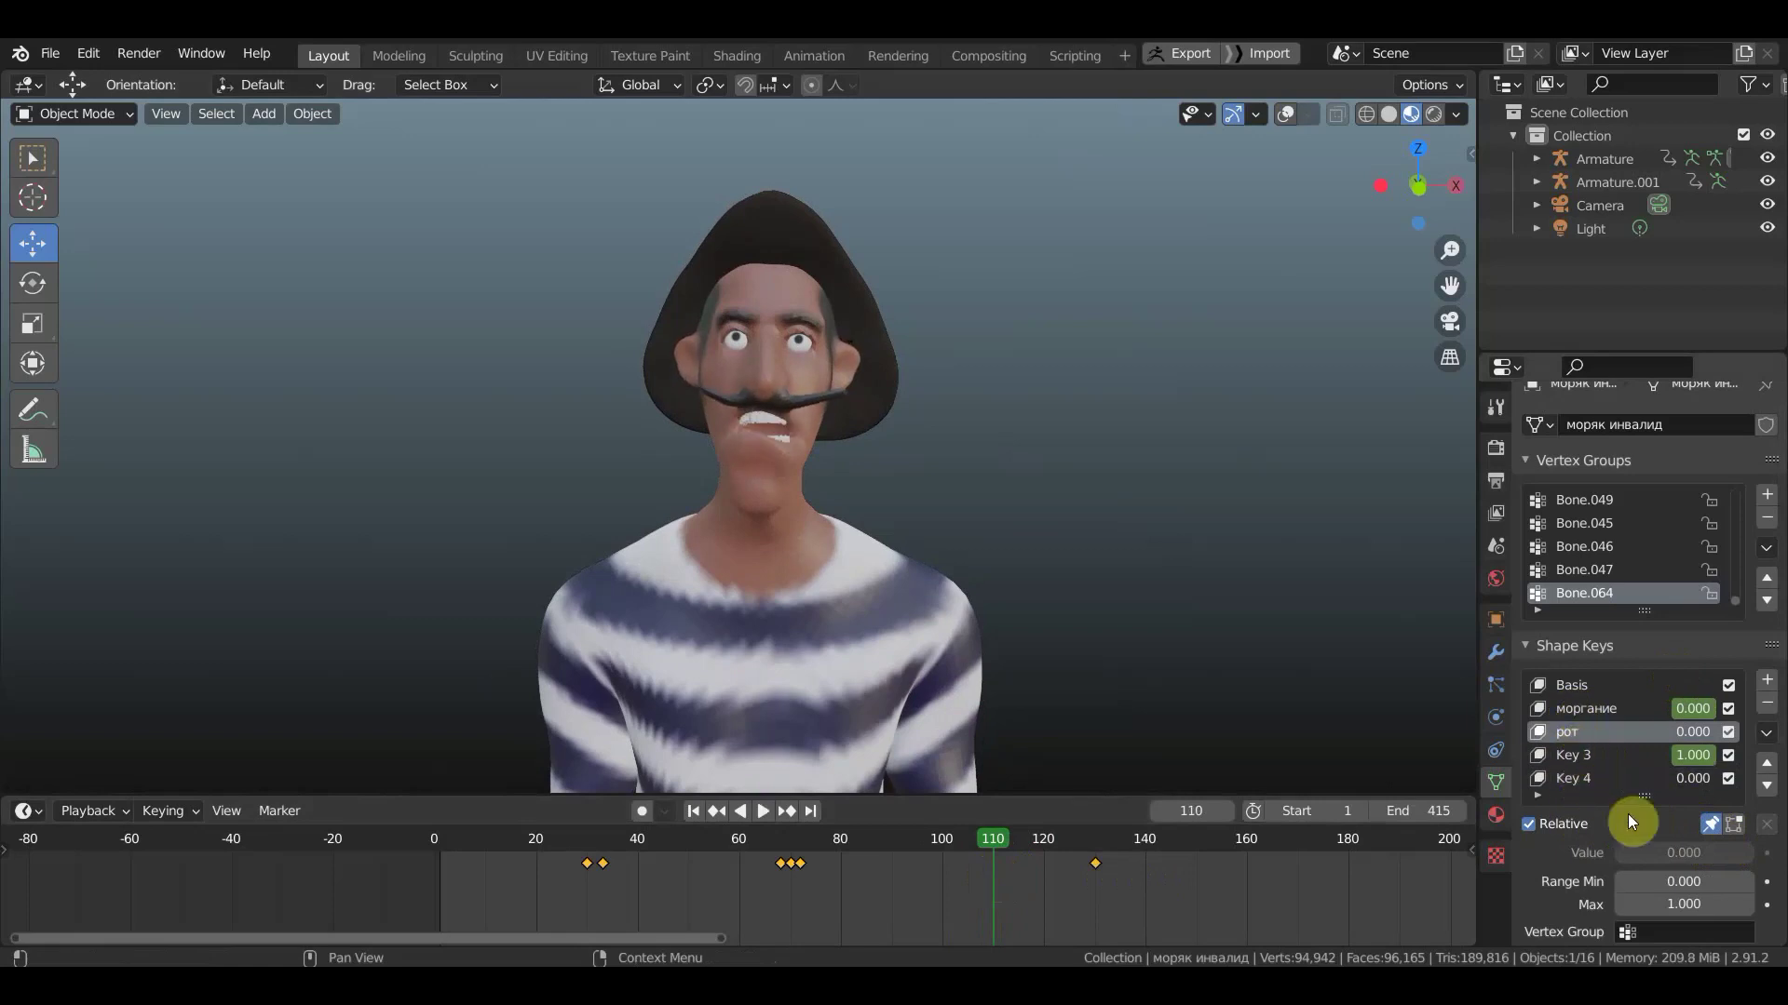
{"action": "left_click", "coordinate": [1709, 825]}
{"action": "left_click_drag", "start_coordinate": [1665, 852], "coordinate": [1751, 853]}
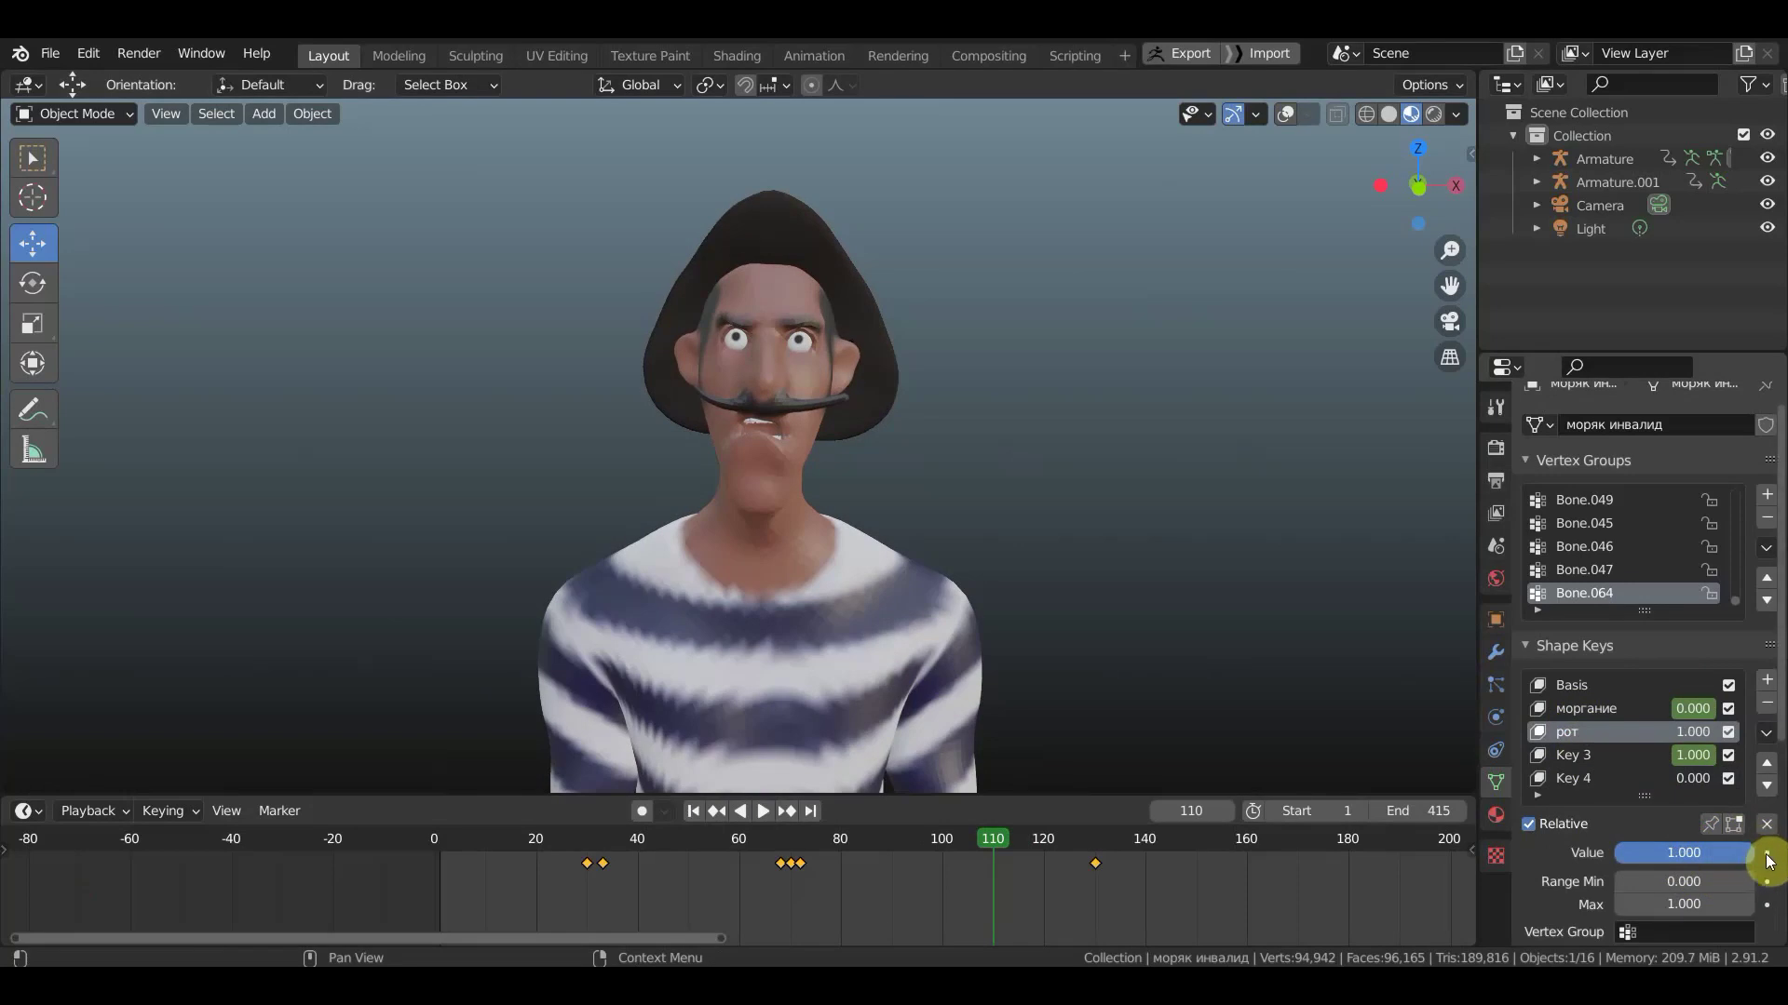
{"action": "left_click", "coordinate": [1584, 779]}
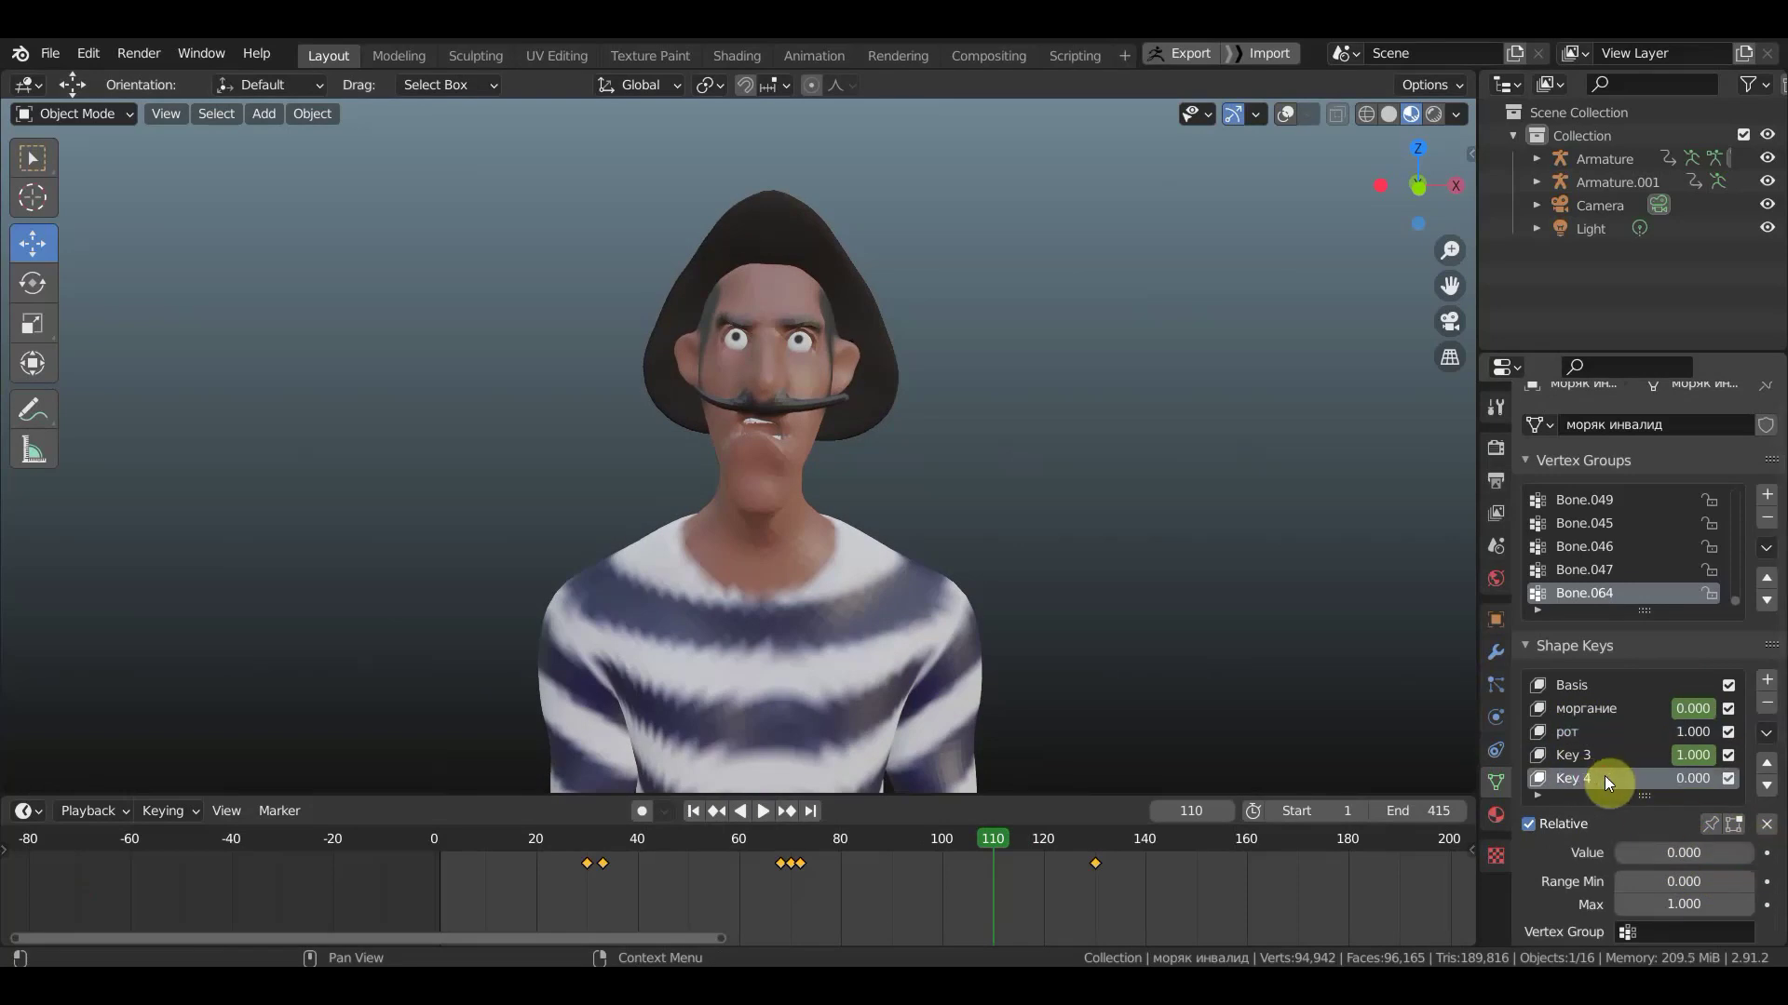
{"action": "mouse_move", "coordinate": [1671, 851]}
{"action": "left_mouse_down"}
{"action": "mouse_move", "coordinate": [1741, 851]}
{"action": "mouse_move", "coordinate": [1650, 842]}
{"action": "left_mouse_up"}
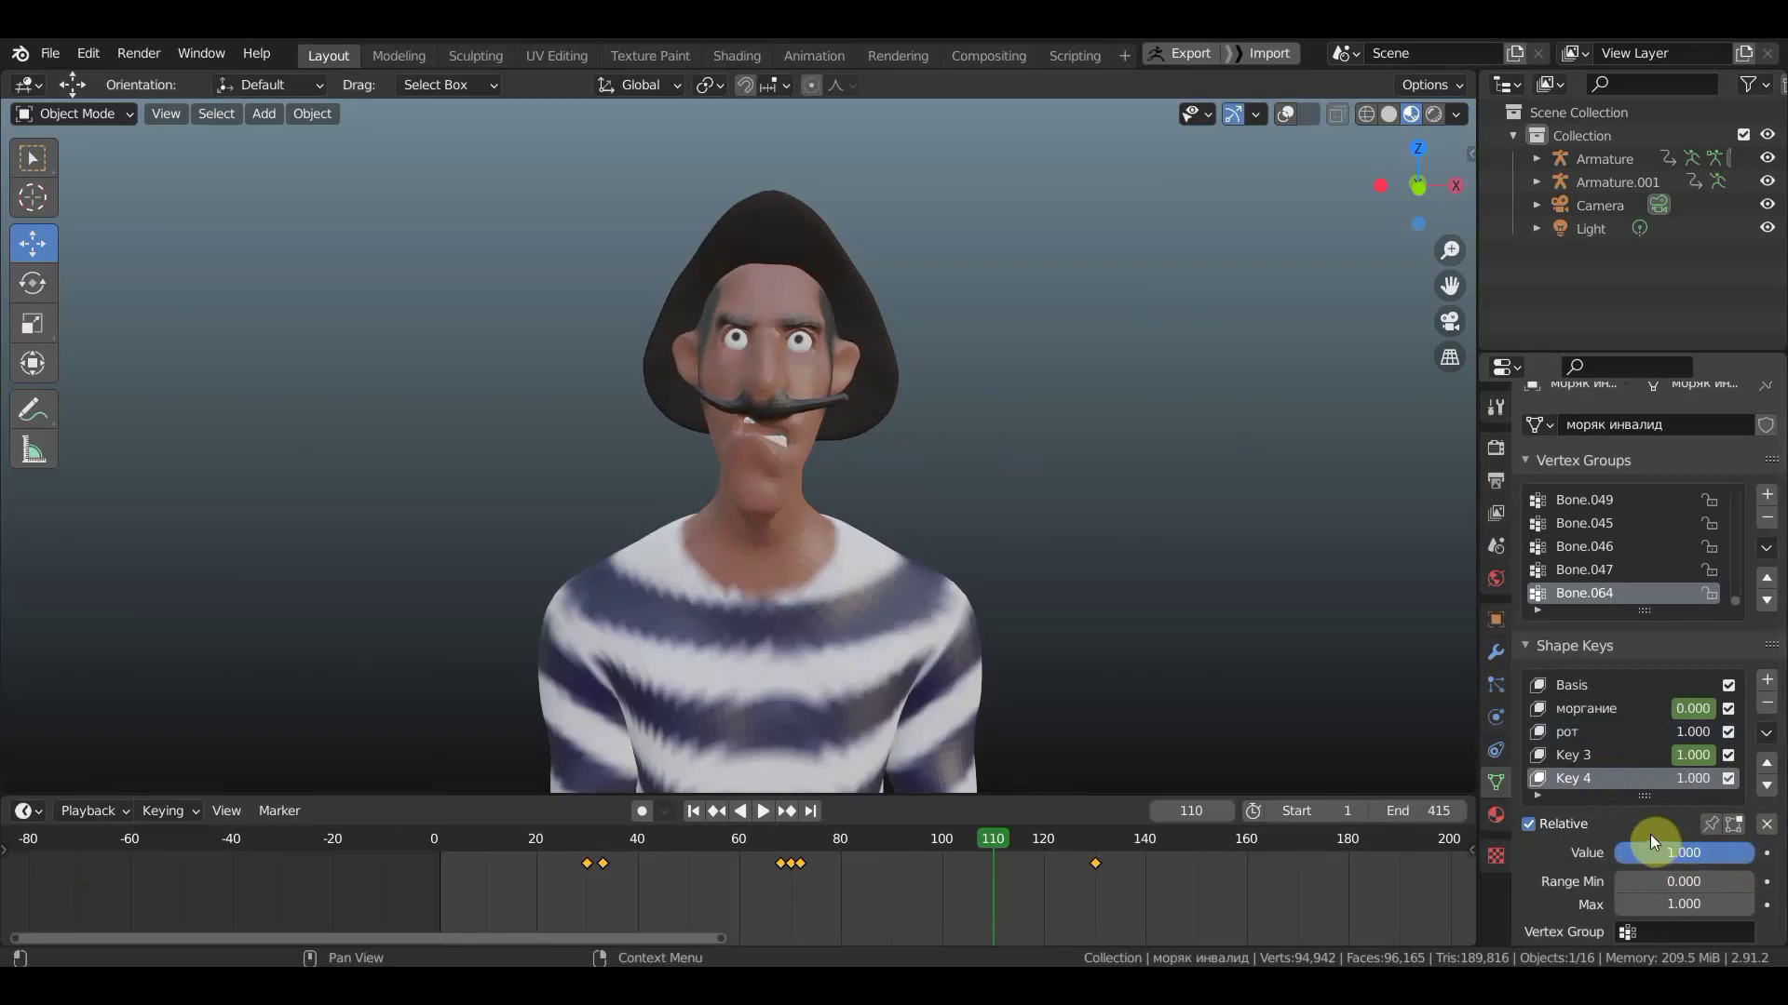
- Keyframe Key 3 at 0.000 on frame 110 and start playback
{"action": "left_click", "coordinate": [1572, 761]}
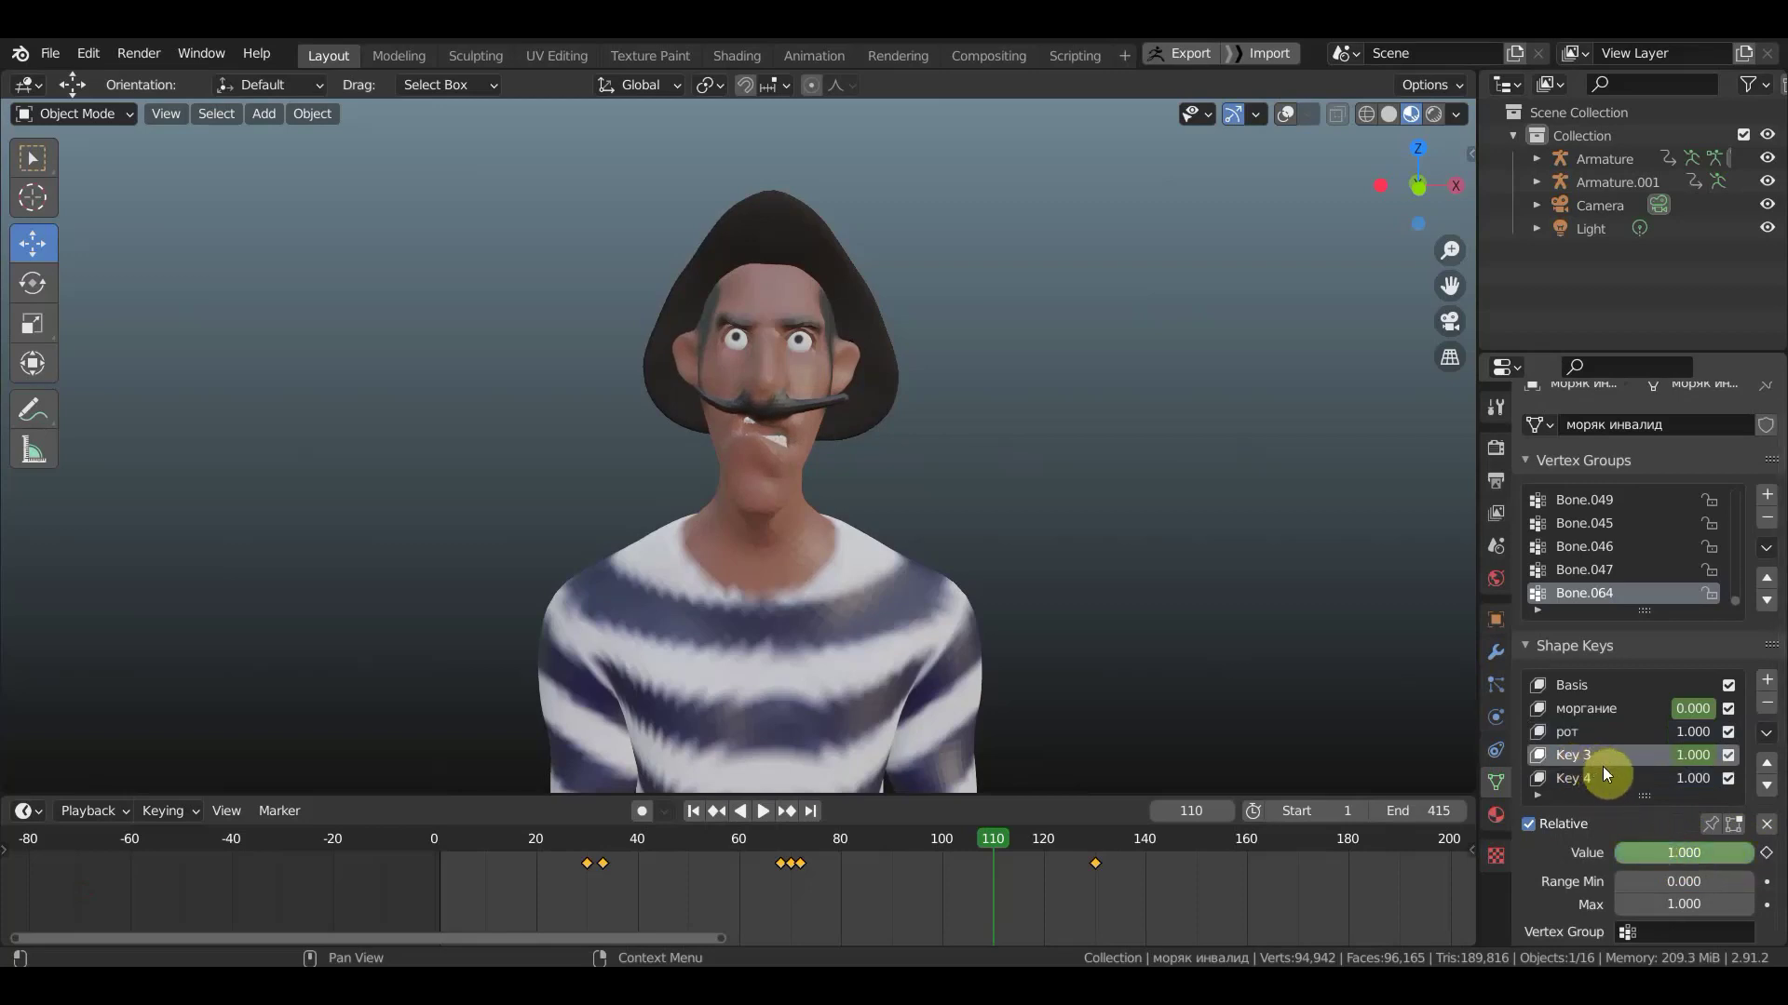
{"action": "left_click_drag", "start_coordinate": [1744, 853], "coordinate": [1615, 853]}
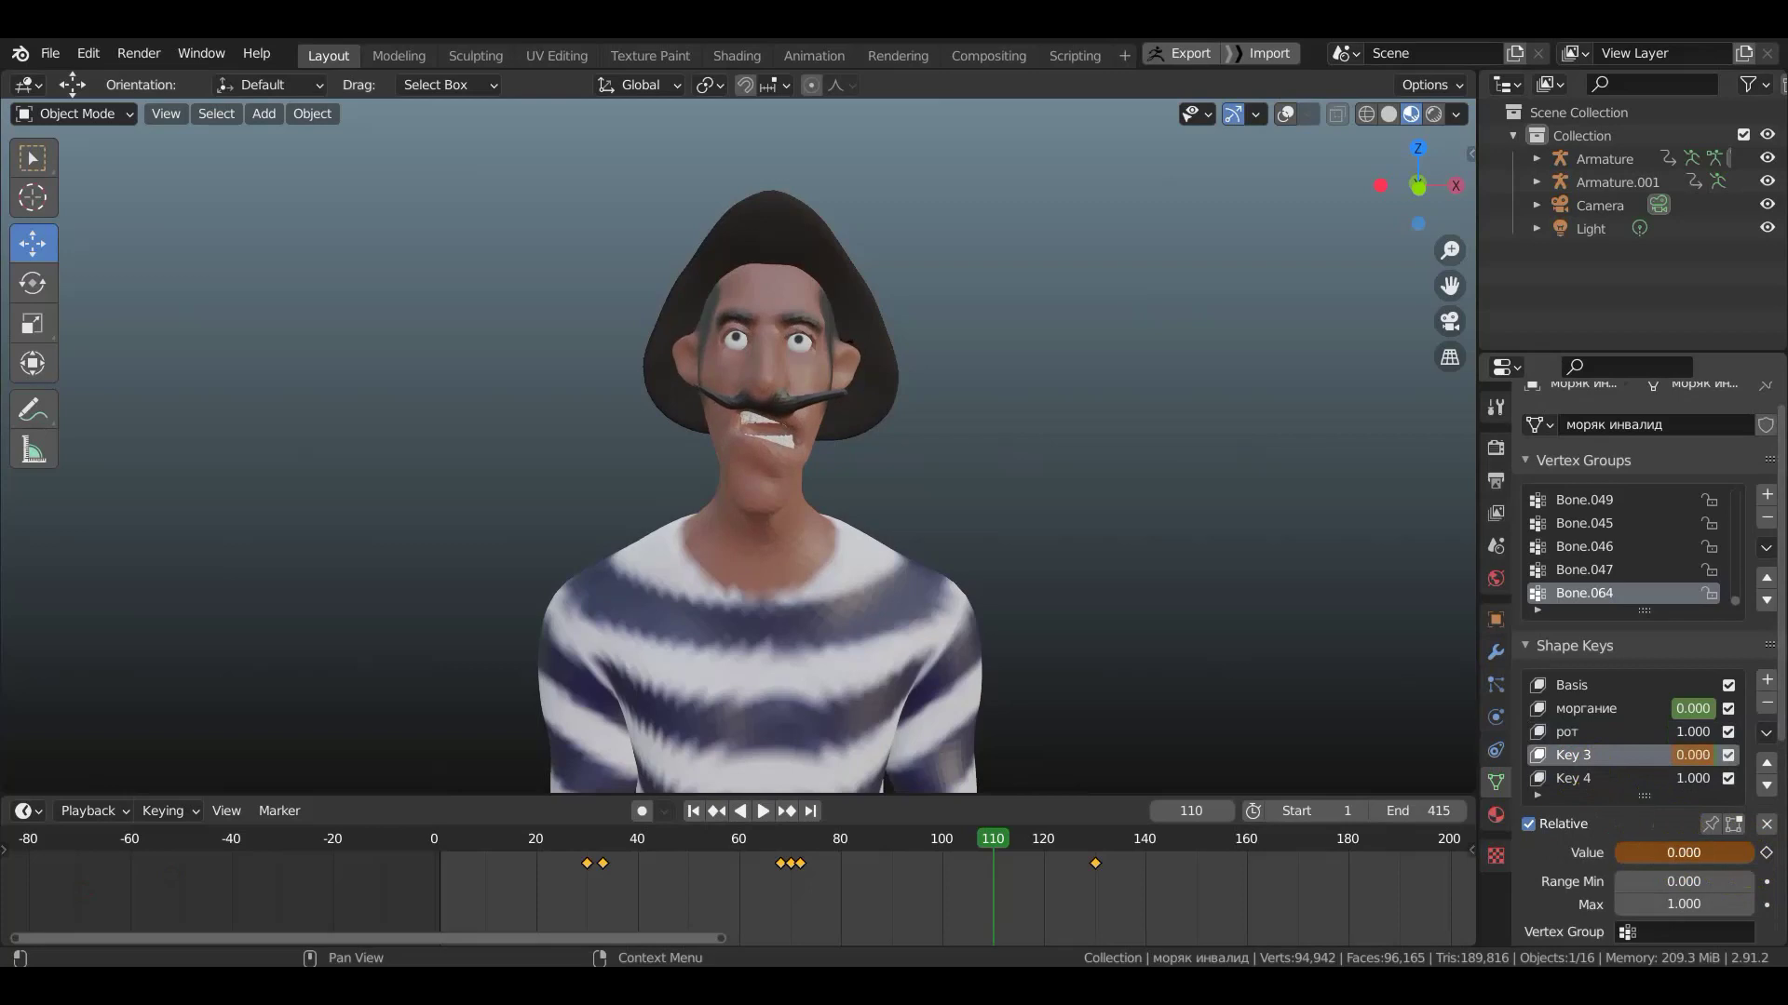
{"action": "left_click", "coordinate": [1767, 853]}
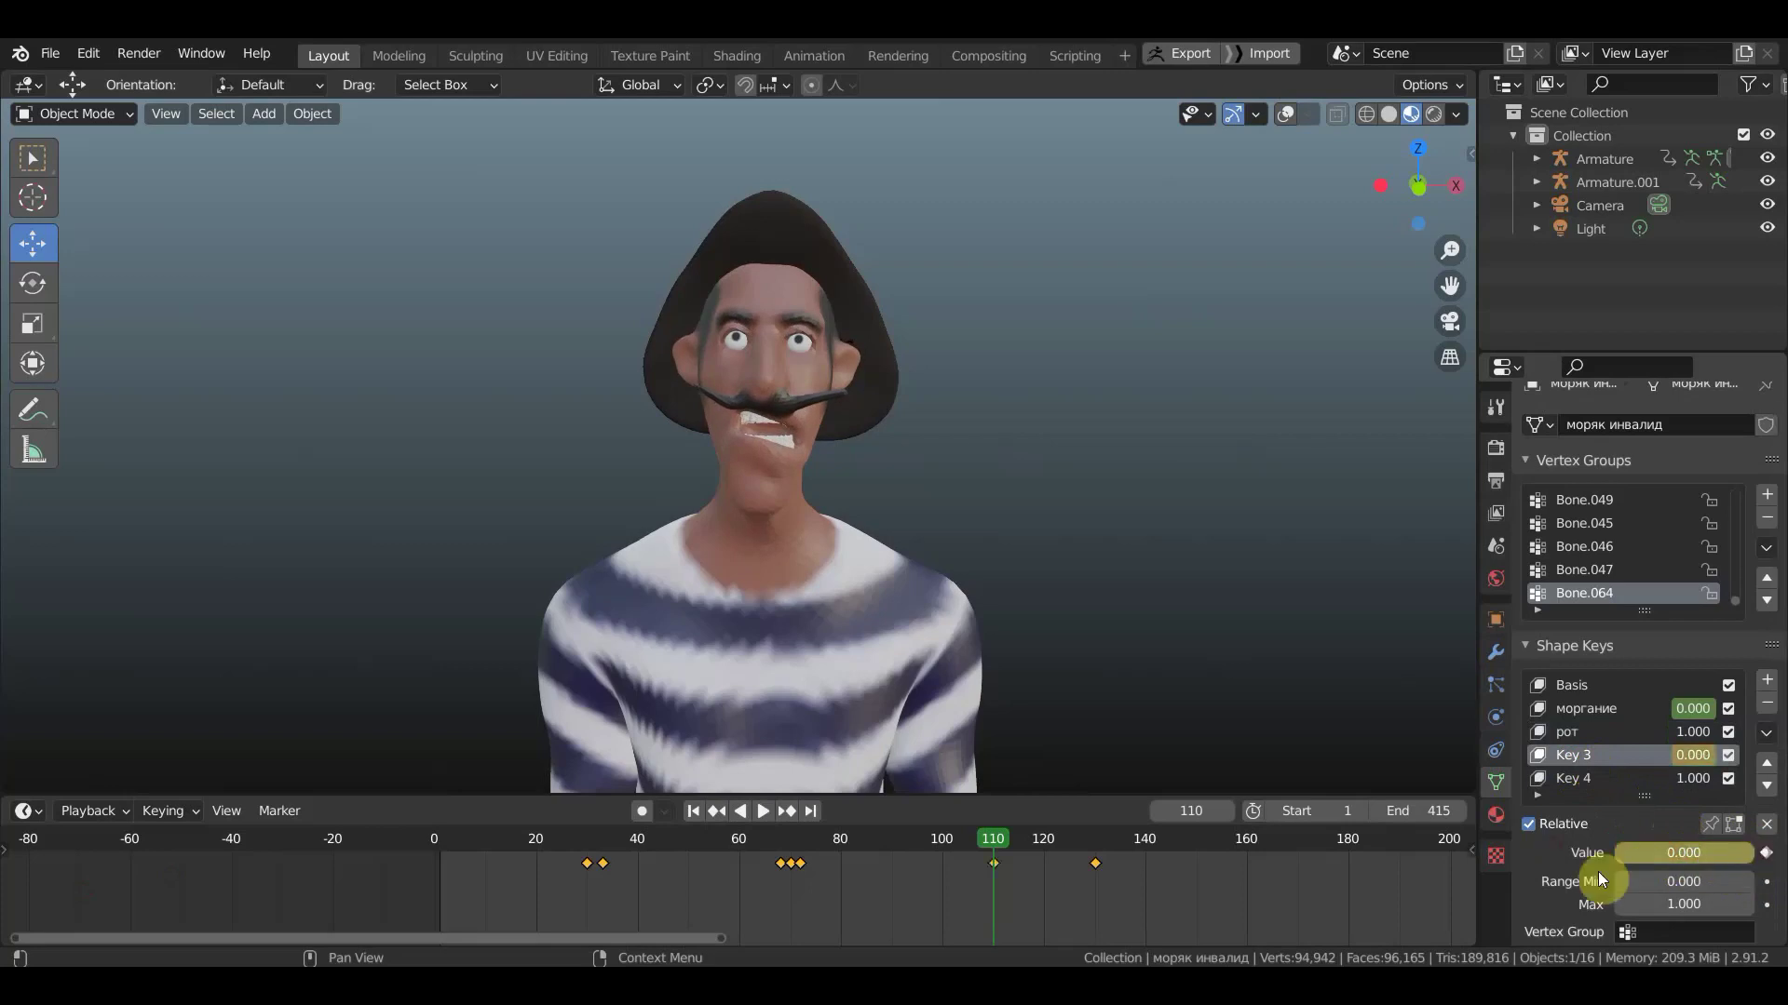
{"action": "key", "text": "space"}
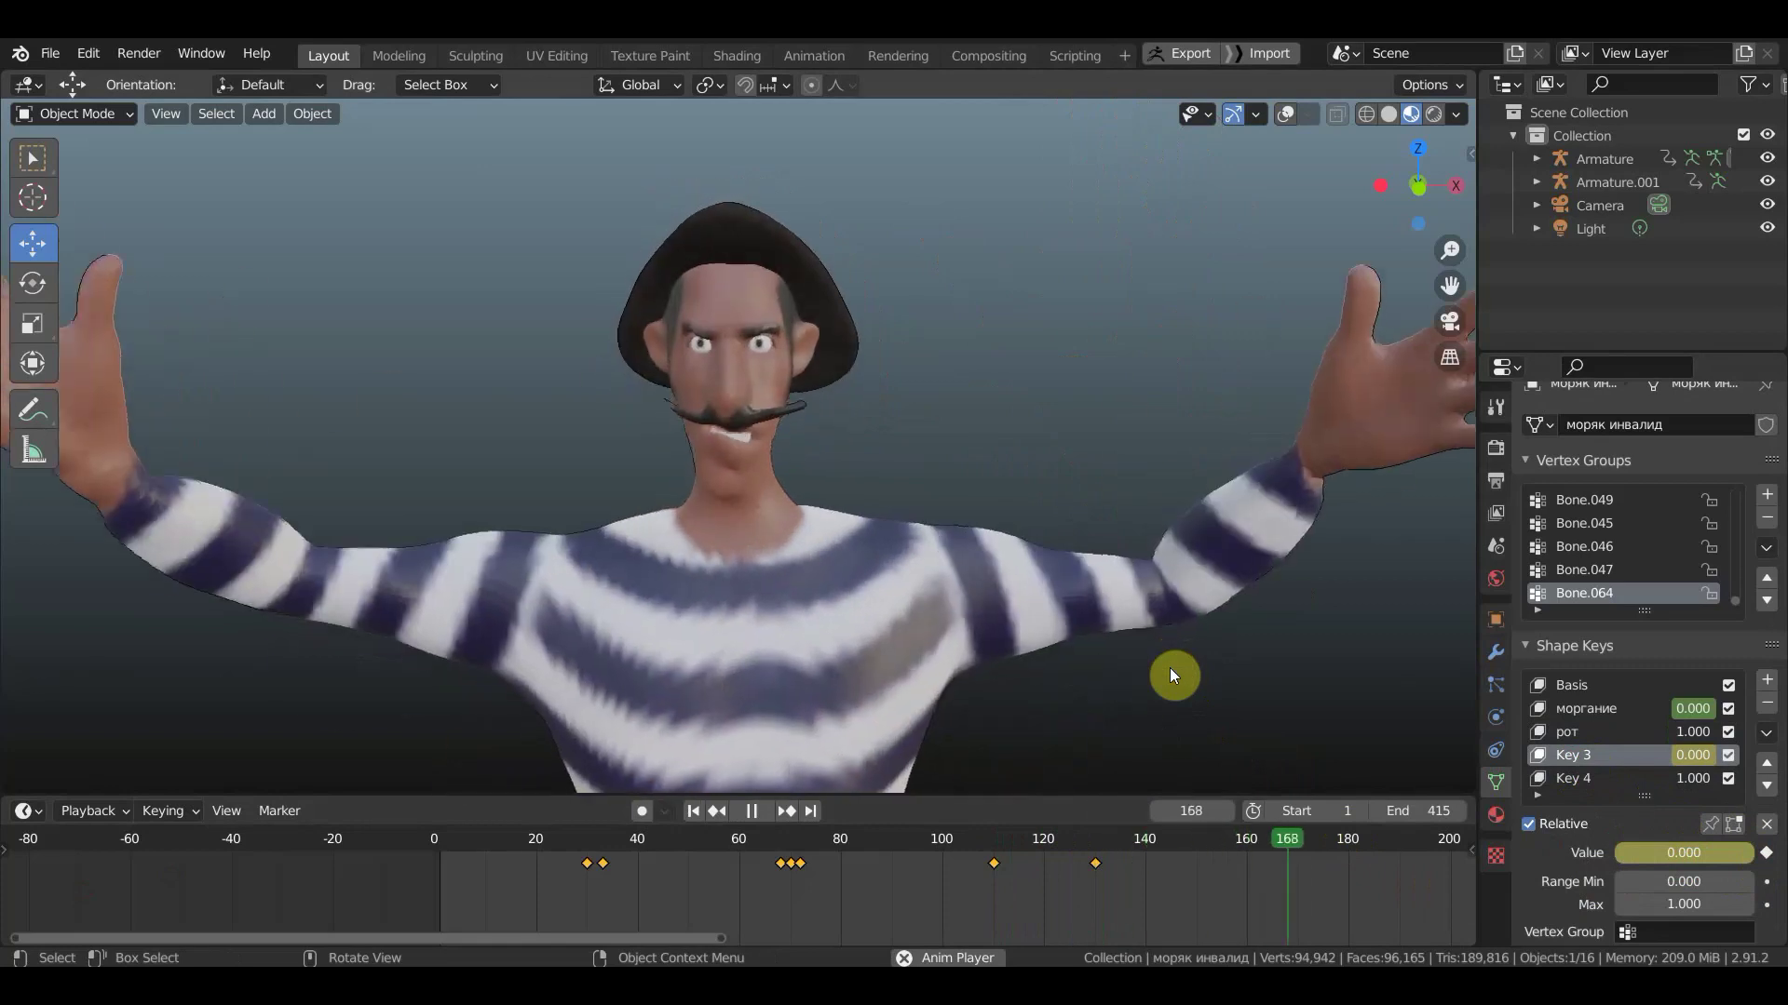
- Stop playback, replay from frame 141 and stop at frame 159, selecting рот
{"action": "key", "text": "space"}
{"action": "scroll", "coordinate": [1147, 908], "scroll_direction": "down", "scroll_amount": 1}
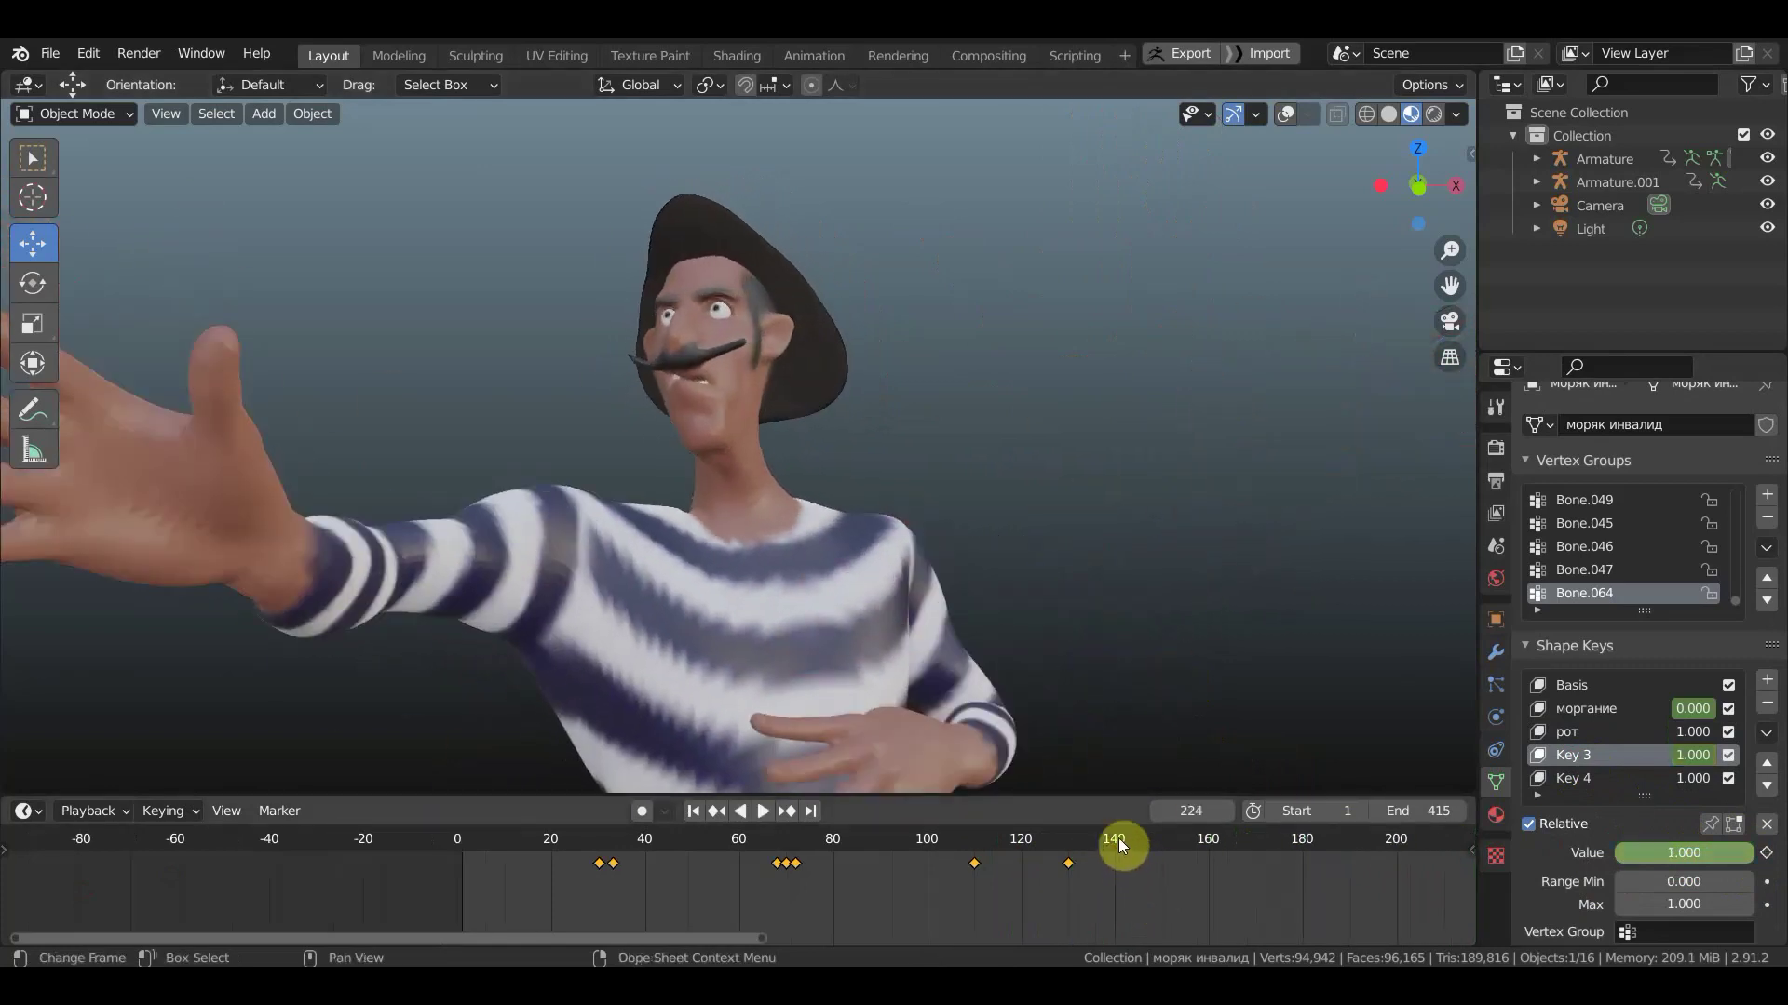
{"action": "left_click", "coordinate": [1121, 845]}
{"action": "key", "text": "space"}
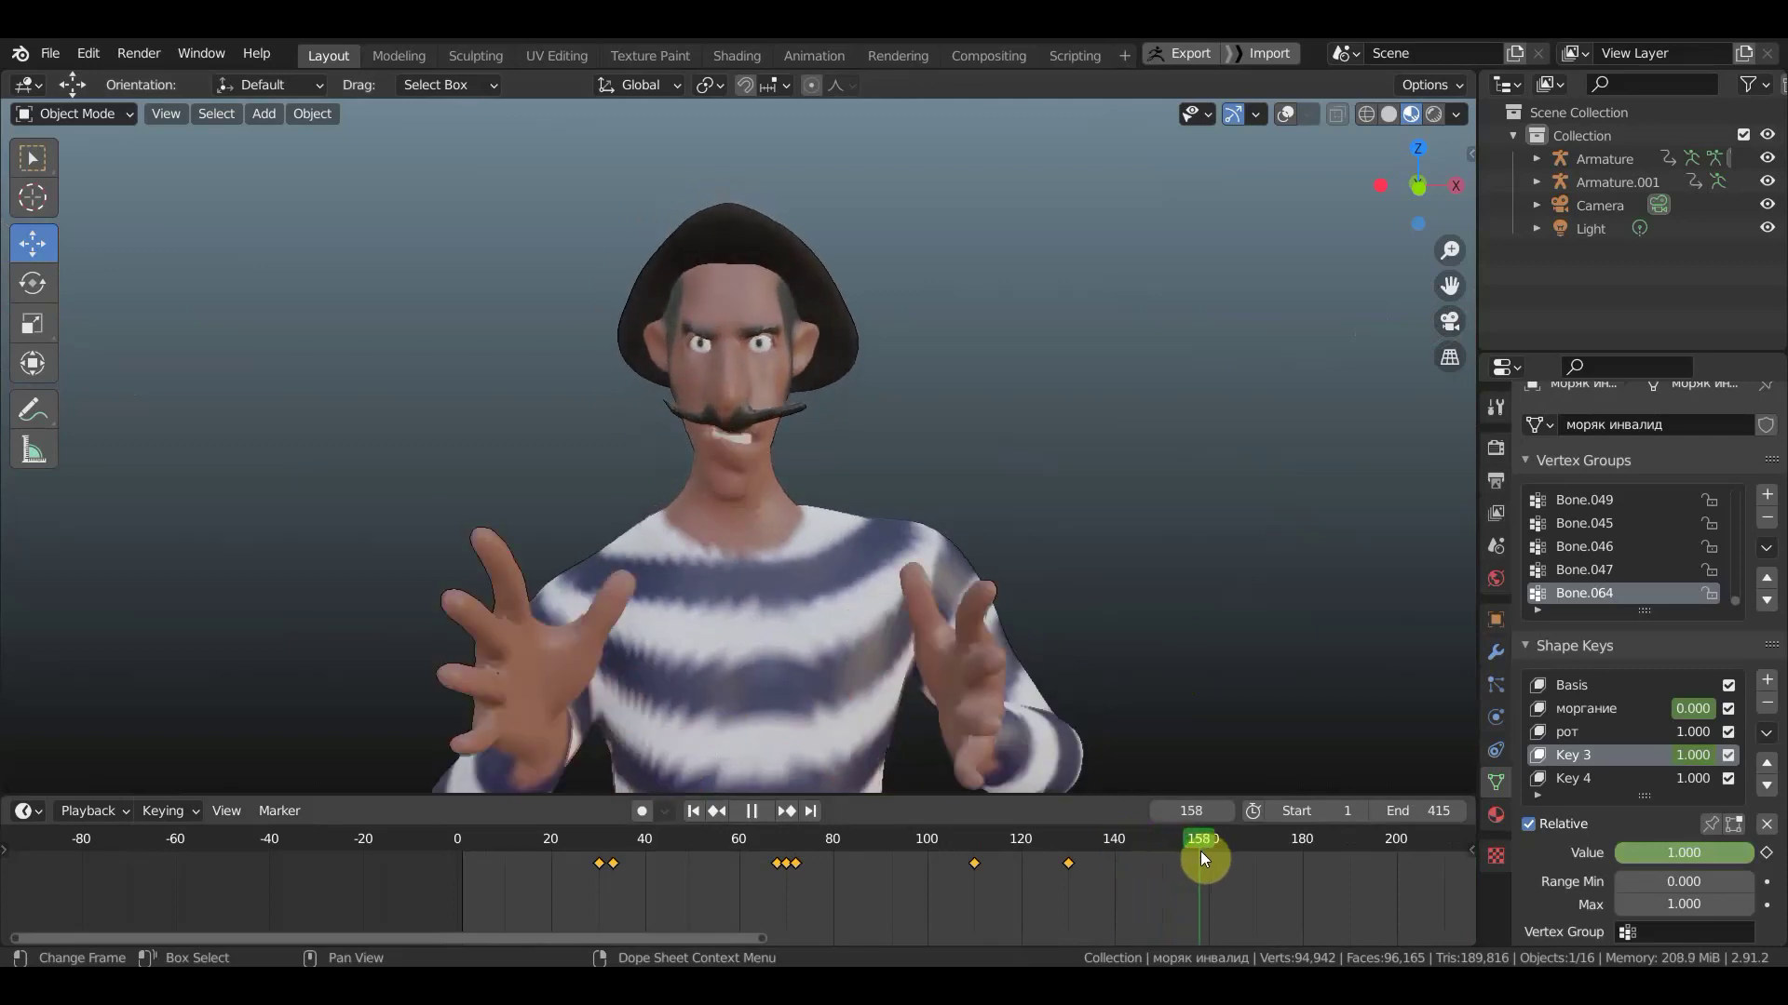
{"action": "key", "text": "space"}
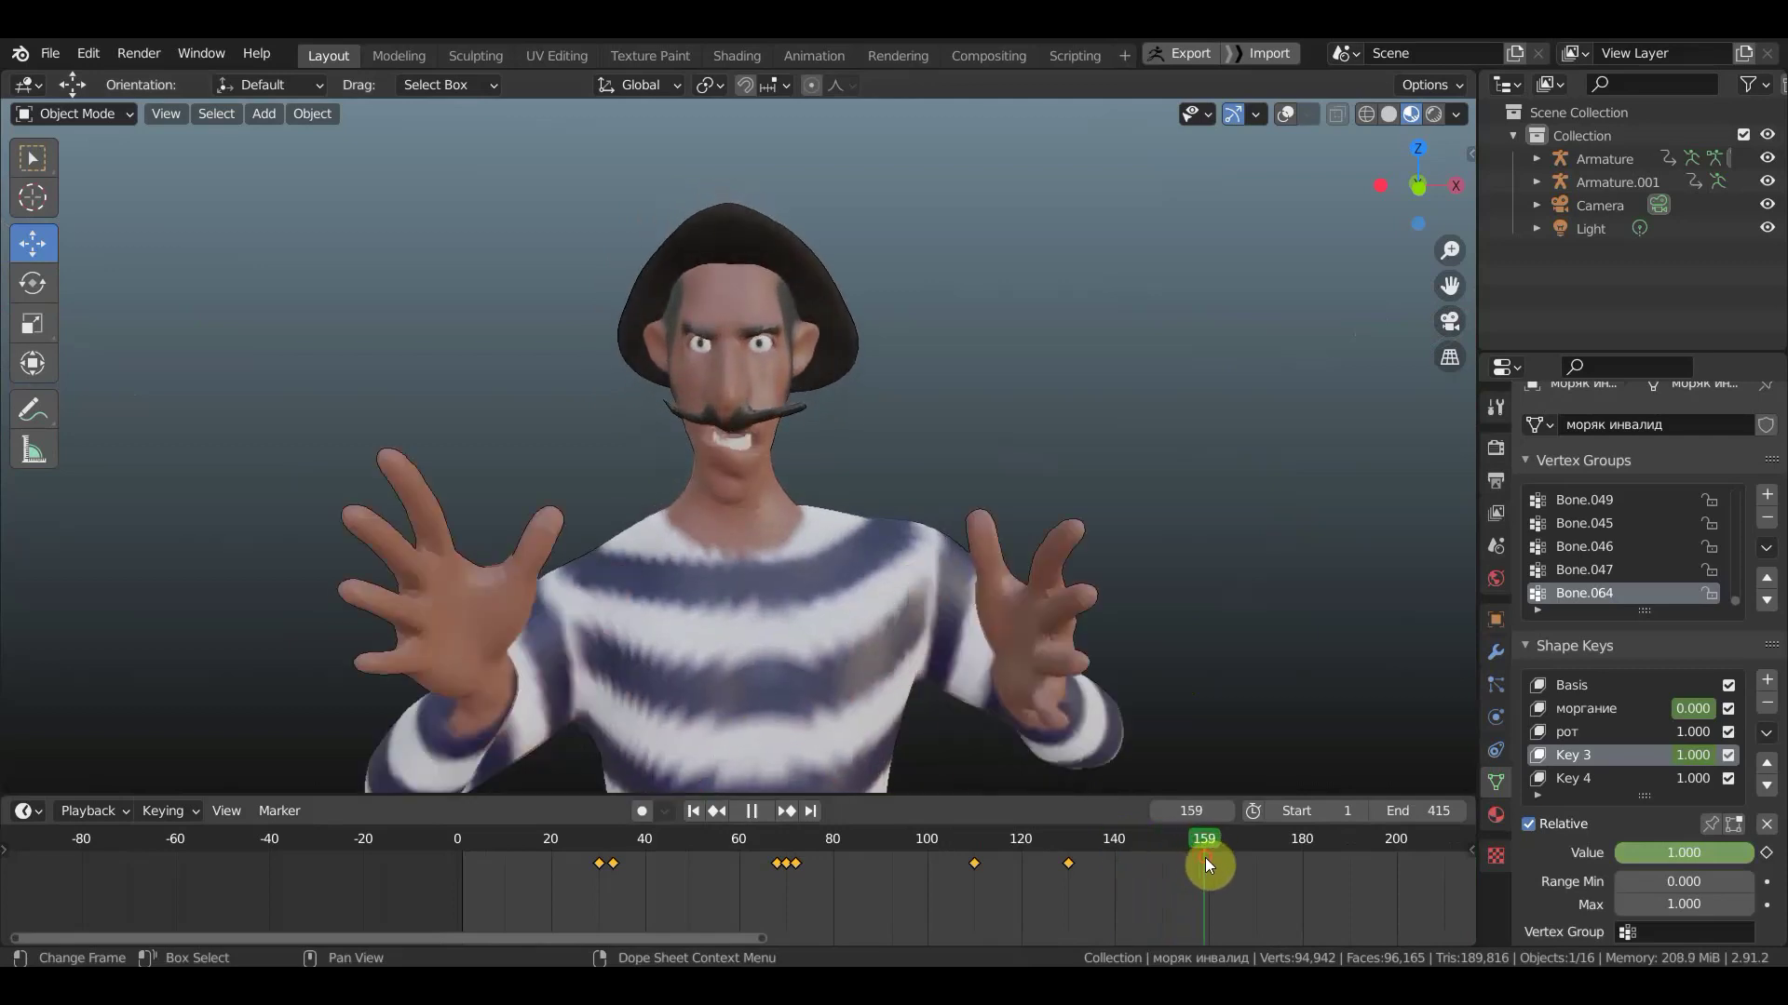
{"action": "left_click", "coordinate": [1574, 733]}
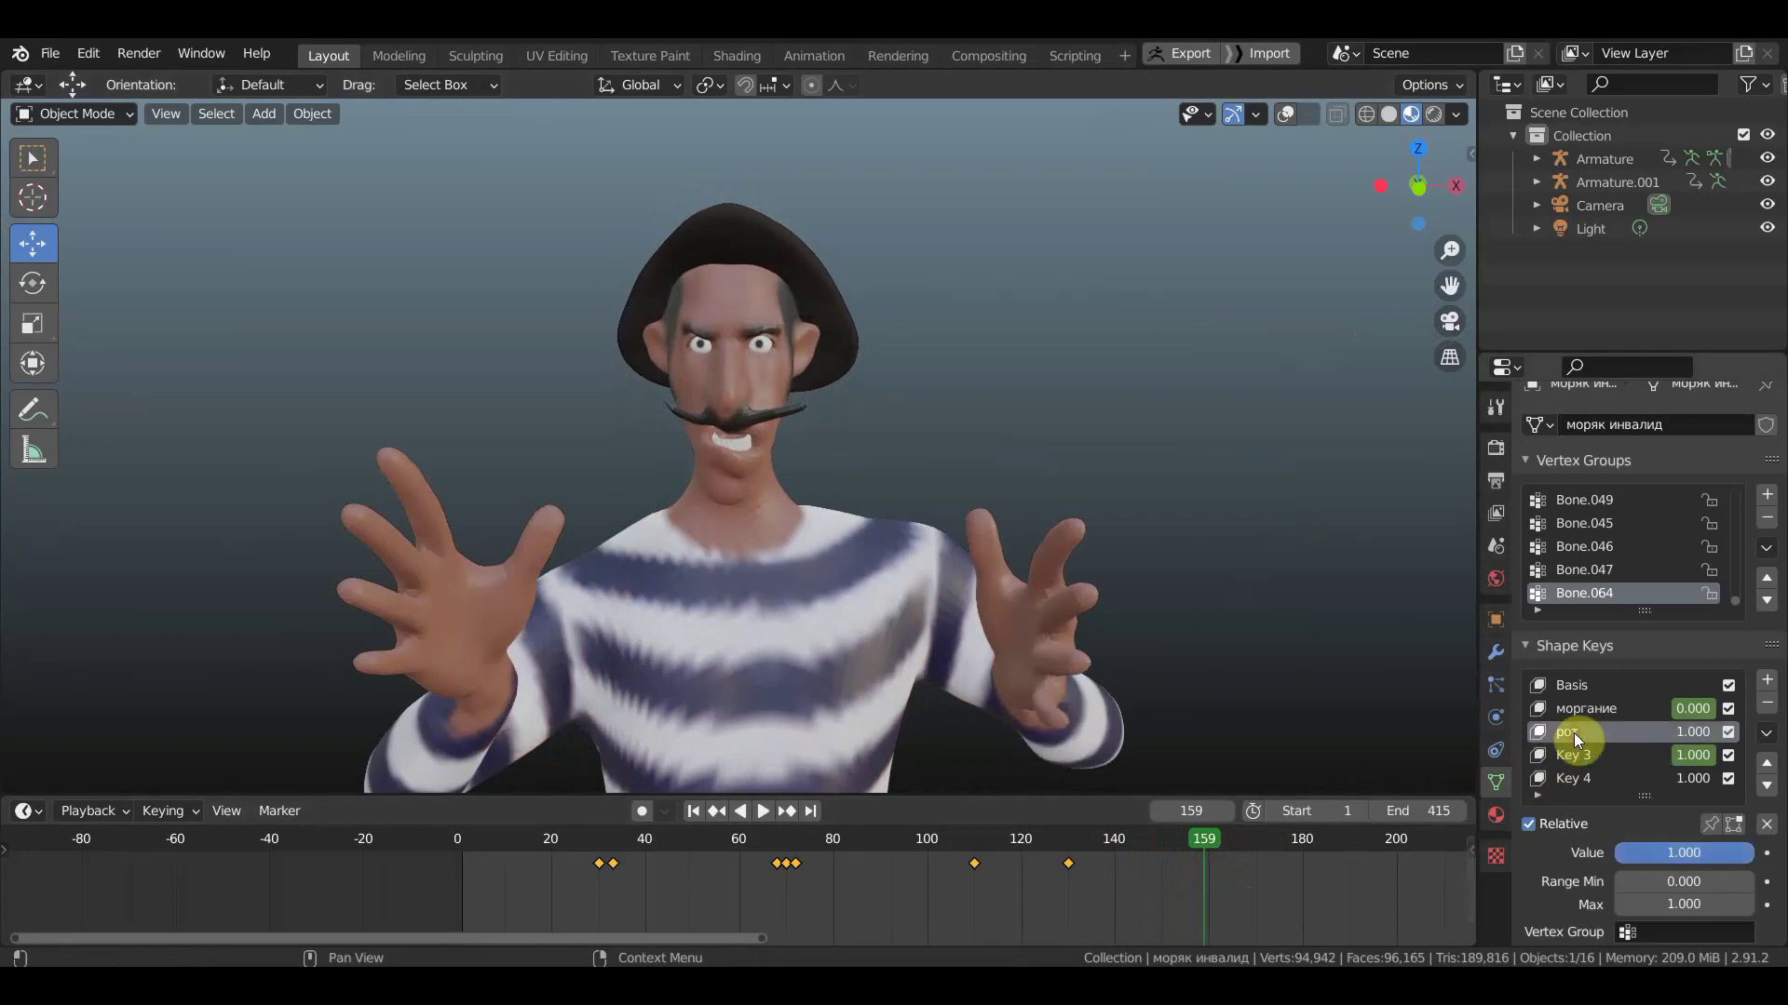
- Add a new Key 5 shape key and test a Grab stroke on the chin, then undo it
{"action": "left_click", "coordinate": [1766, 683]}
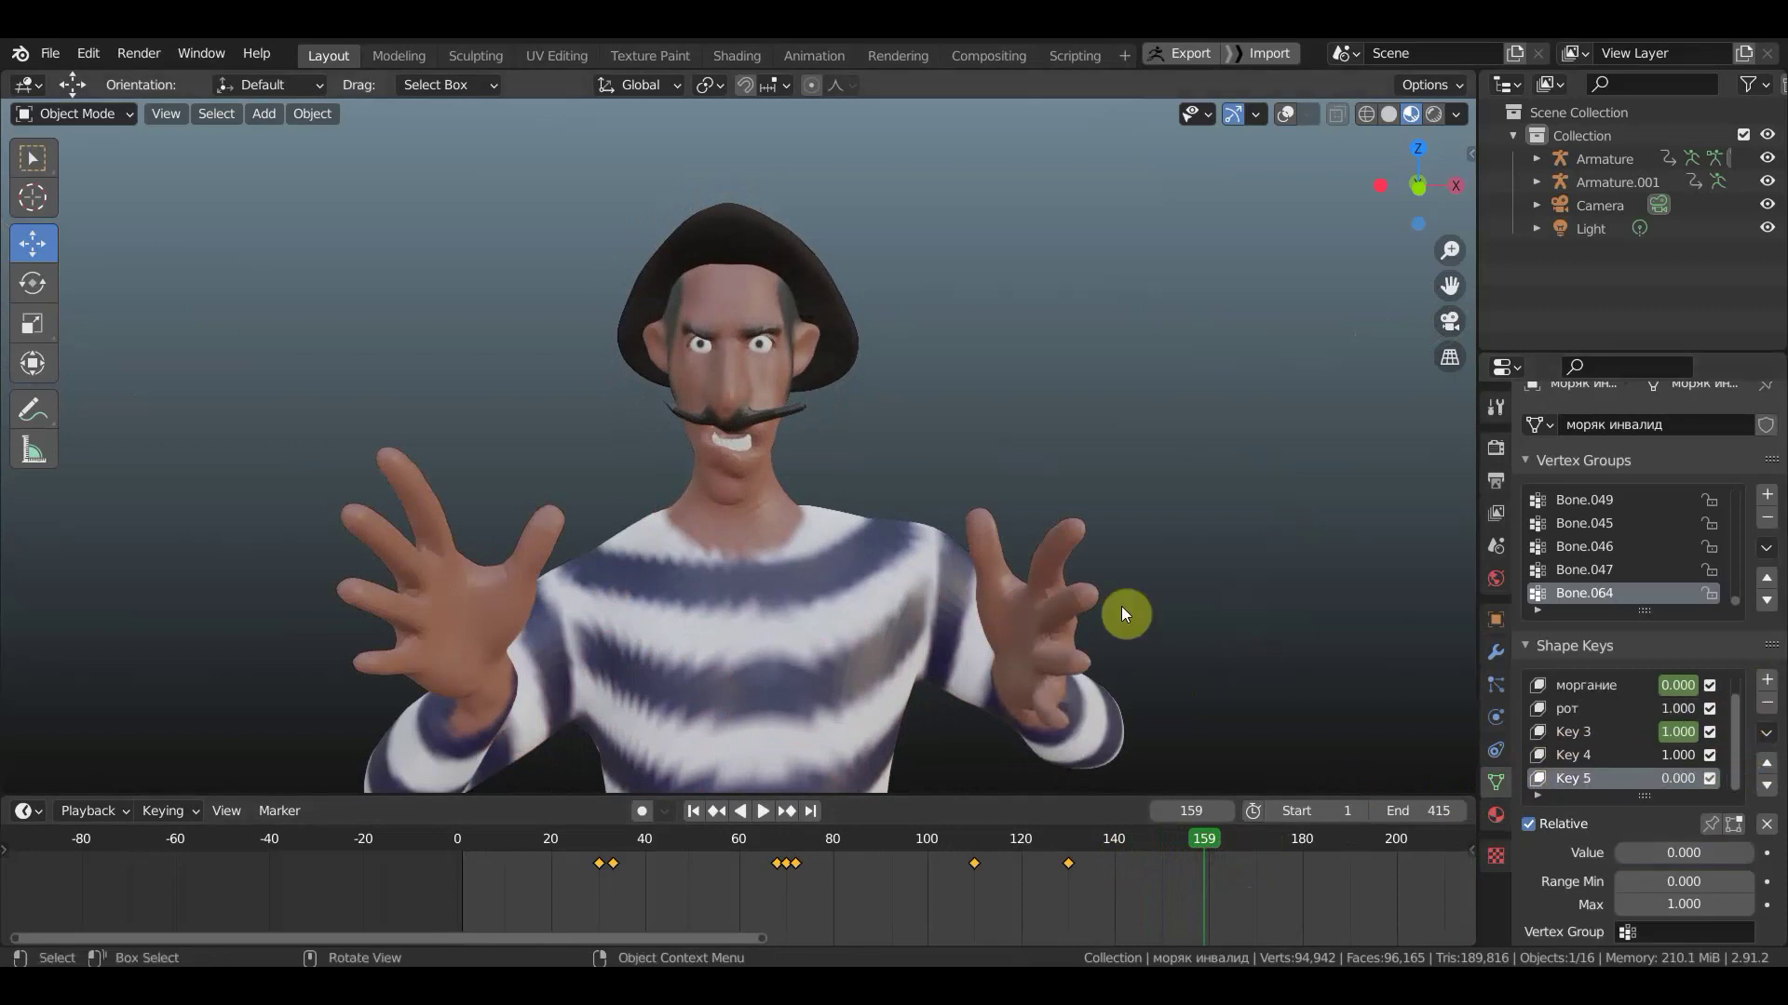
{"action": "left_click", "coordinate": [118, 114]}
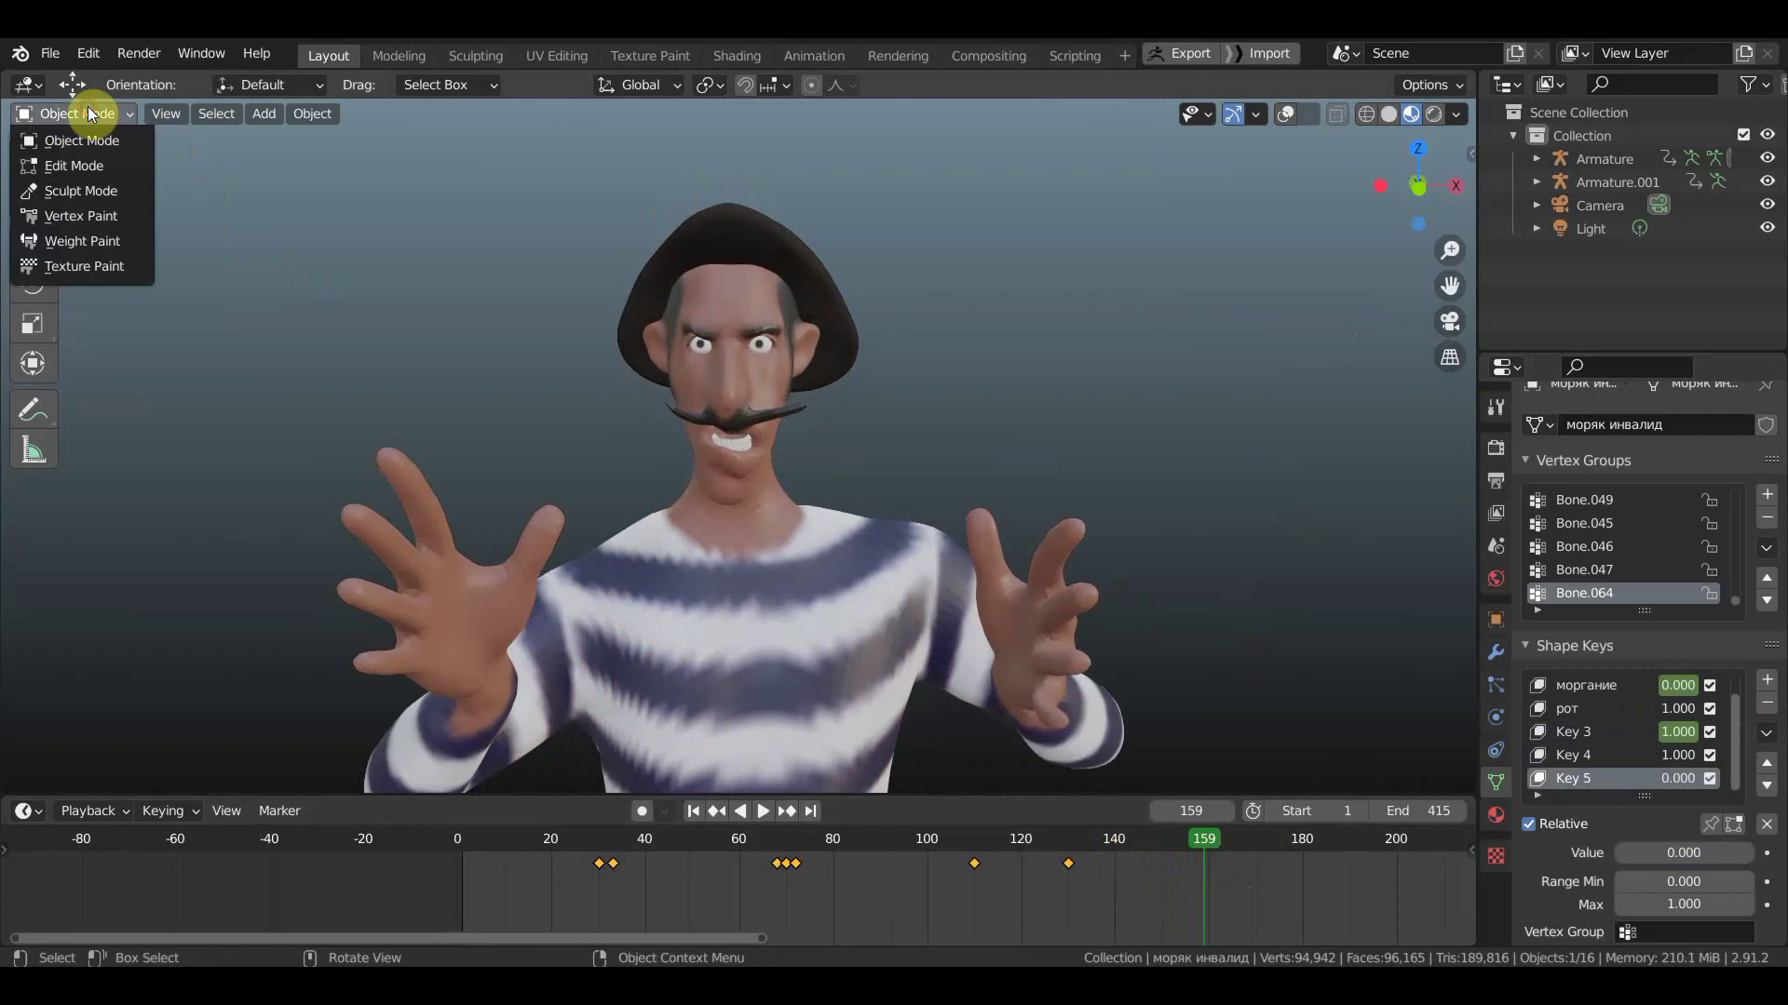
{"action": "left_click", "coordinate": [99, 183]}
{"action": "scroll", "coordinate": [730, 366], "scroll_direction": "up", "scroll_amount": 3}
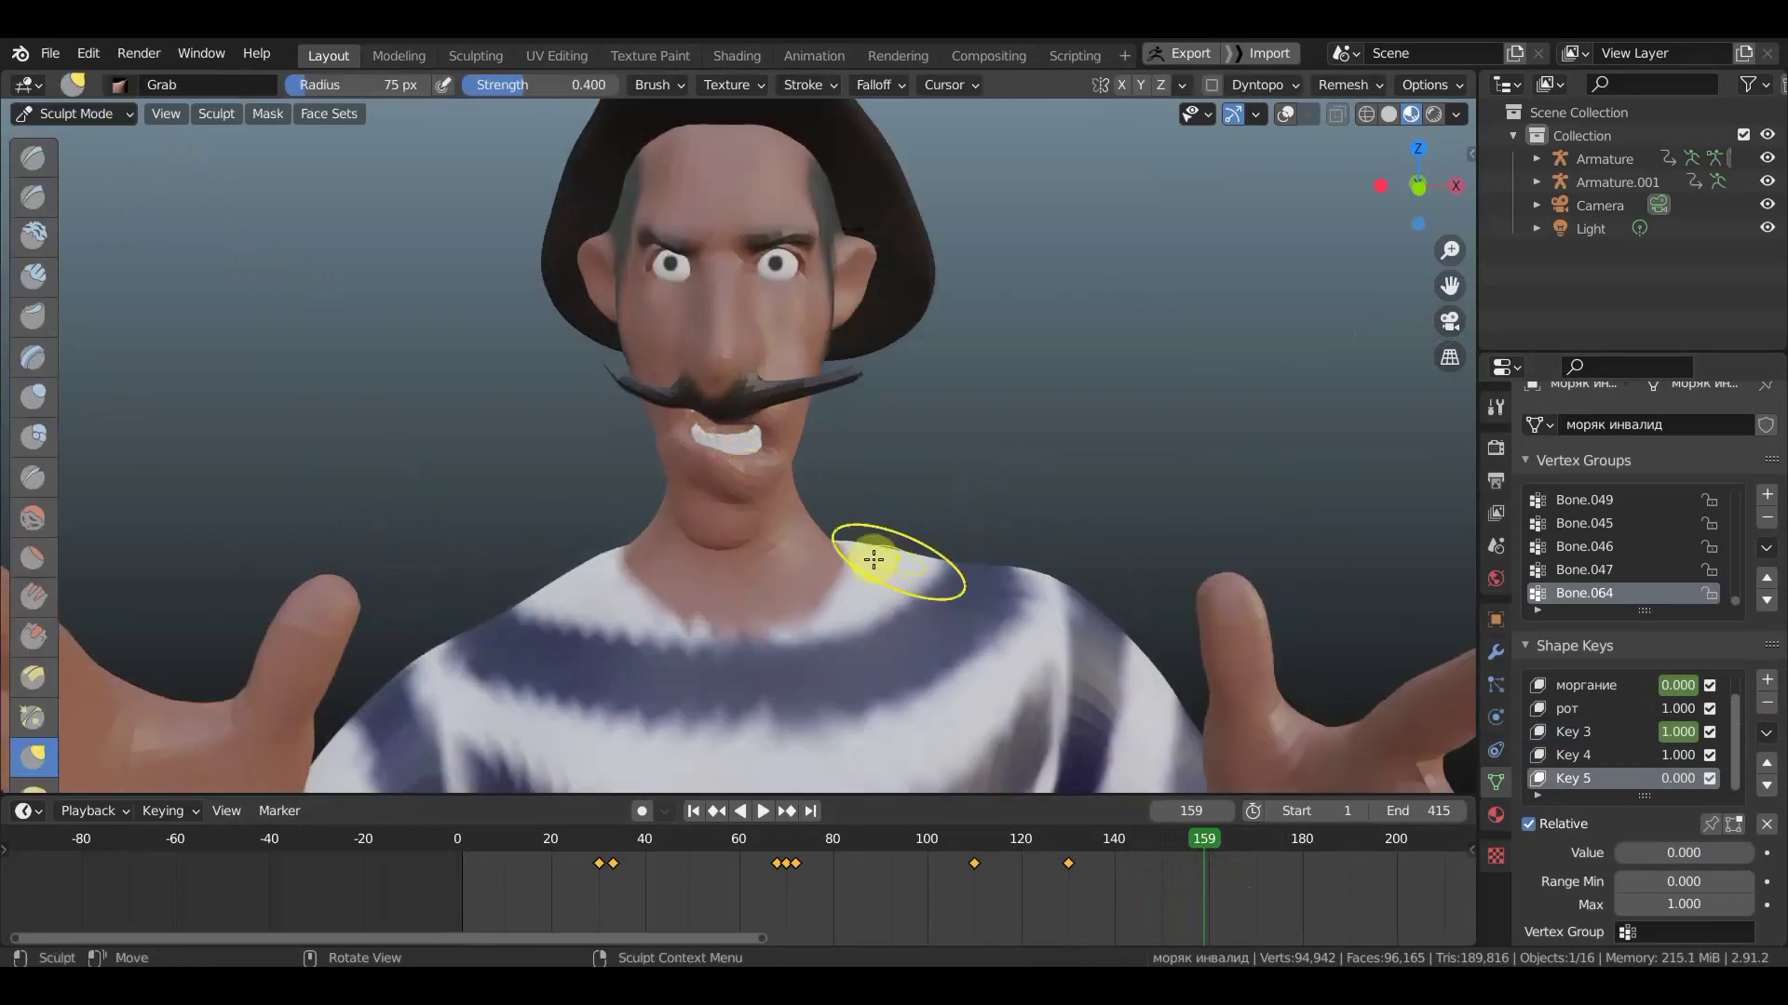
{"action": "mouse_move", "coordinate": [704, 549]}
{"action": "left_mouse_down"}
{"action": "mouse_move", "coordinate": [689, 489]}
{"action": "mouse_move", "coordinate": [708, 505]}
{"action": "left_mouse_up"}
{"action": "key", "text": "ctrl+z"}
{"action": "key", "text": "ctrl+z"}
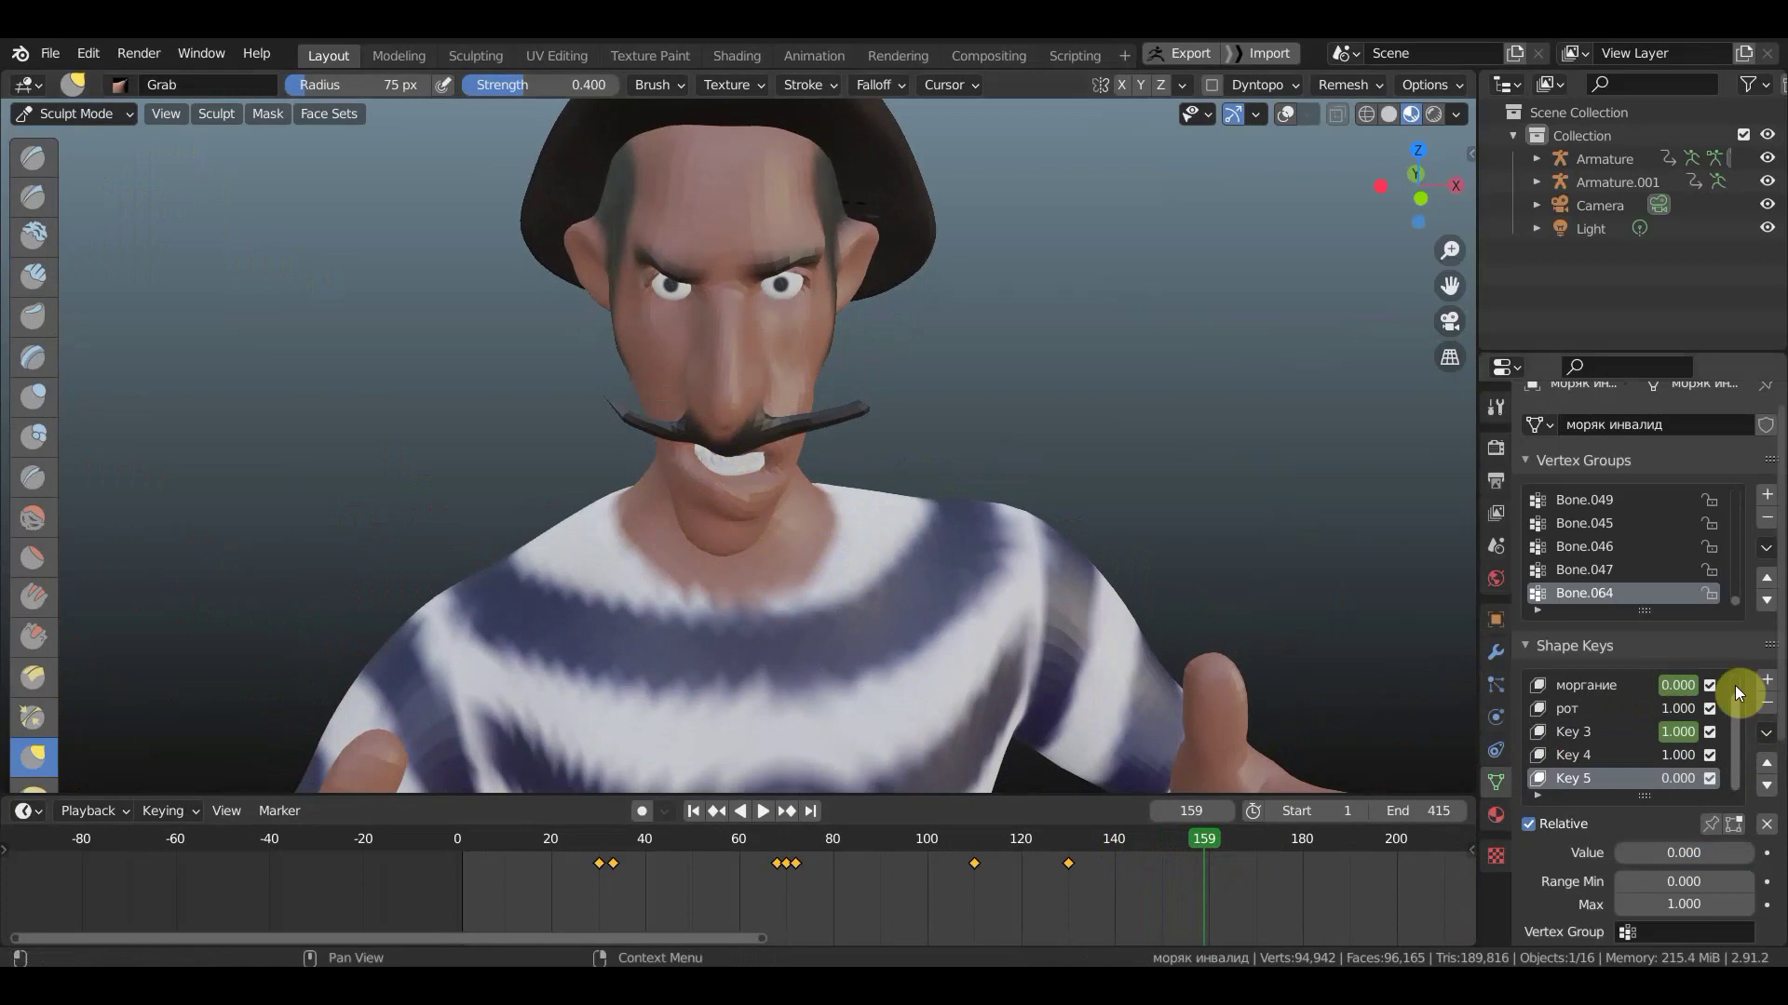
- Pin Key 5 to preview it alone, face the sailor frontally, and return to Object Mode
{"action": "left_click", "coordinate": [1711, 825]}
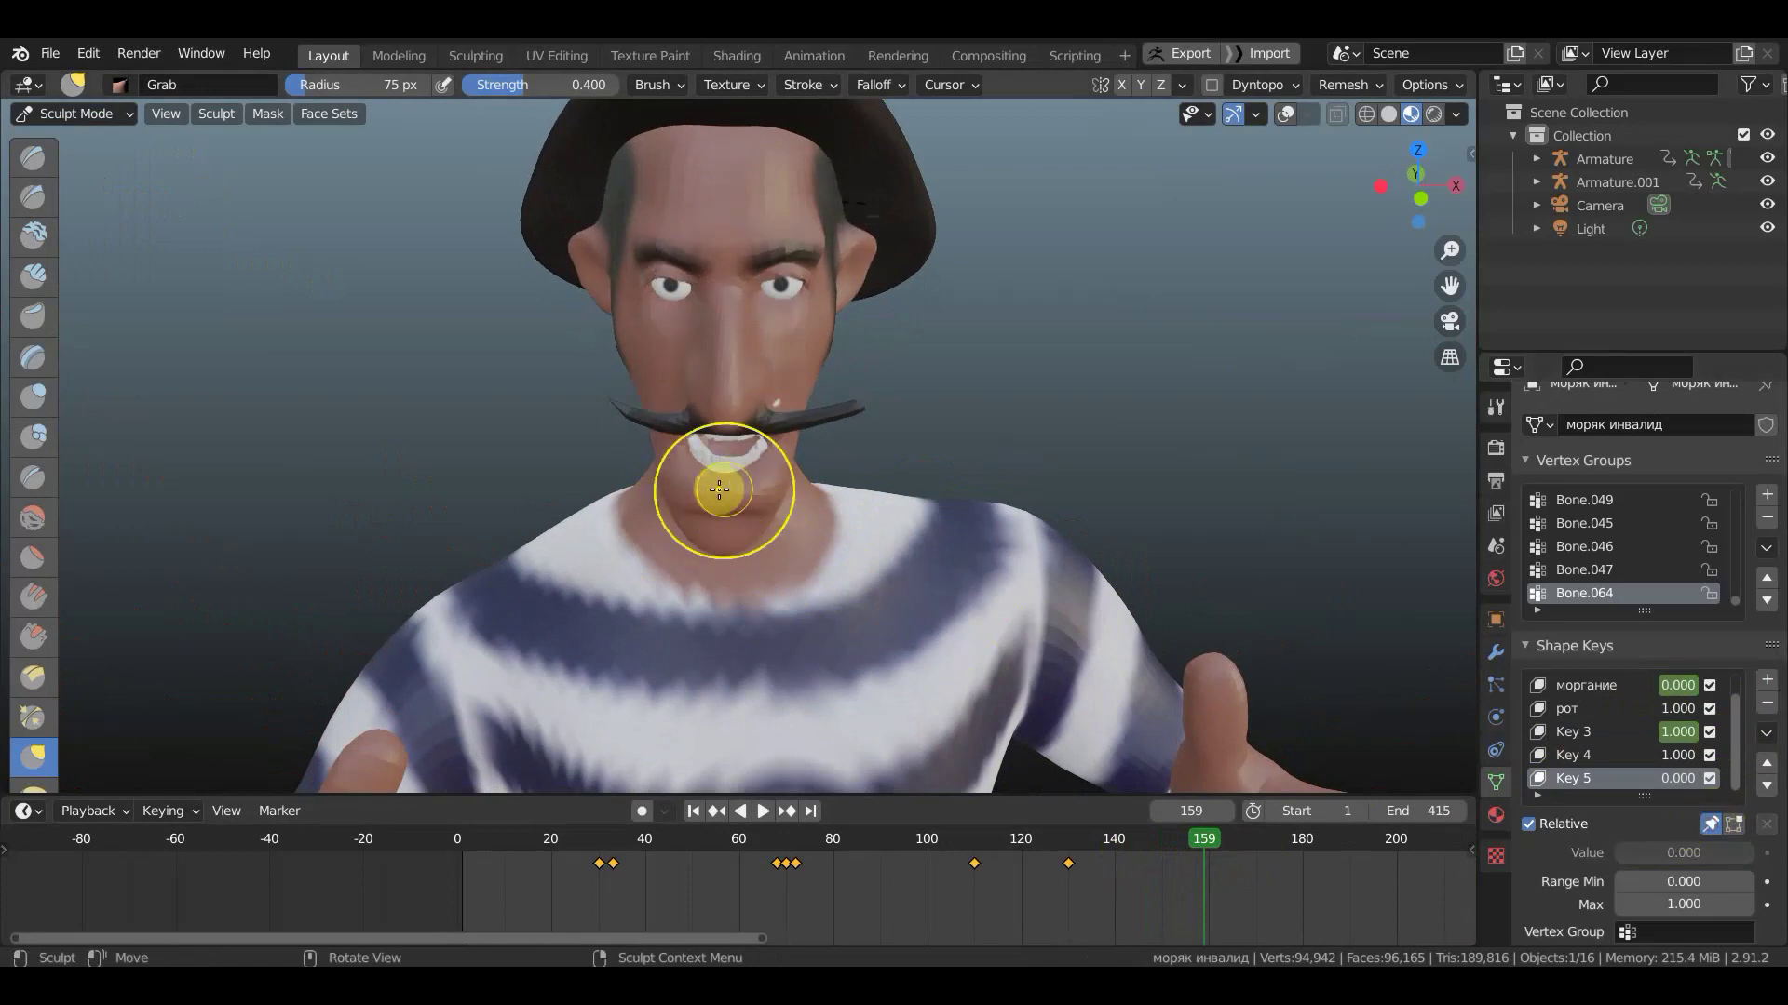
{"action": "middle_click_drag", "start_coordinate": [738, 498], "coordinate": [733, 416]}
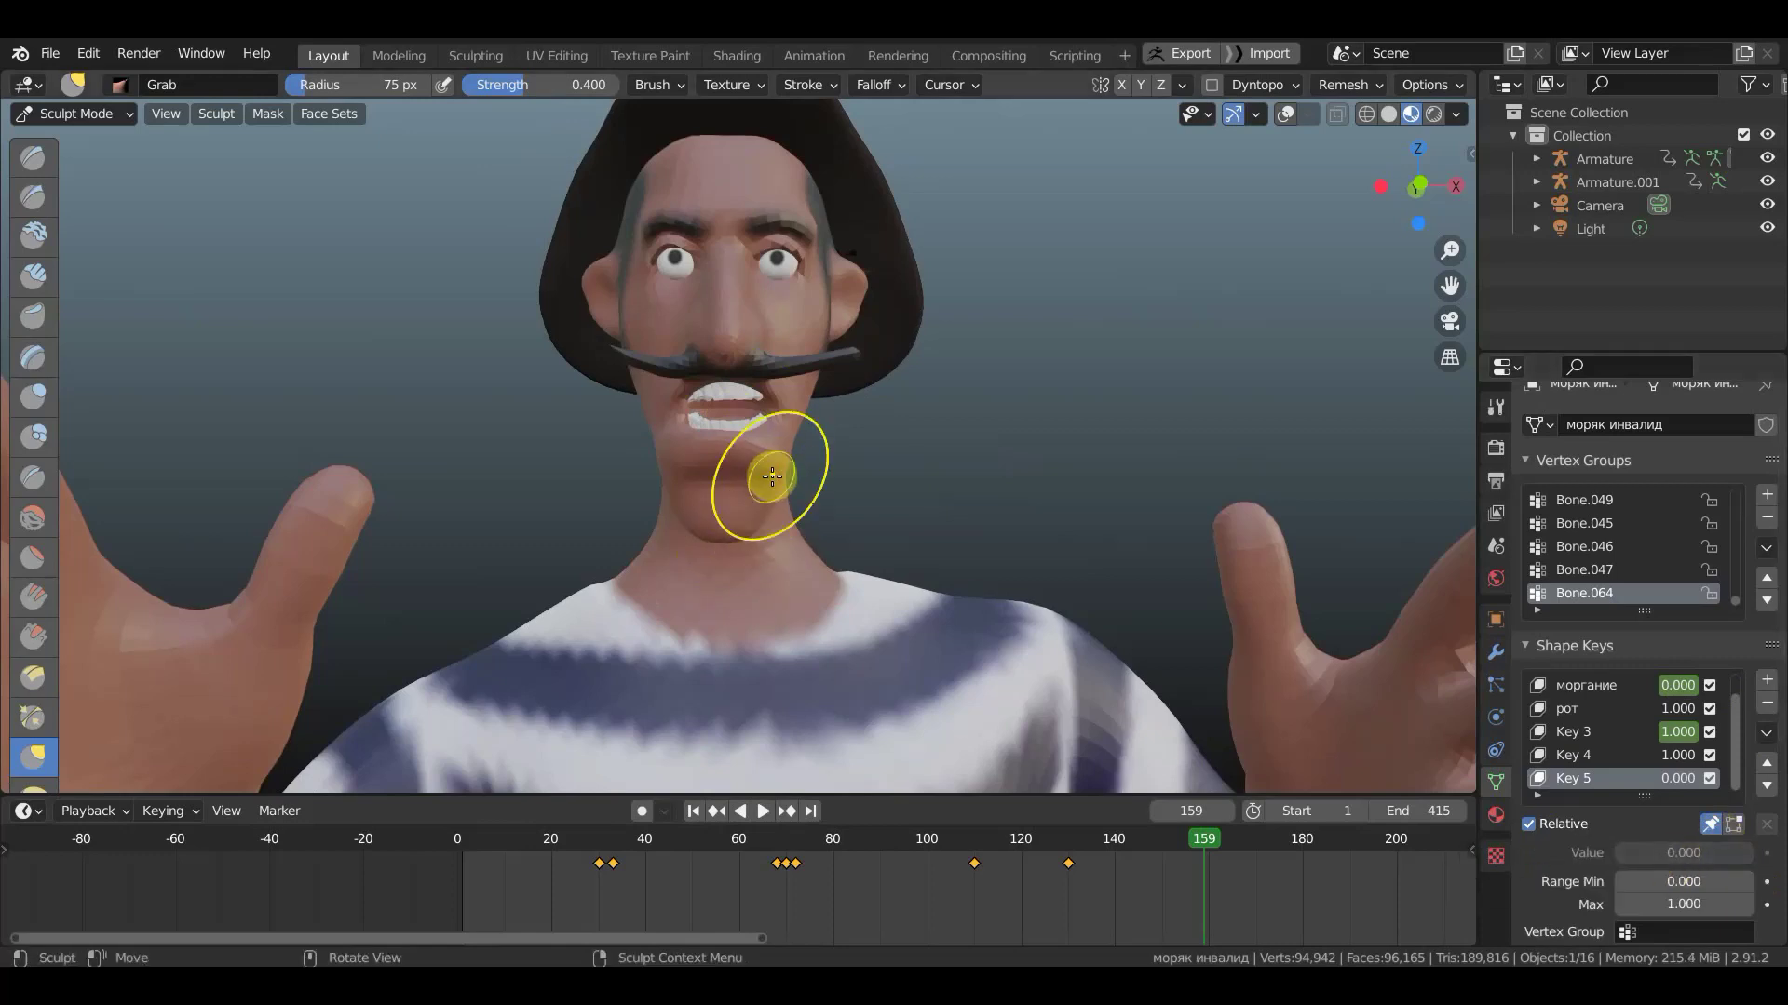
{"action": "left_click", "coordinate": [101, 115]}
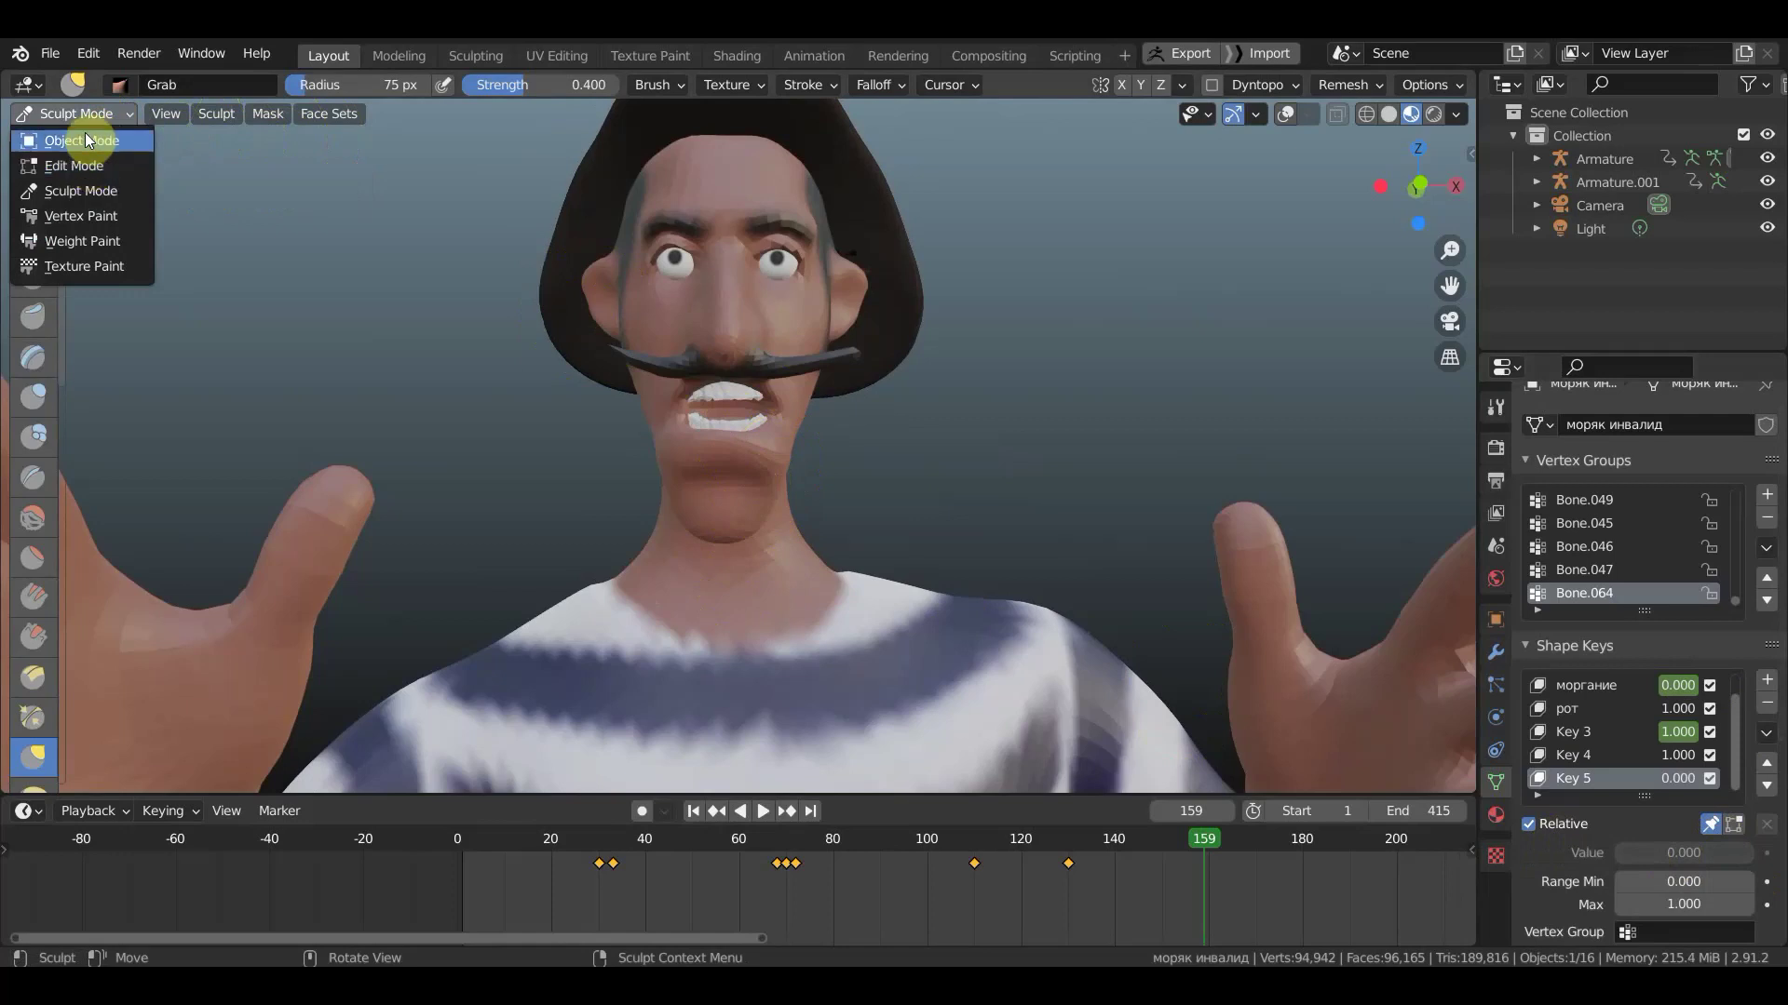
{"action": "left_click", "coordinate": [92, 140]}
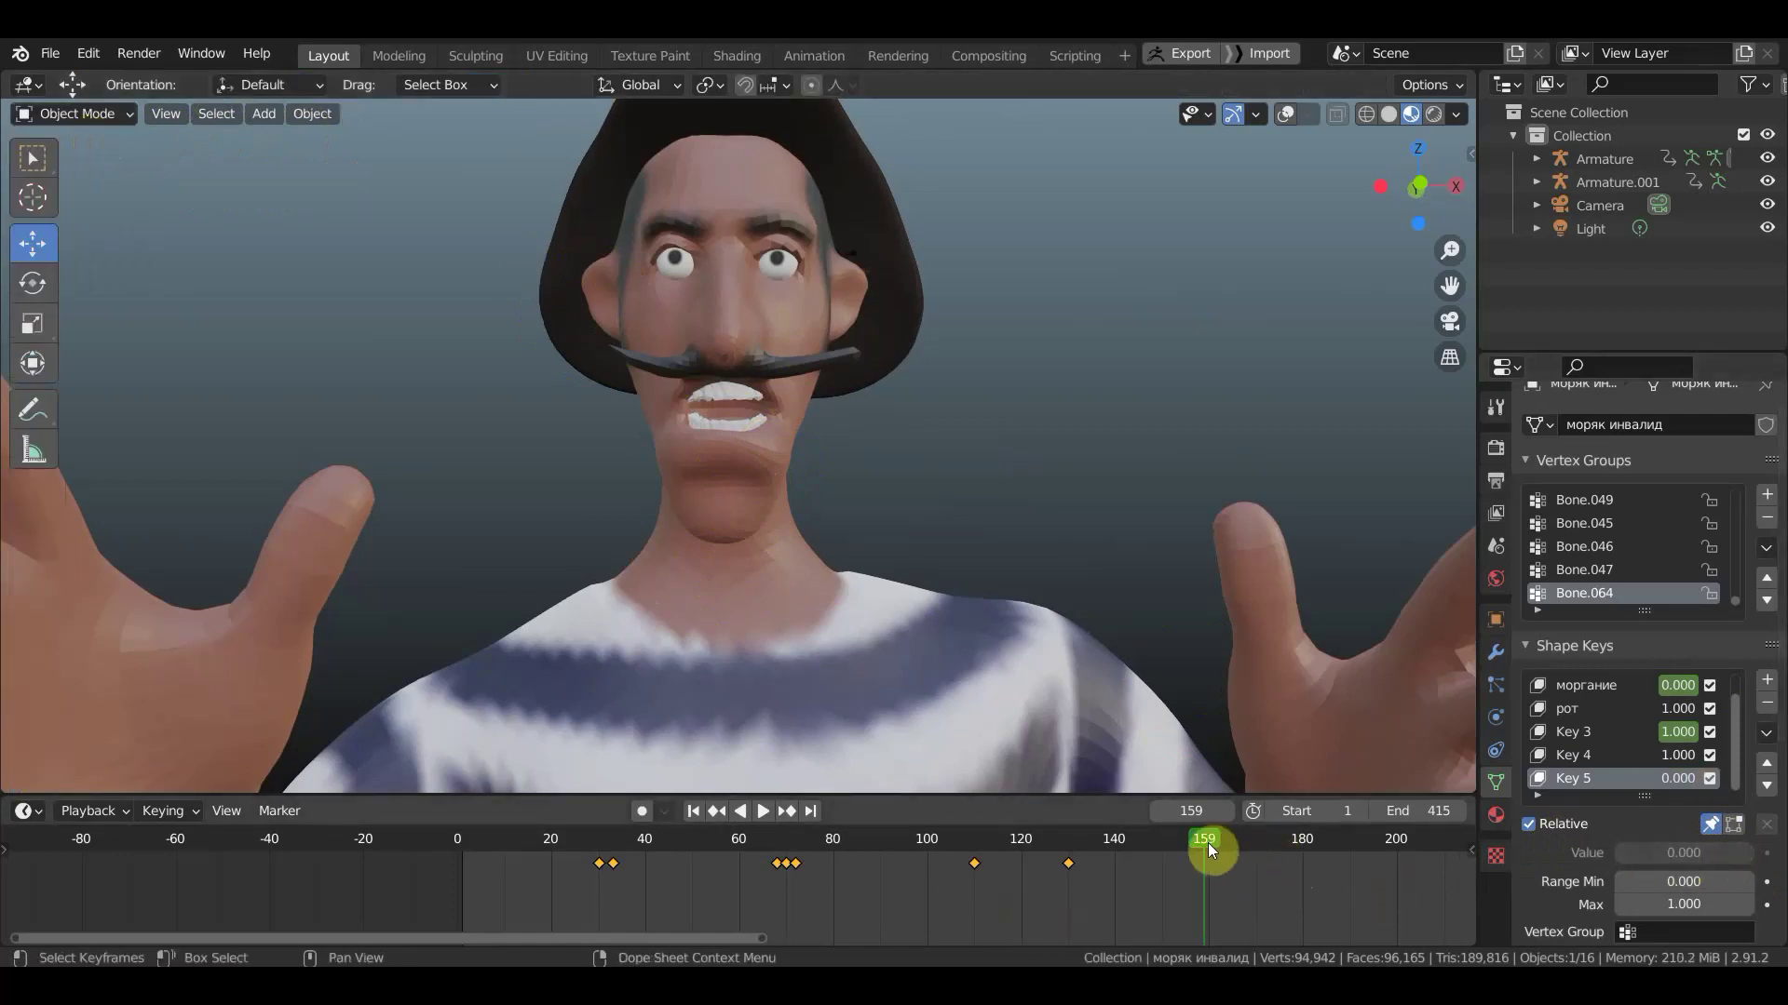
- Play the animation and stop it at frame 160
{"action": "left_click_drag", "start_coordinate": [1209, 842], "coordinate": [1160, 838]}
{"action": "key", "text": "space"}
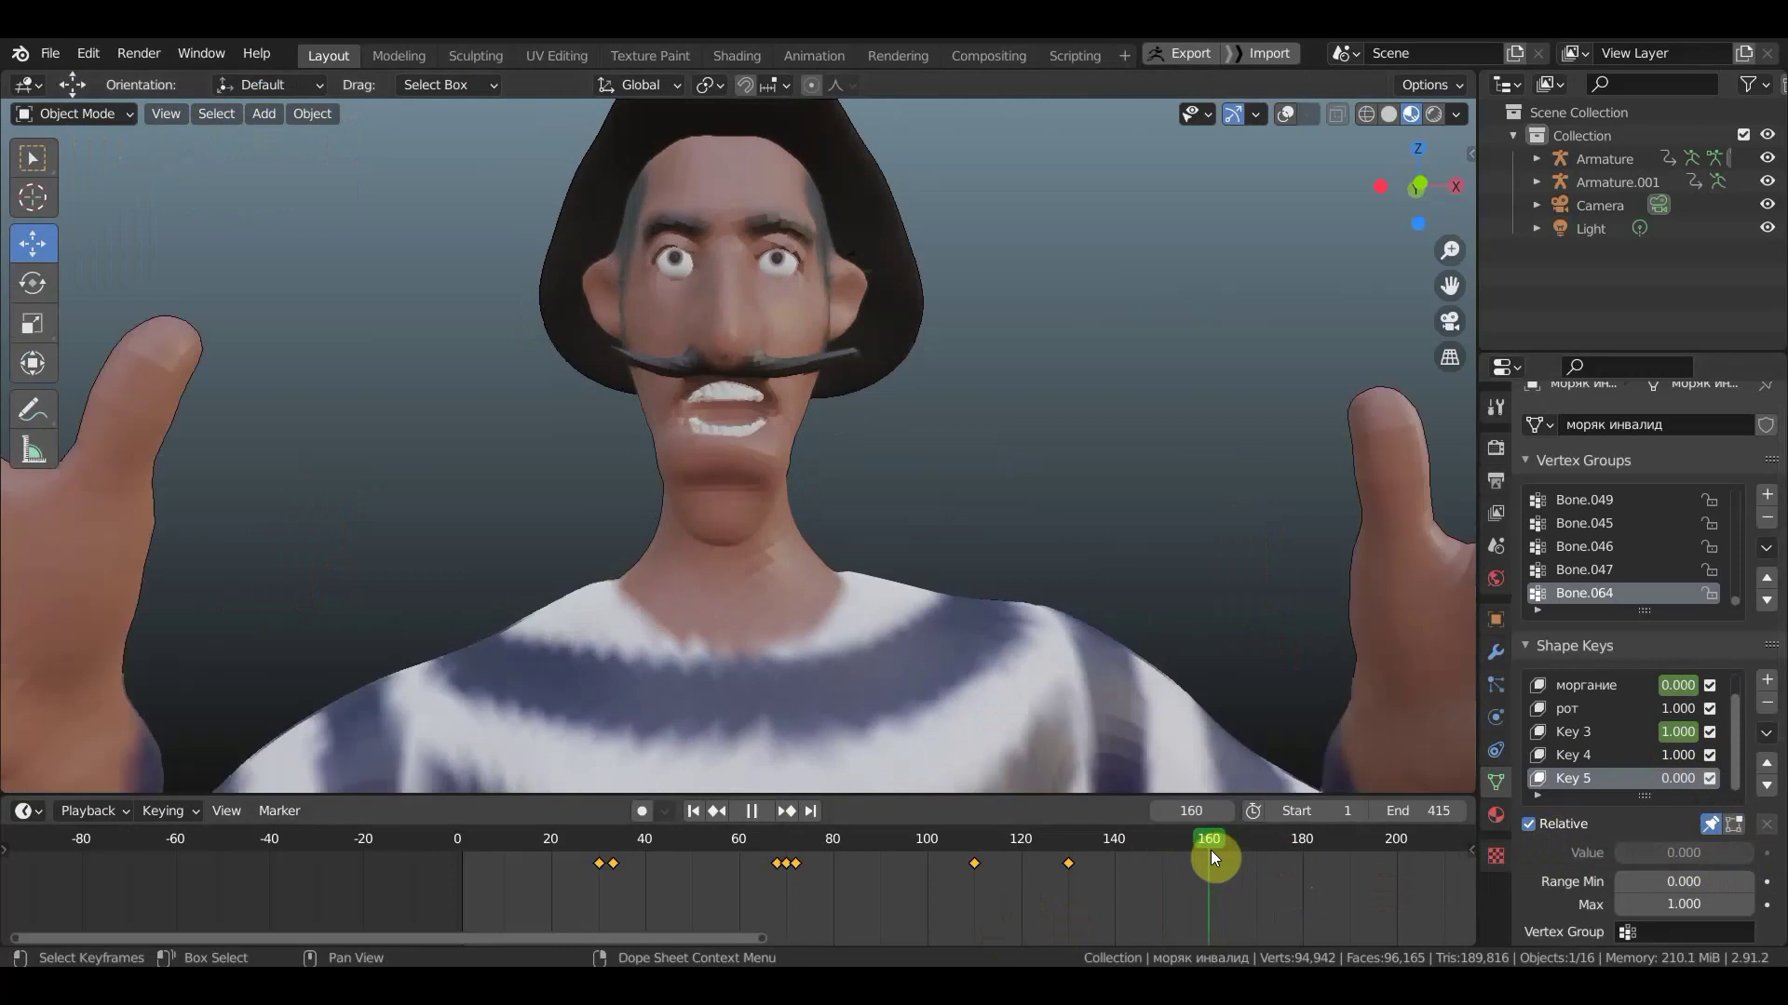
{"action": "key", "text": "space"}
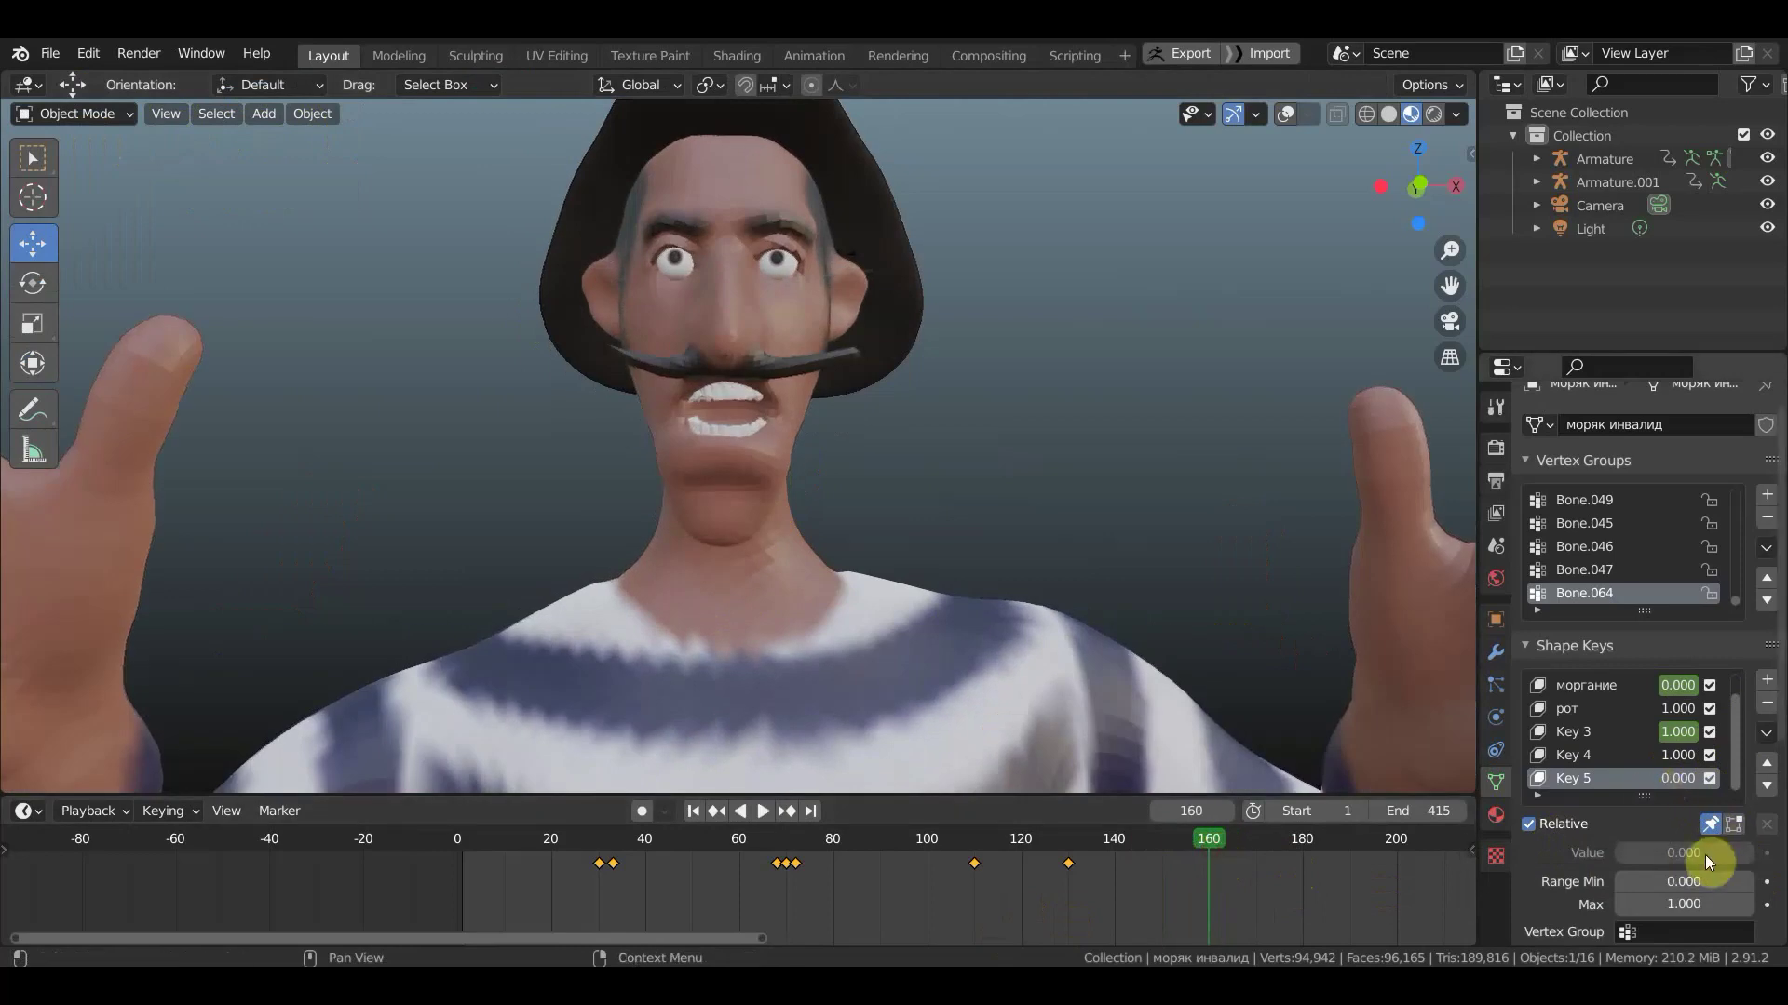
- Preview Key 5 on the face, reset it to 0.000, and toggle the solo pin on and off
{"action": "left_click_drag", "start_coordinate": [1691, 862], "coordinate": [1774, 862]}
{"action": "left_click", "coordinate": [1708, 825]}
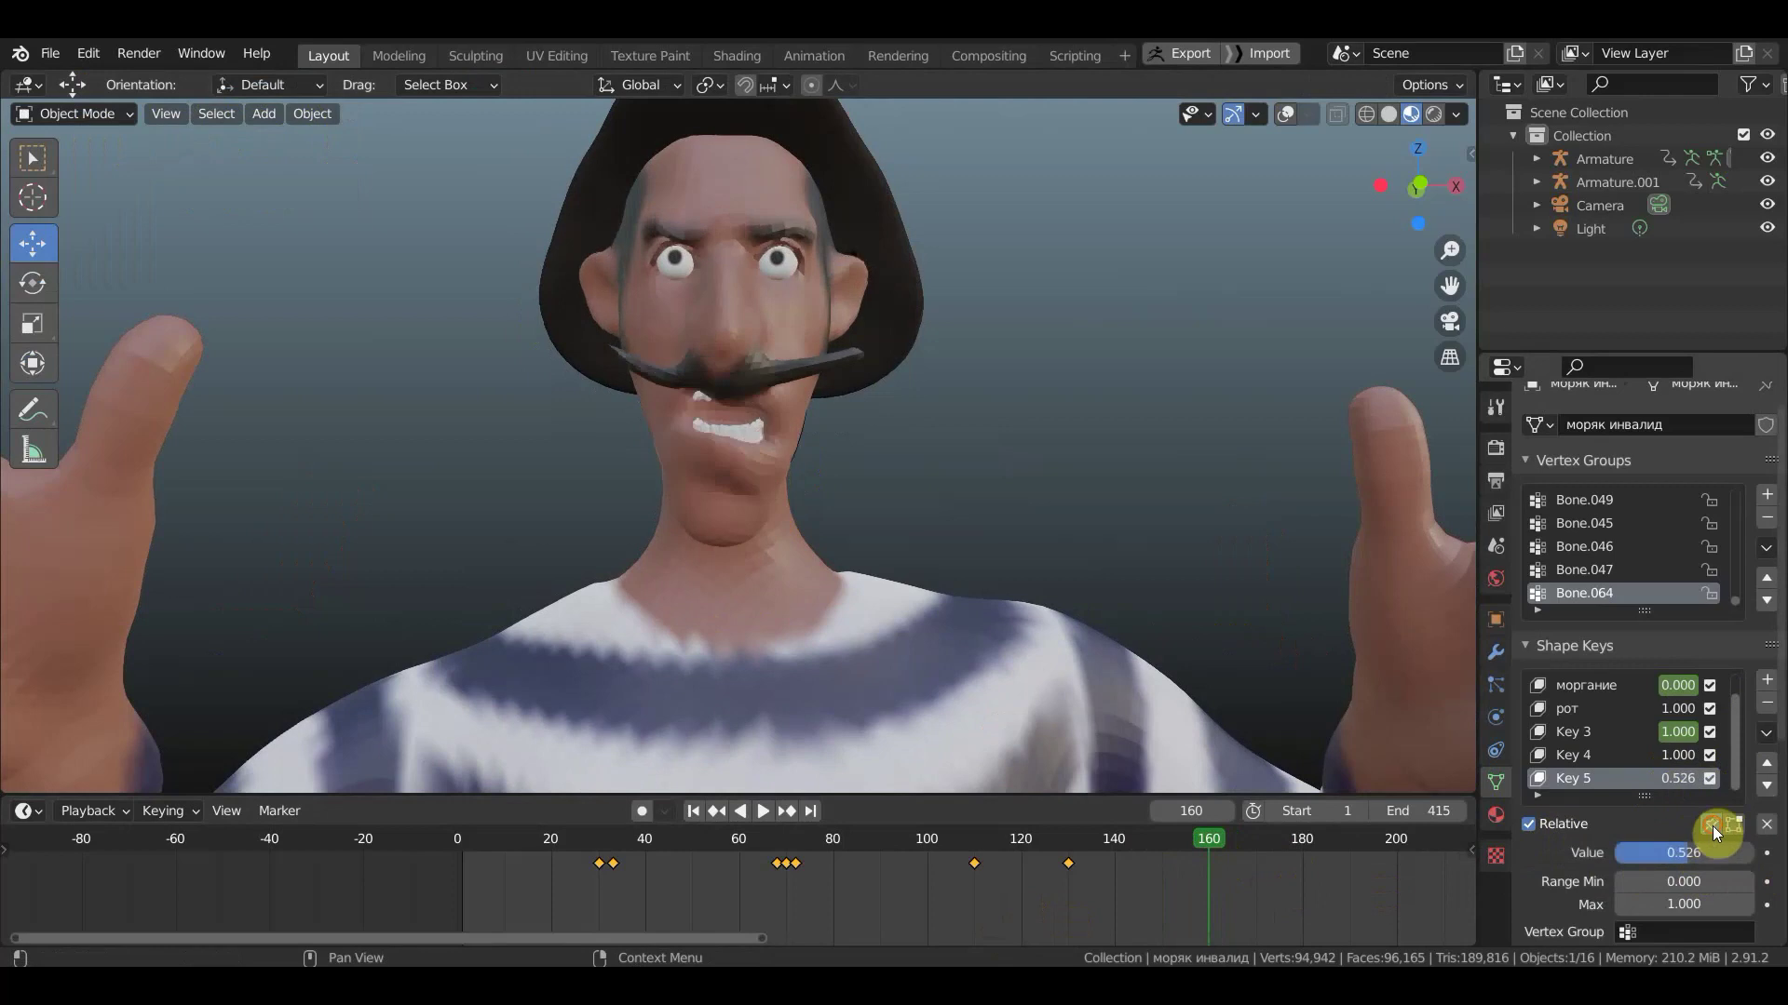
{"action": "left_click_drag", "start_coordinate": [1687, 855], "coordinate": [1589, 852]}
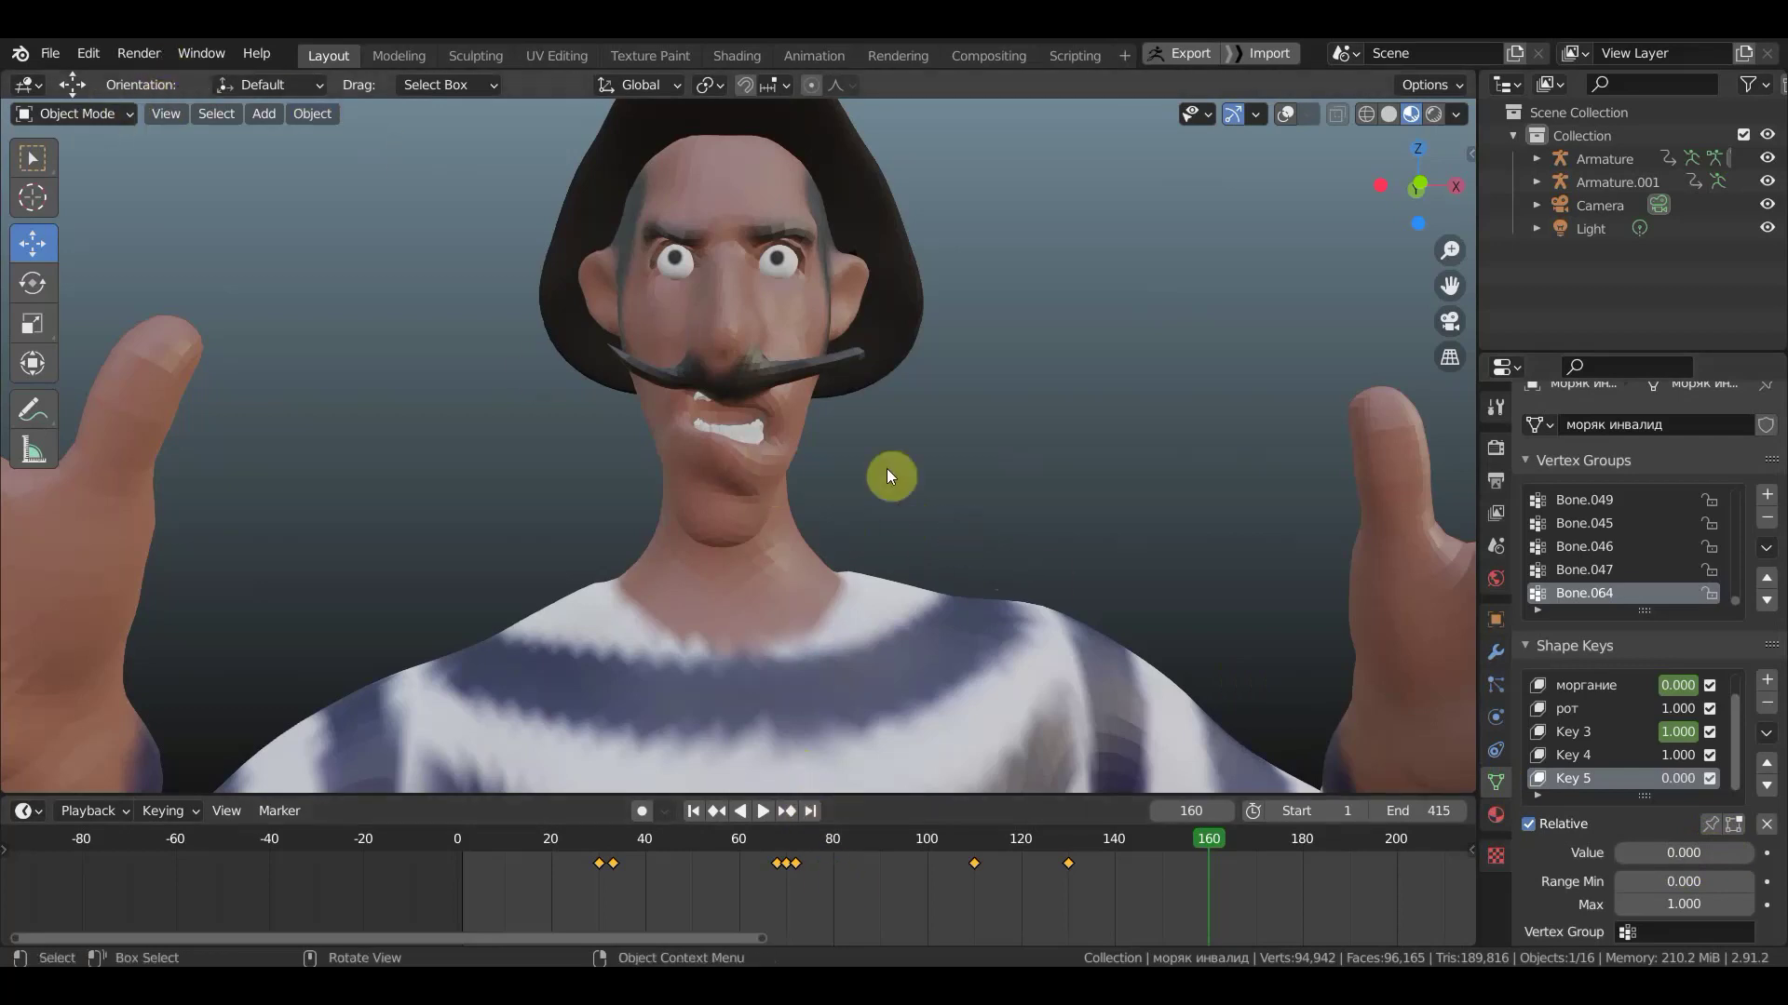
{"action": "left_click", "coordinate": [1712, 821]}
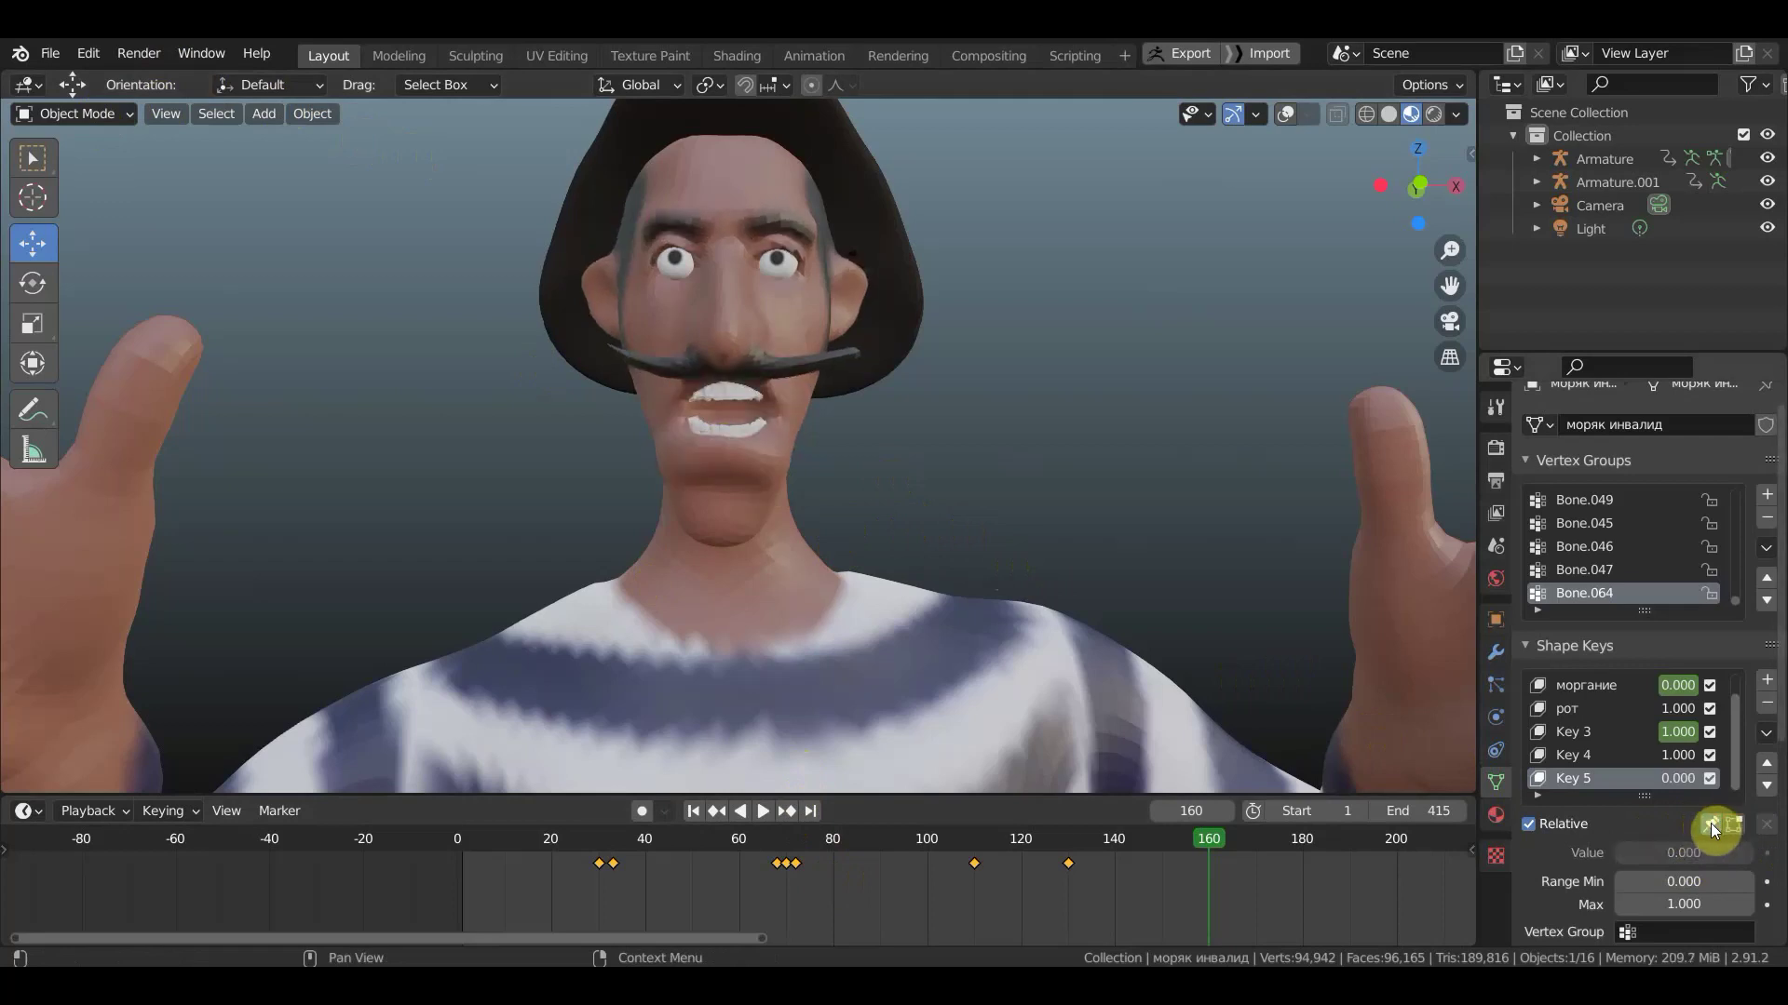
{"action": "left_click", "coordinate": [1712, 823]}
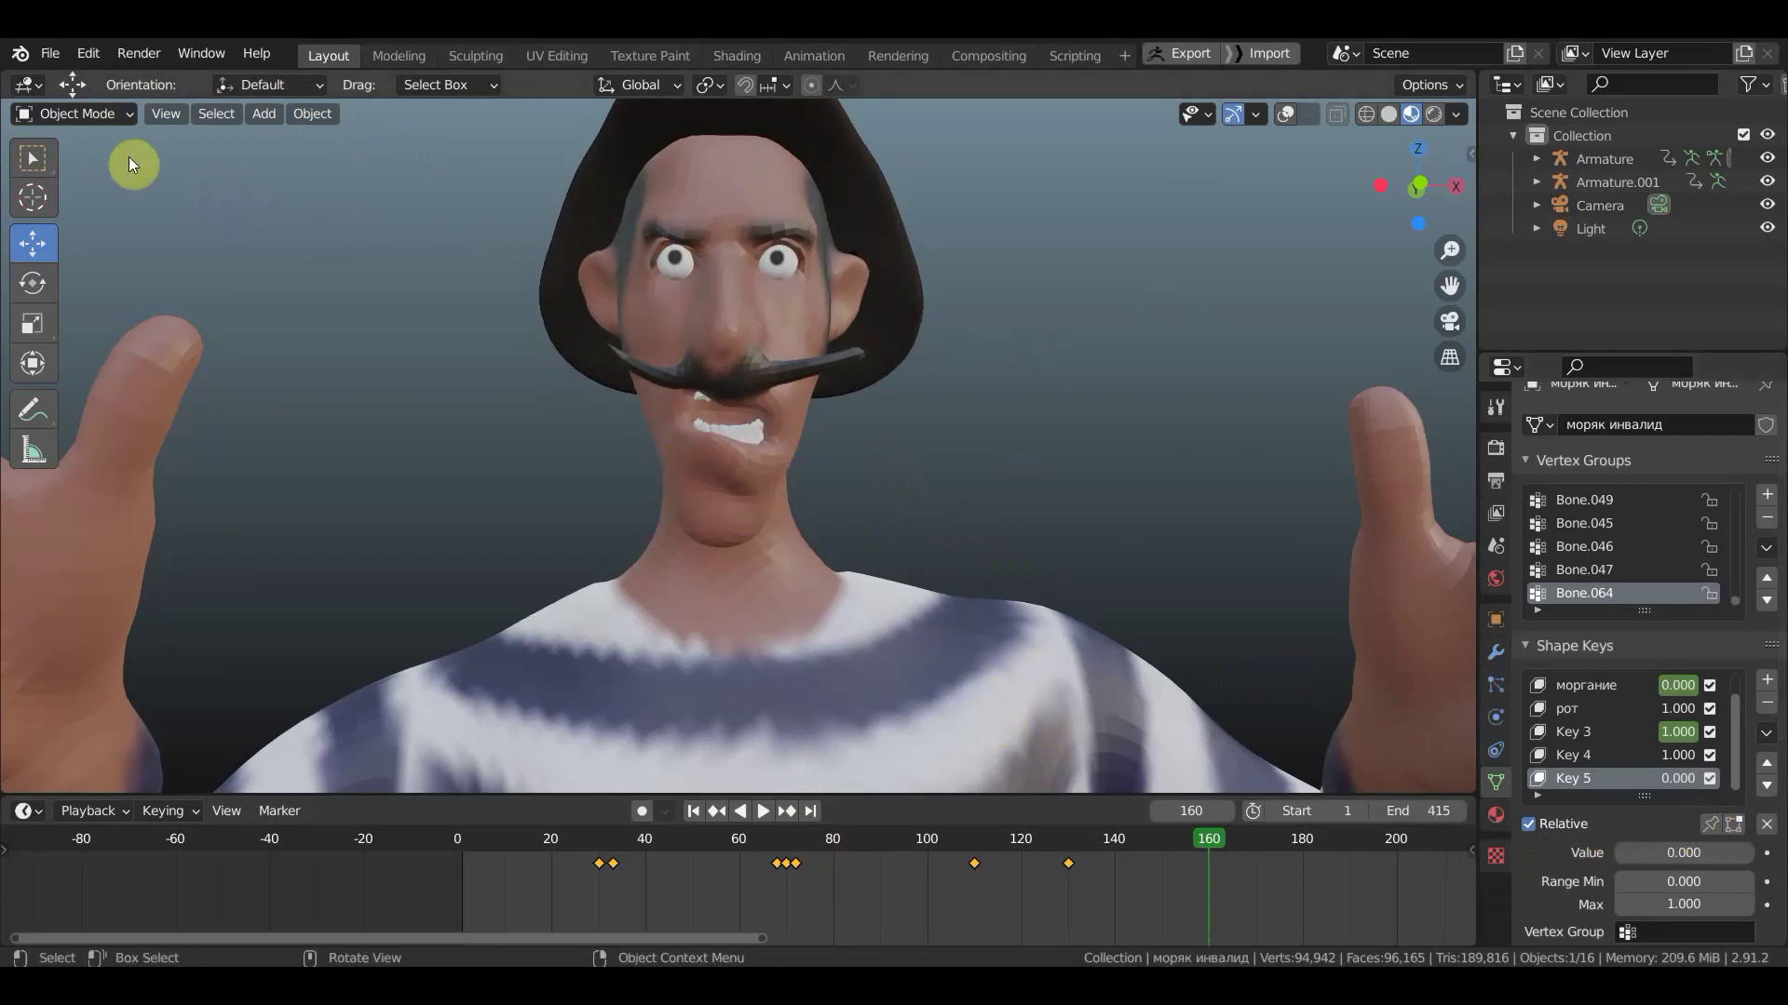
{"action": "left_click", "coordinate": [92, 119]}
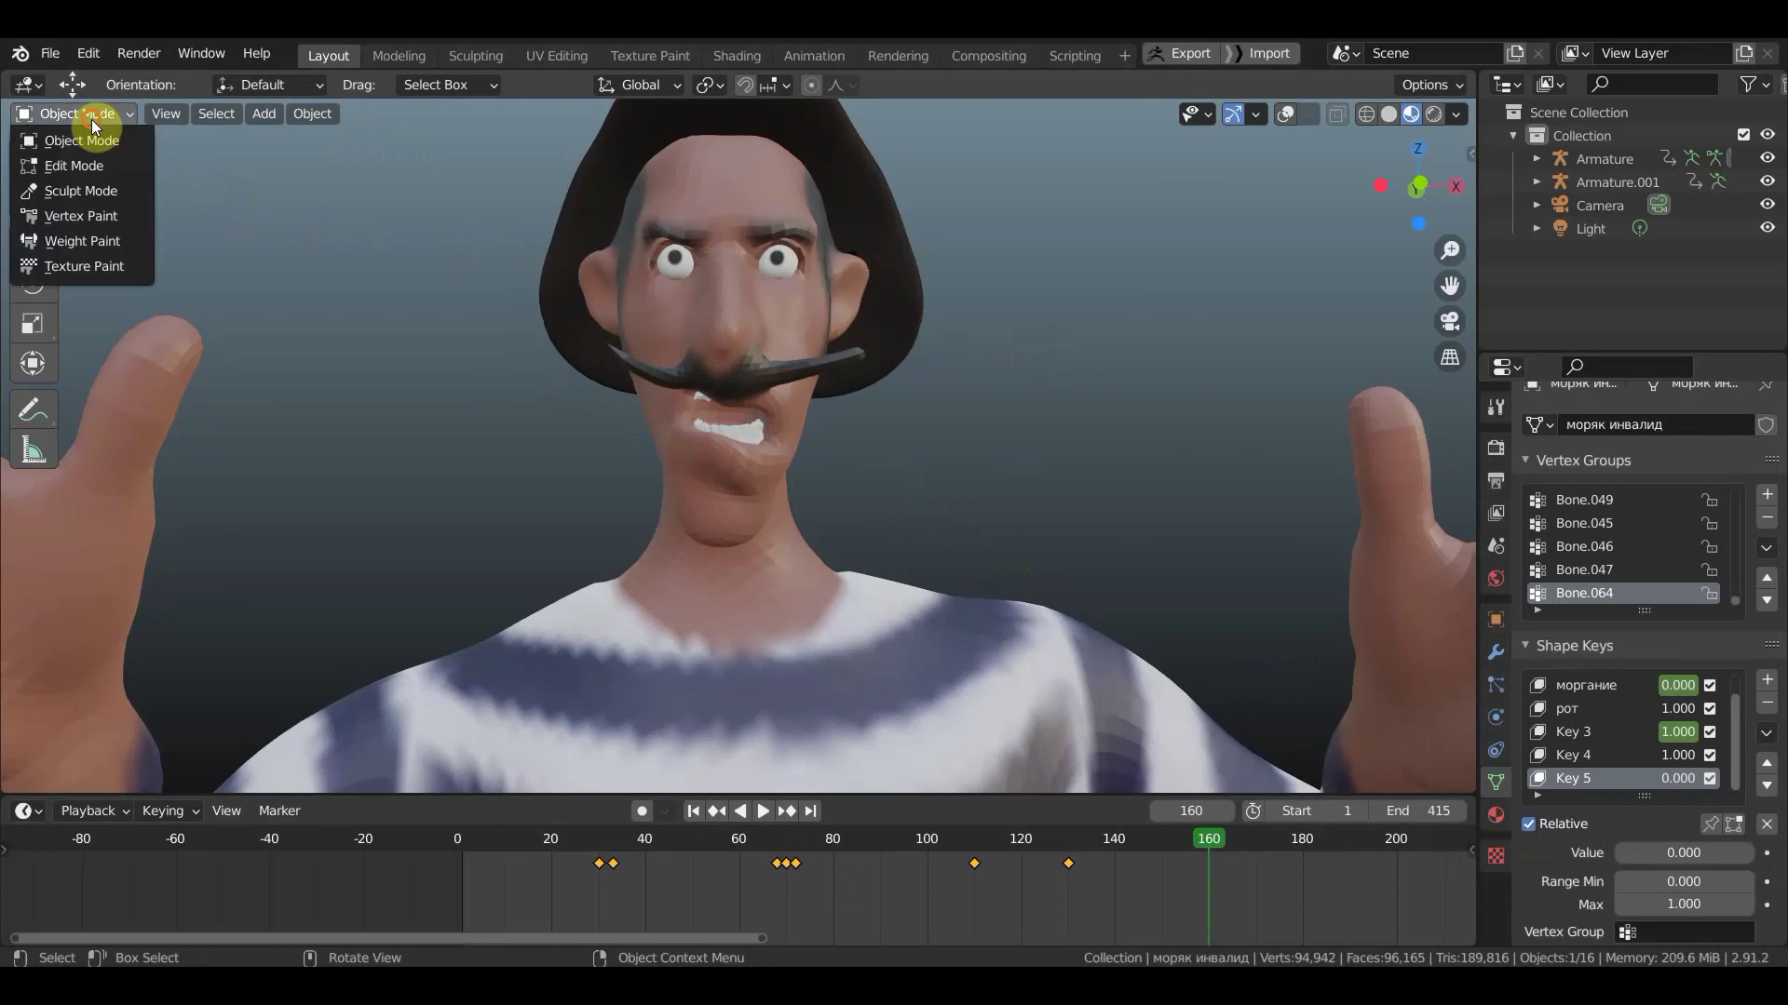
- In Sculpt Mode, try a Grab stroke over the eyes and cancel it, leaving both eyes clear
{"action": "left_click", "coordinate": [97, 186]}
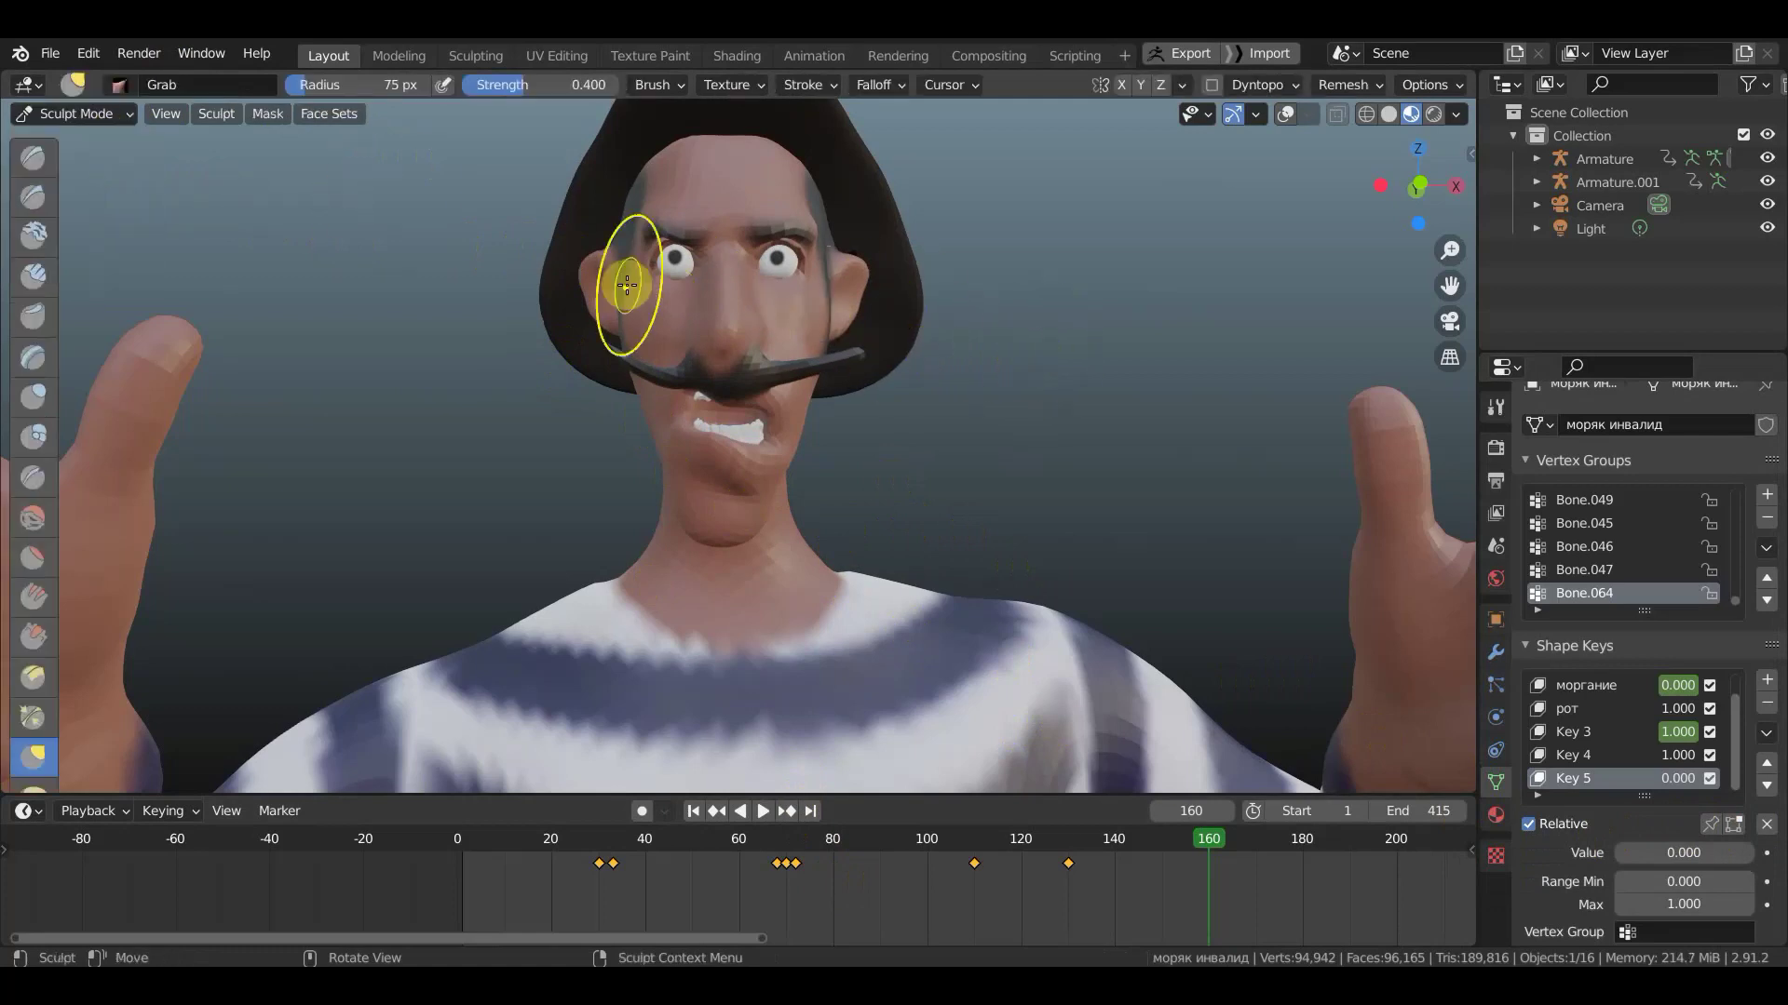
{"action": "left_click_drag", "start_coordinate": [667, 263], "coordinate": [679, 261]}
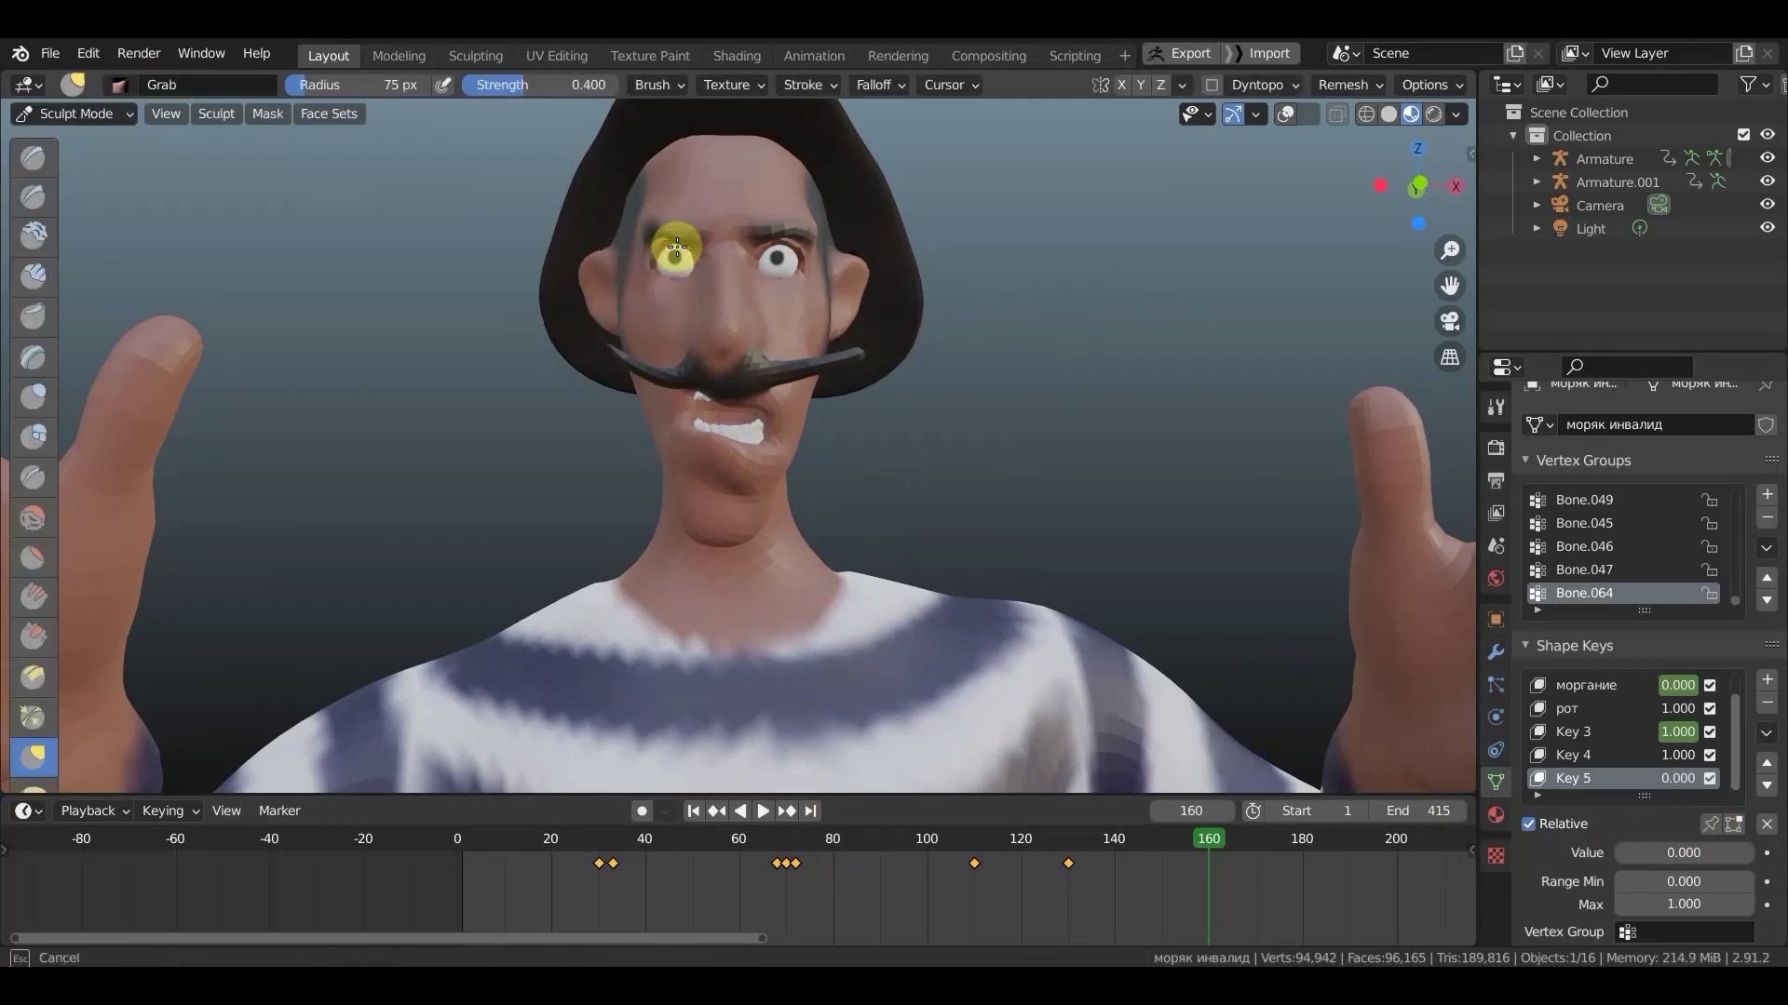
{"action": "left_click", "coordinate": [1713, 825]}
{"action": "left_click_drag", "start_coordinate": [679, 263], "coordinate": [669, 266]}
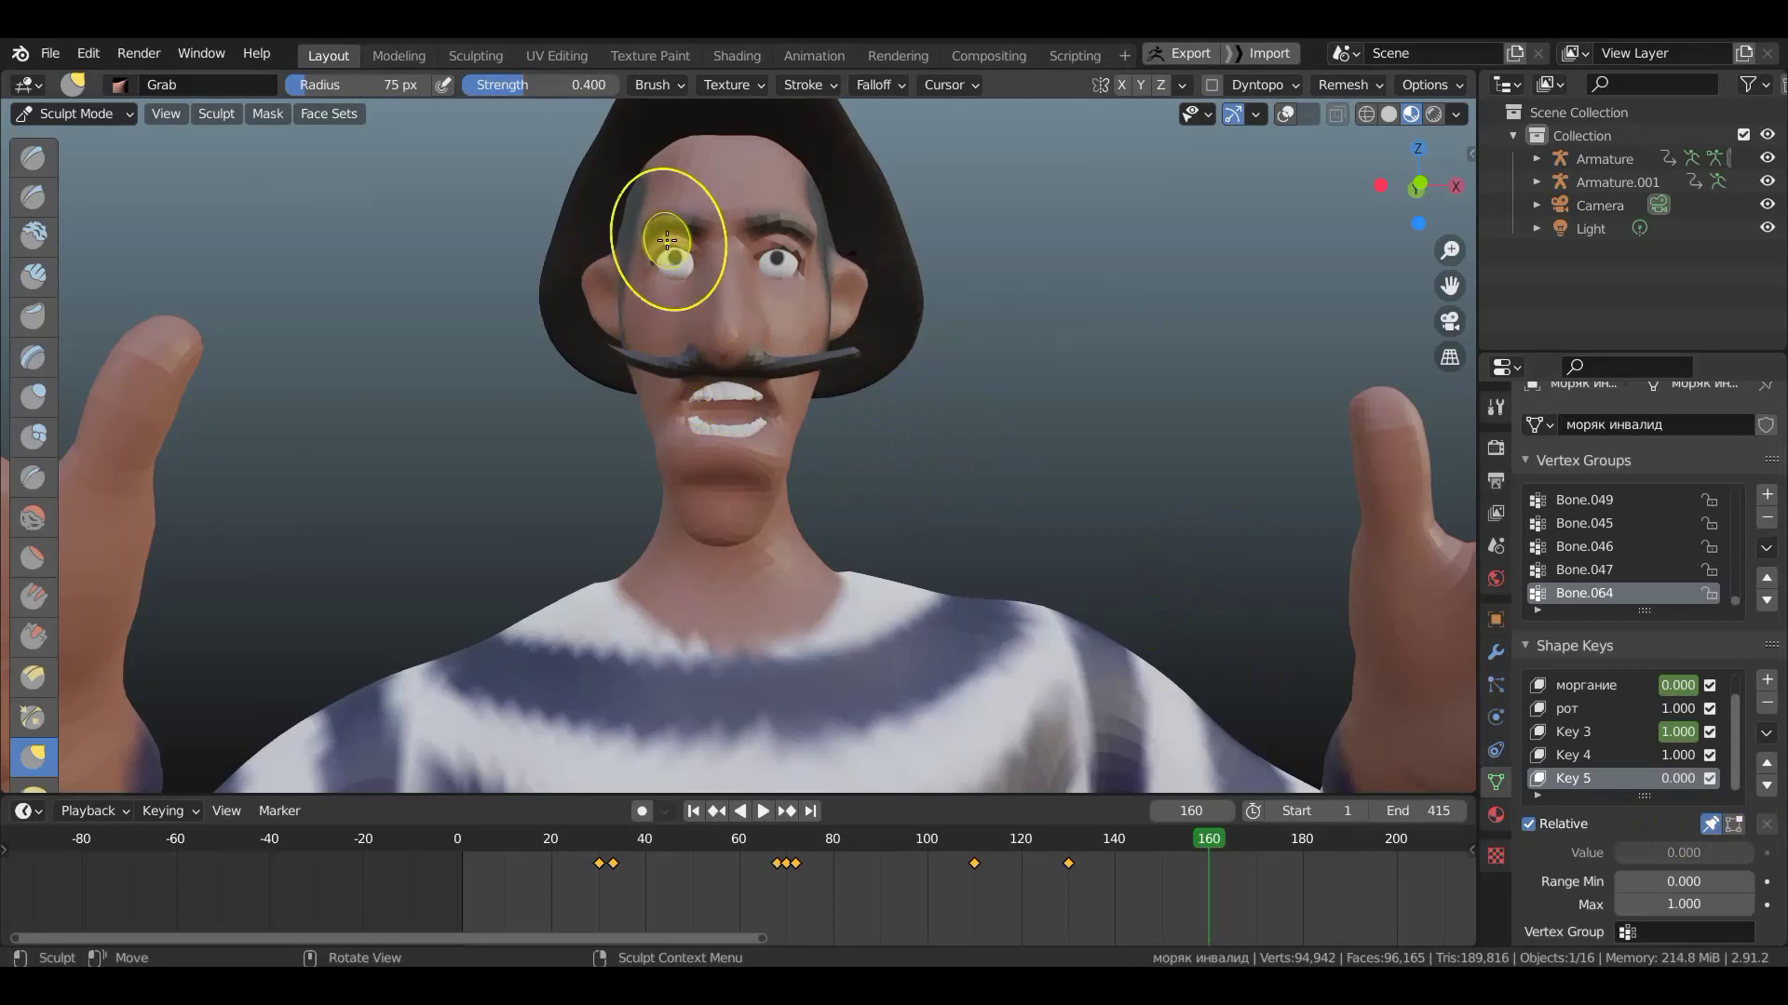
{"action": "left_click_drag", "start_coordinate": [669, 266], "coordinate": [783, 266]}
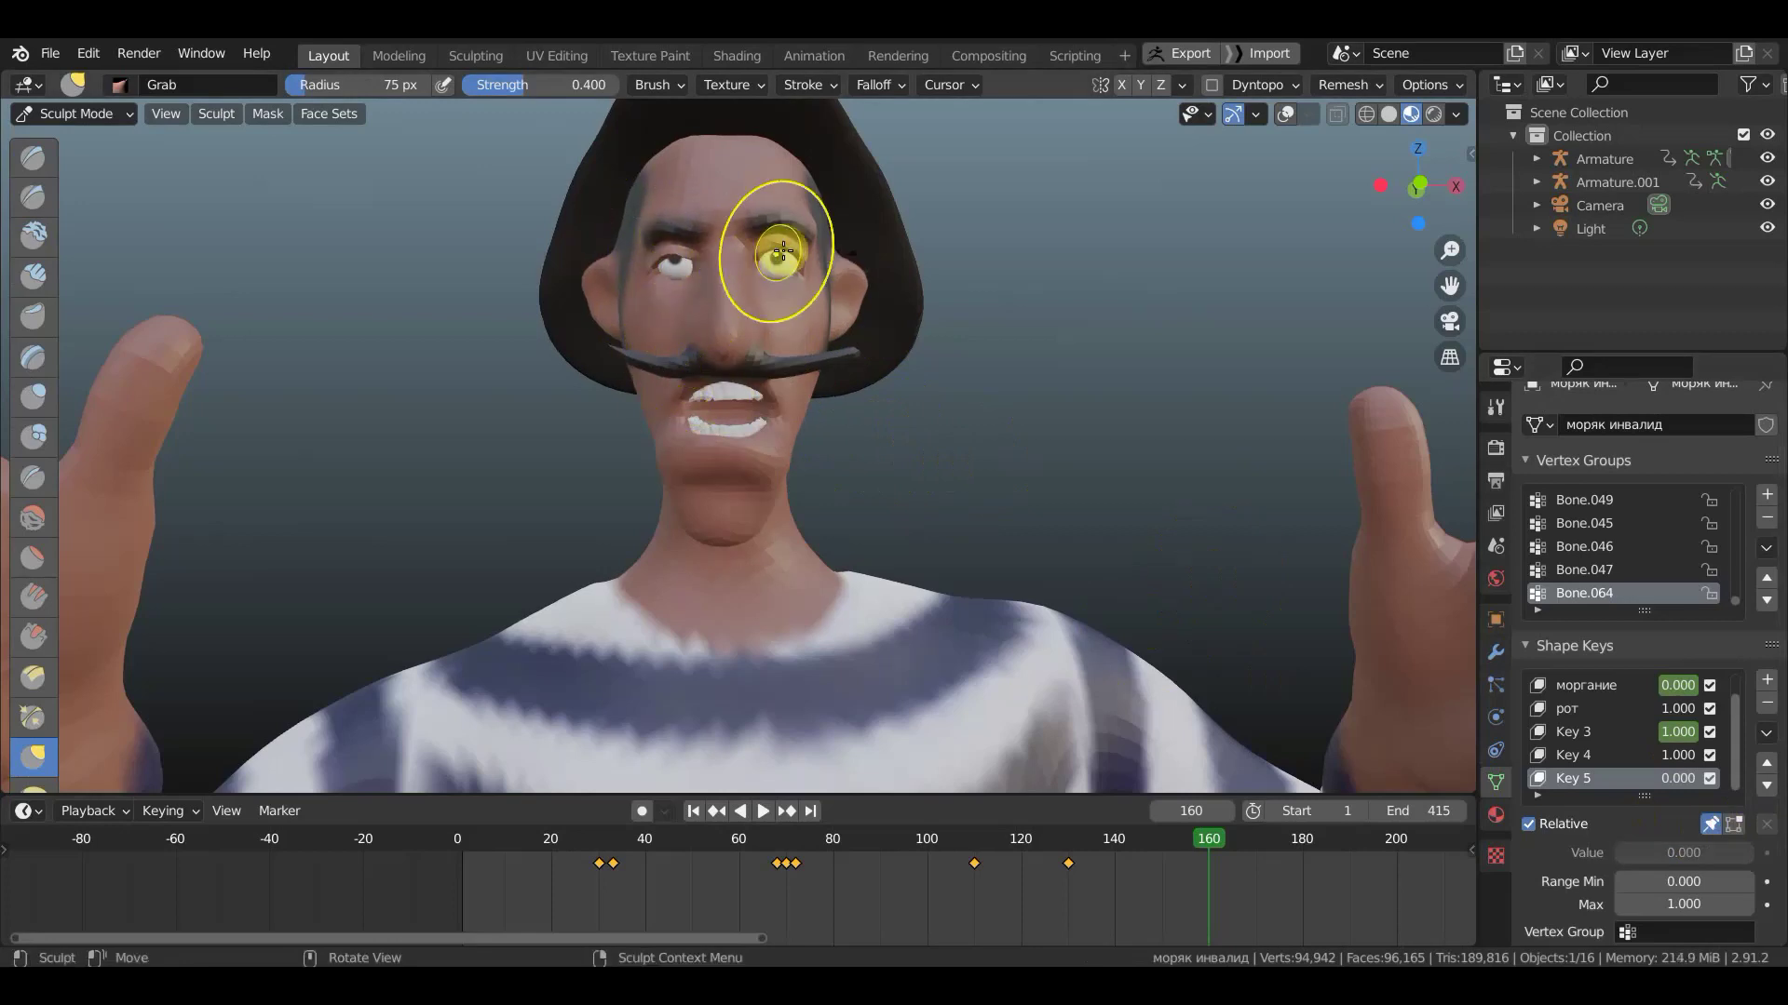
{"action": "key", "text": "Escape"}
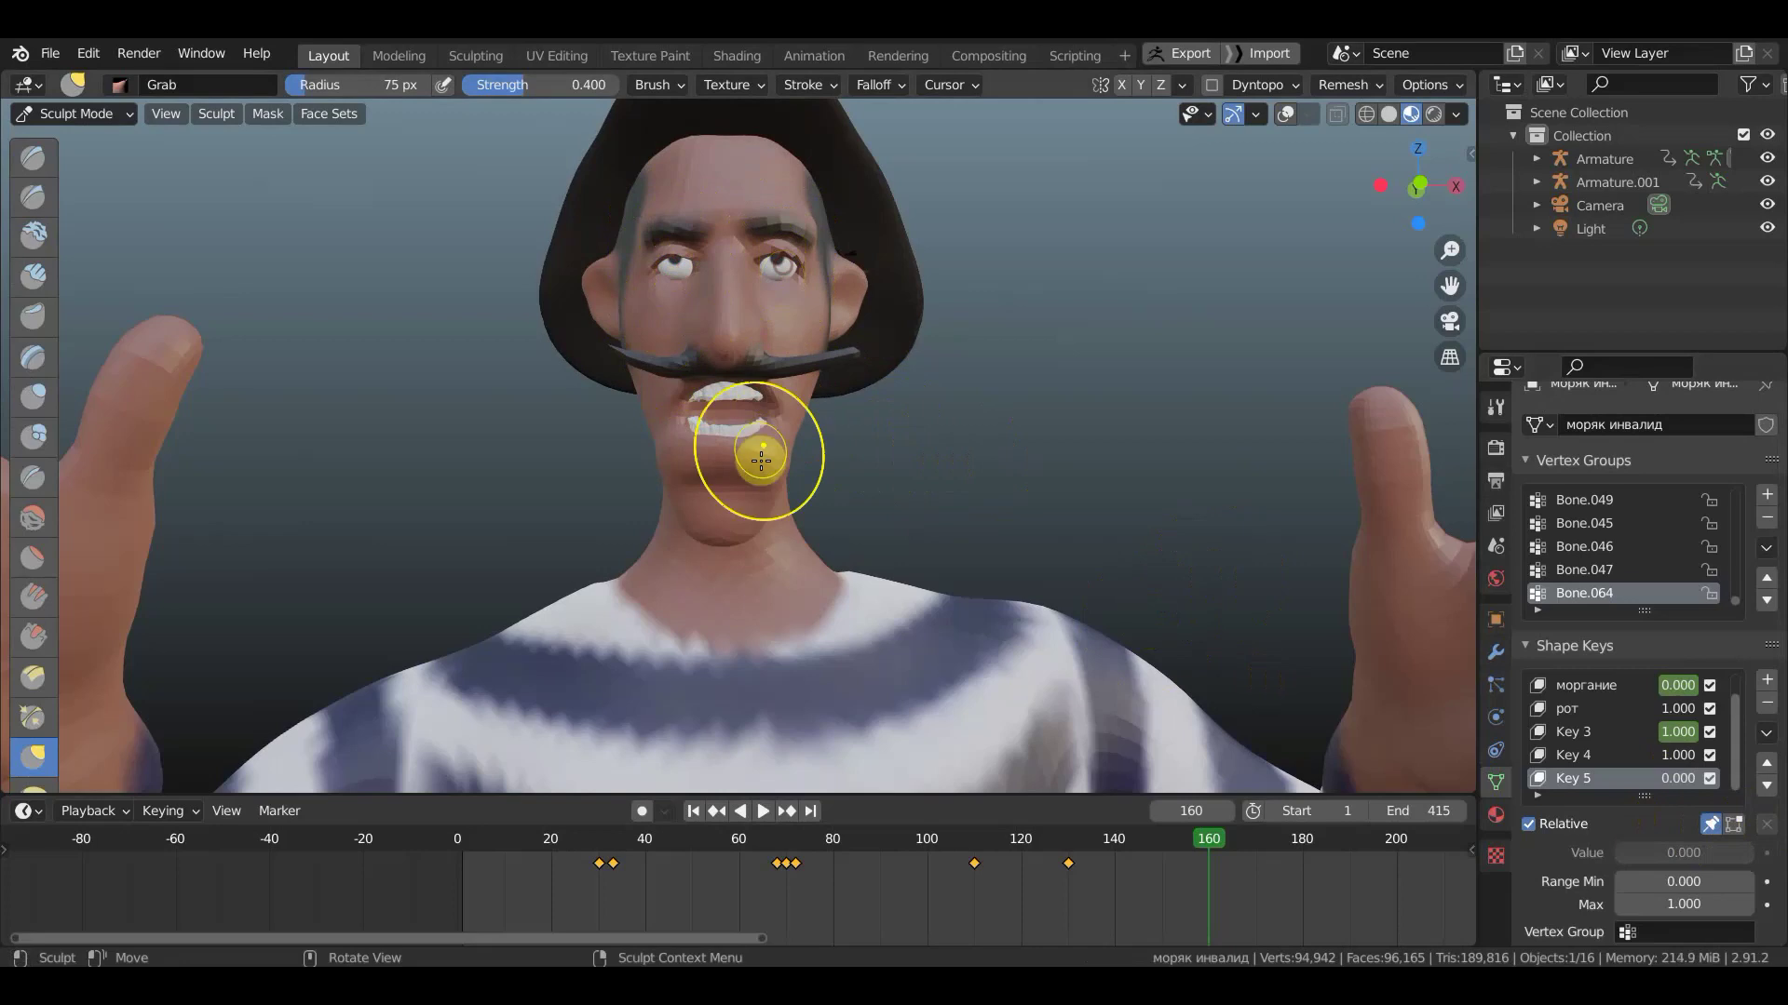
- Grab-smear the chin and lower lip leftward and reshape the right ear and cheek
{"action": "mouse_move", "coordinate": [775, 461]}
{"action": "left_mouse_down"}
{"action": "mouse_move", "coordinate": [687, 456]}
{"action": "mouse_move", "coordinate": [698, 379]}
{"action": "mouse_move", "coordinate": [733, 382]}
{"action": "mouse_move", "coordinate": [737, 409]}
{"action": "left_mouse_up"}
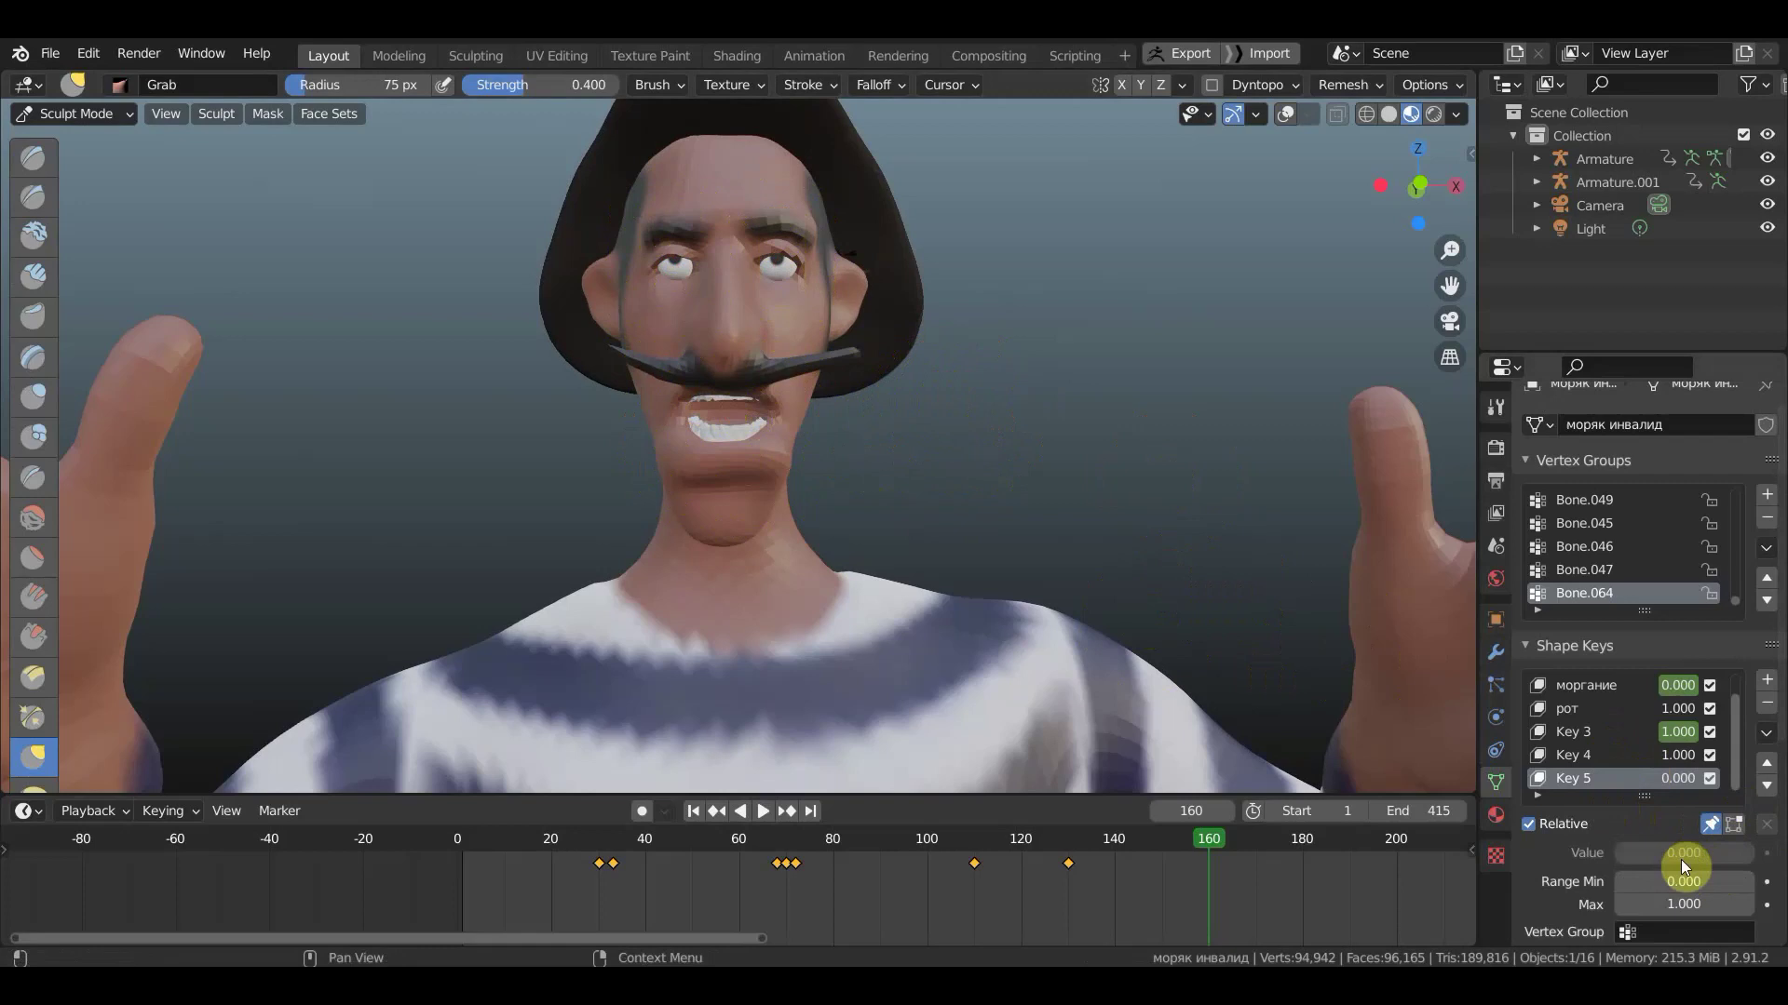
{"action": "left_click", "coordinate": [1713, 819]}
{"action": "left_click_drag", "start_coordinate": [599, 340], "coordinate": [606, 326]}
{"action": "left_click_drag", "start_coordinate": [848, 323], "coordinate": [837, 310]}
- Return to Object Mode and reset Key 5's Range Min to 0.000
{"action": "left_click", "coordinate": [54, 115]}
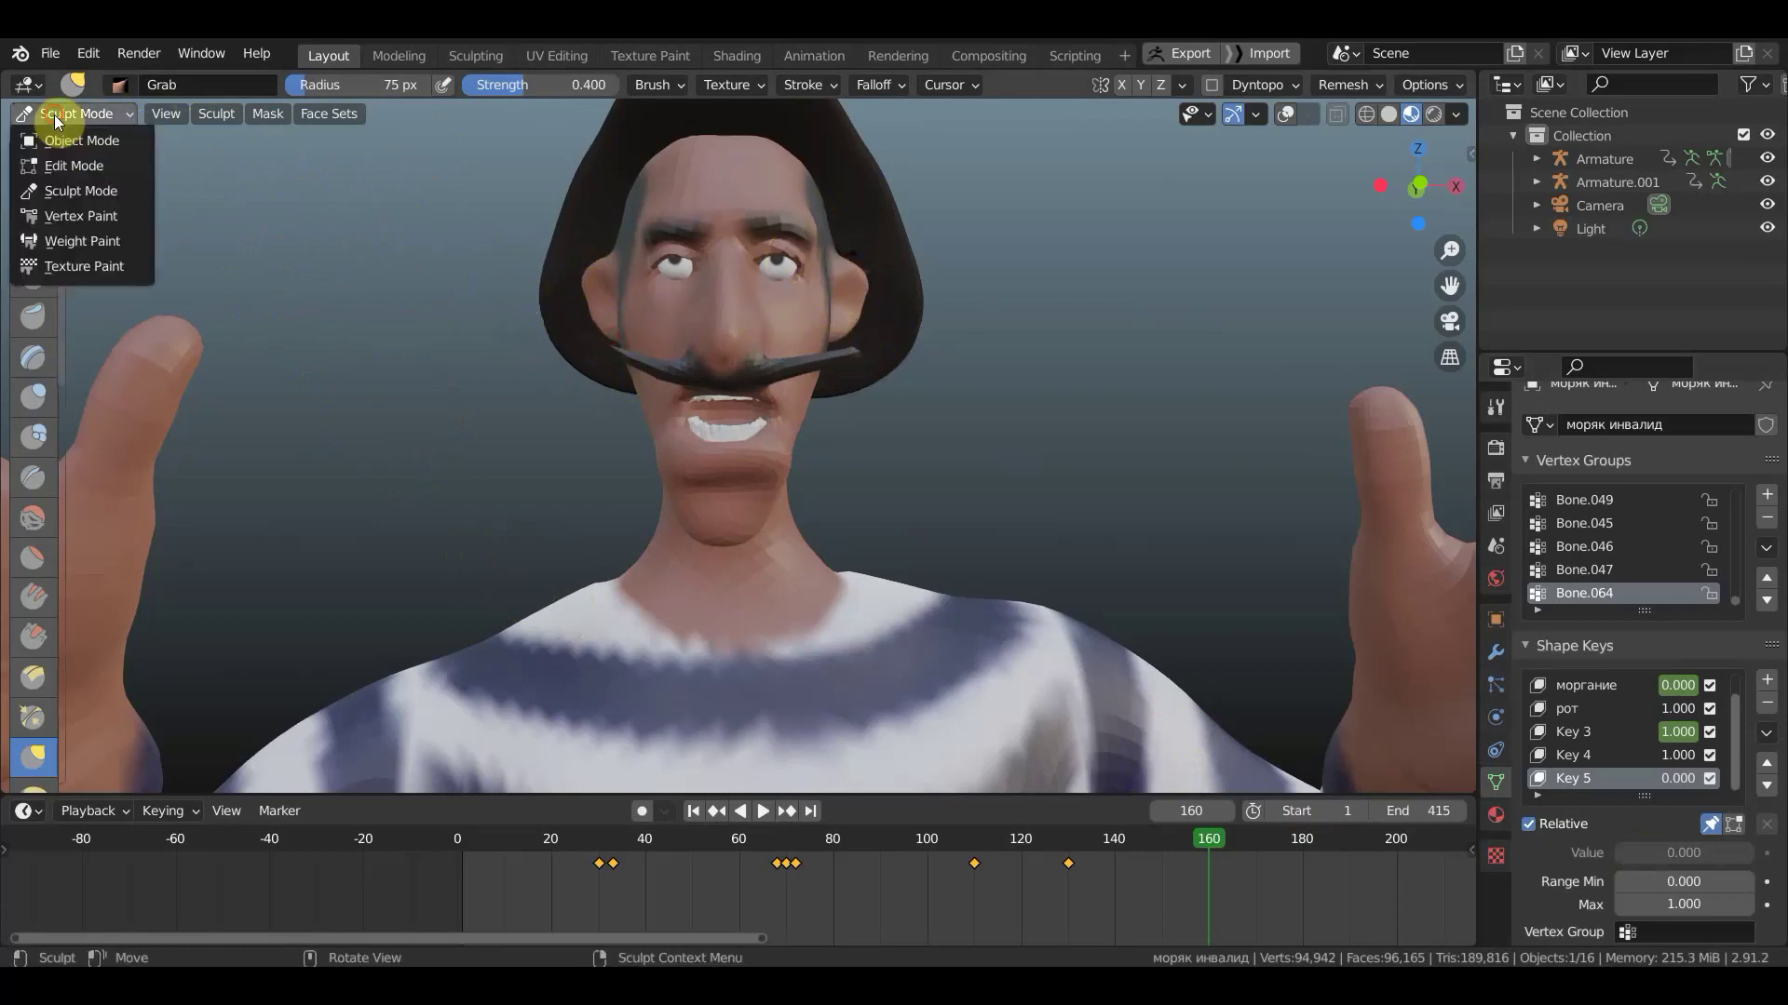
{"action": "left_click", "coordinate": [78, 136]}
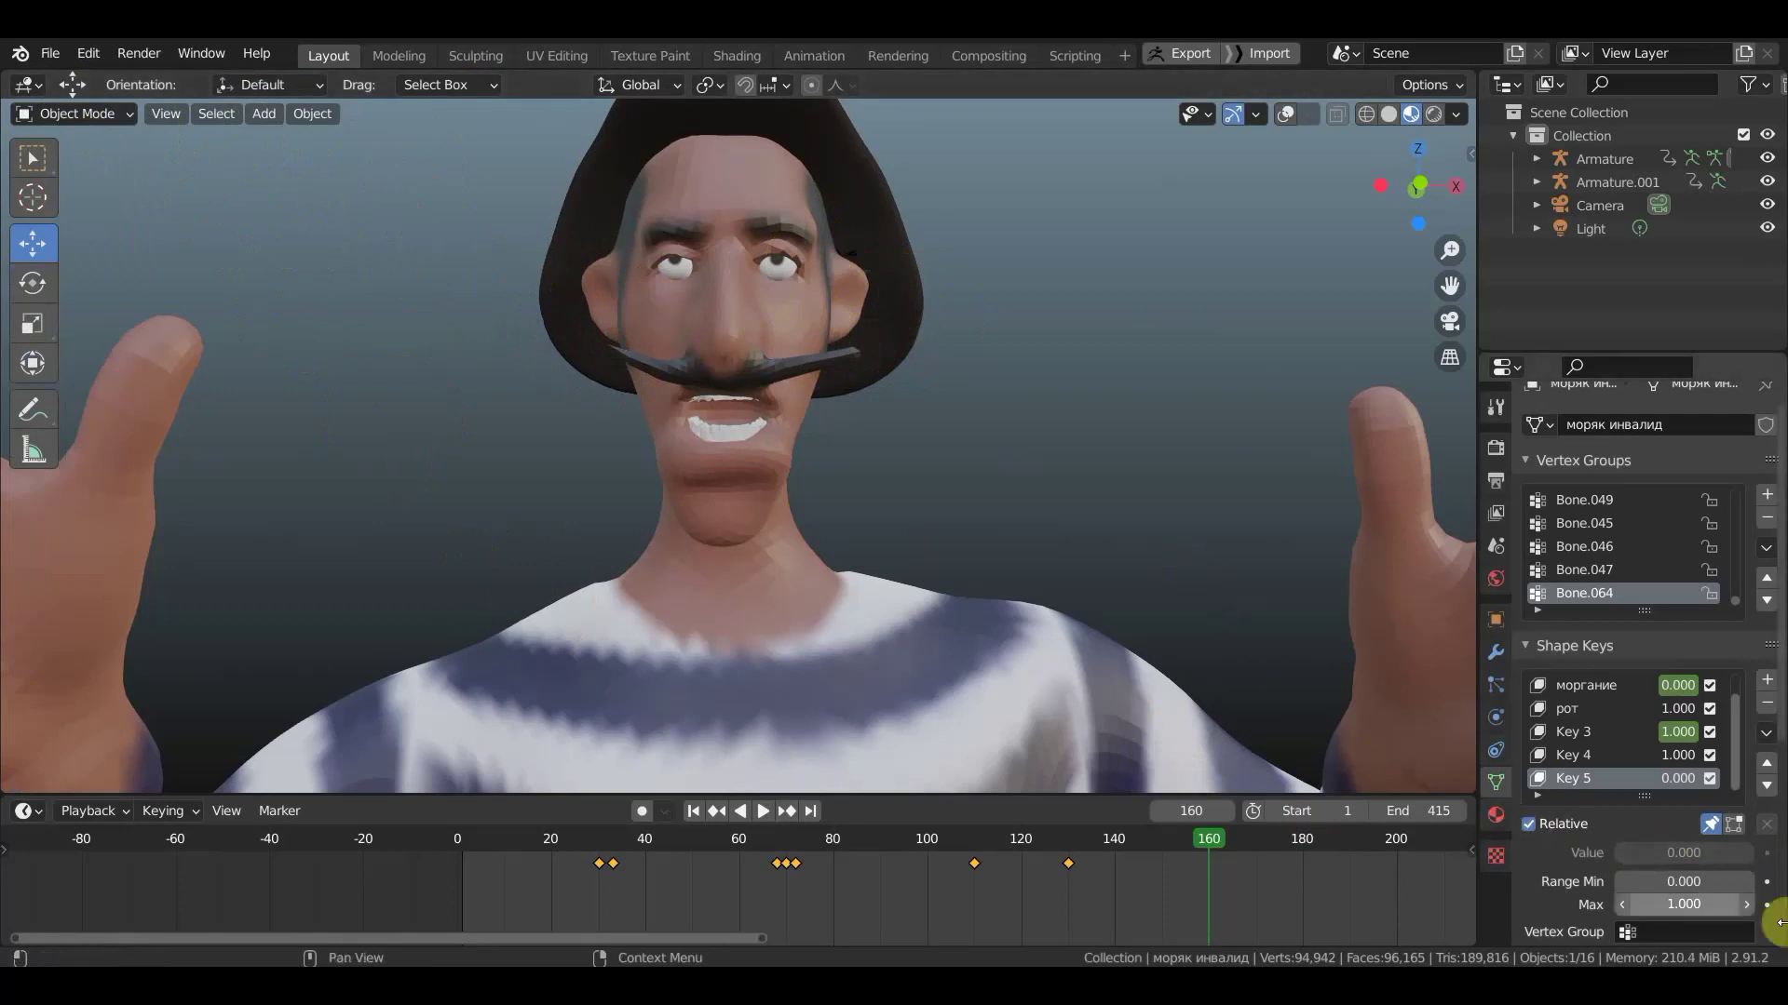
{"action": "left_click_drag", "start_coordinate": [1700, 876], "coordinate": [1713, 875]}
{"action": "left_click_drag", "start_coordinate": [1679, 881], "coordinate": [1710, 868]}
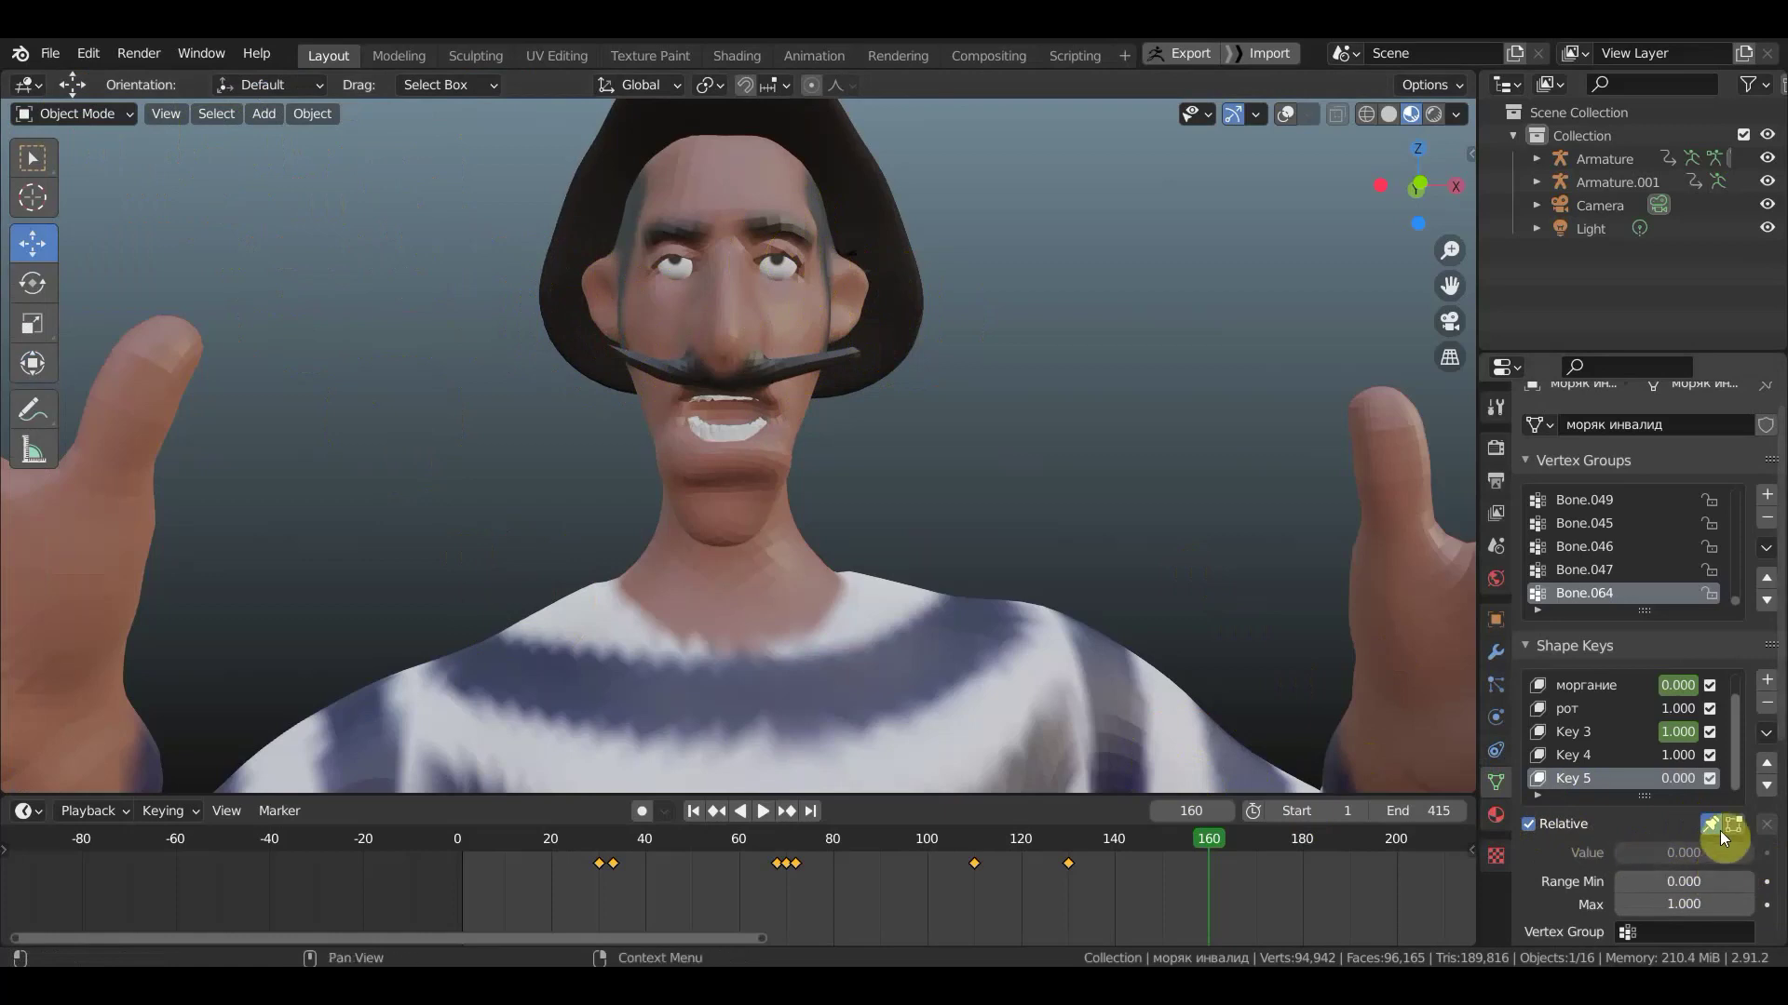
- Unpin the shape keys, enable Edit Mode display, and test Key 5 at full strength before cancelling
{"action": "left_click", "coordinate": [1715, 824]}
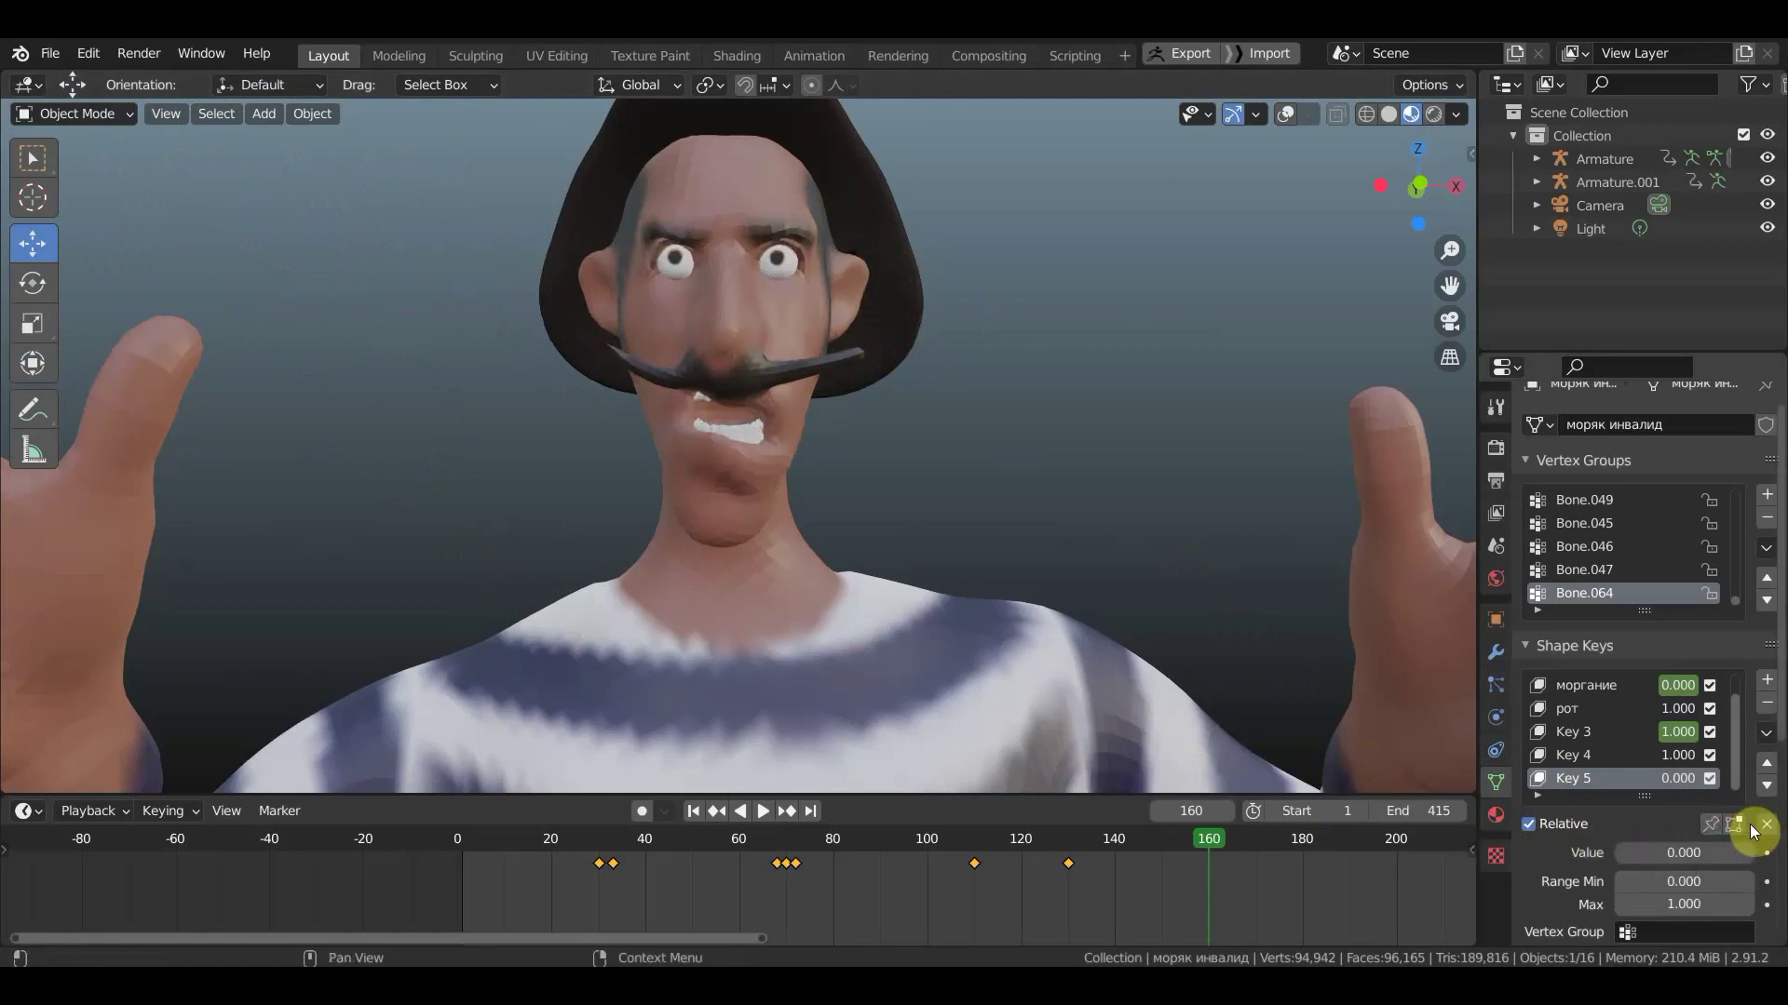
{"action": "left_click", "coordinate": [1737, 825]}
{"action": "left_click_drag", "start_coordinate": [1620, 853], "coordinate": [1751, 853]}
{"action": "key", "text": "Escape"}
- Play the animation and stop it at frame 130
{"action": "left_click", "coordinate": [1571, 735]}
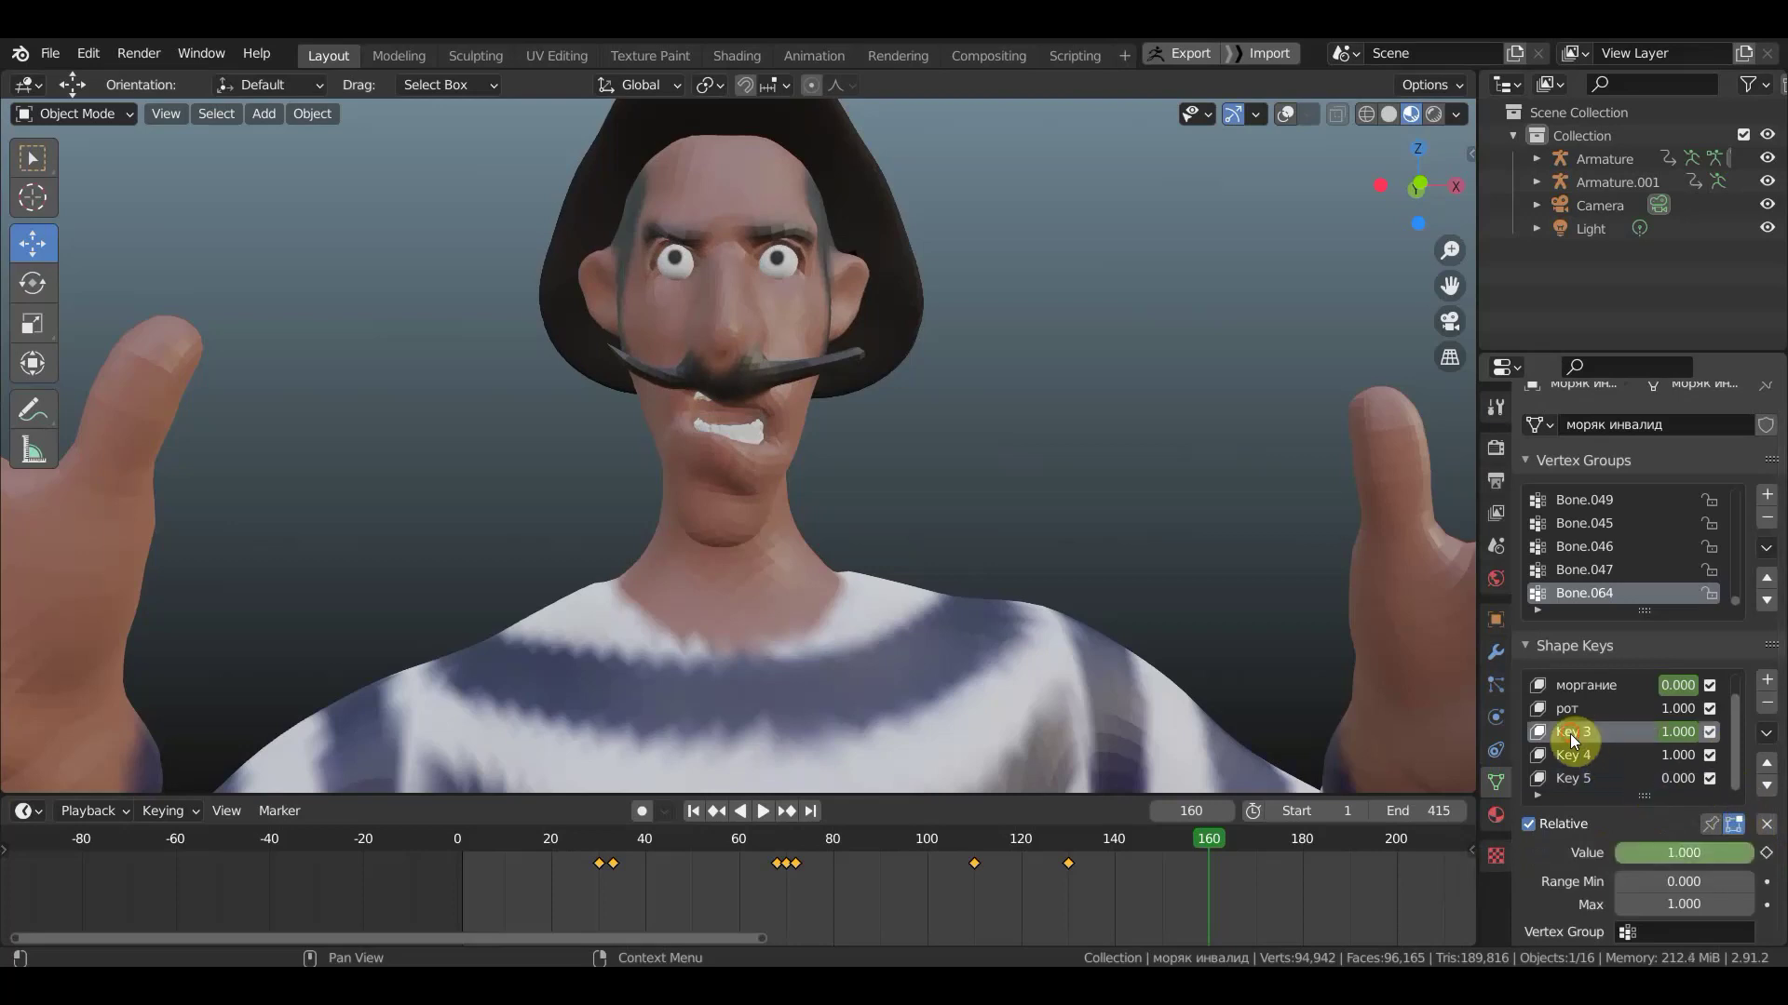
{"action": "left_click", "coordinate": [1574, 754]}
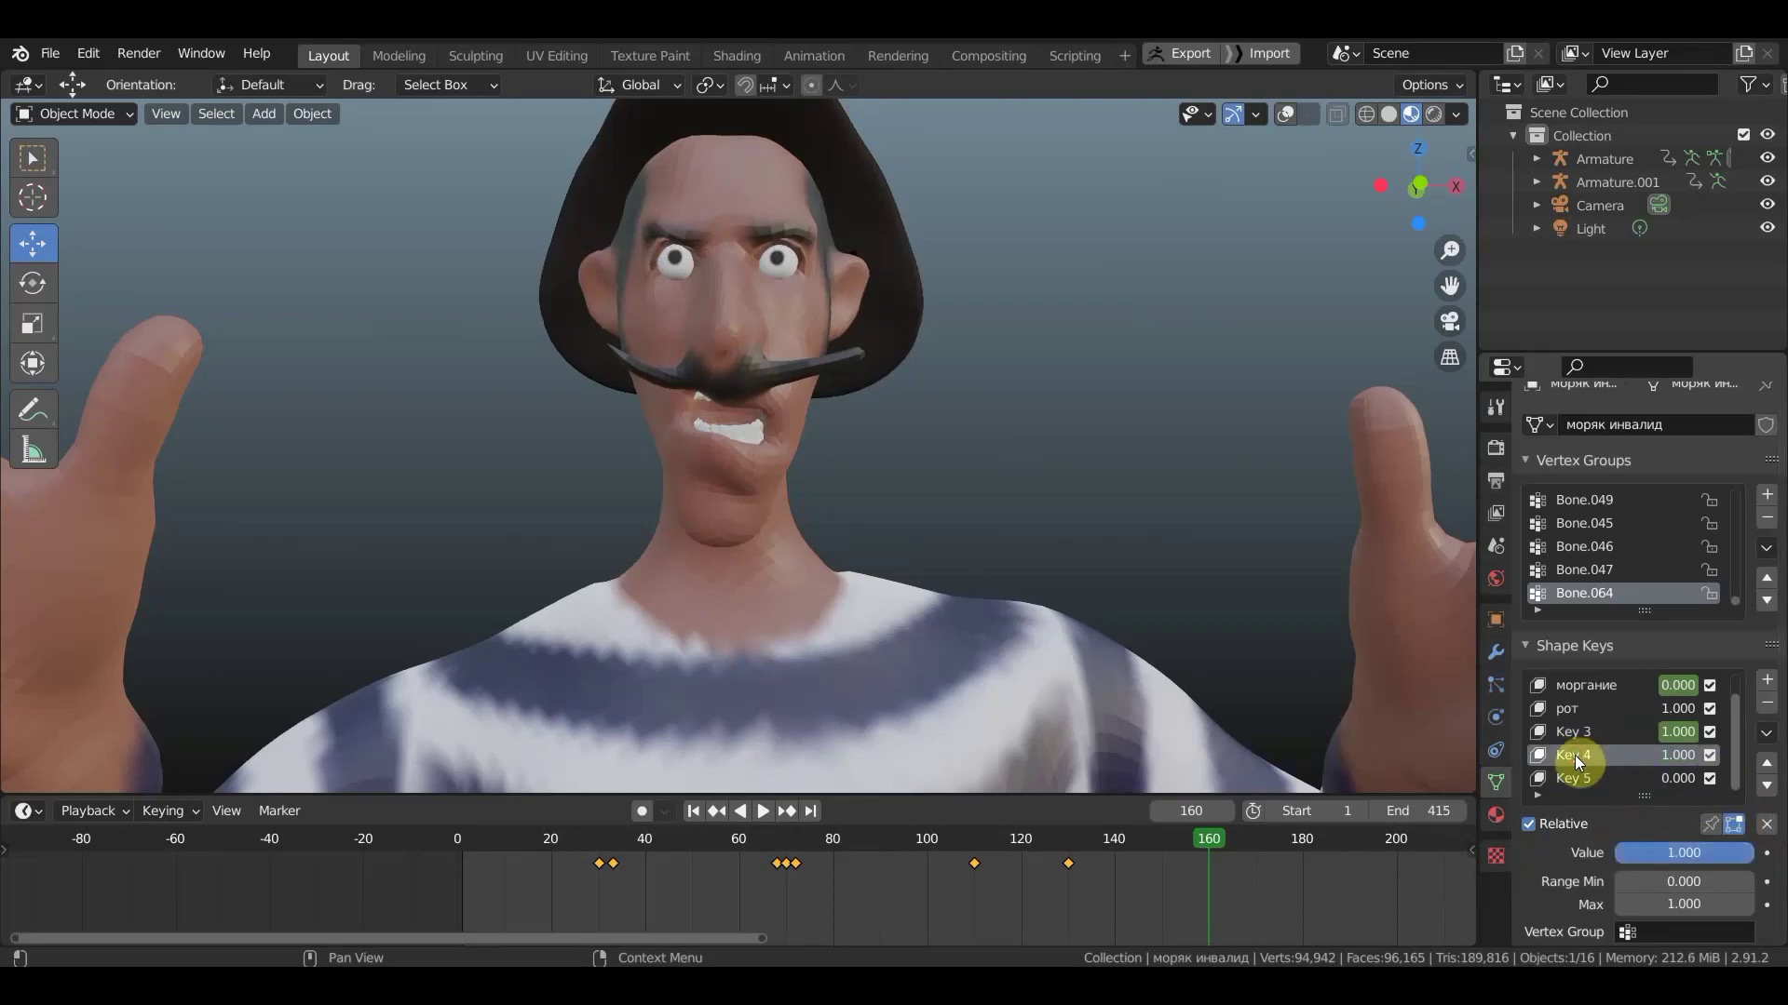
{"action": "key", "text": "space"}
{"action": "mouse_move", "coordinate": [1197, 842]}
{"action": "left_mouse_down"}
{"action": "mouse_move", "coordinate": [1147, 840]}
{"action": "mouse_move", "coordinate": [1388, 857]}
{"action": "mouse_move", "coordinate": [1070, 842]}
{"action": "left_mouse_up"}
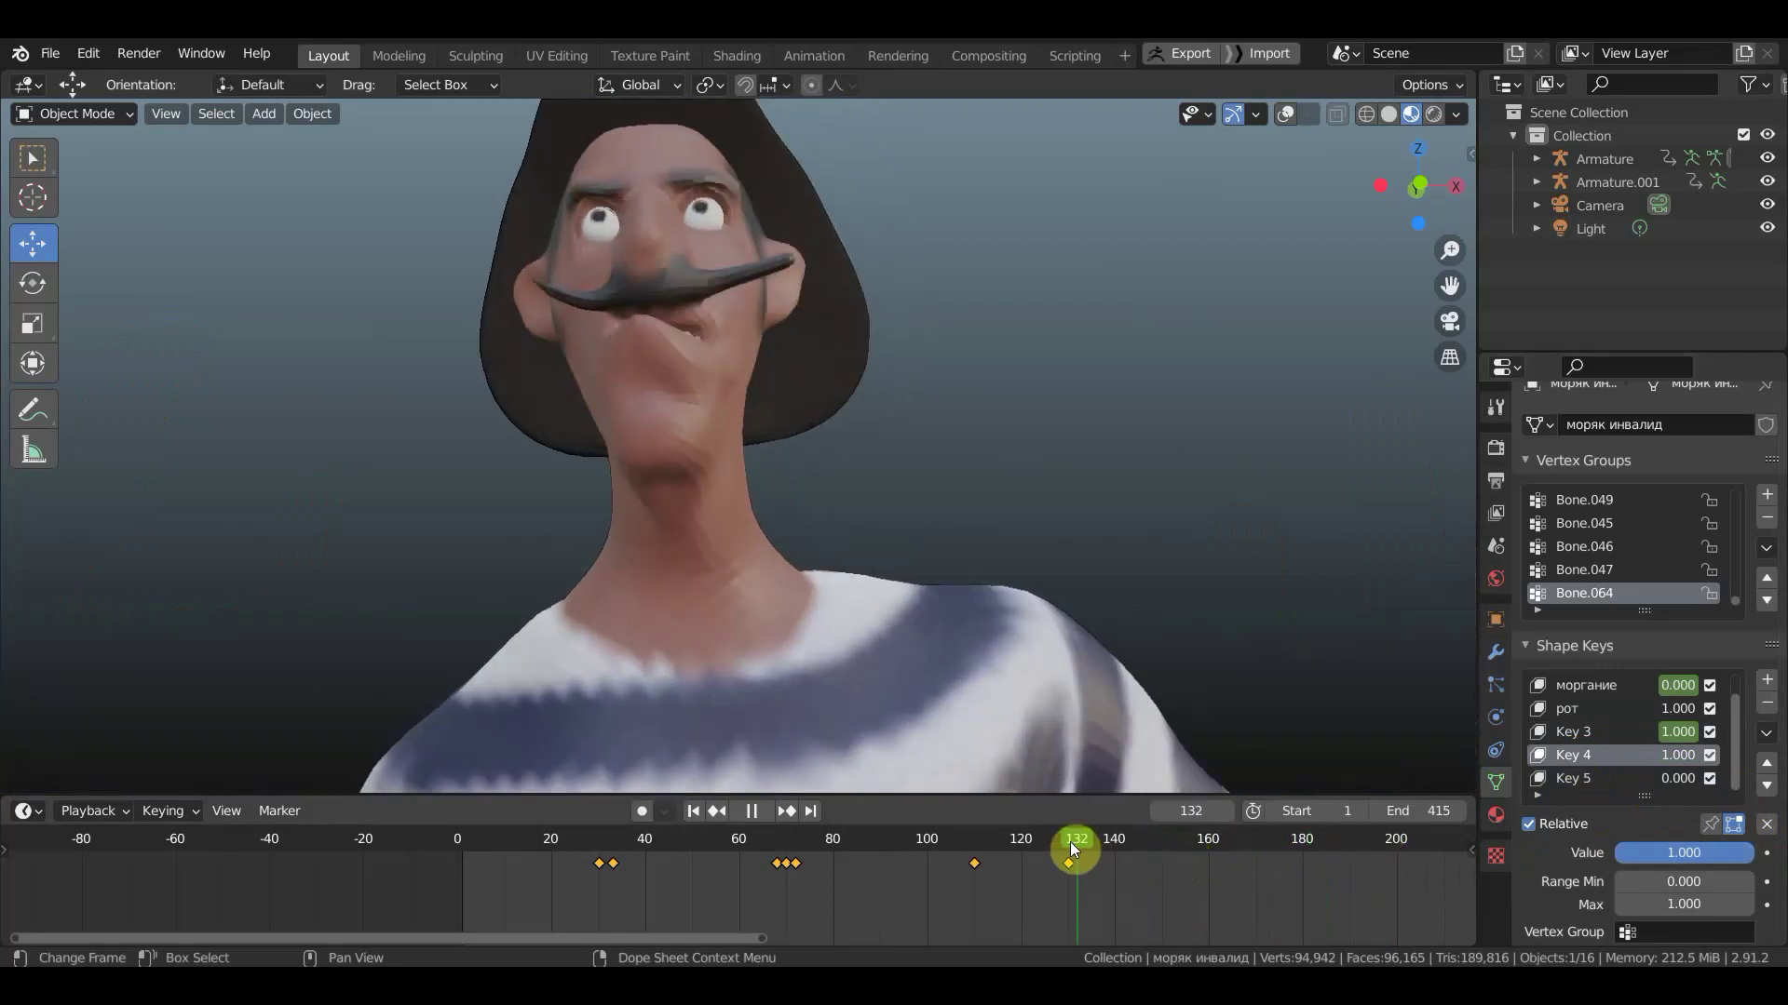
{"action": "key", "text": "space"}
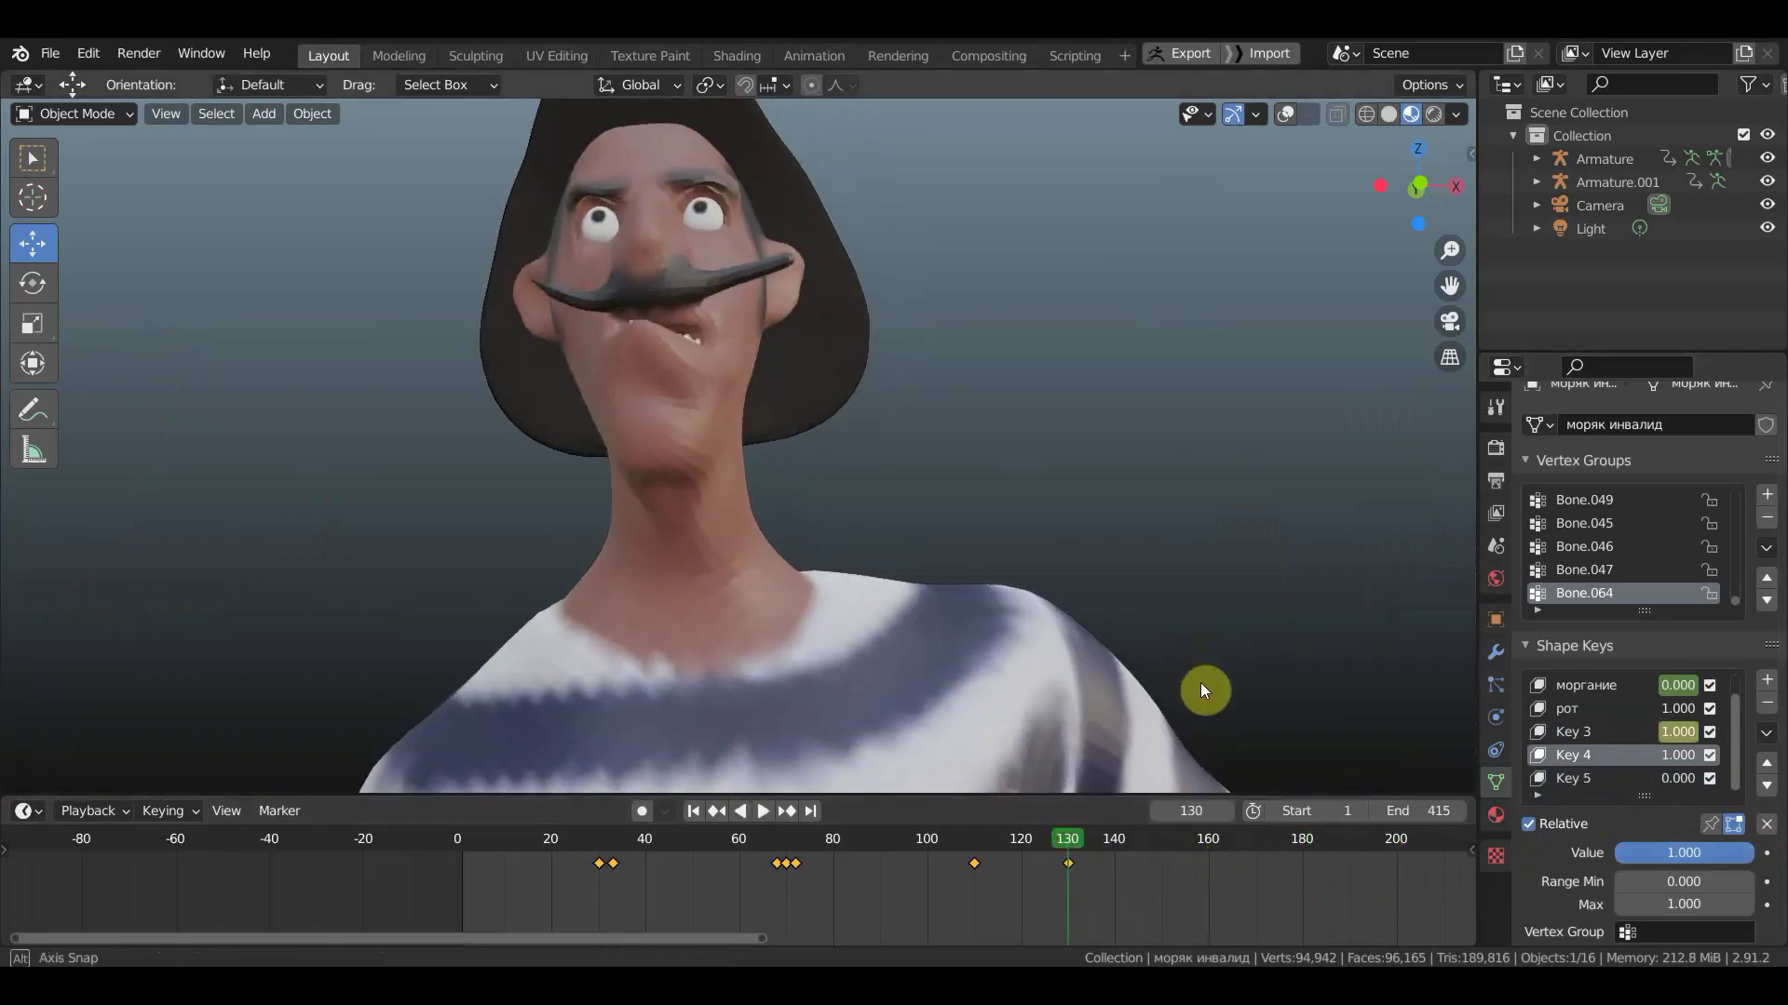
{"action": "middle_click_drag", "start_coordinate": [1199, 683], "coordinate": [1201, 707]}
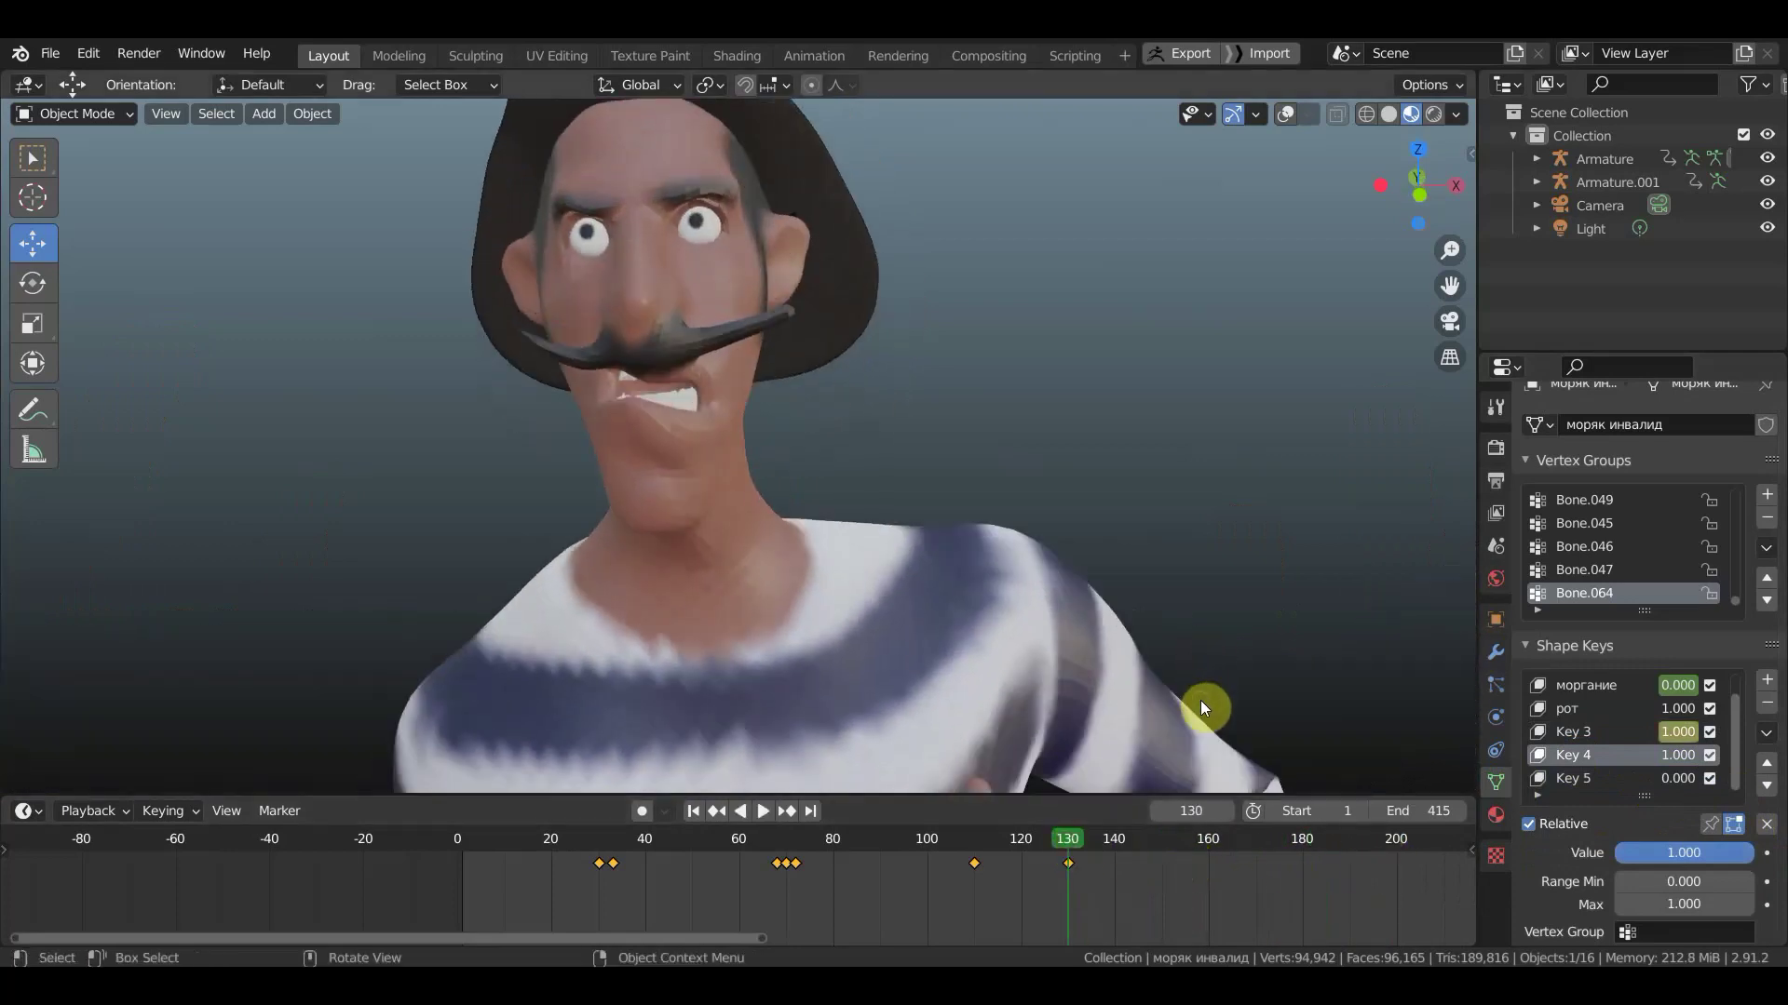
- Replace Key 3's keyframe on frame 130 with a new one at 0.000
{"action": "left_click", "coordinate": [1579, 730]}
{"action": "left_click_drag", "start_coordinate": [1737, 851], "coordinate": [1619, 853]}
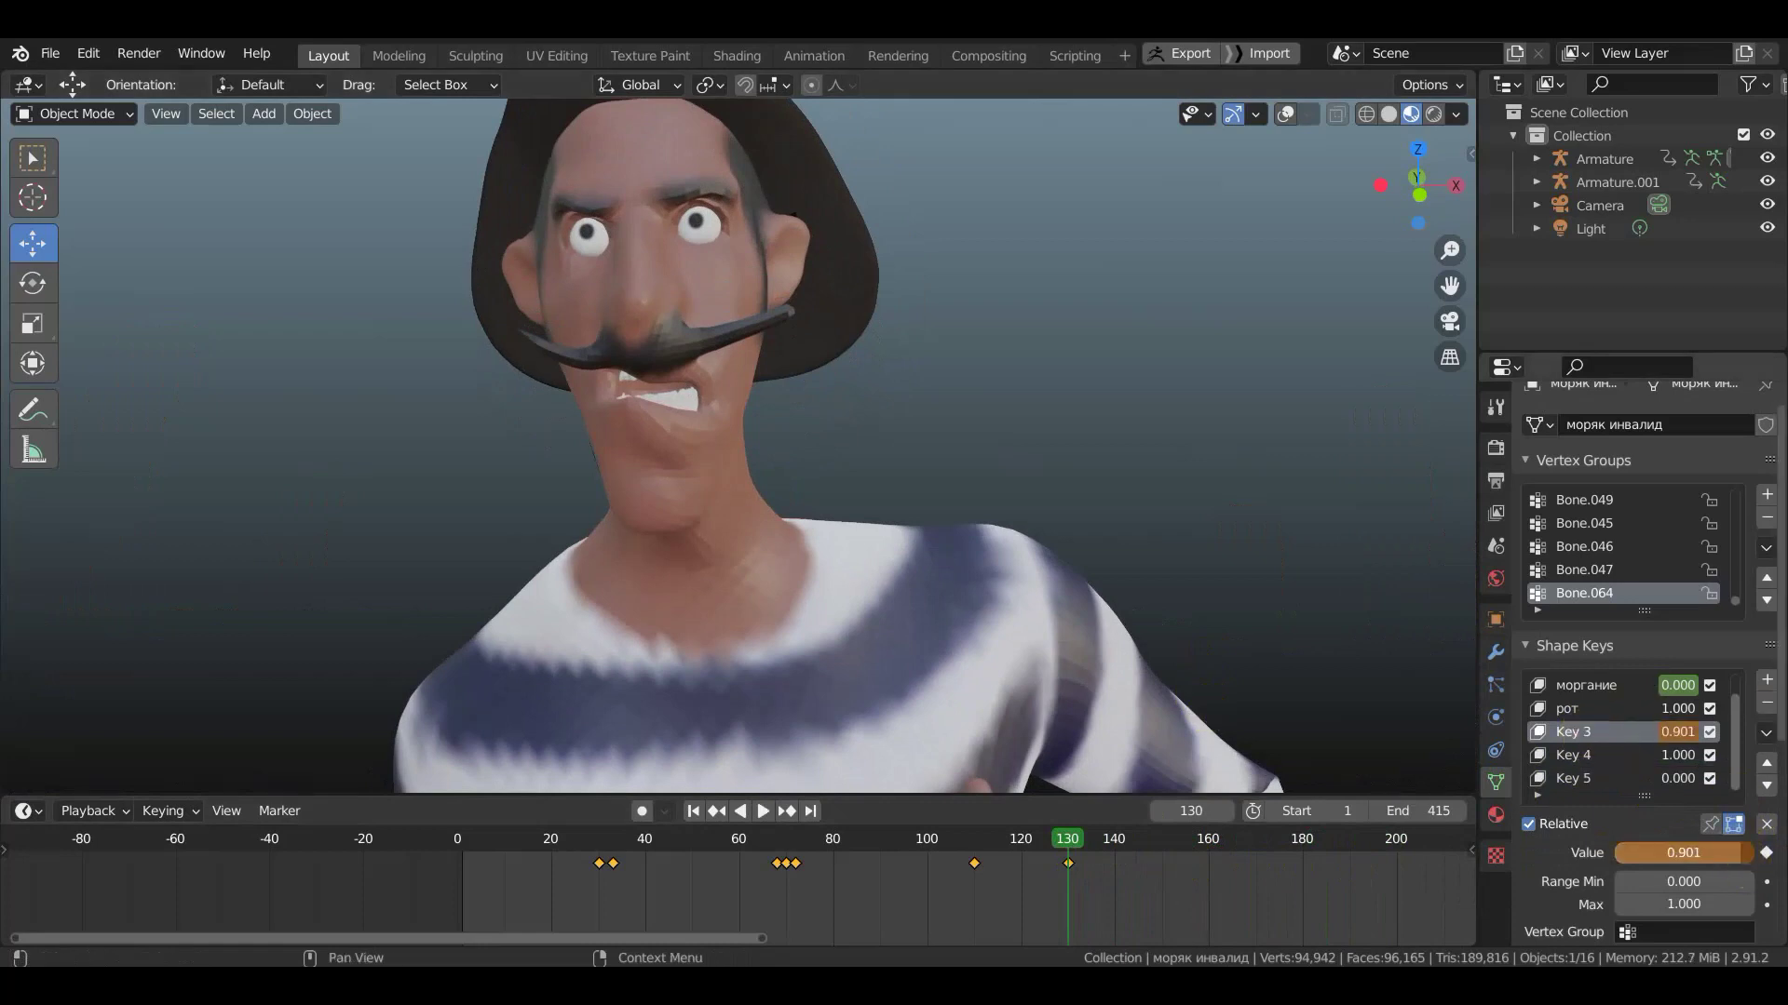
{"action": "left_click", "coordinate": [1765, 853]}
{"action": "left_click", "coordinate": [1768, 854]}
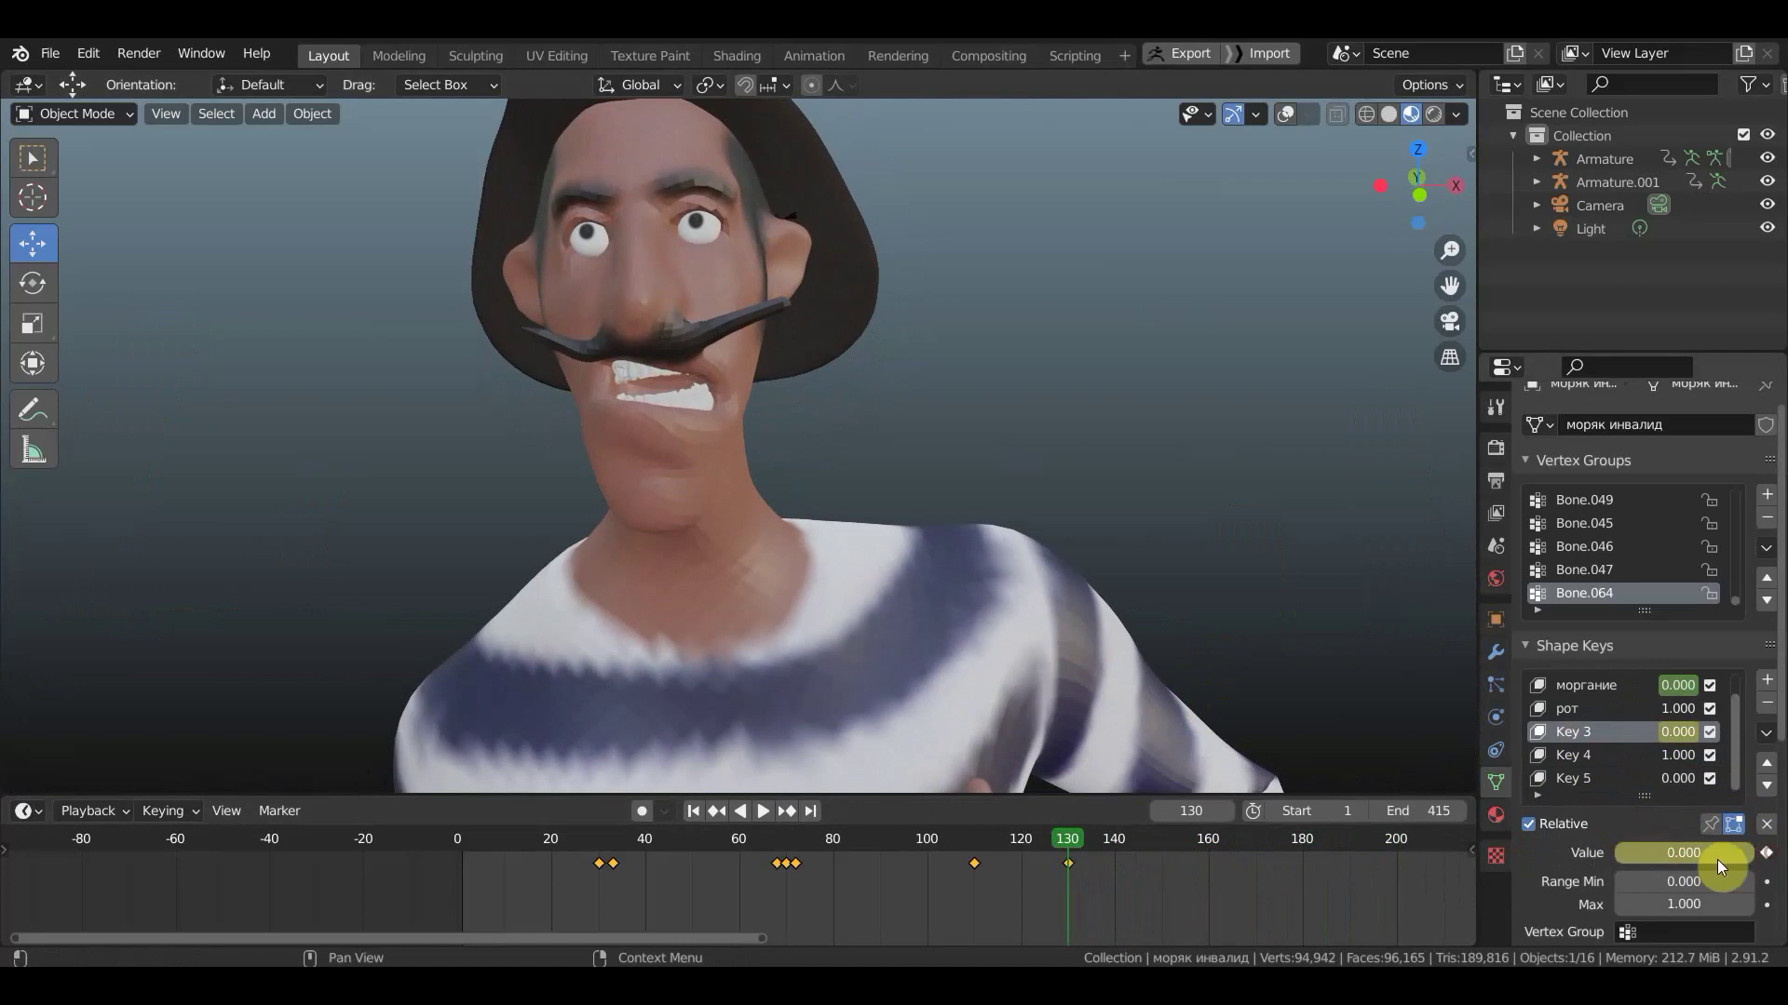
{"action": "middle_click_drag", "start_coordinate": [995, 655], "coordinate": [1007, 644]}
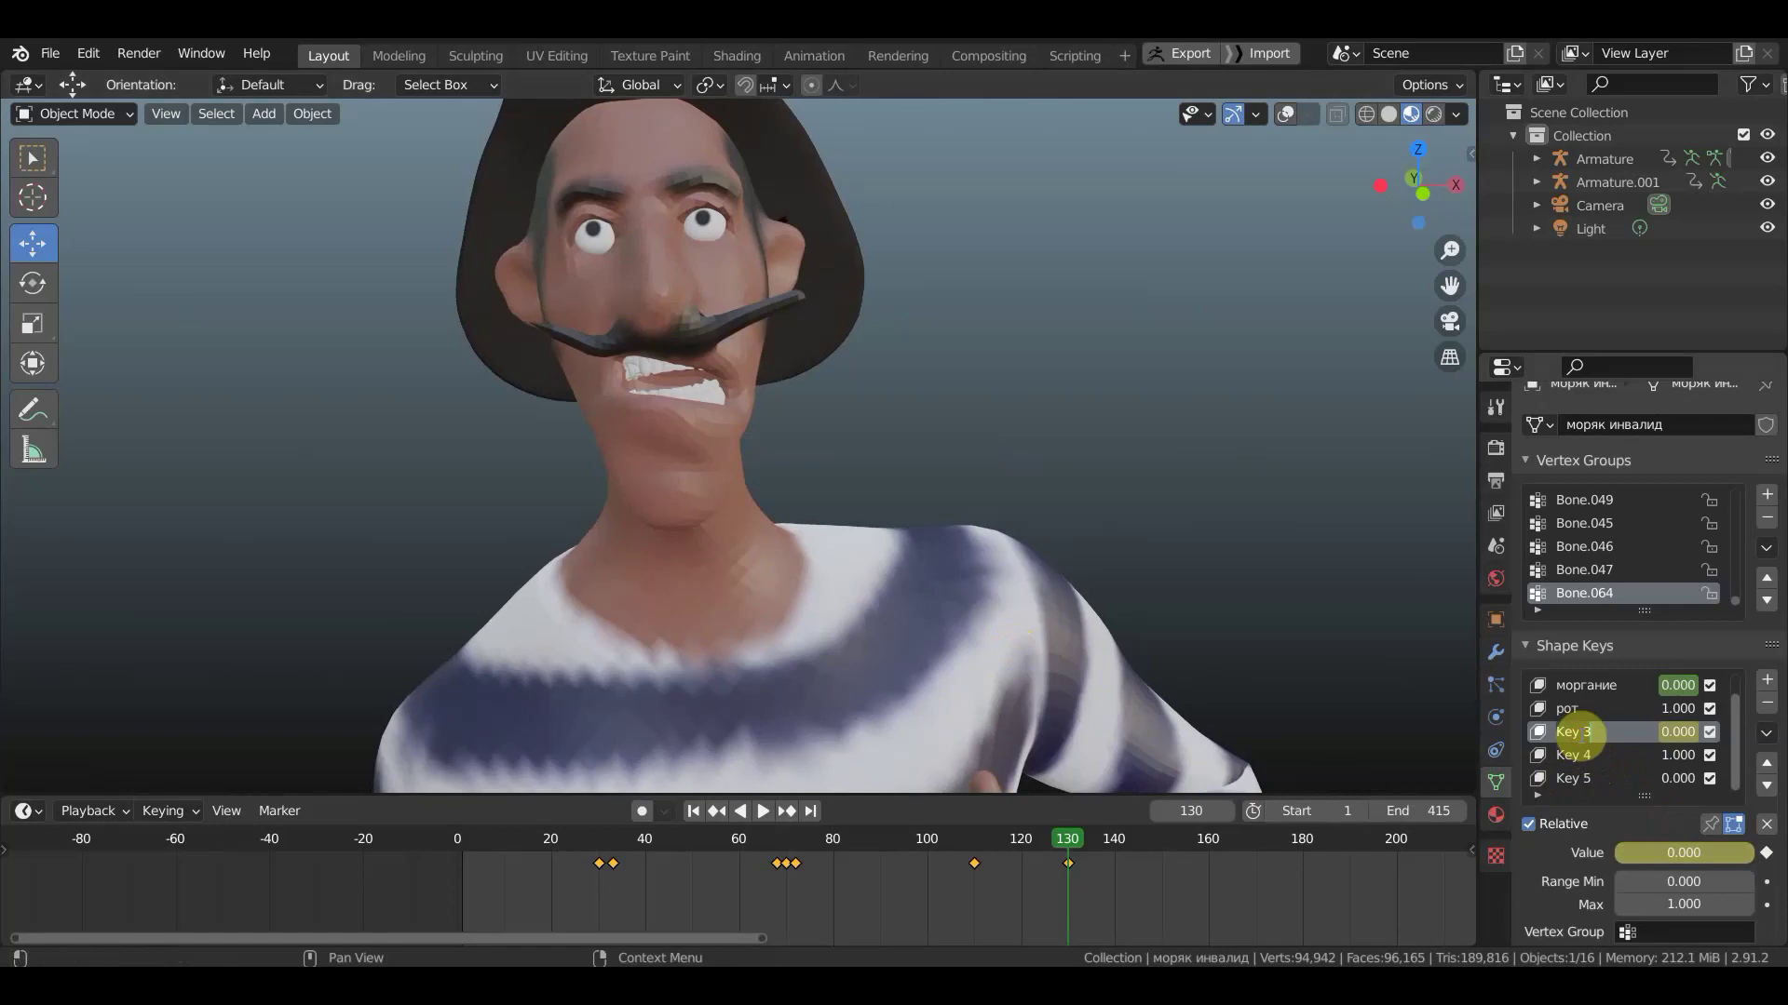
- Rename the Key 3 shape key to база
{"action": "double_click", "coordinate": [1580, 731]}
{"action": "type", "text": "база"}
{"action": "left_click", "coordinate": [1573, 755]}
{"action": "left_click", "coordinate": [1575, 733]}
- Scrub to frame 131 and select Key 4, then the Basis shape key
{"action": "mouse_move", "coordinate": [1076, 825]}
{"action": "left_mouse_down"}
{"action": "mouse_move", "coordinate": [1056, 836]}
{"action": "mouse_move", "coordinate": [1071, 838]}
{"action": "left_mouse_up"}
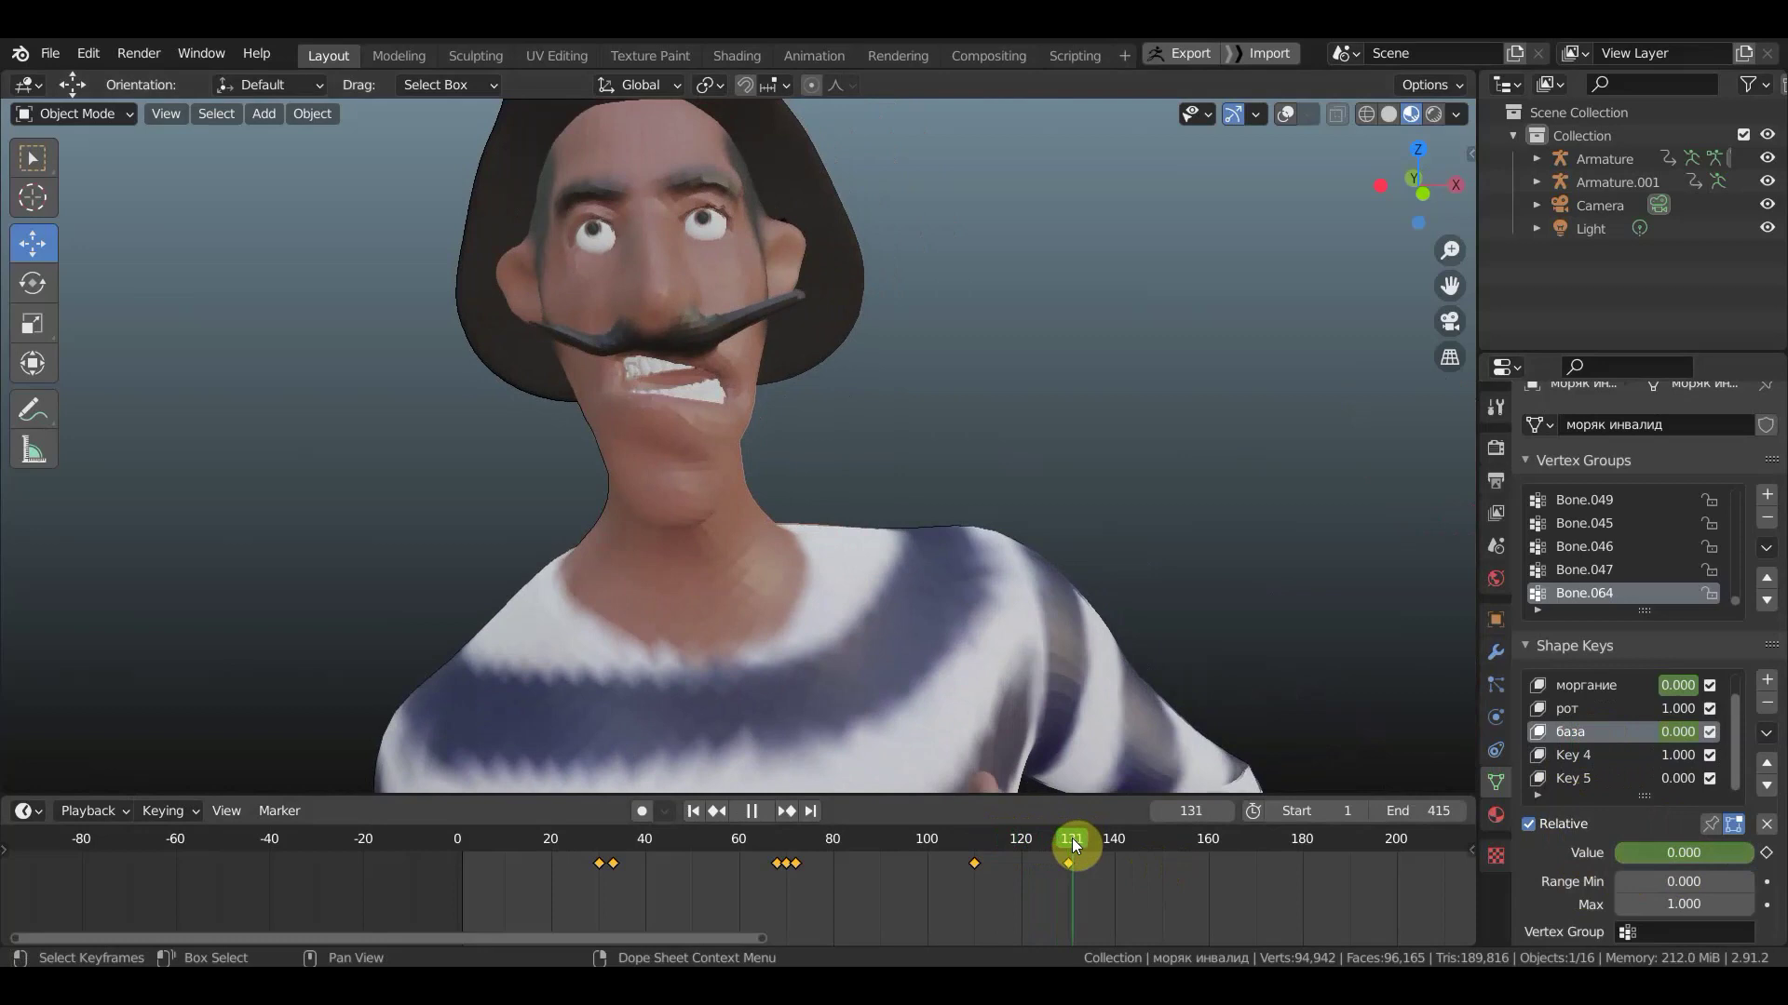
{"action": "left_click", "coordinate": [1577, 755]}
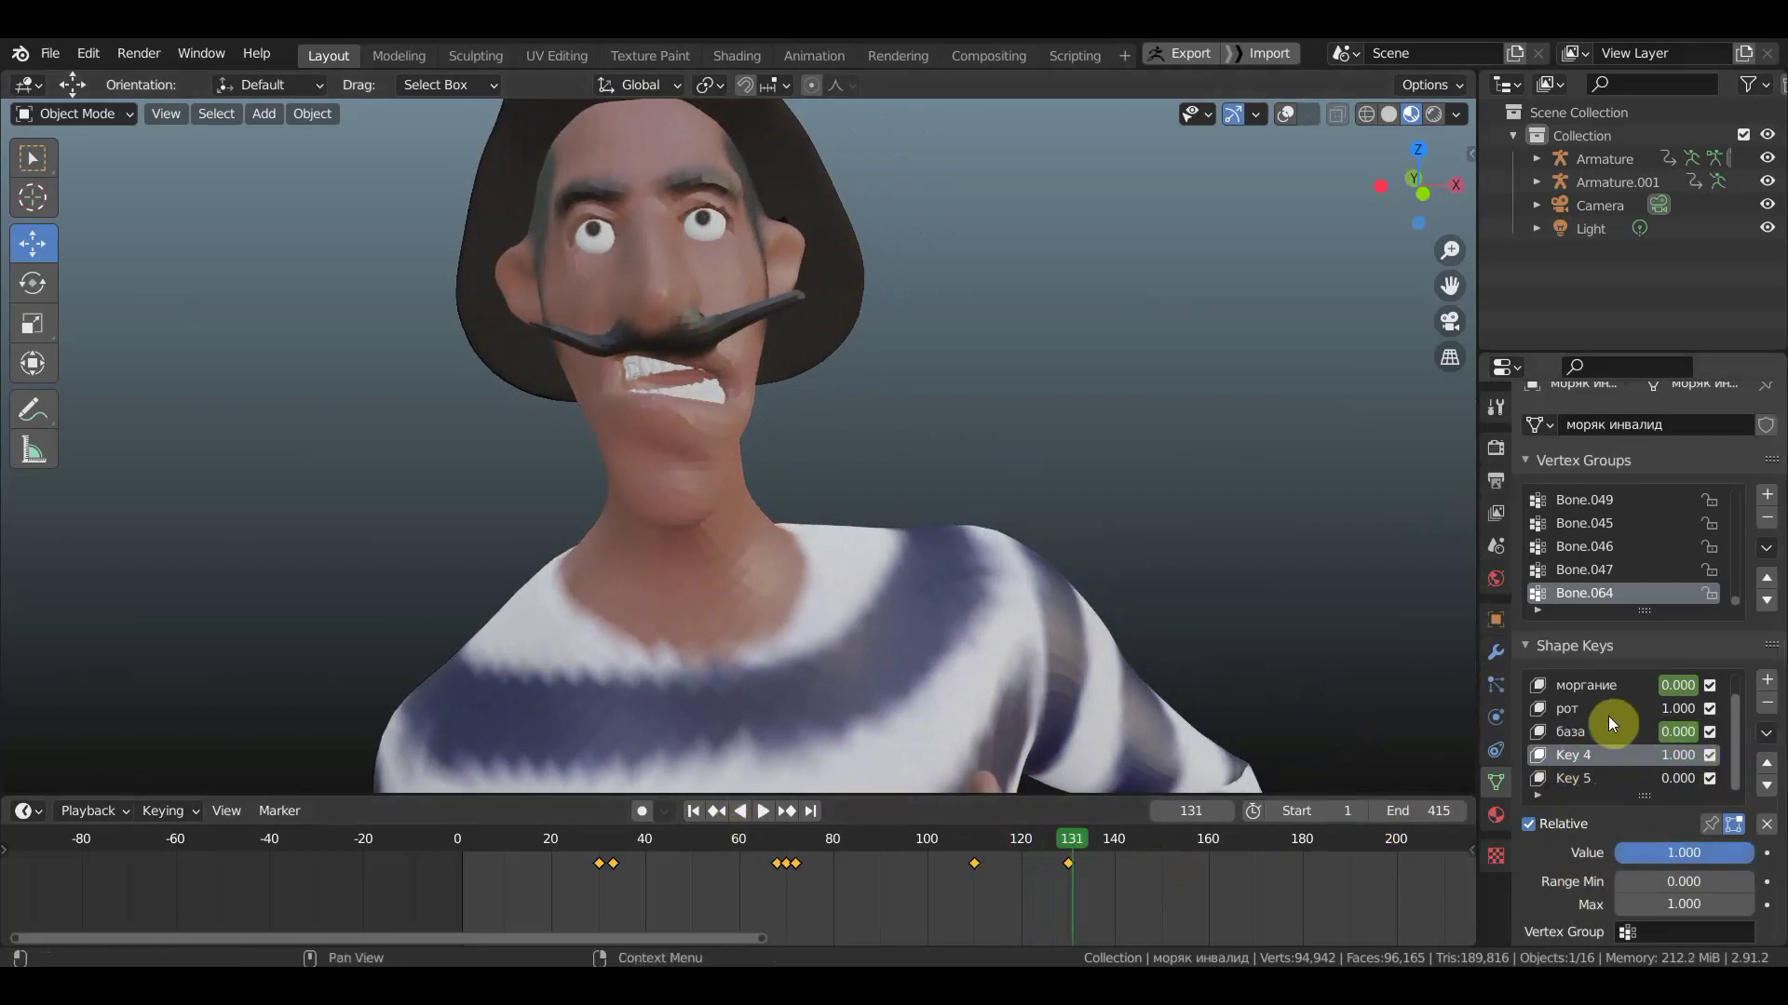
{"action": "scroll", "coordinate": [1605, 715], "scroll_direction": "up", "scroll_amount": 1}
{"action": "left_click", "coordinate": [1572, 696]}
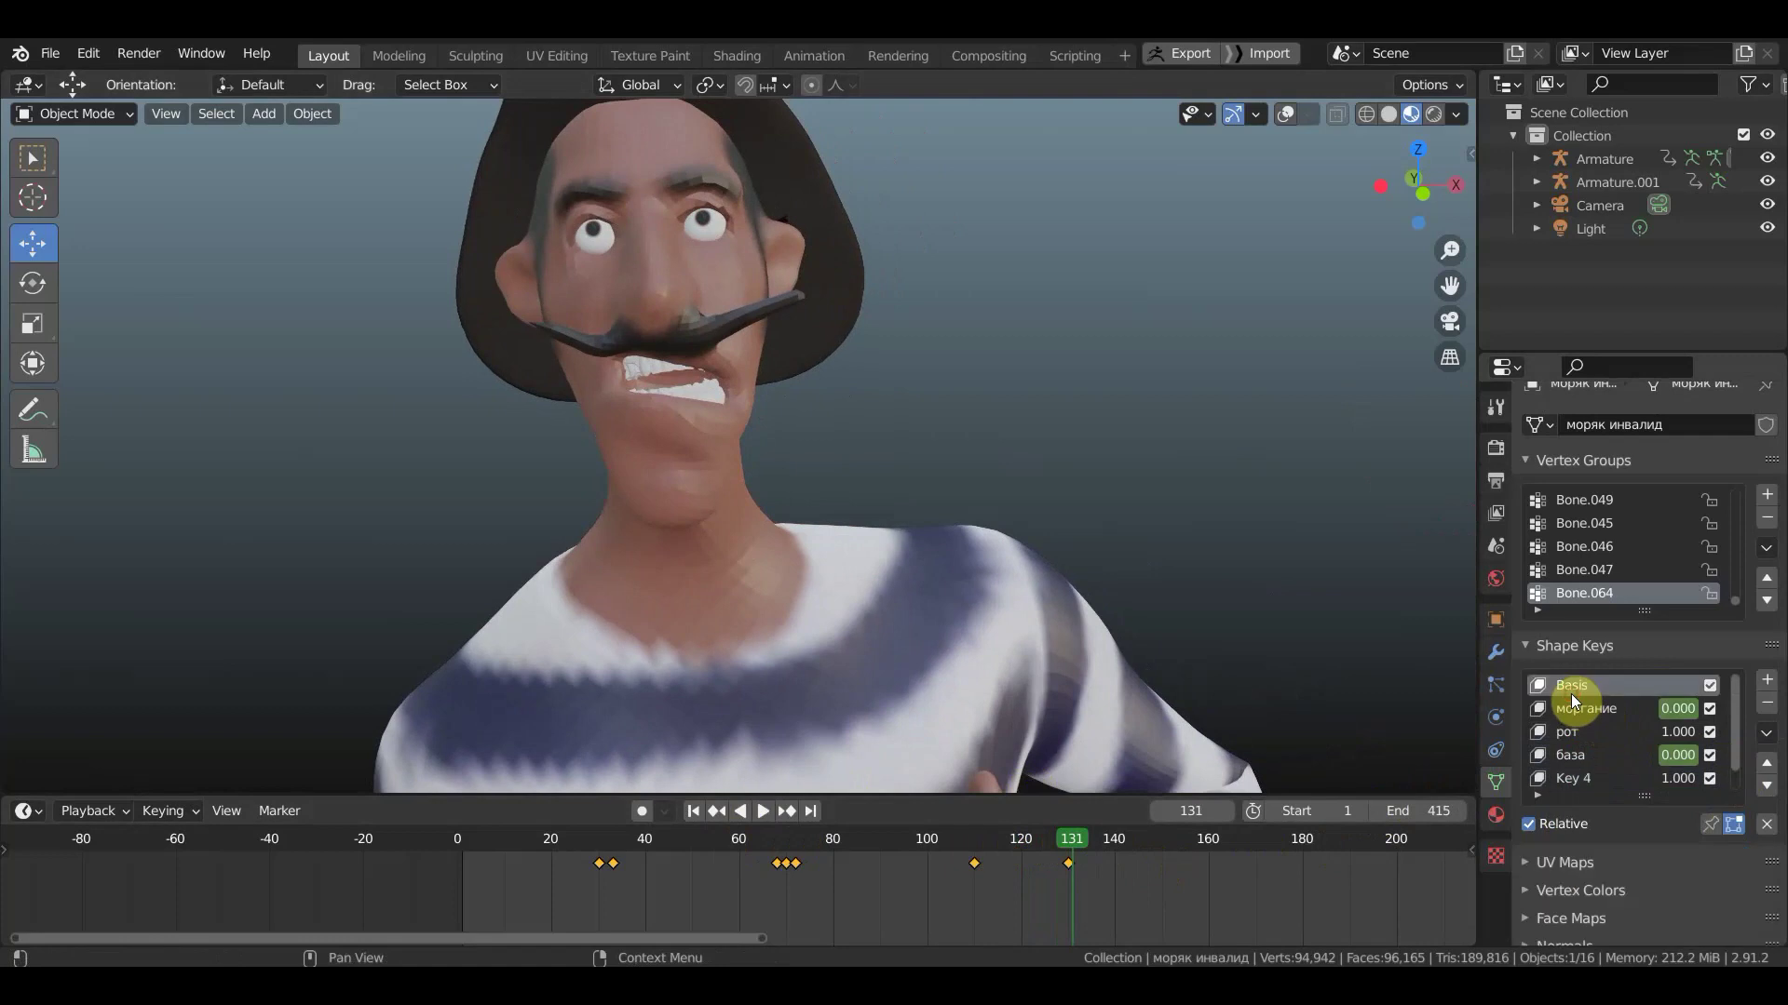
- Scrub the timeline forward past frame 200, then back to around frame 202
{"action": "mouse_move", "coordinate": [1075, 840]}
{"action": "left_mouse_down"}
{"action": "mouse_move", "coordinate": [1232, 864]}
{"action": "mouse_move", "coordinate": [1389, 856]}
{"action": "left_mouse_up"}
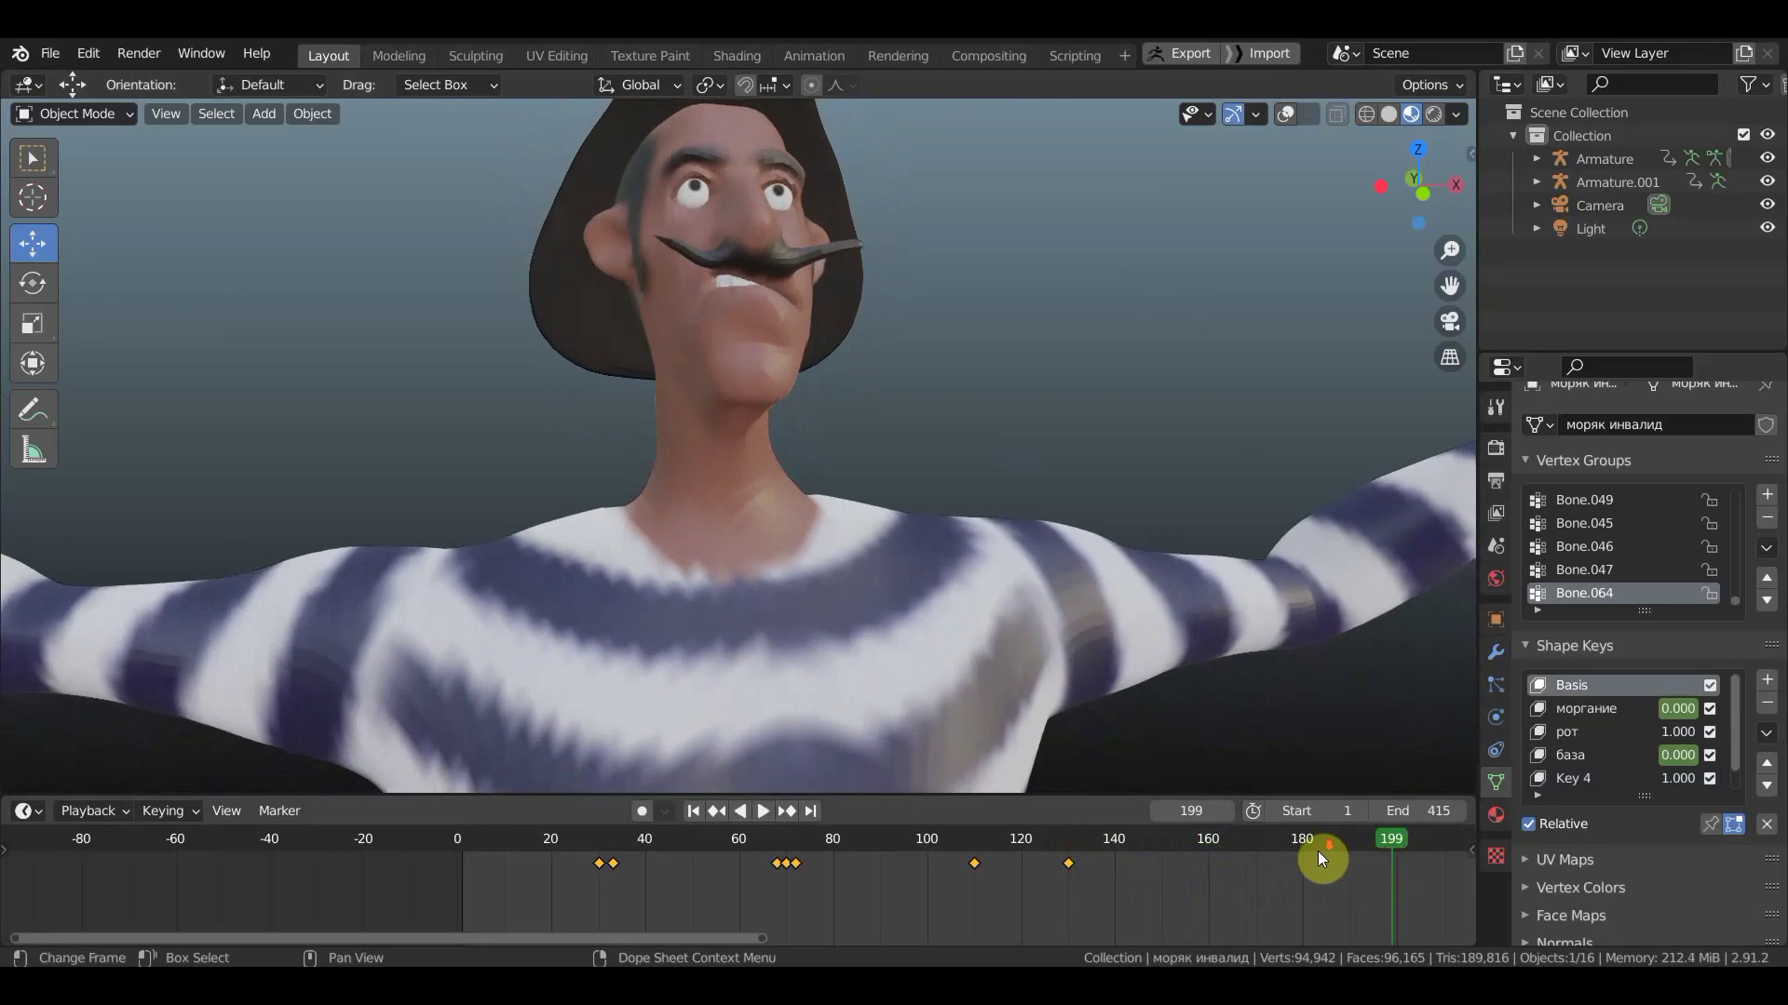
{"action": "scroll", "coordinate": [1313, 855], "scroll_direction": "down", "scroll_amount": 2}
{"action": "scroll", "coordinate": [1275, 870], "scroll_direction": "down", "scroll_amount": 1}
{"action": "scroll", "coordinate": [1164, 870], "scroll_direction": "down", "scroll_amount": 3}
{"action": "mouse_move", "coordinate": [1004, 843]}
{"action": "left_mouse_down"}
{"action": "mouse_move", "coordinate": [1075, 857]}
{"action": "mouse_move", "coordinate": [998, 840]}
{"action": "left_mouse_up"}
{"action": "middle_click_drag", "start_coordinate": [1009, 571], "coordinate": [978, 629]}
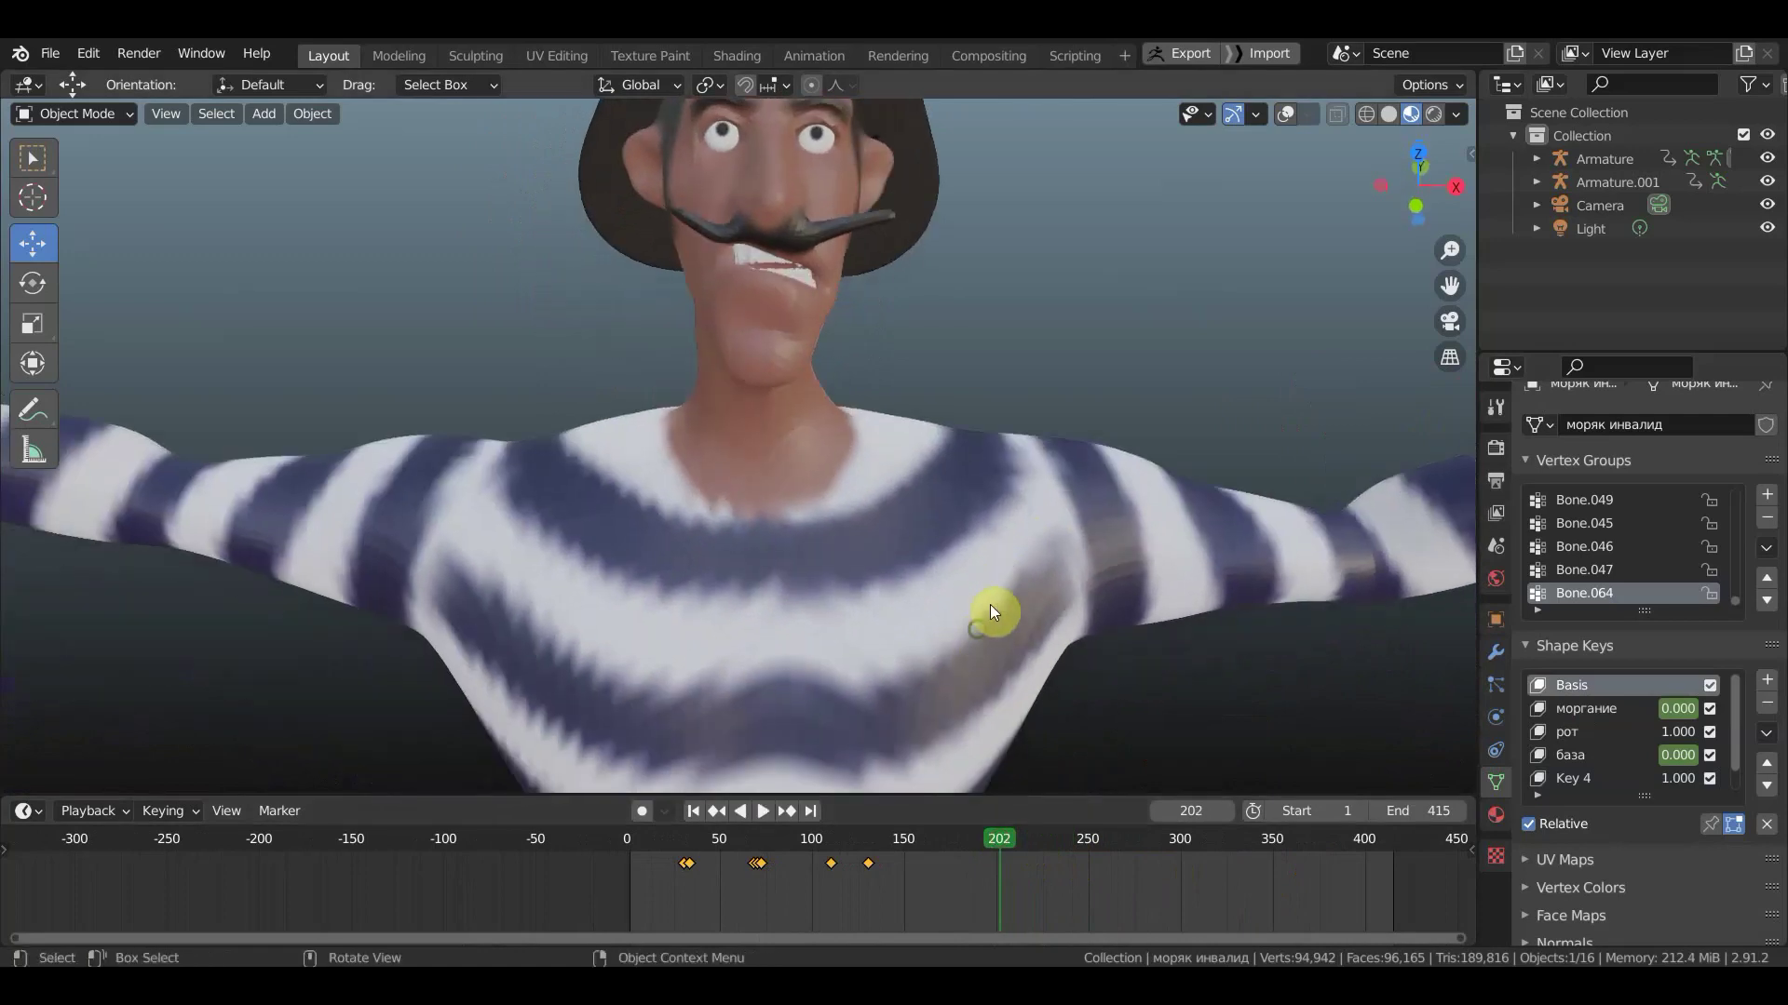
- Play the animation from frame 151, stop at frame 163, and select the моргание shape key
{"action": "left_click", "coordinate": [908, 836]}
{"action": "middle_click_drag", "start_coordinate": [947, 633], "coordinate": [972, 557]}
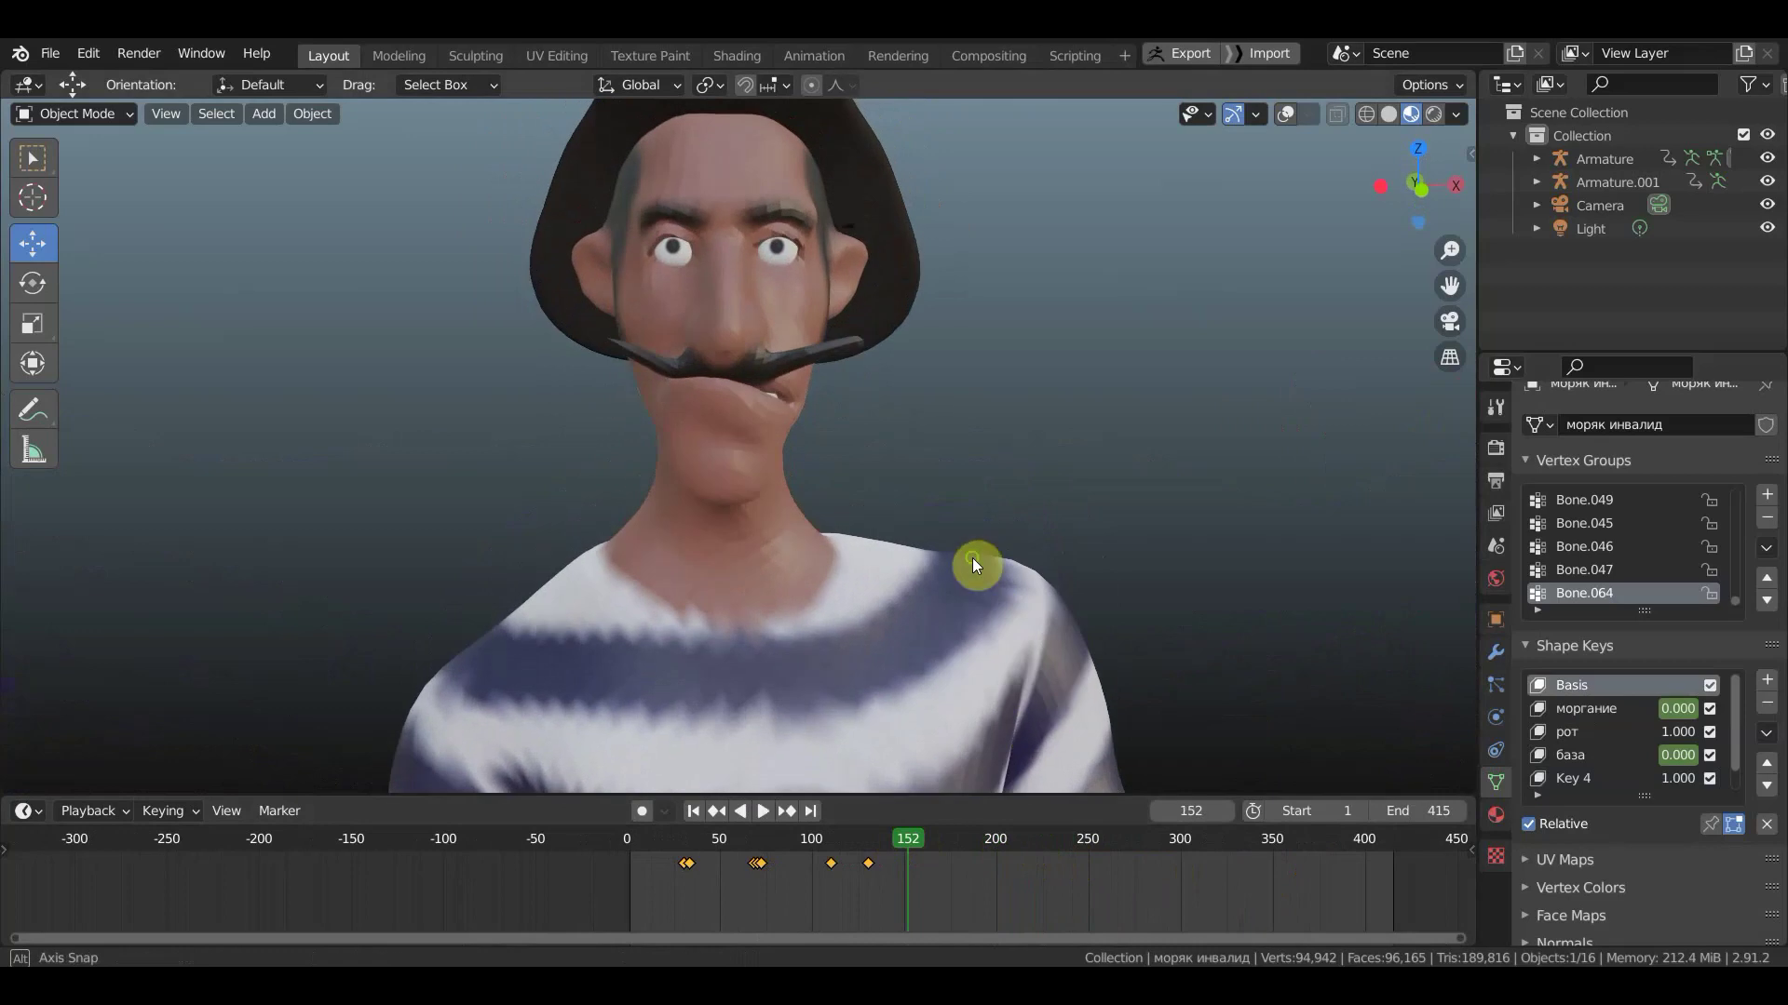
{"action": "left_click", "coordinate": [905, 840]}
{"action": "key", "text": "space"}
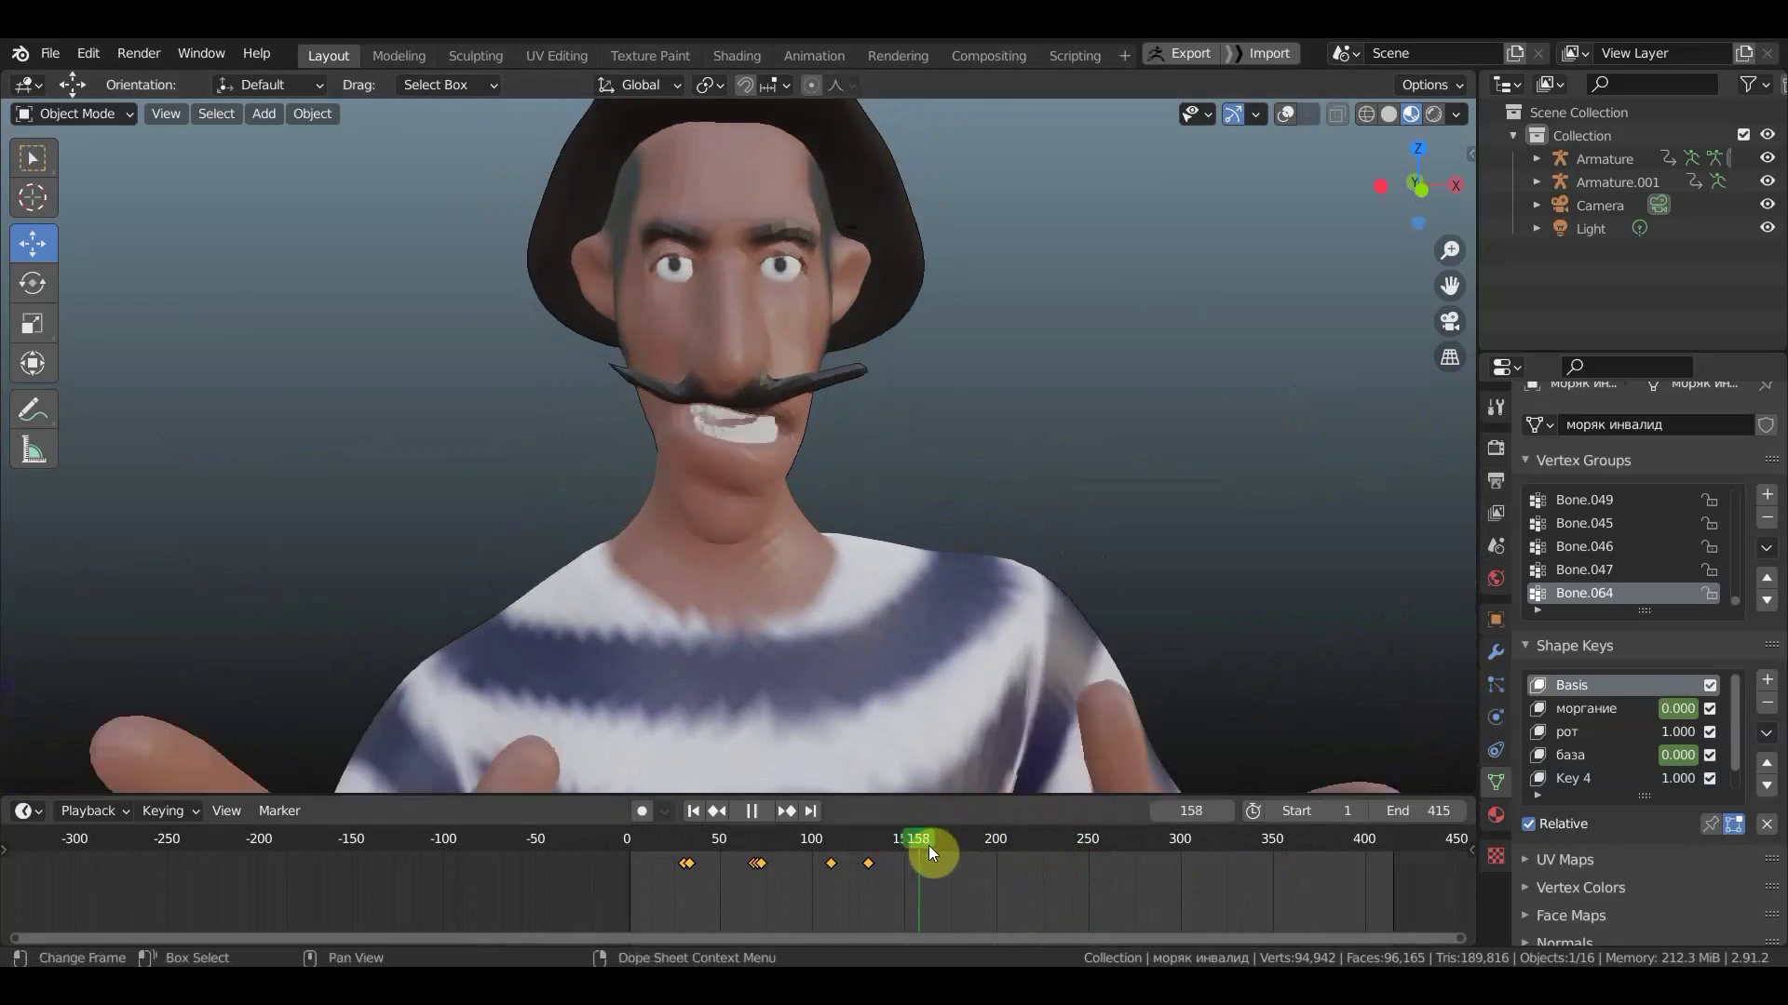
{"action": "key", "text": "space"}
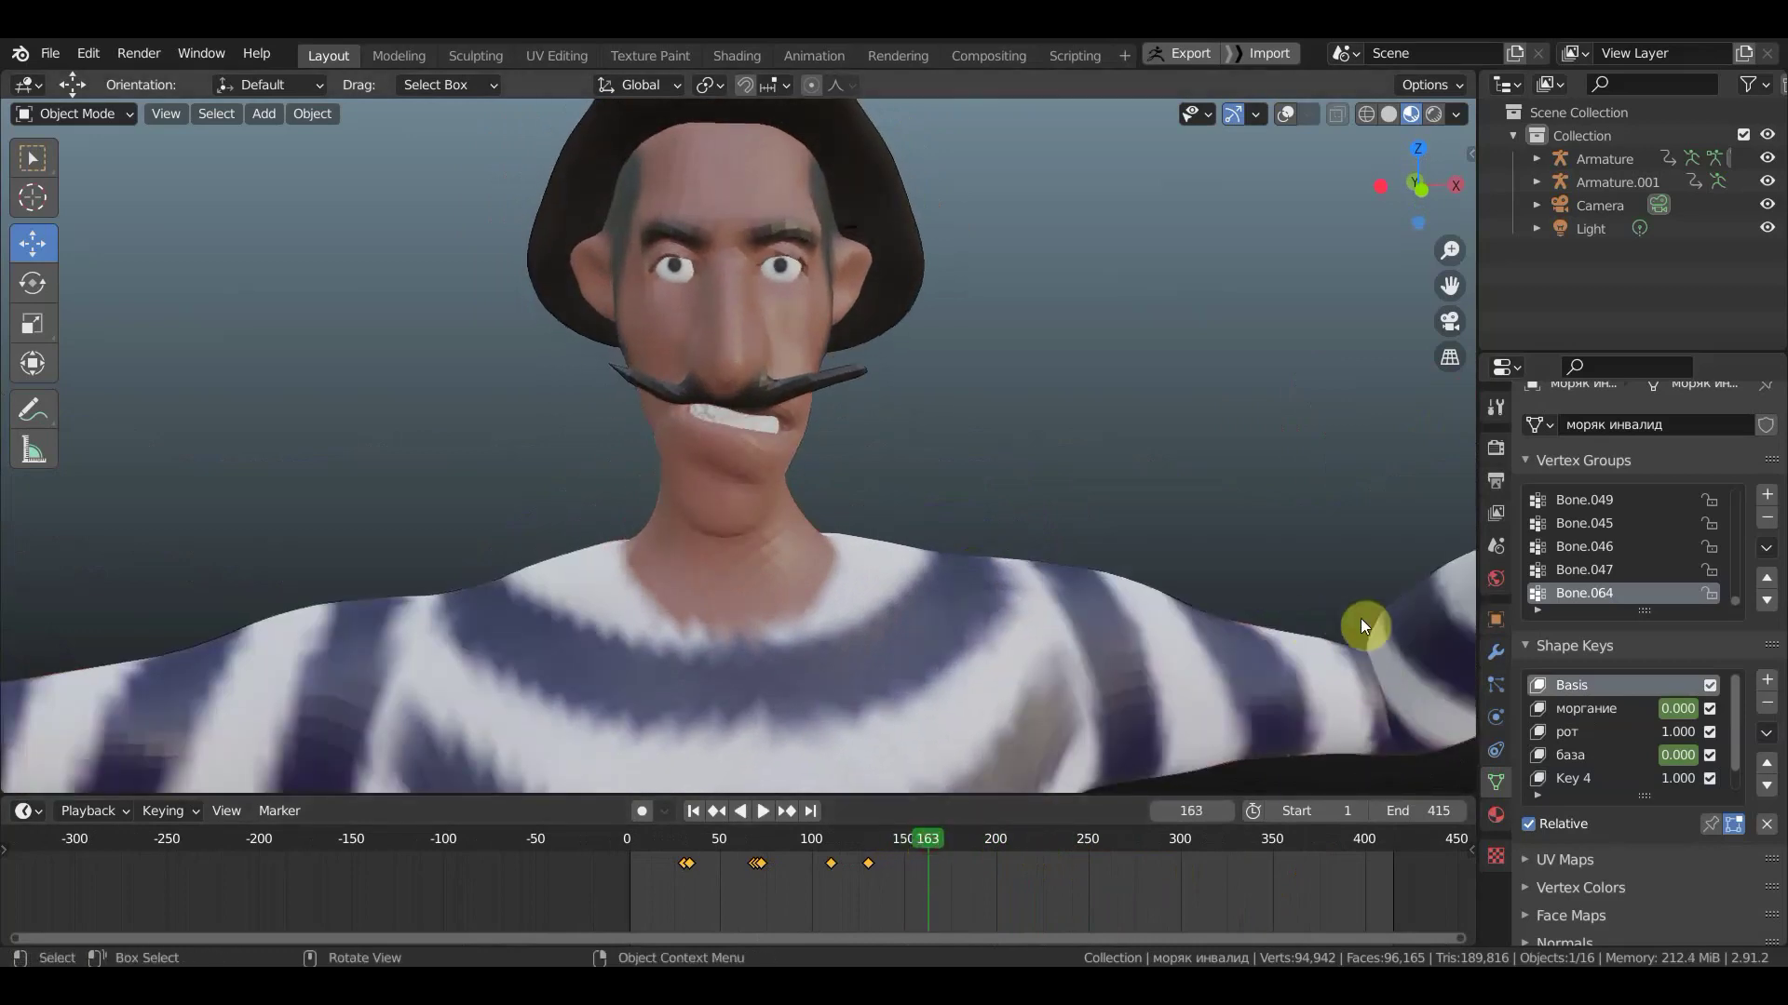
{"action": "left_click", "coordinate": [1599, 711]}
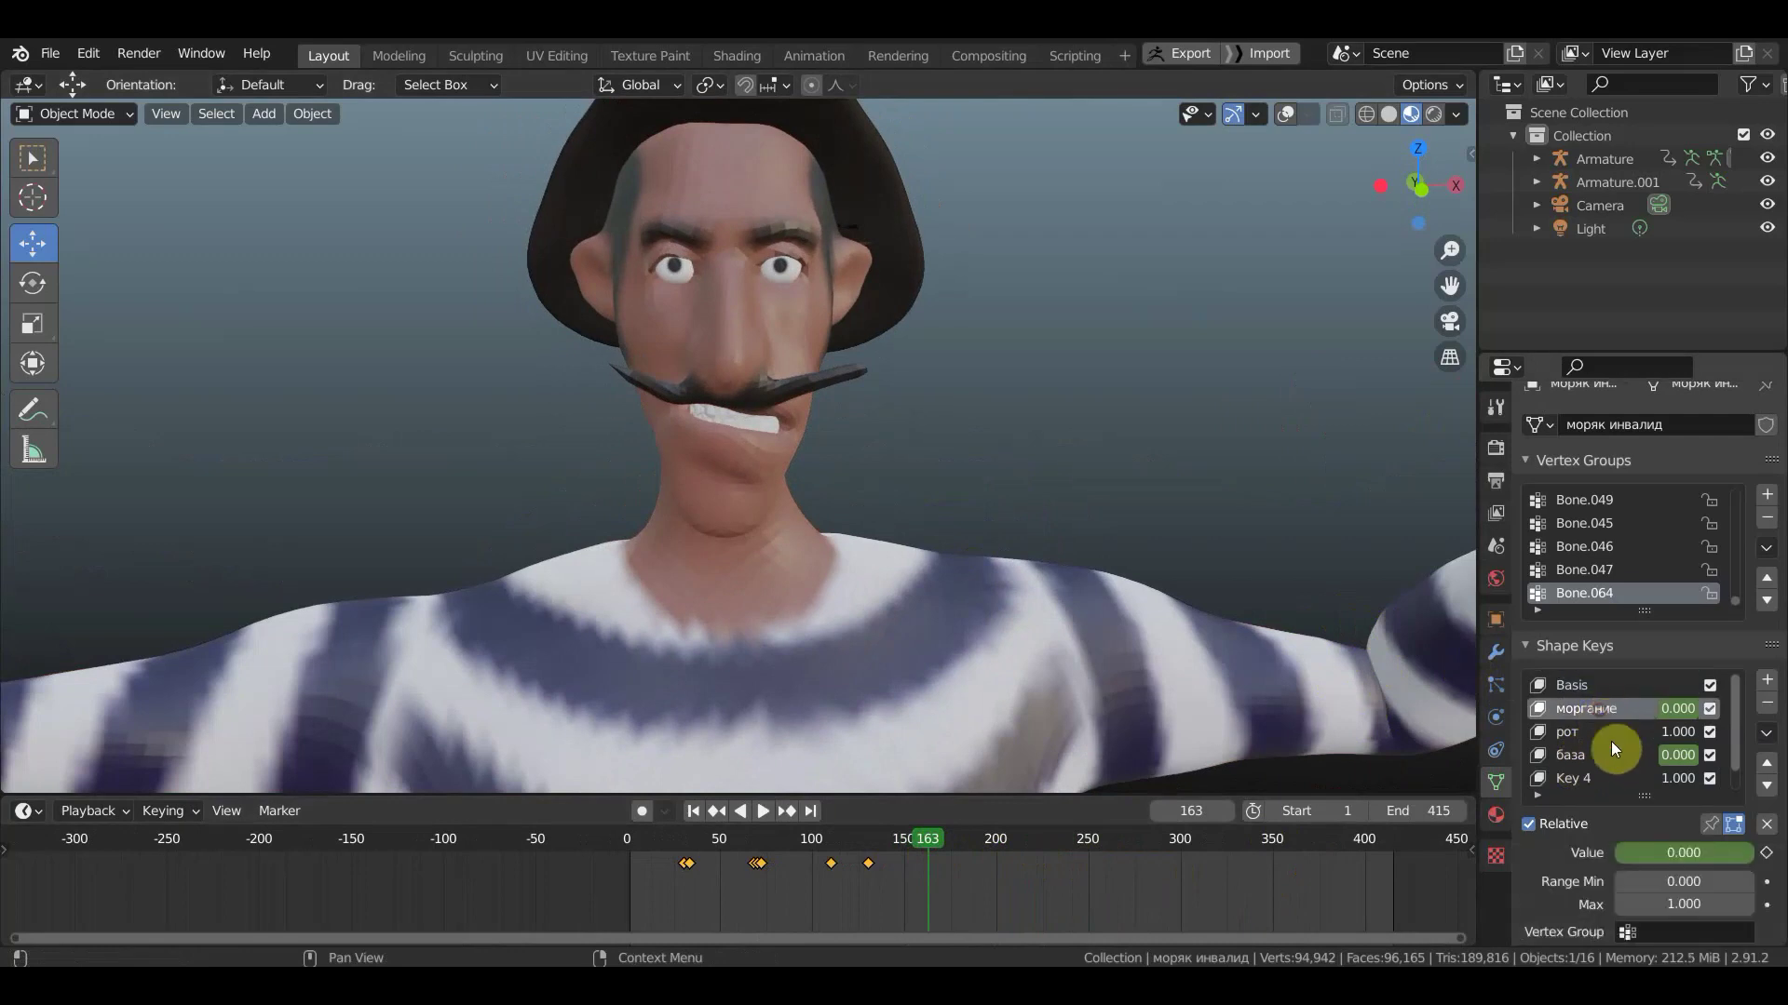
- Keyframe моргание at 1 on frame 163 and at 0 on frame 161
{"action": "left_click_drag", "start_coordinate": [1691, 855], "coordinate": [1754, 853]}
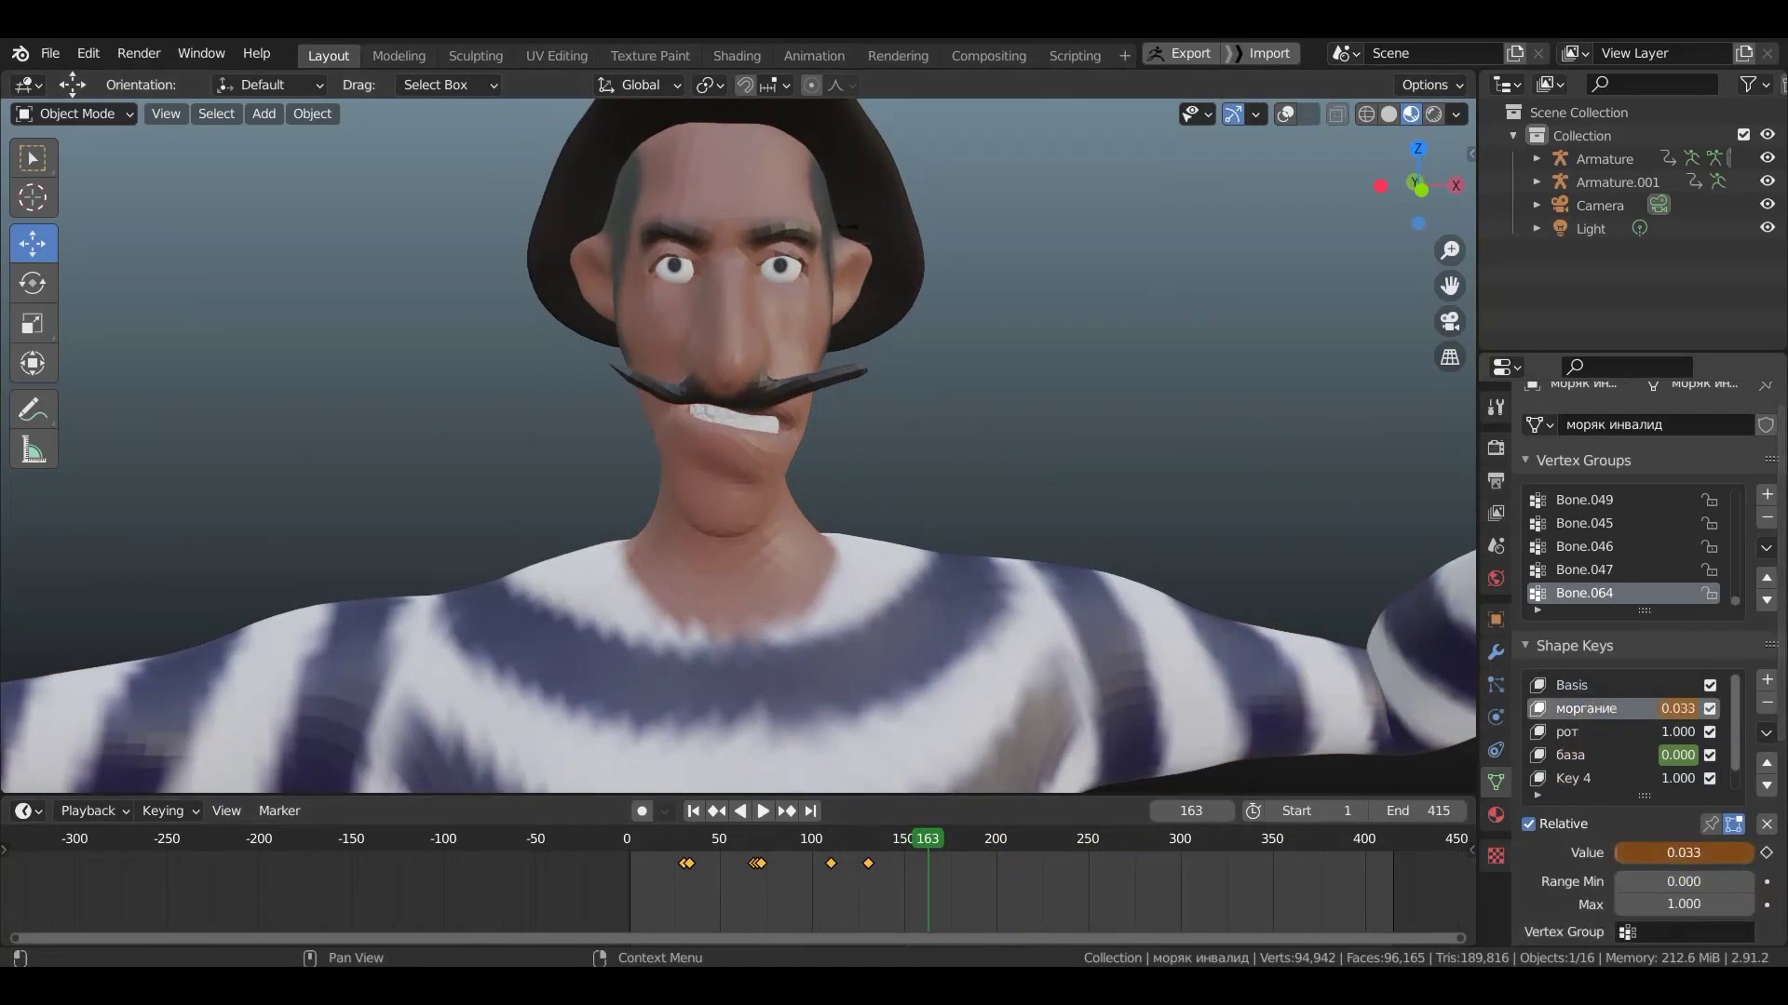
{"action": "left_click", "coordinate": [1766, 852]}
{"action": "mouse_move", "coordinate": [980, 864]}
{"action": "middle_mouse_down", "text": "ctrl"}
{"action": "mouse_move", "coordinate": [953, 866]}
{"action": "mouse_move", "coordinate": [1018, 879]}
{"action": "mouse_move", "coordinate": [729, 909]}
{"action": "middle_mouse_up", "text": "ctrl"}
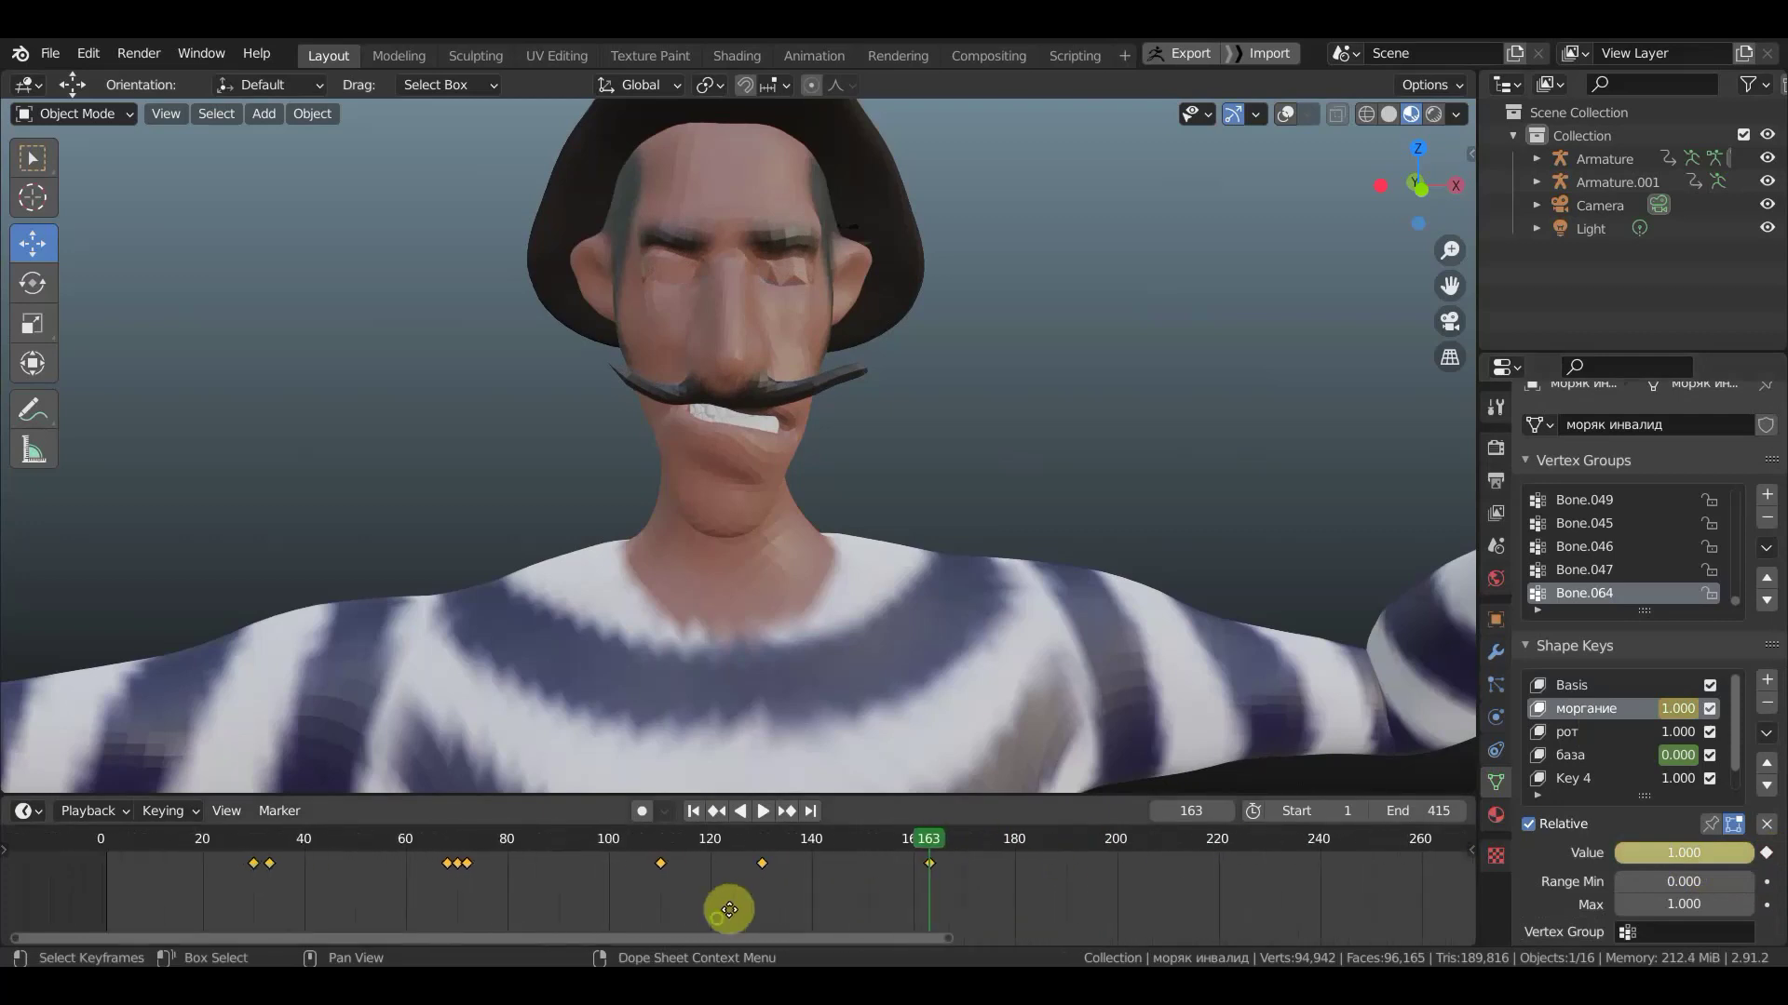
{"action": "left_click", "coordinate": [918, 849]}
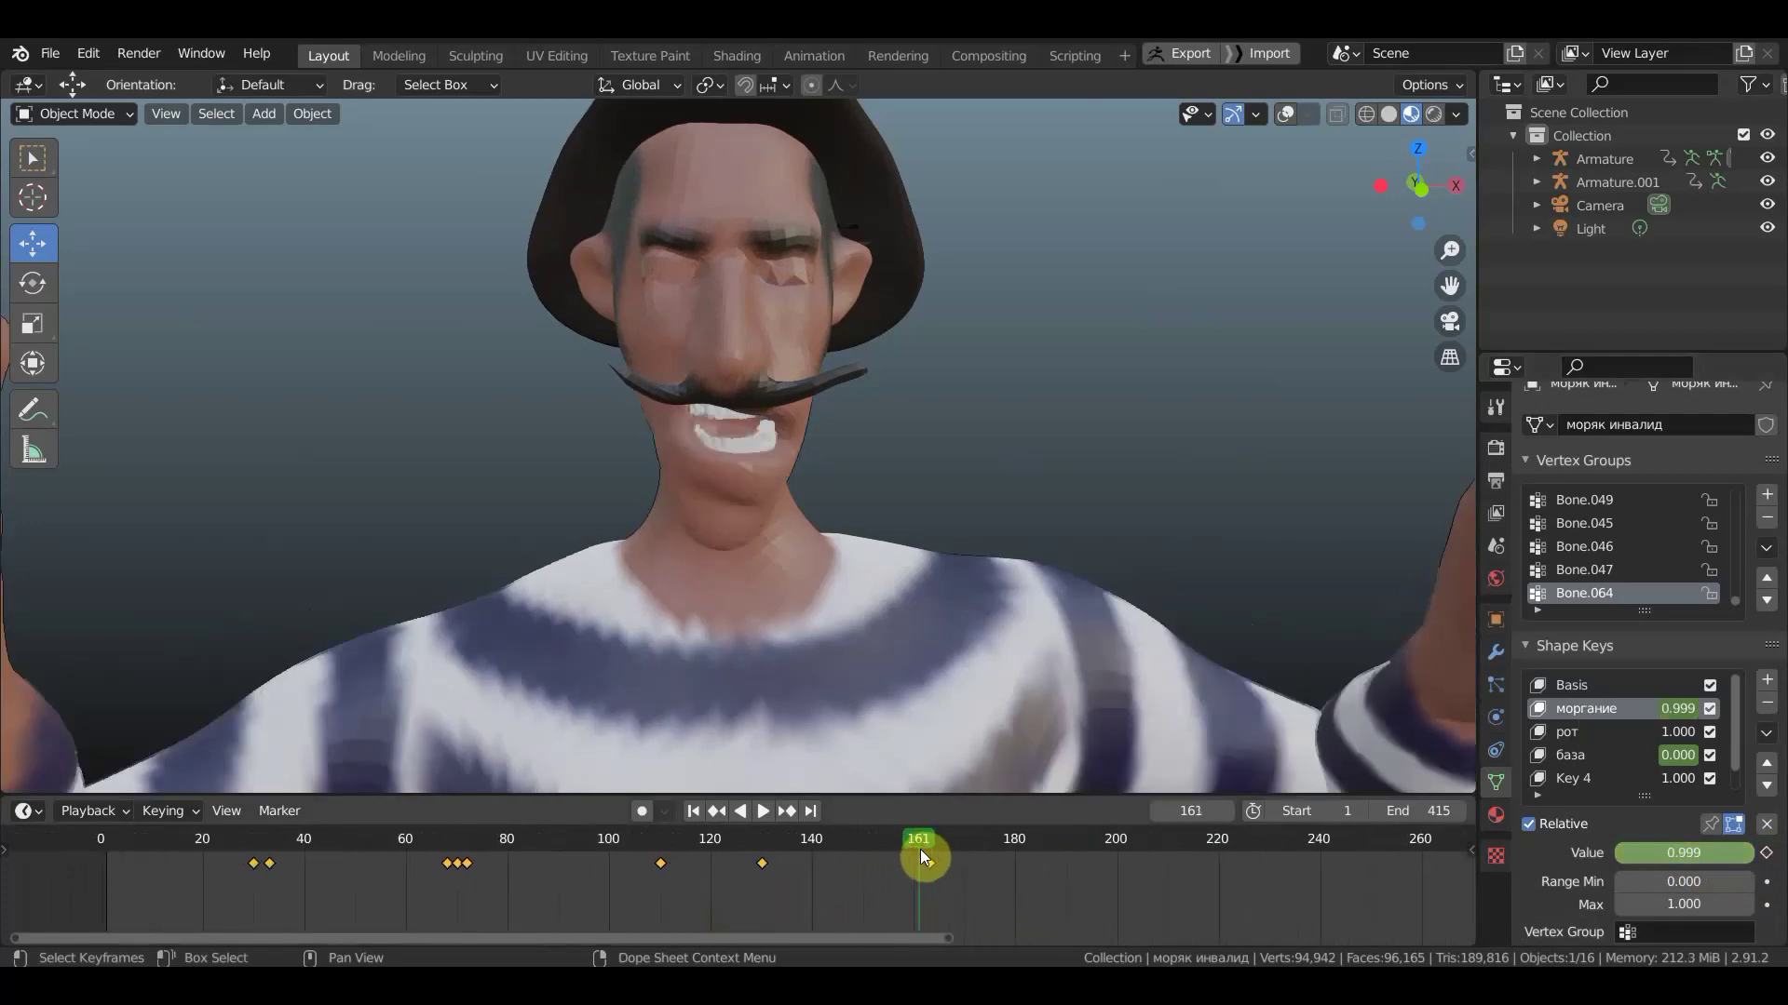
{"action": "left_click_drag", "start_coordinate": [1702, 852], "coordinate": [1625, 853]}
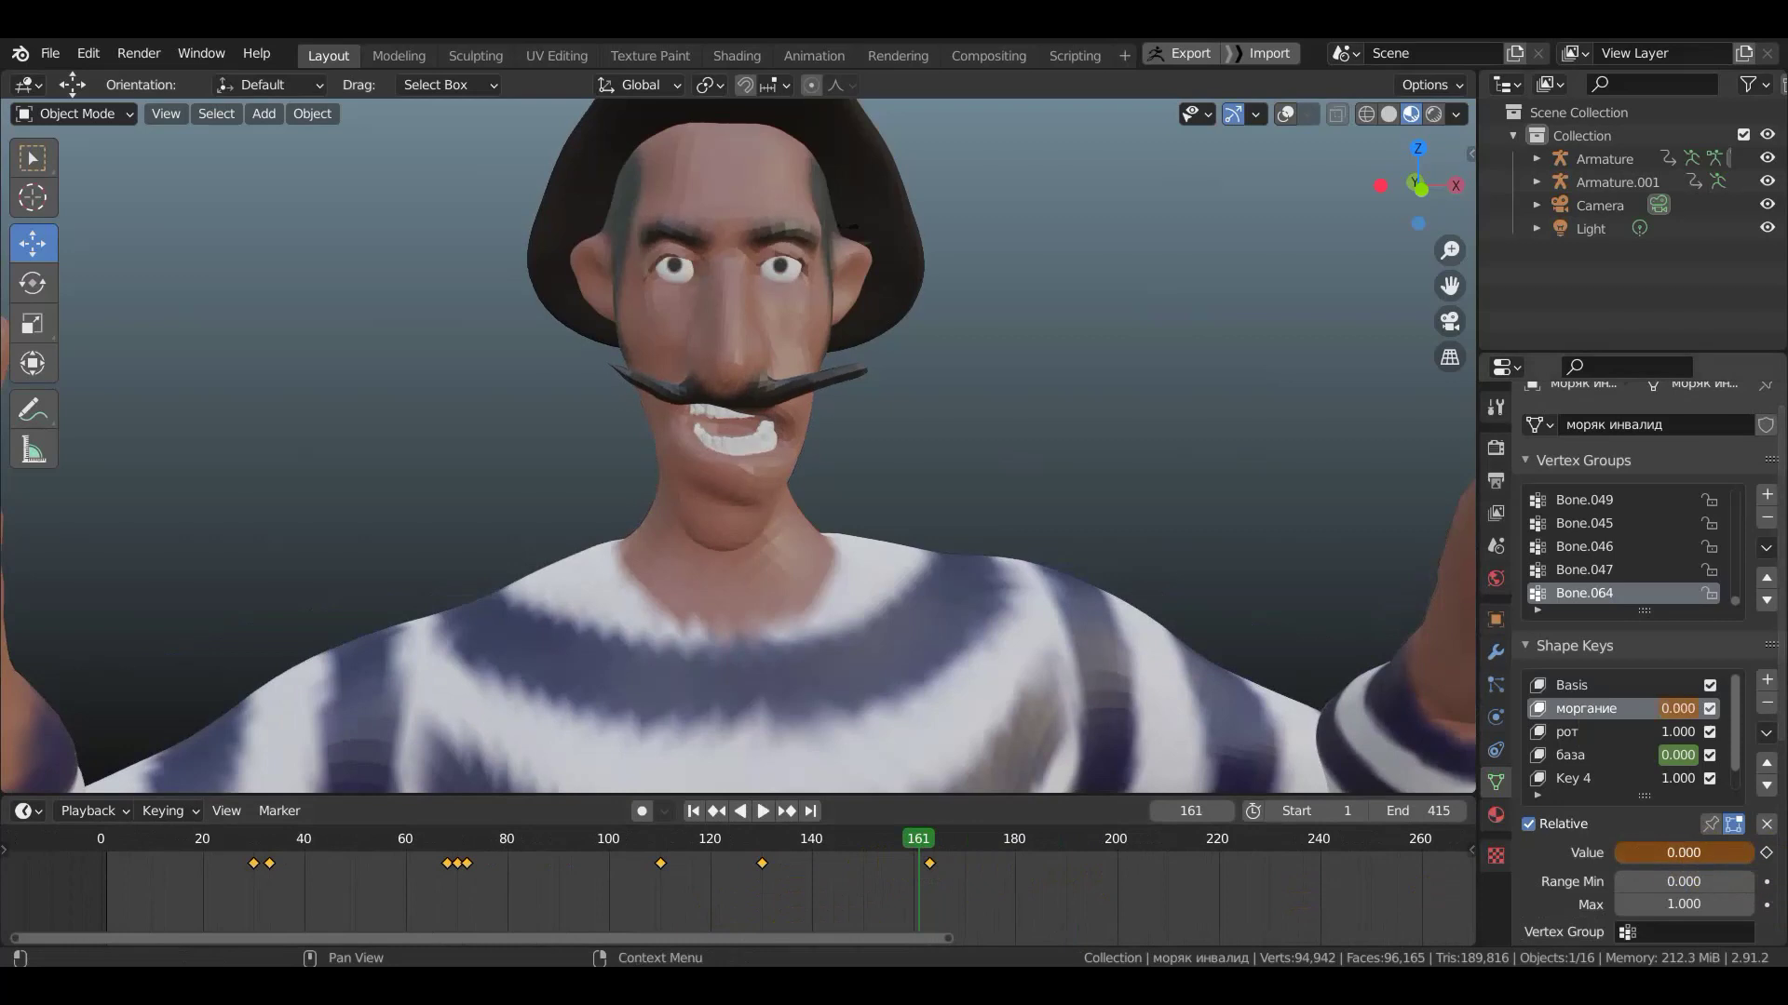
{"action": "left_click", "coordinate": [1766, 853]}
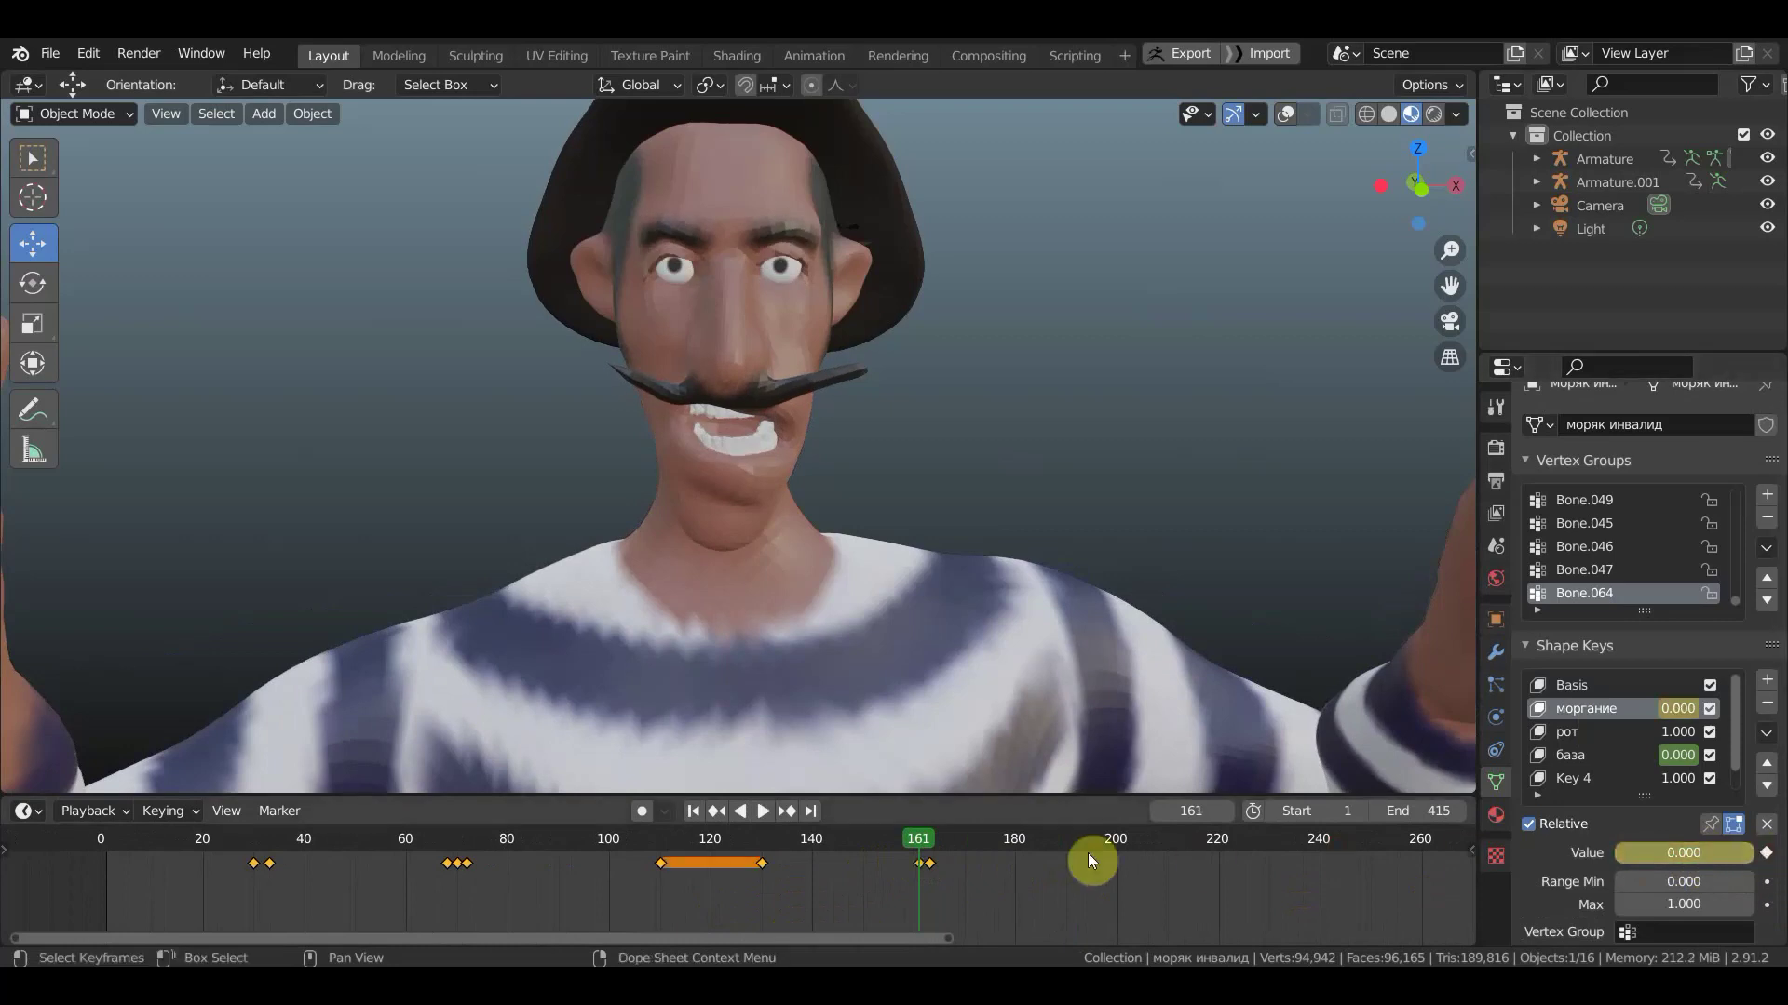
- Preview playback, keyframe моргание at 0 on frame 166, and scrub back through the blink
{"action": "key", "text": "space"}
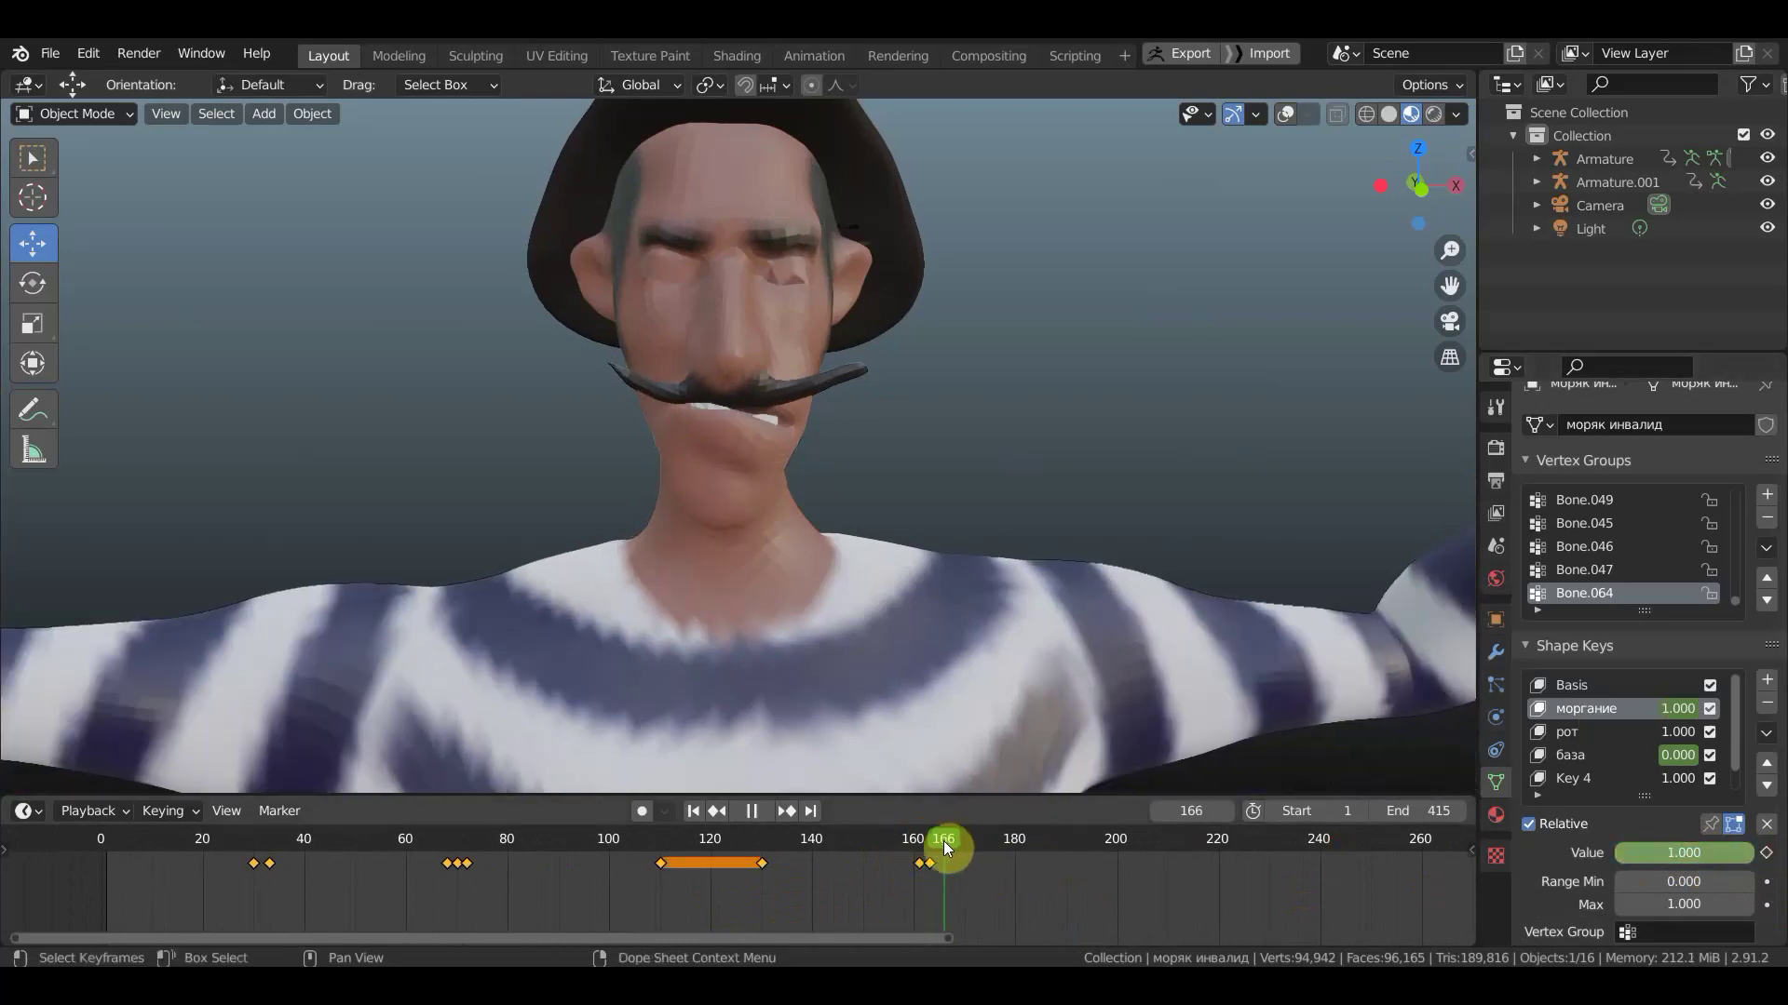
{"action": "key", "text": "space"}
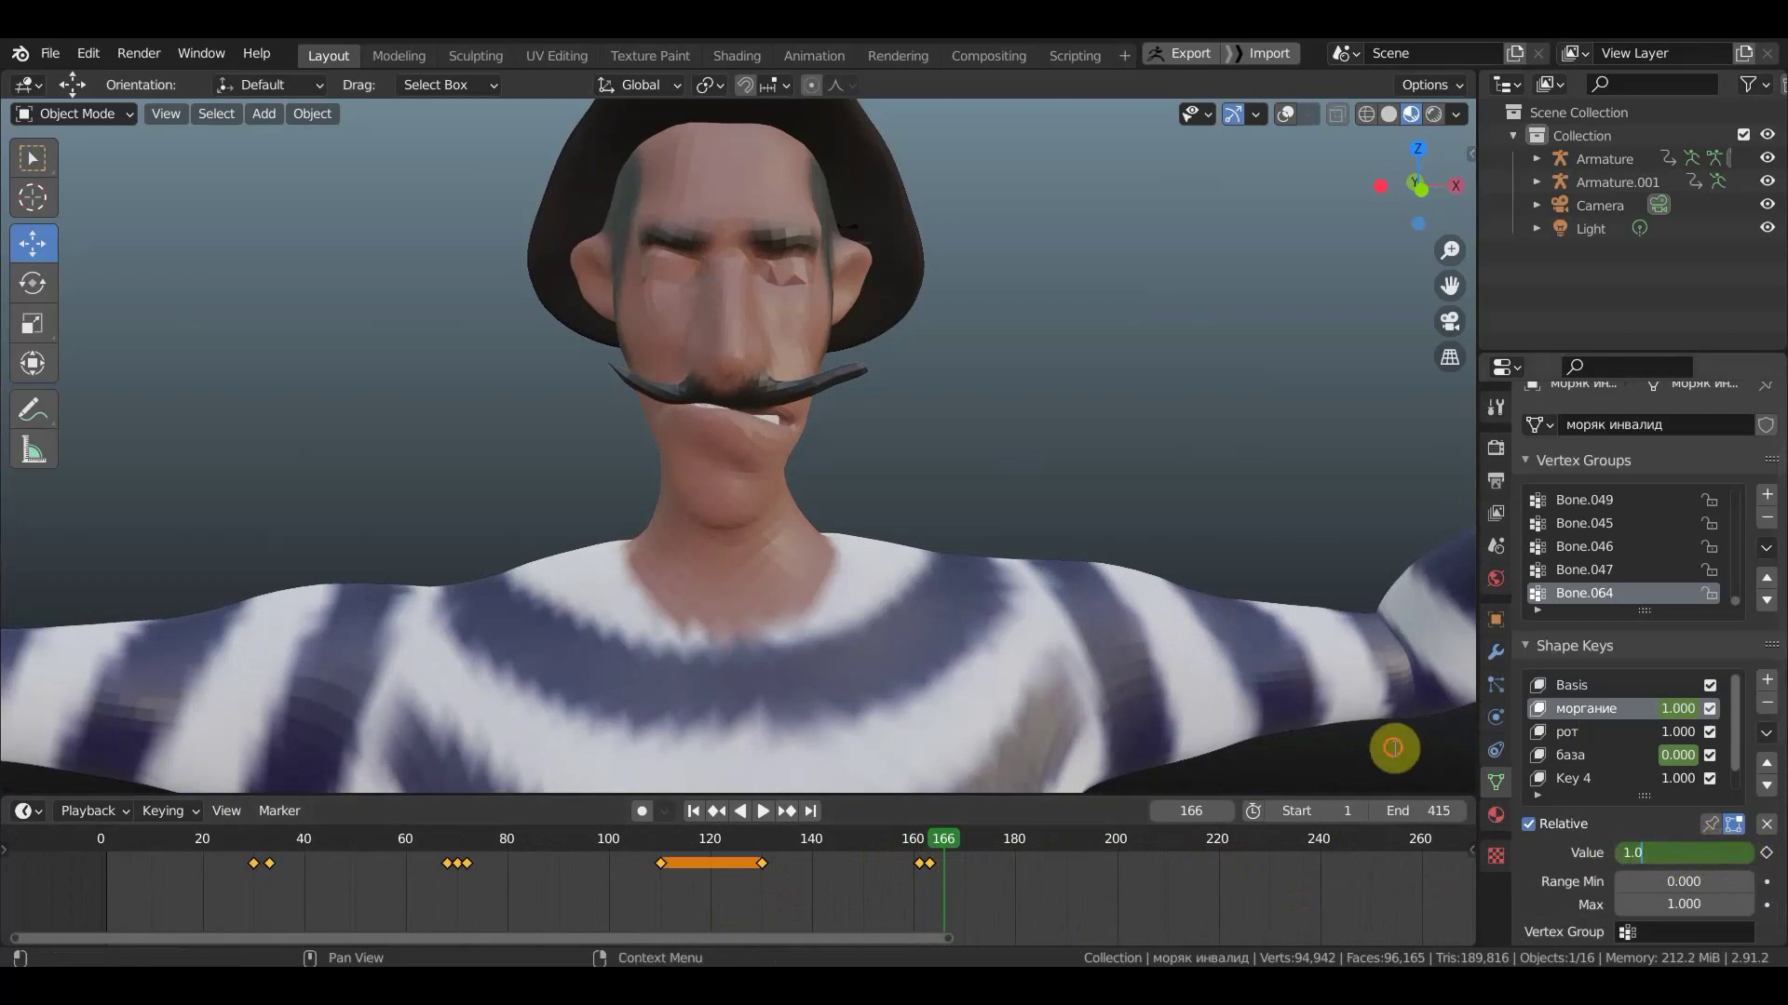
{"action": "left_click_drag", "start_coordinate": [1735, 853], "coordinate": [1639, 852]}
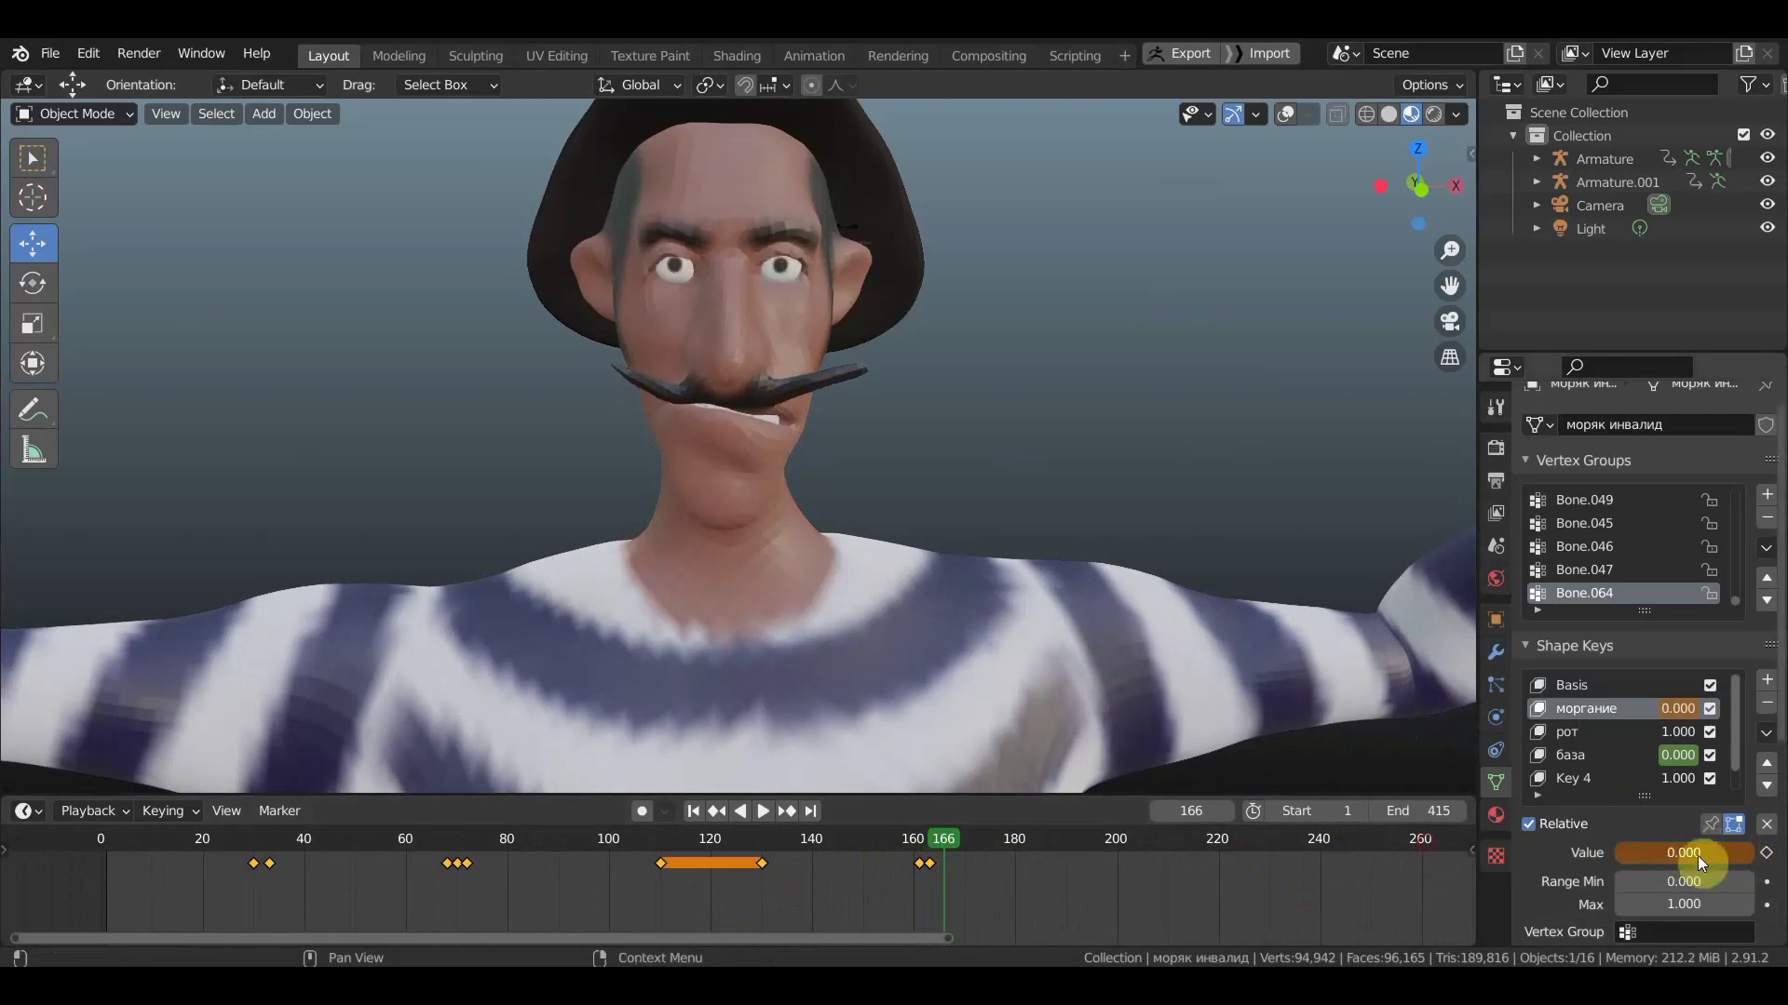
{"action": "left_click", "coordinate": [1766, 853]}
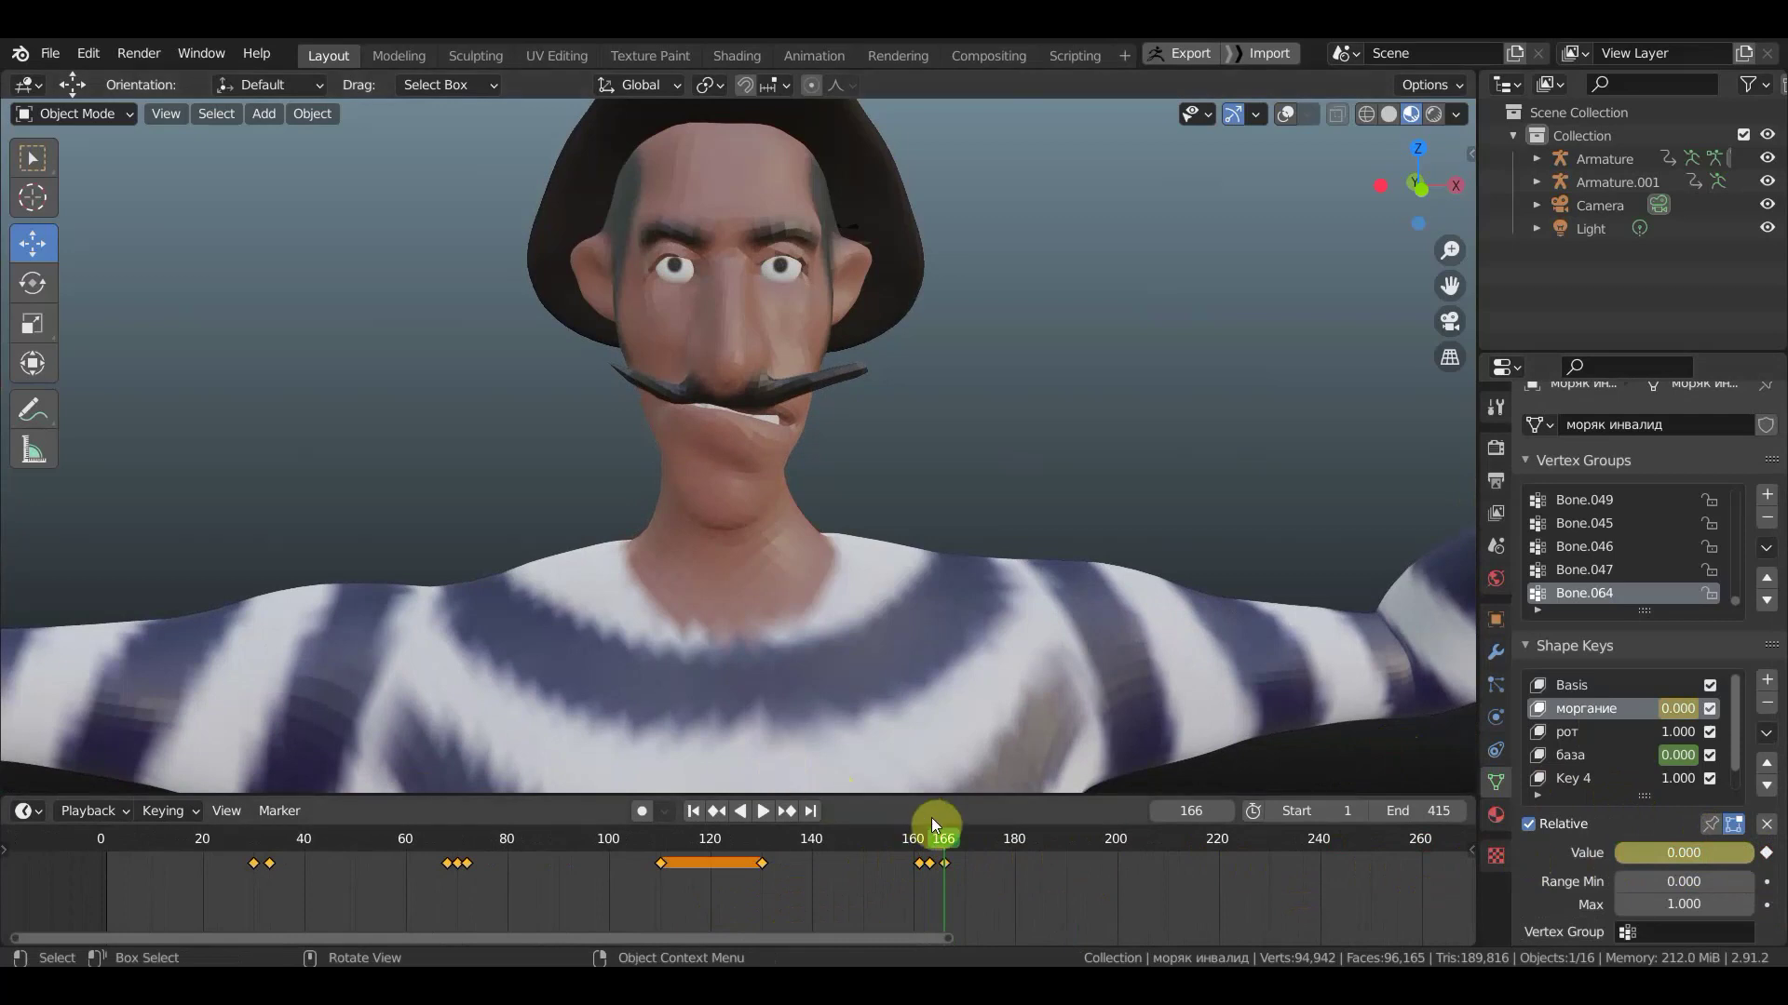
{"action": "mouse_move", "coordinate": [943, 838]}
{"action": "left_mouse_down"}
{"action": "mouse_move", "coordinate": [219, 839]}
{"action": "mouse_move", "coordinate": [855, 835]}
{"action": "mouse_move", "coordinate": [1269, 884]}
{"action": "left_mouse_up"}
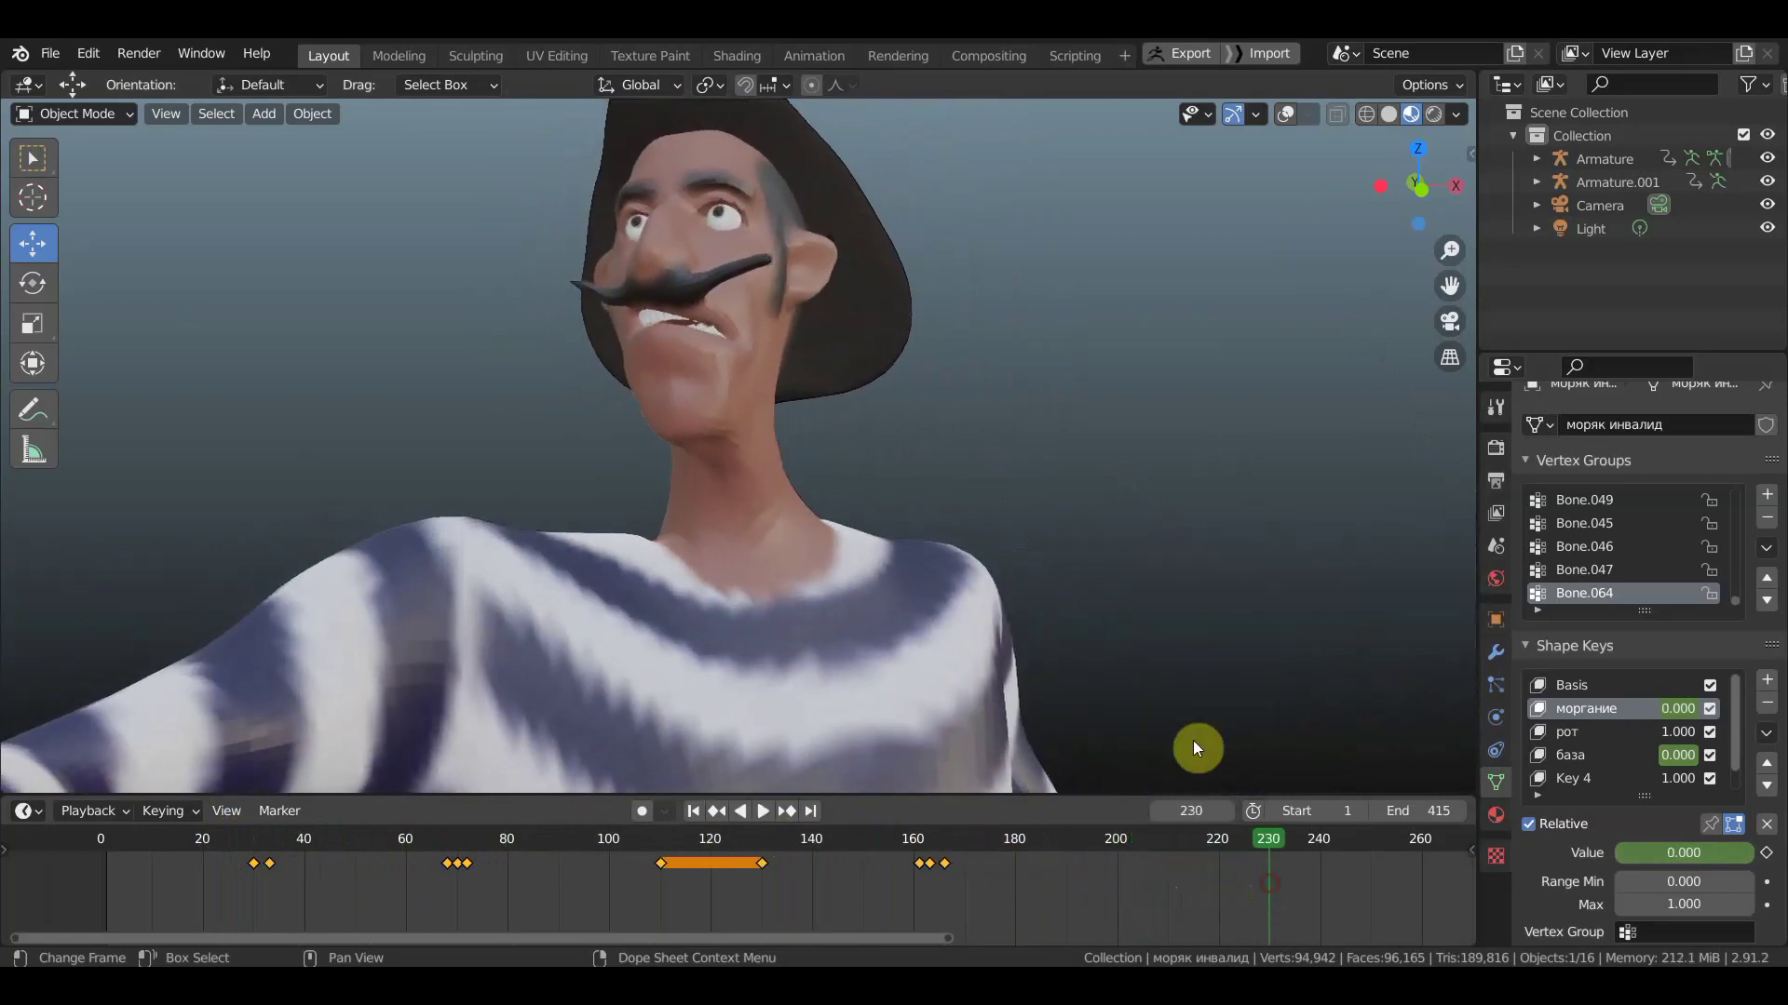
- At frame 220, turn the рот shape key down to 0 and raise база to full strength
{"action": "middle_click_drag", "start_coordinate": [1175, 578], "coordinate": [1228, 606]}
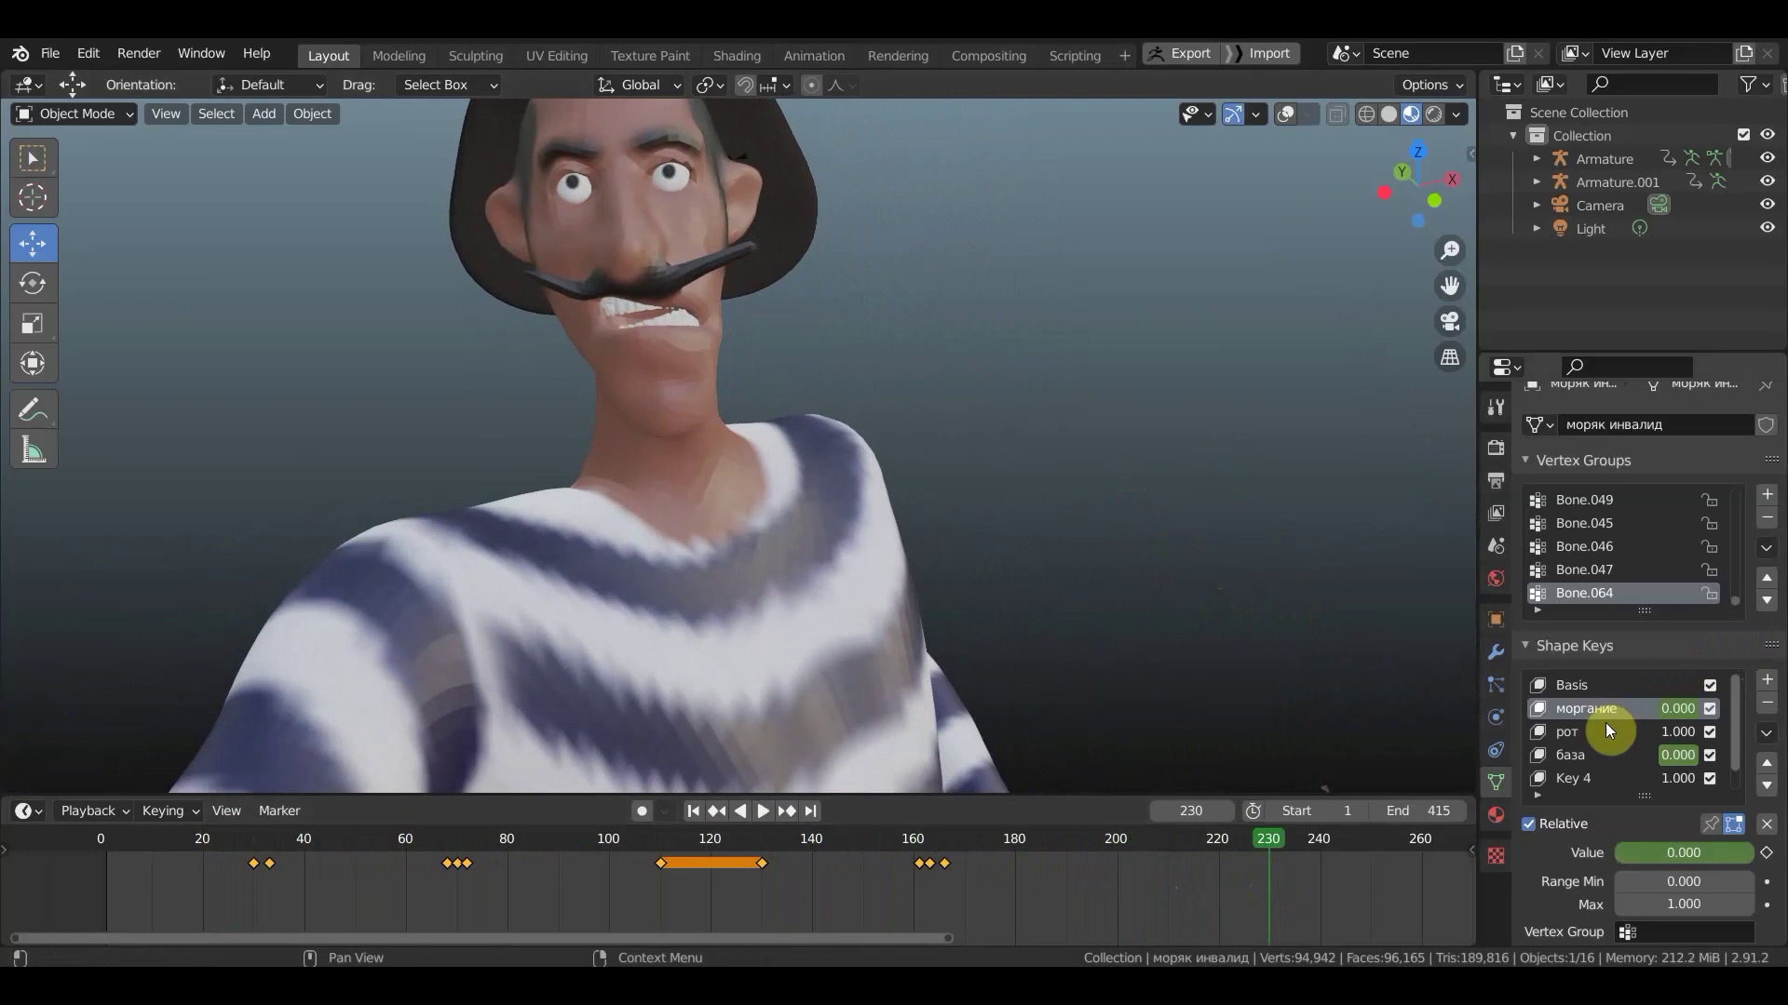
{"action": "left_click", "coordinate": [1220, 840]}
{"action": "left_click", "coordinate": [1573, 732]}
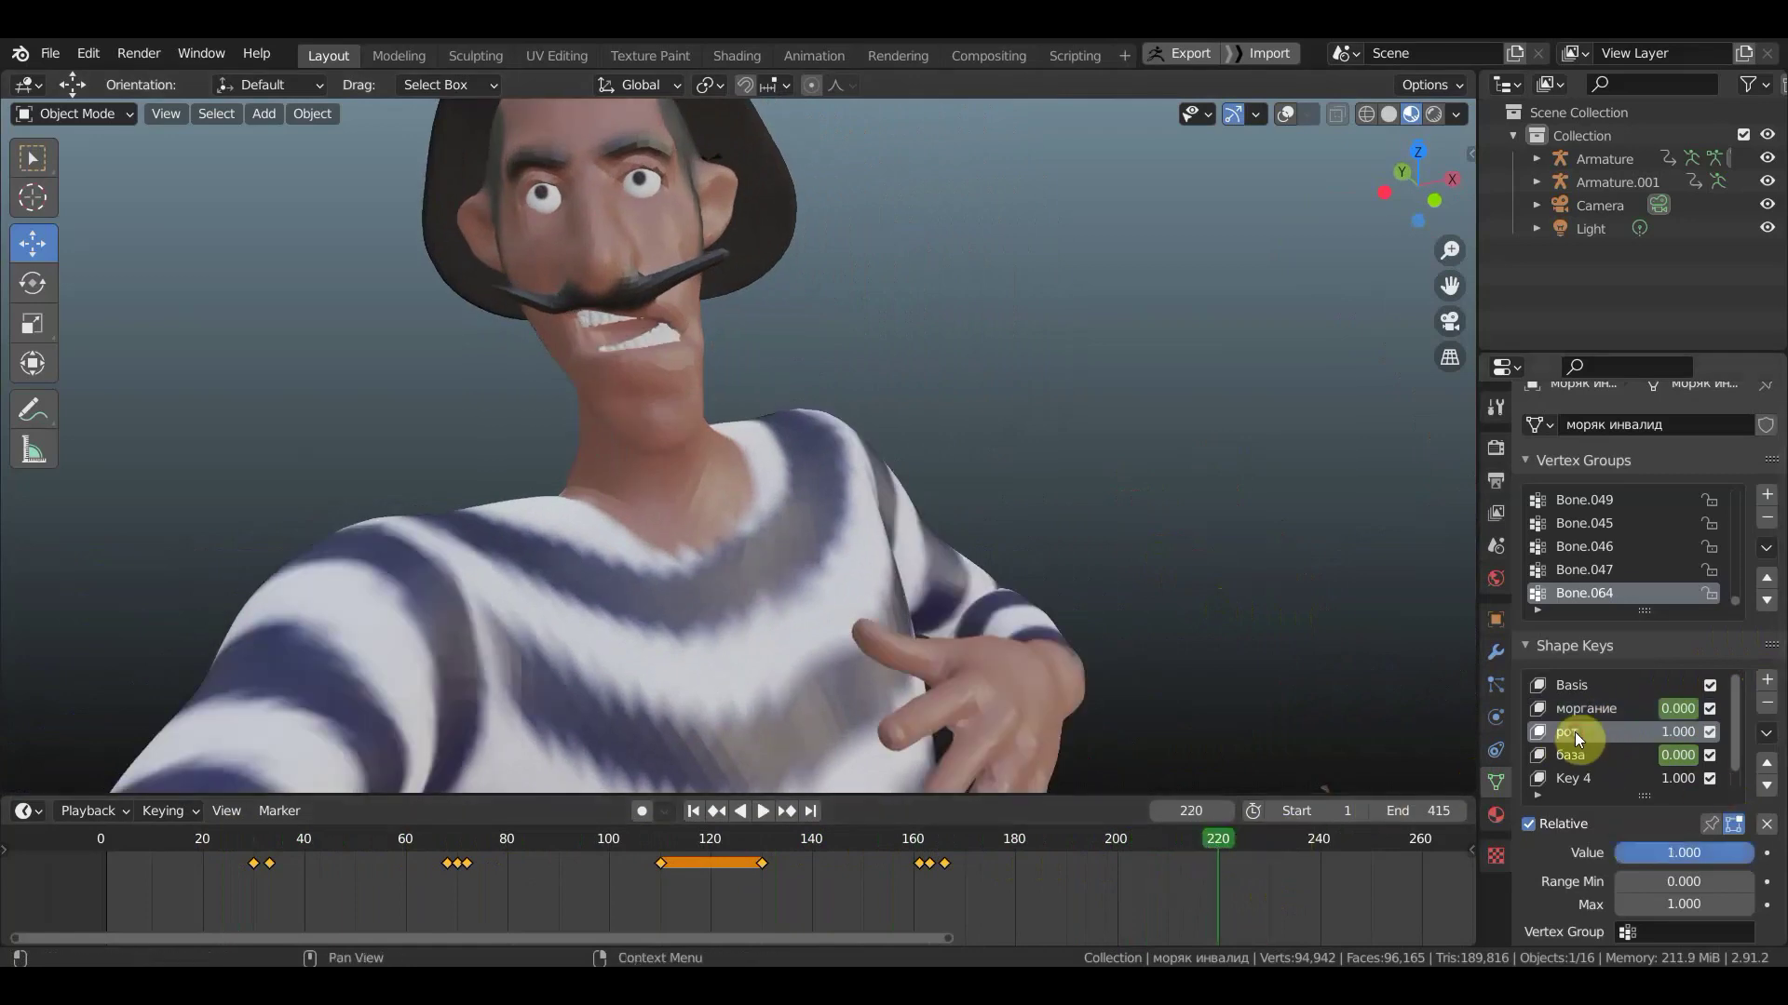
{"action": "mouse_move", "coordinate": [1713, 851]}
{"action": "left_mouse_down"}
{"action": "mouse_move", "coordinate": [1620, 853]}
{"action": "mouse_move", "coordinate": [1751, 852]}
{"action": "mouse_move", "coordinate": [1620, 853]}
{"action": "left_mouse_up"}
{"action": "left_click", "coordinate": [1602, 756]}
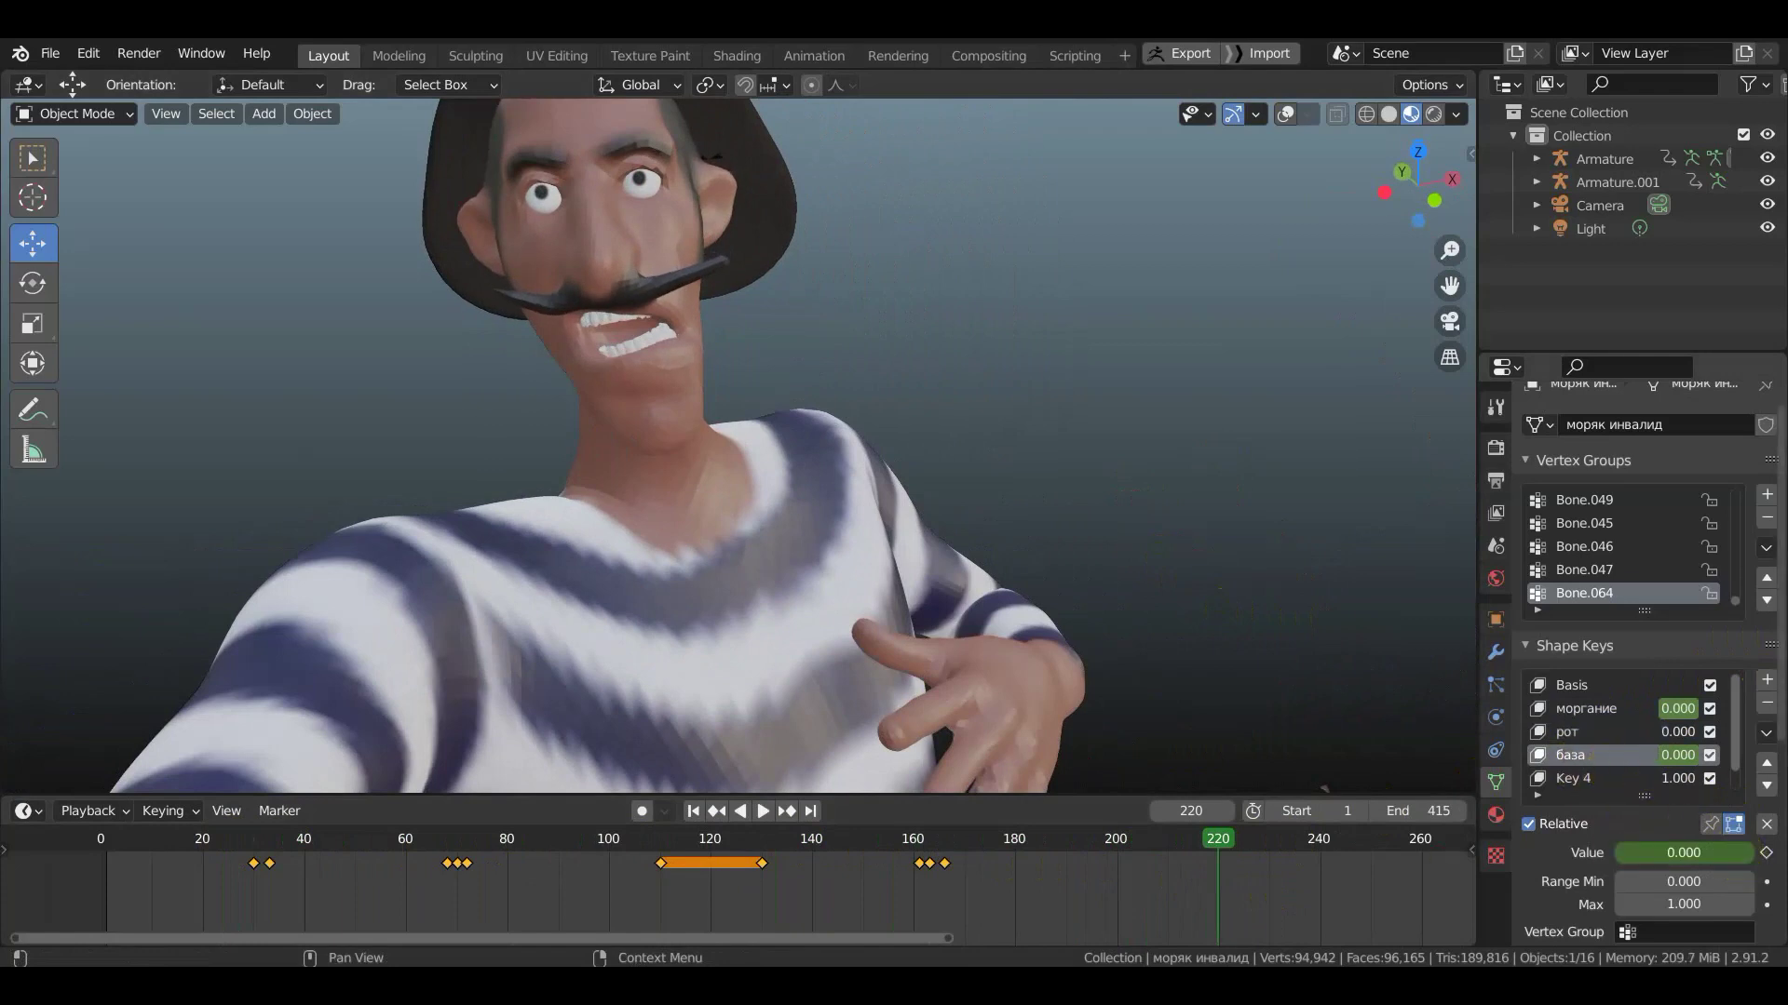
{"action": "left_click_drag", "start_coordinate": [1620, 852], "coordinate": [1750, 852]}
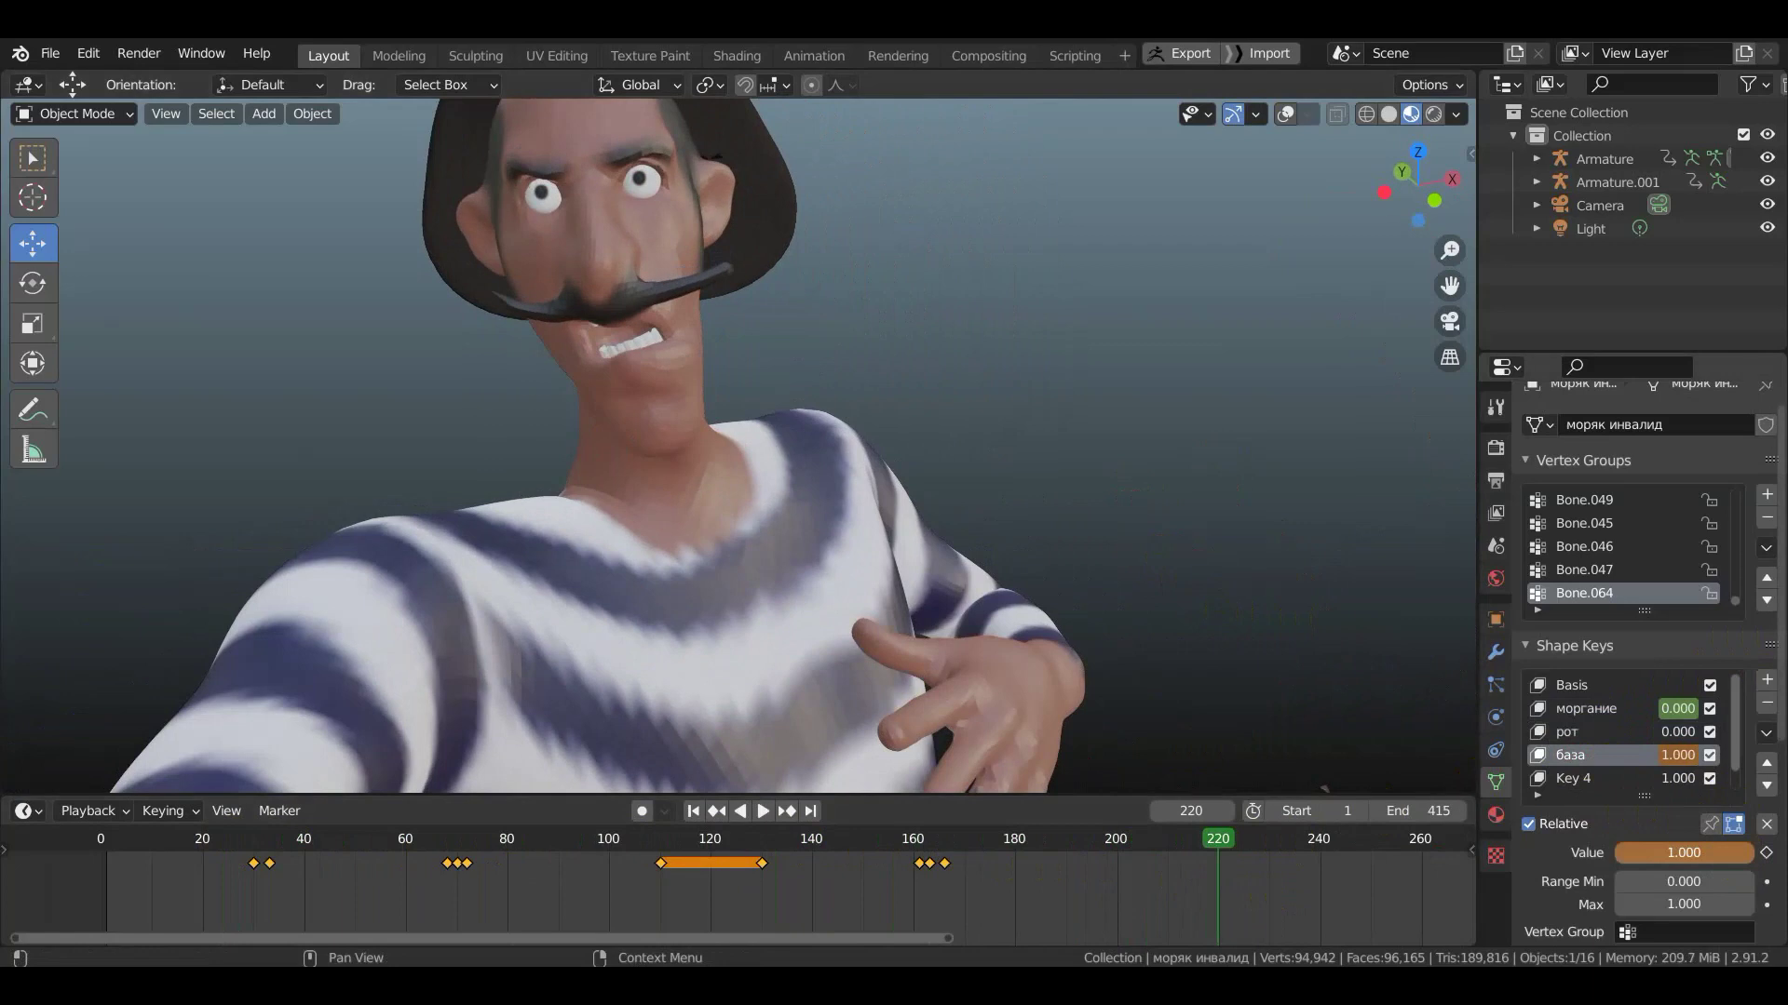
{"action": "middle_click_drag", "start_coordinate": [1070, 612], "coordinate": [1116, 614]}
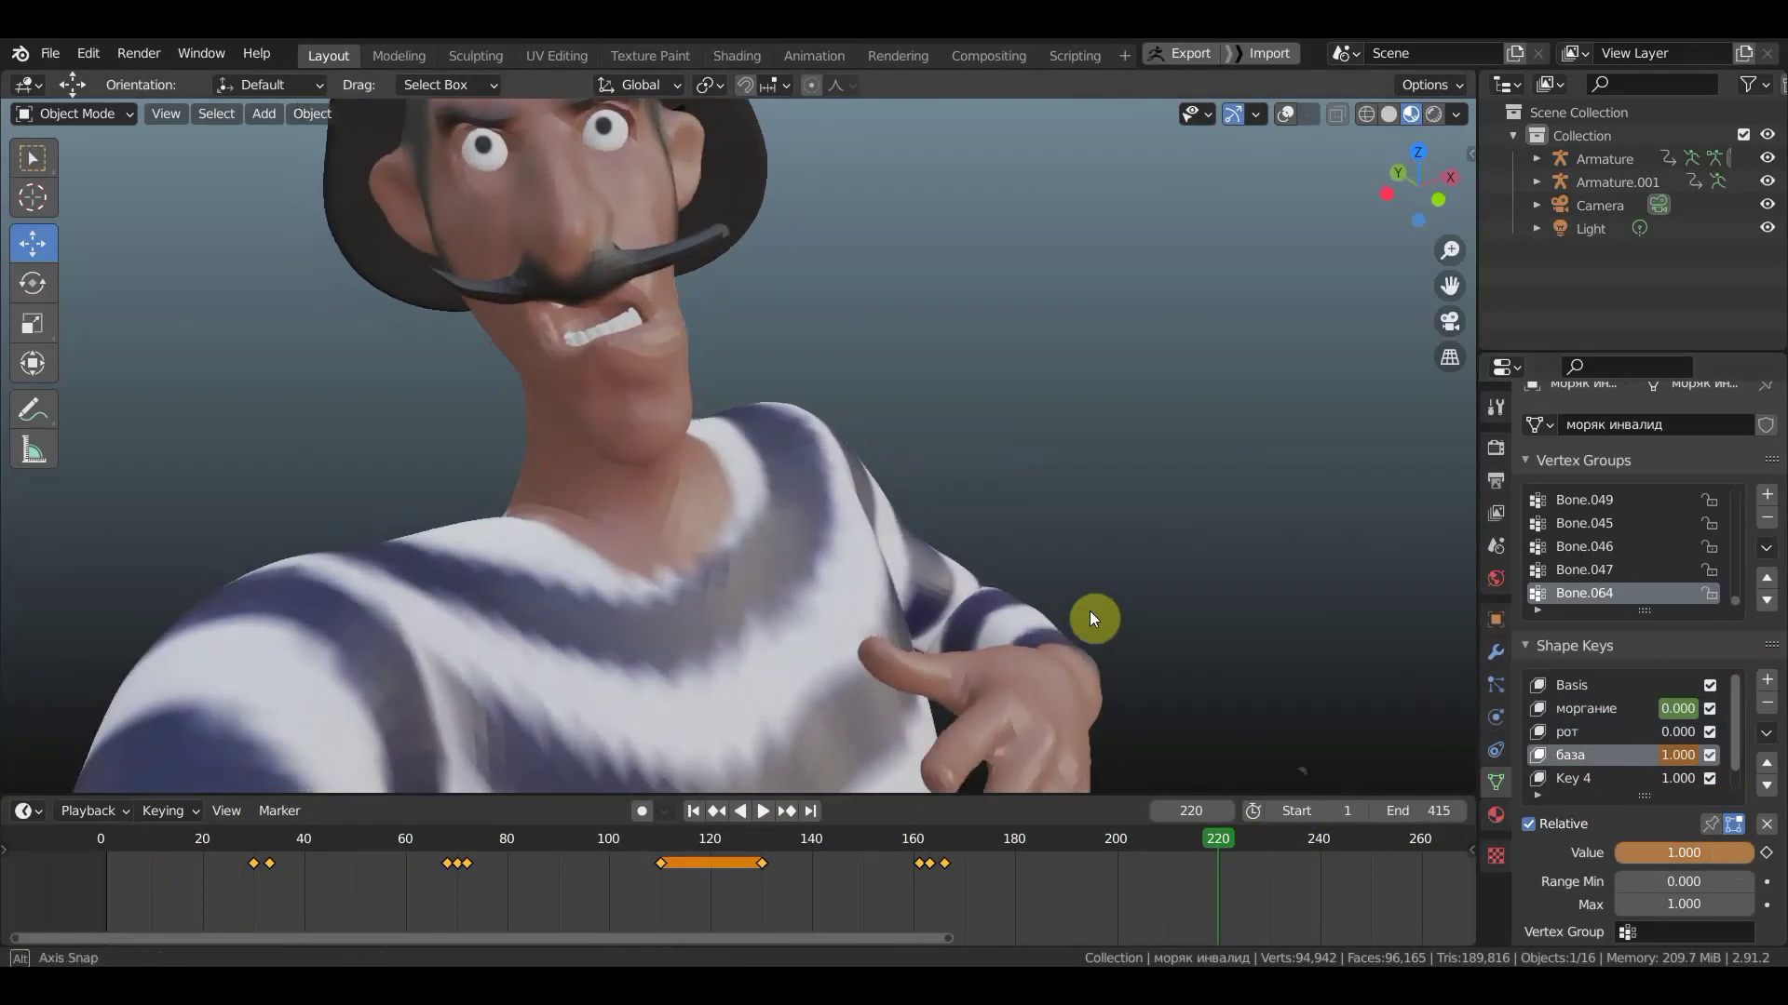
- Set Key 4 to 0.612 and keyframe it on frame 220
{"action": "left_click", "coordinate": [1573, 779]}
{"action": "mouse_move", "coordinate": [1738, 852]}
{"action": "left_mouse_down"}
{"action": "mouse_move", "coordinate": [1620, 853]}
{"action": "mouse_move", "coordinate": [1750, 853]}
{"action": "mouse_move", "coordinate": [1700, 853]}
{"action": "left_mouse_up"}
{"action": "scroll", "coordinate": [1113, 537], "scroll_direction": "down", "scroll_amount": 2}
{"action": "mouse_move", "coordinate": [1111, 532]}
{"action": "middle_mouse_down"}
{"action": "mouse_move", "coordinate": [1229, 513]}
{"action": "mouse_move", "coordinate": [1255, 482]}
{"action": "middle_mouse_up"}
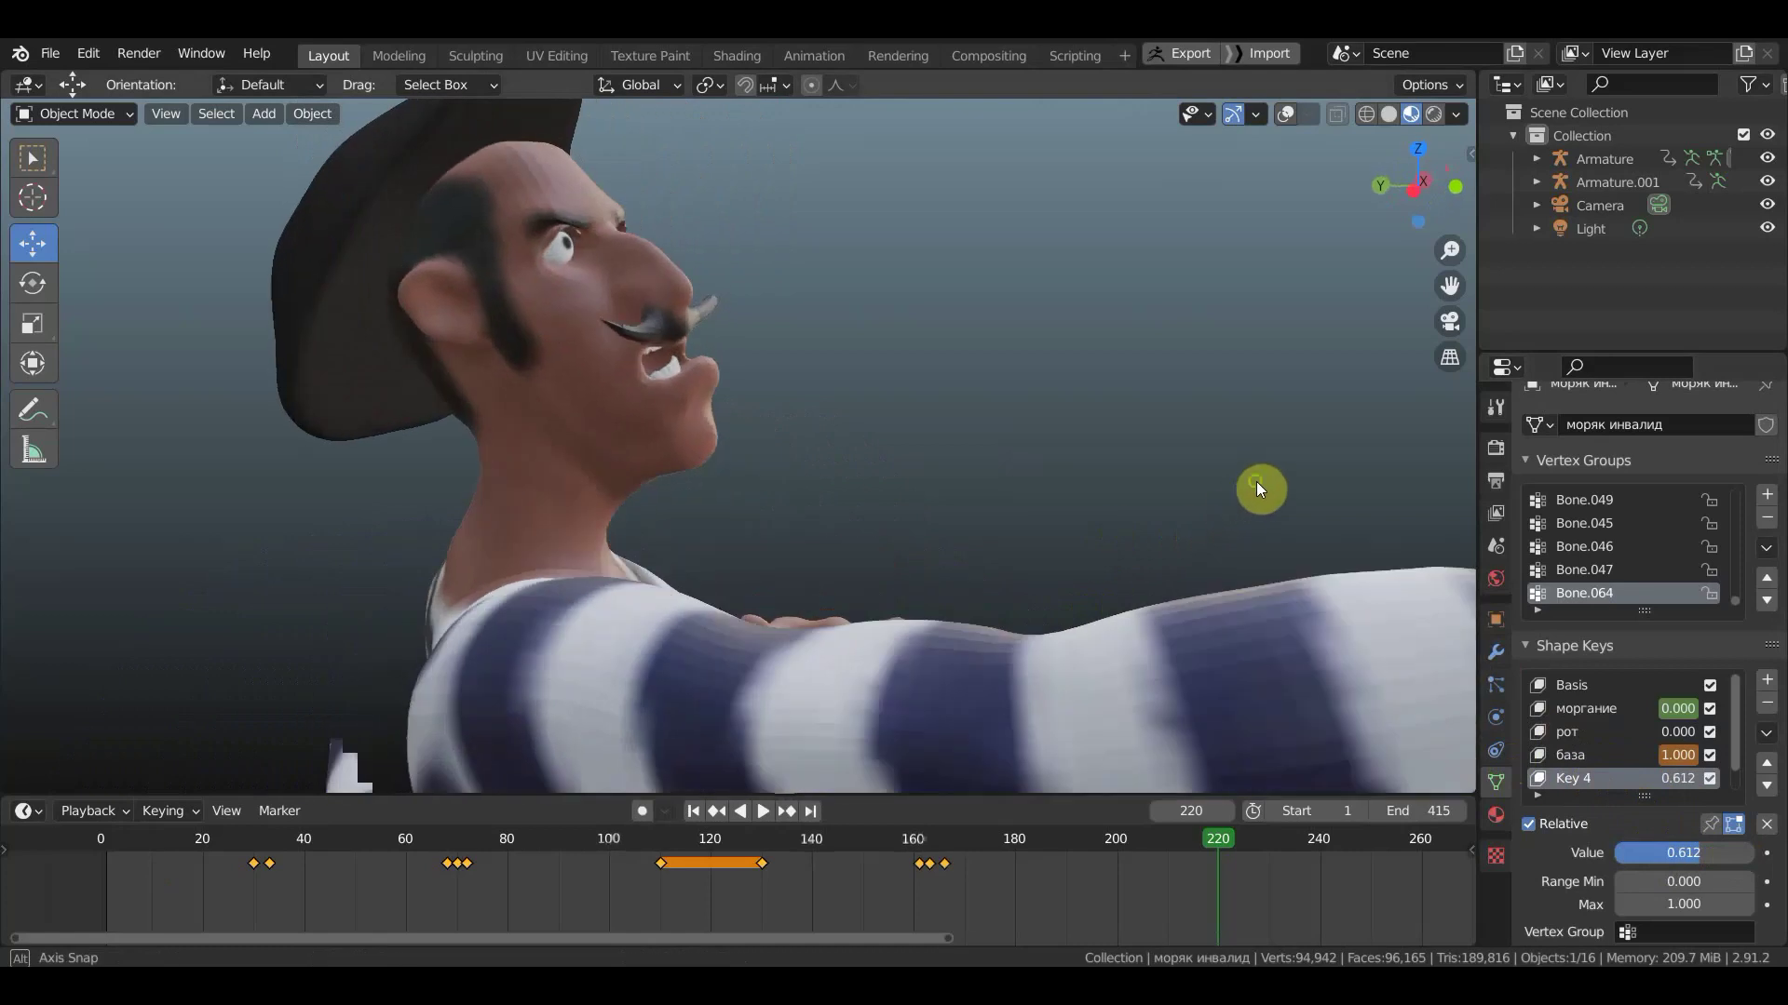
{"action": "left_click", "coordinate": [1767, 855]}
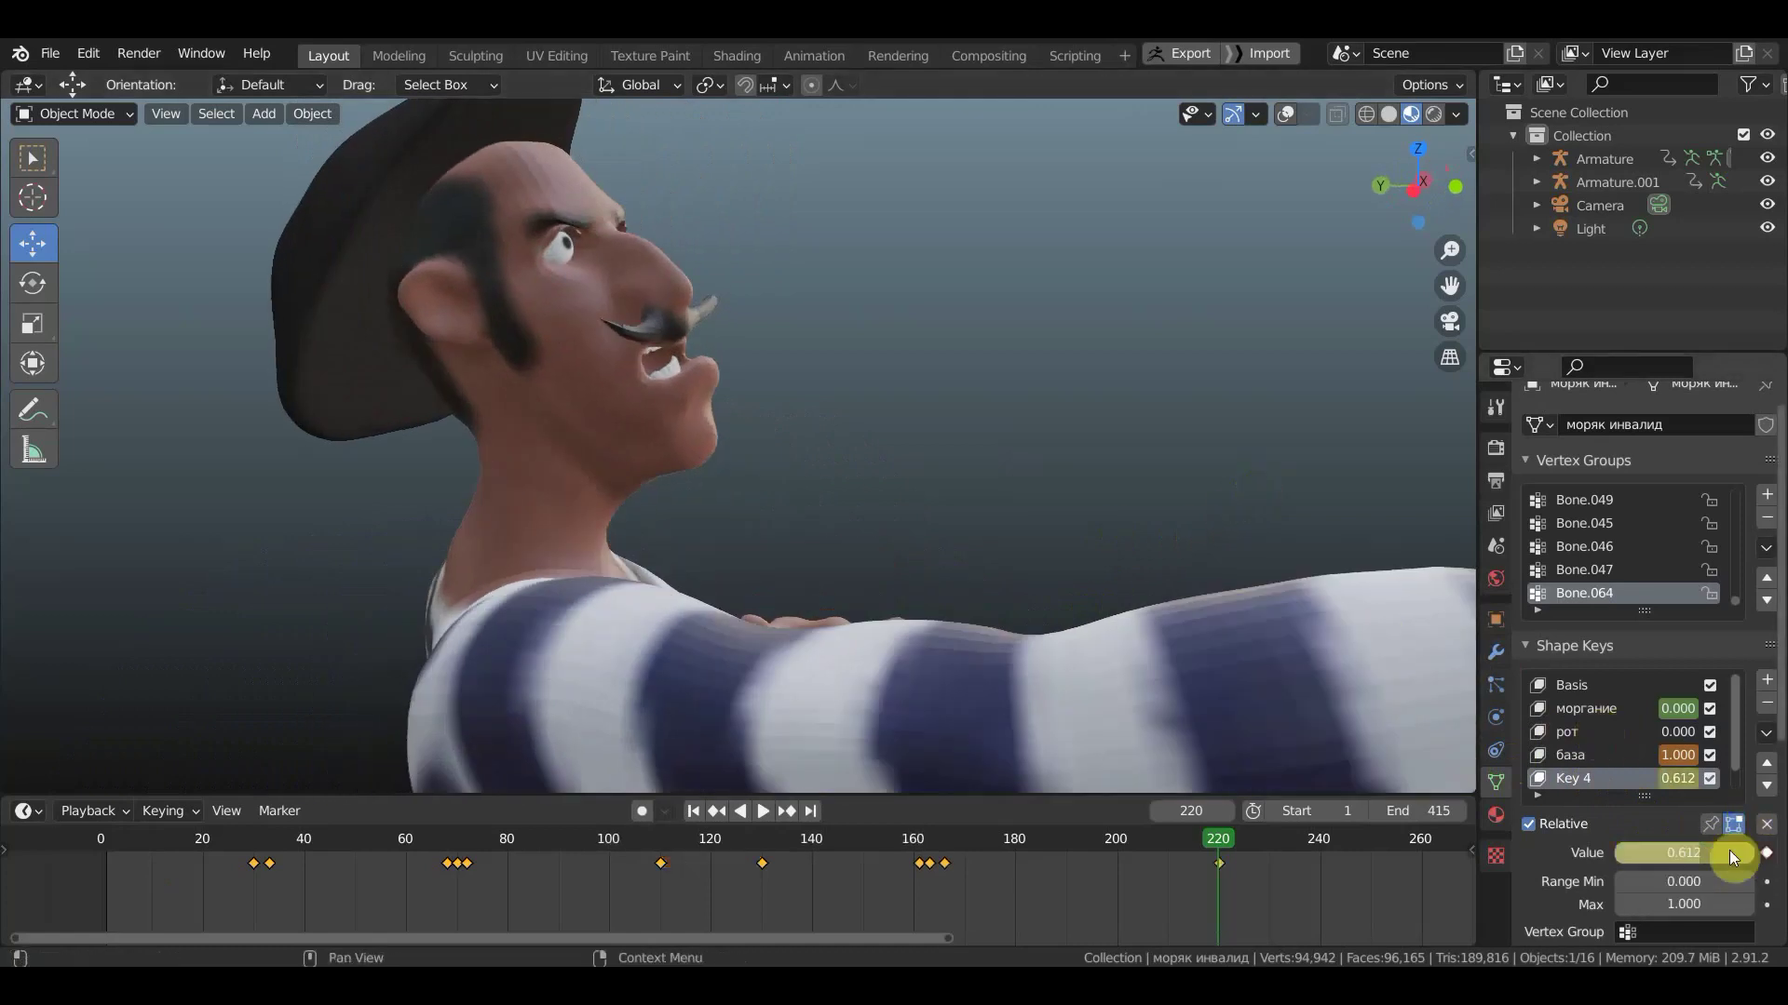
- Scrub and play back the animation to review the mouth change
{"action": "left_click_drag", "start_coordinate": [1222, 846], "coordinate": [1309, 853]}
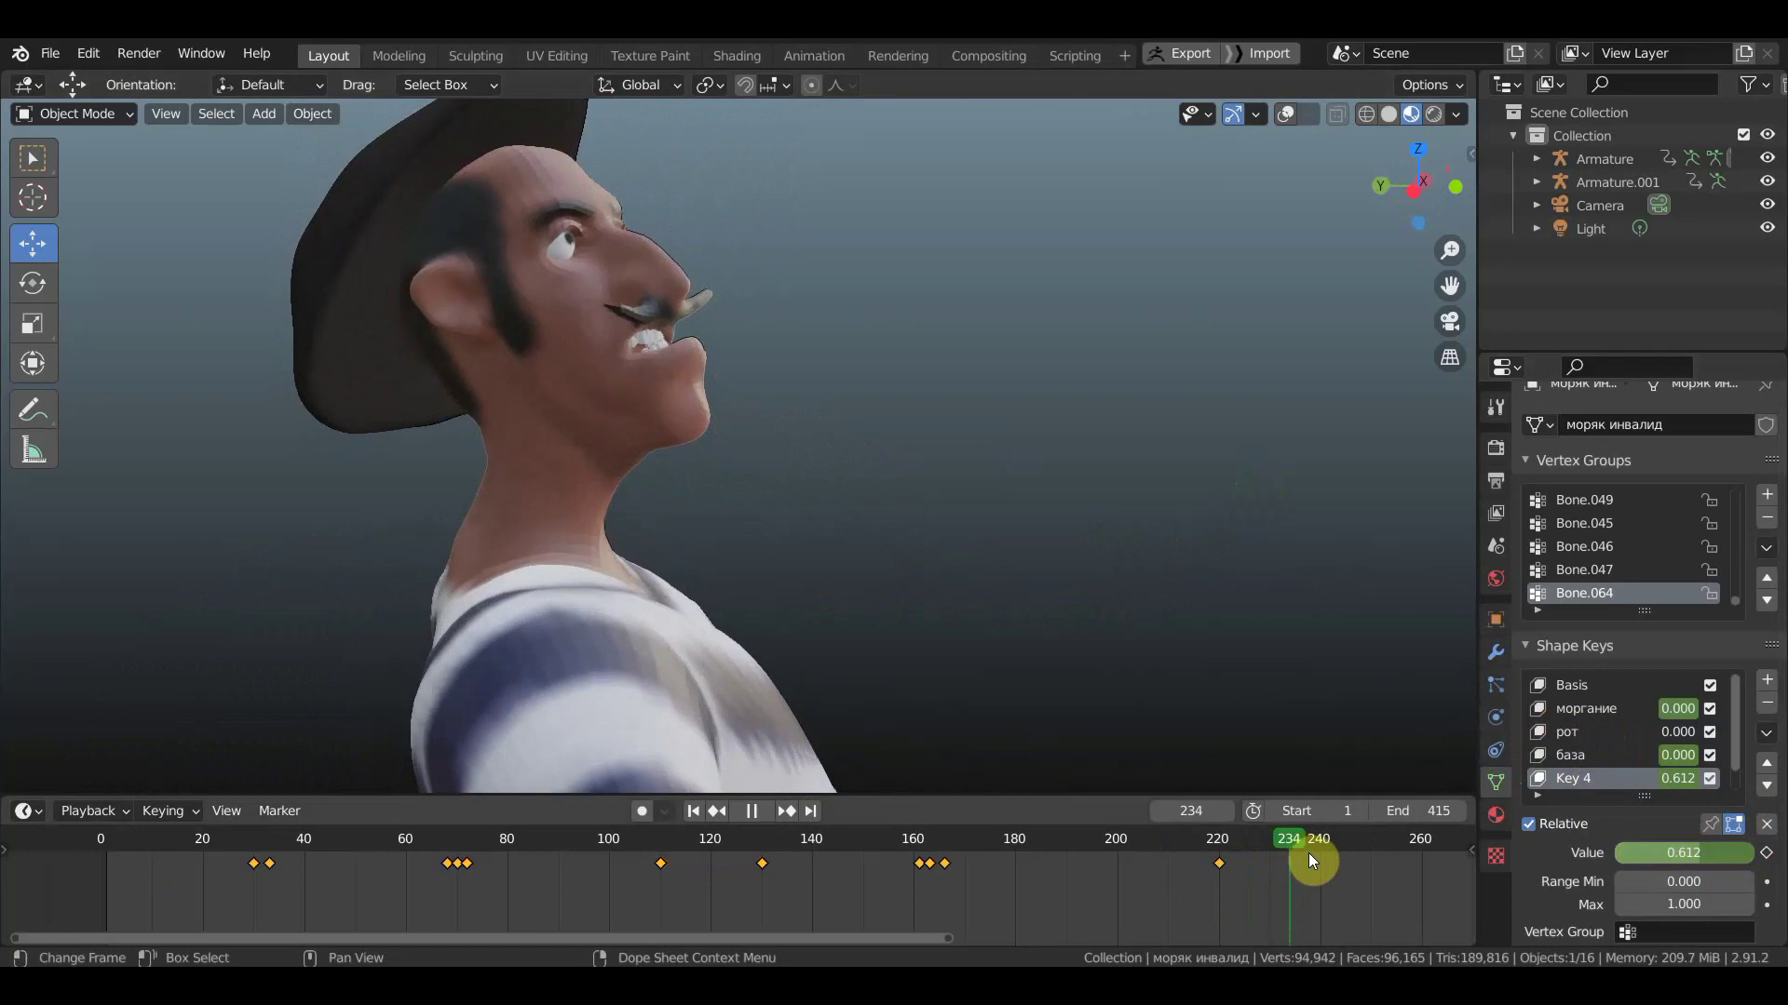
{"action": "middle_click_drag", "start_coordinate": [1214, 706], "coordinate": [1060, 762]}
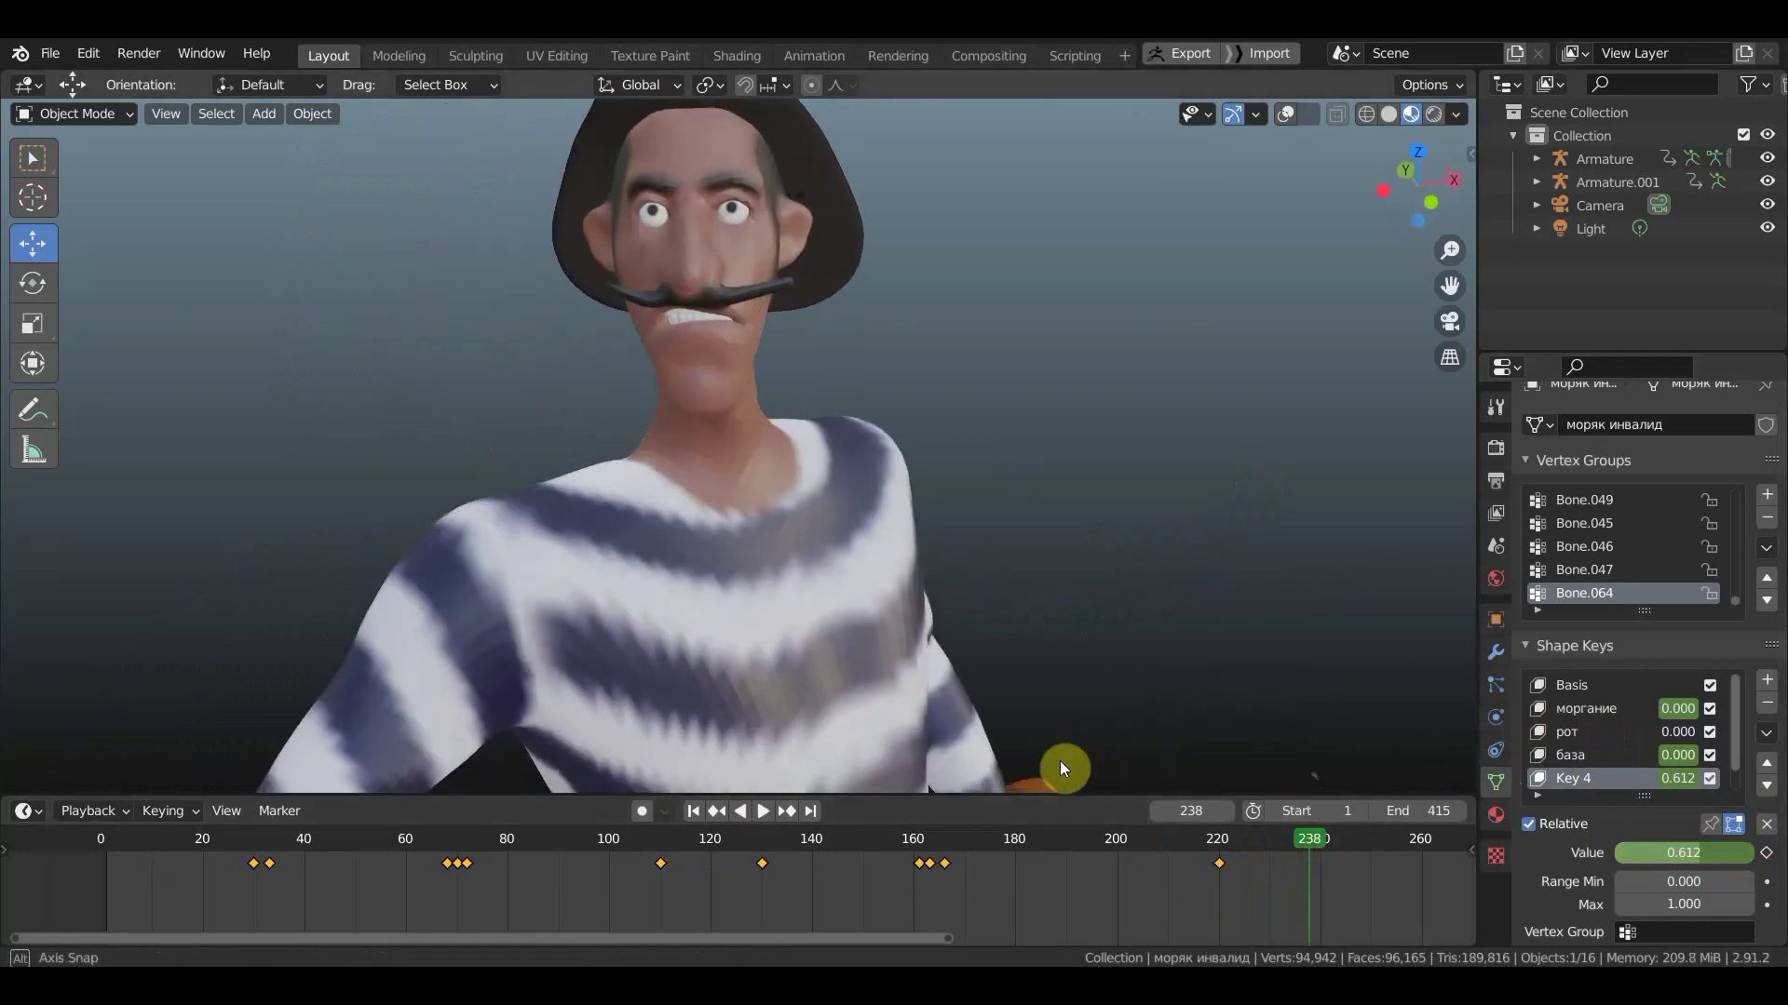
{"action": "key", "text": "space"}
{"action": "left_click_drag", "start_coordinate": [1303, 855], "coordinate": [1433, 864]}
{"action": "key", "text": "space"}
{"action": "scroll", "coordinate": [1270, 835], "scroll_direction": "down", "scroll_amount": 2}
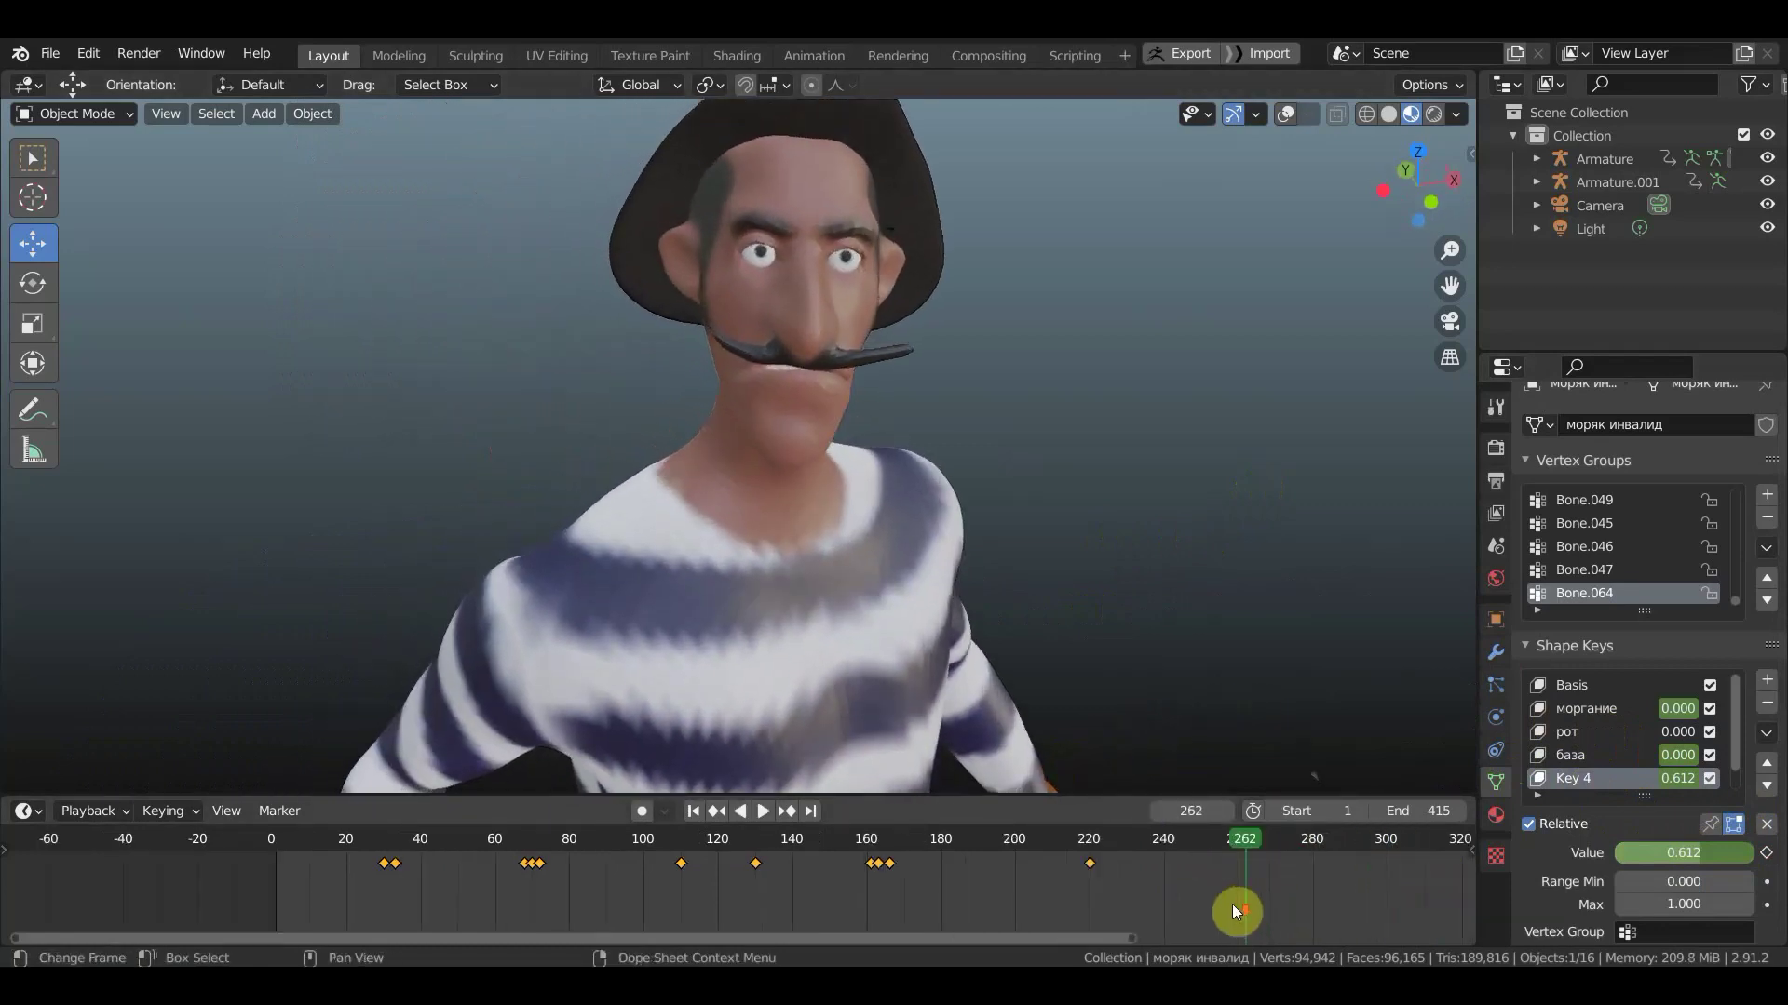
{"action": "scroll", "coordinate": [1232, 894], "scroll_direction": "down", "scroll_amount": 2}
{"action": "scroll", "coordinate": [1163, 871], "scroll_direction": "down", "scroll_amount": 2}
{"action": "mouse_move", "coordinate": [1093, 845]}
{"action": "left_mouse_down"}
{"action": "mouse_move", "coordinate": [1236, 857]}
{"action": "mouse_move", "coordinate": [991, 833]}
{"action": "mouse_move", "coordinate": [848, 841]}
{"action": "left_mouse_up"}
{"action": "mouse_move", "coordinate": [1002, 656]}
{"action": "middle_mouse_down"}
{"action": "mouse_move", "coordinate": [1169, 612]}
{"action": "mouse_move", "coordinate": [1015, 583]}
{"action": "middle_mouse_up"}
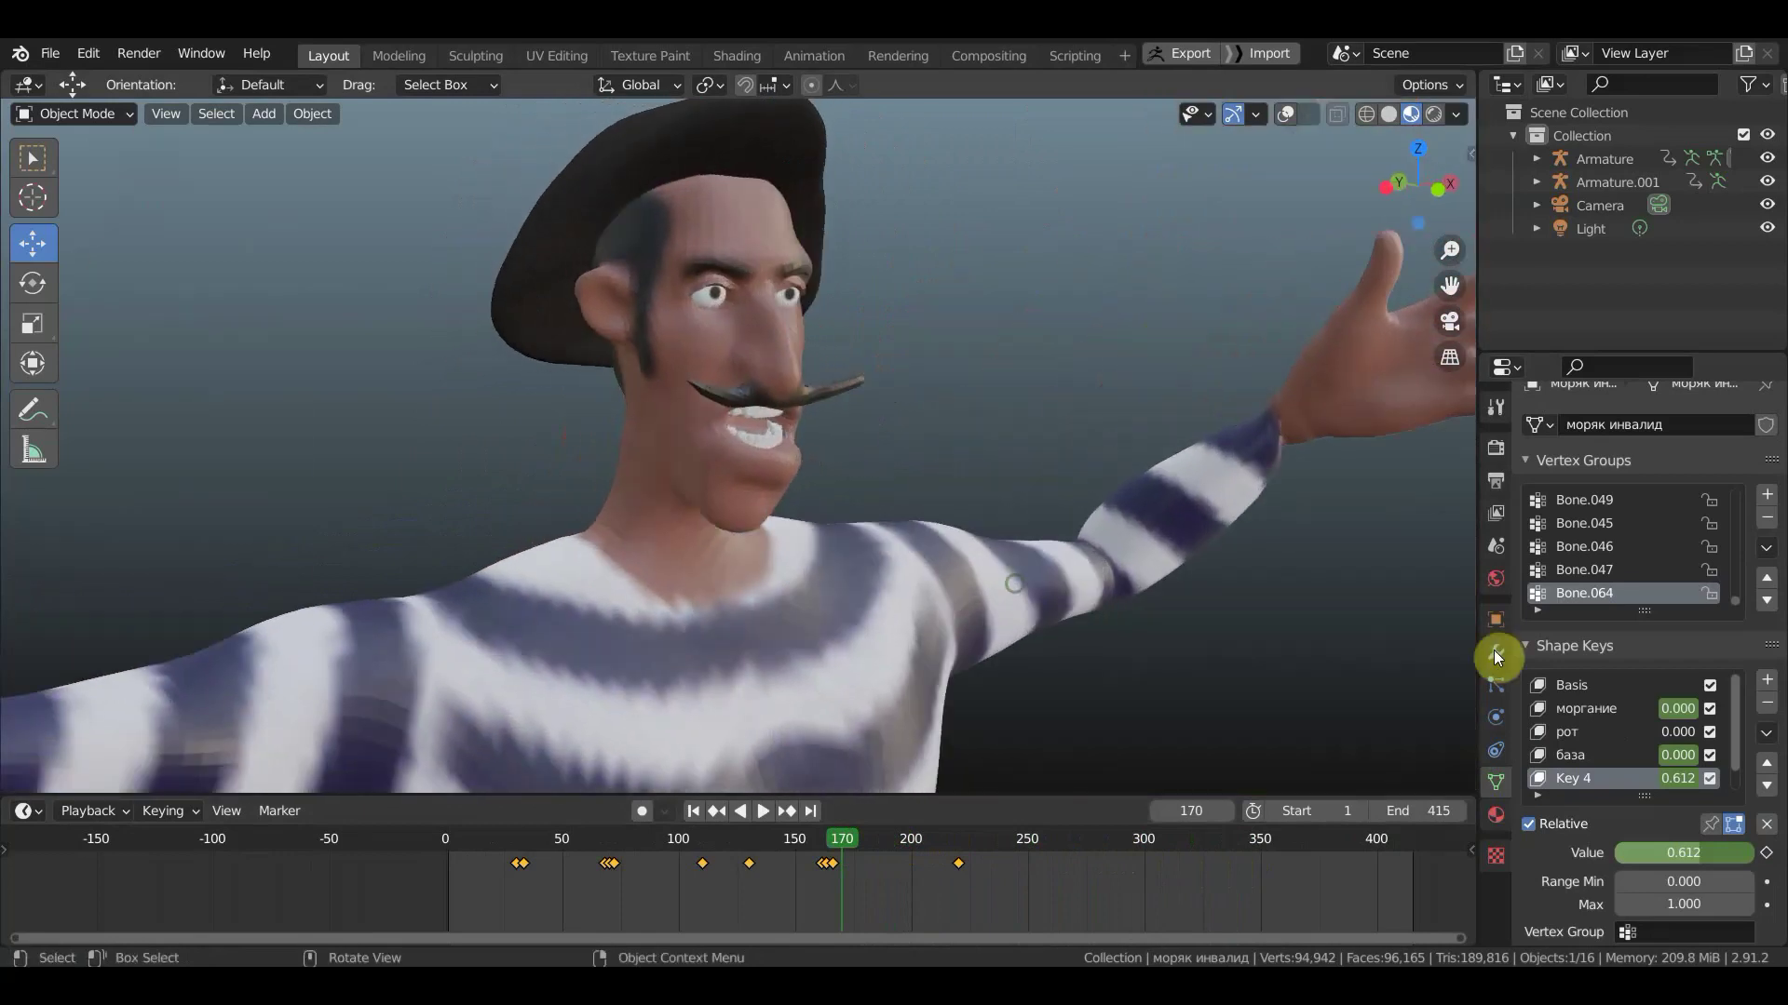
- Preview the рот and Key 4 shapes in isolation and reset Key 4 to 0
{"action": "left_click", "coordinate": [1563, 732]}
{"action": "left_click", "coordinate": [1711, 828]}
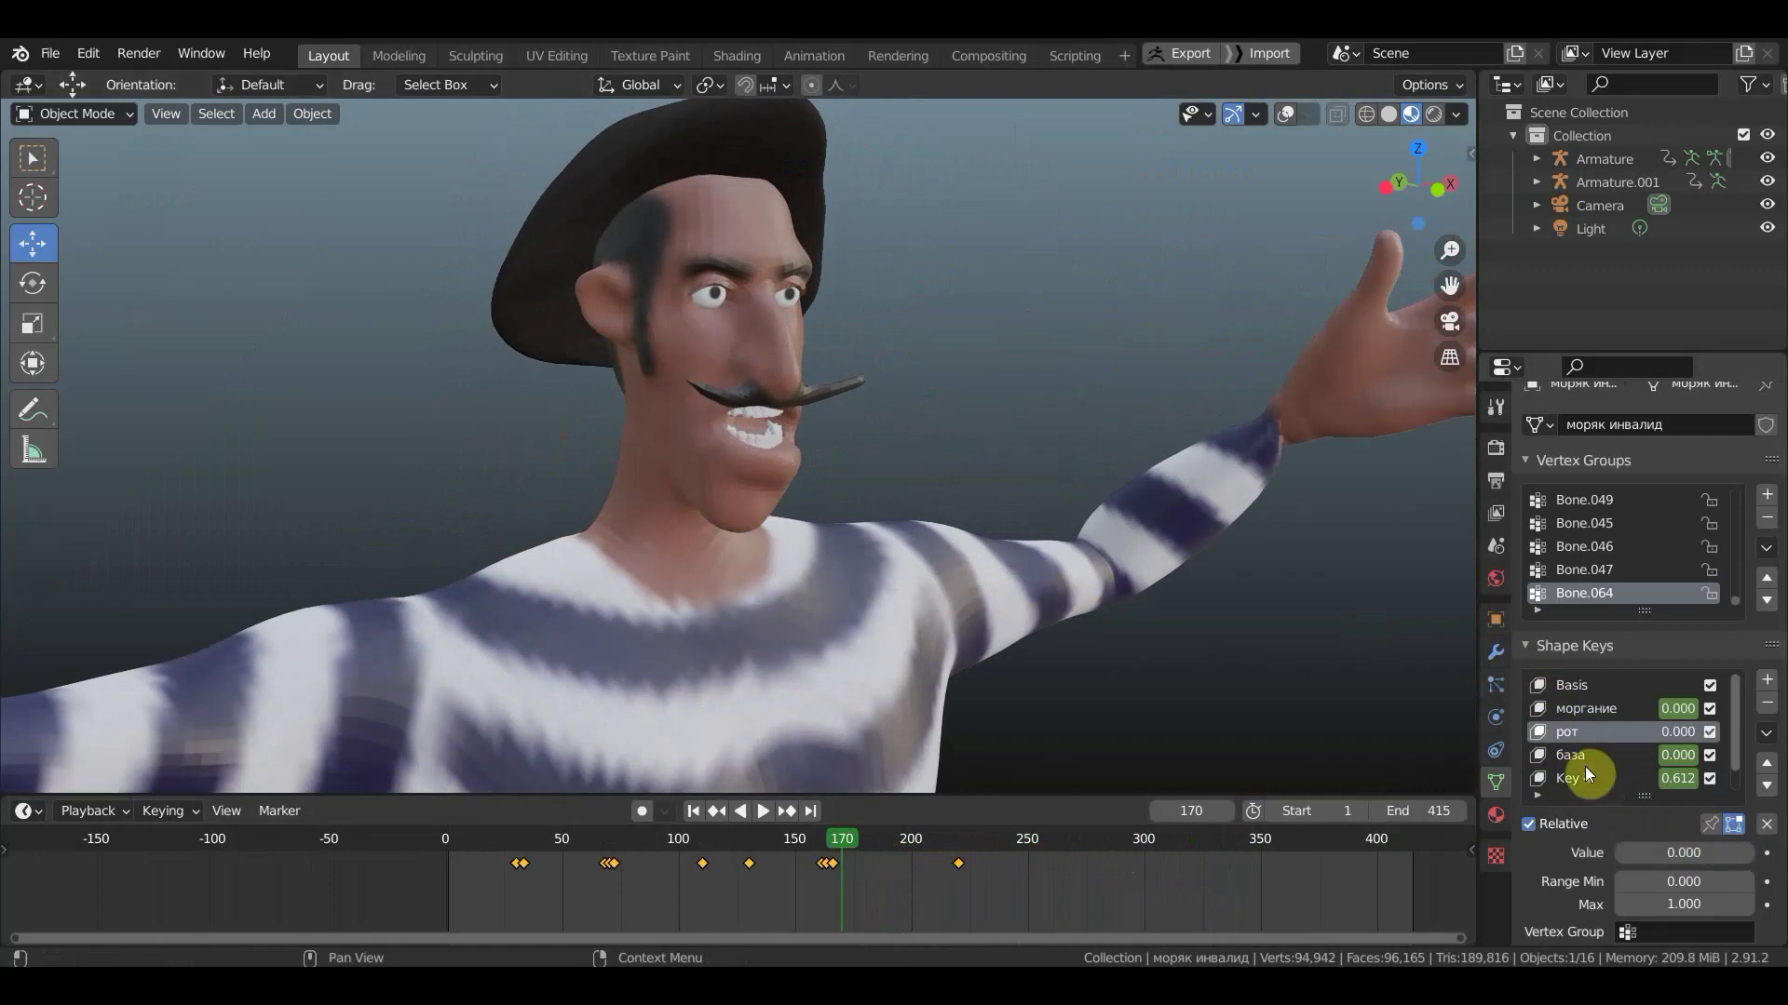
{"action": "left_click", "coordinate": [1585, 776]}
{"action": "left_click", "coordinate": [1713, 825]}
{"action": "middle_click_drag", "start_coordinate": [1219, 741], "coordinate": [1148, 730]}
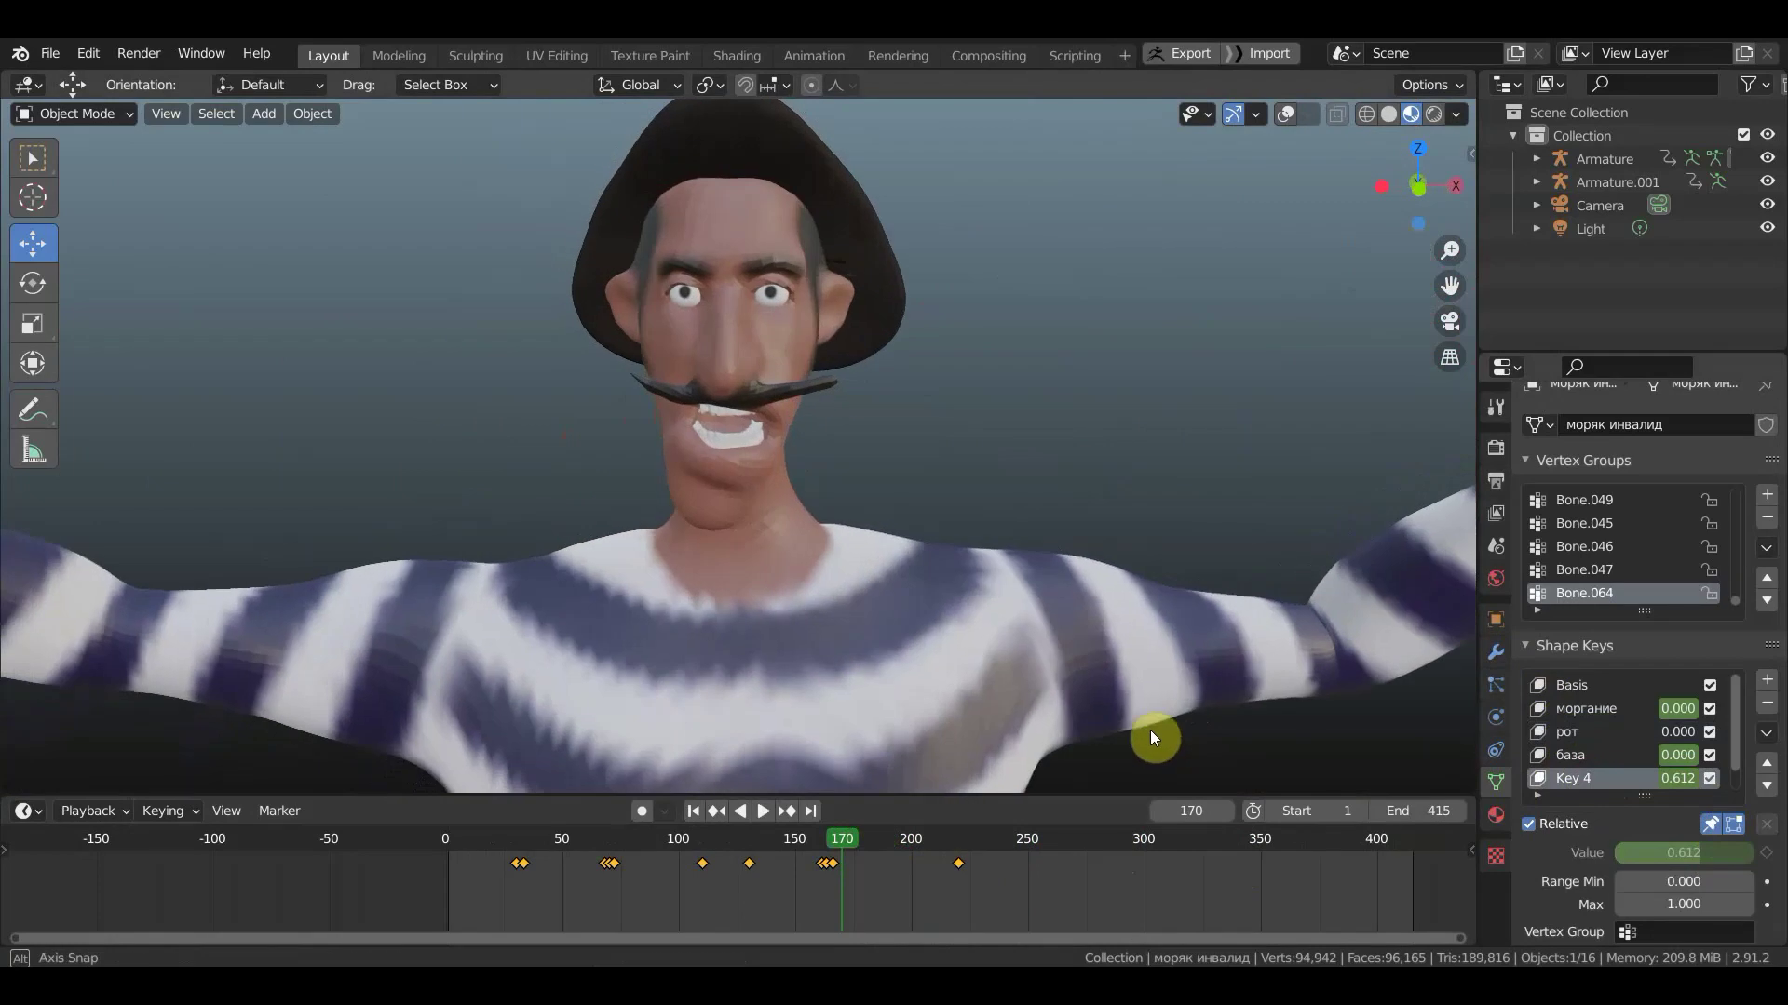
{"action": "left_click", "coordinate": [1713, 824]}
{"action": "mouse_move", "coordinate": [1699, 849]}
{"action": "left_mouse_down"}
{"action": "mouse_move", "coordinate": [1611, 849]}
{"action": "mouse_move", "coordinate": [1754, 853]}
{"action": "mouse_move", "coordinate": [1614, 853]}
{"action": "left_mouse_up"}
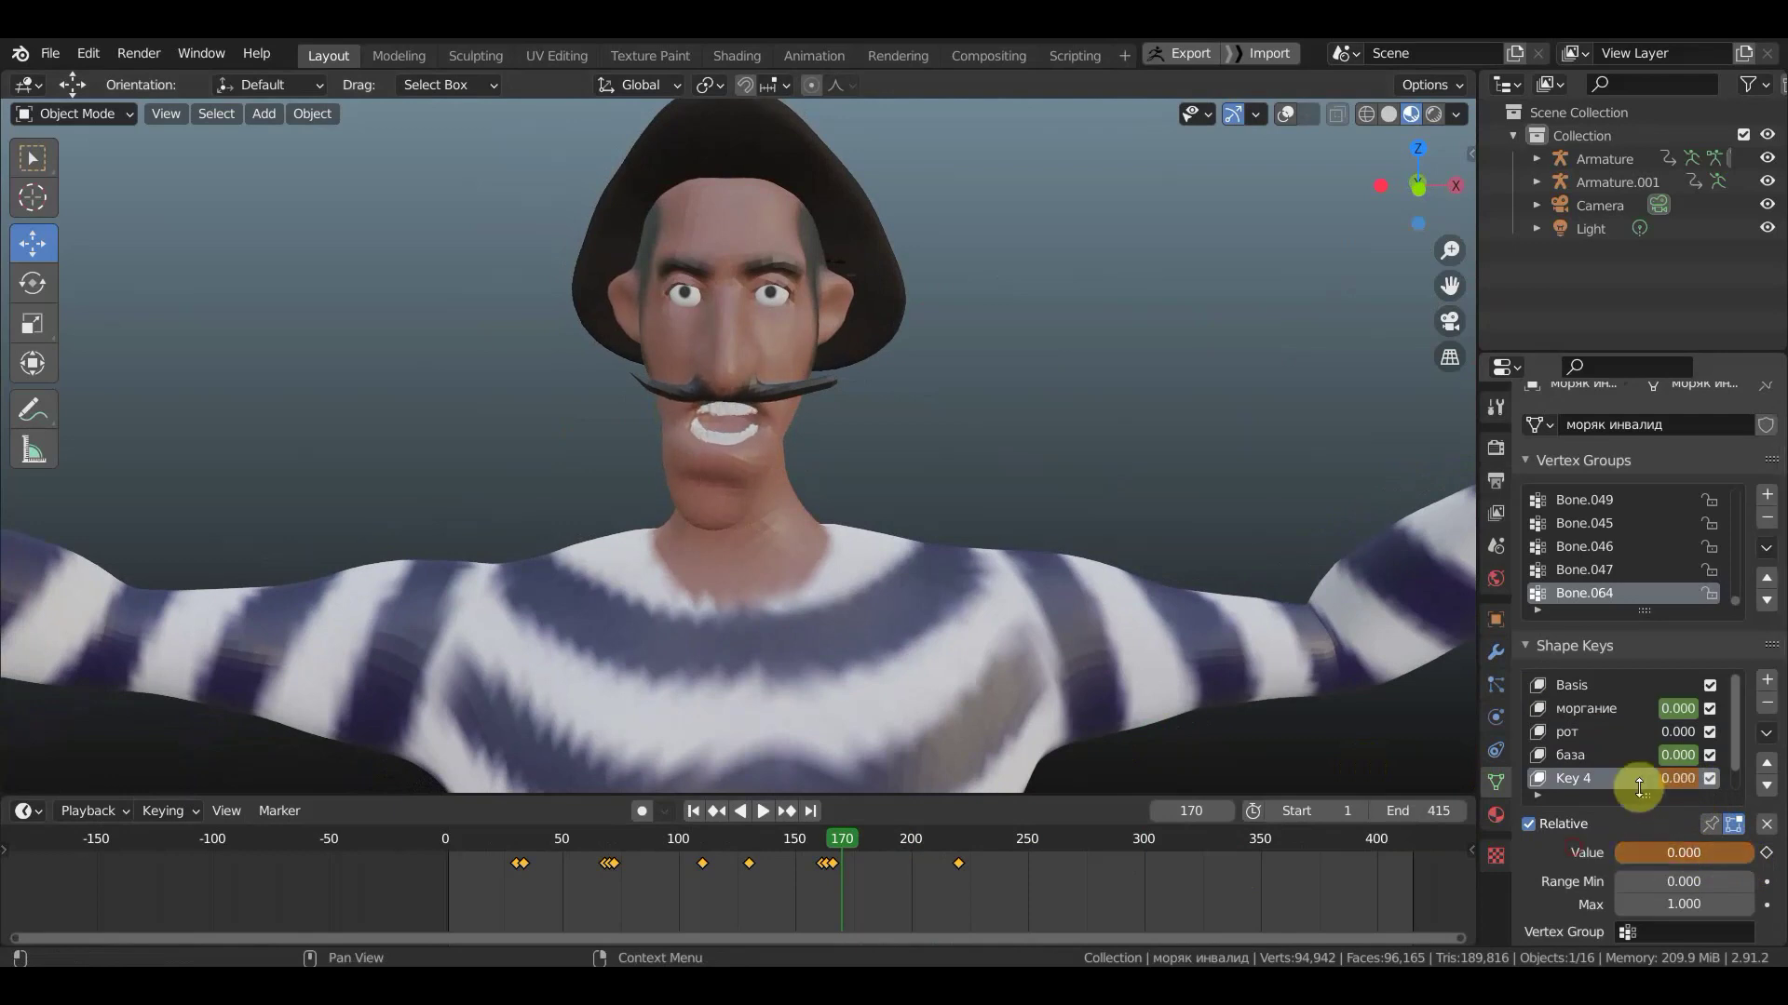
{"action": "left_click", "coordinate": [1566, 754]}
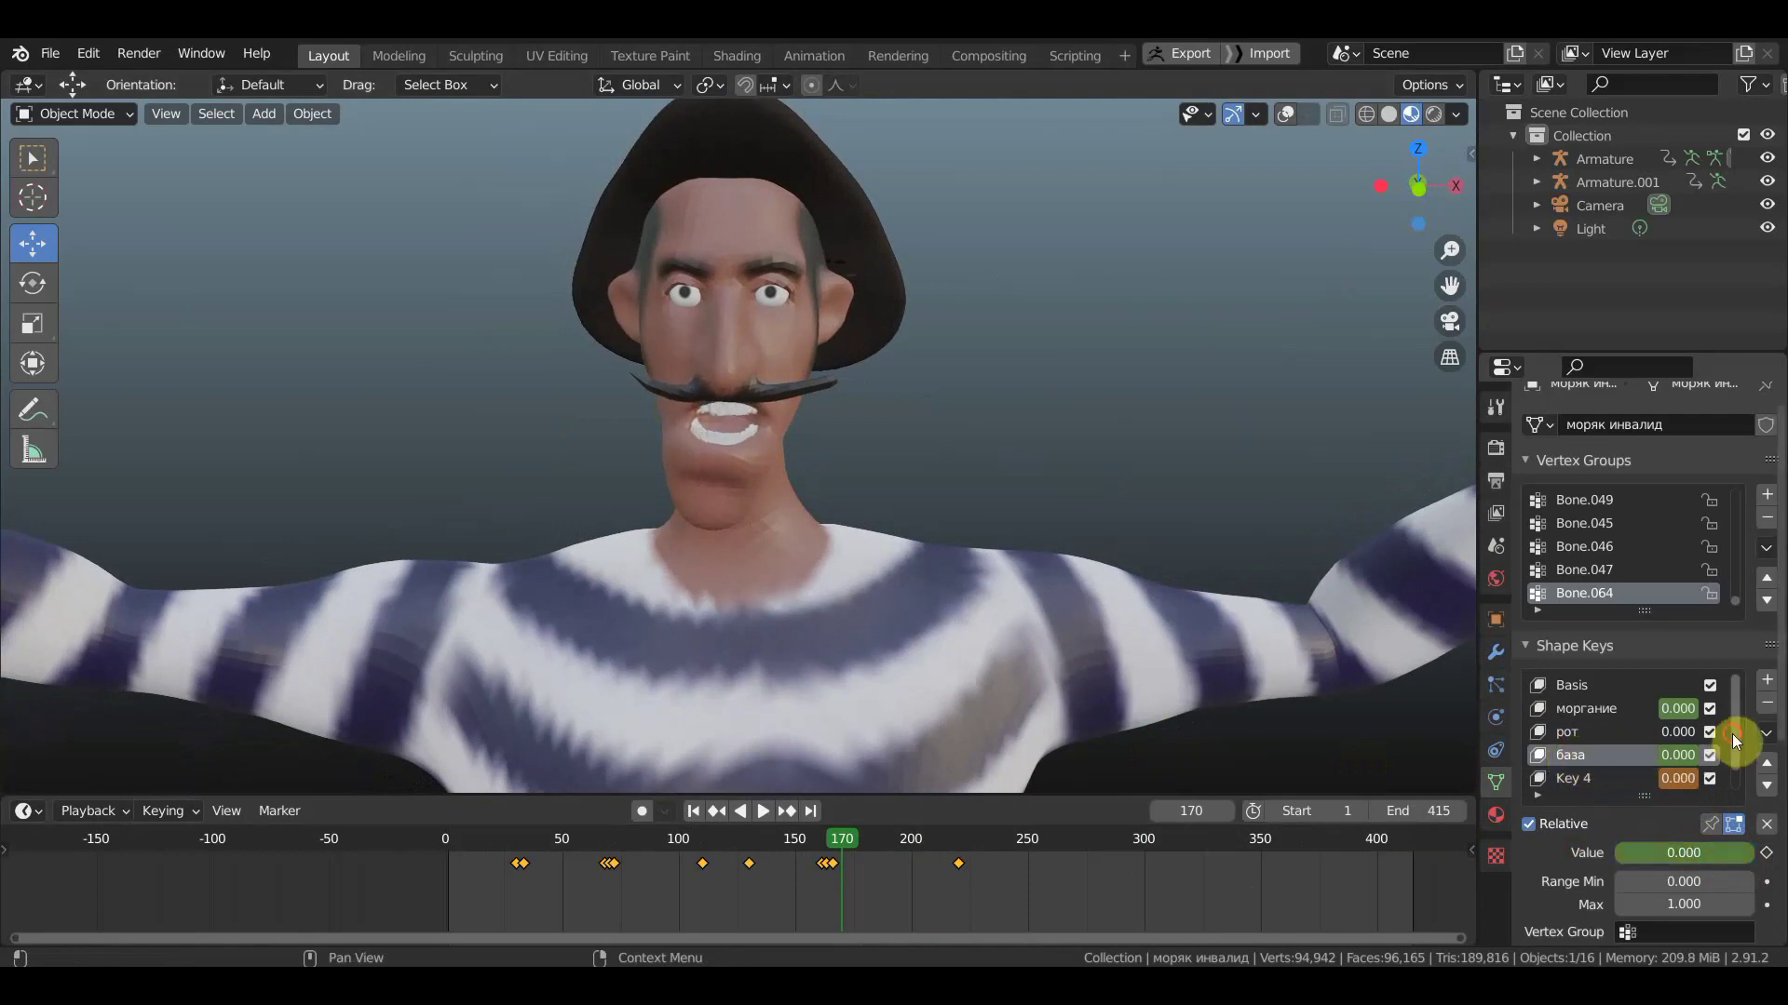
{"action": "left_click_drag", "start_coordinate": [1731, 734], "coordinate": [1733, 802]}
{"action": "left_click", "coordinate": [1574, 754]}
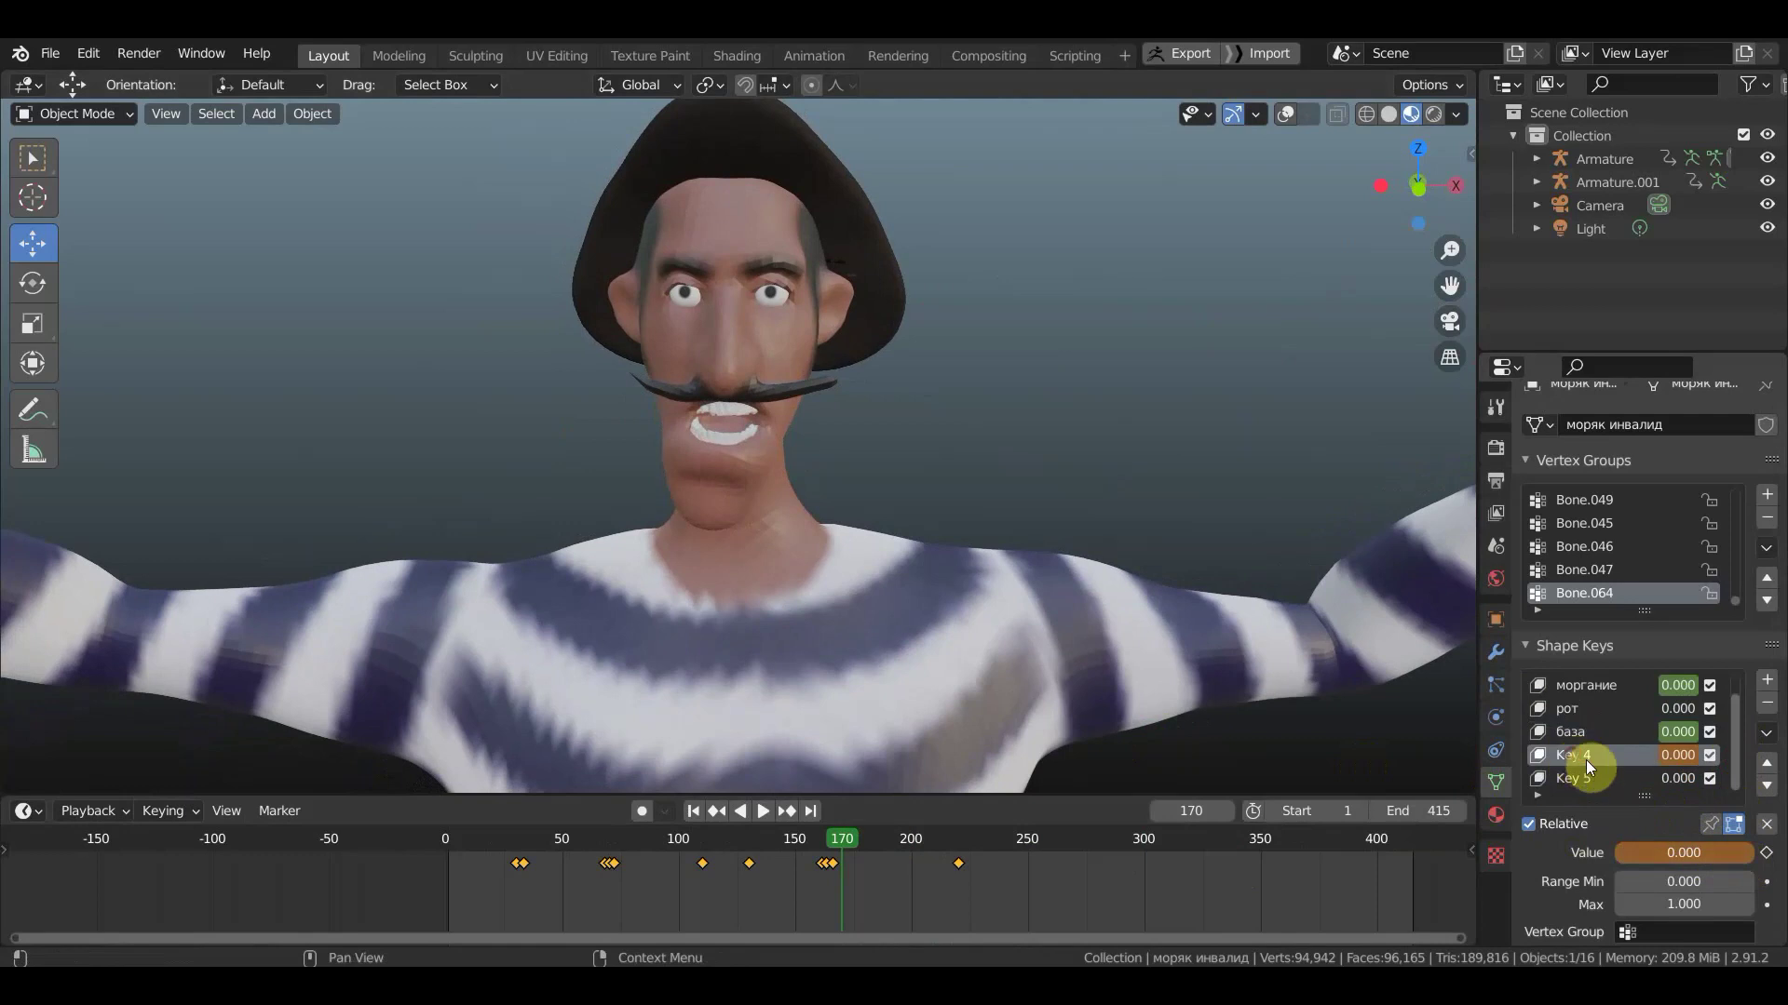
{"action": "left_click", "coordinate": [1710, 827]}
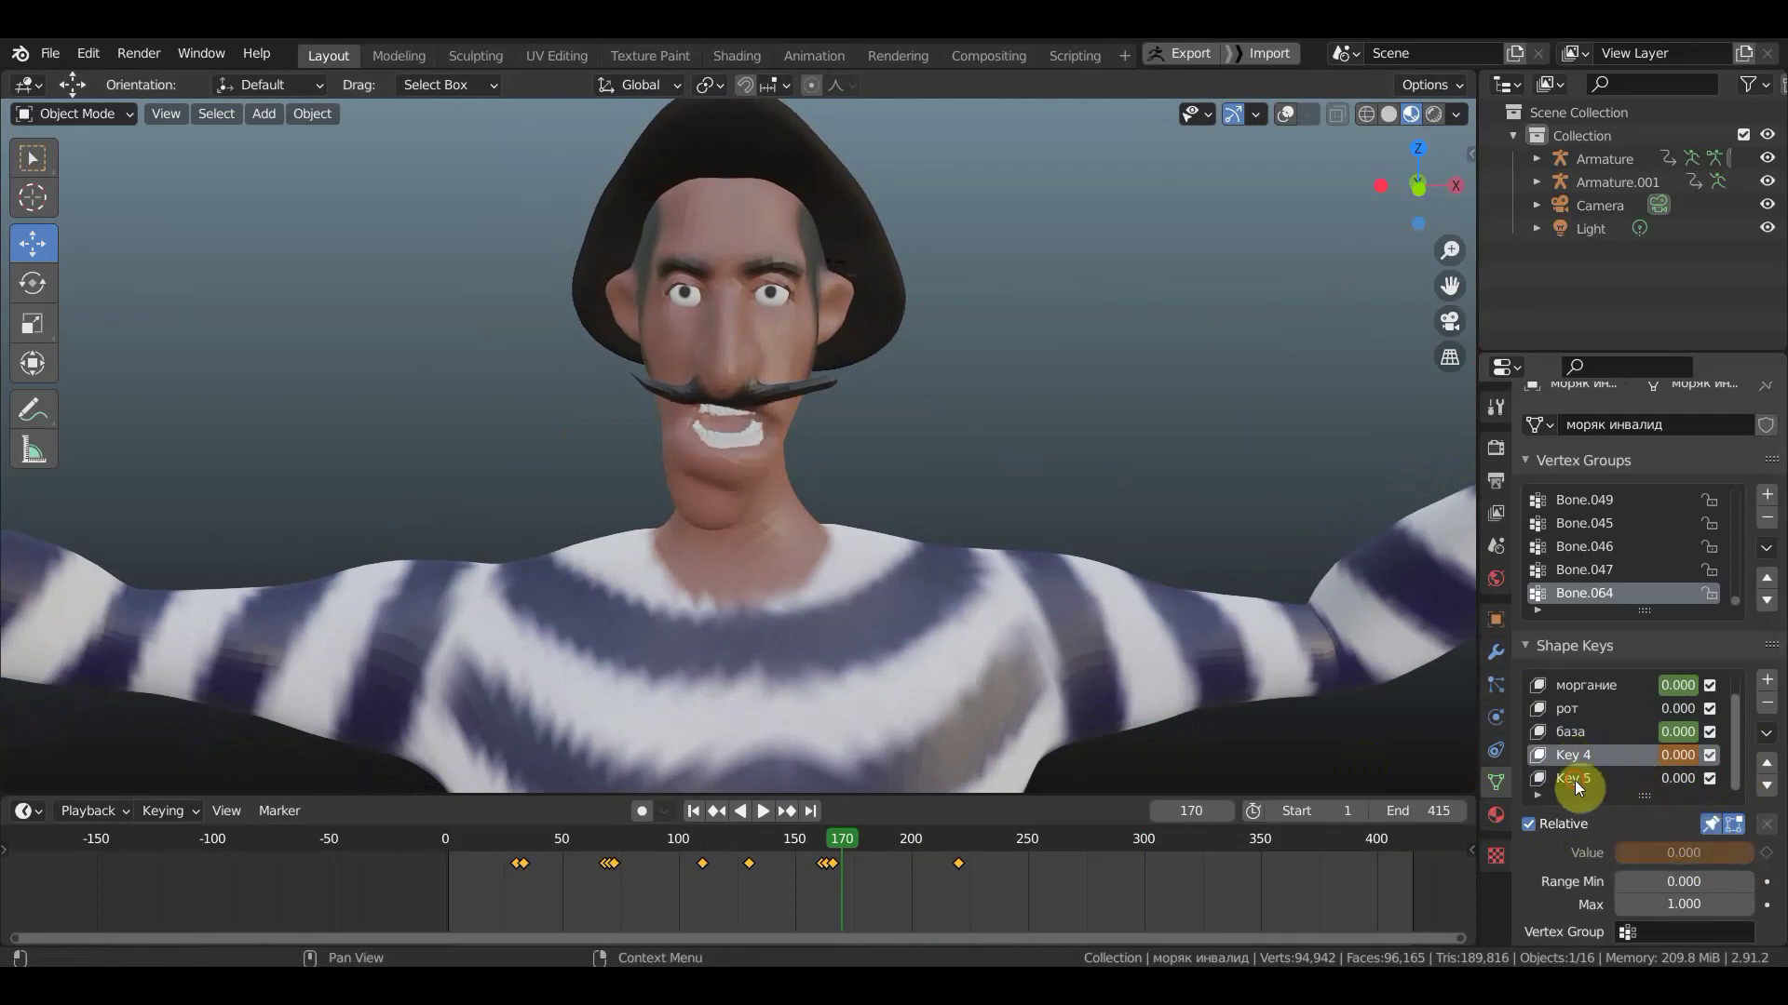
- Preview Key 5, then keyframe it at 0.000 on frame 170
{"action": "left_click", "coordinate": [1573, 780]}
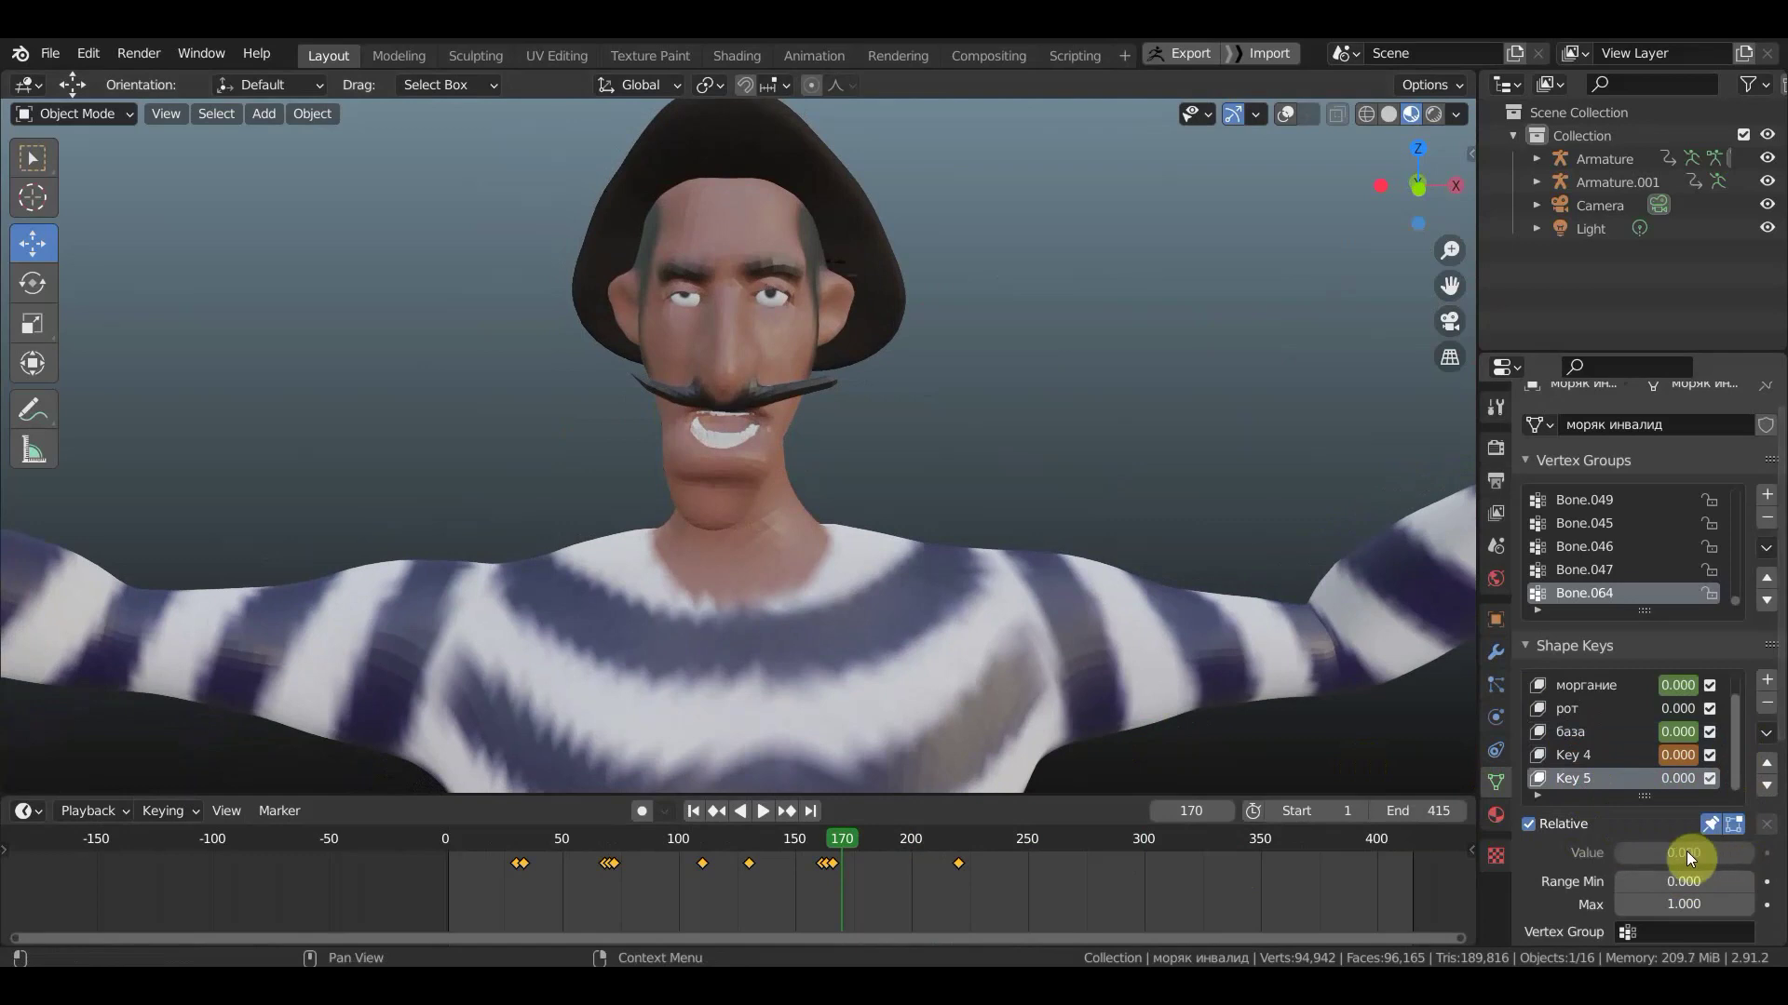
{"action": "left_click_drag", "start_coordinate": [1674, 853], "coordinate": [1696, 853]}
{"action": "left_click", "coordinate": [1711, 822]}
{"action": "left_click_drag", "start_coordinate": [1722, 854], "coordinate": [1626, 852]}
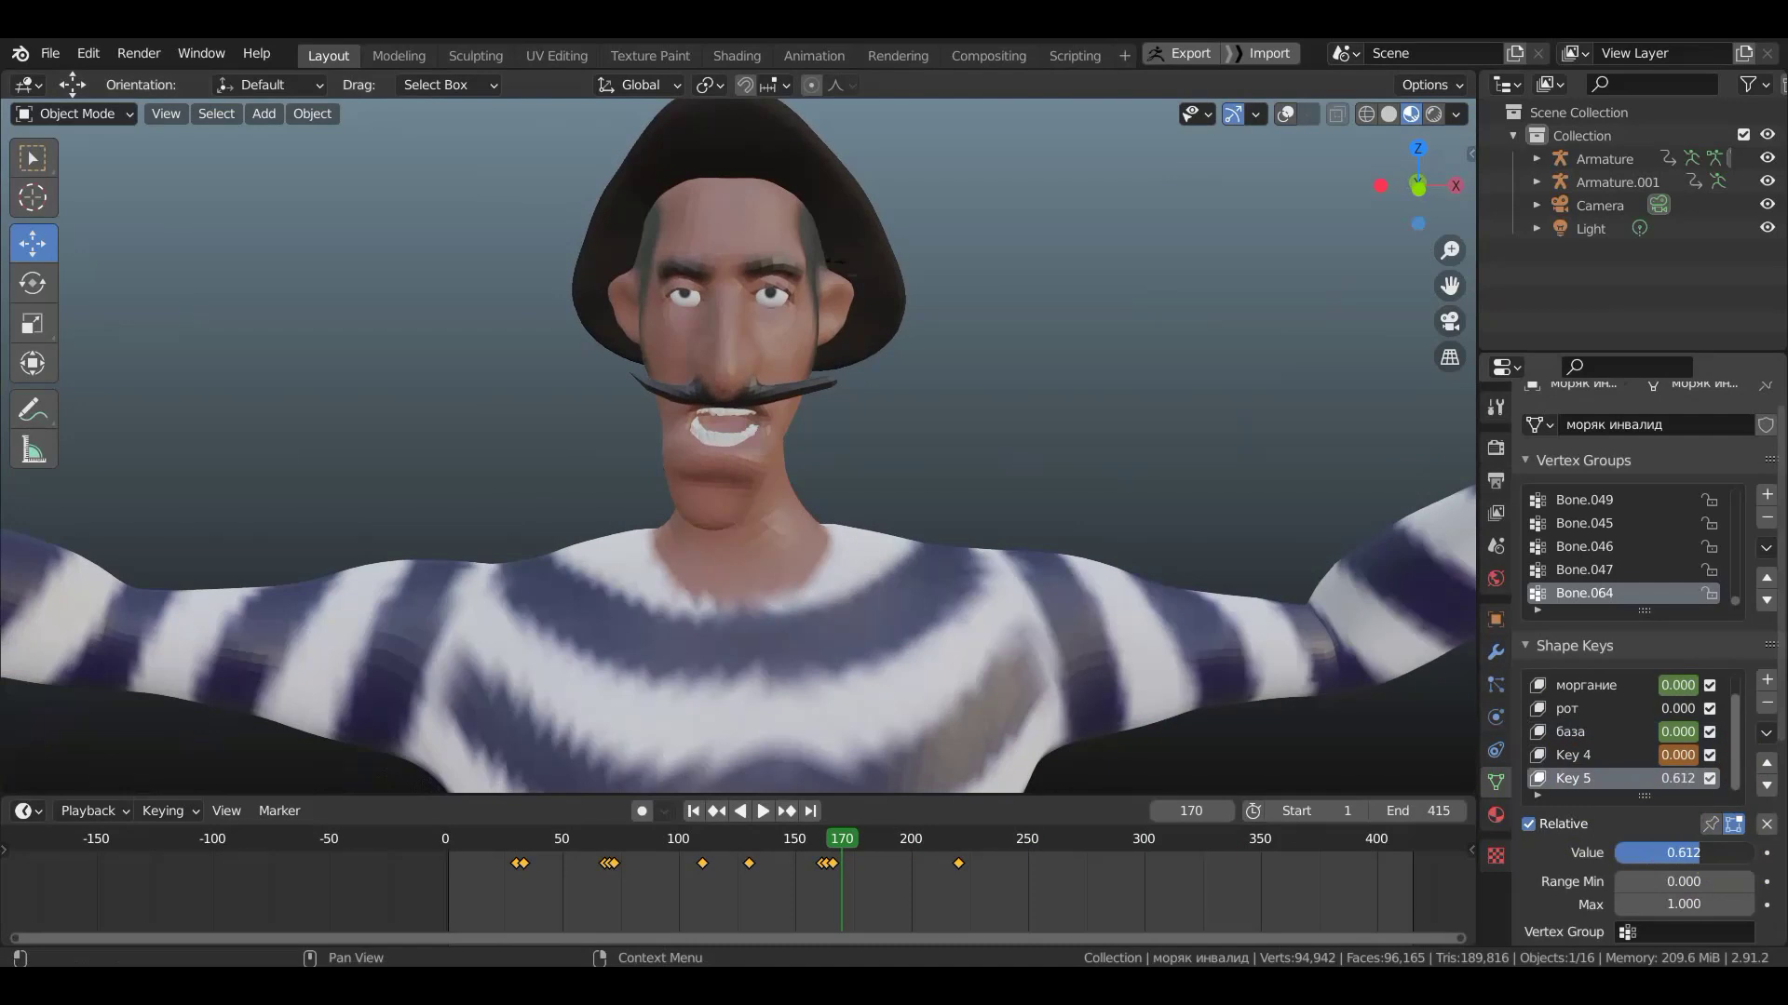
{"action": "left_click", "coordinate": [1766, 853]}
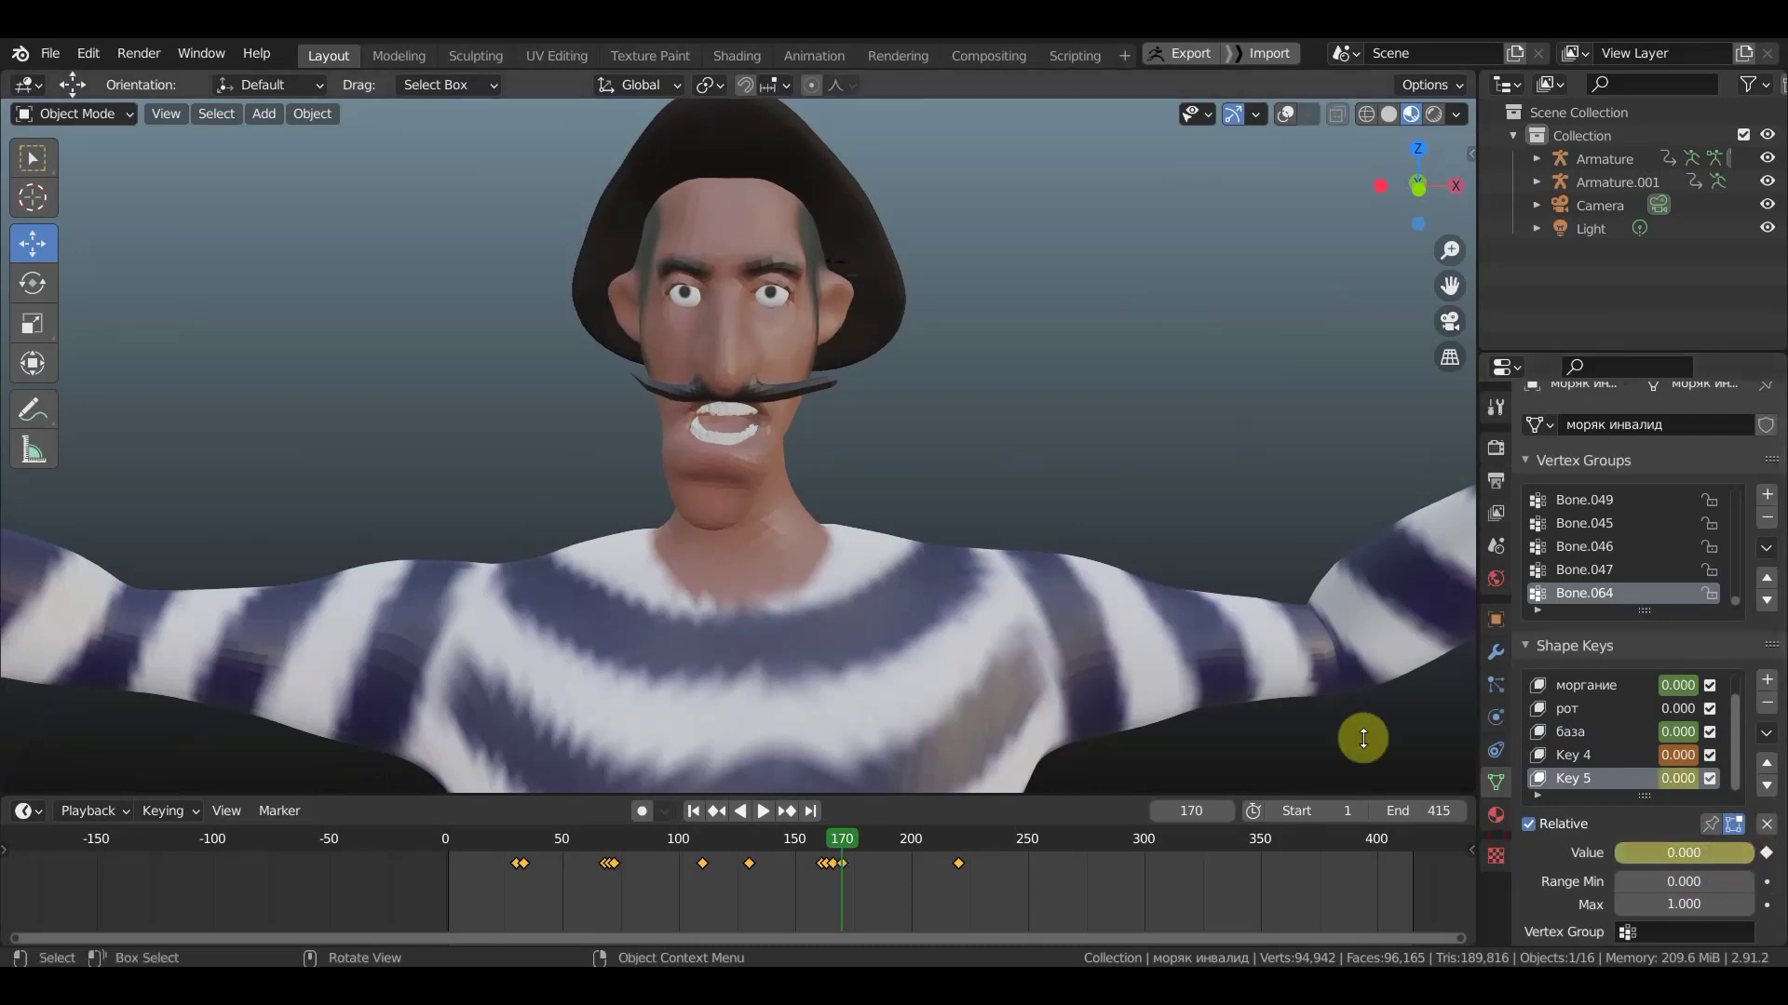
- Orbit to a head-on view of the sailor and return to frame 0
{"action": "mouse_move", "coordinate": [1234, 472]}
{"action": "middle_mouse_down"}
{"action": "mouse_move", "coordinate": [901, 487]}
{"action": "mouse_move", "coordinate": [992, 488]}
{"action": "middle_mouse_up"}
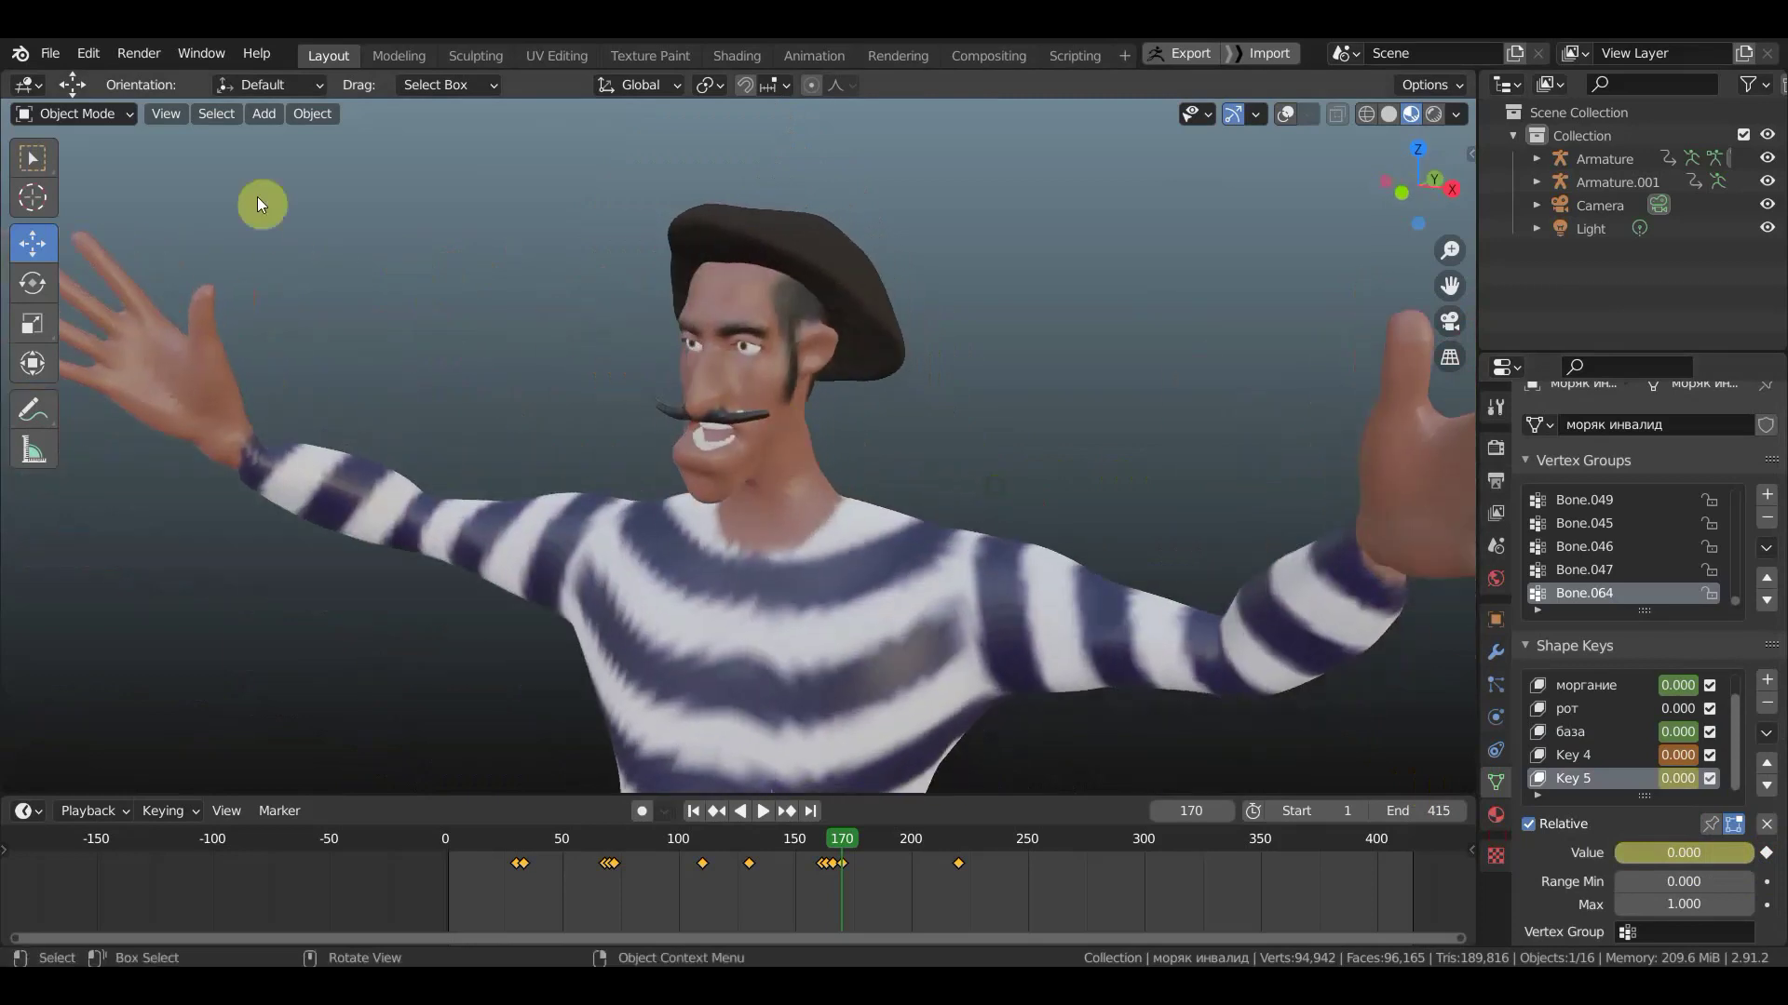
{"action": "scroll", "coordinate": [309, 296], "scroll_direction": "up", "scroll_amount": 4}
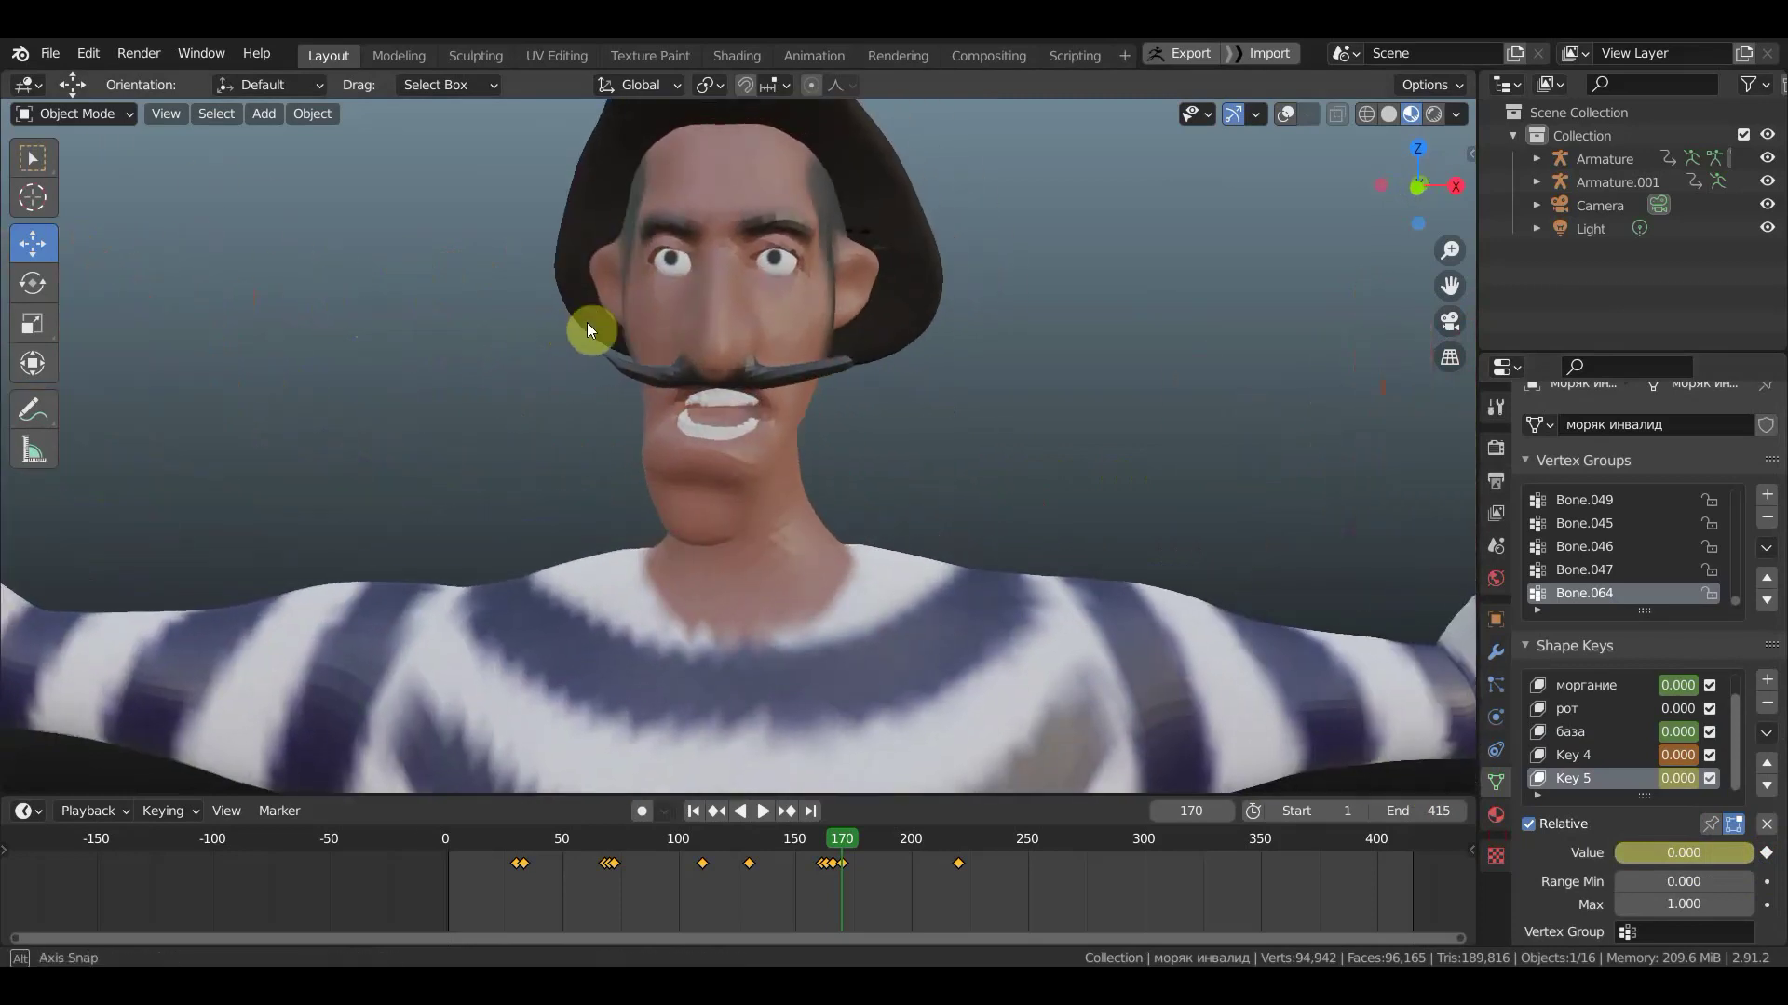
{"action": "middle_click_drag", "start_coordinate": [309, 296], "coordinate": [785, 427]}
{"action": "scroll", "coordinate": [787, 433], "scroll_direction": "down", "scroll_amount": 4}
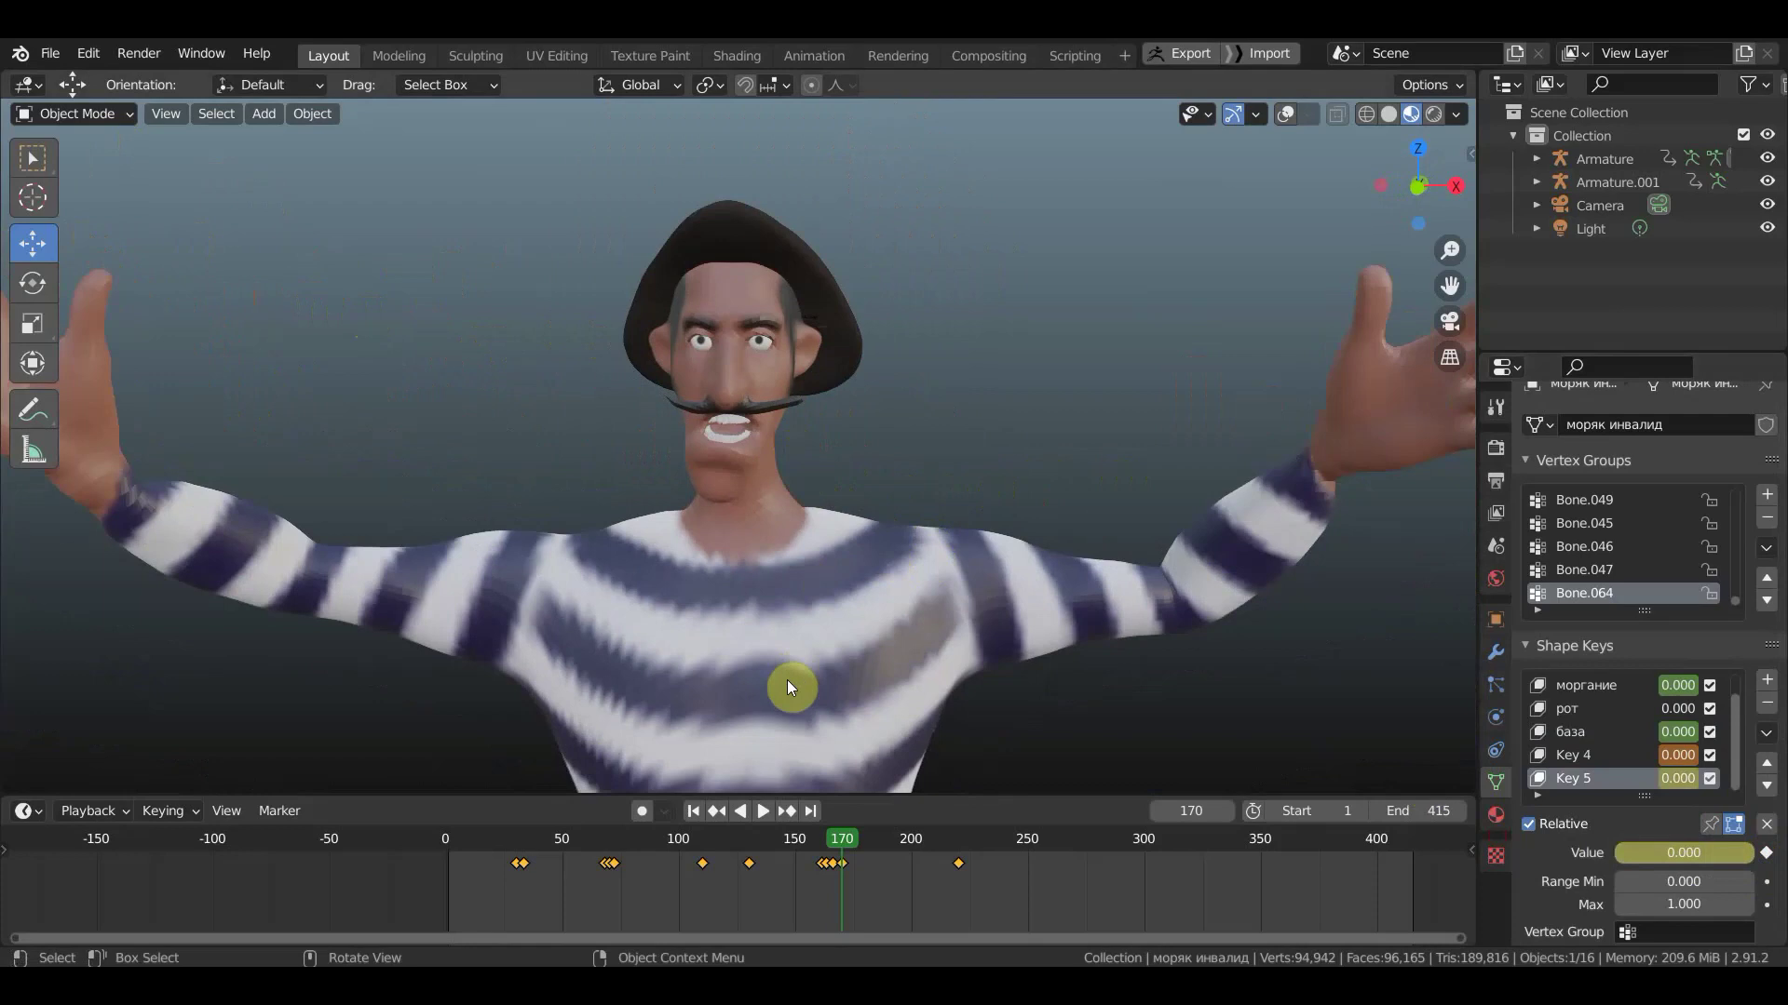
{"action": "left_click", "coordinate": [453, 842]}
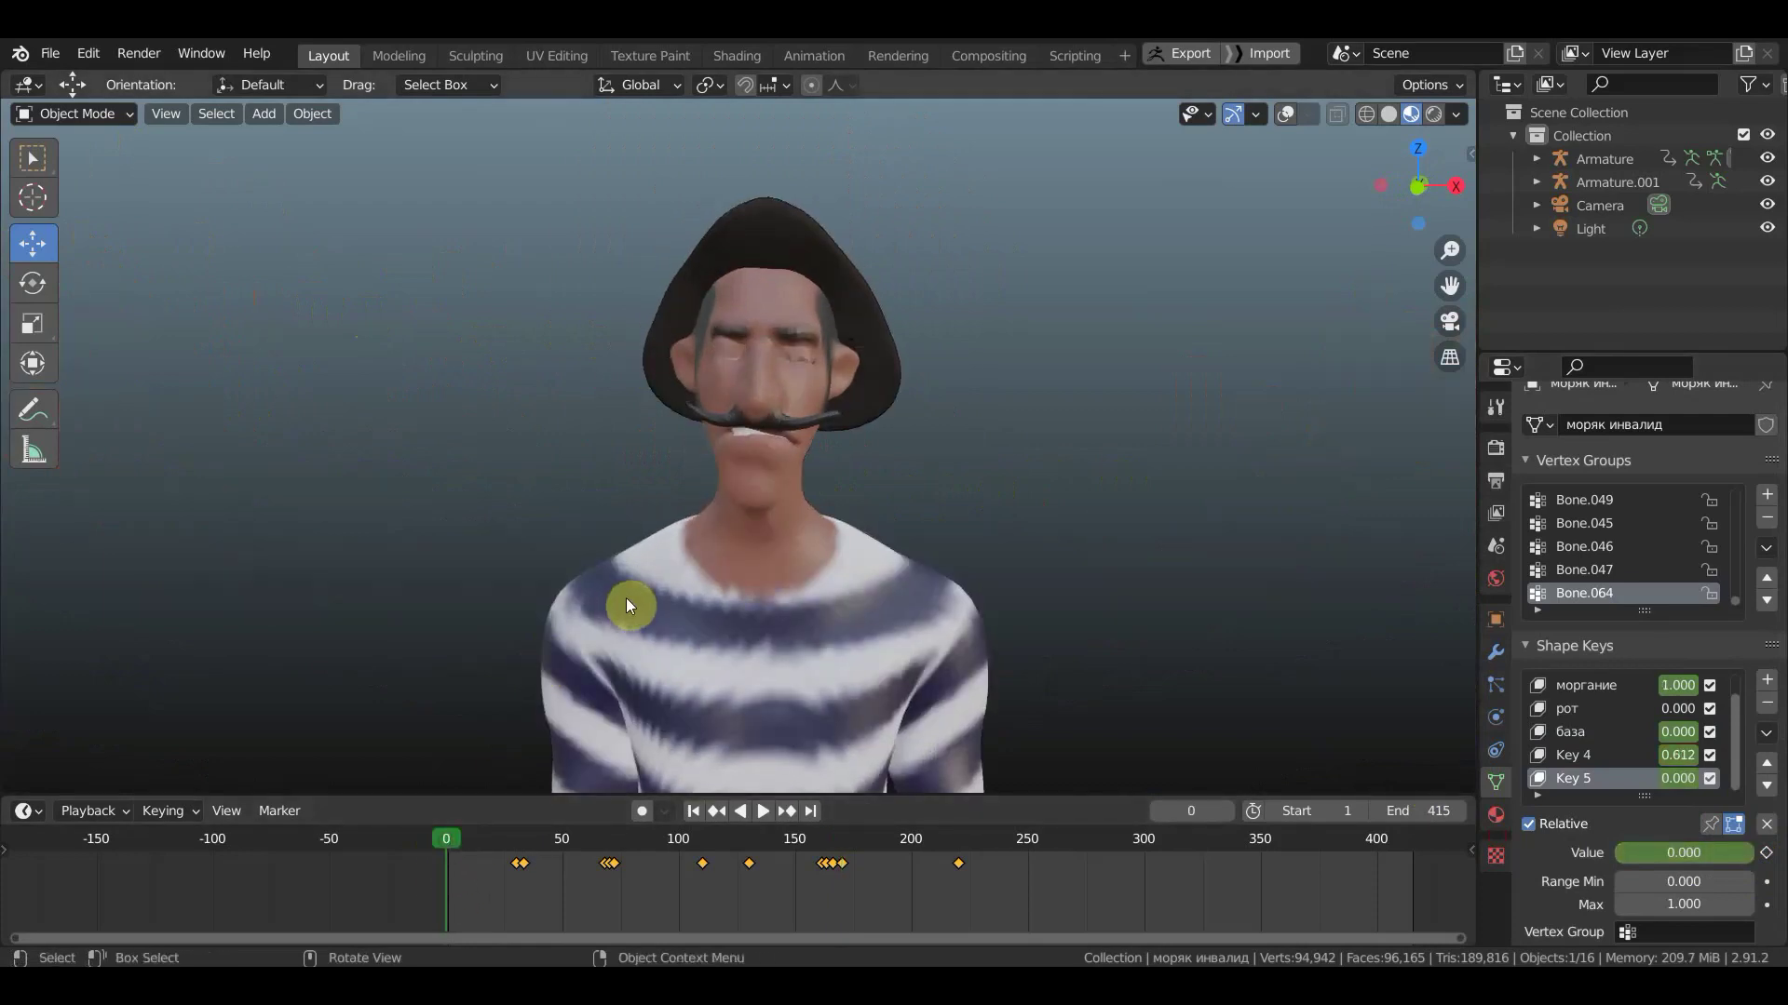
- Keyframe моргание at 0 on frame 0 so the eyes stay open
{"action": "key", "text": "space"}
{"action": "key", "text": "space"}
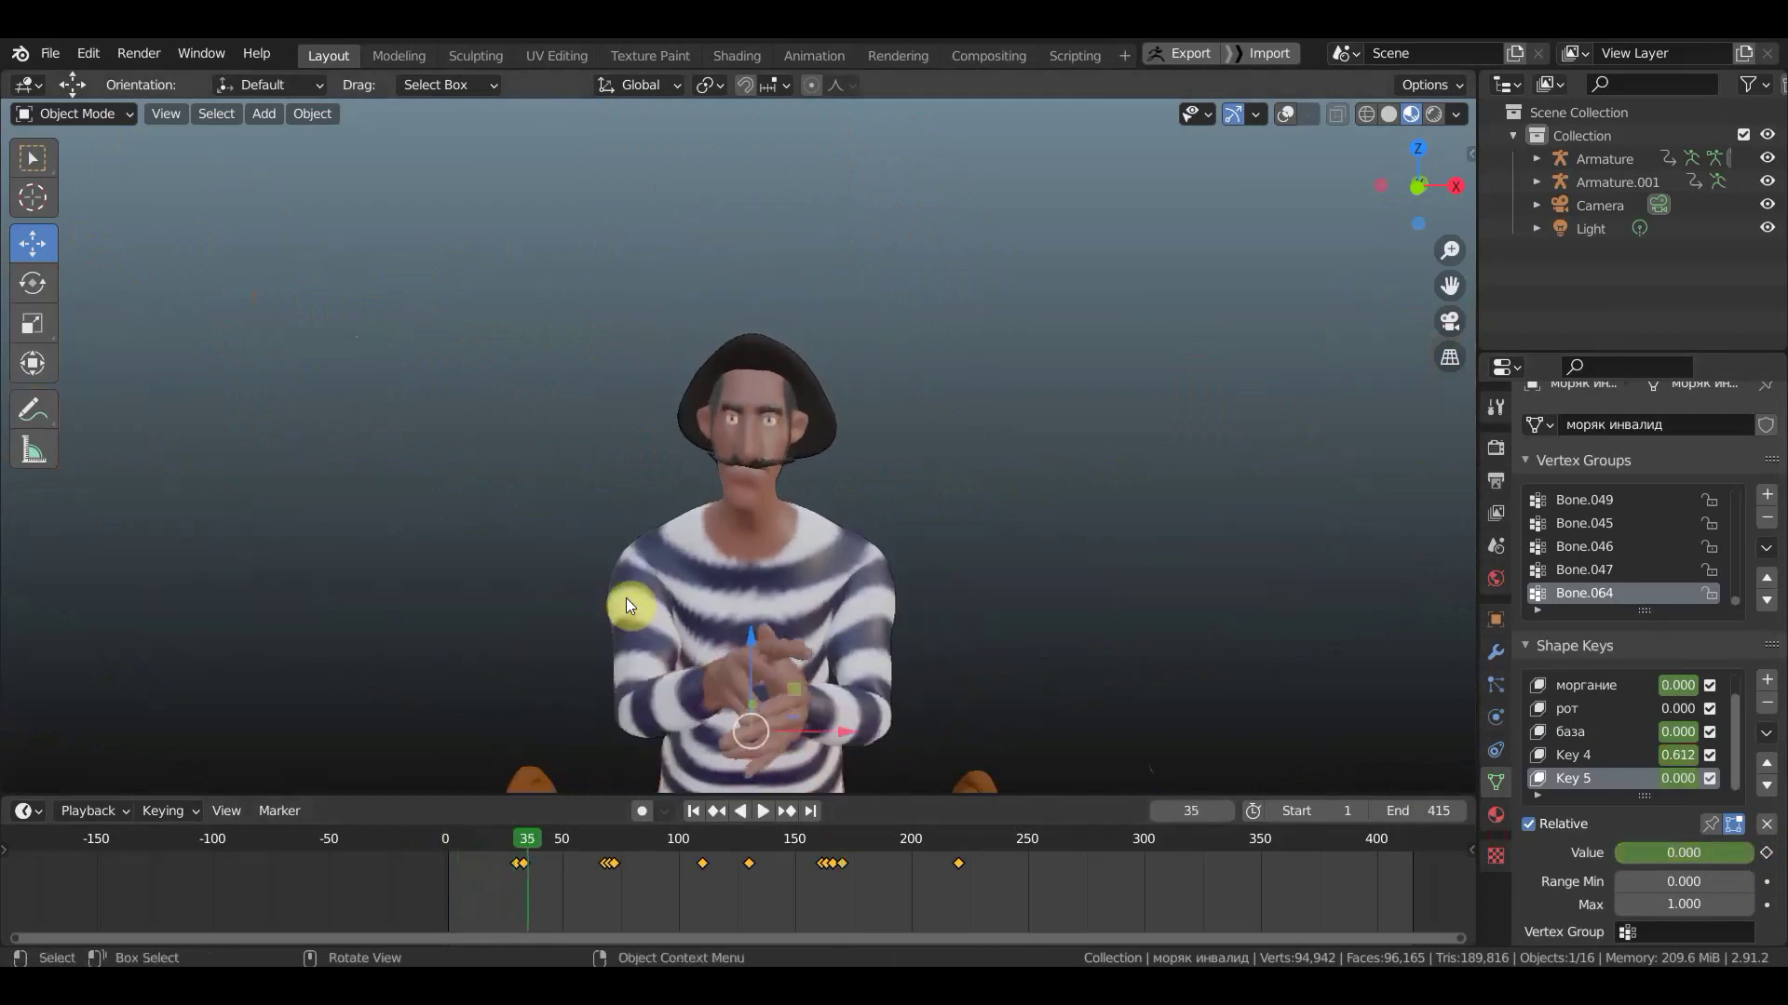
{"action": "scroll", "coordinate": [449, 890], "scroll_direction": "up", "scroll_amount": 2}
{"action": "mouse_move", "coordinate": [449, 890]}
{"action": "middle_mouse_down"}
{"action": "mouse_move", "coordinate": [551, 898]}
{"action": "mouse_move", "coordinate": [762, 850]}
{"action": "mouse_move", "coordinate": [620, 835]}
{"action": "mouse_move", "coordinate": [658, 845]}
{"action": "middle_mouse_up"}
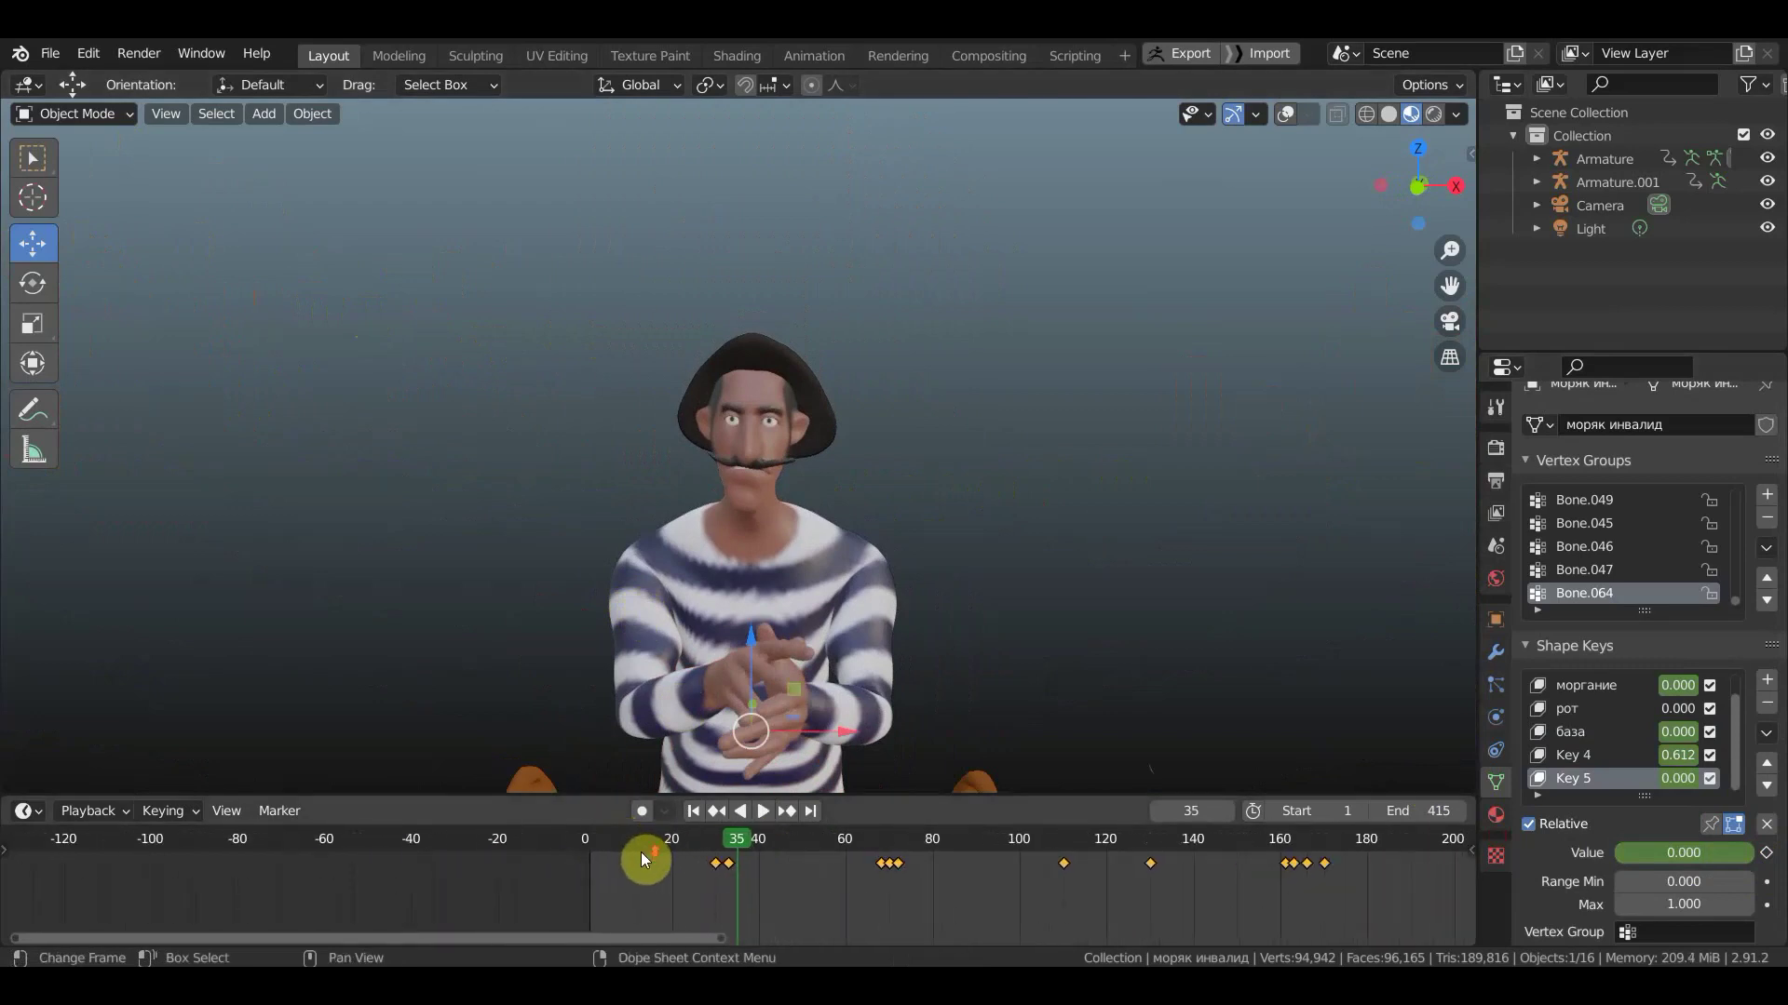
{"action": "scroll", "coordinate": [605, 847], "scroll_direction": "up", "scroll_amount": 2}
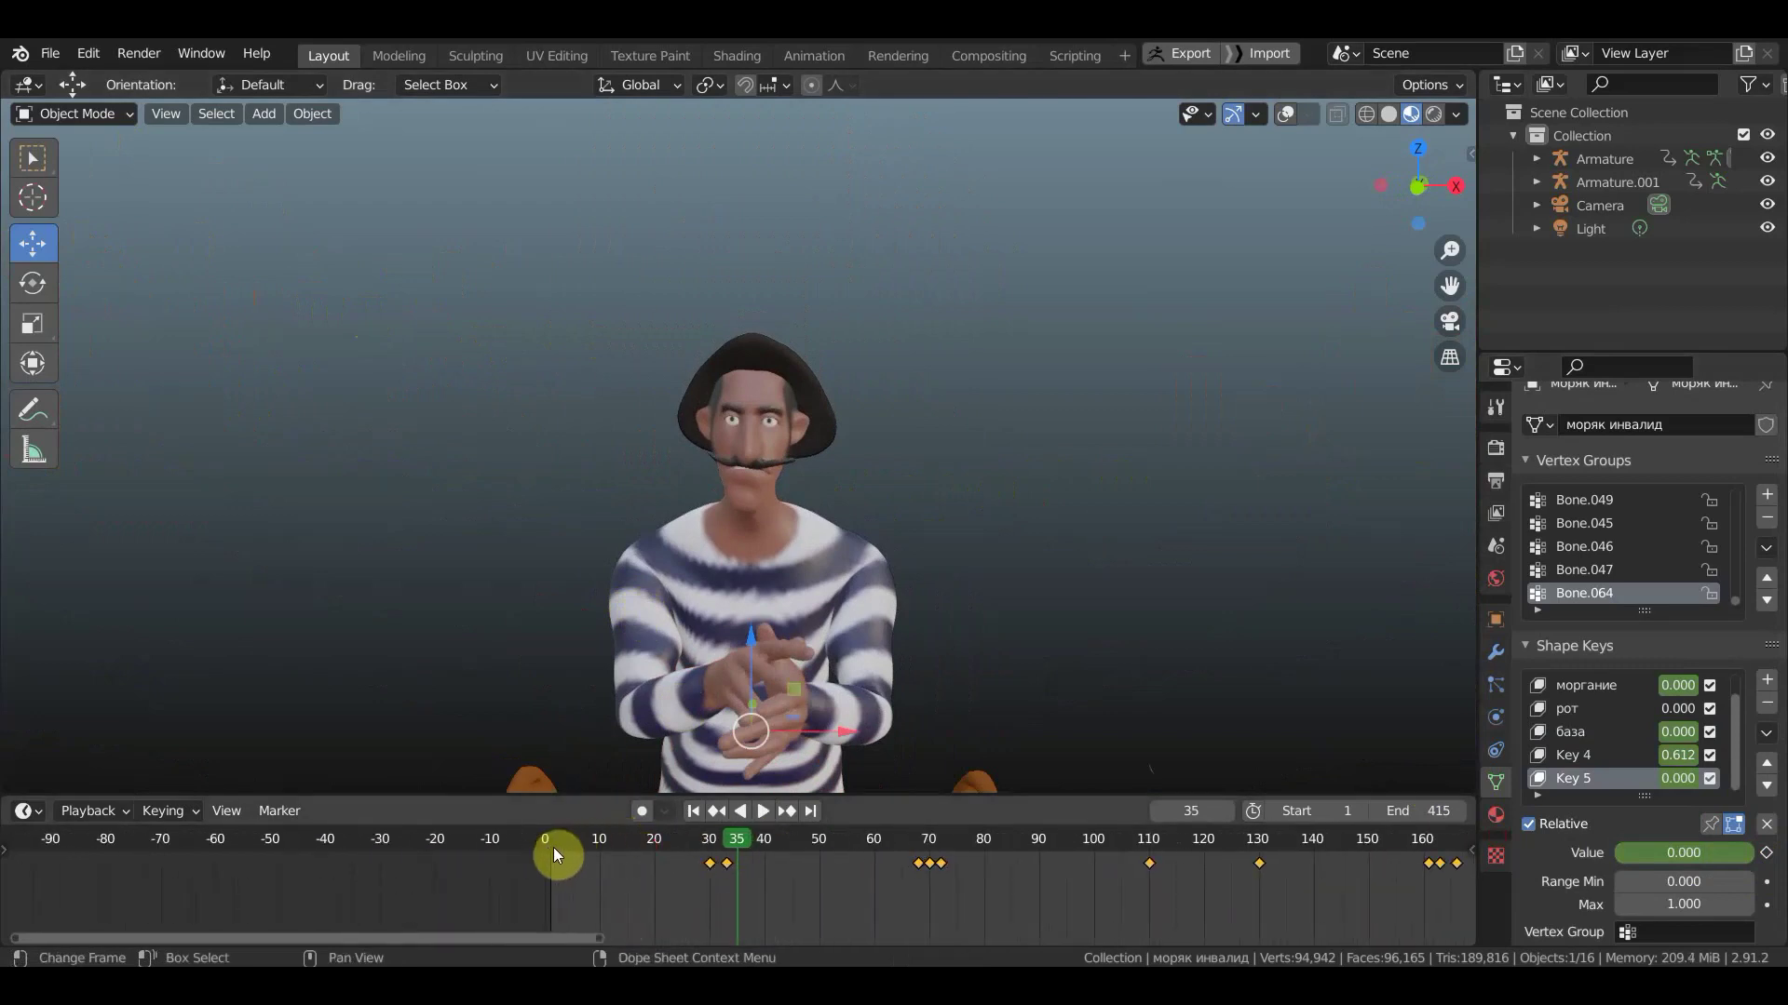
{"action": "left_click", "coordinate": [547, 847]}
{"action": "scroll", "coordinate": [1080, 546], "scroll_direction": "up", "scroll_amount": 5}
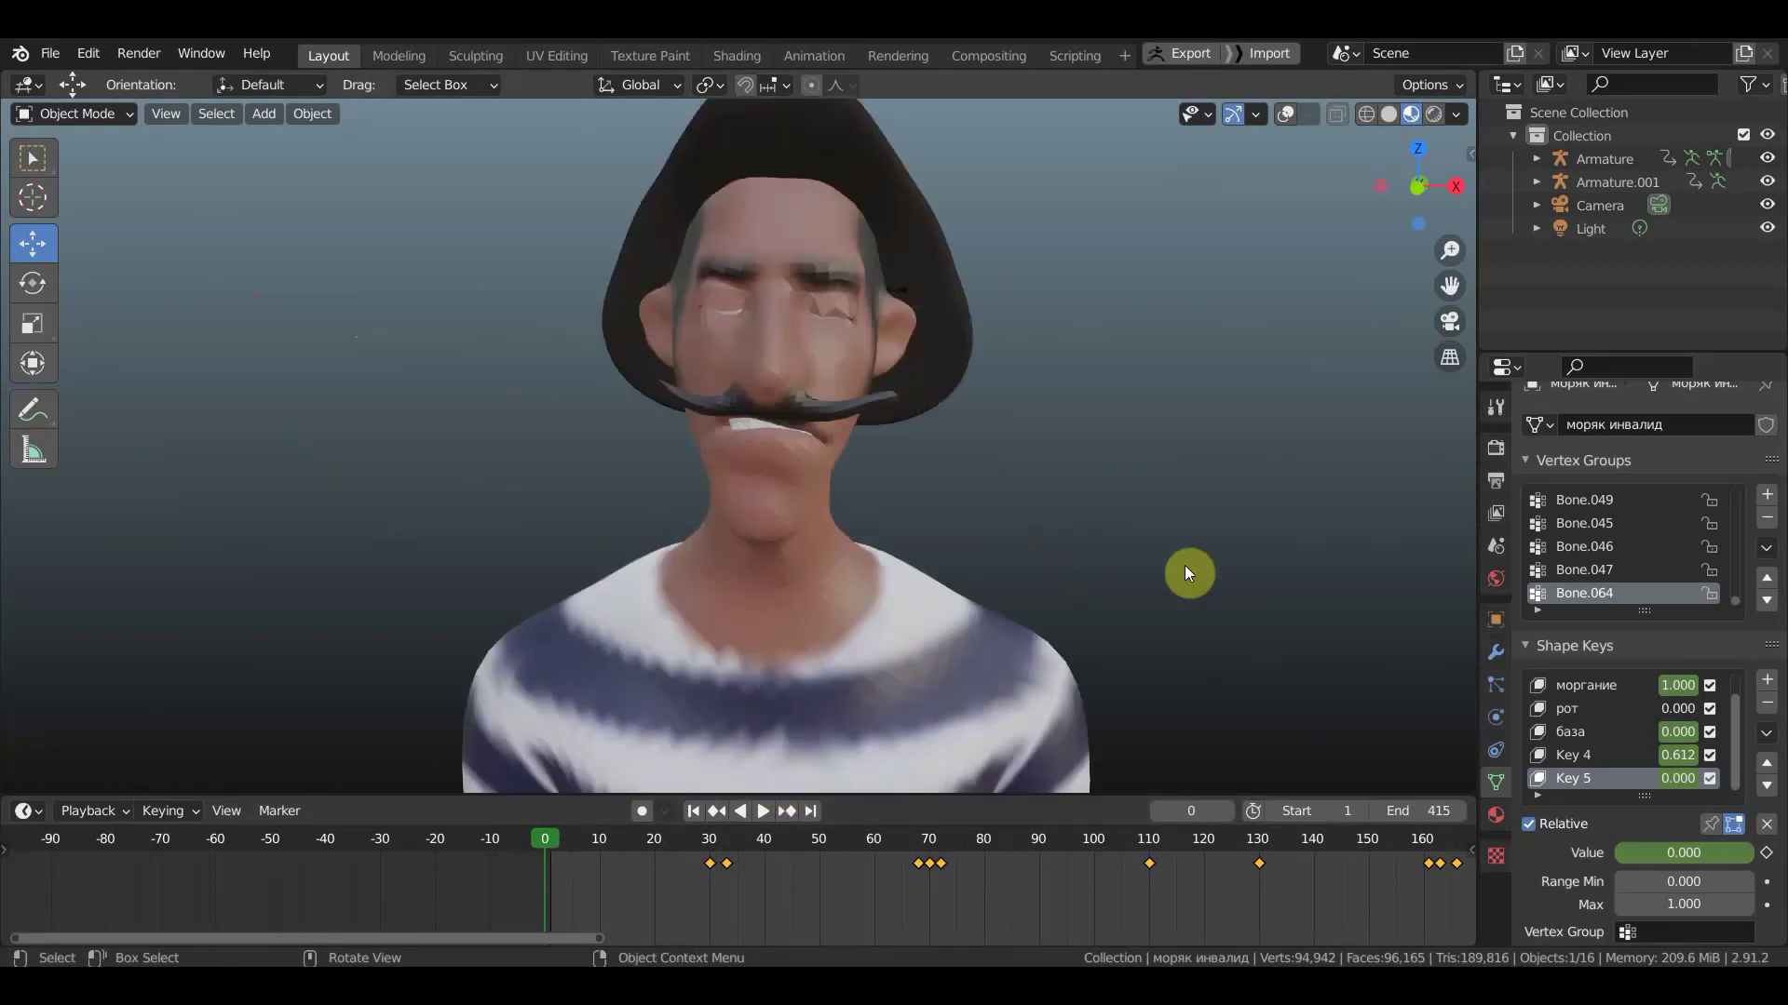
{"action": "left_click", "coordinate": [1587, 686]}
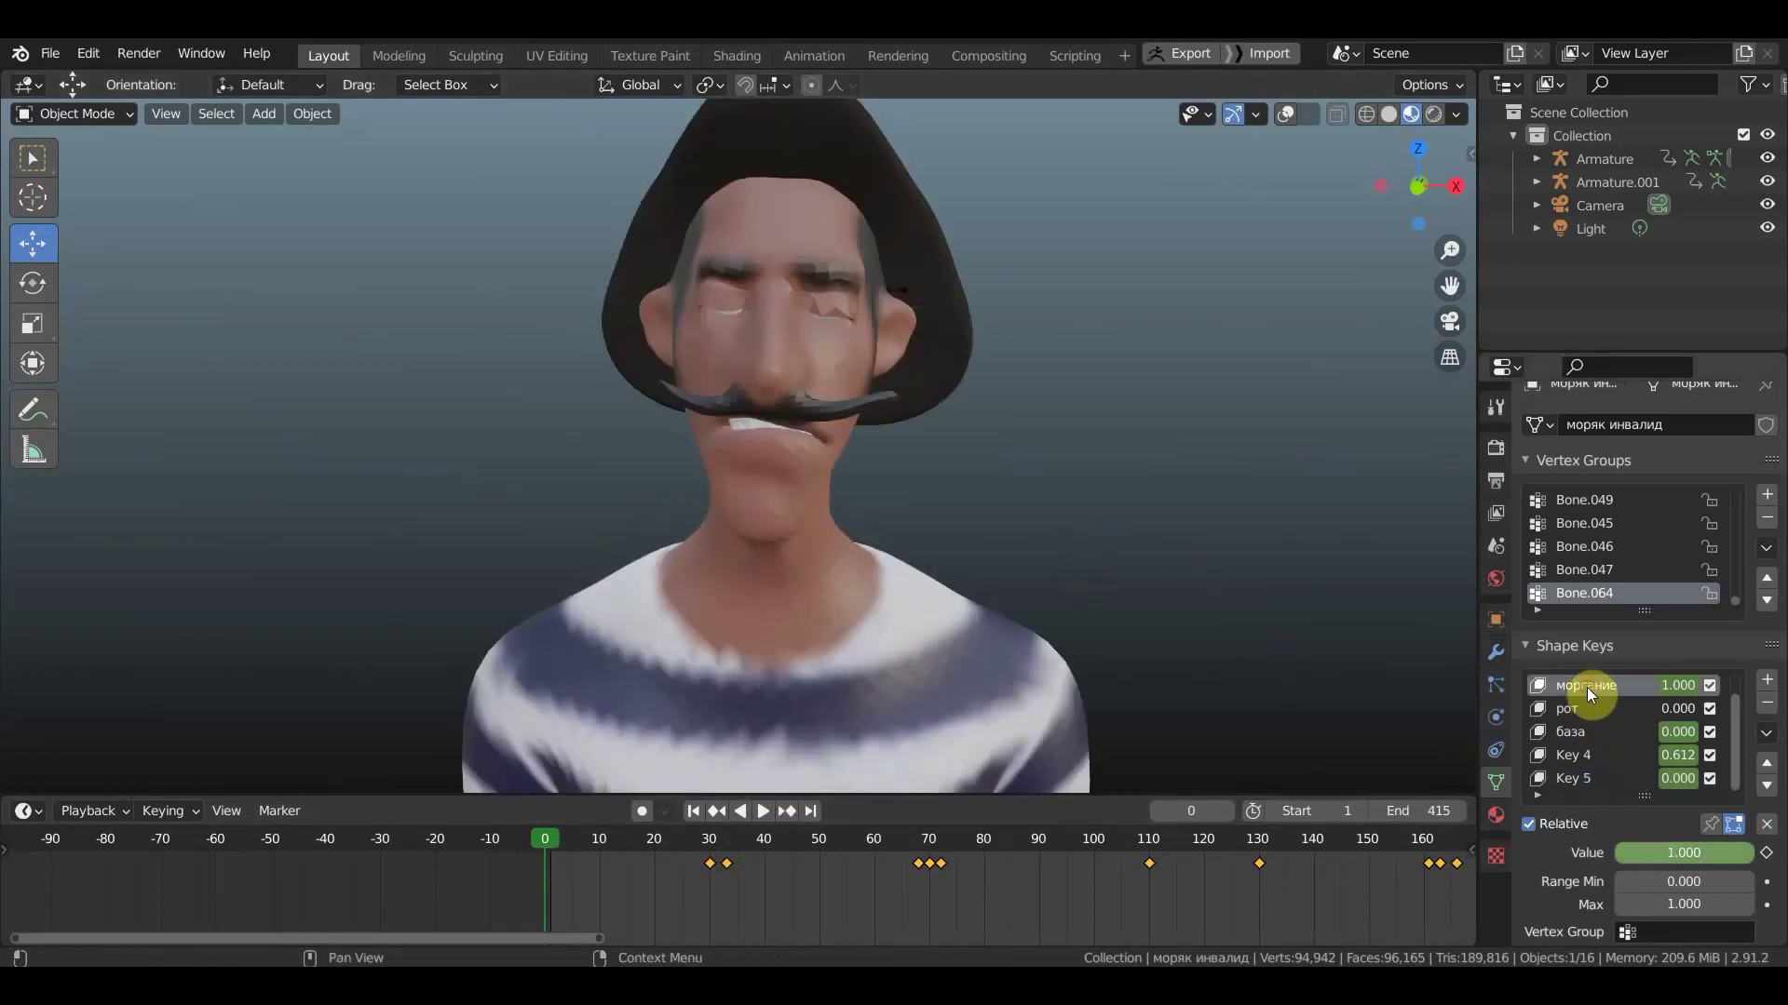
{"action": "left_click_drag", "start_coordinate": [1683, 853], "coordinate": [1620, 853]}
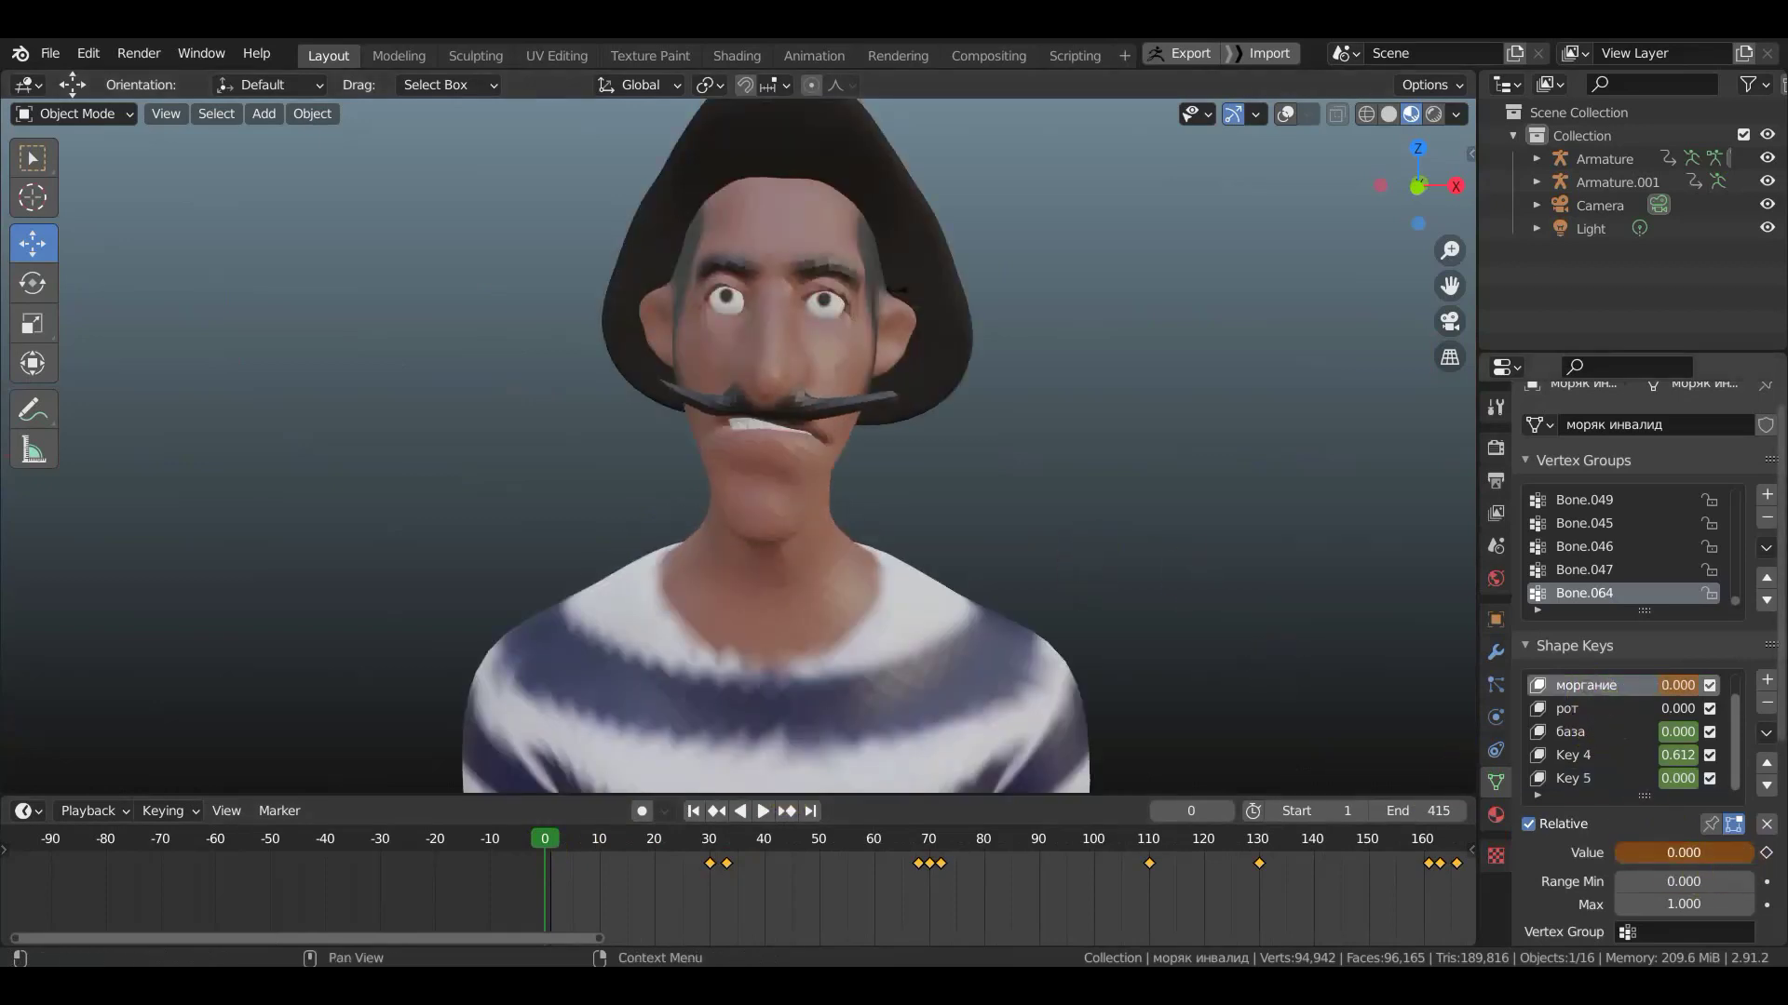
{"action": "left_click", "coordinate": [1766, 855]}
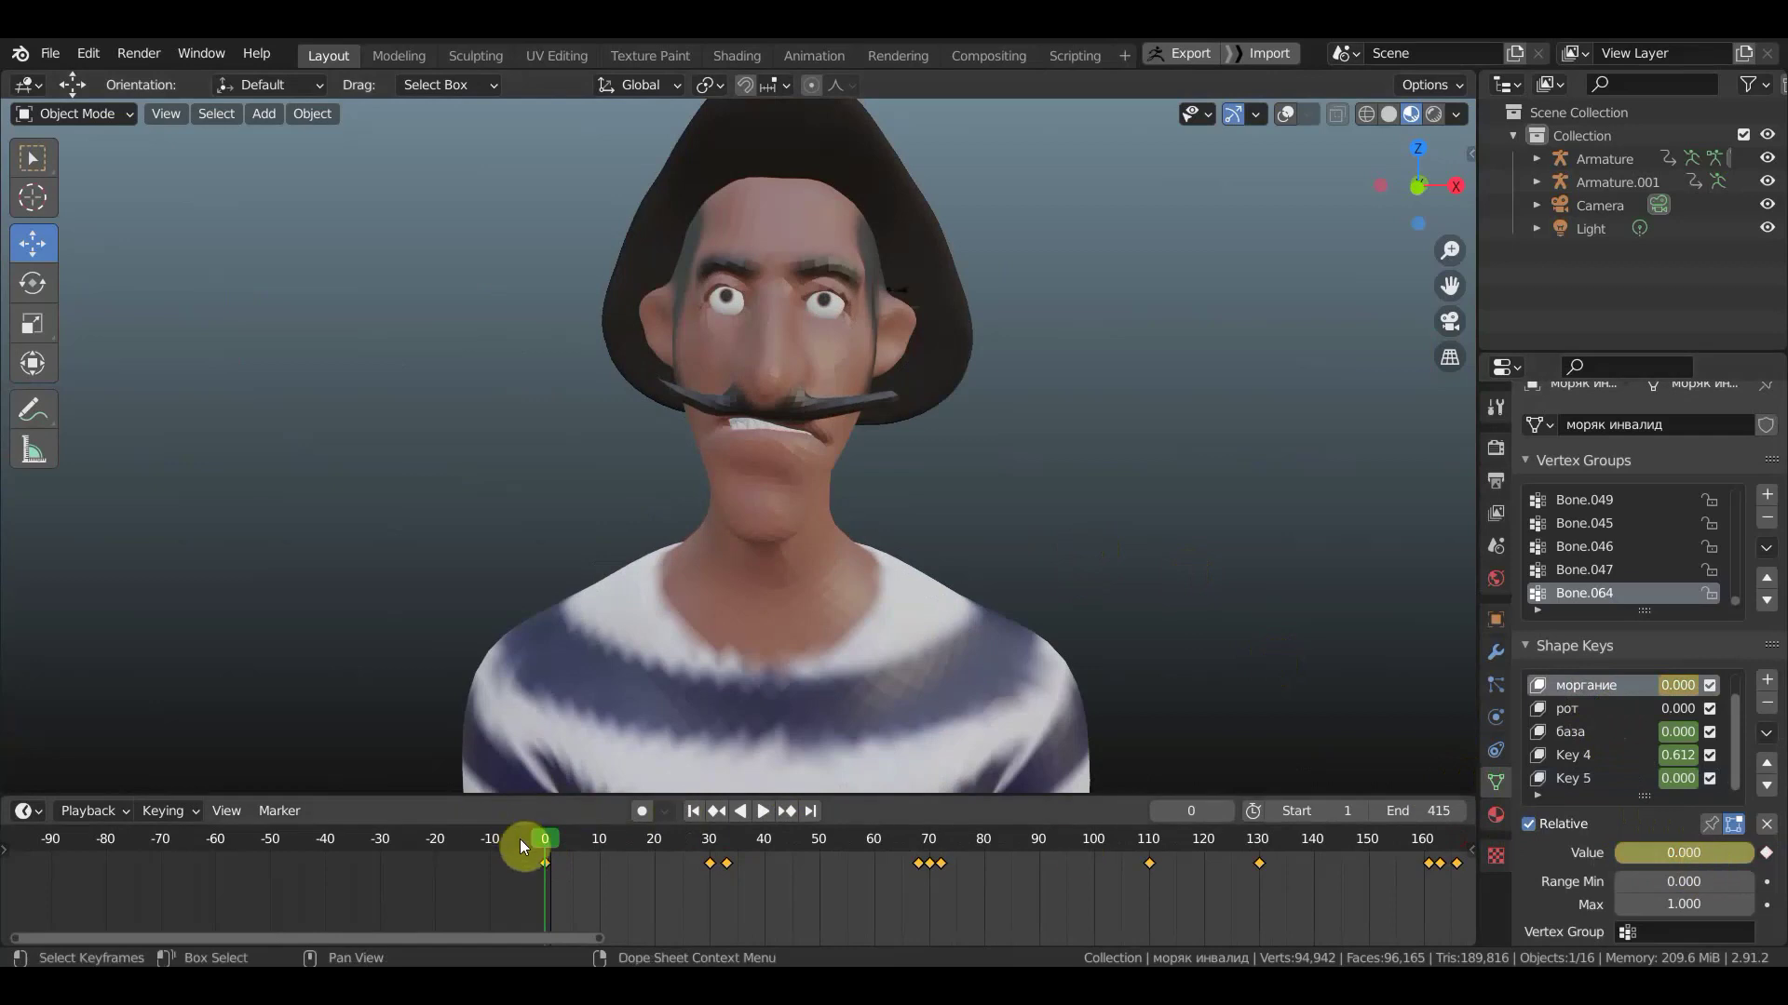
- Keyframe моргание again at frame 28, then play from frame 0 to check the eyes
{"action": "mouse_move", "coordinate": [541, 843]}
{"action": "left_mouse_down"}
{"action": "mouse_move", "coordinate": [729, 871]}
{"action": "mouse_move", "coordinate": [700, 881]}
{"action": "left_mouse_up"}
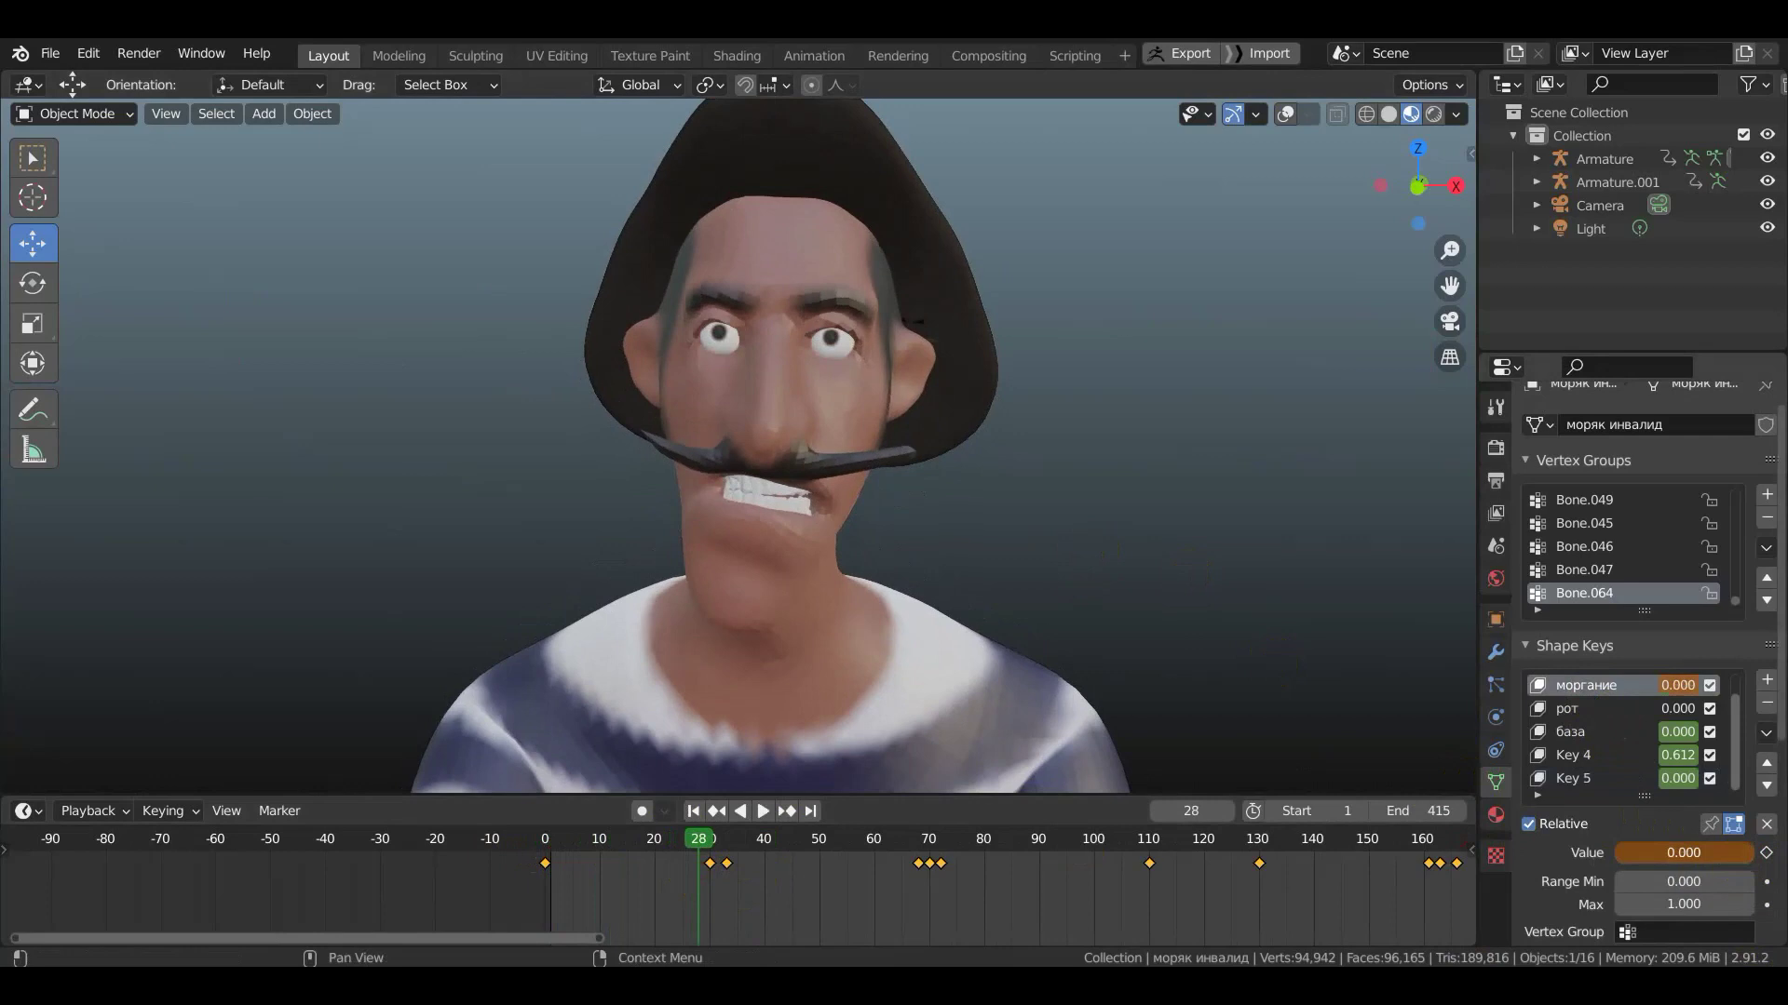
{"action": "key", "text": "i"}
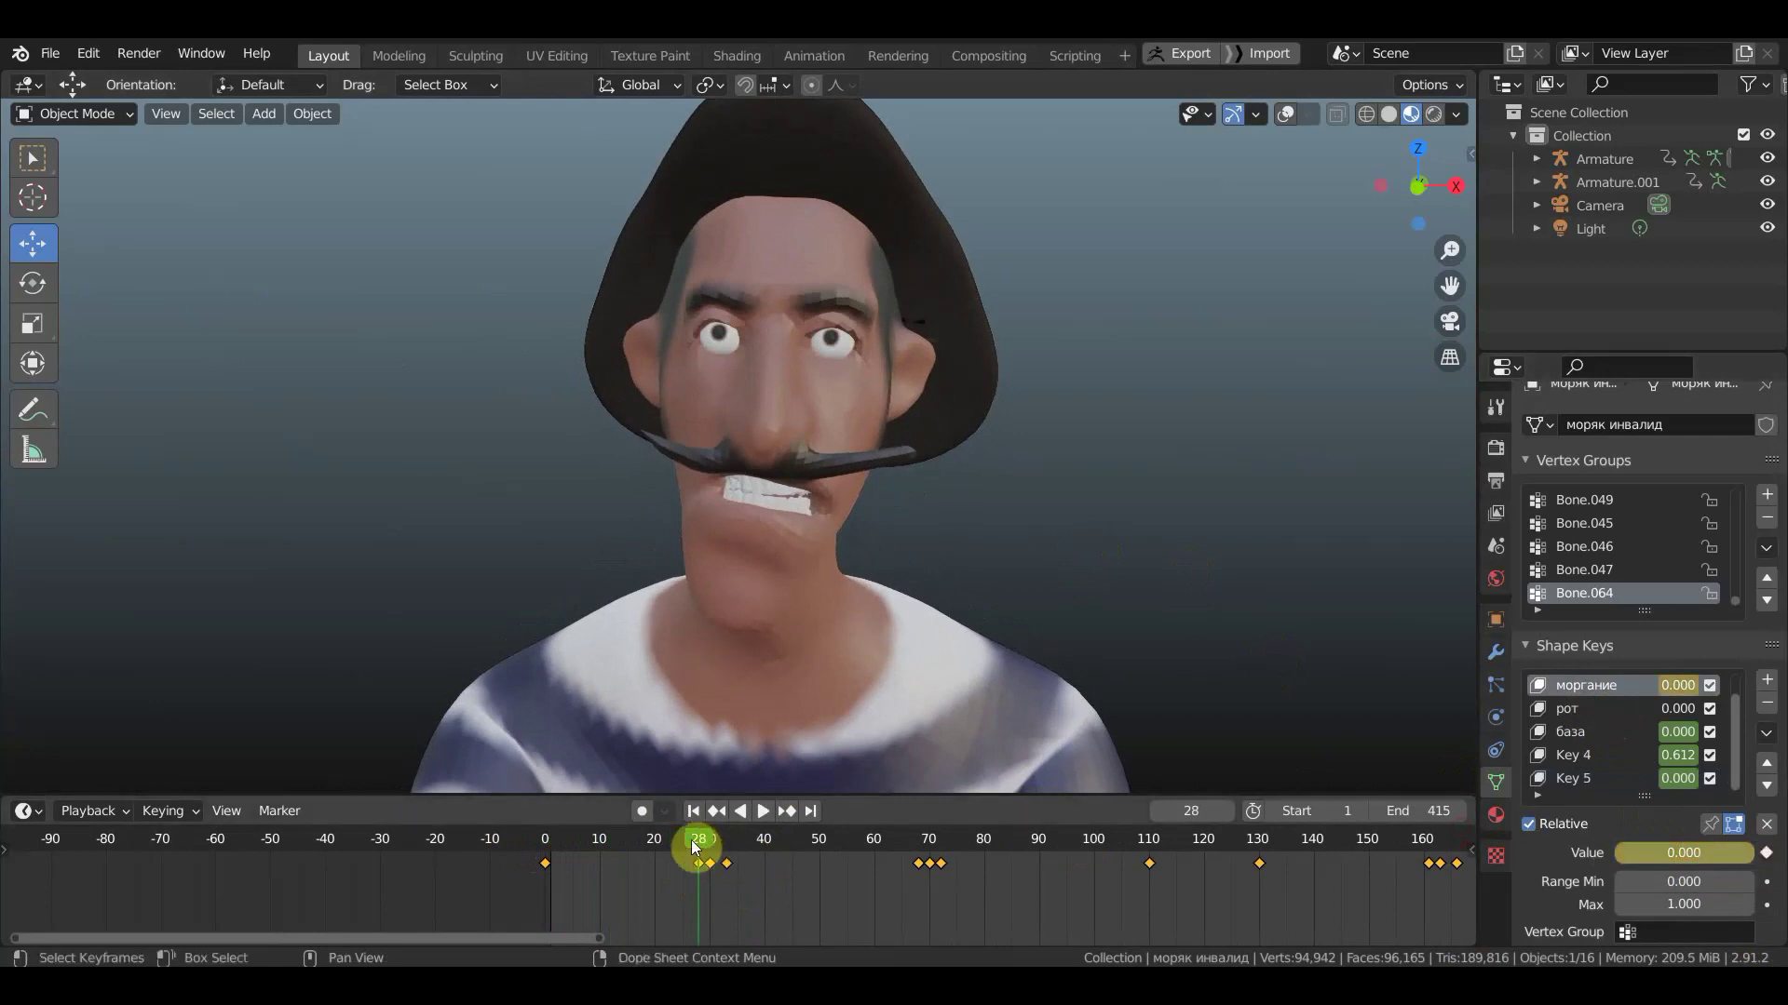
{"action": "left_click_drag", "start_coordinate": [690, 839], "coordinate": [510, 841]}
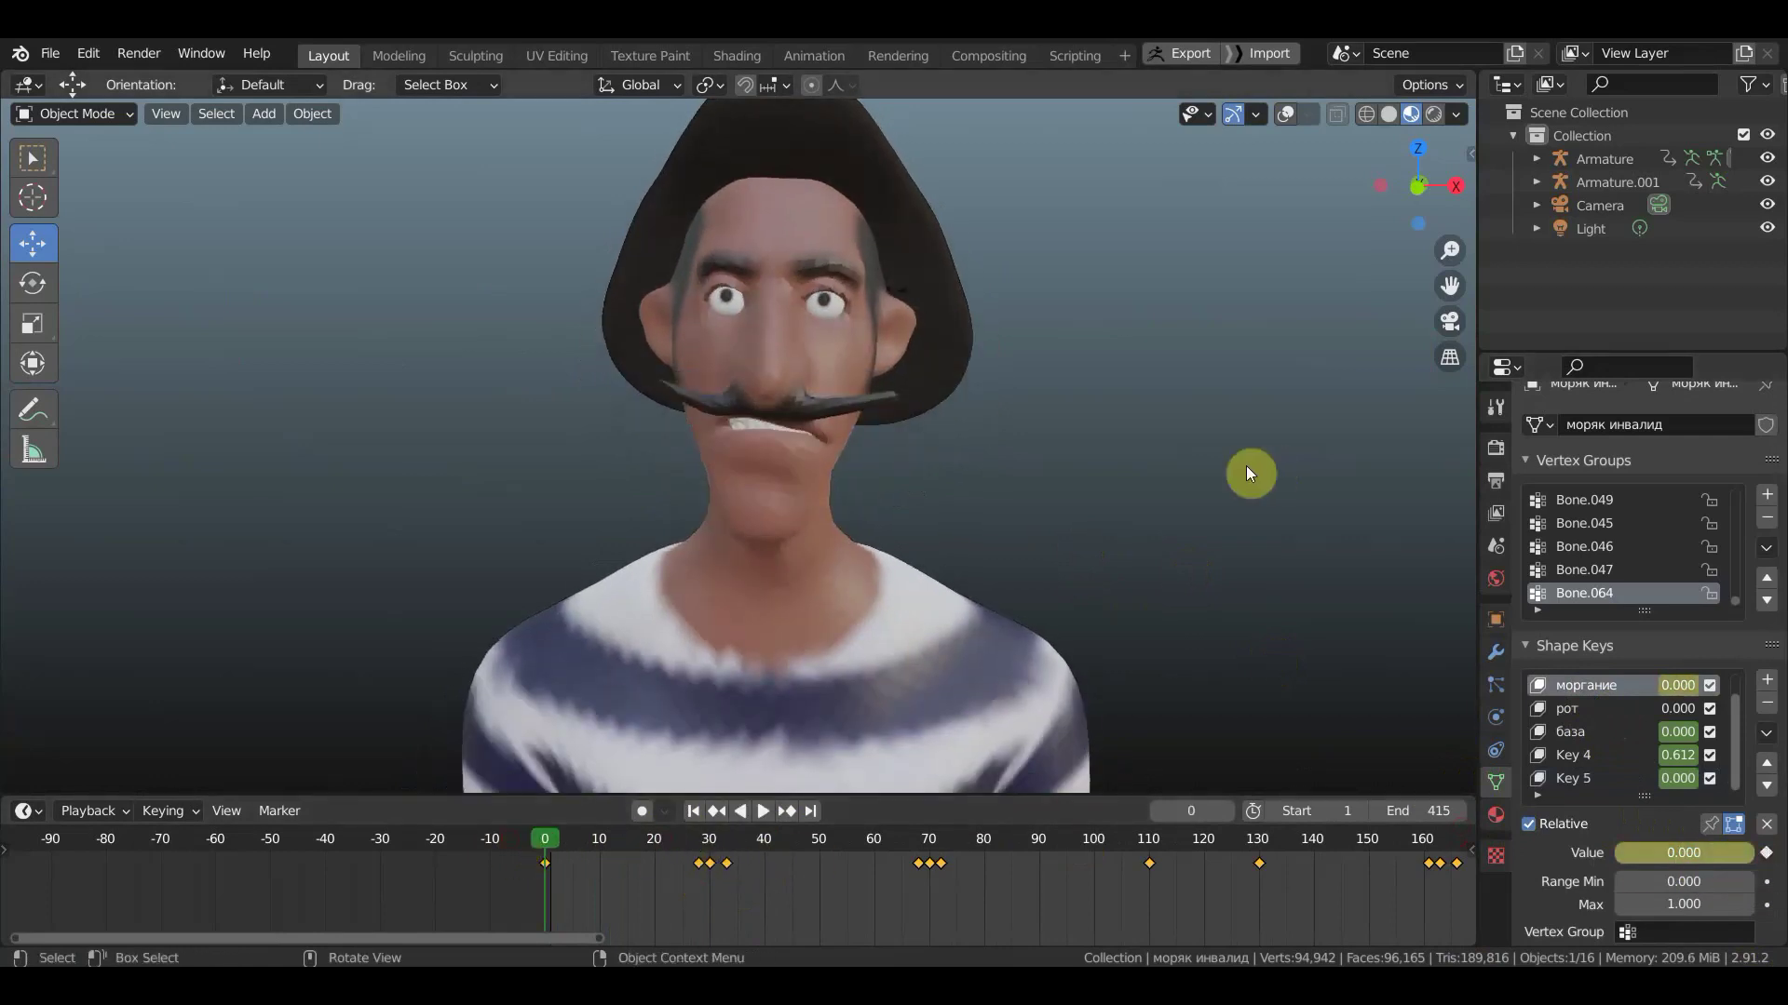
{"action": "key", "text": "space"}
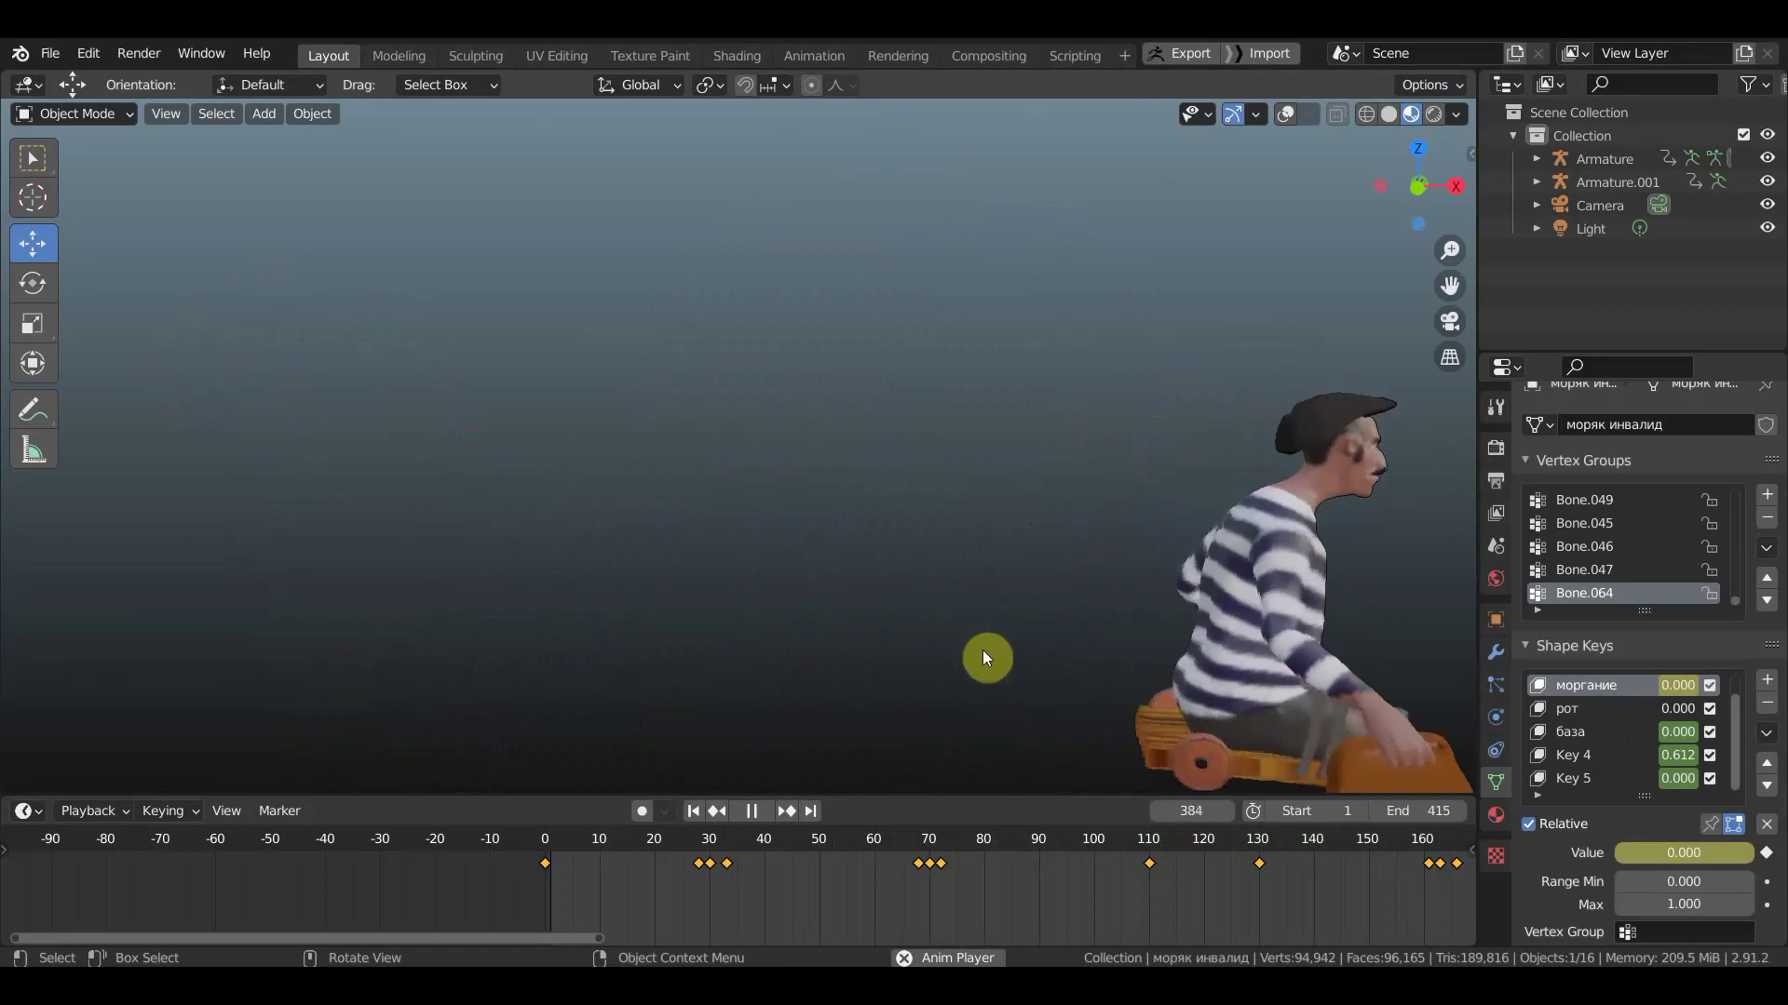
{"action": "left_click", "coordinate": [750, 811]}
- Orbit to a front view of the face and play the animation from frame 110
{"action": "scroll", "coordinate": [1074, 579], "scroll_direction": "up", "scroll_amount": 5}
{"action": "mouse_move", "coordinate": [1074, 579]}
{"action": "middle_mouse_down"}
{"action": "mouse_move", "coordinate": [1215, 567]}
{"action": "mouse_move", "coordinate": [1199, 571]}
{"action": "middle_mouse_up"}
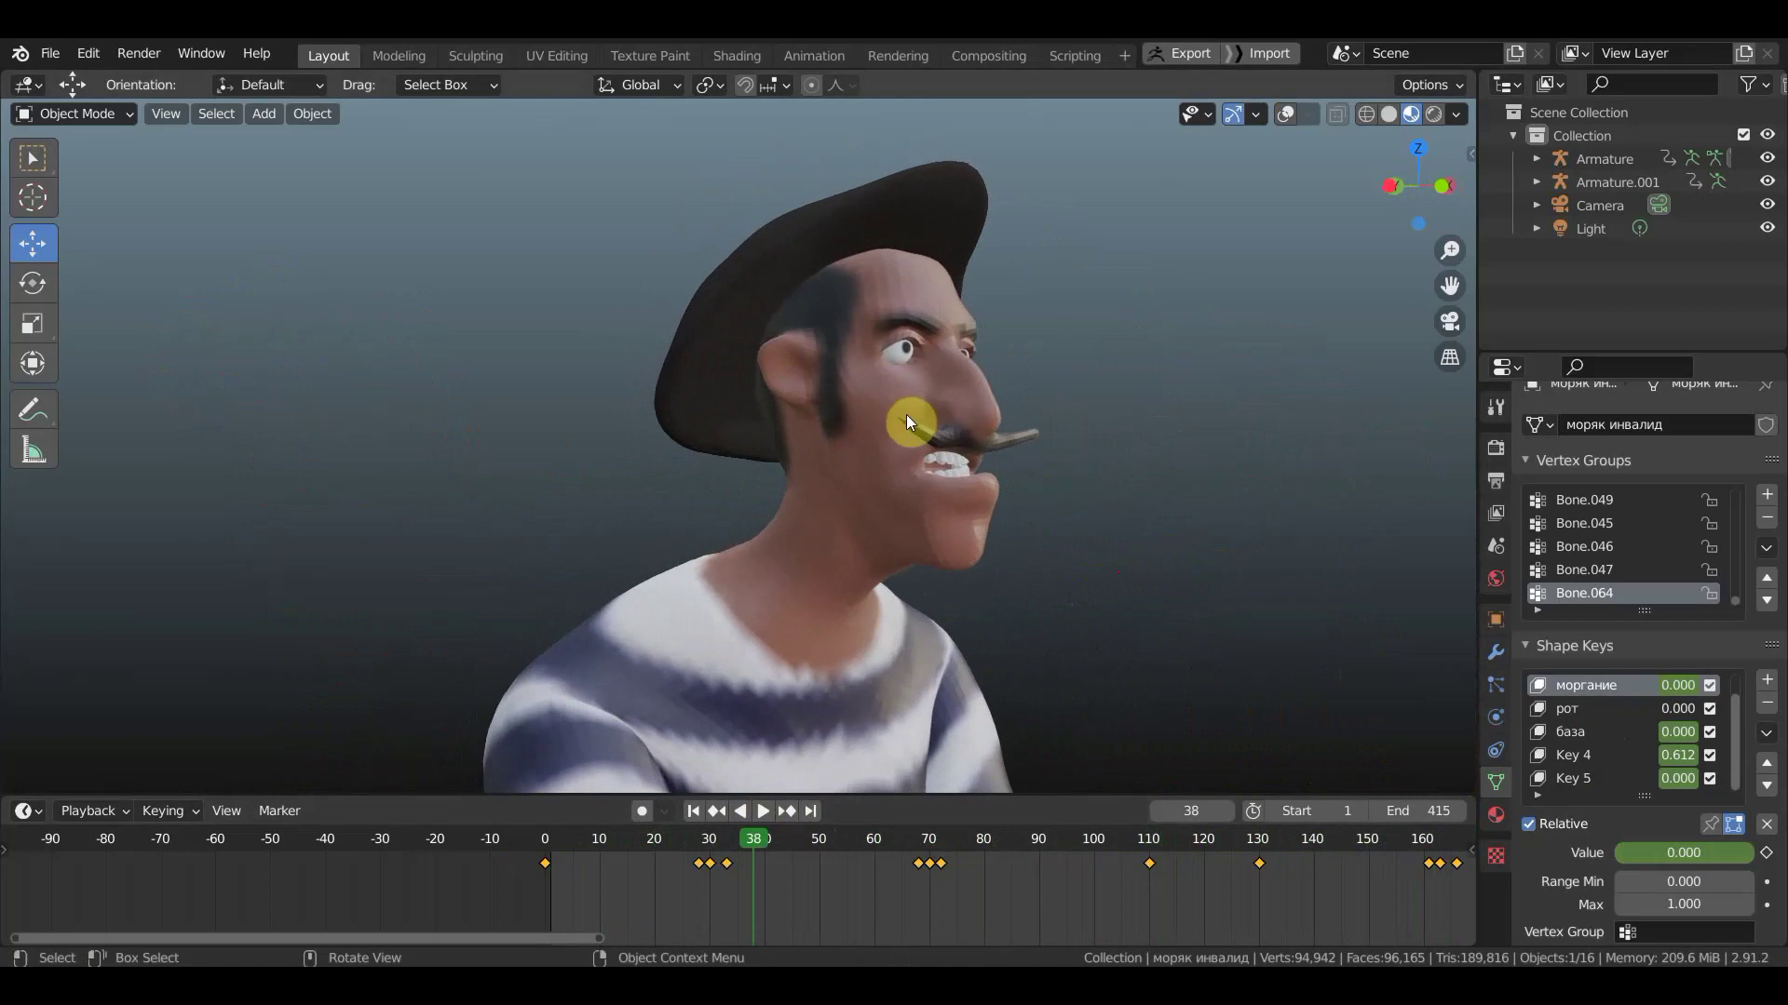
{"action": "mouse_move", "coordinate": [1265, 610]}
{"action": "middle_mouse_down"}
{"action": "mouse_move", "coordinate": [1155, 603]}
{"action": "mouse_move", "coordinate": [1193, 712]}
{"action": "middle_mouse_up"}
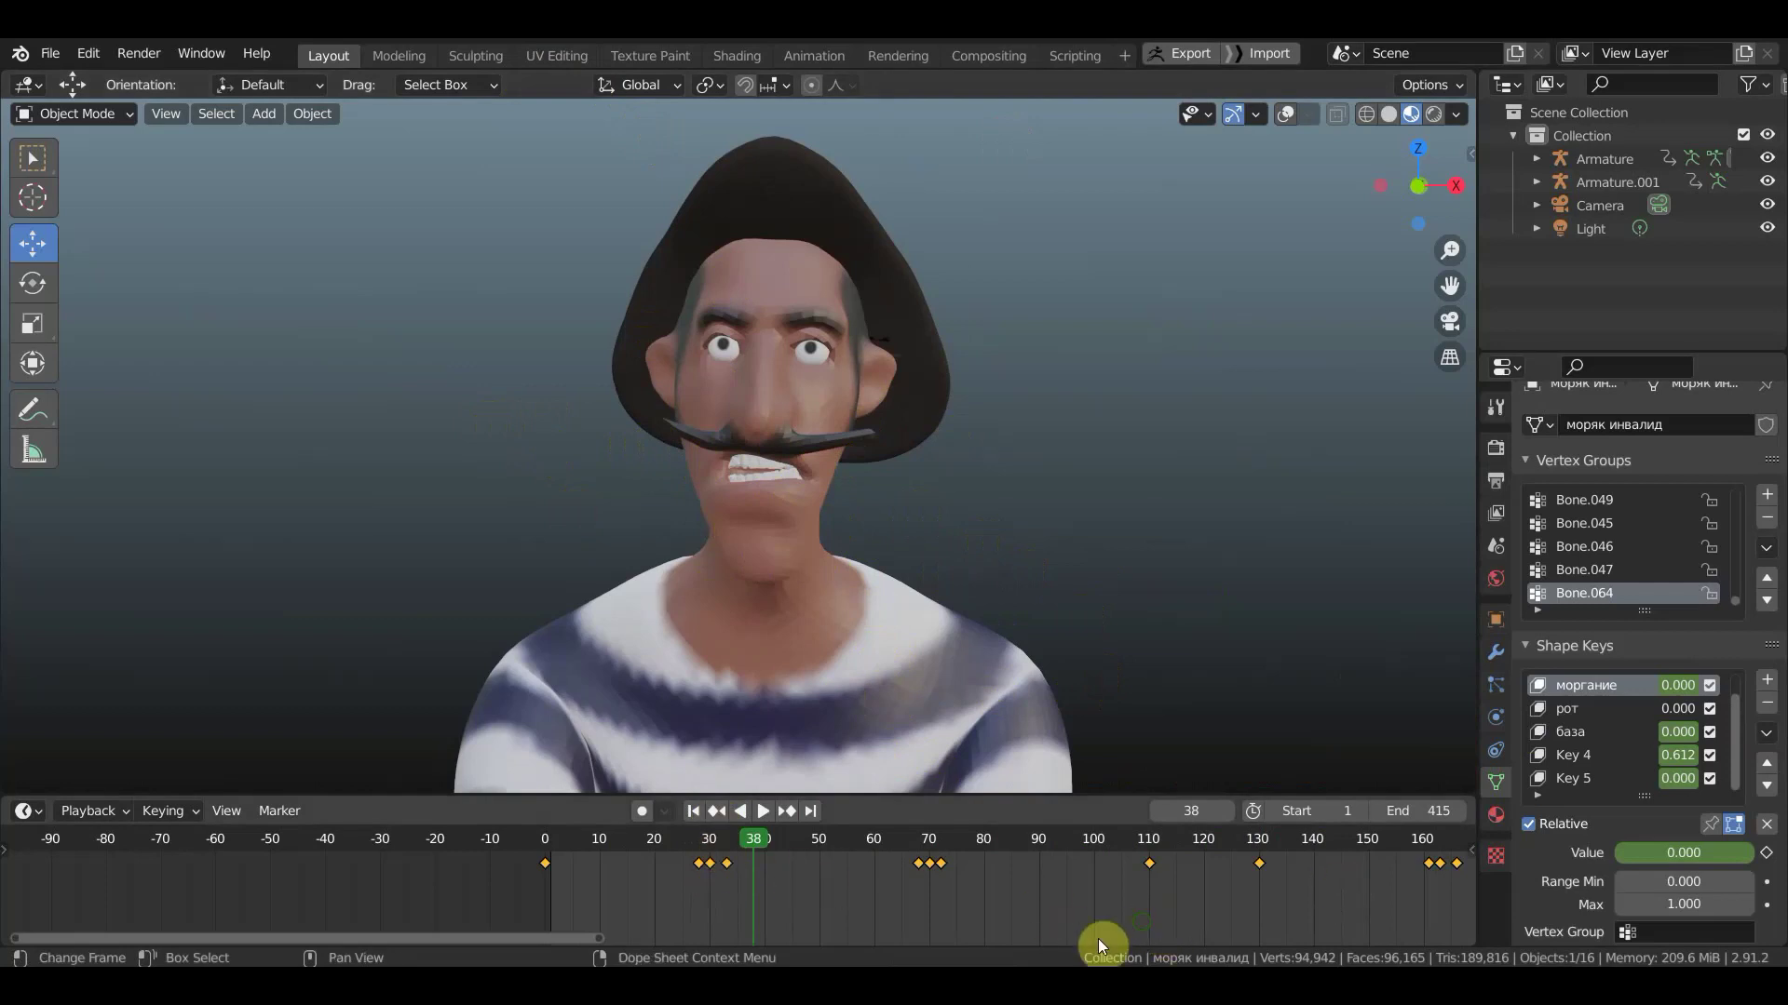
{"action": "middle_click_drag", "start_coordinate": [1158, 931], "coordinate": [910, 841]}
{"action": "left_click", "coordinate": [911, 838]}
{"action": "key", "text": "space"}
{"action": "key", "text": "space"}
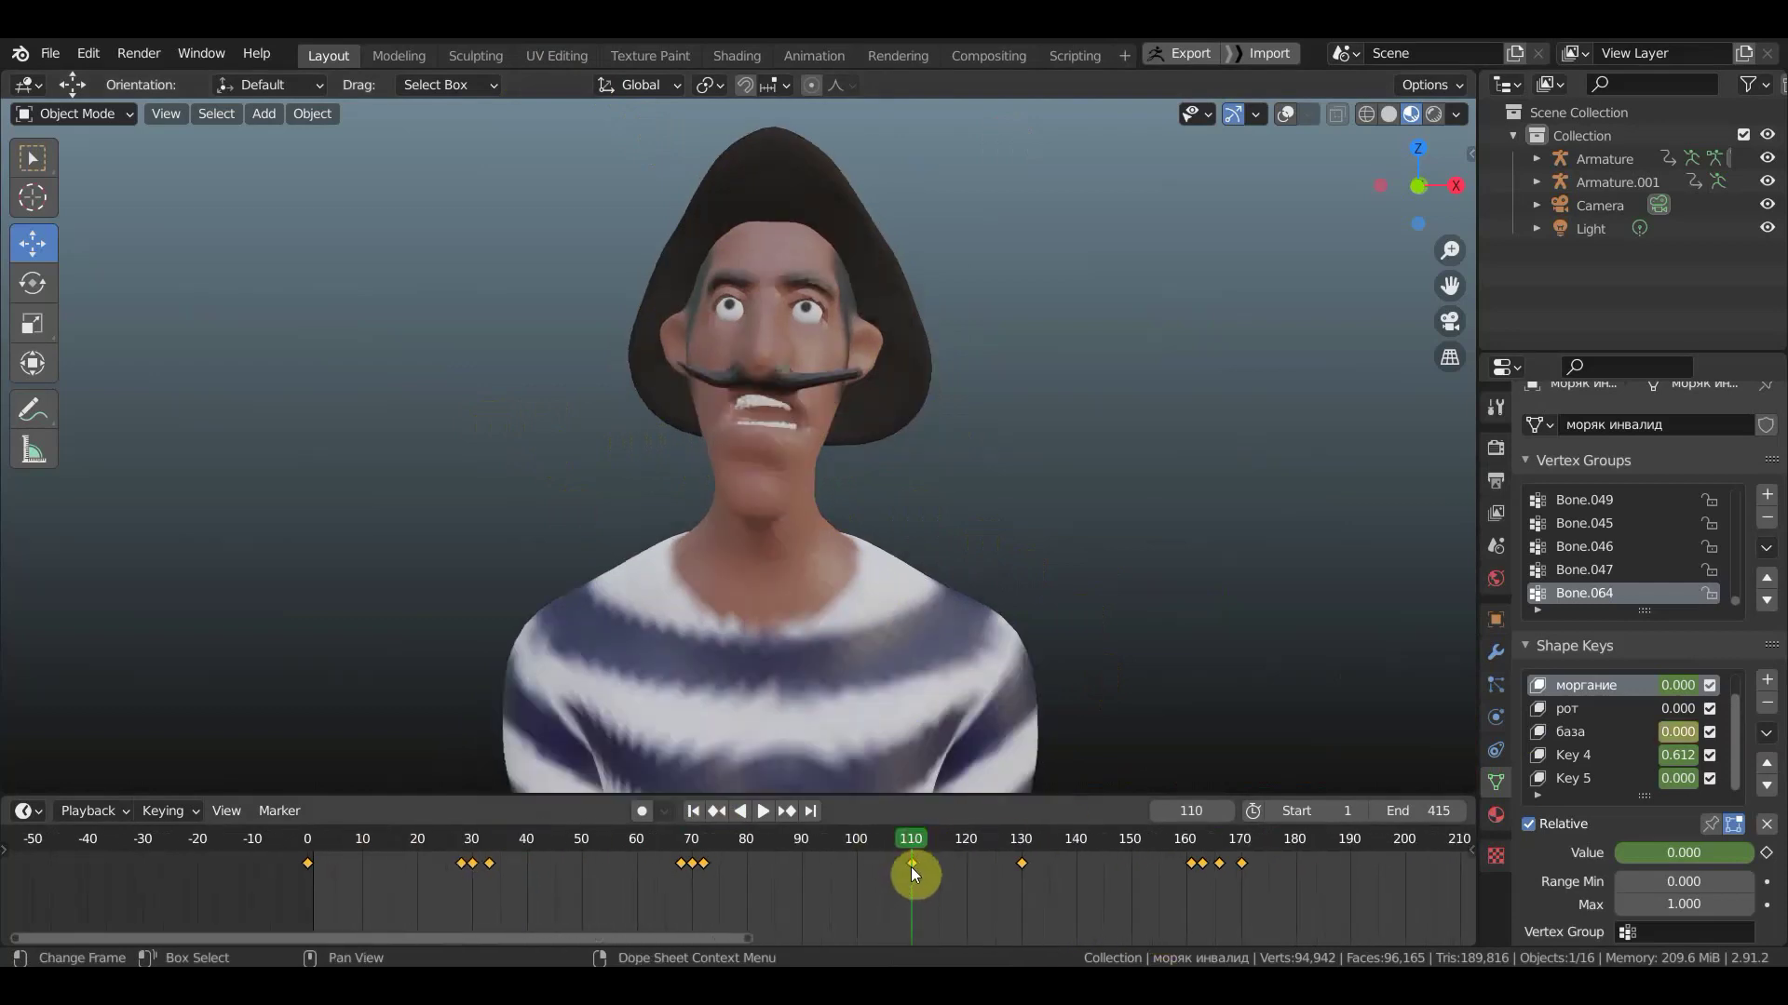
{"action": "key", "text": "space"}
{"action": "mouse_move", "coordinate": [915, 838]}
{"action": "left_mouse_down"}
{"action": "mouse_move", "coordinate": [1262, 883]}
{"action": "mouse_move", "coordinate": [311, 837]}
{"action": "left_mouse_up"}
{"action": "key", "text": "space"}
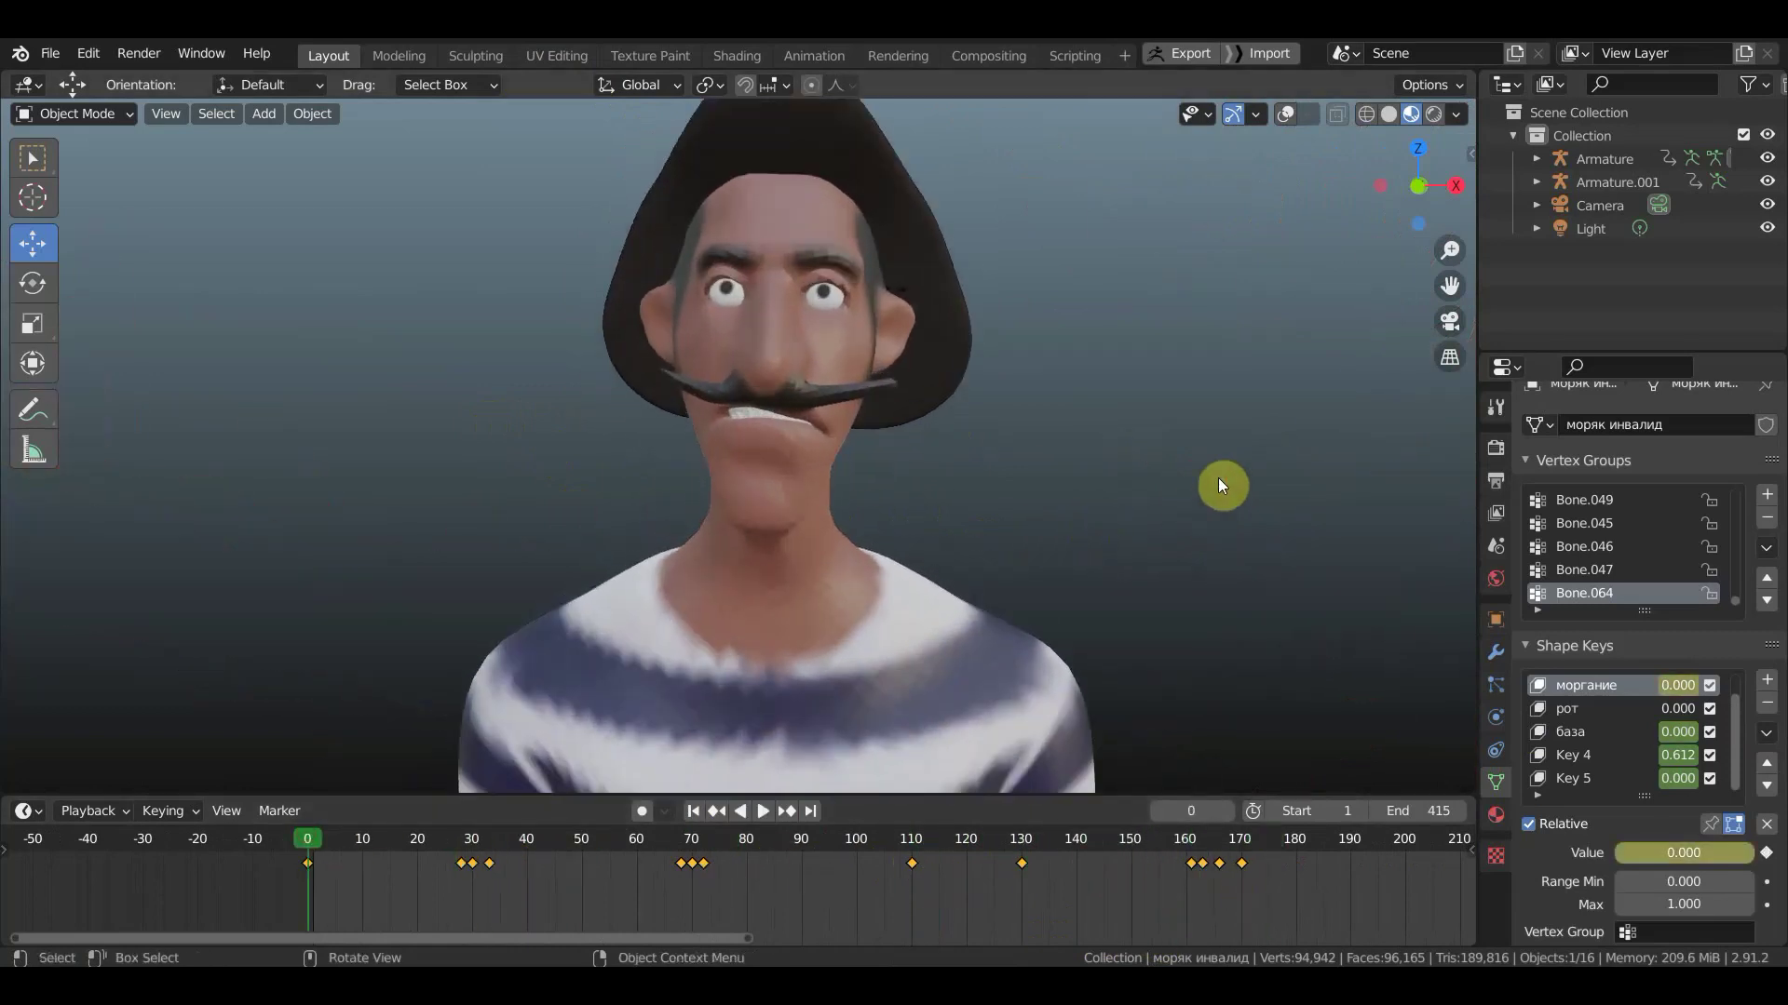
- Zoom in on the face and play the animation through, stopping at frame 384
{"action": "middle_click_drag", "start_coordinate": [1195, 415], "coordinate": [1154, 471], "text": "shift"}
{"action": "scroll", "coordinate": [1177, 470], "scroll_direction": "up", "scroll_amount": 2}
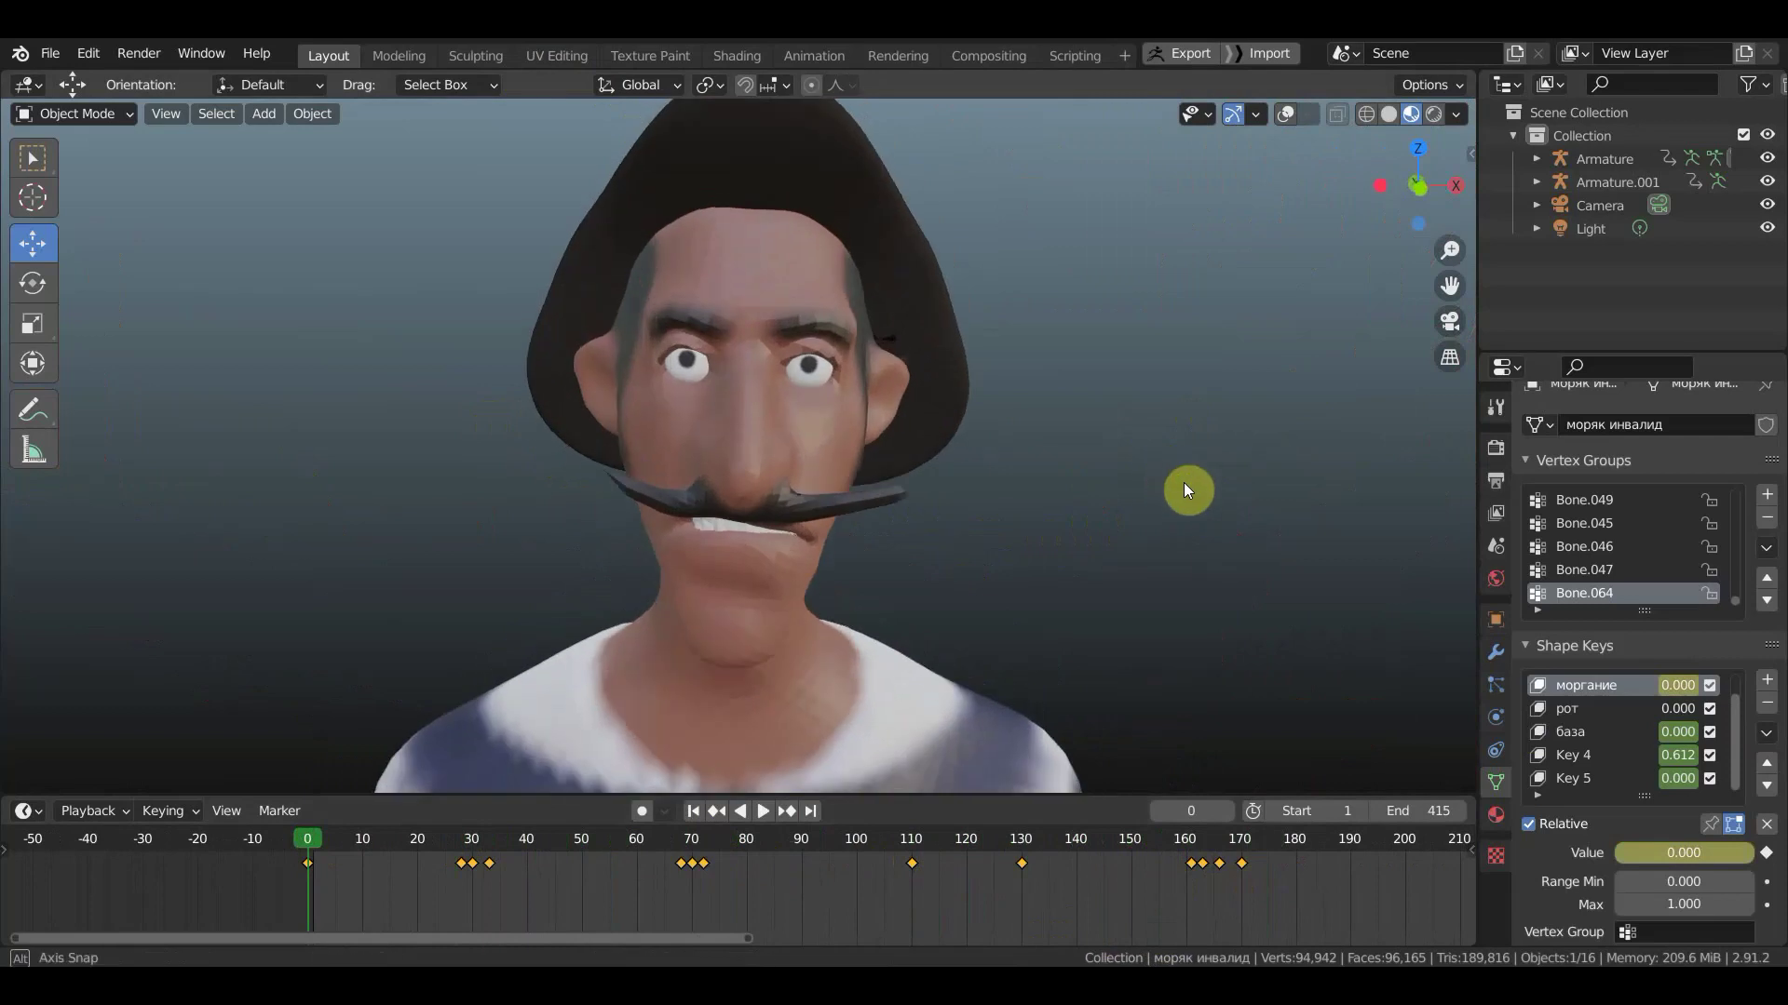
{"action": "key", "text": "space"}
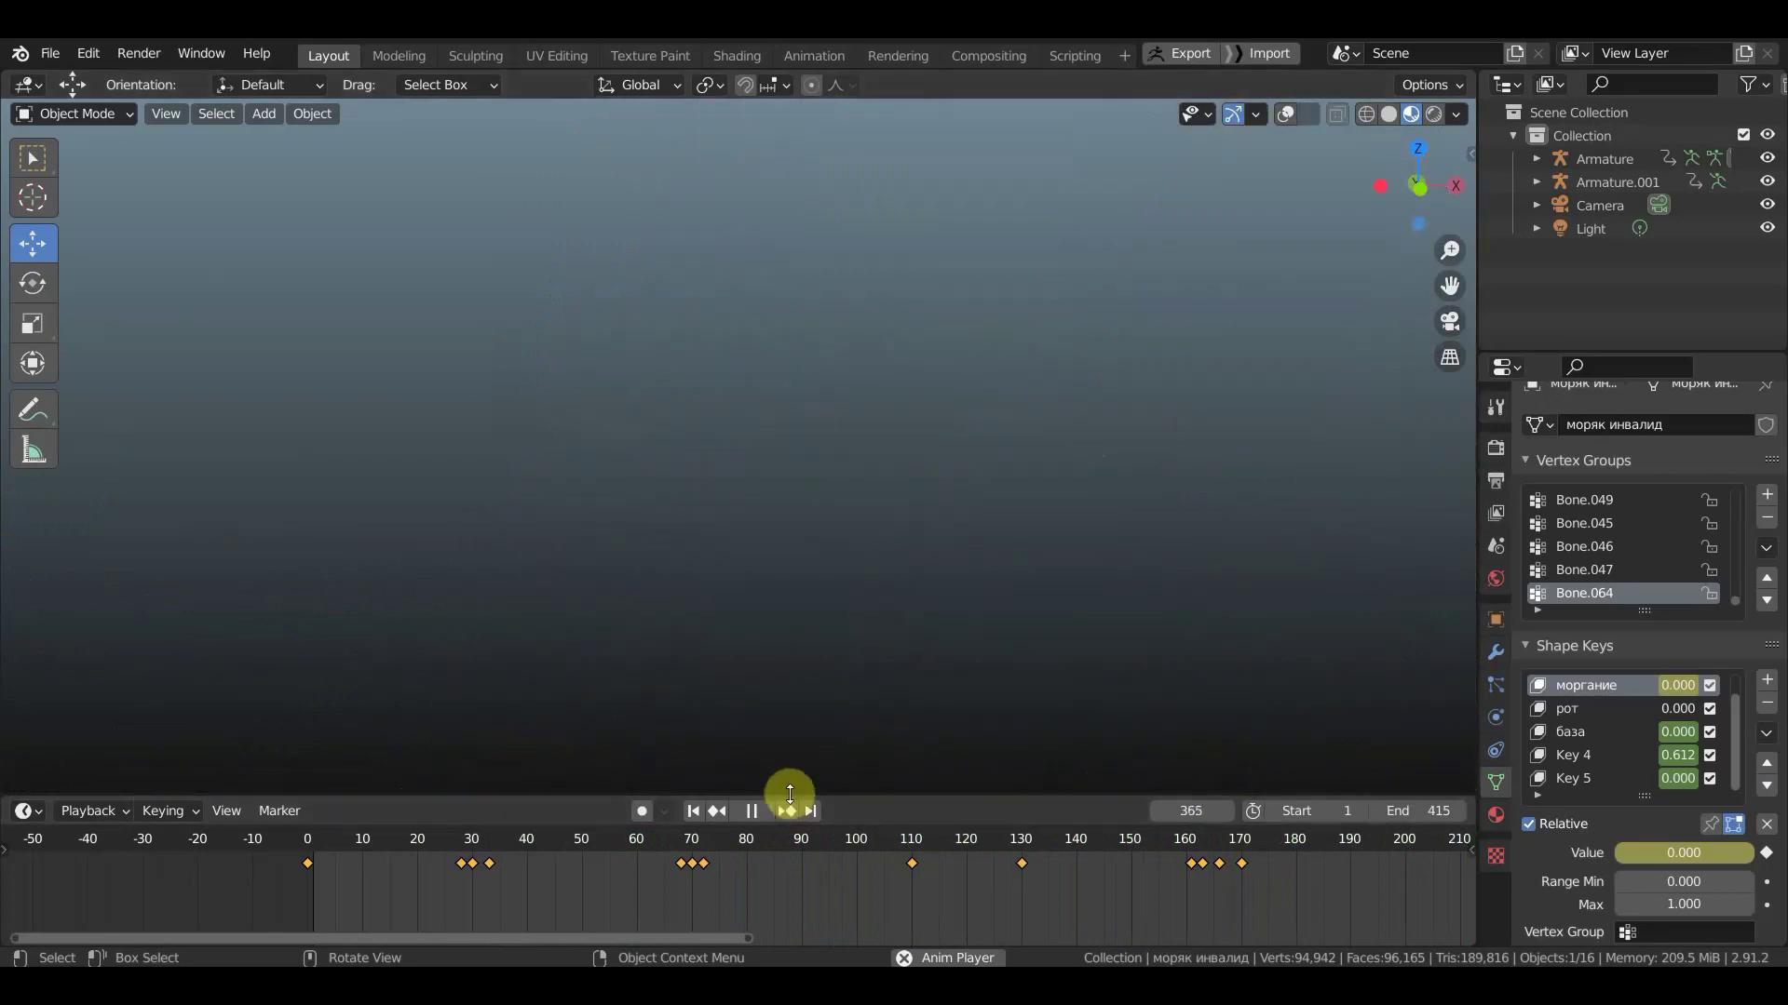
{"action": "left_click", "coordinate": [756, 812]}
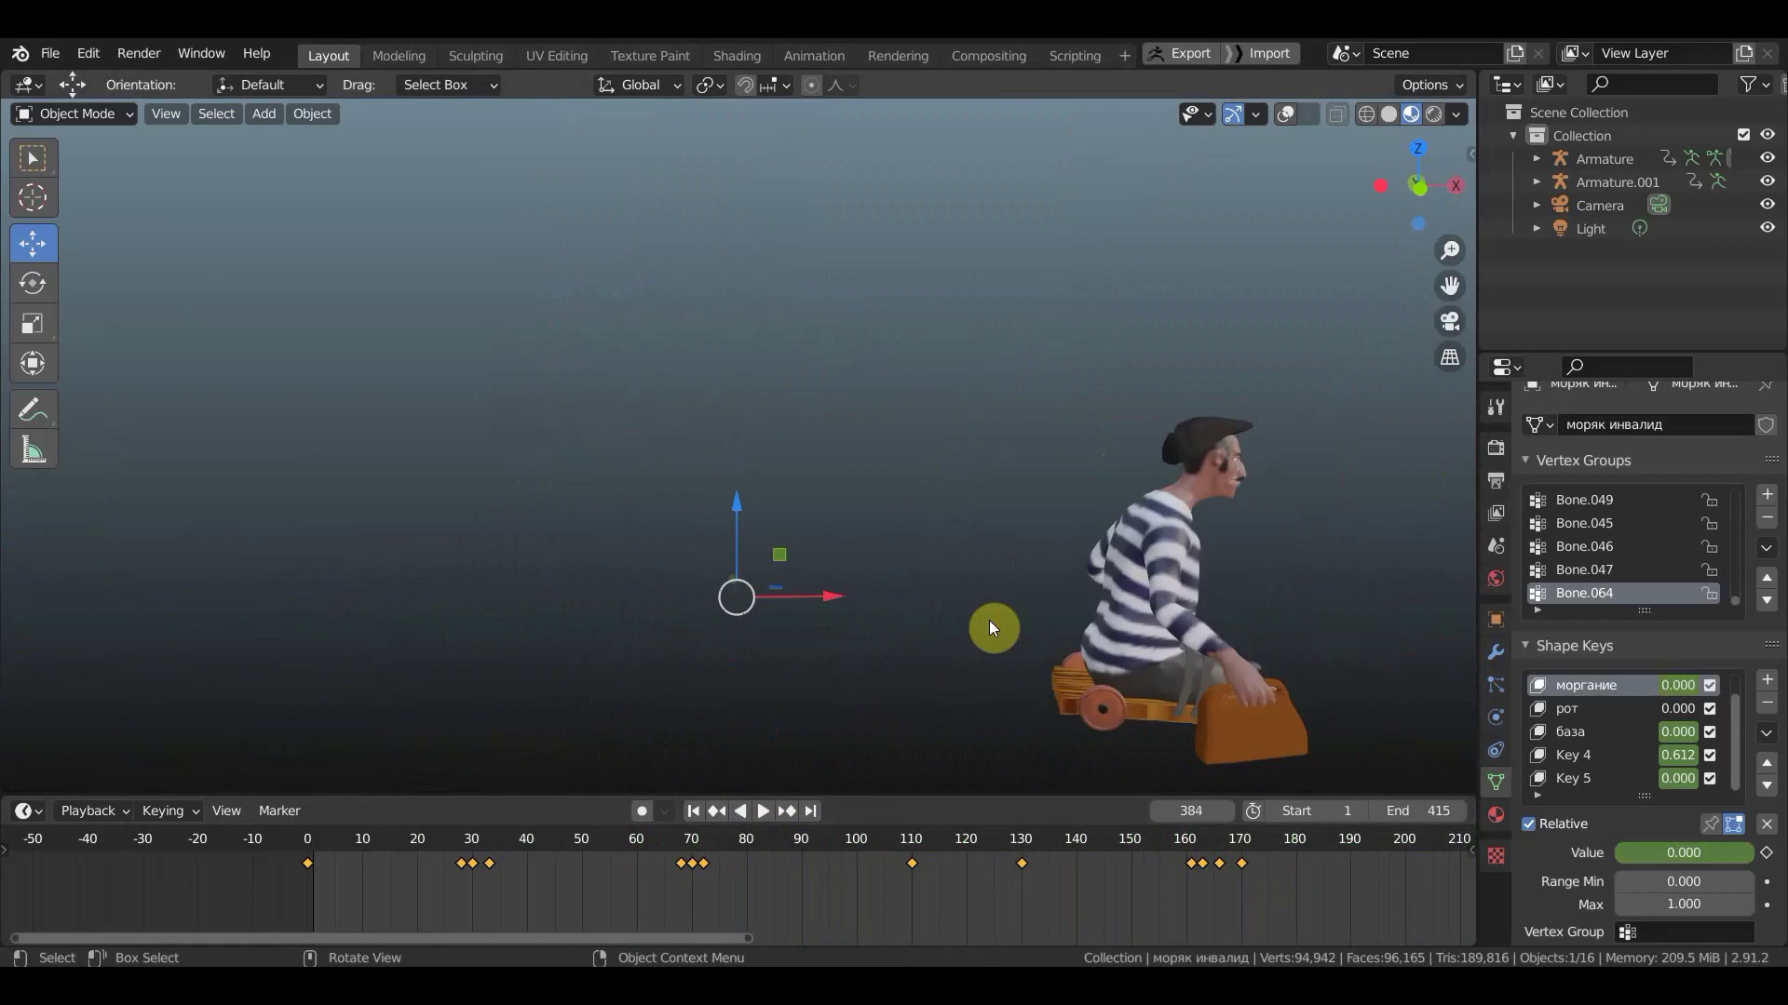
- Orbit and zoom out to view the whole sailor seated on his wheeled cart
{"action": "mouse_move", "coordinate": [1003, 528]}
{"action": "middle_mouse_down"}
{"action": "mouse_move", "coordinate": [810, 519]}
{"action": "mouse_move", "coordinate": [885, 533]}
{"action": "middle_mouse_up"}
{"action": "mouse_move", "coordinate": [1098, 469]}
{"action": "middle_mouse_down"}
{"action": "mouse_move", "coordinate": [1014, 387]}
{"action": "mouse_move", "coordinate": [1065, 398]}
{"action": "mouse_move", "coordinate": [1024, 394]}
{"action": "mouse_move", "coordinate": [1059, 395]}
{"action": "mouse_move", "coordinate": [1034, 414]}
{"action": "middle_mouse_up"}
{"action": "scroll", "coordinate": [1024, 395], "scroll_direction": "down", "scroll_amount": 2}
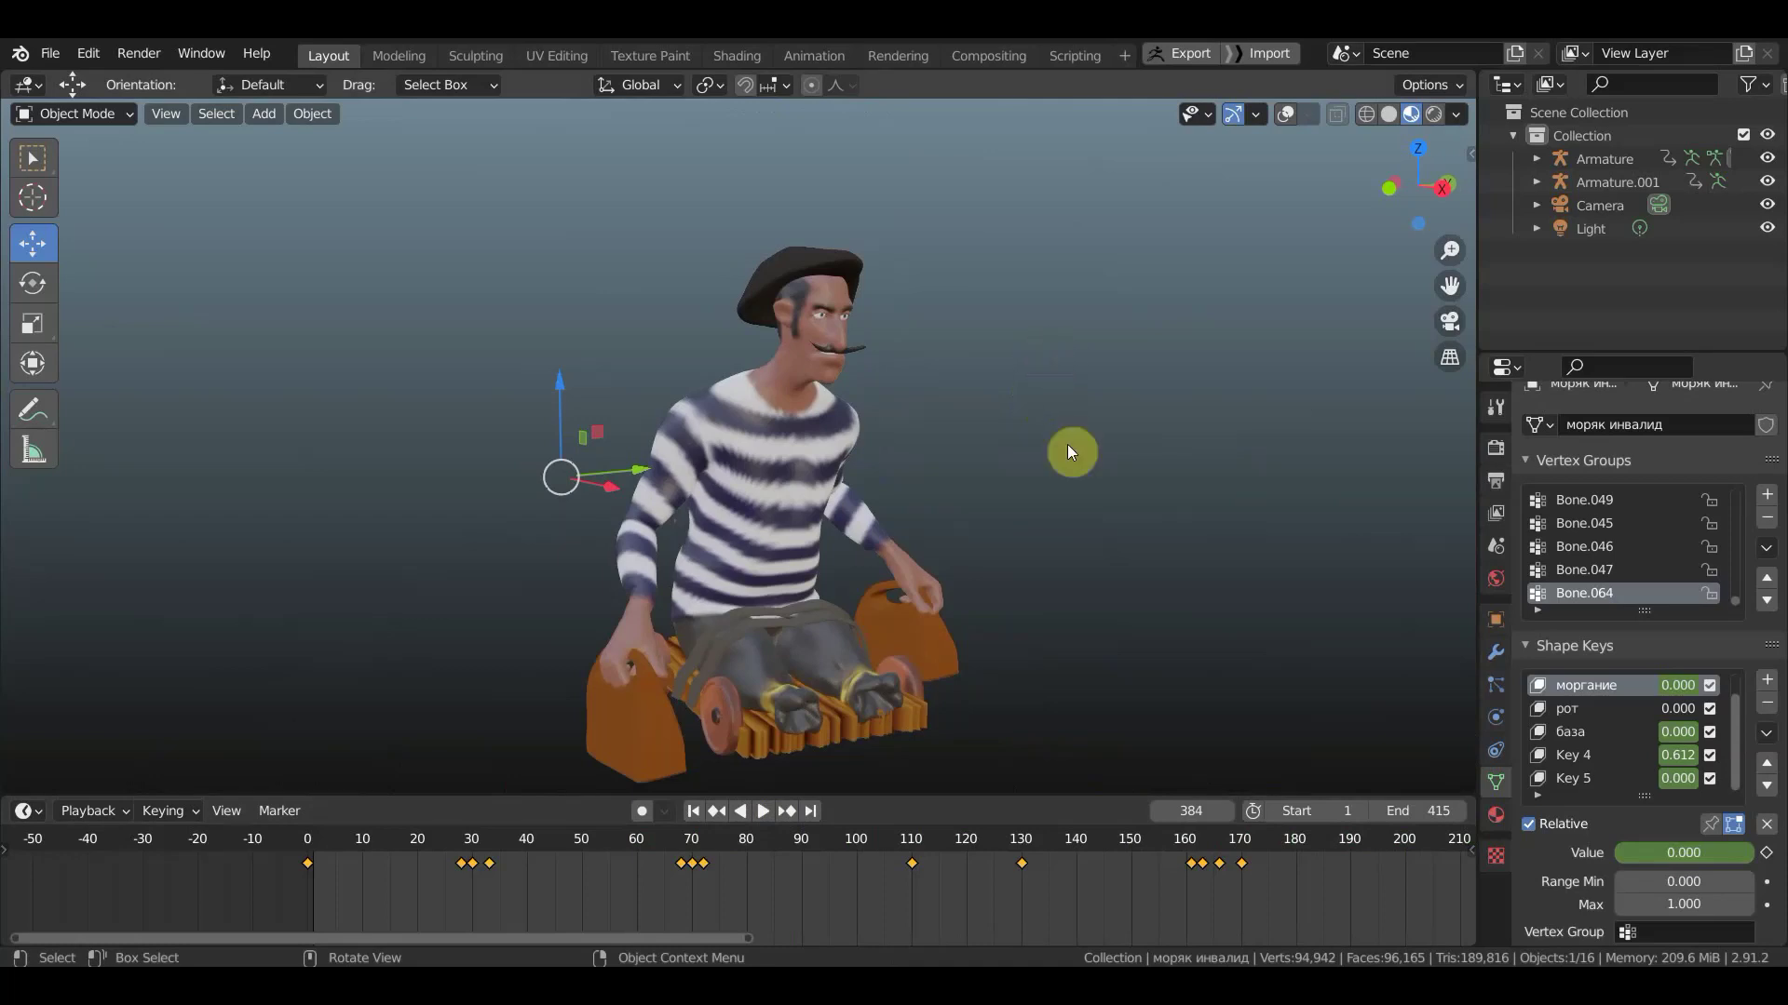
{"action": "scroll", "coordinate": [970, 398], "scroll_direction": "up", "scroll_amount": 4}
{"action": "scroll", "coordinate": [969, 398], "scroll_direction": "down", "scroll_amount": 4}
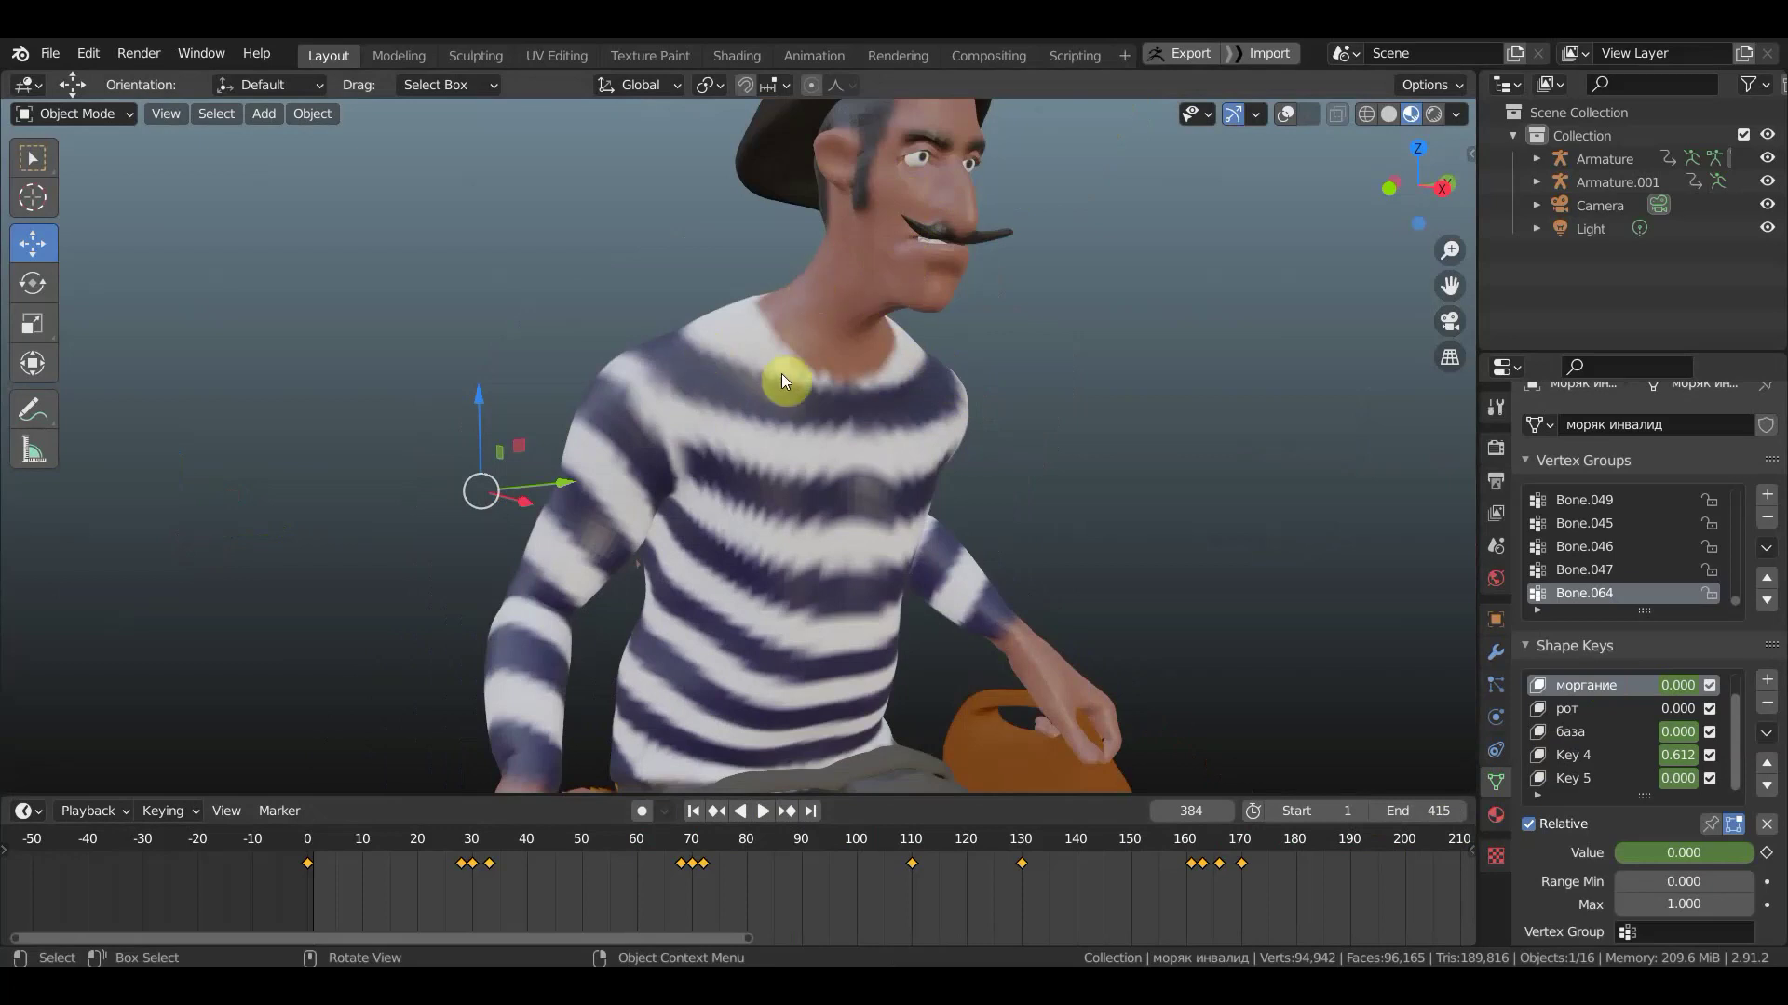
{"action": "scroll", "coordinate": [650, 434], "scroll_direction": "down", "scroll_amount": 5}
{"action": "middle_click_drag", "start_coordinate": [714, 451], "coordinate": [700, 460]}
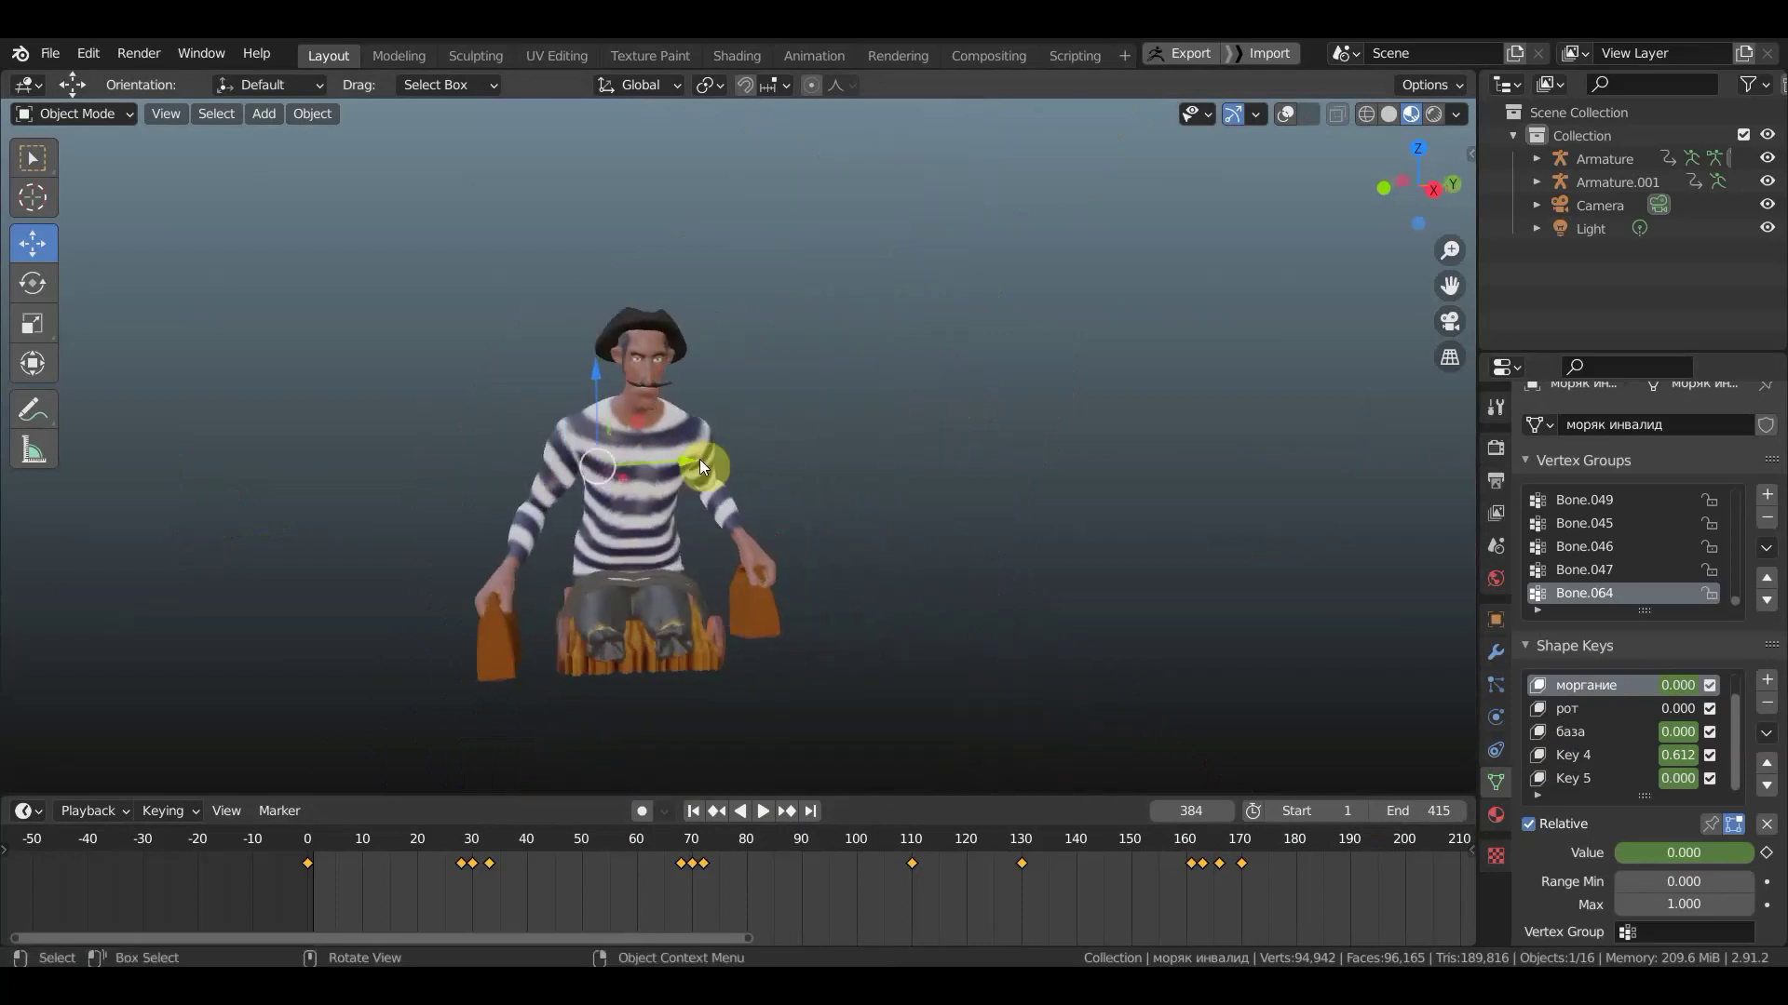
{"action": "mouse_move", "coordinate": [610, 566]}
{"action": "middle_mouse_down"}
{"action": "mouse_move", "coordinate": [1010, 566]}
{"action": "mouse_move", "coordinate": [957, 509]}
{"action": "mouse_move", "coordinate": [1025, 410]}
{"action": "middle_mouse_up"}
{"action": "key", "text": "w"}
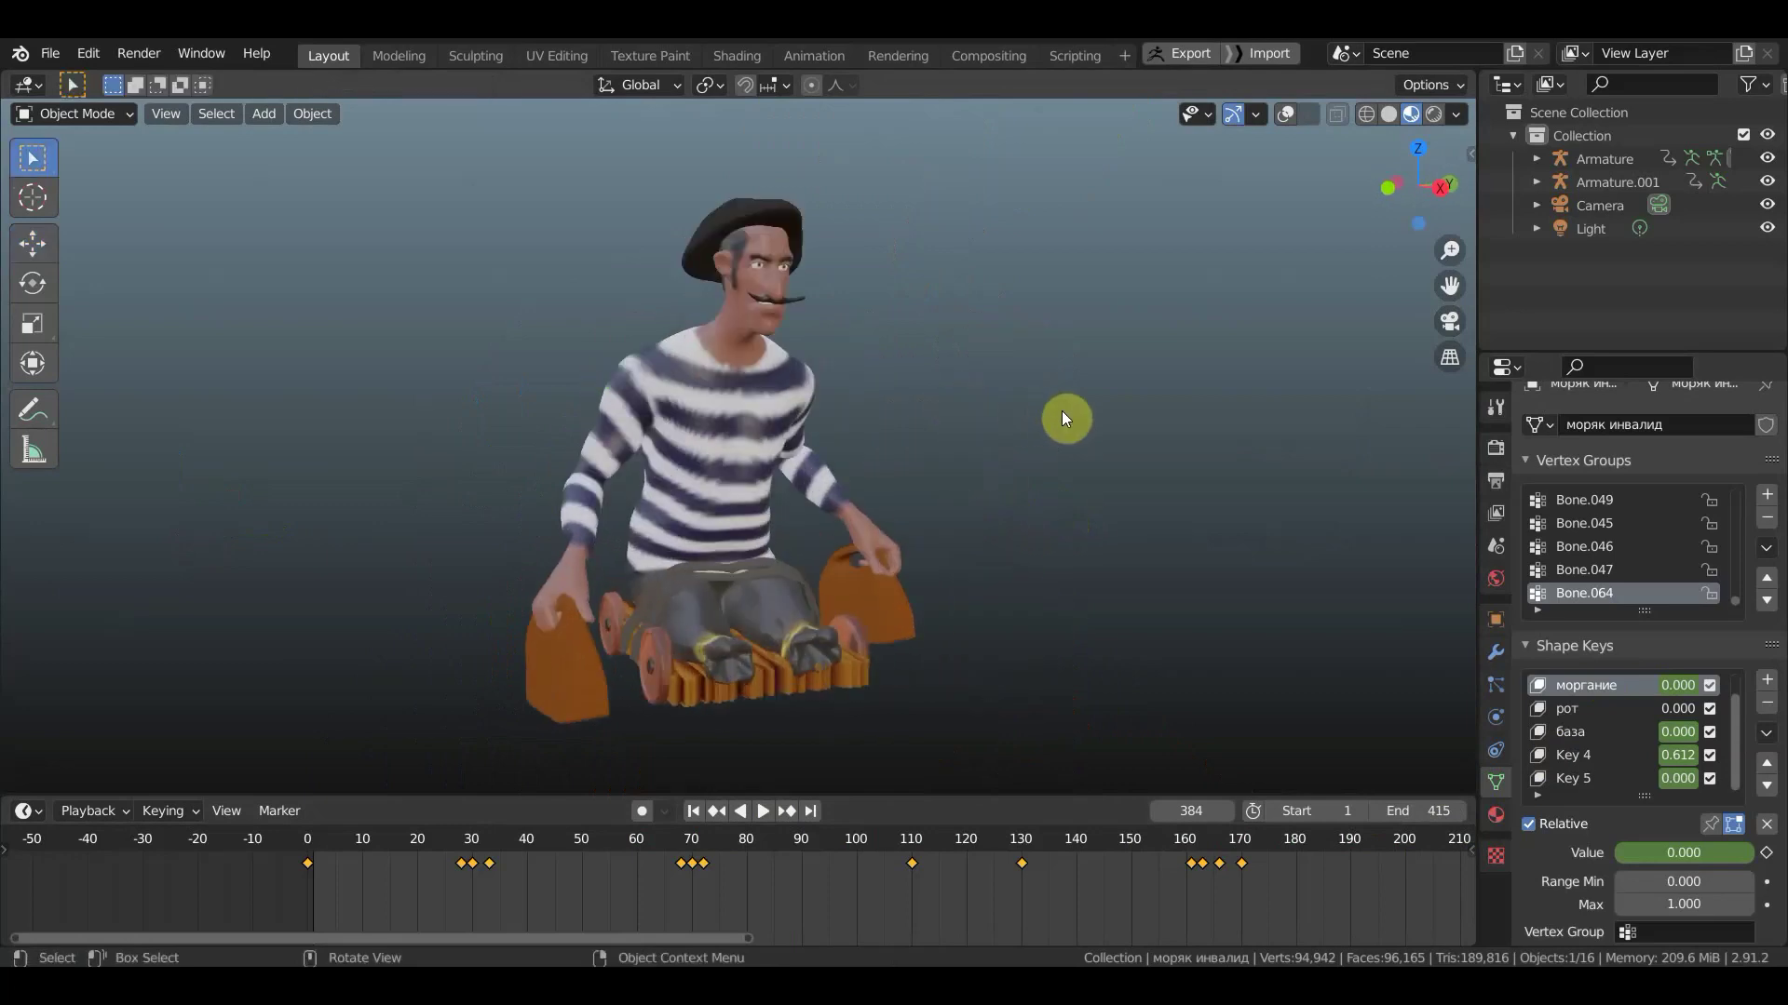